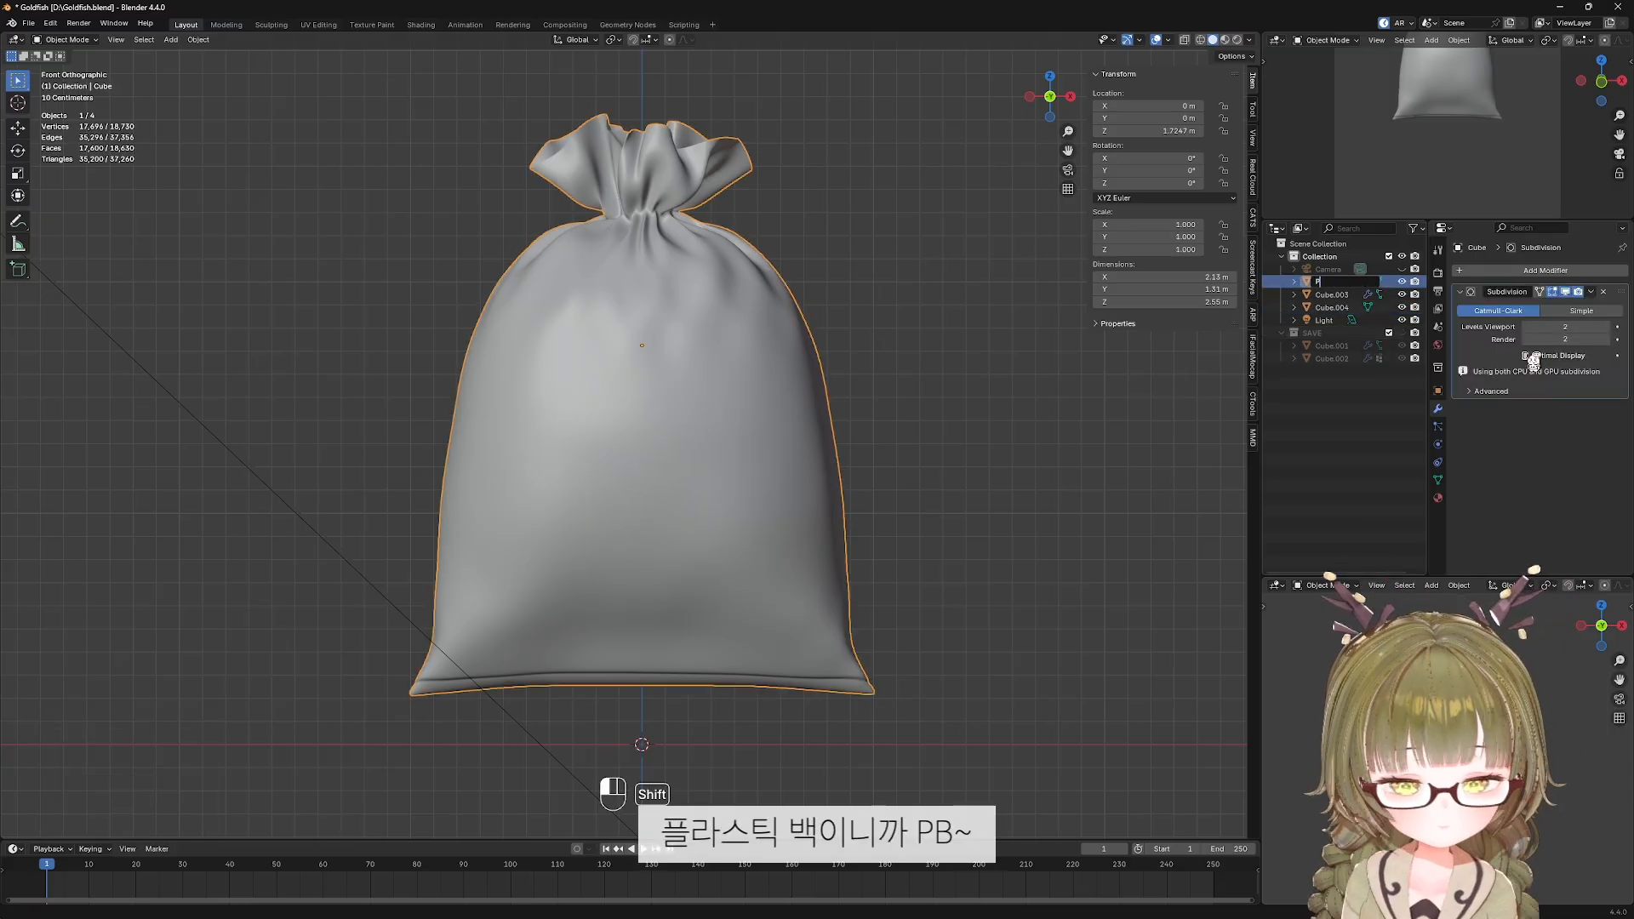
Rename the bag object as PB and the mesh filling its lower half as Water.
key(Return)
click(1332, 281)
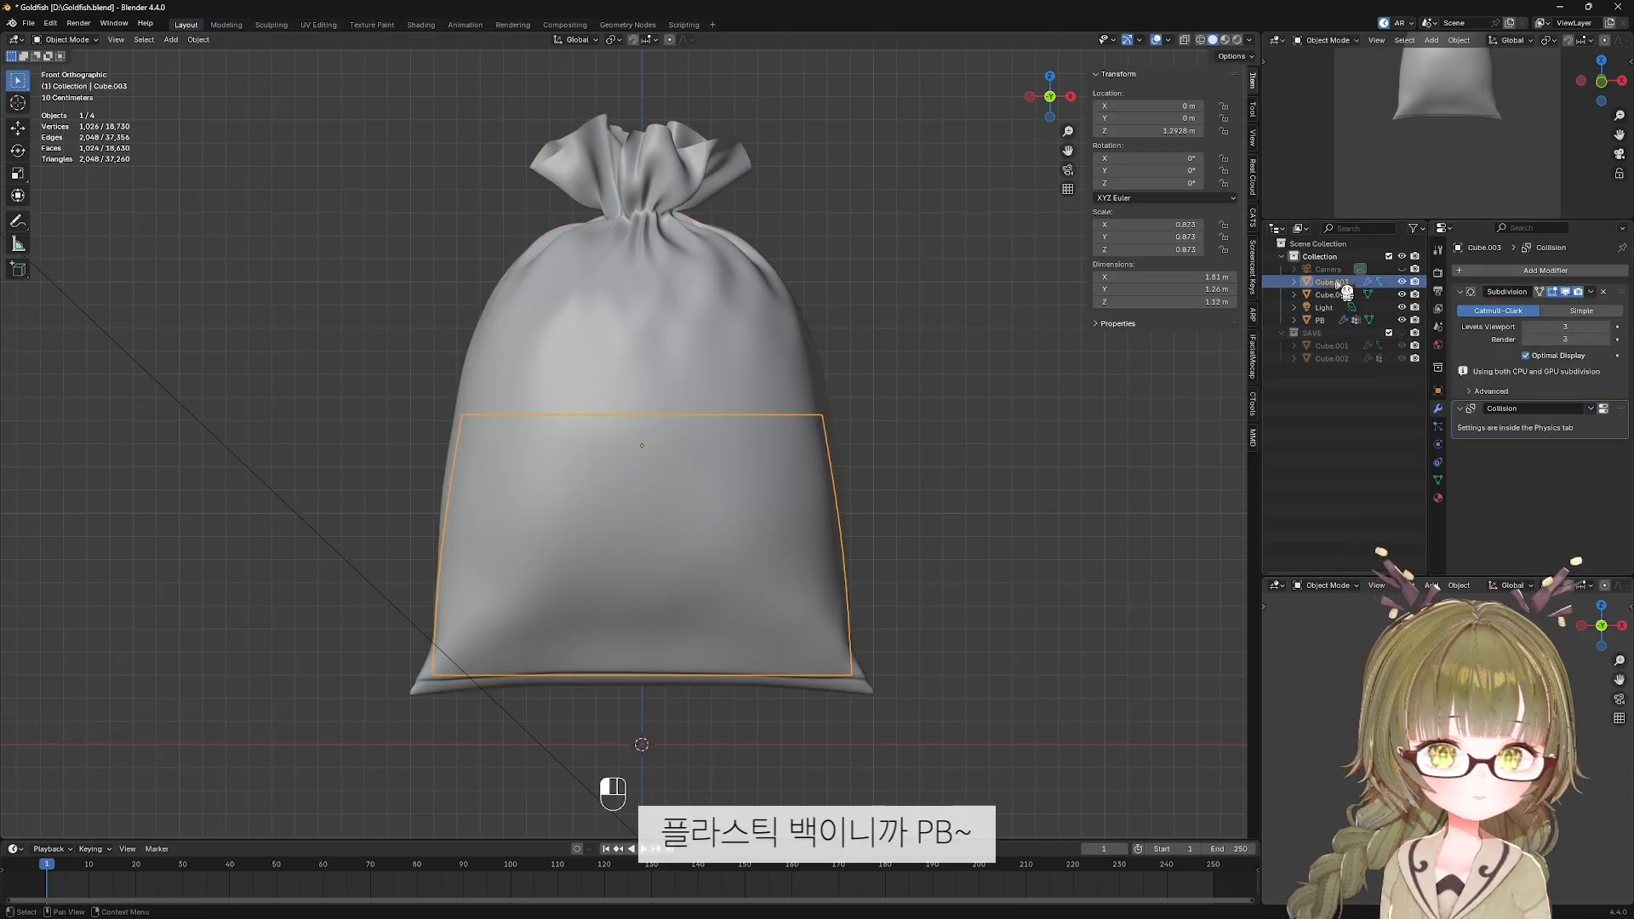
text(r)
key(Return)
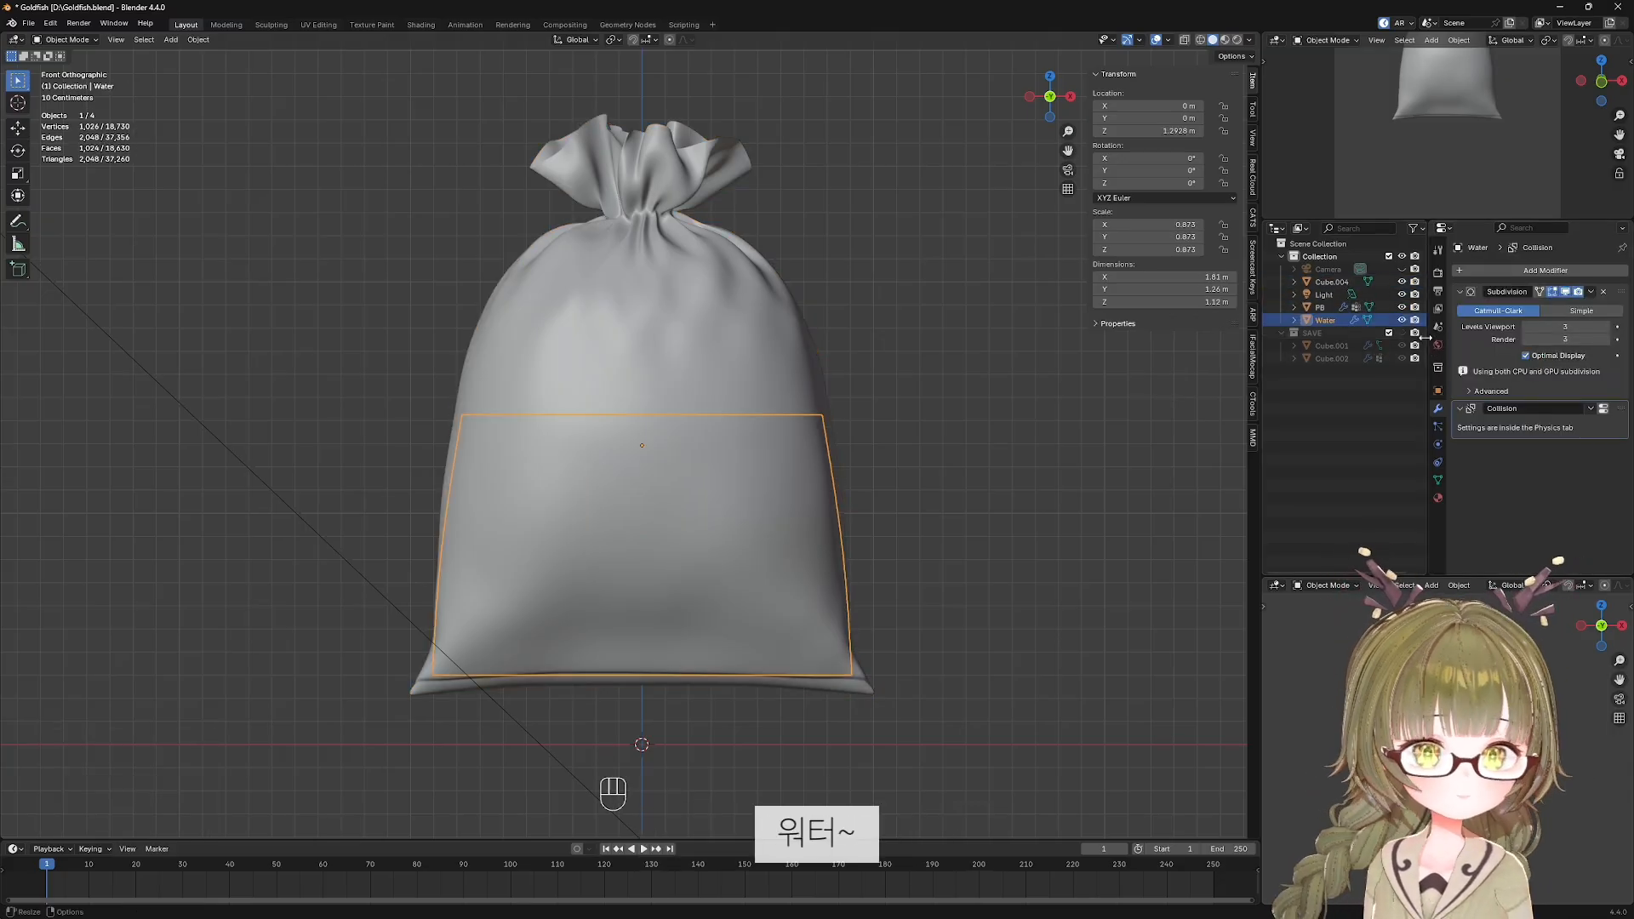
Rename the small cube as Goldfish and hide the PB and Water objects in the viewport.
double_click(1336, 282)
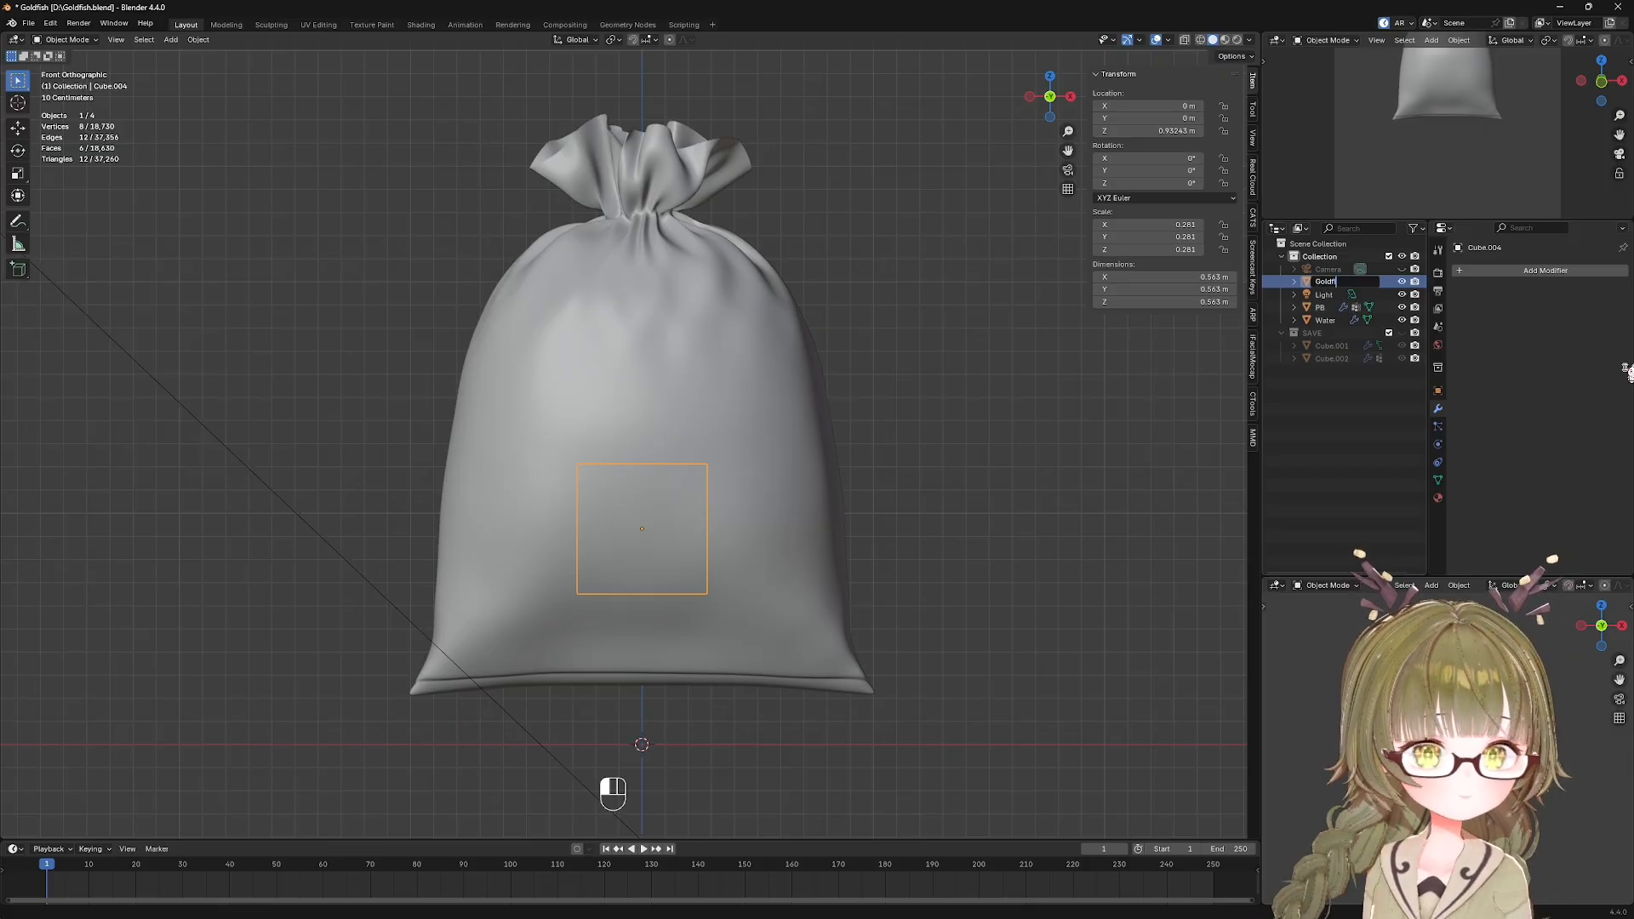
key(Return)
click(1075, 479)
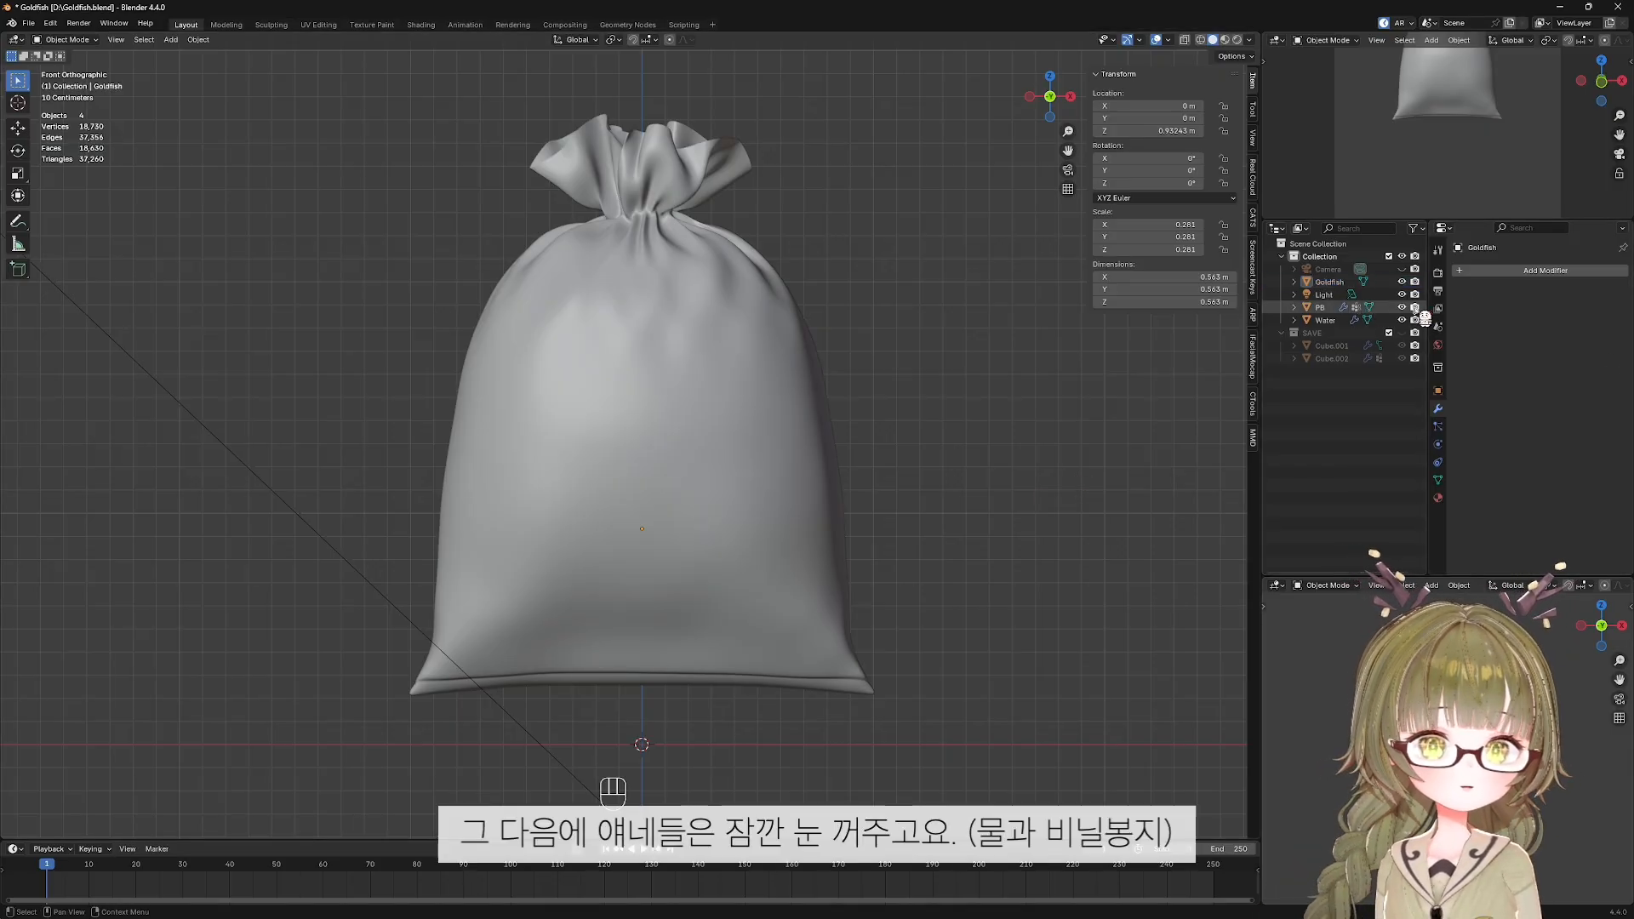
click(1401, 307)
click(1402, 320)
Give the Goldfish cube a level 2 subdivision surface and shade it smooth.
click(647, 514)
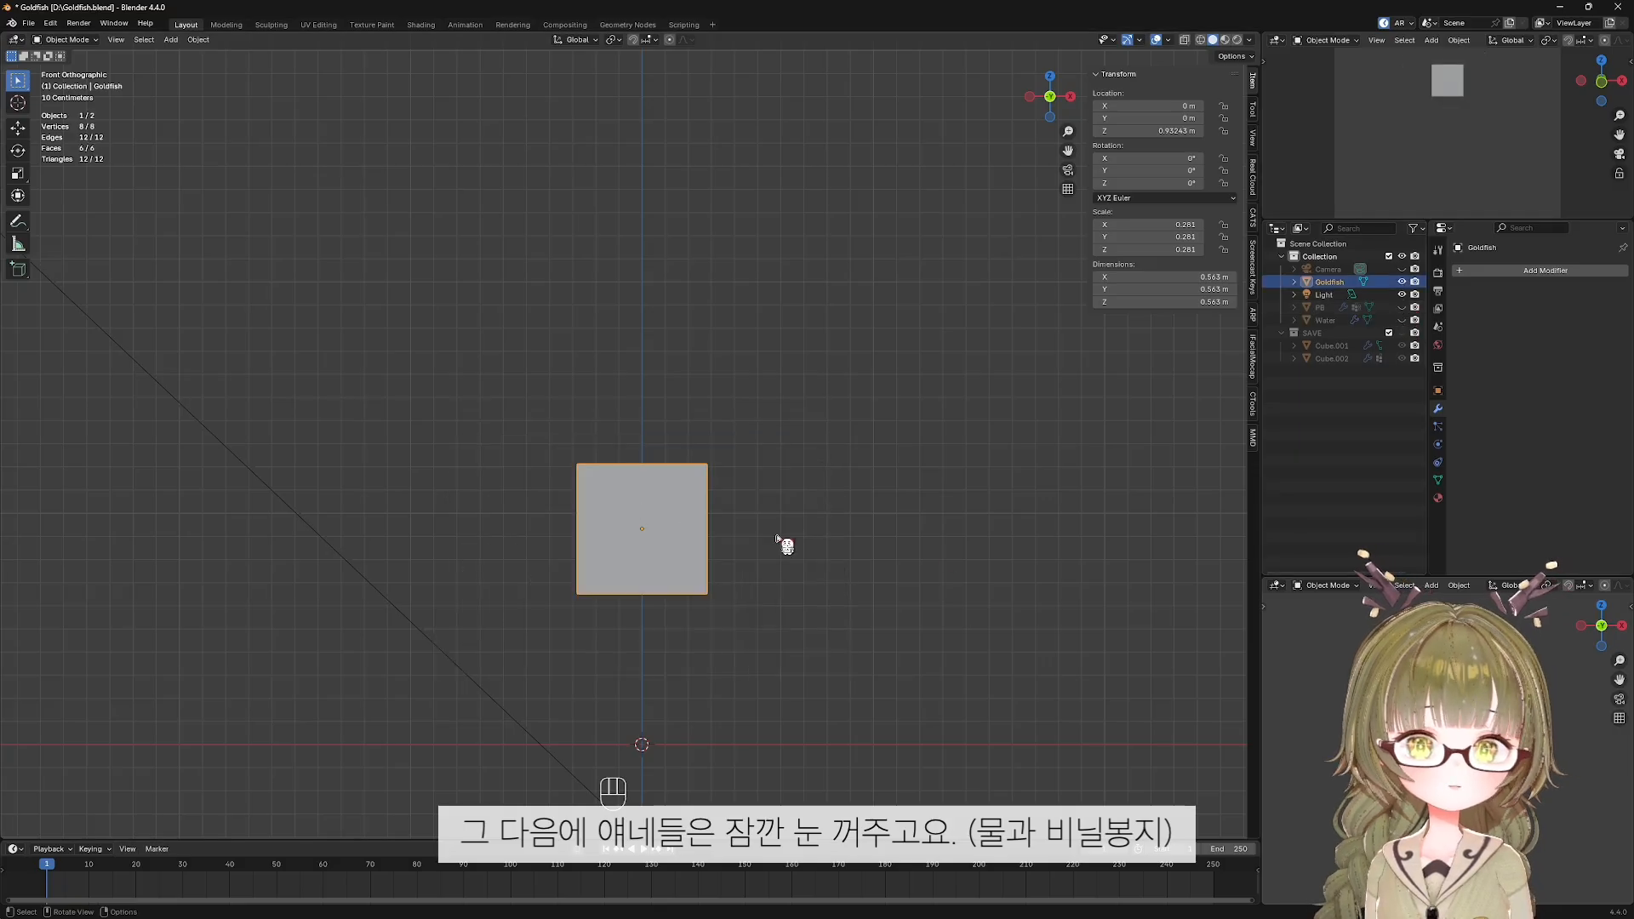
key(ctrl+2)
right_click(687, 443)
click(686, 443)
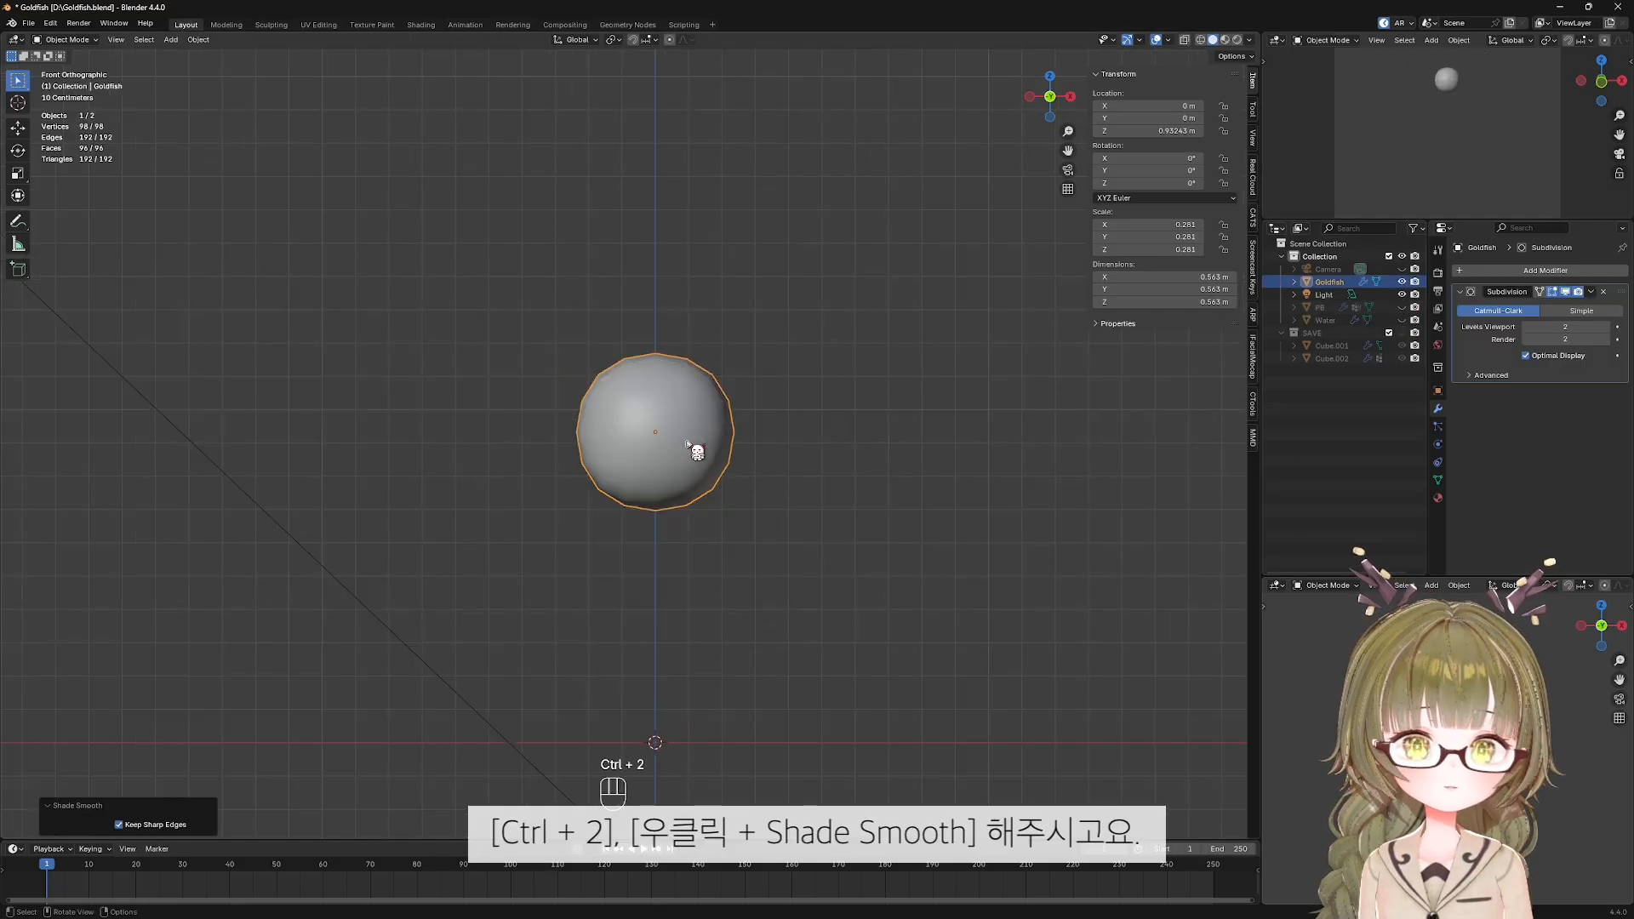
click(753, 454)
shift+middle_drag(766, 451, 765, 490)
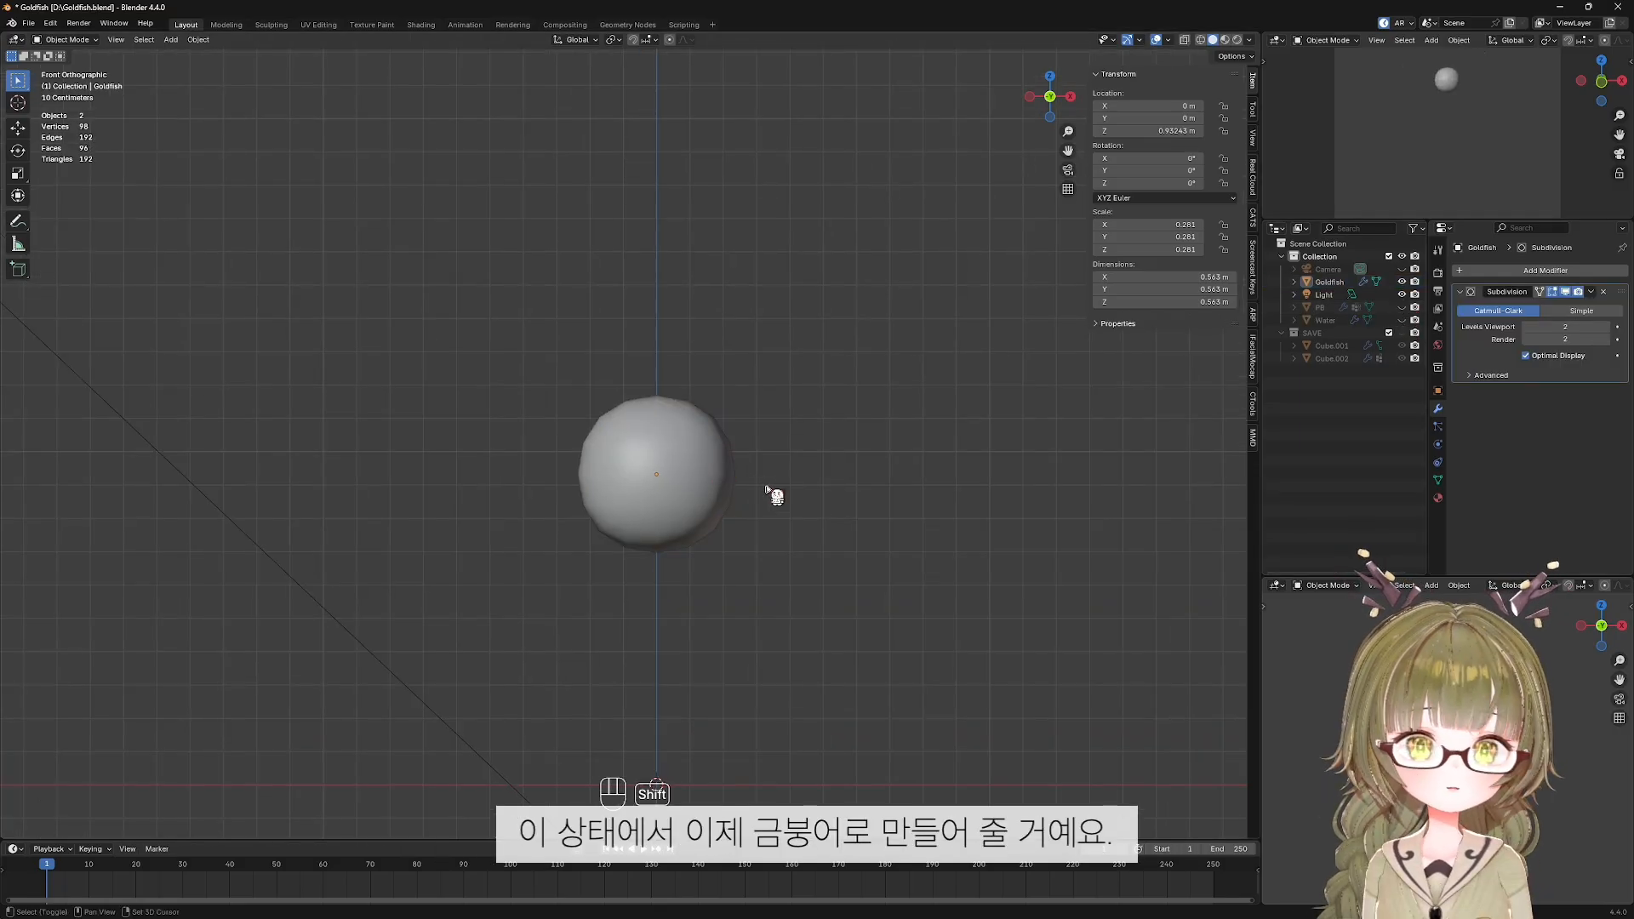
scroll(787, 529, up, 2)
shift+middle_drag(809, 566, 785, 523)
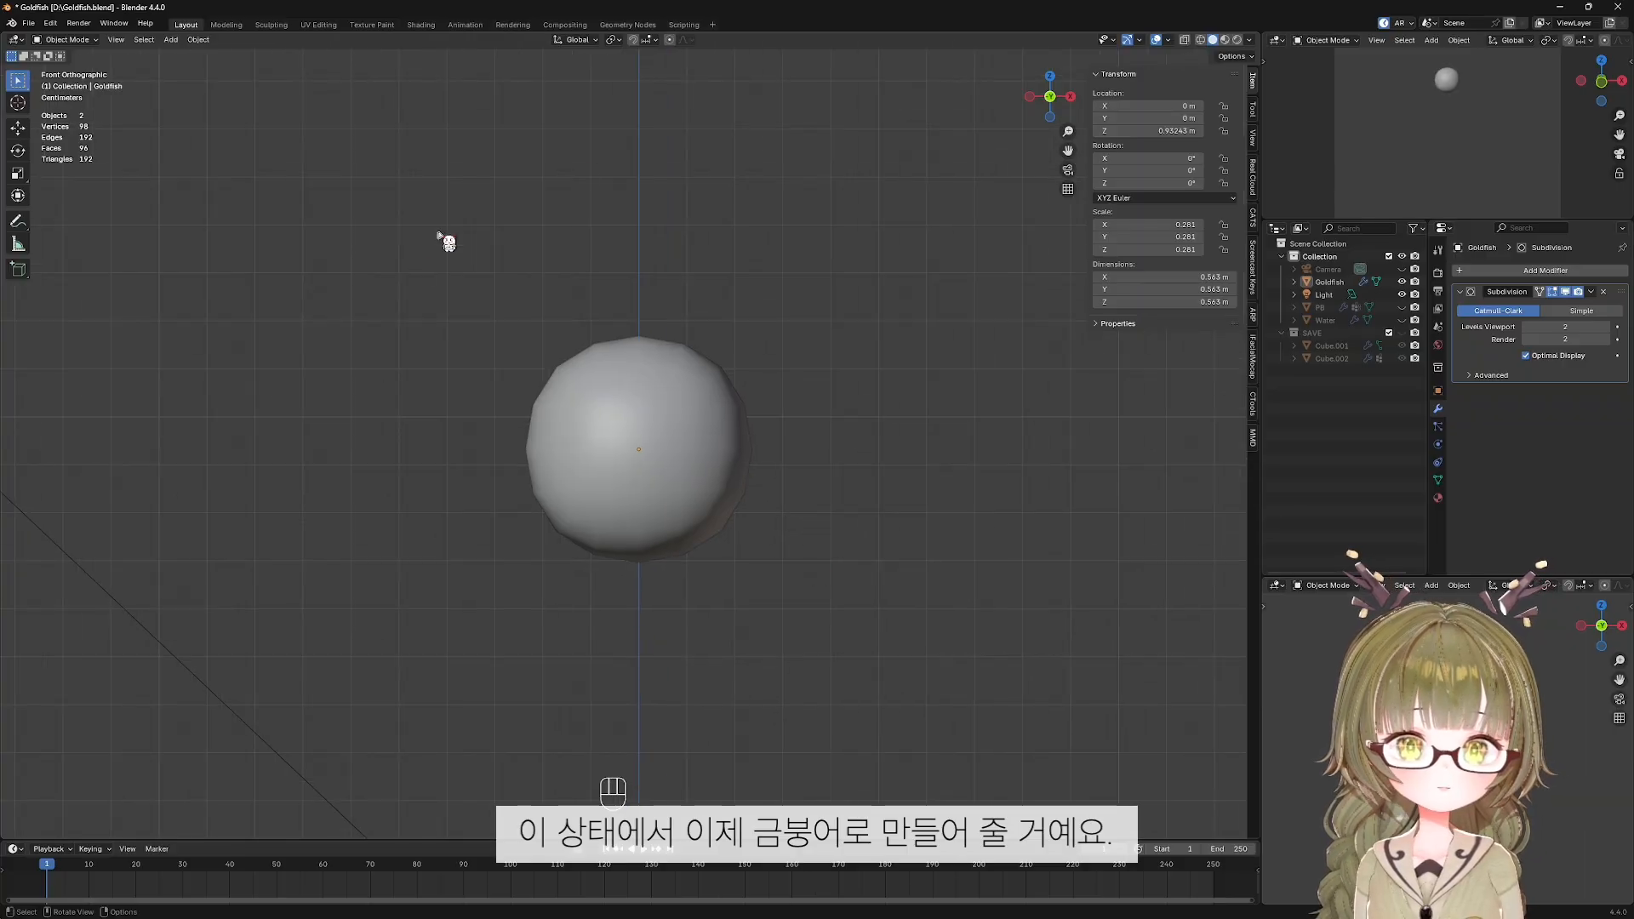
Add one centred loop cut to the Goldfish cube in Edit Mode, splitting it into front and back halves along Y.
click(711, 464)
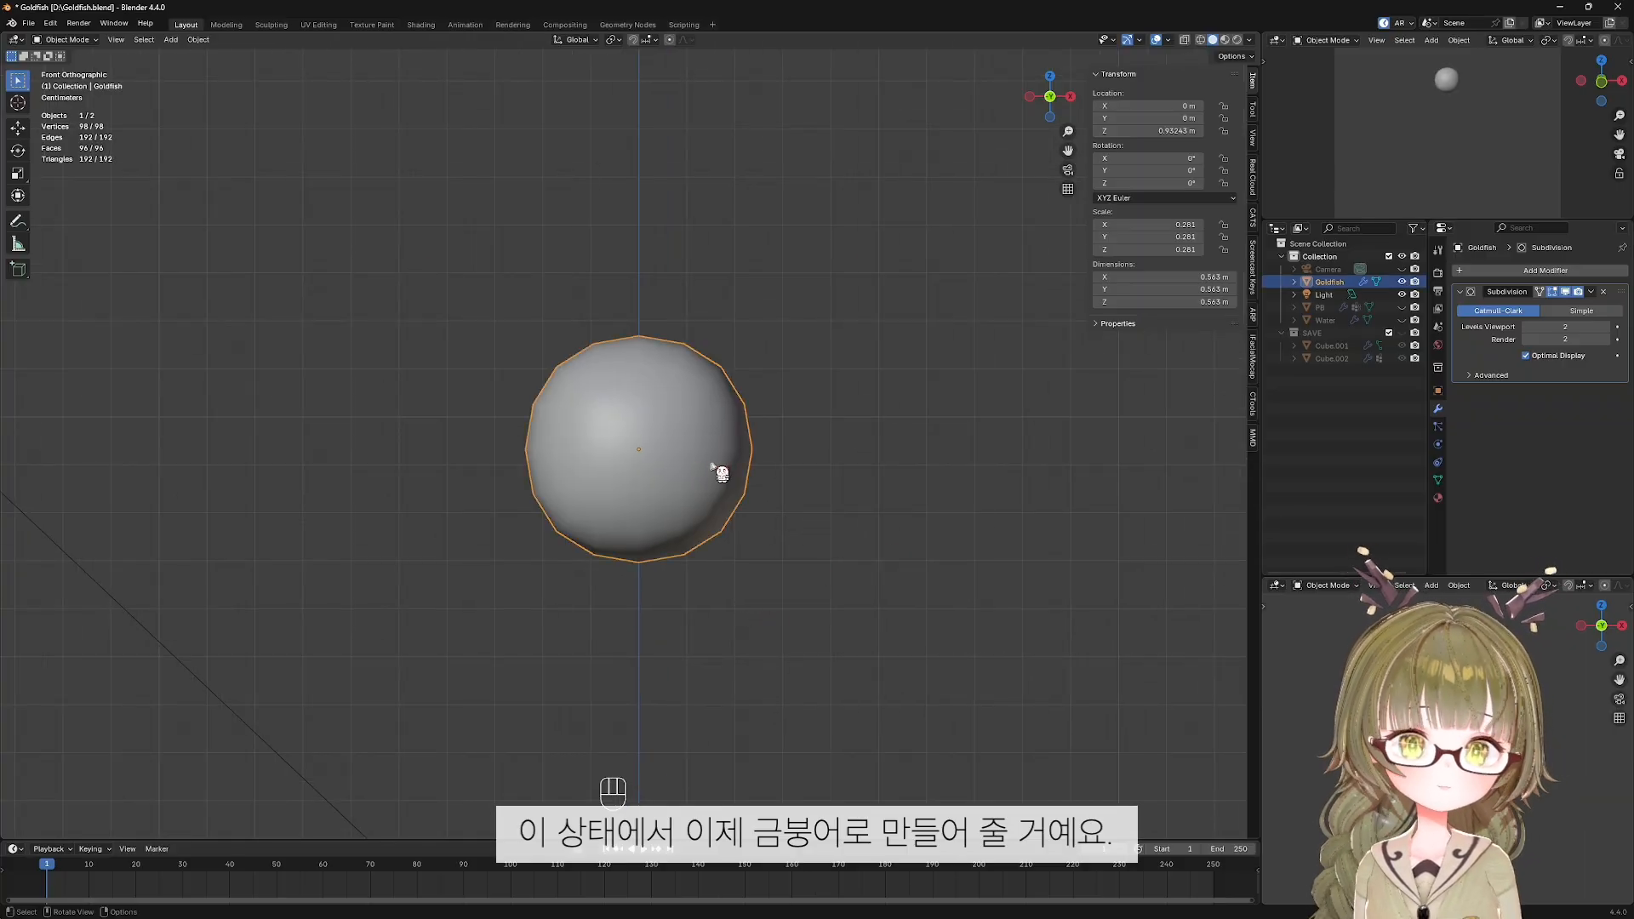
key(Tab)
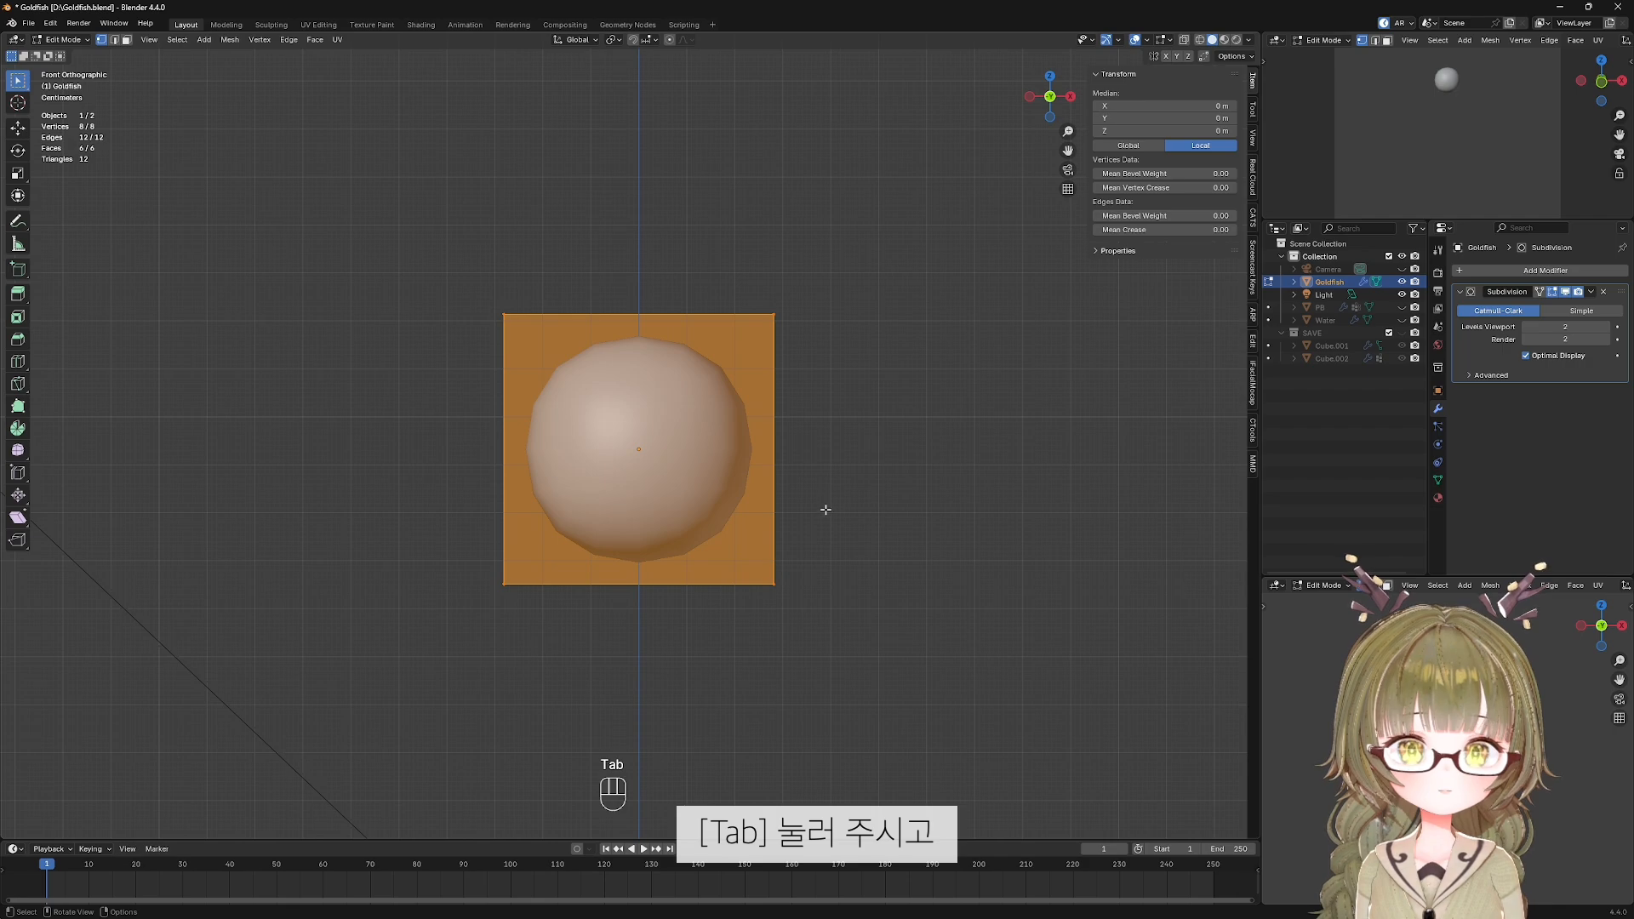
scroll(826, 510, down, 1)
shift+middle_drag(842, 497, 853, 489)
shift+middle_drag(854, 488, 868, 470)
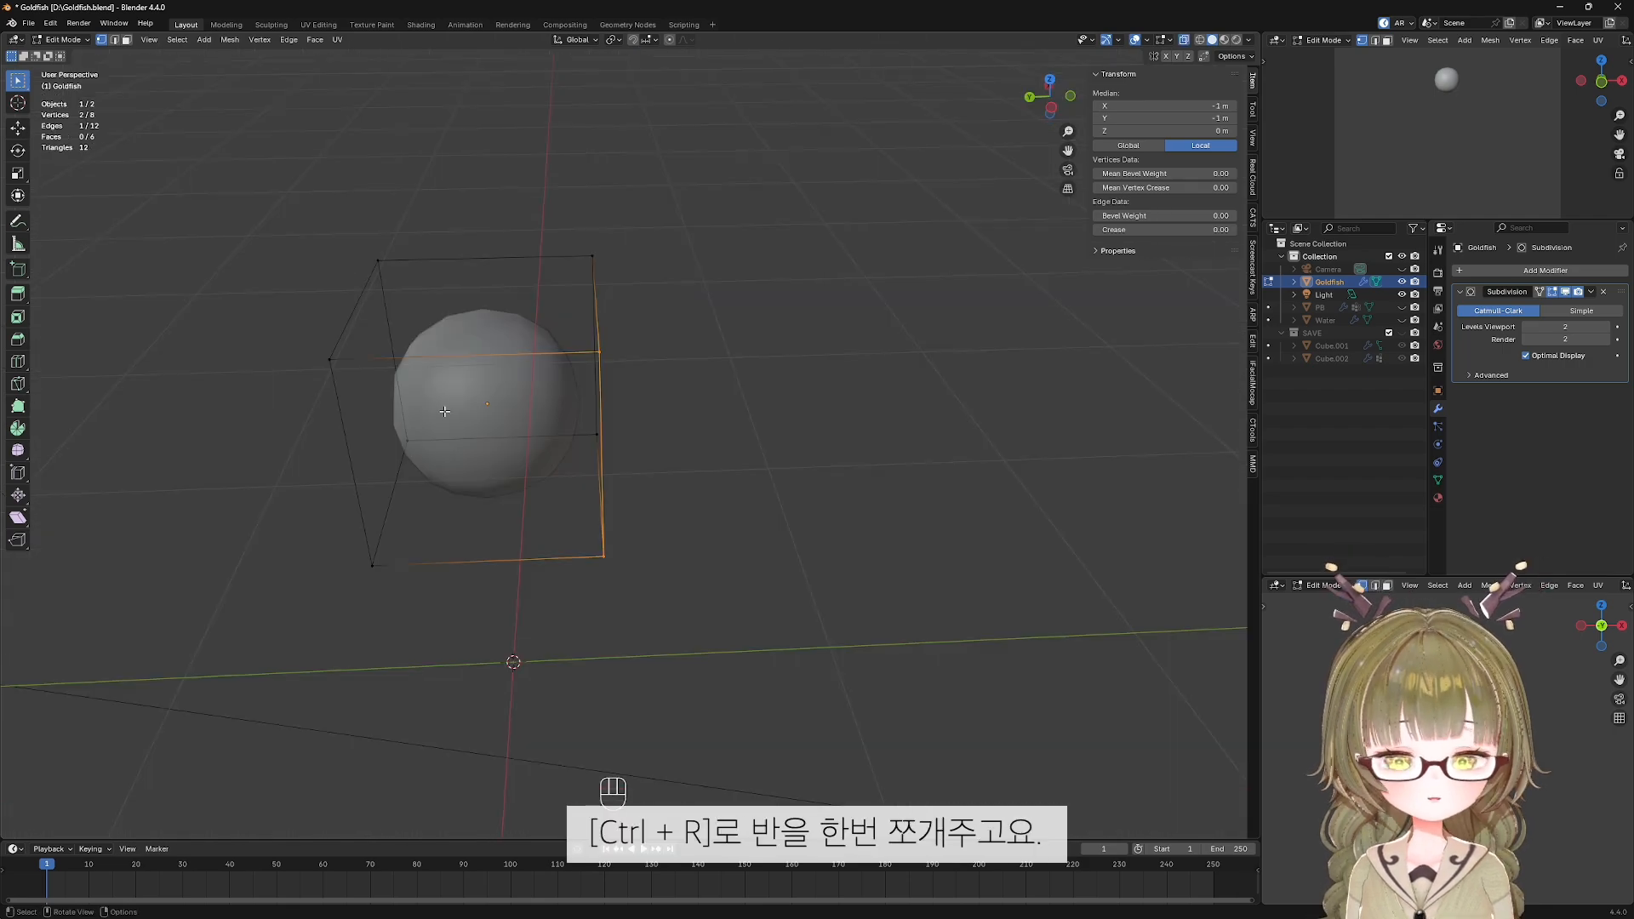
key(ctrl+r)
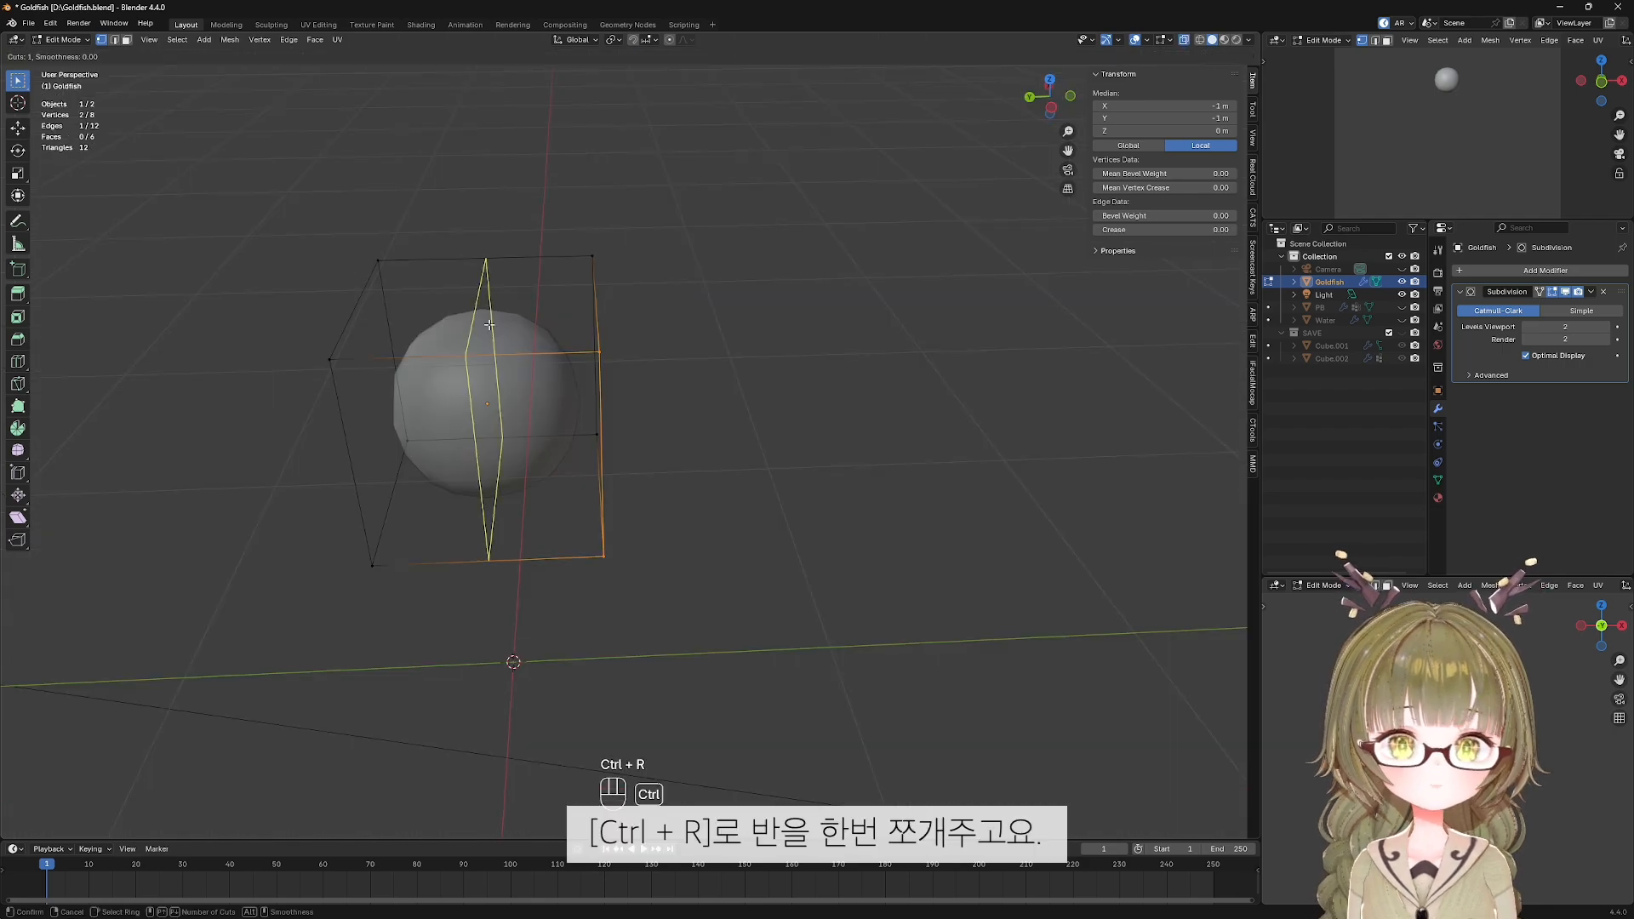
click(489, 324)
key(Escape)
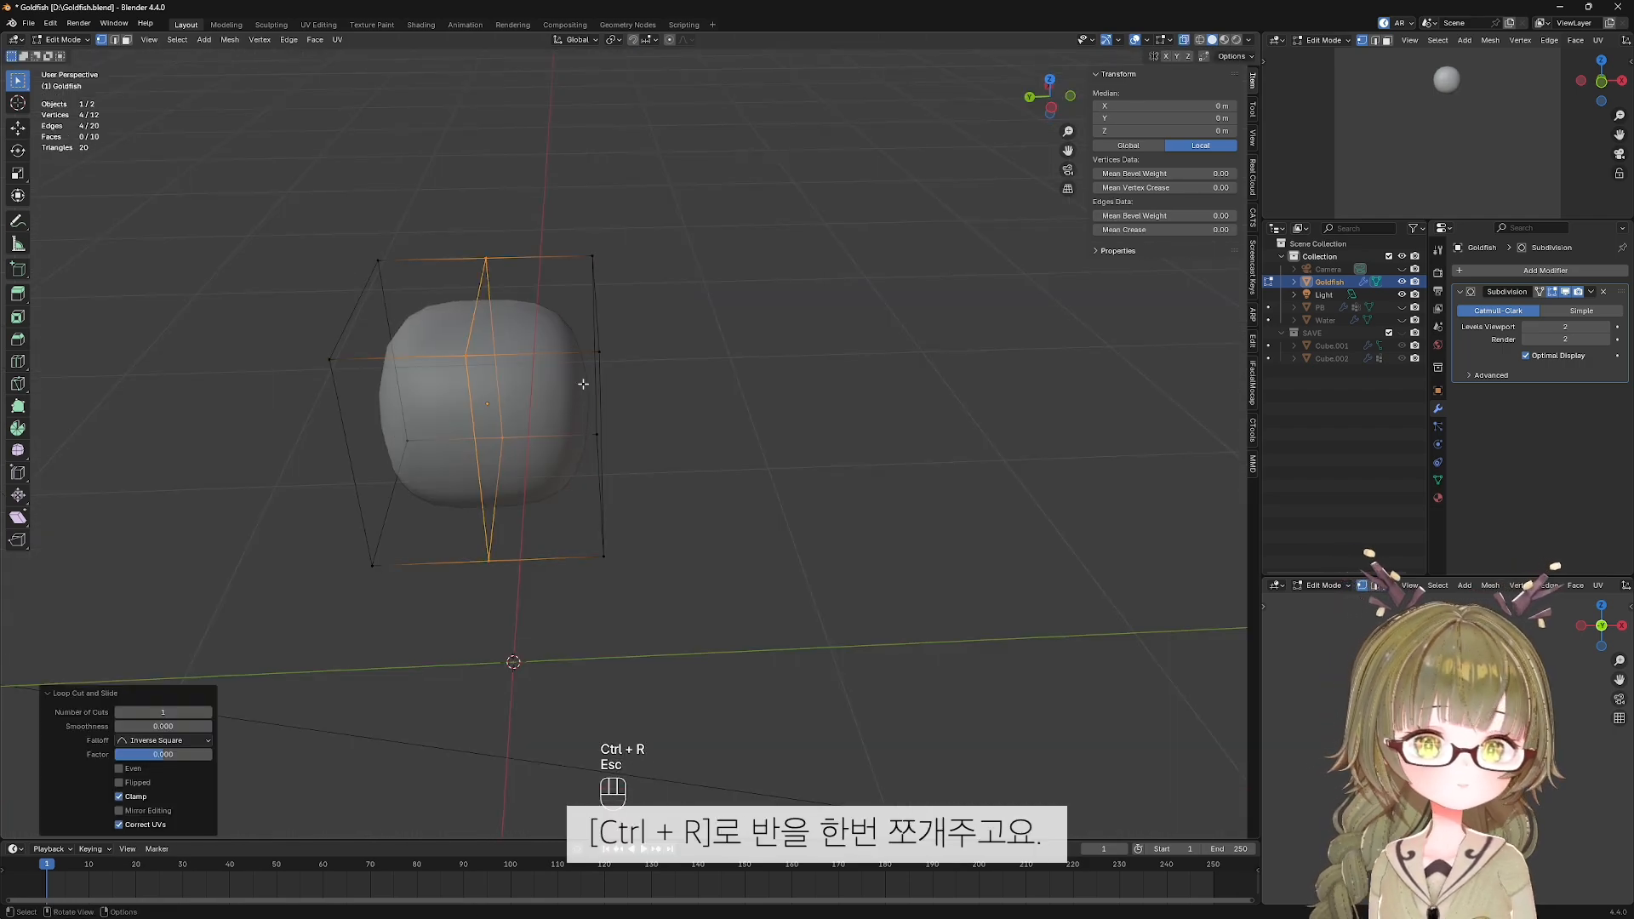
Delete the four vertices on the +Y side of the Goldfish mesh, leaving only the front half.
key(alt+z)
drag(242, 177, 419, 581)
shift+middle_drag(442, 531, 733, 472)
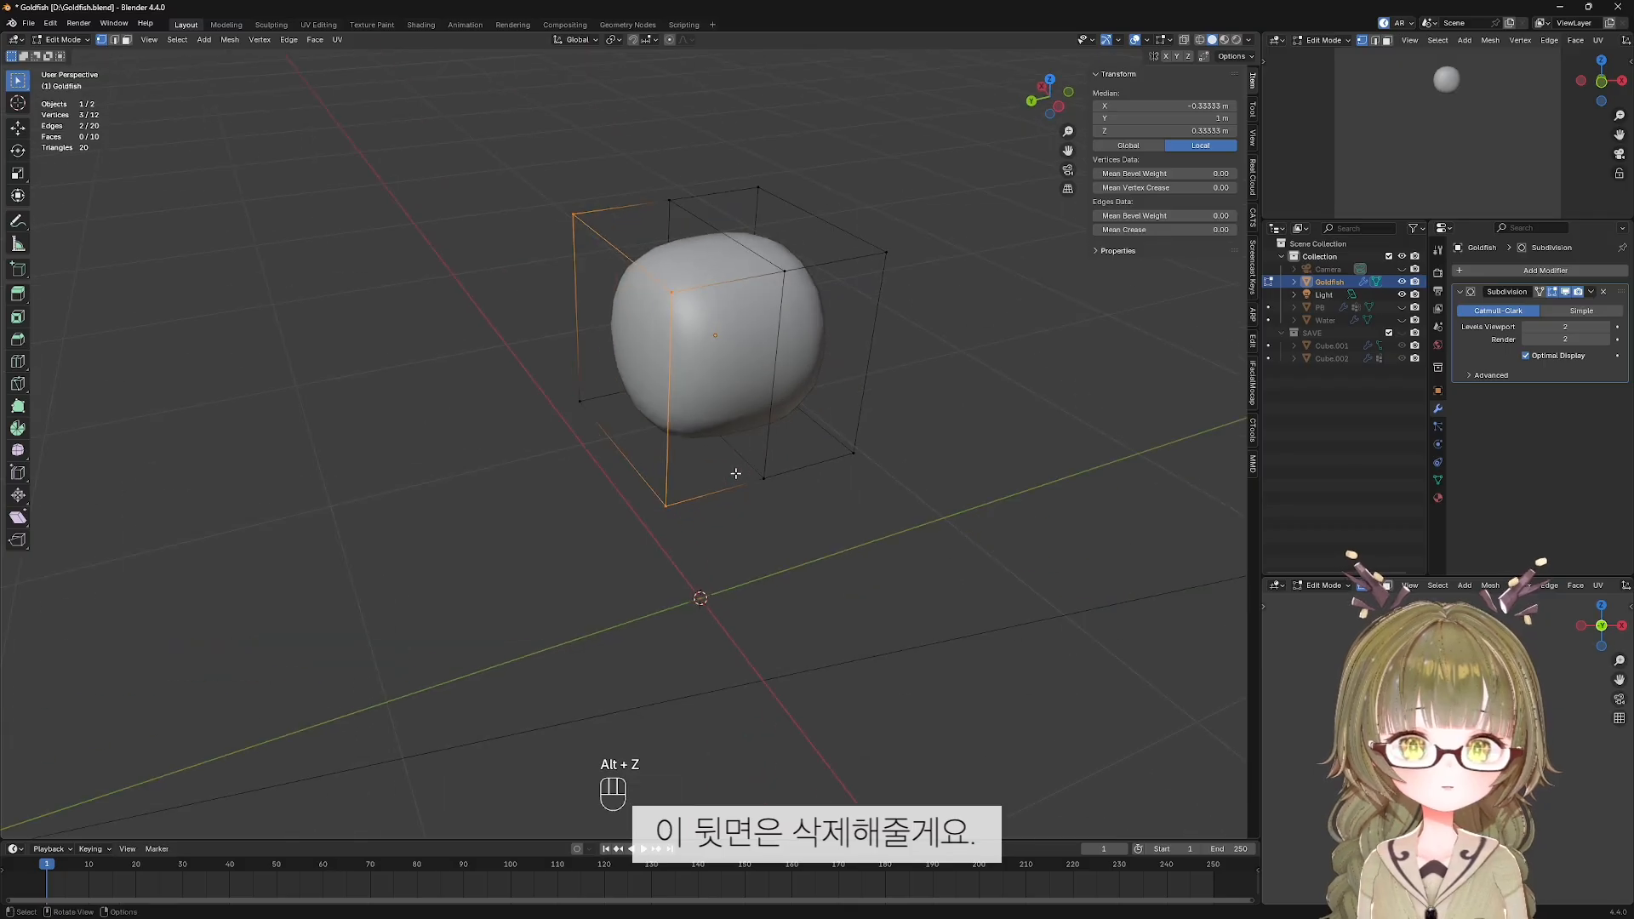
shift+click(574, 399)
key(x)
click(572, 366)
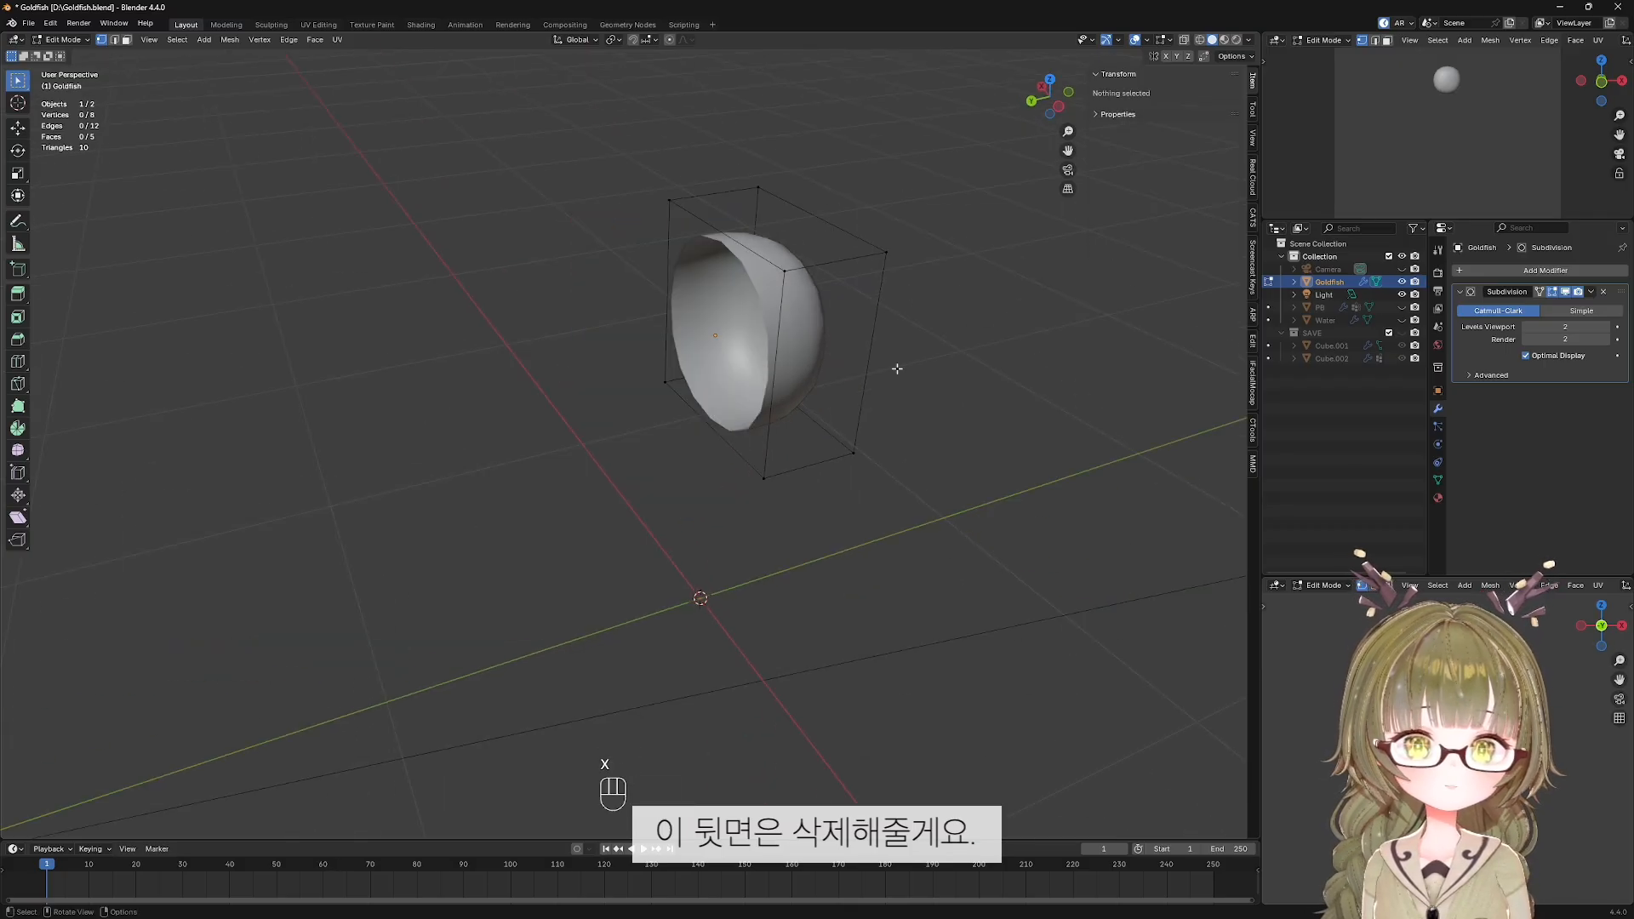
middle_drag(572, 365, 775, 397)
Add a Mirror modifier to Goldfish on the Y axis only with Clipping enabled, and return to Edit Mode.
key(Tab)
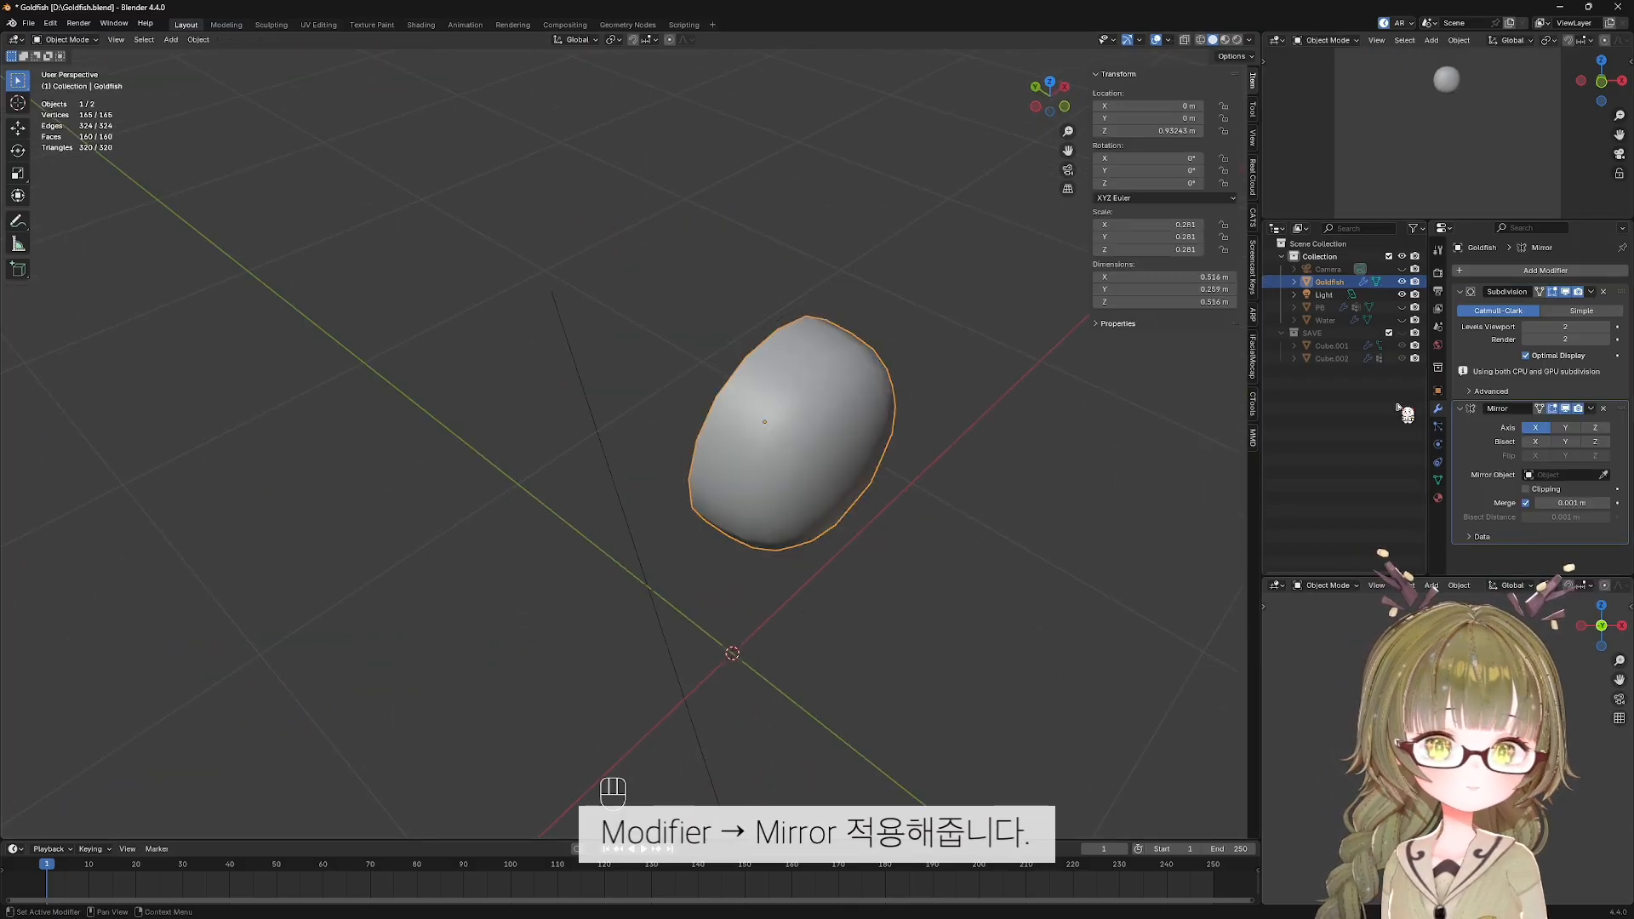
click(1565, 428)
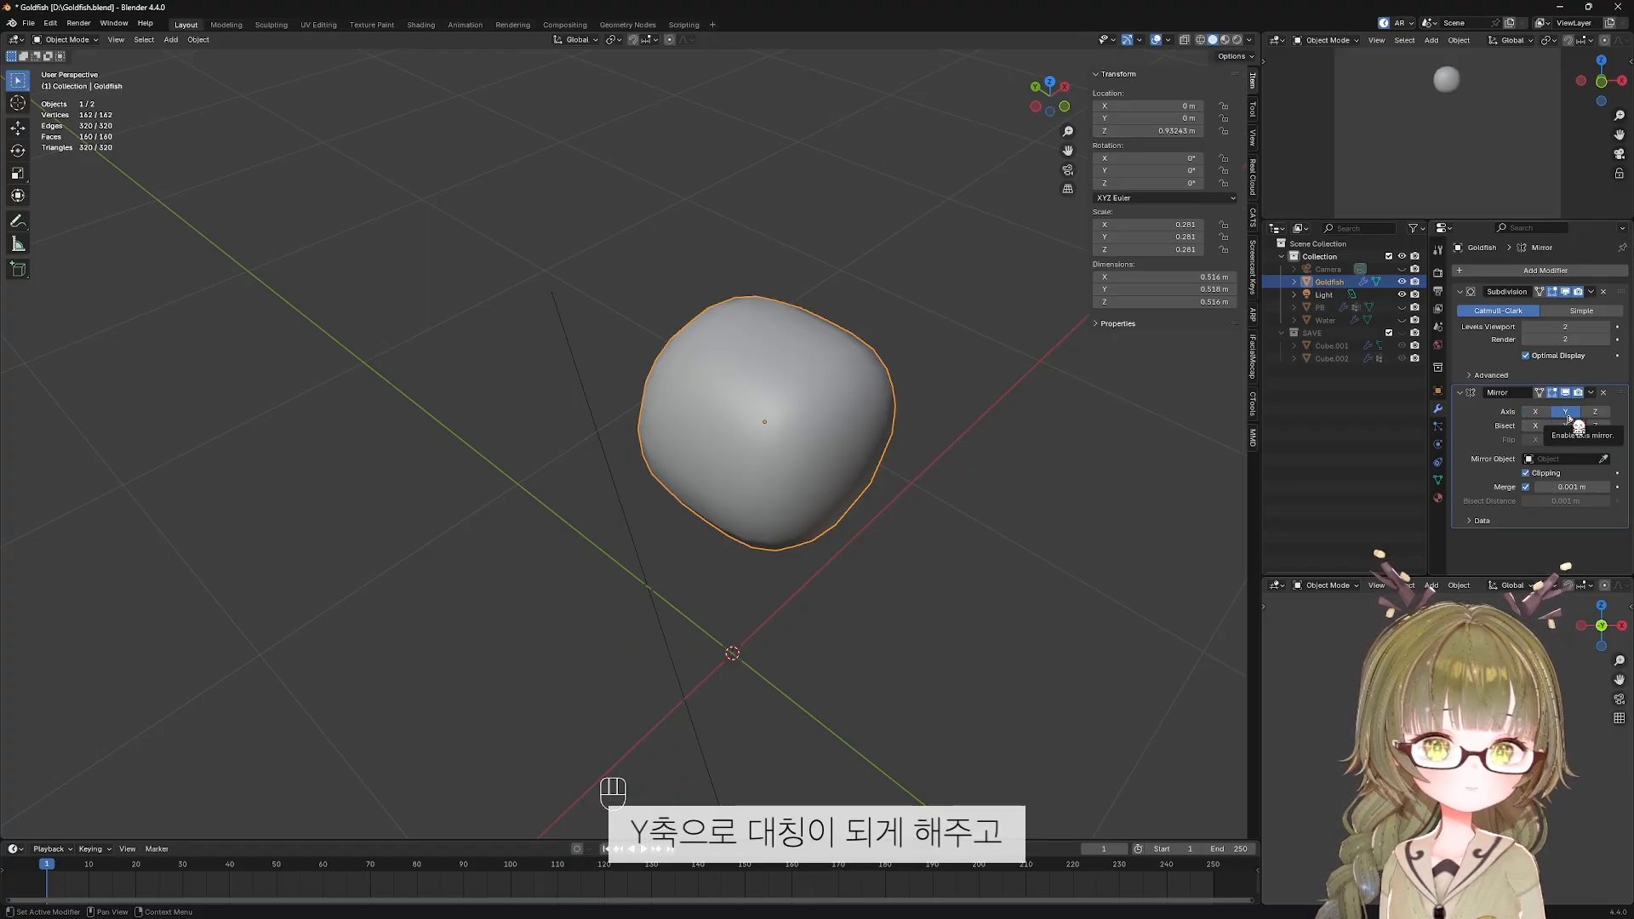
middle_drag(985, 485, 734, 366)
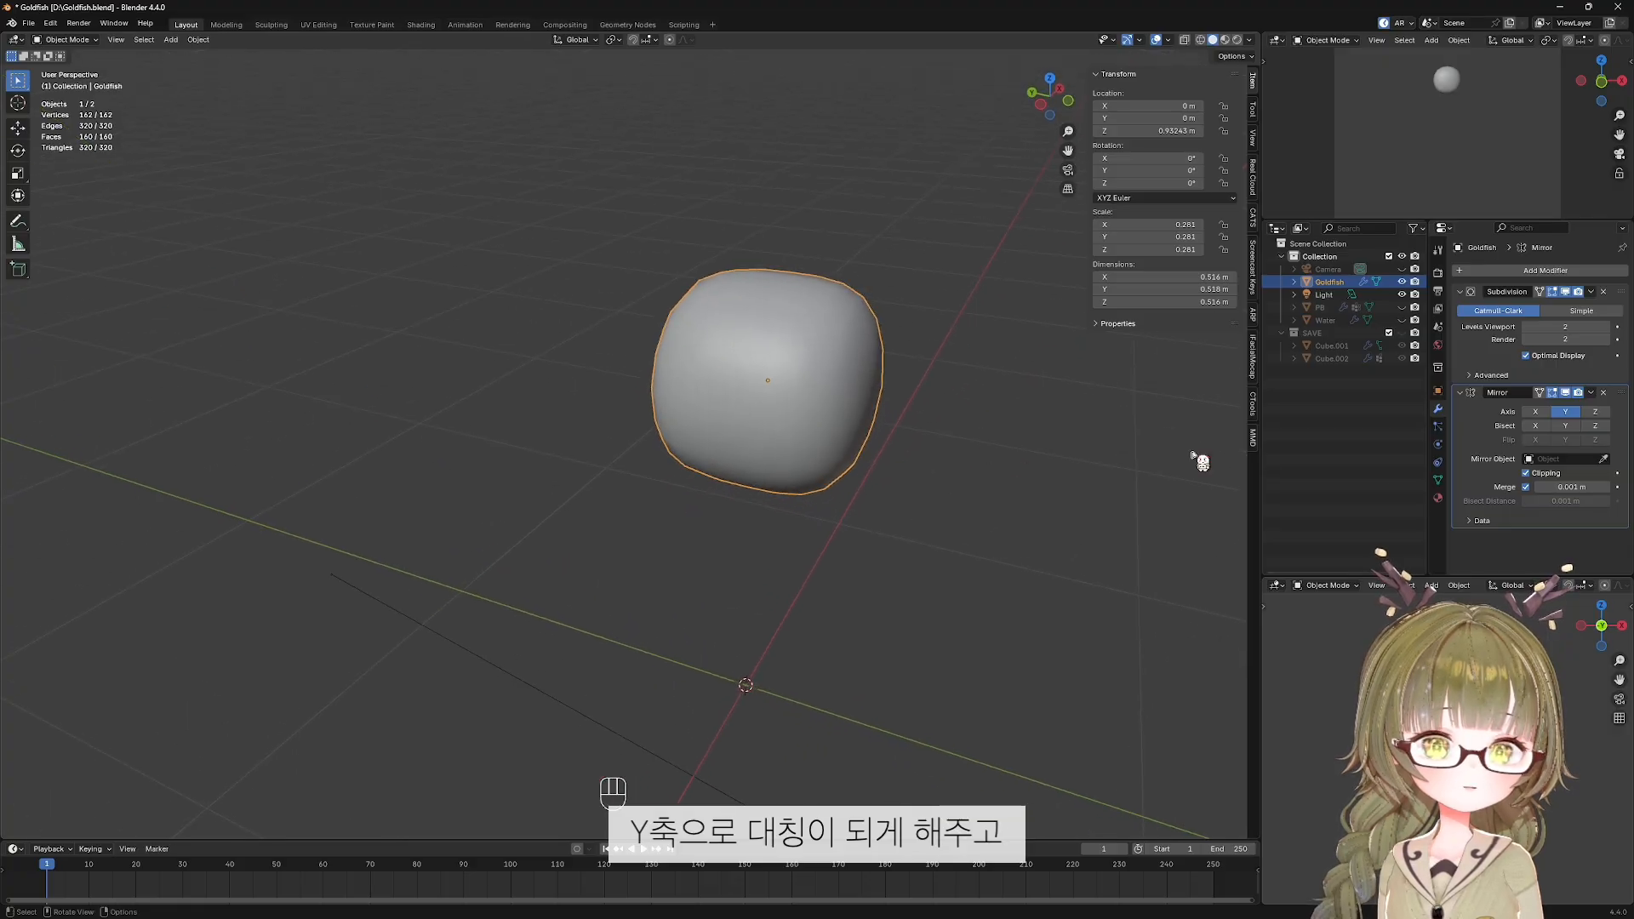
click(1526, 473)
key(Tab)
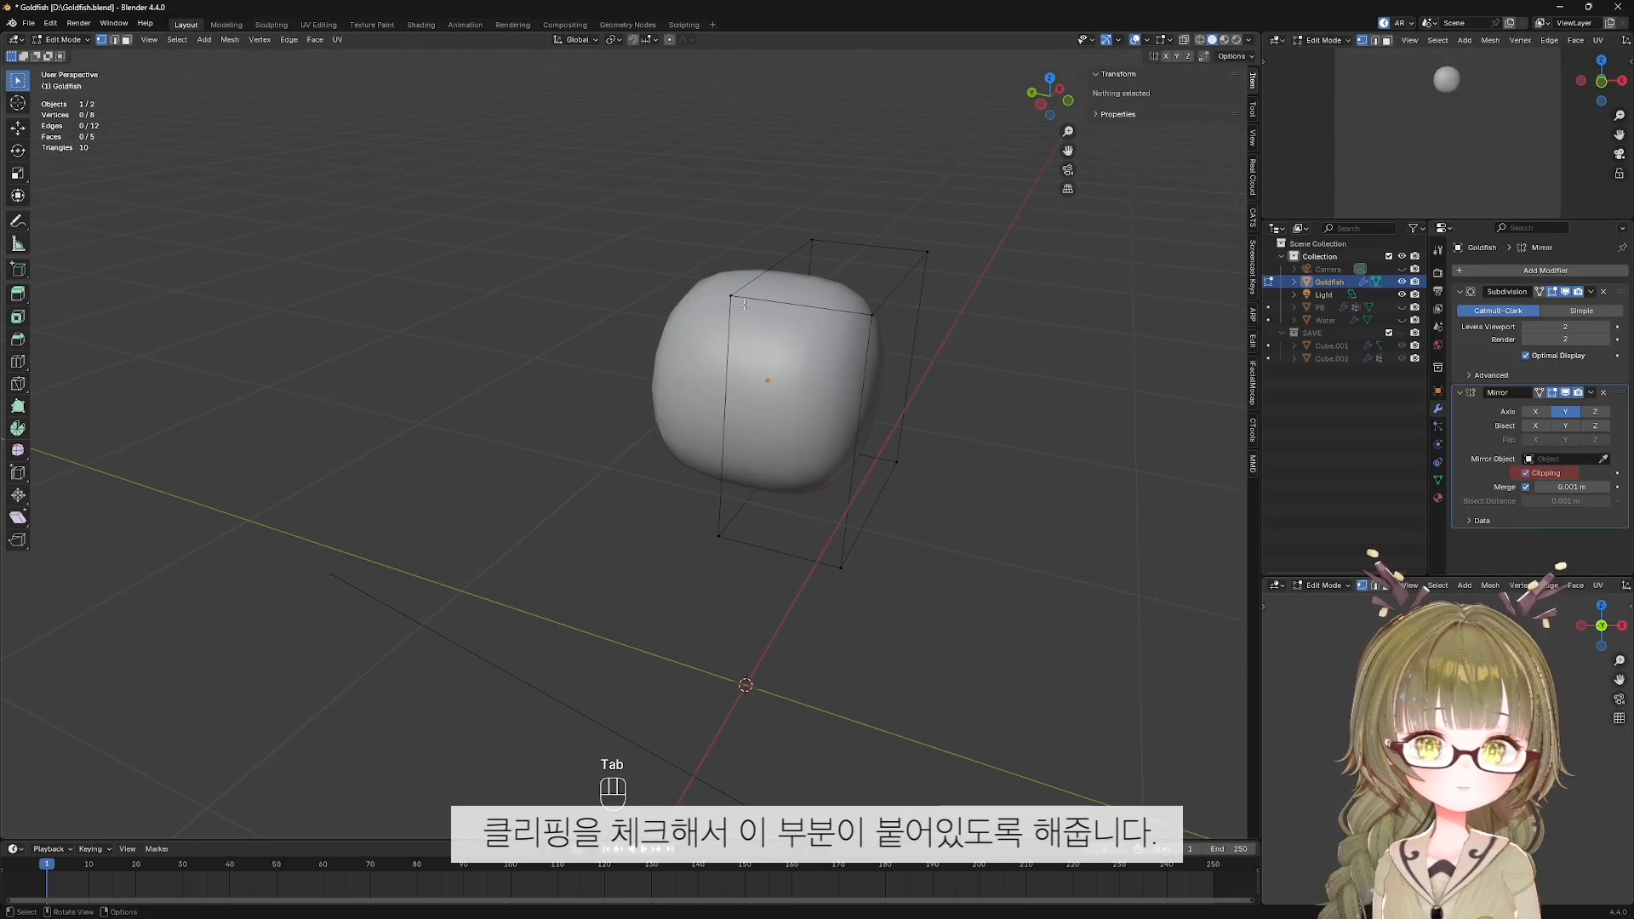
Try moving a mirror-seam vertex with Clipping on and off, cancelling each move and leaving Clipping enabled.
key(g)
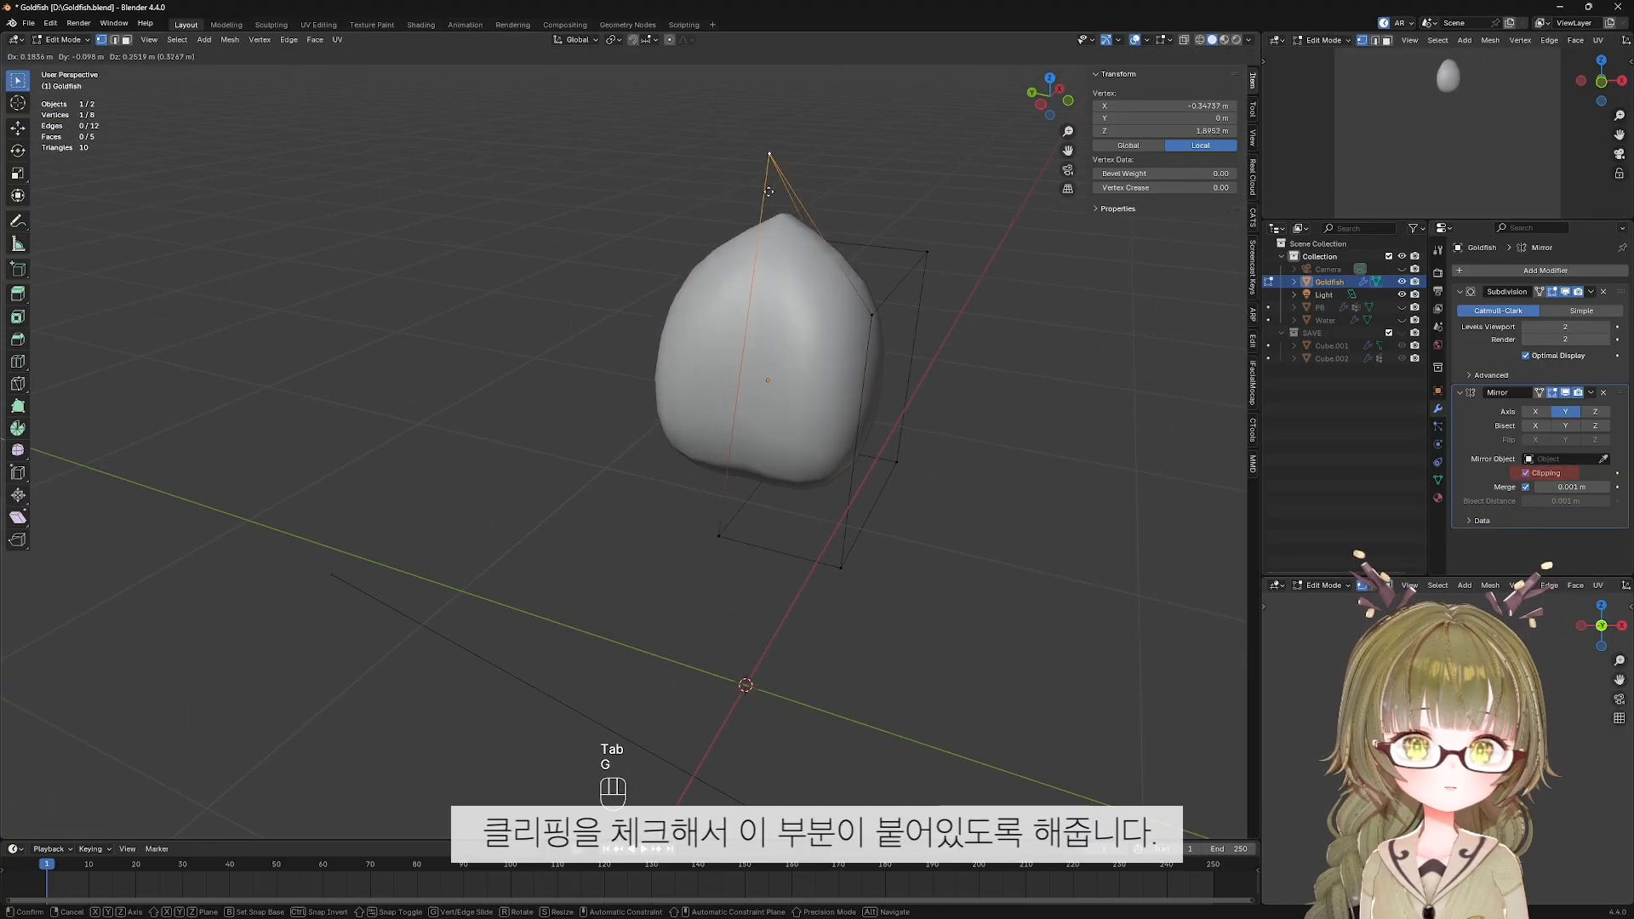
key(Escape)
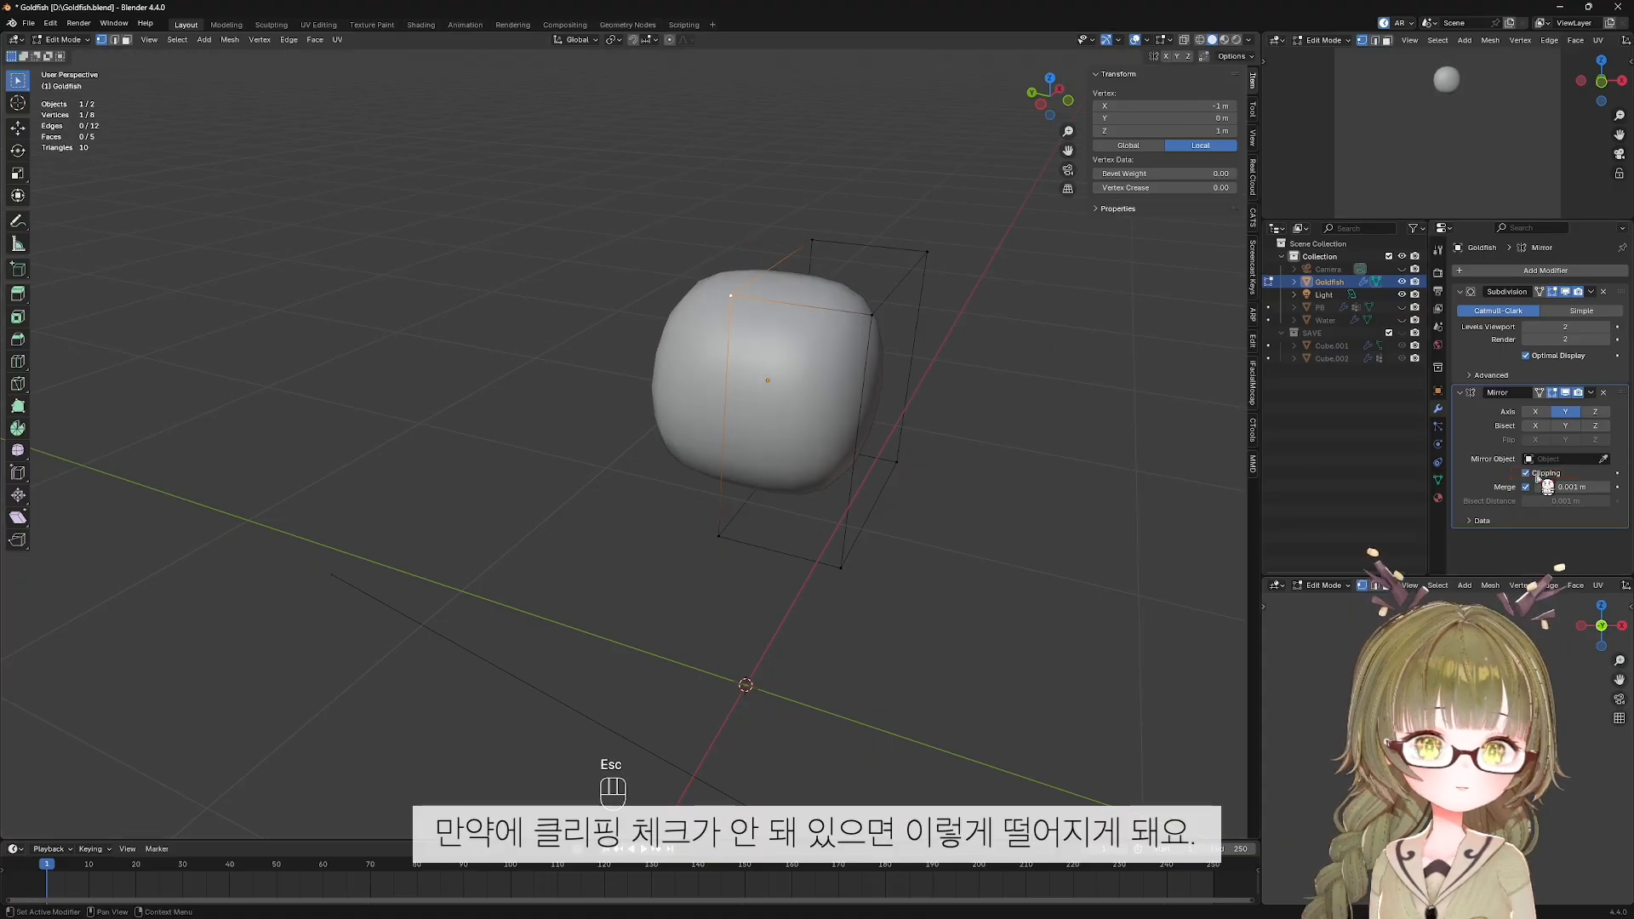
key(g)
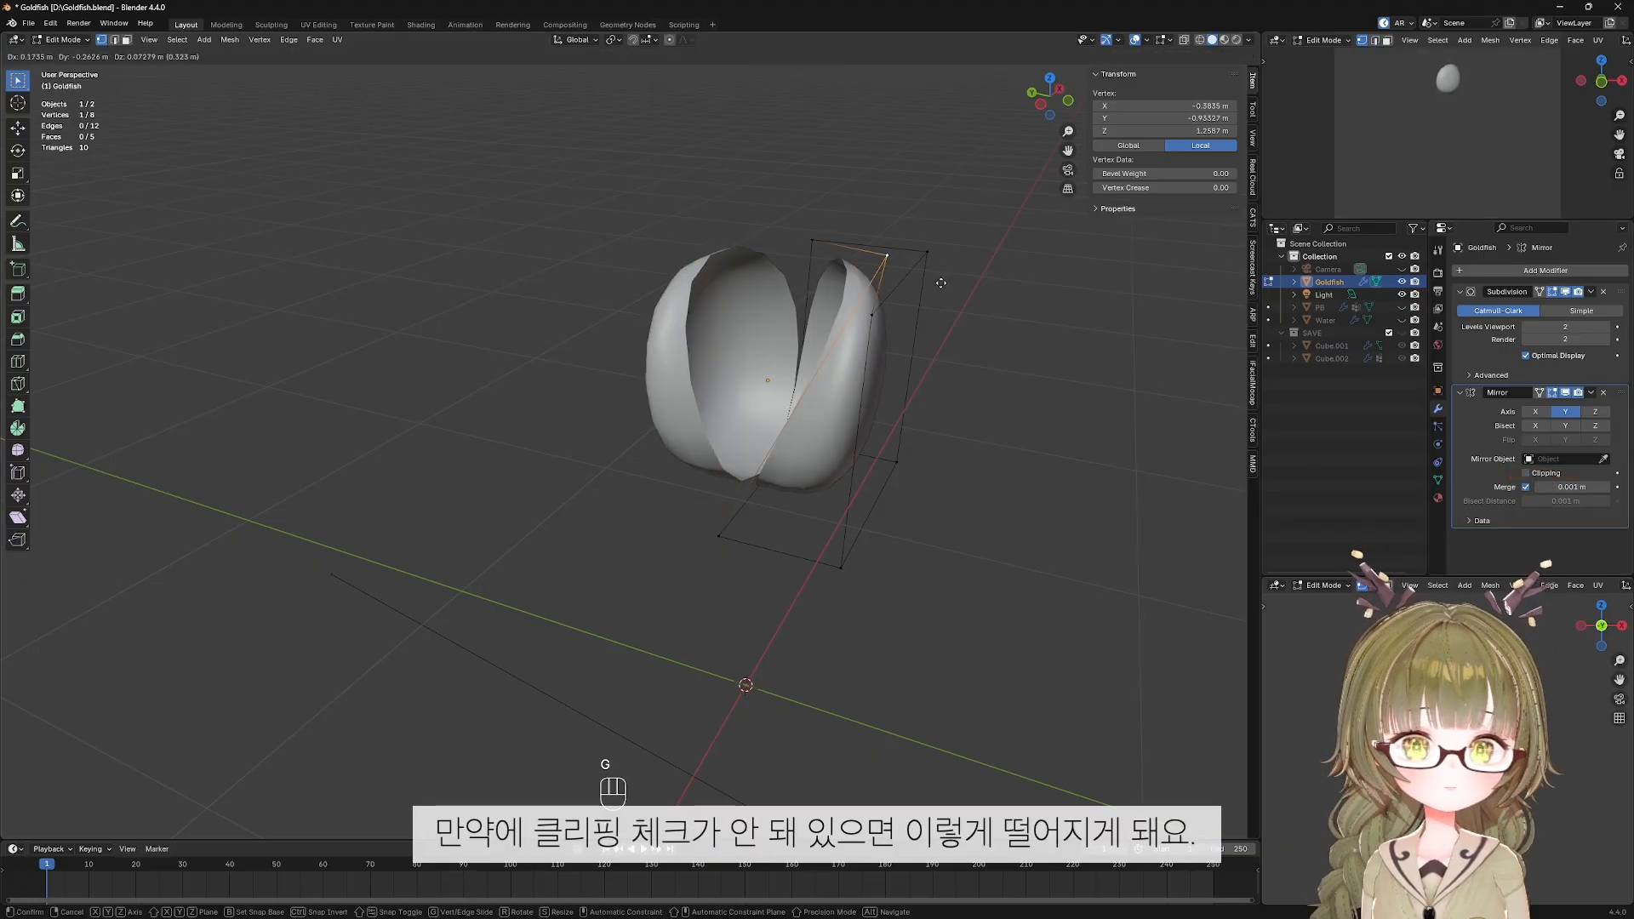
key(Escape)
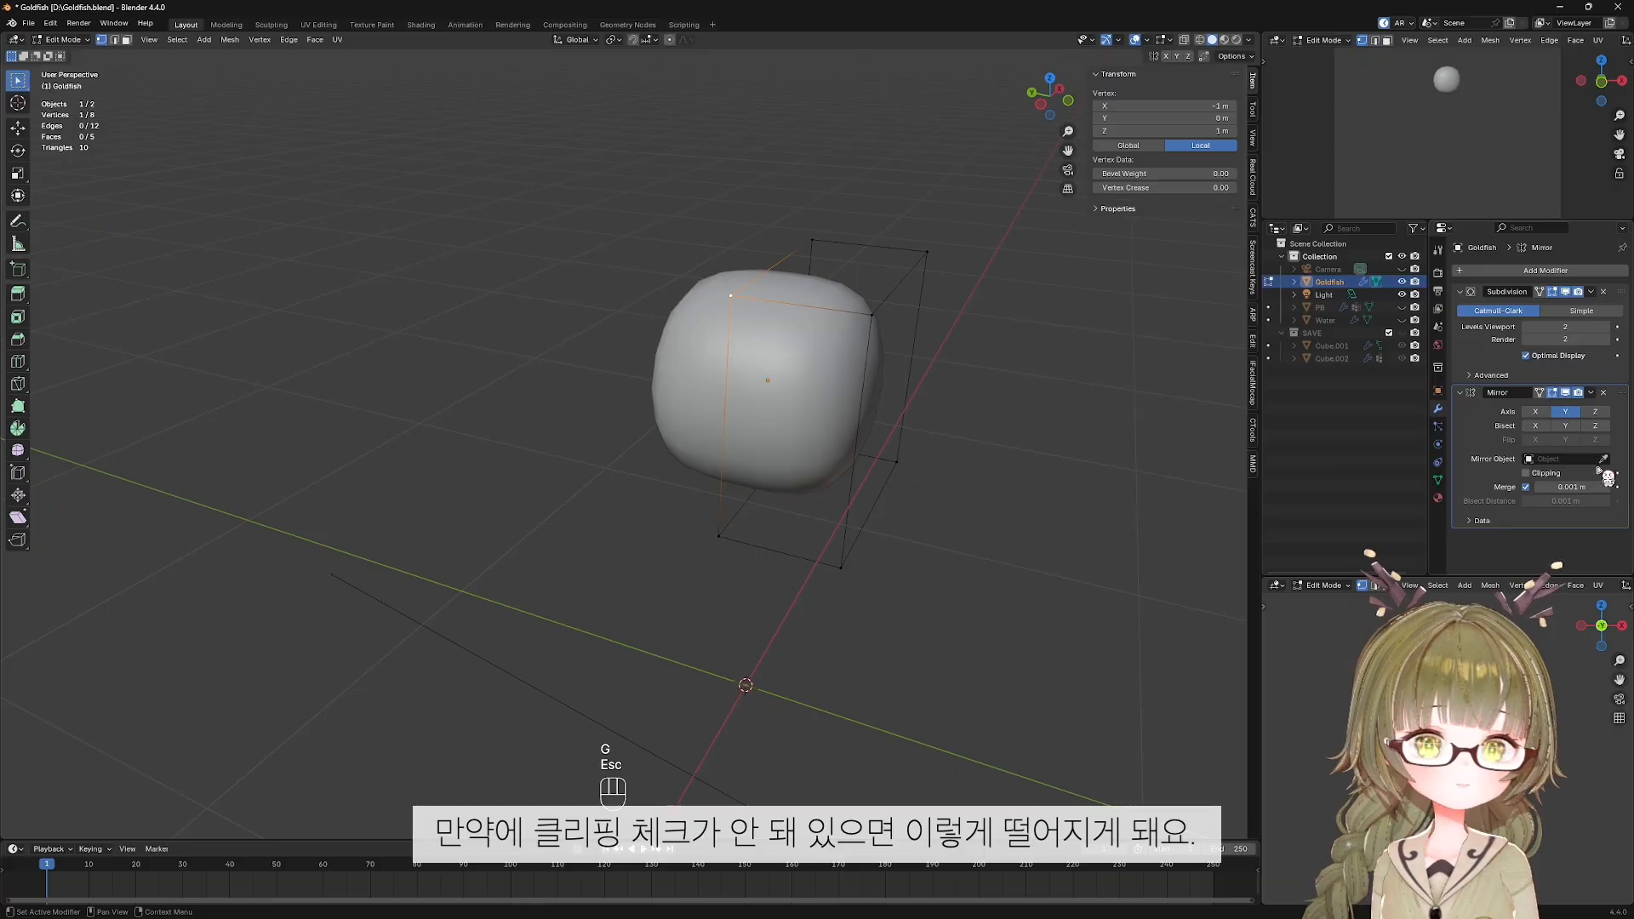
click(1007, 426)
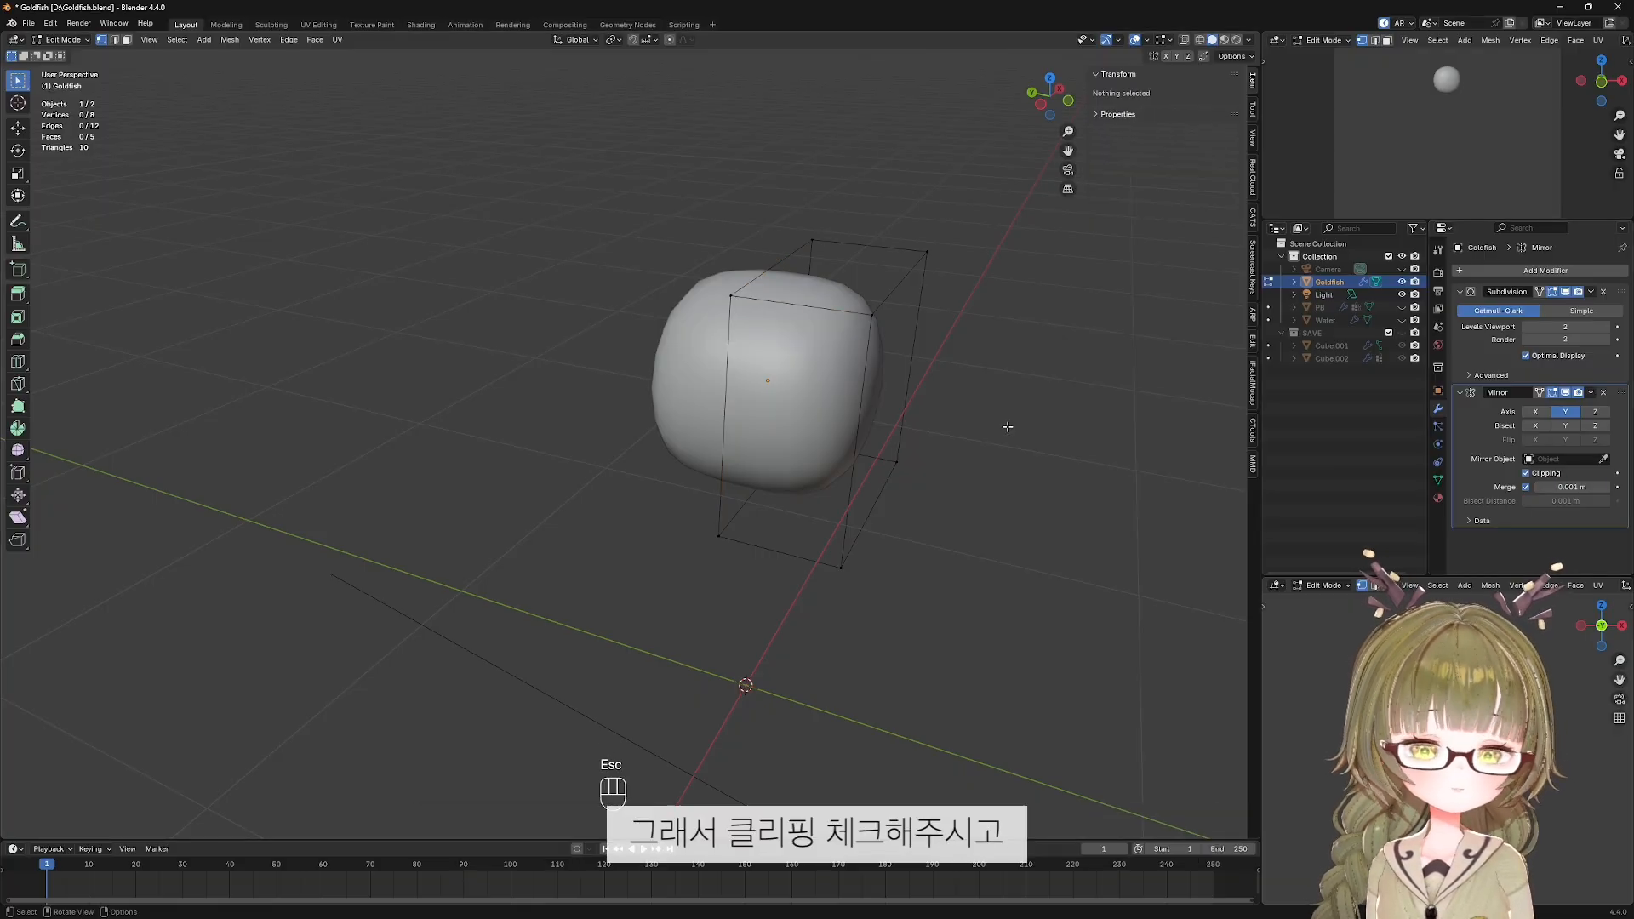
Extrude the Goldfish mesh's +X end about 0.25 m outward in front view and scale the new end to about 0.62.
key(KP_1)
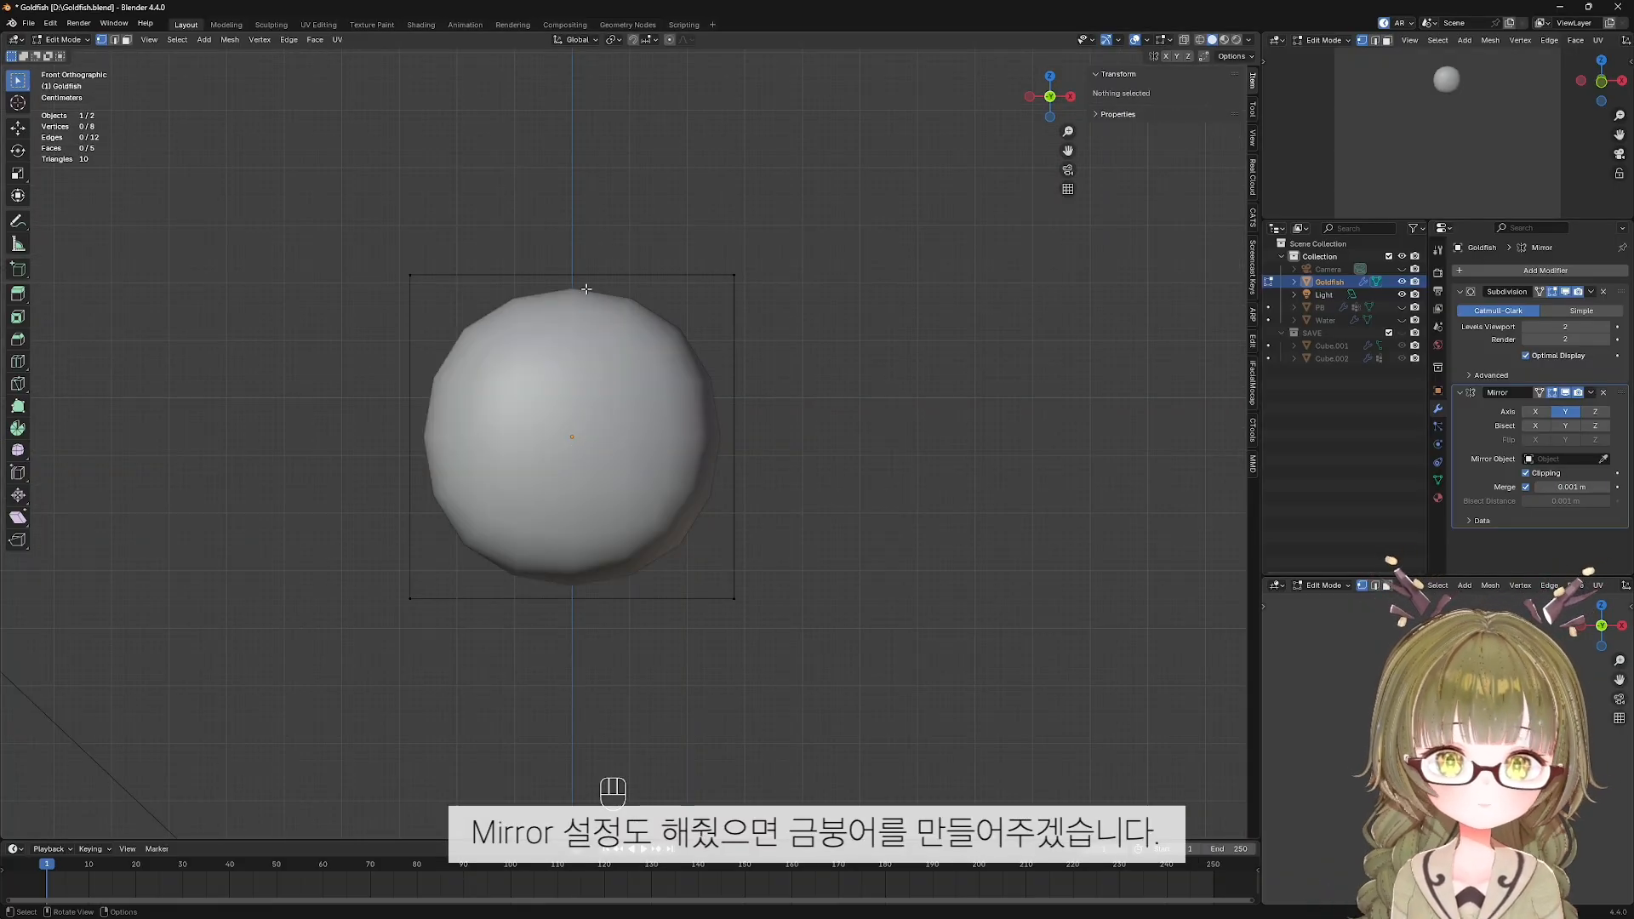
scroll(780, 531, down, 3)
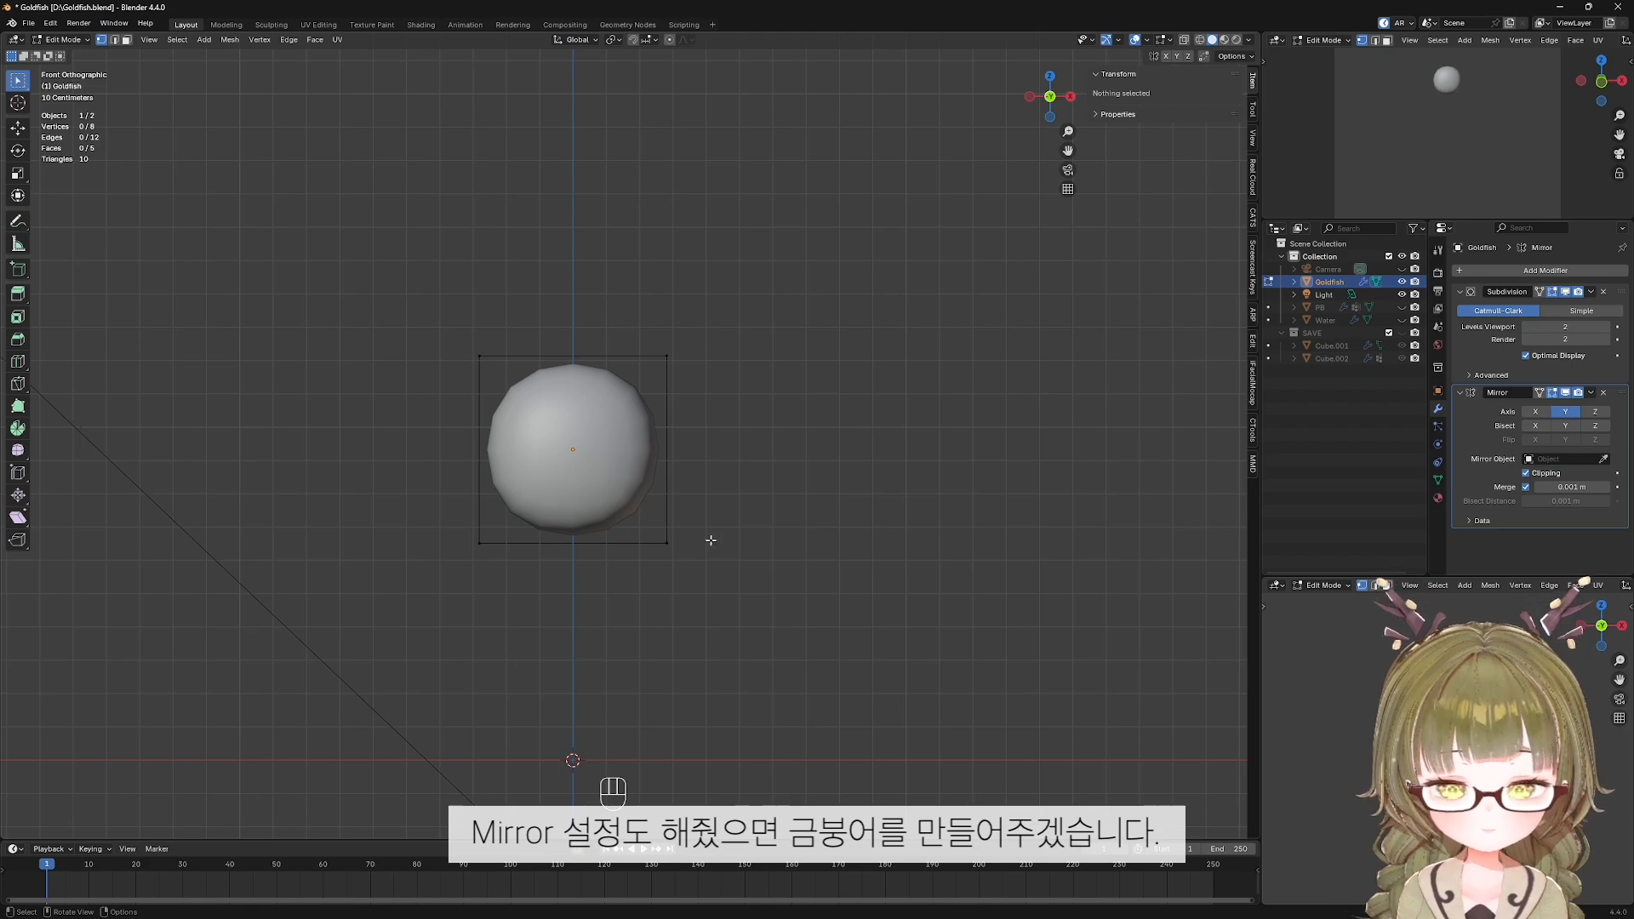
key(alt+z)
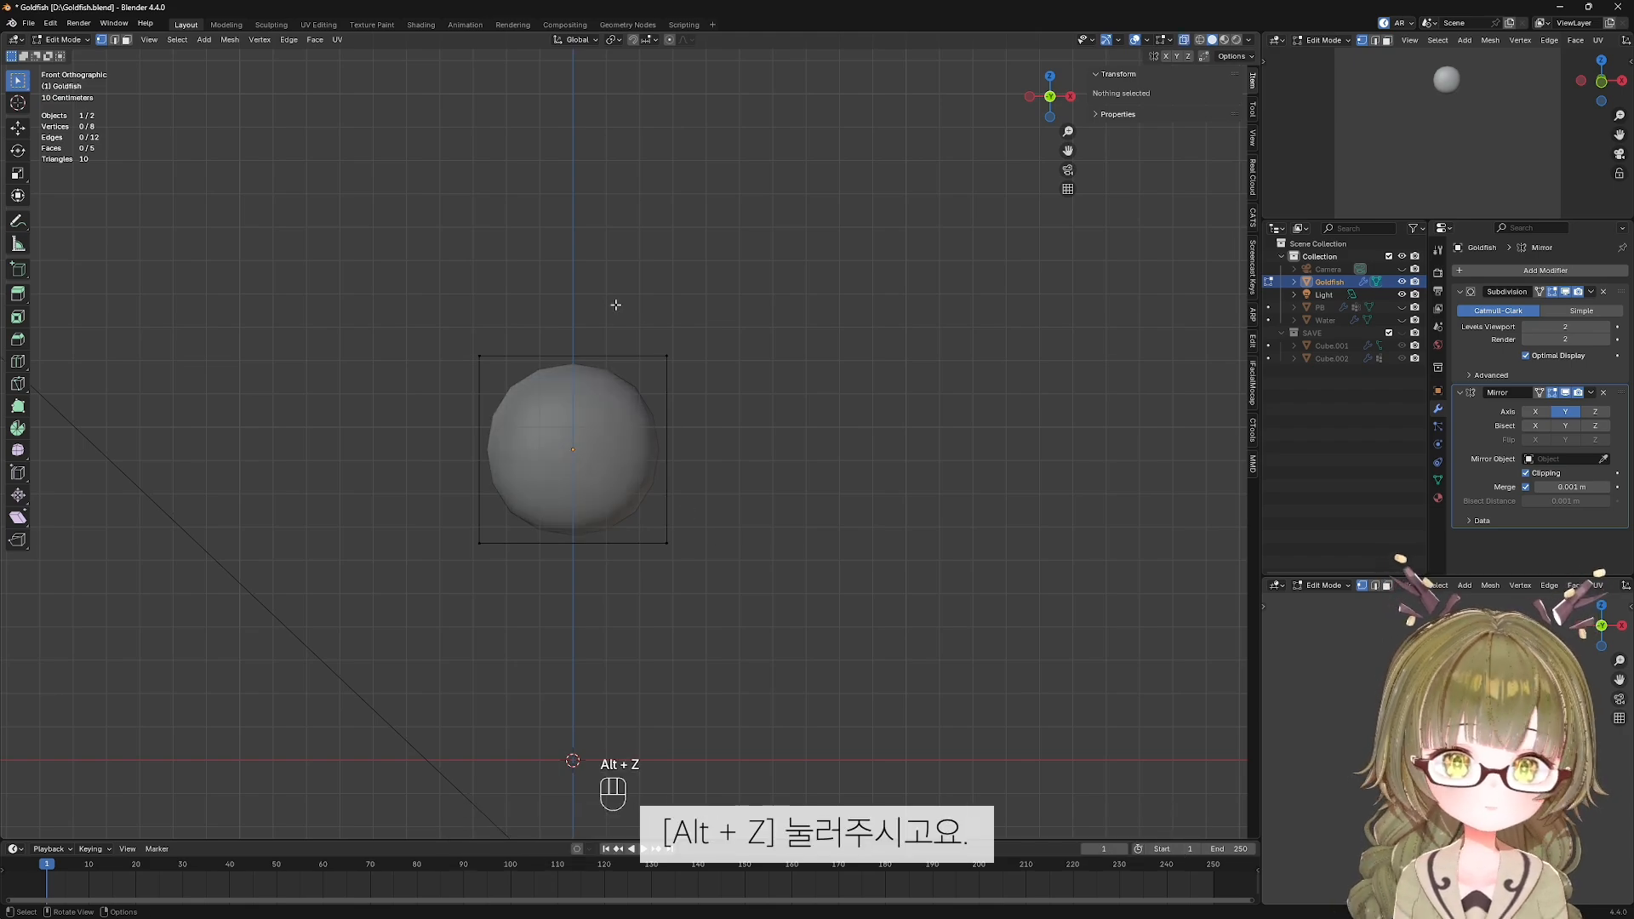
drag(615, 304, 752, 635)
key(e)
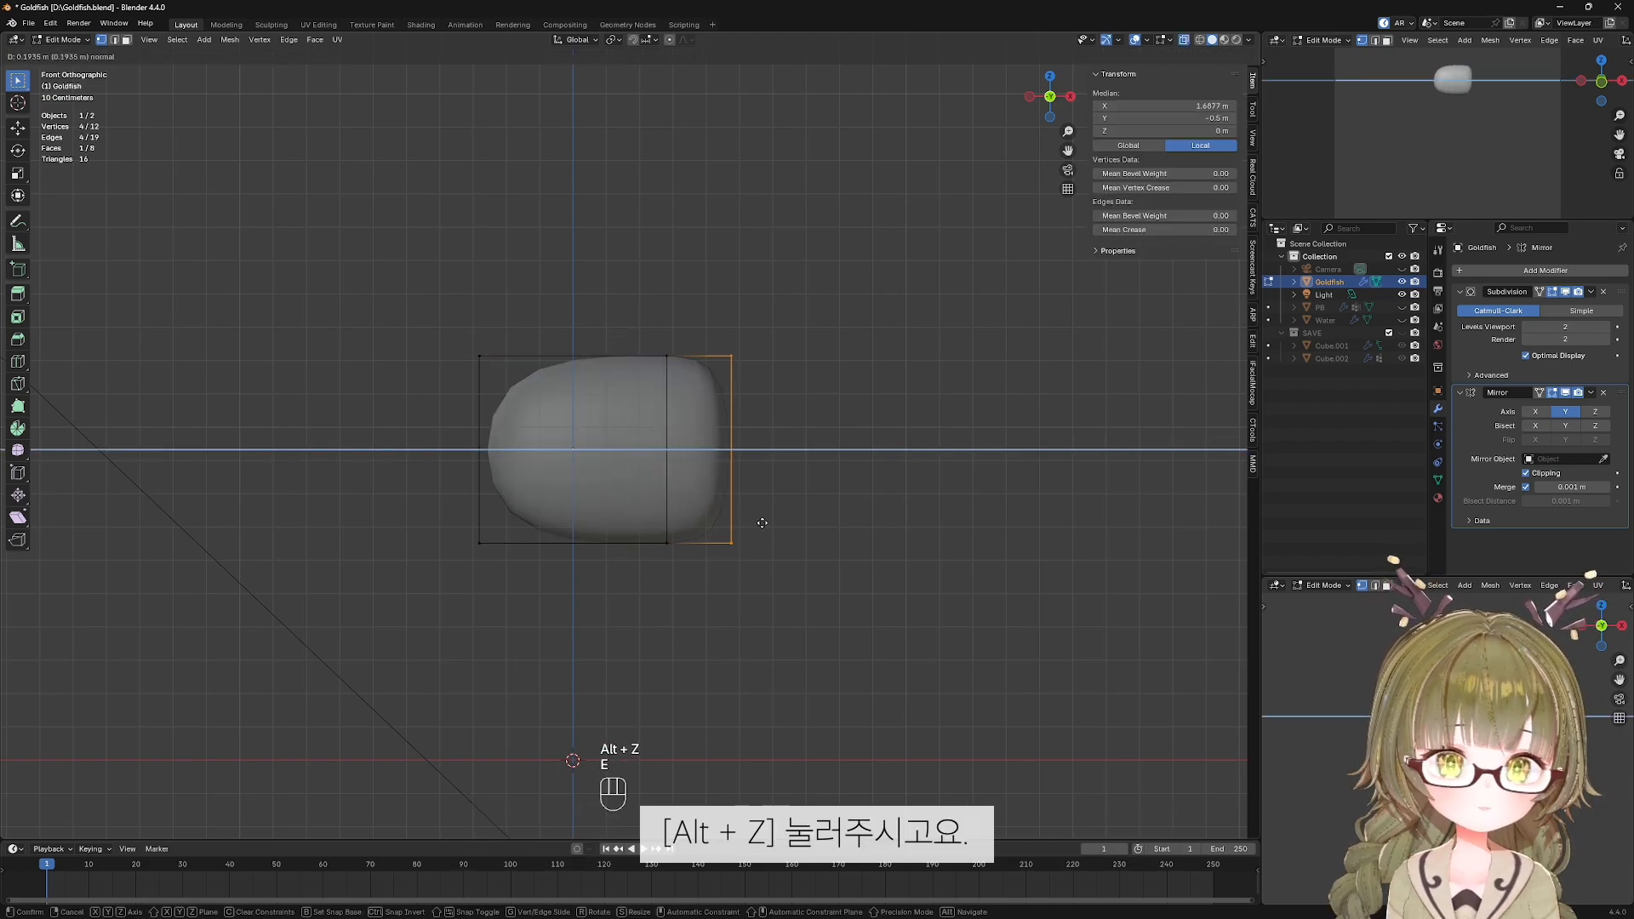
click(779, 520)
key(s)
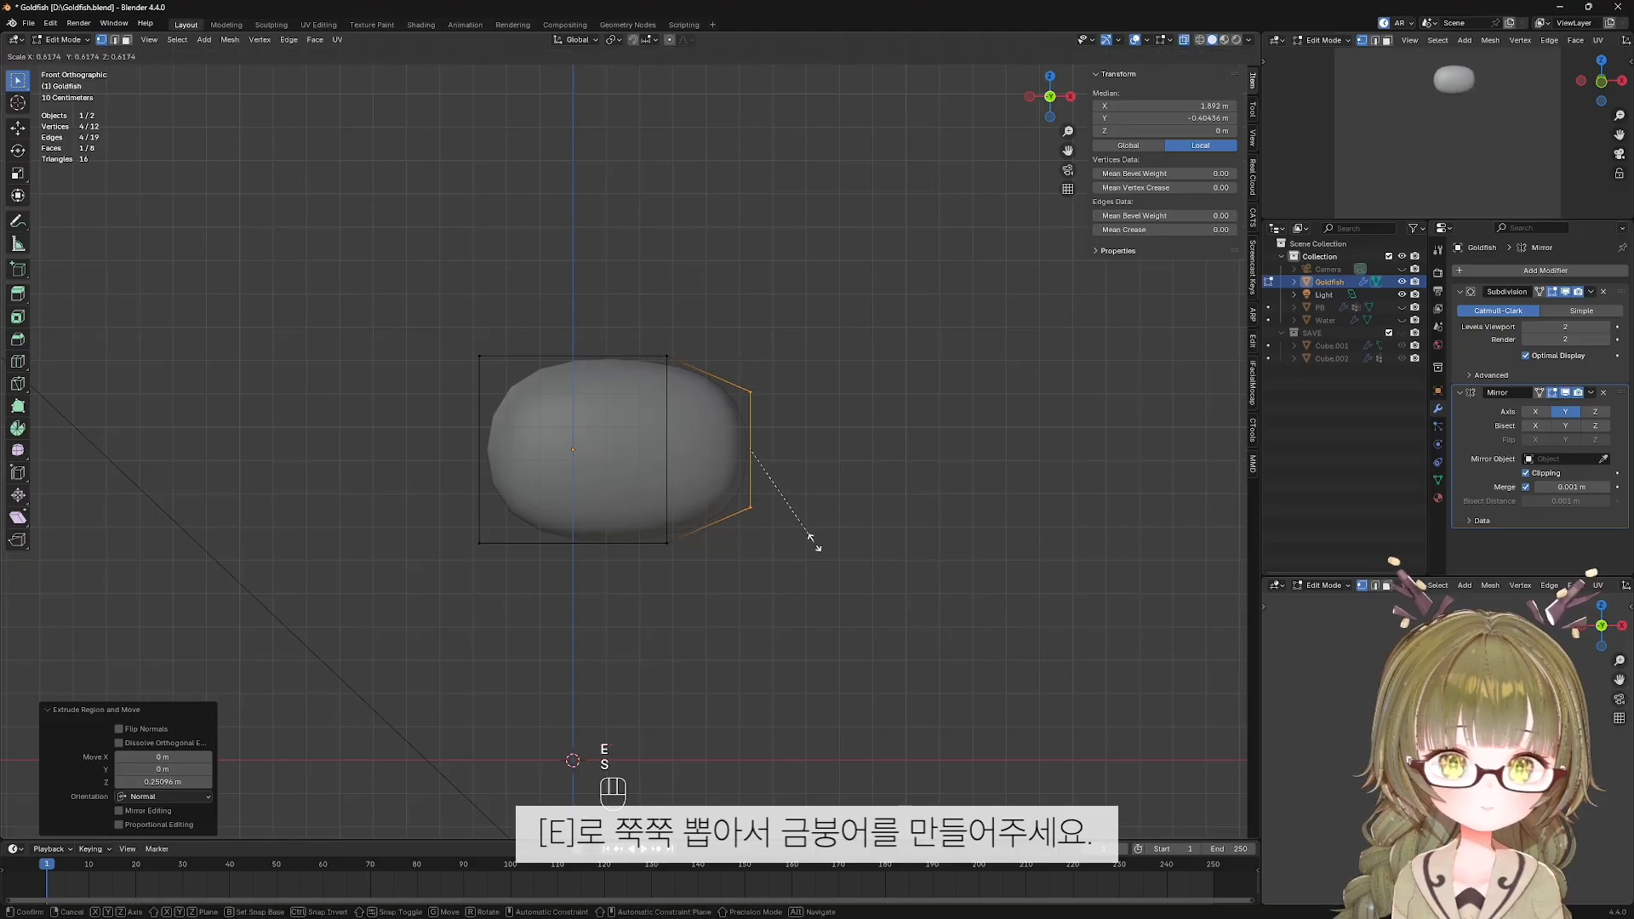
click(812, 541)
Form a flared tail by extruding the end about 0.25 m, enlarging it about twofold, and extruding another 0.24 m.
key(e)
click(886, 539)
key(s)
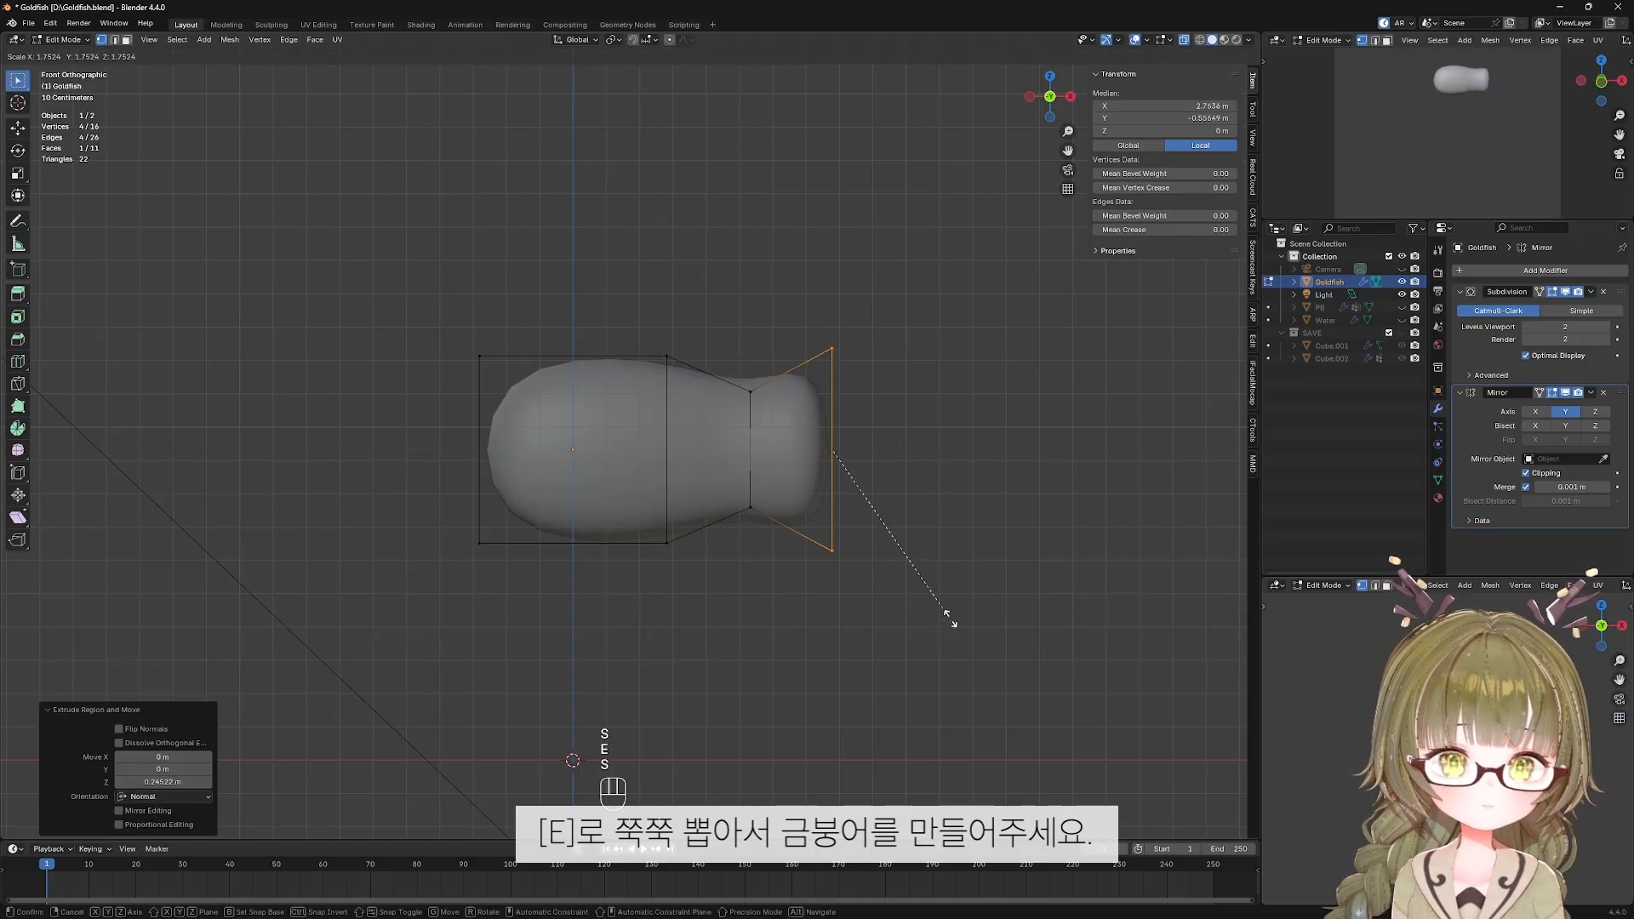
click(941, 594)
key(e)
click(782, 473)
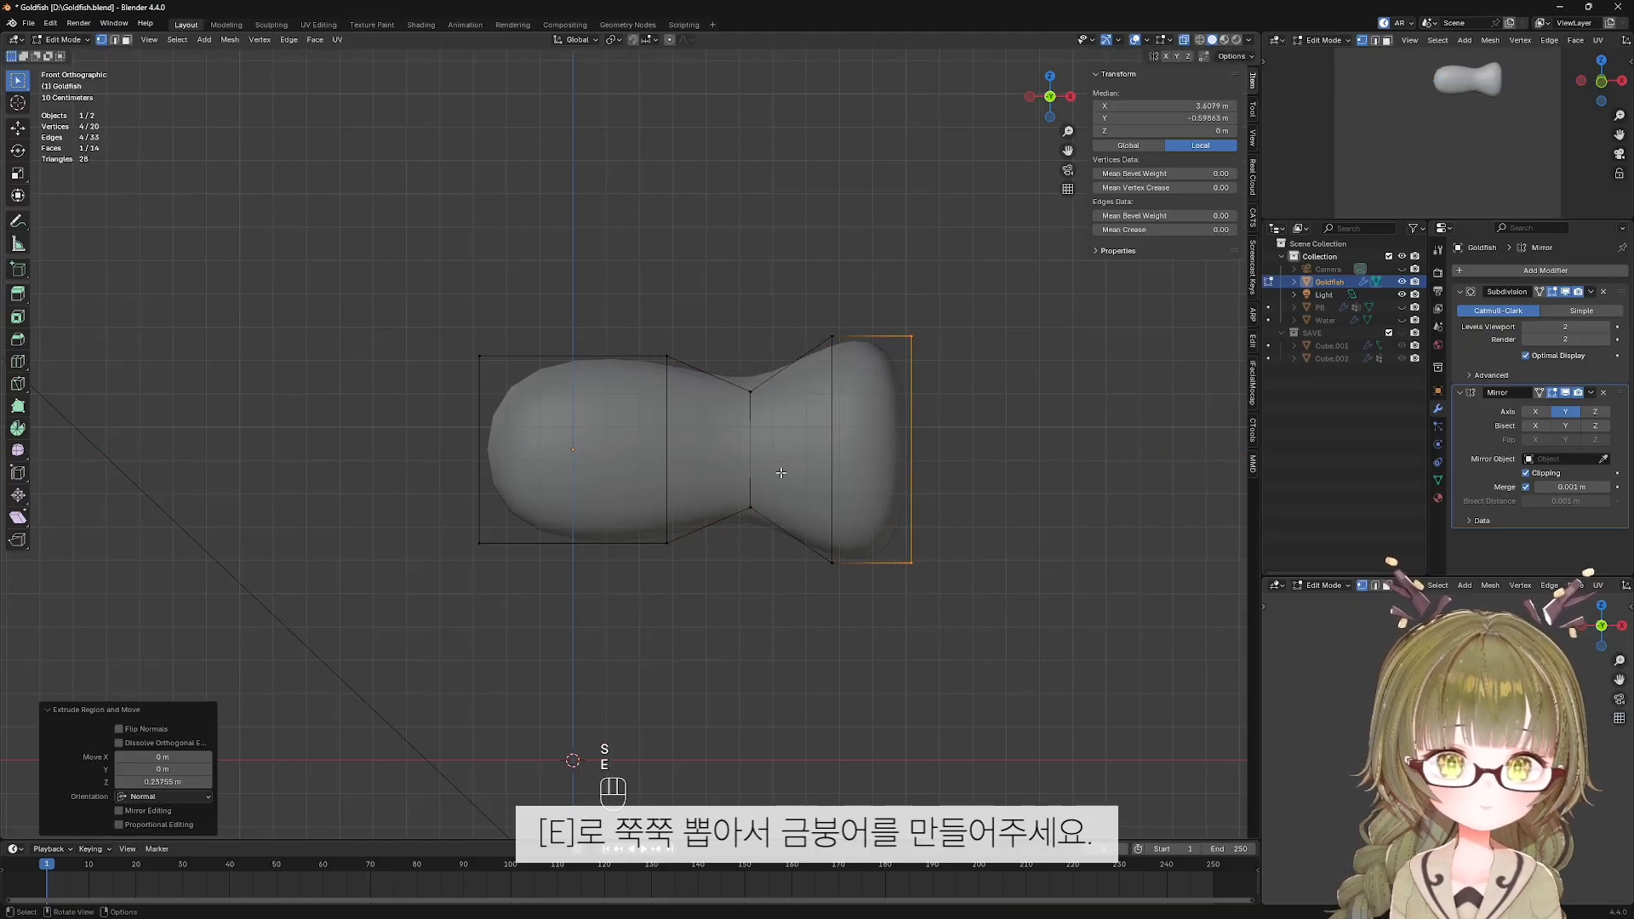
Scale the narrow vertex loop between the body and tail to about 0.557.
drag(720, 344, 763, 605)
key(s)
click(817, 553)
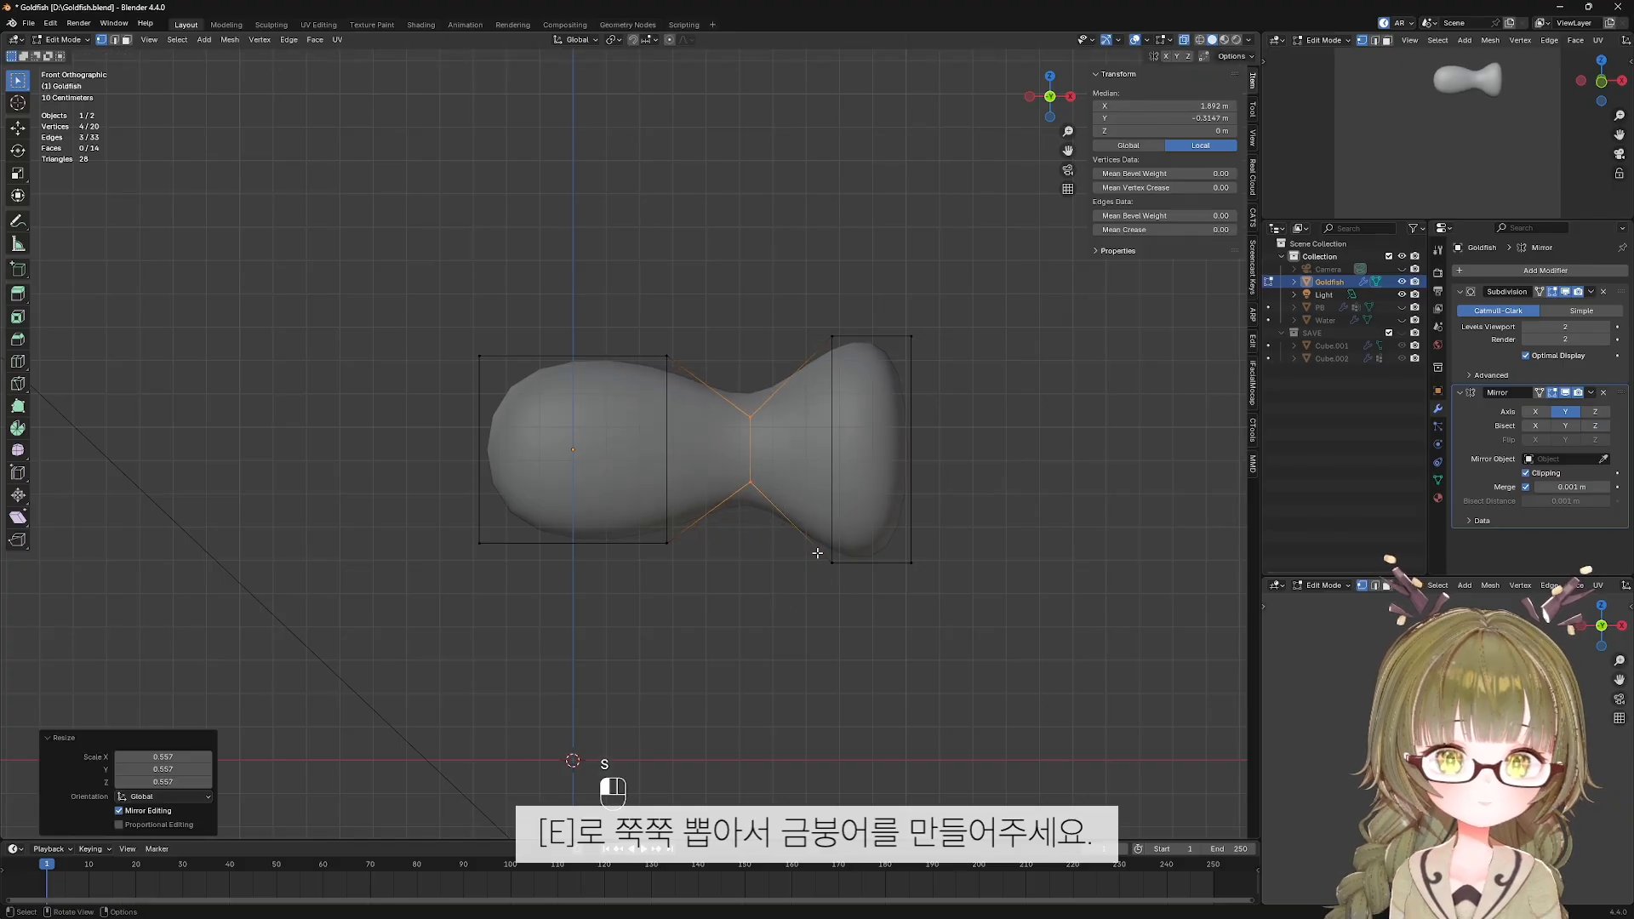
Scale the loop at the start of the tail to about 0.855 and move it about -0.056 m along X.
drag(809, 310, 848, 585)
key(s)
click(874, 586)
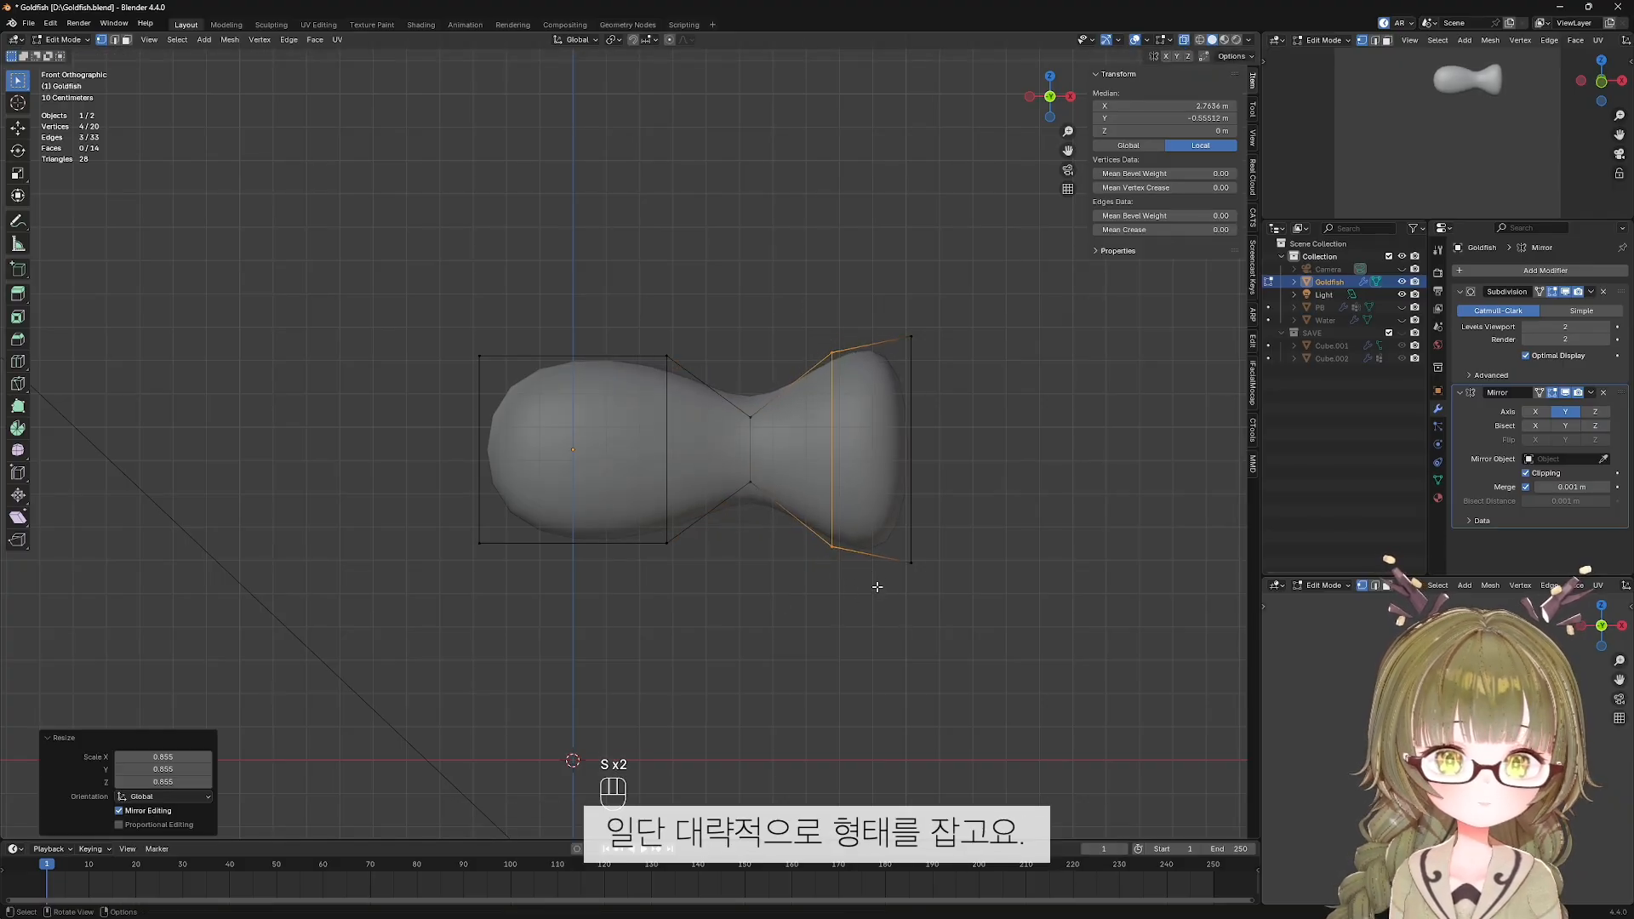
key(g)
key(x)
click(850, 577)
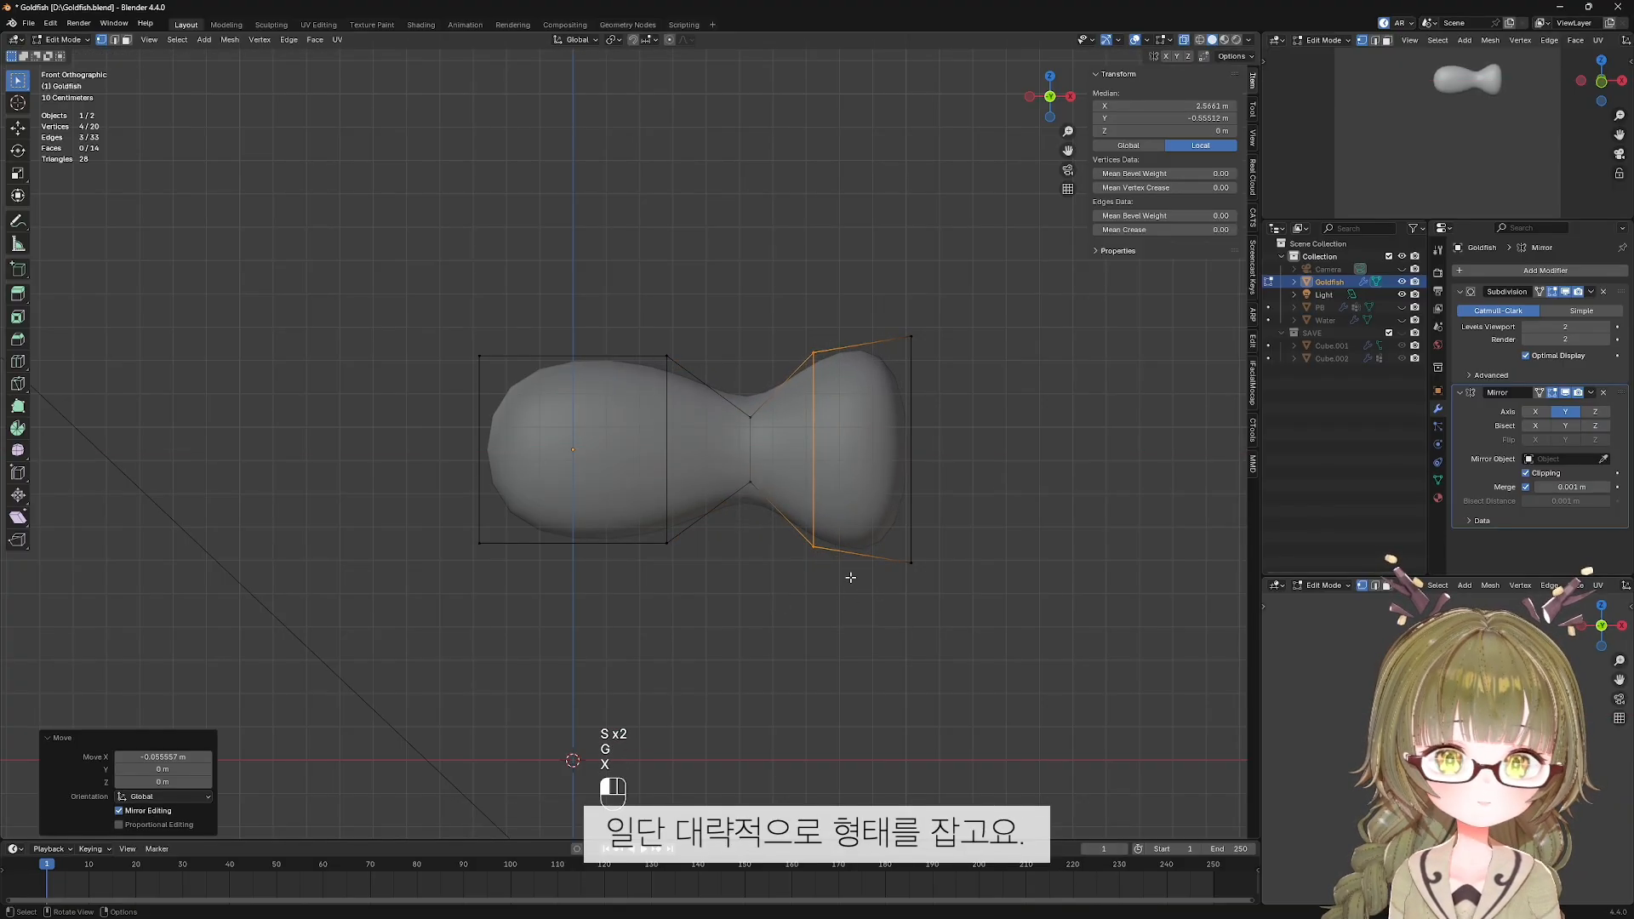
Add one centred vertical loop cut through the middle of the goldfish's body.
key(ctrl+r)
click(589, 375)
key(Escape)
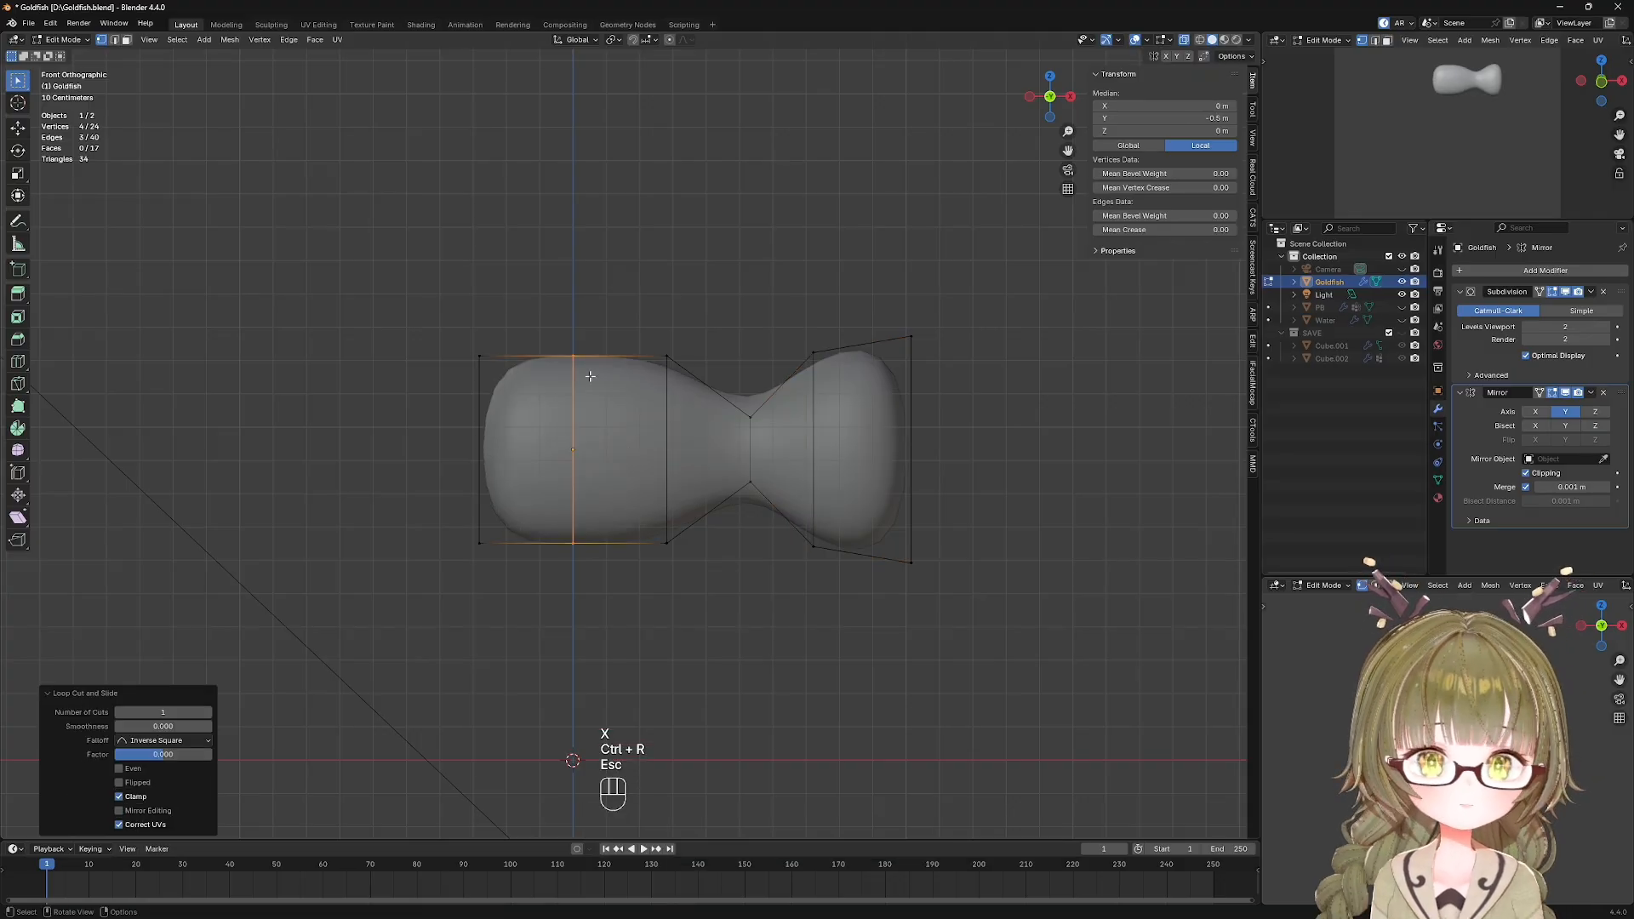
Scale the middle body loop to about 1.255 and slide it slightly along the body toward the tail.
key(s)
click(641, 557)
key(g)
key(g)
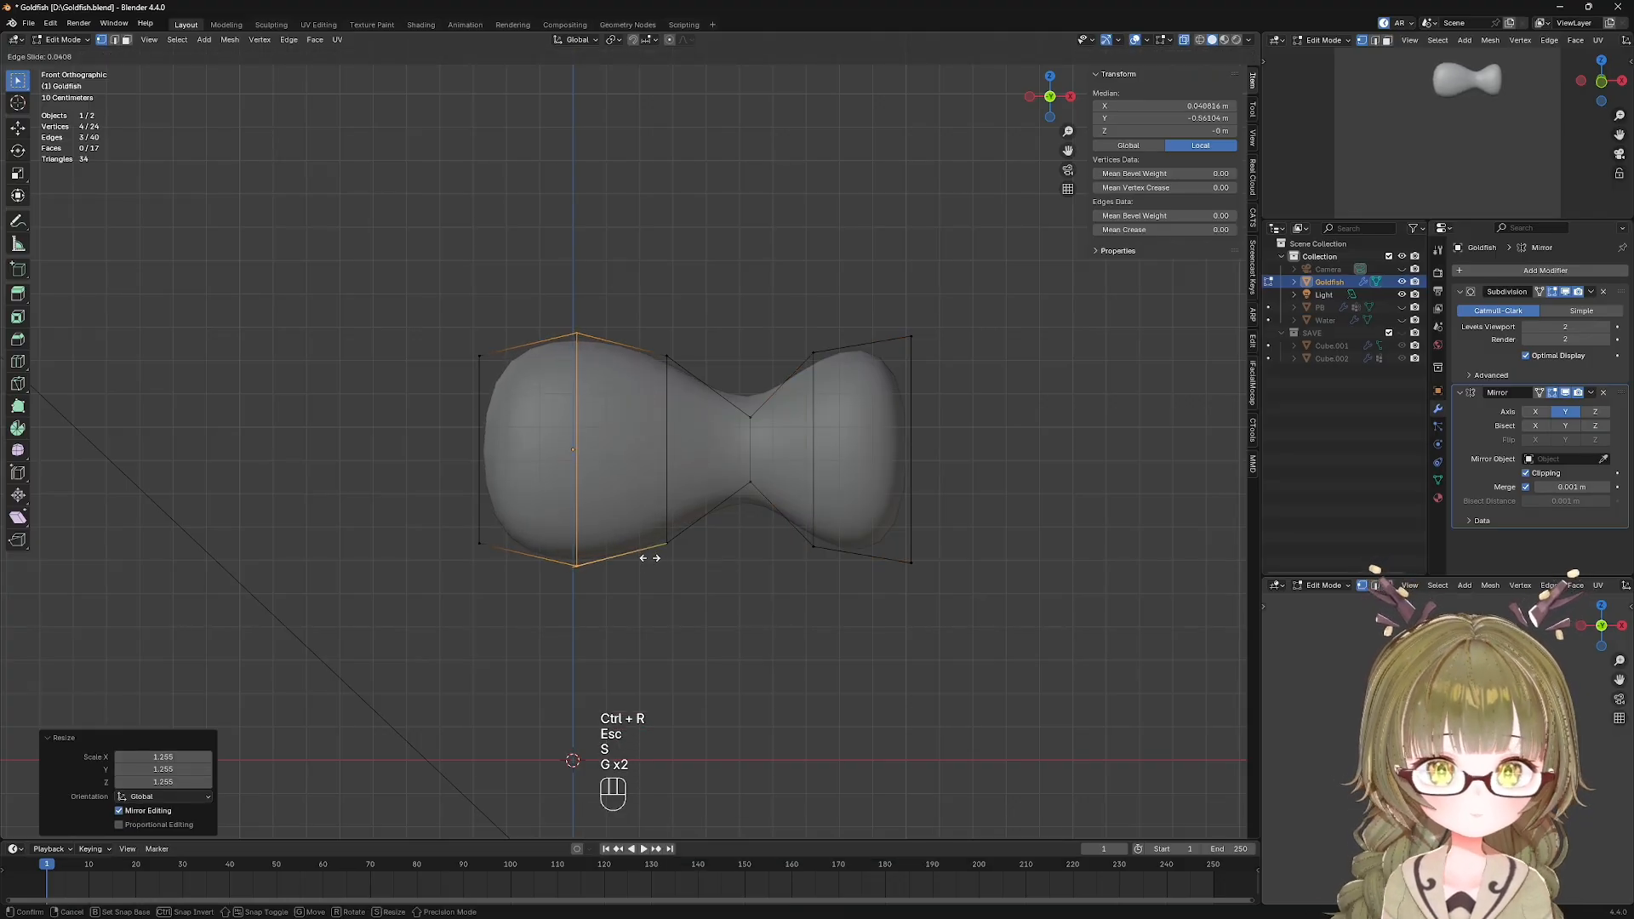
click(669, 560)
Lengthen the head by moving the vertex loop at its front end about -0.146 m along X.
drag(453, 336, 518, 620)
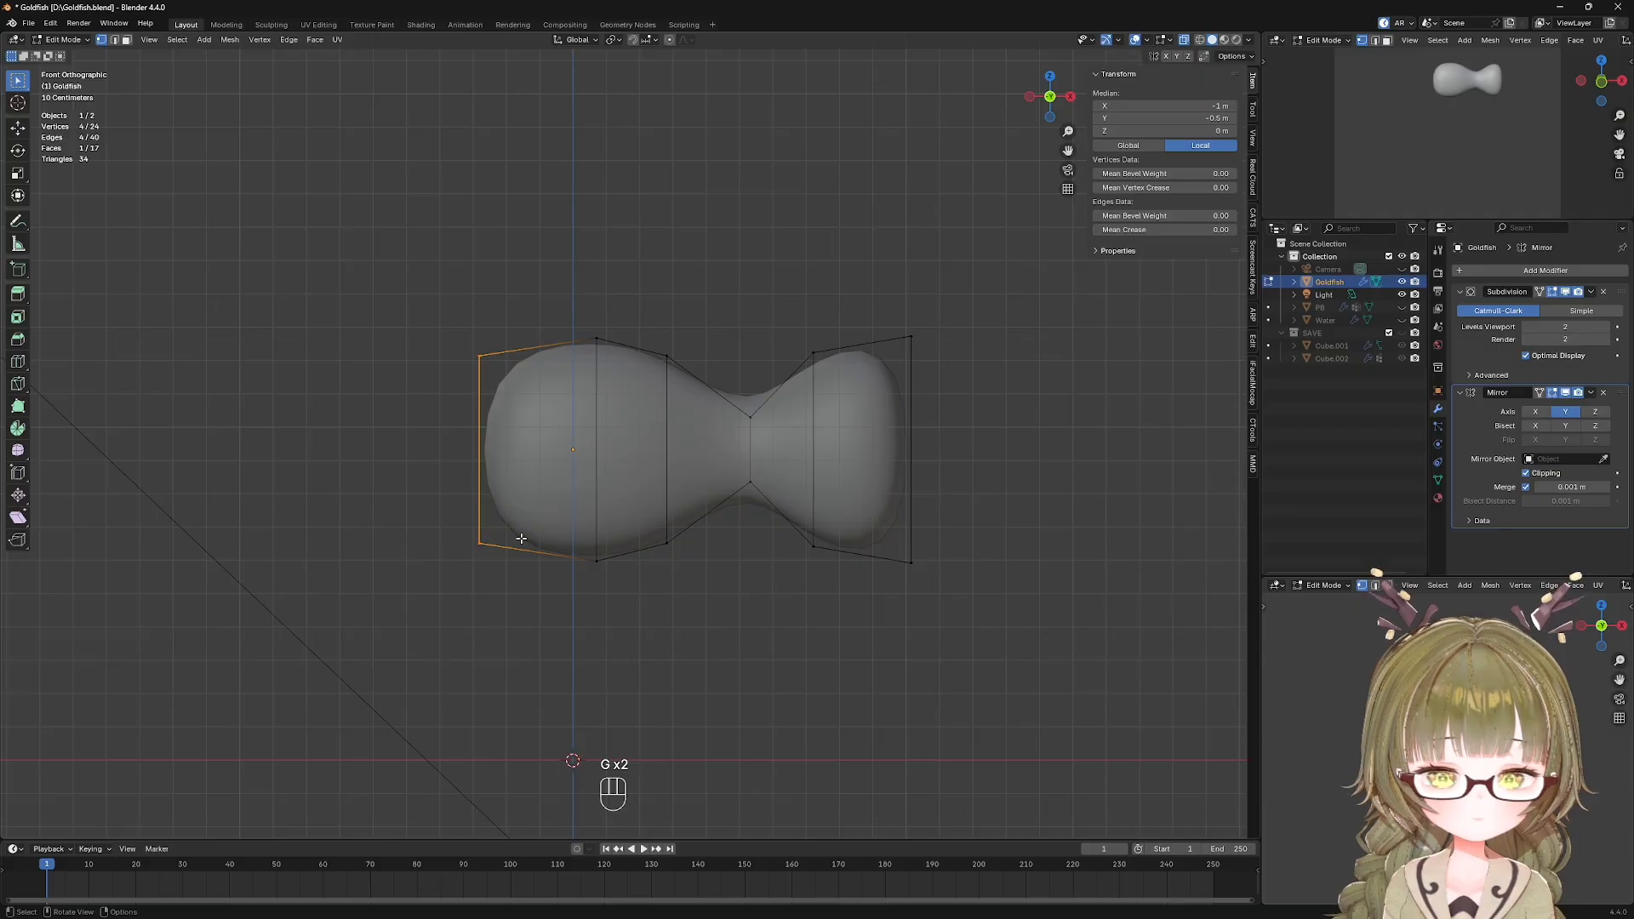
key(g)
key(x)
click(472, 550)
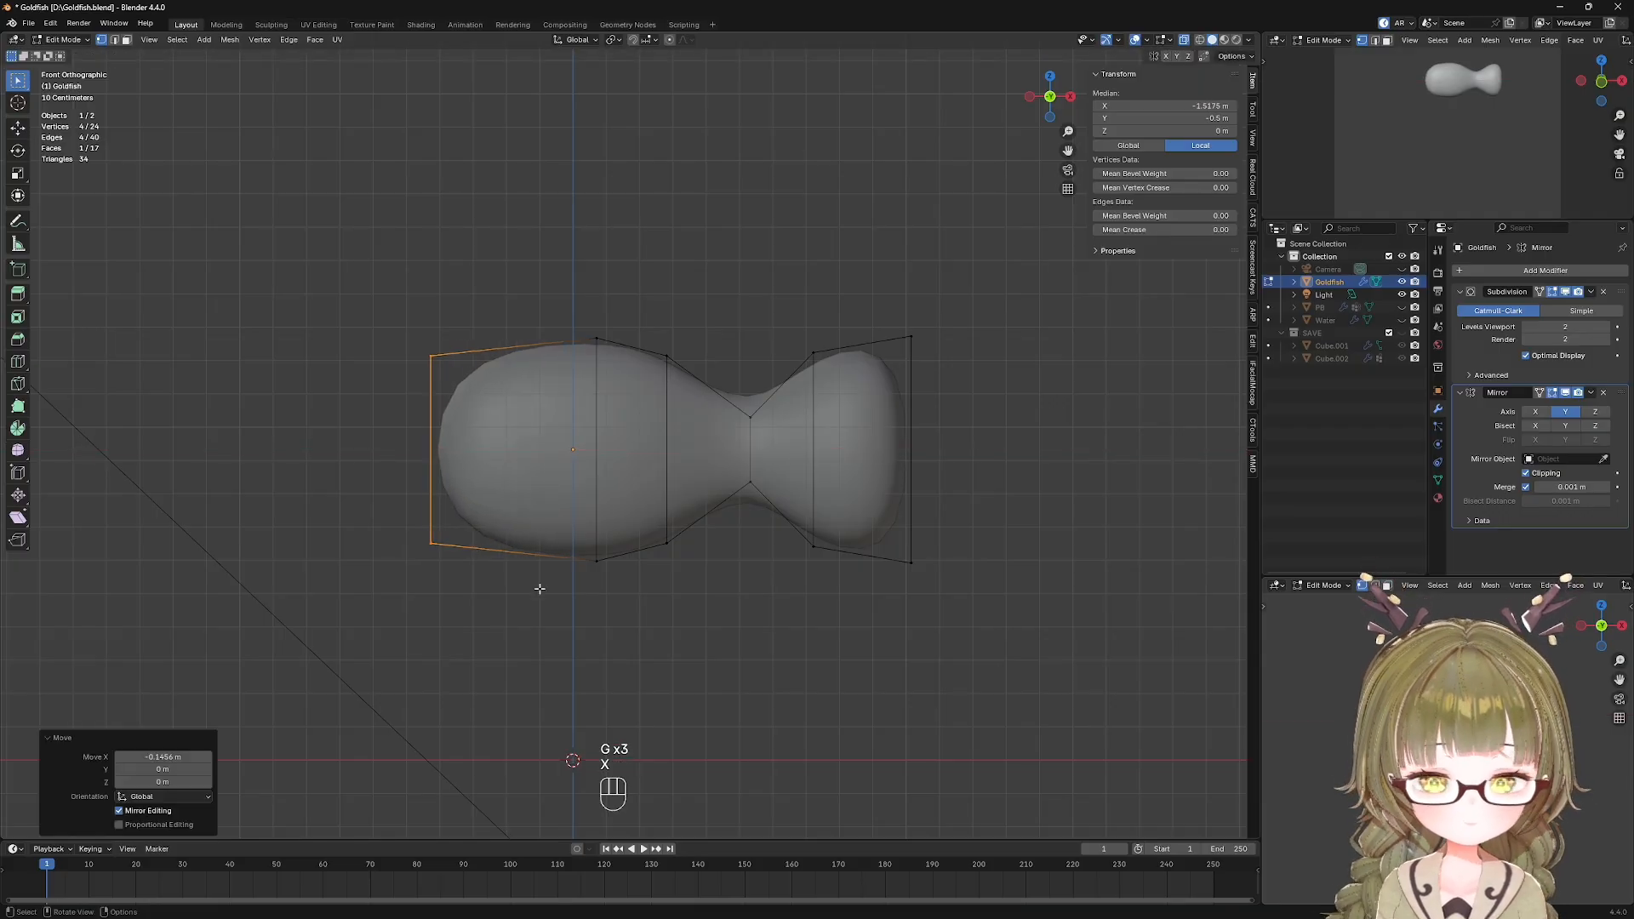
scroll(511, 583, down, 2)
click(832, 567)
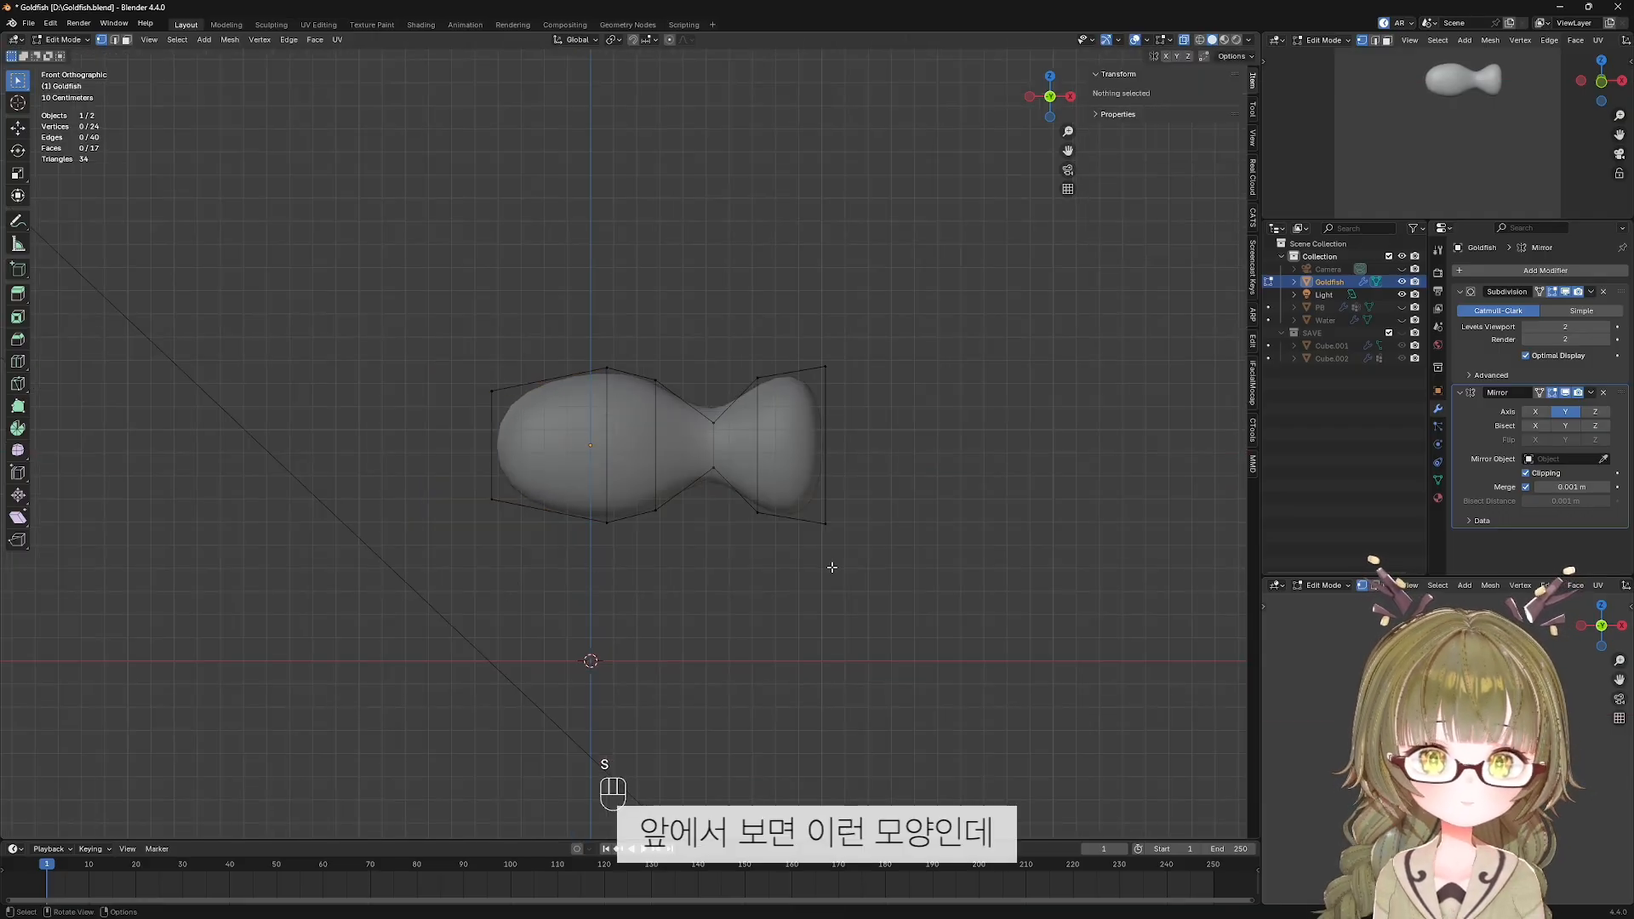
Slide the middle body loop slightly back toward the head along the body's edges.
key(shift+alt+z)
middle_drag(670, 574, 686, 609)
key(KP_1)
key(shift+alt+z)
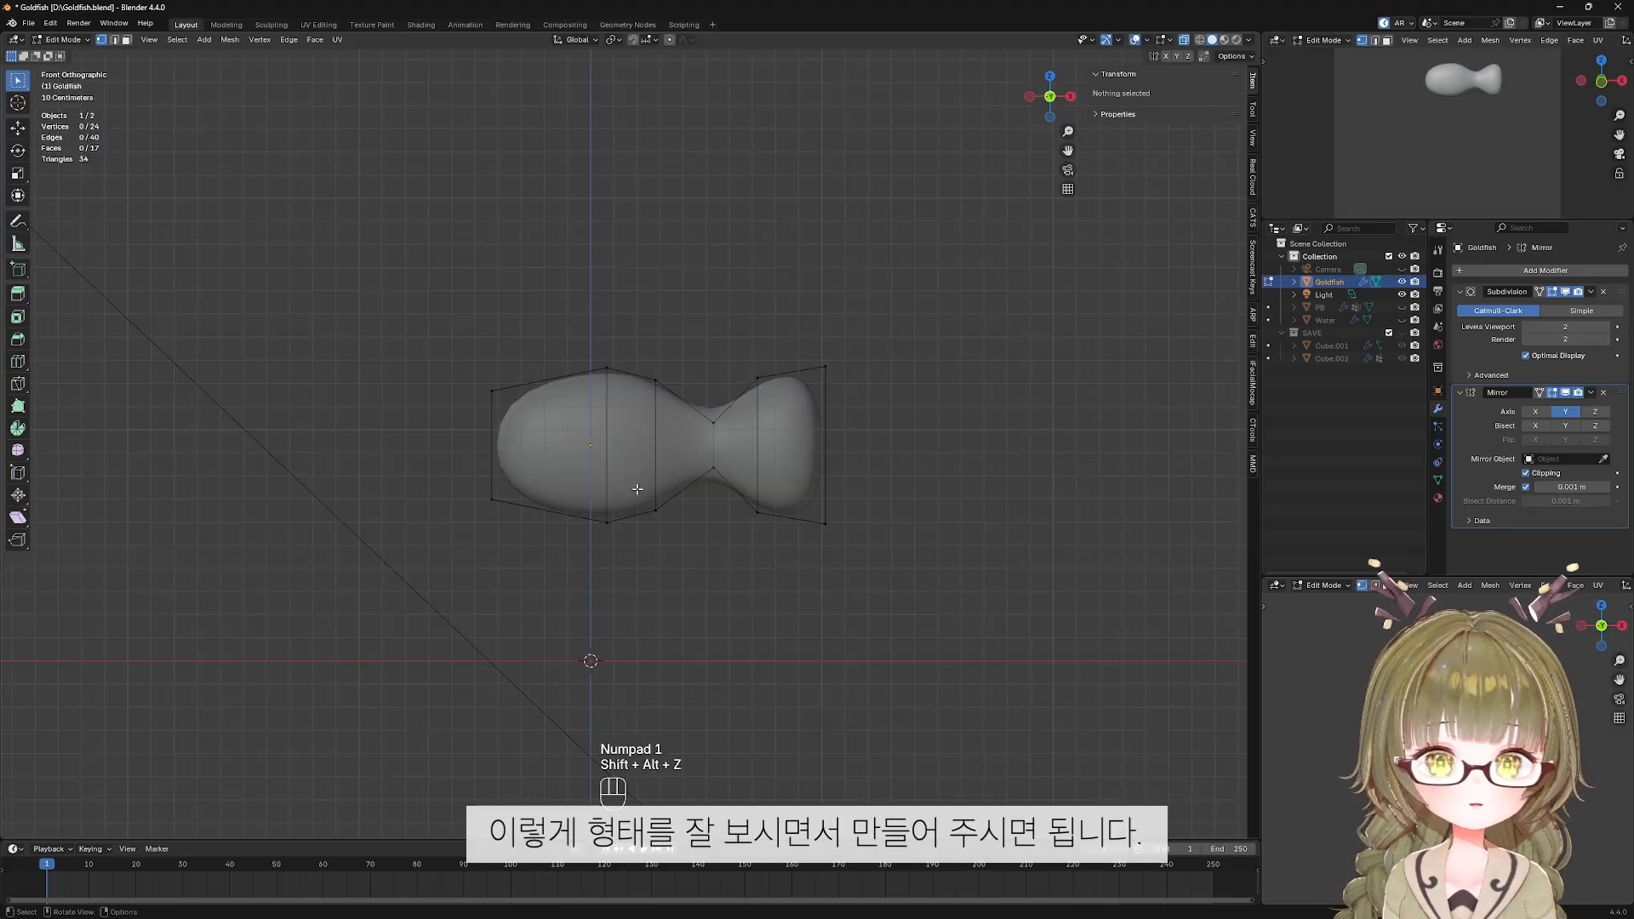
scroll(637, 489, up, 3)
shift+middle_drag(632, 489, 715, 513)
drag(631, 271, 713, 706)
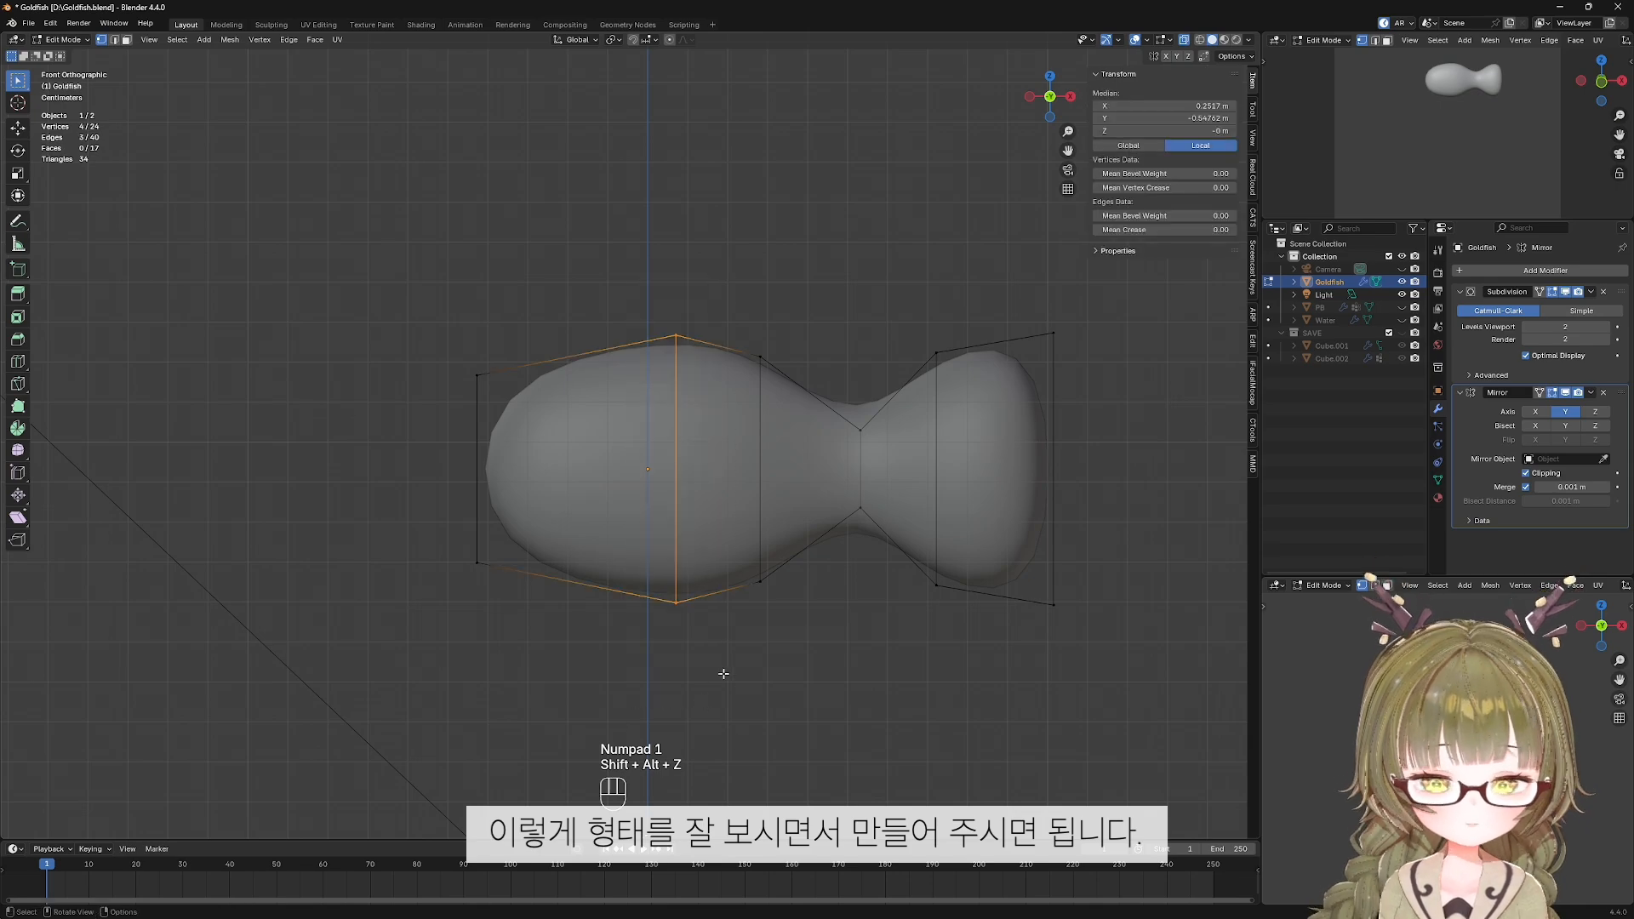
key(g)
key(g)
click(706, 674)
Scale the vertex loop at the head's front end down slightly.
drag(416, 317, 504, 688)
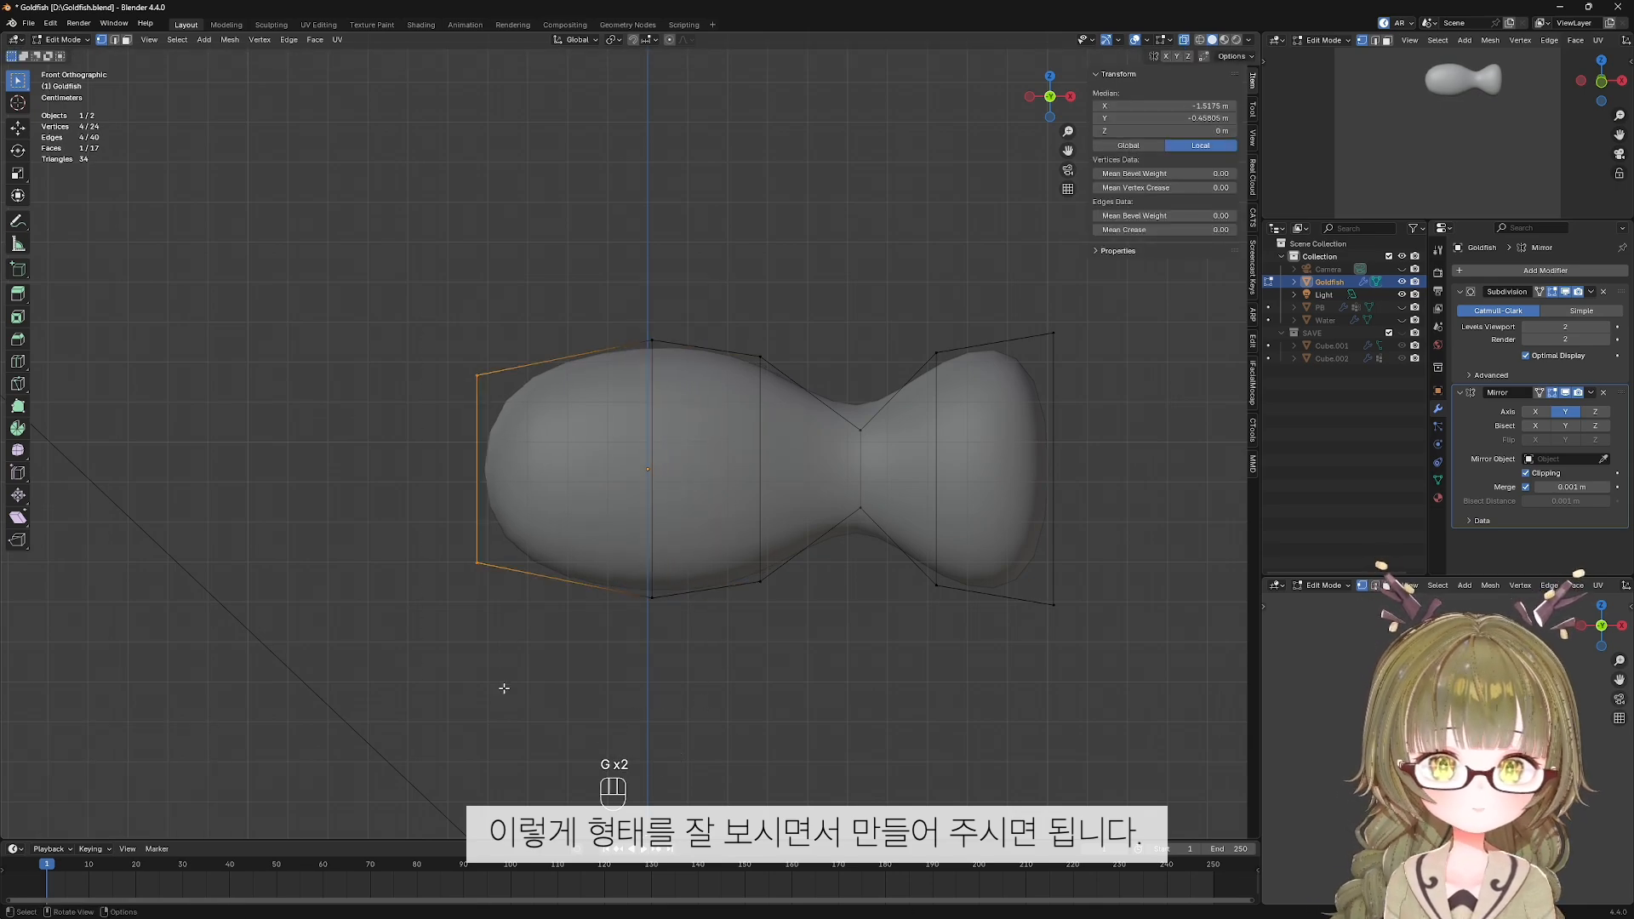
key(s)
click(649, 665)
Thin the whole fish by moving all vertices about 0.129 m along Y into the mirror plane.
middle_drag(649, 665, 771, 702)
key(a)
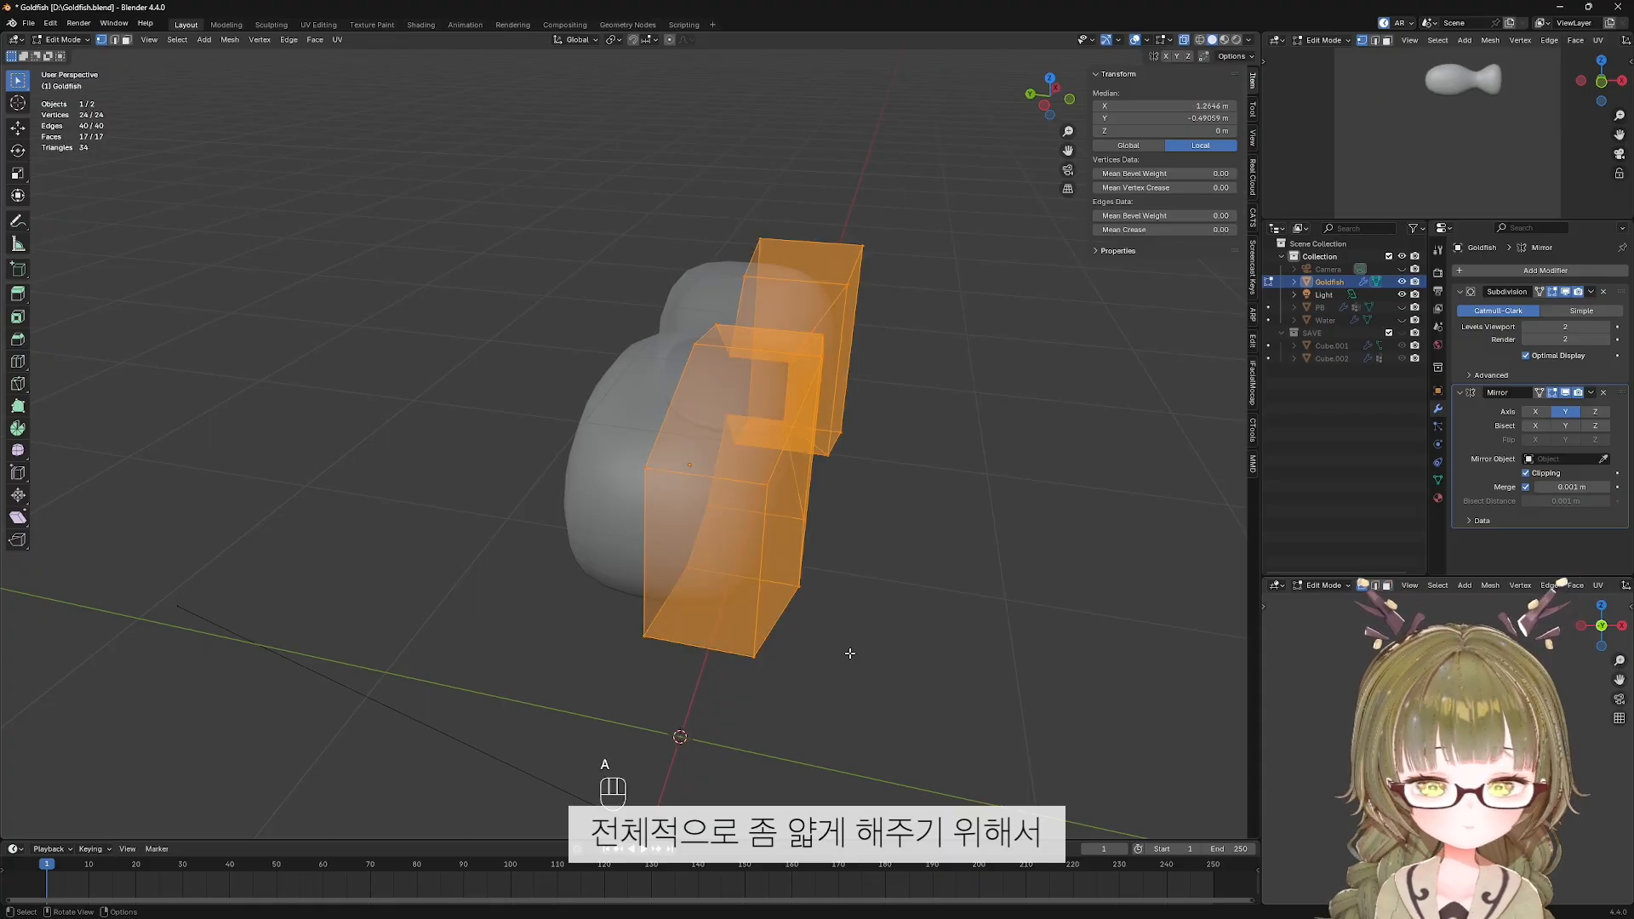
key(g)
key(y)
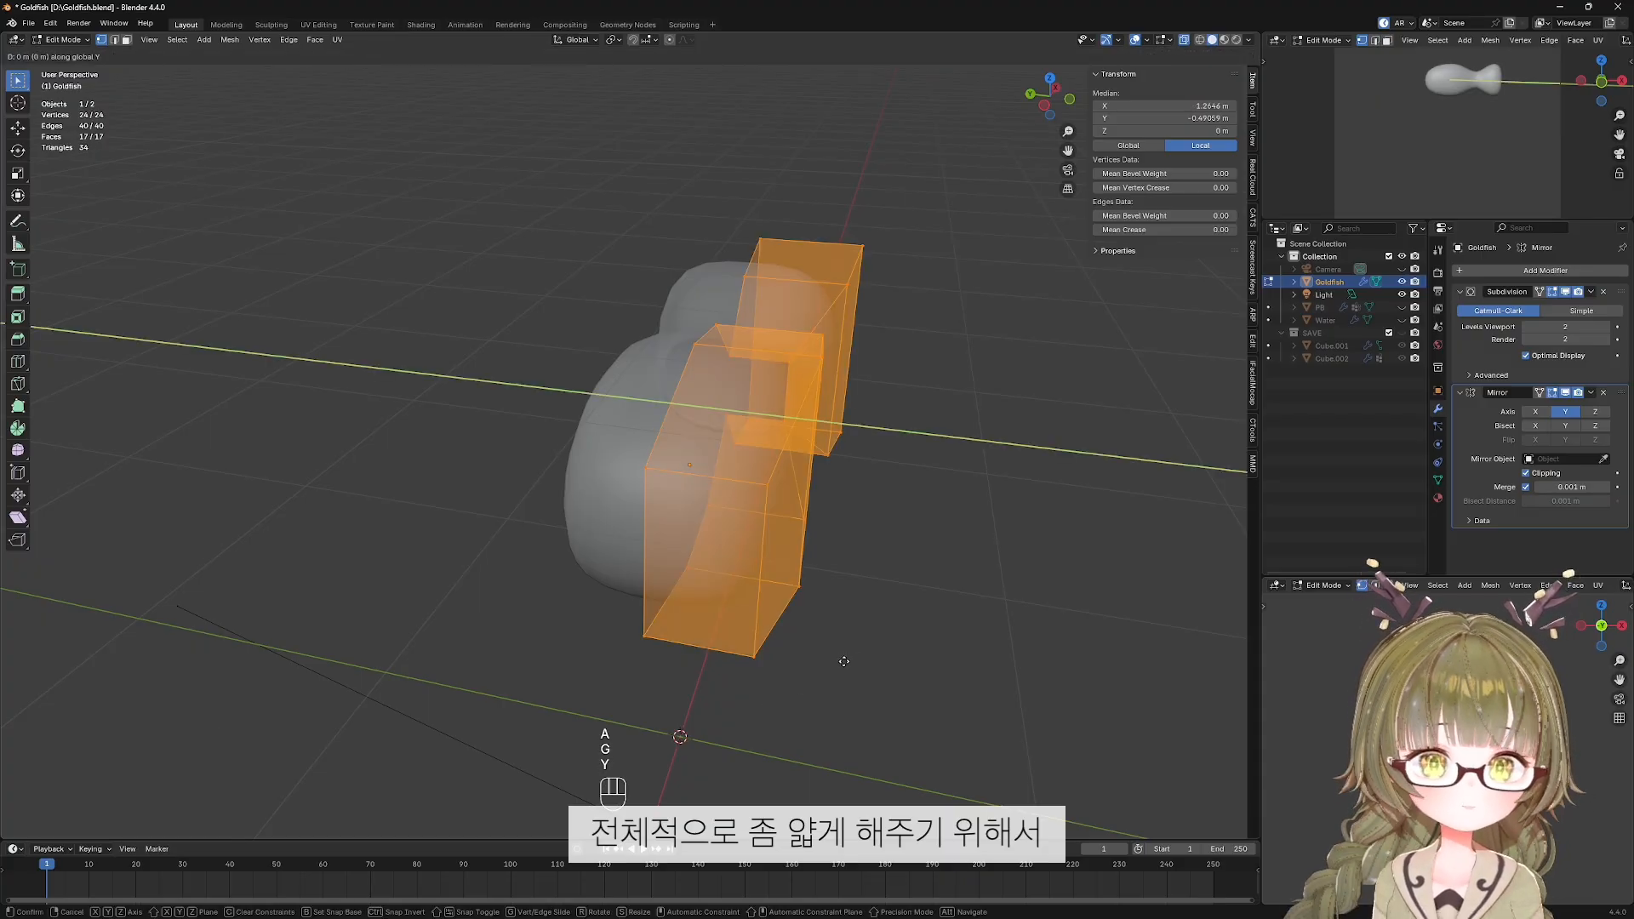
click(798, 663)
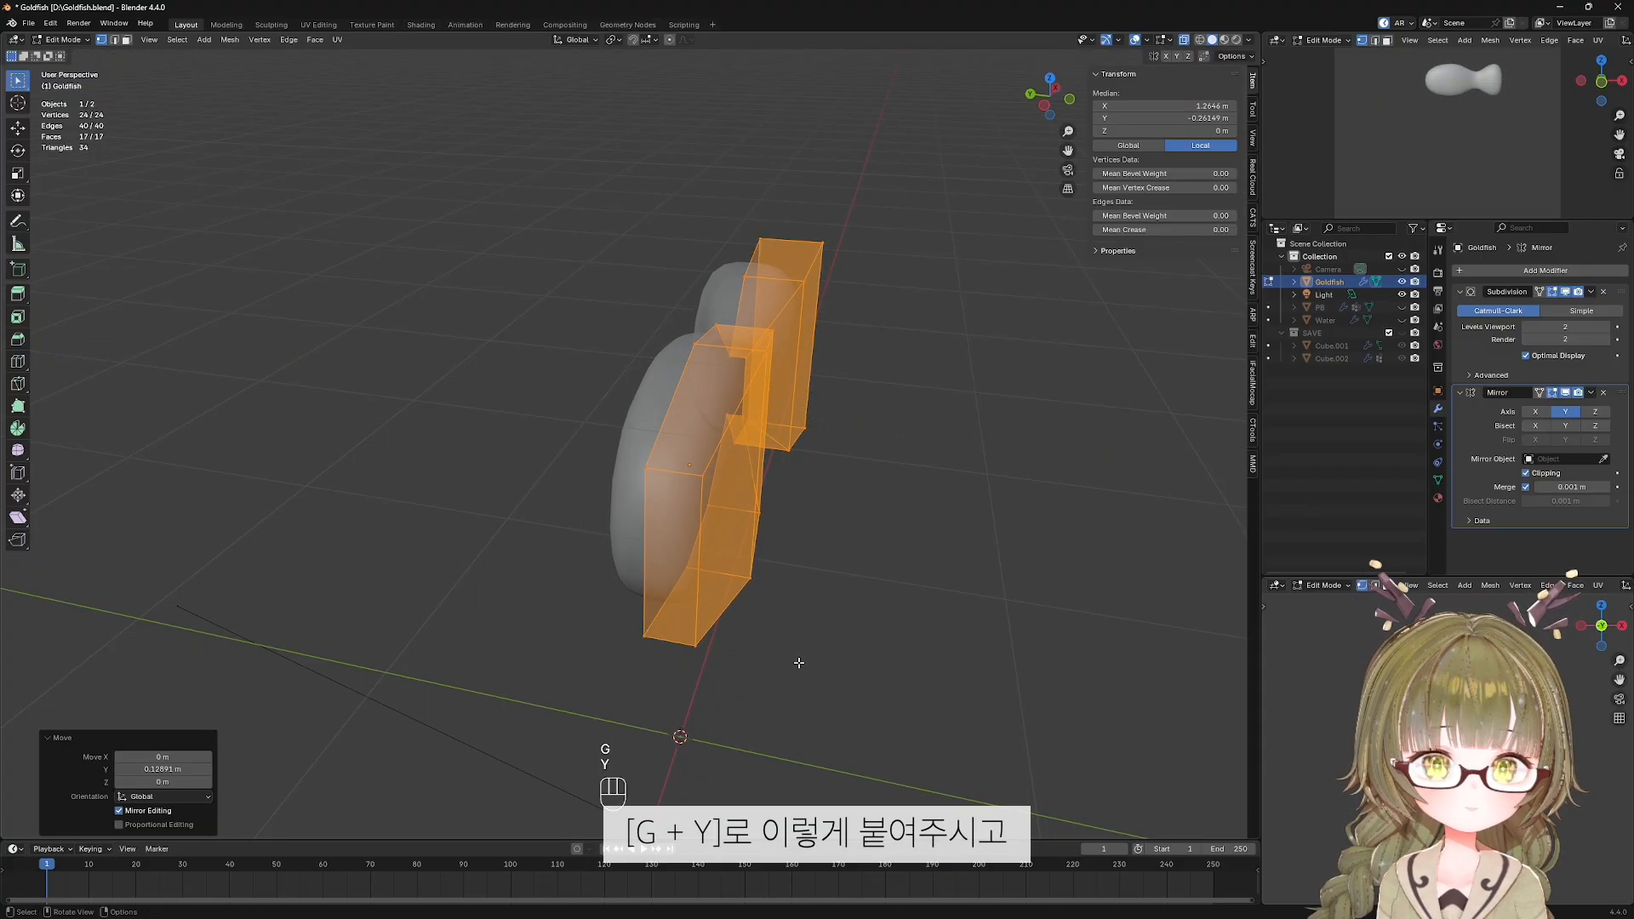
Narrow the head by moving its two outer front vertices about 0.06 m along Y toward the mirror plane.
click(704, 475)
shift+click(698, 650)
key(g)
key(y)
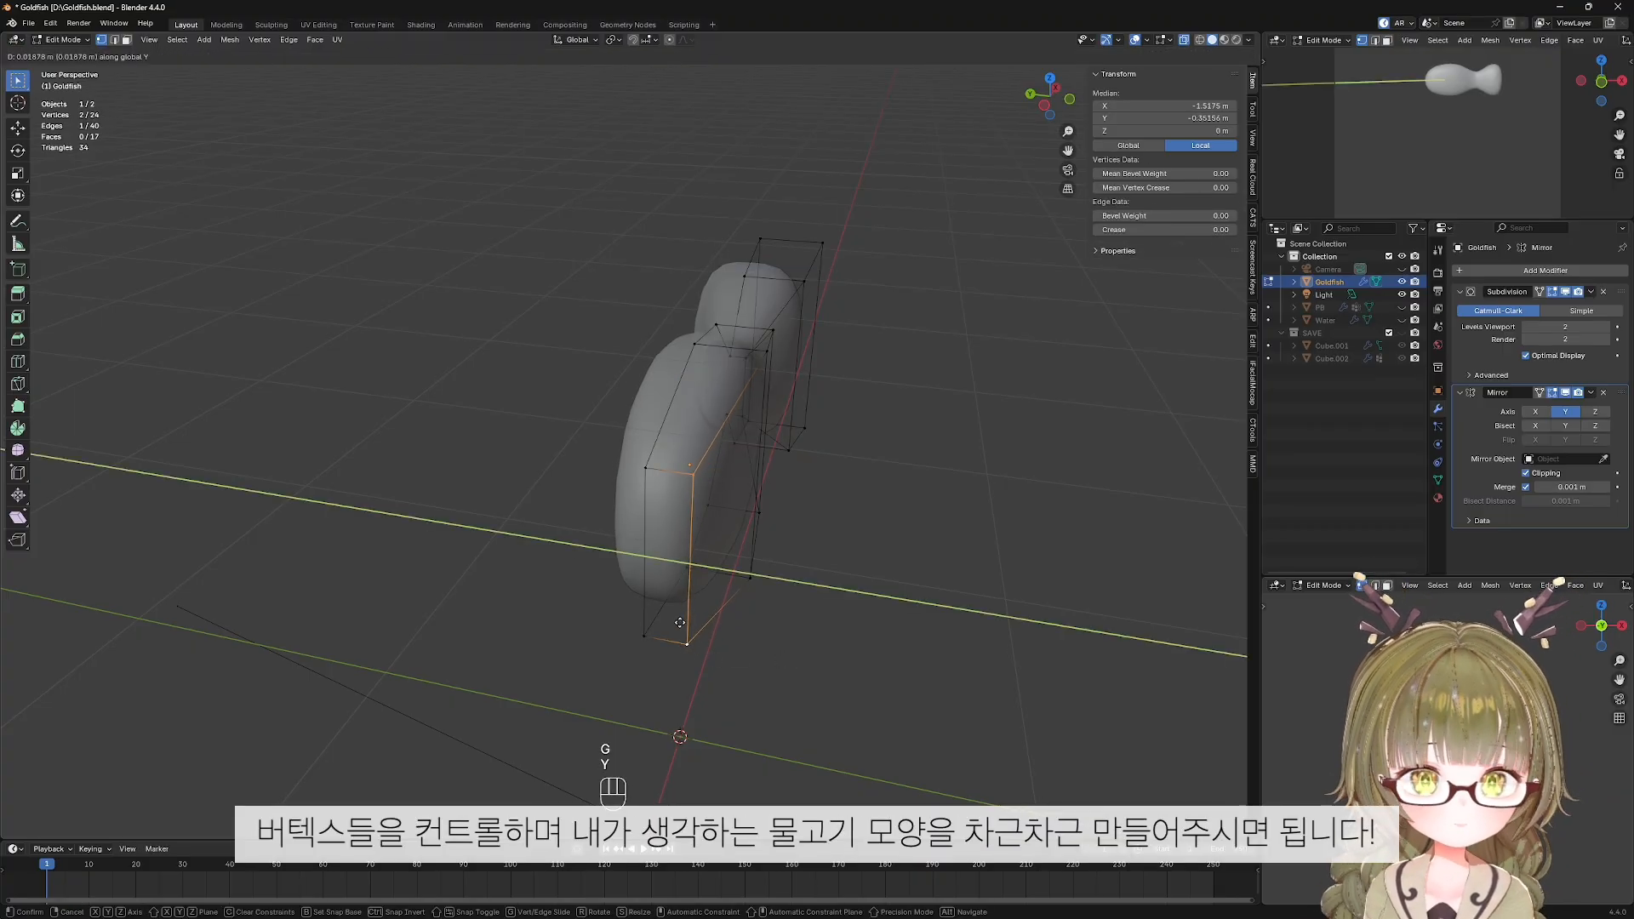
click(668, 626)
key(KP_1)
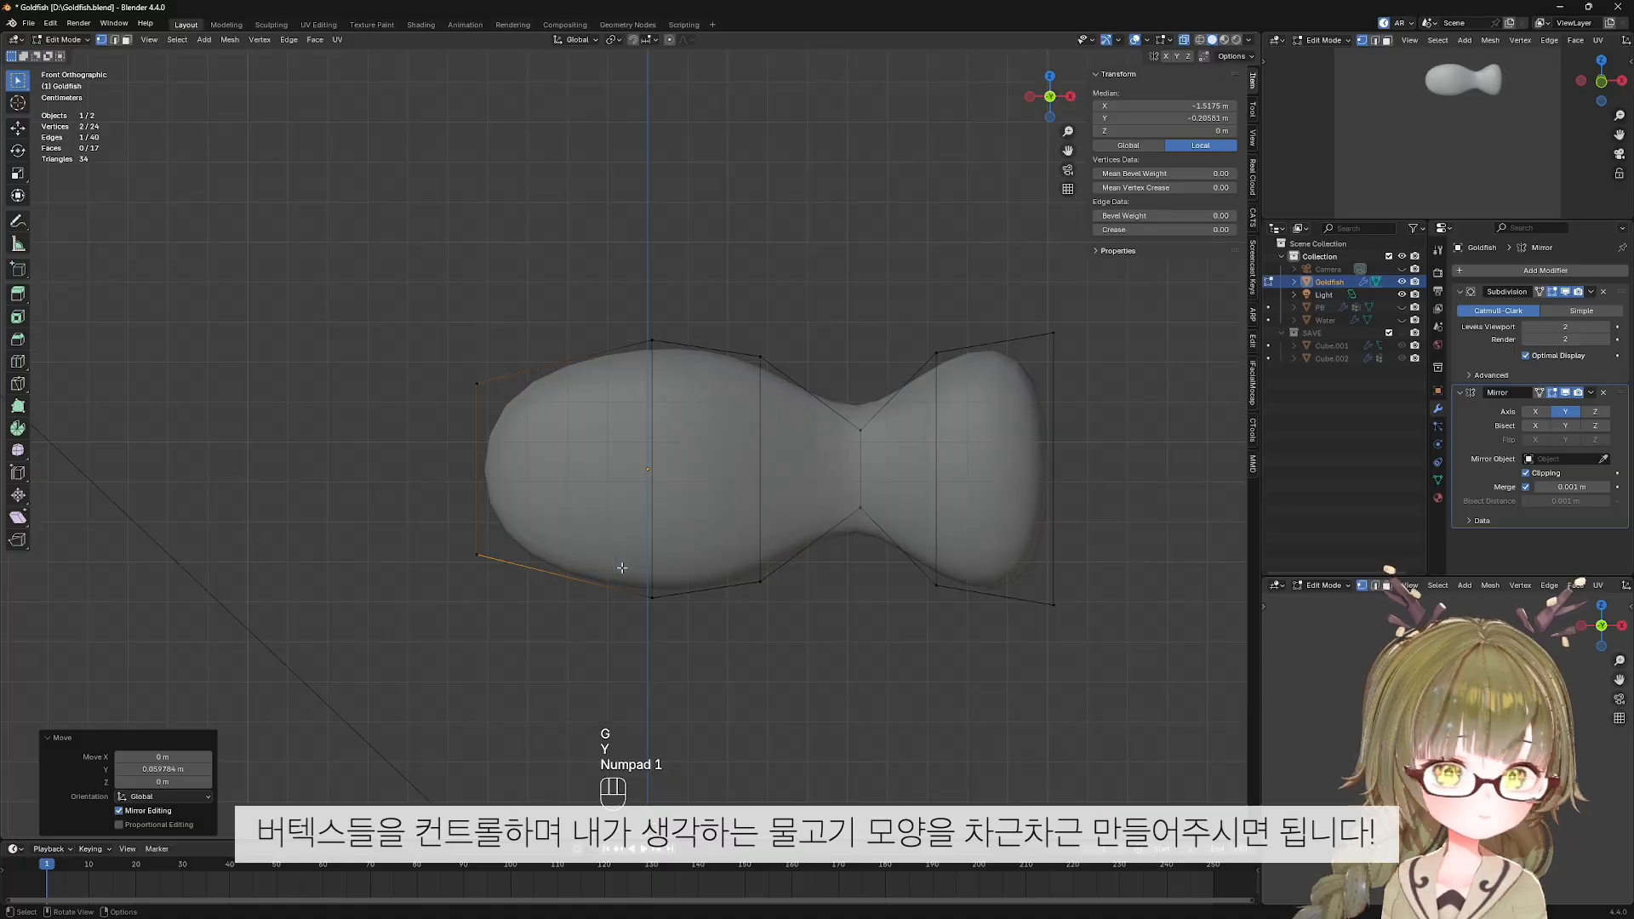
Stretch the middle body loop slightly along Z to make the belly and back rounder.
click(652, 342)
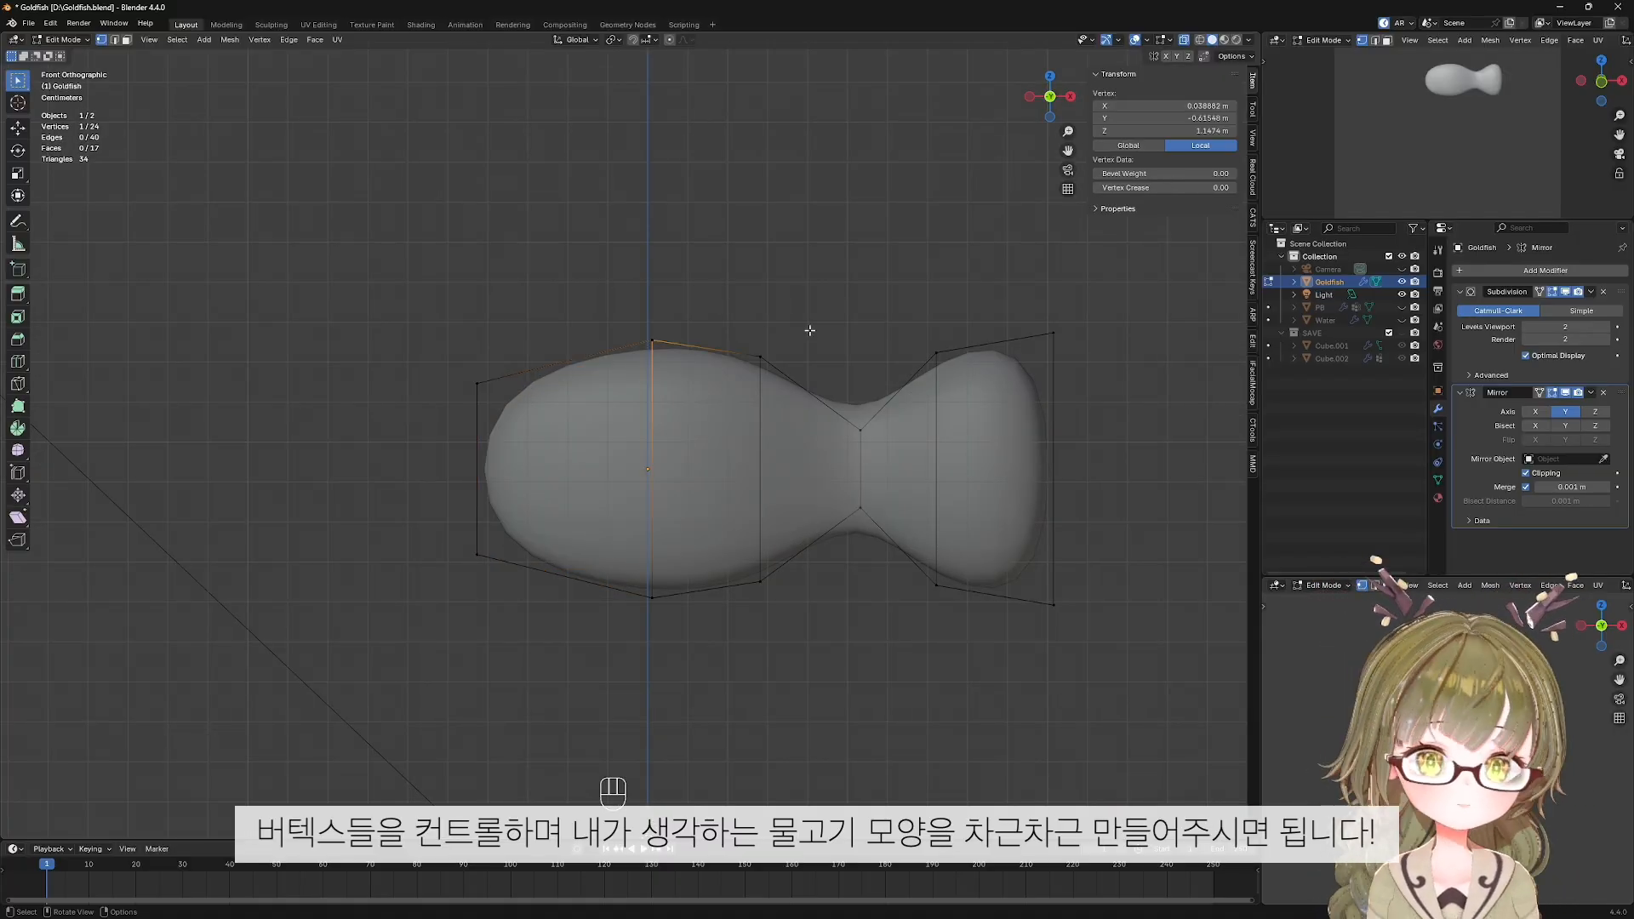
drag(629, 294, 668, 624)
key(s)
key(z)
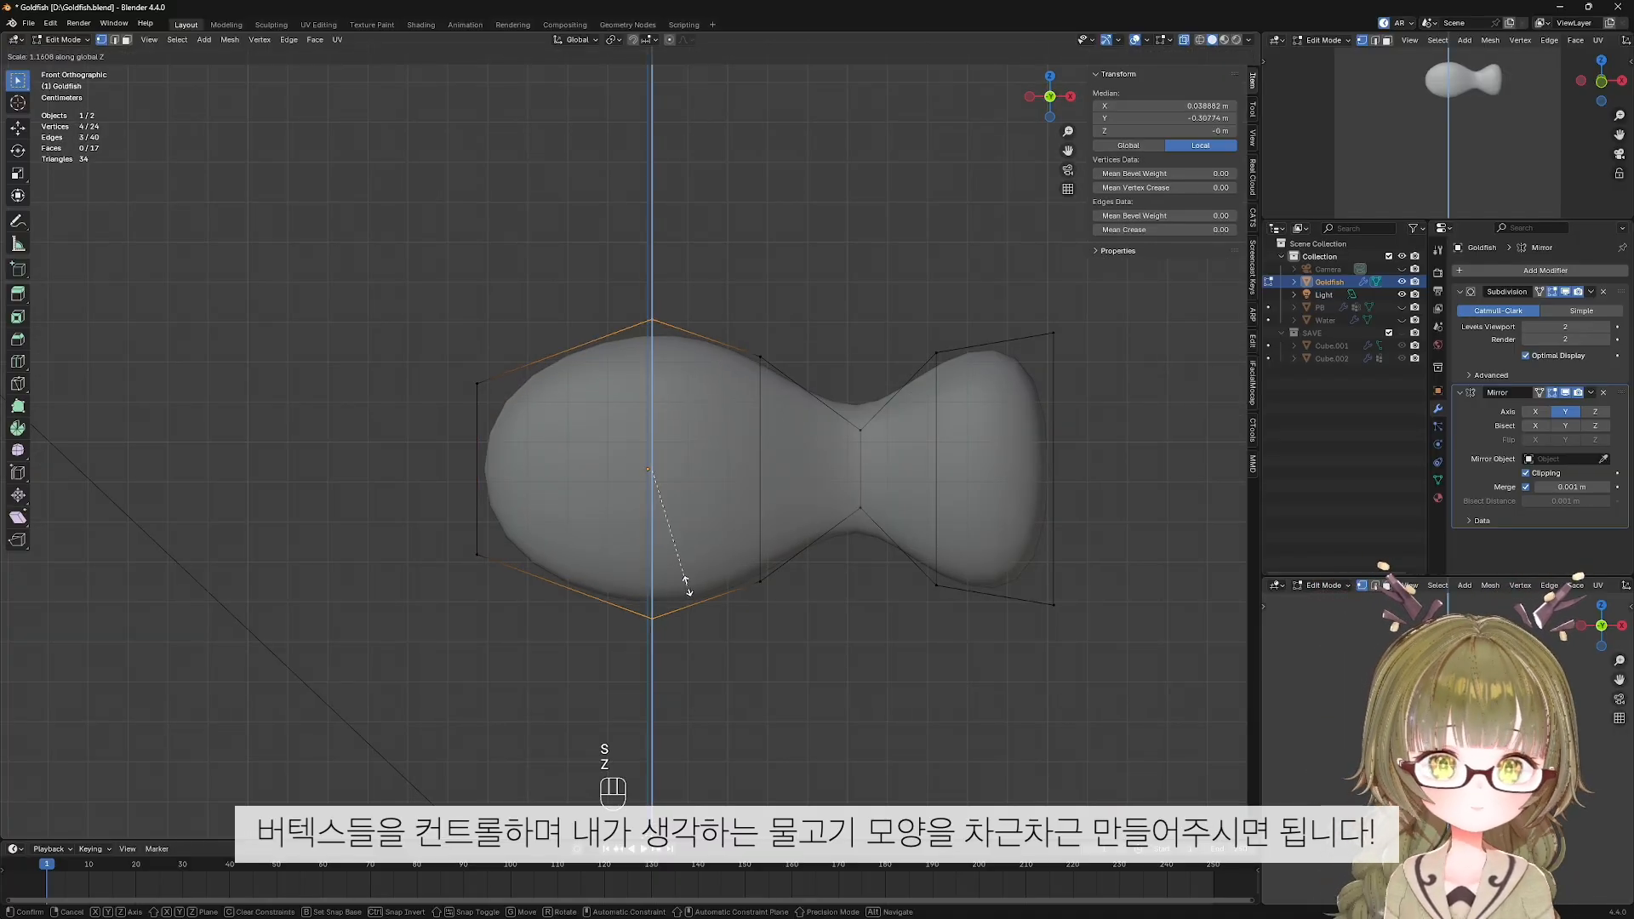
click(684, 582)
Lower the upper vertices at the head's front end slightly along Z.
drag(448, 347, 514, 450)
key(t)
key(z)
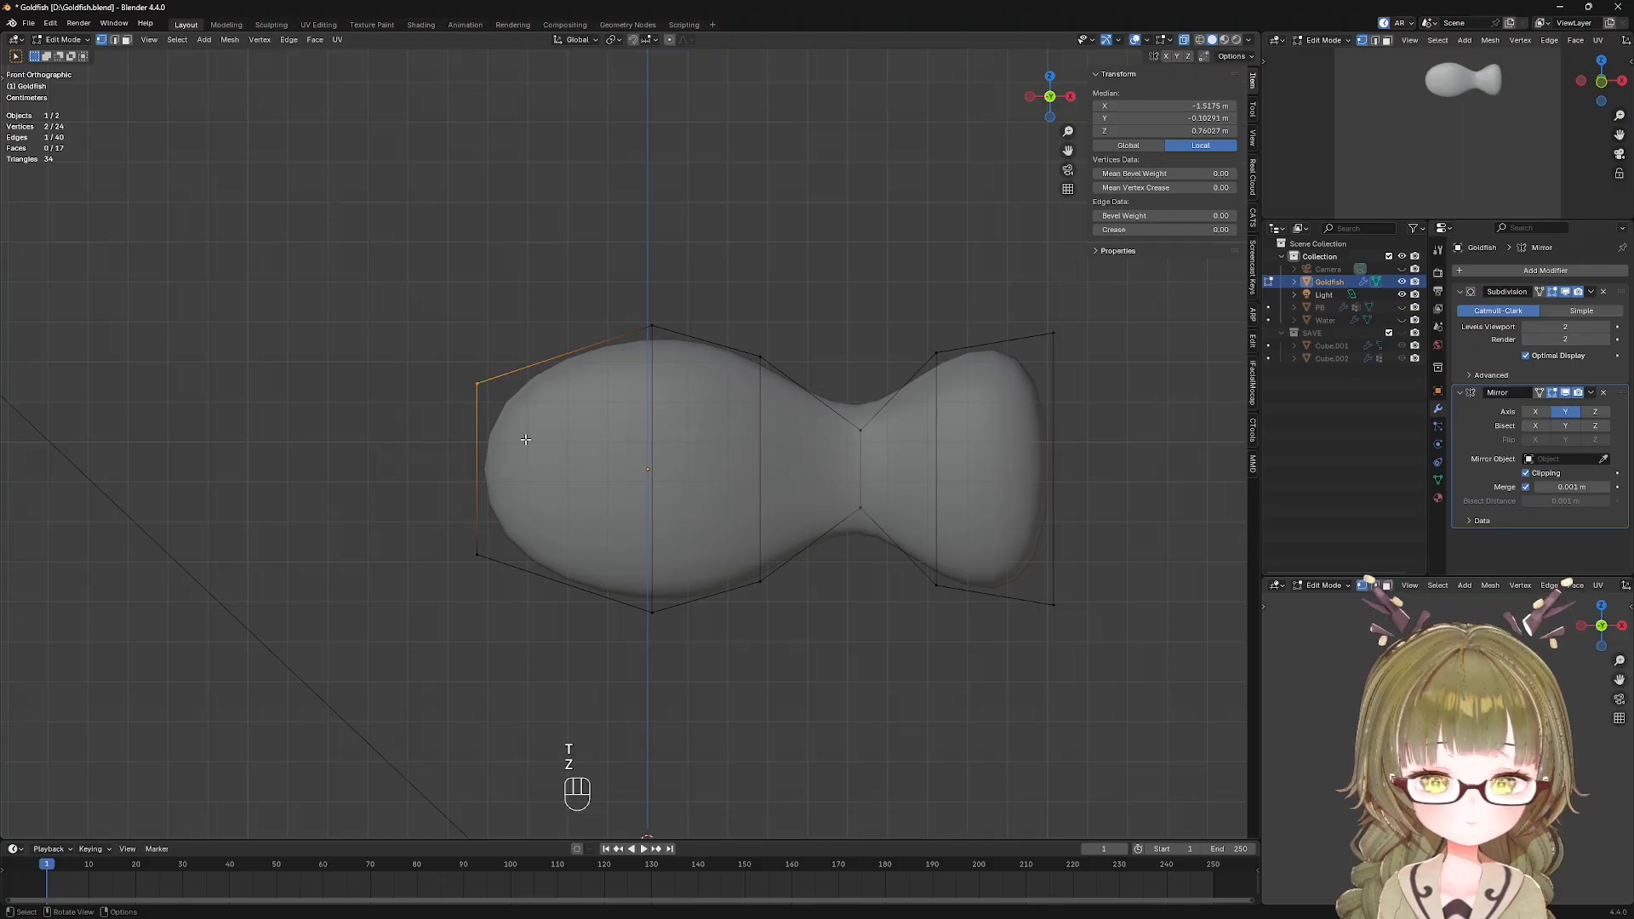
key(g)
key(z)
click(538, 468)
Move the upper vertices of the middle body loop about -0.054 m along X toward the head.
drag(579, 287, 680, 395)
key(g)
key(x)
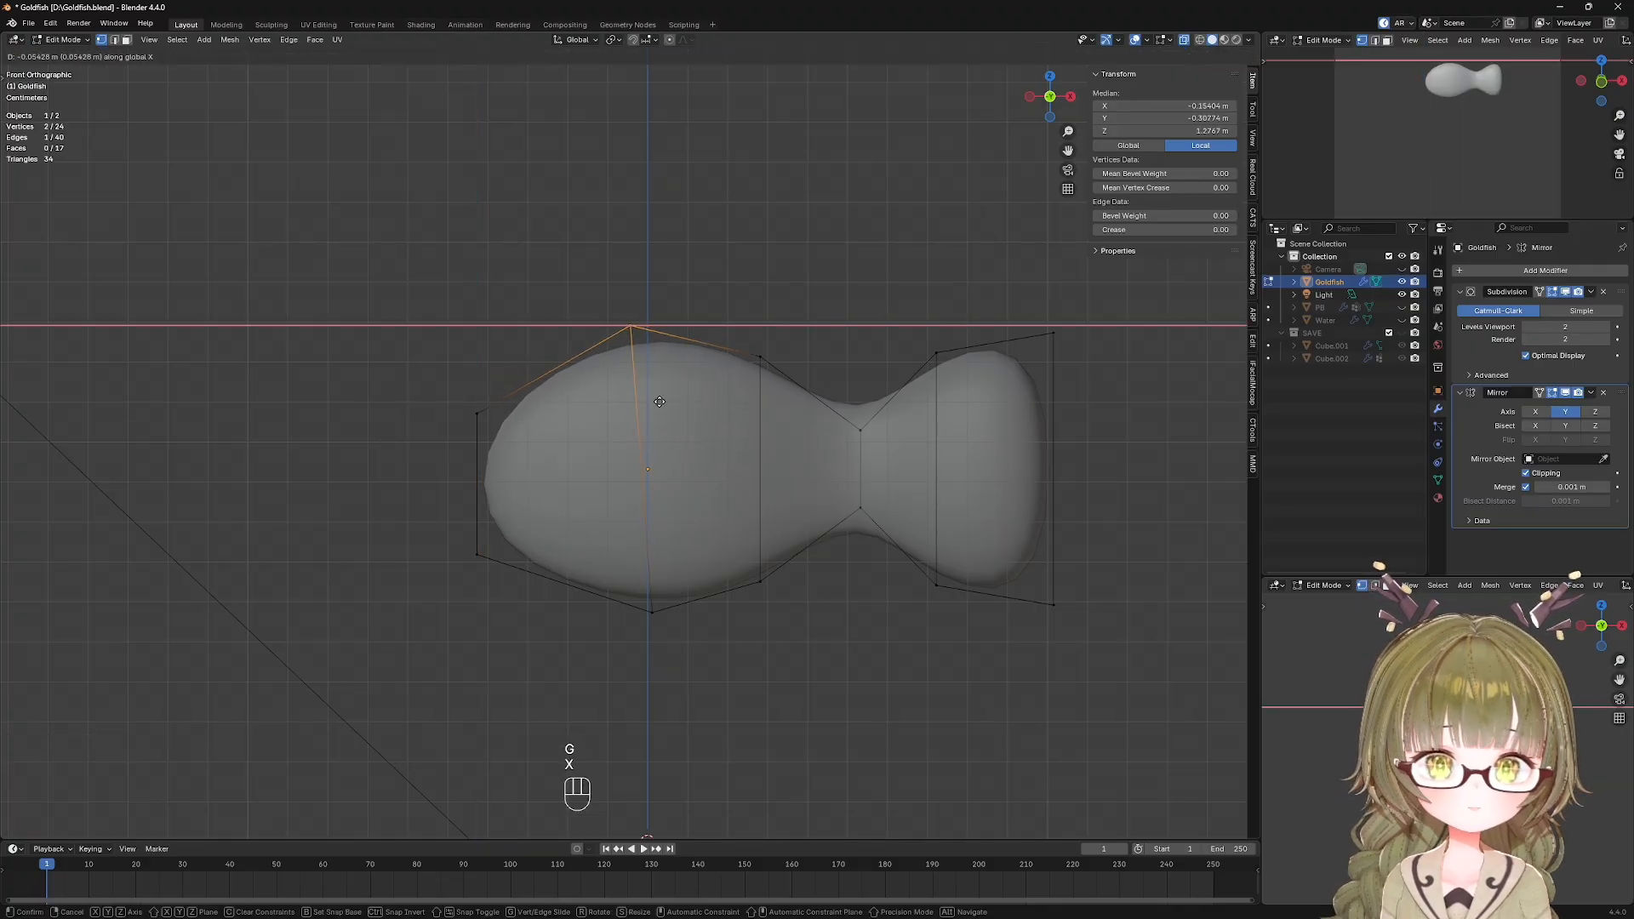
click(659, 401)
click(779, 665)
drag(600, 258, 716, 677)
drag(724, 303, 784, 683)
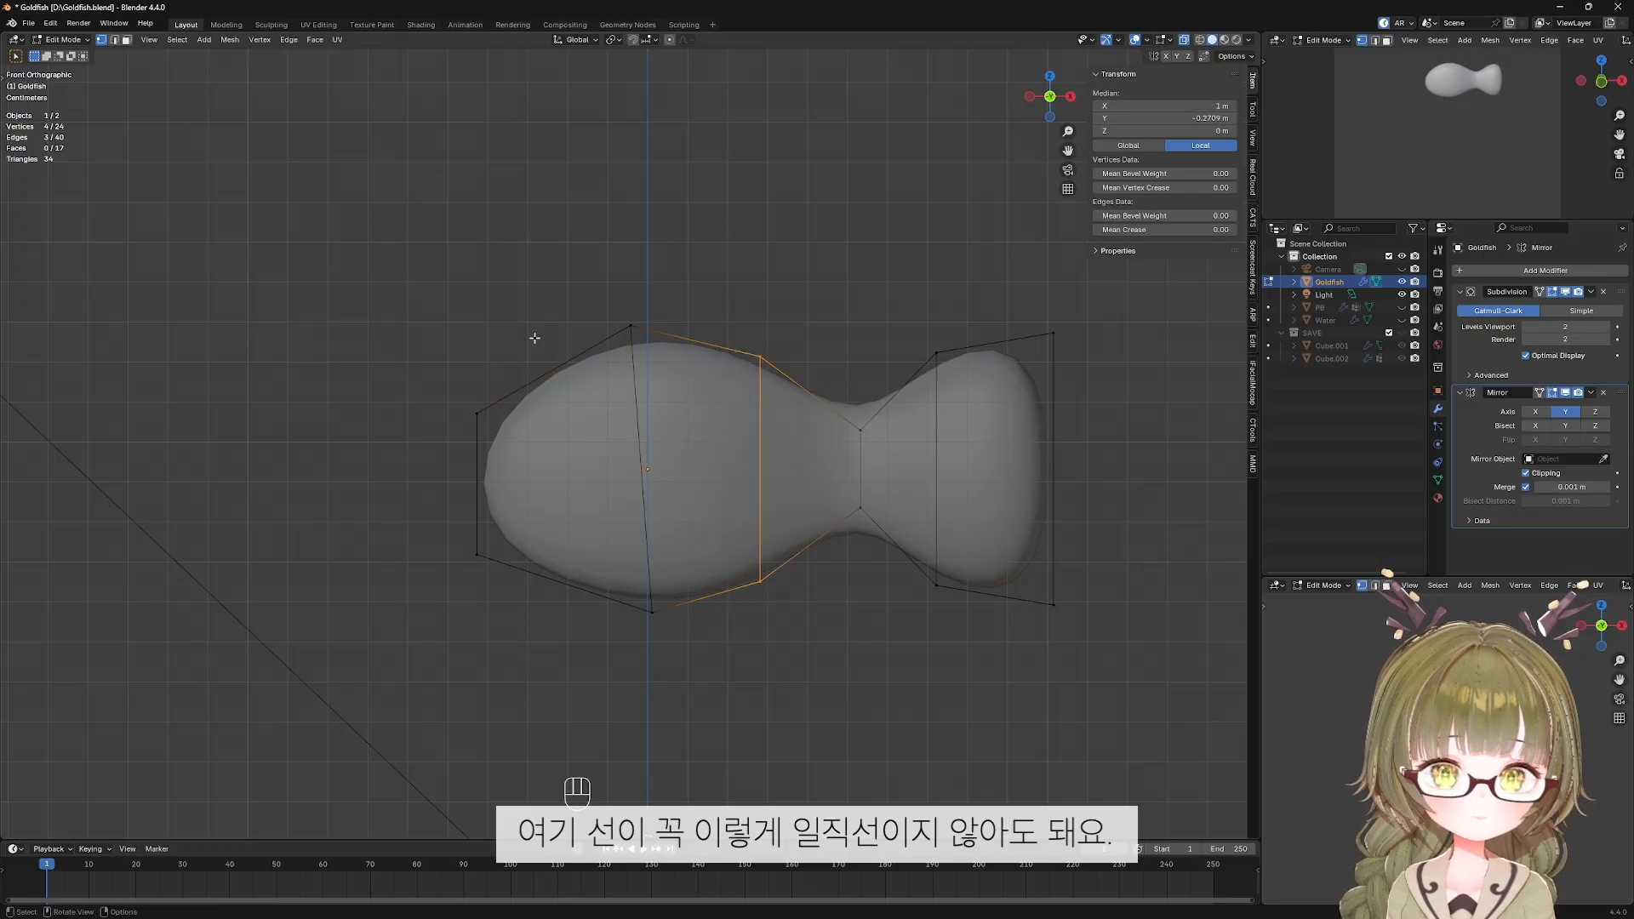
Move the upper vertices at the head's front end slightly forward along X, away from the body.
drag(406, 363, 529, 521)
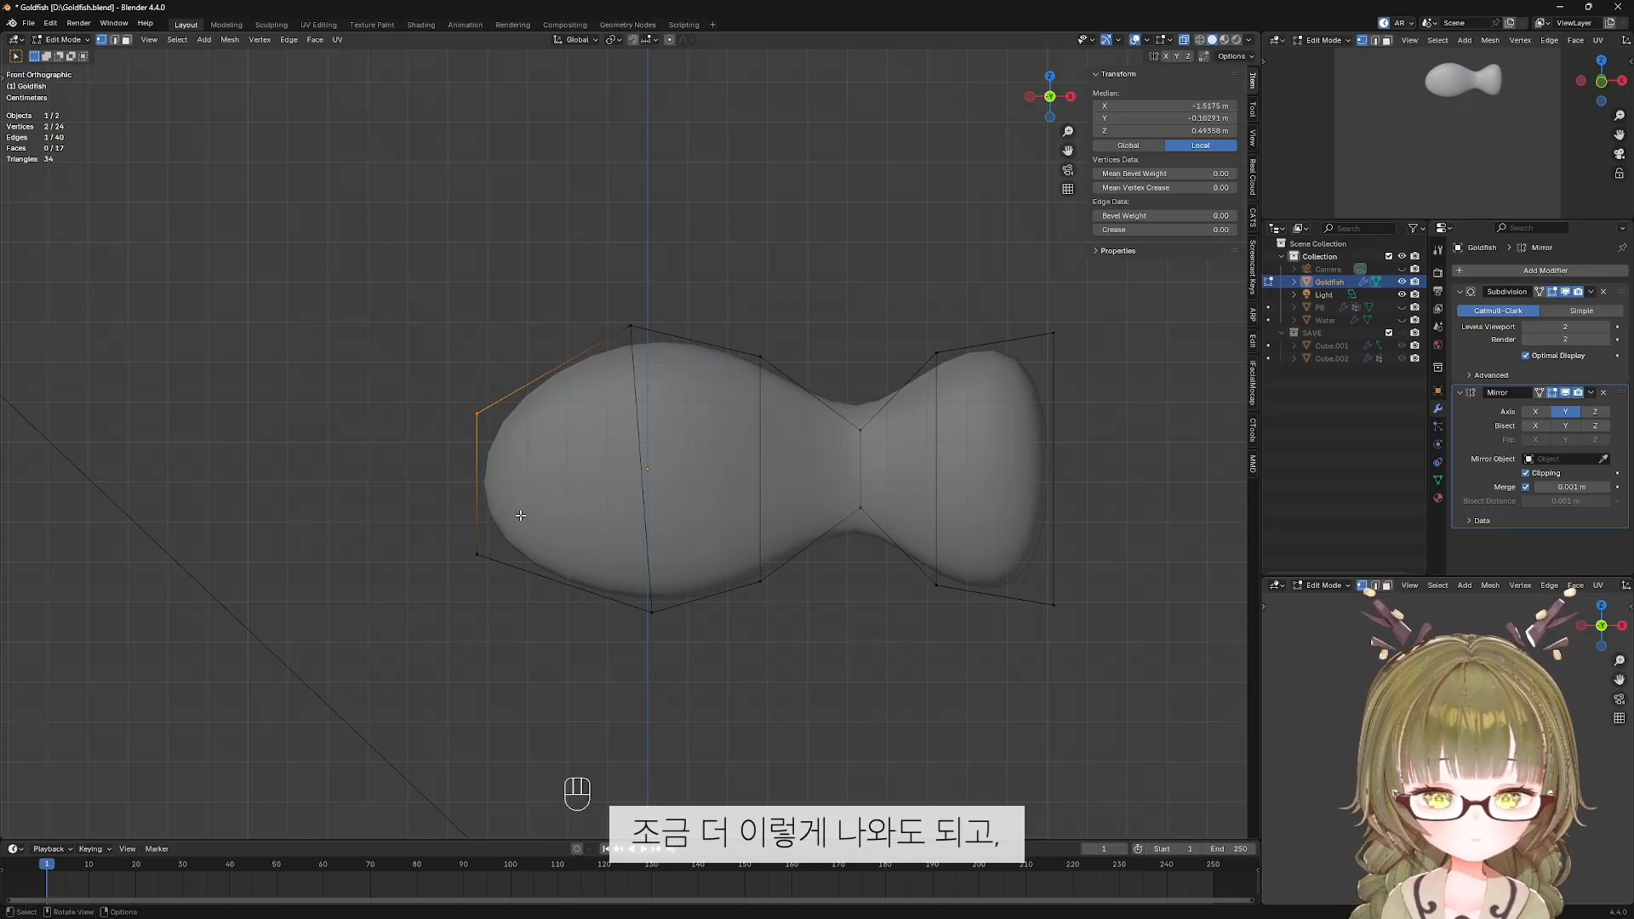
key(g)
key(x)
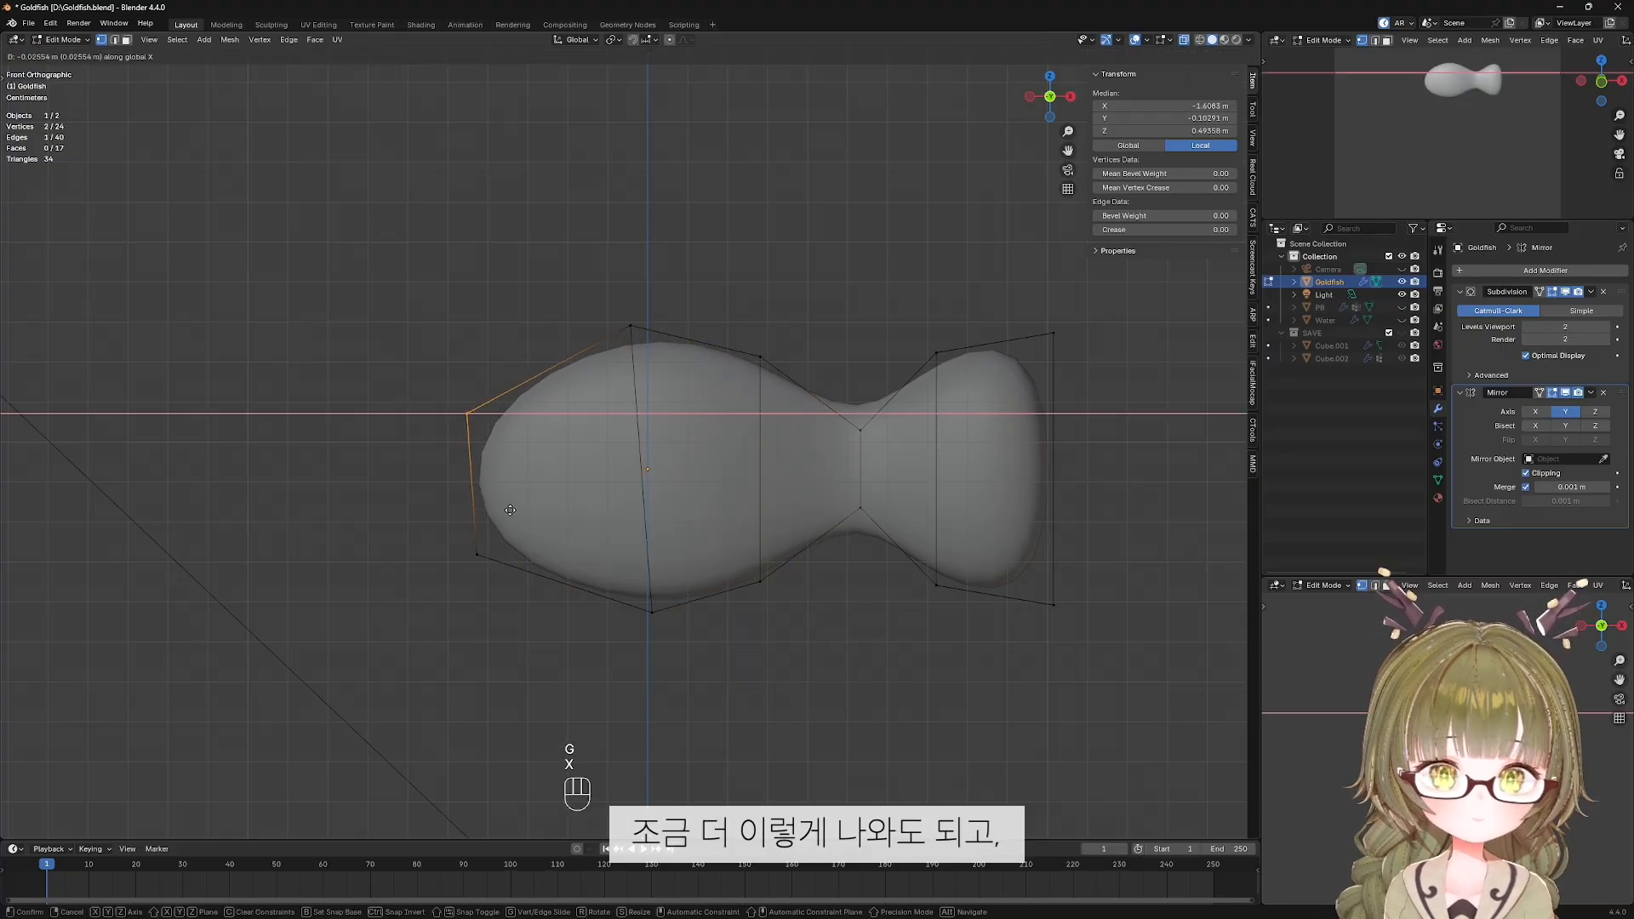
click(514, 511)
Add a loop cut on the body side of the narrow tail joint, slid close to it with a factor of about -0.596.
shift+middle_drag(877, 551, 802, 573)
drag(769, 407, 783, 466)
key(ctrl+r)
click(753, 441)
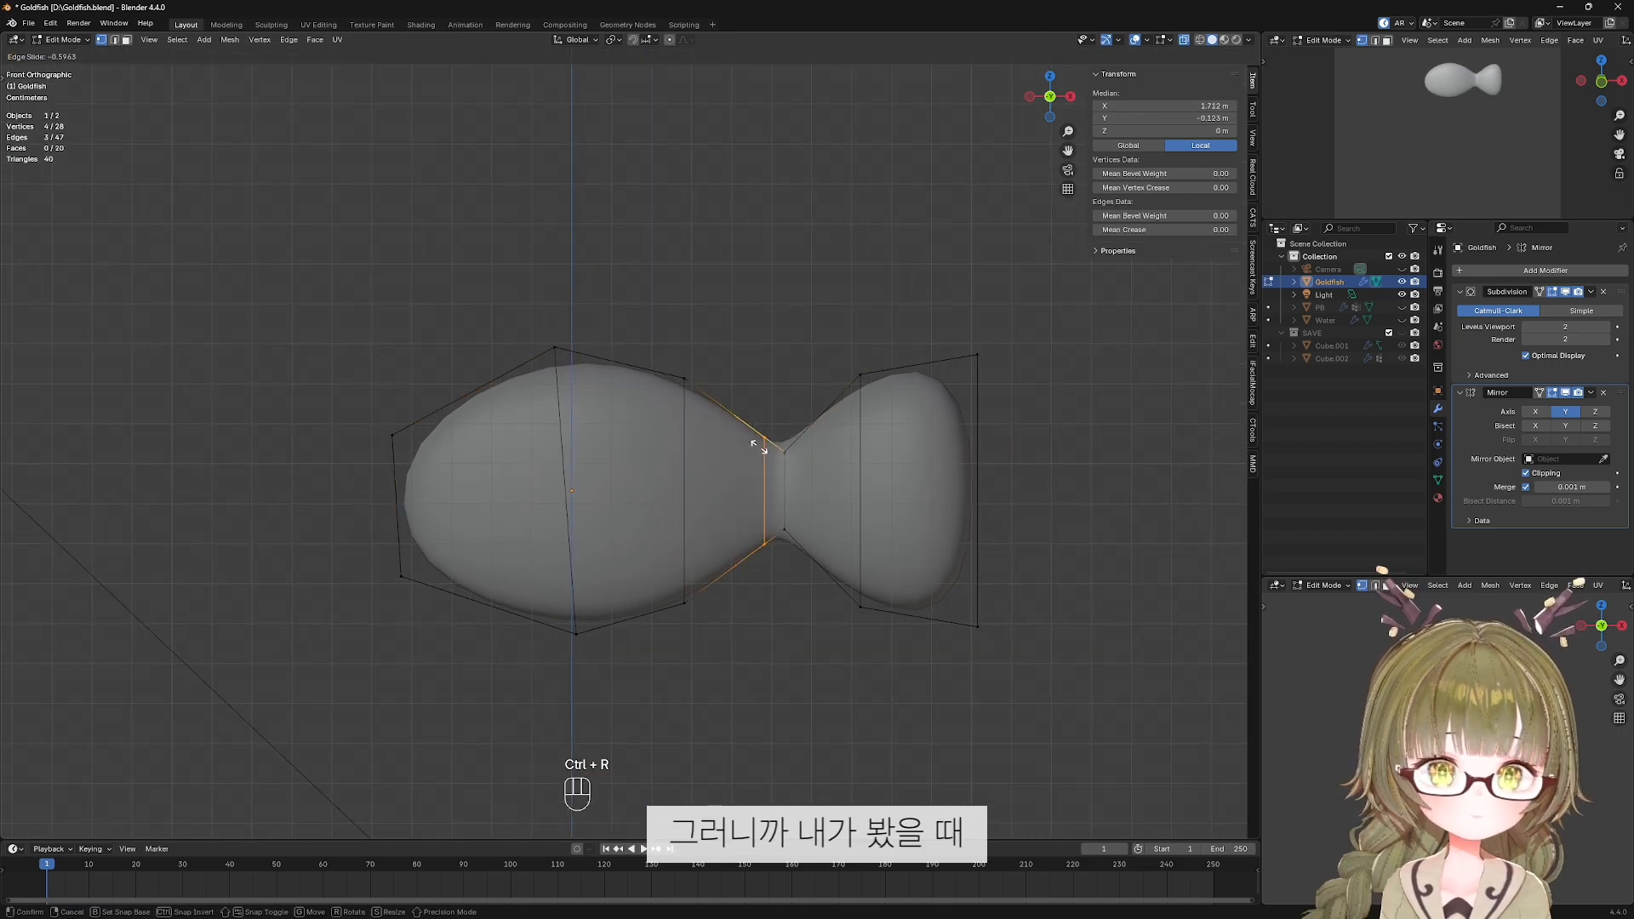
click(753, 442)
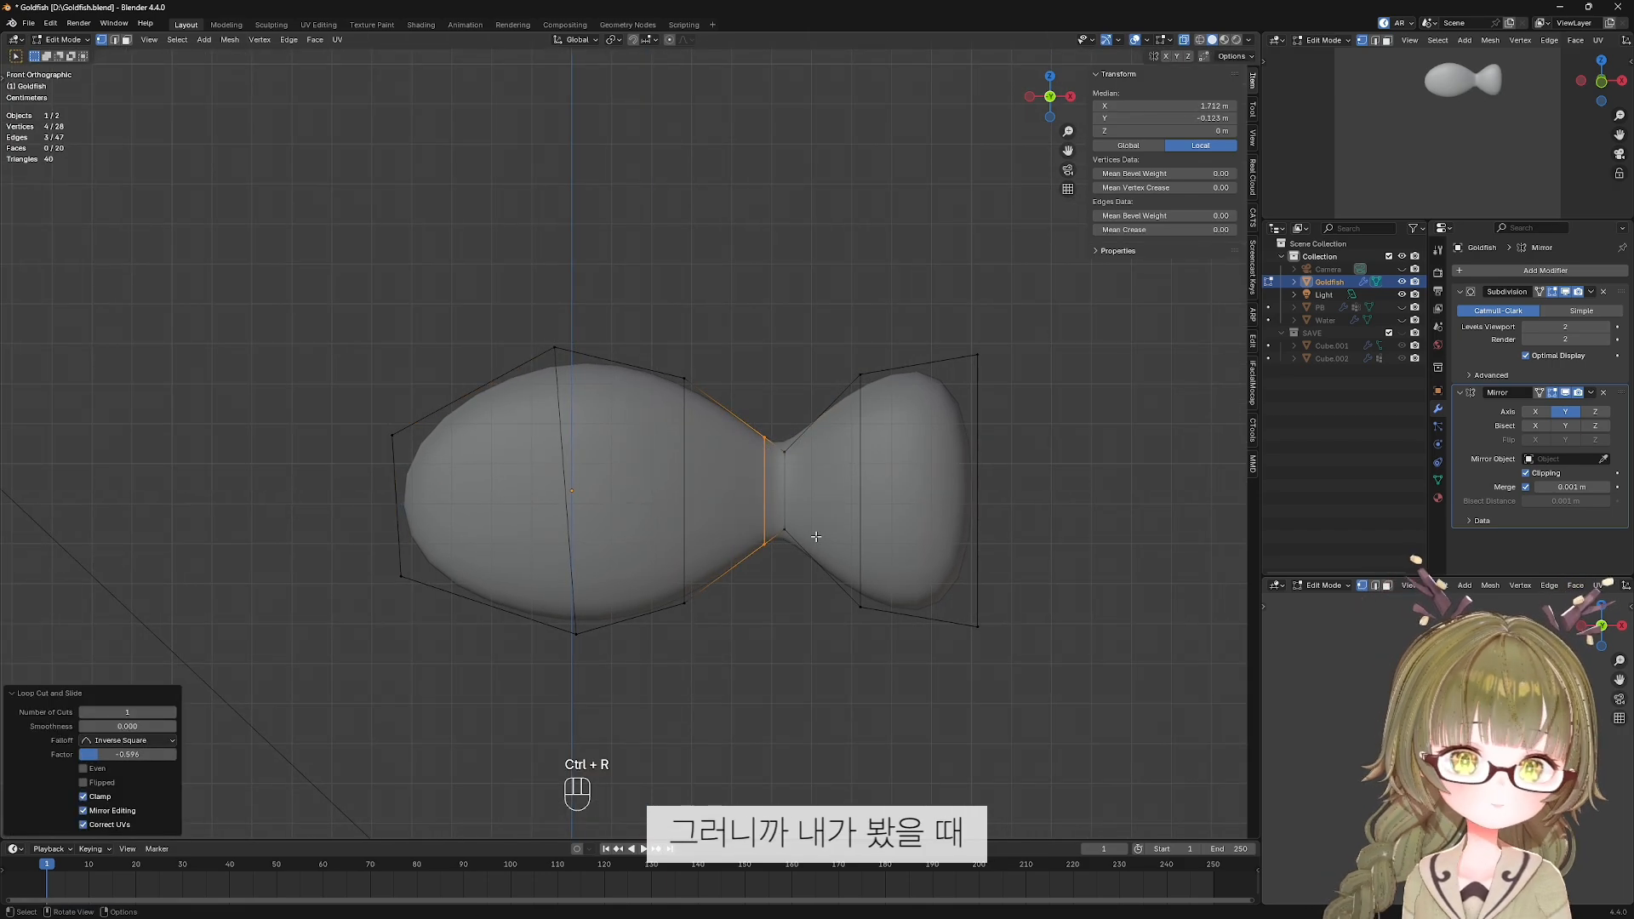
Thin the tail's end by moving its two outer vertices about 0.092 m along Y toward the mirror plane.
drag(854, 367, 891, 462)
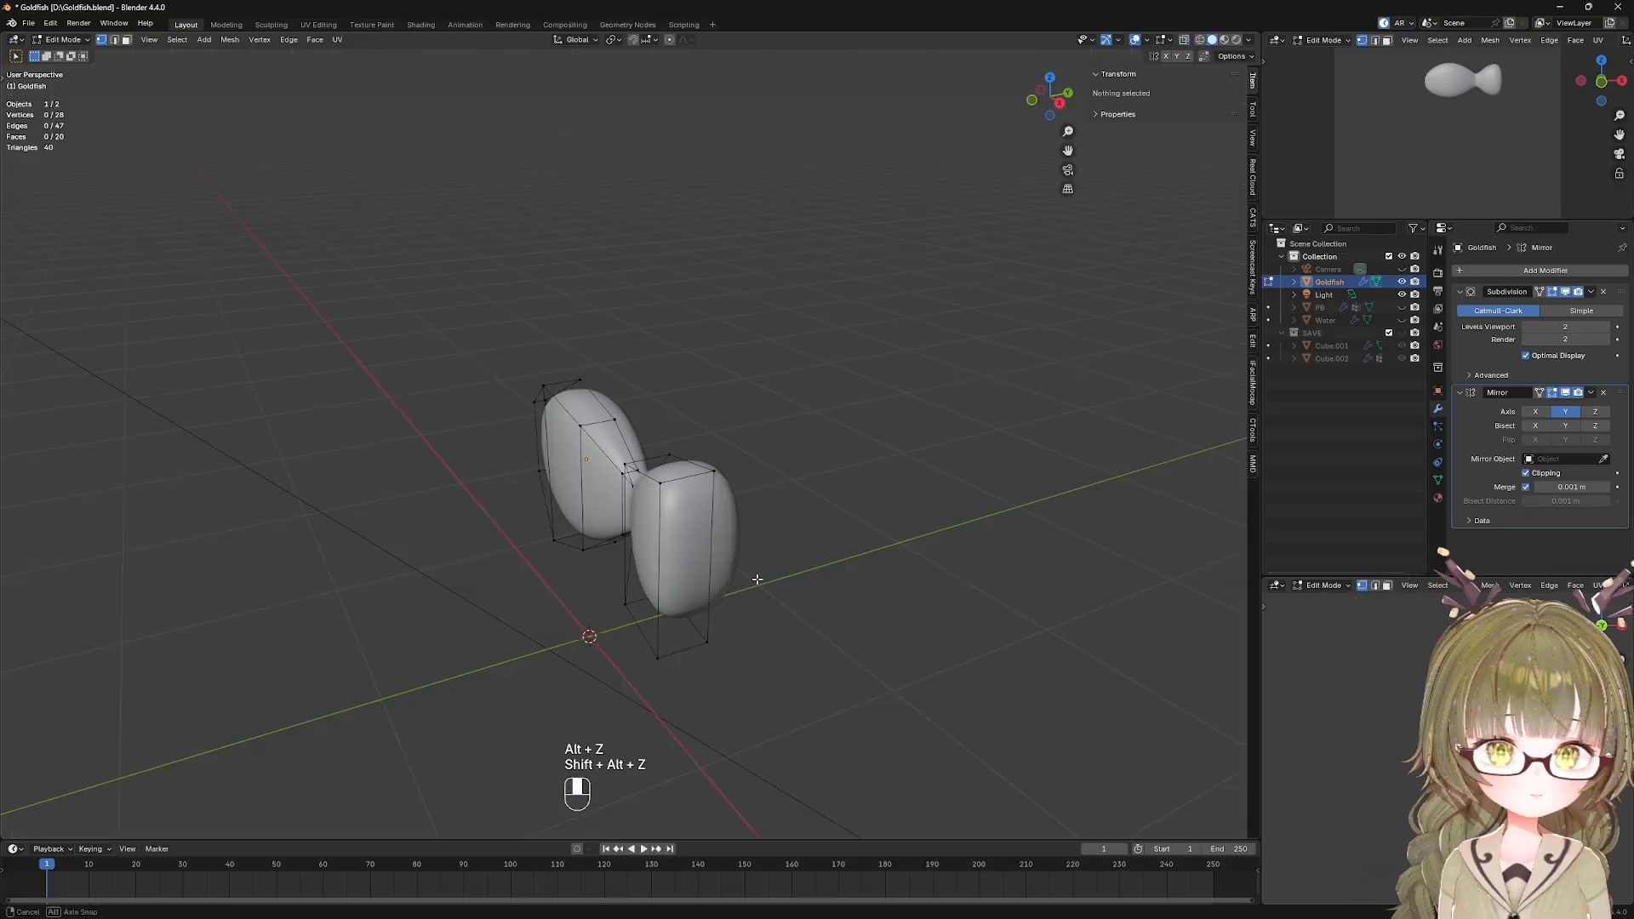
scroll(756, 576, down, 1)
click(658, 476)
shift+click(658, 603)
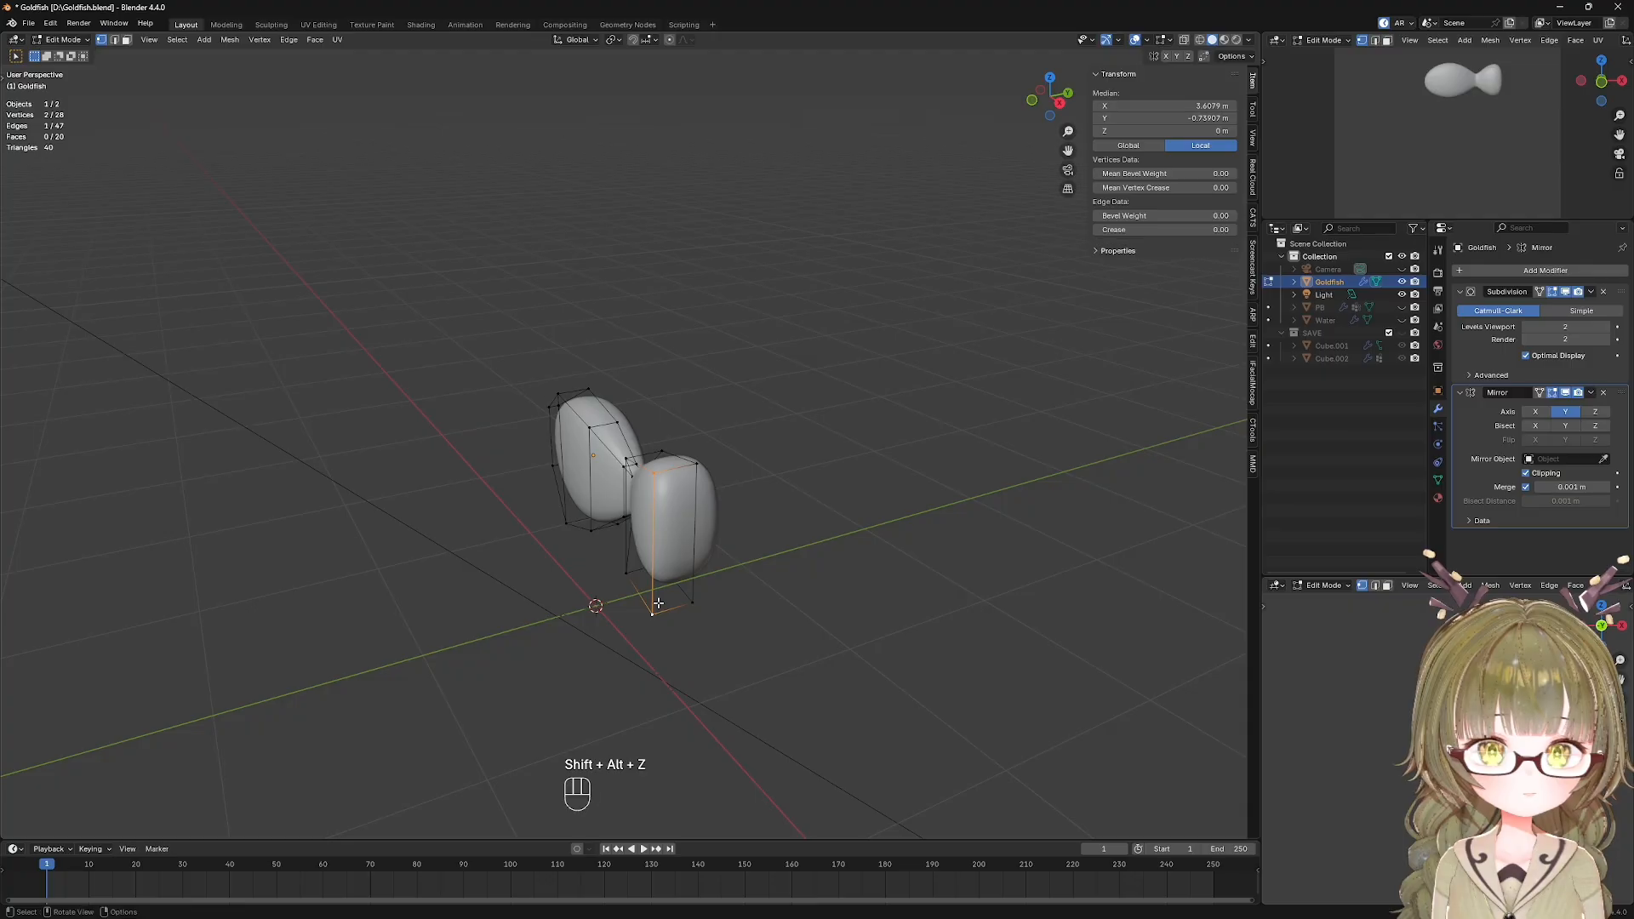
key(g)
key(y)
click(635, 558)
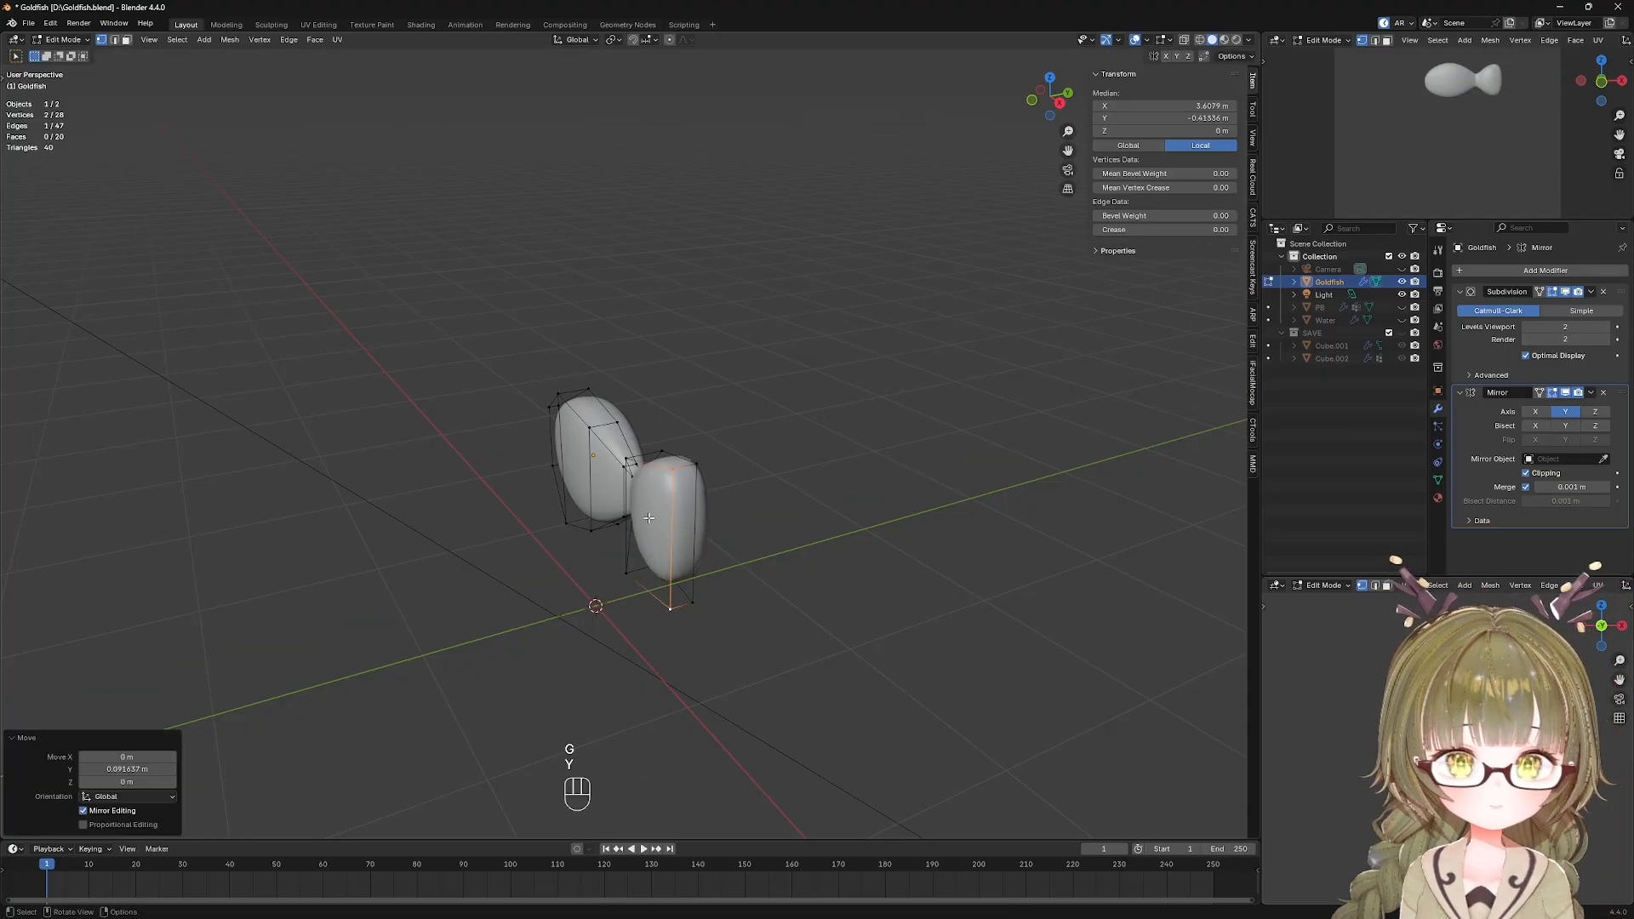
Lower the two bottom centre-line vertices of the belly about 0.013 m along Z.
middle_drag(635, 557, 640, 585)
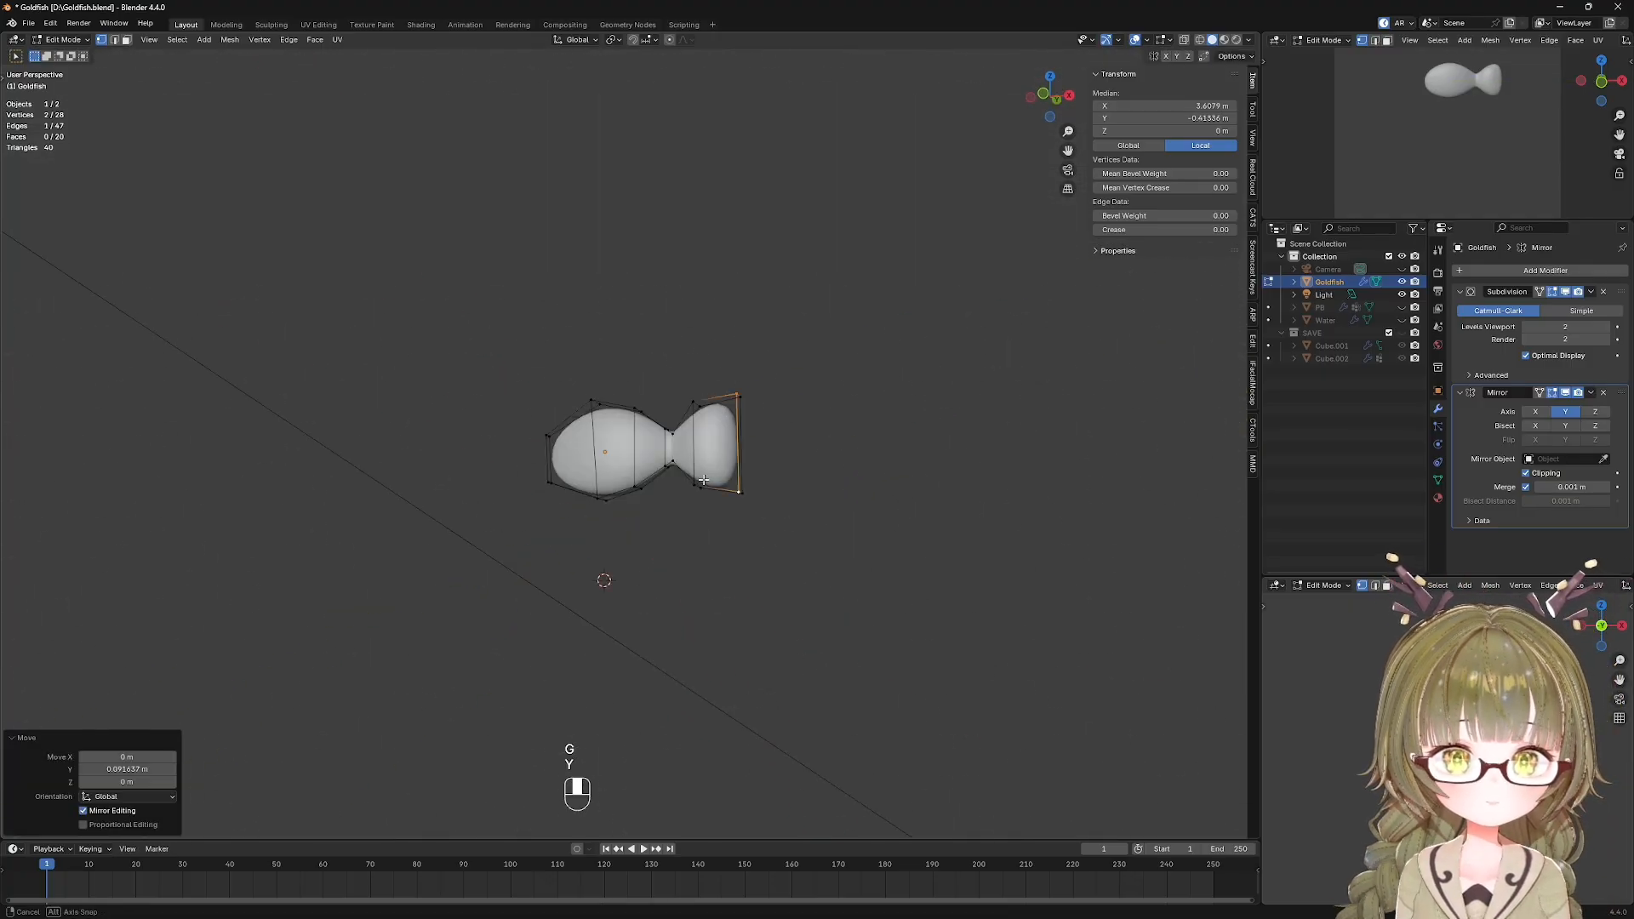
middle_drag(602, 576, 647, 528)
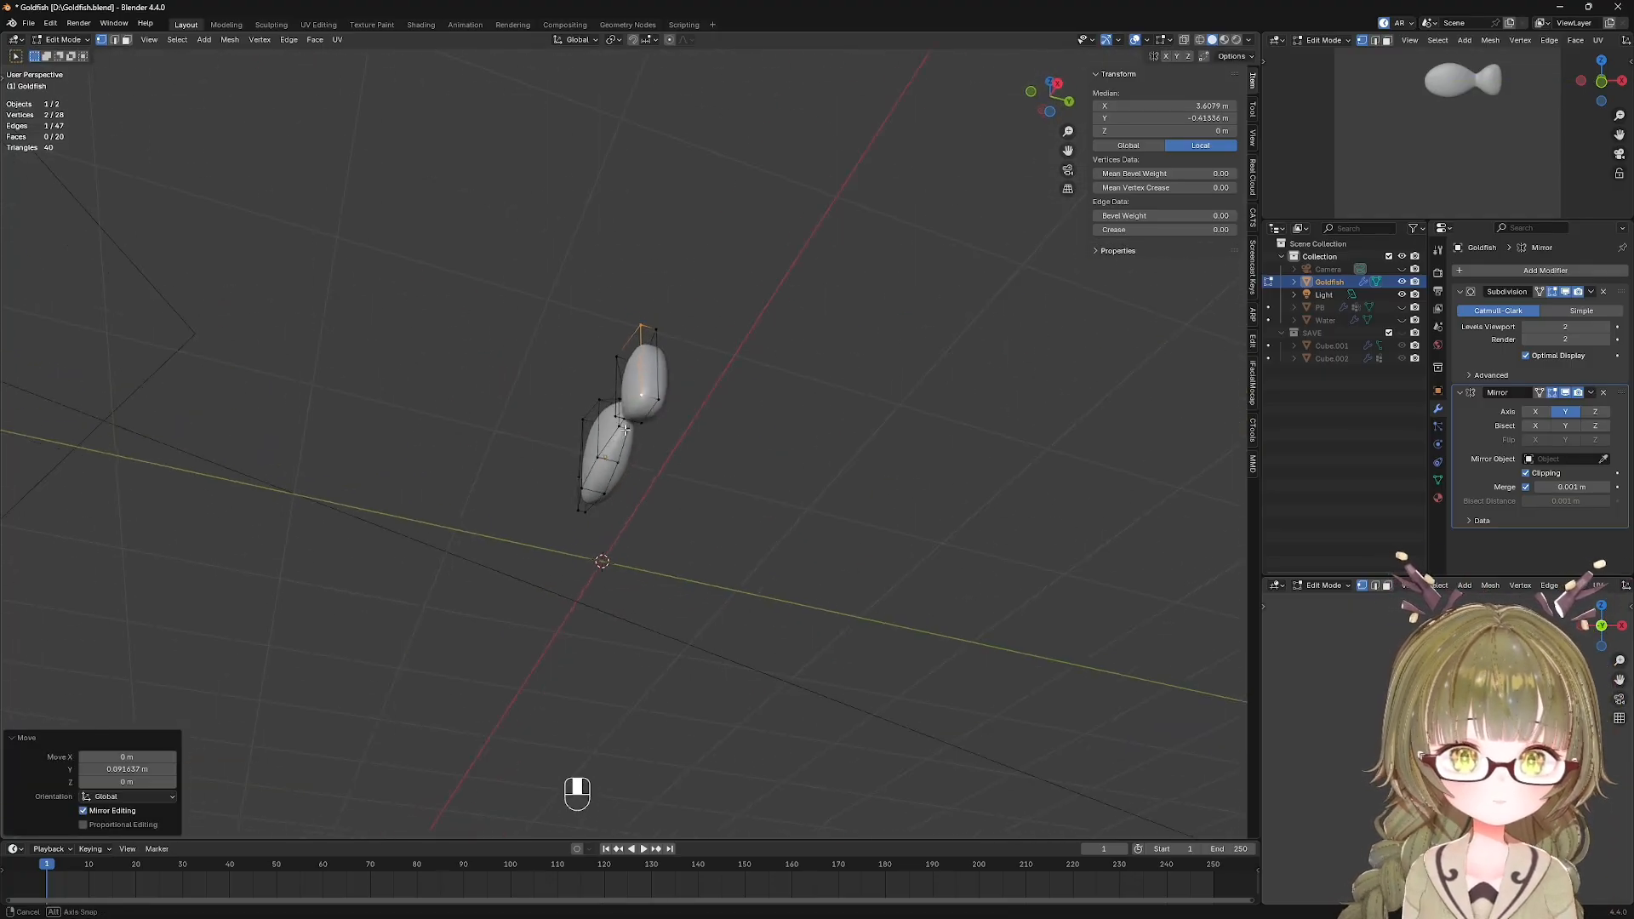
scroll(772, 441, up, 3)
middle_drag(772, 441, 720, 489)
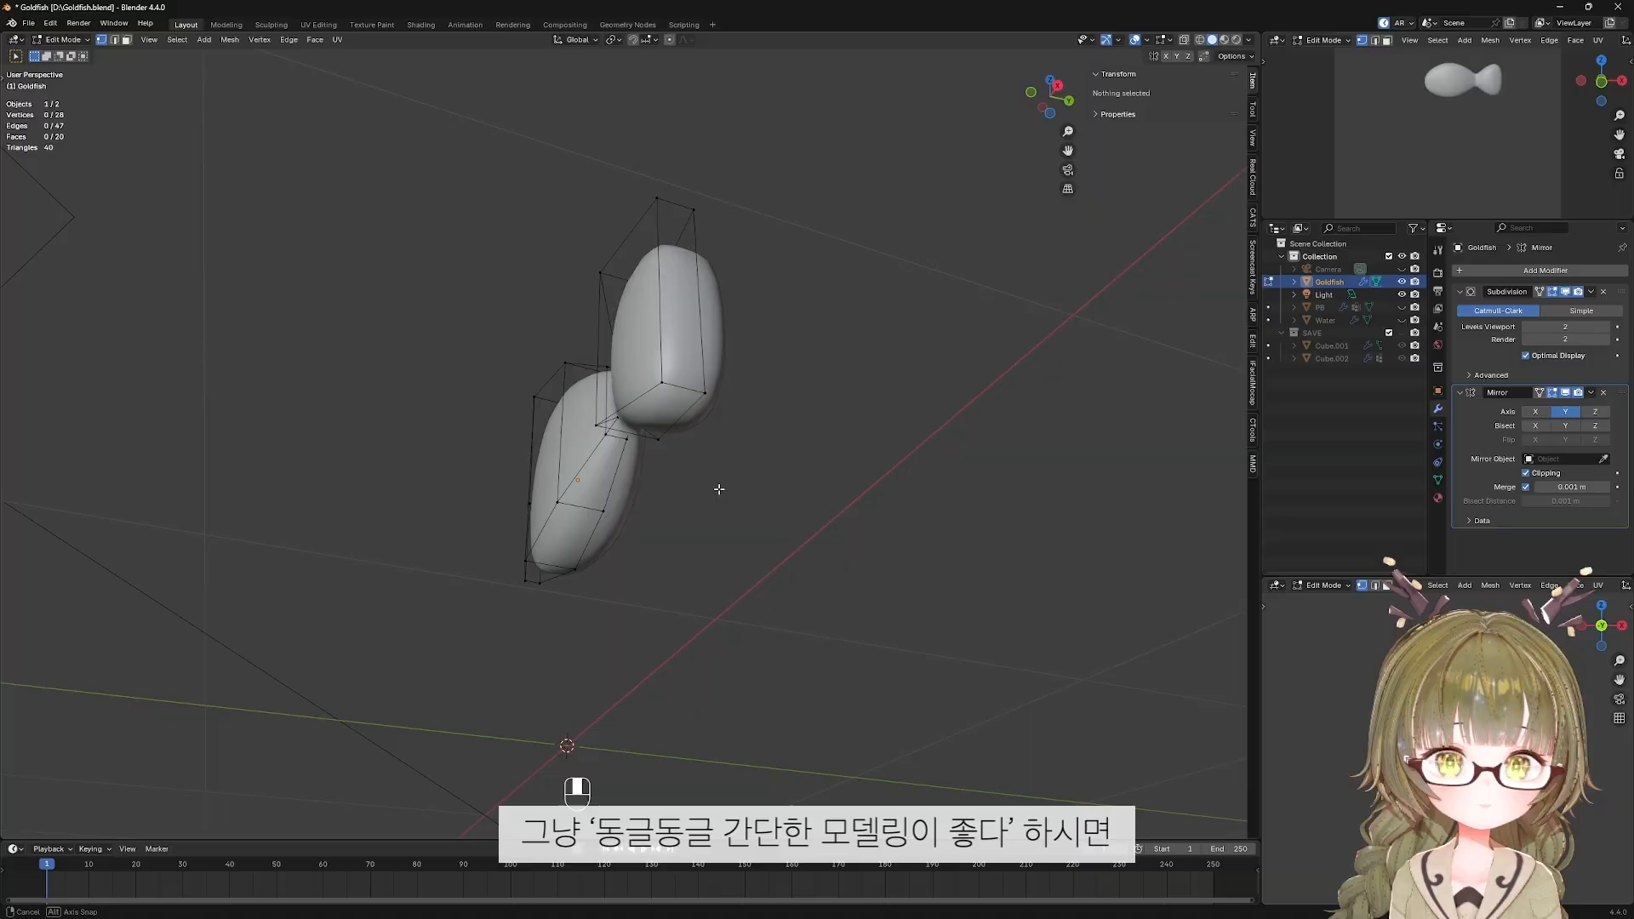
click(596, 542)
shift+click(565, 565)
key(KP_1)
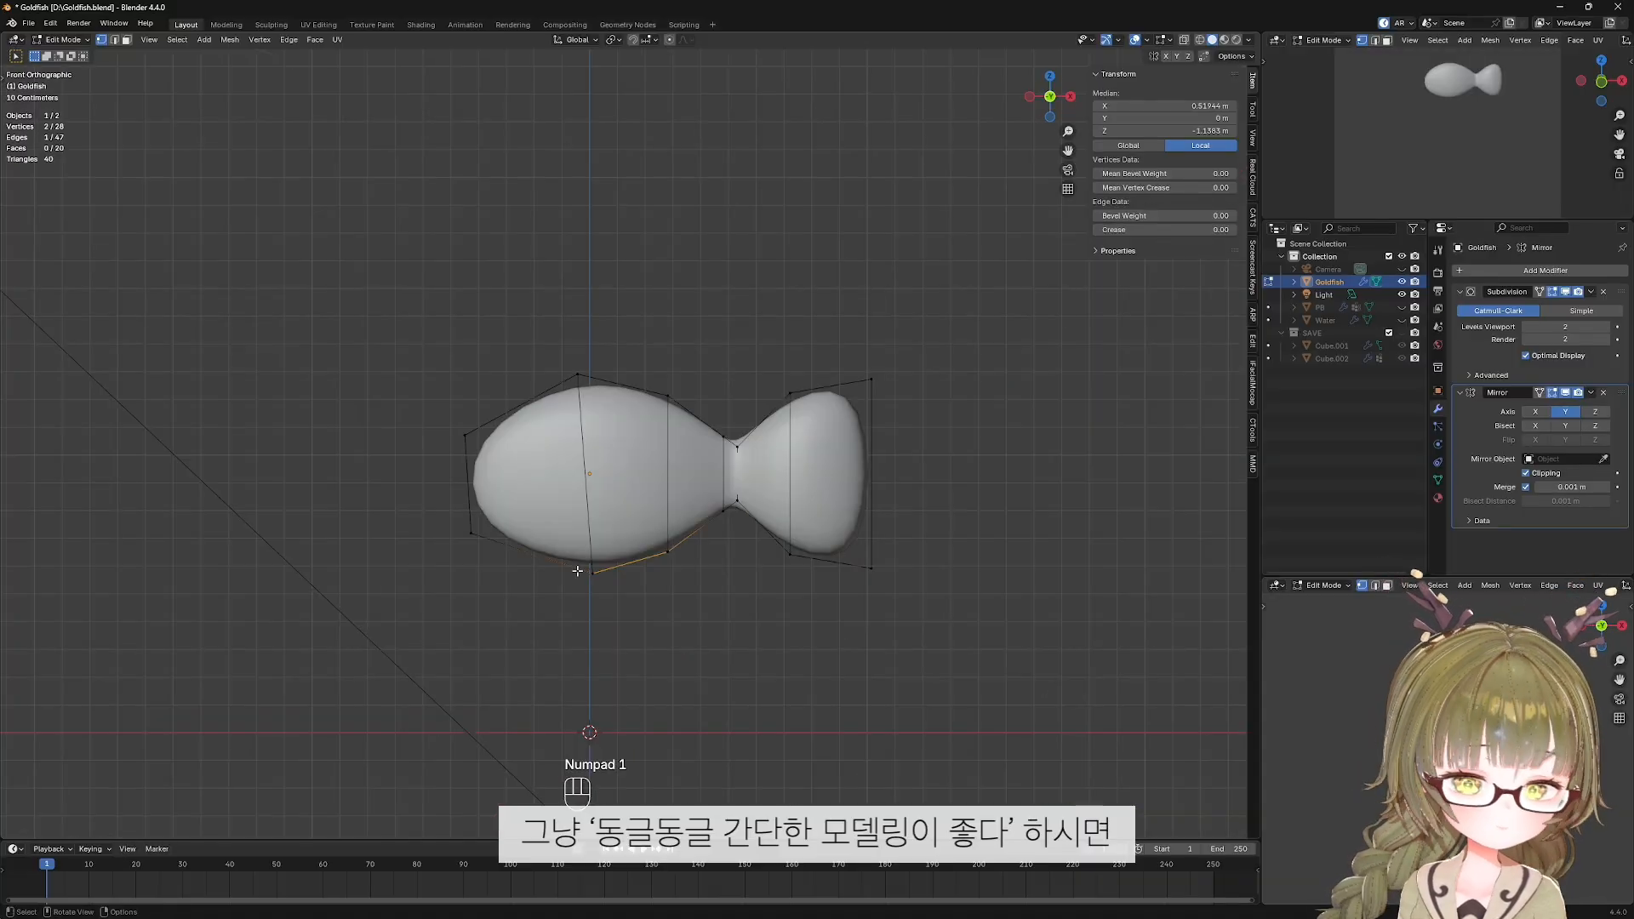
key(g)
key(z)
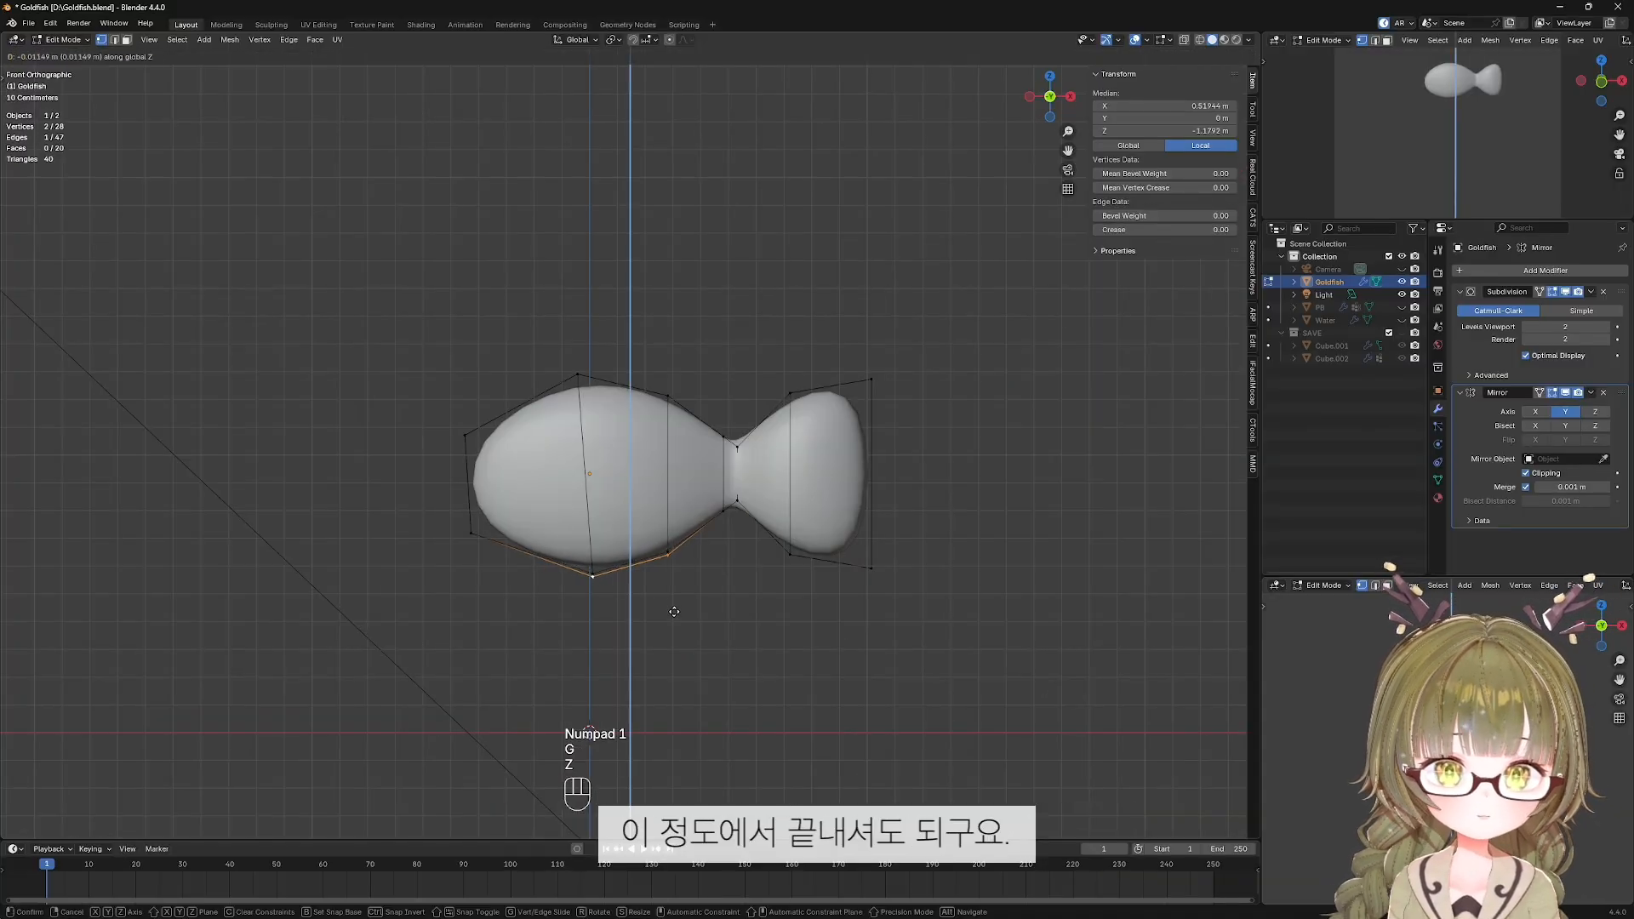
click(674, 612)
Raise the two top centre-line vertices of the back about 0.016 m along Z.
middle_drag(674, 612, 644, 670)
click(578, 389)
shift+click(658, 424)
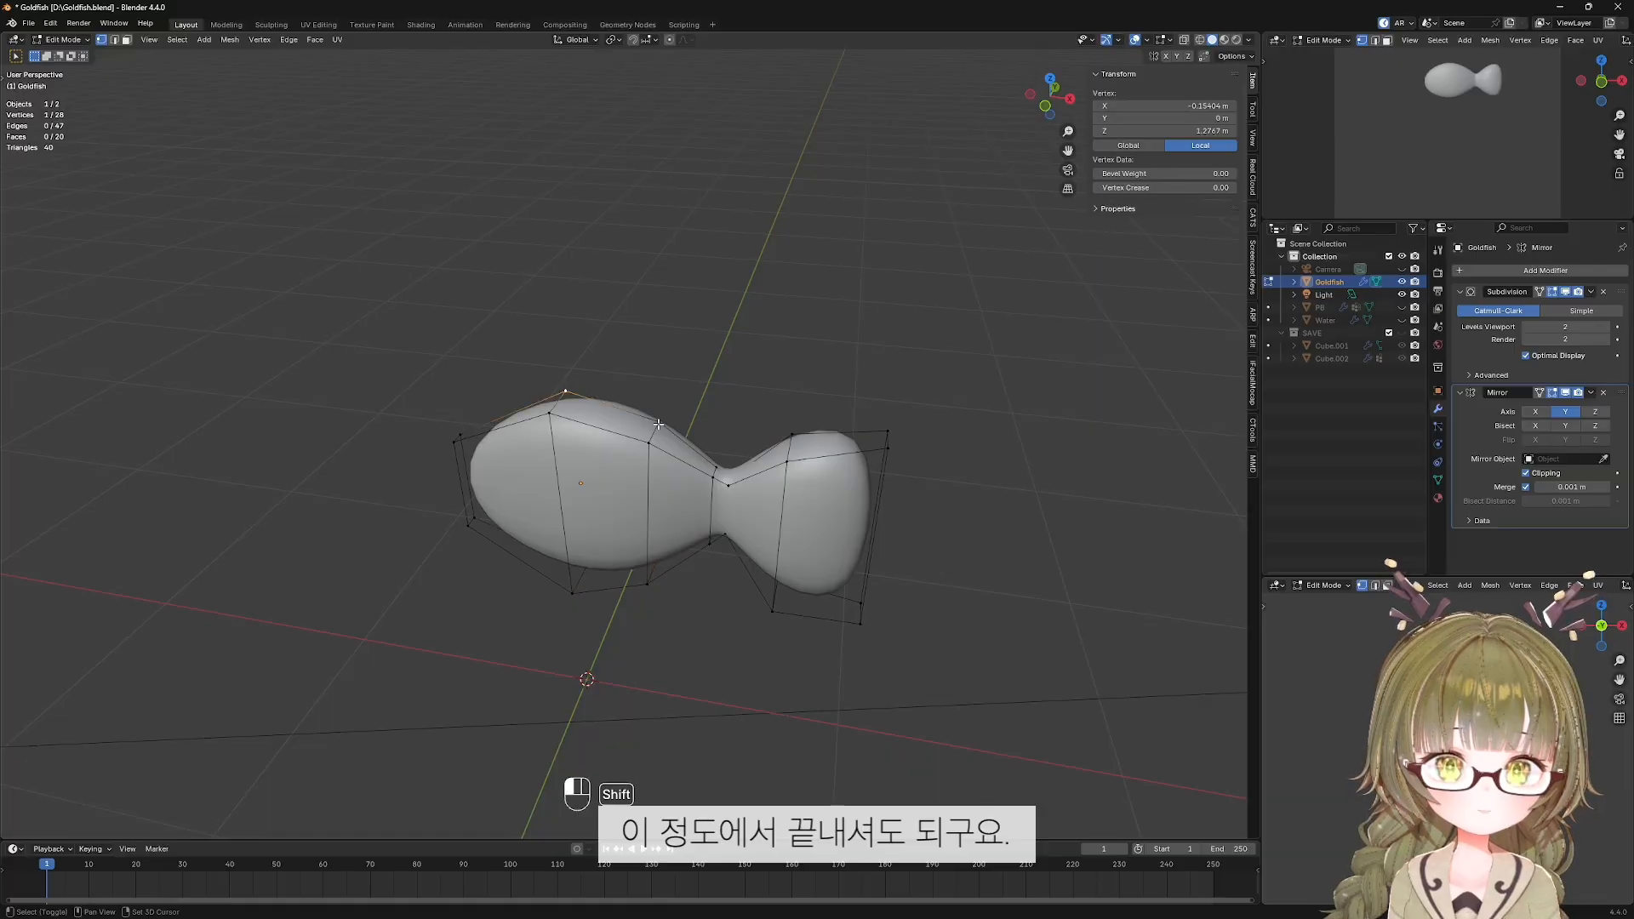
key(KP_1)
key(g)
key(z)
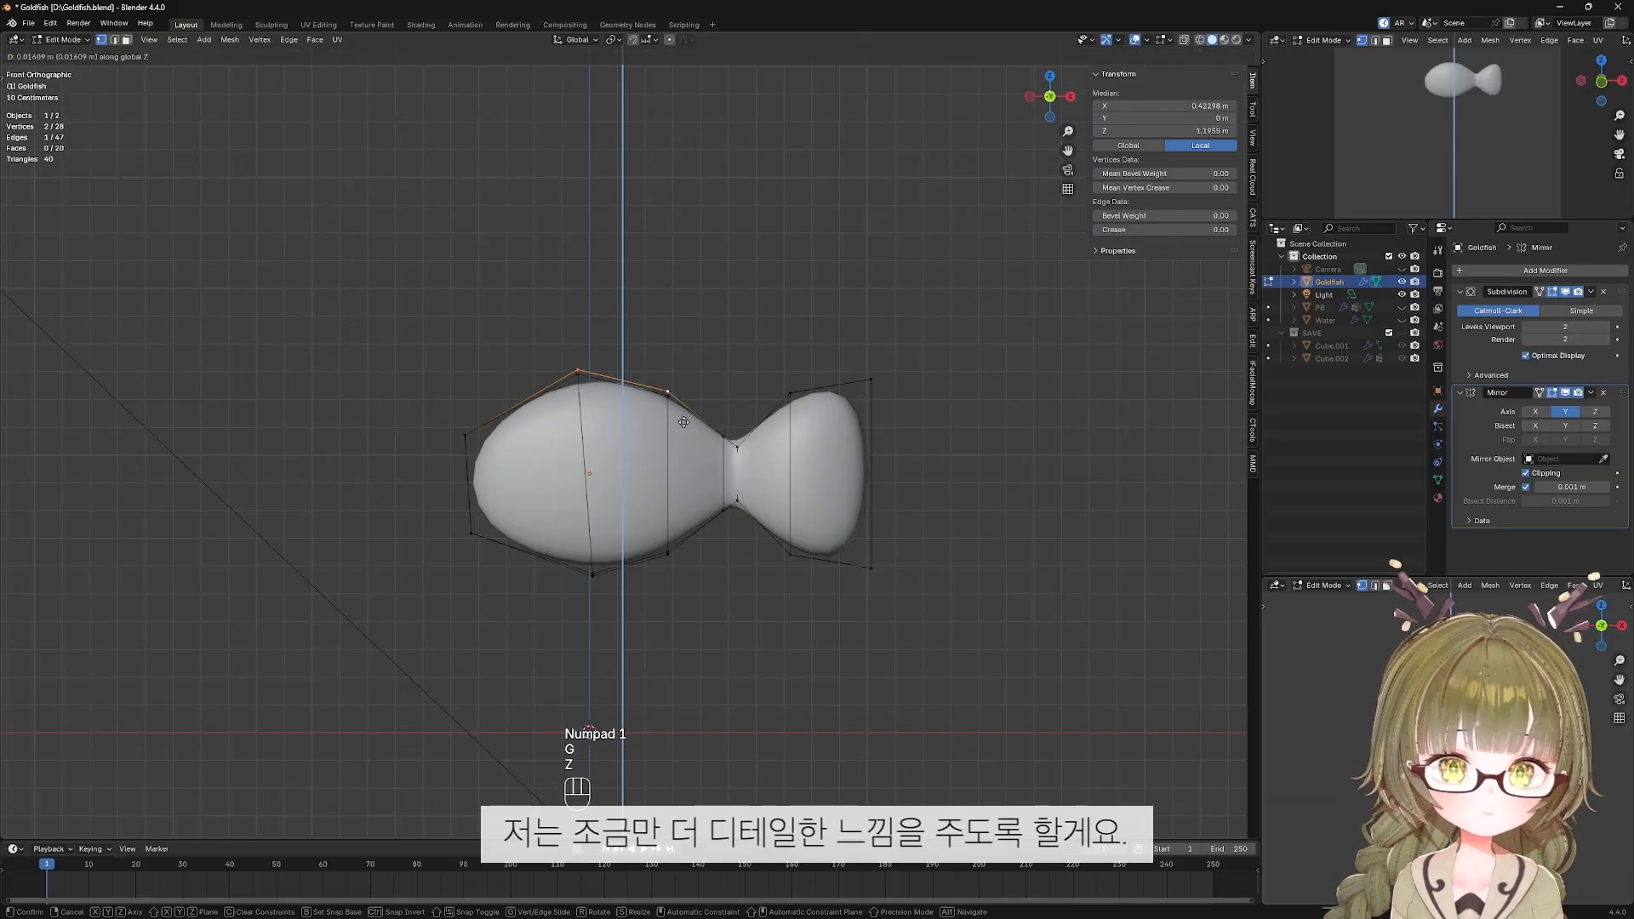
click(684, 423)
Examine the goldfish's smoothed silhouette with the viewport overlays hidden.
click(780, 313)
key(shift+alt+z)
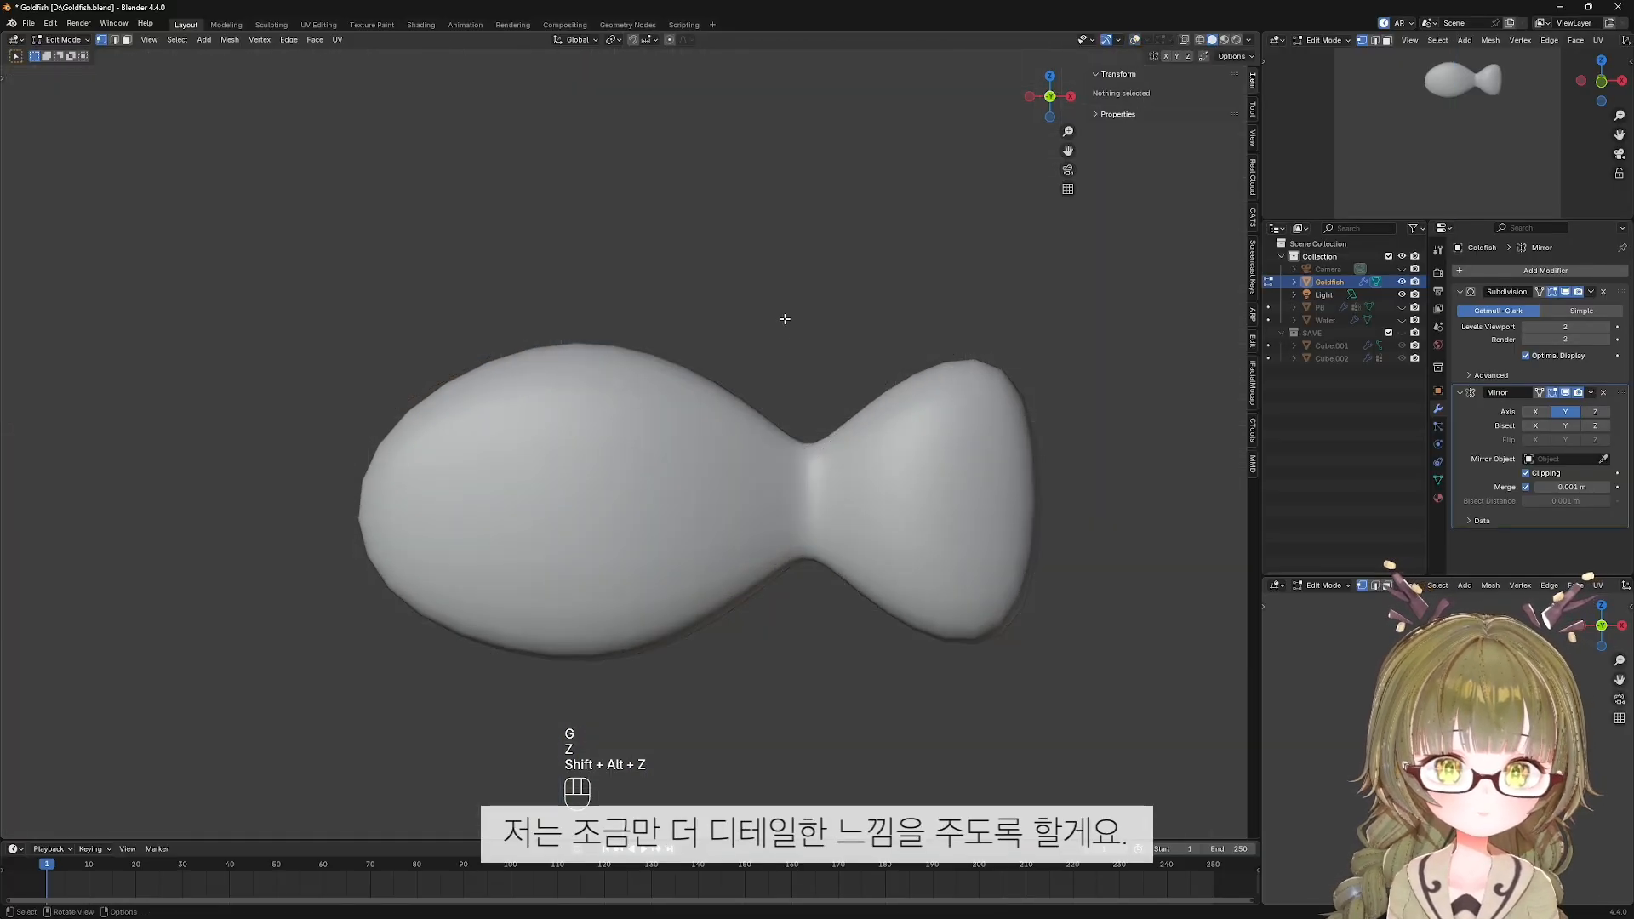
scroll(795, 568, up, 3)
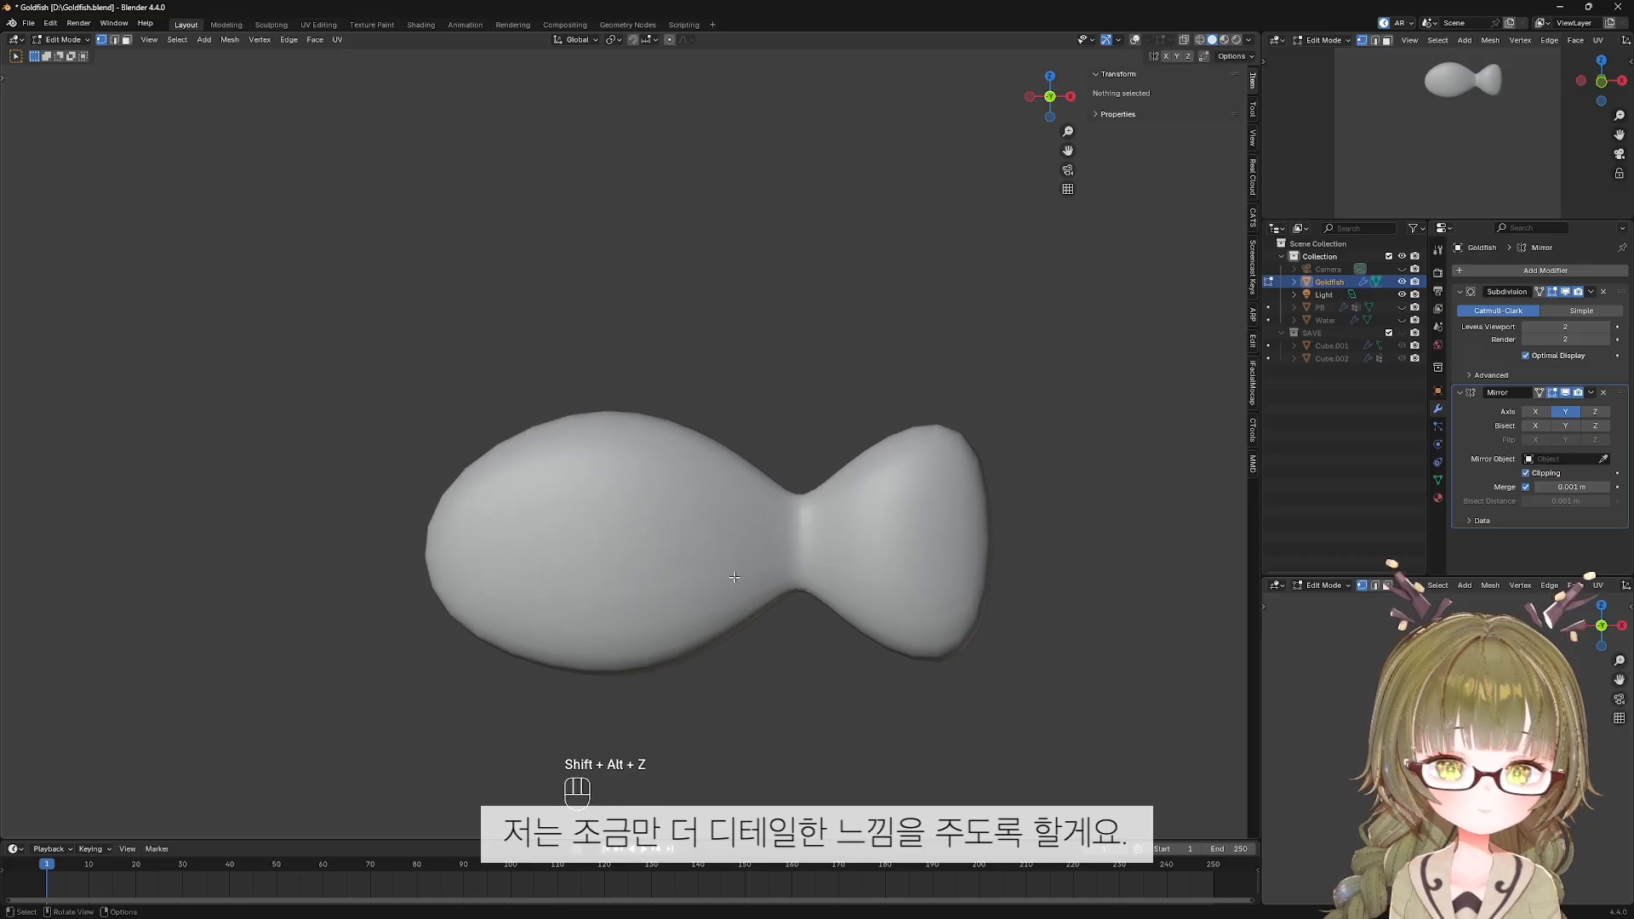
key(shift+alt+z)
key(shift+alt+z)
key(shift+alt+z)
Duplicate the goldfish and place the copy above the original.
key(Tab)
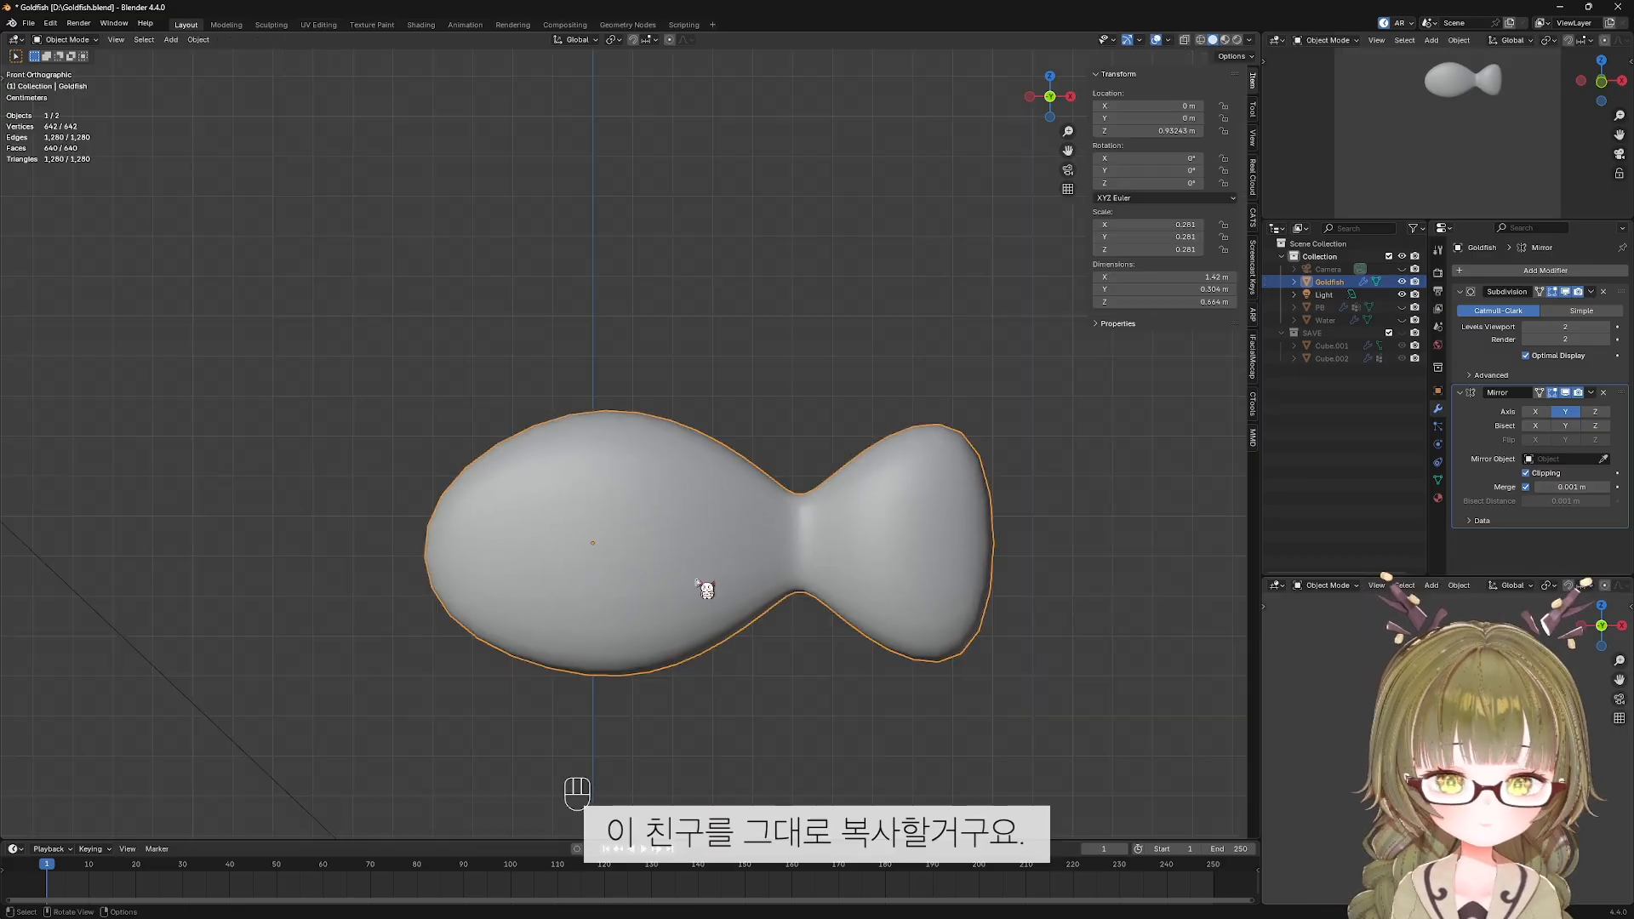
key(shift+d)
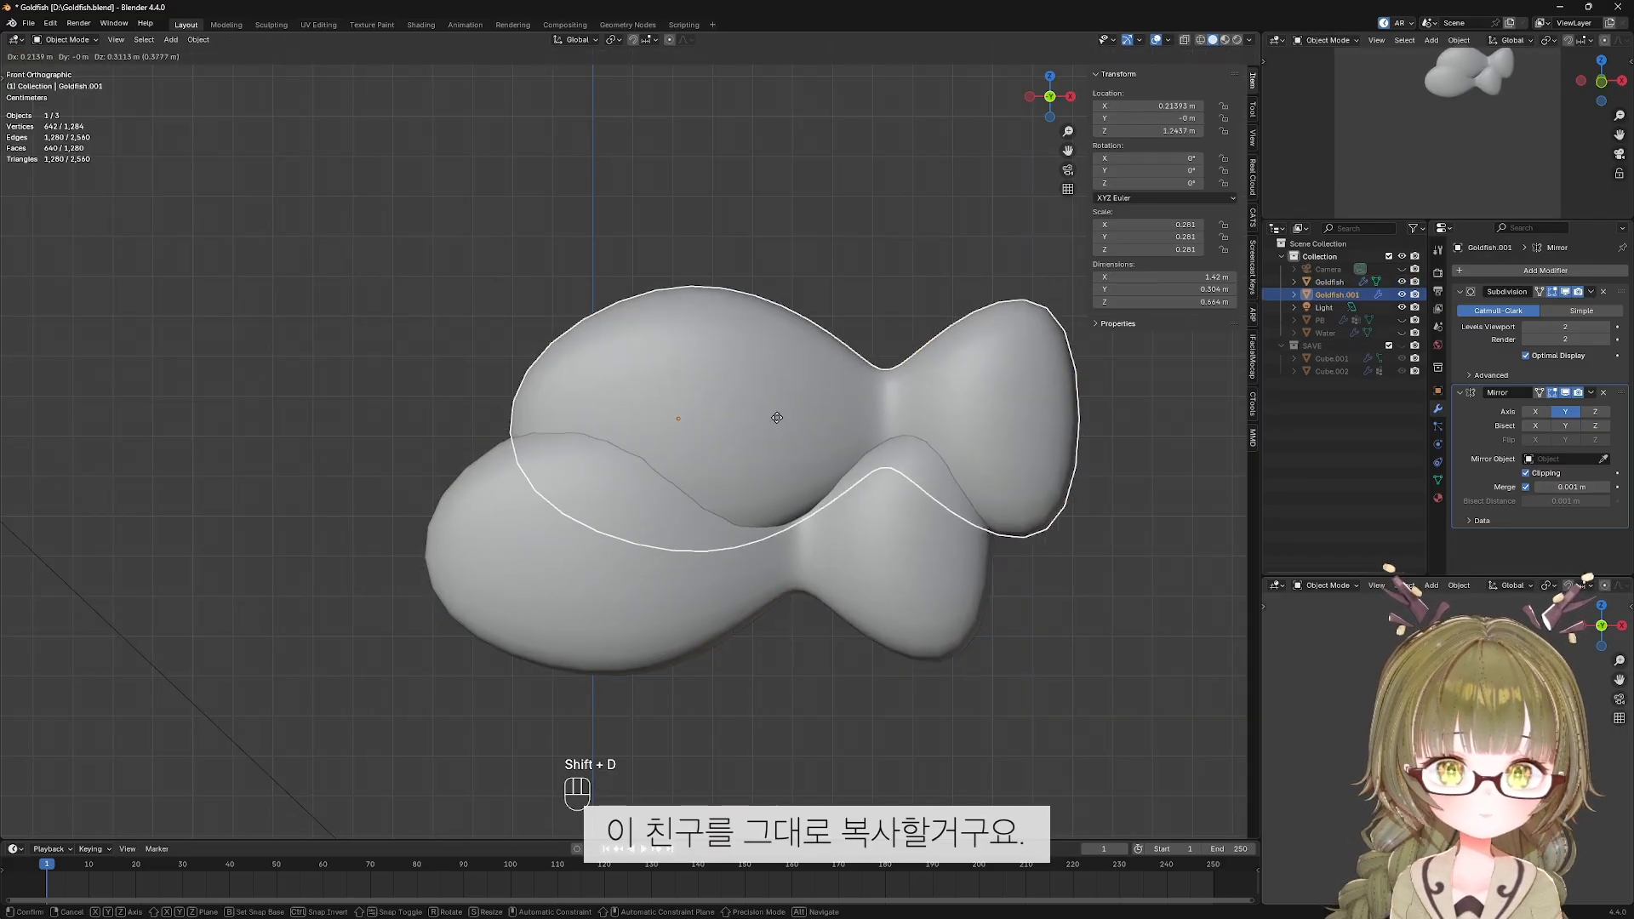
click(747, 358)
Delete all vertices of the copy's rear body and tail, keeping only the front head section.
key(Tab)
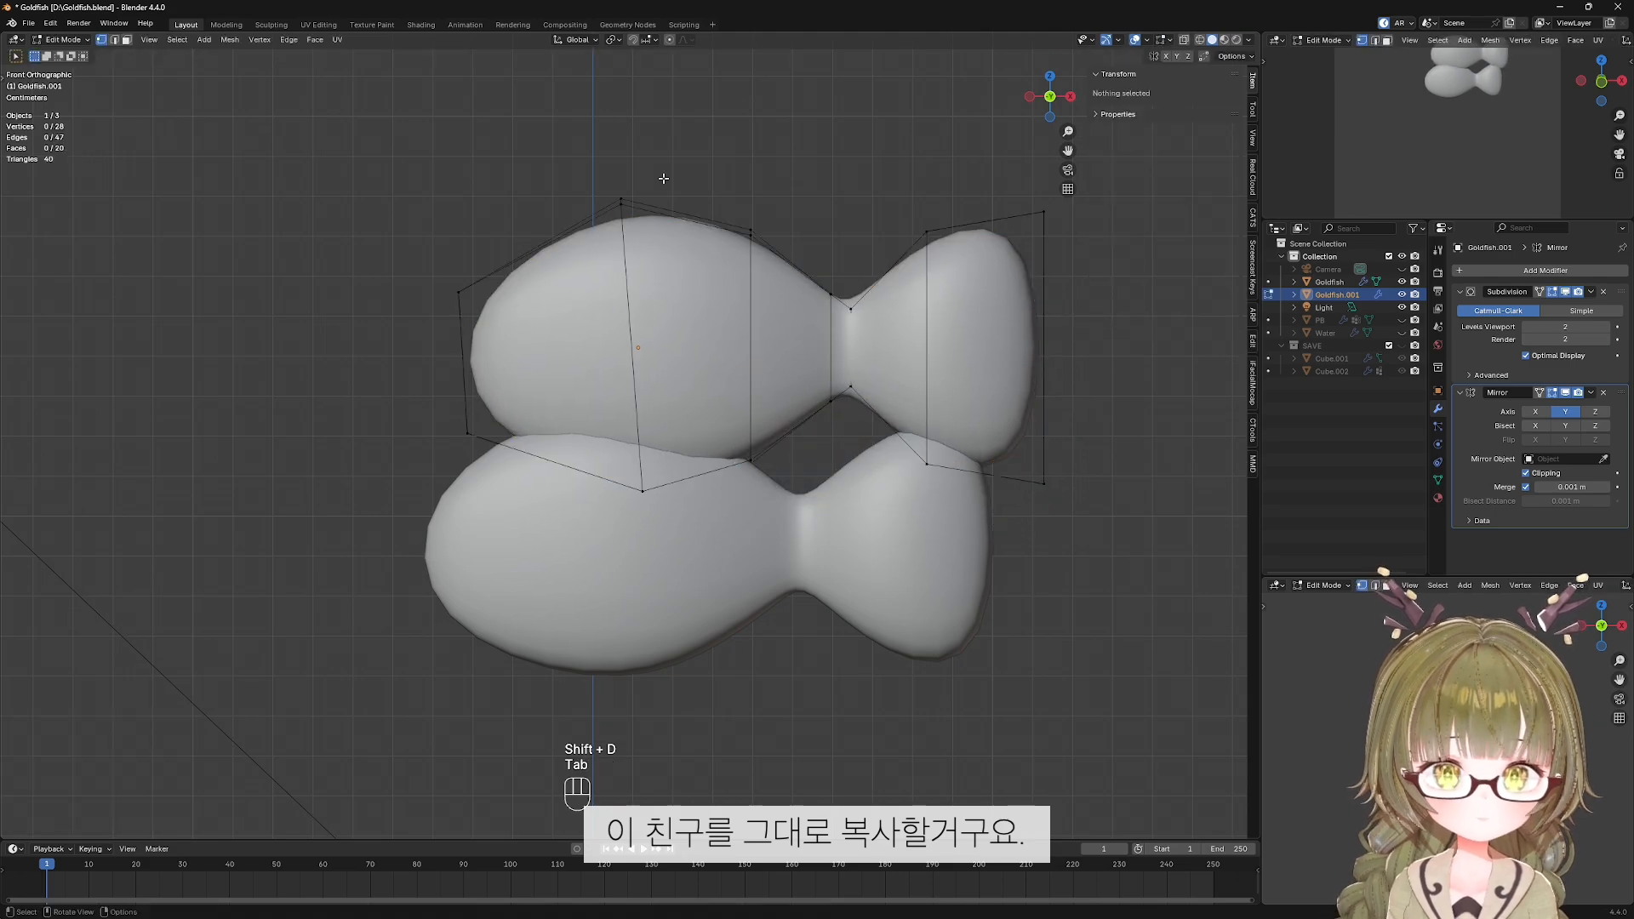
drag(663, 179, 1091, 555)
key(alt+z)
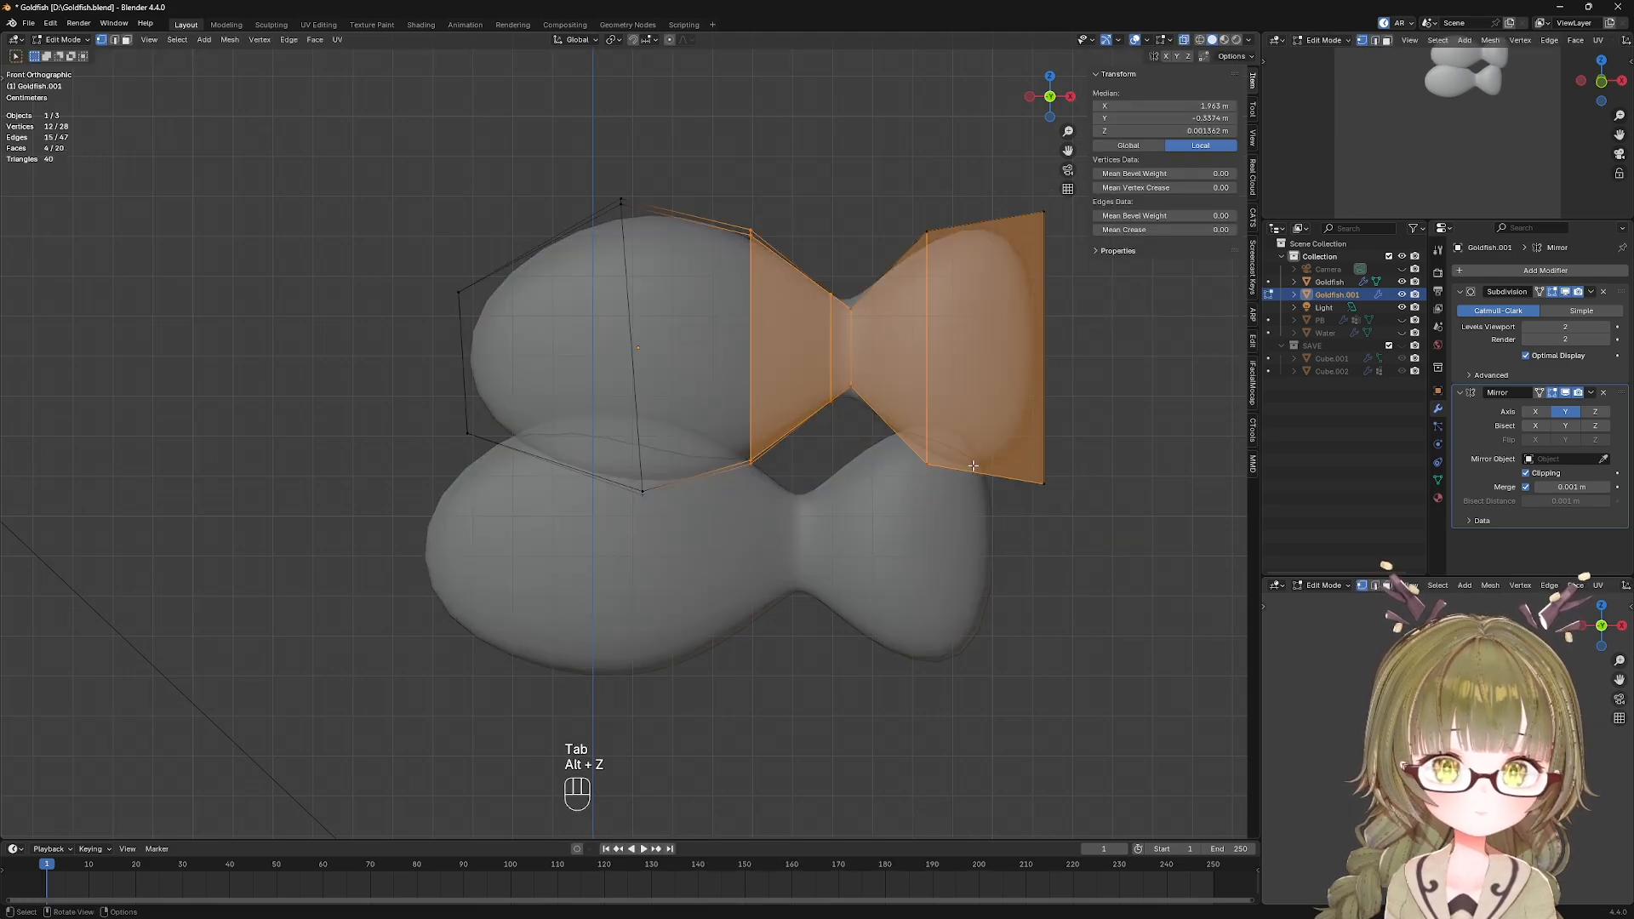
drag(698, 156, 1123, 615)
key(x)
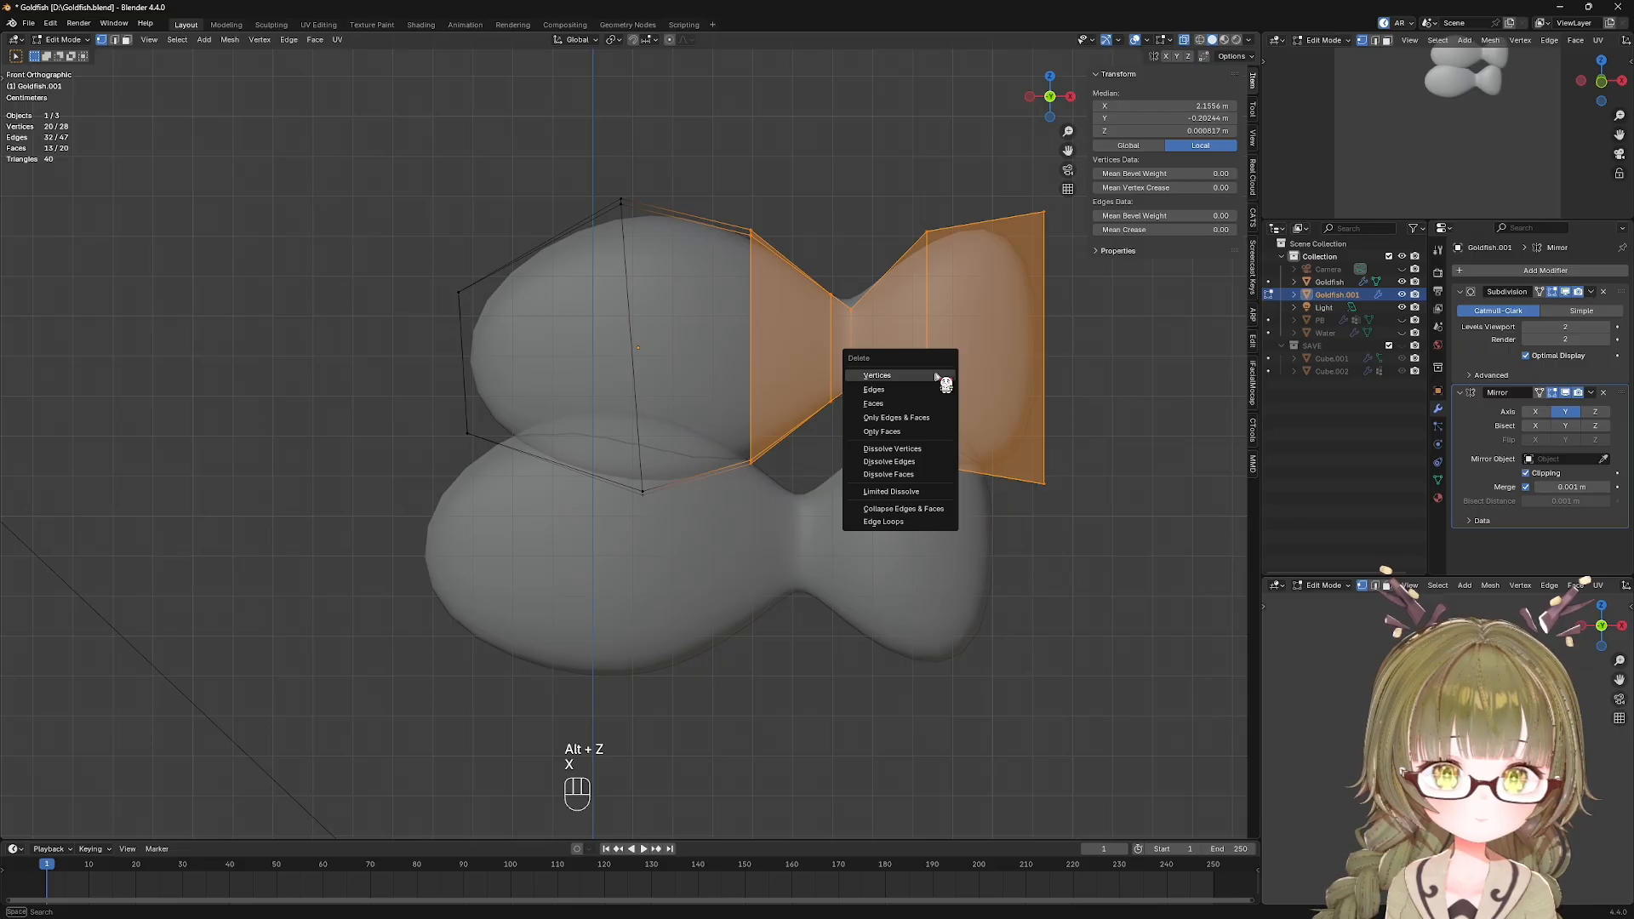
click(936, 376)
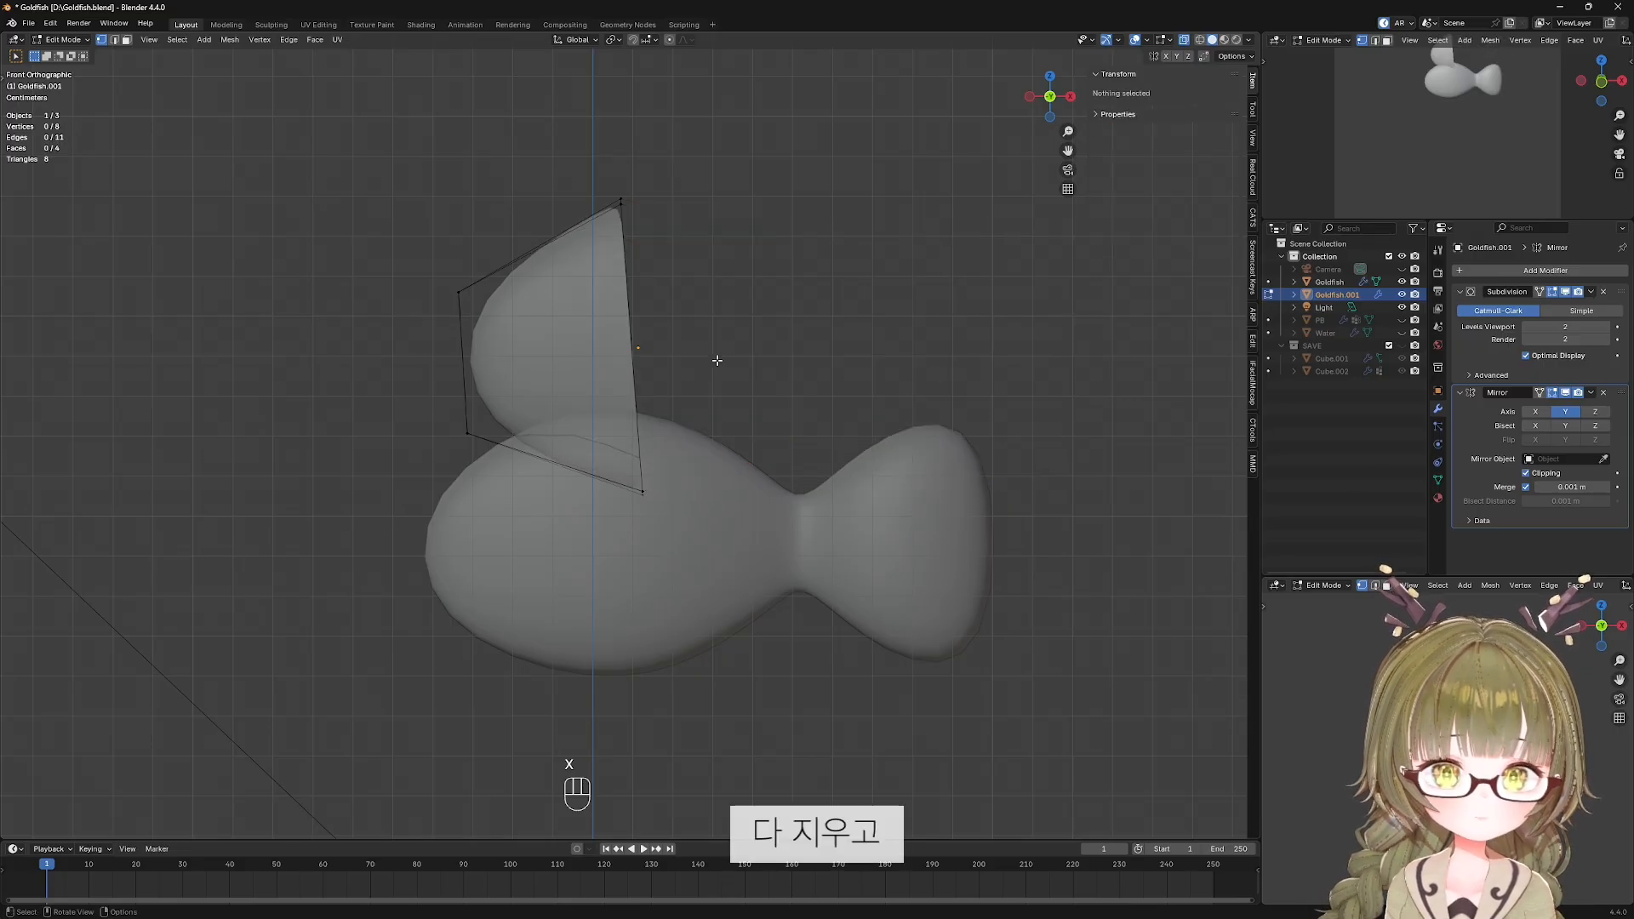
Fill the head section's open rear end with a face between its four edge vertices.
middle_drag(717, 360, 680, 380)
click(543, 242)
shift+click(588, 234)
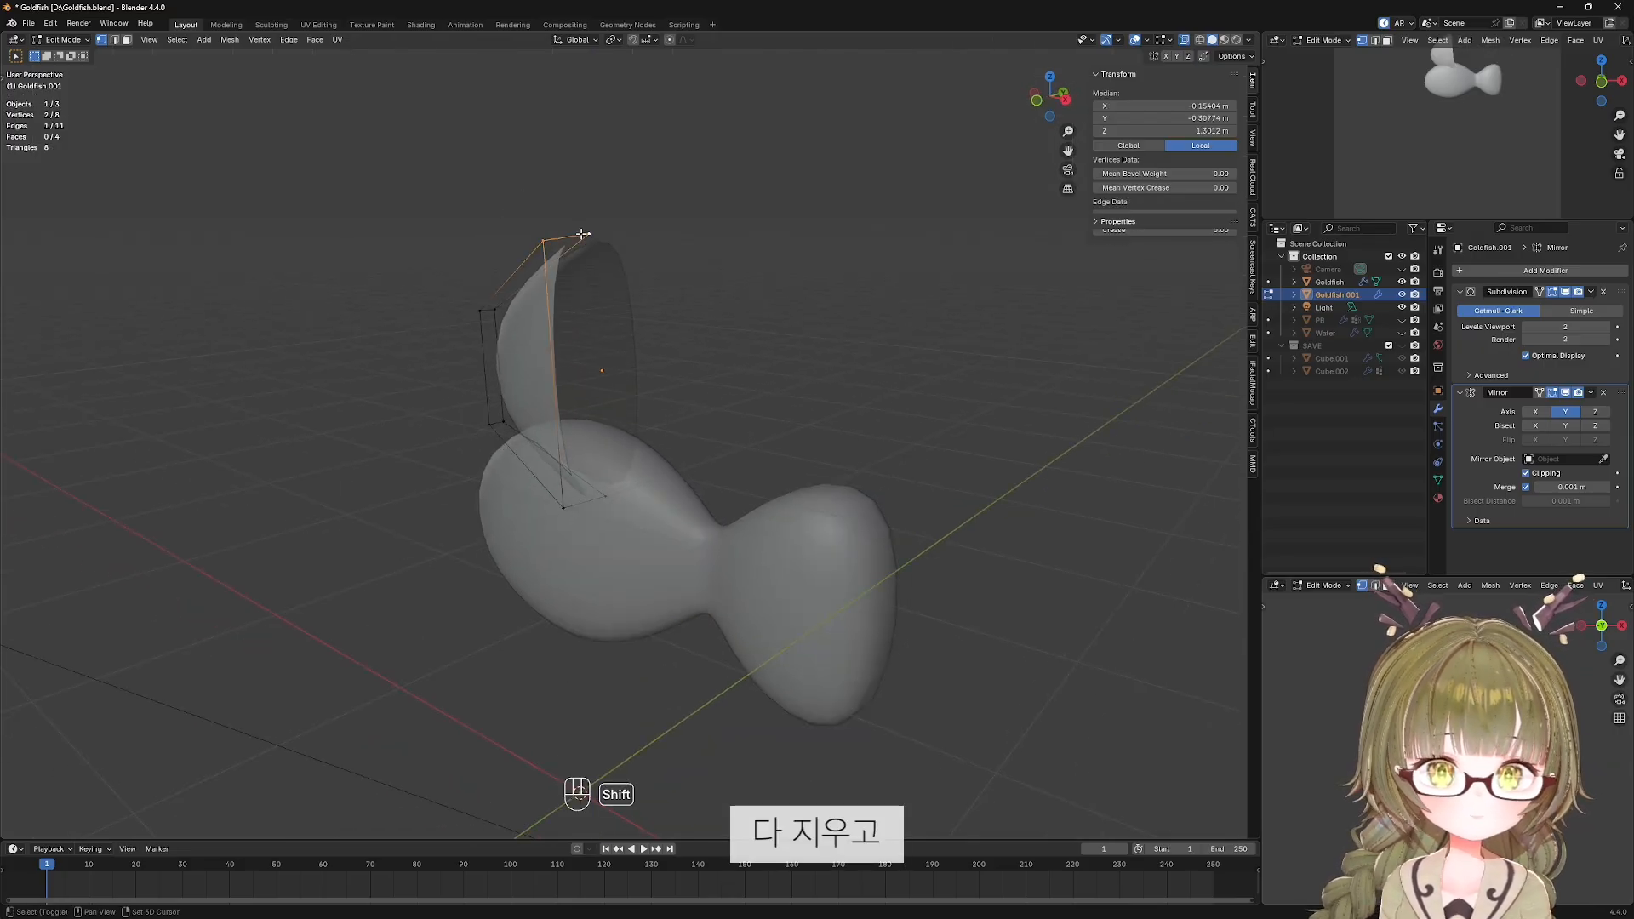
shift+click(604, 498)
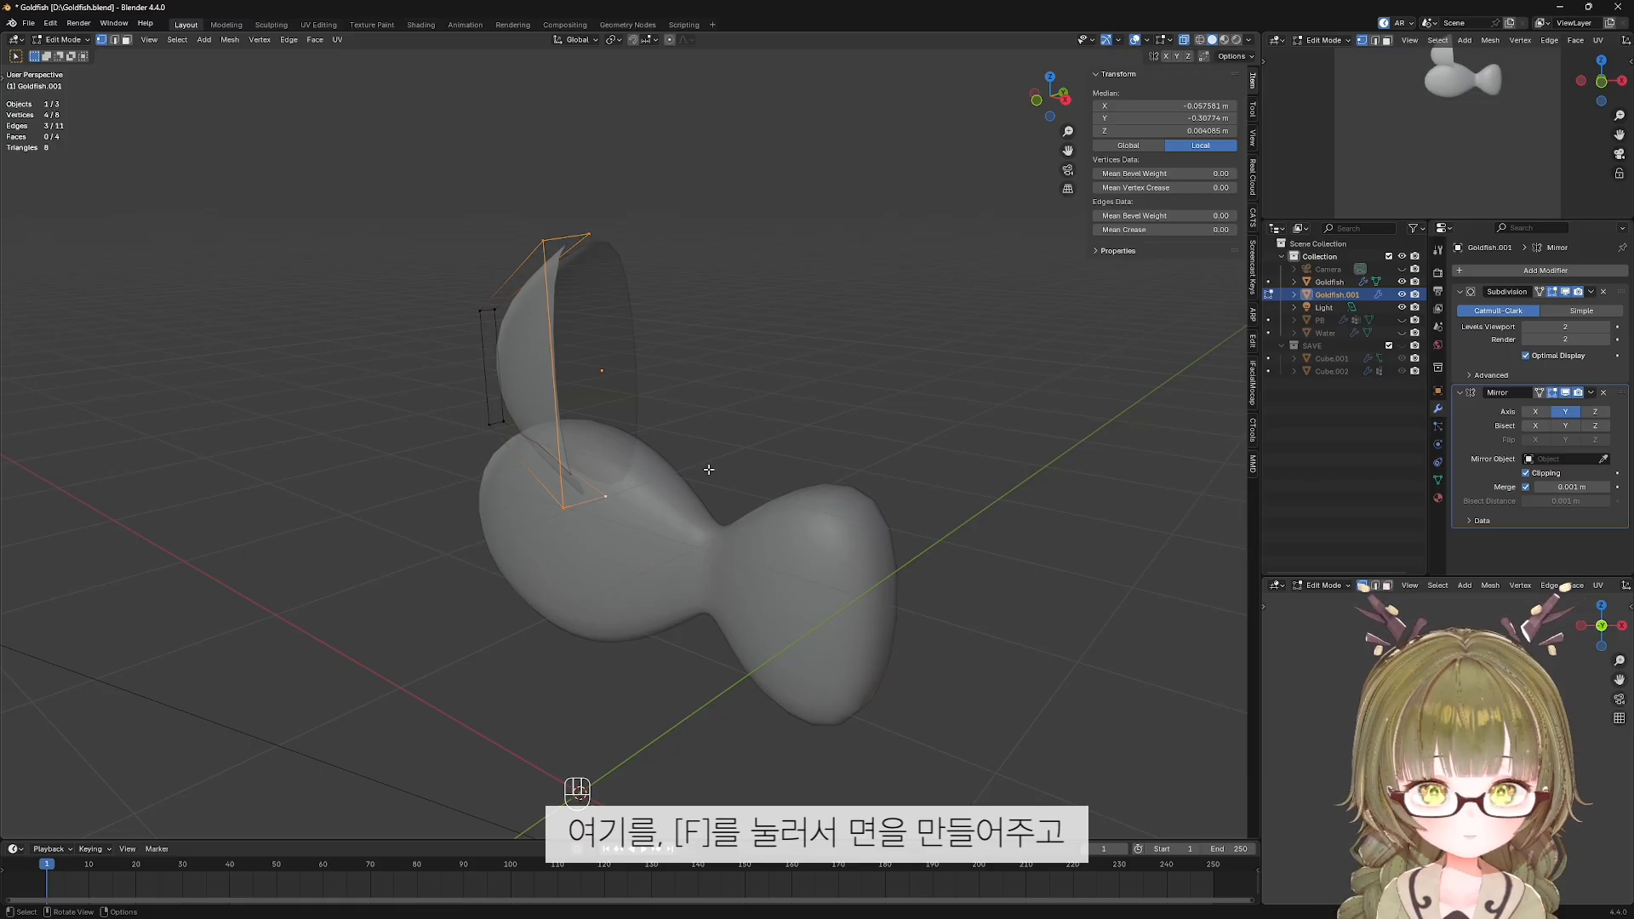
key(f)
middle_drag(709, 469, 879, 399)
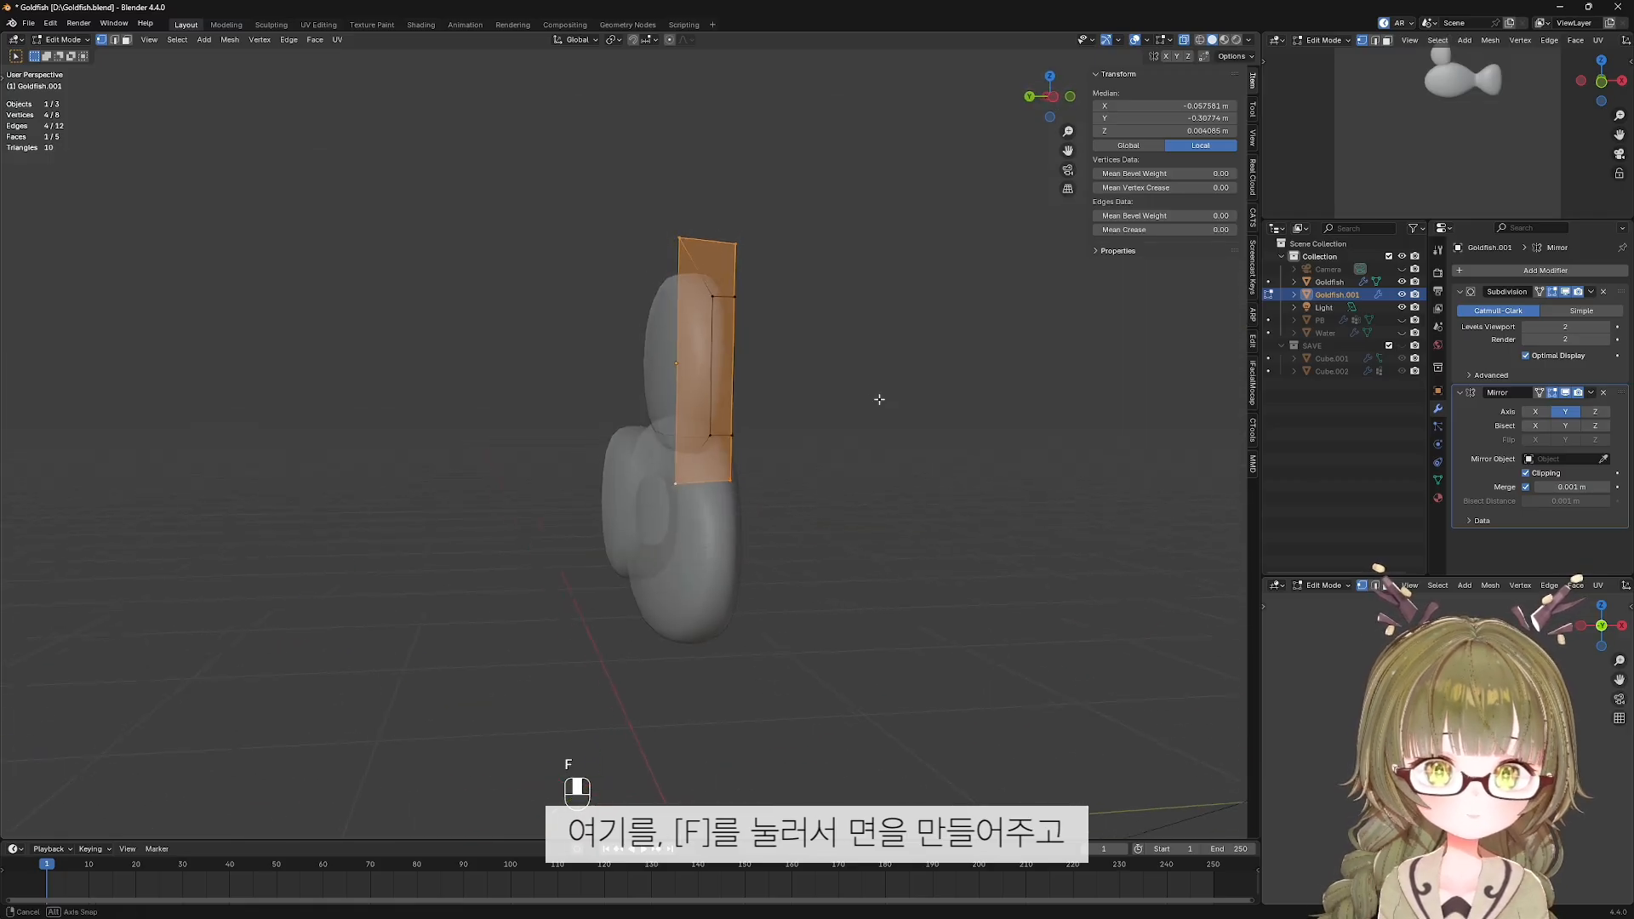
Raise the two lower rear vertices of the piece along Z in front view to shape a dorsal fin.
key(KP_1)
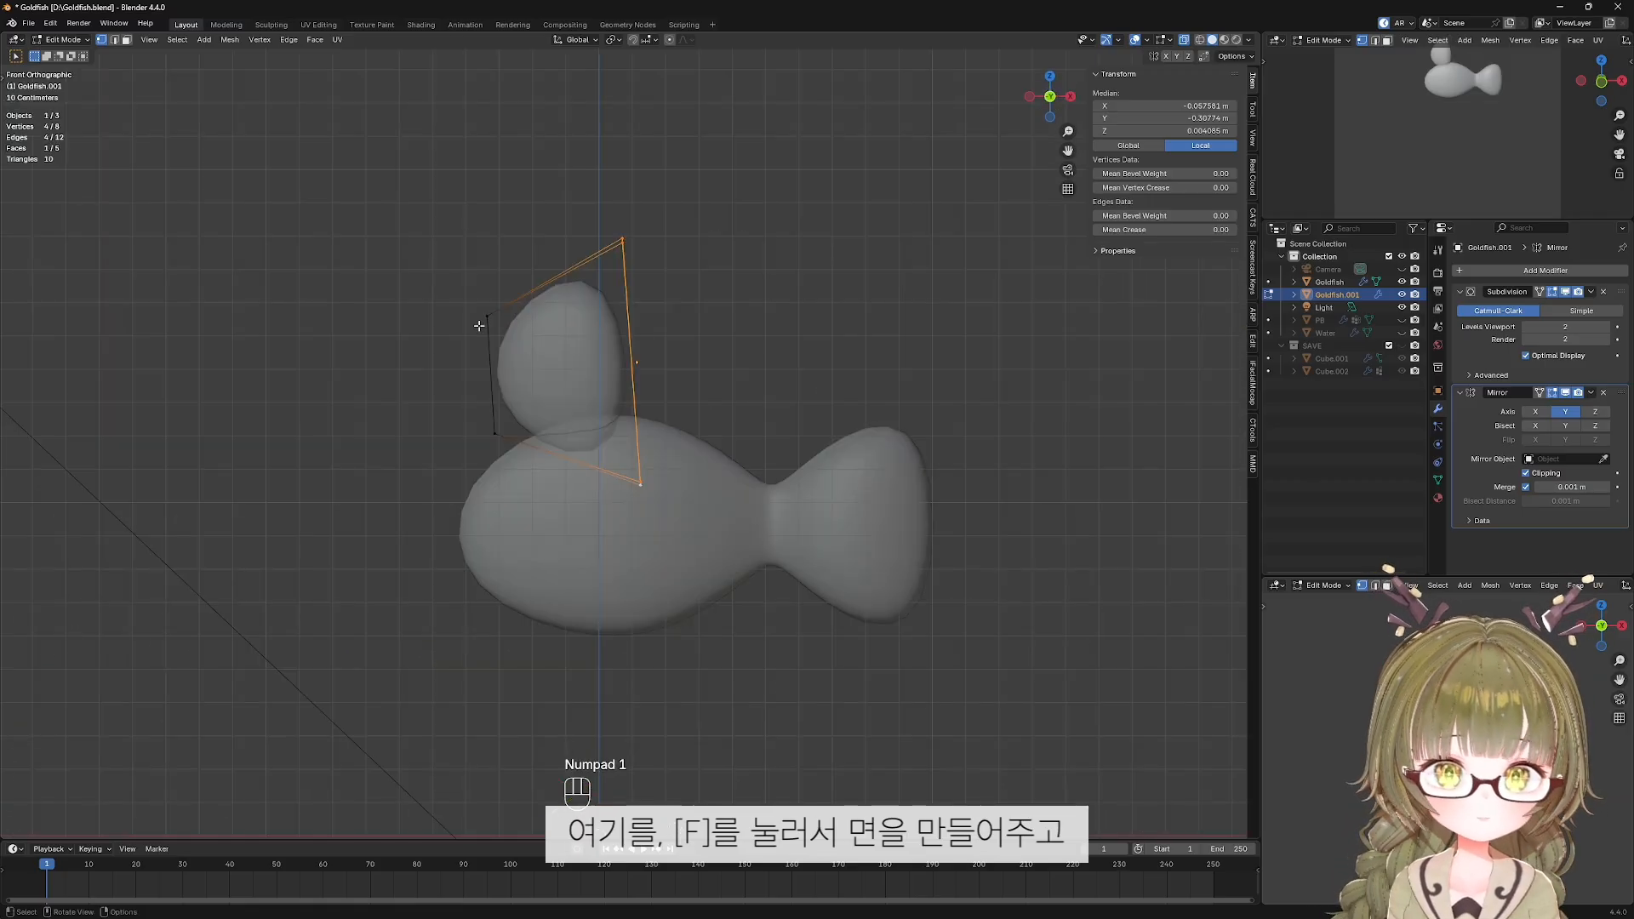
click(638, 484)
key(g)
key(z)
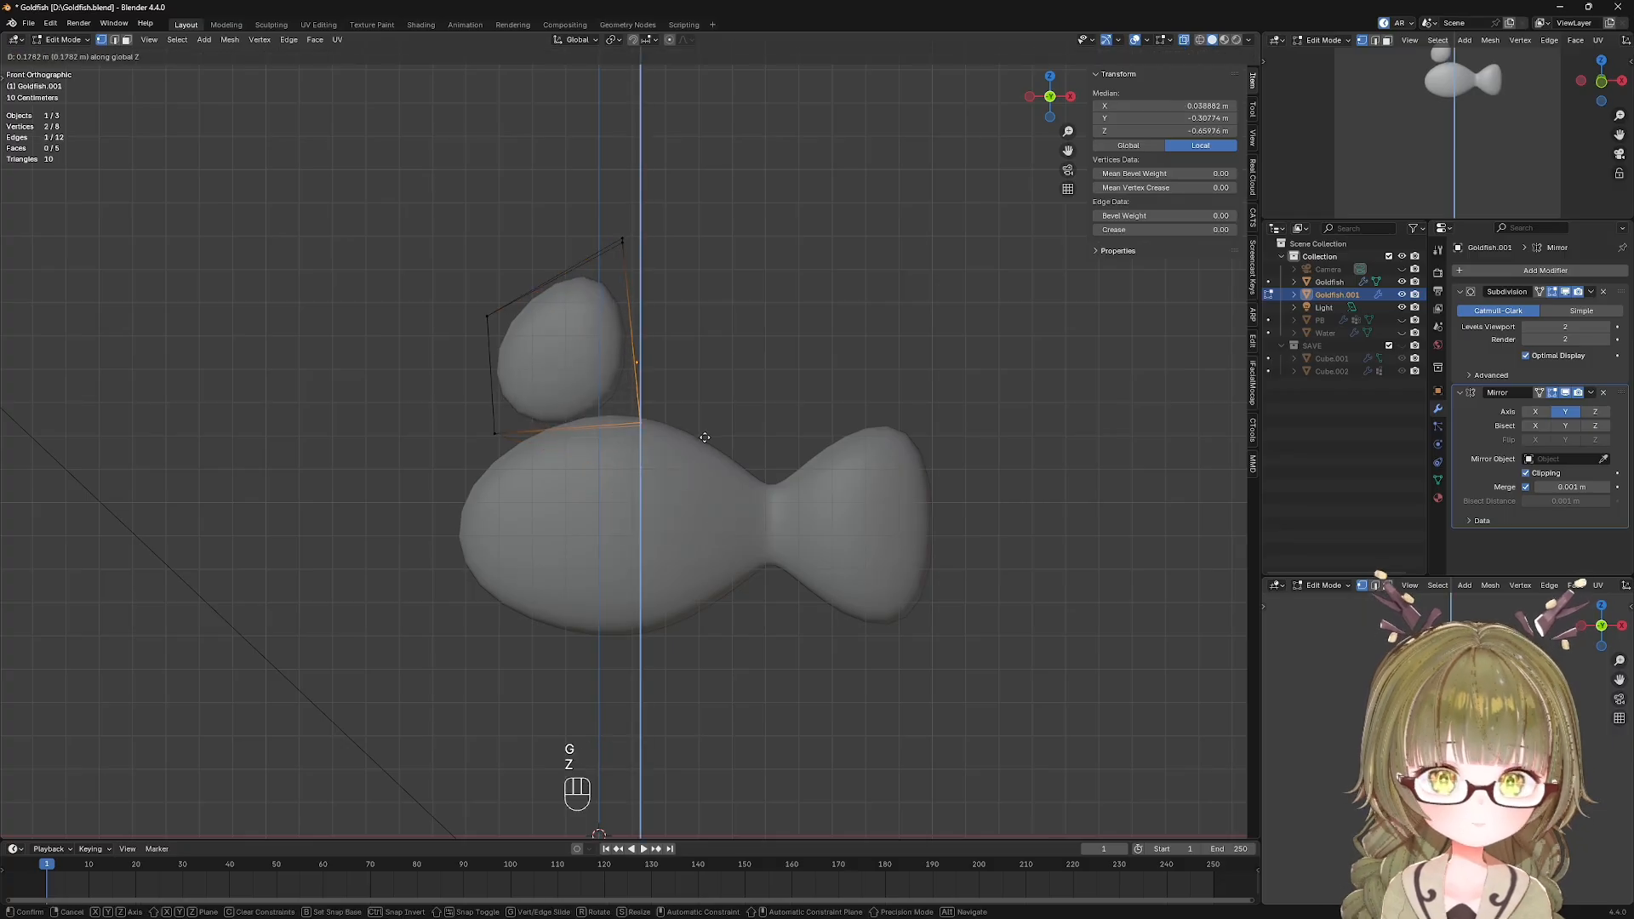
click(721, 413)
Move the fin object about 0.29 m along X and -0.07 m along Z onto the goldfish's back.
key(a)
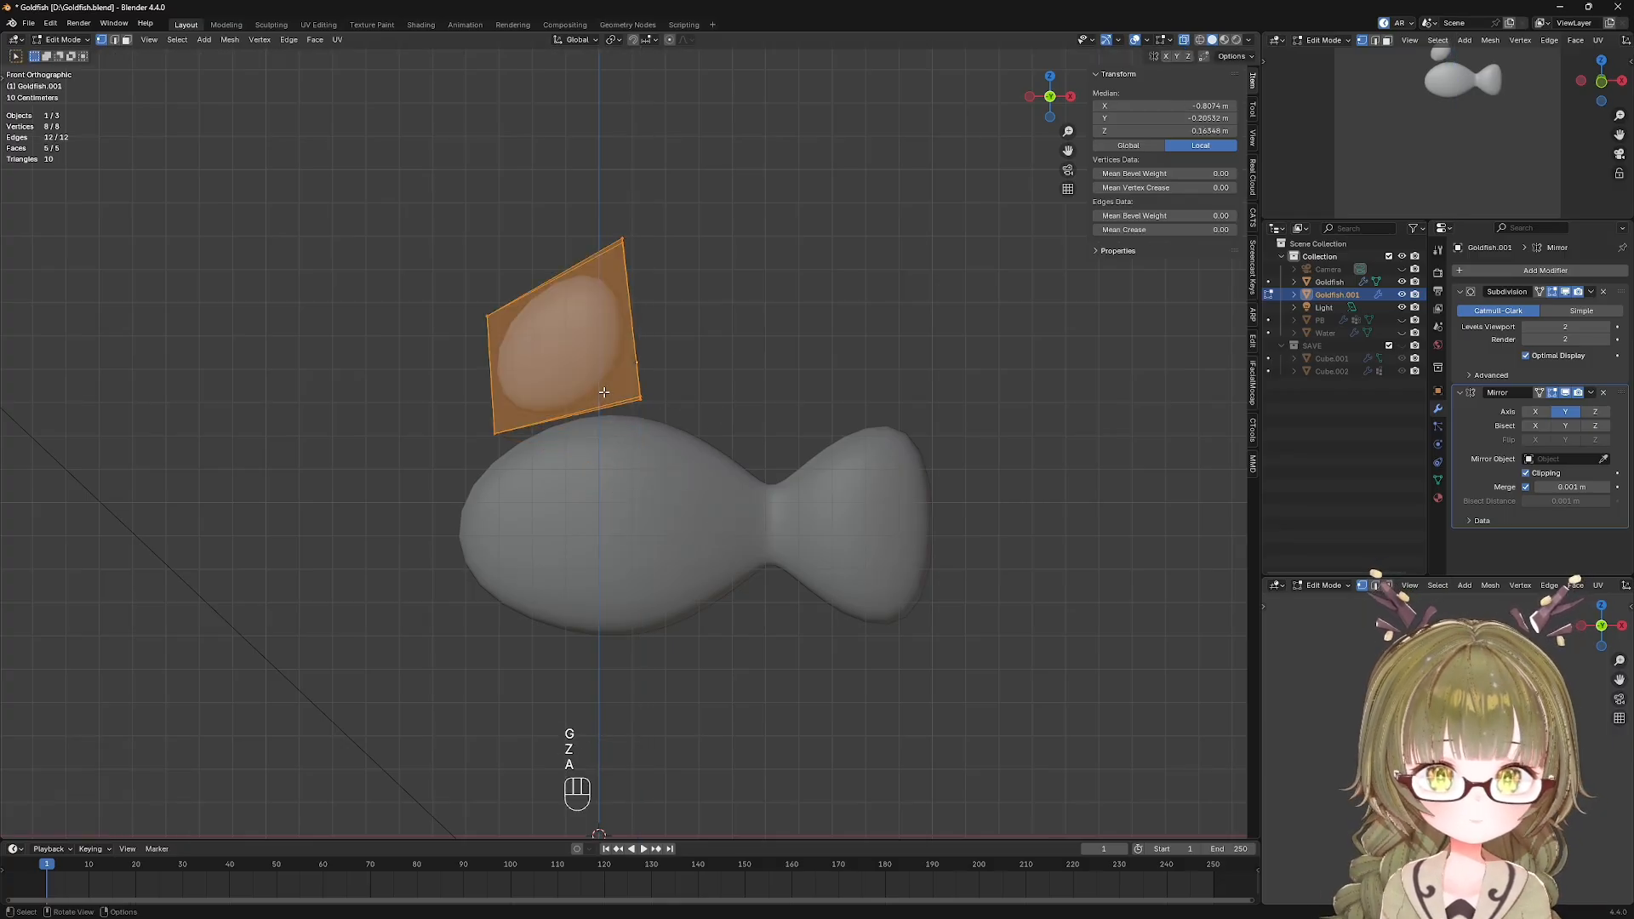
key(Tab)
key(g)
click(700, 414)
Set the fin object's origin to its geometry.
key(s)
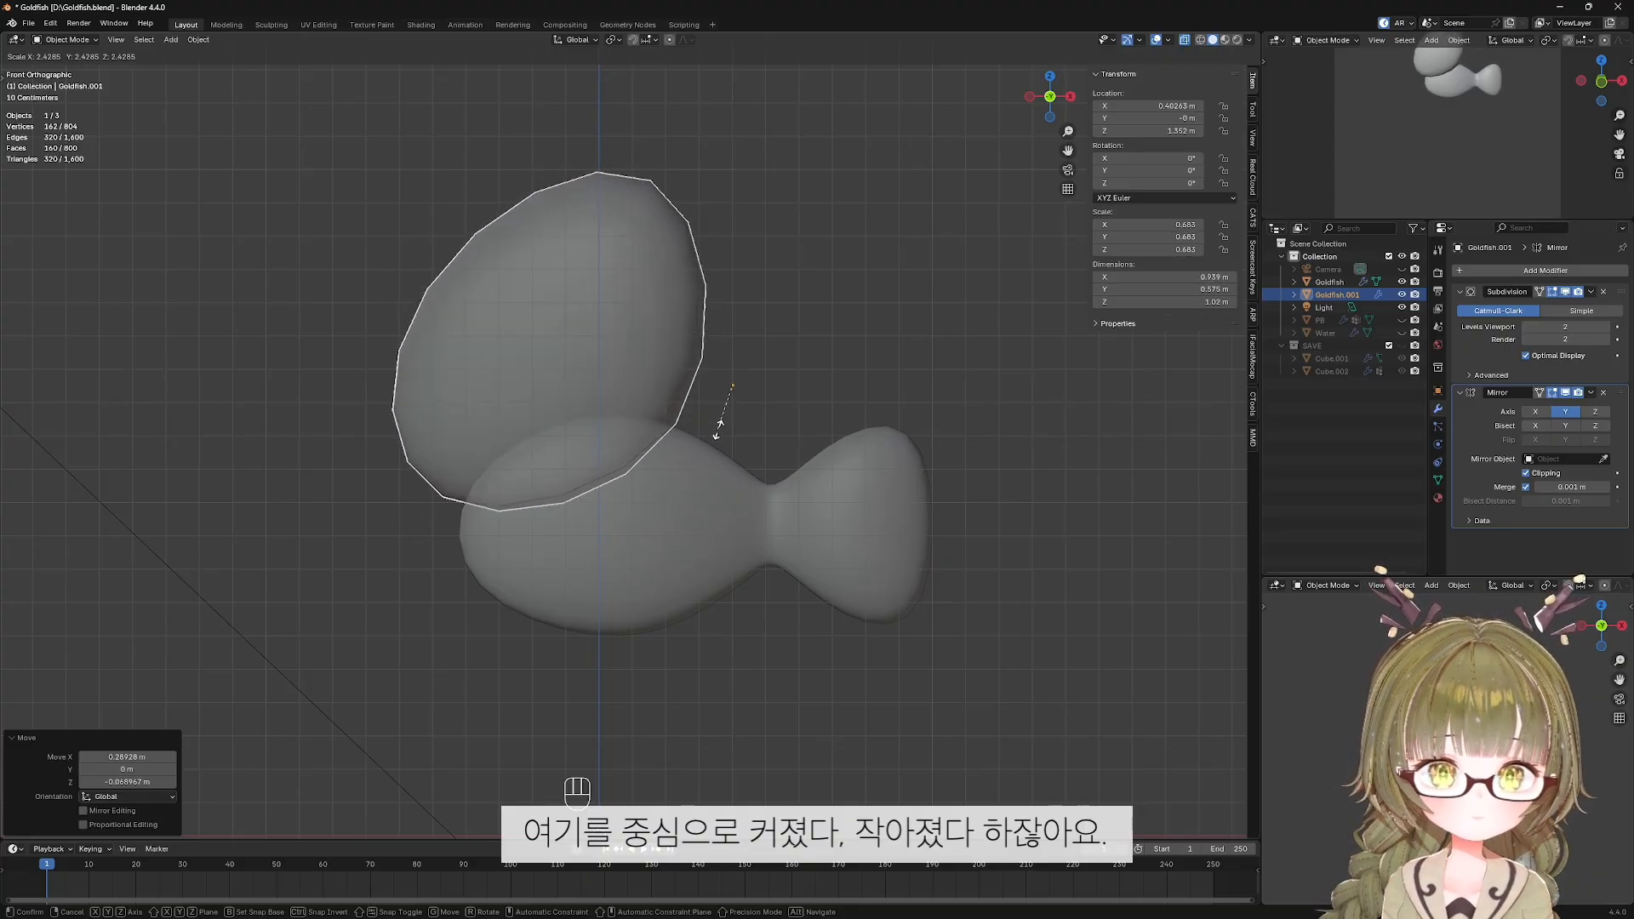
key(Escape)
right_click(681, 374)
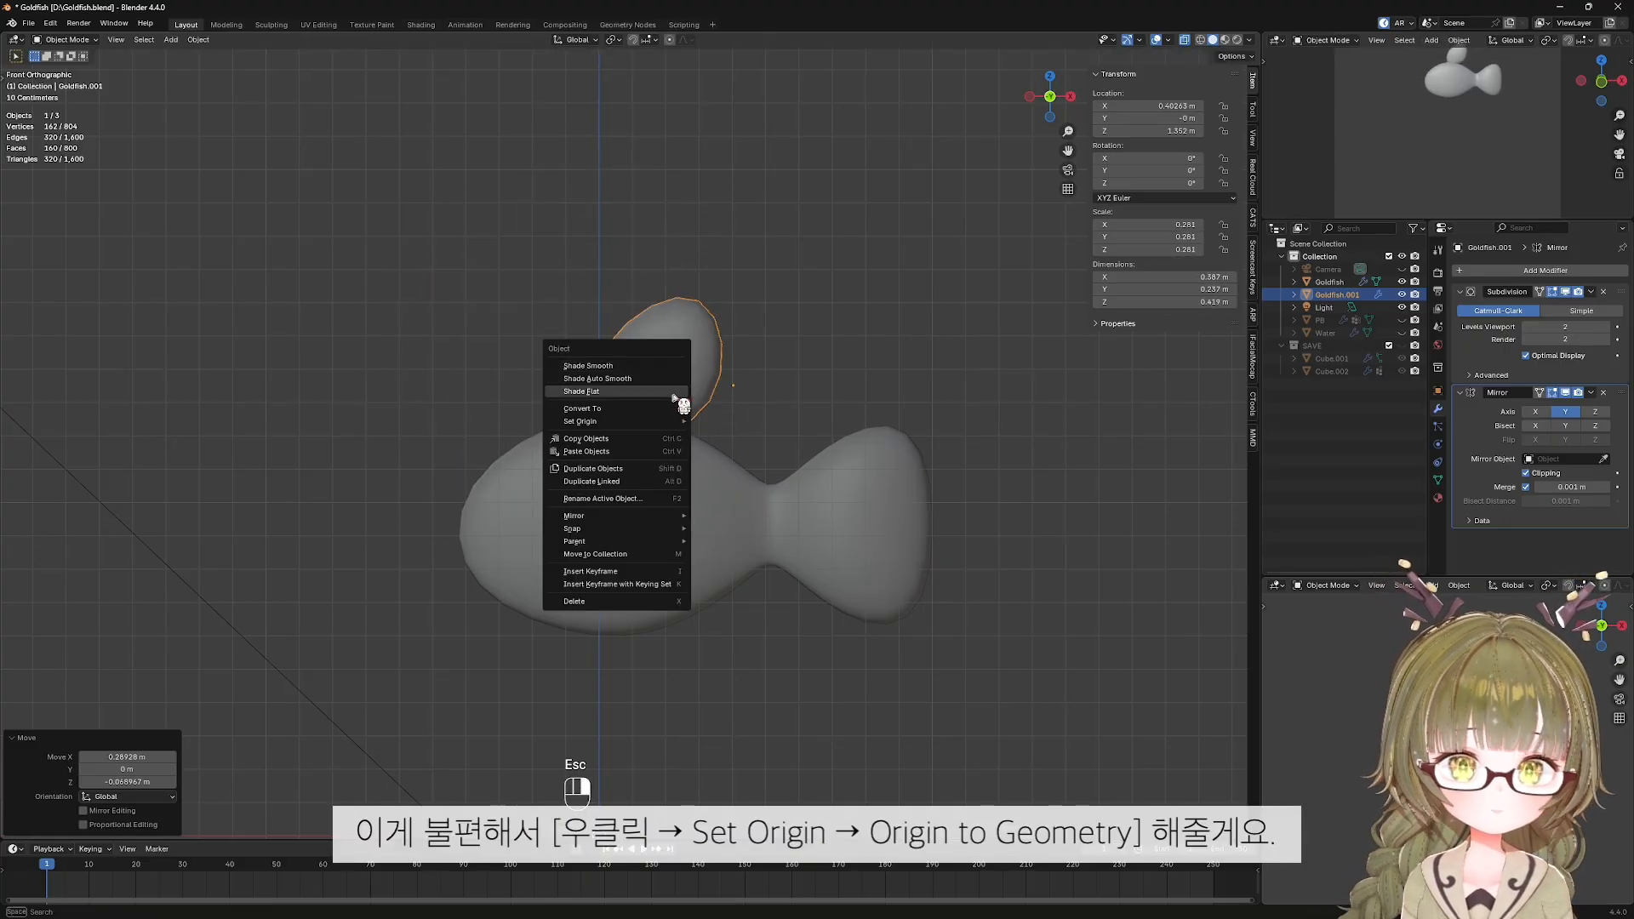
mouse_move(686, 423)
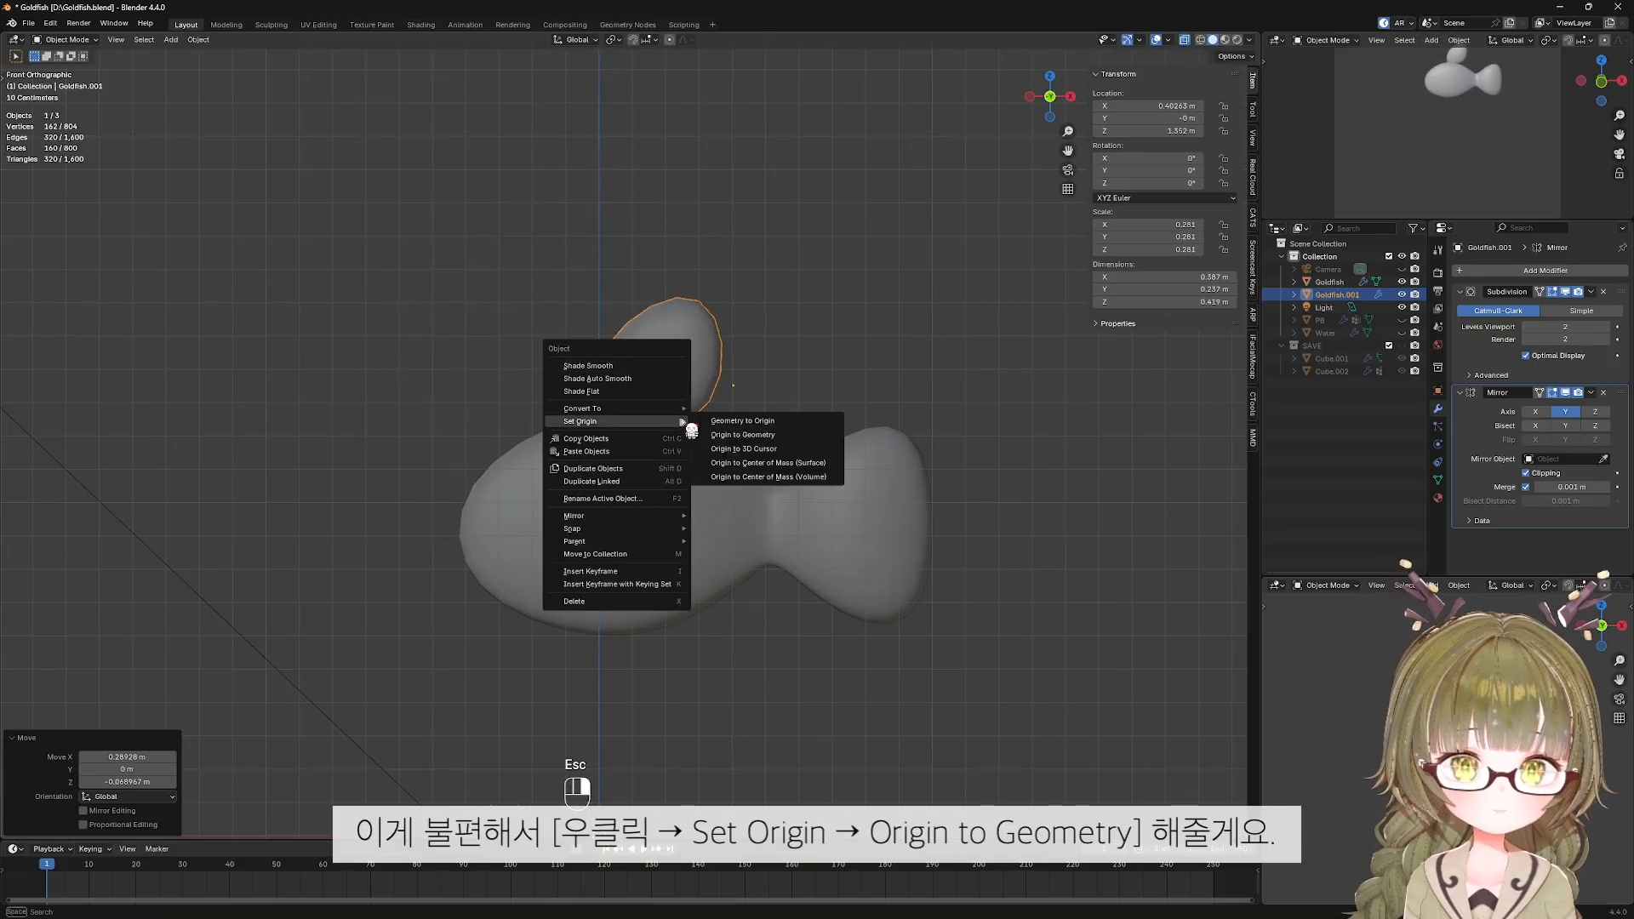
click(796, 437)
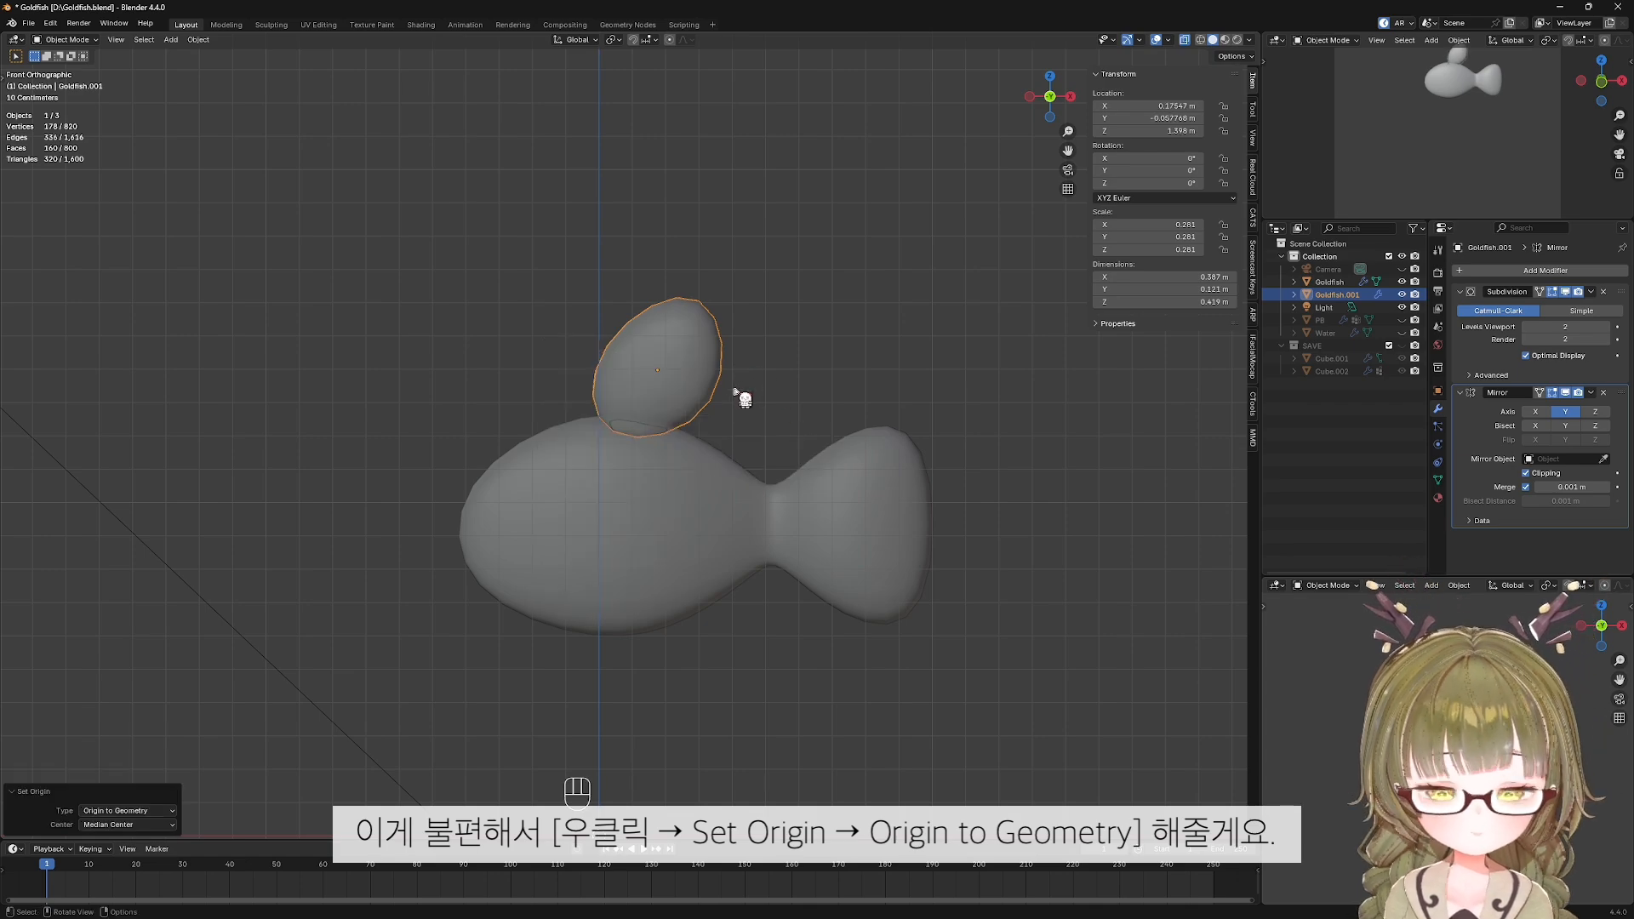
Lower the fin's bottom rear vertices and scale its four front vertices to about half size.
key(Tab)
key(g)
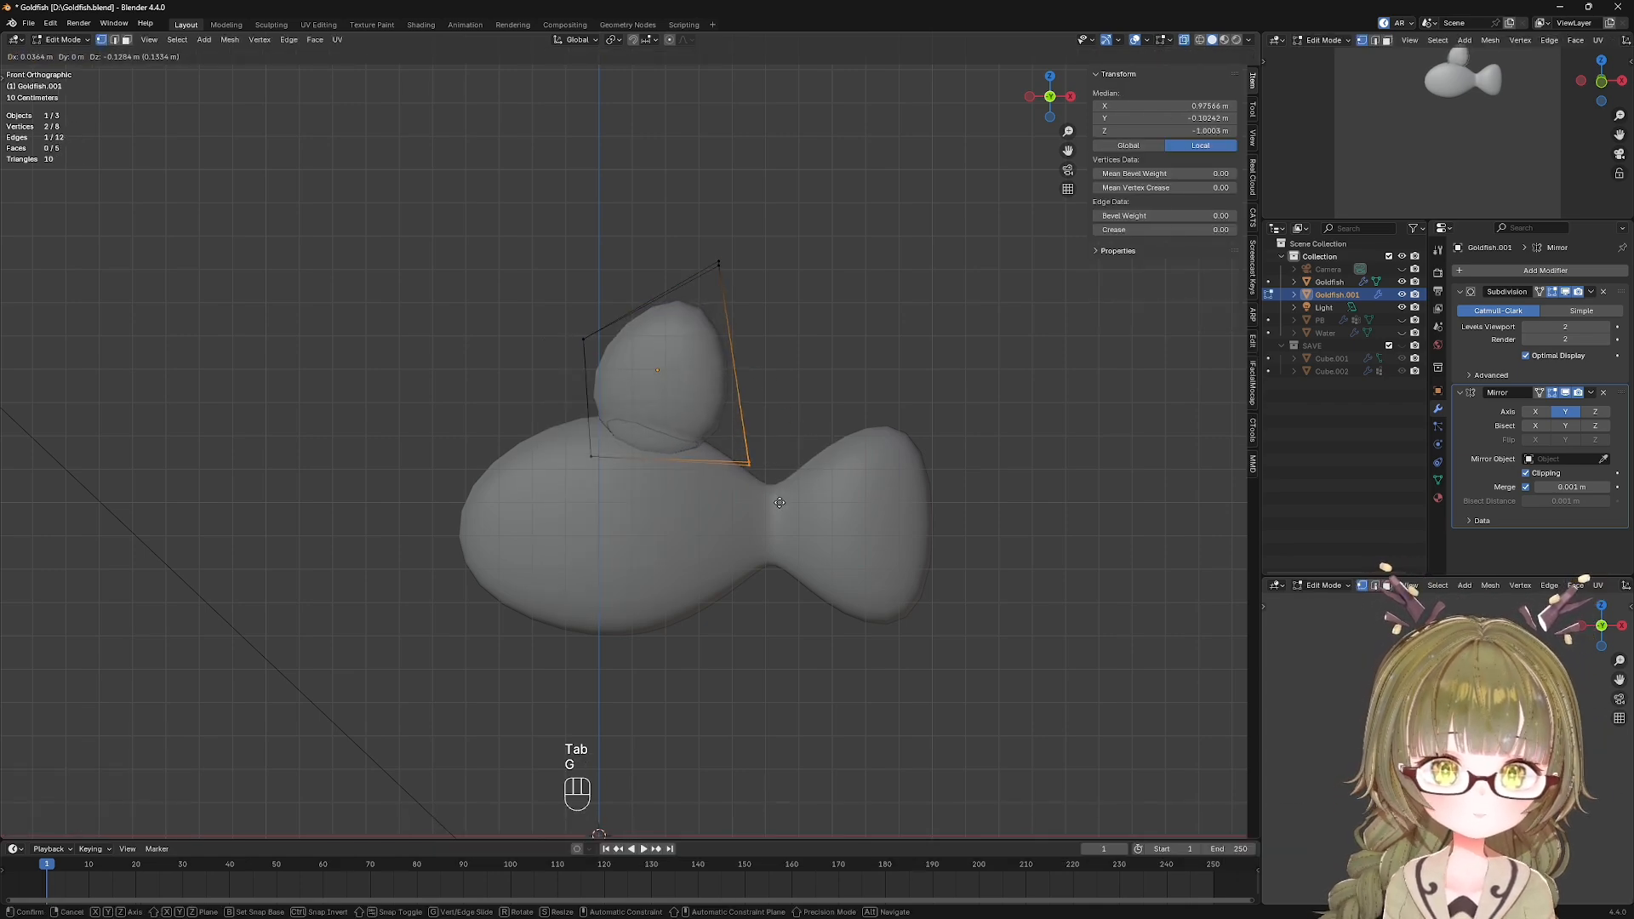
click(778, 490)
drag(565, 276, 634, 524)
key(s)
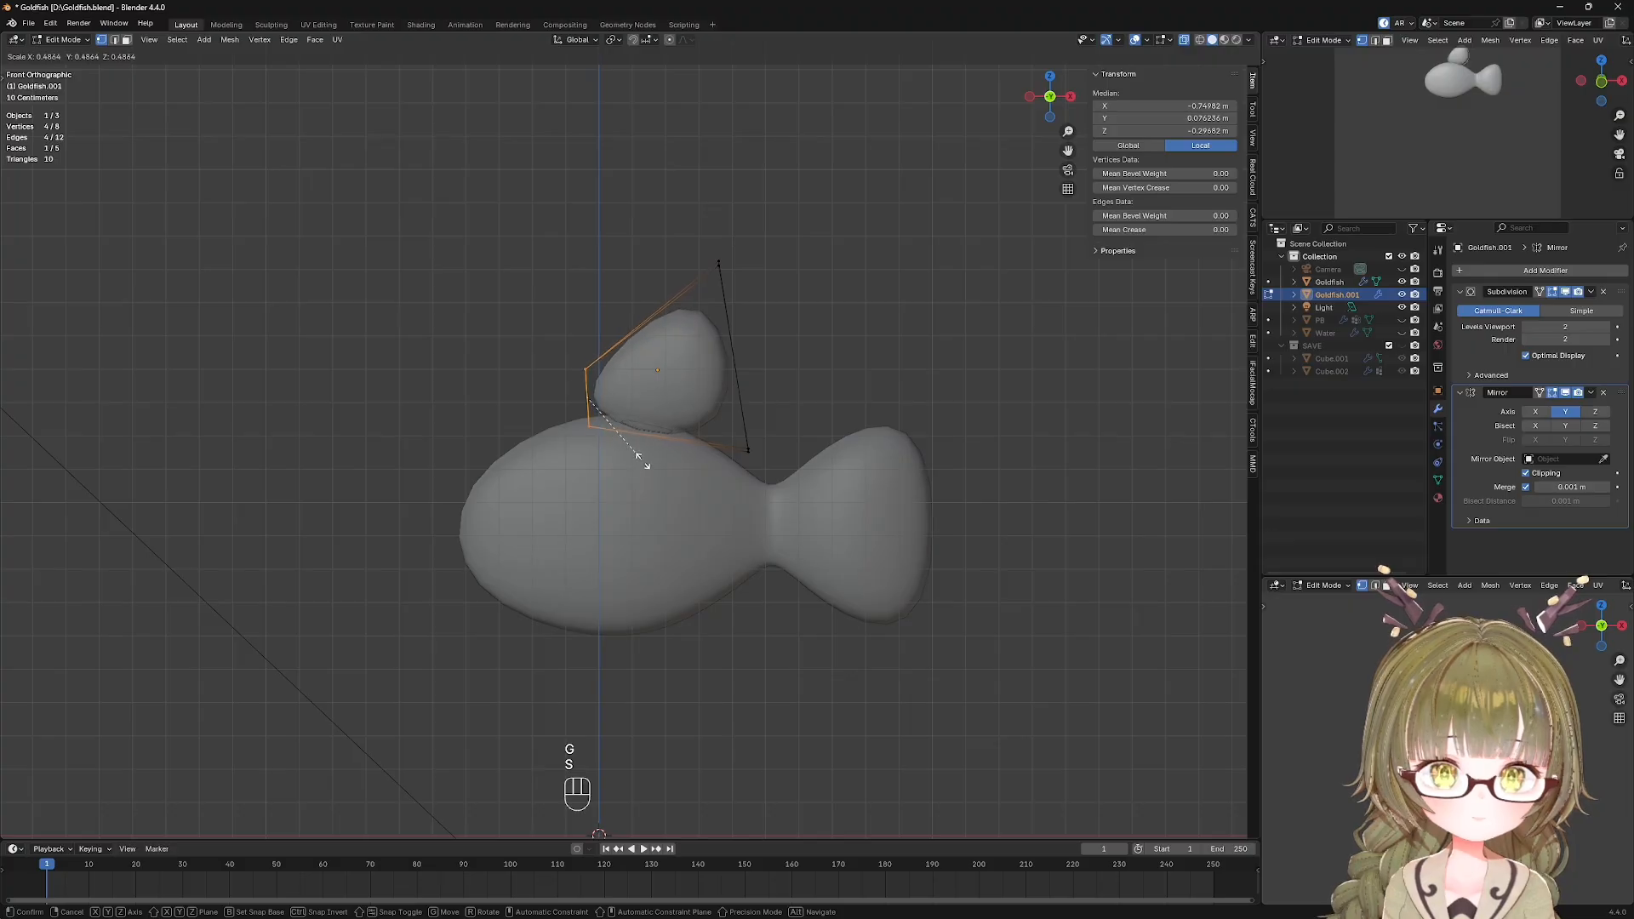
click(647, 467)
Lower the fin's bottom front vertices about 0.094 m, and move its four upper vertices about 0.017 m along X and -0.113 m along Z.
drag(588, 443, 588, 444)
key(g)
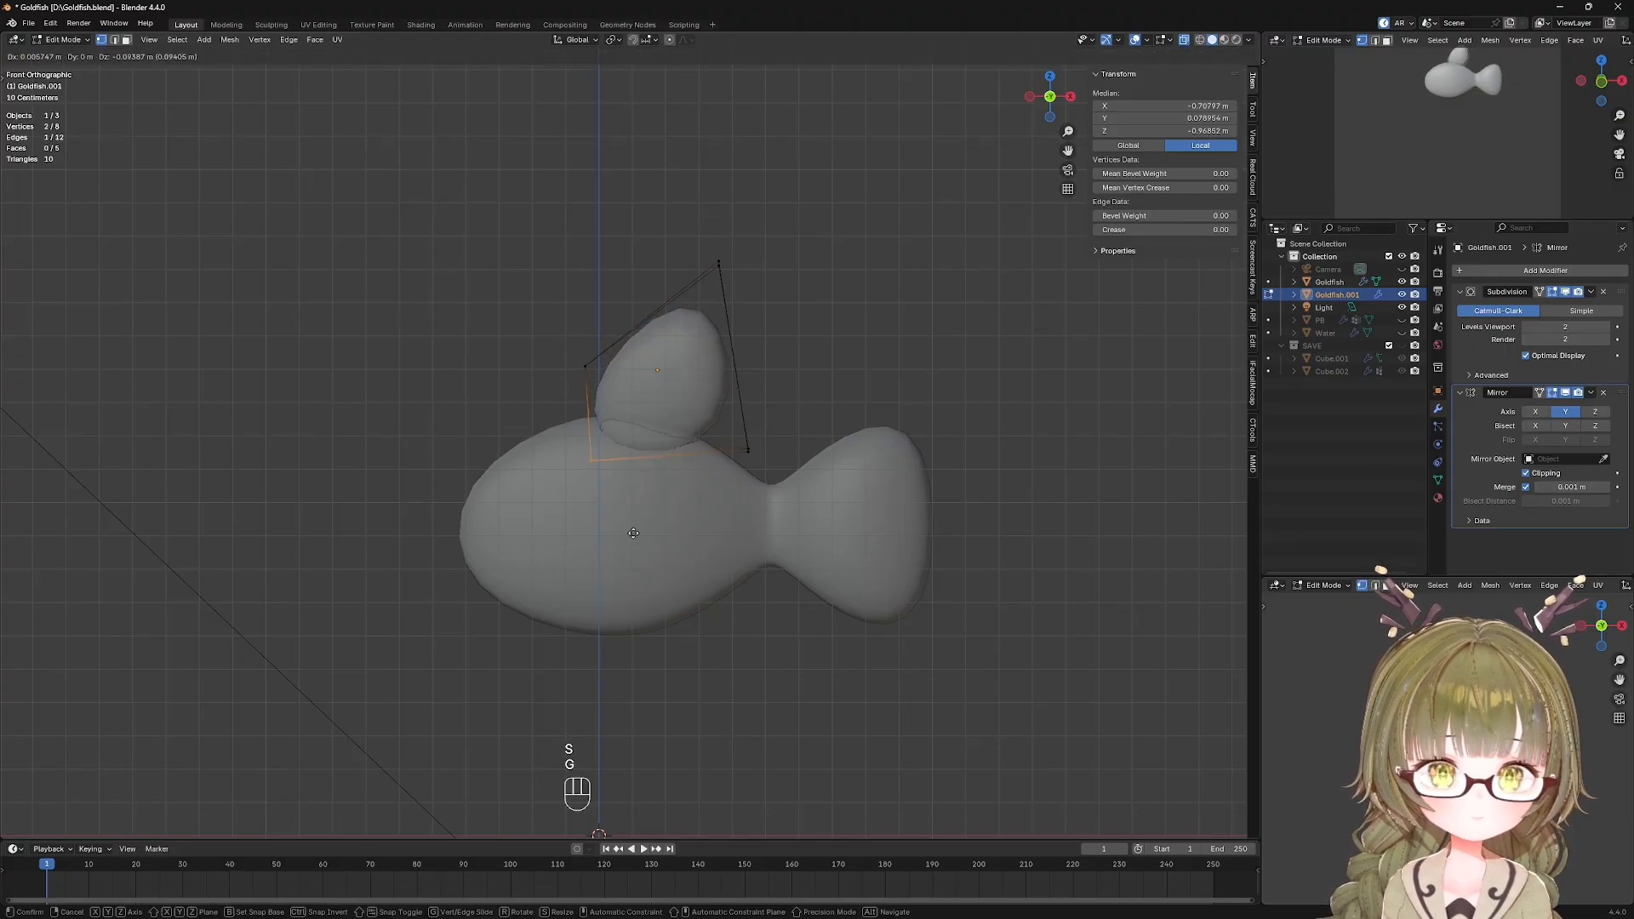
click(633, 533)
drag(494, 207, 757, 357)
key(g)
click(851, 422)
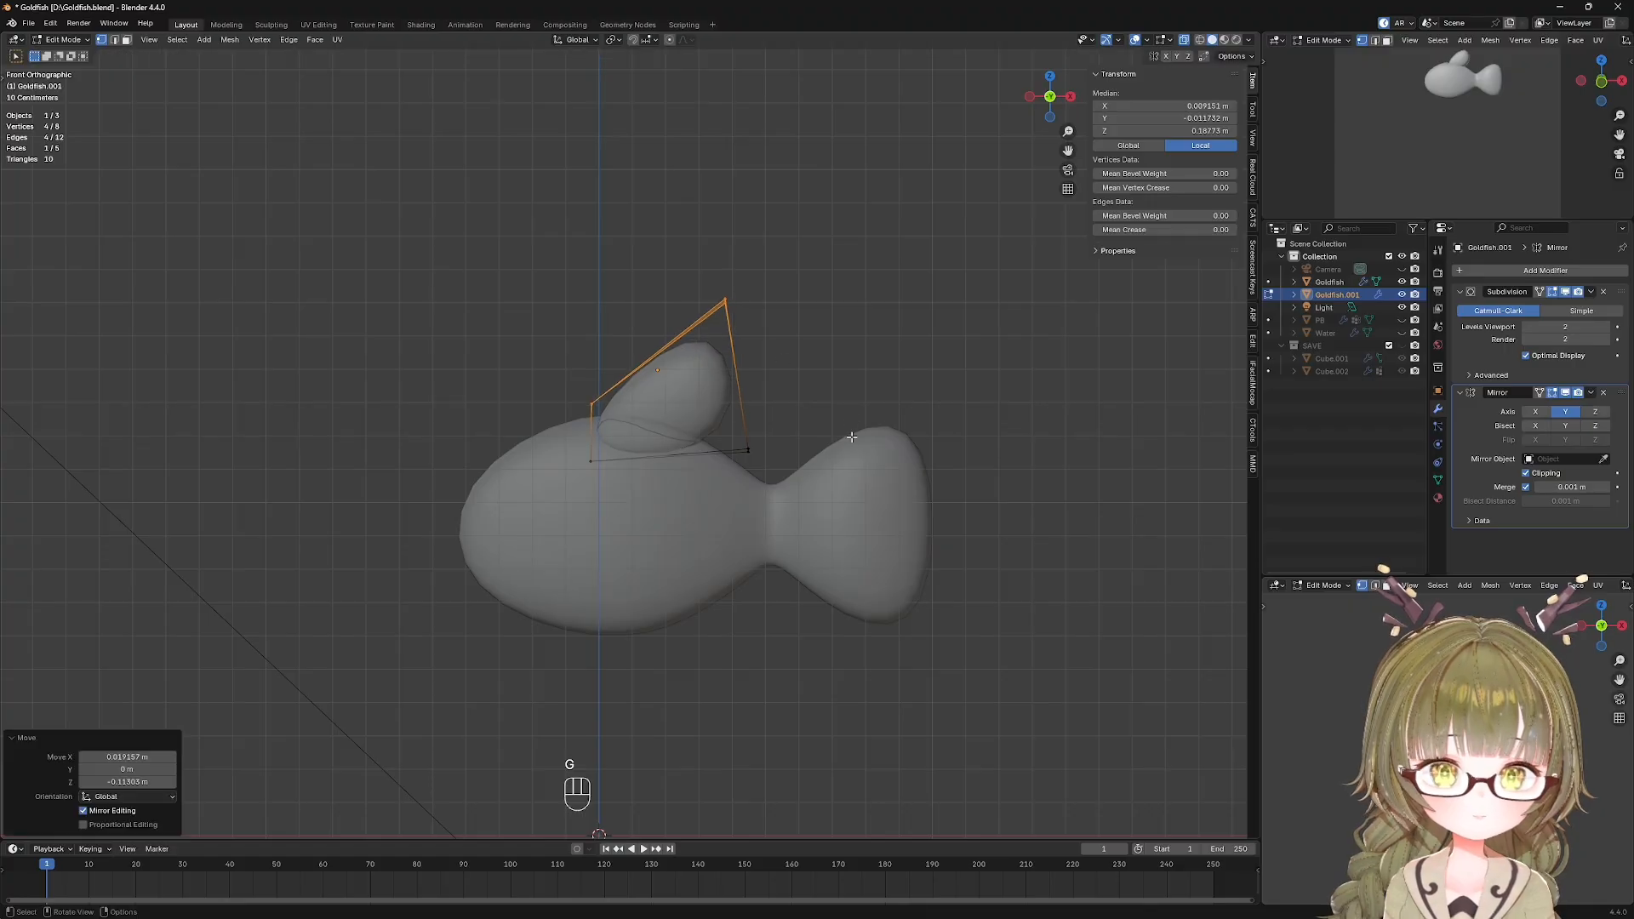
Set the fin's origin to its geometry again and seat it on the goldfish's back, rotated about 32° around Y.
key(Tab)
right_click(718, 377)
mouse_move(723, 376)
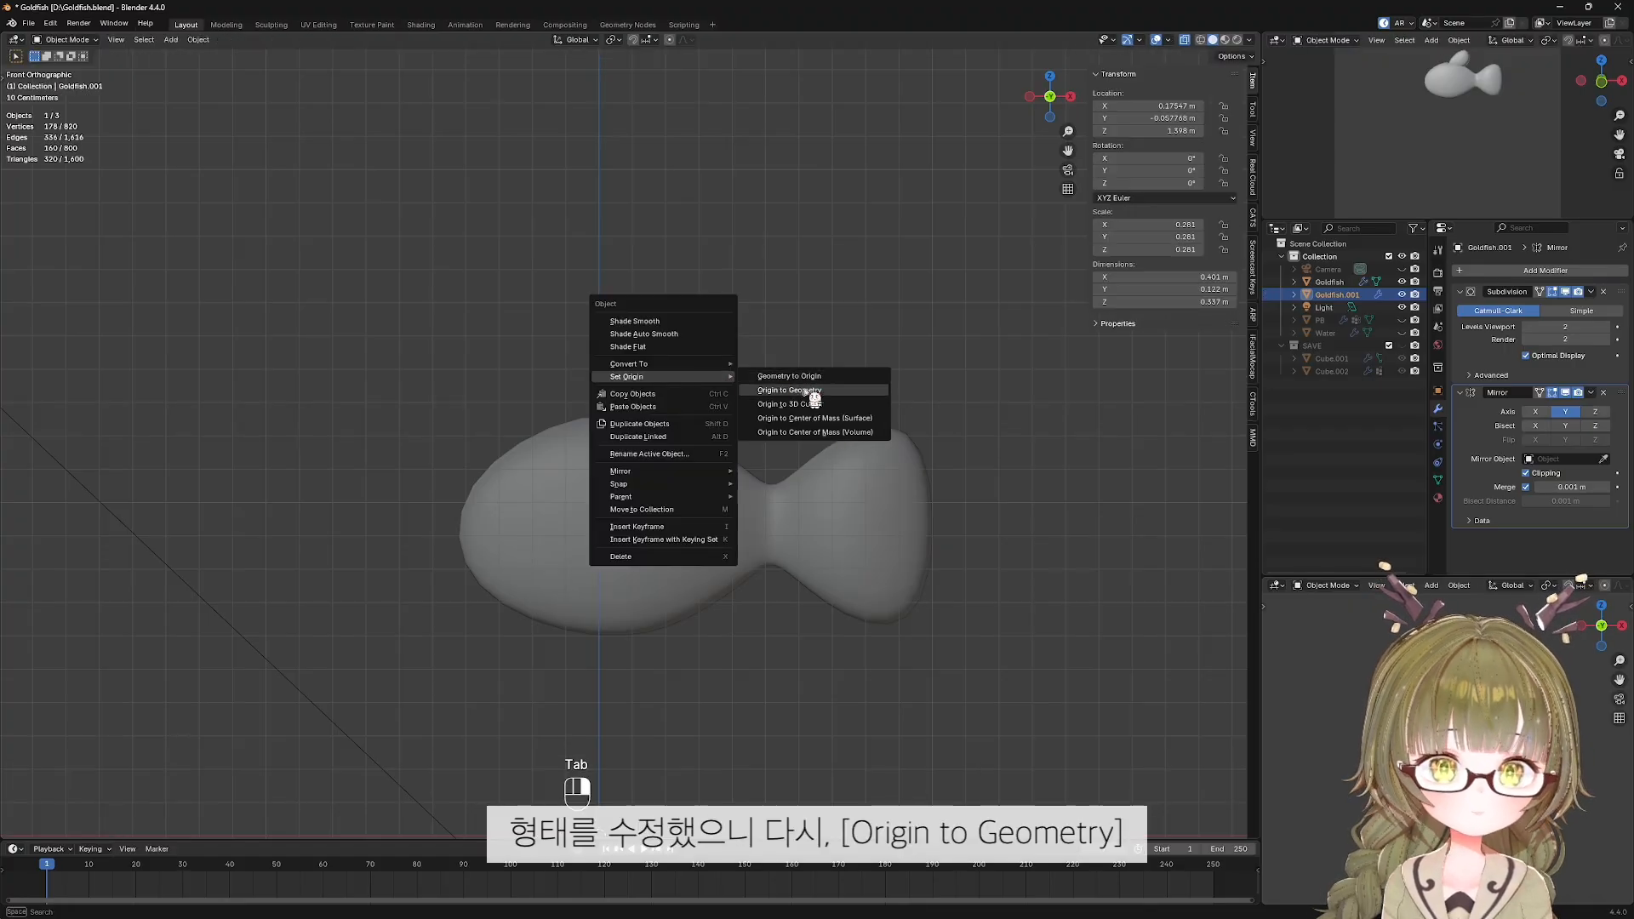
click(807, 391)
key(g)
click(755, 419)
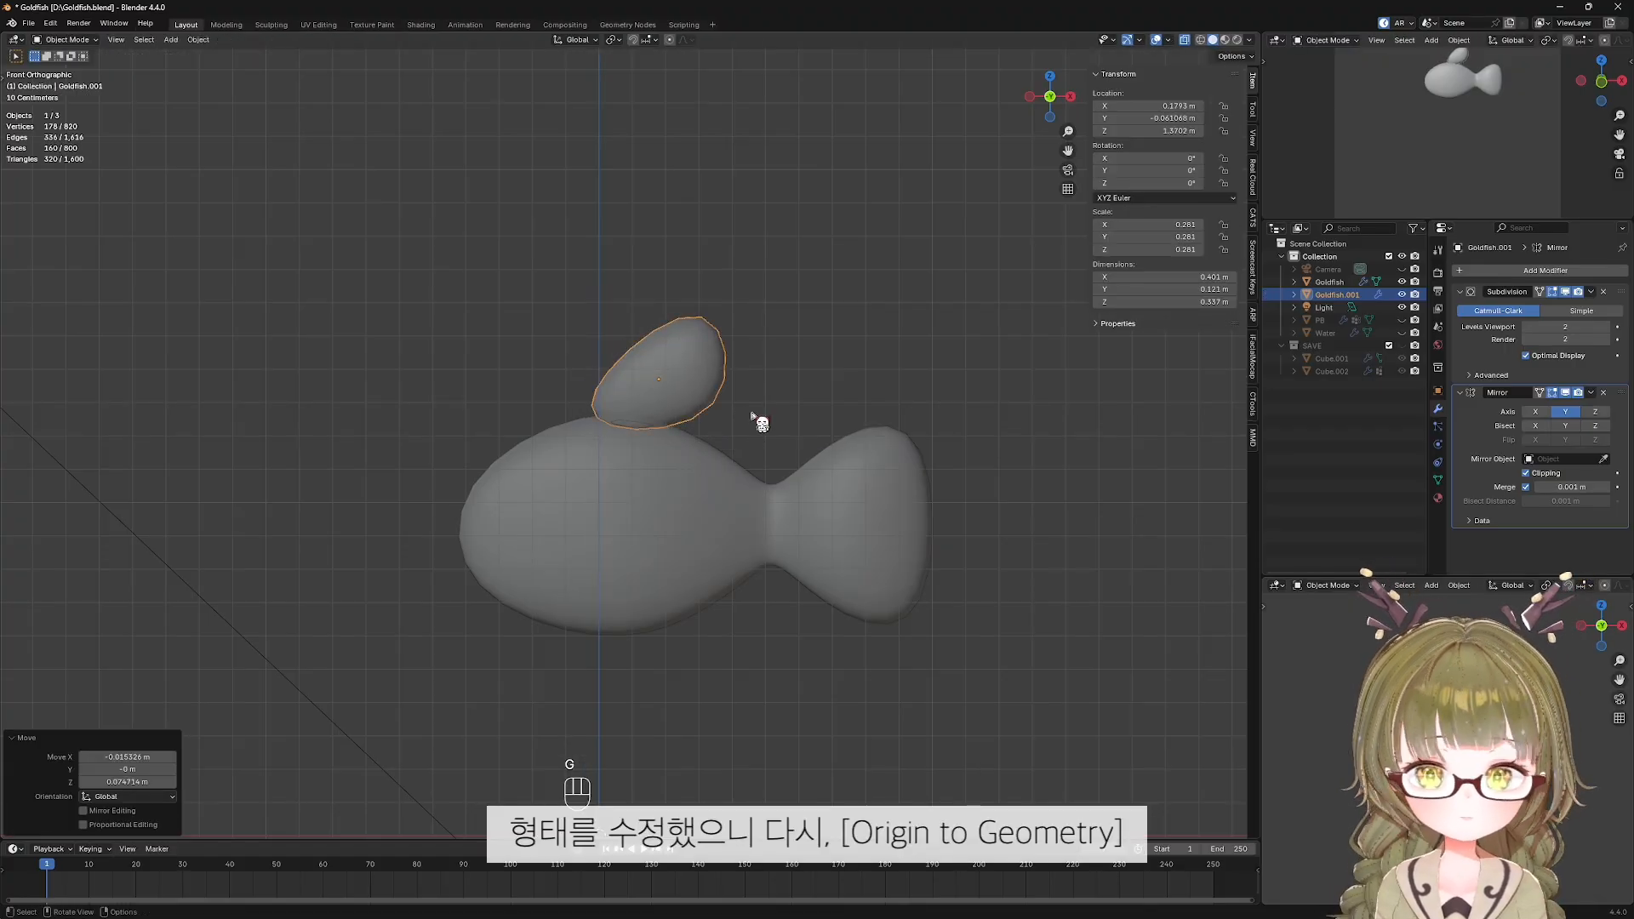
key(alt+z)
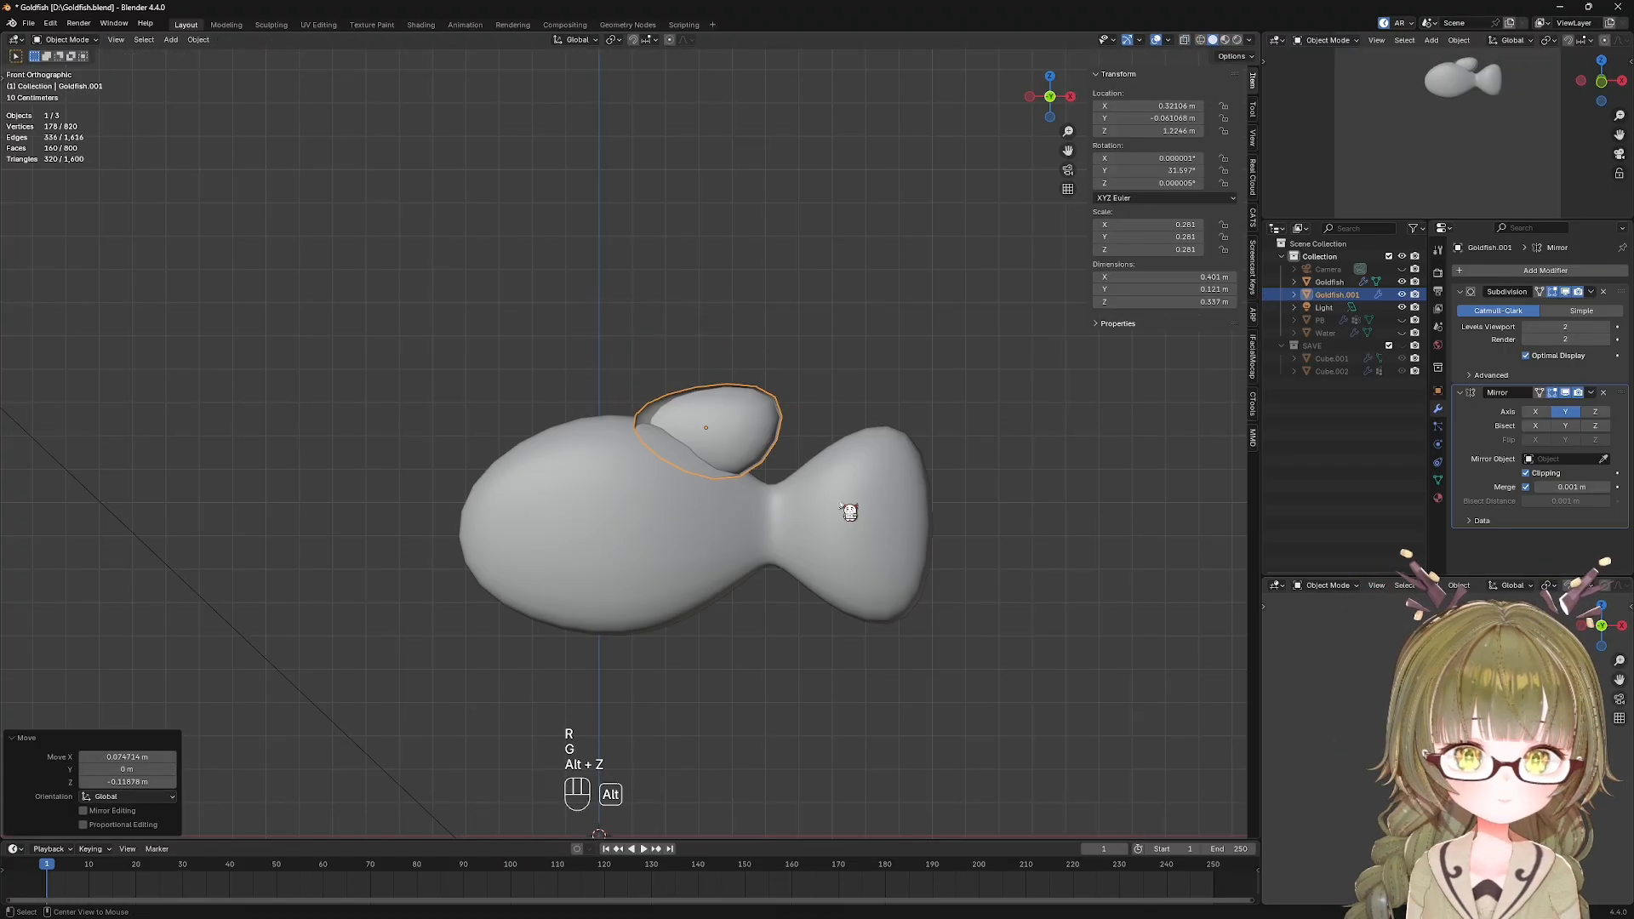
scroll(721, 485, up, 3)
middle_drag(723, 487, 861, 547)
key(g)
key(y)
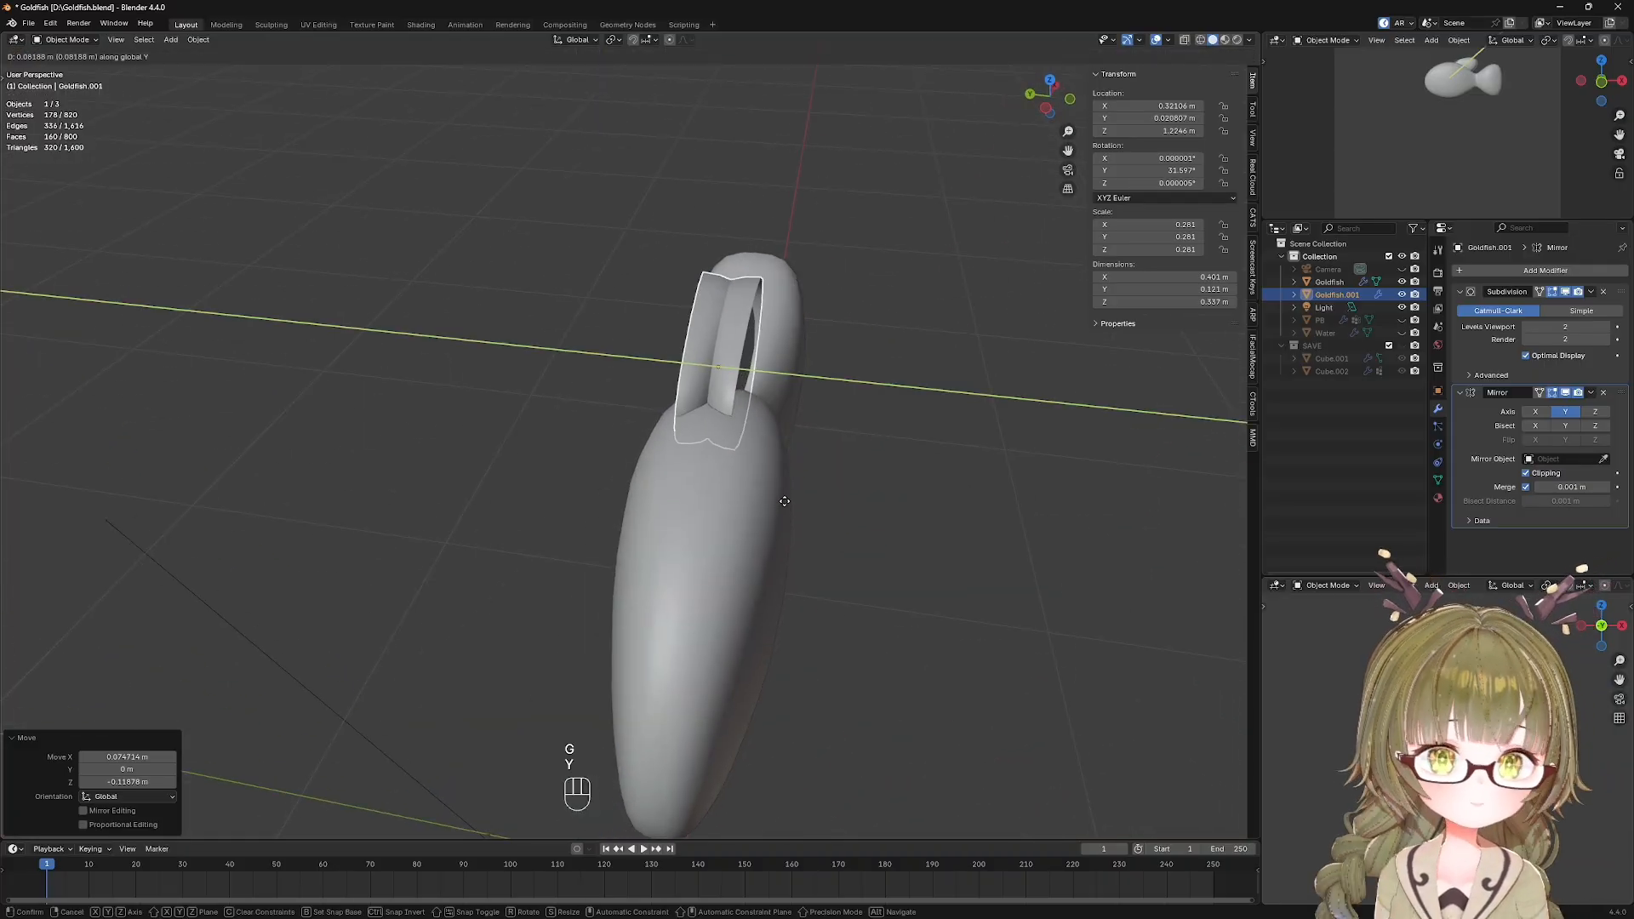
key(F1)
key(Escape)
mouse_move(830, 505)
middle_down()
mouse_move(798, 517)
mouse_move(817, 503)
middle_up()
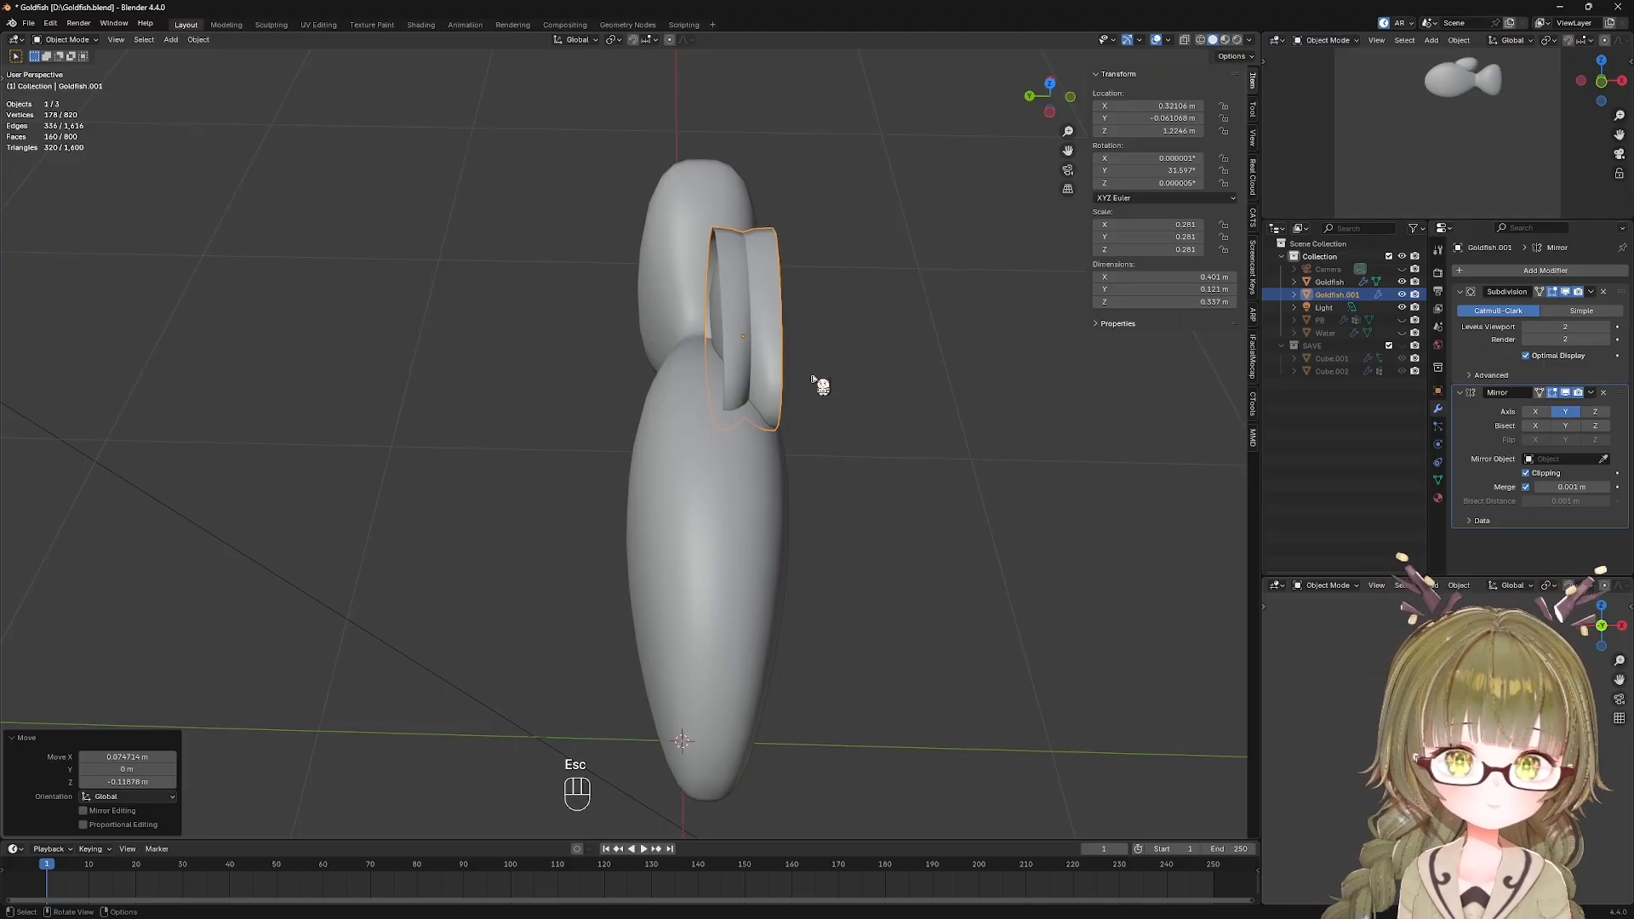
middle_drag(821, 386, 693, 467)
right_click(692, 467)
key(Tab)
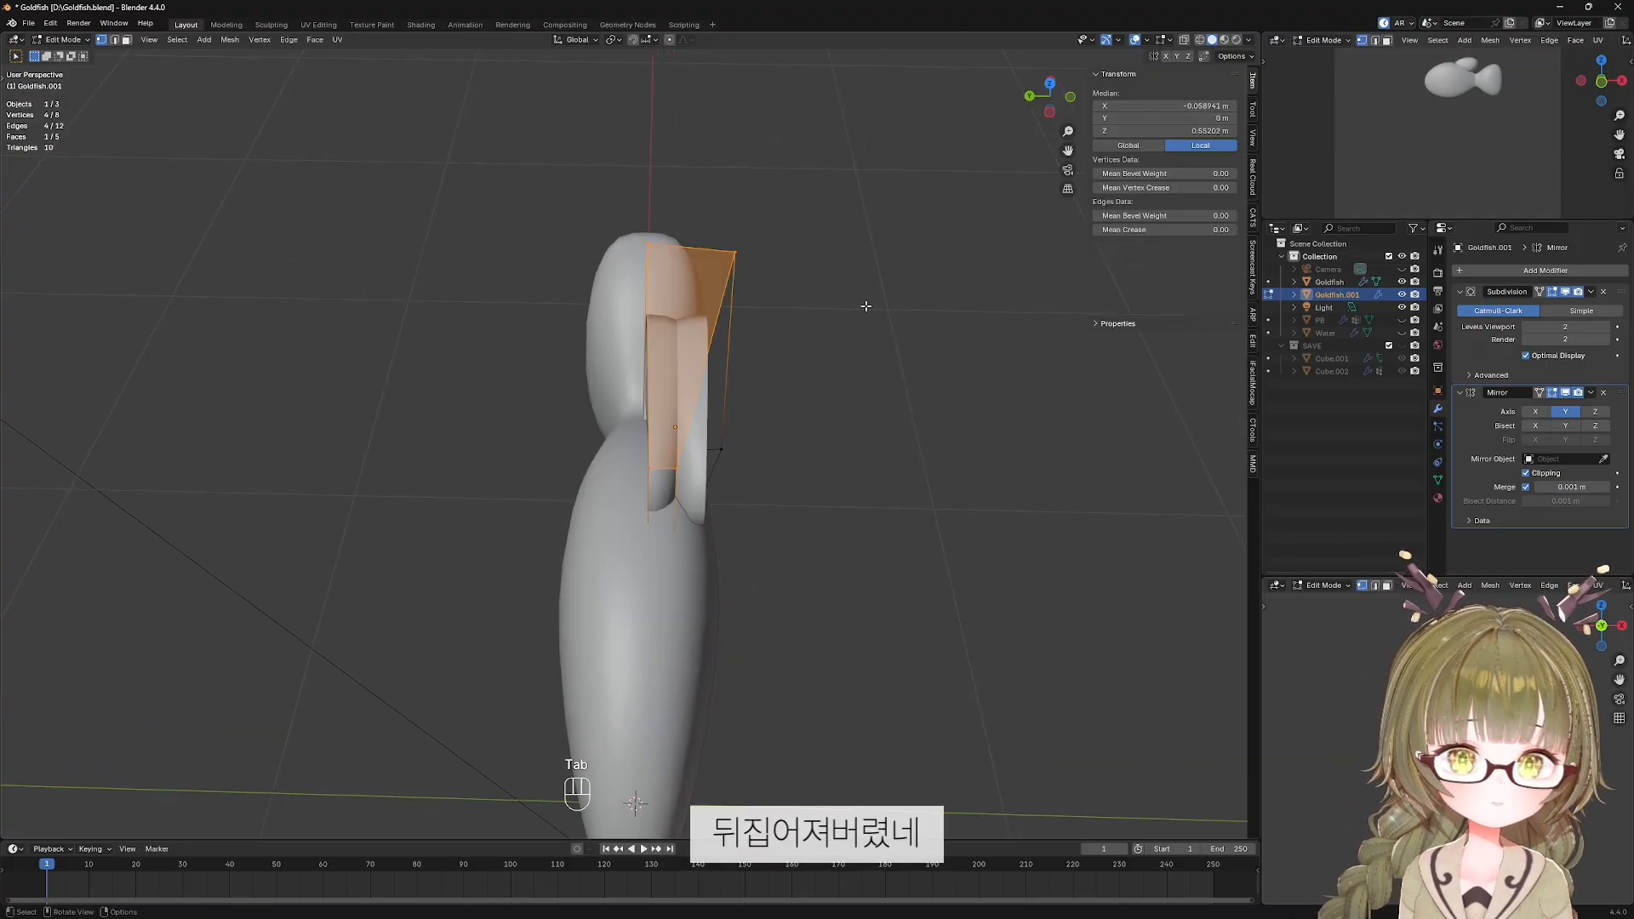
key(g)
key(y)
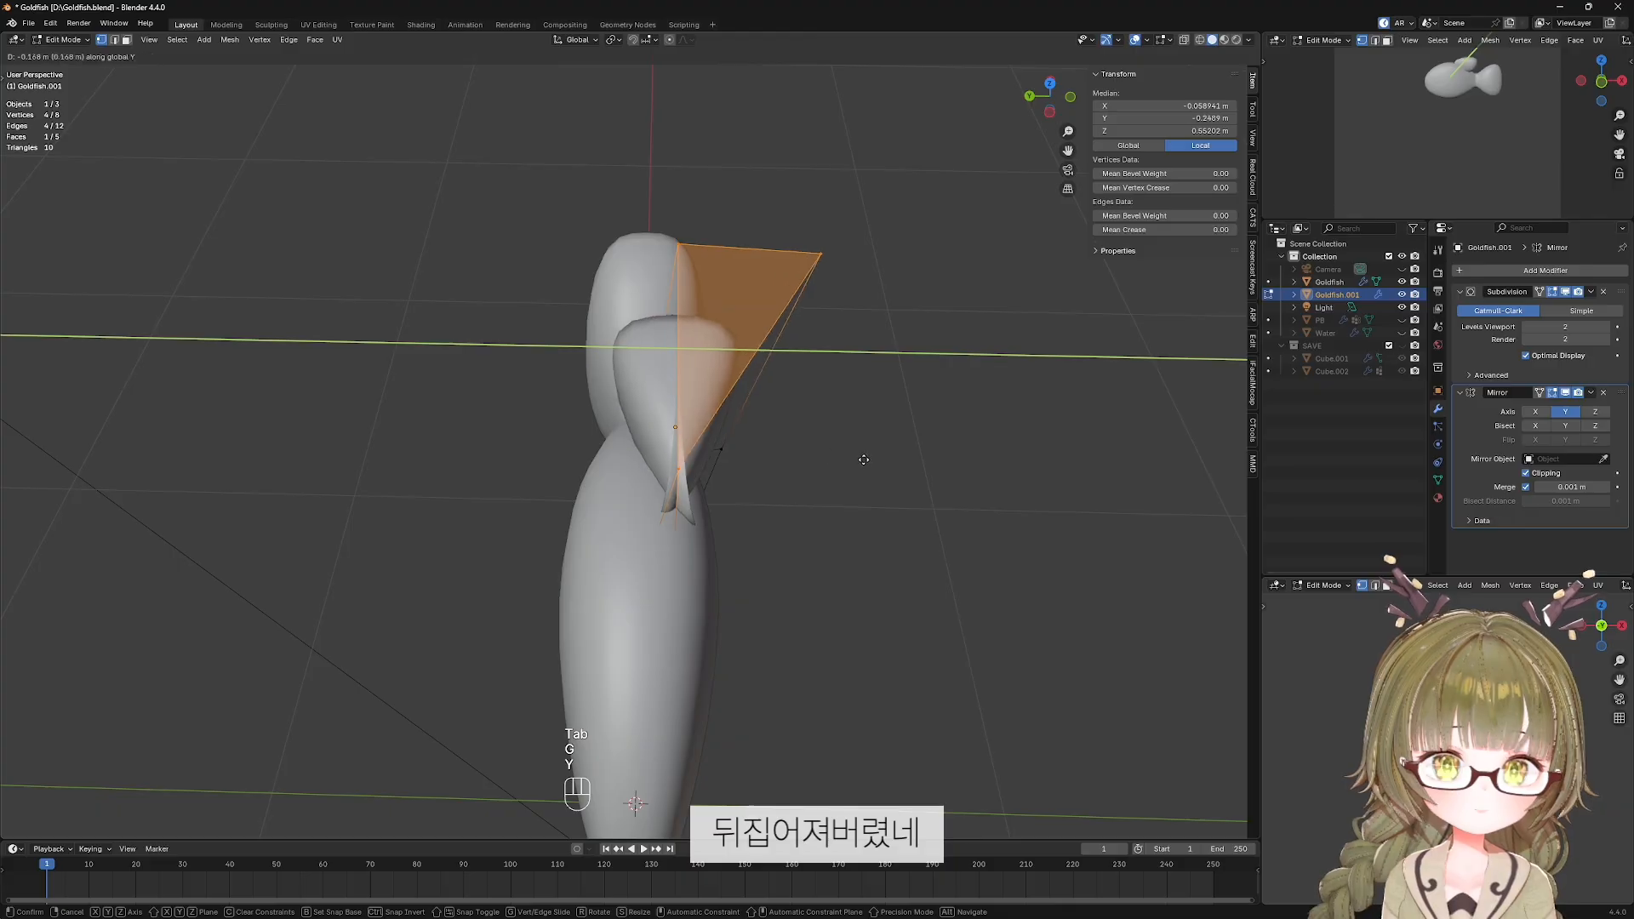
key(Escape)
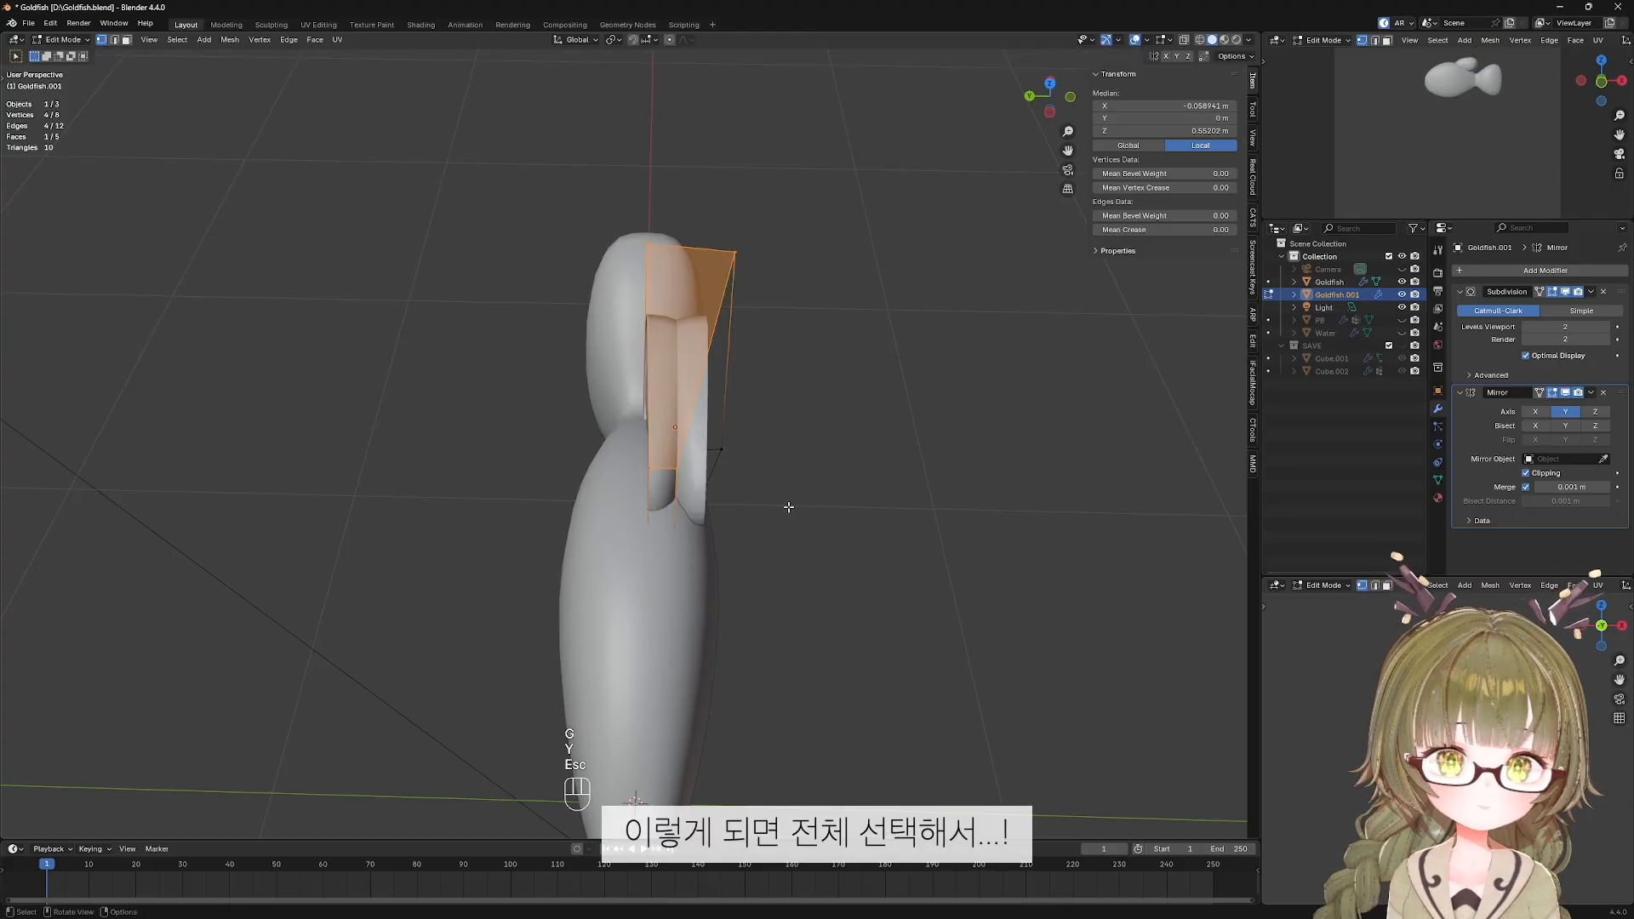
Move the fin's entire mesh about 0.117 m along Y.
key(a)
key(g)
key(y)
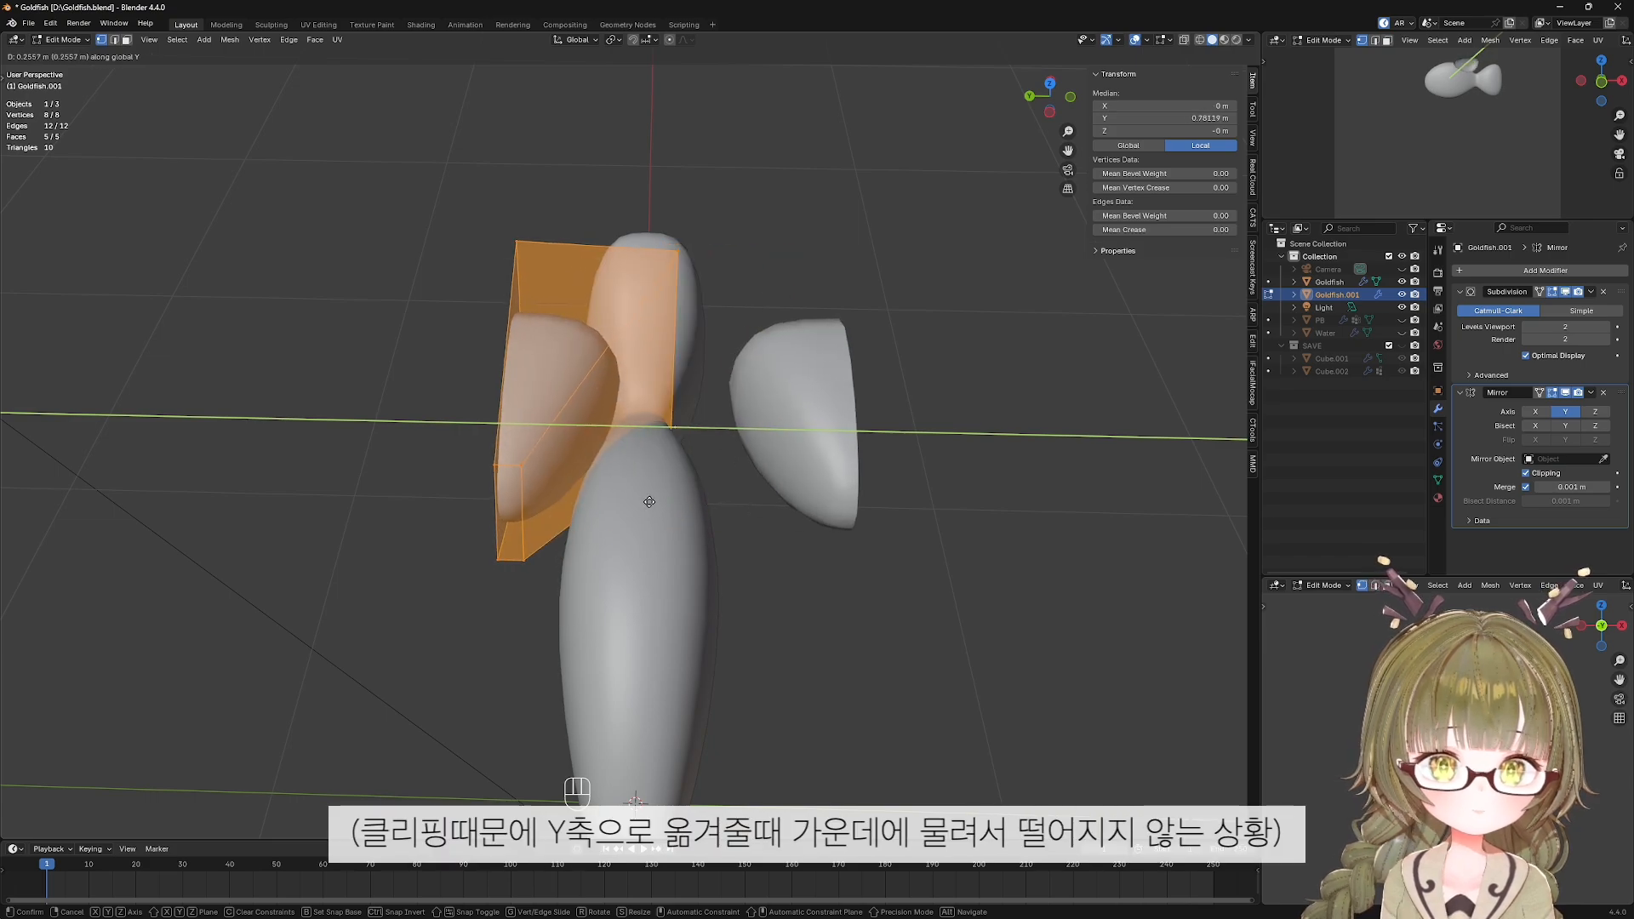
click(720, 538)
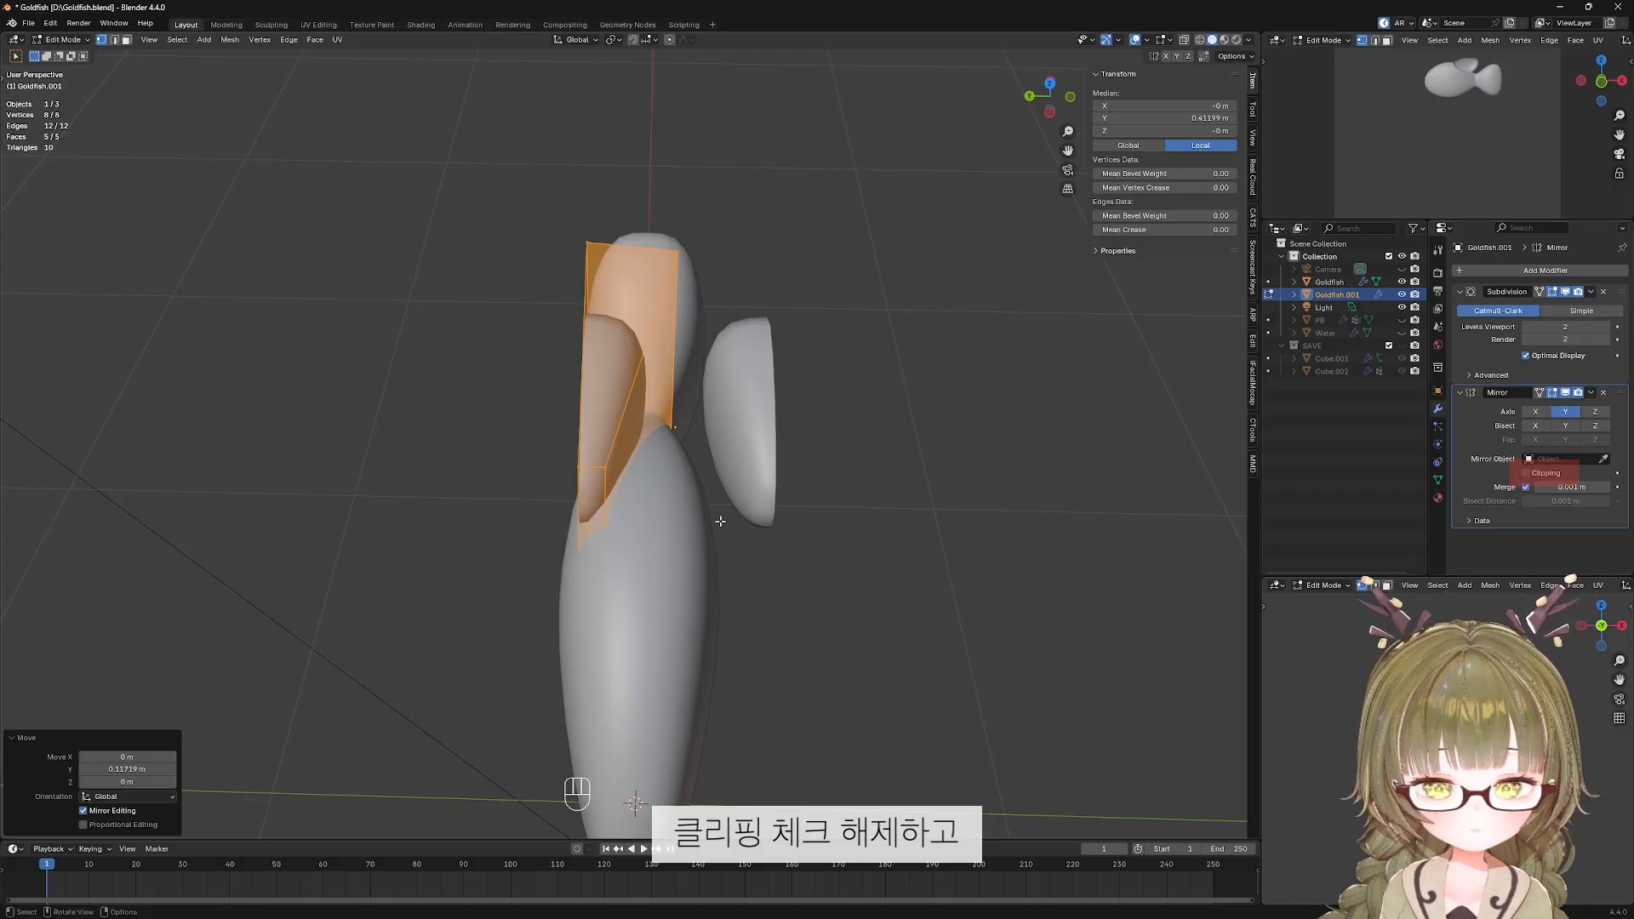
Turn off Clipping in the fin's Mirror modifier and move the whole mesh about -0.192 m along Y.
key(g)
key(y)
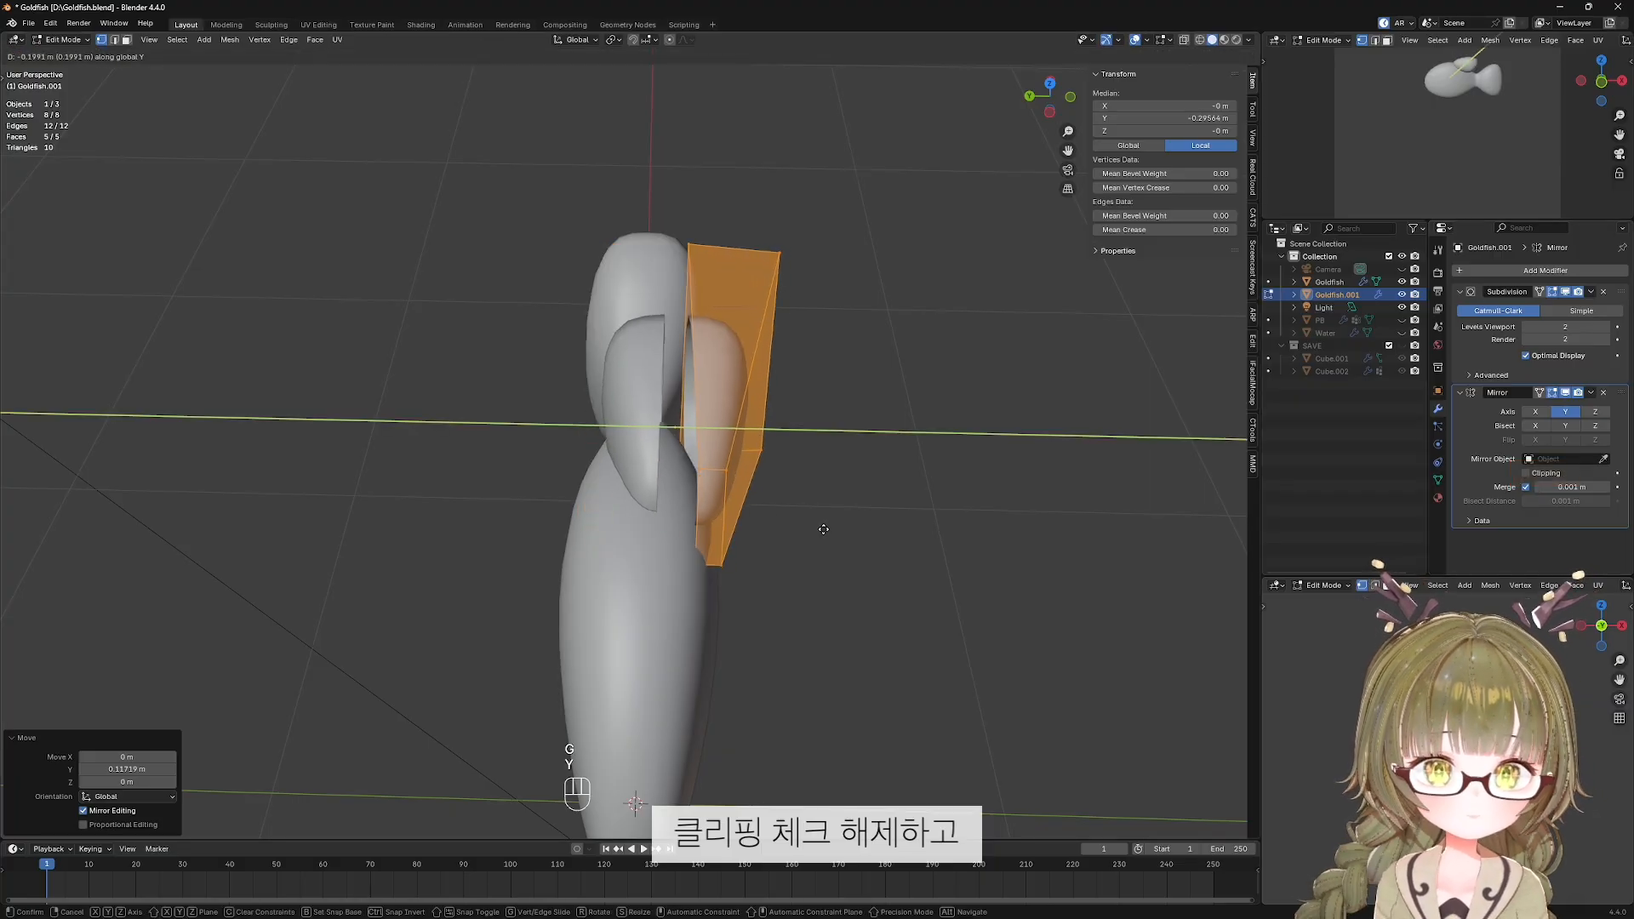
click(822, 530)
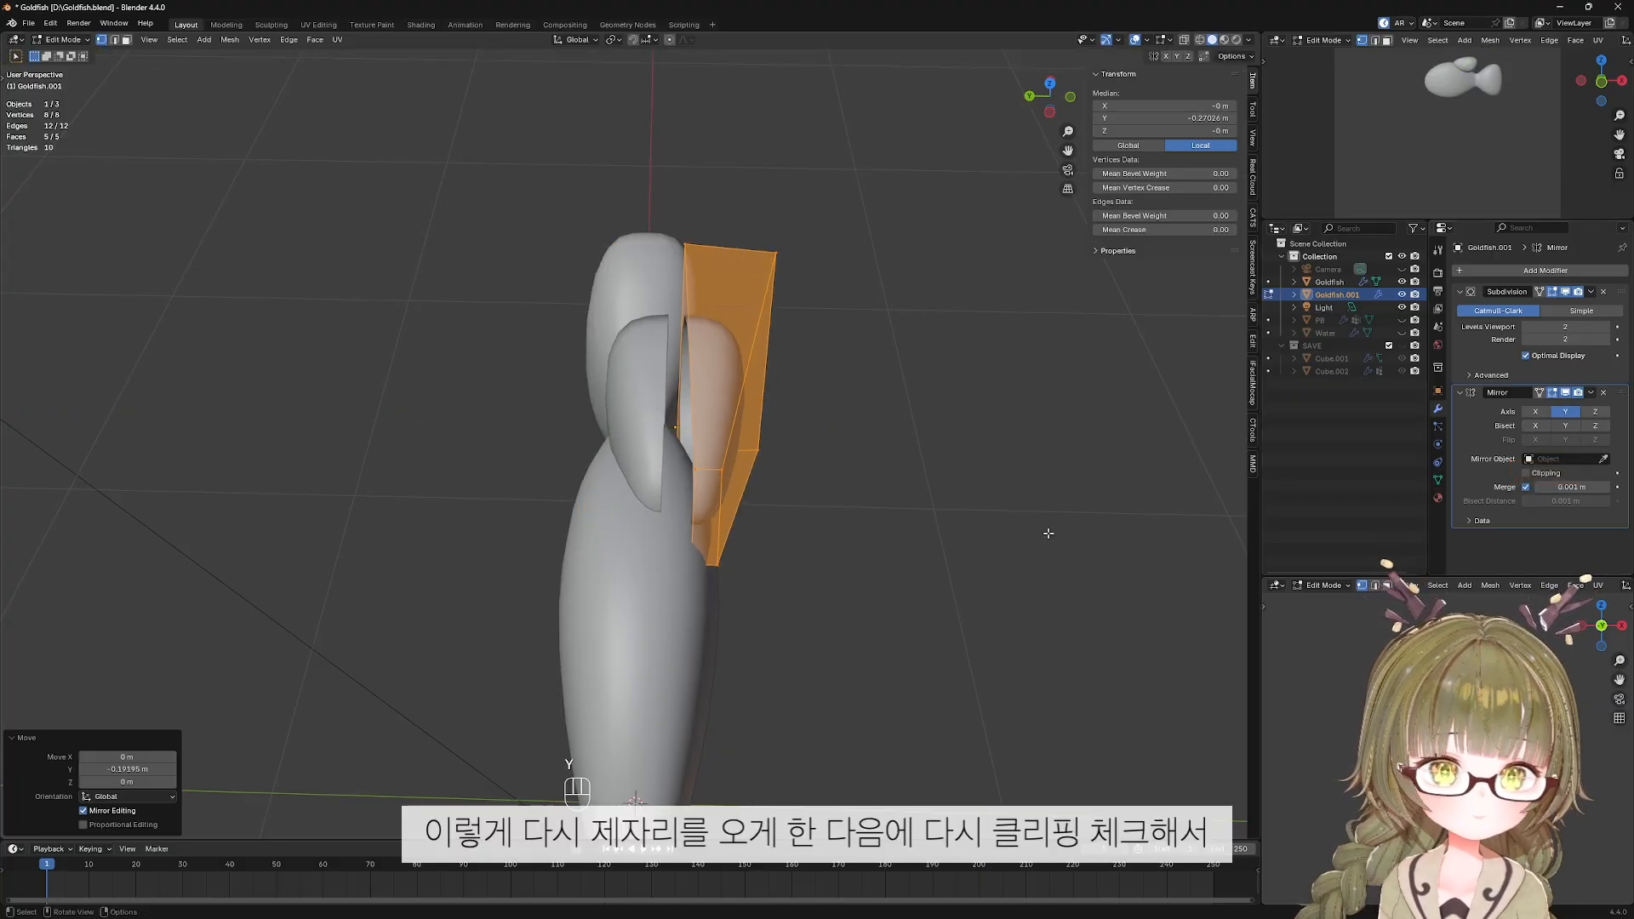
Turn the Mirror modifier's Clipping back on and move the fin mesh about 0.044 m along Y so its halves meet at the mirror plane.
key(g)
key(y)
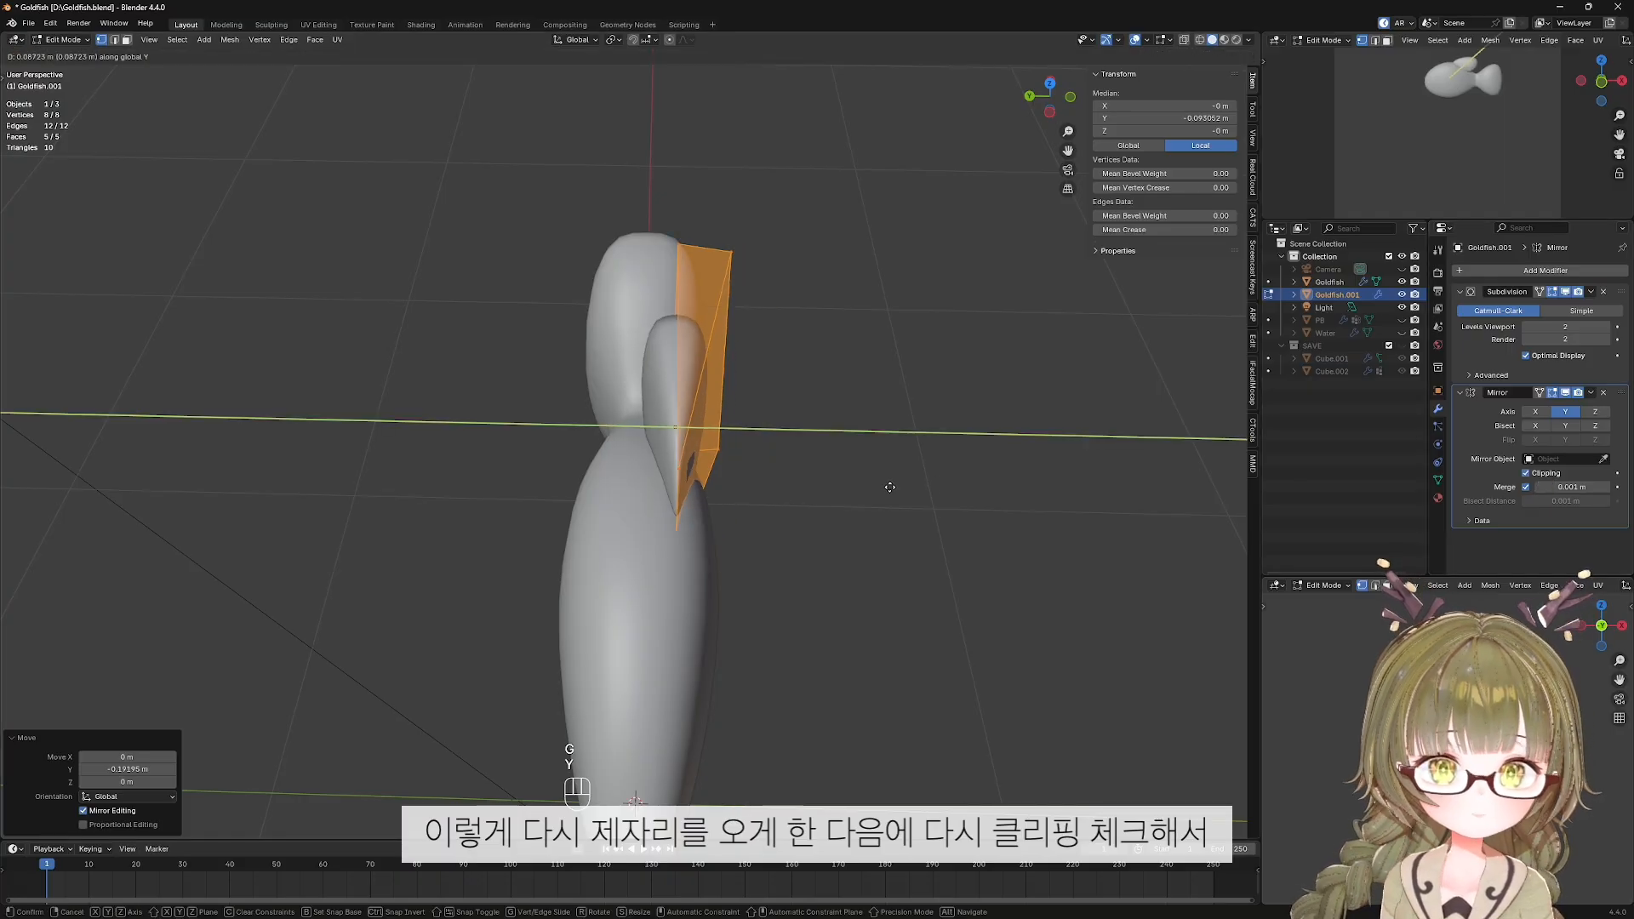
click(913, 490)
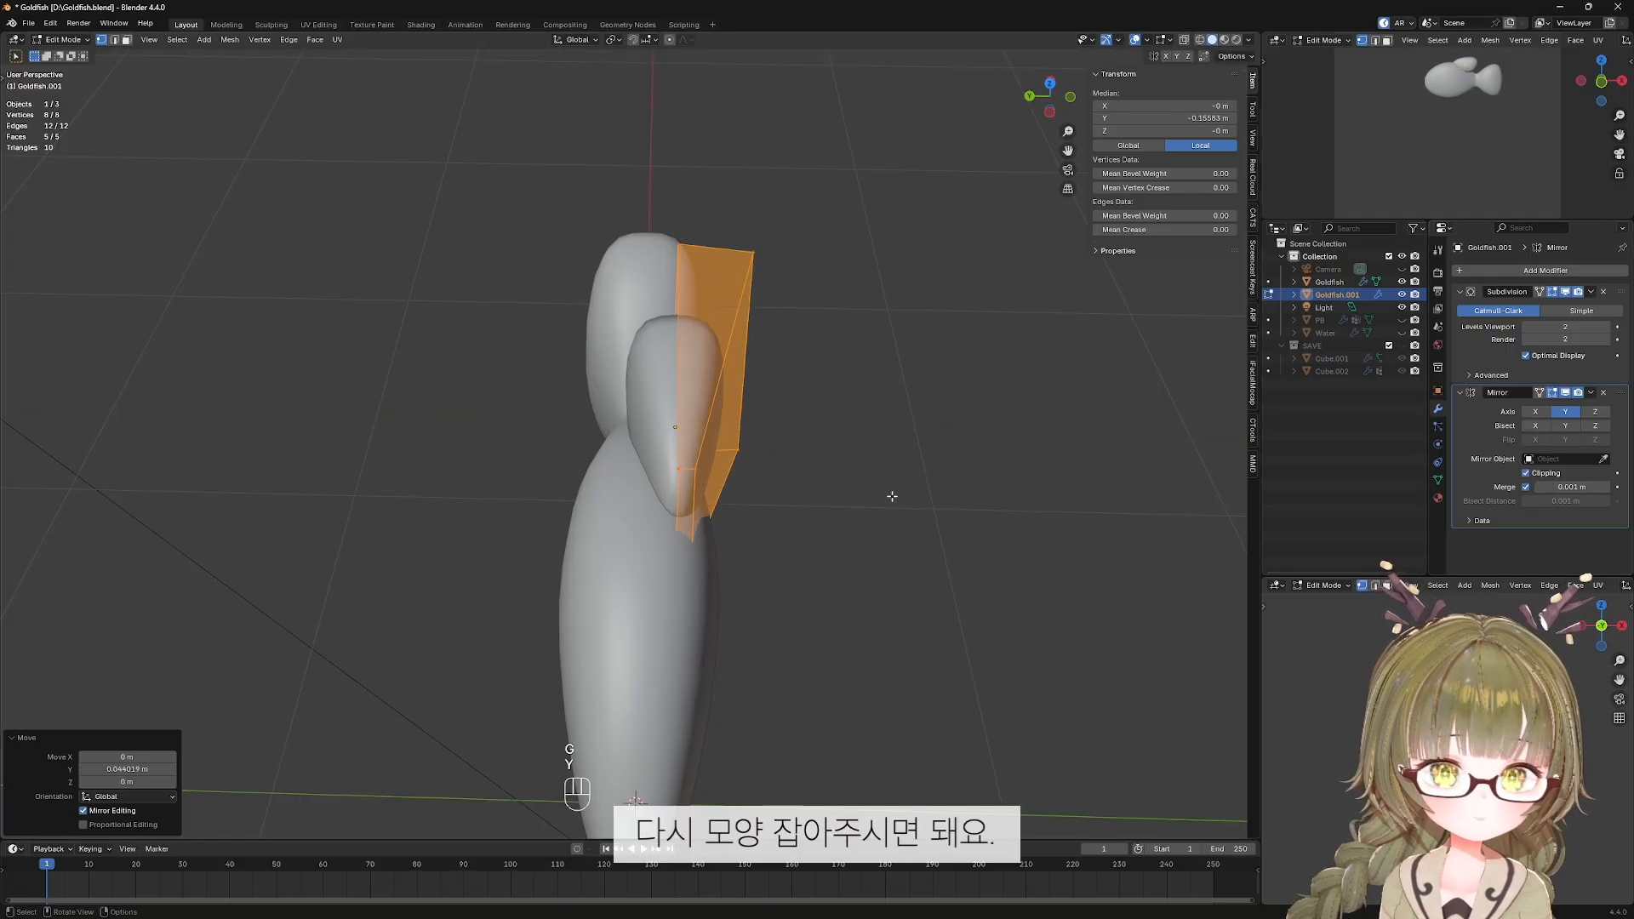
key(Tab)
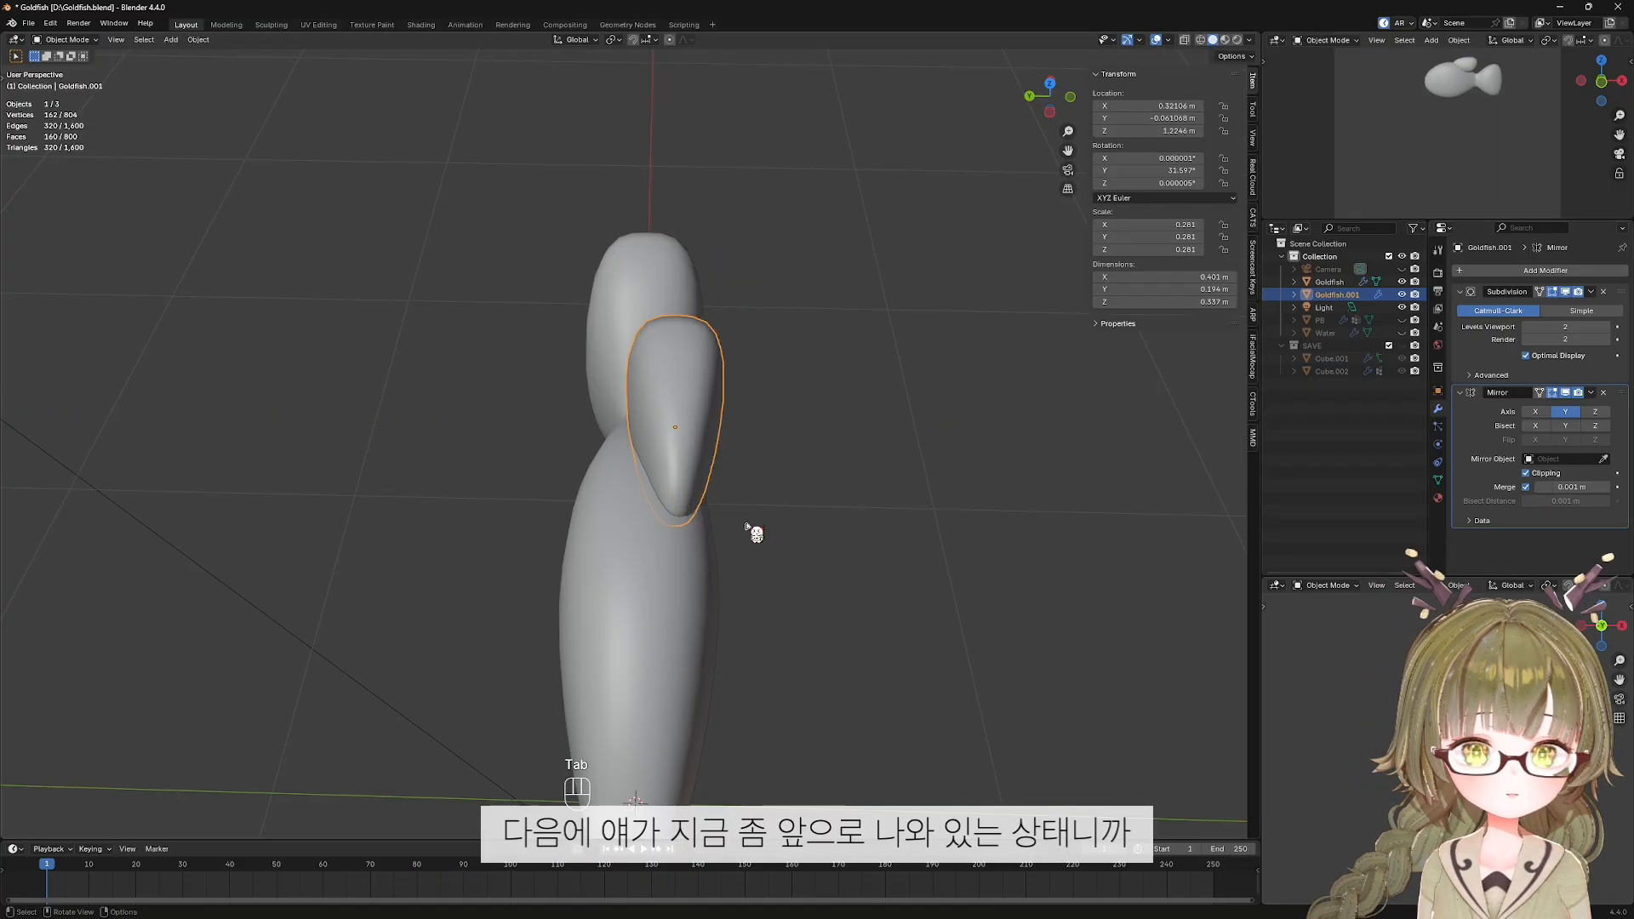
Set the fin's Y location to 0 so it sits on the goldfish's centre plane.
middle_drag(747, 528, 622, 560)
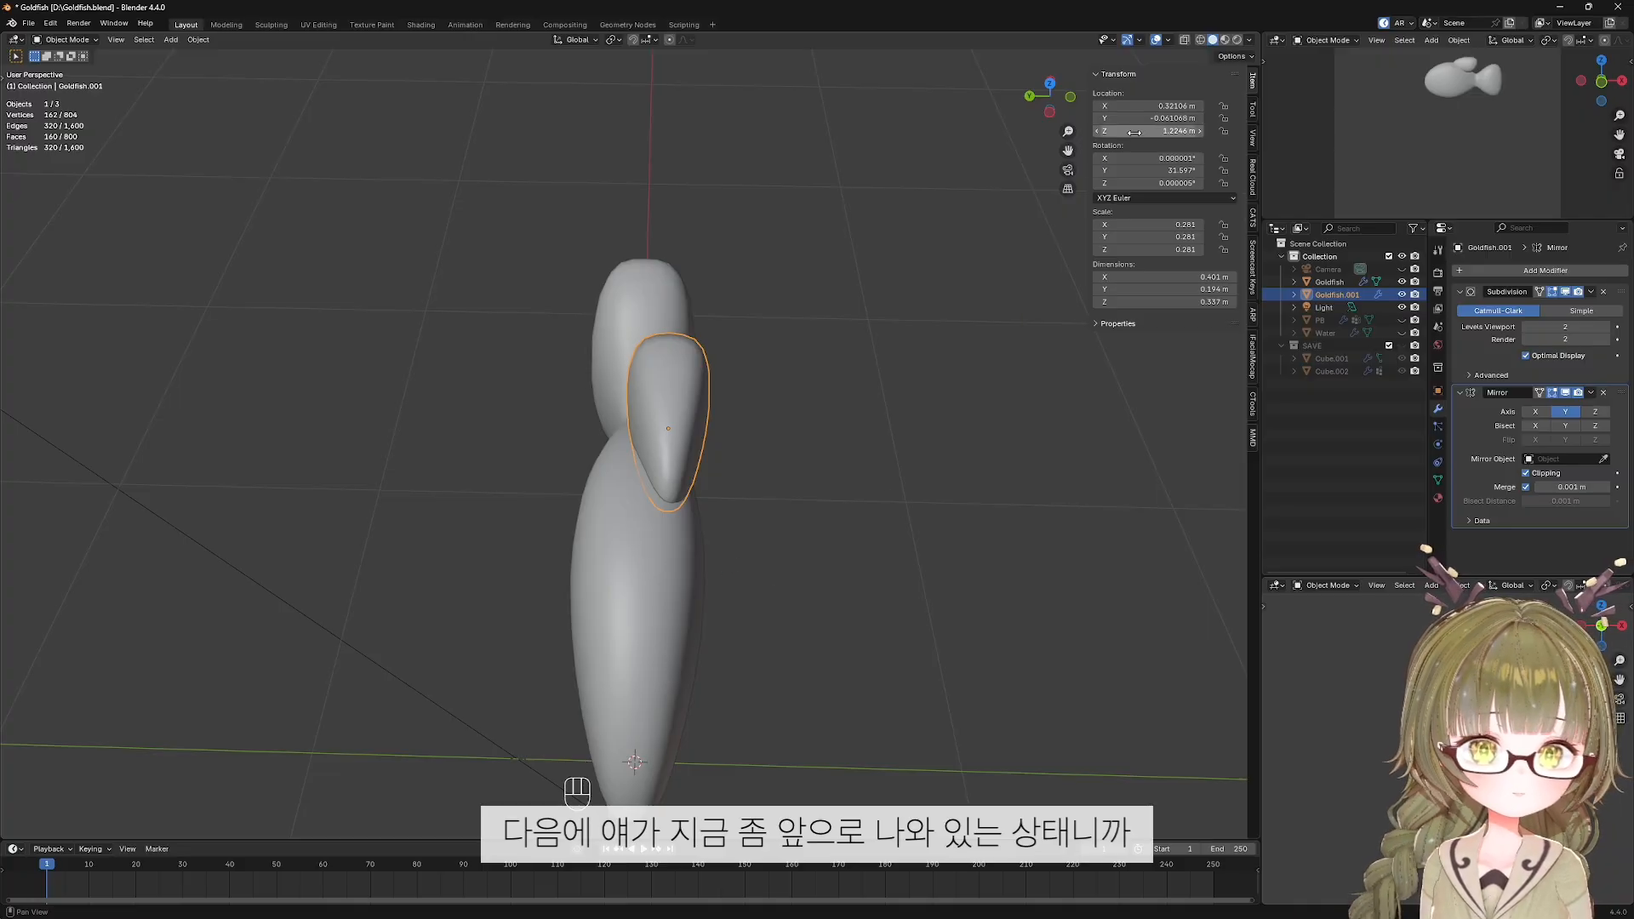
click(1172, 119)
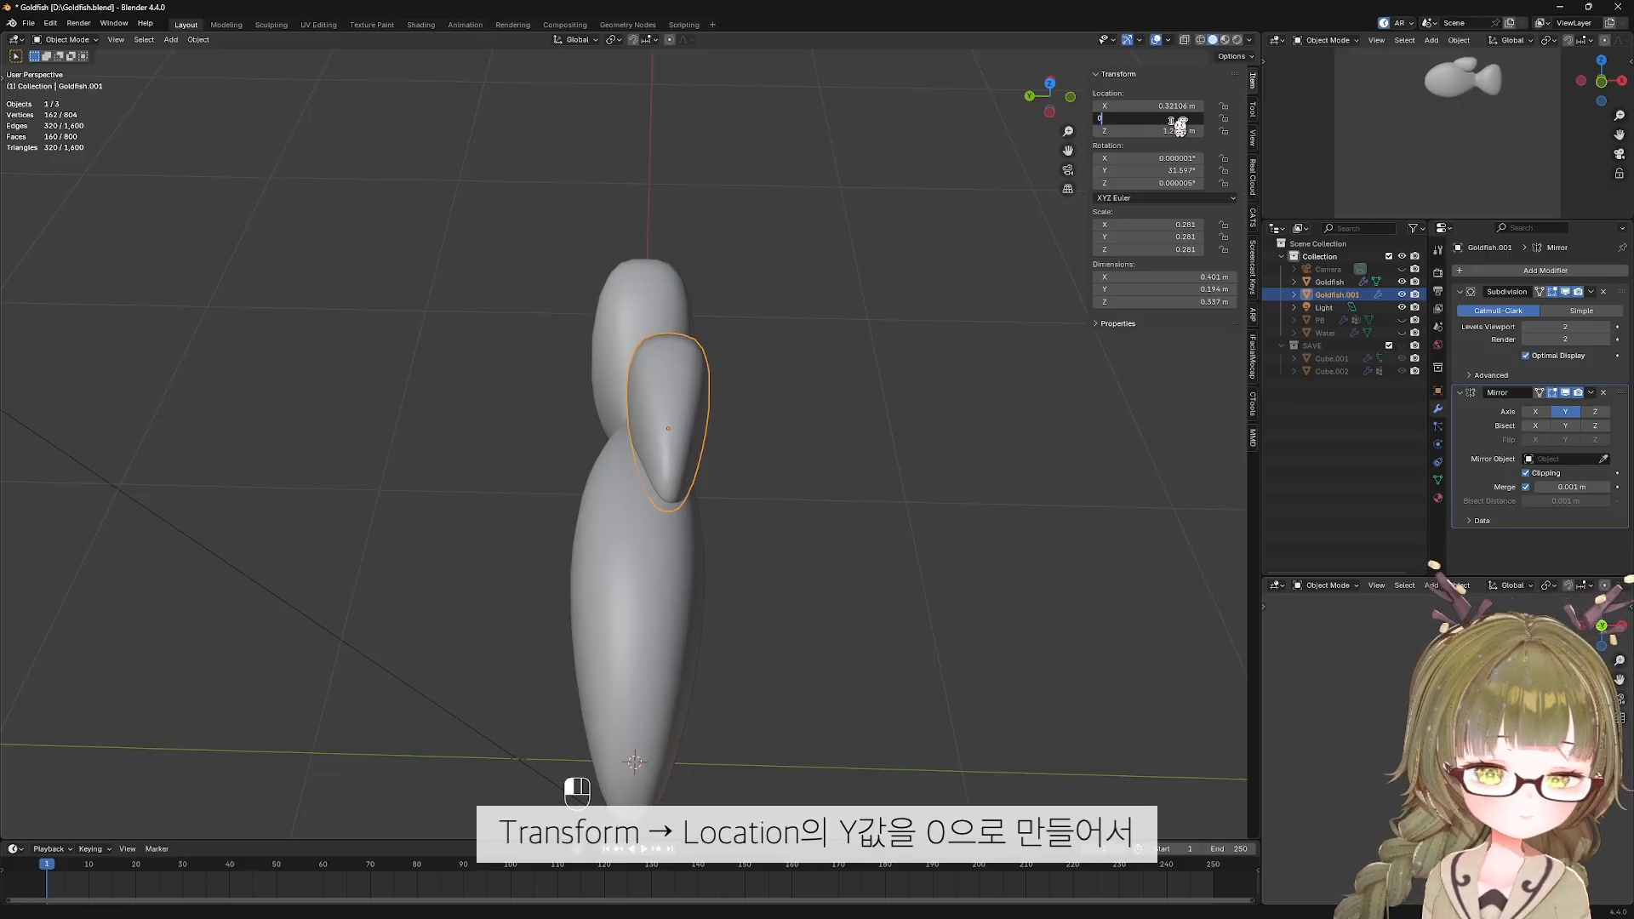
key(Return)
Raise the fin slightly on the goldfish's back and fine-tune its tilt in the front view.
key(KP_1)
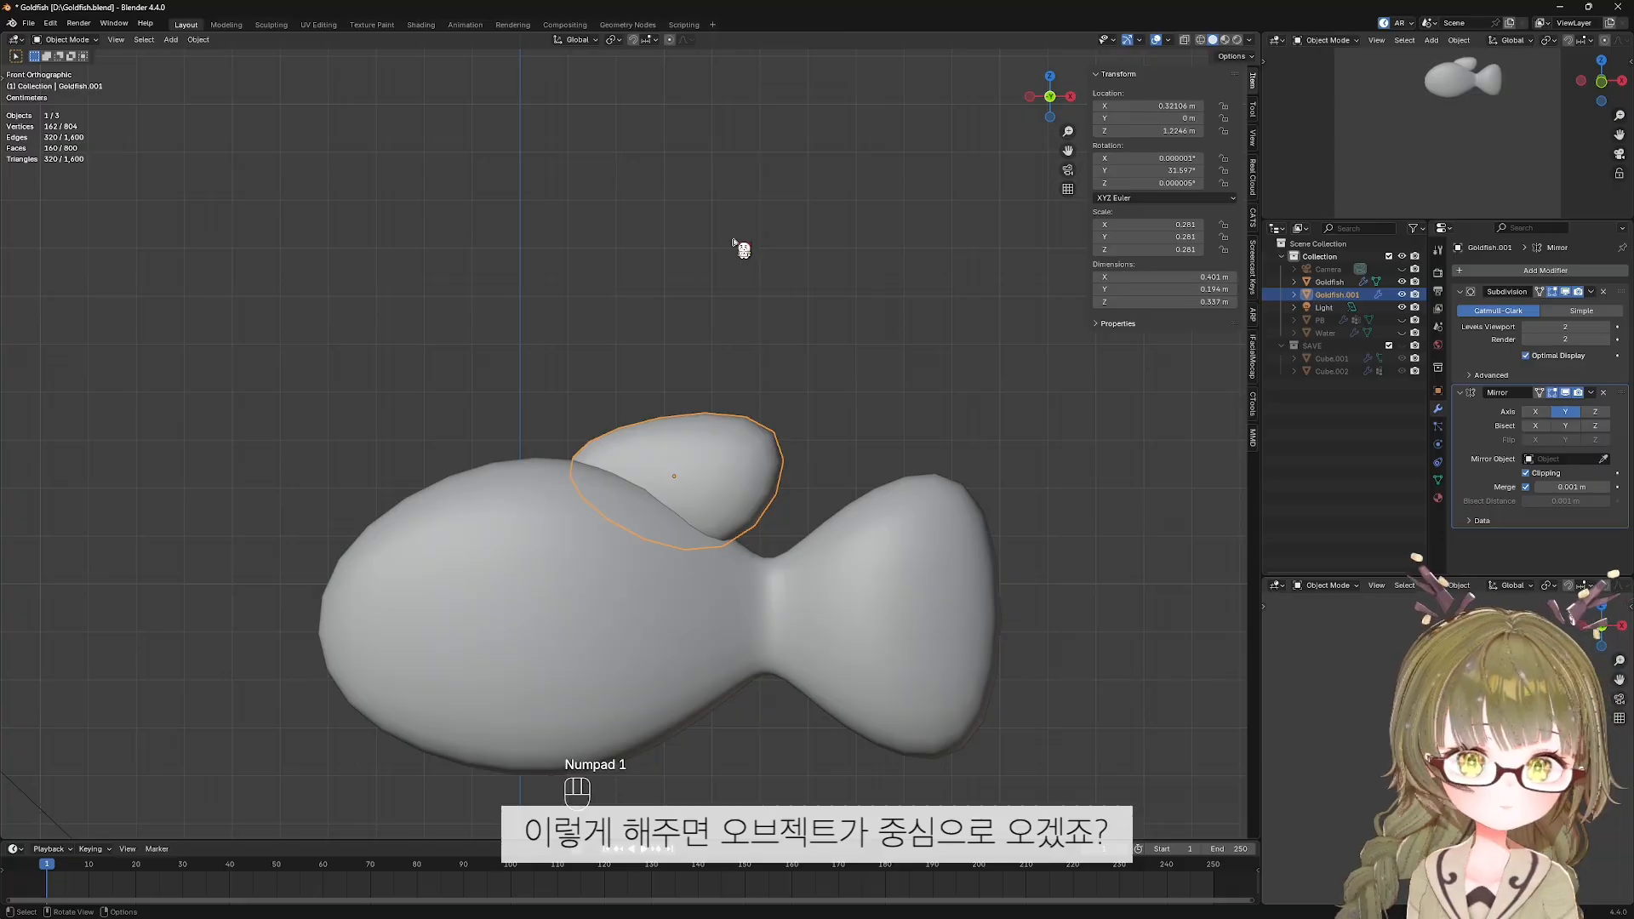
key(r)
click(778, 479)
key(g)
click(770, 451)
key(r)
click(770, 468)
Stretch the fin's upper front corner vertices forward toward the goldfish's head.
key(Tab)
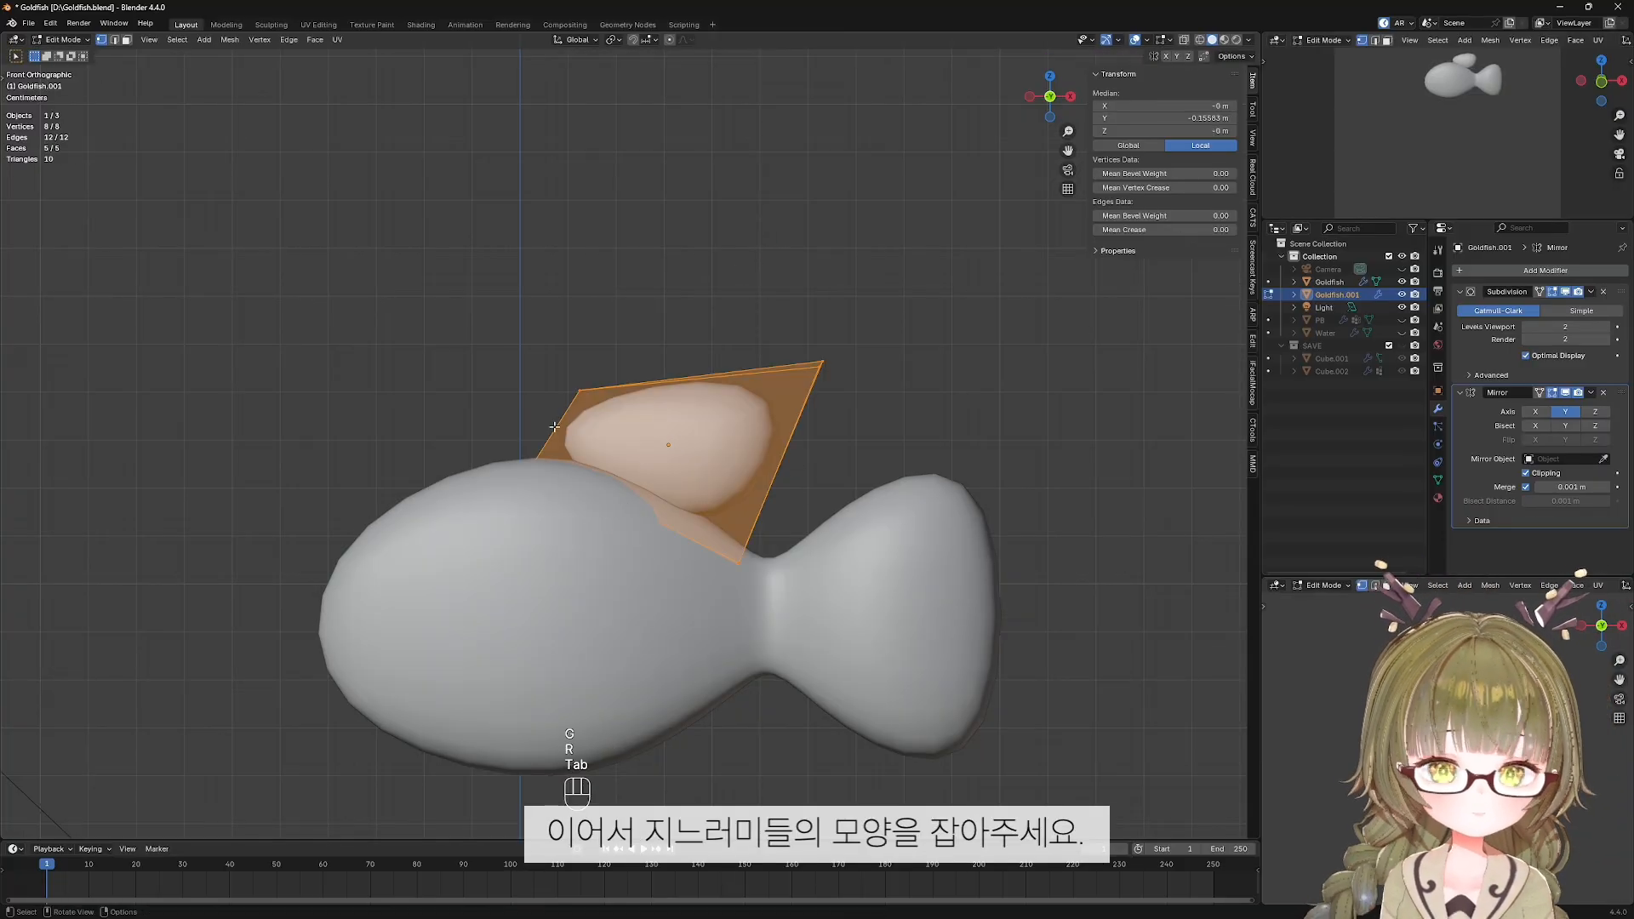
click(576, 400)
key(alt+z)
drag(634, 425, 557, 373)
key(g)
click(489, 391)
Add one lengthwise loop cut through the middle of the fin and lower it slightly.
key(ctrl+r)
click(723, 517)
key(Escape)
key(g)
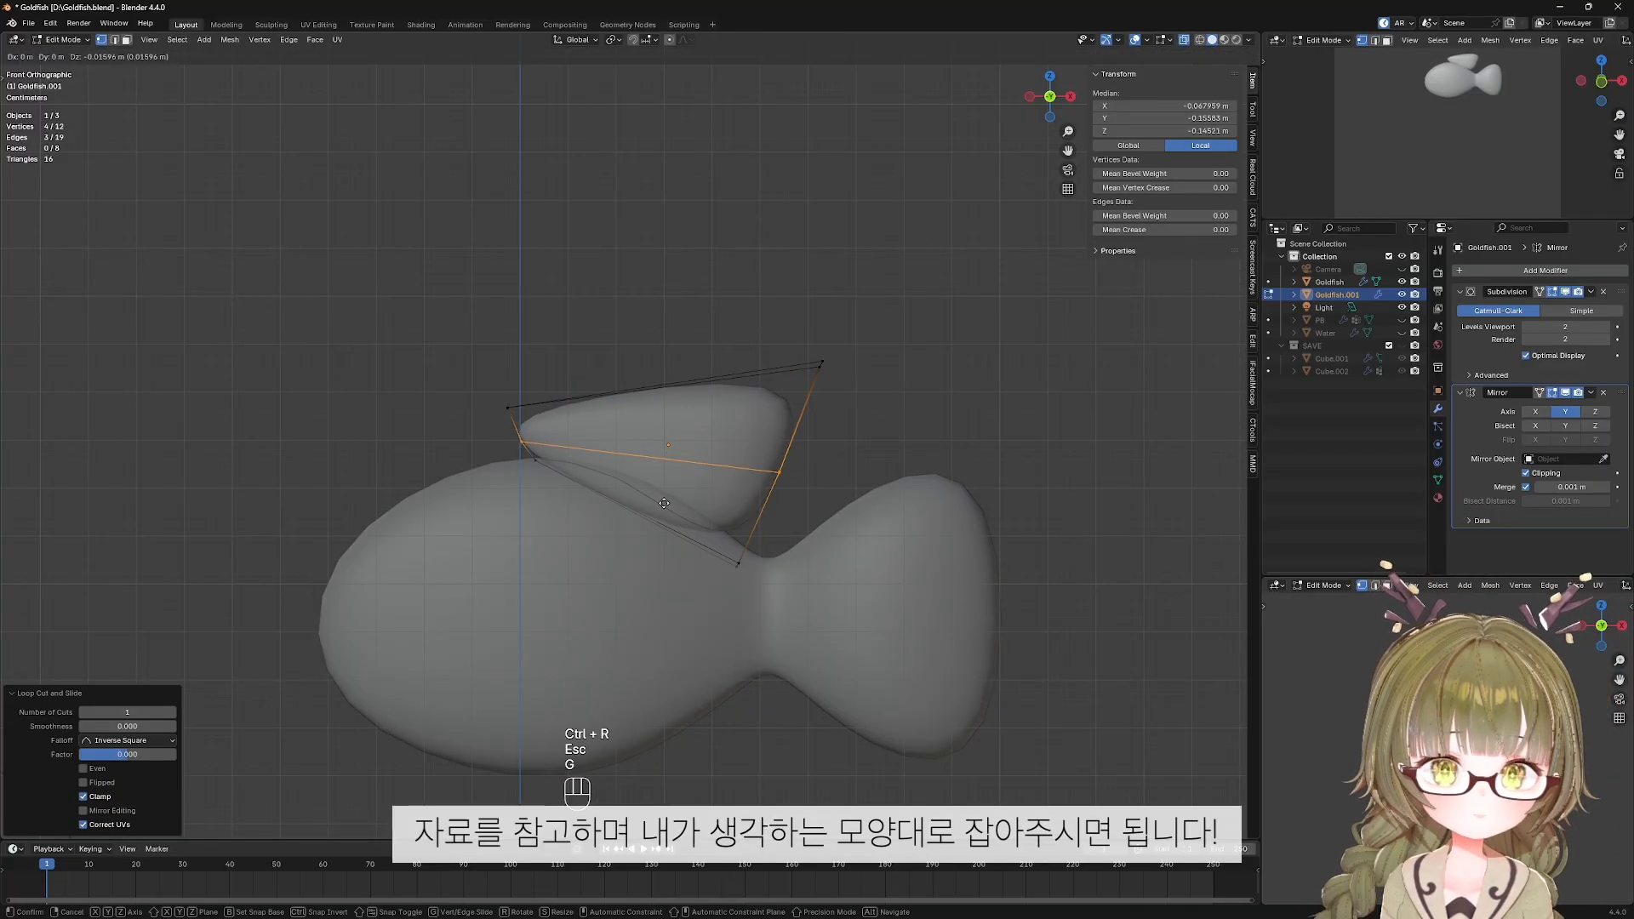
click(716, 535)
Move the fin's lower rear and lower front corner vertices outward and down into the goldfish's body.
drag(716, 535, 760, 582)
key(g)
click(787, 610)
drag(558, 489, 525, 454)
key(g)
click(505, 468)
Move the fin's upper front vertices about 0.12 m back, shift the loop's front vertices back and lower the rear tip.
drag(489, 397, 529, 425)
key(g)
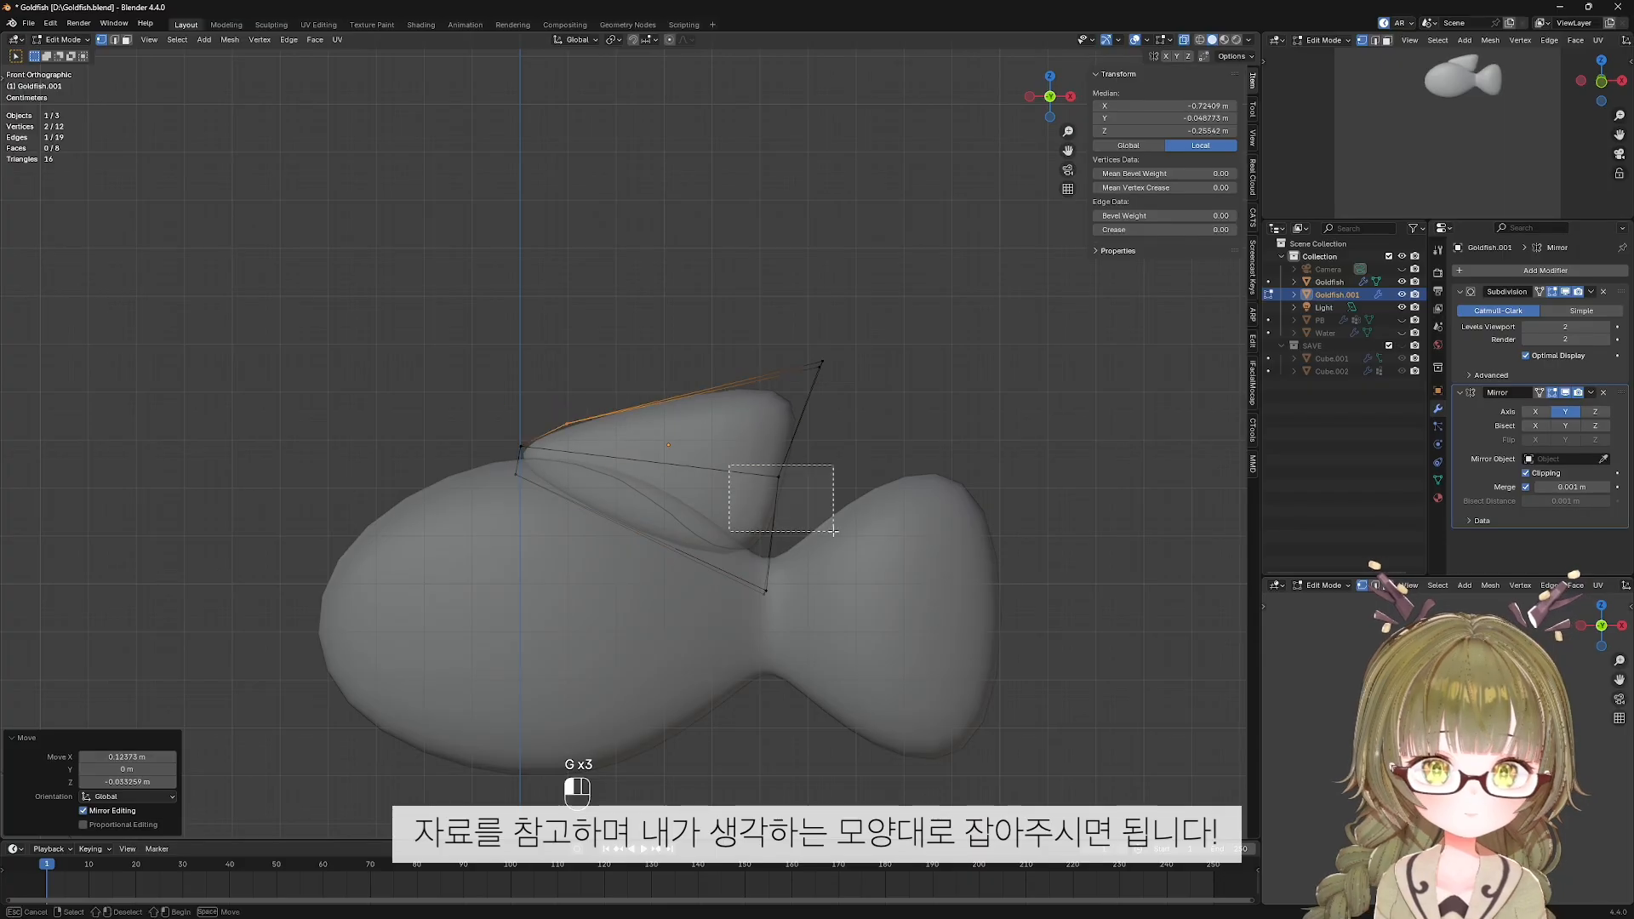
key(g)
click(646, 455)
drag(795, 340, 845, 384)
key(g)
click(851, 430)
Reshape the fin's rear edge by adjusting its middle and bottom vertices toward the tail joint.
drag(813, 485, 748, 527)
key(g)
click(743, 507)
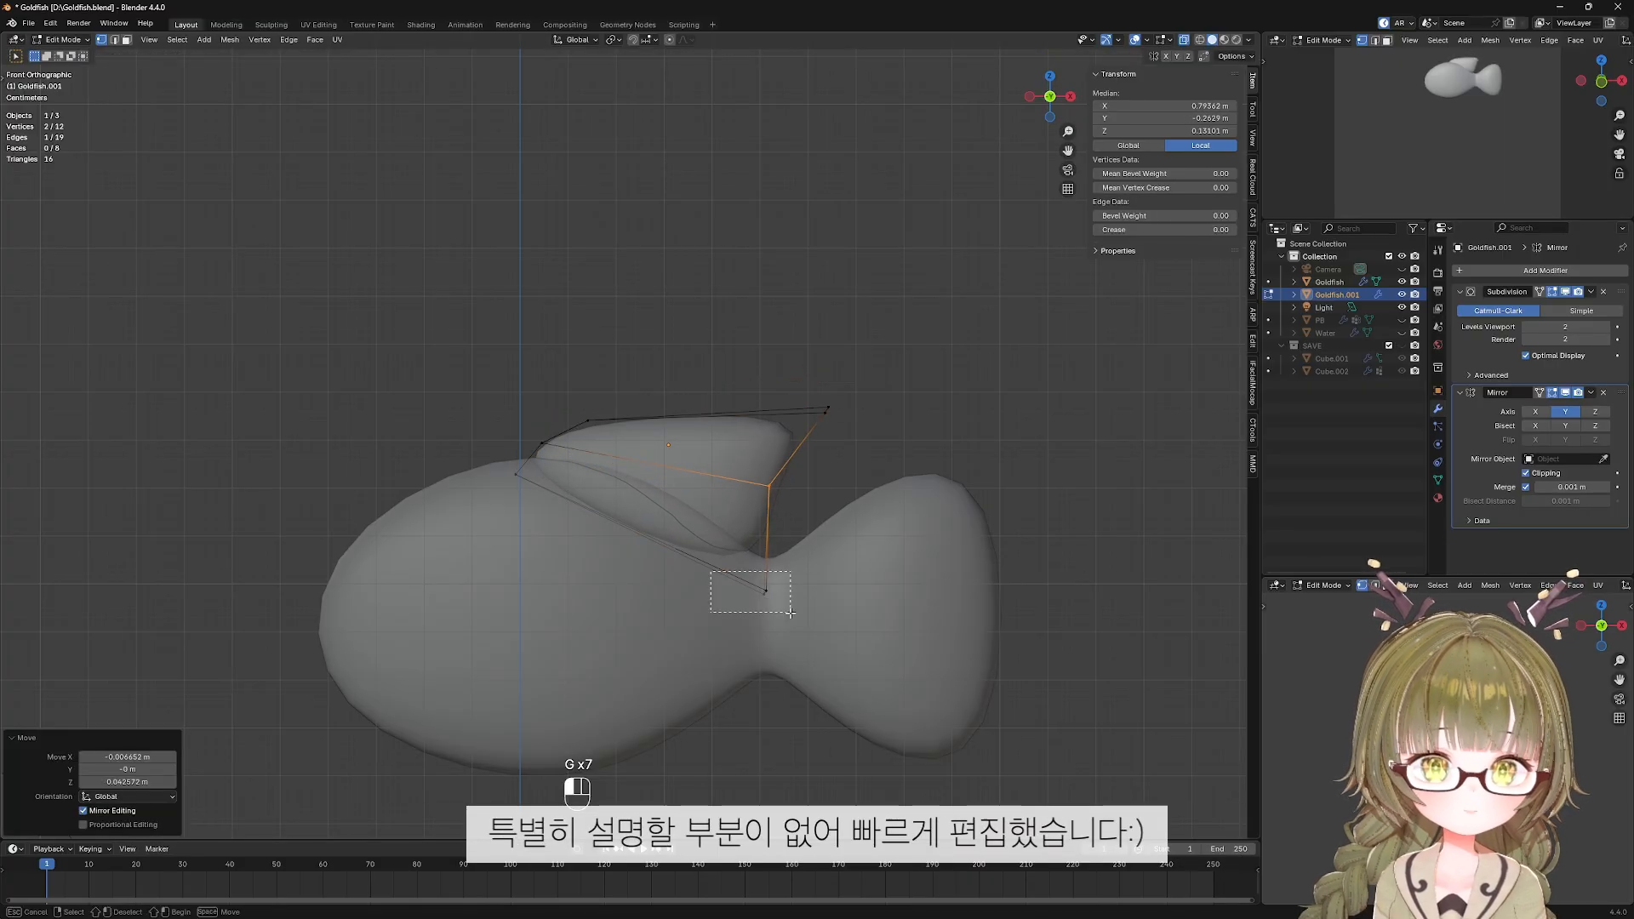
key(g)
click(766, 549)
key(Tab)
key(shift+alt+z)
key(alt+z)
Move the fin's lower rear and upper front side vertices along Y toward the mirror plane to thin the fin.
middle_drag(893, 496, 649, 565)
scroll(649, 565, up, 4)
key(shift+alt+z)
key(Tab)
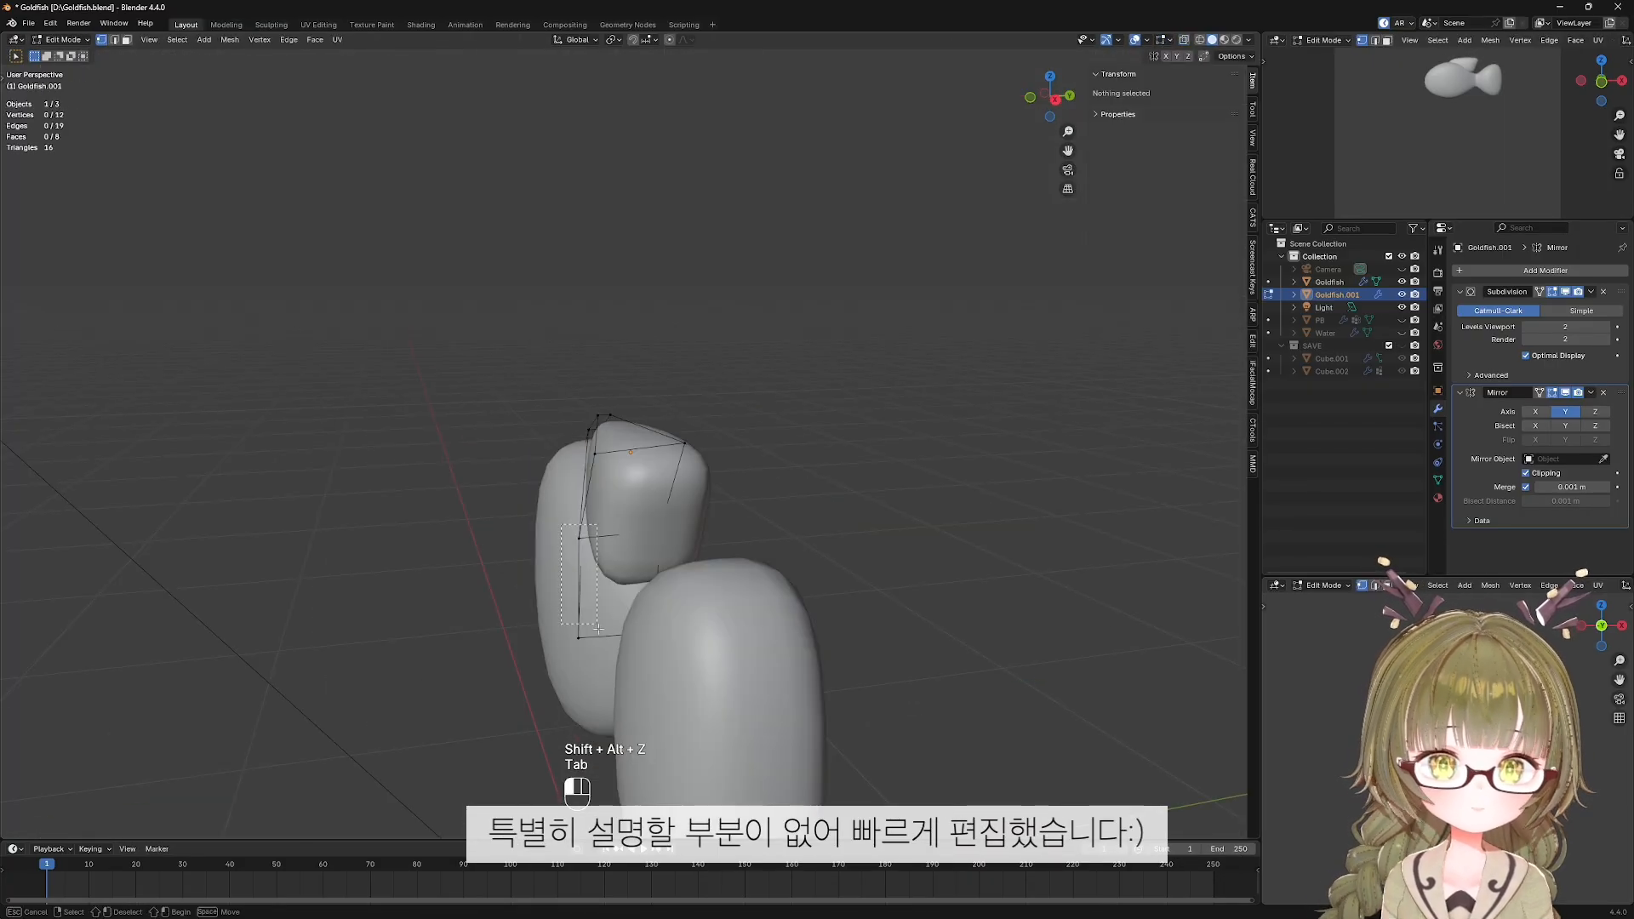
drag(637, 654, 564, 521)
key(g)
key(y)
click(589, 577)
drag(583, 459, 607, 444)
key(g)
key(y)
click(652, 460)
Move the remaining thick side vertices along Y, one by about 0.035 m, to slim the fin's rear.
key(g)
key(y)
click(640, 541)
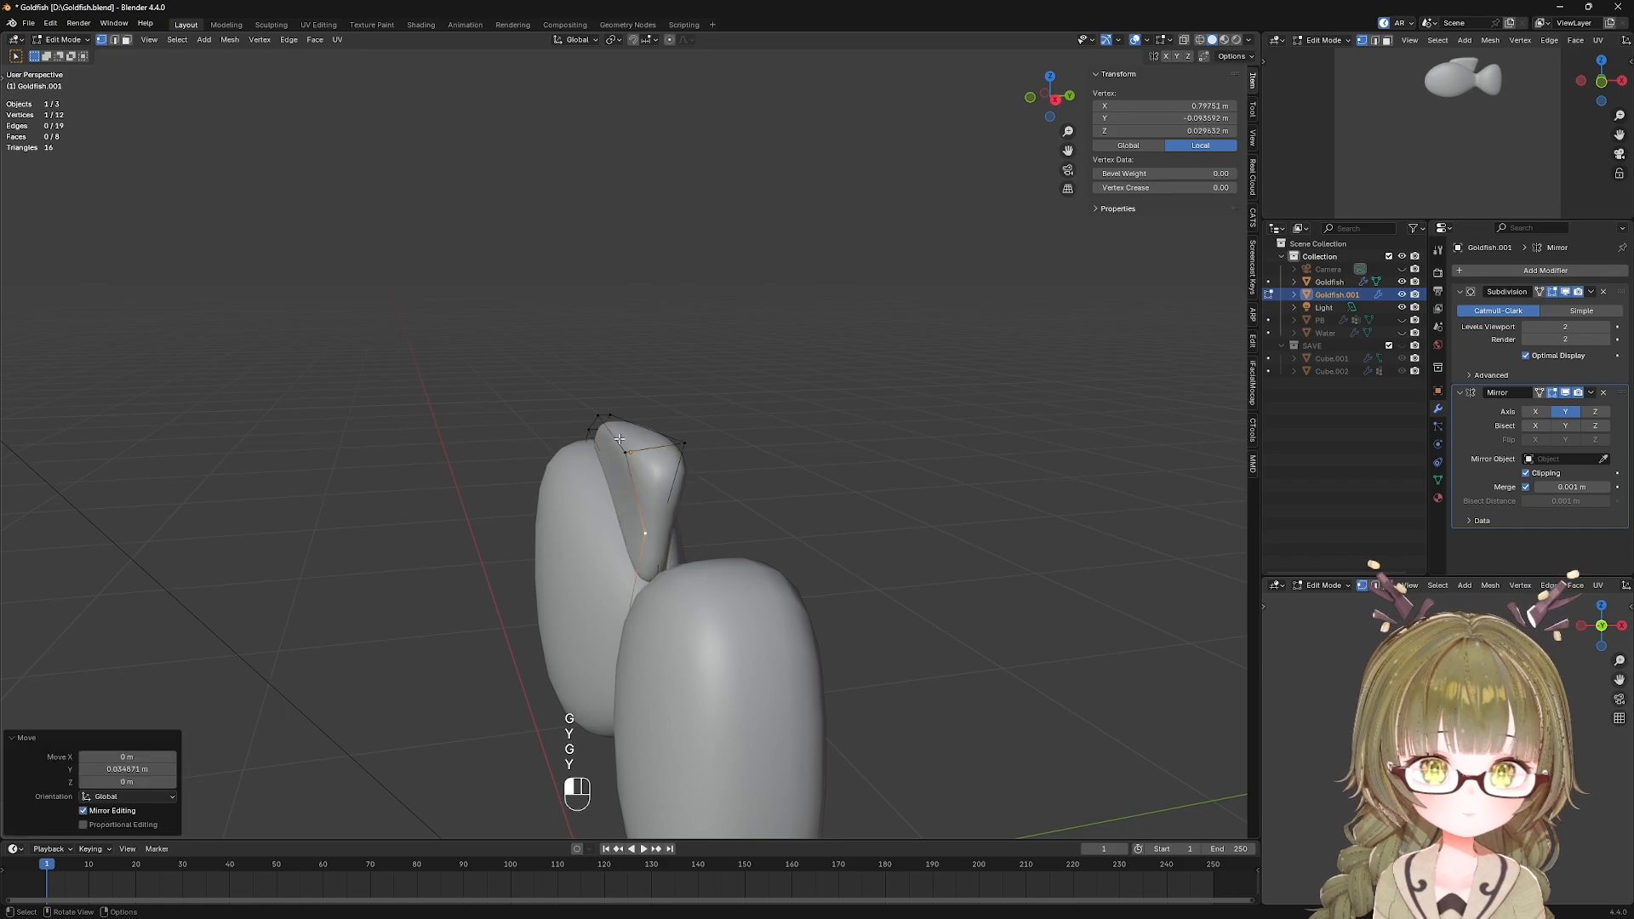
key(g)
key(y)
middle_drag(636, 507, 689, 554)
click(690, 513)
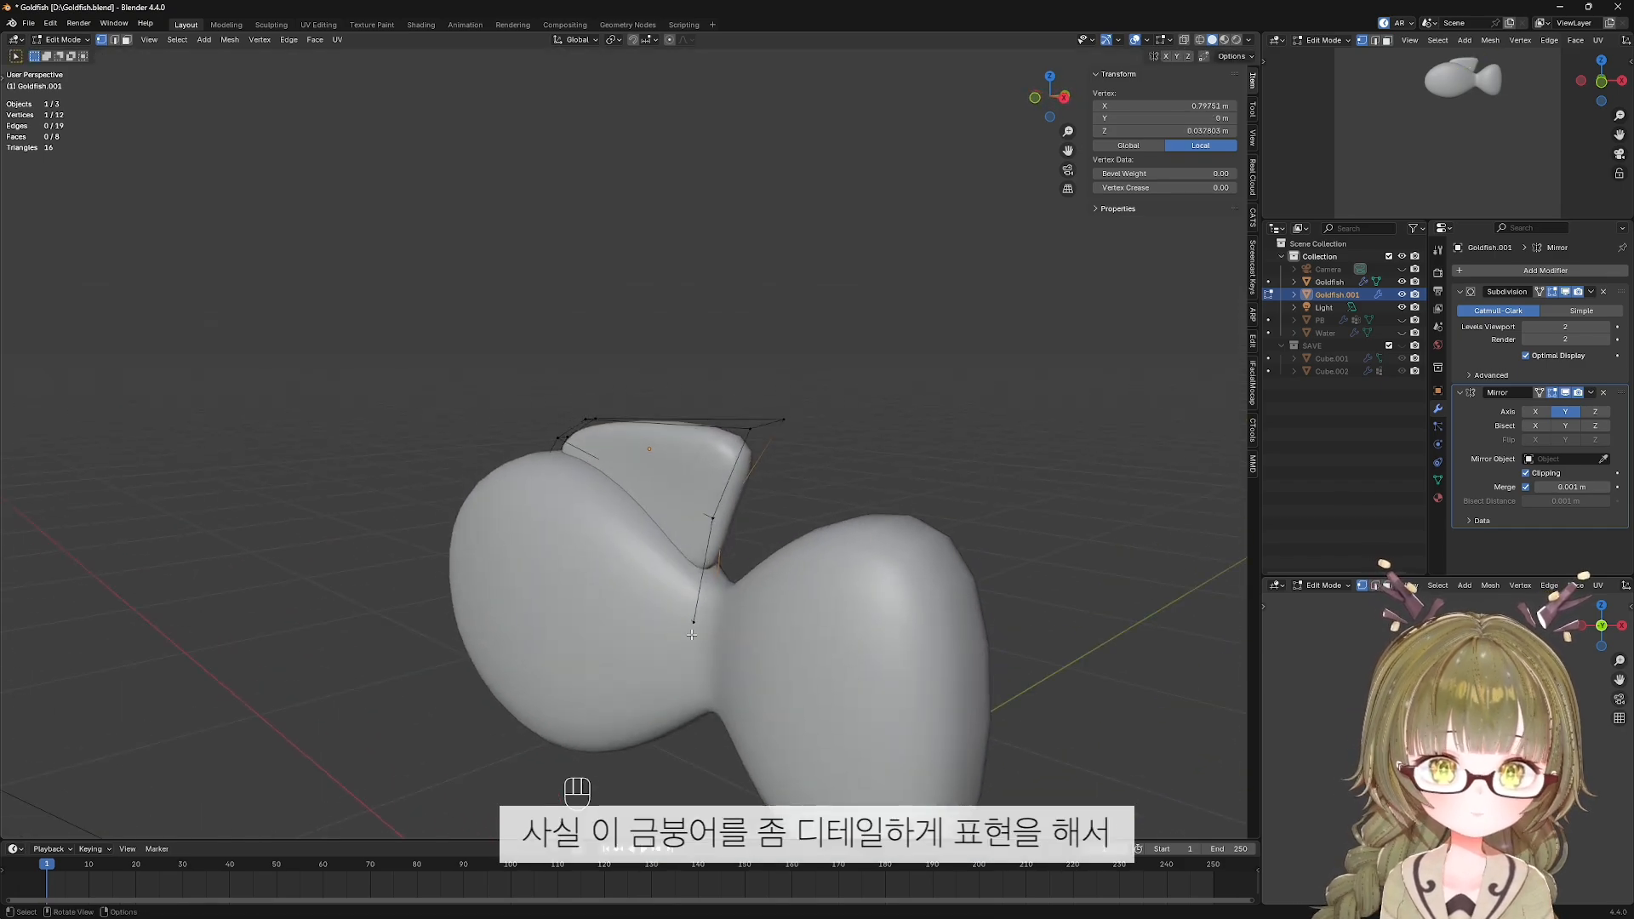
Shift the fin's four upper front vertices slightly back toward the tail.
key(KP_1)
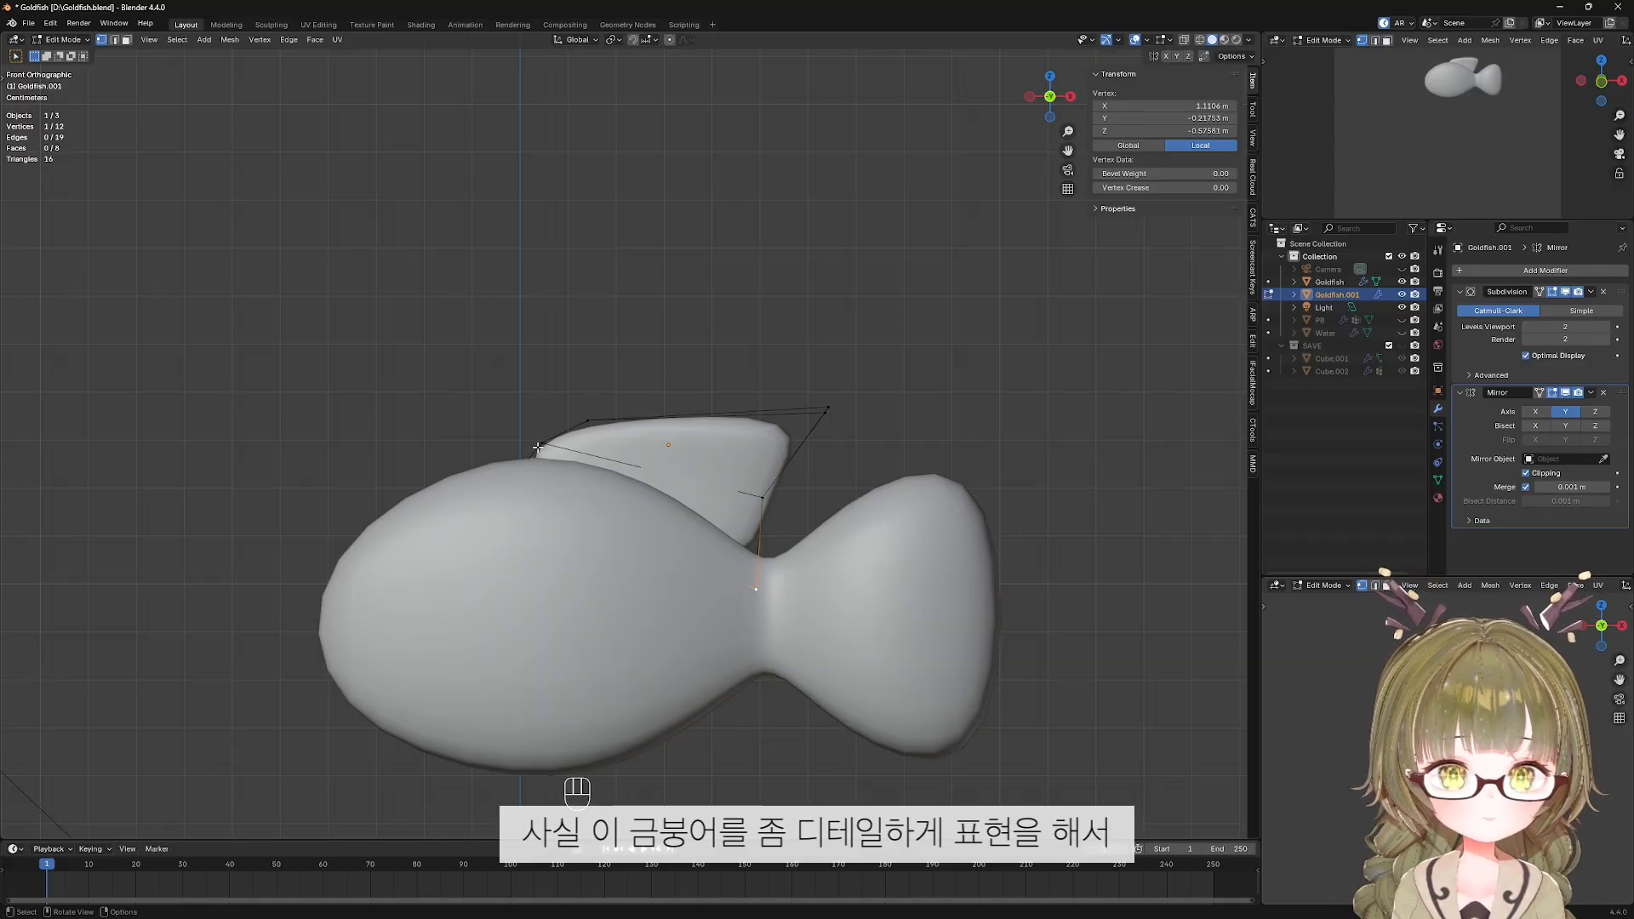
scroll(561, 428, up, 2)
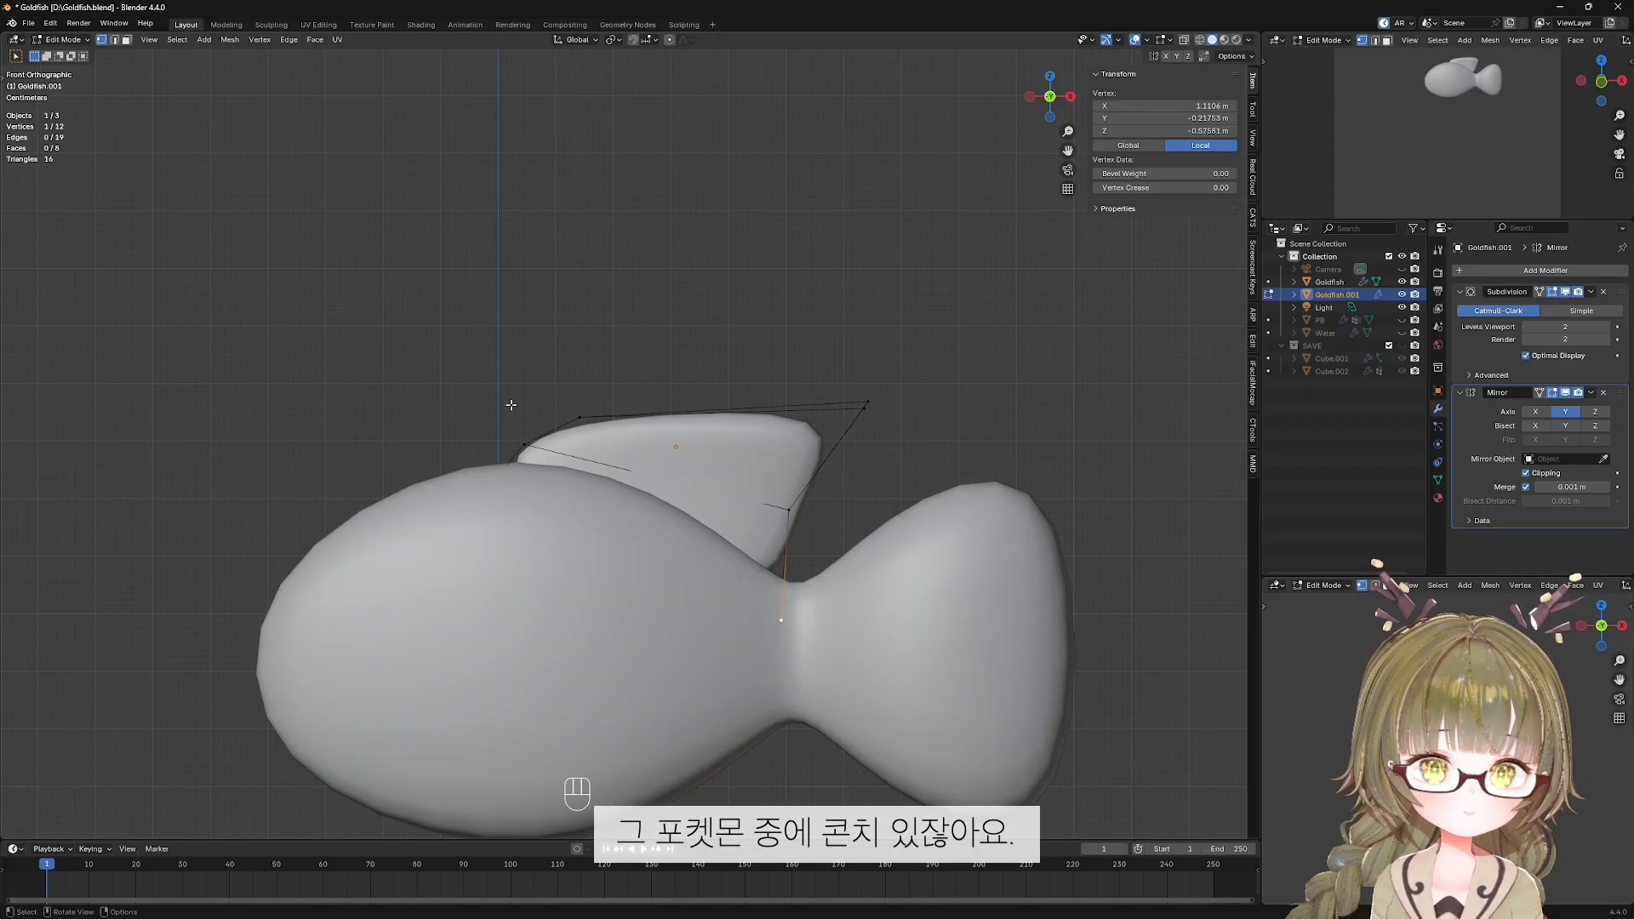
key(alt+z)
drag(516, 407, 607, 456)
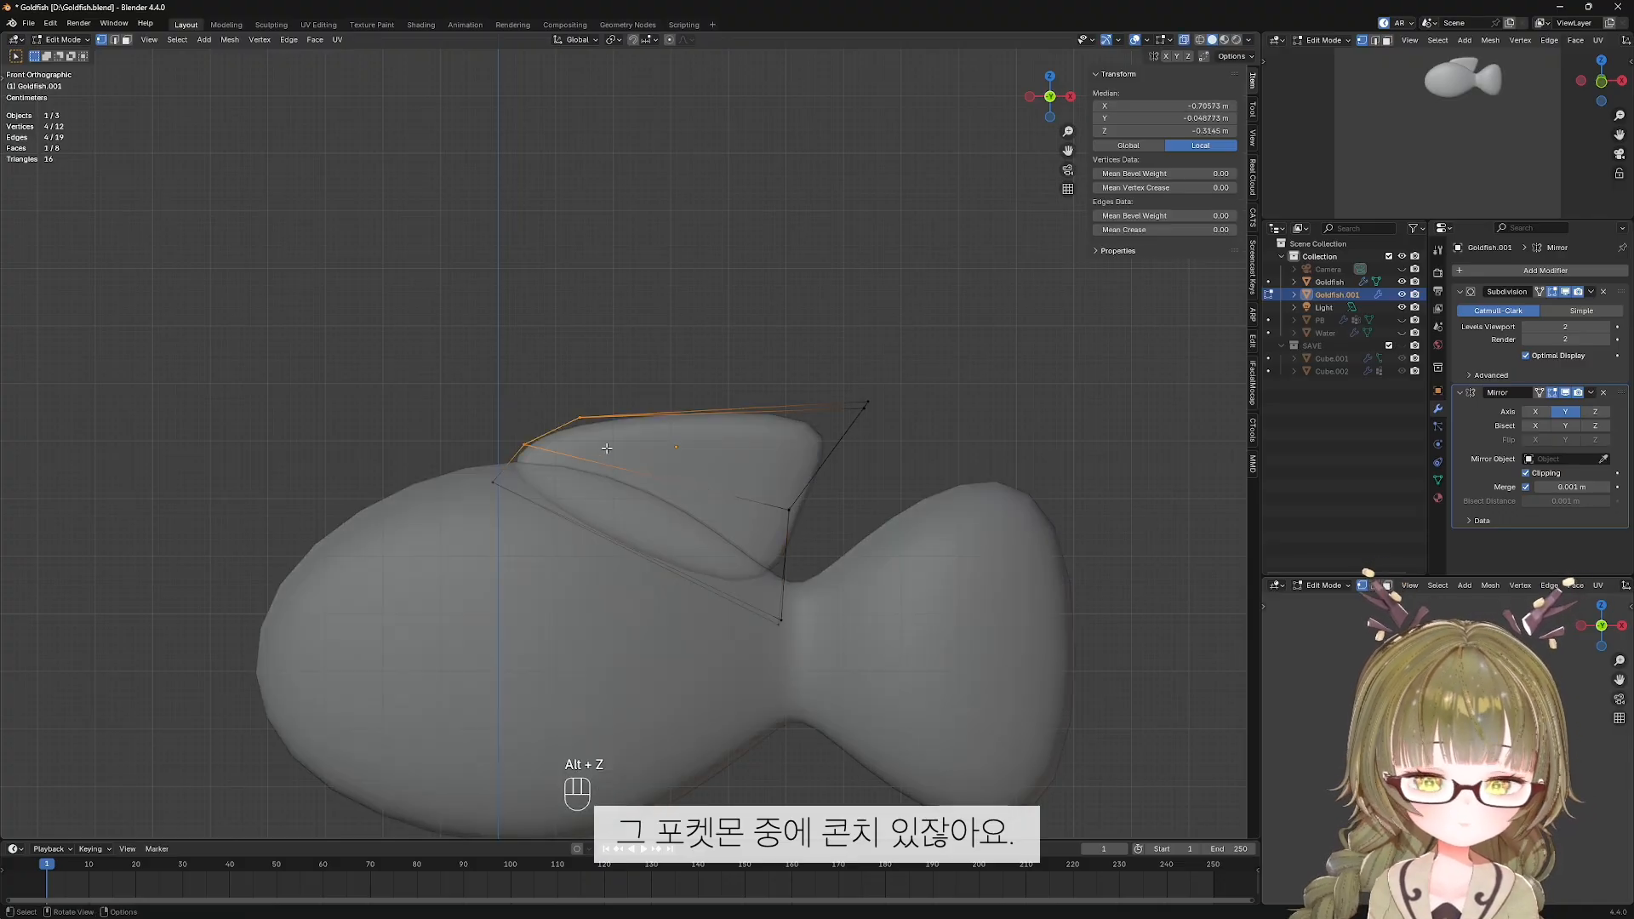
key(g)
click(623, 456)
key(Tab)
click(1069, 557)
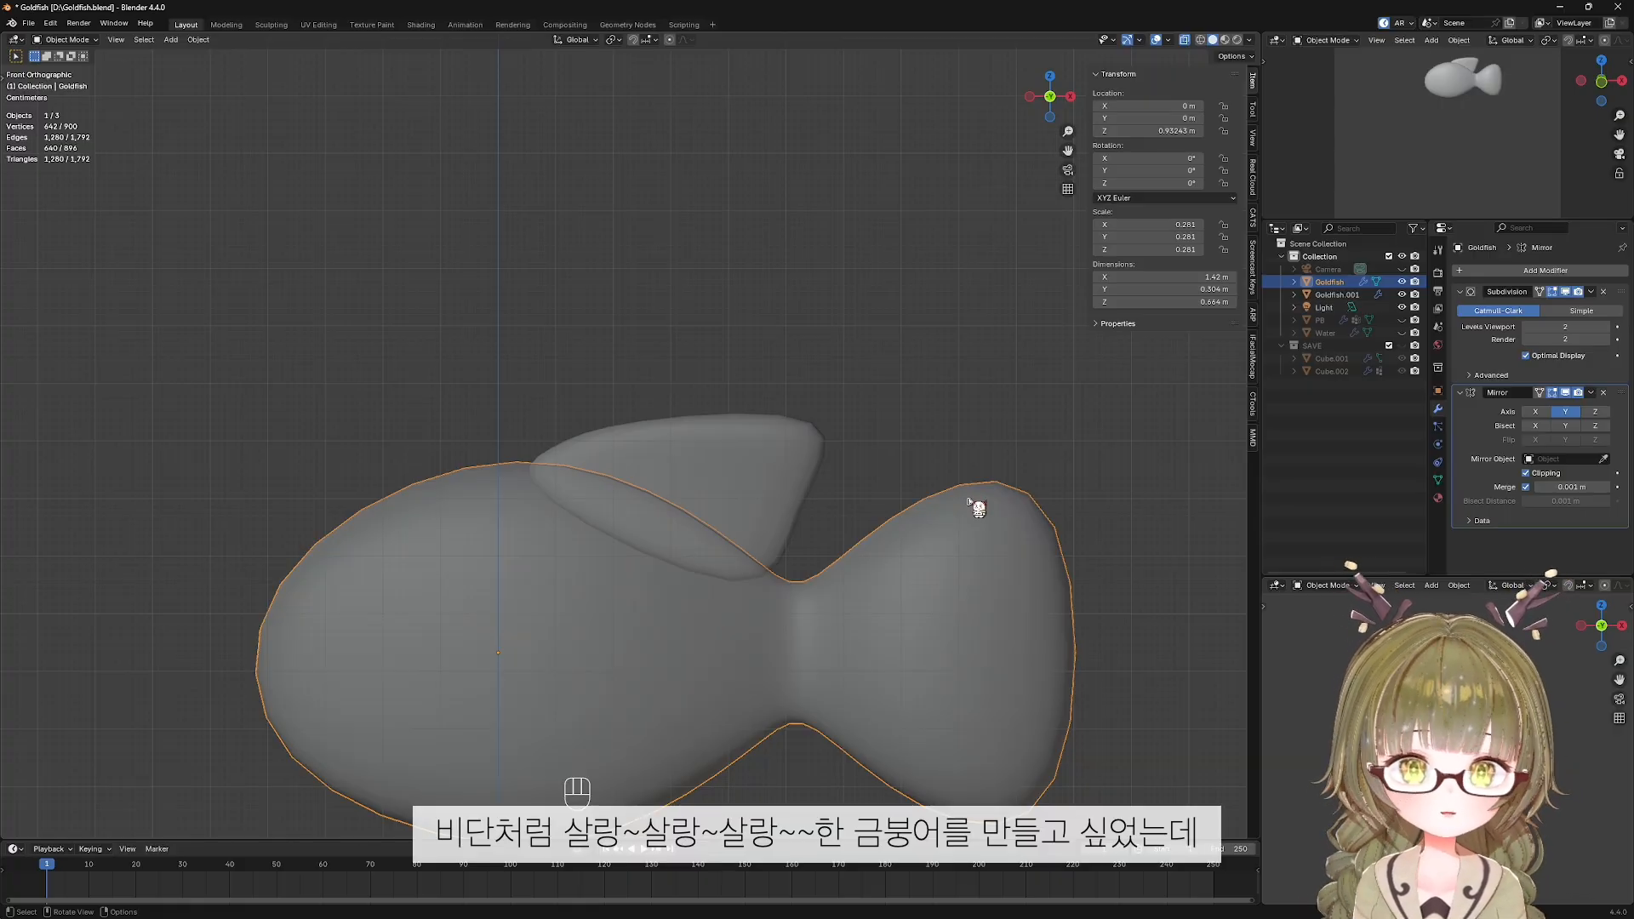
key(Tab)
key(Tab)
click(868, 431)
key(alt+z)
scroll(660, 440, down, 2)
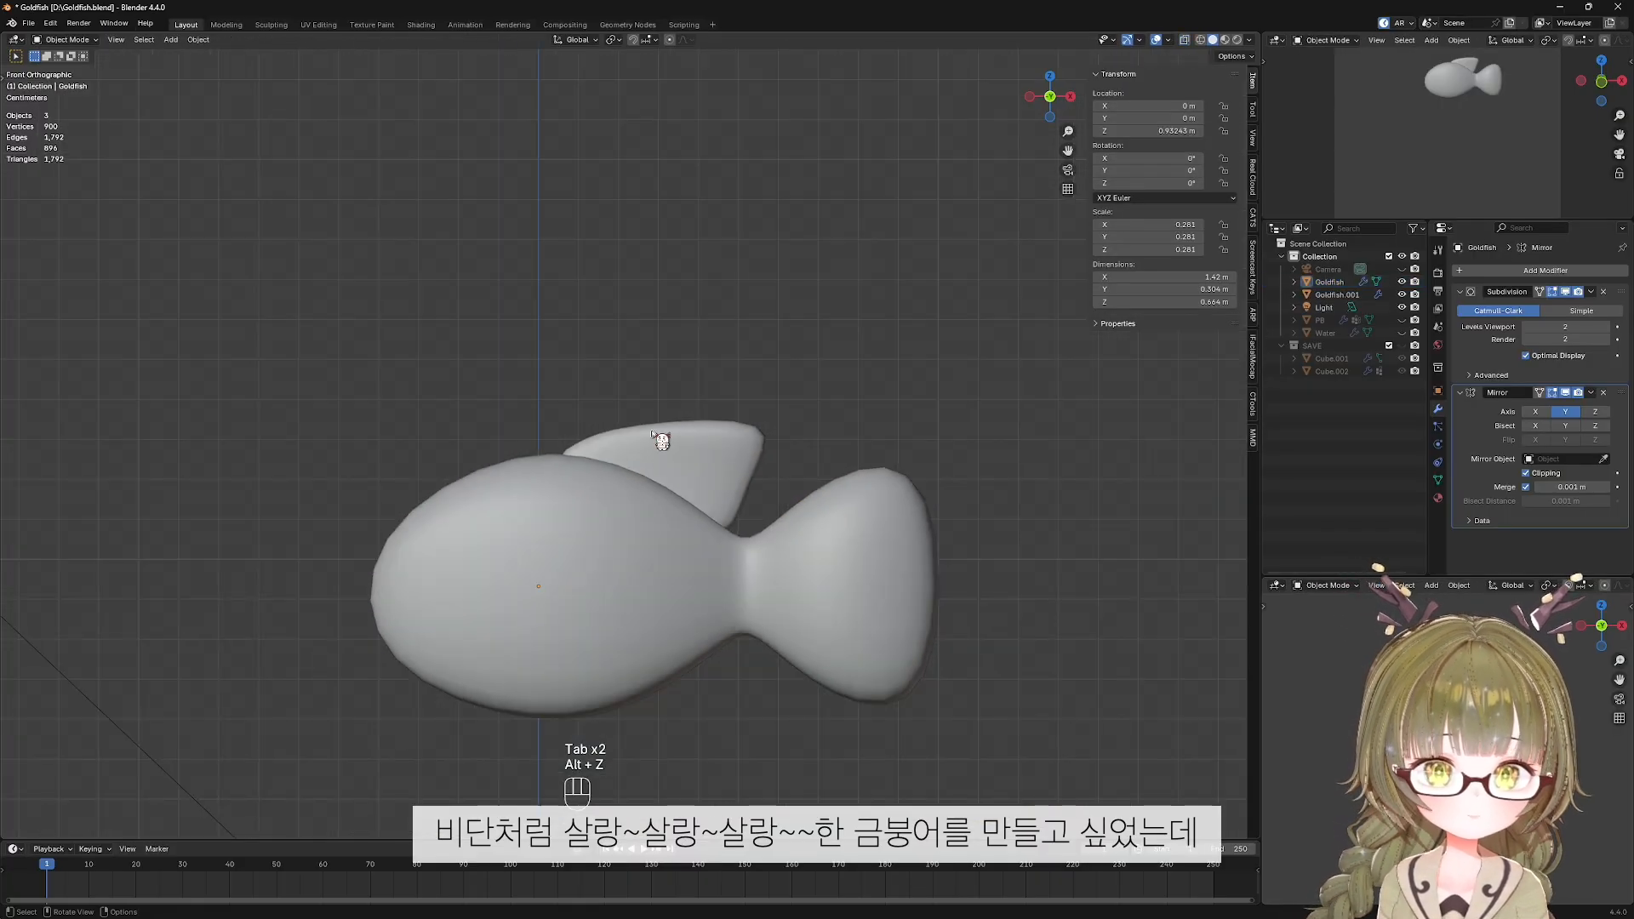
Try to dip the middle of the fin's top edge, raise its front vertices and push the lower front corner forward.
click(661, 440)
key(Tab)
scroll(662, 442, up, 2)
drag(575, 392, 639, 423)
key(alt+z)
key(g)
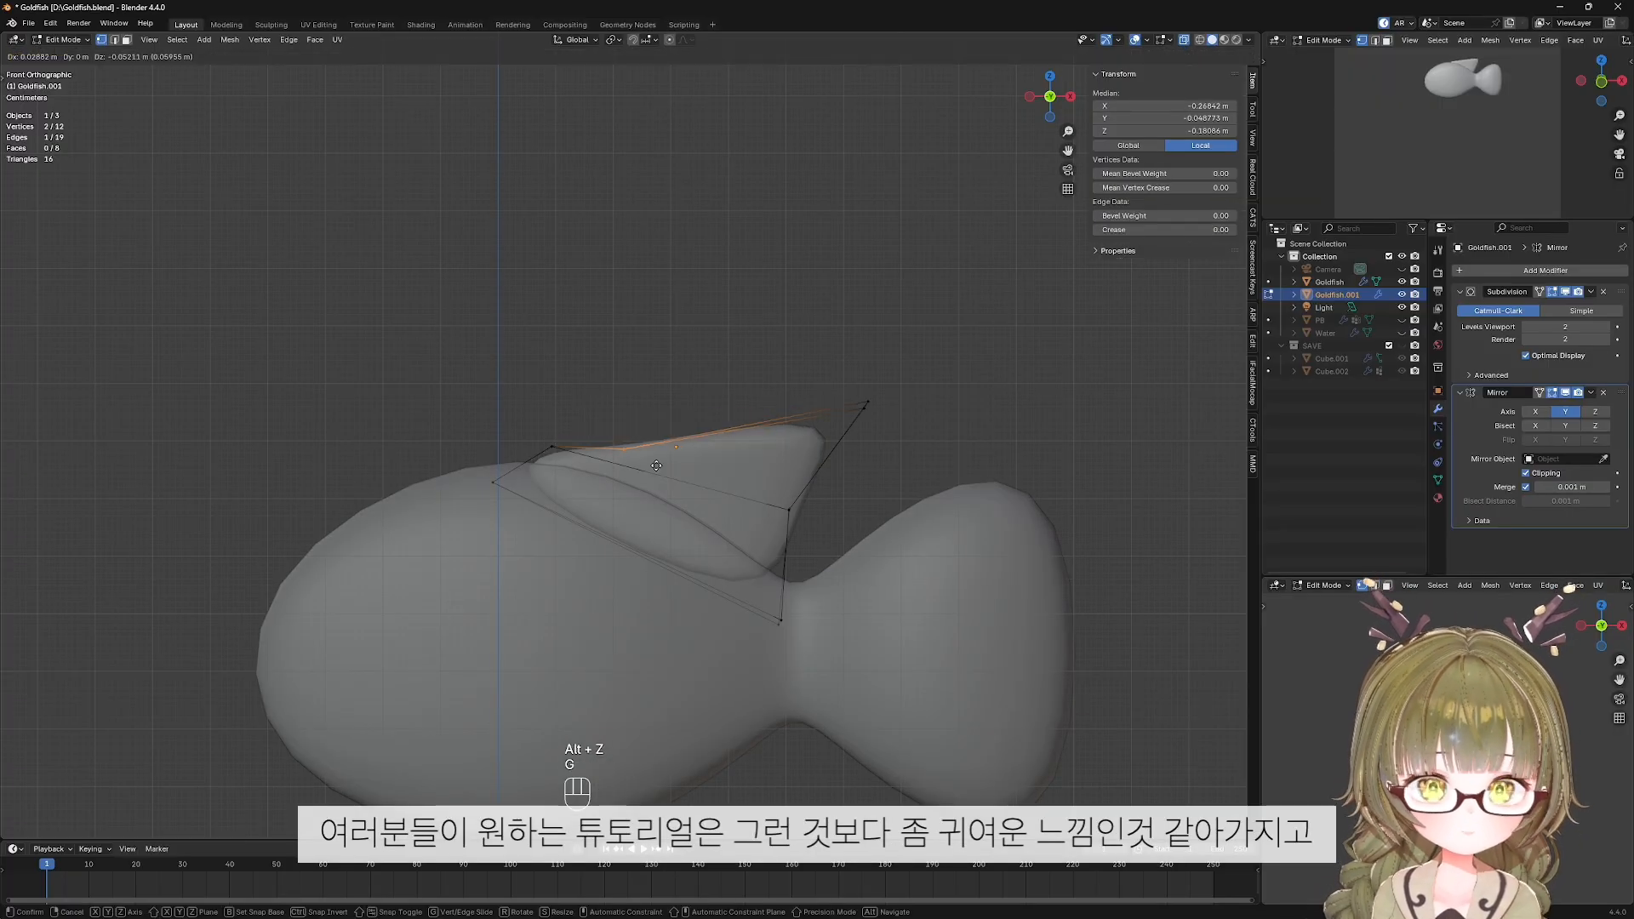
click(727, 461)
drag(530, 420, 584, 467)
key(g)
click(597, 444)
drag(470, 460, 516, 510)
key(g)
click(504, 515)
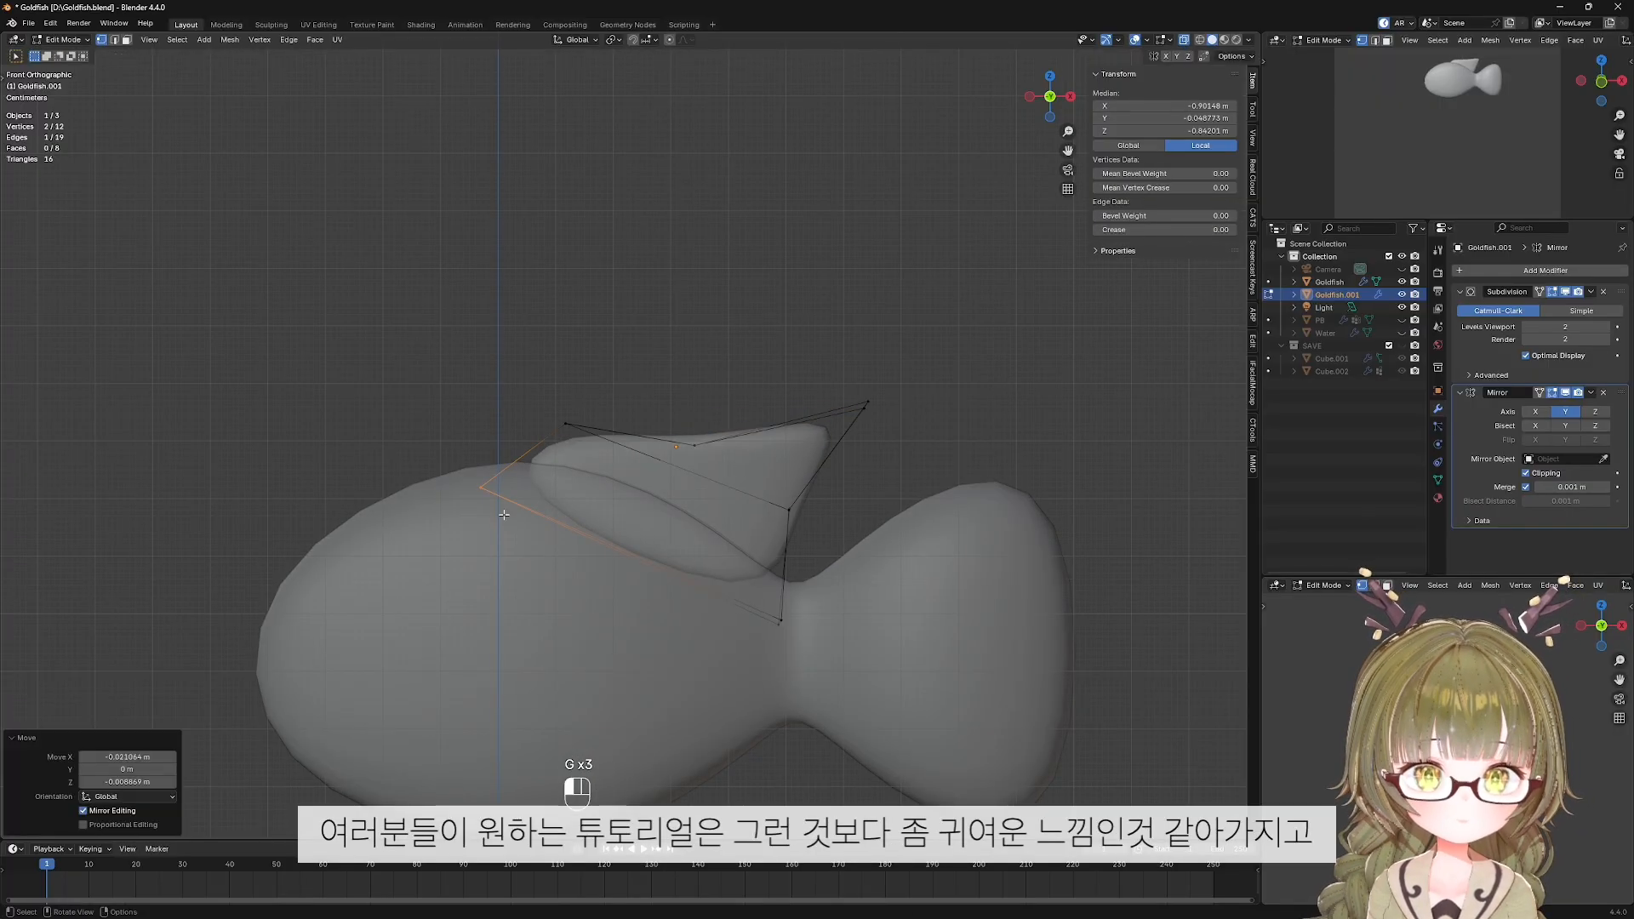
Undo the last fin vertex moves and return to the solid object view with nothing selected.
key(ctrl+z)
key(ctrl+z)
key(ctrl+z)
key(ctrl+z)
key(ctrl+z)
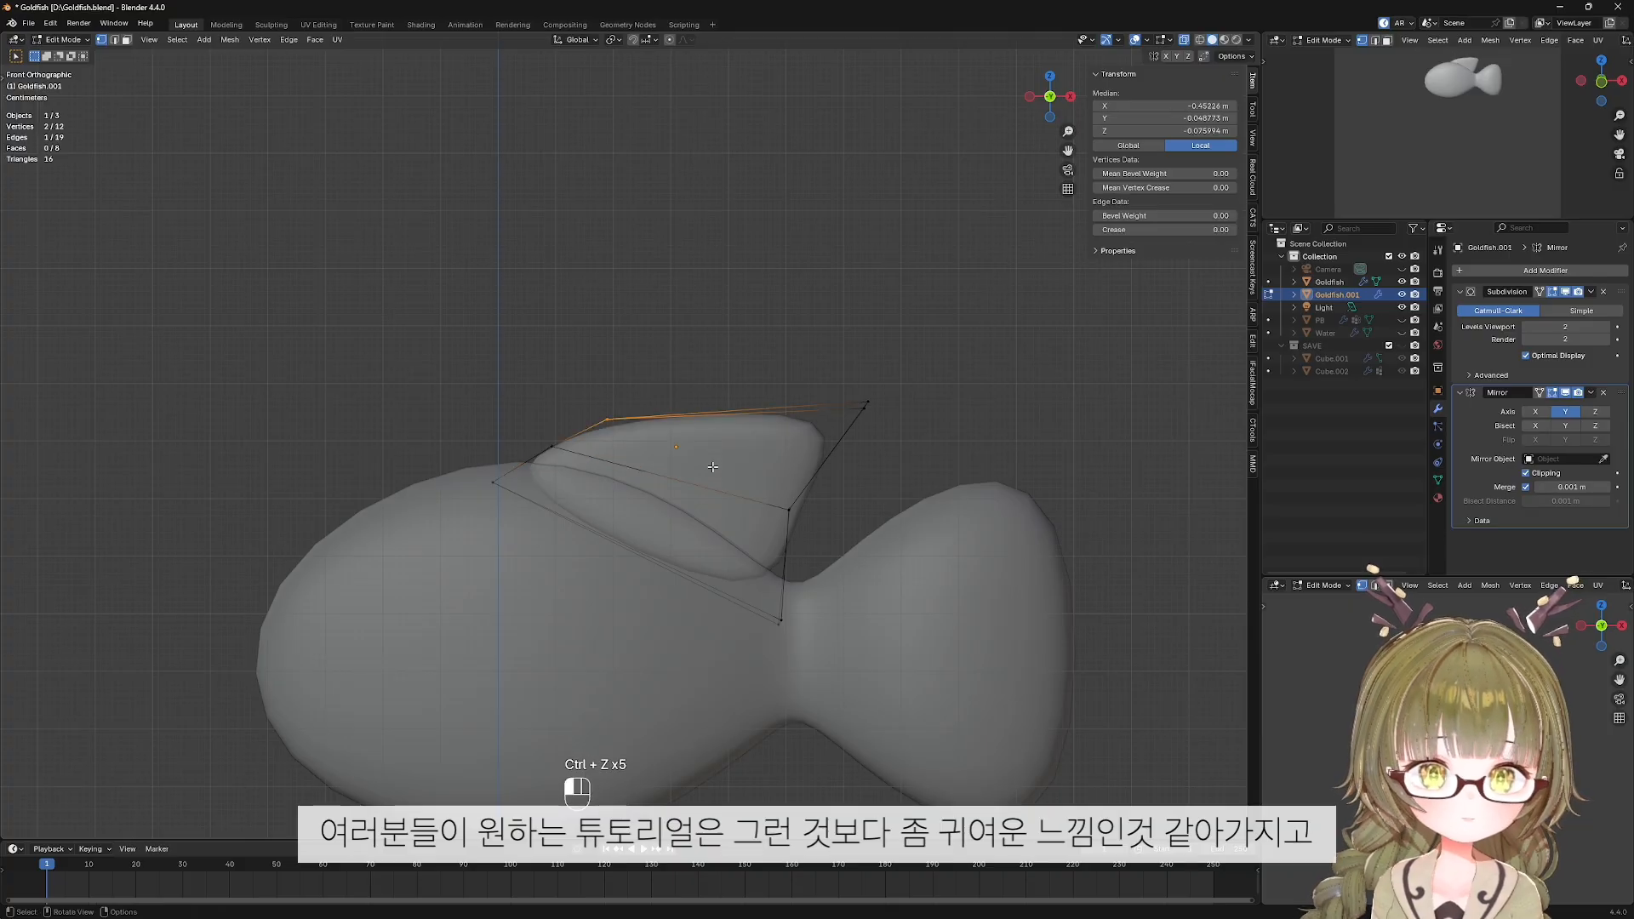
key(Tab)
click(709, 356)
key(alt+z)
Try to set the reshaped fin's origin to its geometry, and undo it.
alt+scroll(723, 623, down, 1)
alt+middle_click(720, 622)
shift+middle_drag(704, 568, 777, 609)
scroll(737, 585, down, 2)
key(Tab)
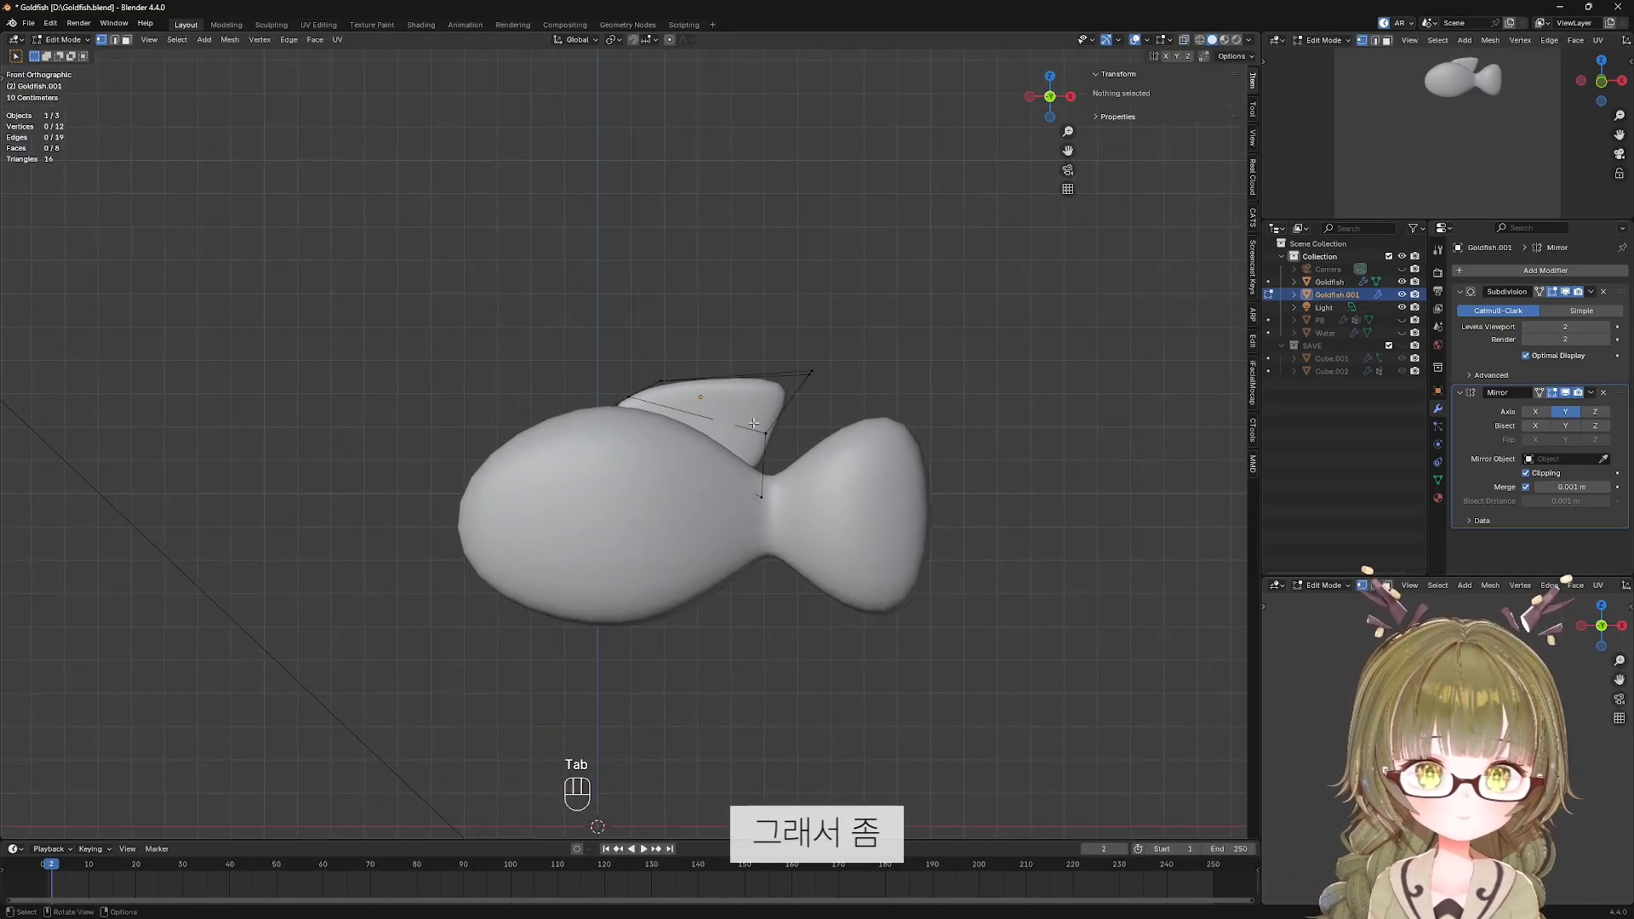
key(Tab)
right_click(753, 417)
mouse_move(753, 413)
click(855, 432)
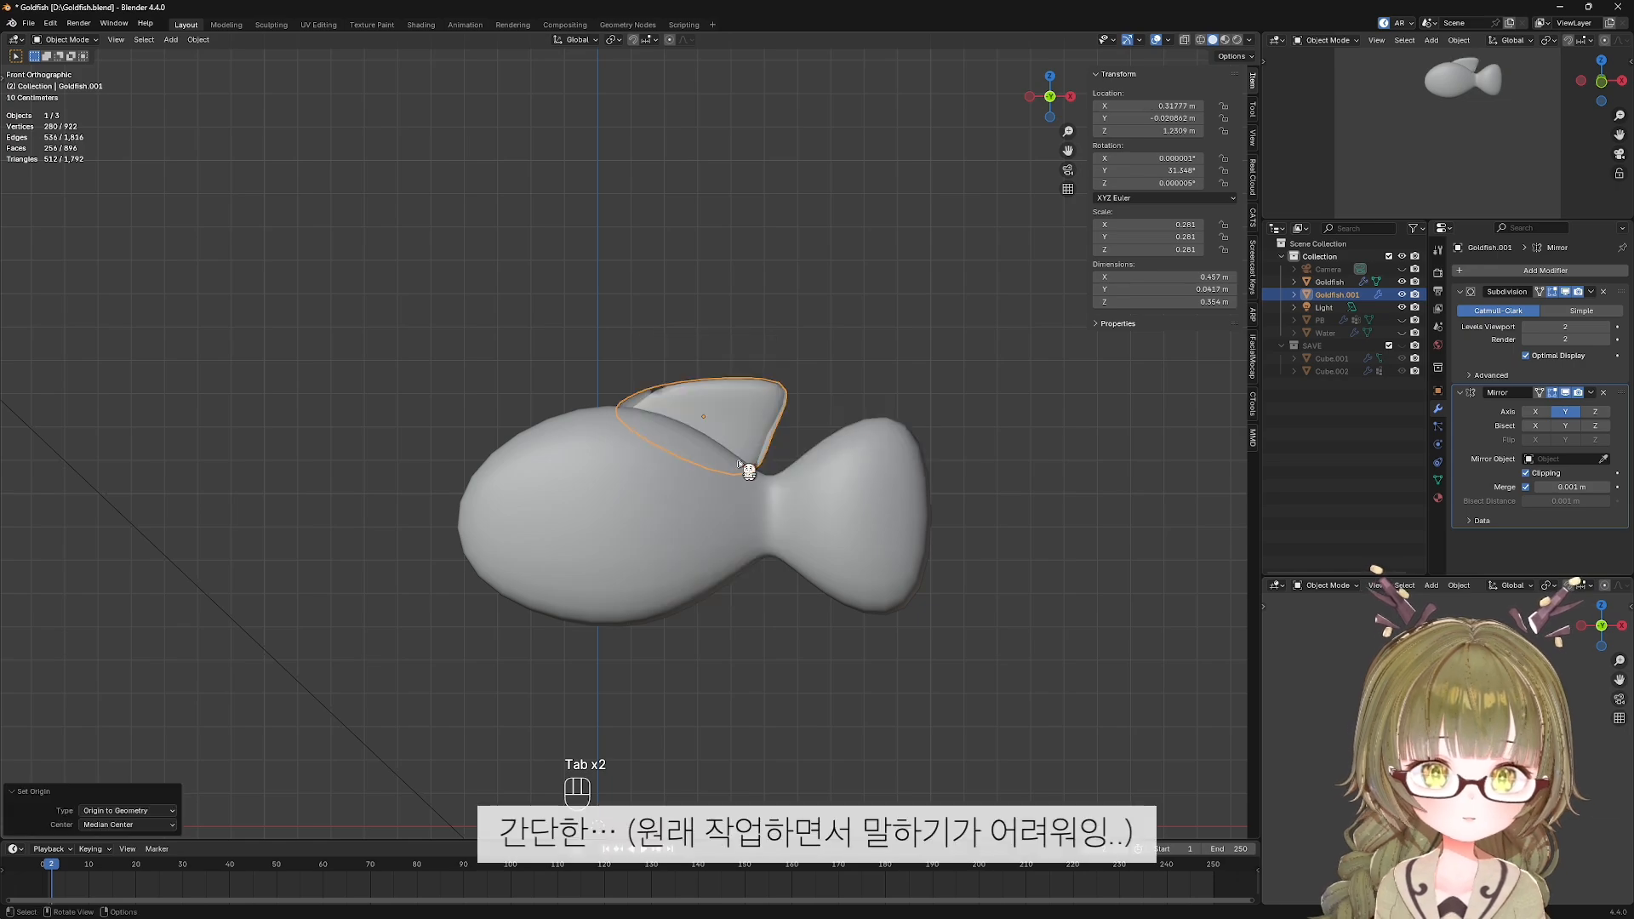
middle_drag(747, 449, 876, 547)
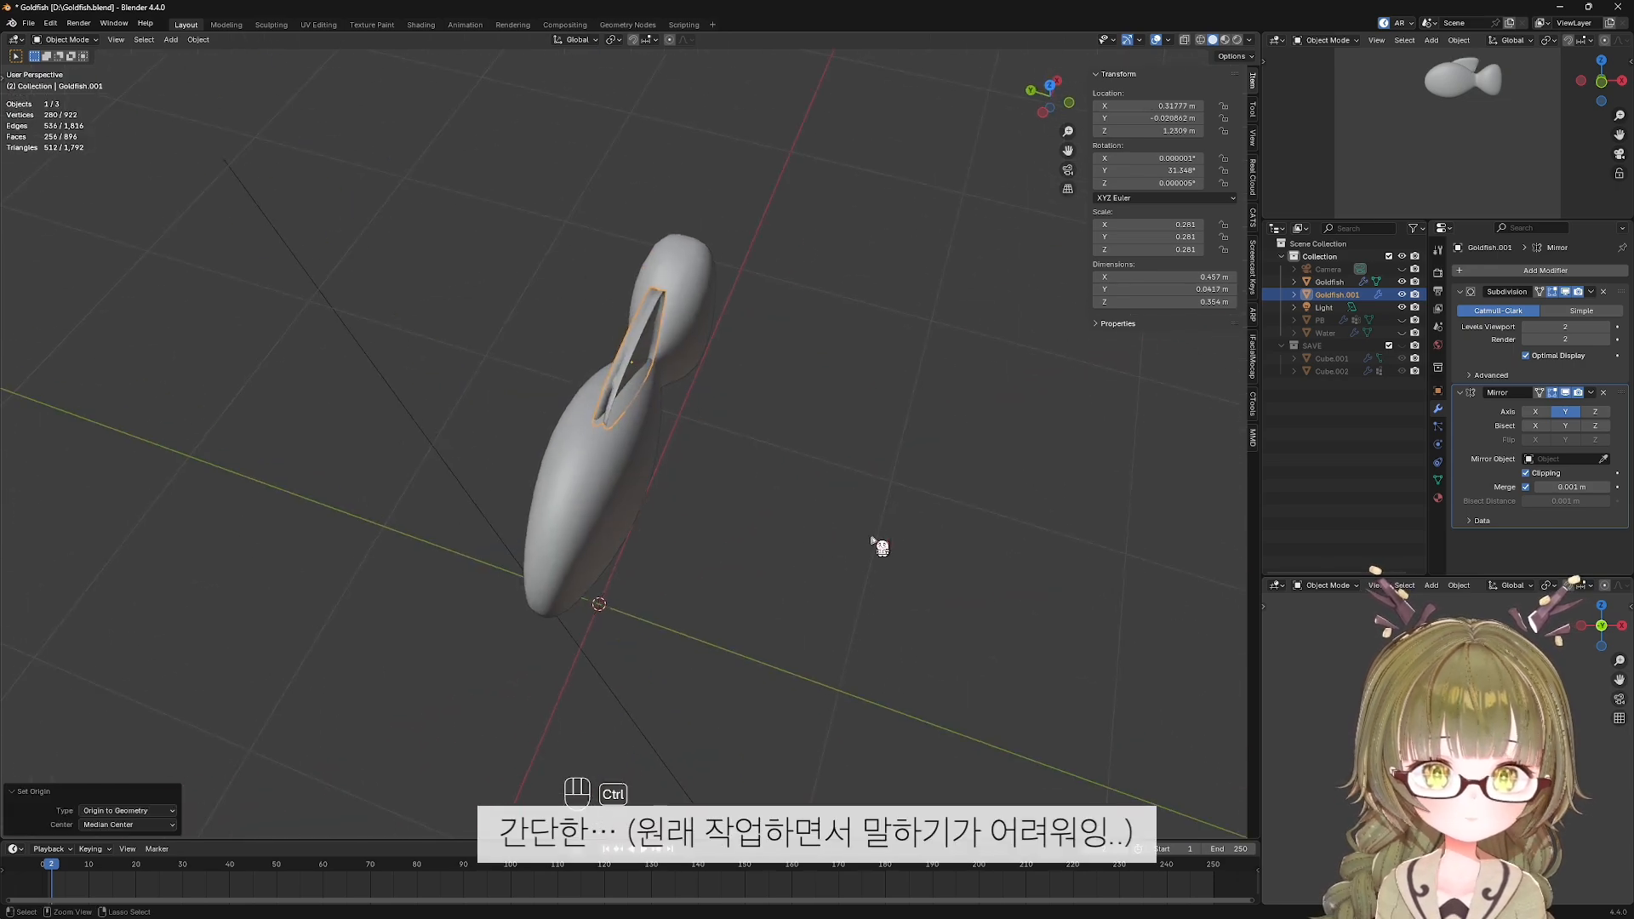
key(ctrl+z)
Retry changing the fin's origin, again using its geometry as the origin.
scroll(659, 433, up, 5)
right_click(788, 457)
mouse_move(785, 456)
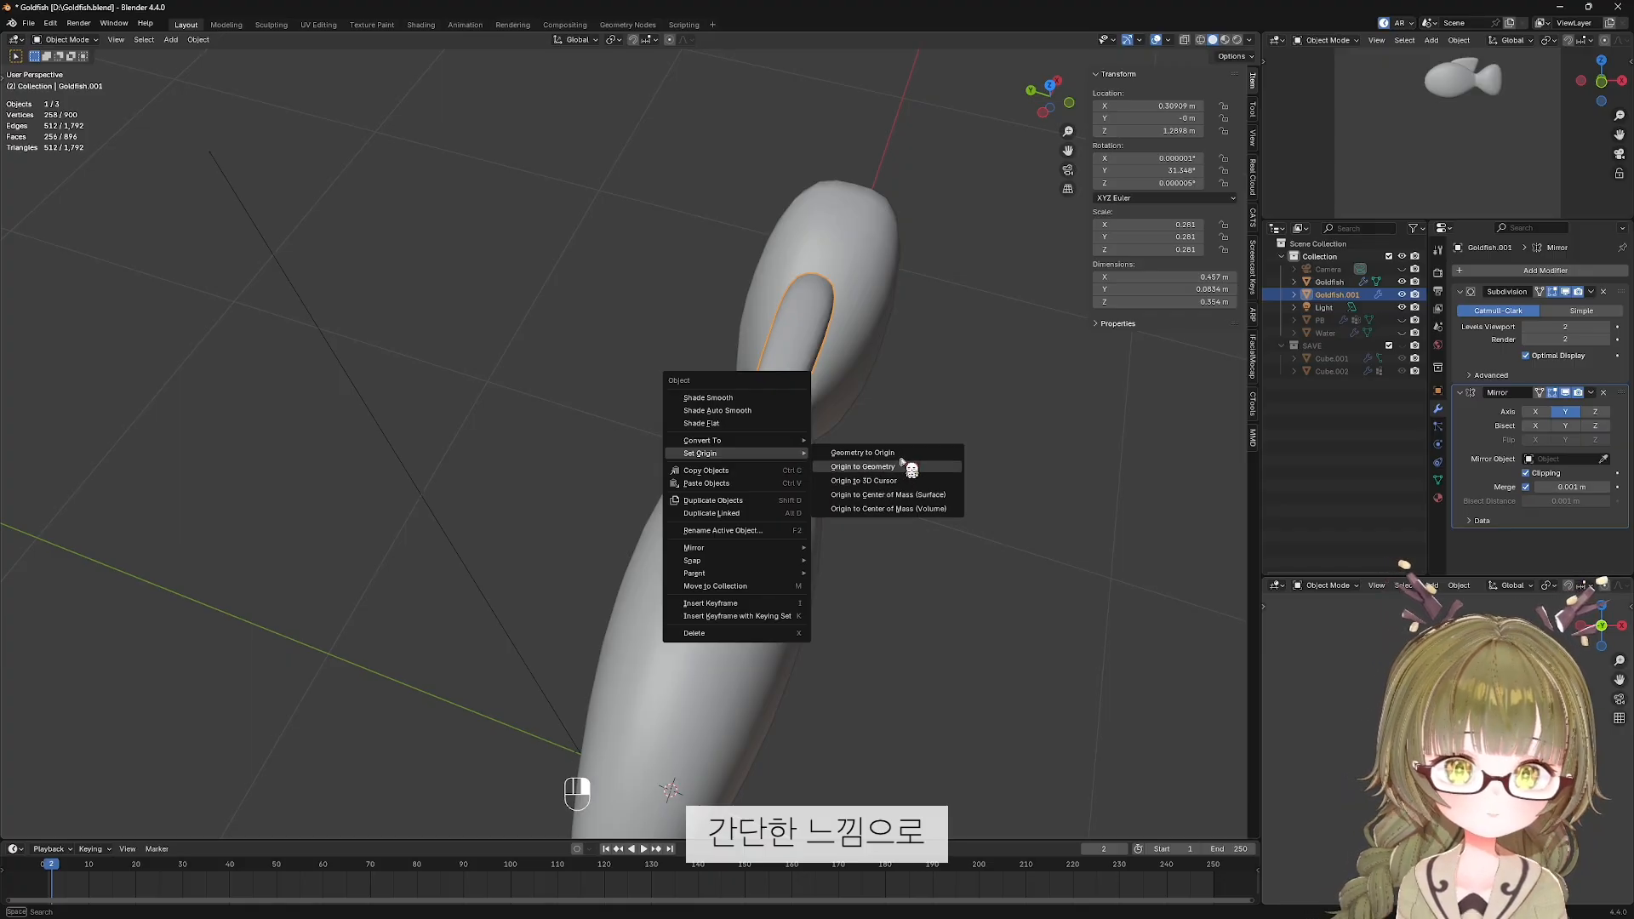
click(926, 453)
key(ctrl+z)
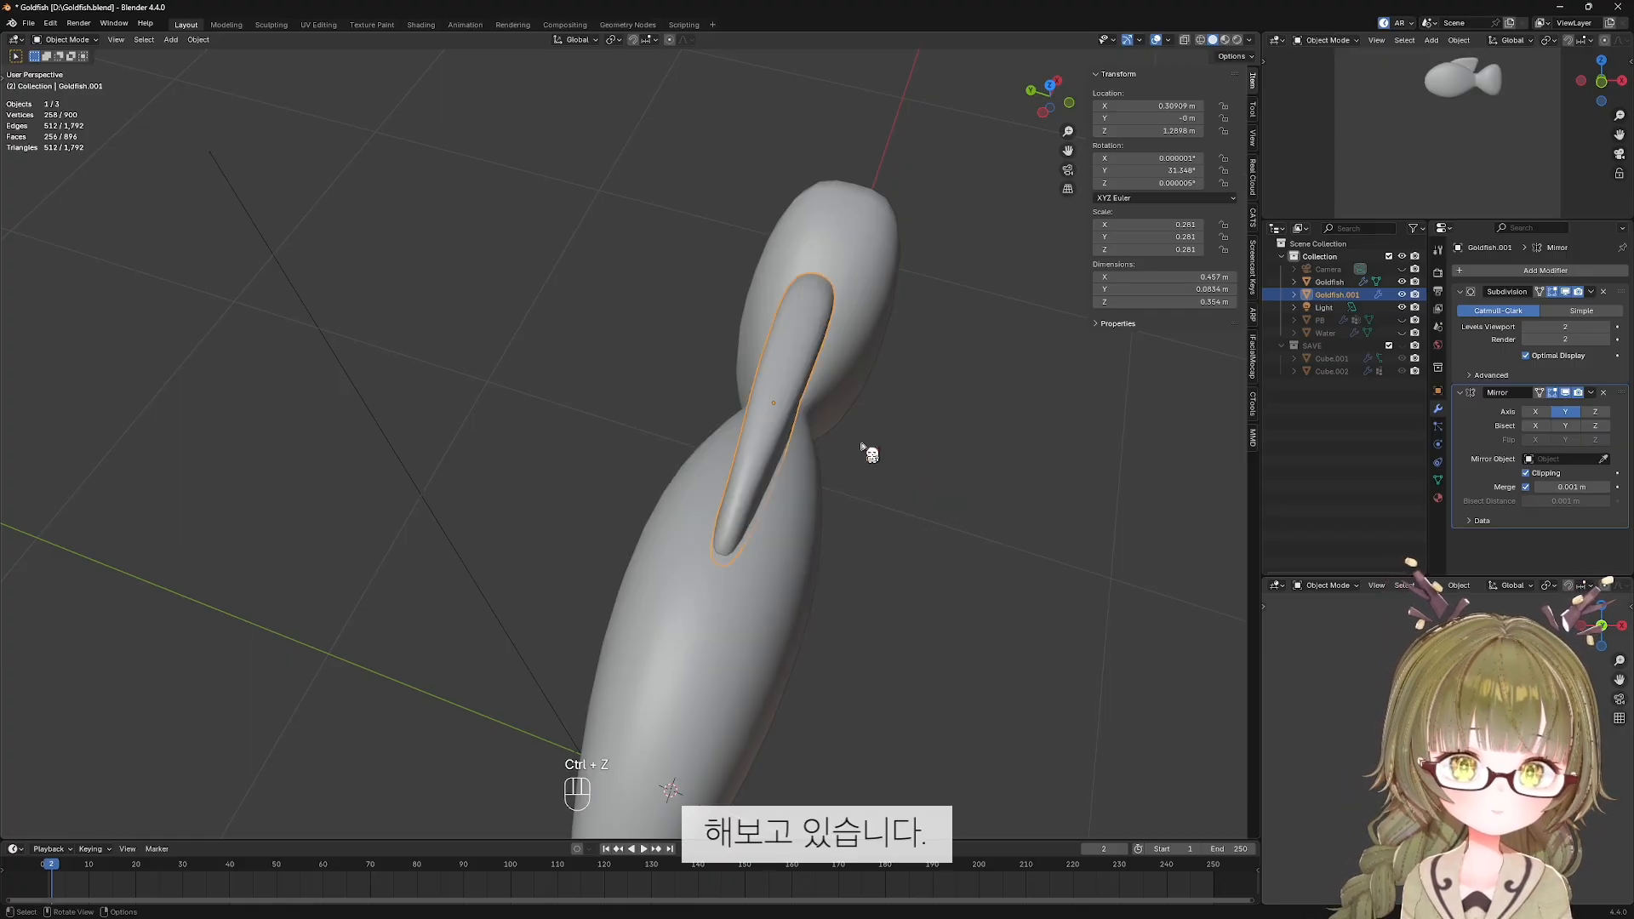
scroll(737, 422, down, 1)
right_click(778, 419)
mouse_move(779, 420)
click(876, 430)
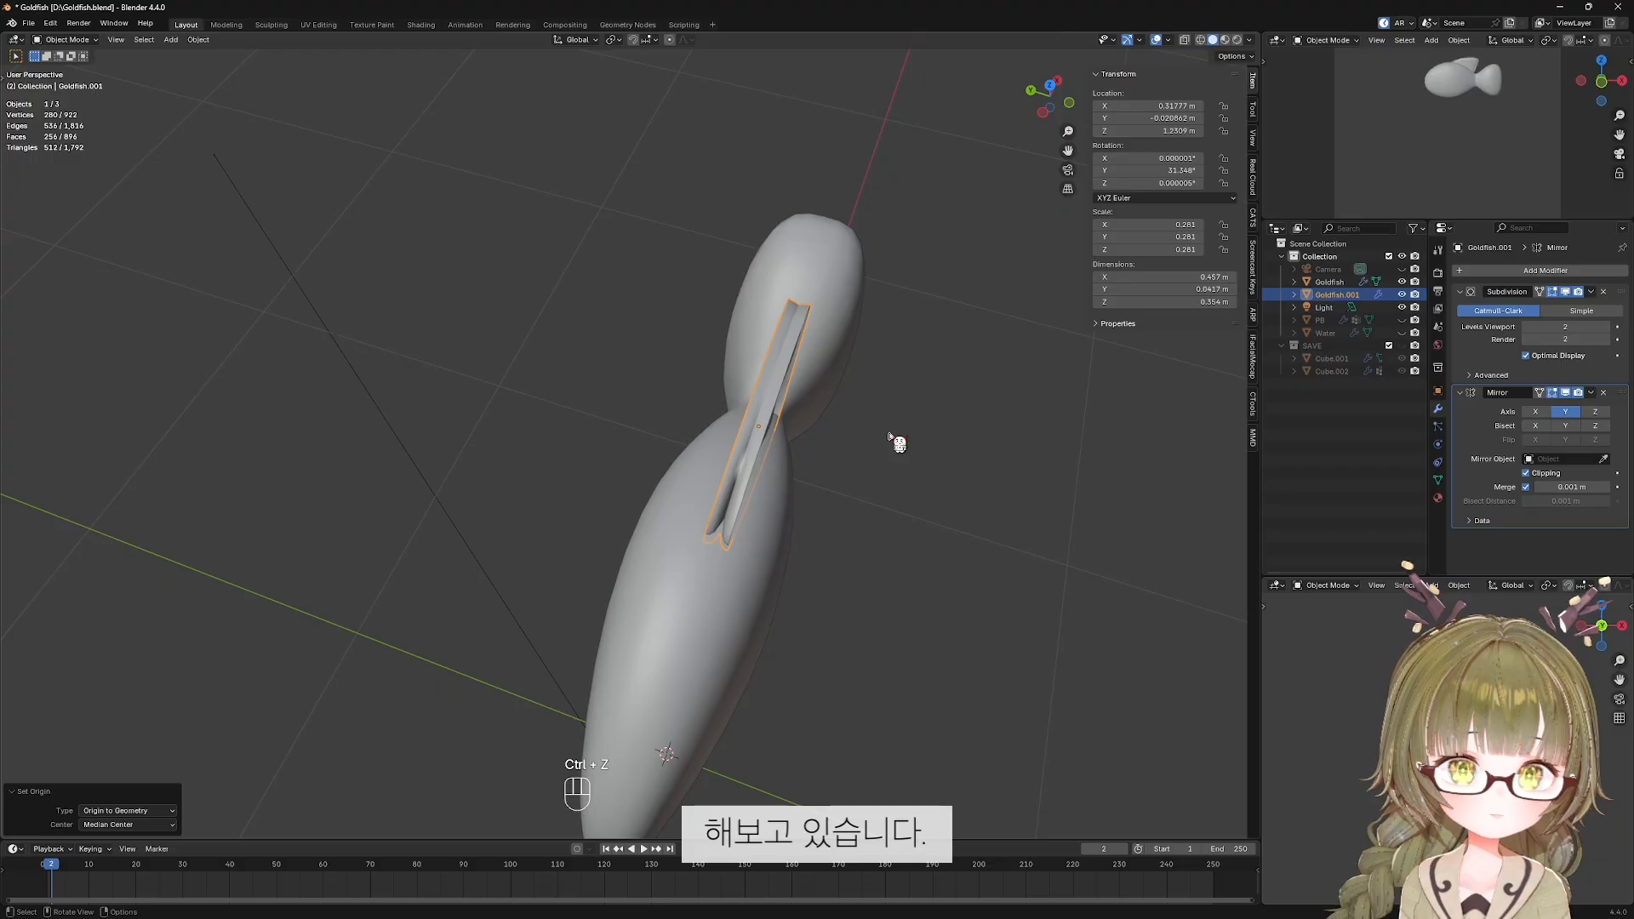
Duplicate the dorsal fin in place and rotate the copy about 169° in the front view.
key(KP_1)
key(shift+d)
key(Escape)
key(r)
click(531, 443)
Set the duplicated fin's Z rotation to 180°.
key(KP_7)
key(r)
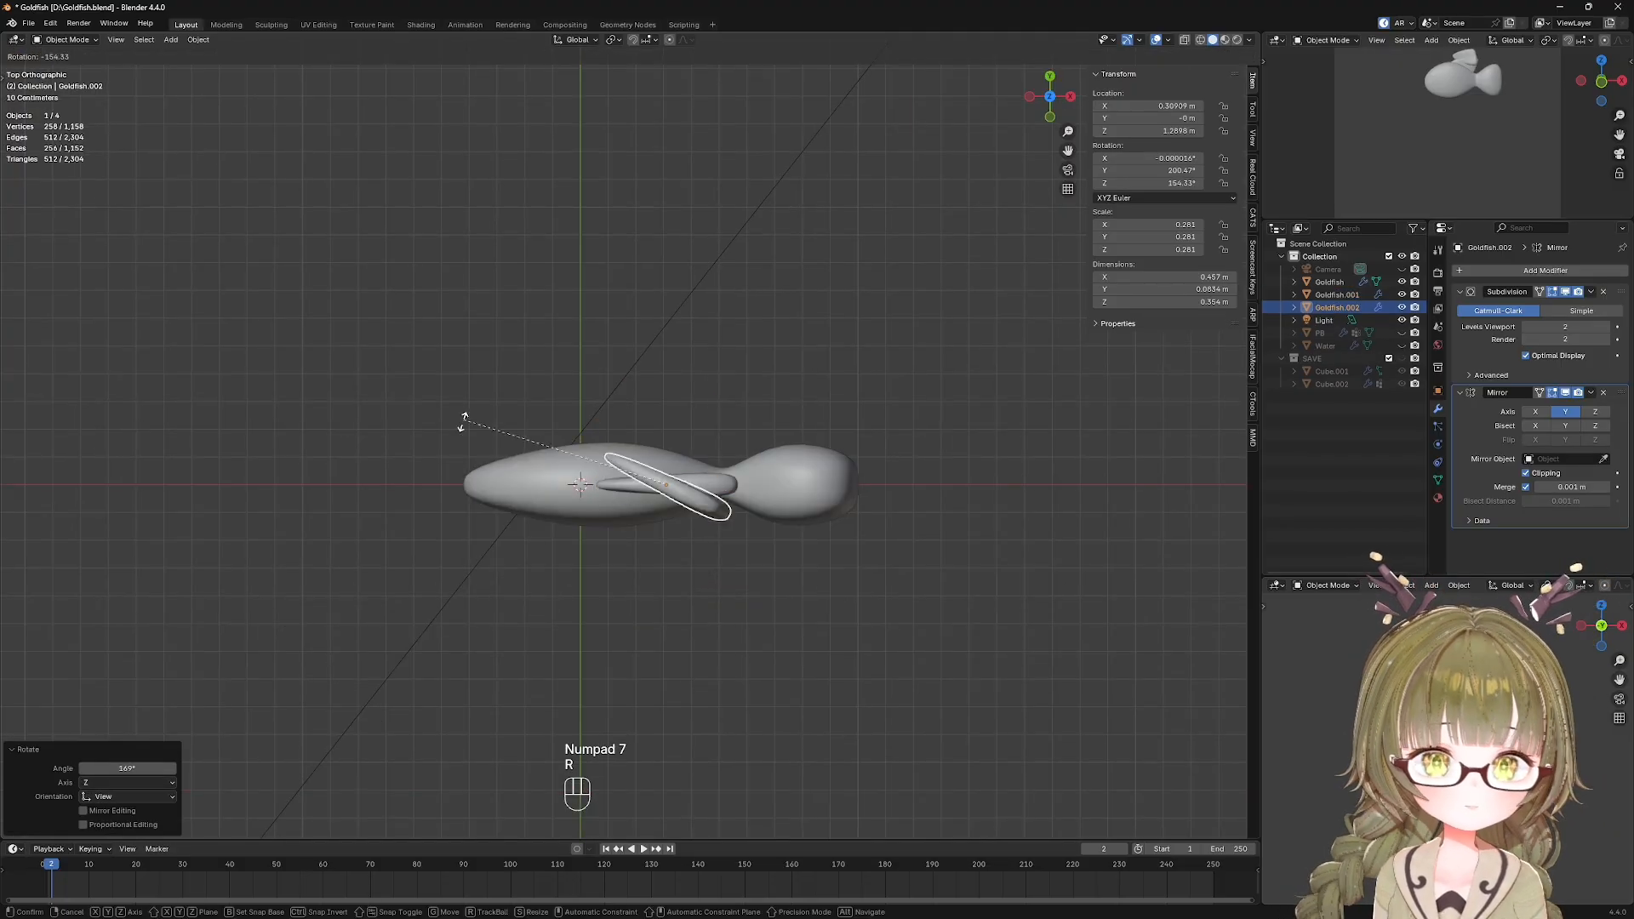
right_click(463, 420)
click(1166, 184)
text(180)
key(Return)
Move the duplicated fin under the goldfish's rear belly and shrink it to a scale of about 0.172.
key(KP_1)
key(KP_1)
key(g)
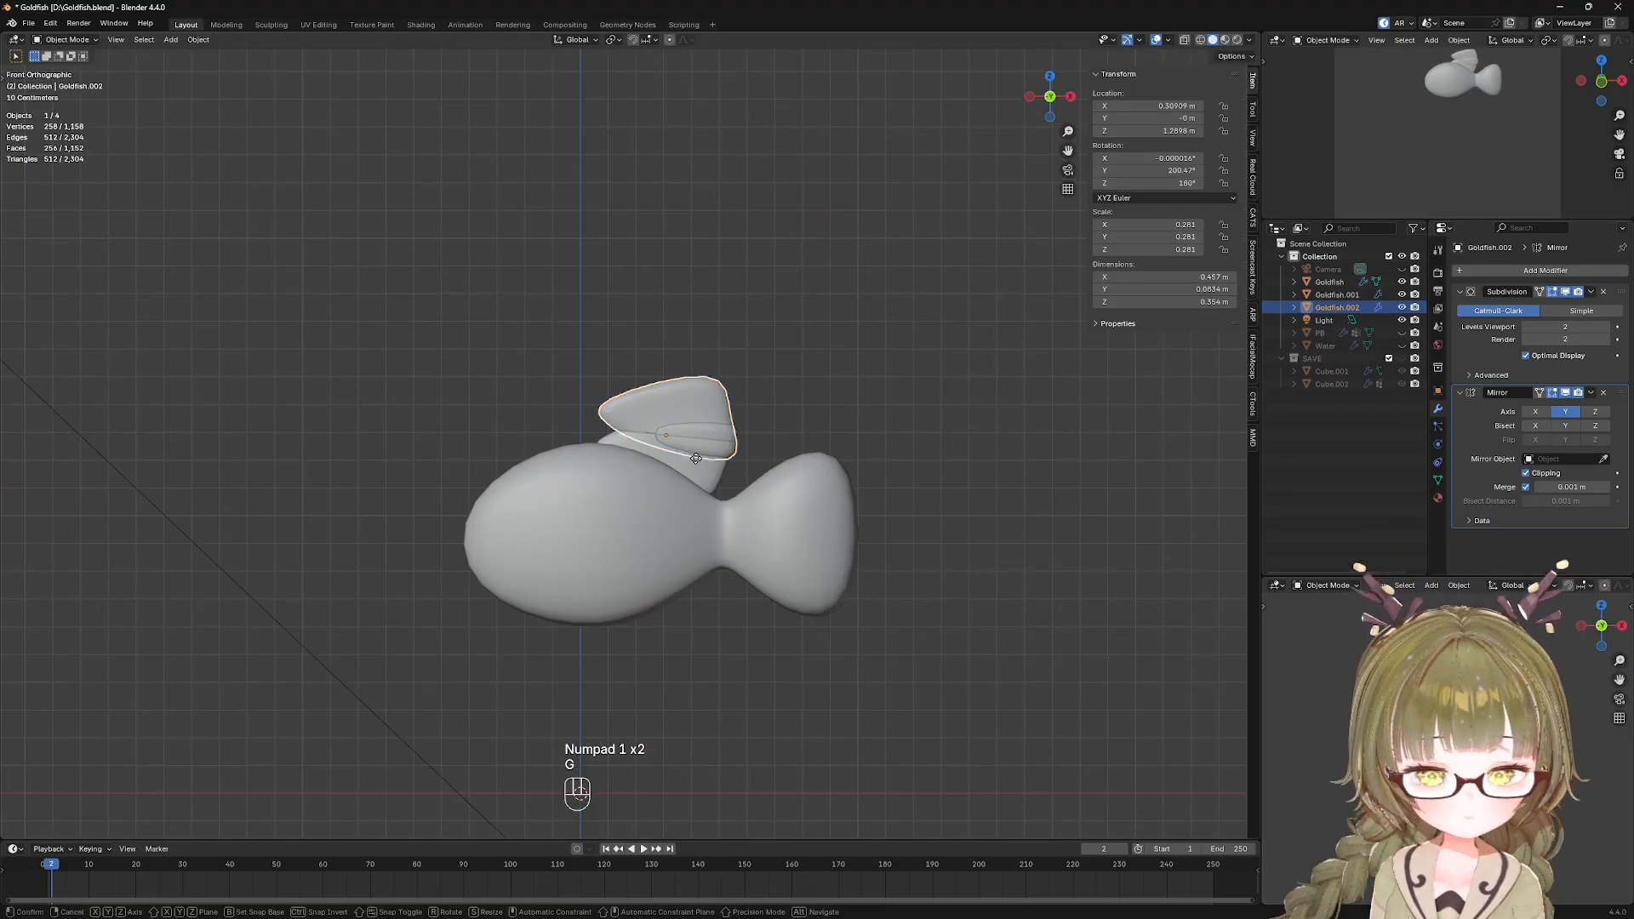
click(800, 670)
scroll(800, 671, up, 2)
key(s)
click(769, 653)
Rotate the belly fin to about 203° around Y and embed its front in the underside near the tail joint.
key(r)
click(777, 632)
key(r)
click(768, 653)
key(g)
click(766, 633)
click(953, 666)
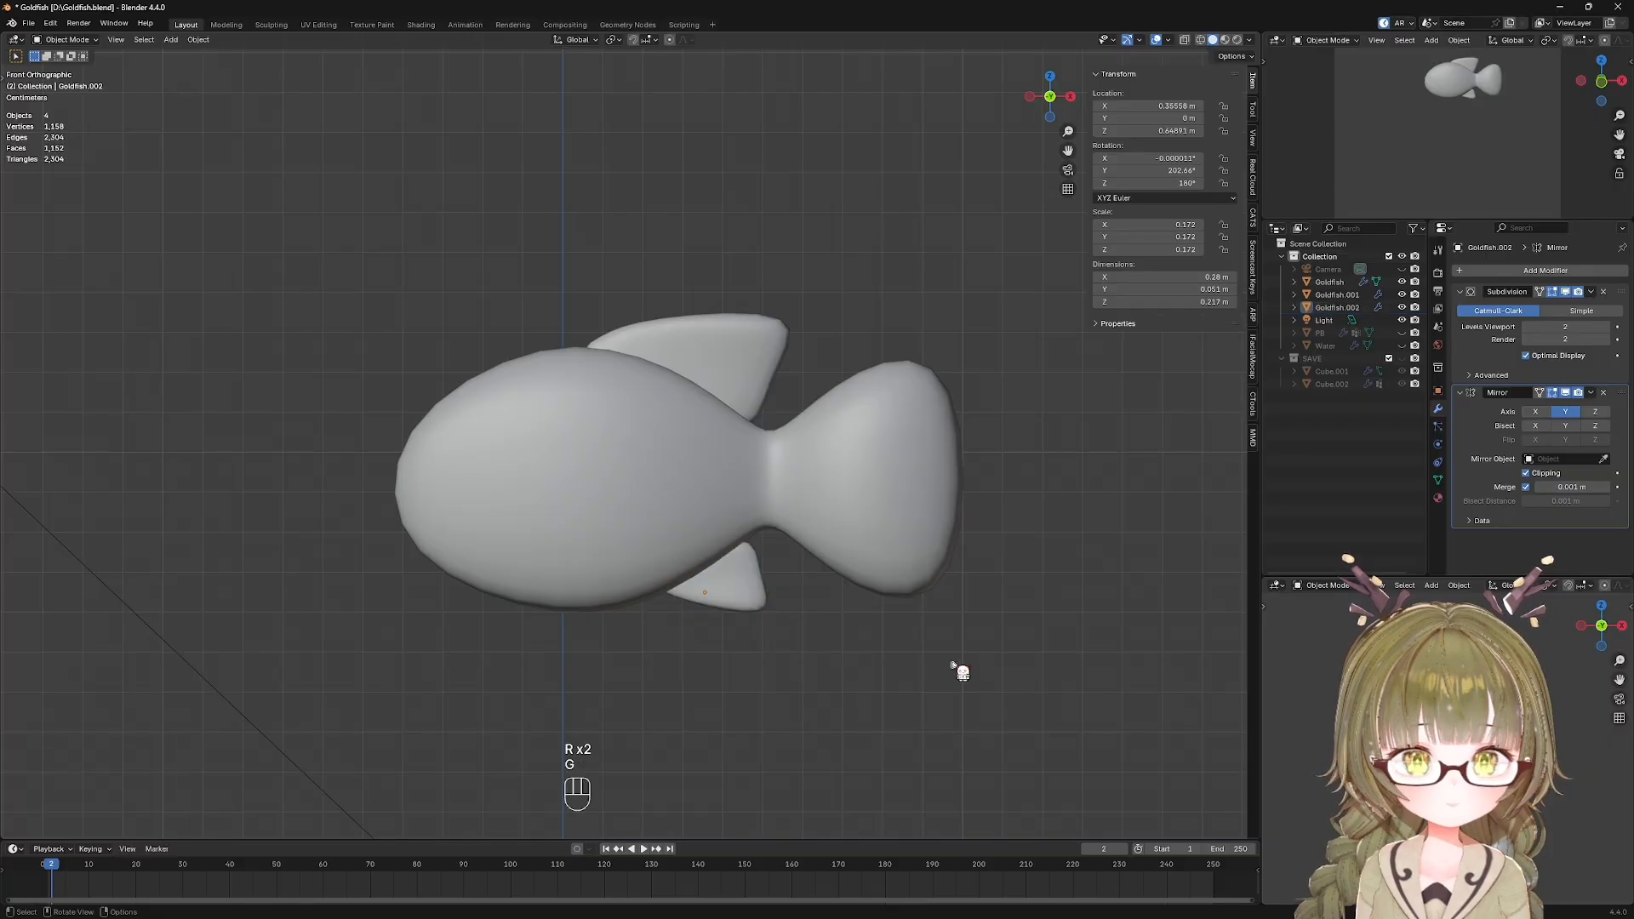
Raise the dorsal fin's upper front vertices about 0.11 m along Z.
click(732, 366)
key(Tab)
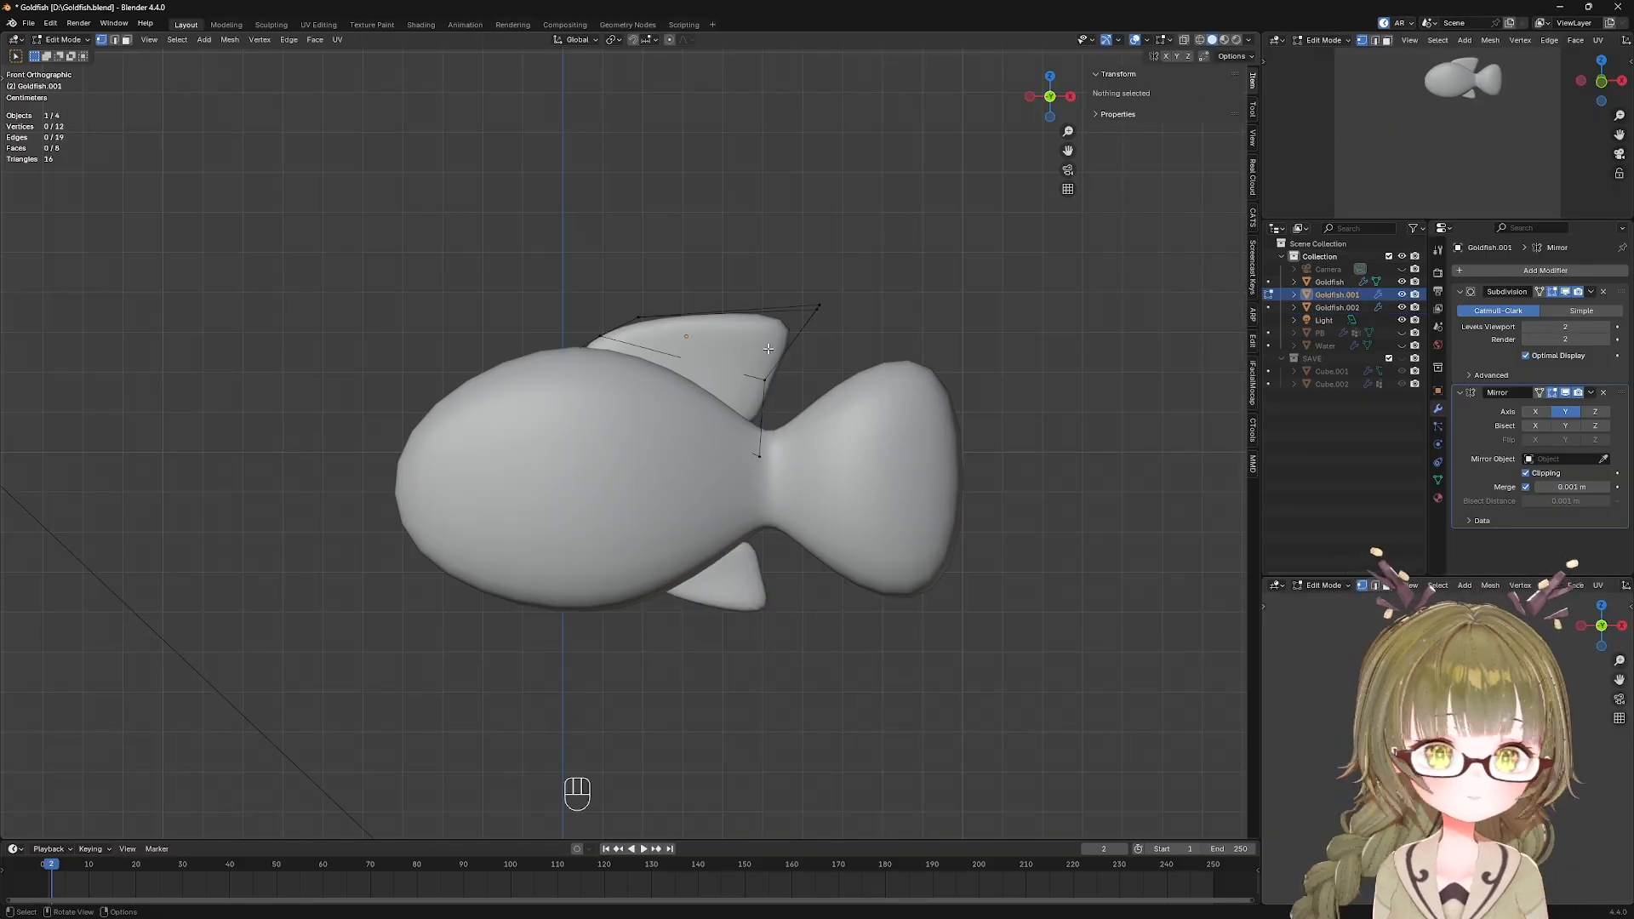
click(638, 317)
key(alt+z)
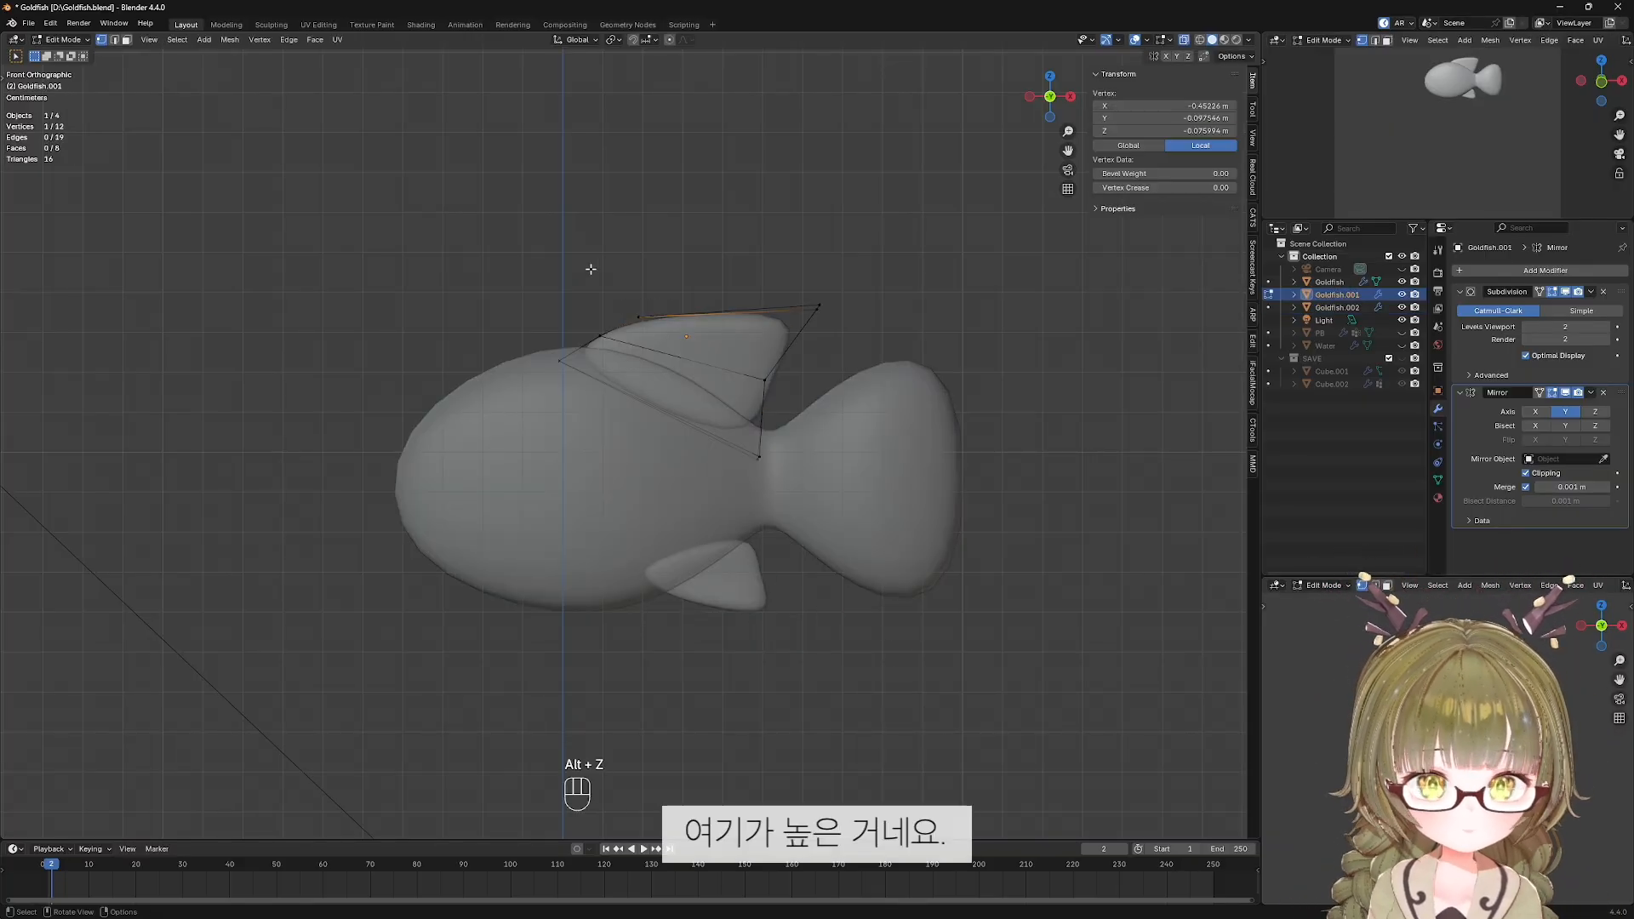
drag(590, 269, 661, 322)
key(g)
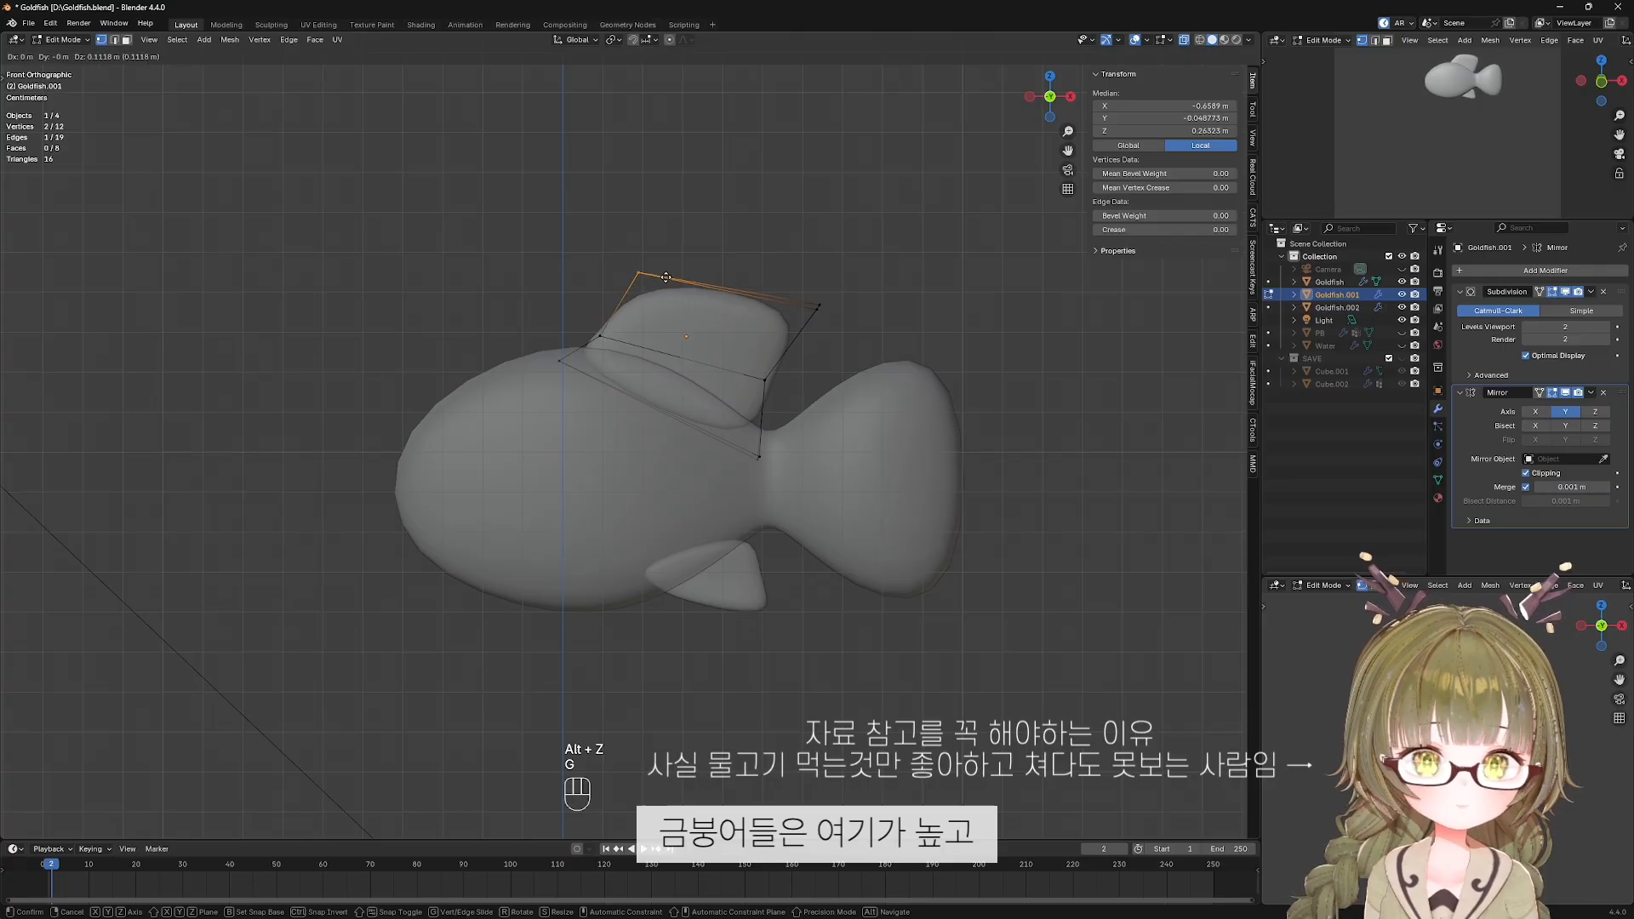
click(666, 278)
Move the dorsal fin's middle front vertices about -0.05 m in X and 0.06 m in Z, and its lower front vertices forward and down into the body.
key(g)
click(621, 333)
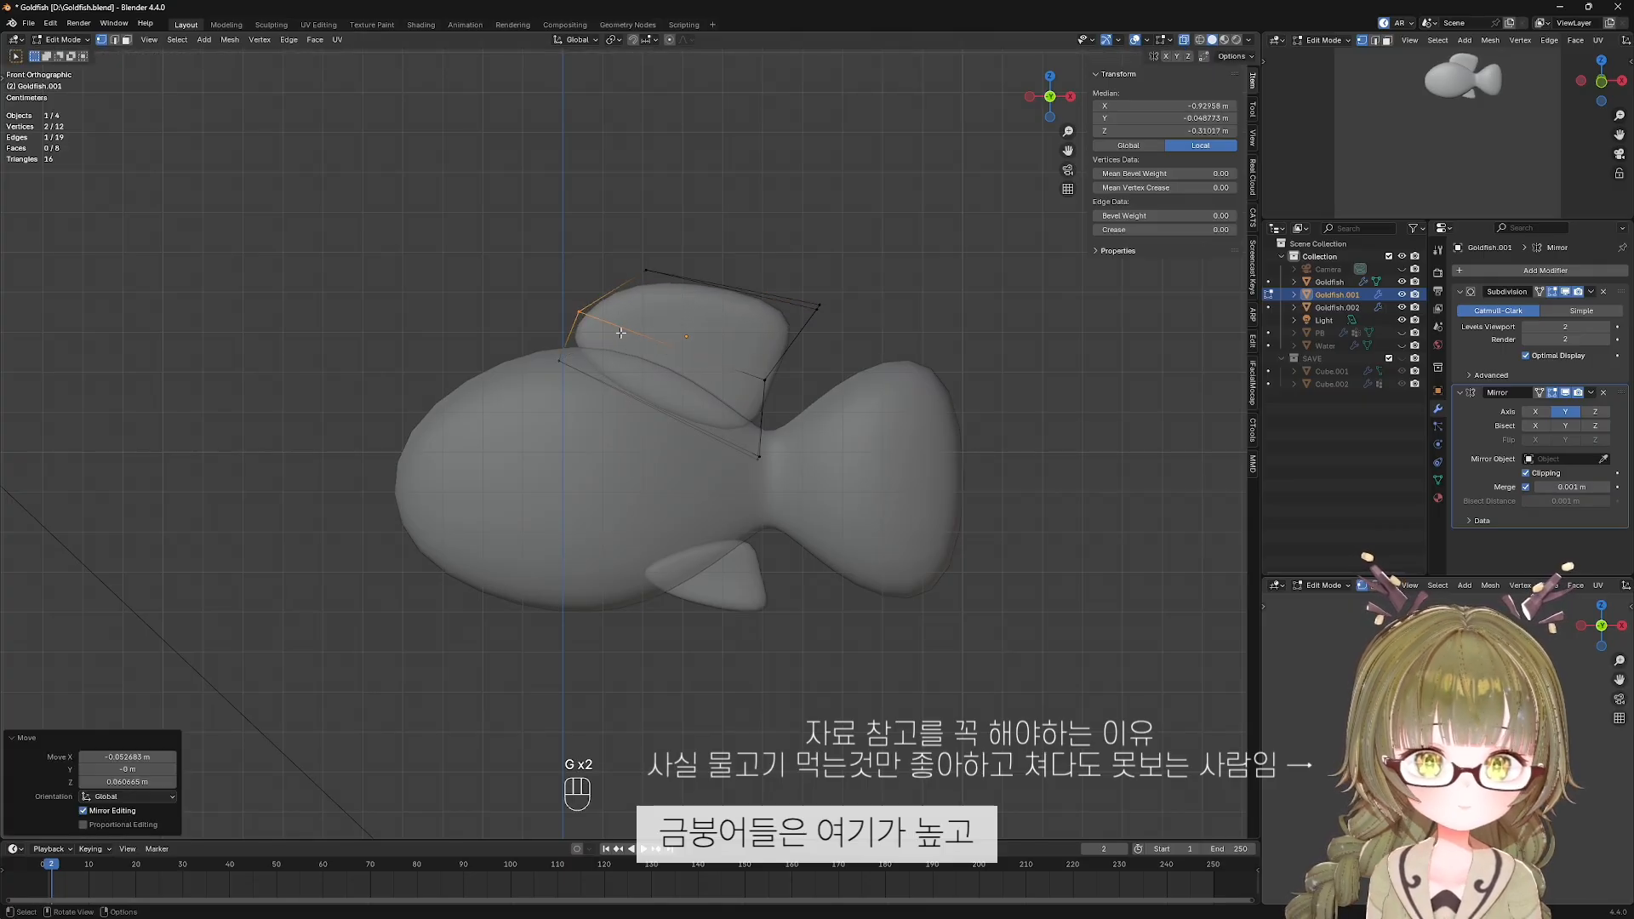
key(g)
click(727, 346)
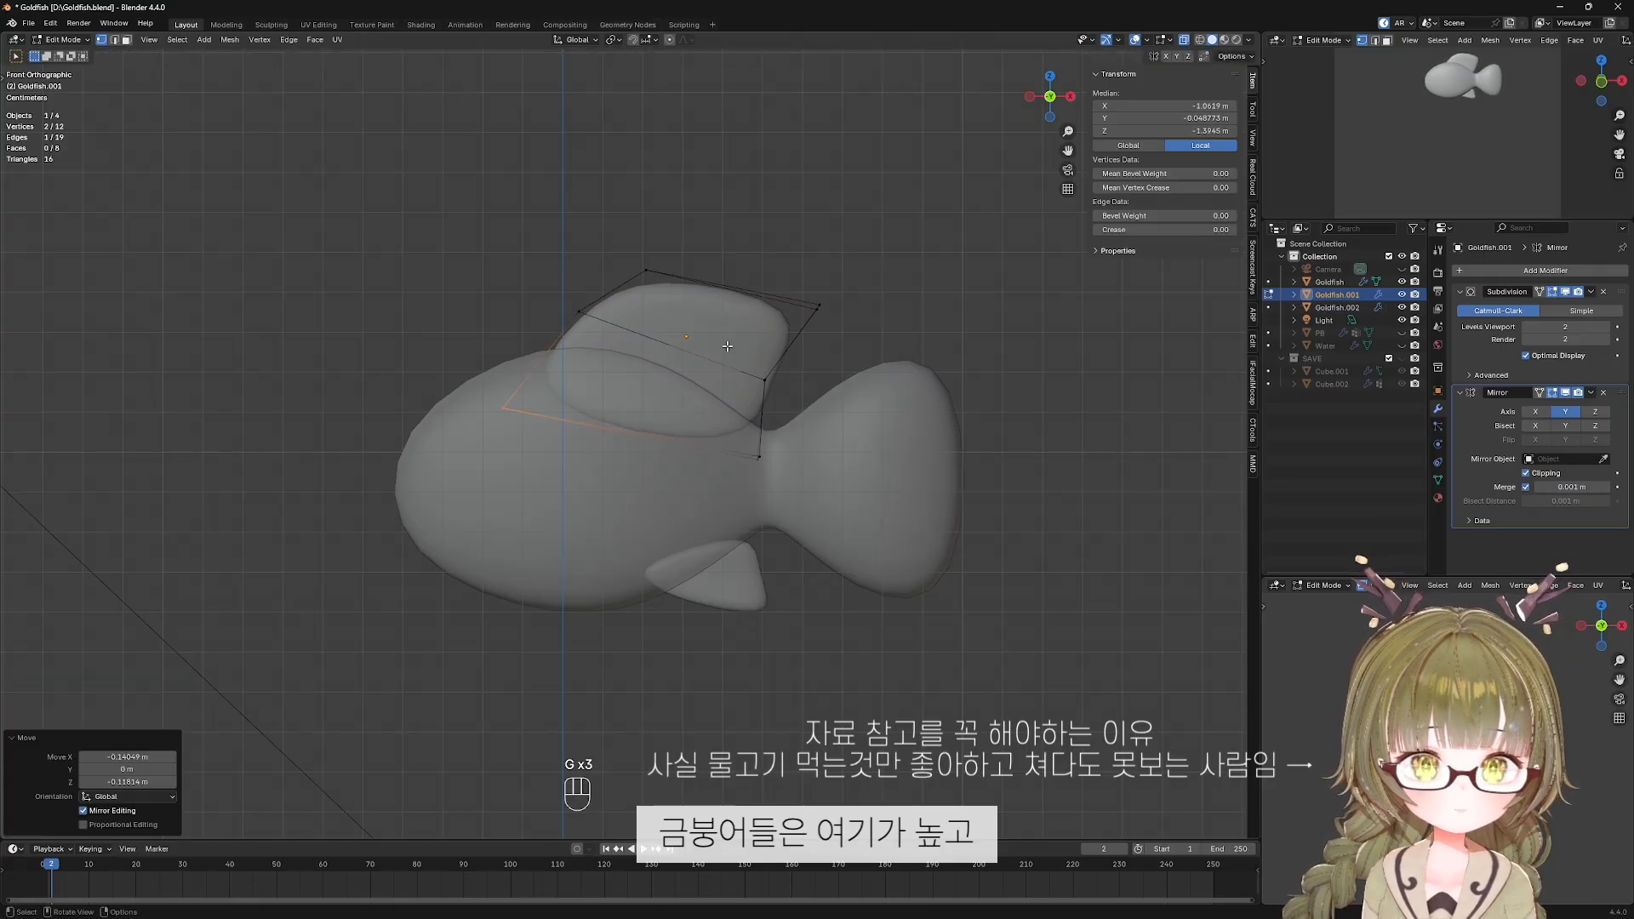
Move the dorsal fin's upper rear vertices about -0.08 m in X and -0.11 m in Z, and its middle rear vertices about -0.09 m in X.
drag(792, 286, 829, 331)
key(g)
click(798, 372)
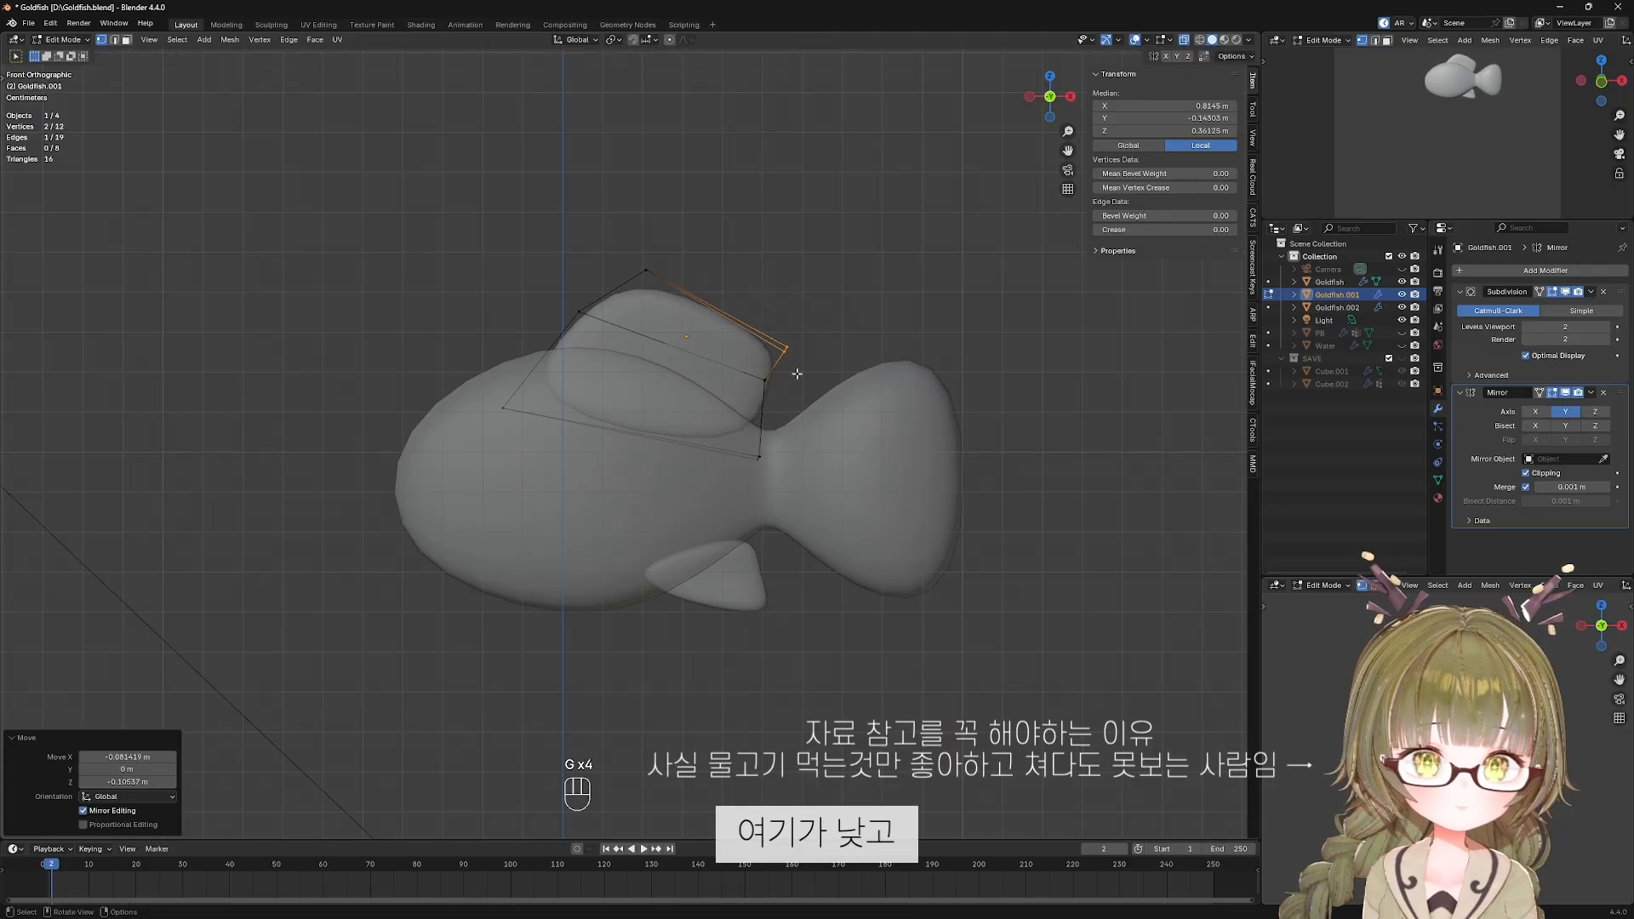
drag(749, 369, 807, 436)
key(g)
click(756, 417)
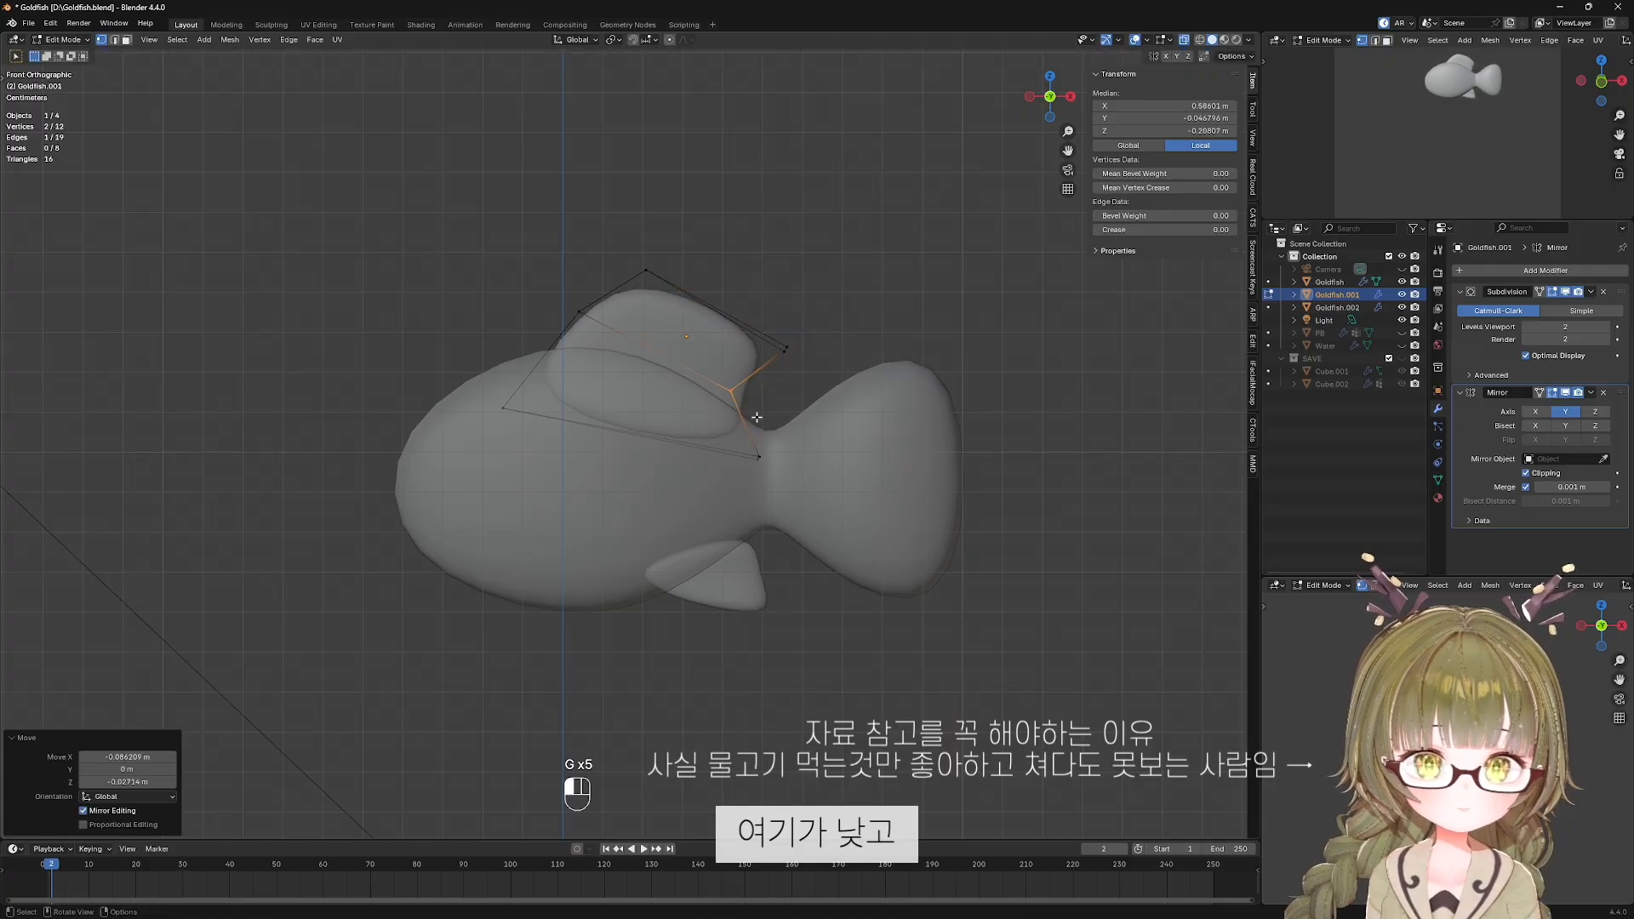
Pull the dorsal fin's upper rear vertices in by about -0.08 m in X and -0.04 m in Z, and finish editing the fin.
drag(779, 314, 812, 387)
key(g)
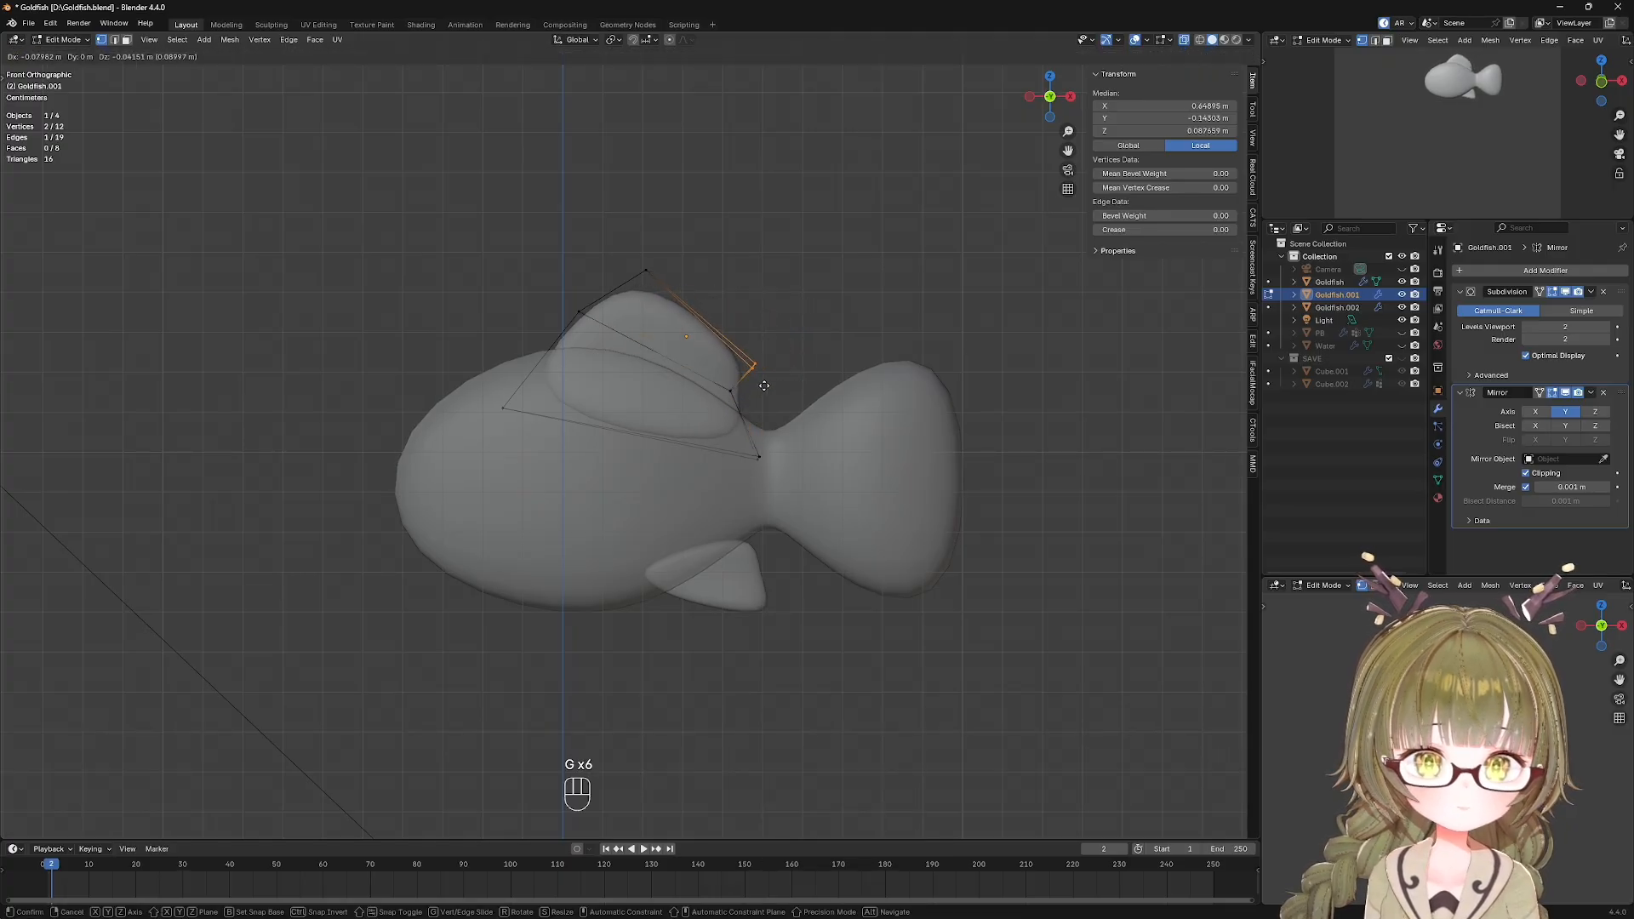
click(764, 386)
key(Tab)
key(shift+alt+z)
key(alt+z)
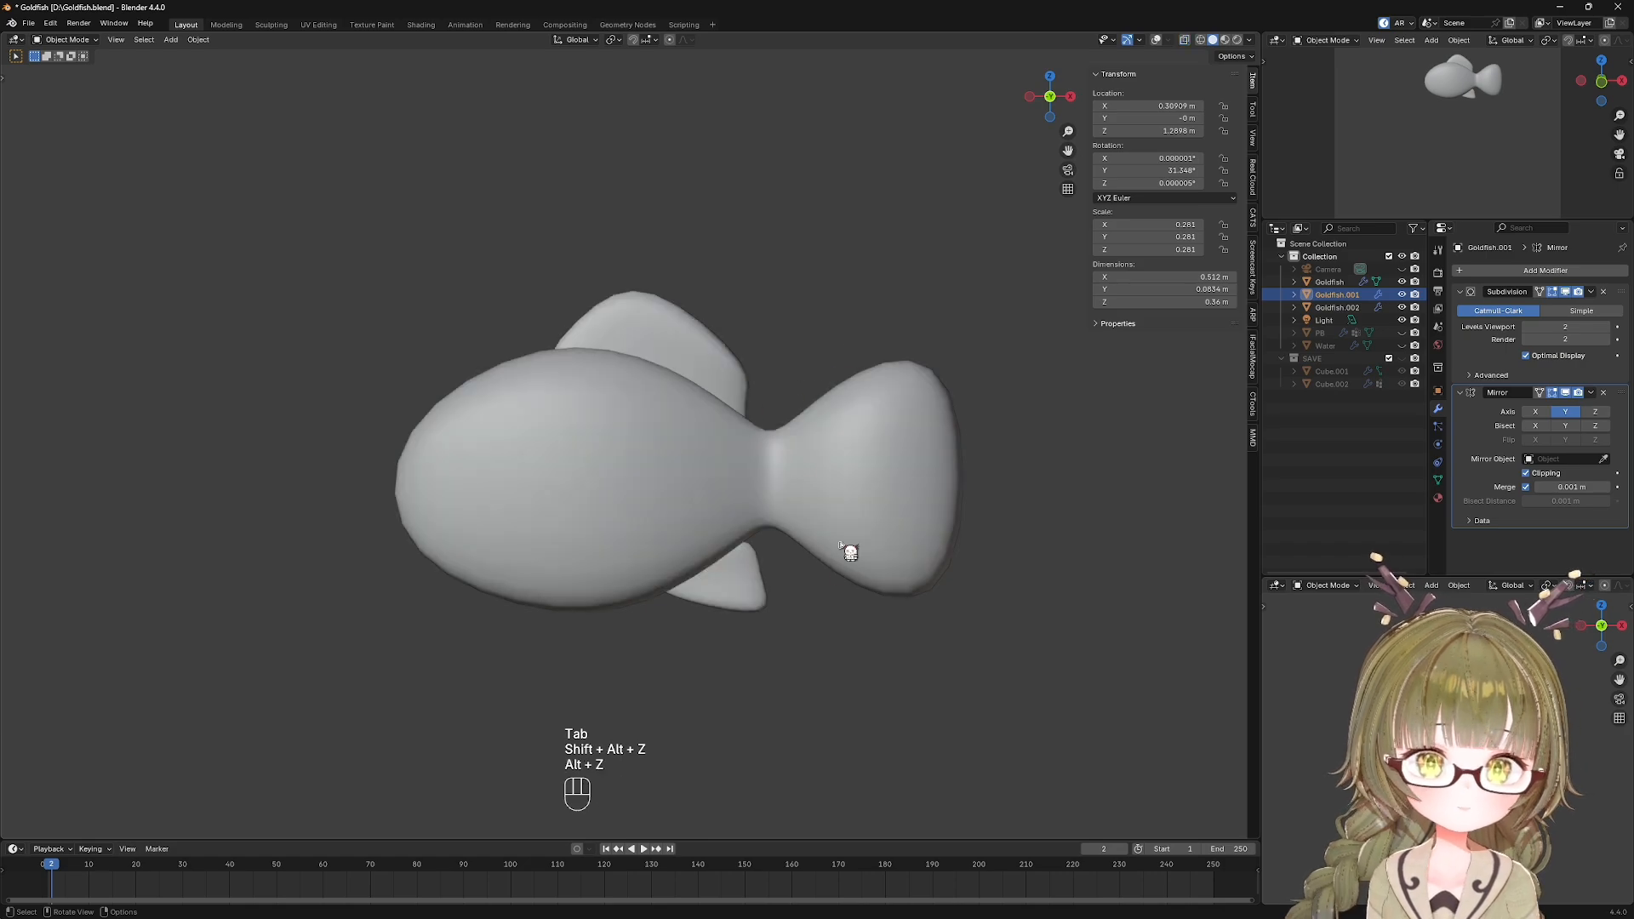
Move the lower vertex at the front of the goldfish's tail fin about 0.11 m along Y to thin it.
scroll(850, 552, down, 3)
mouse_move(715, 590)
middle_down()
mouse_move(817, 605)
mouse_move(780, 605)
mouse_move(787, 471)
mouse_move(719, 600)
middle_up()
click(788, 470)
key(Tab)
key(shift+alt+z)
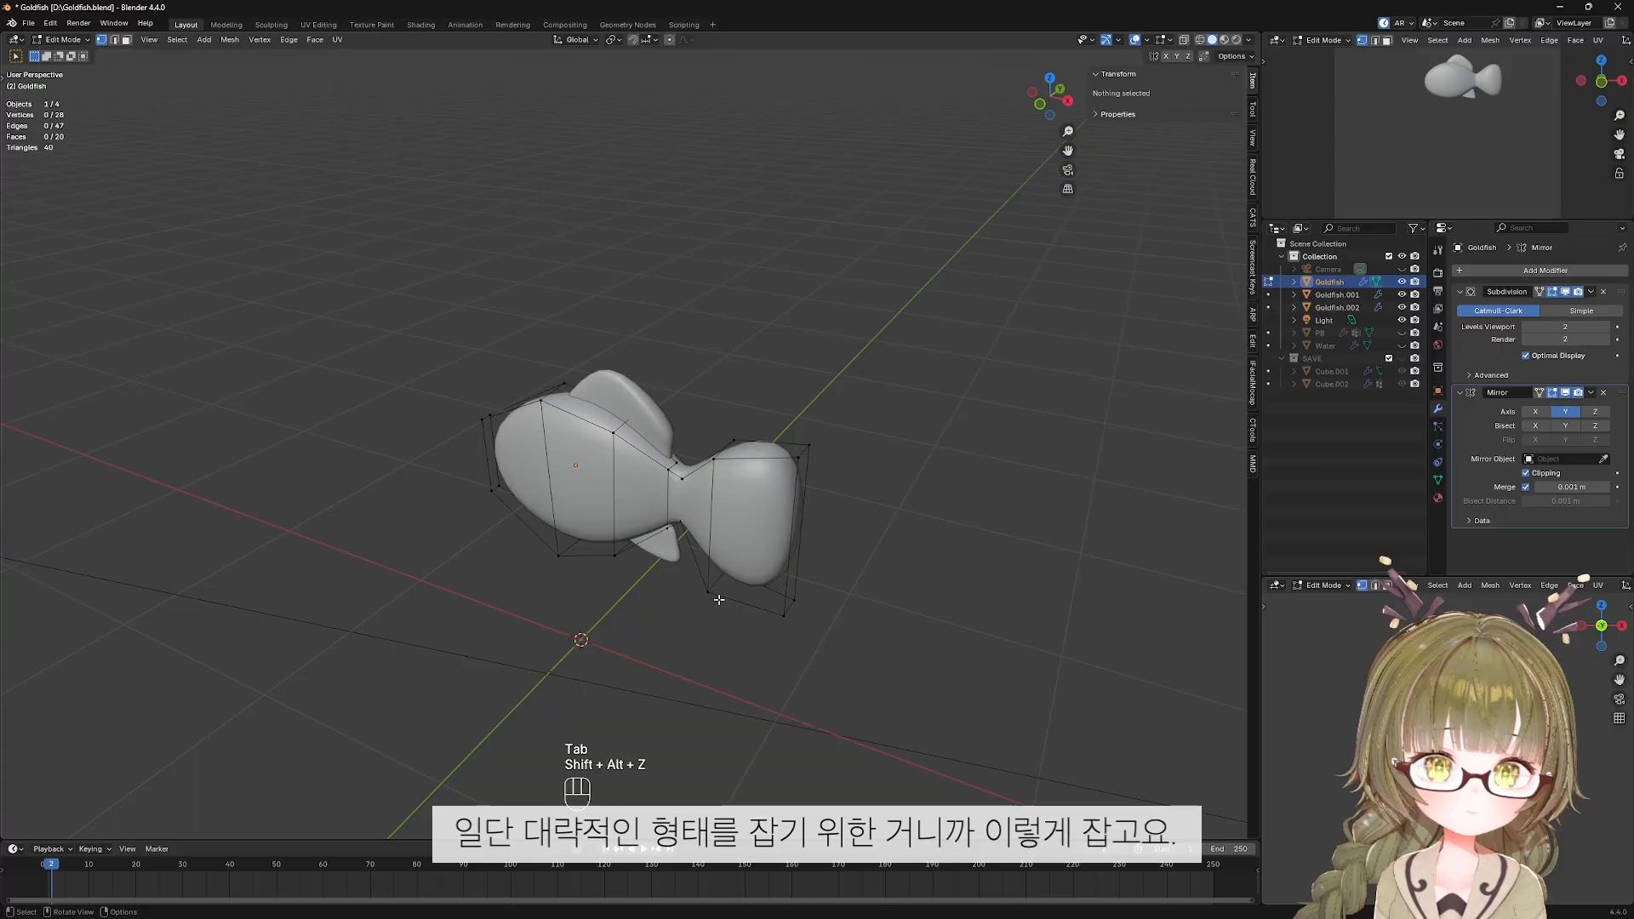
click(709, 591)
key(g)
key(y)
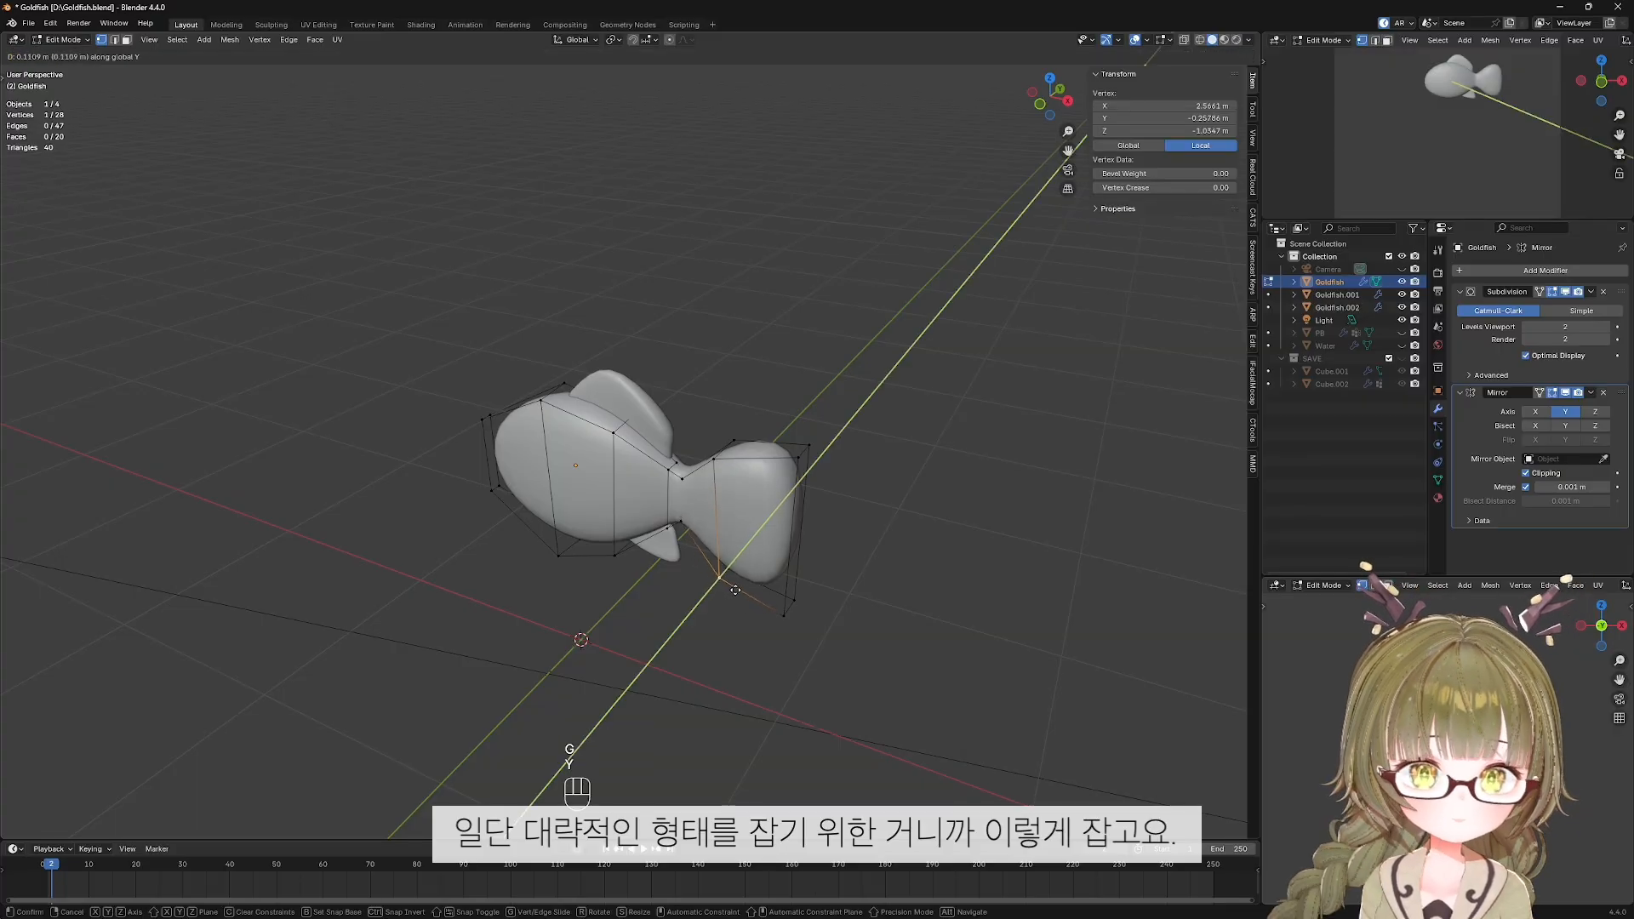
click(734, 590)
key(Tab)
Duplicate the belly fin and move the copy about -0.15 m in Y and 0.13 m in Z to the body's side.
key(KP_1)
click(703, 534)
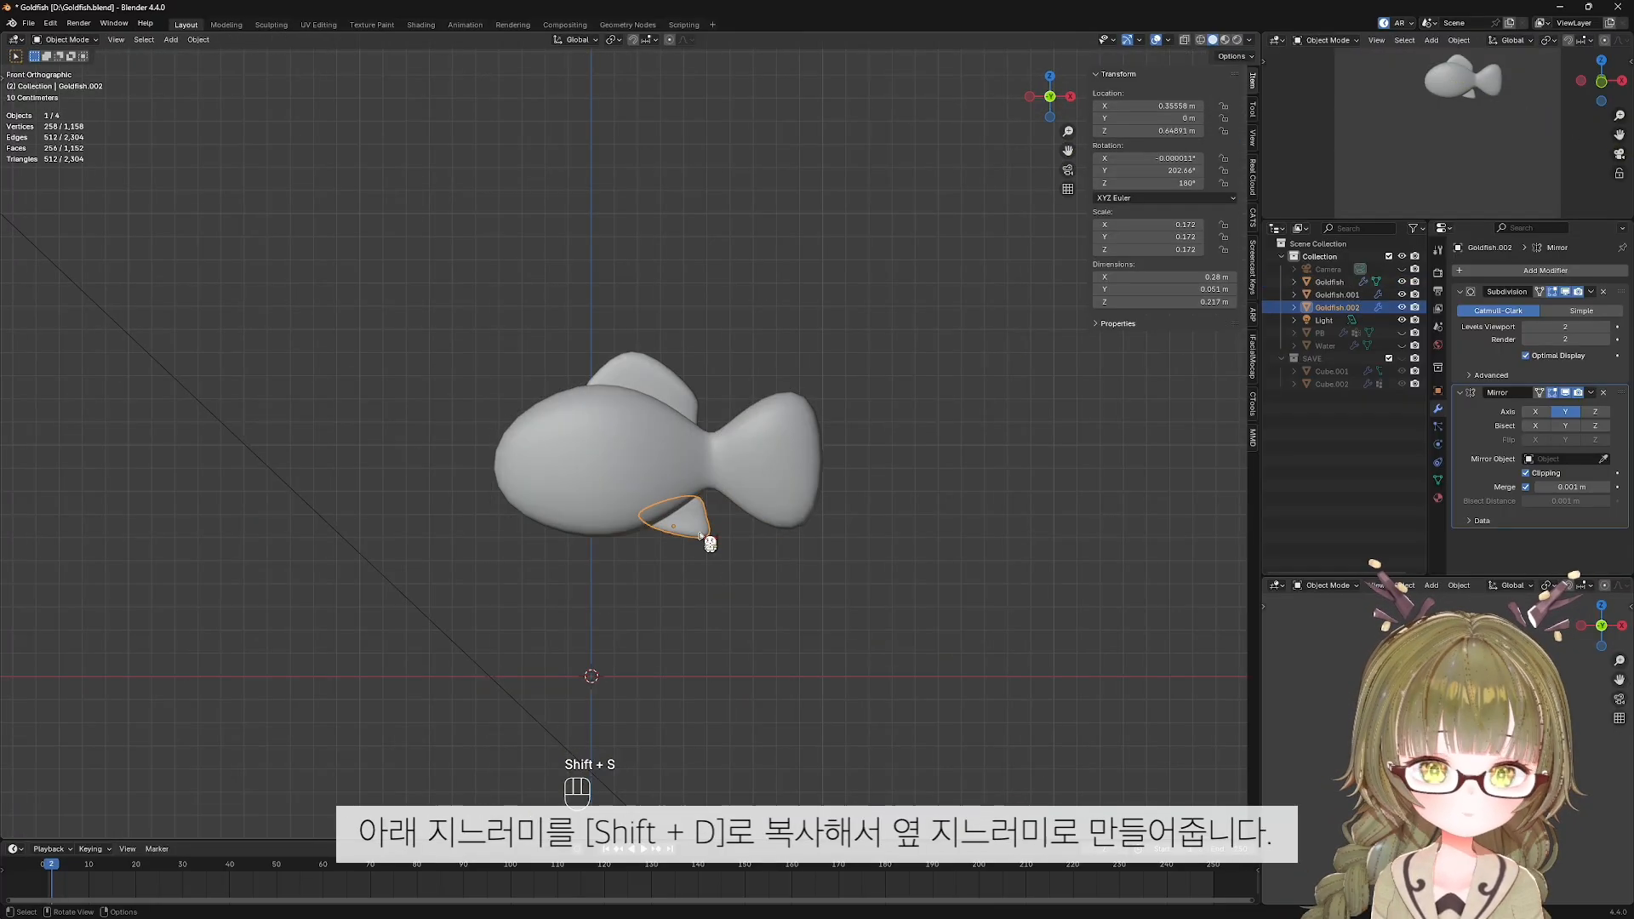
key(shift+d)
key(Escape)
key(KP_3)
key(g)
click(666, 507)
key(KP_1)
scroll(713, 544, up, 3)
key(KP_1)
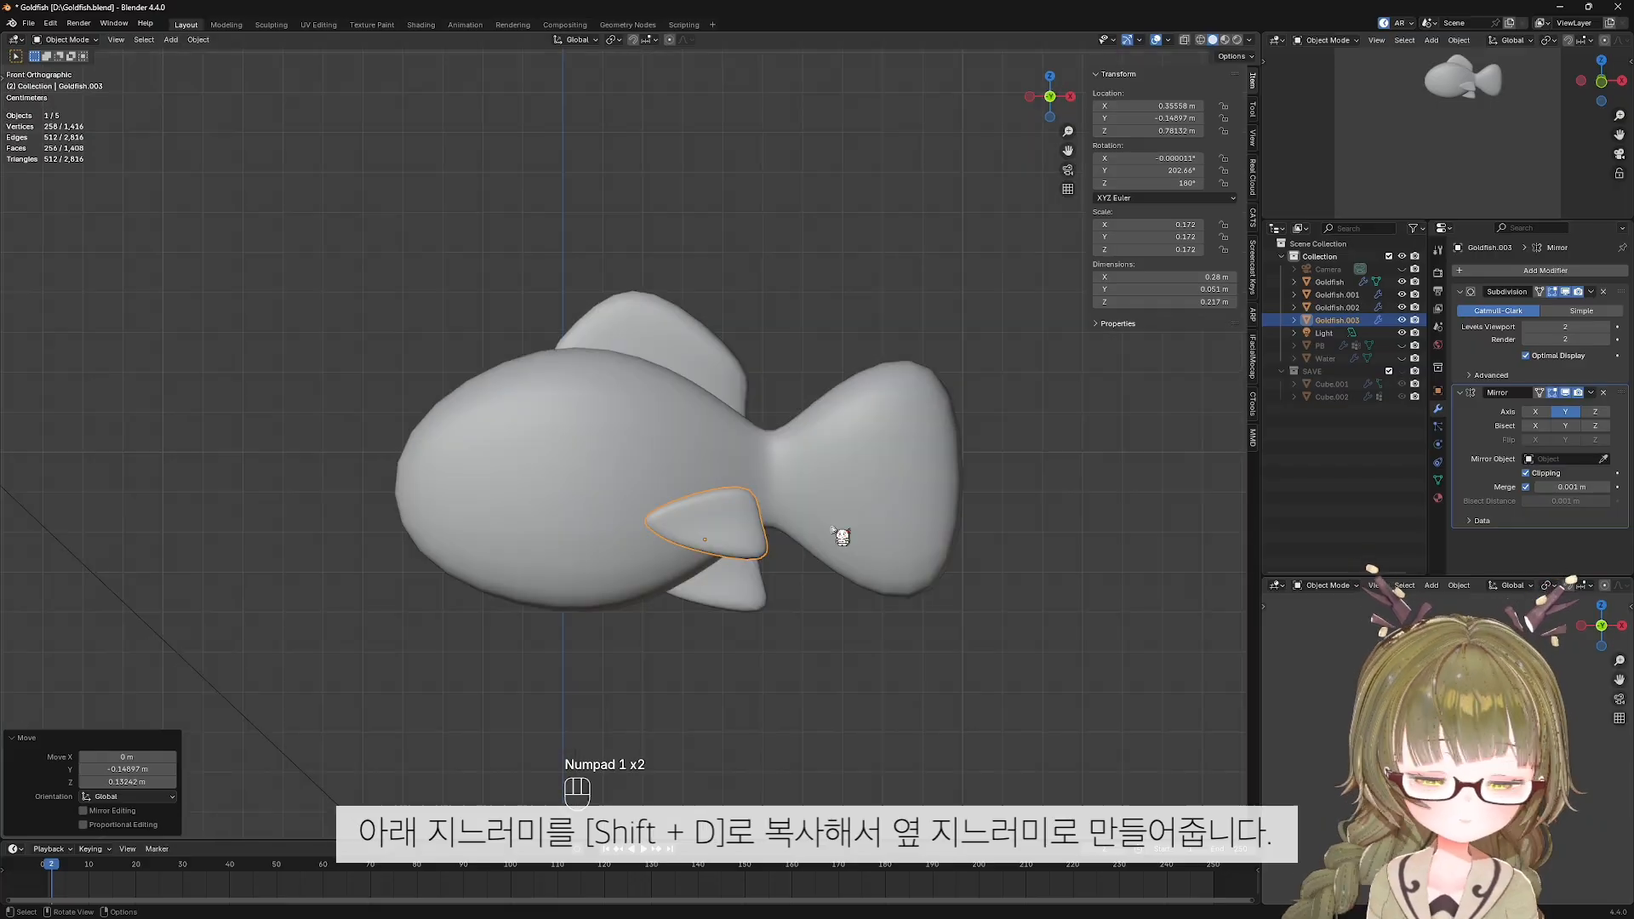
Rotate the duplicated side fin in the front view and move its front vertices to make it broader and rounder.
key(r)
click(802, 573)
key(Tab)
key(alt+z)
scroll(723, 544, up, 4)
drag(656, 515, 686, 544)
key(g)
click(720, 531)
key(g)
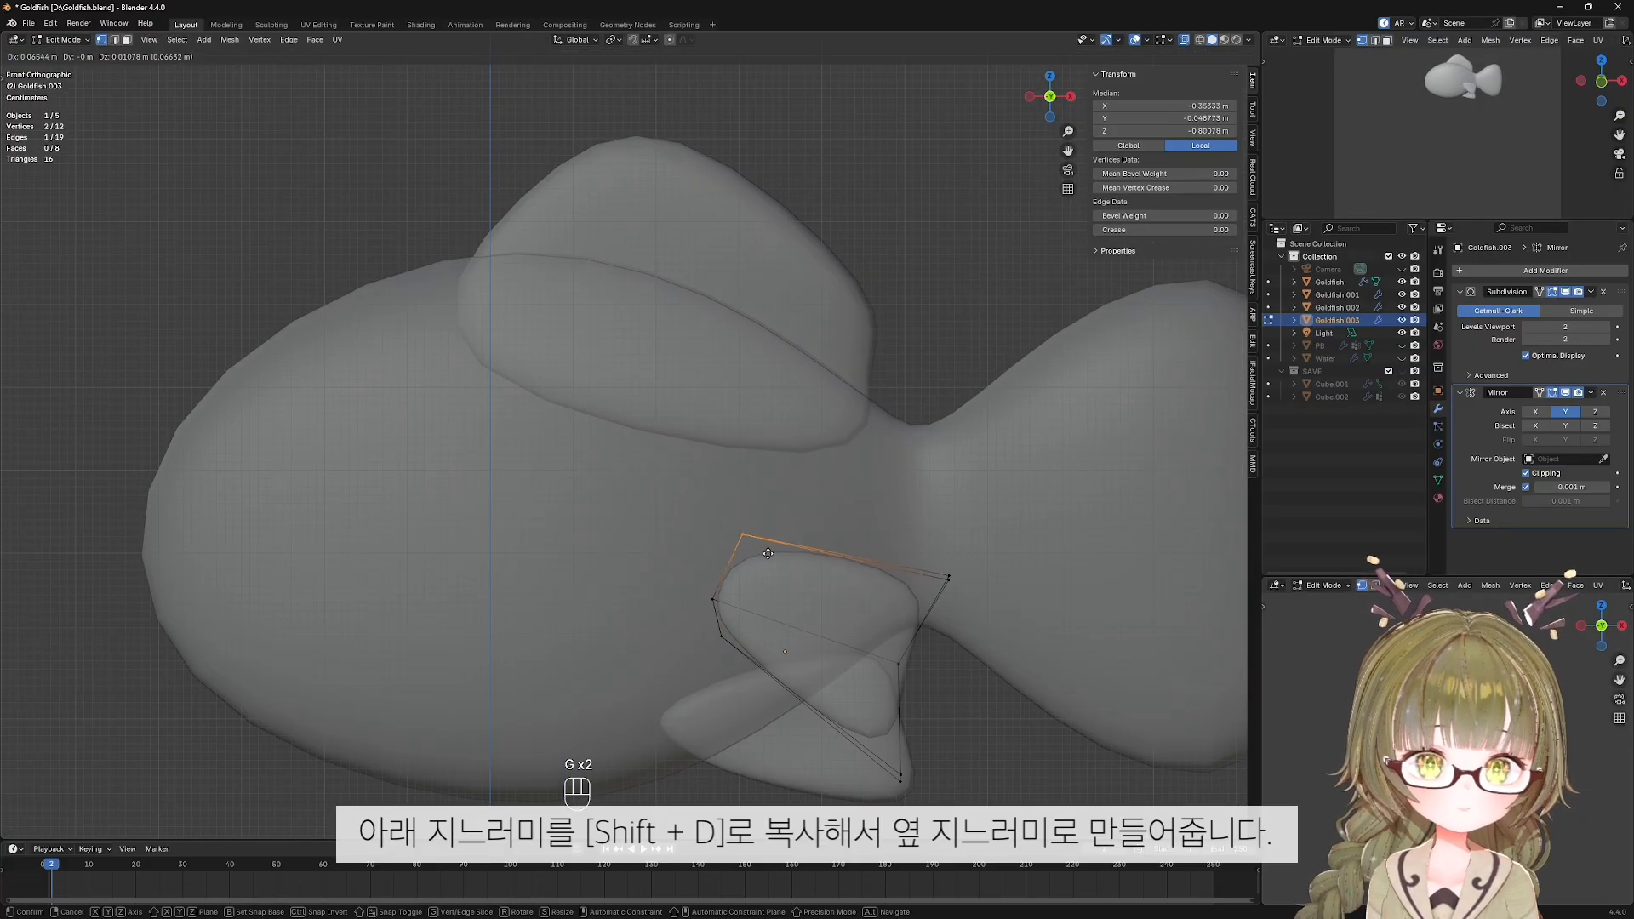
click(770, 549)
key(g)
click(758, 643)
key(Tab)
key(alt+z)
Move the side fin forward under the goldfish's front belly, to about X -0.06 m and Z 0.62 m.
key(g)
click(768, 776)
shift+middle_drag(782, 699, 810, 529)
key(g)
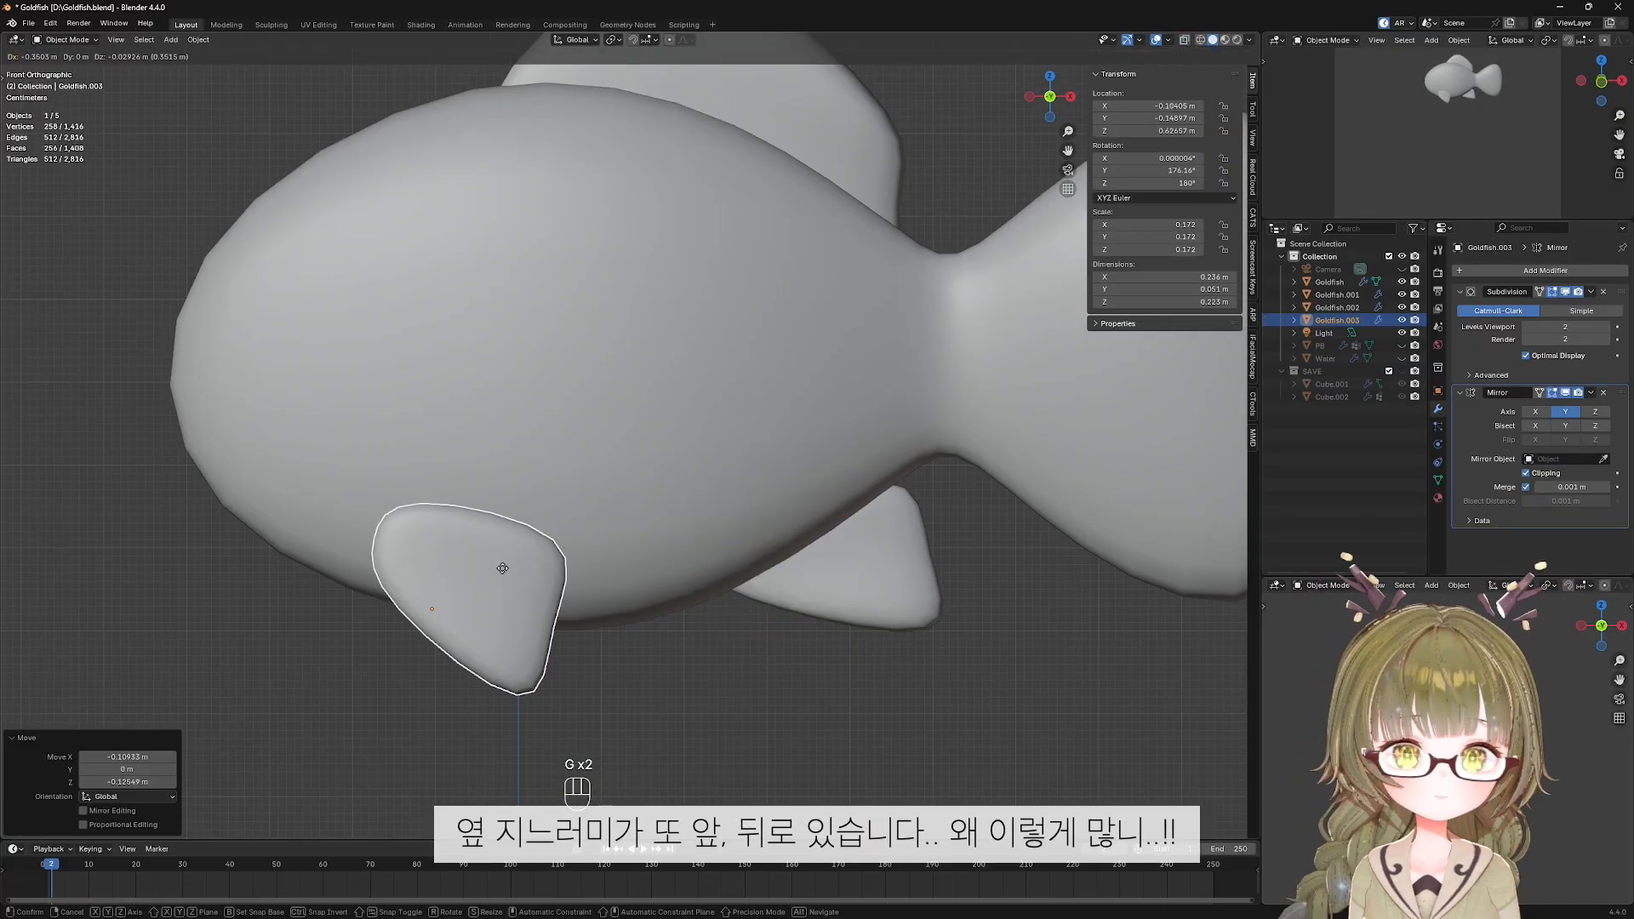
click(540, 568)
Duplicate the front side fin, place the copy beside the rear belly fin at about X 0.25 m, and adjust its distance along Y.
key(shift+d)
click(791, 611)
middle_drag(782, 606, 502, 588)
scroll(502, 587, down, 2)
key(g)
key(y)
click(502, 579)
Move the front side fin about -0.06 m in X and slightly upward.
click(429, 559)
key(KP_1)
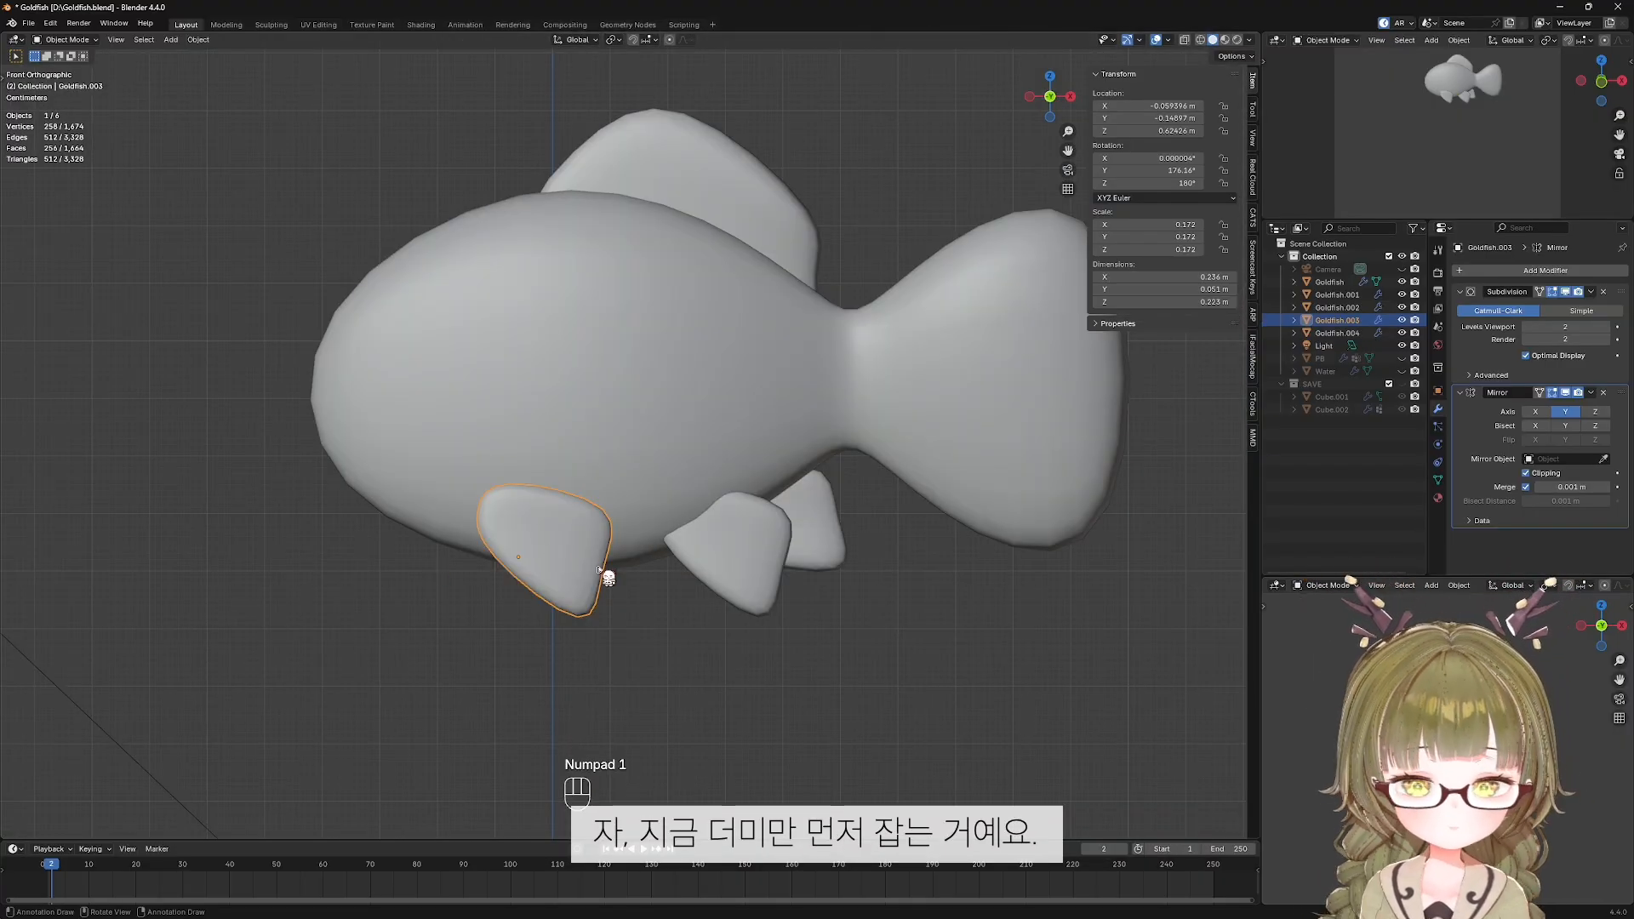
key(g)
click(572, 572)
scroll(668, 586, down, 2)
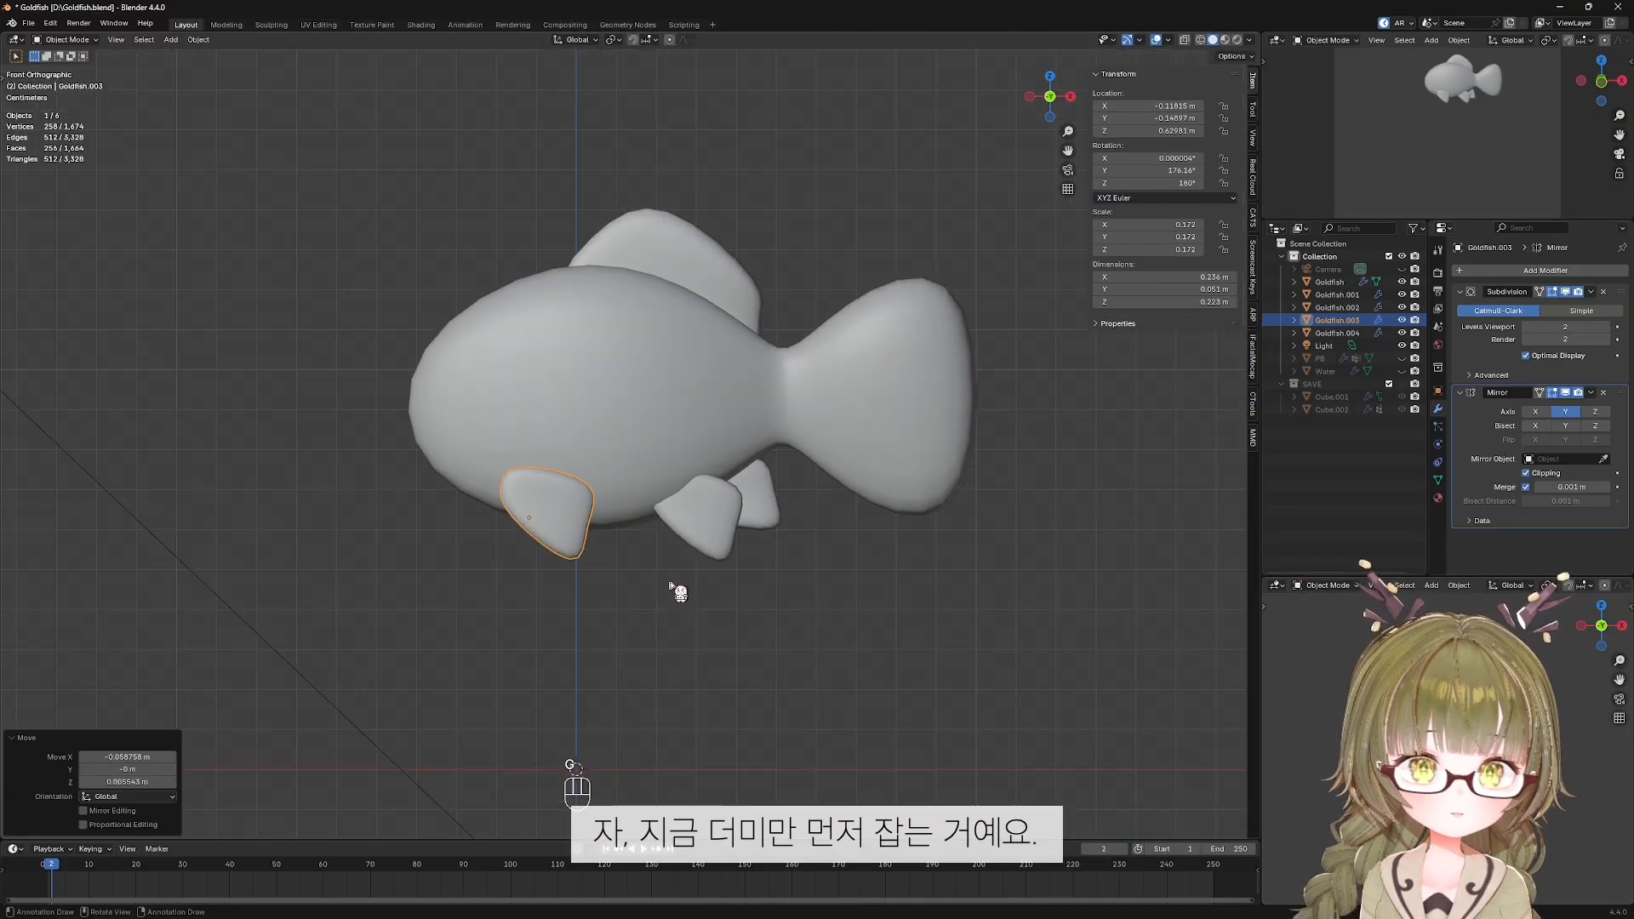
Rotate the rear side fin about 5.9° around Z, tilt it outward to about 11.6° in X, and move it about 0.03 m along Y toward the body.
key(r)
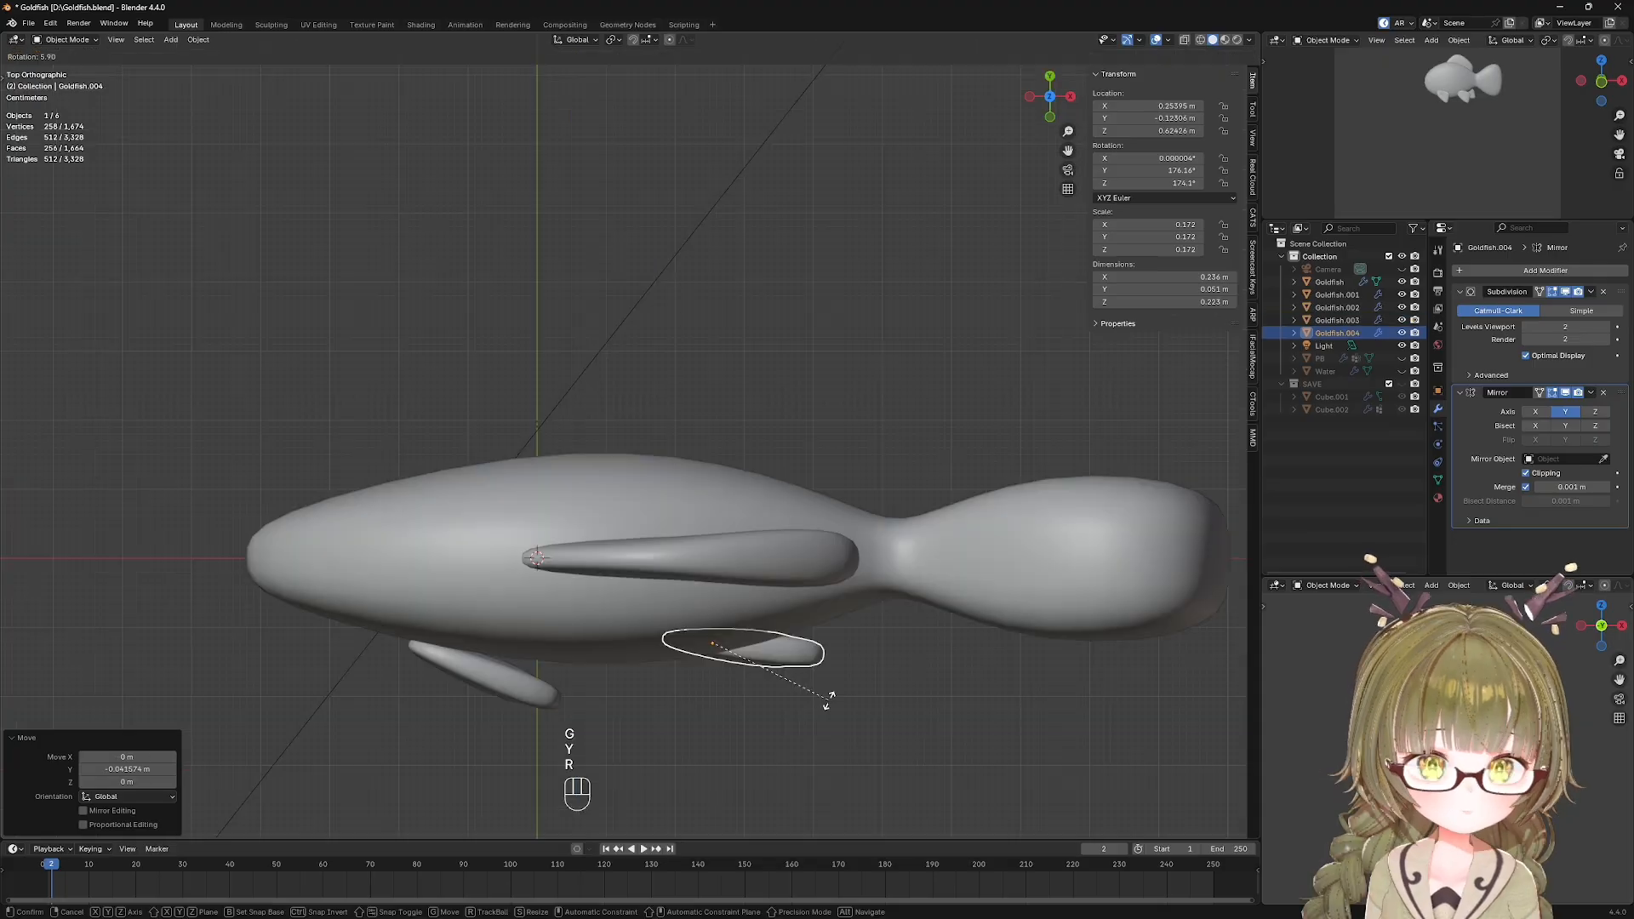
click(827, 695)
middle_drag(827, 695, 924, 414)
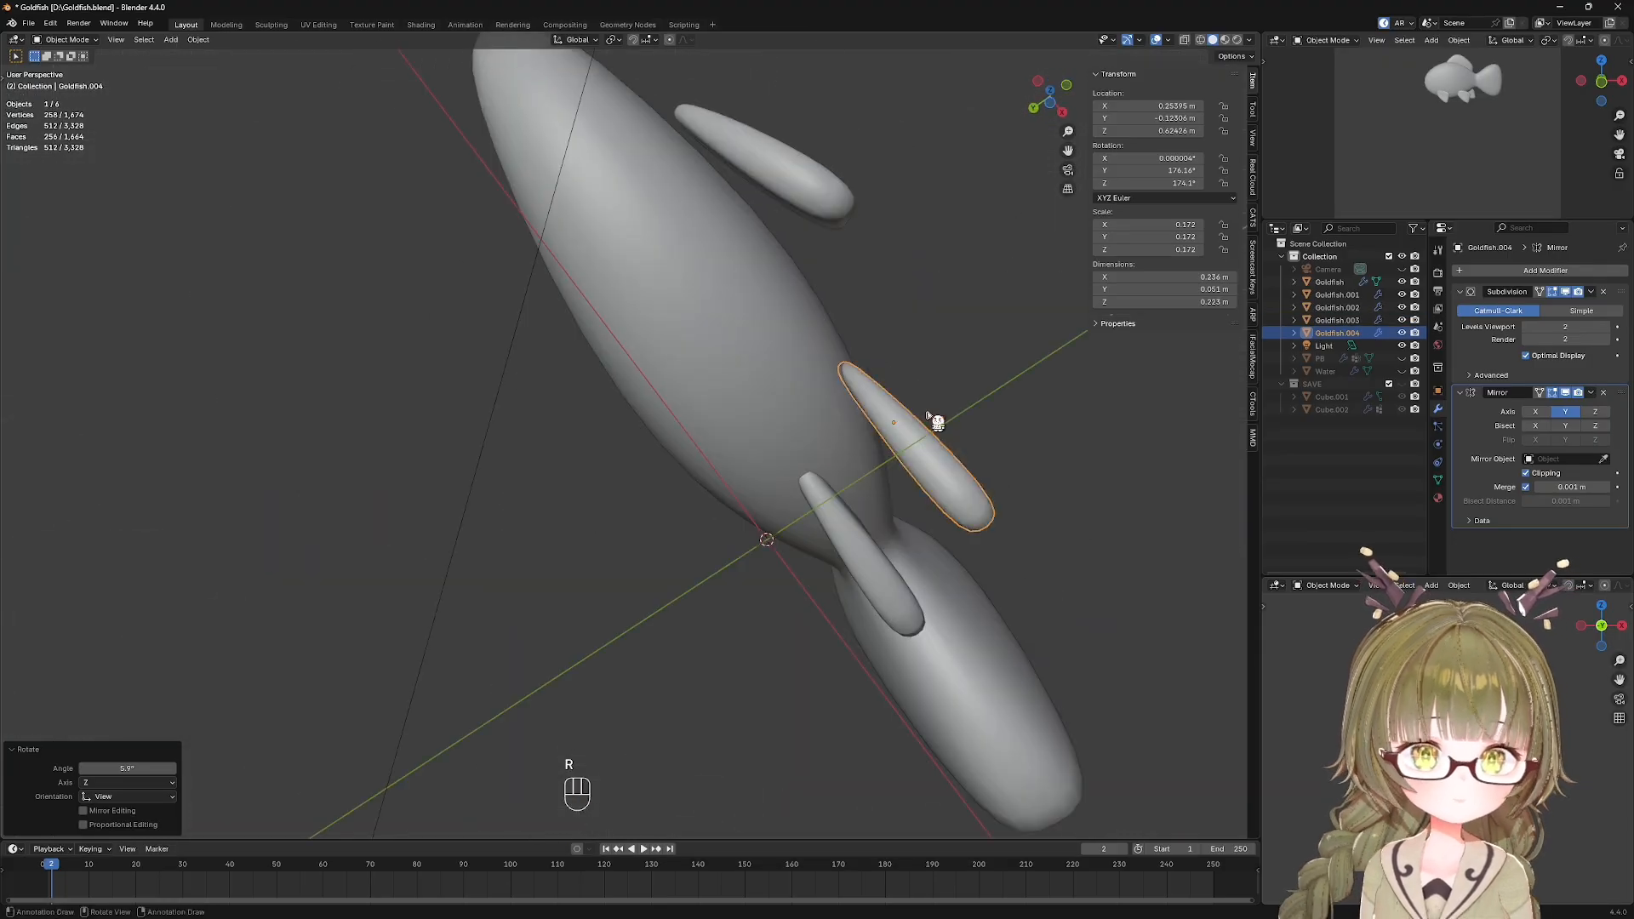
key(r)
key(r)
click(888, 497)
key(KP_1)
key(r)
middle_drag(813, 532, 656, 545)
key(g)
key(y)
click(681, 547)
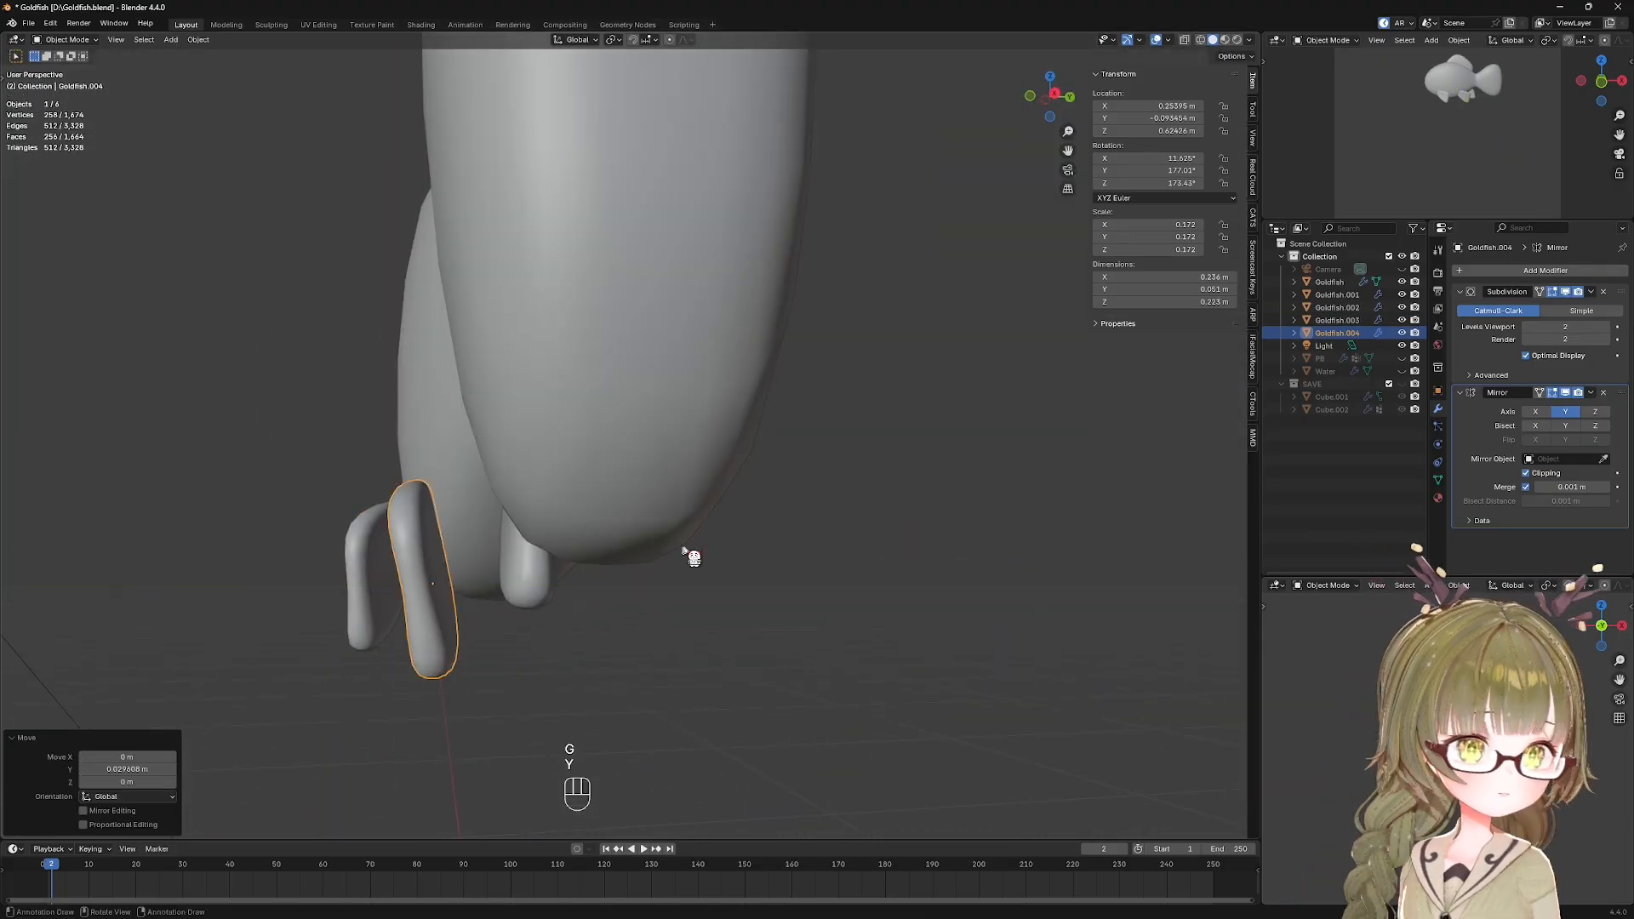
Rotate the rear side fin about -3.6° around Z in the top view and shift it slightly outward along Y.
key(KP_1)
click(715, 634)
click(756, 591)
middle_drag(756, 594, 810, 705)
key(KP_7)
key(r)
click(869, 679)
key(KP_1)
key(g)
key(y)
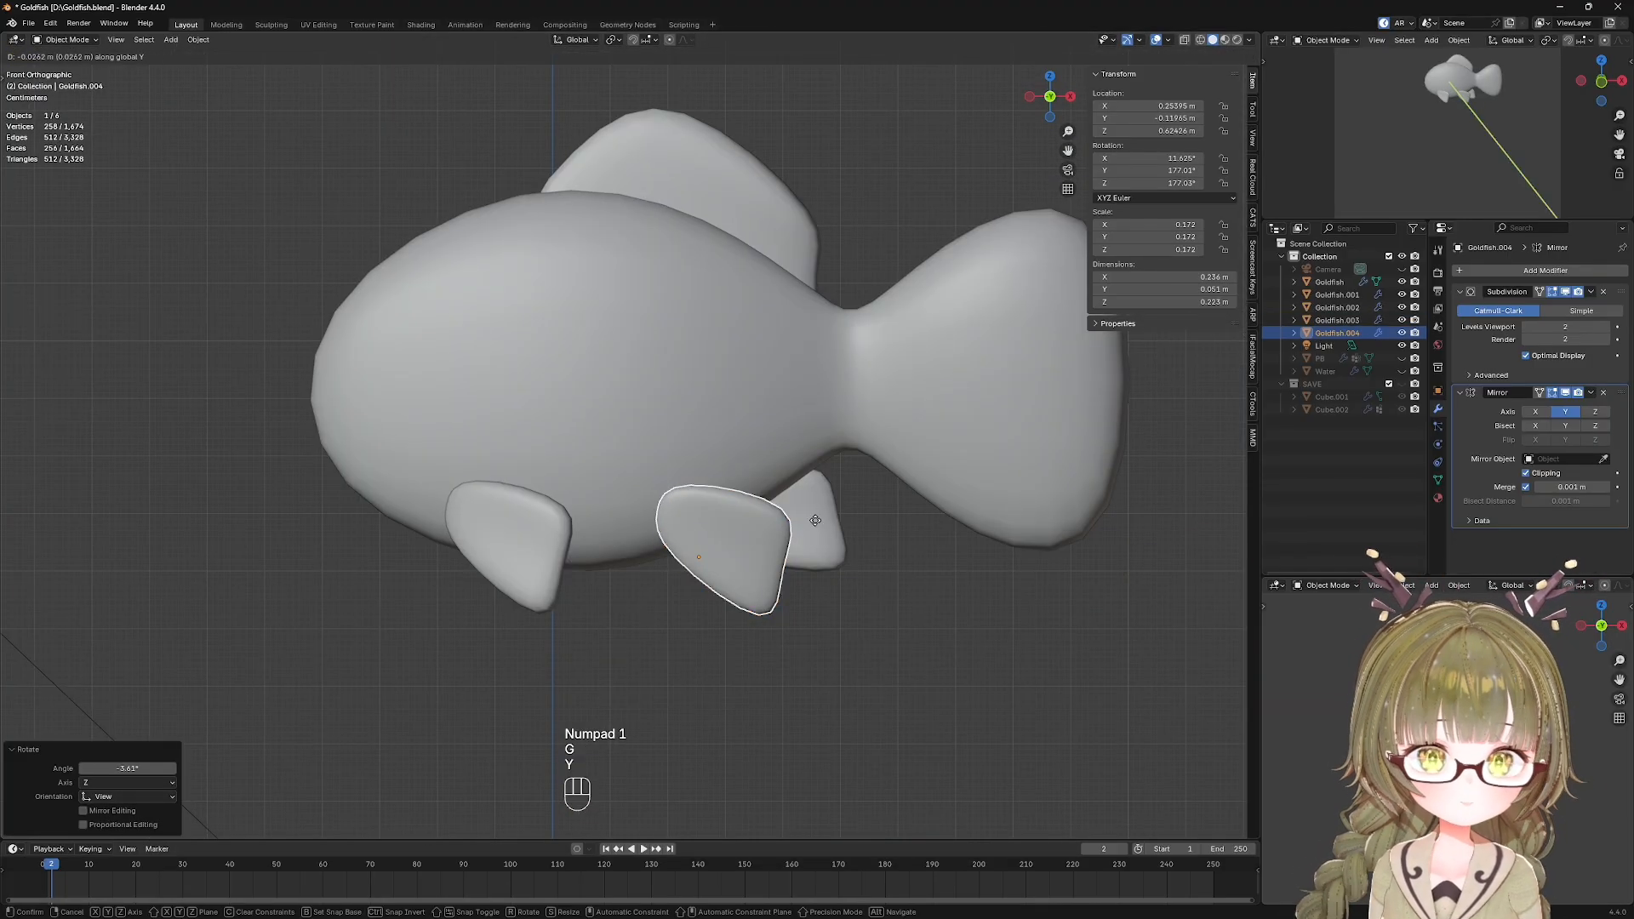
click(804, 514)
Move the front side fin along Y so it sits closer against the body.
middle_drag(803, 514, 780, 605)
click(405, 576)
key(g)
key(y)
key(KP_1)
scroll(703, 583, down, 2)
scroll(596, 561, up, 2)
click(620, 545)
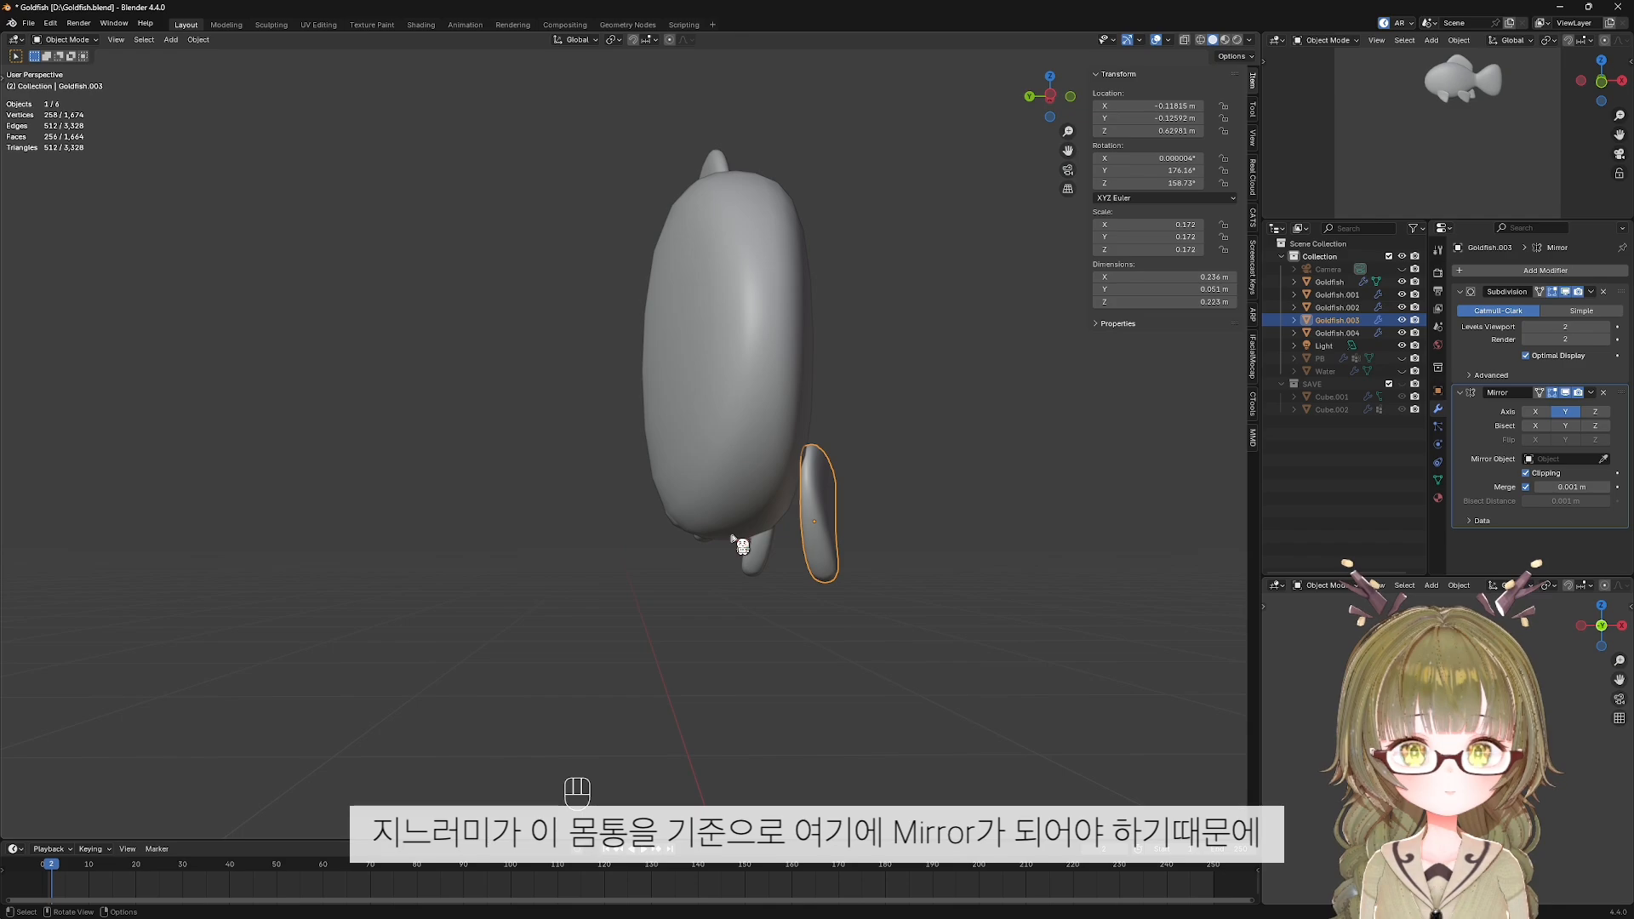
Apply the existing Mirror modifiers on the front and rear side fins.
click(696, 468)
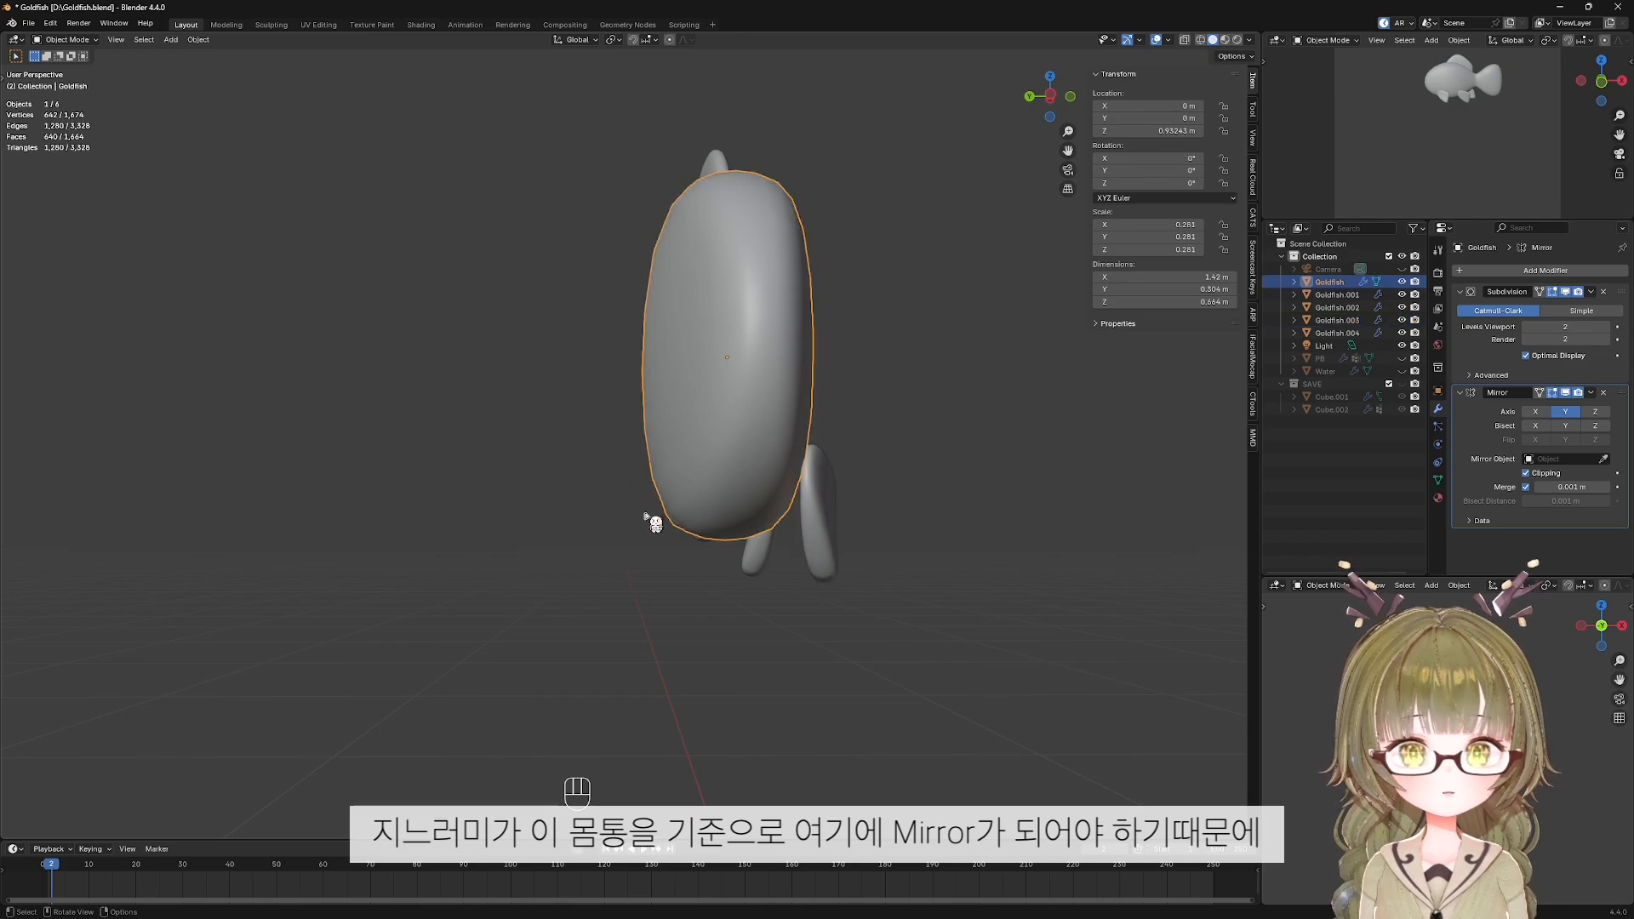
click(824, 513)
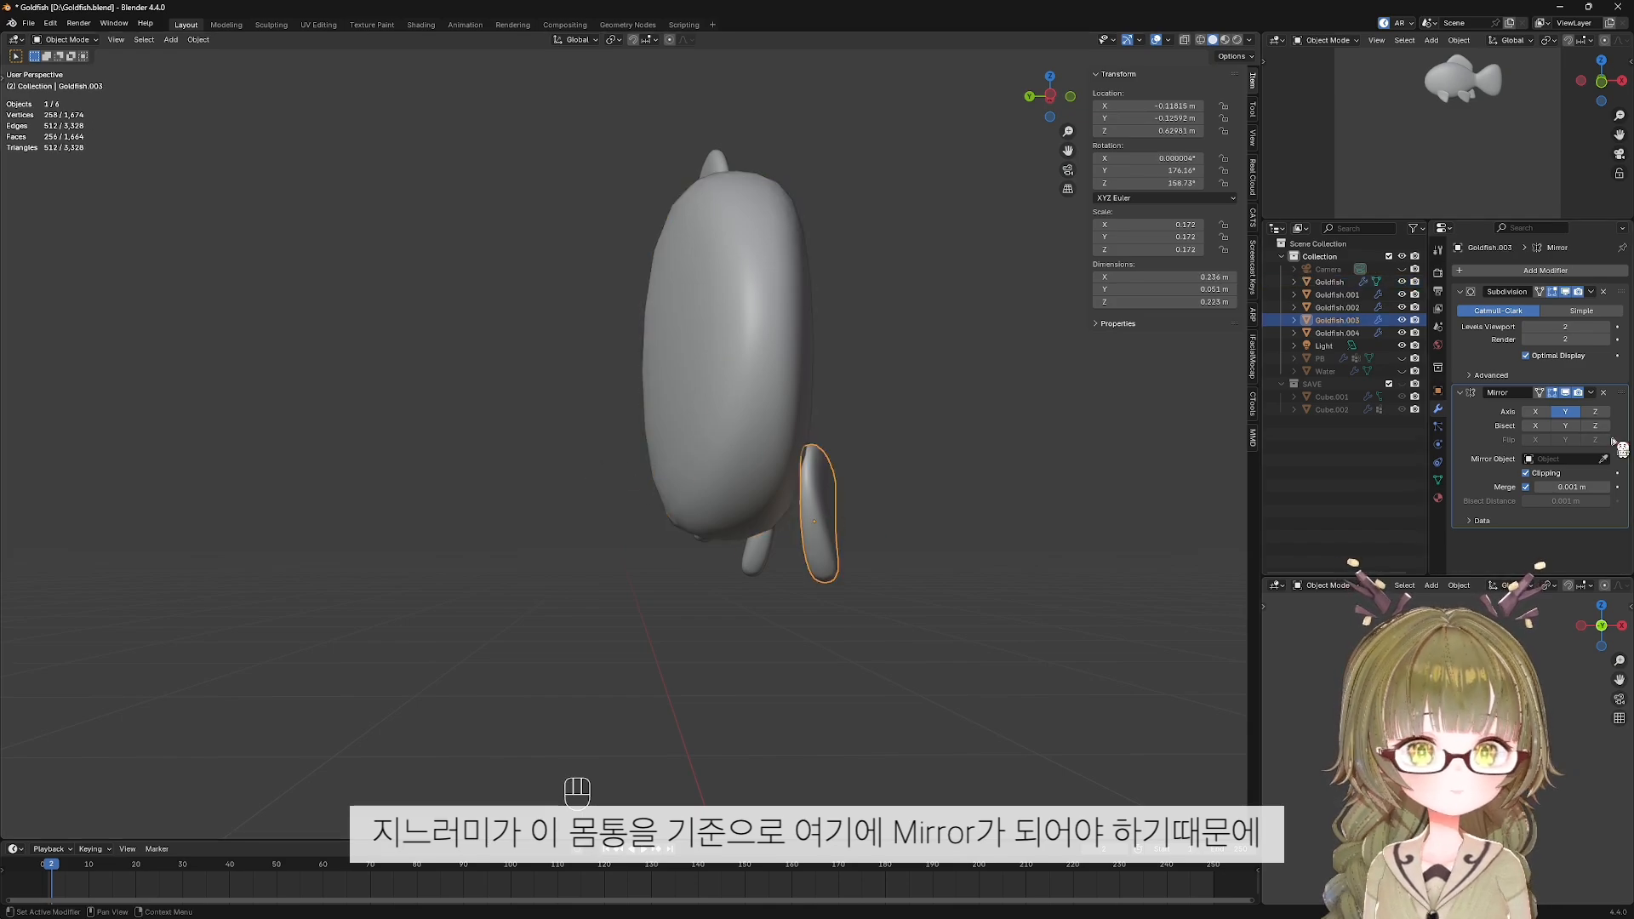
key(ctrl+a)
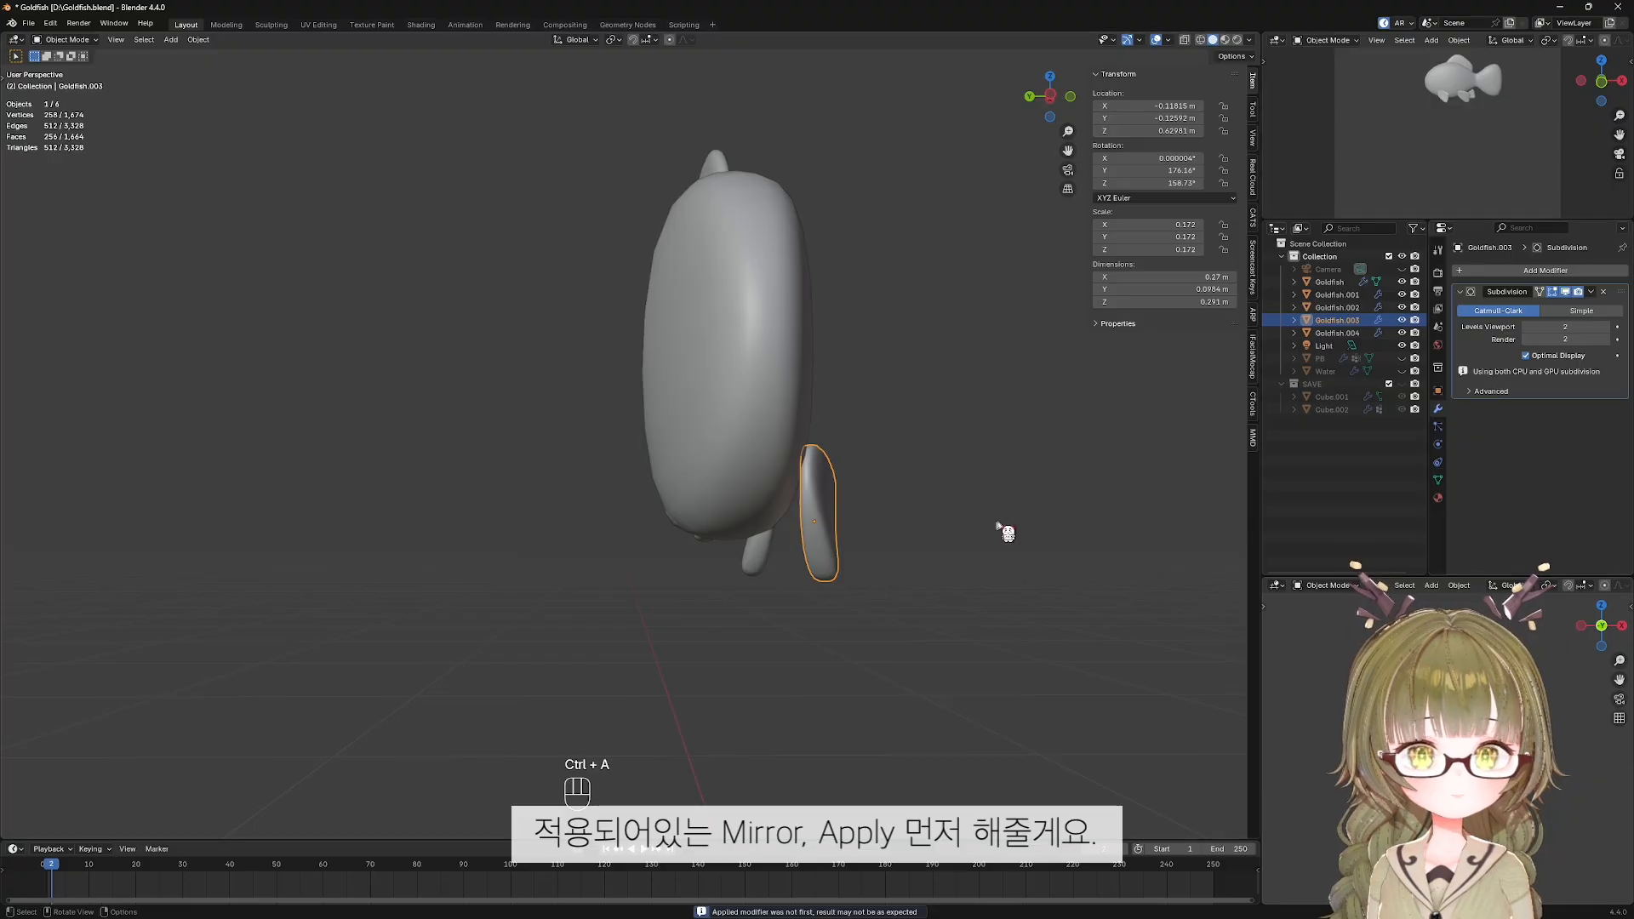
click(777, 562)
key(ctrl+a)
middle_drag(1150, 496, 863, 513)
Add a Mirror modifier to the front side fin with the Goldfish body as mirror object and Y as the only axis.
click(853, 508)
key(shift+a)
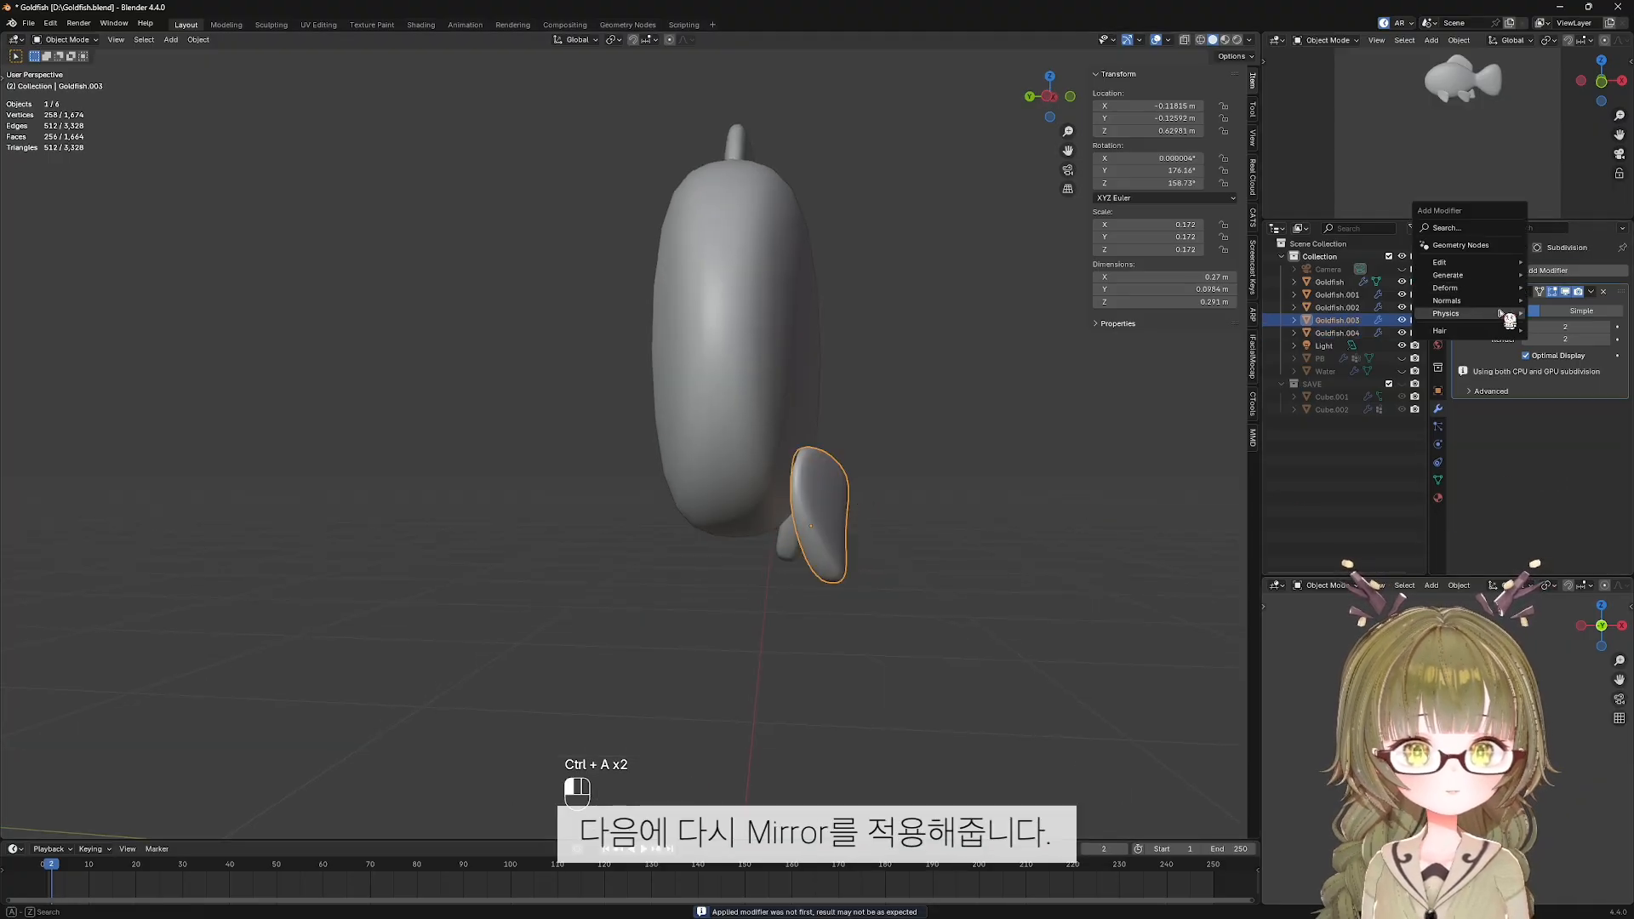
mouse_move(1506, 289)
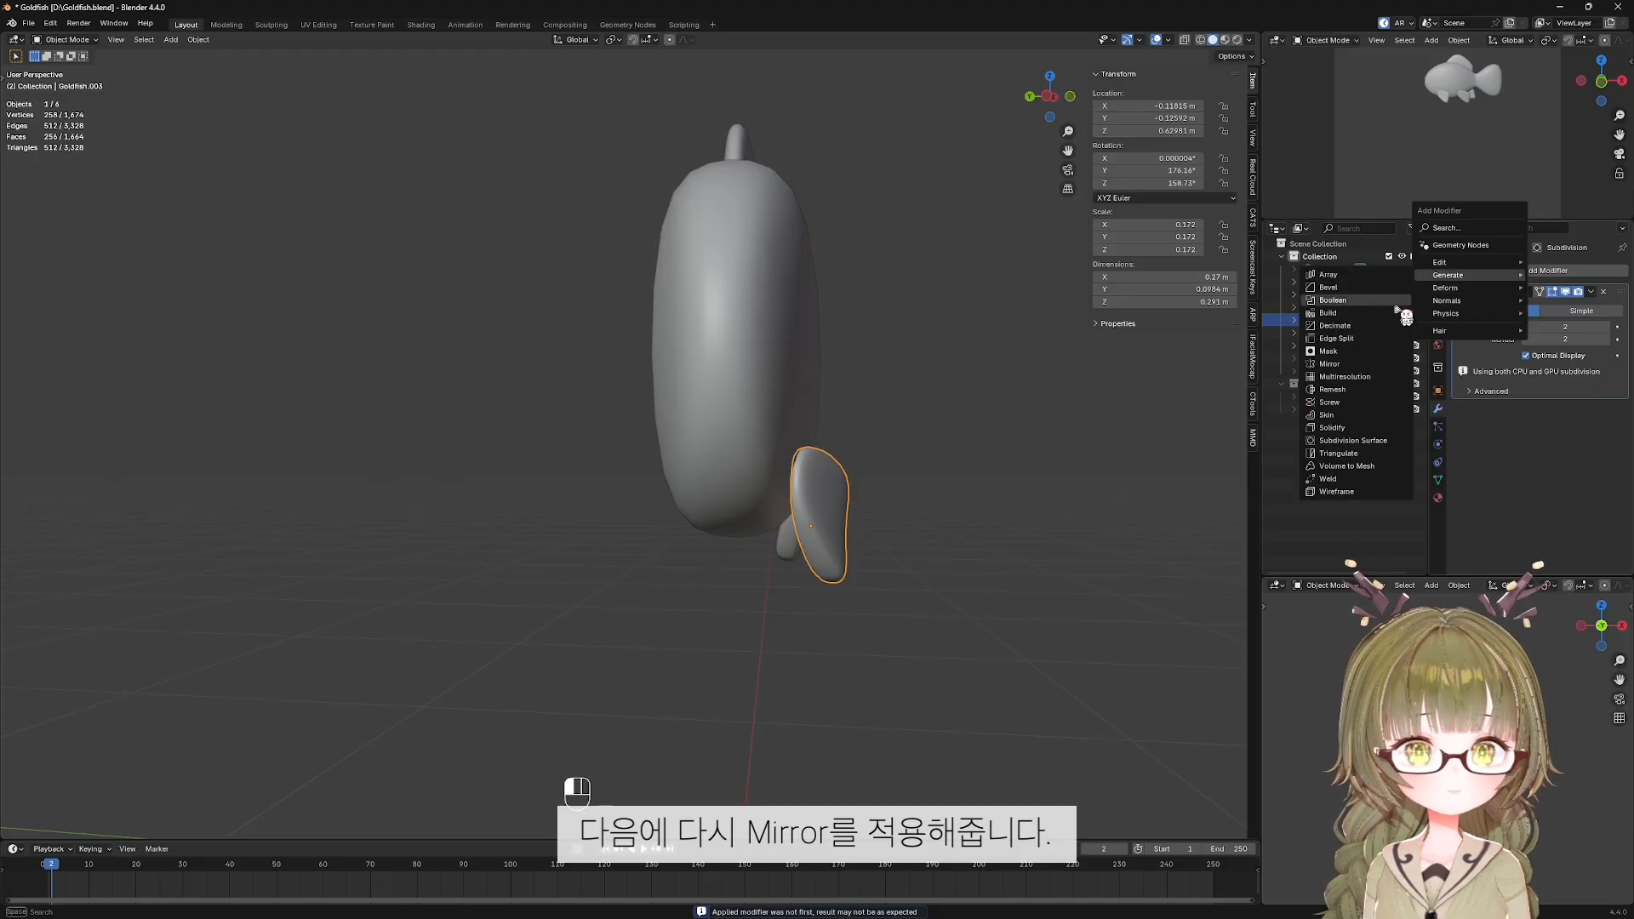
click(1362, 365)
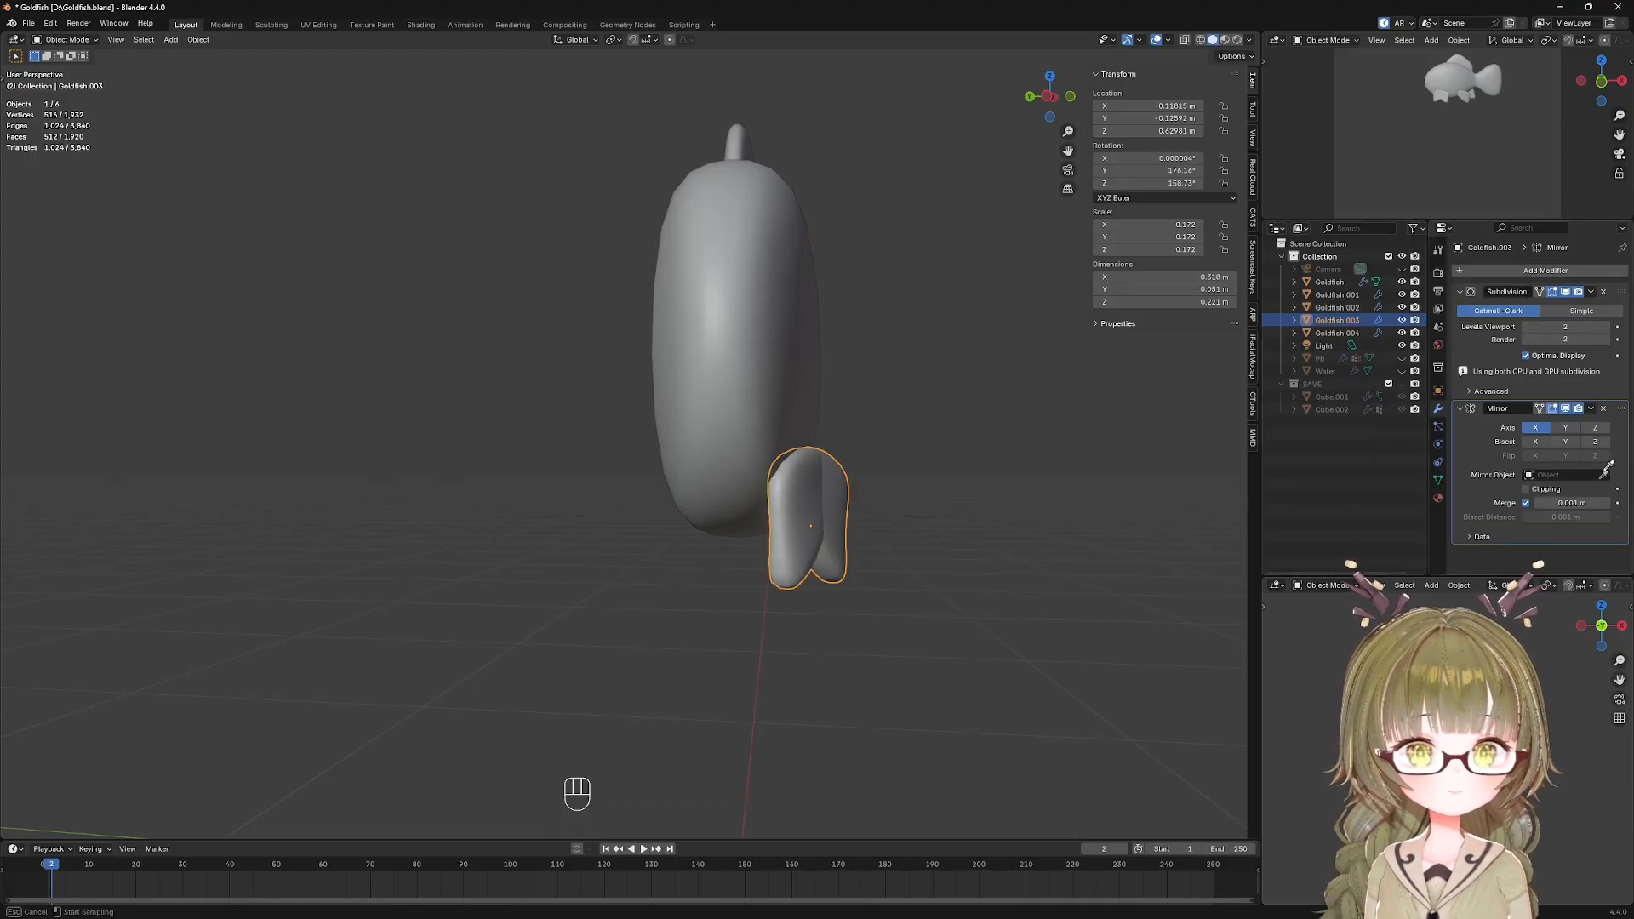
click(705, 295)
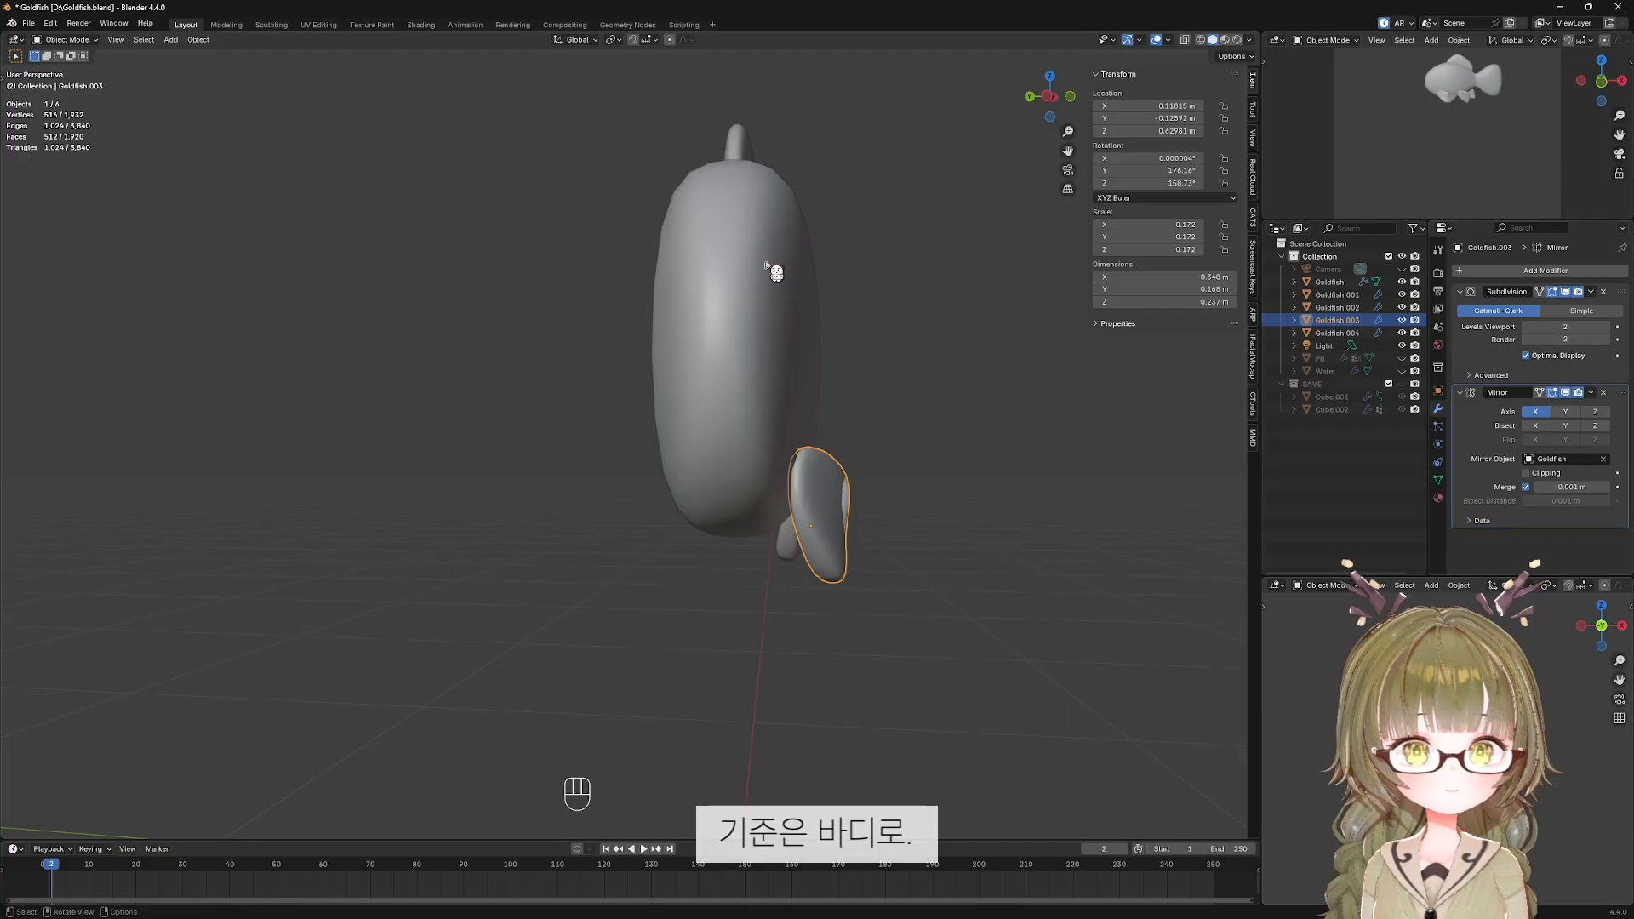
click(1565, 411)
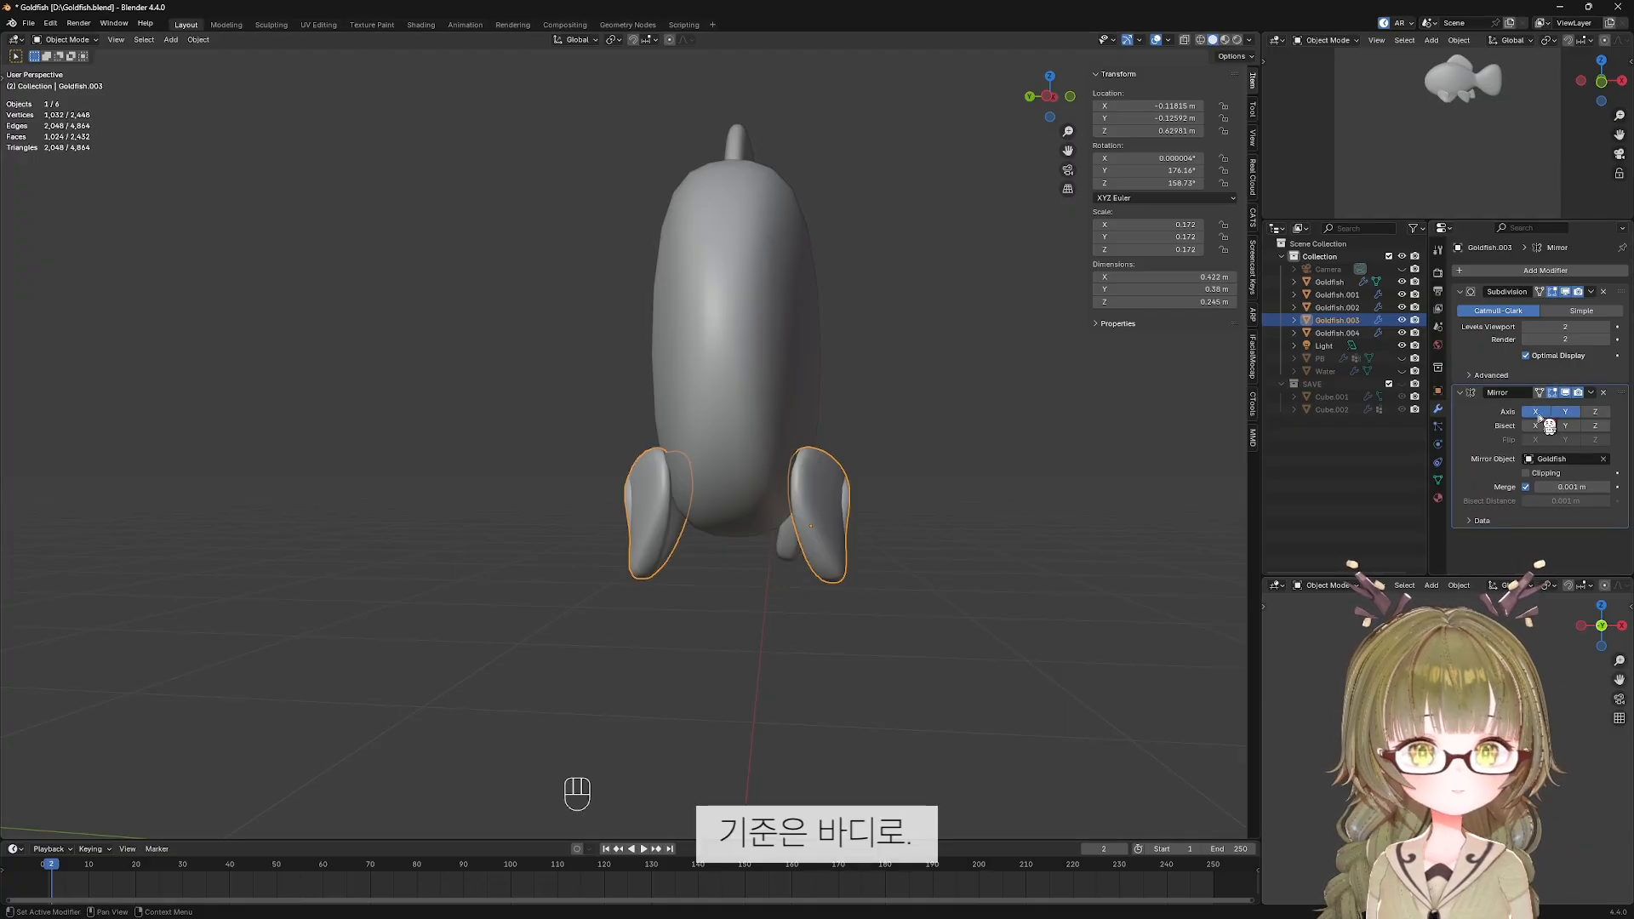
Add a Mirror modifier to the rear side fin, mirrored across the Goldfish body on the Y axis only, and deselect the fin.
click(793, 553)
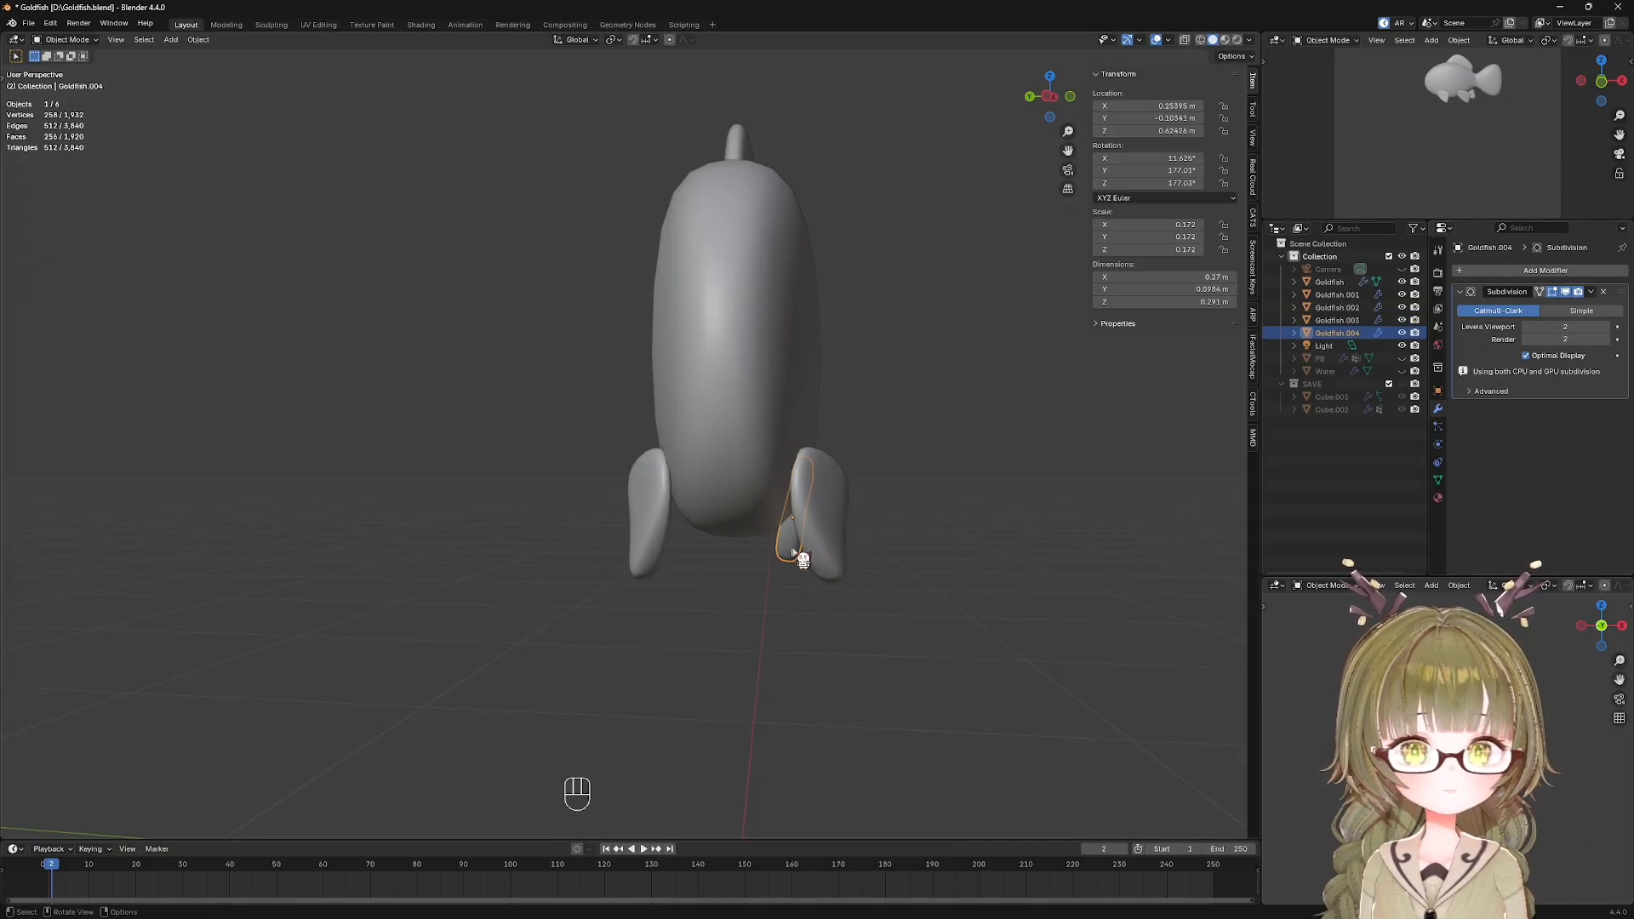
click(1554, 270)
mouse_move(1493, 275)
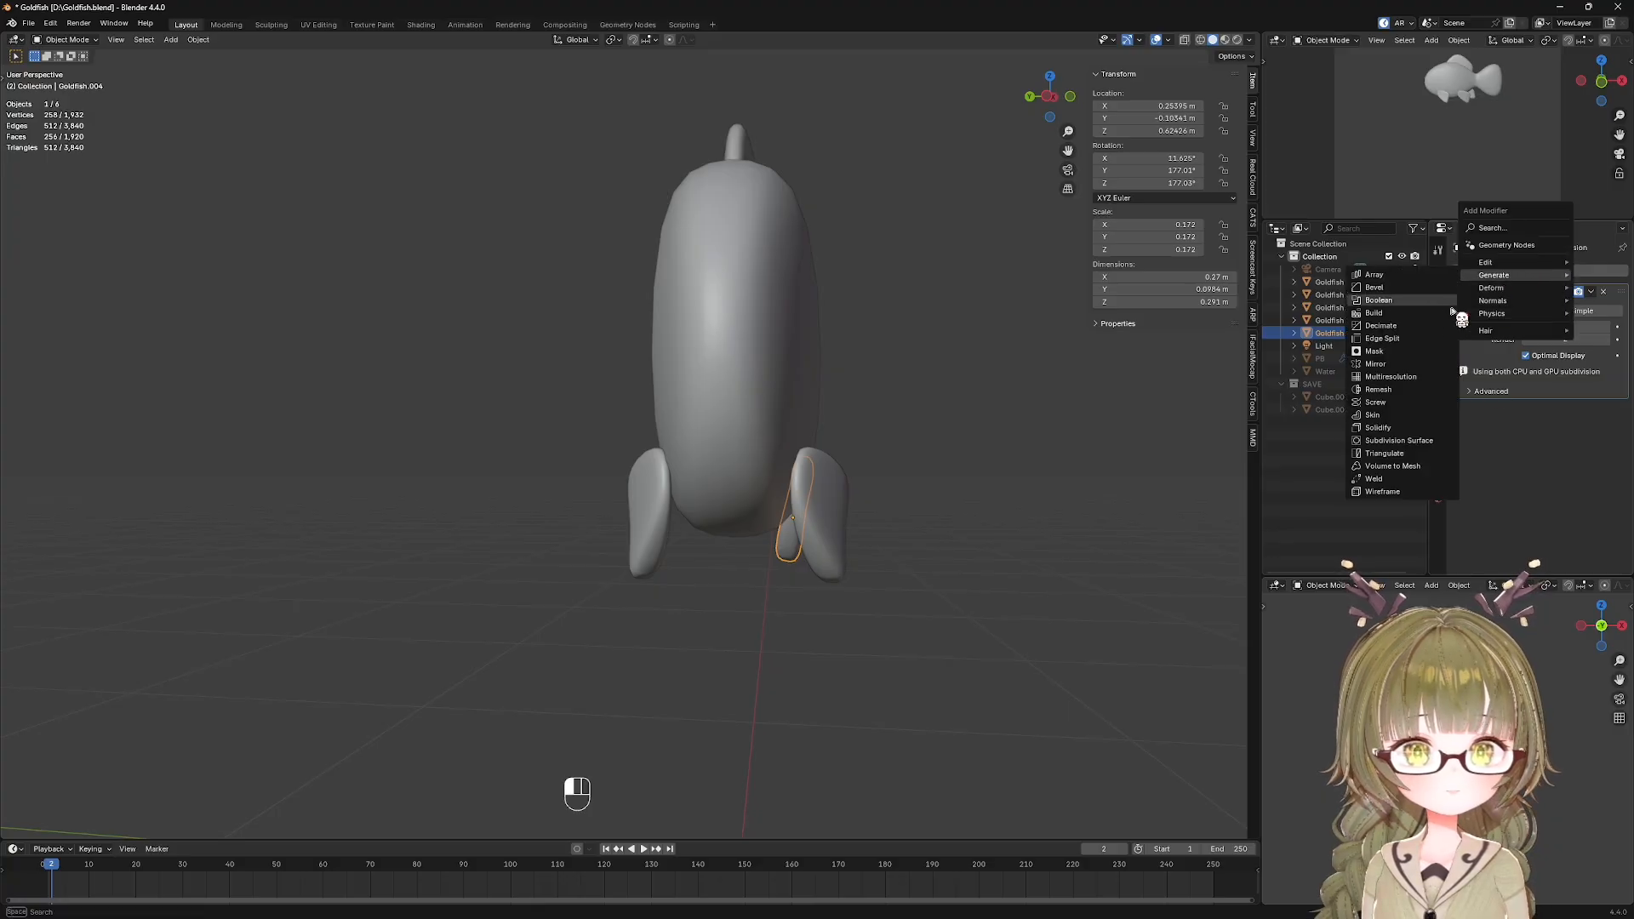
click(1429, 364)
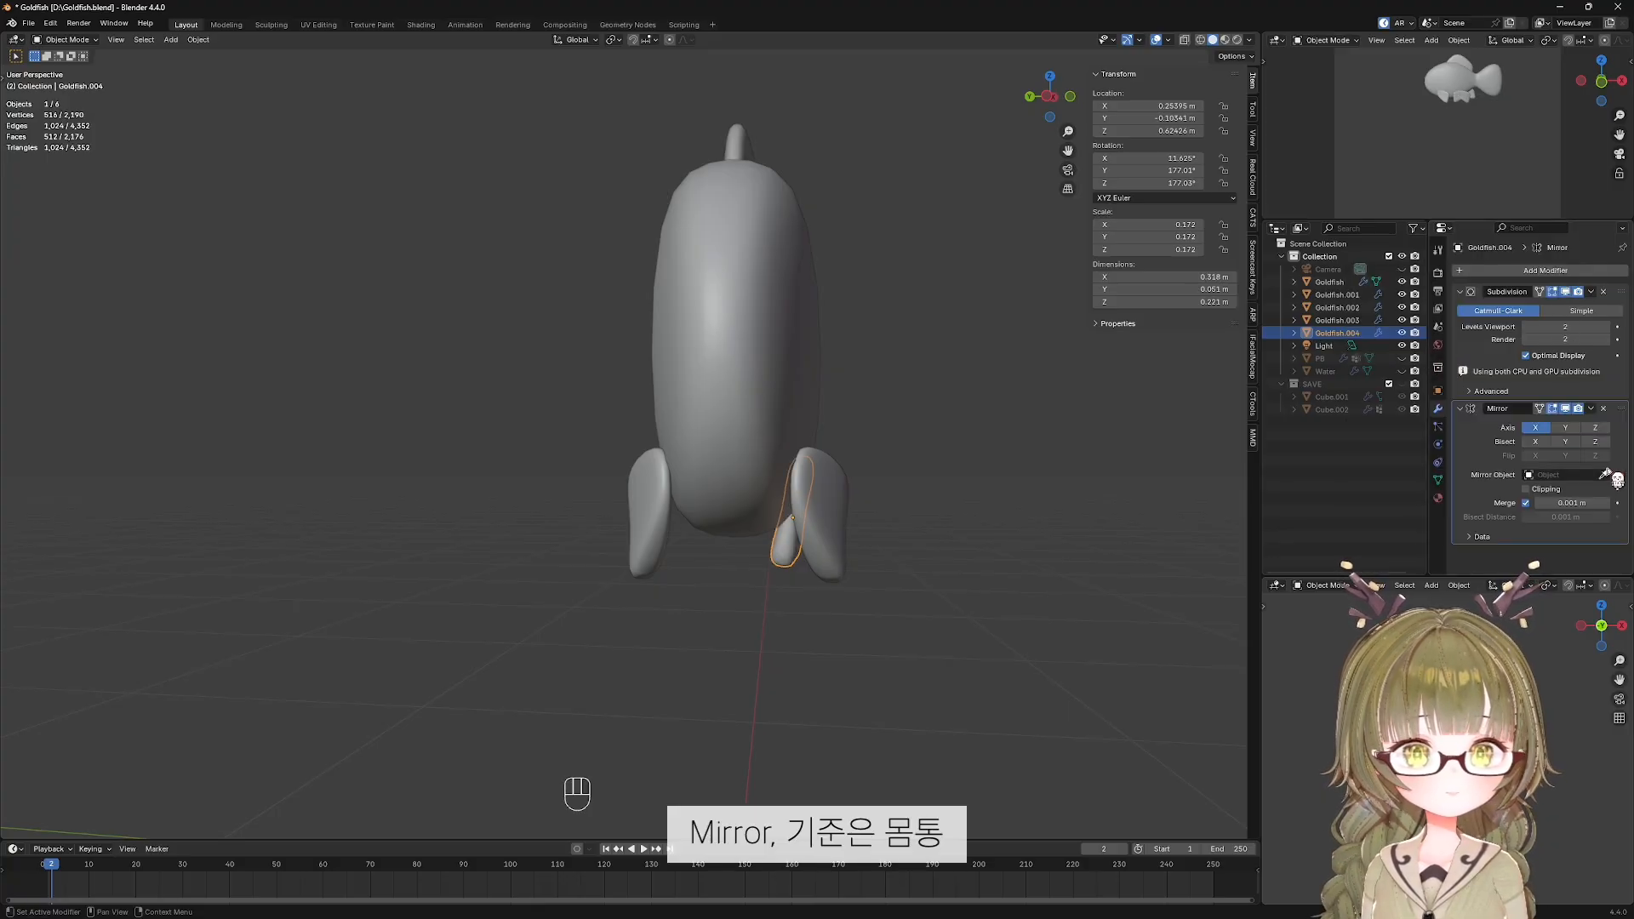
click(777, 269)
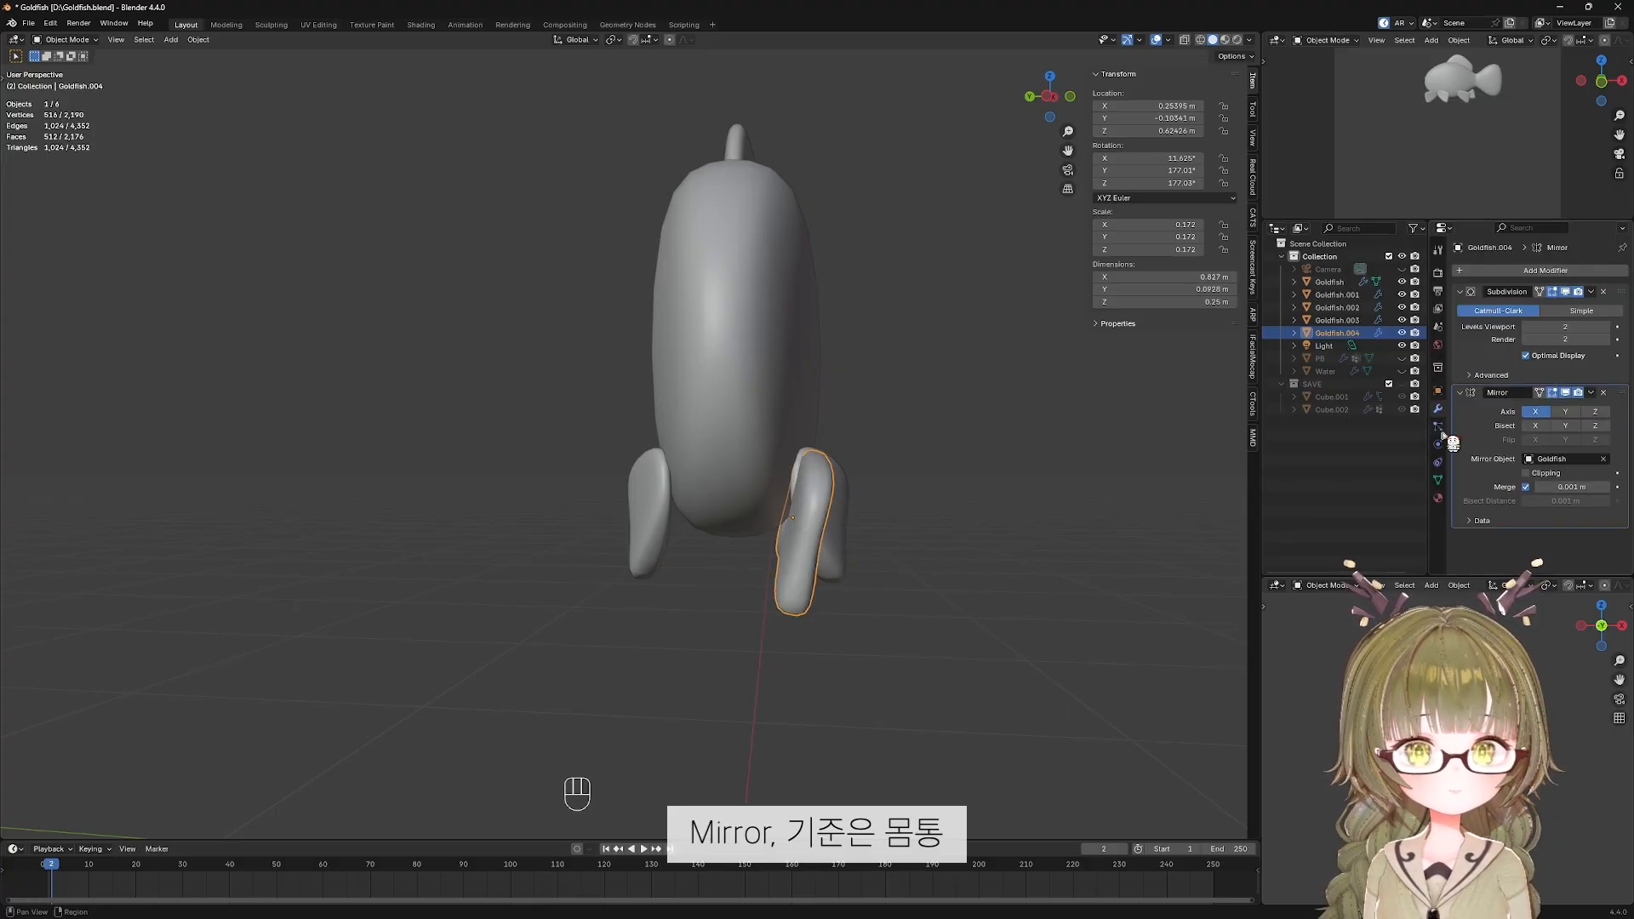
click(1576, 412)
click(1537, 412)
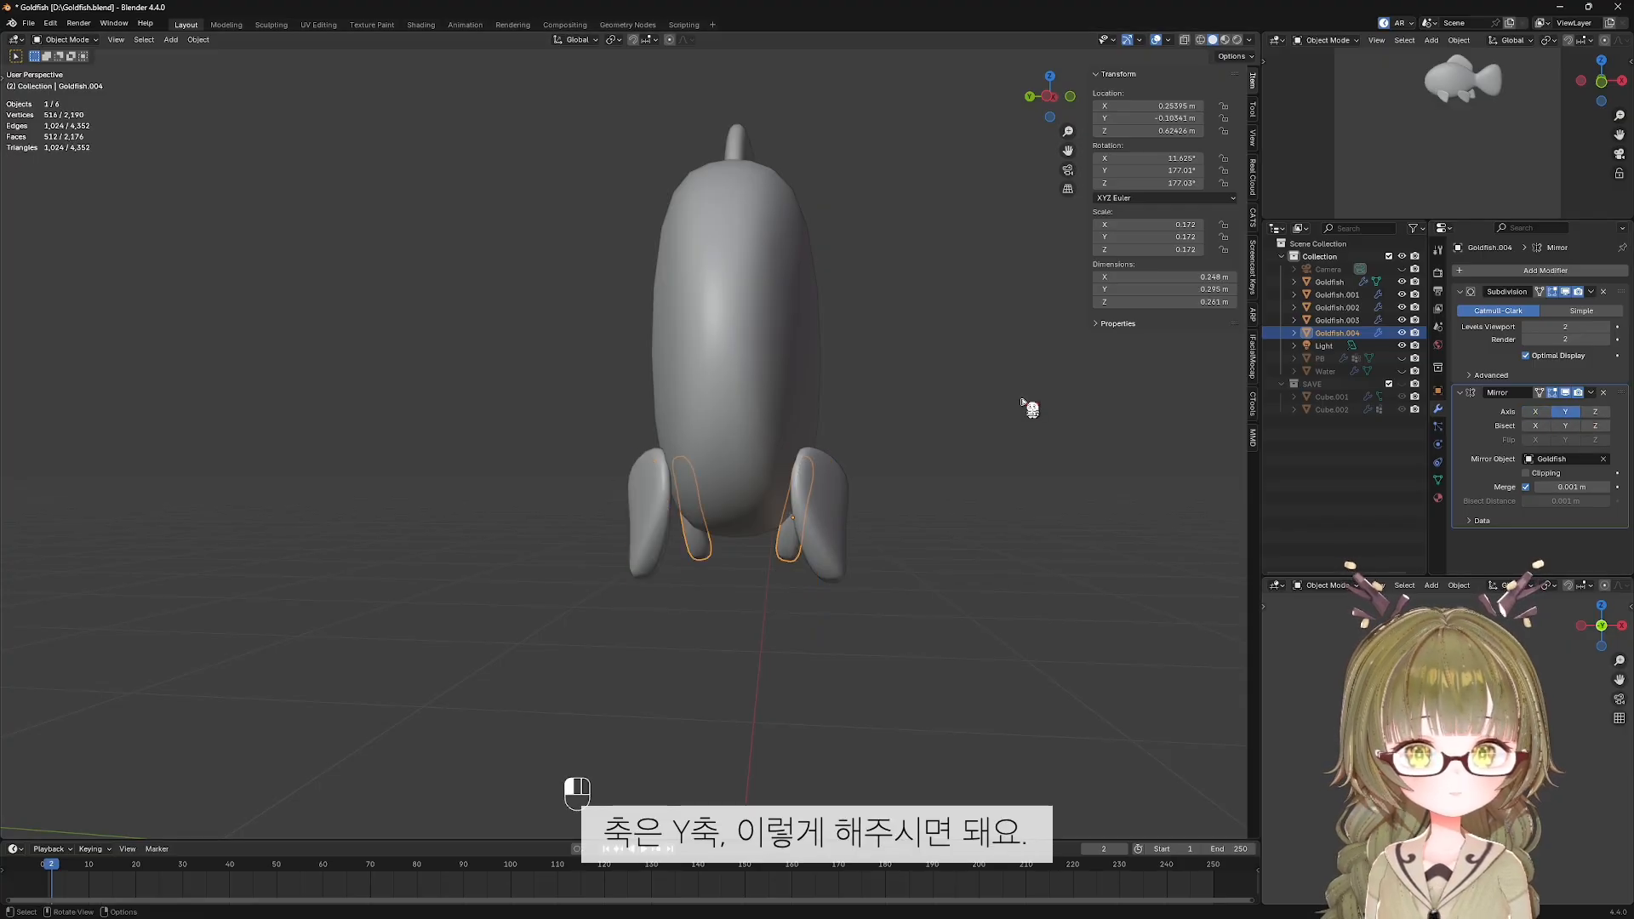
click(1030, 407)
Add a centred lengthwise loop cut through the goldfish's body and tail and bevel it into two parallel edge loops.
key(KP_1)
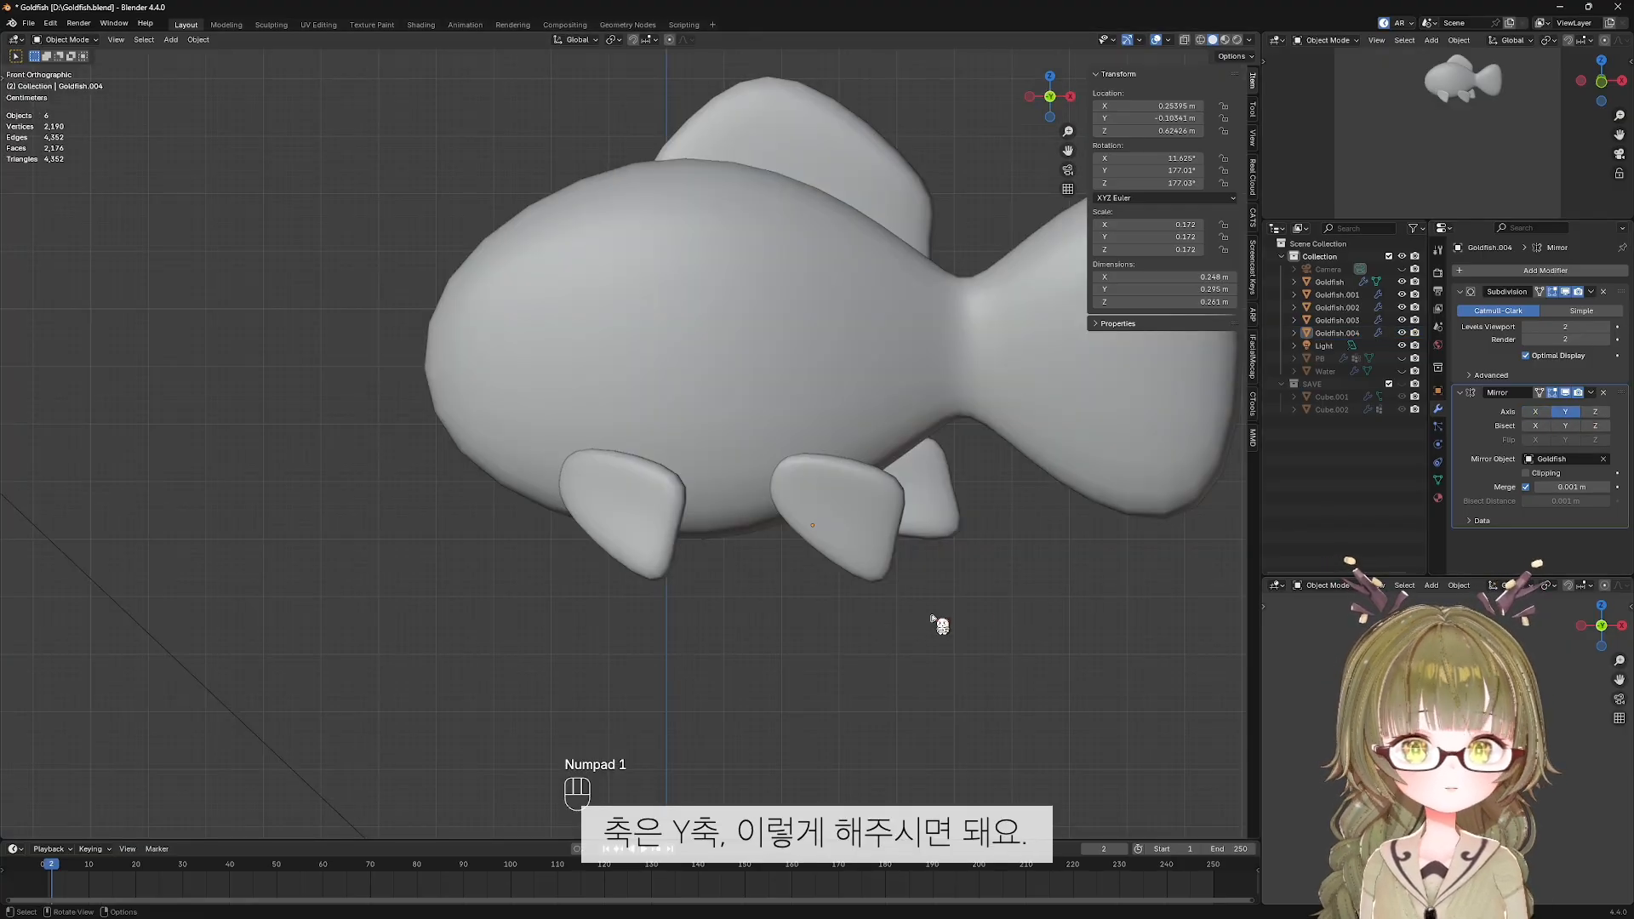
scroll(927, 615, down, 2)
shift+middle_drag(830, 473, 816, 588)
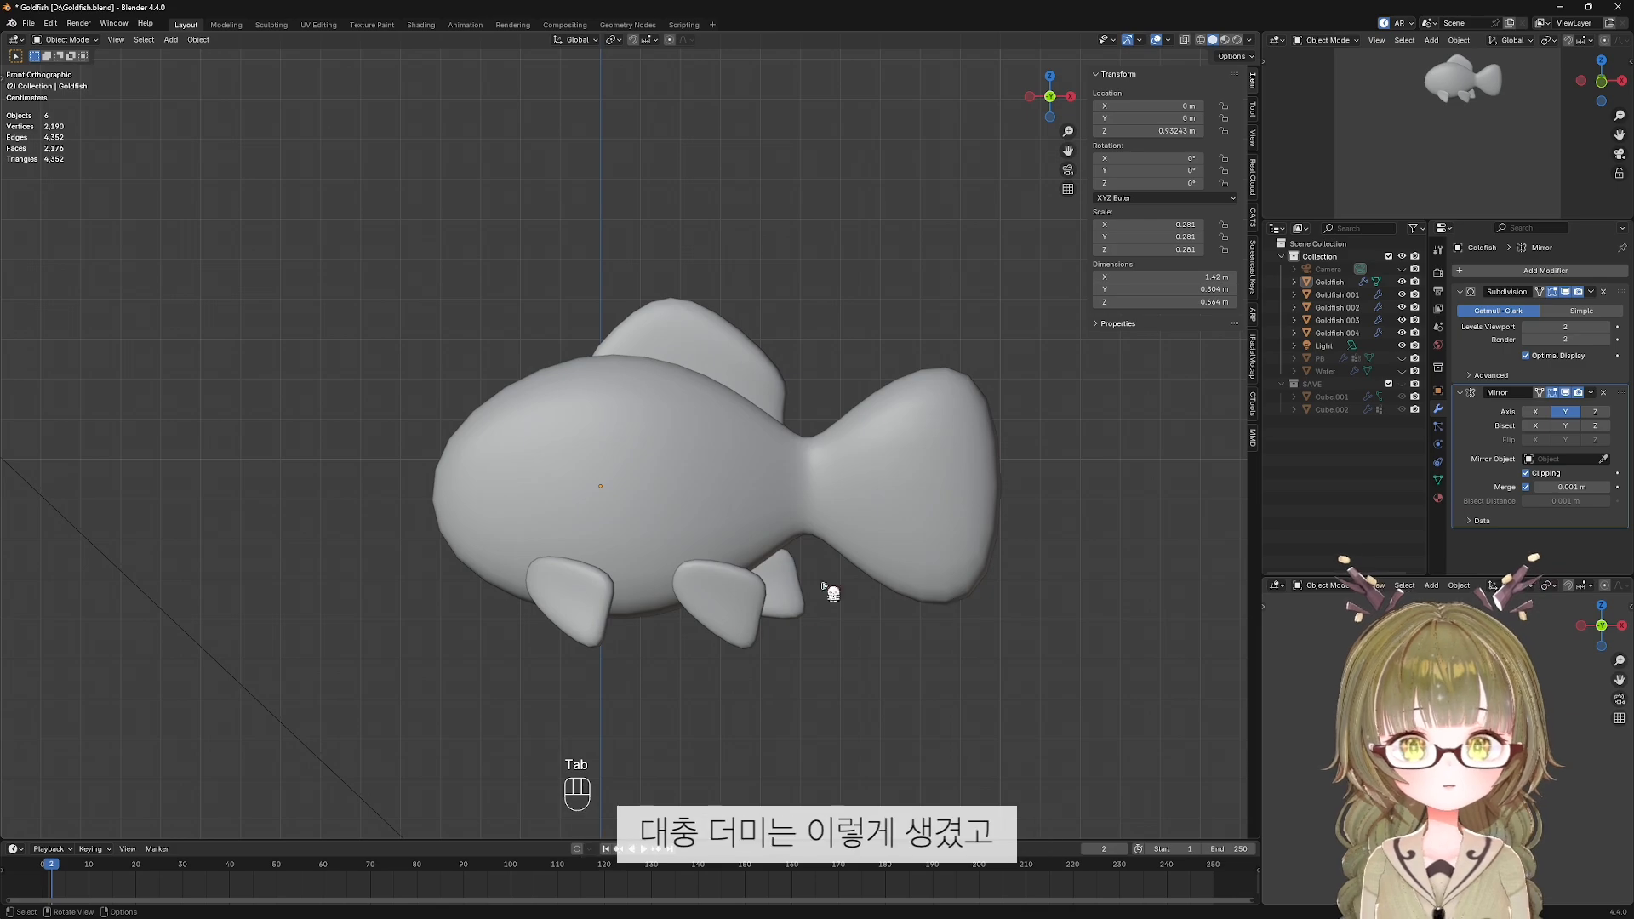
click(970, 460)
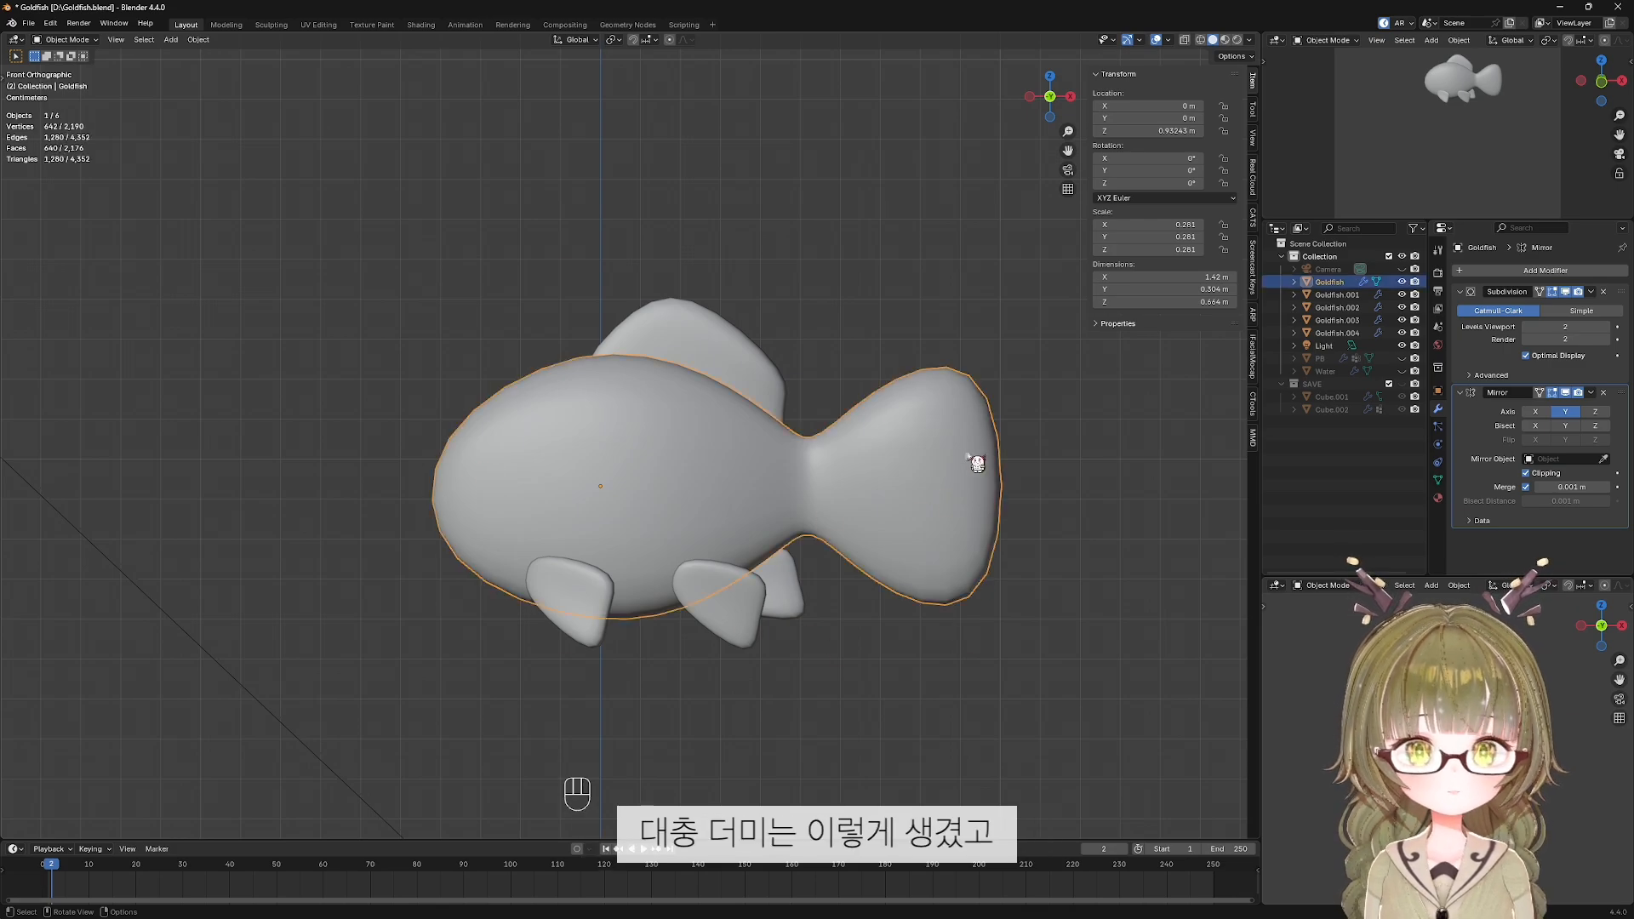
key(Tab)
key(ctrl+r)
scroll(1005, 477, up, 1)
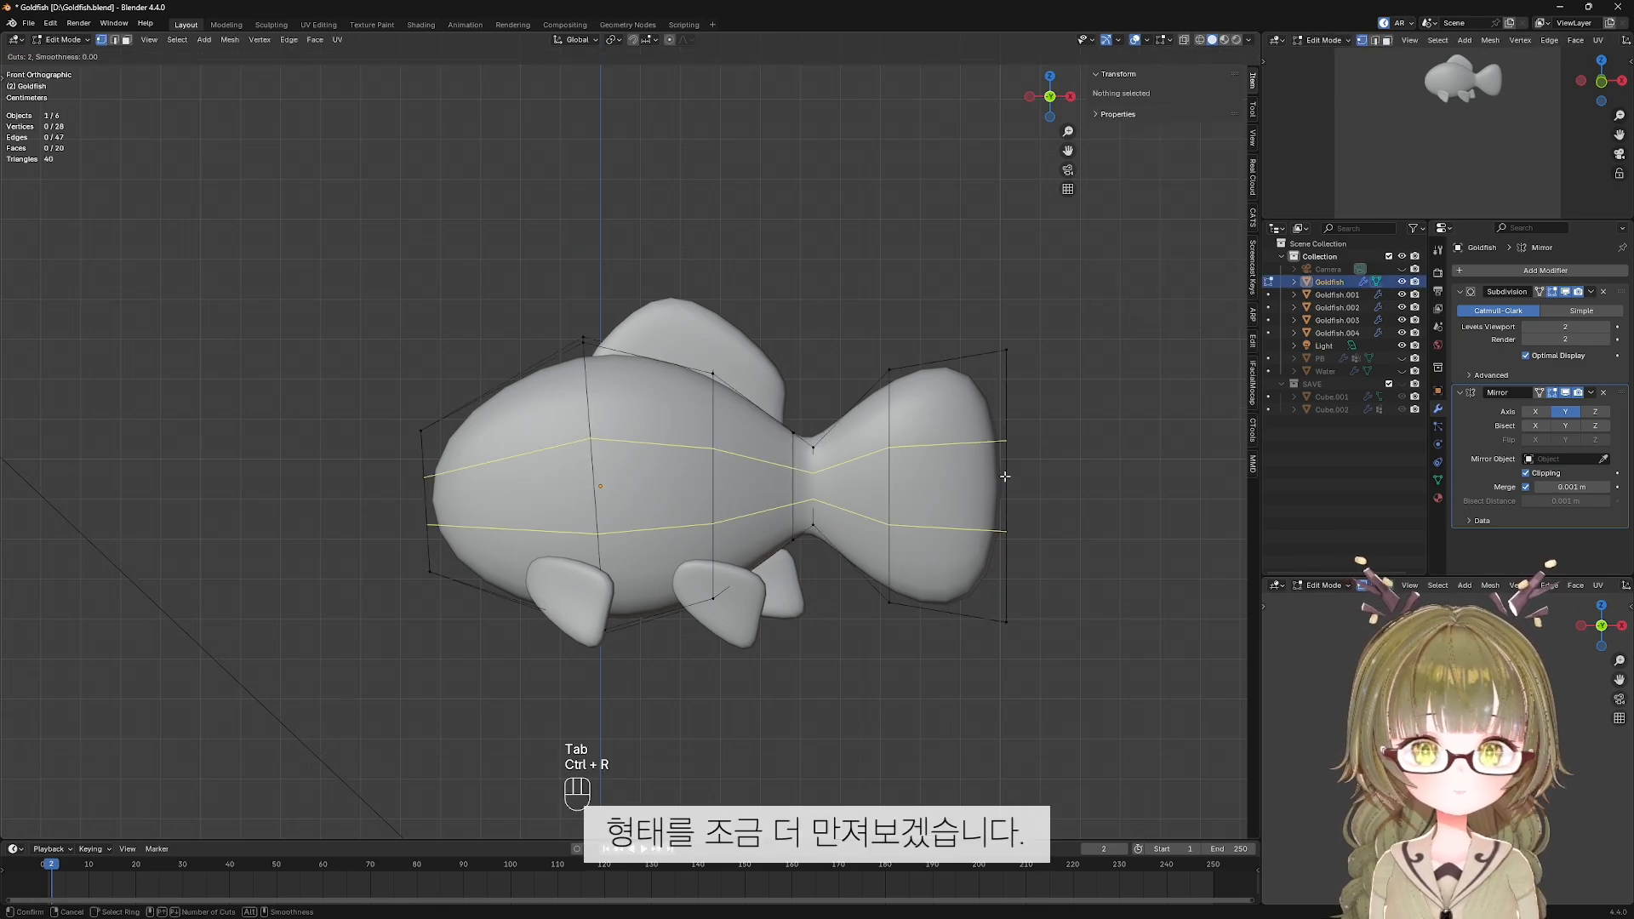
scroll(1005, 477, down, 1)
click(1005, 478)
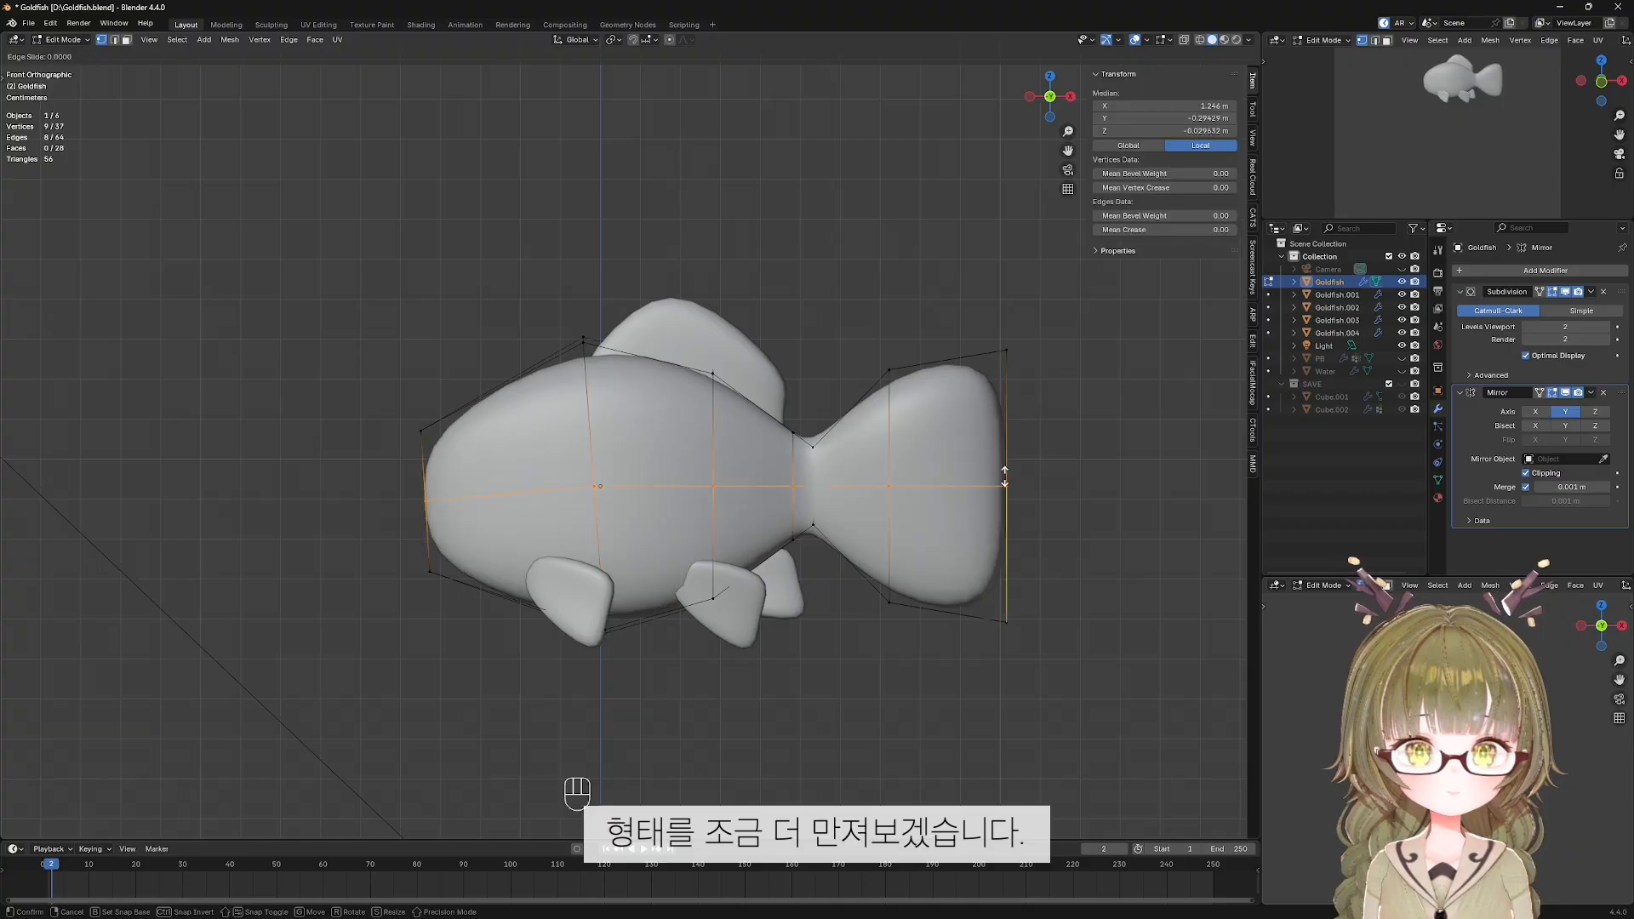
key(Escape)
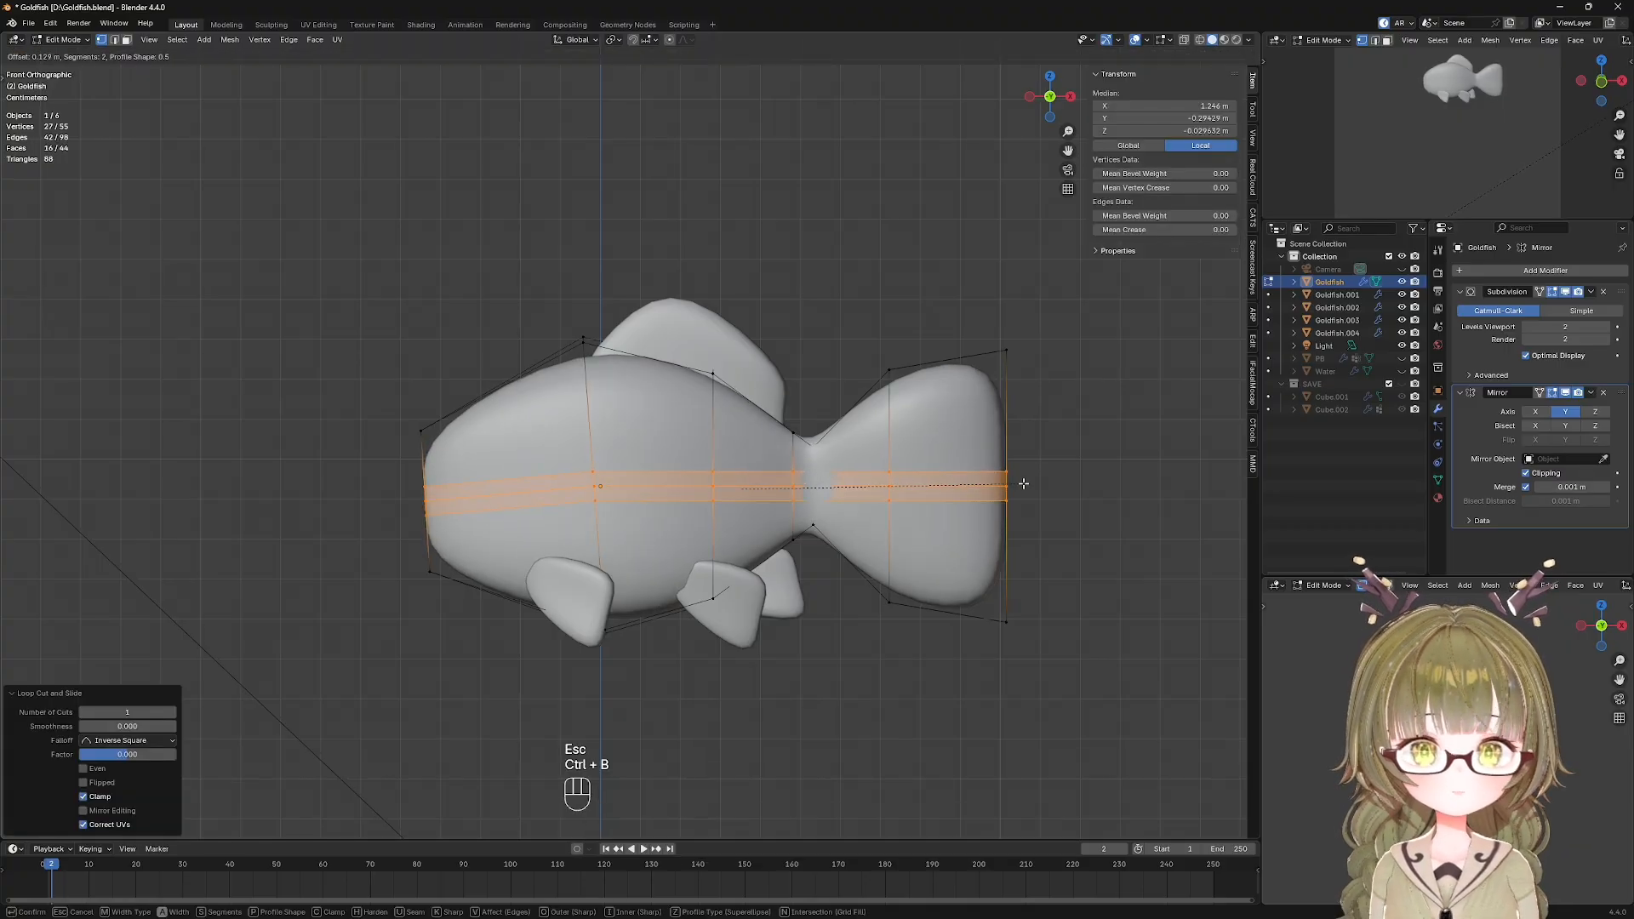
click(1023, 484)
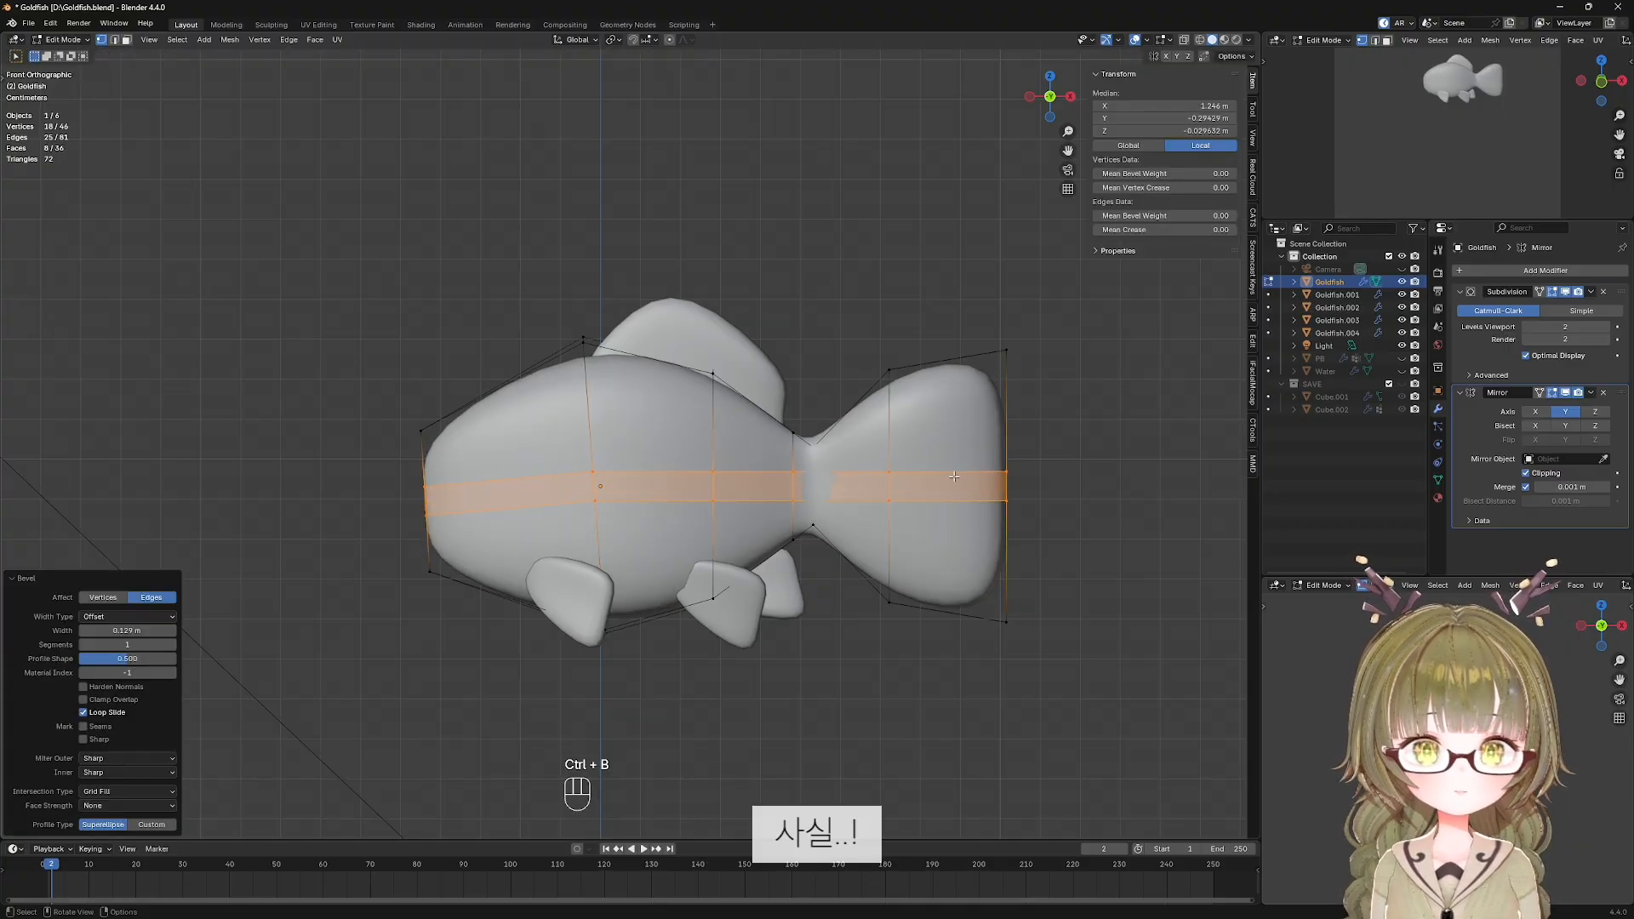
Move the two middle rows of vertices at the front of the head about 0.045 m forward along X.
key(alt+z)
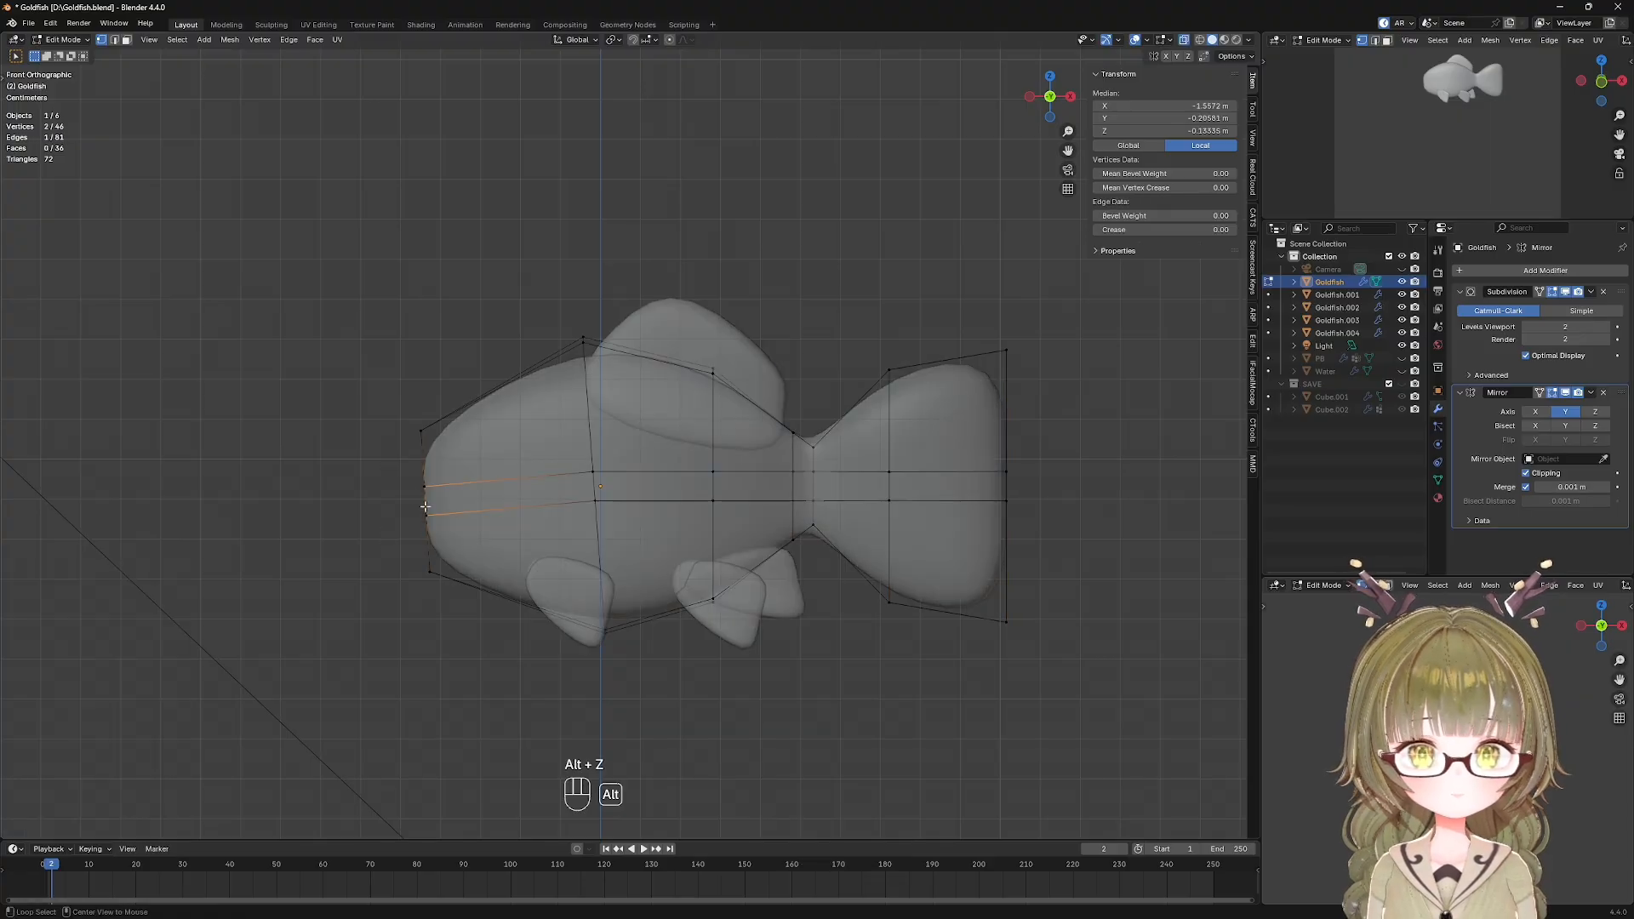
click(427, 503)
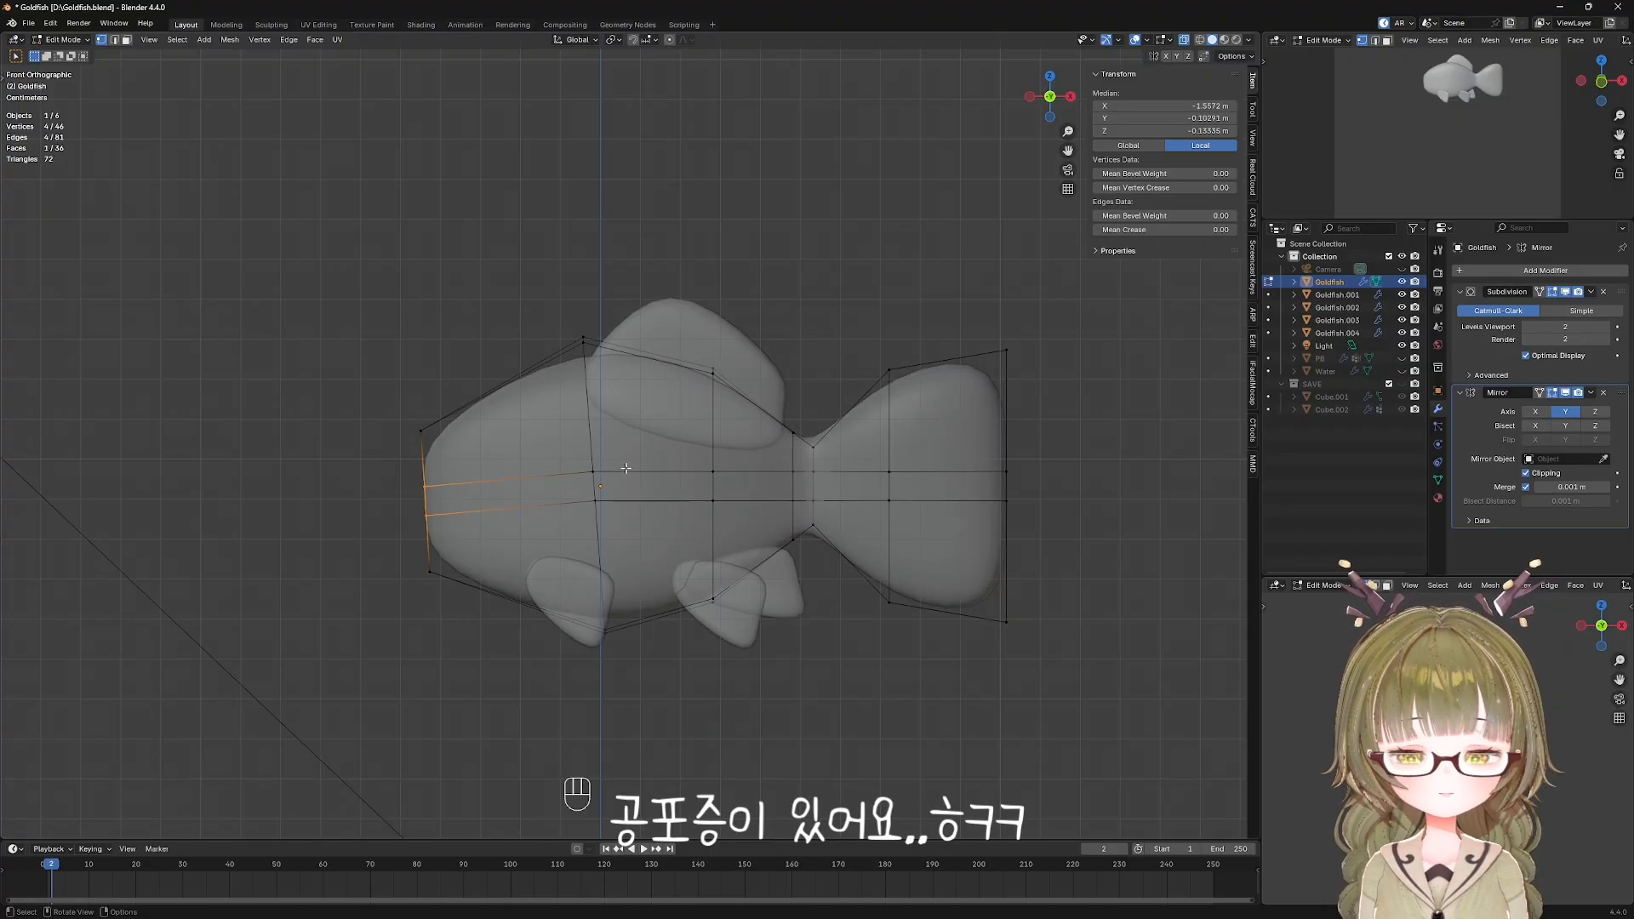
key(g)
key(x)
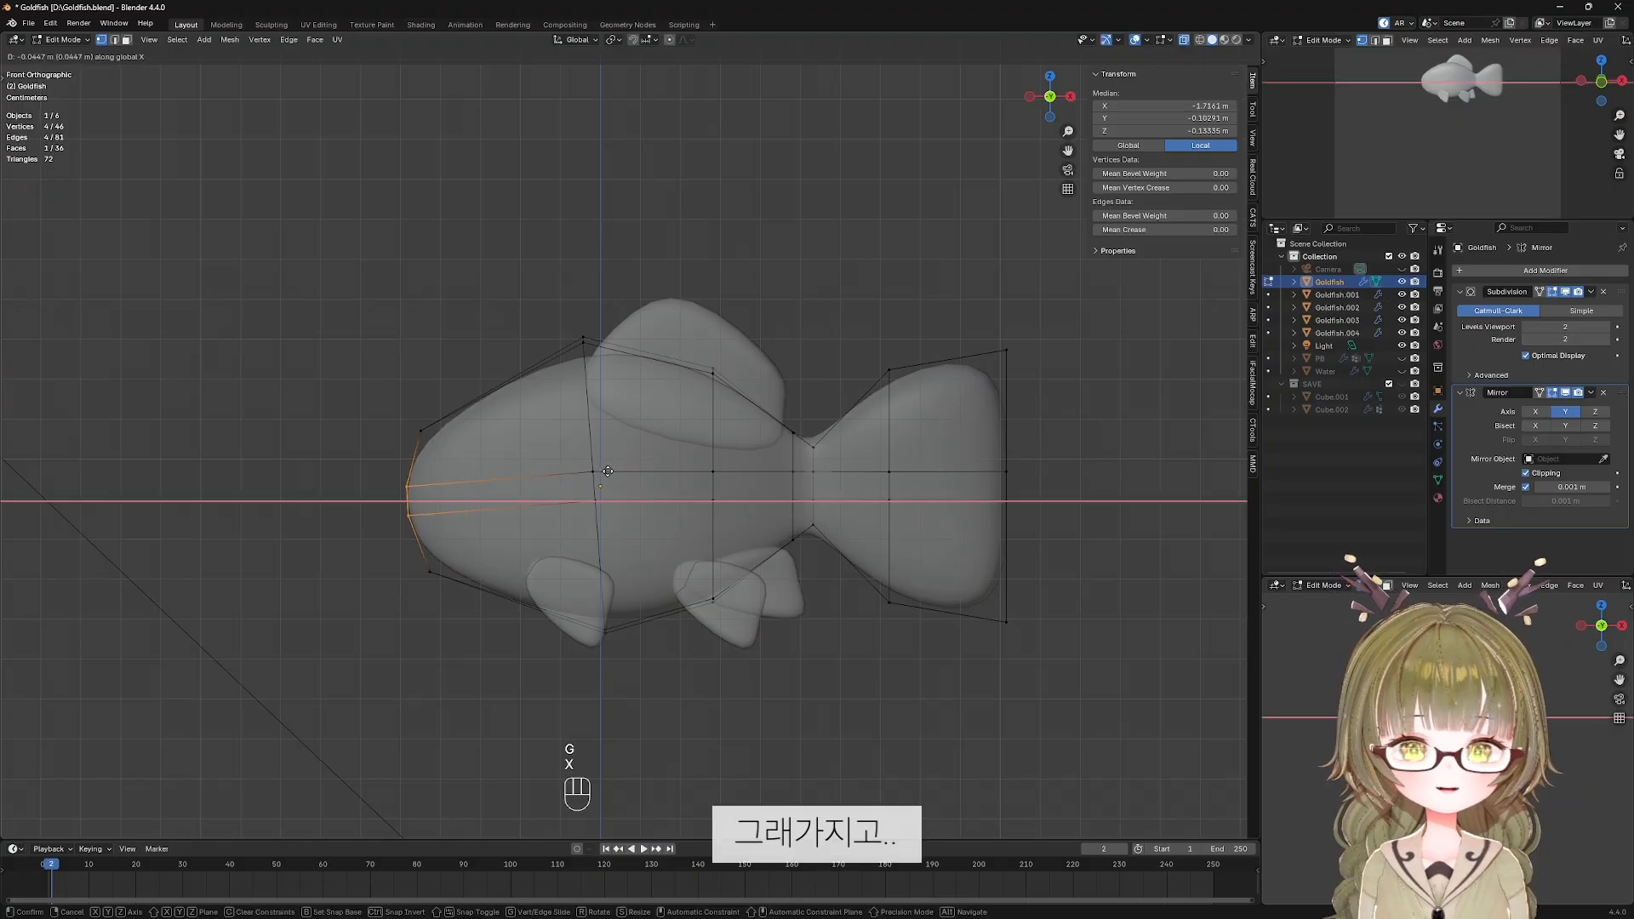
click(608, 471)
Raise the upper front vertices of the head and shift them slightly back to round the forehead.
click(421, 438)
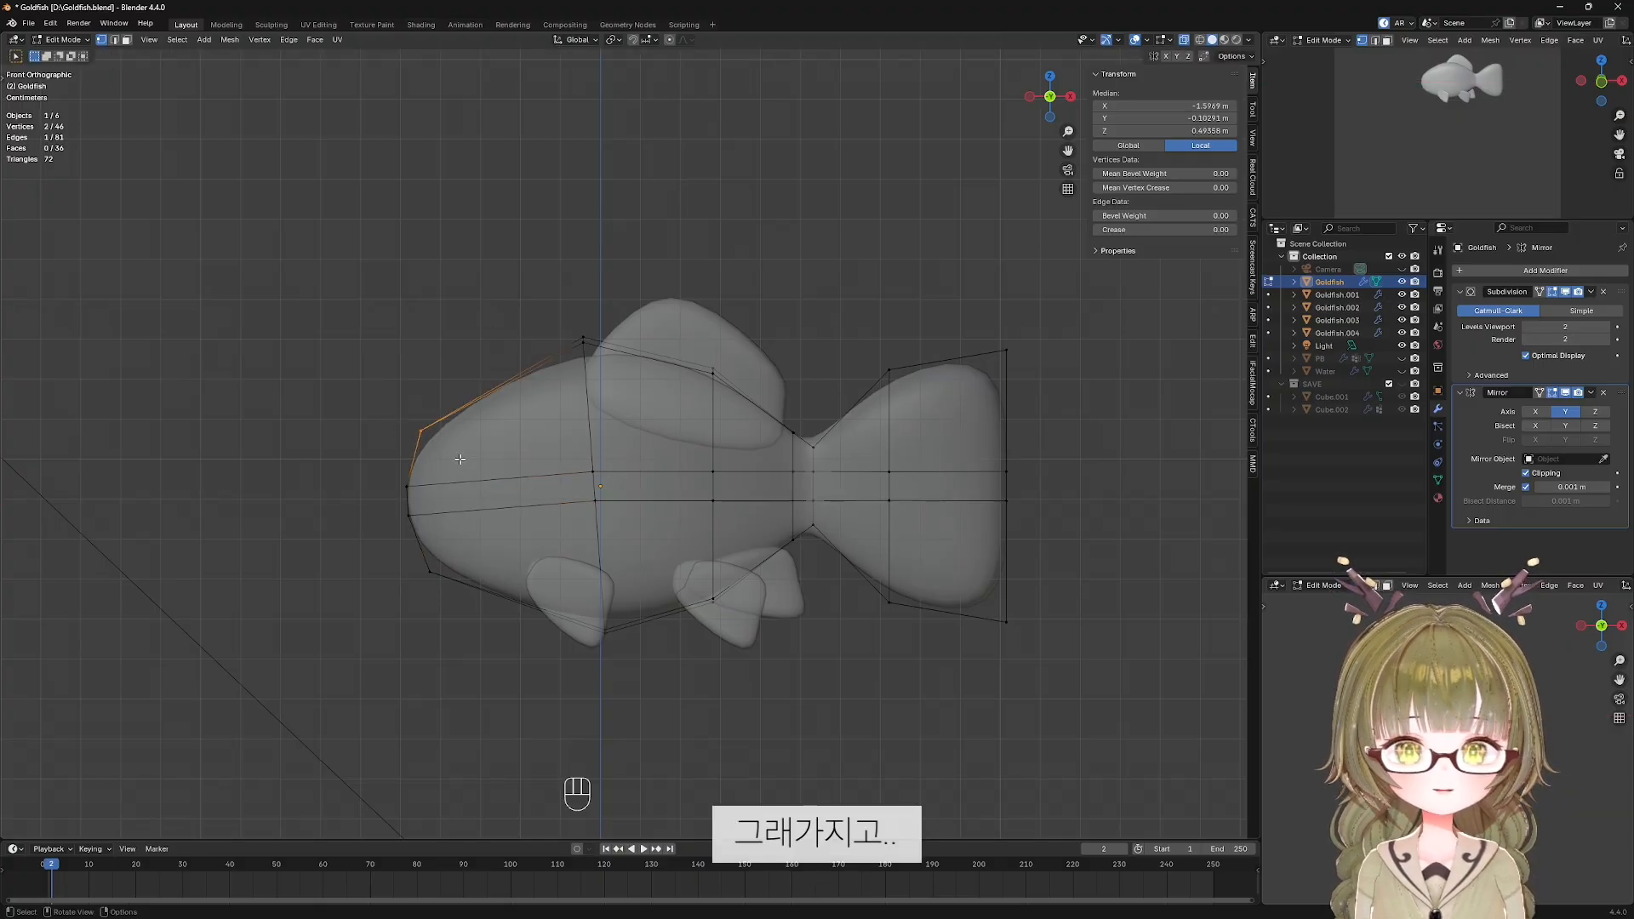
key(g)
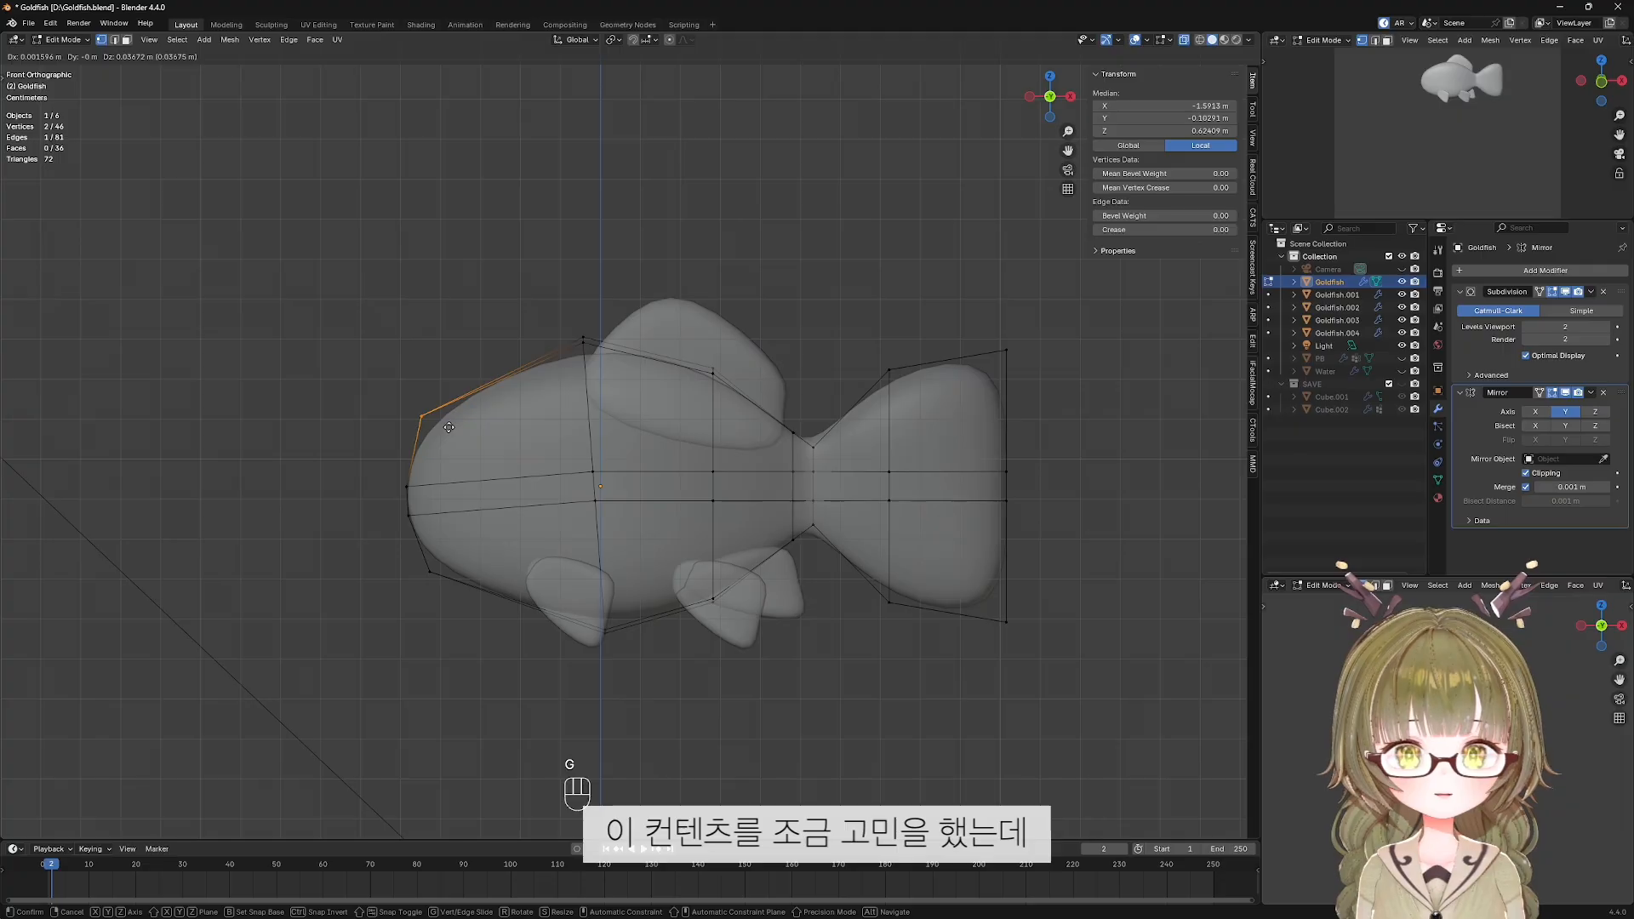
click(447, 427)
key(g)
click(453, 425)
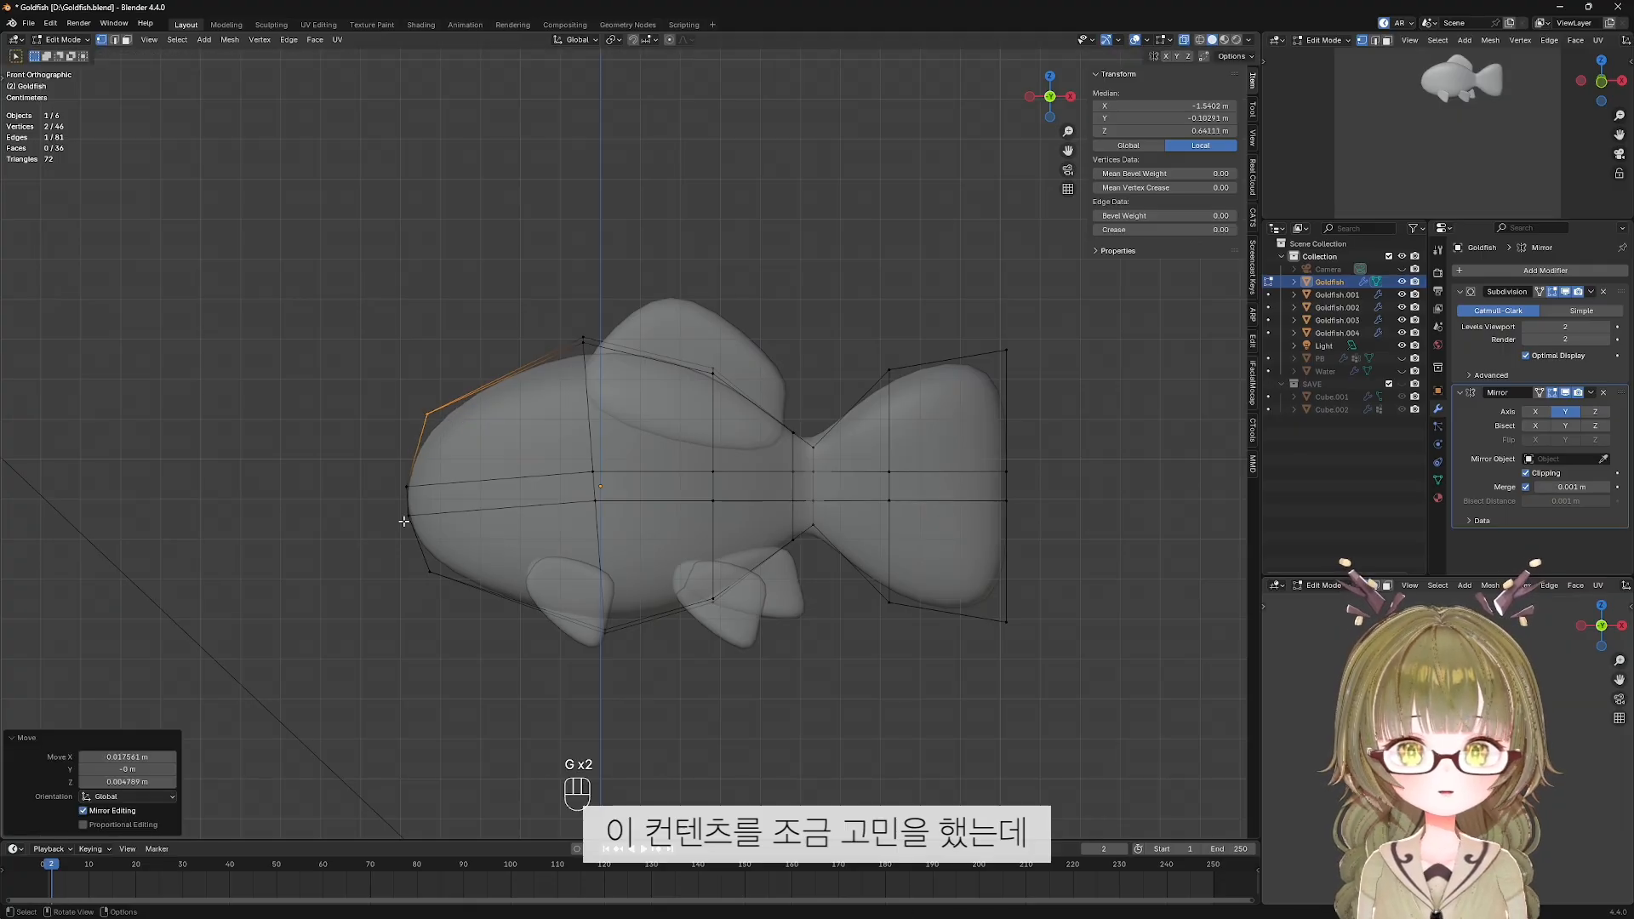
Lower the front vertices of the lower lengthwise loop together with the chin vertices.
drag(397, 508, 482, 559)
drag(394, 504, 455, 620)
key(g)
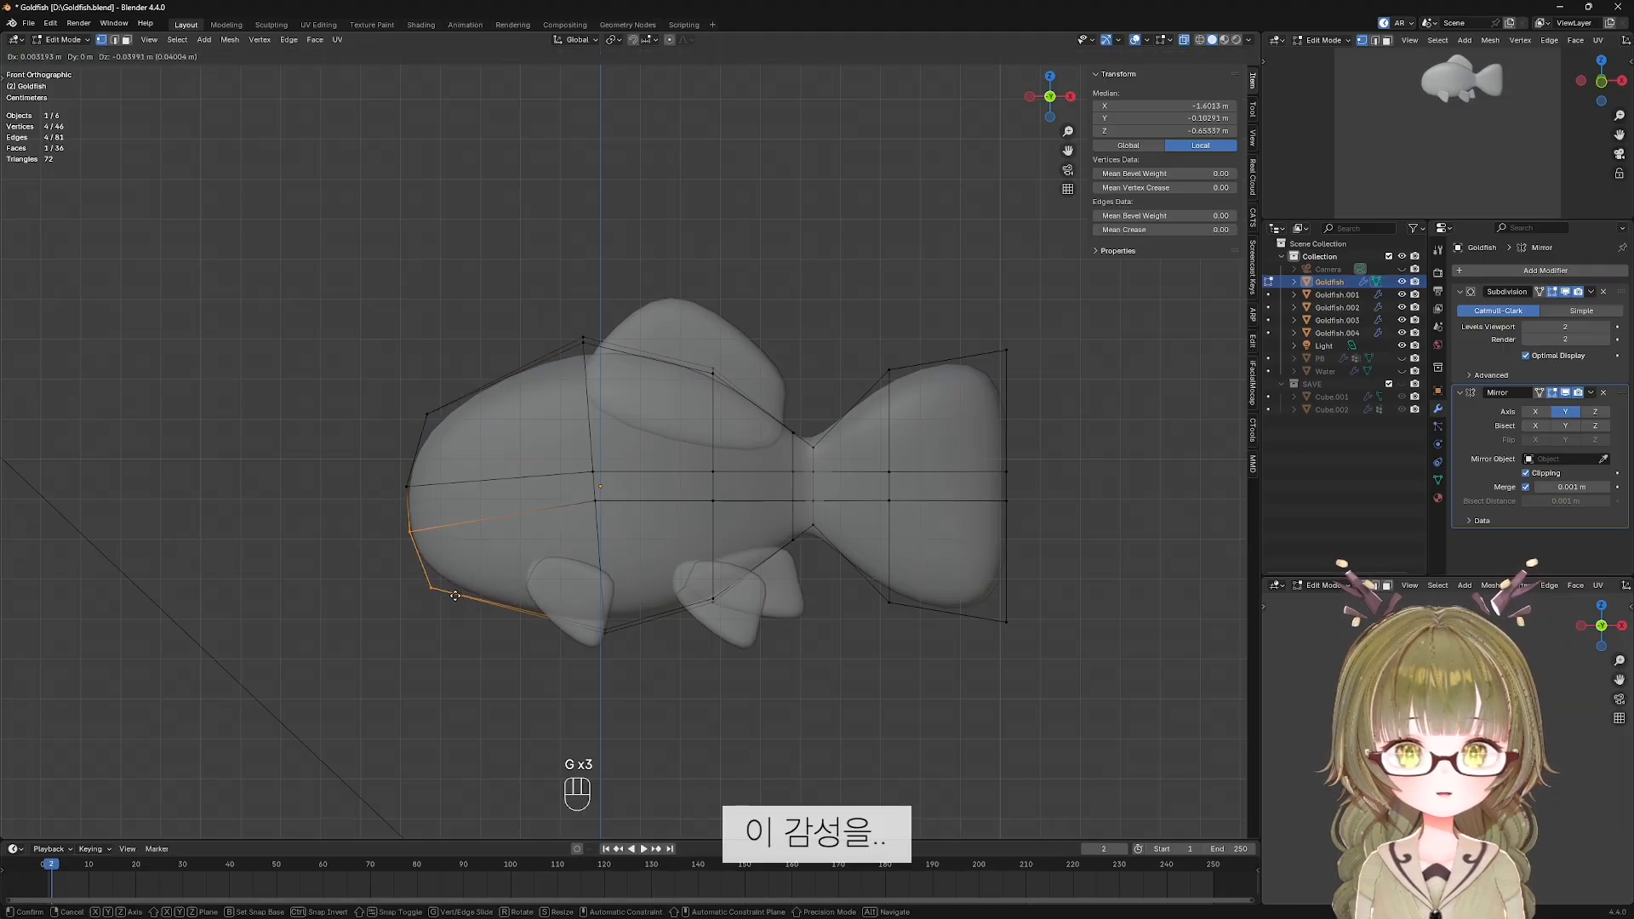
click(455, 586)
Lower the mid-body vertex of the lower lengthwise loop and nudge the vertex behind it down to smooth the line.
click(594, 501)
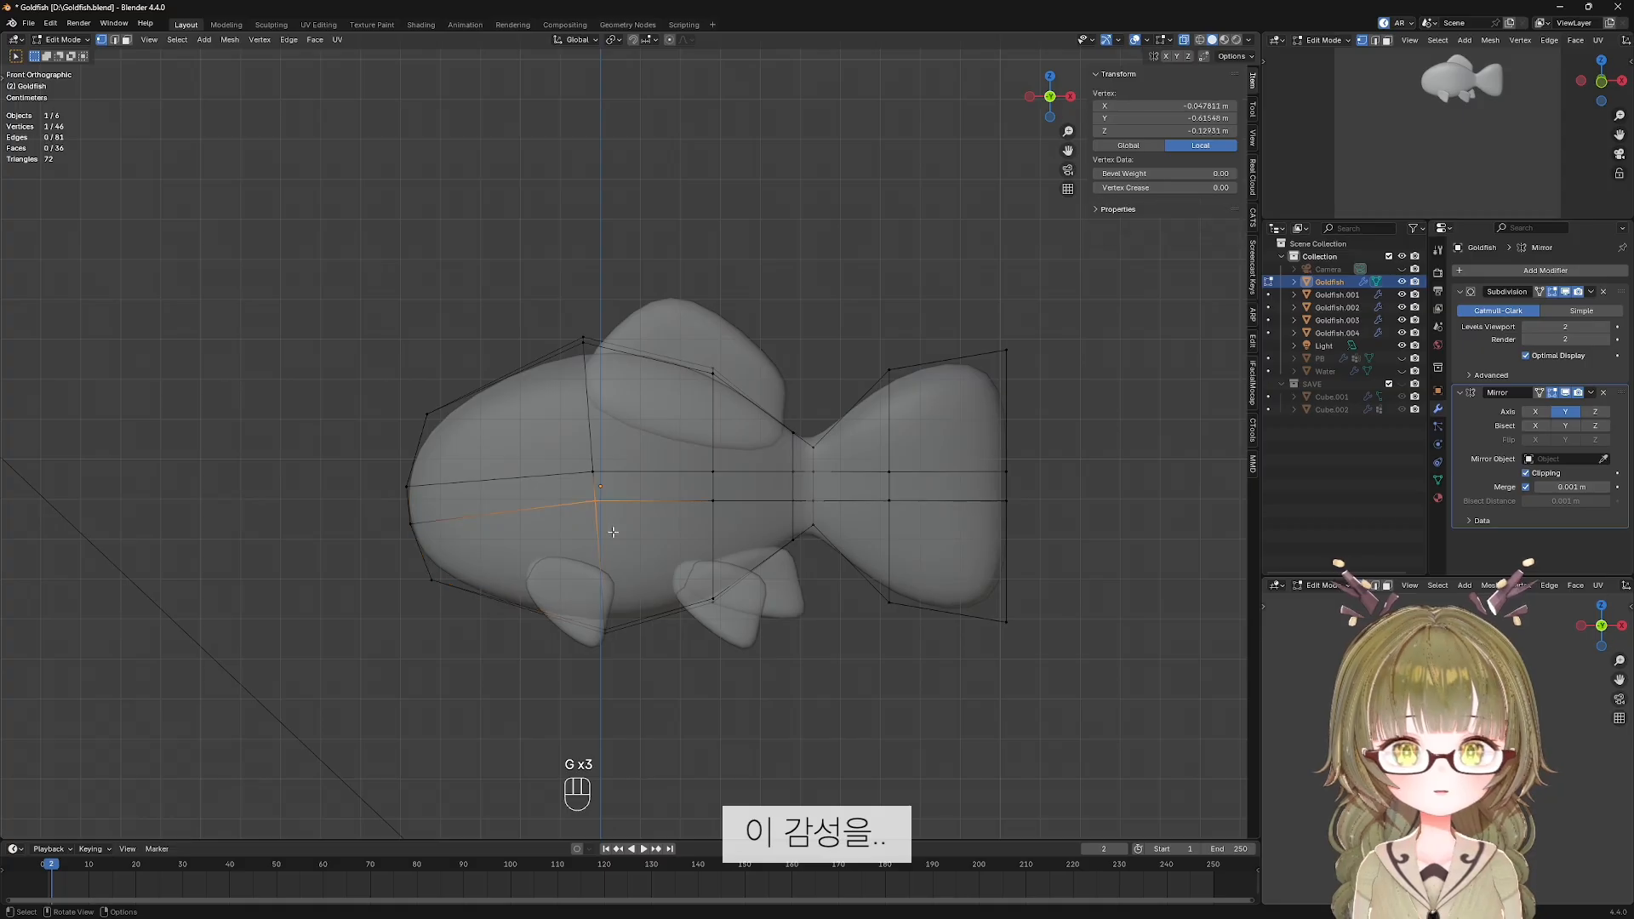
key(g)
click(662, 490)
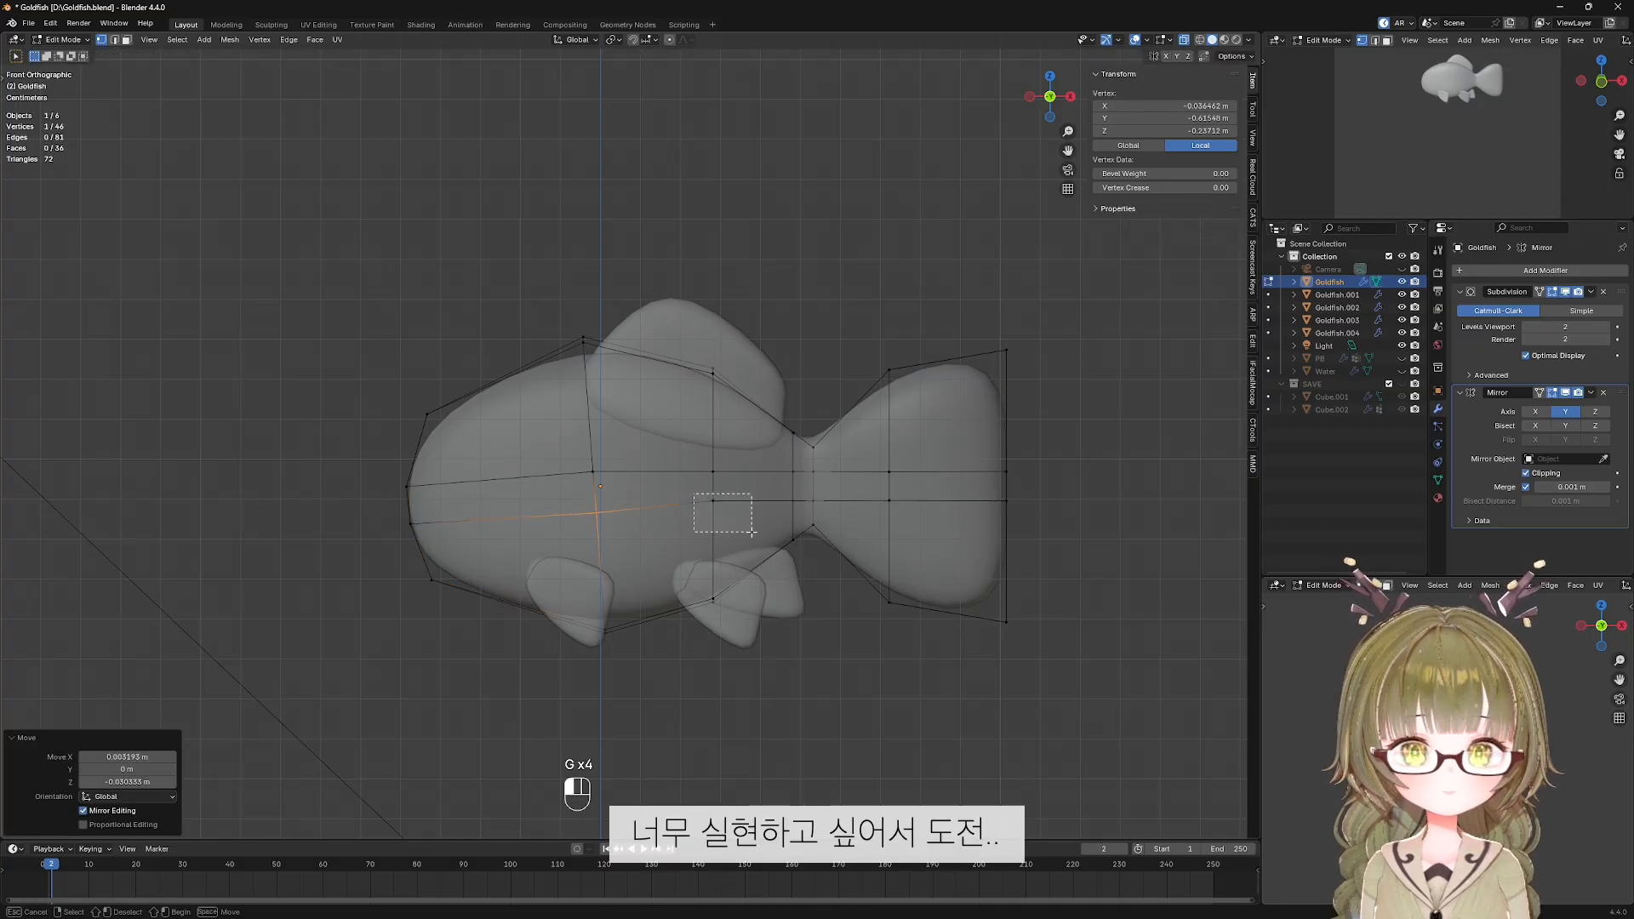
drag(753, 533, 752, 532)
key(g)
Try moving the upper front vertices of the head slightly back along X, and undo the move.
drag(383, 462, 446, 499)
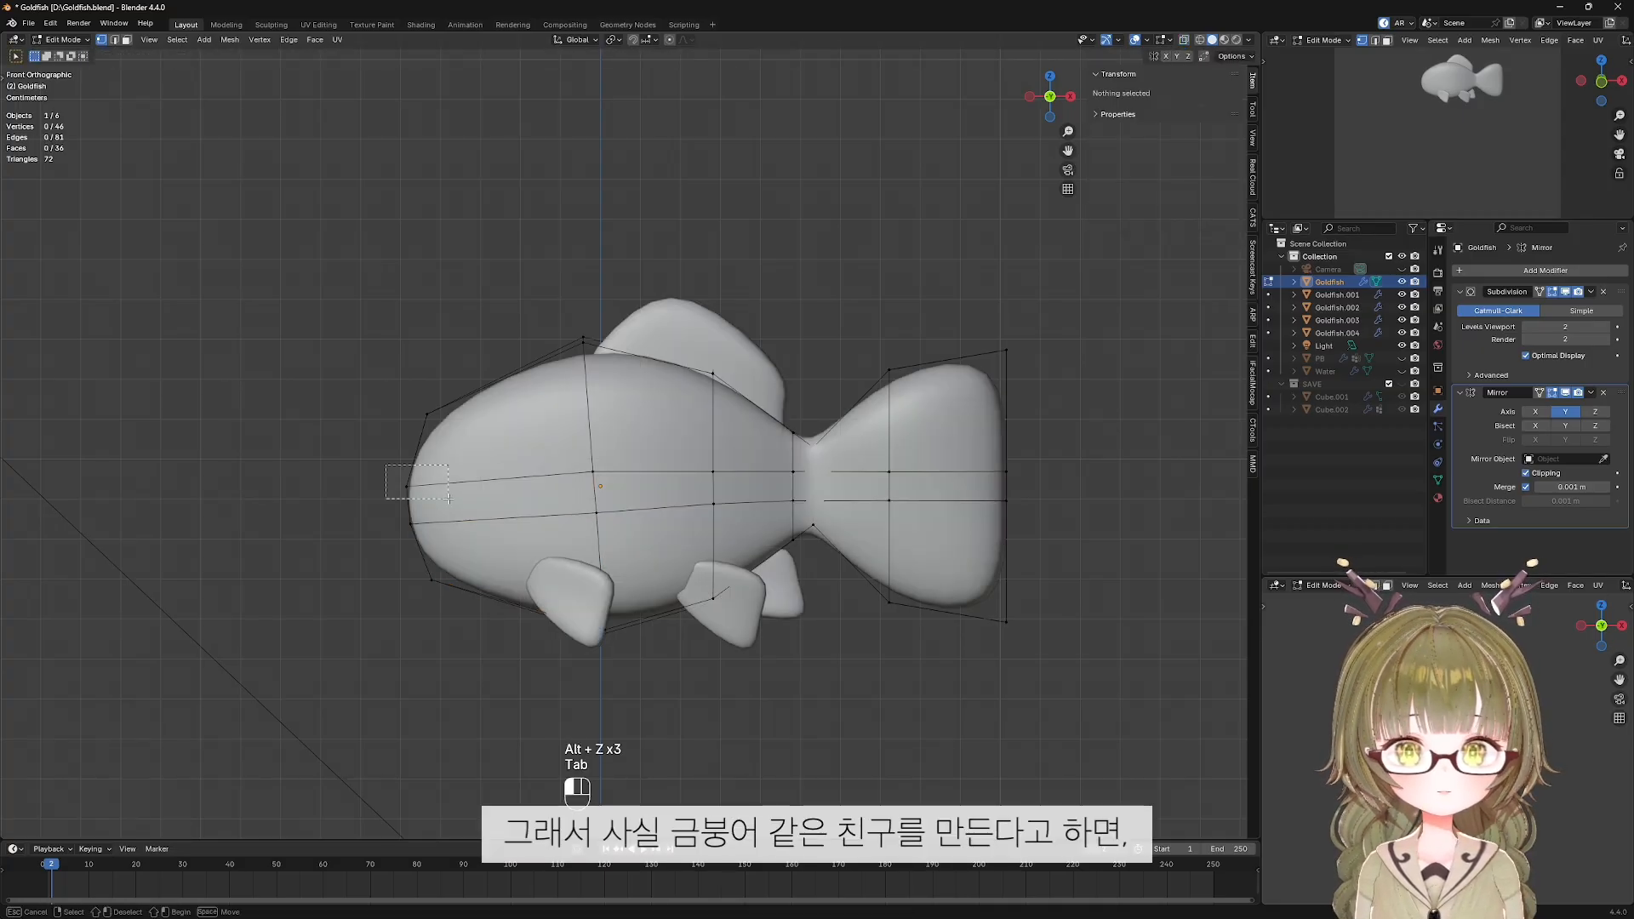
drag(342, 355, 461, 496)
key(alt+z)
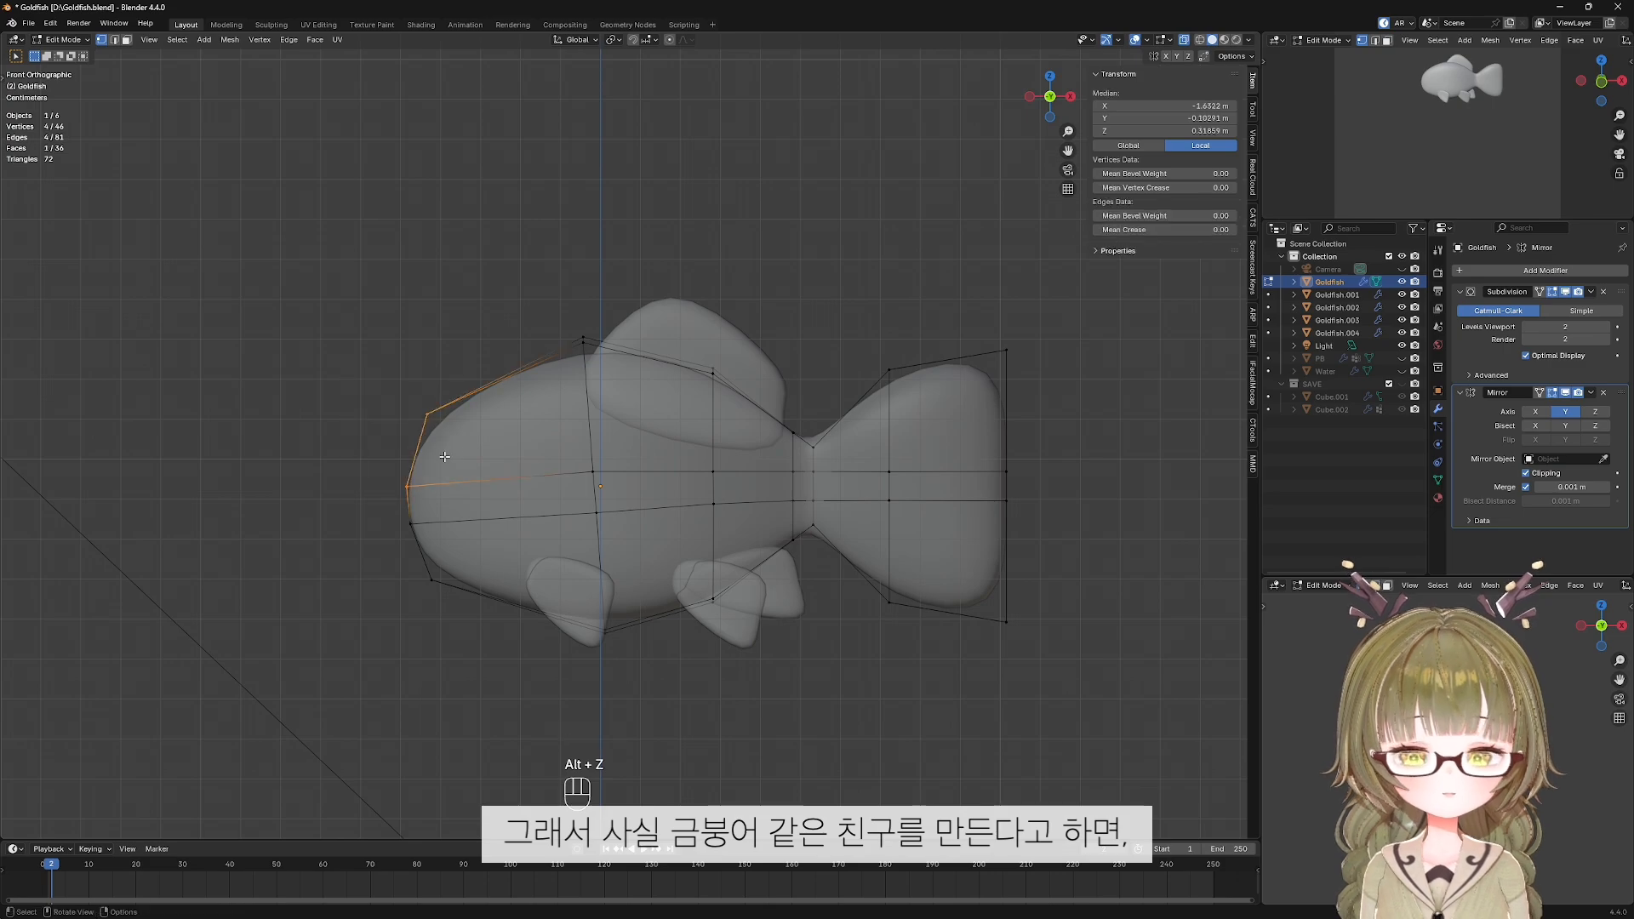
key(g)
key(x)
click(446, 456)
click(458, 344)
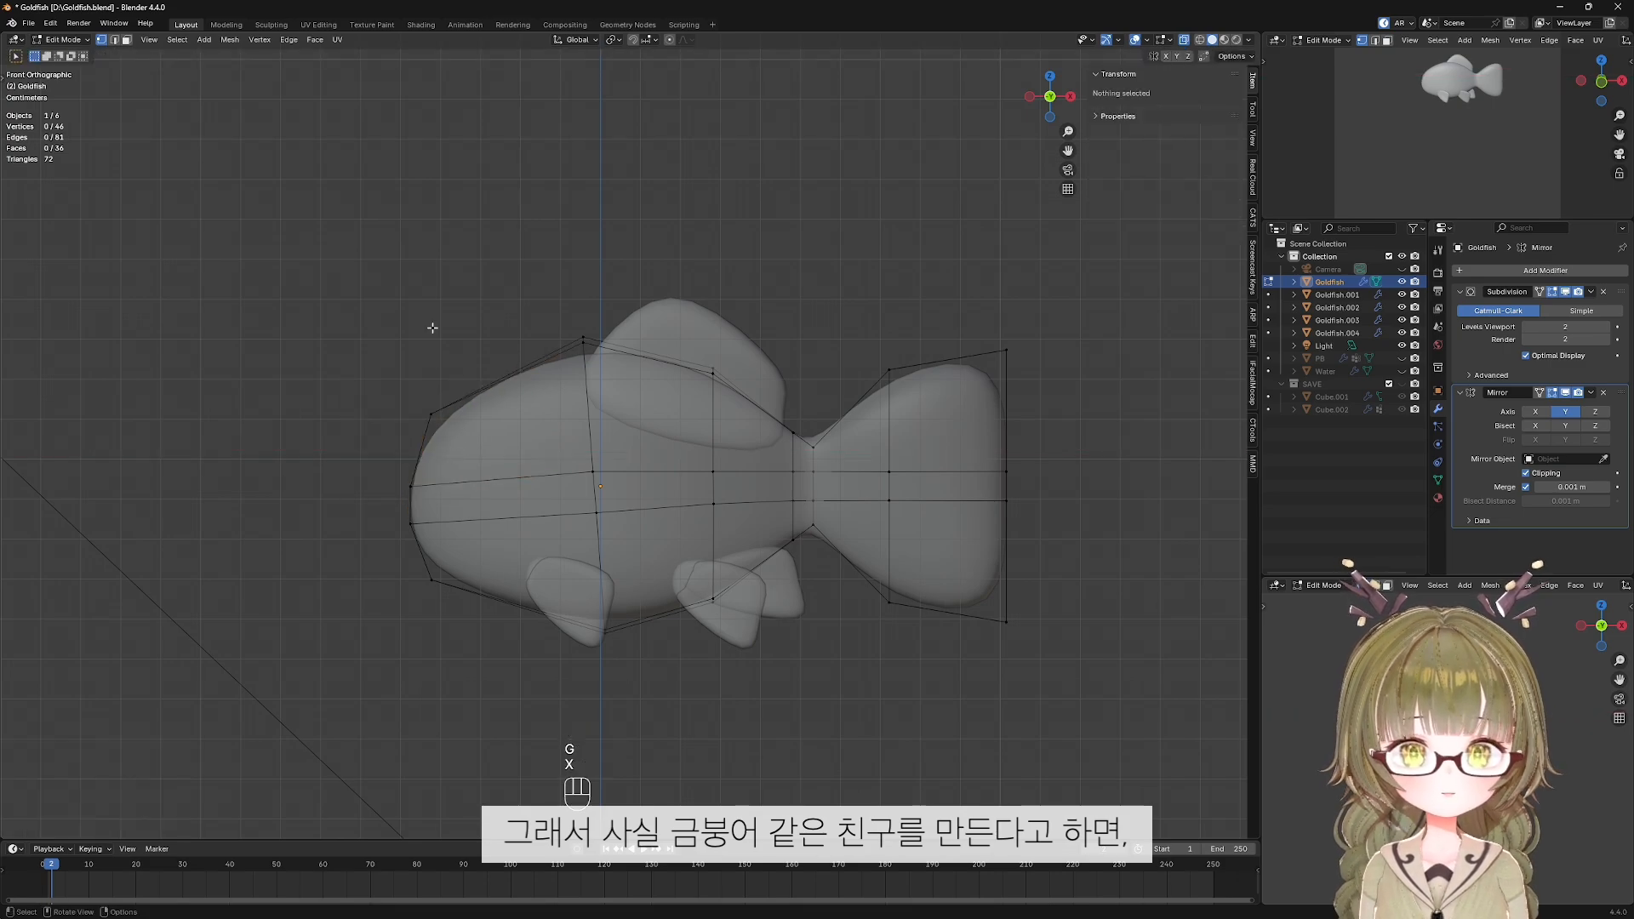
key(alt+z)
key(ctrl+z)
key(ctrl+z)
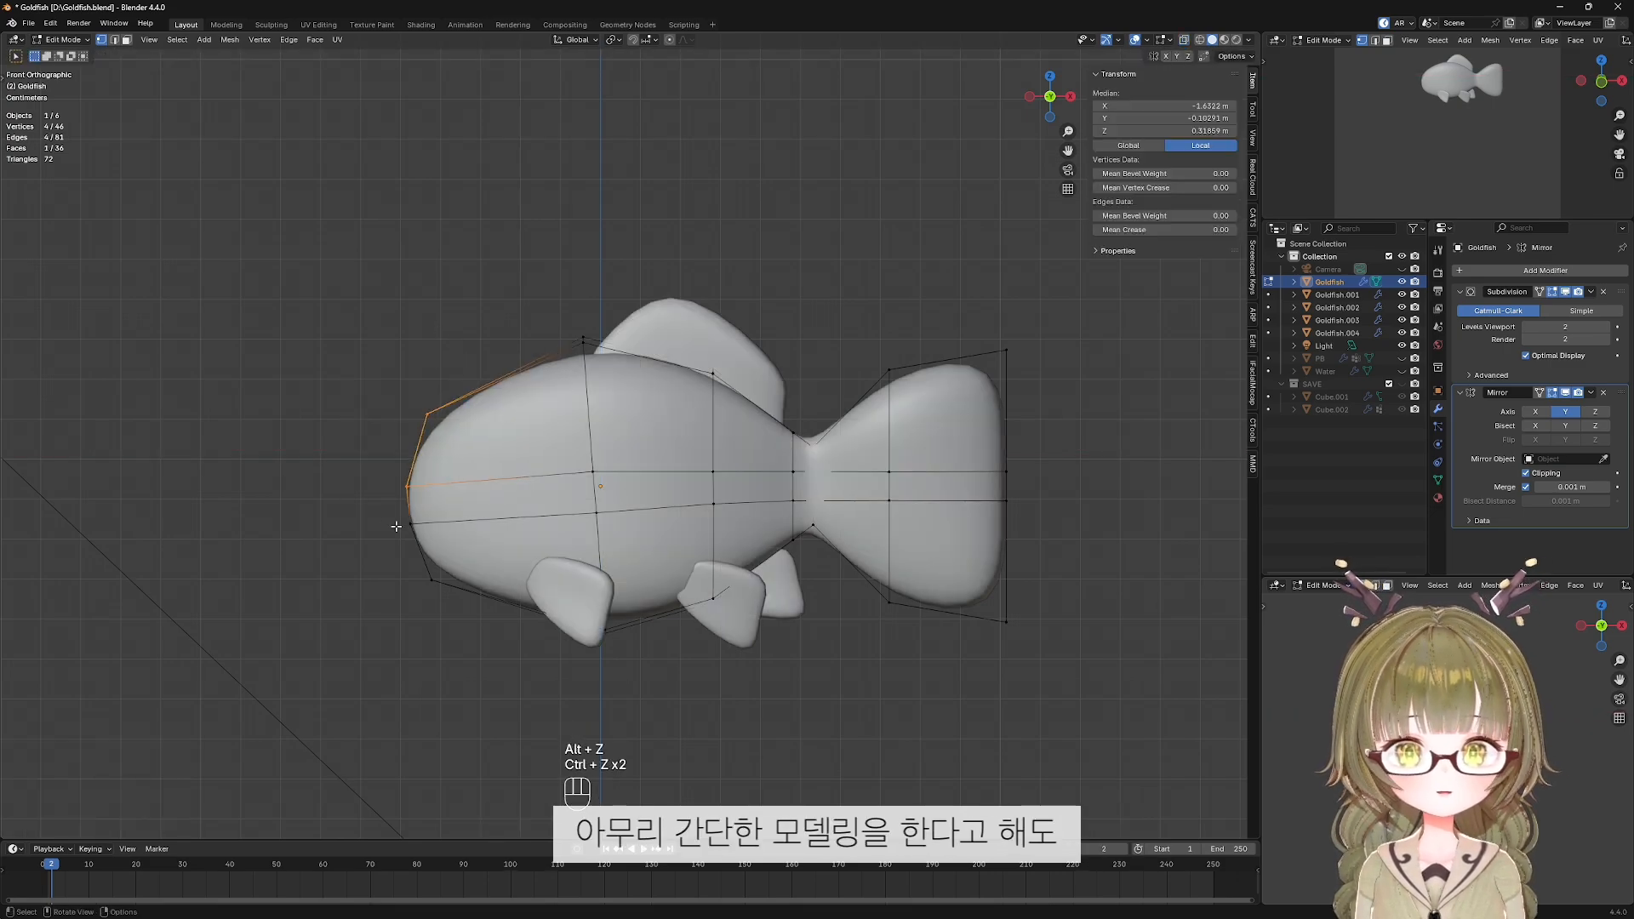
Move the front vertices of the lower lengthwise loop slightly back along X.
key(alt+z)
drag(394, 514, 466, 612)
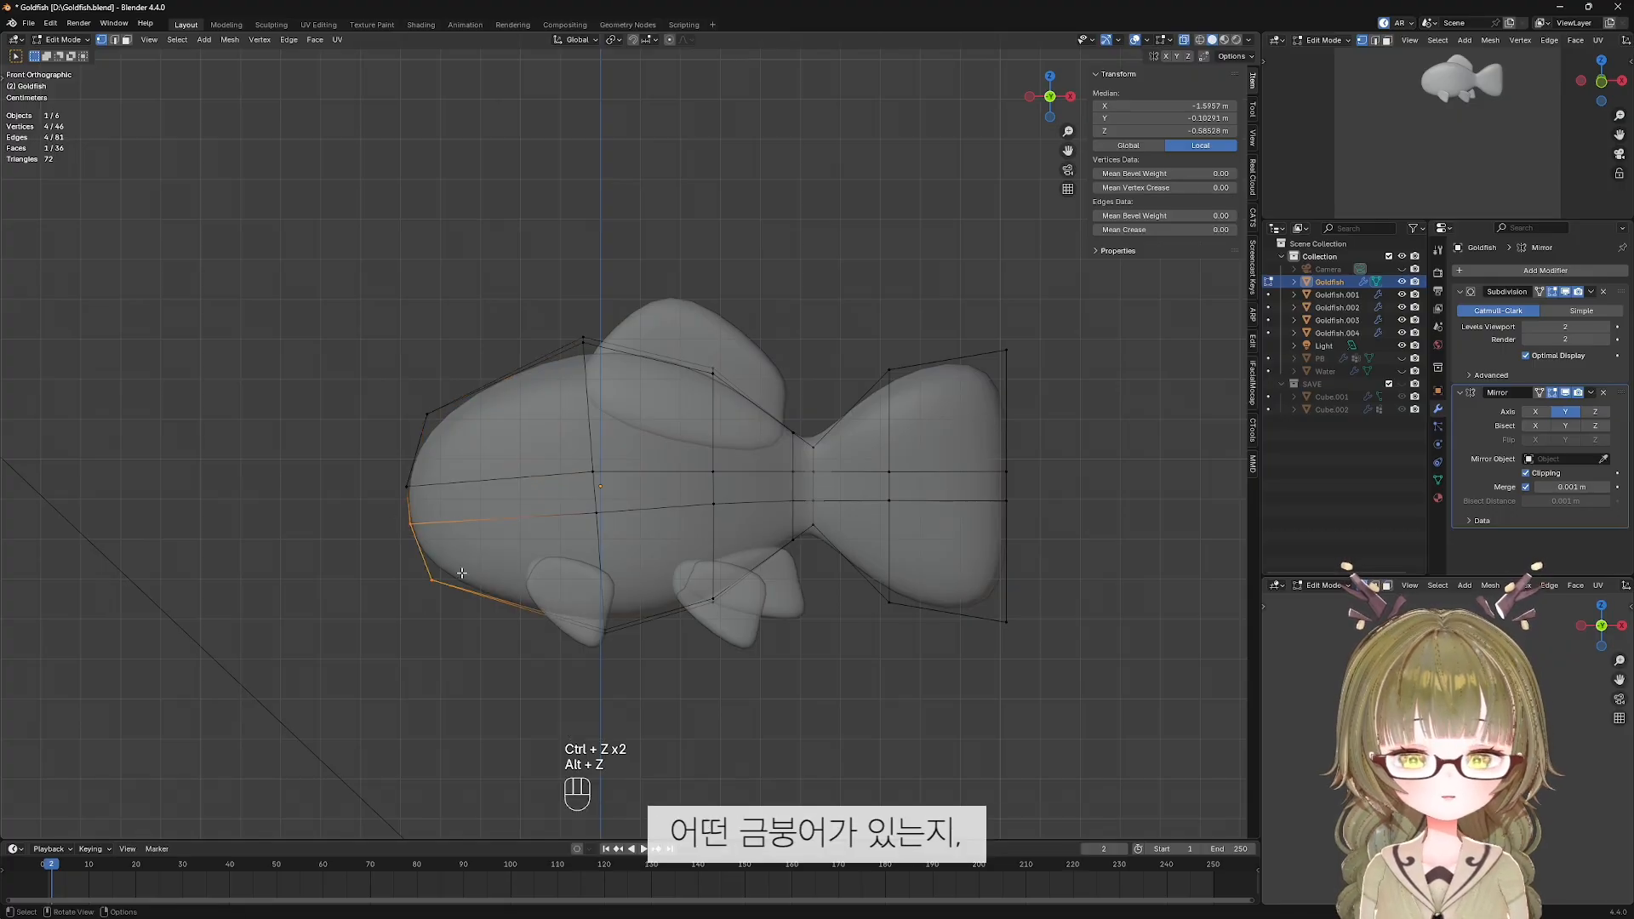
drag(380, 507, 426, 540)
key(g)
key(y)
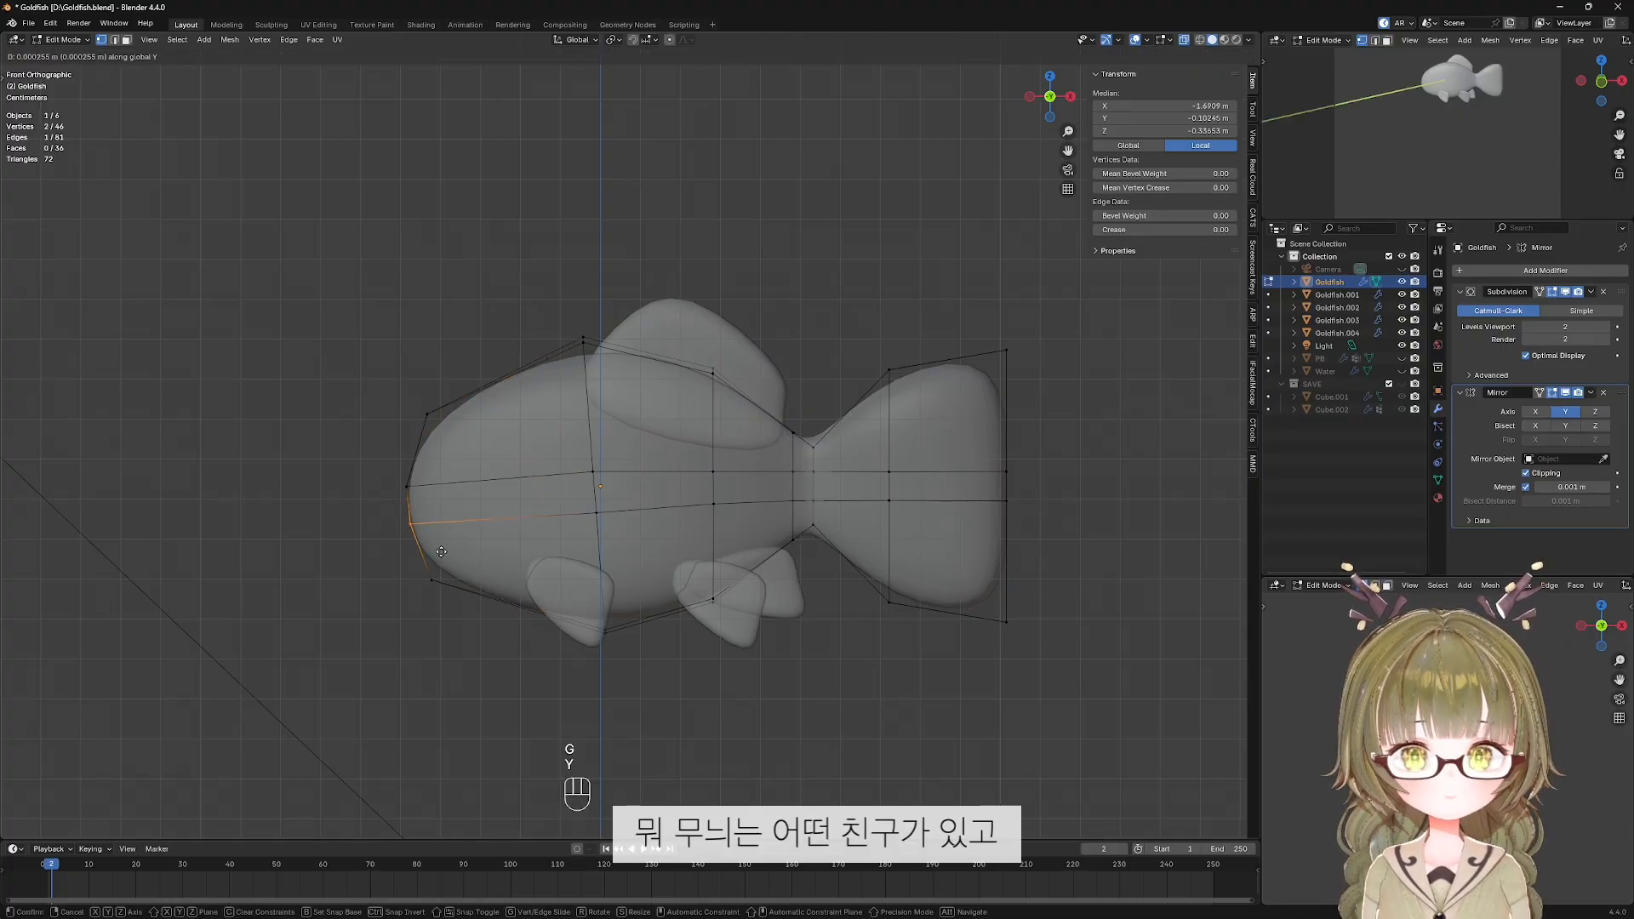
key(Escape)
key(g)
key(x)
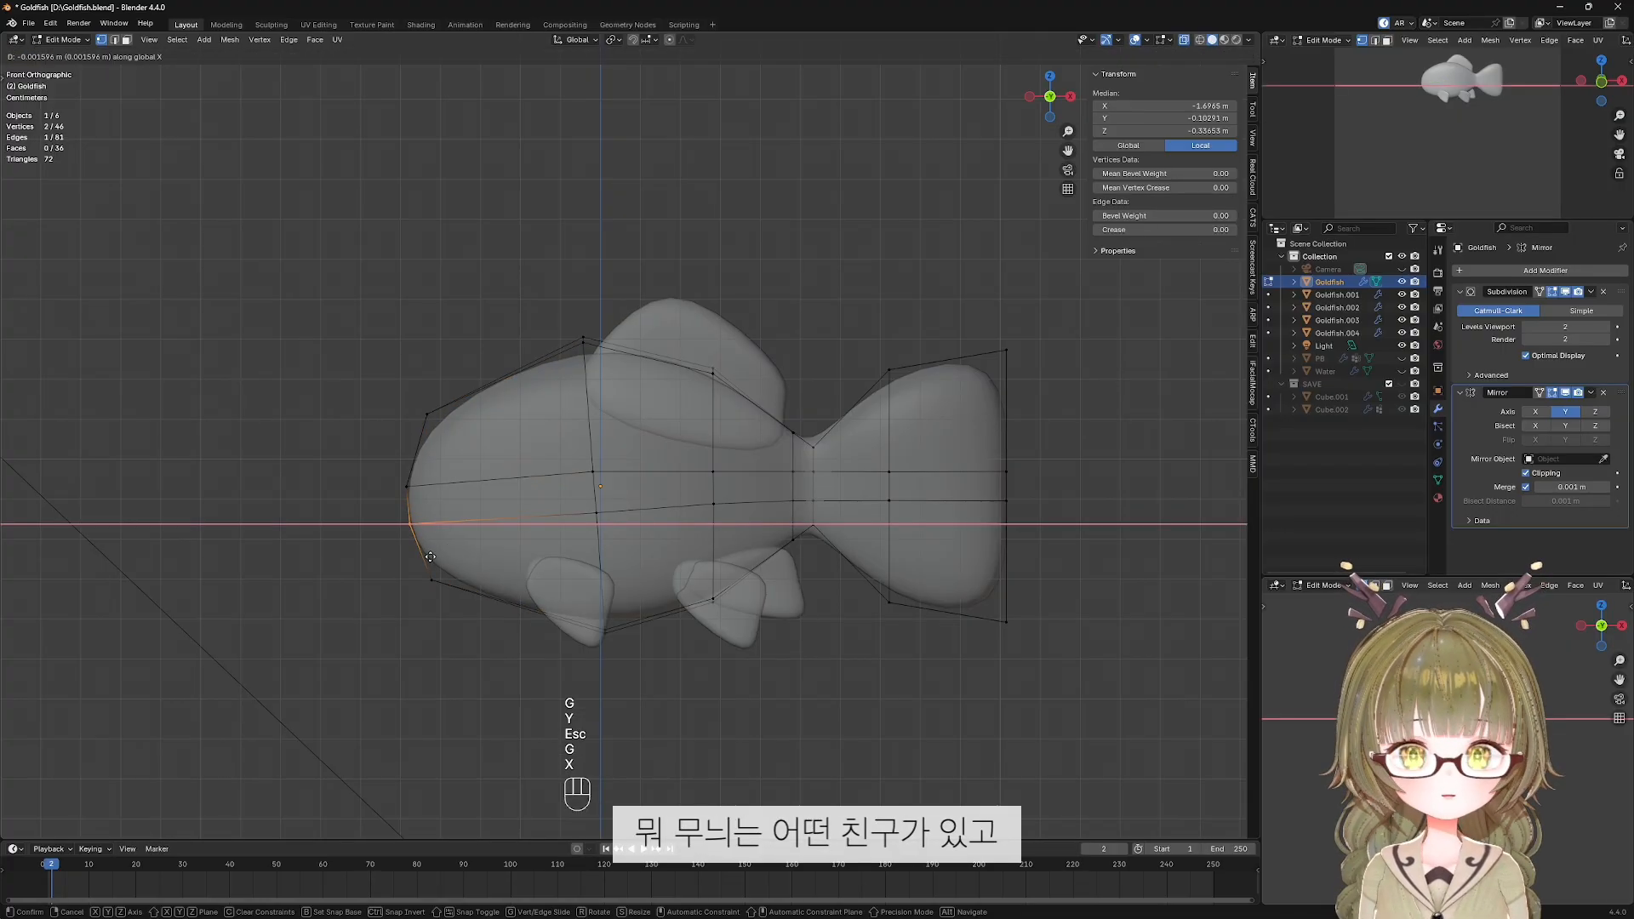
click(434, 559)
Move the chin vertices back along X to round the lower head.
drag(385, 562, 483, 626)
key(g)
key(x)
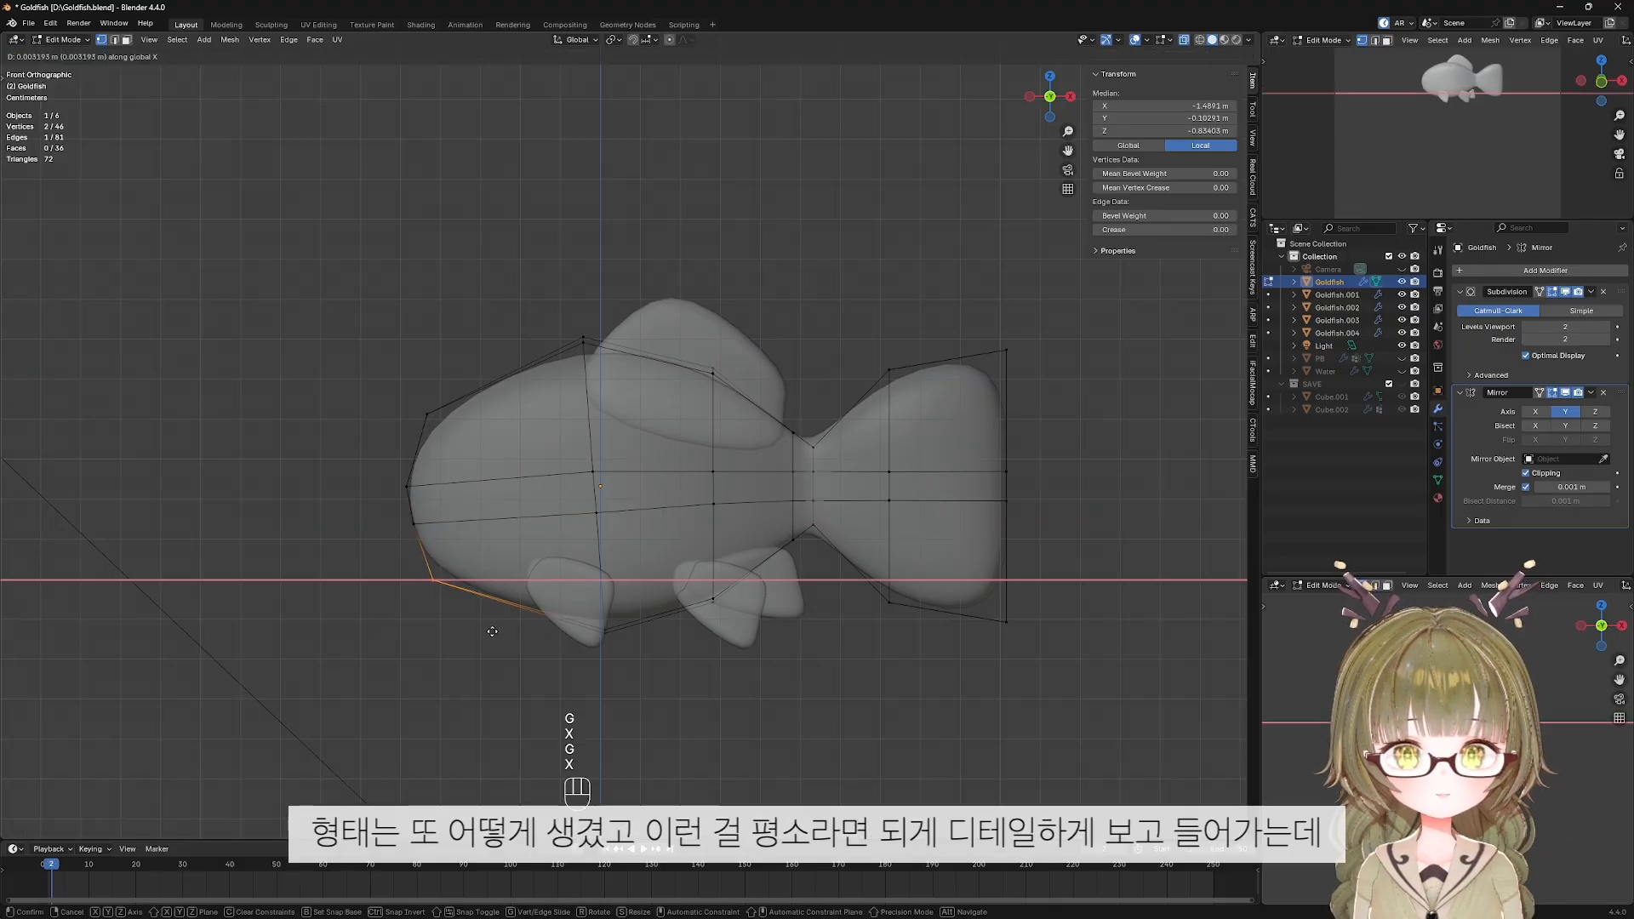
click(501, 628)
Lower the front vertices of the lower loop and the chin together by about 0.022 m along Z.
drag(398, 514, 444, 566)
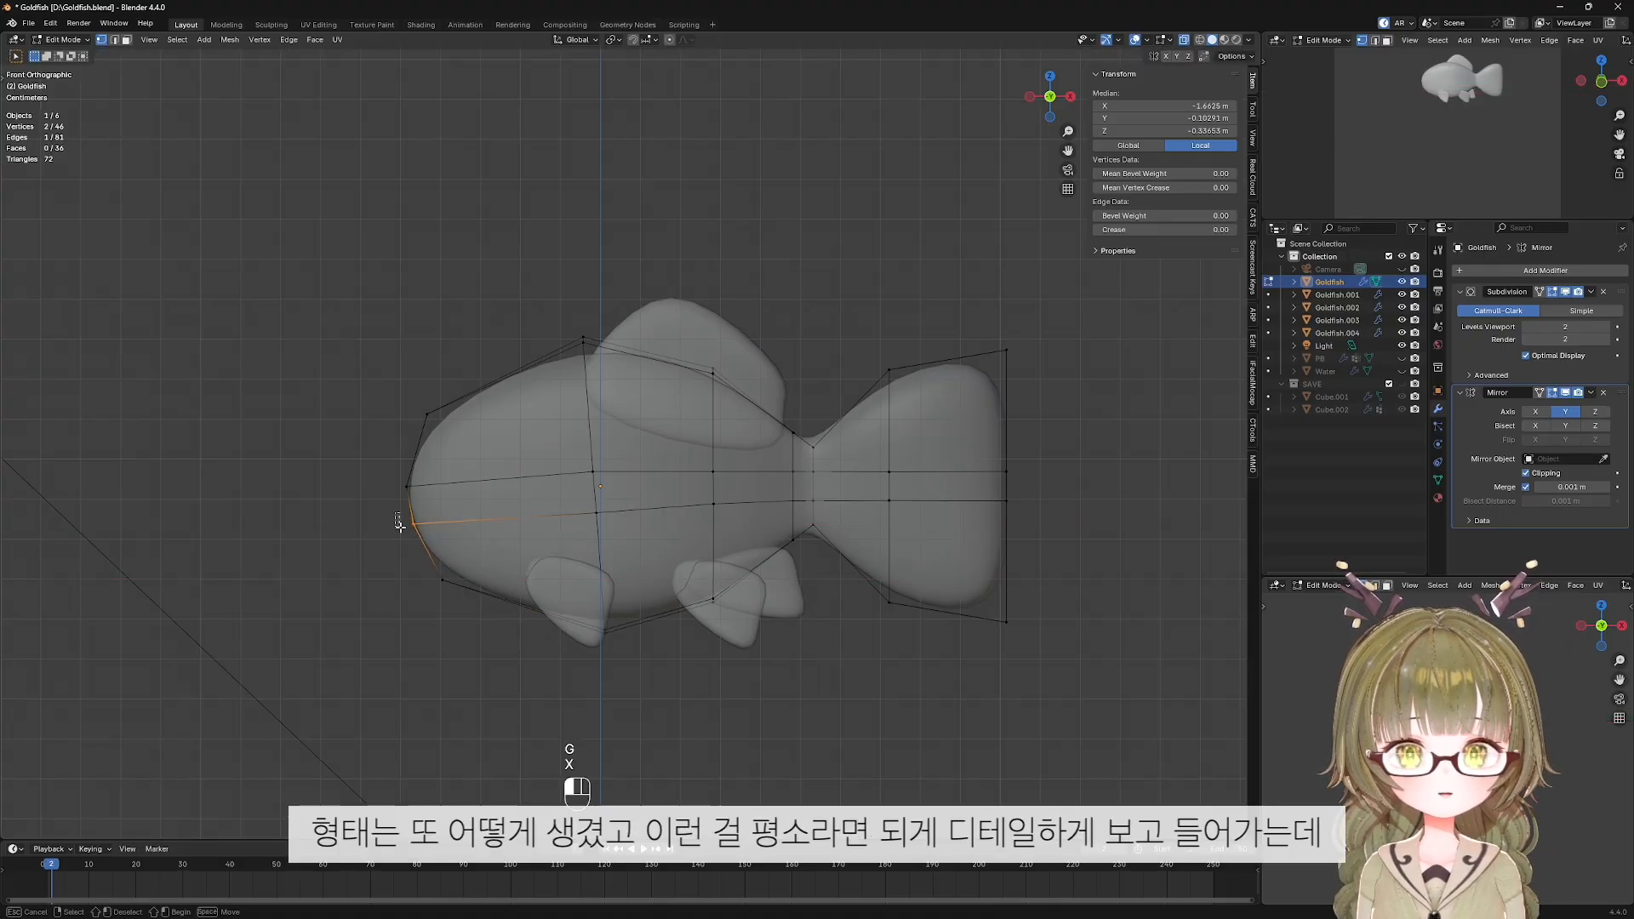
drag(397, 517, 482, 646)
key(g)
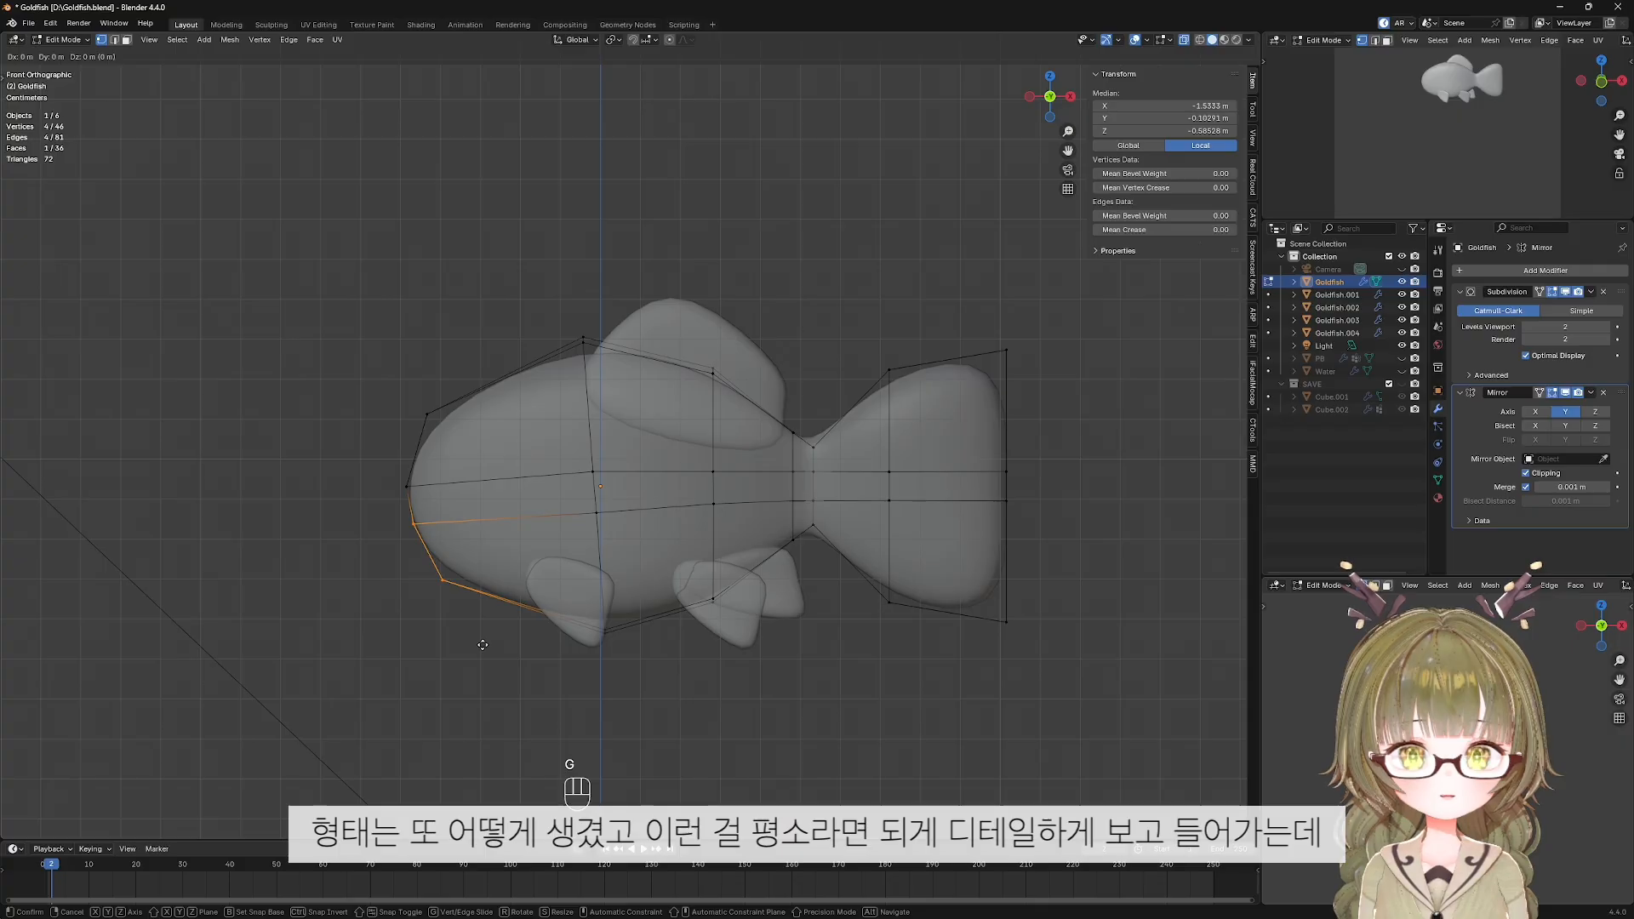
key(g)
key(z)
key(Escape)
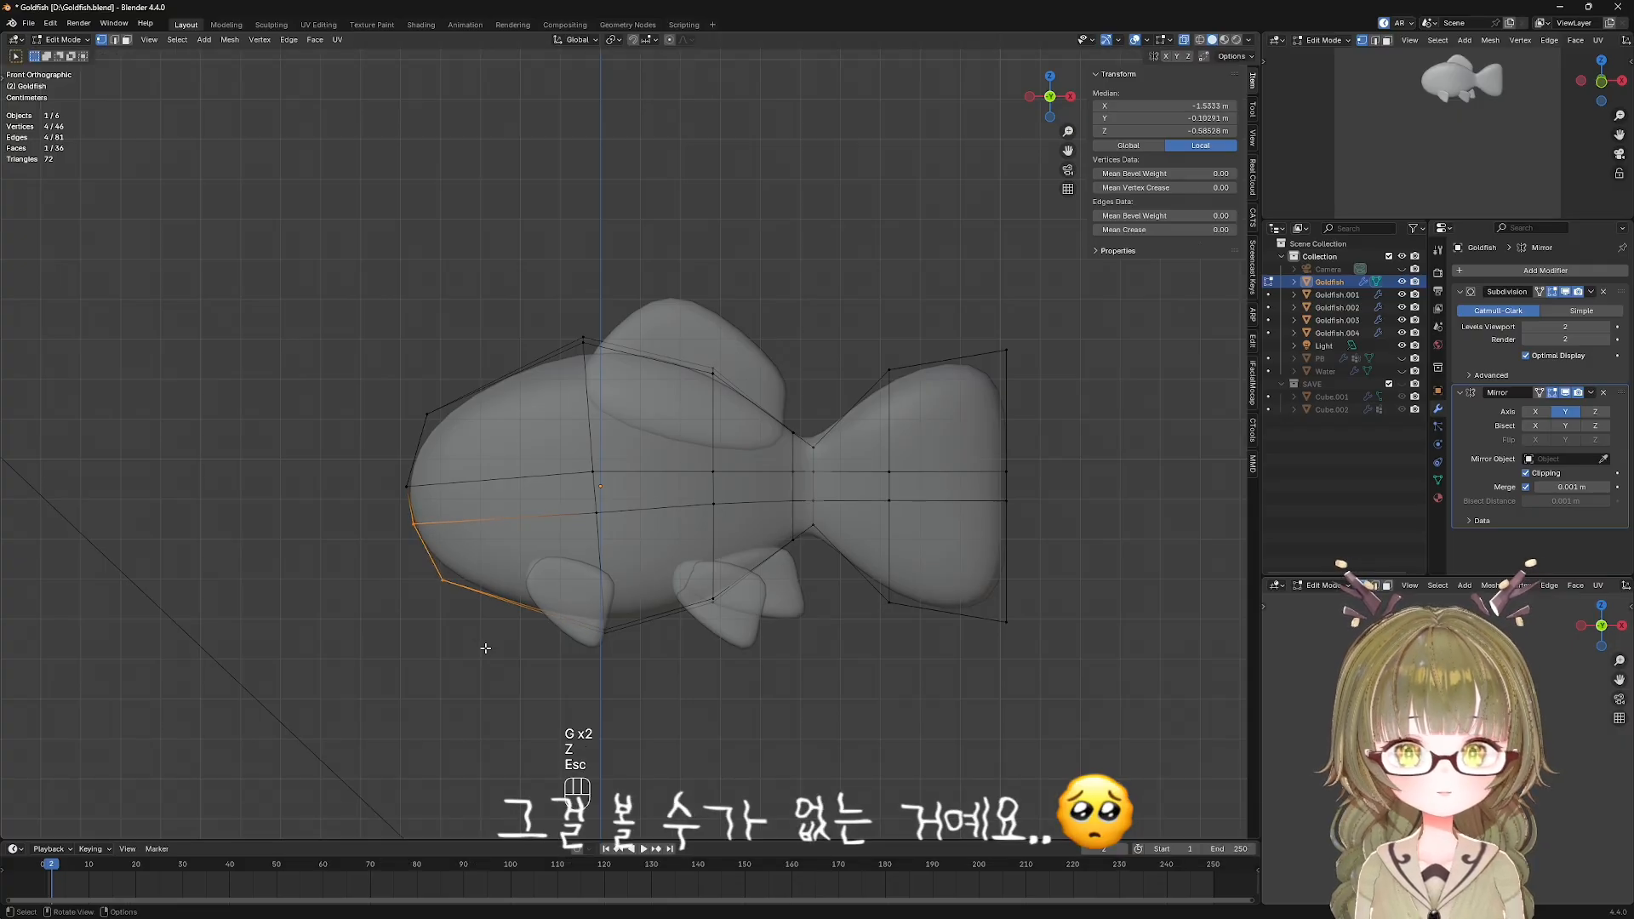
key(g)
key(y)
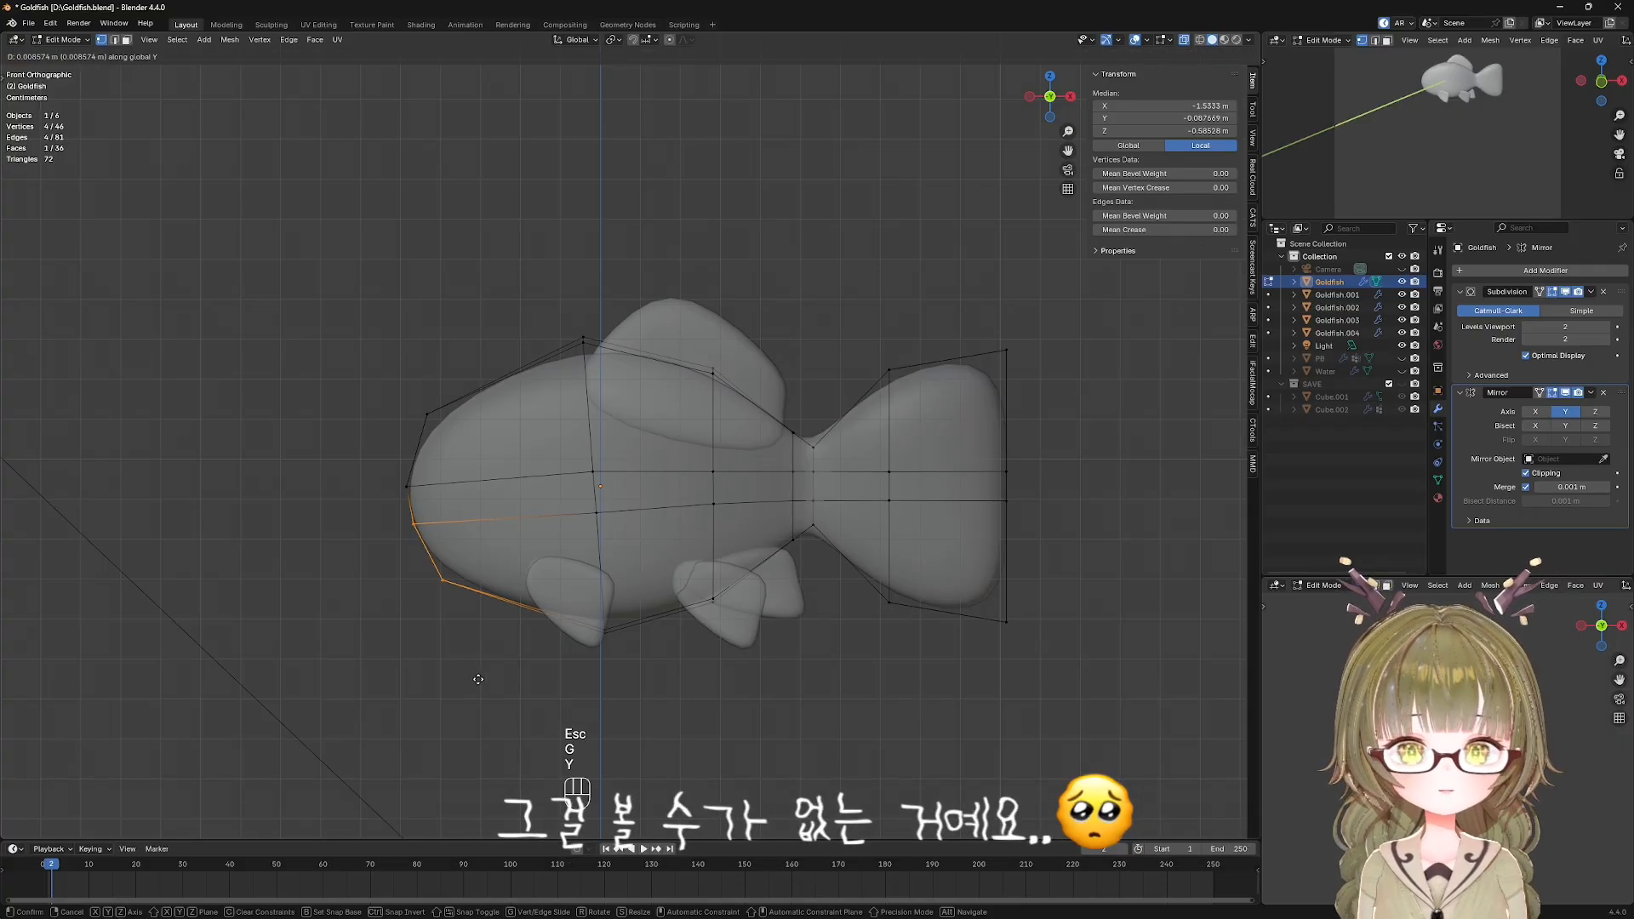
key(Escape)
key(g)
key(z)
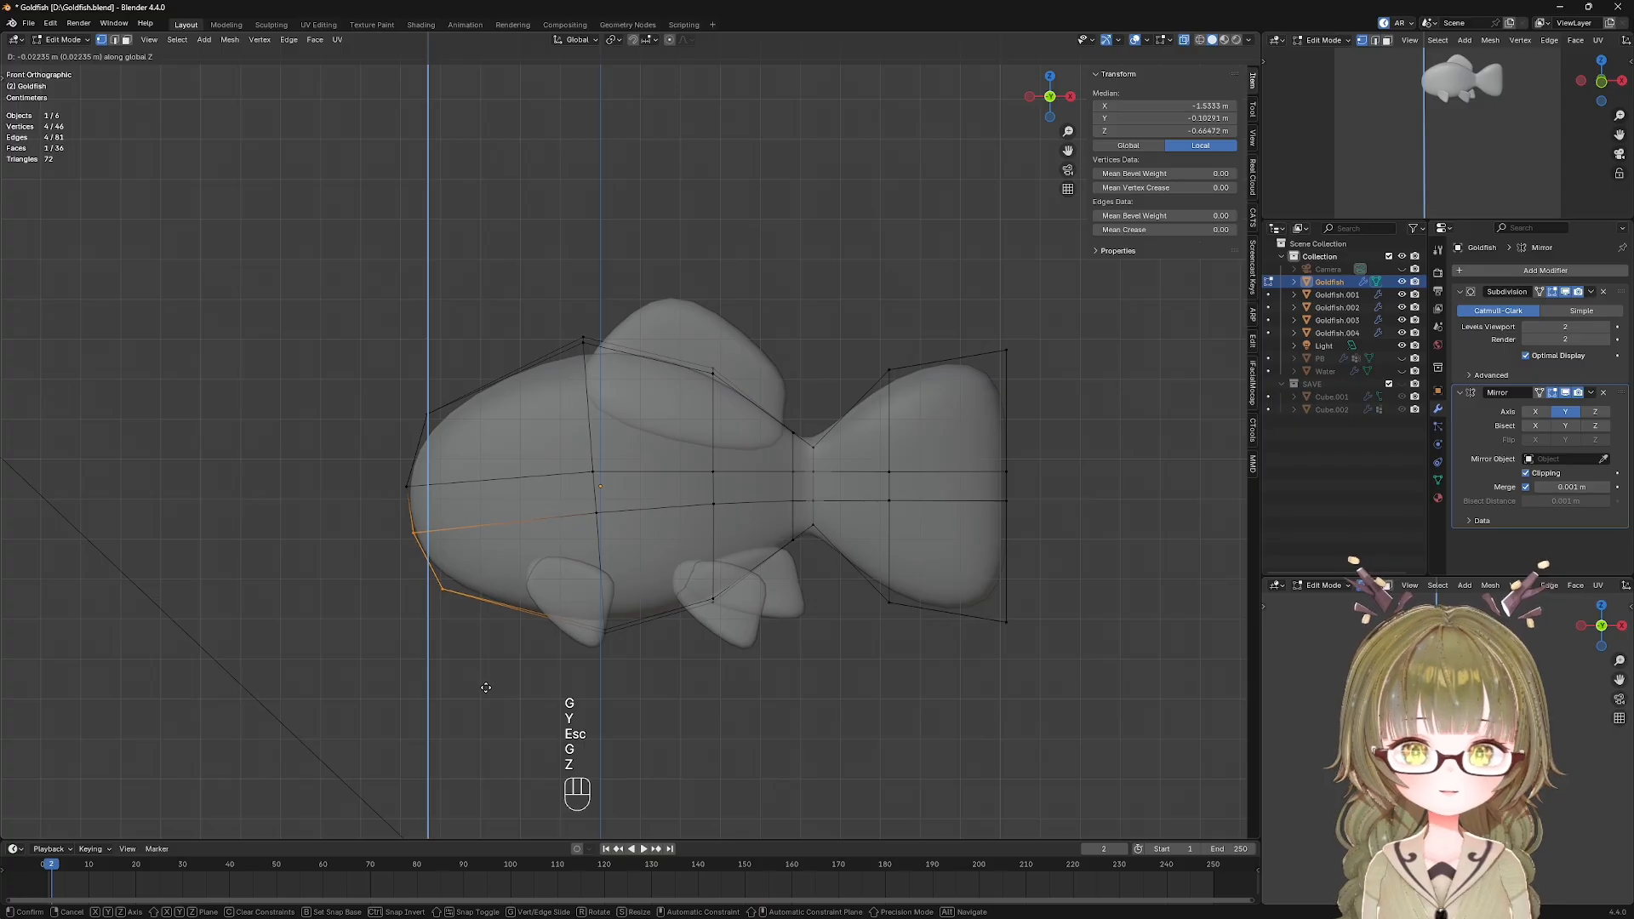
click(486, 687)
Raise only the chin vertices about 0.02 m along Z.
drag(408, 565, 502, 661)
key(g)
key(z)
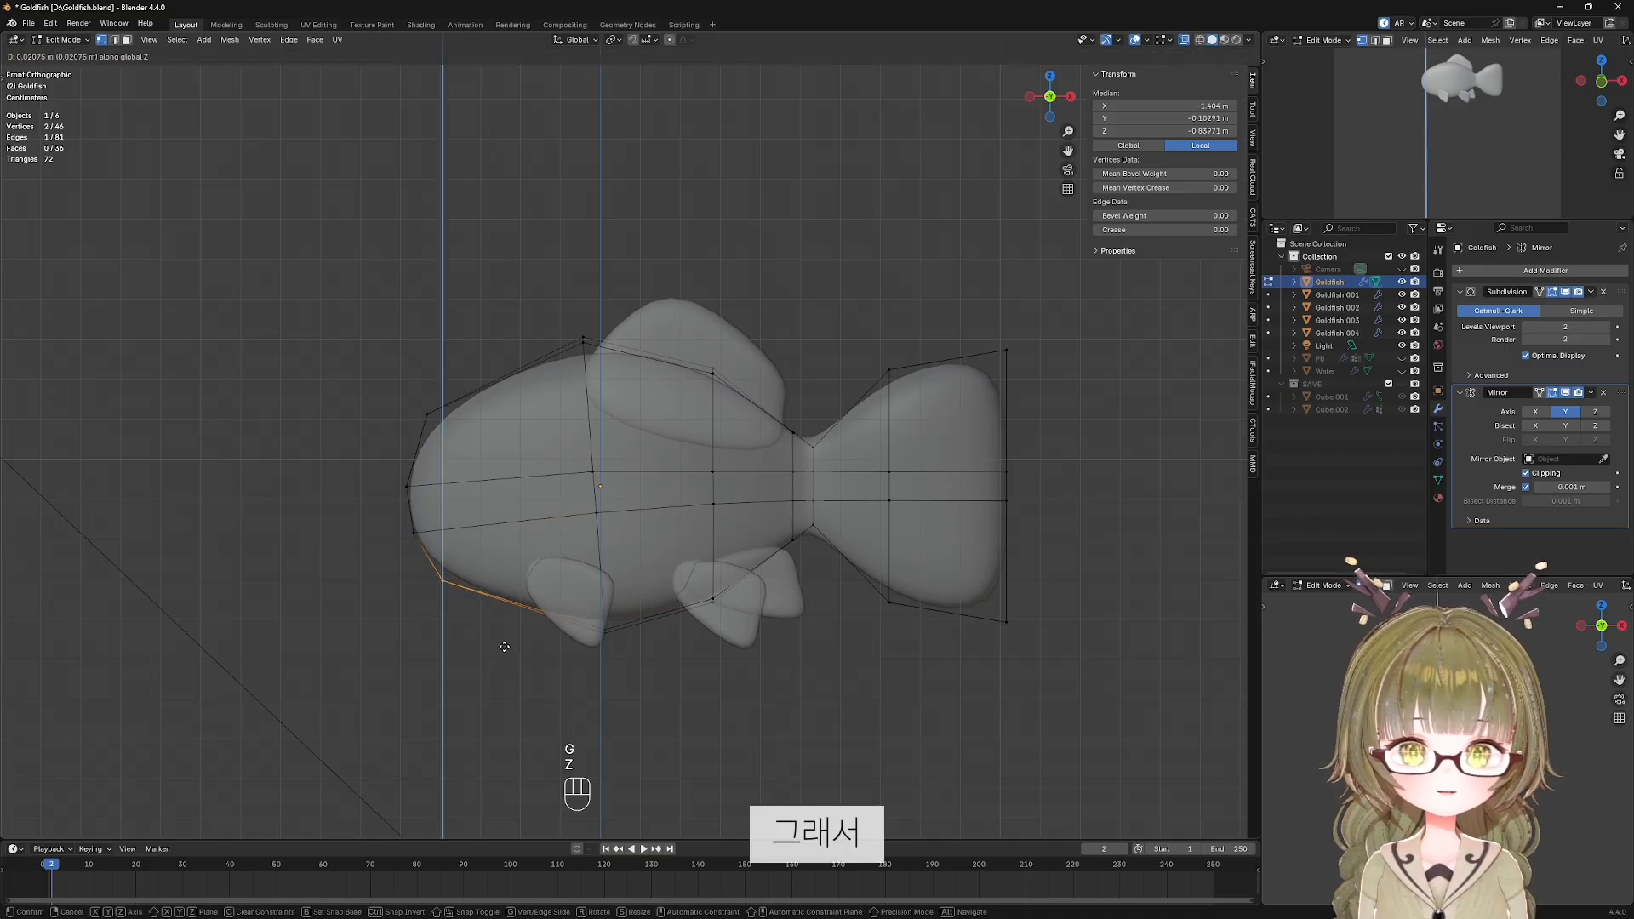
click(505, 647)
Try lowering the lower-loop front vertices and the chin further along Z, and check the smoothed body in Object Mode.
shift+drag(383, 510, 473, 621)
key(g)
key(z)
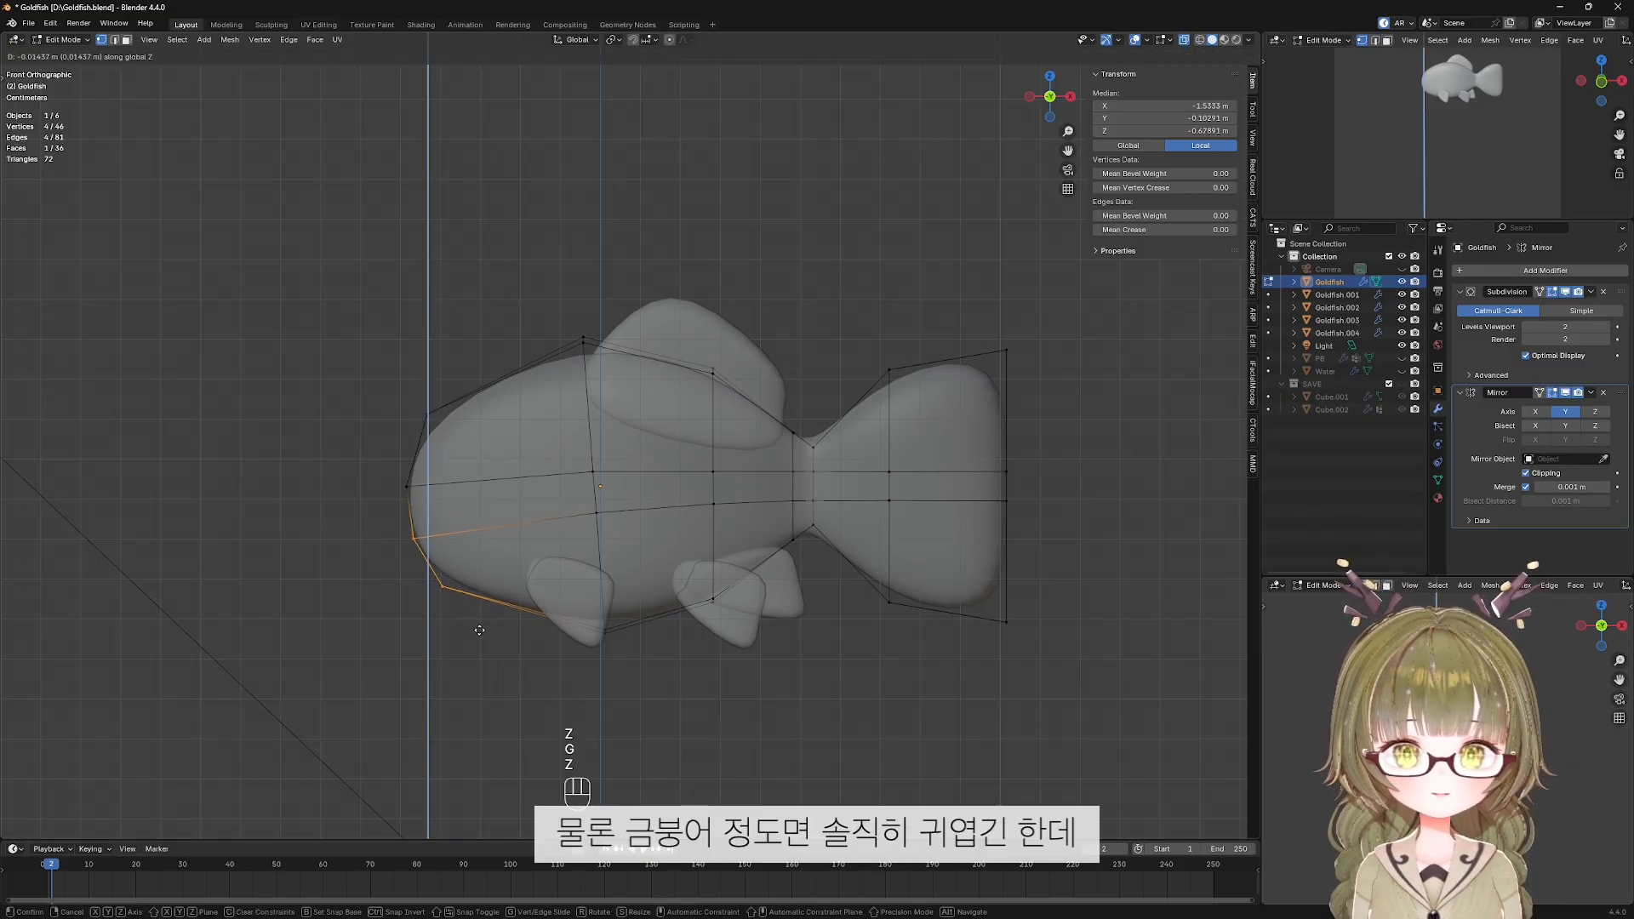
click(480, 626)
key(Tab)
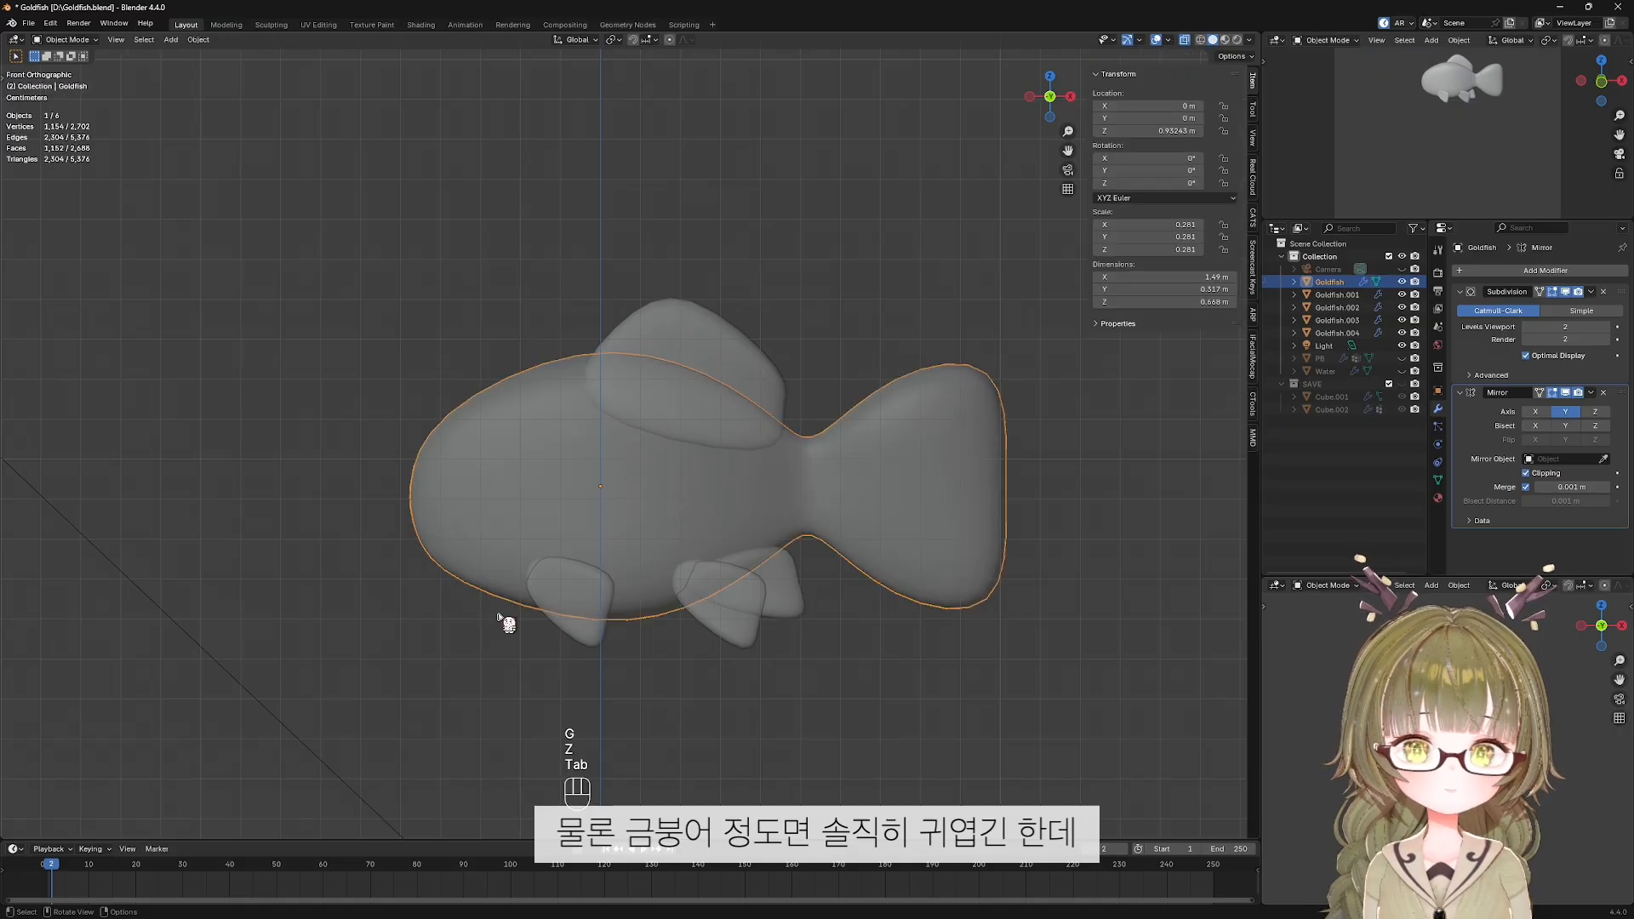
Move the front vertices of the upper lengthwise loop forward along X to make the snout protrude slightly.
key(Tab)
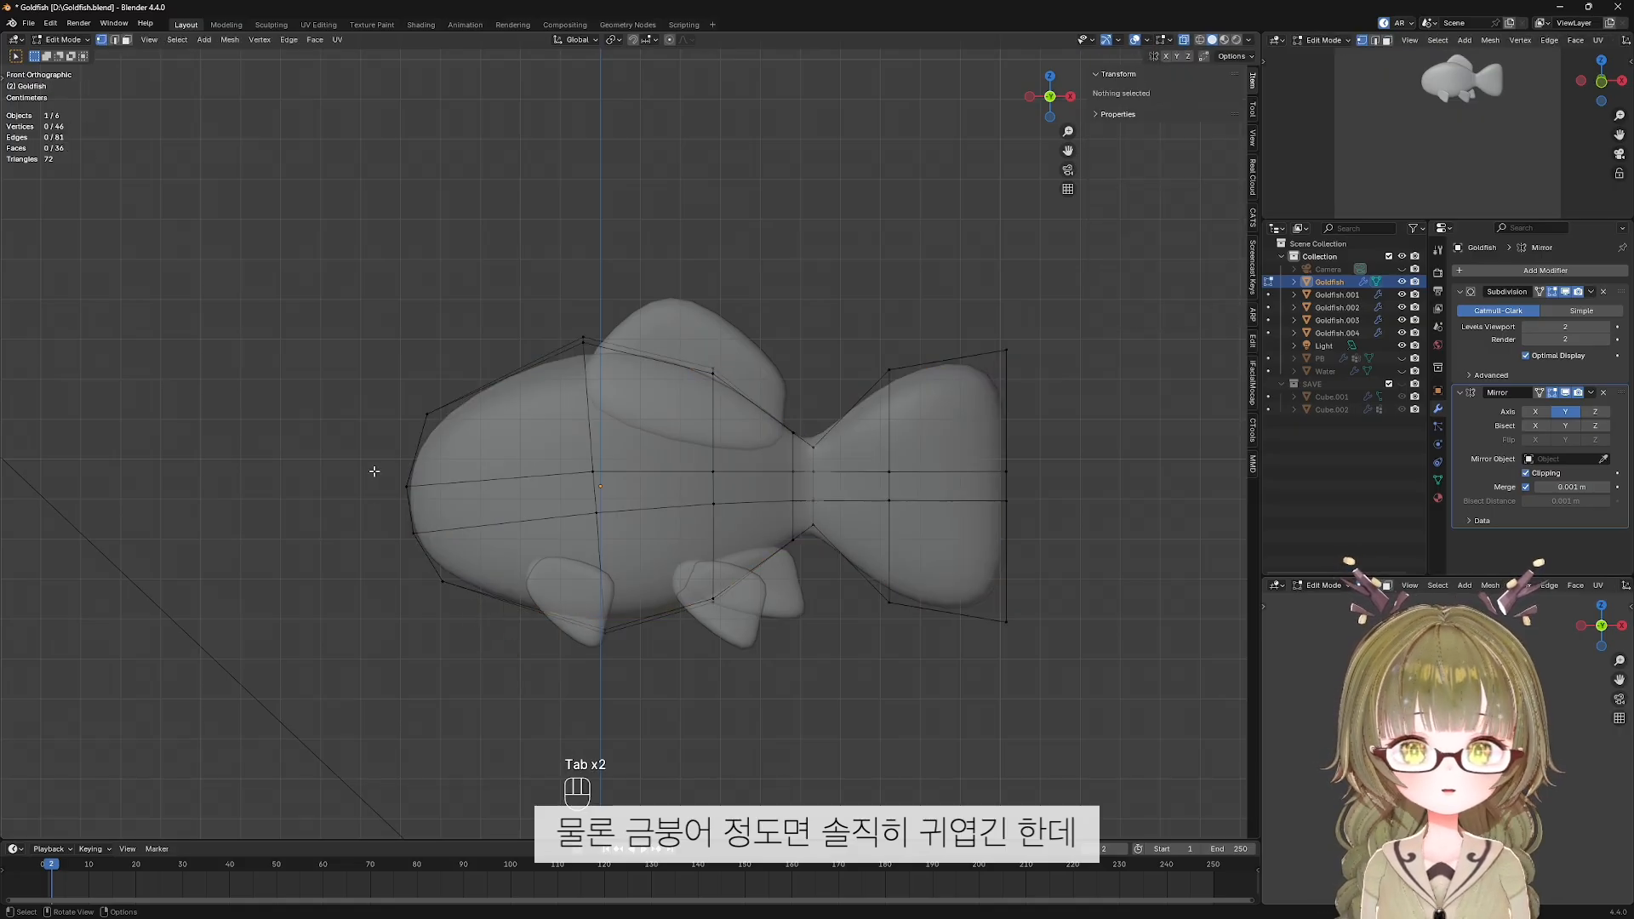
drag(374, 470, 410, 489)
key(g)
key(x)
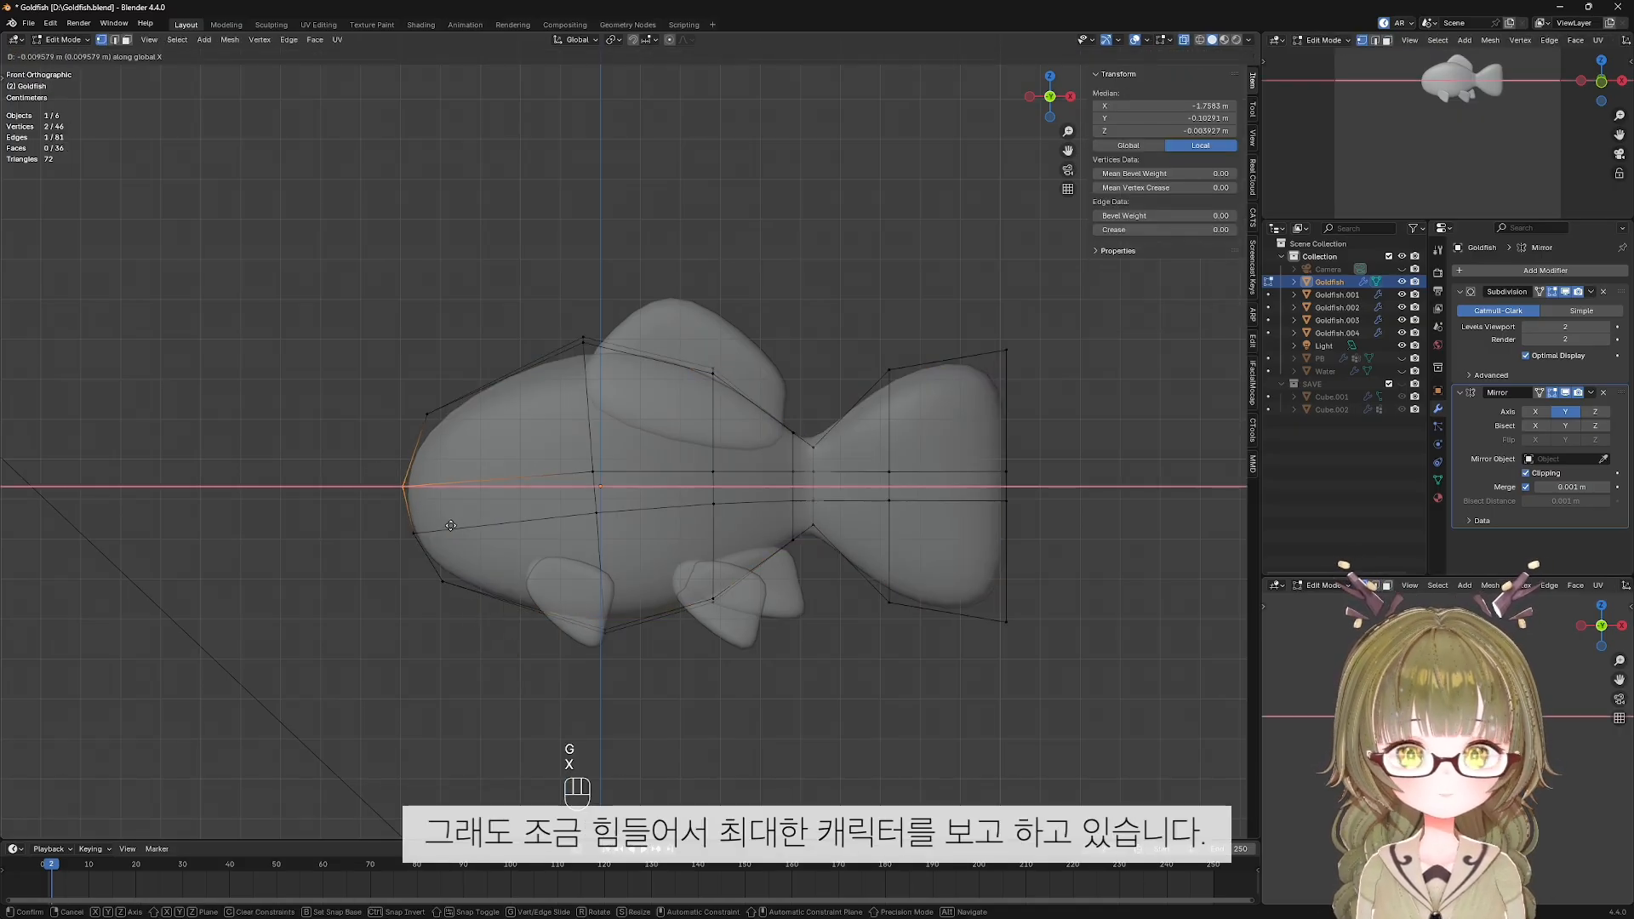
click(449, 527)
key(Tab)
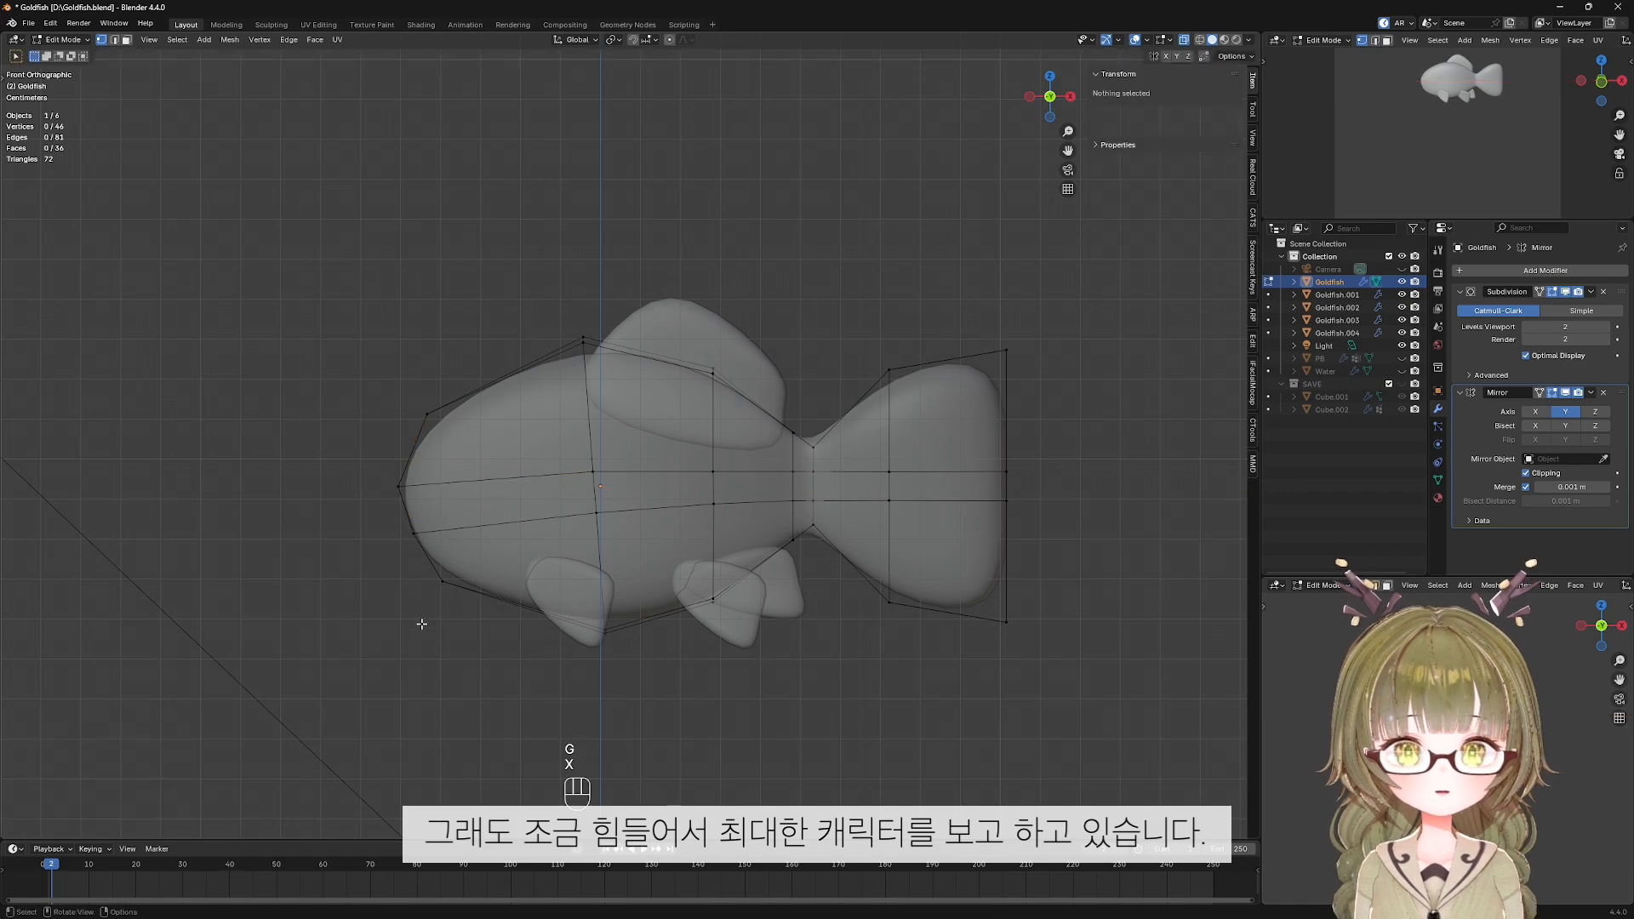
Move the middle vertices on the tail's rear edge about 0.21 m forward along X to notch the tail fin.
key(Tab)
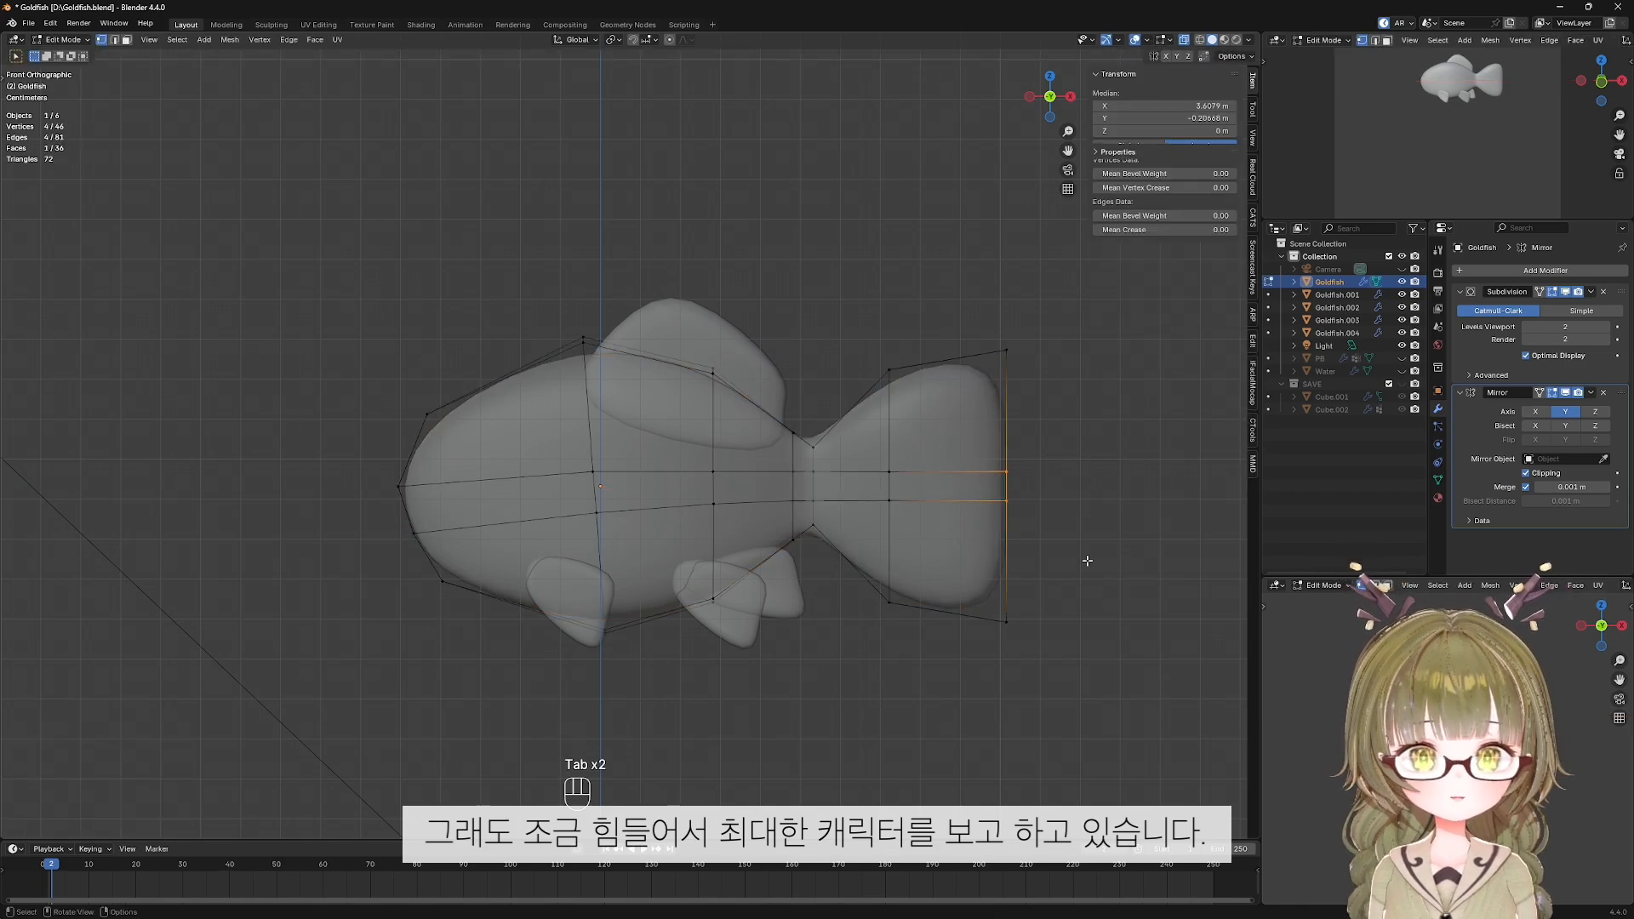
key(g)
key(x)
click(978, 516)
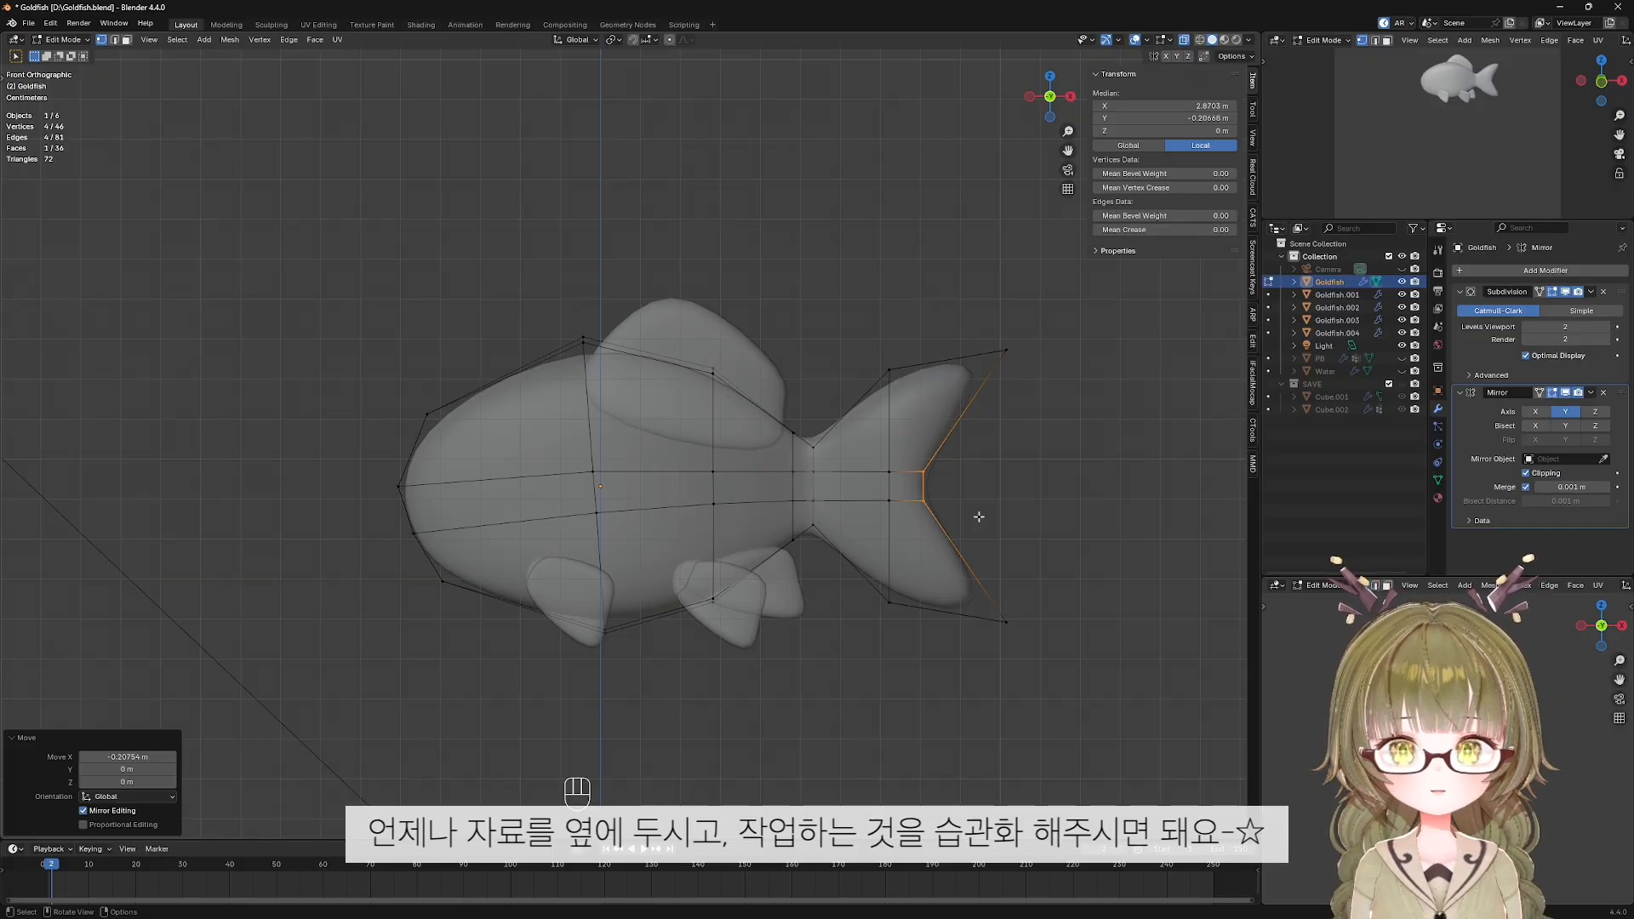
scroll(978, 517, up, 2)
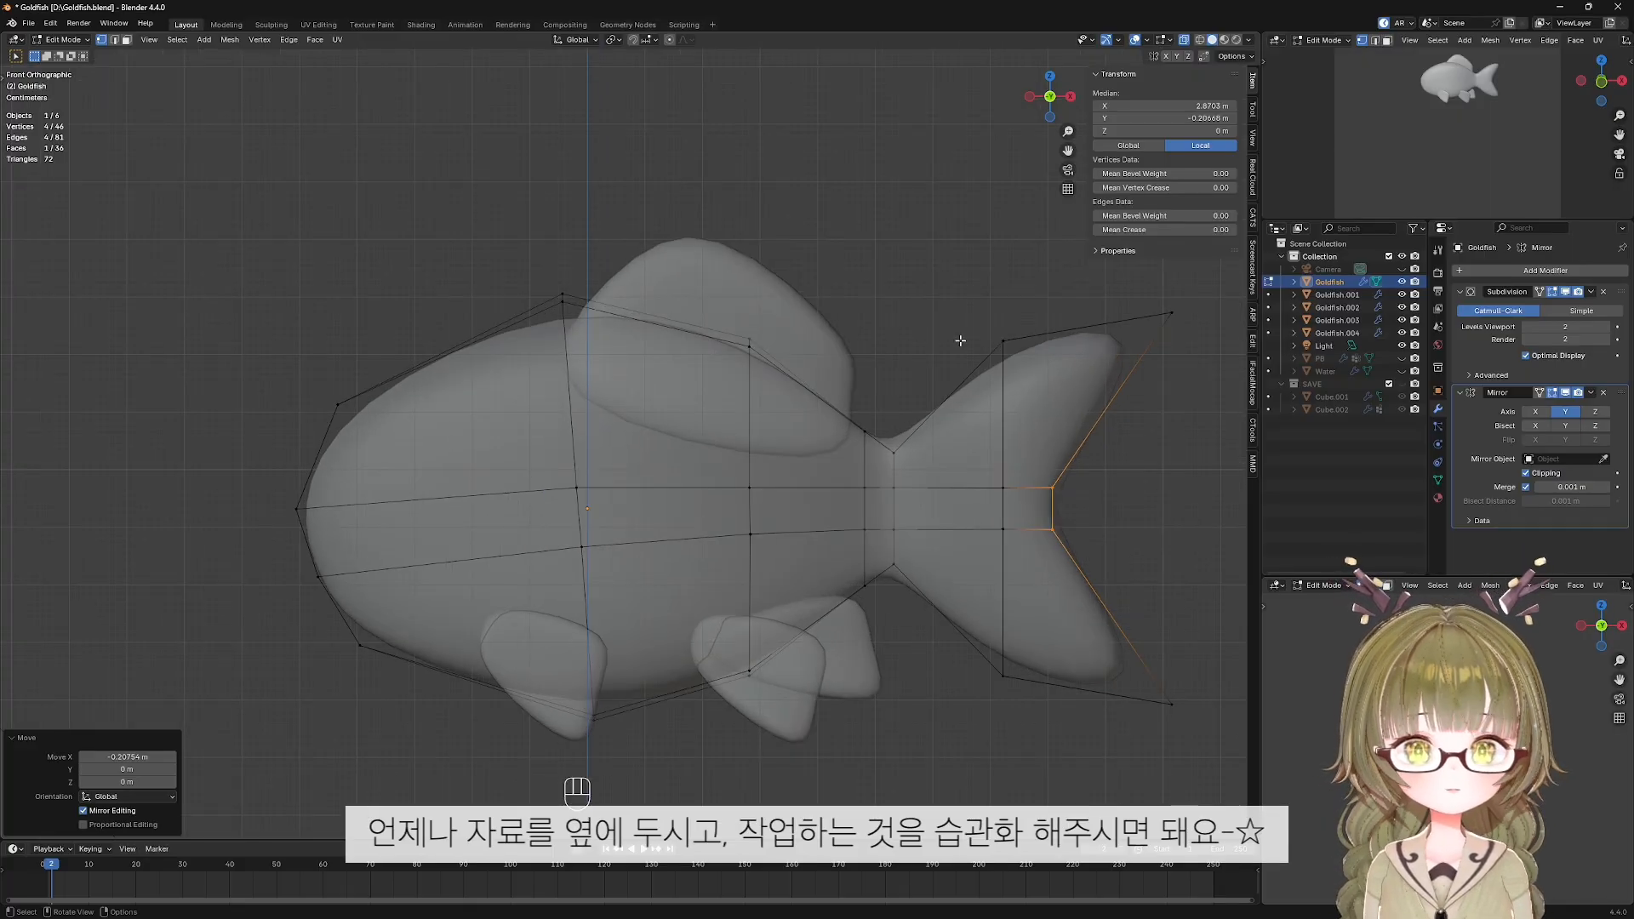
Move the upper rear tip of the tail about 0.13 m forward and 0.09 m down.
click(930, 297)
scroll(929, 297, down, 3)
shift+middle_drag(885, 317, 777, 292)
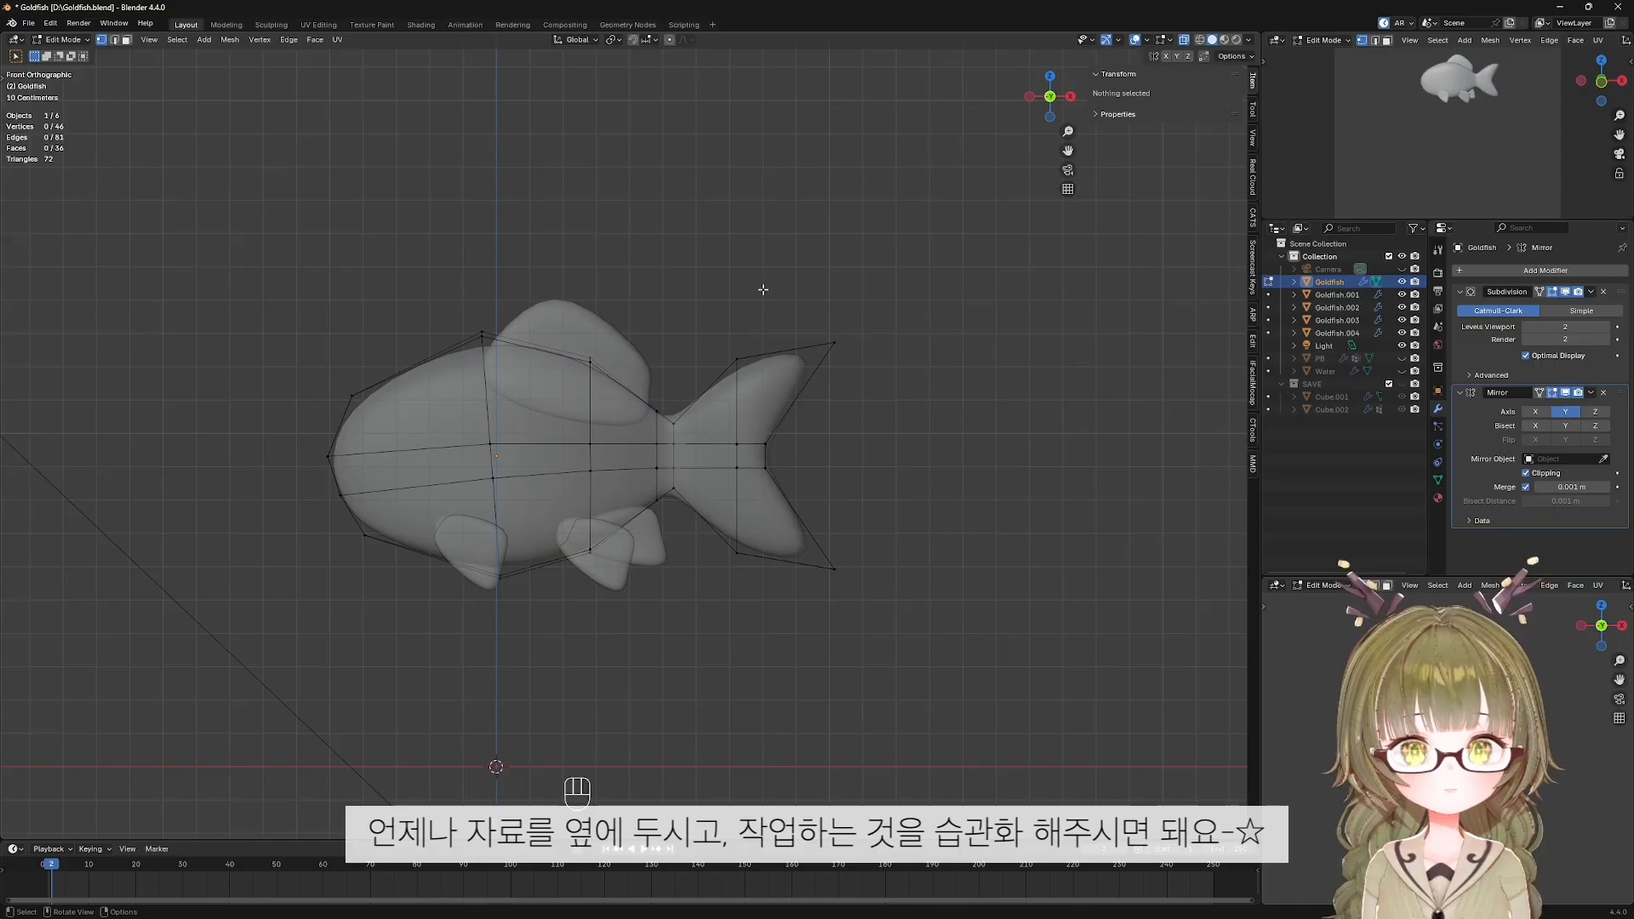
drag(761, 287, 902, 382)
key(g)
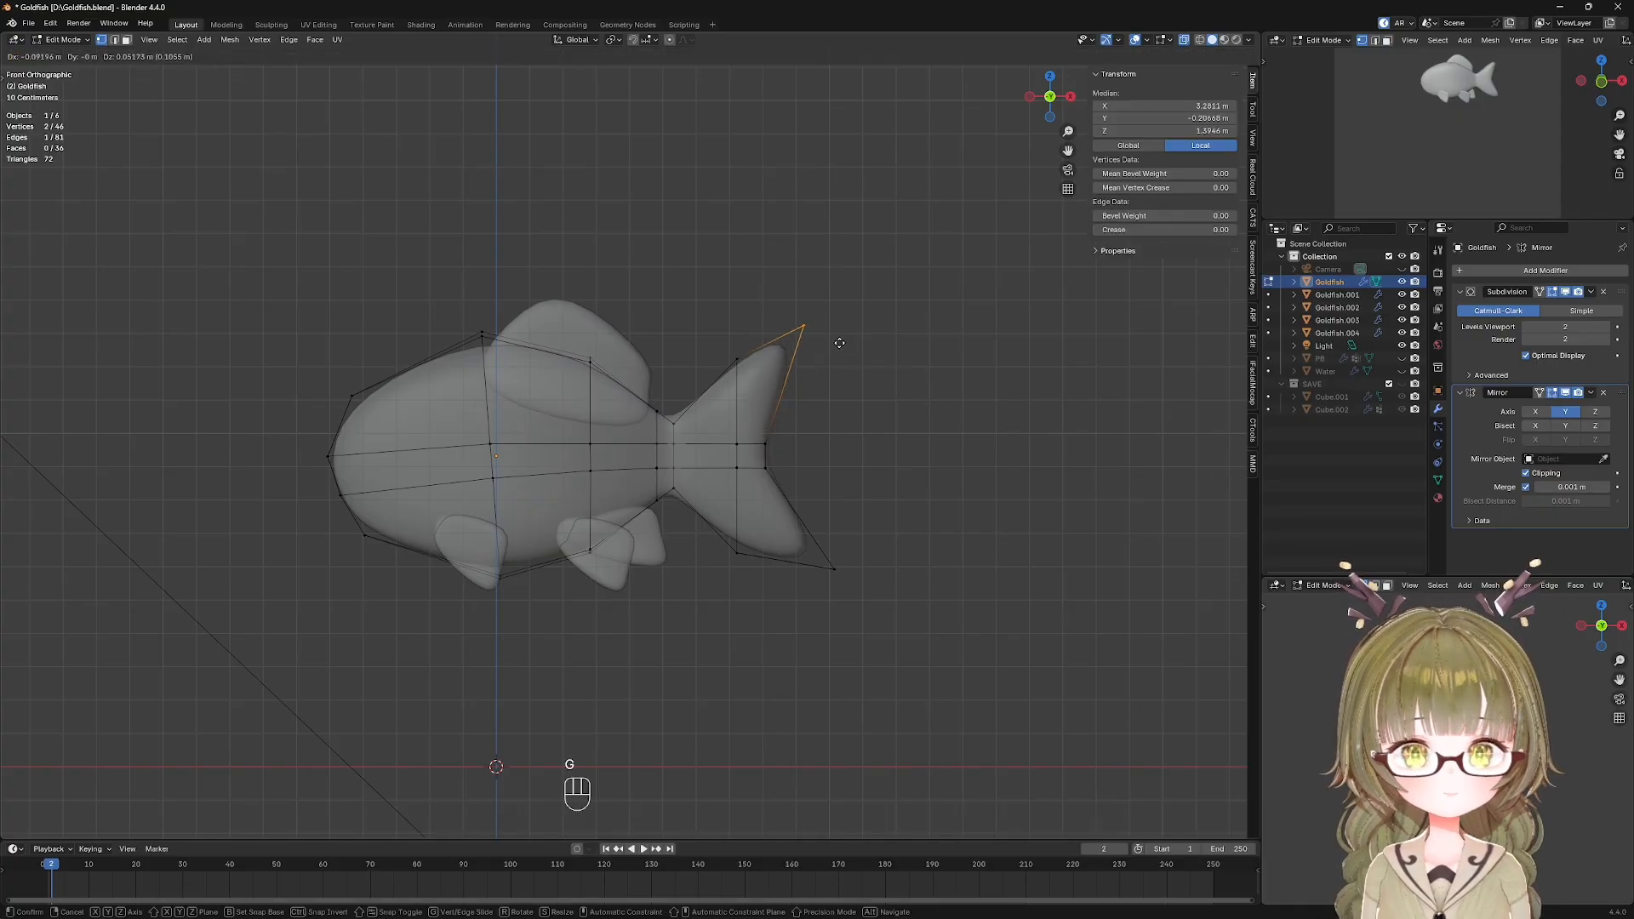
click(827, 391)
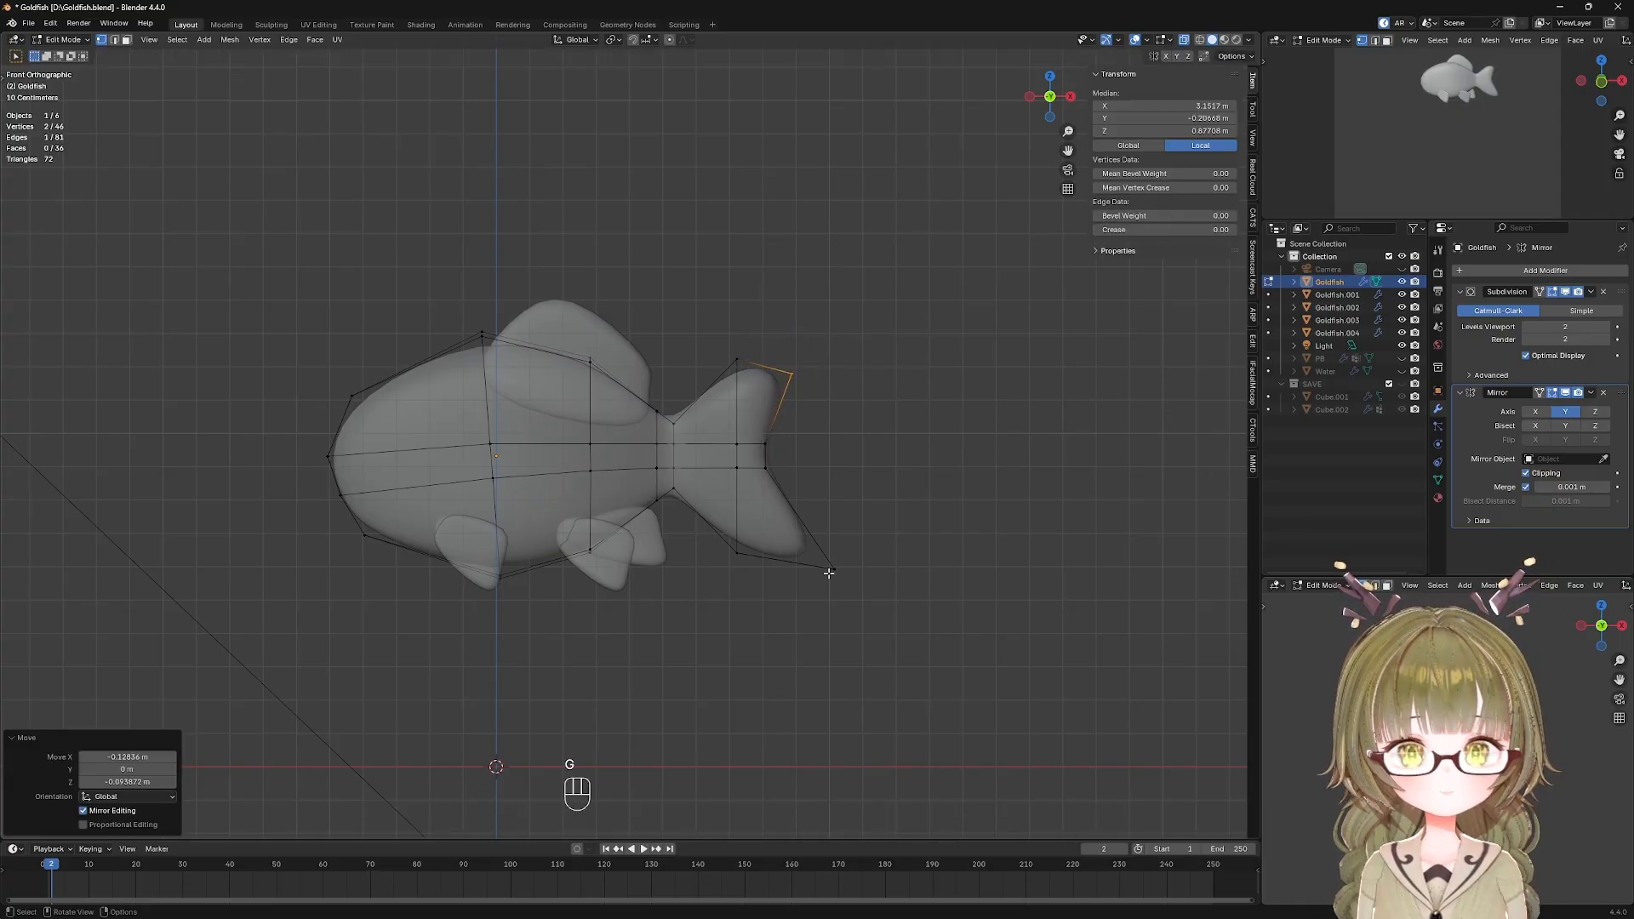
Move the lower rear tip of the tail about 0.15 m forward and 0.1 m up, and check the smoothed shape.
drag(827, 560, 883, 620)
key(g)
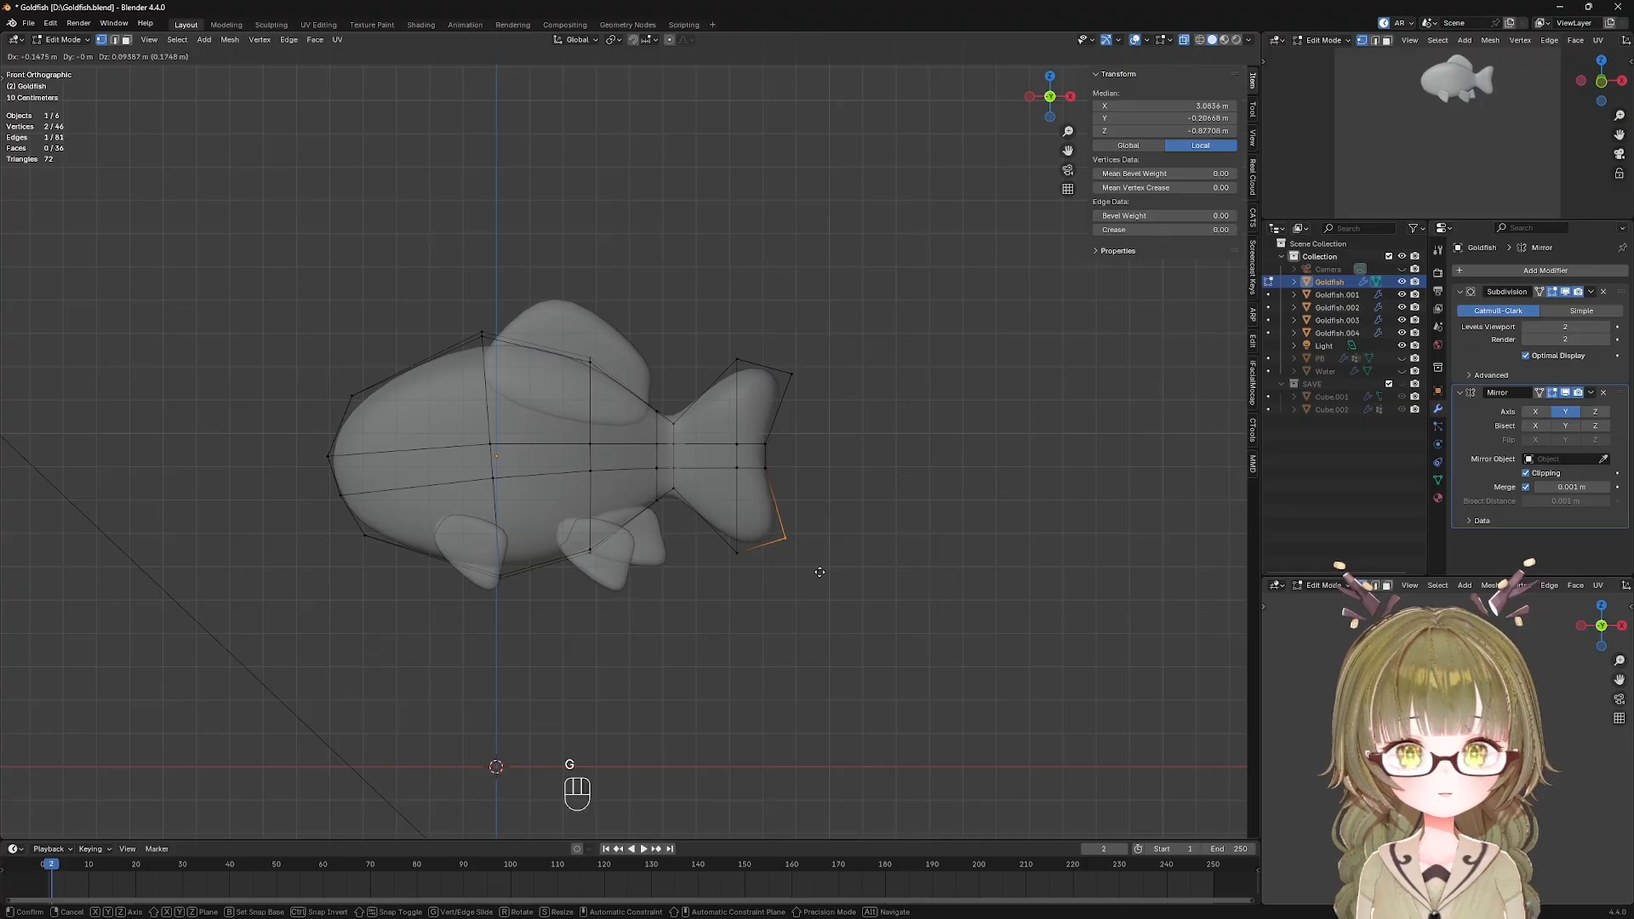
click(820, 569)
key(Tab)
key(Tab)
scroll(785, 489, up, 4)
scroll(831, 499, down, 1)
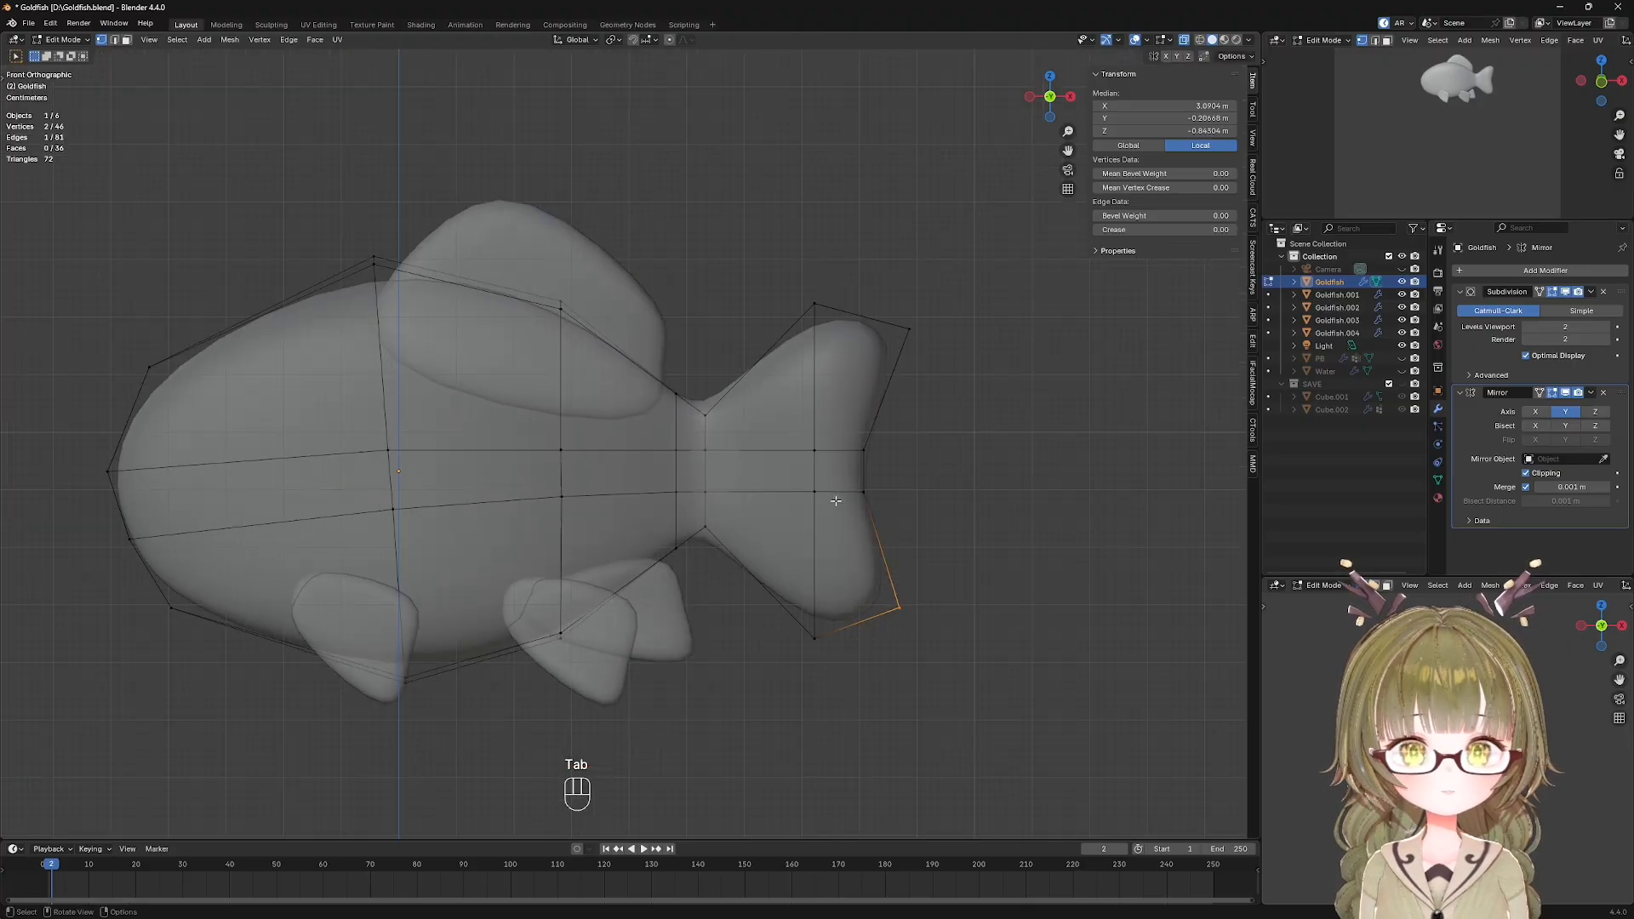
Duplicate the tail fin faces in place and separate them into their own object.
key(3)
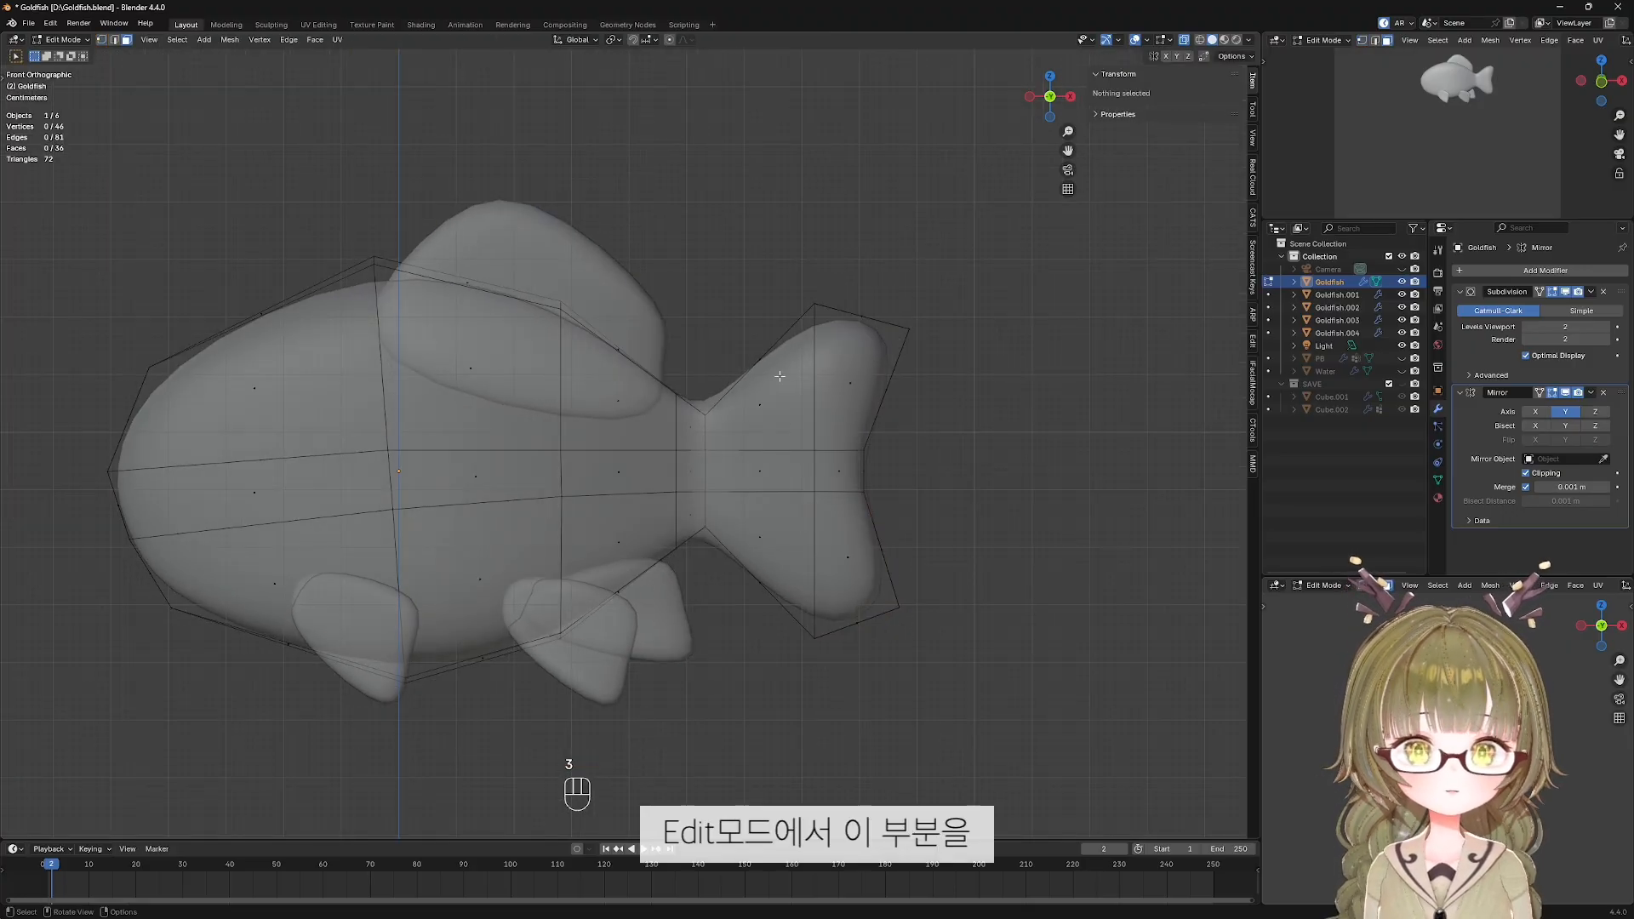
drag(737, 201, 1018, 678)
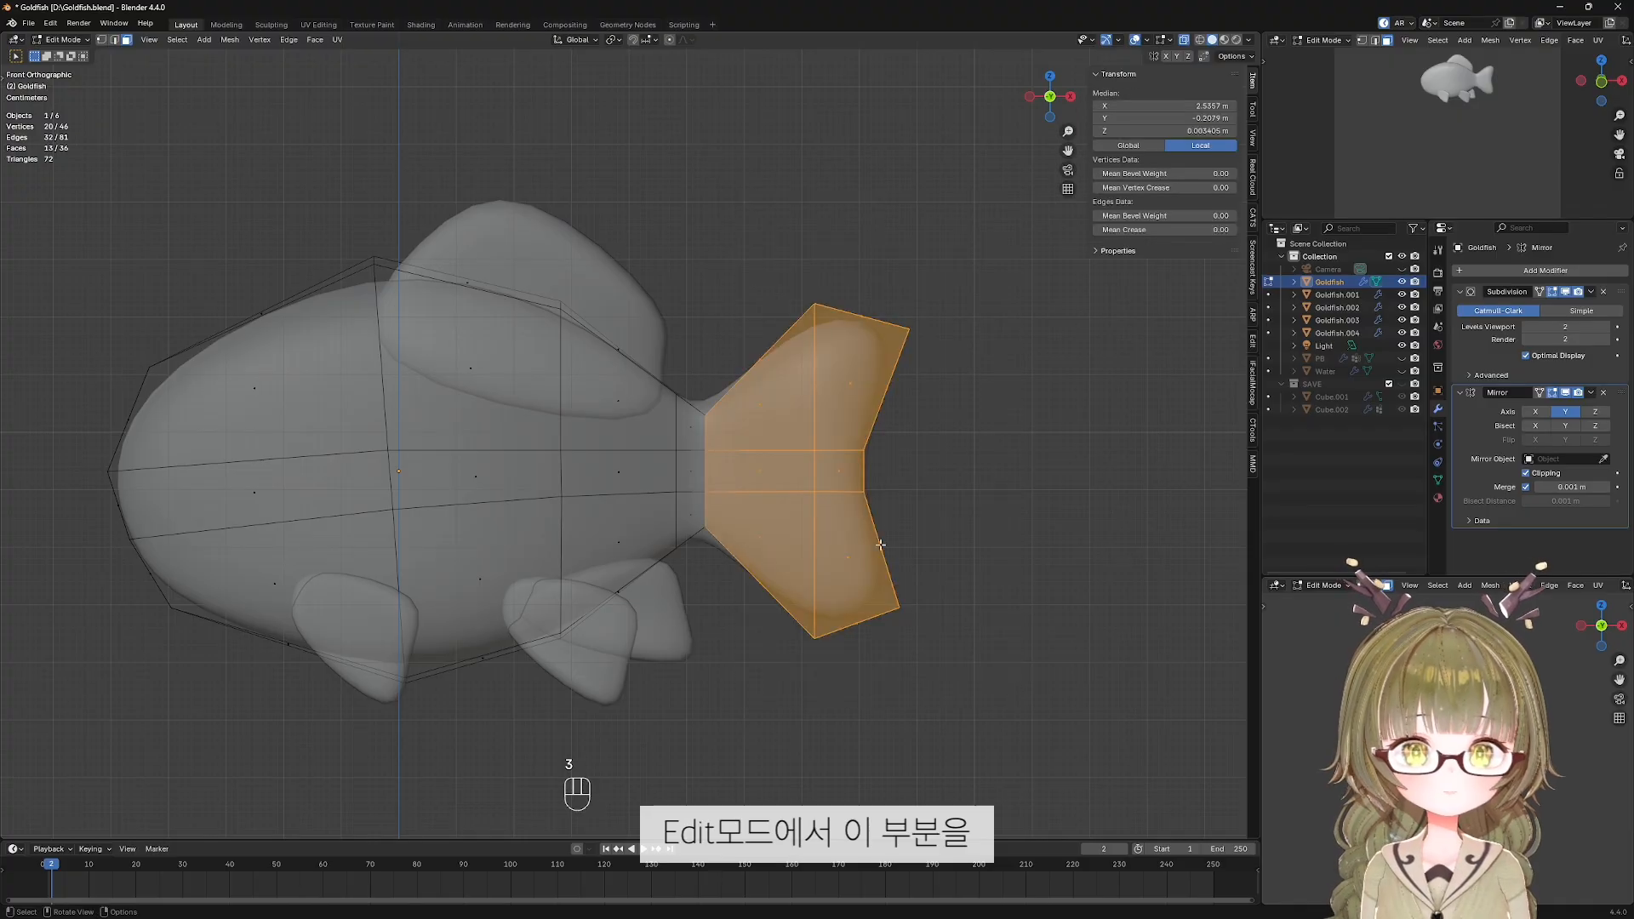
mouse_move(880, 545)
middle_down()
mouse_move(967, 591)
mouse_move(851, 538)
middle_up()
key(KP_1)
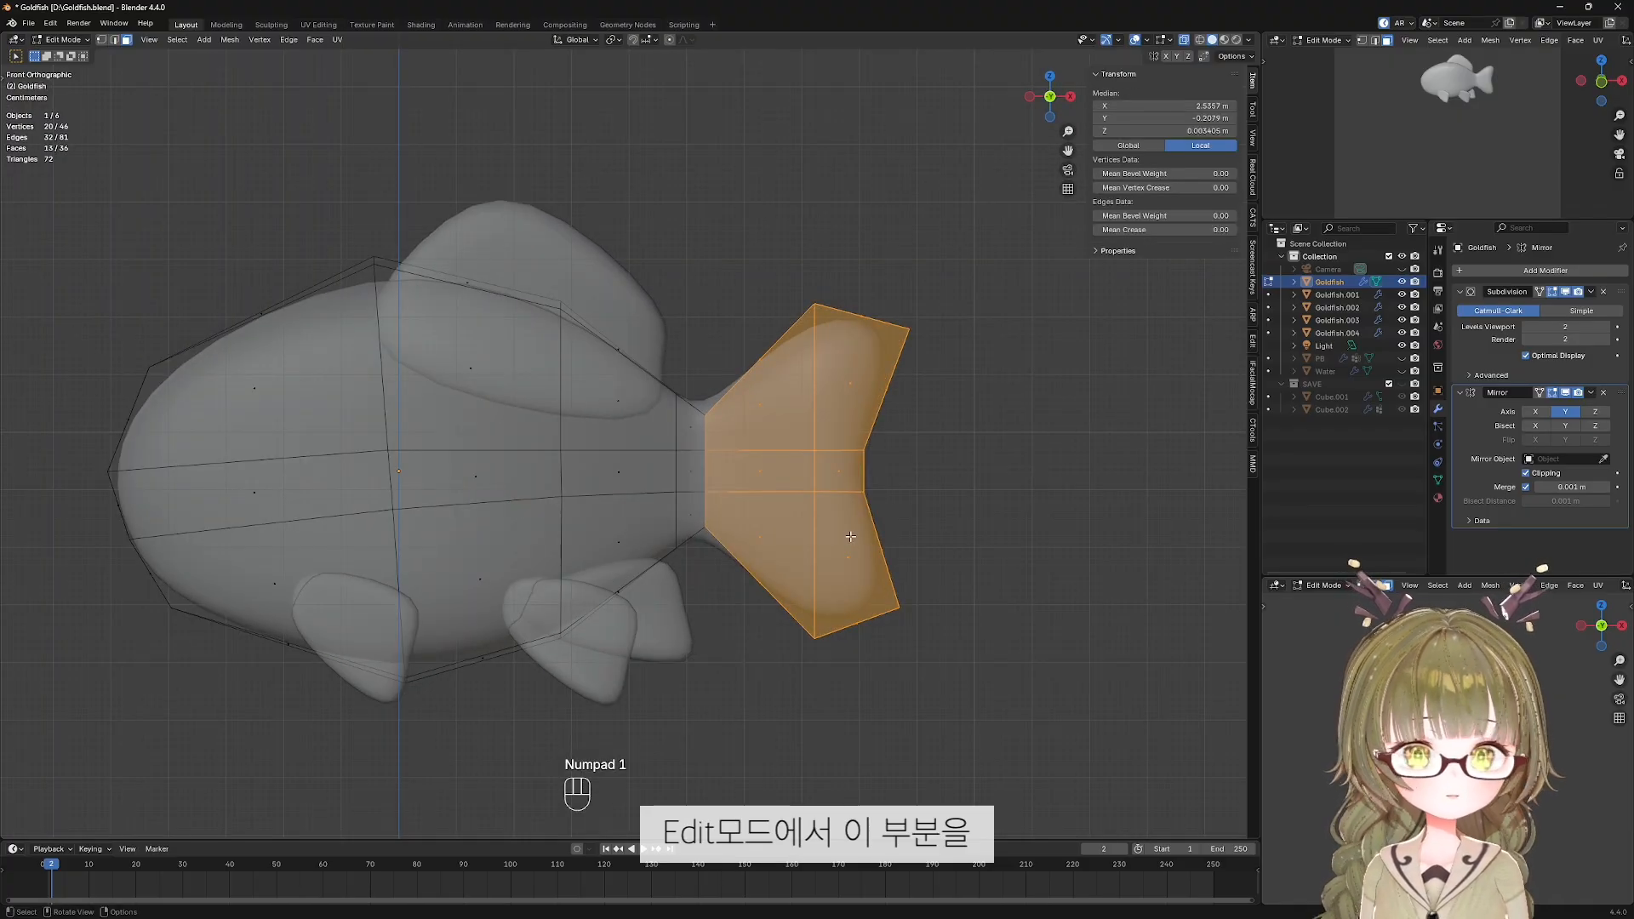
key(shift+d)
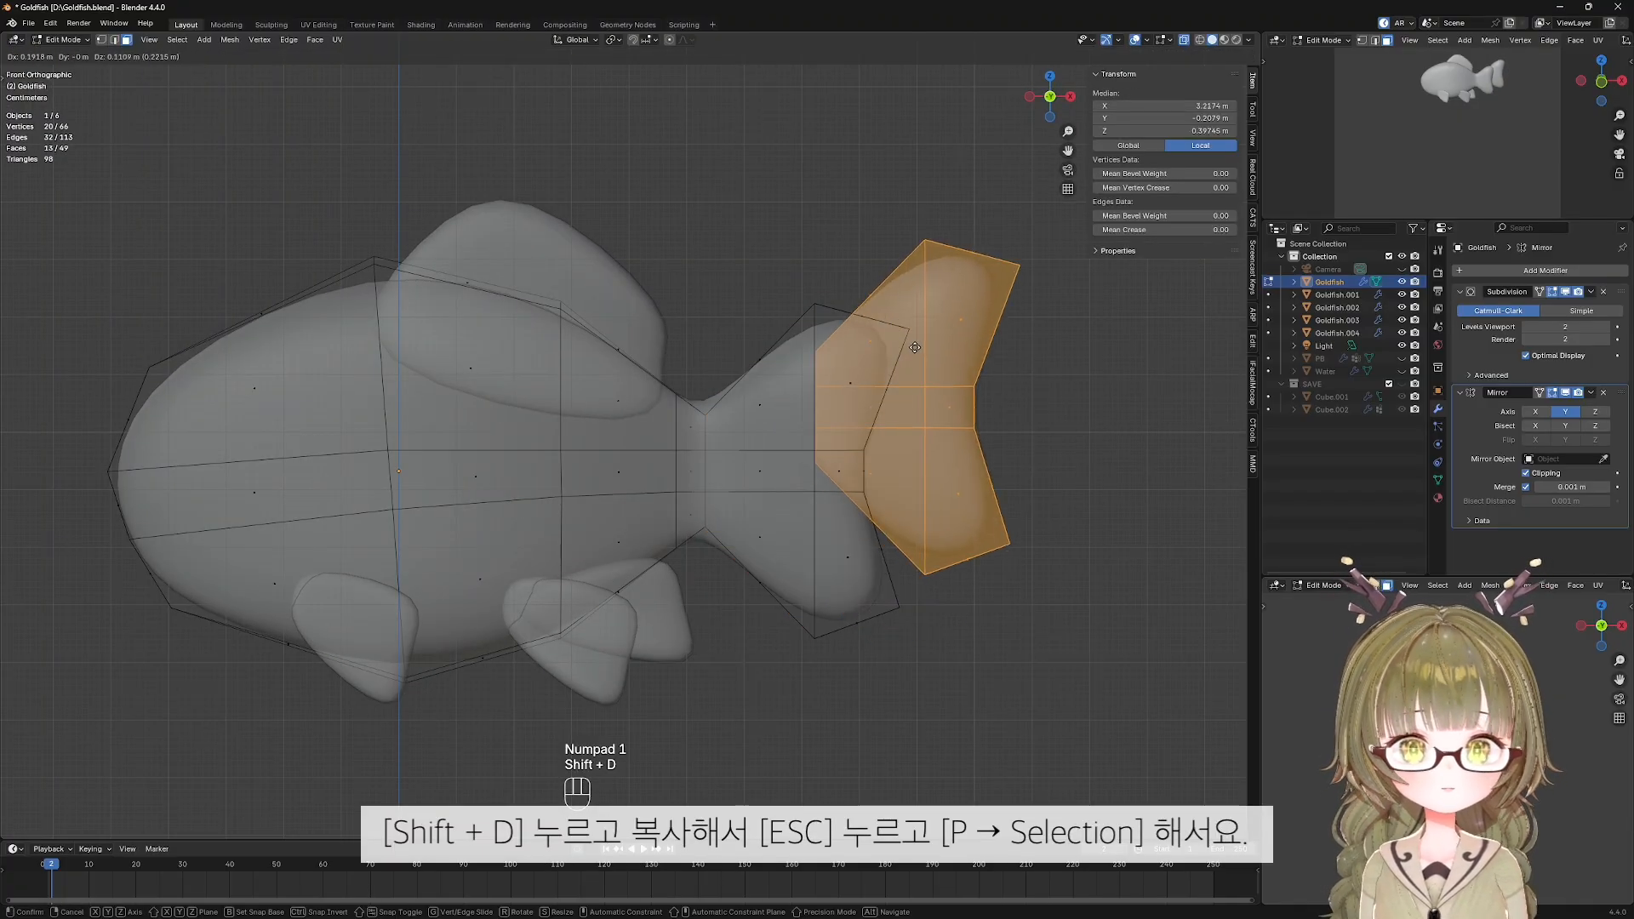
key(Escape)
key(p)
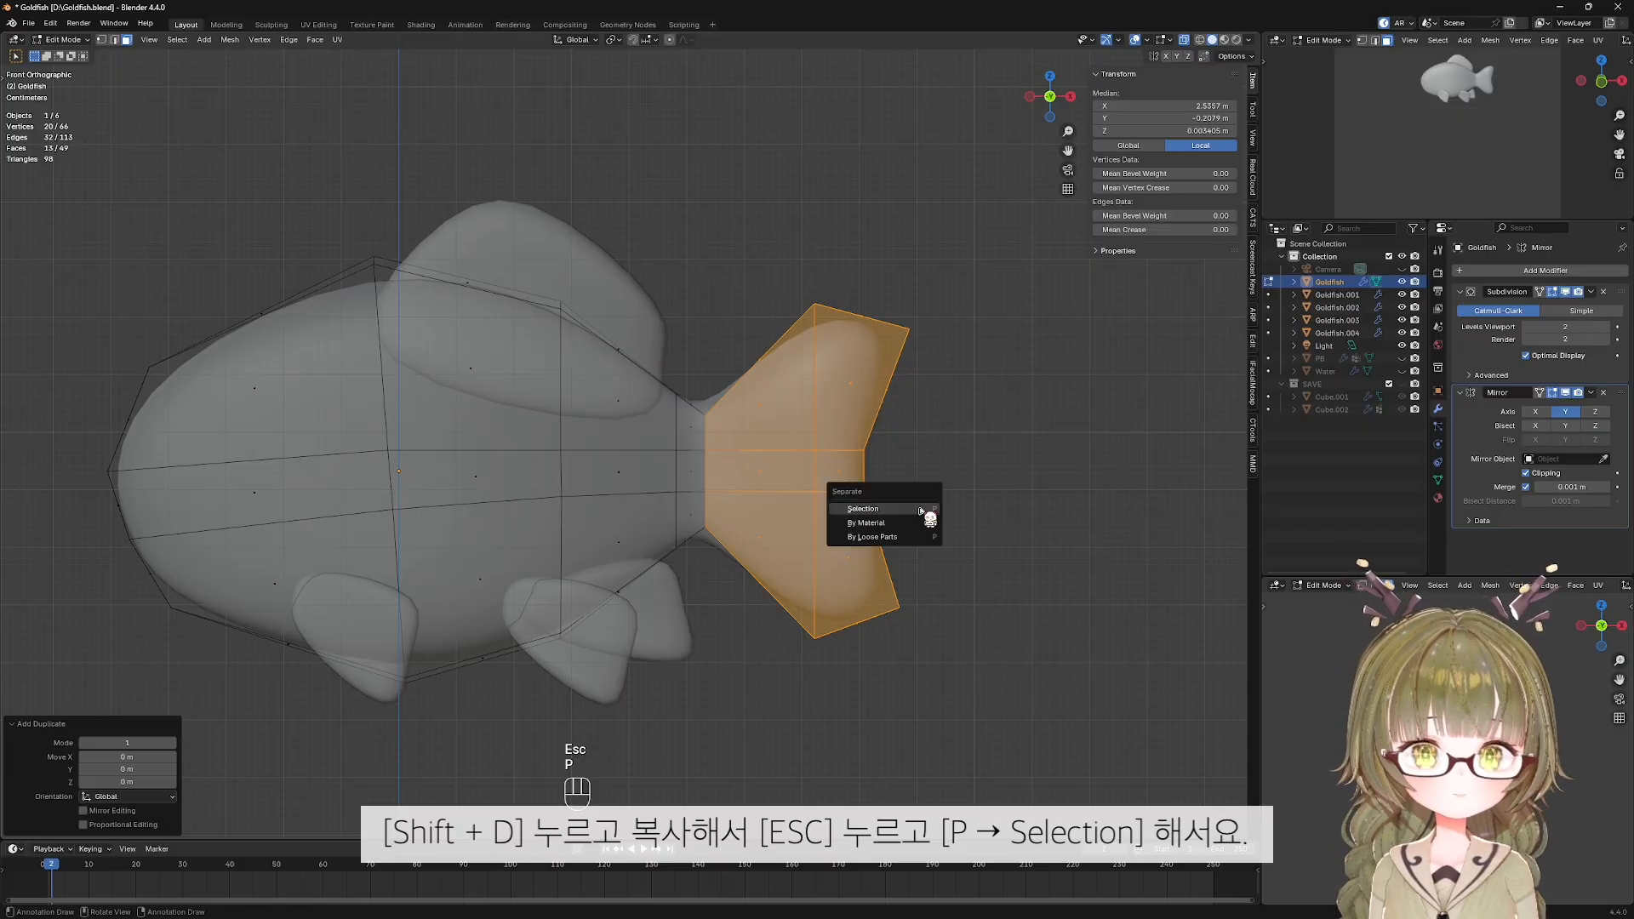
click(921, 508)
key(Tab)
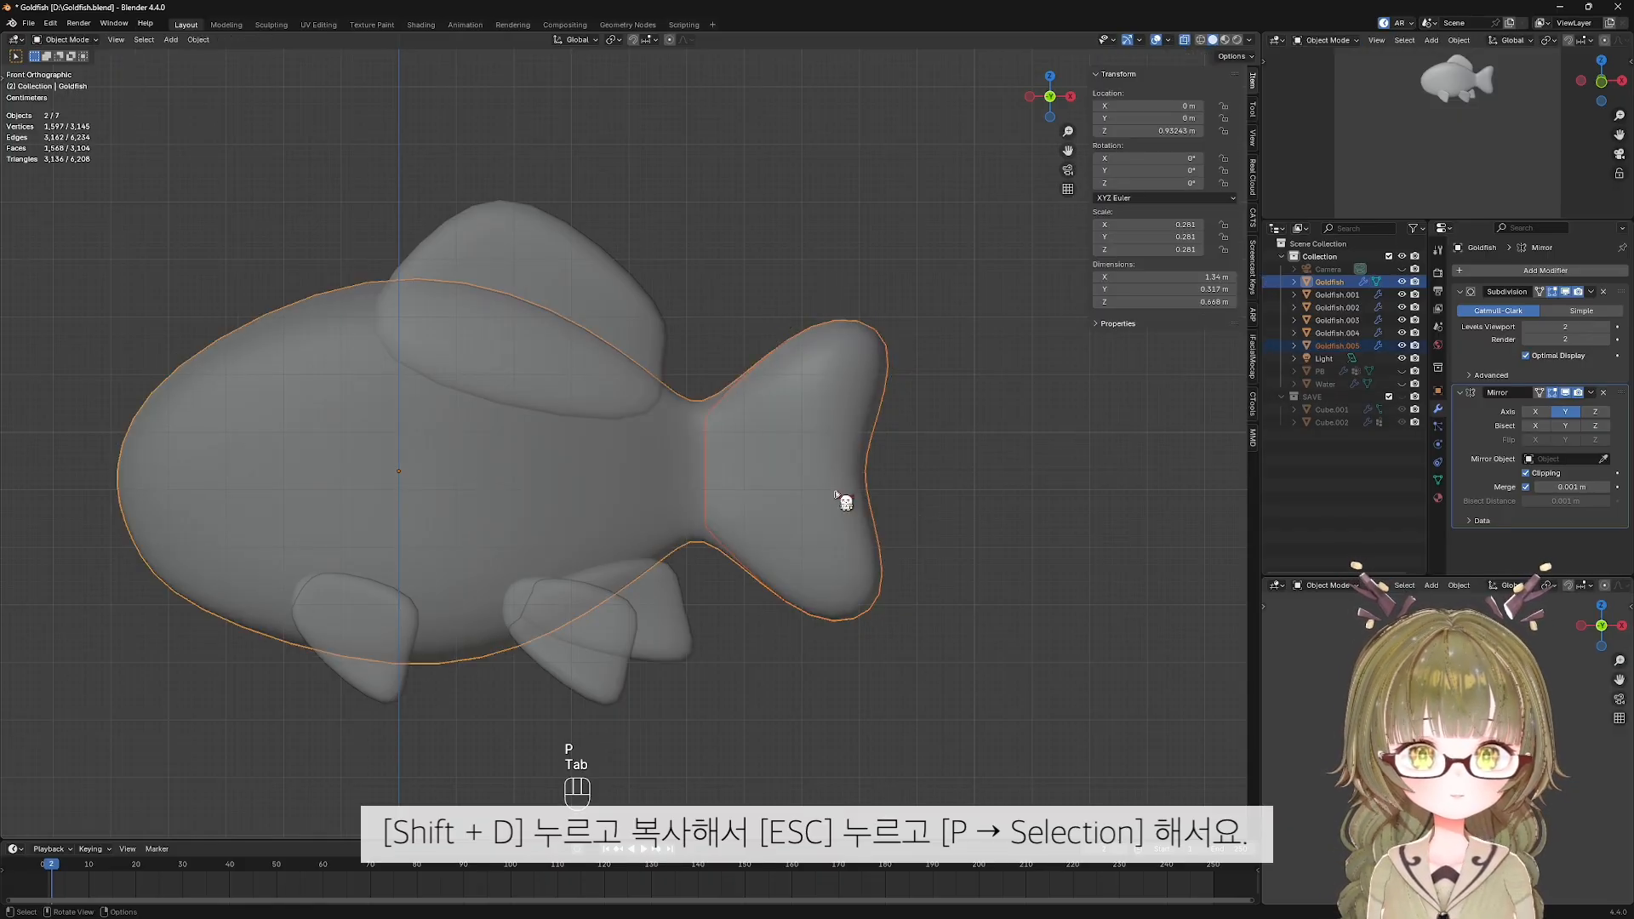
Scale the whole separated tail copy by about 1.278 and shift it backward along X past the original tail.
click(835, 496)
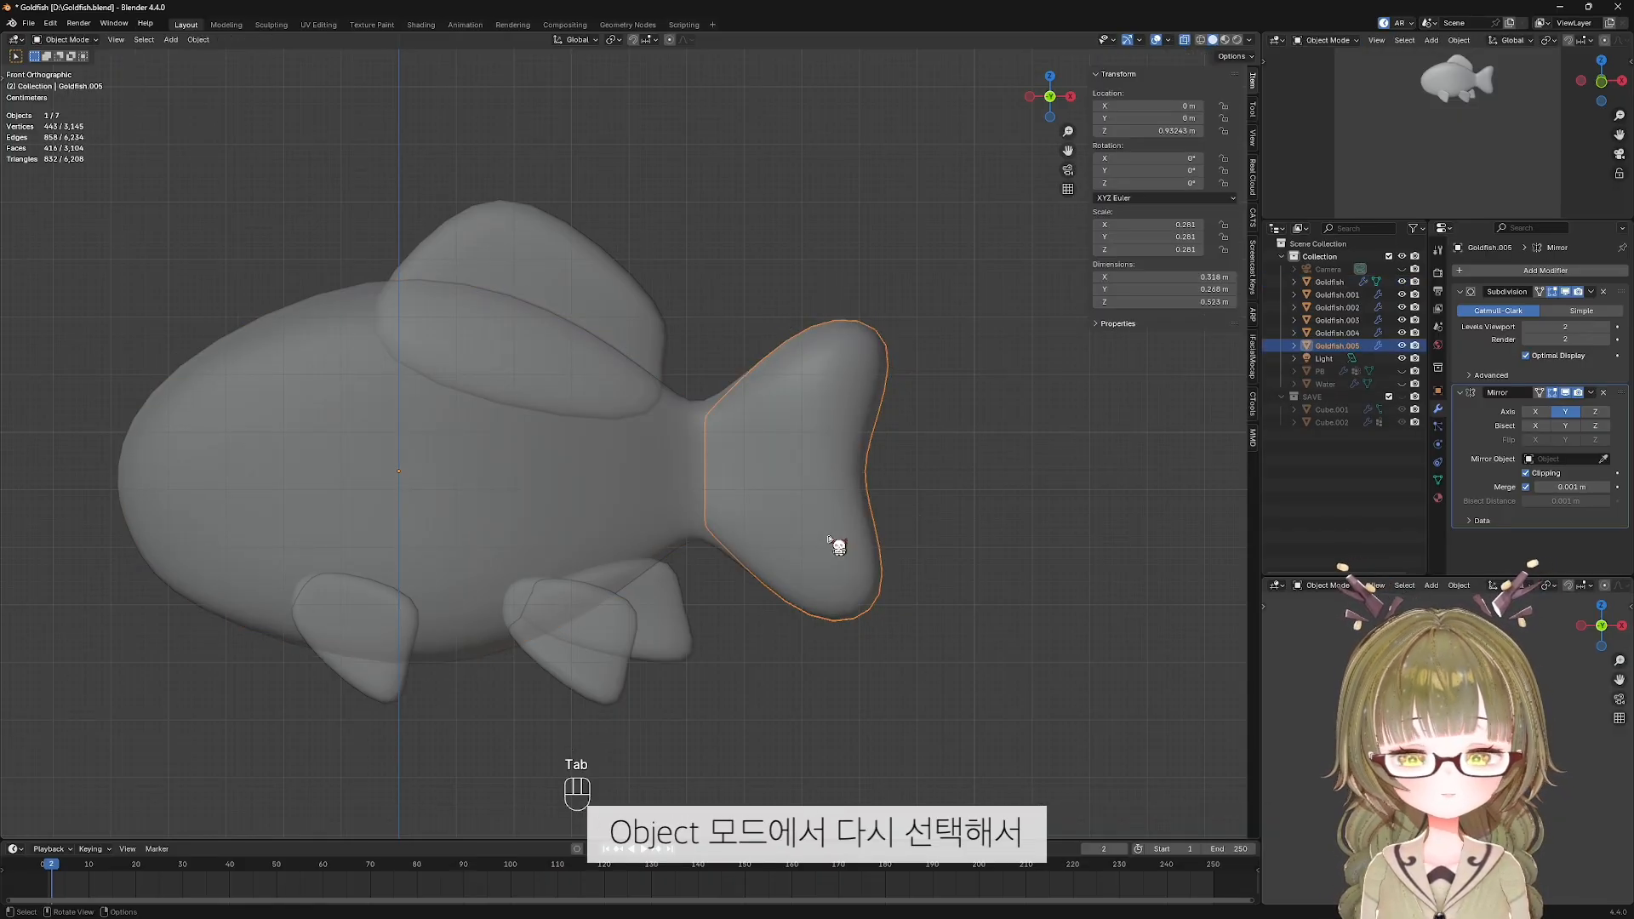
key(Tab)
key(a)
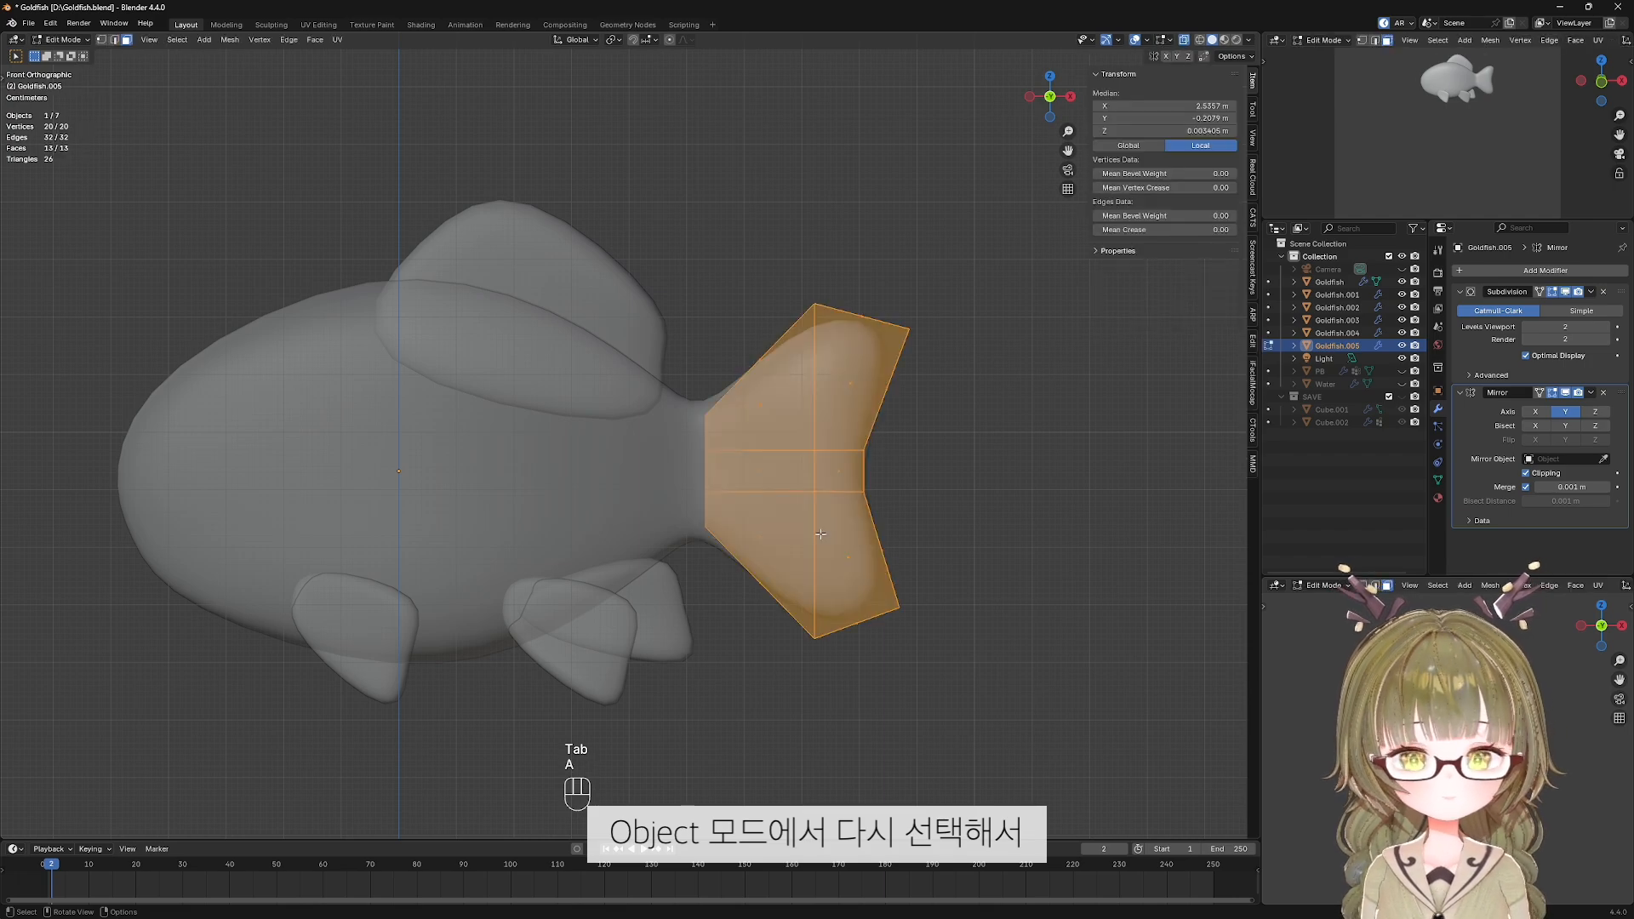
key(s)
click(848, 541)
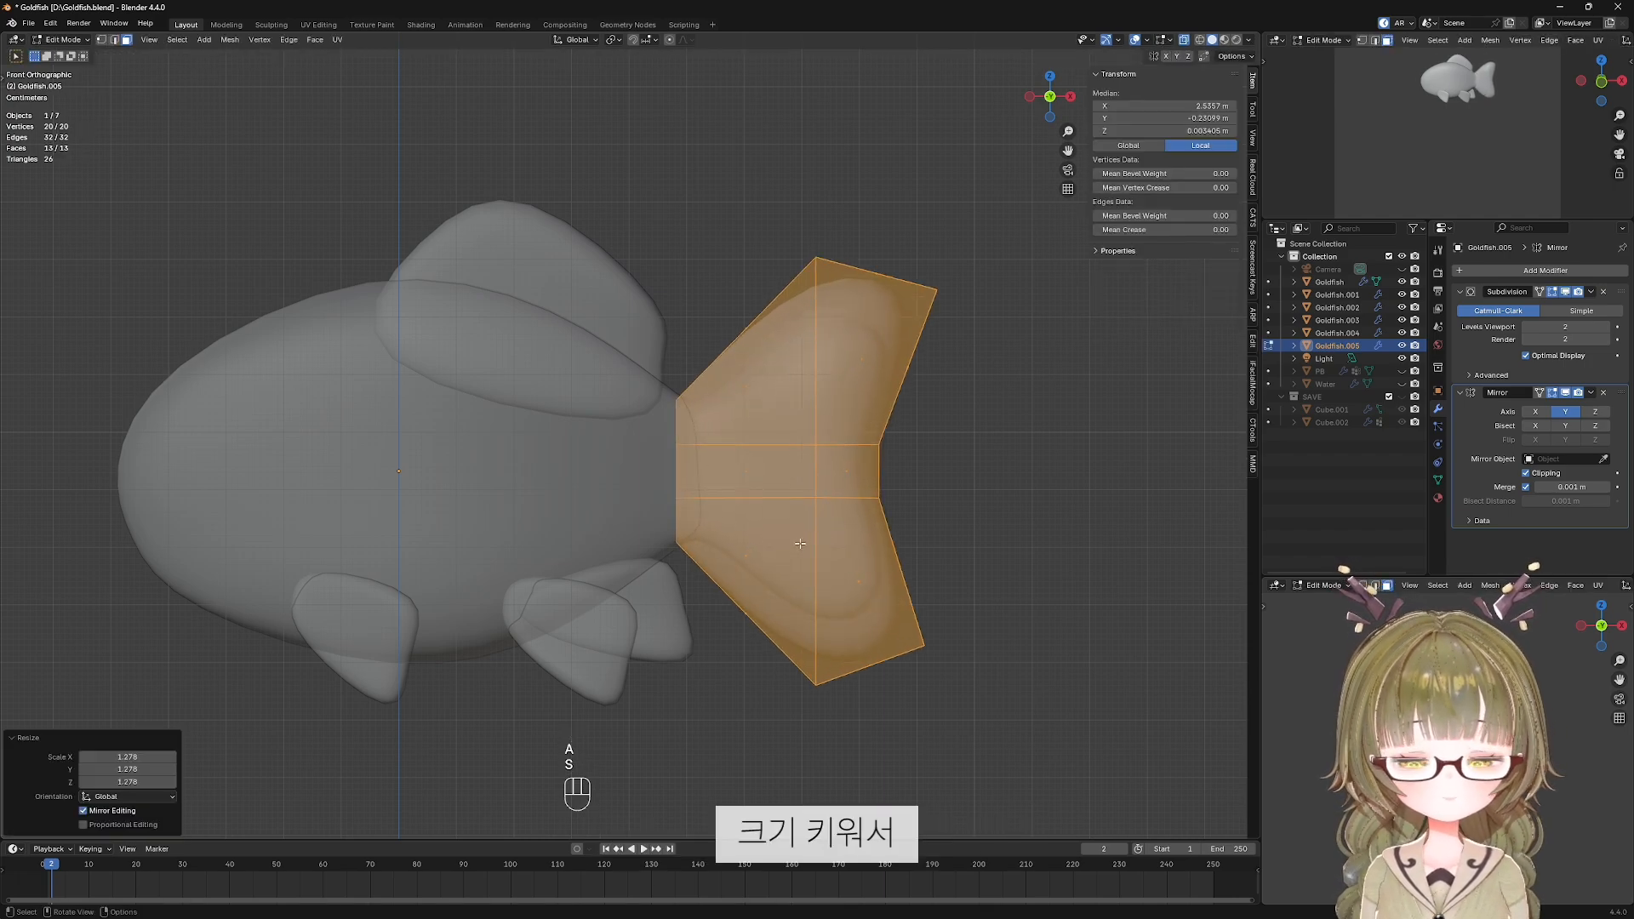
key(g)
key(x)
click(889, 569)
key(Tab)
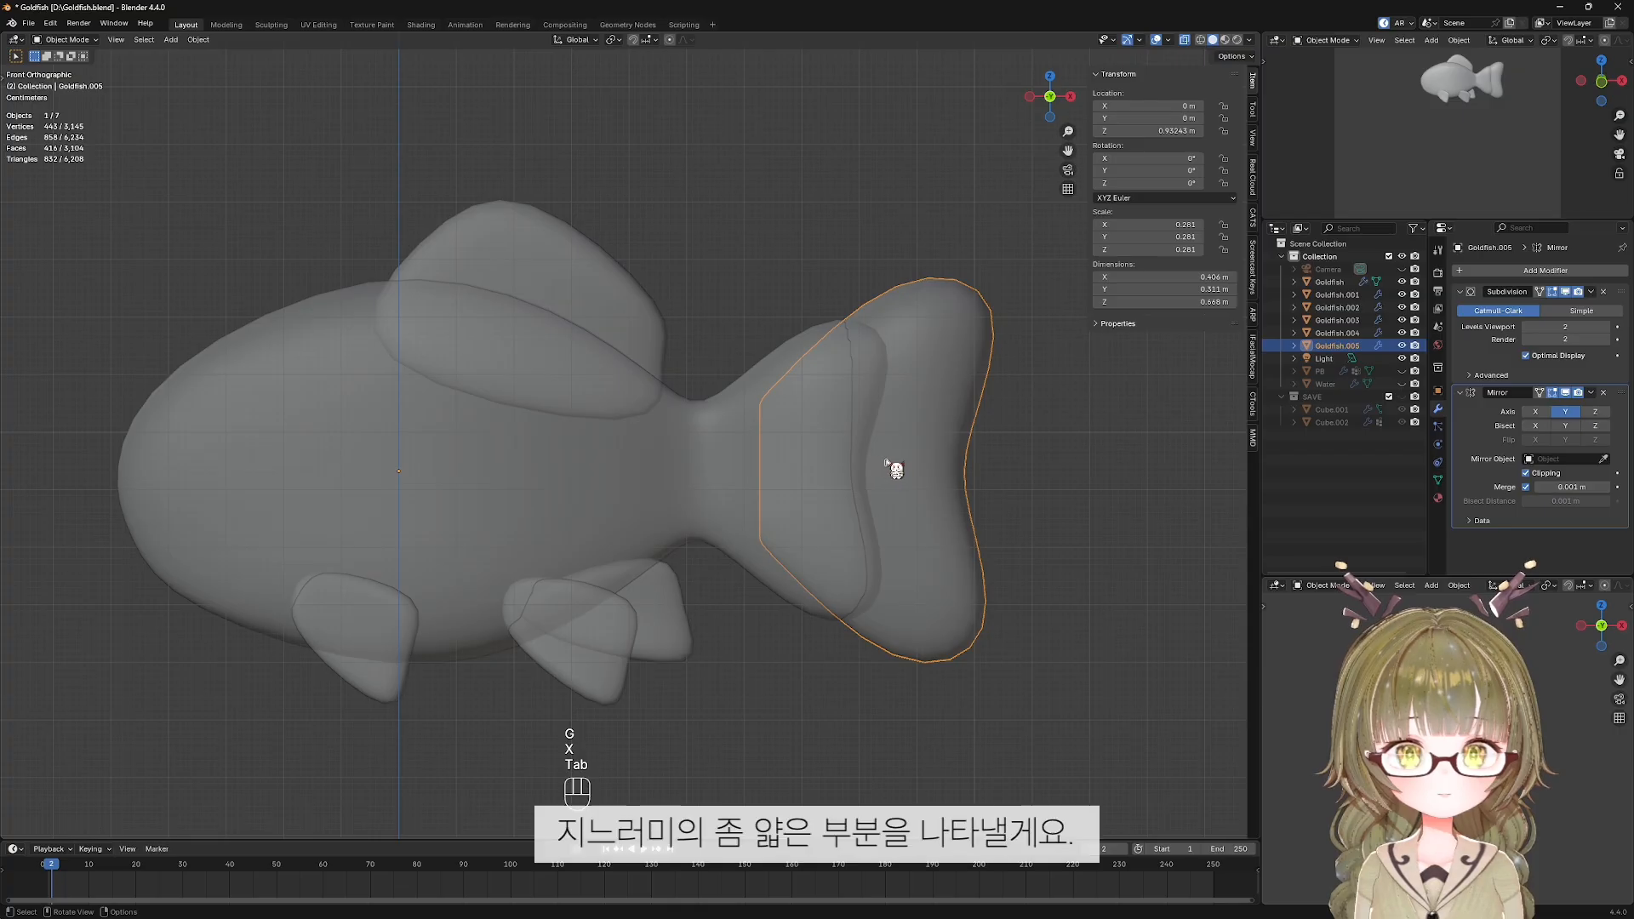
Move the tail copy's mesh along Y toward the mirror plane to make the outer fin thinner.
key(alt+z)
key(Tab)
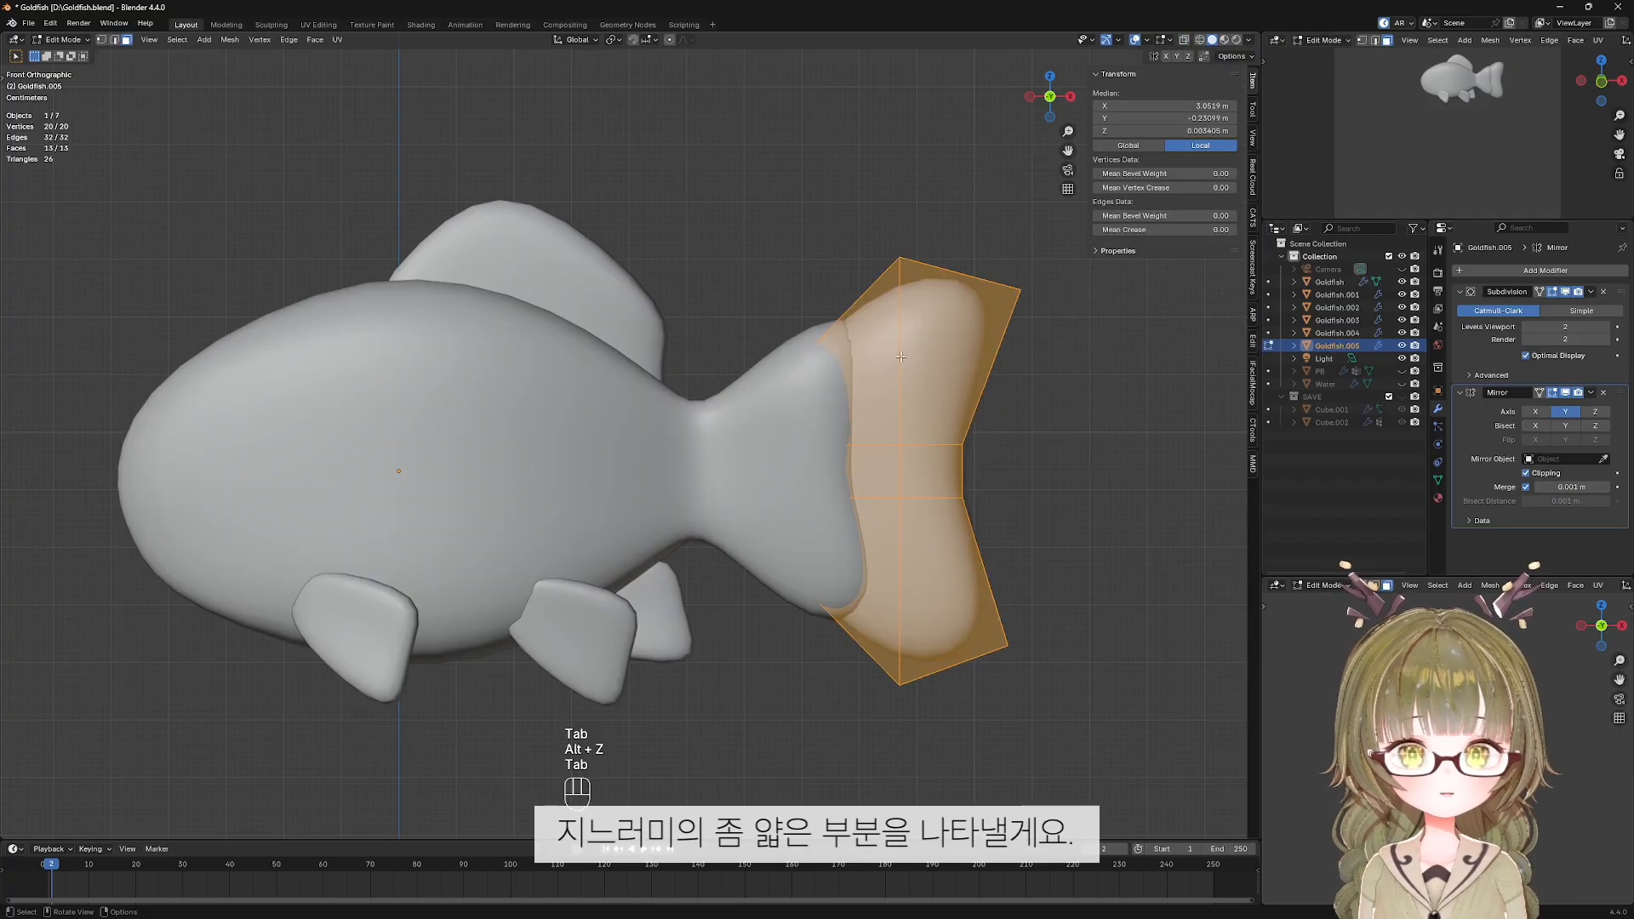
scroll(901, 358, down, 1)
middle_drag(953, 374, 809, 438)
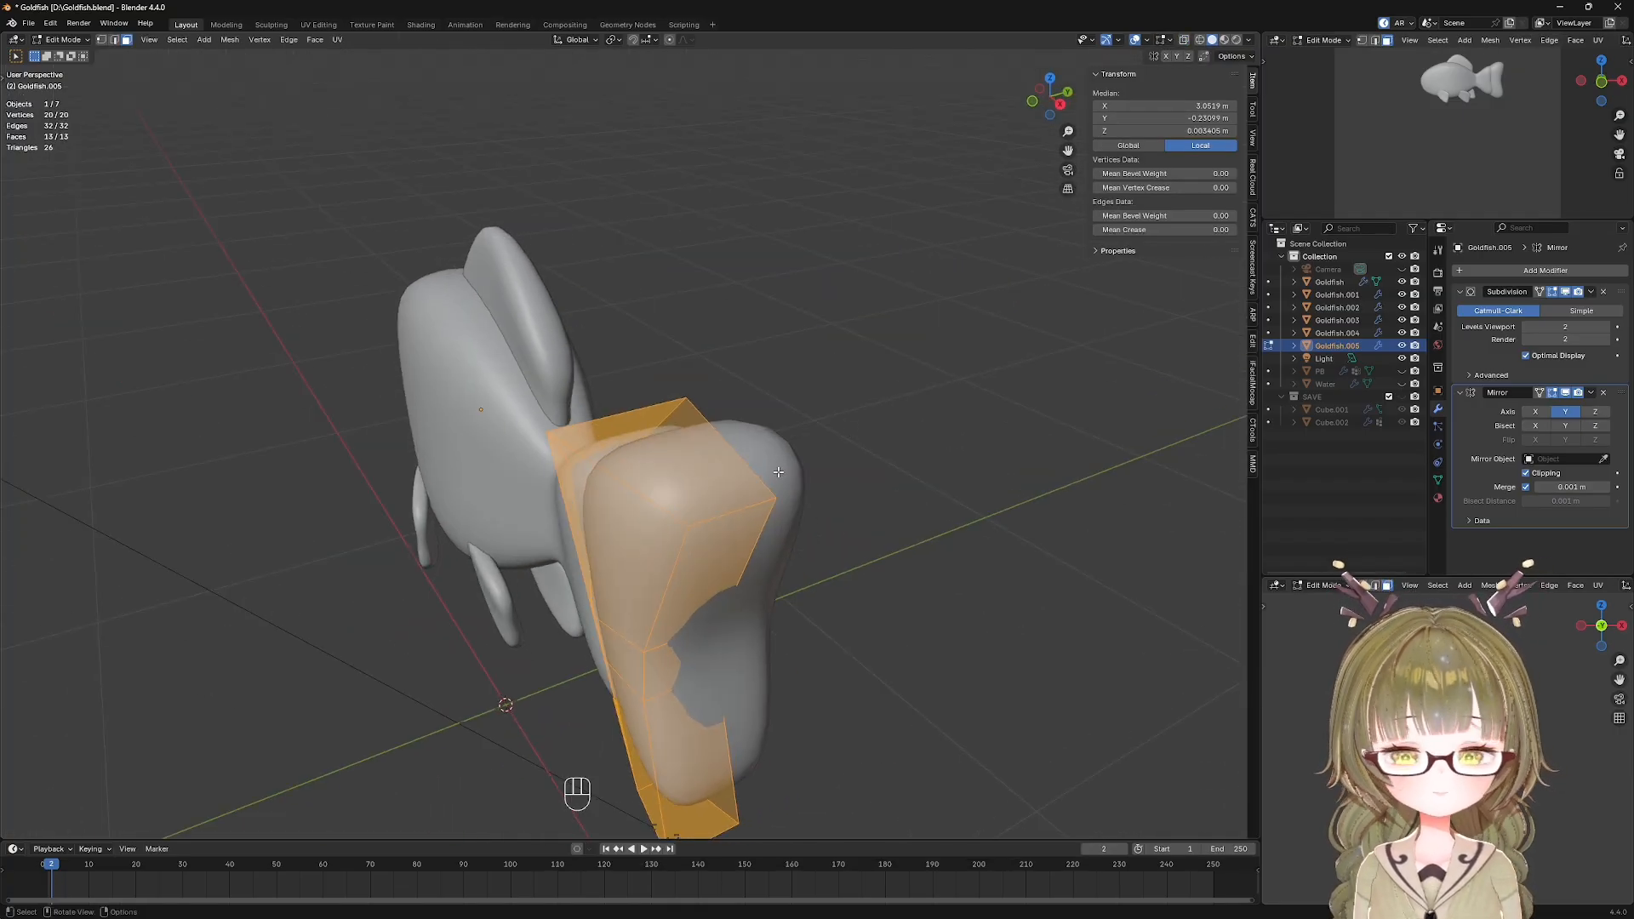
key(g)
key(y)
click(668, 634)
Scale the front column of vertices at the base of the separated tail copy.
key(KP_1)
key(Tab)
key(alt+z)
key(Tab)
alt+click(807, 564)
key(1)
drag(712, 233, 788, 580)
key(s)
click(823, 641)
Move the middle vertex column of the tail copy about 0.12 m forward and shrink it.
drag(816, 233, 888, 691)
key(g)
click(832, 548)
key(s)
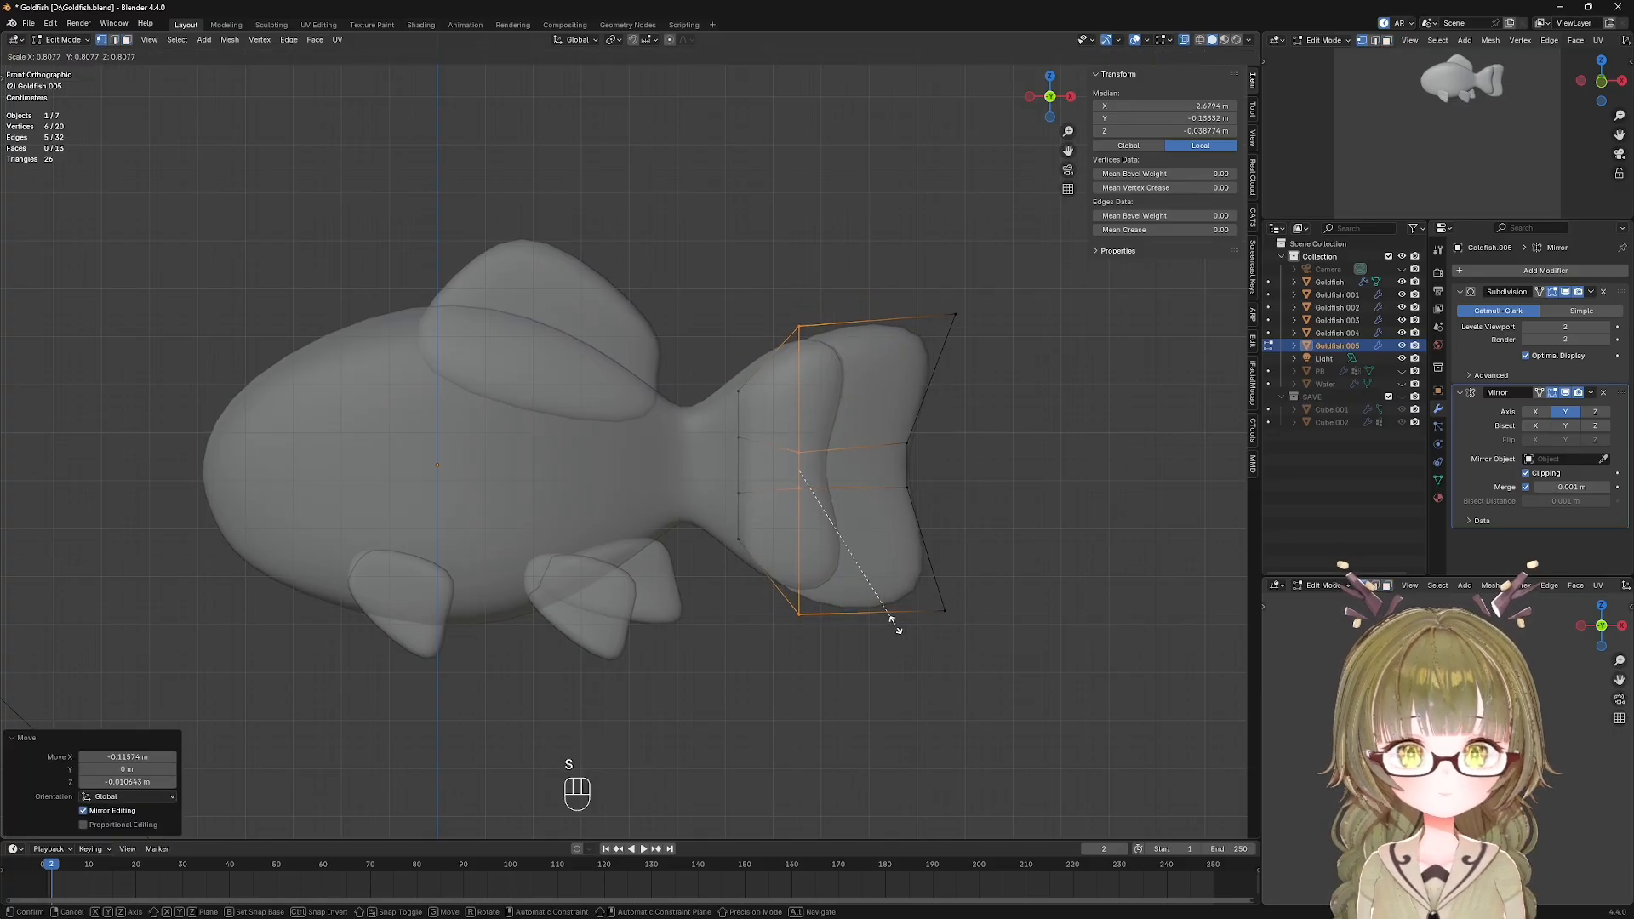
click(901, 644)
Enlarge the rear vertex column of the tail copy and move its middle vertices backward to flatten the notch.
drag(850, 216, 991, 672)
key(s)
click(938, 481)
drag(869, 420, 1013, 589)
key(g)
click(1011, 511)
key(Tab)
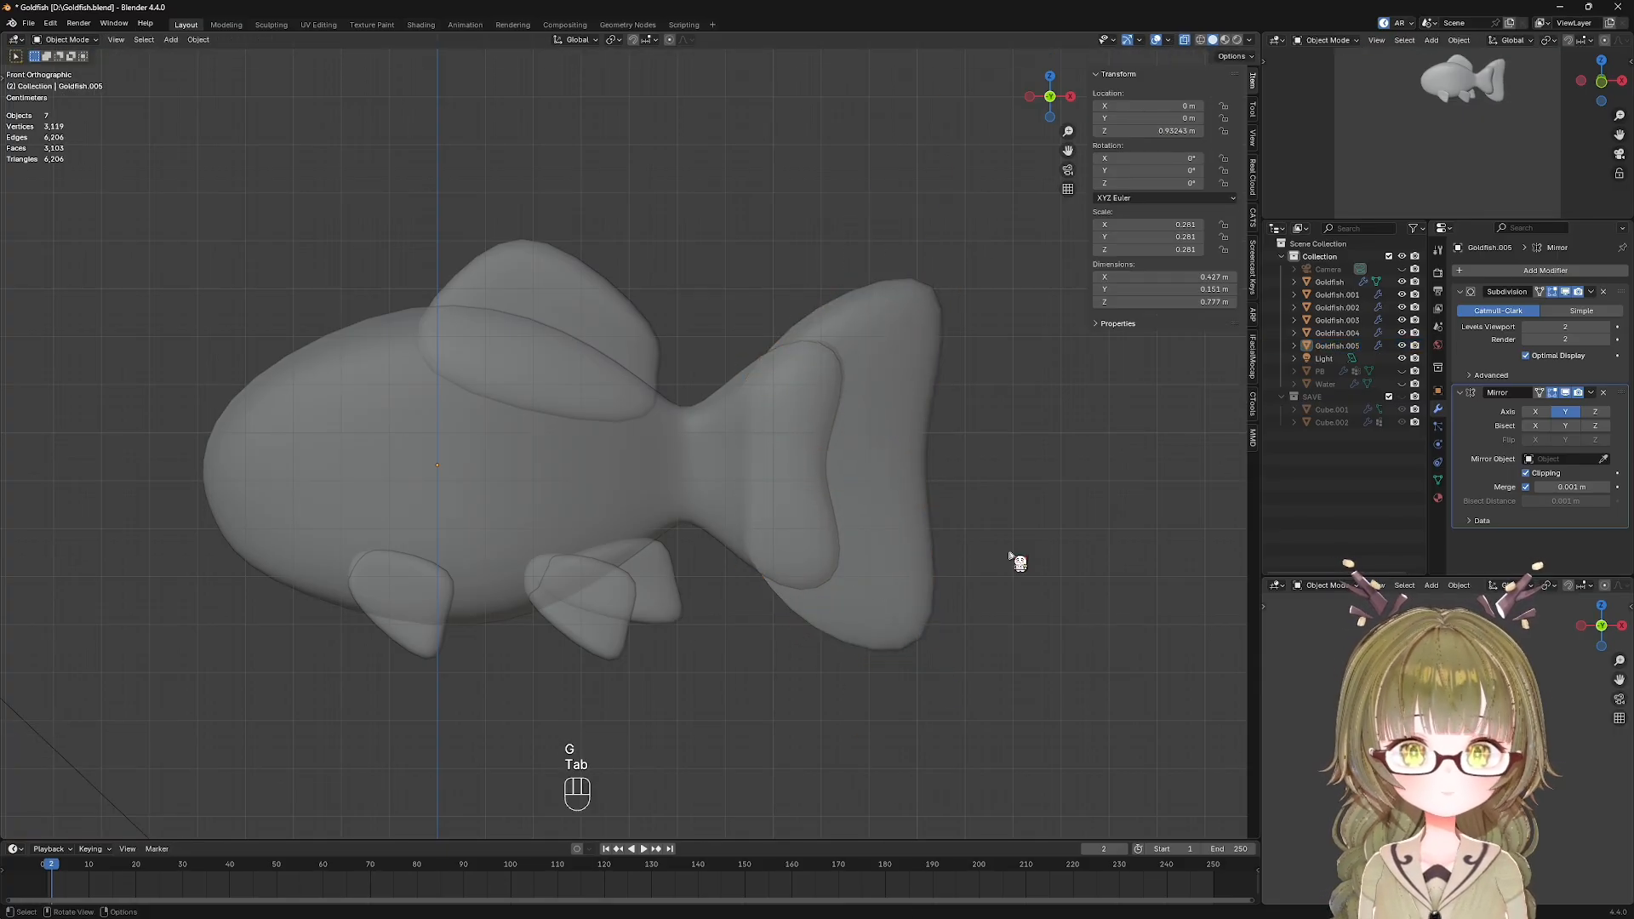
On the goldfish body mesh, lower the upper vertices of the tail's middle loop along Z.
key(alt+z)
click(773, 463)
key(Tab)
key(alt+z)
drag(753, 305, 814, 379)
key(g)
key(z)
click(815, 381)
Raise the lower vertices of the body tail's middle loop along Z and check the smoothed shape.
click(785, 345)
key(g)
key(z)
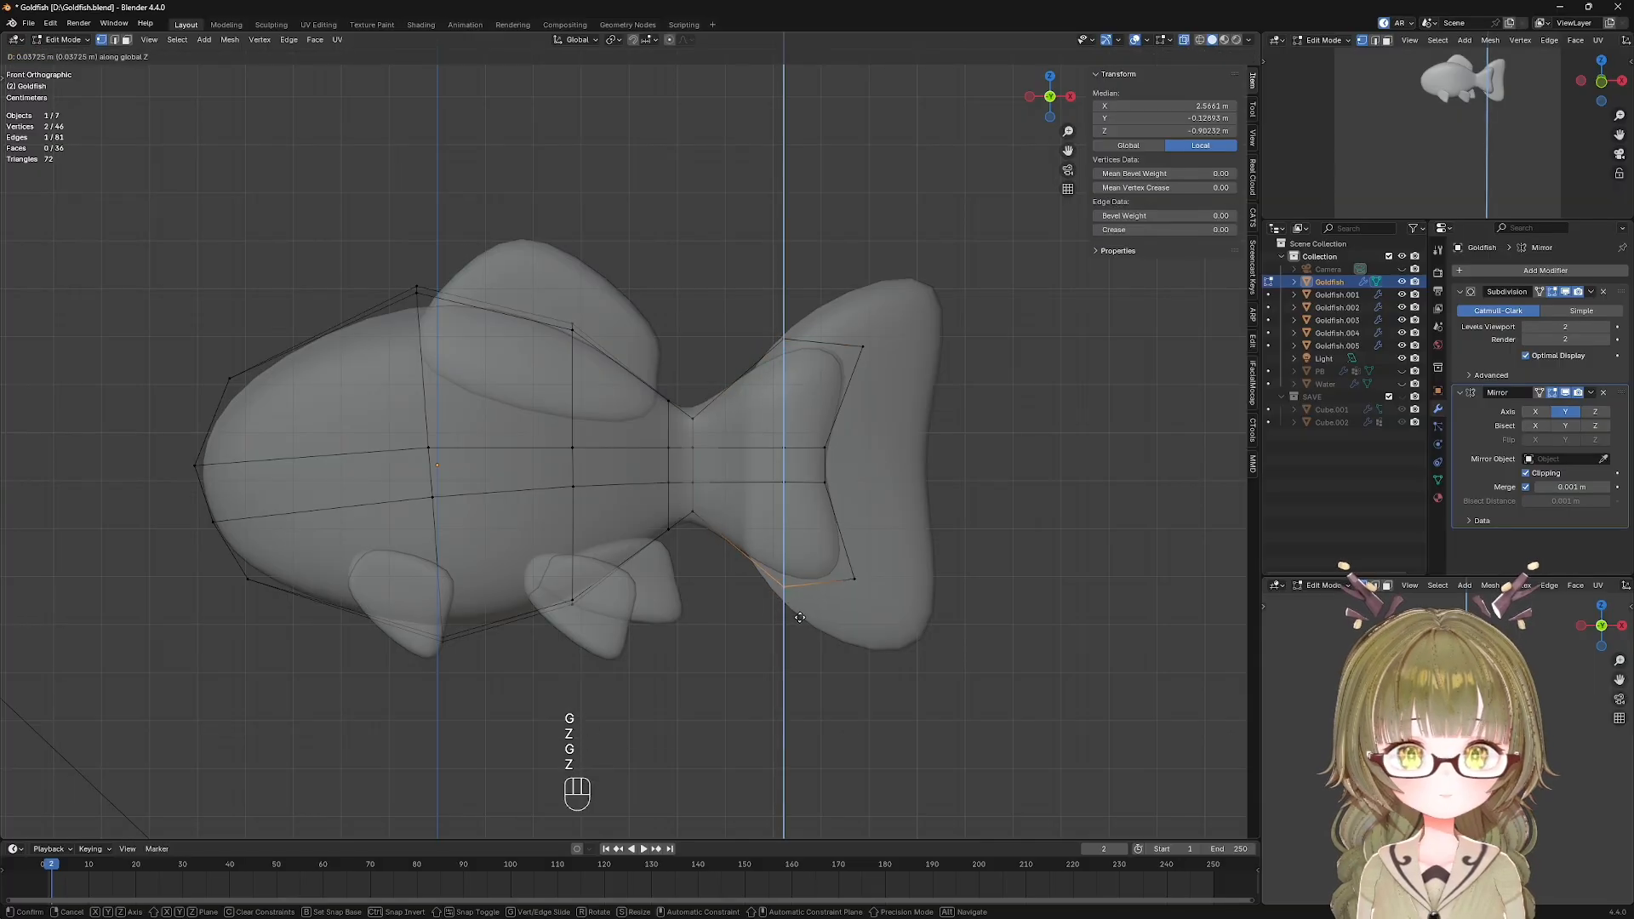
click(789, 337)
key(Tab)
key(alt+z)
key(Tab)
middle_drag(680, 425, 604, 505)
key(KP_1)
ctrl+click(815, 619)
key(g)
key(g)
click(951, 513)
key(ctrl+z)
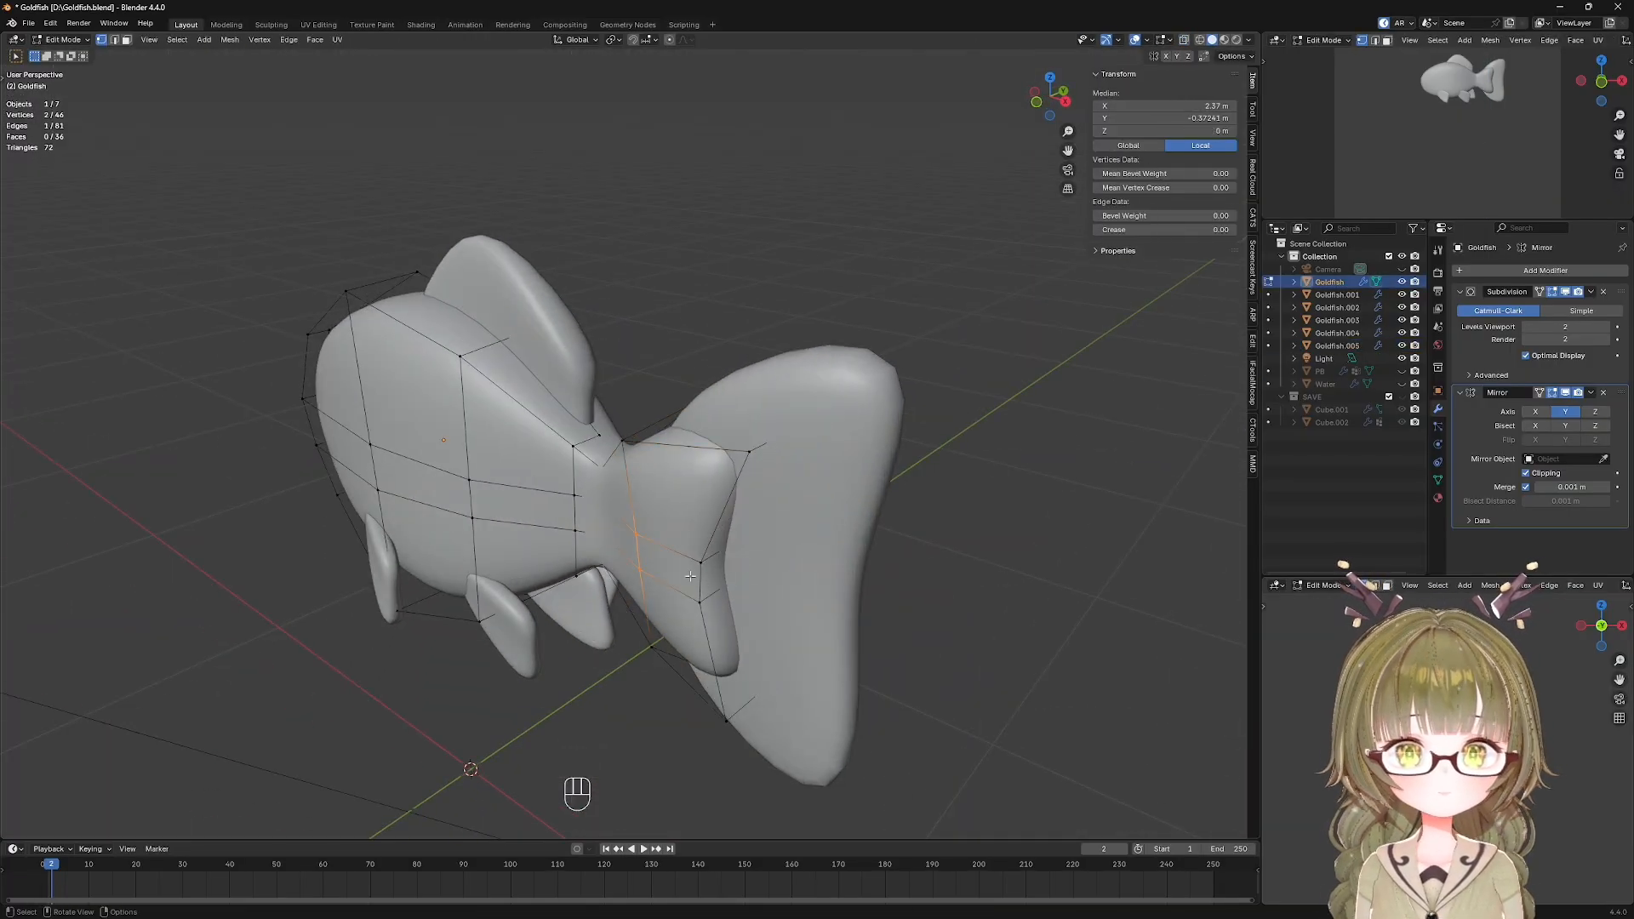
Move the two side vertices of the body tail's middle loop about 0.02 m inward along Y.
key(g)
key(y)
click(604, 505)
drag(662, 566, 662, 567)
key(g)
key(y)
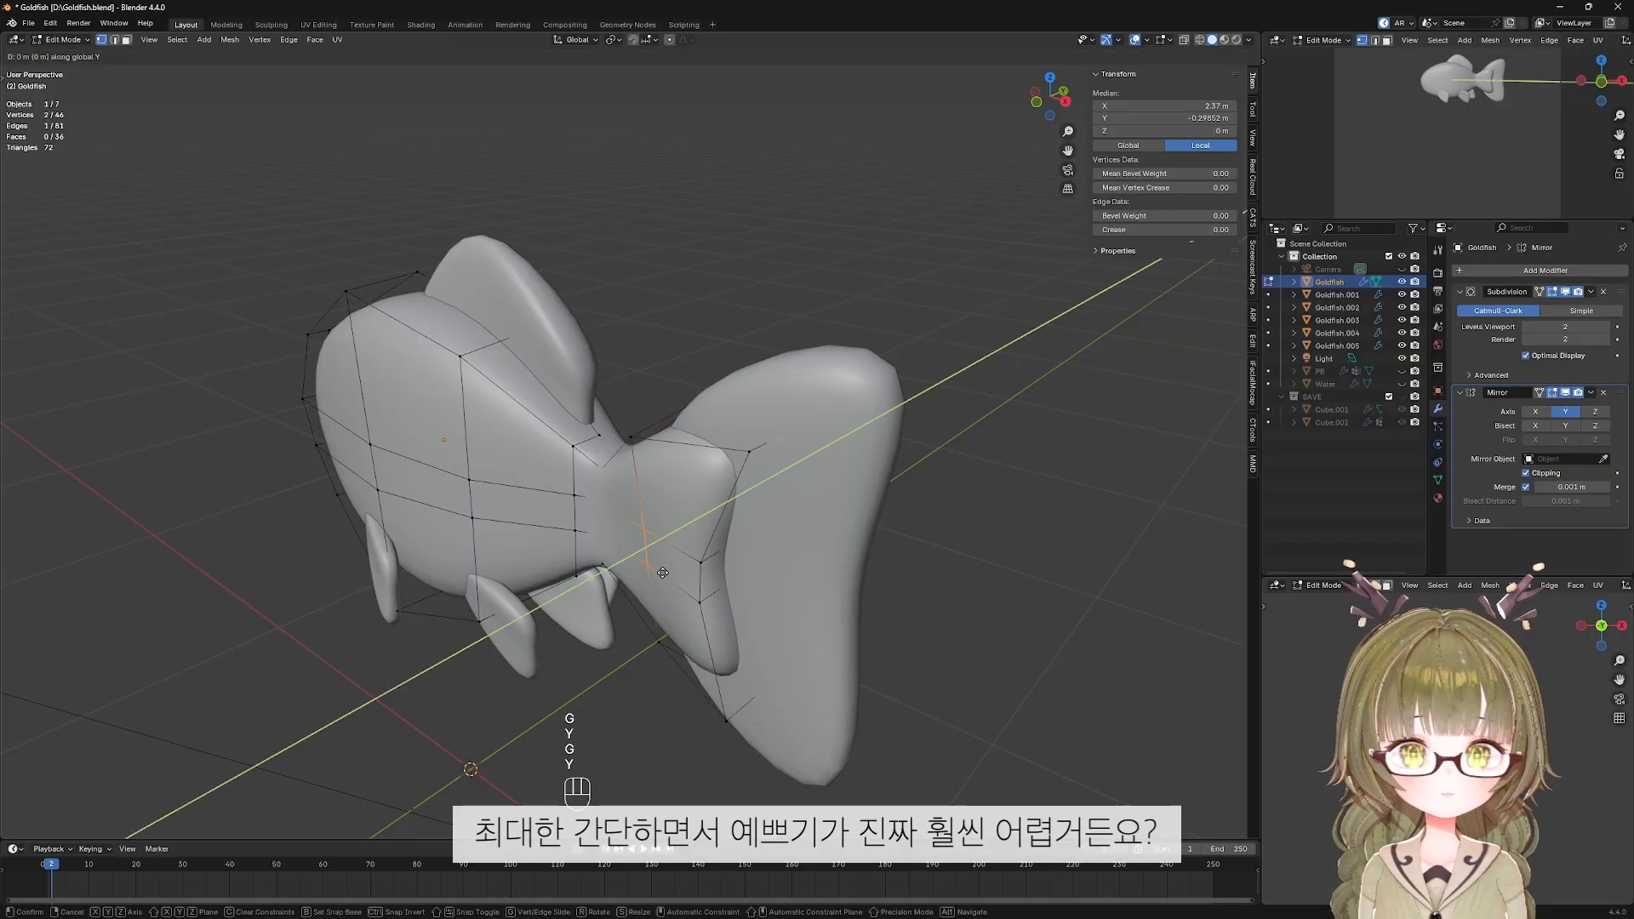
key(Escape)
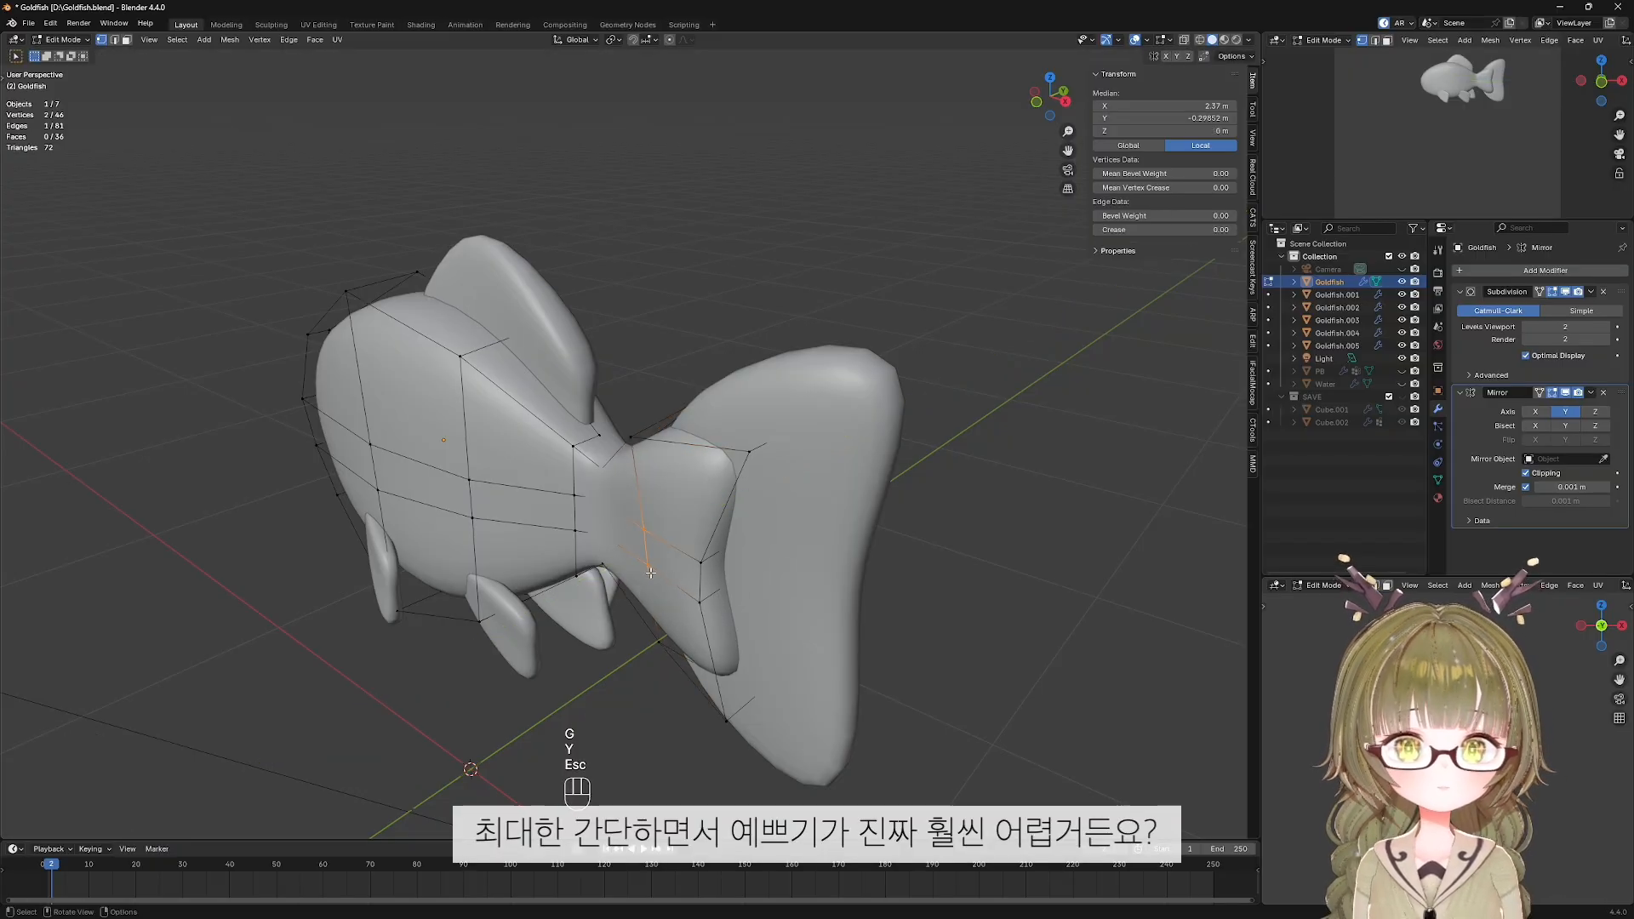
Nudge the upper rear tip of the body's tail slightly forward and down.
middle_drag(622, 569, 760, 611)
middle_drag(805, 478, 770, 509)
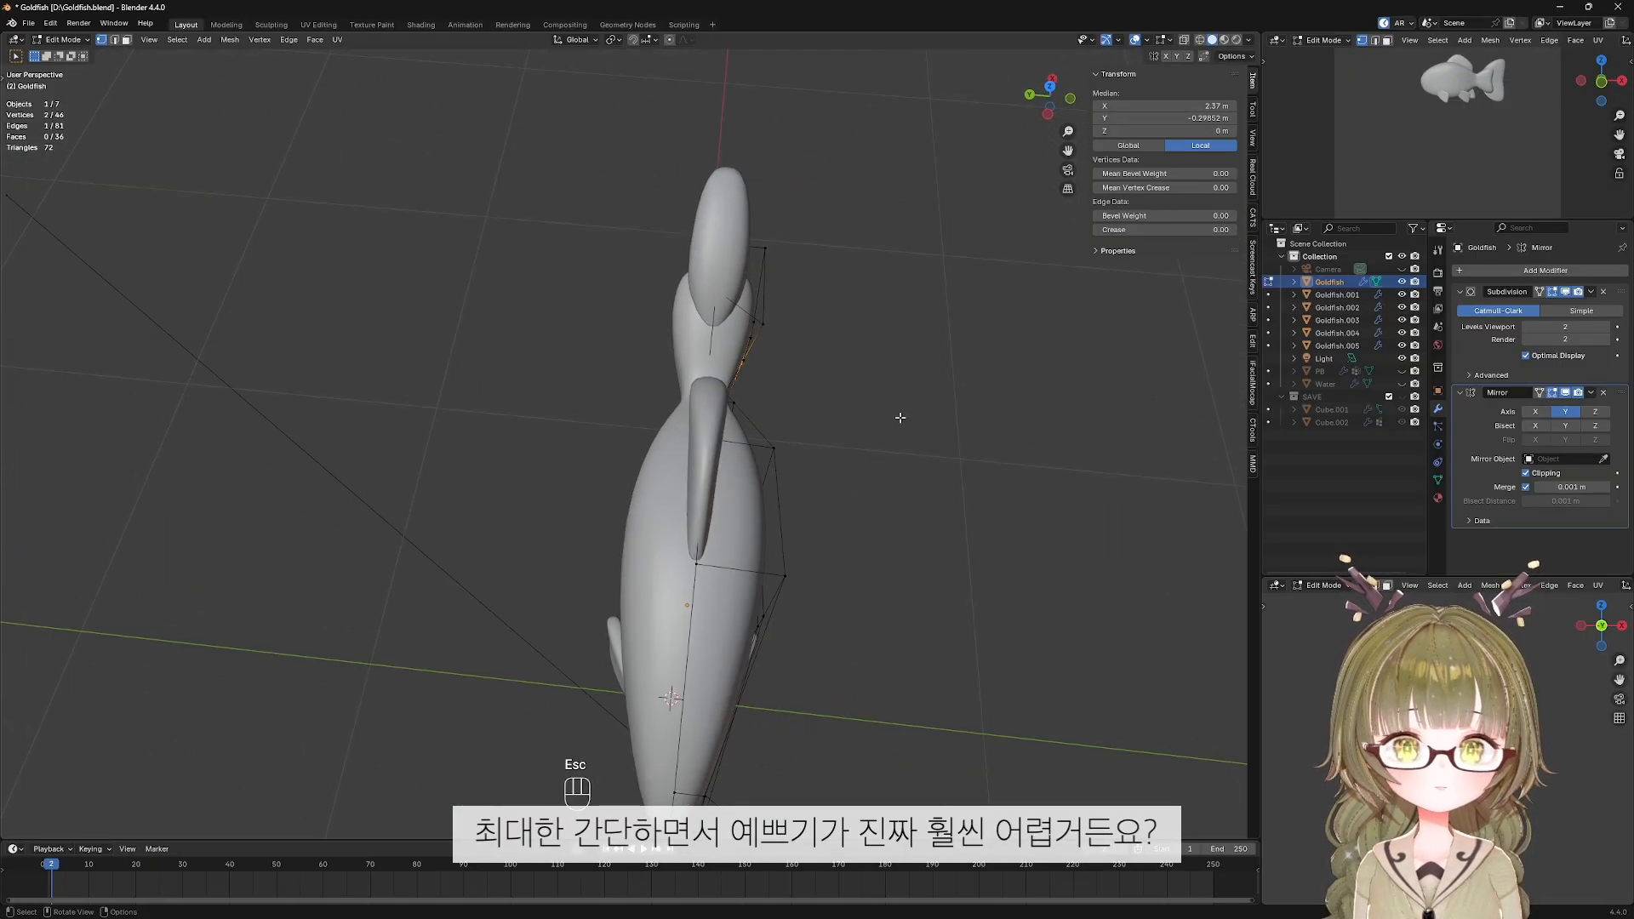
scroll(770, 509, up, 5)
key(KP_1)
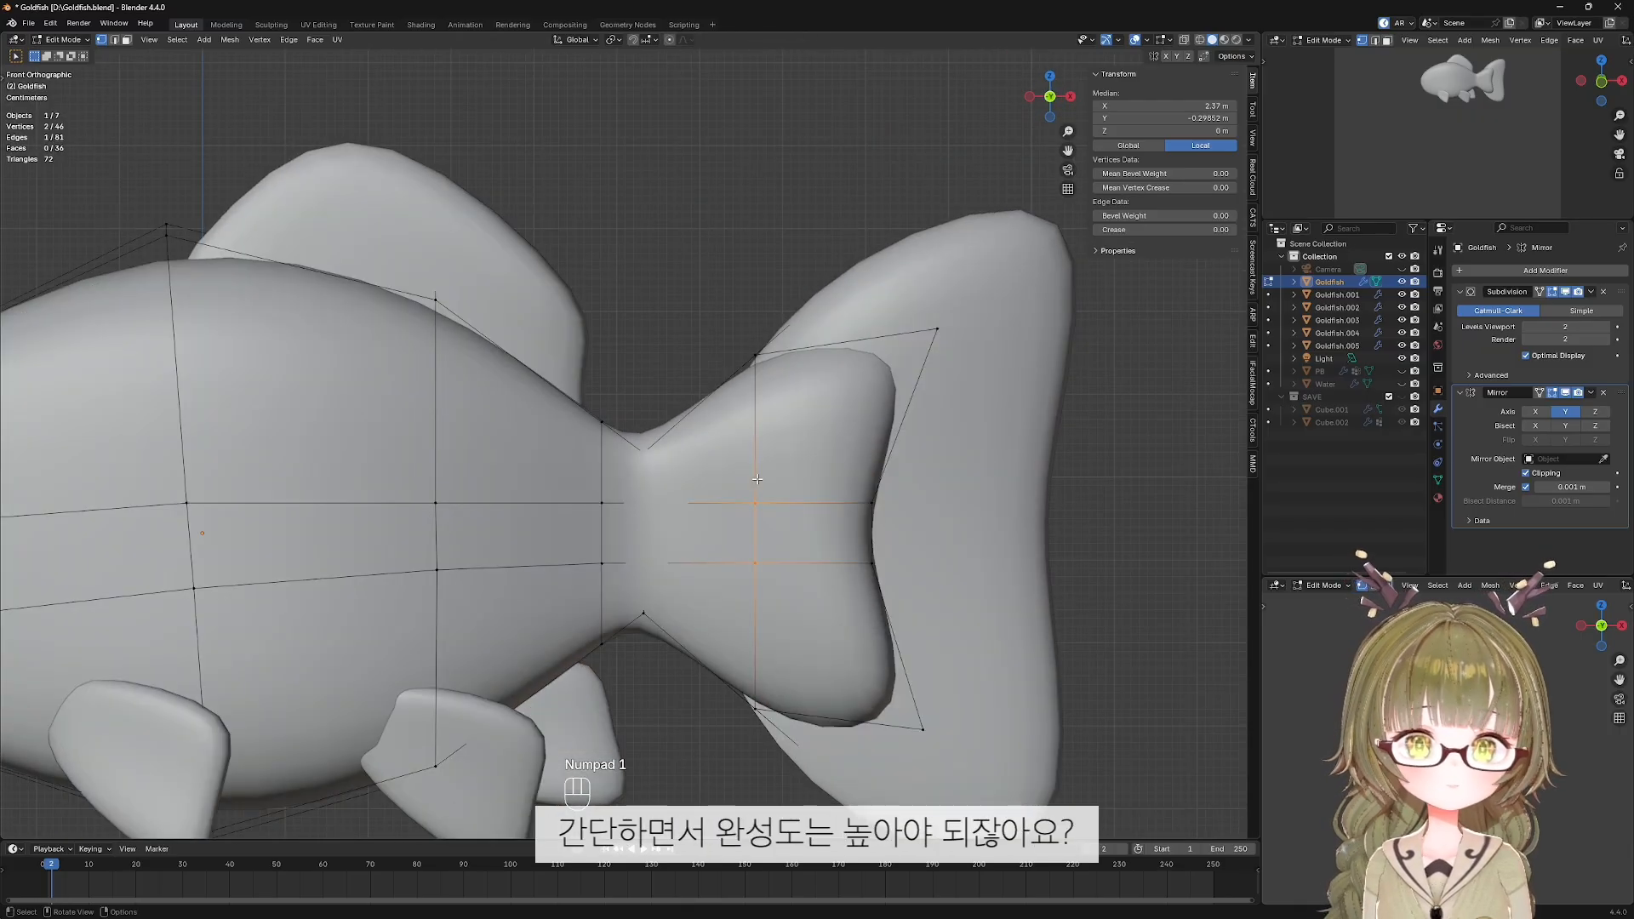
key(alt+z)
click(913, 340)
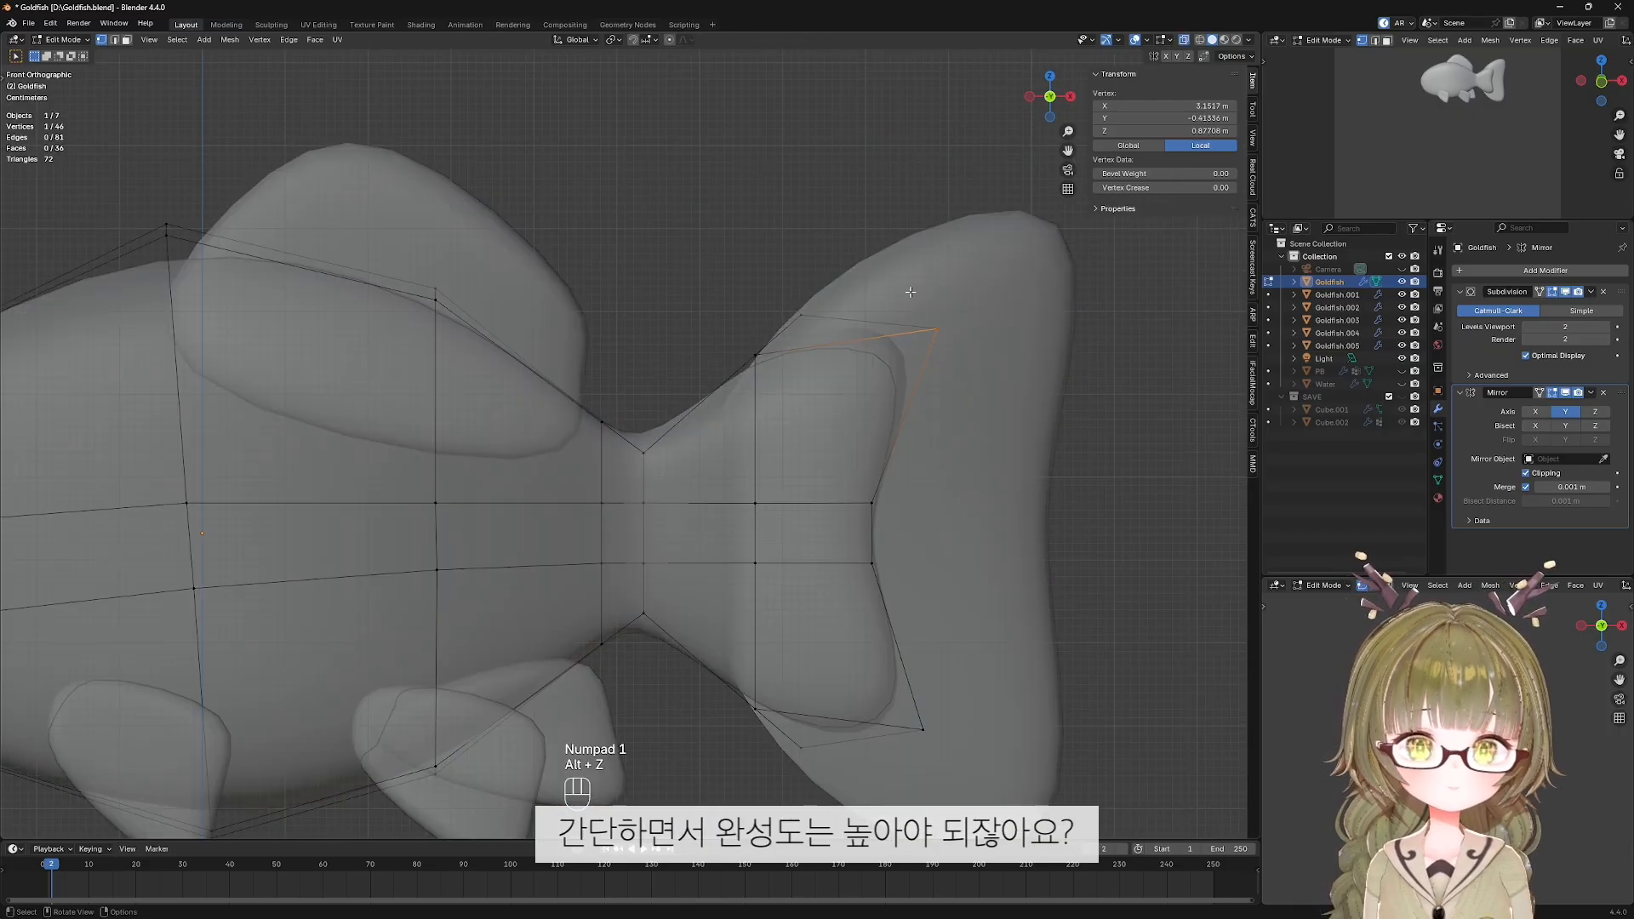
key(alt+z)
key(g)
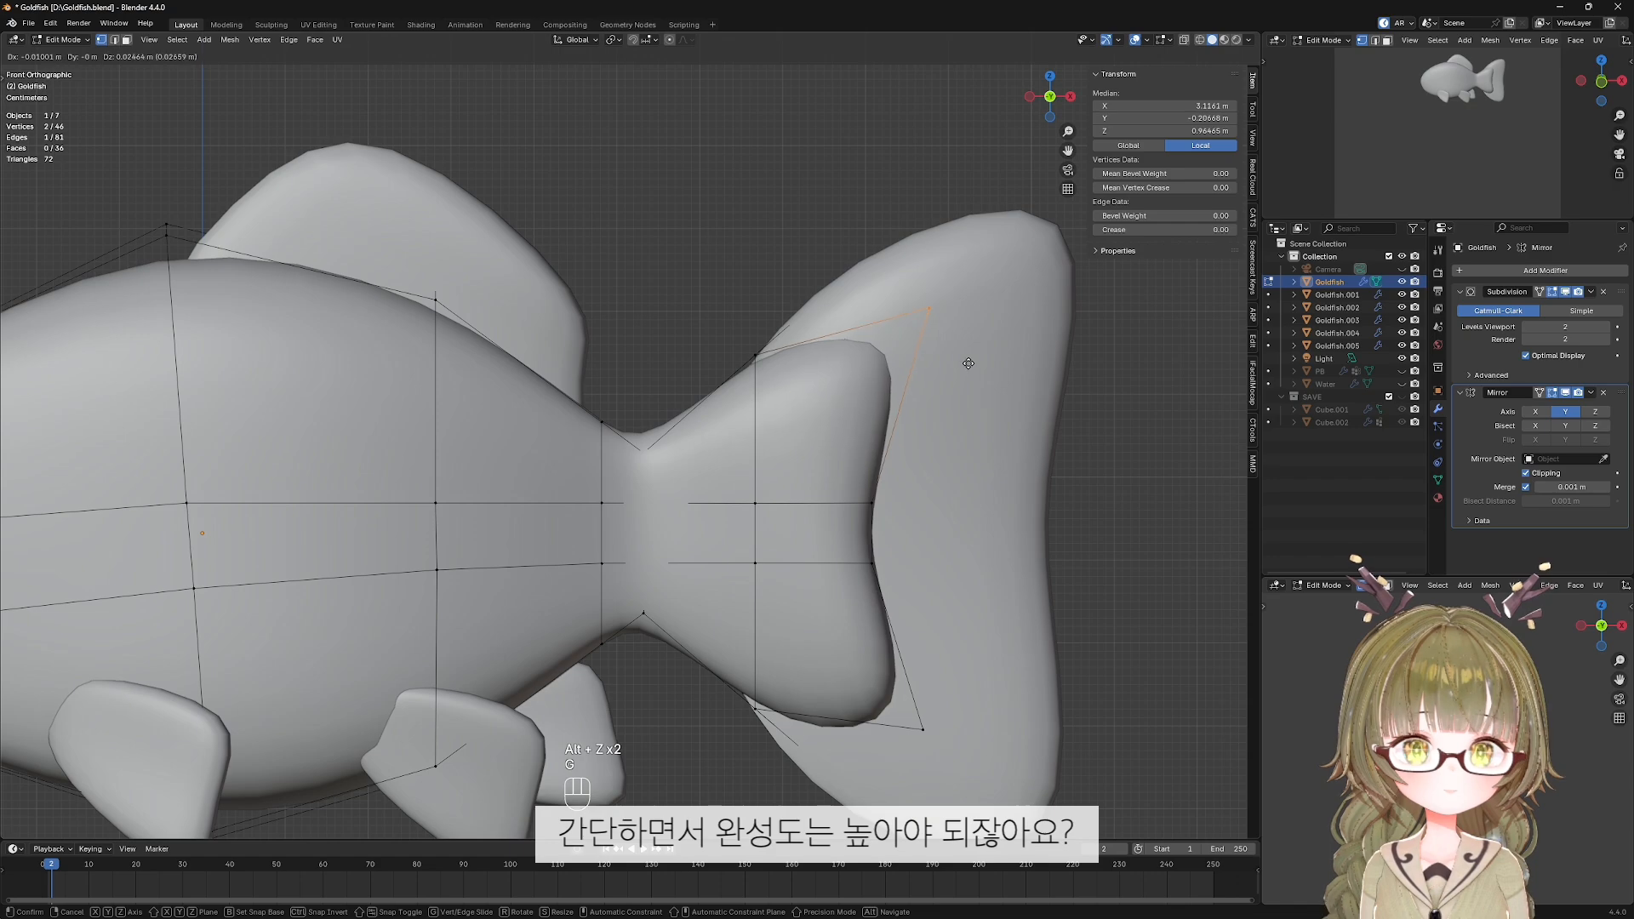
click(965, 377)
key(g)
click(968, 395)
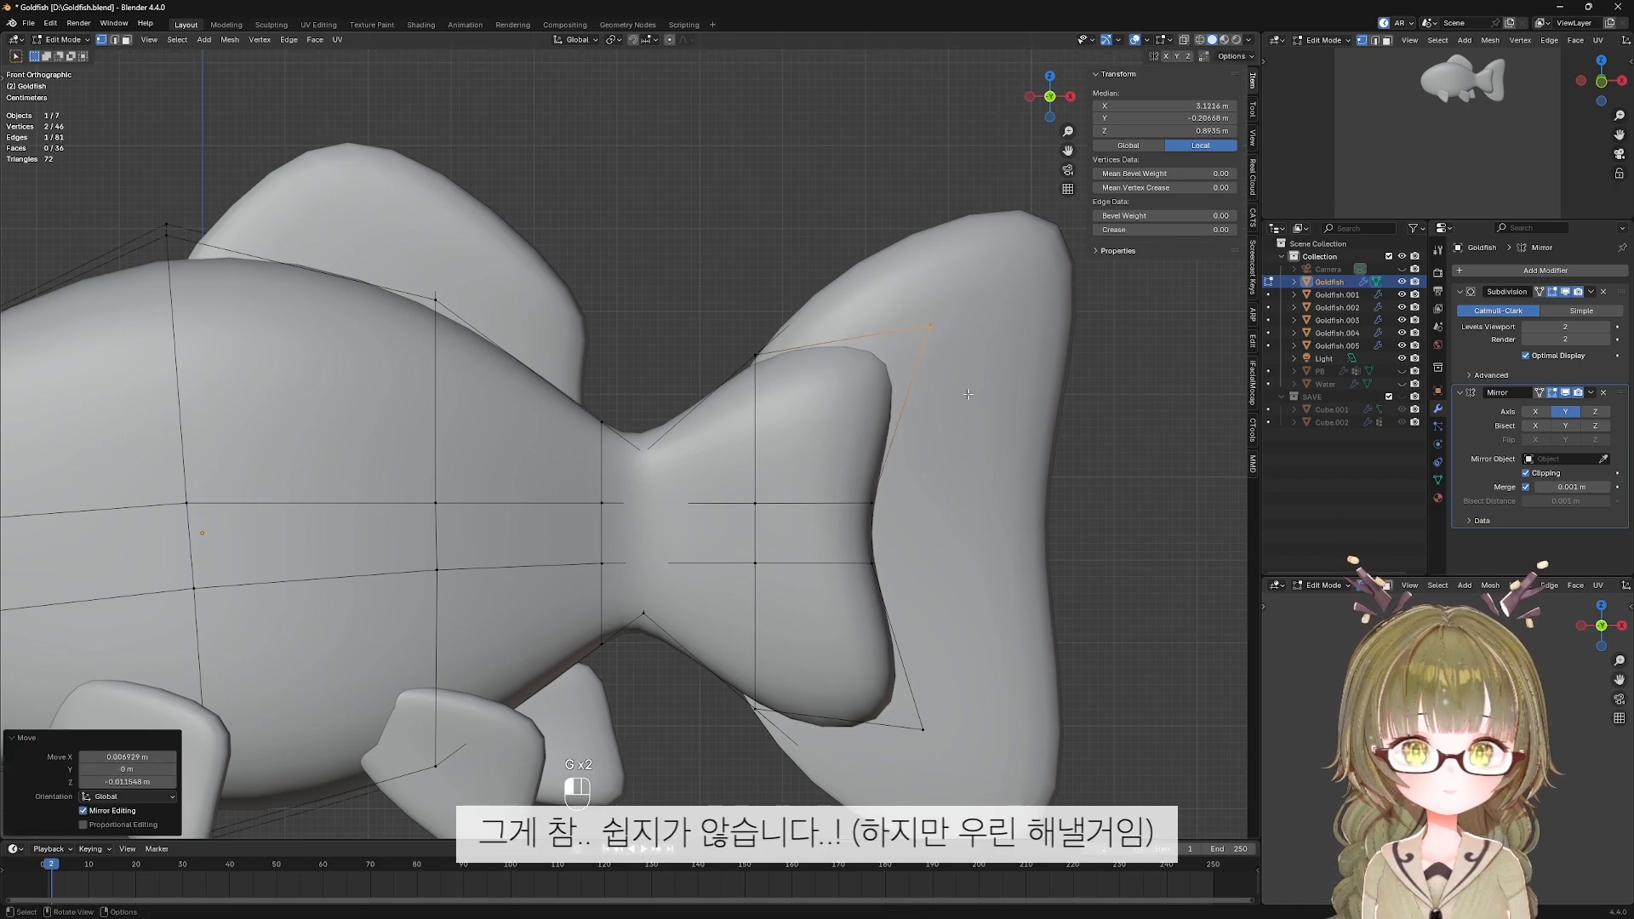
Move the notch vertices on the body tail's rear edge about 0.034 m forward along X.
shift+middle_drag(886, 563, 879, 478)
key(alt+z)
click(864, 414)
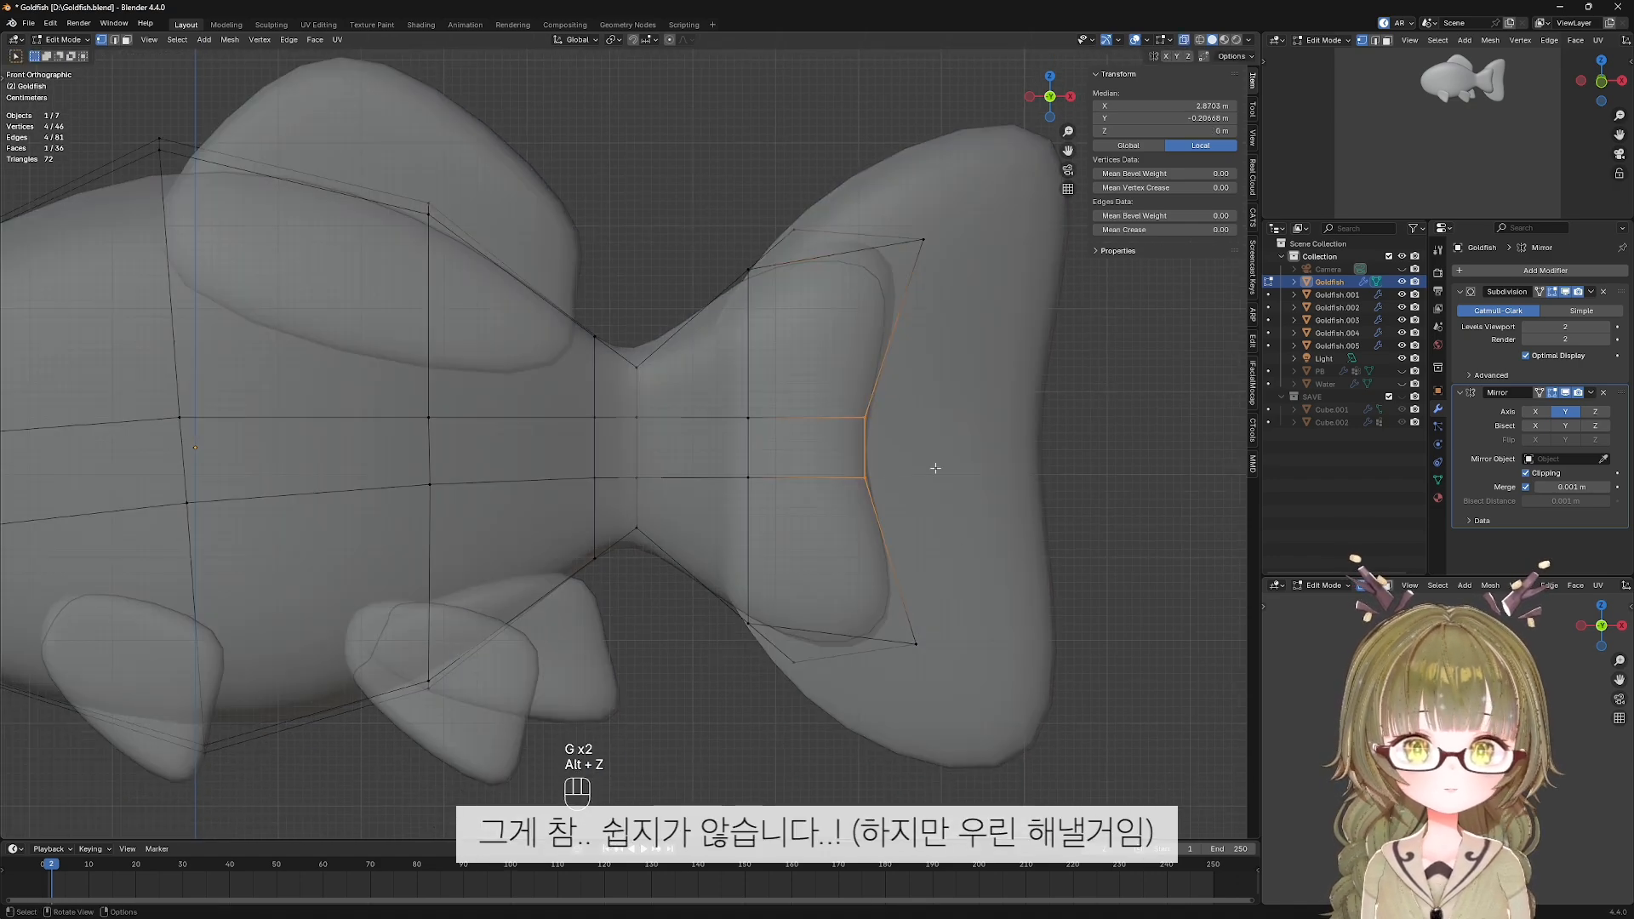
key(g)
key(x)
click(905, 474)
scroll(885, 510, down, 2)
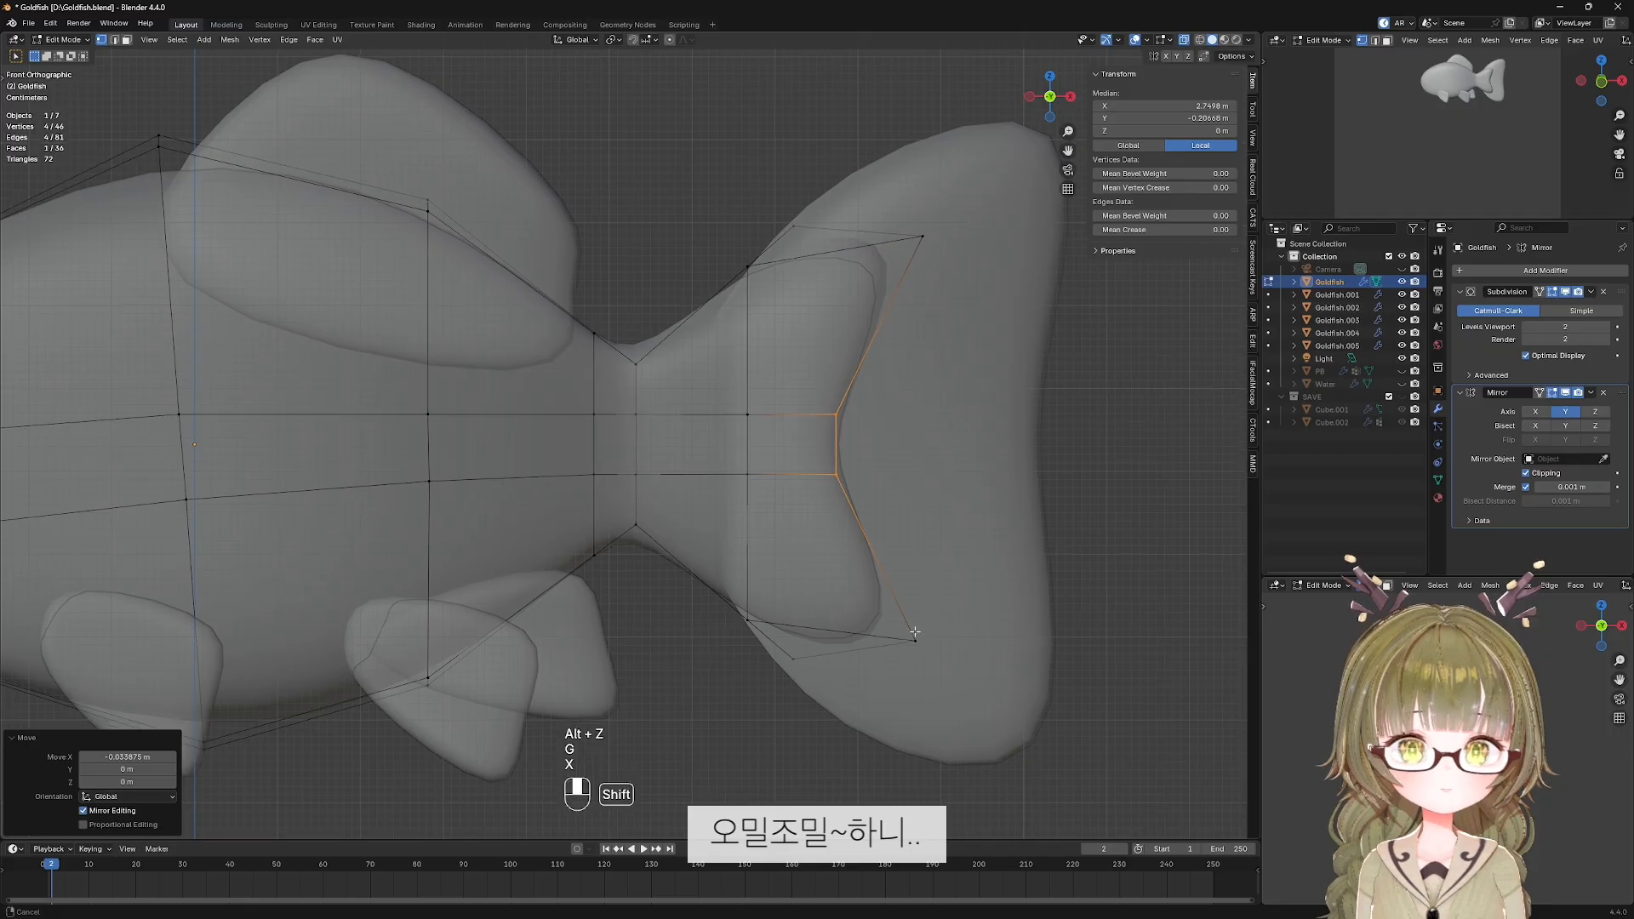
Move the lower rear tip of the body's tail about 0.023 m forward along X and view the tail solid.
drag(908, 610, 908, 610)
key(g)
key(z)
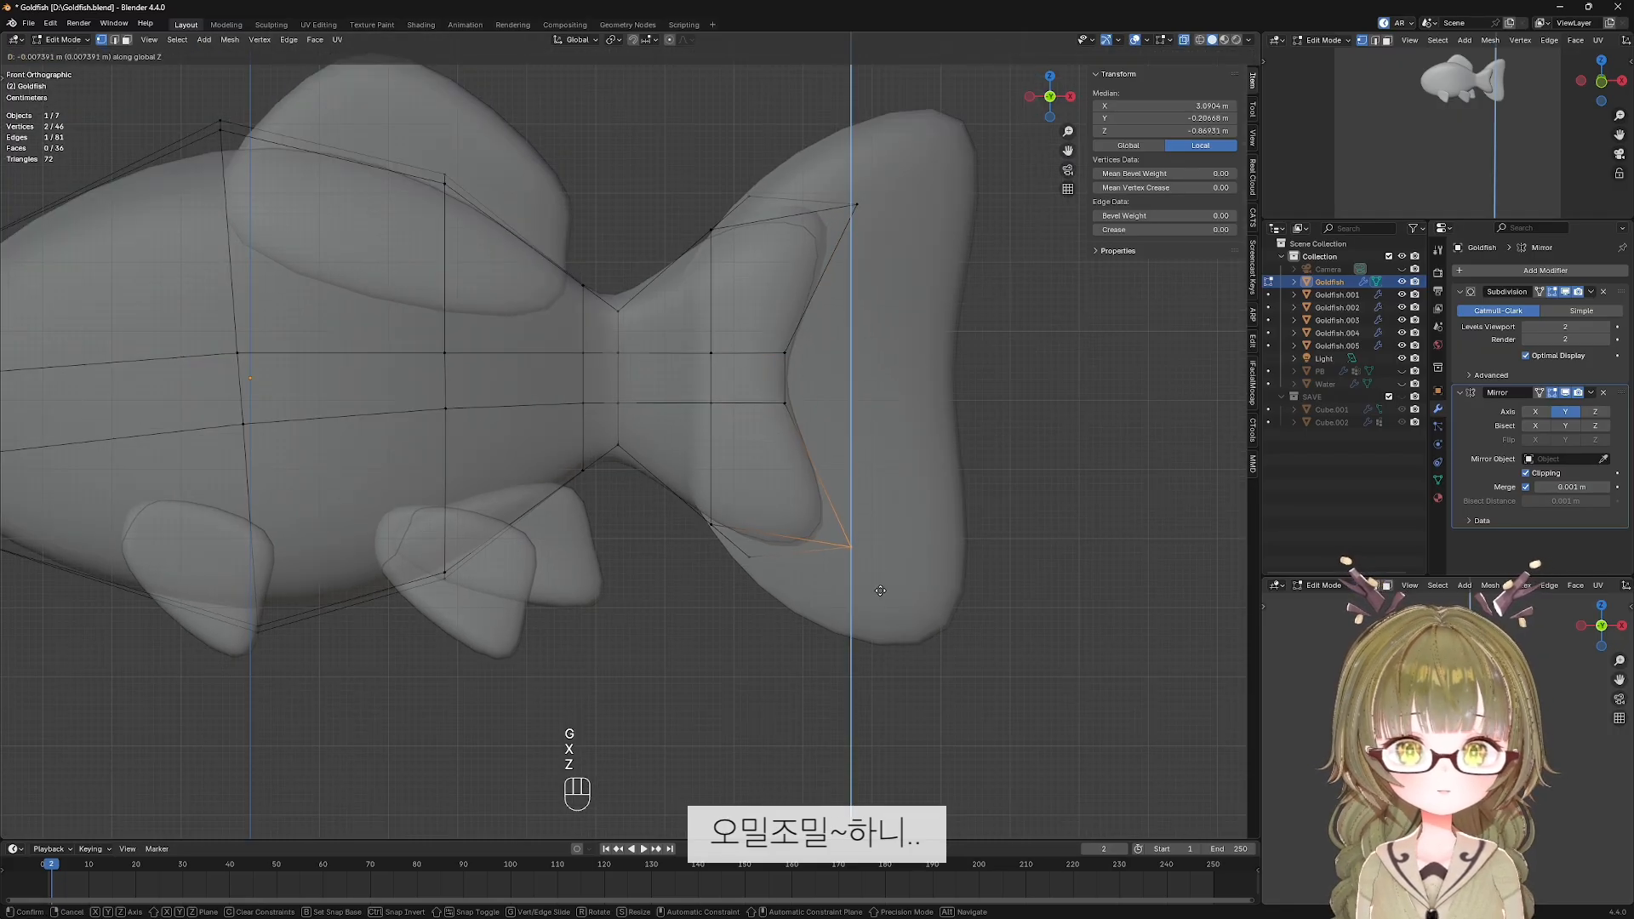
key(Escape)
key(g)
key(x)
click(858, 618)
key(alt+z)
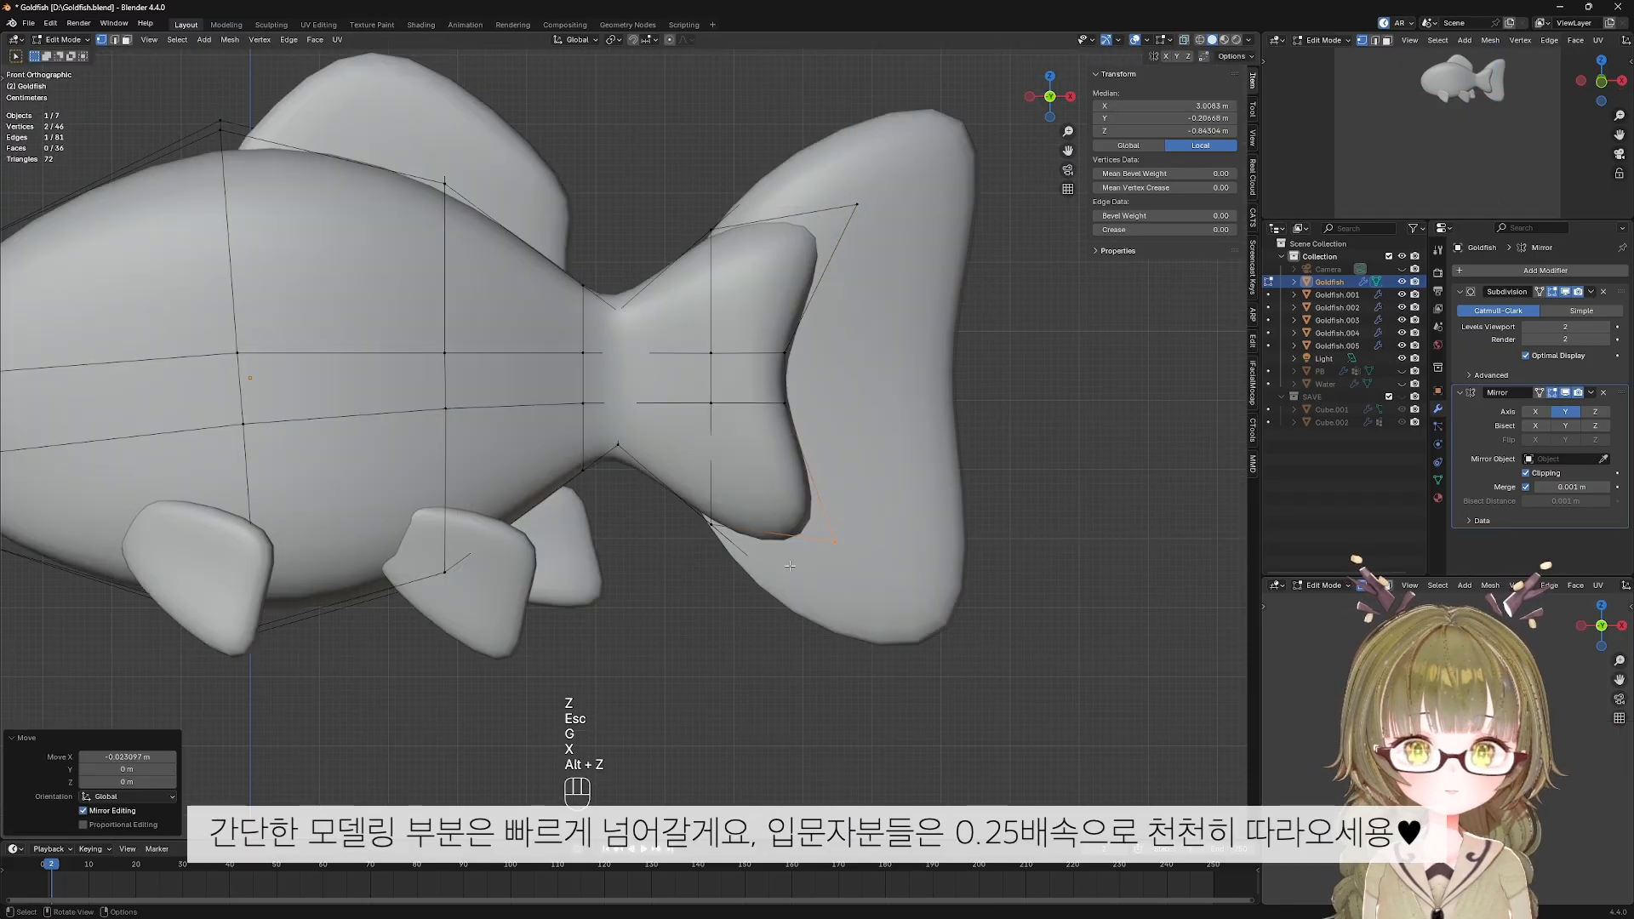
Try to move a vertex of the body's tail along Y and undo it.
scroll(790, 566, down, 2)
key(Tab)
key(shift+alt+z)
key(shift+alt+z)
middle_drag(792, 434, 674, 417)
scroll(638, 415, up, 3)
key(Tab)
click(592, 377)
key(g)
key(y)
click(633, 413)
key(ctrl+z)
key(ctrl+z)
Move the lower rear tip of the body's tail about 0.036 m inward along Y.
key(g)
key(y)
click(702, 529)
middle_drag(703, 529, 742, 528)
click(656, 541)
key(g)
key(y)
click(658, 470)
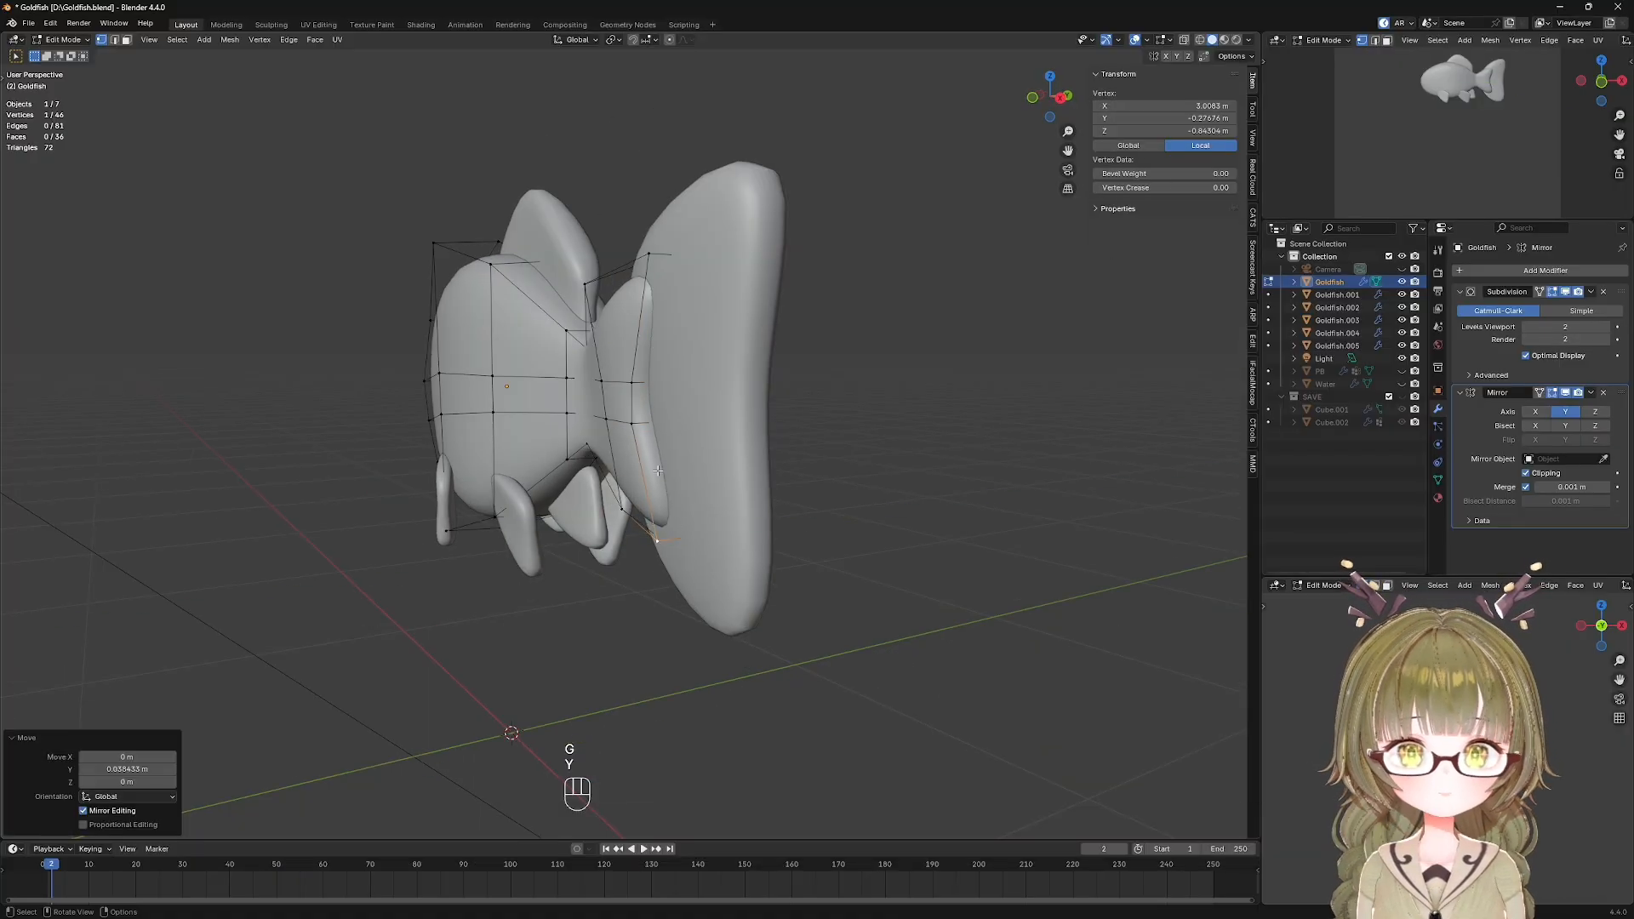
Move the upper rear tip of the body's tail about 0.028 m outward along Y.
middle_drag(658, 470, 817, 408)
key(g)
key(y)
click(748, 289)
click(736, 335)
middle_drag(749, 290, 862, 326)
key(g)
key(y)
click(673, 357)
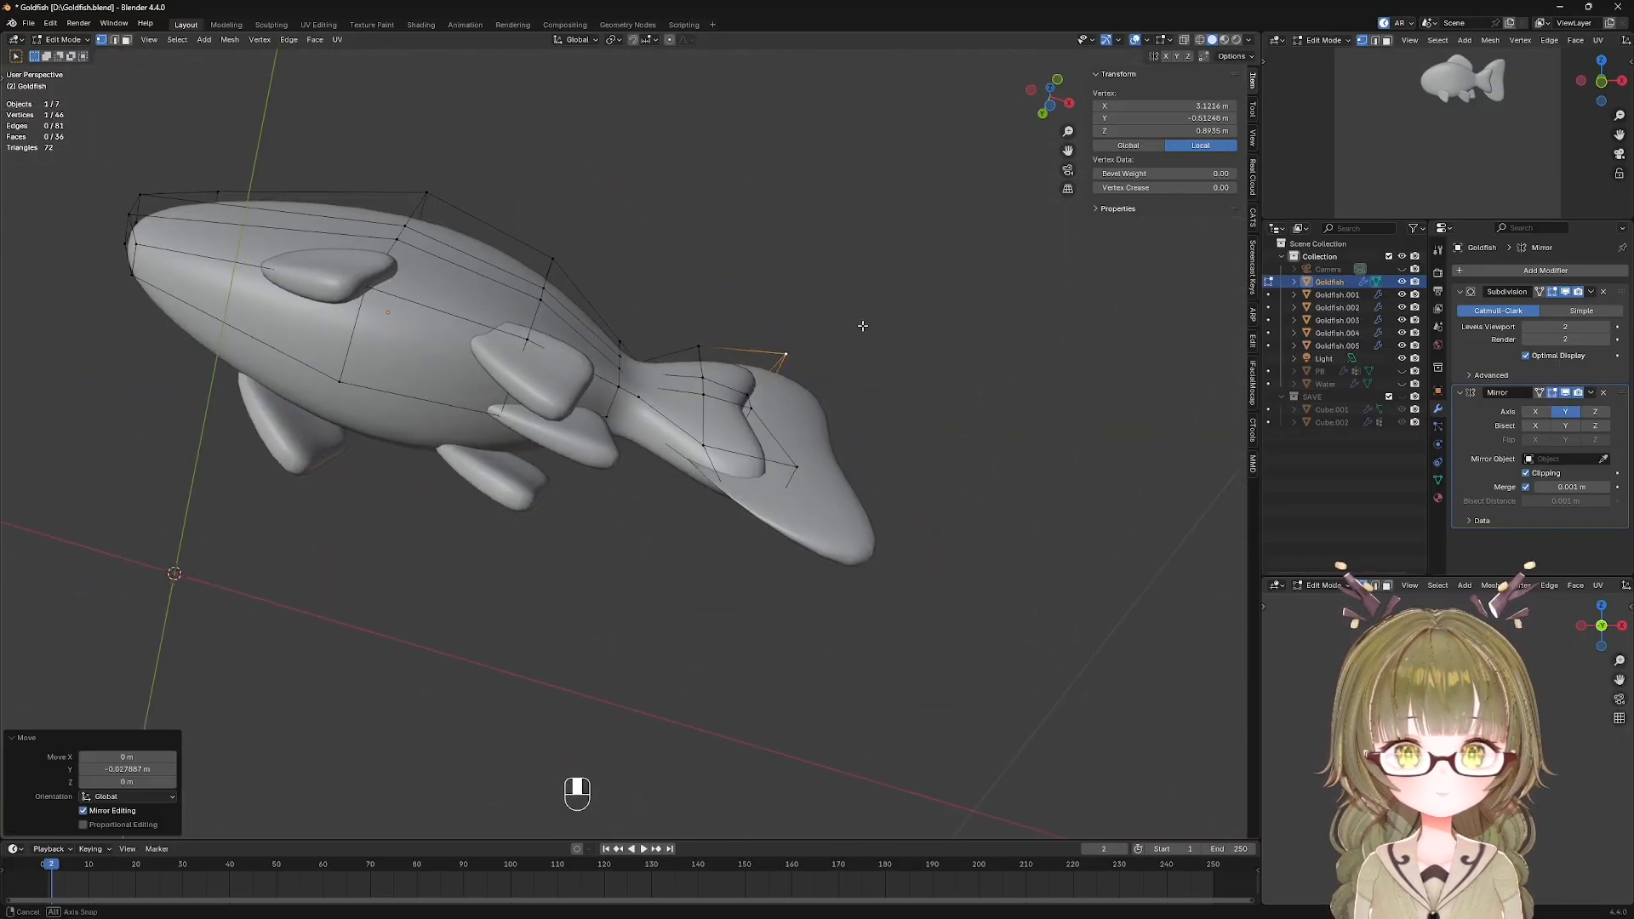
Nudge another side vertex of the body's tail slightly along Y.
click(703, 445)
key(g)
key(y)
click(706, 460)
Move the three upper side vertices along the fish's back together along Y.
middle_drag(724, 442, 528, 604)
click(563, 356)
shift+click(484, 241)
shift+click(428, 112)
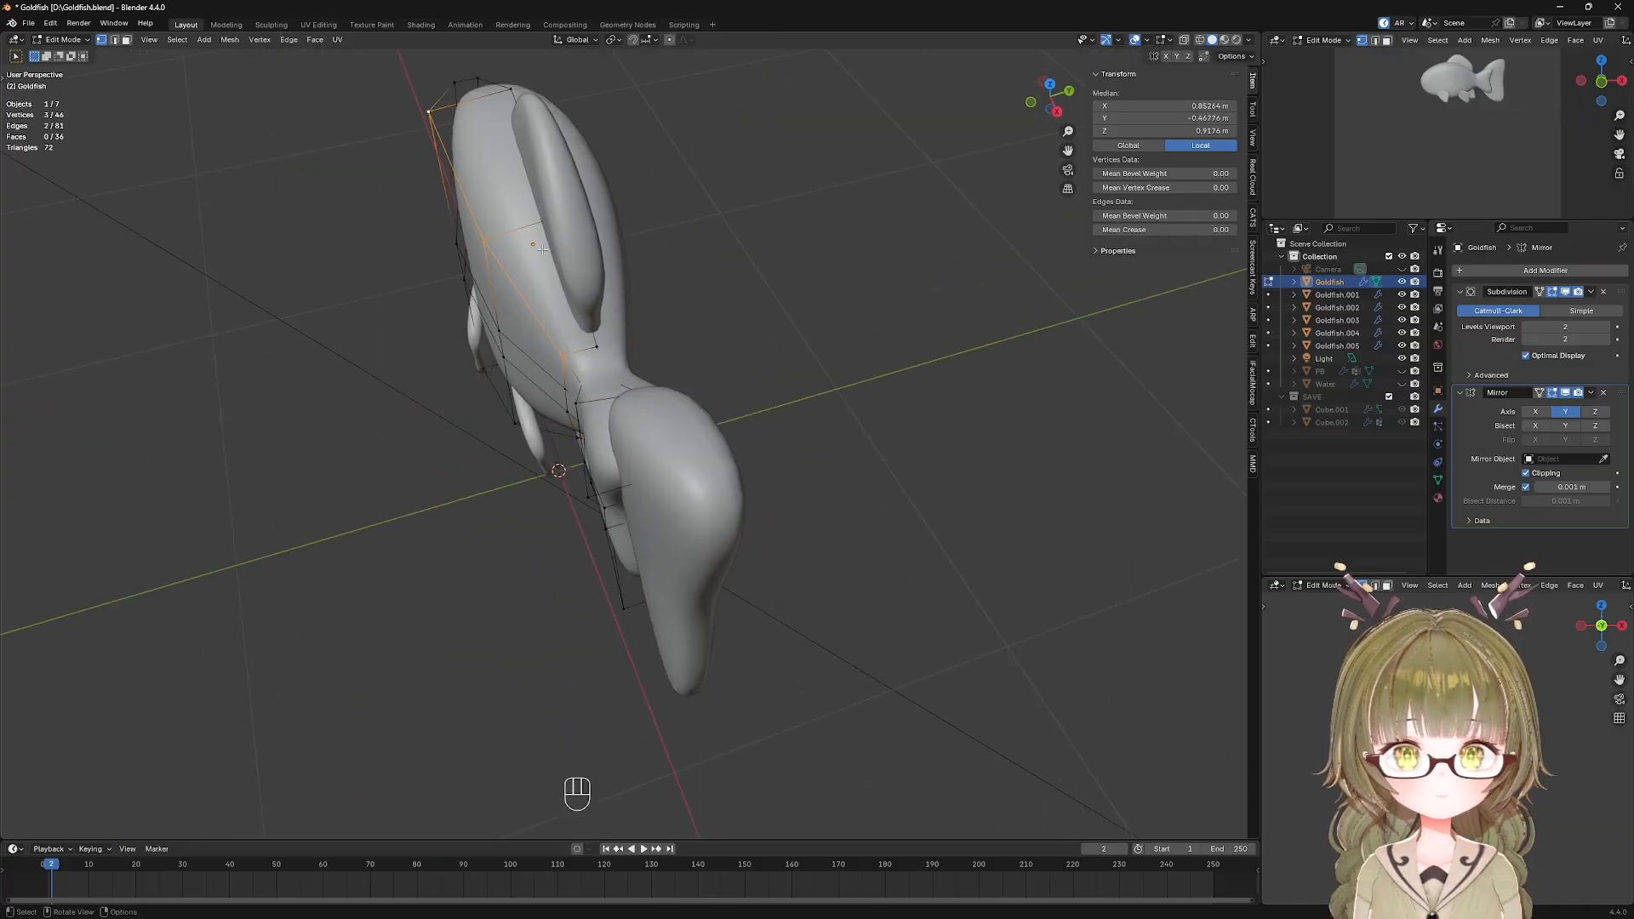
key(g)
key(y)
click(529, 247)
Refine the body's width by moving individual side vertices along Y.
middle_drag(493, 281, 587, 111)
click(573, 205)
key(g)
key(y)
click(595, 255)
shift+middle_drag(617, 294, 691, 529)
key(g)
key(y)
click(625, 468)
Adjust the side vertices at the front of the head along Y.
click(685, 511)
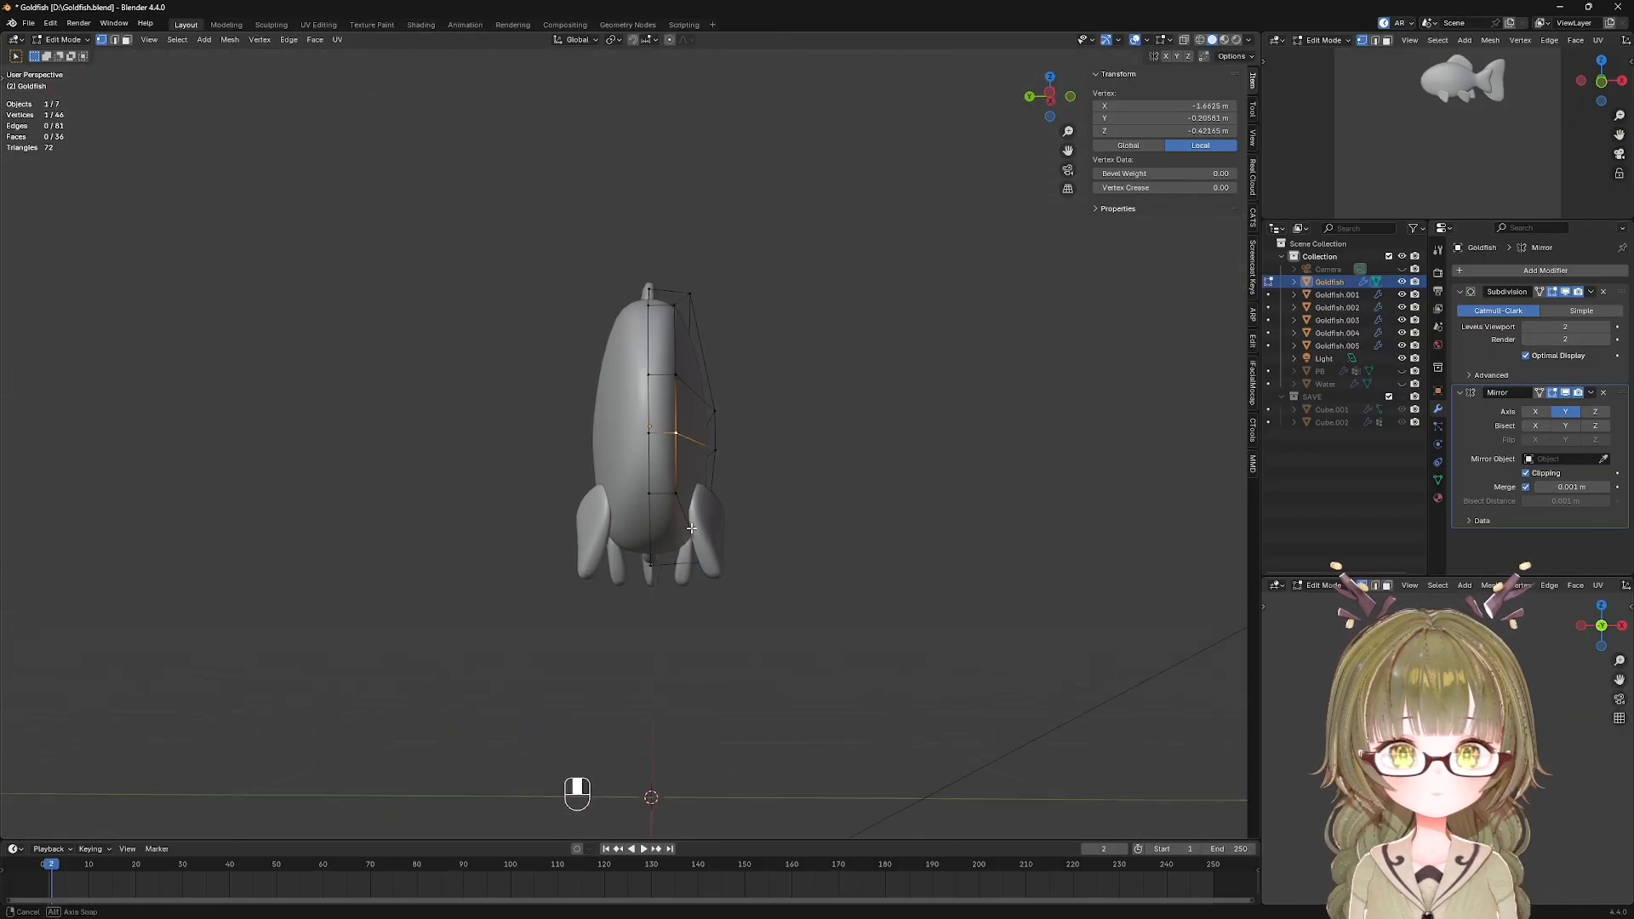
key(g)
key(y)
click(694, 528)
key(g)
key(y)
middle_drag(724, 430, 630, 565)
Finish editing the body, open the outer tail in Edit Mode and select the vertex at its lower front corner.
key(Tab)
key(KP_1)
click(817, 467)
key(Tab)
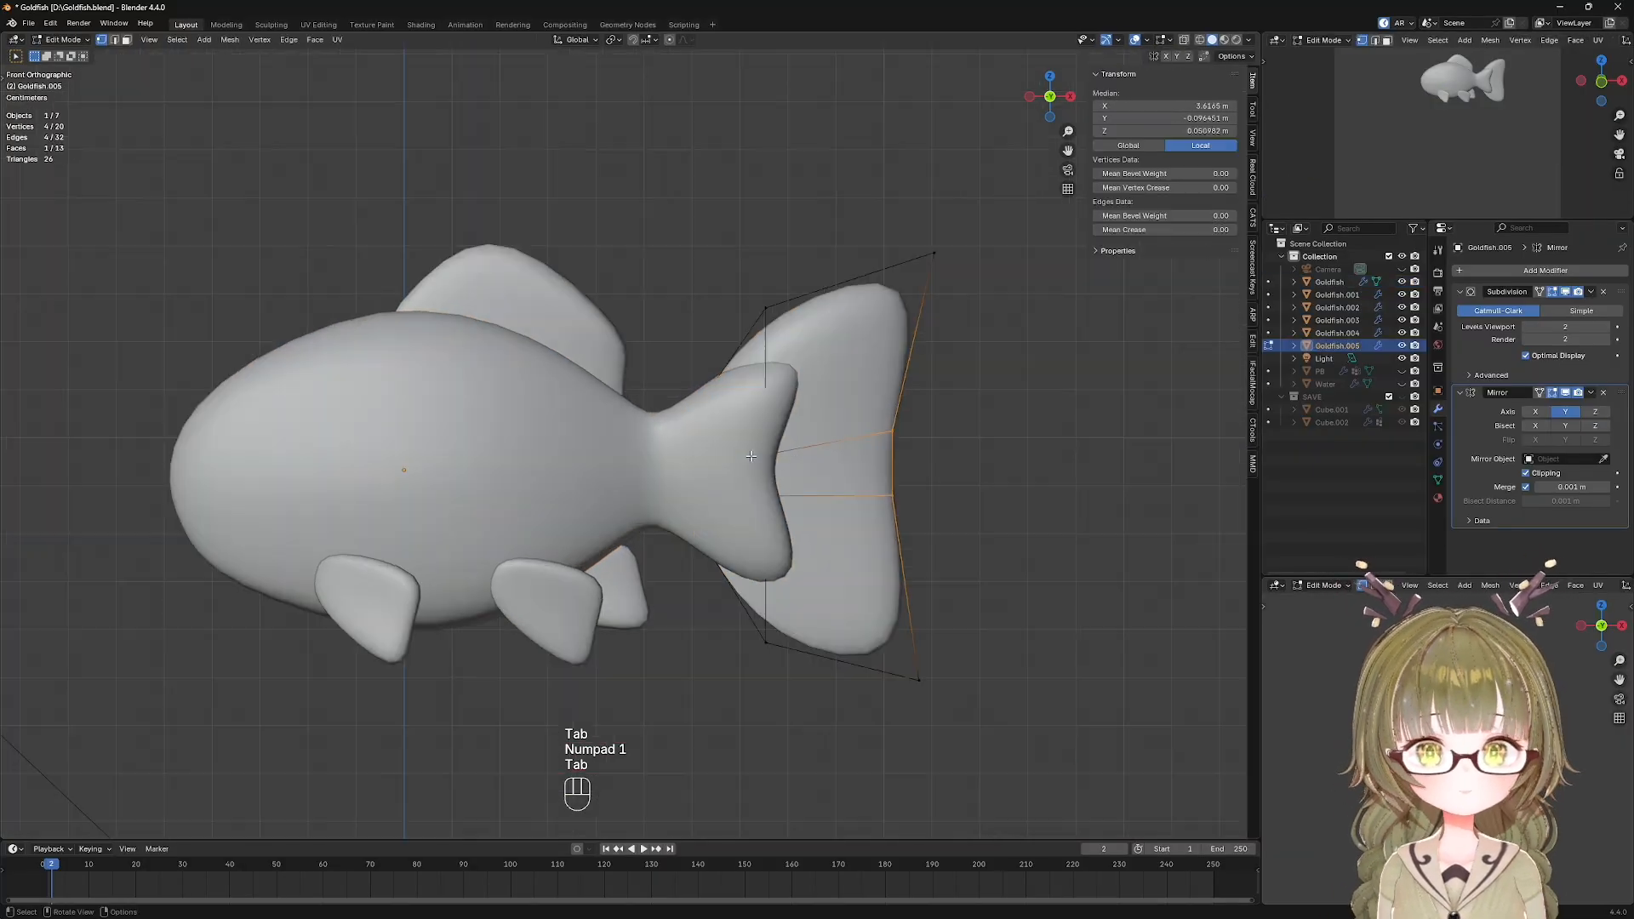
middle_drag(751, 457, 853, 394)
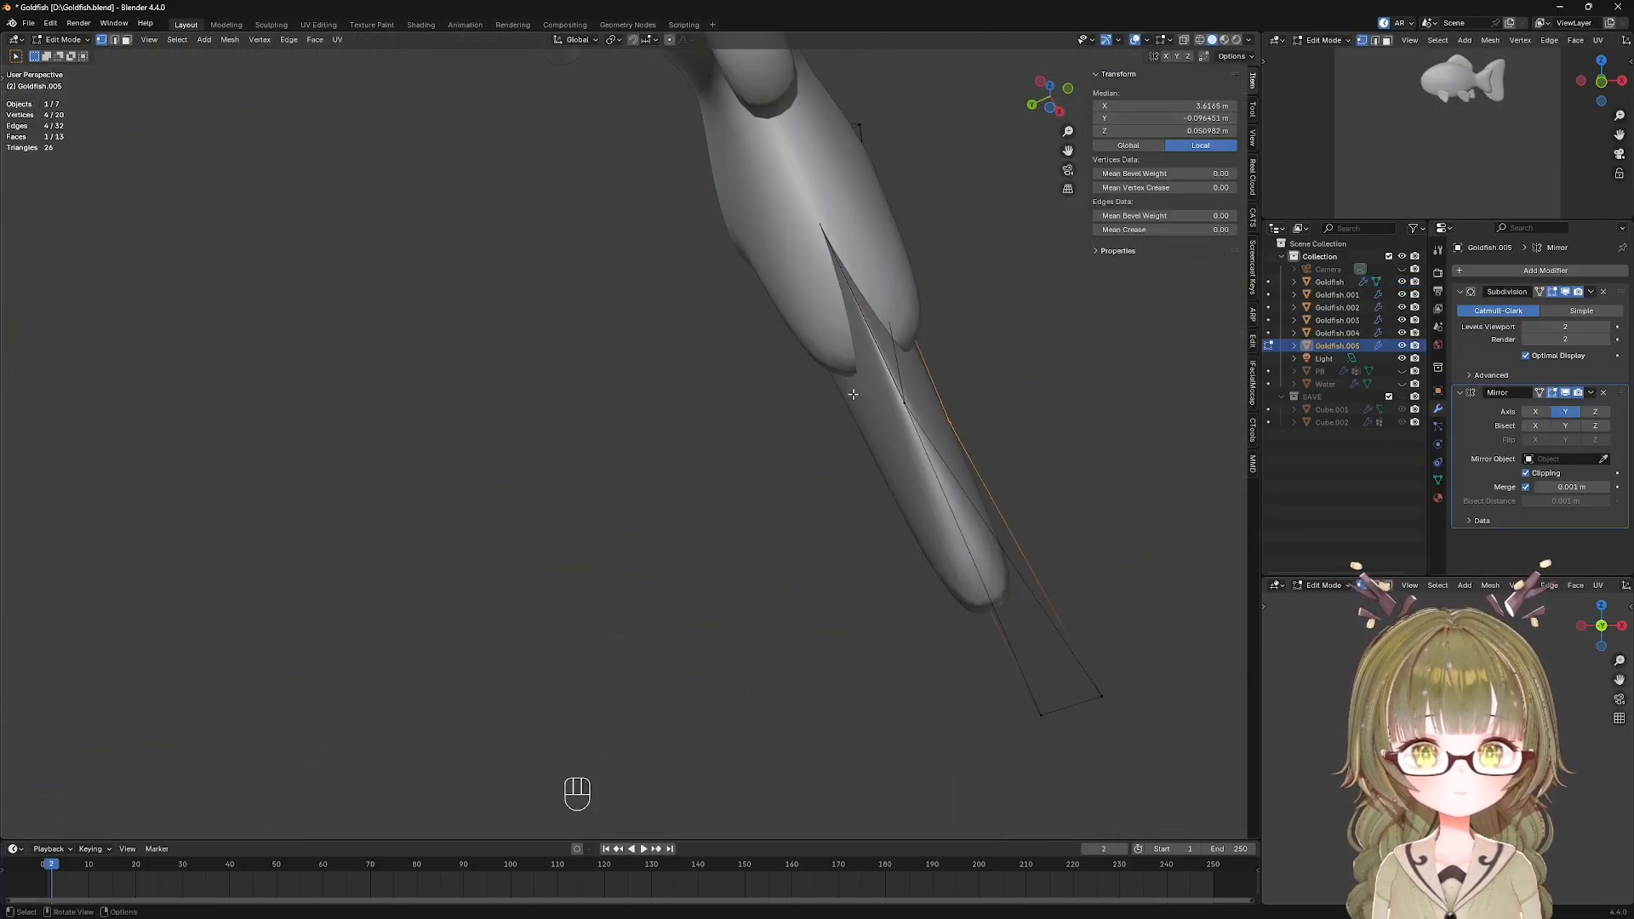
click(905, 401)
key(g)
key(x)
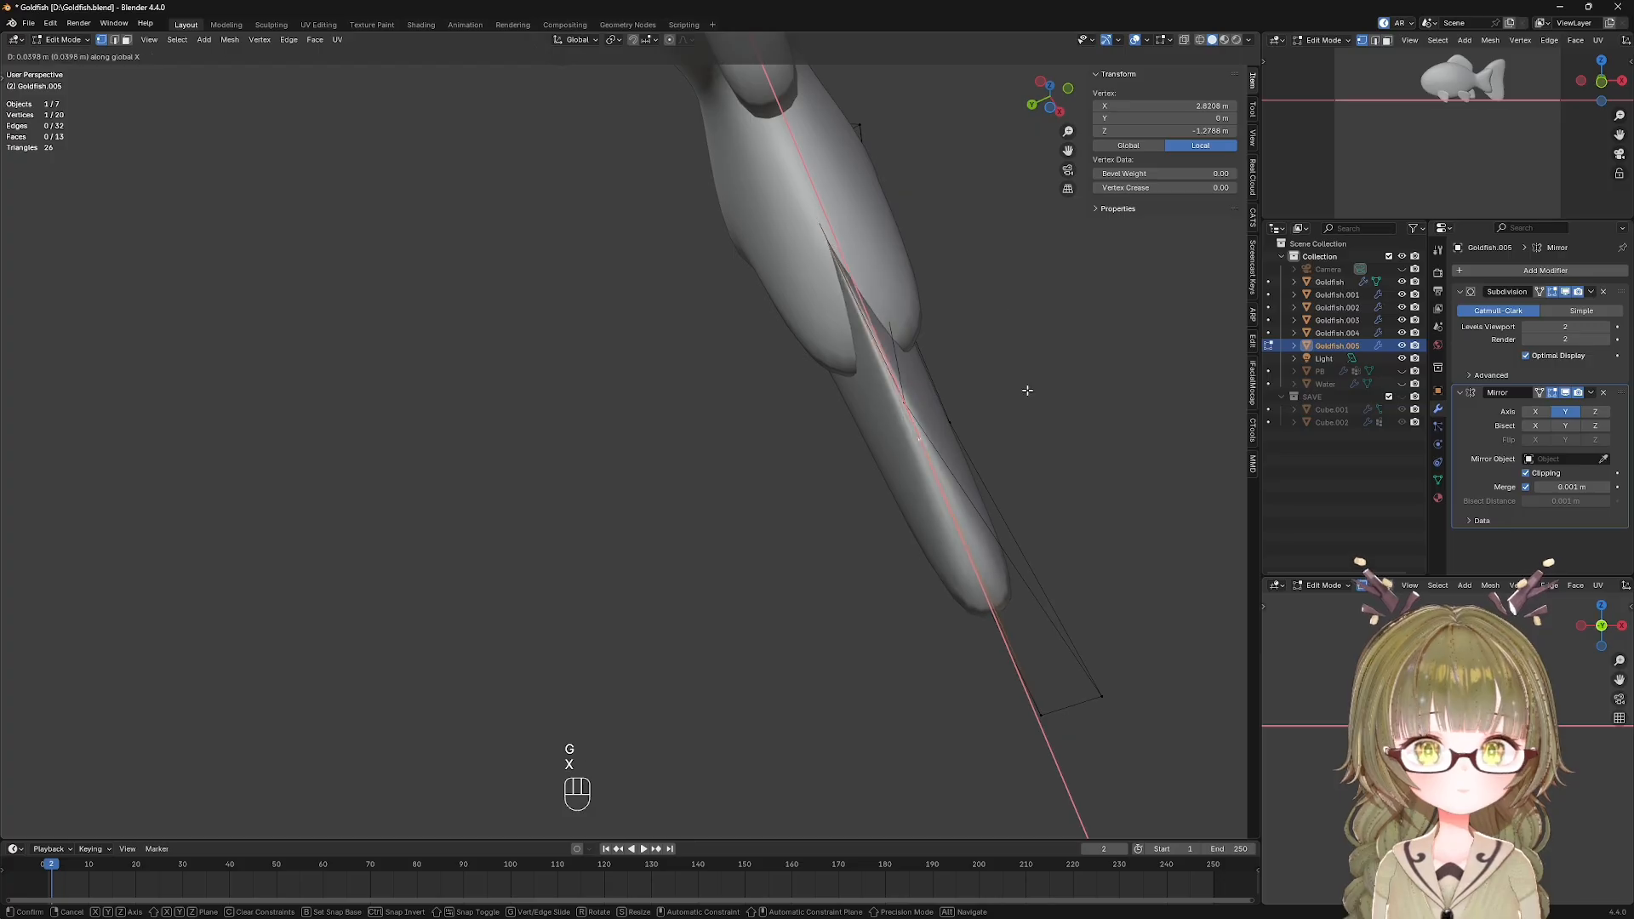
key(Escape)
key(g)
key(y)
key(Escape)
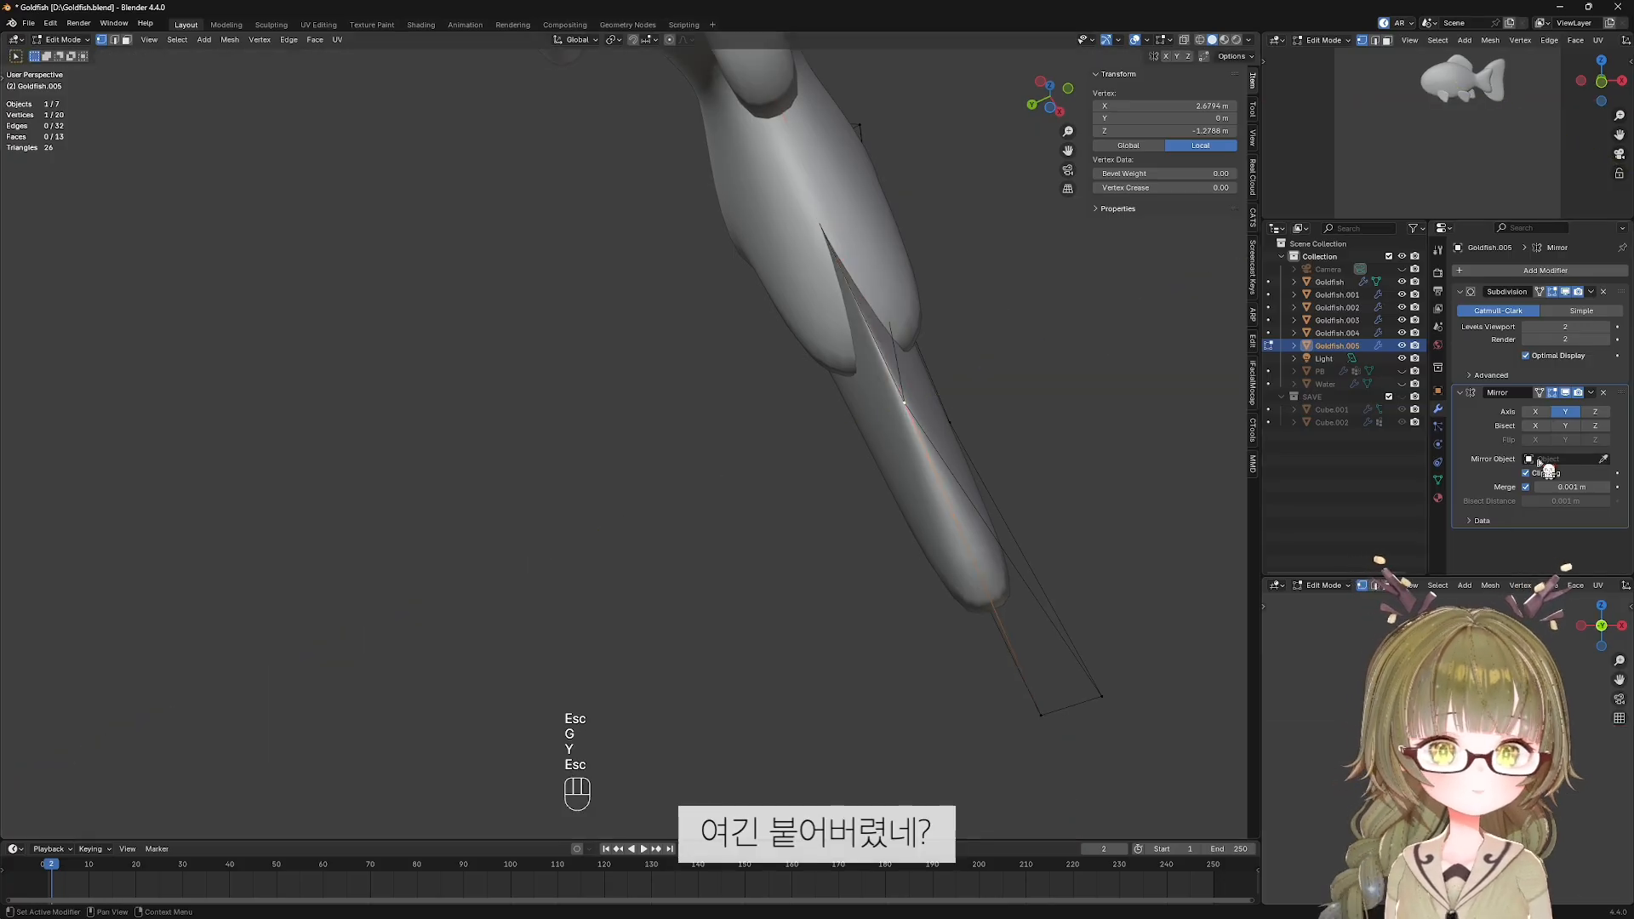
Turn off clipping on the outer tail's Mirror modifier and move the lower front vertex about 0.01 m off the mirror plane along Y.
key(g)
key(x)
key(Escape)
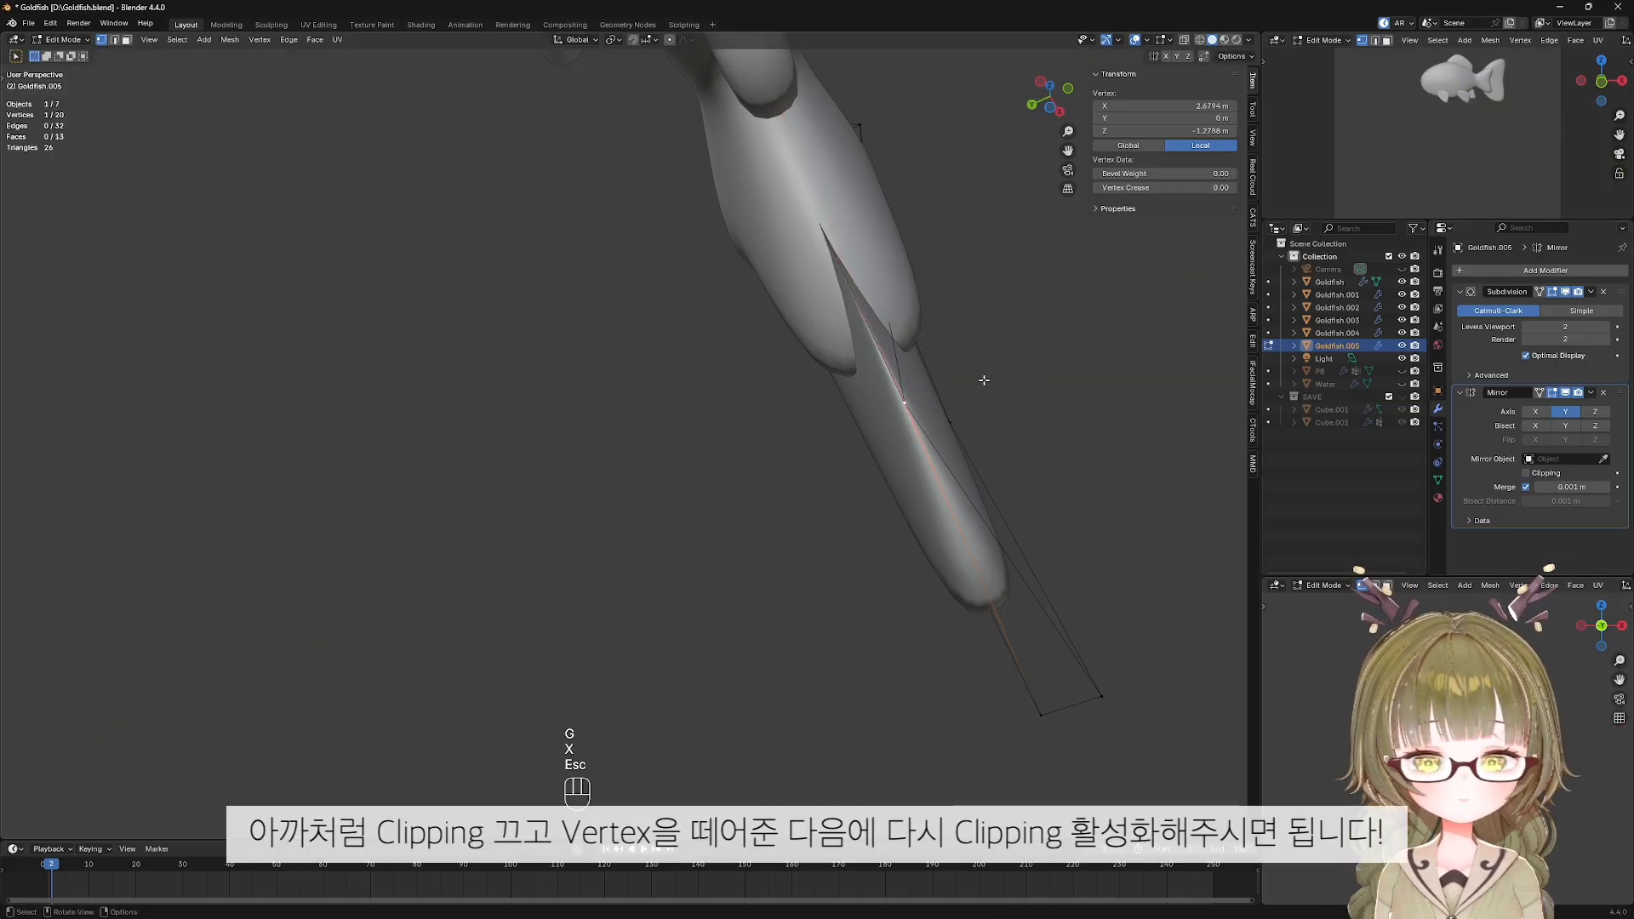
key(g)
key(y)
click(992, 377)
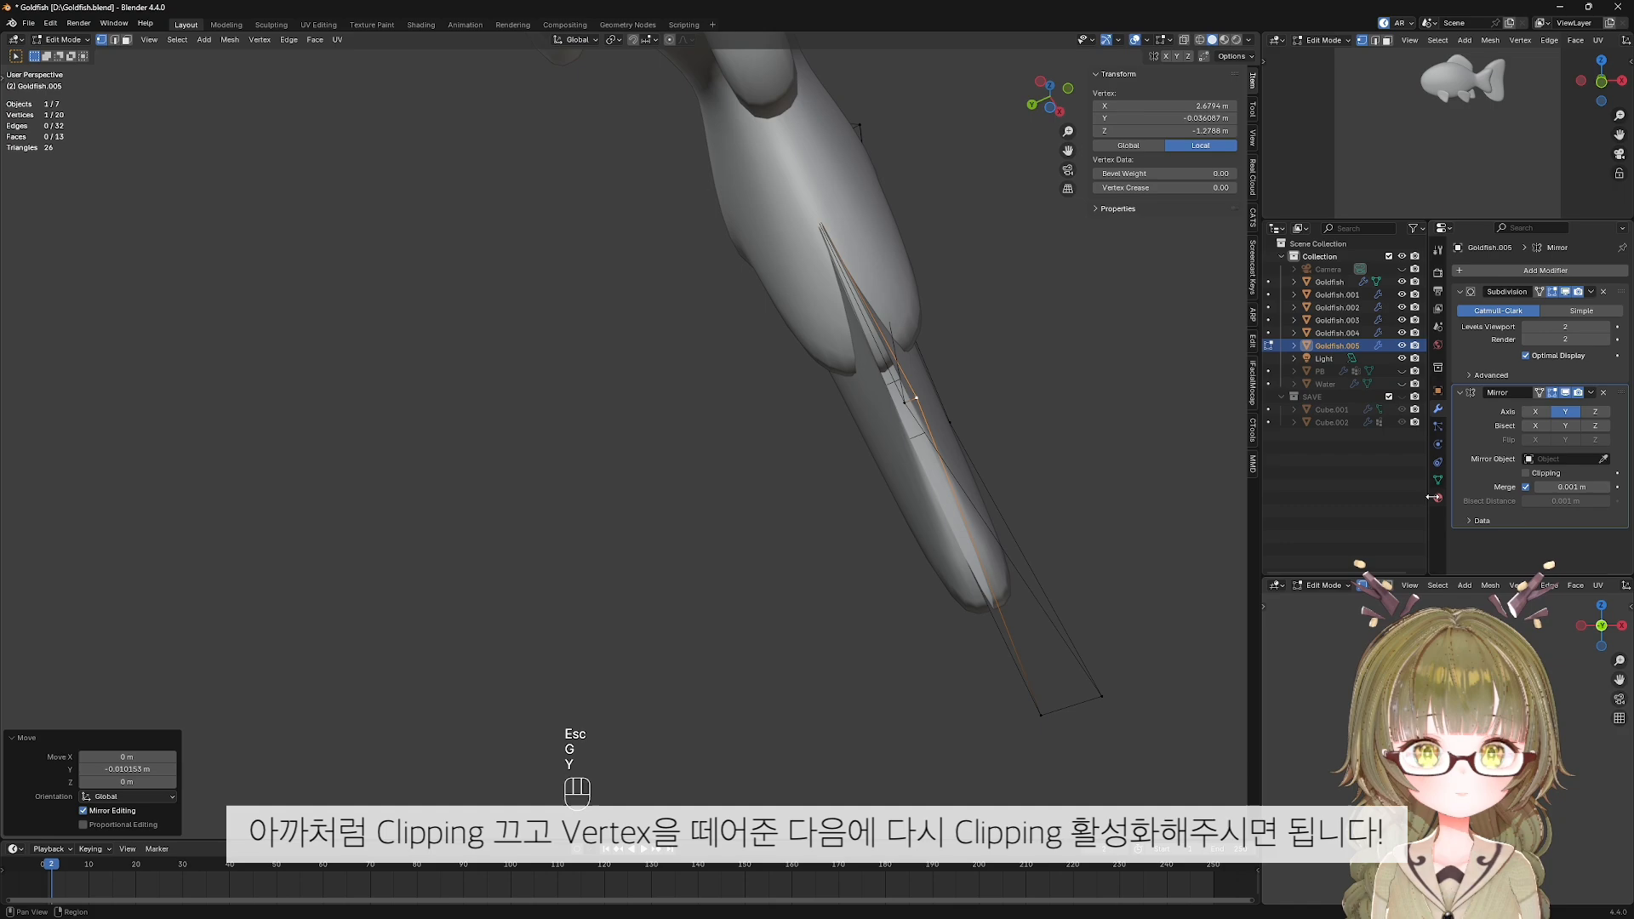
Move the other overlapping lower front vertex of the outer tail about 0.037 m outward and 0.037 m upward.
click(920, 408)
middle_drag(966, 414, 970, 352)
key(g)
click(883, 398)
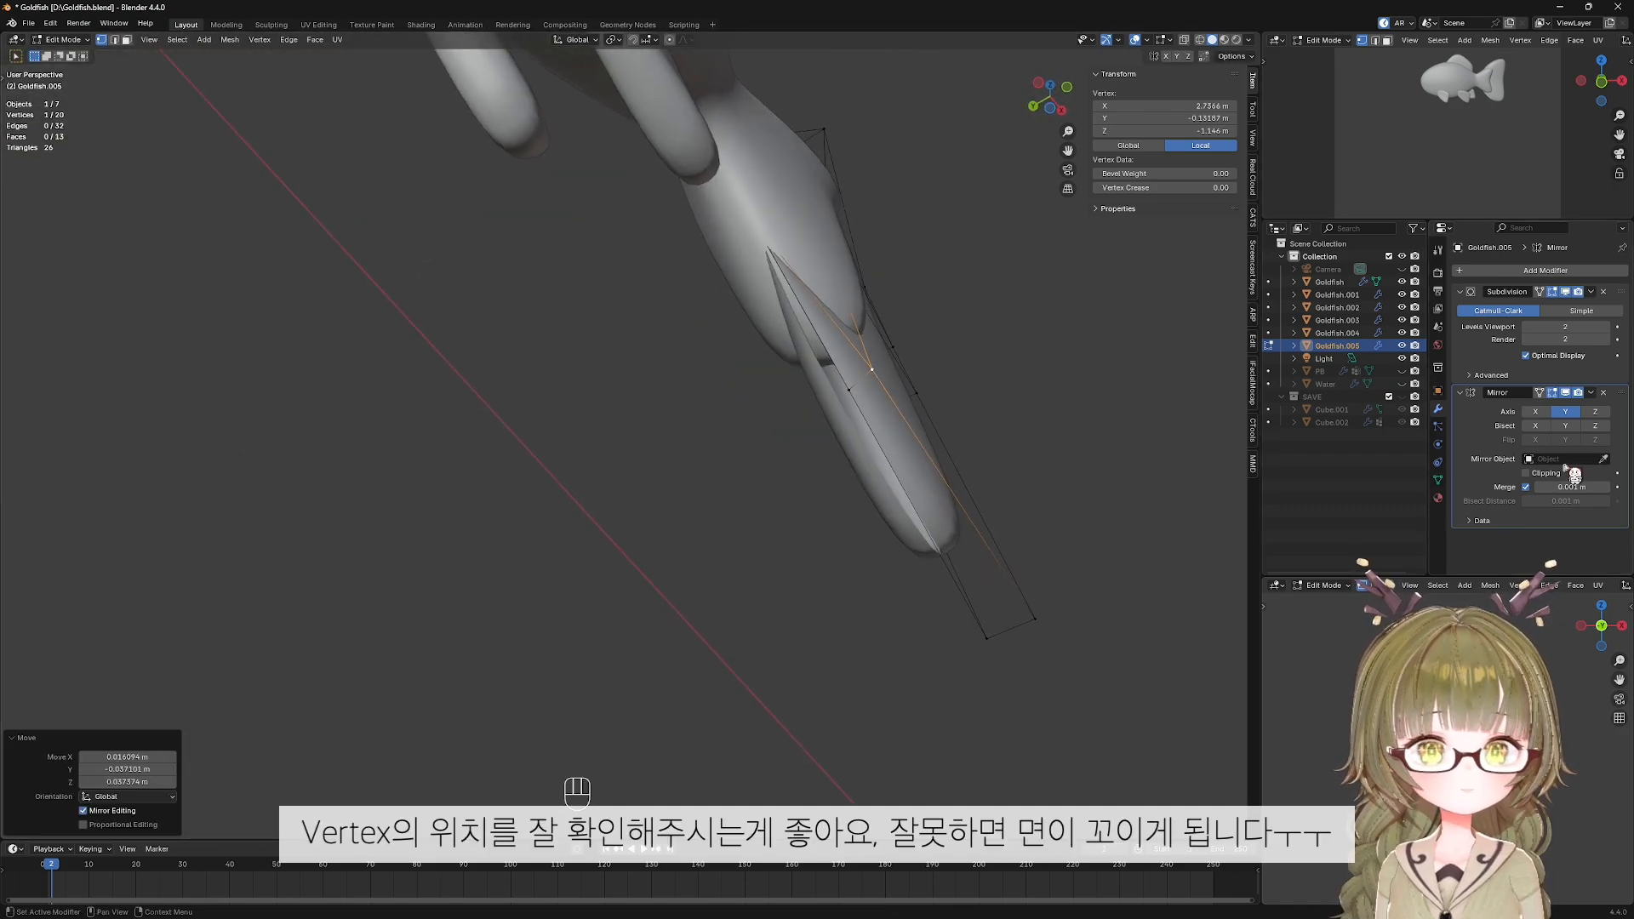
Re-enable the Mirror modifier's clipping and move the outer tail's bottom front vertex along Y onto the mirror plane.
key(g)
key(y)
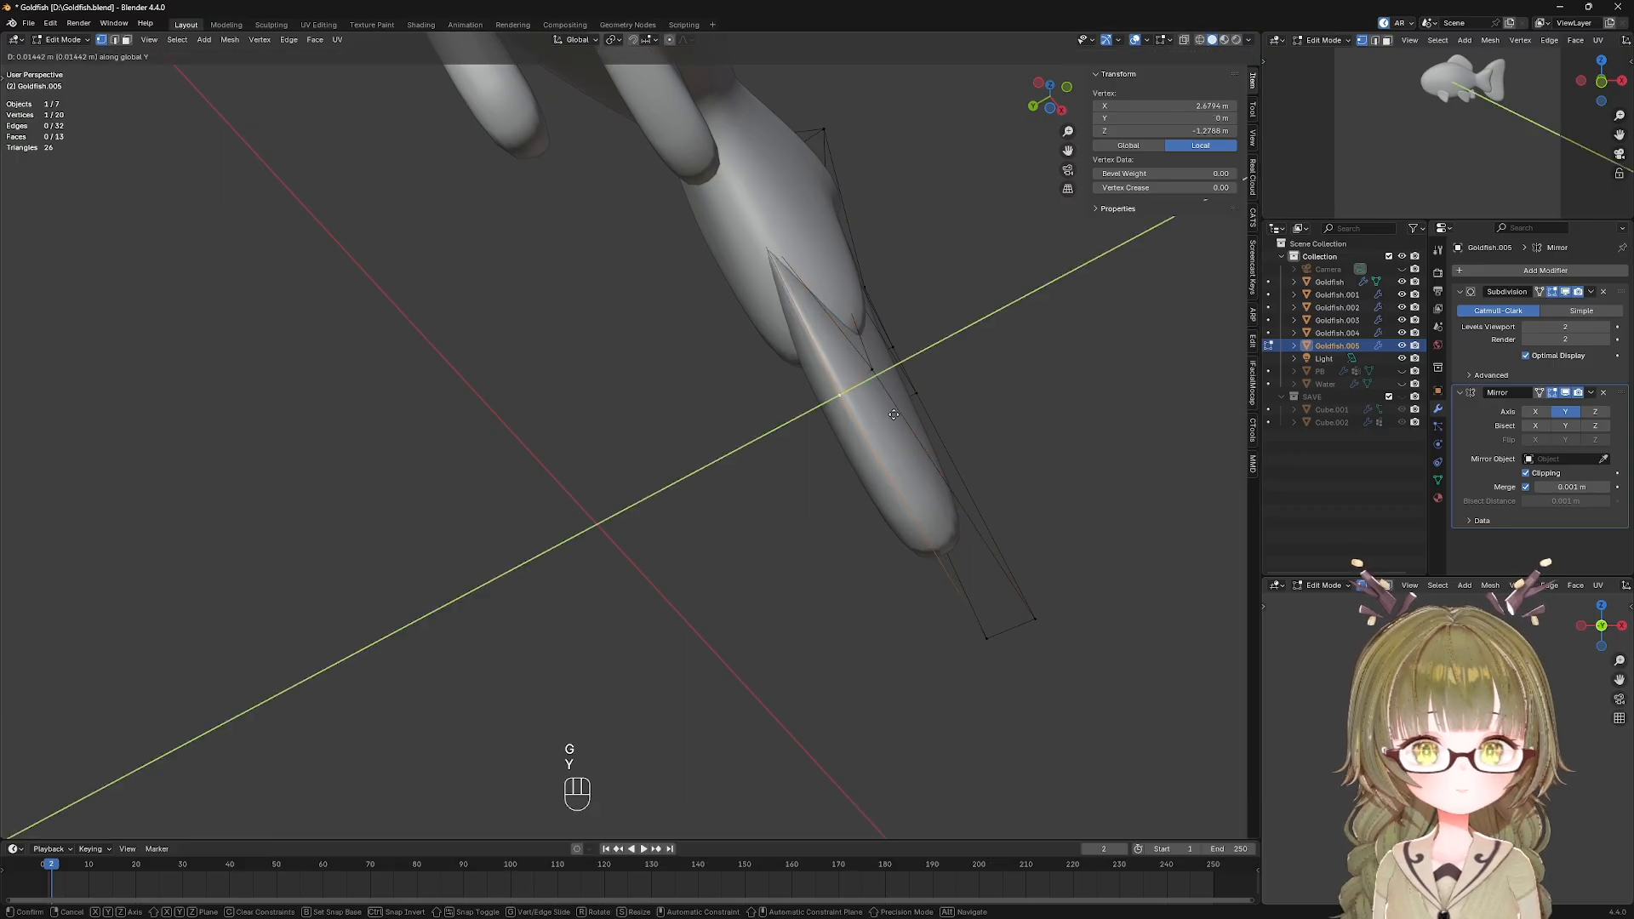
click(890, 417)
middle_drag(890, 417, 970, 510)
key(KP_1)
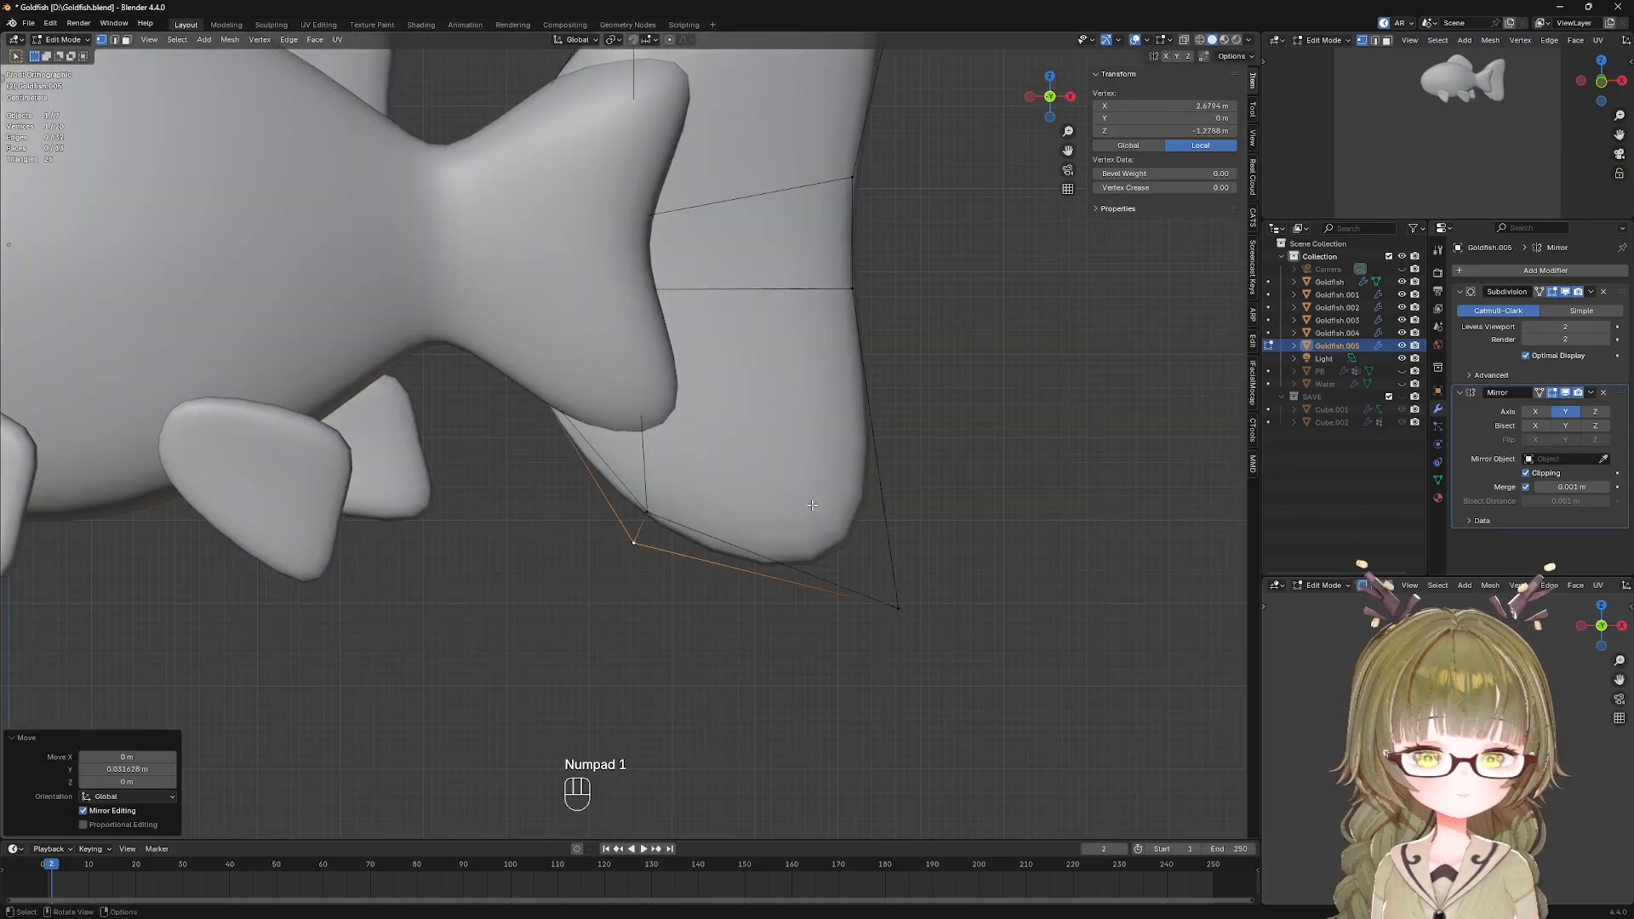
click(976, 537)
scroll(970, 553, down, 3)
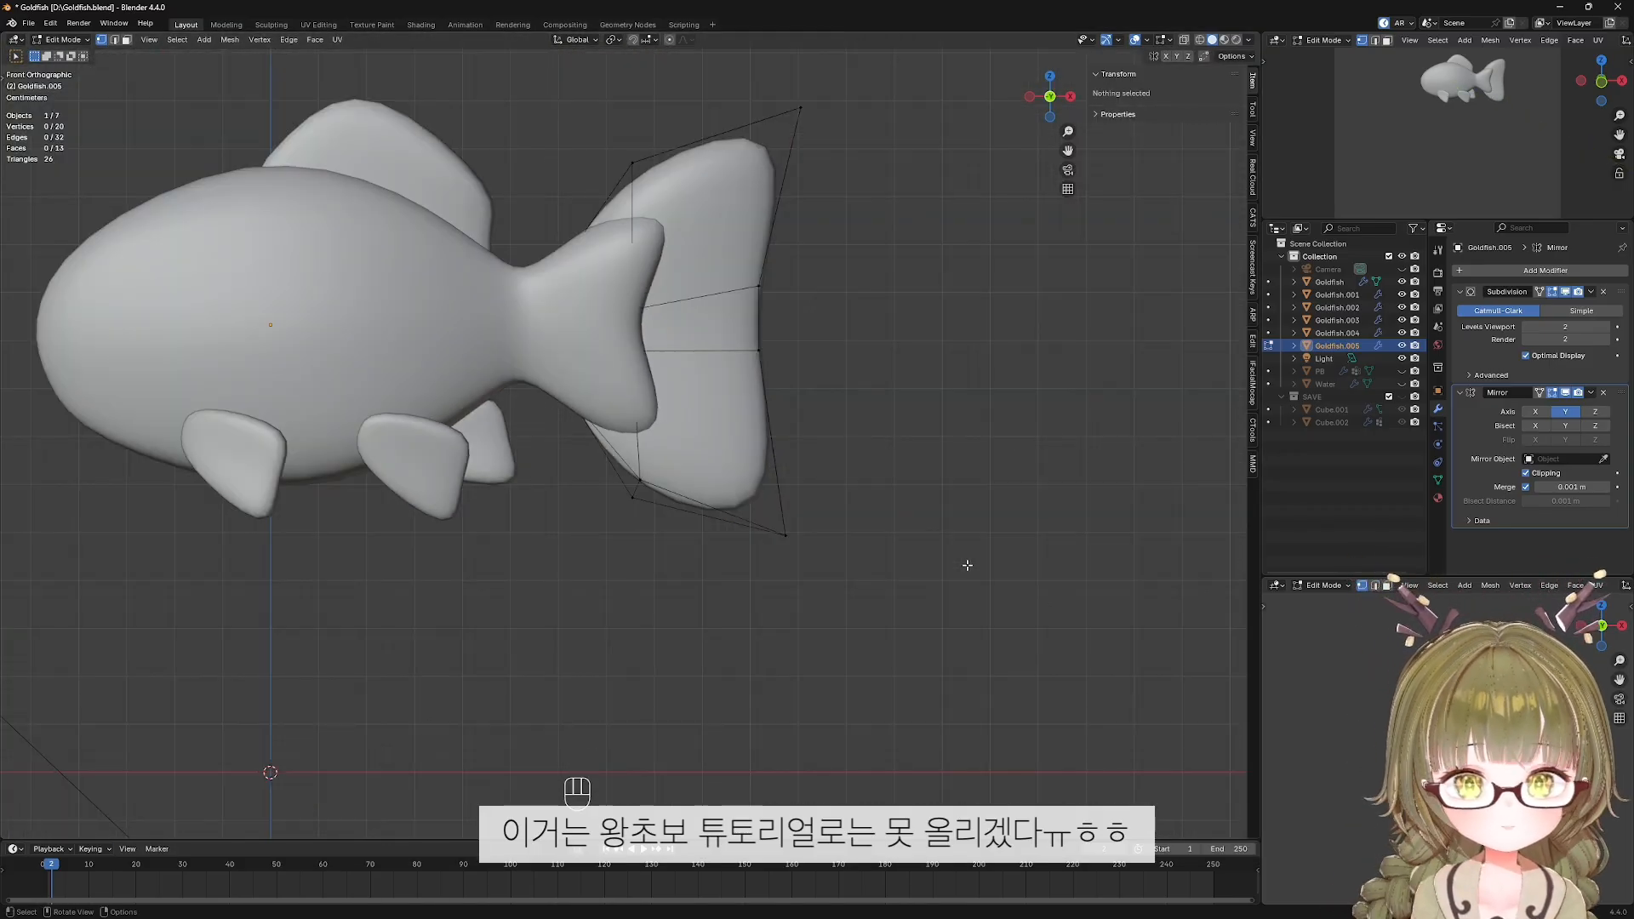
middle_drag(841, 480, 887, 609)
key(KP_1)
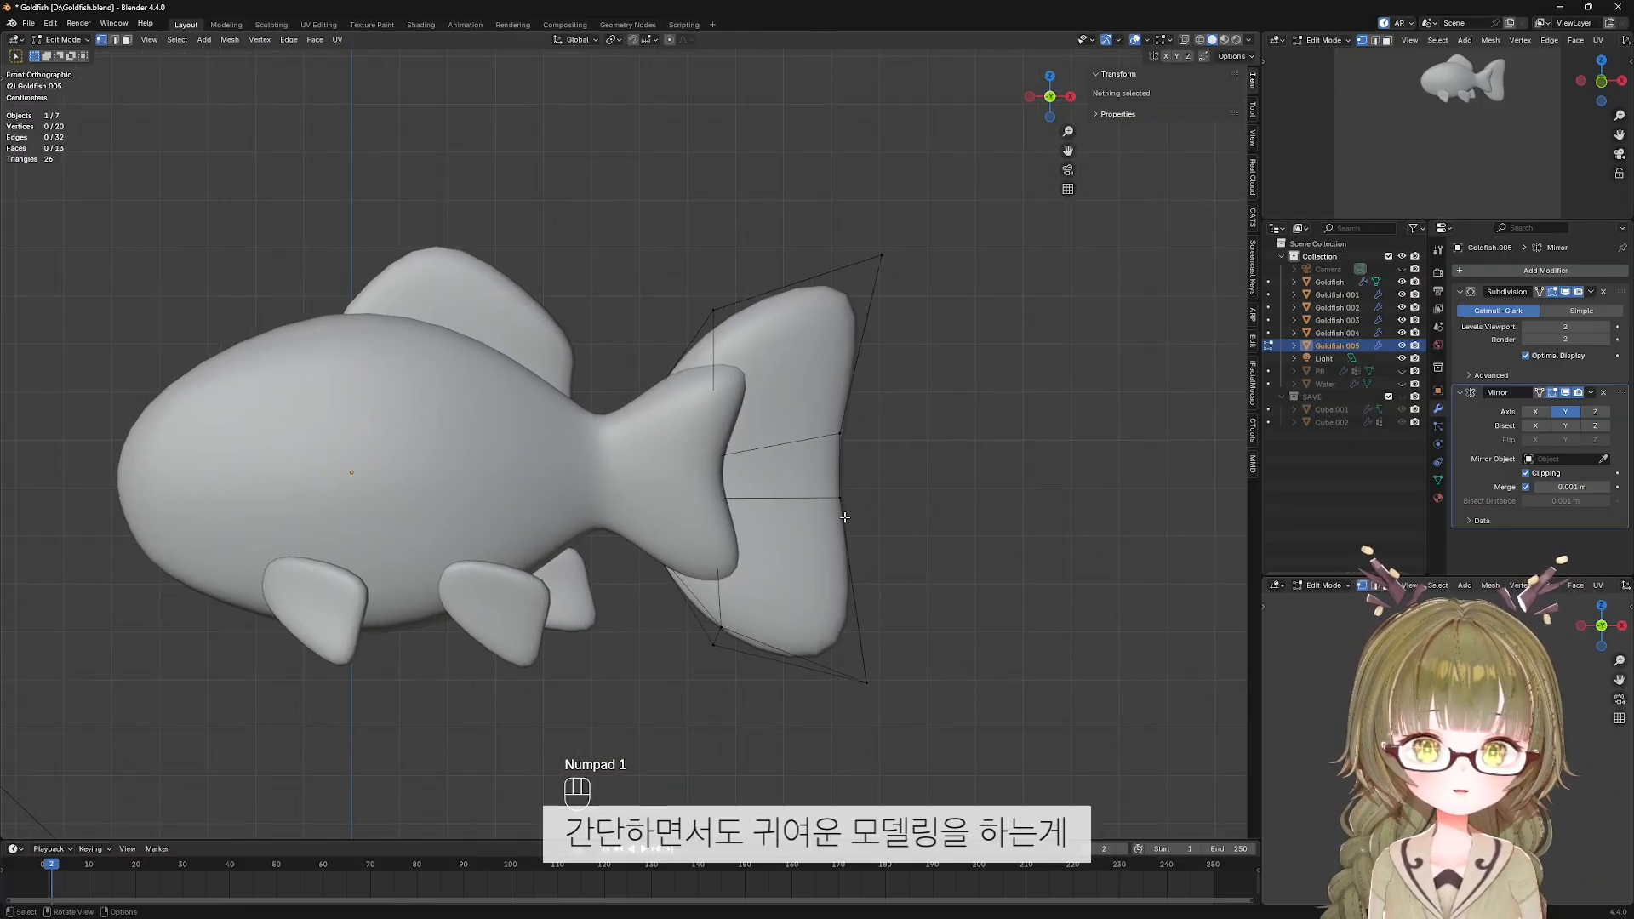
Move the lower middle vertices of the outer tail's rear edge forward and slightly down.
key(alt+z)
drag(824, 489, 884, 488)
key(g)
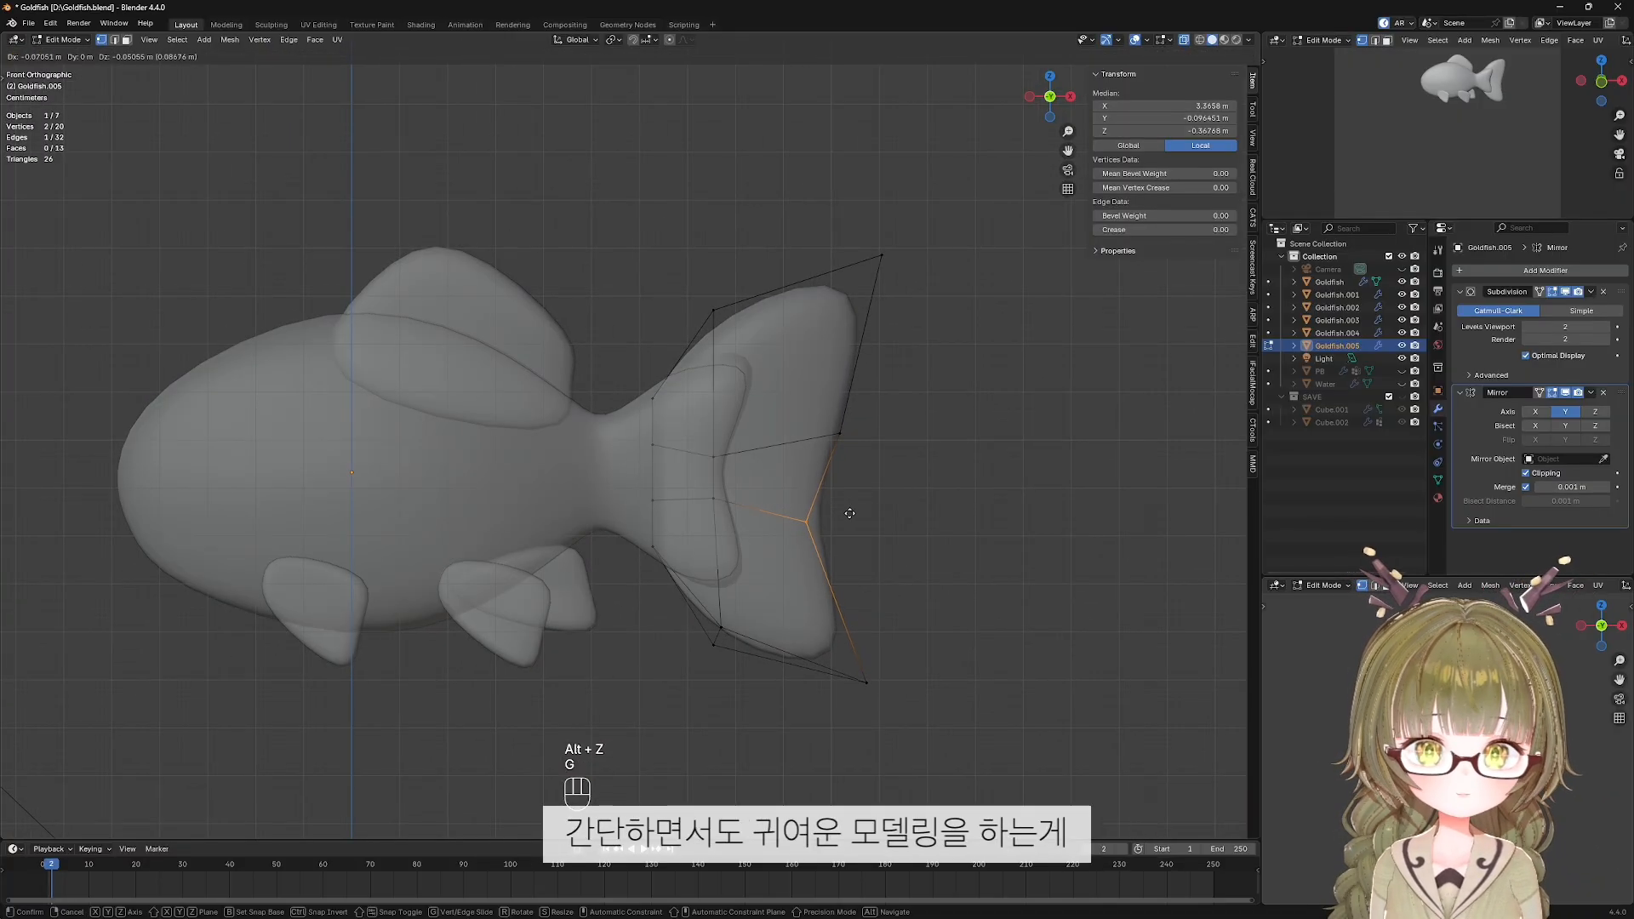
click(860, 517)
Move the upper middle vertices of the outer tail's rear edge about 0.035 m forward and slightly down, and view the solid fish.
drag(823, 415, 872, 456)
key(g)
click(856, 468)
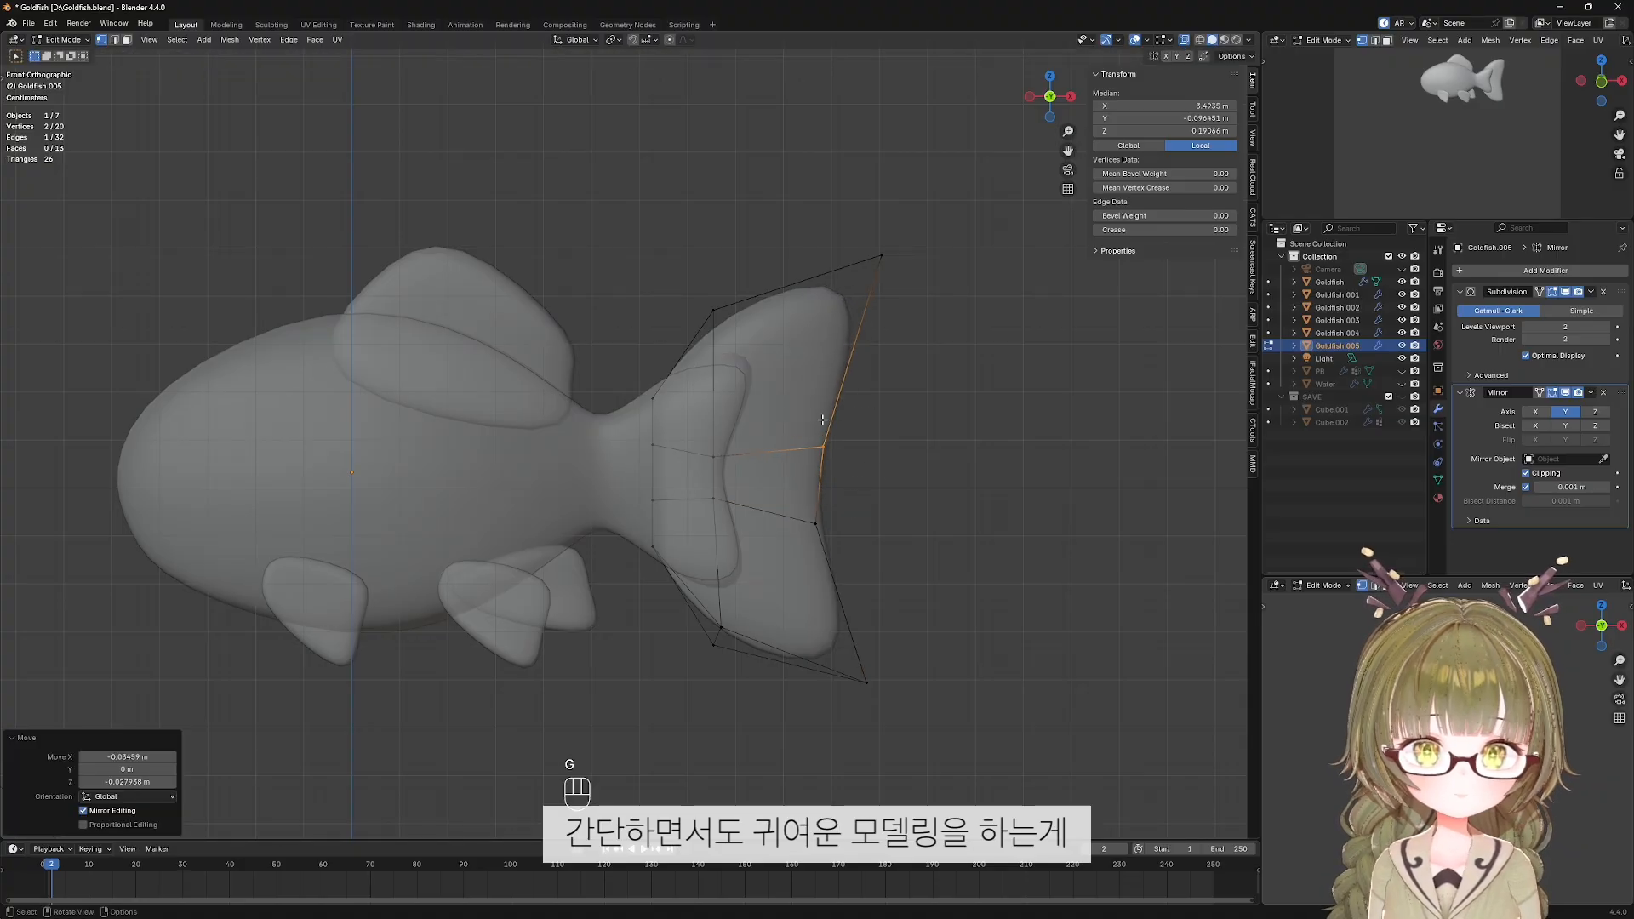
click(933, 377)
key(alt+z)
key(shift+alt+z)
scroll(953, 494, down, 3)
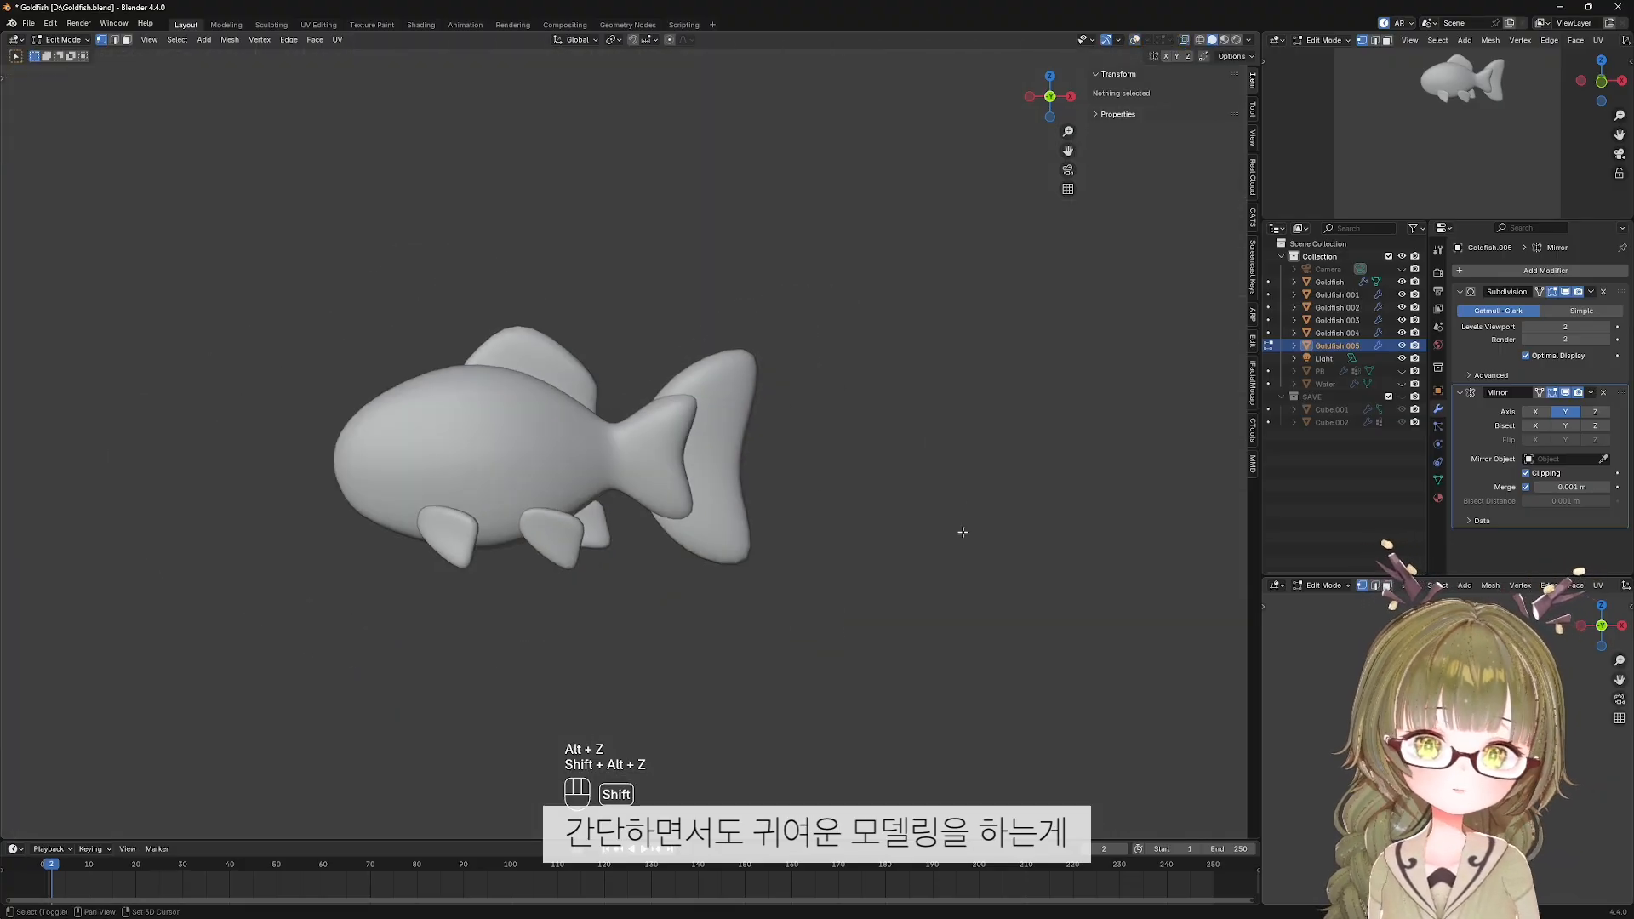
Raise the outer tail's bottom vertices slightly along Z and return to Object Mode in solid view.
scroll(432, 427, up, 3)
key(shift+alt+z)
key(alt+z)
scroll(1054, 773, up, 1)
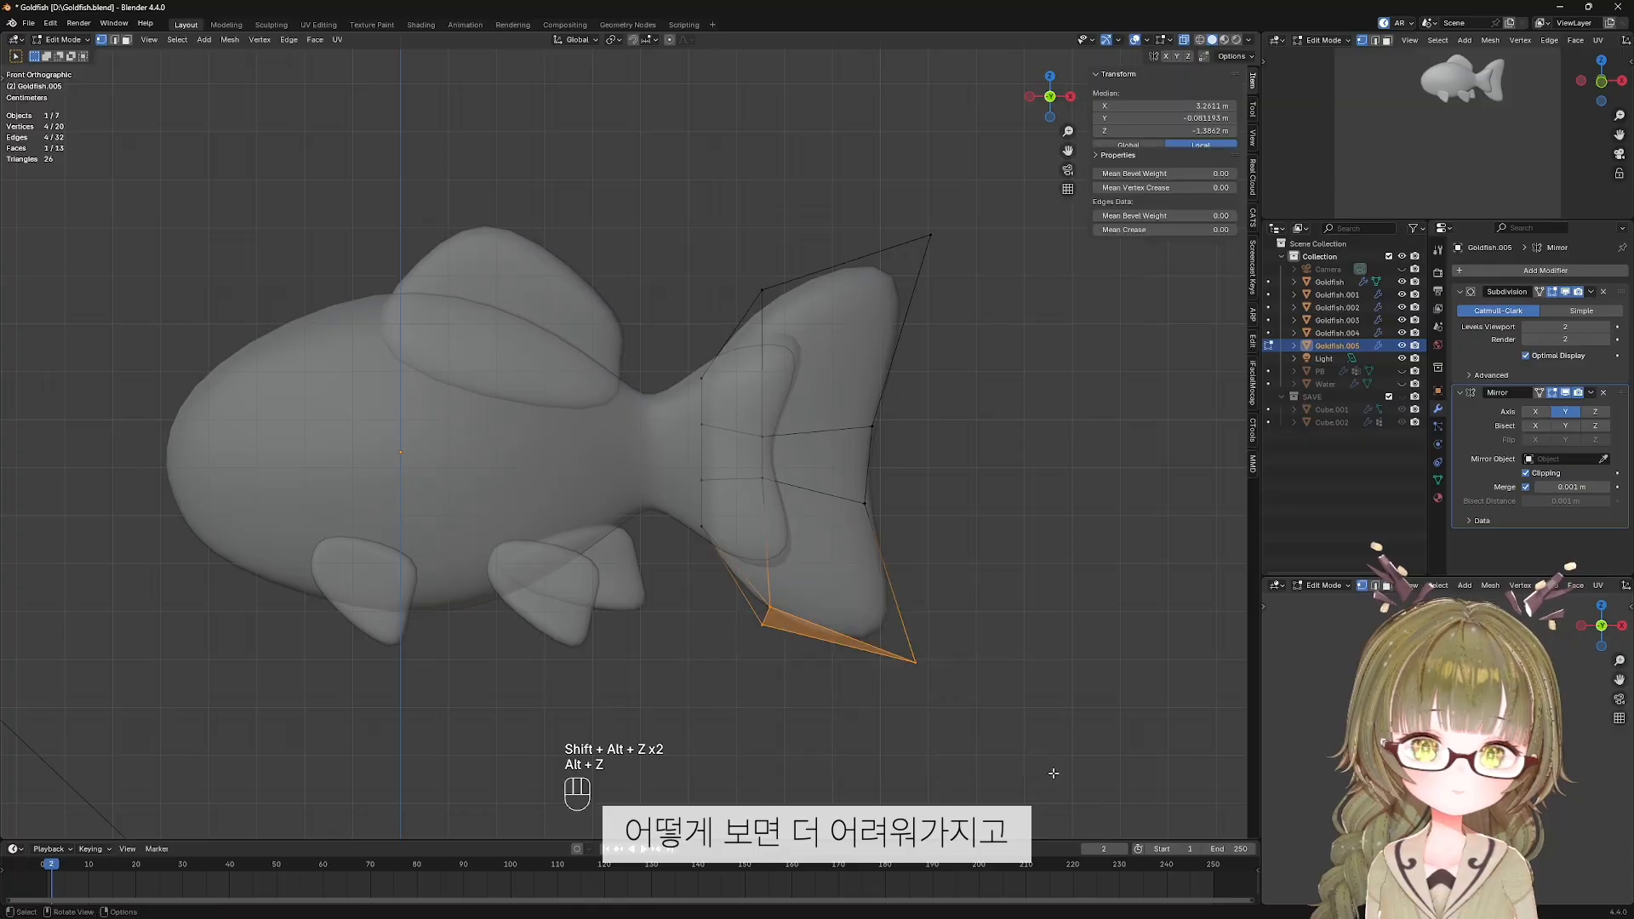
key(g)
key(z)
click(937, 645)
middle_drag(936, 645, 1018, 581)
key(KP_1)
click(1019, 581)
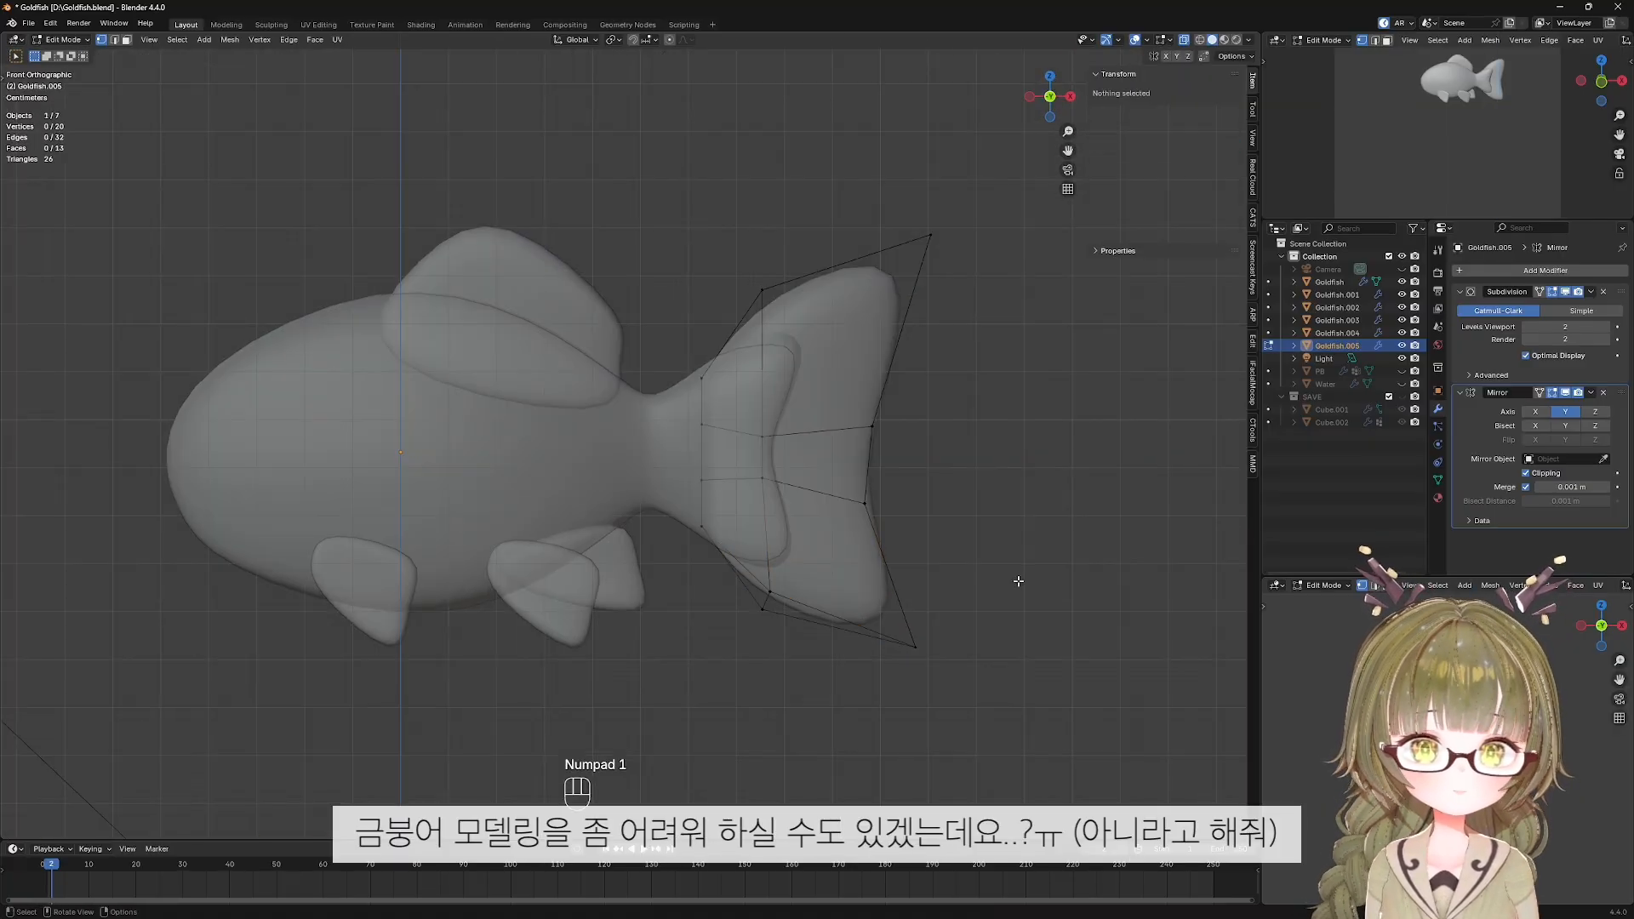
key(alt+z)
key(shift+alt+z)
key(shift+alt+z)
key(Tab)
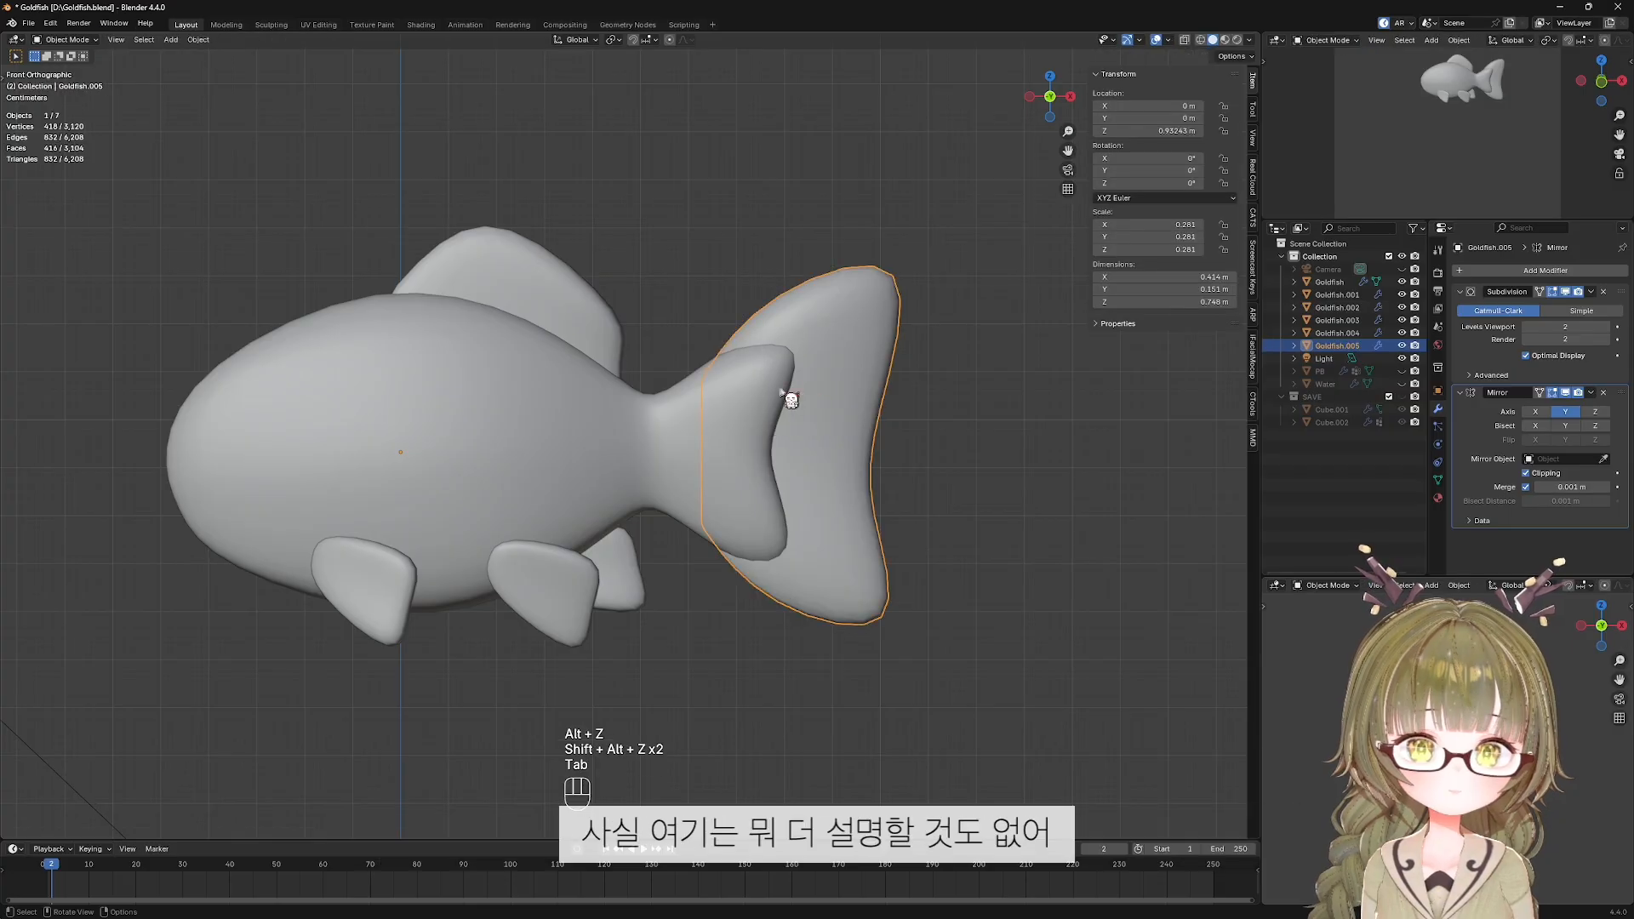
Edit the body and adjust the upper vertex of its tail's middle loop along Y.
click(790, 399)
key(Tab)
middle_drag(791, 399, 601, 588)
key(g)
key(y)
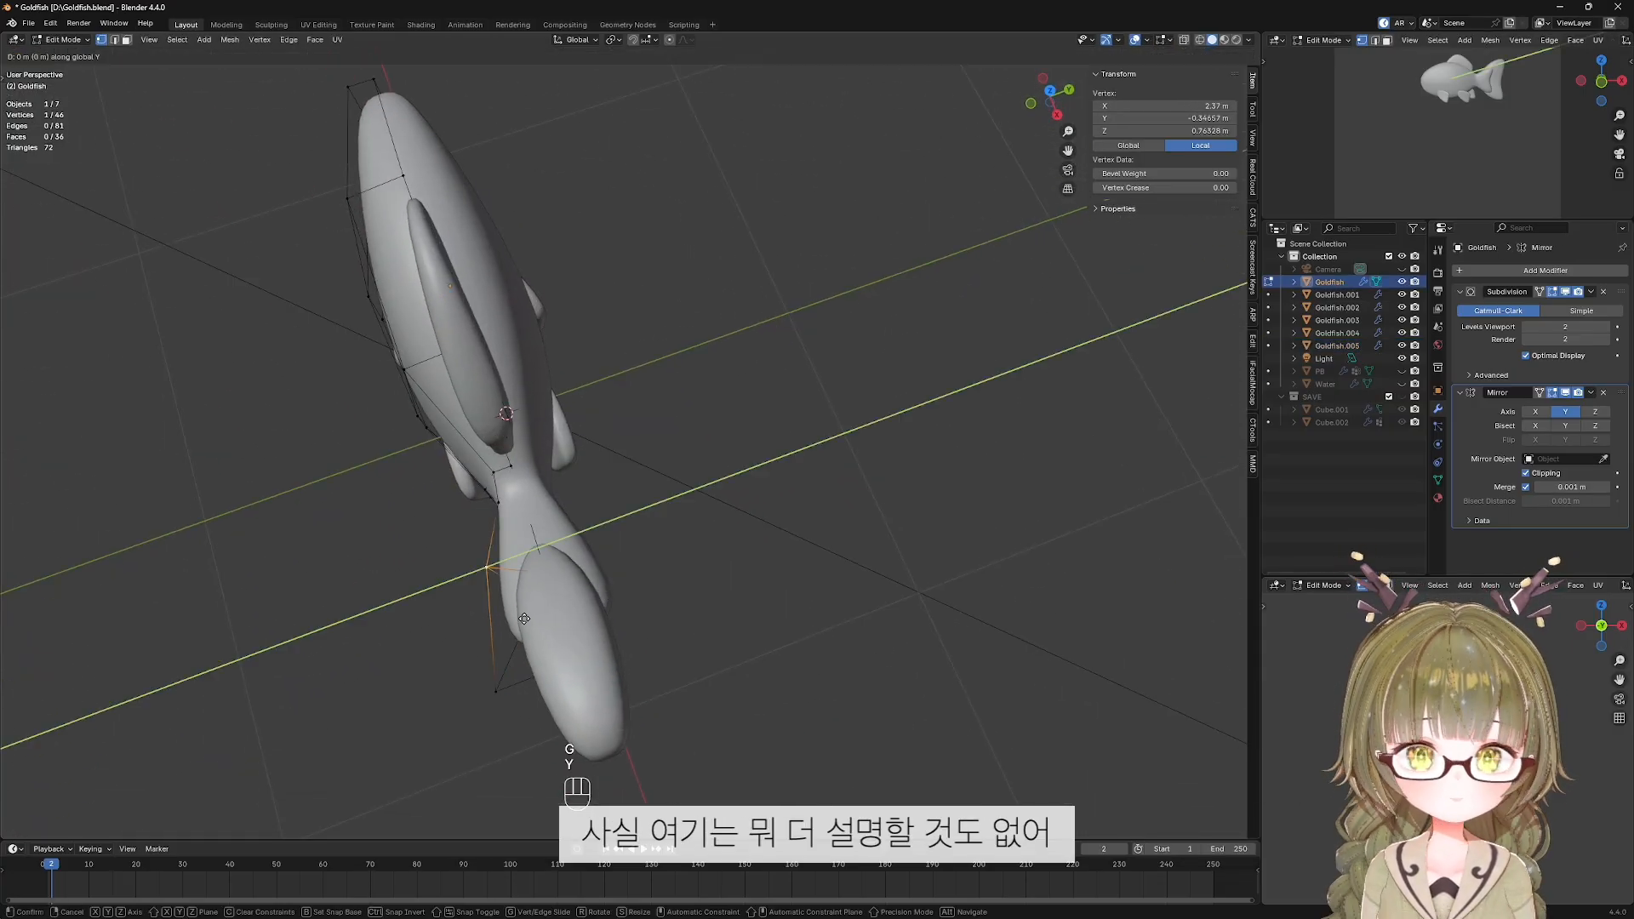
Move the upper rear tip of the body's tail about 0.023 m inward along Y and leave Edit Mode.
key(g)
key(y)
click(502, 682)
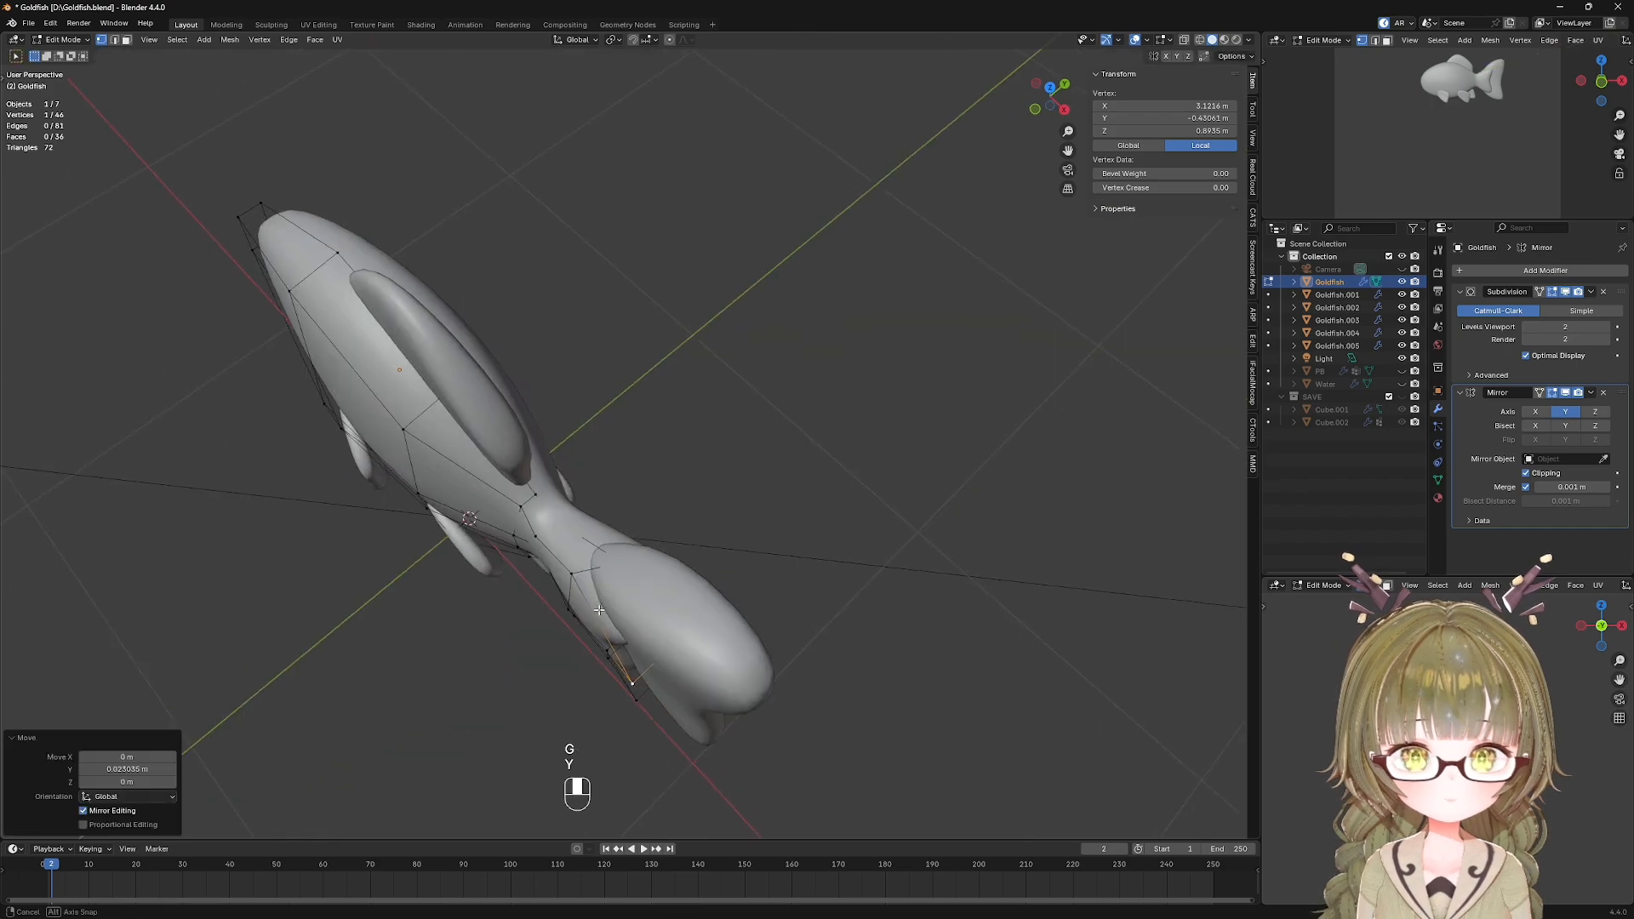
key(KP_1)
key(Tab)
Thin the outer tail by moving its protruding side vertex inward along Y, and return to Object Mode in front view.
click(839, 366)
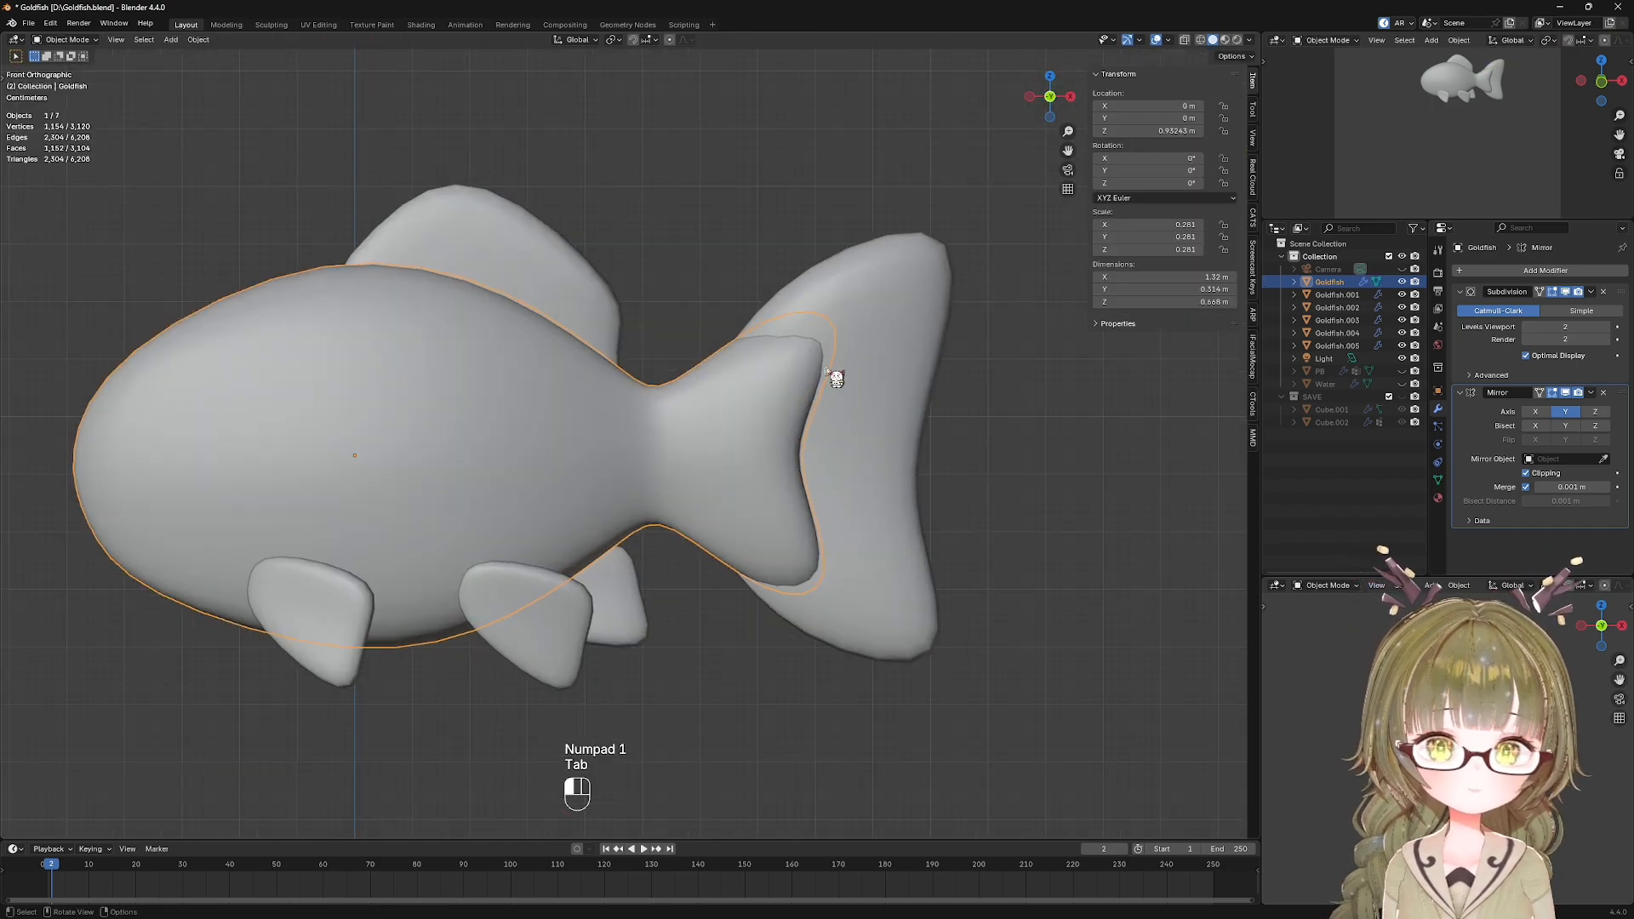
key(Tab)
middle_drag(839, 366, 714, 560)
key(g)
key(y)
click(797, 525)
click(735, 561)
mouse_move(734, 561)
middle_down()
mouse_move(712, 562)
mouse_move(726, 533)
middle_up()
scroll(724, 530, down, 4)
key(KP_1)
key(Tab)
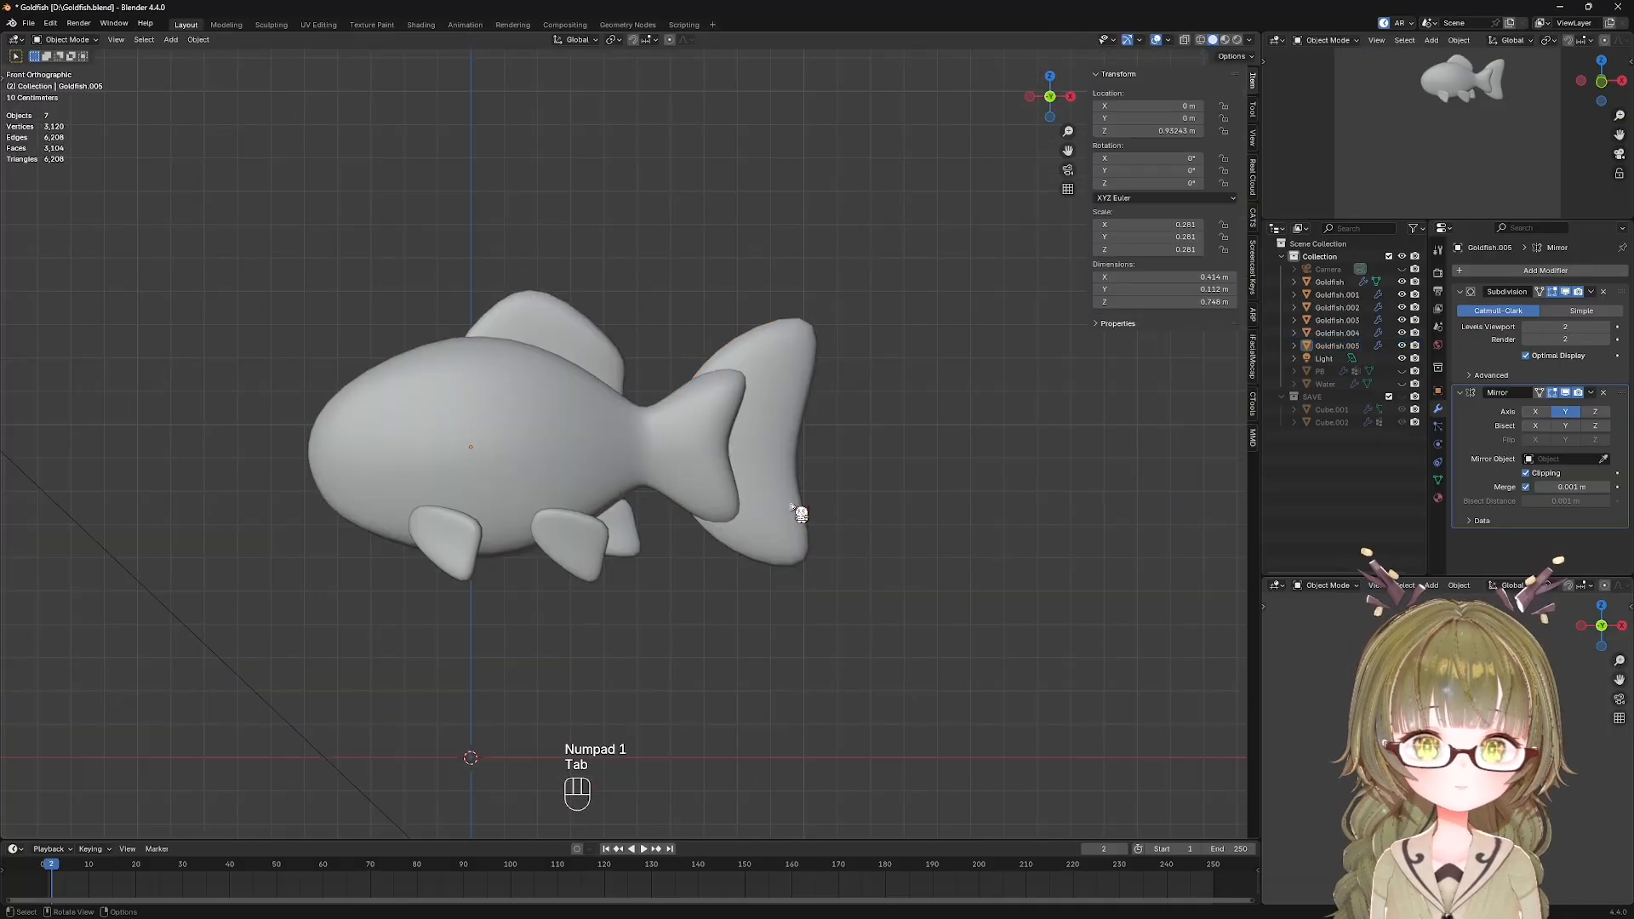
Extrude the upper and lower rear faces of the outer tail backward into two lobes.
scroll(800, 513, down, 3)
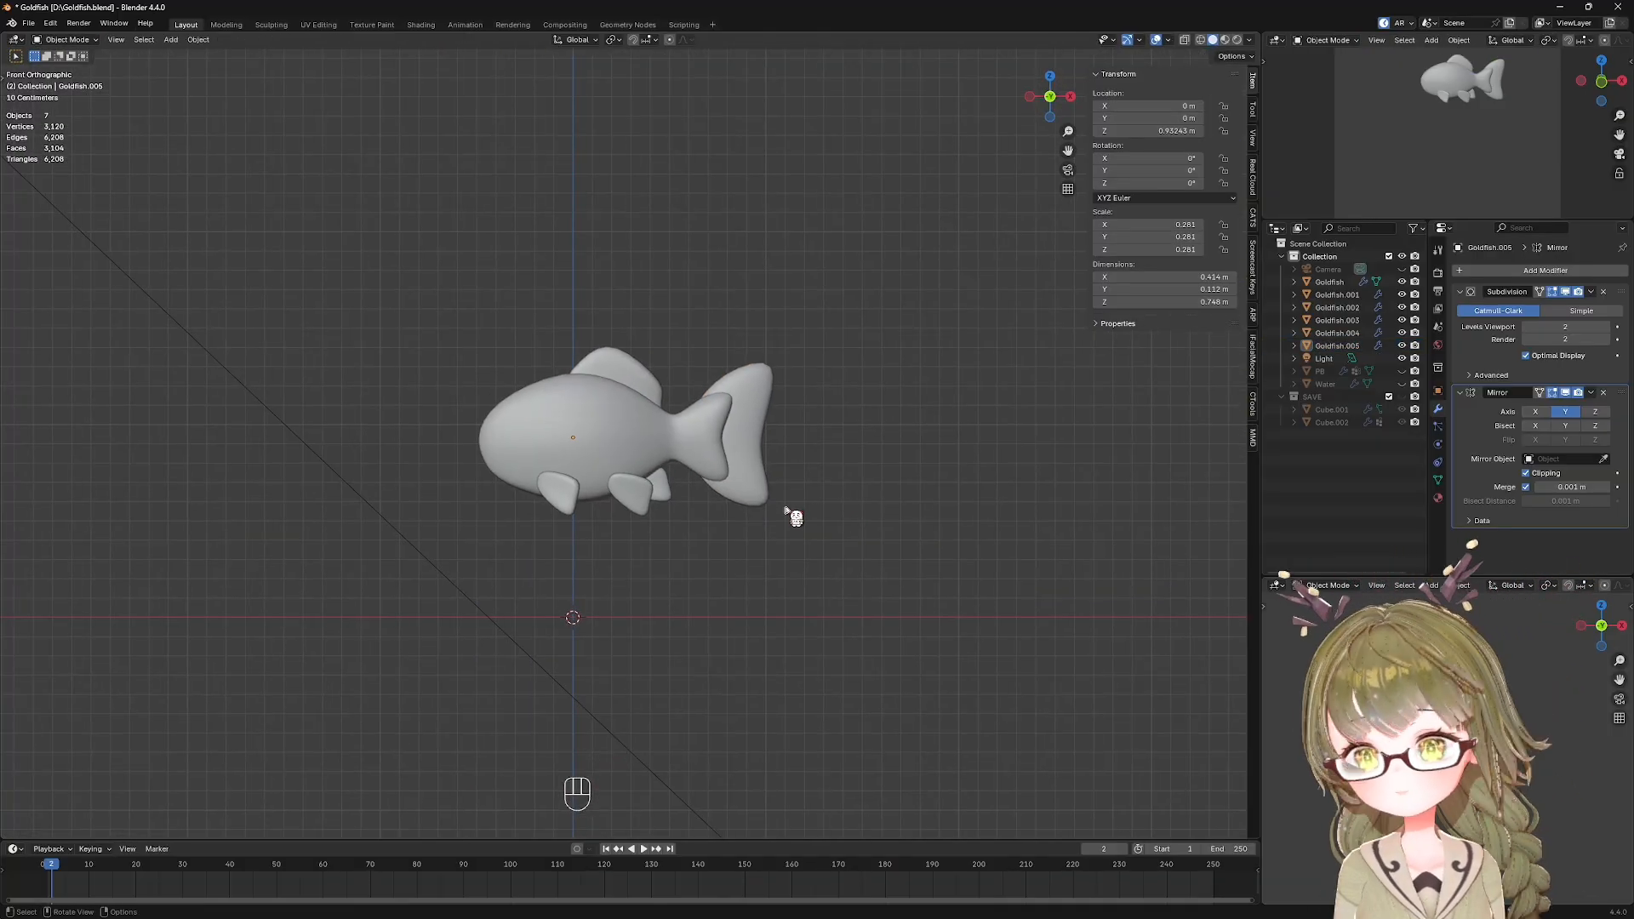
key(Tab)
middle_drag(762, 428, 566, 460)
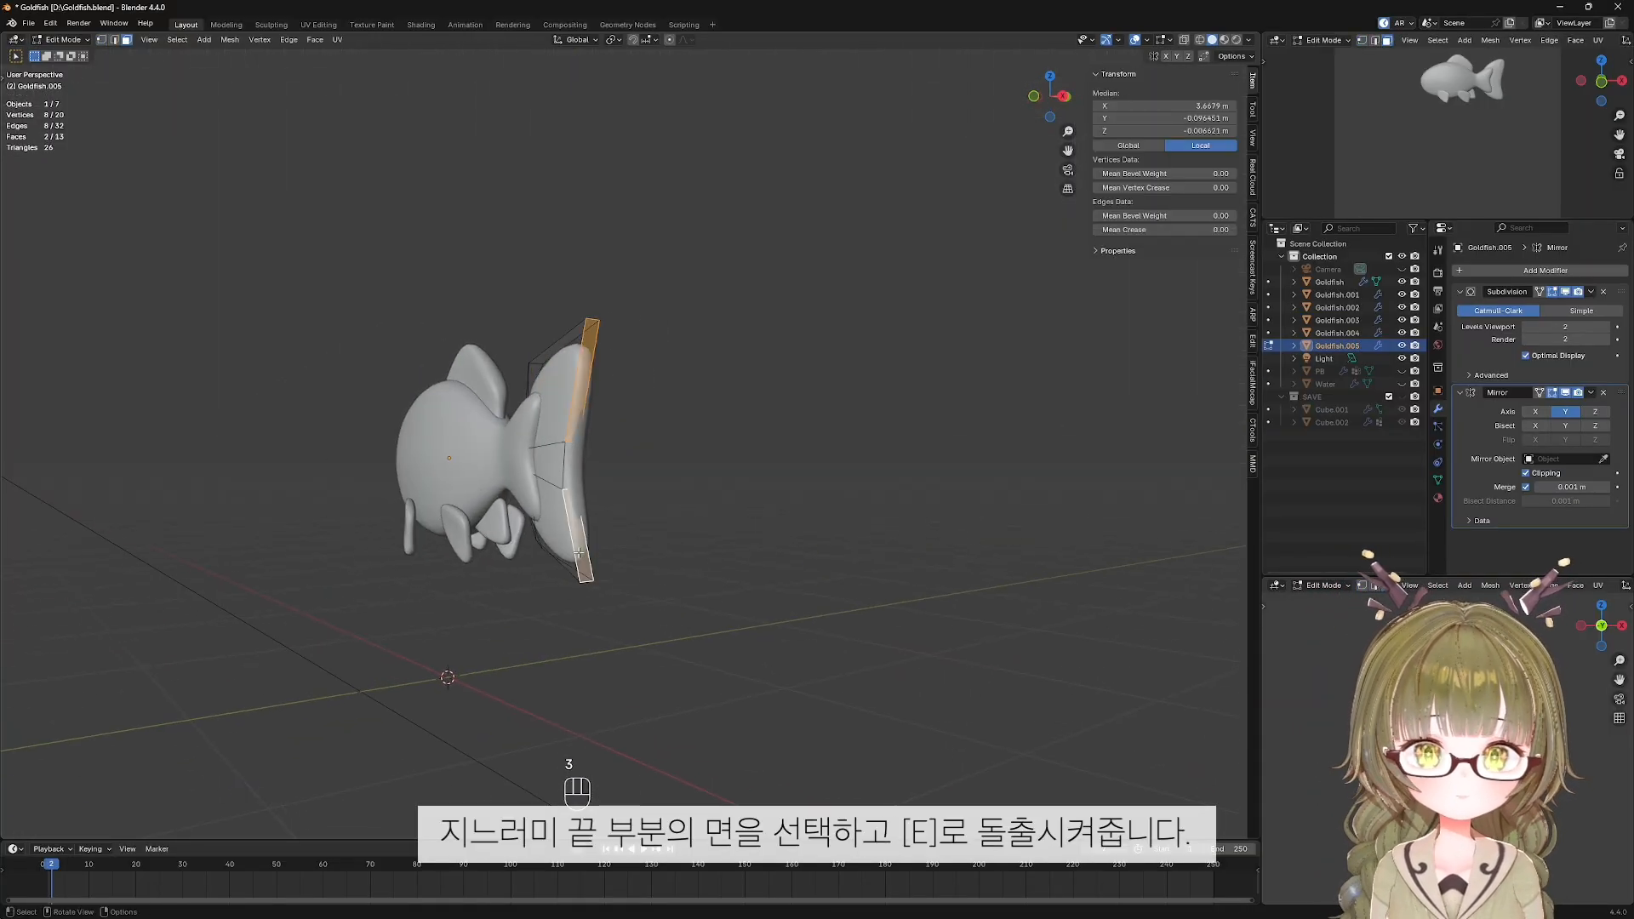
key(KP_1)
key(e)
click(810, 532)
Rotate the end face of the outer tail's upper lobe to nearly vertical and move it upward.
drag(766, 360, 868, 434)
middle_drag(868, 434, 697, 426)
click(663, 383)
key(KP_1)
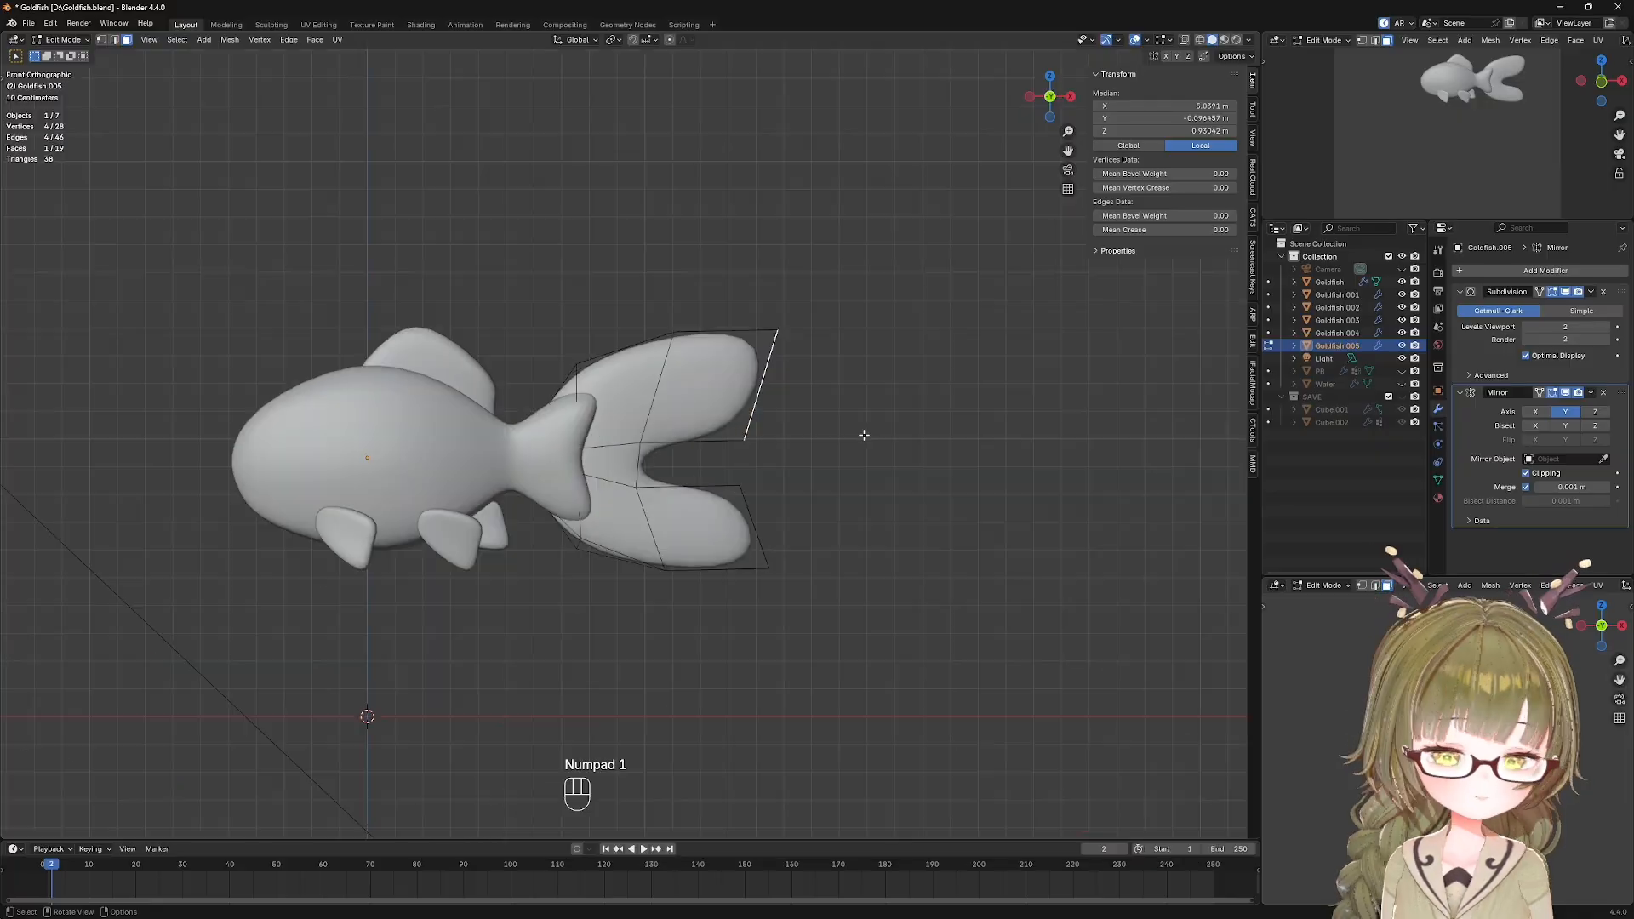
key(r)
click(793, 465)
key(g)
click(787, 438)
Rotate the end face of the outer tail's lower lobe and move it downward so the lobe slants down.
click(768, 542)
middle_drag(766, 545, 660, 574)
click(657, 581)
key(KP_1)
key(r)
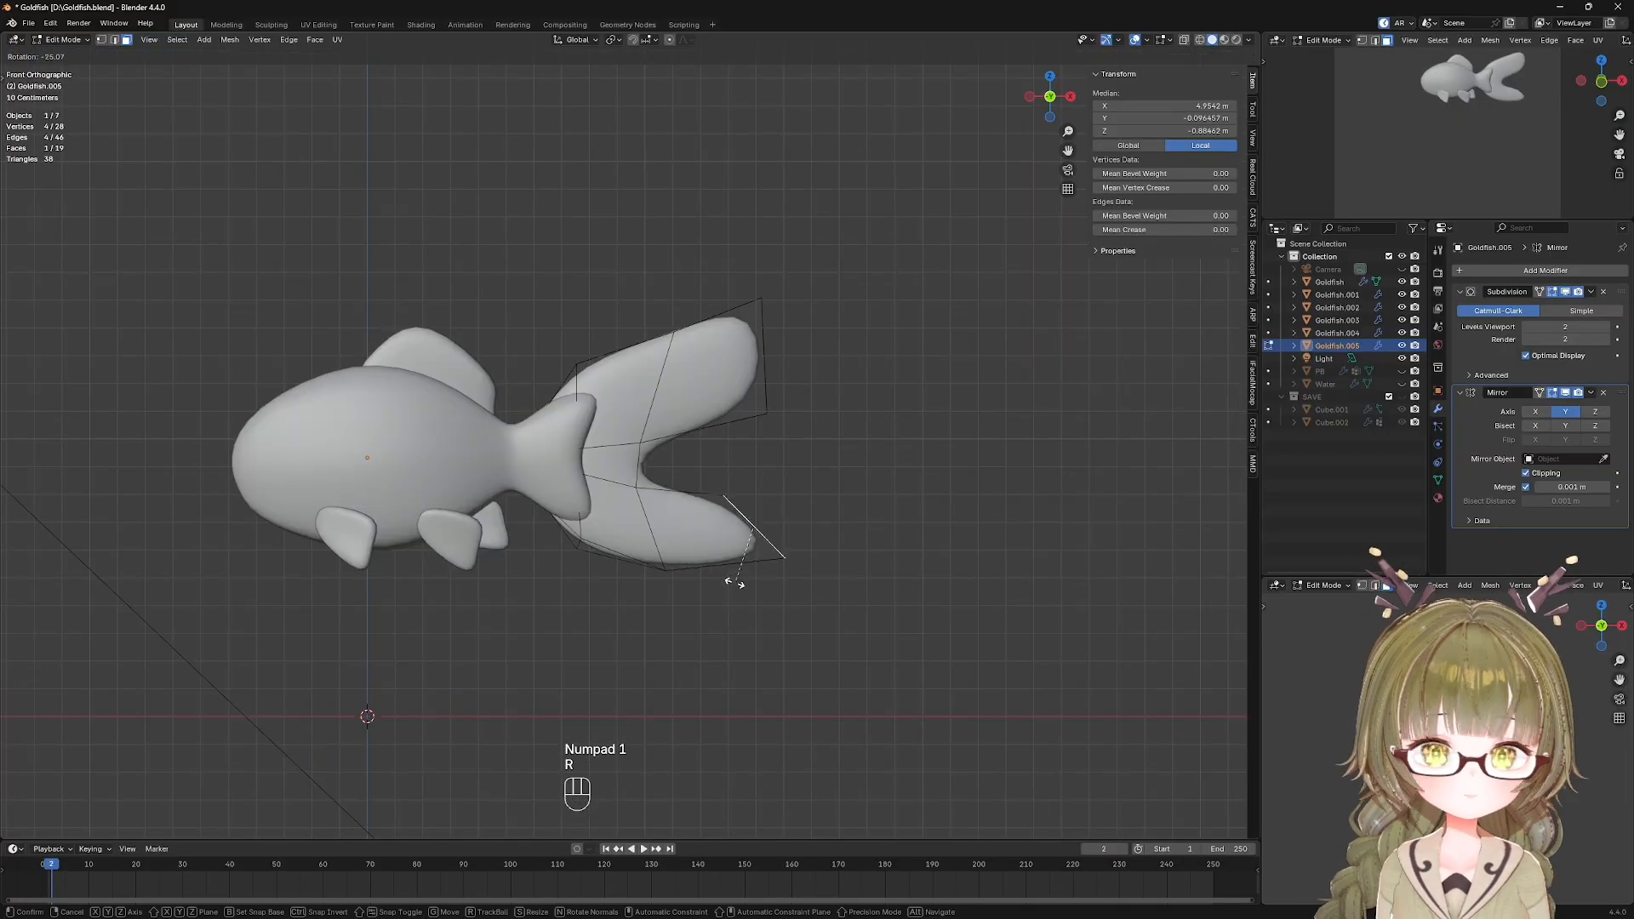
click(734, 582)
key(g)
right_click(681, 526)
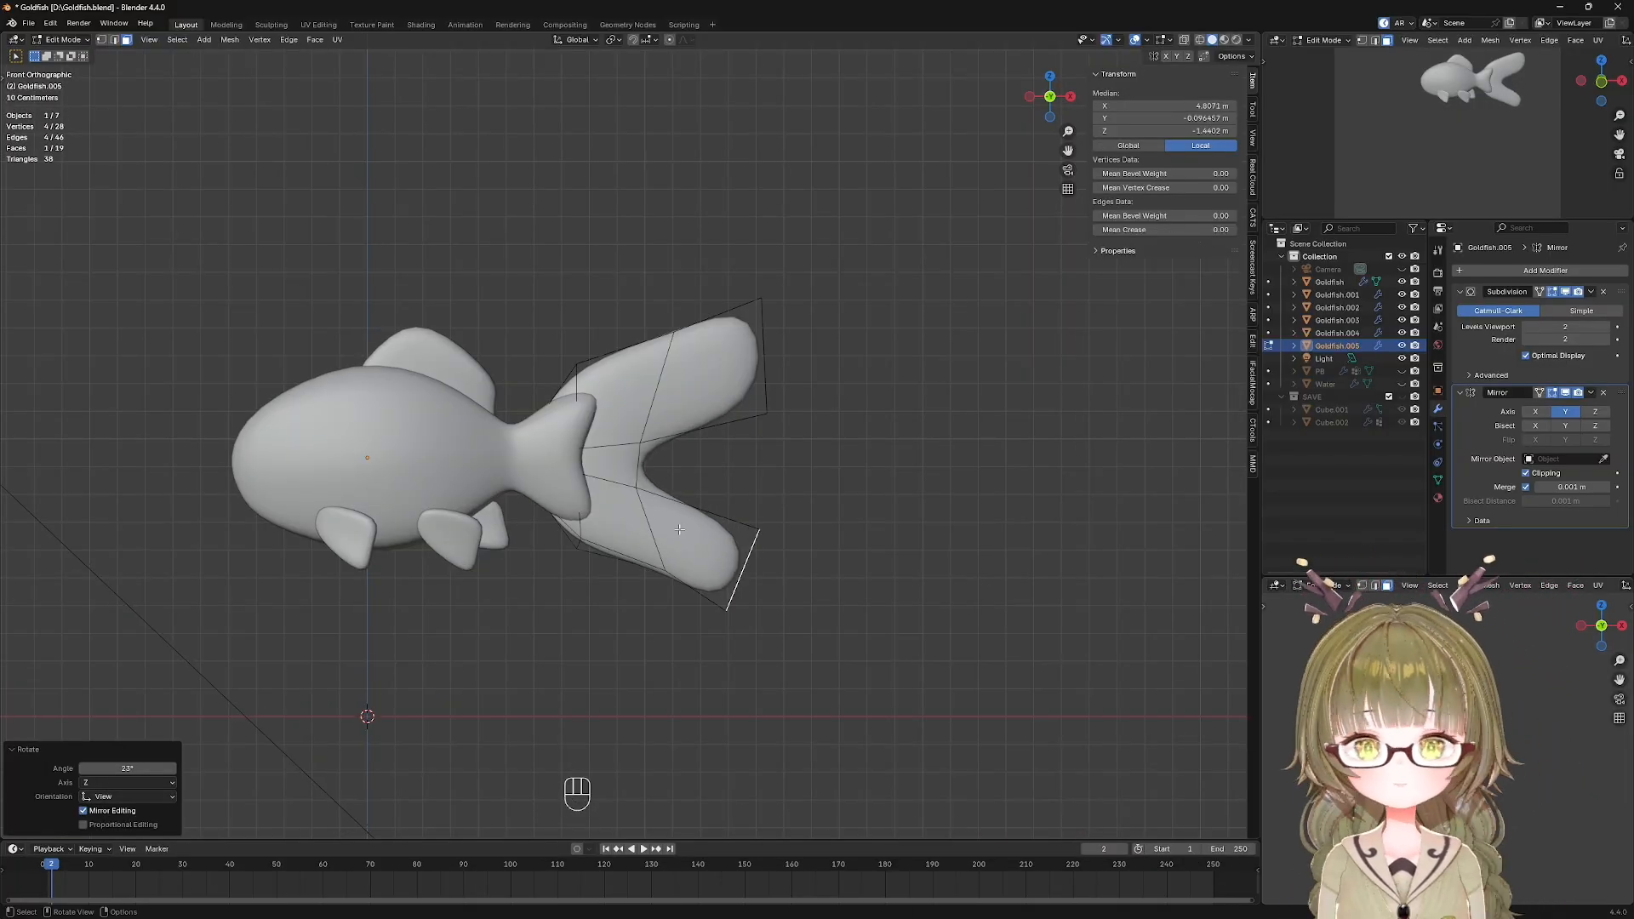
Move the outer tail's upper-lobe middle vertices, shifting the outer edge up toward the body and the notch side backward.
key(1)
key(alt+z)
shift+middle_drag(680, 529, 663, 569)
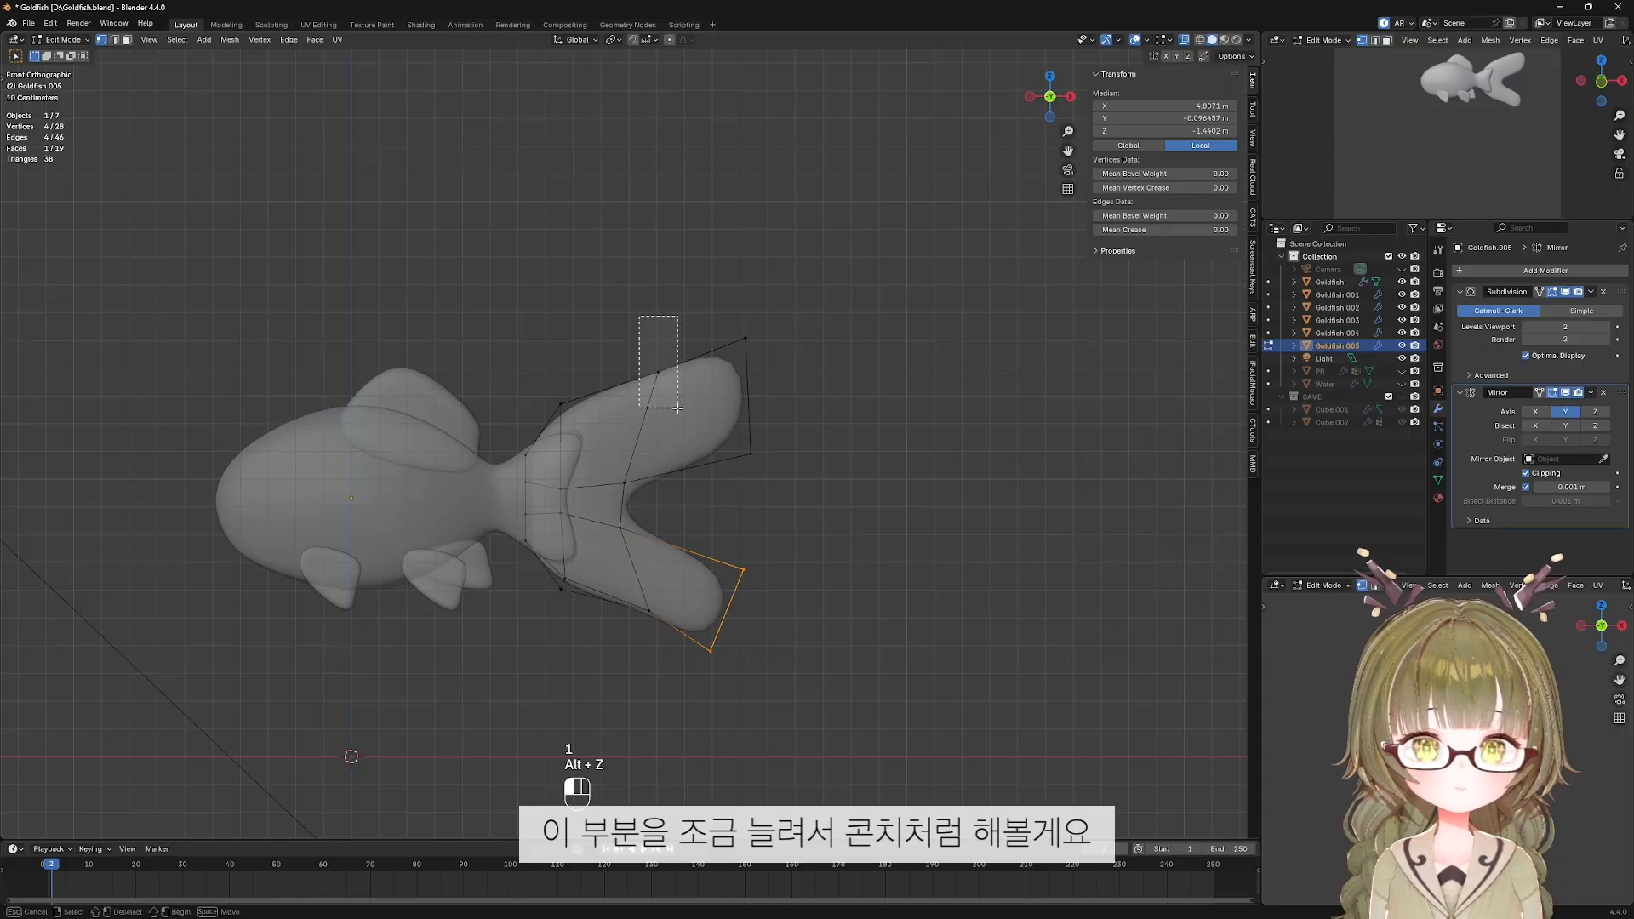
key(g)
click(657, 384)
drag(603, 462, 650, 503)
key(g)
click(650, 553)
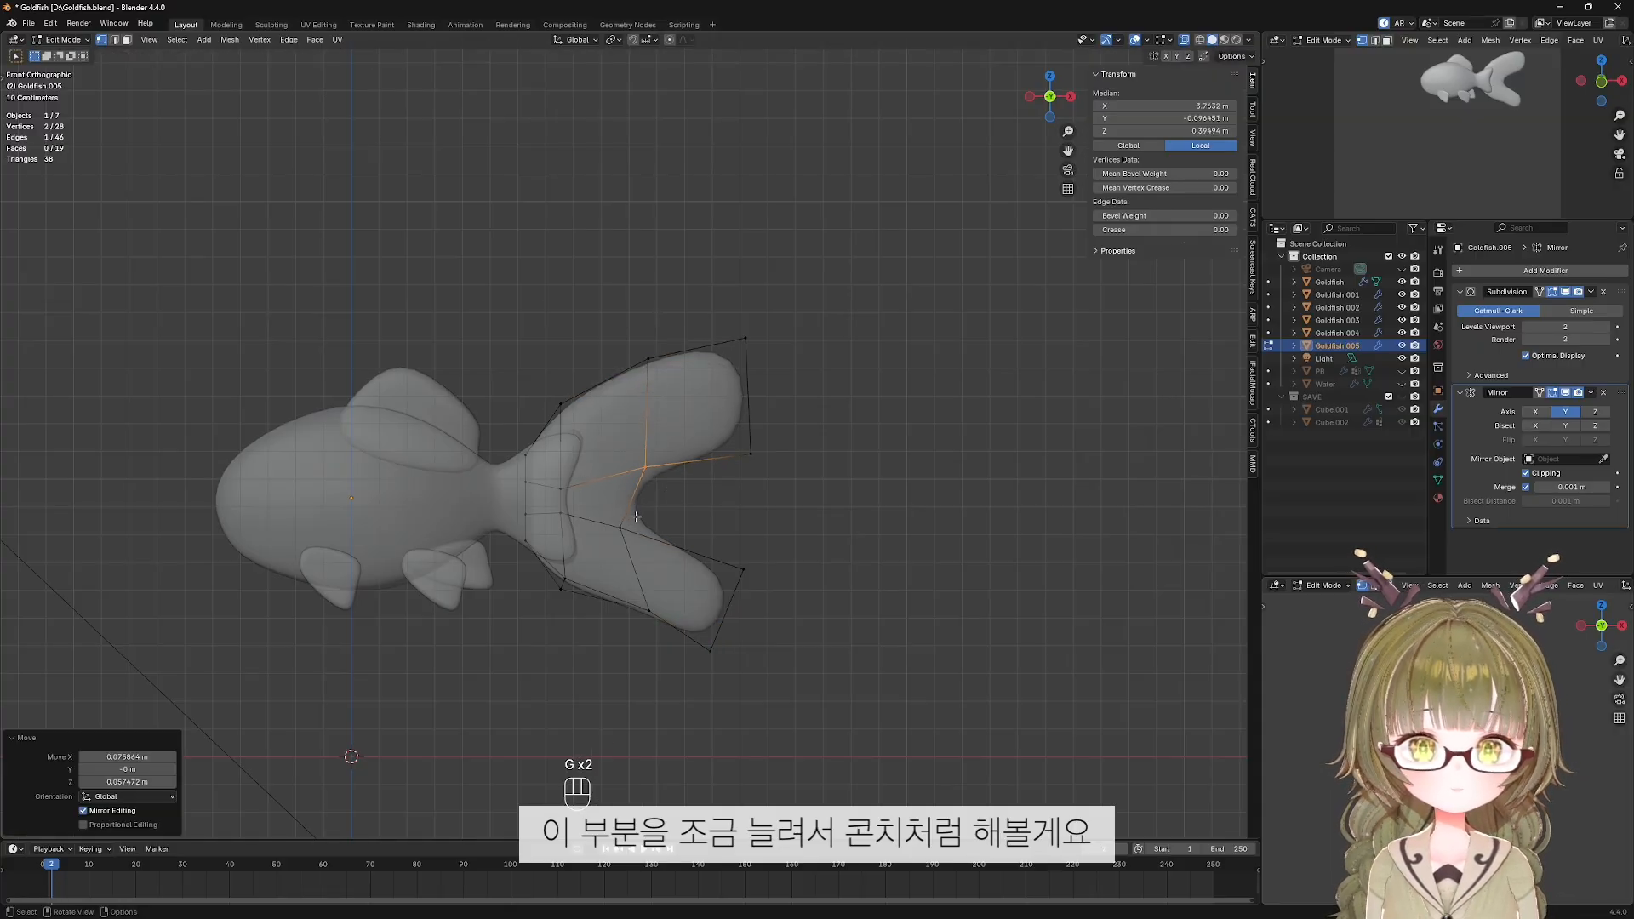
Move the lower lobe's notch-side vertices backward and its outer middle vertices down toward the body, and nudge its lower tip vertex.
click(670, 558)
drag(636, 590, 663, 637)
key(g)
click(639, 645)
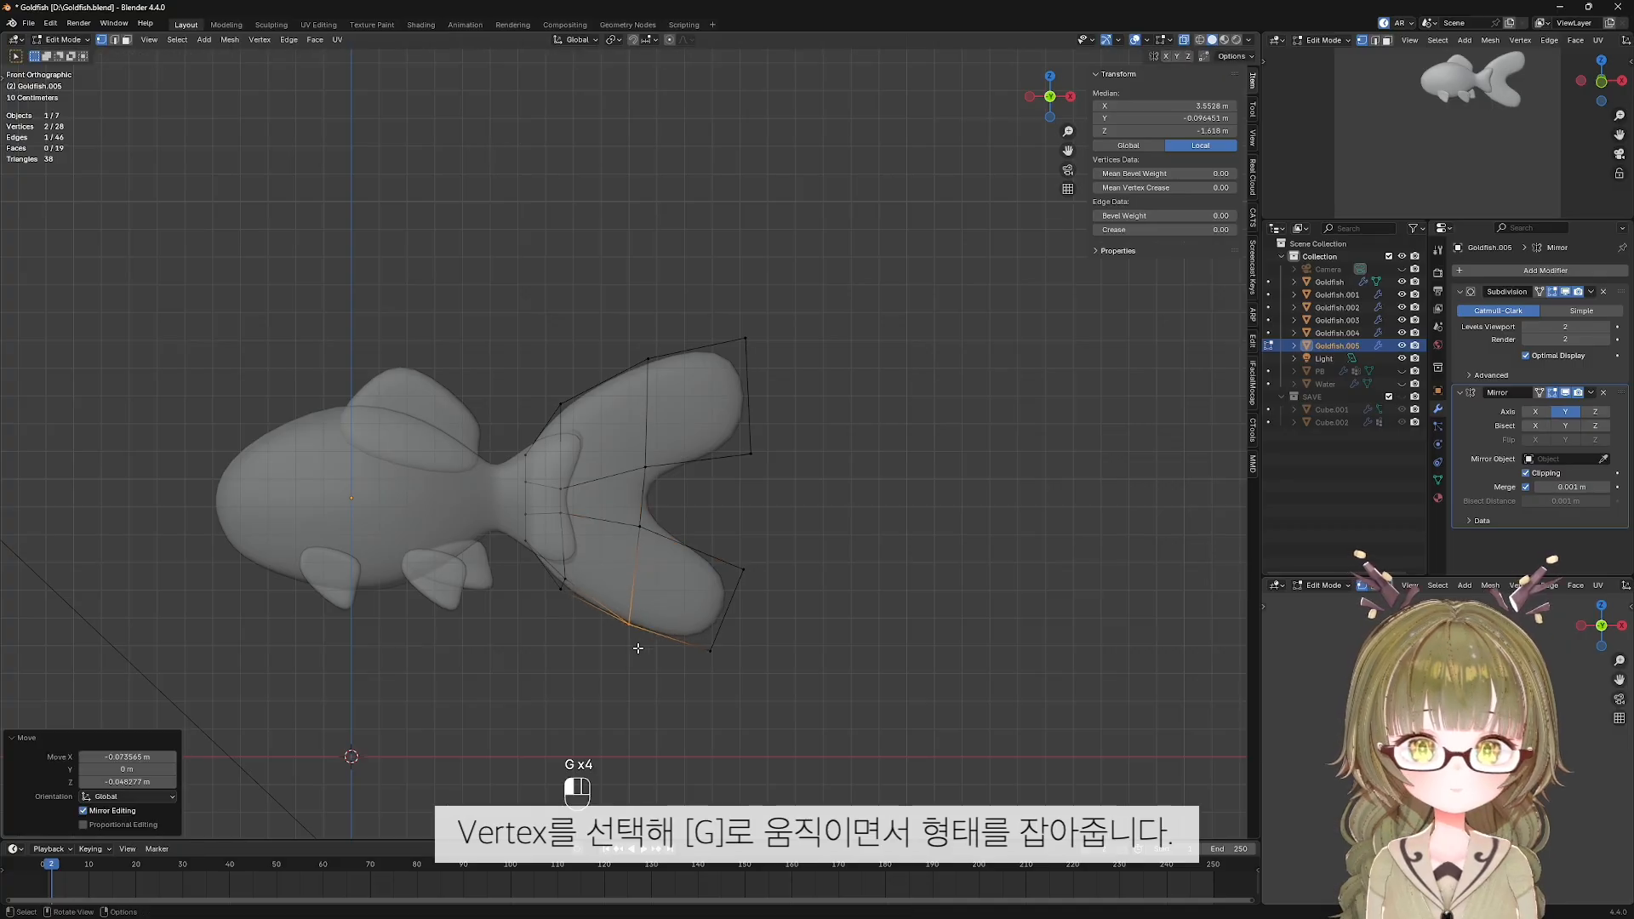
click(639, 632)
key(g)
click(656, 601)
key(g)
middle_drag(717, 642, 615, 613)
key(KP_1)
scroll(766, 455, up, 3)
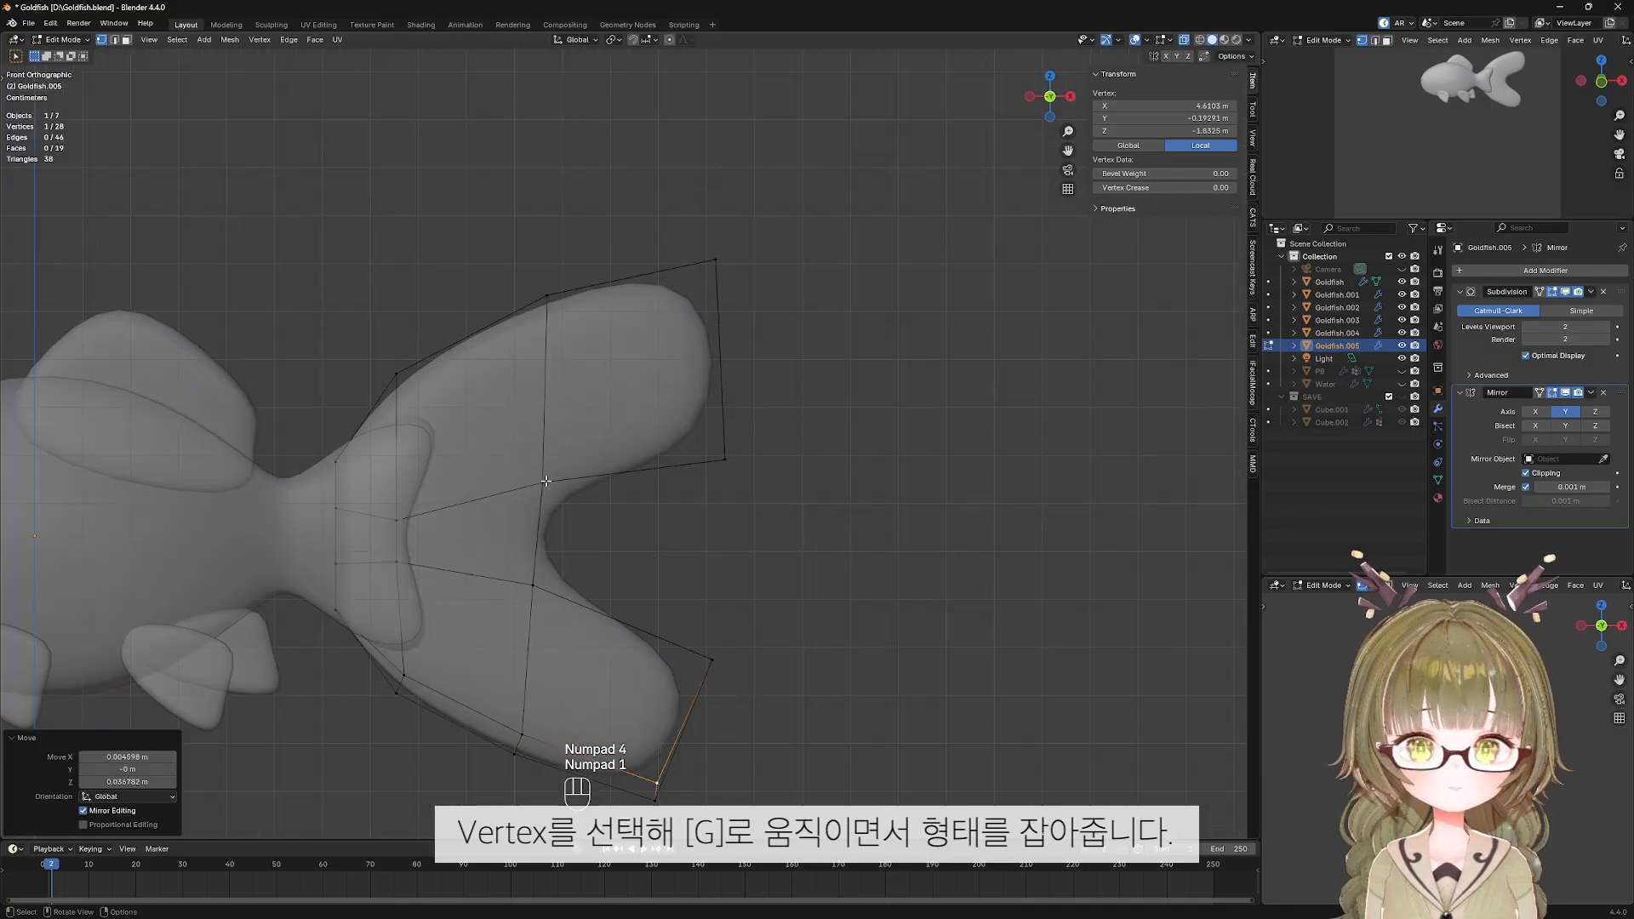
Scale the vertex pairs between the two lobes at the notch, middle and root of the outer tail closer together.
drag(504, 451, 630, 613)
key(s)
click(665, 569)
drag(369, 487, 451, 597)
key(s)
click(540, 564)
drag(305, 485, 366, 589)
key(s)
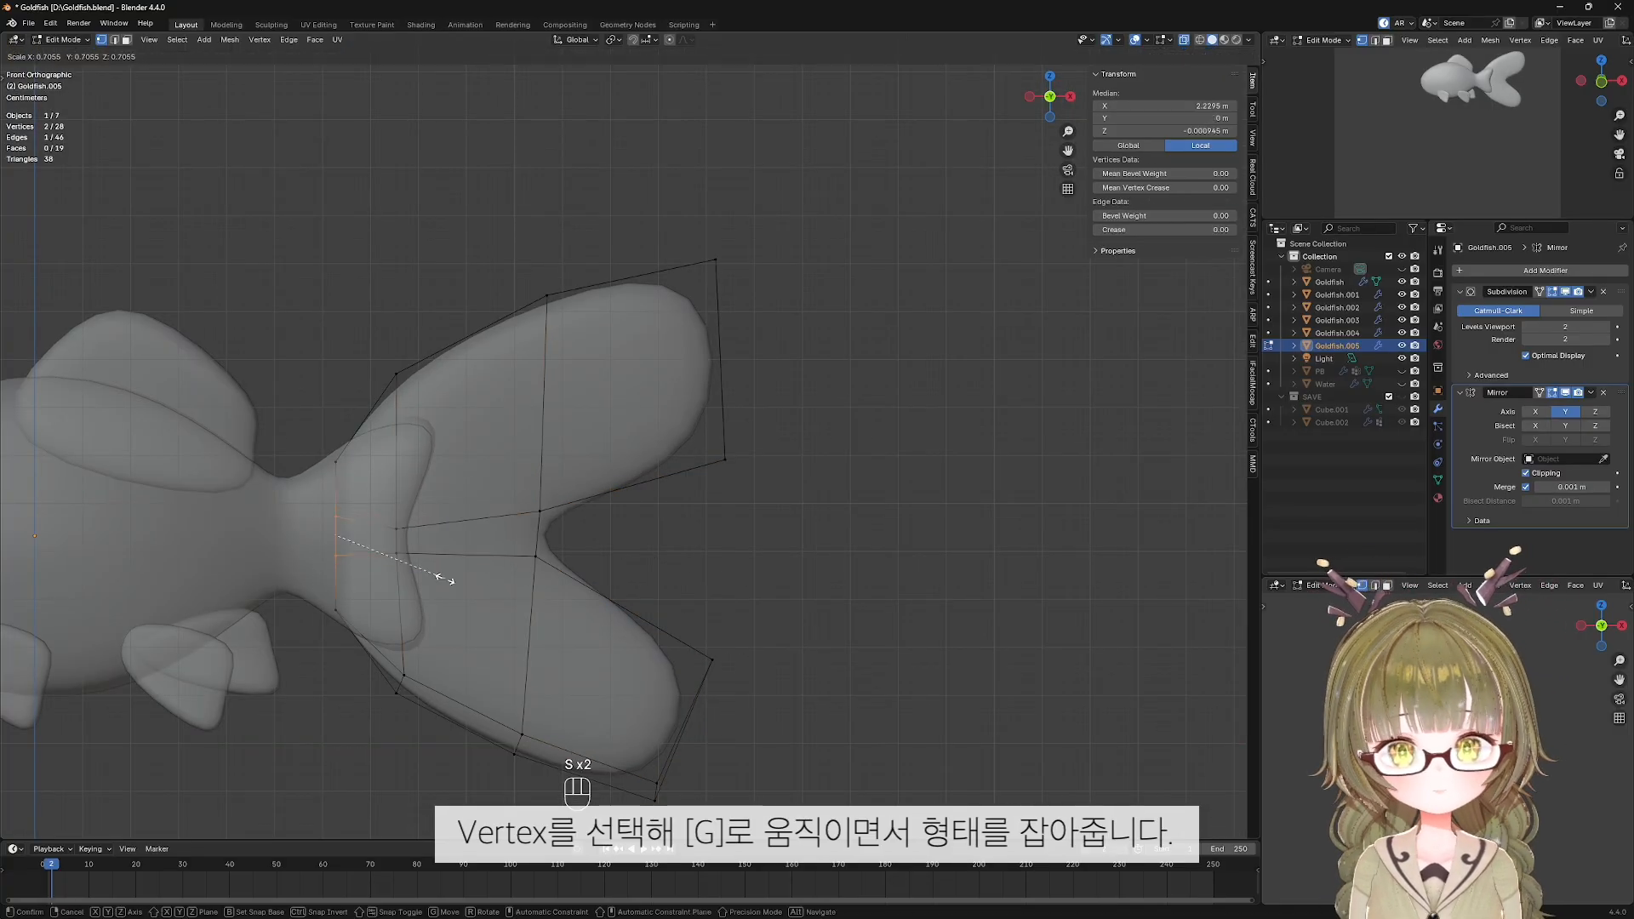
click(445, 576)
scroll(714, 528, down, 3)
key(shift+alt+z)
key(shift+alt+z)
Pull the upper lobe's inner tip corner toward the body and move the outer tail's notch vertices backward.
scroll(686, 474, up, 2)
drag(682, 431, 751, 486)
key(g)
click(715, 451)
drag(530, 471, 597, 519)
key(g)
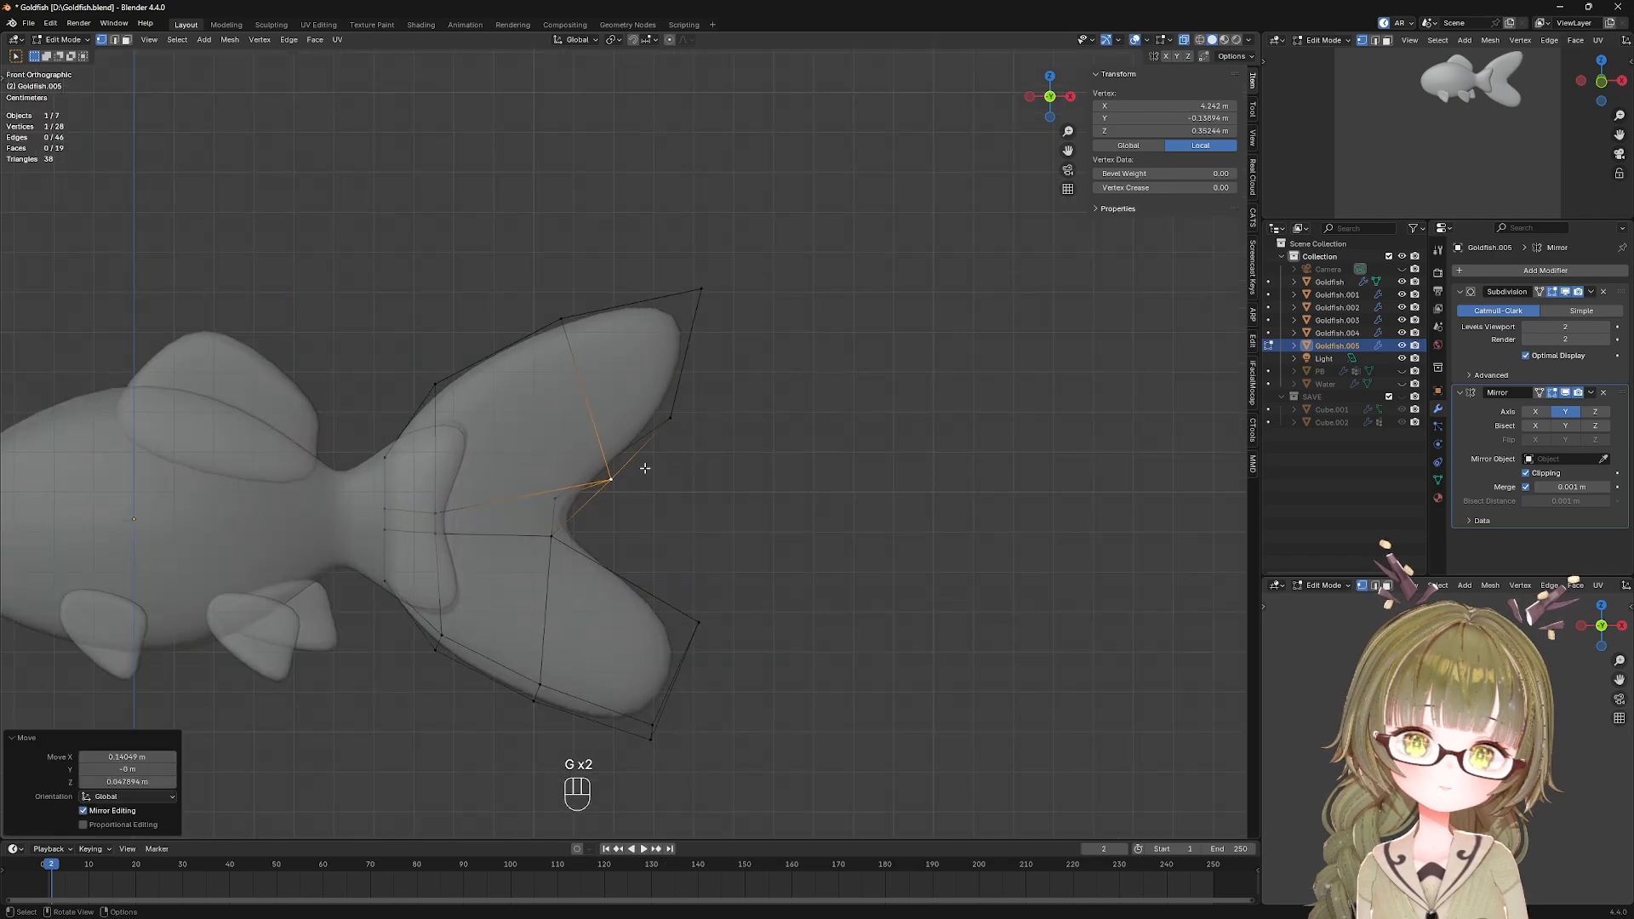
key(g)
click(652, 586)
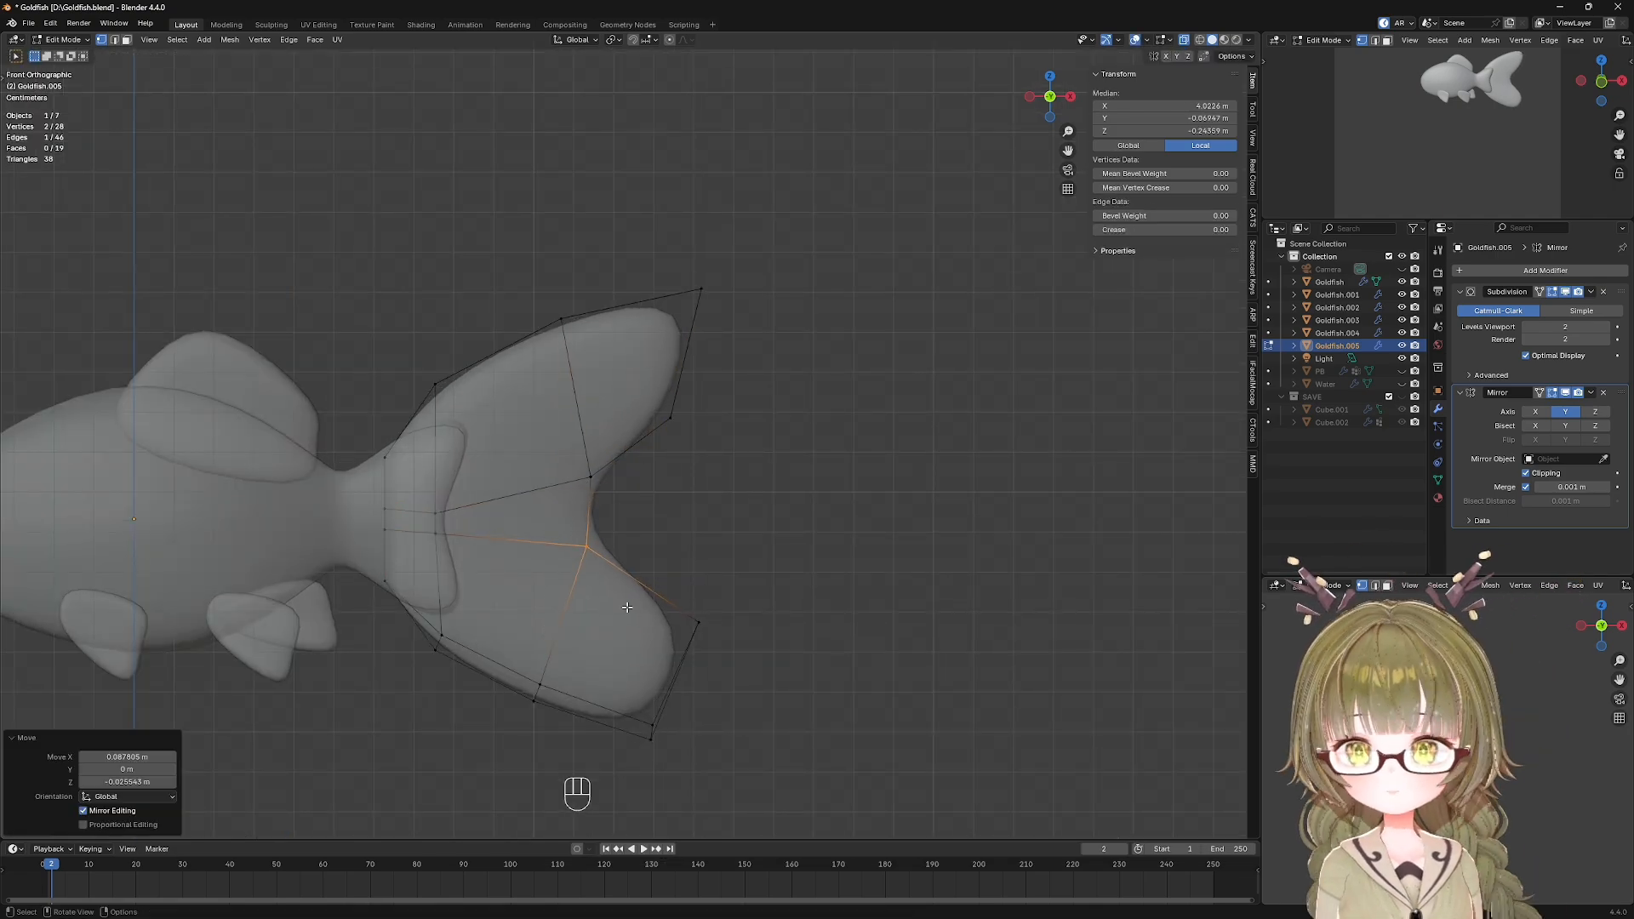
Move the upper lobe's inner tip corner backward and the lower lobe's inner tip corner slightly toward the body.
drag(640, 383, 749, 477)
key(g)
click(822, 502)
drag(662, 592, 762, 655)
key(g)
click(766, 649)
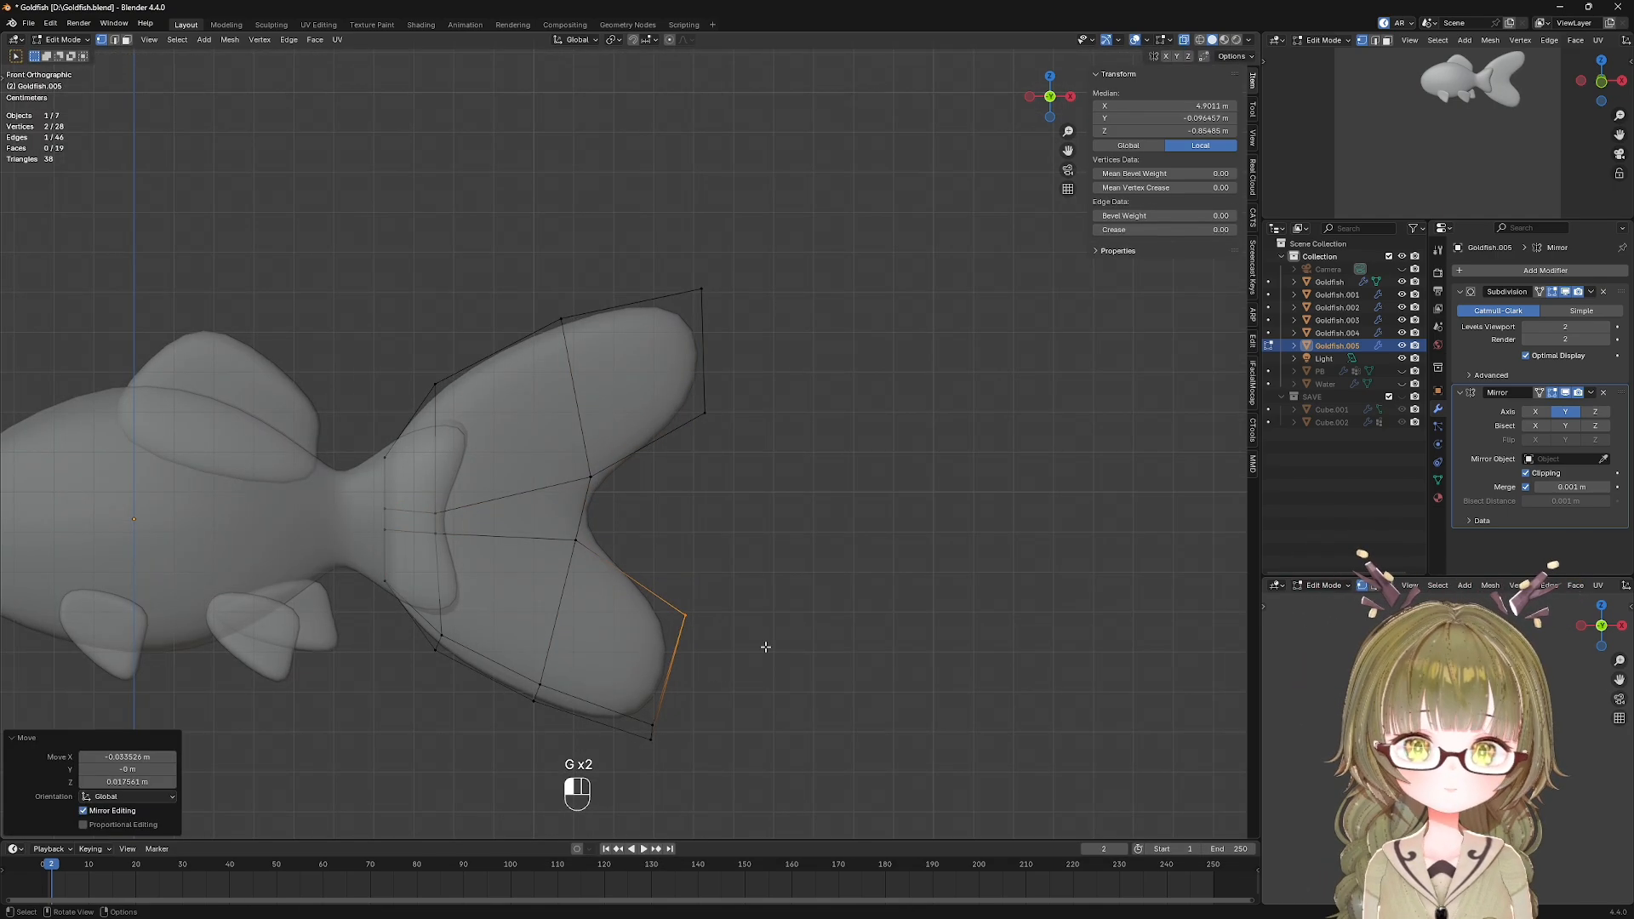
Adjust the outer tail's central vertices, move the lower root vertex along Y, and return to Object Mode in front view.
drag(540, 515, 628, 582)
key(g)
mouse_move(630, 598)
middle_down()
mouse_move(638, 627)
mouse_move(675, 540)
mouse_move(638, 573)
middle_up()
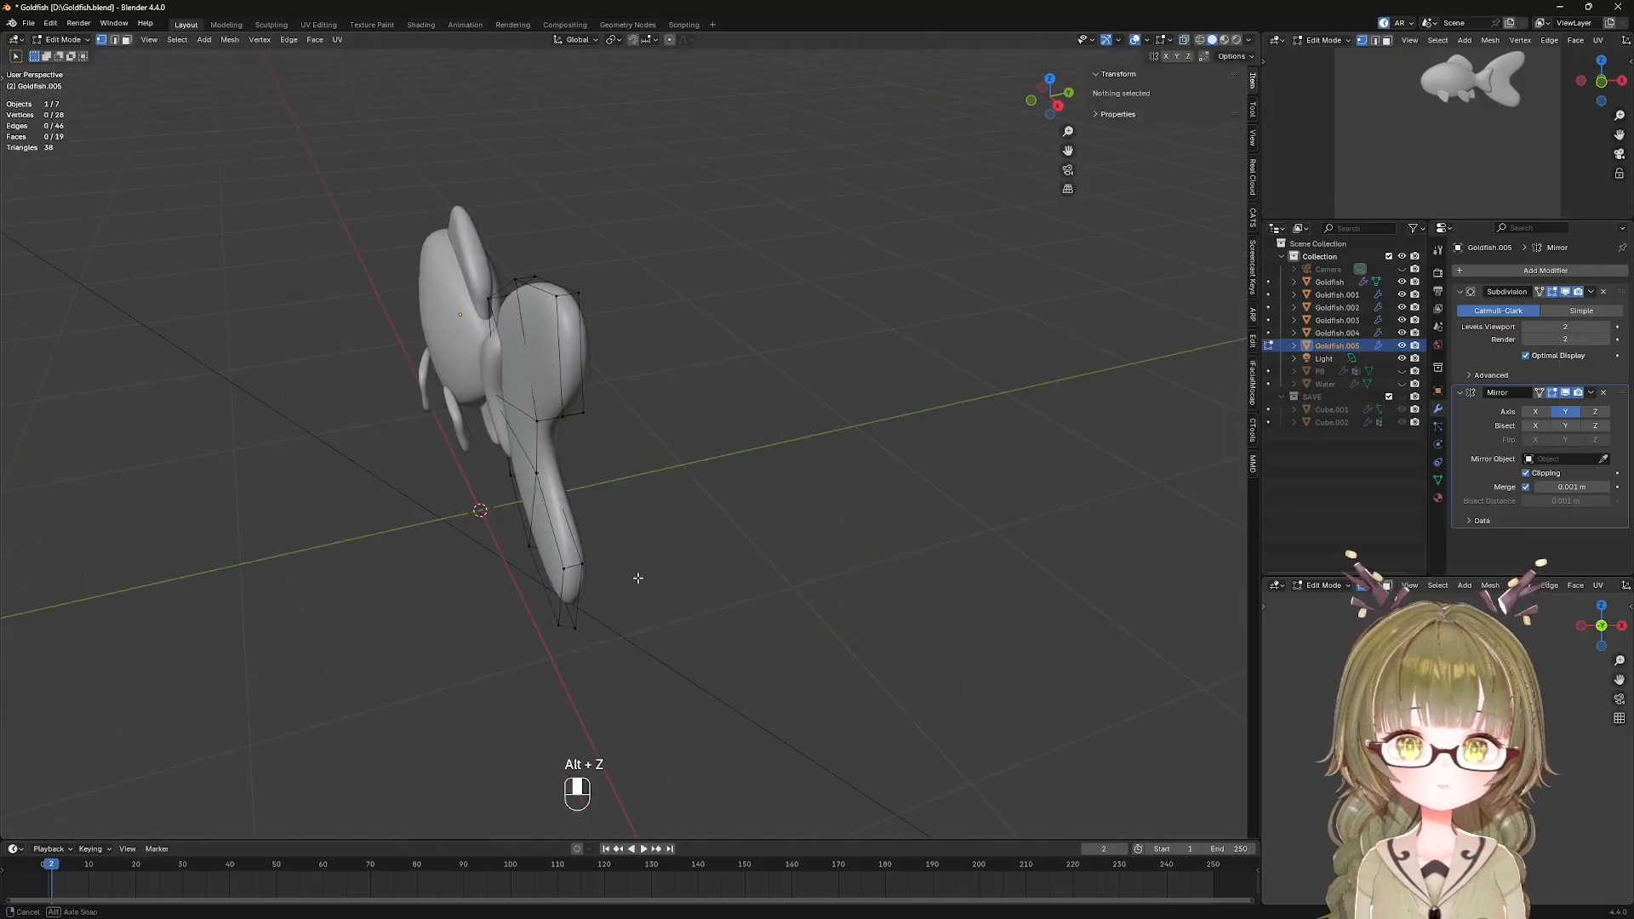
key(g)
key(y)
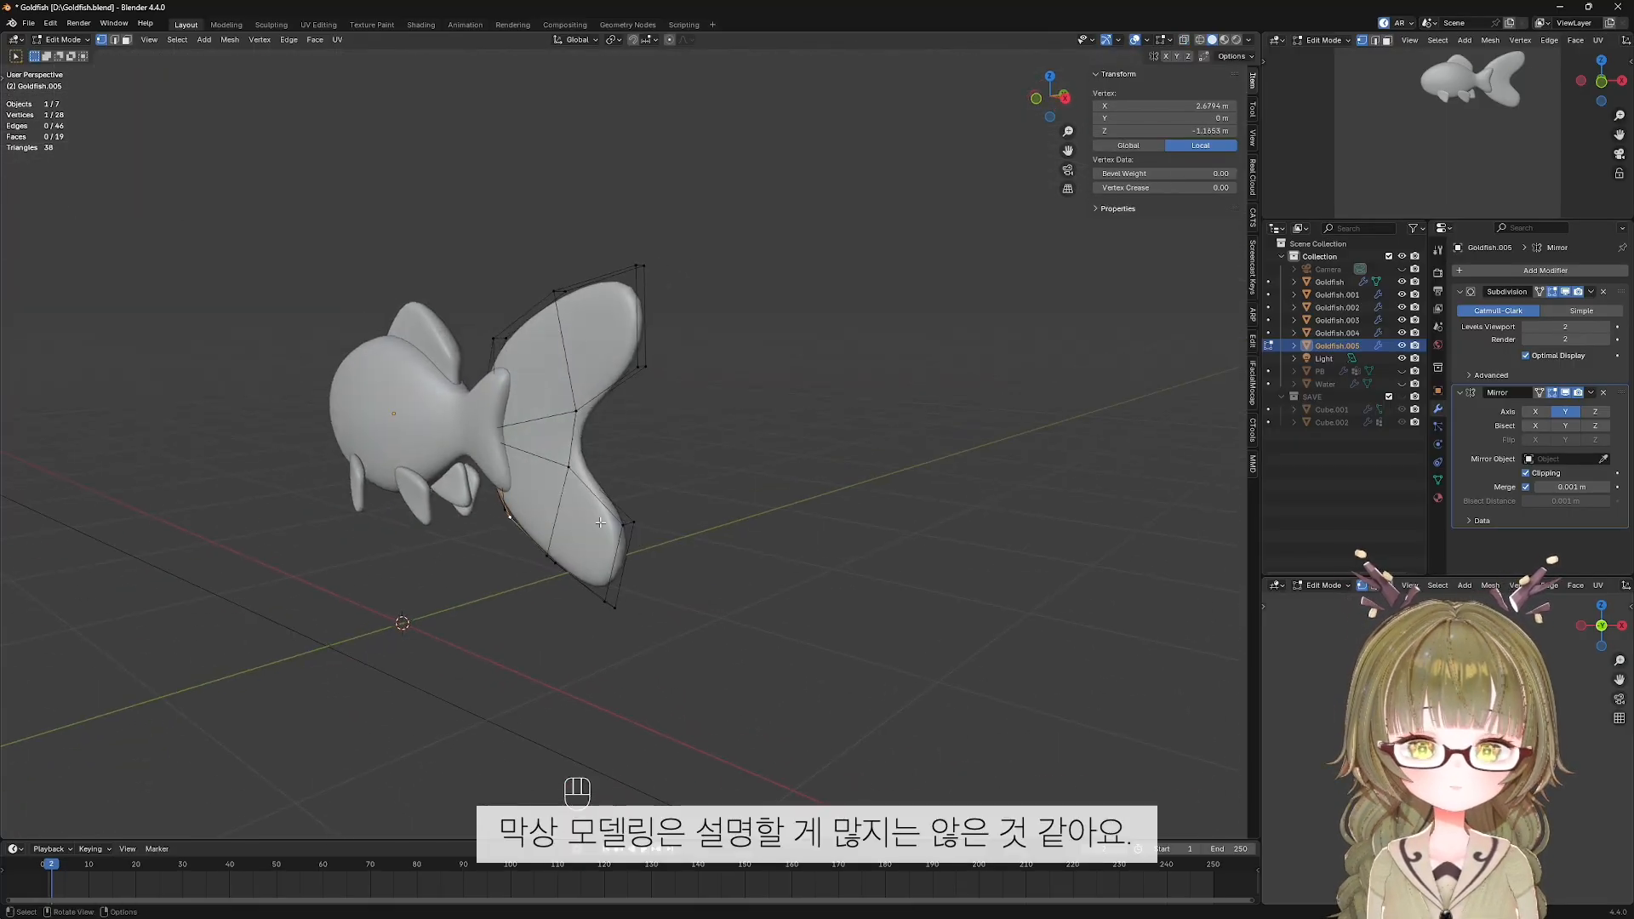
scroll(600, 522, up, 3)
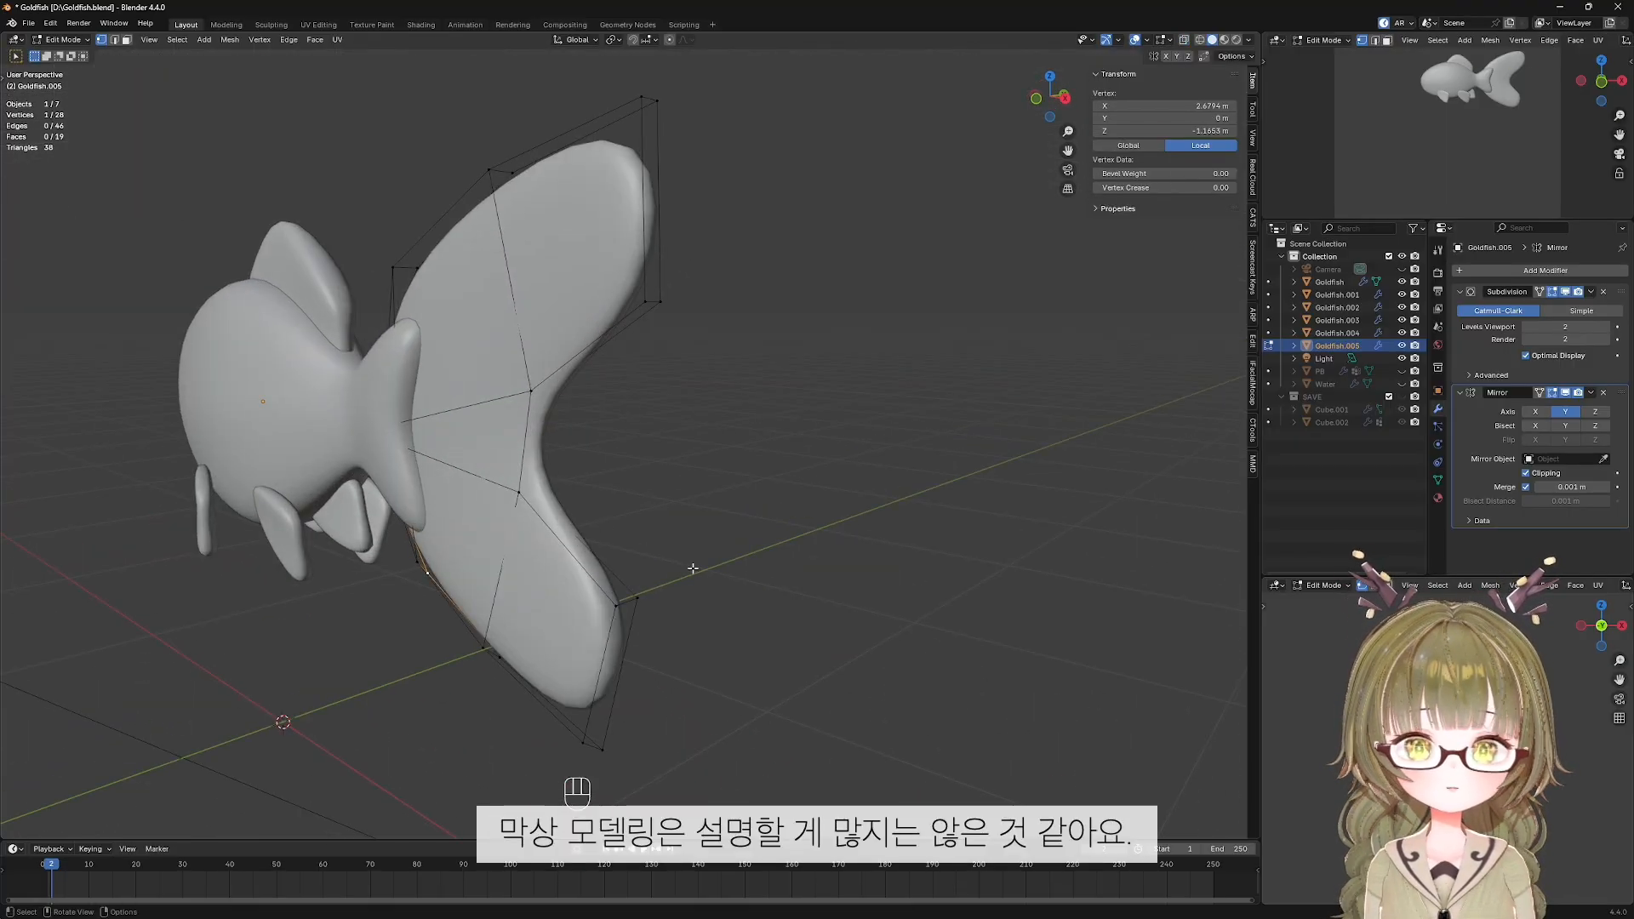
middle_drag(690, 589, 655, 563)
key(KP_1)
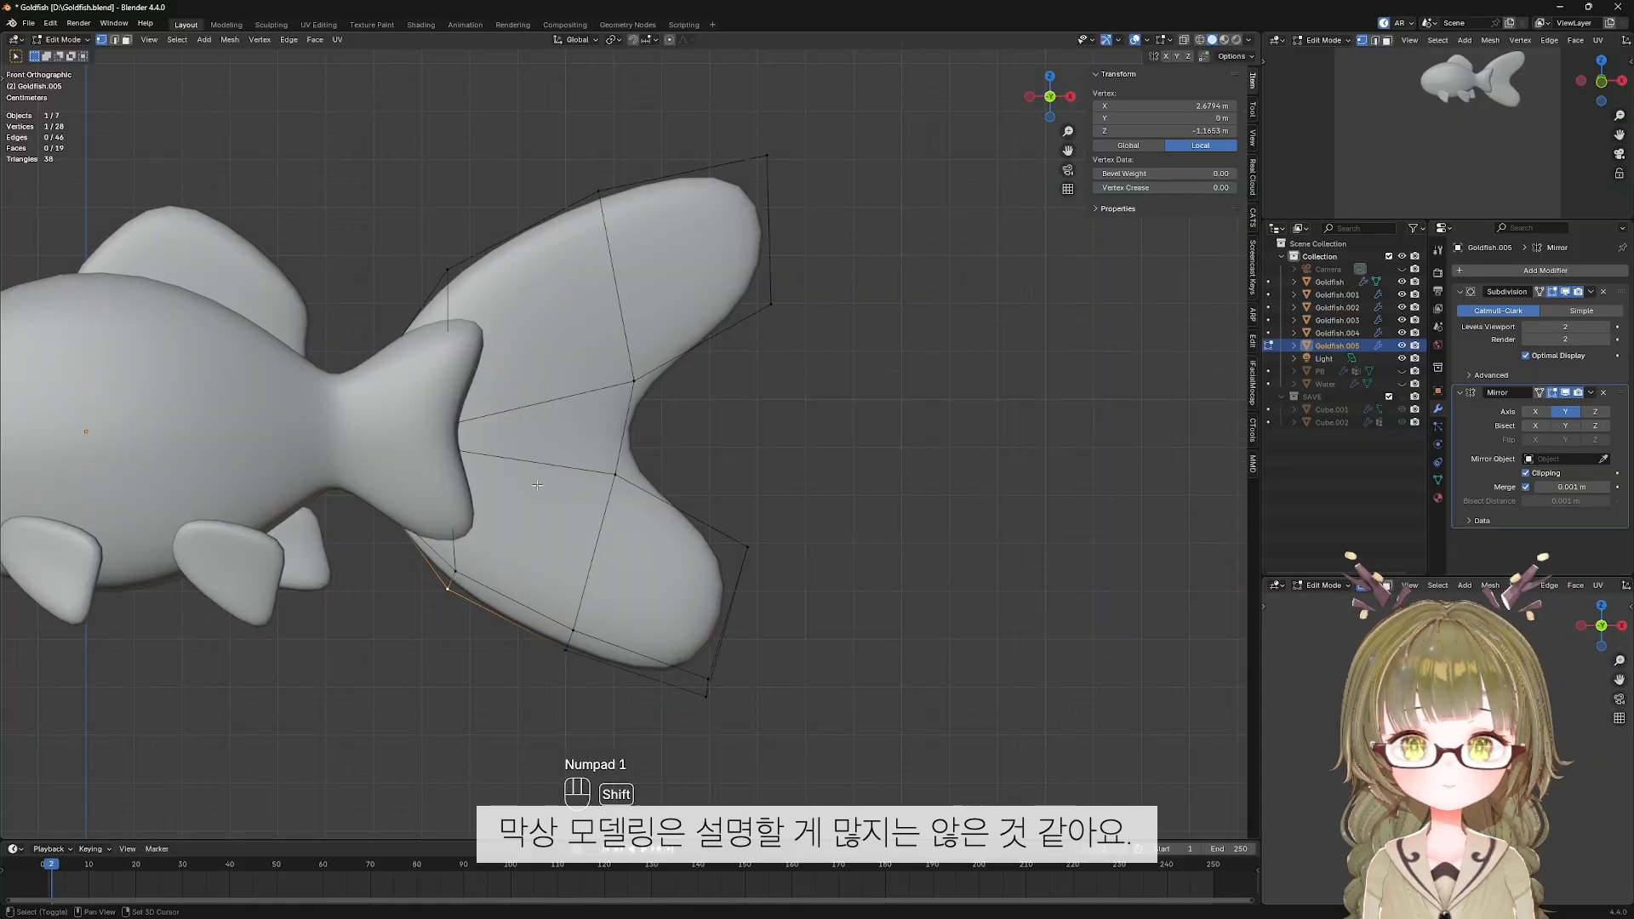
scroll(537, 485, down, 3)
key(Tab)
scroll(903, 528, down, 3)
key(shift+alt+z)
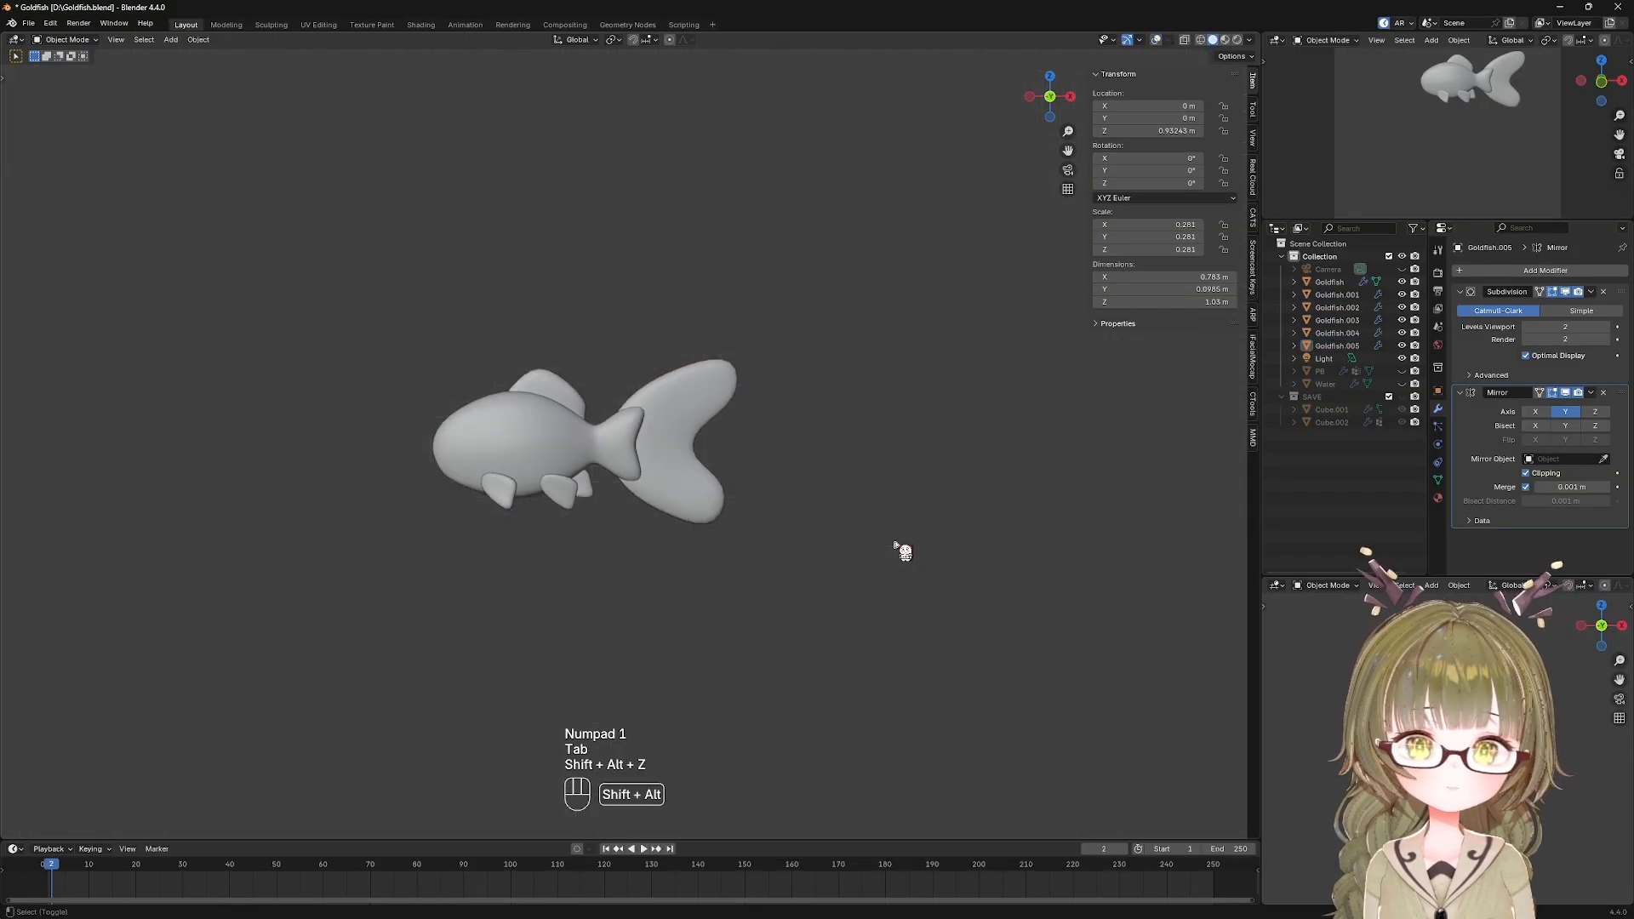
scroll(745, 523, up, 3)
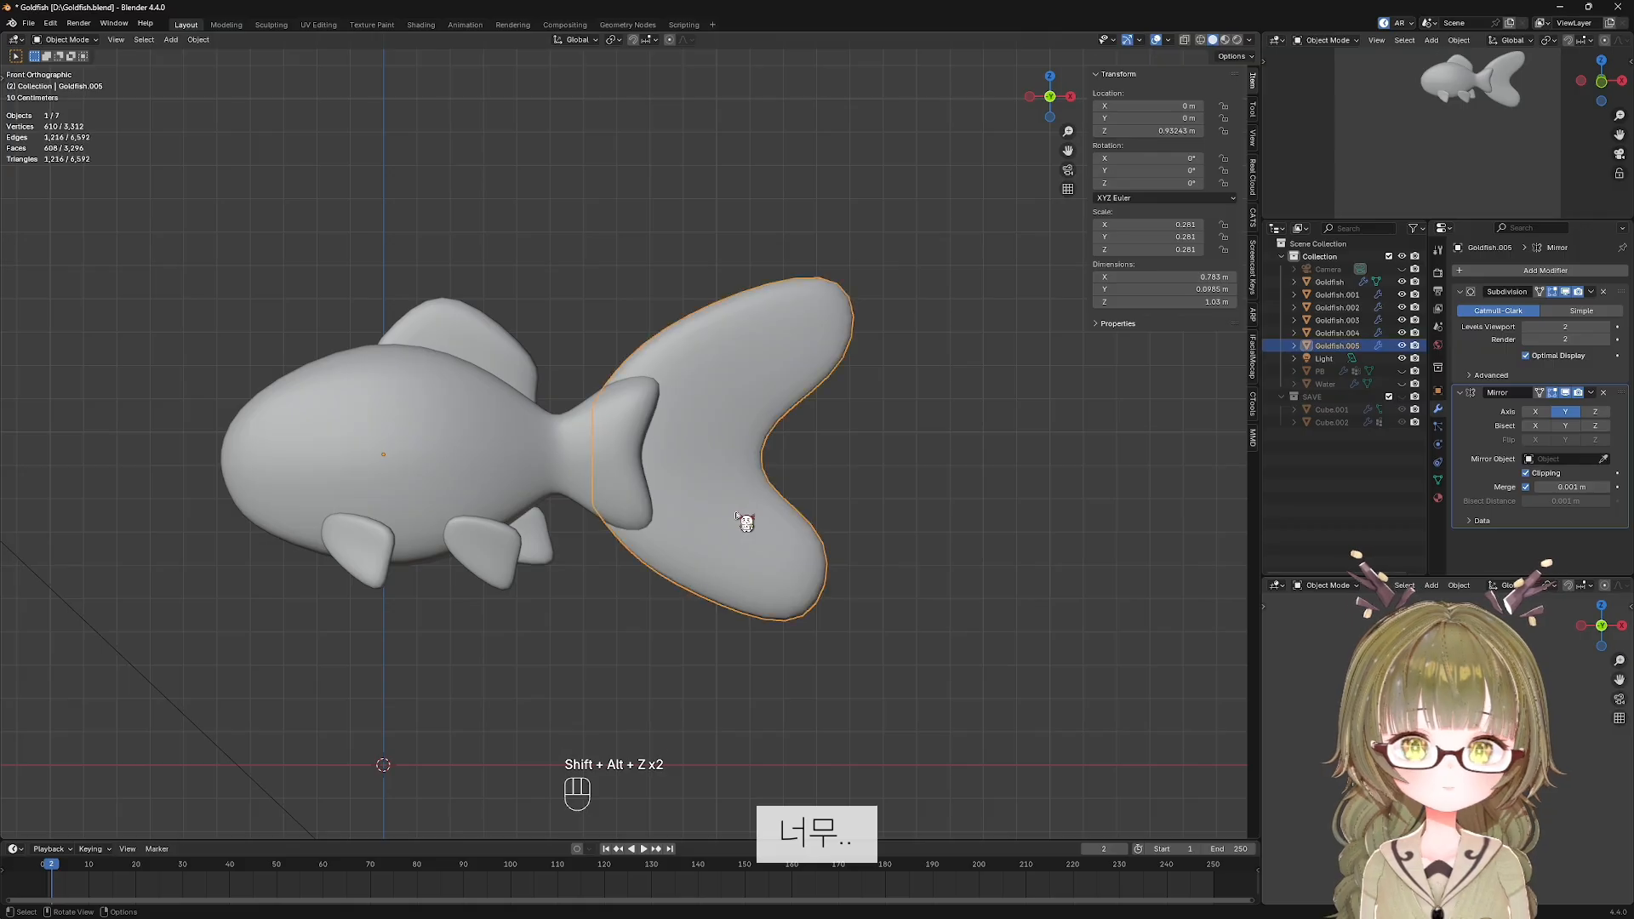
Shift the upper lobe's outer middle vertices toward the body, along with both lobe ends and the notch of the outer tail.
key(Tab)
key(alt+z)
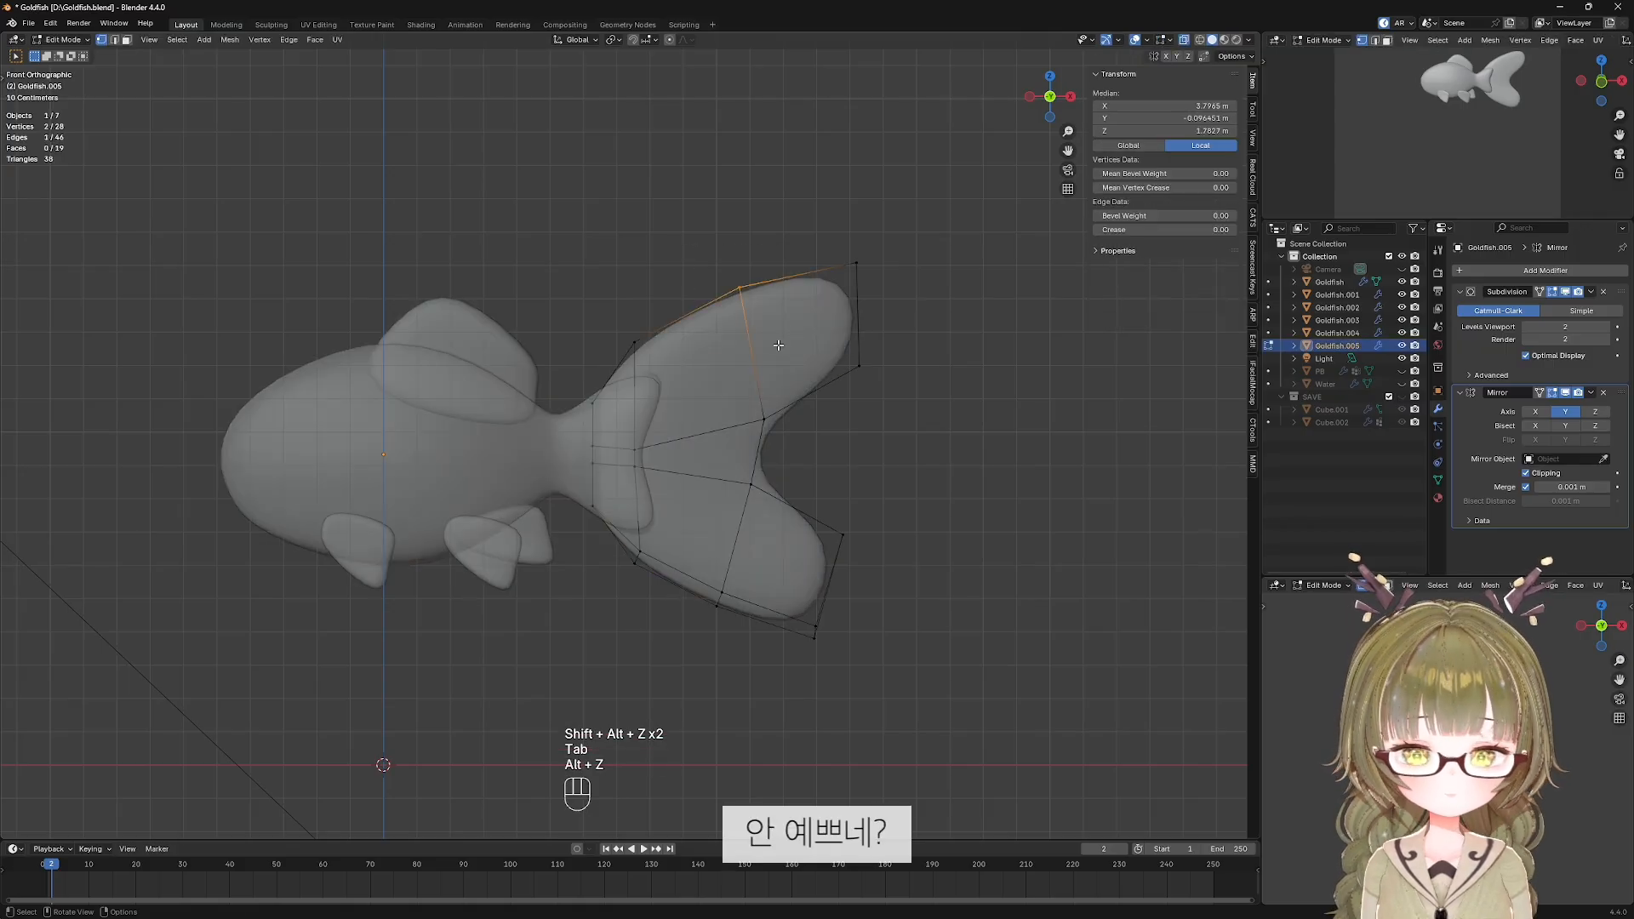
key(g)
click(751, 335)
drag(927, 225, 820, 388)
shift+click(717, 606)
key(g)
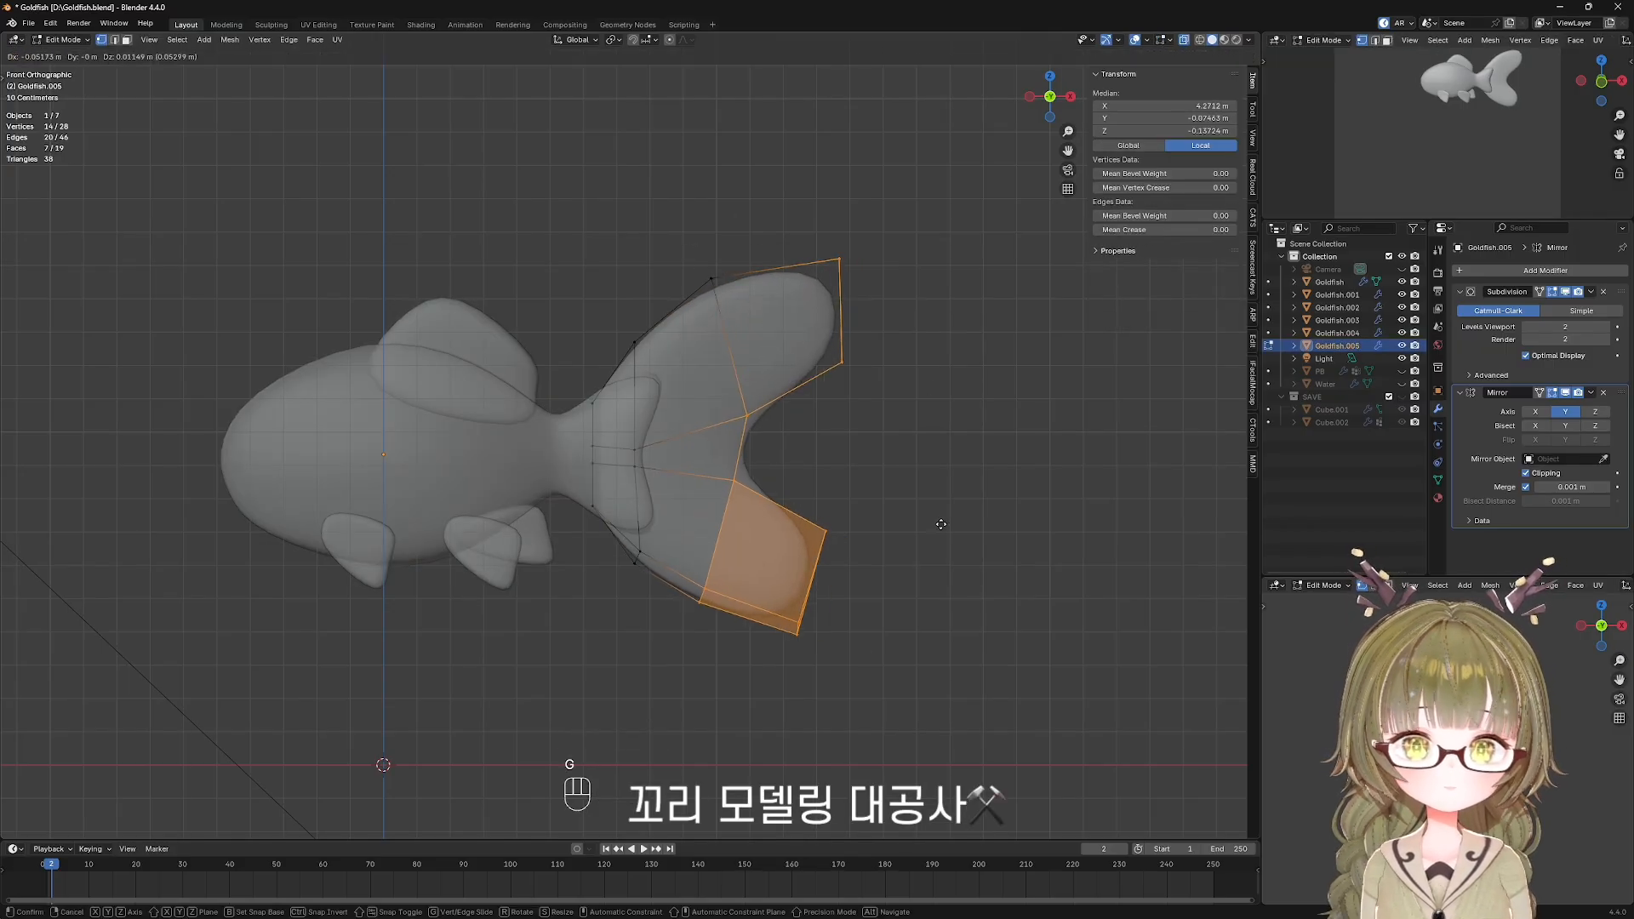
click(701, 602)
click(908, 540)
key(alt+z)
key(shift+alt+z)
scroll(812, 533, down, 5)
scroll(743, 477, up, 6)
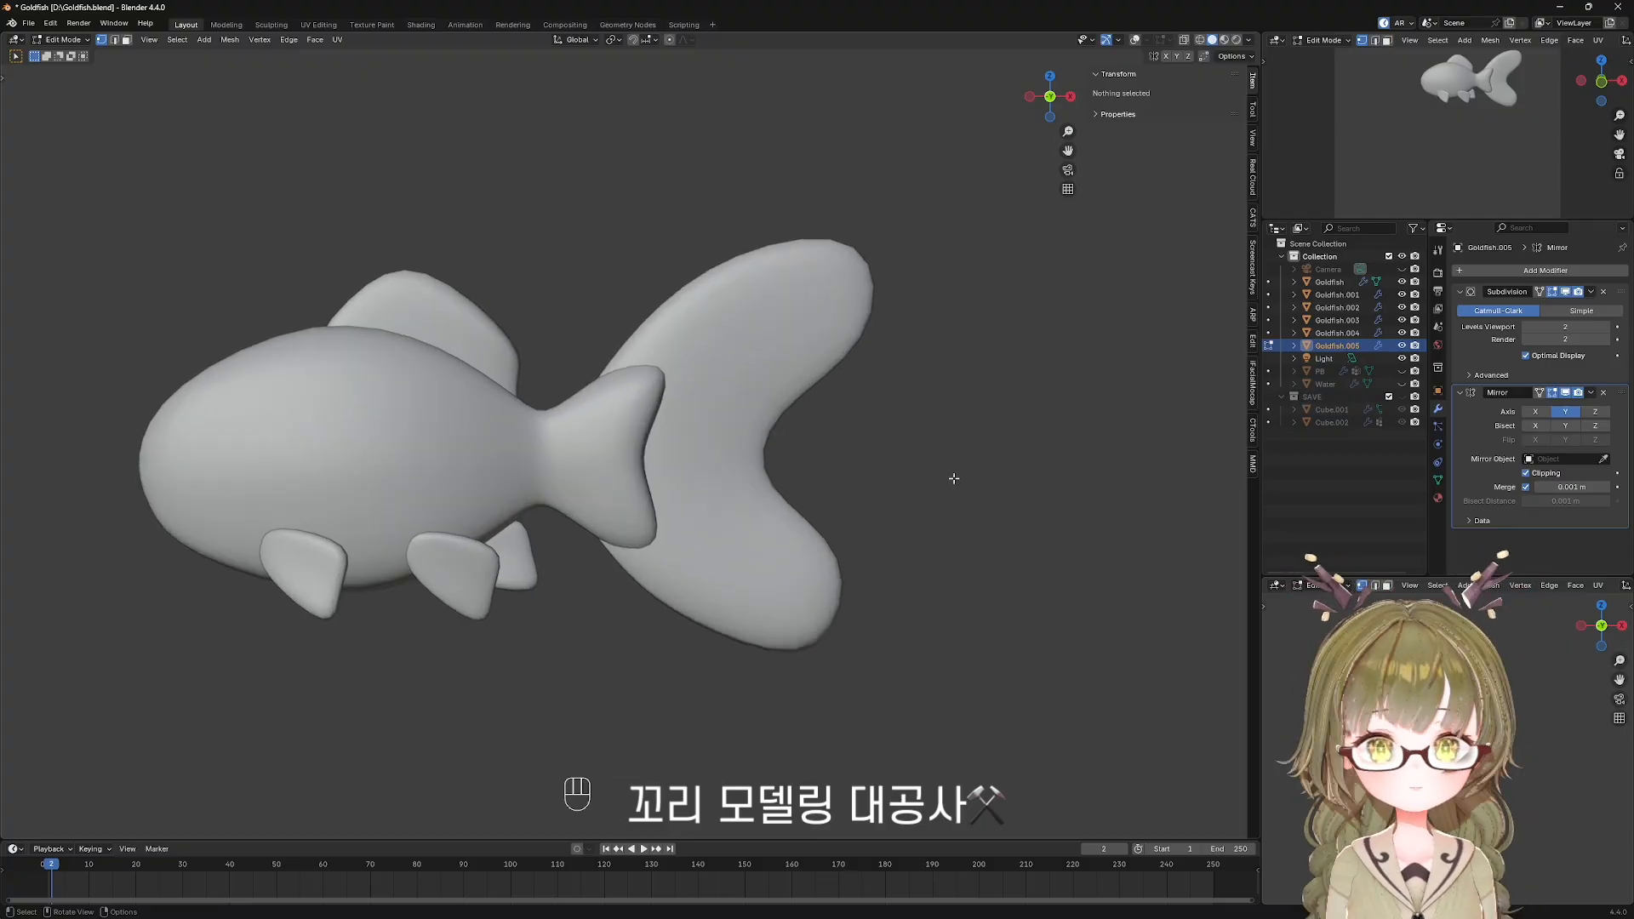
Lower the outer half of the outer tail's upper lobe along Z.
key(shift+alt+z)
scroll(949, 469, down, 3)
mouse_move(663, 277)
mouse_down()
mouse_move(890, 370)
mouse_move(664, 285)
mouse_up()
key(alt+z)
key(g)
key(z)
click(796, 322)
key(ctrl+z)
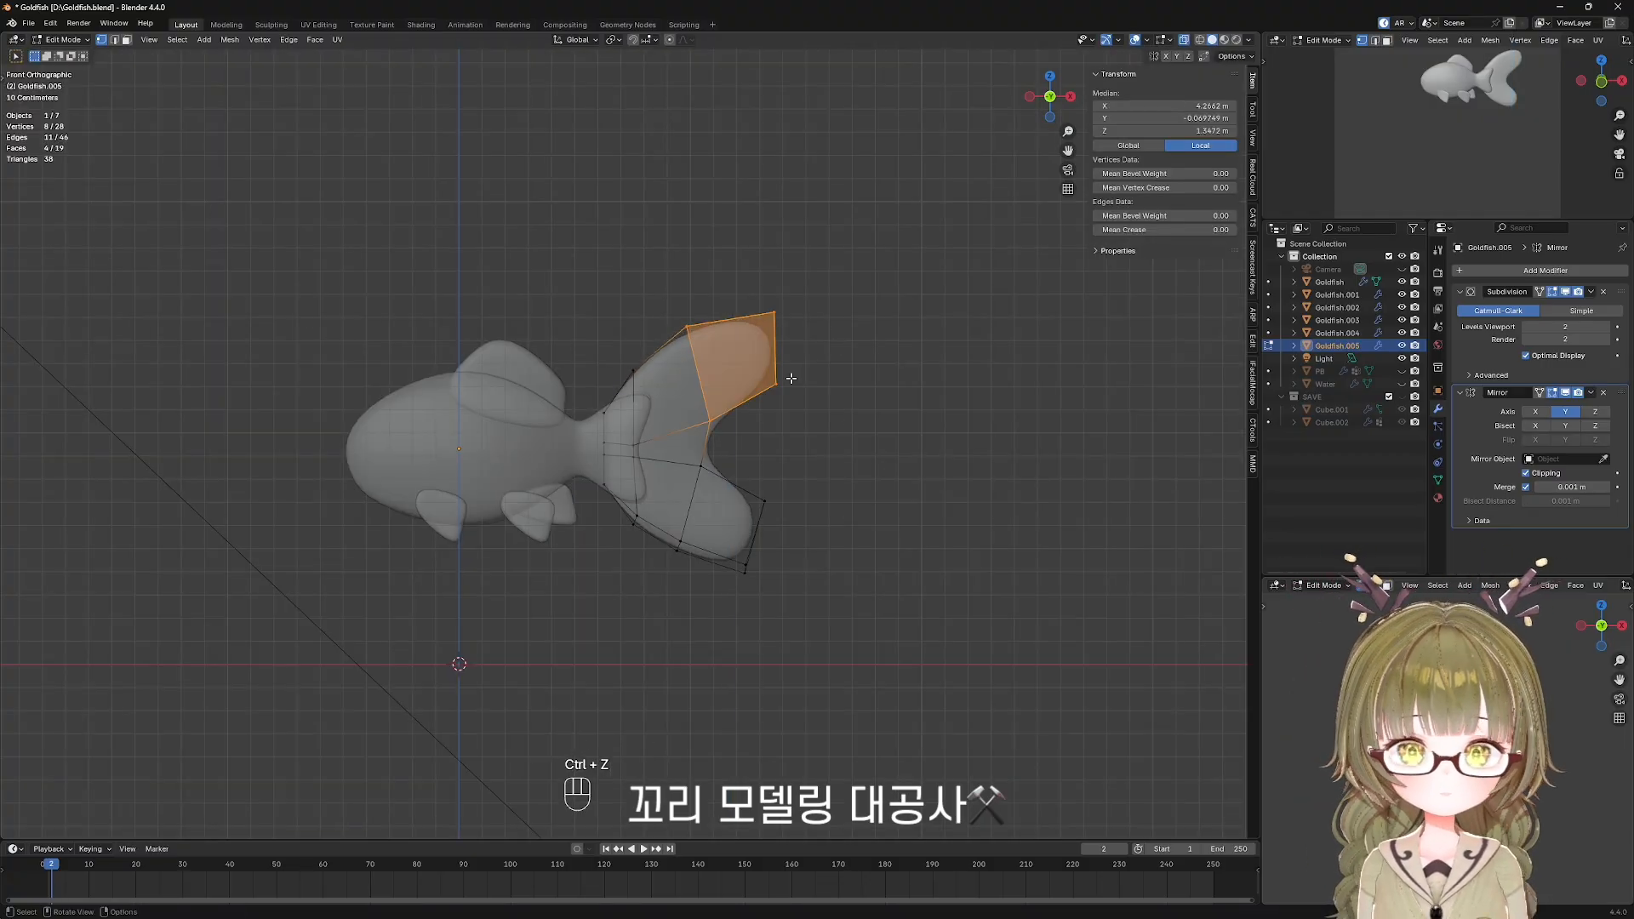
scroll(791, 377, up, 3)
key(g)
key(z)
click(790, 410)
Raise the outer half of the outer tail's lower lobe along Z.
drag(681, 451, 1017, 728)
key(g)
key(z)
click(1010, 704)
scroll(894, 621, down, 2)
key(shift+alt+z)
key(alt+z)
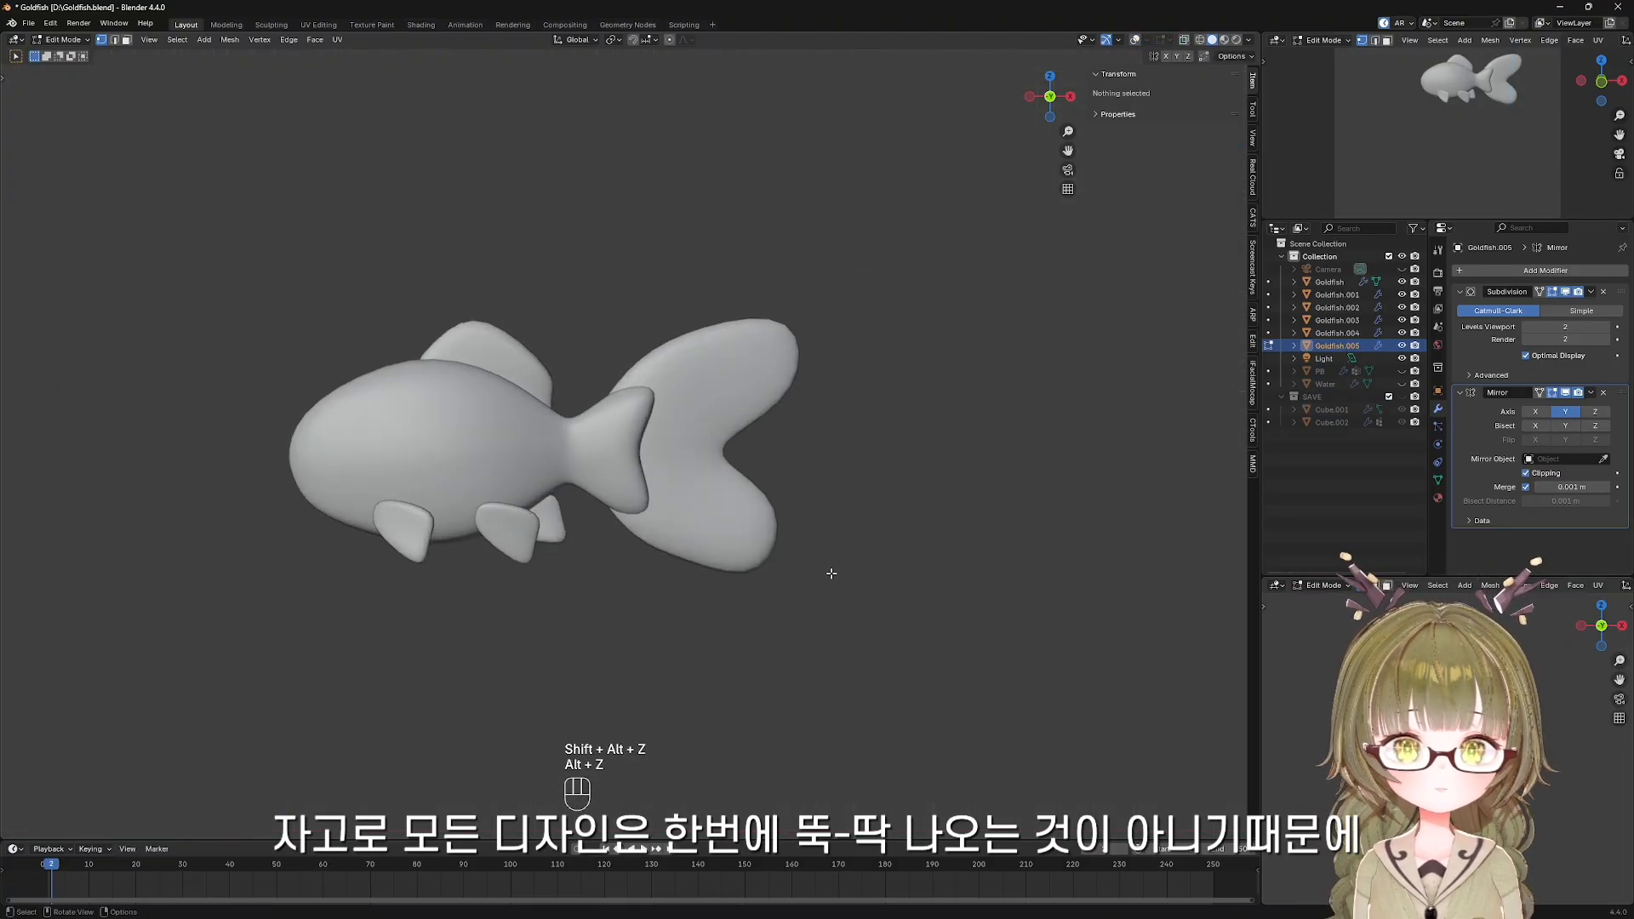
Move the outer tail's upper root vertices down and its lower root vertices up along Z.
scroll(832, 574, up, 1)
key(shift+alt+z)
key(alt+z)
drag(600, 311, 672, 379)
key(g)
key(z)
click(647, 392)
drag(609, 536, 668, 579)
key(g)
key(z)
click(887, 512)
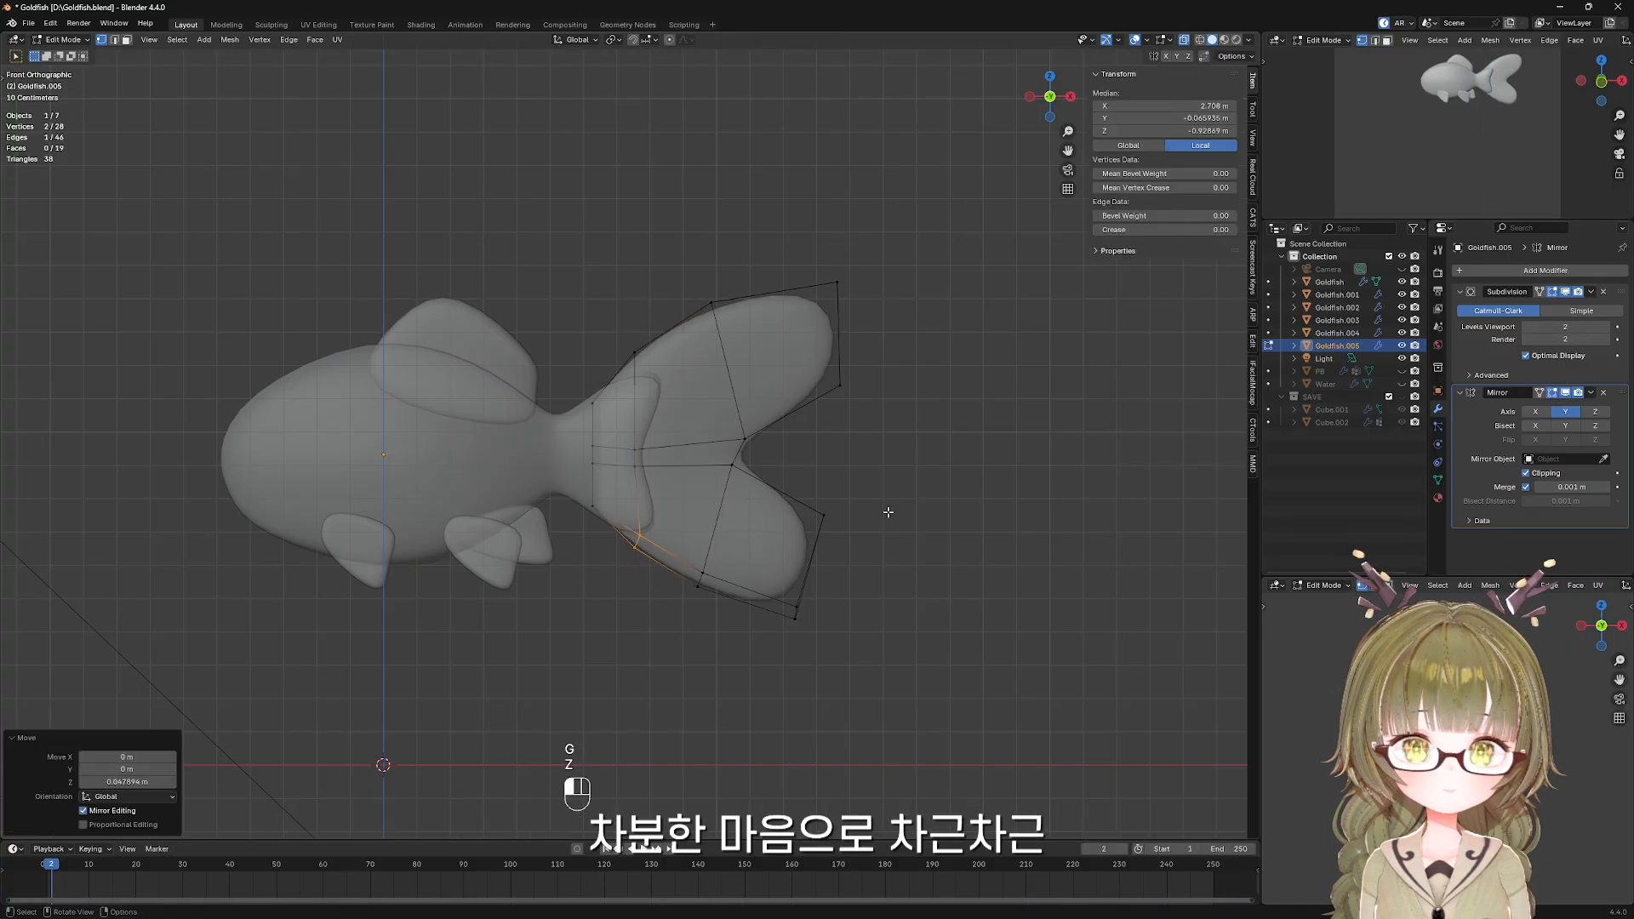
key(alt+z)
key(shift+alt+z)
scroll(758, 510, down, 4)
scroll(755, 512, up, 5)
Lower the middle vertex on the lower lobe's bottom edge slightly along Z.
key(shift+alt+z)
click(714, 603)
key(g)
key(z)
click(874, 576)
Switch to editing the goldfish body mesh and move the side vertices near the inner tail along Y.
middle_drag(834, 572, 651, 564)
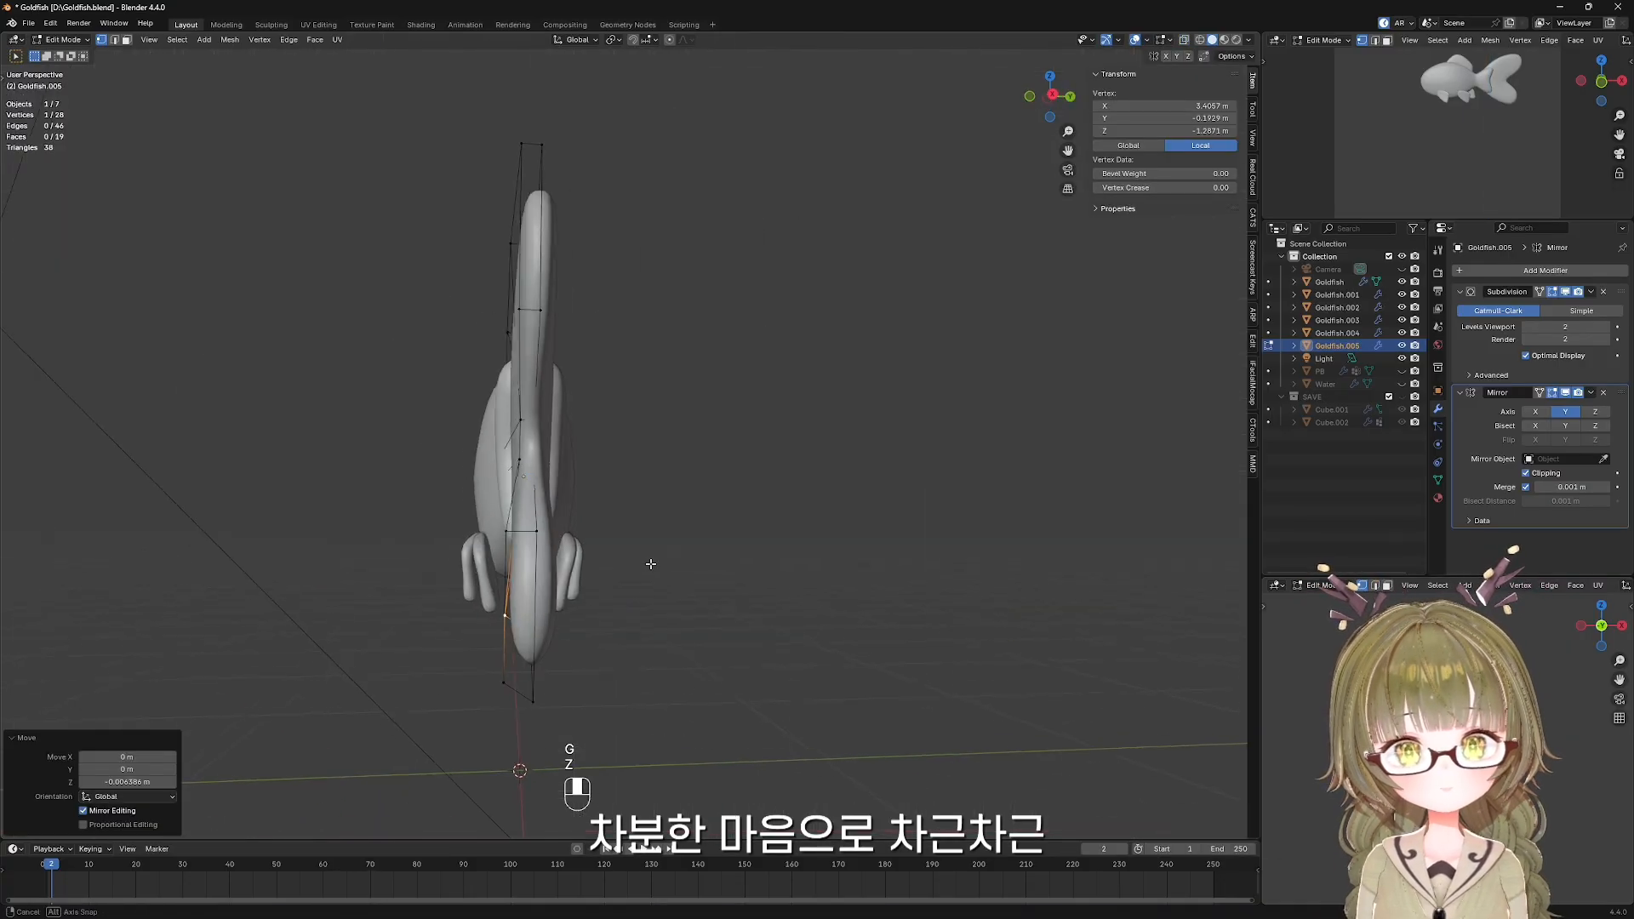
key(Tab)
click(490, 447)
key(Tab)
scroll(460, 485, up, 5)
key(g)
key(y)
click(462, 557)
click(451, 470)
key(g)
key(y)
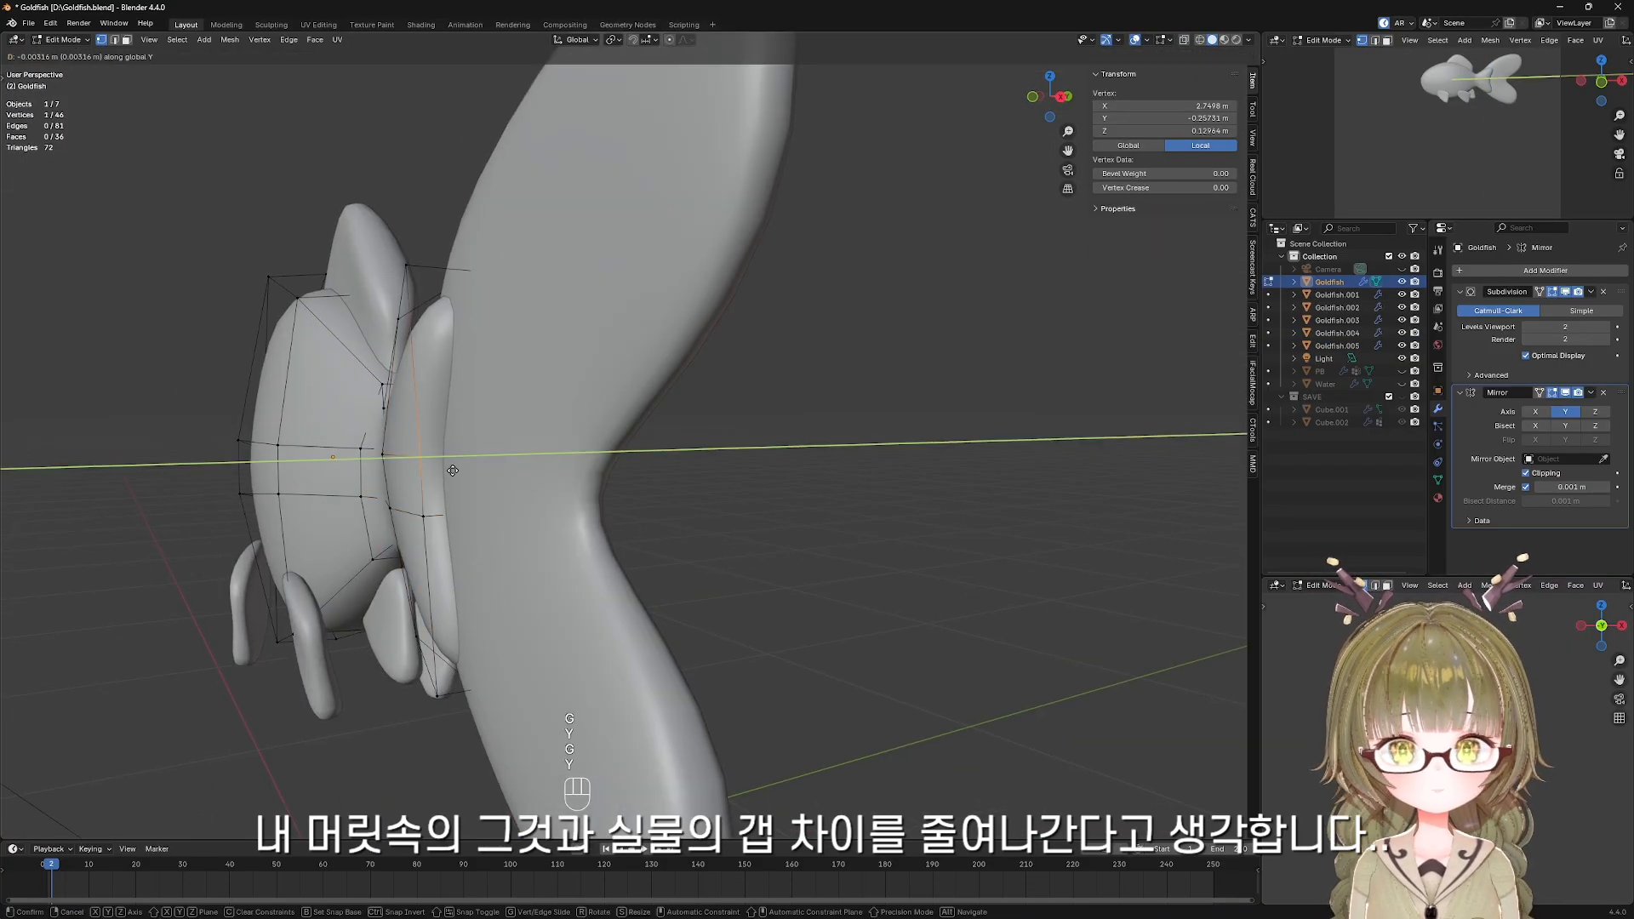
click(453, 471)
Undo the last change and move the inner tail's side vertex inward along Y.
click(439, 477)
middle_drag(453, 470, 842, 522)
key(ctrl+z)
key(g)
key(y)
click(859, 525)
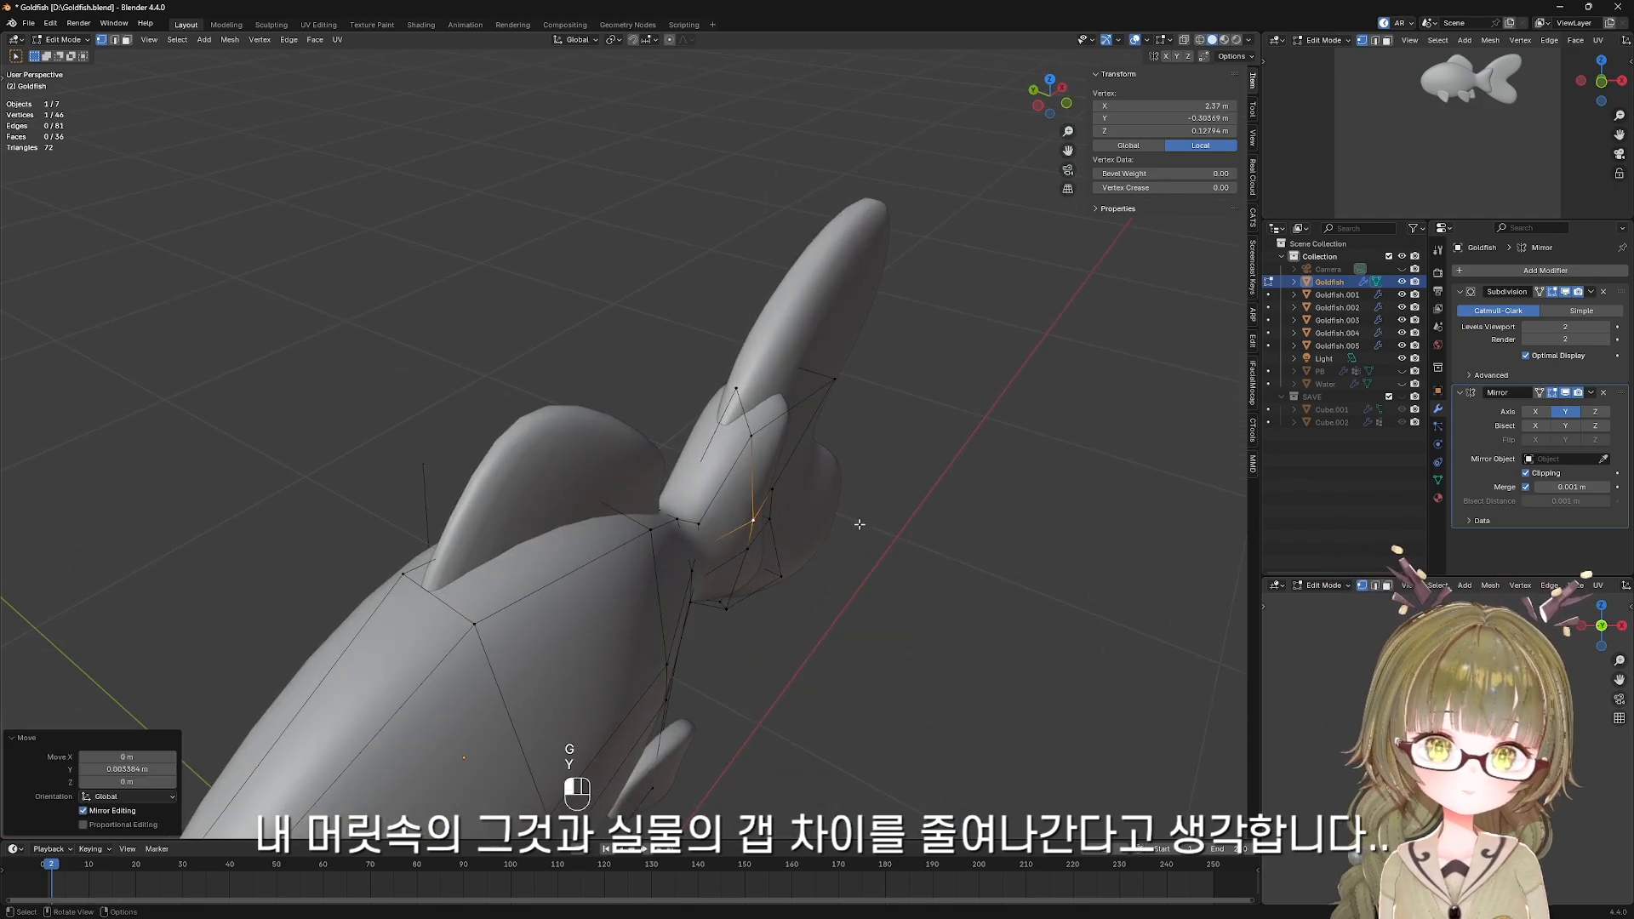
Move the centre vertex at the inner tail's lower tip along Z.
click(747, 549)
middle_drag(757, 557, 707, 481)
key(alt+z)
click(725, 494)
key(alt+z)
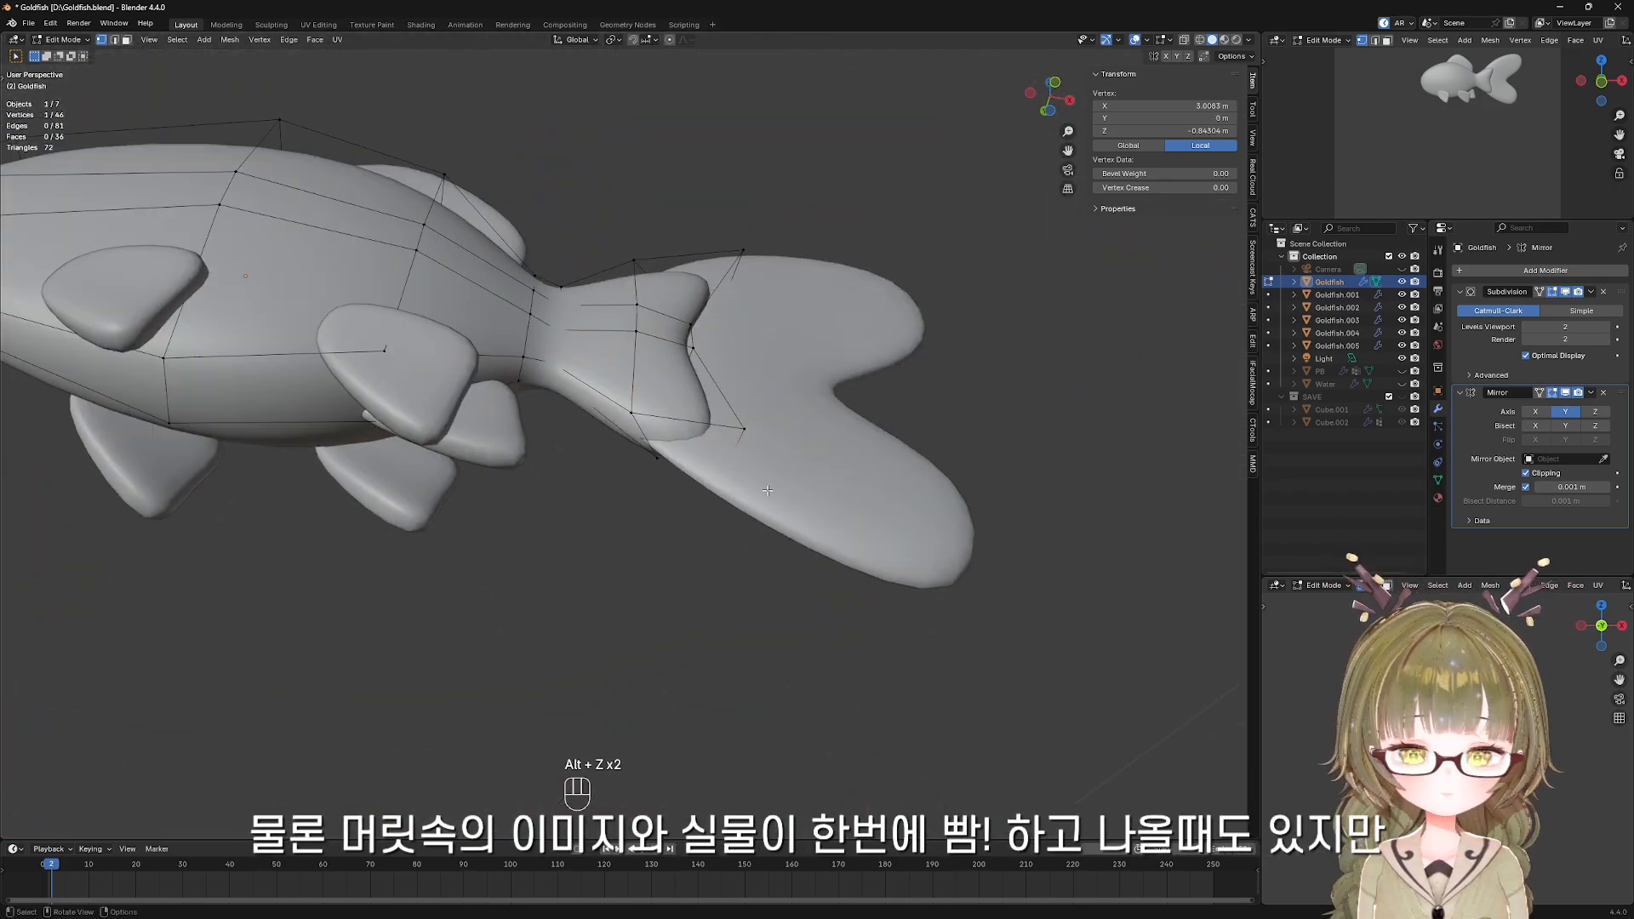
key(g)
key(z)
click(792, 516)
Raise the centre vertex on the inner tail's lower edge along Z by about 0.025 m and return to front view.
middle_drag(791, 516, 731, 463)
click(654, 437)
key(g)
key(z)
click(681, 434)
key(KP_1)
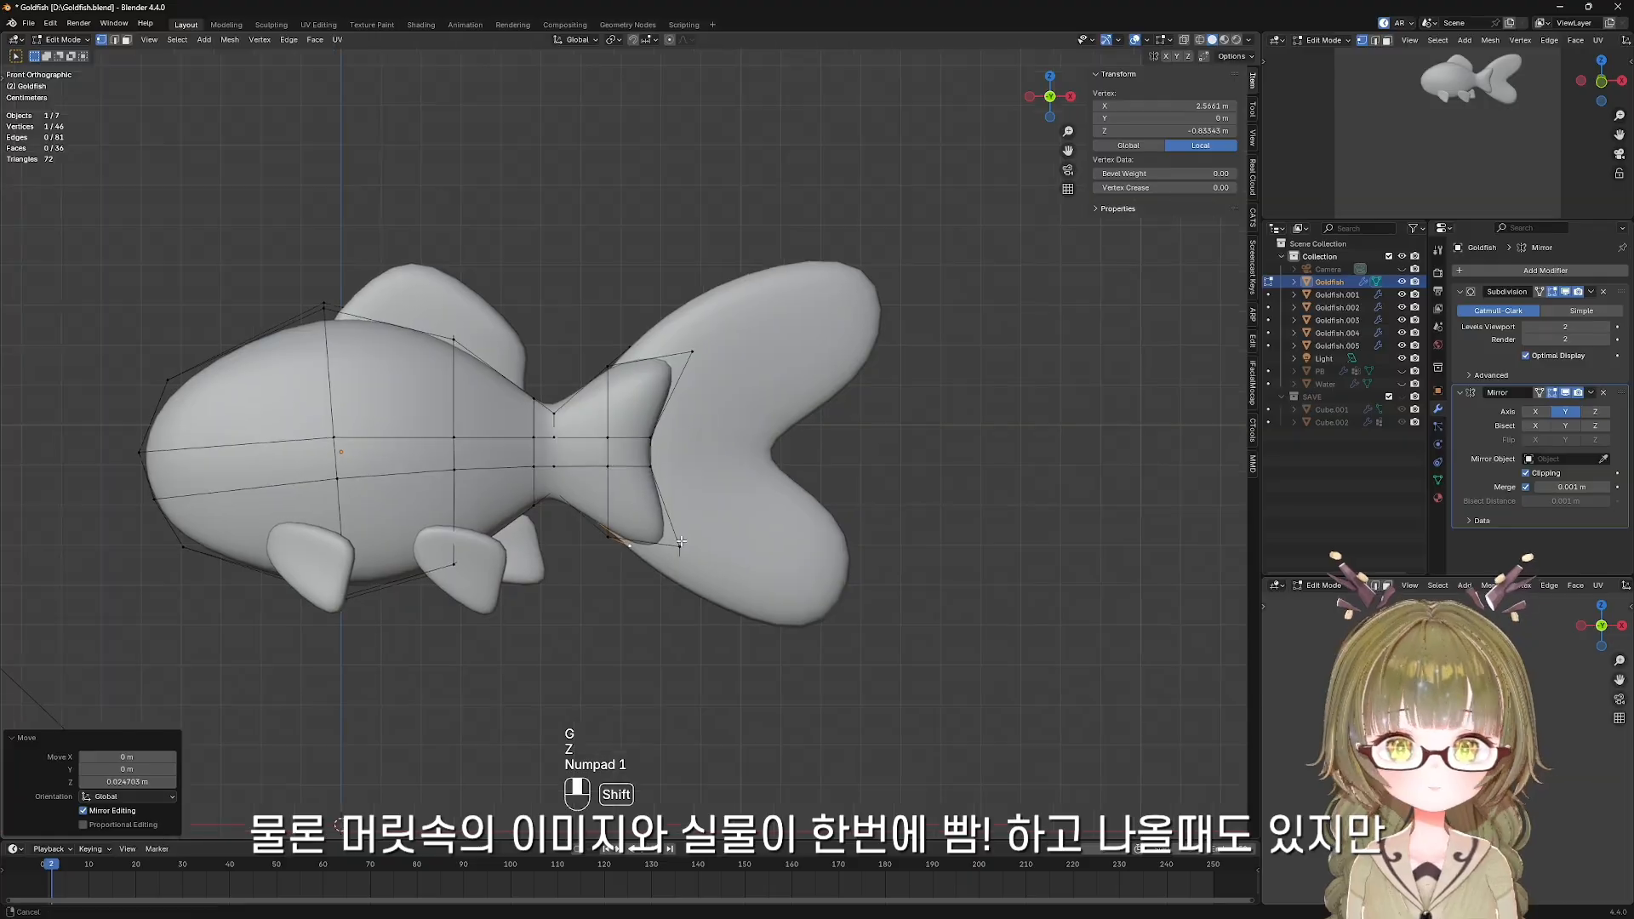
Move the centre vertex at the inner tail's lower edge along Z and check the goldfish's shape without overlays.
scroll(681, 541, up, 4)
middle_drag(681, 541, 698, 501)
key(g)
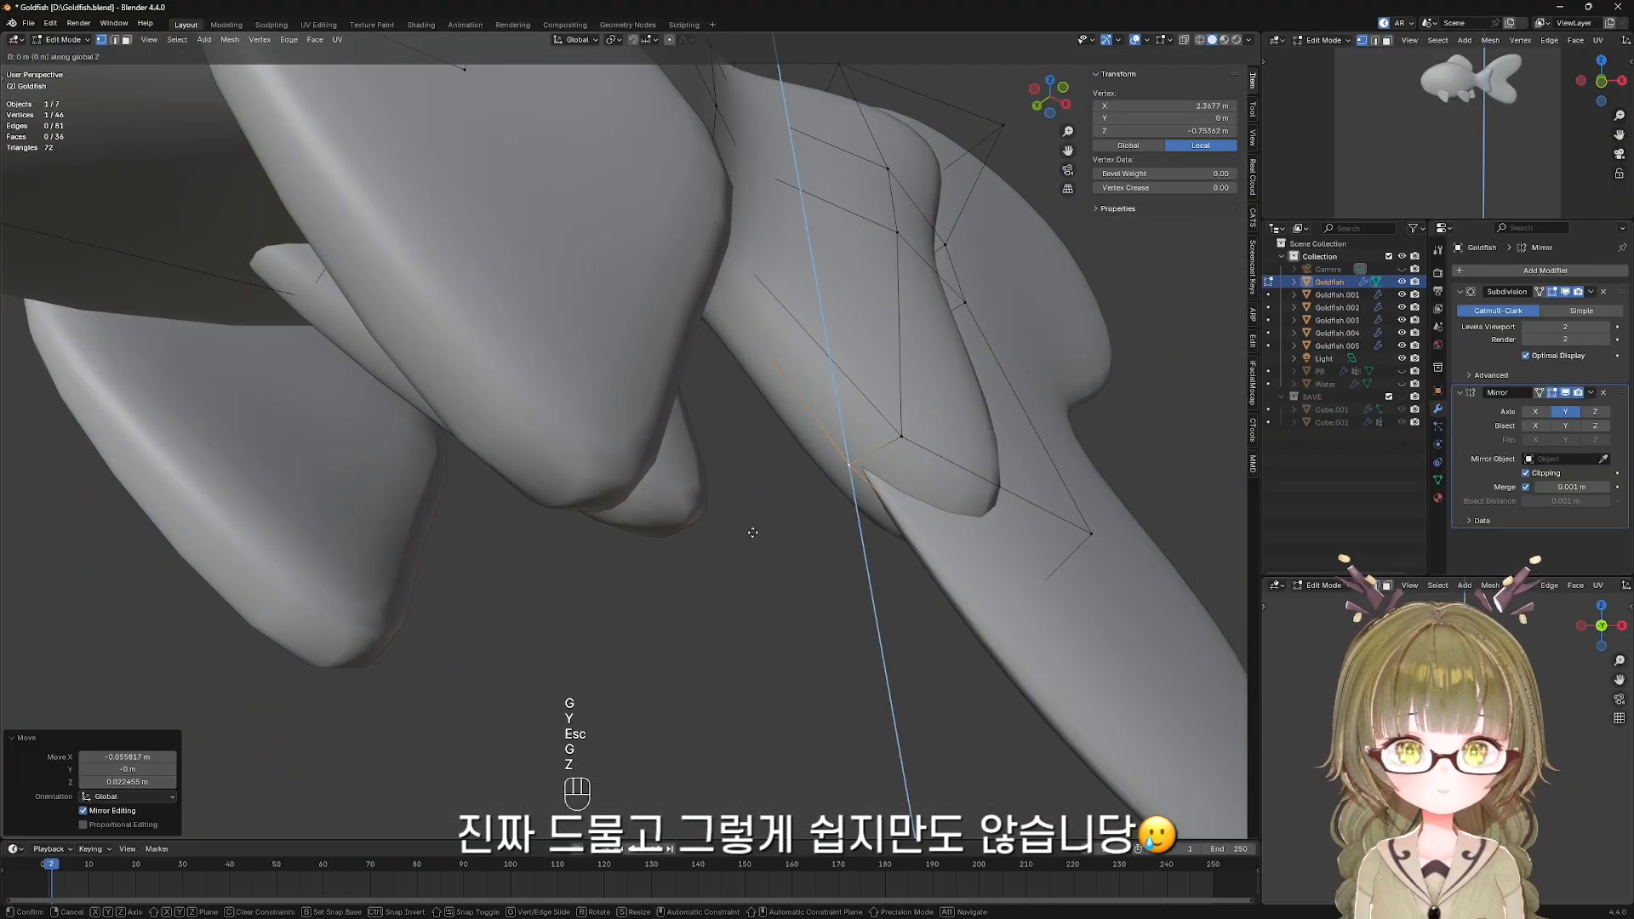
click(751, 558)
key(KP_1)
key(Tab)
scroll(702, 680, down, 6)
middle_drag(723, 425, 820, 522)
key(shift+alt+z)
key(Tab)
key(shift+alt+z)
Try sliding the vertex at the inner tail's upper tip along its edge, and undo the slide.
middle_drag(799, 412, 646, 306)
click(742, 504)
key(g)
key(g)
click(781, 525)
middle_drag(781, 525, 655, 553)
key(ctrl+z)
Slide the vertices at the inner tail's upper and lower tips along their edges in front view.
key(KP_1)
scroll(646, 408, up, 4)
key(g)
key(g)
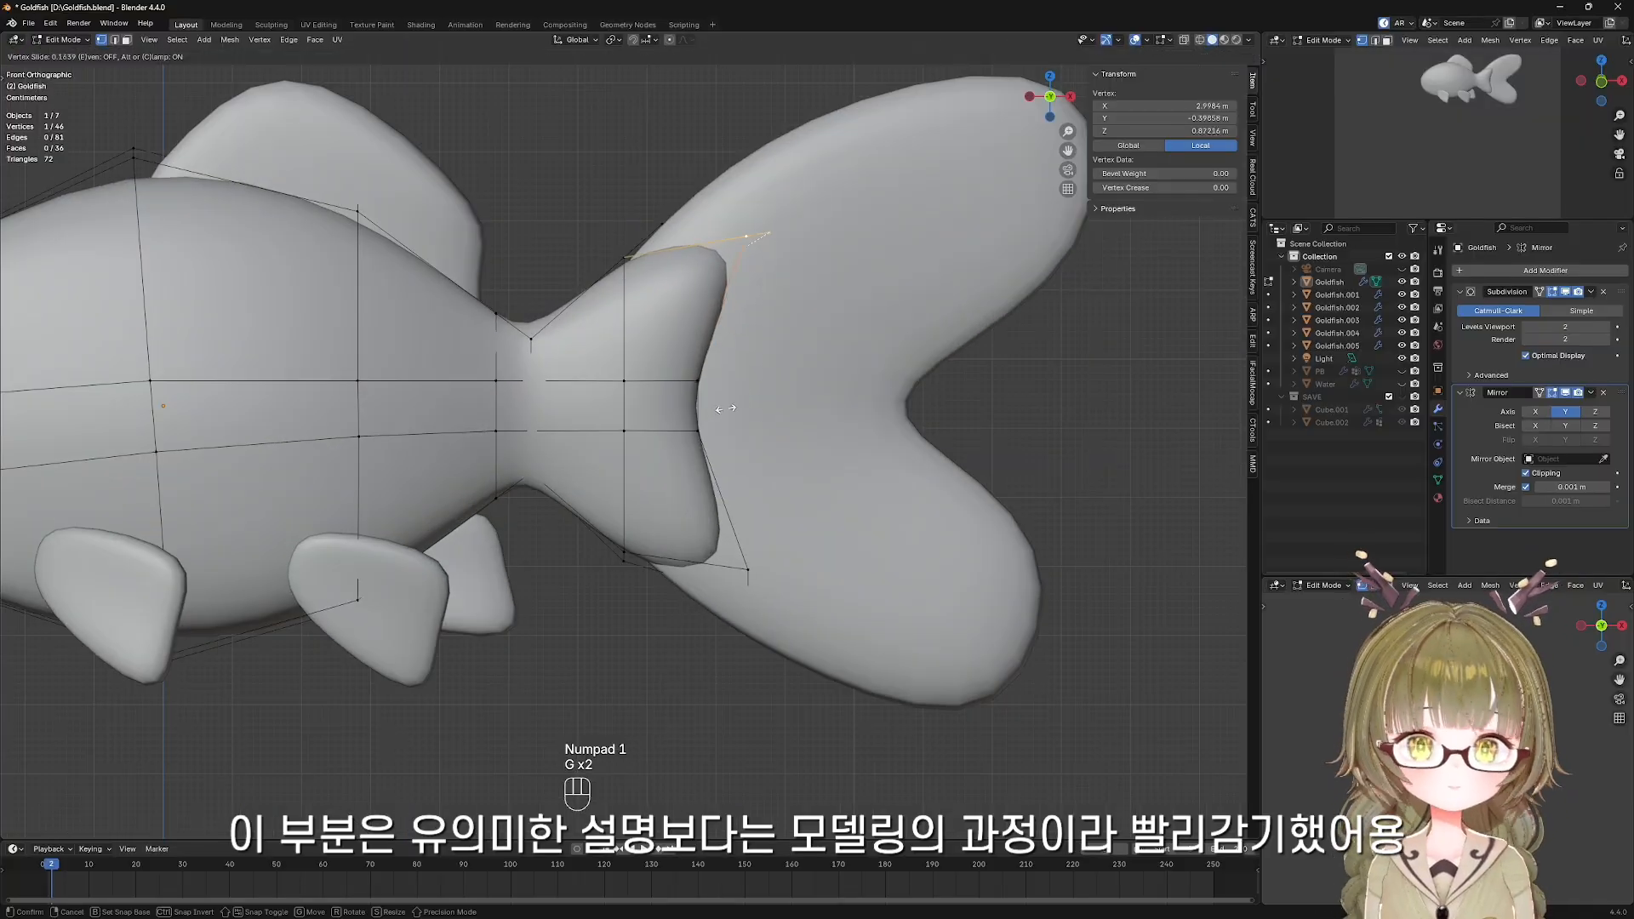
click(726, 409)
click(747, 570)
key(g)
key(g)
key(Tab)
Switch to editing the outer tail mesh in X-ray and reposition the rear vertices of its upper and lower lobes.
scroll(892, 531, down, 4)
click(926, 531)
key(Tab)
key(alt+z)
drag(965, 332, 1031, 403)
key(g)
click(1003, 383)
drag(950, 466, 1013, 516)
key(g)
click(1010, 519)
middle_drag(1010, 519, 1034, 510)
key(KP_1)
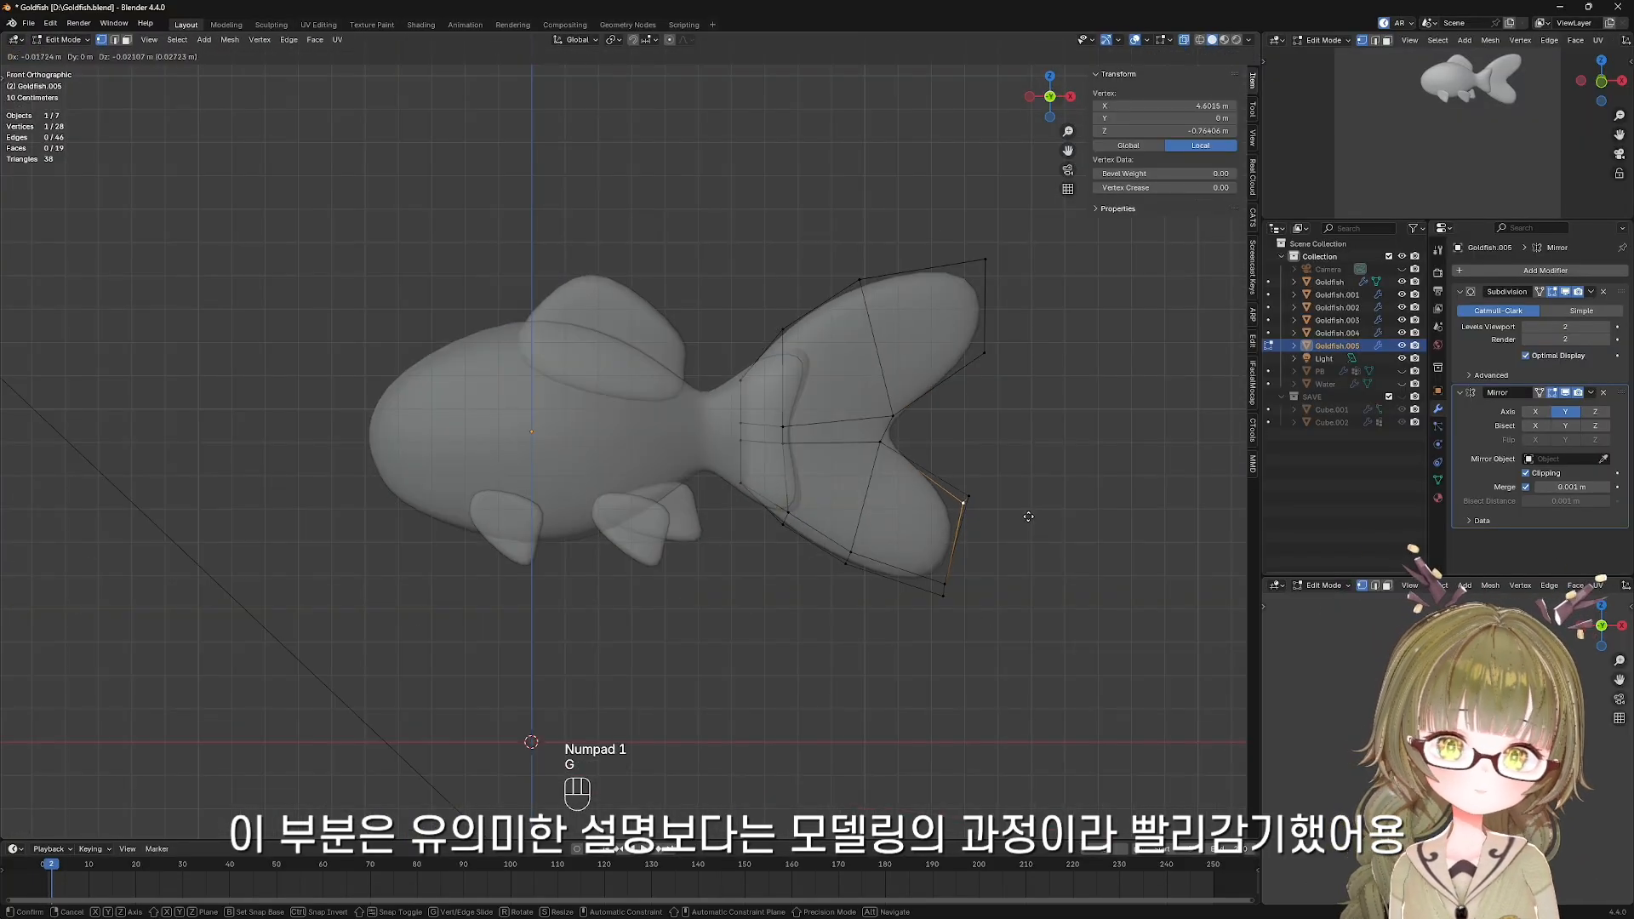
Reposition the lower rear vertex of the outer tail's upper lobe to refine its rounded end.
scroll(998, 220, up, 3)
click(985, 260)
key(g)
click(1035, 432)
click(1040, 511)
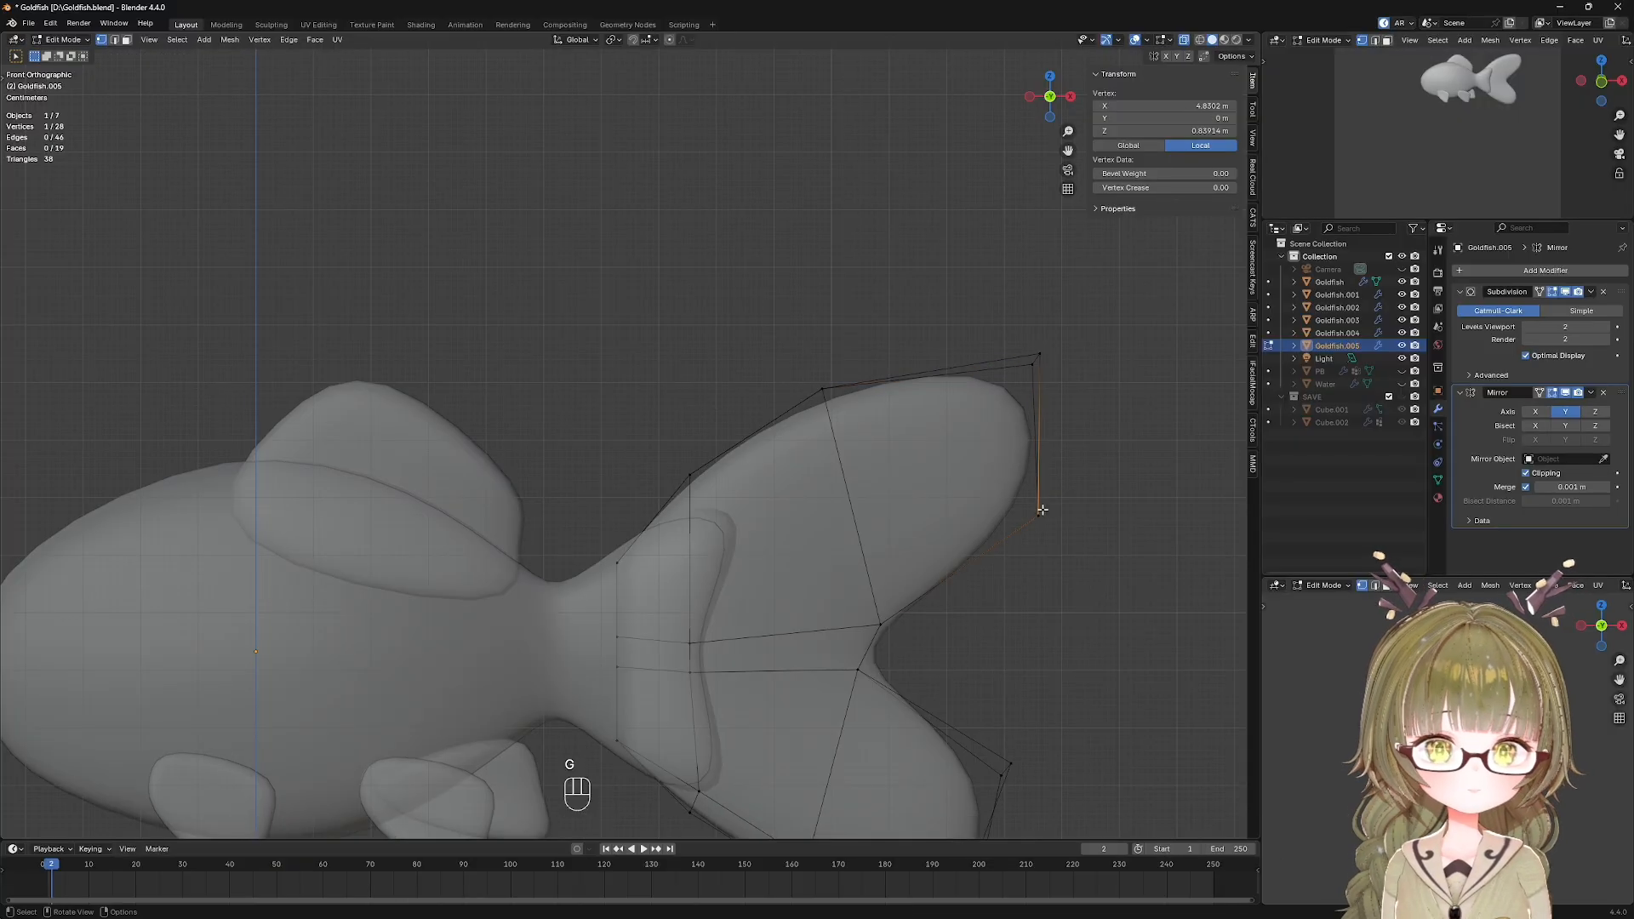
Reposition the upper and lower vertices at the outer tail's fork notch.
click(884, 631)
key(g)
click(879, 623)
click(838, 678)
key(g)
click(828, 680)
scroll(915, 664, down, 3)
middle_drag(916, 664, 770, 681)
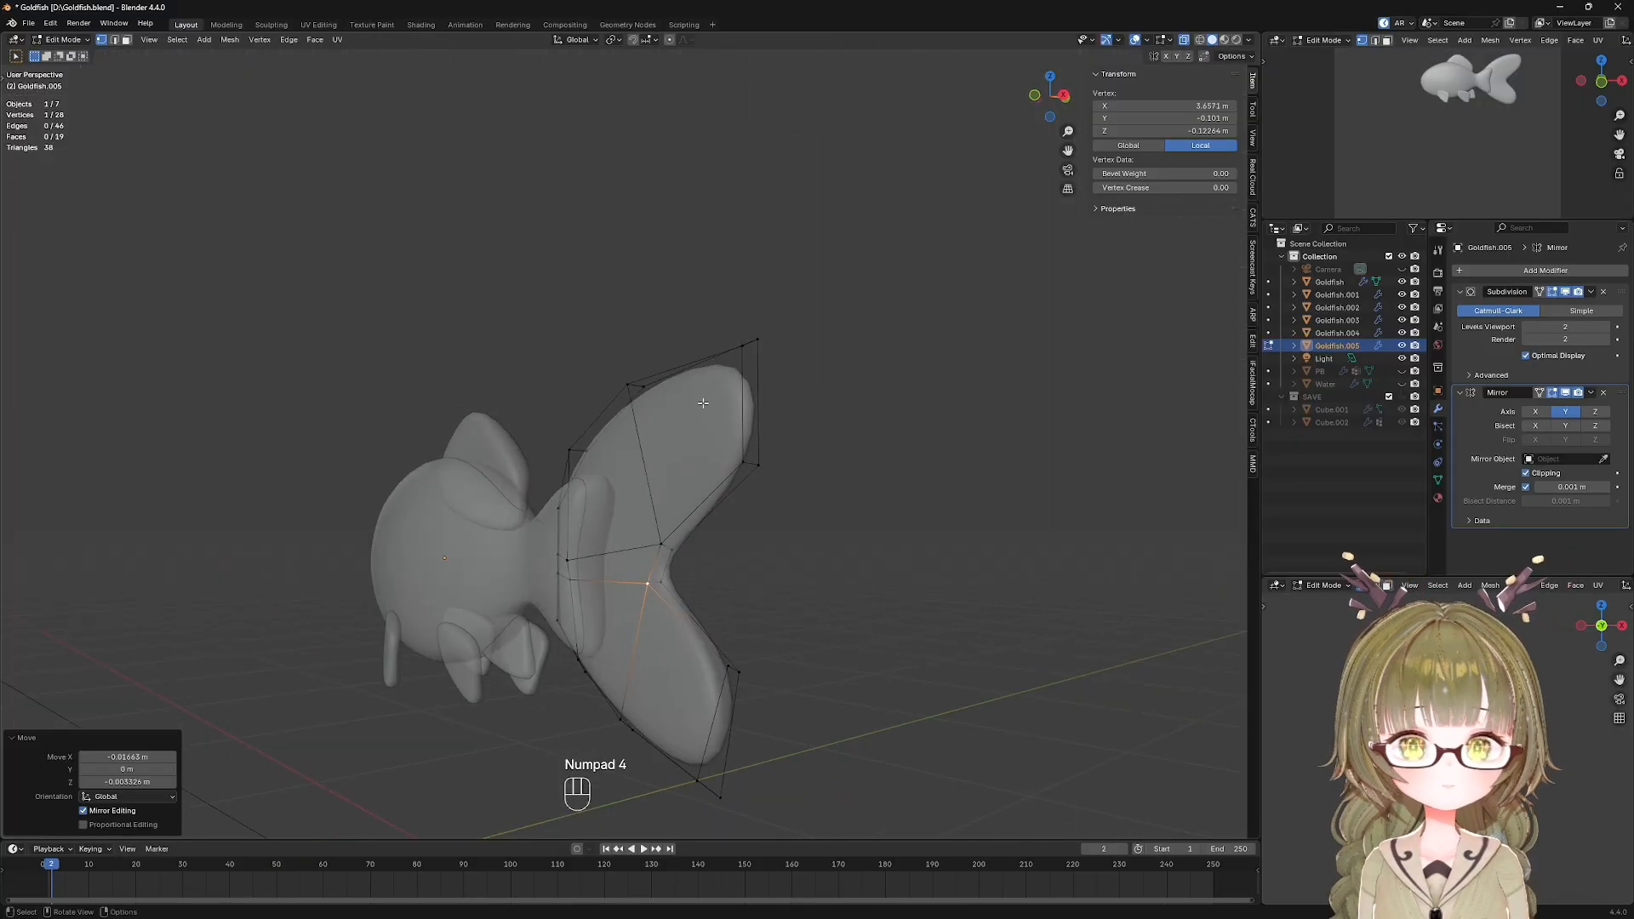
Finish adjusting the outer tail's vertex and return to Object Mode with X-ray off.
key(g)
click(863, 415)
click(737, 400)
key(Tab)
scroll(745, 384, down, 3)
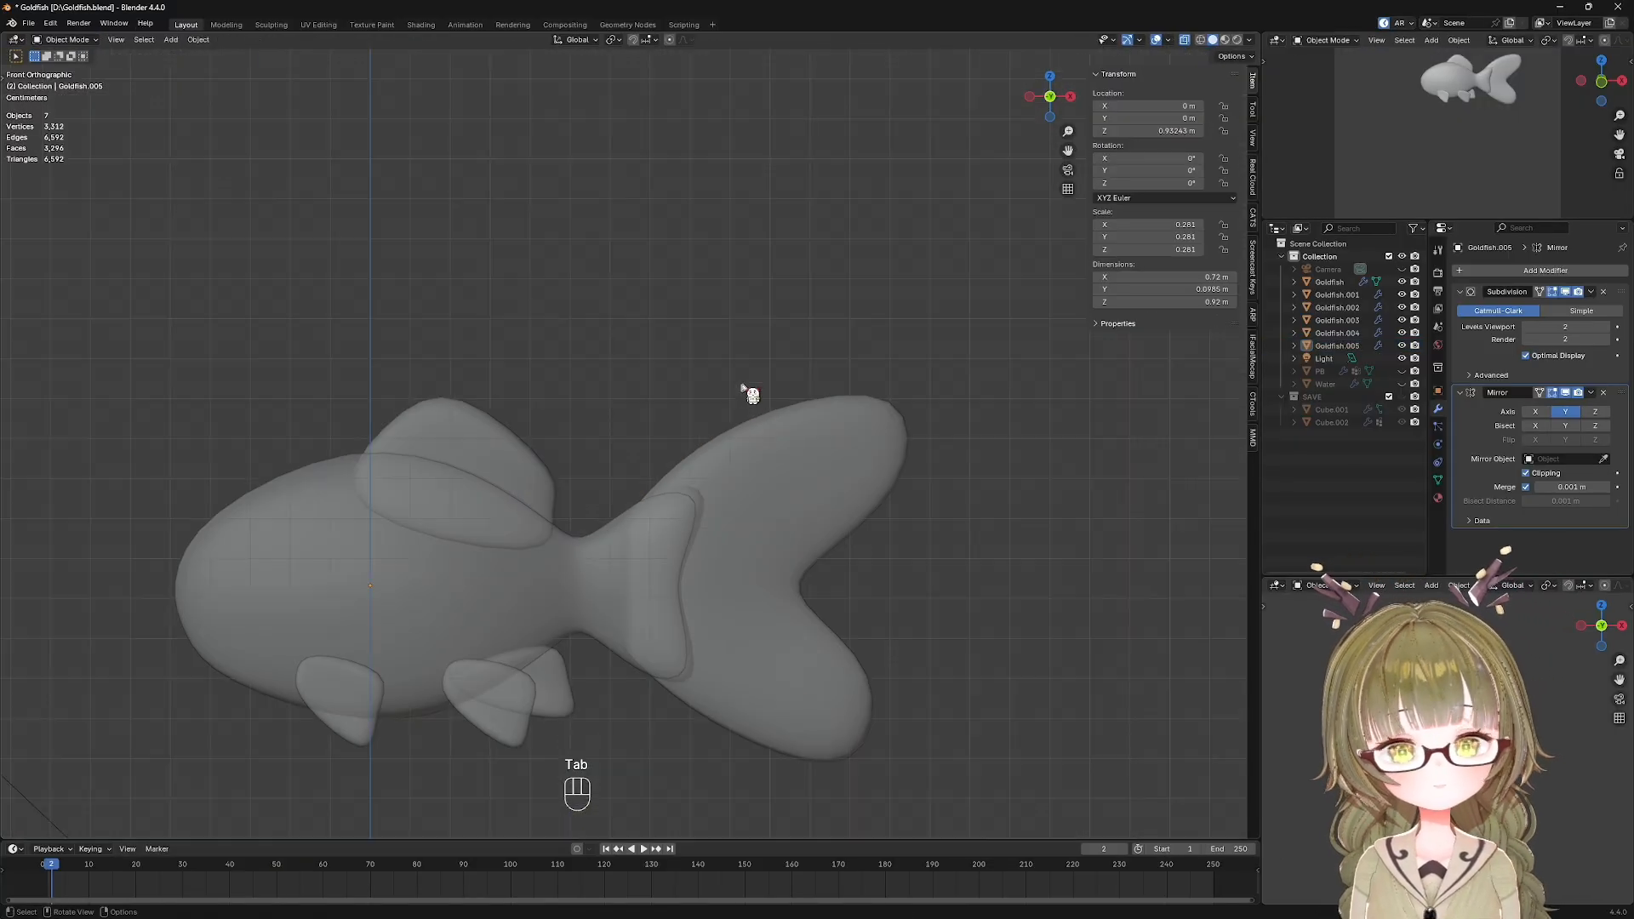
key(shift+alt+z)
key(alt+z)
Switch to editing the dorsal fin mesh and move its rear and top side vertices along Y.
shift+middle_drag(669, 380, 786, 334)
scroll(793, 341, down, 2)
click(672, 396)
key(Tab)
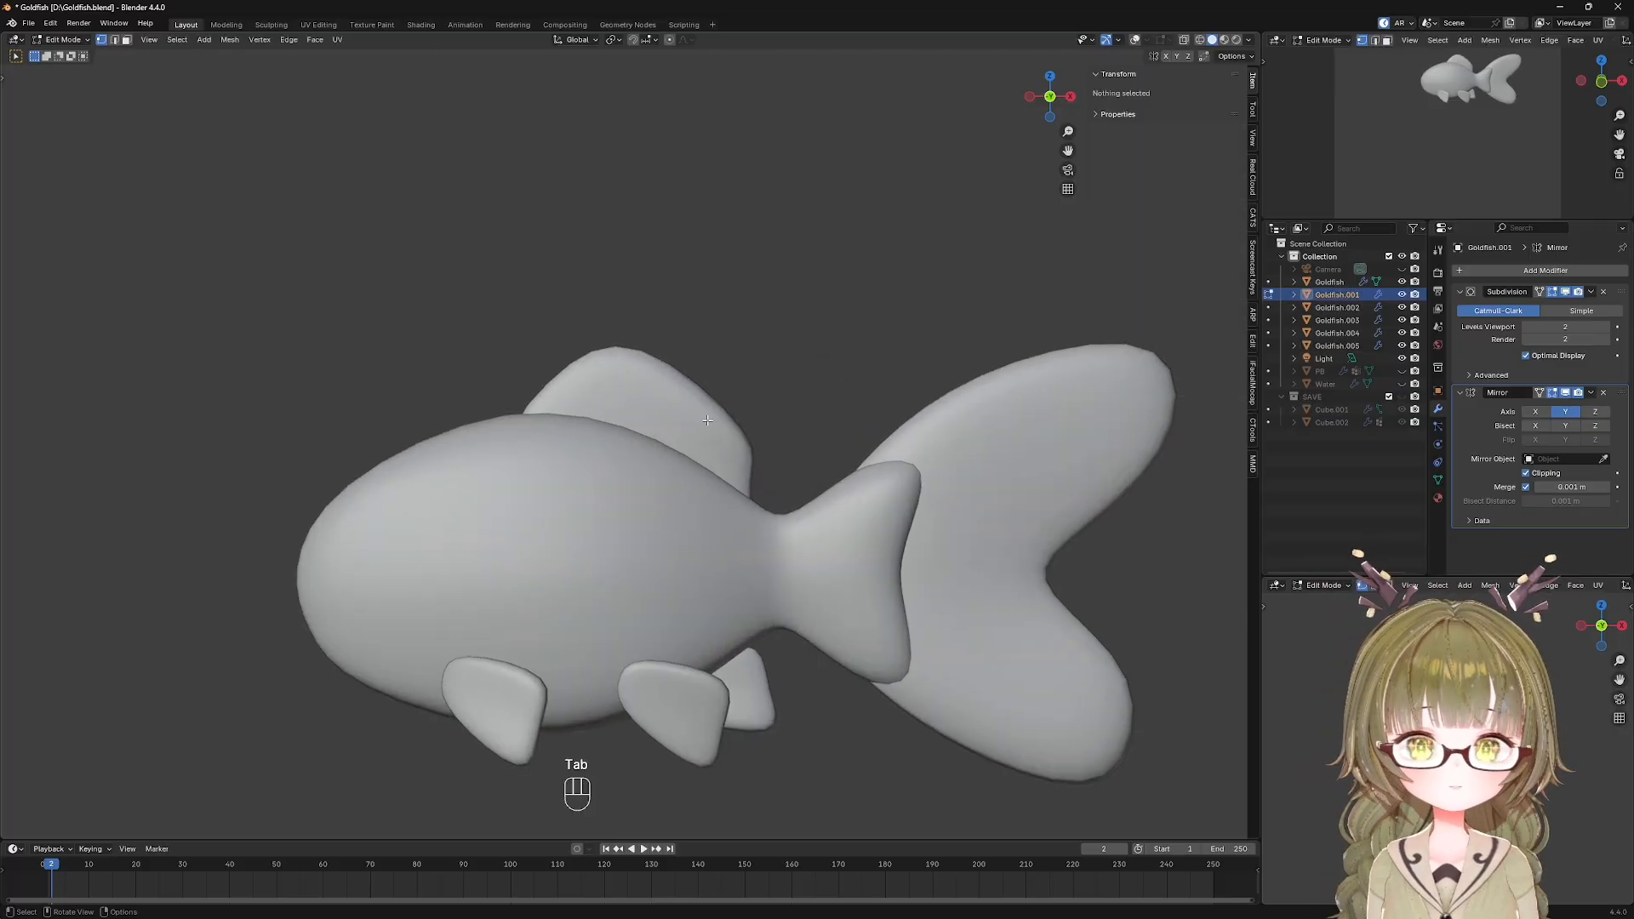
key(shift+alt+z)
middle_drag(755, 417, 598, 467)
click(478, 573)
key(g)
key(y)
click(460, 327)
key(g)
key(y)
click(466, 373)
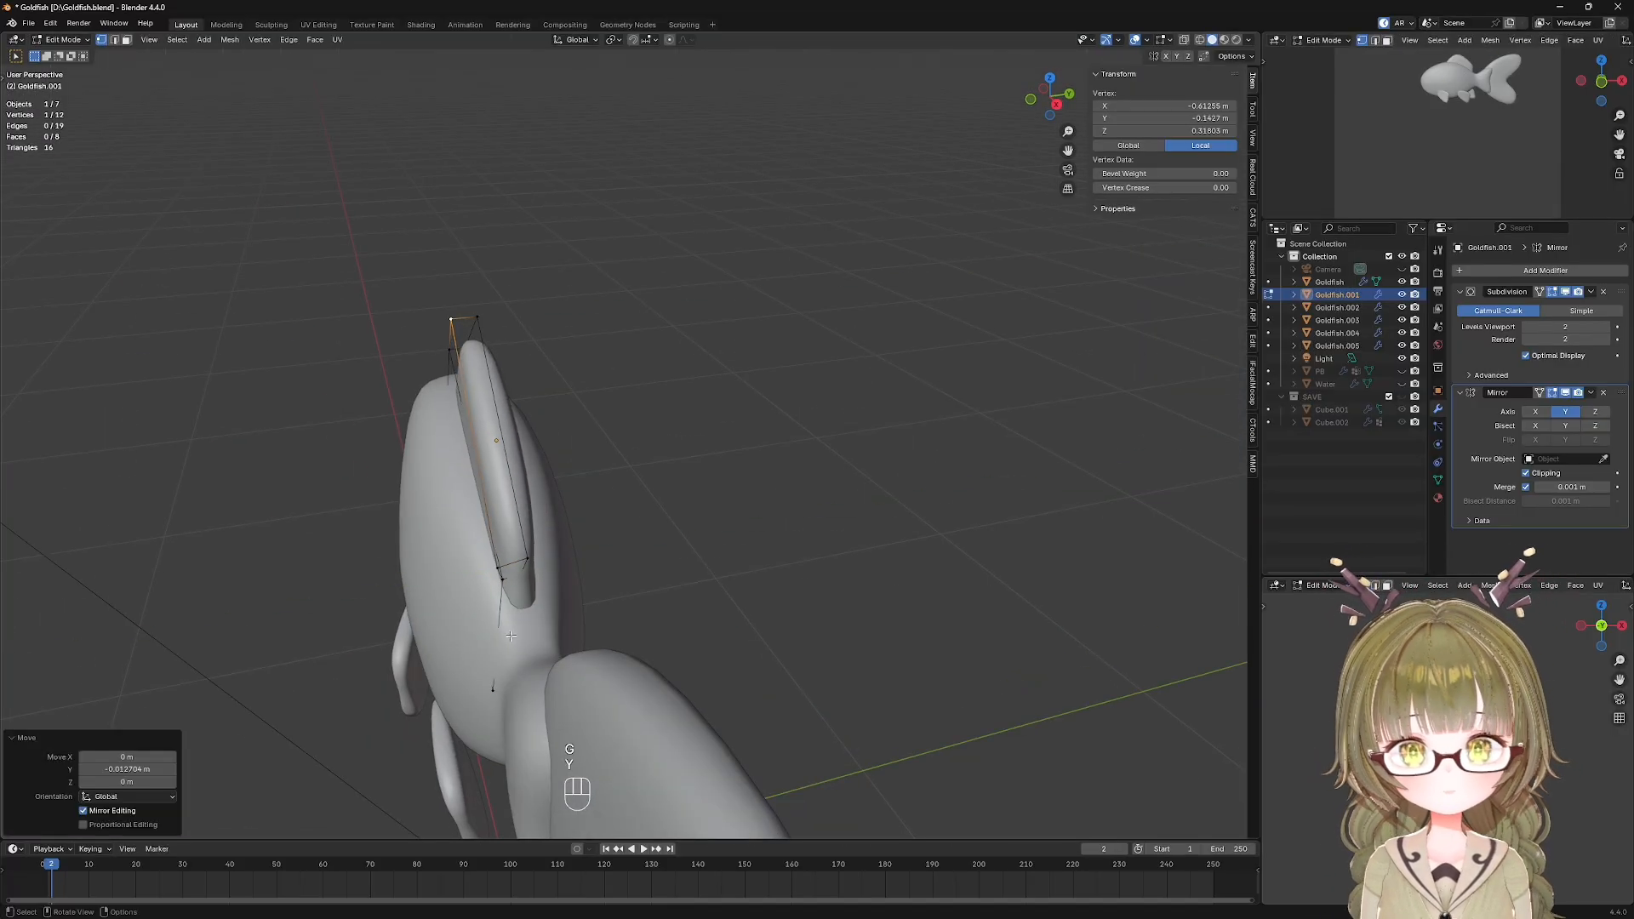
Move the side vertex at the dorsal fin's lower rear corner along Y.
click(493, 689)
key(g)
key(y)
key(Escape)
middle_drag(496, 684, 516, 631)
key(g)
key(y)
click(528, 615)
click(529, 506)
Move the side vertex at the dorsal fin's front edge along Y and return to front view.
middle_drag(529, 506, 791, 570)
click(737, 441)
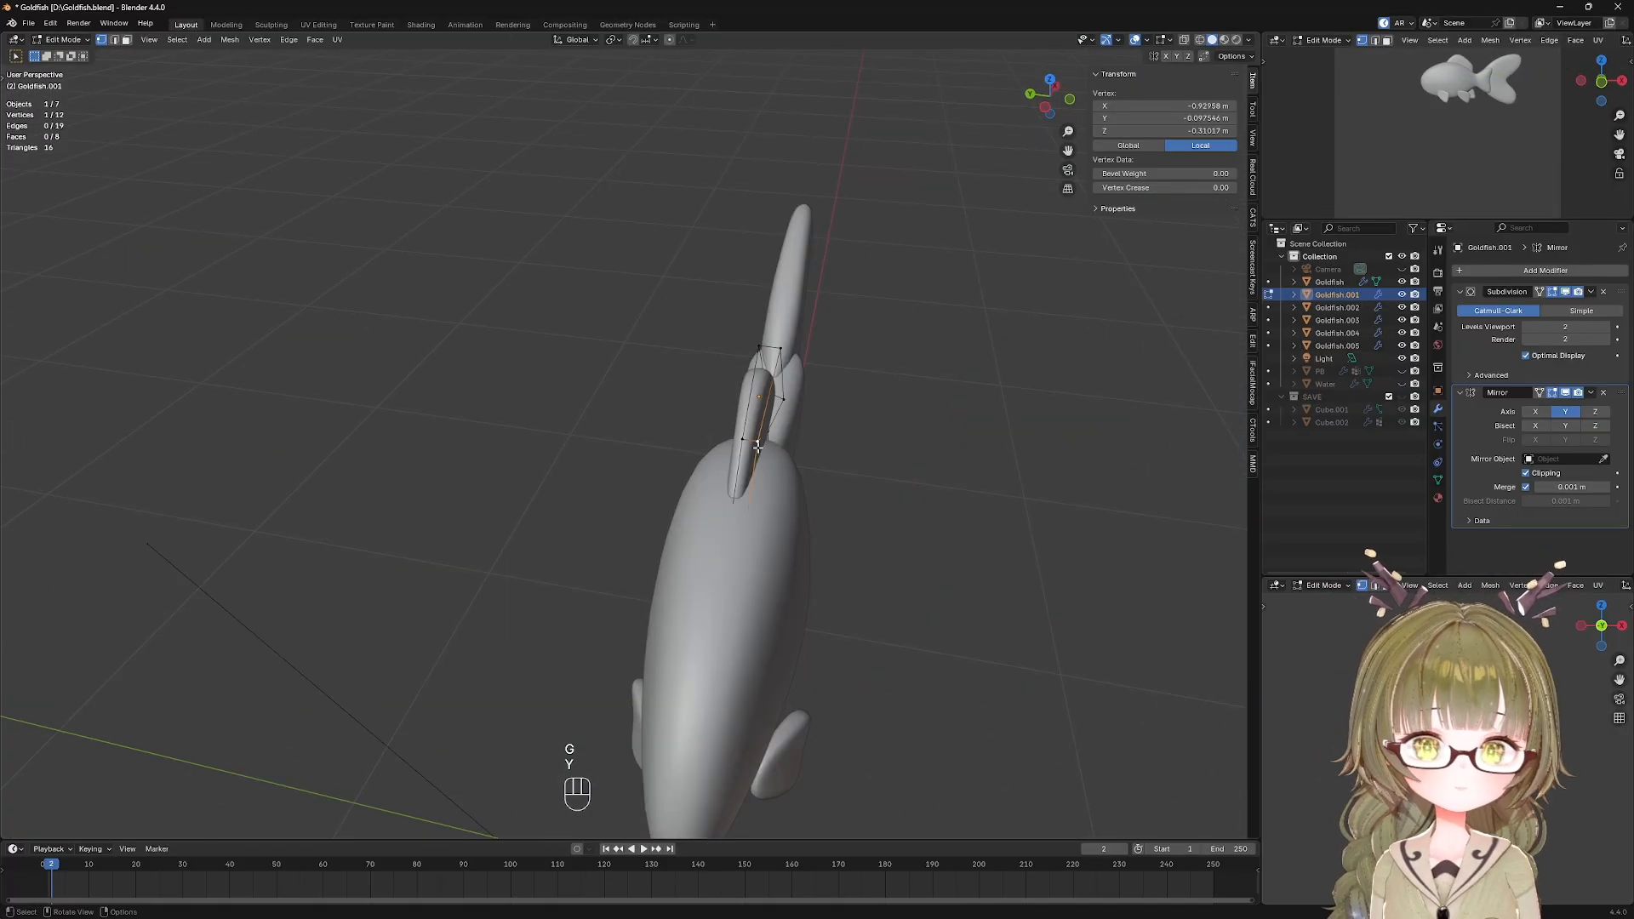
key(g)
key(y)
click(734, 439)
middle_drag(733, 439, 664, 387)
key(KP_1)
key(Tab)
key(Tab)
key(ctrl+r)
key(Escape)
key(ctrl+z)
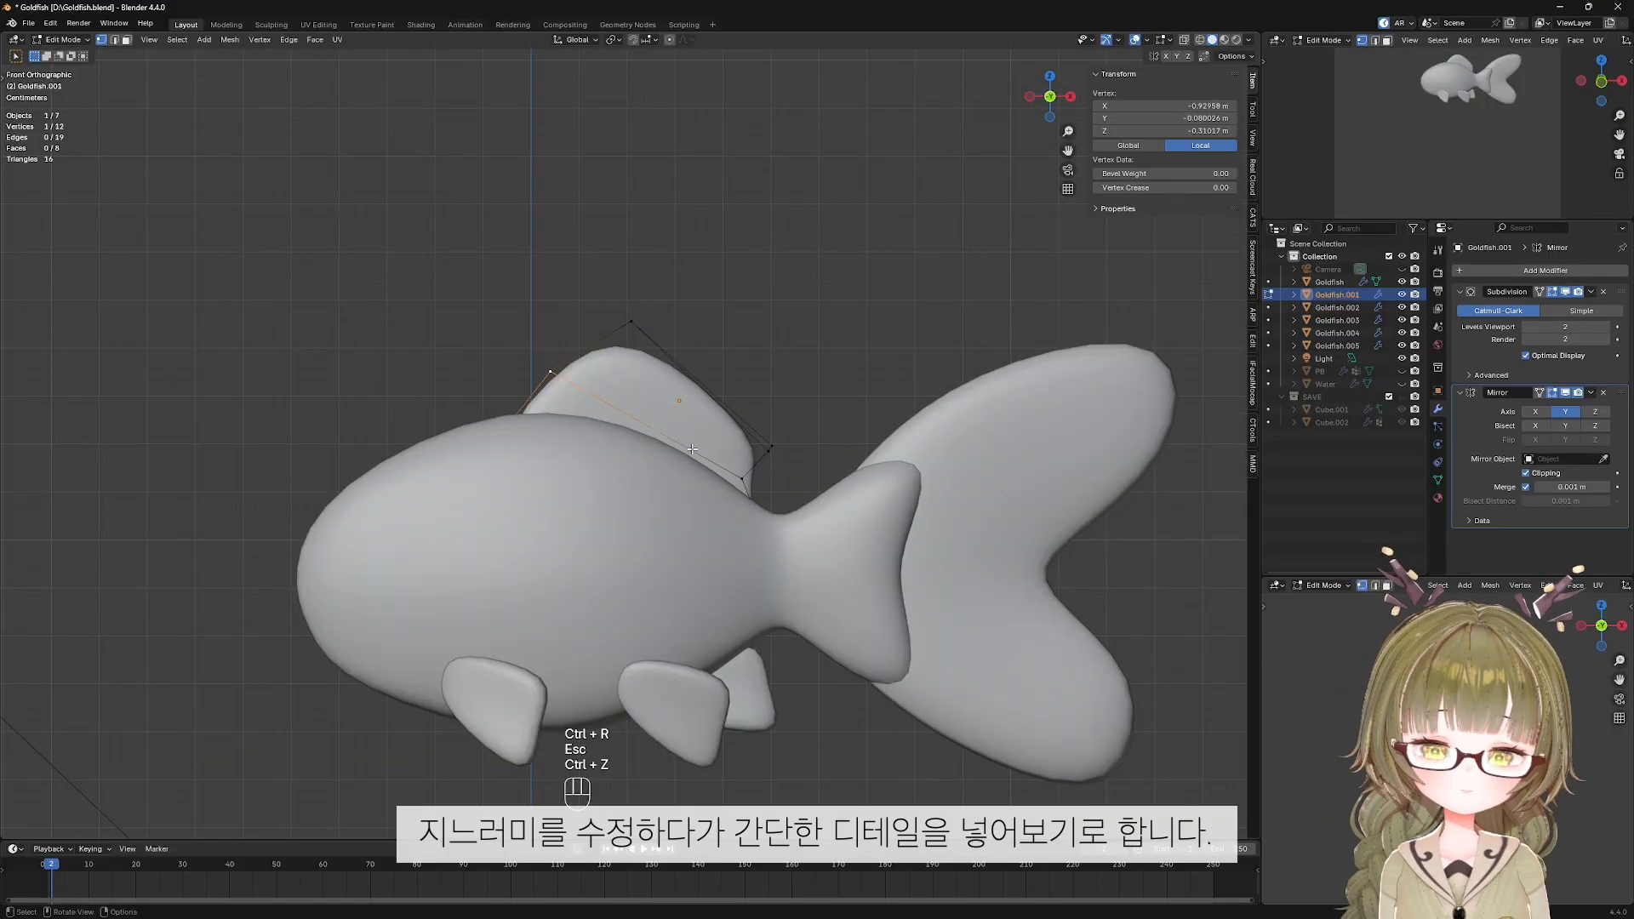
Add three evenly spaced loop cuts across the dorsal fin.
click(698, 424)
scroll(699, 424, up, 3)
key(1)
Move the first and third cuts' vertices on the dorsal fin's rear edge inward to form a wavy outline.
click(698, 291)
key(alt+z)
drag(712, 269, 679, 317)
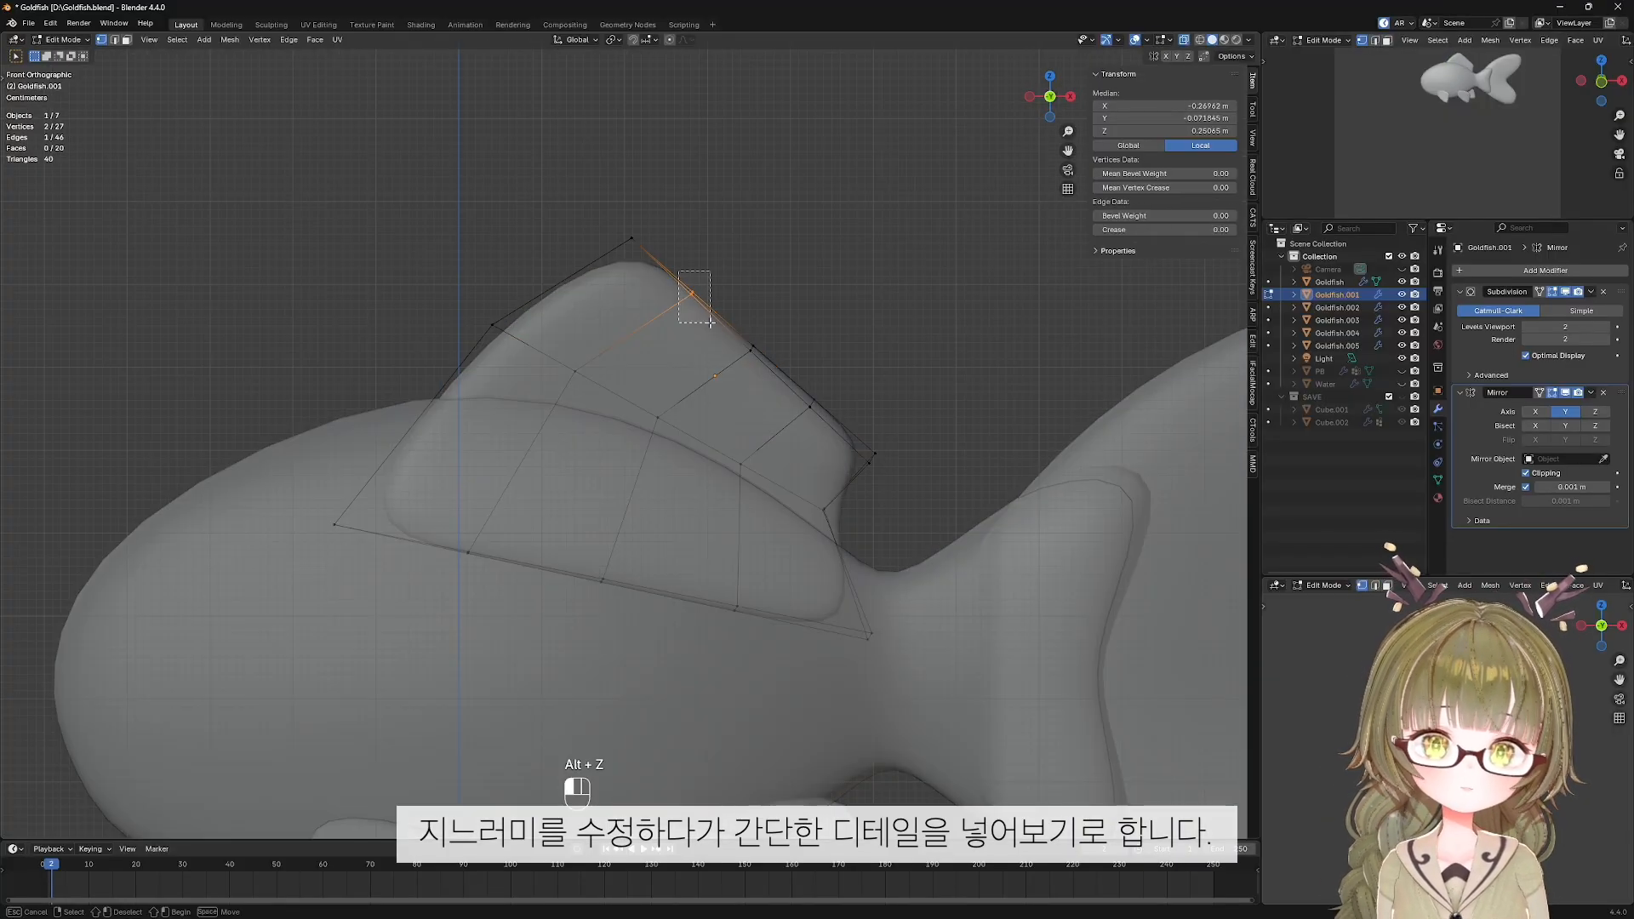
shift+drag(838, 372, 788, 415)
key(g)
key(z)
key(Escape)
key(g)
click(754, 453)
key(alt+z)
key(shift+alt+z)
scroll(817, 476, down, 4)
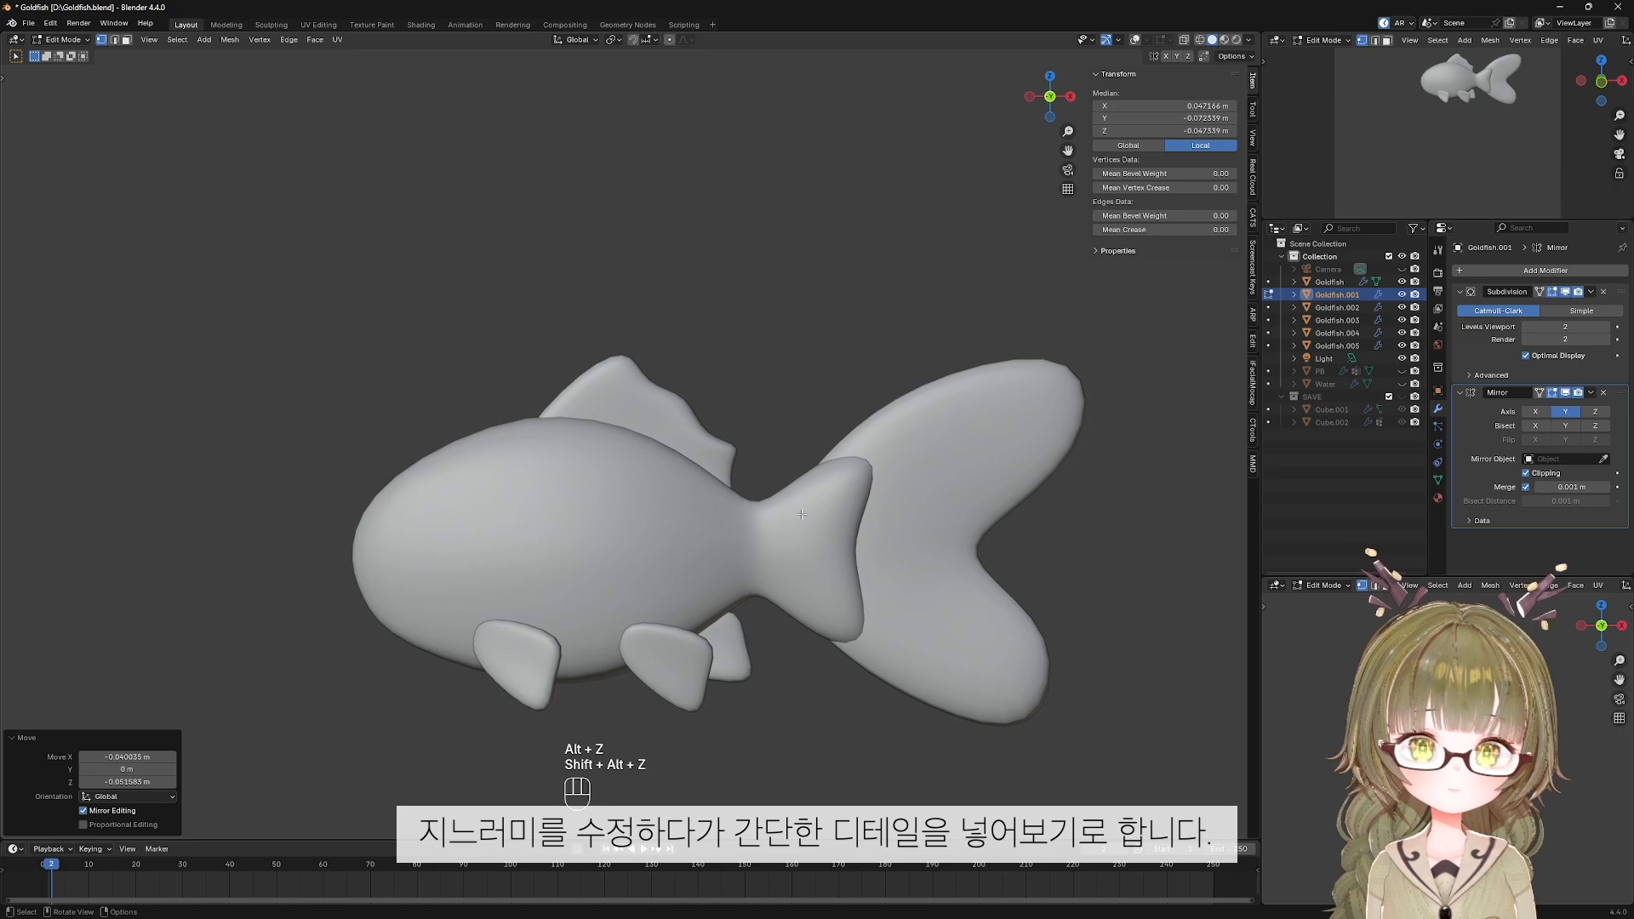
Undo the wavy-edge move and the three loop cuts on the dorsal fin.
scroll(872, 494, up, 3)
key(shift+alt+z)
key(ctrl+z)
key(ctrl+z)
key(ctrl+z)
key(ctrl+z)
key(ctrl+z)
key(ctrl+z)
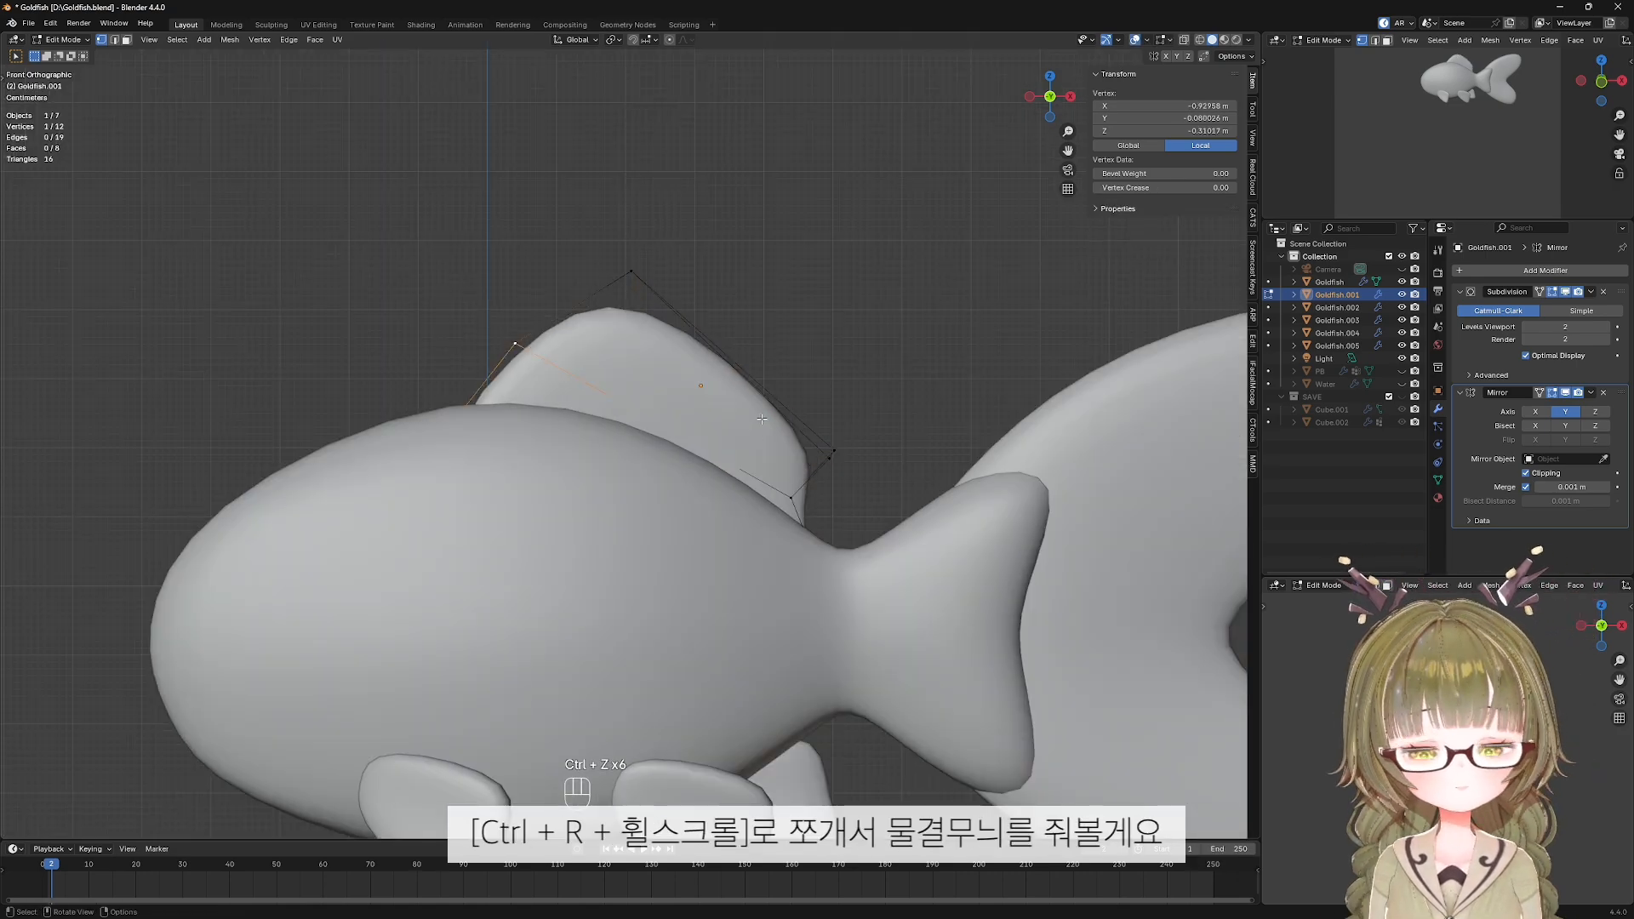
Try six loop cuts across the dorsal fin with alternate rear-edge vertices moved inward for a scalloped outline.
key(Escape)
key(alt+z)
click(688, 323)
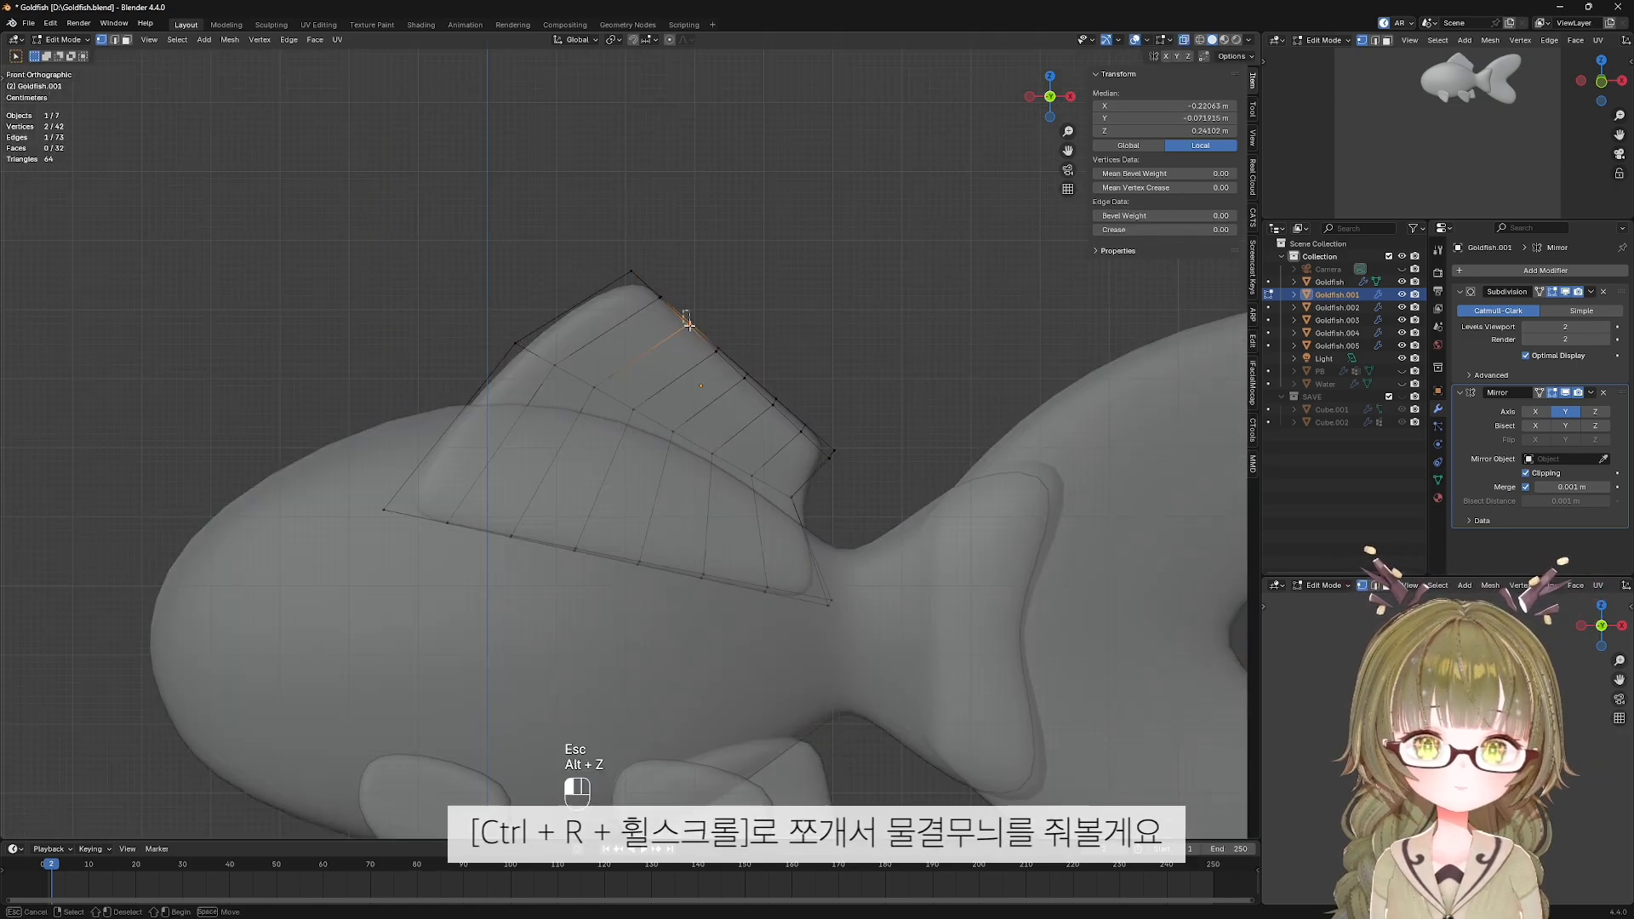
key(g)
click(851, 375)
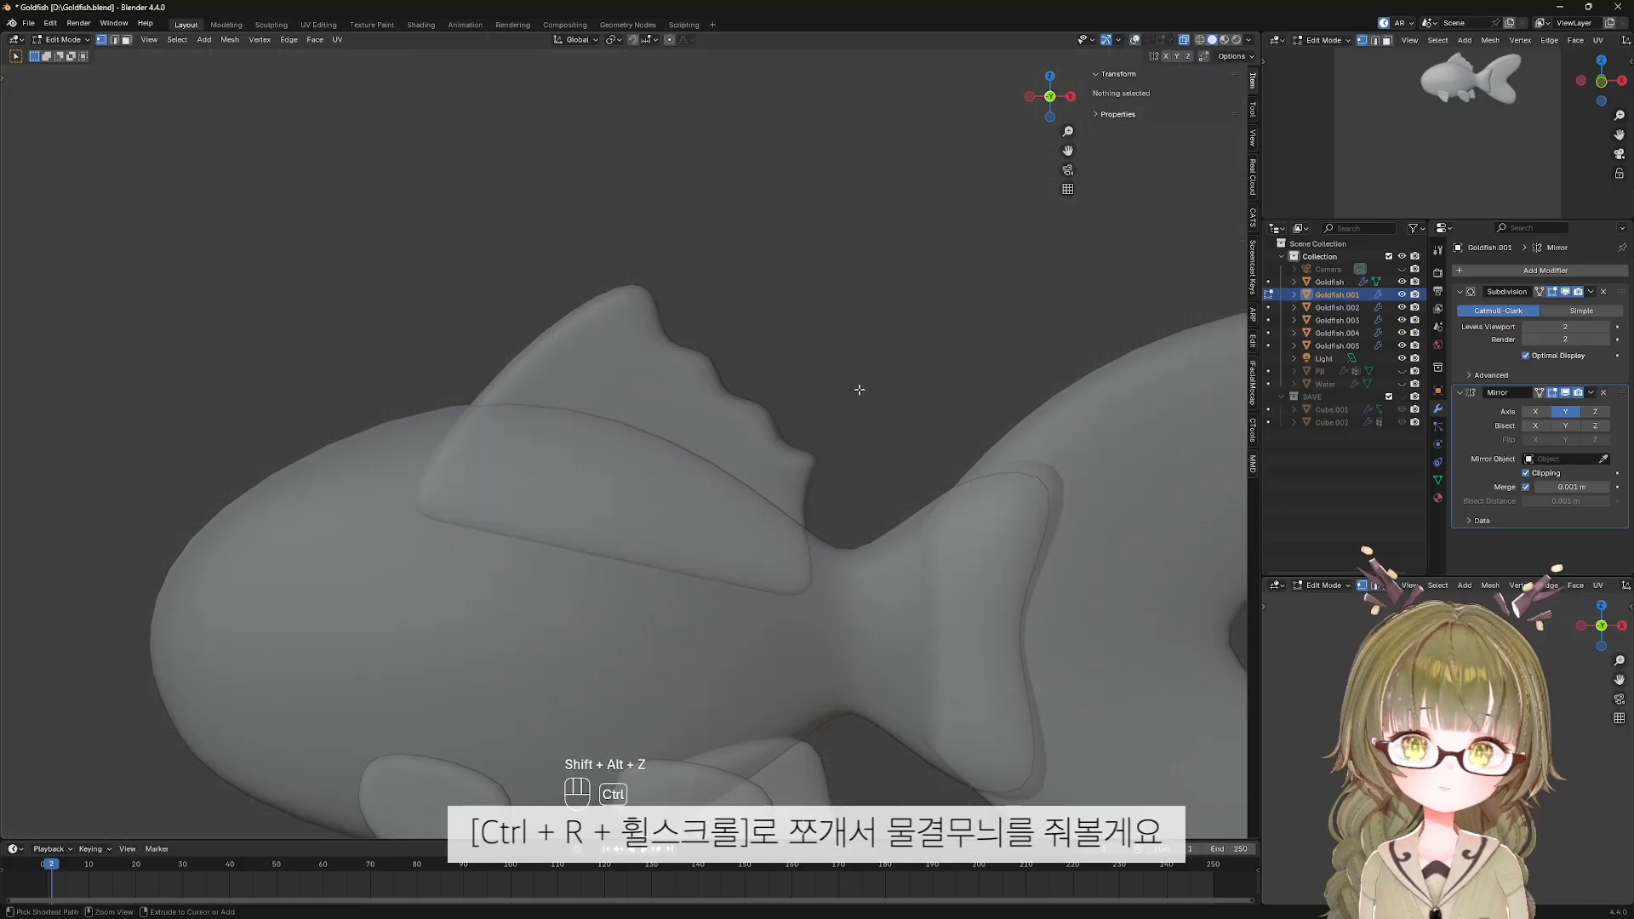
Add five evenly spaced loop cuts across the dorsal fin.
scroll(701, 473, up, 1)
click(702, 473)
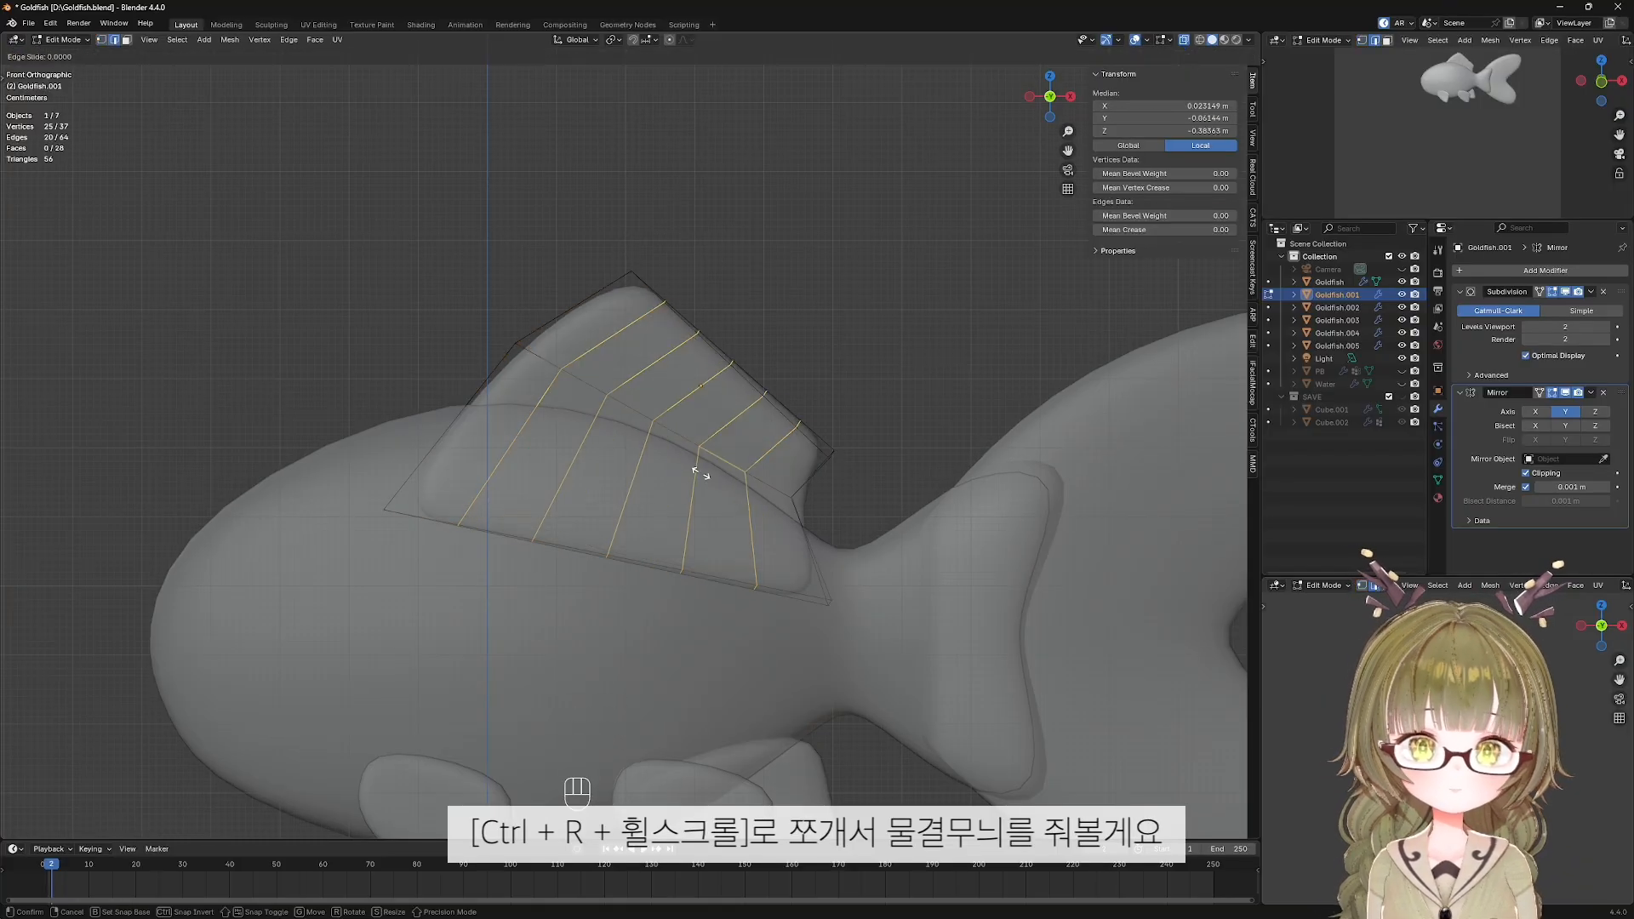
key(Escape)
key(alt+z)
key(alt+z)
Move the first, third and fifth cuts' vertices on the dorsal fin's rear edge inward to form waves.
drag(652, 295, 688, 332)
shift+drag(717, 344, 754, 384)
shift+drag(783, 403, 815, 441)
key(g)
click(813, 389)
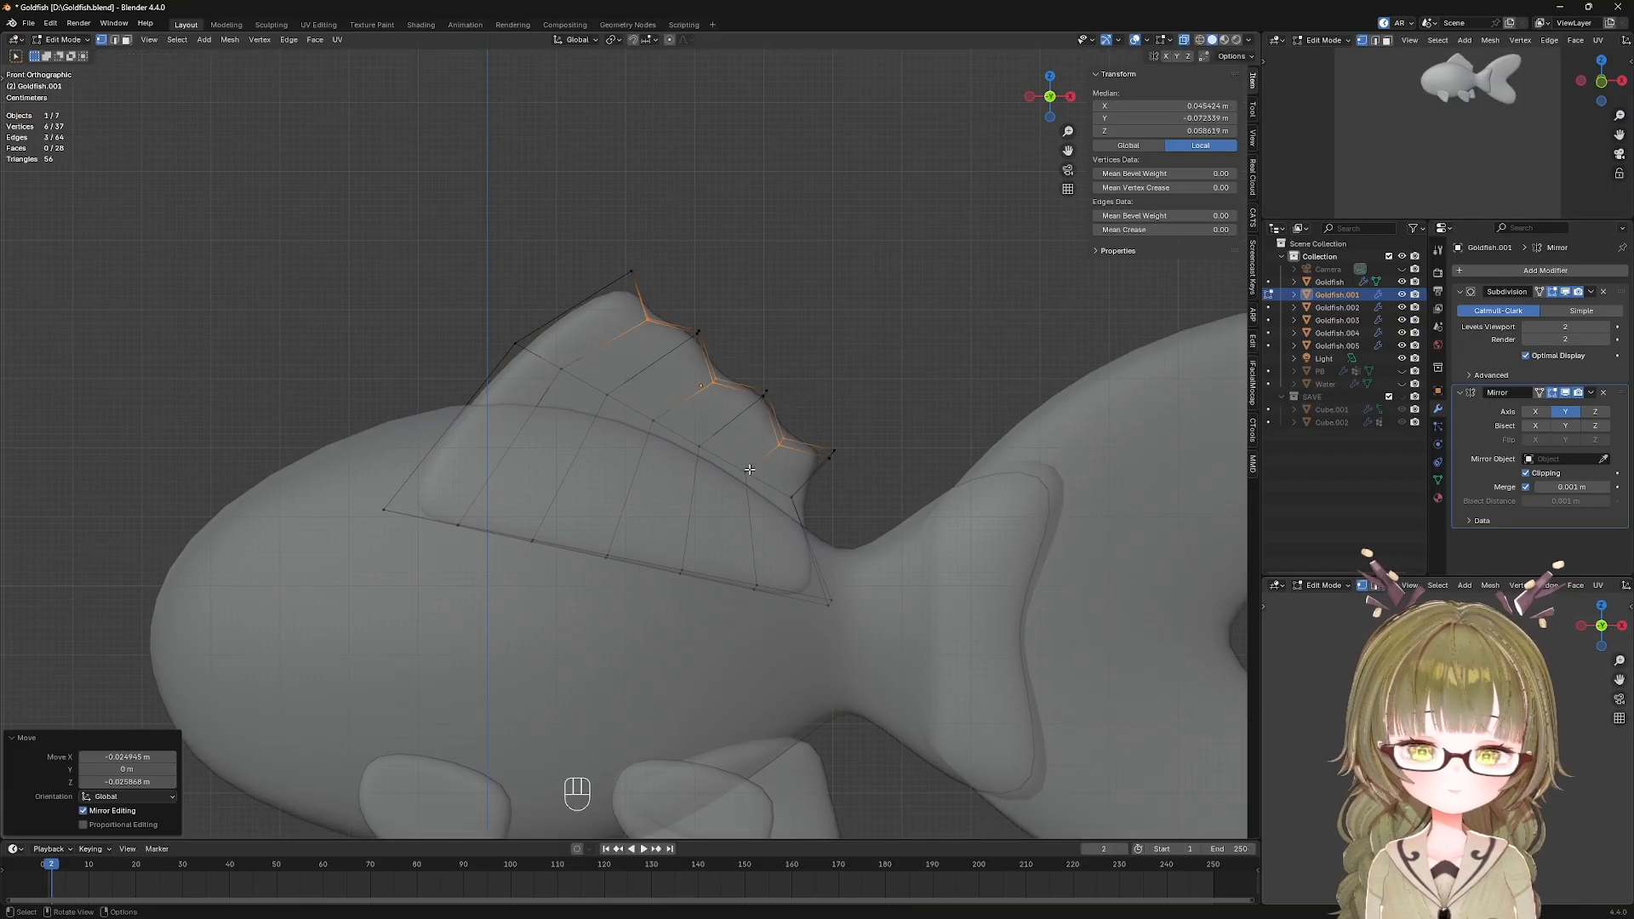
Try a further move of the dorsal fin's vertices, check it from another angle, and undo it.
click(764, 502)
key(g)
click(777, 412)
key(alt+z)
key(shift+alt+z)
scroll(800, 414, down, 4)
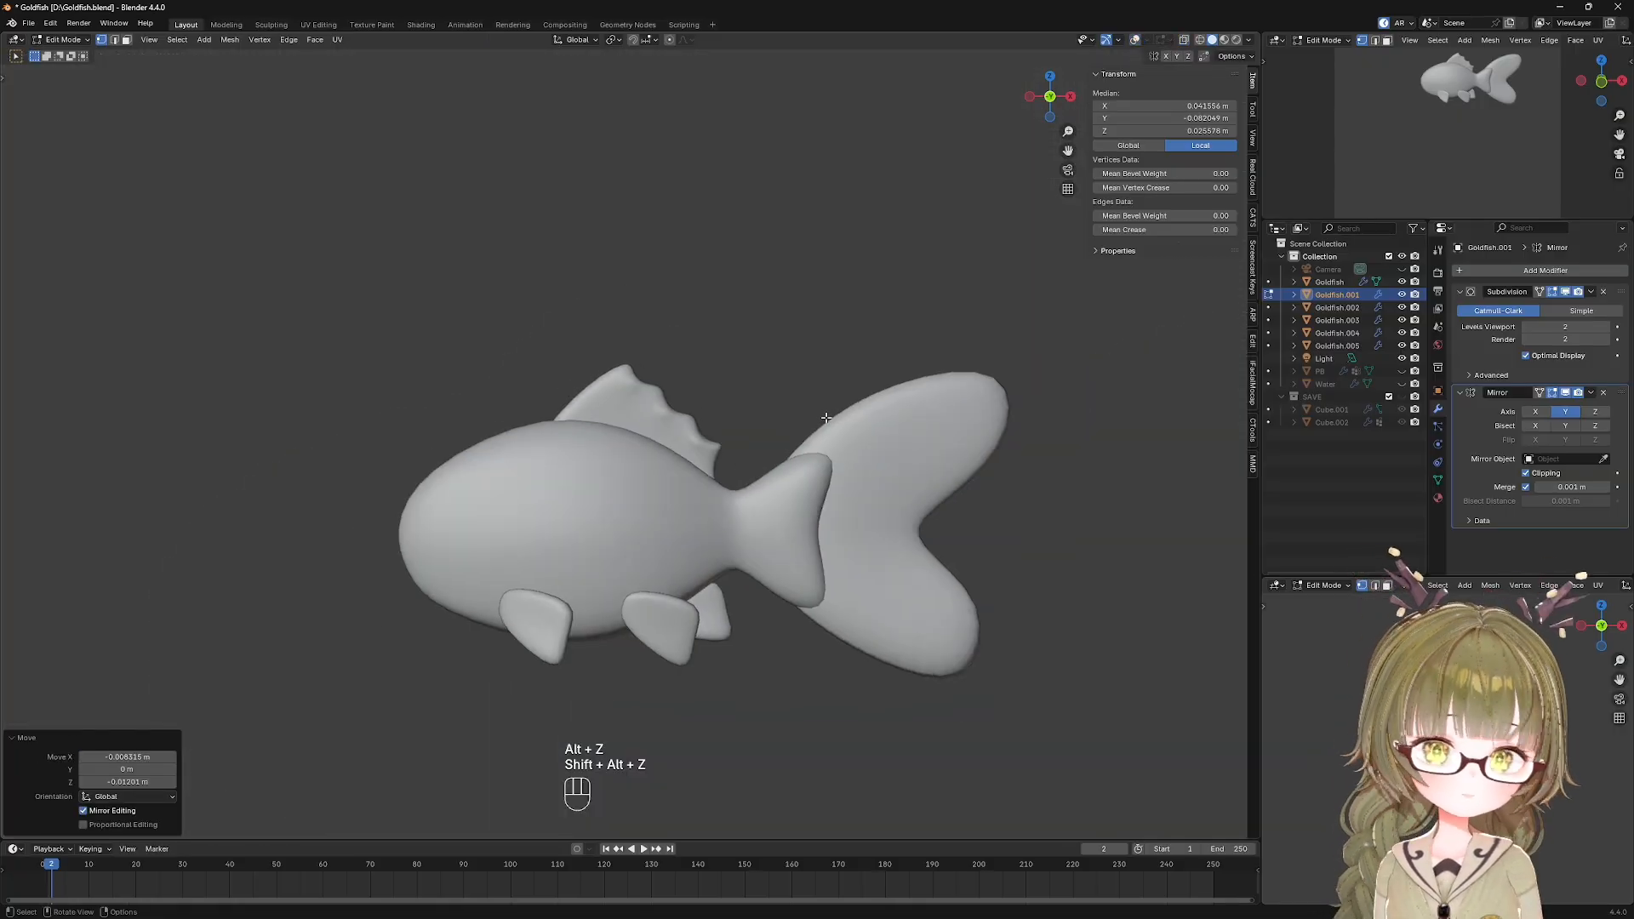
middle_drag(823, 417, 638, 466)
key(KP_1)
key(ctrl+z)
key(ctrl+z)
Scale the row of vertices along the dorsal fin's base inside the body, and clear the selection.
scroll(638, 466, up, 4)
key(shift+alt+z)
key(alt+z)
drag(357, 491, 828, 682)
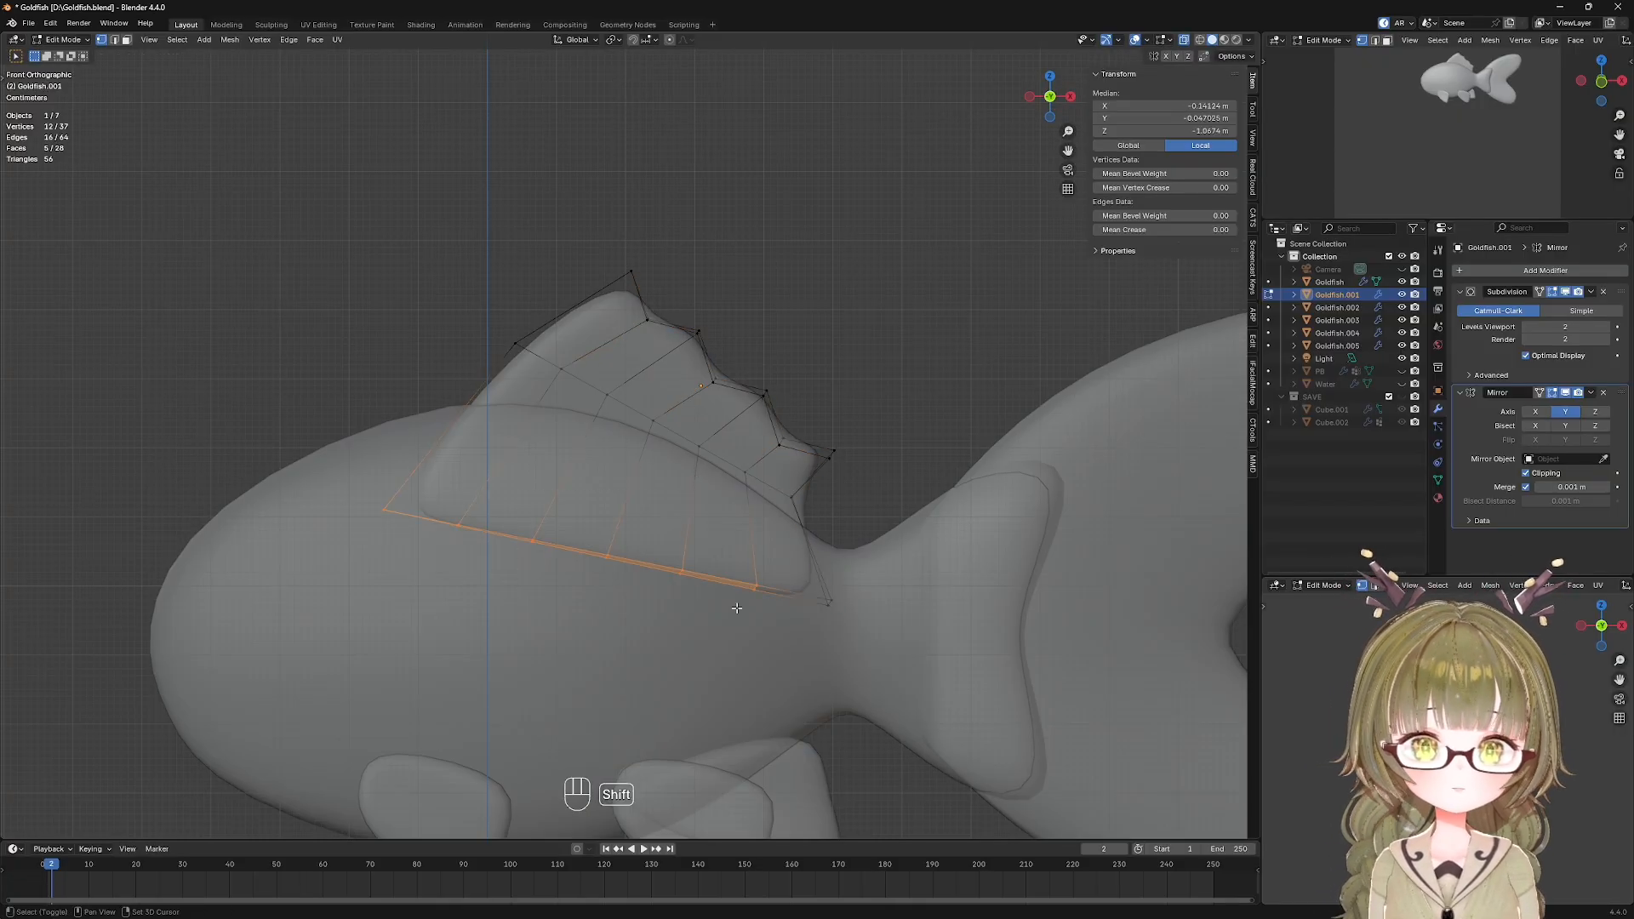
shift+drag(738, 611, 876, 575)
key(s)
click(846, 594)
click(857, 566)
key(alt+z)
key(shift+alt+z)
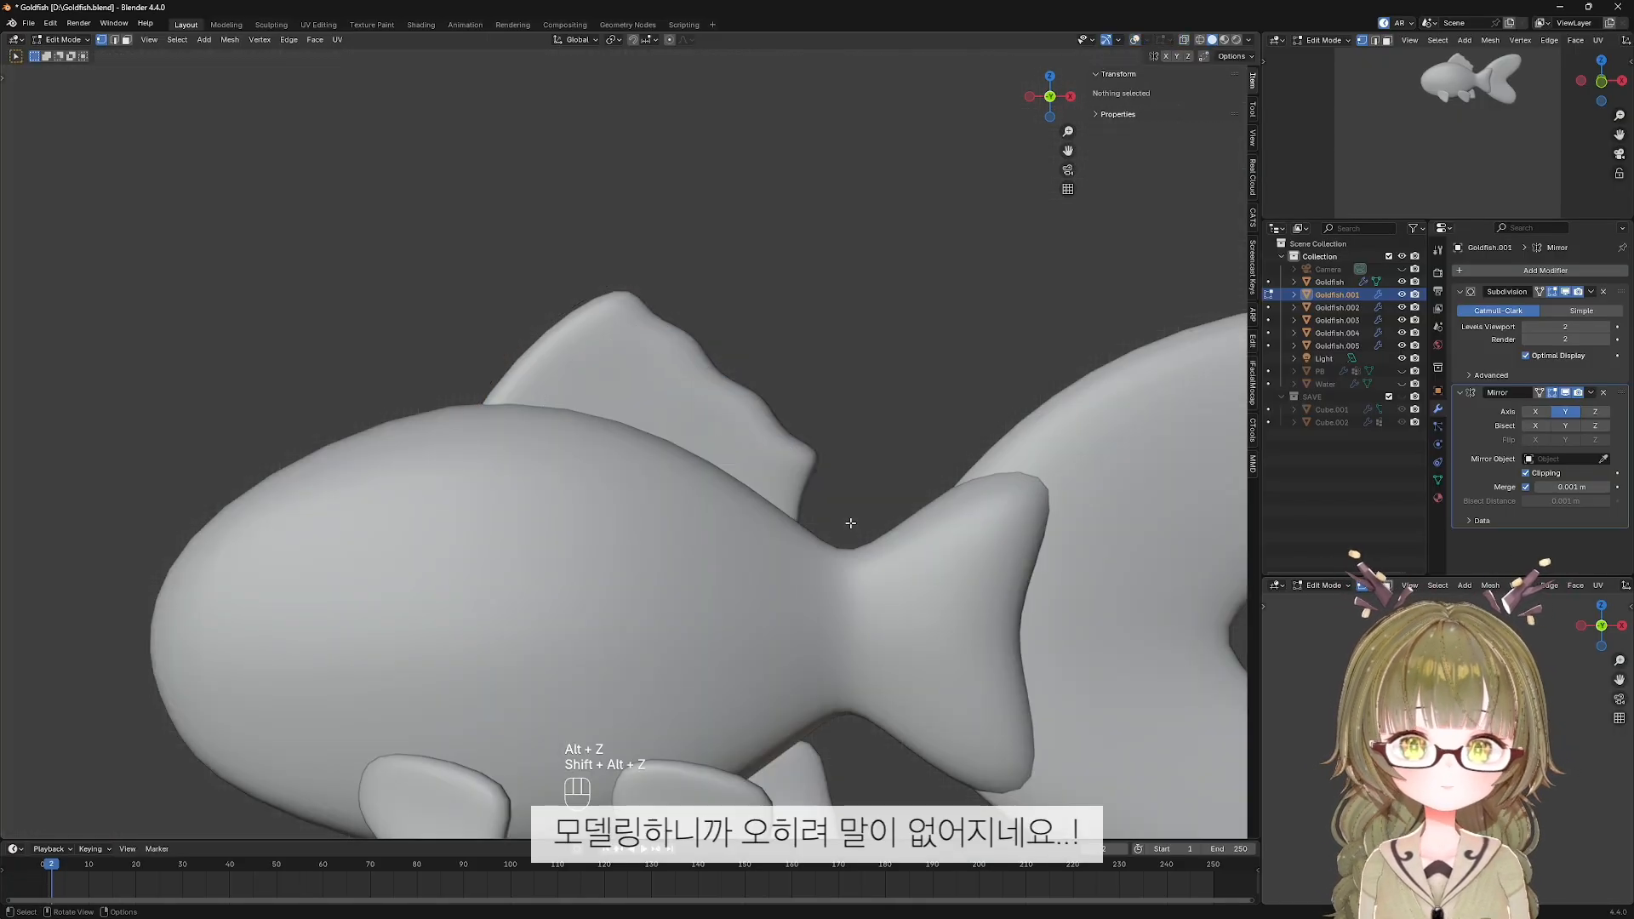
Return to Object Mode with overlays shown and check the wavy dorsal fin in front view.
scroll(850, 523, down, 3)
key(Tab)
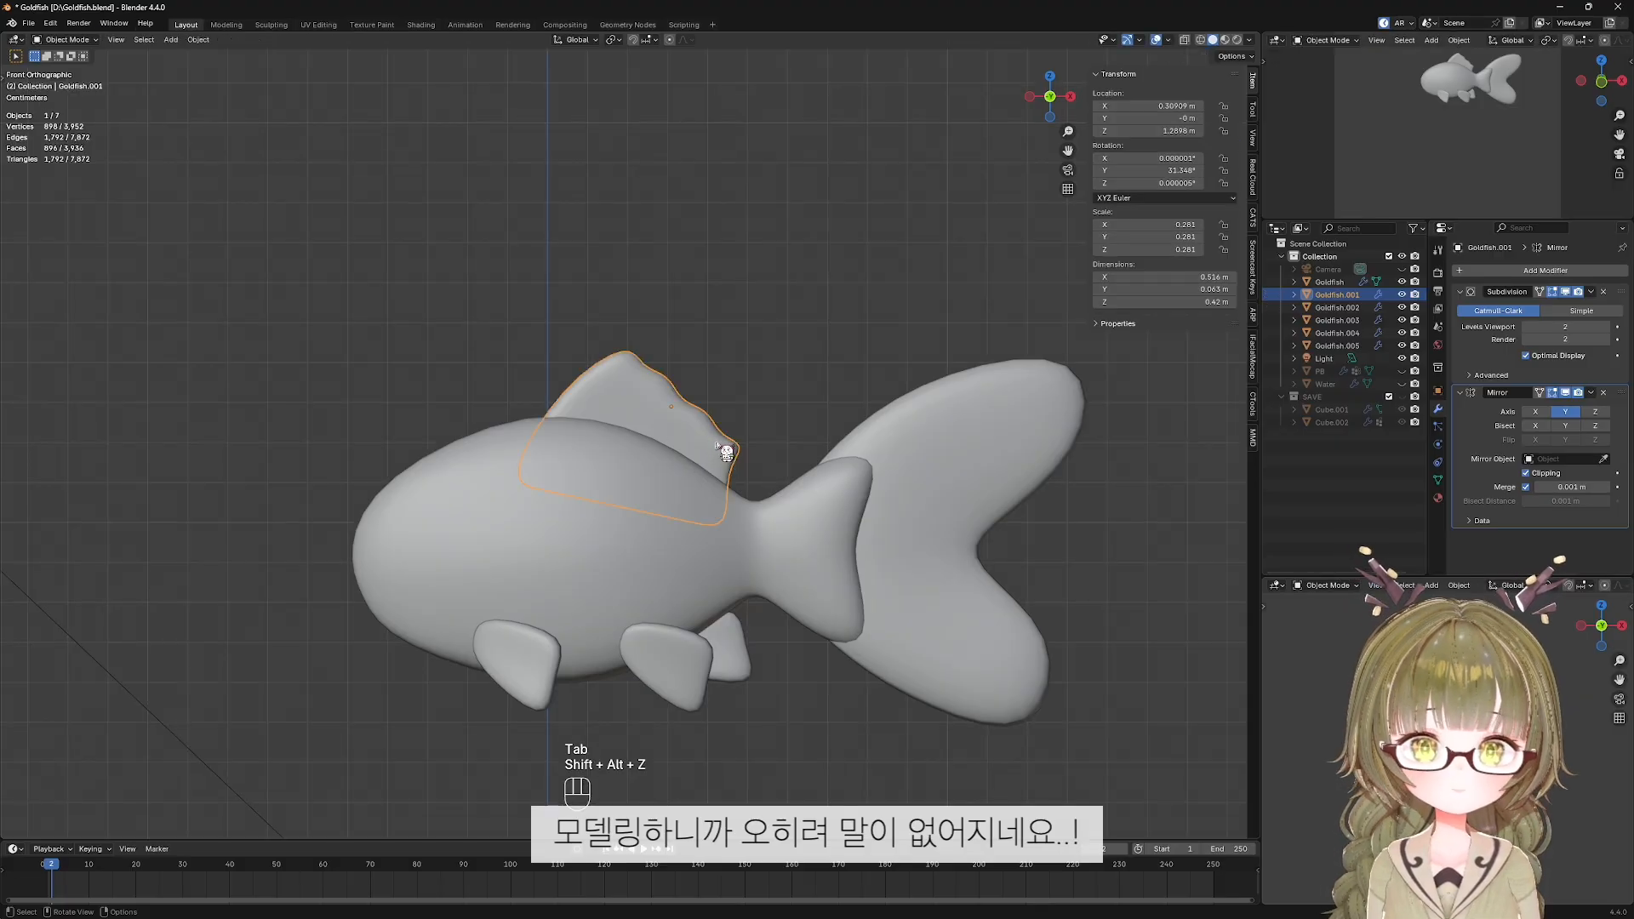
key(Tab)
key(KP_1)
key(Tab)
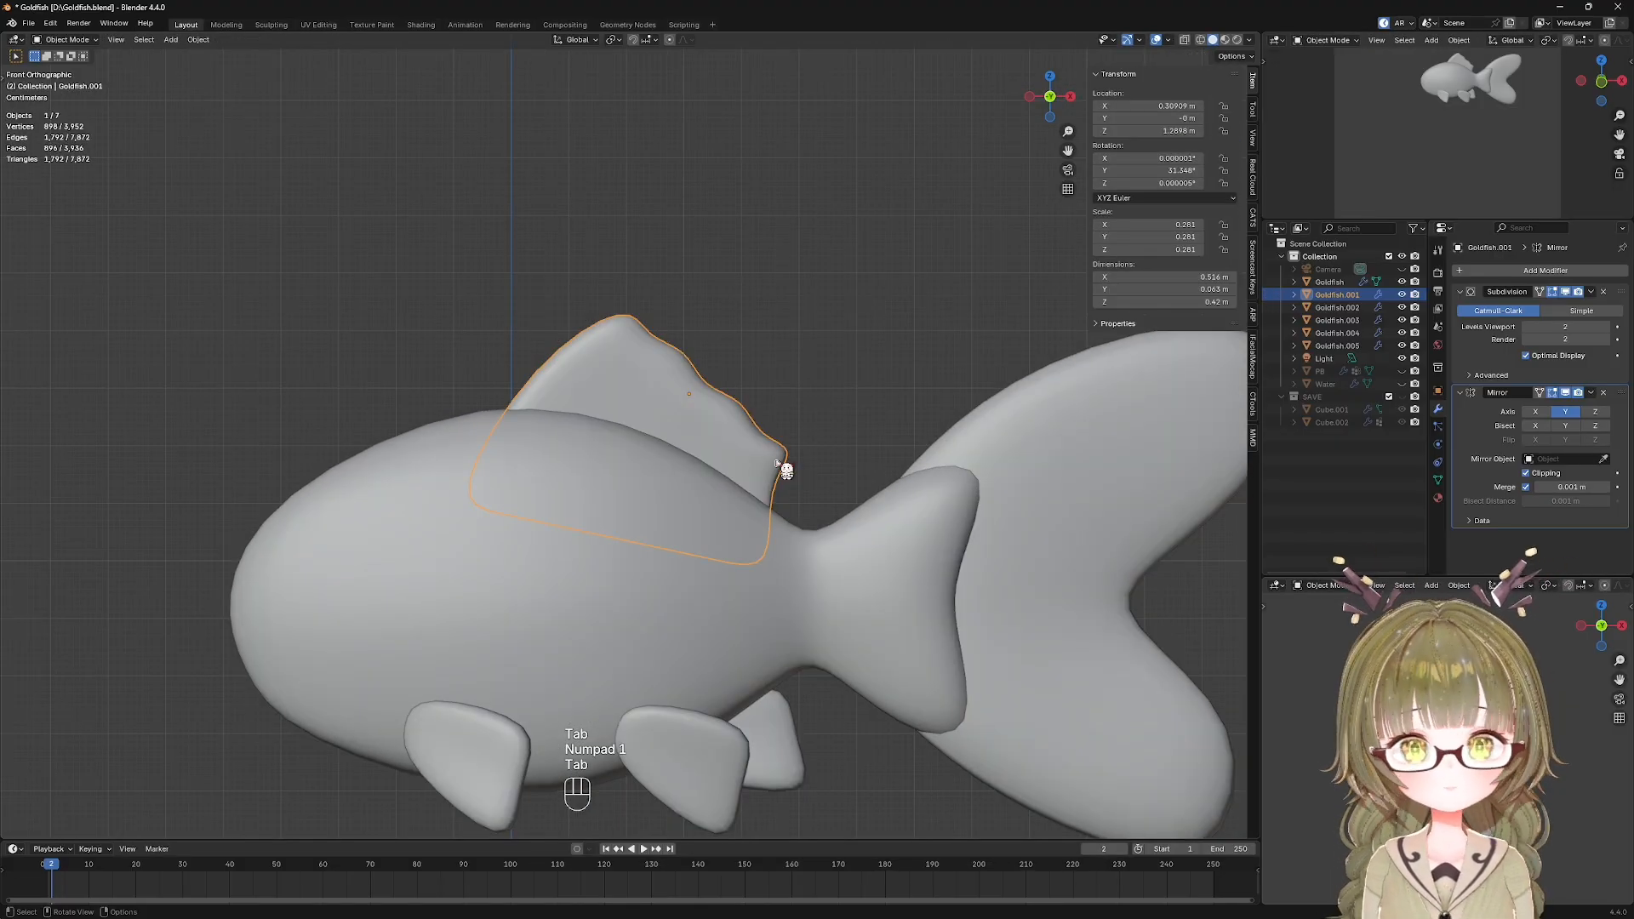
In Edit Mode with X-ray on, move the upper front vertices of the dorsal fin forward along X.
key(Tab)
key(alt+z)
drag(519, 332, 579, 383)
key(g)
key(y)
key(Escape)
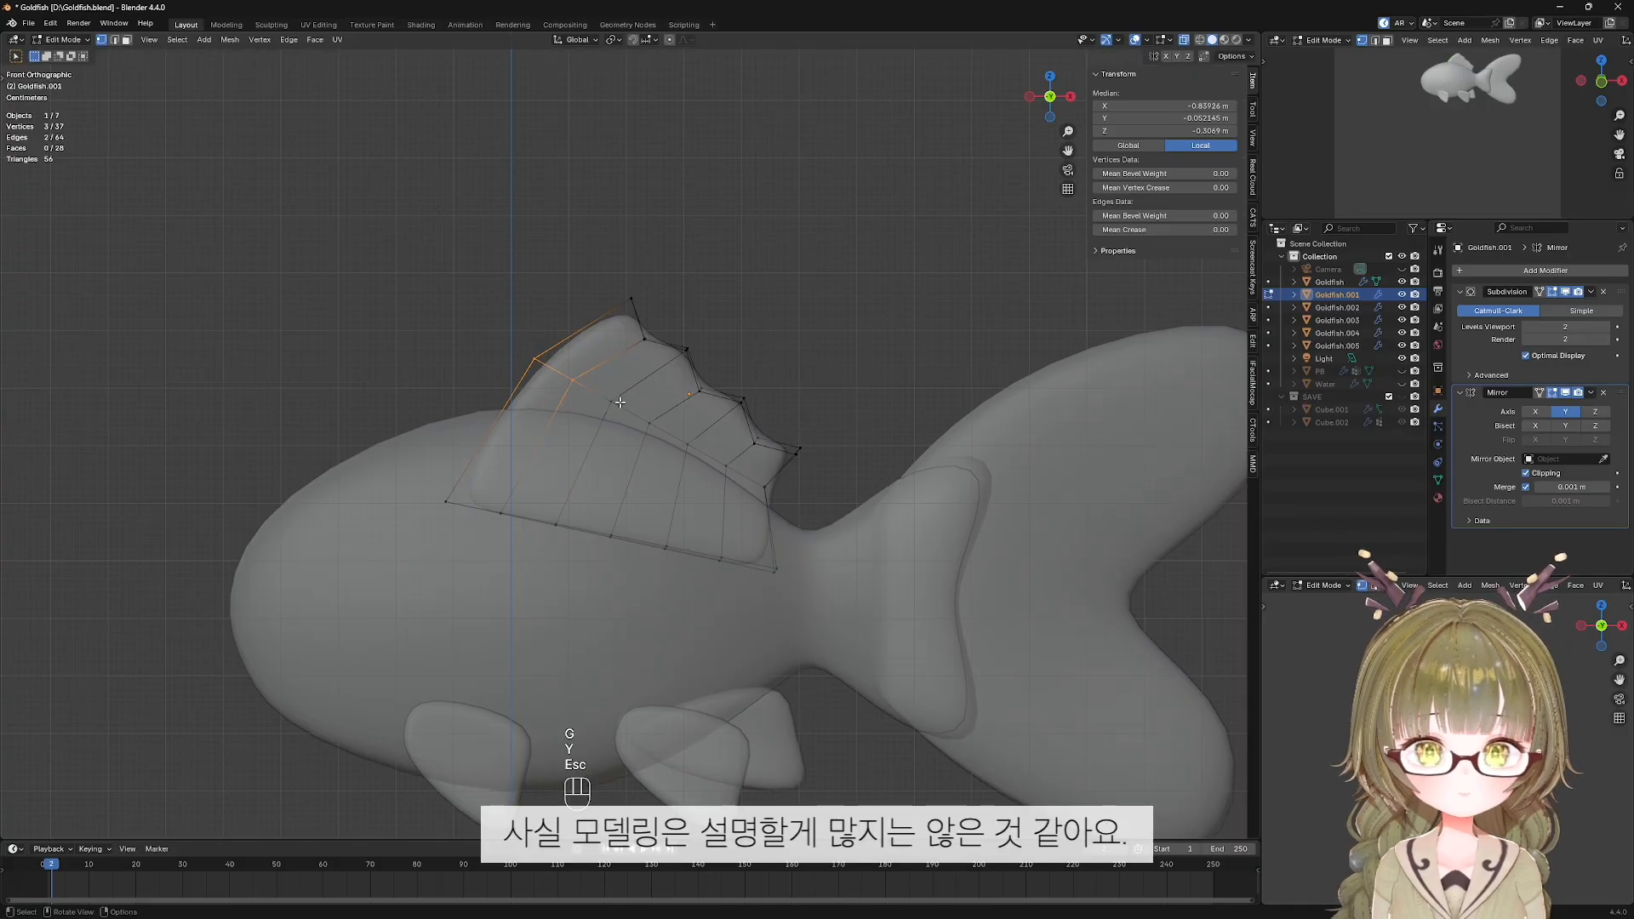
key(g)
click(604, 402)
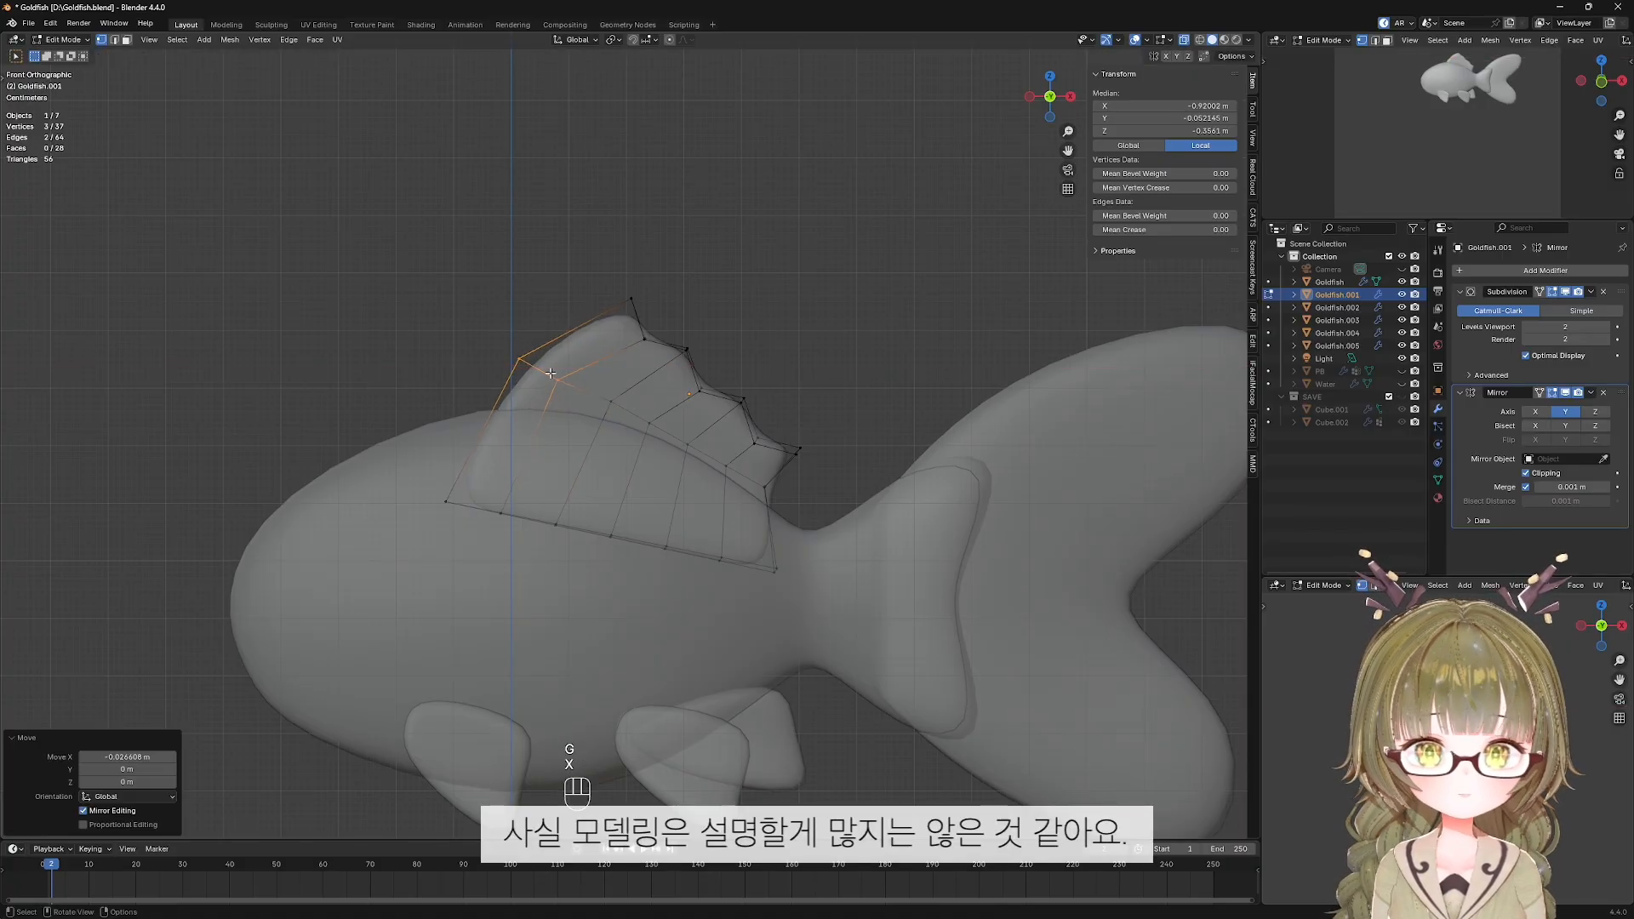
Shift the inner front vertex of the dorsal fin back along X and move the outer front-edge vertices slightly forward.
click(562, 380)
key(g)
key(x)
click(597, 410)
drag(494, 321, 536, 390)
key(g)
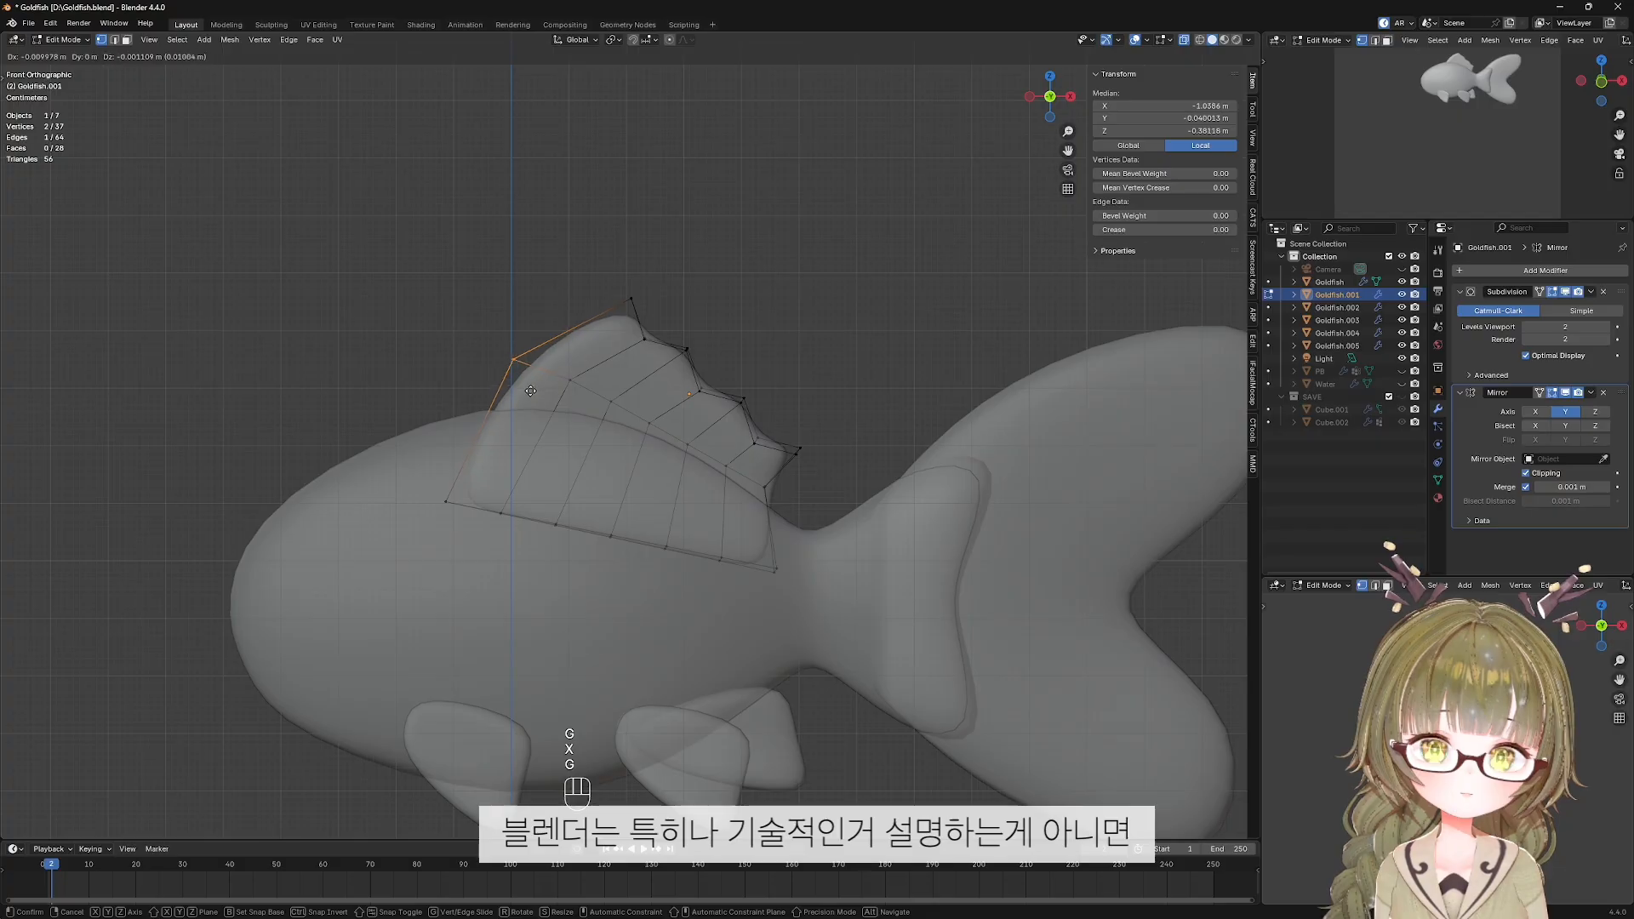
click(516, 387)
Deepen the first notch on the dorsal fin's rear edge and reposition the vertices at the fin's top tip.
click(719, 319)
scroll(719, 319, up, 4)
shift+middle_drag(719, 320, 702, 400)
drag(610, 287, 641, 302)
key(g)
click(652, 381)
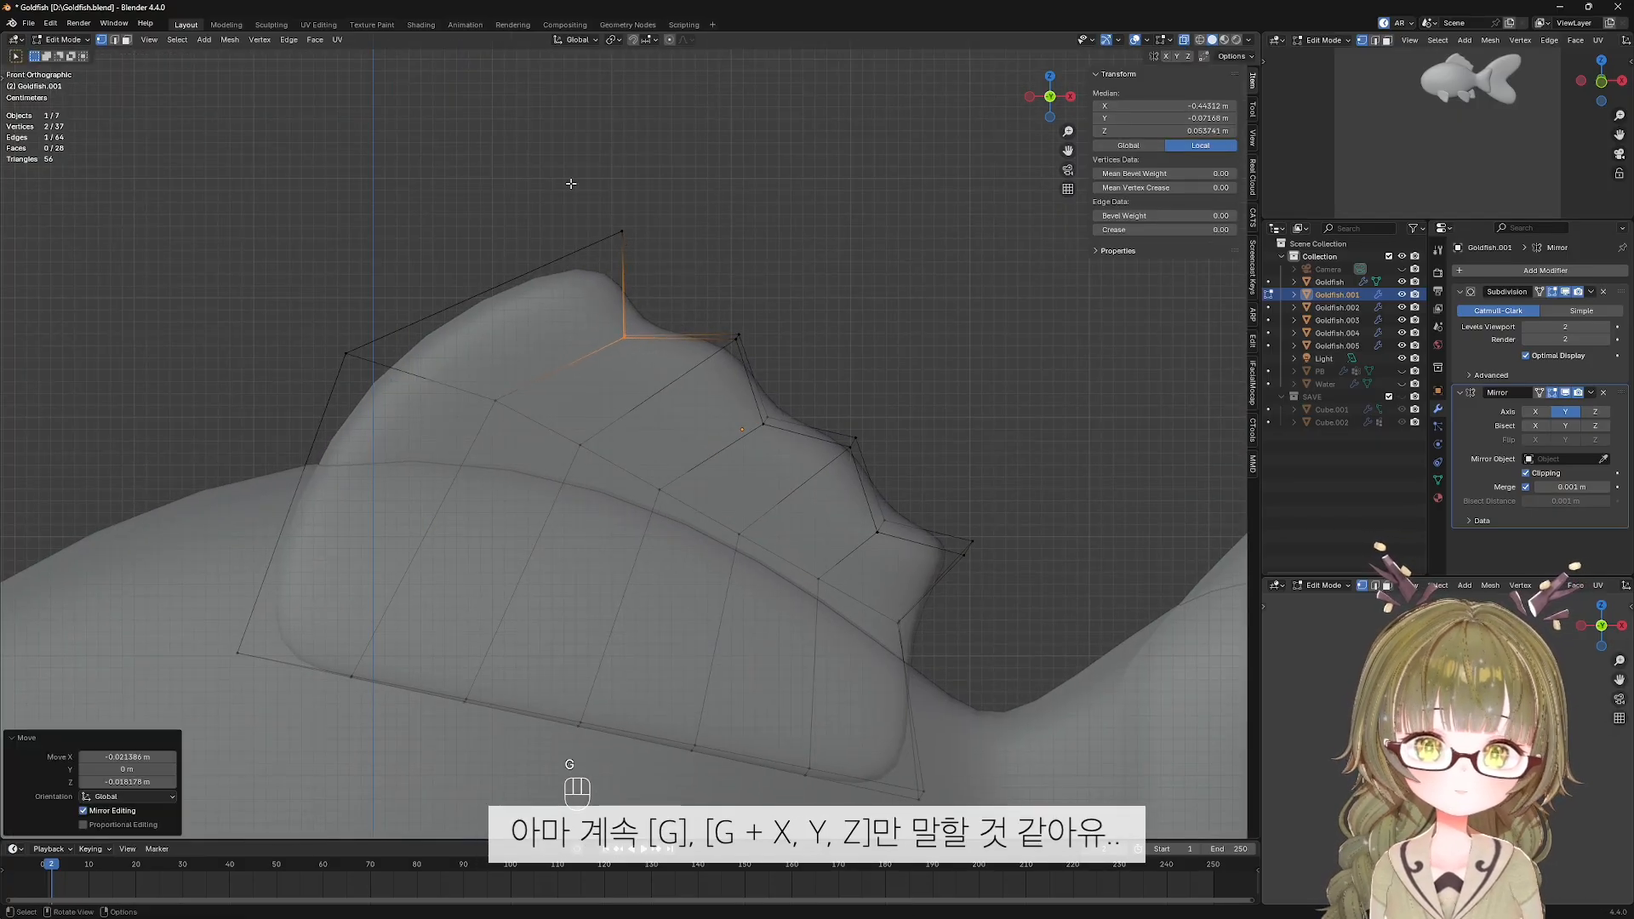
drag(578, 189, 644, 258)
key(g)
click(619, 237)
Move the vertices of the remaining notches on the dorsal fin's rear edge inward to deepen the waves.
drag(736, 394, 778, 439)
key(g)
click(762, 456)
drag(866, 504, 896, 543)
click(883, 554)
drag(879, 601, 921, 644)
key(g)
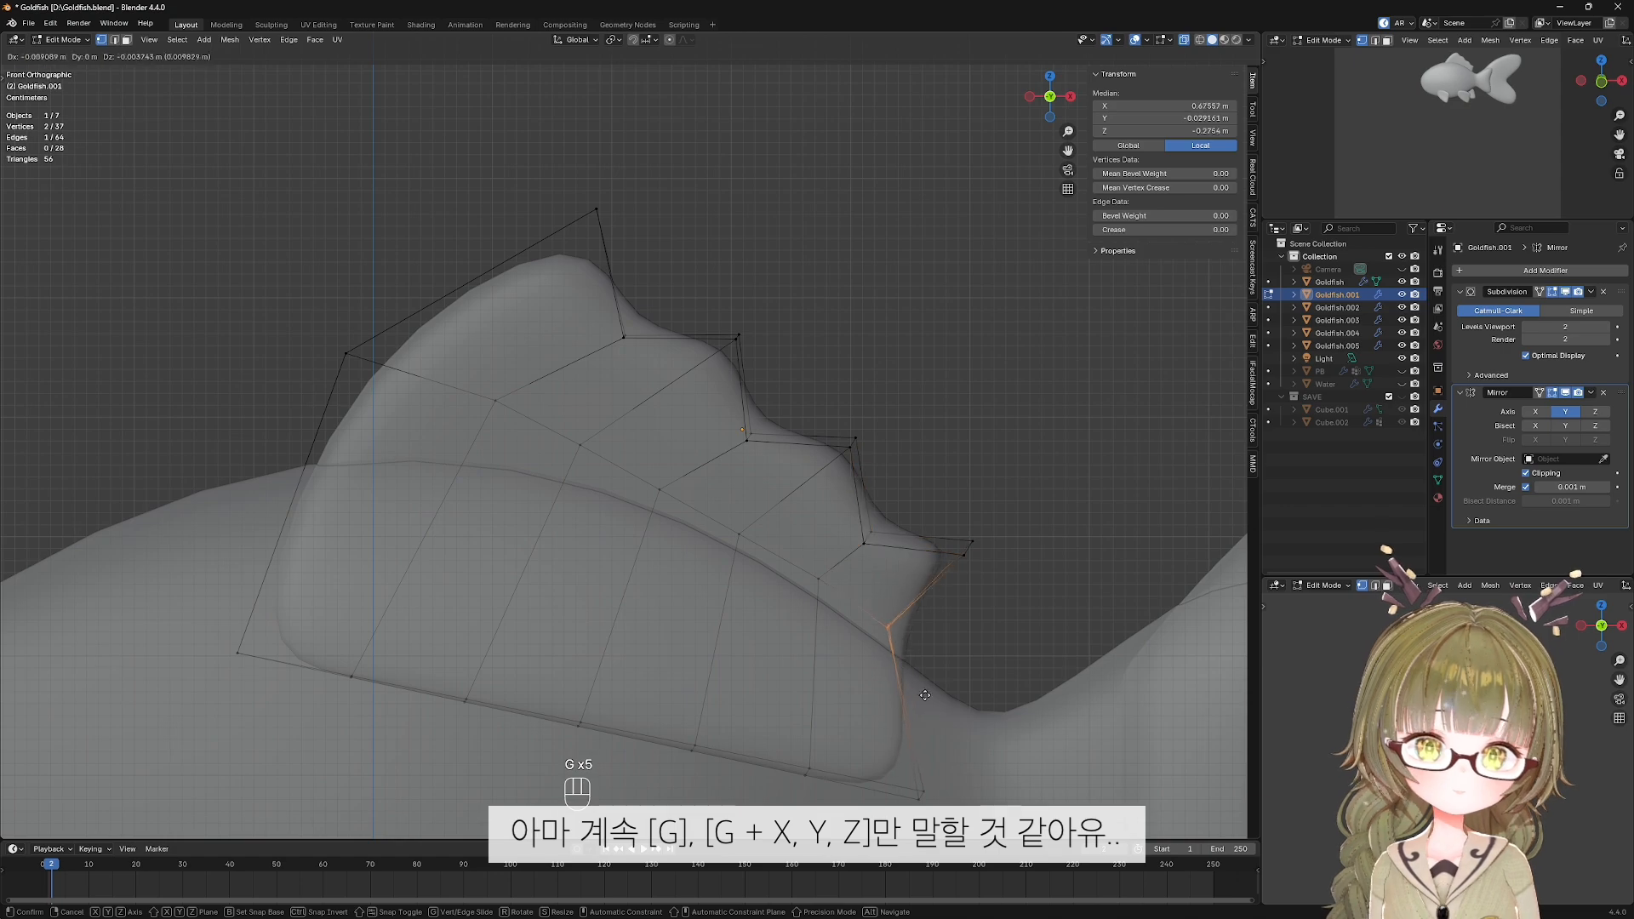
click(905, 645)
Reposition the vertices at the dorsal fin's lower rear tip and check the shape with X-ray and overlays off.
drag(947, 523, 1003, 587)
key(g)
click(984, 601)
key(g)
key(alt+z)
key(shift+alt+z)
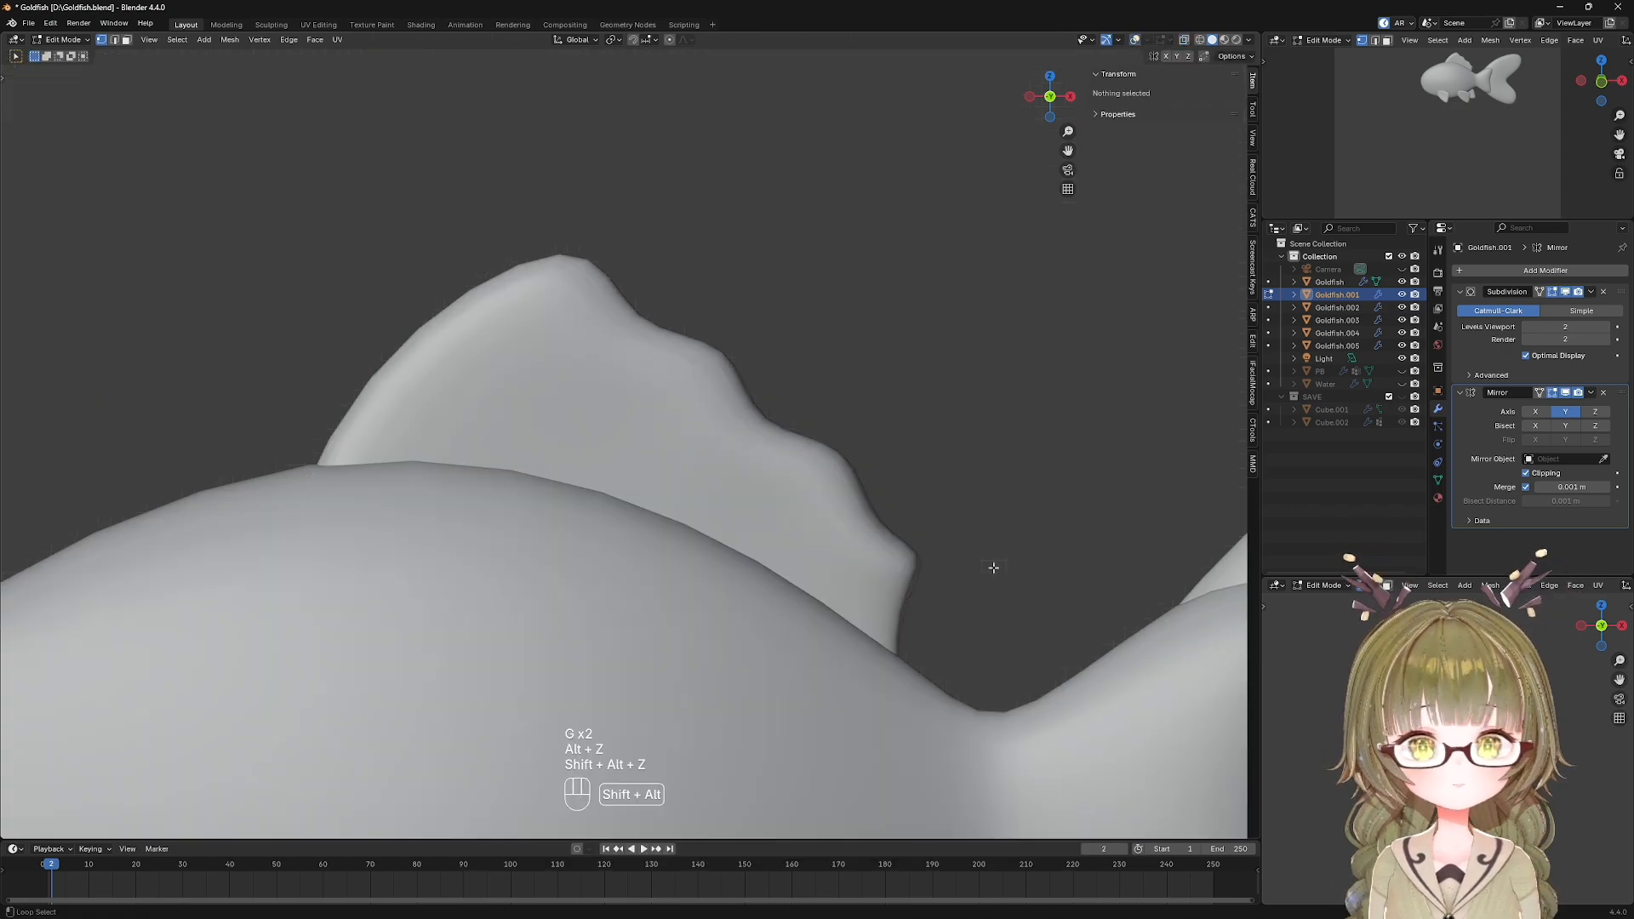
Move the dorsal fin's lowest rear-edge vertices back about 0.051 m and down about 0.033 m, and check the result without overlays.
scroll(992, 565, down, 4)
key(shift+alt+z)
scroll(953, 578, up, 3)
key(alt+z)
drag(822, 569, 889, 635)
key(g)
click(937, 668)
key(shift+alt+z)
key(alt+z)
scroll(846, 500, down, 5)
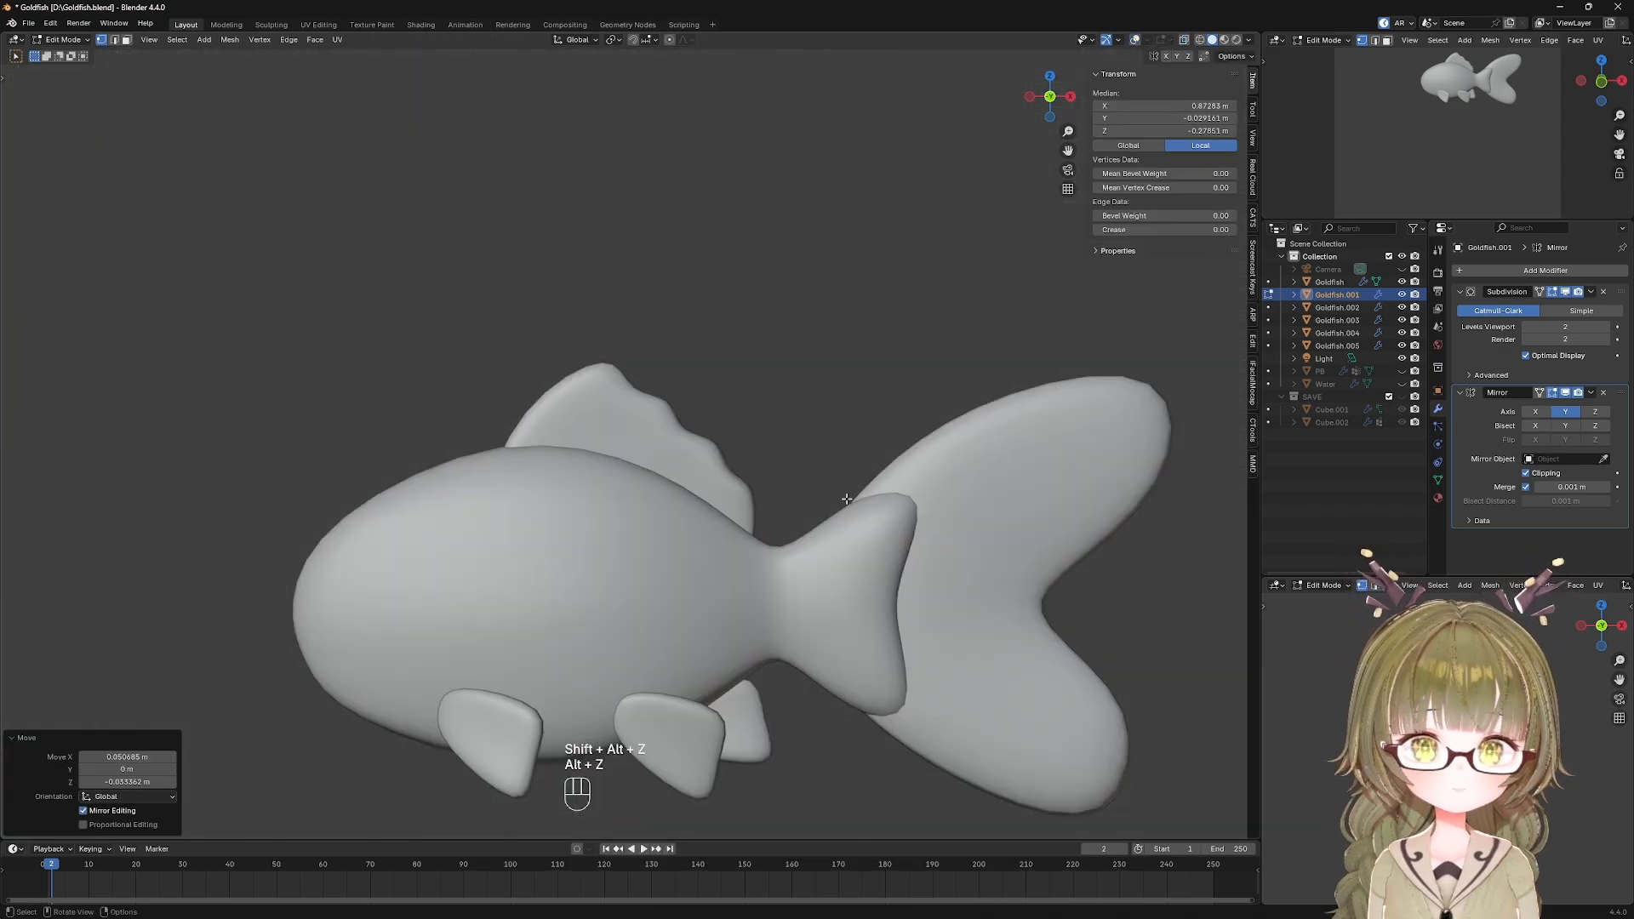
Show the overlays again and move the whole dorsal fin along X in Object Mode.
scroll(816, 494, up, 2)
key(shift+alt+z)
key(Tab)
key(g)
key(x)
click(755, 474)
Add five evenly spaced loop cuts across the single fin under the rear of the body.
key(r)
key(Escape)
scroll(819, 472, down, 5)
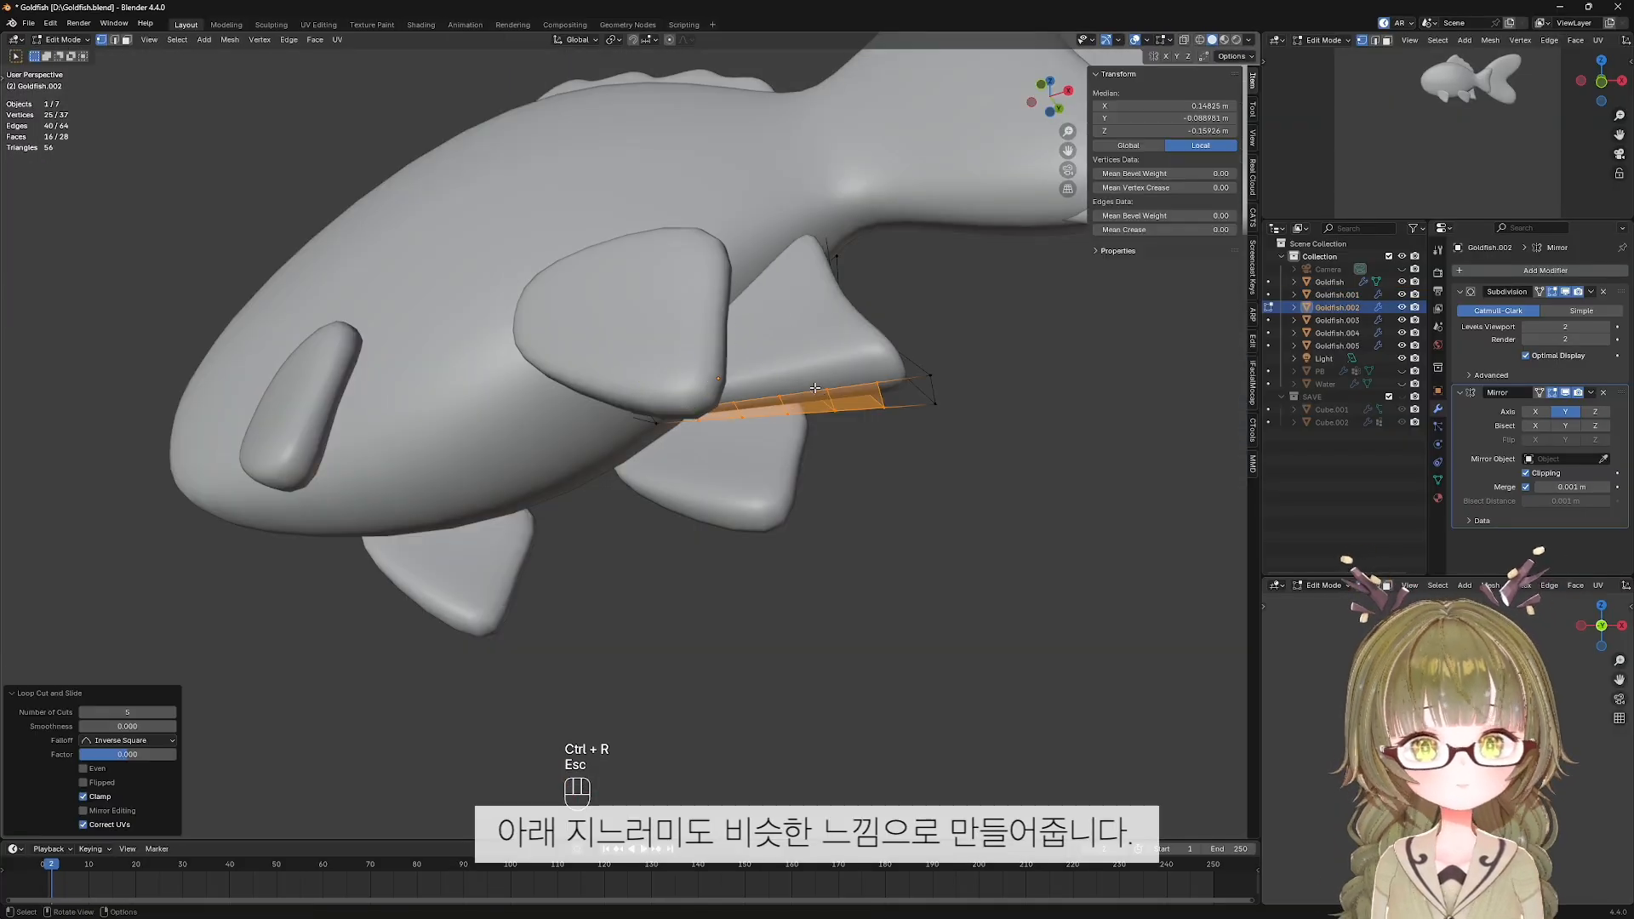
Raise every other cut's vertices on that fin's lower edge about 0.022 m along Z in front view to form waves.
shift+click(801, 448)
key(KP_1)
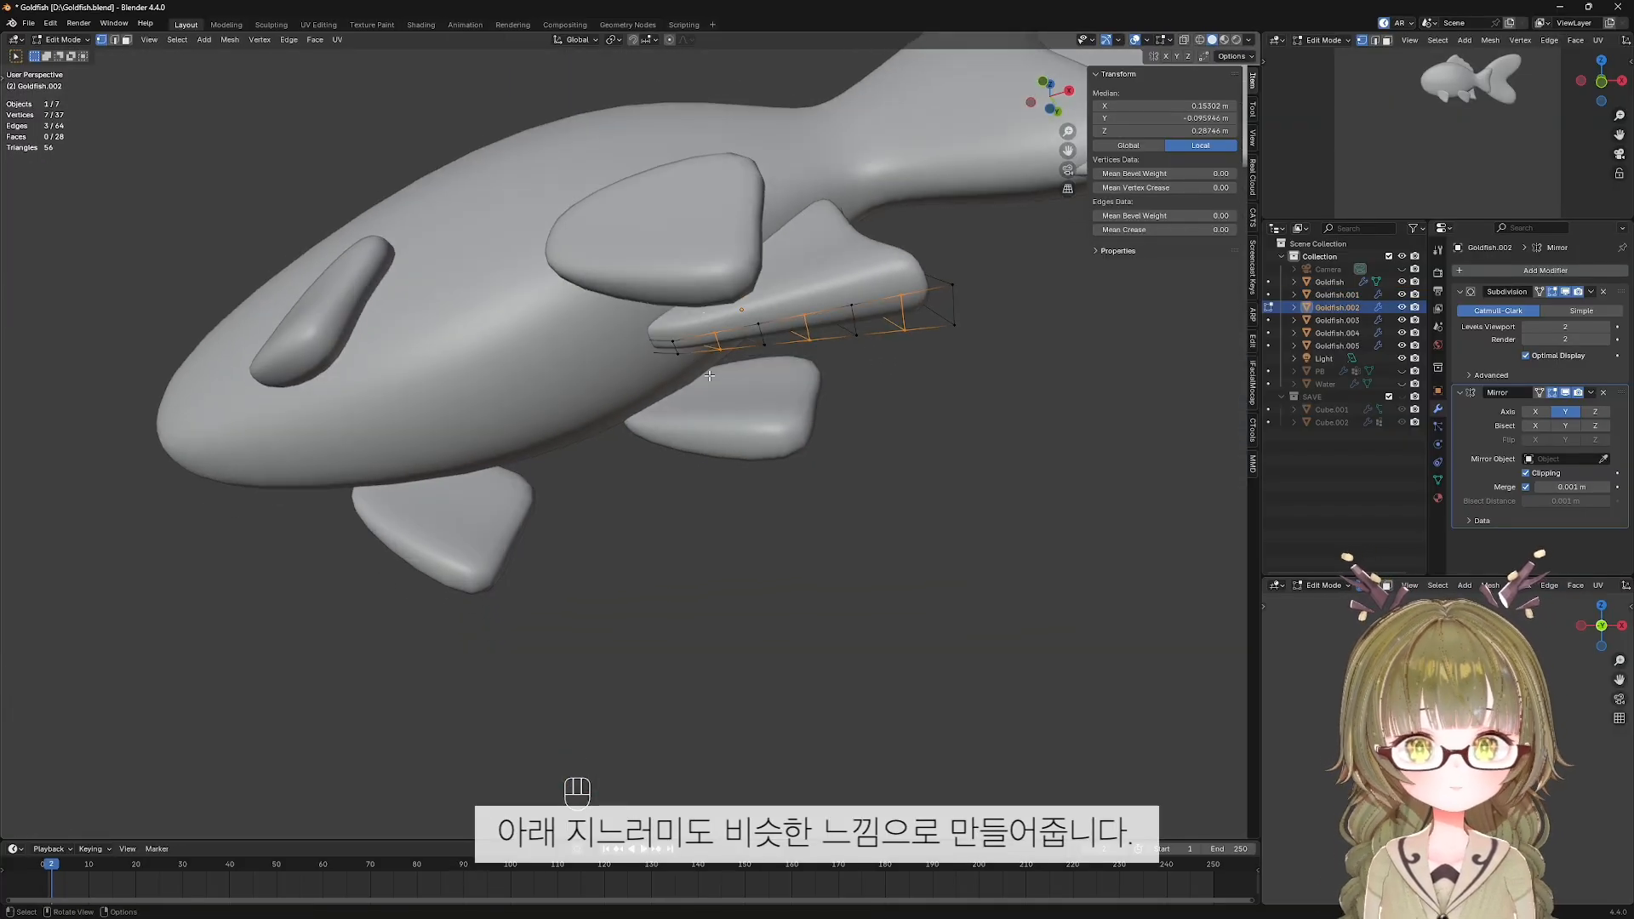
key(alt+z)
key(g)
key(z)
click(838, 590)
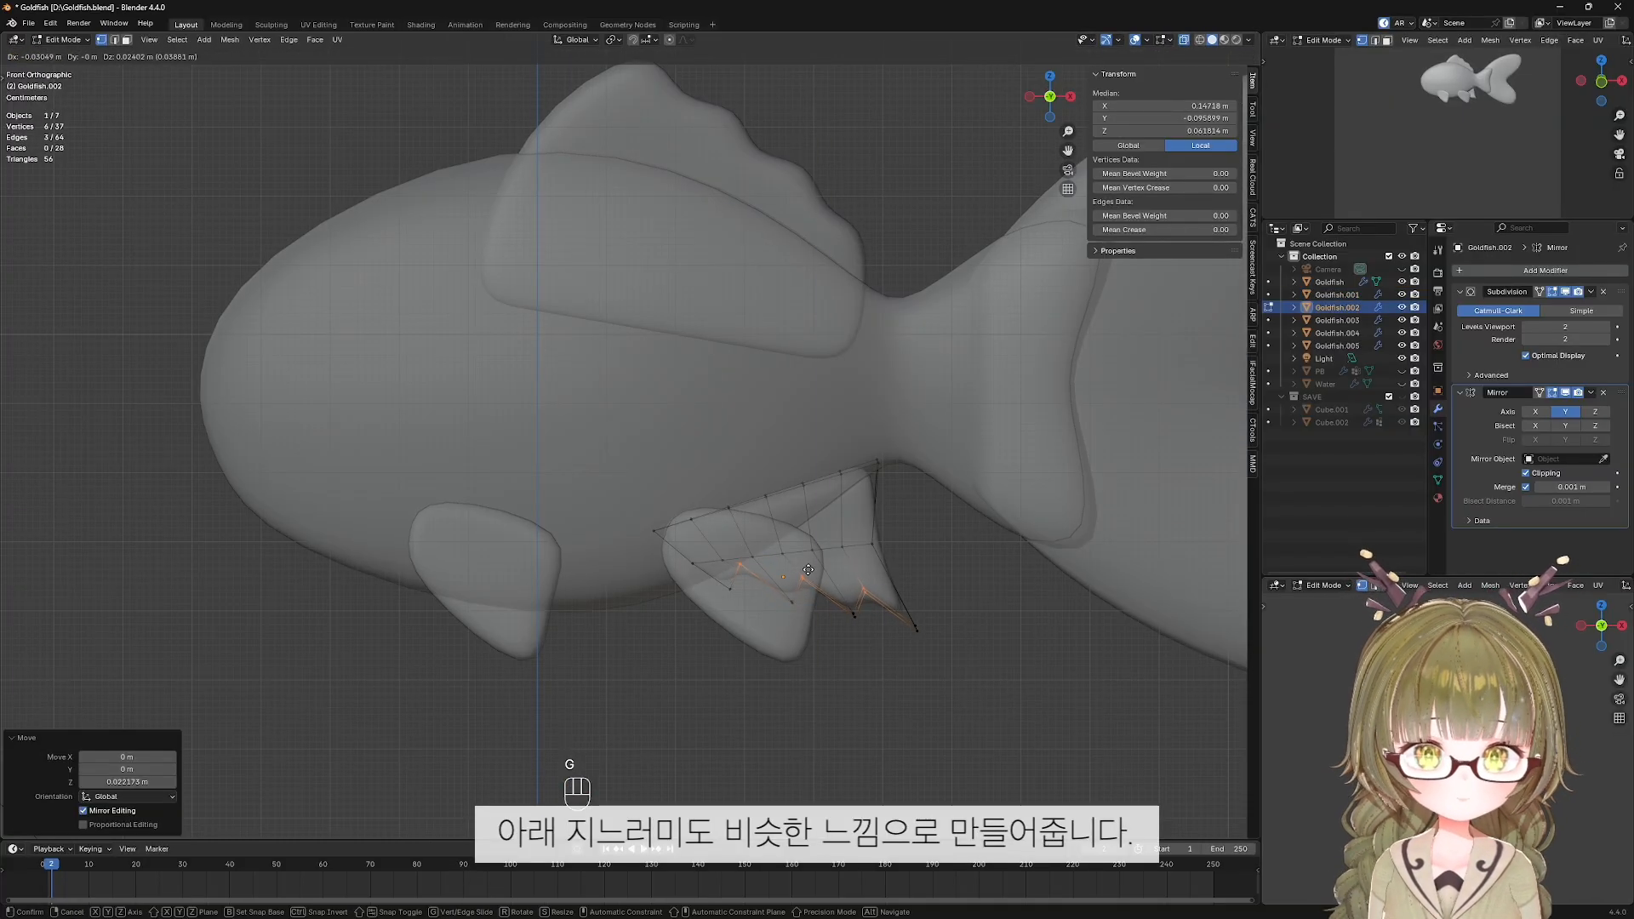
Rotate the lower rear fin in Object Mode to adjust its tilt, and return to Edit Mode.
key(Tab)
key(r)
click(919, 585)
key(Tab)
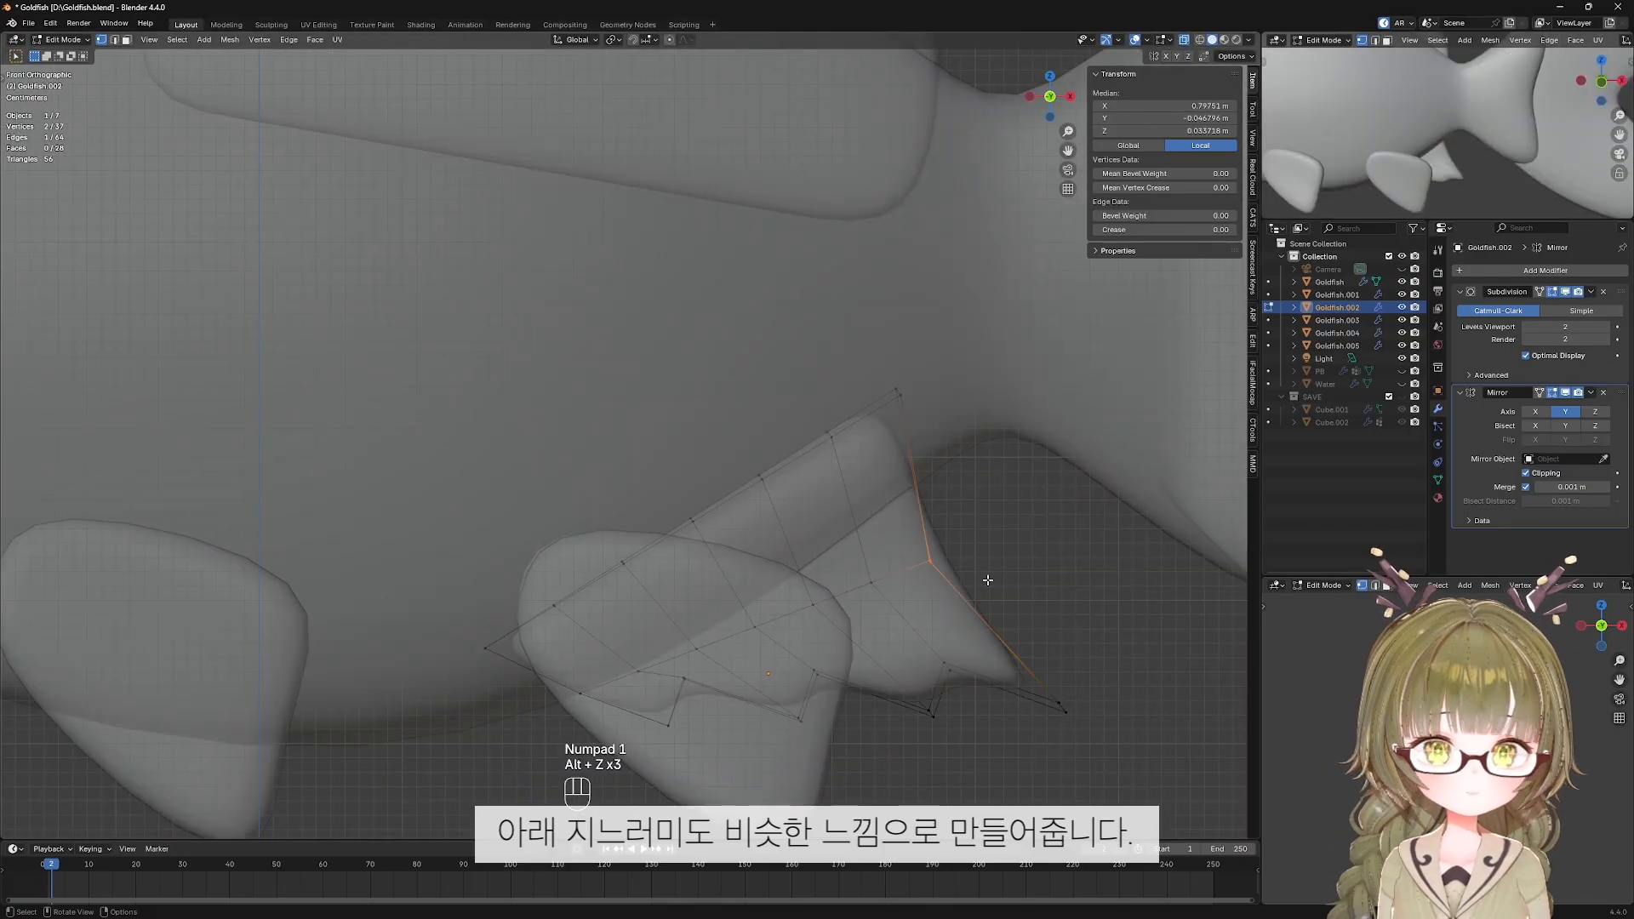
Bulge the lower rear fin's back edge outward and even out the interior vertices of its middle row.
key(g)
click(1041, 531)
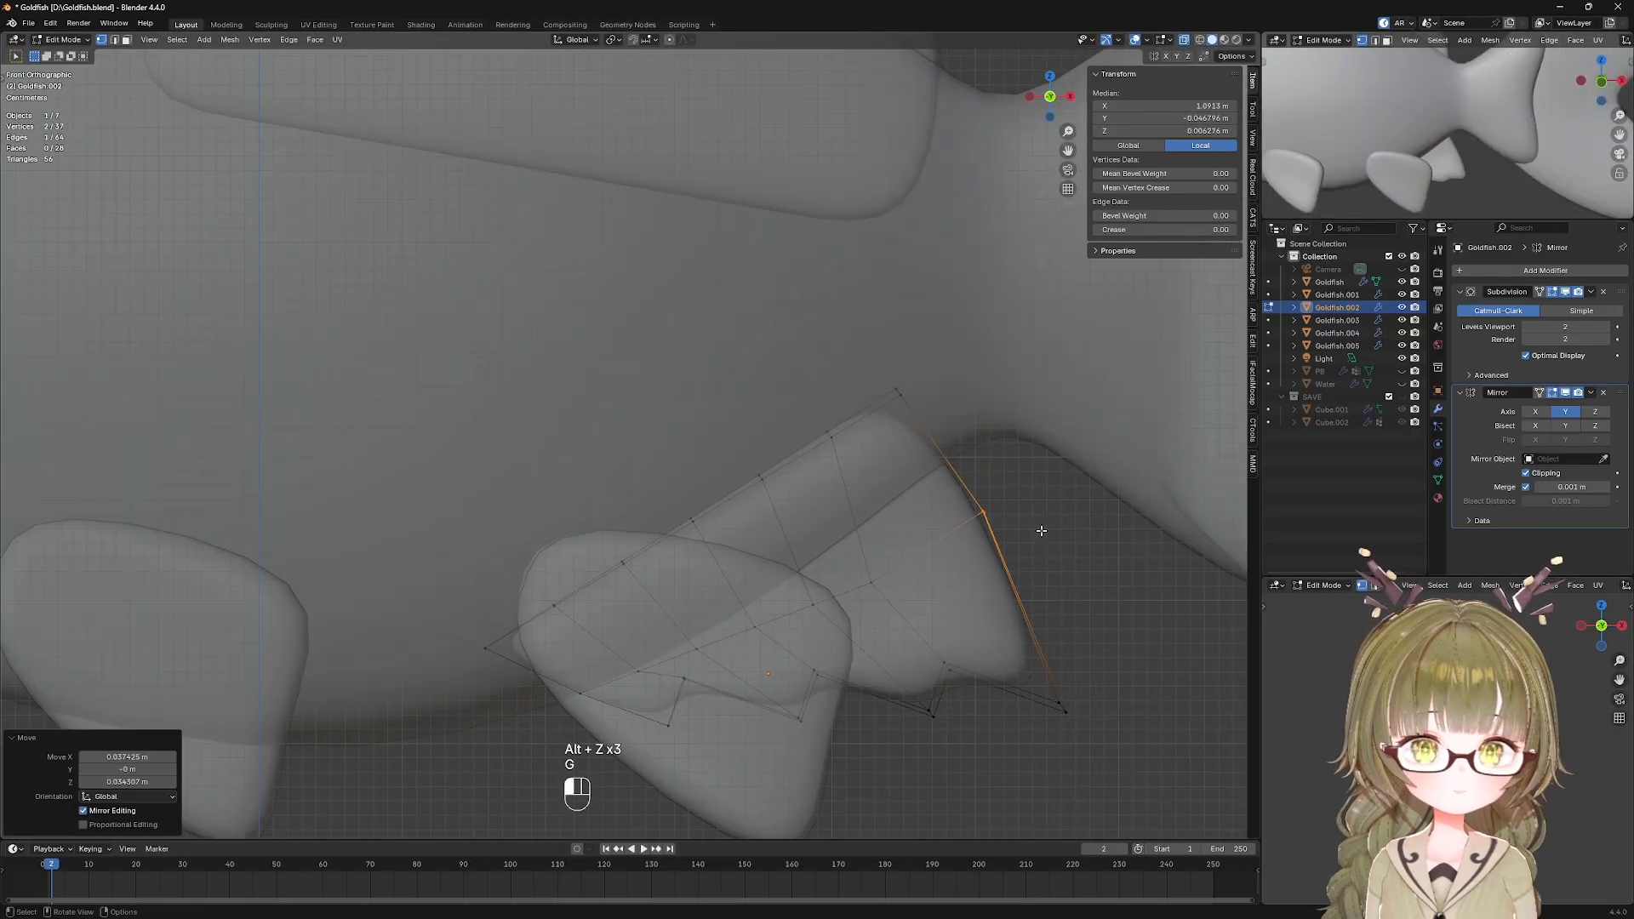
drag(769, 575, 896, 621)
key(g)
click(923, 603)
drag(686, 624, 788, 666)
key(g)
click(808, 655)
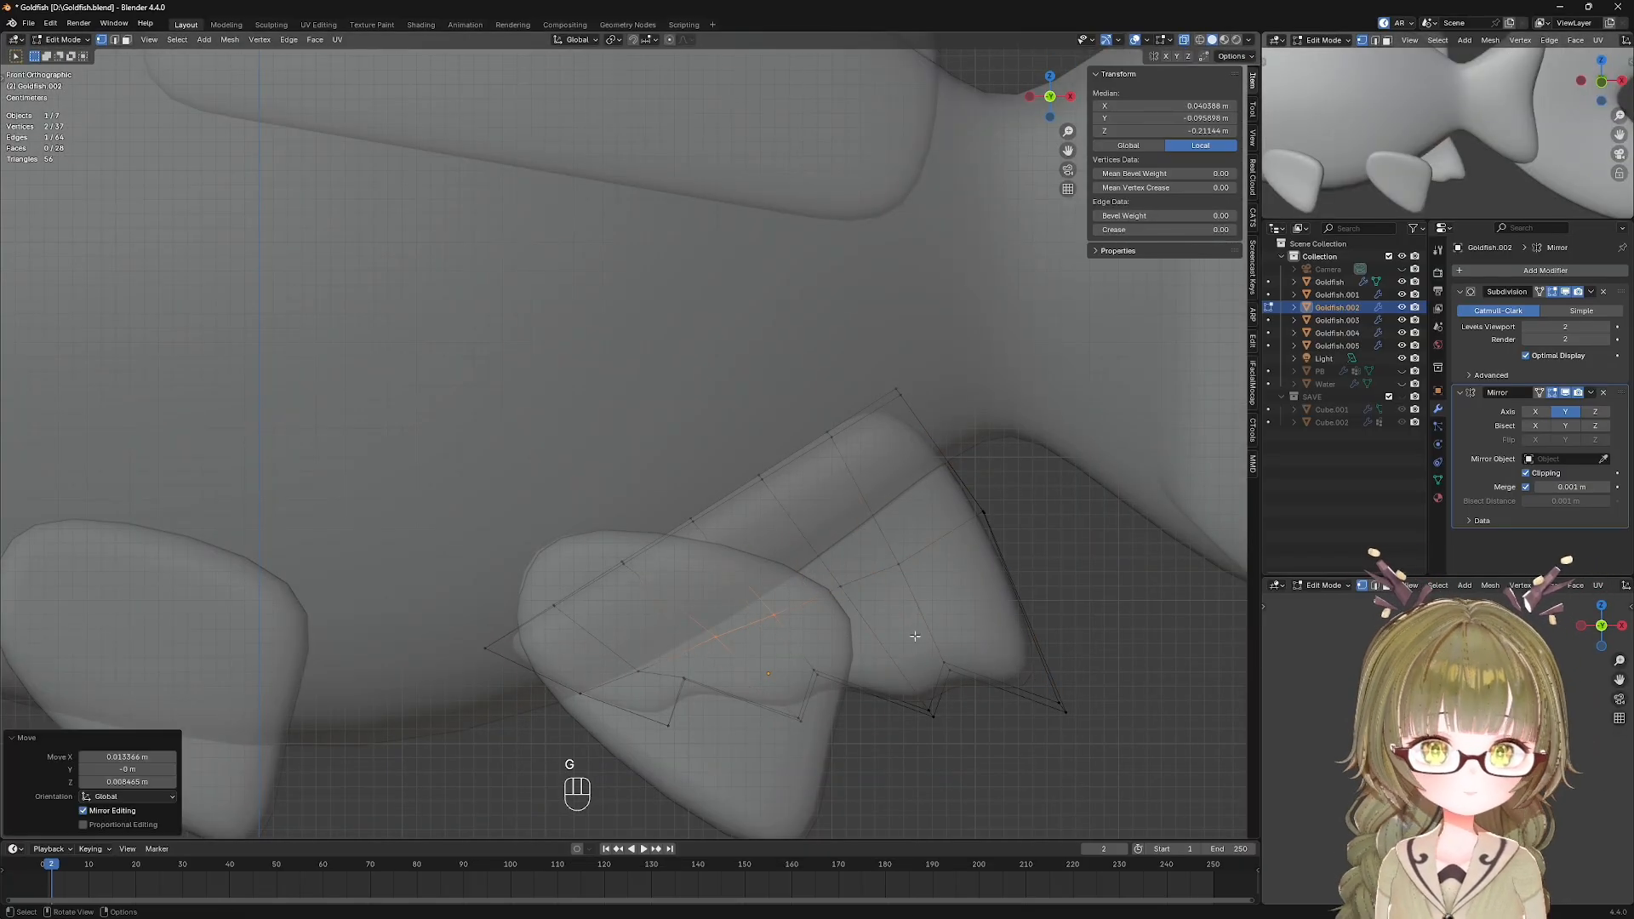
Reposition the three rearmost vertex pairs along the lower rear fin's upper edge inside the body.
drag(860, 364, 940, 426)
key(g)
drag(799, 407, 862, 459)
key(g)
drag(730, 451, 784, 507)
key(g)
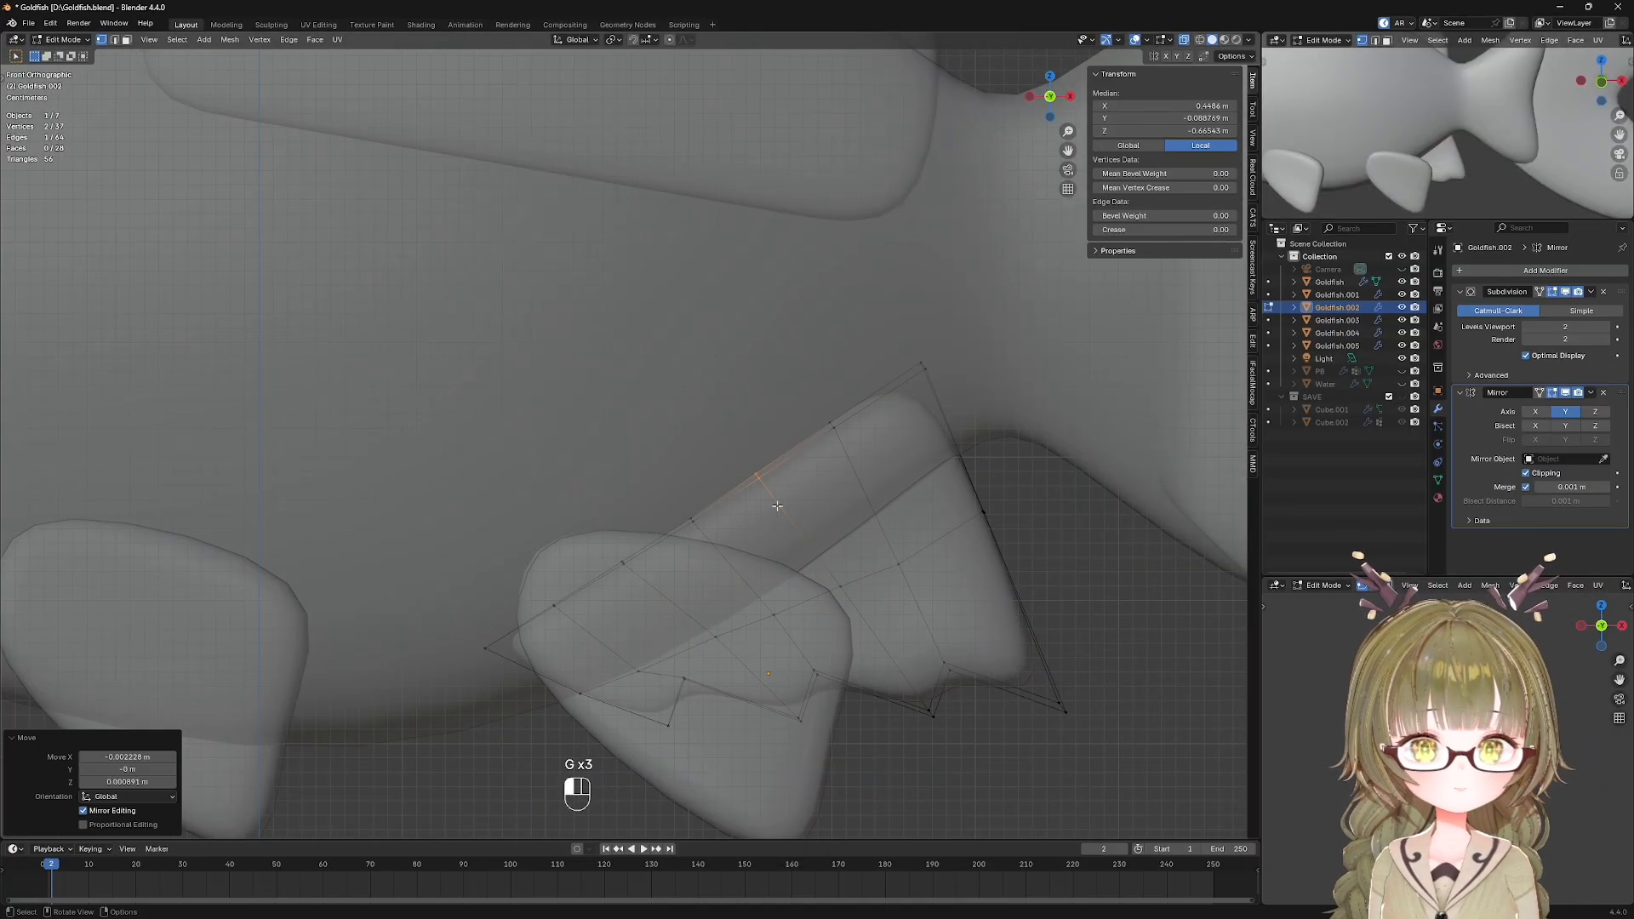
Tilt the lower rear fin more steeply and move the vertices of its front wave slightly.
scroll(587, 630, down, 1)
shift+middle_drag(587, 629, 560, 557)
key(Tab)
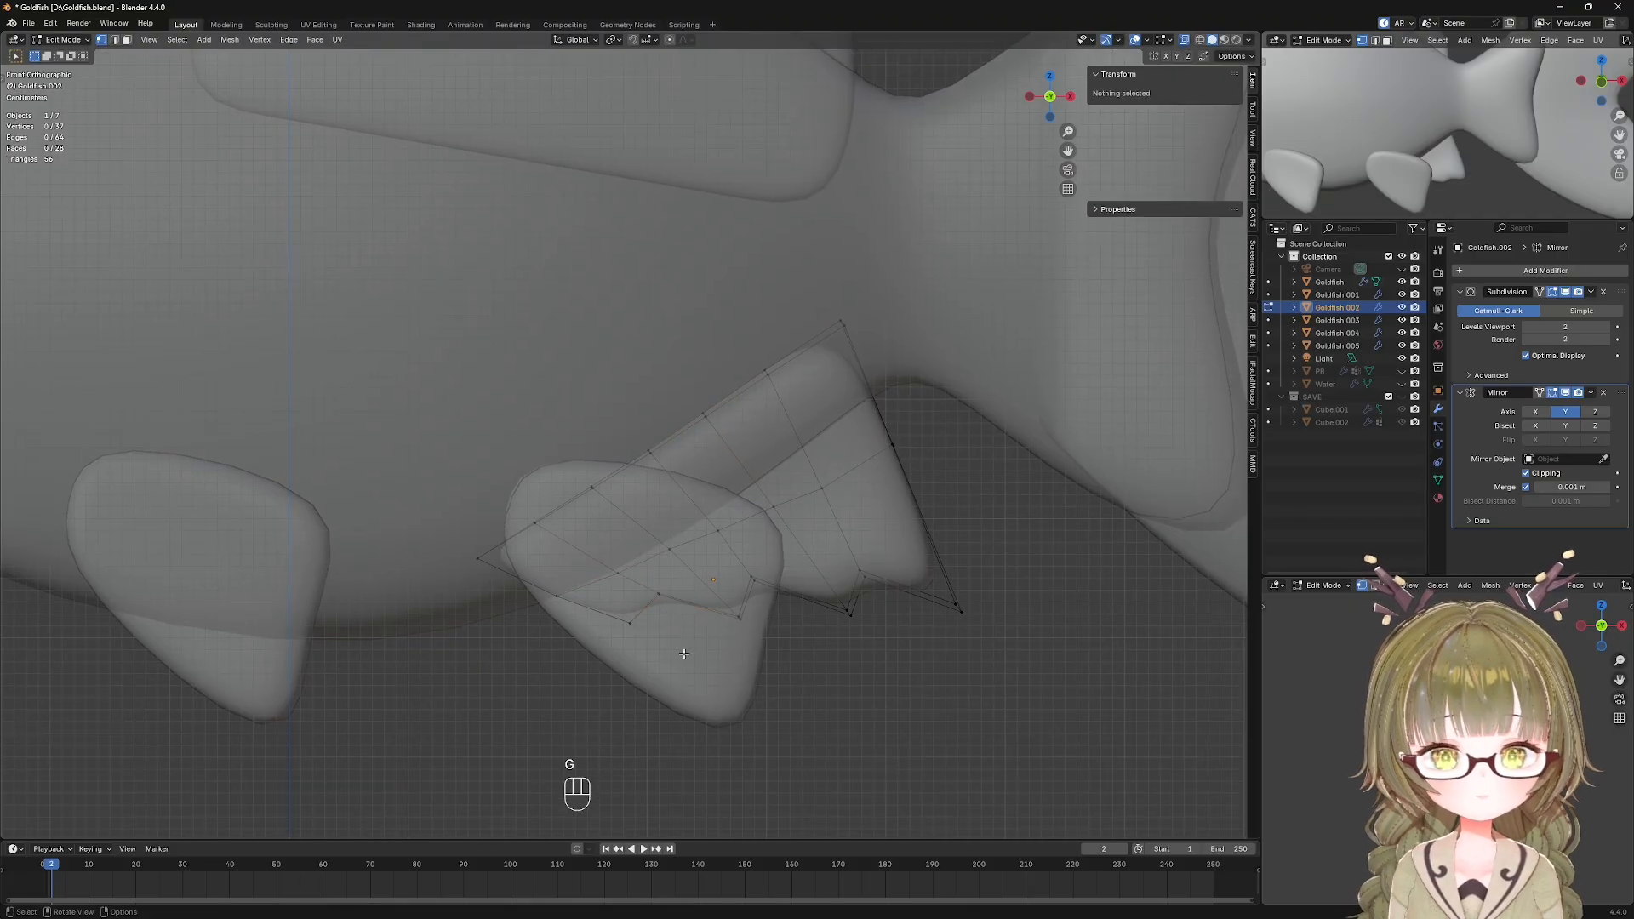
key(shift+alt+z)
key(alt+z)
middle_drag(673, 587, 806, 654)
key(g)
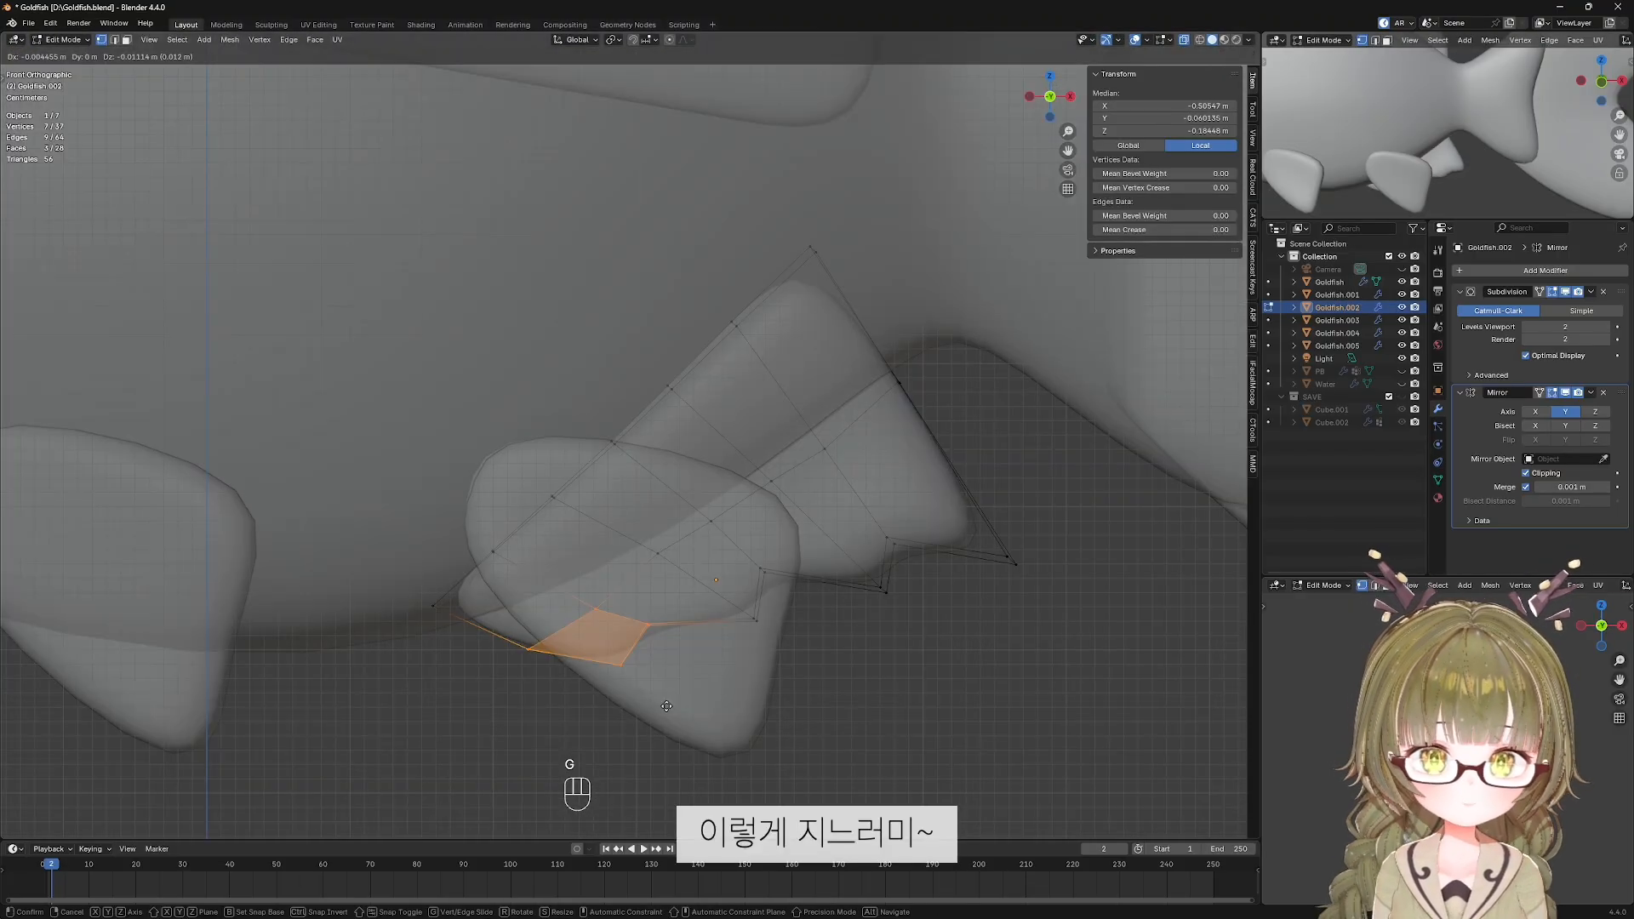
click(671, 693)
Adjust the second wave tip and the neighbouring notch on the lower rear fin's edge.
drag(772, 653, 772, 653)
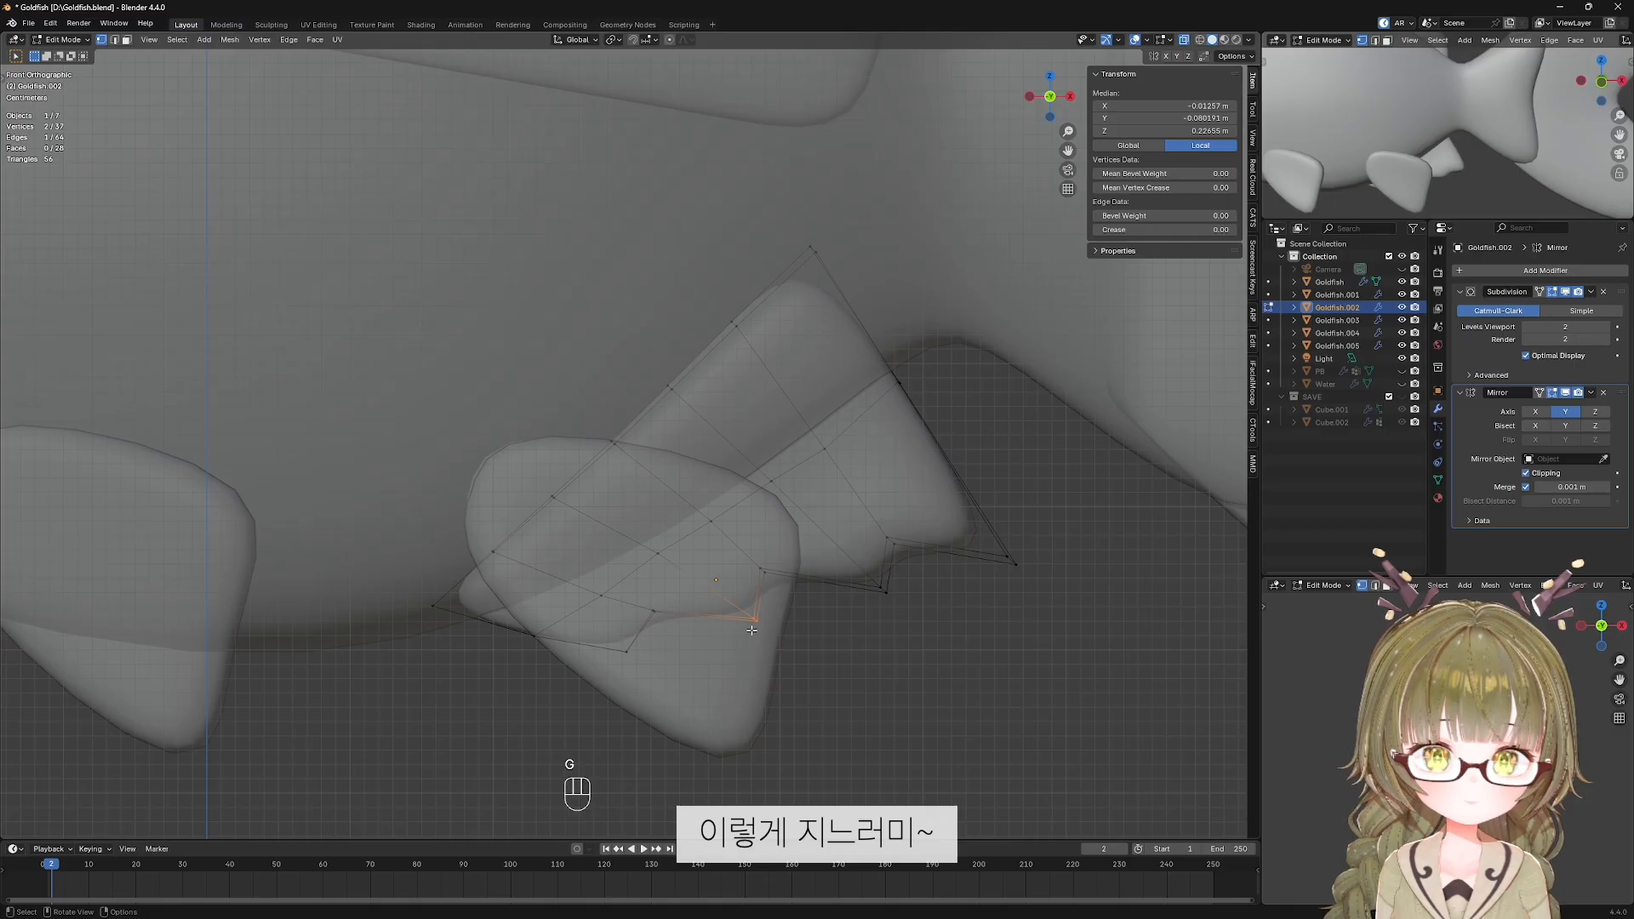
key(g)
click(736, 648)
click(656, 622)
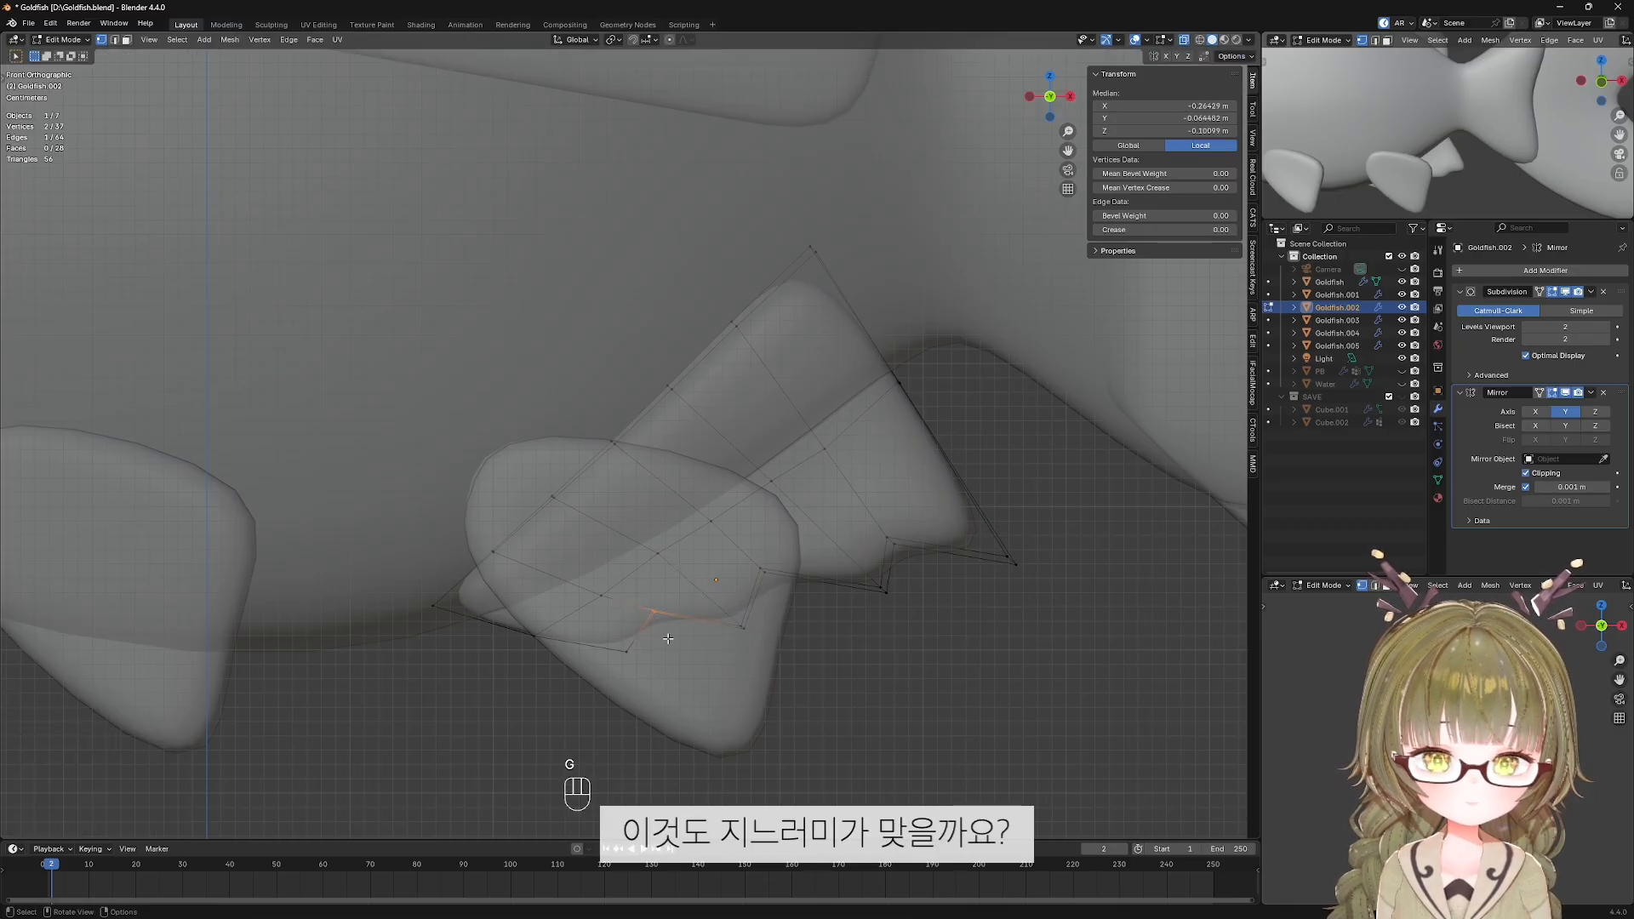
key(g)
click(655, 631)
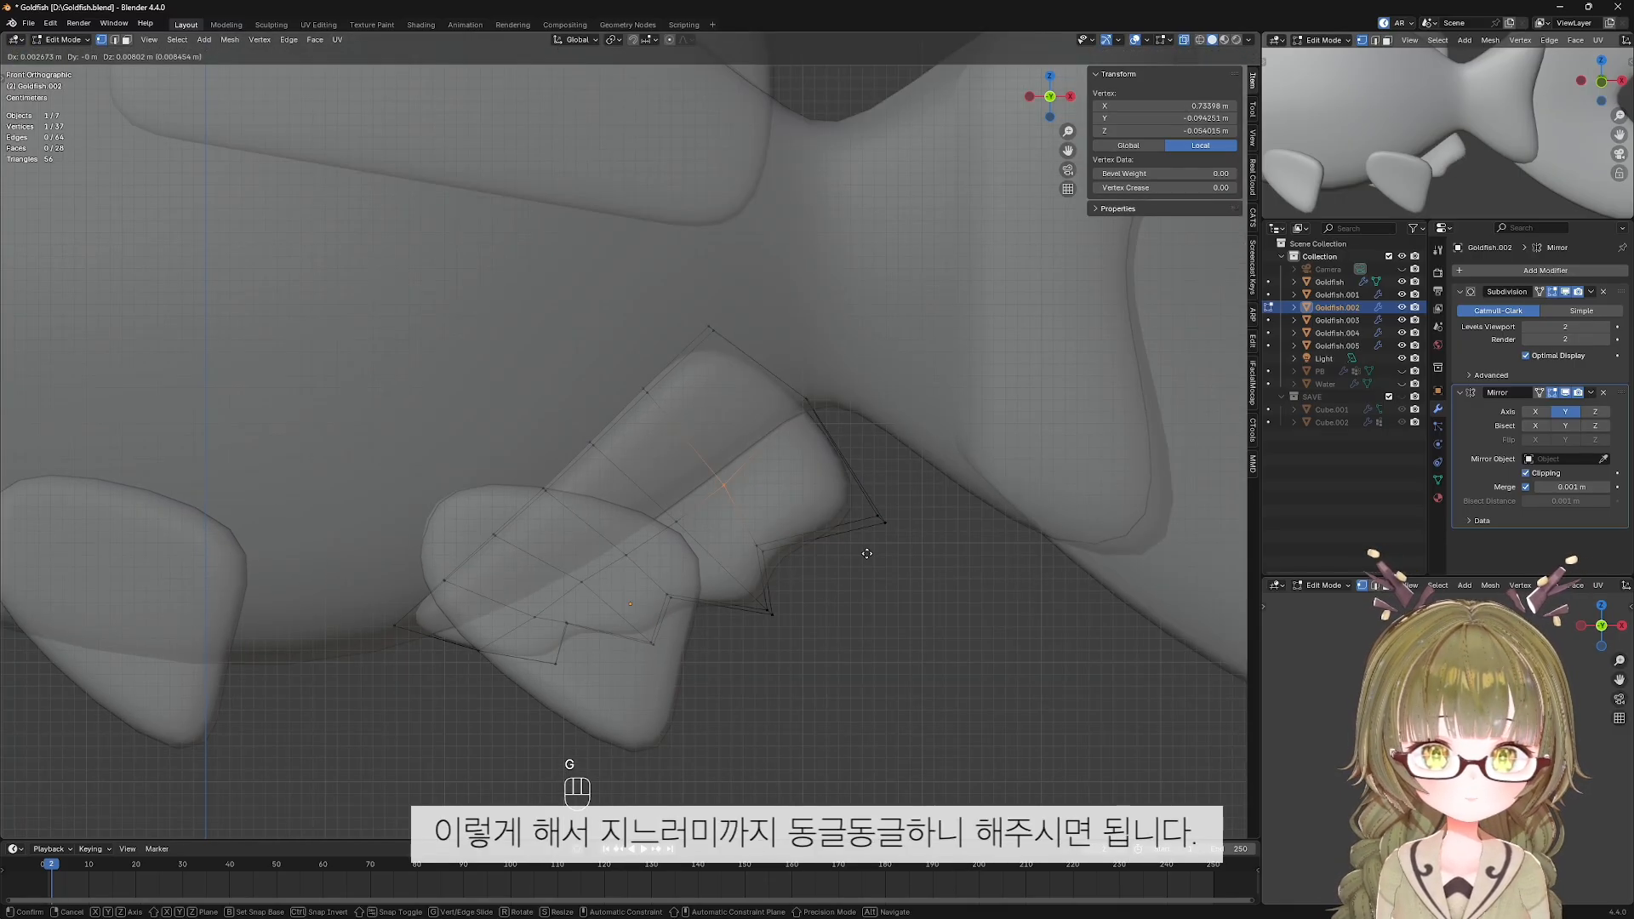
Nudge the lower rear fin's interior vertices, deepen its rearmost notch, and return to Object Mode.
click(868, 553)
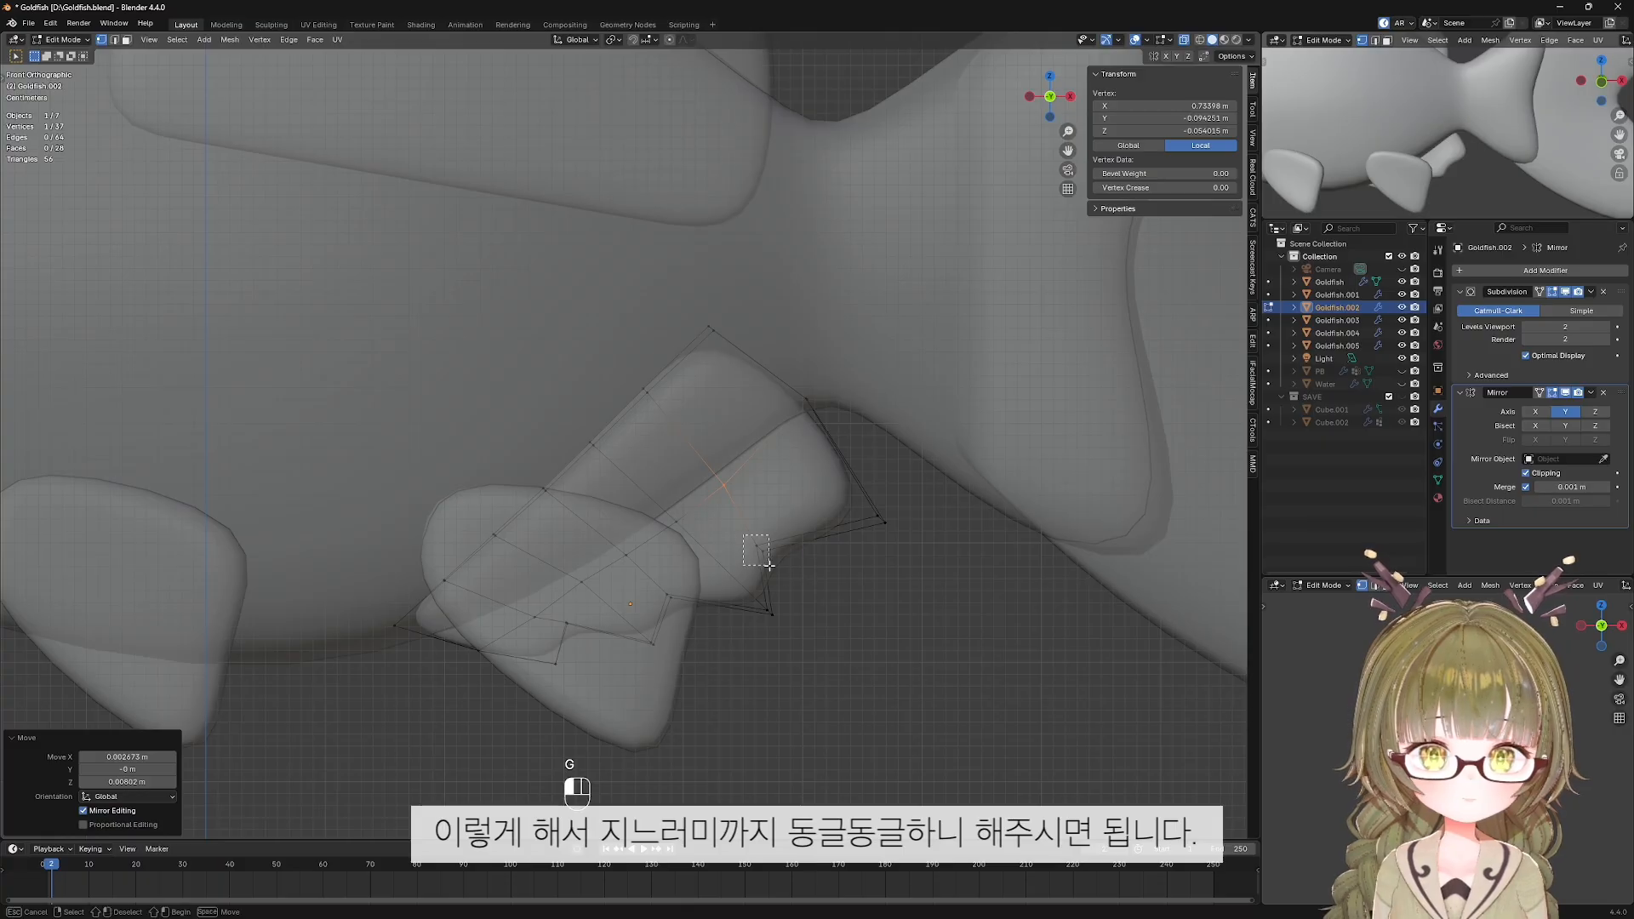
drag(743, 536, 770, 564)
key(g)
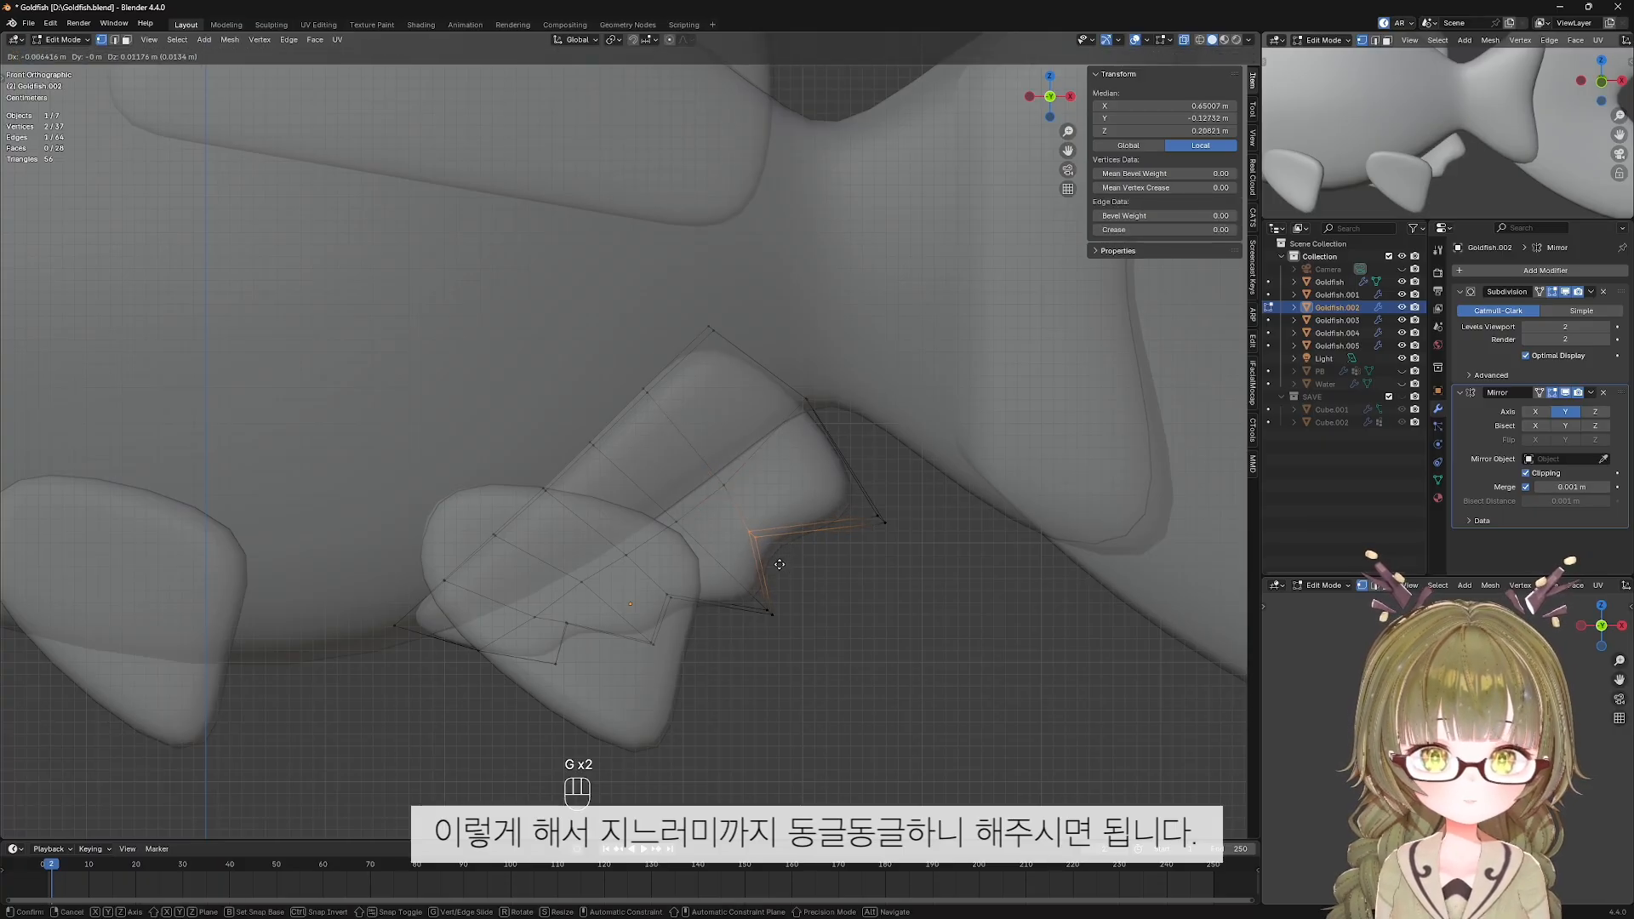
click(685, 577)
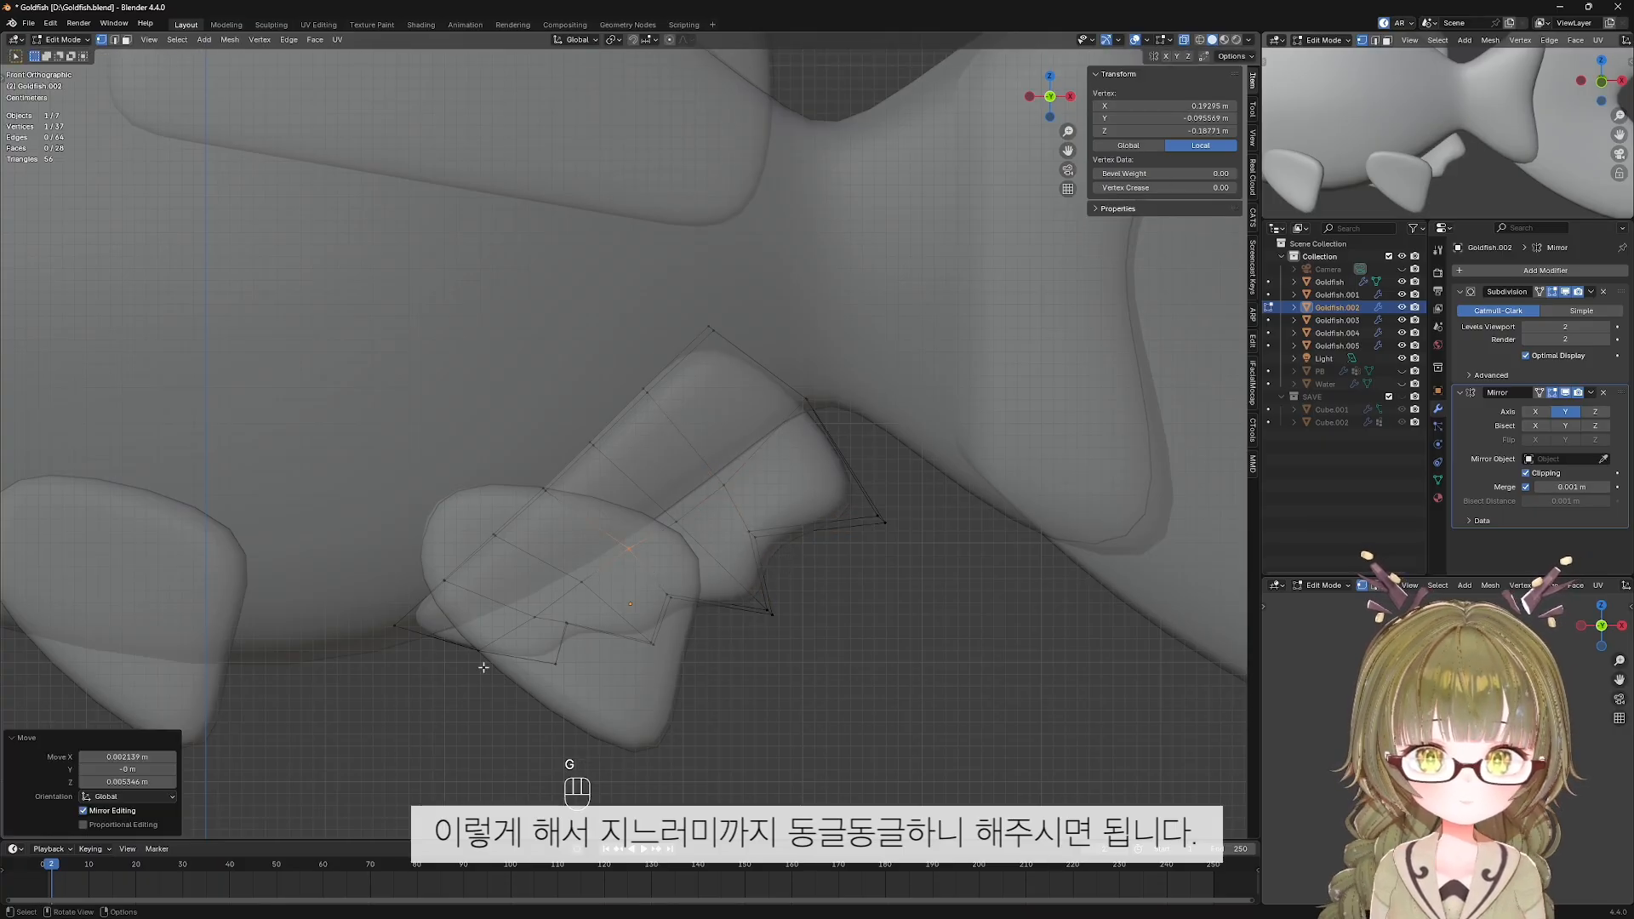
key(Tab)
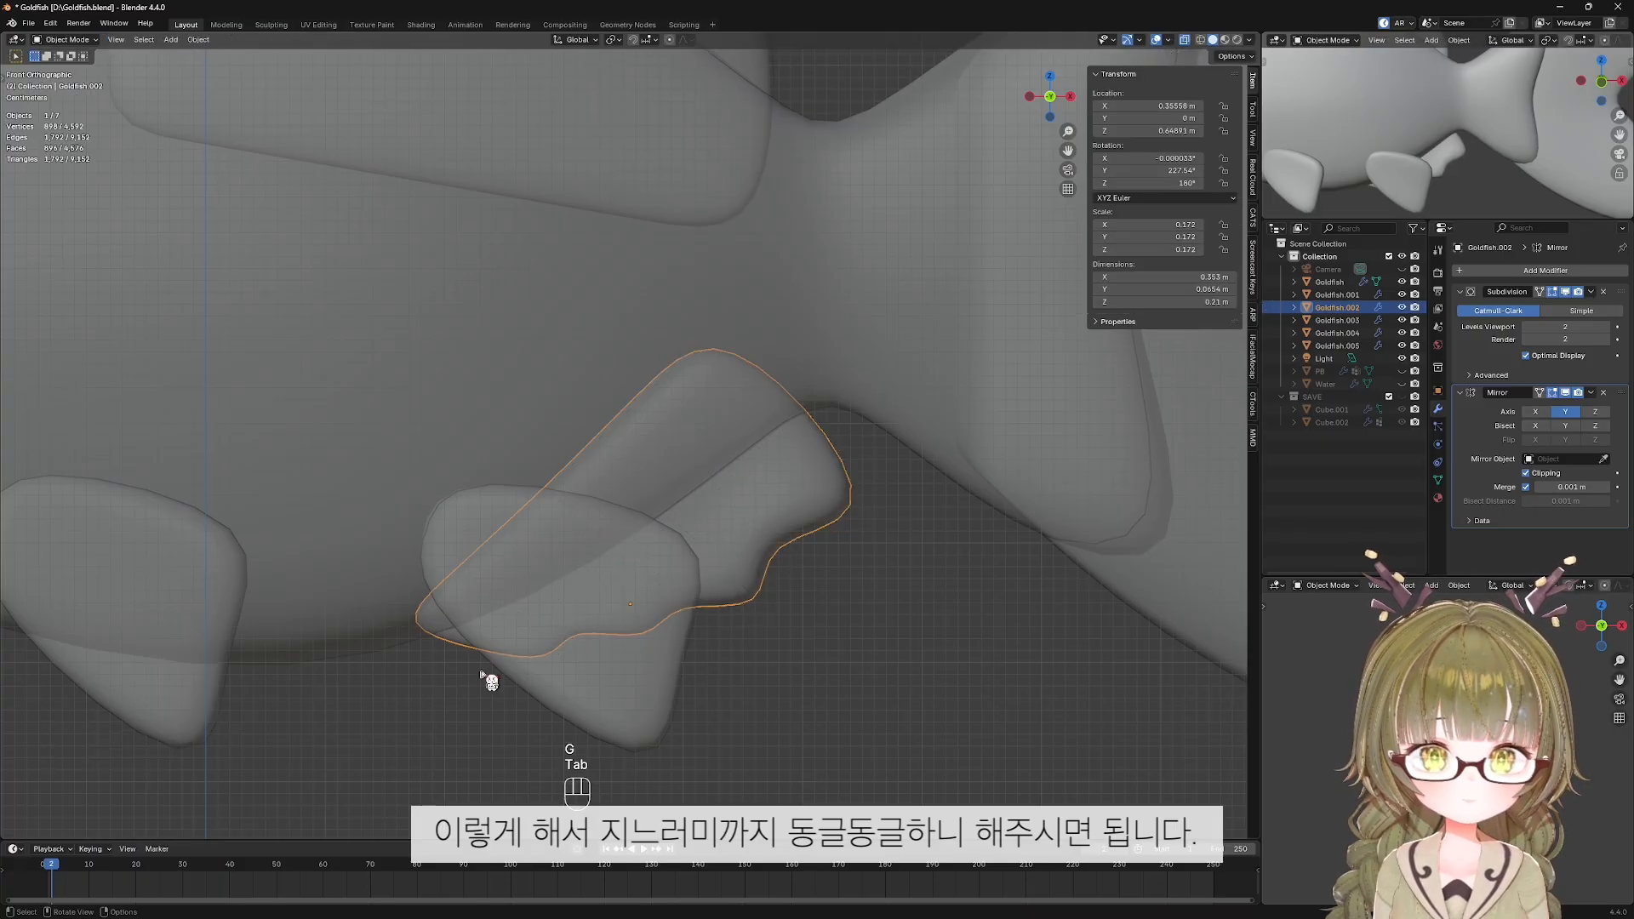
From below with X-ray off, narrow the lower rear fin's back tip by moving its side vertex inward along Y.
click(814, 655)
scroll(815, 655, down, 5)
key(alt+z)
middle_drag(789, 573, 611, 504)
scroll(608, 511, up, 4)
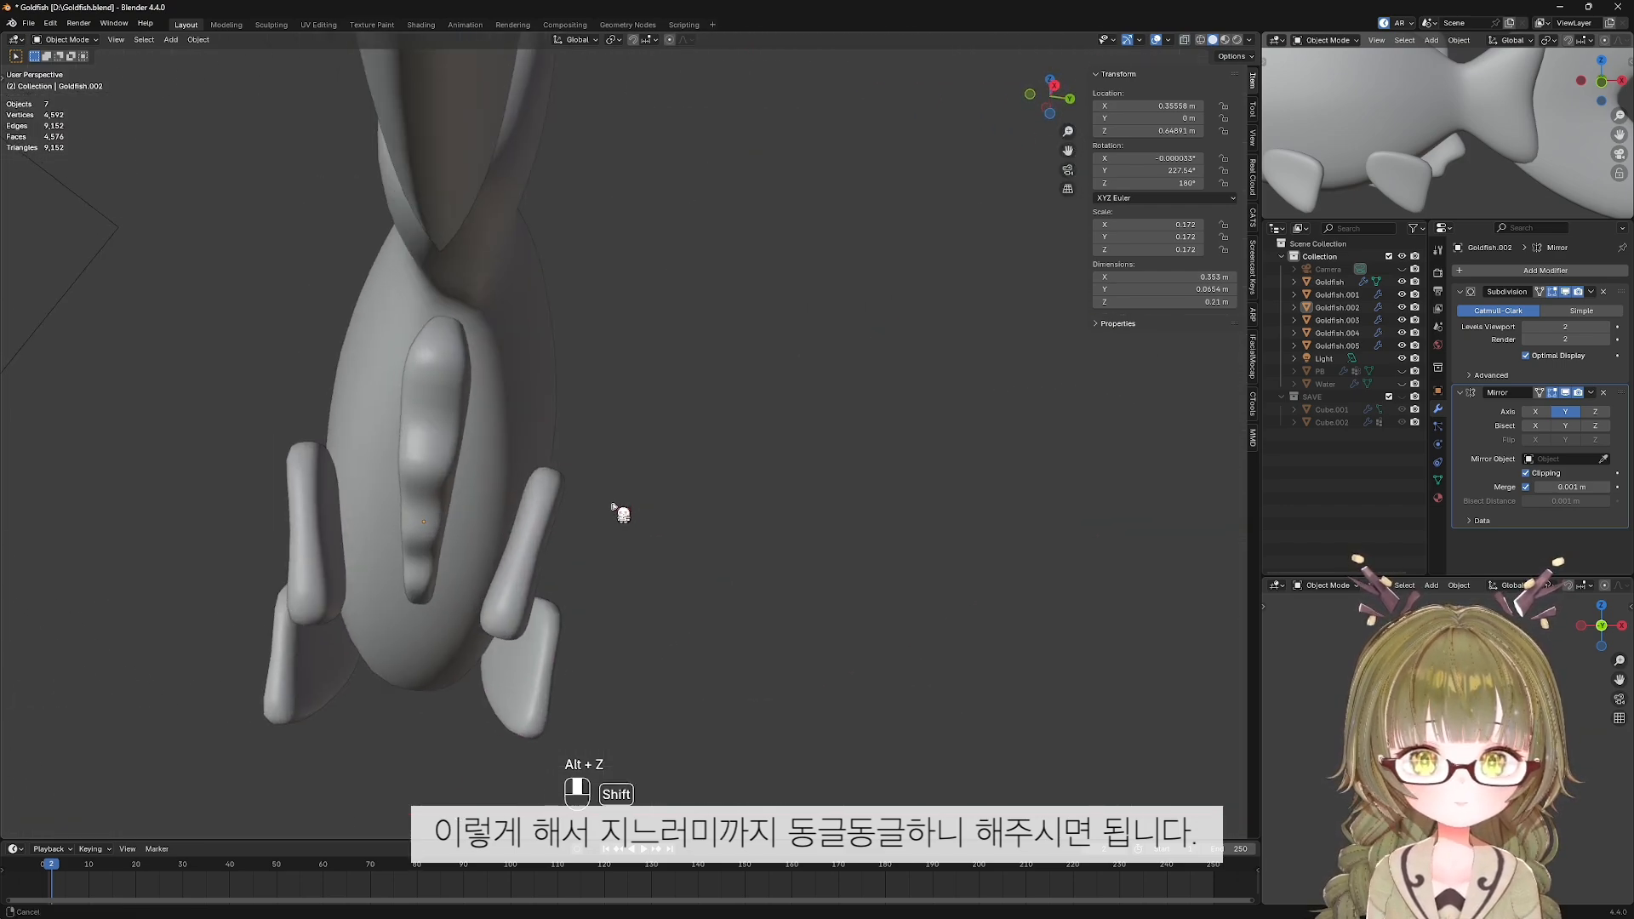
key(Tab)
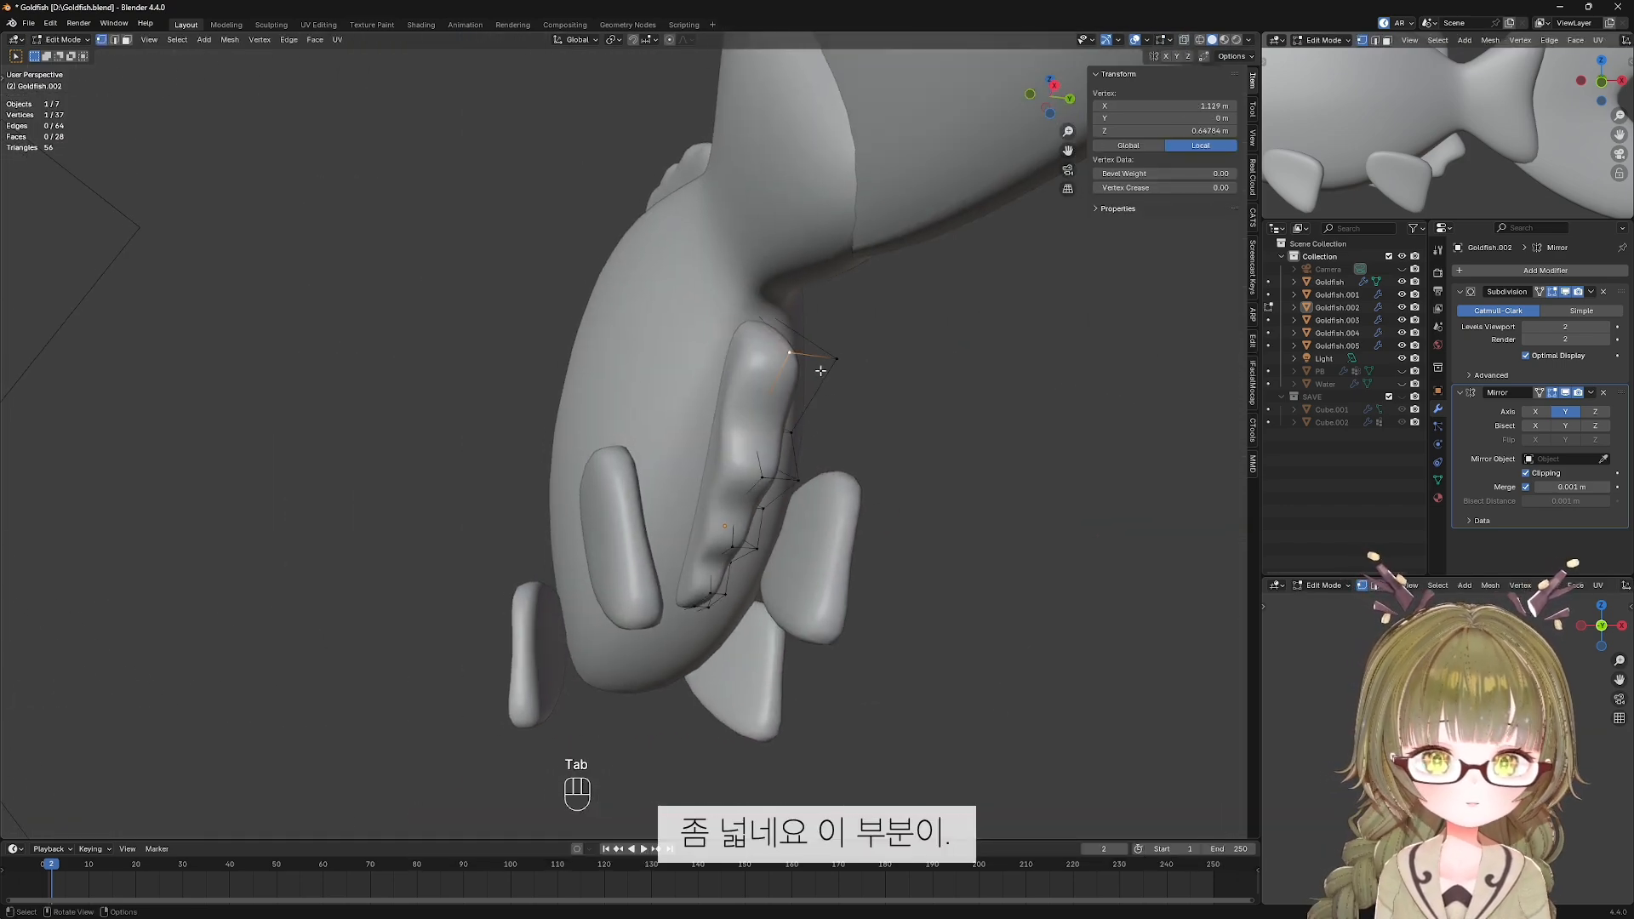
click(833, 362)
middle_drag(885, 371, 855, 379)
key(g)
key(y)
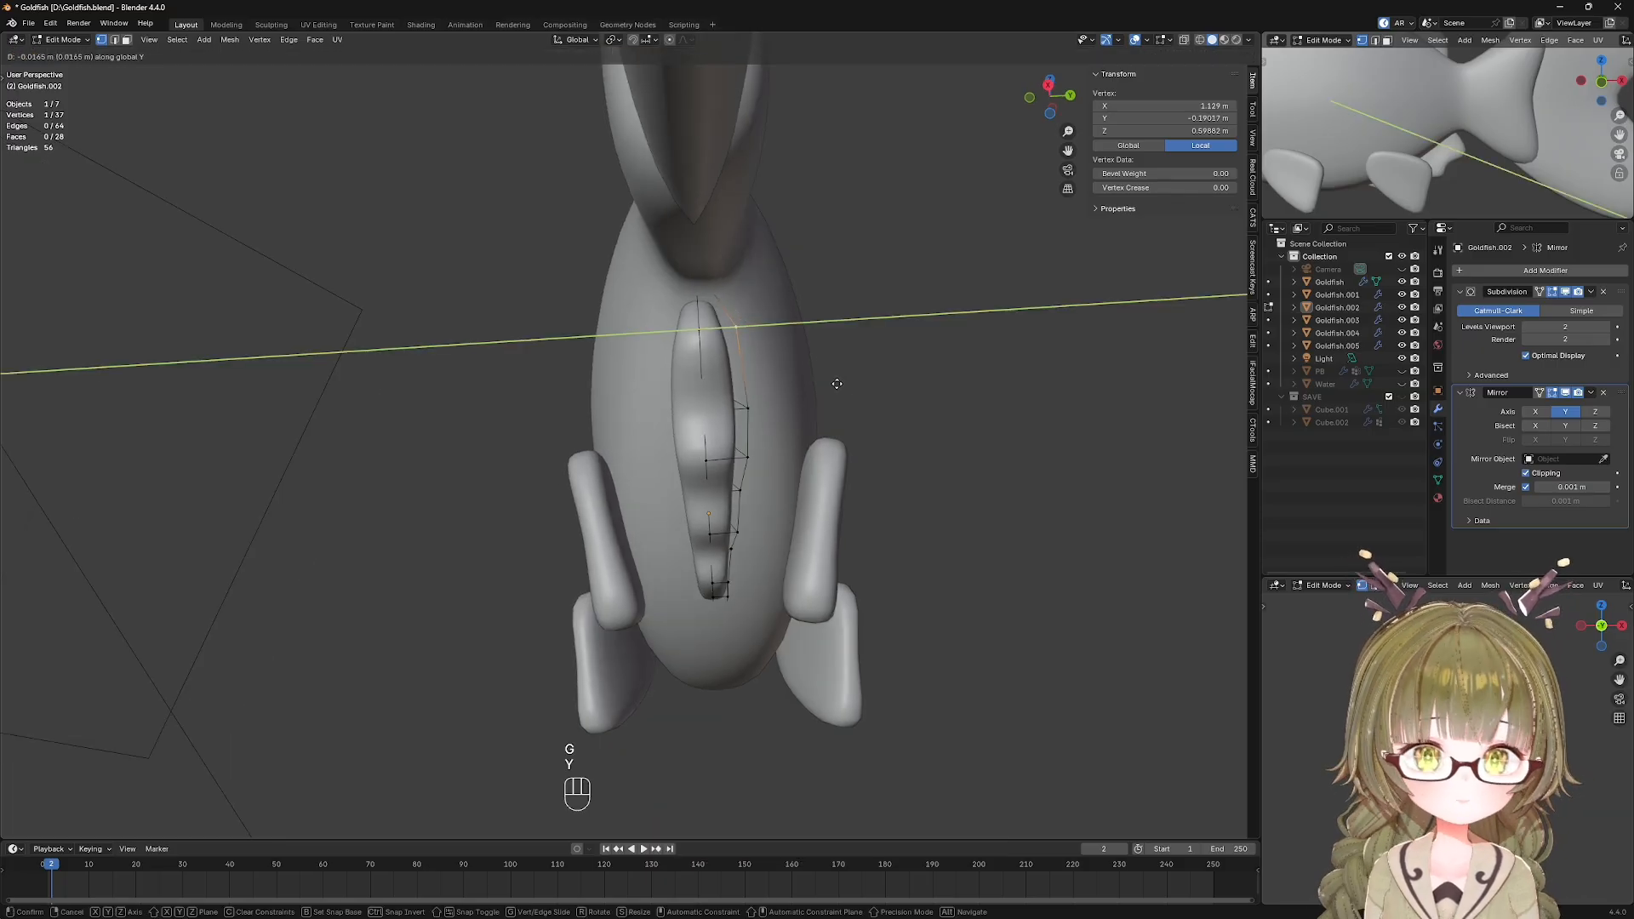
click(802, 396)
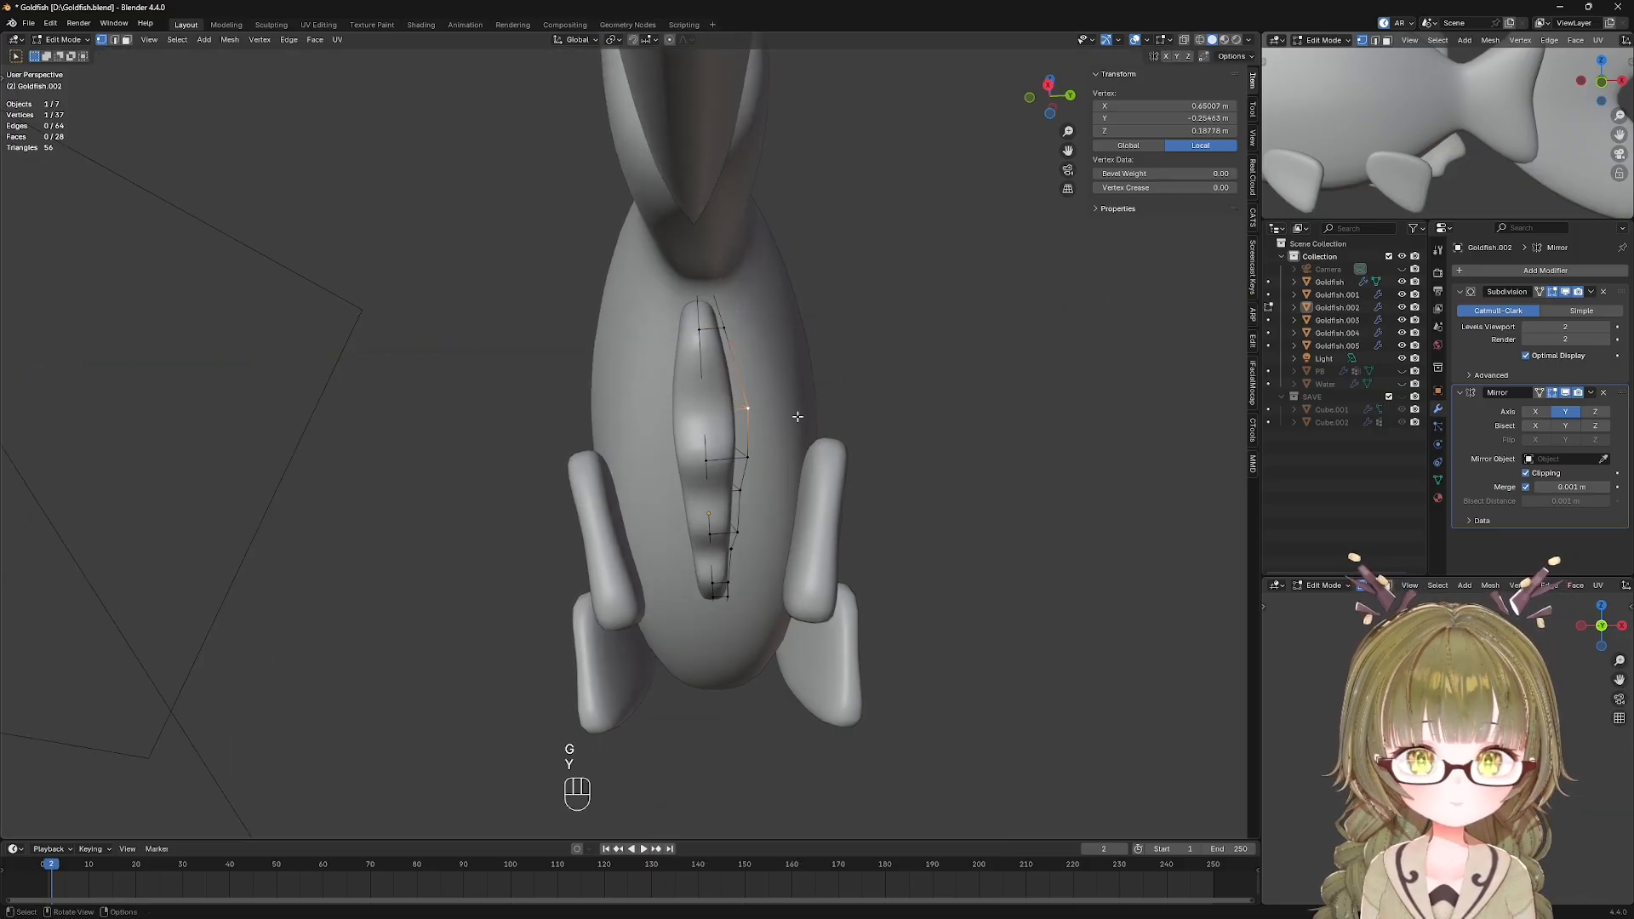
Move the side vertices of the lower rear fin's rearmost notch and wave inward along Y to thin them.
key(g)
key(y)
click(765, 438)
key(g)
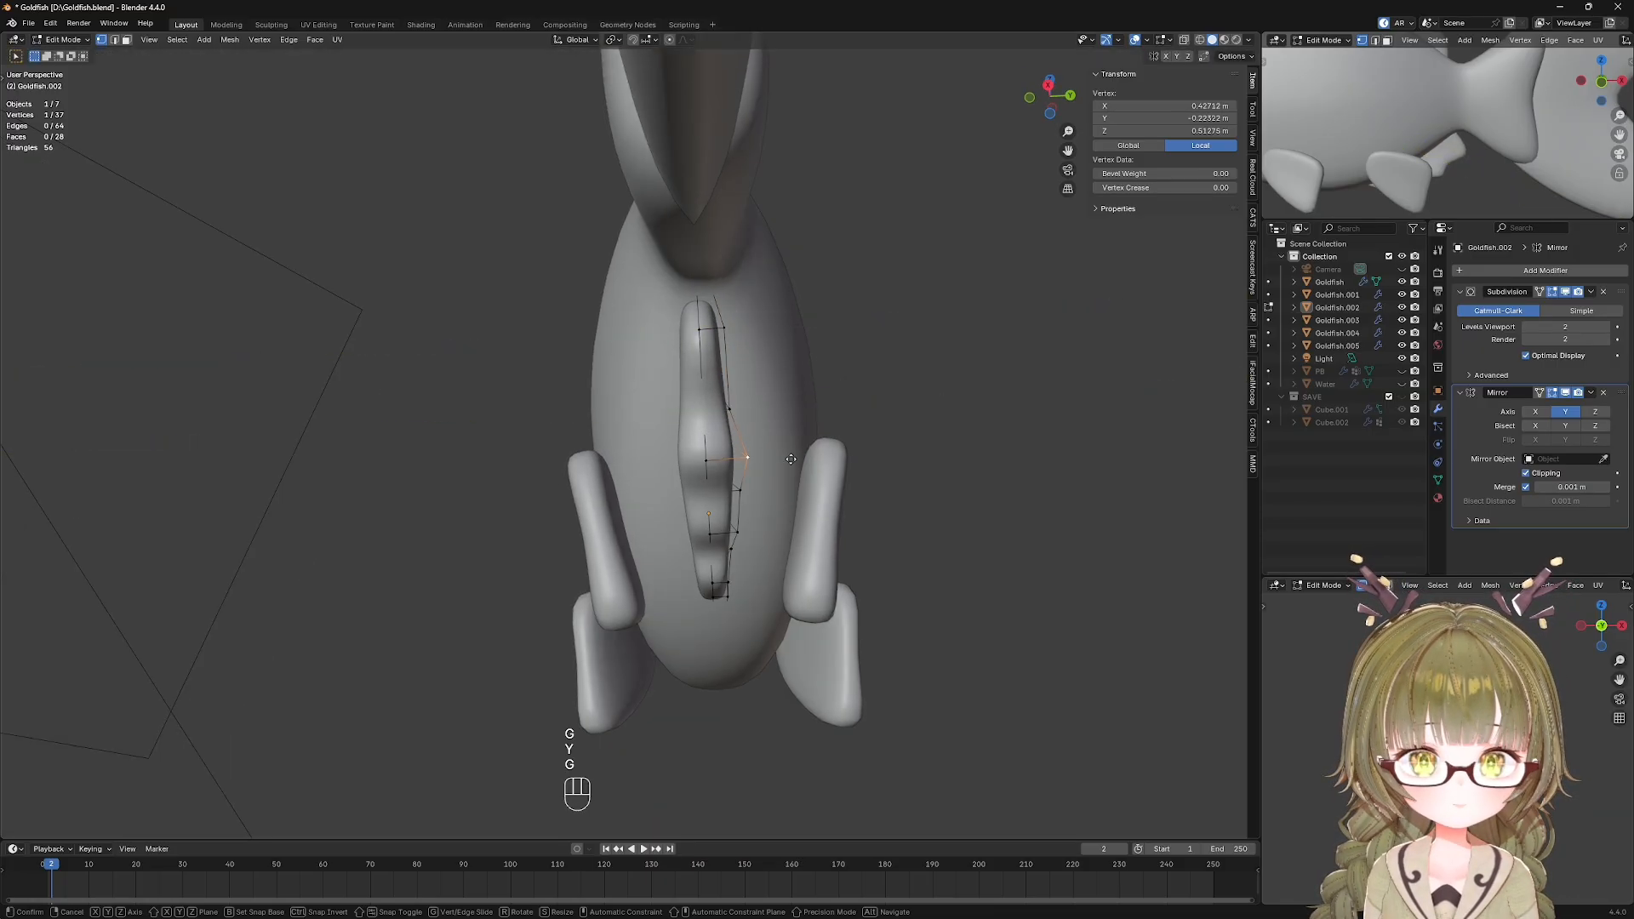
key(y)
click(736, 487)
Move the side vertices around the middle of the lower rear fin inward along Y.
click(737, 486)
key(g)
key(y)
click(768, 504)
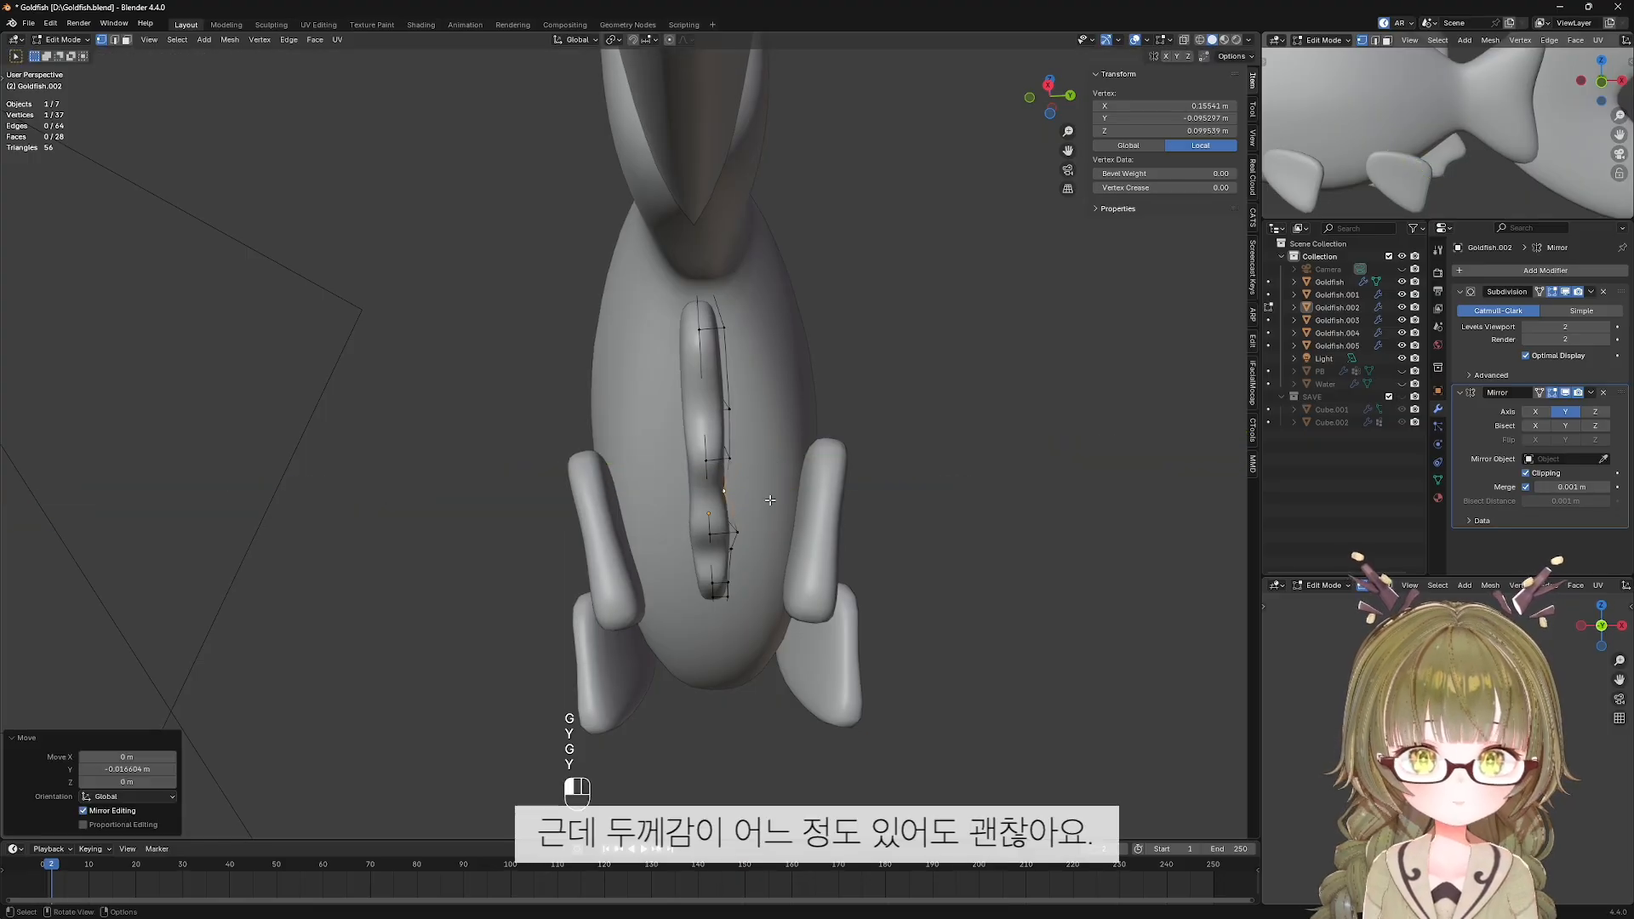
mouse_move(768, 504)
middle_down()
mouse_move(739, 526)
mouse_move(756, 500)
middle_up()
key(g)
key(y)
click(757, 533)
Move the side vertices near the front end of the lower rear fin inward along Y to even its thickness.
click(732, 550)
key(g)
key(y)
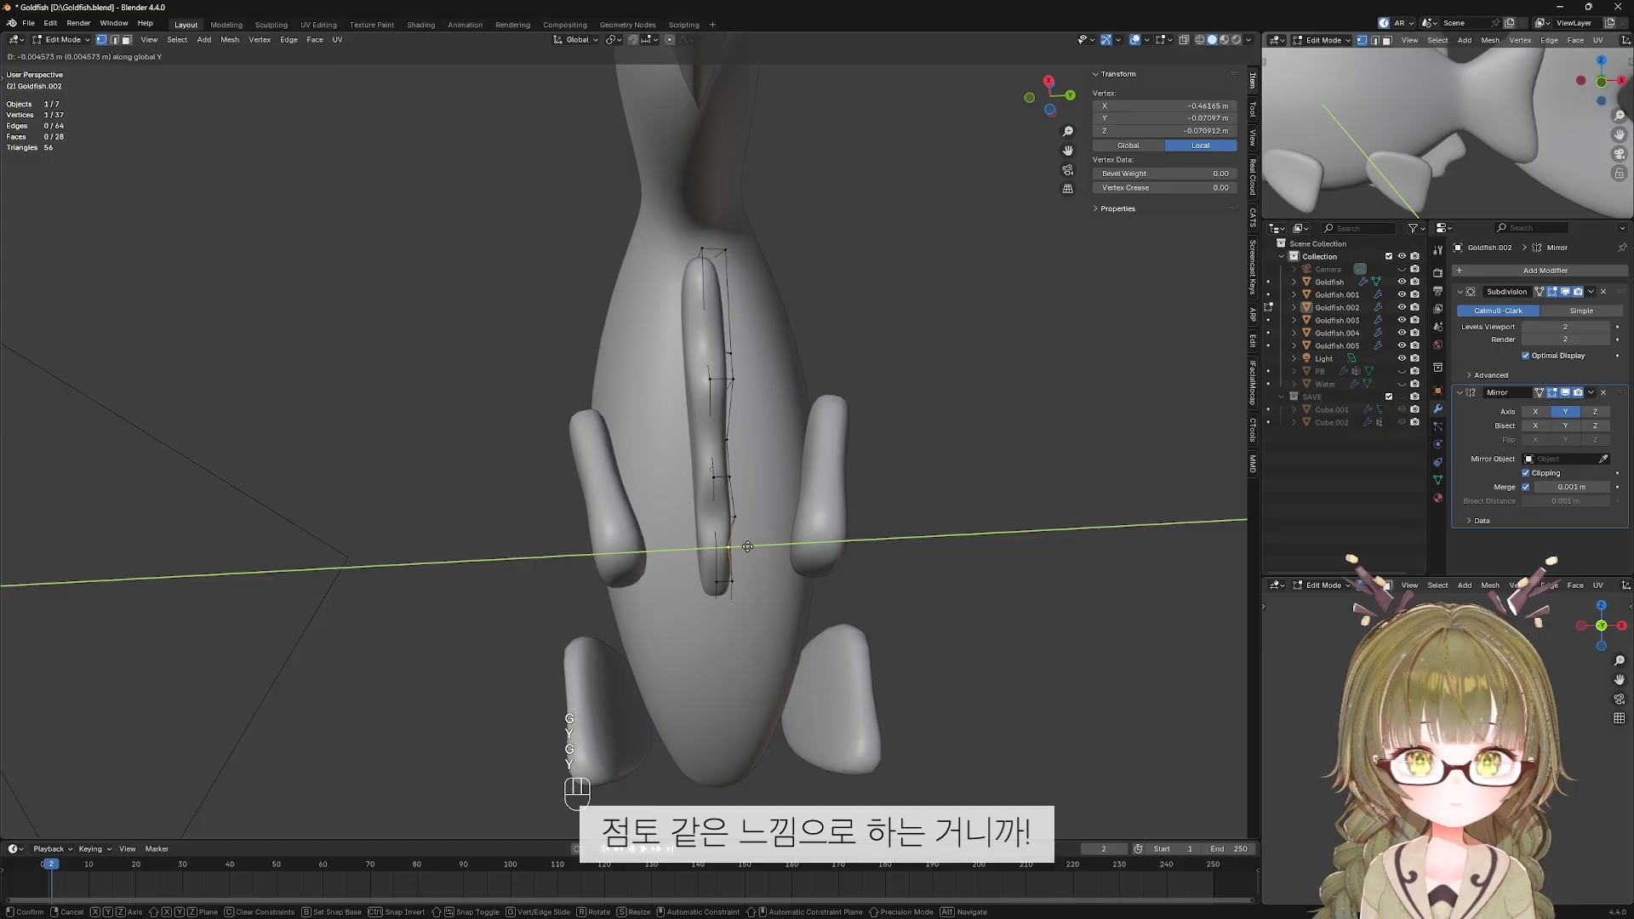
click(747, 547)
click(763, 528)
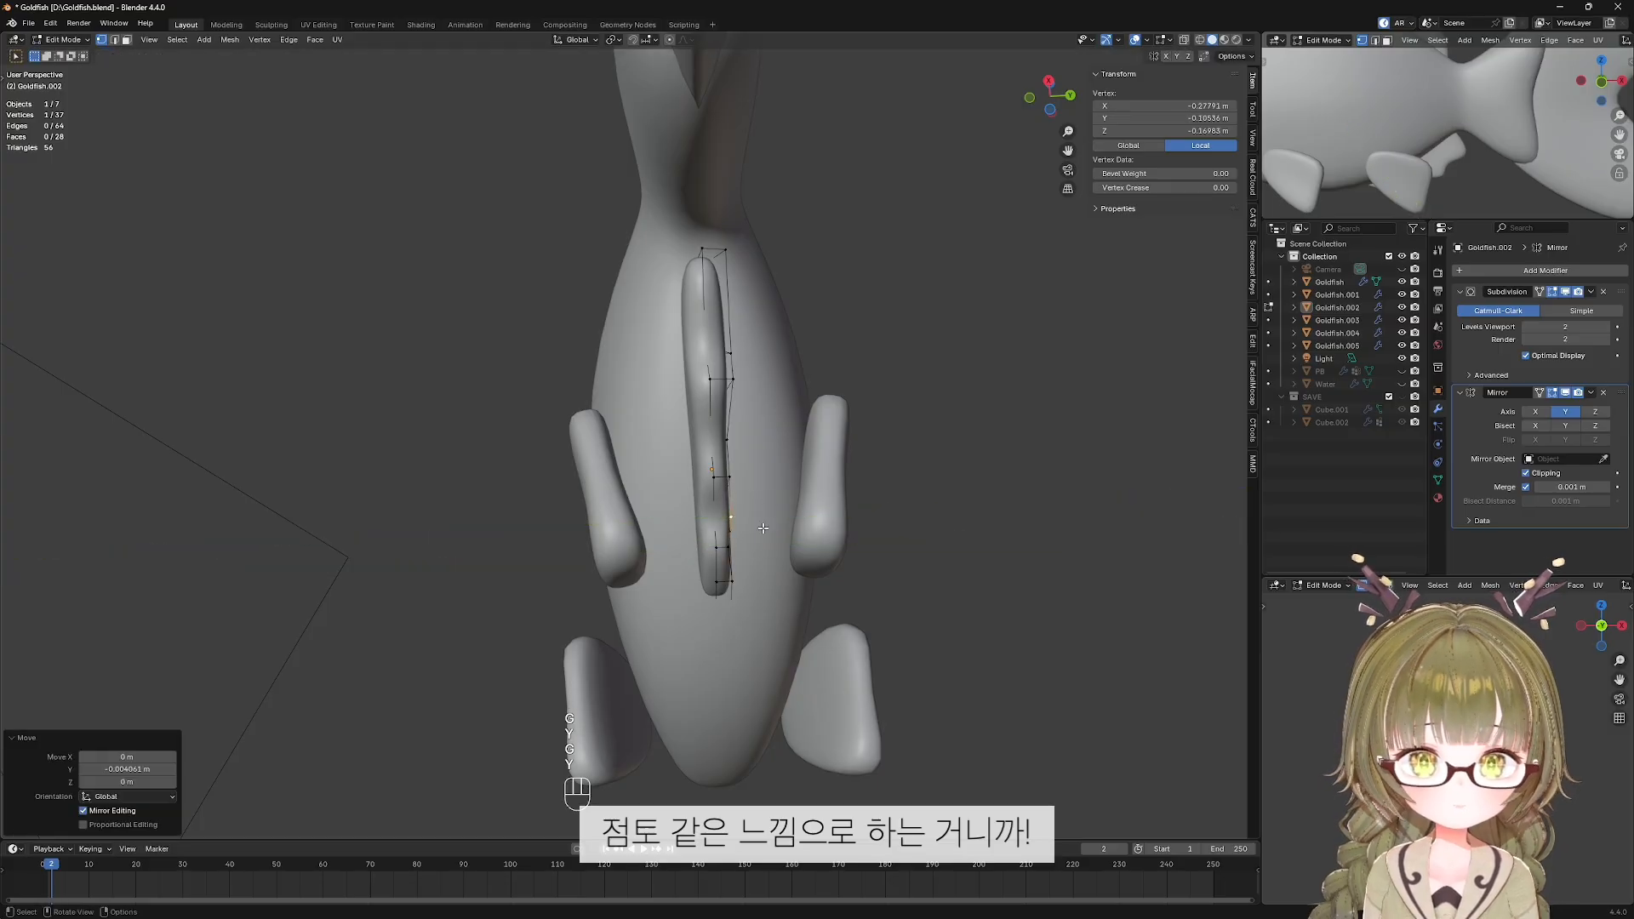
click(737, 586)
key(g)
key(y)
click(751, 588)
Narrow the whole dorsal fin along Y and clear the selection.
middle_drag(751, 588, 898, 585)
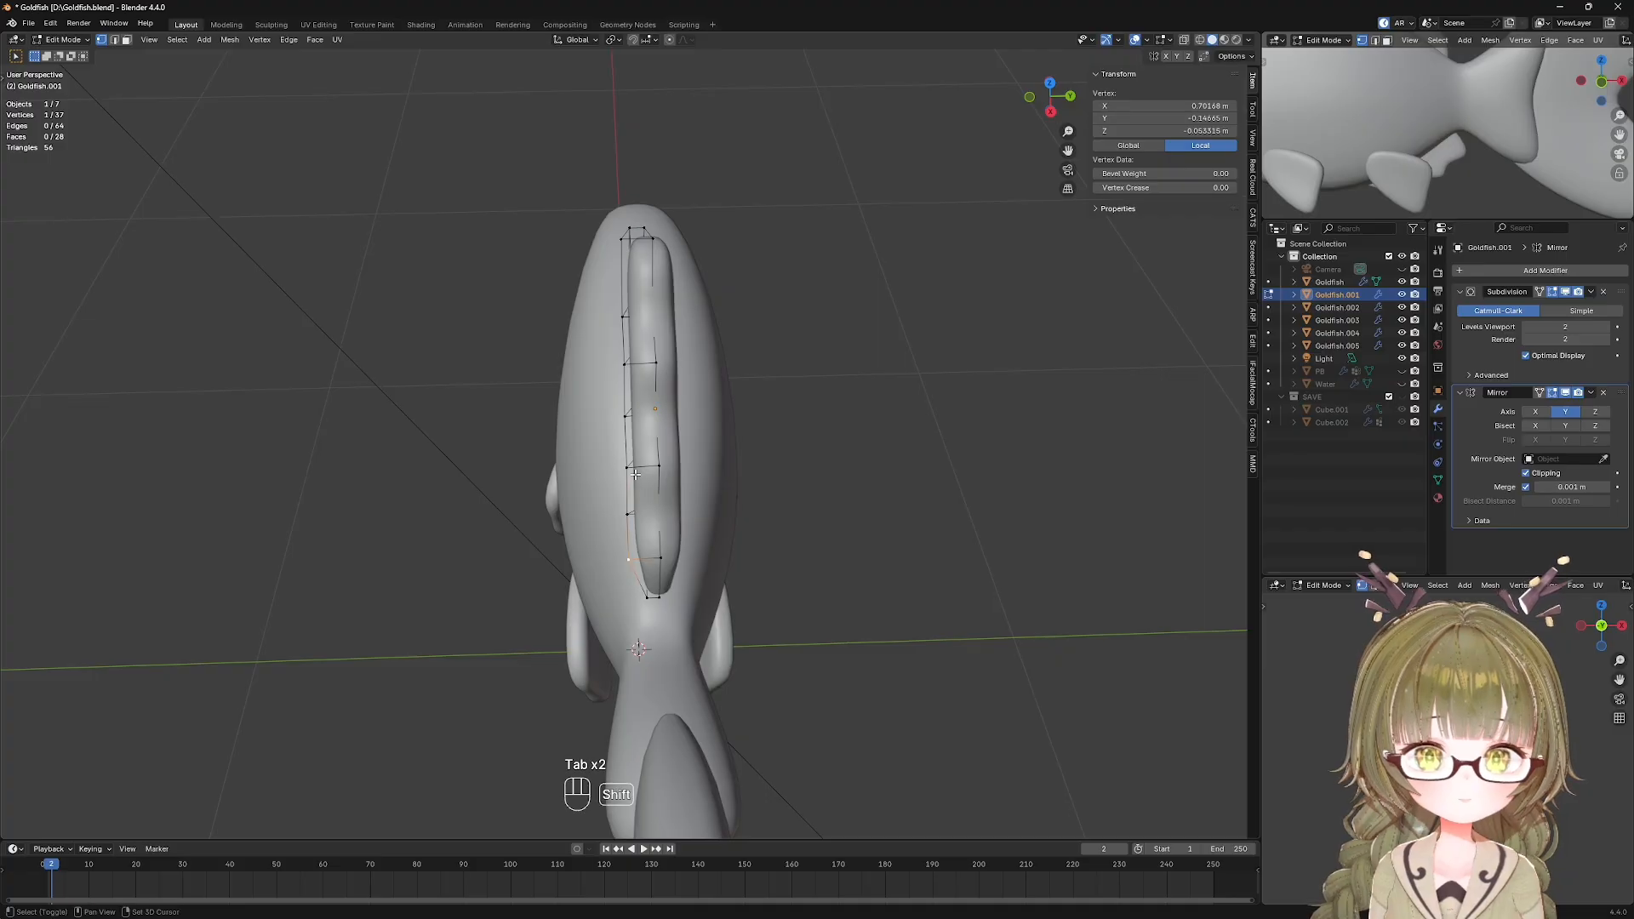
key(a)
key(s)
key(y)
click(843, 437)
click(842, 437)
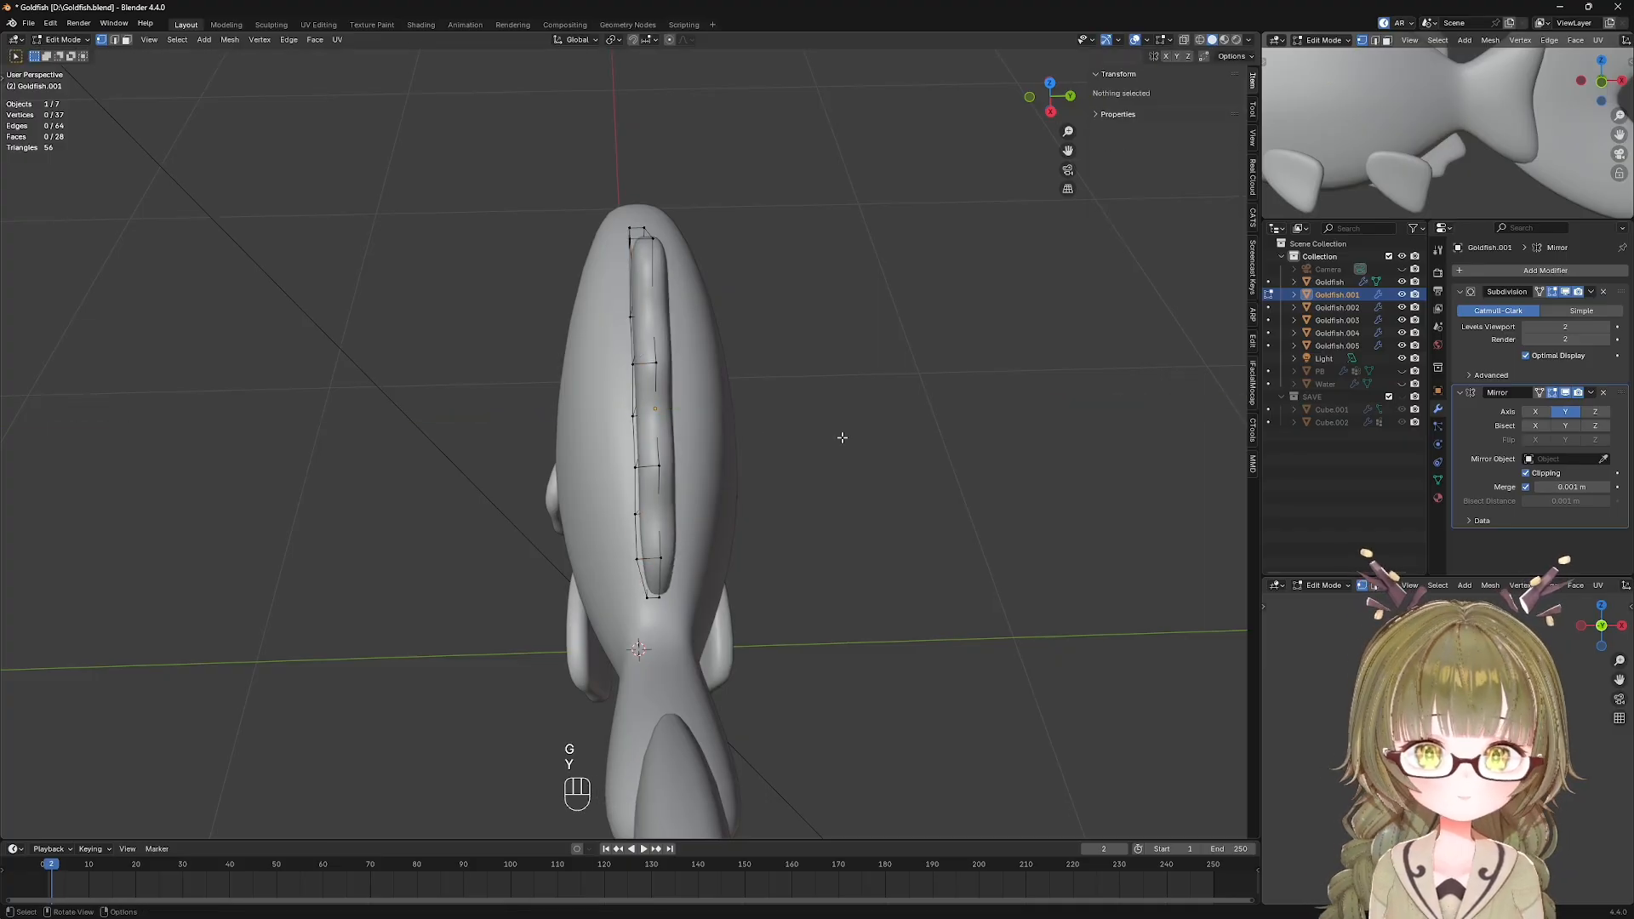
Move three alternating side vertices of the dorsal fin about 0.013 m outward along Y to make its surface wavy.
key(Tab)
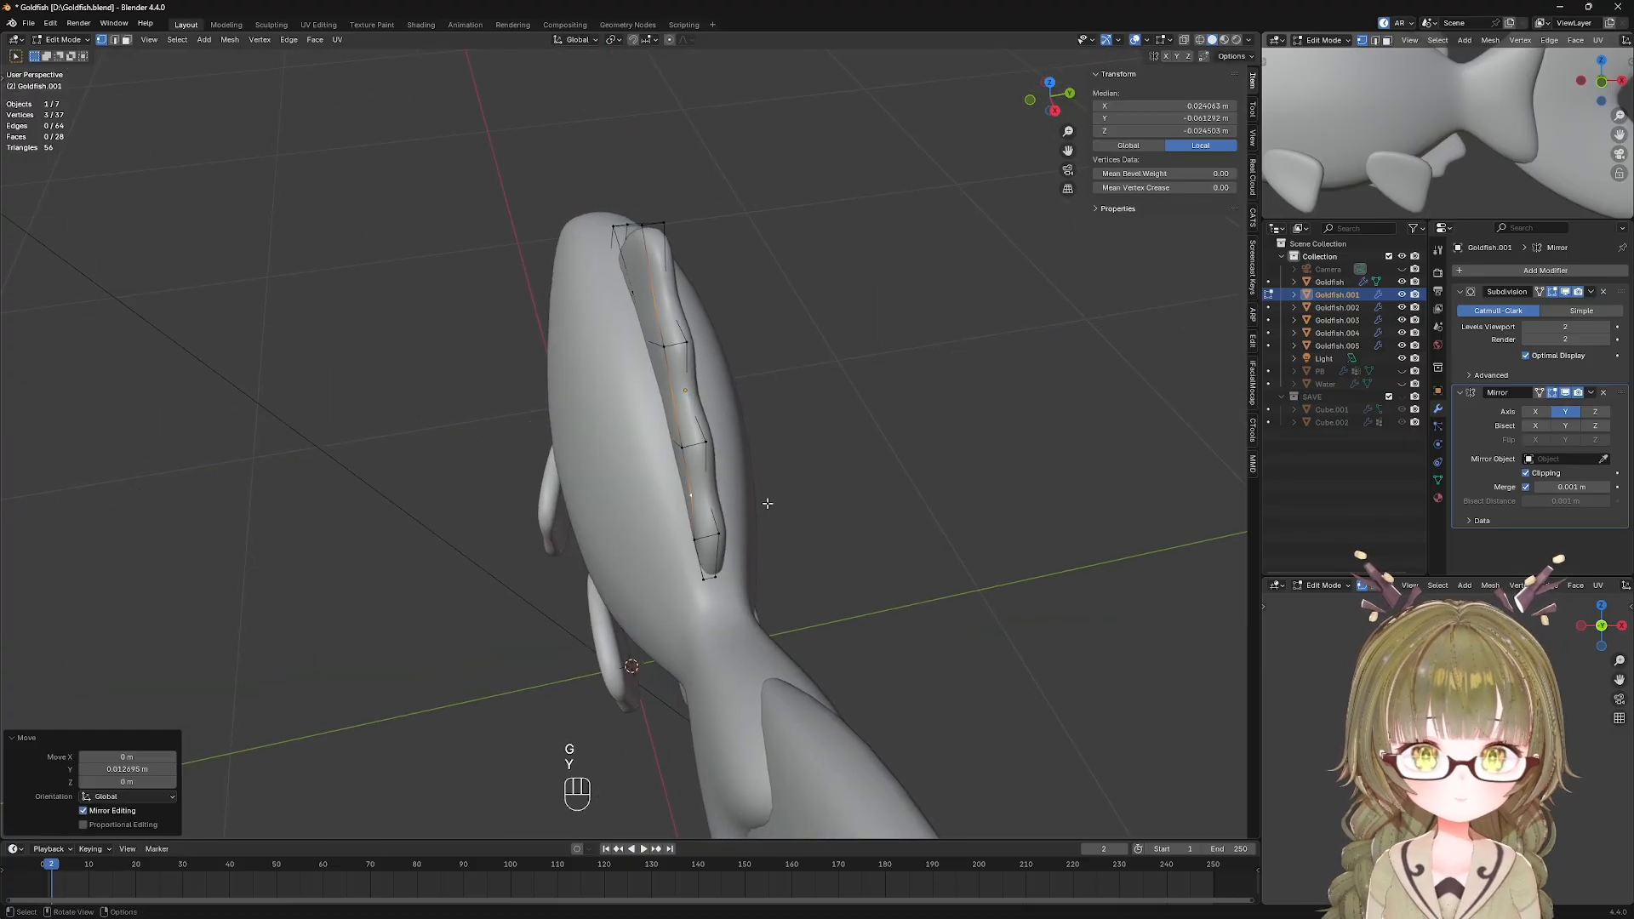
key(g)
key(y)
click(748, 532)
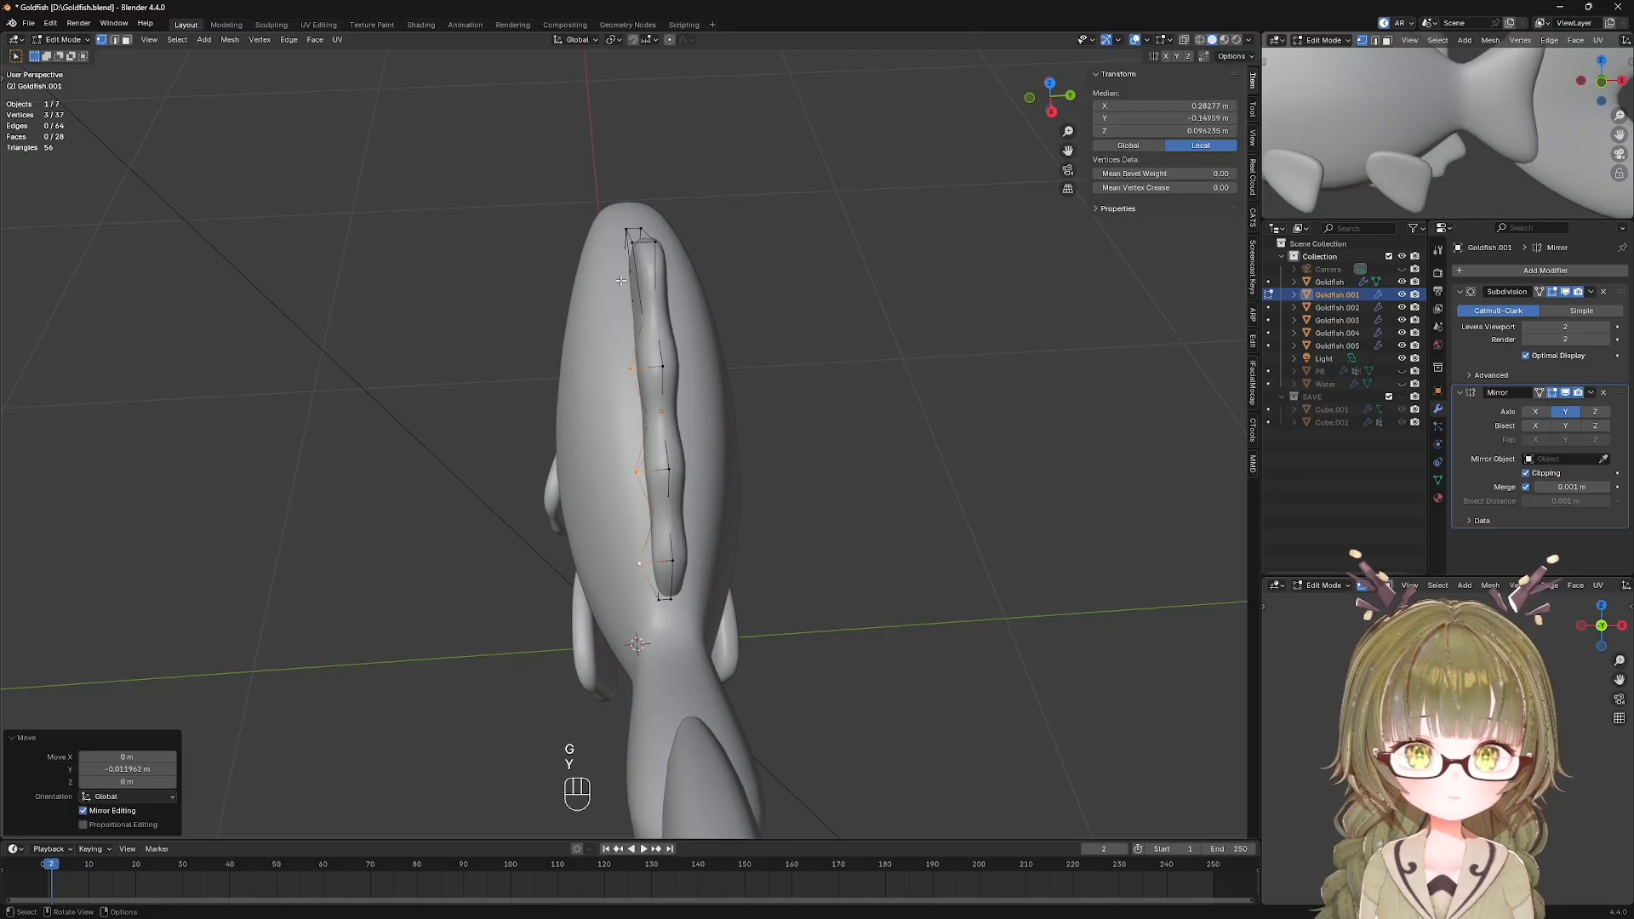
Move the vertex at the front end of the dorsal fin along Y and leave mesh editing.
click(633, 243)
key(g)
key(y)
click(745, 304)
key(KP_1)
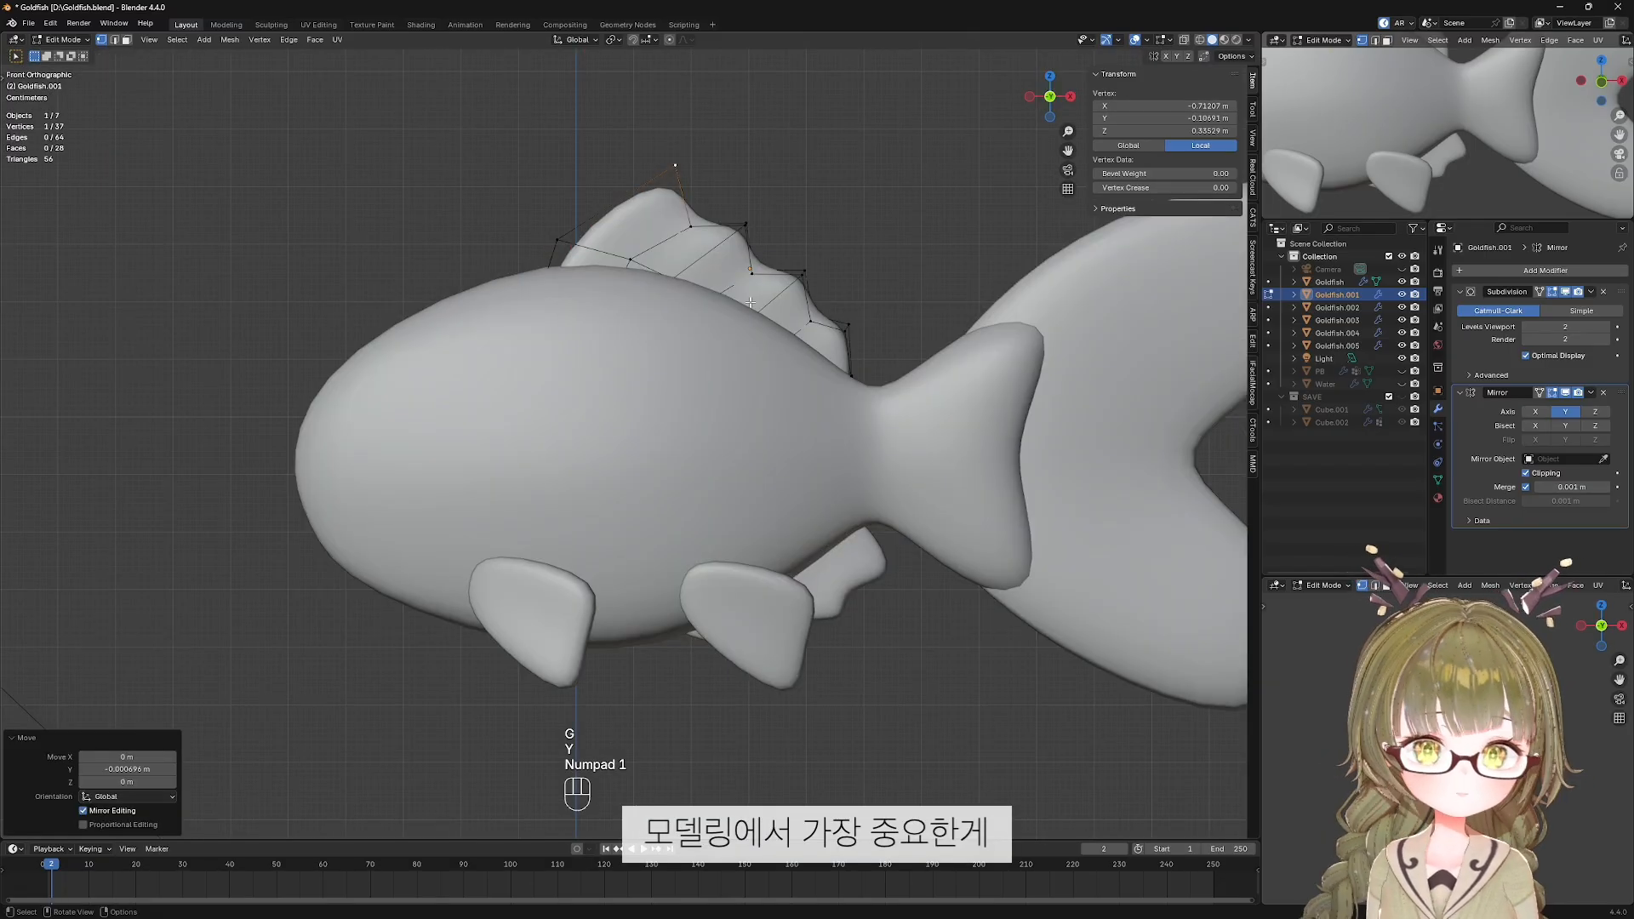
key(Tab)
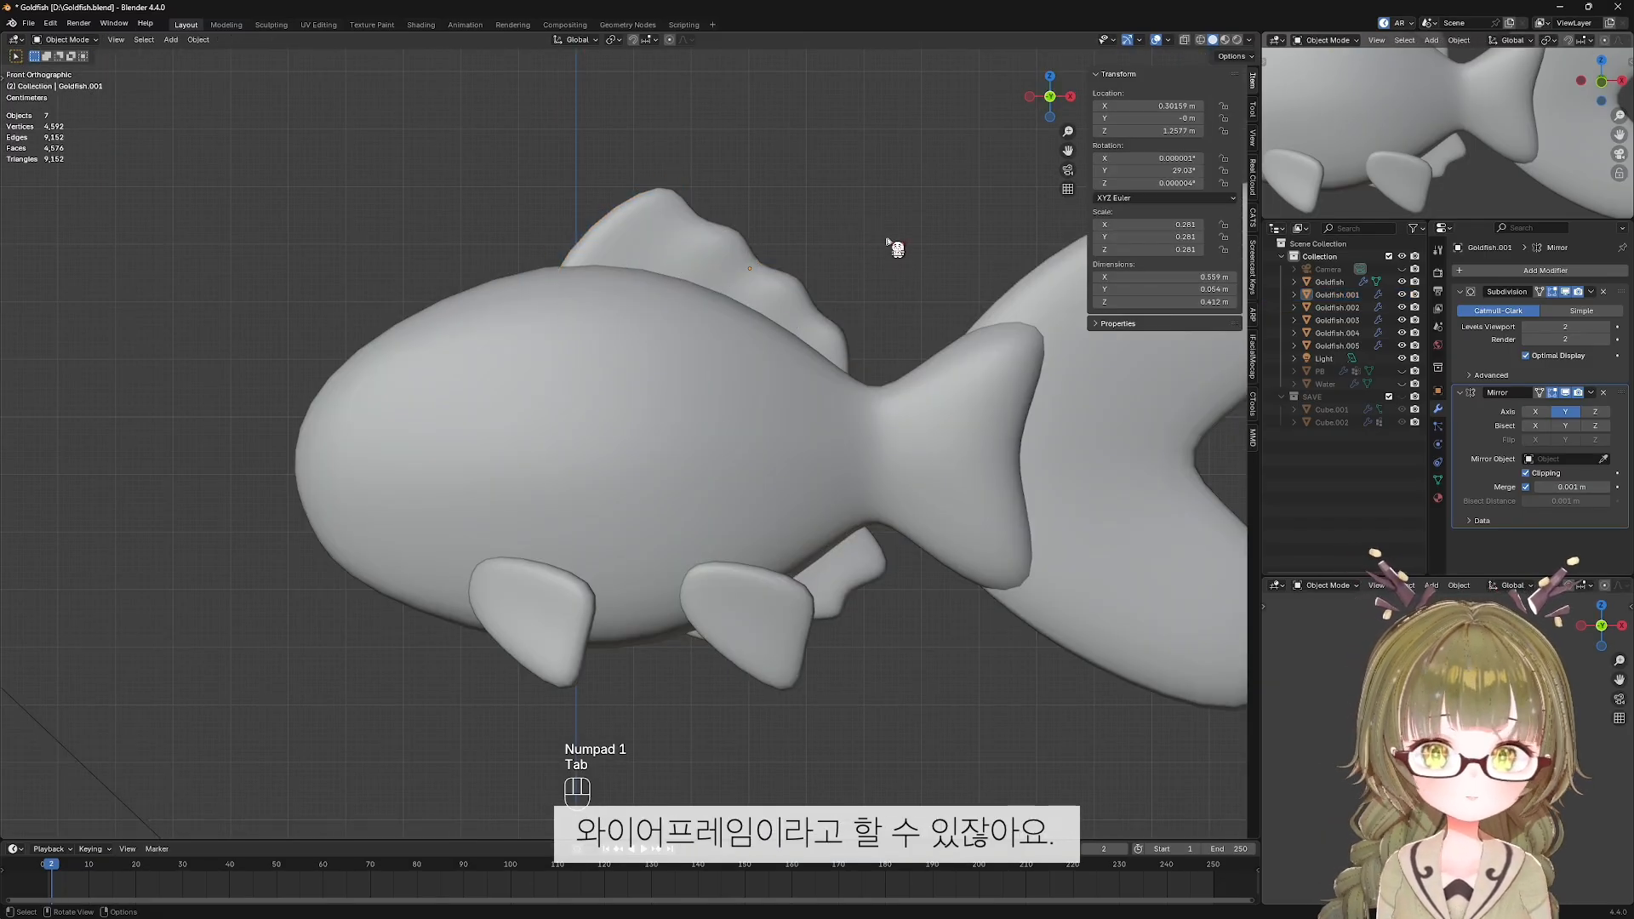
Turn on the wireframe overlay for all objects in the main viewport and view the goldfish's mesh.
click(1172, 44)
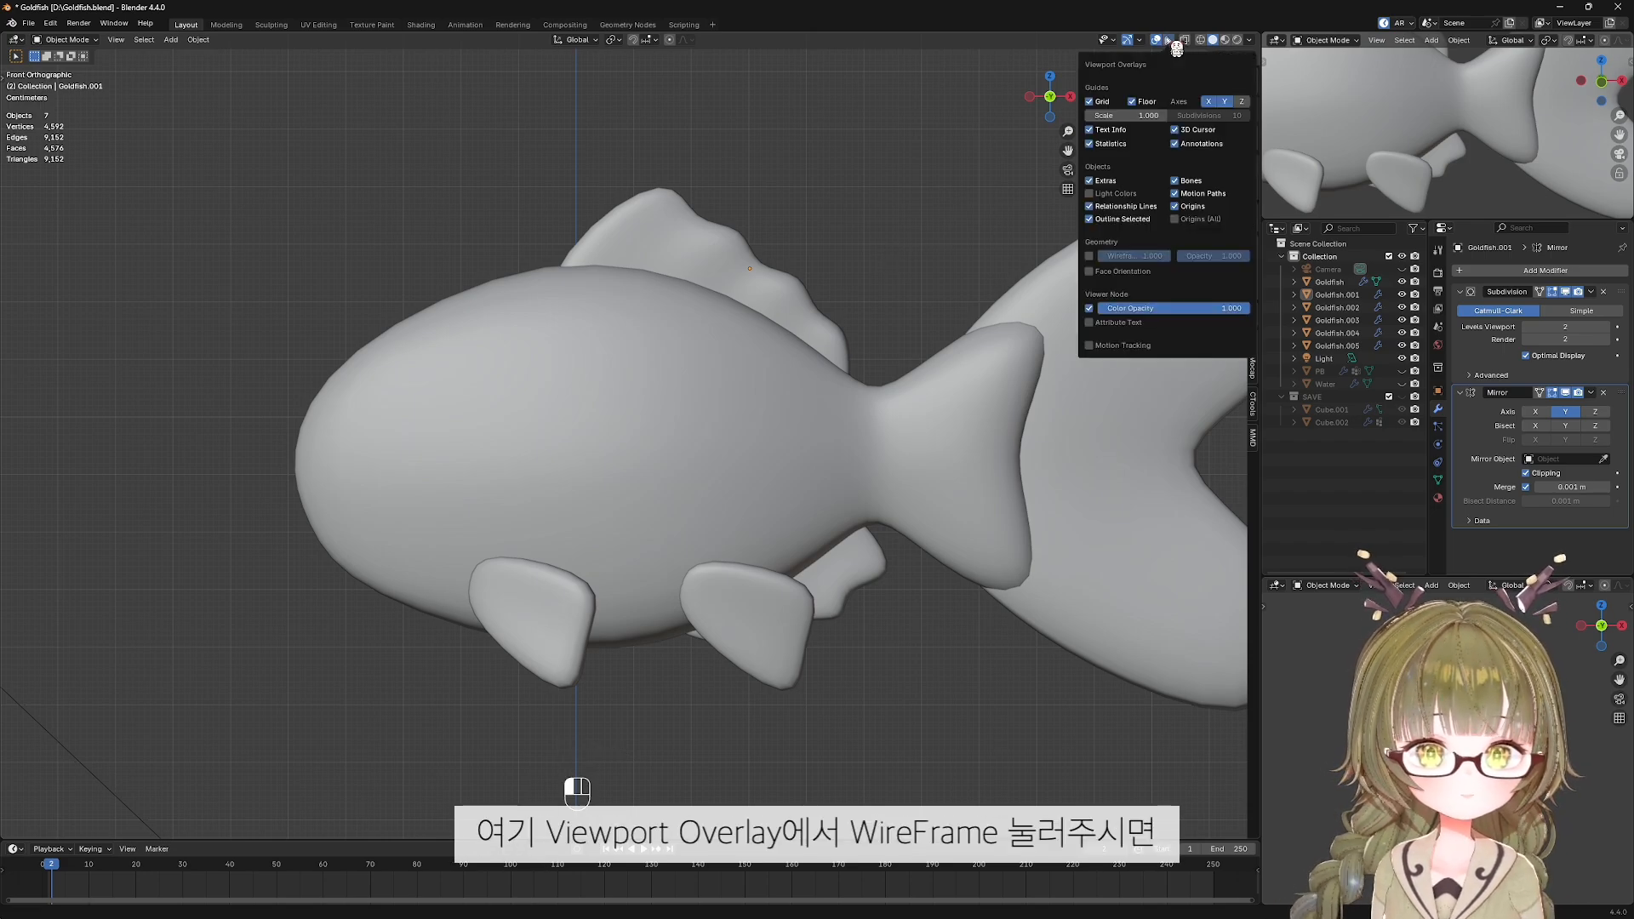
click(1090, 256)
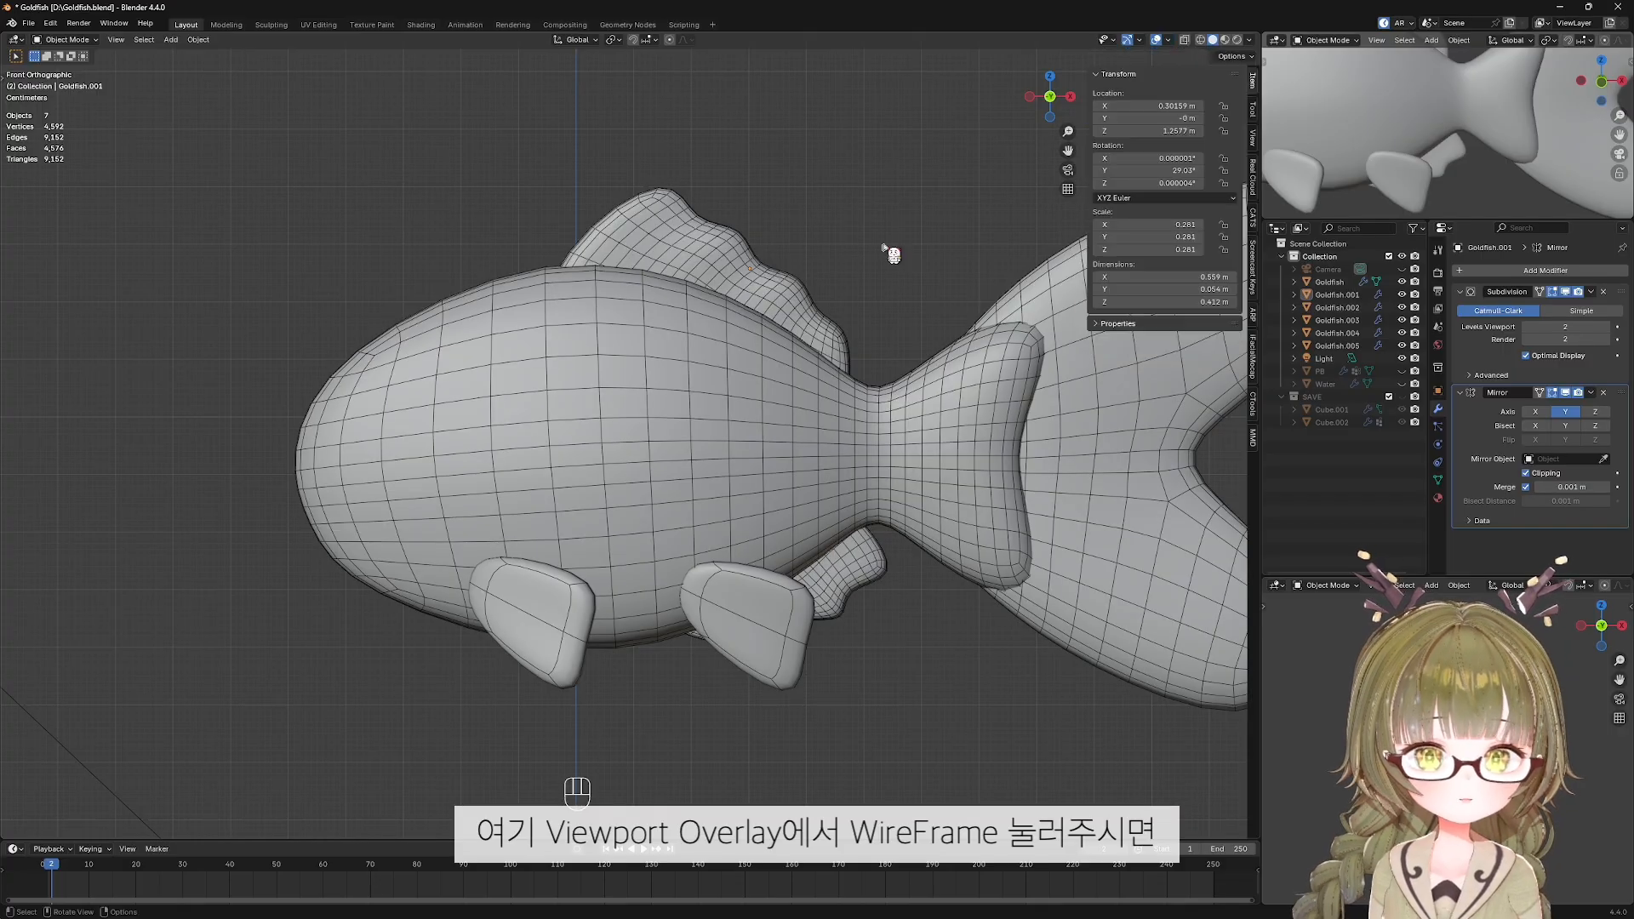
scroll(877, 442, down, 3)
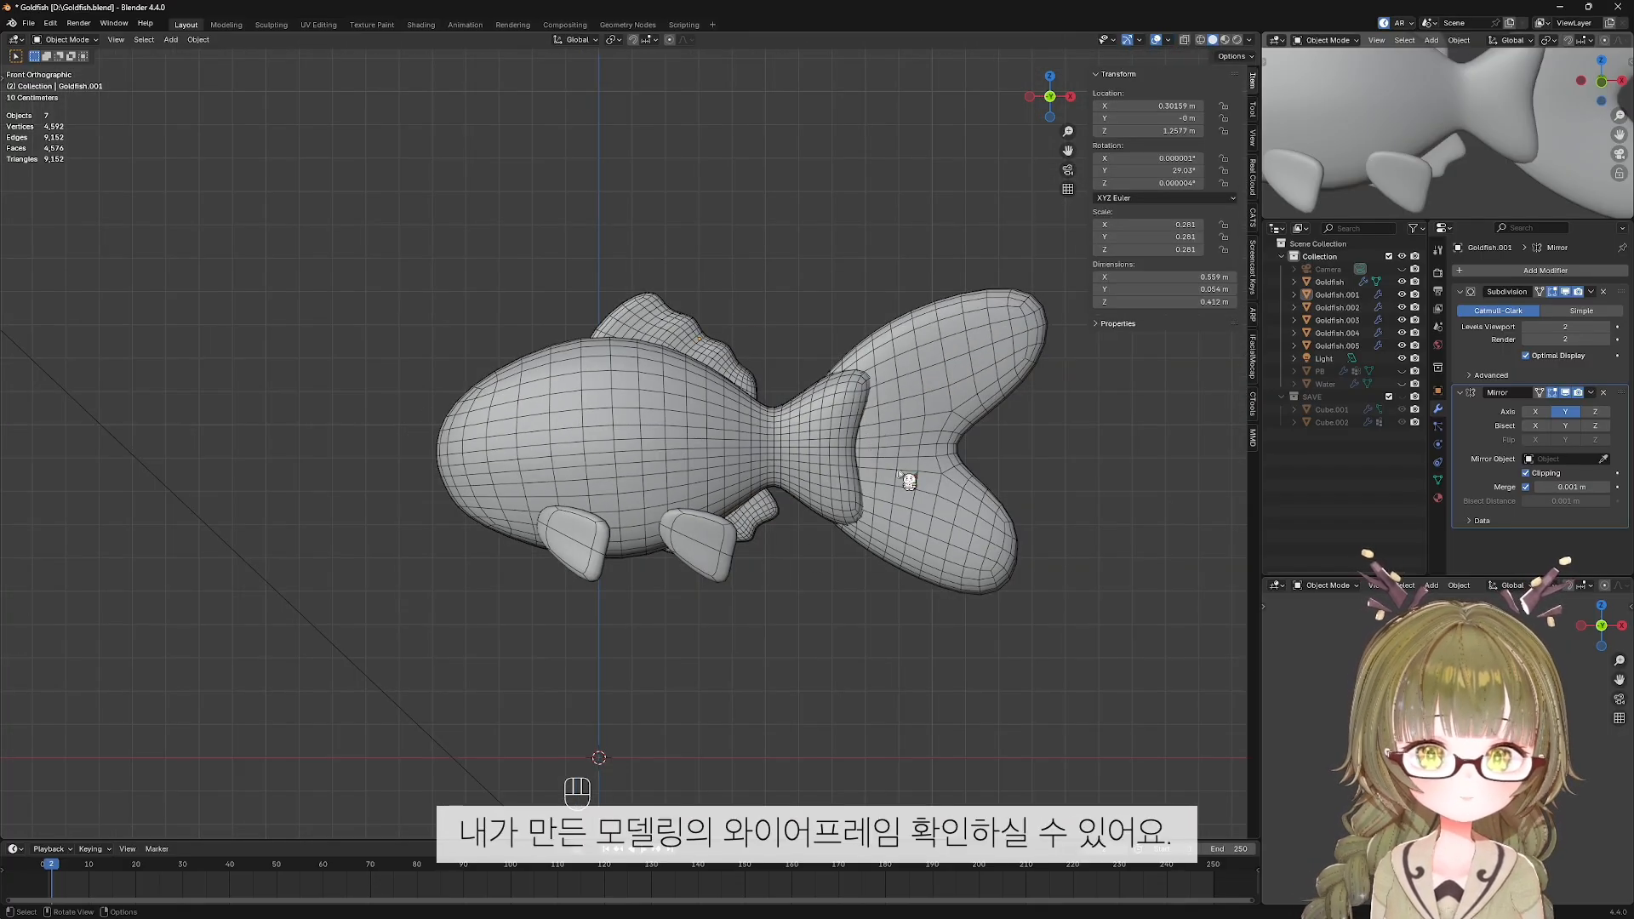
shift+middle_drag(892, 559, 730, 531)
scroll(893, 473, up, 3)
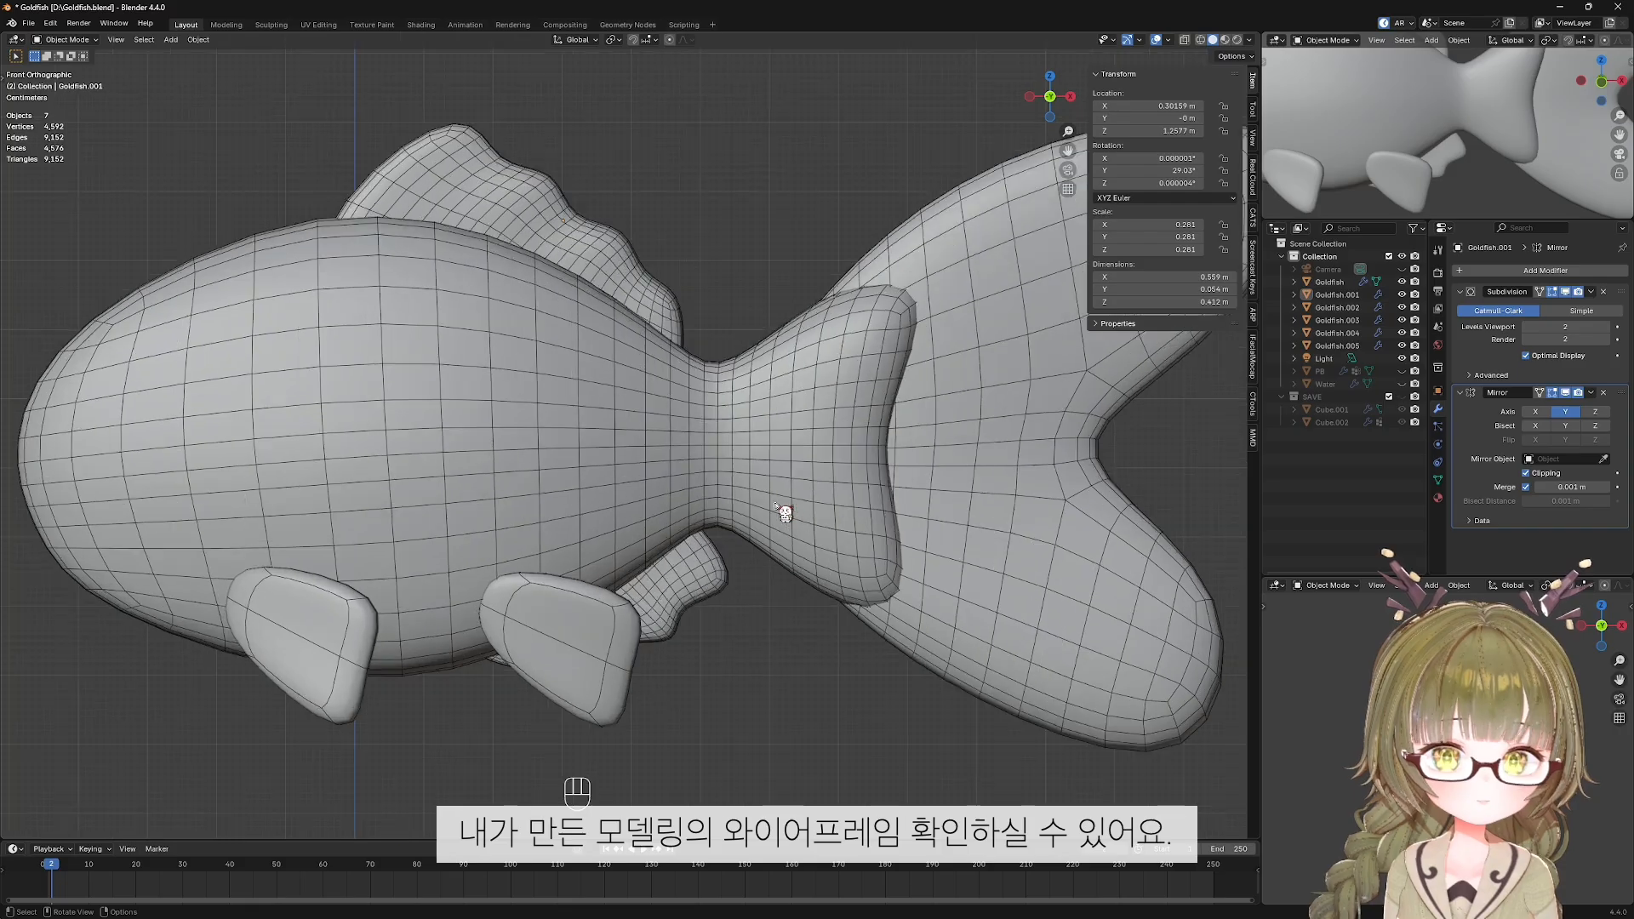
Dissolve the edge loop running around the thin rim of the rear paired belly fin.
click(667, 325)
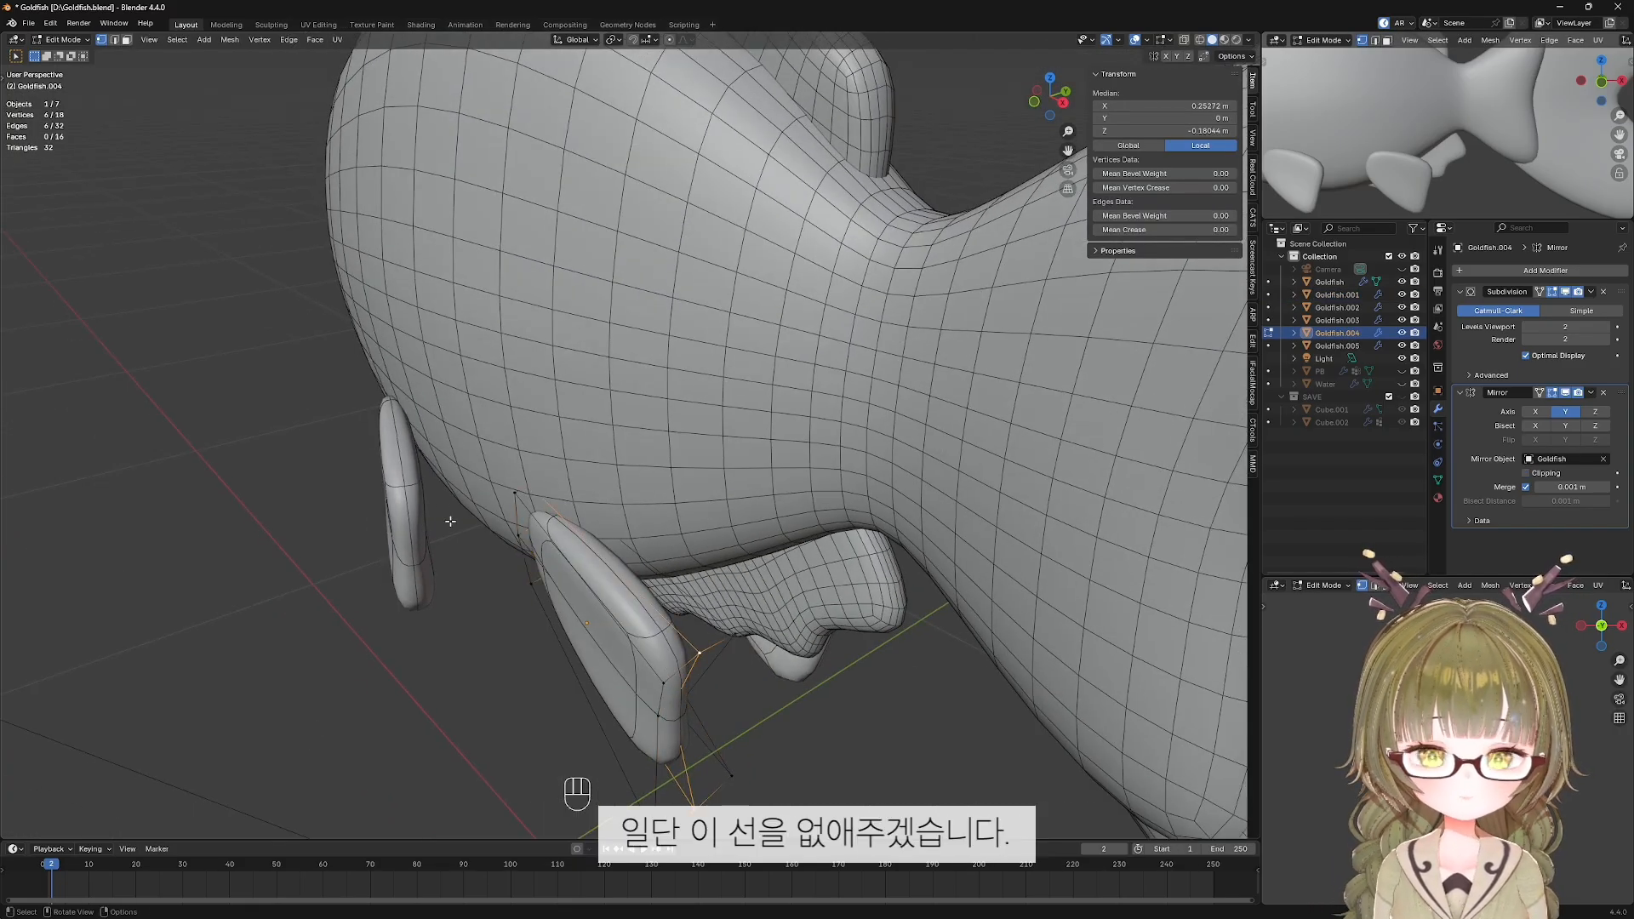
key(x)
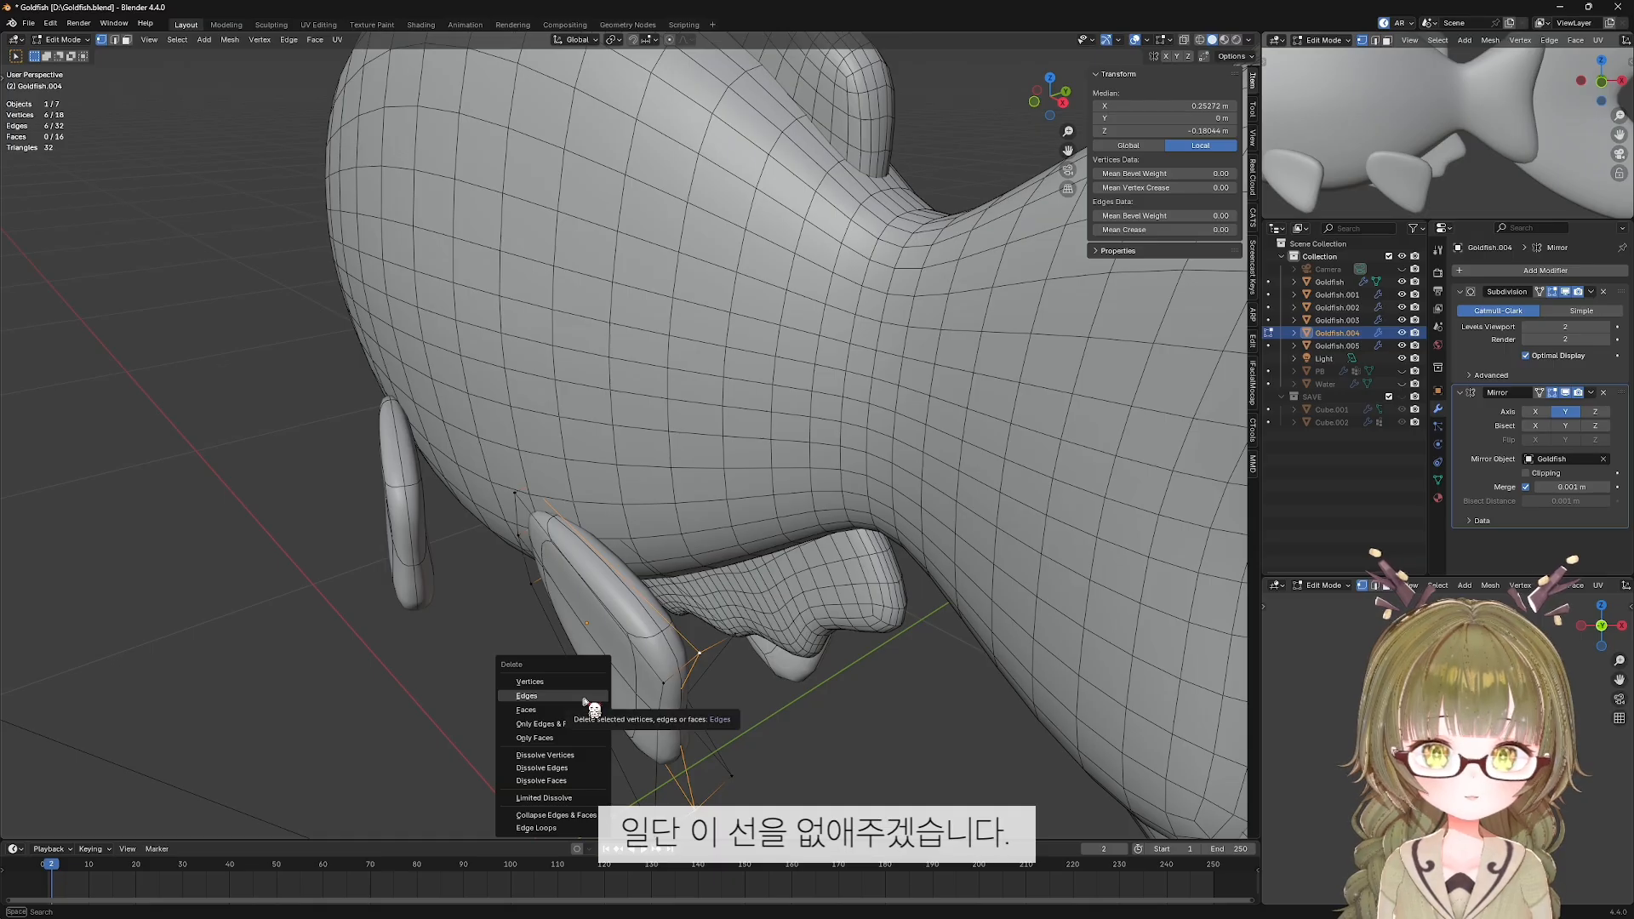
click(590, 767)
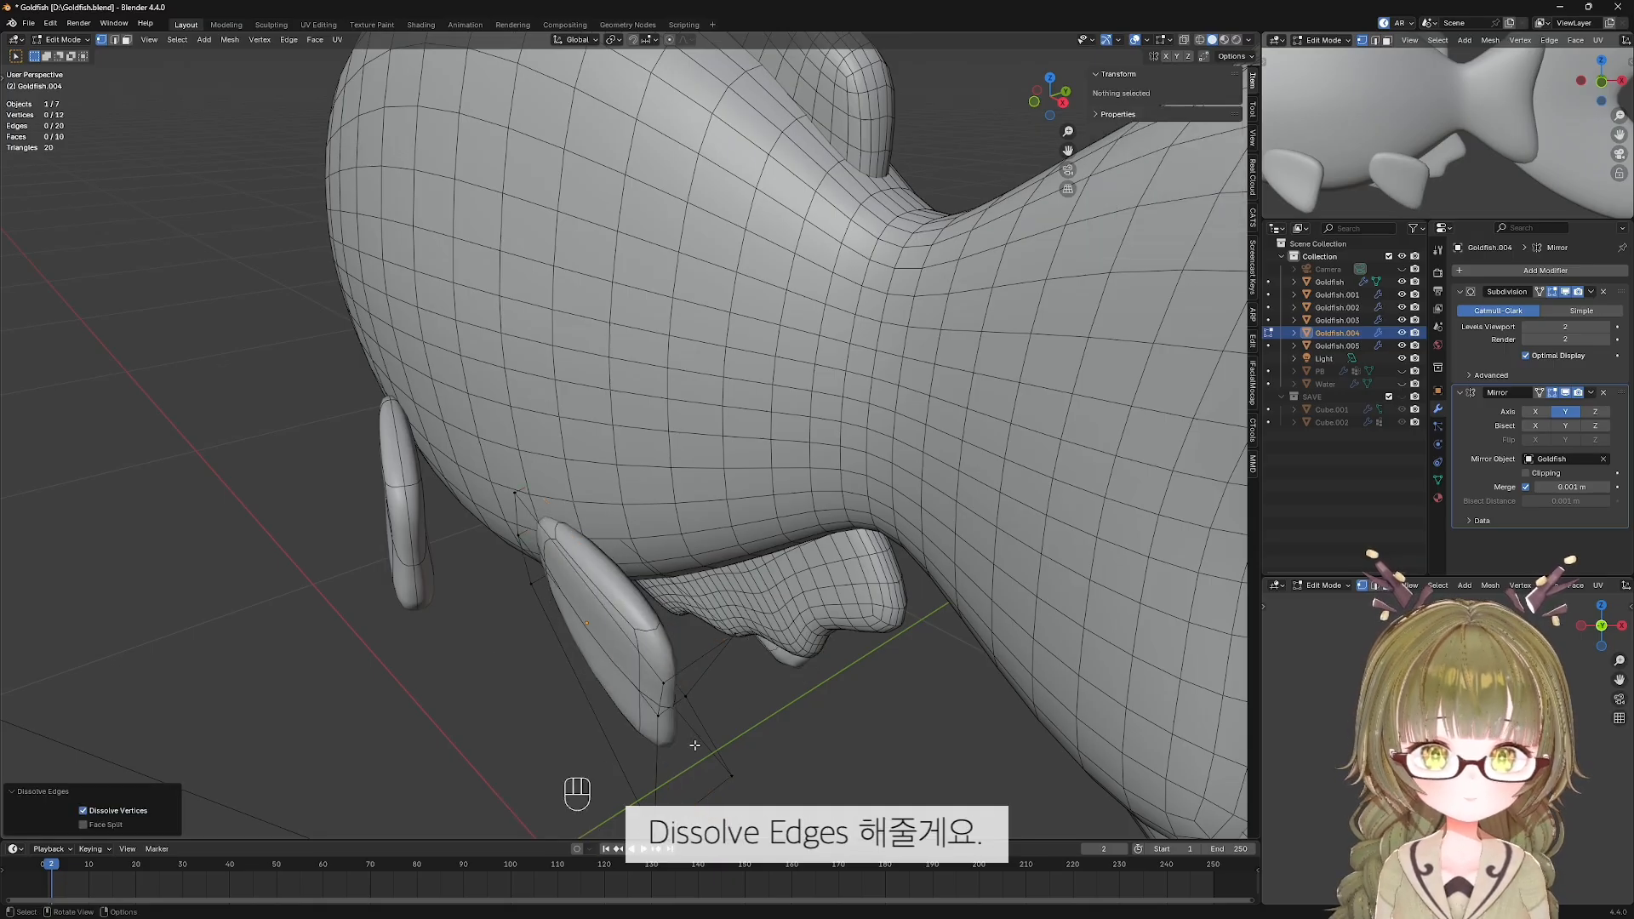
middle_drag(695, 744, 766, 664)
key(KP_1)
key(Tab)
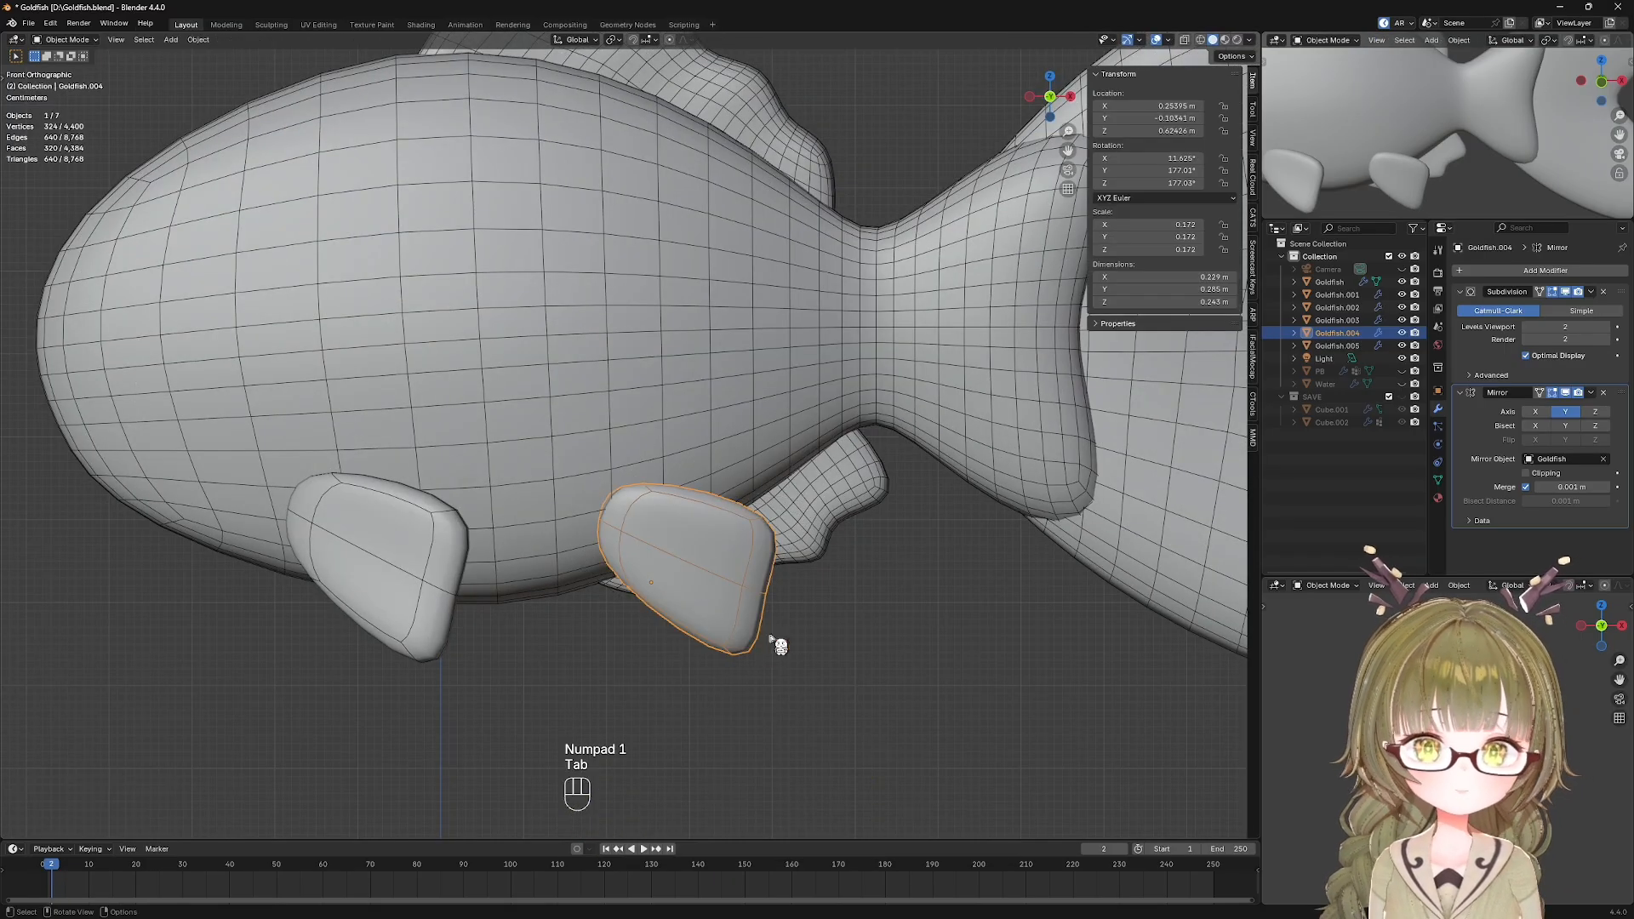
Dissolve the lengthwise edge loop across the middle of the rear paired belly fin.
scroll(775, 647, up, 5)
key(Tab)
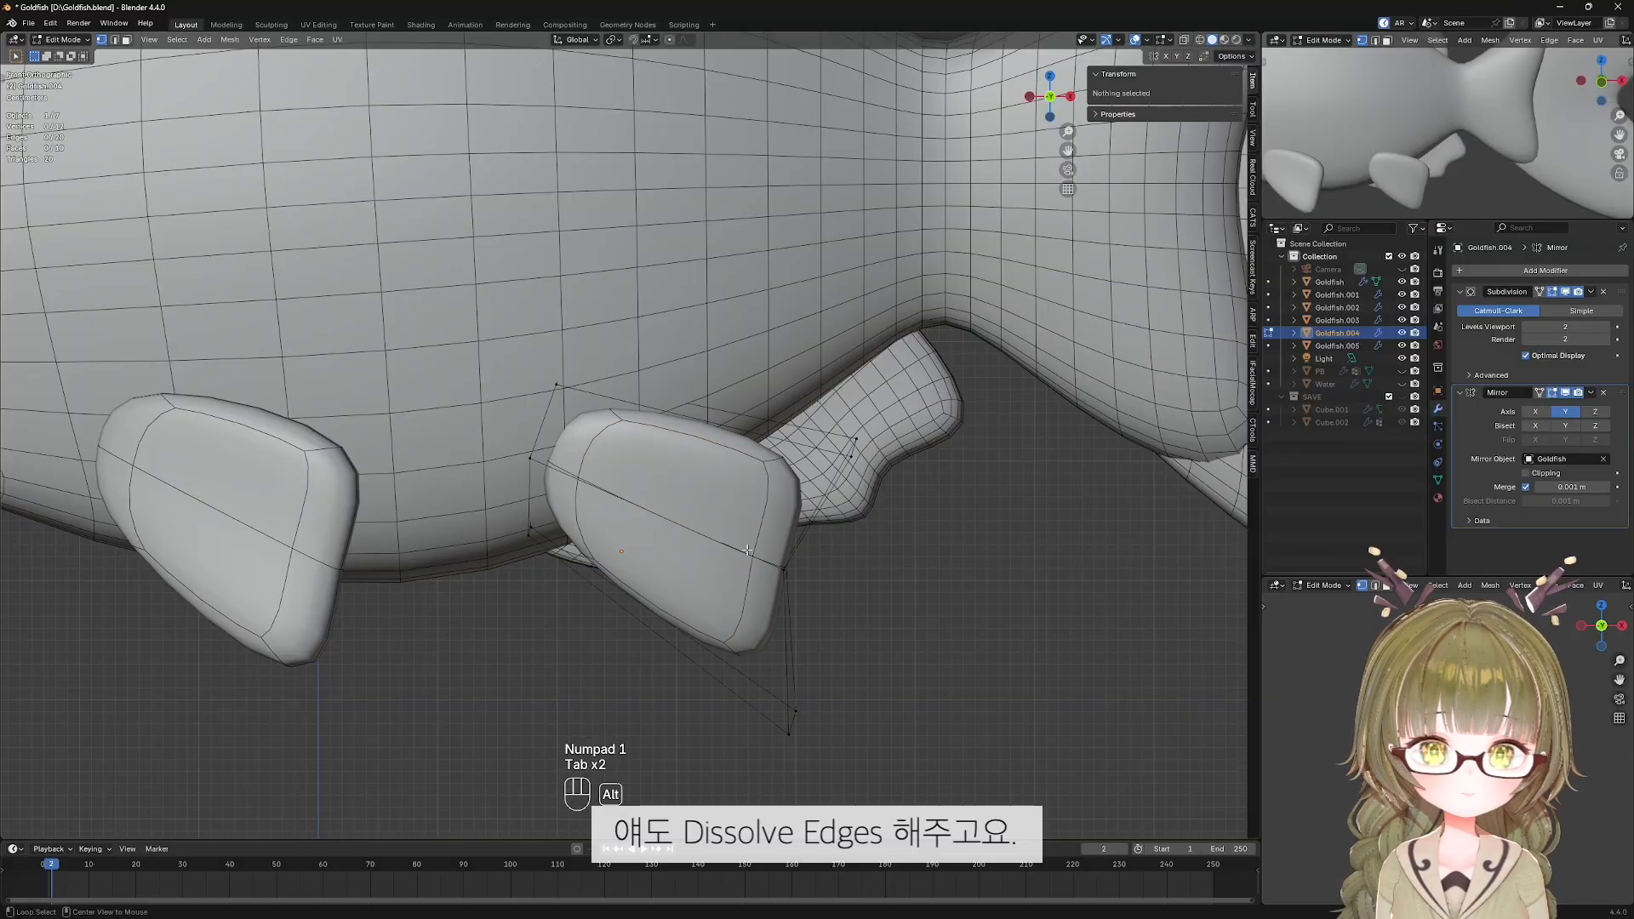
alt+click(747, 551)
key(x)
click(754, 558)
key(Tab)
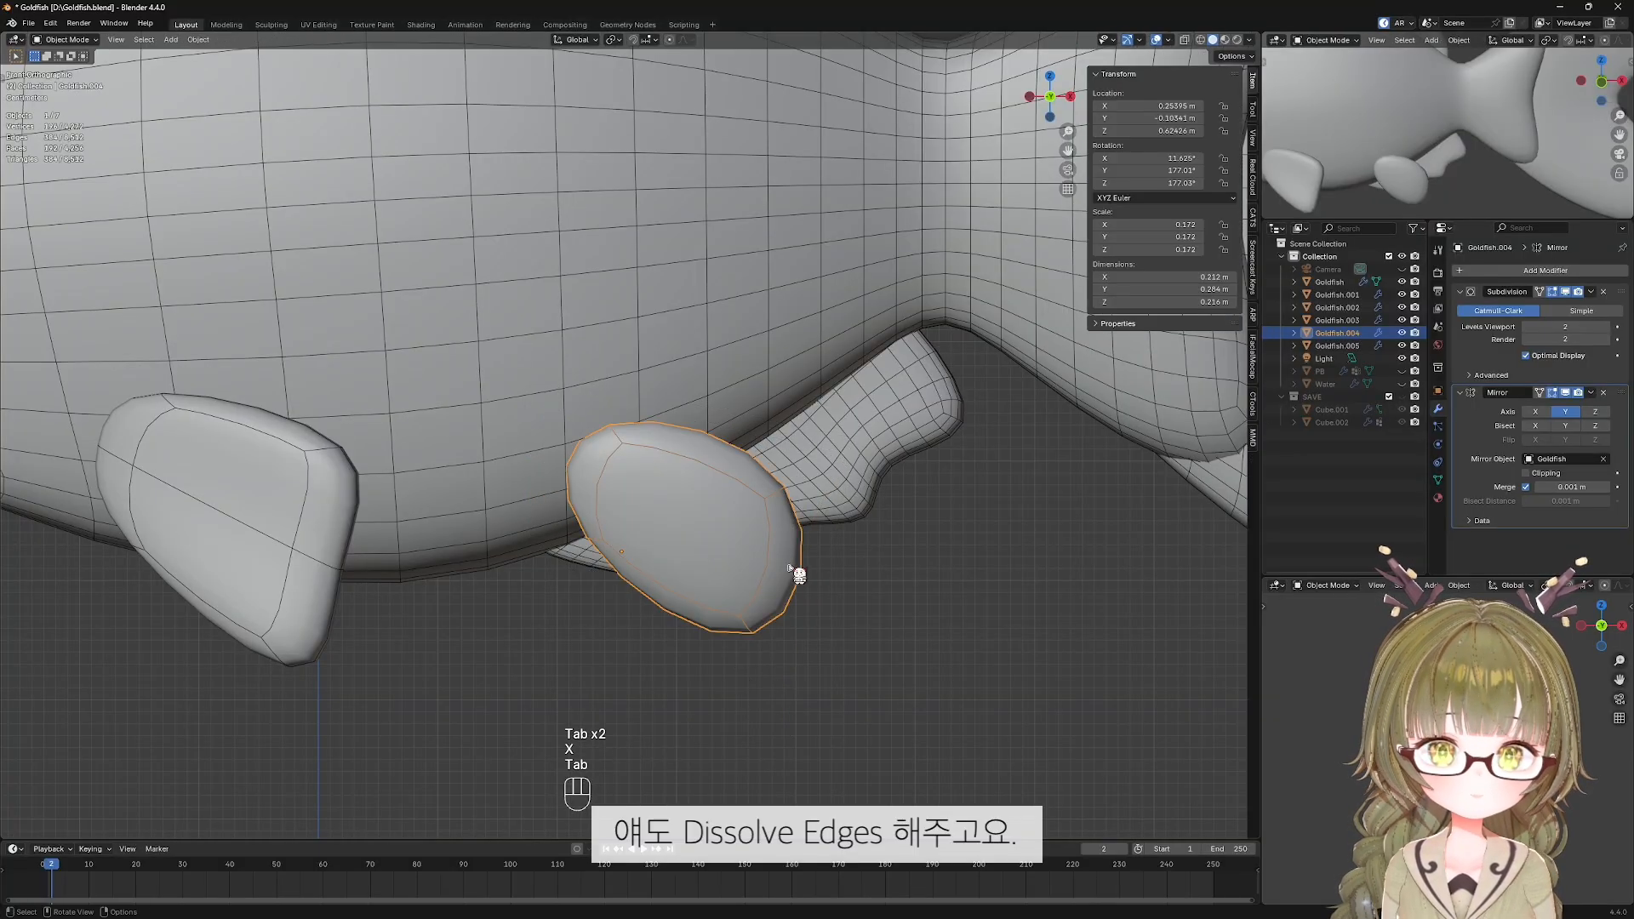
Add five evenly spaced lengthwise loop cuts to the rear paired belly fin.
key(Tab)
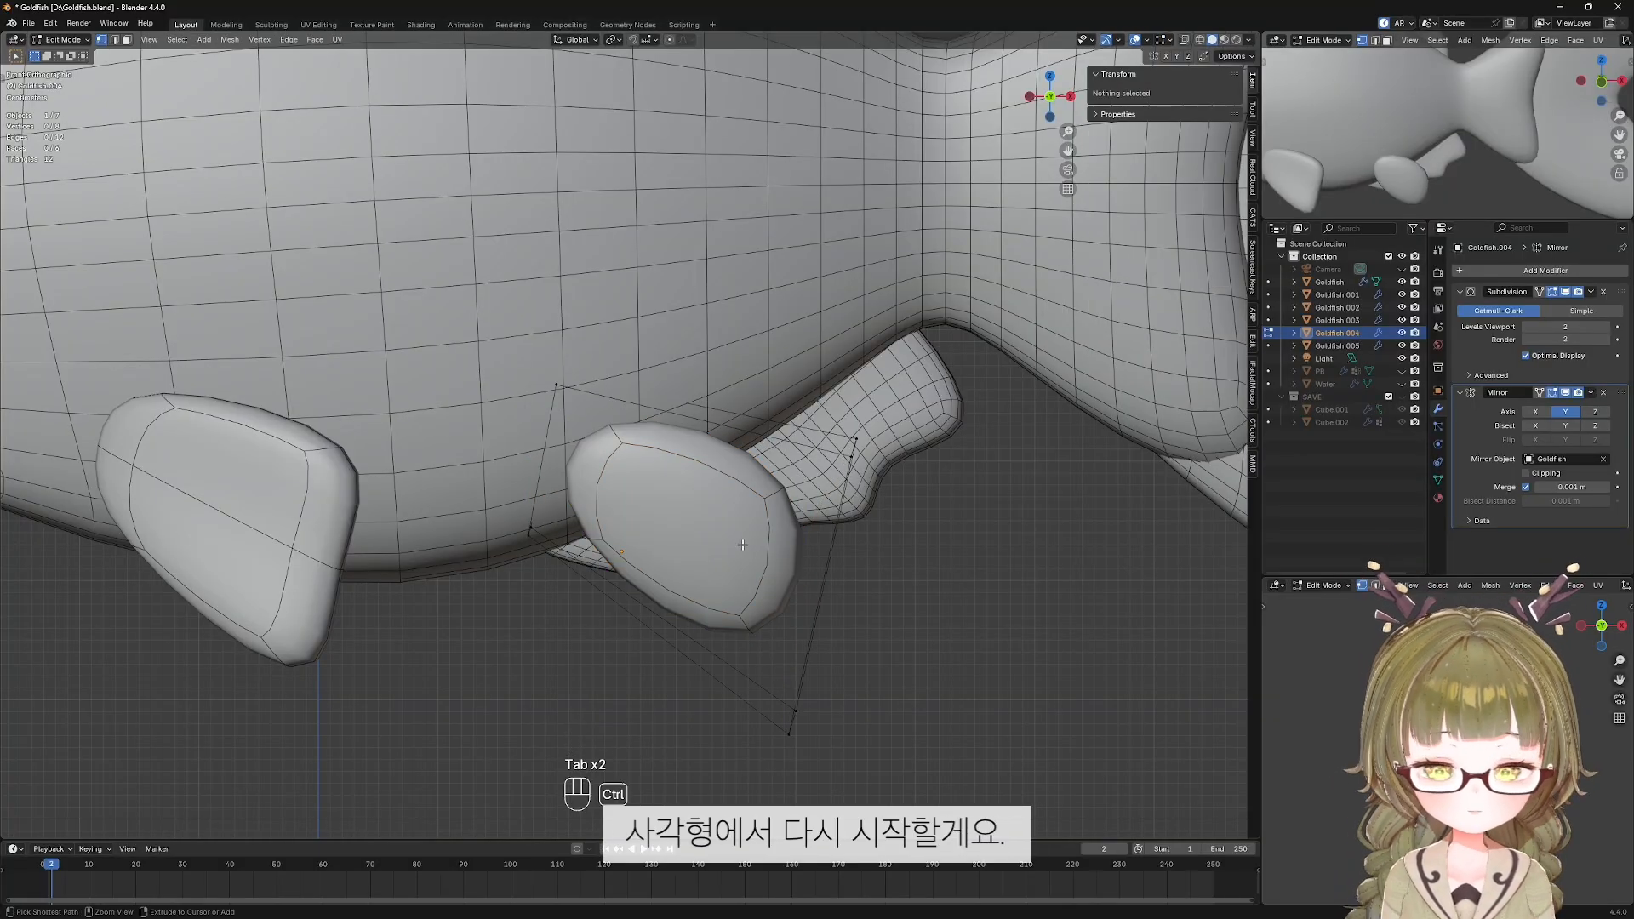
key(ctrl+r)
scroll(800, 543, up, 3)
scroll(819, 541, up, 1)
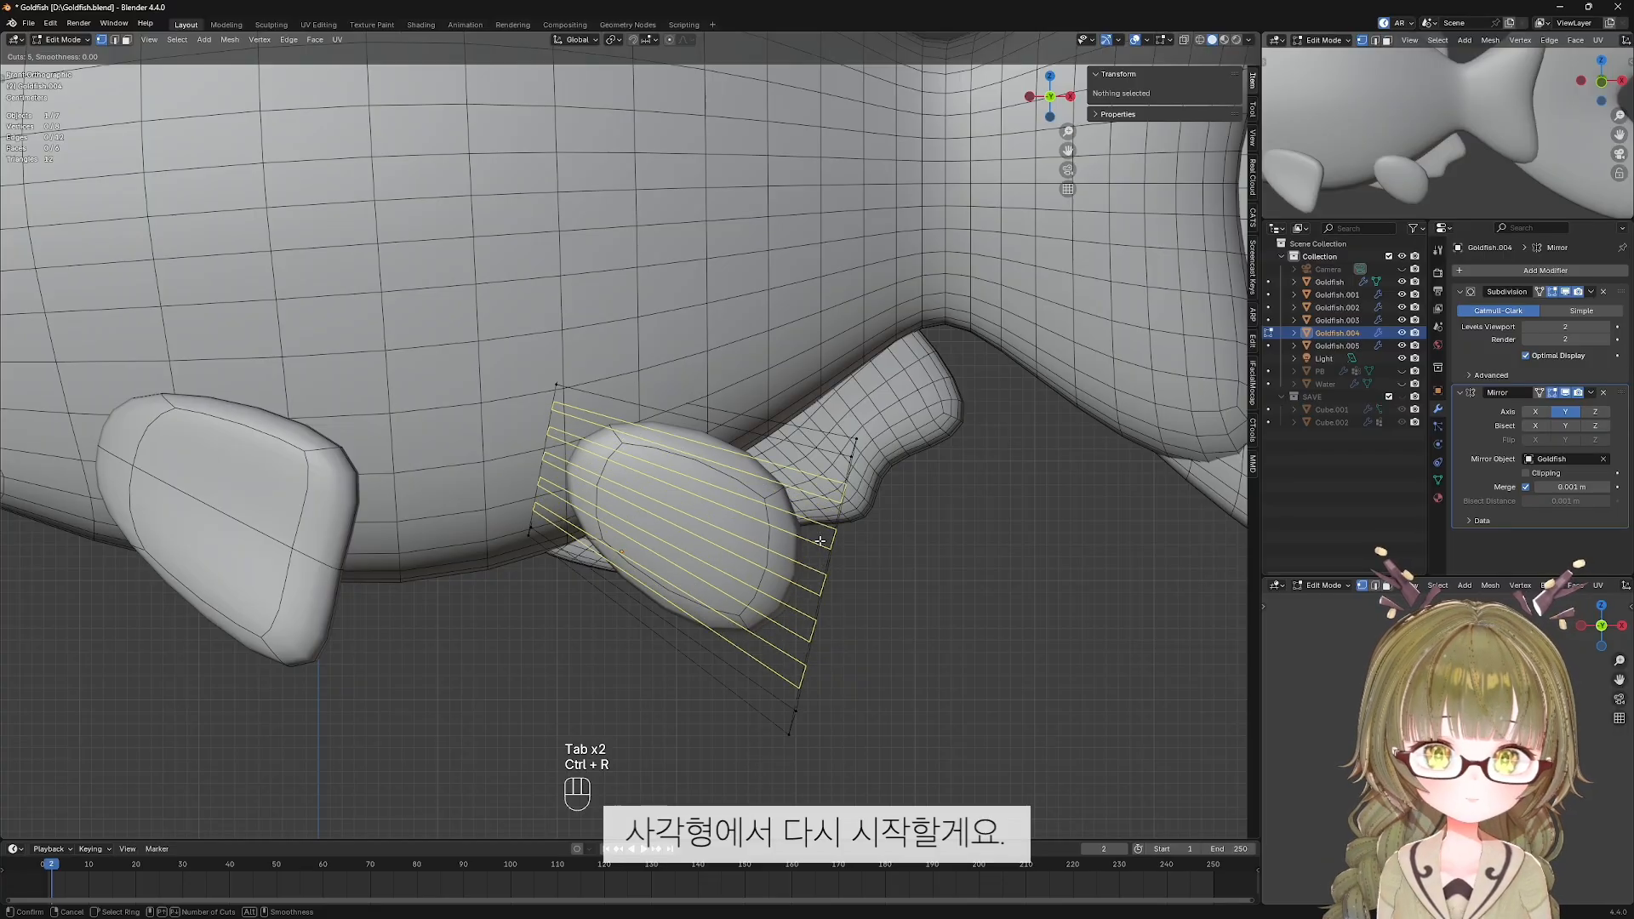
click(819, 541)
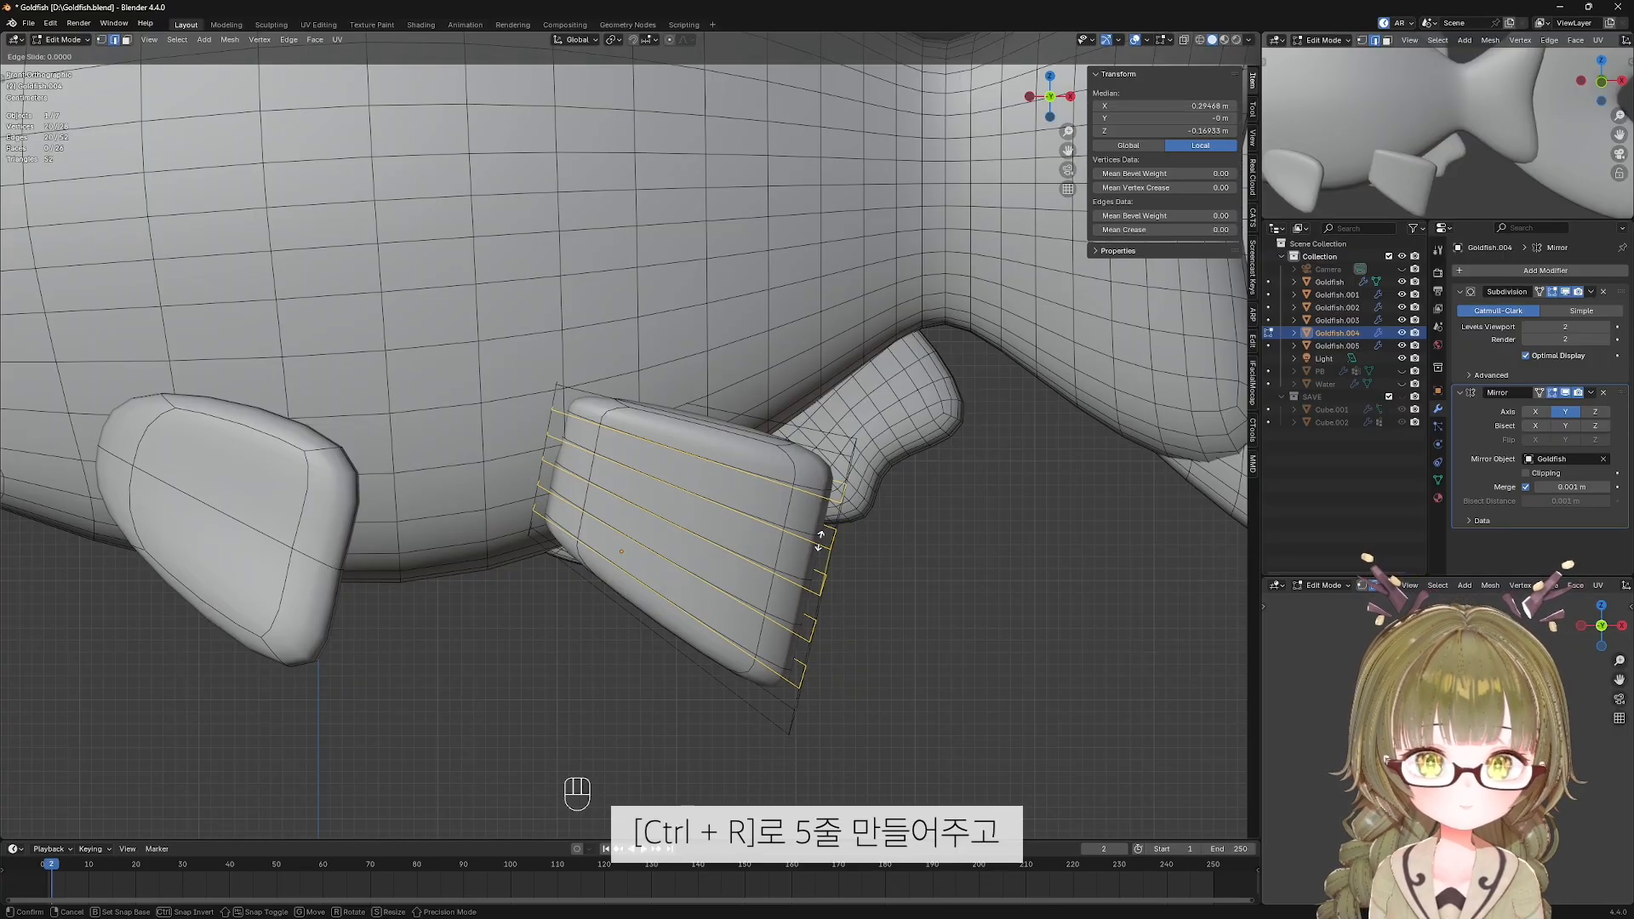
key(Escape)
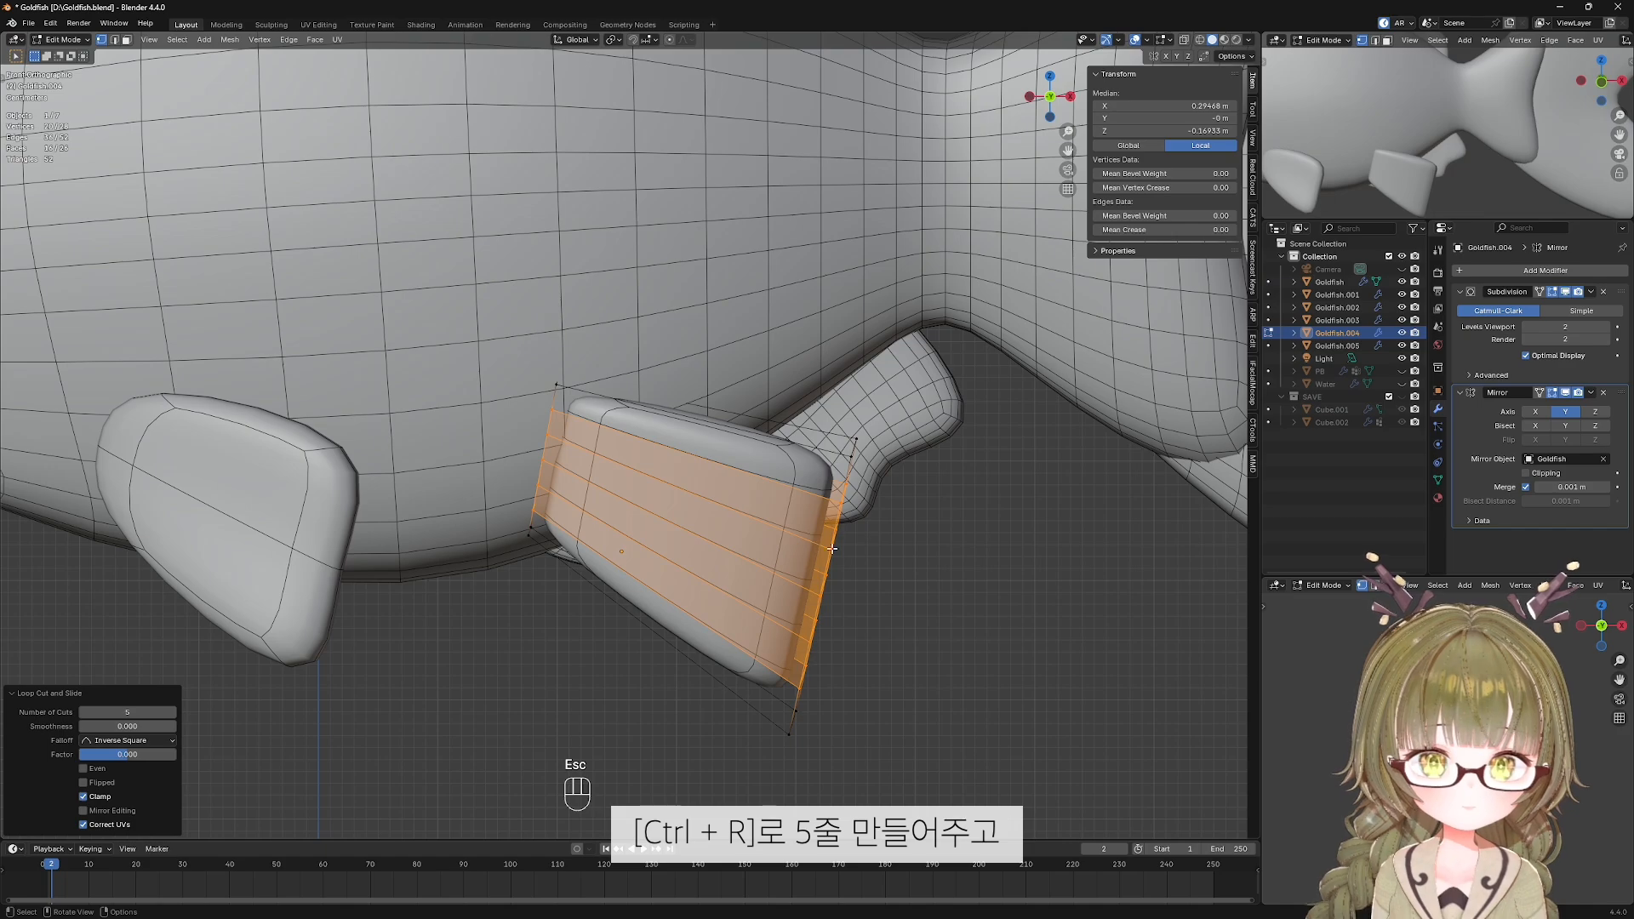
Select three alternating vertex pairs on the belly fin's trailing edge and move them about 0.043 m toward the body.
key(alt+z)
alt+click(837, 488)
middle_drag(837, 488, 852, 553)
shift+click(866, 617)
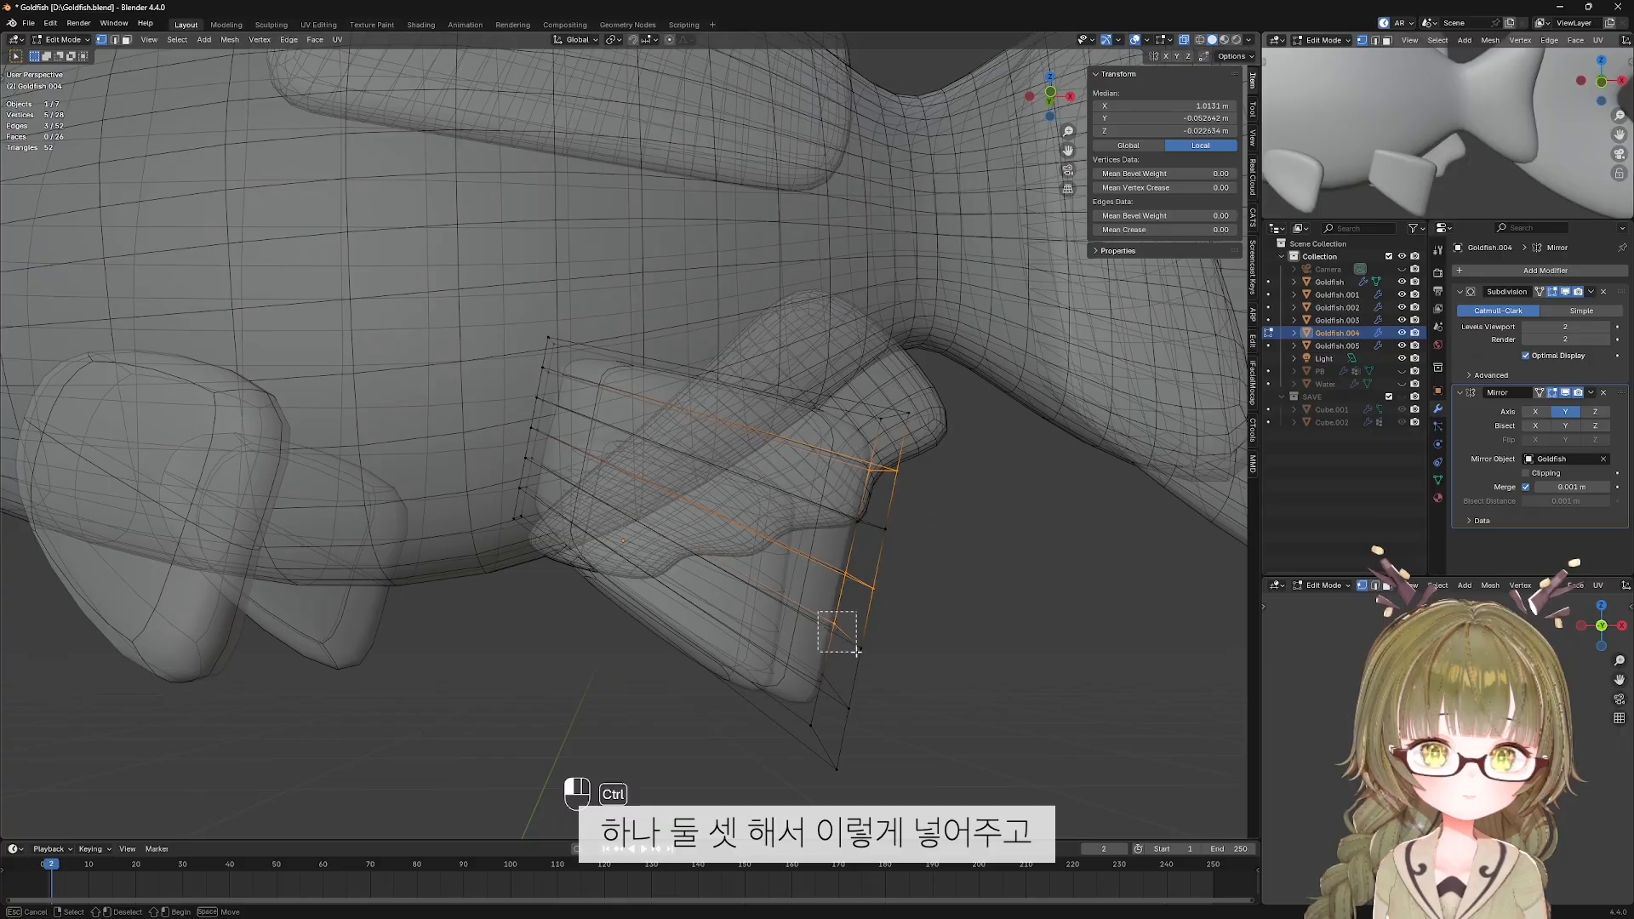
shift+drag(797, 664, 847, 687)
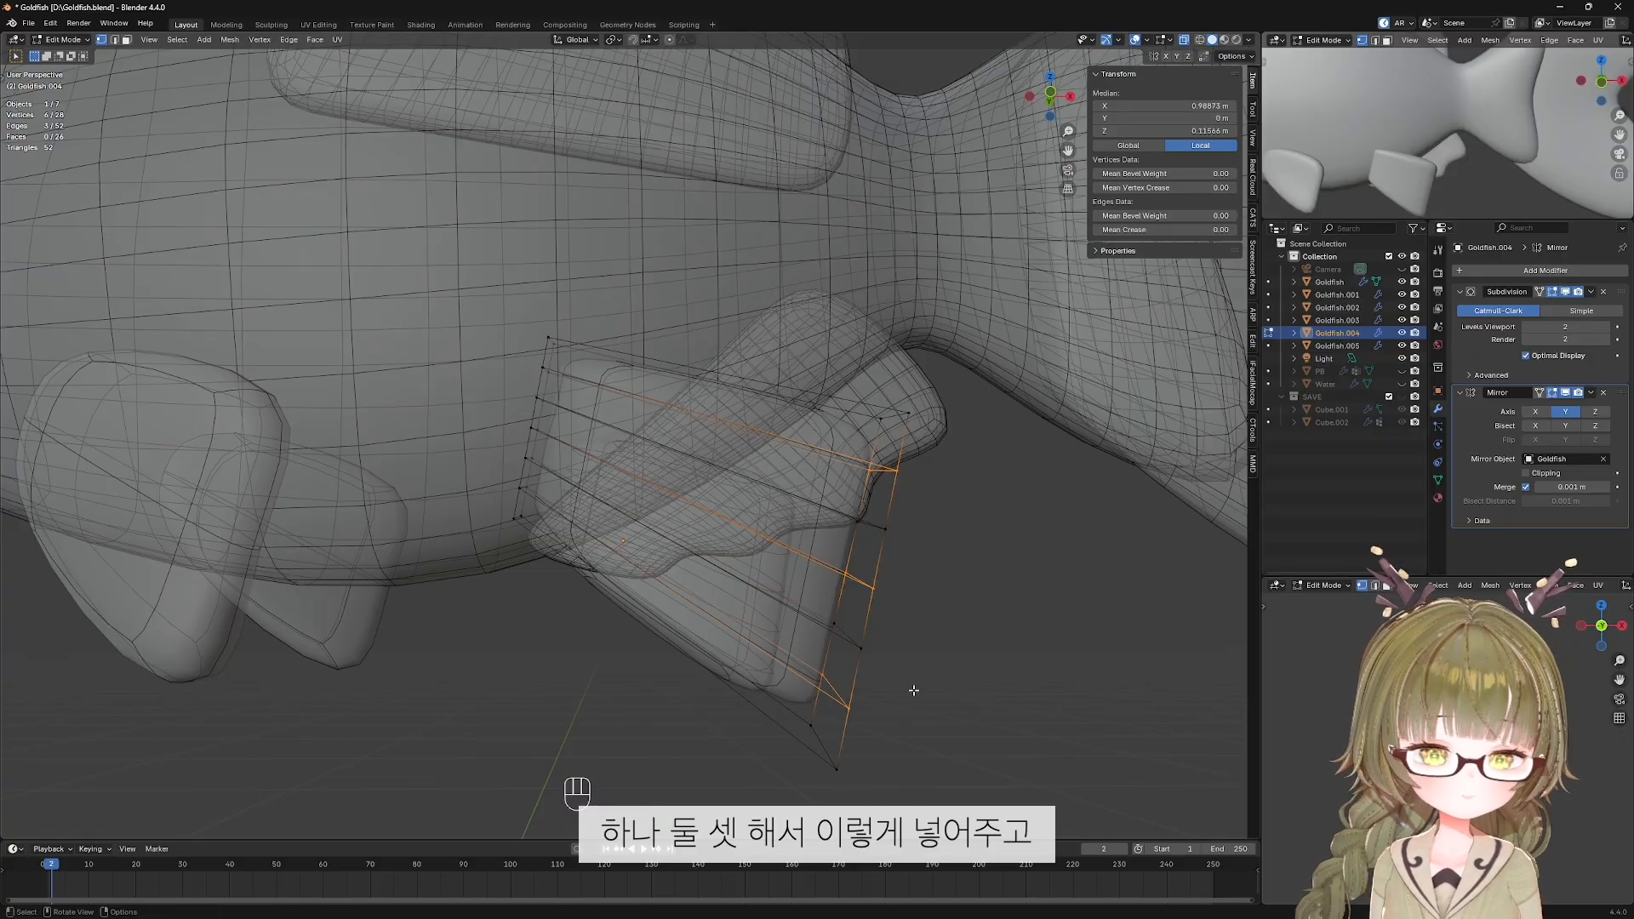
key(KP_1)
key(alt+z)
mouse_move(894, 682)
middle_down()
mouse_move(909, 673)
mouse_move(873, 658)
middle_up()
key(g)
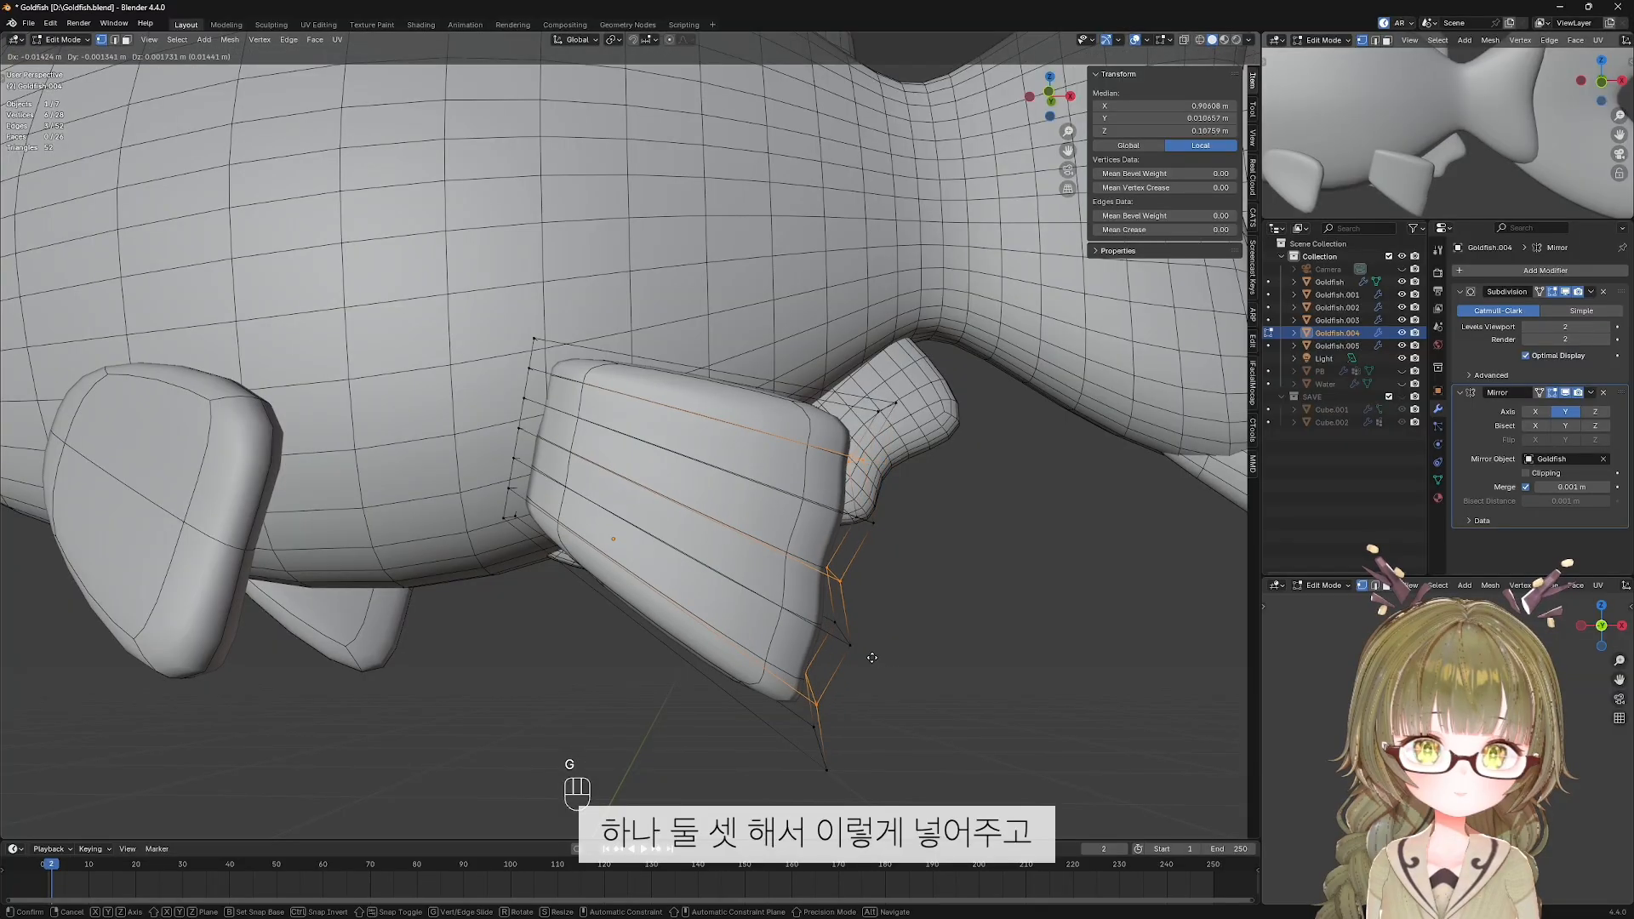
click(829, 635)
Scale the selected trailing-edge vertices of the belly fin to 0.666 and check the wavy edge without overlays.
key(s)
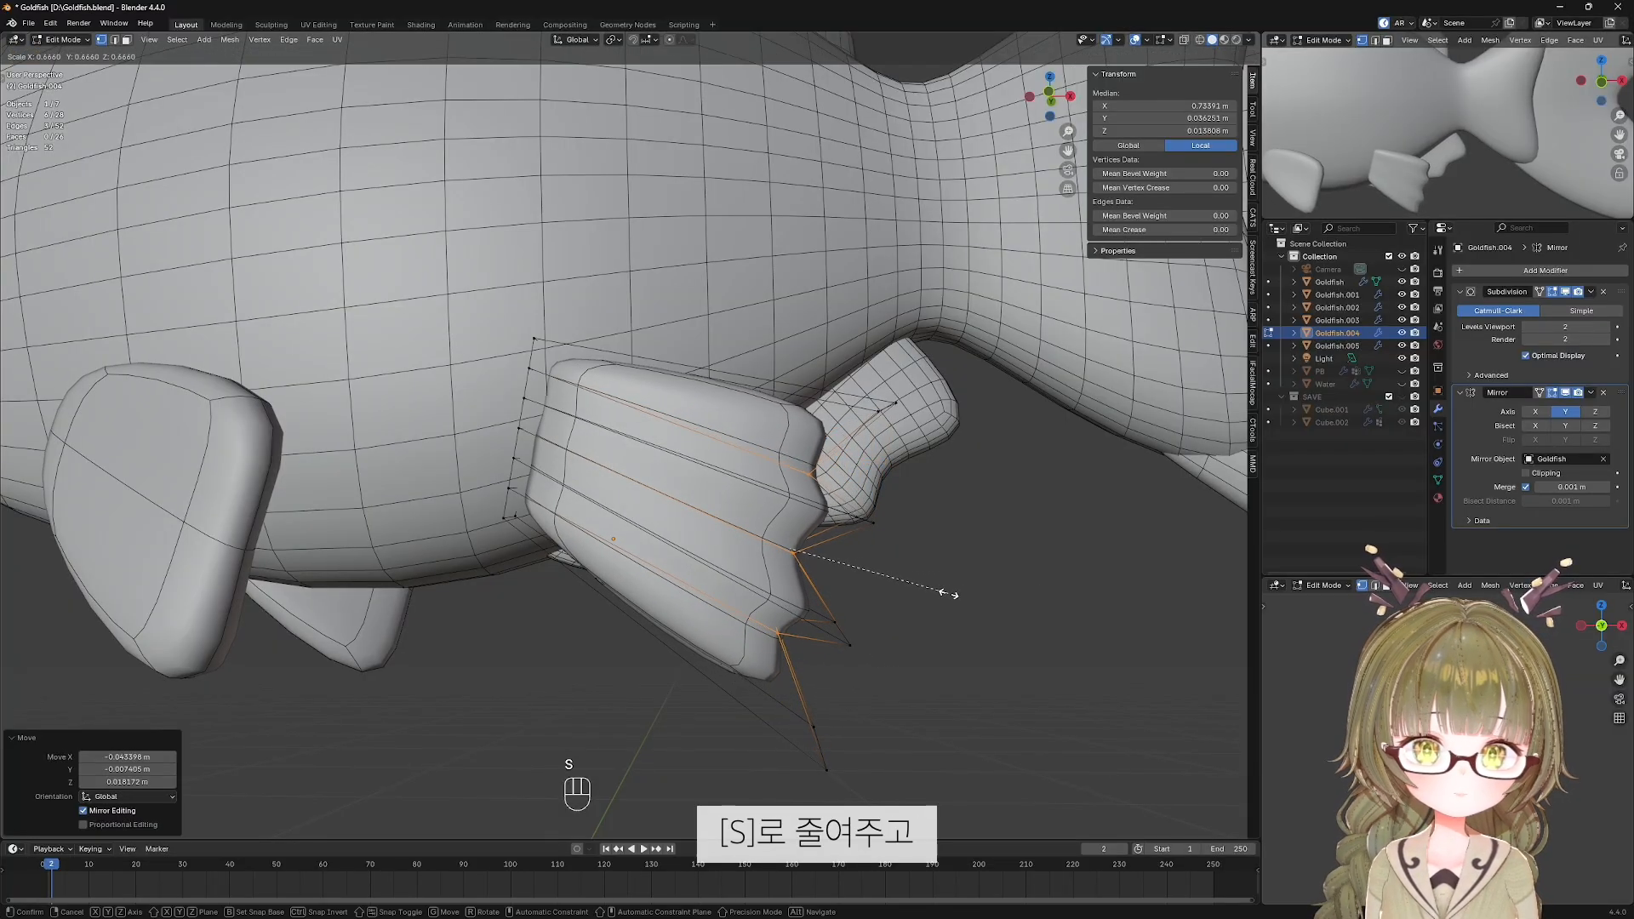
click(949, 594)
key(KP_1)
key(shift+alt+z)
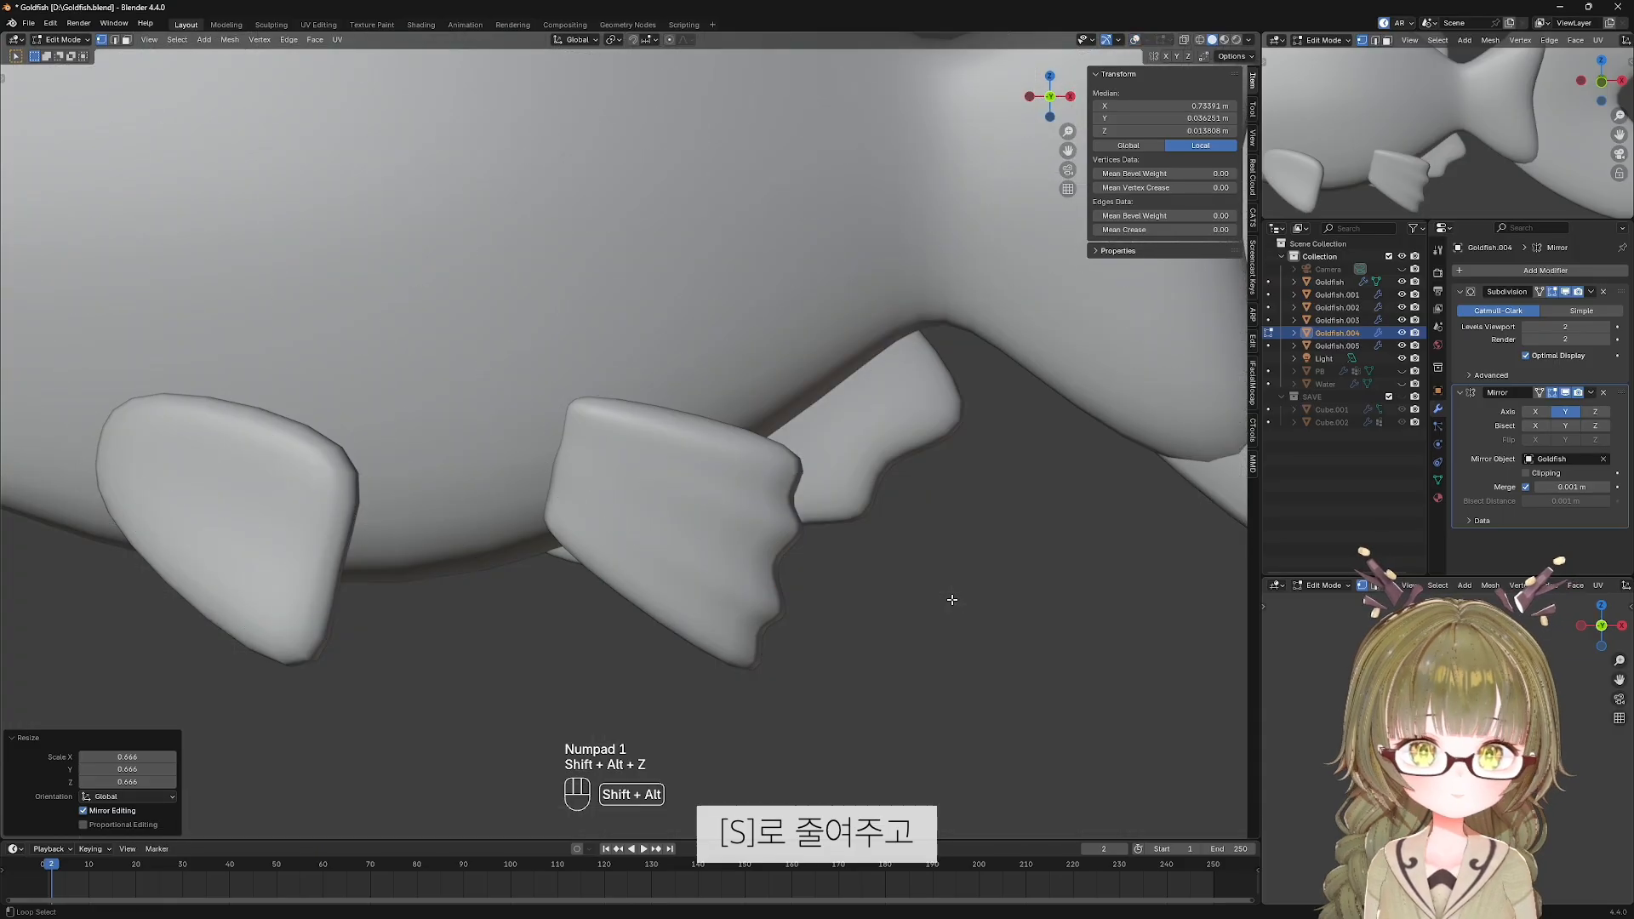
scroll(953, 596, down, 3)
scroll(874, 599, up, 5)
key(shift+alt+z)
scroll(876, 600, up, 2)
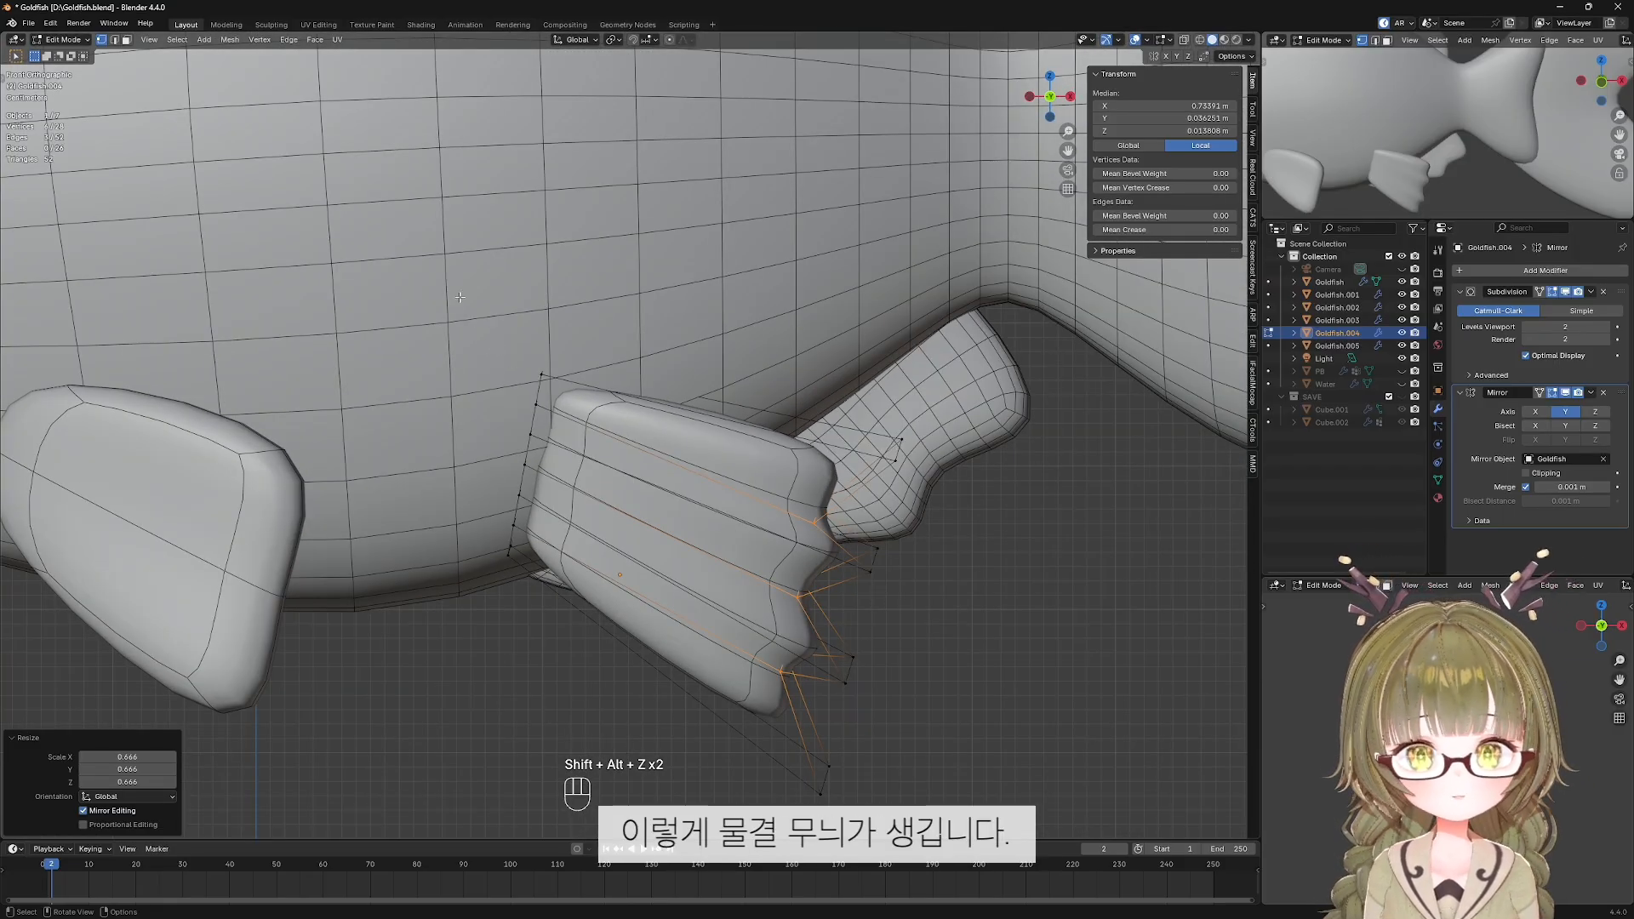
Select all vertices at the front end of the rear belly fin and scale them down to taper it.
drag(459, 297, 615, 644)
key(s)
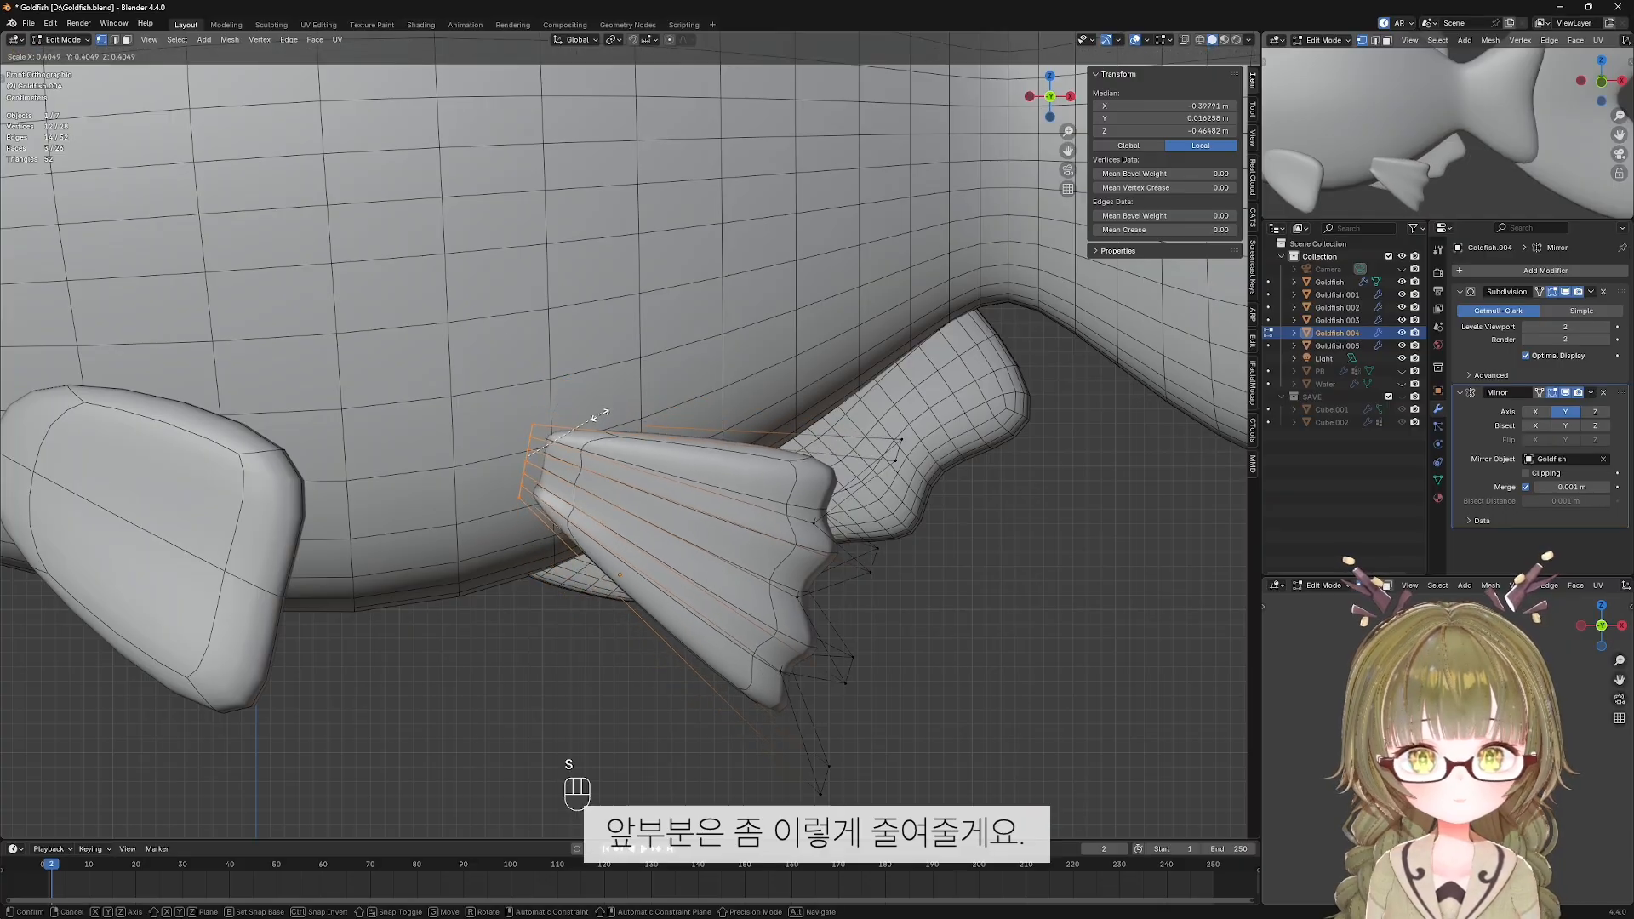
click(606, 408)
key(Tab)
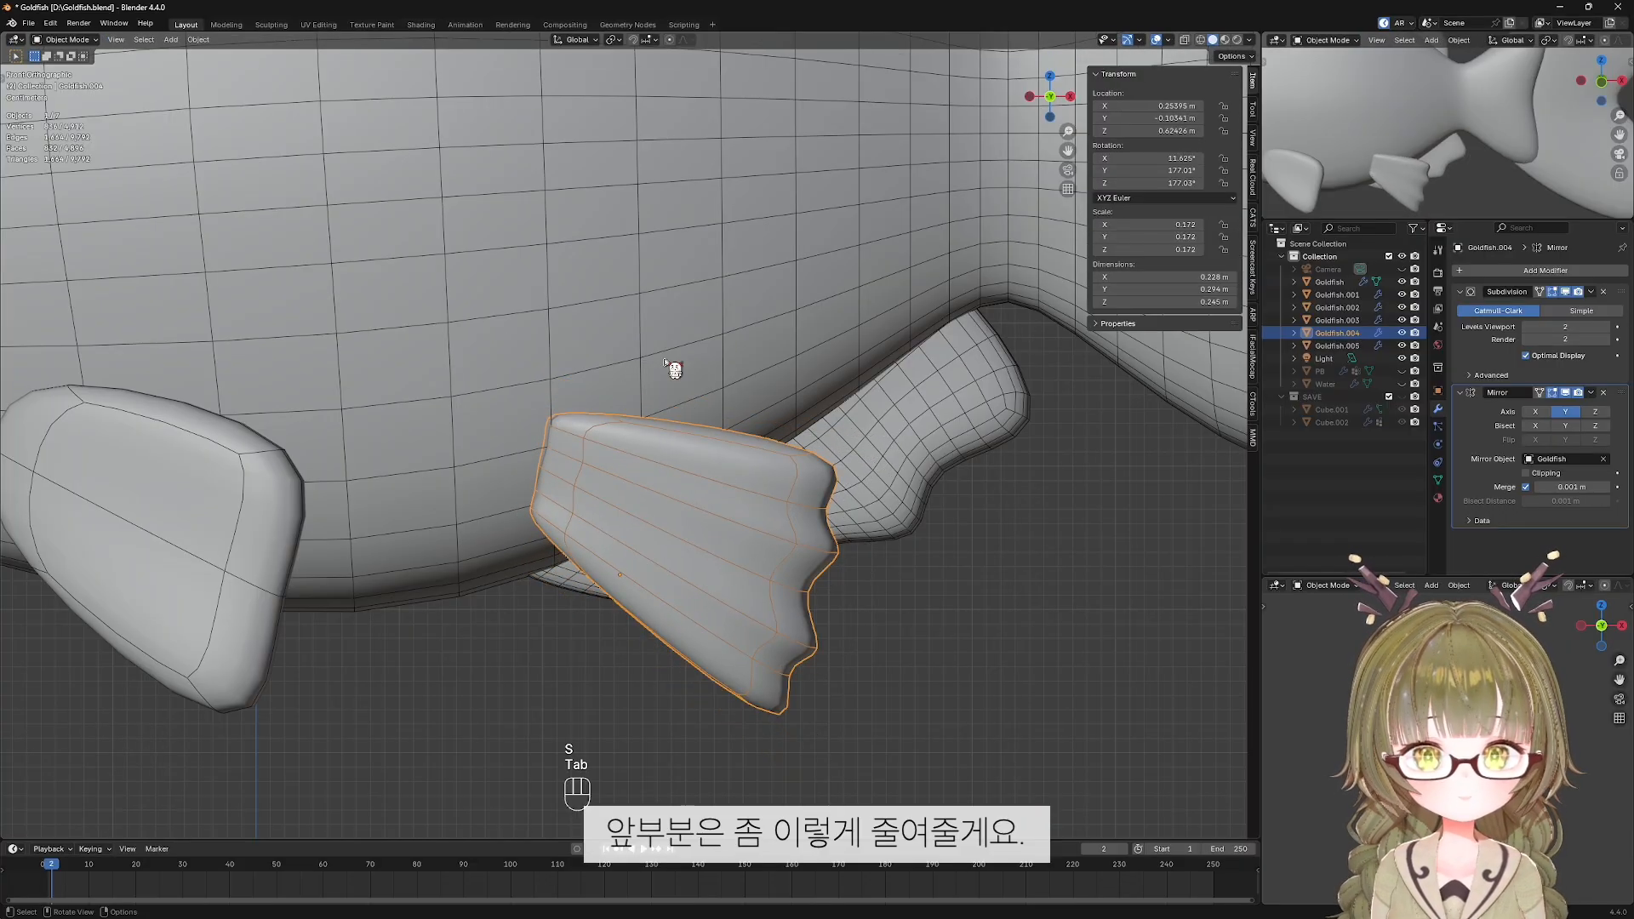
Examine the rear belly fin's shape against the whole goldfish, with and without overlays.
key(shift+alt+z)
scroll(726, 446, down, 6)
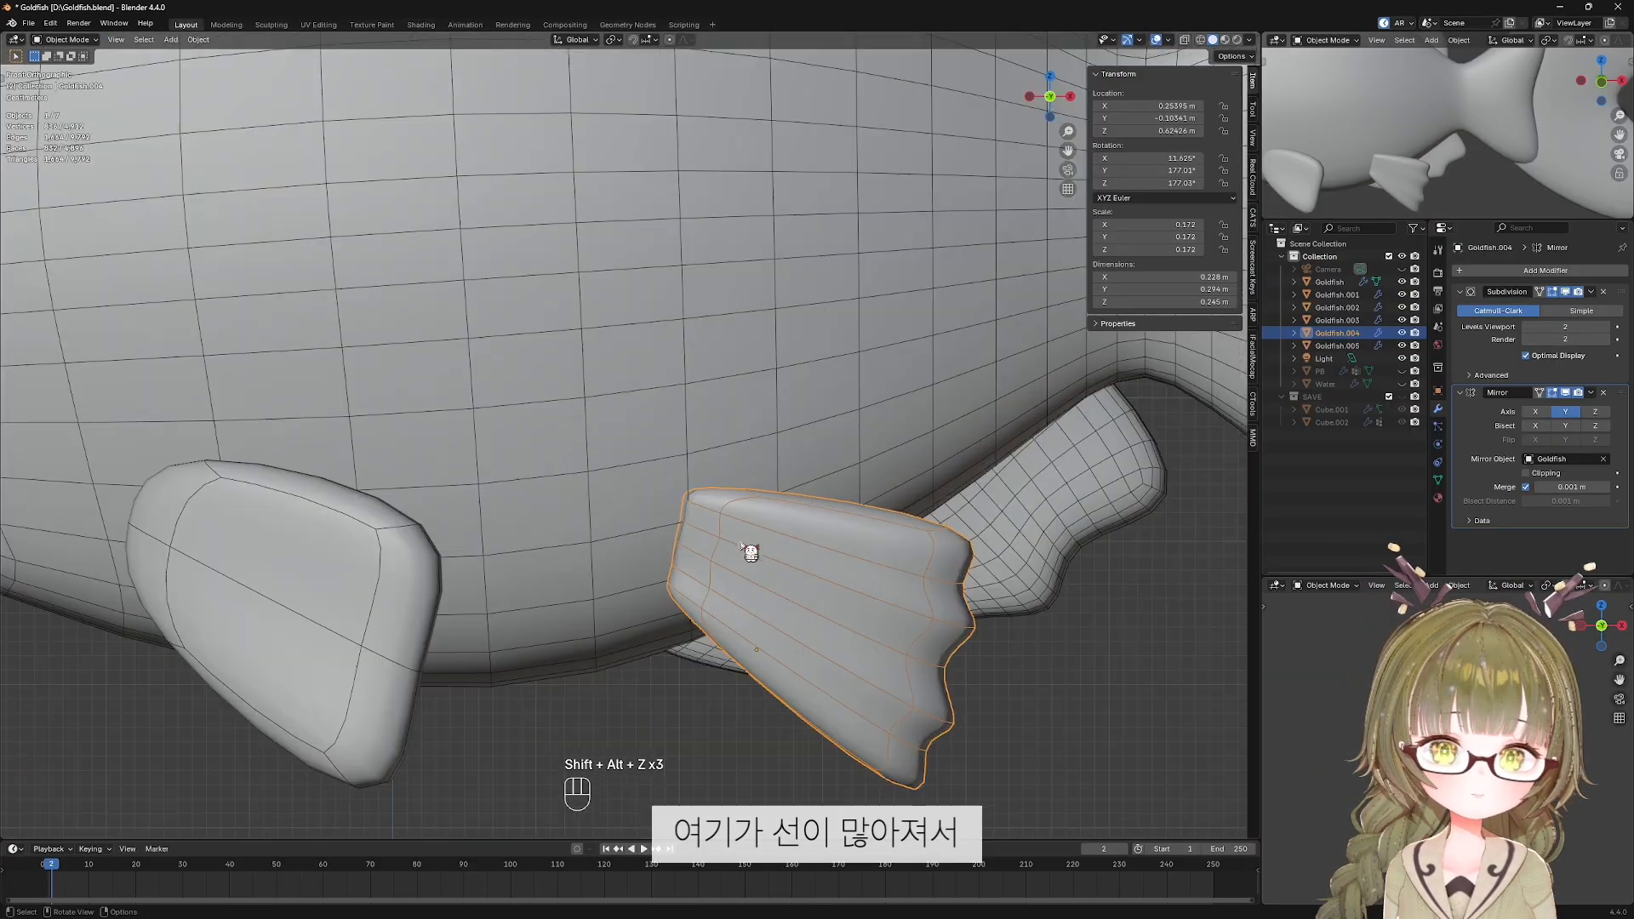
scroll(744, 546, up, 2)
shift+middle_drag(744, 546, 682, 485)
key(Tab)
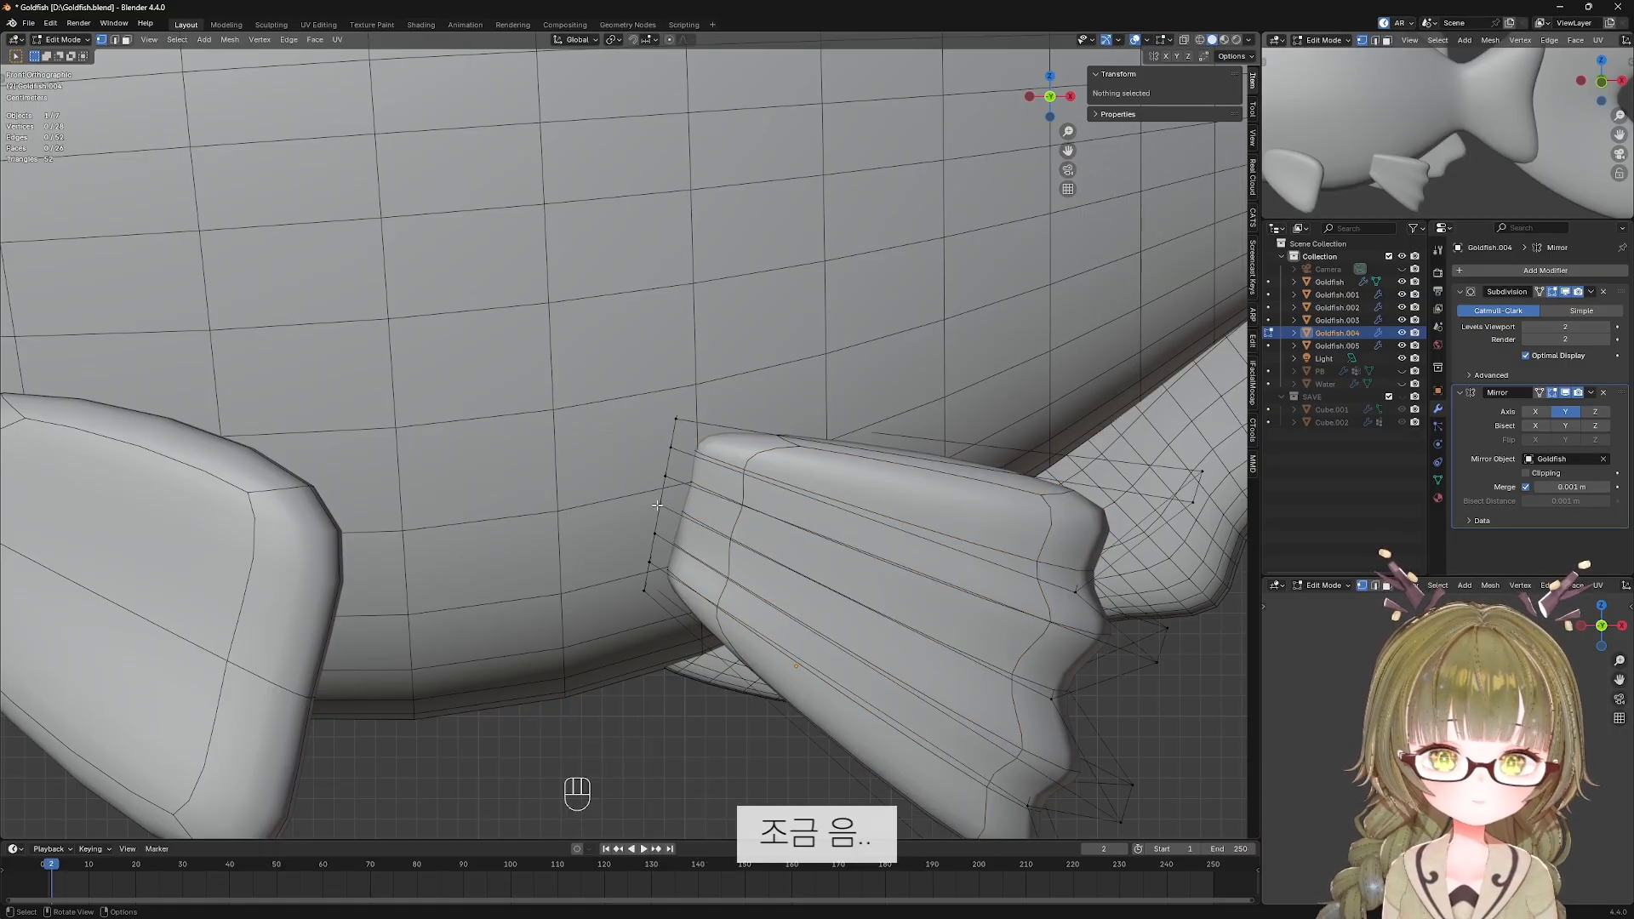
key(shift+alt+z)
scroll(735, 488, down, 4)
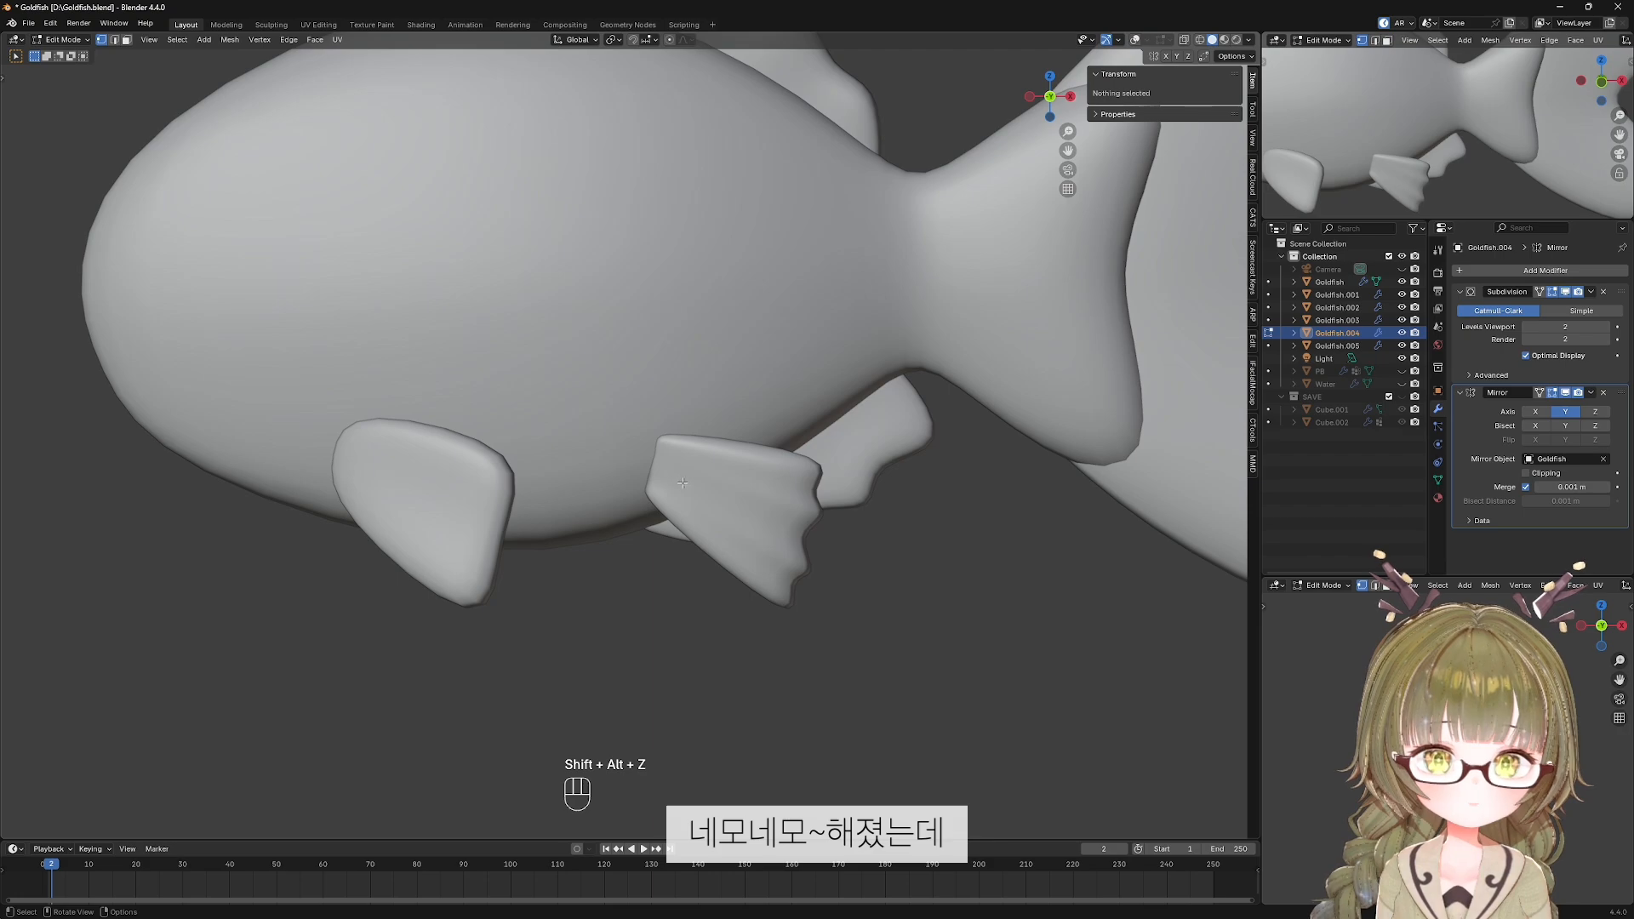
scroll(682, 483, down, 4)
scroll(715, 464, up, 2)
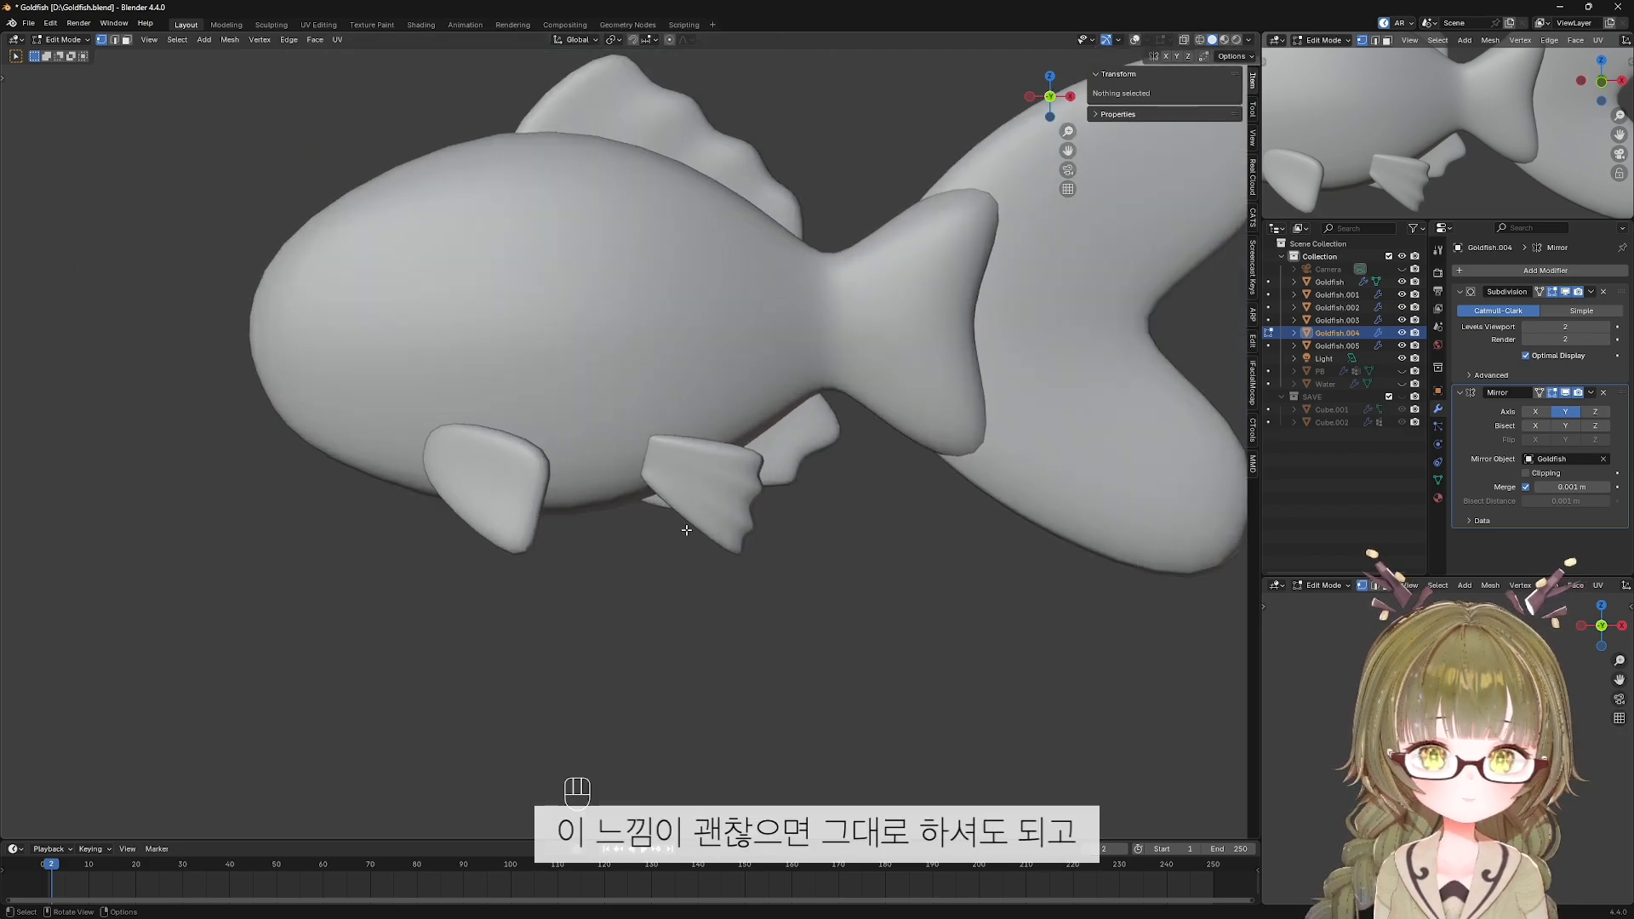
scroll(686, 530, up, 6)
key(shift+alt+z)
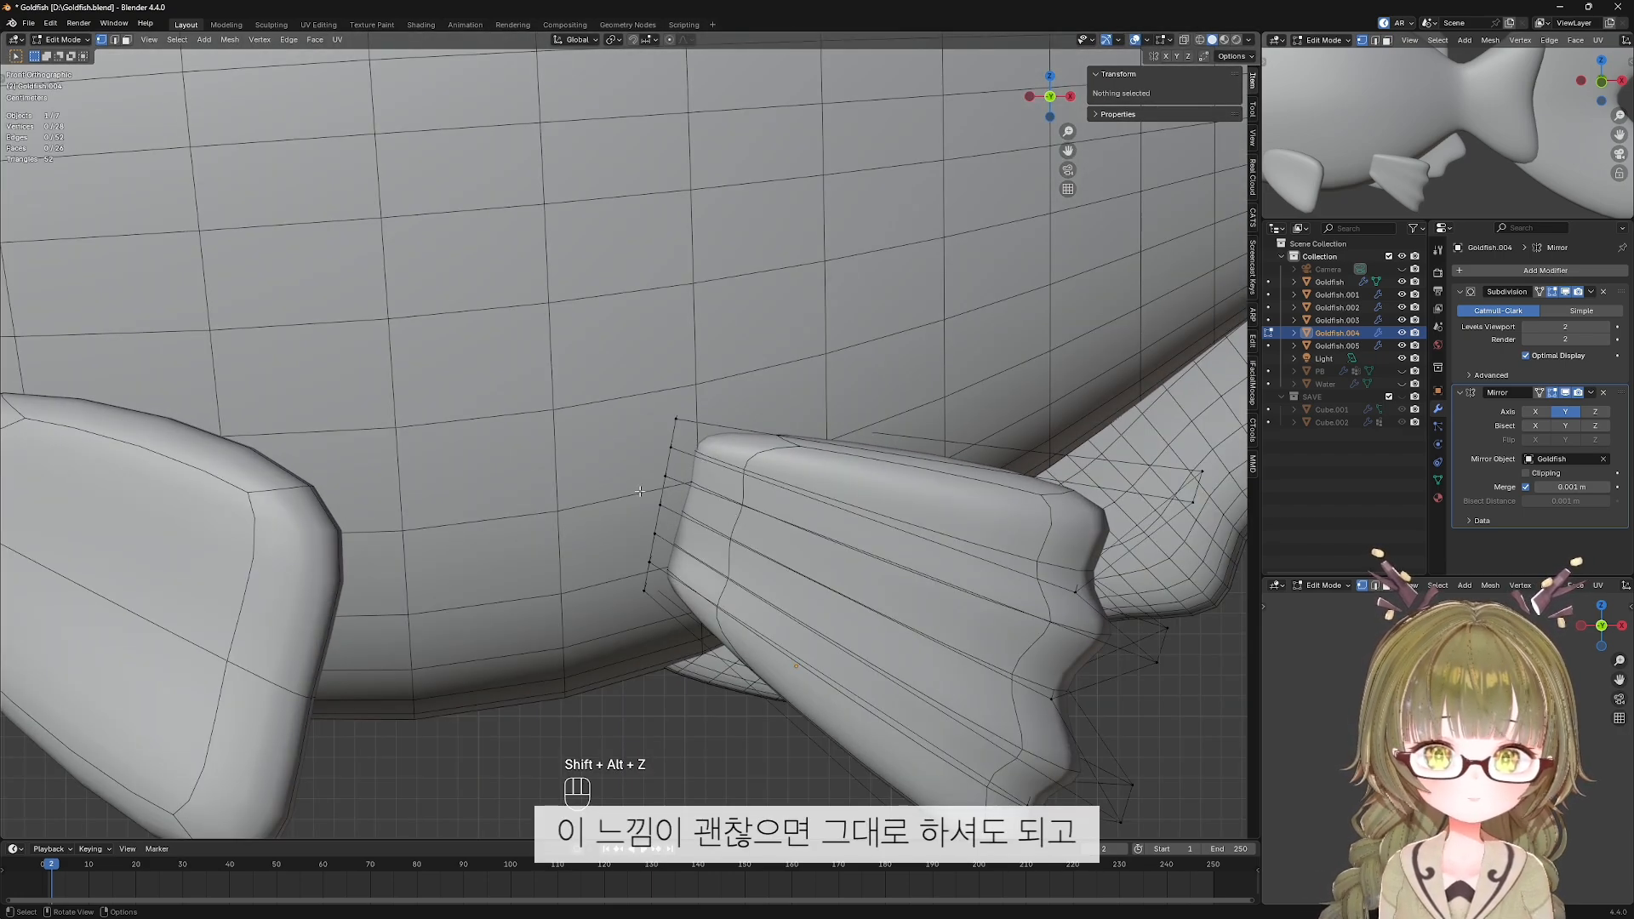
Select the middle vertices at the belly fin's front end and move them outward from the fin with proportional editing.
key(alt+z)
click(676, 517)
key(alt+z)
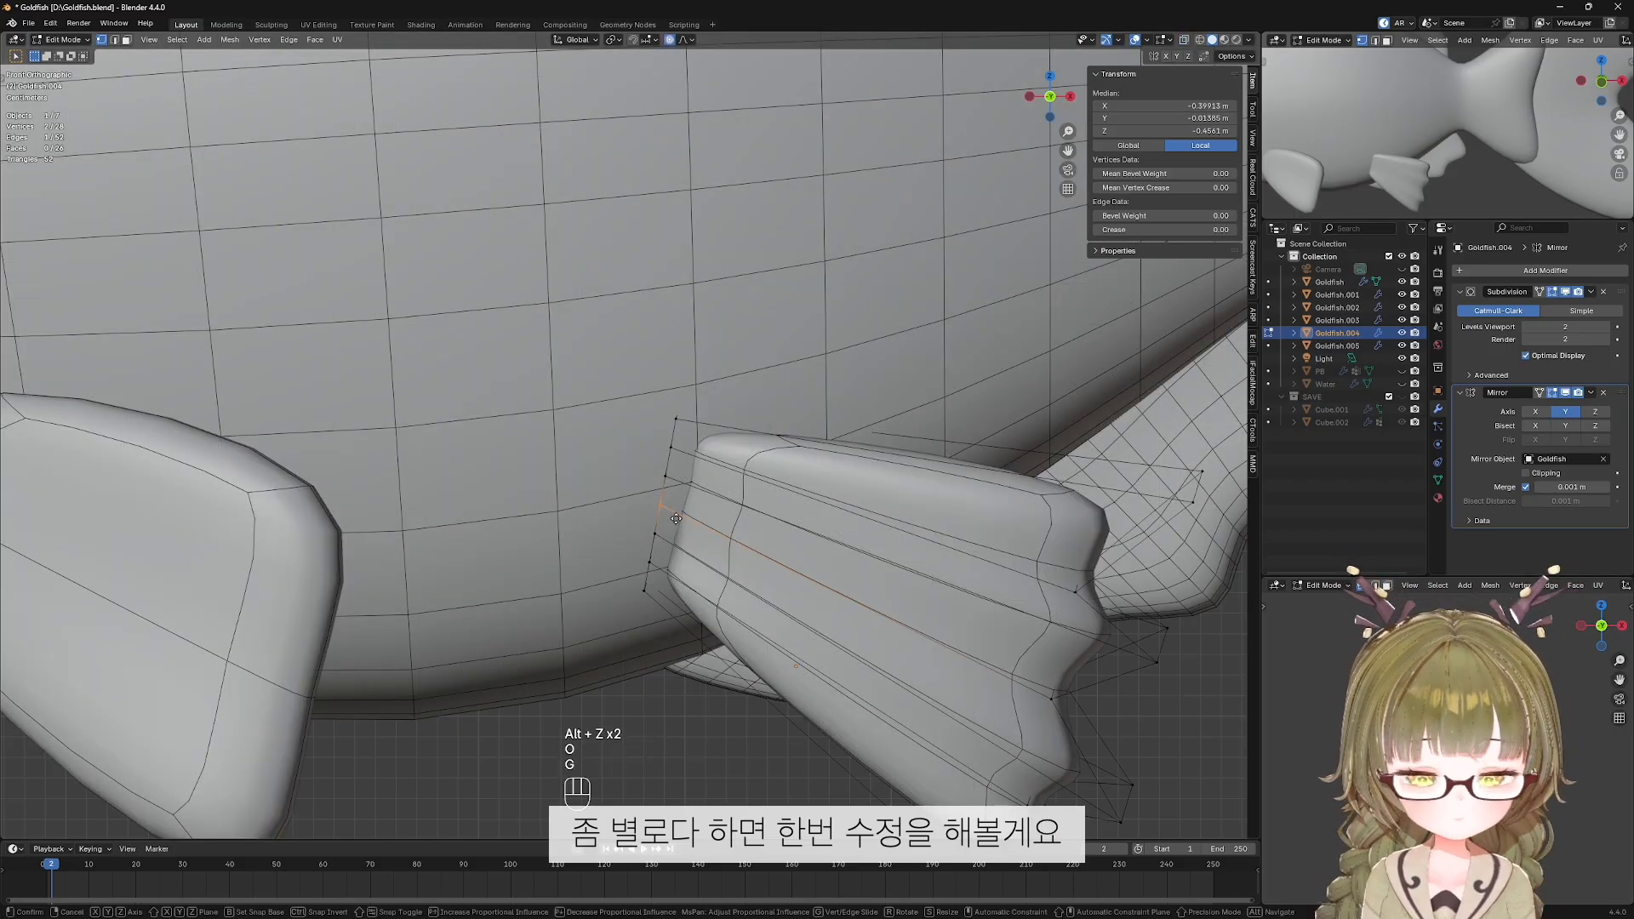
key(g)
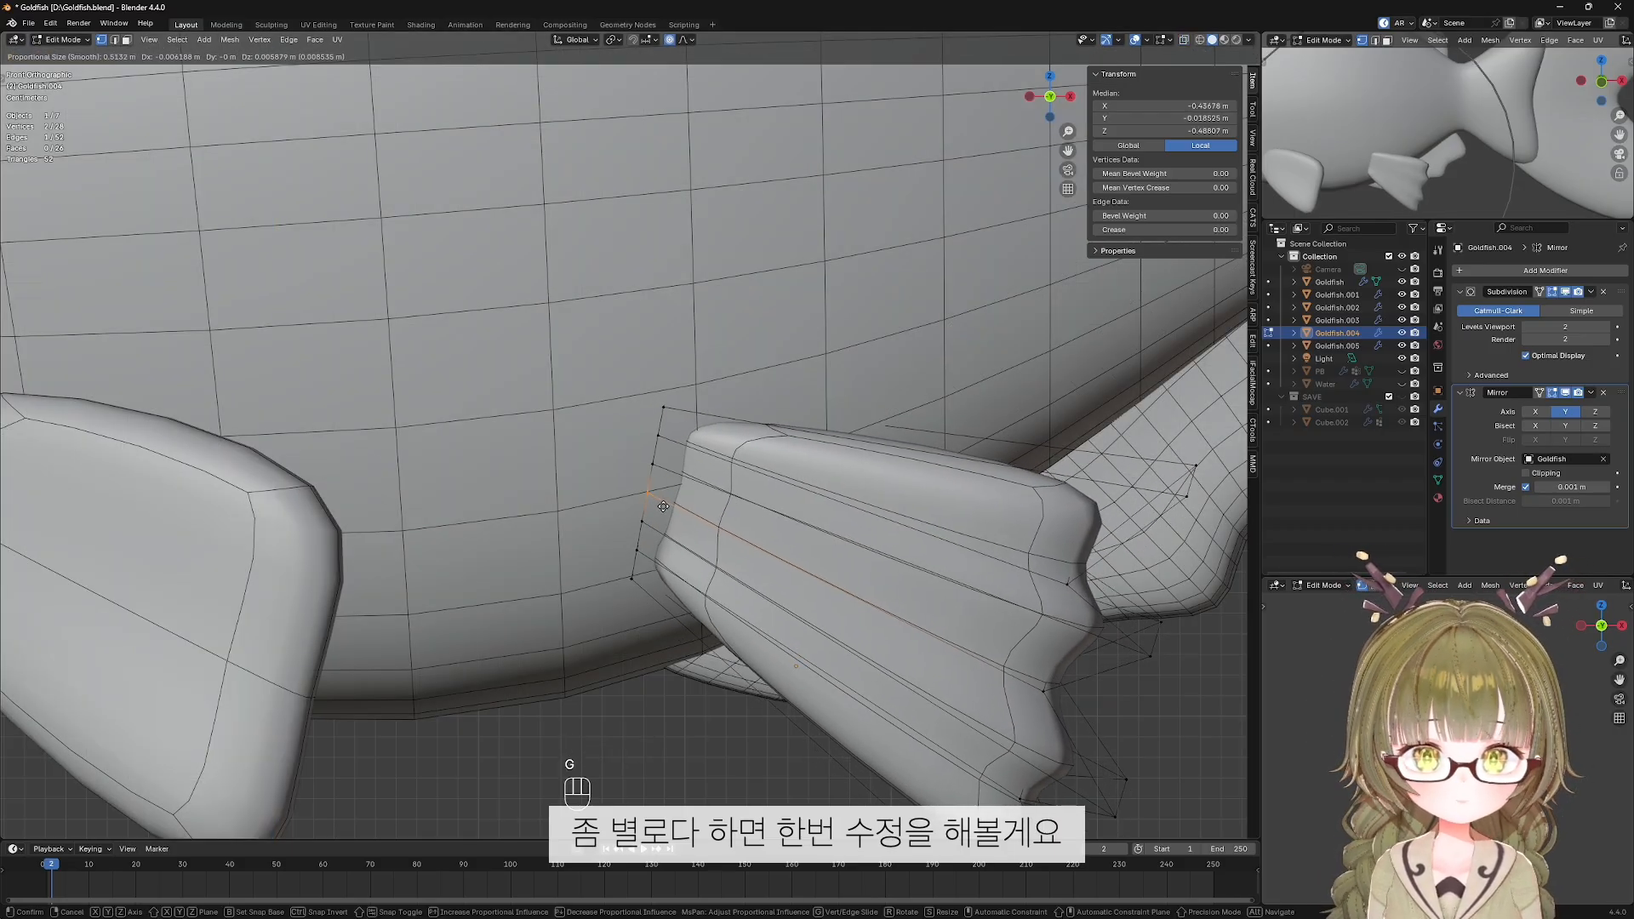
Round the root end of the rear paired fin by moving its middle vertices outward with proportional editing in two passes.
scroll(634, 498, up, 20)
scroll(603, 488, up, 1)
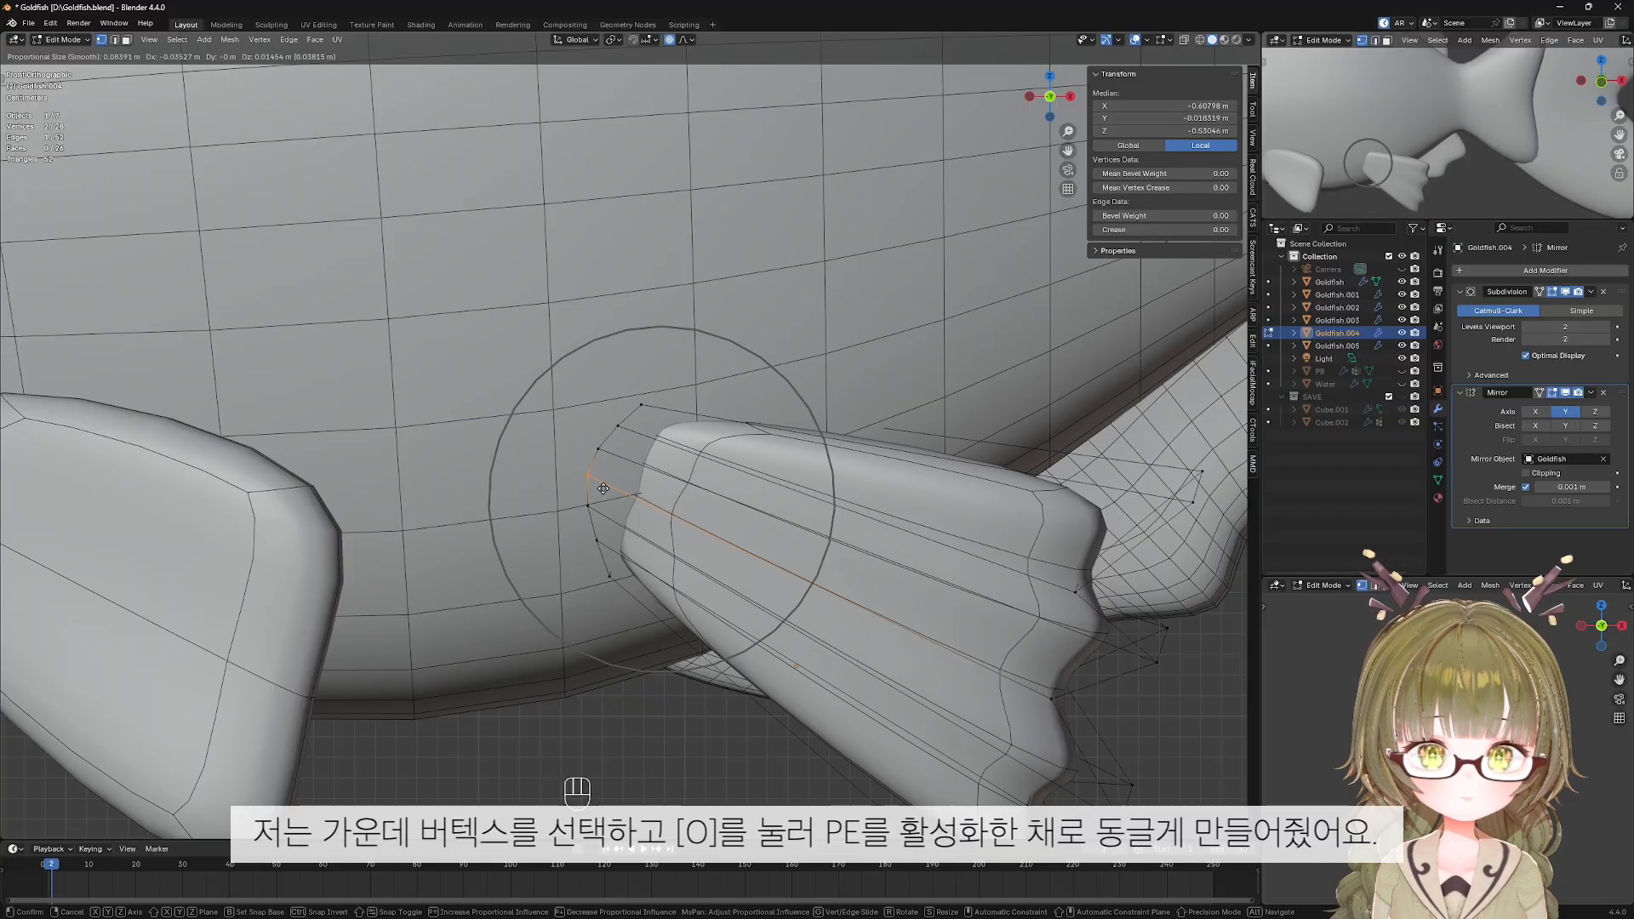
scroll(603, 489, down, 3)
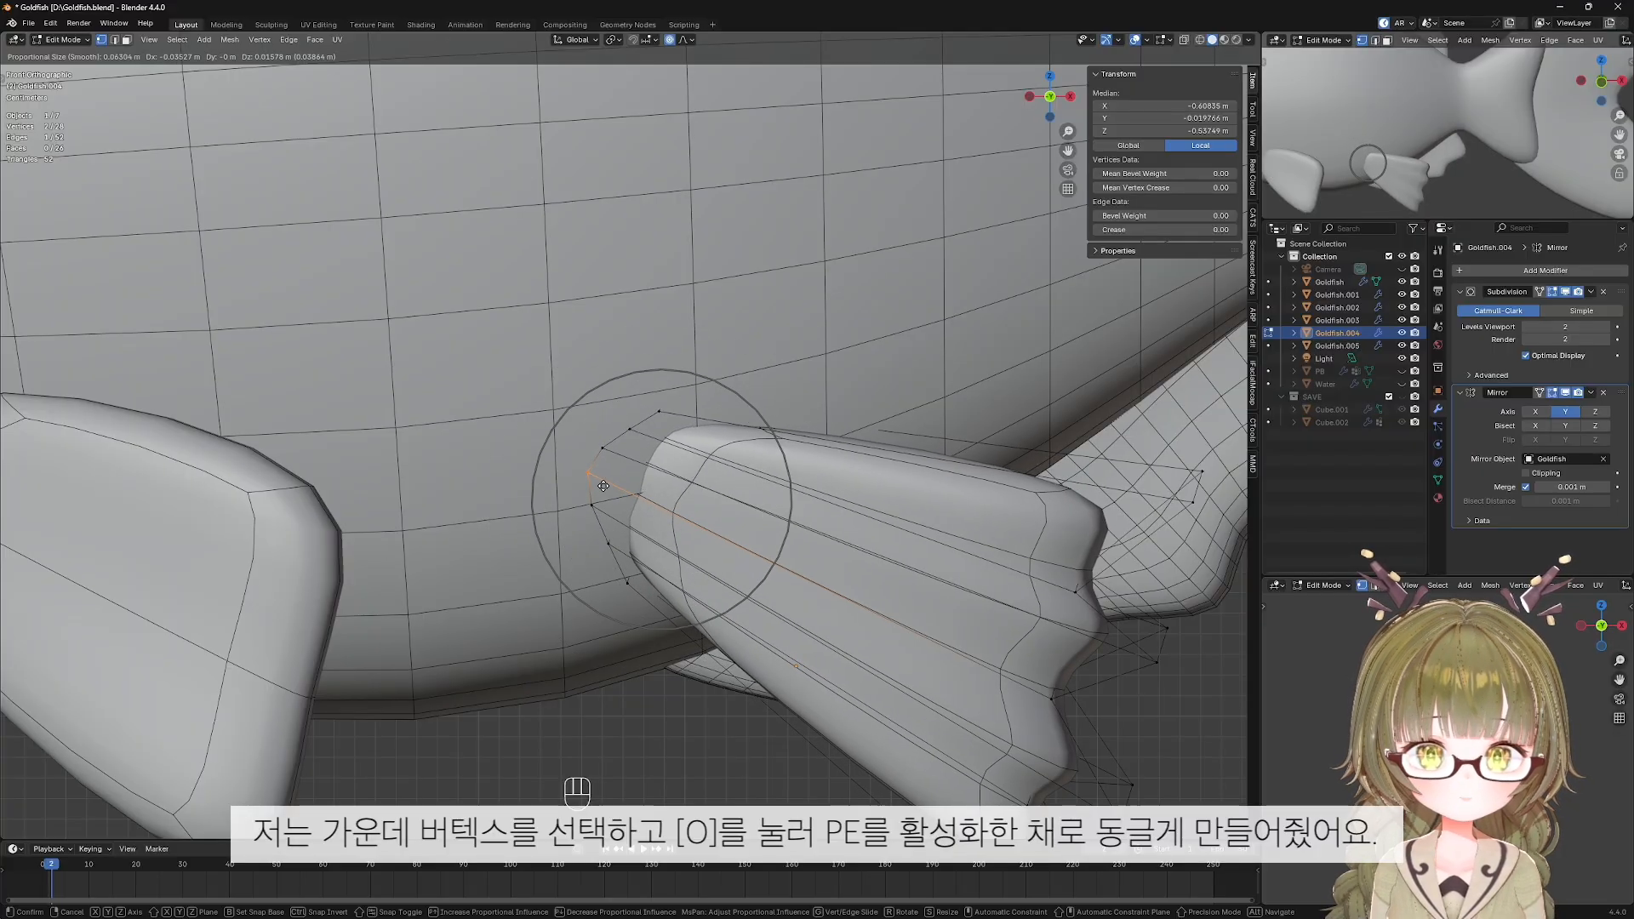
click(606, 486)
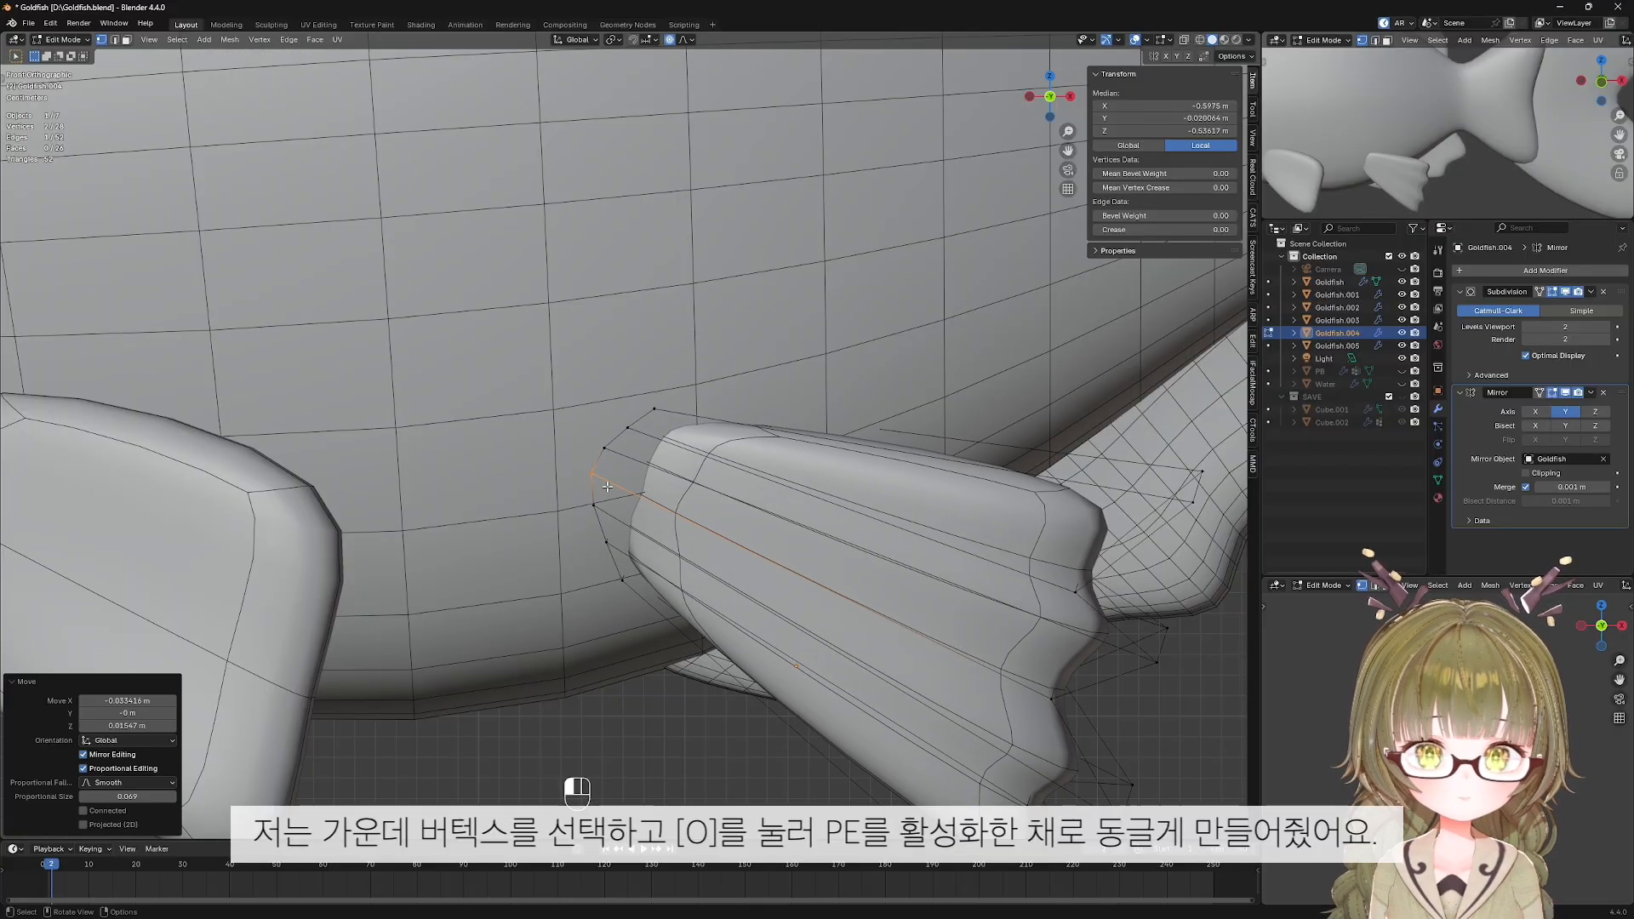
key(alt+z)
key(alt+z)
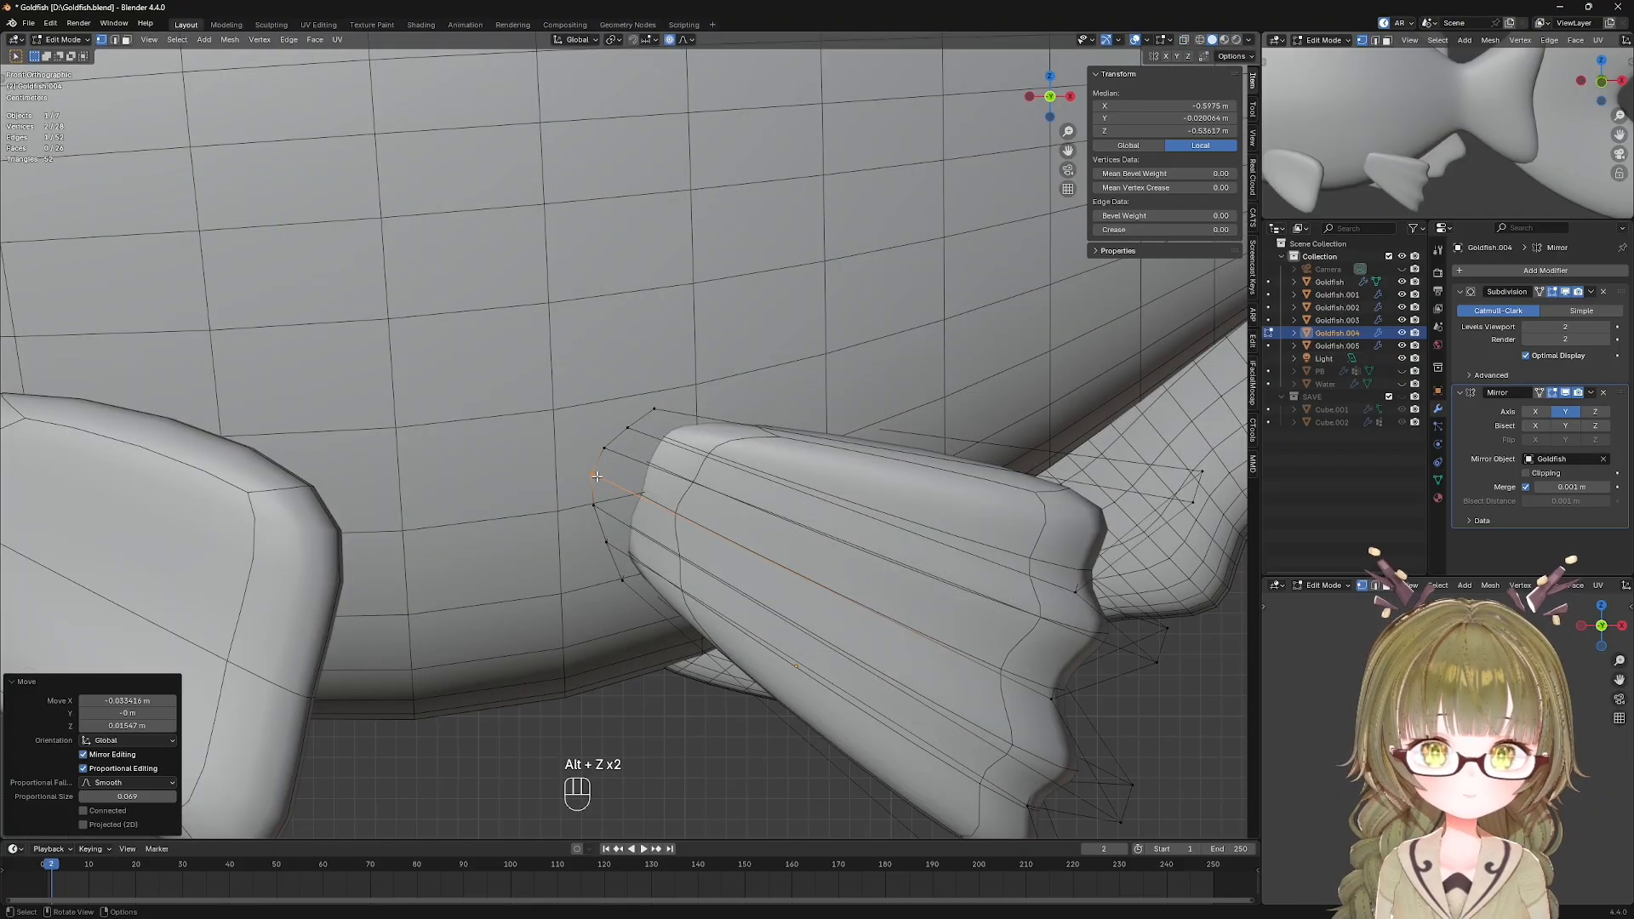
key(g)
scroll(589, 473, down, 5)
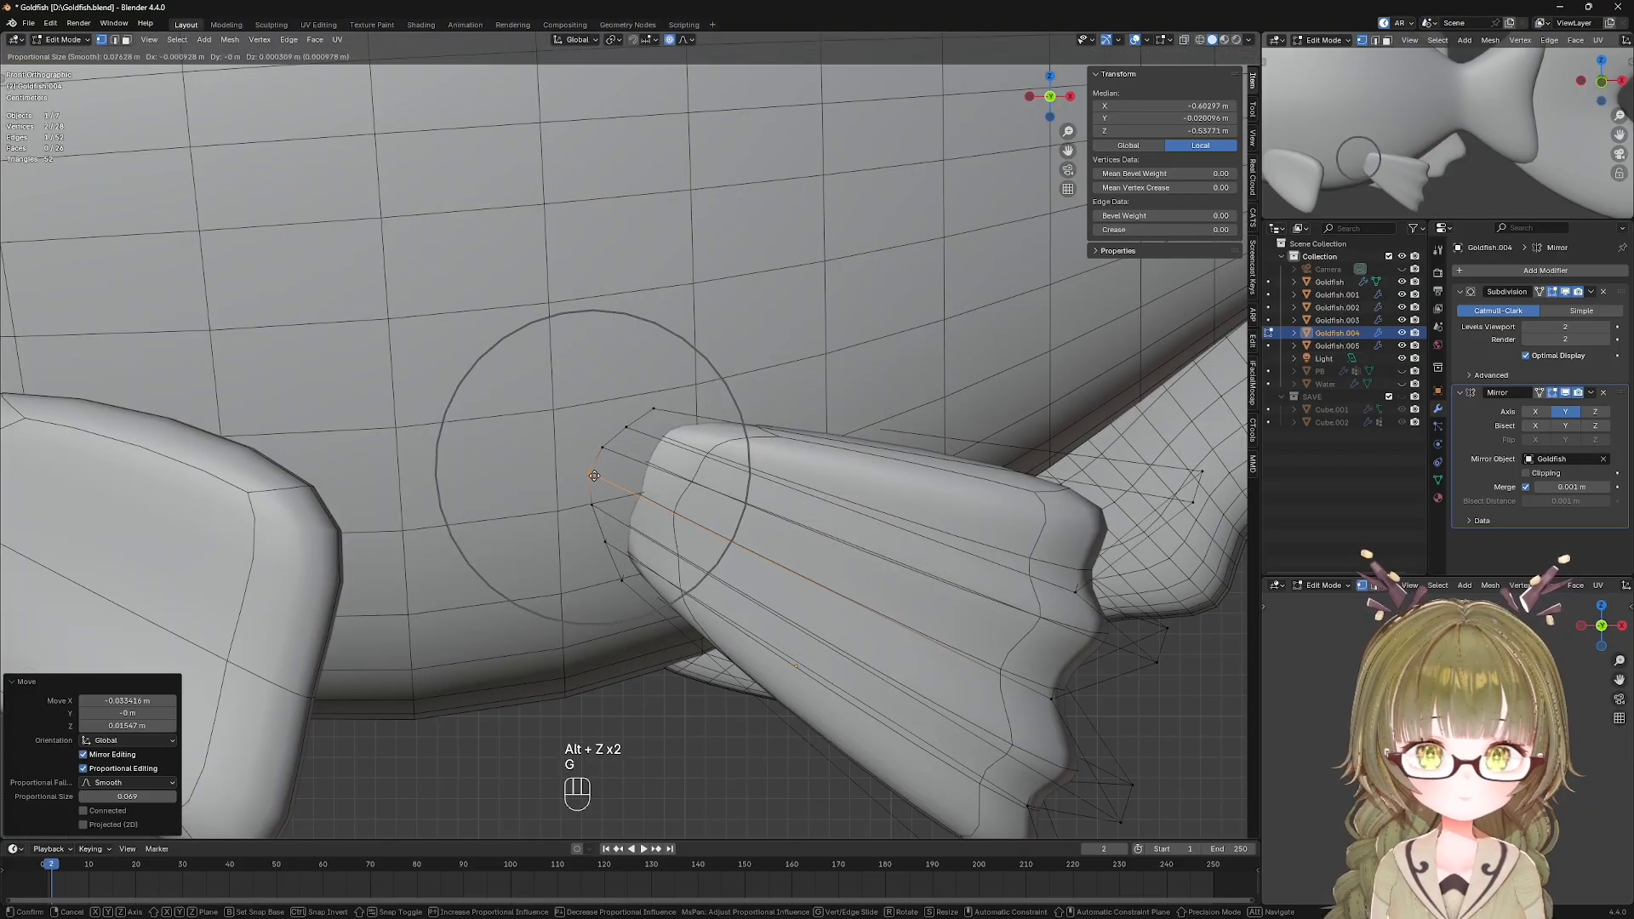
click(583, 469)
key(alt+z)
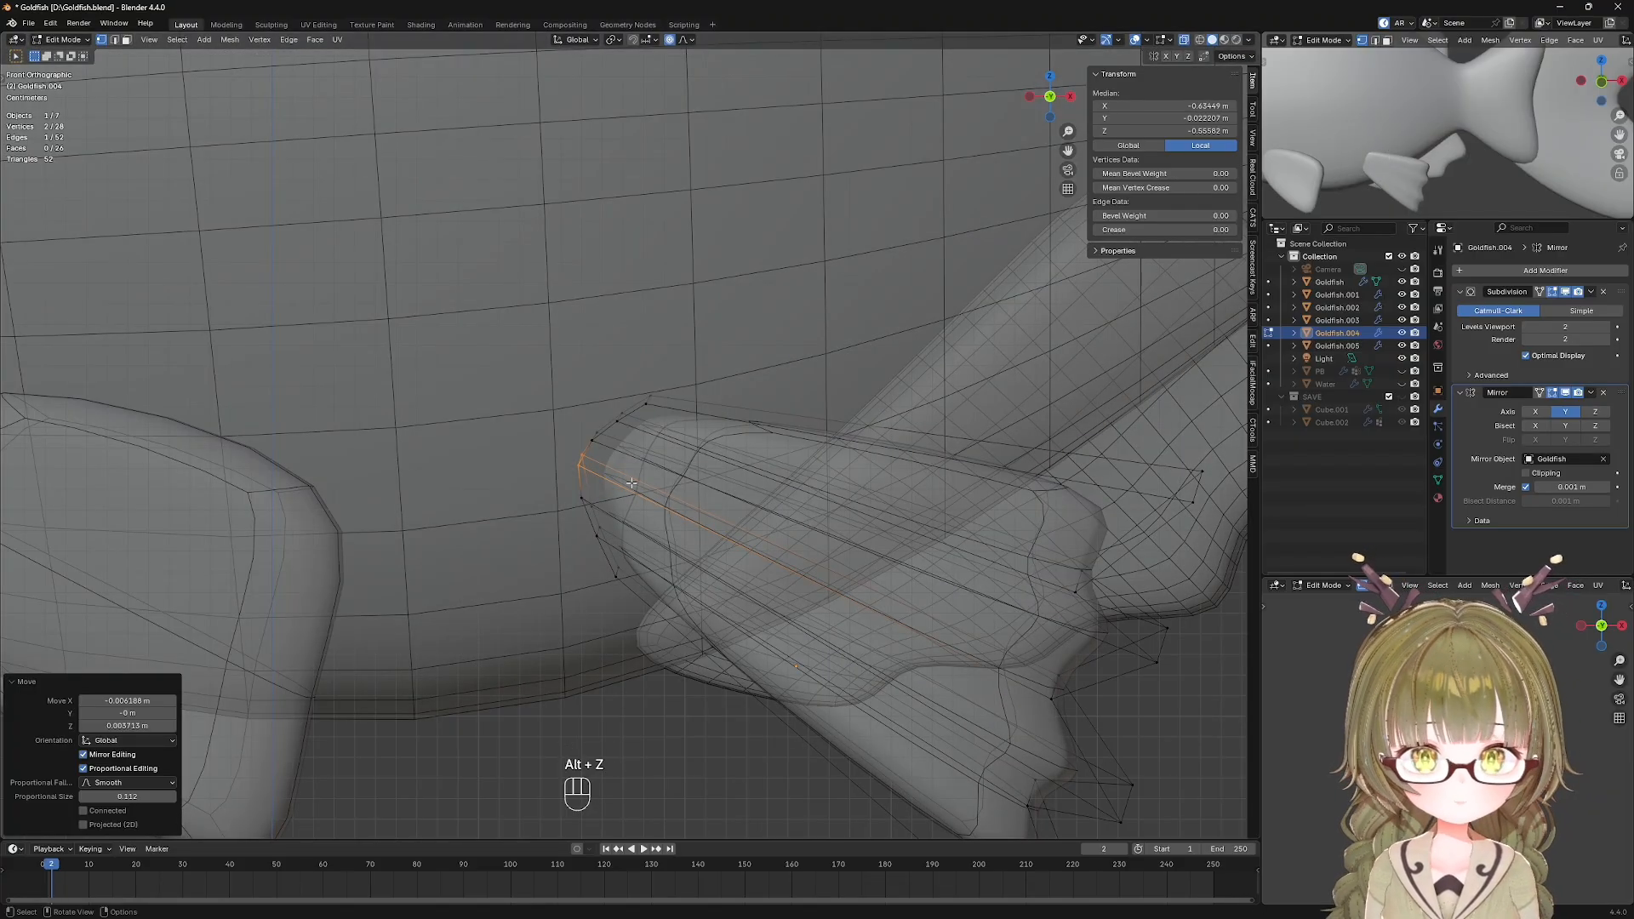
key(alt+z)
Move the whole rear paired fin slightly outward from the body along the Y axis.
key(Tab)
scroll(726, 504, down, 3)
middle_drag(726, 504, 652, 549)
key(g)
key(y)
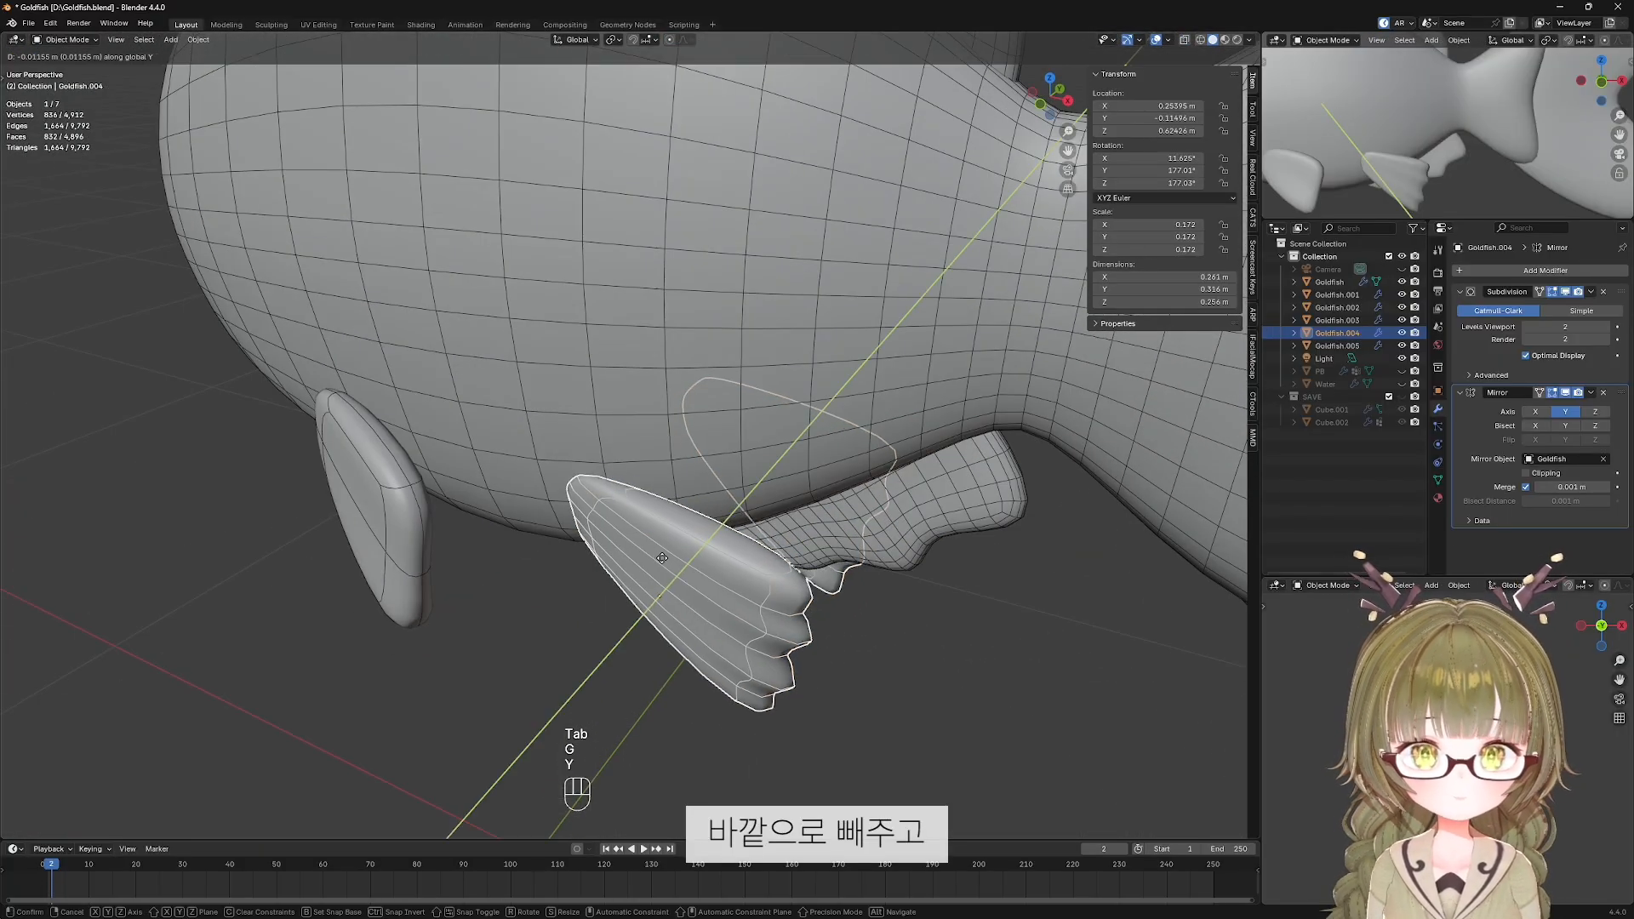
click(663, 560)
Thin the rear fin's outer edge by scaling its tip edges to about 0.64 along local Y.
key(KP_1)
key(Tab)
middle_drag(663, 560, 510, 515)
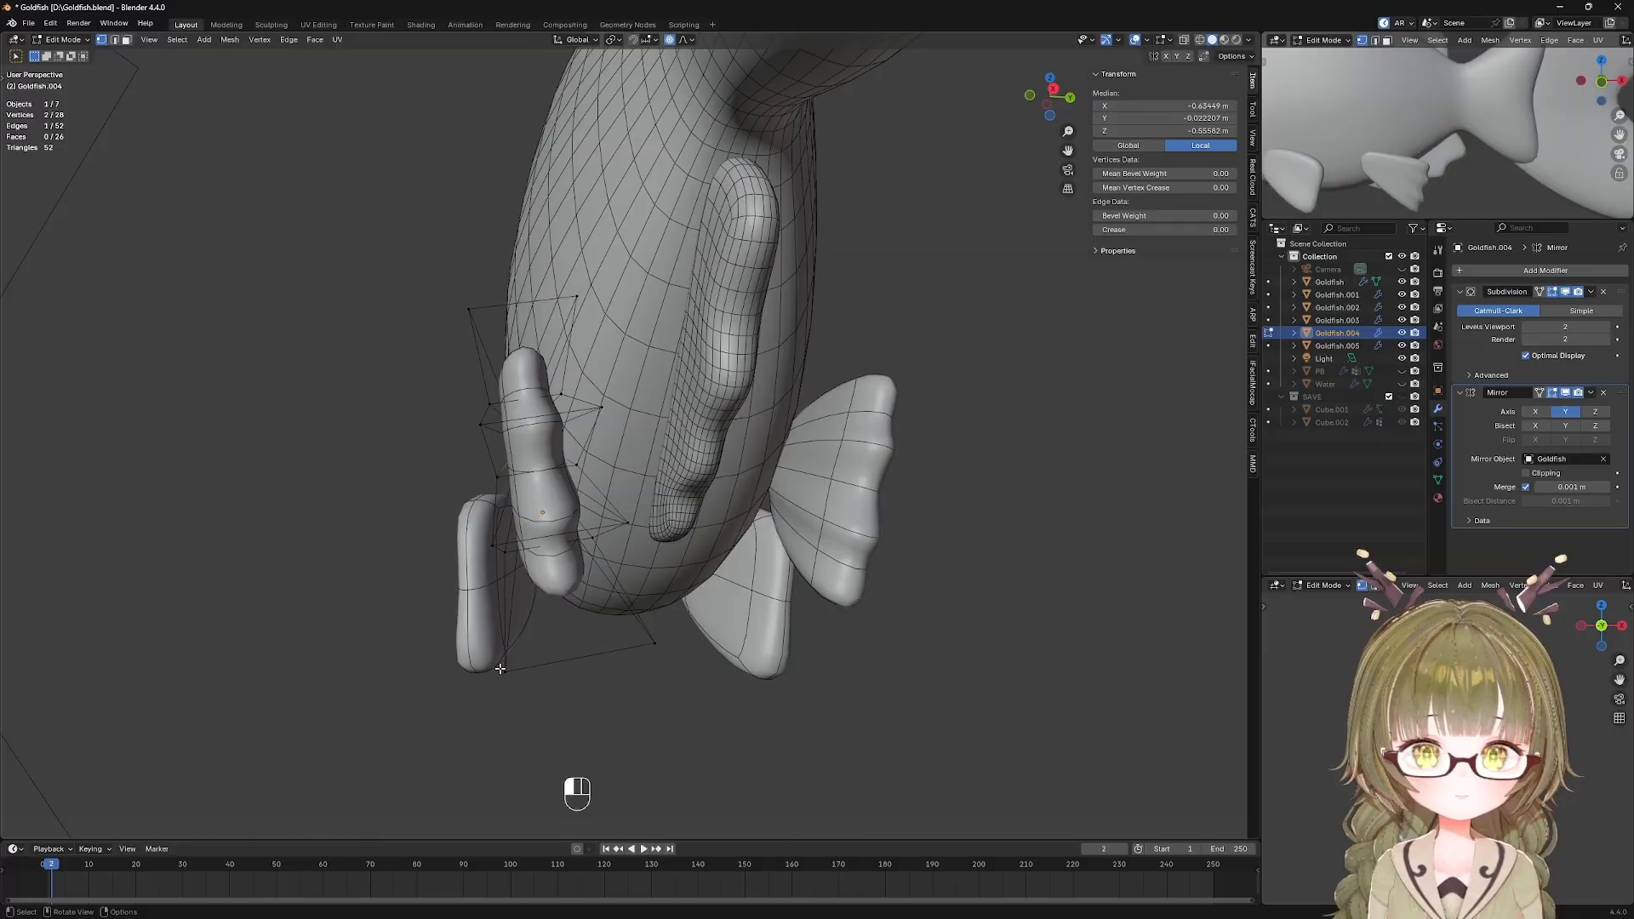
click(502, 669)
shift+click(646, 644)
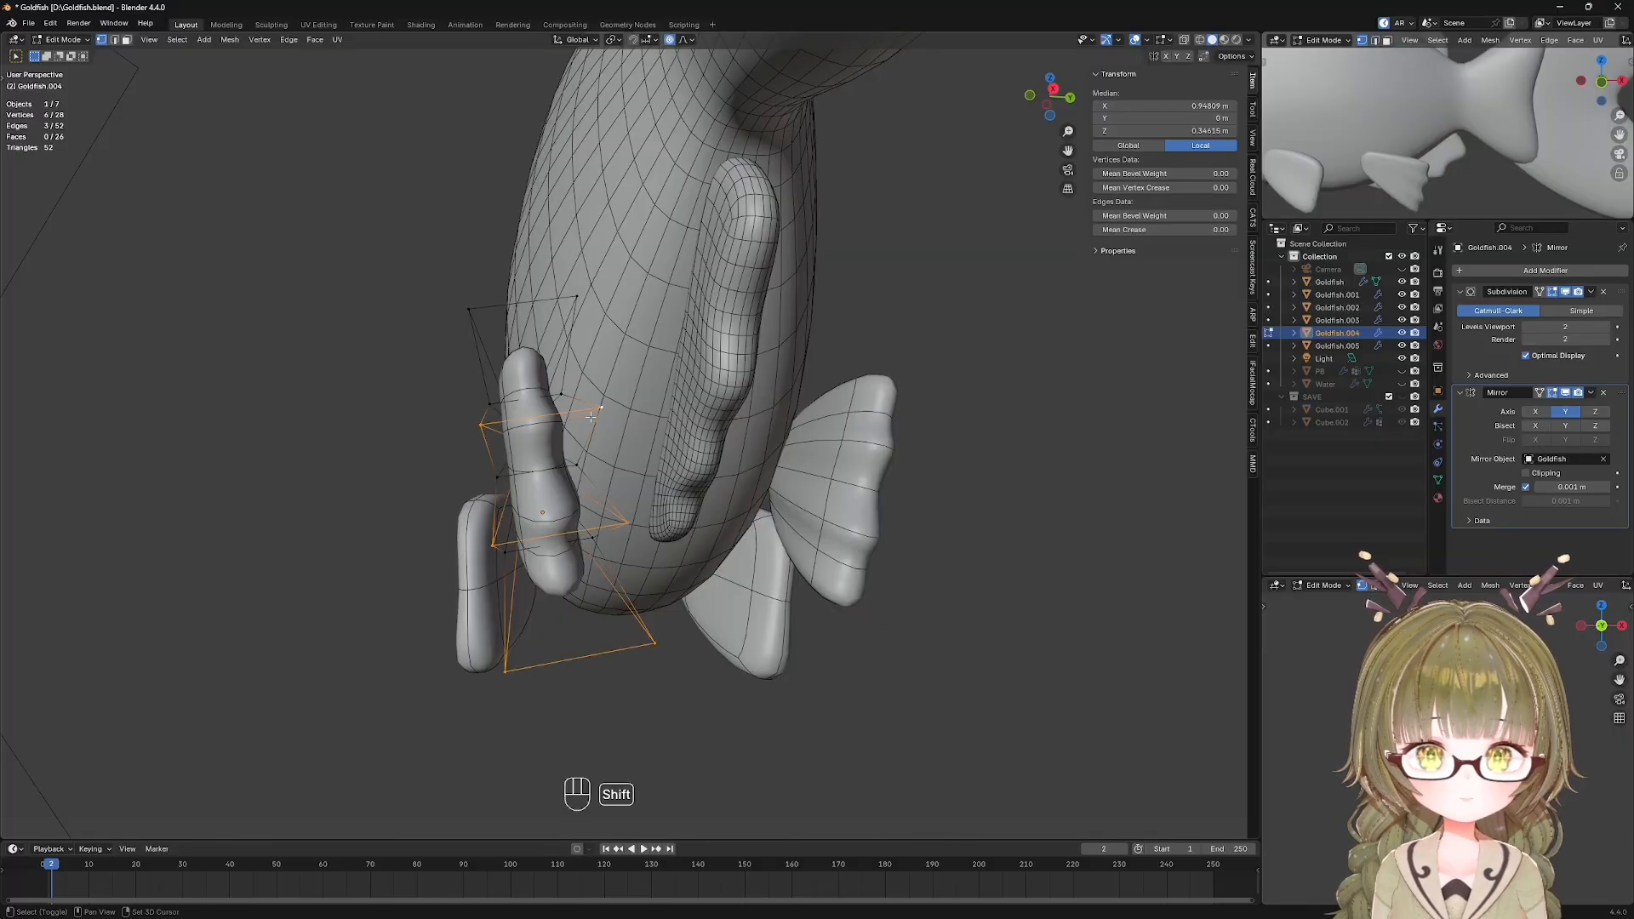
shift+click(563, 302)
middle_drag(562, 301, 636, 460)
key(s)
key(y)
key(y)
click(606, 433)
key(KP_1)
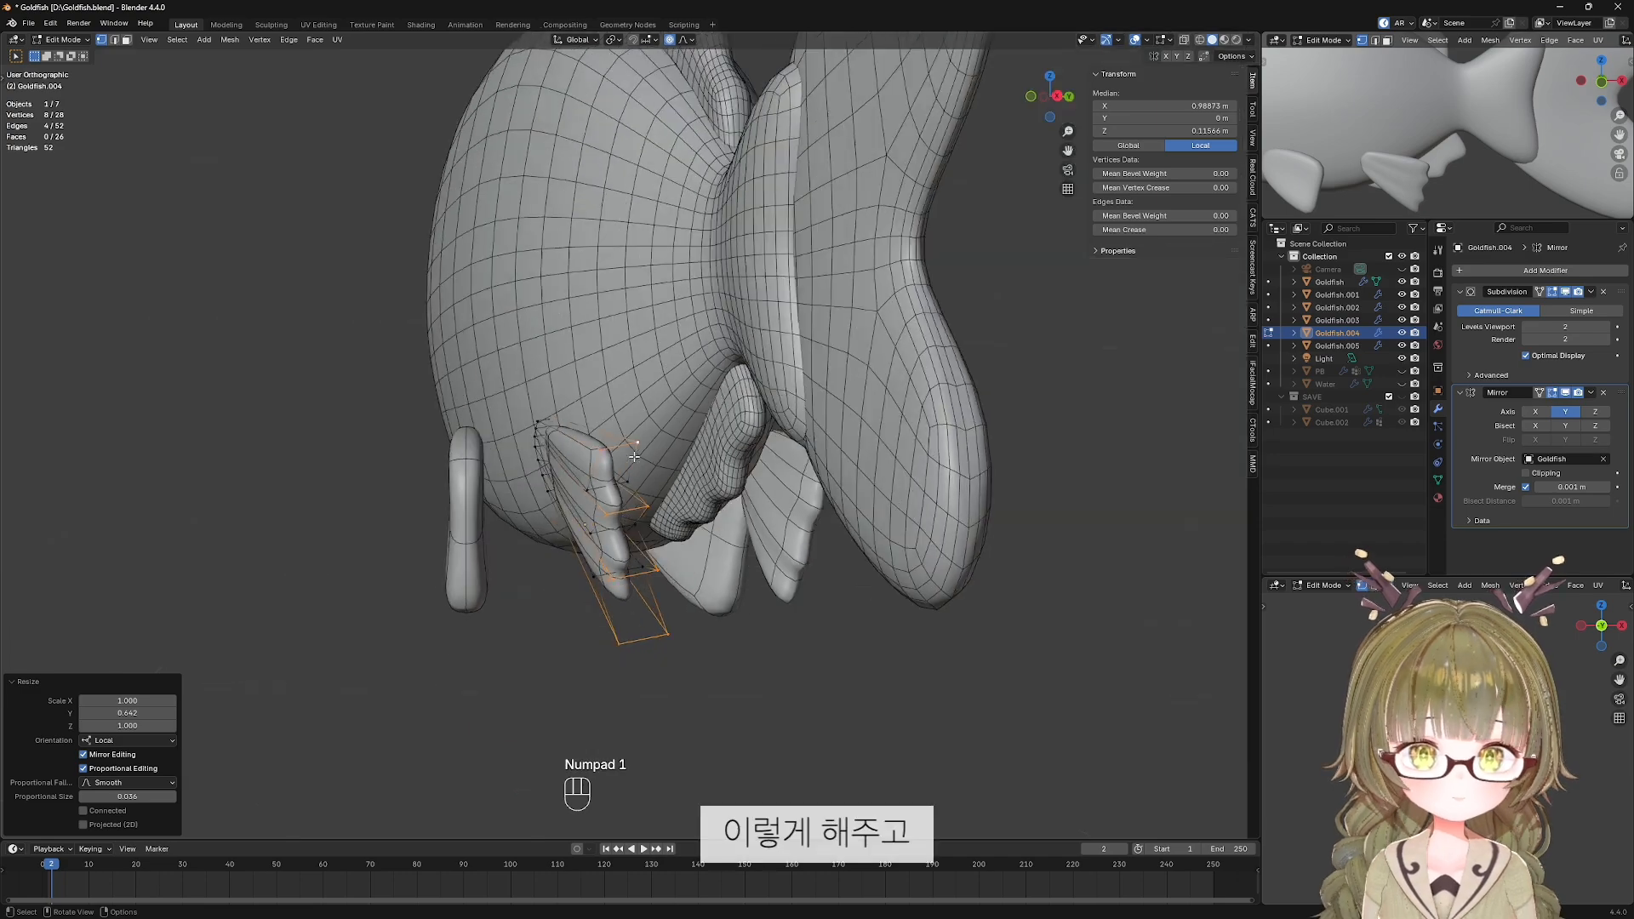
key(Tab)
key(shift+alt+z)
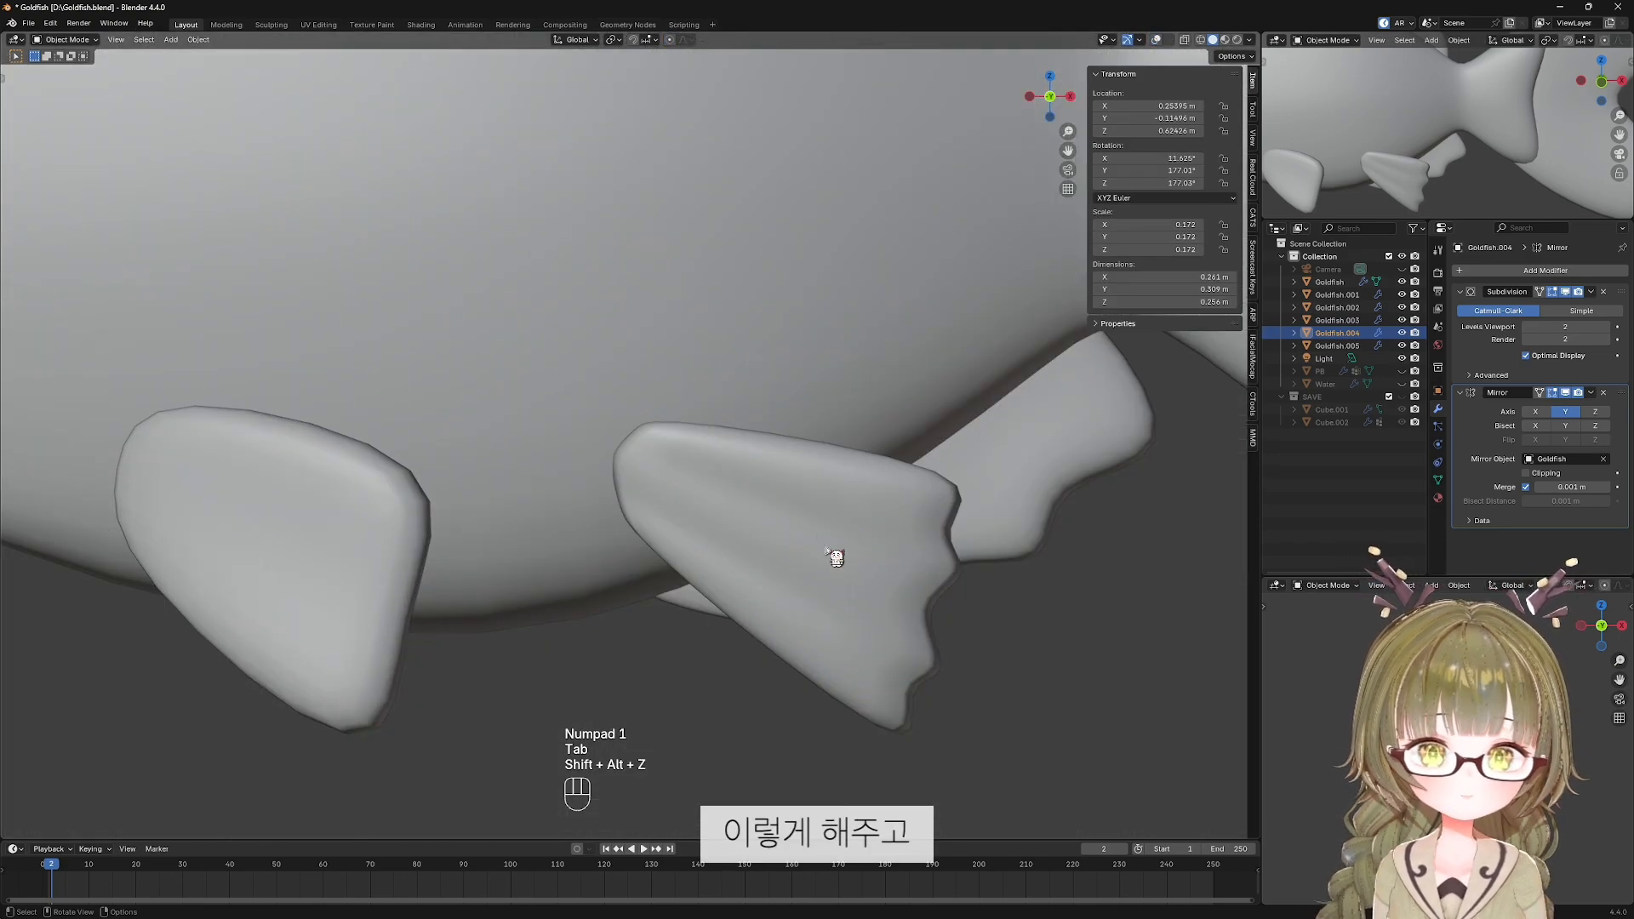
Add one centred loop cut across the rear fin and enlarge it to about 1.4 times with proportional editing.
key(Tab)
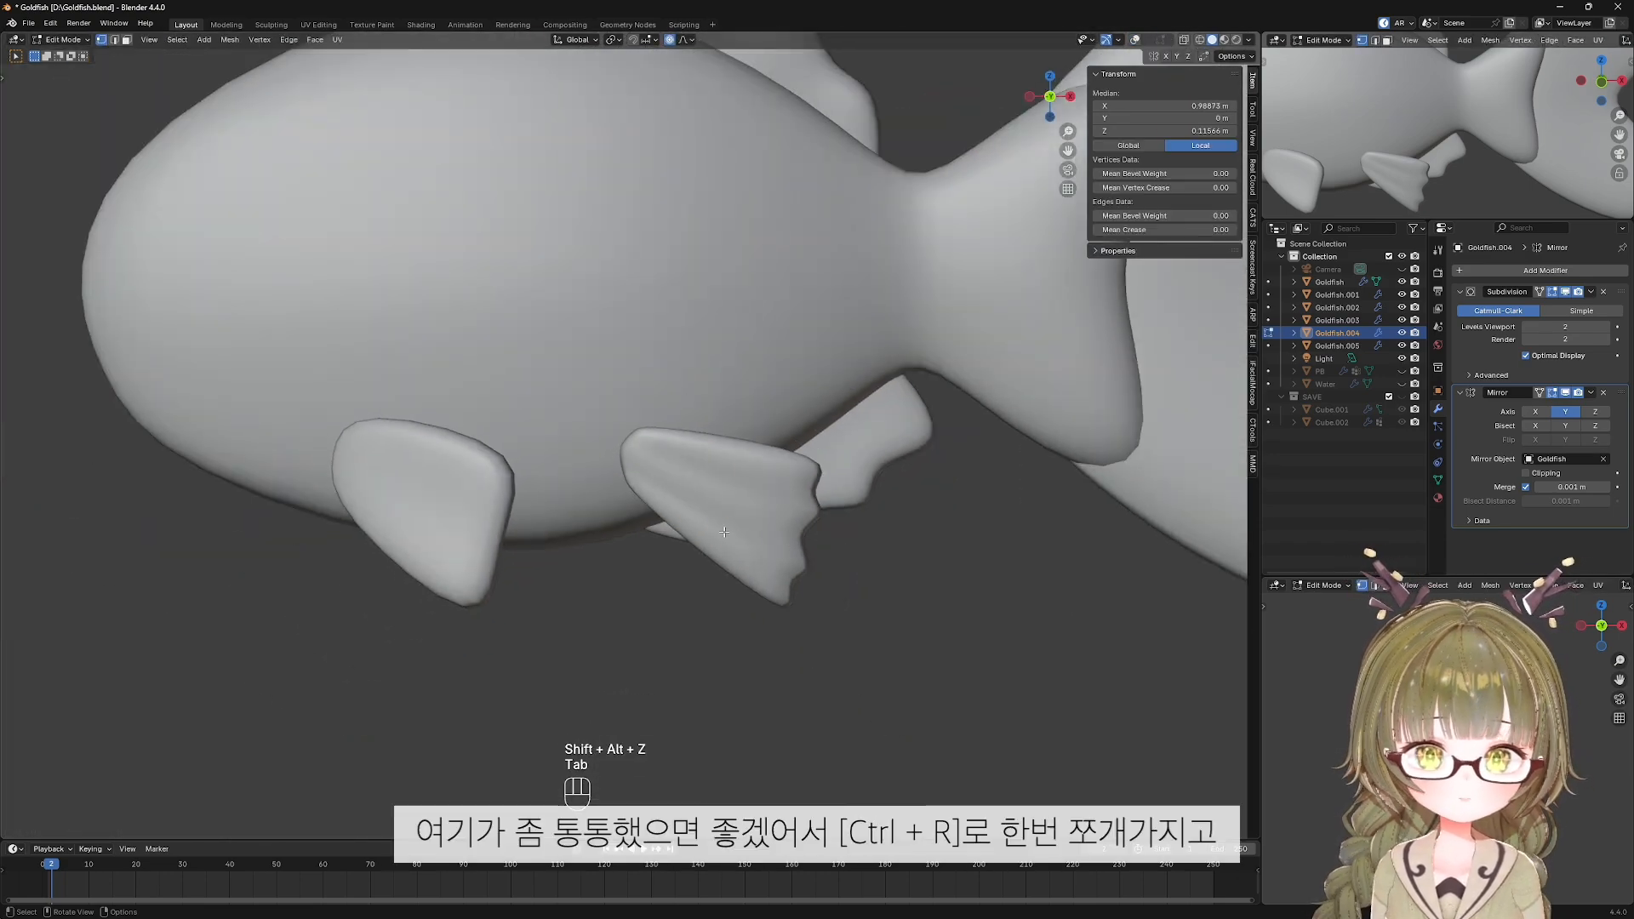
key(shift+alt+z)
key(ctrl+r)
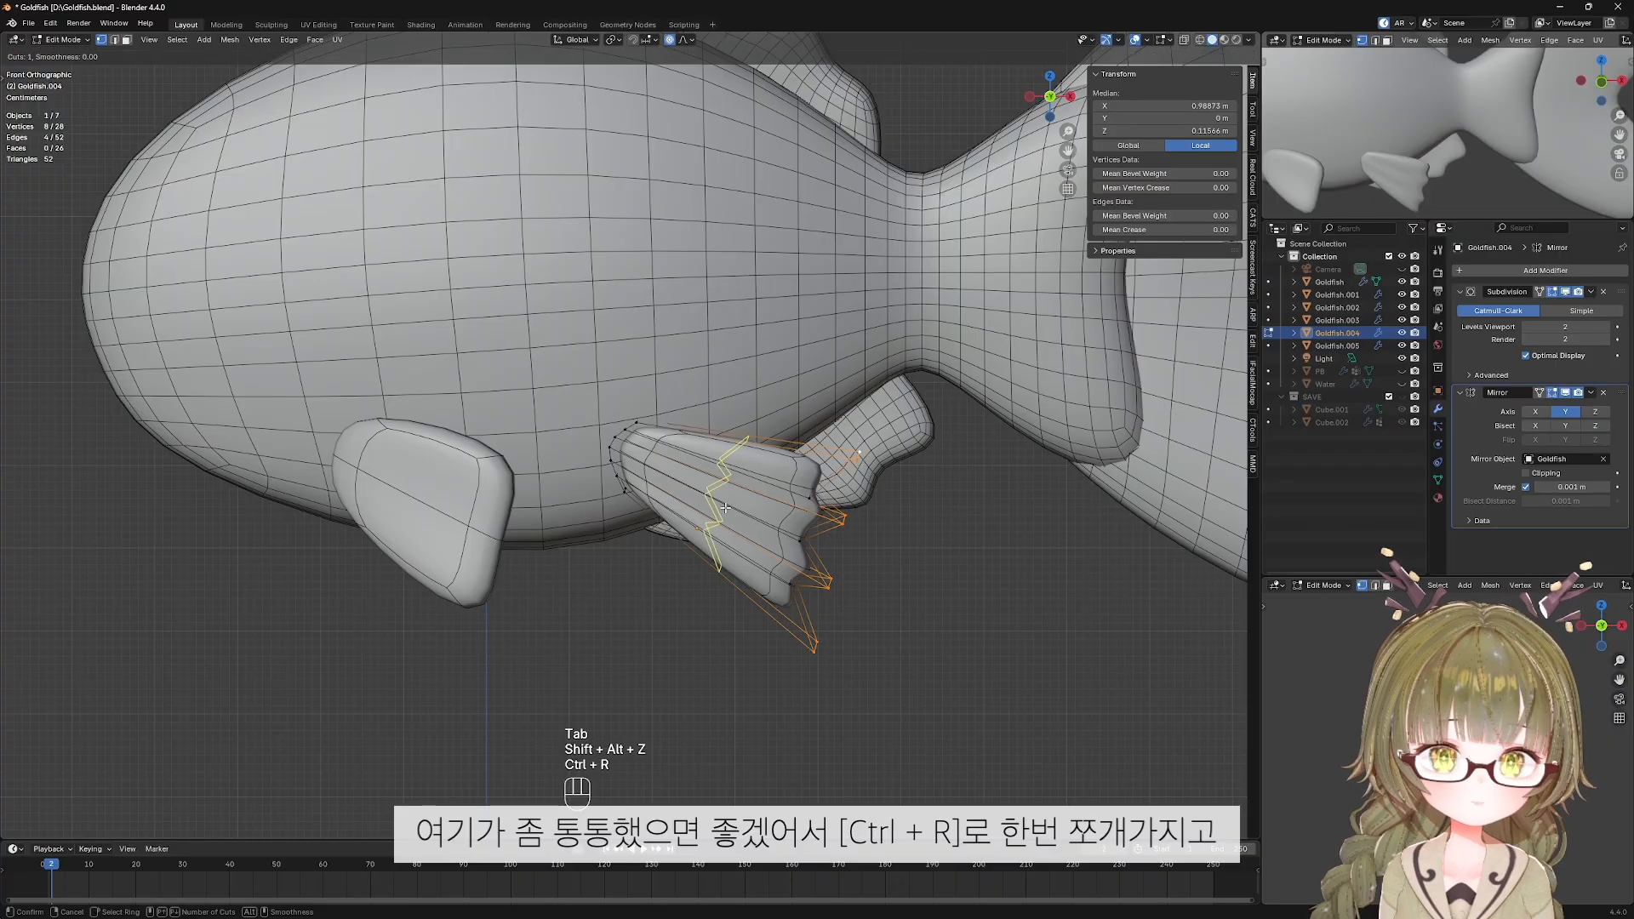
click(725, 508)
key(Escape)
key(s)
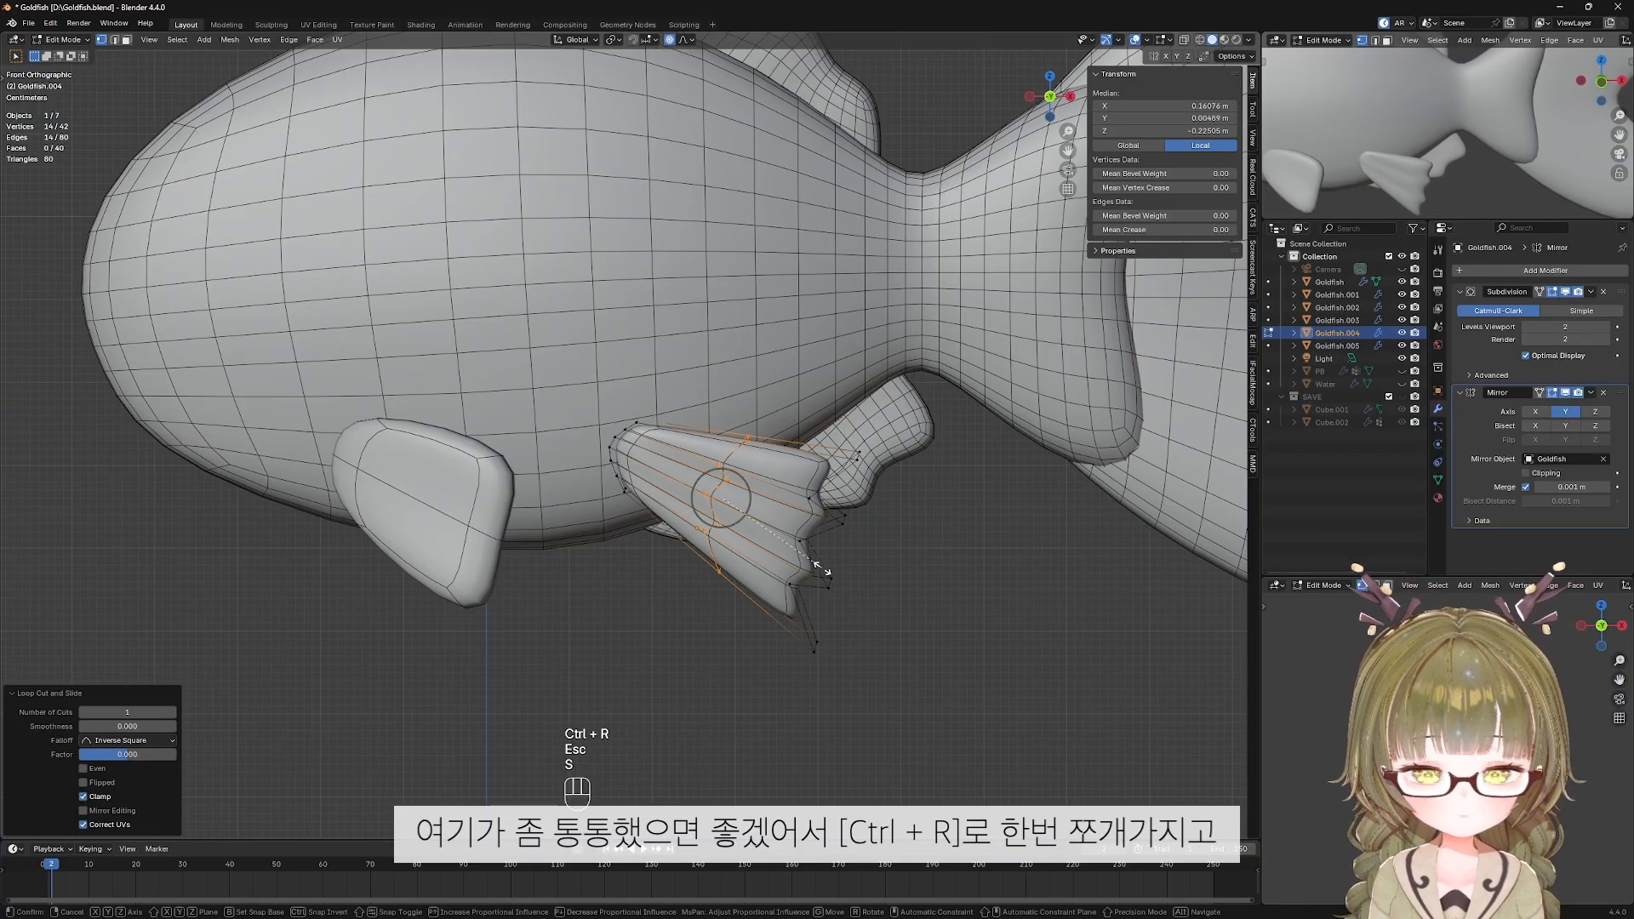
scroll(873, 534, down, 3)
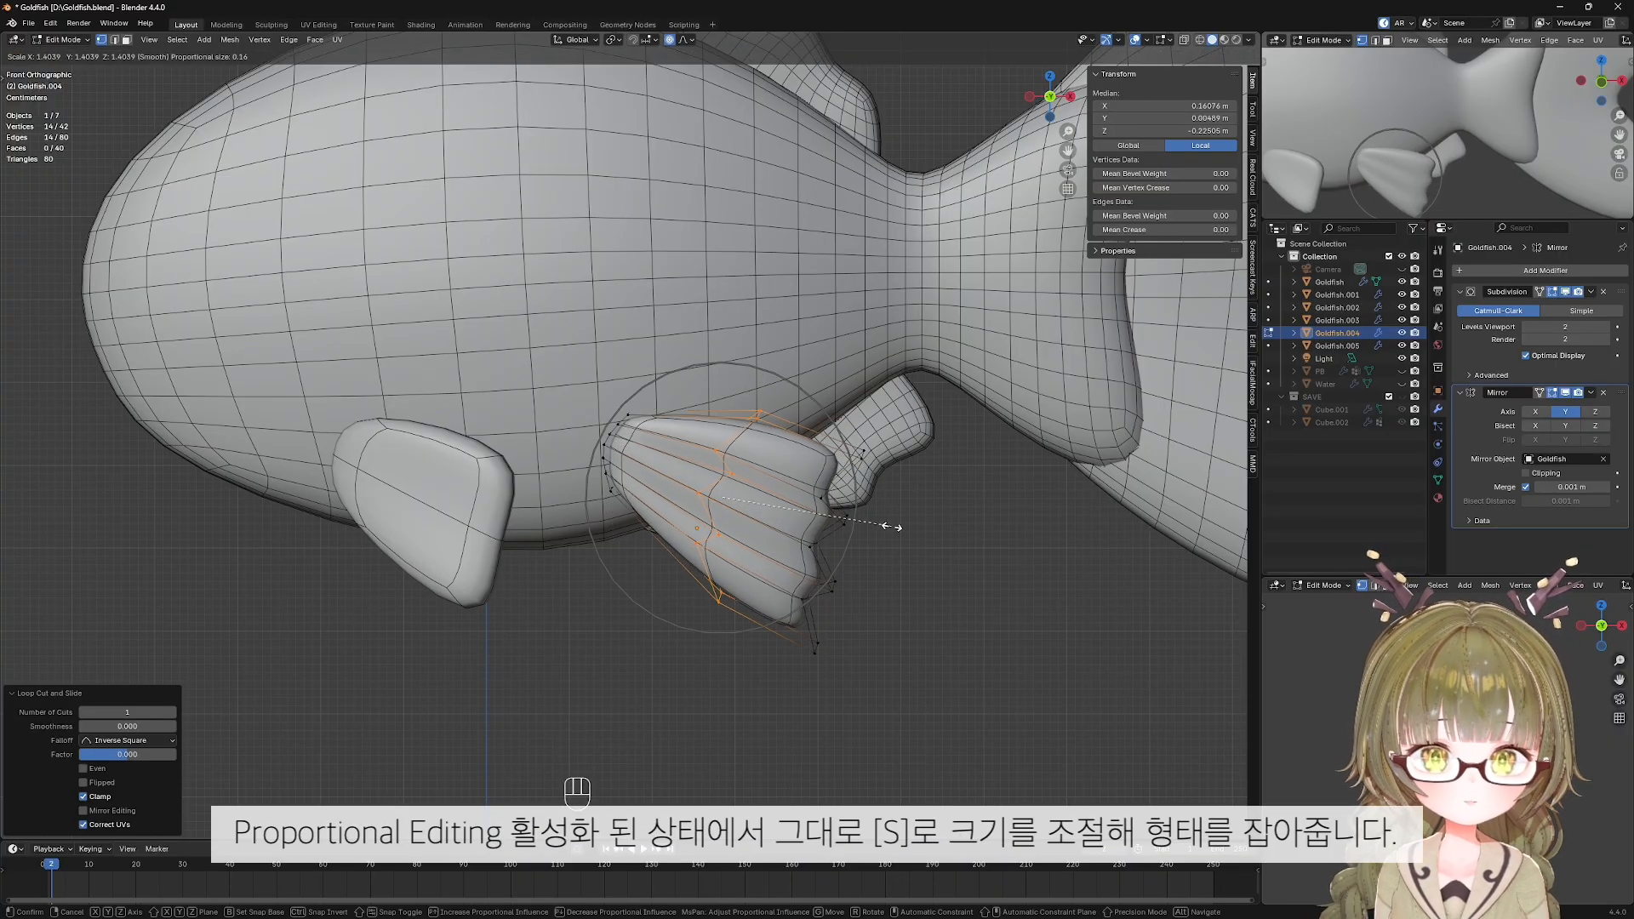
click(885, 538)
Slide the new edge loop slightly toward the rear fin's root.
key(g)
key(g)
click(943, 543)
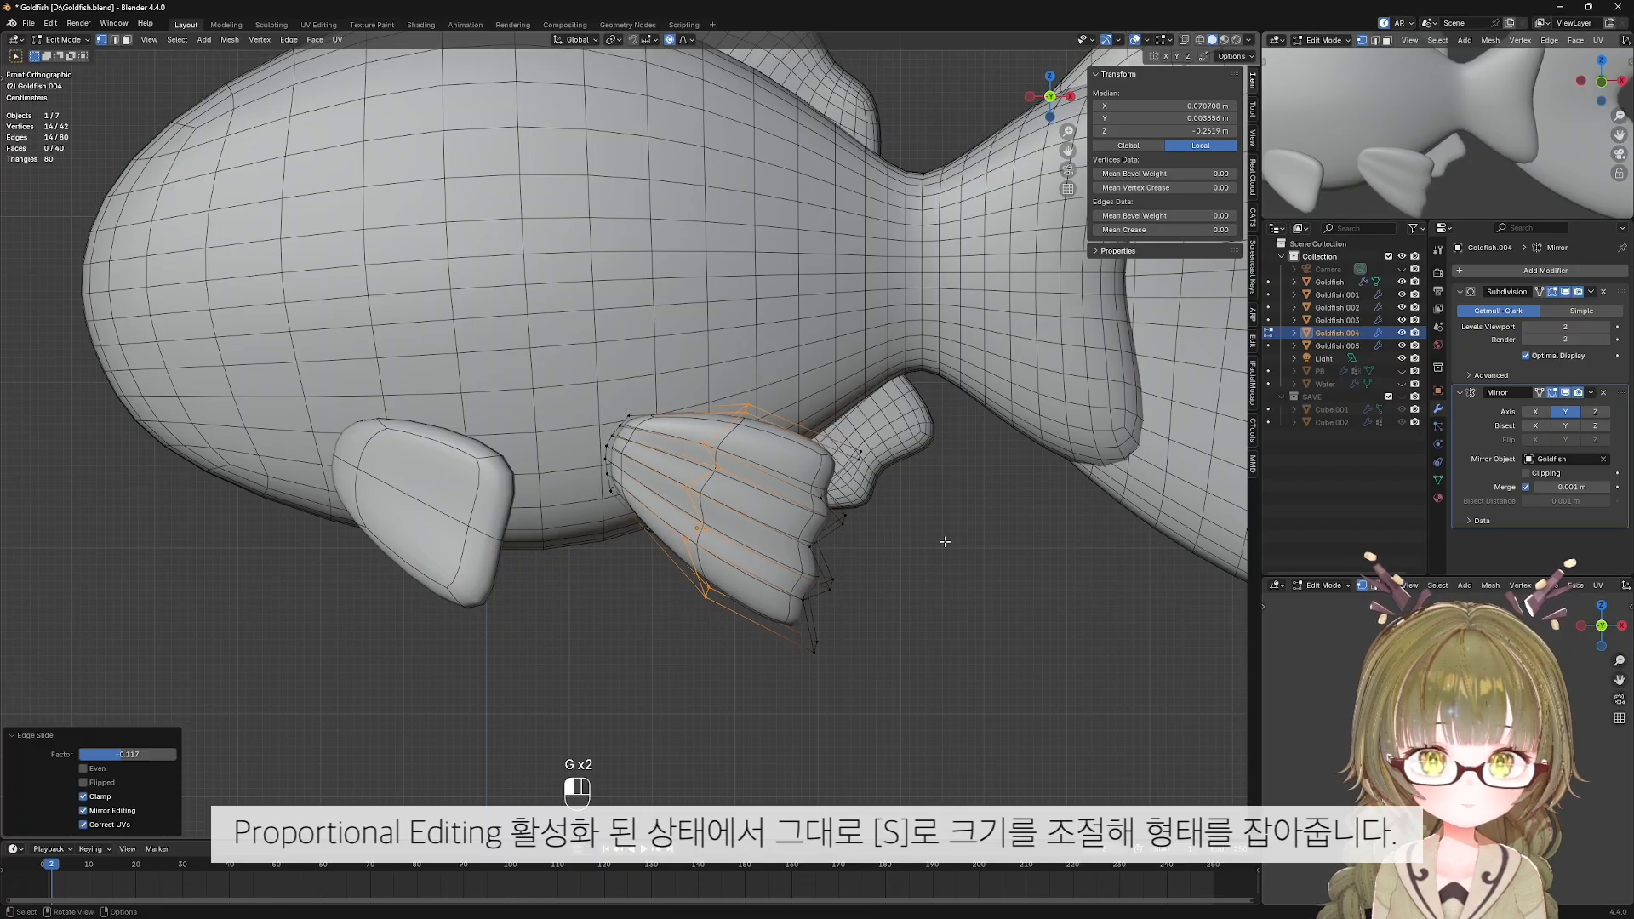
click(945, 543)
scroll(851, 542, up, 6)
key(shift+alt+z)
key(shift+alt+z)
Adjust the upper and lower root vertices of the rear fin along Z with proportional editing to smooth its outline.
key(alt+z)
key(g)
key(z)
drag(612, 357, 654, 380)
click(655, 396)
key(g)
key(z)
scroll(655, 381, up, 2)
click(657, 392)
drag(533, 590, 599, 615)
key(g)
key(z)
click(600, 578)
Examine the whole goldfish without overlays from several angles to judge the reshaped rear fins.
key(Tab)
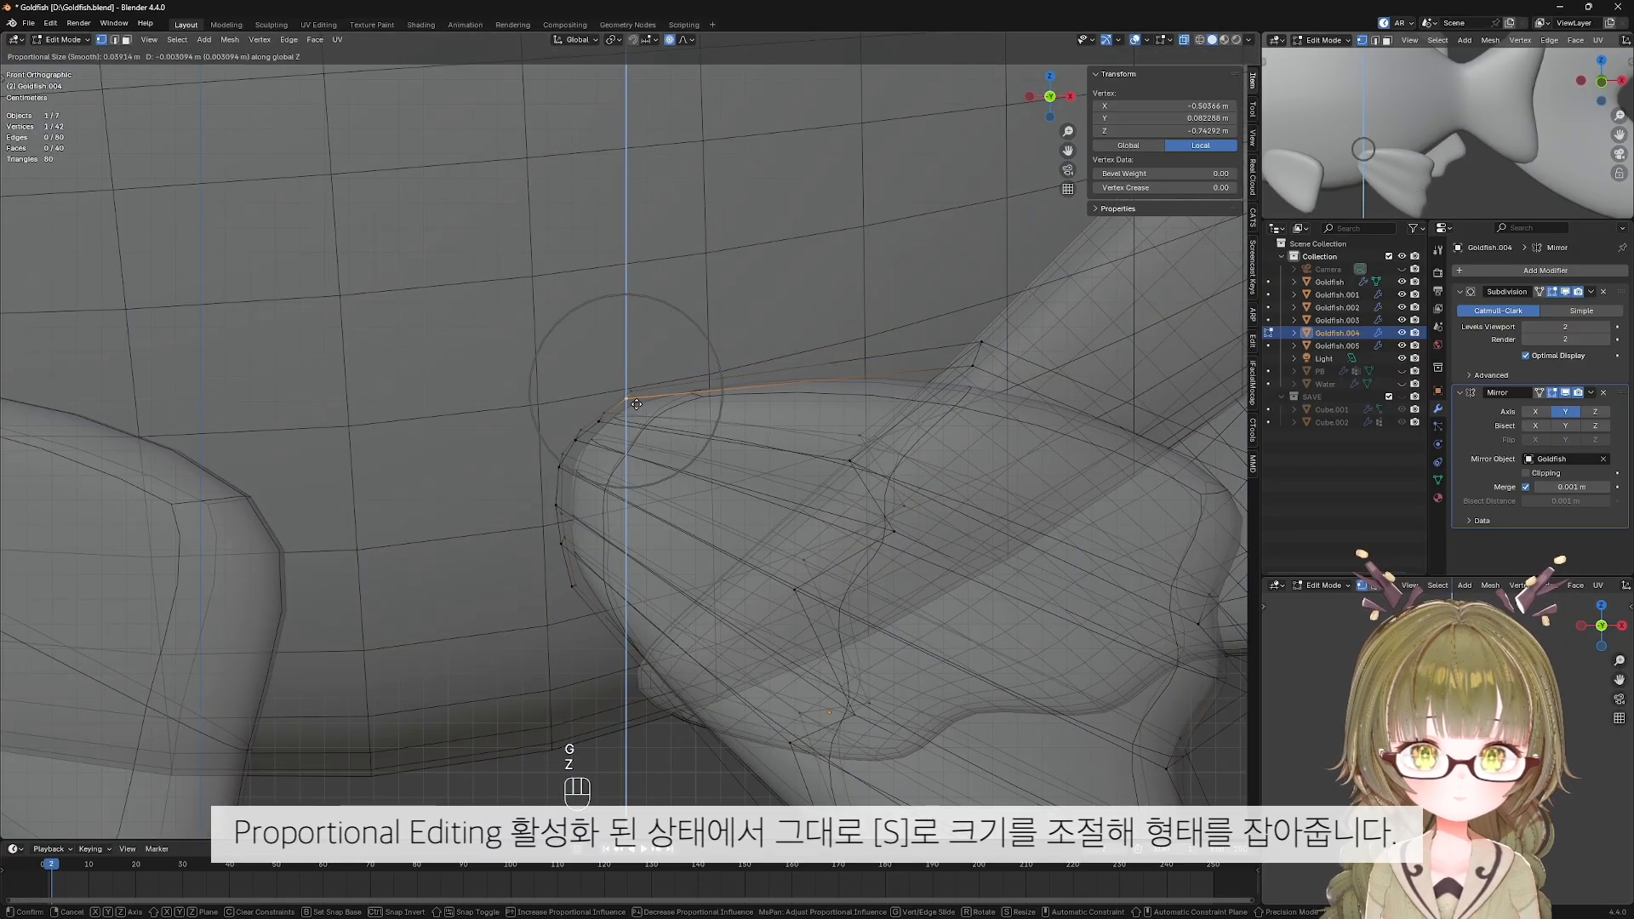
key(shift+alt+z)
key(alt+z)
scroll(803, 539, down, 8)
scroll(725, 536, up, 1)
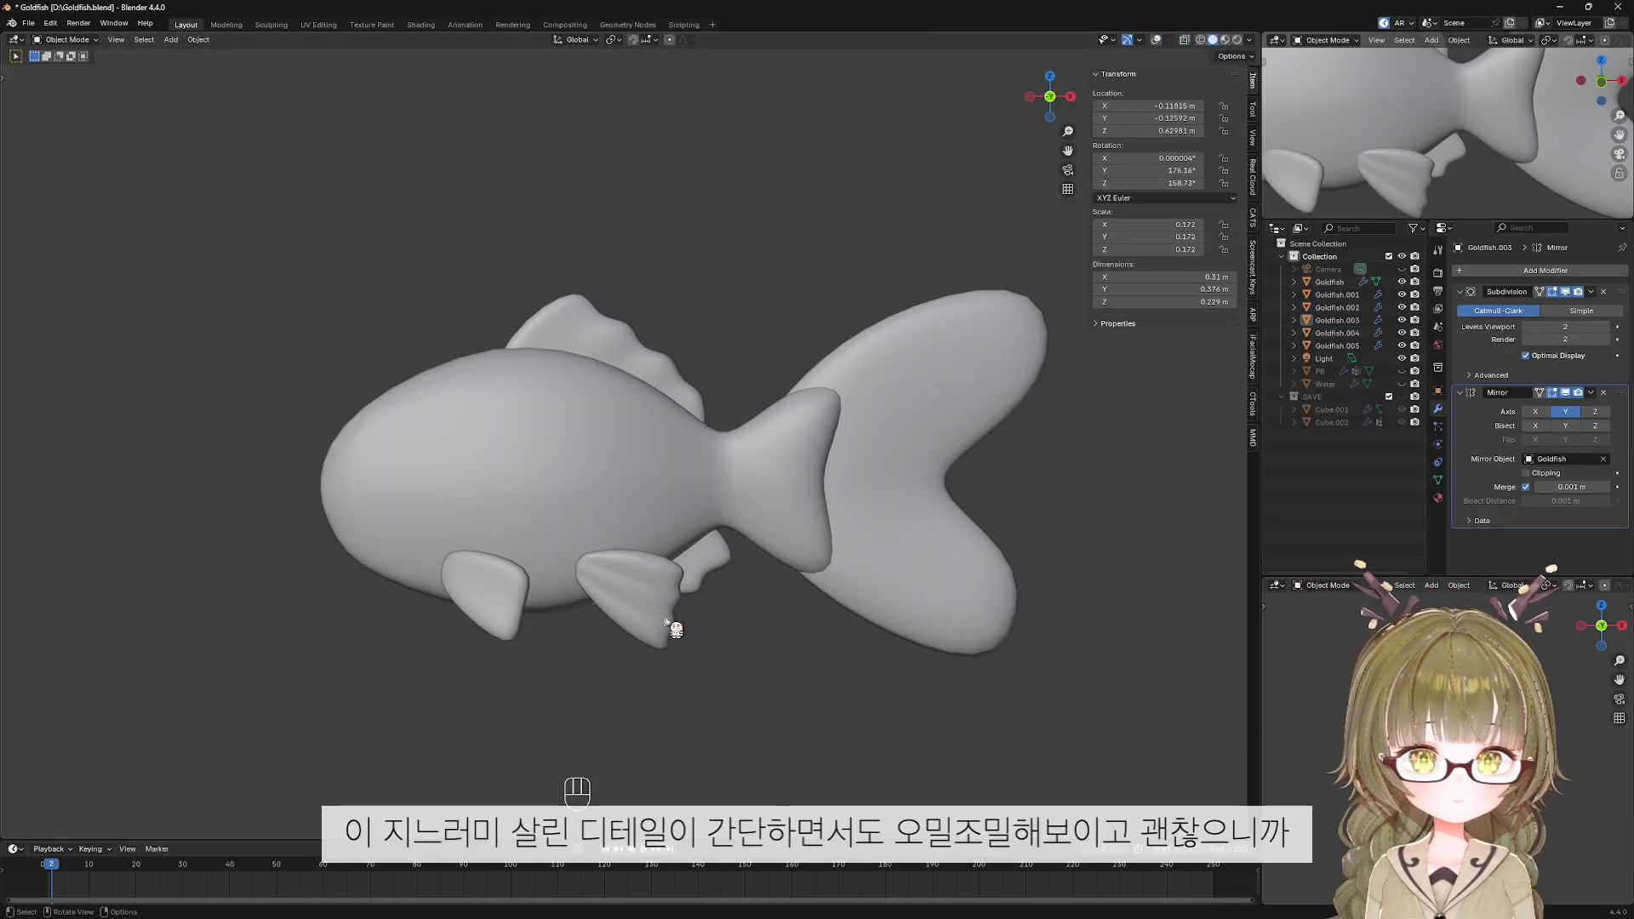
middle_drag(696, 649, 774, 624)
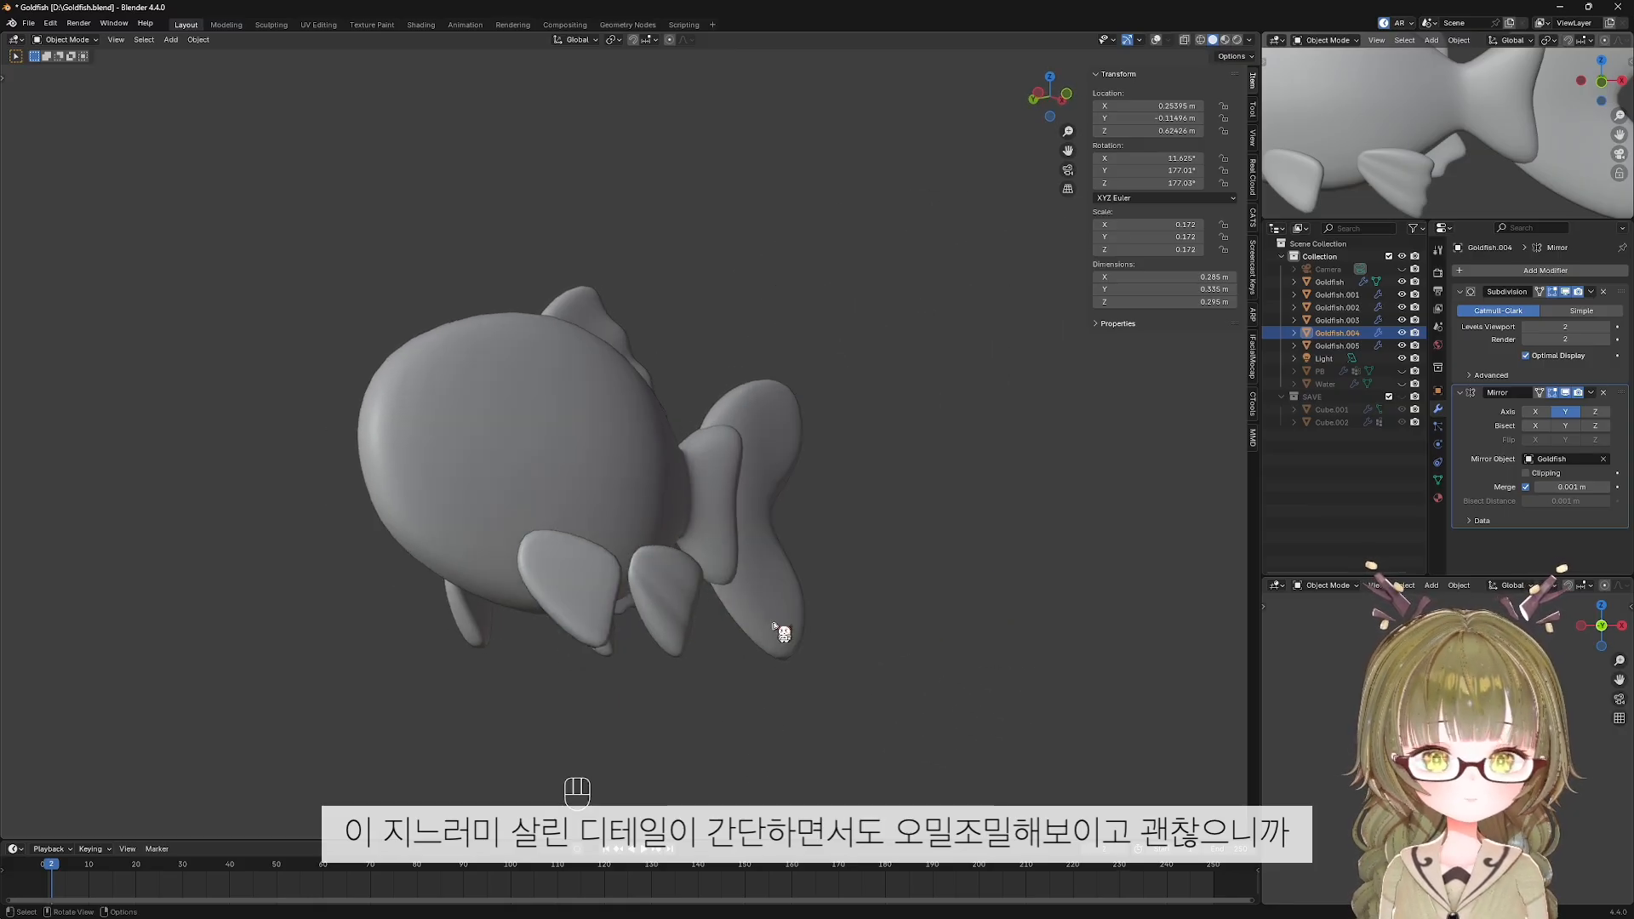
key(KP_1)
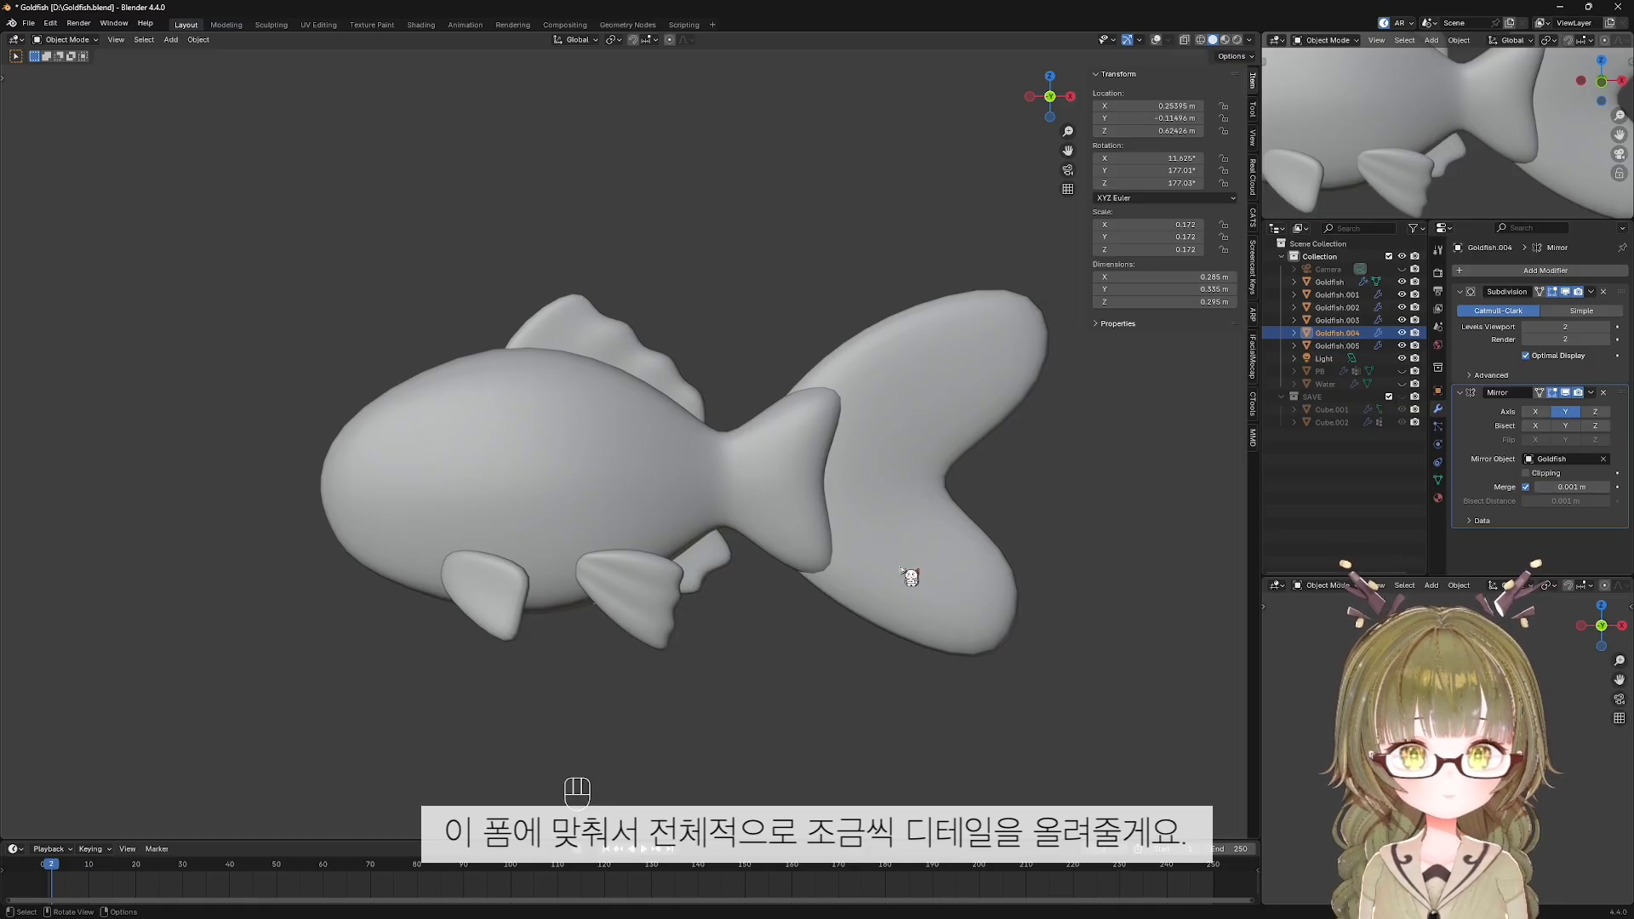
scroll(630, 670, up, 2)
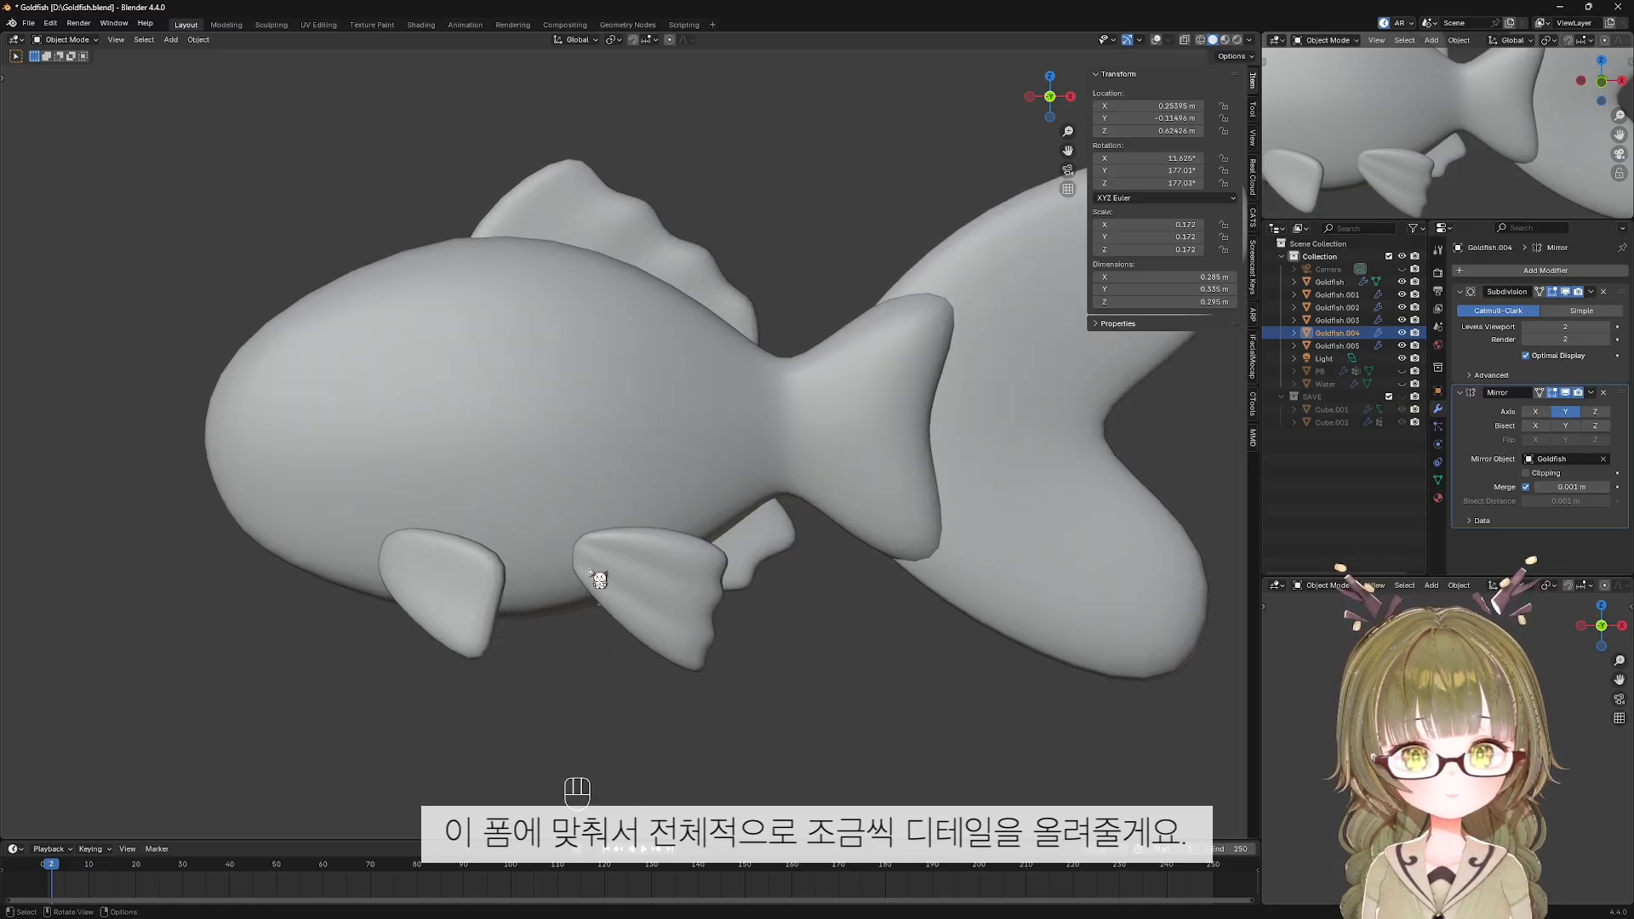
Duplicate the rear paired fin and place the copy over the front fin, about 0.34 m forward in negative X.
key(shift+alt+z)
click(447, 612)
click(711, 649)
key(shift+d)
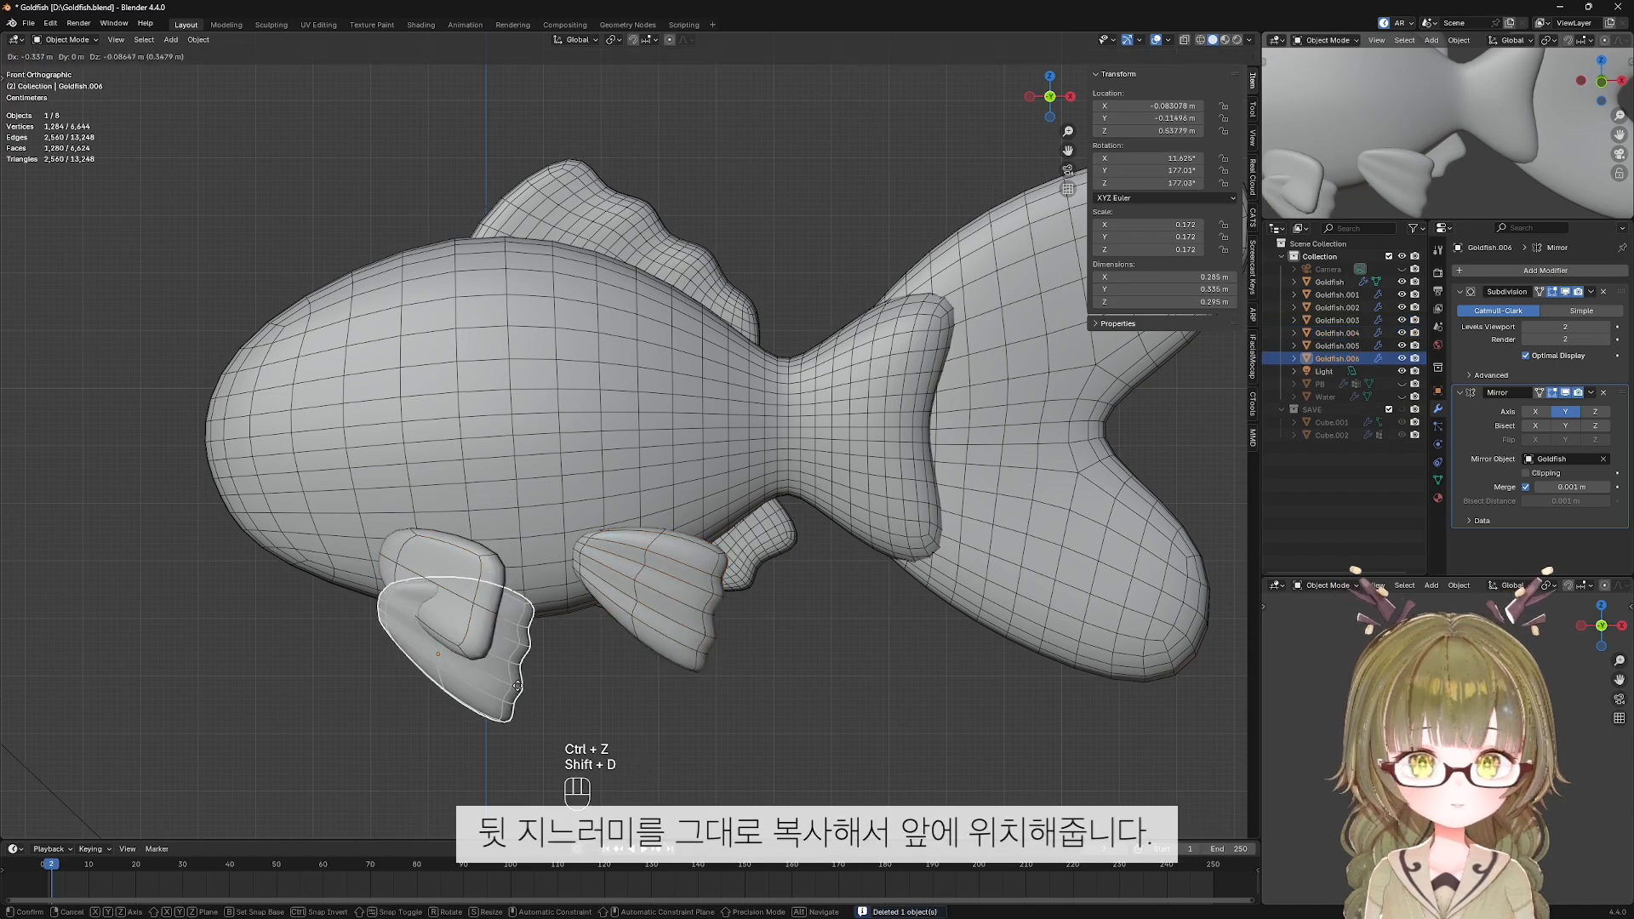
click(514, 638)
Rotate the copied fin about 19° in top view so it flares outward from the body.
key(KP_7)
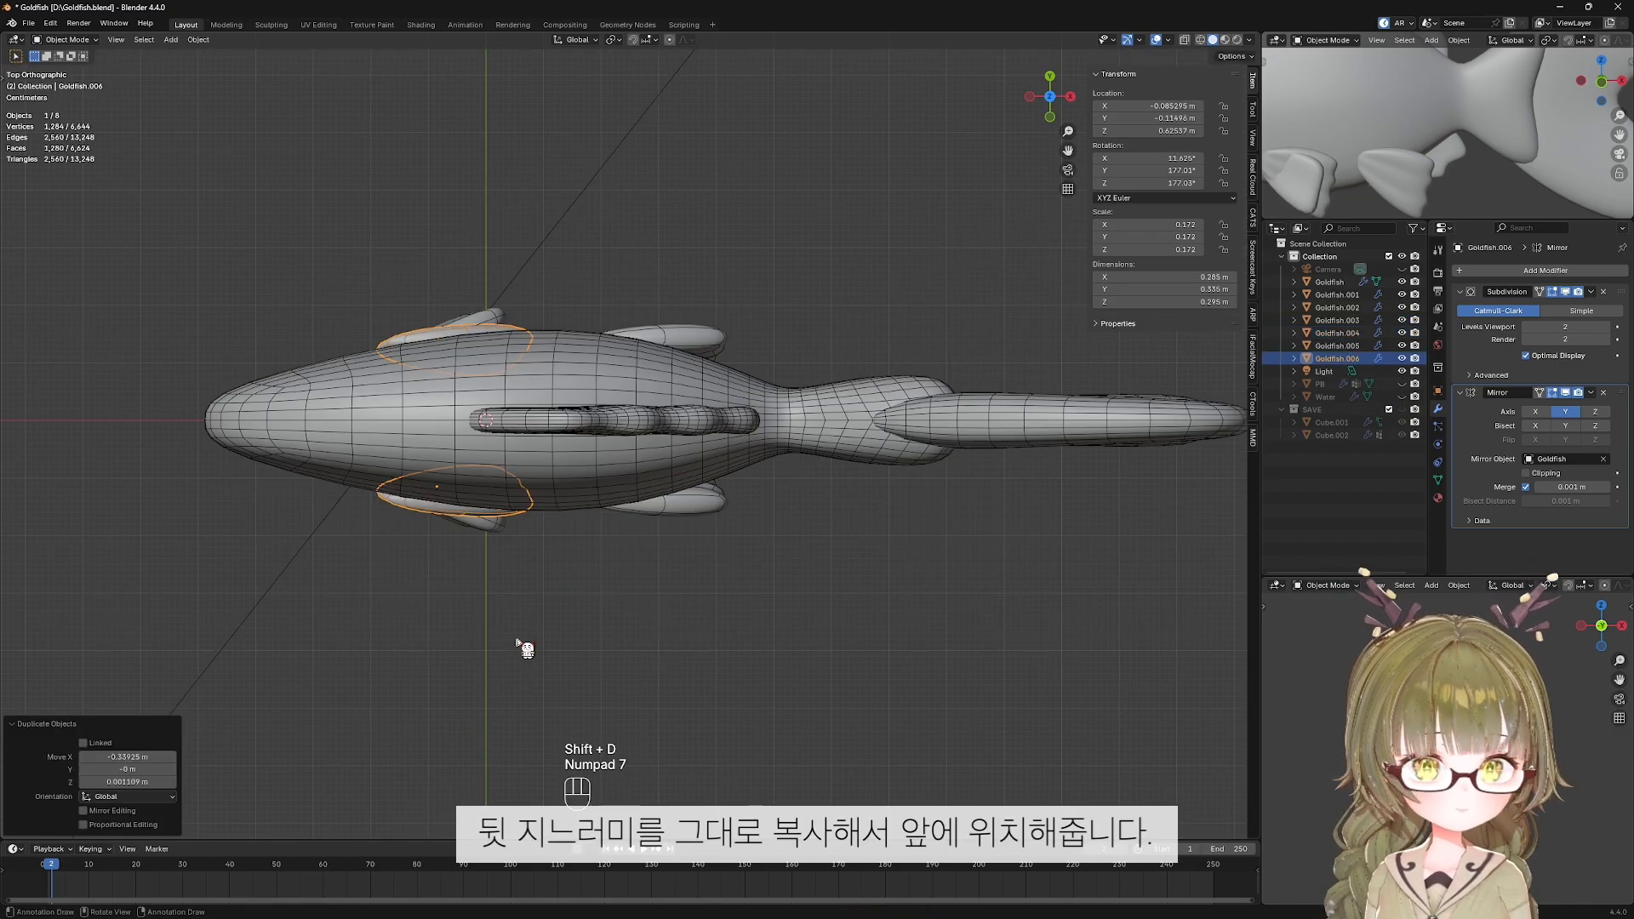
scroll(544, 568, up, 2)
key(r)
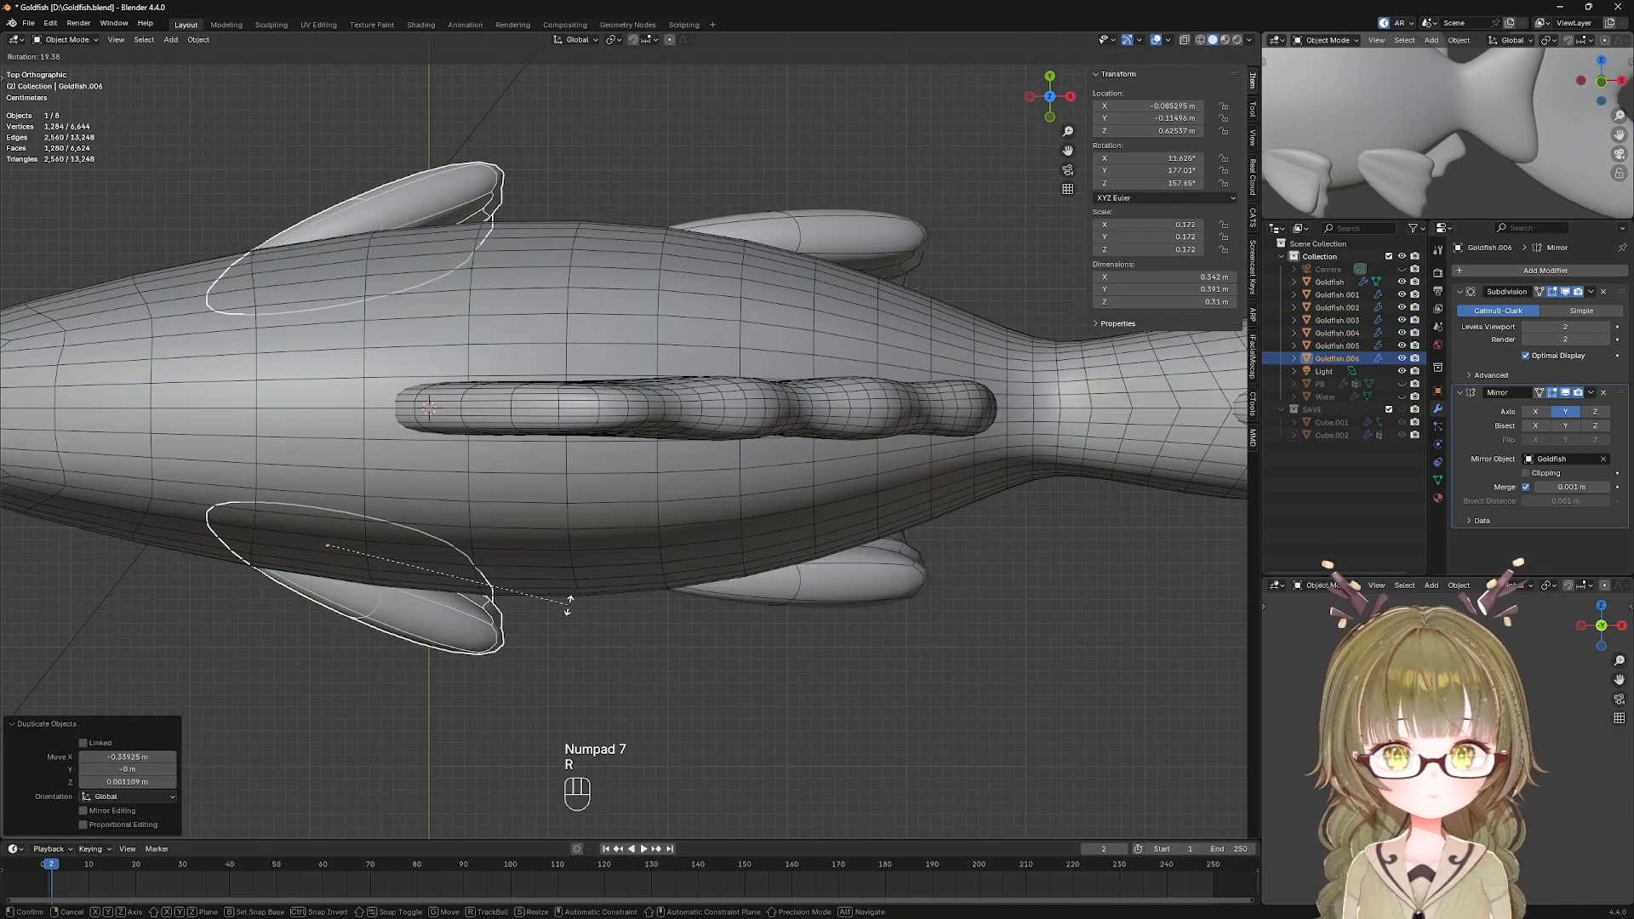
click(575, 612)
Tilt the copied front fin in a perspective view and reposition it against the body's side.
key(KP_1)
middle_drag(575, 612, 729, 496)
key(r)
click(794, 547)
shift+middle_drag(795, 547, 821, 451)
key(g)
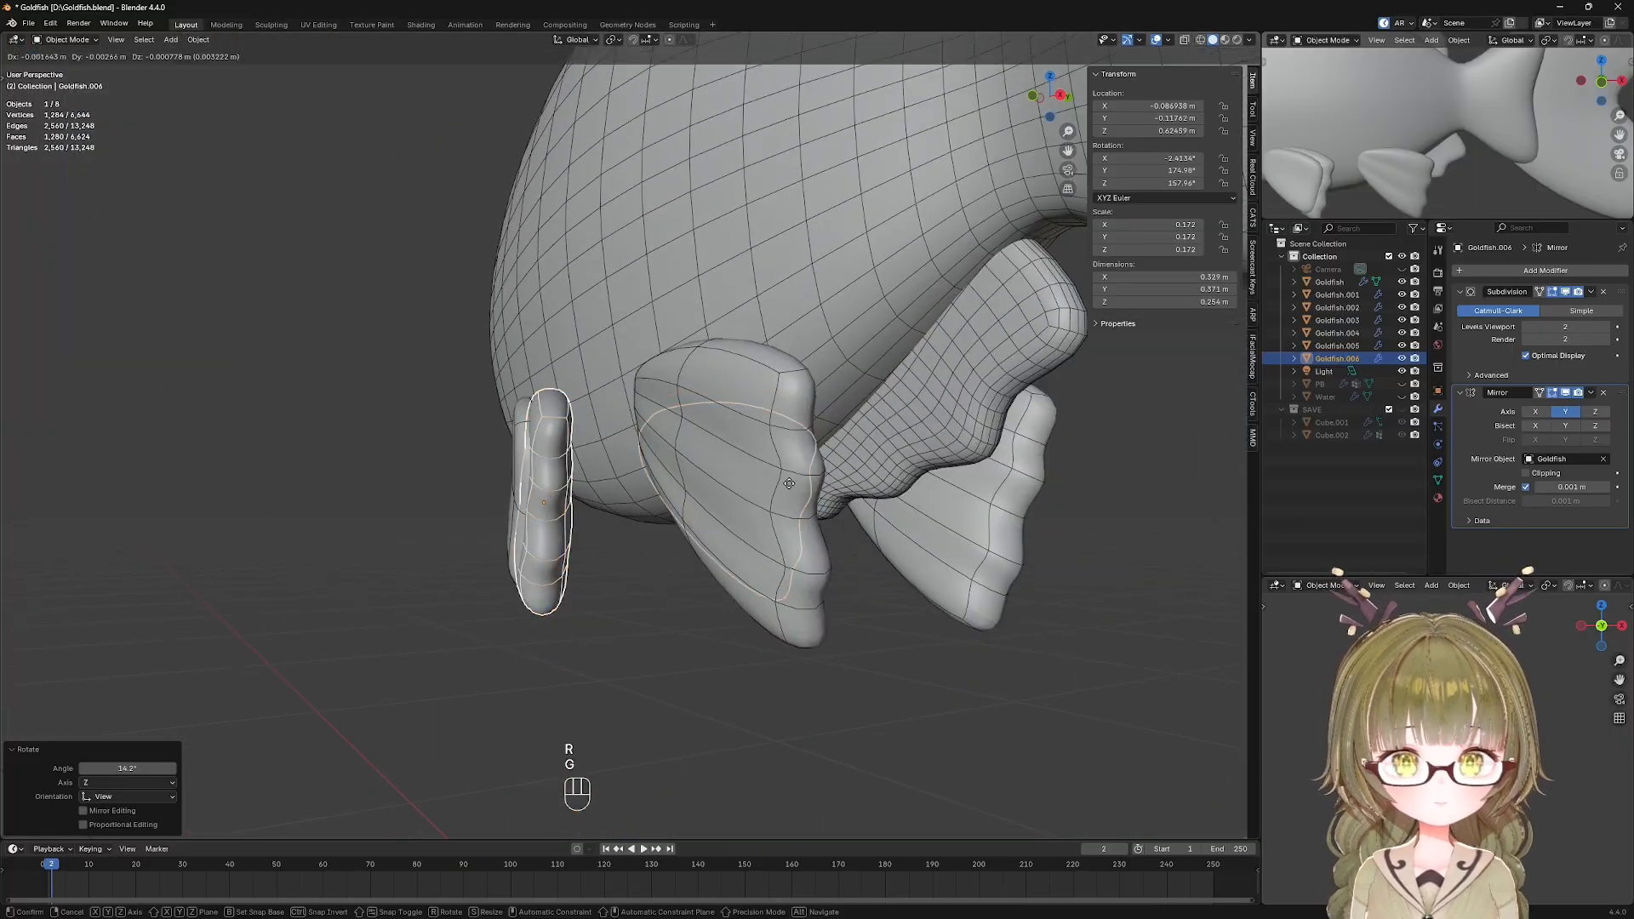
click(810, 483)
key(t)
key(r)
click(901, 482)
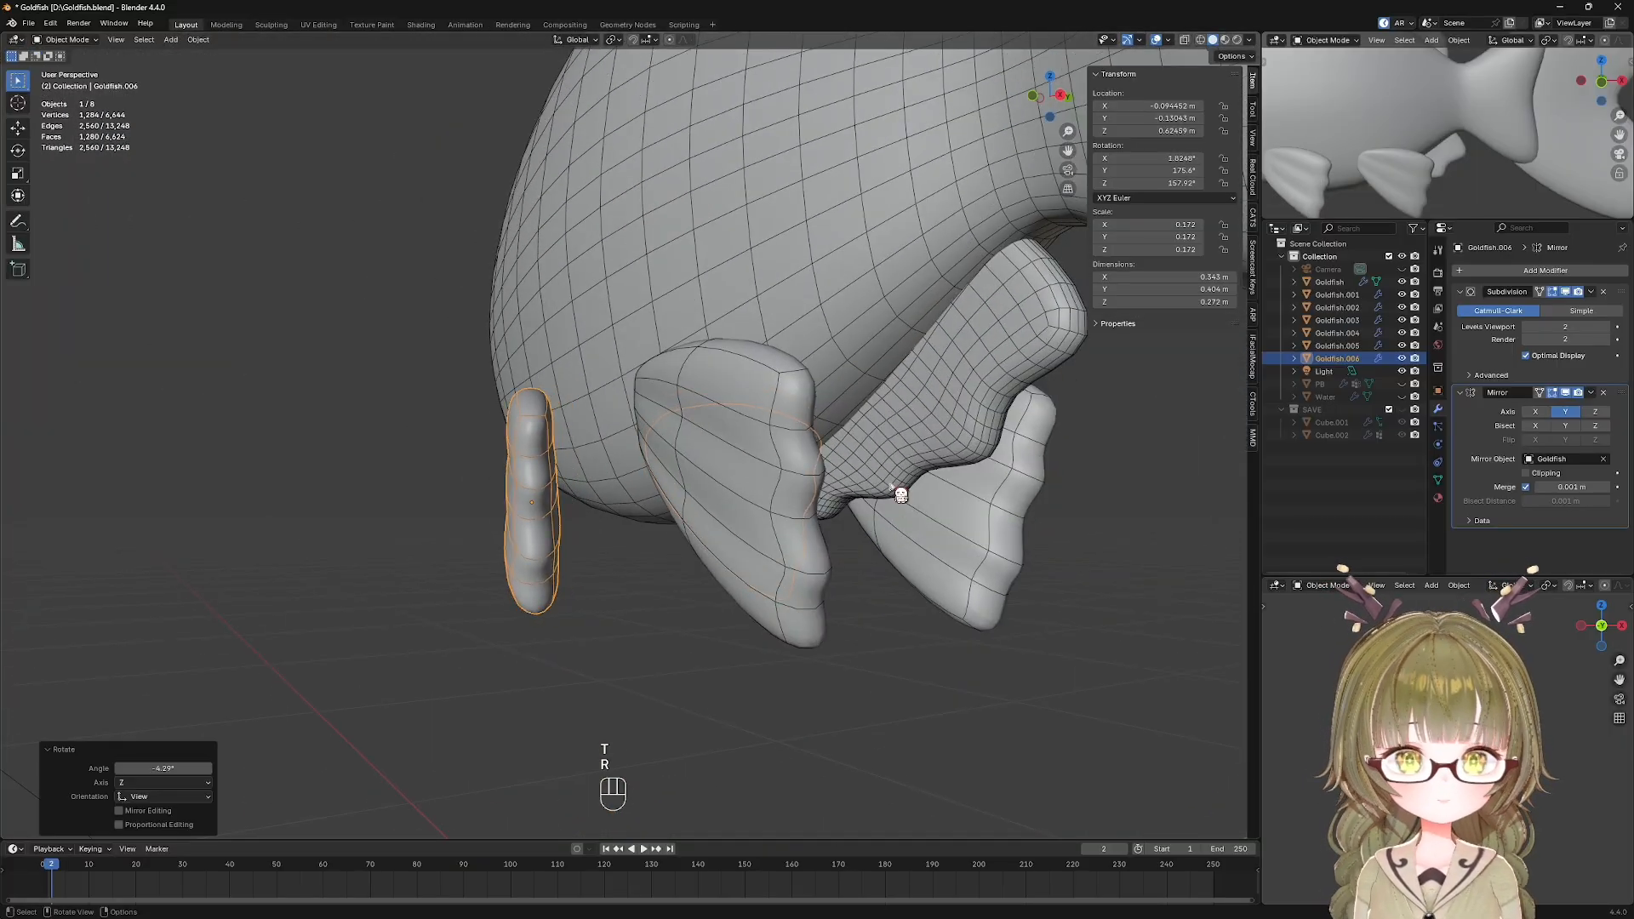
Fine-tune the copied front fin's tilt by rotating it about 1° from another viewing angle.
key(KP_1)
middle_drag(806, 605, 802, 431)
click(777, 475)
key(r)
click(894, 401)
middle_drag(893, 409, 865, 459)
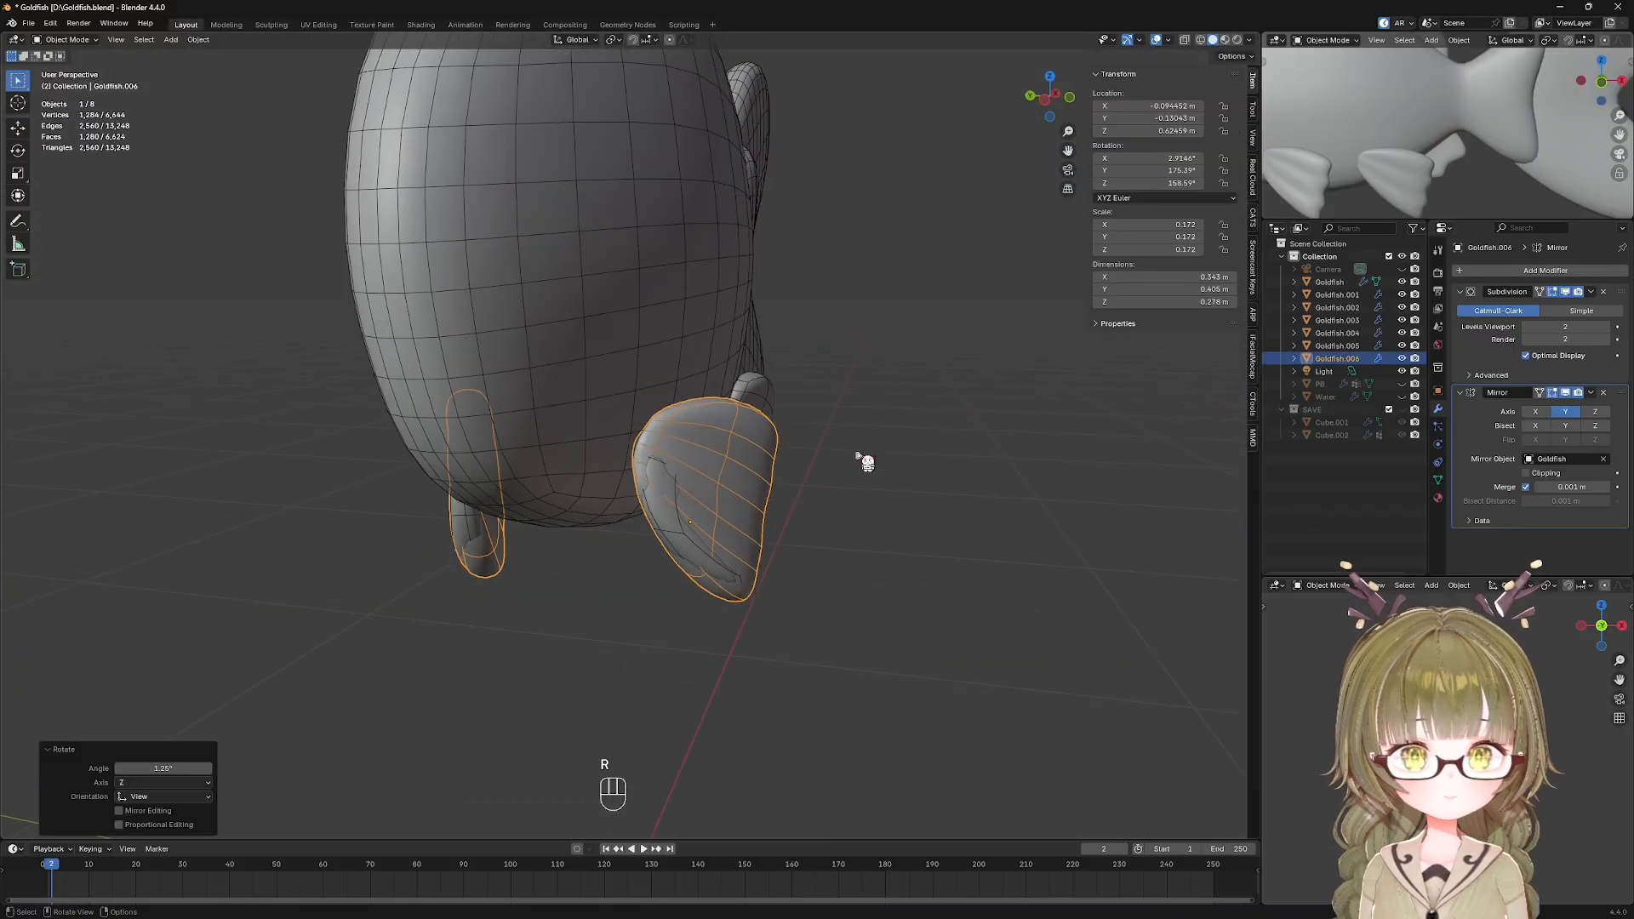
Delete the original smooth front fin underneath the copied one.
key(KP_1)
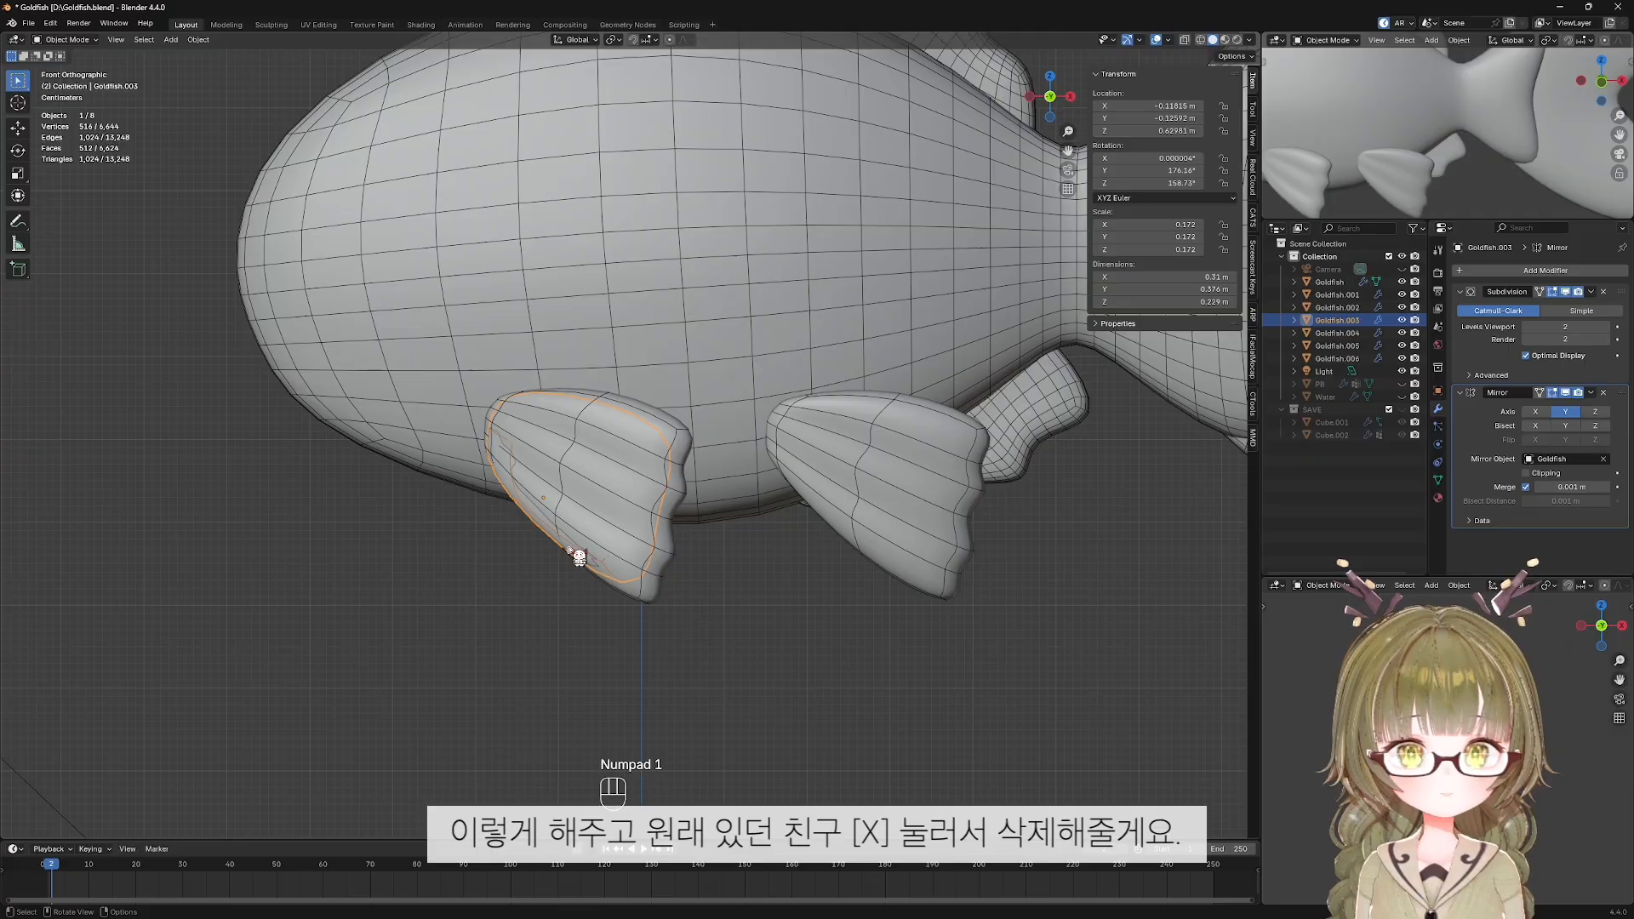
key(x)
click(579, 557)
shift+middle_drag(682, 555, 540, 606)
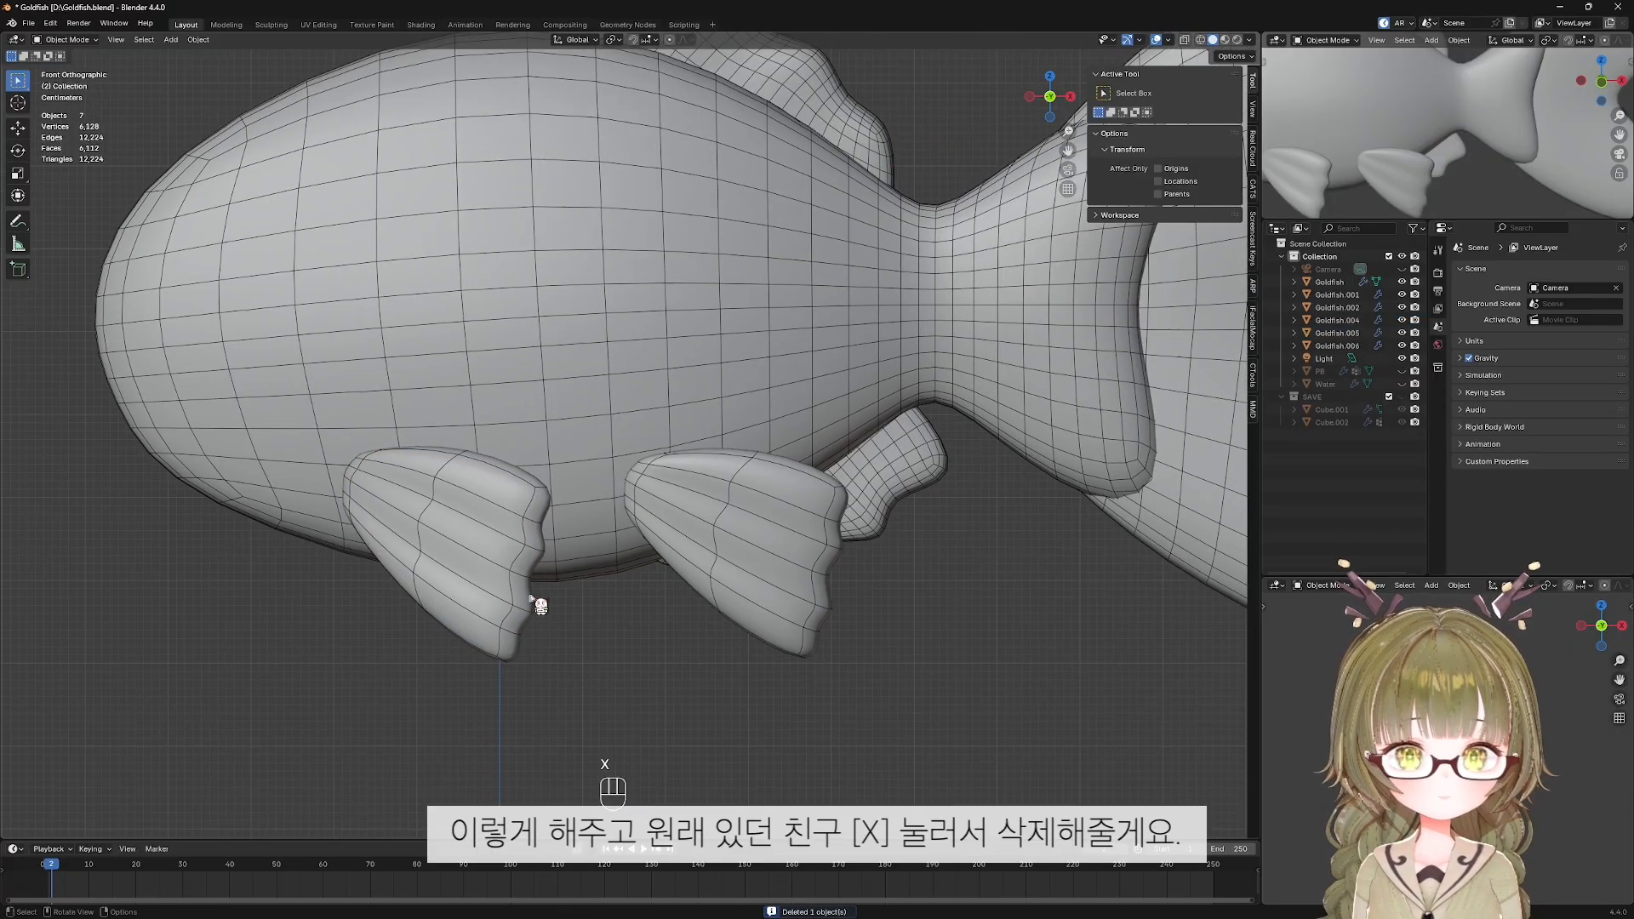
scroll(671, 658, down, 6)
scroll(691, 633, up, 1)
Scale the rear paired fin down to about 0.88 so it is smaller than the front fin.
key(shift+alt+z)
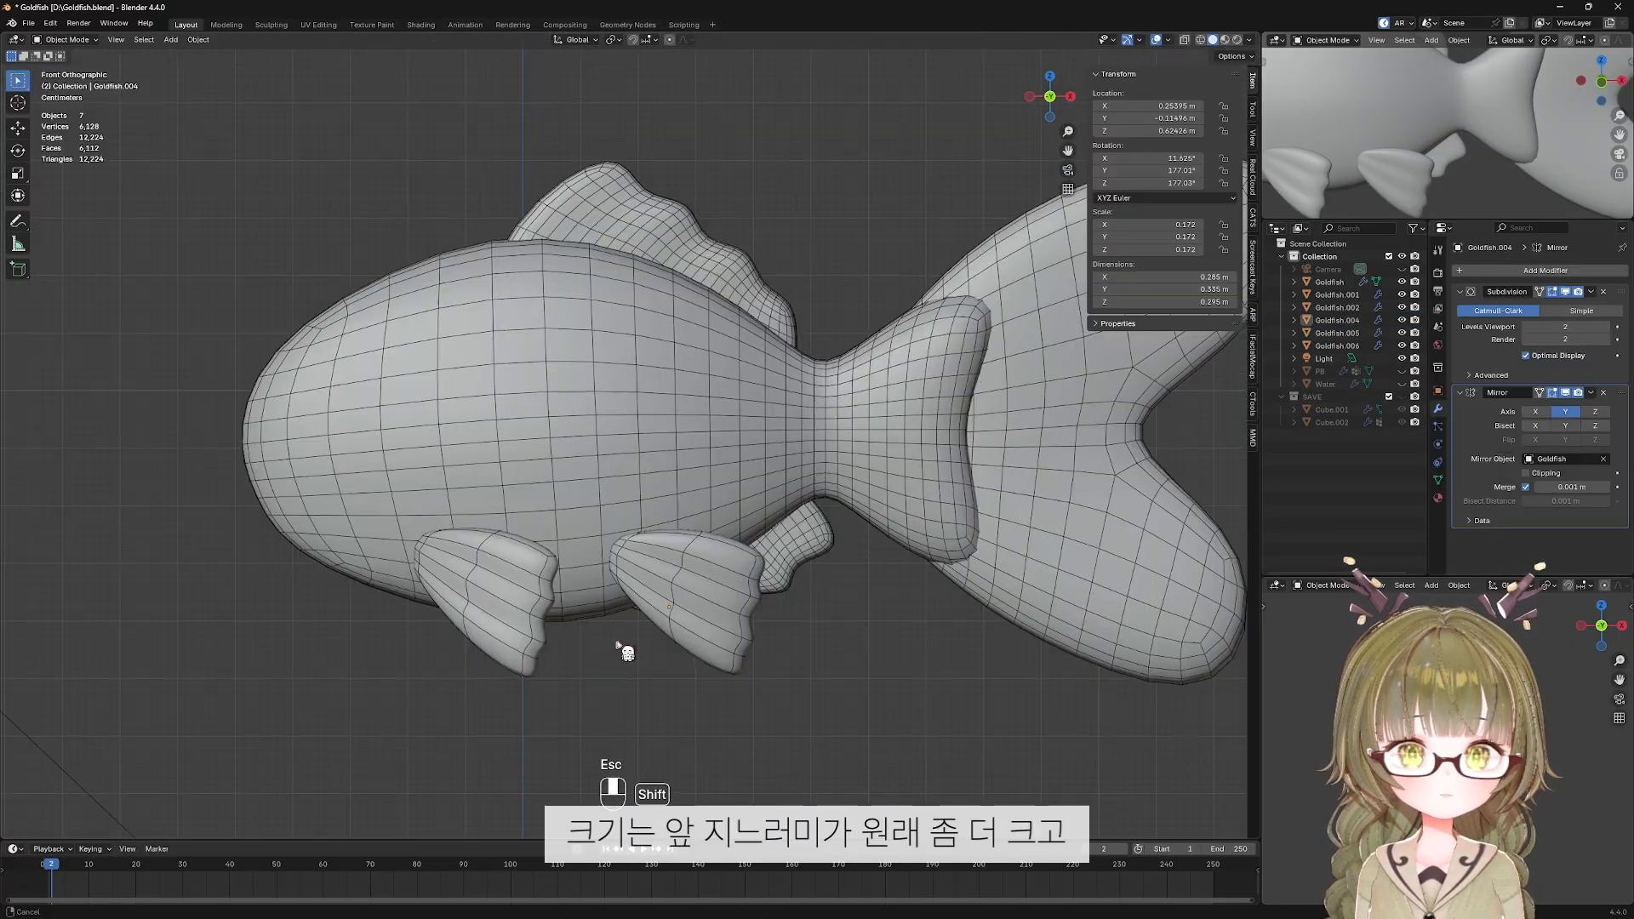
shift+middle_drag(625, 653, 579, 647)
click(525, 596)
click(670, 606)
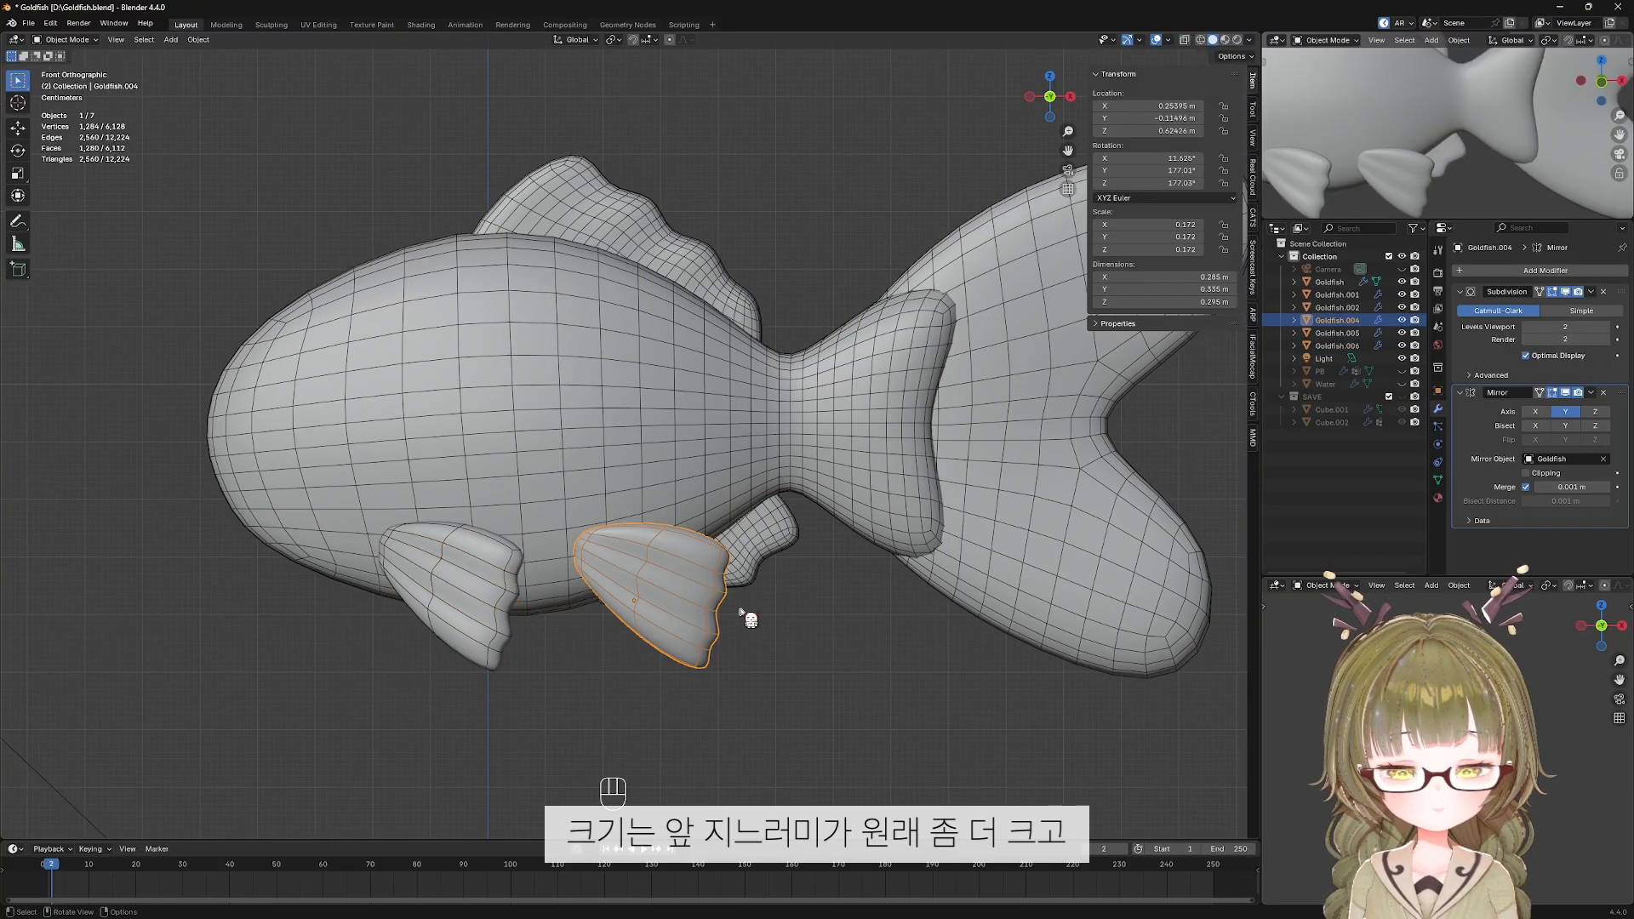
key(s)
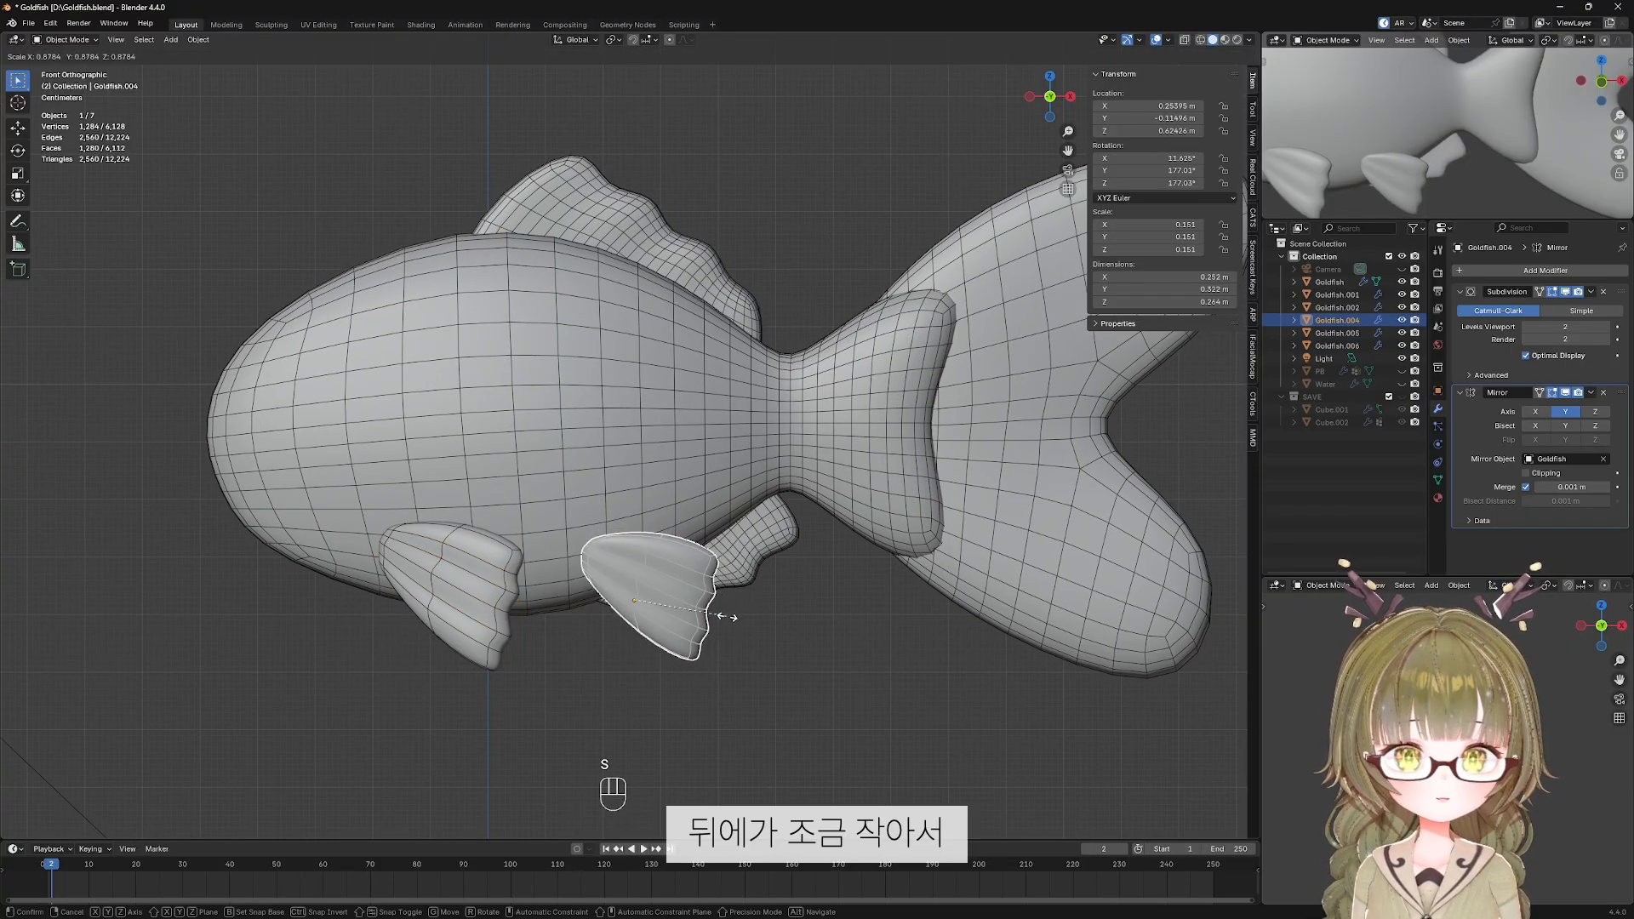
click(728, 617)
Move the front paired fin about 0.003 m along Y, closer to the body.
key(shift+alt+z)
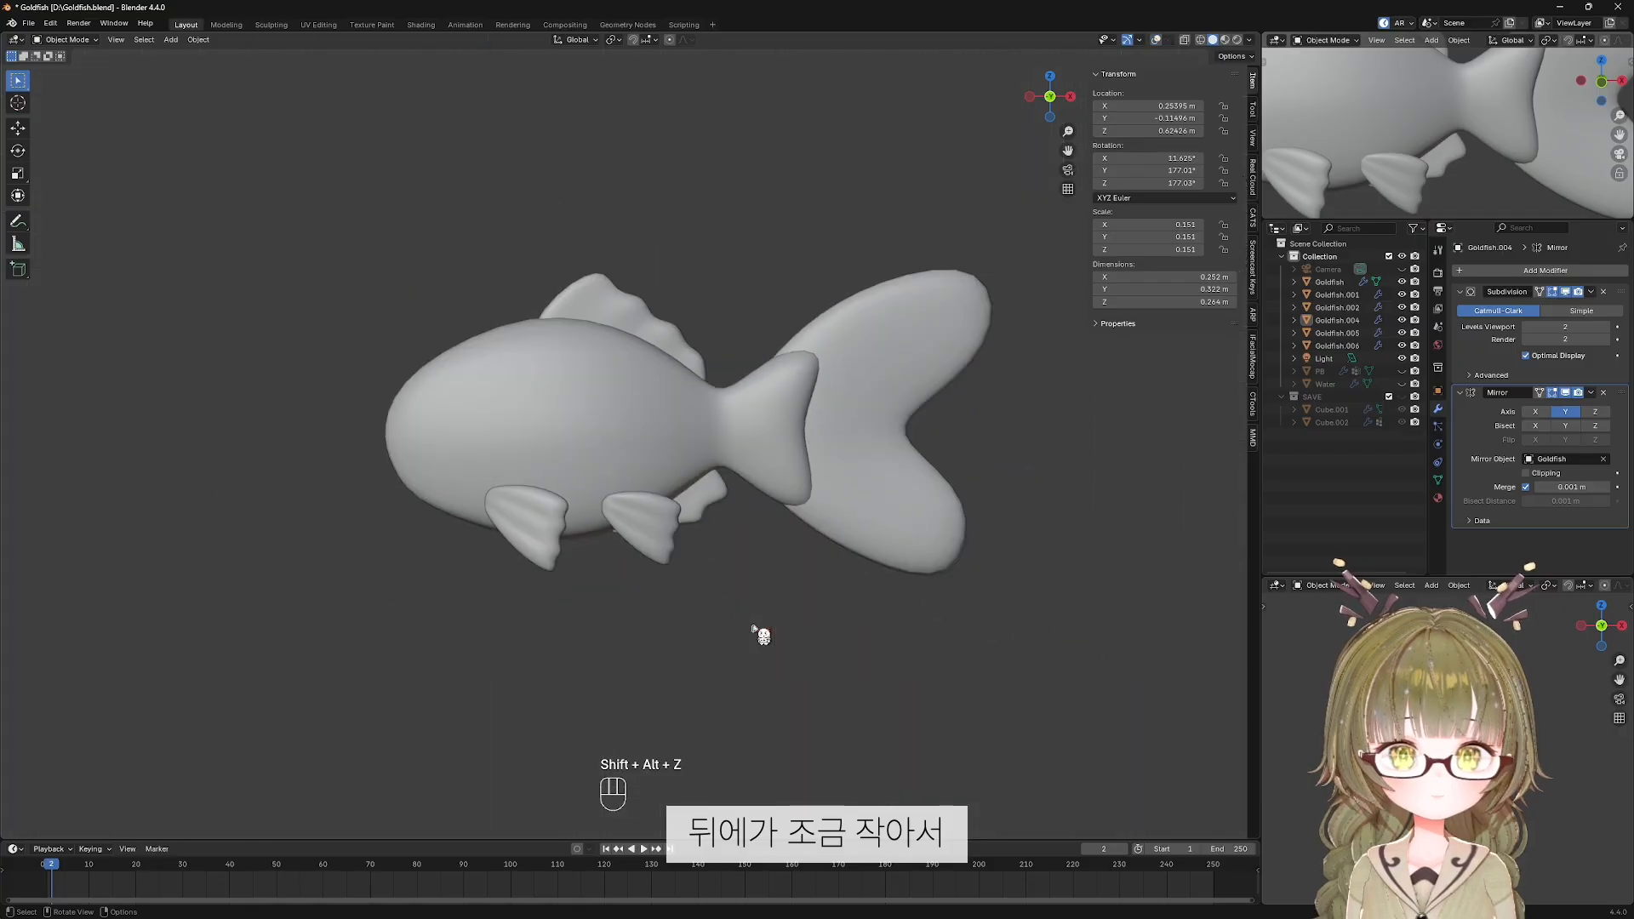
scroll(762, 634, up, 3)
middle_drag(487, 604, 740, 449)
key(shift+alt+z)
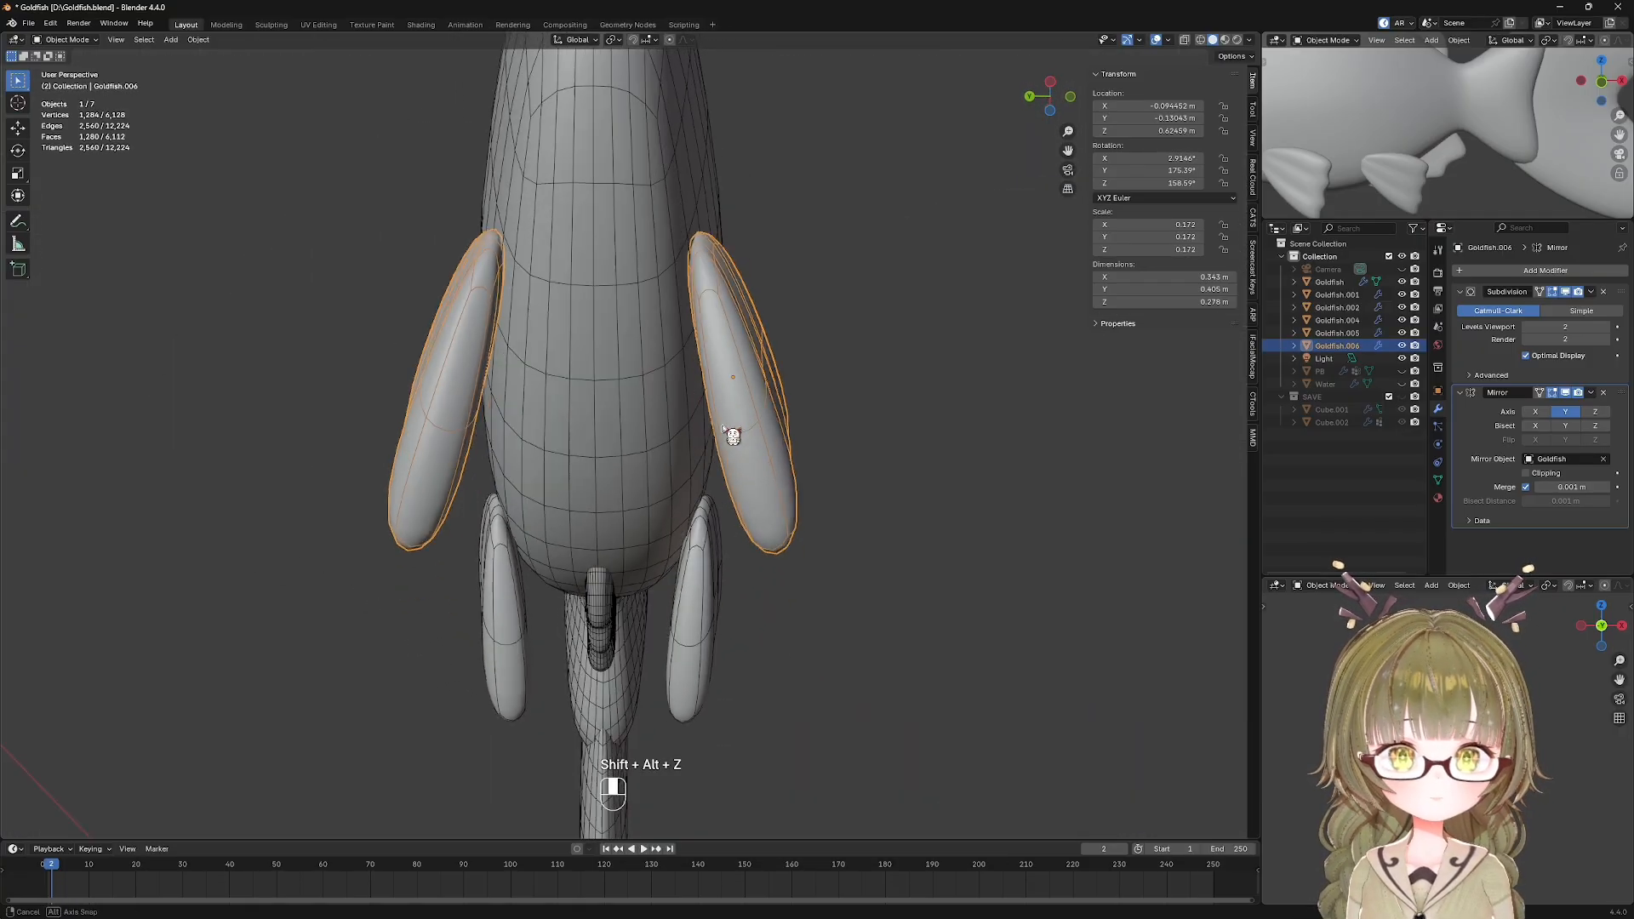
key(g)
key(y)
click(722, 423)
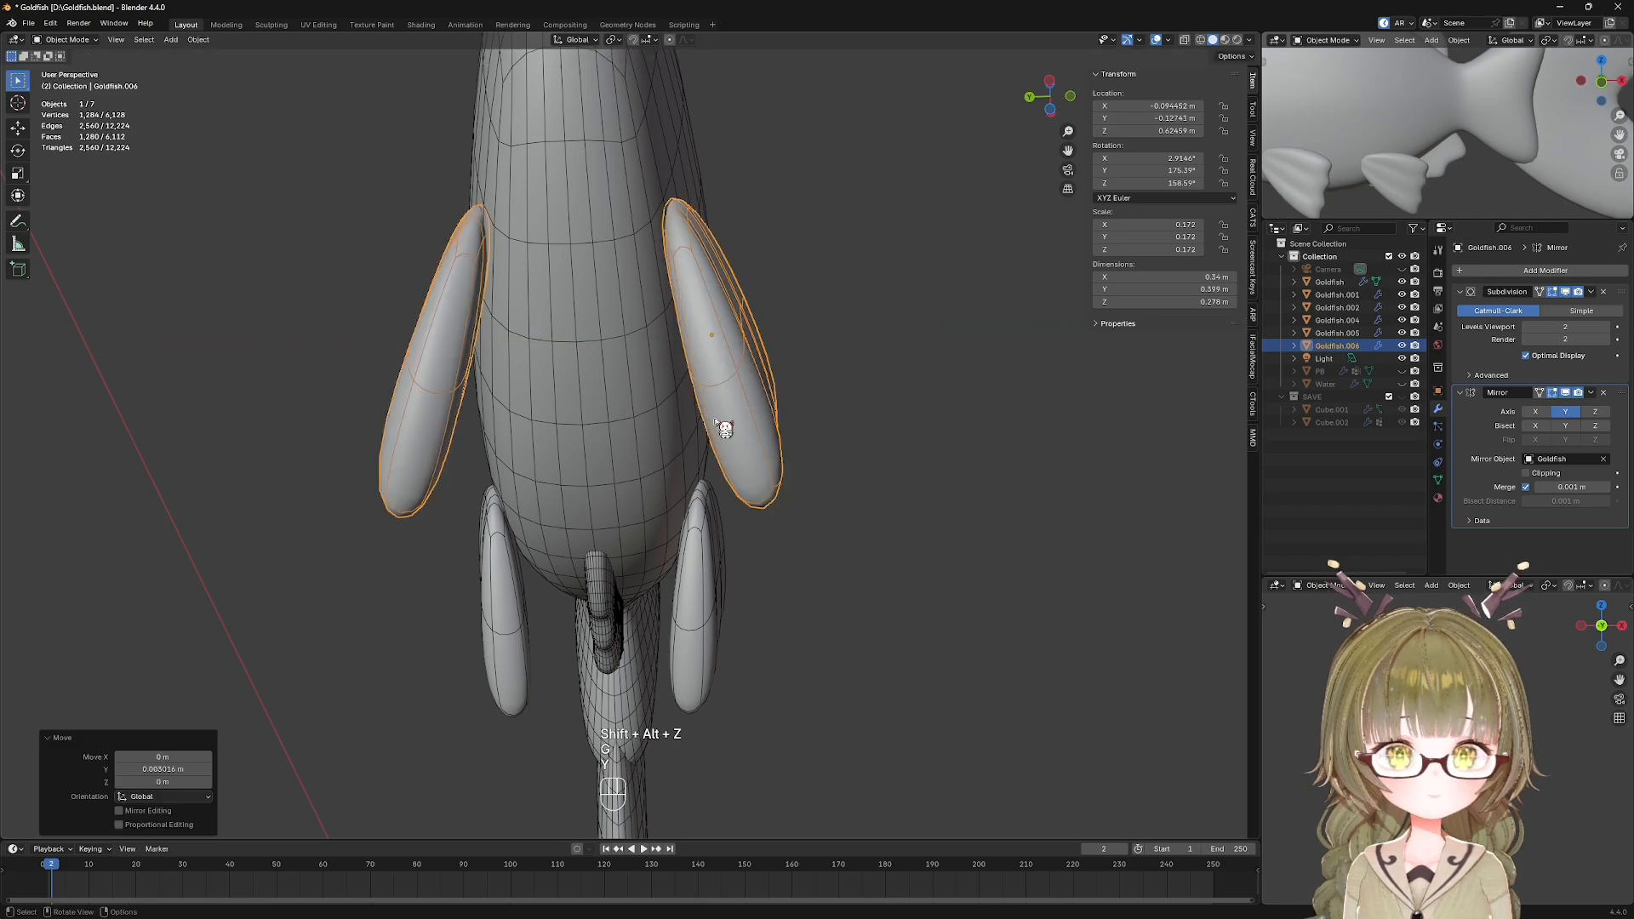
Move the rear paired fin slightly along Y, closer to the body, and check the fish from the front view.
click(719, 584)
key(g)
key(y)
click(716, 584)
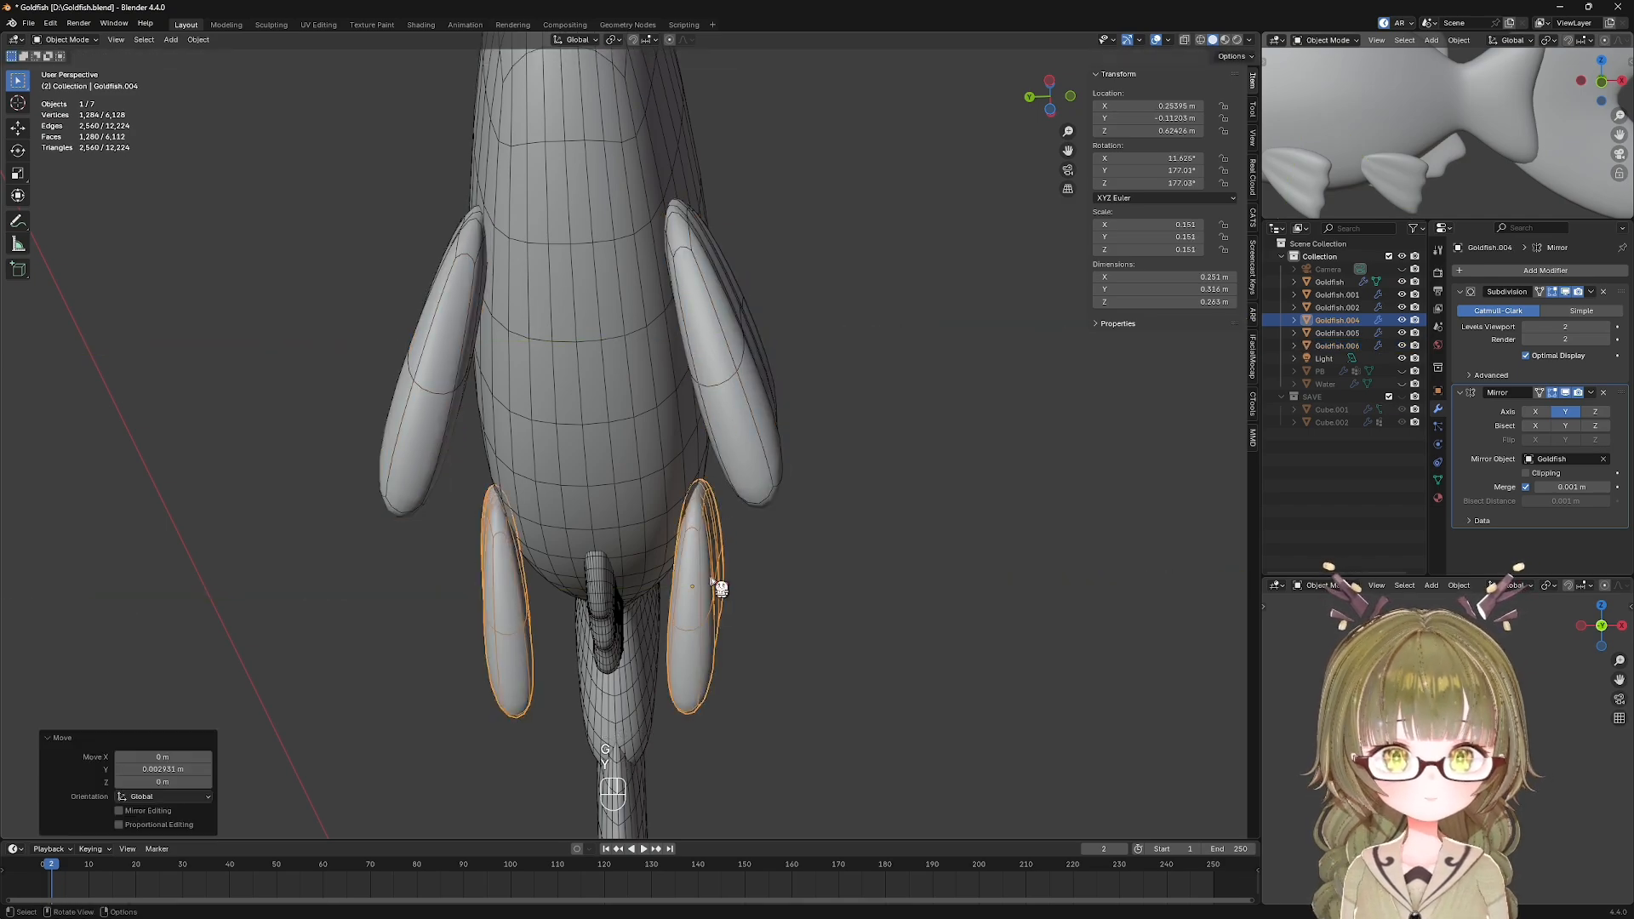
key(KP_1)
click(861, 748)
scroll(861, 748, down, 2)
key(shift+alt+z)
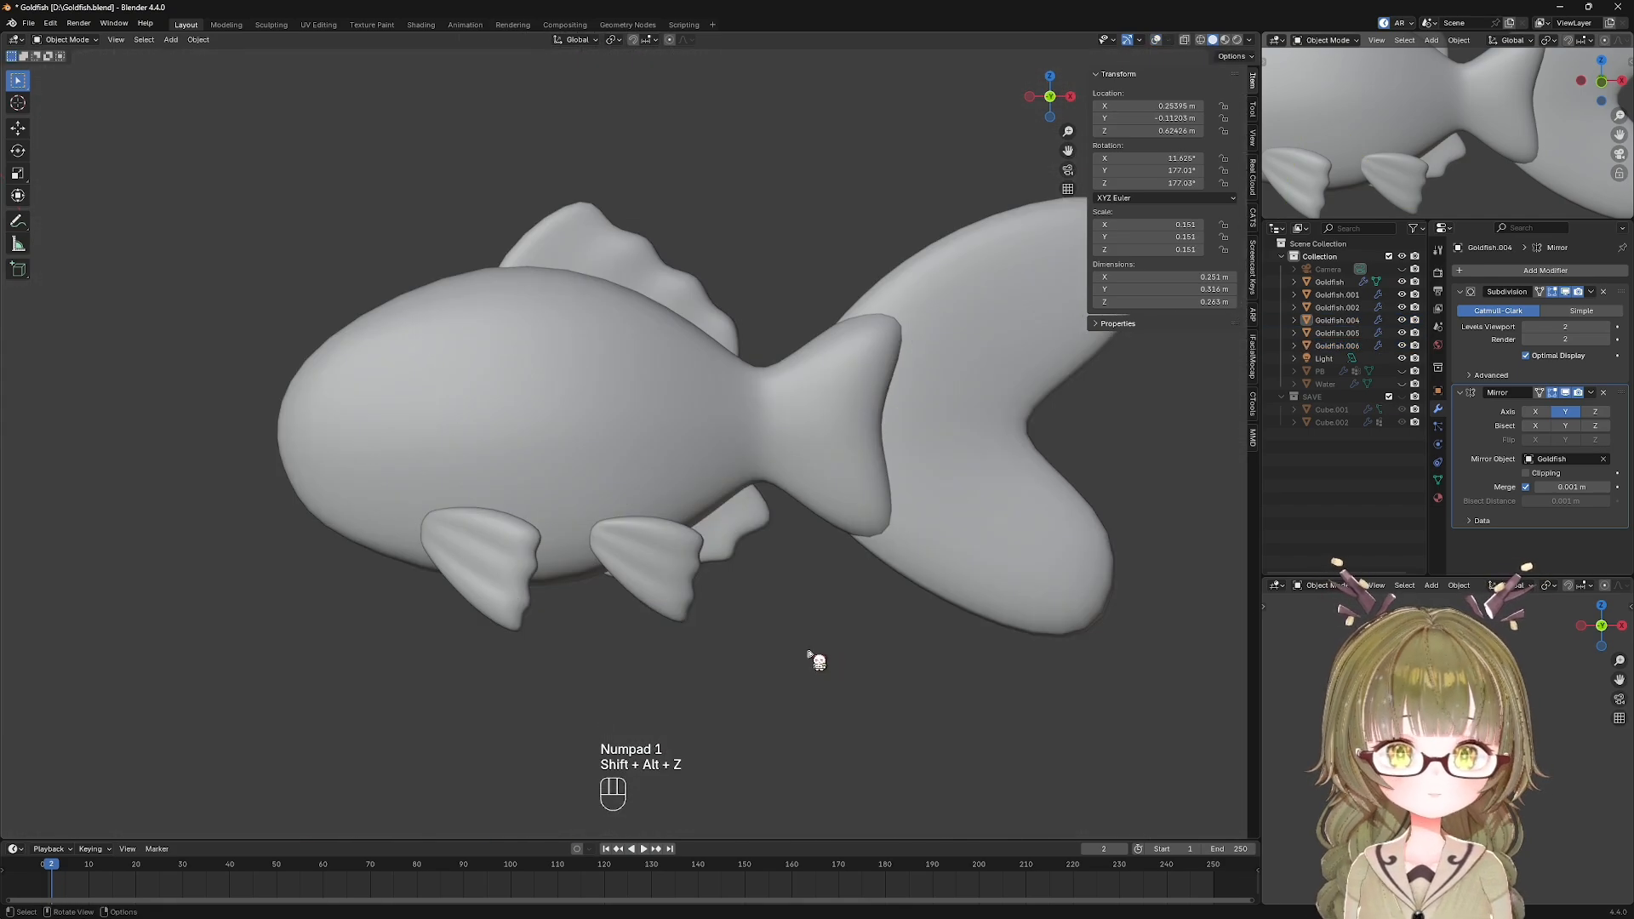
Open the dorsal fin mesh for editing and isolate it in local view.
scroll(807, 652, down, 2)
key(shift+alt+z)
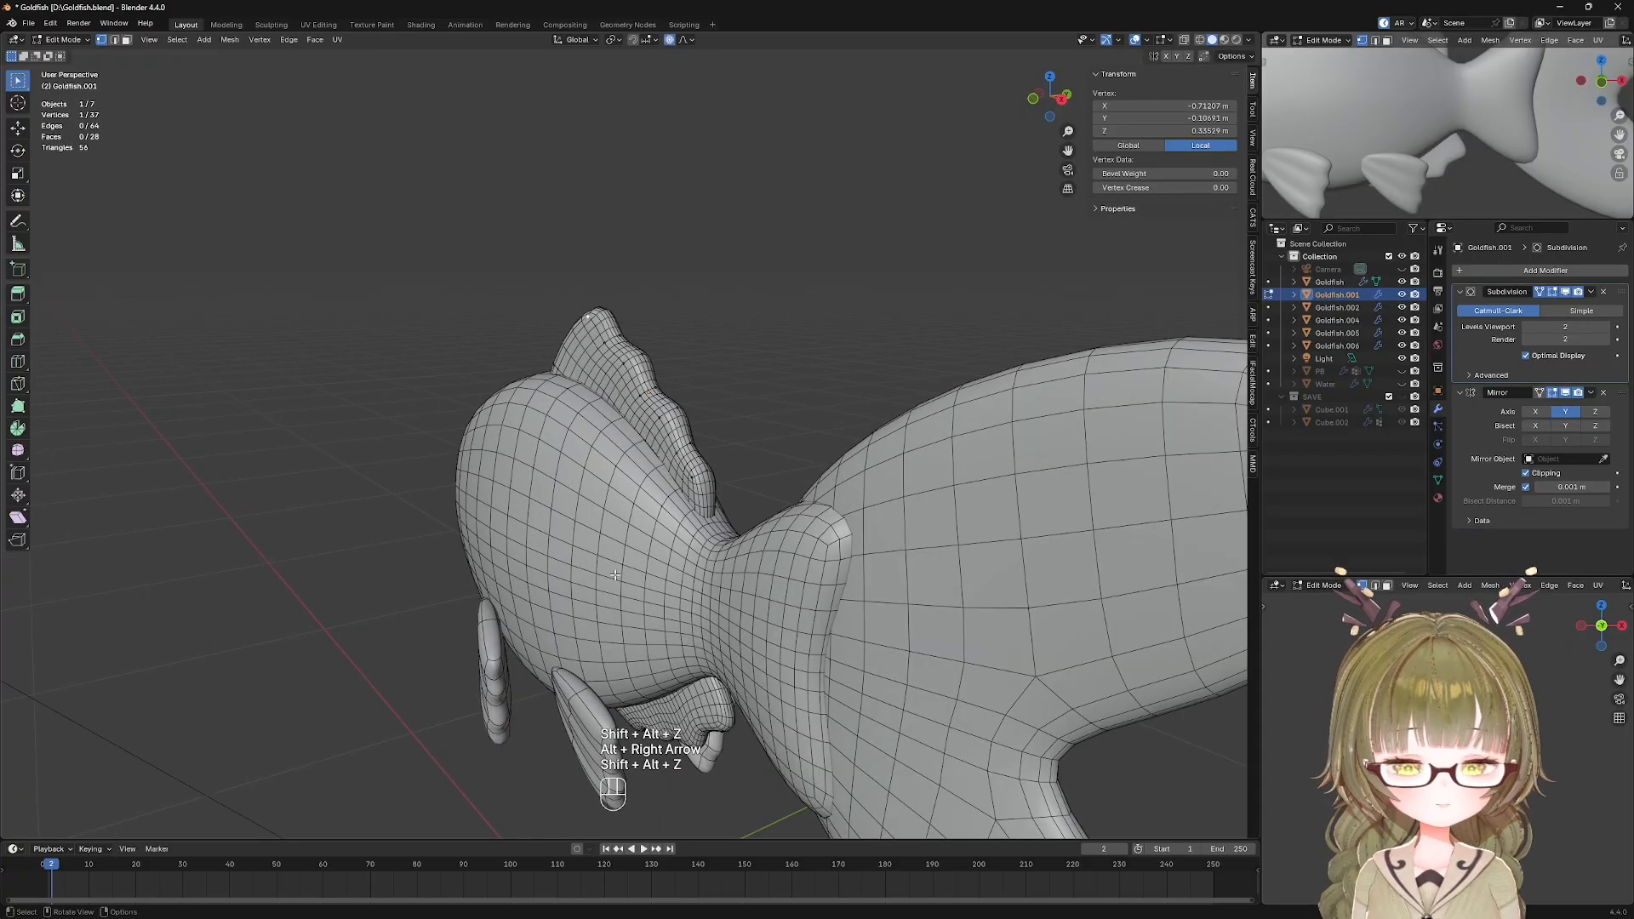
key(KP_Divide)
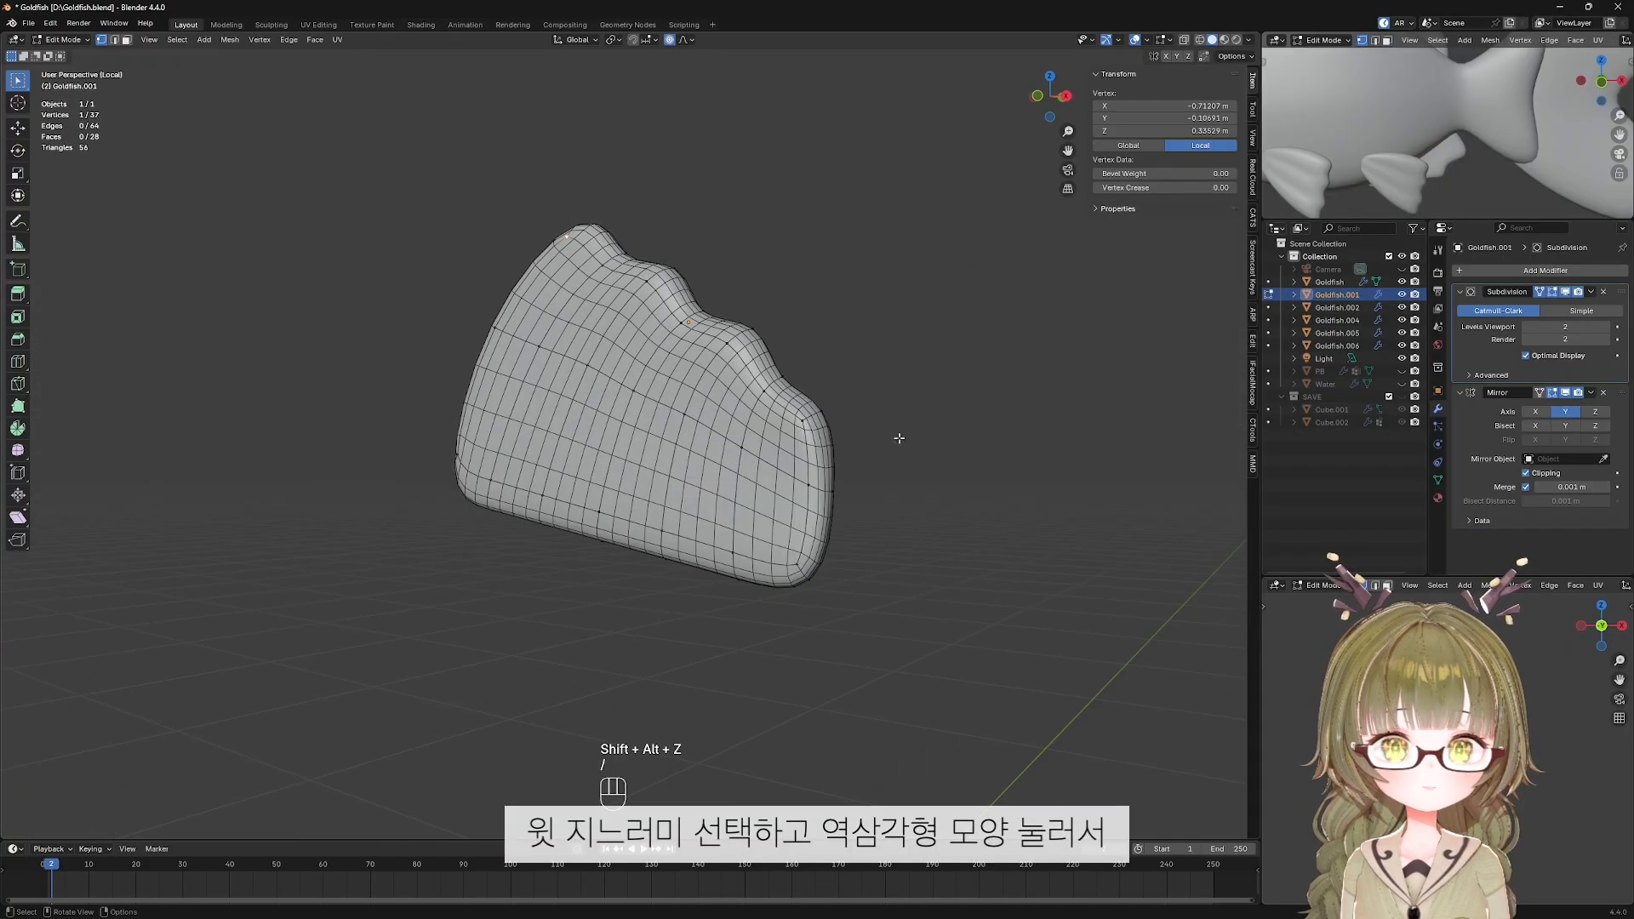
Turn off the dorsal fin's on-cage Subdivision display and hide the wireframe overlay.
click(1542, 295)
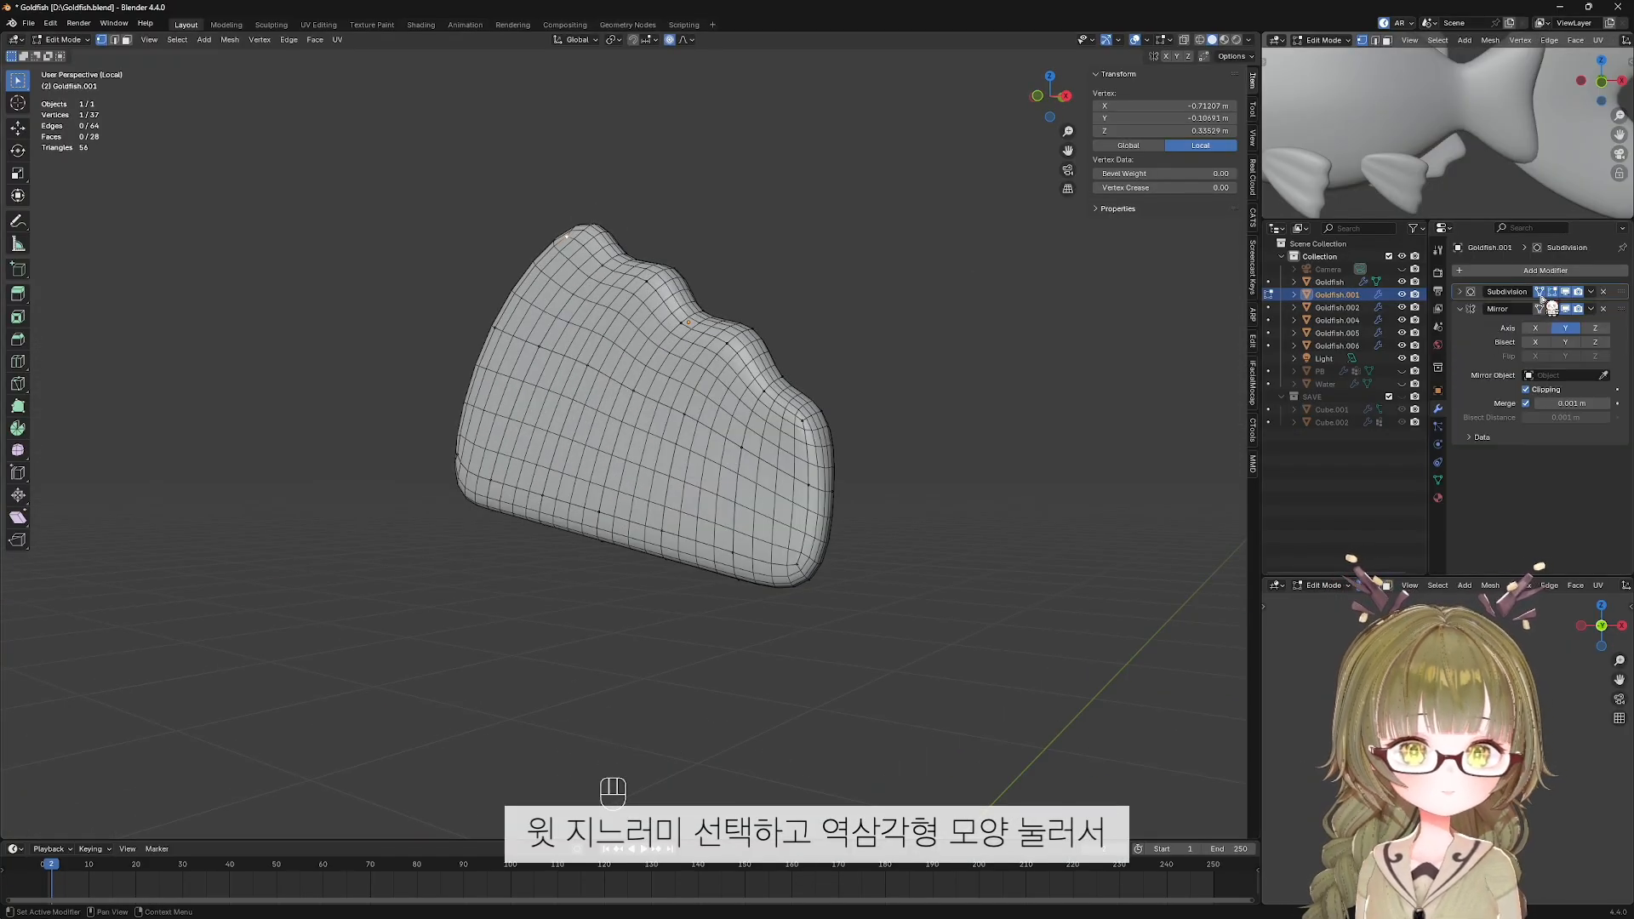
click(1540, 292)
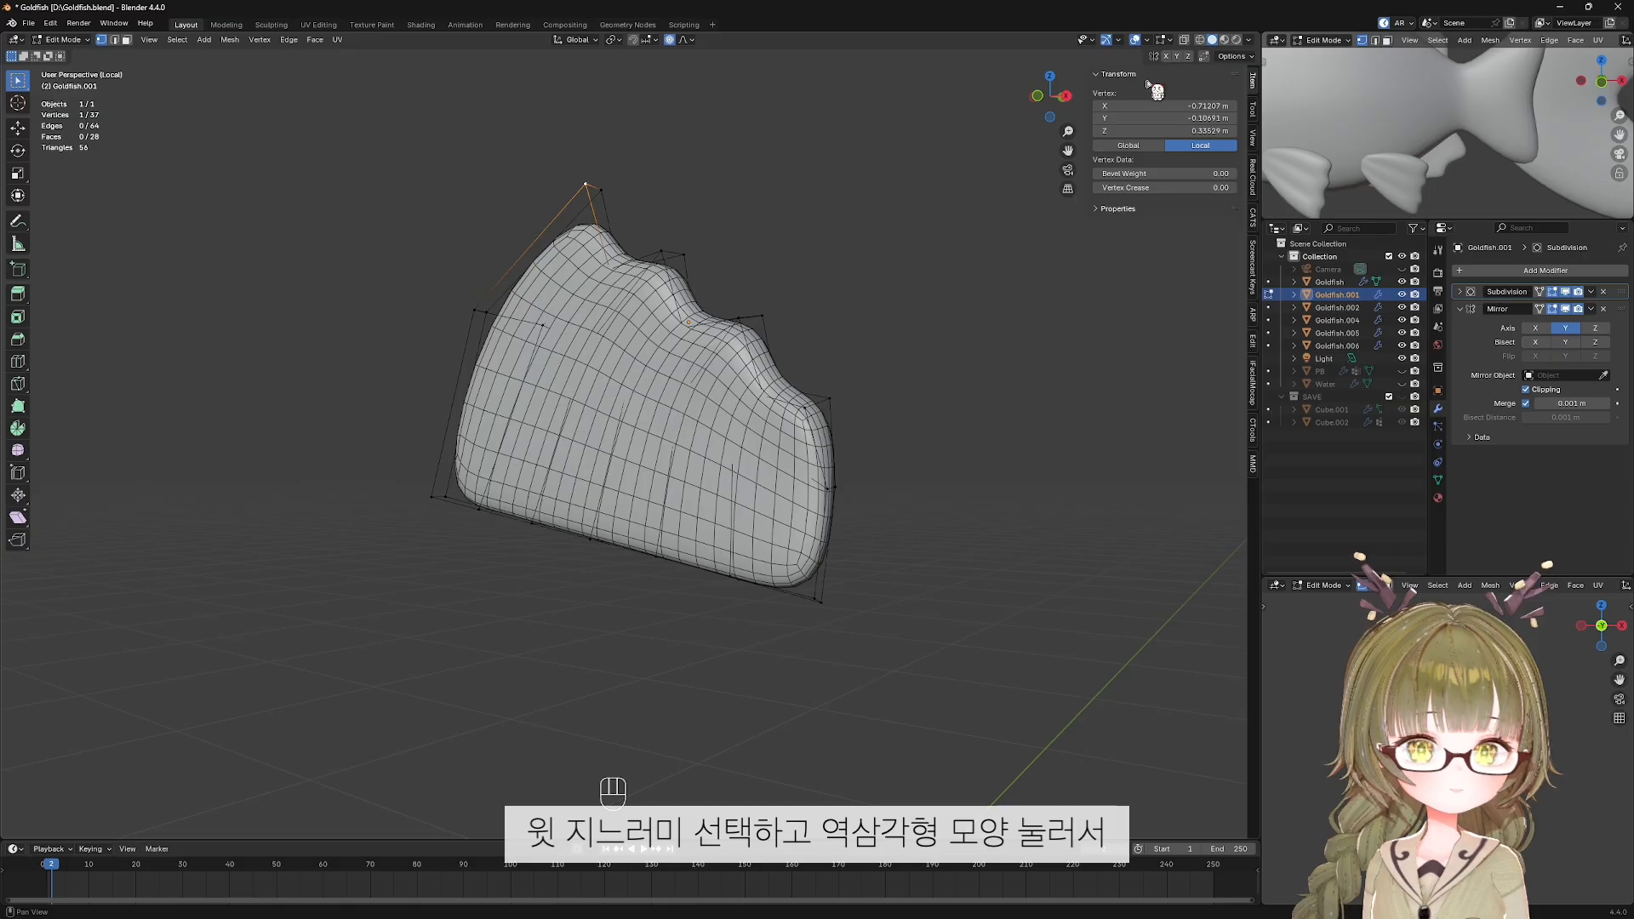
click(1147, 40)
click(1069, 256)
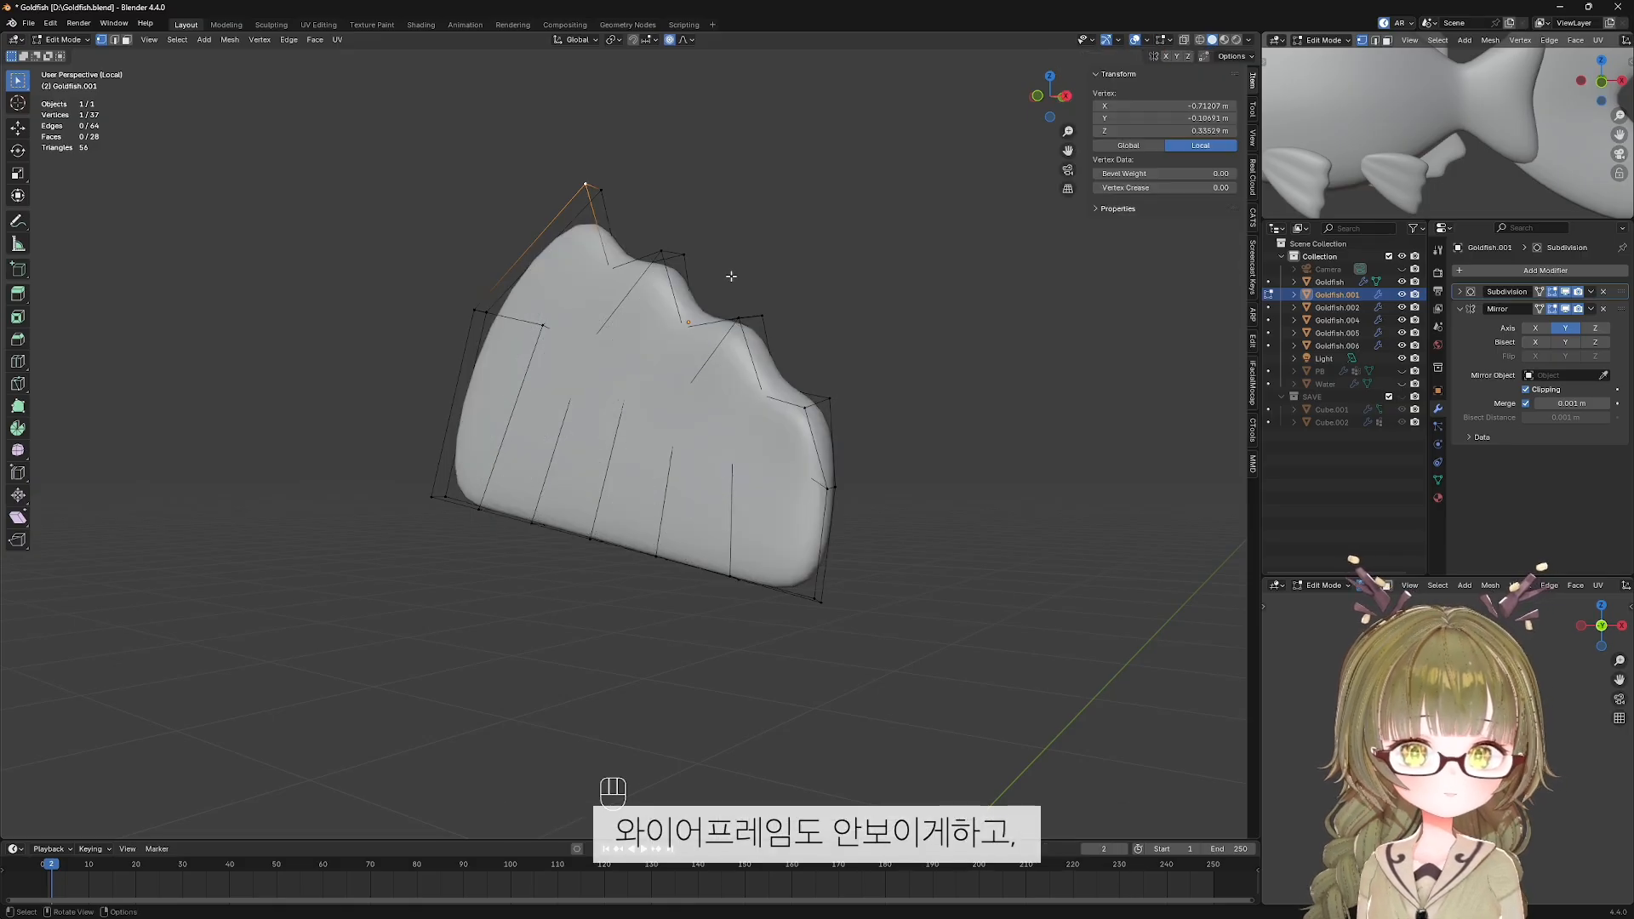
Move alternate rib vertices of the dorsal fin about -0.013 m along Y with proportional editing to form raised ridges.
middle_drag(698, 307, 740, 302)
click(584, 339)
middle_drag(587, 357, 587, 400)
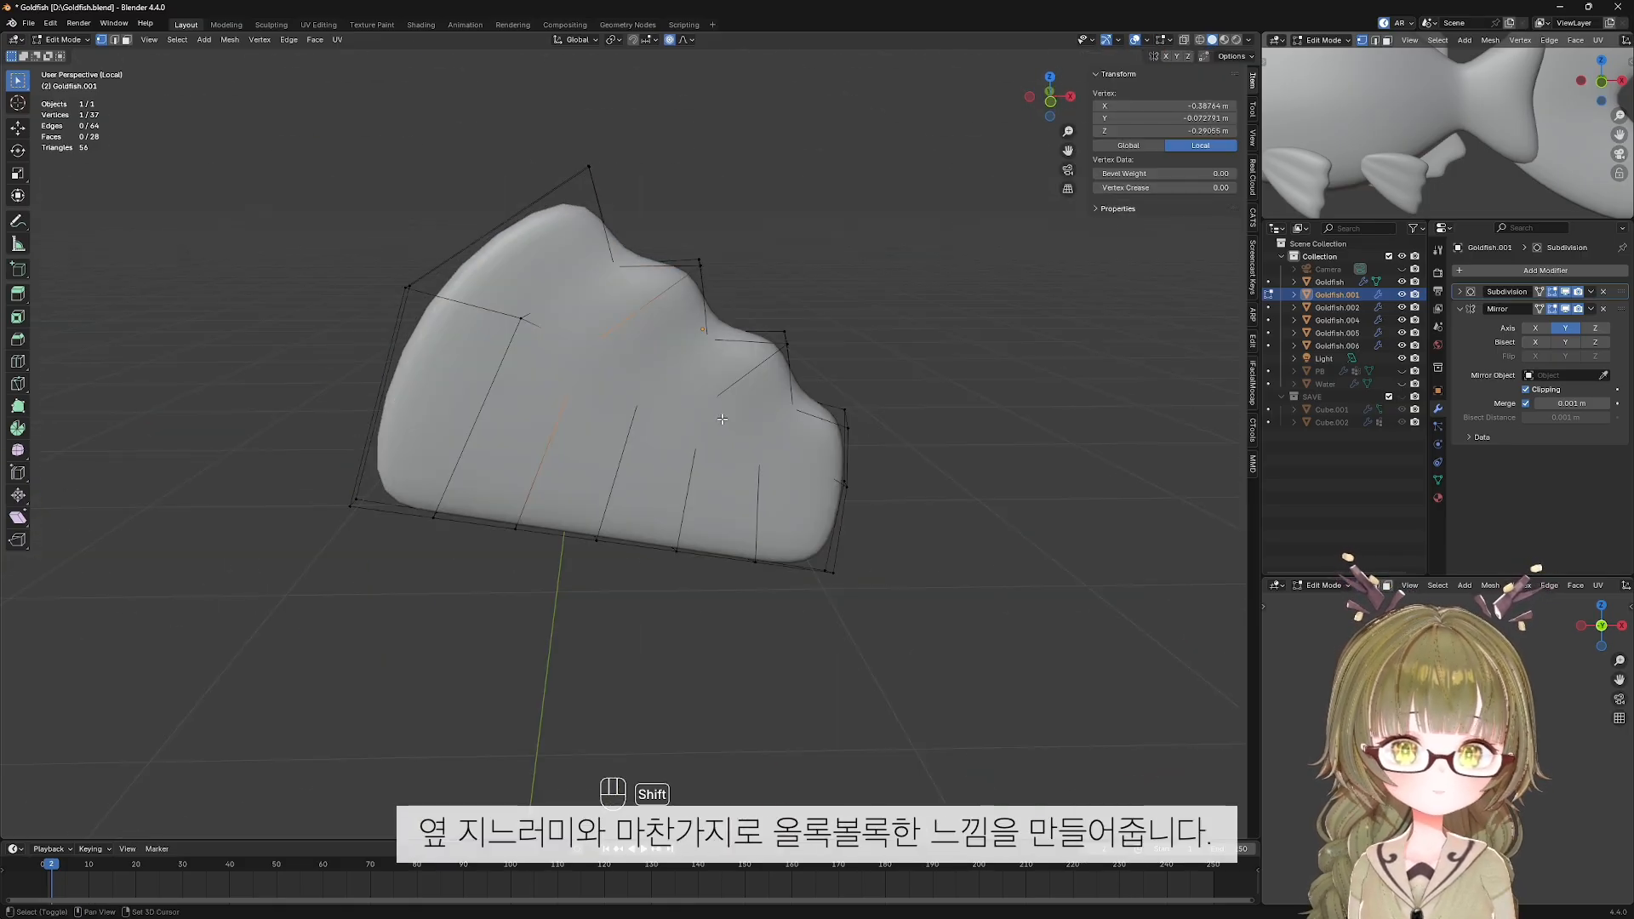
shift+click(698, 408)
mouse_move(804, 442)
middle_down()
mouse_move(739, 455)
mouse_move(700, 507)
mouse_move(692, 482)
mouse_move(792, 464)
middle_up()
key(g)
key(y)
scroll(768, 488, down, 9)
scroll(766, 489, up, 6)
click(761, 494)
key(ctrl+z)
shift+click(538, 523)
shift+click(652, 558)
key(g)
key(y)
click(723, 545)
middle_drag(723, 545, 839, 562)
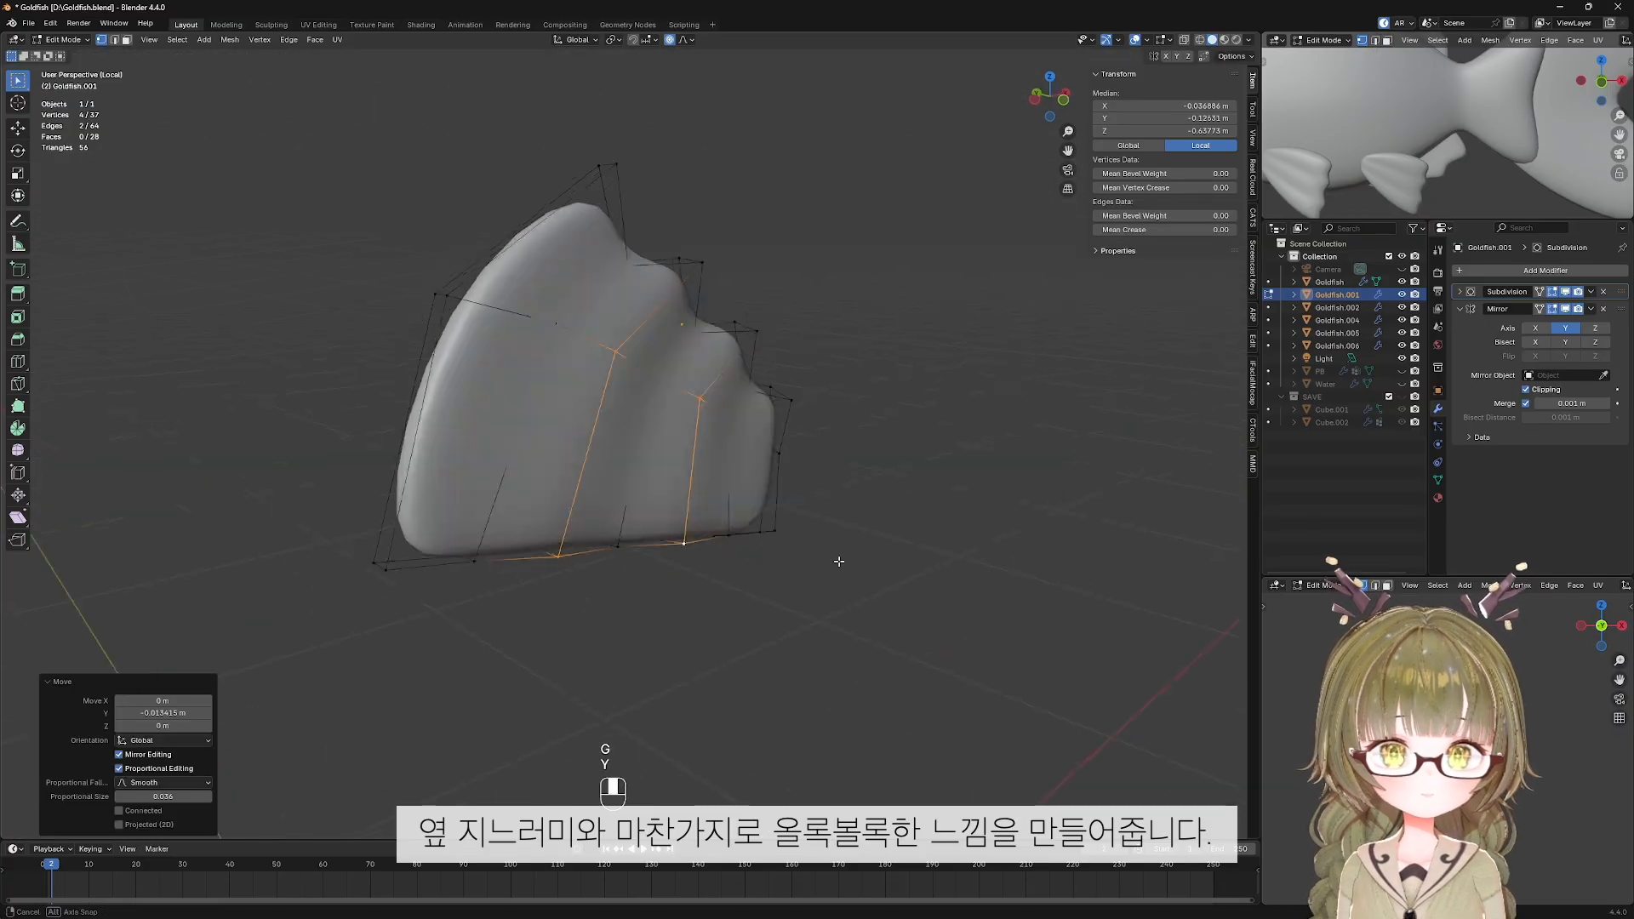
Bring the whole fish back into view and move the vertex near the dorsal fin's front edge along Y.
key(KP_Divide)
key(g)
key(y)
key(Escape)
middle_drag(788, 314, 634, 374)
click(550, 361)
key(g)
key(y)
click(544, 397)
Reposition the dorsal fin's front vertex and vertex-slide it by a factor of about 0.26.
key(g)
click(638, 371)
scroll(634, 375, up, 4)
key(g)
key(g)
click(621, 383)
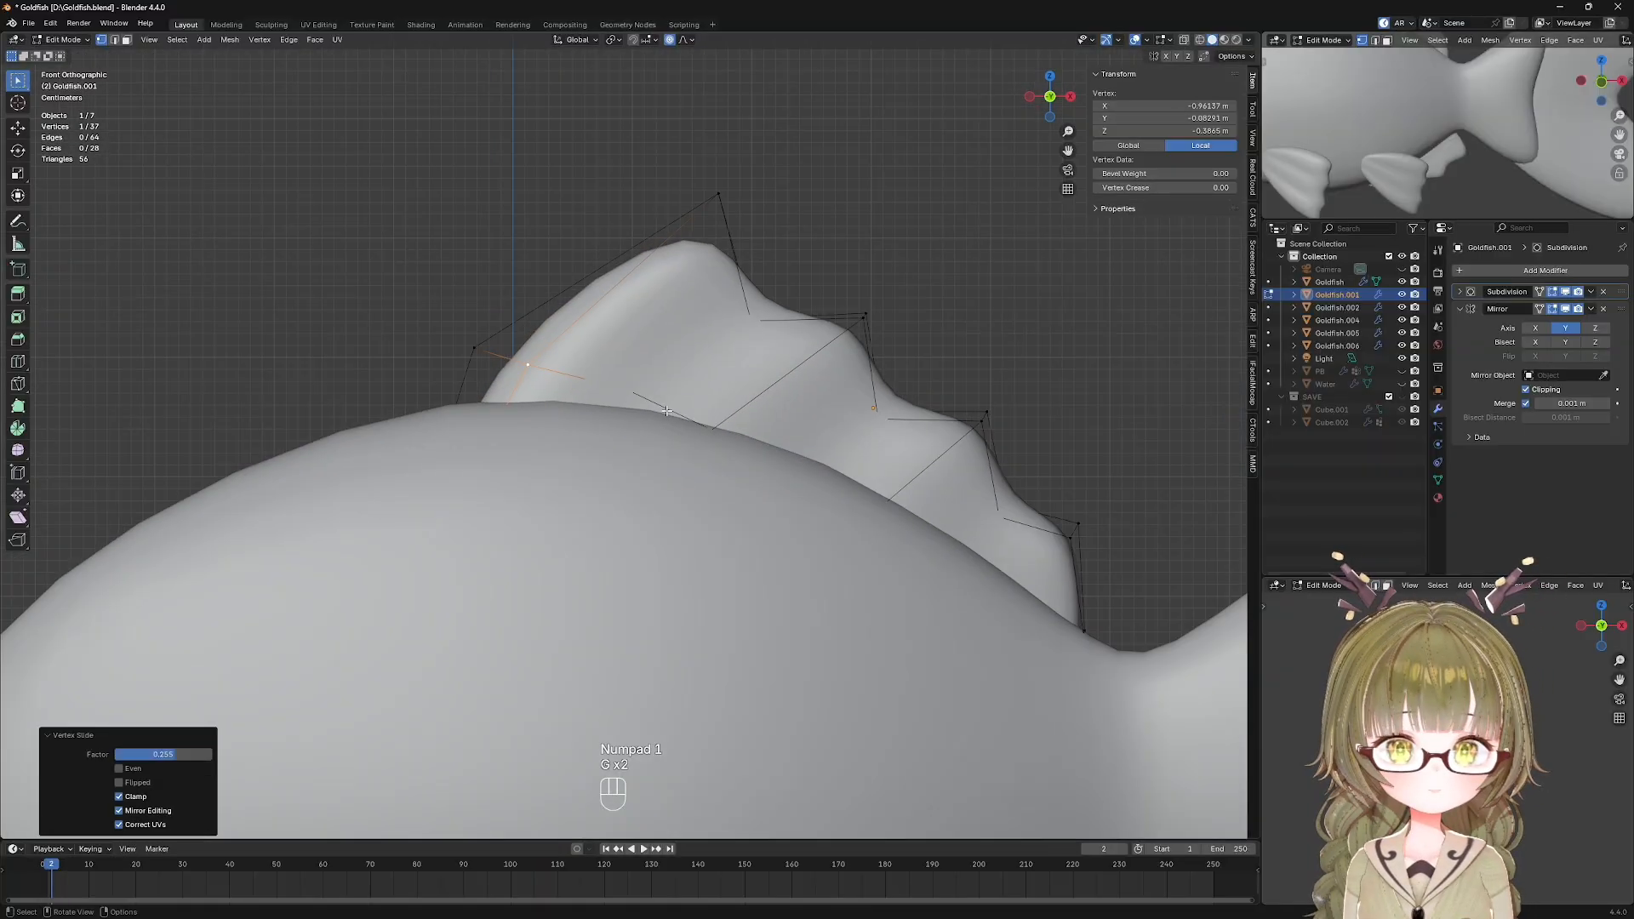
Fine-tune the dorsal fin's front rib with another vertex slide from an angled view.
key(shift+alt+z)
scroll(647, 426, down, 8)
middle_drag(791, 447, 694, 460)
key(shift+alt+z)
key(g)
key(g)
click(713, 378)
middle_drag(713, 379, 817, 358)
Lower the four middle vertices at the dorsal fin's scalloped tips about 0.012 m along Z with proportional editing.
shift+middle_drag(664, 205, 655, 341)
scroll(655, 323, up, 4)
click(561, 236)
middle_drag(604, 285, 721, 455)
alt+middle_drag(891, 612, 884, 621)
key(g)
key(z)
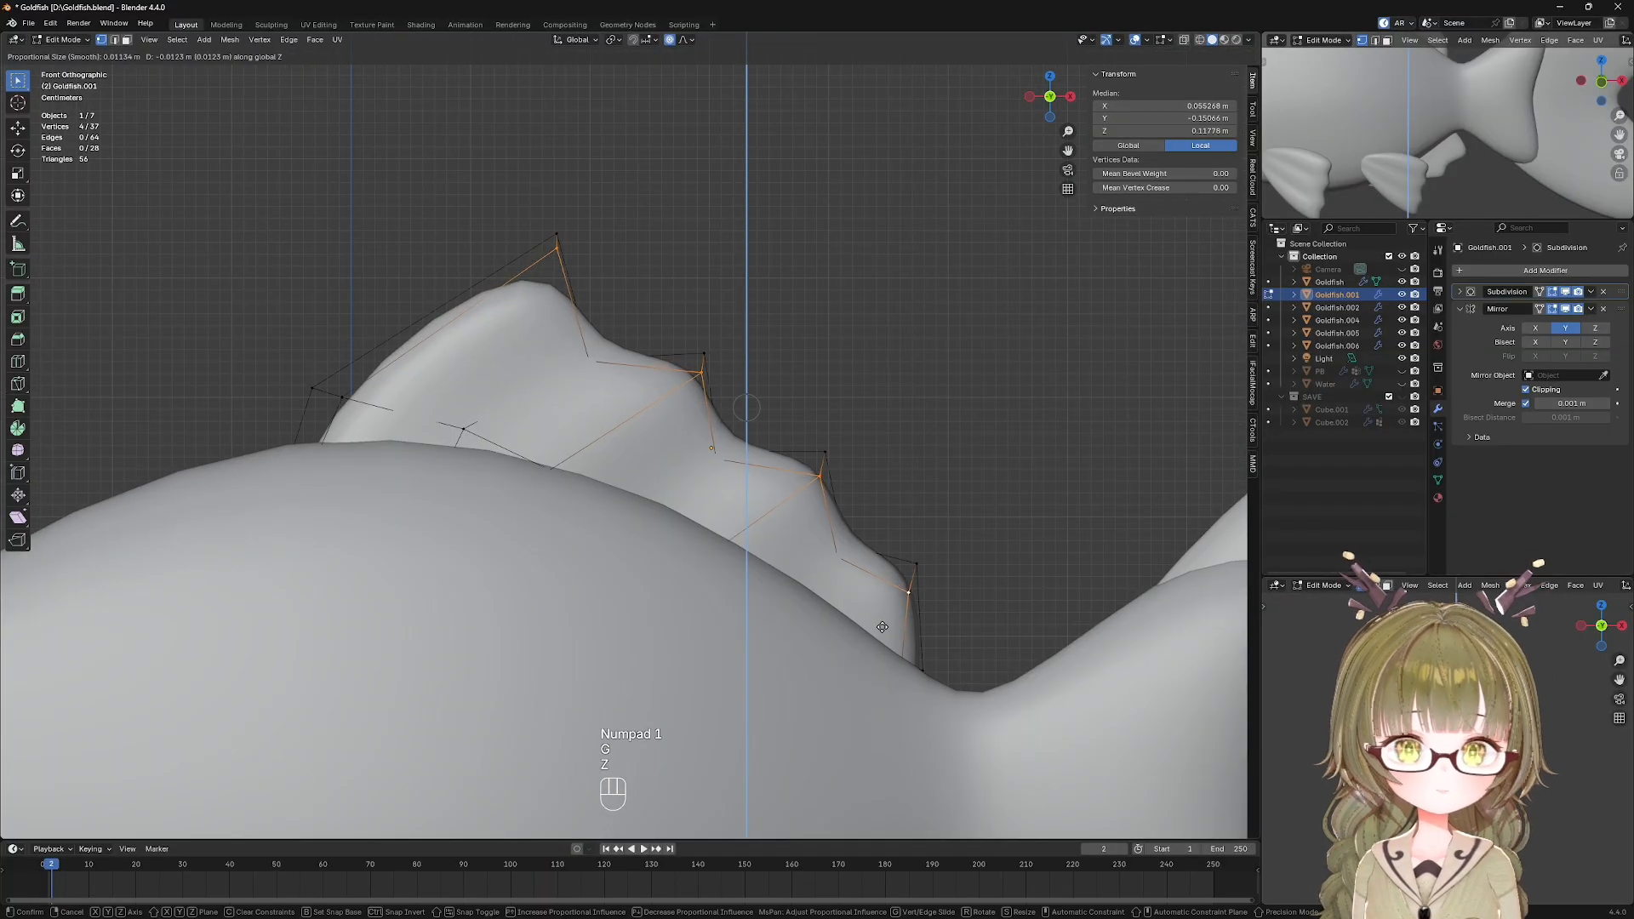
click(880, 624)
shift+middle_drag(935, 525, 956, 426)
click(956, 426)
Finish editing the dorsal fin and check the whole fish from the front view.
key(shift+alt+z)
scroll(851, 476, down, 5)
shift+middle_drag(787, 516, 732, 451)
key(shift+alt+z)
key(Tab)
key(KP_1)
scroll(671, 596, up, 1)
mouse_move(669, 617)
shift+middle_down()
mouse_move(671, 569)
mouse_move(674, 590)
shift+middle_up()
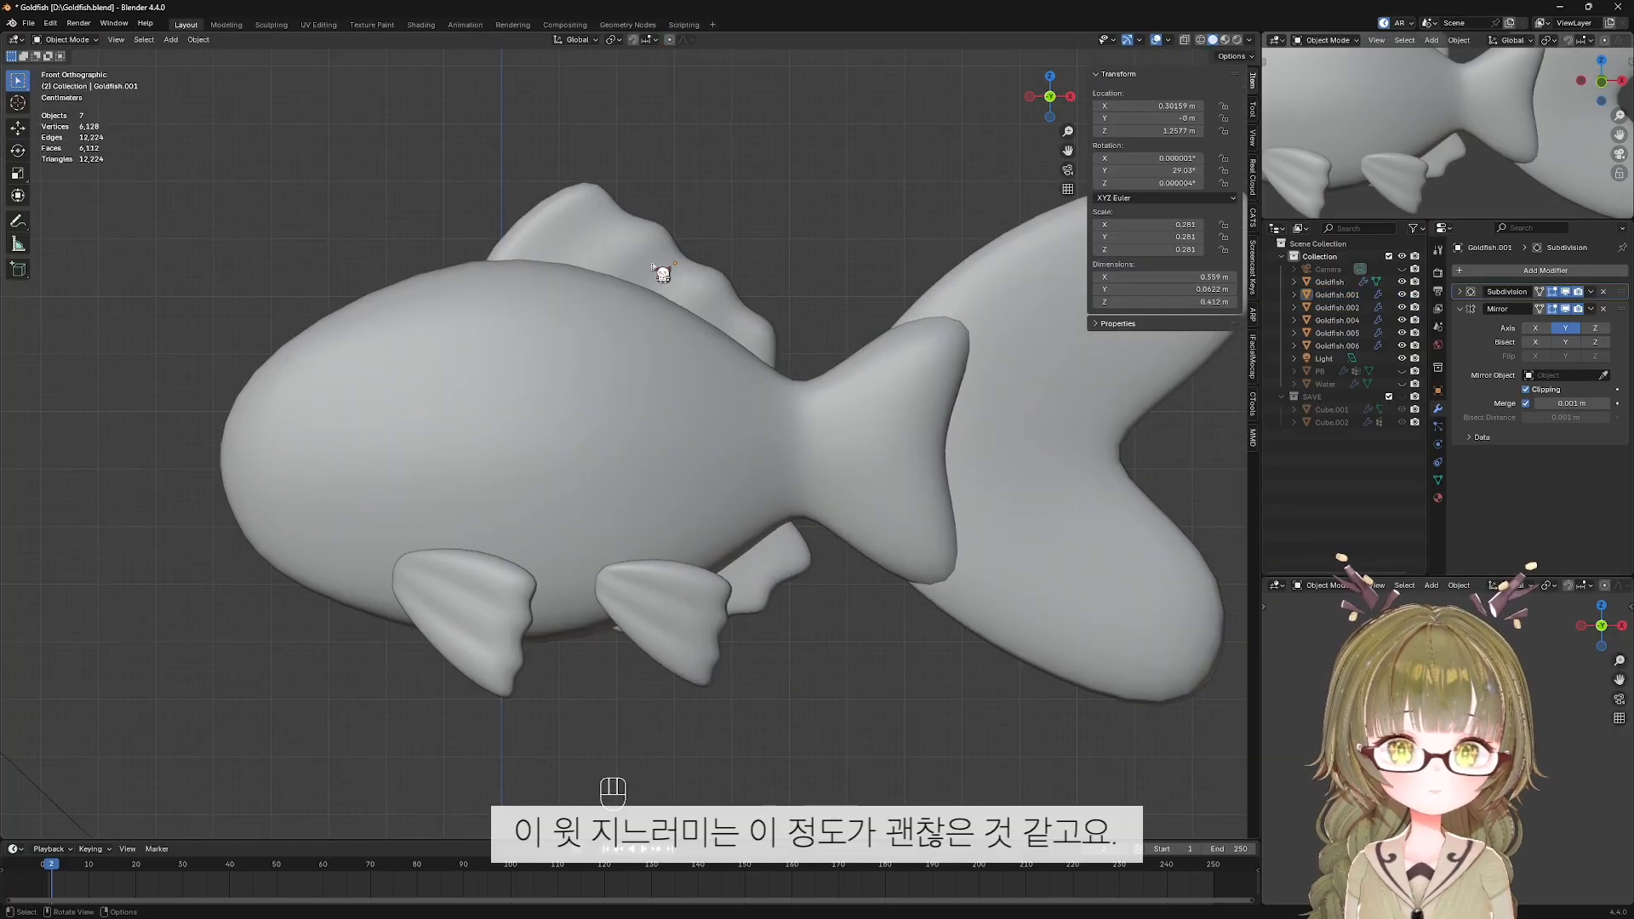
Isolate the anal fin below the tail for mesh editing, in front view with X-ray on.
click(749, 589)
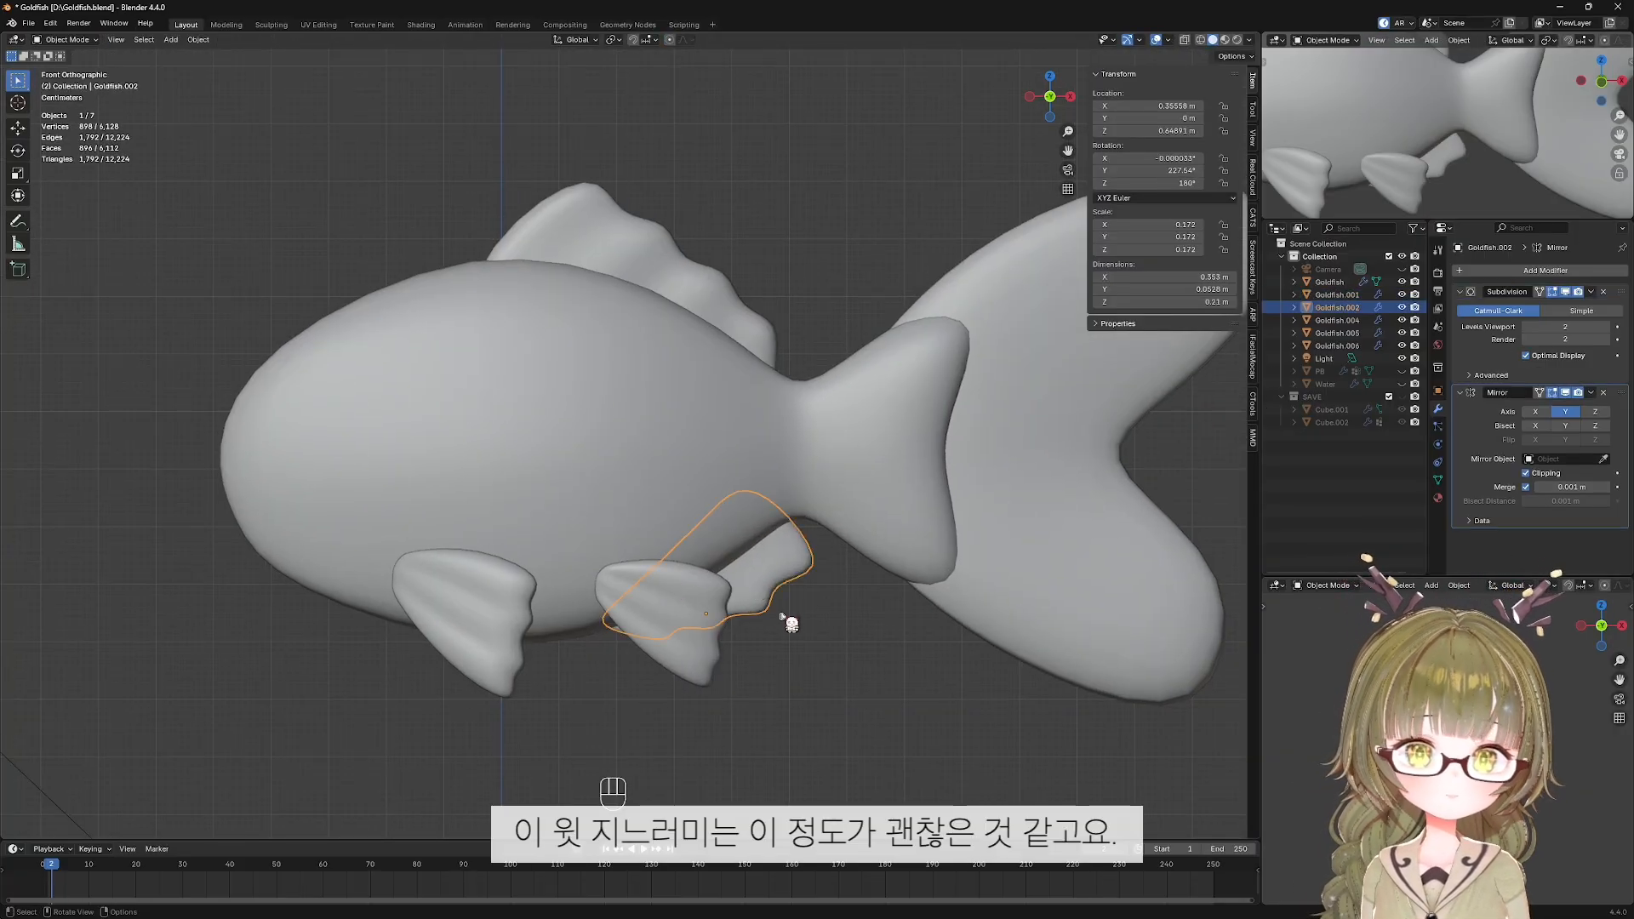
key(Tab)
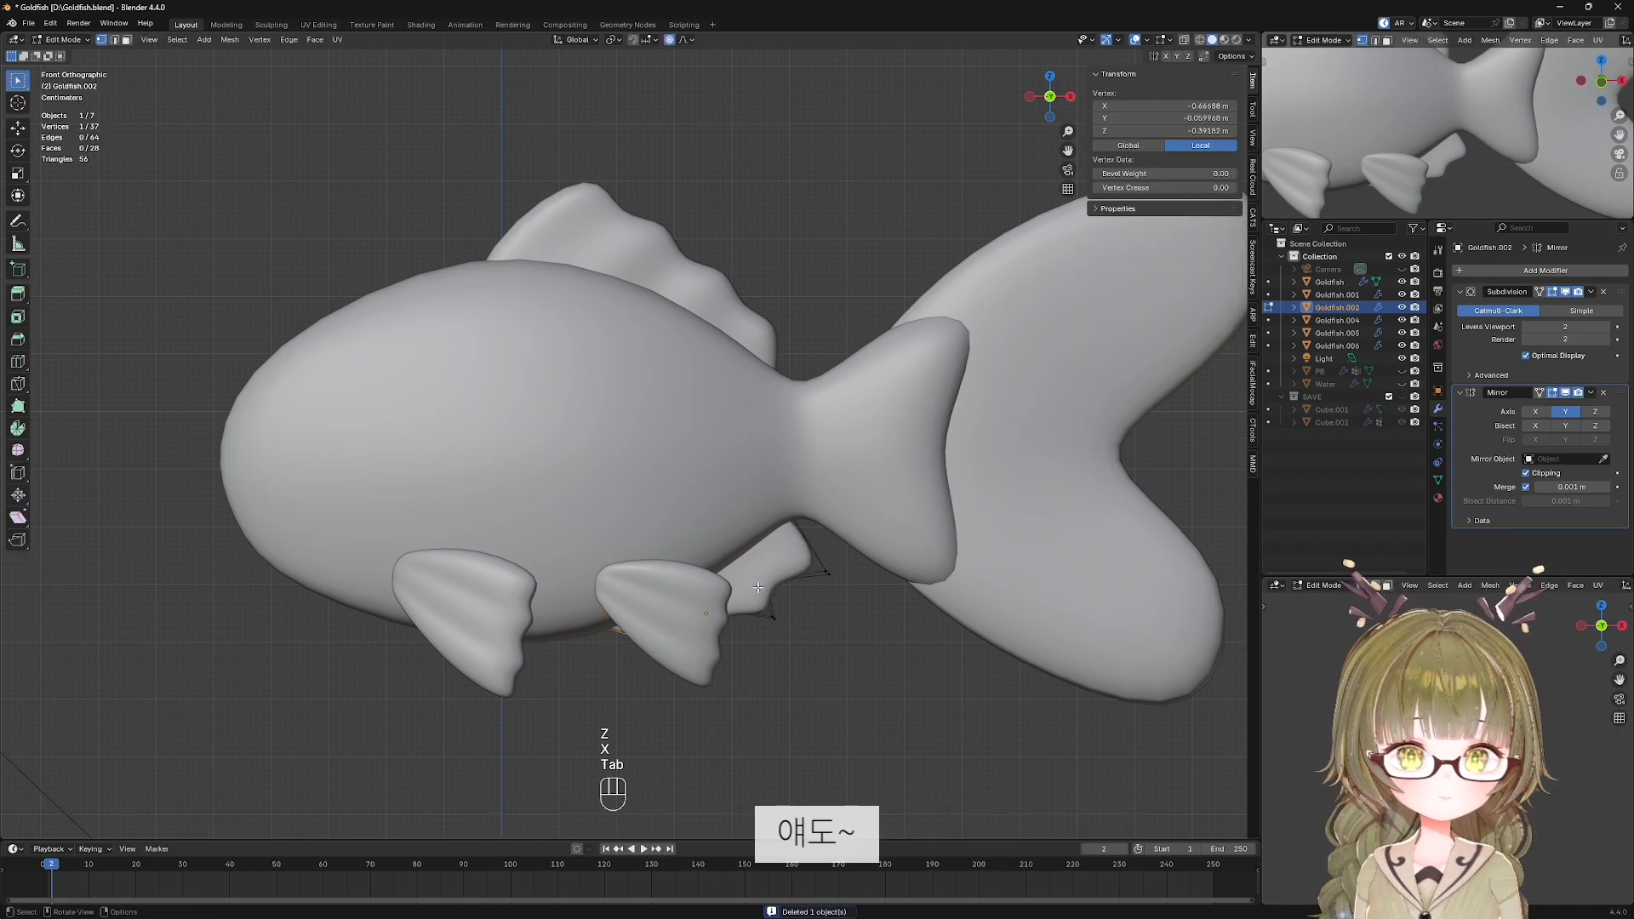
middle_drag(800, 625, 681, 562)
scroll(700, 585, up, 1)
key(slash)
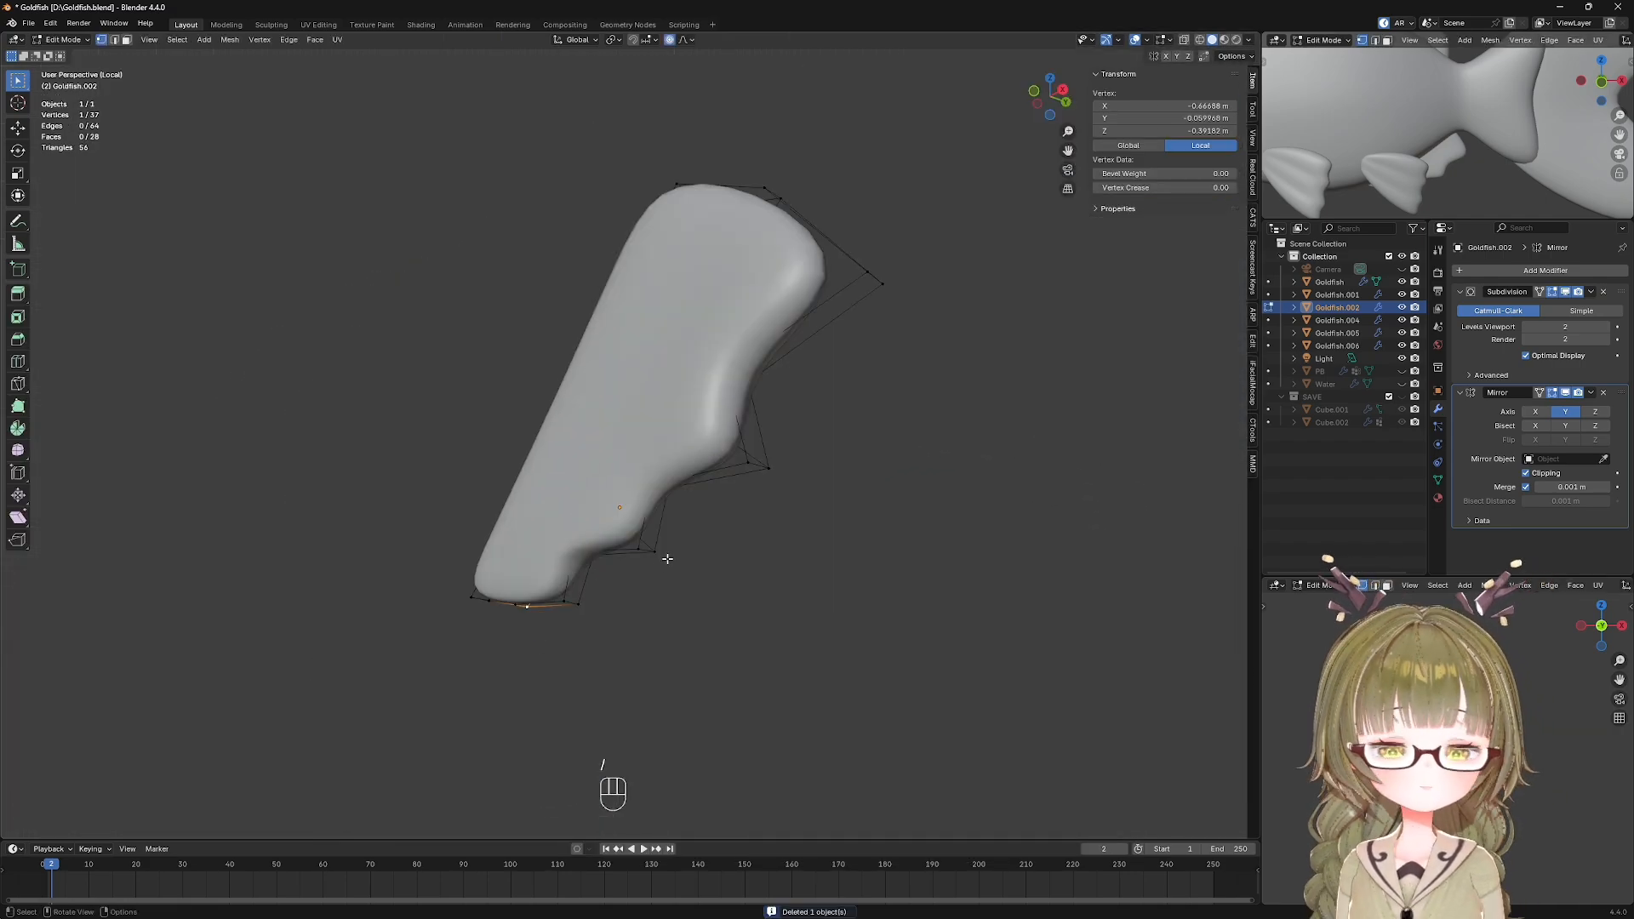
key(KP_1)
key(alt+z)
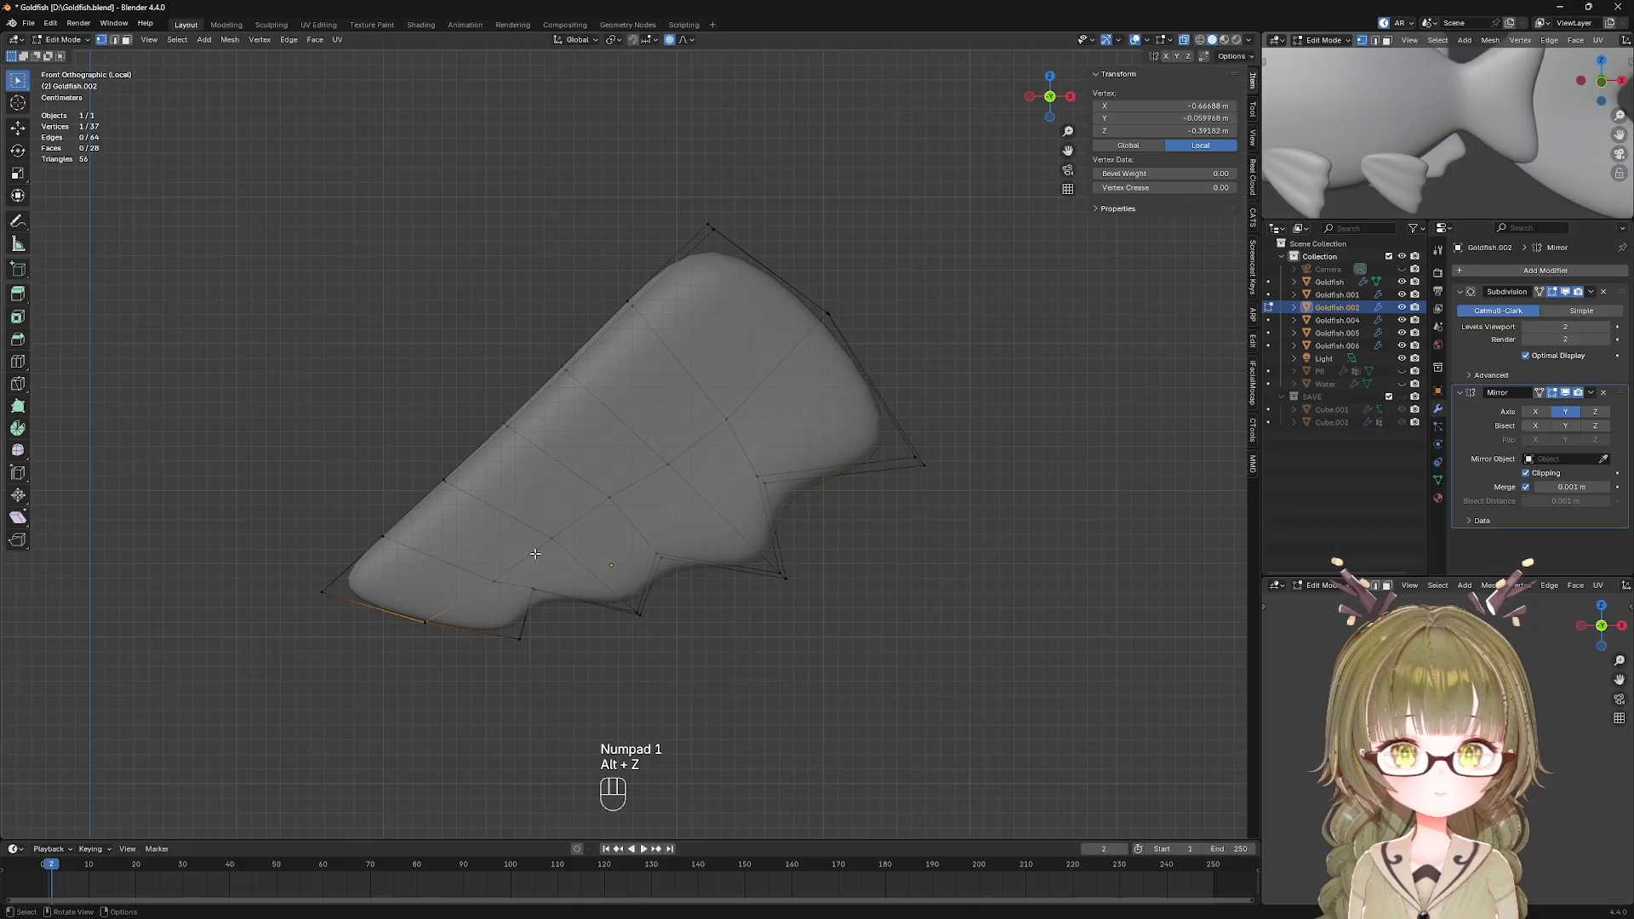
Select alternate inner rib vertices of the anal fin and move them along Y to form ridges.
click(429, 488)
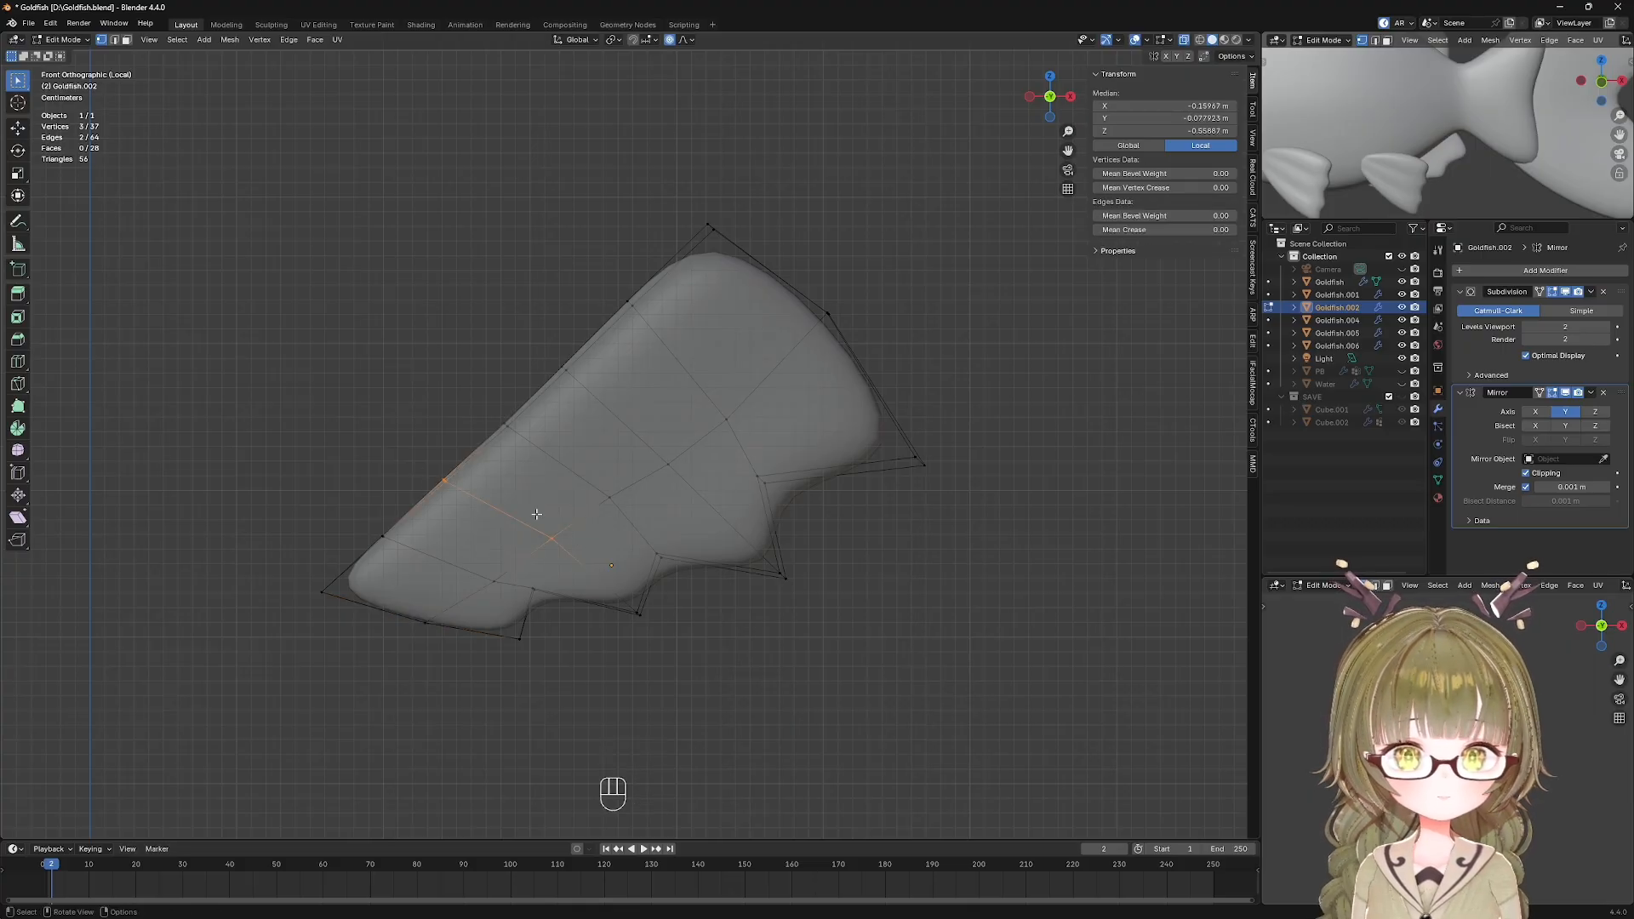
middle_drag(537, 514, 700, 545)
click(706, 567)
shift+click(656, 594)
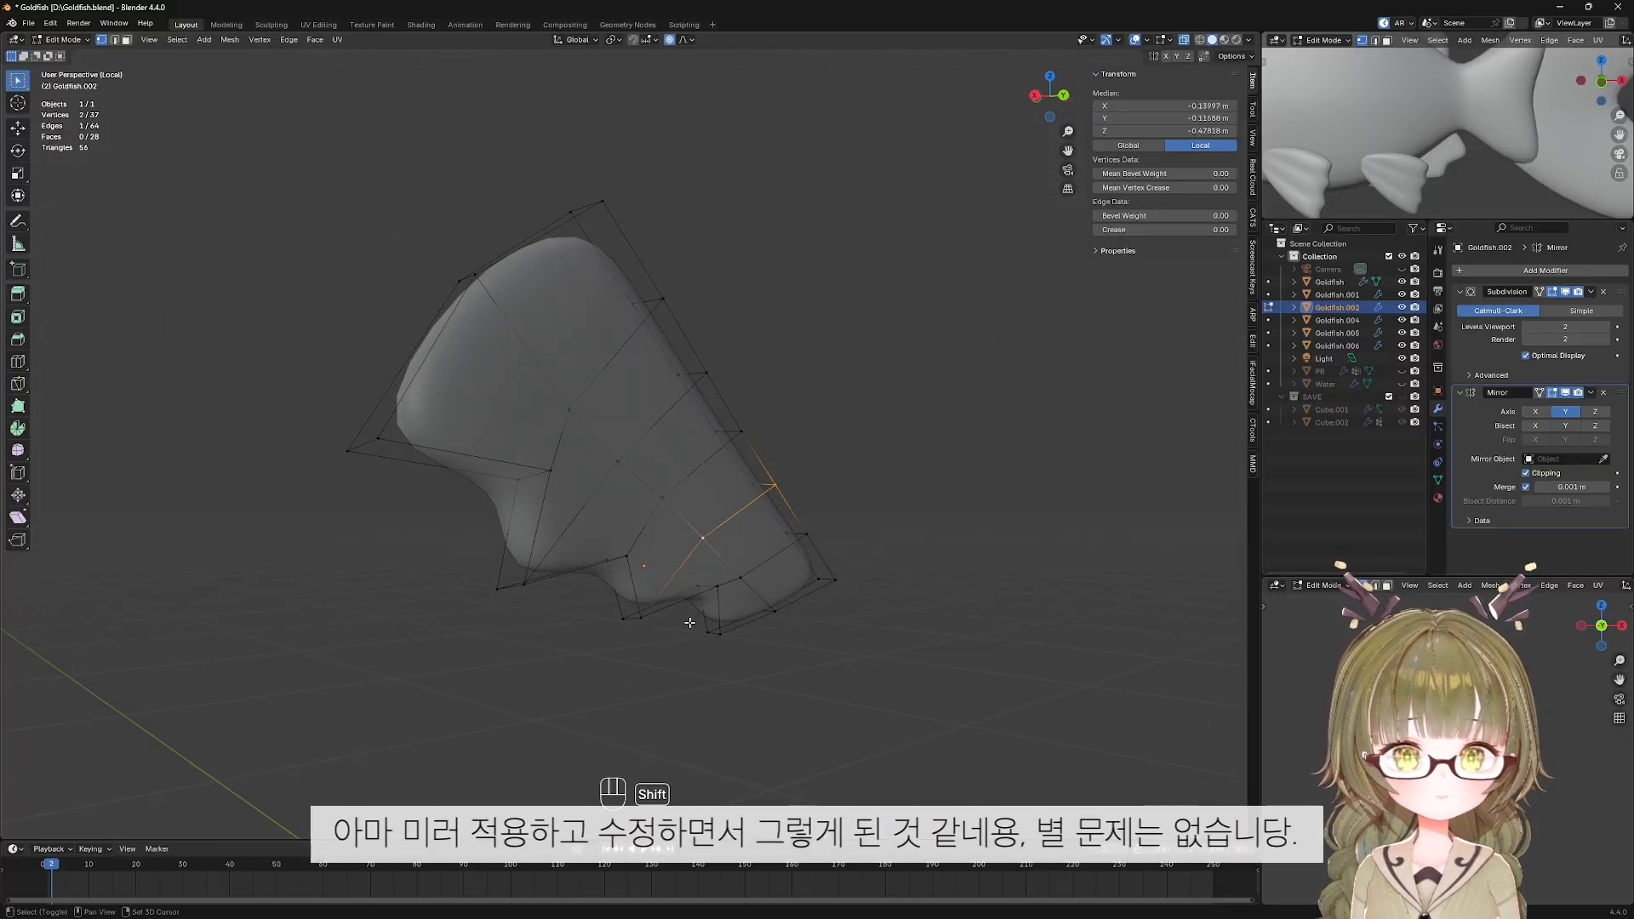
shift+click(621, 460)
middle_drag(621, 461, 566, 502)
shift+click(659, 407)
middle_drag(659, 406, 896, 507)
key(g)
key(y)
click(717, 497)
Adjust one more anal fin rib vertex along Y, then return to the whole fish in Object Mode.
click(565, 335)
key(g)
key(y)
click(558, 337)
click(623, 228)
key(shift+alt+z)
key(alt+z)
key(shift+alt+z)
key(KP_Divide)
key(Tab)
key(KP_Decimal)
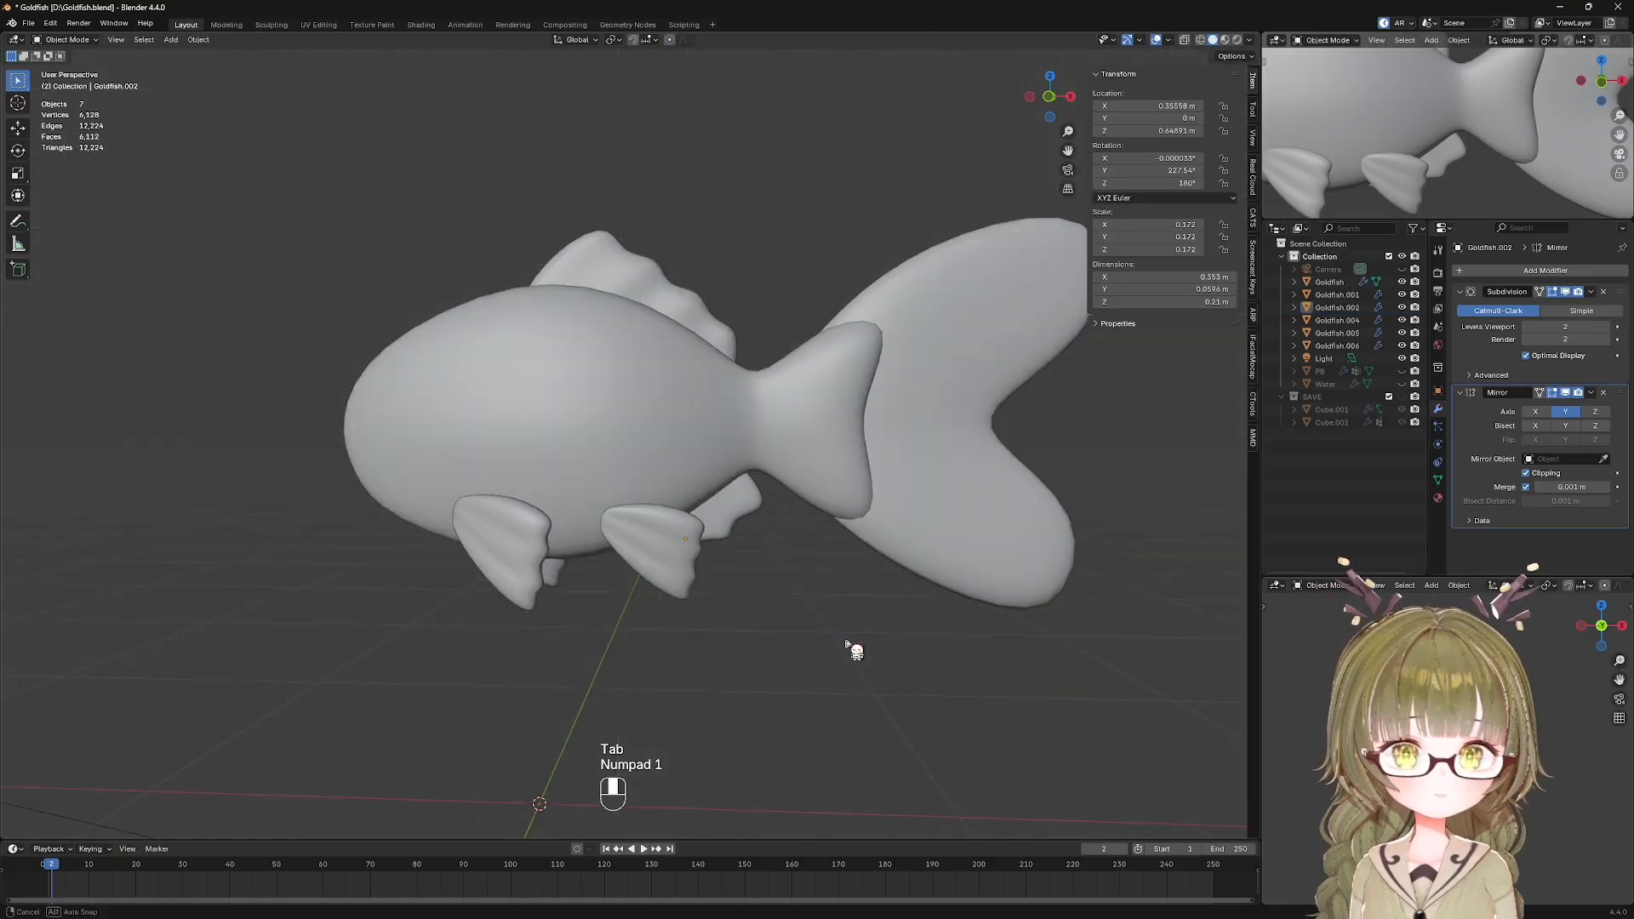
Reopen the anal fin for editing with X-ray on and readjust its rib vertices along Y.
key(shift+alt+z)
click(760, 613)
key(shift+alt+z)
key(Tab)
key(alt+z)
key(g)
key(y)
key(Escape)
middle_drag(868, 587, 748, 554)
key(g)
key(y)
click(766, 562)
click(956, 653)
Move the anal fin's upper rear corner about 0.008 m in X and 0.014 m in Z from the front view.
key(KP_1)
key(alt+z)
key(shift+alt+z)
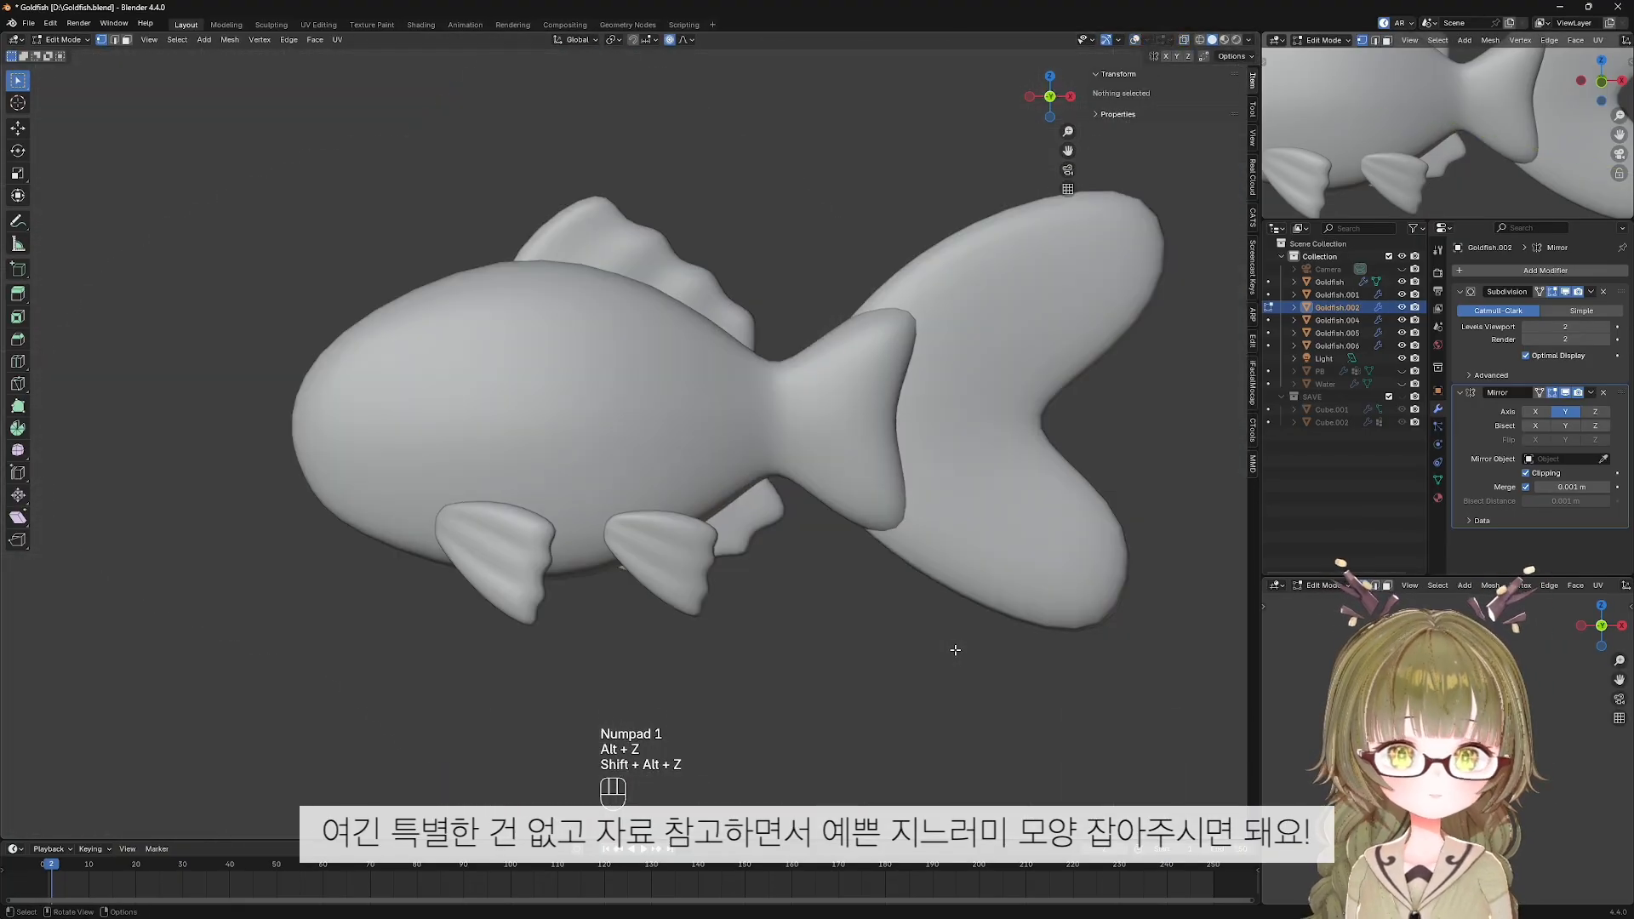
scroll(742, 619, down, 1)
shift+middle_drag(732, 616, 616, 587)
scroll(616, 545, up, 4)
key(shift+alt+z)
key(alt+z)
drag(619, 426, 696, 474)
key(g)
click(684, 464)
key(alt+z)
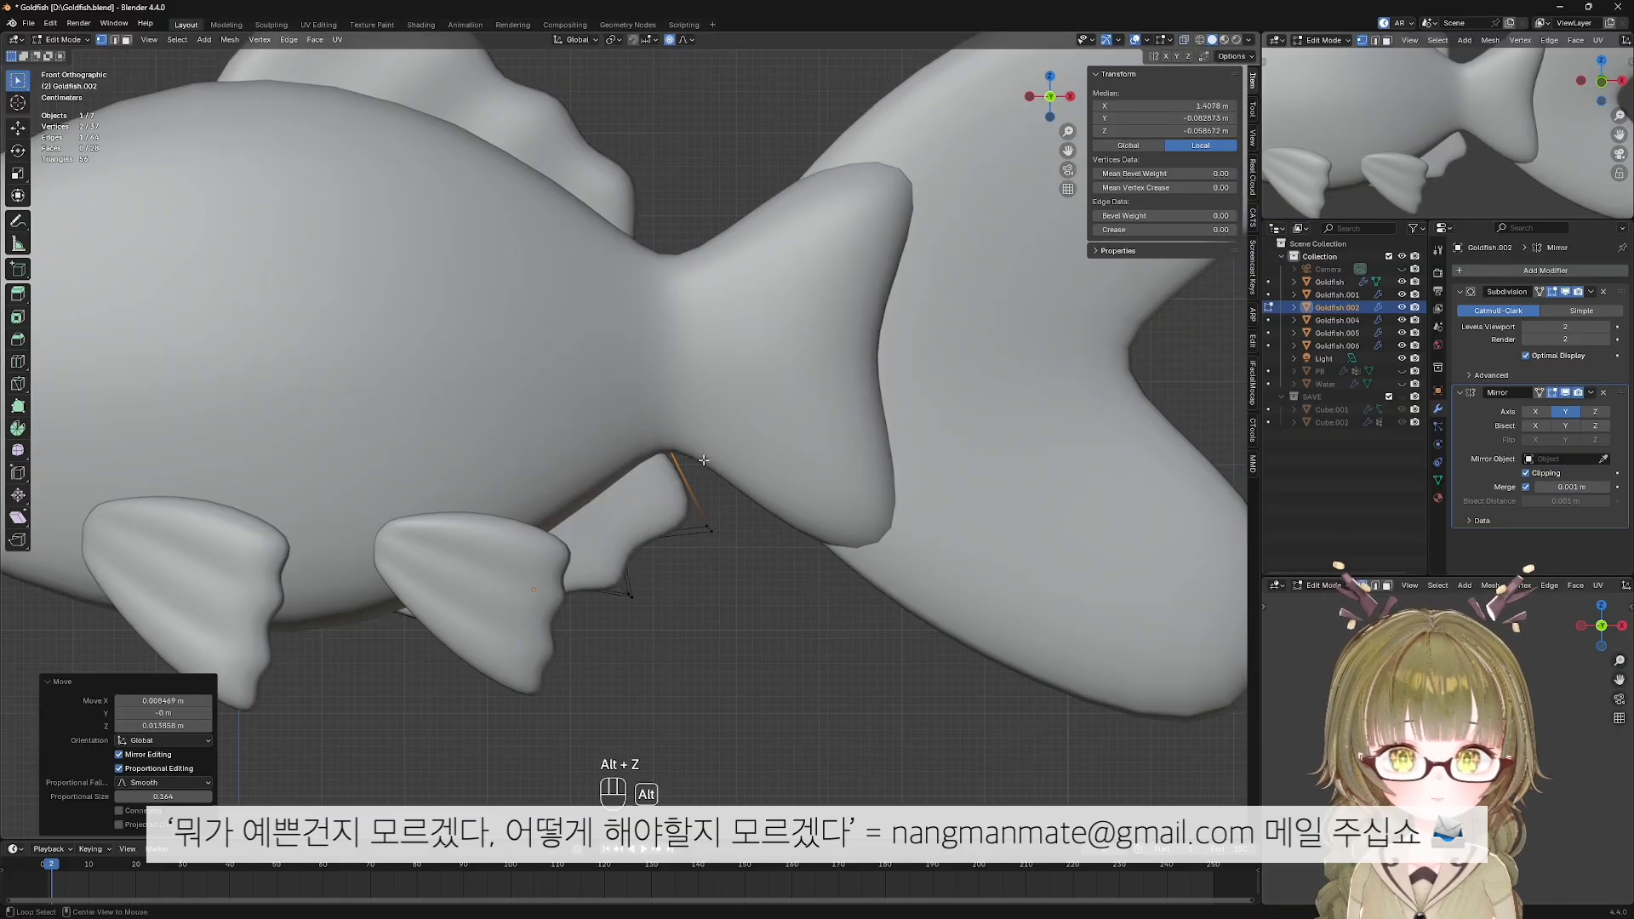
Reposition the notch vertices between the scalloped points on the anal fin's trailing edge.
key(shift+alt+z)
key(shift+alt+z)
key(alt+z)
drag(598, 521, 647, 553)
key(g)
click(650, 540)
Reshape the anal fin further by moving a wider group of vertices around its rear notch.
drag(576, 478, 700, 553)
key(g)
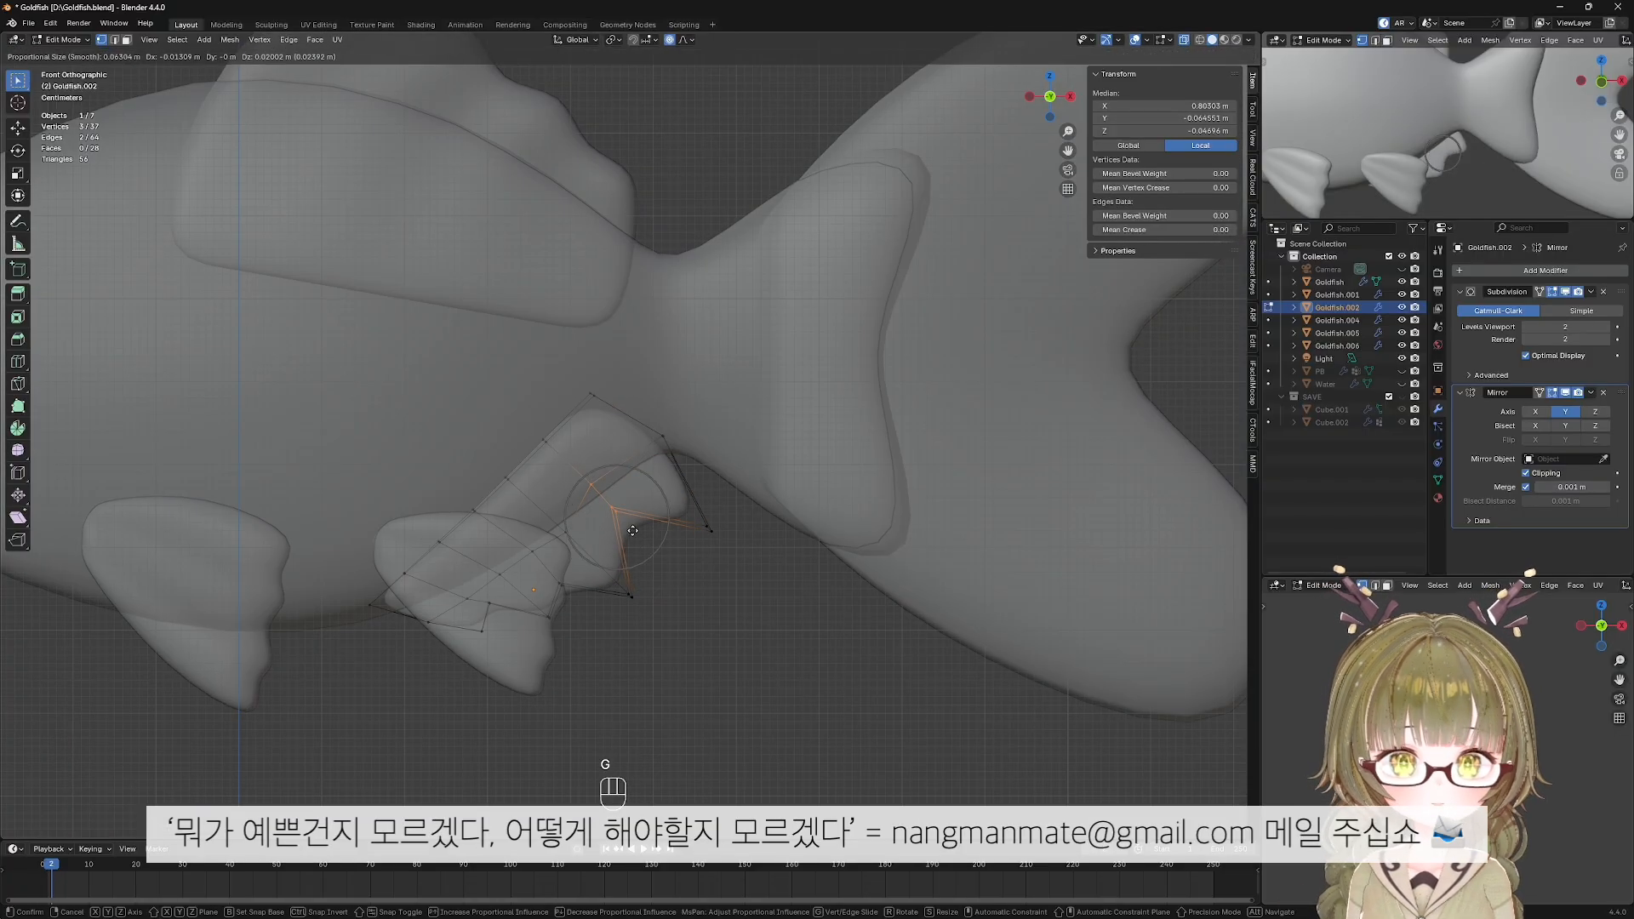
click(696, 543)
key(alt+z)
key(shift+alt+z)
scroll(635, 551, down, 5)
scroll(635, 551, up, 5)
Undo and redo the latest anal fin vertex moves to compare the shapes.
key(ctrl+z)
key(ctrl+z)
key(ctrl+z)
key(ctrl+z)
key(ctrl+z)
key(ctrl+shift+z)
key(ctrl+shift+z)
key(ctrl+shift+z)
key(ctrl+shift+z)
key(ctrl+shift+z)
key(ctrl+shift+z)
Reposition the notch vertices between the scalloped points on the anal fin's trailing edge and finish editing the fin.
key(shift+alt+z)
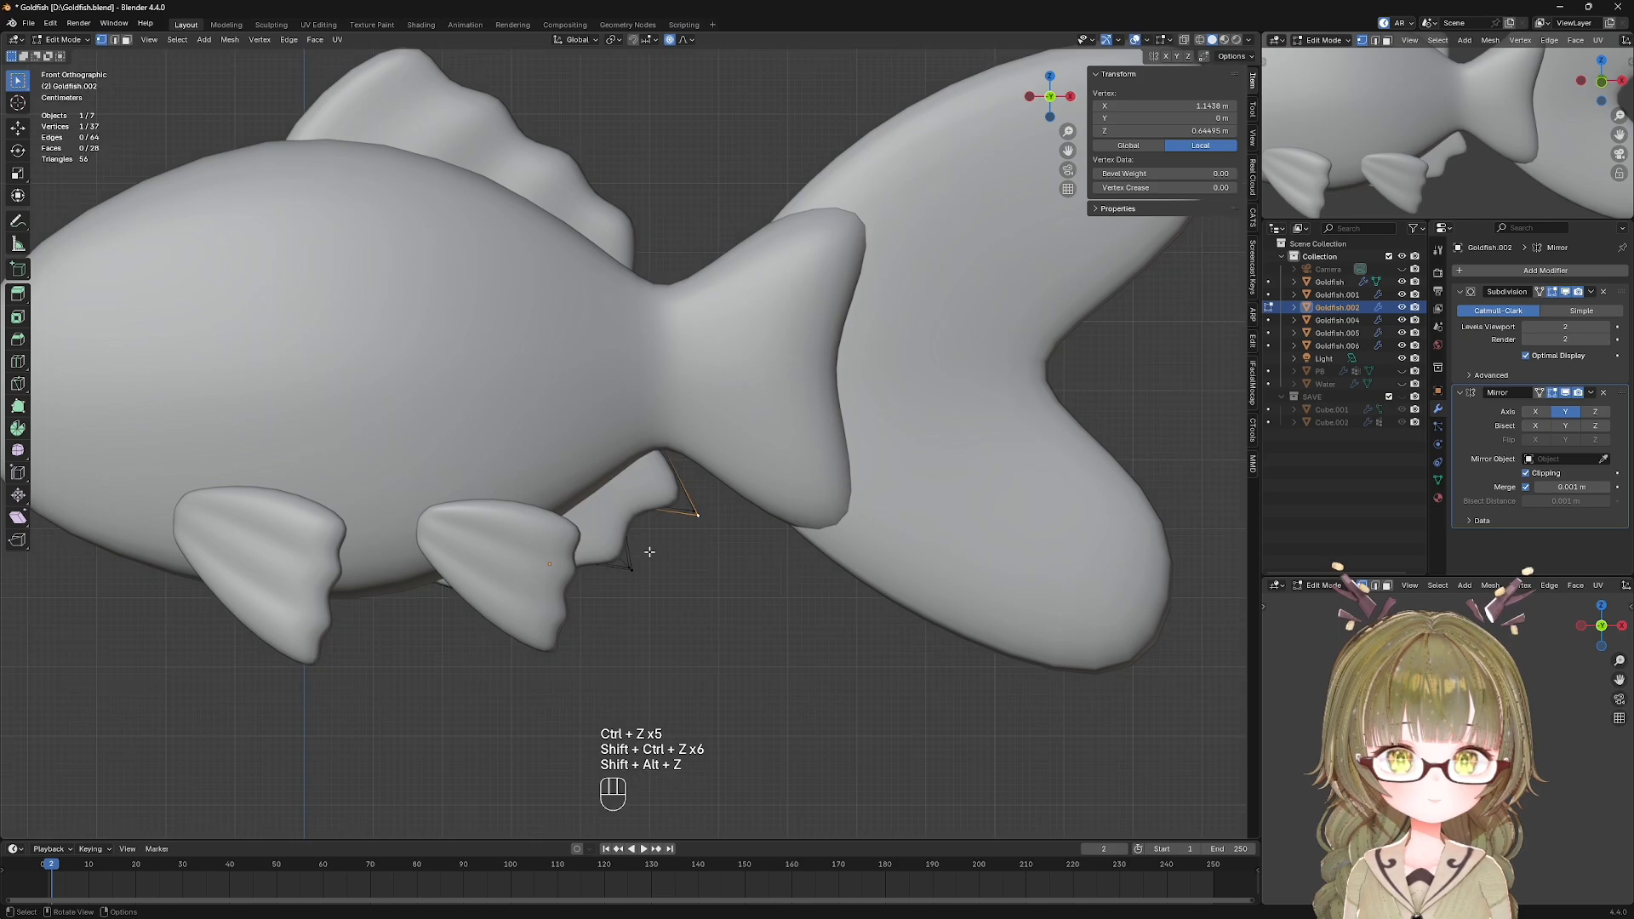
key(alt+z)
drag(599, 500, 649, 560)
key(g)
key(Escape)
drag(562, 437, 642, 529)
key(g)
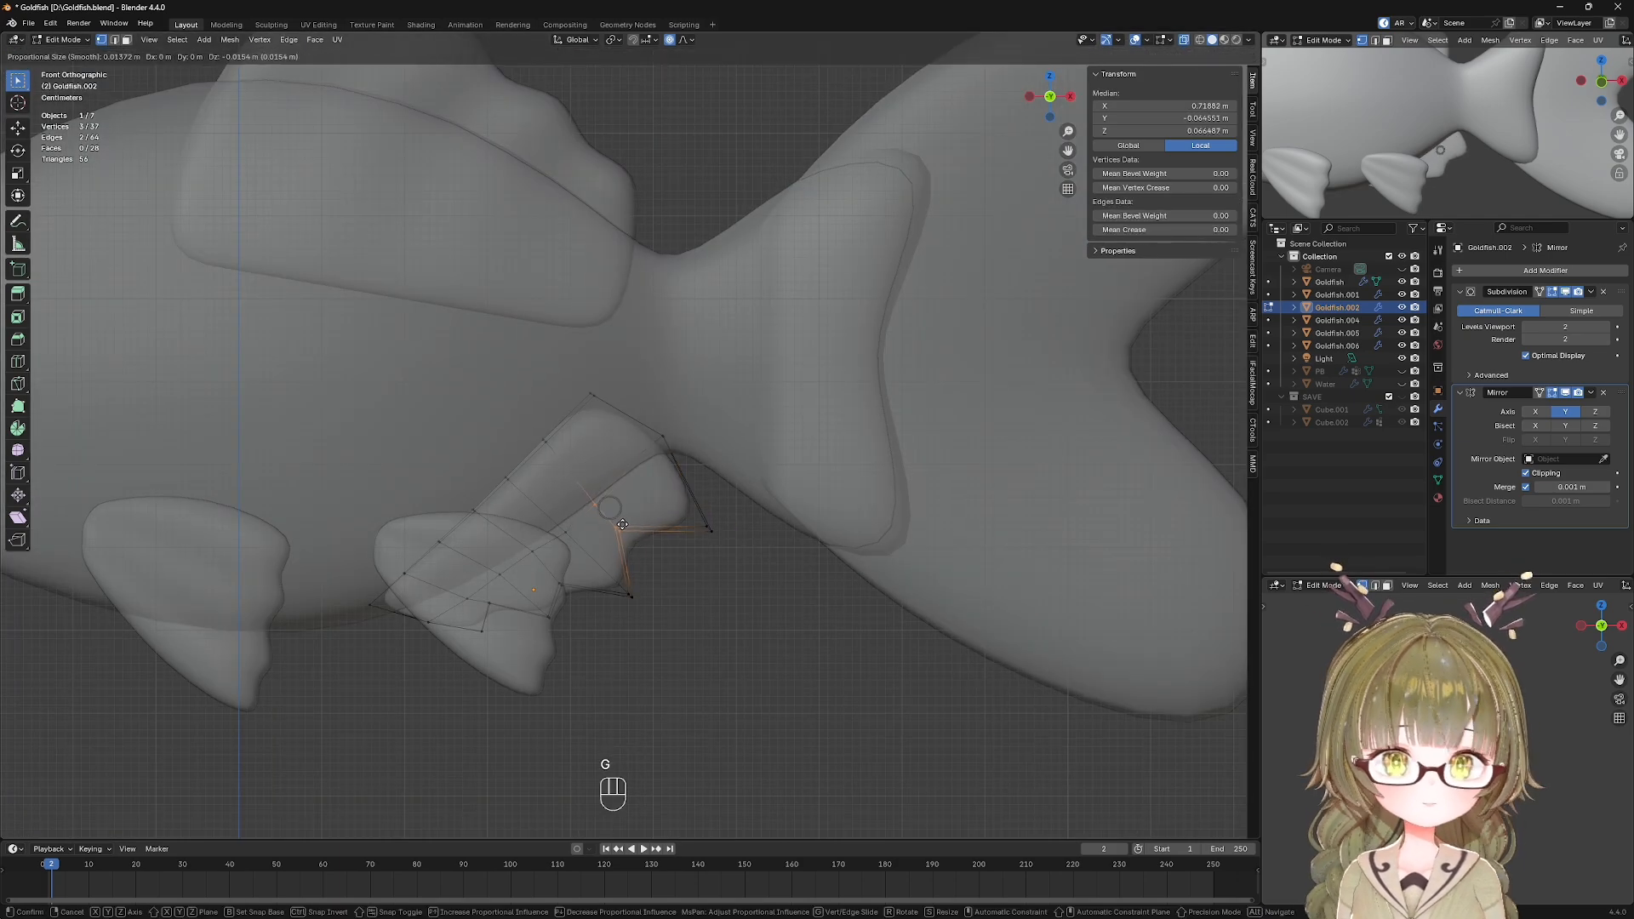
click(642, 544)
drag(651, 417, 732, 543)
key(g)
key(Escape)
key(Tab)
key(shift+alt+z)
key(alt+z)
Move two vertices on the lower part of the goldfish body along Y, the second one by about 0.023 m.
scroll(764, 597, down, 6)
middle_drag(764, 598, 480, 510)
click(540, 522)
key(shift+alt+z)
key(Tab)
click(541, 569)
key(g)
key(y)
click(581, 577)
click(544, 660)
key(g)
key(y)
click(557, 662)
middle_drag(558, 662, 604, 774)
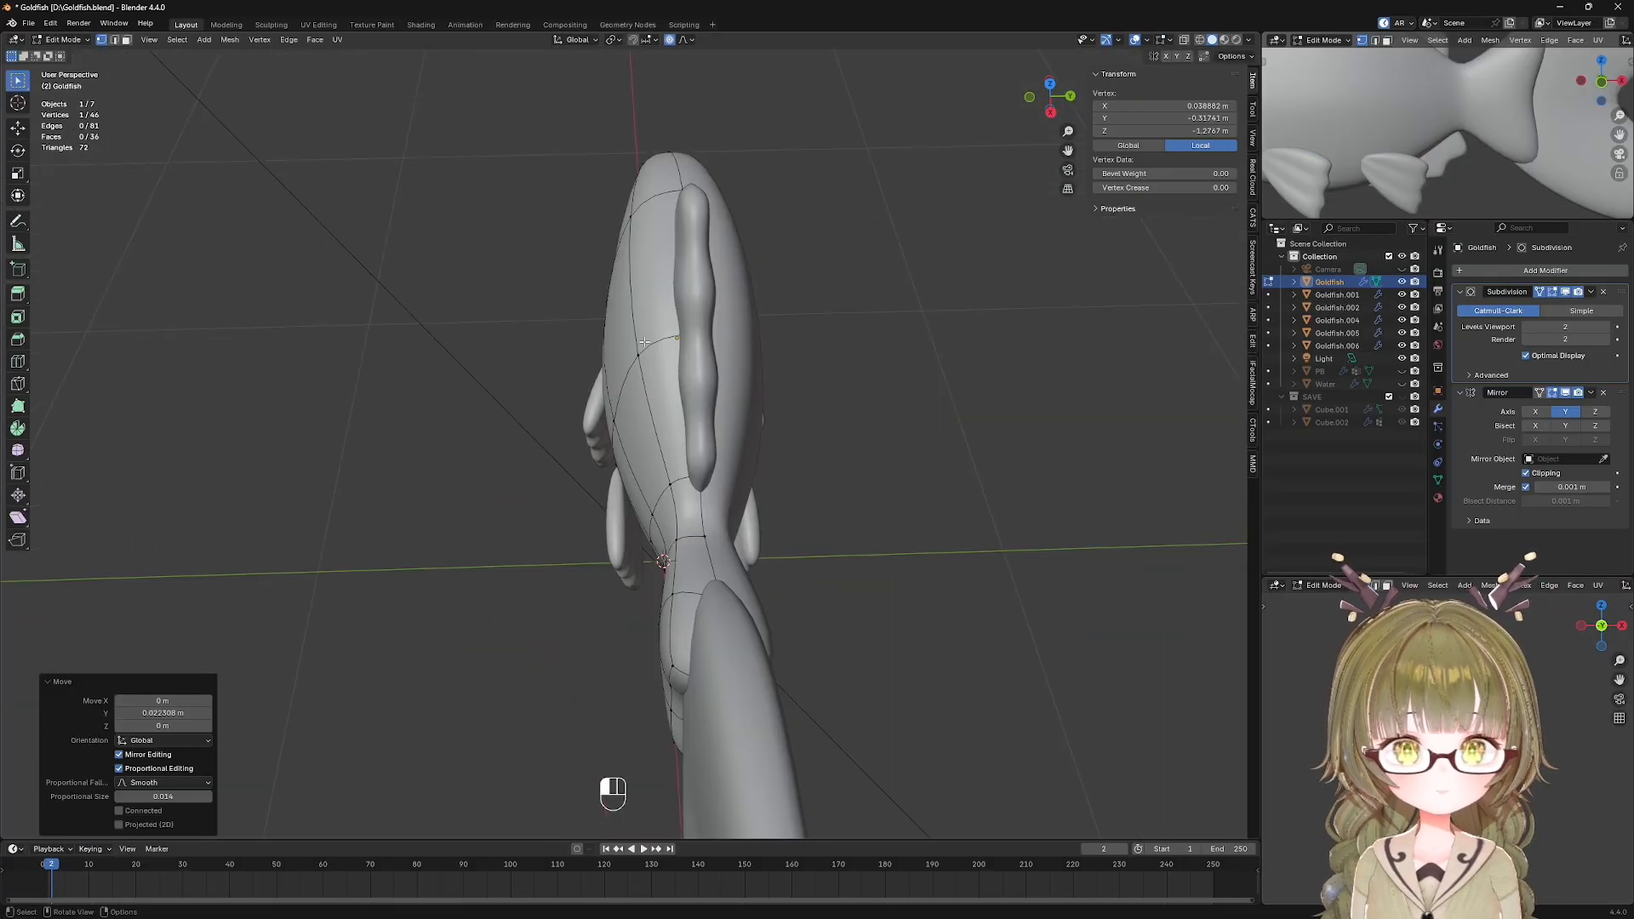
key(Tab)
Shift the paired fin along Y in two moves to fit it against the body.
click(627, 467)
middle_drag(714, 332, 656, 474)
key(g)
key(y)
click(817, 511)
key(g)
key(y)
click(958, 493)
Try moving the anal fin's upper root vertices from the front view, comparing the shape before and after.
key(KP_1)
click(656, 471)
scroll(647, 455, up, 5)
key(Tab)
key(alt+z)
key(ctrl+z)
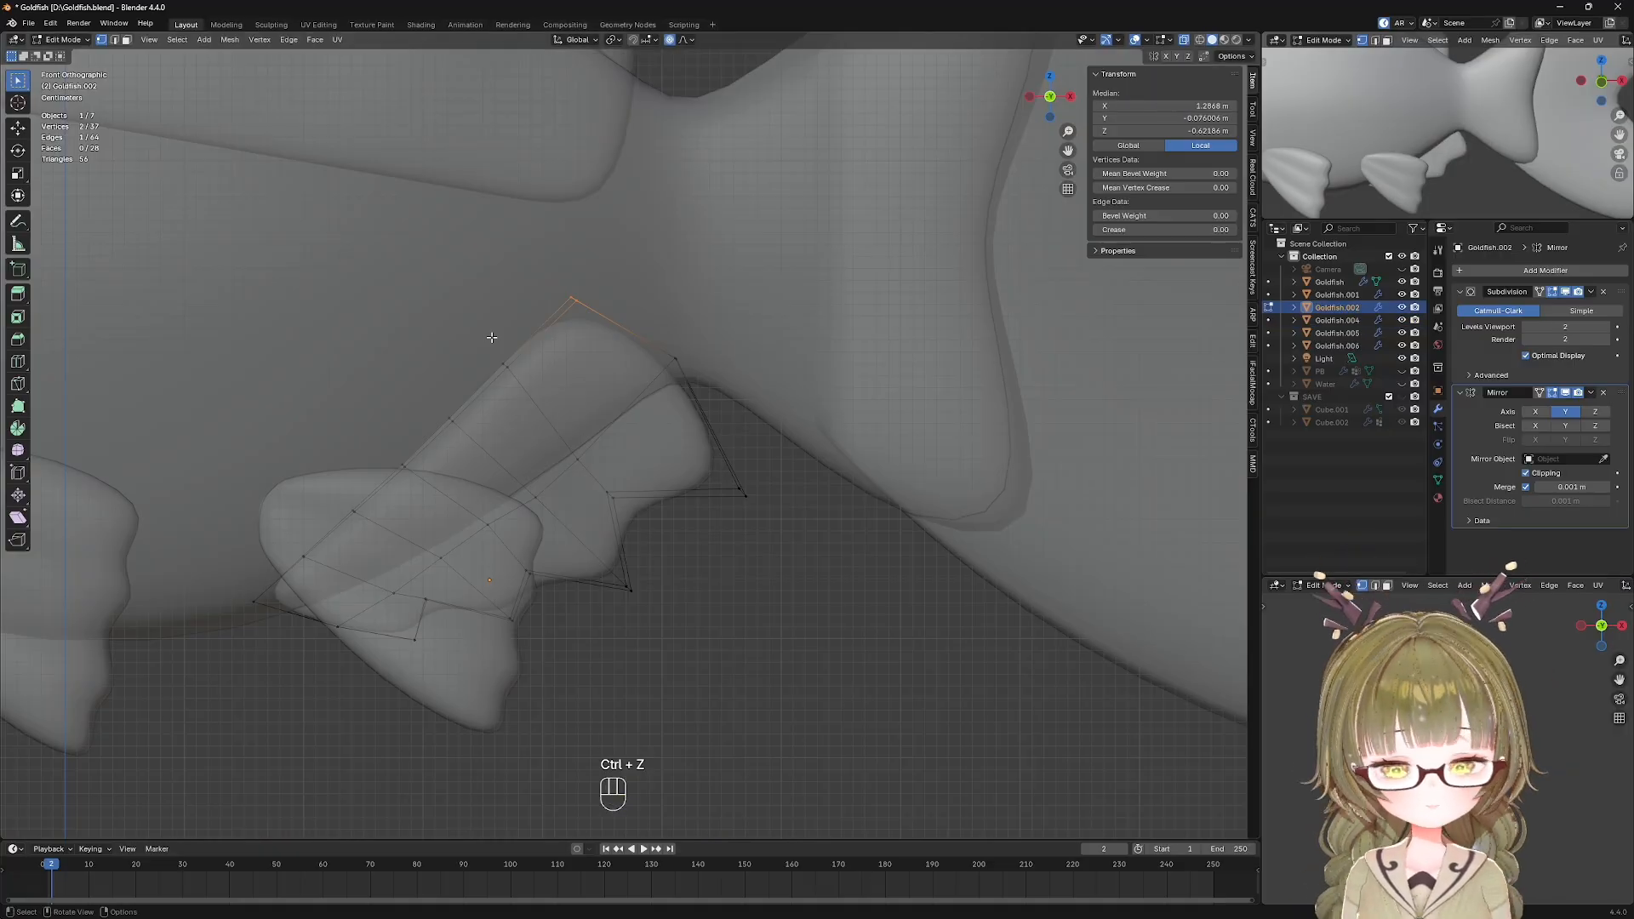
key(g)
scroll(532, 359, down, 2)
click(537, 360)
key(alt+z)
key(ctrl+z)
key(ctrl+z)
scroll(756, 569, down, 7)
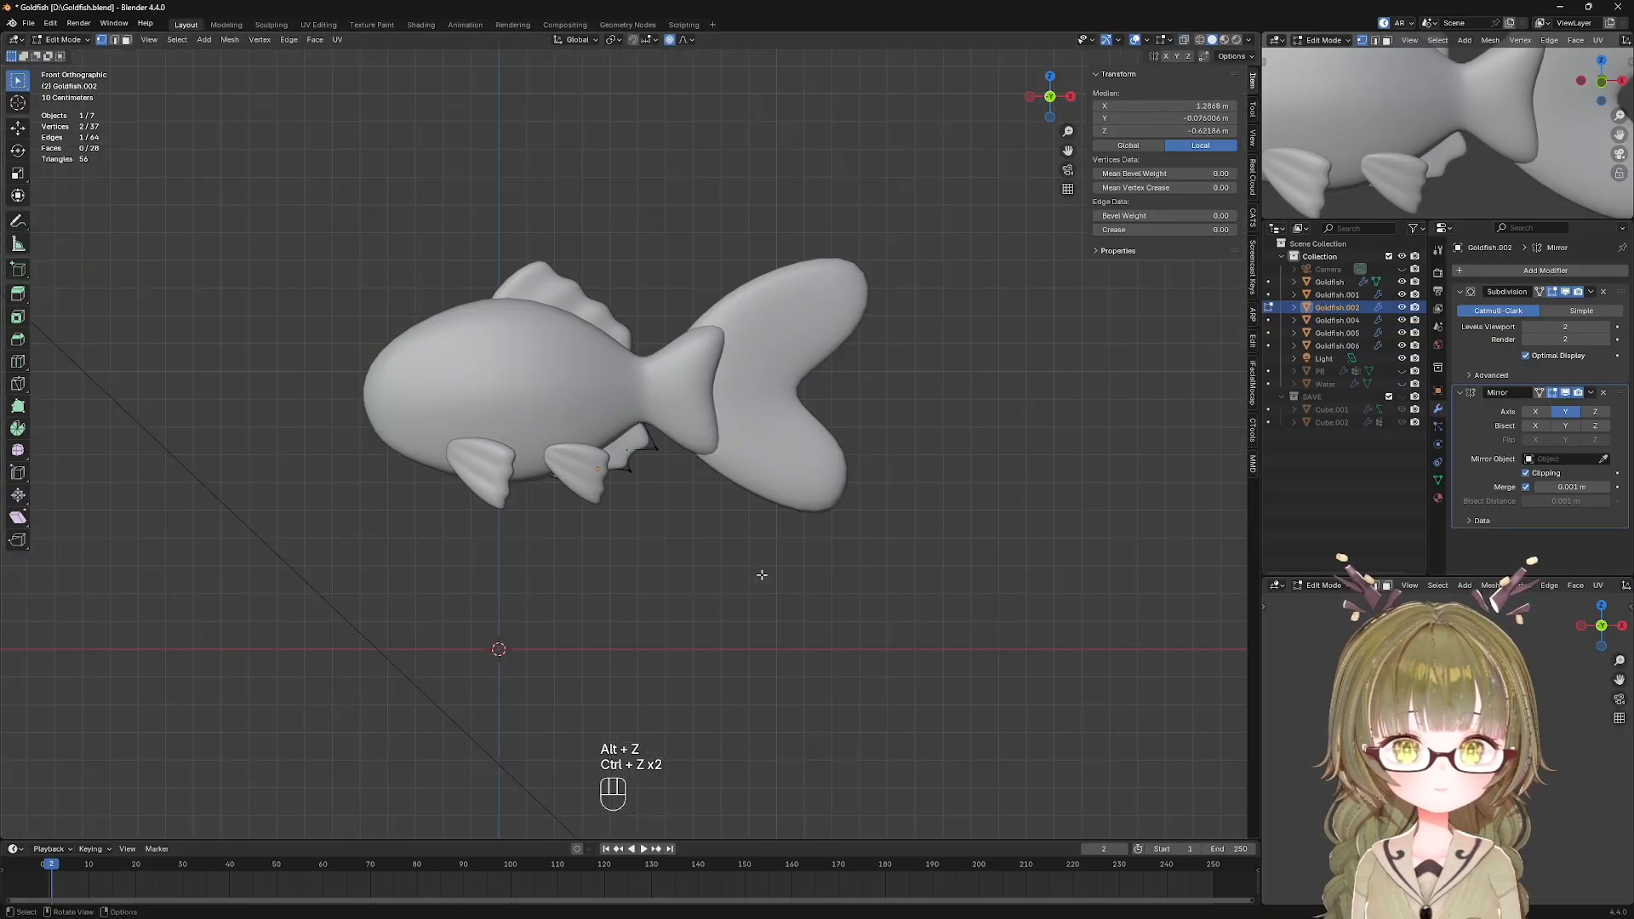
key(ctrl+shift+z)
key(ctrl+z)
Move the vertices of the anal fin's front notch slightly down with a proportional falloff of about 0.13 m.
key(alt+shift+z)
scroll(672, 505, up, 4)
key(alt+z)
key(alt+shift+z)
scroll(628, 438, up, 5)
drag(313, 647, 364, 693)
key(g)
scroll(368, 700, up, 10)
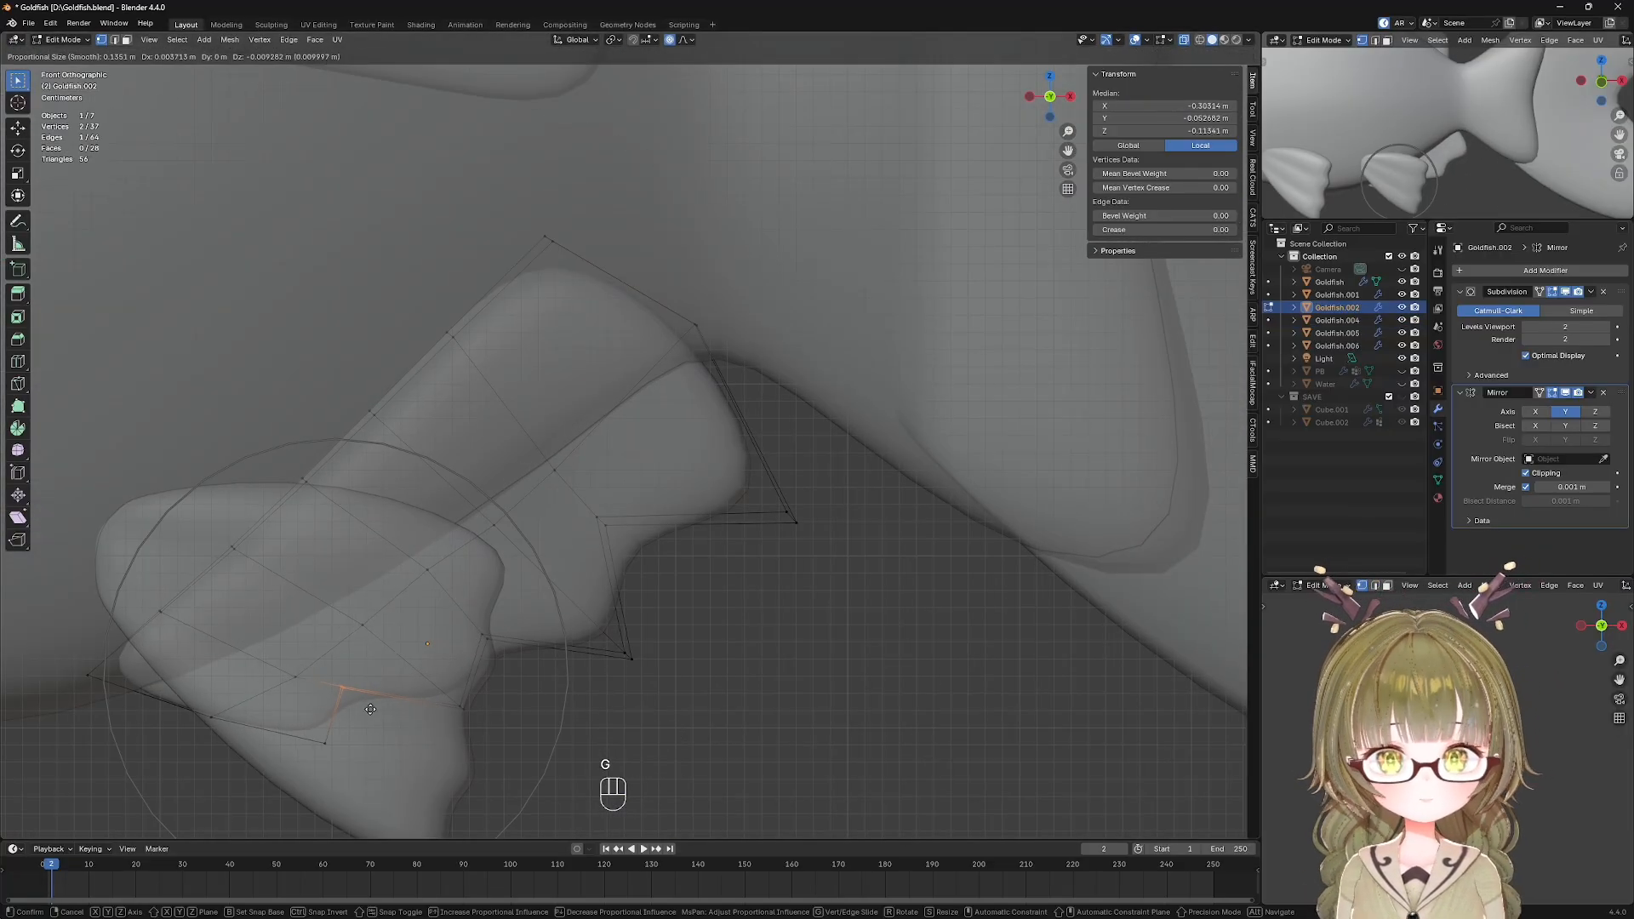
click(383, 705)
Adjust the neighbouring vertices and the lower edge at the front of the anal fin from the front view.
drag(285, 651, 327, 691)
key(g)
scroll(325, 678, up, 7)
click(323, 678)
shift+middle_drag(310, 689, 408, 620)
drag(294, 626, 339, 670)
key(g)
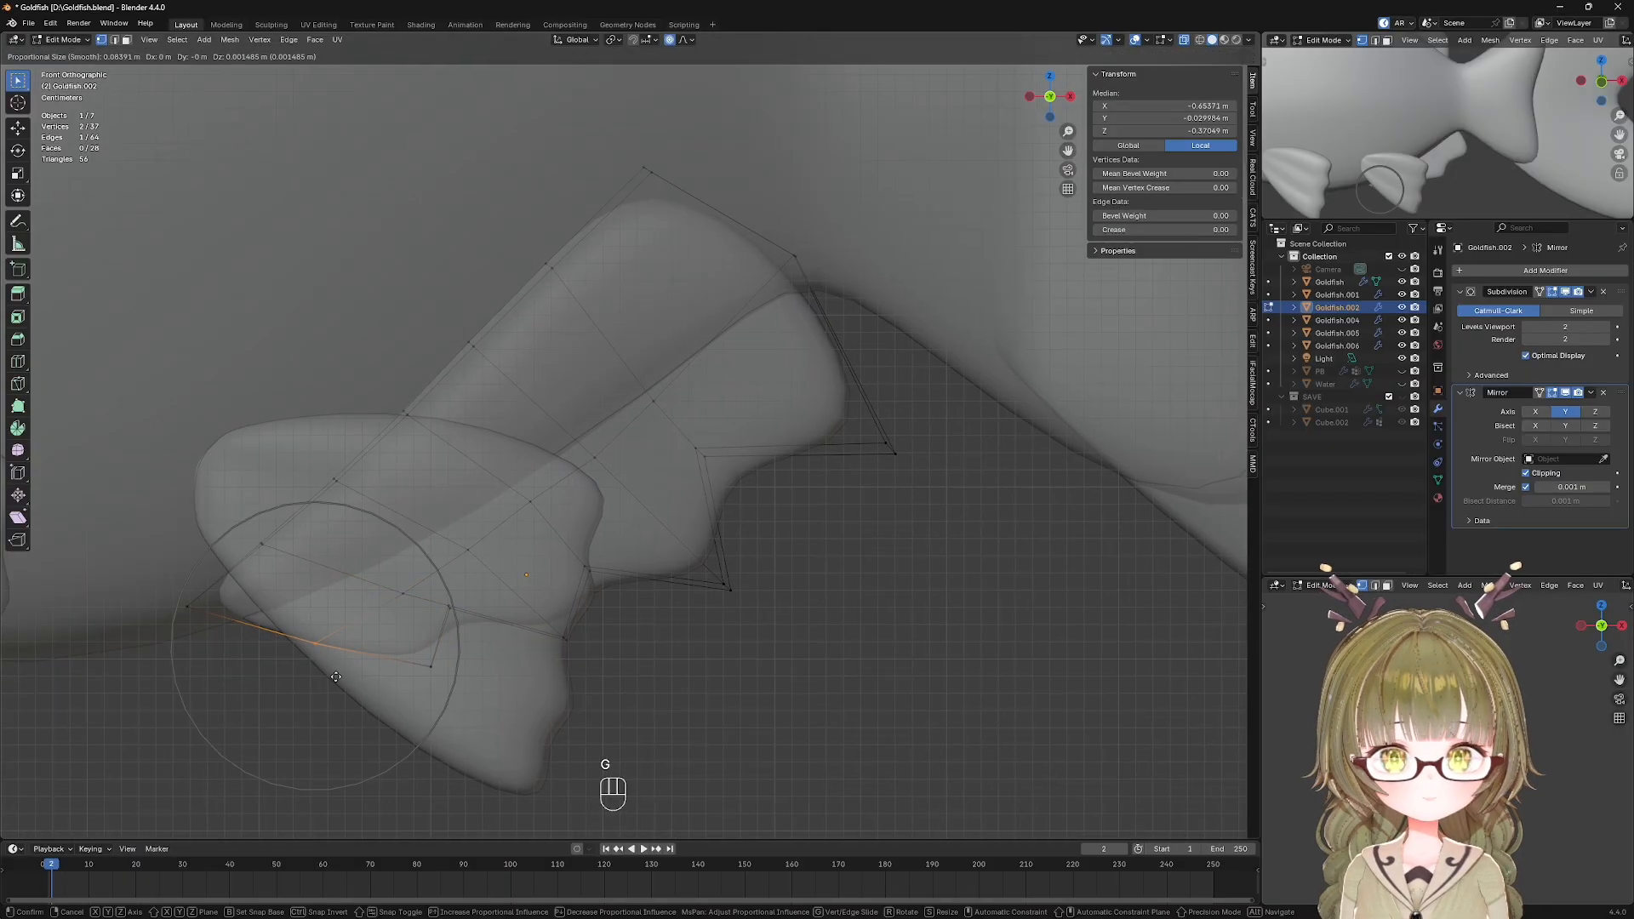
click(591, 581)
click(719, 638)
Move one anal fin vertex along Y to correct the fin's thickness and finish editing the fin.
key(alt+z)
key(alt+shift+z)
middle_drag(718, 638, 540, 566)
key(alt+shift+z)
key(alt+z)
click(672, 400)
mouse_move(684, 400)
middle_down()
mouse_move(632, 451)
mouse_move(651, 421)
mouse_move(723, 400)
mouse_move(852, 477)
mouse_move(766, 401)
mouse_move(703, 387)
middle_up()
key(g)
key(x)
key(Escape)
key(g)
key(y)
click(711, 404)
key(Tab)
key(Tab)
key(Tab)
key(KP_1)
Open the goldfish body in Edit Mode and turn off the Subdivision modifier's On Cage display.
key(alt+z)
scroll(827, 536, down, 3)
scroll(723, 549, up, 2)
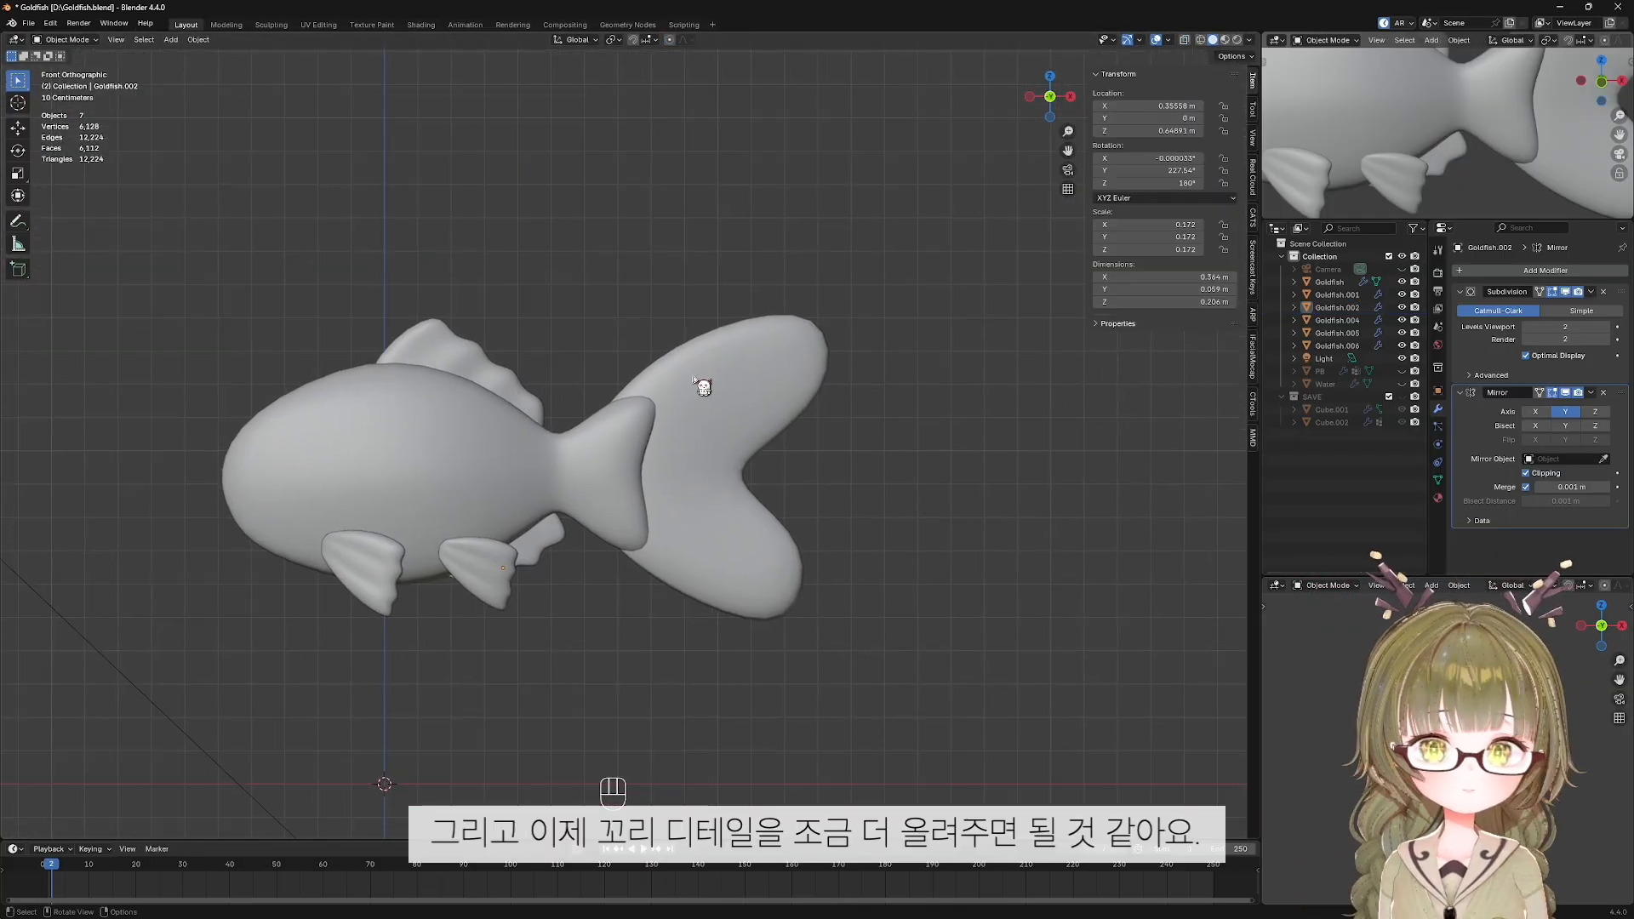
shift+middle_drag(326, 482, 483, 436)
scroll(483, 436, up, 2)
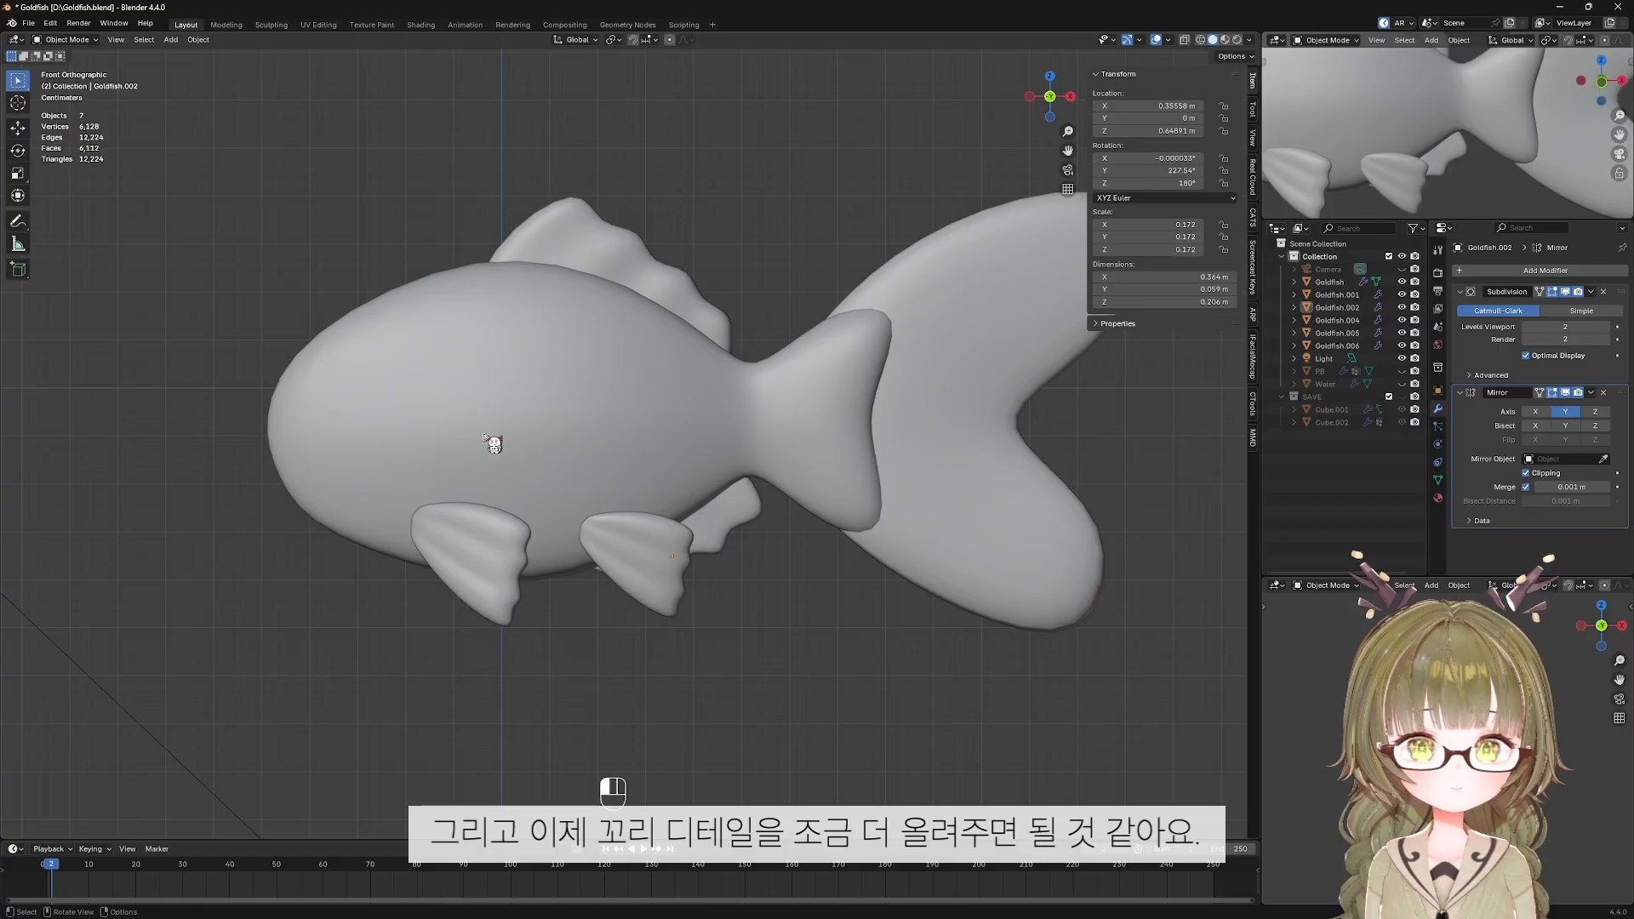
click(484, 437)
key(Tab)
key(alt+z)
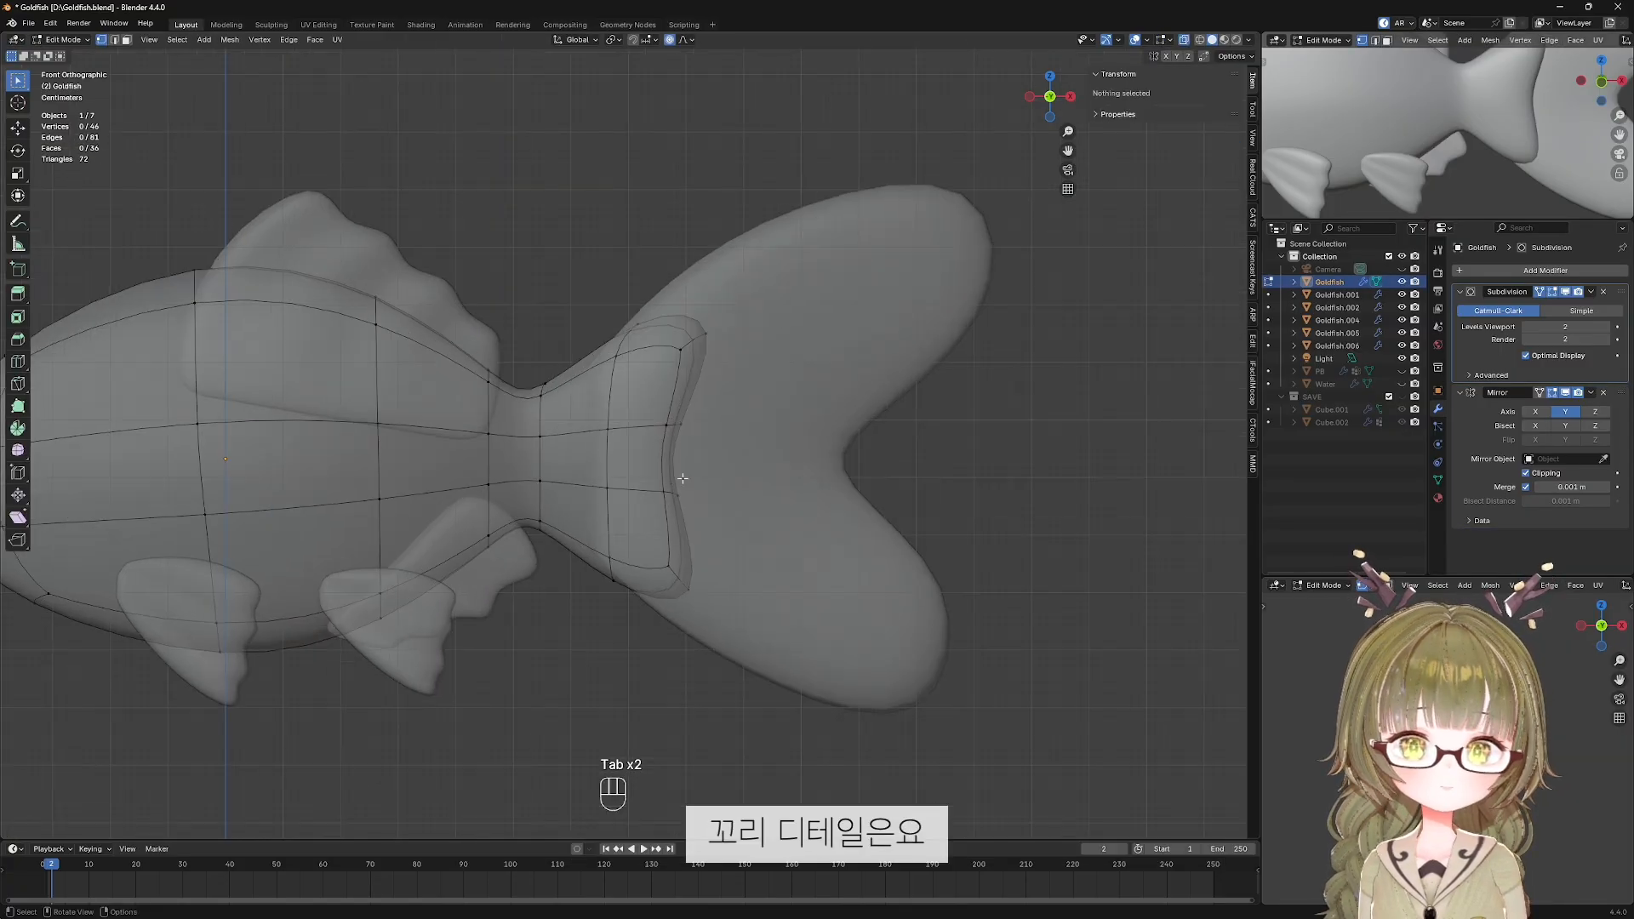
scroll(682, 479, up, 1)
key(alt+z)
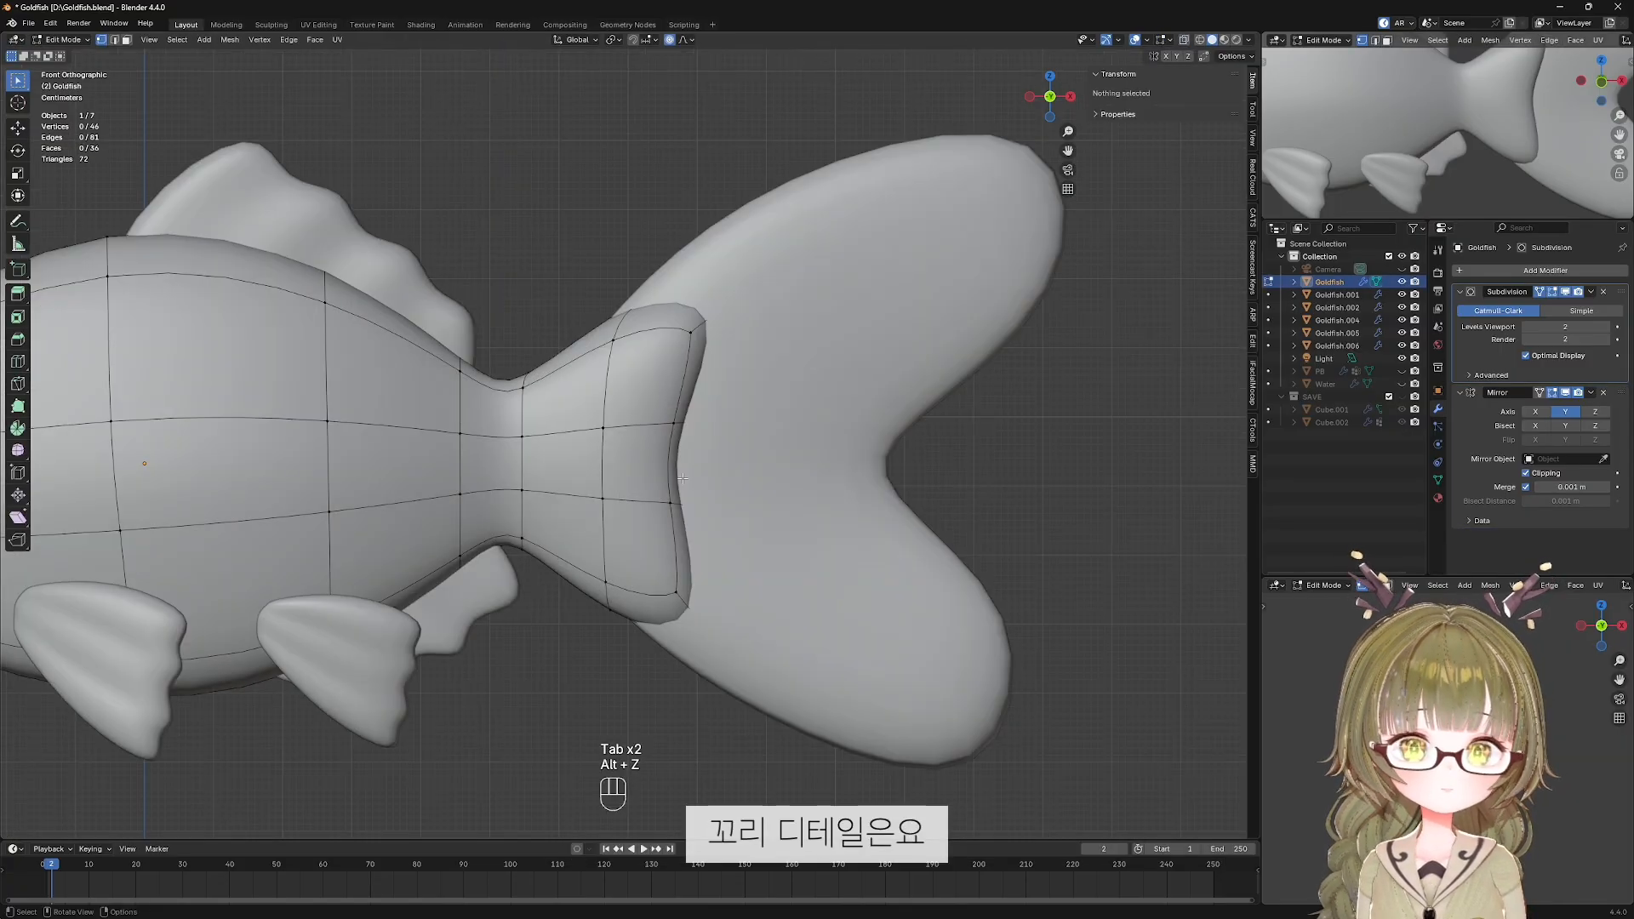
shift+middle_drag(558, 460, 558, 472)
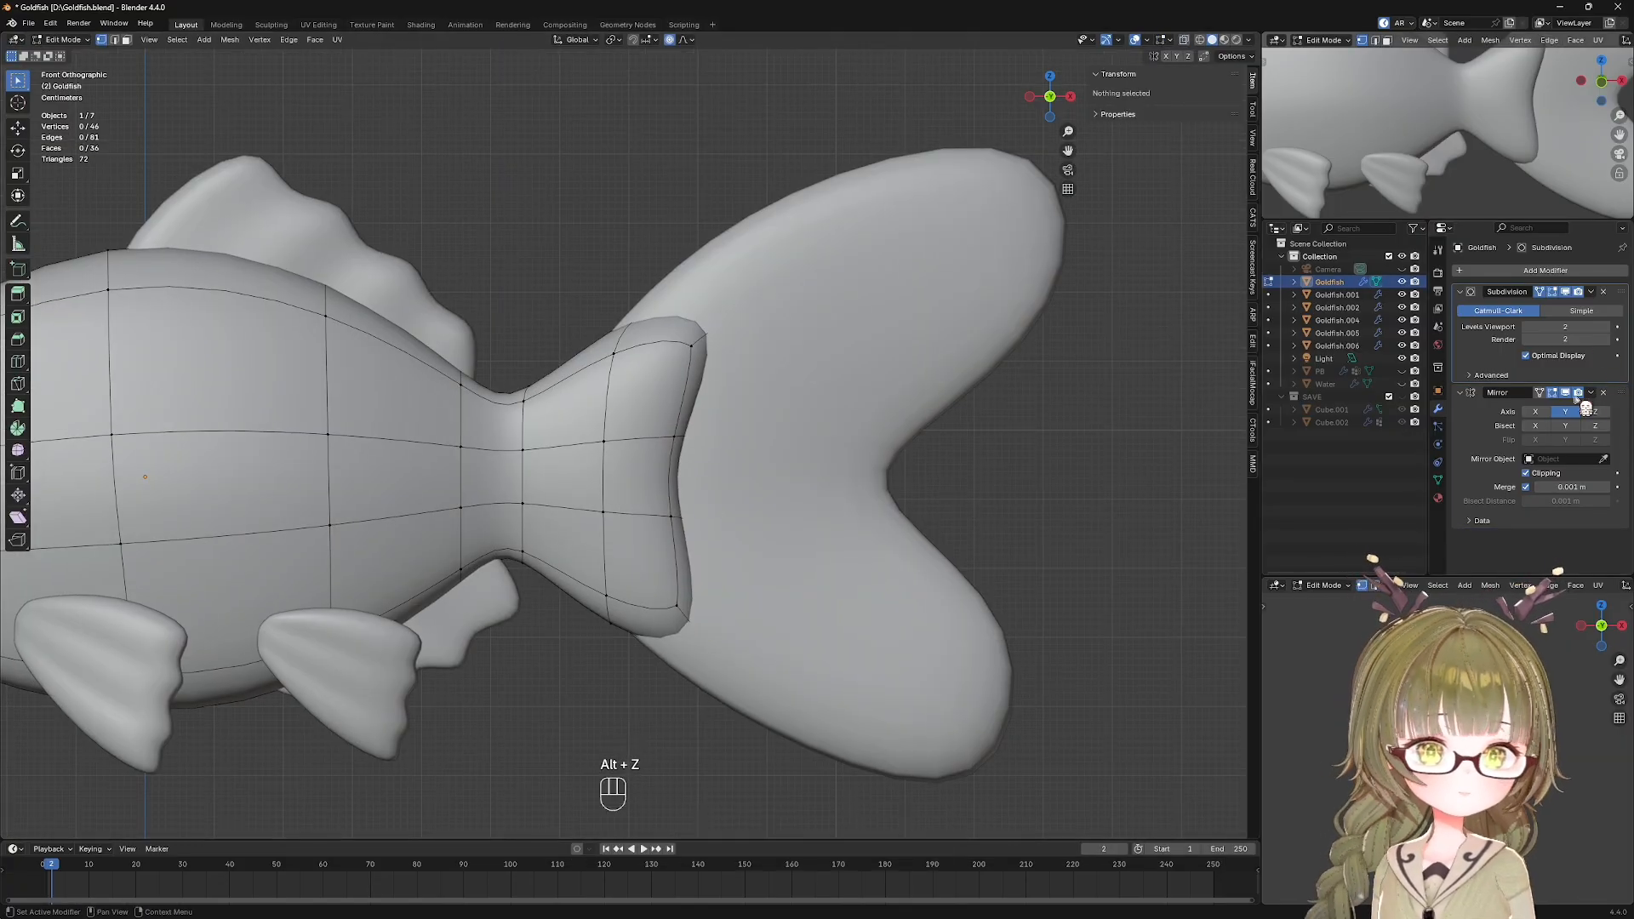
click(1542, 291)
scroll(638, 572, down, 4)
shift+middle_drag(639, 572, 682, 564)
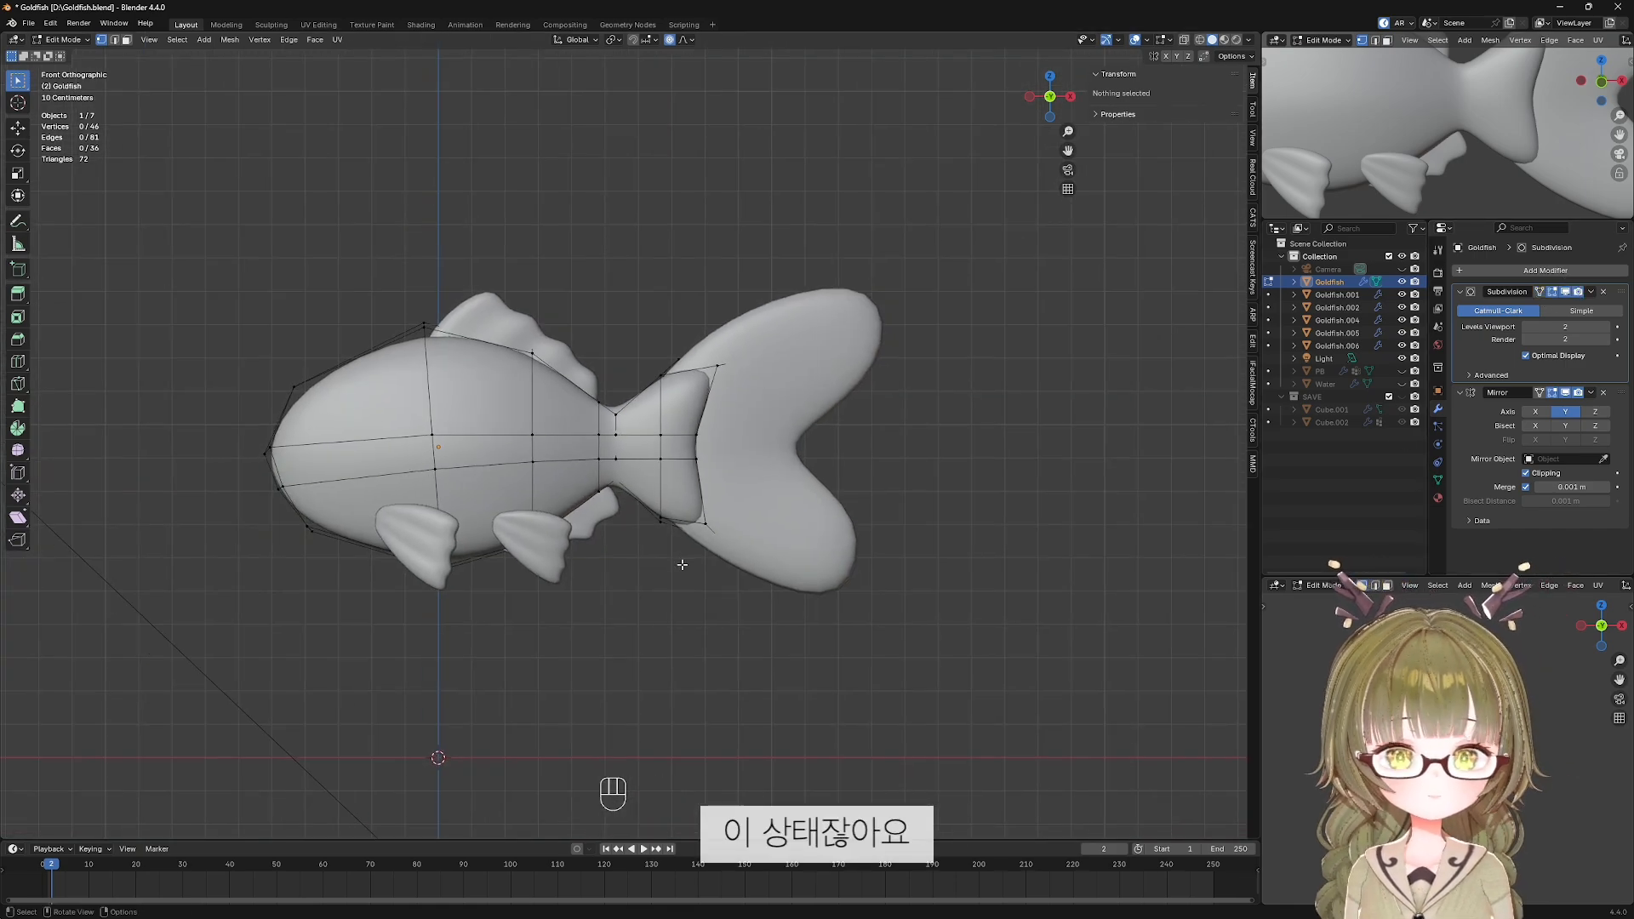
scroll(682, 563, up, 2)
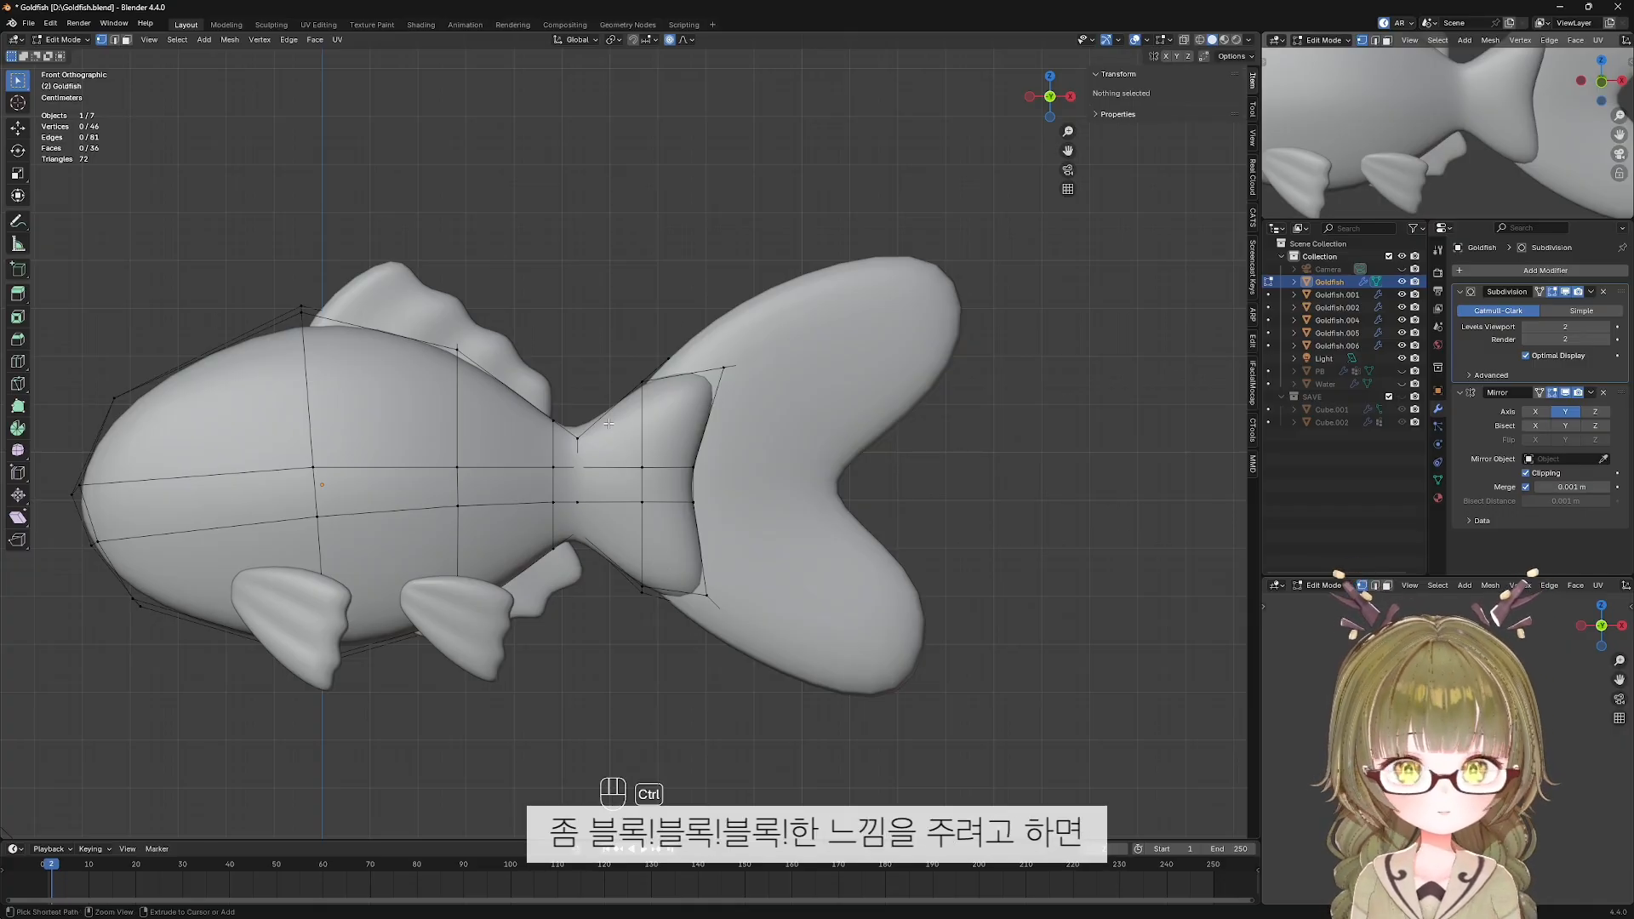
Try beveling the two lengthwise edge loops along the whole body with 2 segments and a width of 0.105 m.
alt+click(622, 466)
alt+shift+click(623, 503)
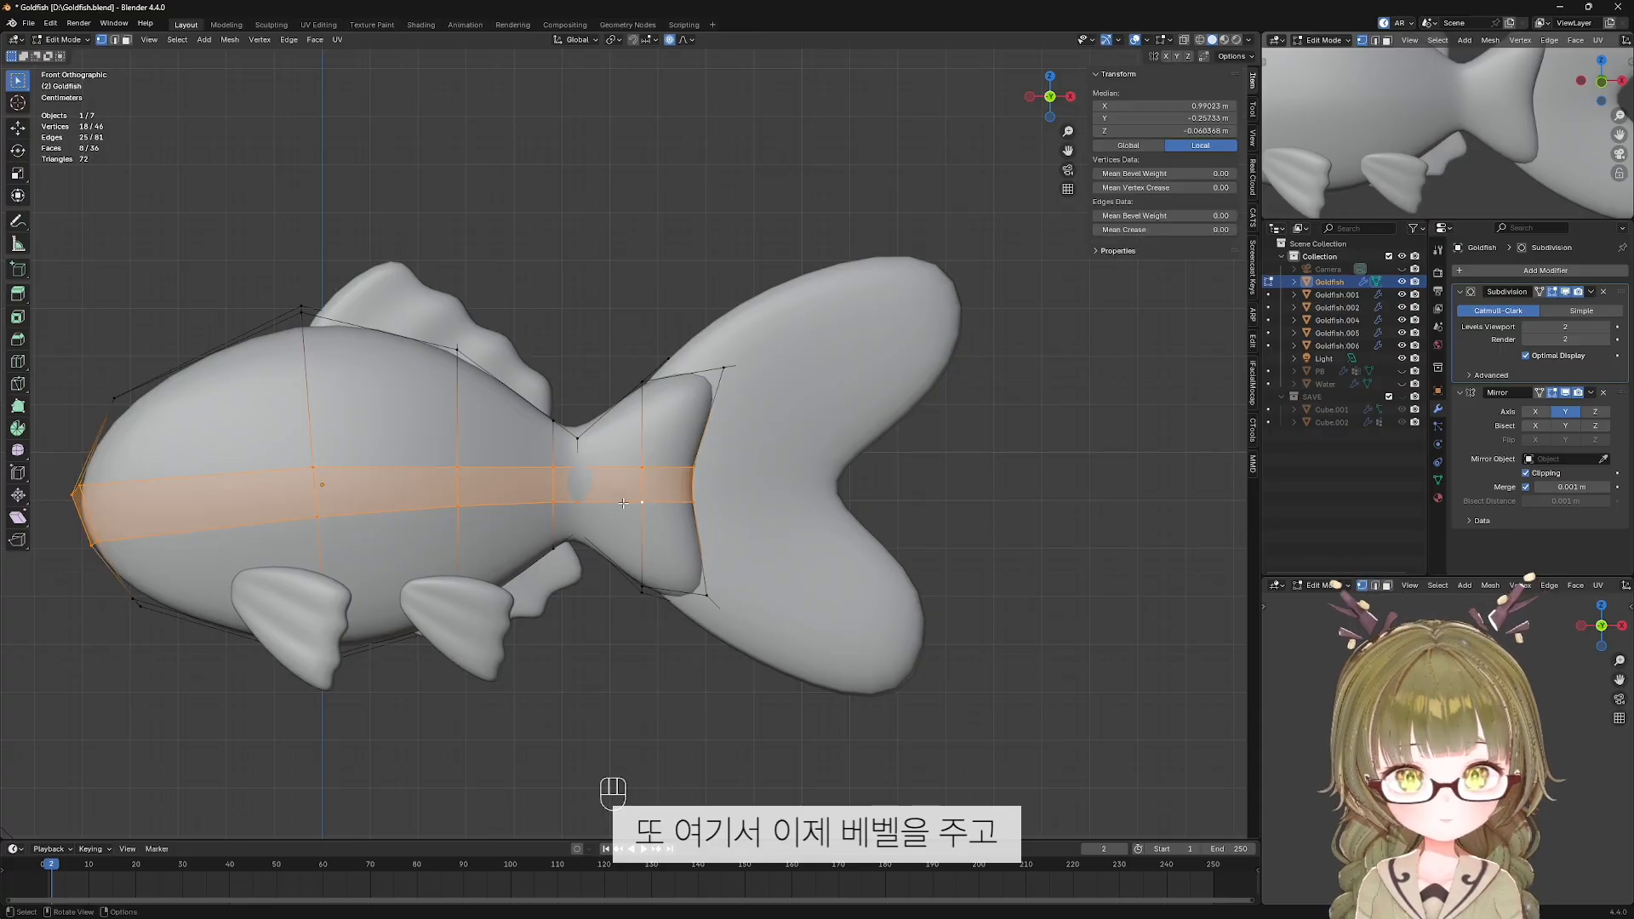
key(ctrl+v)
key(ctrl+b)
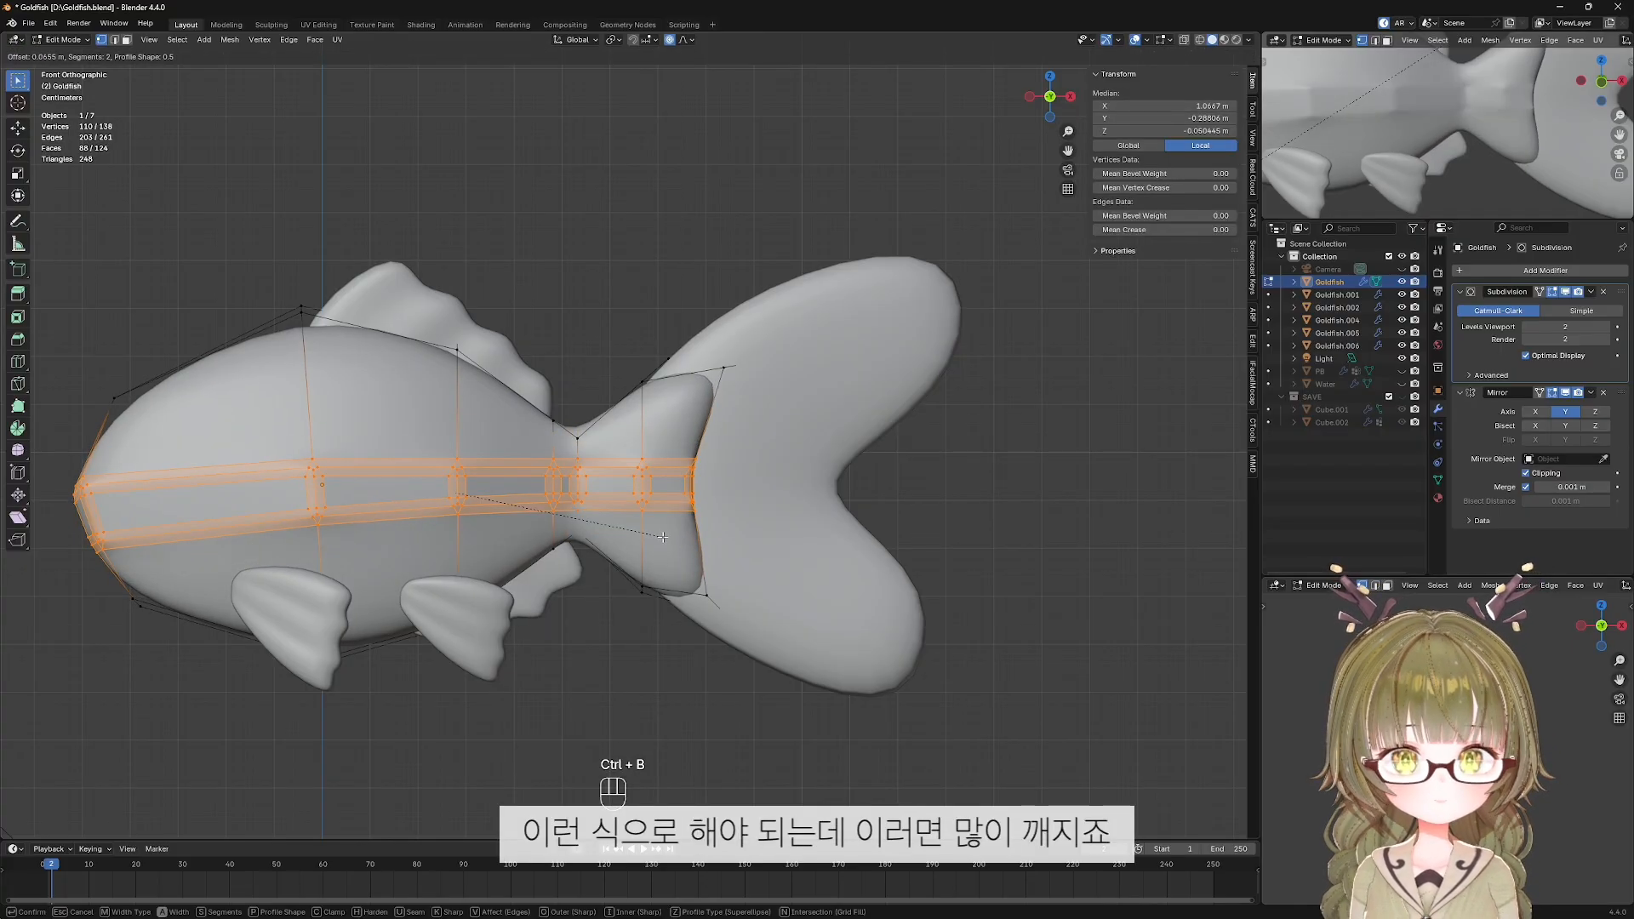
key(Escape)
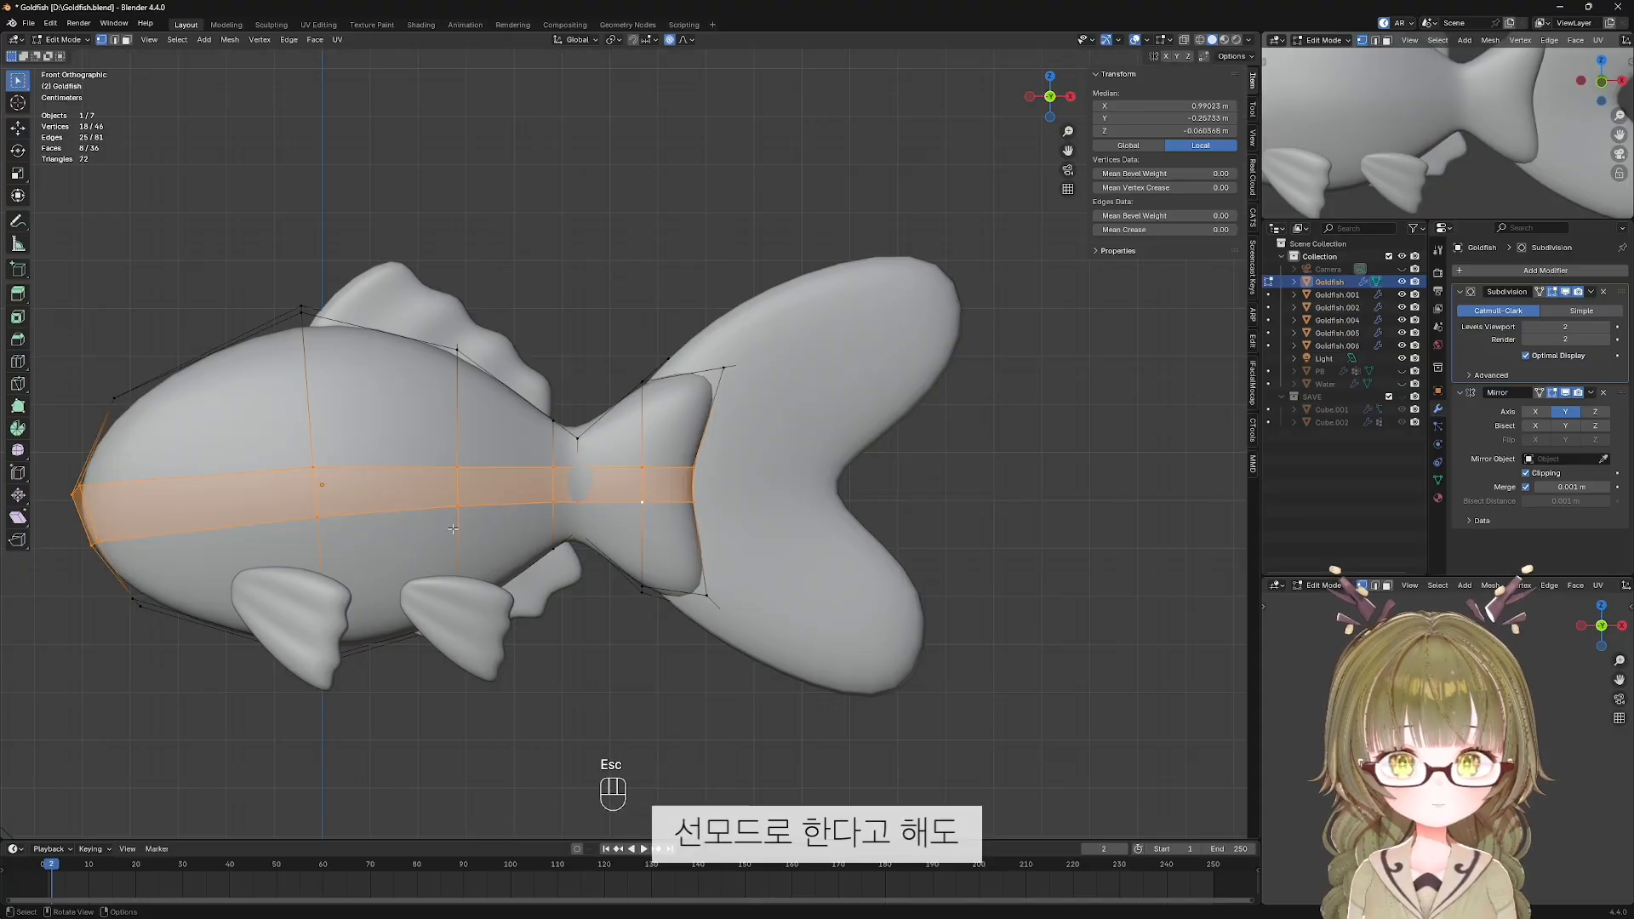
key(2)
alt+click(429, 464)
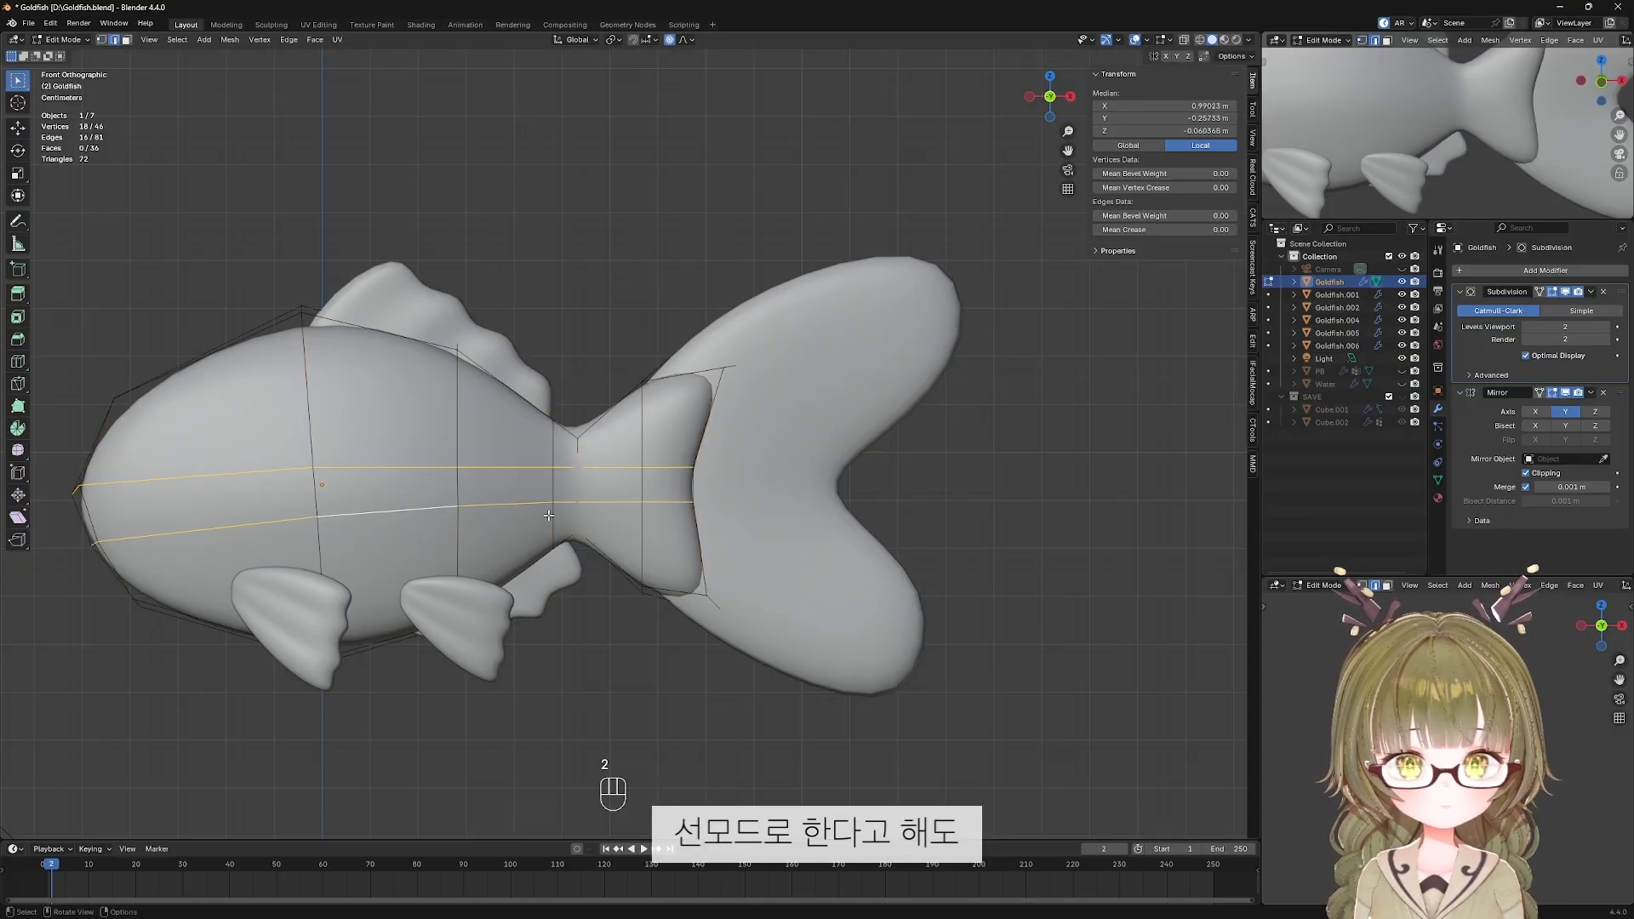
key(ctrl+b)
click(291, 529)
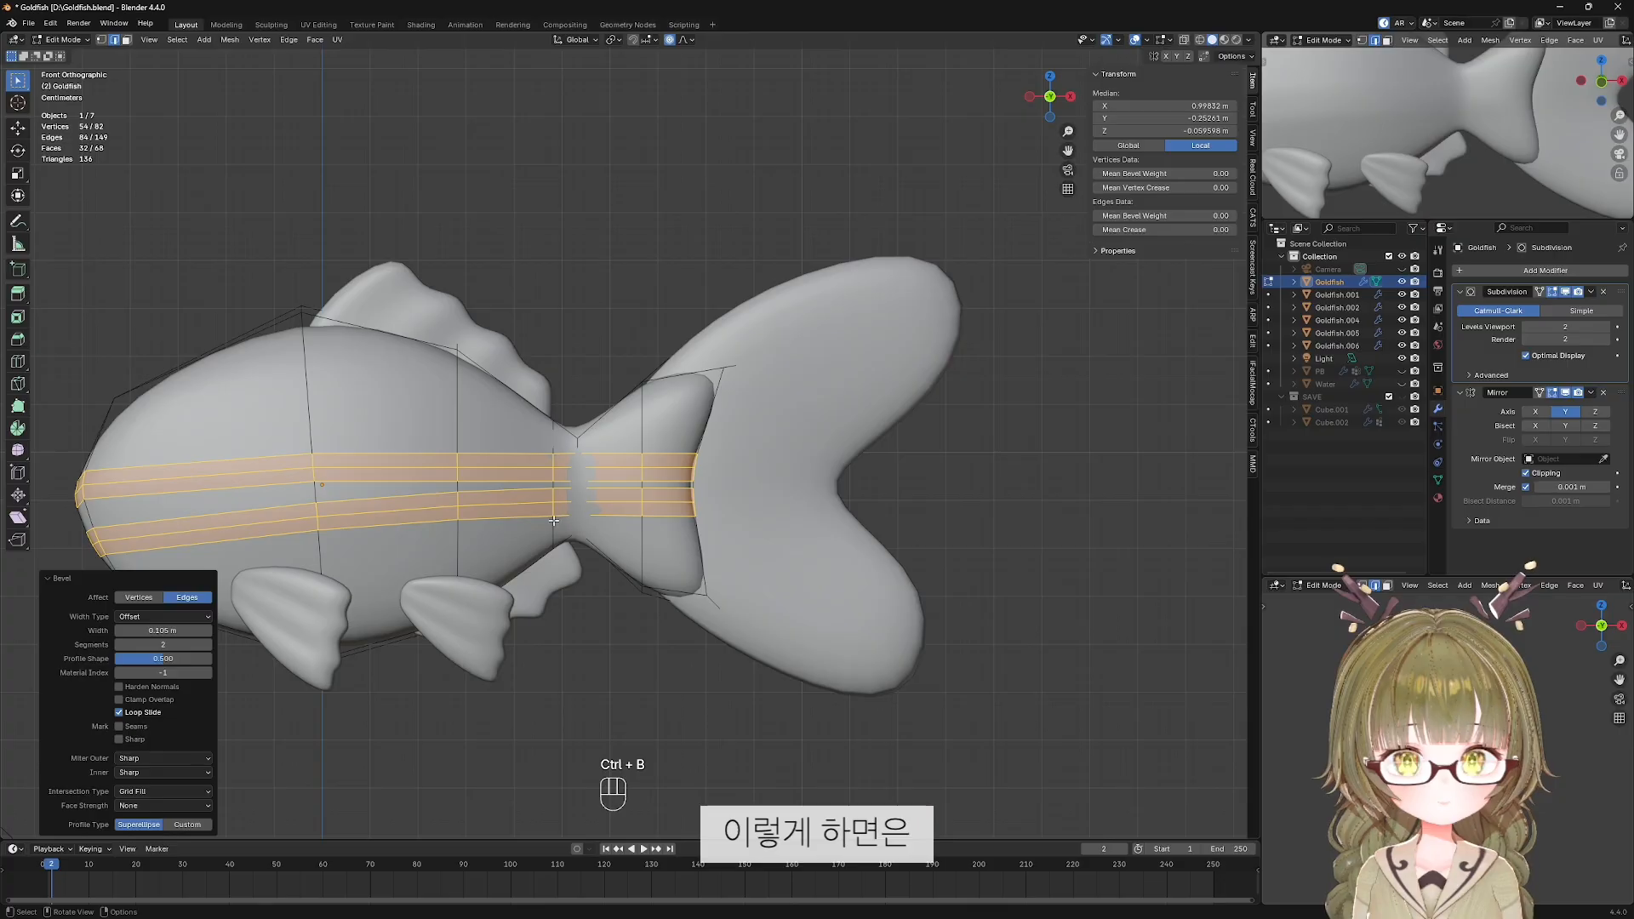
Examine the beveled body's head from an oblique view with overlays hidden, and undo the bevel.
key(alt+z)
key(alt+z)
key(shift+alt+z)
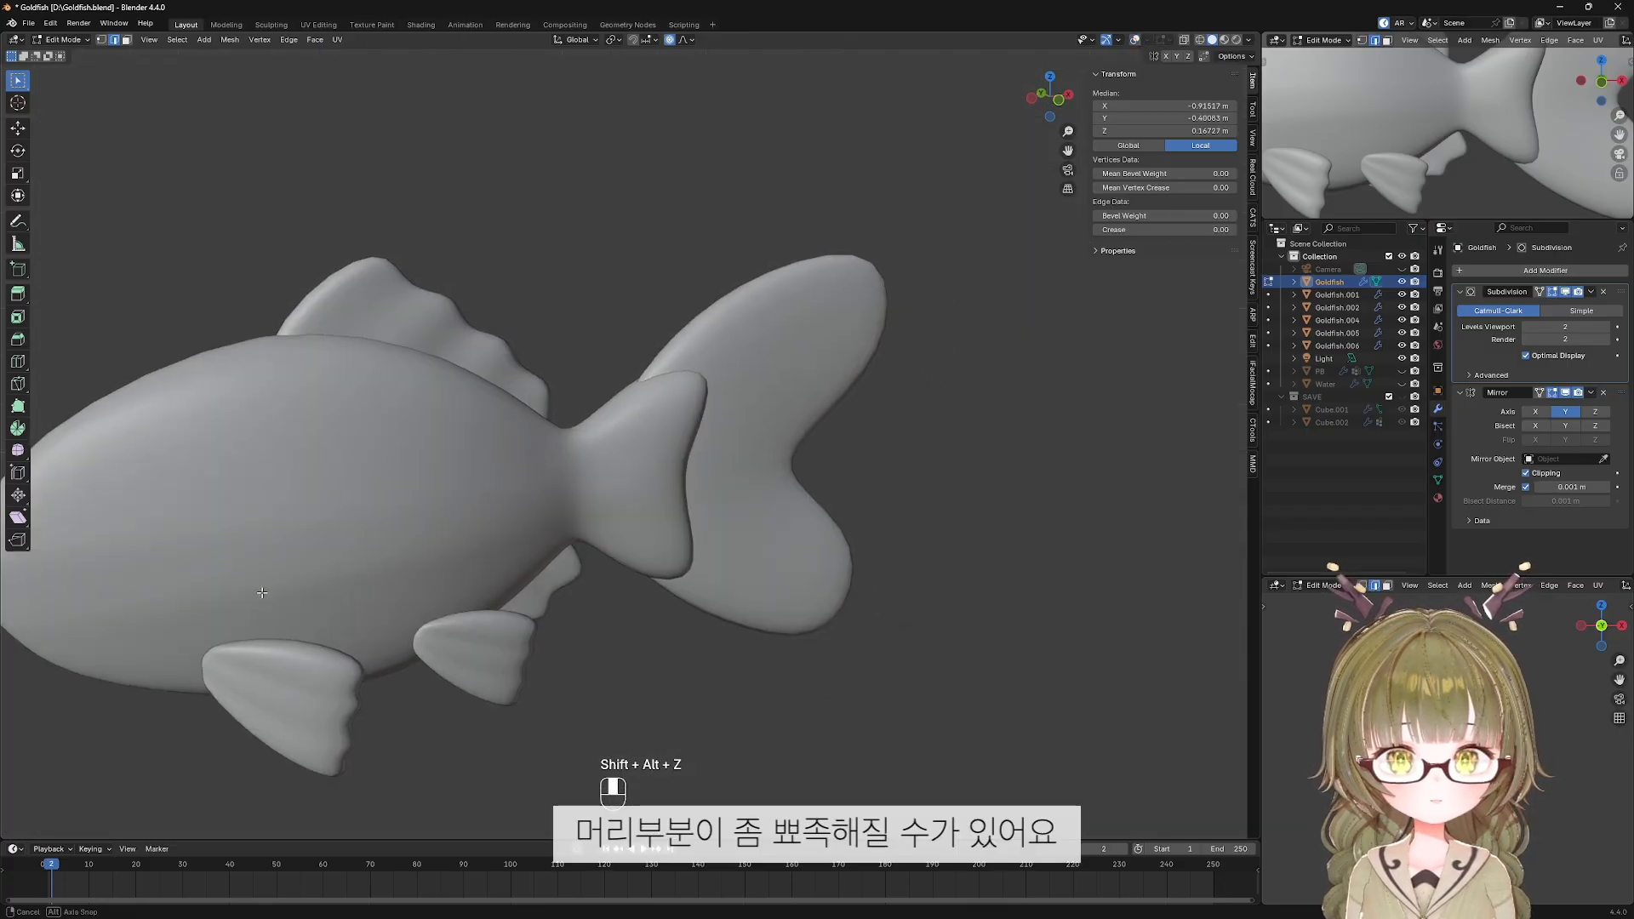
scroll(288, 573, down, 3)
middle_drag(288, 573, 533, 490)
scroll(405, 541, up, 1)
scroll(533, 492, up, 2)
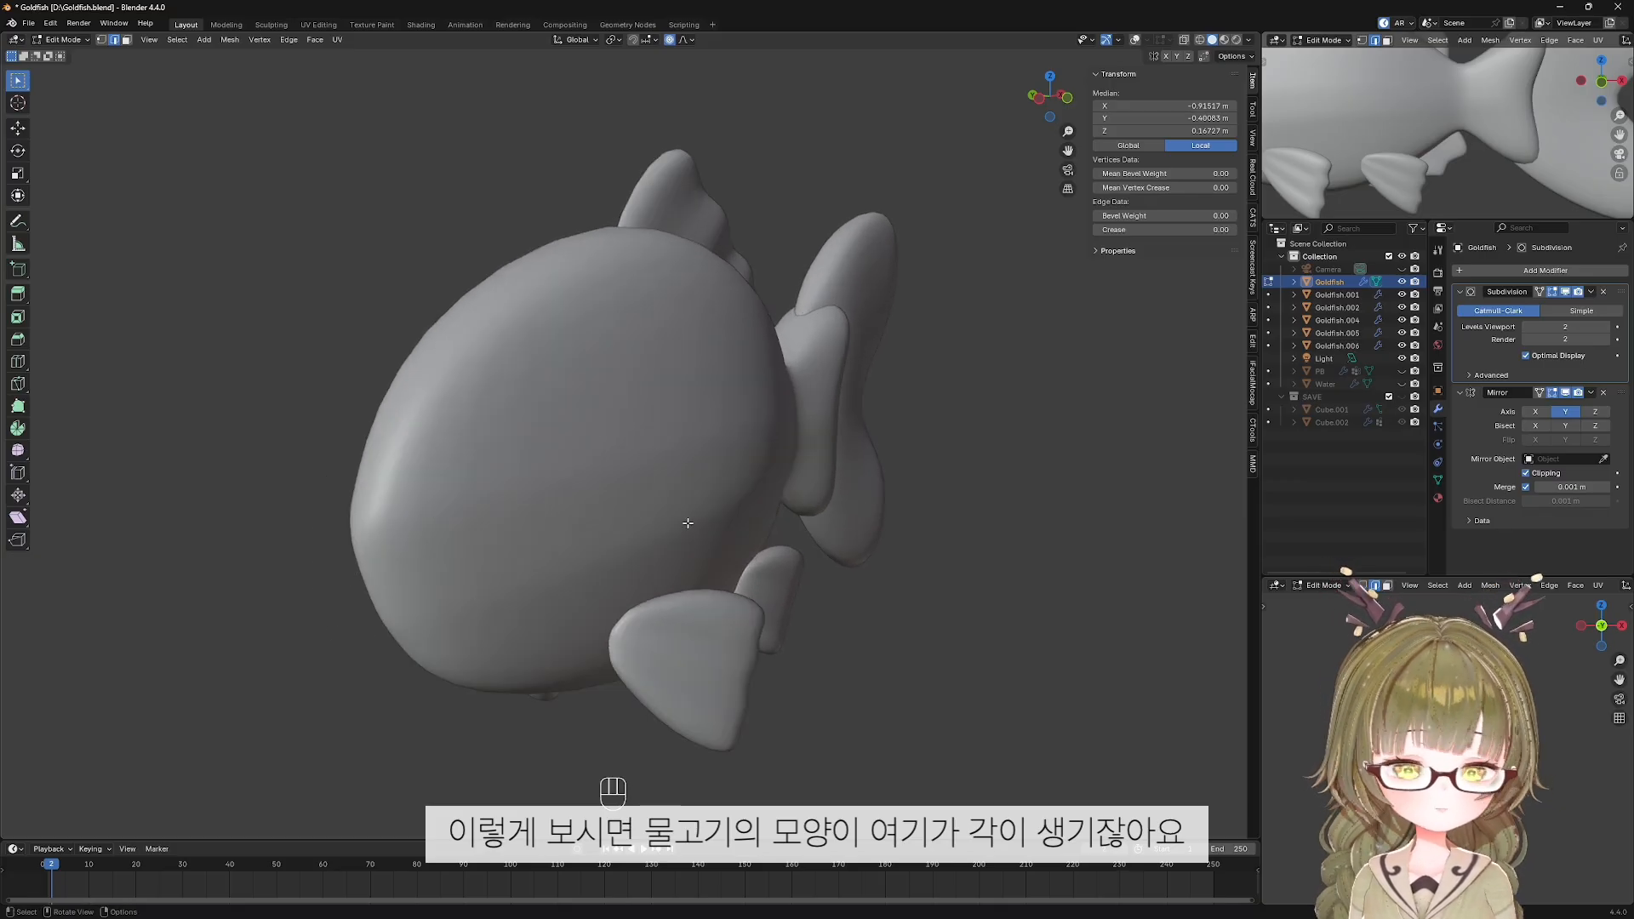
key(ctrl+KP_1)
key(shift+alt+z)
key(ctrl+z)
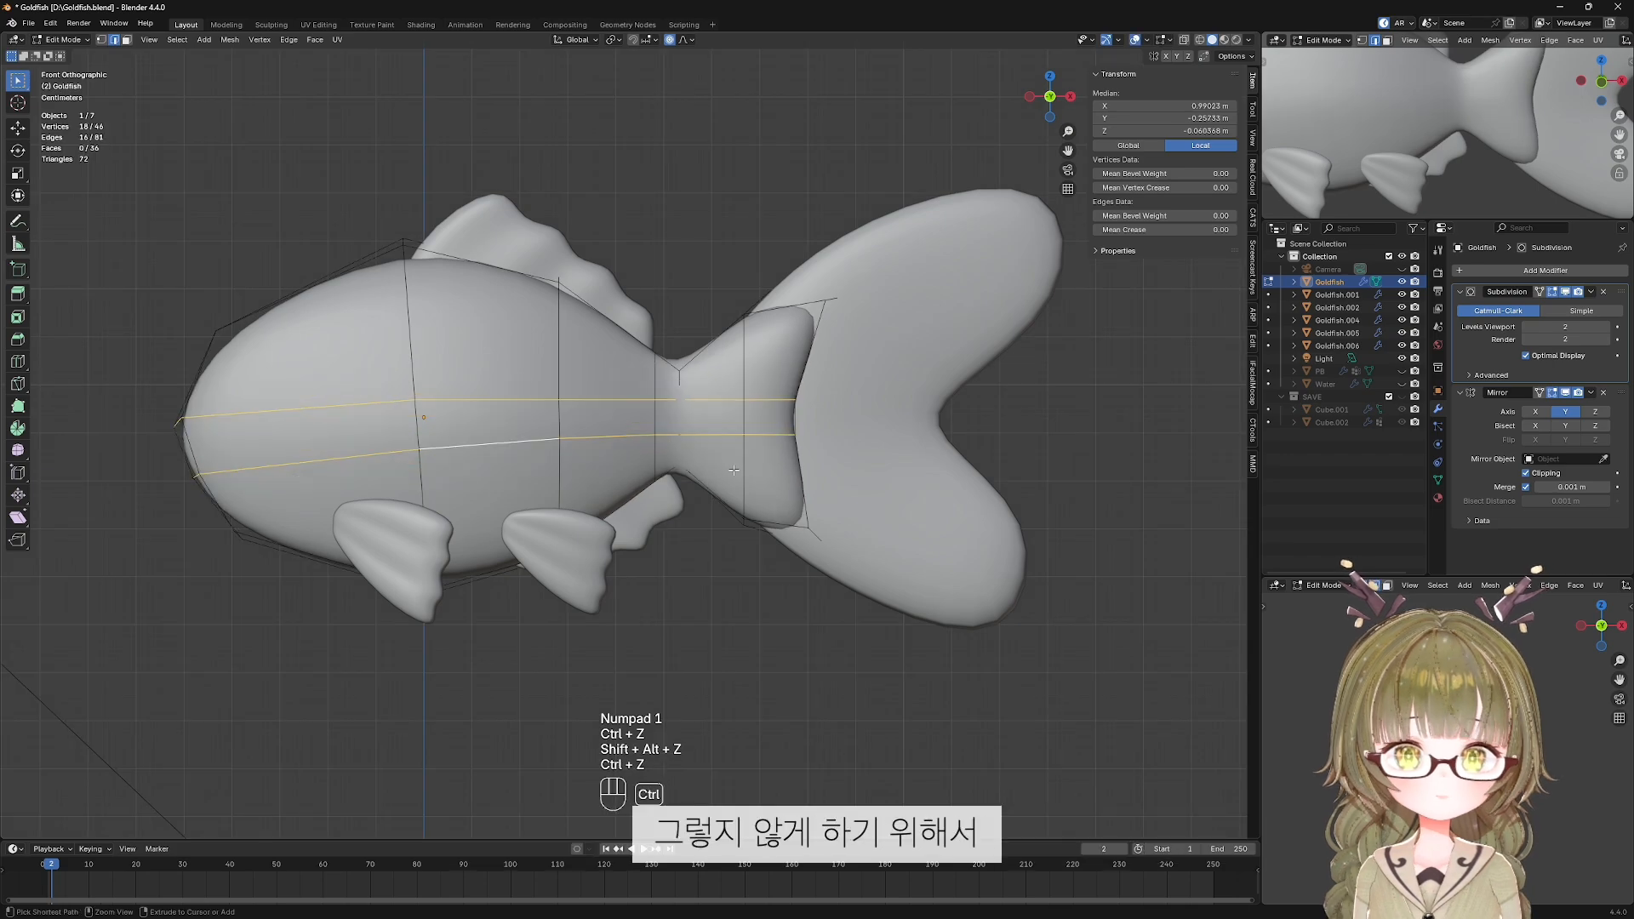
Bevel only the two middle lengthwise edge rows of the tail base with 2 segments, about 0.08 m wide.
scroll(656, 464, up, 4)
key(alt+z)
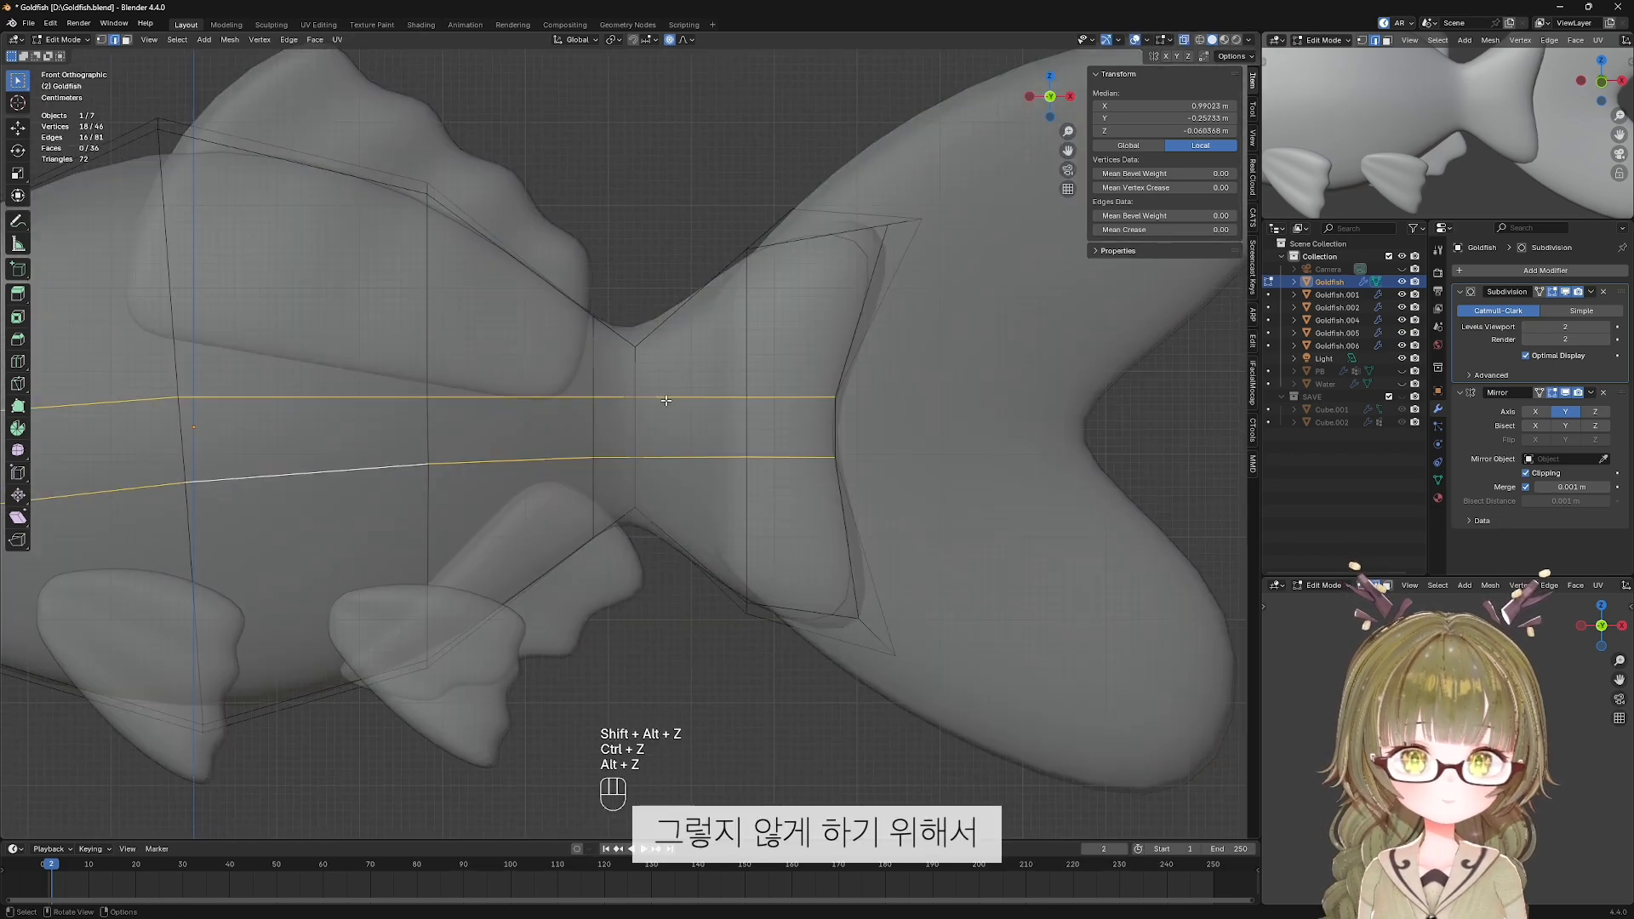
drag(649, 378, 748, 615)
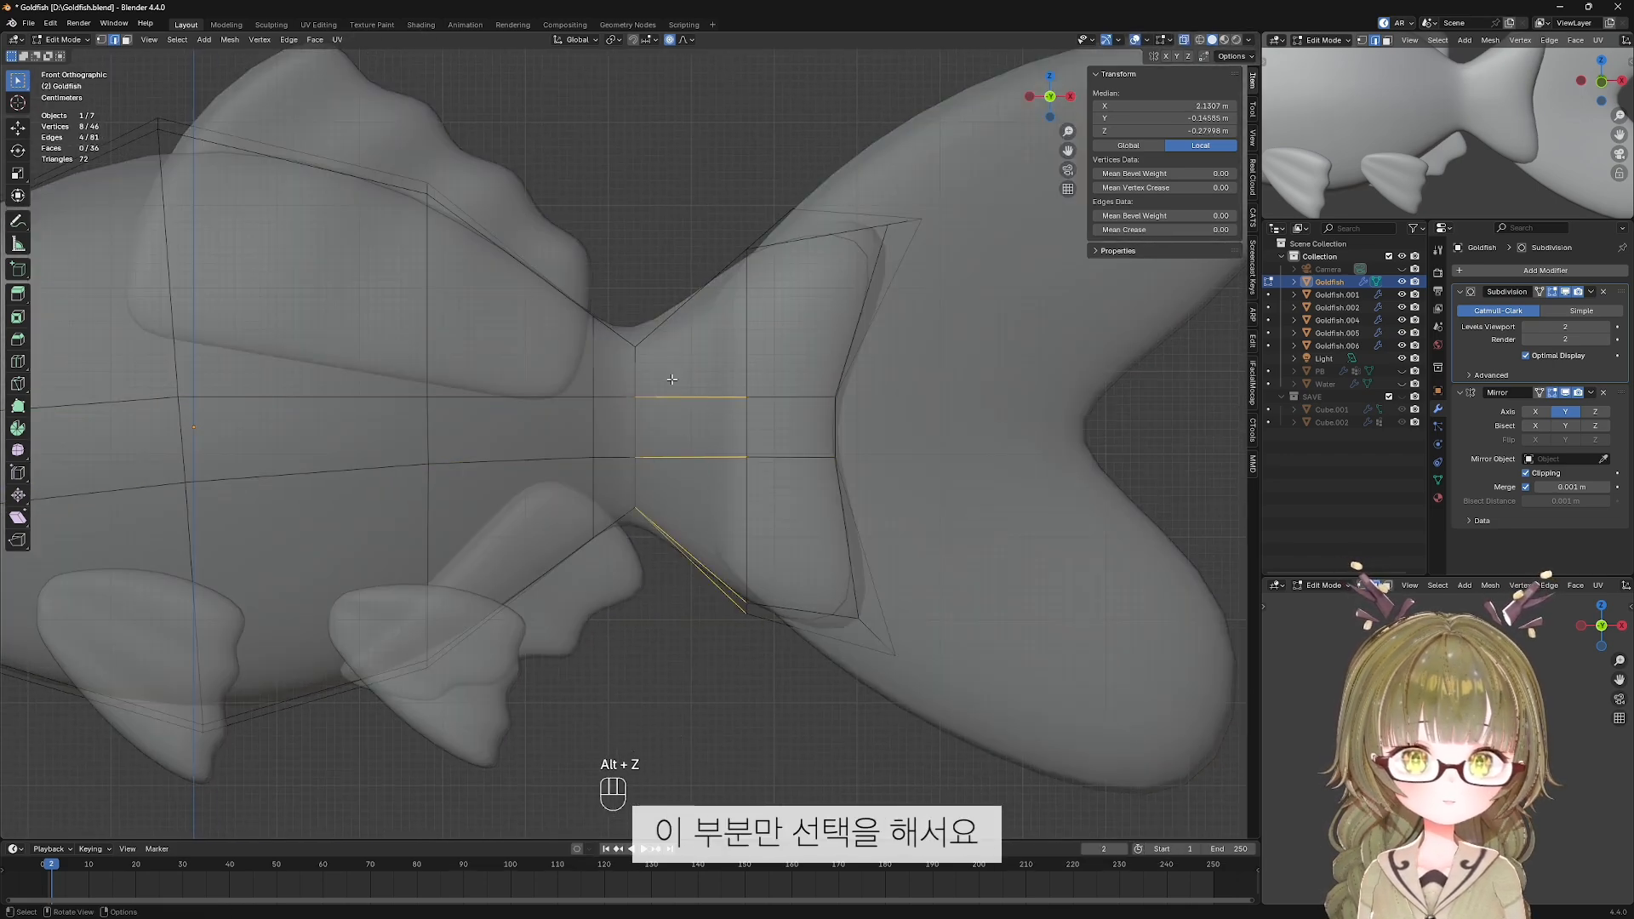
middle_drag(830, 472, 715, 427)
scroll(618, 356, up, 3)
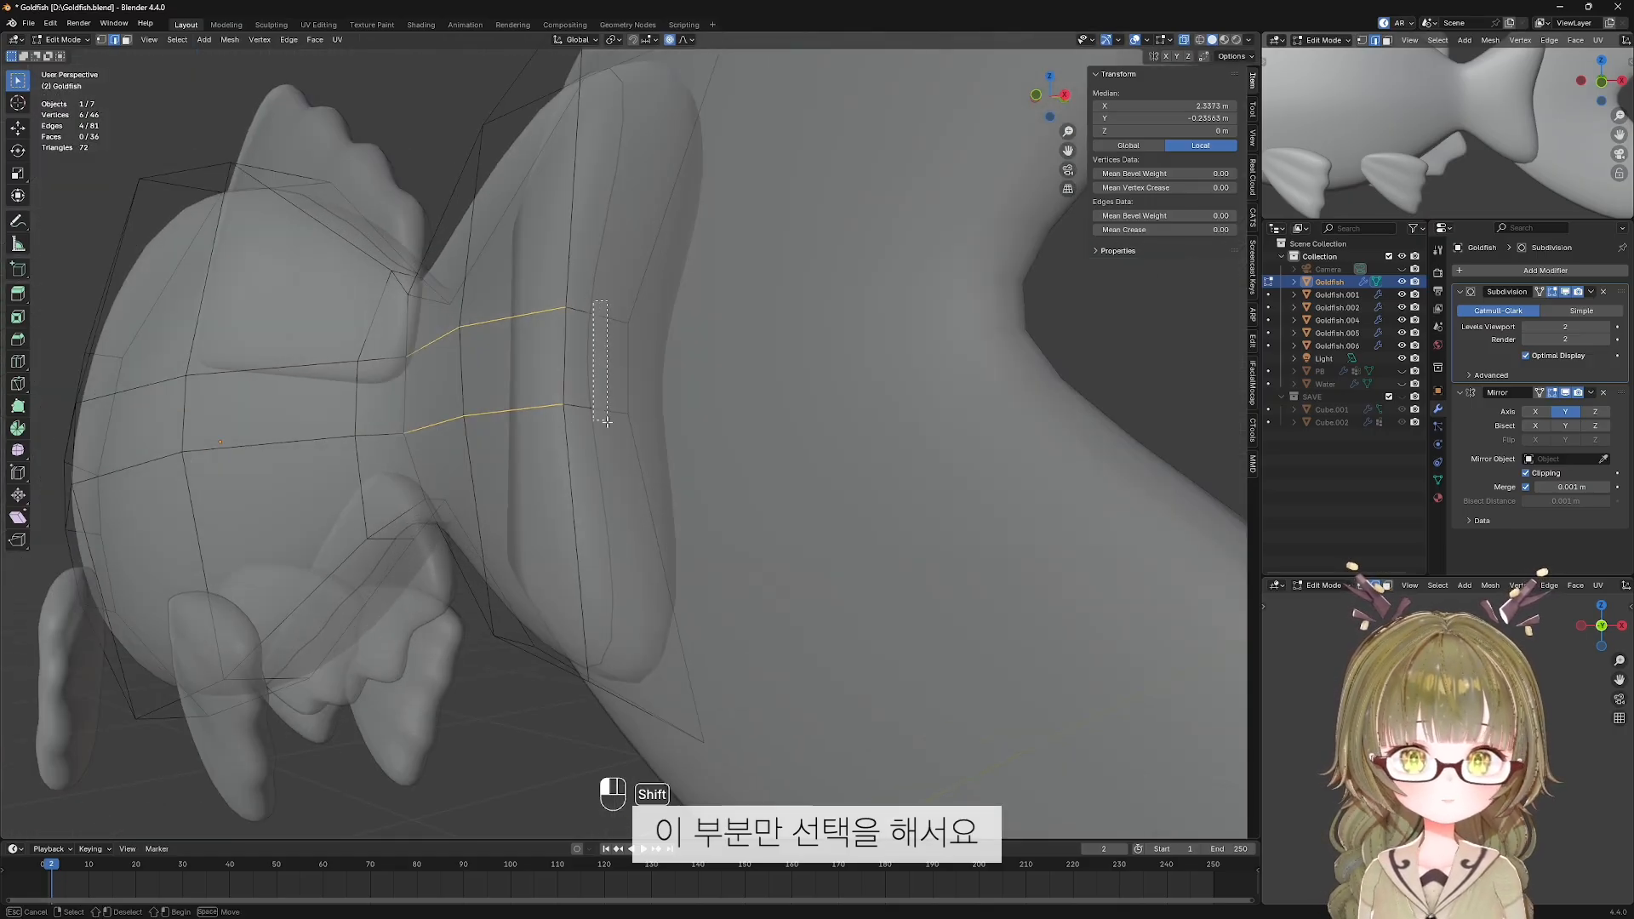
key(KP_1)
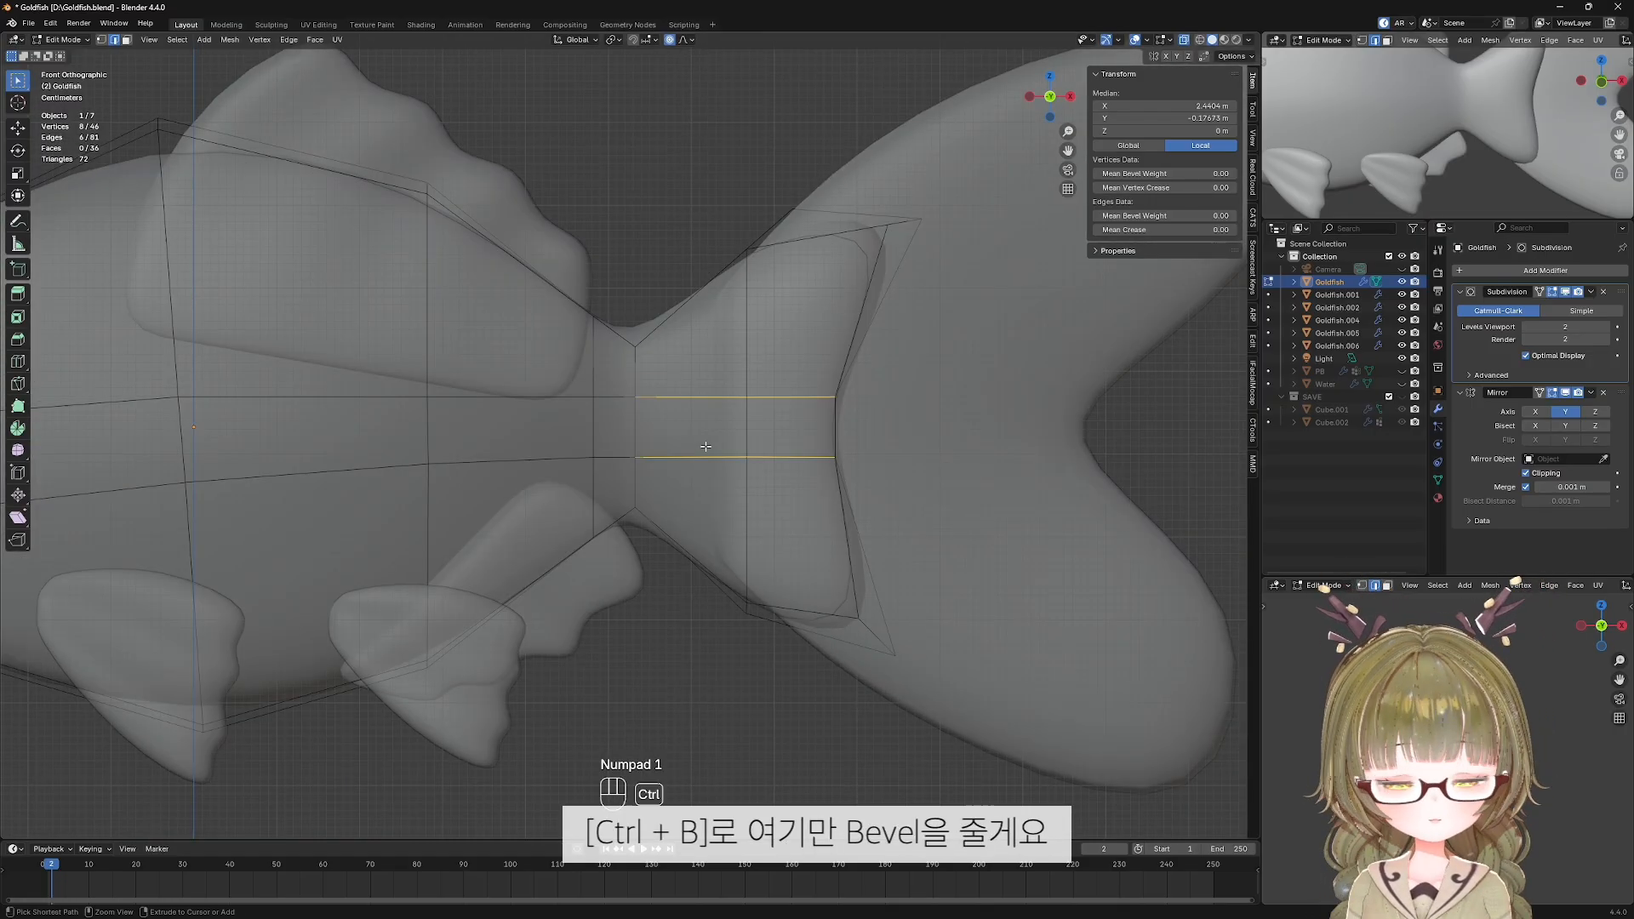
key(ctrl+b)
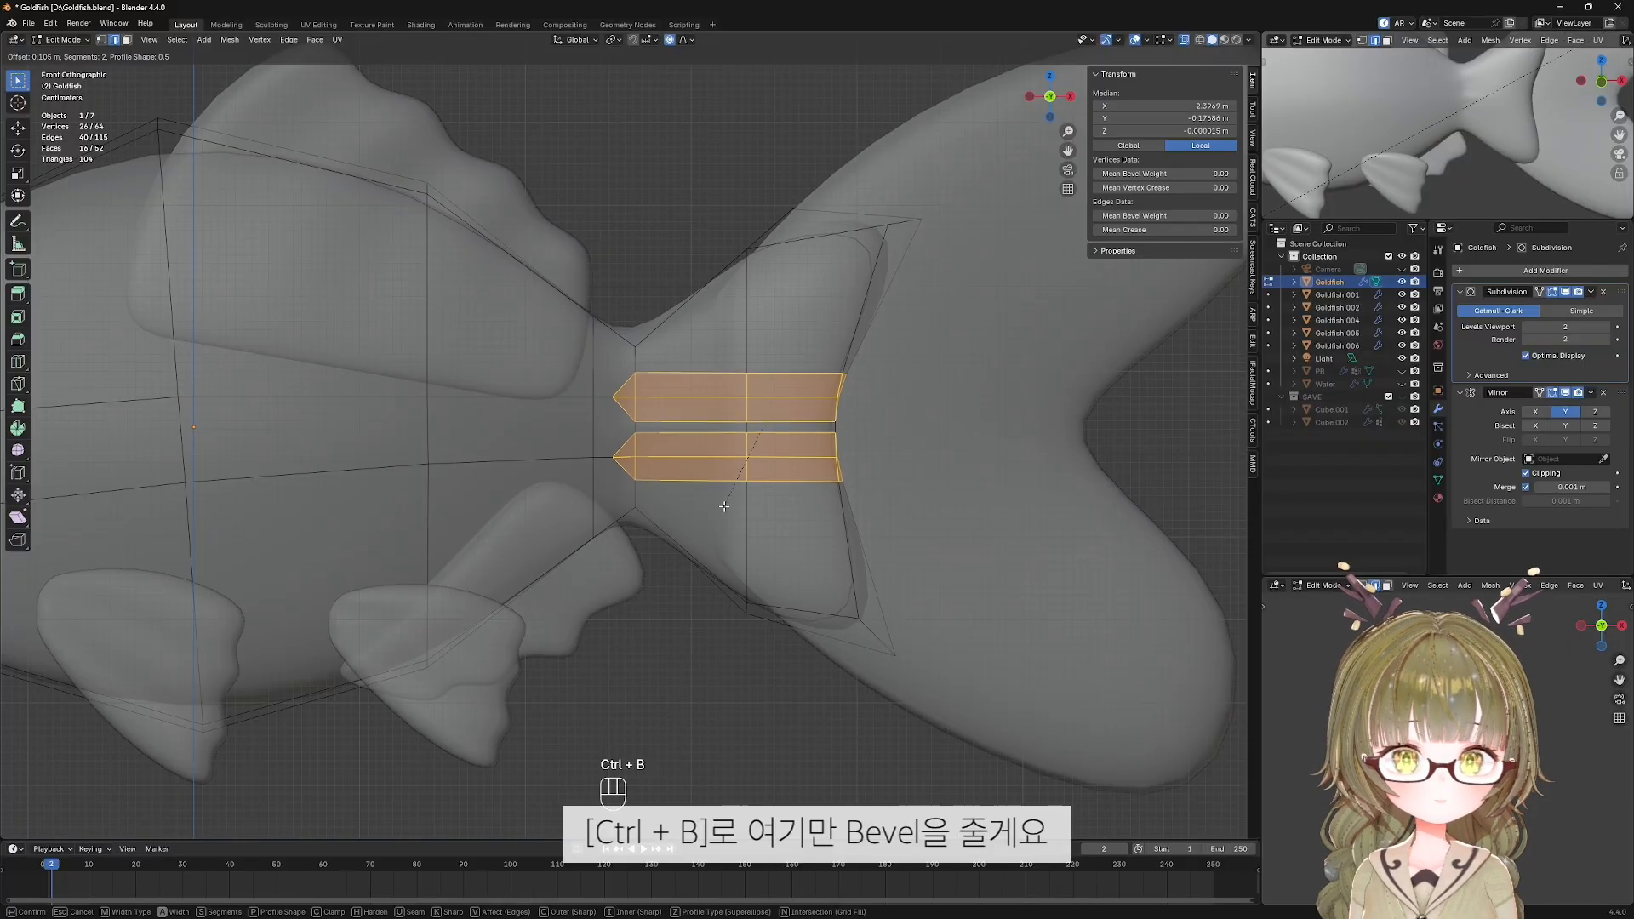
click(733, 504)
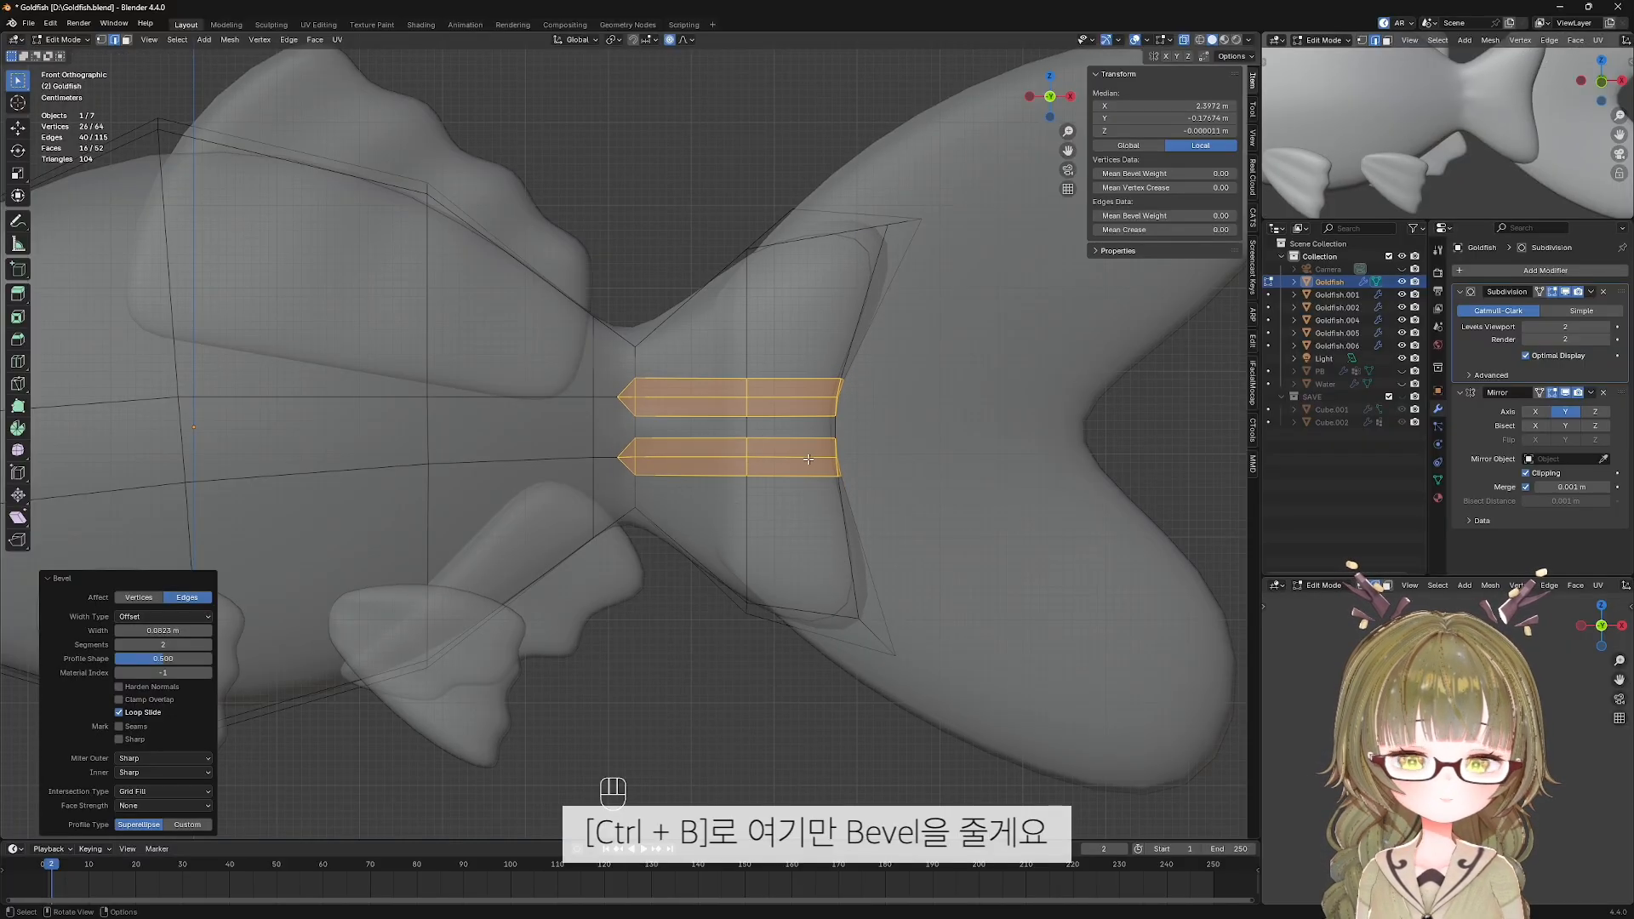
Apply Set Flow to all six lengthwise edge rows of the two beveled strips on the tail base.
scroll(736, 502, down, 3)
scroll(783, 436, up, 3)
shift+middle_drag(775, 422, 635, 501)
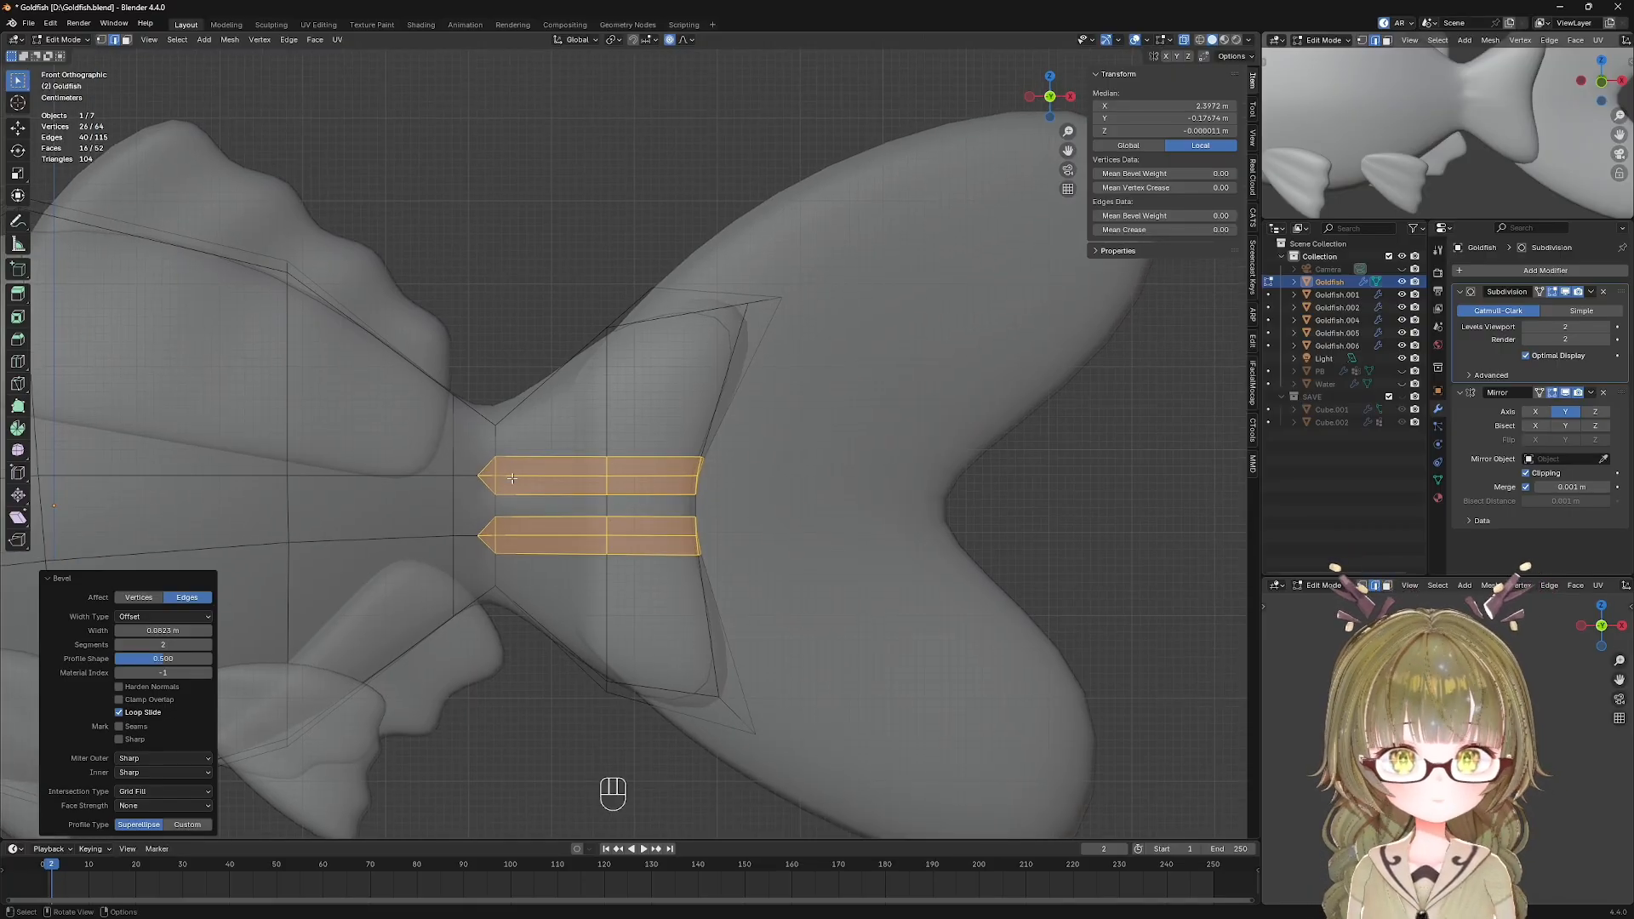
scroll(511, 481, up, 3)
click(581, 361)
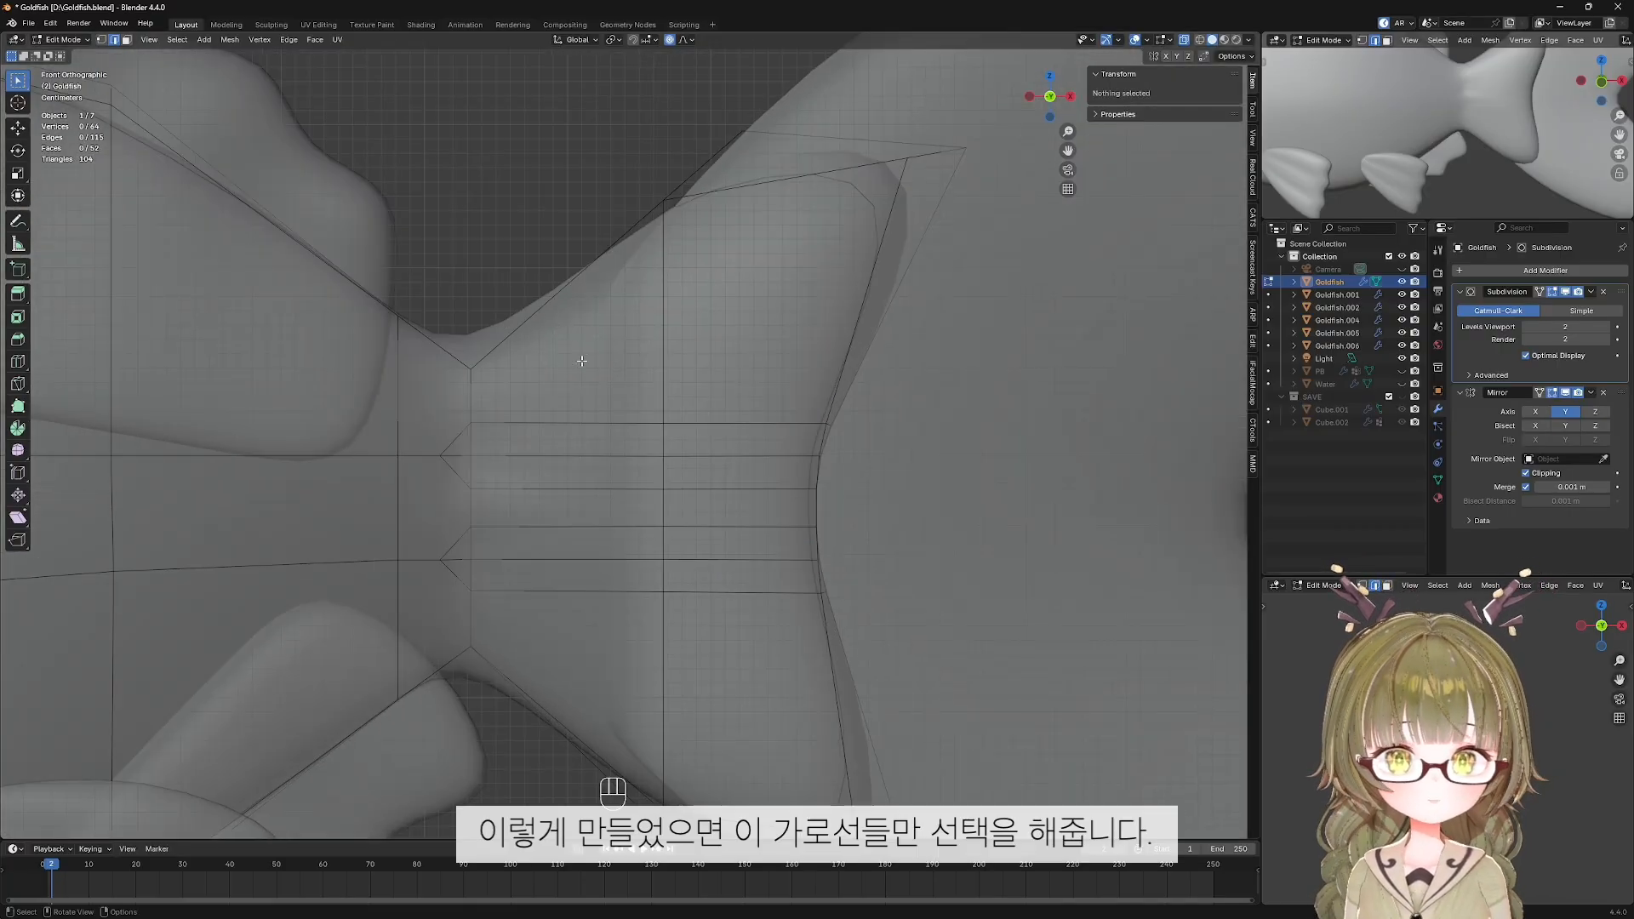
alt+click(587, 449)
alt+shift+click(523, 528)
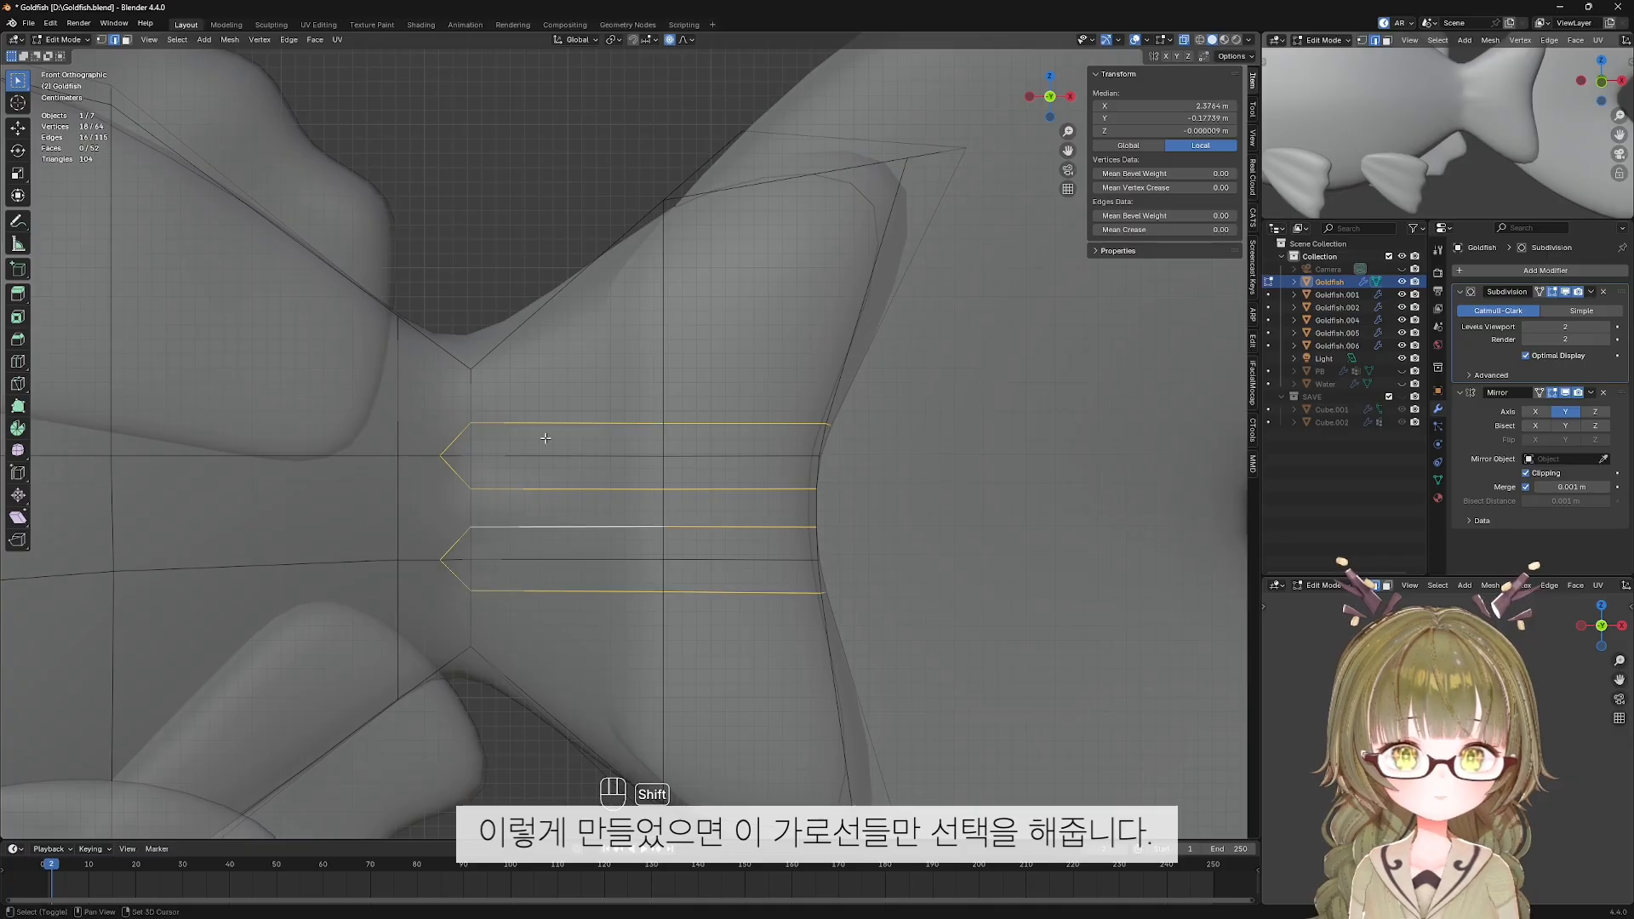
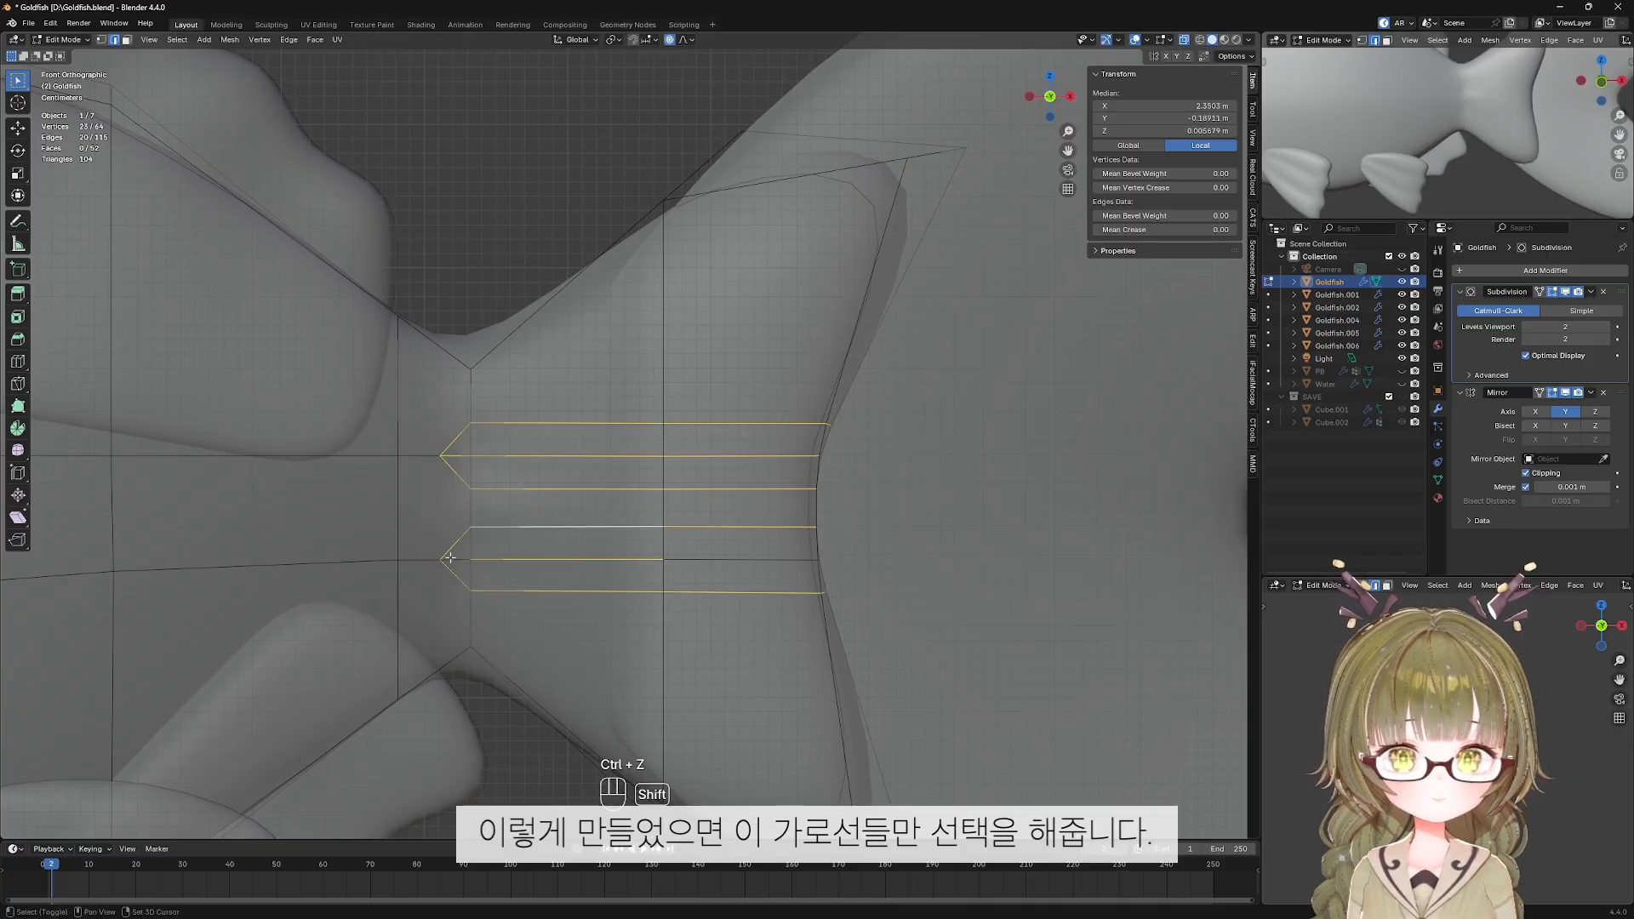
middle_drag(762, 578, 666, 586)
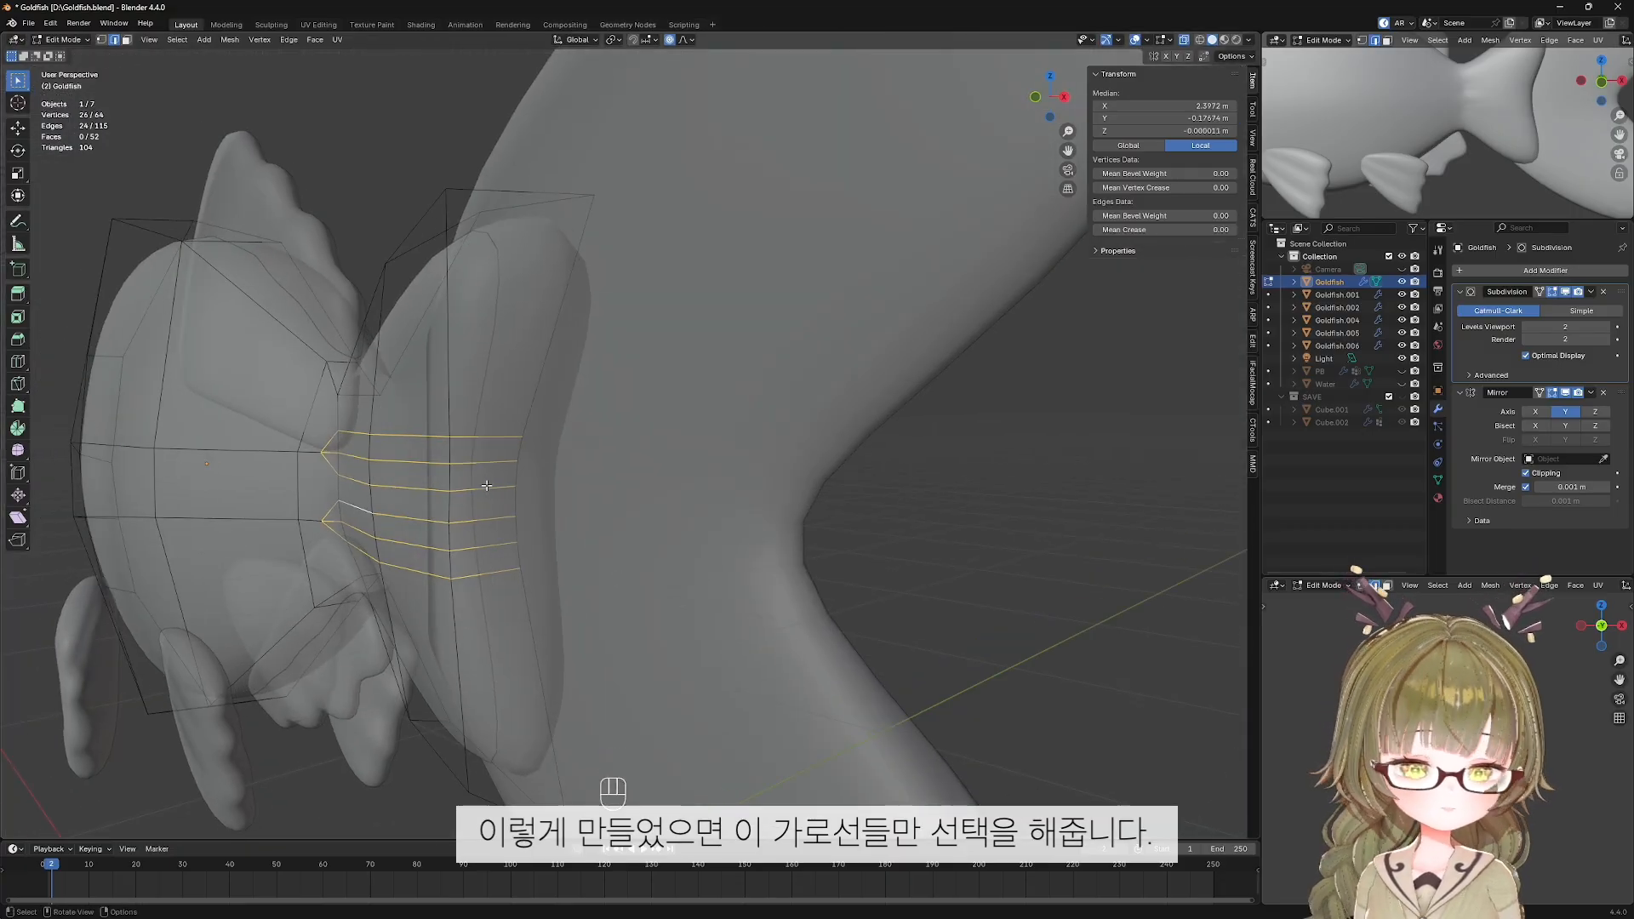
key(KP_1)
right_click(676, 467)
mouse_move(686, 474)
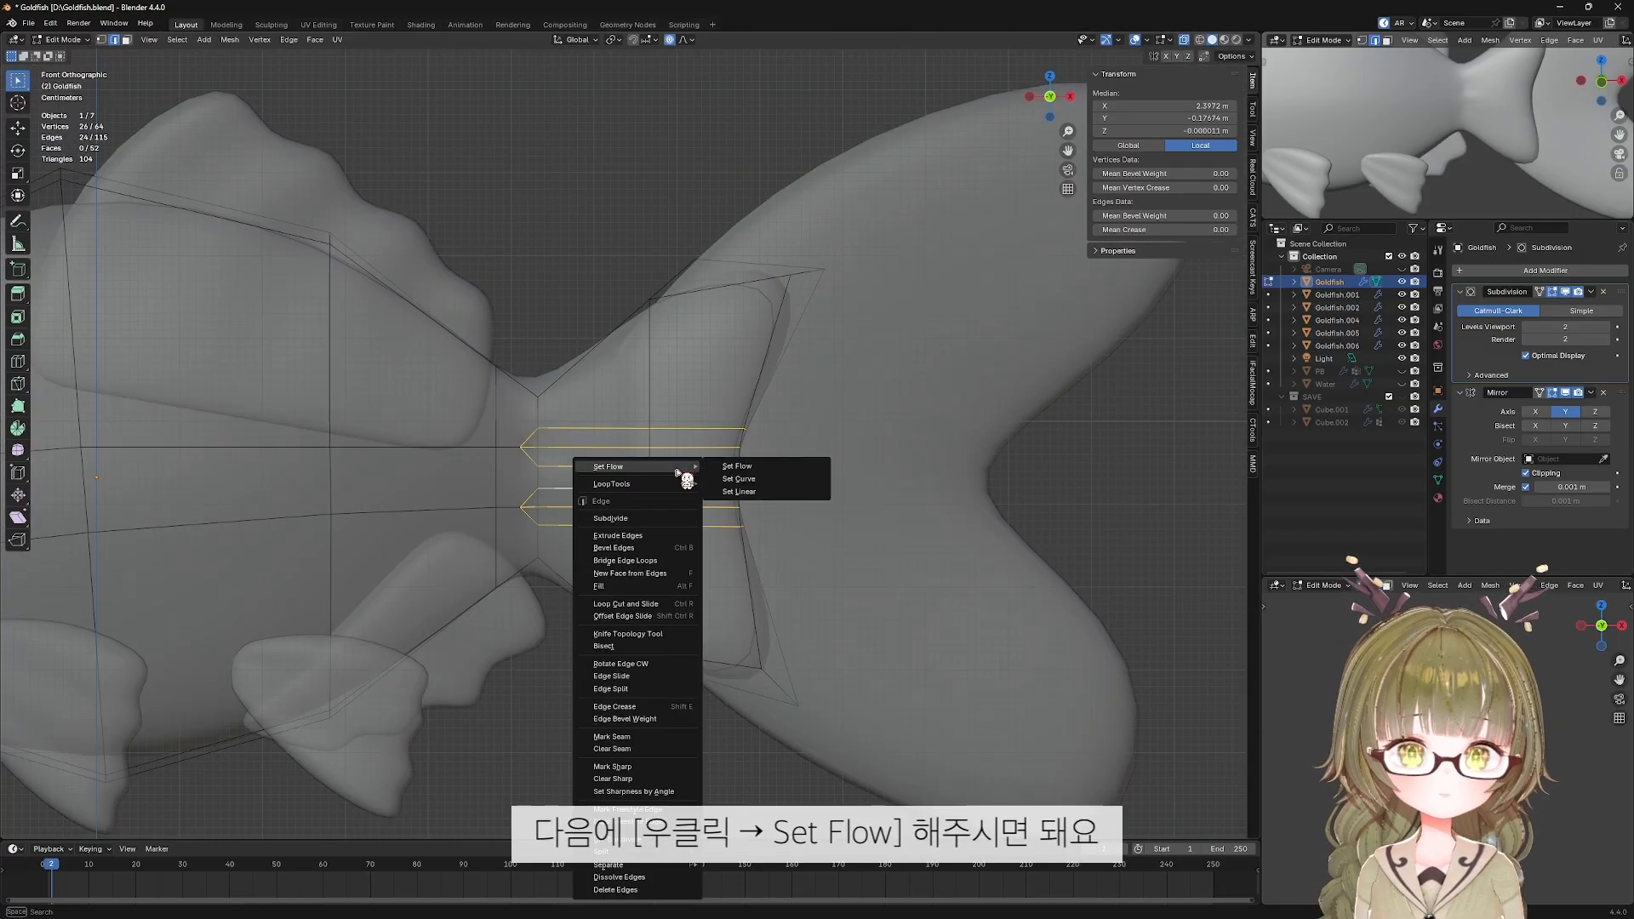
click(754, 467)
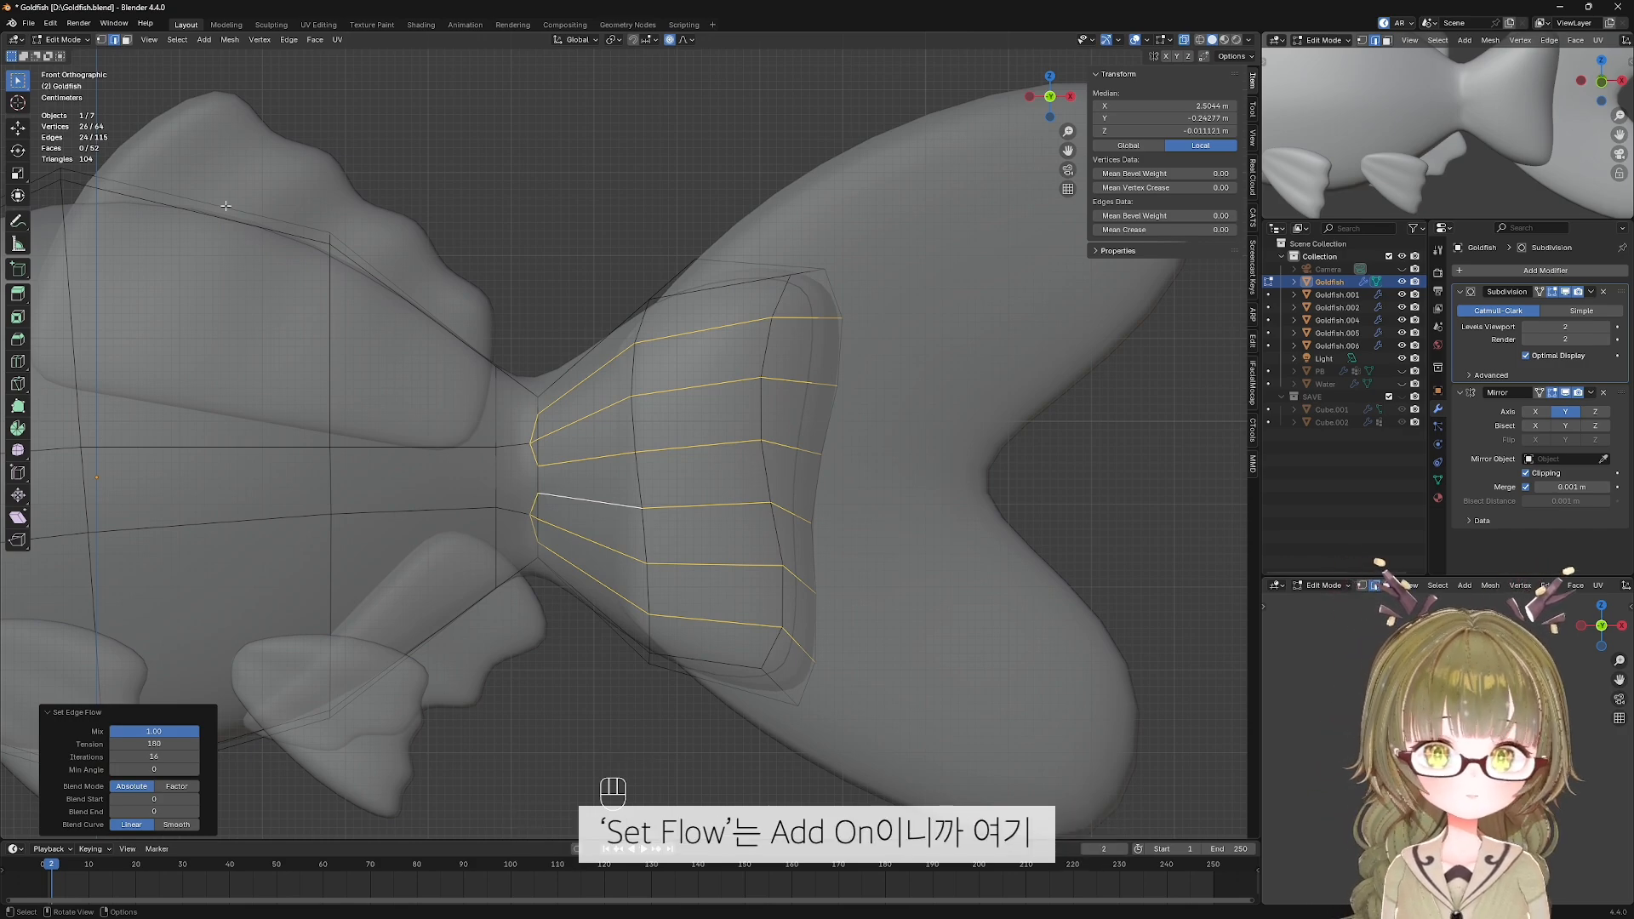
Look up the EdgeFlow add-on in the preferences by filtering the add-ons with "flo".
click(28, 23)
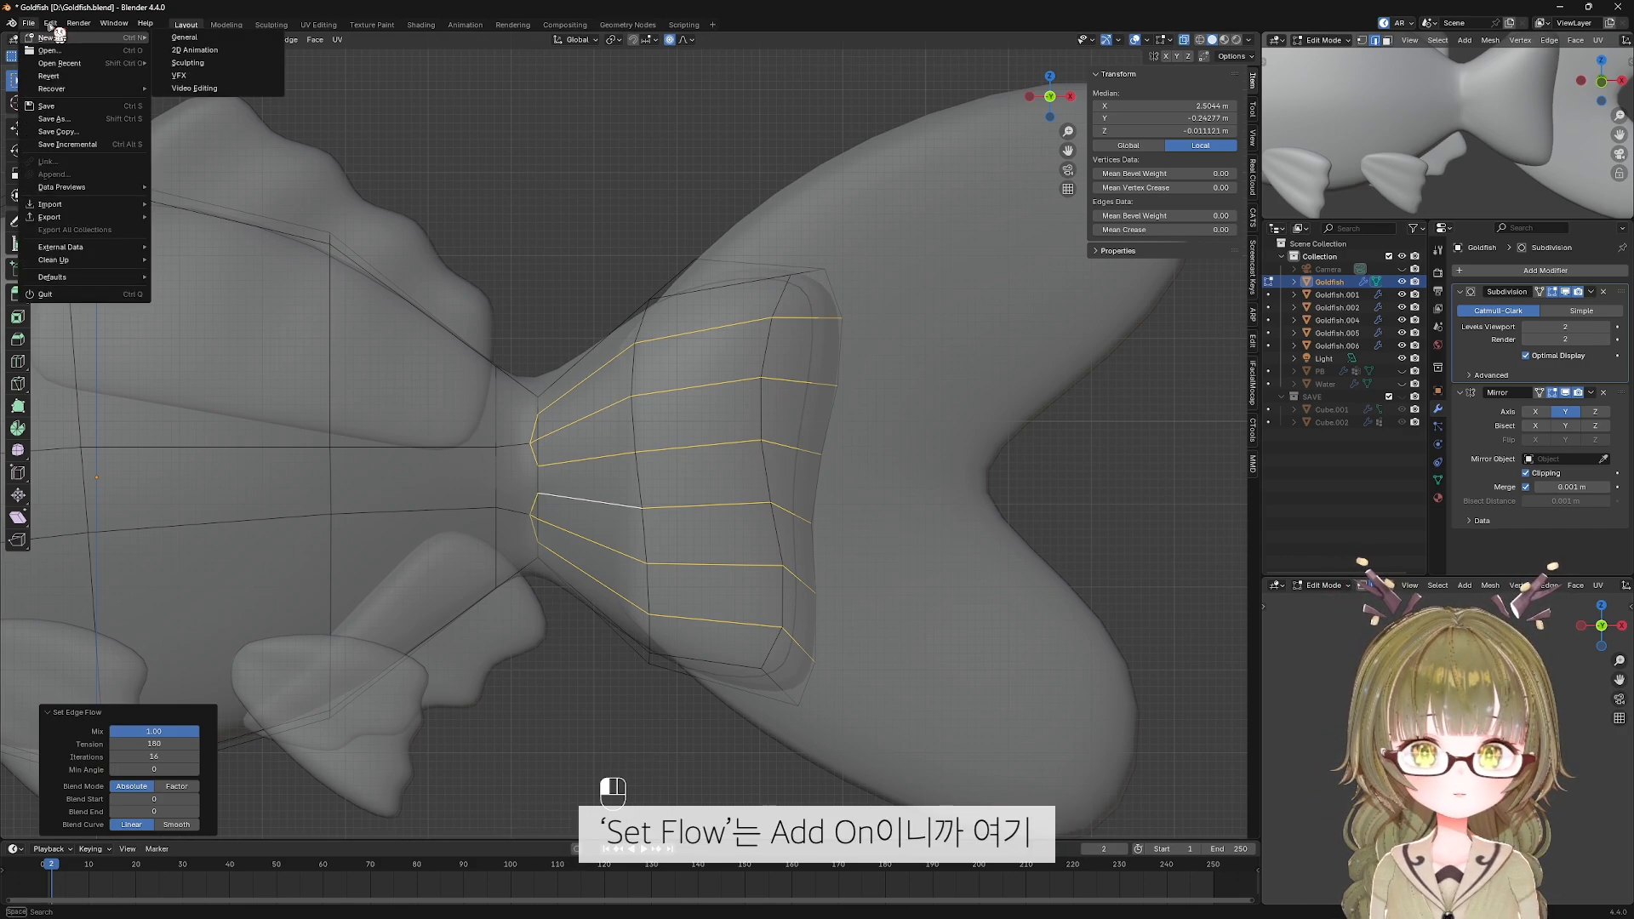
click(106, 197)
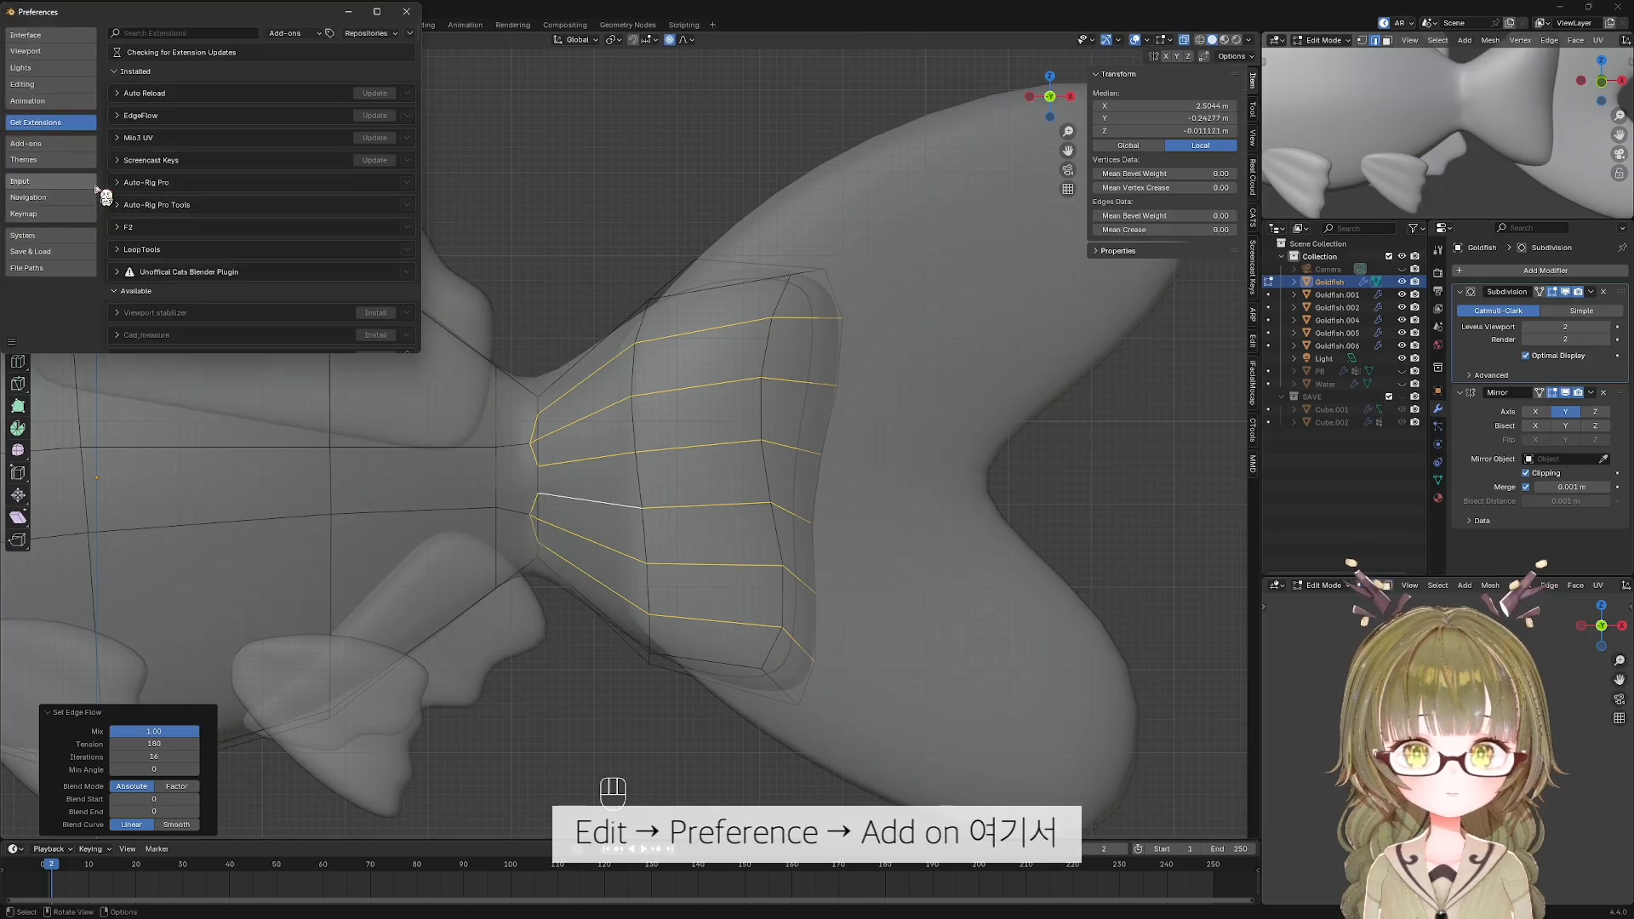
click(62, 145)
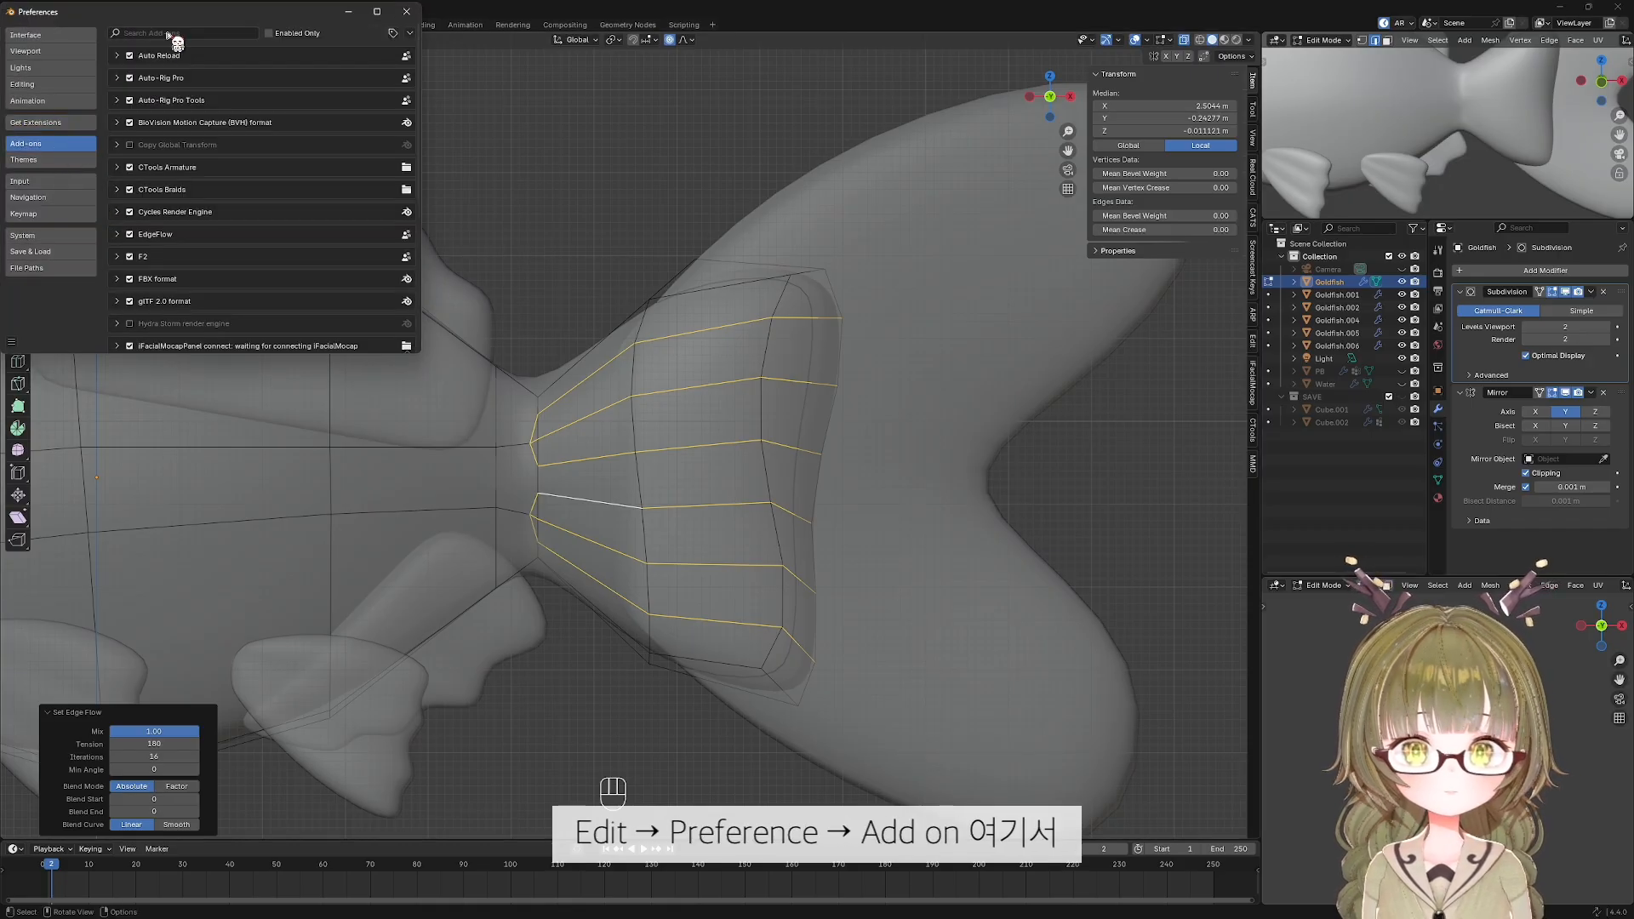
text(flo)
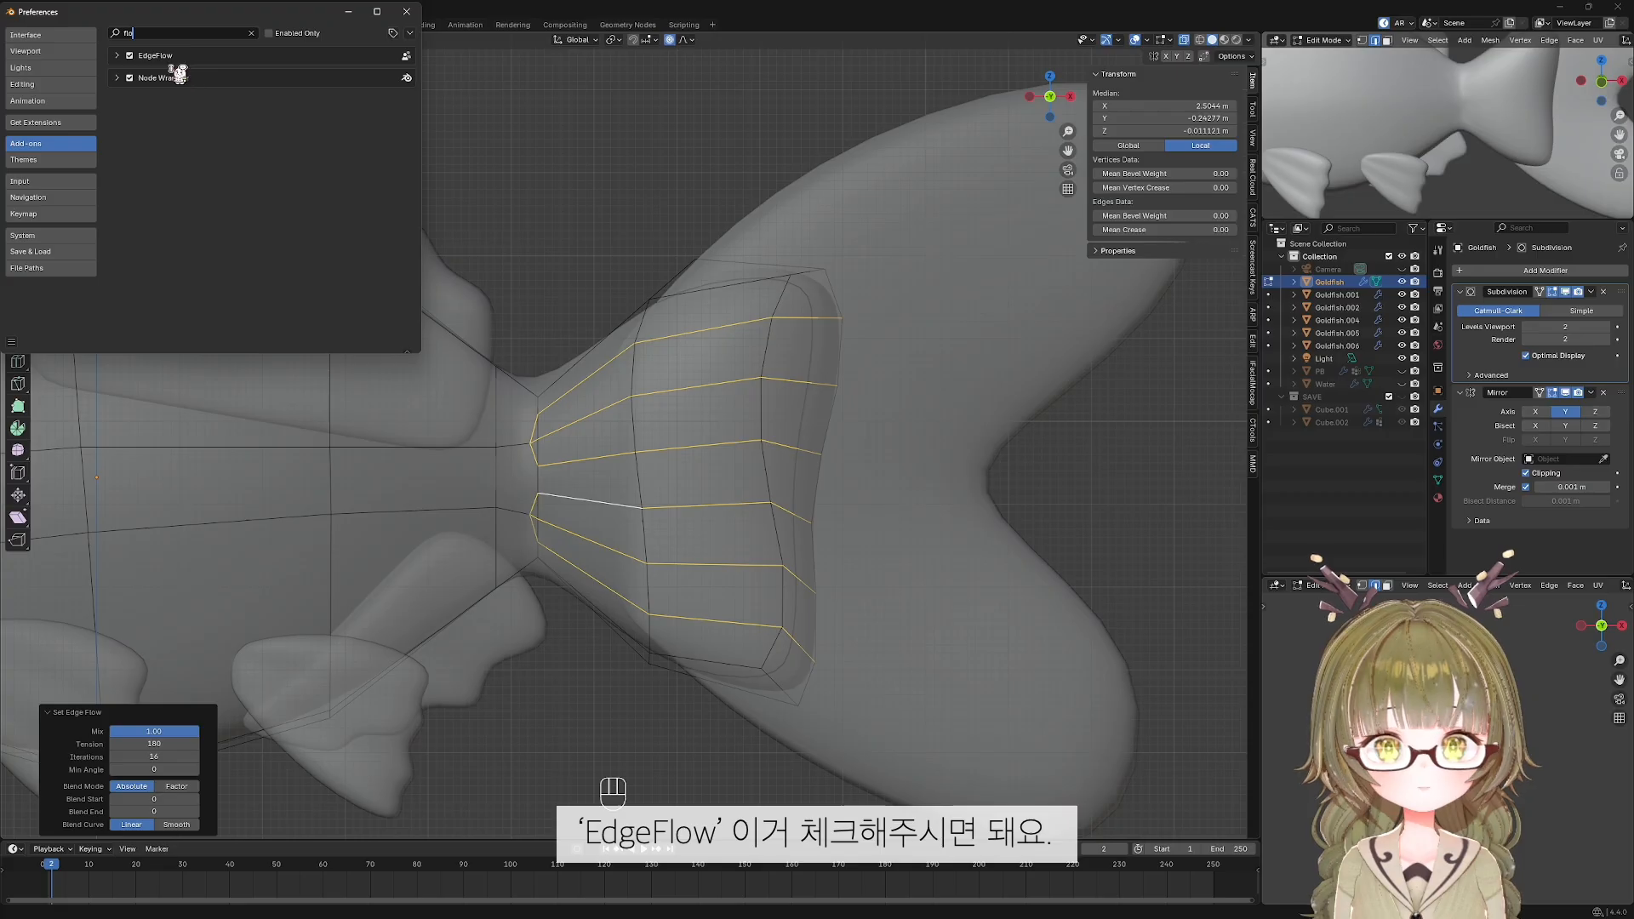
click(416, 19)
Examine the tail base with overlays hidden, and restore the selection of its lengthwise edge rows.
click(917, 384)
key(shift+alt+z)
scroll(806, 423, down, 2)
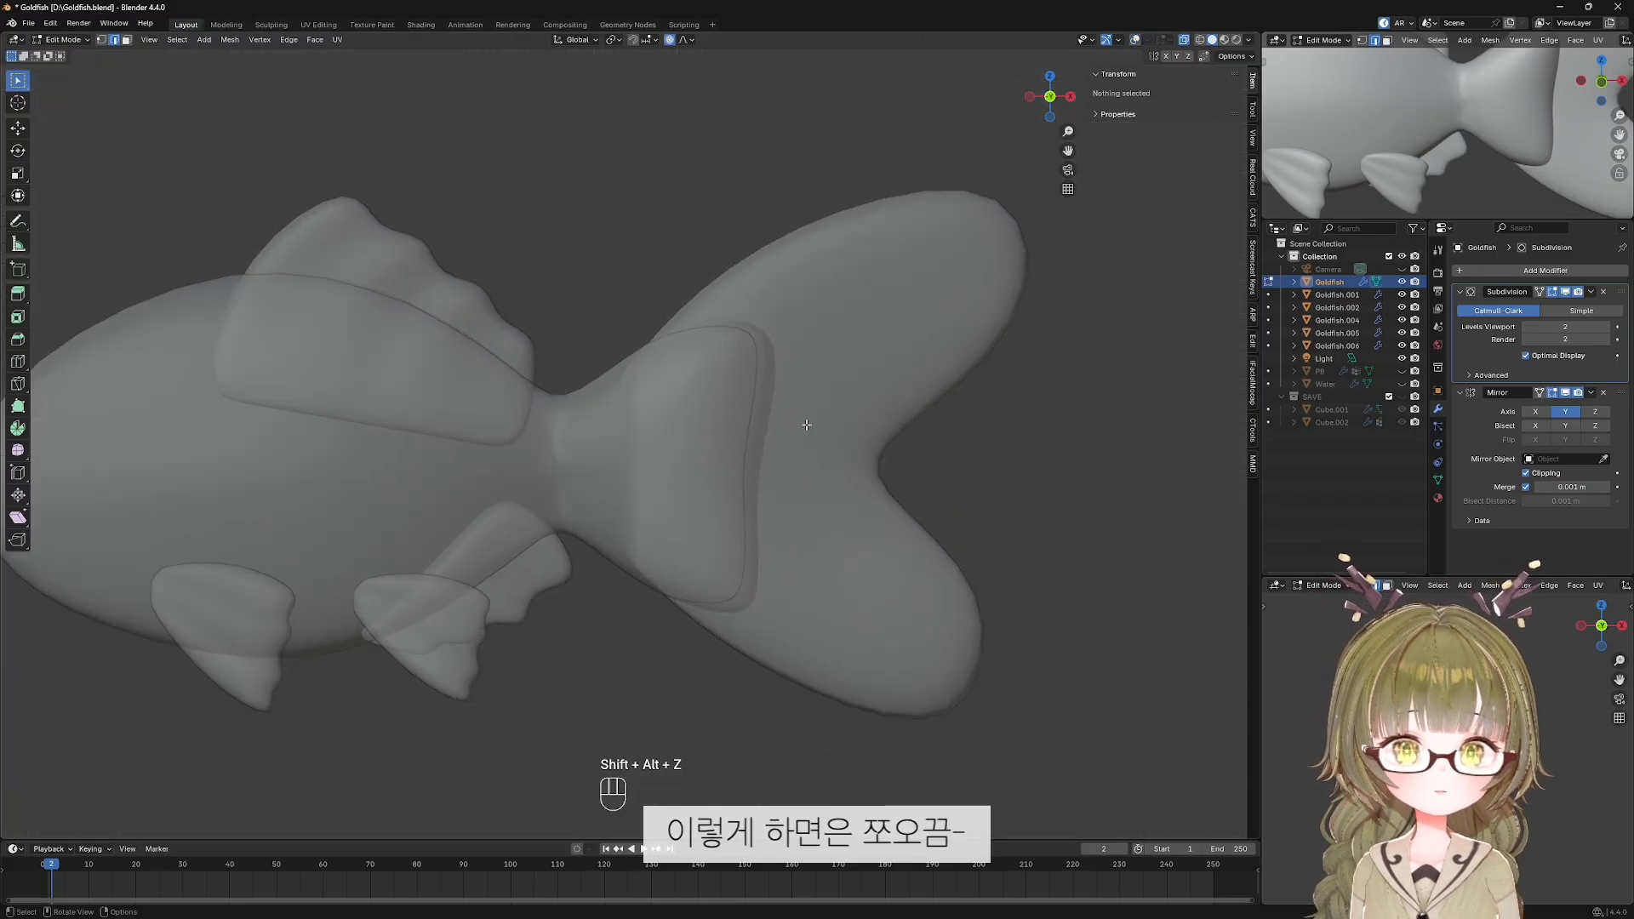
middle_drag(806, 423, 927, 418)
key(alt+z)
key(ctrl+z)
key(ctrl+z)
key(ctrl+shift+z)
key(KP_1)
key(shift+alt+z)
scroll(700, 463, up, 3)
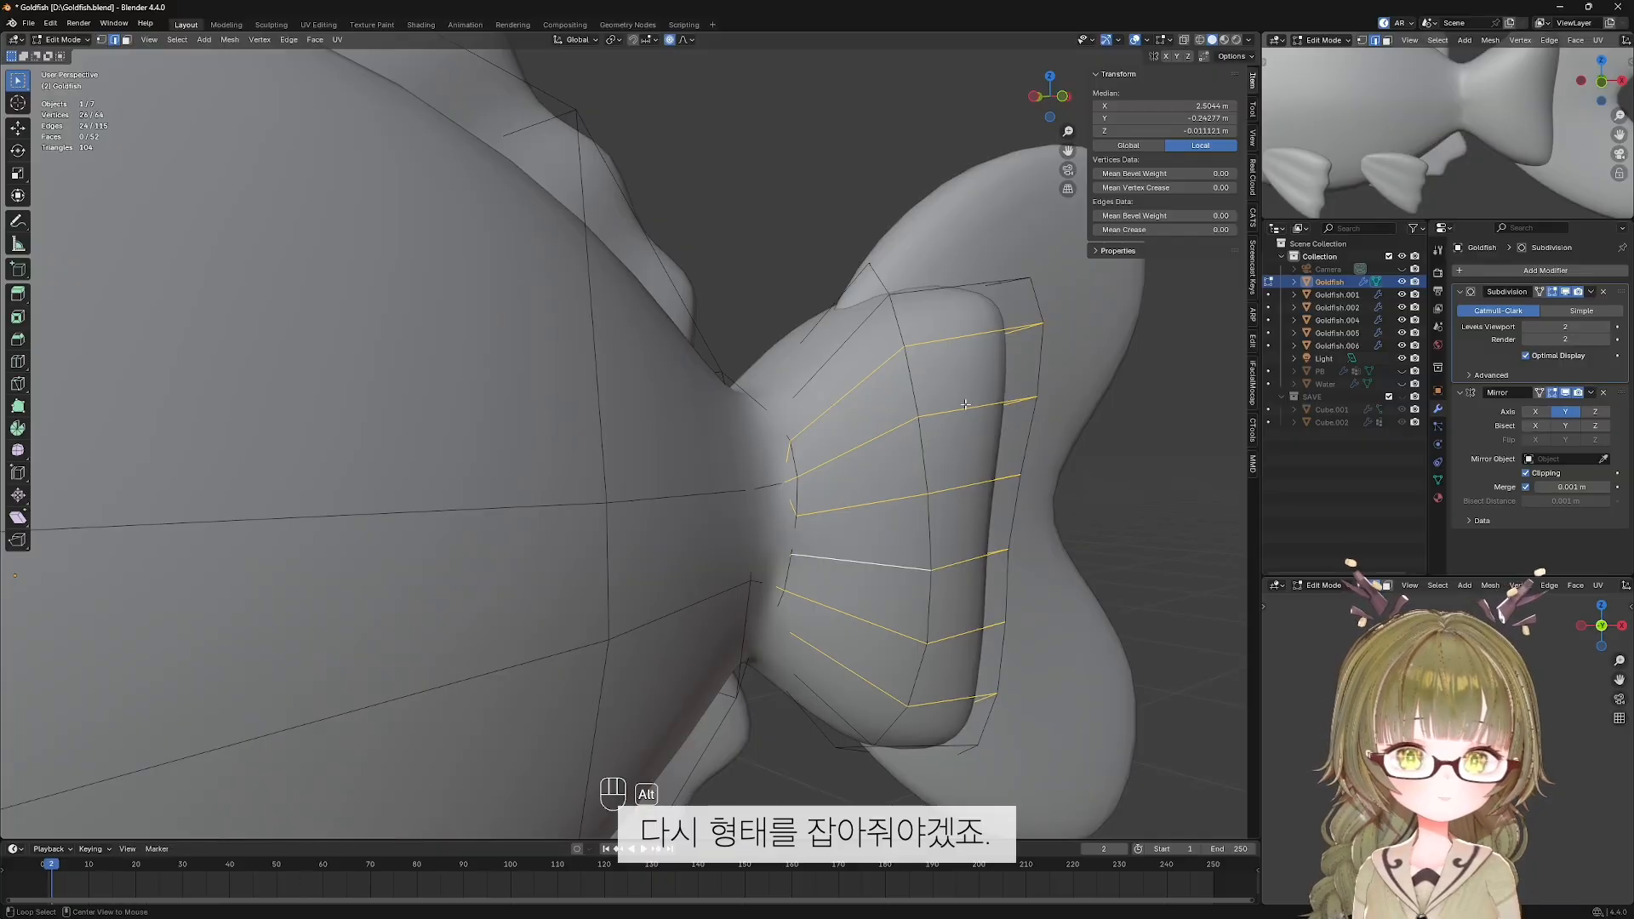
Scale only the outer edge rows of both beveled strips on the tail base to 0.069 along Y to form grooves.
alt+click(965, 405)
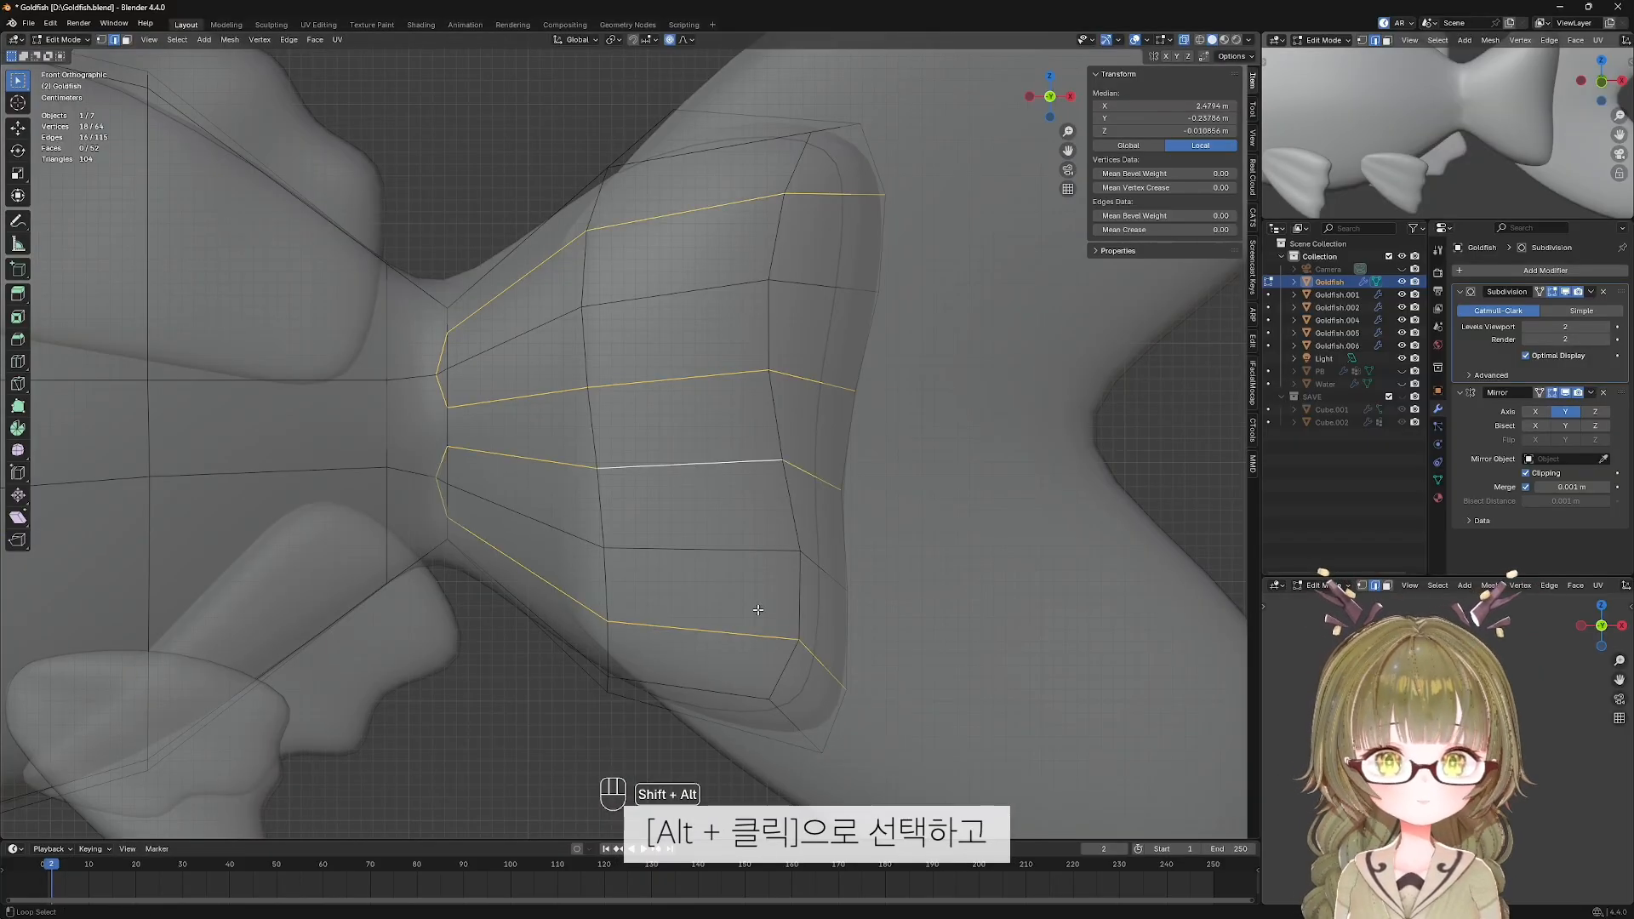
middle_drag(757, 610, 778, 613)
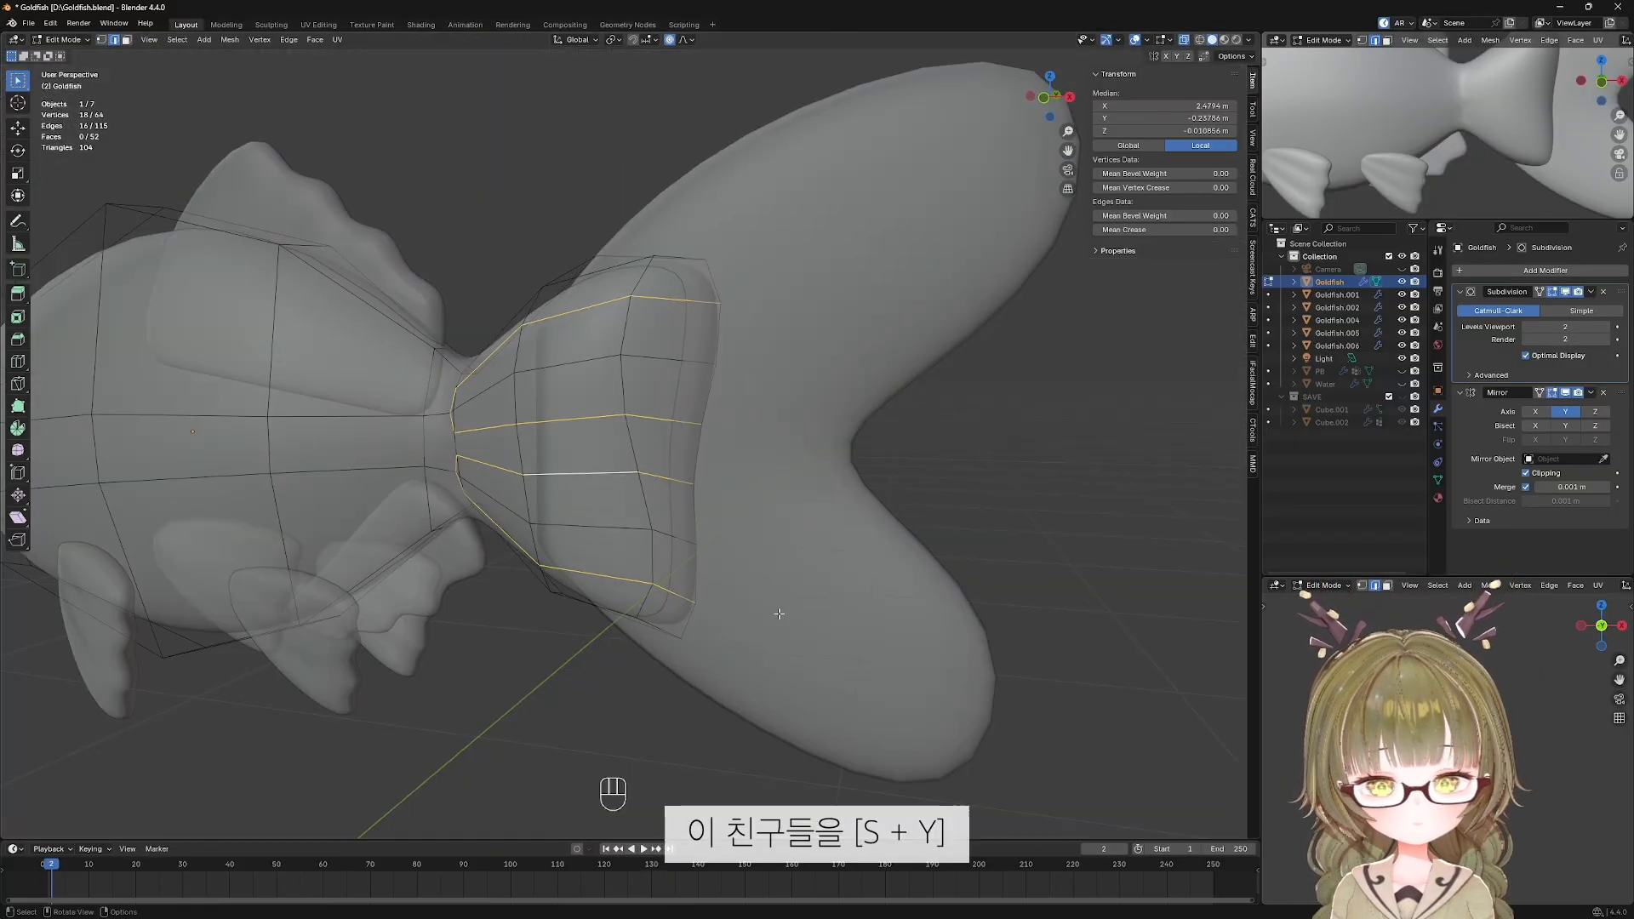
key(s)
key(y)
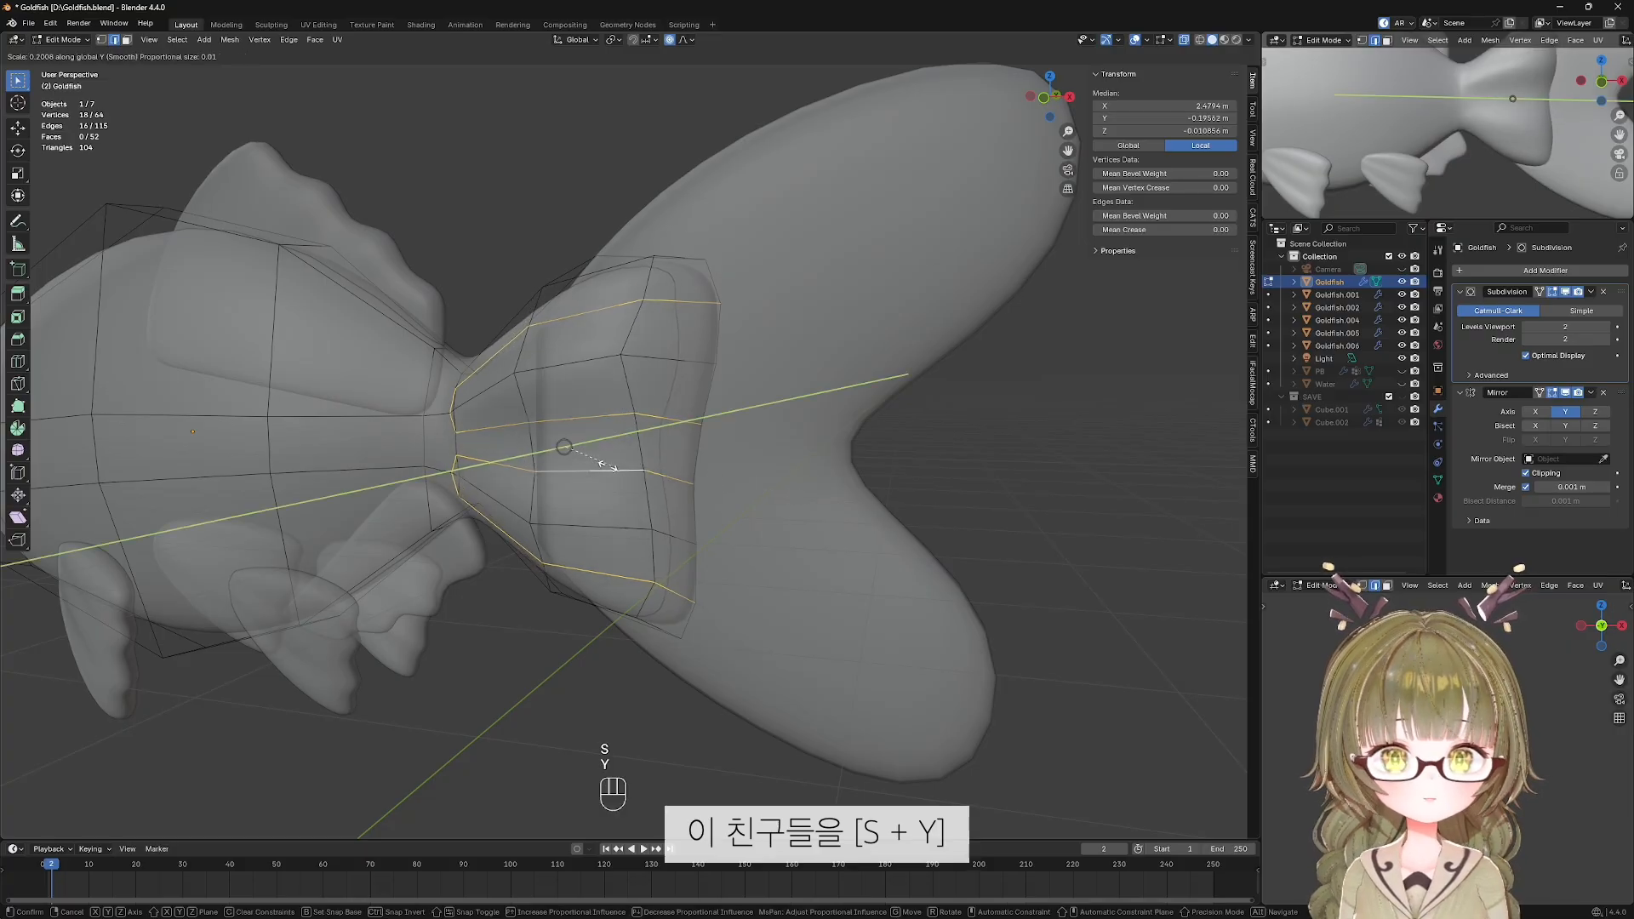
scroll(607, 464, up, 5)
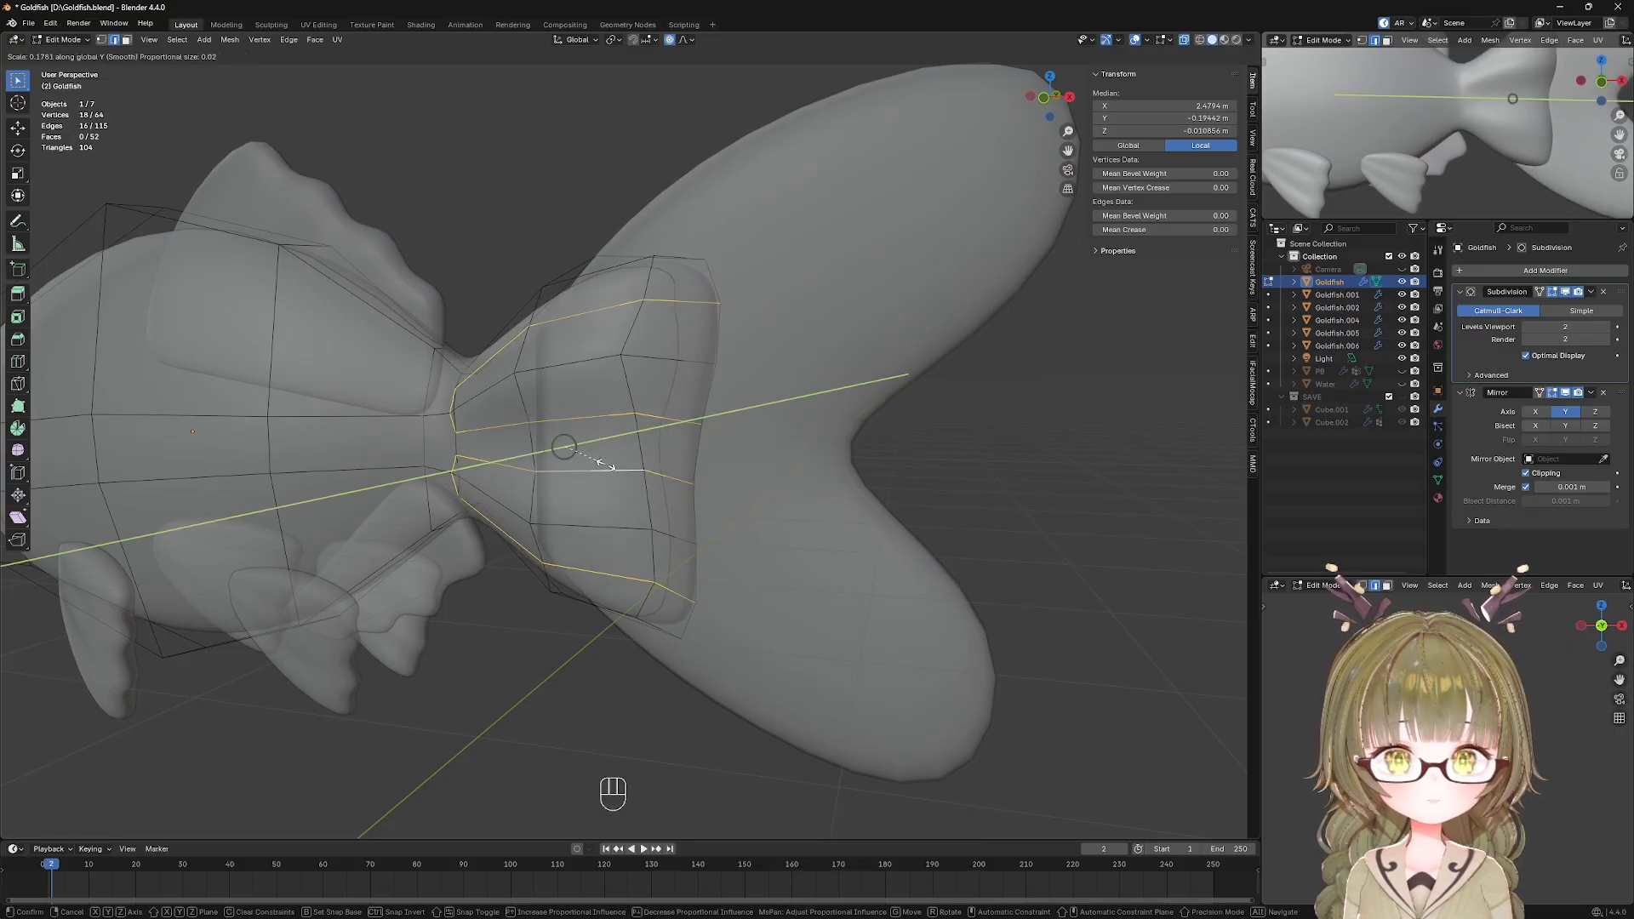
click(570, 463)
middle_drag(570, 463, 672, 466)
key(alt+z)
key(shift+alt+z)
scroll(773, 467, down, 3)
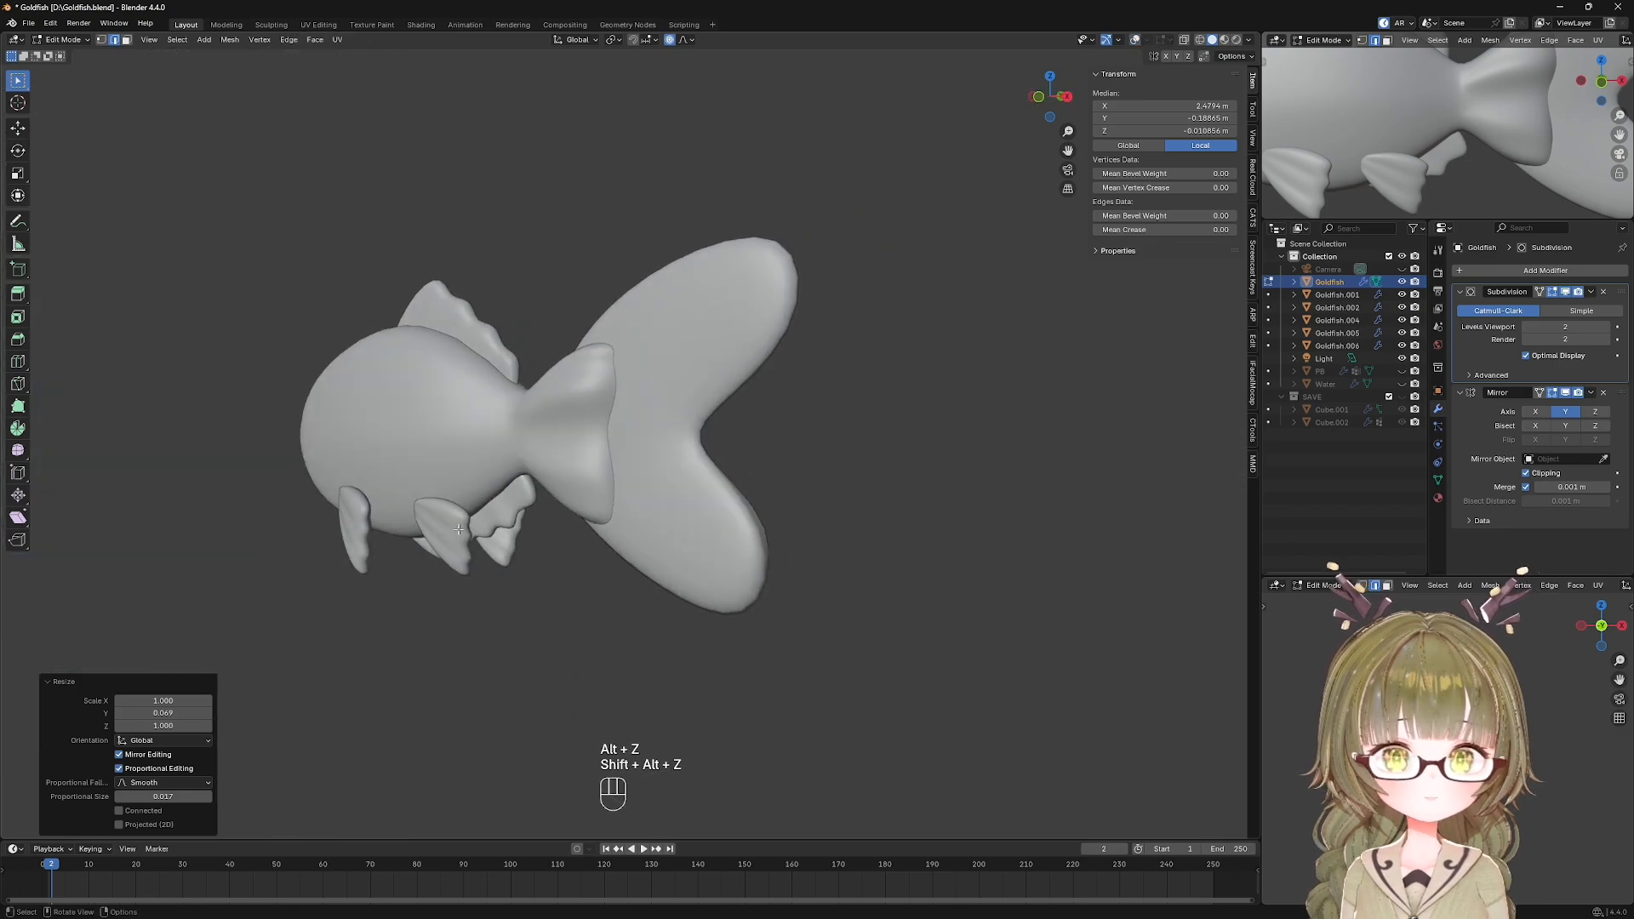
key(KP_1)
scroll(505, 503, up, 8)
key(shift+alt+z)
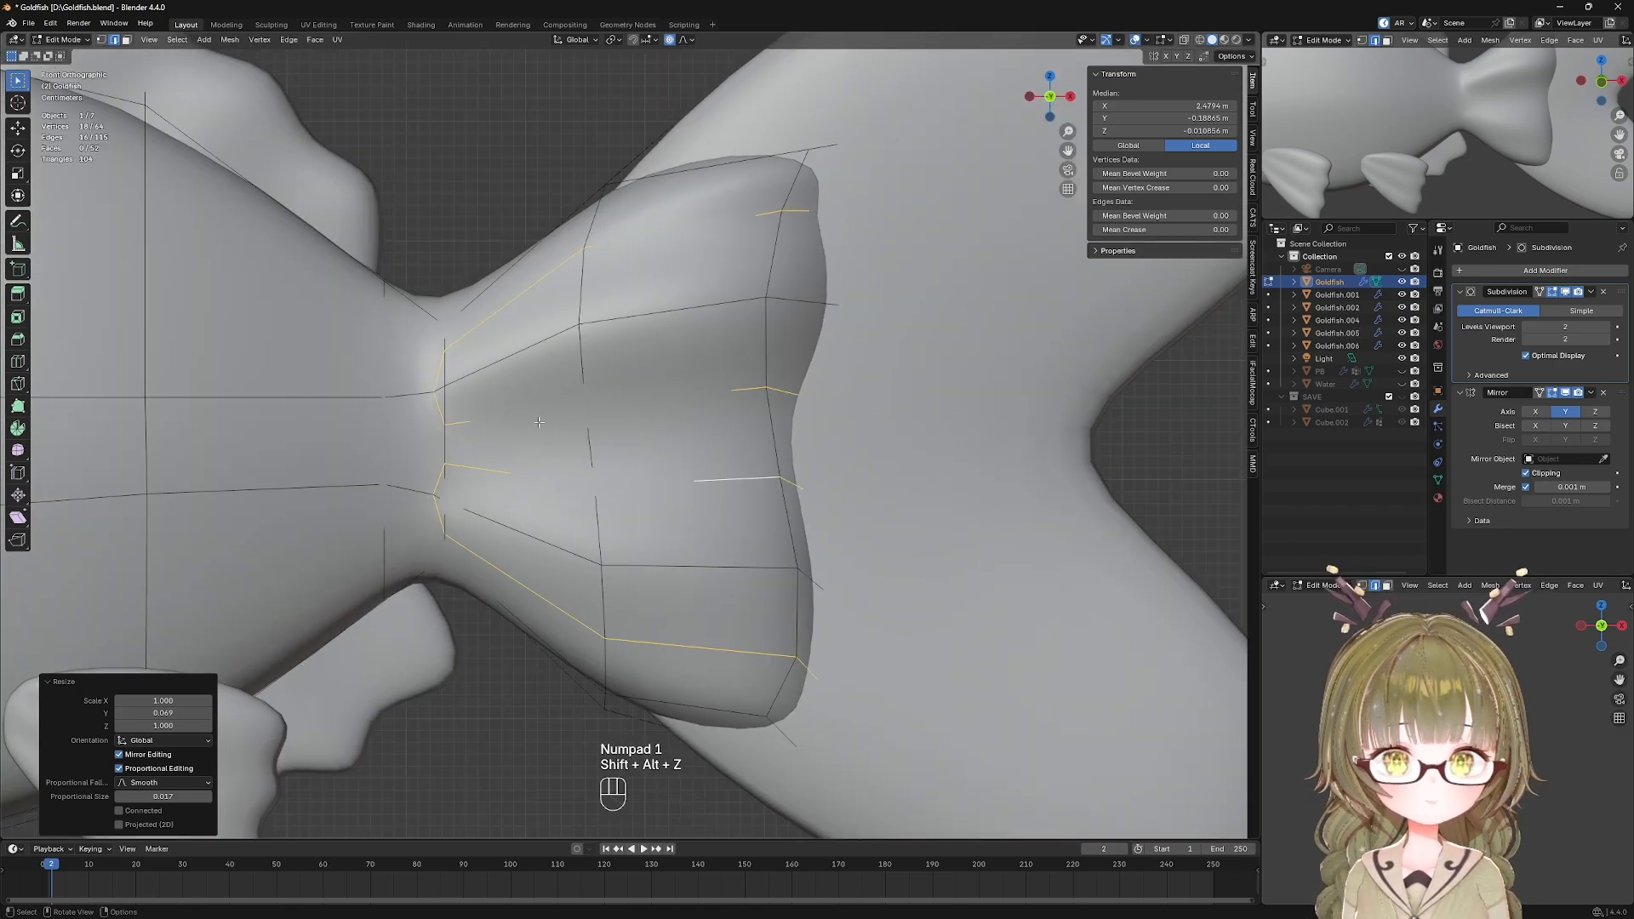
Press the two ridge-crest vertices in the tail base's middle ring slightly inward along Y.
key(1)
click(574, 334)
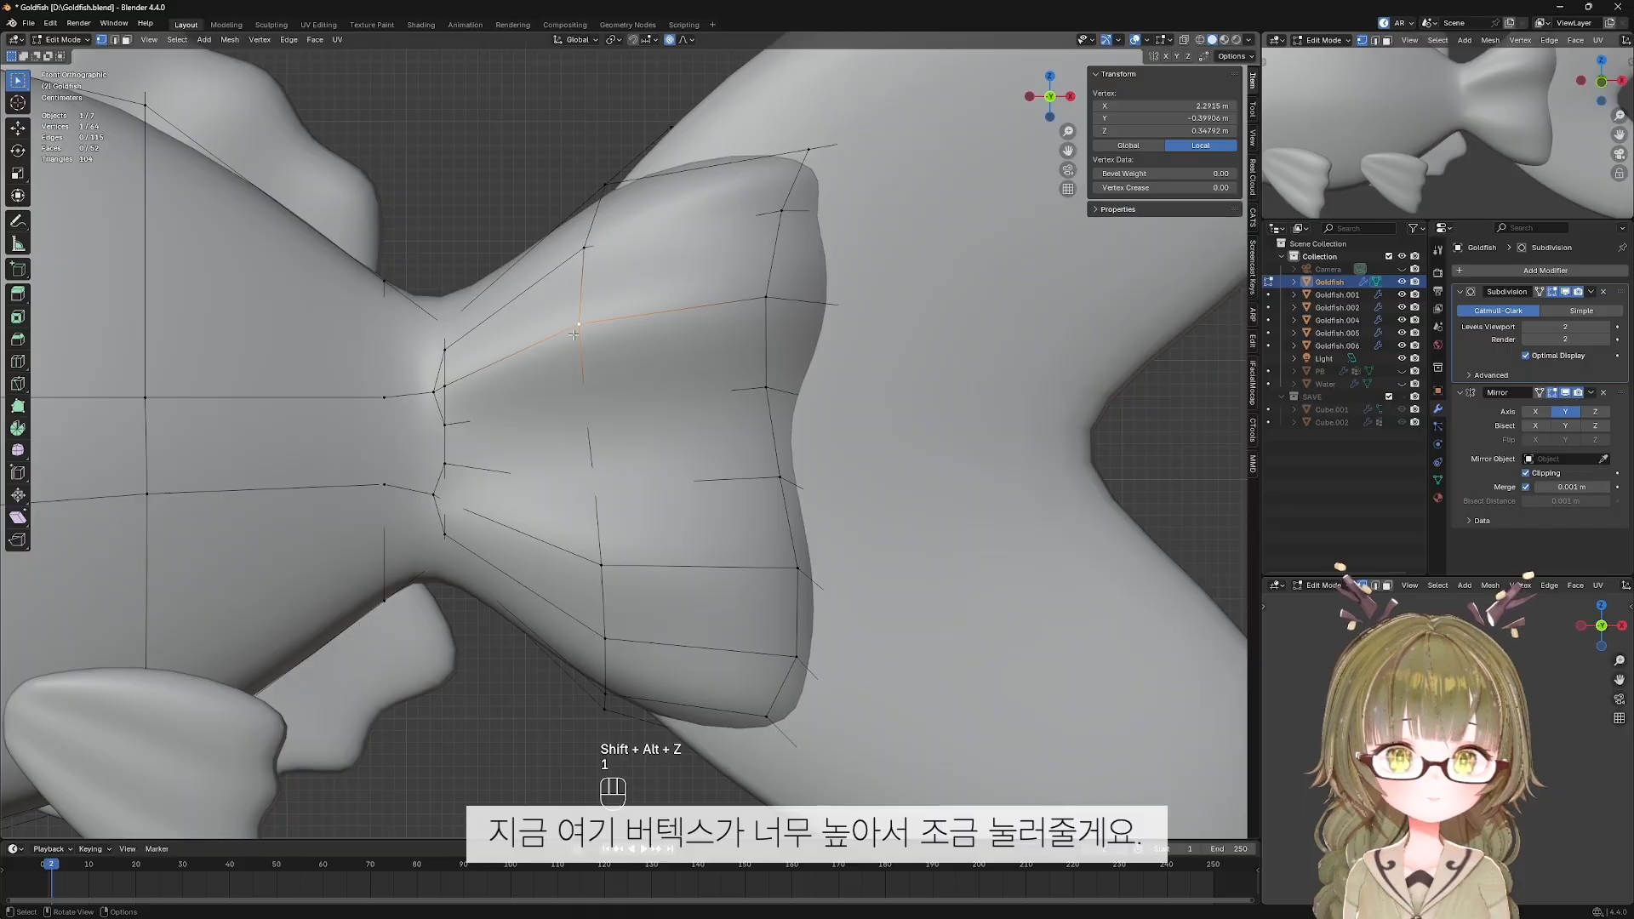
shift+click(597, 567)
scroll(598, 567, down, 3)
middle_drag(598, 568, 688, 577)
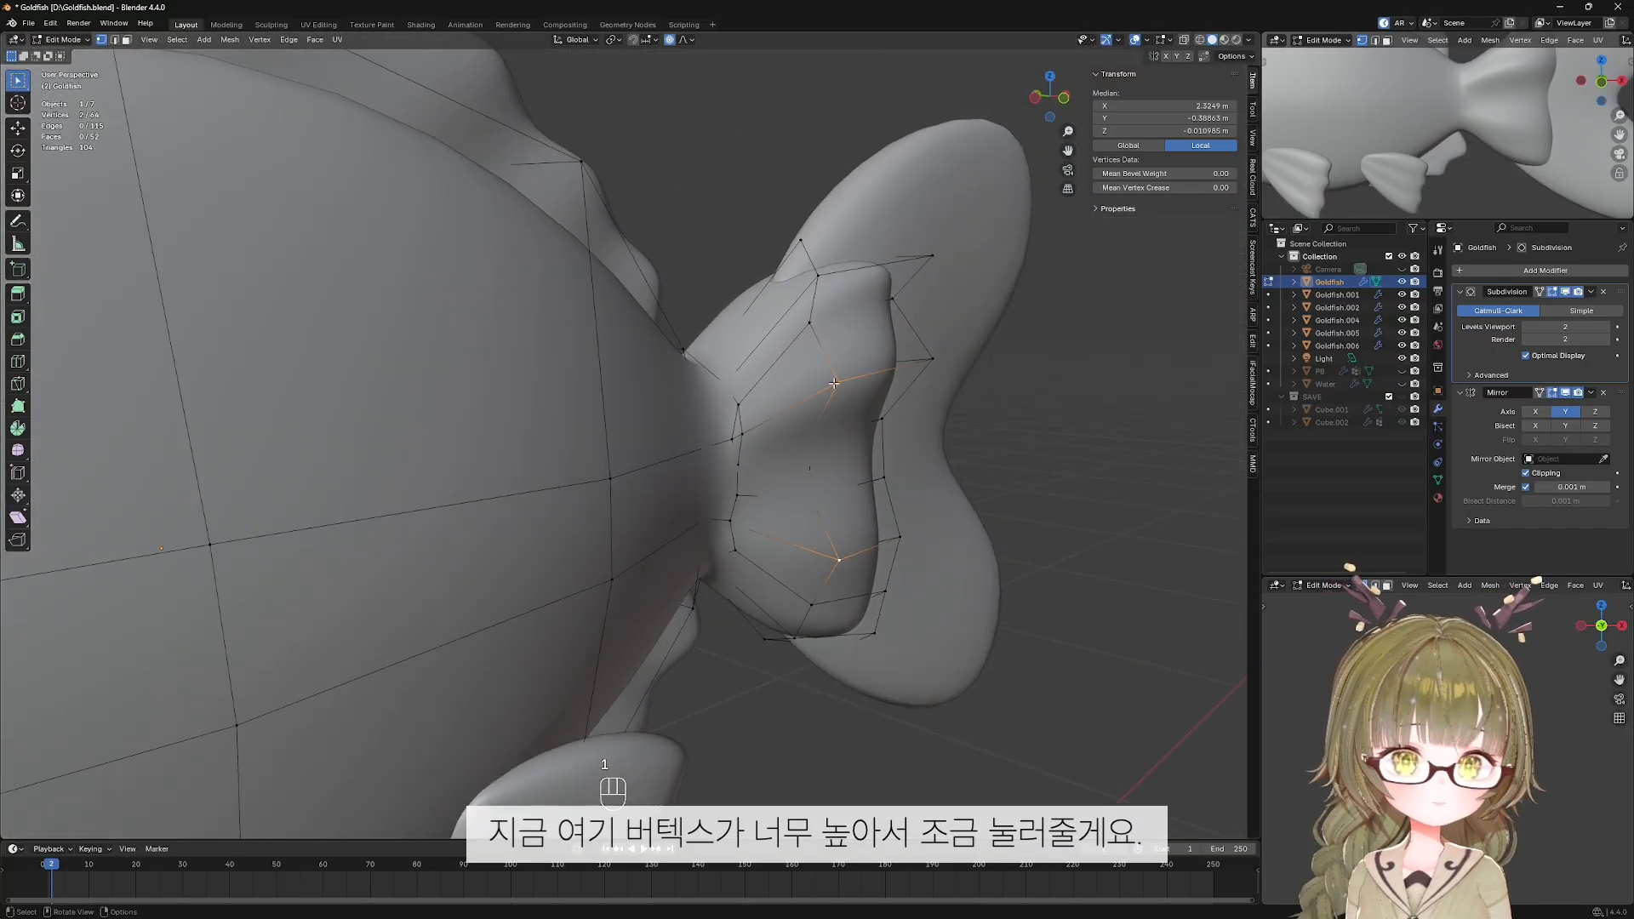
key(g)
key(y)
click(929, 345)
Move the ridge vertices near the tail base's rear edge about 0.012 m along Y.
key(KP_1)
middle_drag(749, 331, 655, 434)
click(580, 423)
shift+click(496, 351)
middle_drag(568, 400, 734, 175)
key(g)
key(y)
click(853, 372)
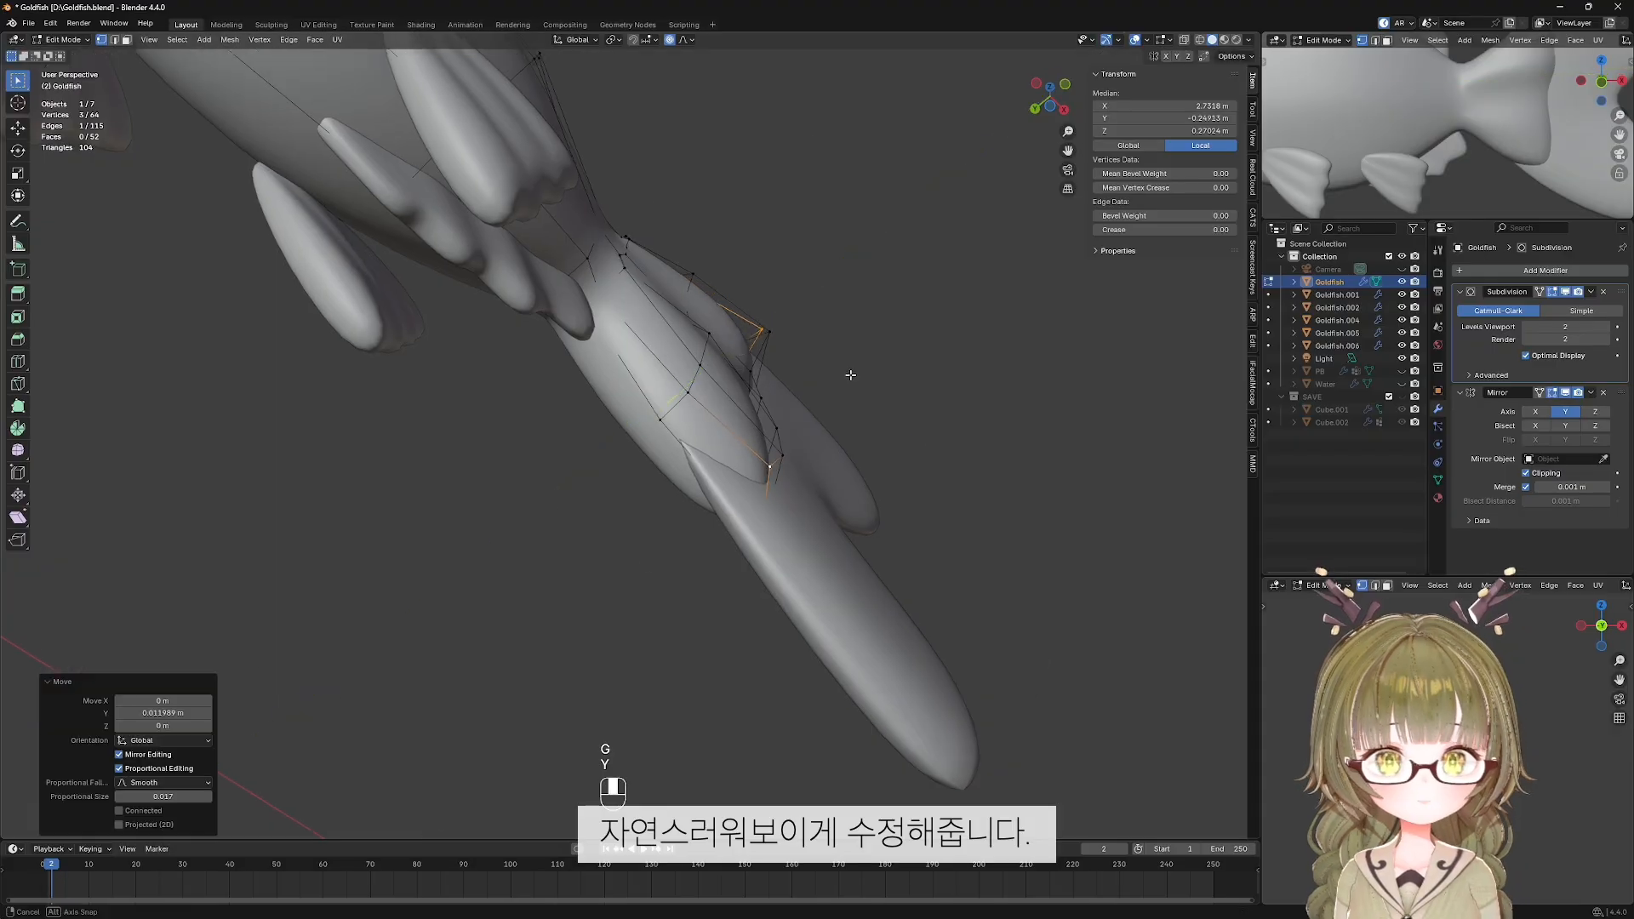
Select two edge loops on the tail base and shift them along Y to smooth the ridges.
key(KP_1)
alt+click(616, 293)
alt+shift+click(634, 434)
middle_drag(655, 434, 587, 387)
key(2)
key(g)
key(y)
click(615, 490)
Adjust the depth of a single tail base vertex along Y.
key(1)
click(572, 519)
key(g)
key(y)
click(615, 528)
click(693, 405)
key(g)
key(y)
key(Escape)
Shift another tail base vertex slightly along Y after checking the surface without overlays.
key(shift+alt+z)
key(shift+alt+z)
middle_drag(443, 396, 532, 411)
key(alt+z)
key(alt+z)
click(538, 383)
key(g)
key(y)
click(551, 383)
Try moving one vertex near the narrow part of the tail base along Y, and undo the move.
key(shift+alt+z)
key(shift+alt+z)
scroll(476, 366, up, 3)
click(396, 293)
key(g)
key(y)
key(ctrl+z)
key(shift+alt+z)
key(shift+alt+z)
Scale down the edge loop at the narrow joint between the body and the tail base.
key(2)
key(KP_1)
alt+click(432, 400)
key(s)
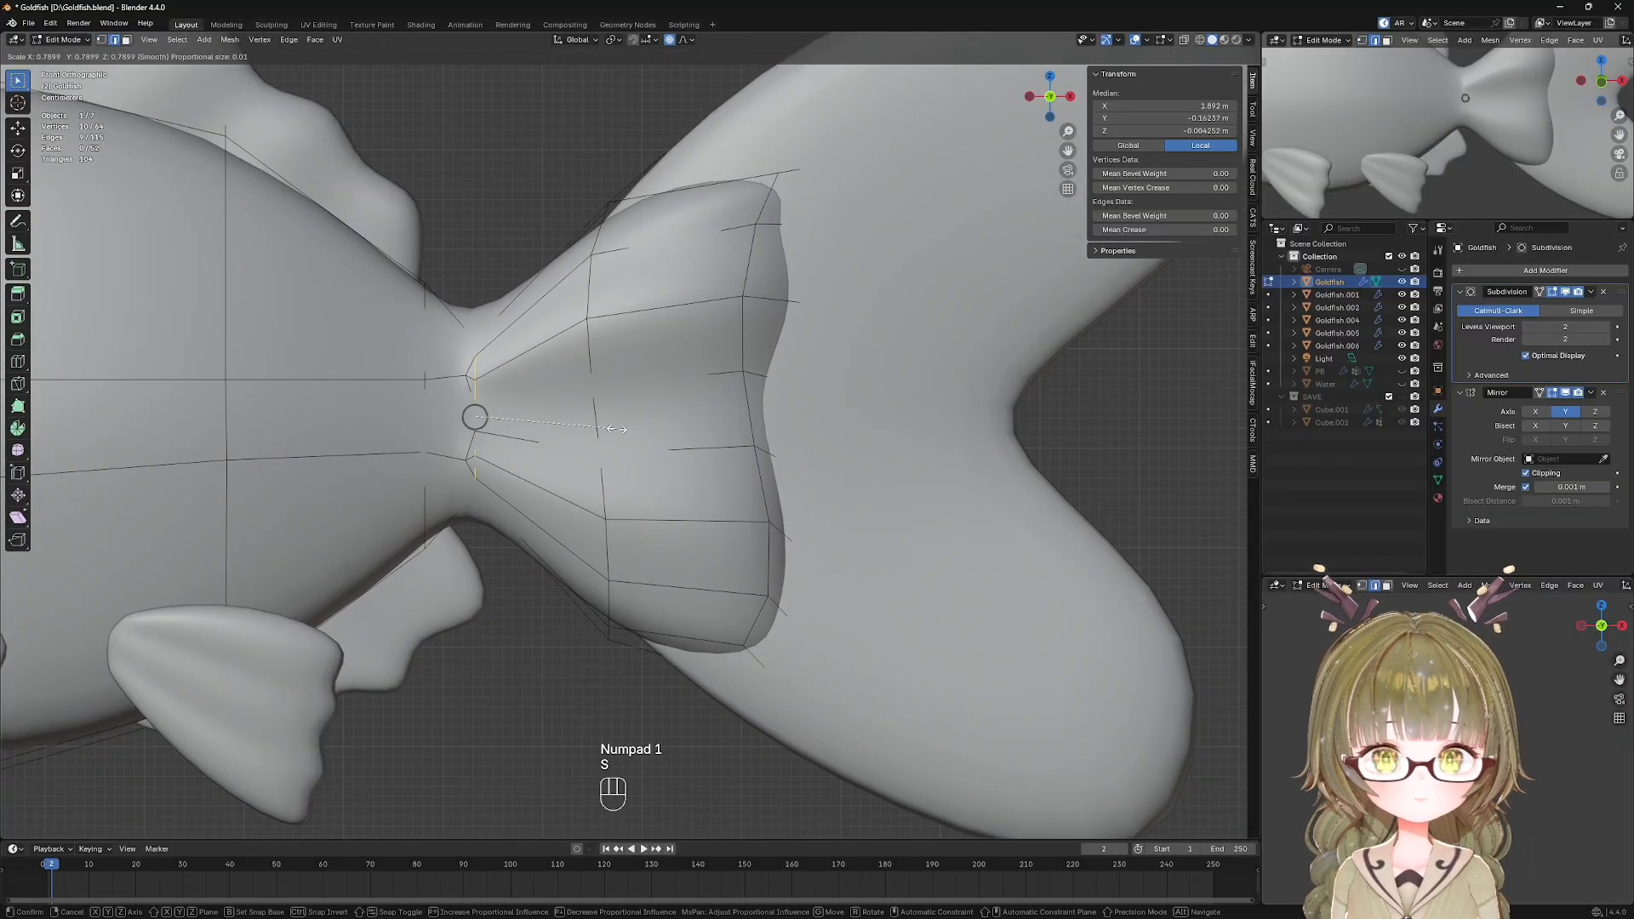
key(Escape)
key(shift+alt+z)
scroll(610, 427, down, 5)
scroll(696, 429, up, 3)
key(s)
shift+middle_drag(576, 431, 587, 477)
click(690, 423)
Move the central groove vertex in the tail base's middle ring along Y.
key(shift+alt+z)
key(shift+alt+z)
scroll(687, 424, up, 2)
key(shift+alt+z)
key(1)
key(alt+z)
click(585, 541)
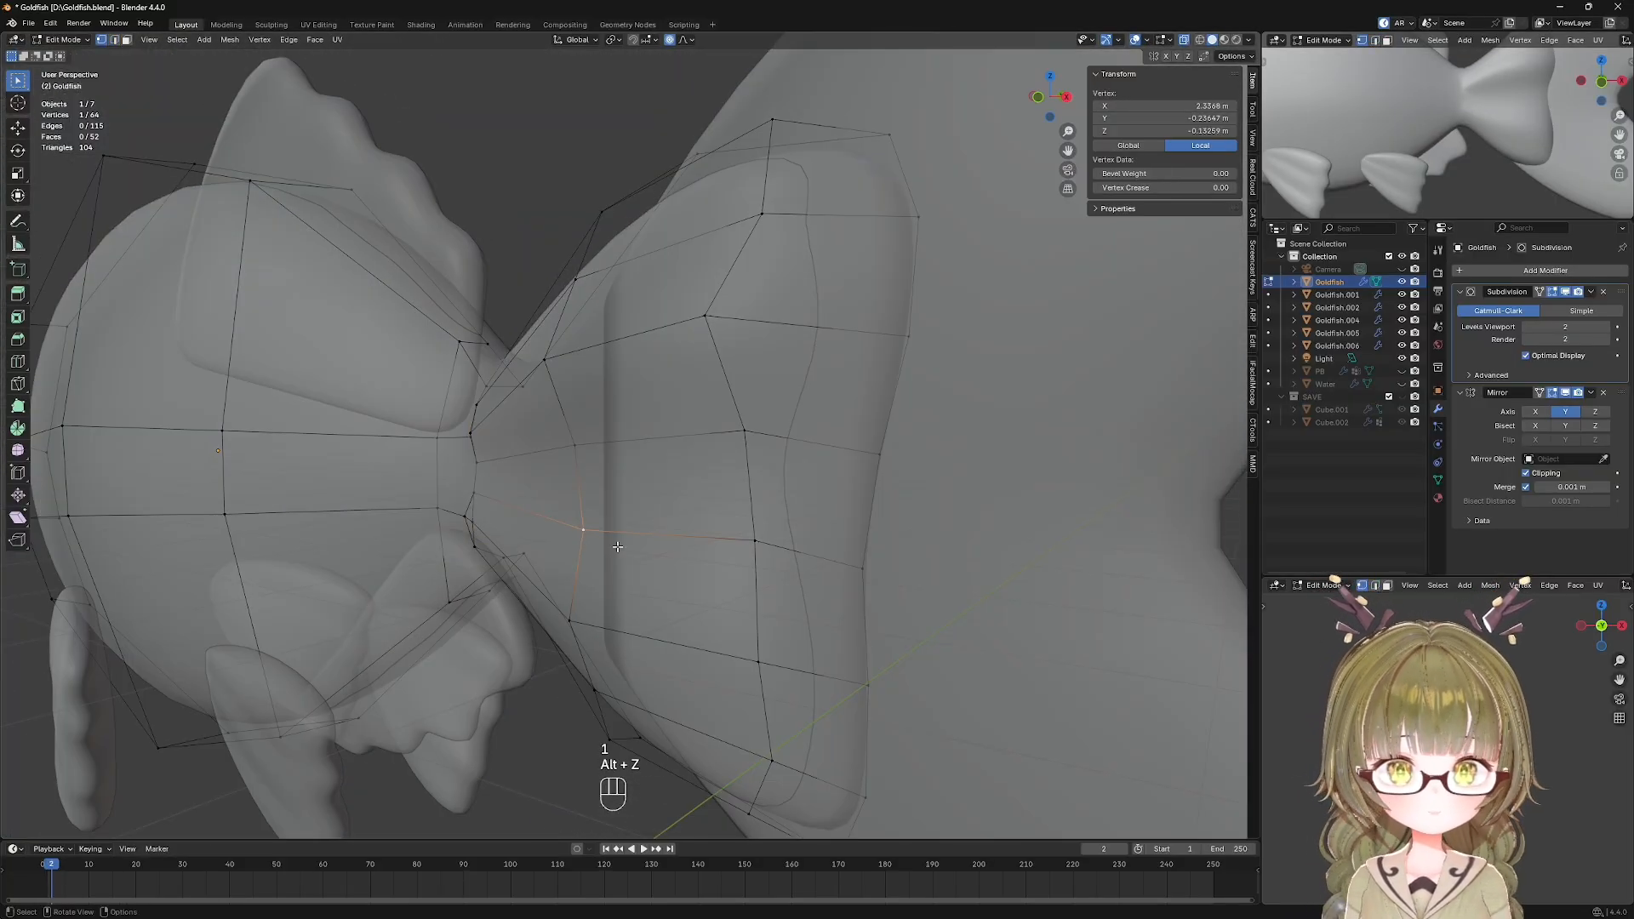
key(alt+z)
key(g)
key(y)
click(605, 548)
Nudge one more tail base vertex along Y while viewing the ridges obliquely.
key(shift+alt+z)
middle_drag(605, 548, 690, 366)
key(shift+alt+z)
click(528, 520)
key(g)
key(y)
click(534, 517)
Select a pair of tail base vertices and shift them together along Y.
click(769, 452)
shift+click(934, 441)
key(g)
key(y)
click(920, 434)
middle_drag(919, 434, 655, 587)
key(KP_1)
scroll(851, 579, up, 6)
click(917, 593)
shift+click(930, 694)
key(g)
key(Escape)
key(shift+alt+z)
scroll(802, 547, down, 6)
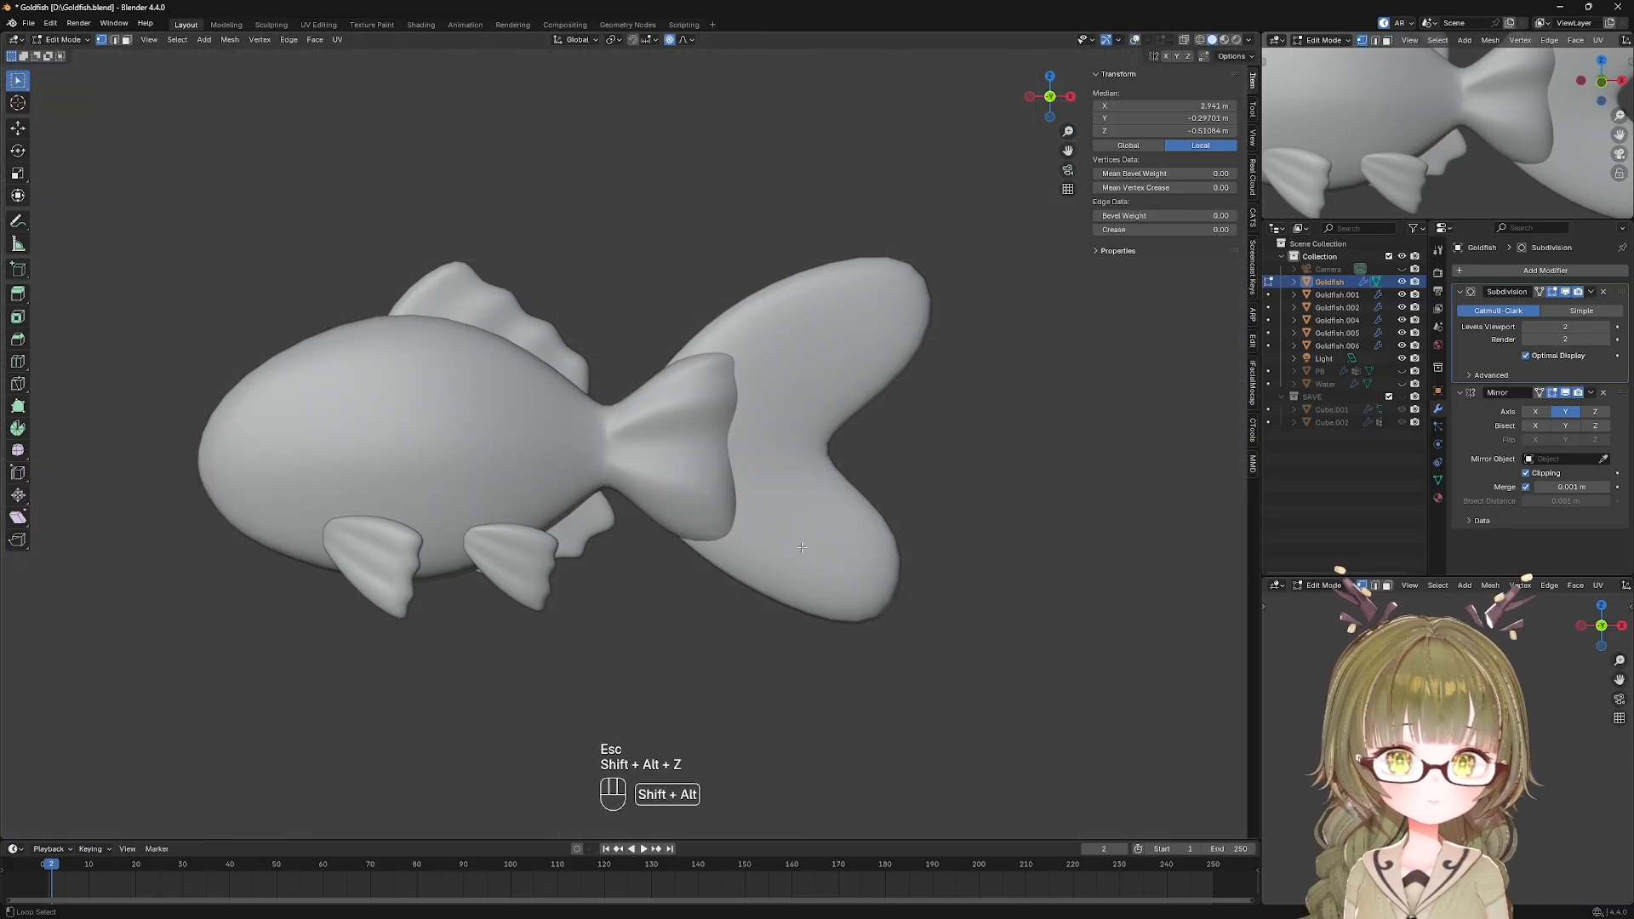
Raise the lowest vertices of the tail base's middle ring by 0.021386 m along Z.
key(shift+alt+z)
scroll(802, 547, up, 6)
key(g)
key(z)
click(778, 765)
key(shift+alt+z)
scroll(830, 543, down, 6)
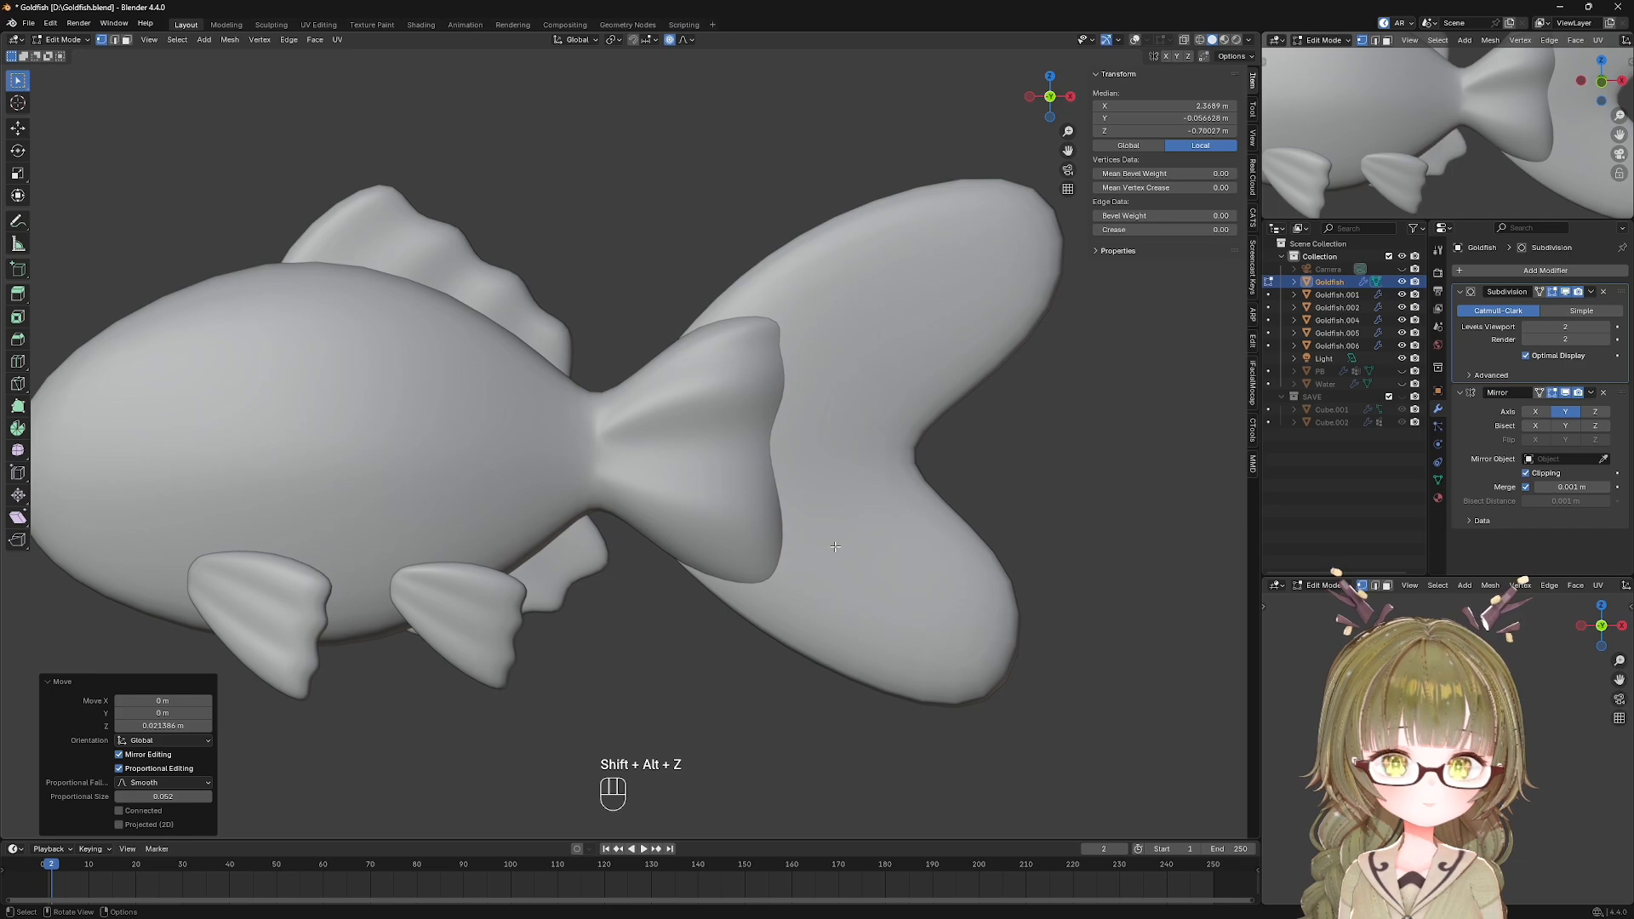
Try moving the lower side vertex of the tail base's middle ring along Z.
scroll(797, 588, down, 4)
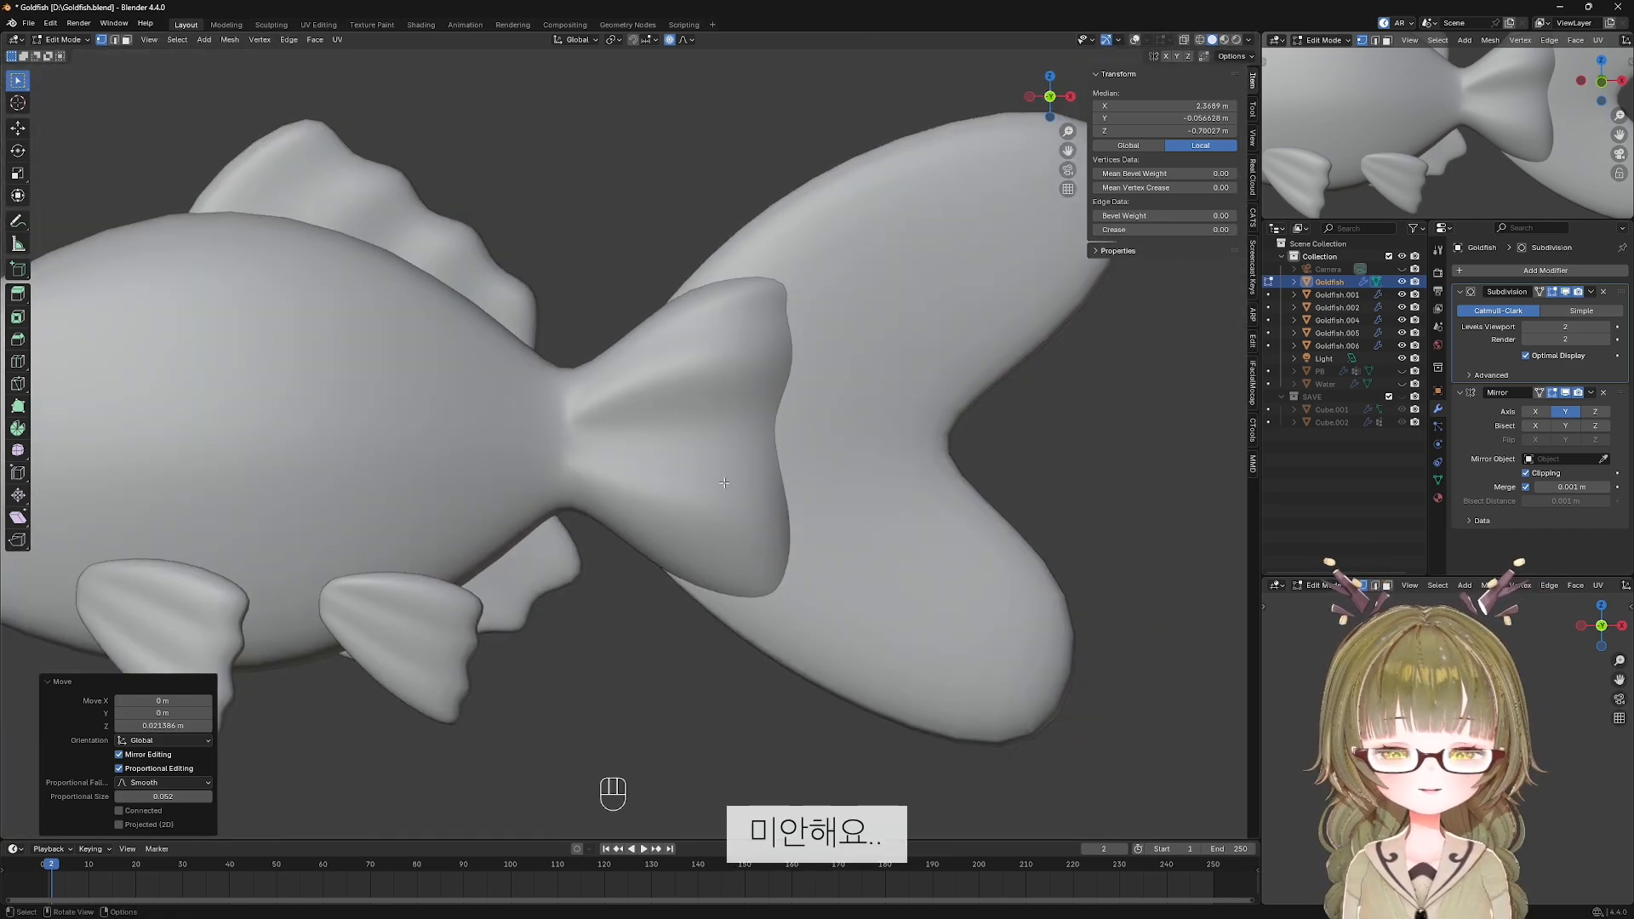
scroll(716, 545, up, 2)
key(shift+alt+z)
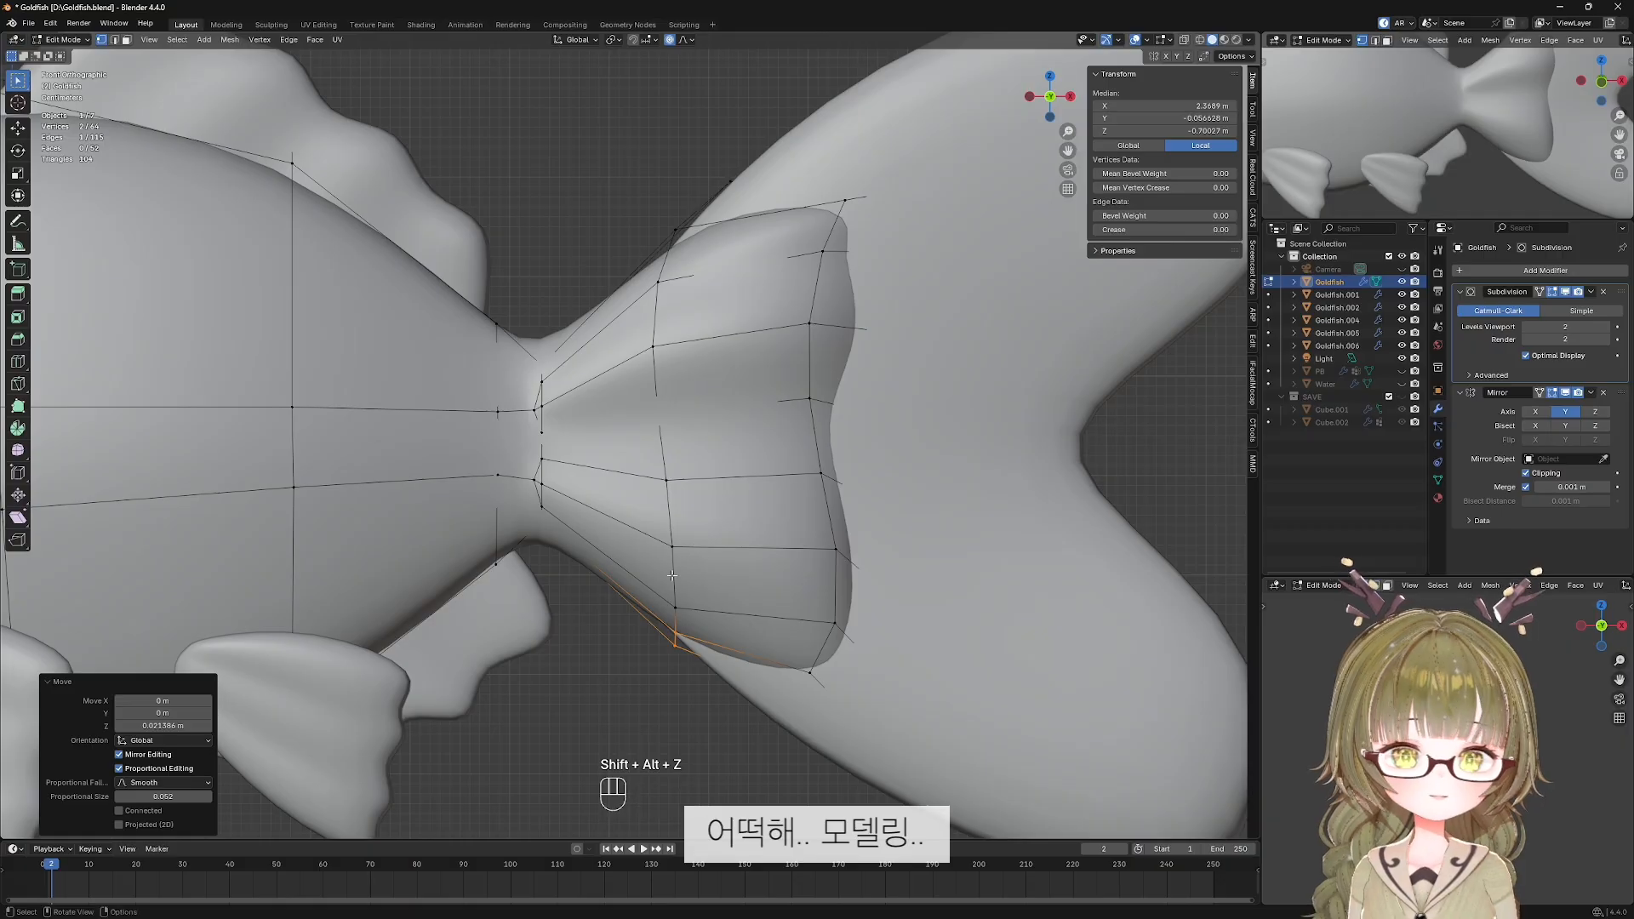
click(674, 602)
key(z)
key(ctrl+z)
key(g)
key(z)
click(755, 656)
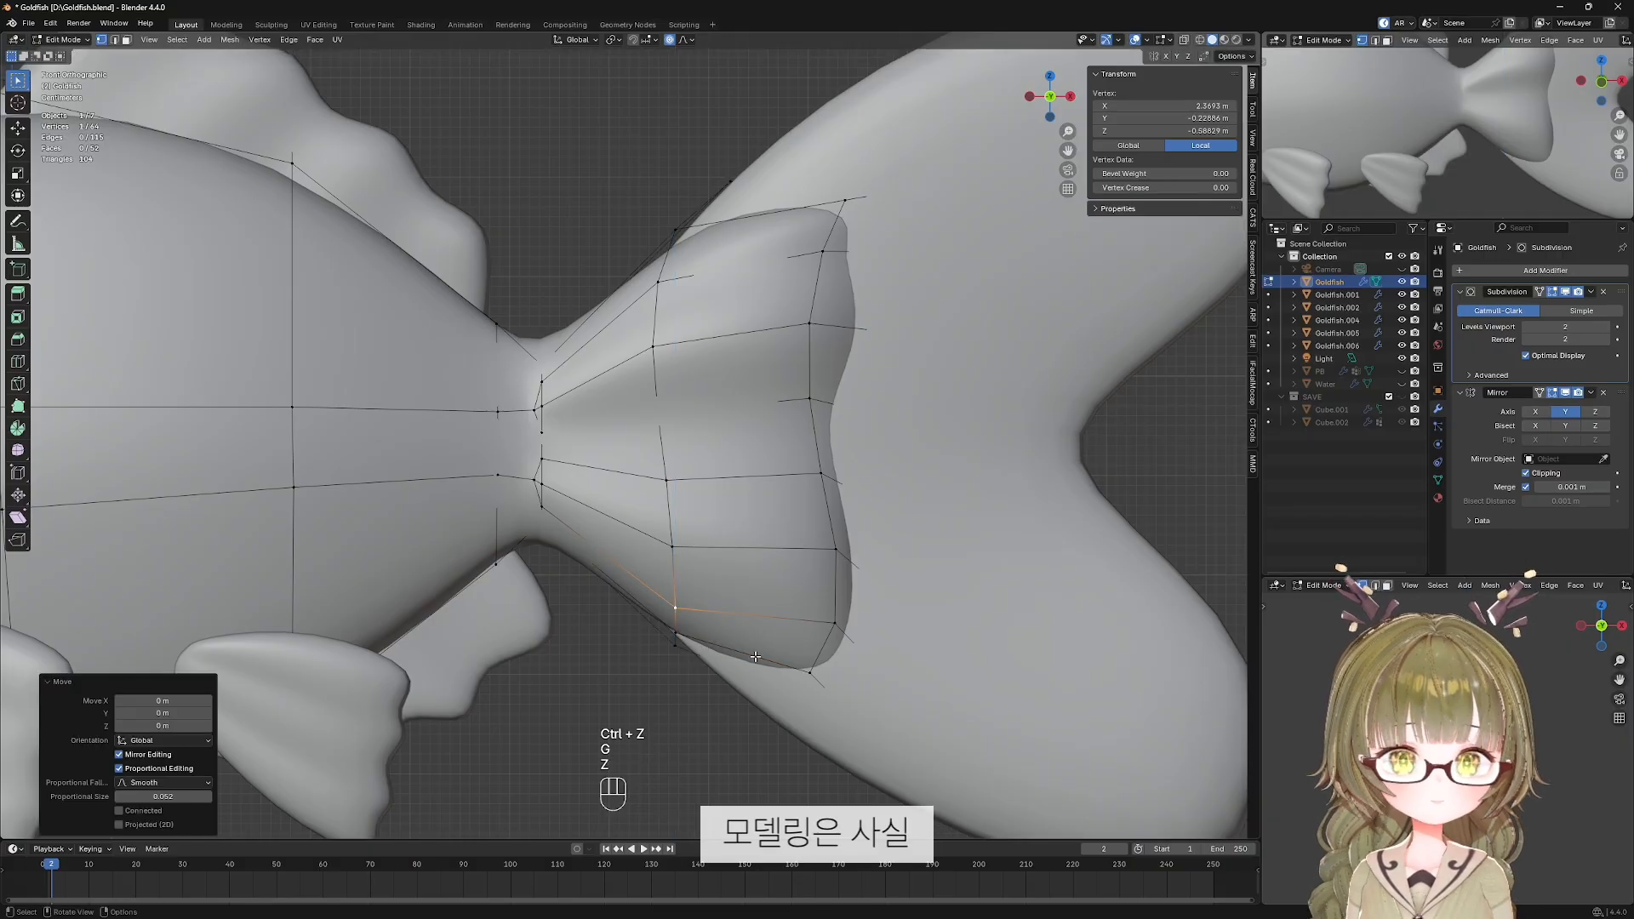
click(846, 631)
key(g)
key(z)
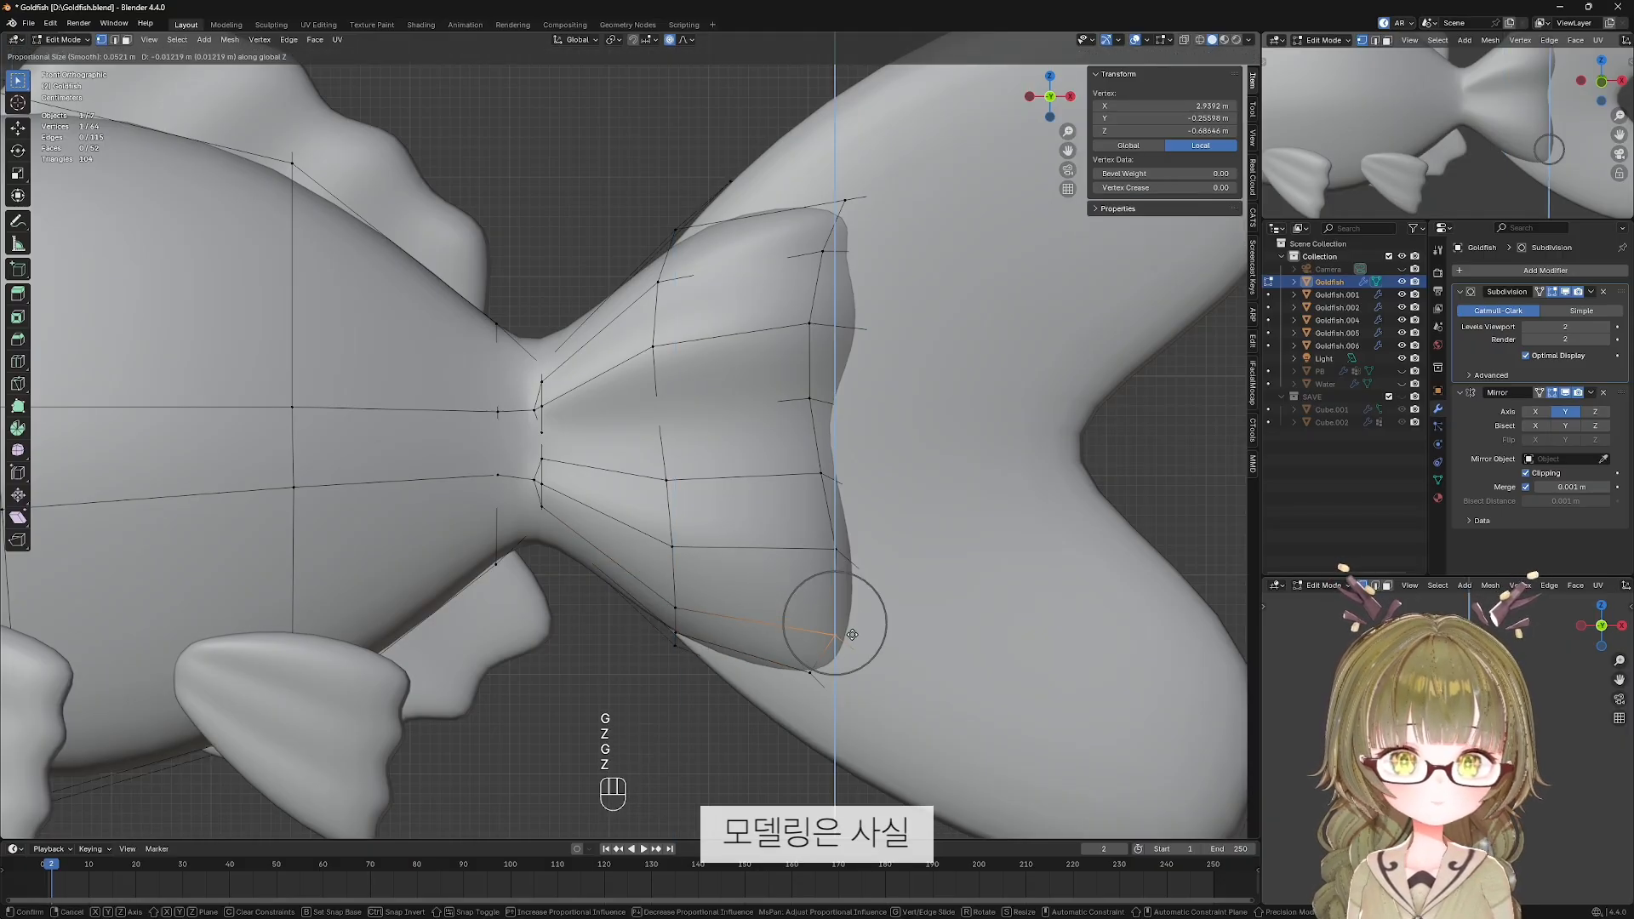
key(Escape)
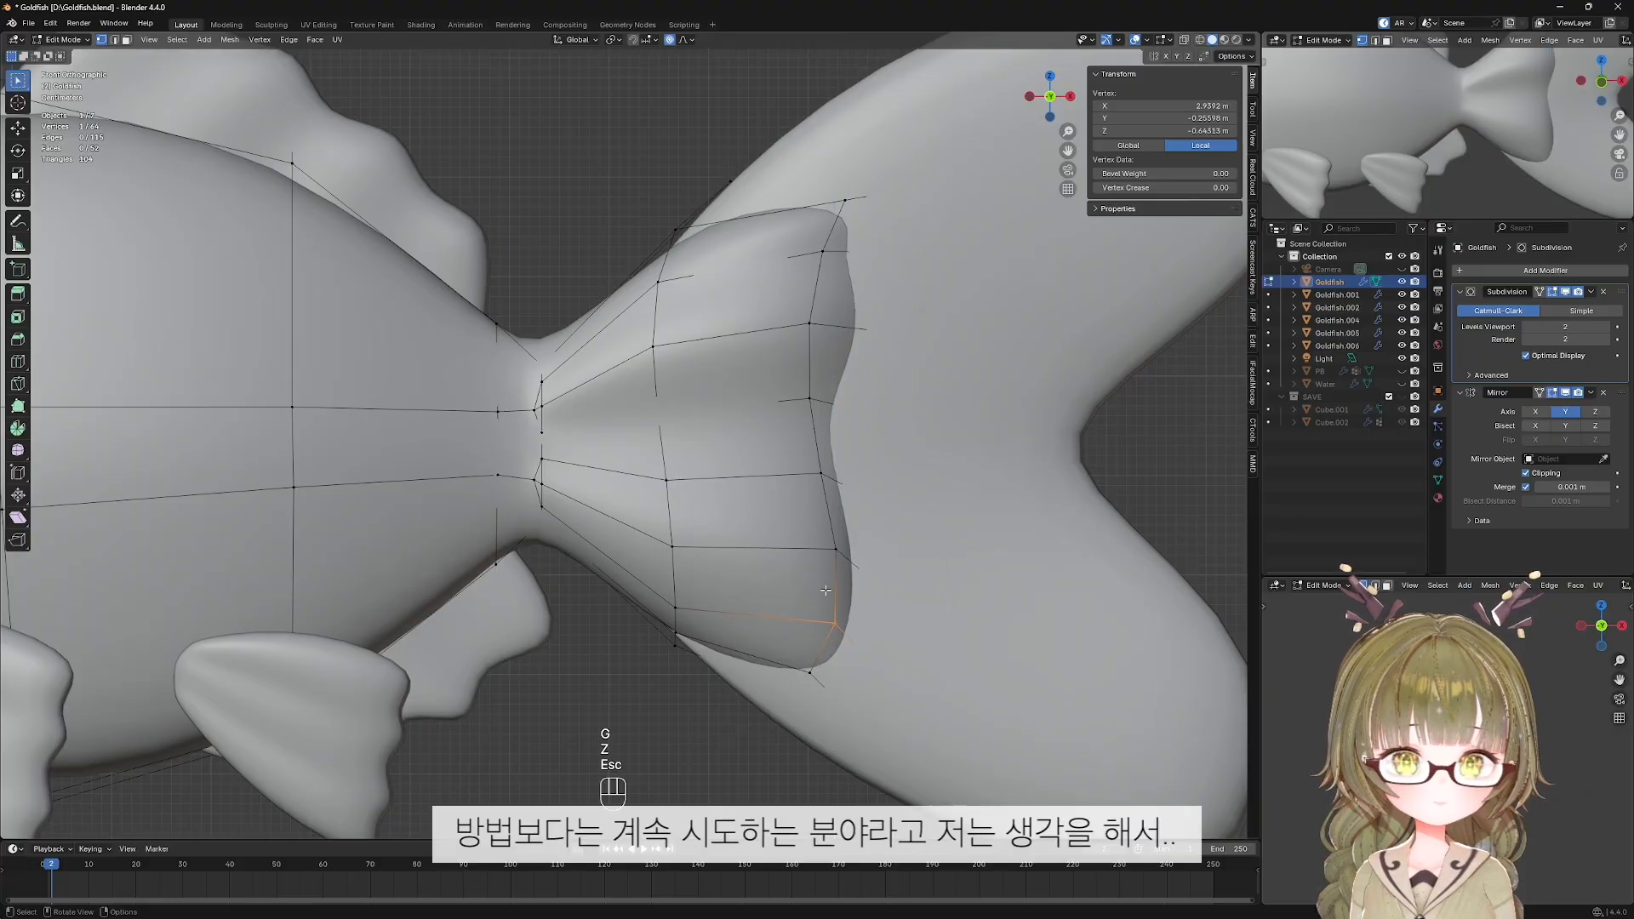
Move the two lower side vertices of the tail base's rear ring down along Z.
drag(829, 612, 829, 612)
key(g)
key(z)
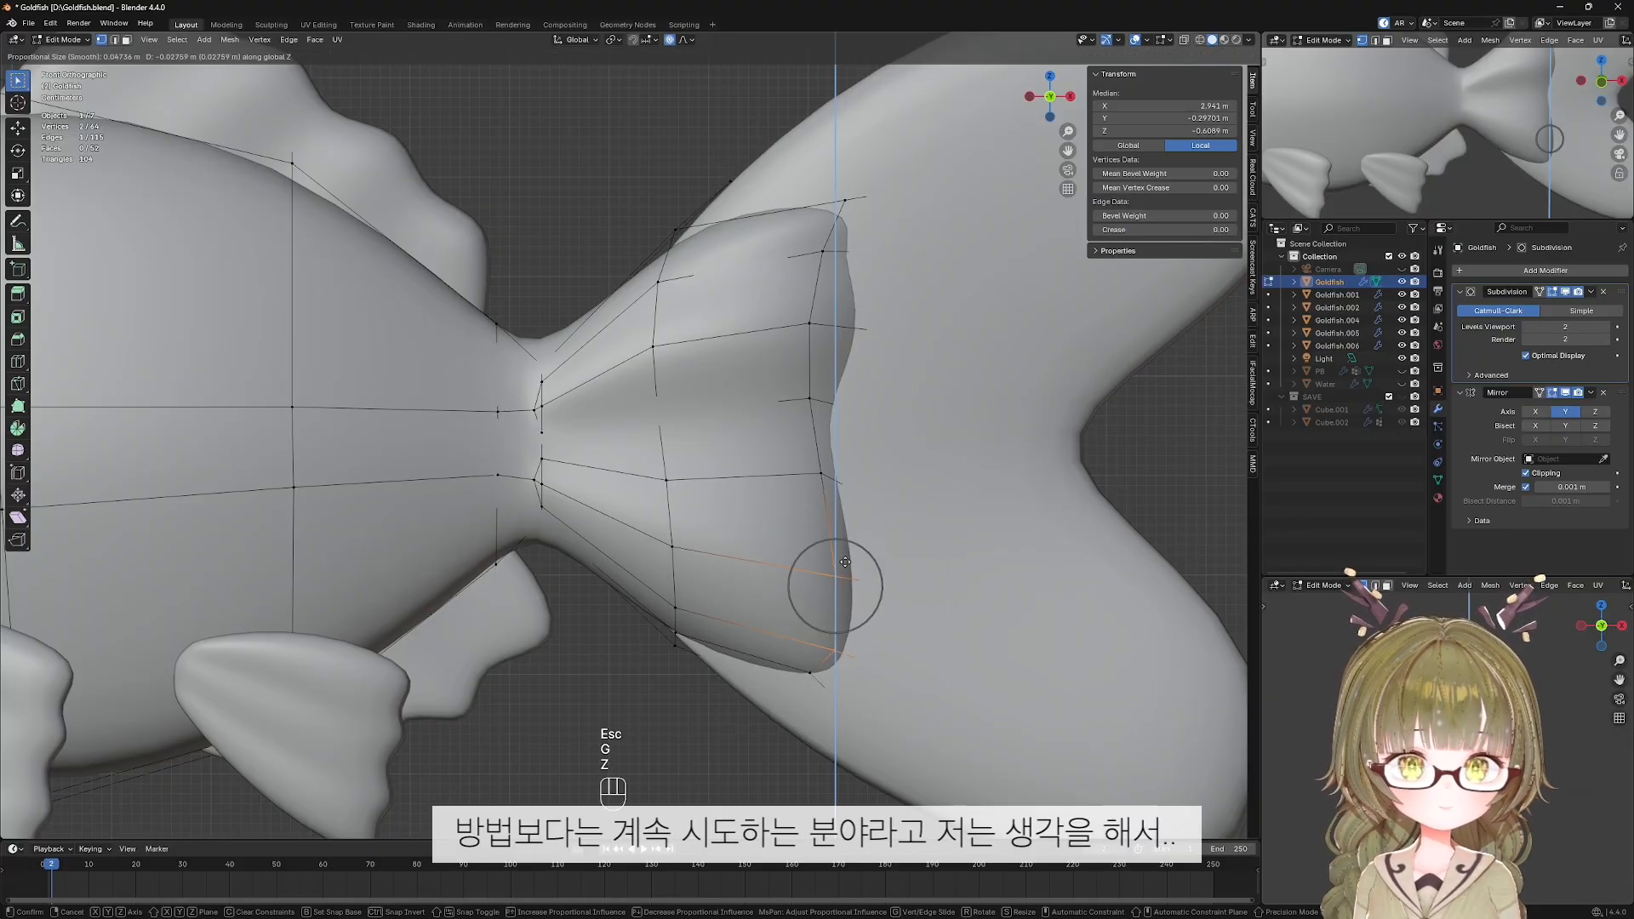
click(844, 571)
Move the two central groove vertices of the tail base's rear ring -0.022455 m along Z.
drag(797, 379, 845, 490)
key(g)
key(z)
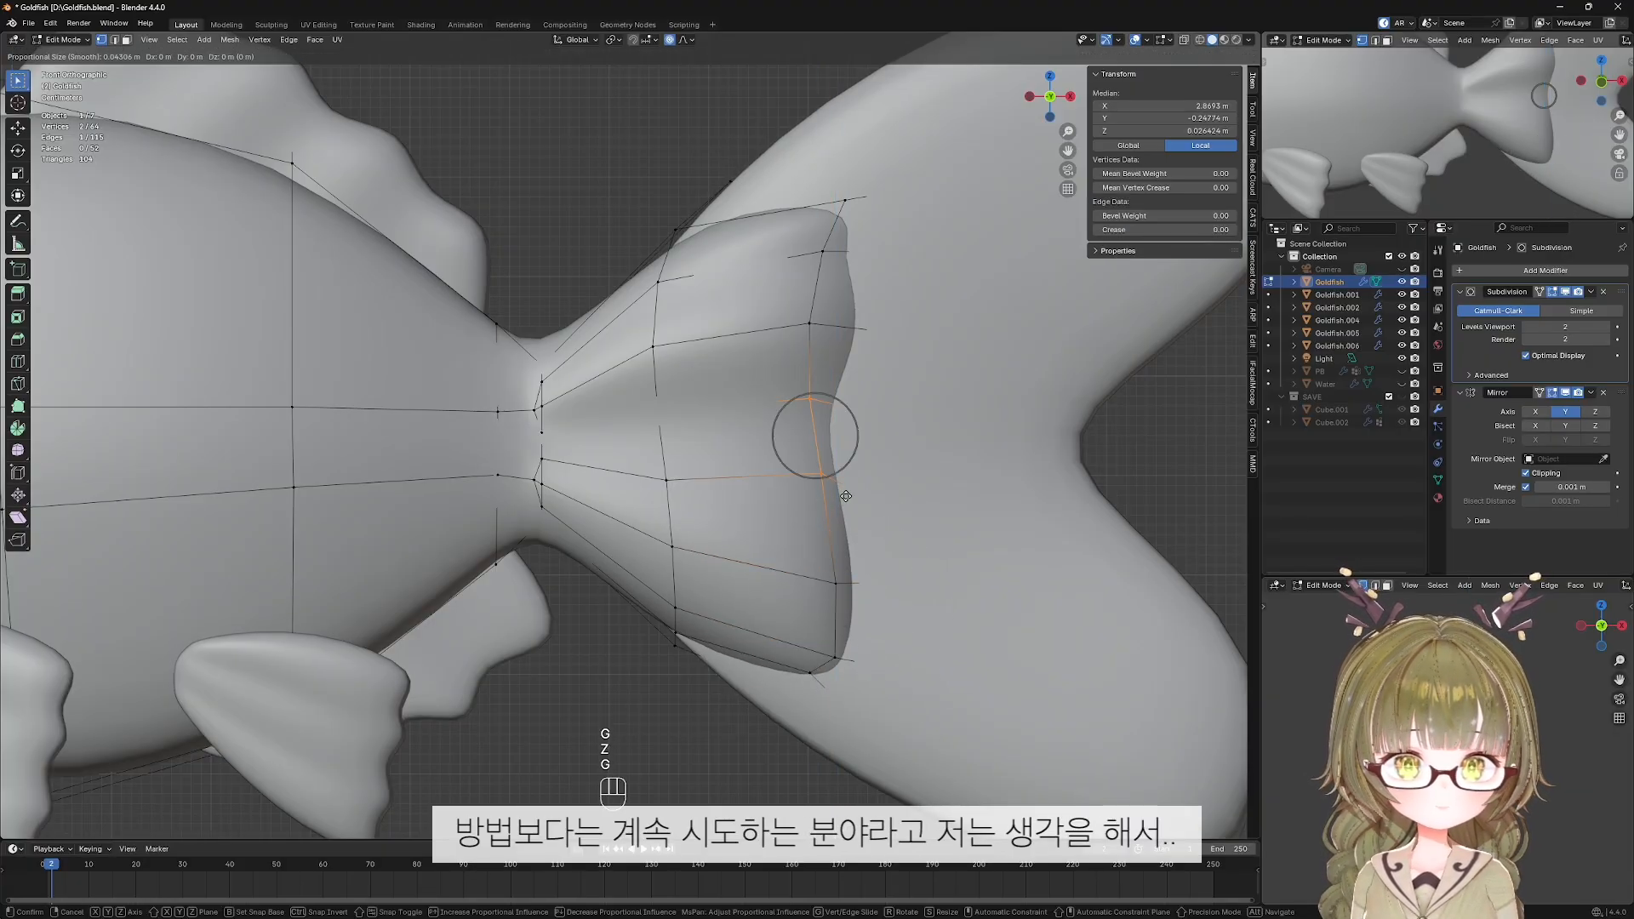
click(850, 518)
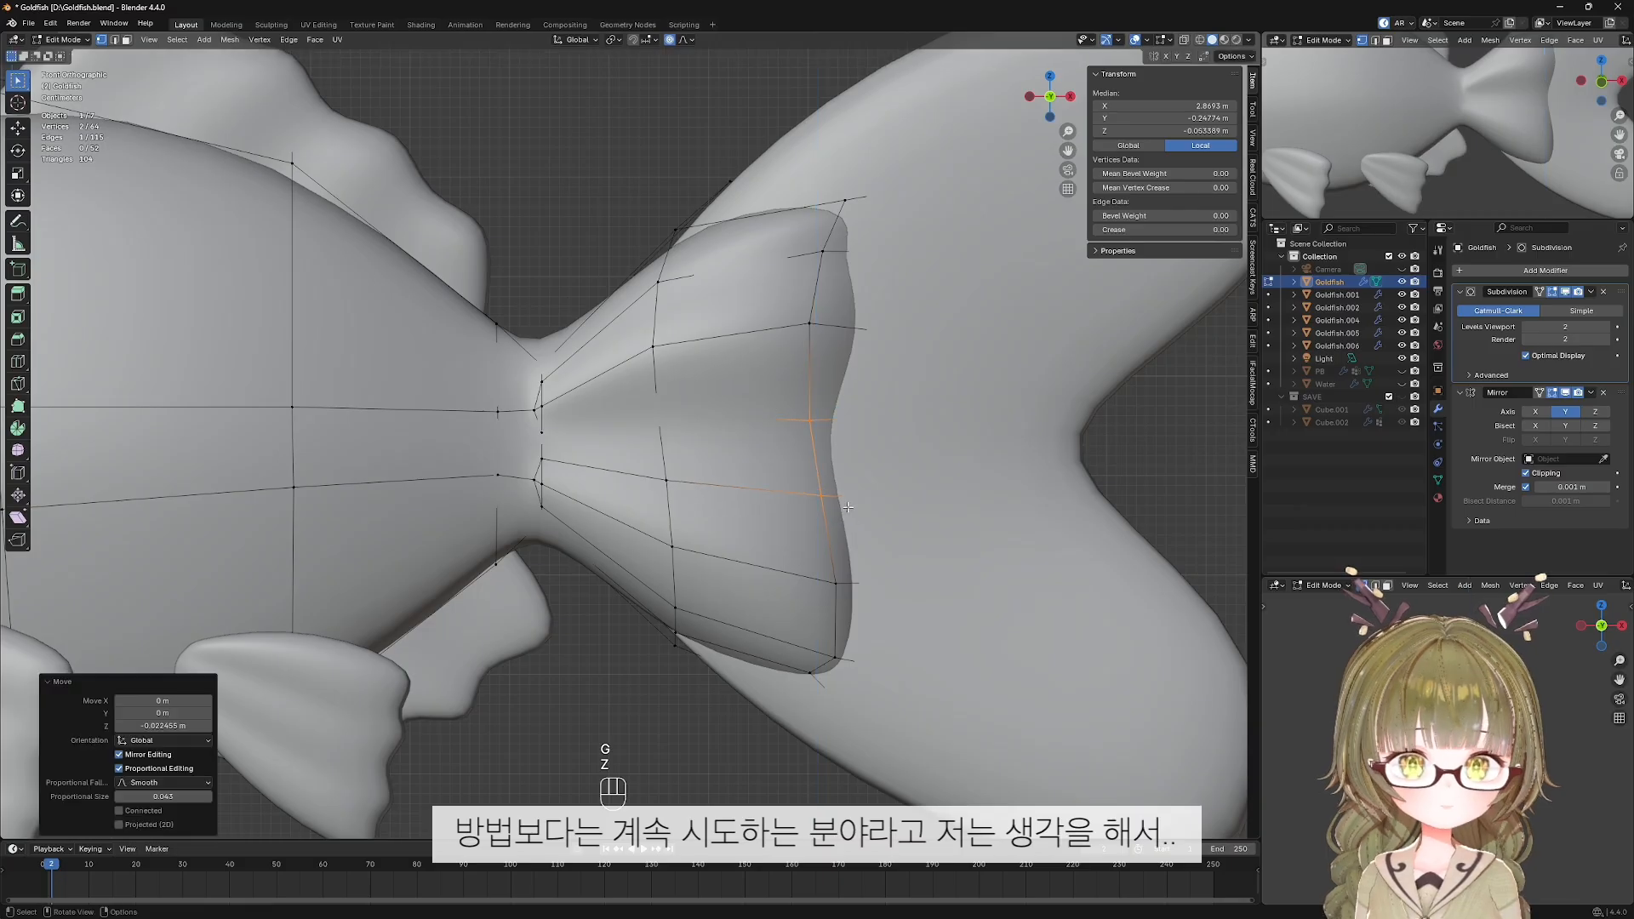
Lower the upper ridge vertex of the tail base's rear ring along Z, then deselect and hide overlays to check the shape.
click(807, 322)
key(g)
key(z)
click(836, 374)
click(945, 477)
key(shift+alt+z)
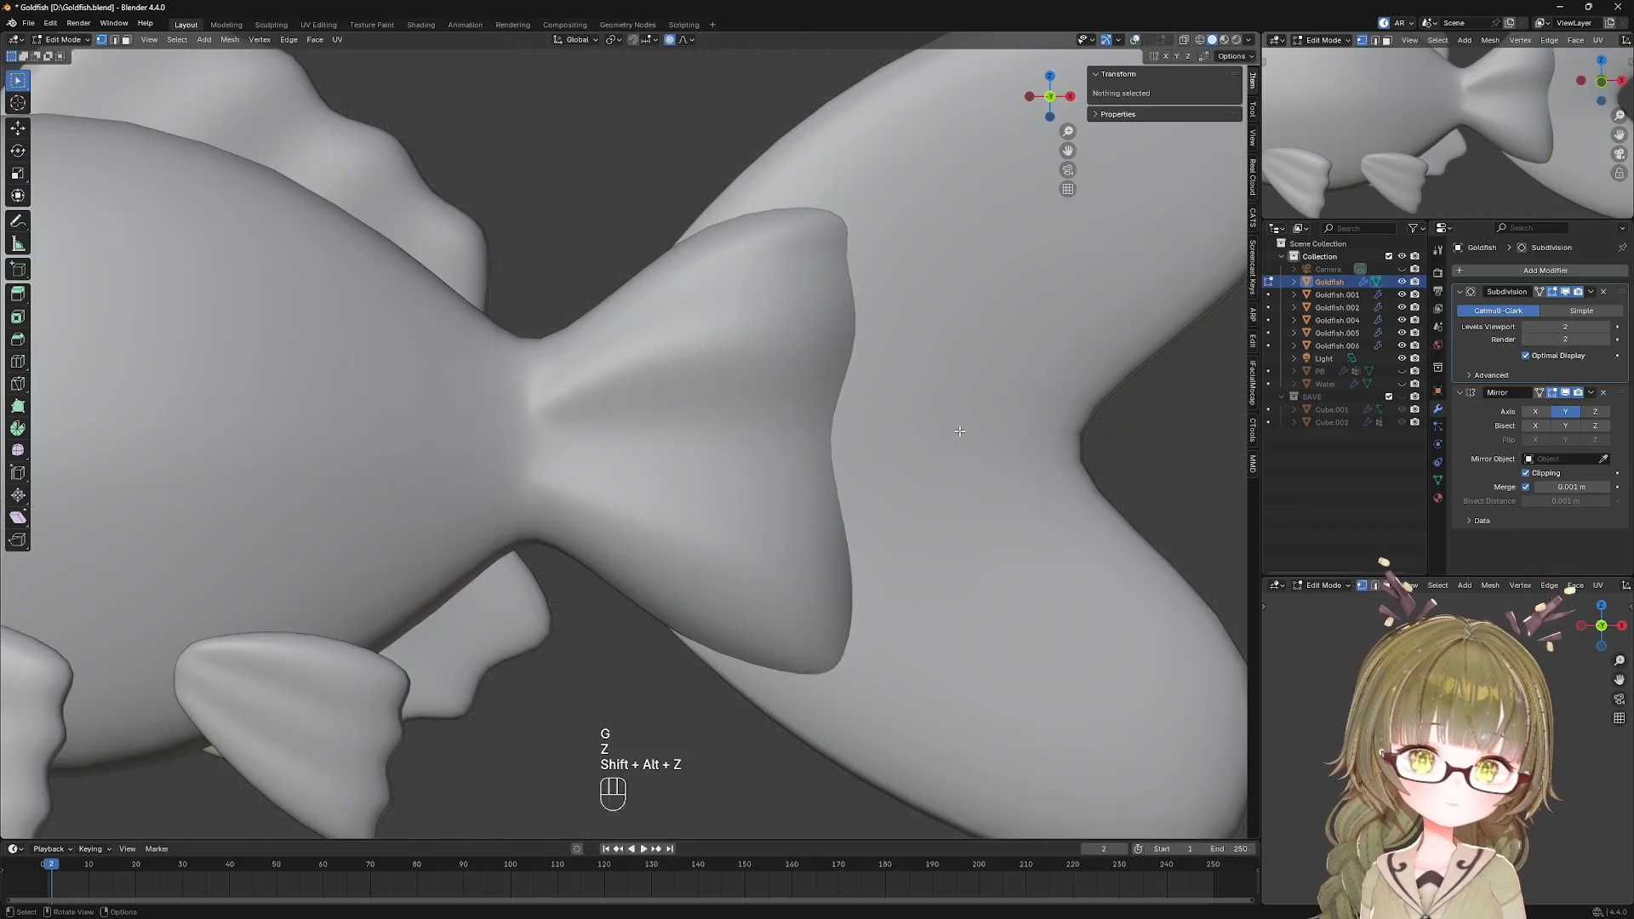
Move the two connected vertices on the lower side of the tail base along Y.
scroll(950, 490, down, 5)
middle_drag(803, 541, 605, 466)
key(shift+alt+z)
click(629, 523)
shift+click(577, 508)
key(g)
key(y)
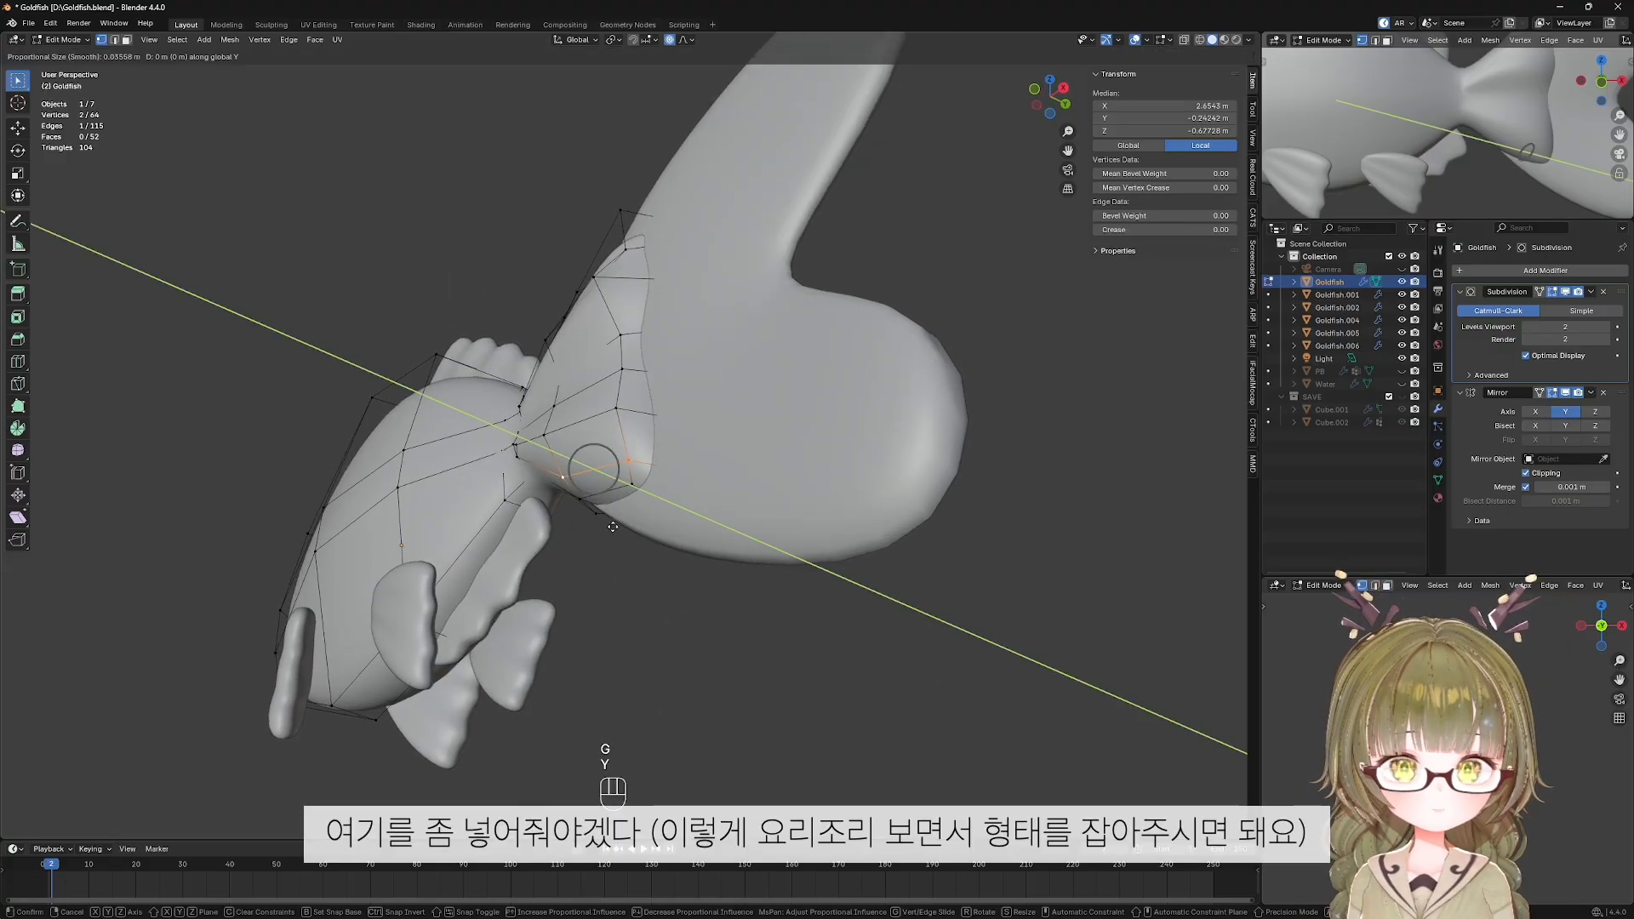
click(627, 520)
Move the single middle side vertex of the tail base slightly along Y.
middle_drag(625, 519, 578, 550)
click(553, 414)
key(g)
key(y)
click(556, 415)
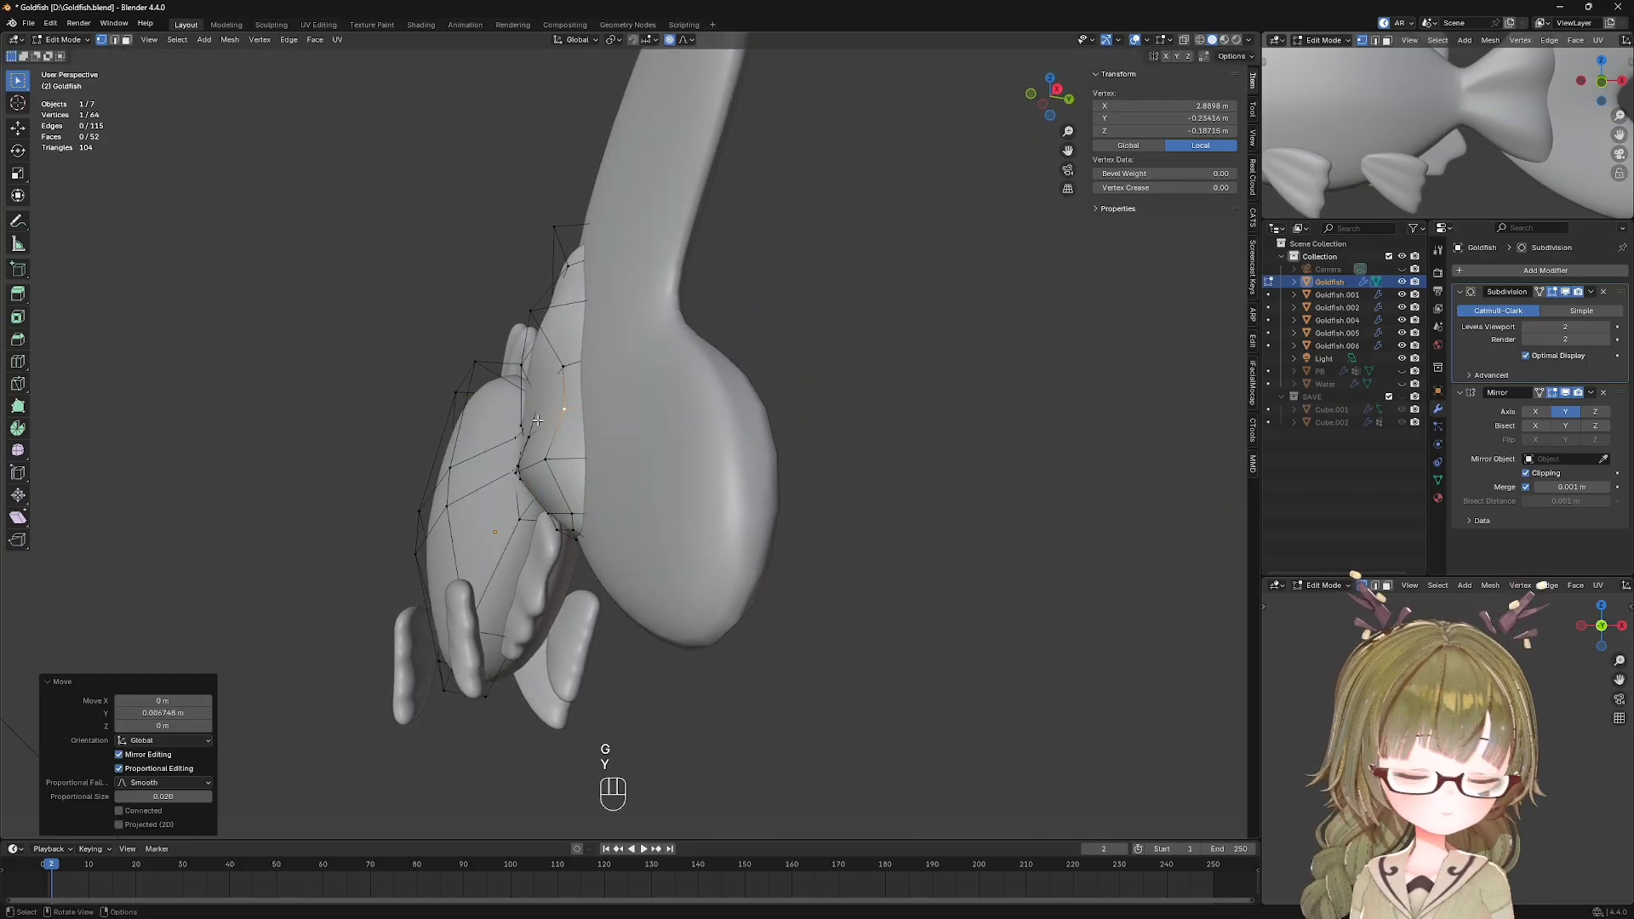
Examine the reshaped tail base with overlays hidden, from an angle and from the front.
key(KP_1)
click(537, 419)
key(shift+alt+z)
scroll(743, 516, down, 3)
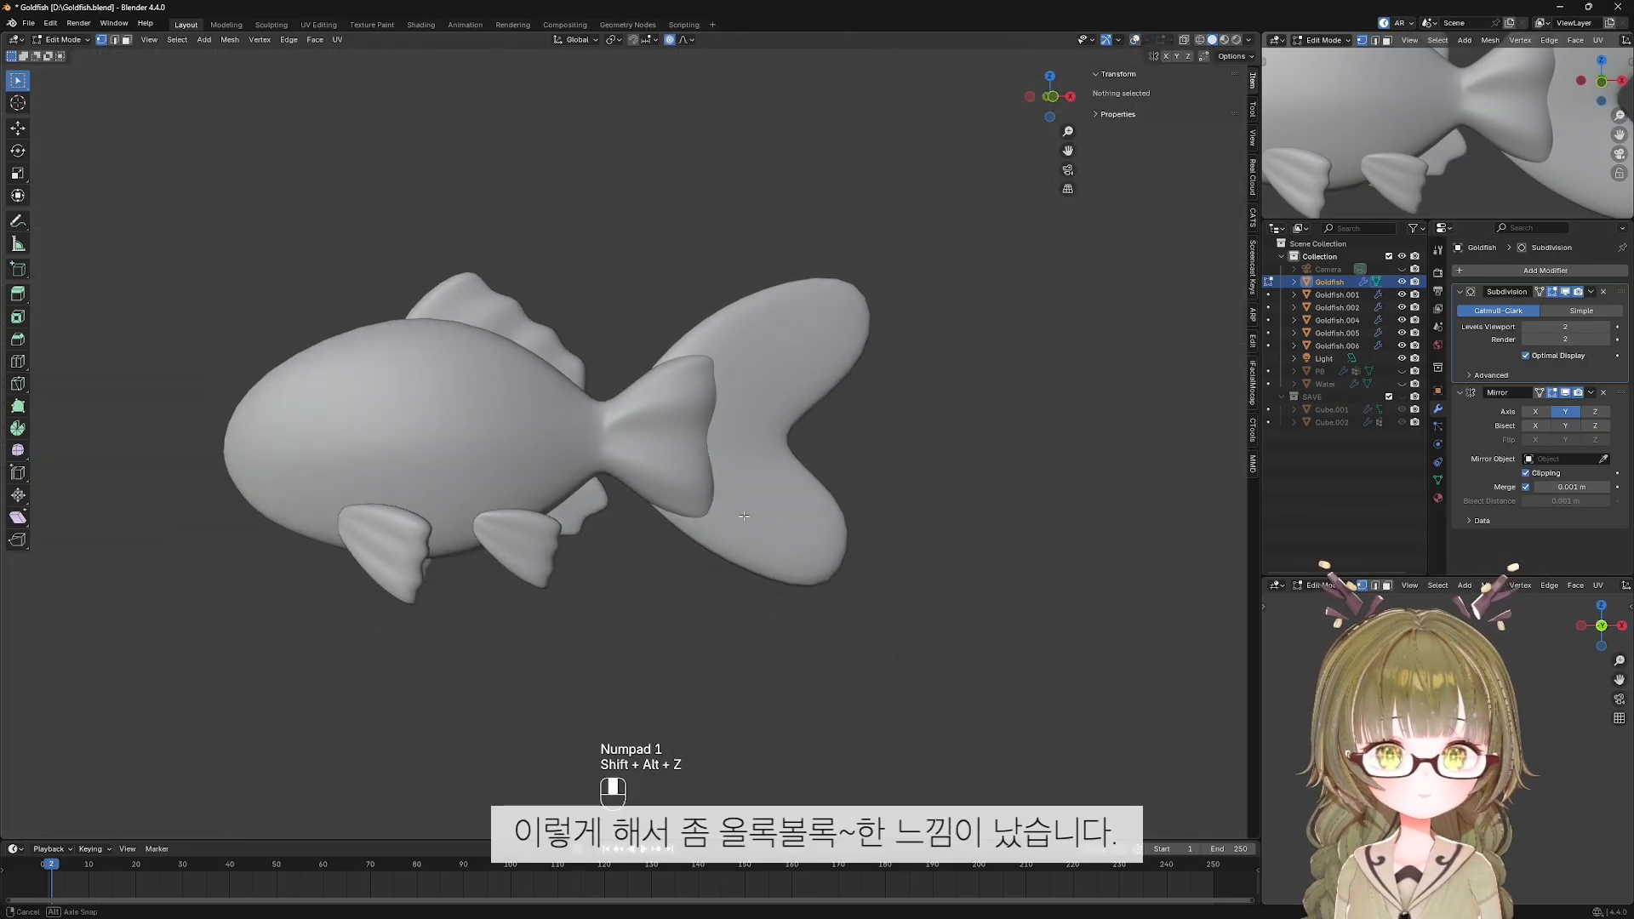
middle_drag(744, 515, 690, 508)
key(KP_1)
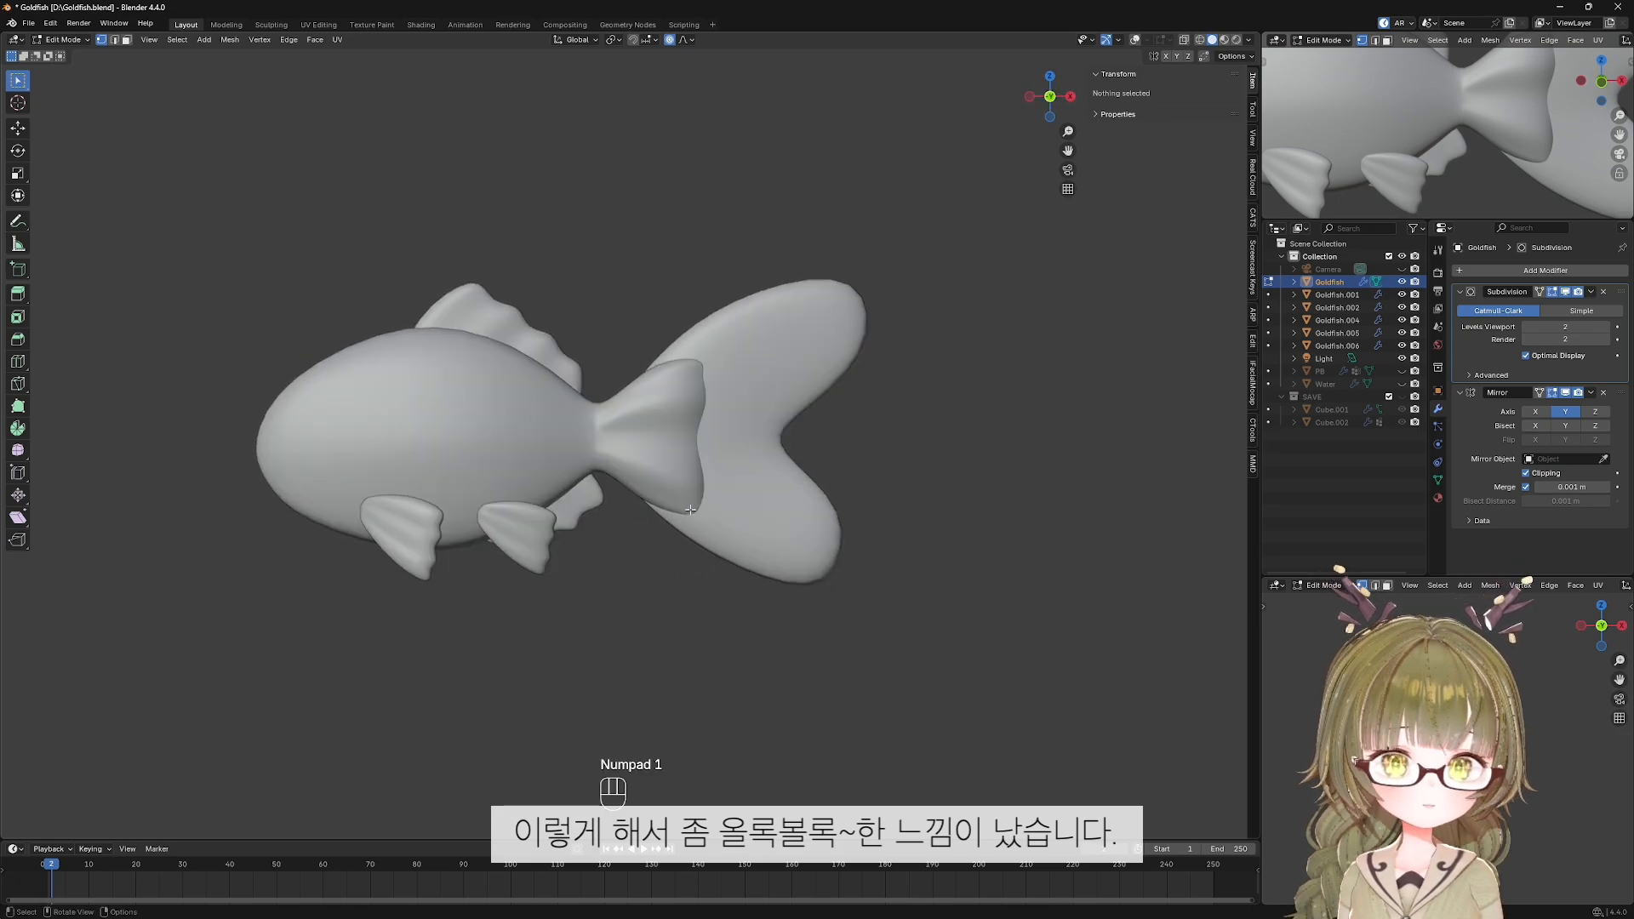
key(shift+alt+z)
key(shift+alt+z)
Leave the body mesh and open the tail fin object Goldfish.005 for mesh editing with overlays shown.
key(Tab)
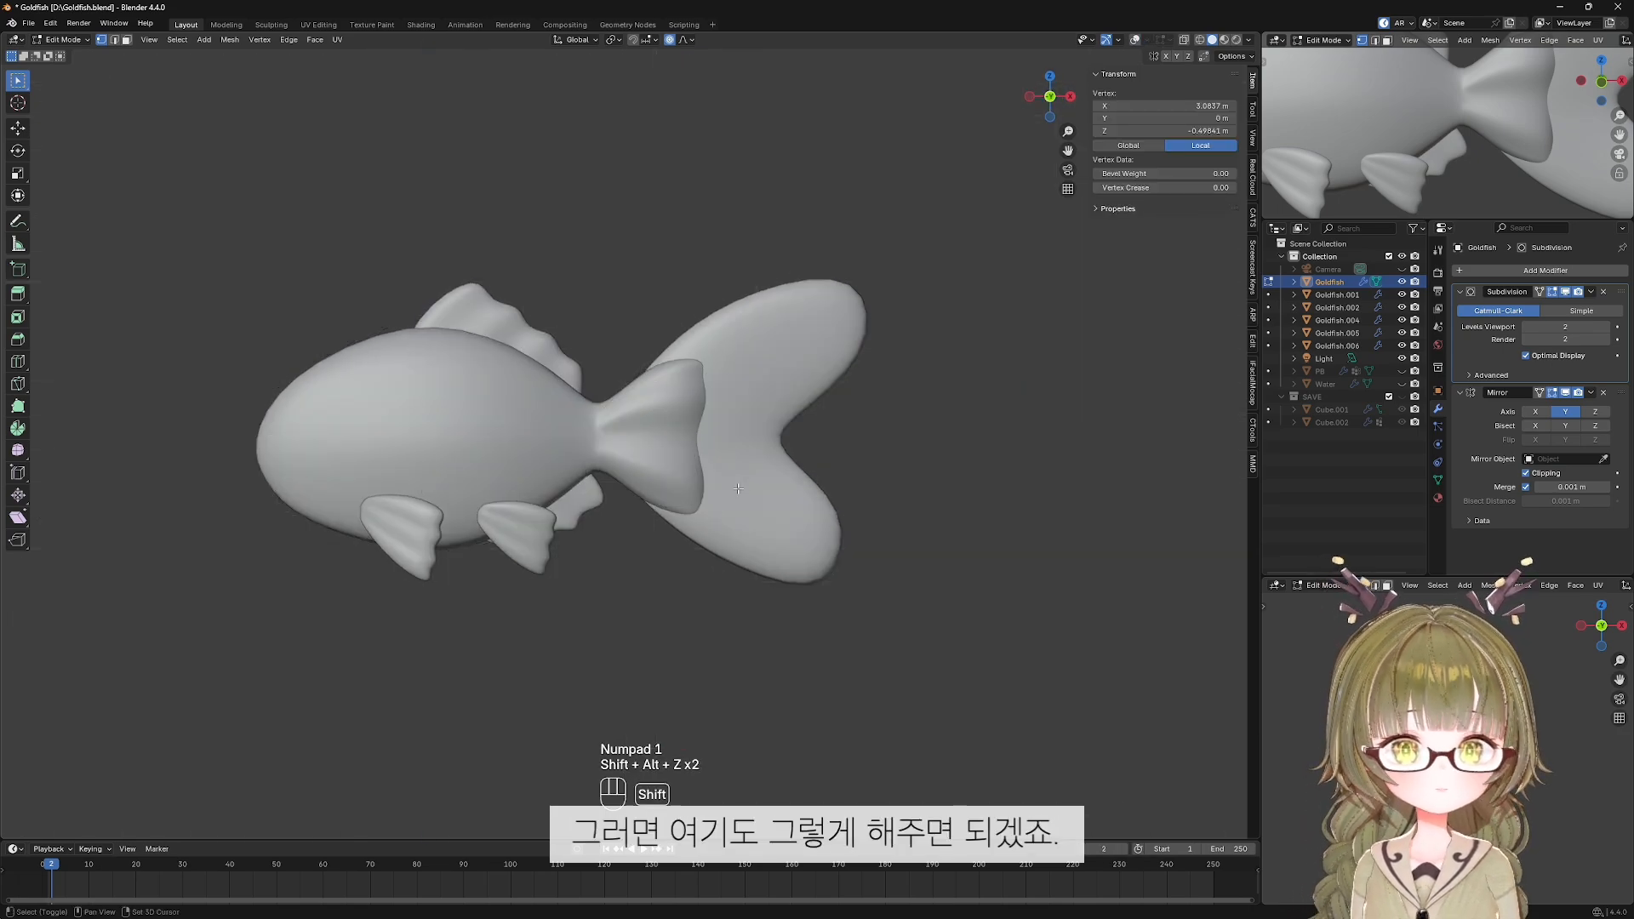
click(740, 543)
key(Tab)
key(shift+alt+z)
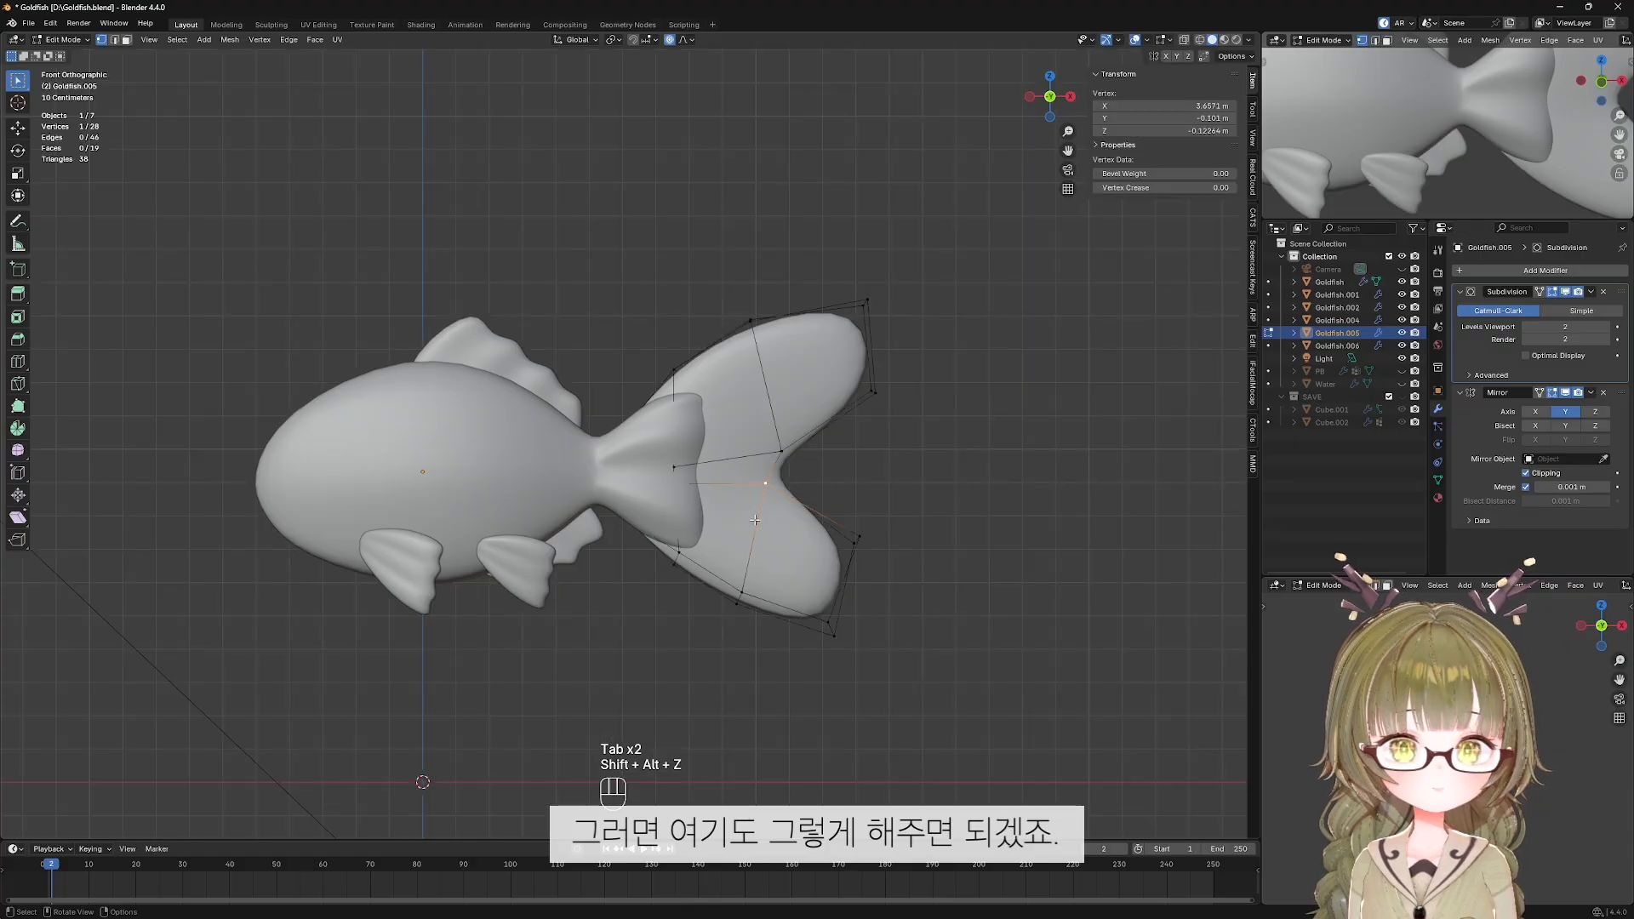
With X-ray on, add five unslid loop cuts running lengthwise through the tail fin's upper lobe.
scroll(736, 547, up, 5)
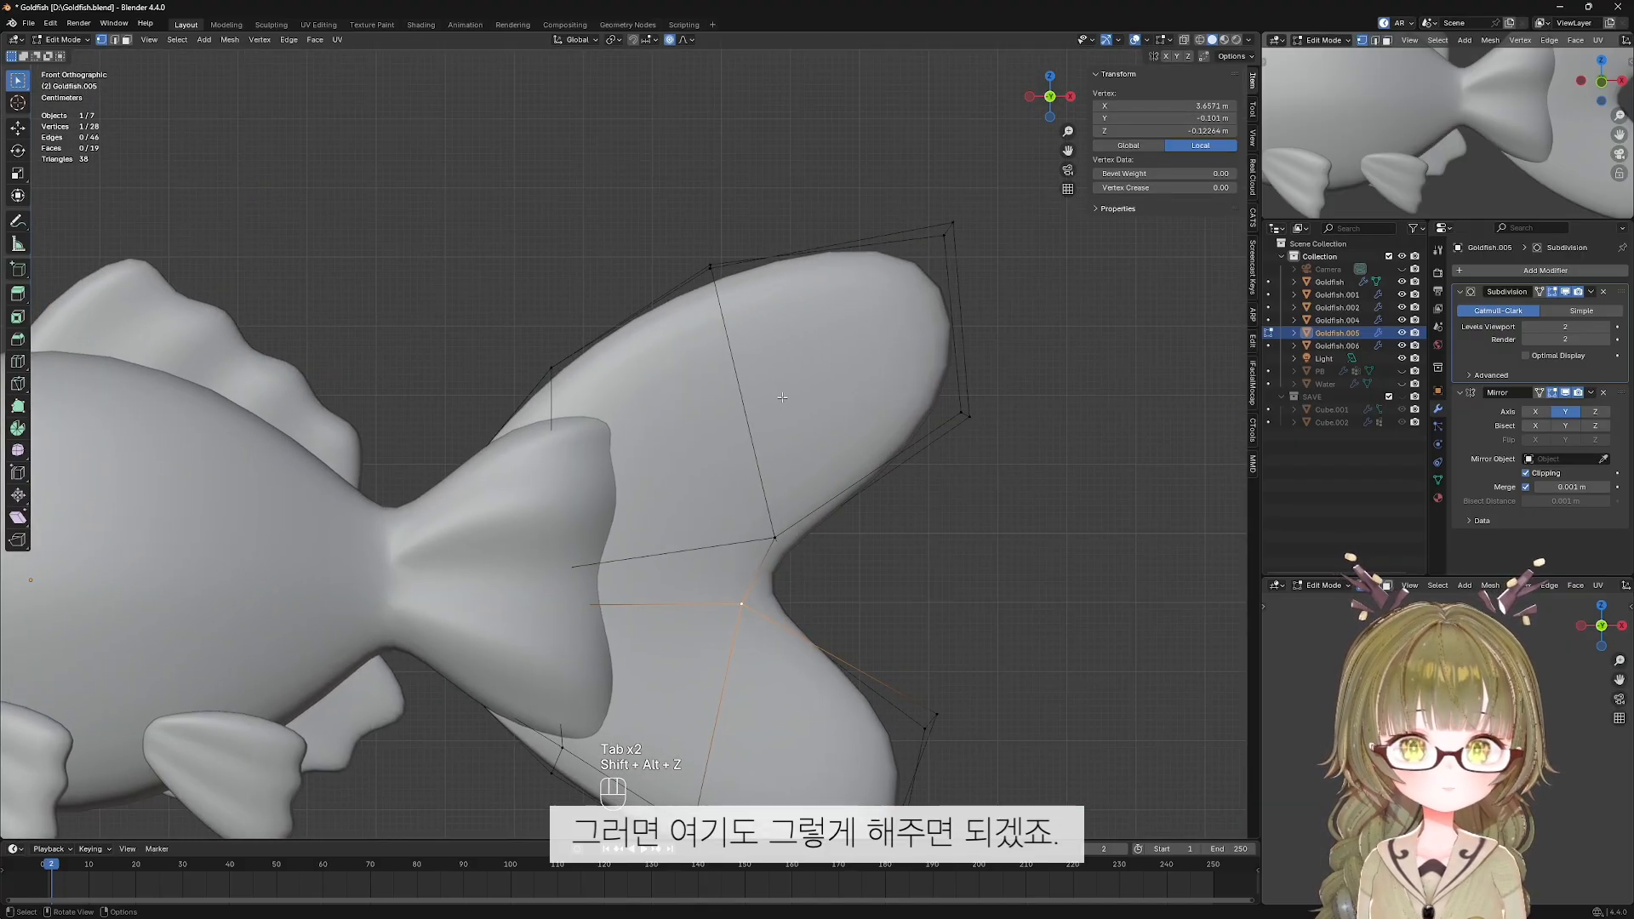
key(alt+z)
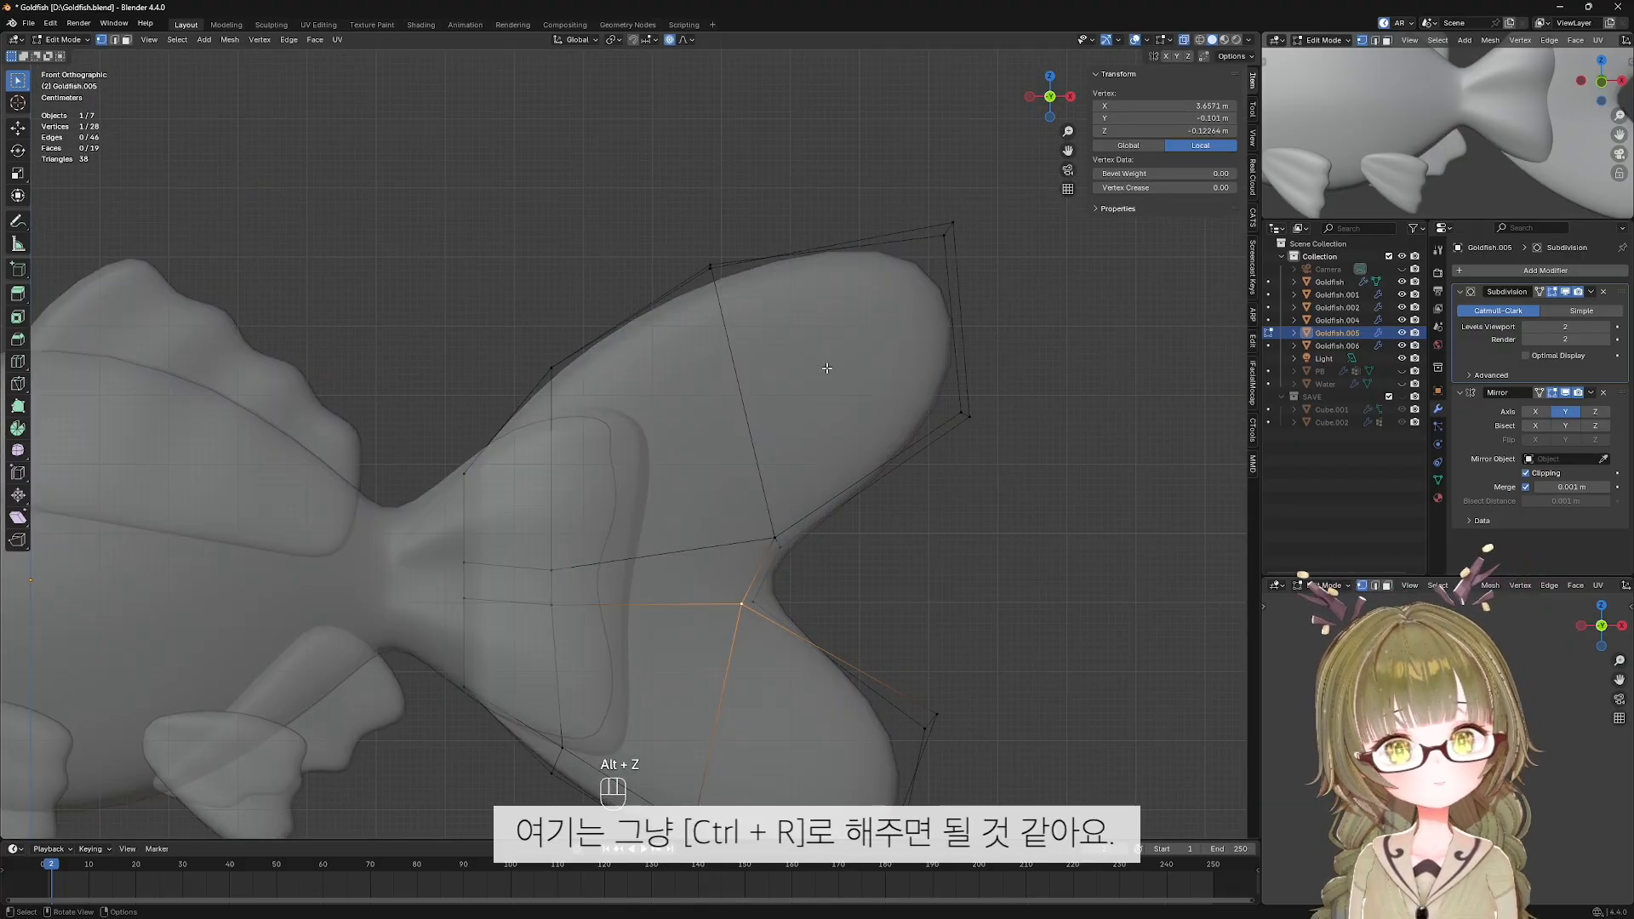
key(ctrl+r)
scroll(958, 325, up, 3)
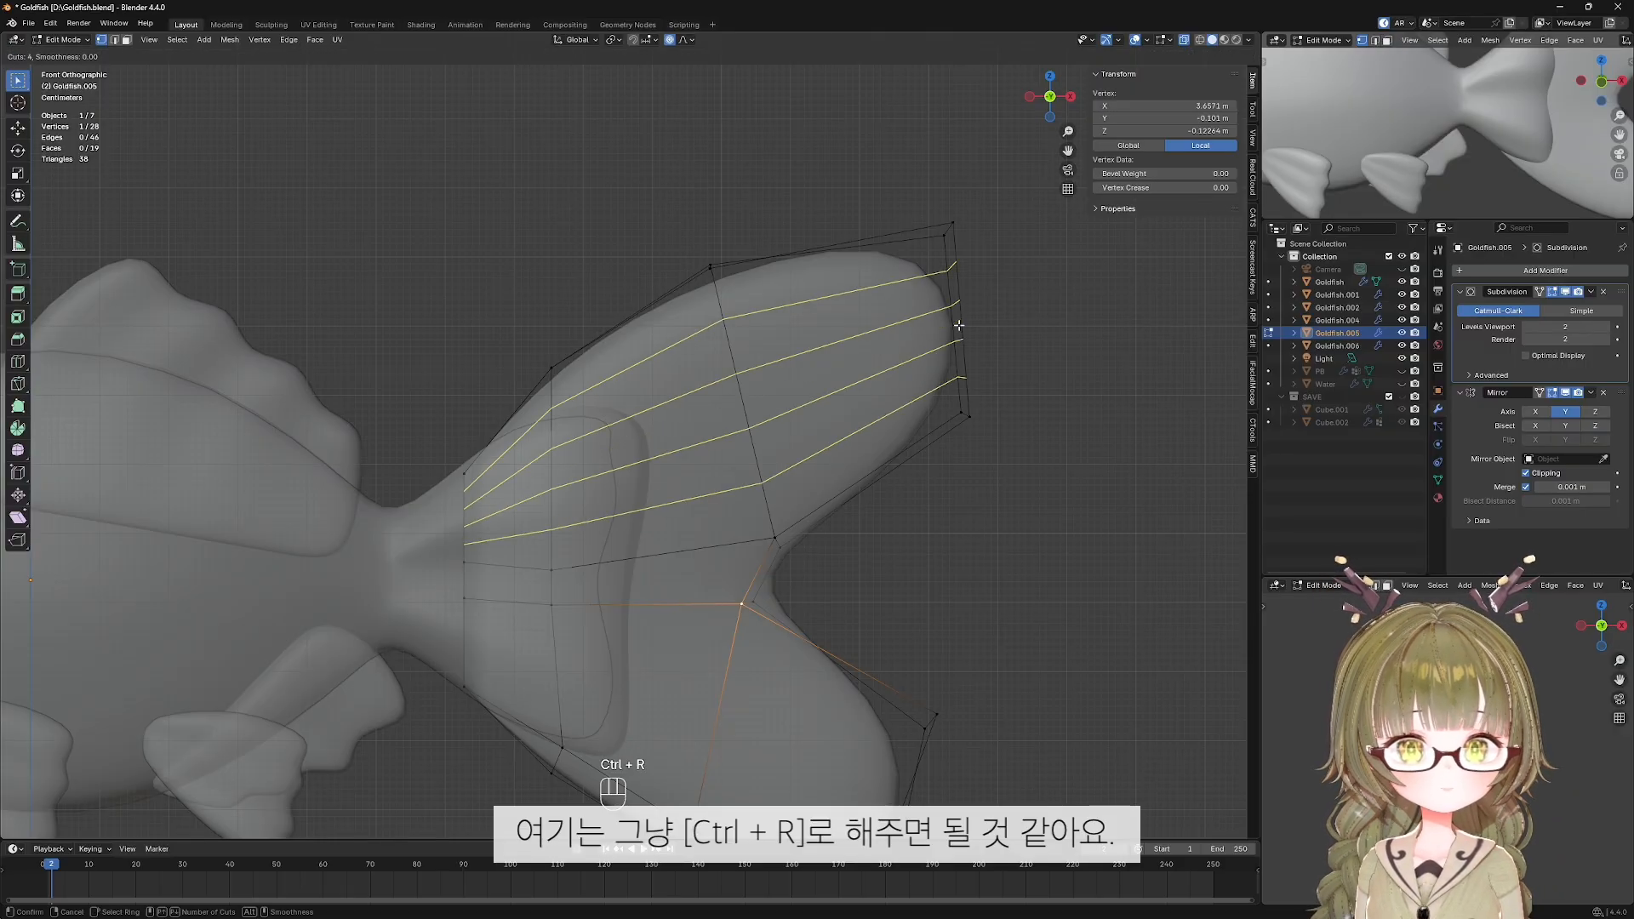
scroll(958, 325, up, 1)
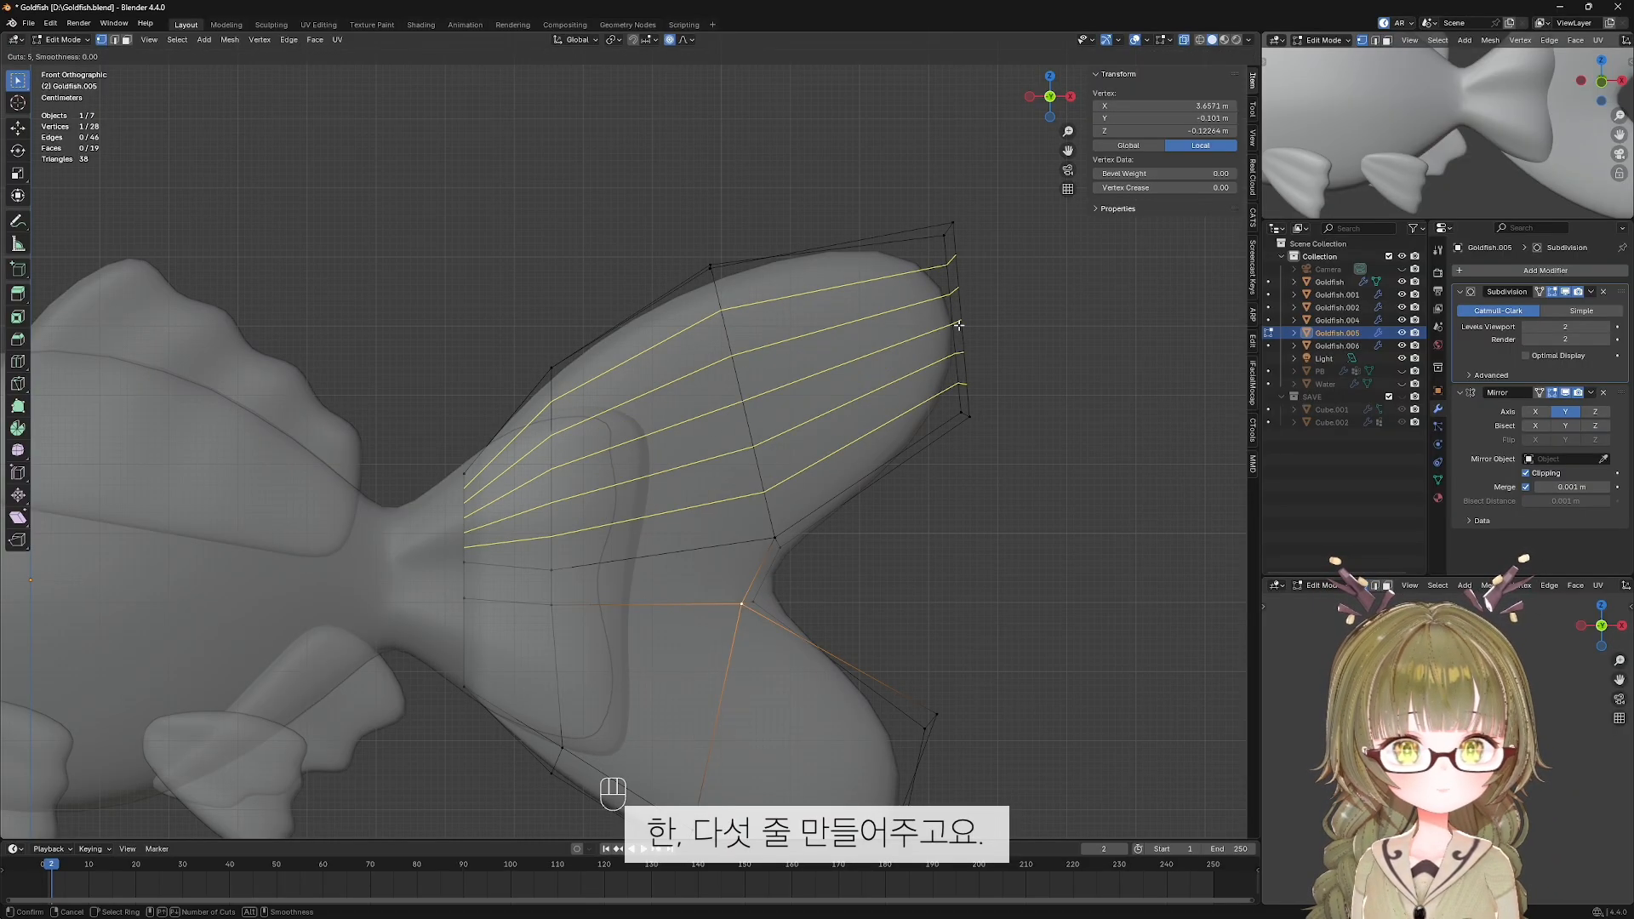
click(959, 325)
key(Escape)
Add five unslid loop cuts running lengthwise through the tail fin's lower lobe.
shift+middle_drag(780, 699, 750, 569)
key(ctrl+r)
scroll(868, 664, up, 4)
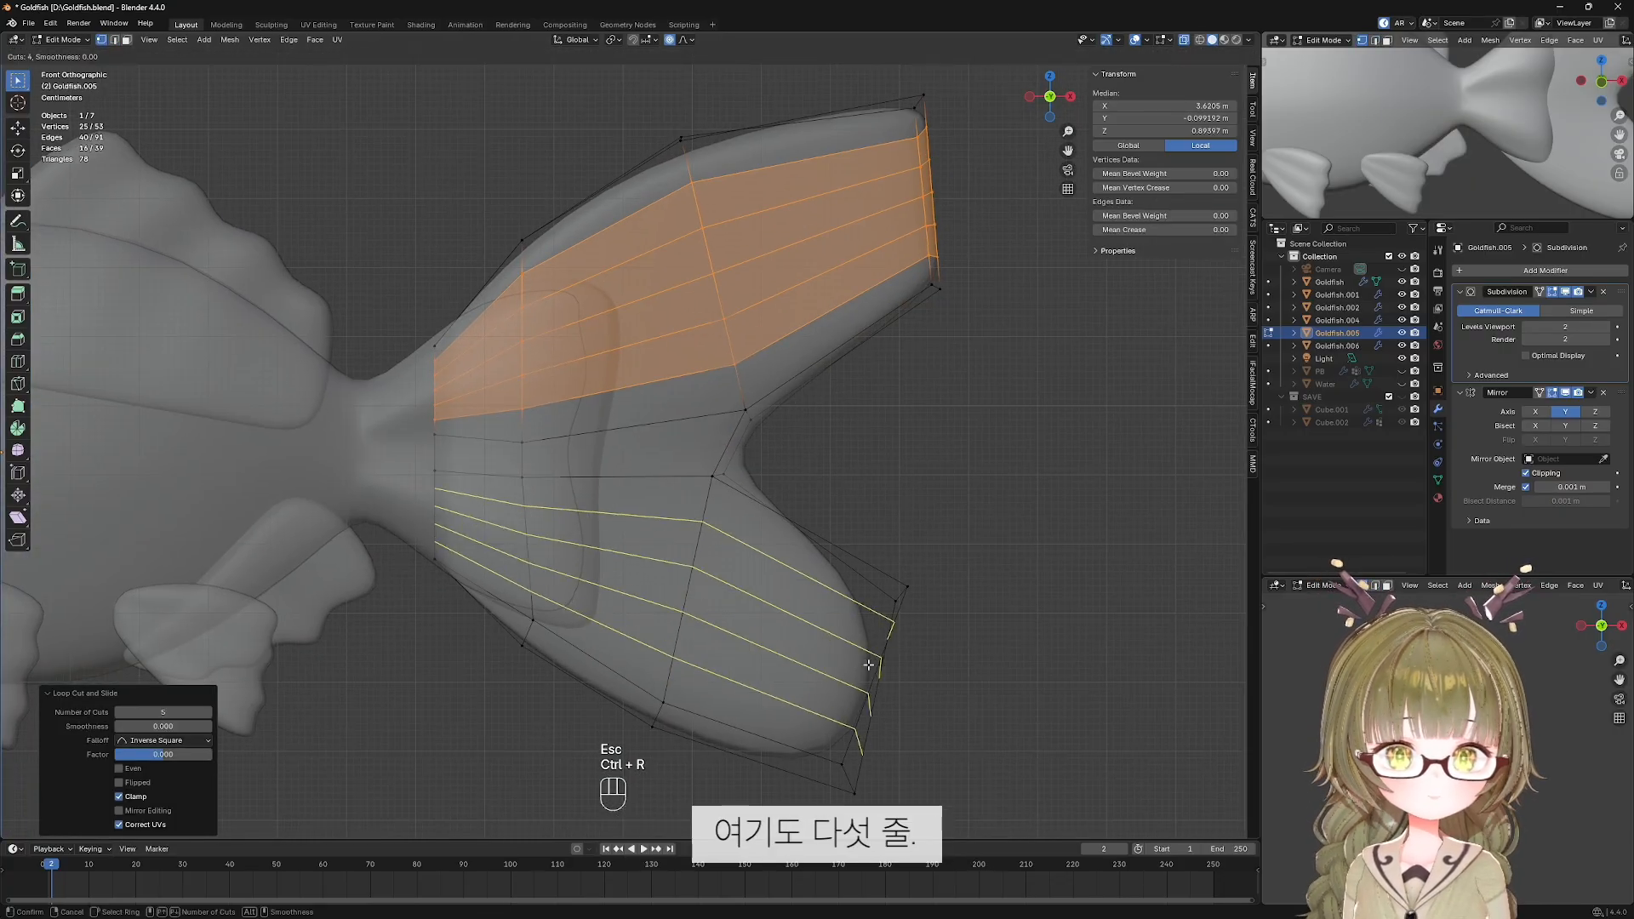
click(868, 665)
key(Escape)
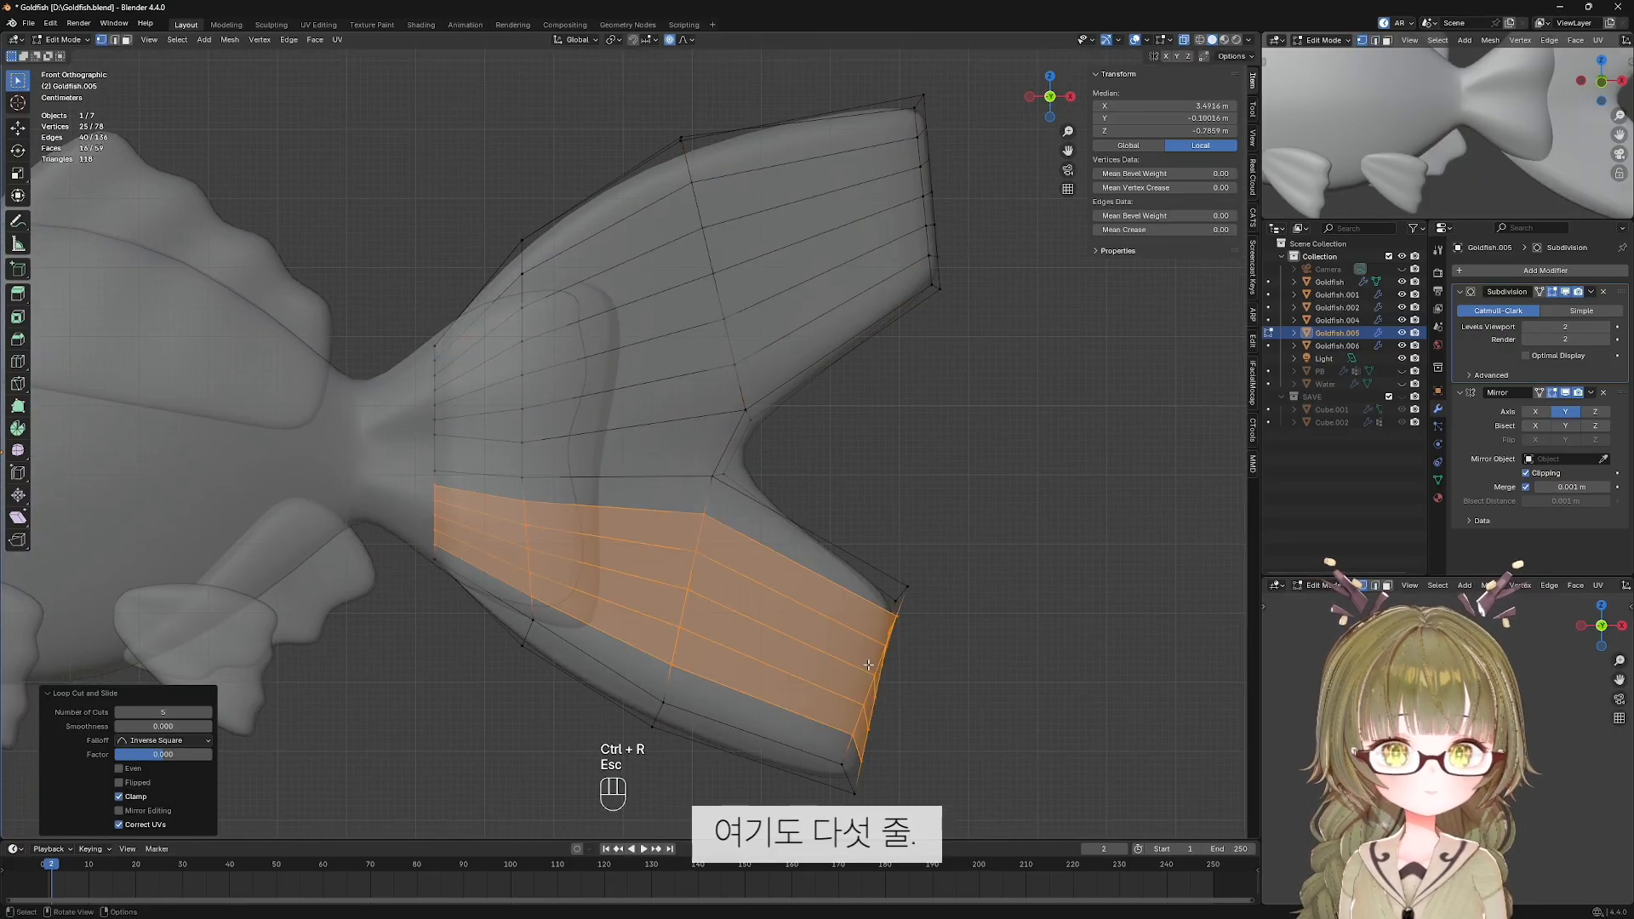
Select every other new lengthwise loop on both tail lobes and scale them about 2.26 times along Y to form ridges.
alt+click(887, 174)
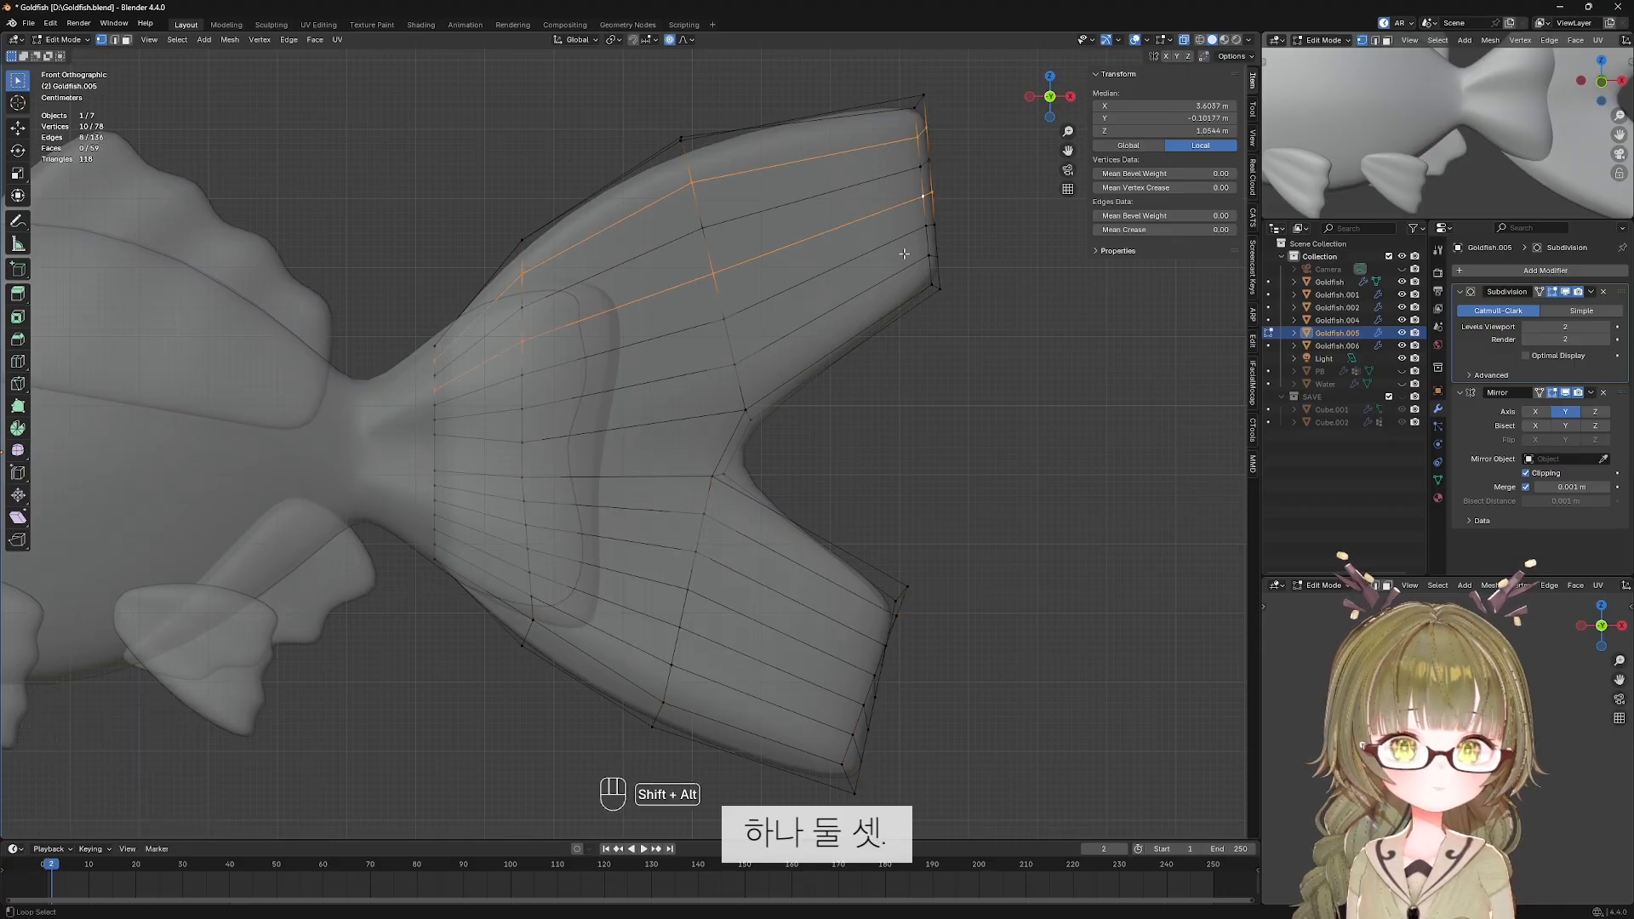
alt+shift+click(908, 289)
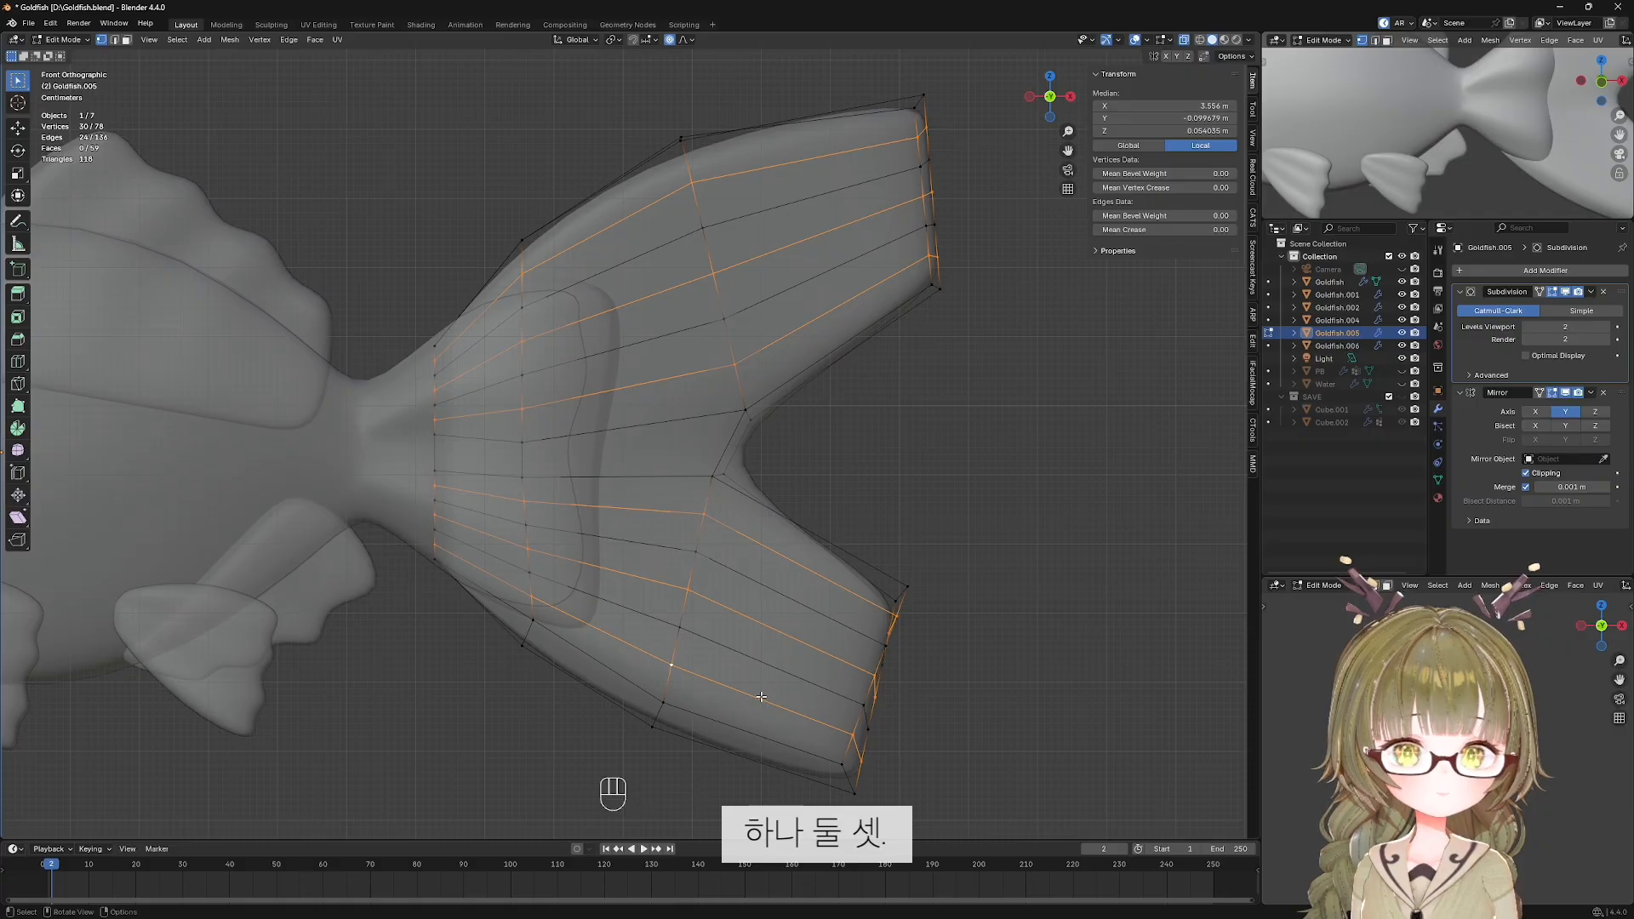
key(alt+z)
scroll(761, 697, down, 5)
middle_drag(809, 656, 688, 649)
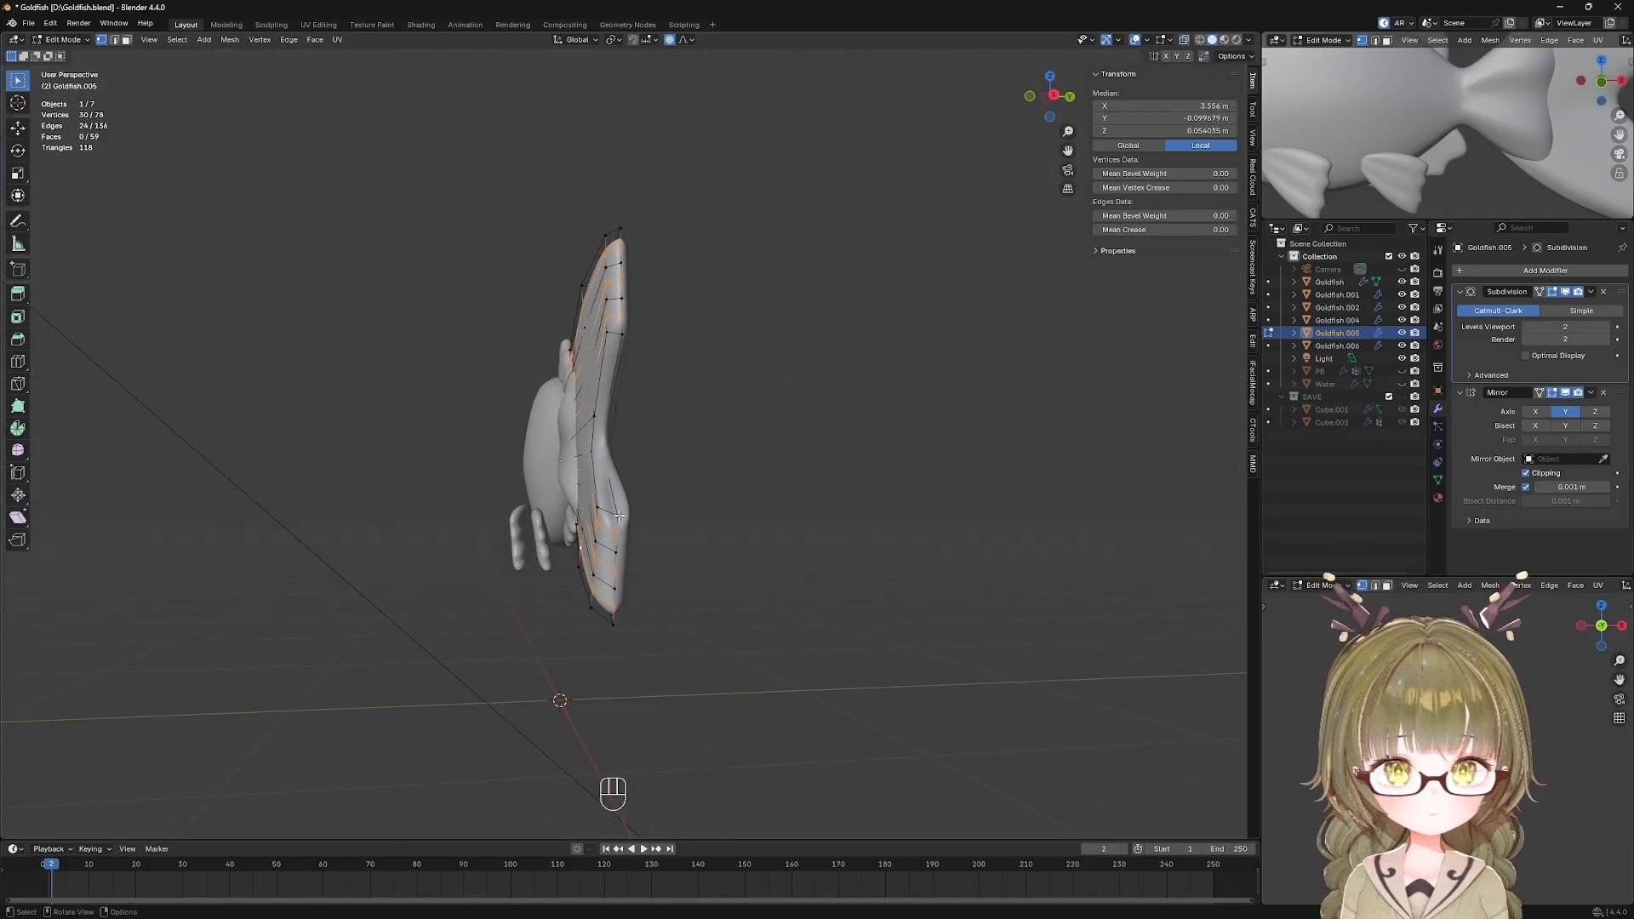
key(s)
key(y)
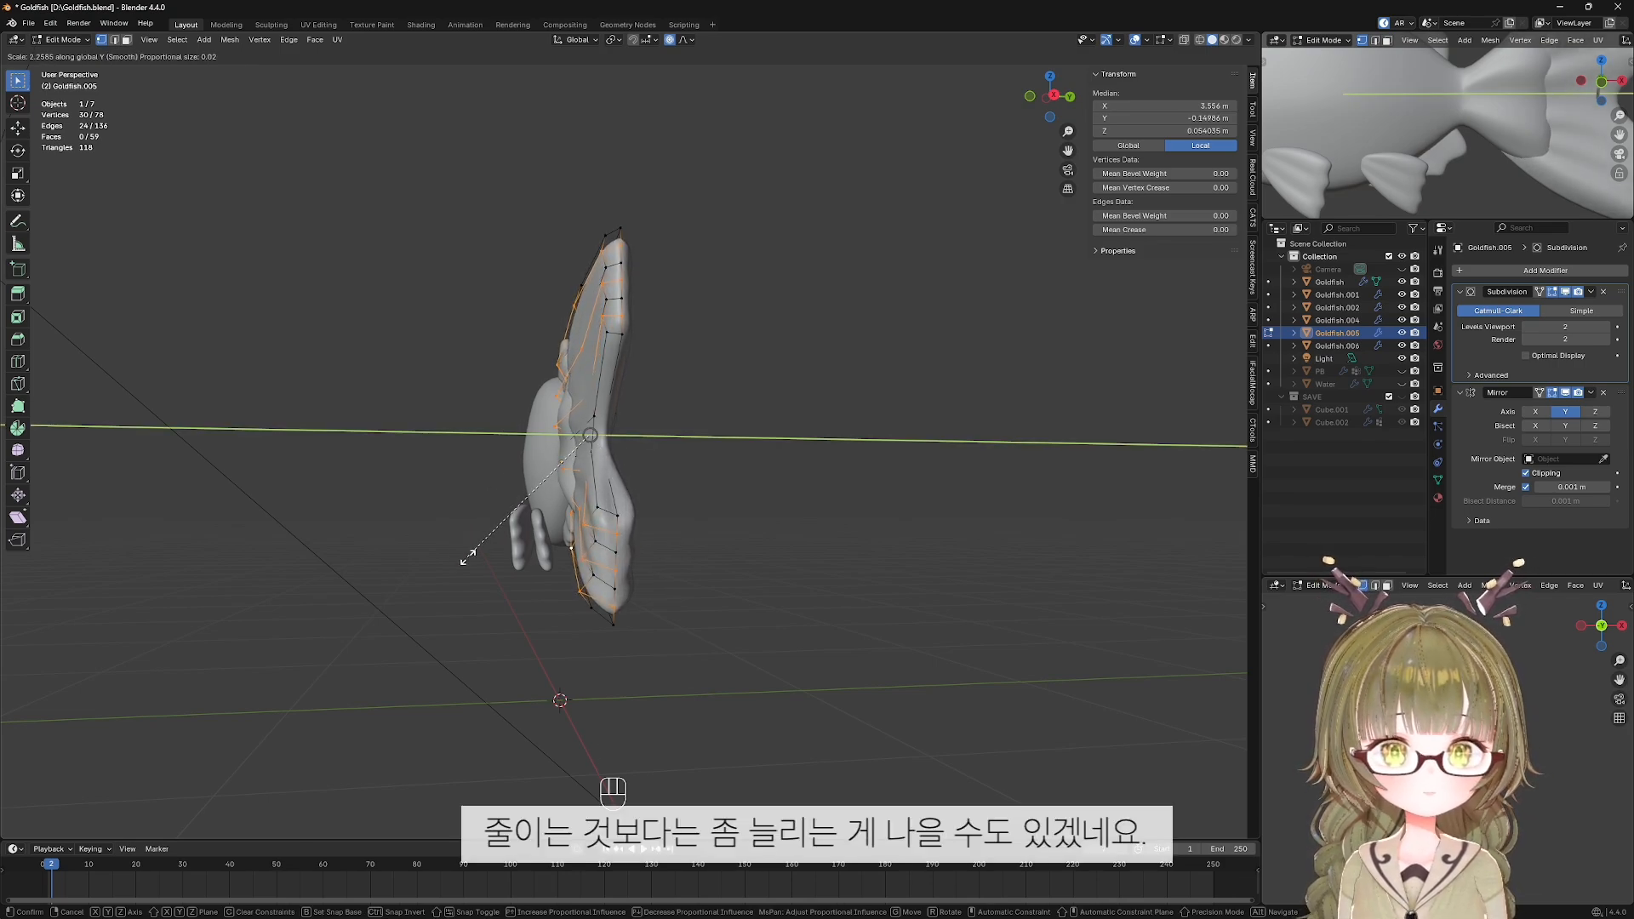
click(468, 557)
Deselect the ridge loops and check the tail fin's shape with overlays hidden.
middle_drag(536, 506, 703, 451)
click(826, 432)
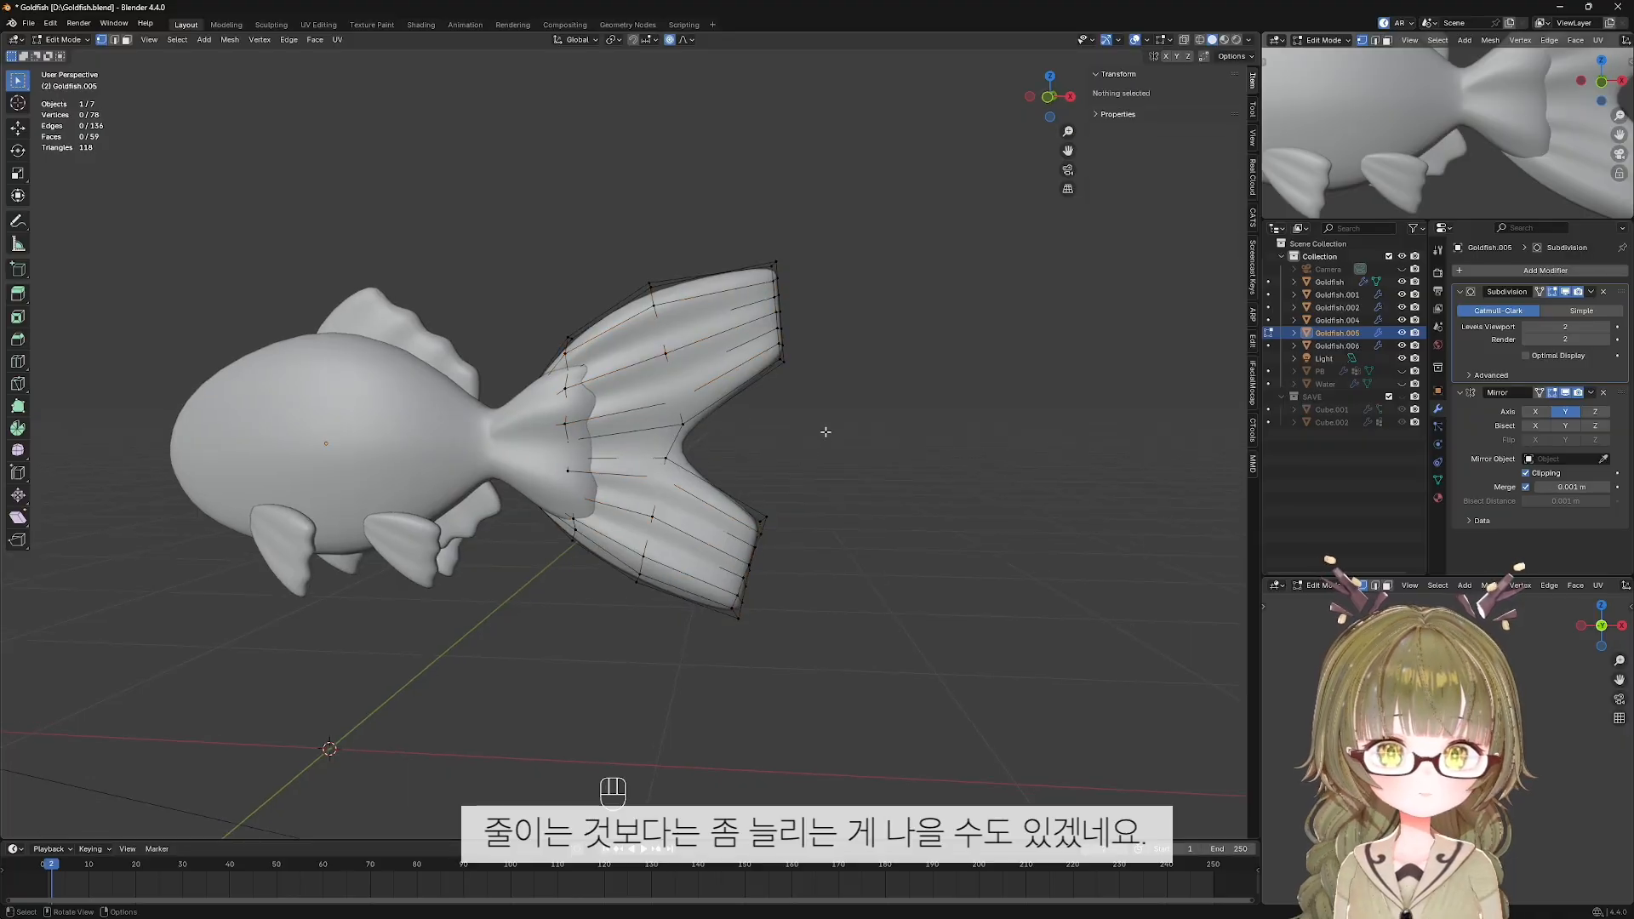
key(KP_1)
key(shift+alt+z)
middle_drag(823, 430, 732, 471)
key(KP_1)
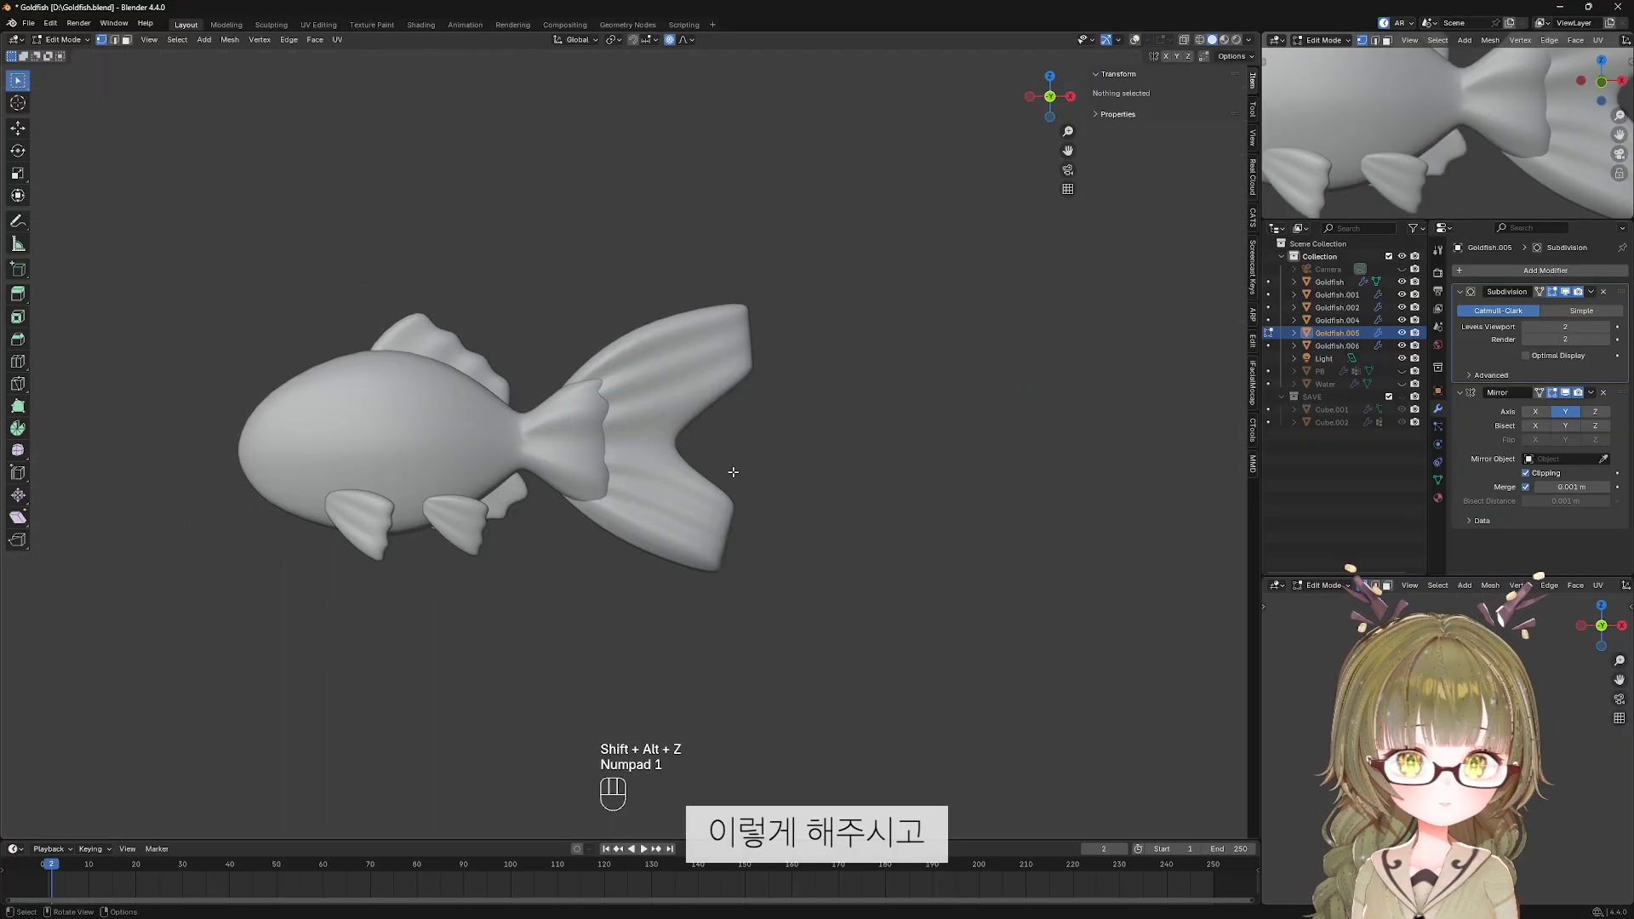
Move the top corner vertices of the upper tail lobe's tip inward to round the corner.
key(shift+alt+z)
scroll(759, 455, up, 4)
shift+middle_drag(793, 350, 725, 418)
key(alt+z)
drag(779, 190, 819, 226)
key(g)
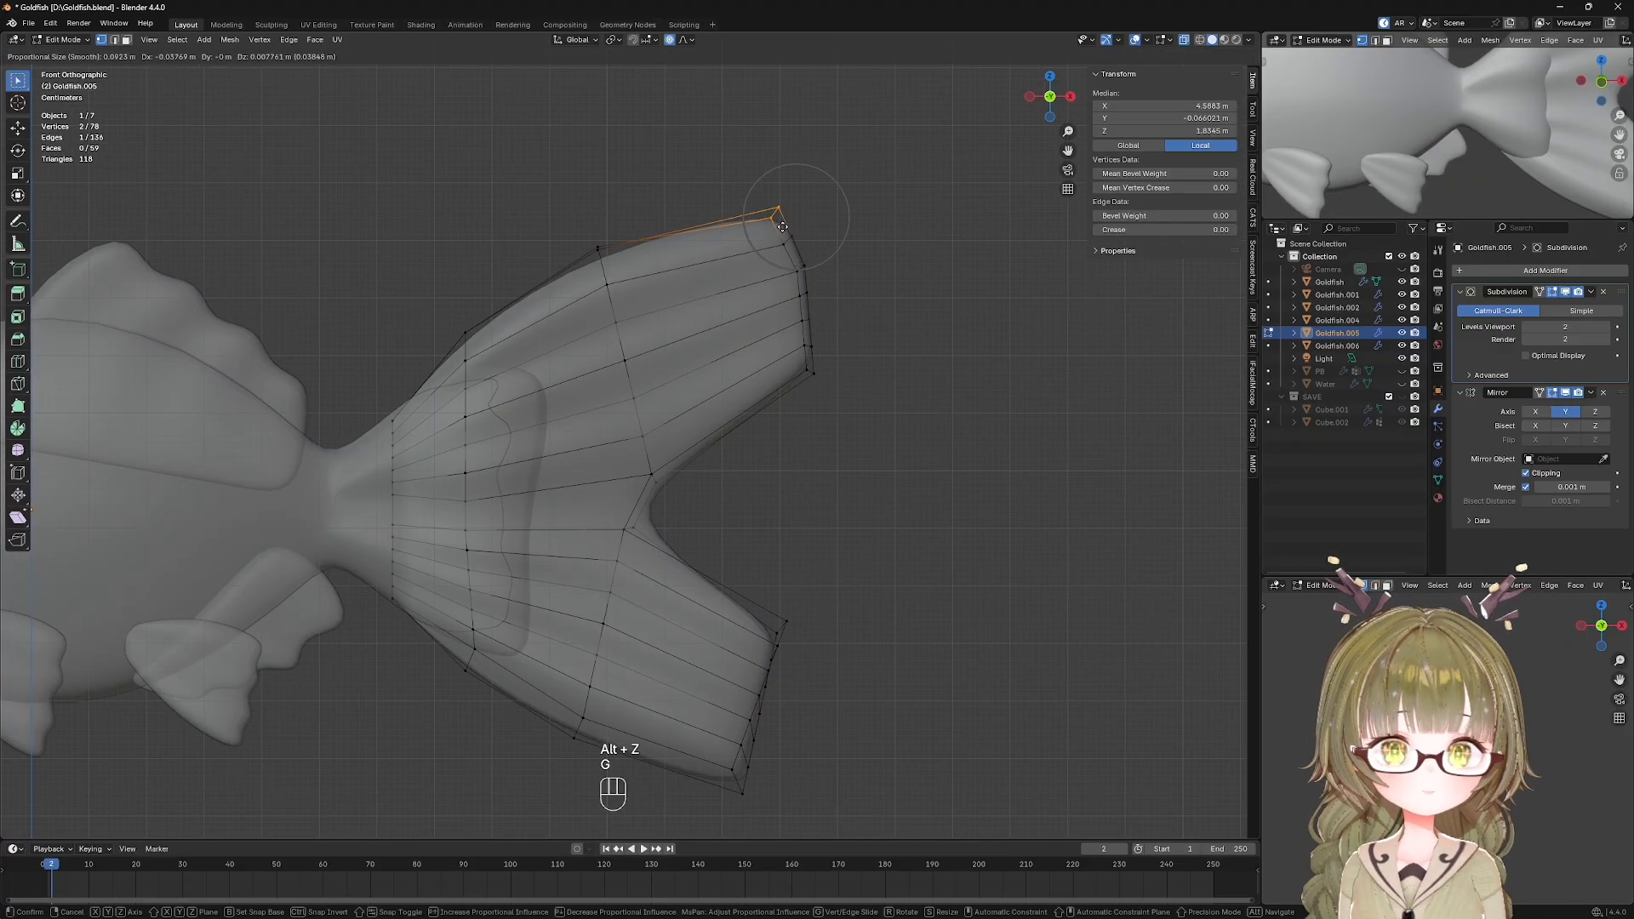
click(738, 233)
Move the bottom corner vertices of the upper lobe's tip about -0.022 m in X and -0.029 m in Z with proportional editing.
click(810, 371)
key(g)
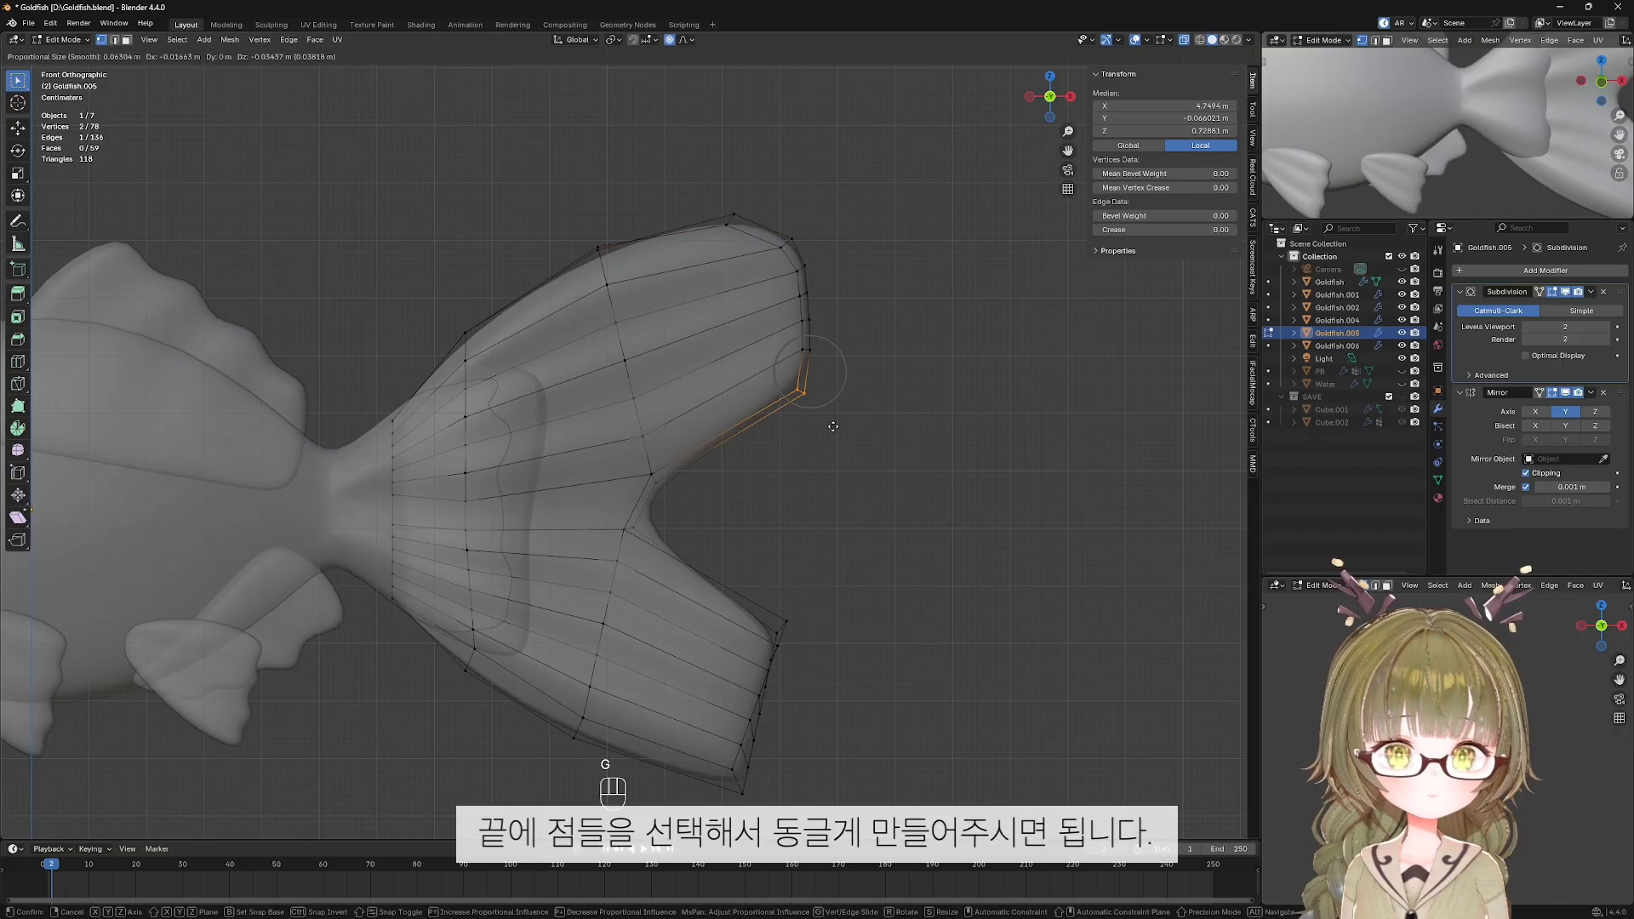
scroll(831, 433, down, 6)
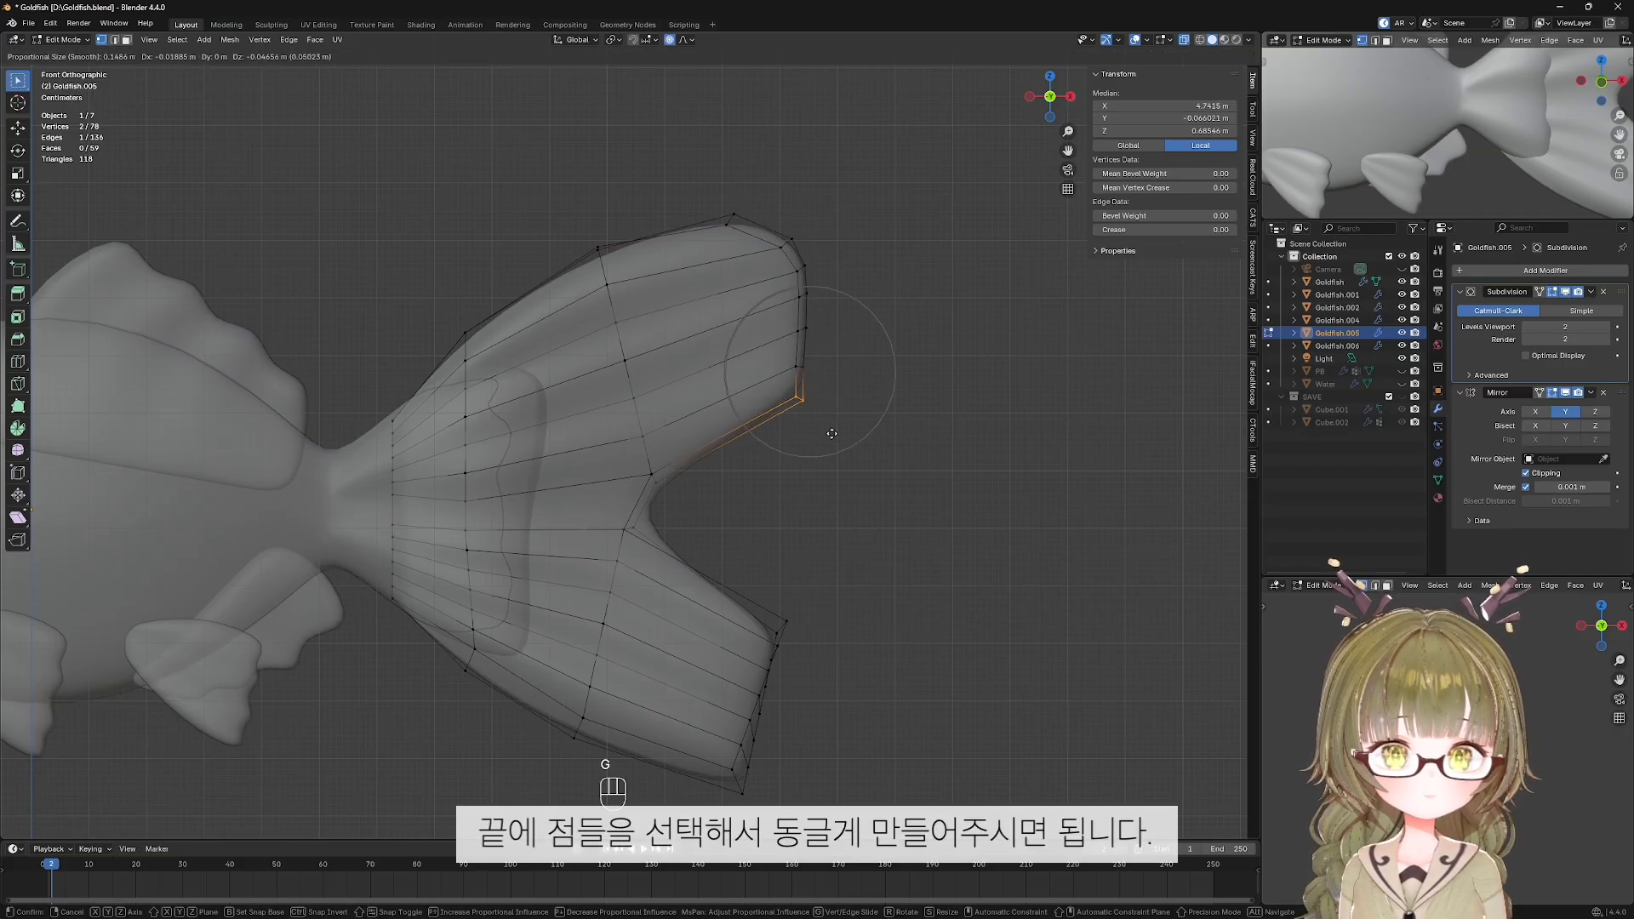
scroll(834, 428, up, 2)
click(830, 423)
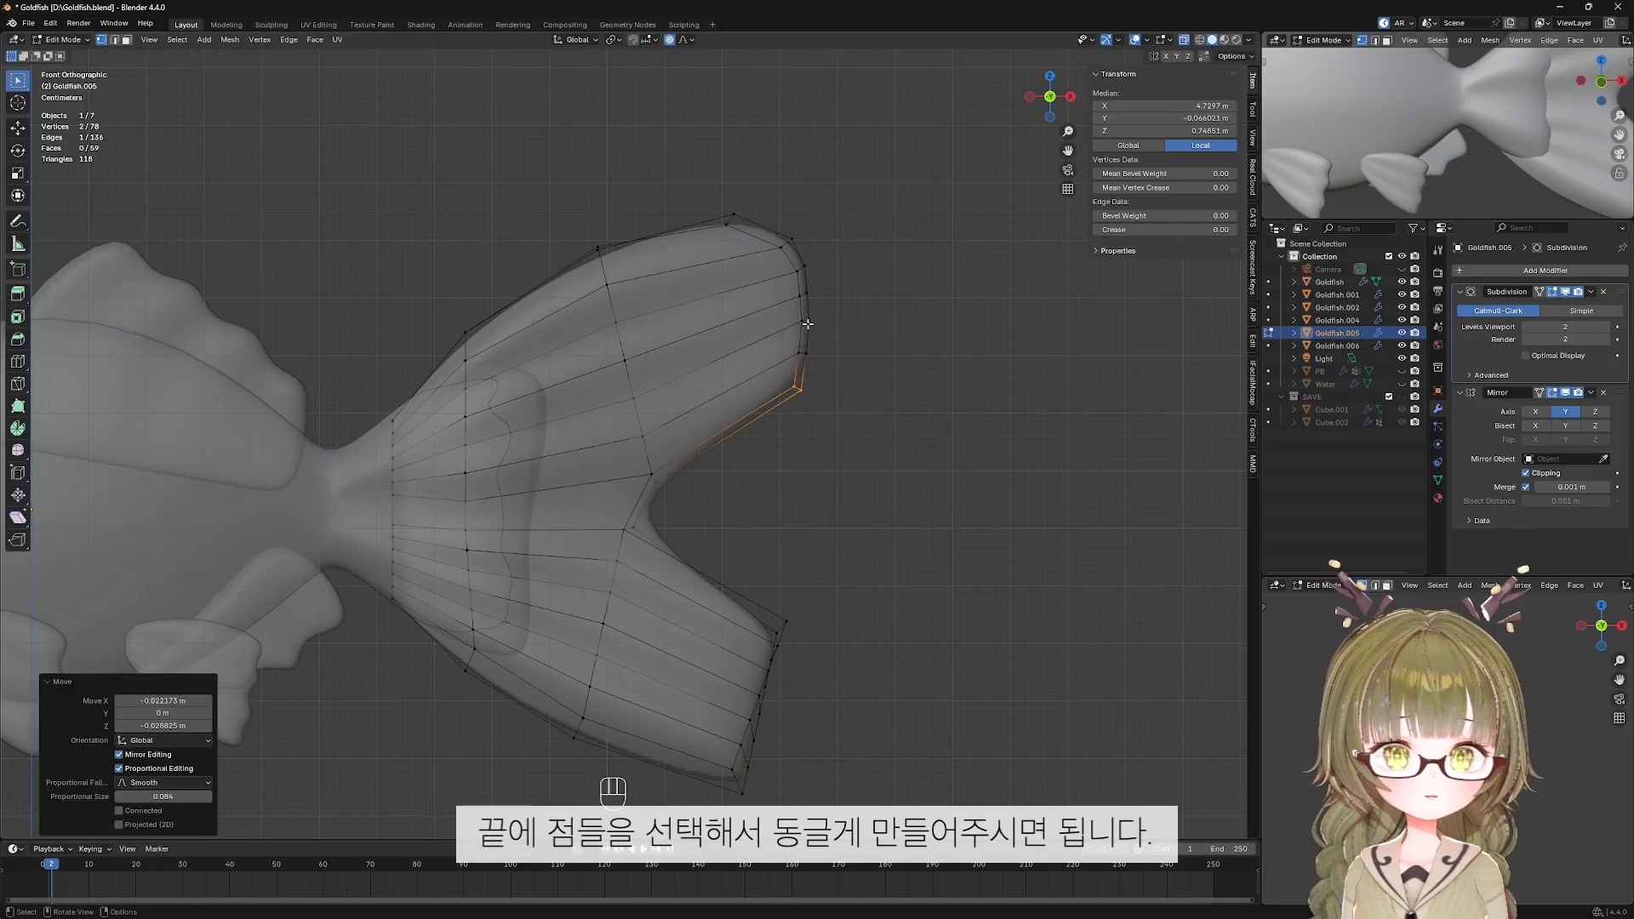
Pull the middle vertices of the upper lobe's tip outward about 0.035 m in X and 0.013 m in Z with a larger falloff.
drag(808, 297, 809, 299)
key(g)
scroll(842, 307, down, 12)
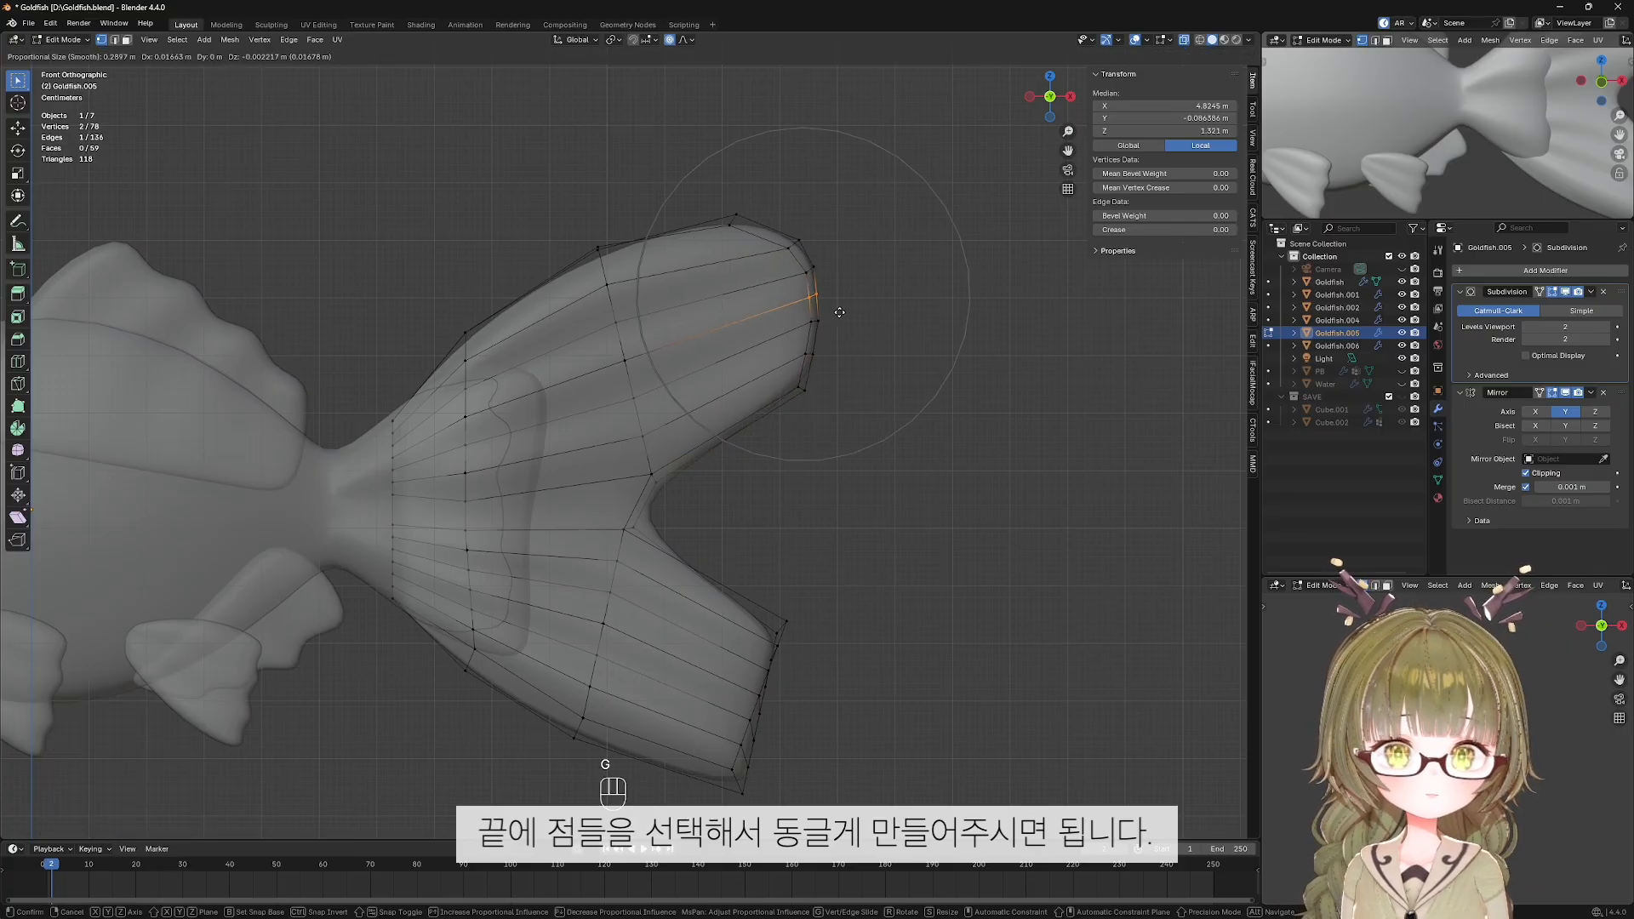
click(850, 304)
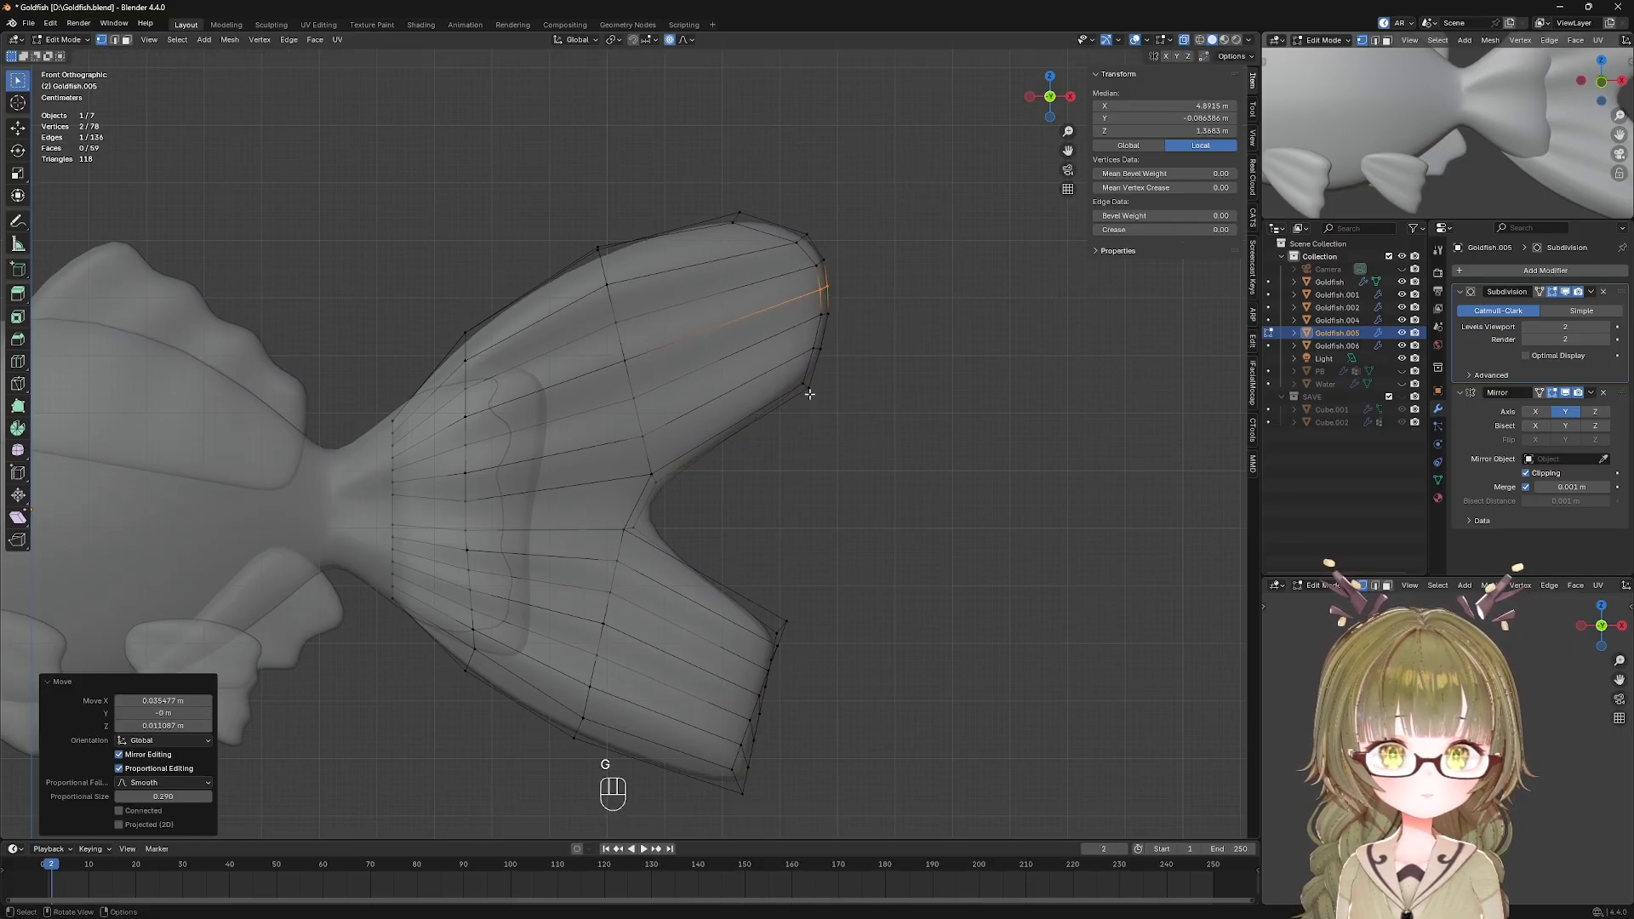
Lower the bottom corner vertices of the upper lobe's tip and pull the vertices just below its middle slightly outward.
drag(798, 375, 830, 417)
key(g)
scroll(832, 427, up, 5)
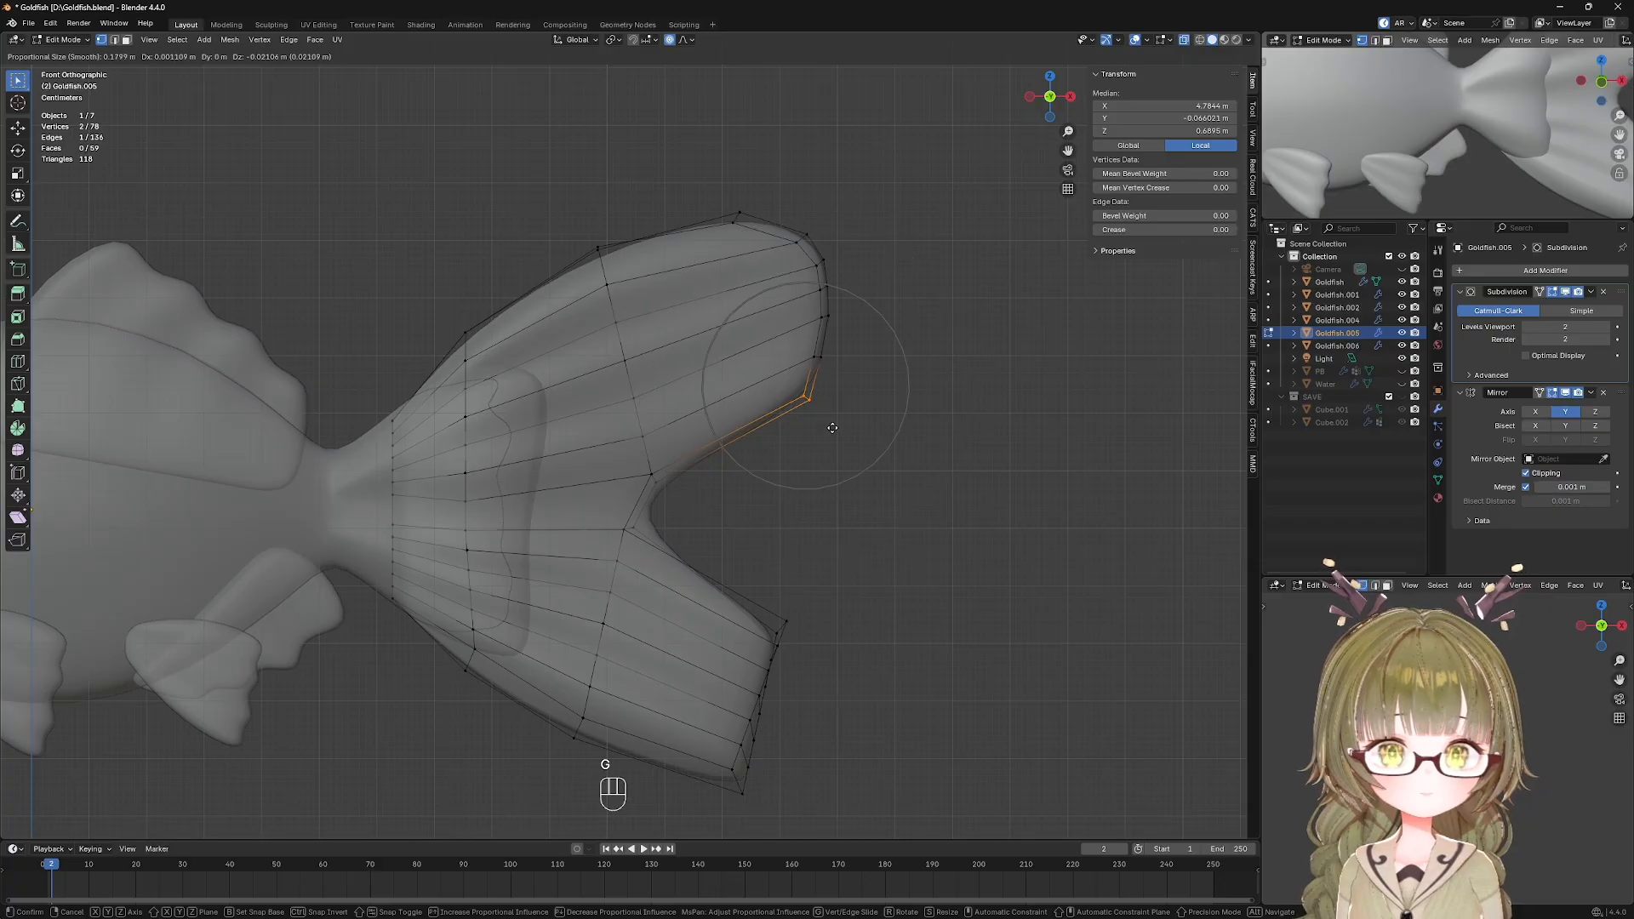
click(837, 426)
drag(814, 304, 849, 336)
key(g)
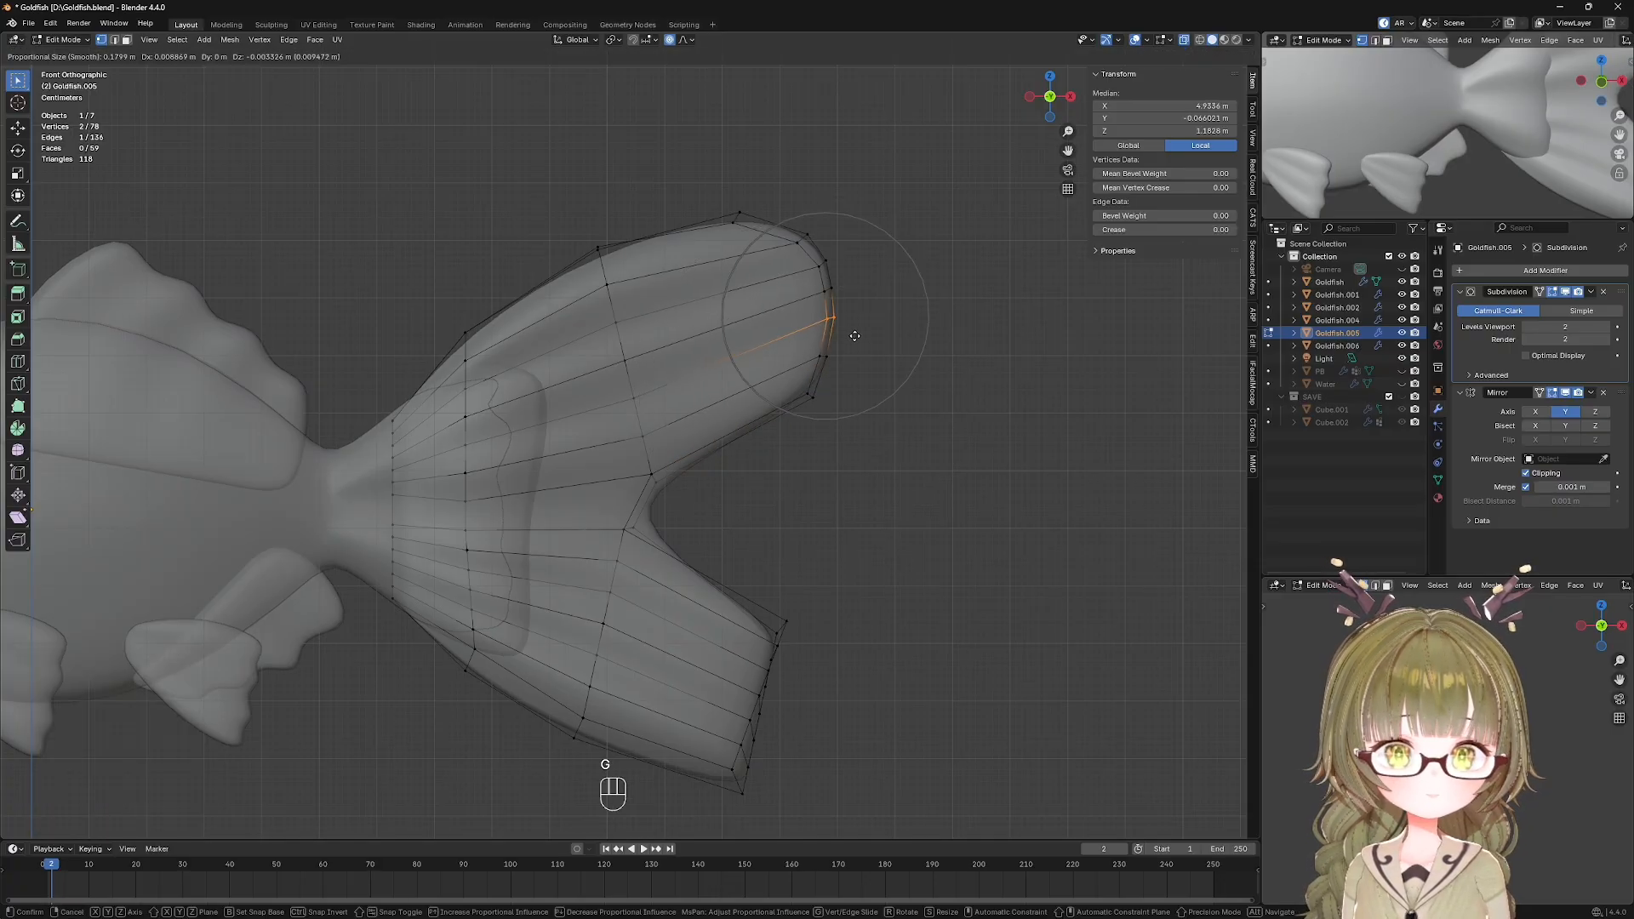
click(855, 335)
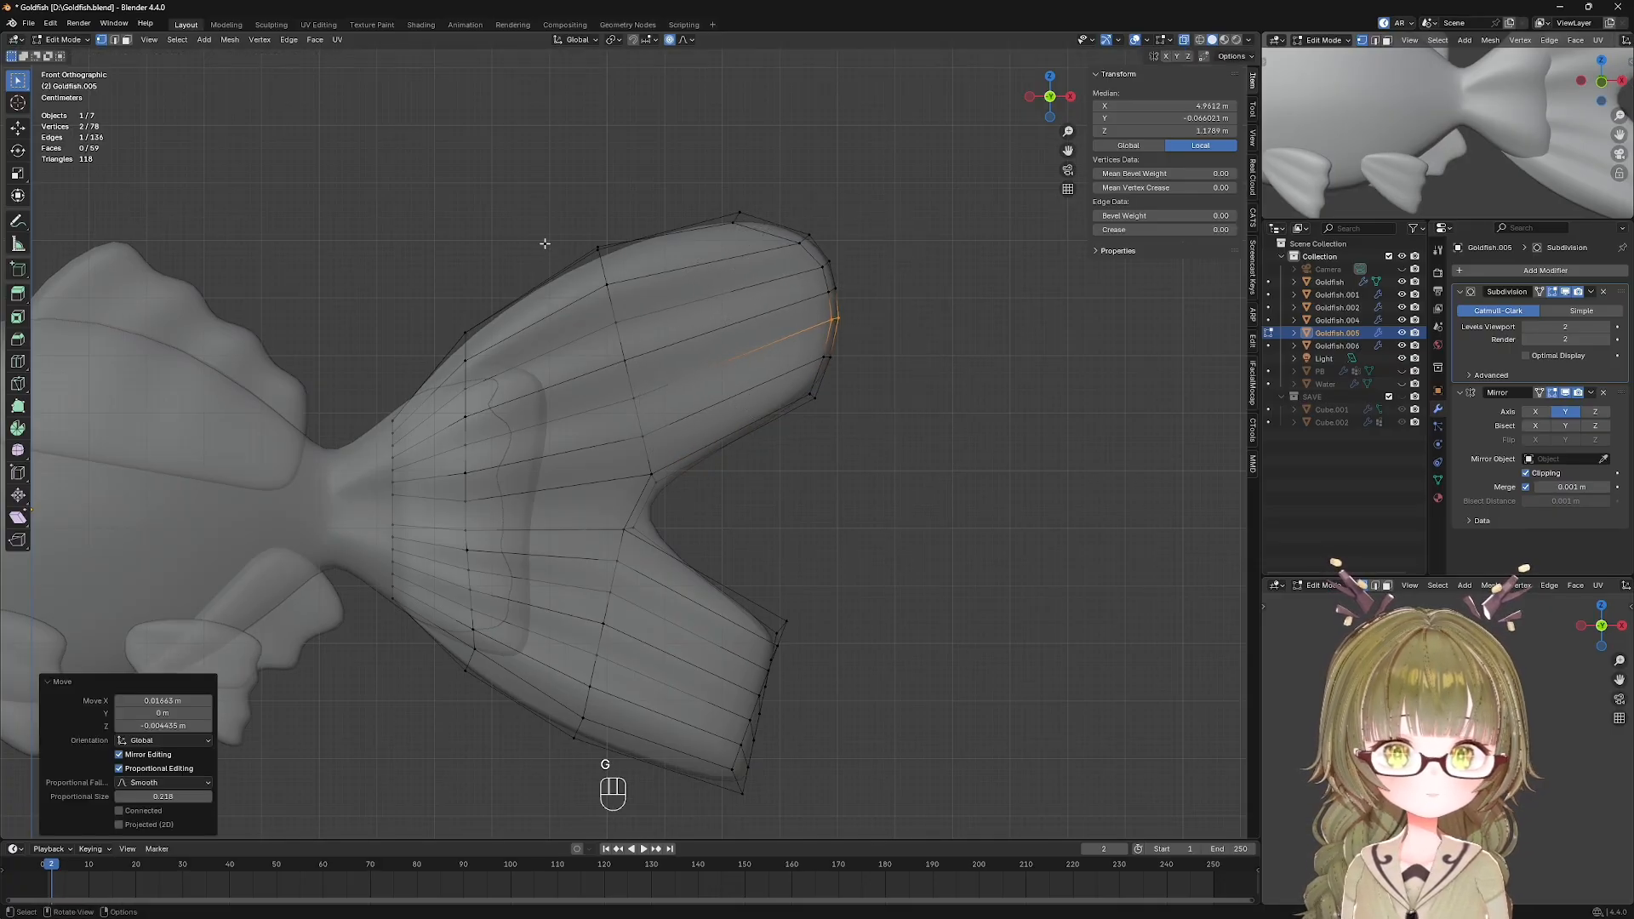
Raise the upper lobe's top edge vertices at mid-length and near the tip, and check the outline without overlays.
drag(563, 229, 617, 256)
key(g)
click(687, 195)
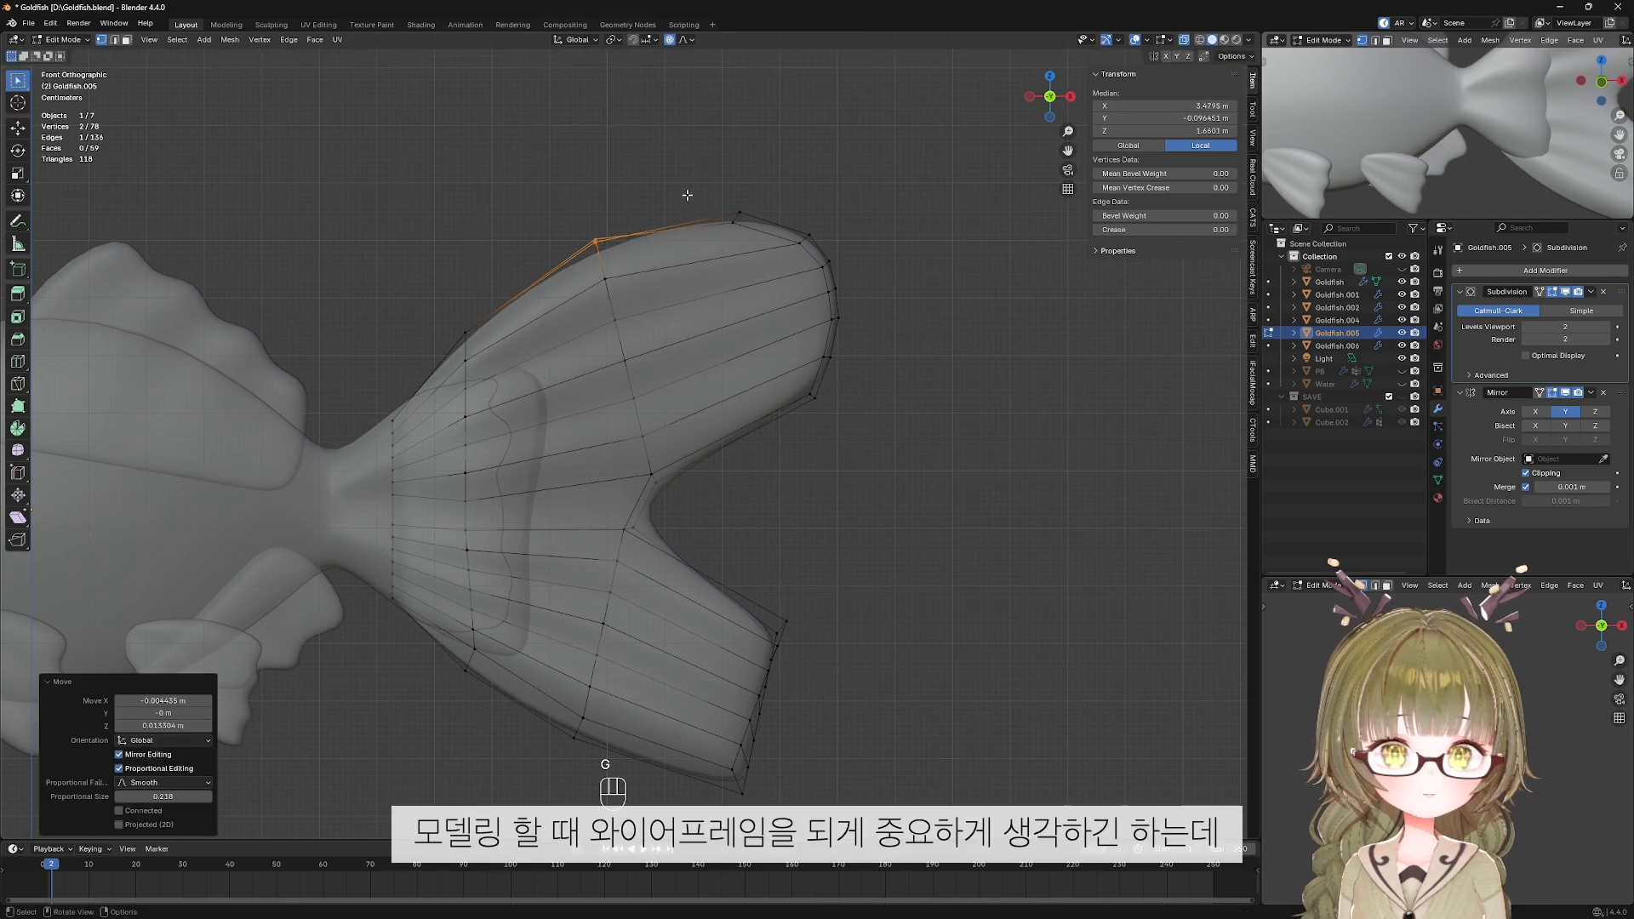
key(g)
click(749, 220)
click(909, 327)
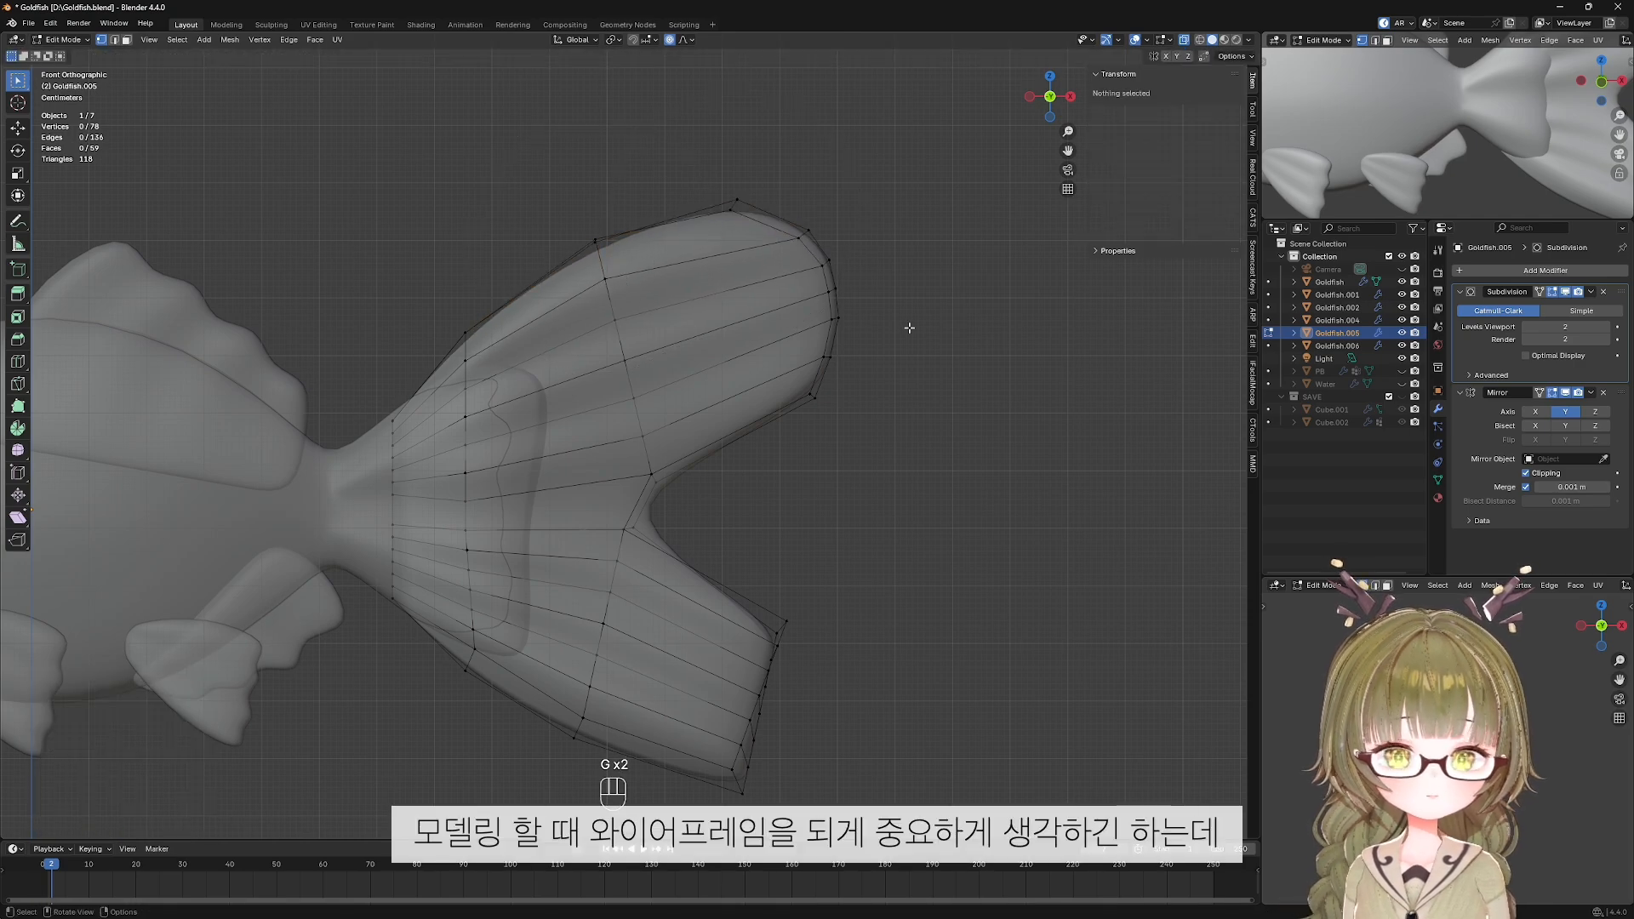
key(shift+alt+z)
scroll(822, 471, down, 5)
scroll(801, 490, up, 5)
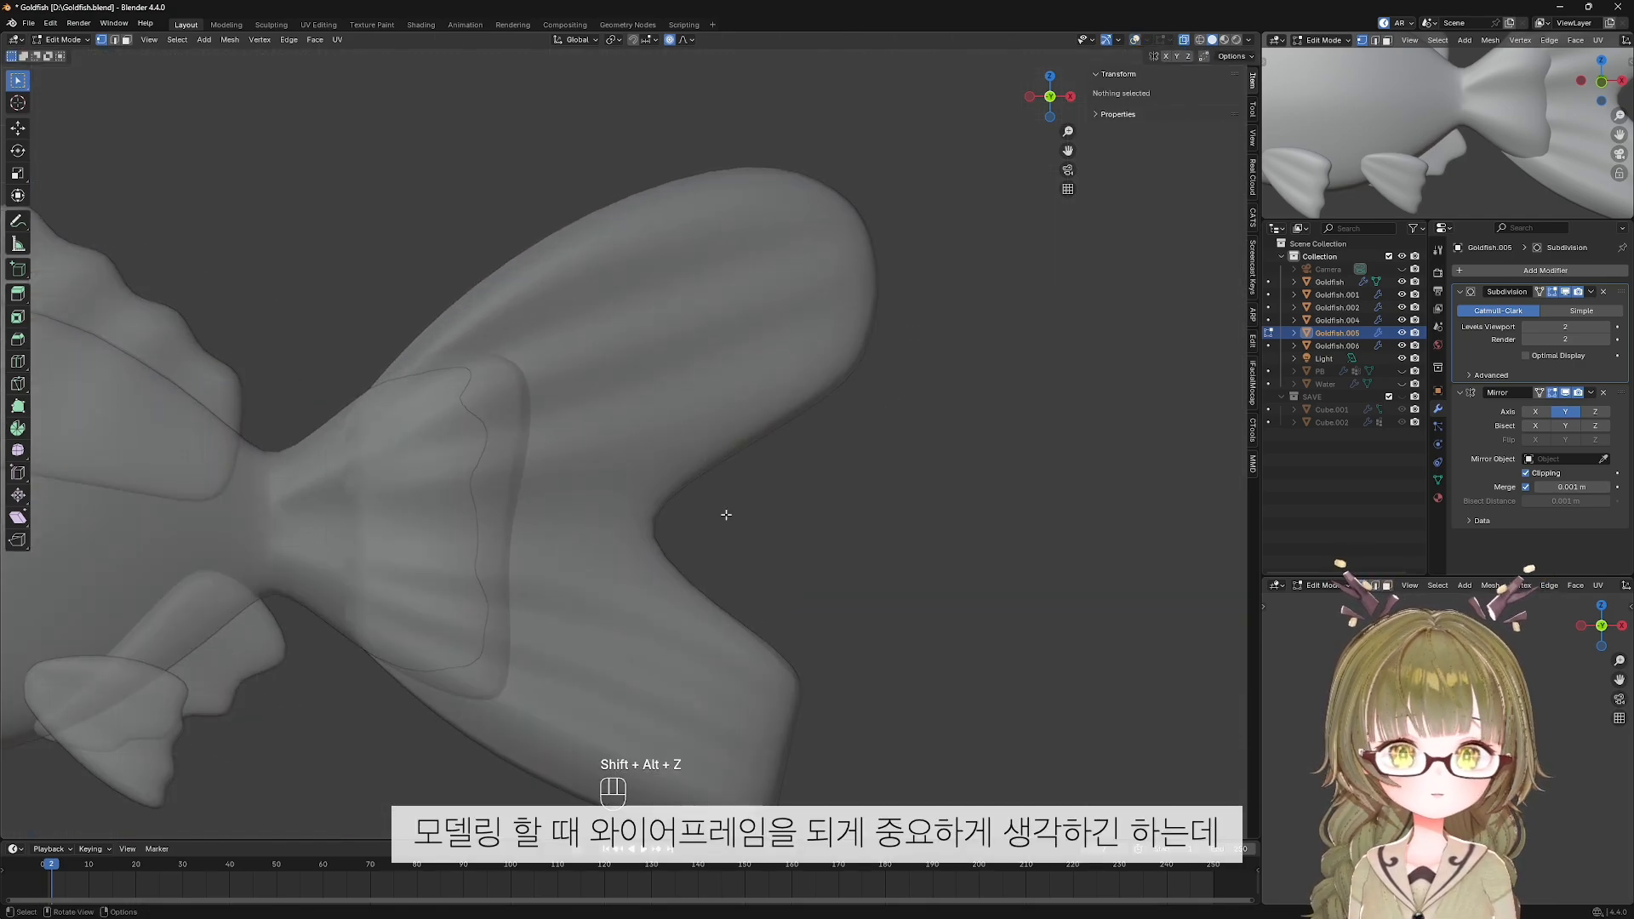
Lower the bottom corner vertices of the upper lobe's tip about 0.033 m in Z using a wider proportional falloff.
key(shift+alt+z)
drag(825, 376, 886, 420)
key(g)
scroll(882, 446, up, 5)
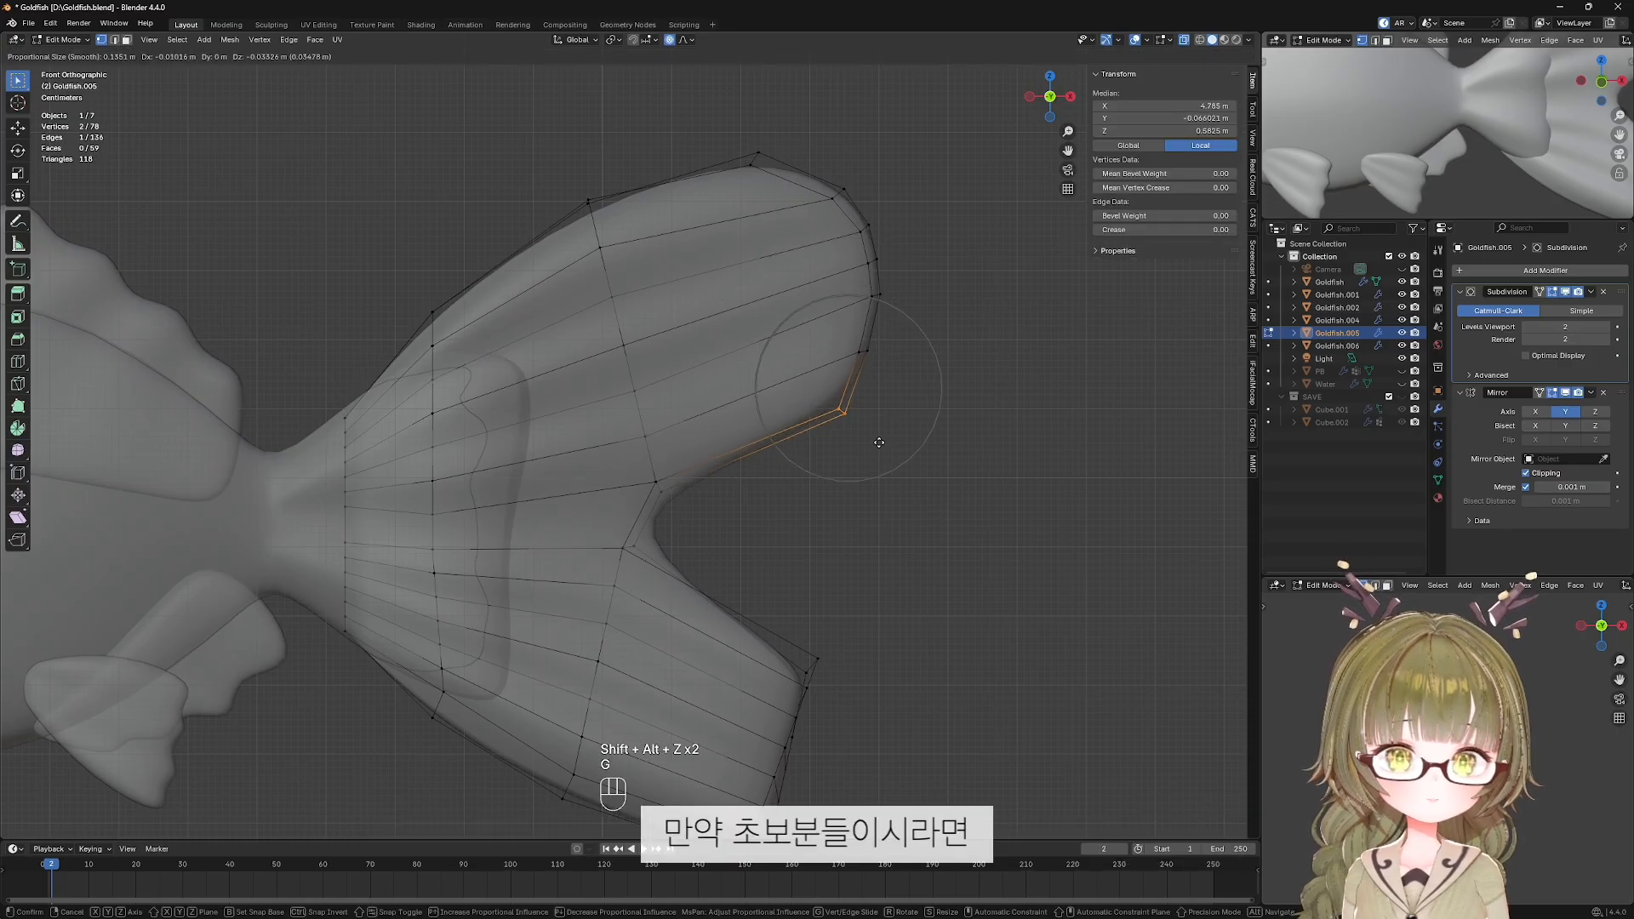
scroll(879, 442, down, 4)
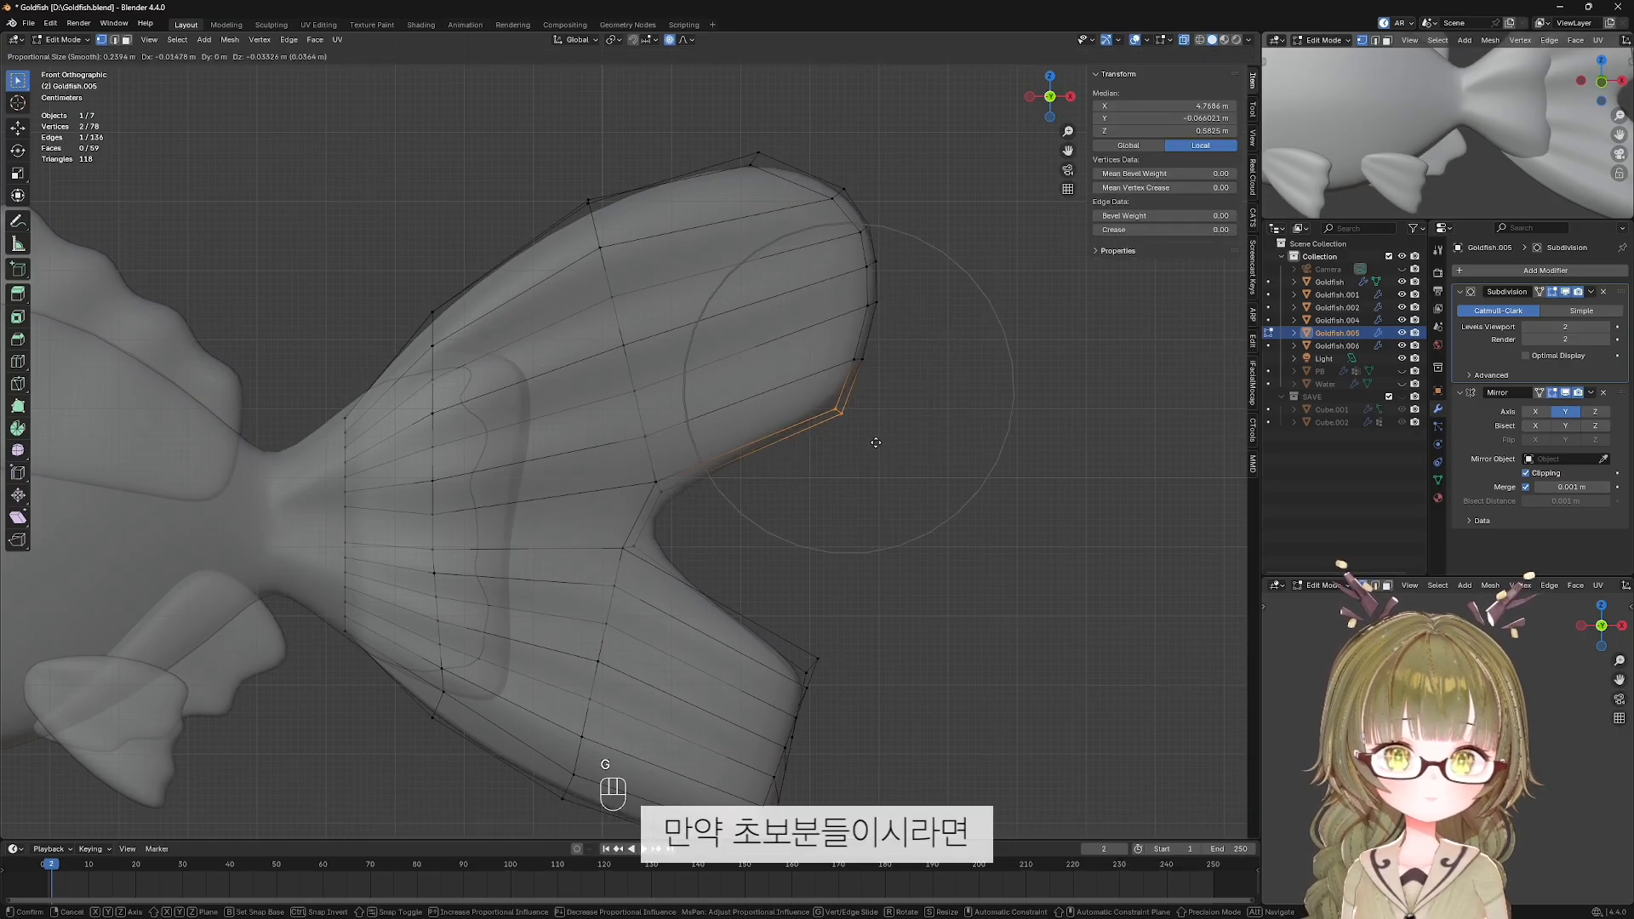
click(875, 442)
Move the upper corner vertices of the lower lobe's tip about -0.038 m in X and 0.035 m in Z to round it.
shift+middle_drag(789, 530, 778, 425)
scroll(688, 448, up, 1)
shift+middle_drag(804, 510, 771, 450)
drag(784, 483, 859, 553)
drag(731, 477, 865, 536)
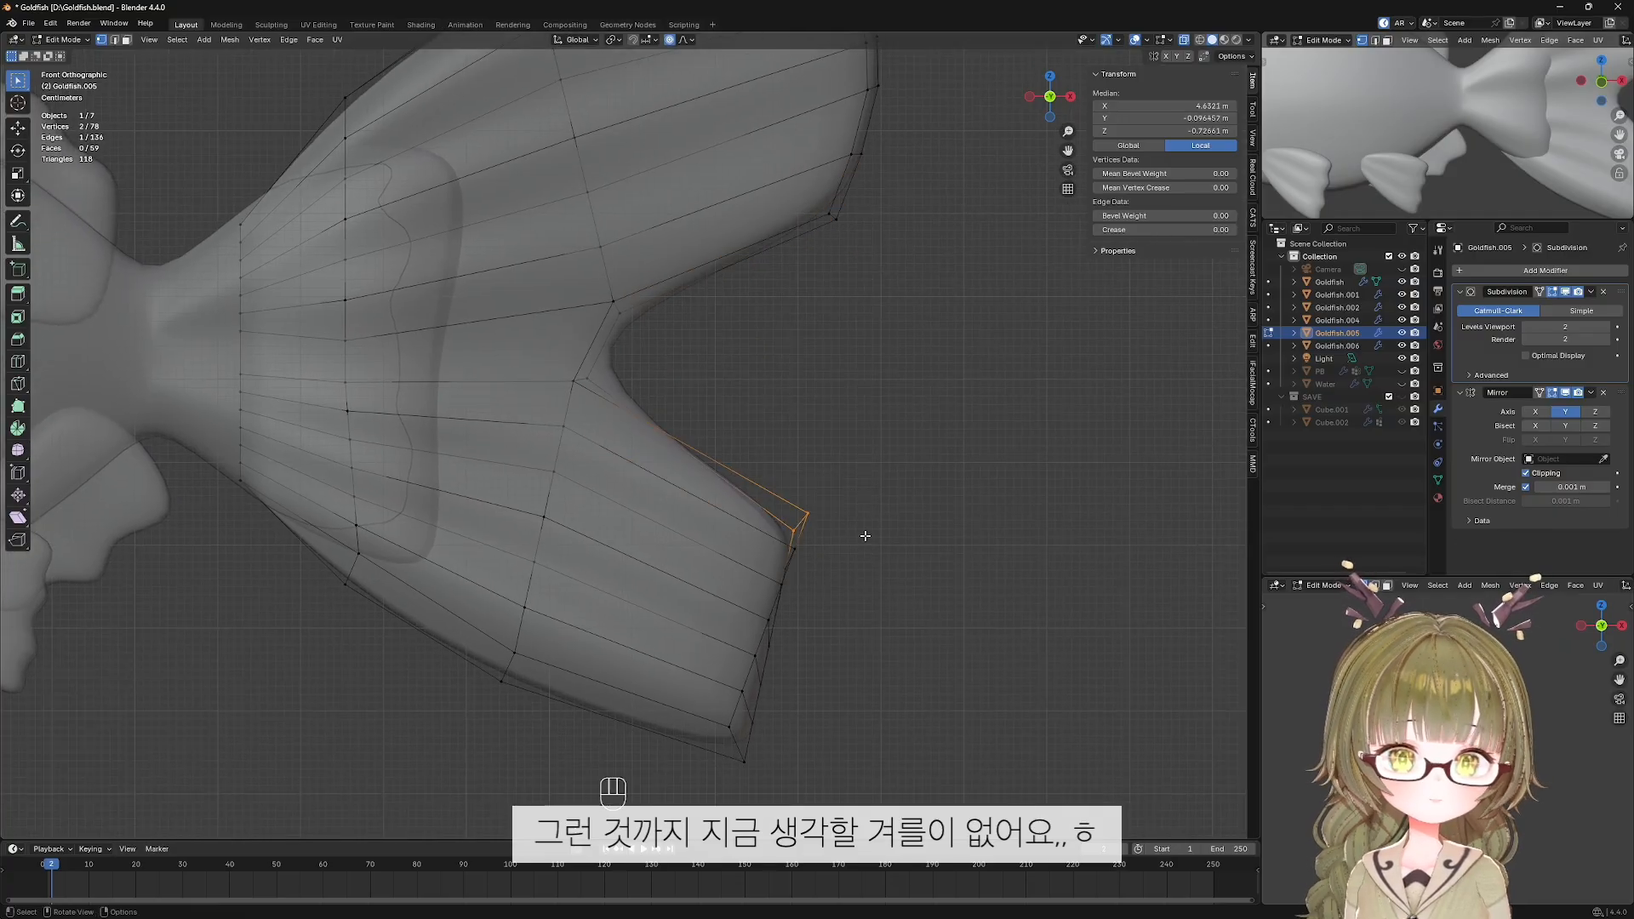
key(g)
scroll(846, 515, up, 10)
scroll(824, 501, down, 3)
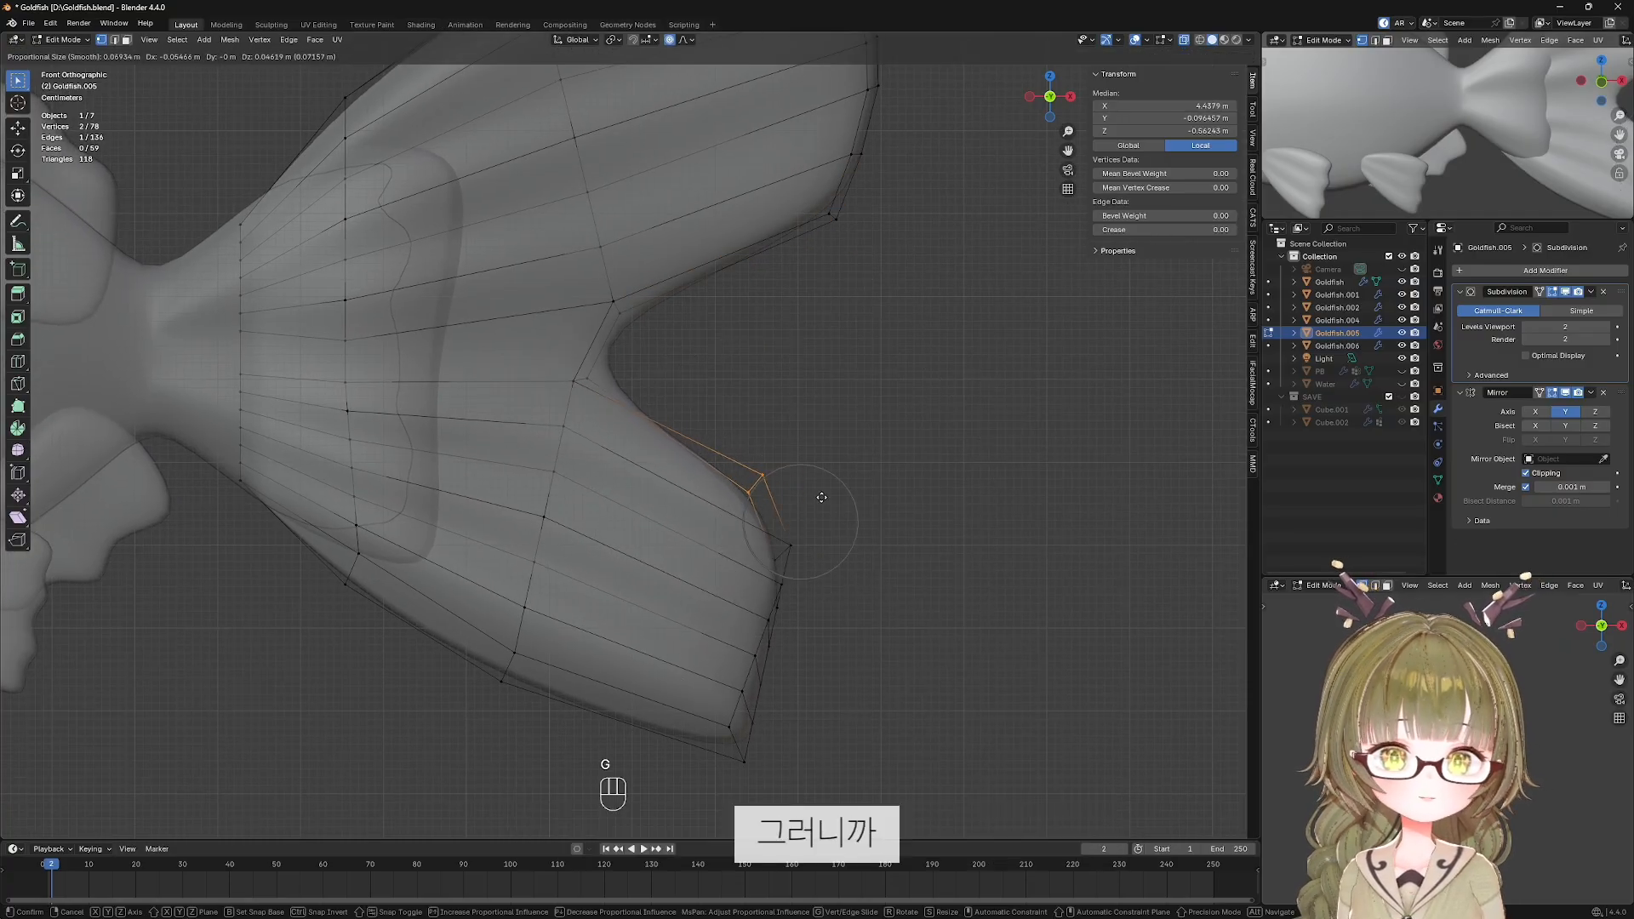
click(834, 507)
shift+middle_drag(821, 569, 812, 425)
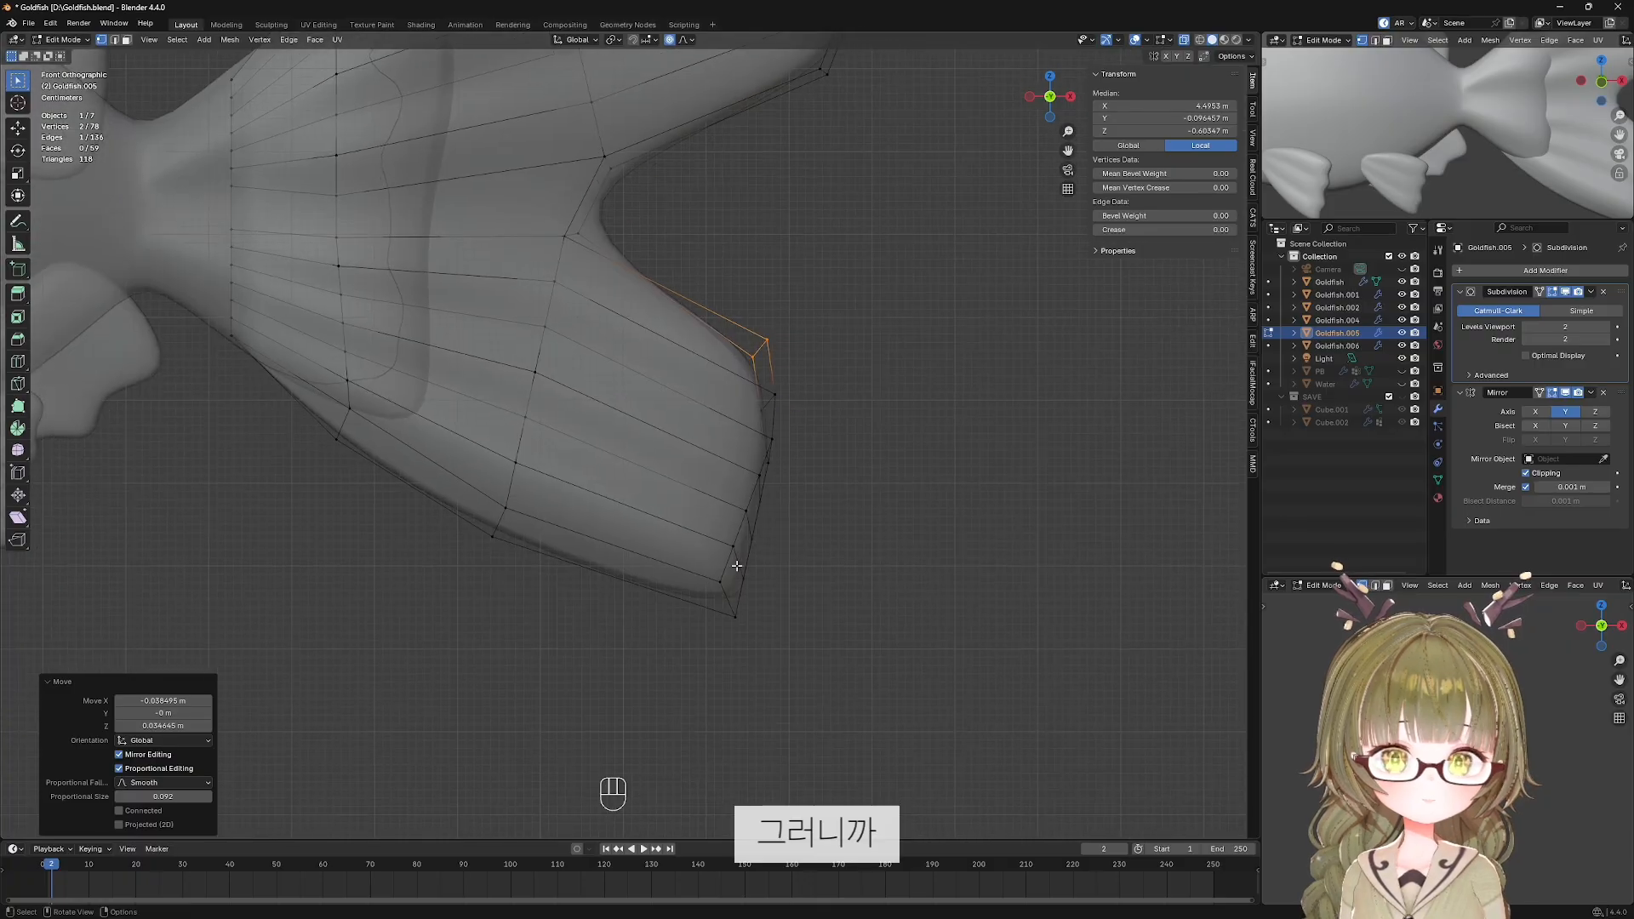
Move the bottom corner vertices of the lower lobe's tip inward and up to round the corner.
drag(708, 563, 764, 665)
shift+click(743, 575)
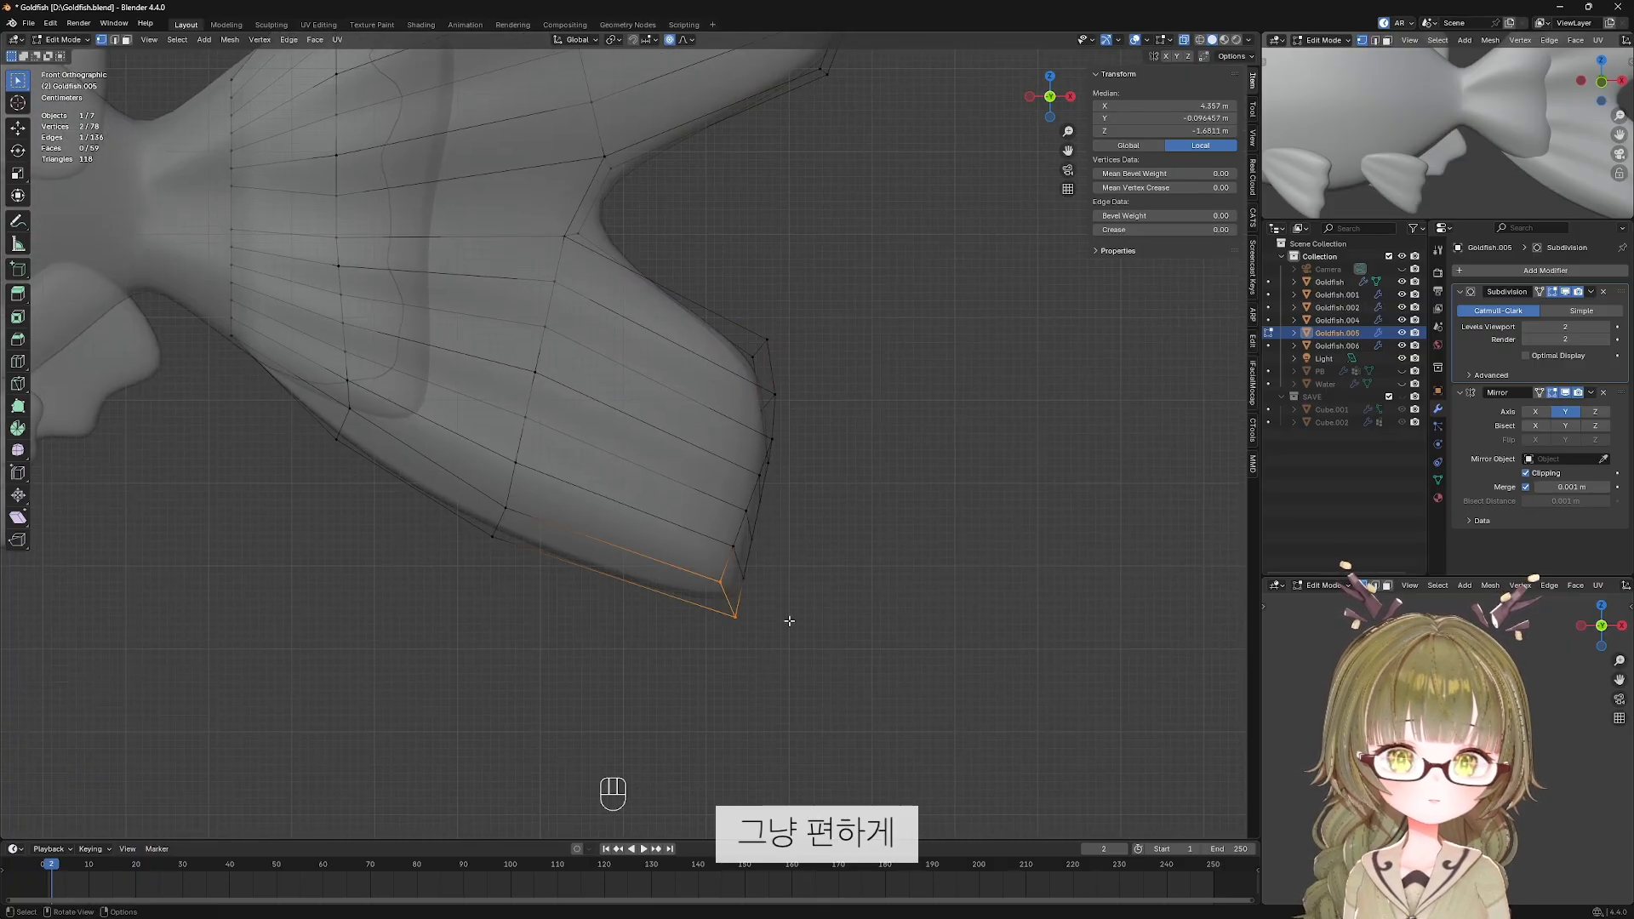
key(g)
scroll(742, 597, down, 1)
scroll(723, 589, up, 1)
click(710, 587)
Move the end vertex above the lower lobe's bottom corner about -0.010 m in X and 0.012 m in Z, and check the outline without overlays.
click(766, 544)
key(g)
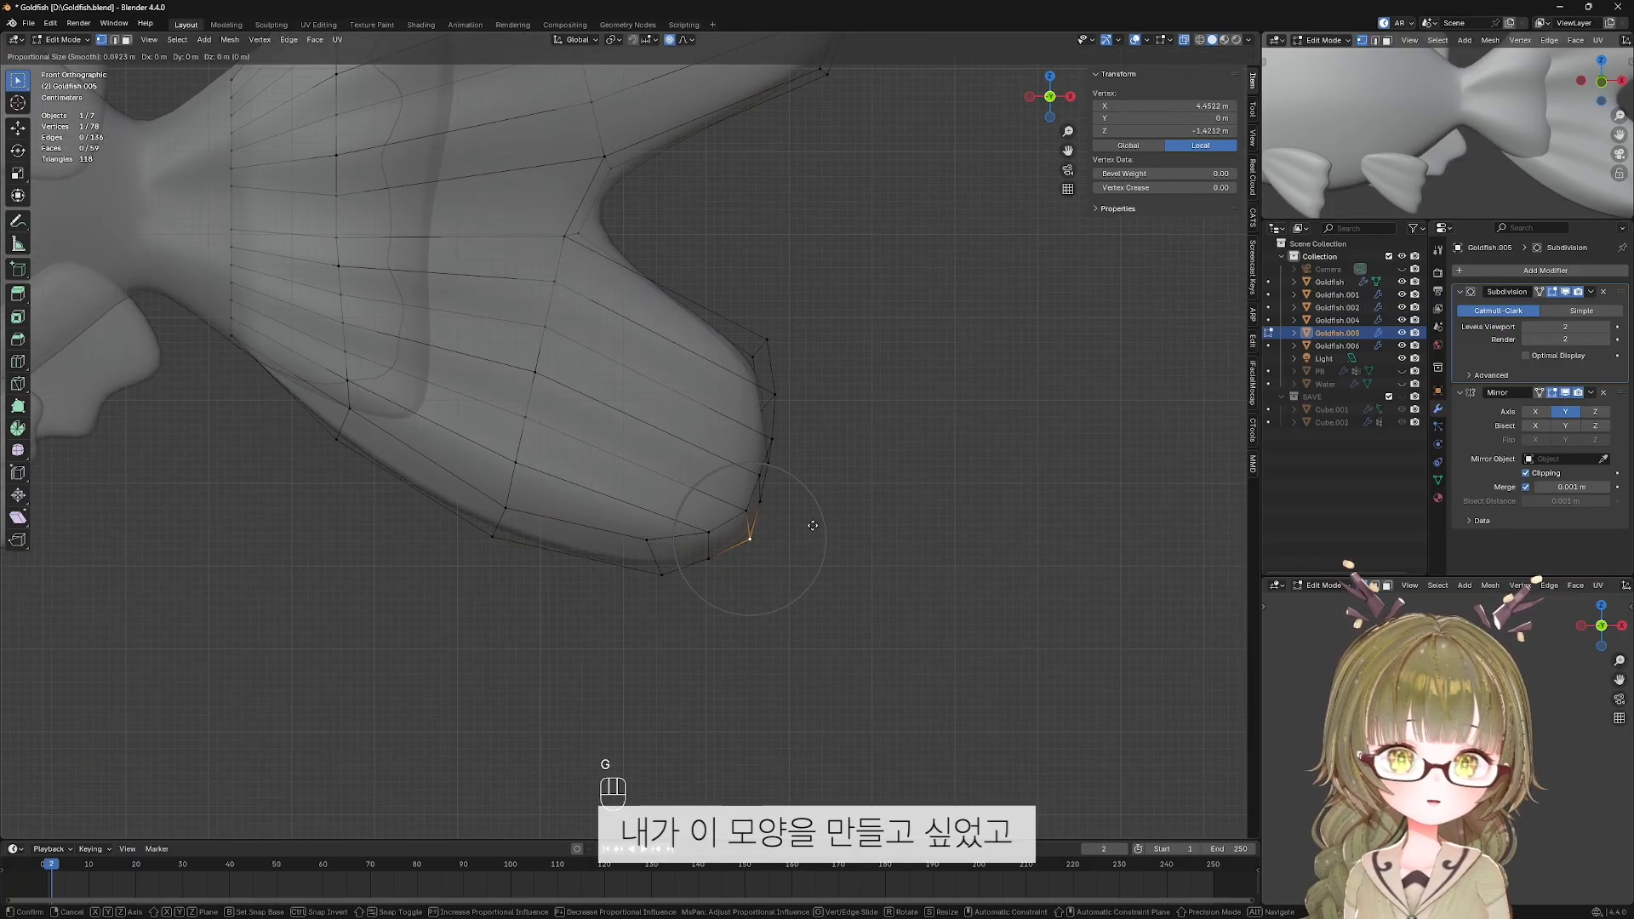
click(807, 517)
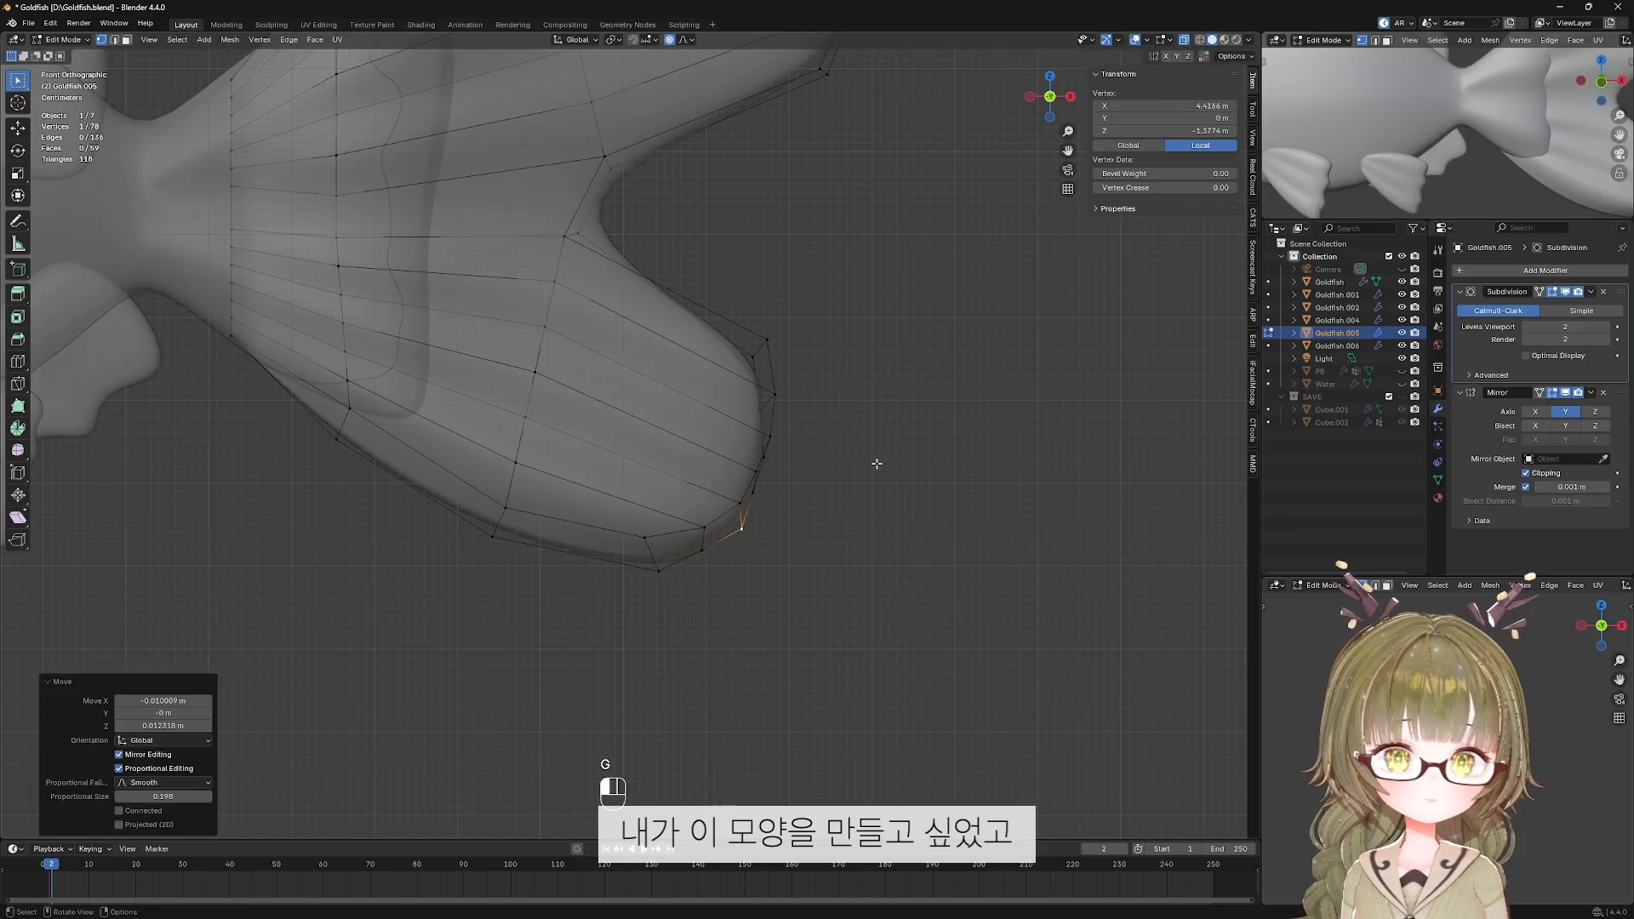
key(shift+alt+z)
scroll(875, 463, down, 5)
scroll(792, 442, up, 5)
key(shift+alt+z)
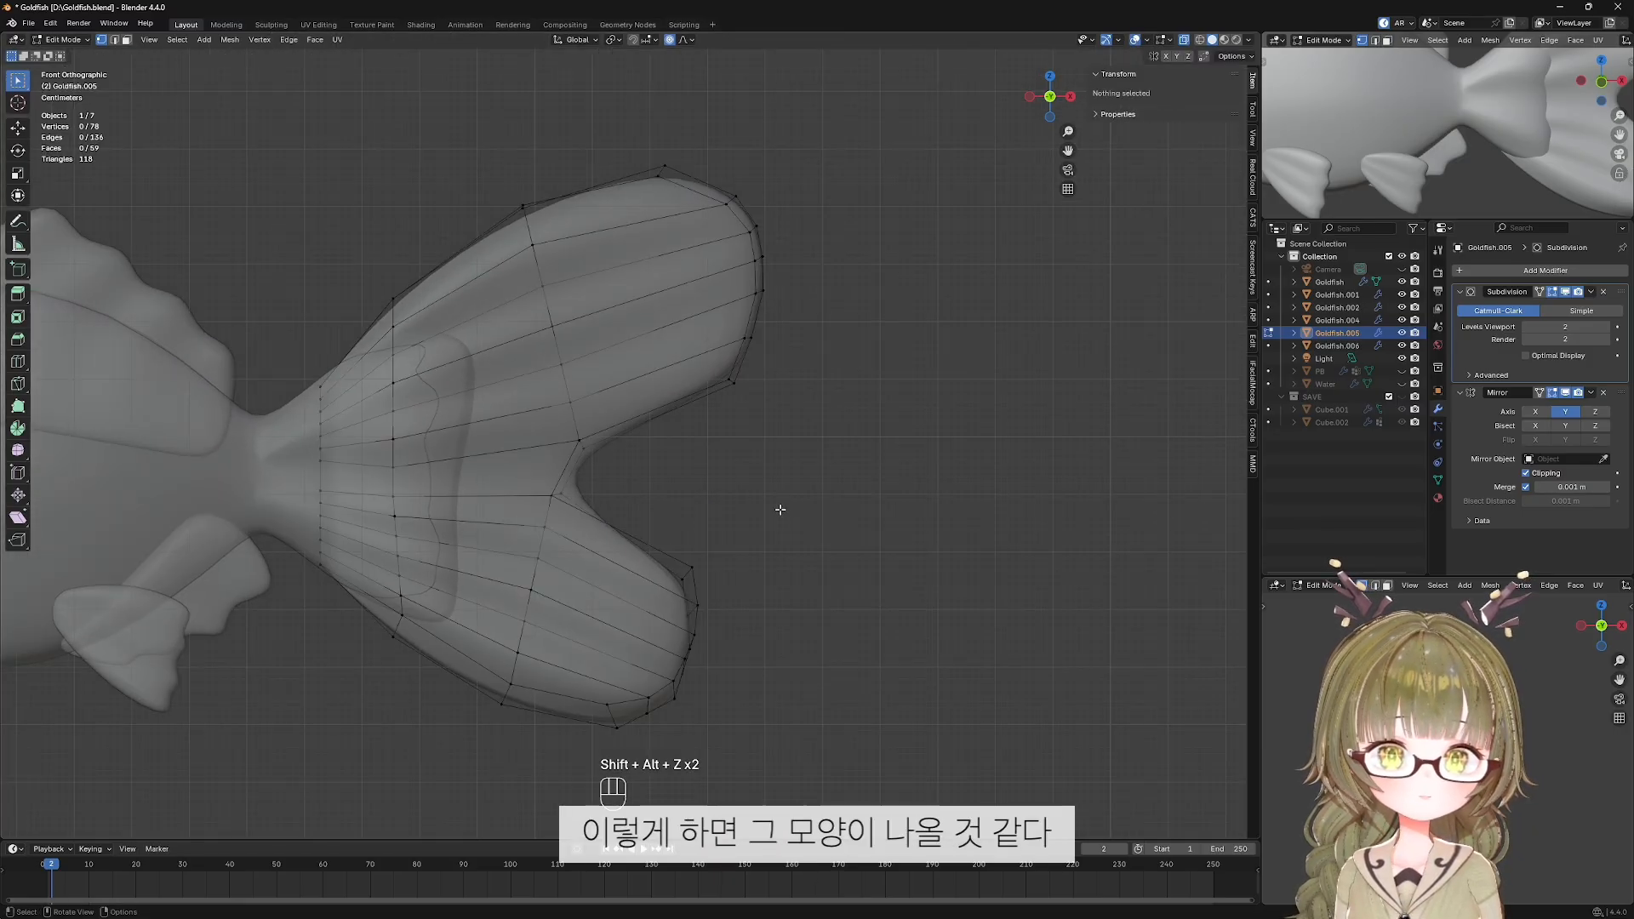
Lower the vertices just above the upper lobe's bottom corner about 0.030 m in Z using a wider proportional falloff.
drag(736, 322, 769, 347)
key(g)
scroll(770, 353, down, 6)
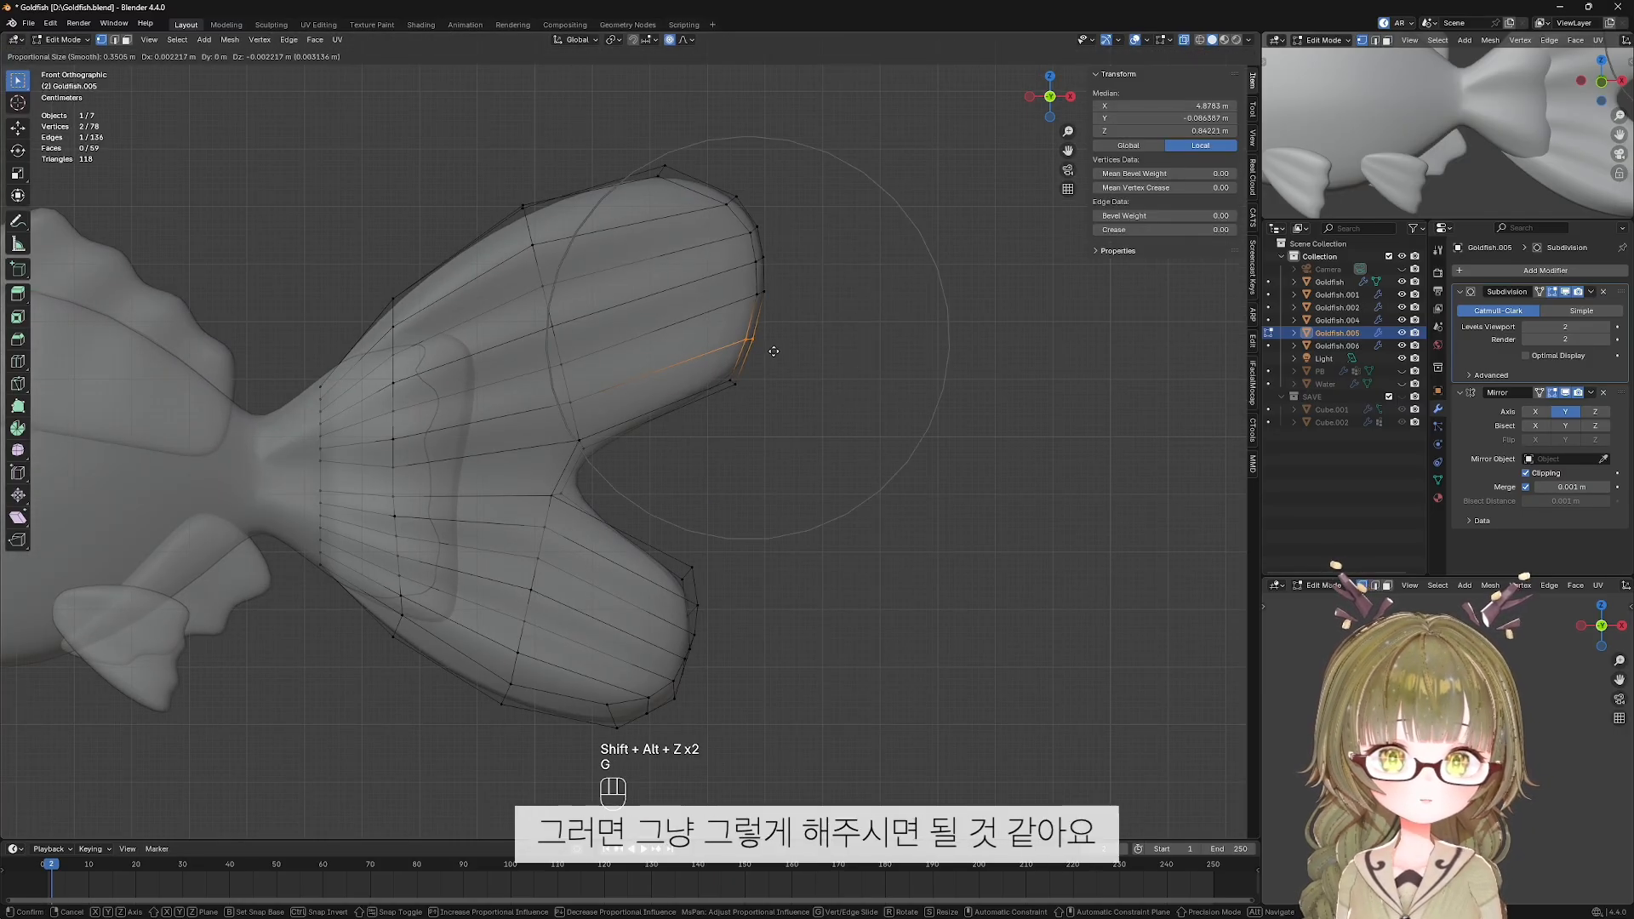
scroll(776, 364, down, 2)
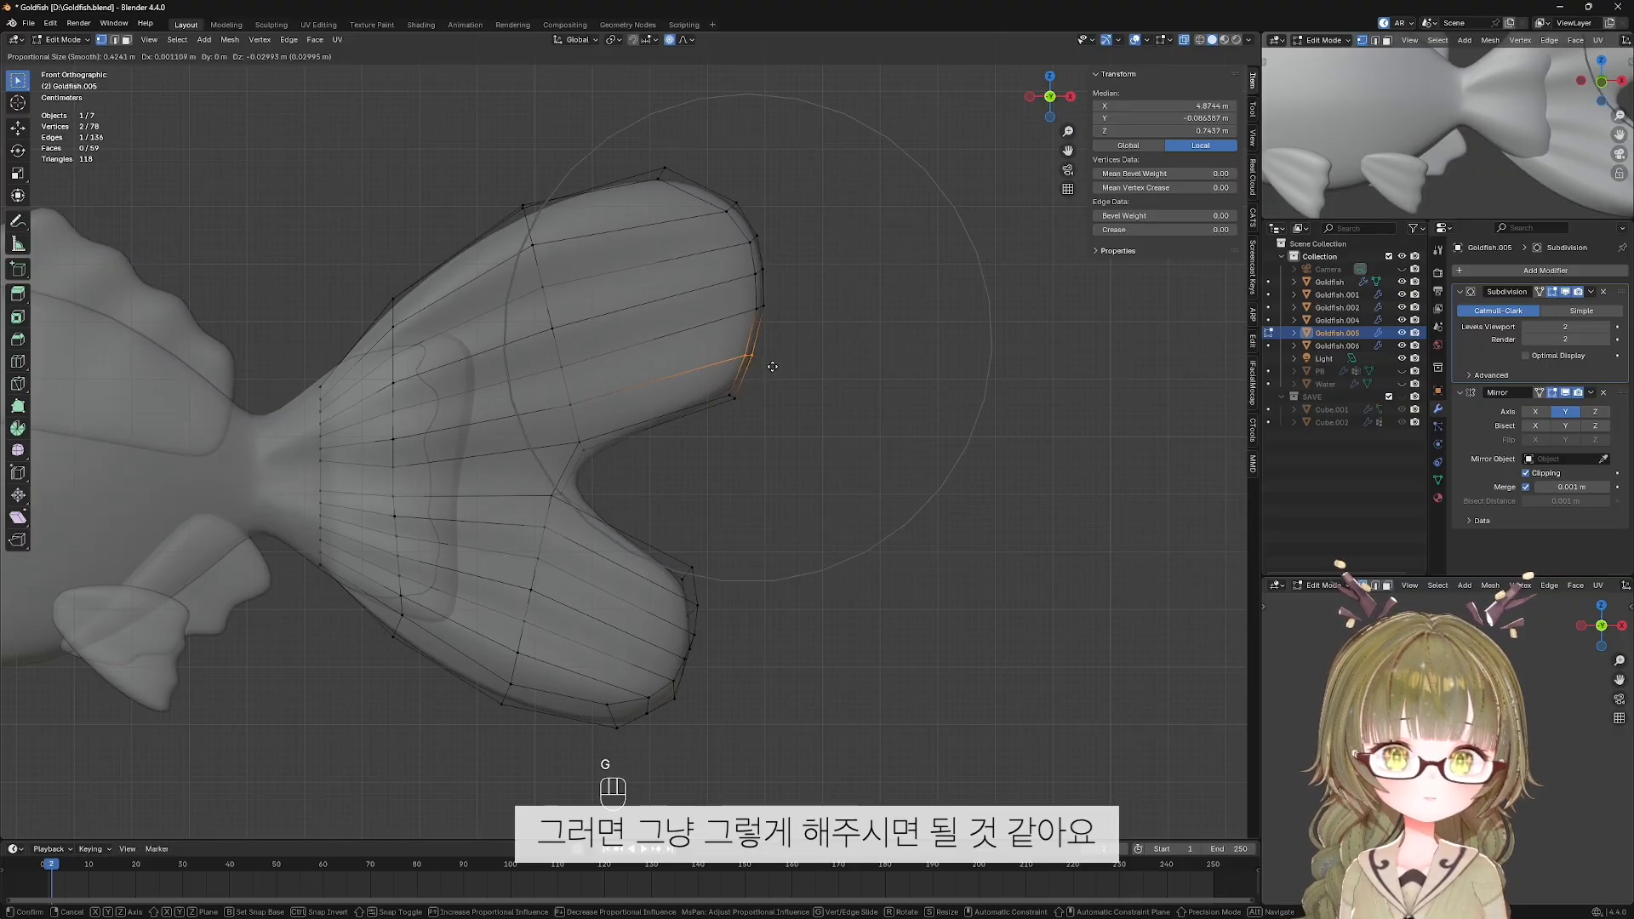
click(772, 366)
Shift the vertices at the notch between the lobes about -0.010 m in X and slightly up with a smaller falloff.
shift+middle_drag(667, 490, 703, 466)
drag(594, 400, 667, 452)
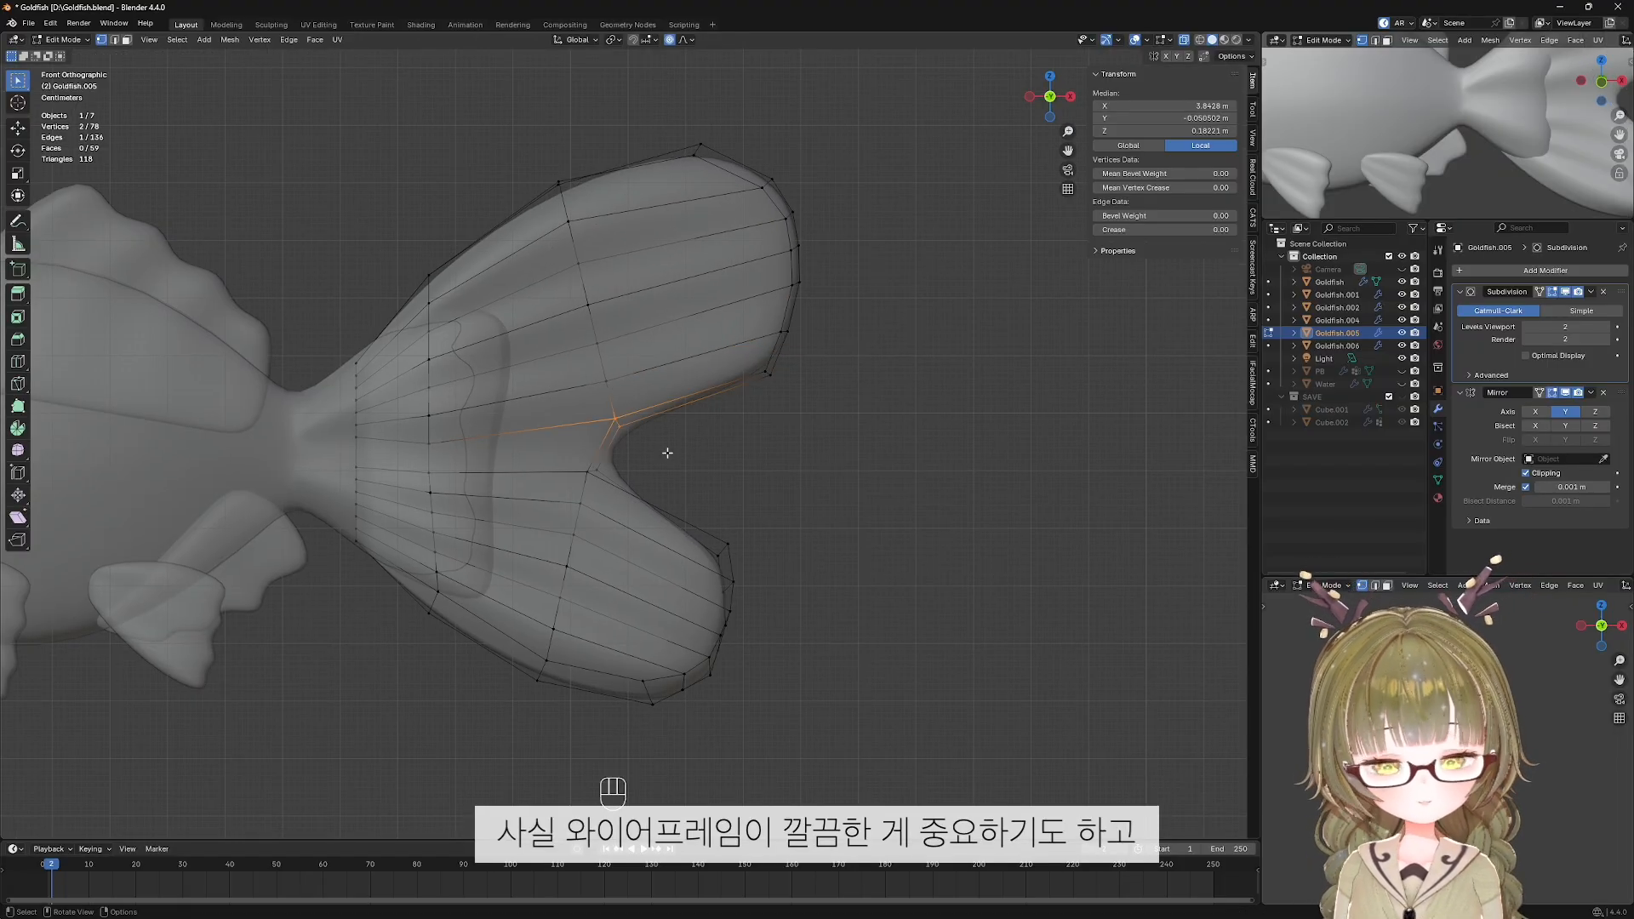
key(g)
scroll(654, 450, up, 6)
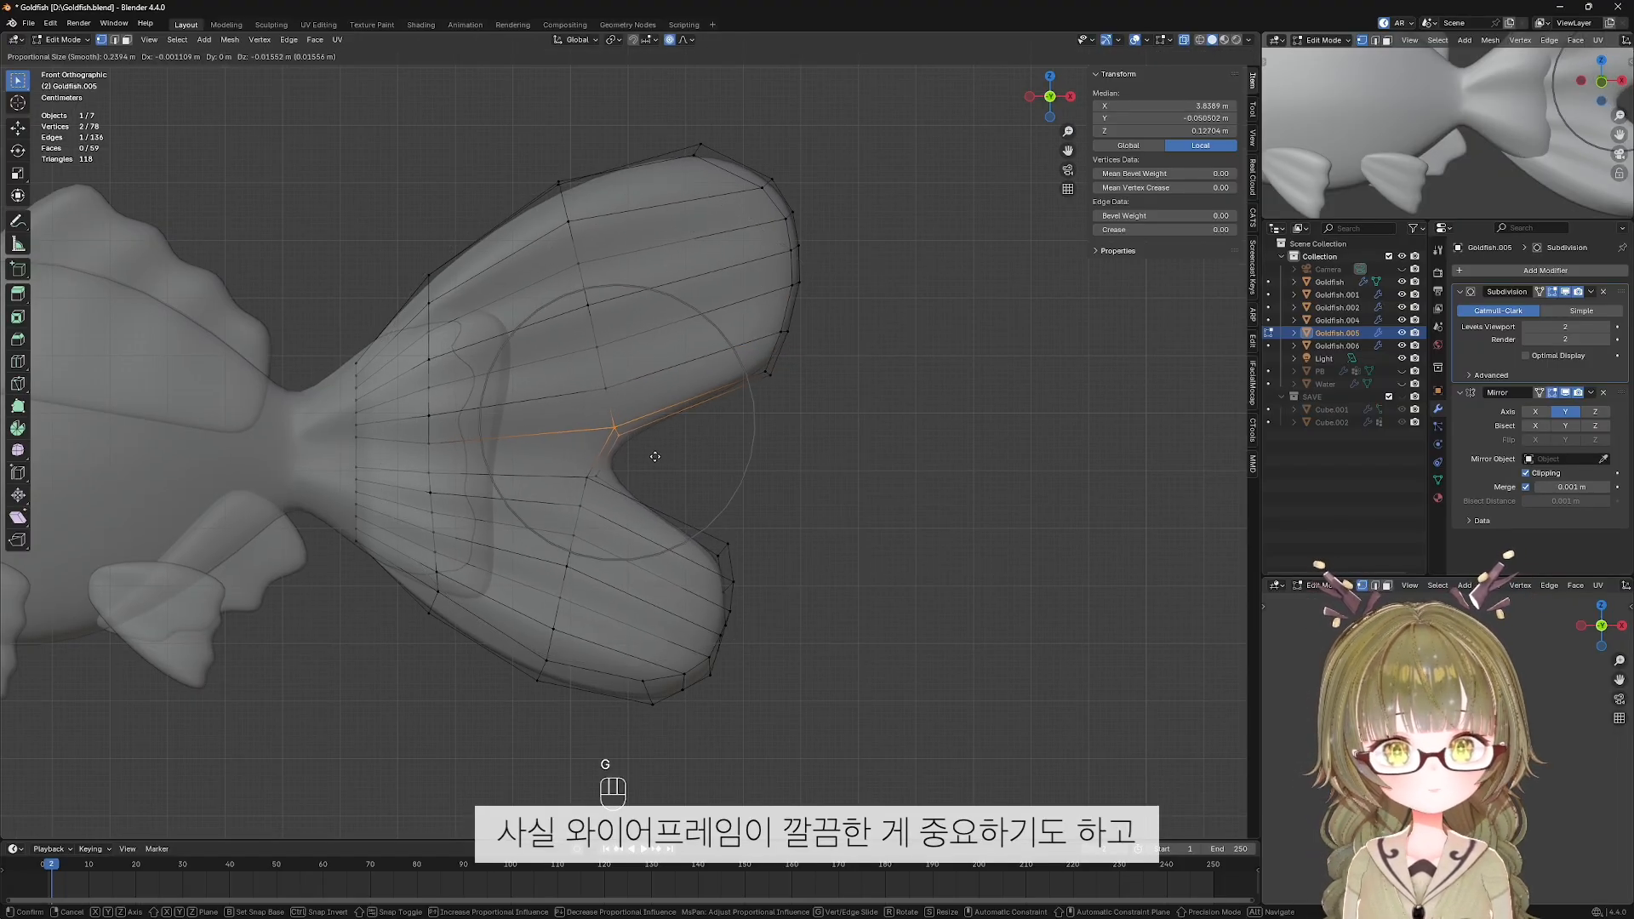
click(650, 442)
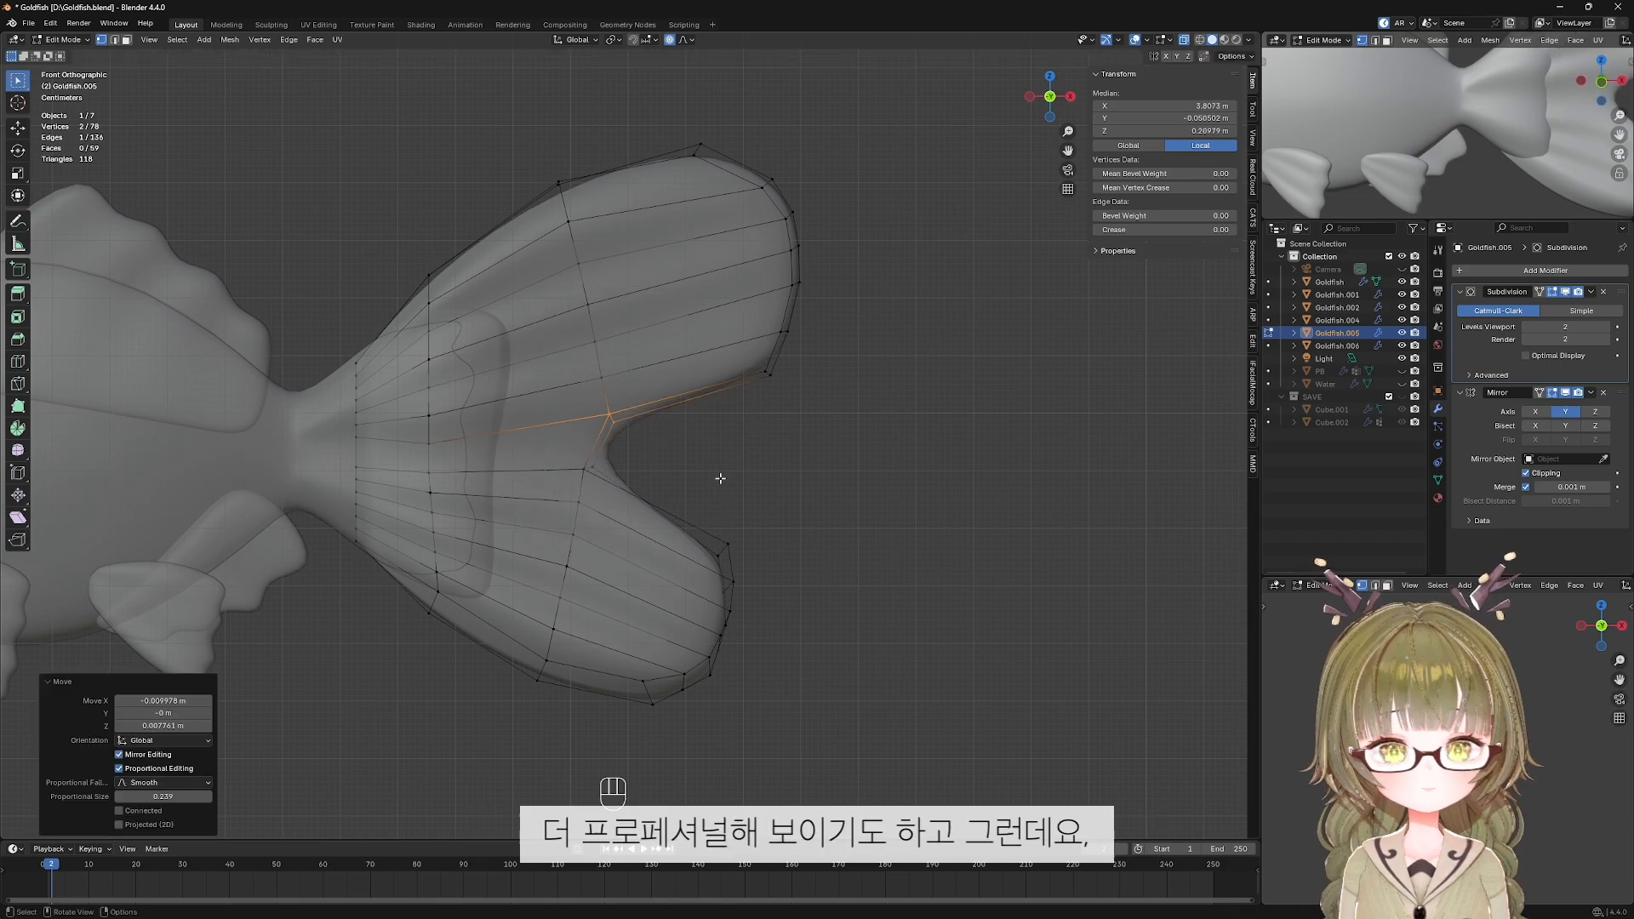
key(g)
click(691, 414)
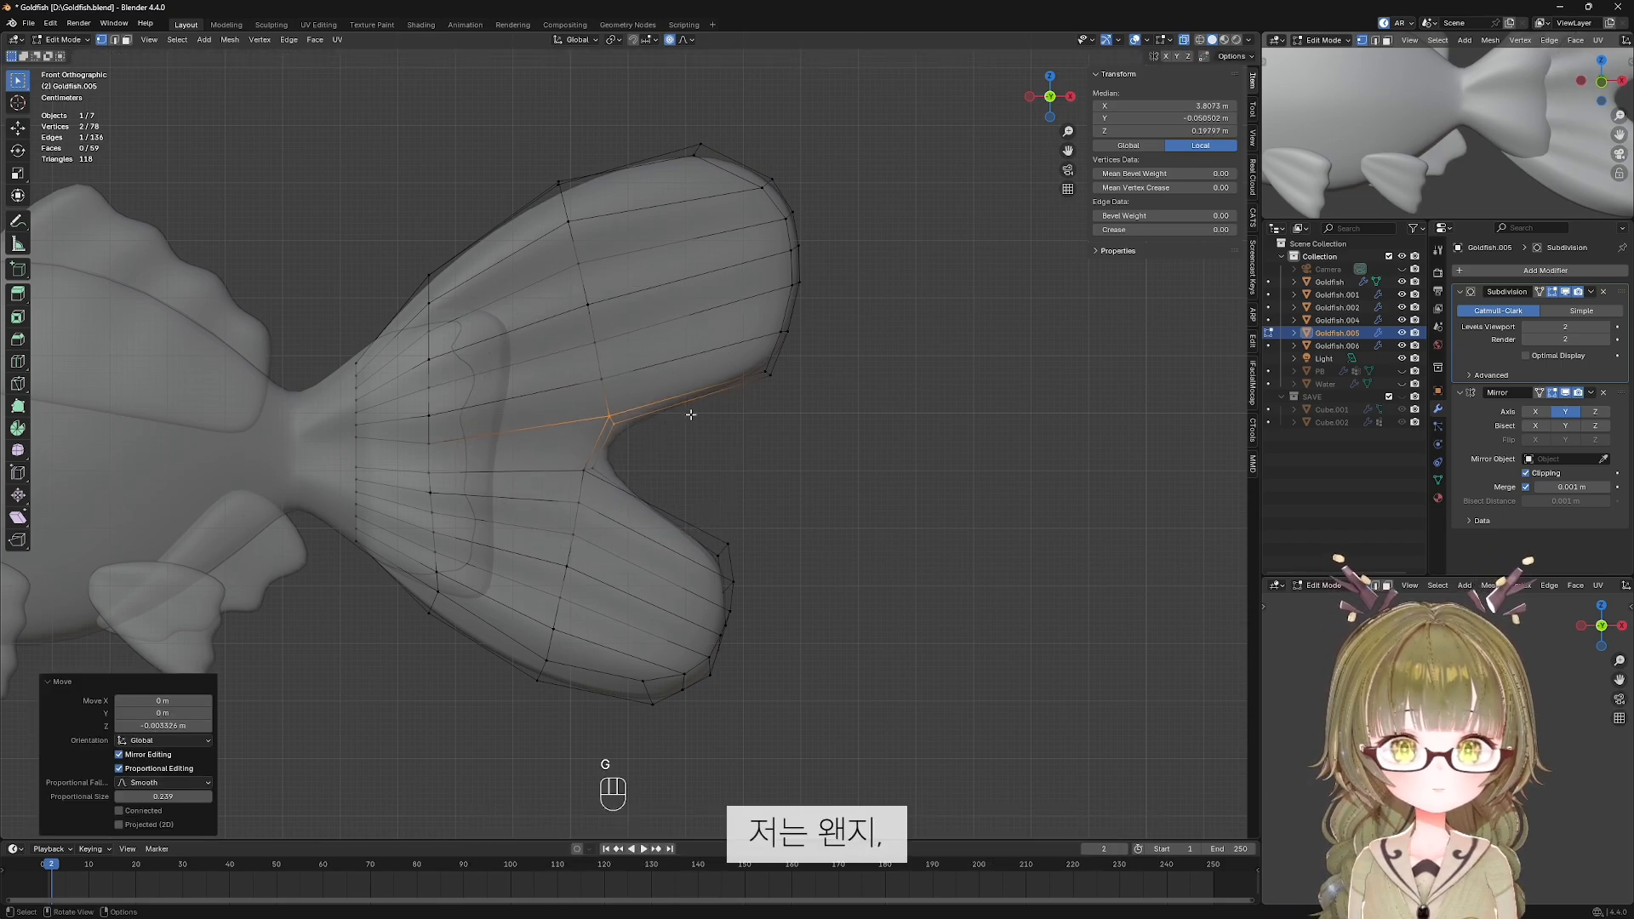
Move the bottom corner vertices of the upper lobe's tip about -0.038 m in X and -0.013 m in Z.
key(g)
scroll(754, 366, up, 7)
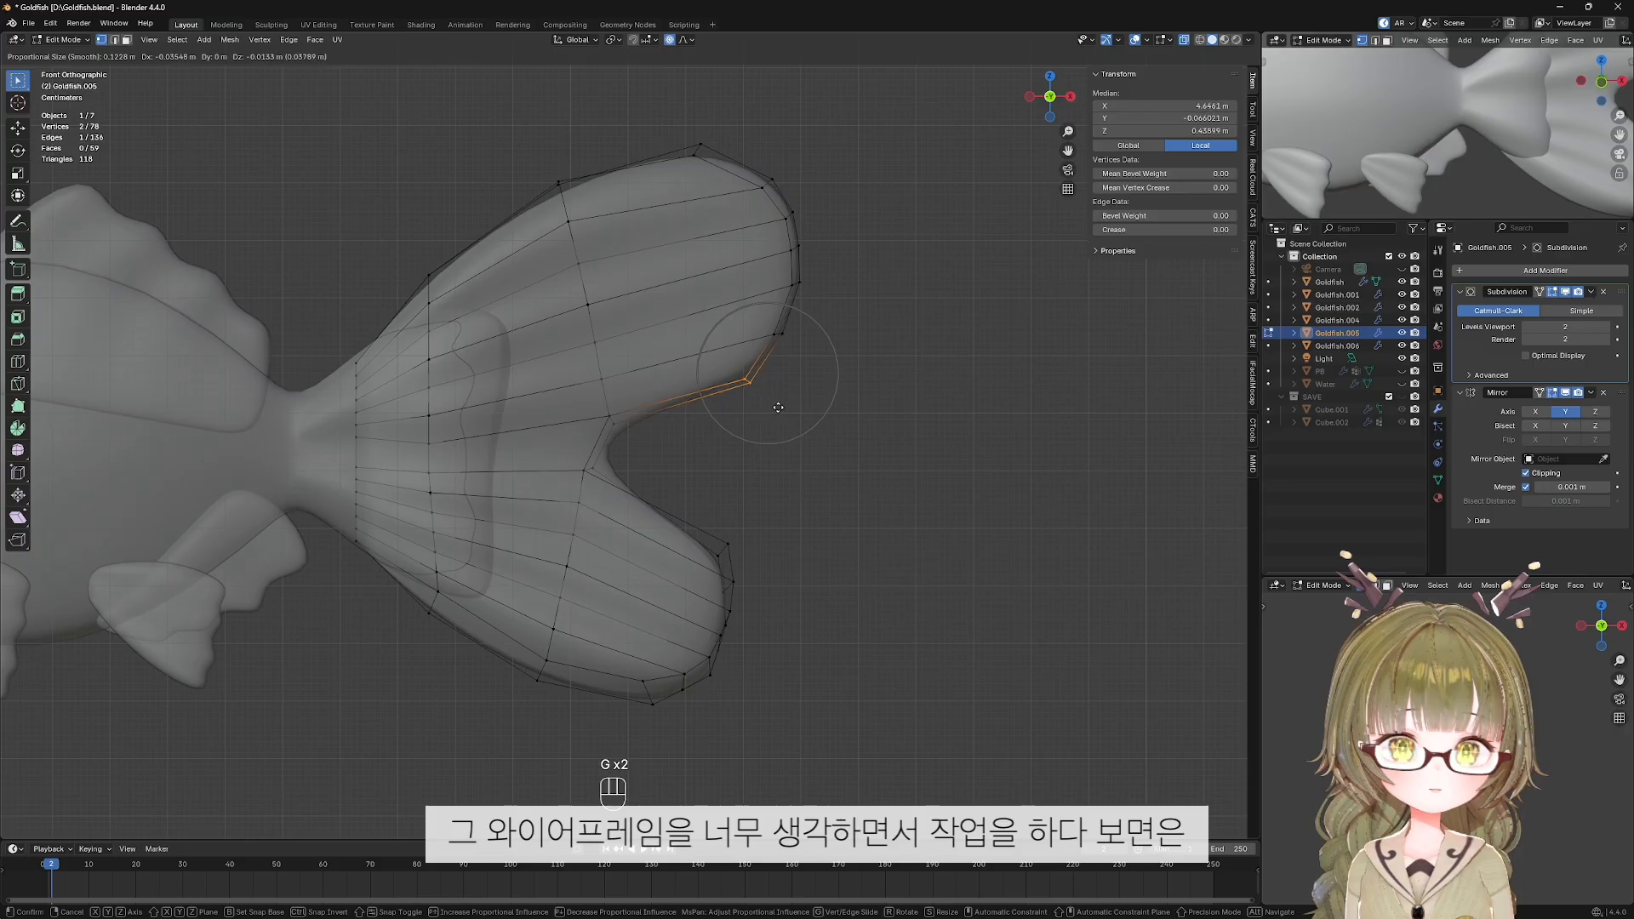
click(777, 407)
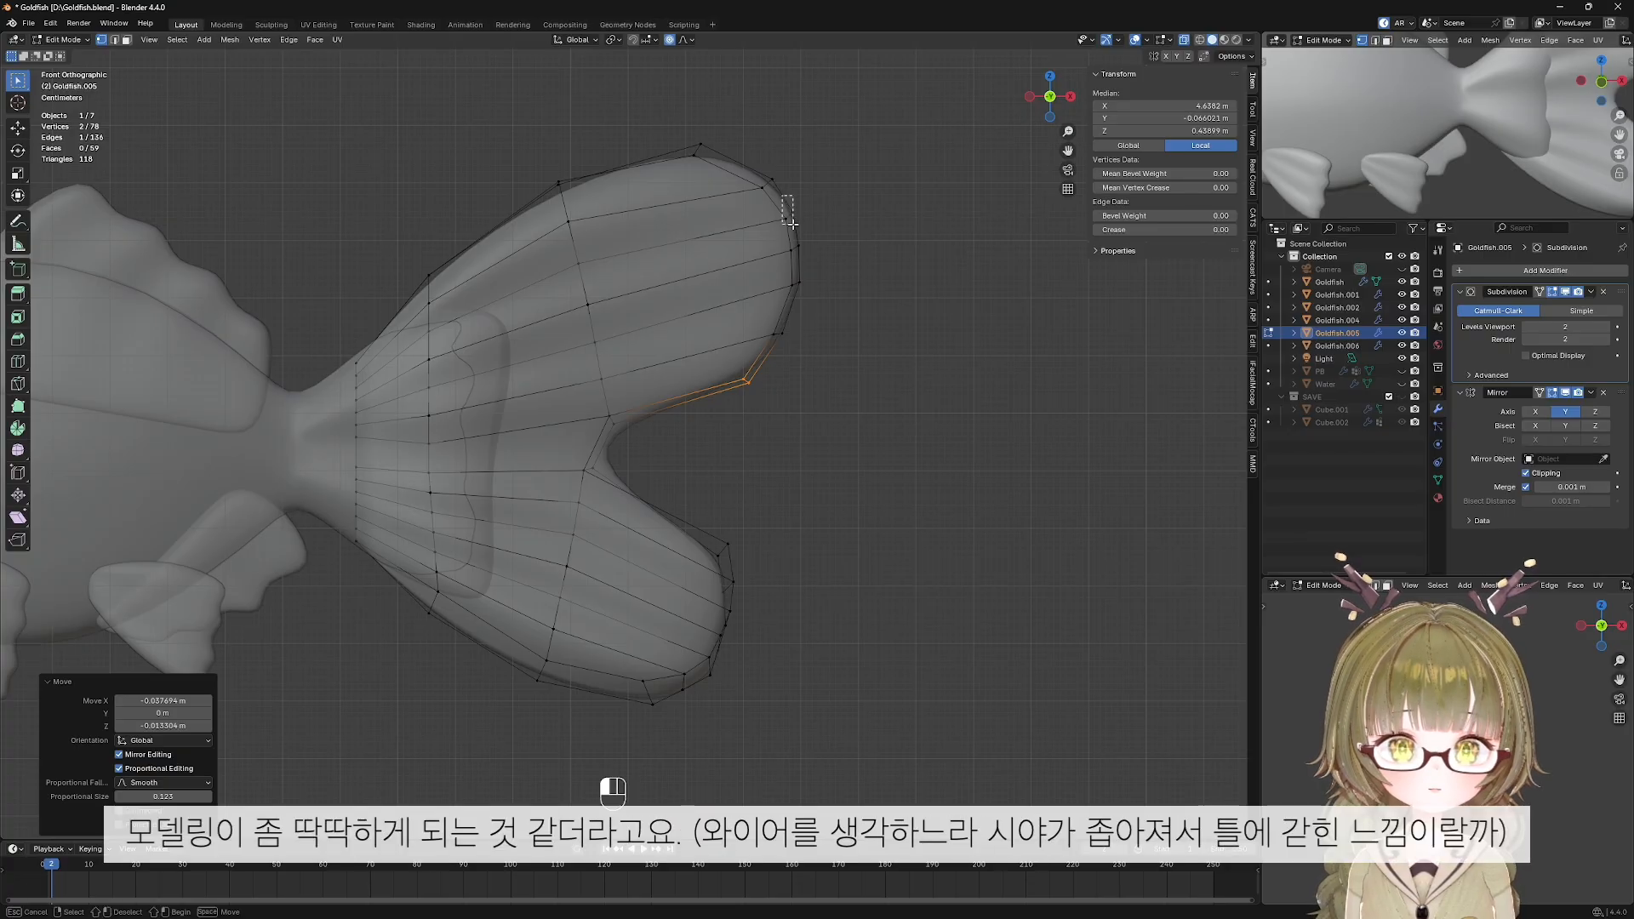
Raise the vertices near the top of the upper lobe's tip about 0.008 m in Z and nudge the side vertex below its mid-length top edge.
click(784, 210)
key(g)
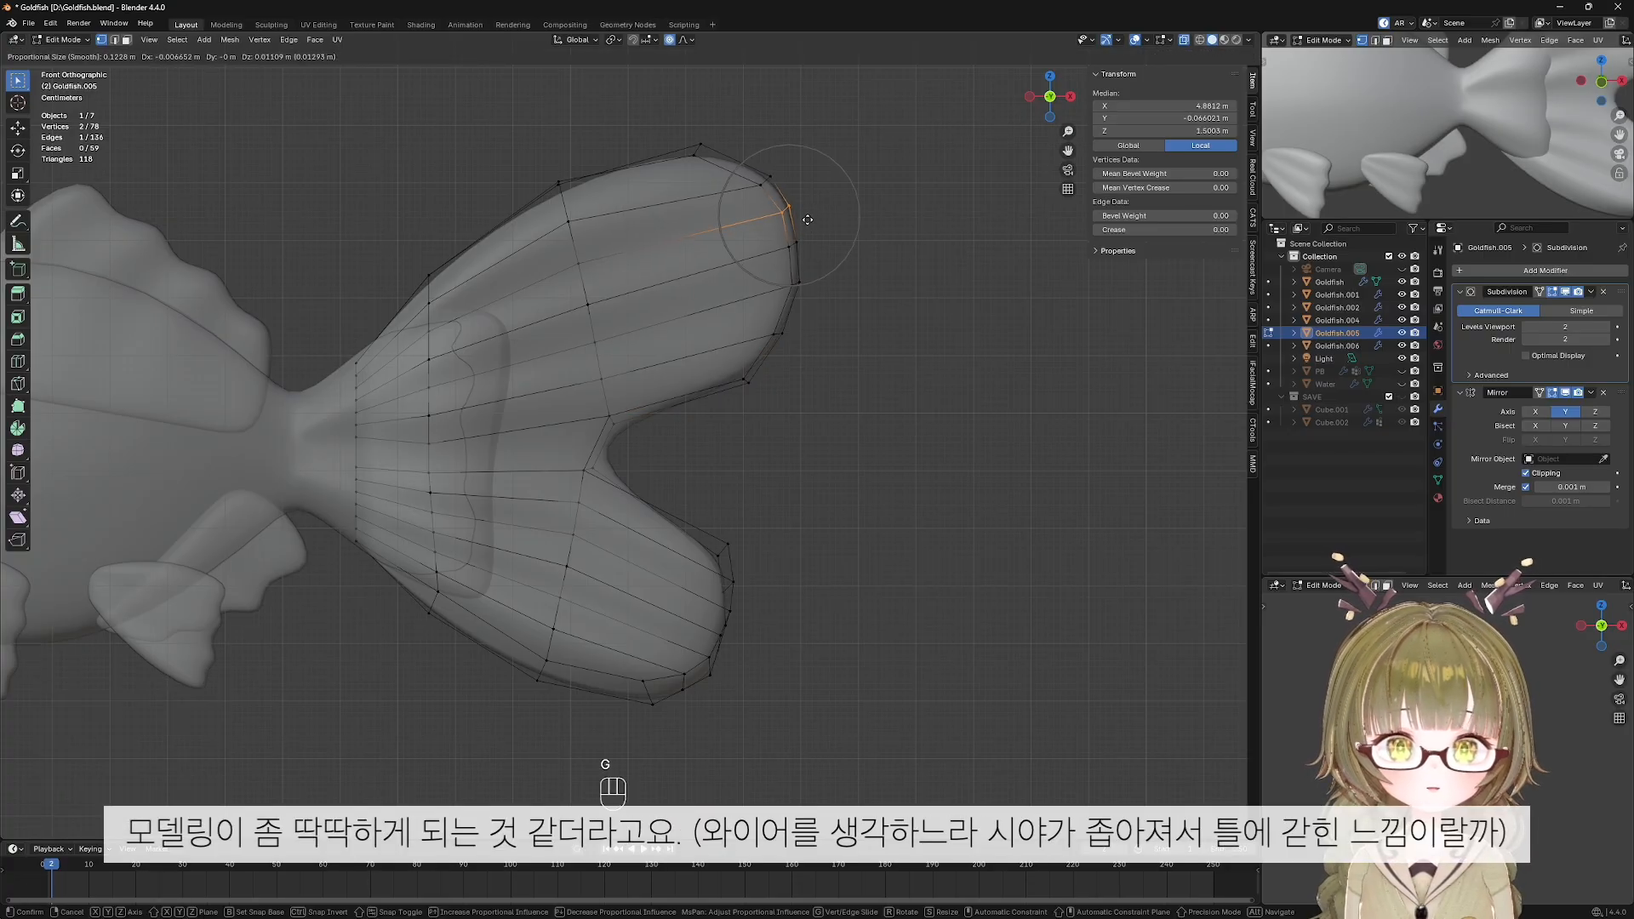
click(812, 222)
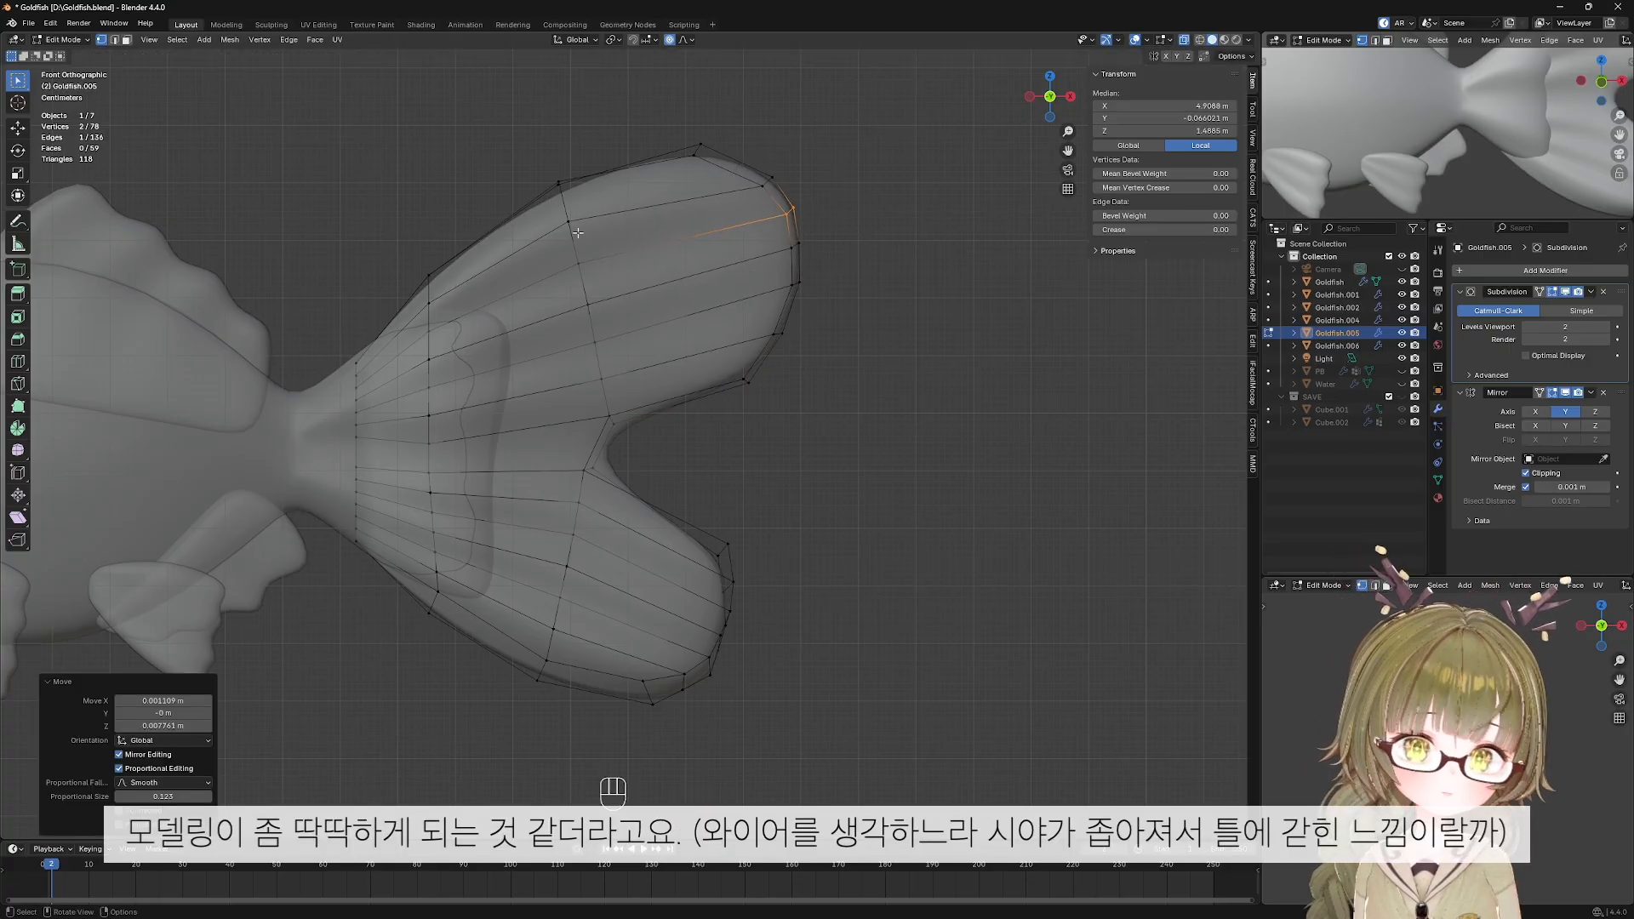
drag(575, 232, 575, 234)
key(g)
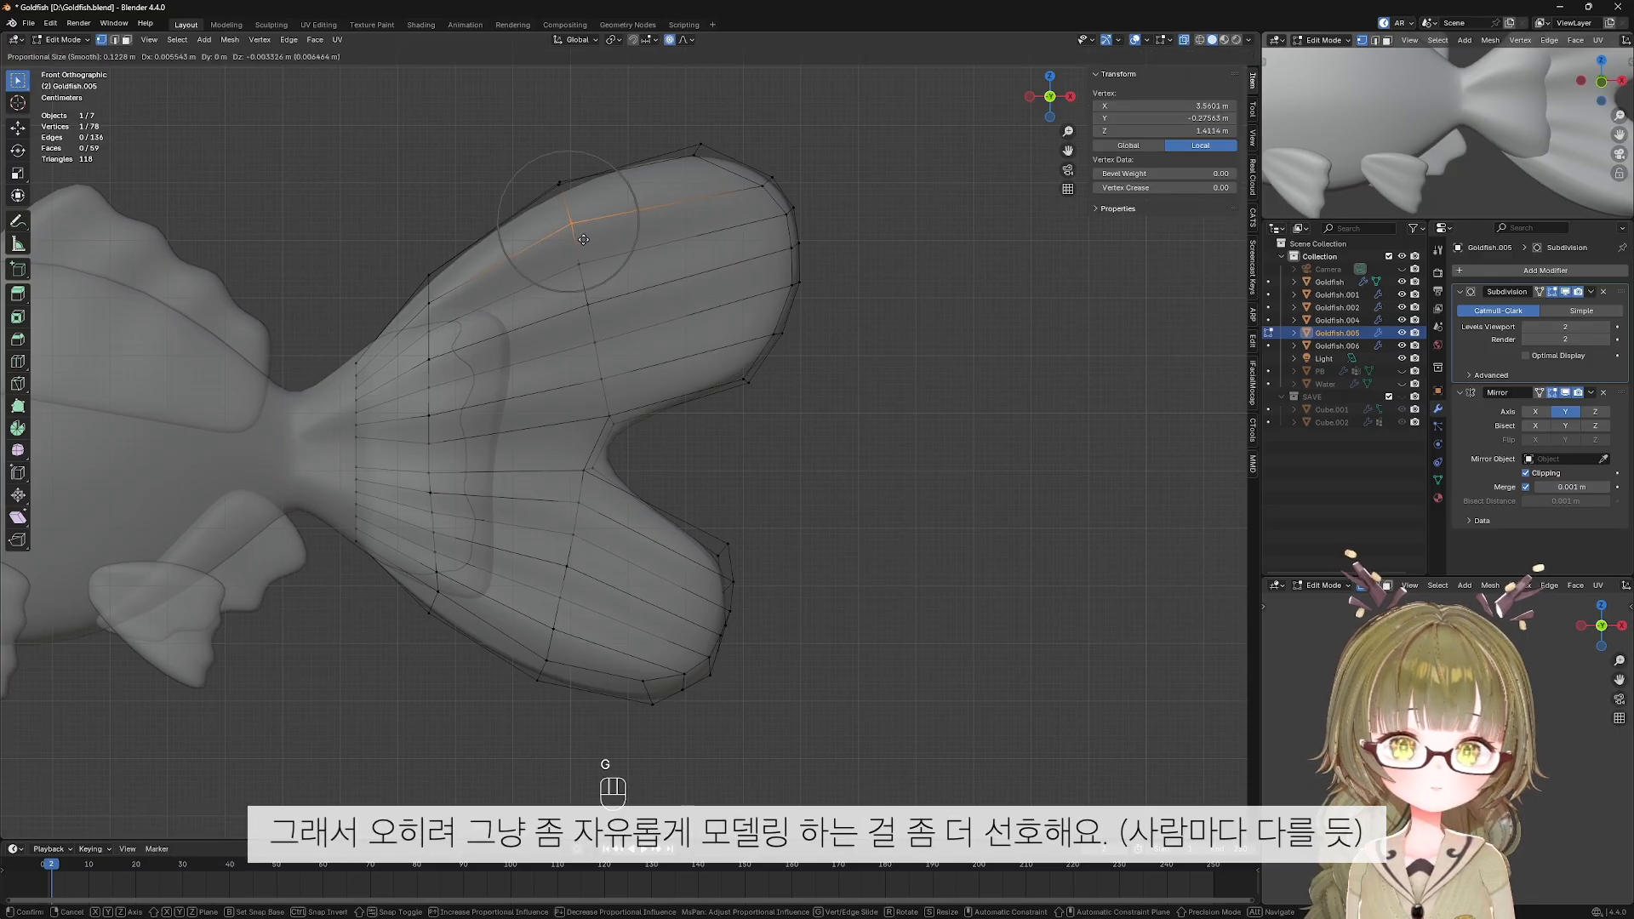
click(585, 240)
drag(671, 126, 730, 154)
key(g)
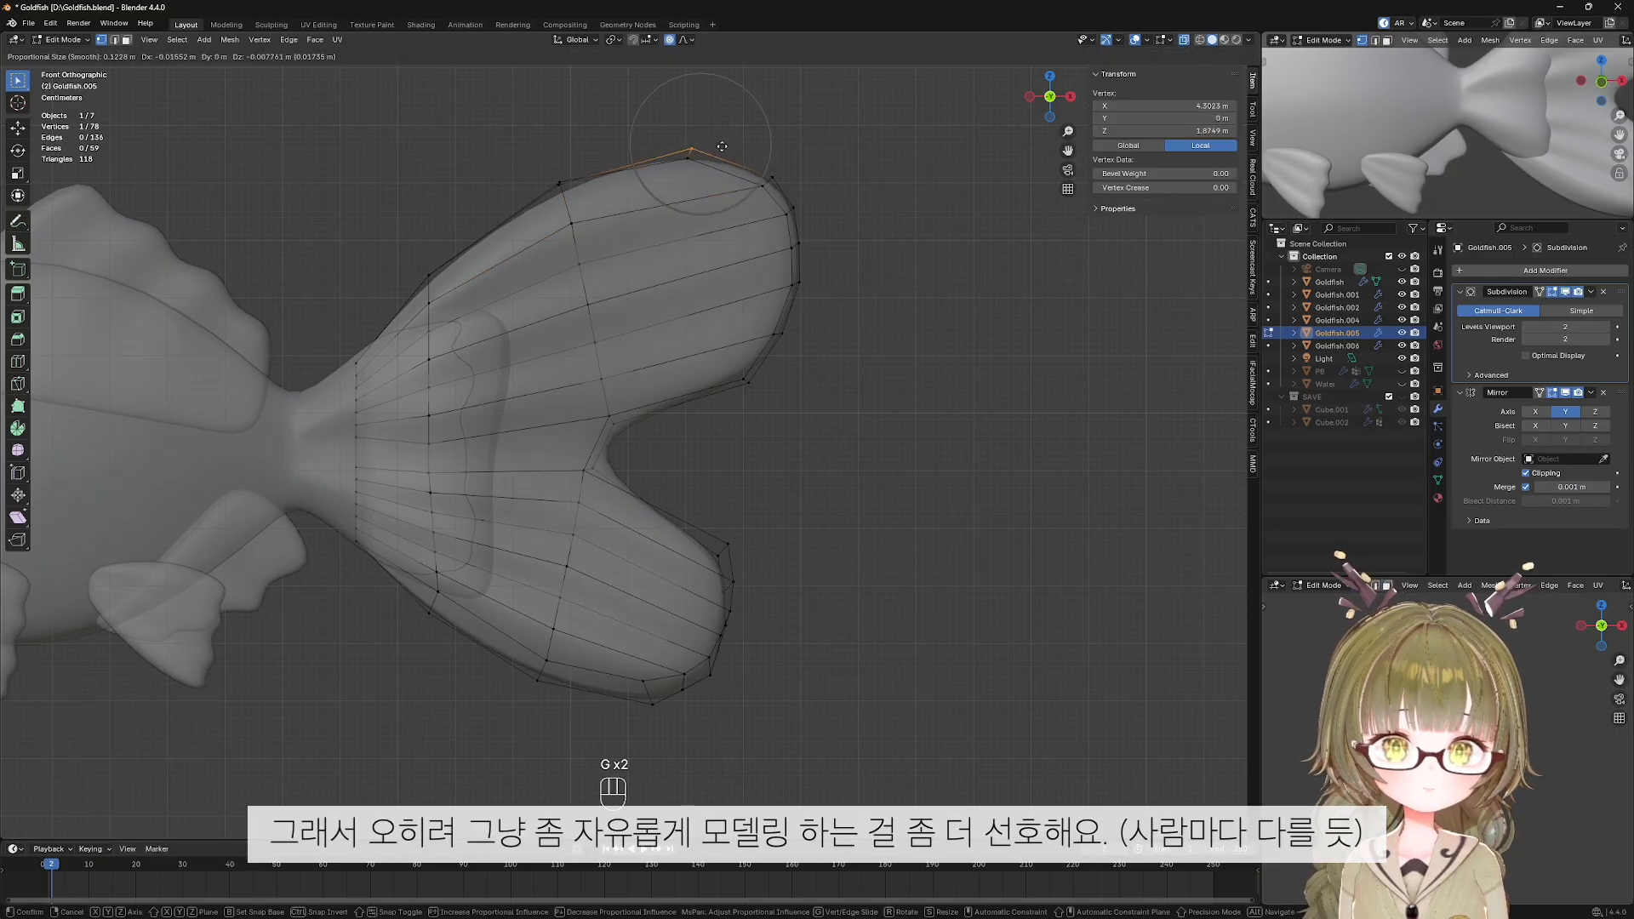
scroll(725, 139, down, 14)
key(Escape)
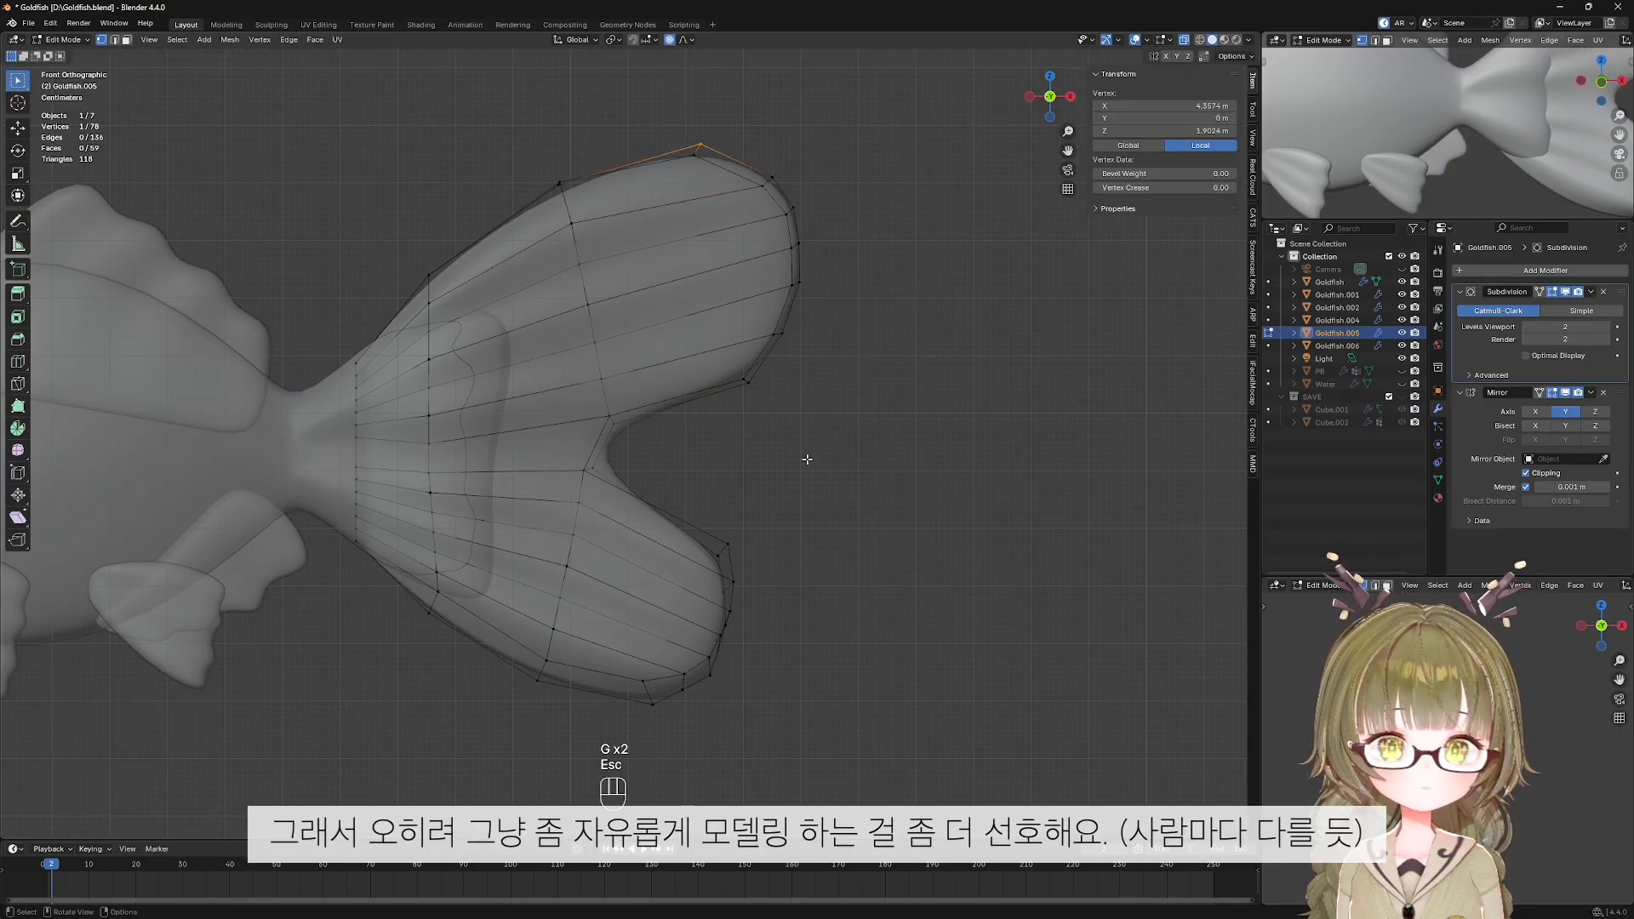
Move the upper corner vertices of the lower lobe's tip about -0.033 m in X and 0.047 m in Z.
shift+middle_drag(790, 565, 777, 568)
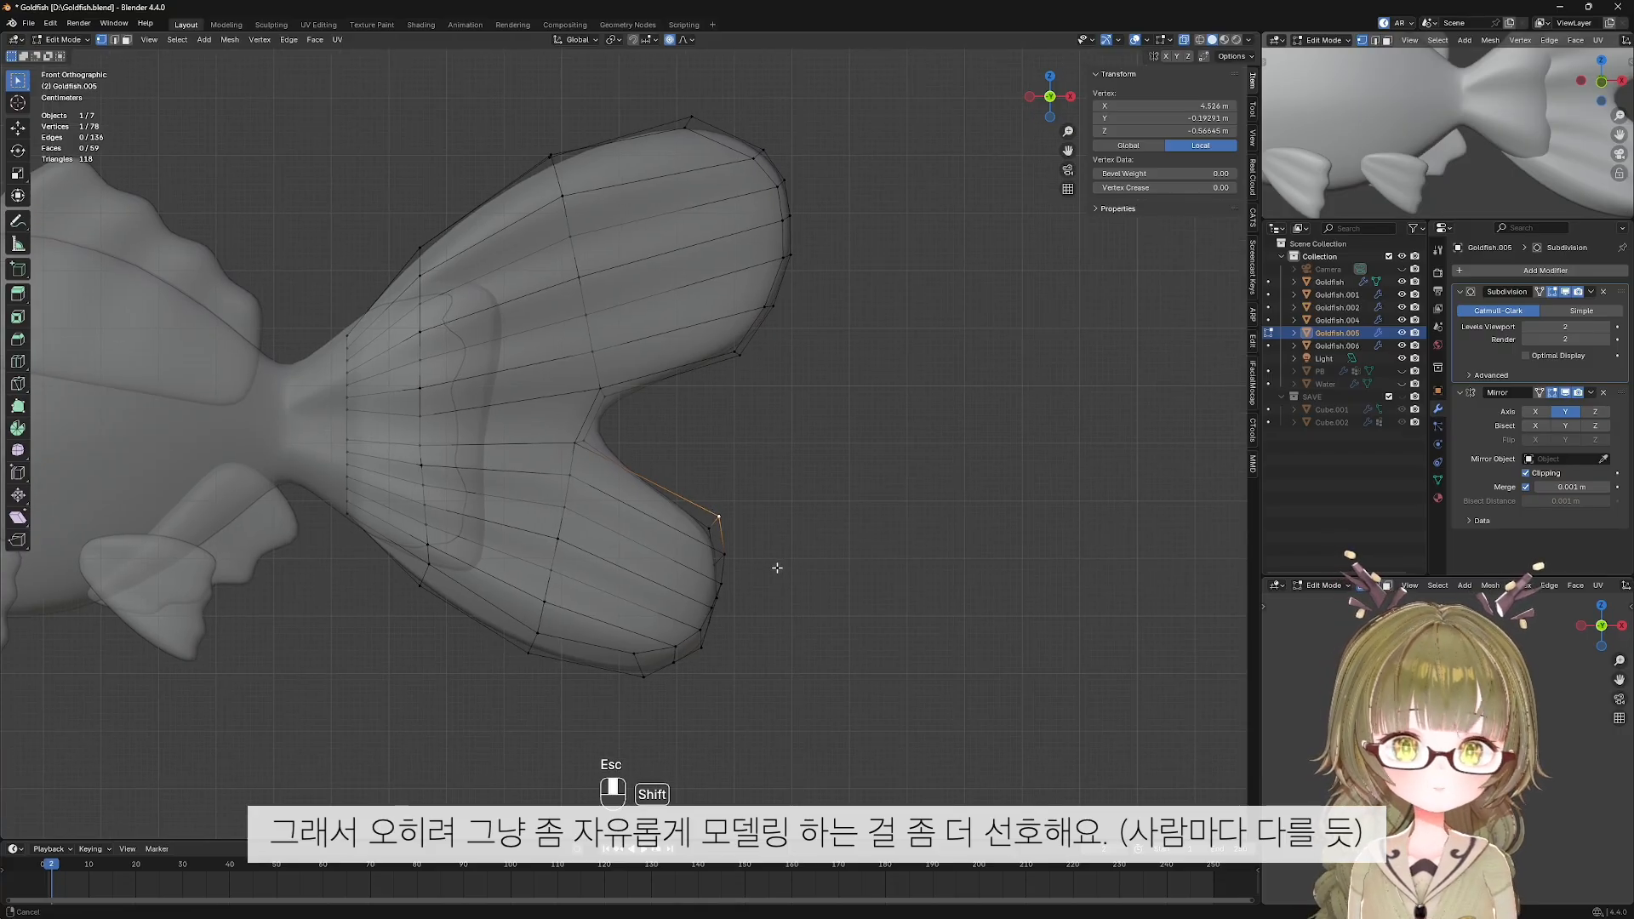
drag(710, 515, 722, 521)
key(g)
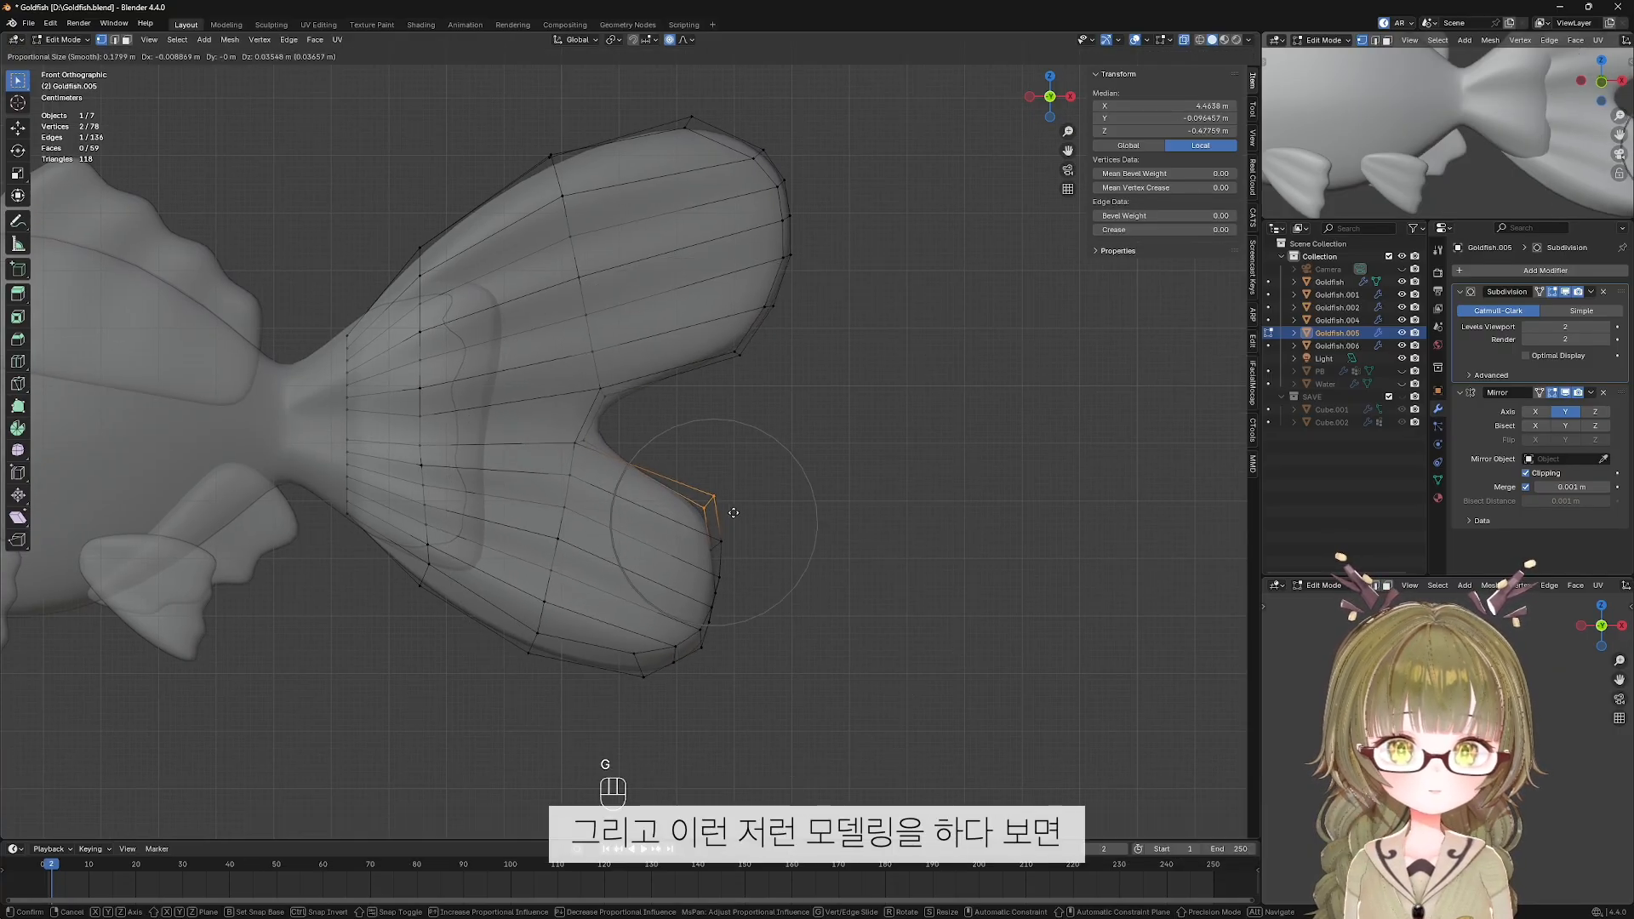
scroll(722, 506, up, 3)
scroll(711, 507, down, 3)
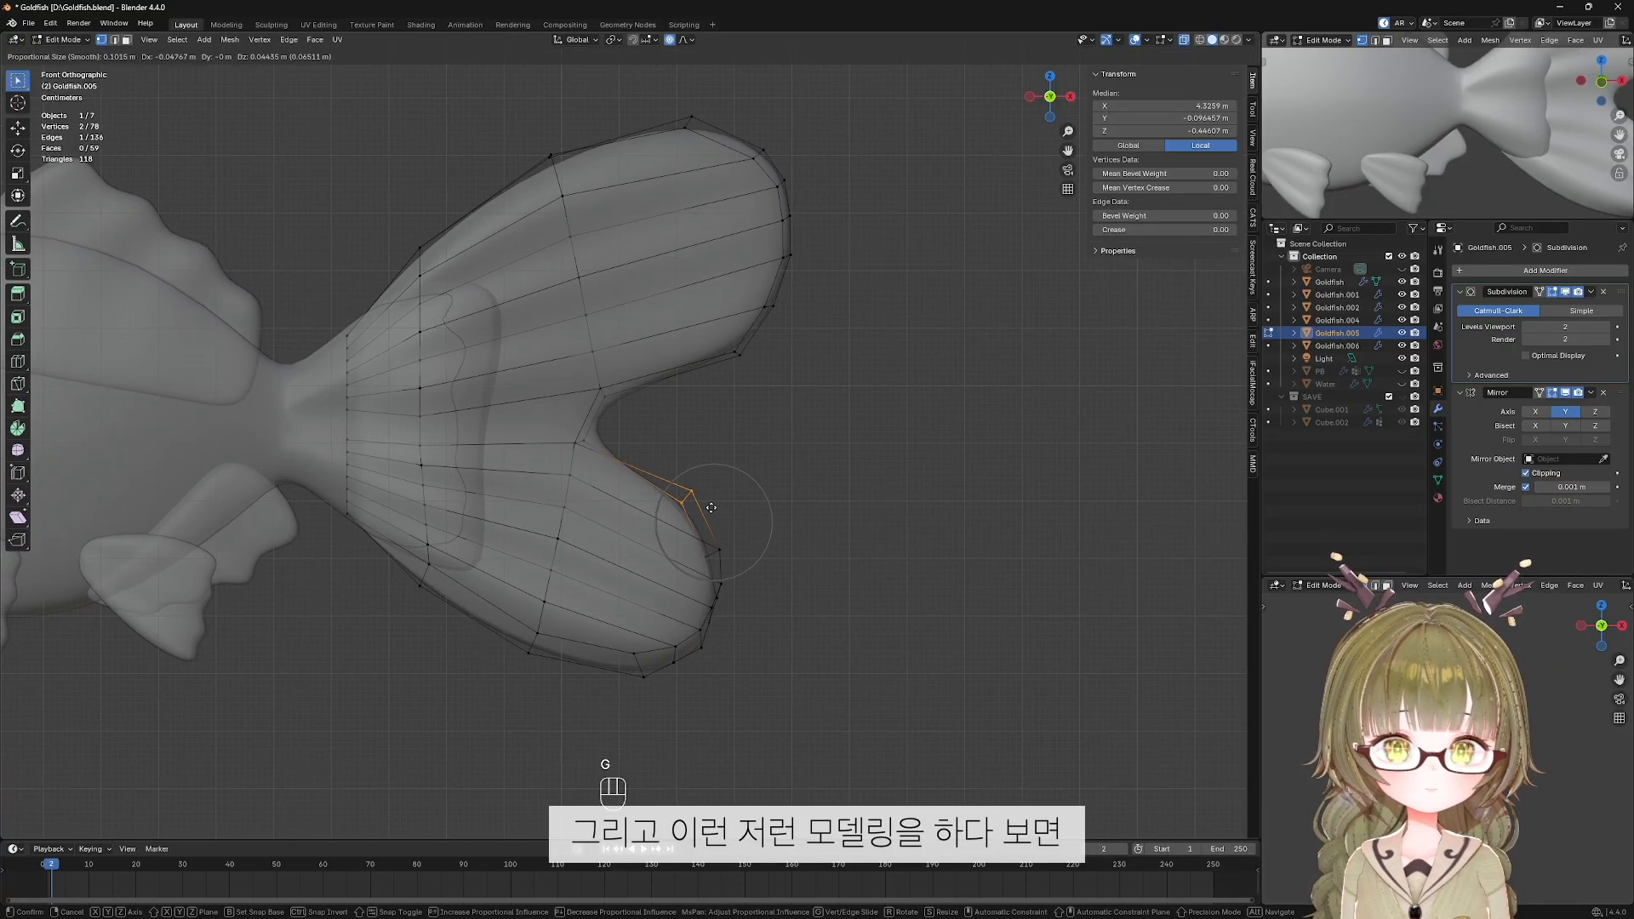
click(720, 507)
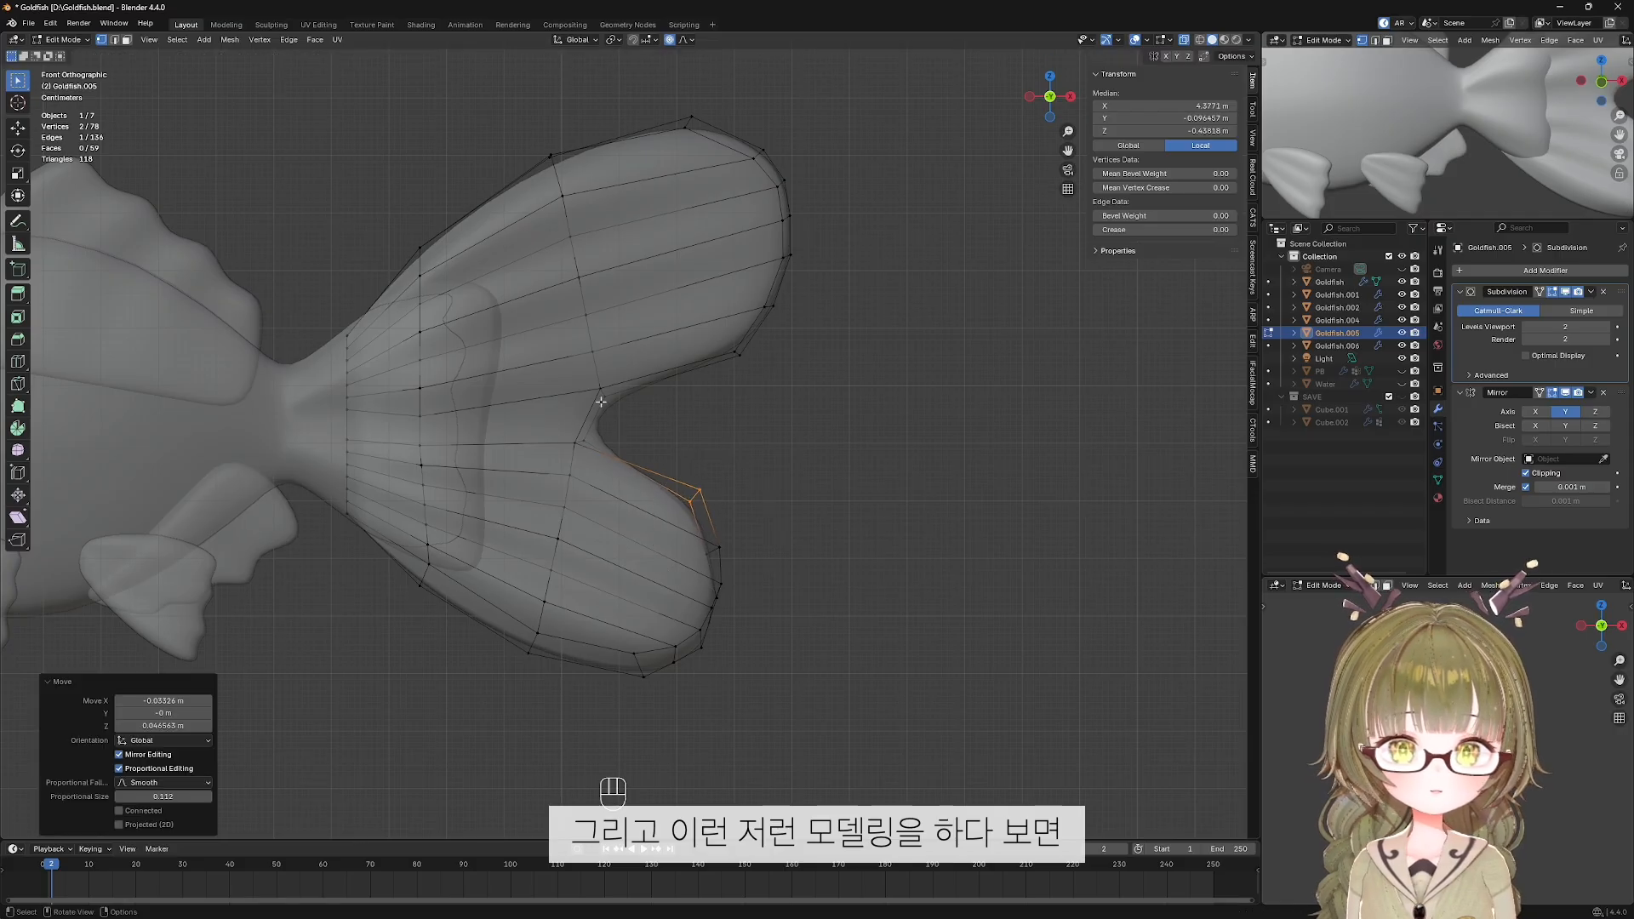
Nudge the two bottom corner vertices of the upper lobe's tip individually with a small falloff, and check the outline without overlays.
click(738, 353)
key(shift+alt+z)
key(shift+alt+z)
key(g)
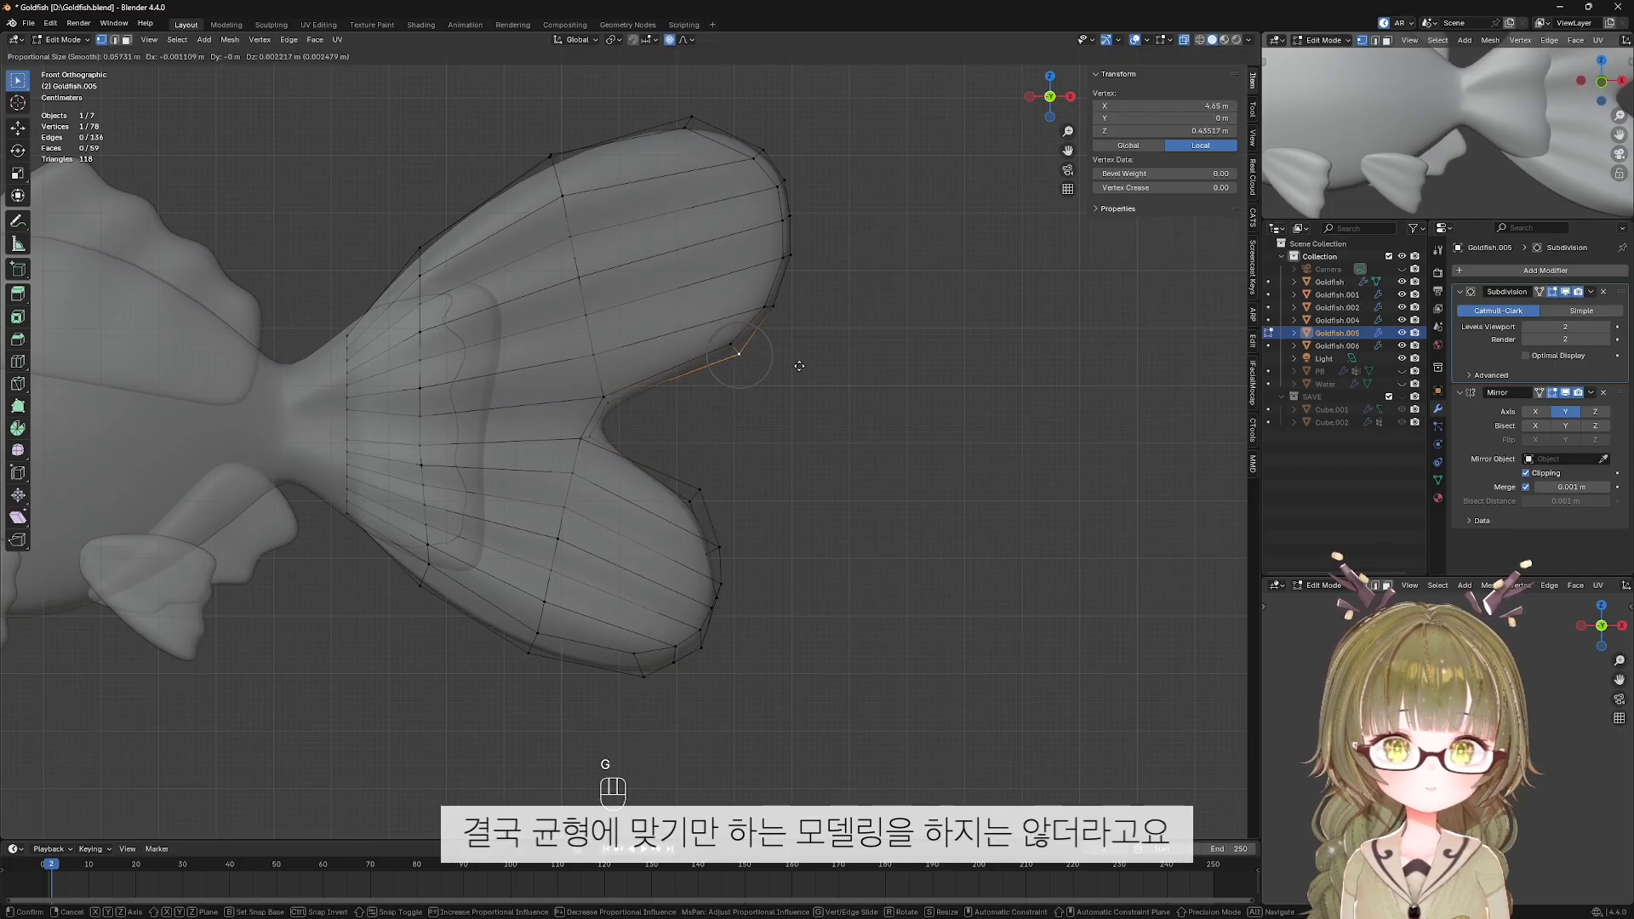
click(799, 366)
key(g)
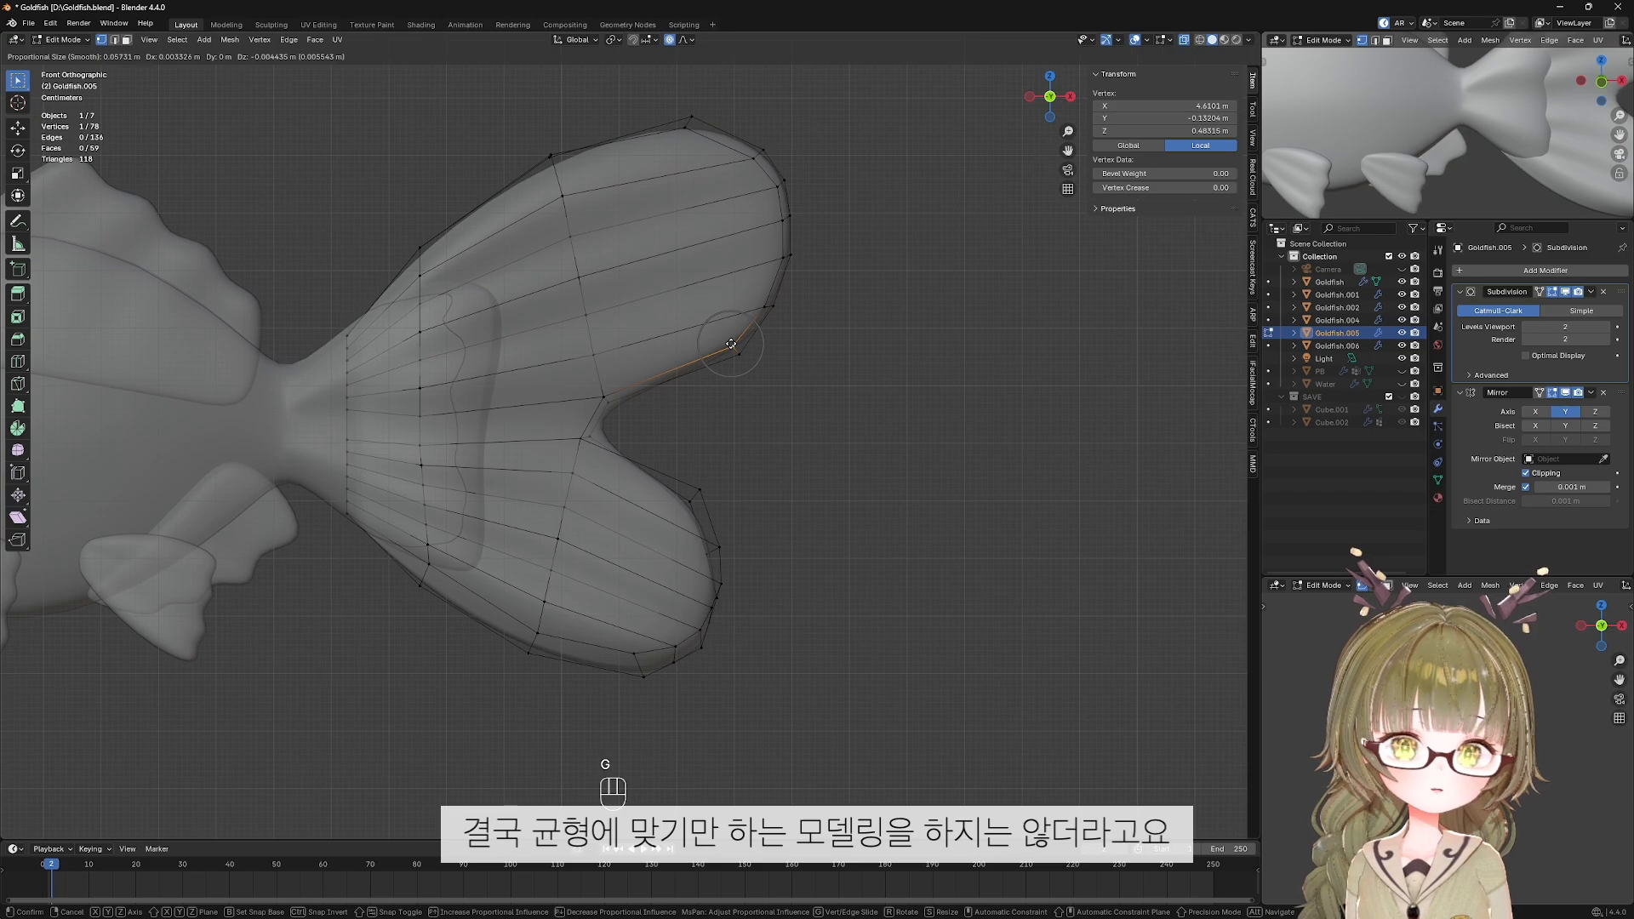
click(731, 345)
key(shift+alt+z)
scroll(767, 382, down, 5)
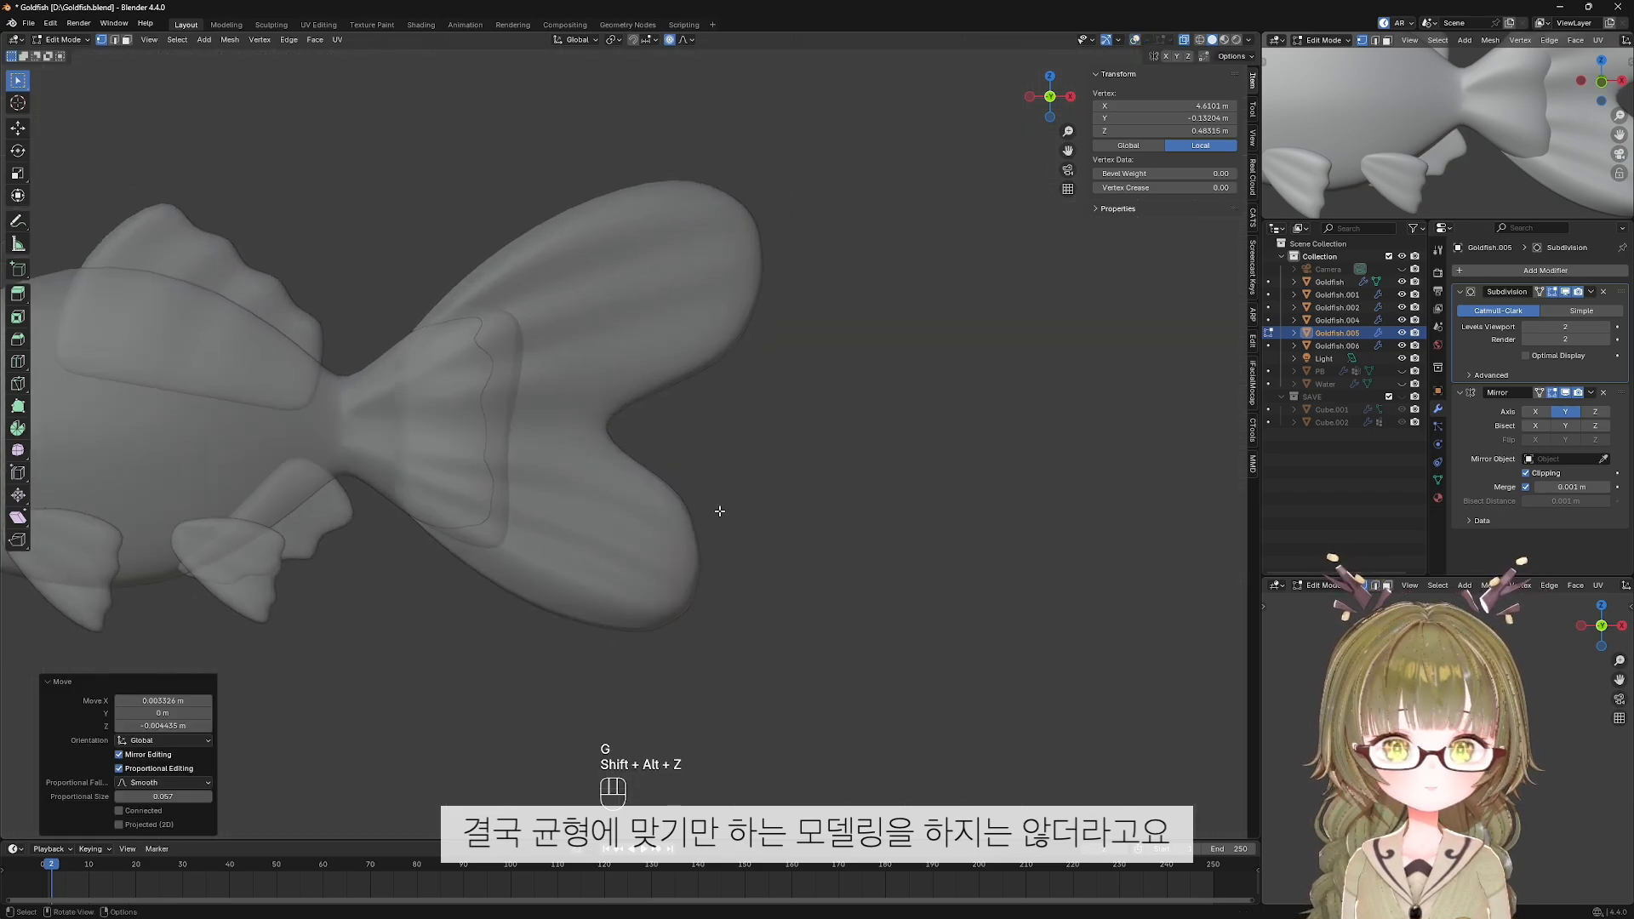
Pull the upper lobe's tip vertices inward and adjust the vertex at the peak of its top edge.
key(shift+alt+z)
key(g)
scroll(727, 358, down, 11)
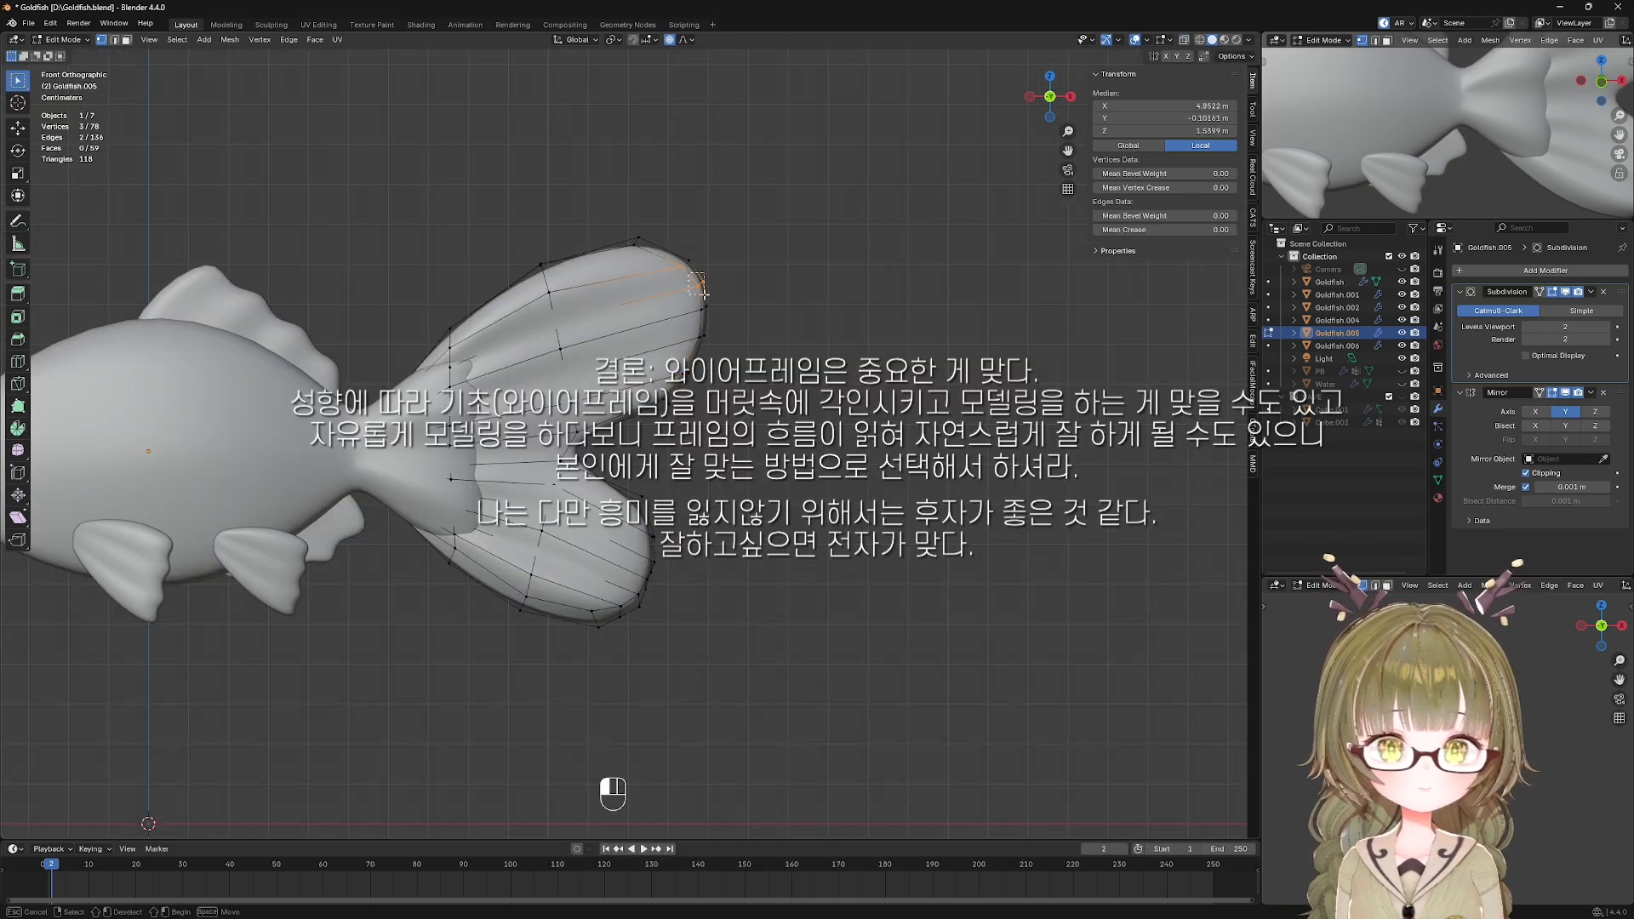
click(705, 301)
click(614, 239)
key(g)
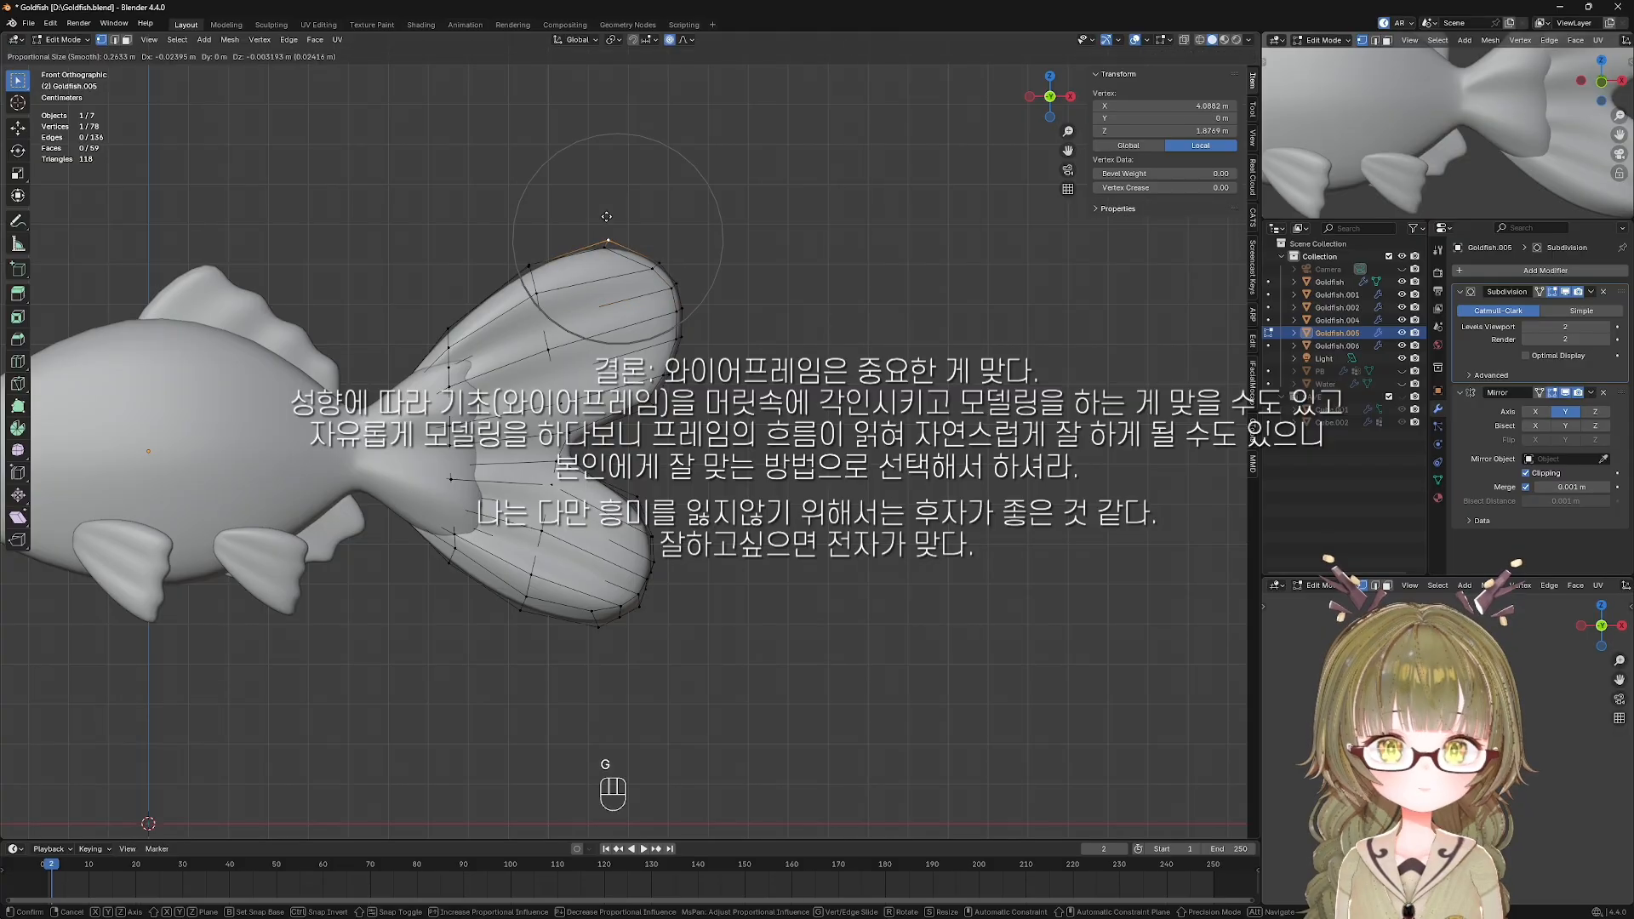
click(604, 247)
Nudge the bottom corner vertex of the upper lobe's tip and check the whole fish from an angle without overlays.
click(672, 419)
key(g)
click(685, 410)
scroll(685, 410, down, 5)
key(shift+alt+z)
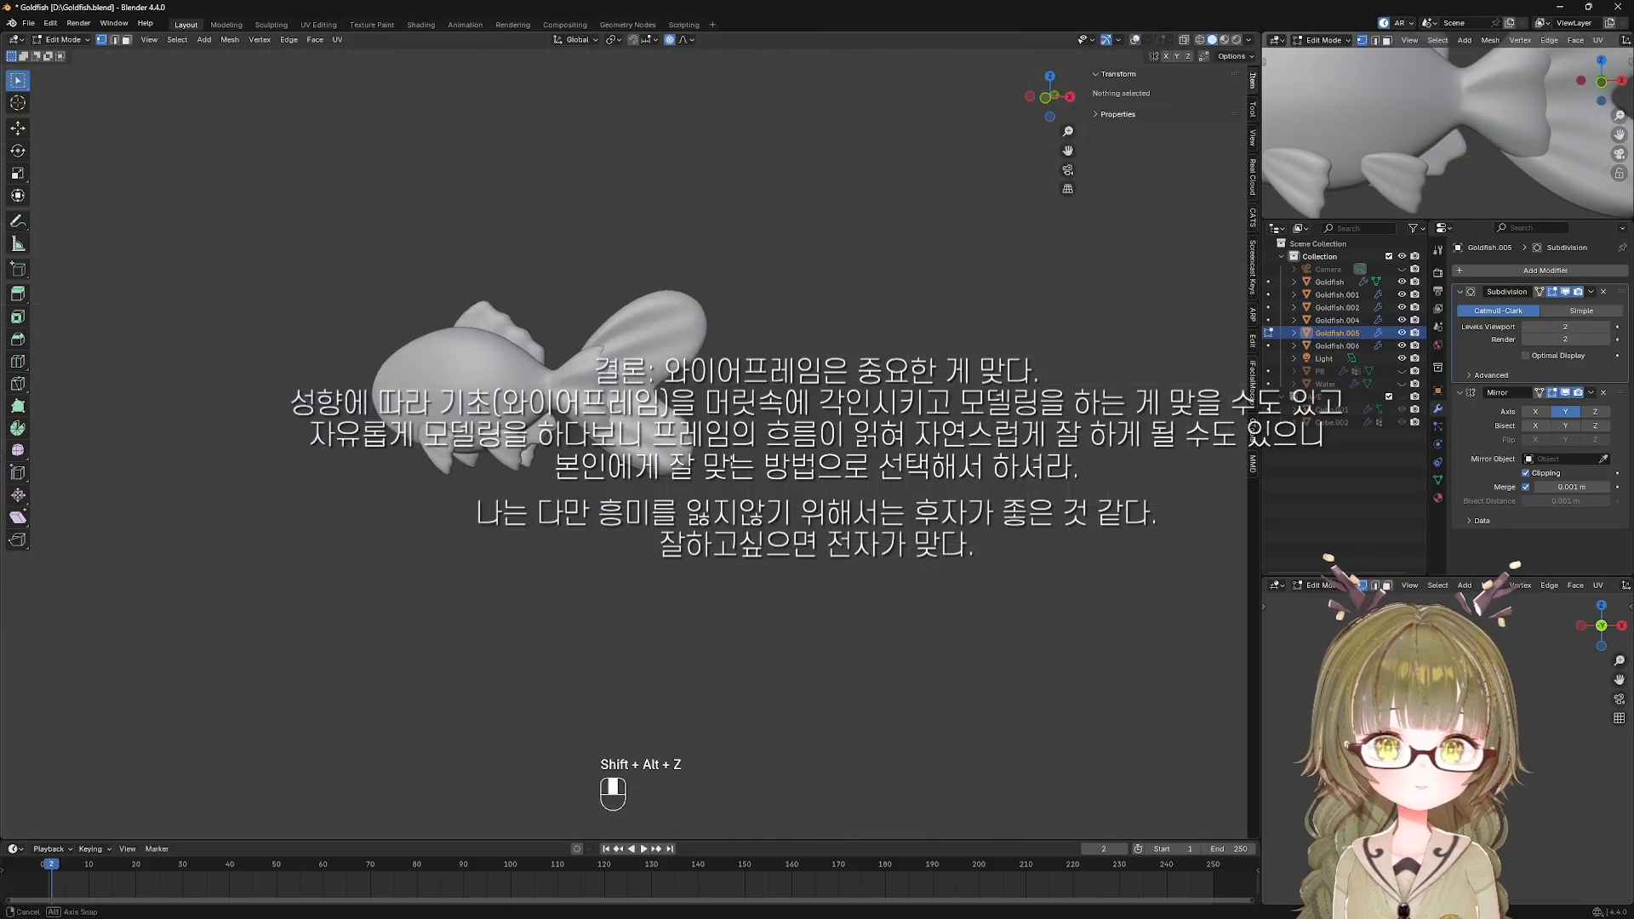
middle_drag(680, 408, 527, 392)
key(shift+alt+z)
Move the center vertex at the lower lobe's upper corner about 0.020 m in X and 0.017 m in Z.
key(KP_1)
click(907, 343)
scroll(917, 342, down, 1)
key(g)
shift+middle_drag(916, 342, 651, 451)
click(815, 407)
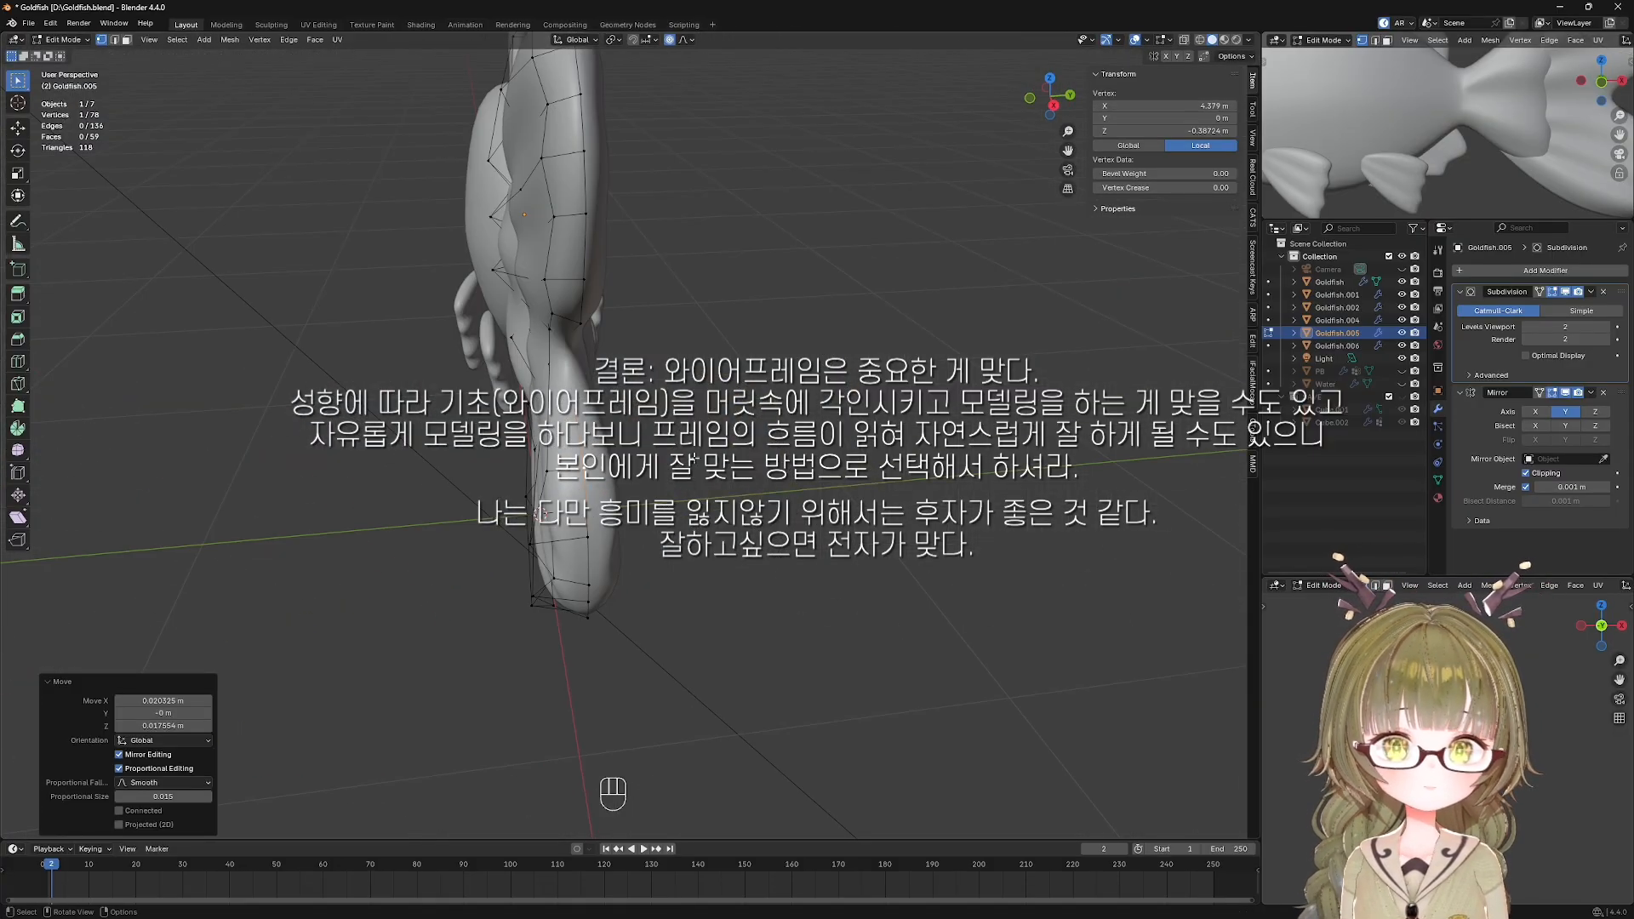
Fine-tune the lower lobe's upper corner center vertex in front view, finishing with about -0.004 m in X and -0.003 m in Z.
click(568, 546)
key(KP_1)
key(g)
click(822, 482)
scroll(822, 483, up, 2)
key(g)
click(787, 511)
Select the path of seven side vertices along the lower lobe's tip and move them about 0.029 m in Y to thin it.
middle_drag(787, 511, 604, 485)
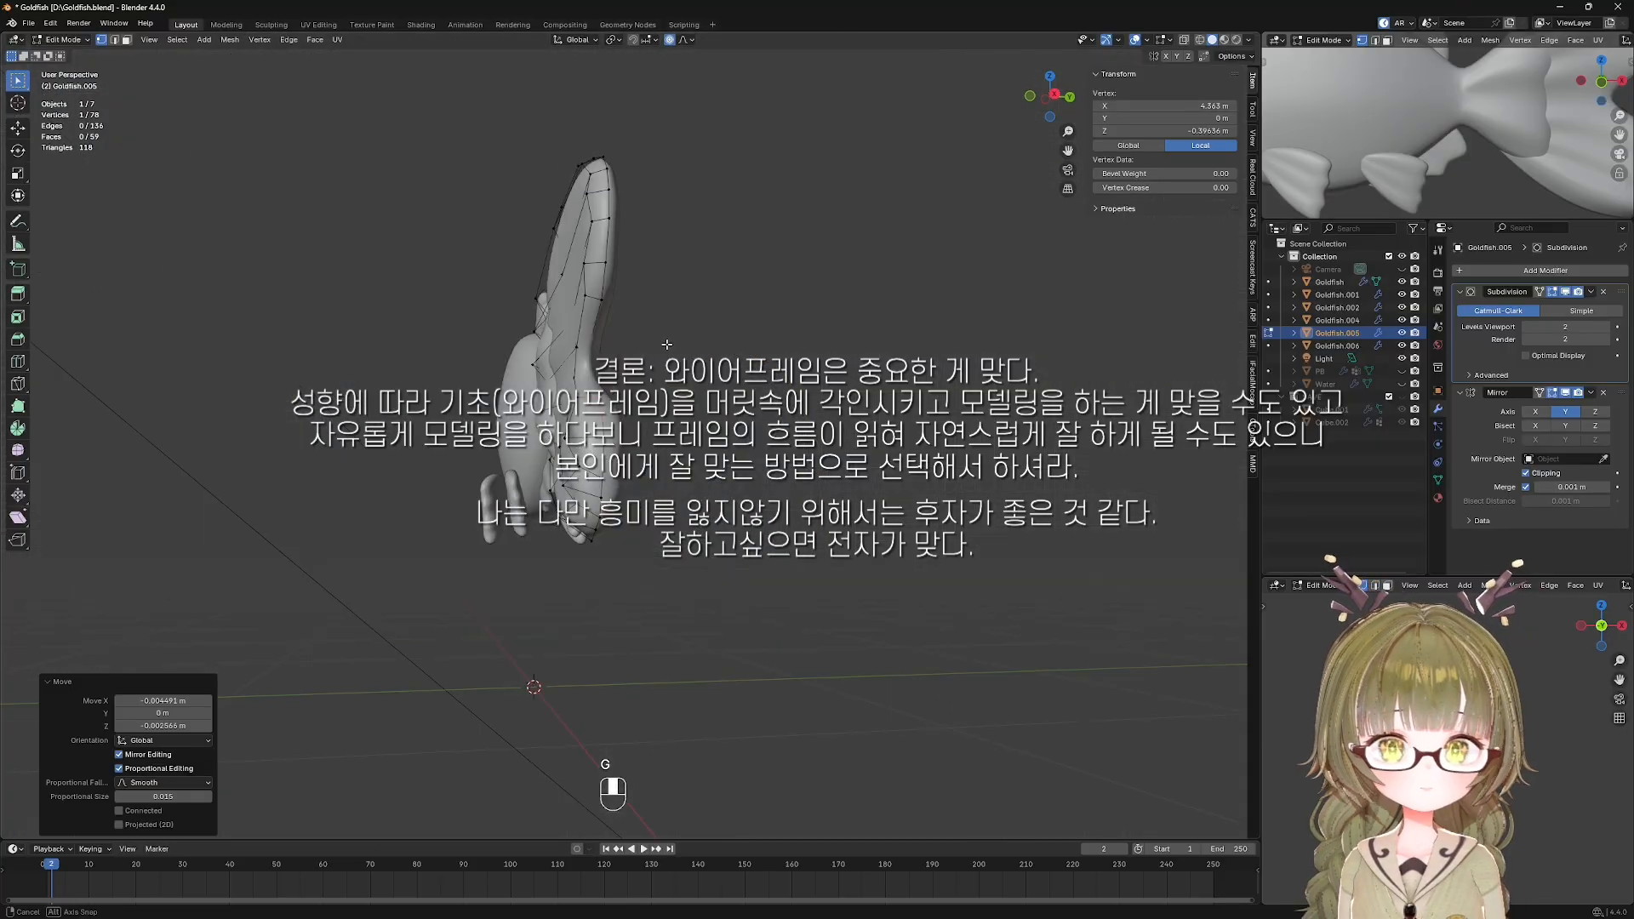
click(575, 400)
shift+click(589, 462)
middle_drag(579, 404, 724, 425)
scroll(681, 426, down, 2)
ctrl+click(659, 412)
ctrl+click(637, 471)
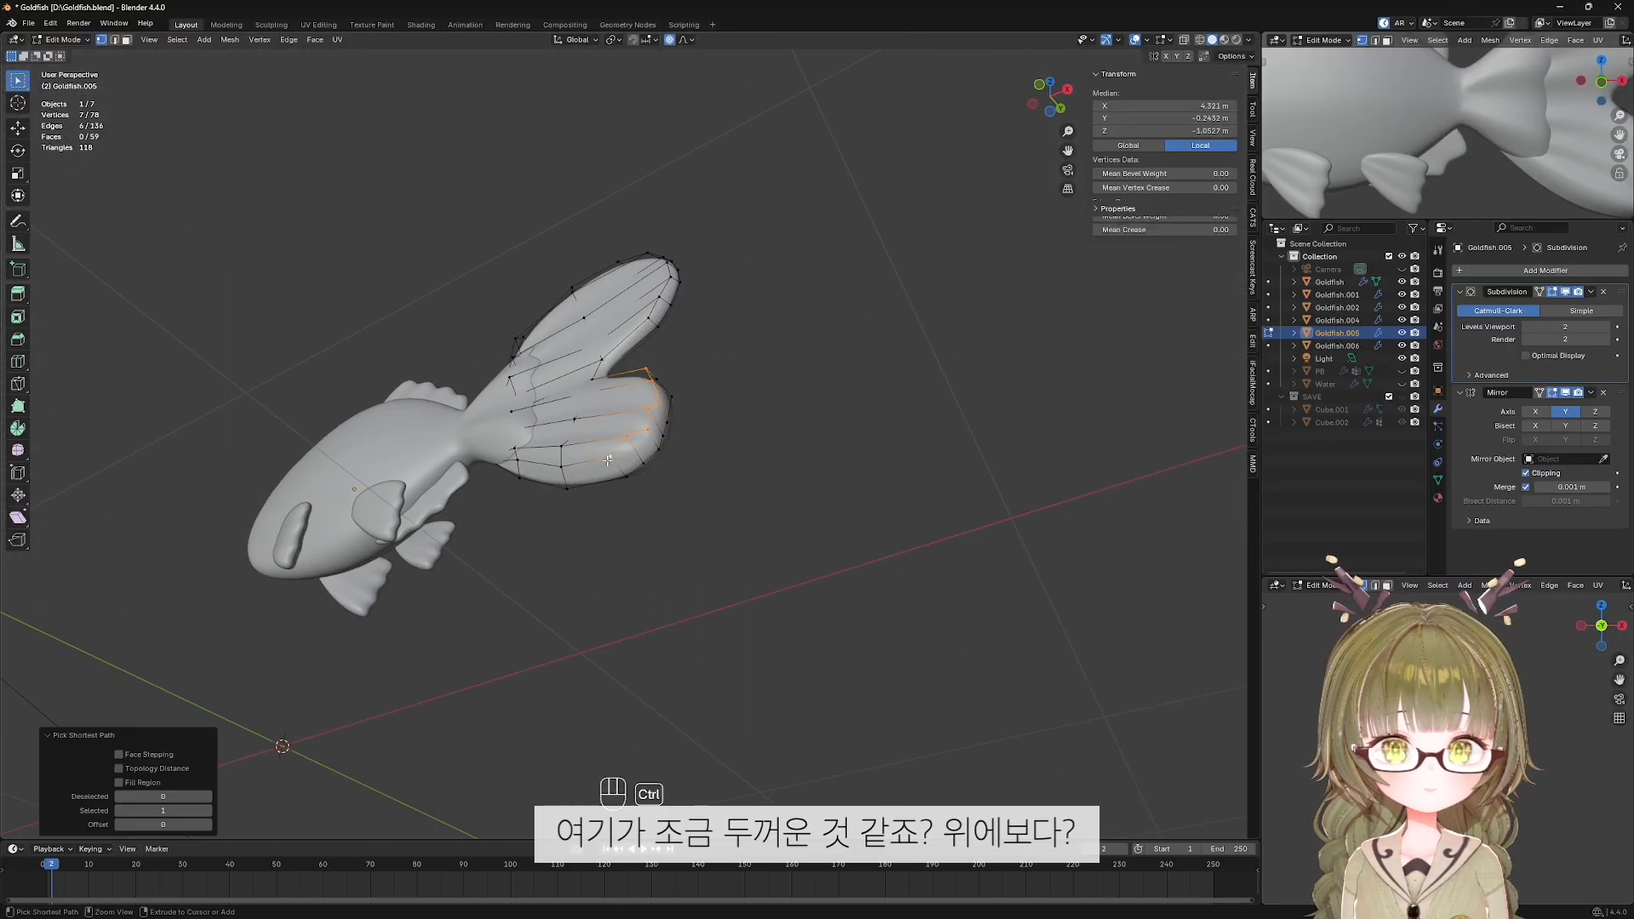
middle_drag(664, 470, 589, 505)
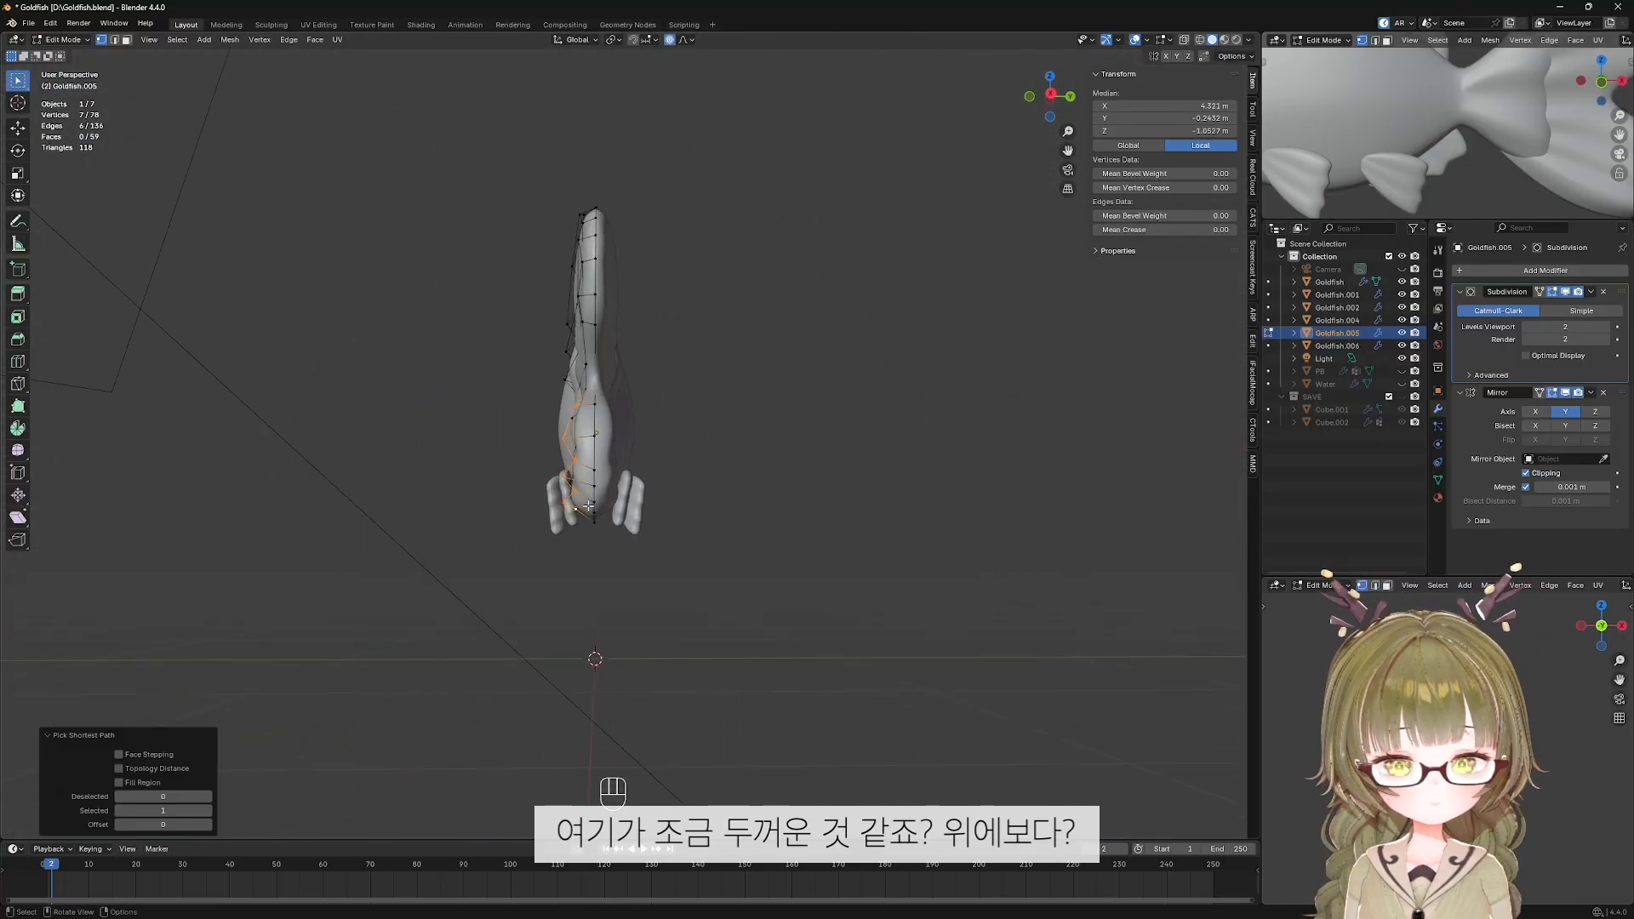
key(g)
key(y)
click(599, 504)
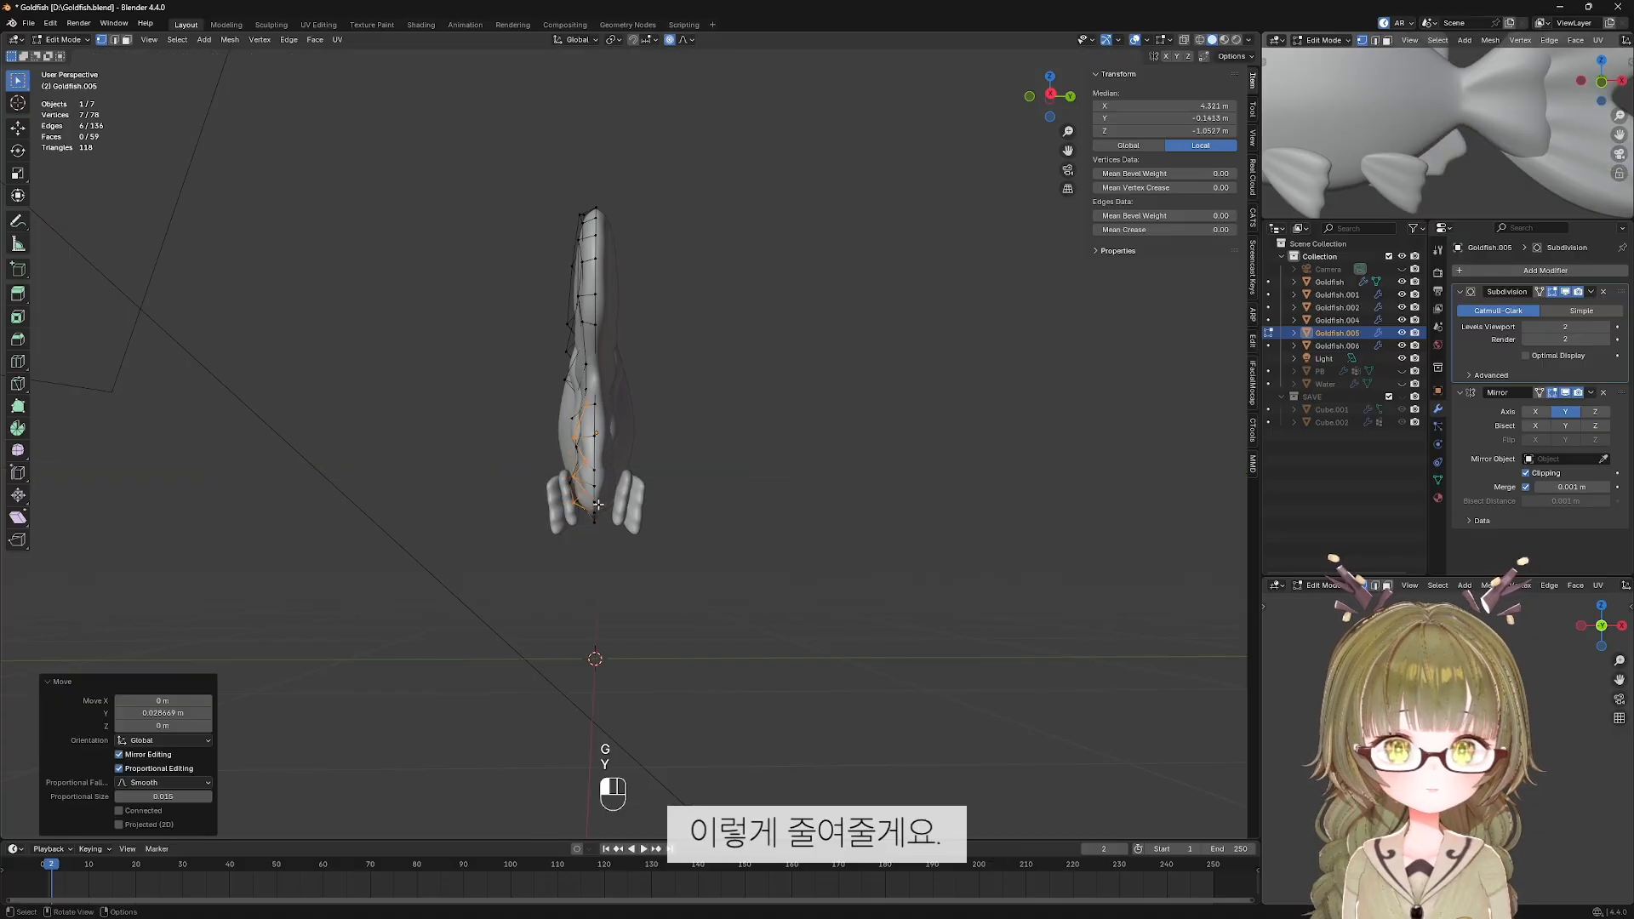
Check the fin's thickness without overlays and shift two vertices on the lower lobe's tip along Y.
middle_drag(598, 504, 700, 503)
key(alt+a)
key(shift+alt+z)
scroll(693, 552, up, 2)
key(shift+alt+z)
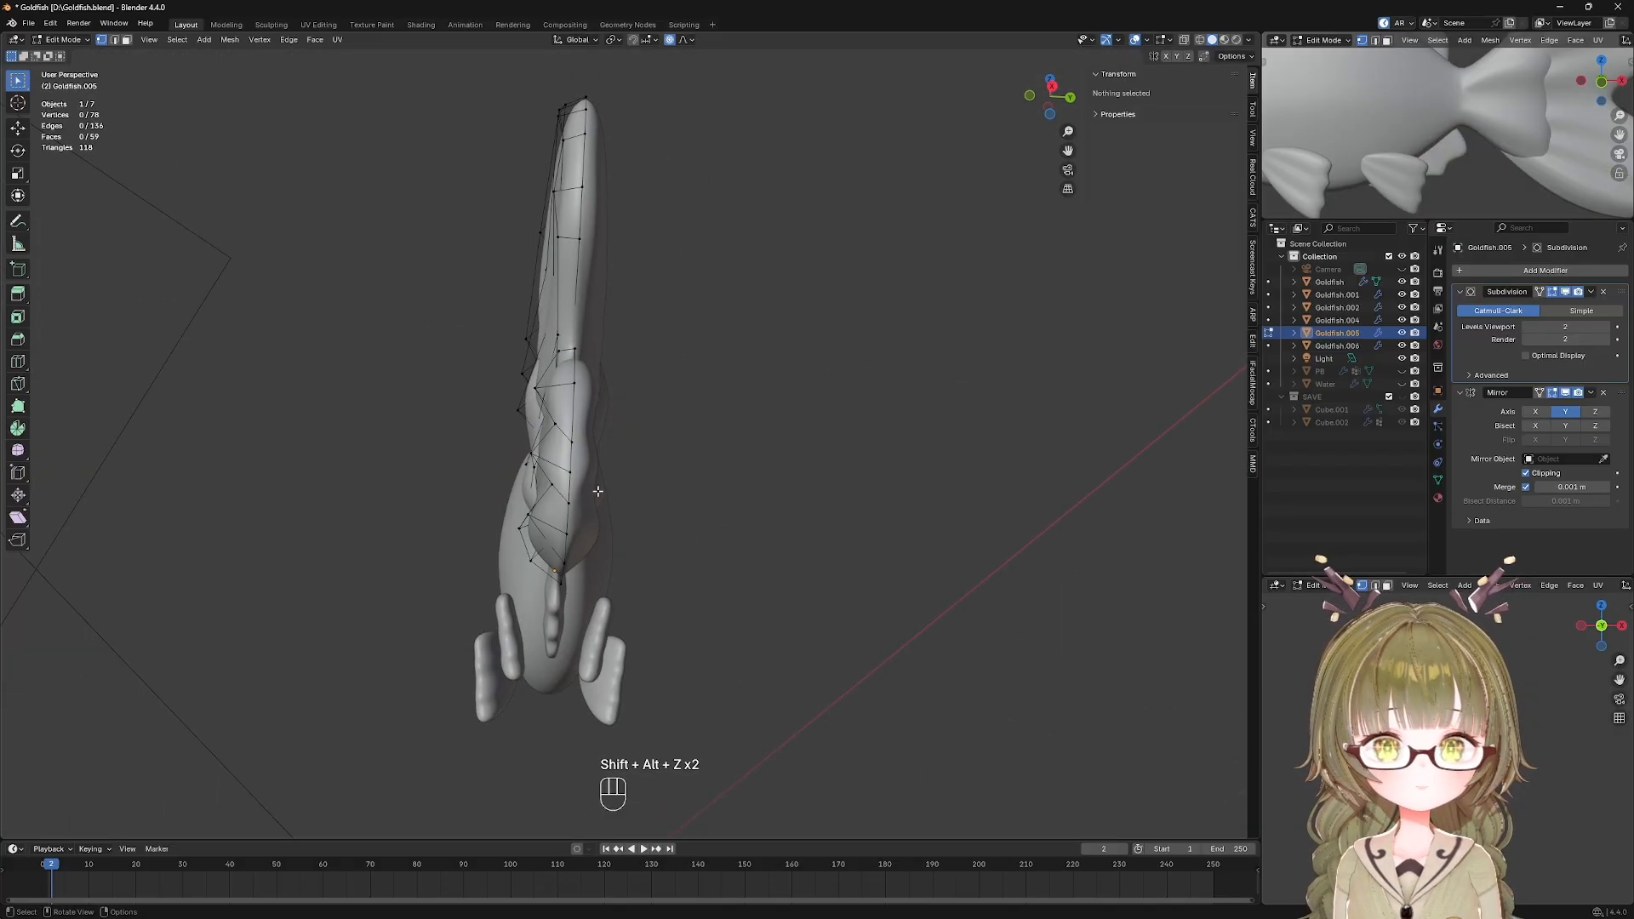
click(538, 456)
key(g)
key(y)
click(644, 473)
click(551, 484)
key(g)
key(y)
click(588, 487)
scroll(598, 499, up, 3)
click(510, 511)
key(g)
key(y)
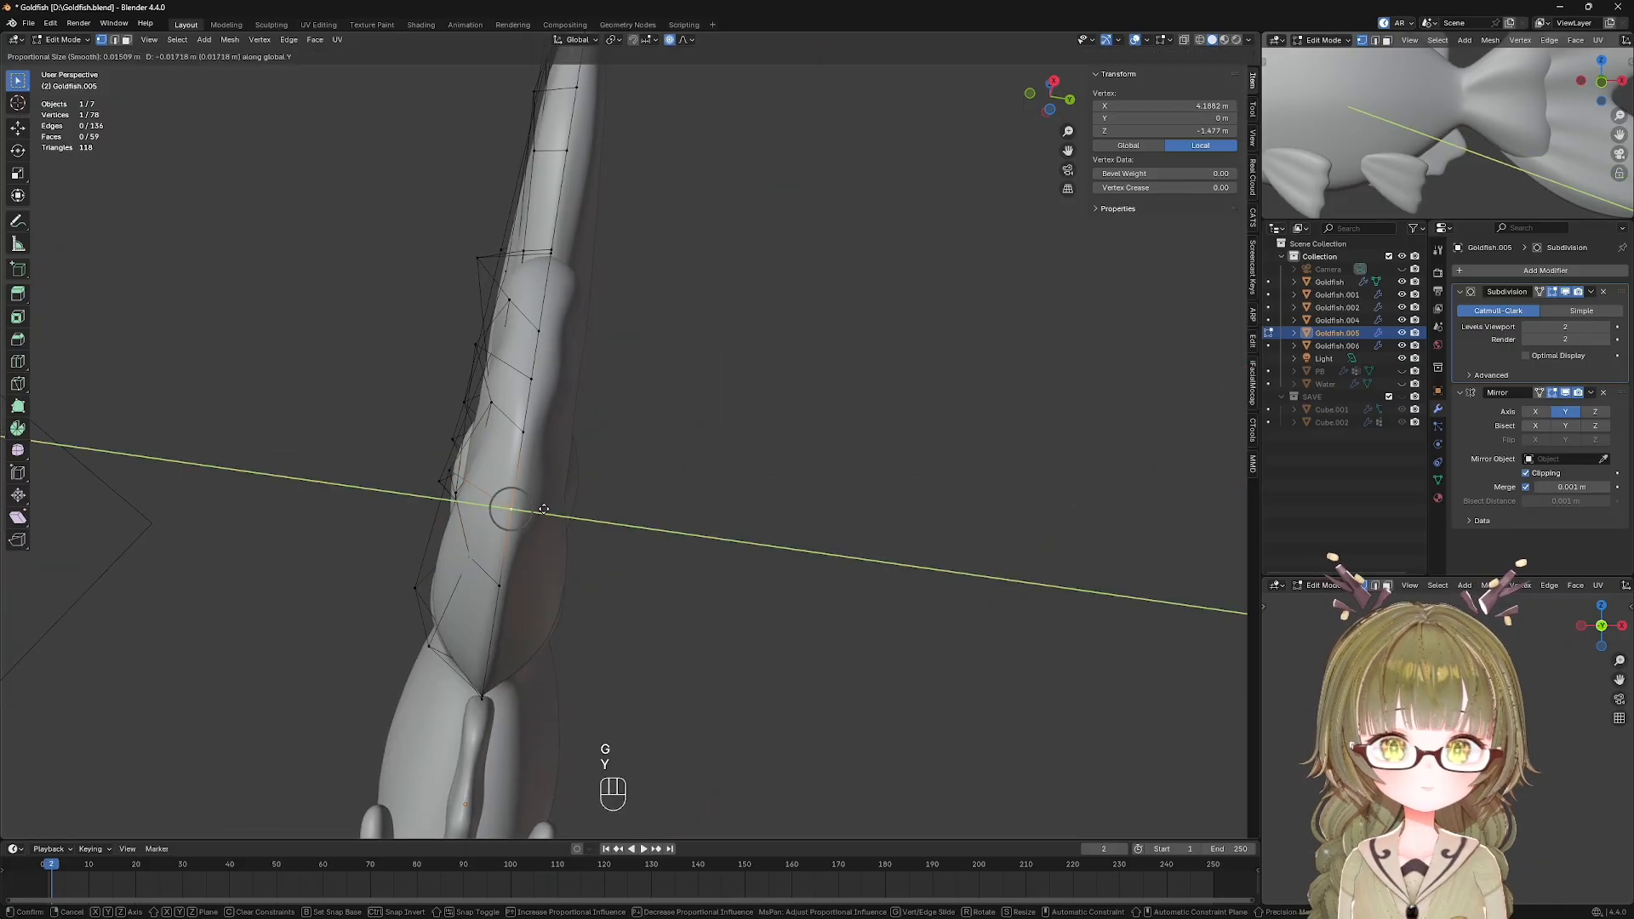
key(Escape)
Reposition two vertices around the lower lobe's rounded tip in front view to smooth the curve.
middle_drag(476, 513, 532, 520)
key(KP_1)
shift+click(641, 585)
key(g)
click(677, 592)
click(773, 539)
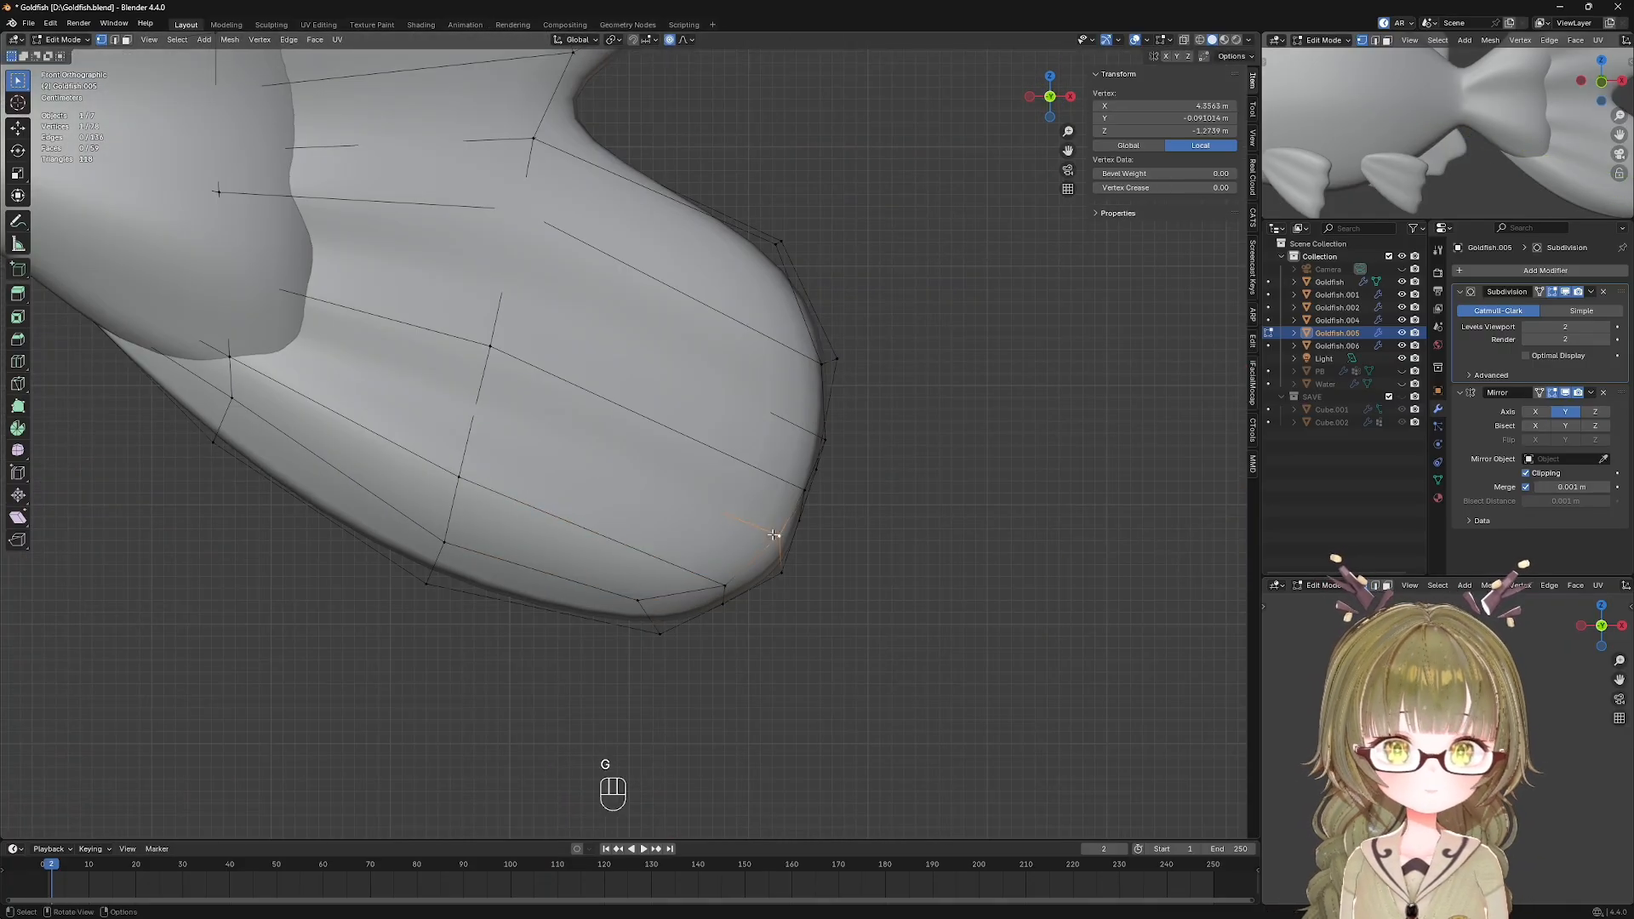
key(g)
click(778, 542)
Adjust the lower lobe's rear edge vertices, moving the center one about 0.018 m in X and 0.002 m in Z.
click(815, 506)
scroll(819, 509, down, 1)
key(g)
click(804, 507)
middle_drag(795, 498, 691, 449)
key(KP_1)
key(g)
click(920, 412)
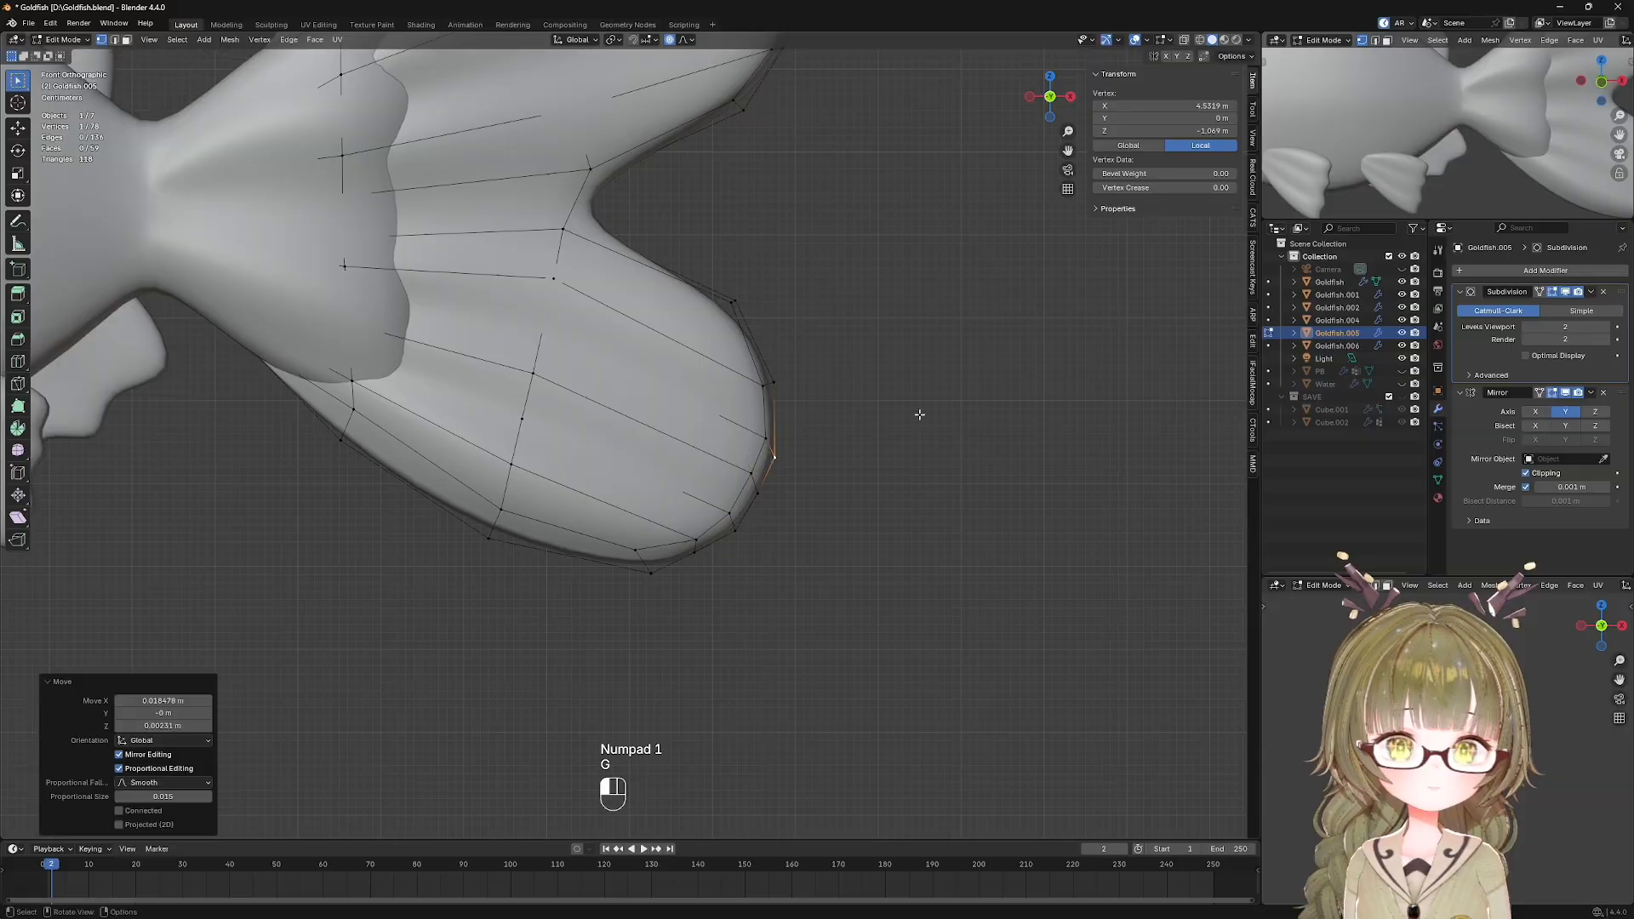
Finish adjusting the tail fin's outline vertices and switch to editing the goldfish body mesh.
key(g)
shift+middle_drag(757, 145, 553, 426)
key(g)
click(689, 401)
key(Tab)
click(511, 485)
key(Tab)
key(g)
key(y)
key(Escape)
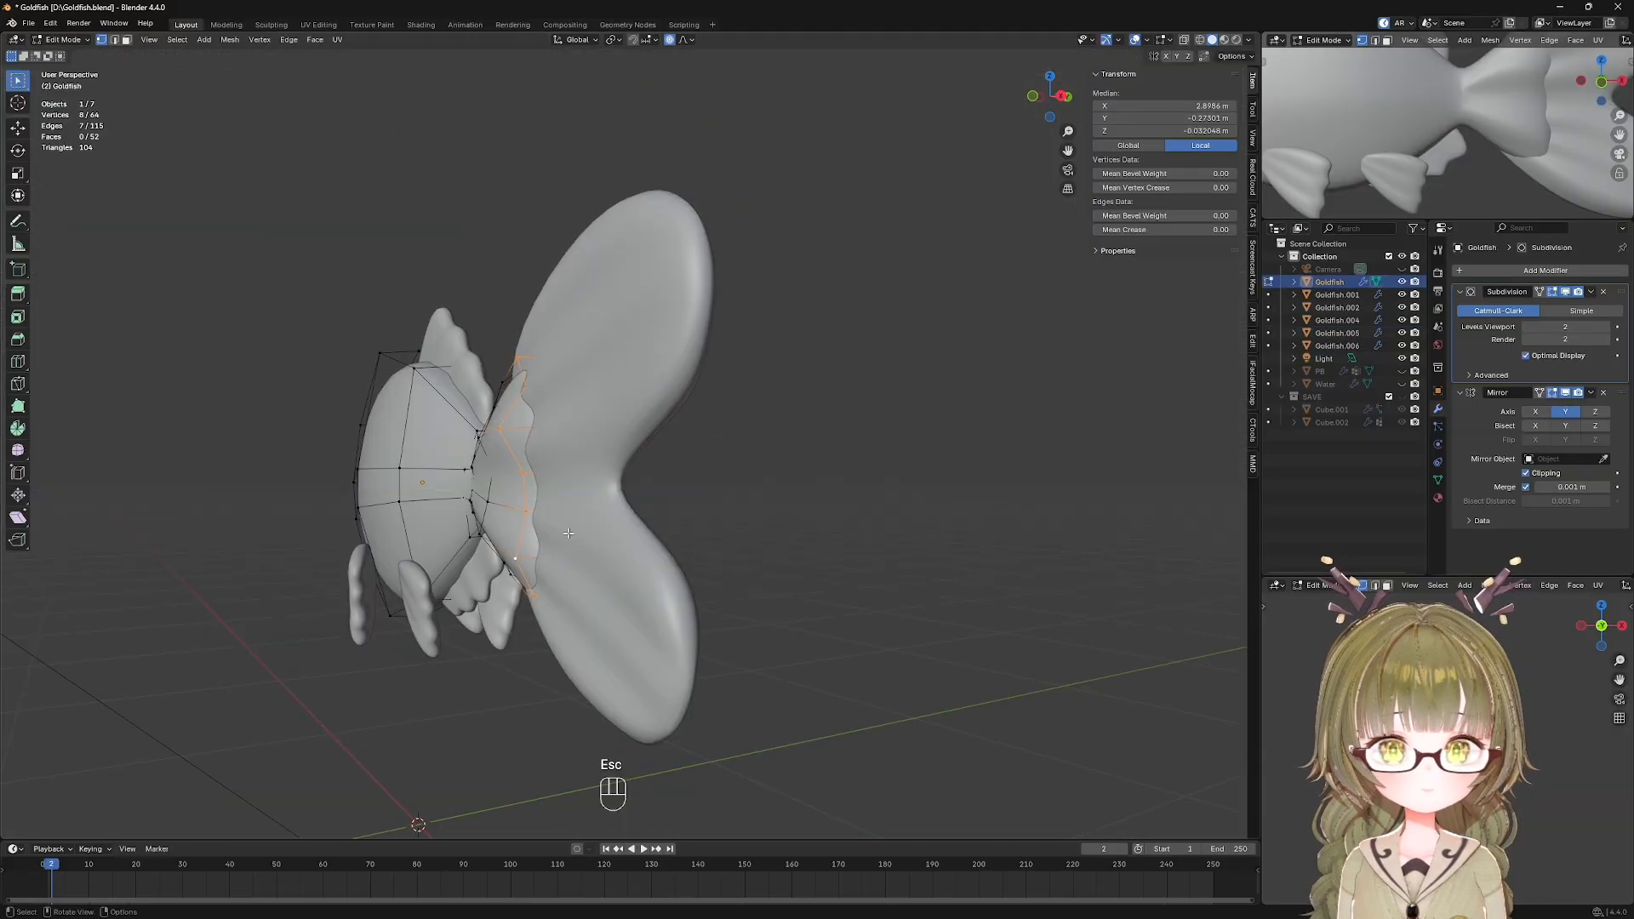
middle_drag(570, 537, 815, 469)
alt+click(670, 546)
key(g)
key(y)
key(Escape)
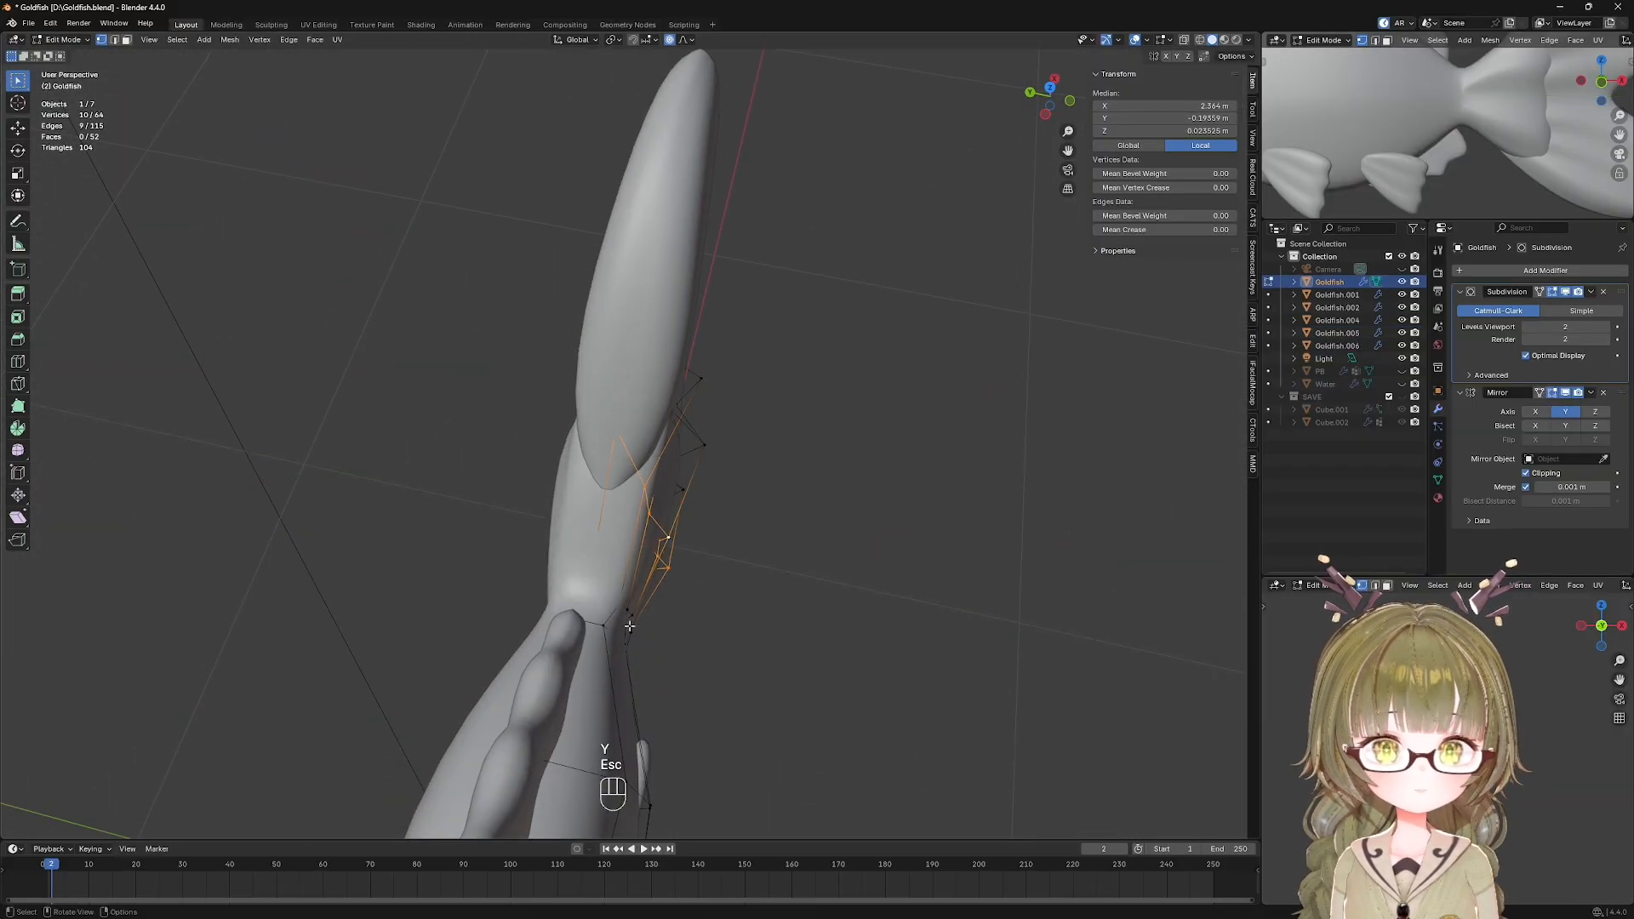
Try to scale the edge loop at the tail base's rear rim along Y.
middle_drag(627, 624, 499, 496)
key(KP_1)
key(alt+z)
key(alt+z)
middle_drag(816, 516, 610, 438)
key(s)
key(y)
click(829, 489)
alt+click(708, 412)
key(KP_1)
key(s)
key(y)
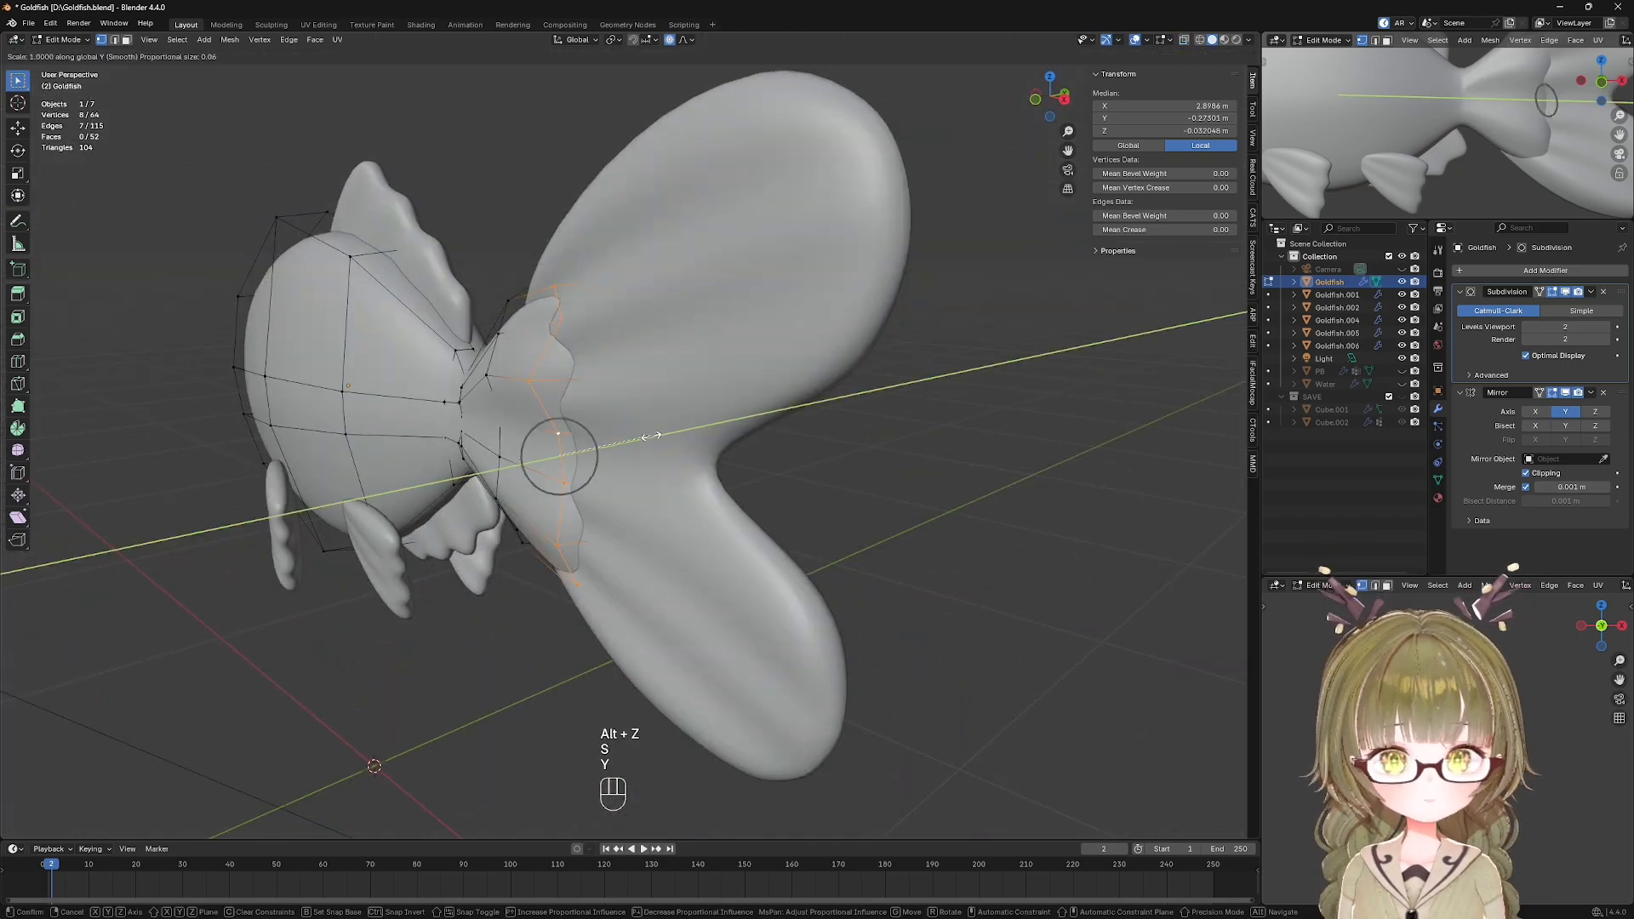
key(Escape)
key(s)
key(y)
key(Escape)
Move the selected vertices on the tail base's rear rim along Y.
key(KP_1)
middle_drag(703, 415, 834, 555)
key(g)
key(y)
click(558, 436)
Examine the tail in front view in Object Mode, without overlays and with X-ray.
key(Tab)
key(KP_1)
click(989, 420)
key(shift+alt+z)
scroll(809, 443, up, 1)
key(shift+alt+z)
key(alt+z)
key(alt+z)
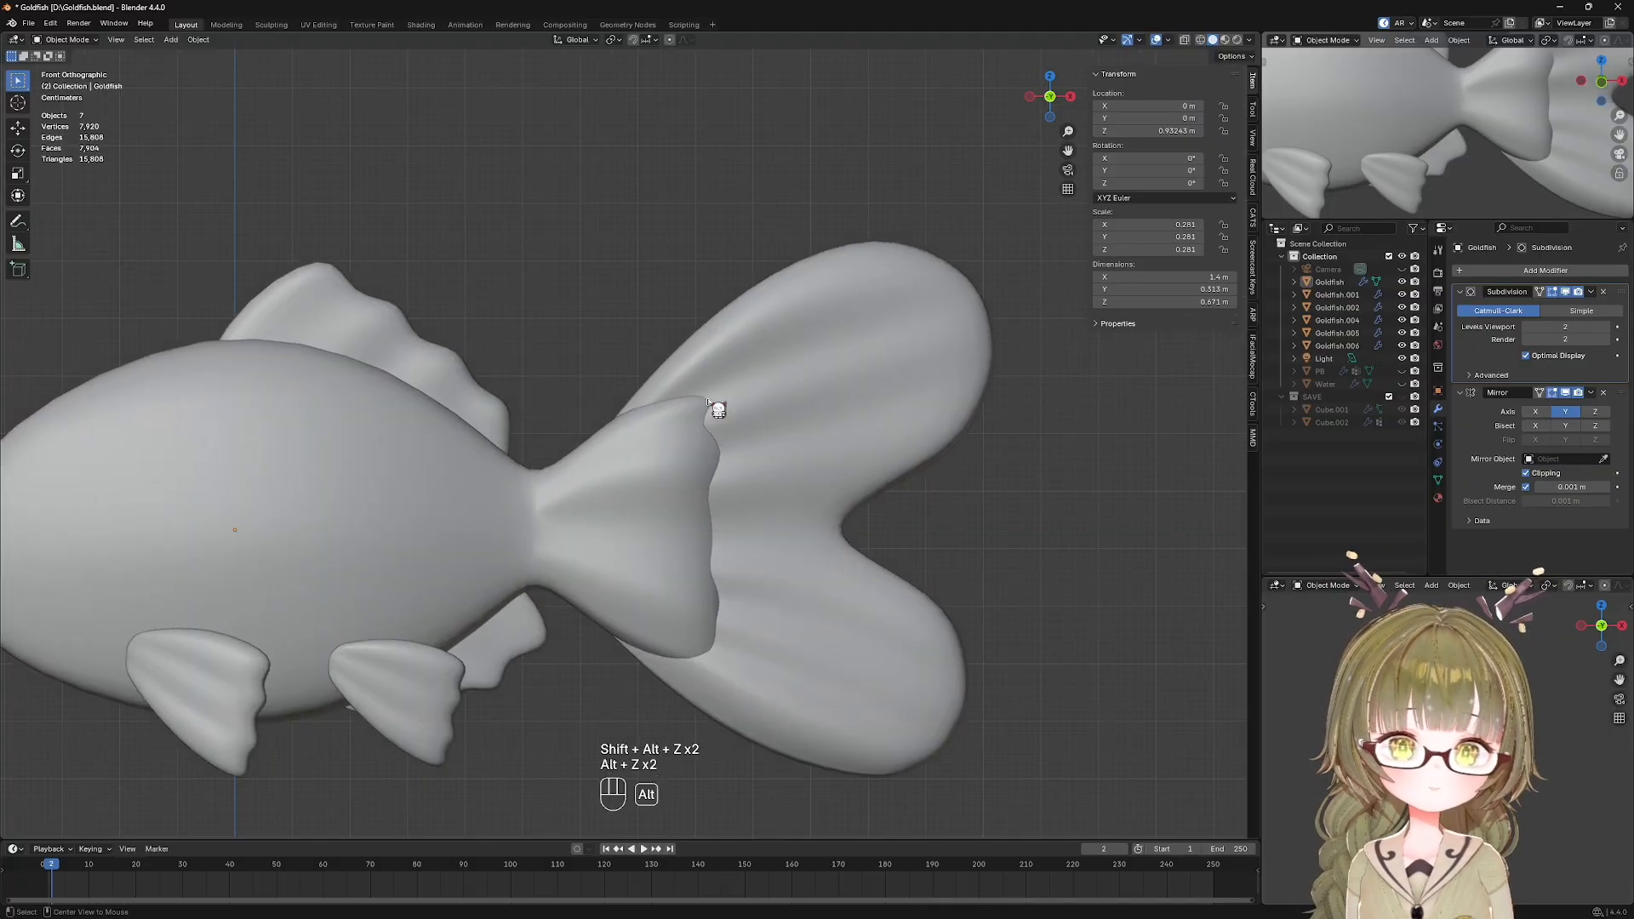
Move the upper corner vertex of the body's tail base about -0.006 m in X and 0.018 m in Z with proportional editing.
click(694, 421)
key(shift+alt+z)
key(Tab)
key(shift+alt+z)
key(Tab)
key(Tab)
key(alt+z)
click(723, 391)
key(alt+z)
key(g)
key(Escape)
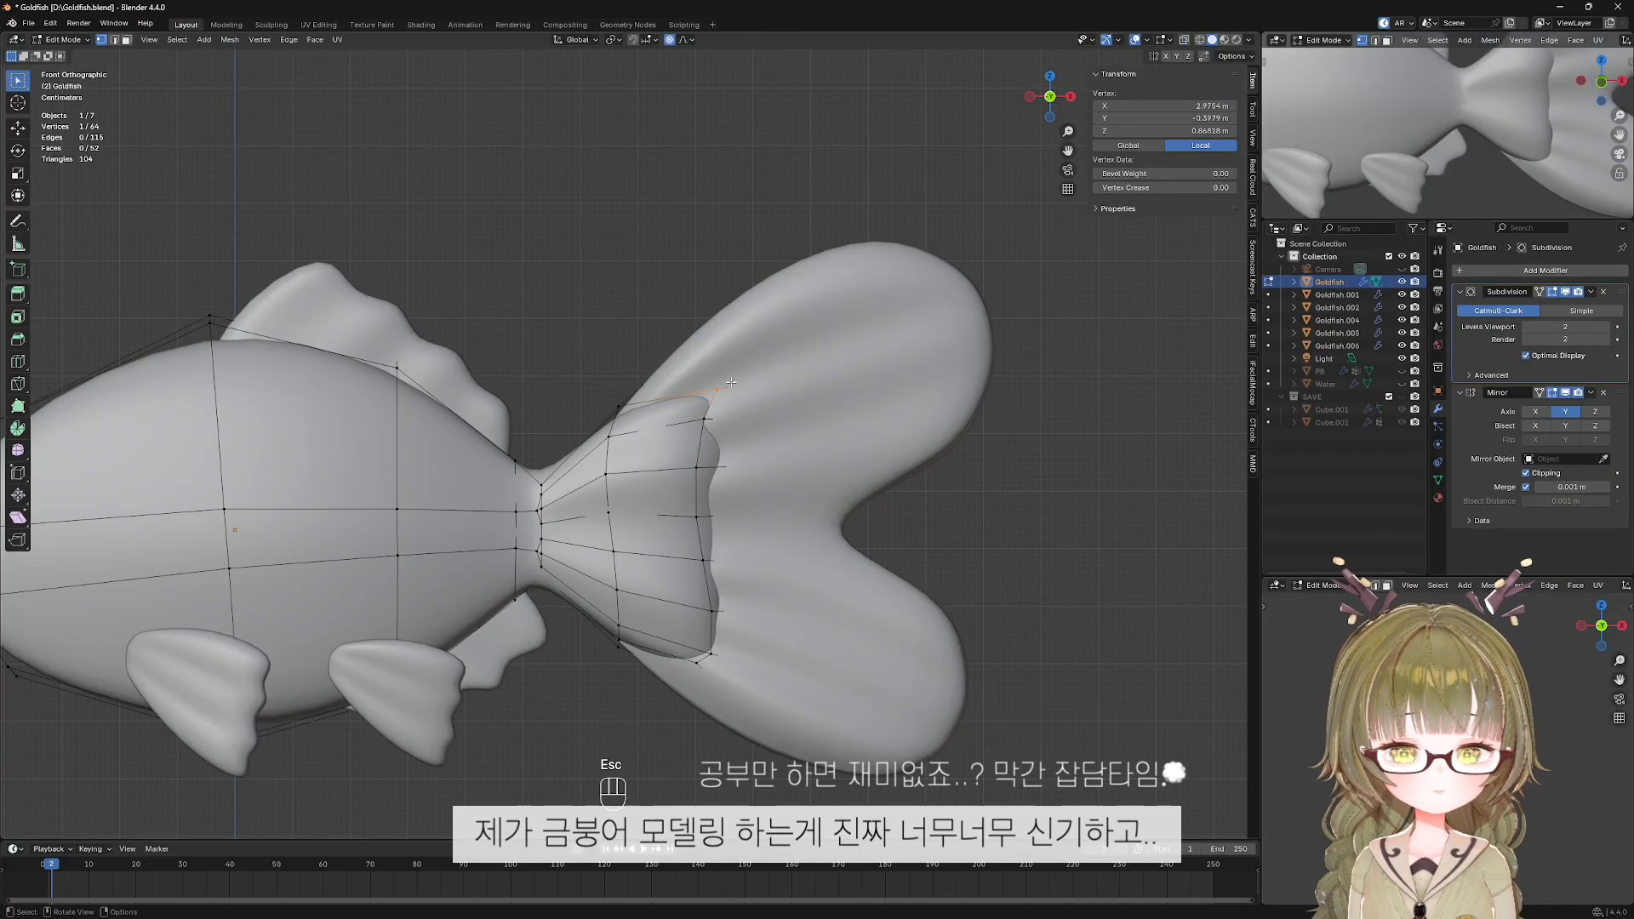
key(g)
scroll(728, 374, down, 3)
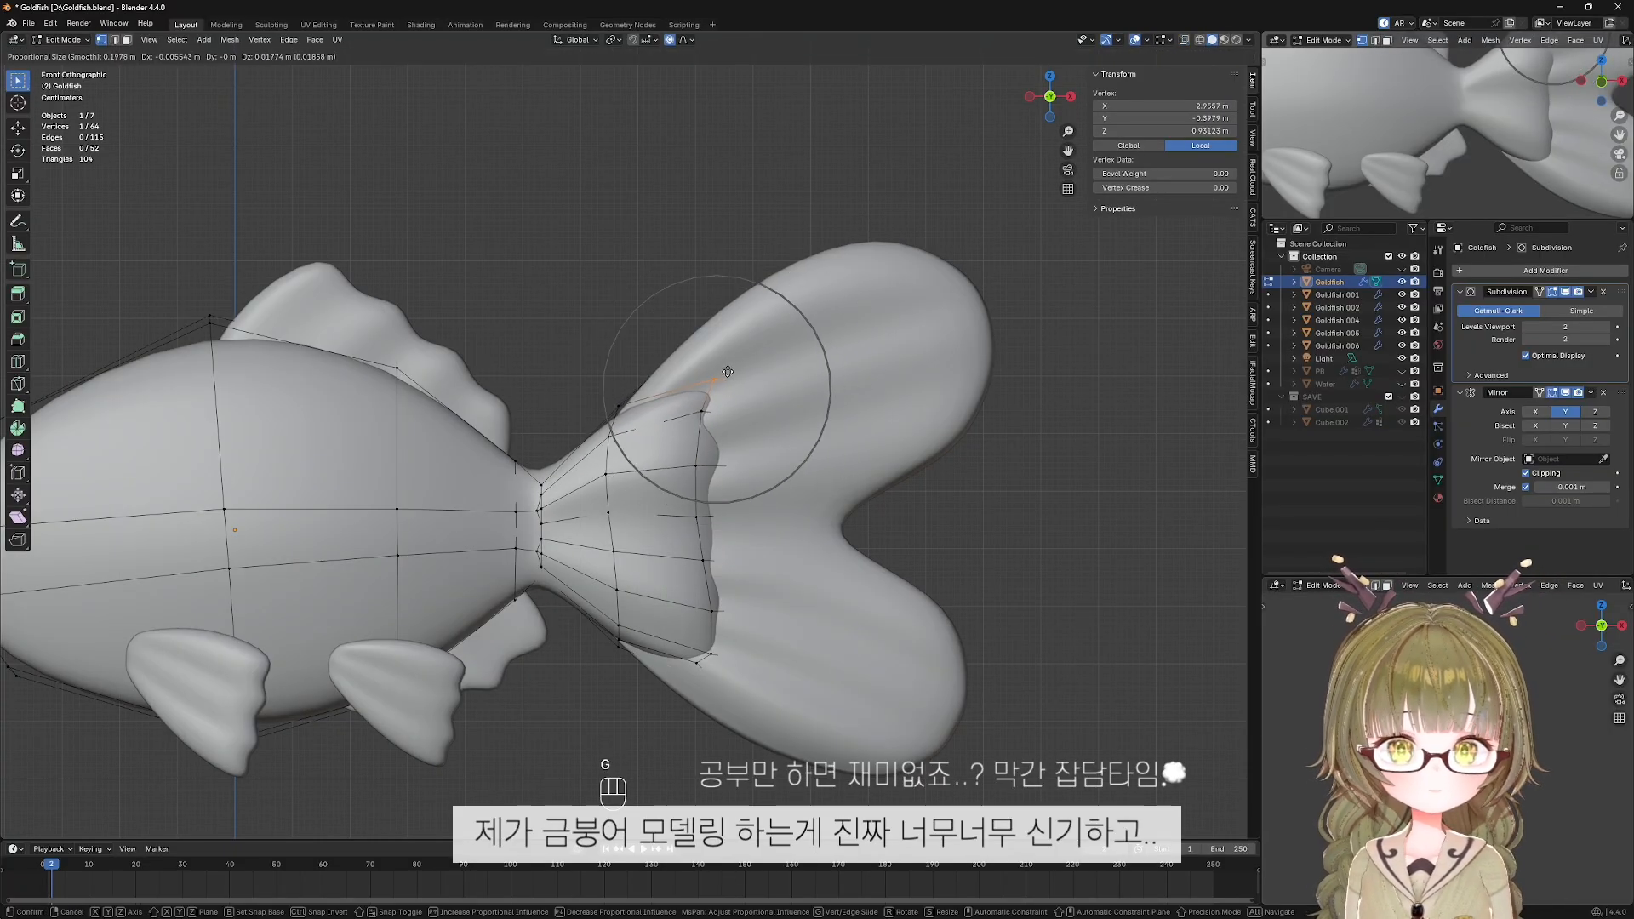
click(728, 372)
Move the two vertices above the tail base's lower corner toward the body, using a proportional size of about 0.047 m.
key(alt+z)
drag(700, 595, 771, 623)
key(alt+z)
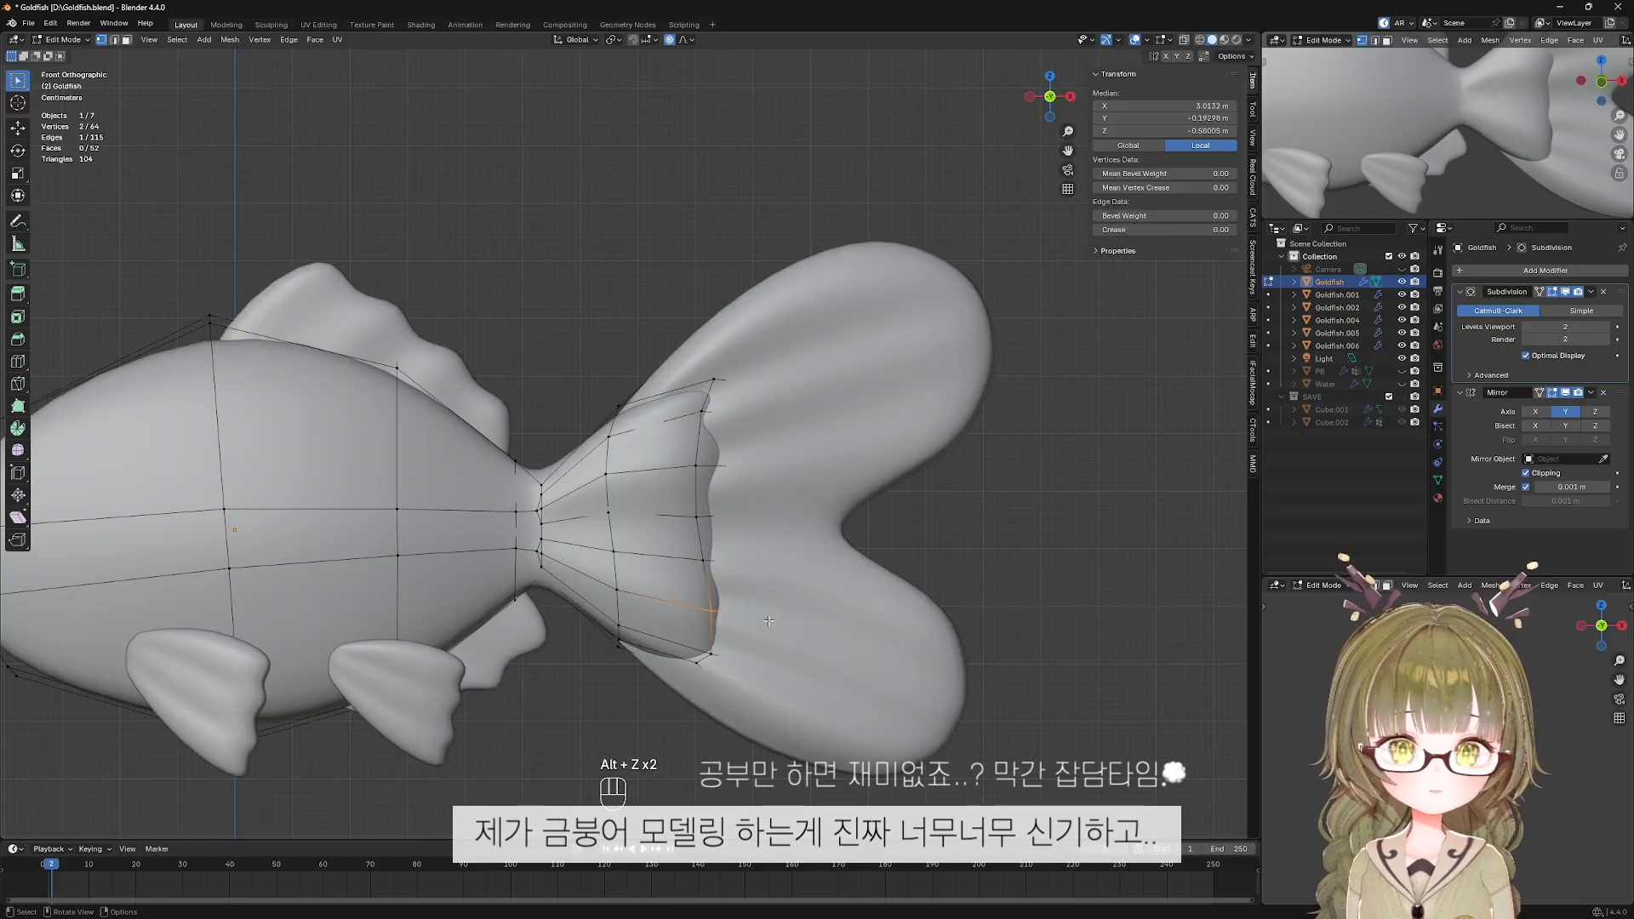
key(g)
scroll(747, 614, up, 15)
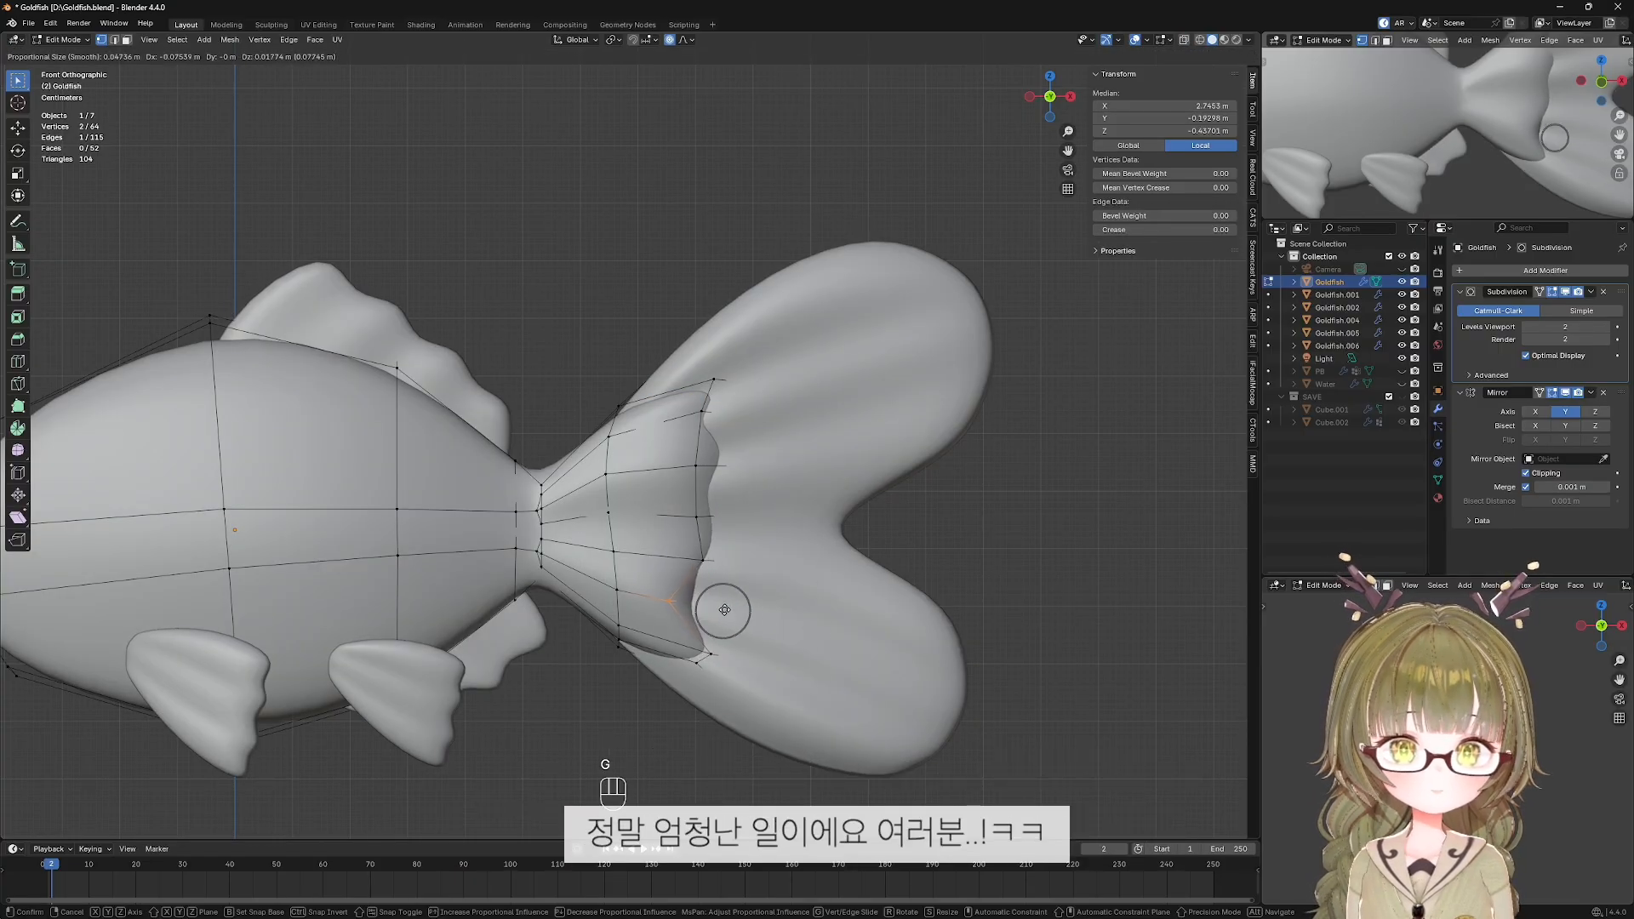
click(750, 610)
click(753, 610)
Examine the goldfish's body and tail from several angles without overlays, finishing in front view in Object Mode.
key(shift+alt+z)
scroll(732, 579, down, 2)
scroll(724, 544, up, 3)
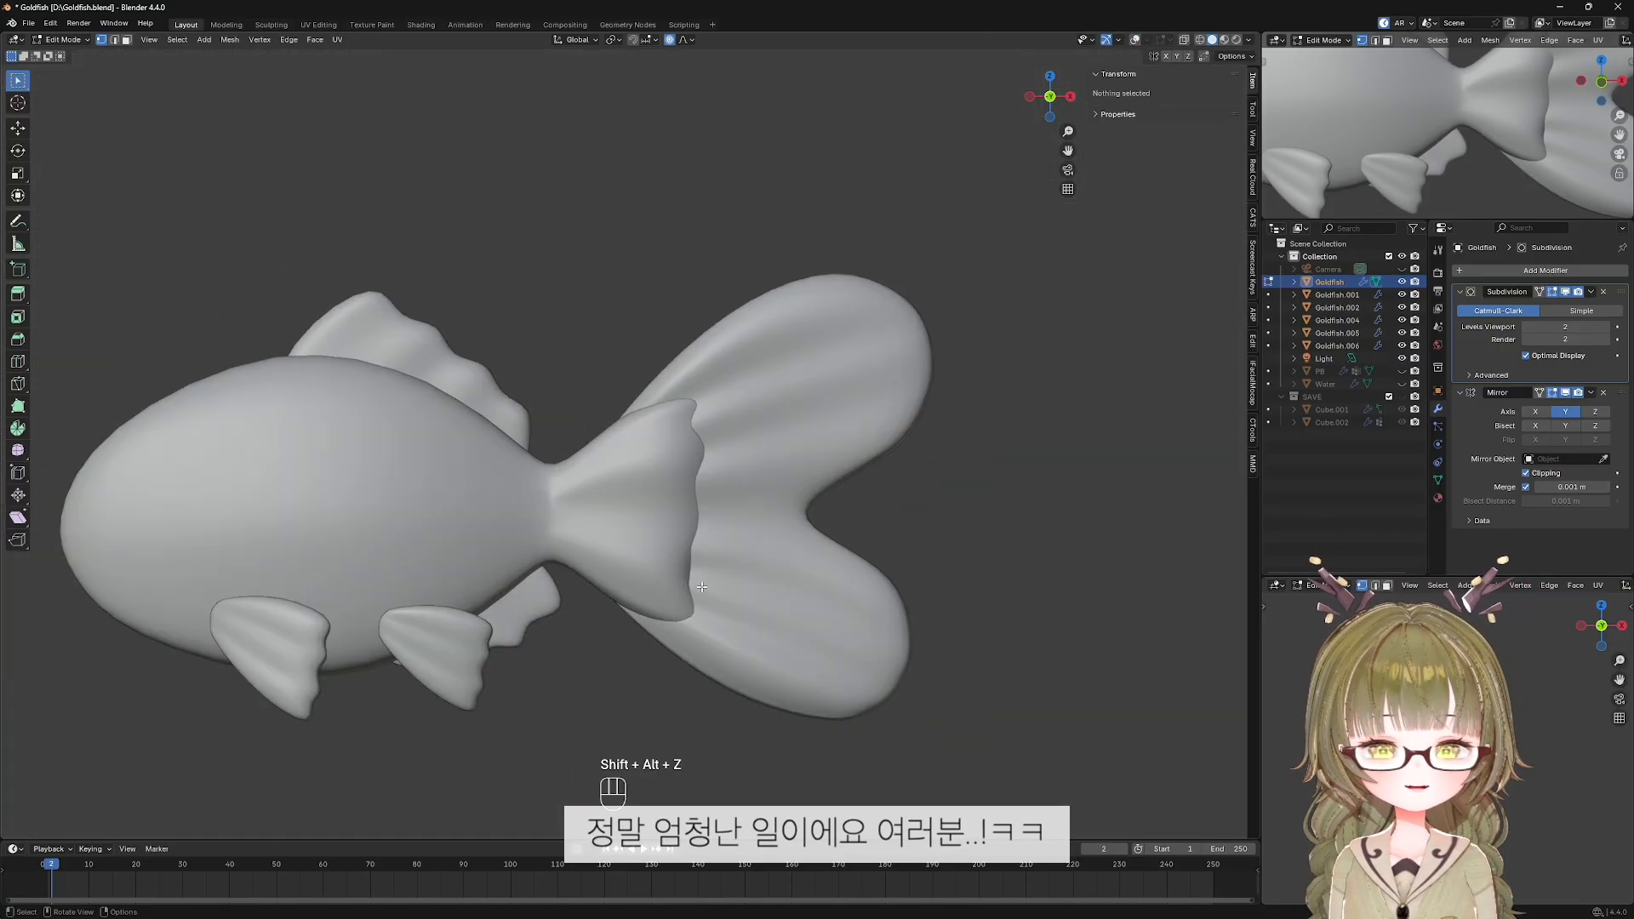
middle_drag(711, 523, 706, 466)
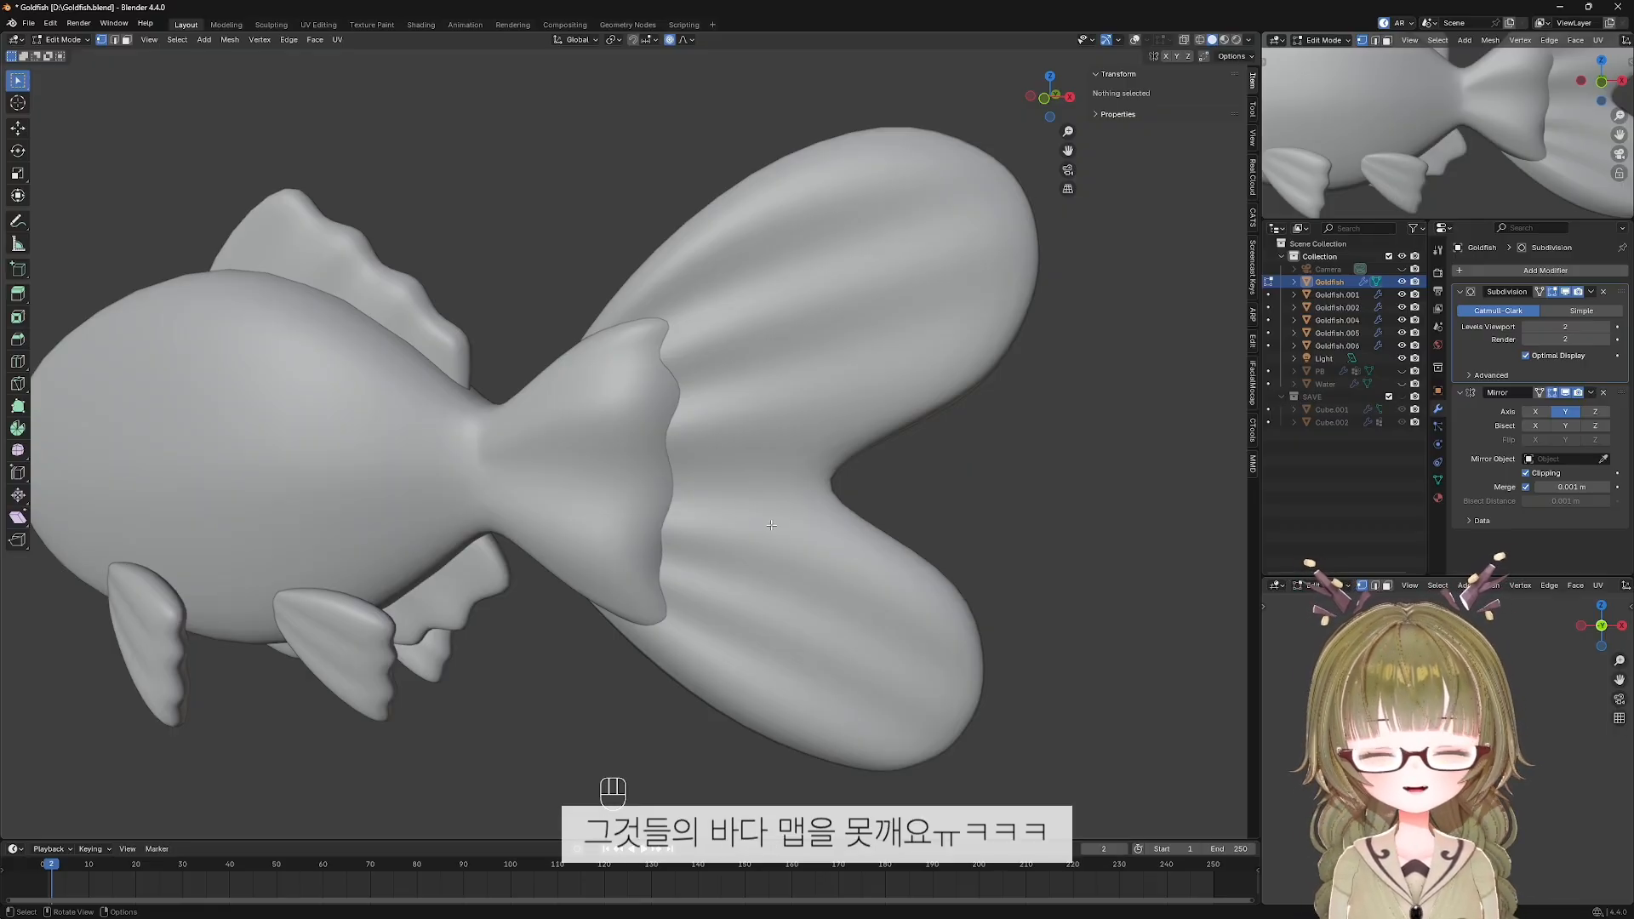
middle_drag(771, 525, 575, 511)
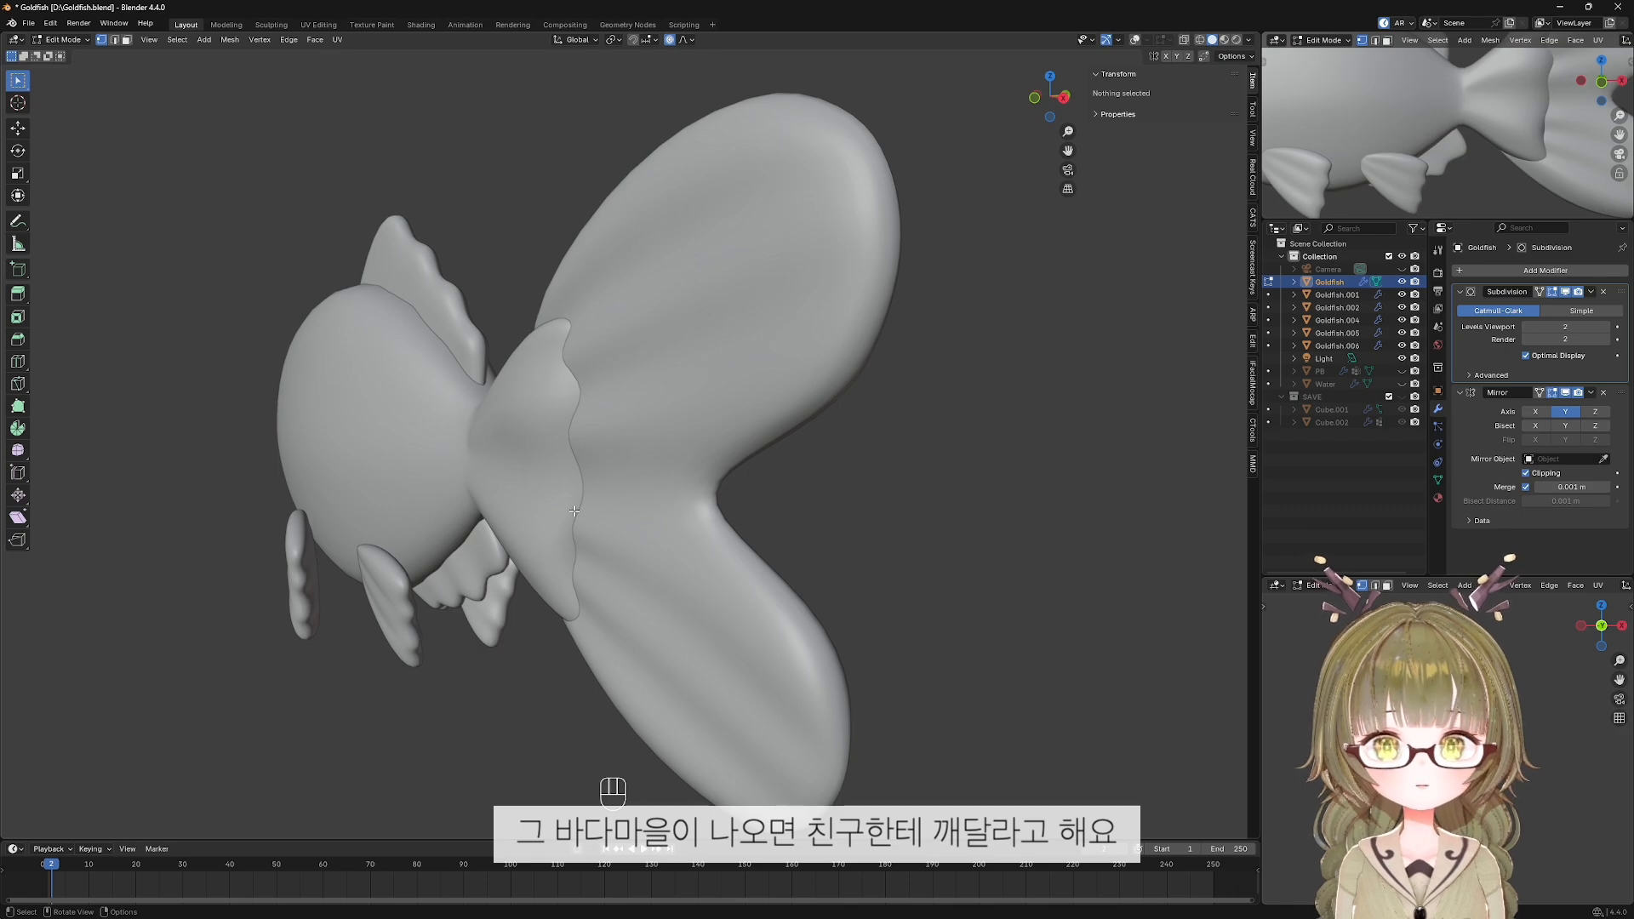
middle_drag(826, 544, 878, 543)
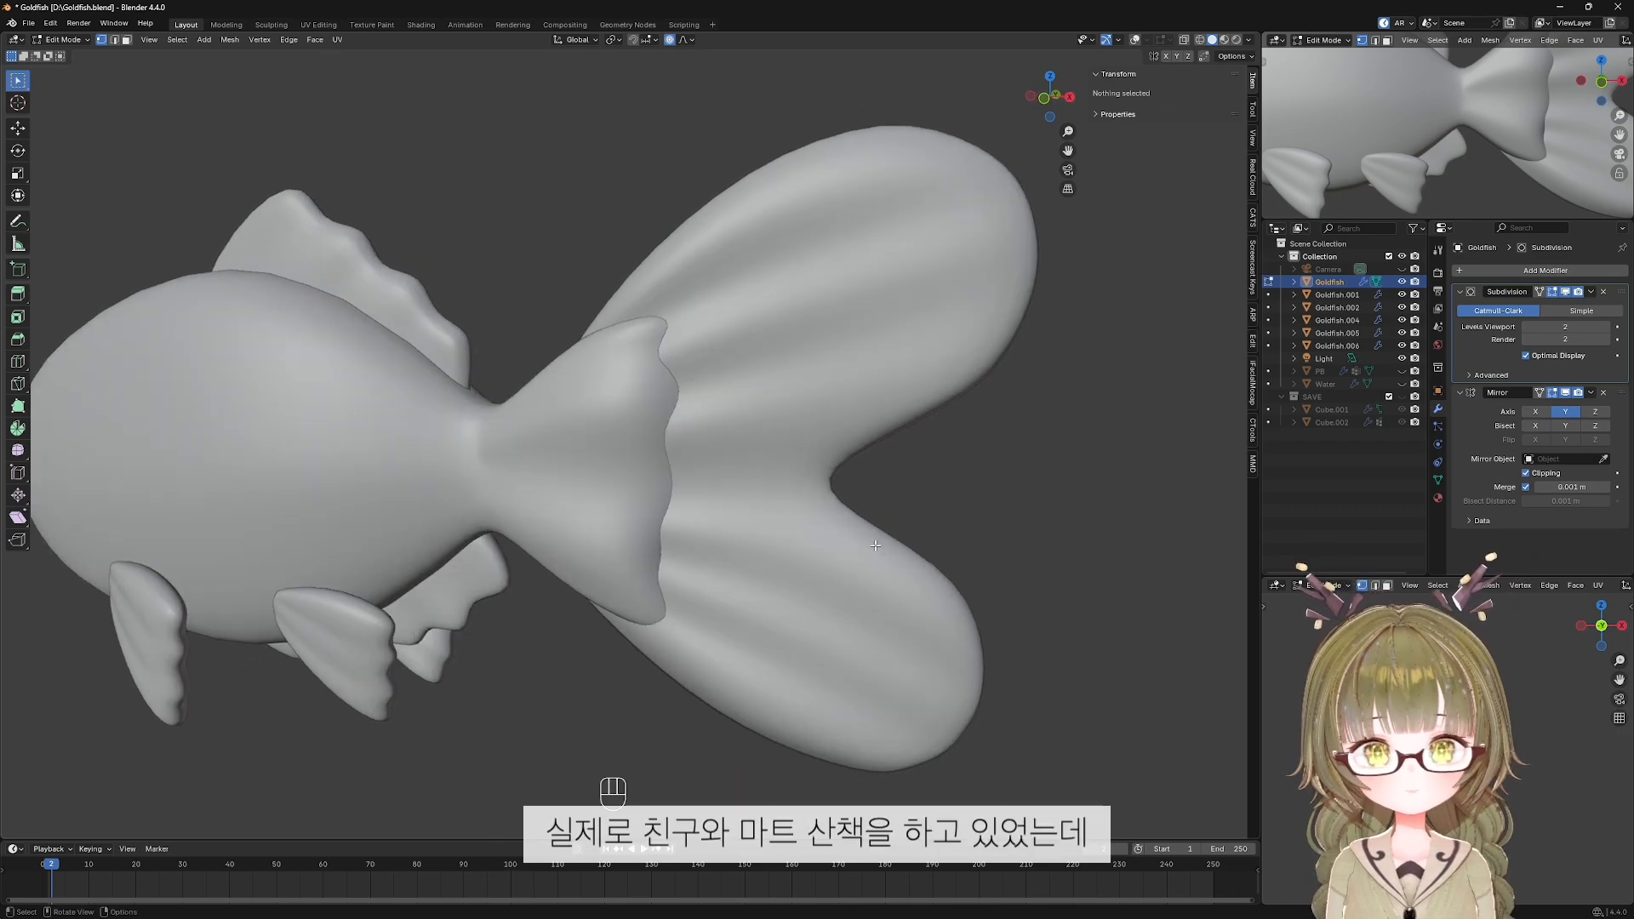
middle_drag(876, 546, 762, 561)
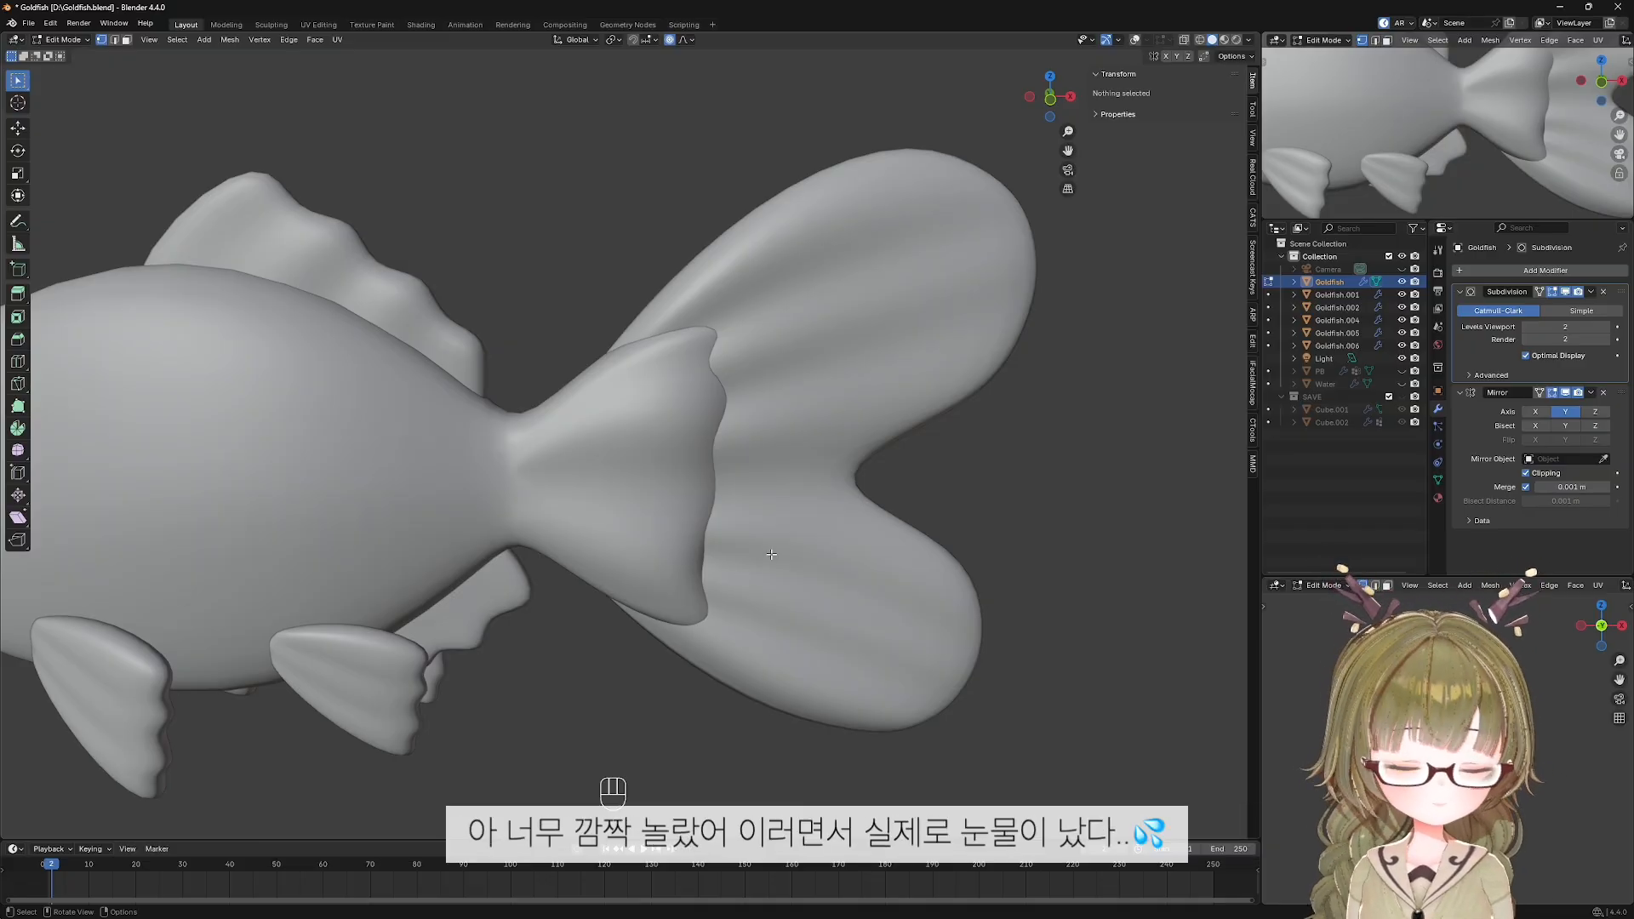
key(KP_1)
scroll(771, 554, down, 3)
key(shift+alt+z)
key(shift+alt+z)
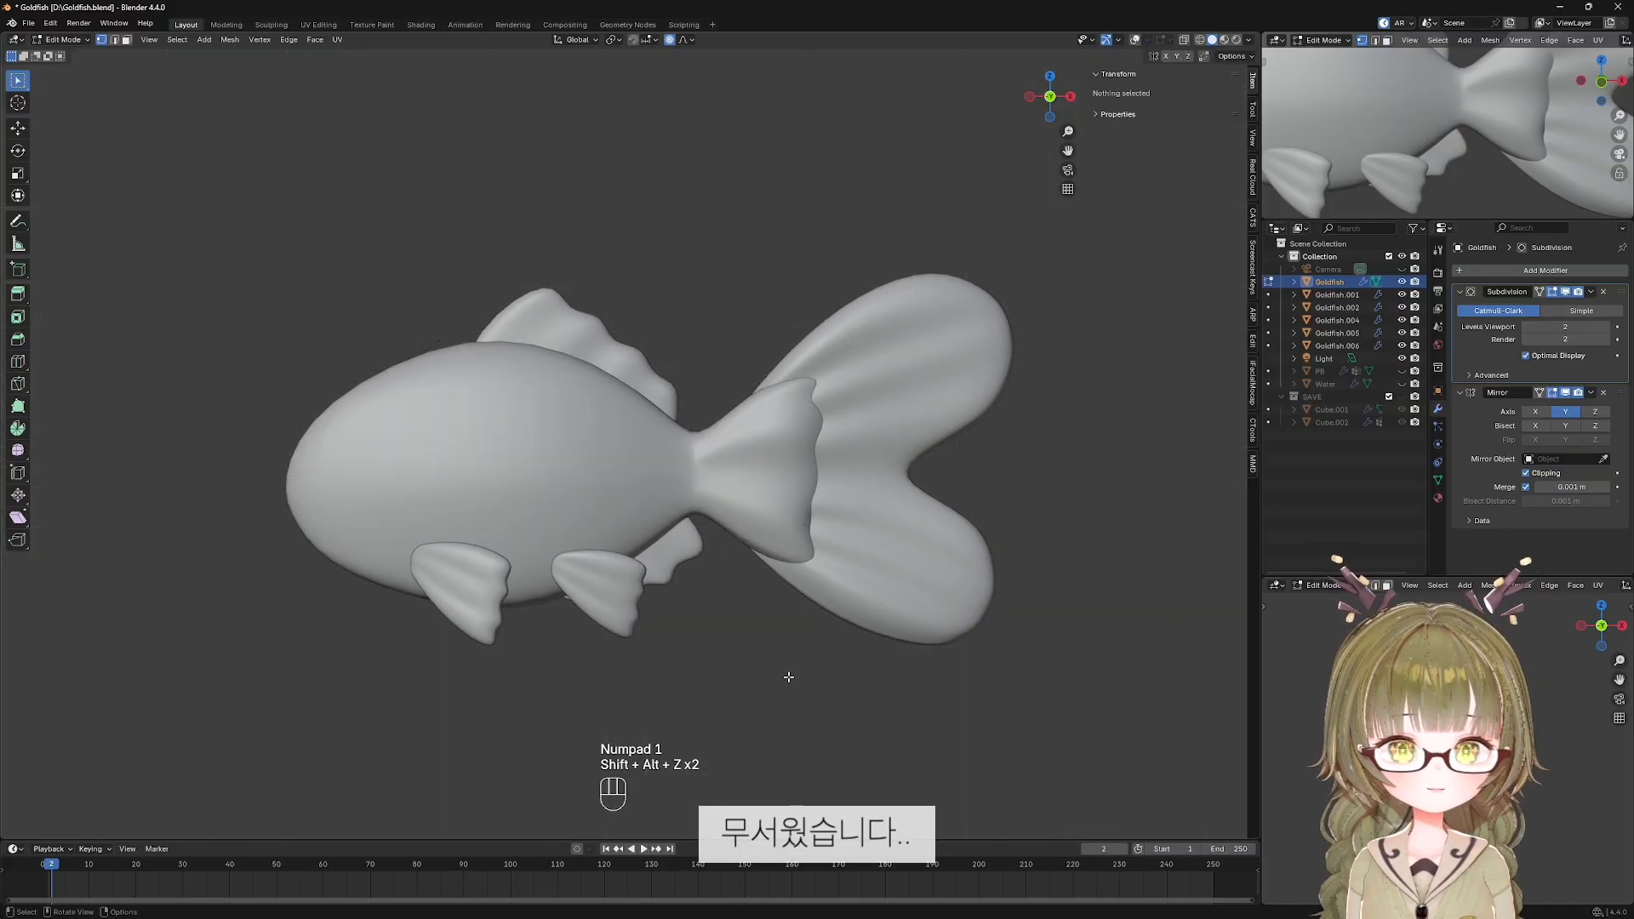
key(shift+alt+z)
key(Tab)
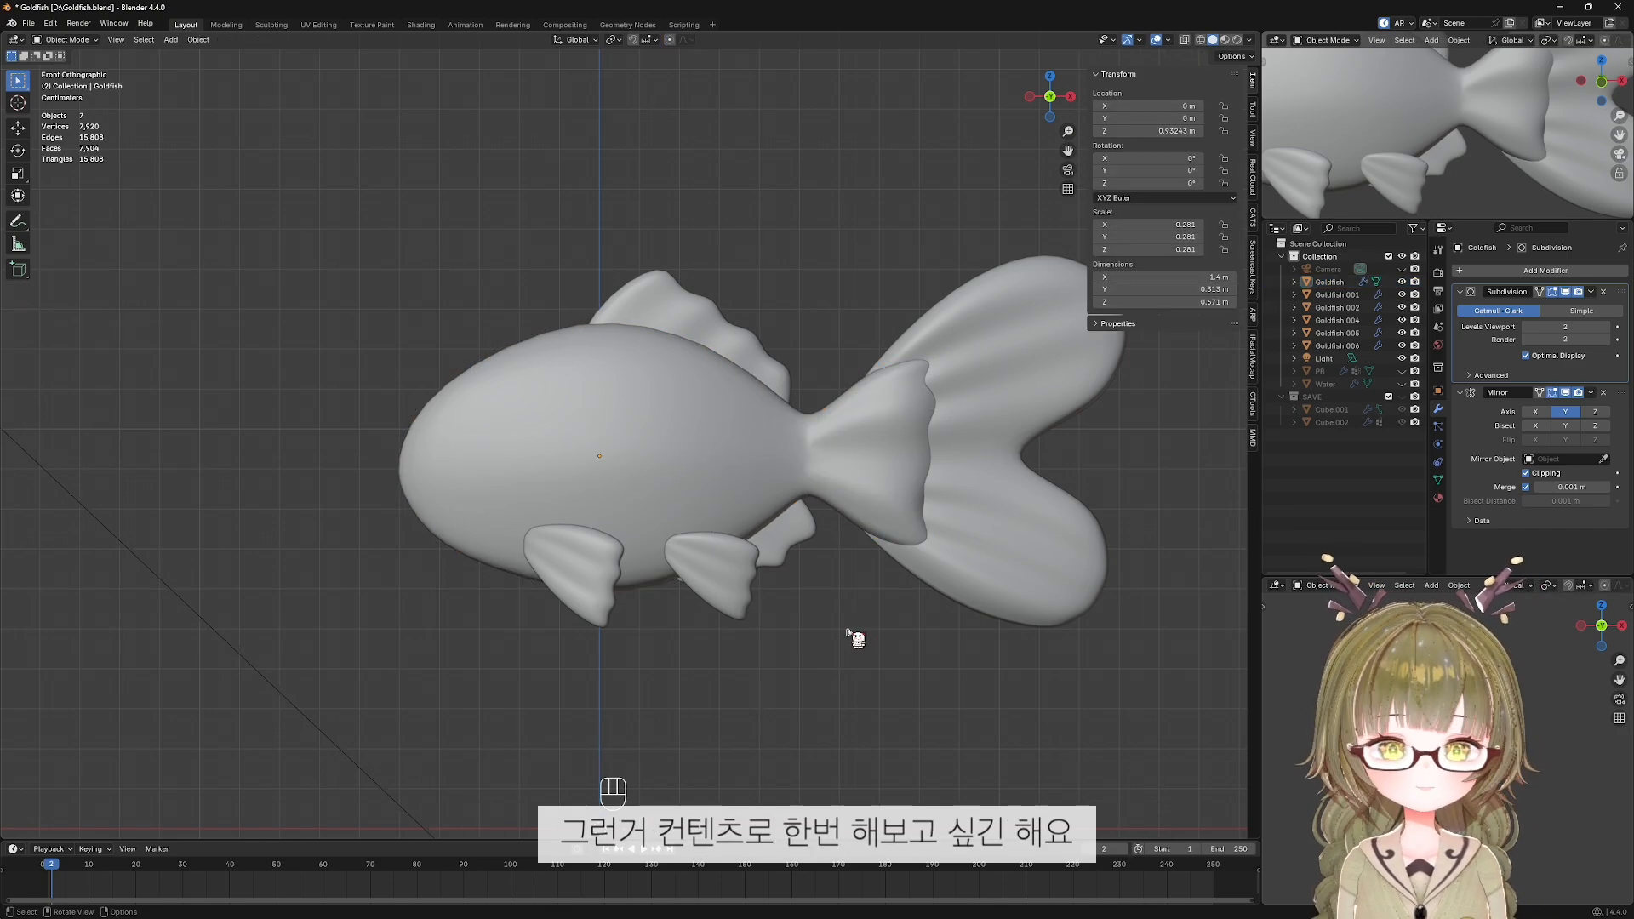
scroll(848, 632, down, 1)
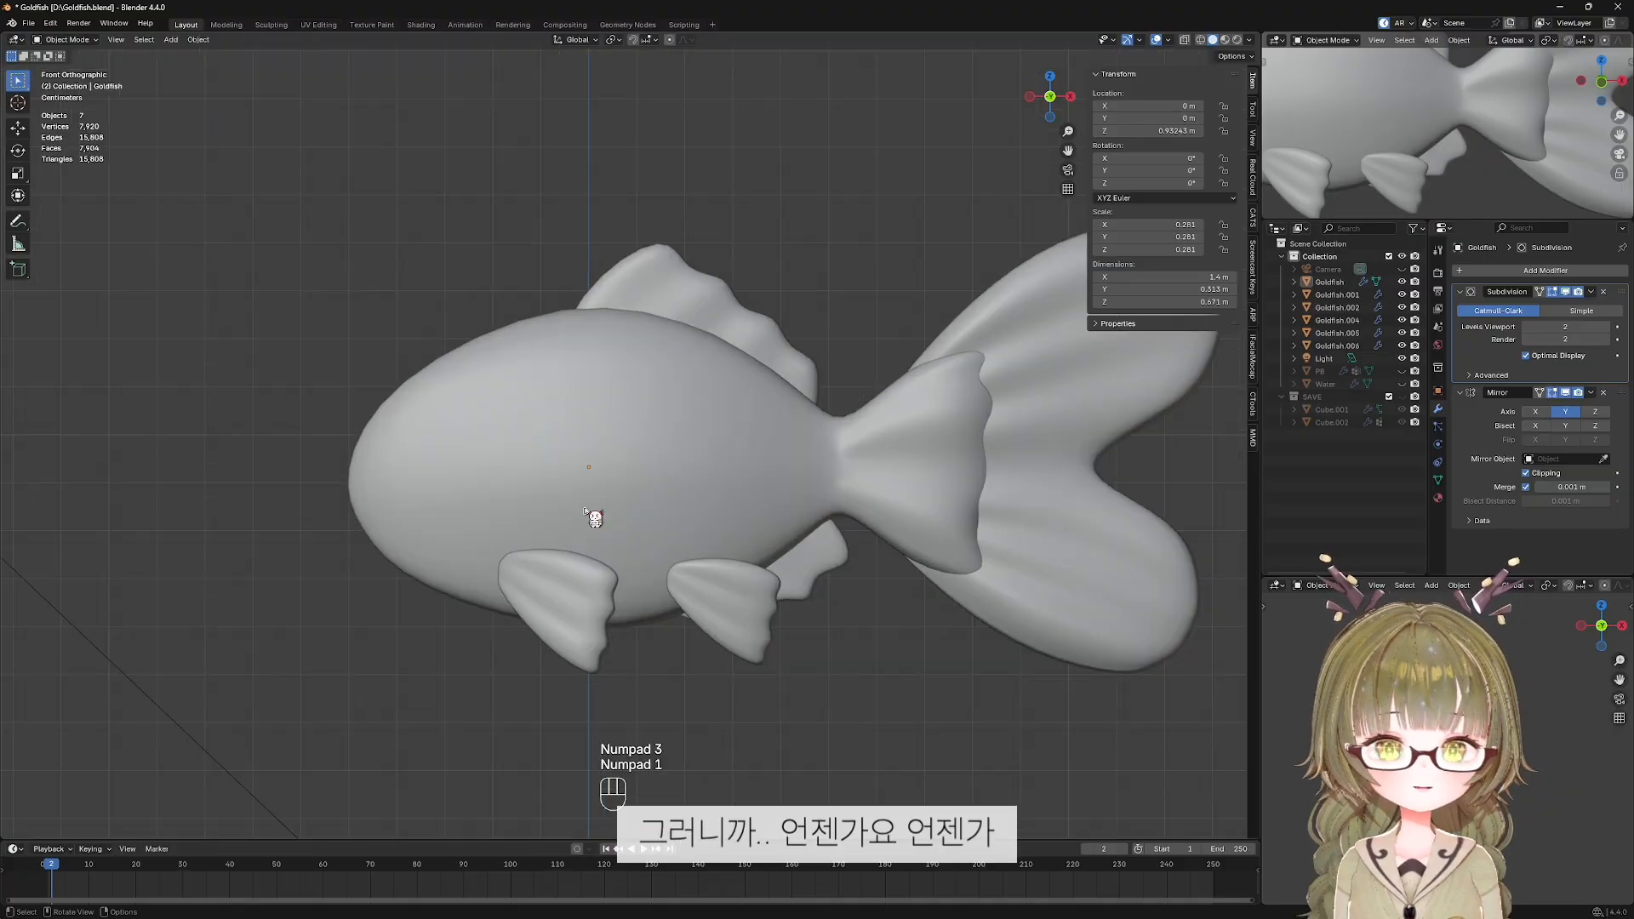
Bevel the vertex at the lower front of the goldfish's snout with 2 segments as a base for the mouth.
shift+middle_drag(555, 562, 532, 544)
click(491, 528)
key(Tab)
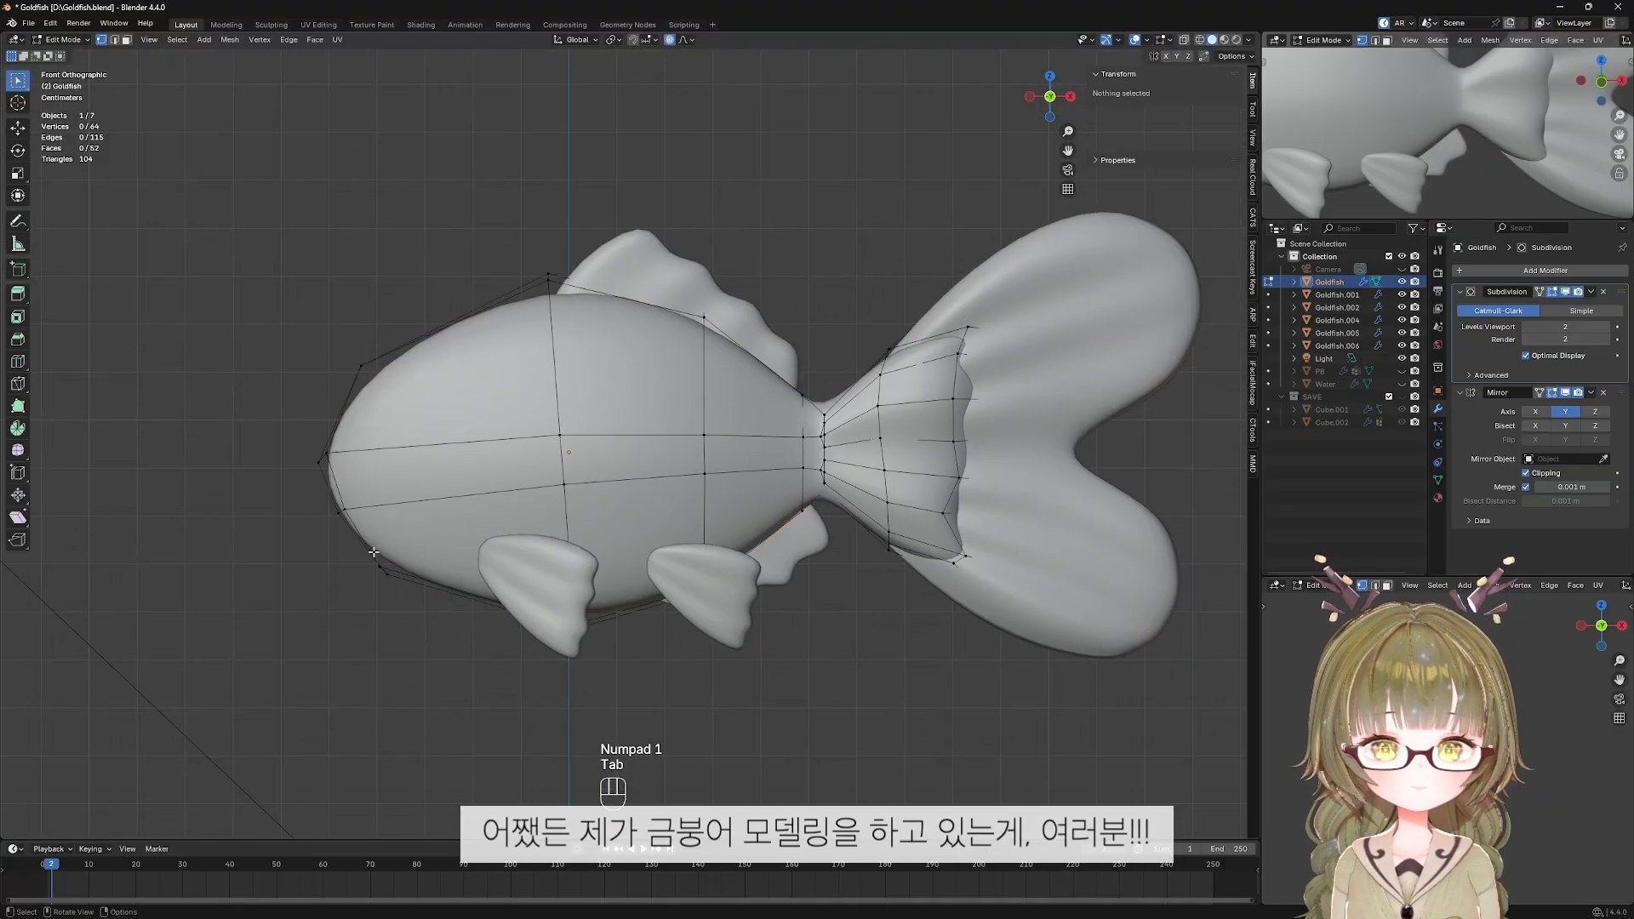
shift+middle_drag(373, 551, 422, 598)
scroll(391, 554, up, 2)
key(ctrl+b)
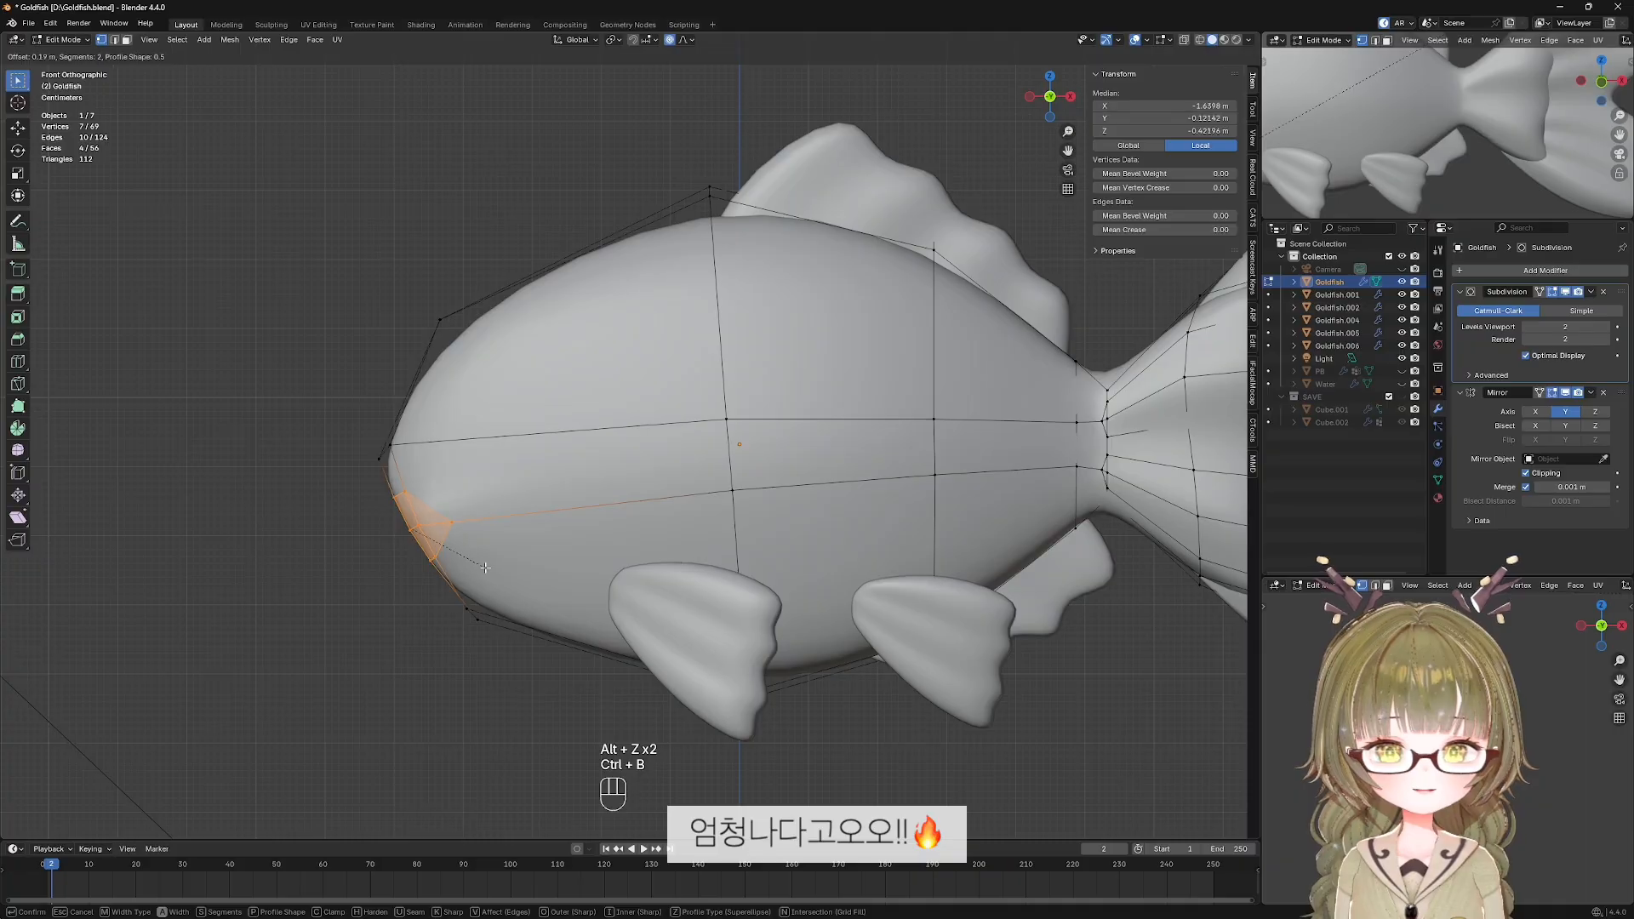
click(486, 568)
key(alt+z)
scroll(421, 525, up, 2)
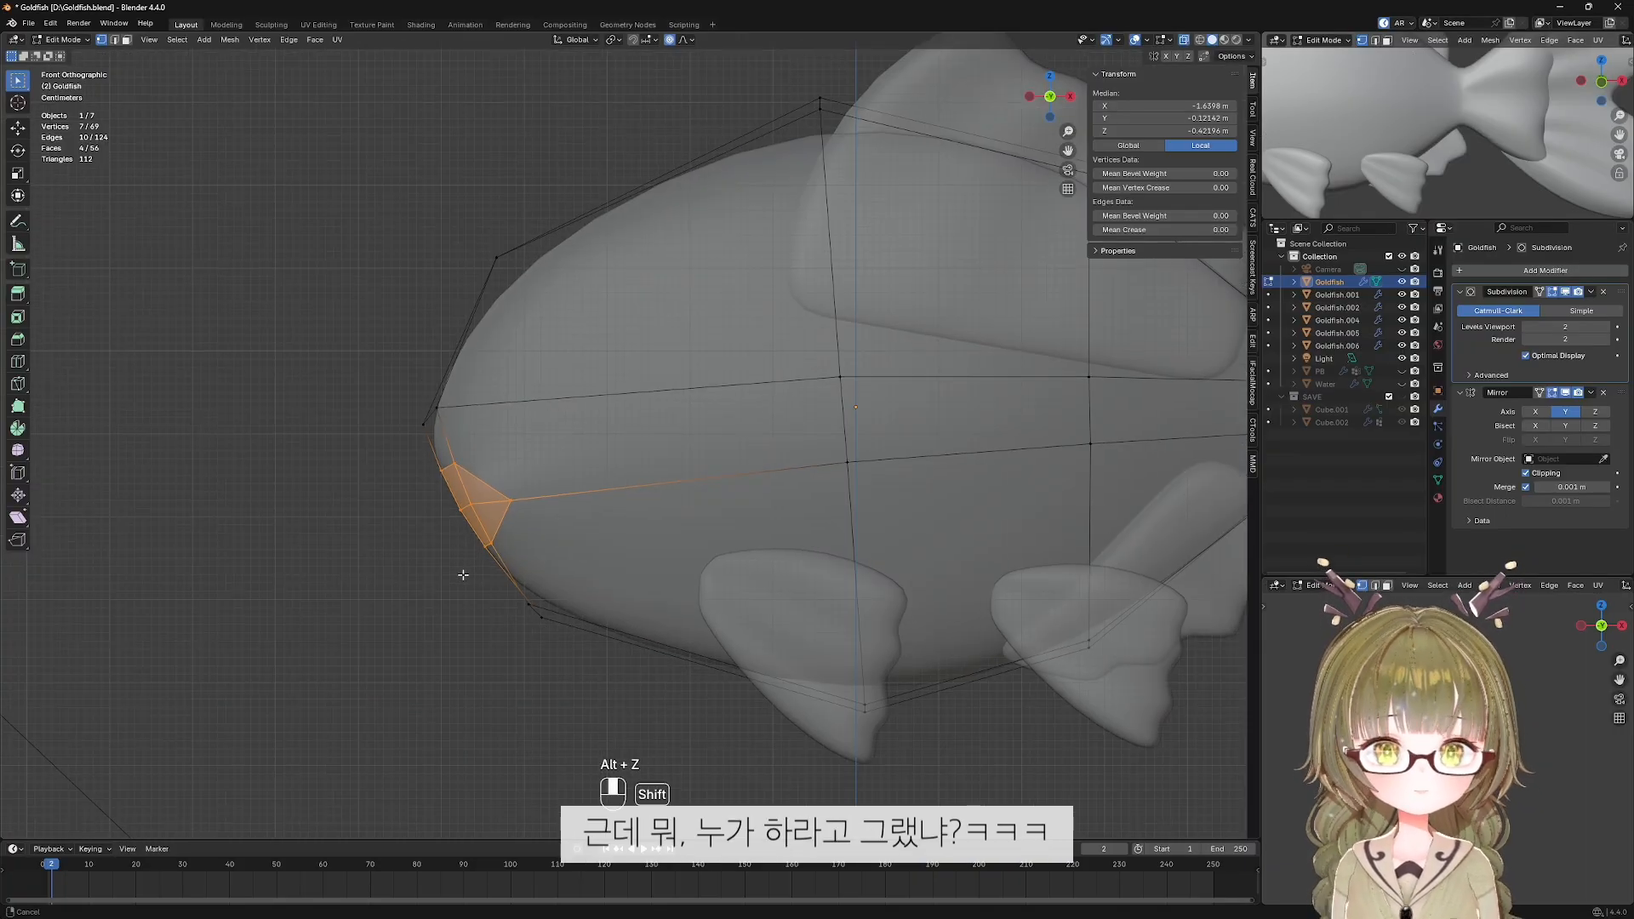
Move the bevelled snout patch about 0.006 m in X and -0.040 m in Z.
key(g)
scroll(464, 617, up, 2)
click(456, 634)
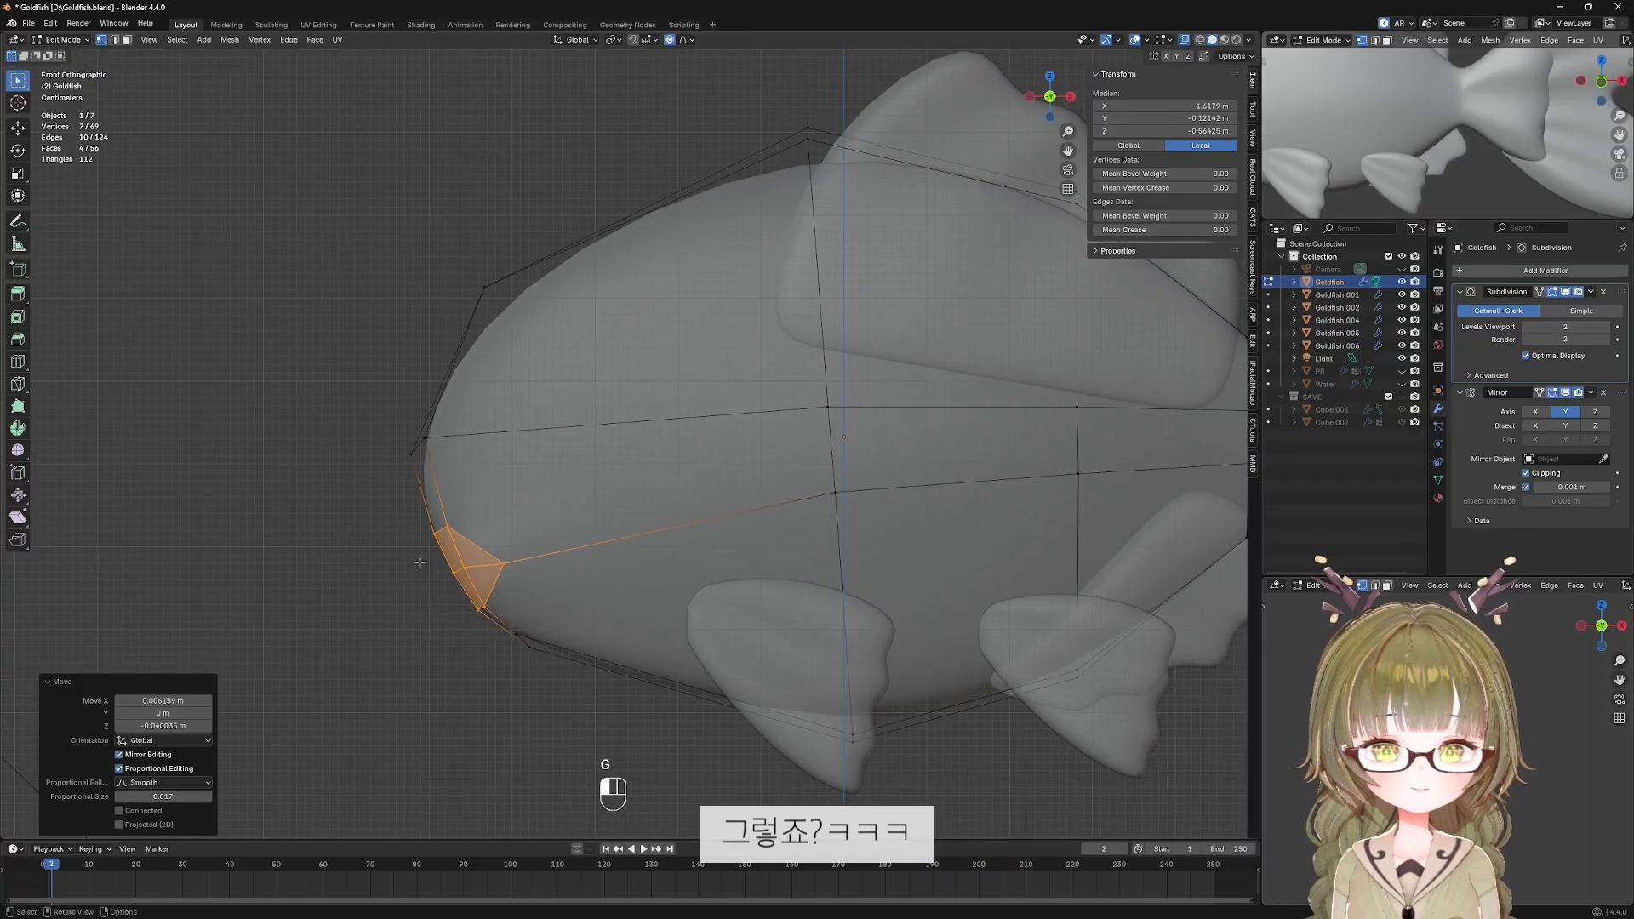
key(g)
Push the patch's middle vertices about 0.06 m in X into the head to open a mouth.
drag(420, 562, 531, 578)
click(509, 574)
key(g)
click(503, 579)
key(g)
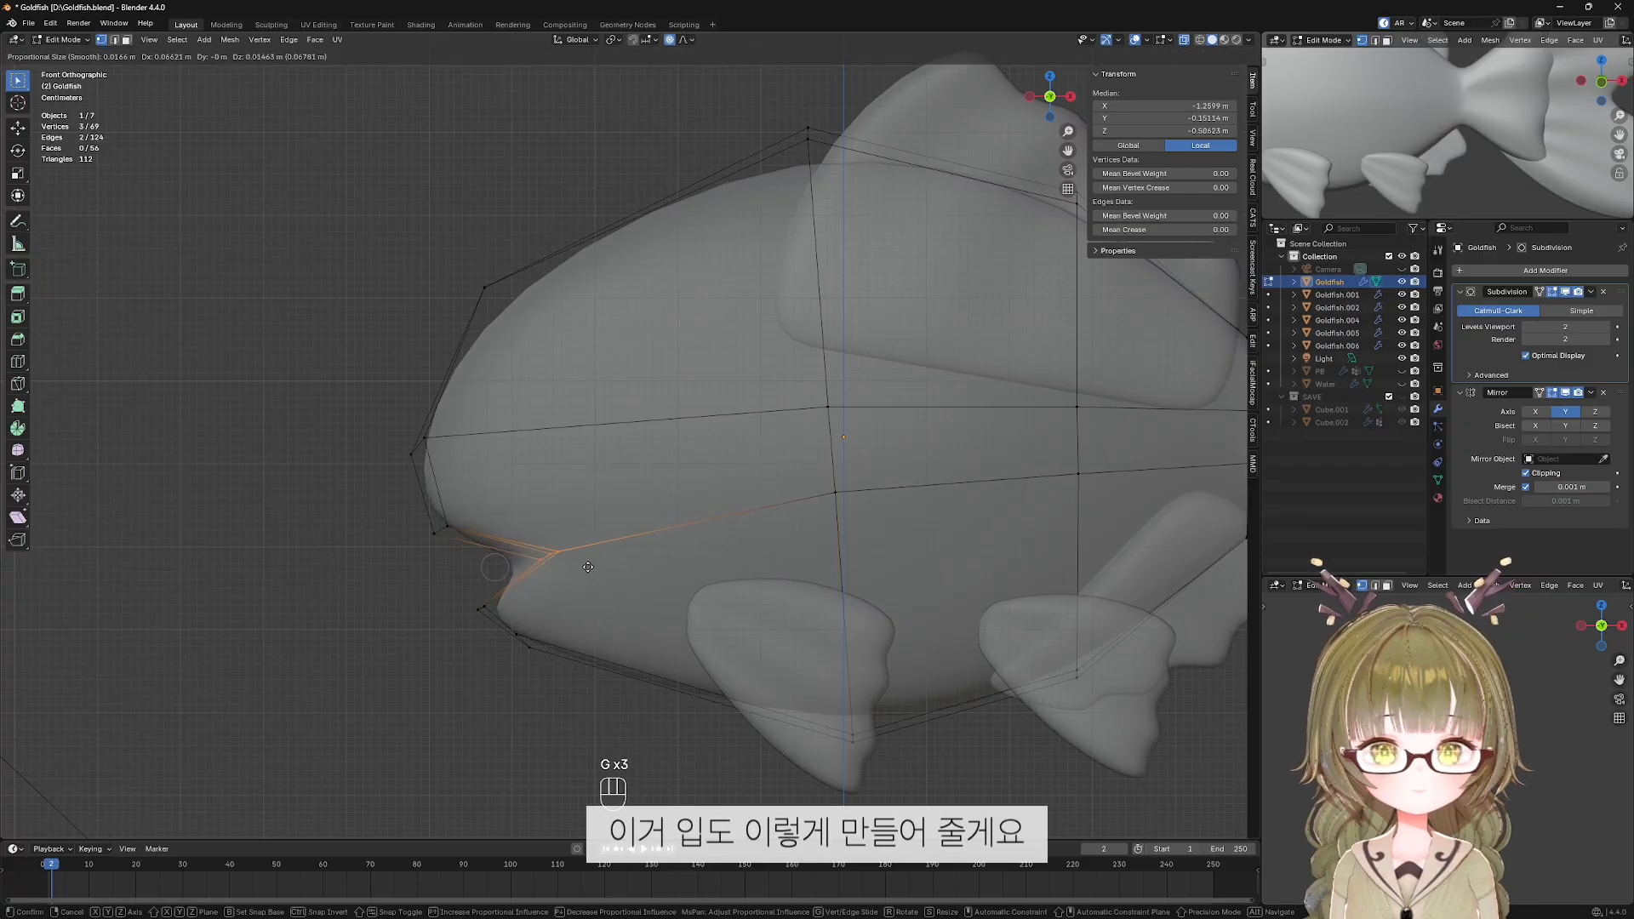
click(583, 563)
Reposition the lip vertices and shift the mouth's inner corner vertices slightly down.
key(g)
drag(417, 516, 500, 633)
click(446, 555)
key(g)
click(517, 539)
drag(514, 537, 575, 587)
key(g)
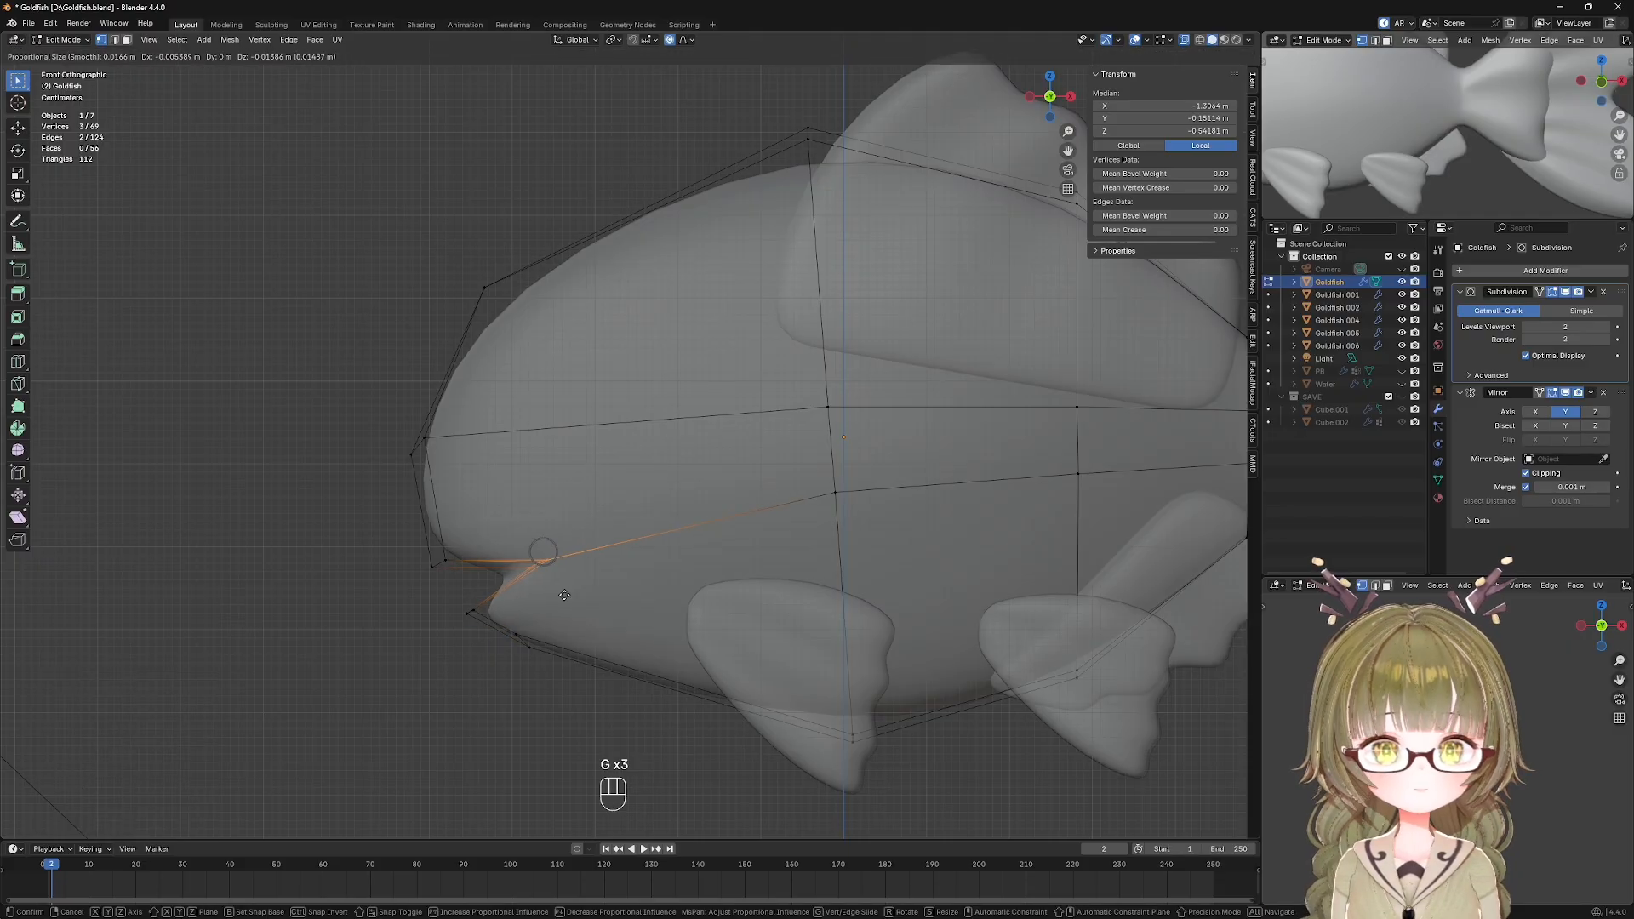
click(568, 594)
Check the mouth shape without overlays, undo the mouth edits and return to Object Mode.
click(609, 591)
key(shift+alt+z)
scroll(608, 587, down, 4)
key(alt+z)
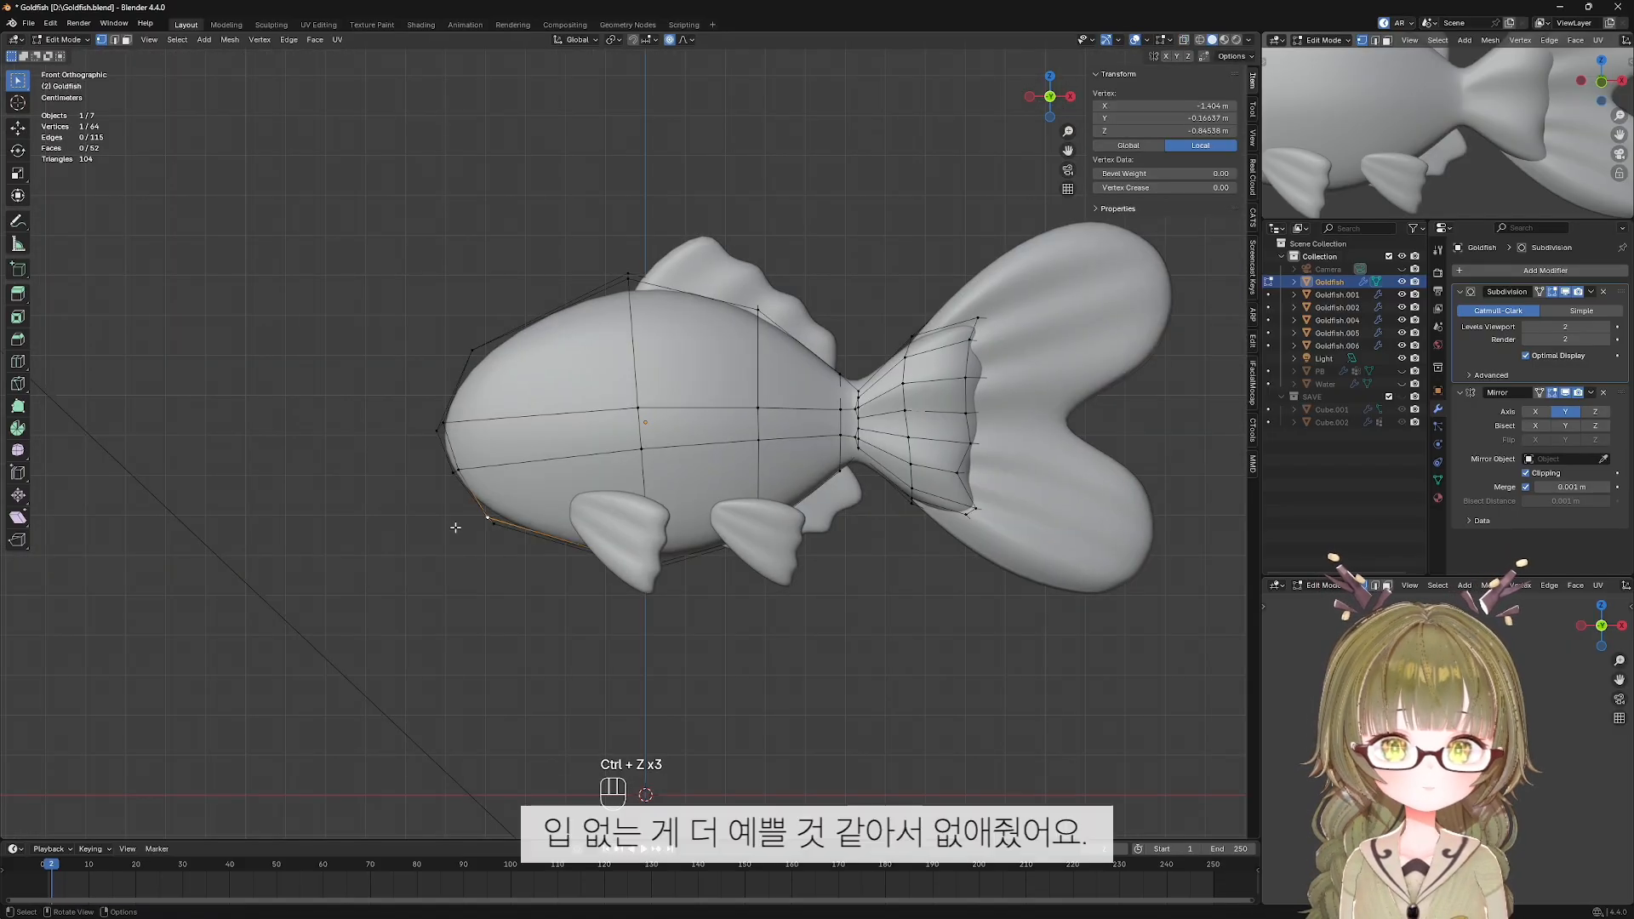
key(Tab)
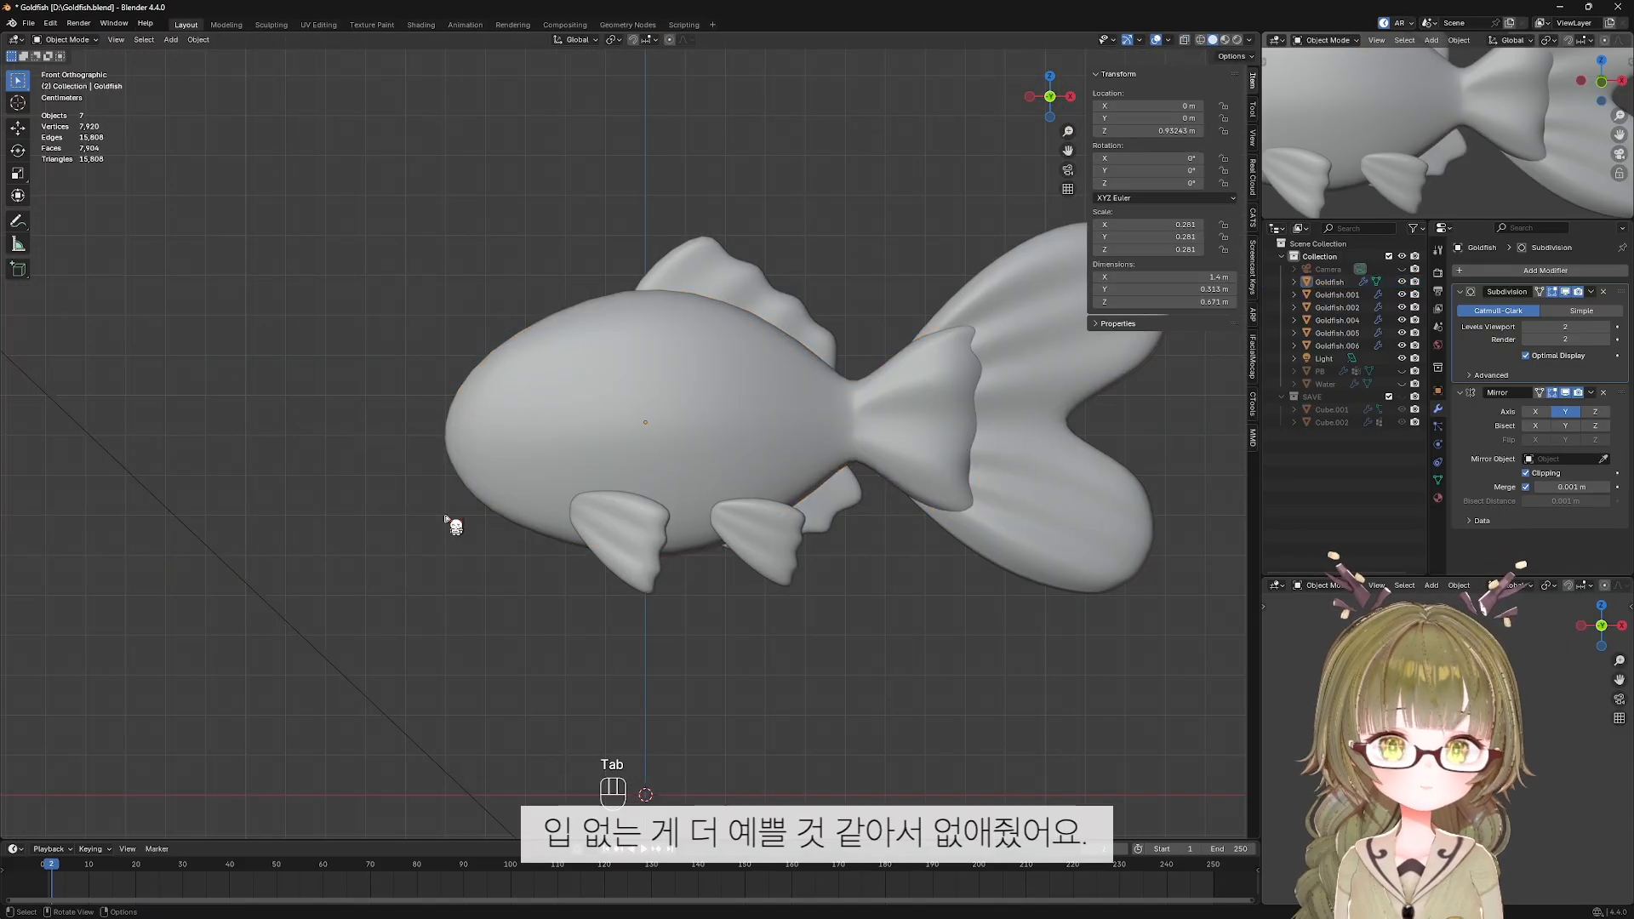
Add a UV Sphere with 32 segments, 16 rings and a 1 m radius for the eye.
scroll(452, 521, up, 4)
scroll(511, 515, down, 3)
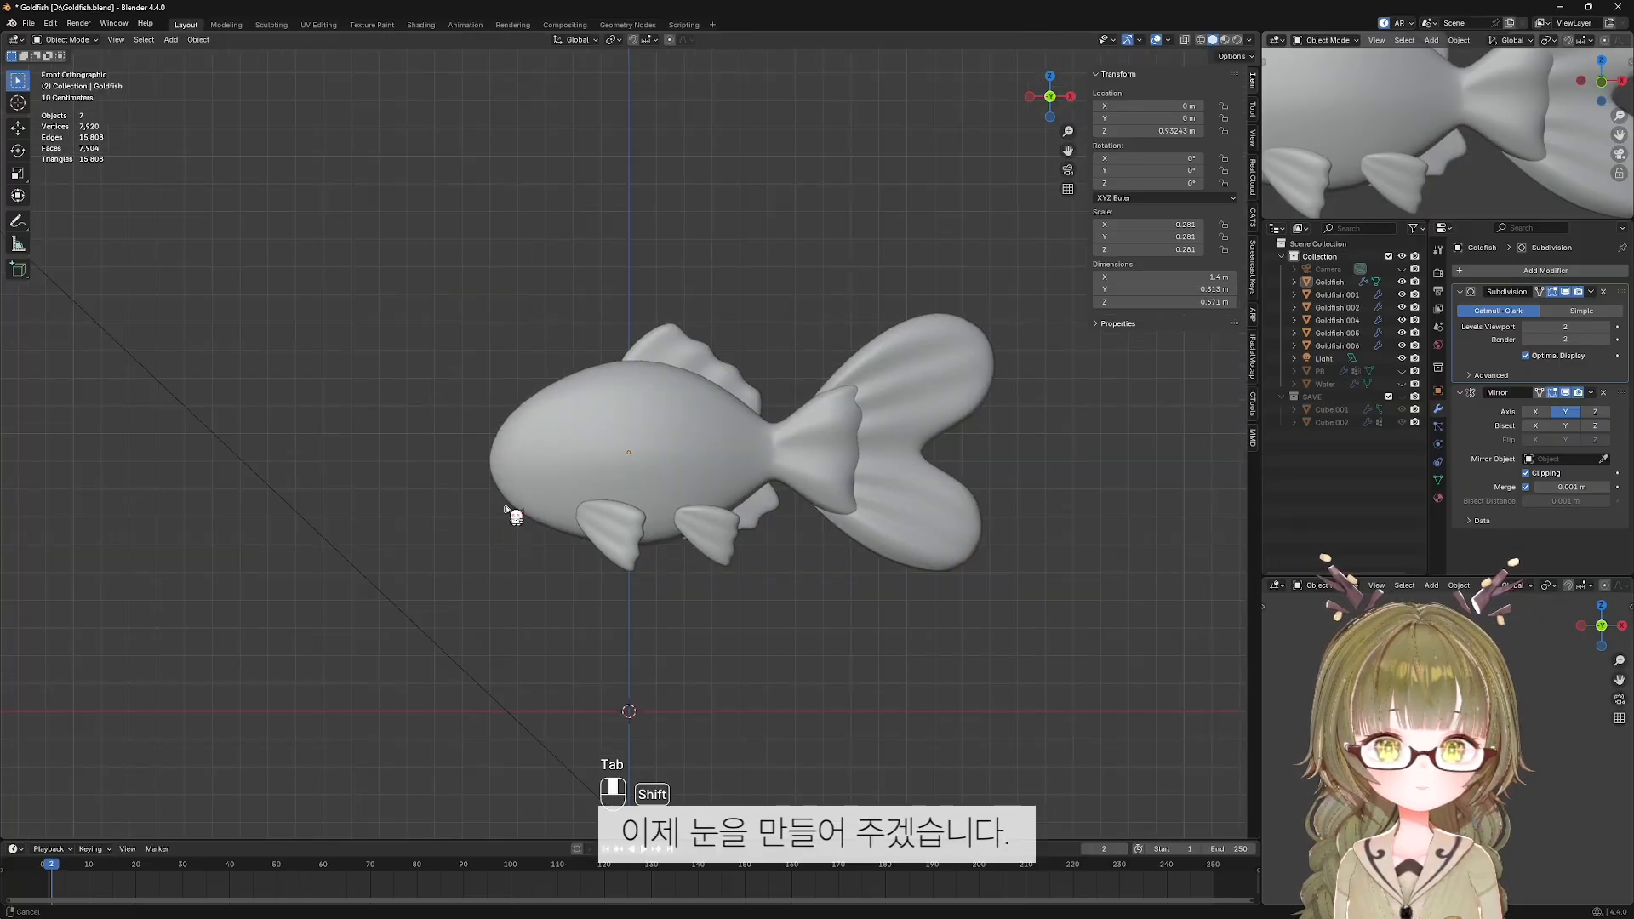
scroll(485, 511, up, 5)
key(shift+a)
mouse_move(358, 380)
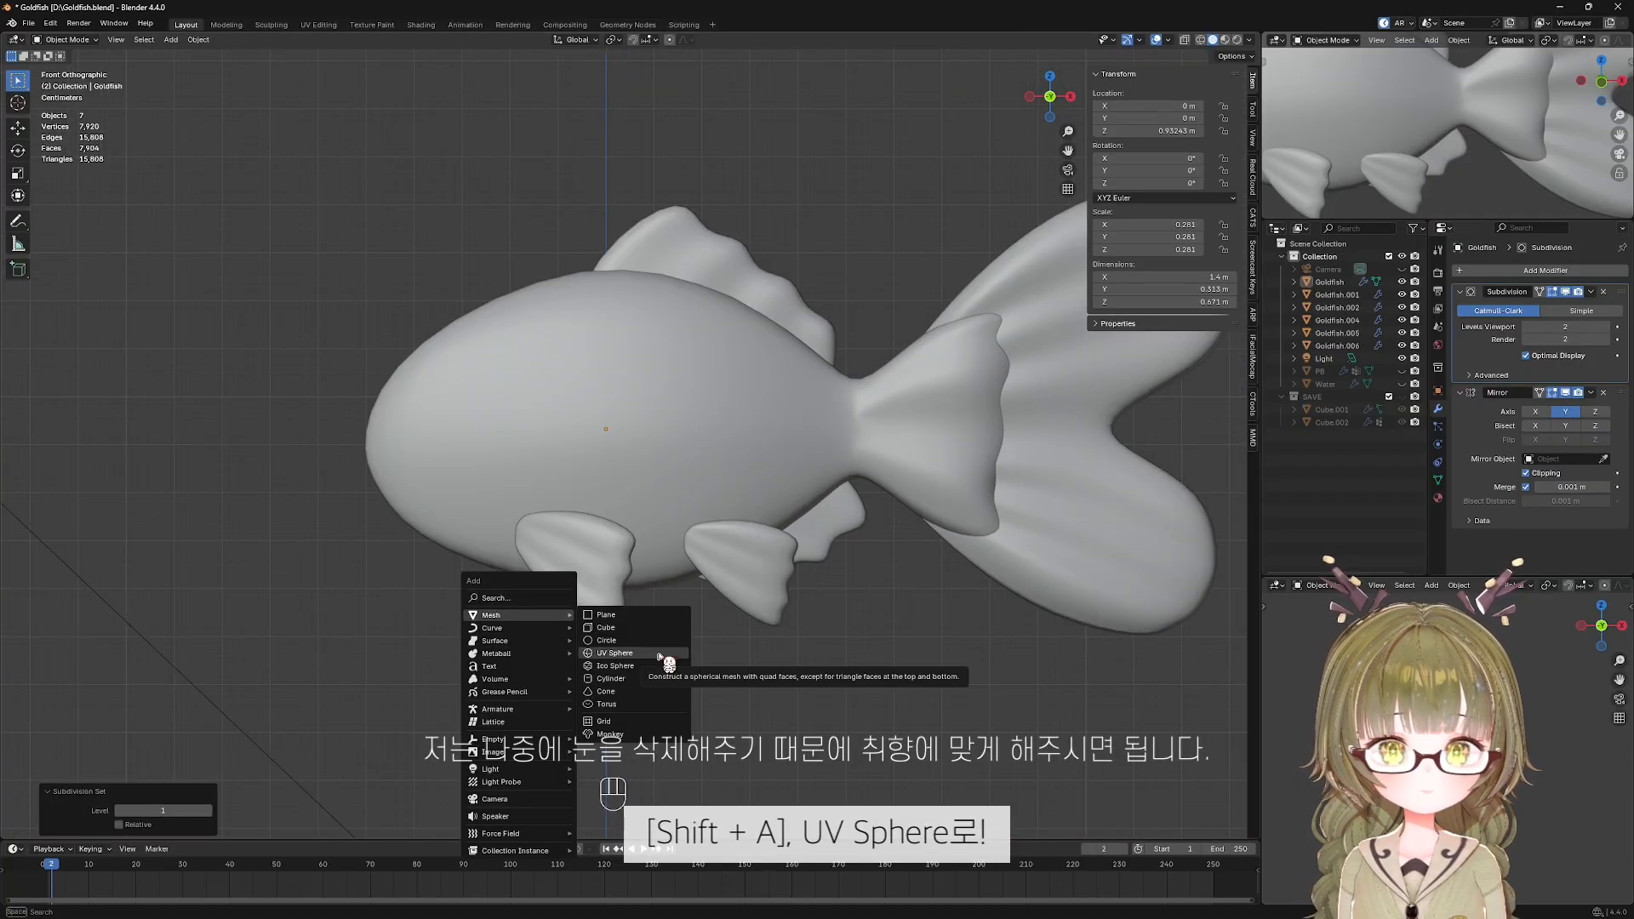
click(658, 653)
scroll(593, 566, down, 3)
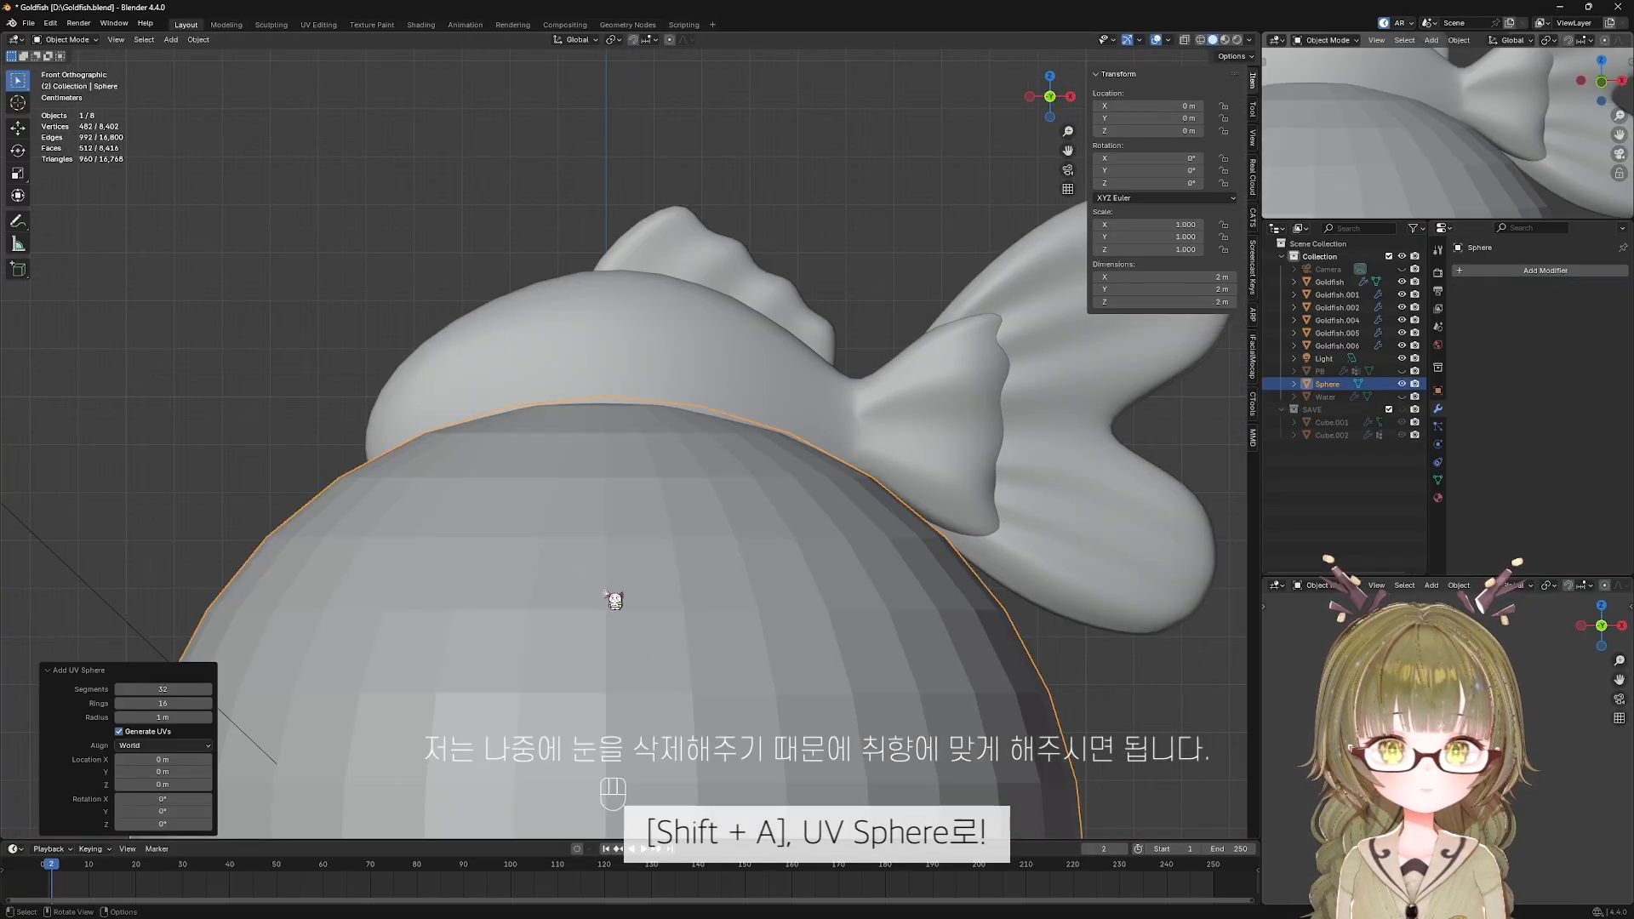
Rotate the sphere to exactly 90° around X.
key(KP_3)
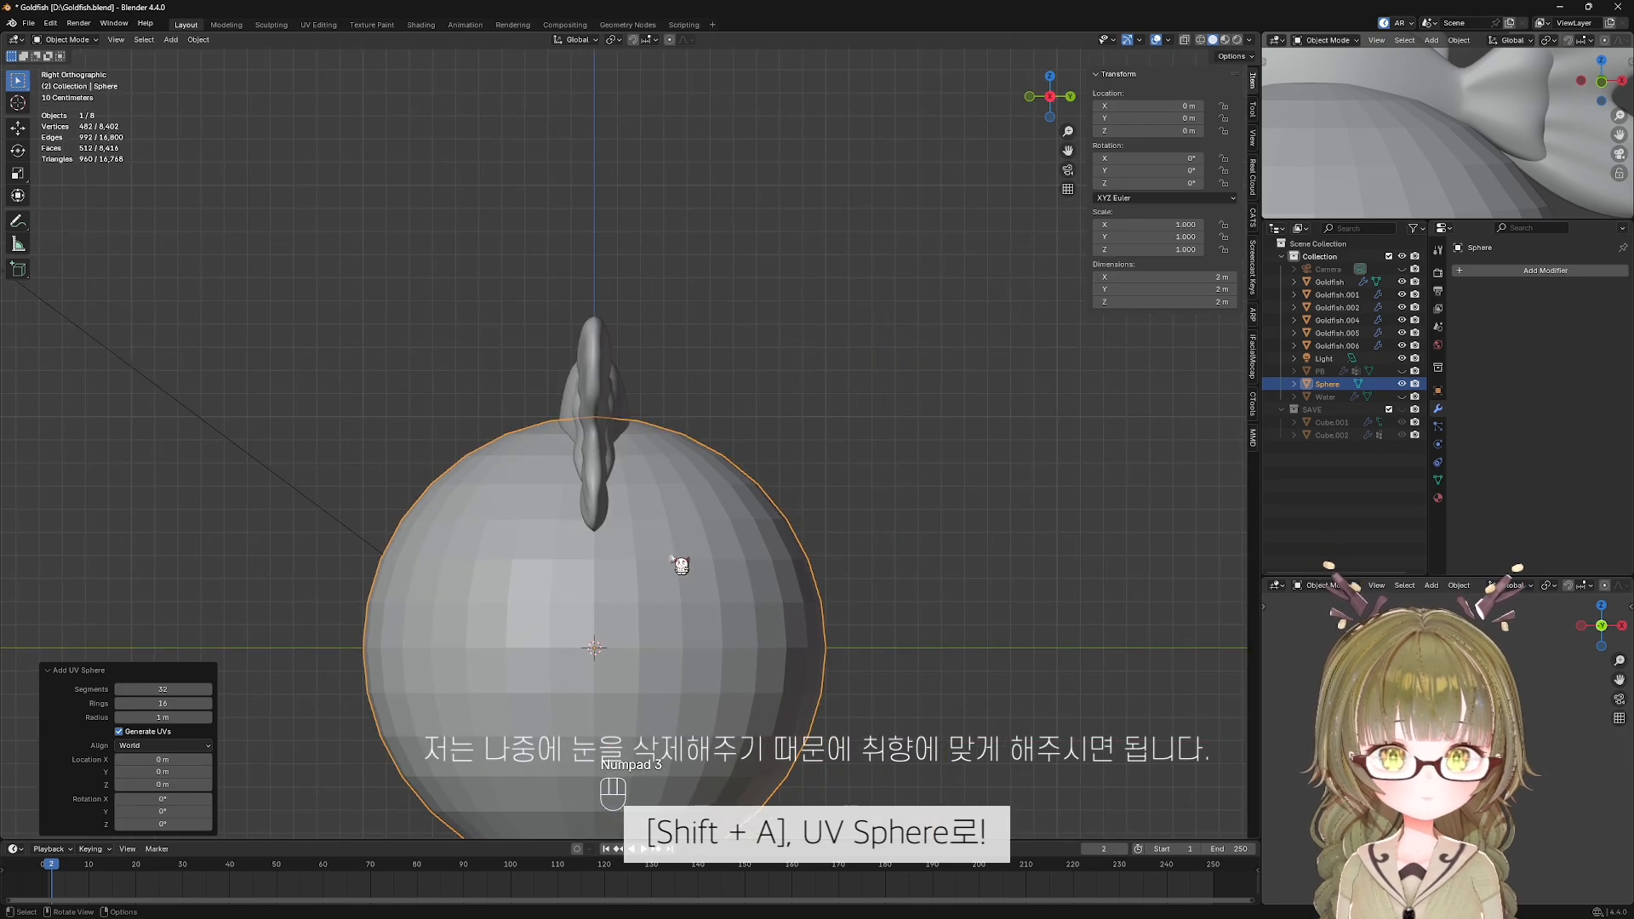
key(r)
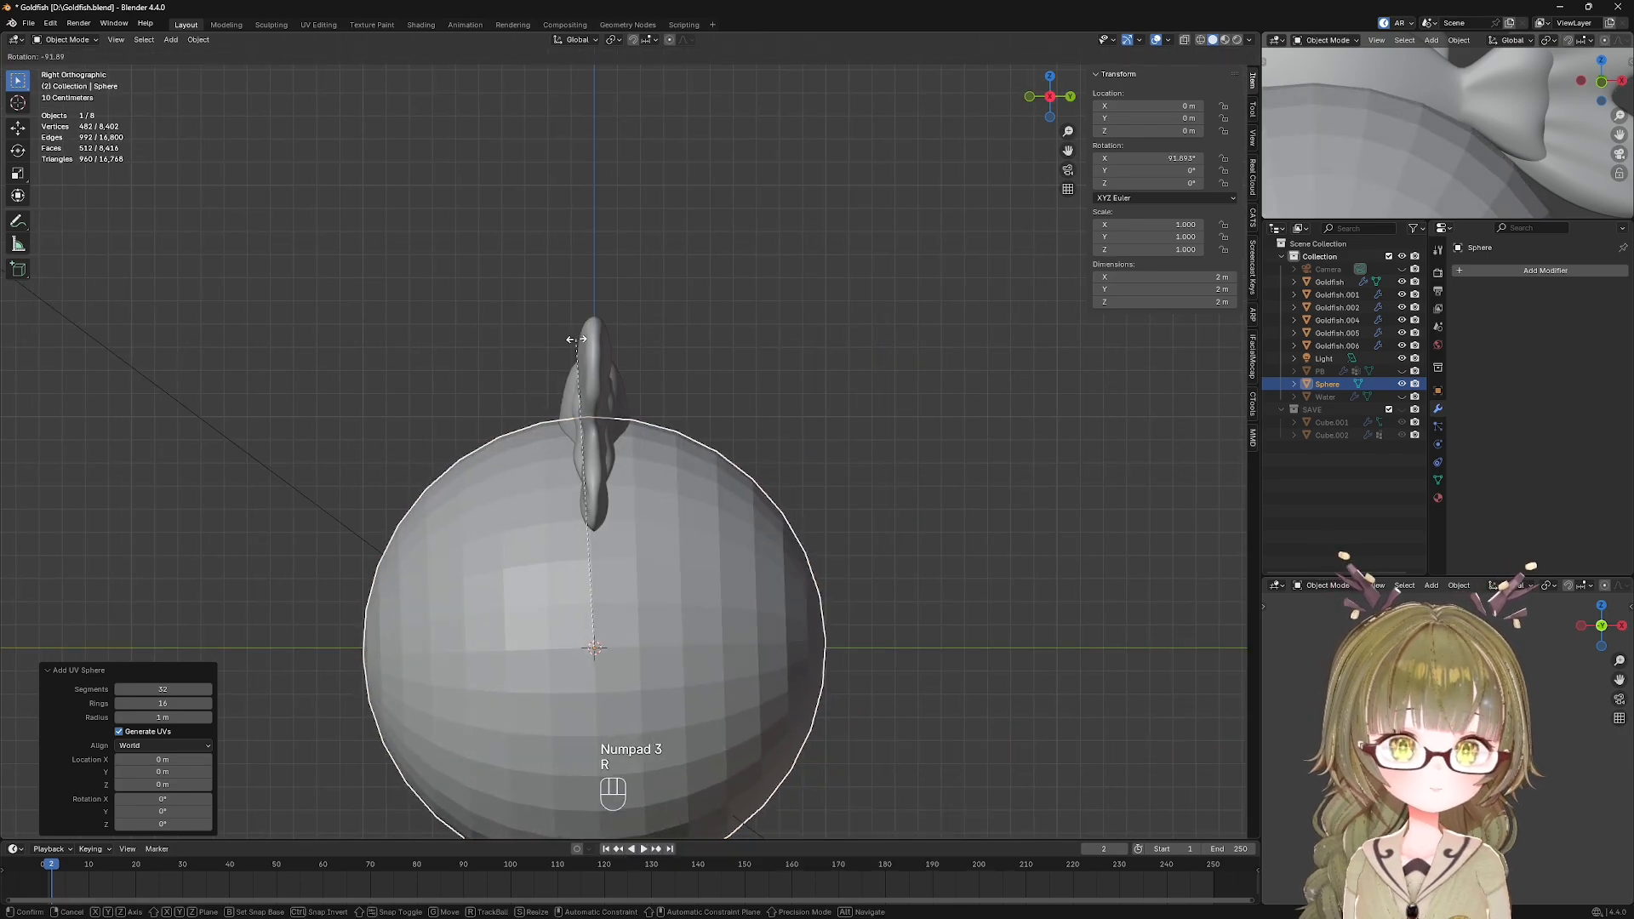
click(647, 316)
double_click(1159, 159)
text(90)
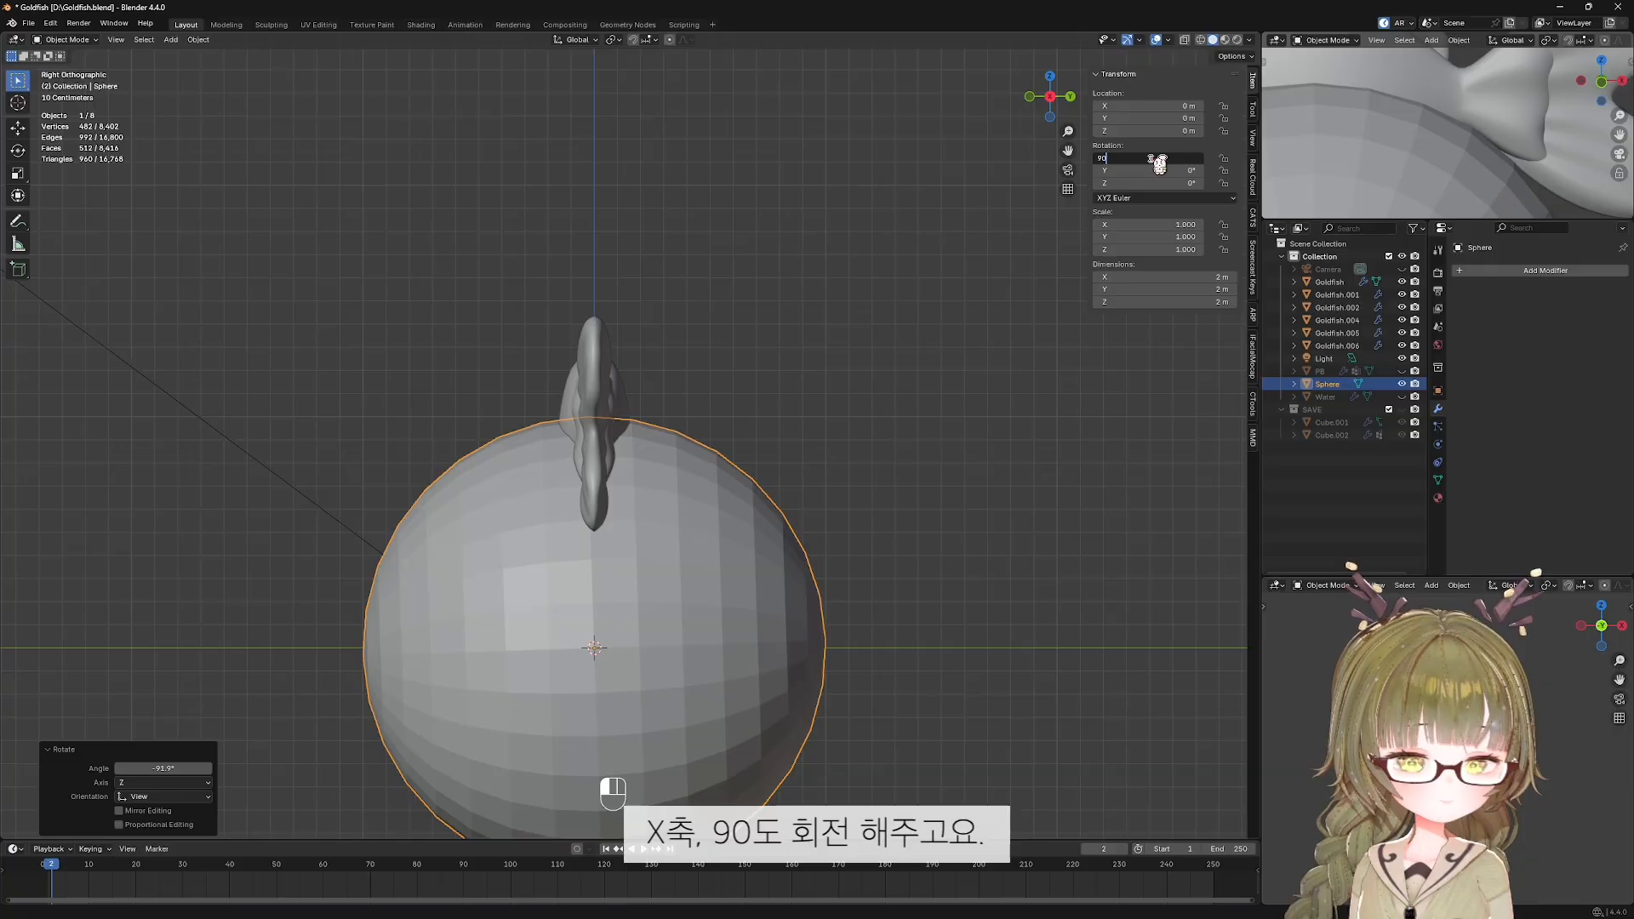
key(Return)
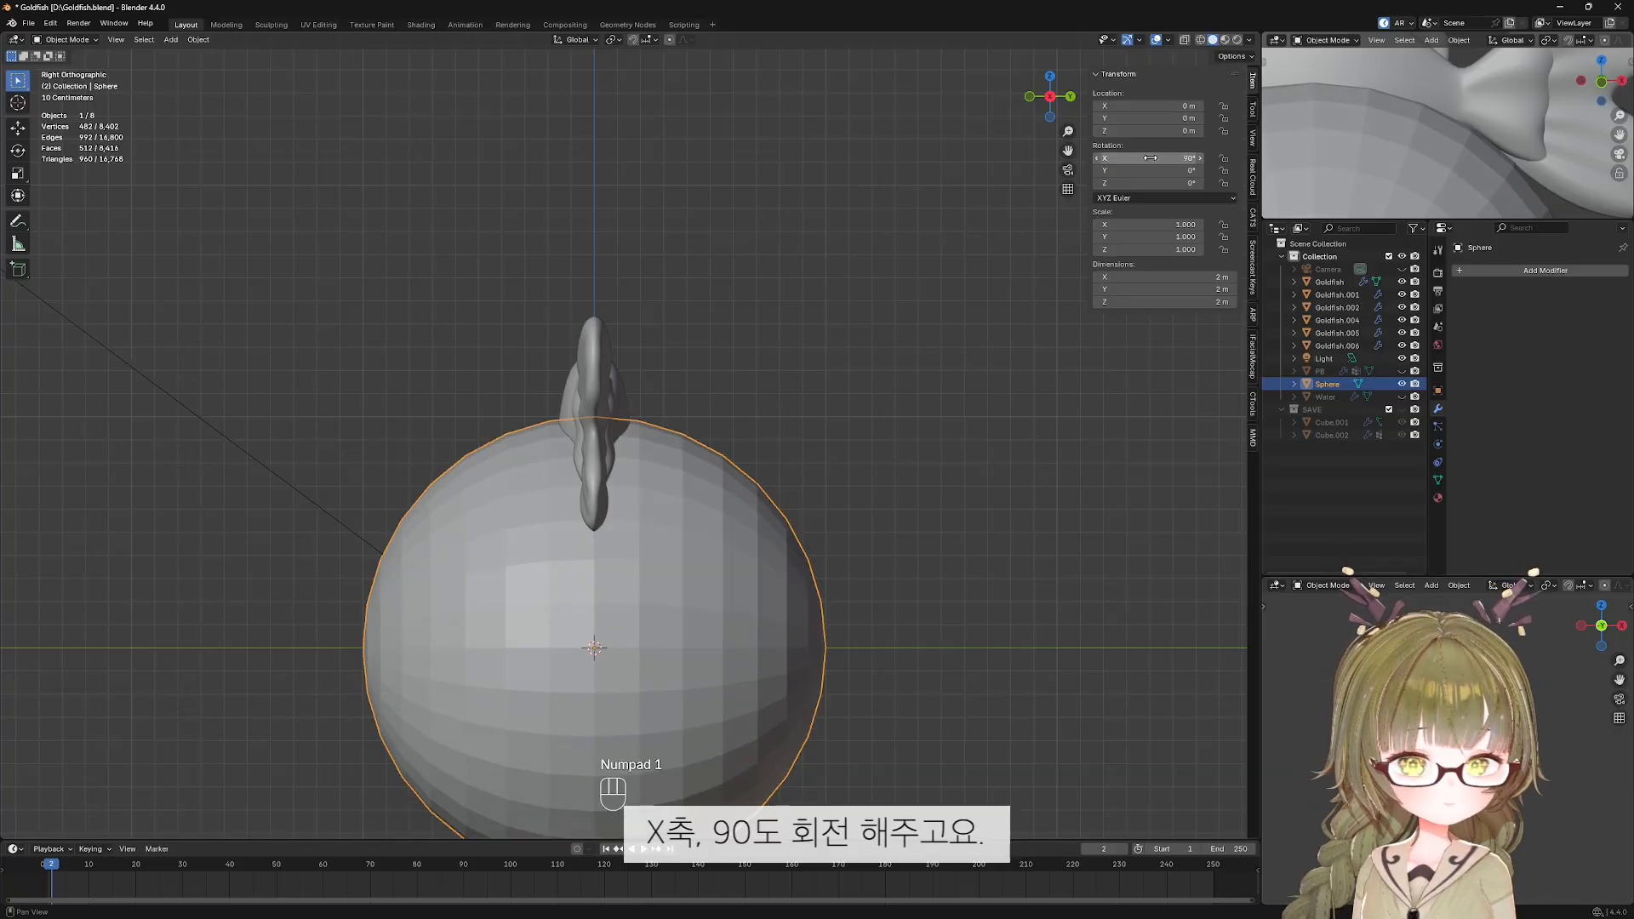
Scale the sphere to about 0.110 and place it on the goldfish's head at about X -0.345 m, Z 0.930 m.
key(KP_1)
key(s)
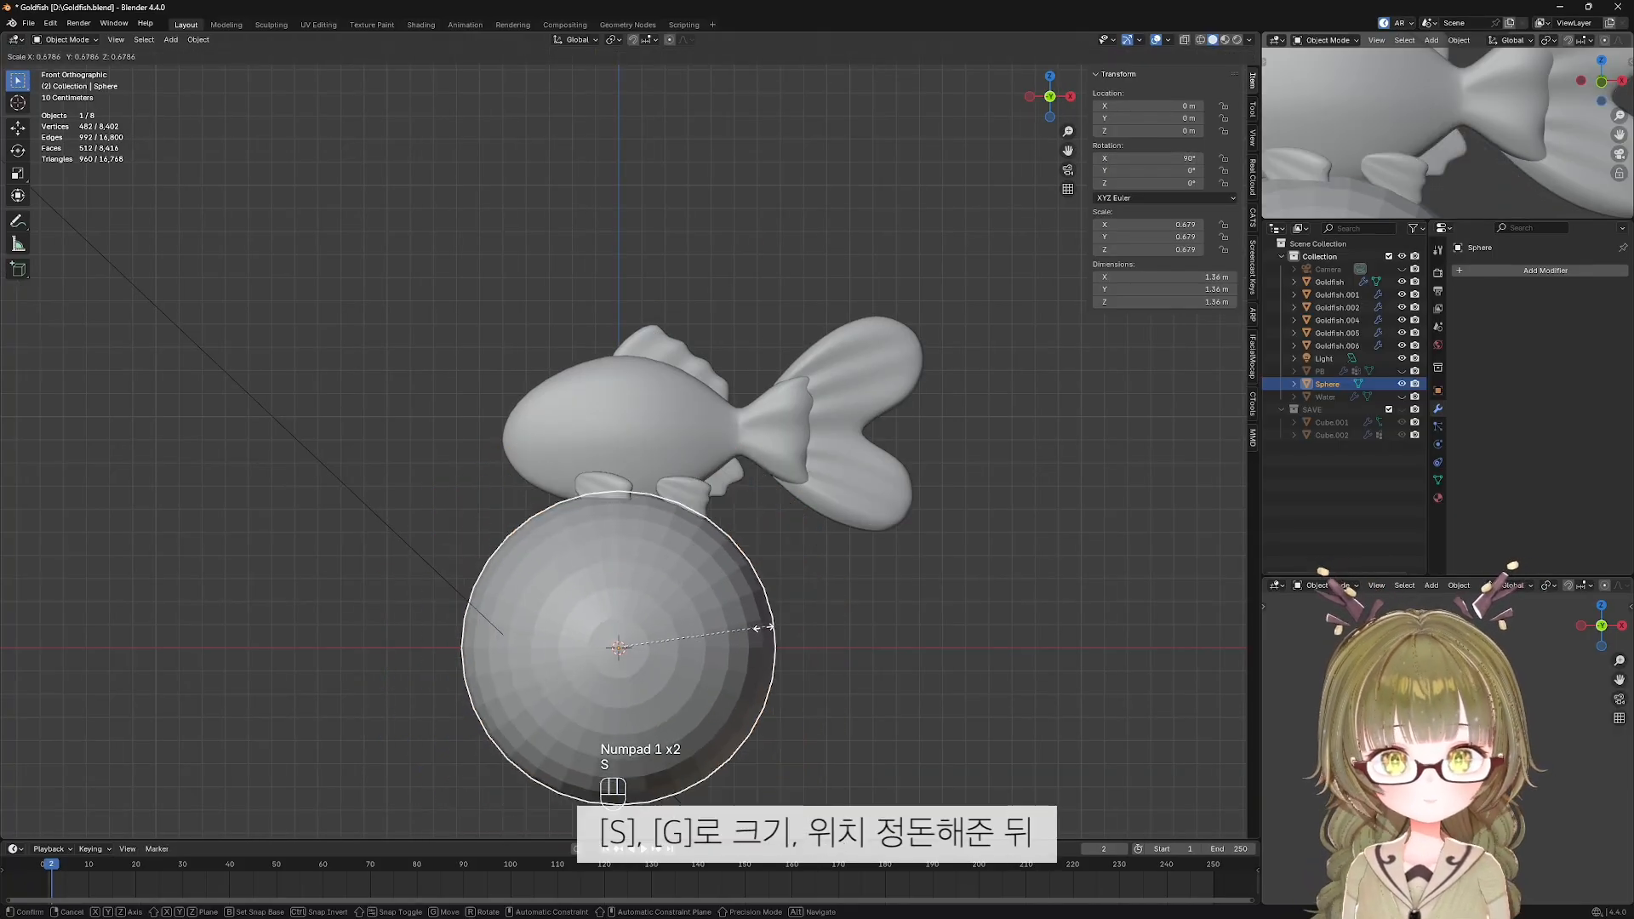
click(643, 644)
key(g)
click(572, 438)
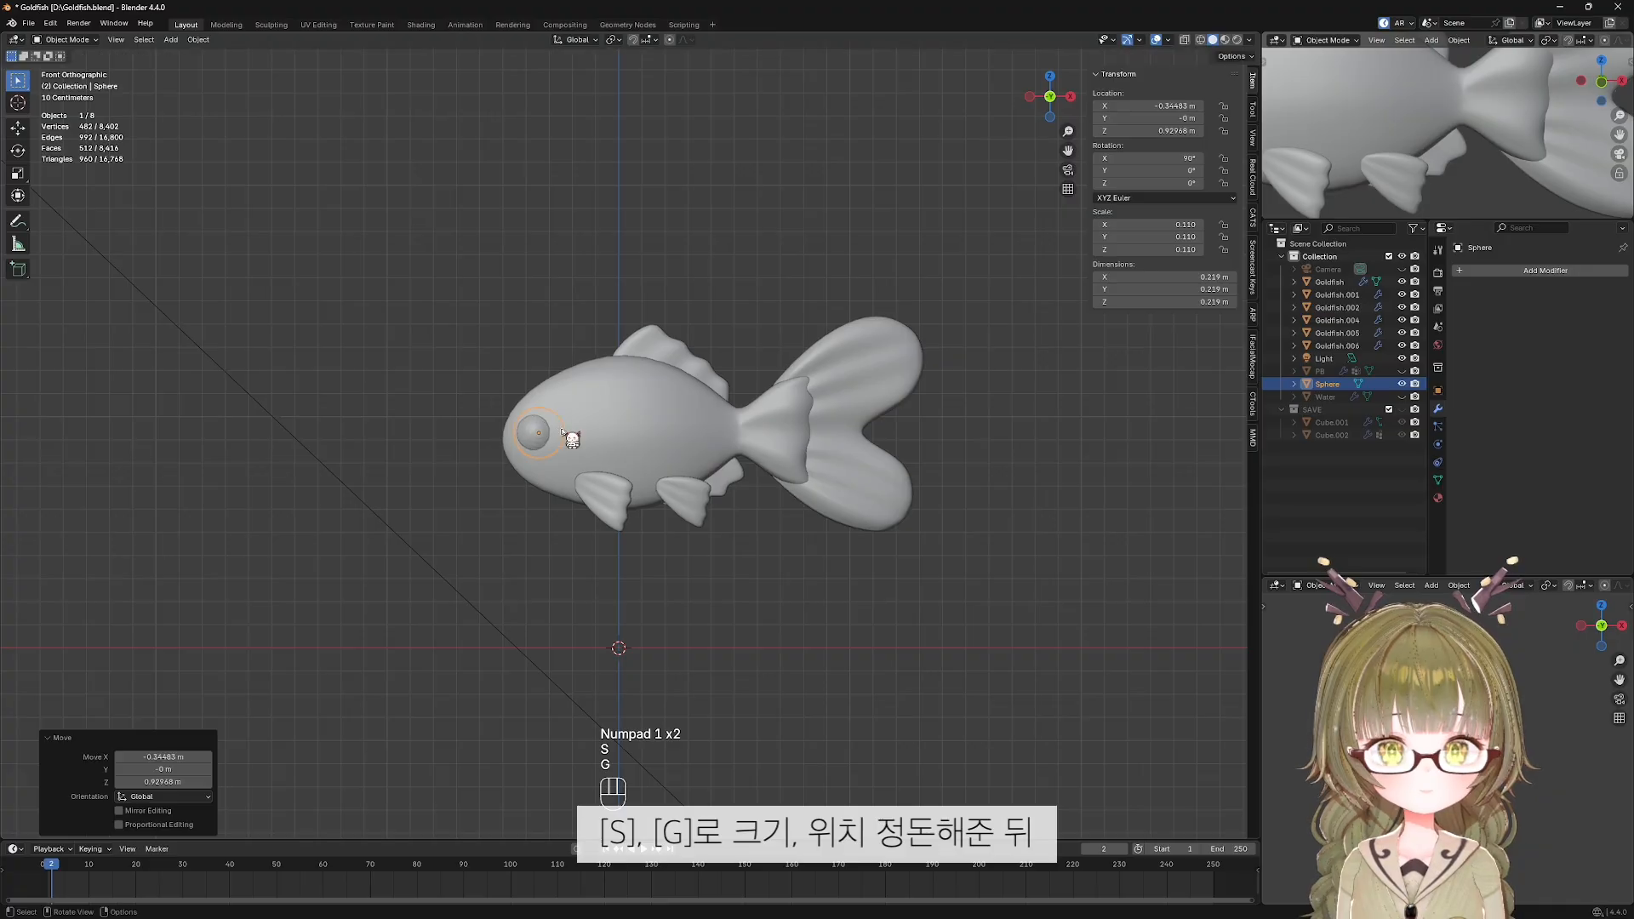
Flatten the eye sphere along Y by a factor of about 0.341.
middle_drag(572, 438, 719, 463)
key(s)
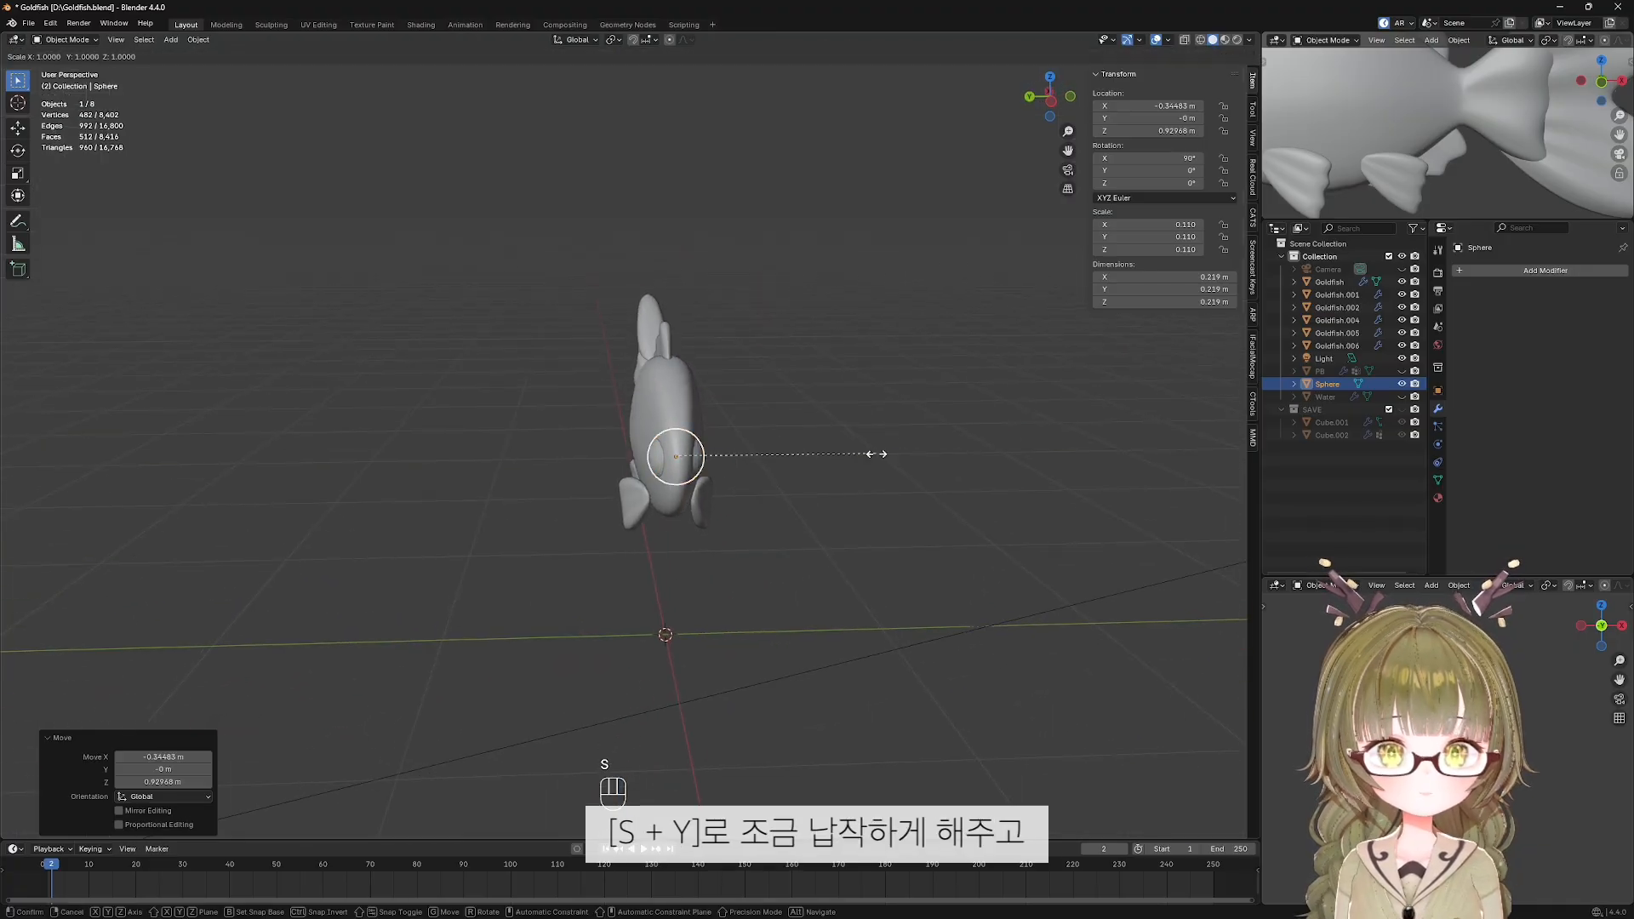
key(y)
click(719, 491)
key(KP_1)
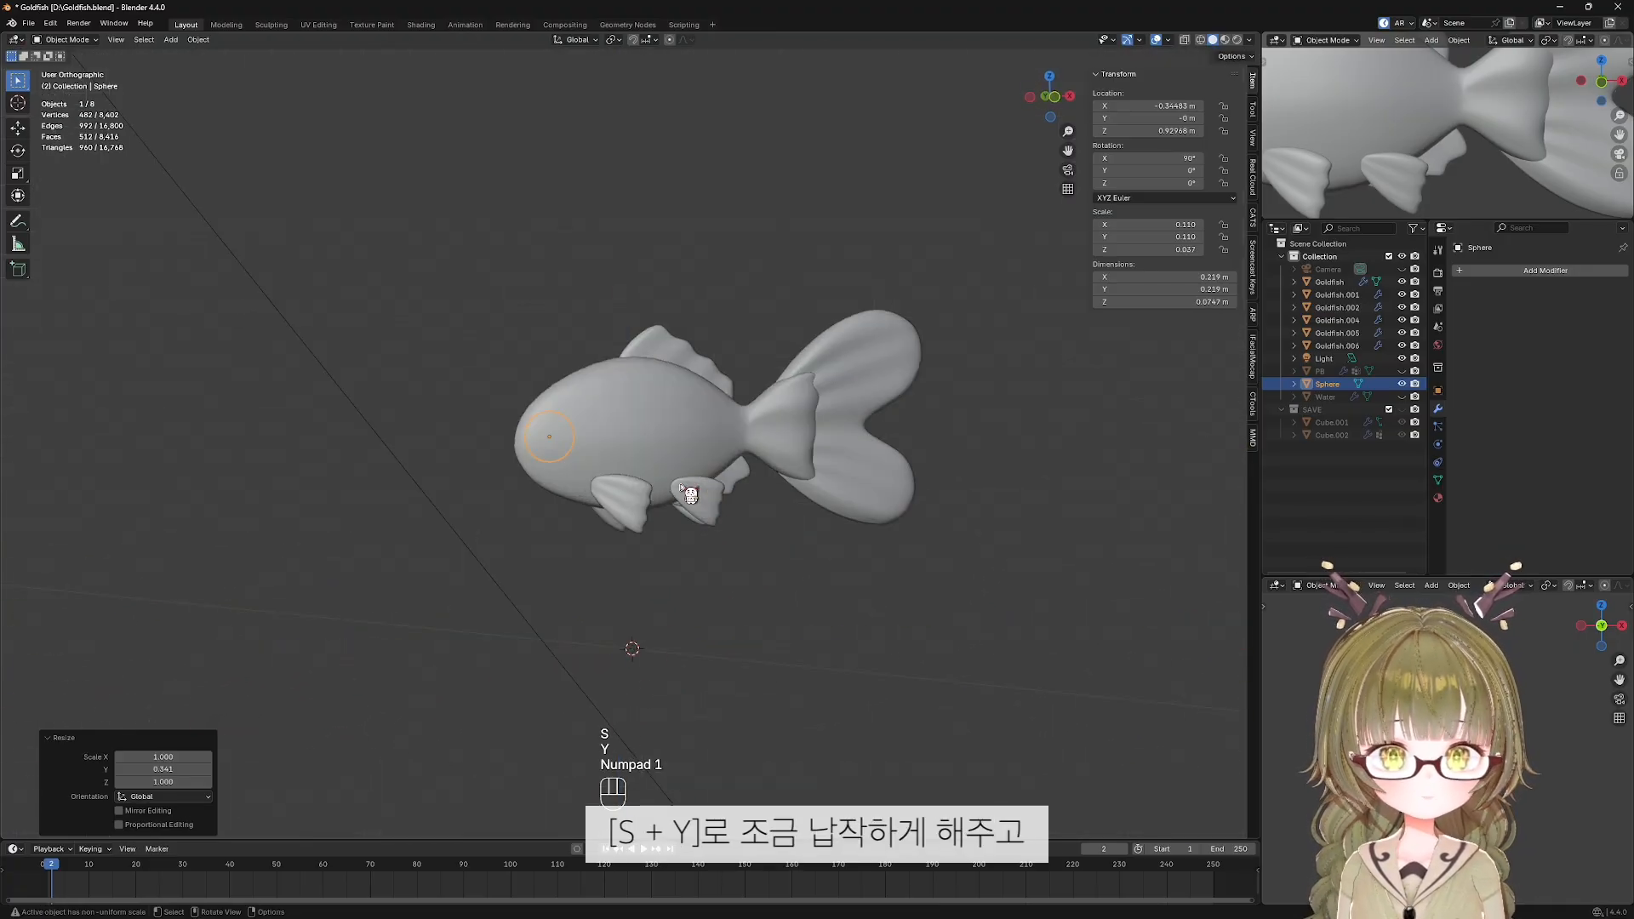
Shrink the eye uniformly to about 0.18 m across and move it to about X -0.330 m, Z 0.944 m.
scroll(617, 468, up, 3)
key(s)
click(584, 460)
key(g)
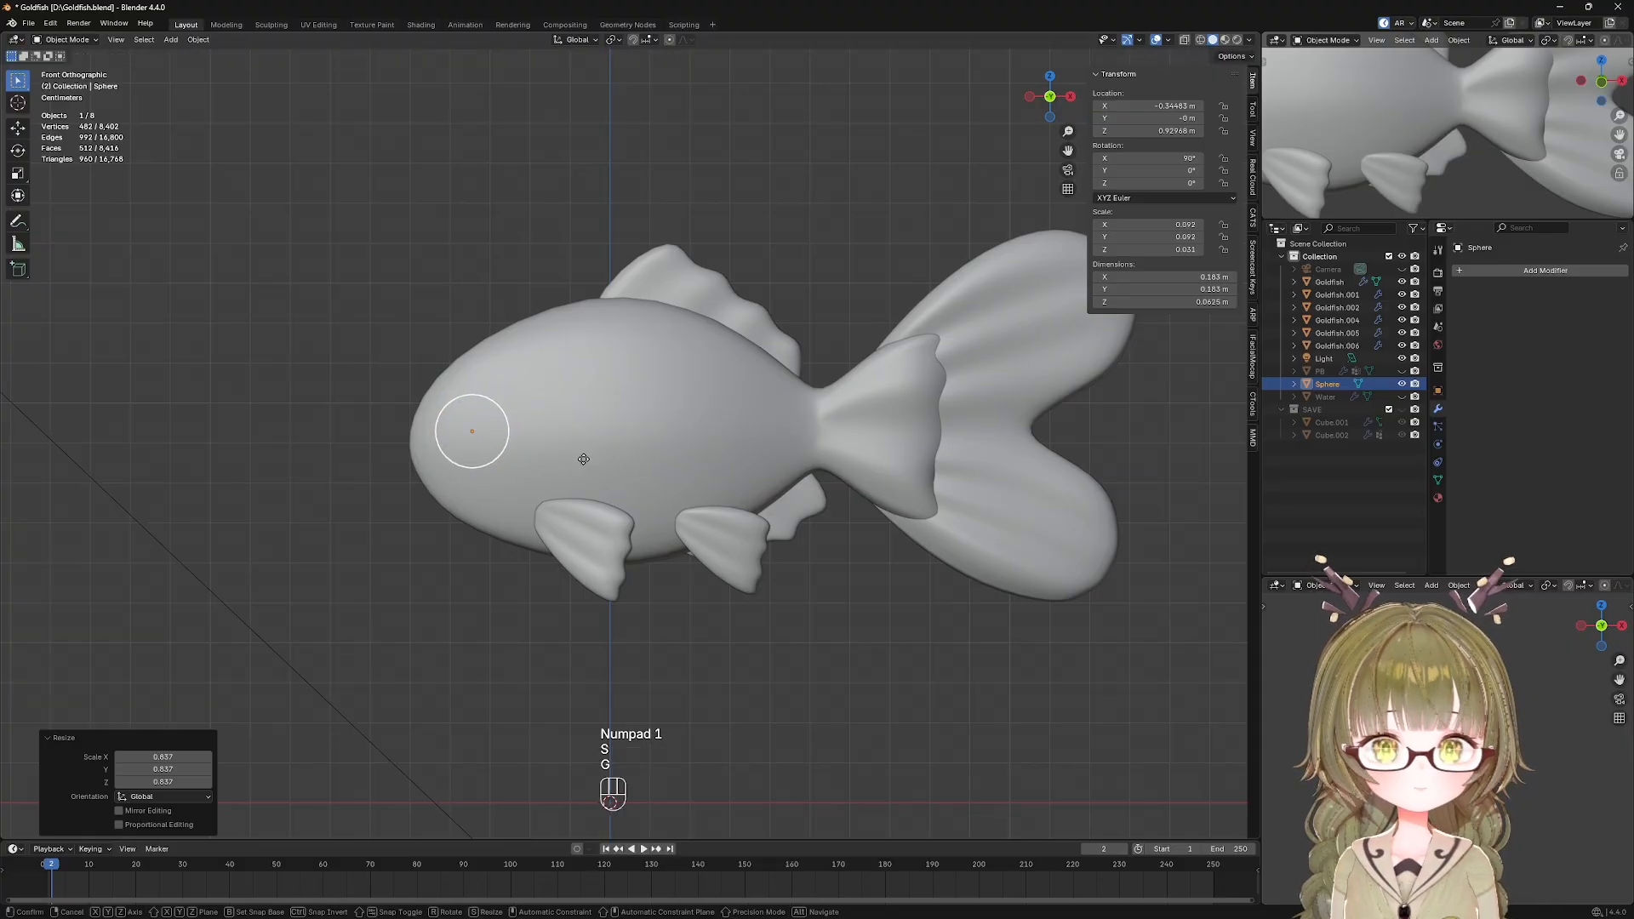
click(590, 453)
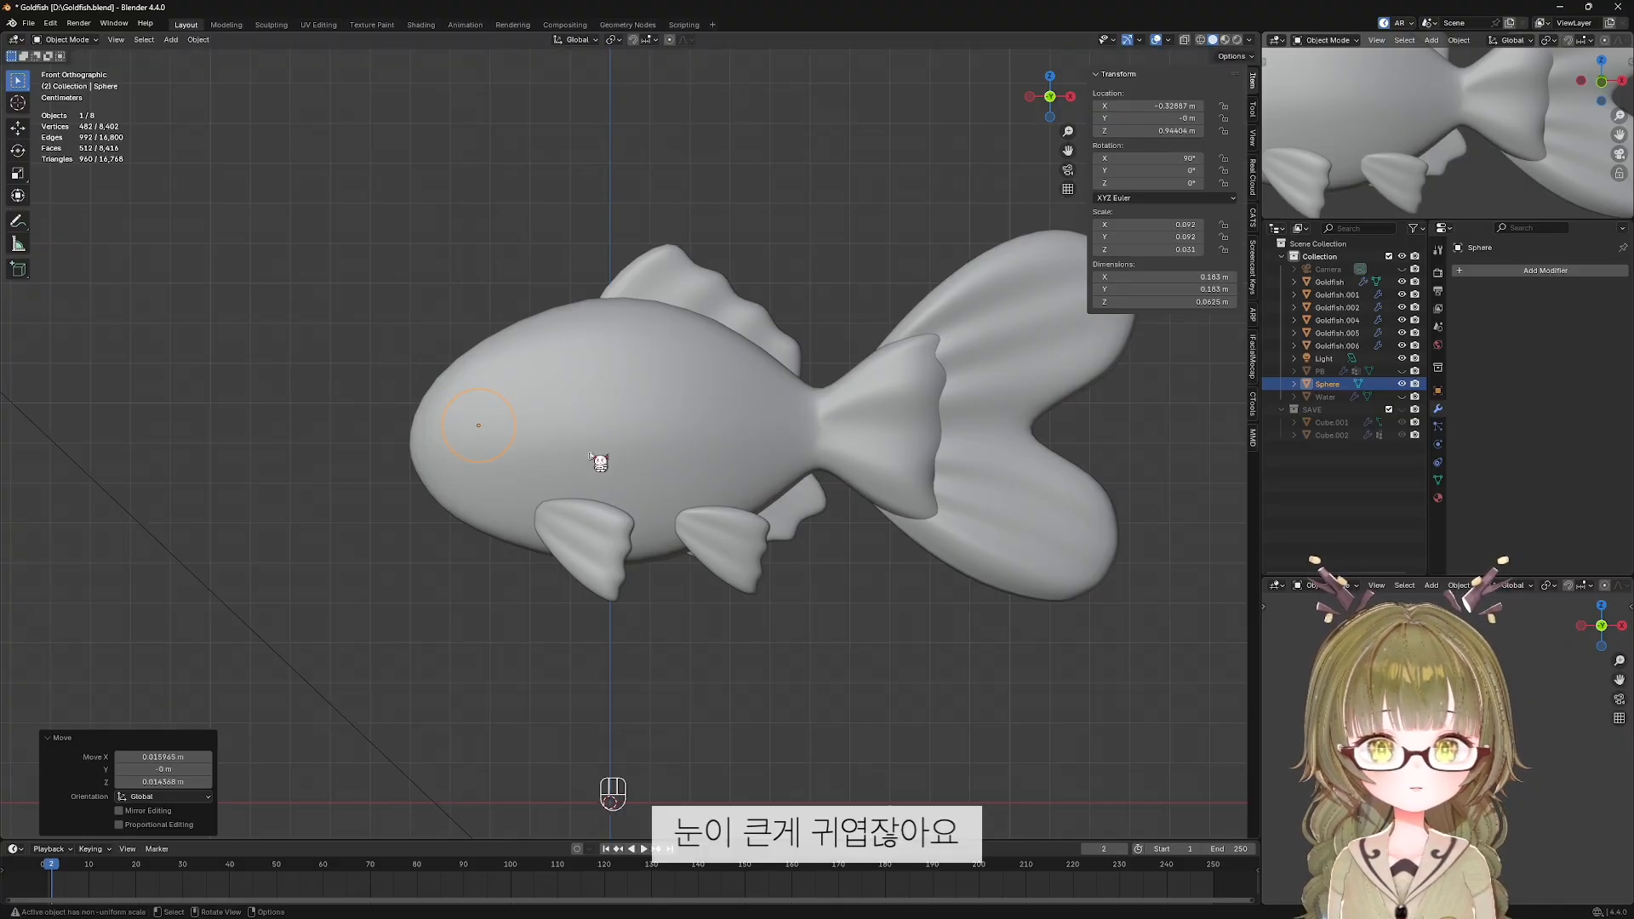
key(KP_1)
key(KP_3)
key(KP_1)
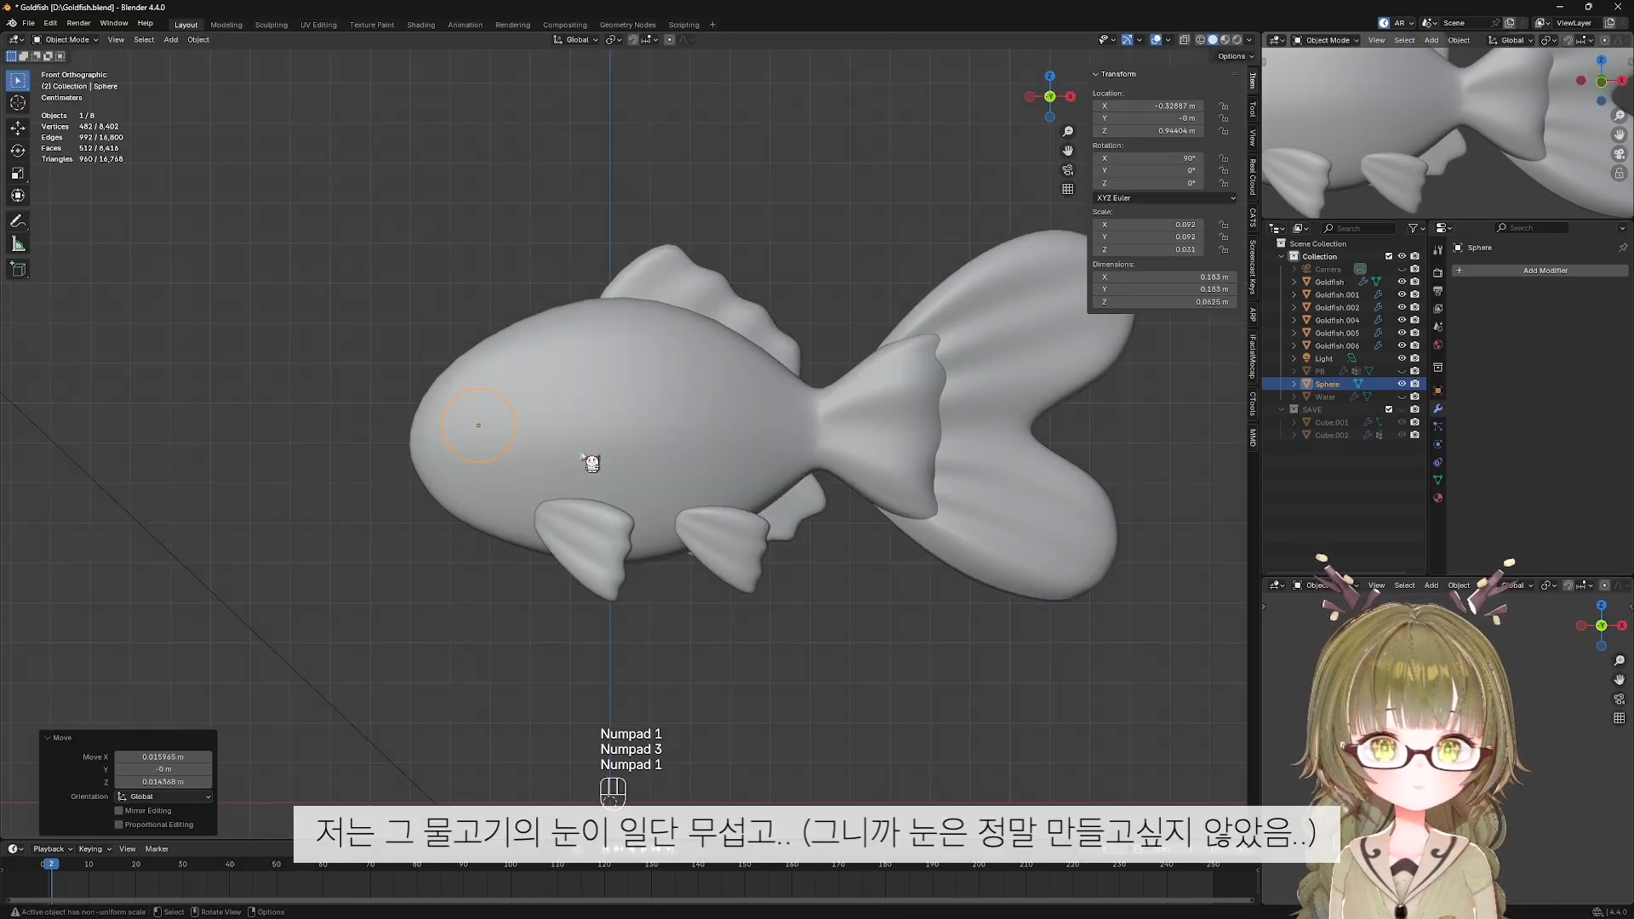
Move the eye along Y to about -0.083 m at the side of the head and shade it smooth.
middle_drag(594, 462, 681, 445)
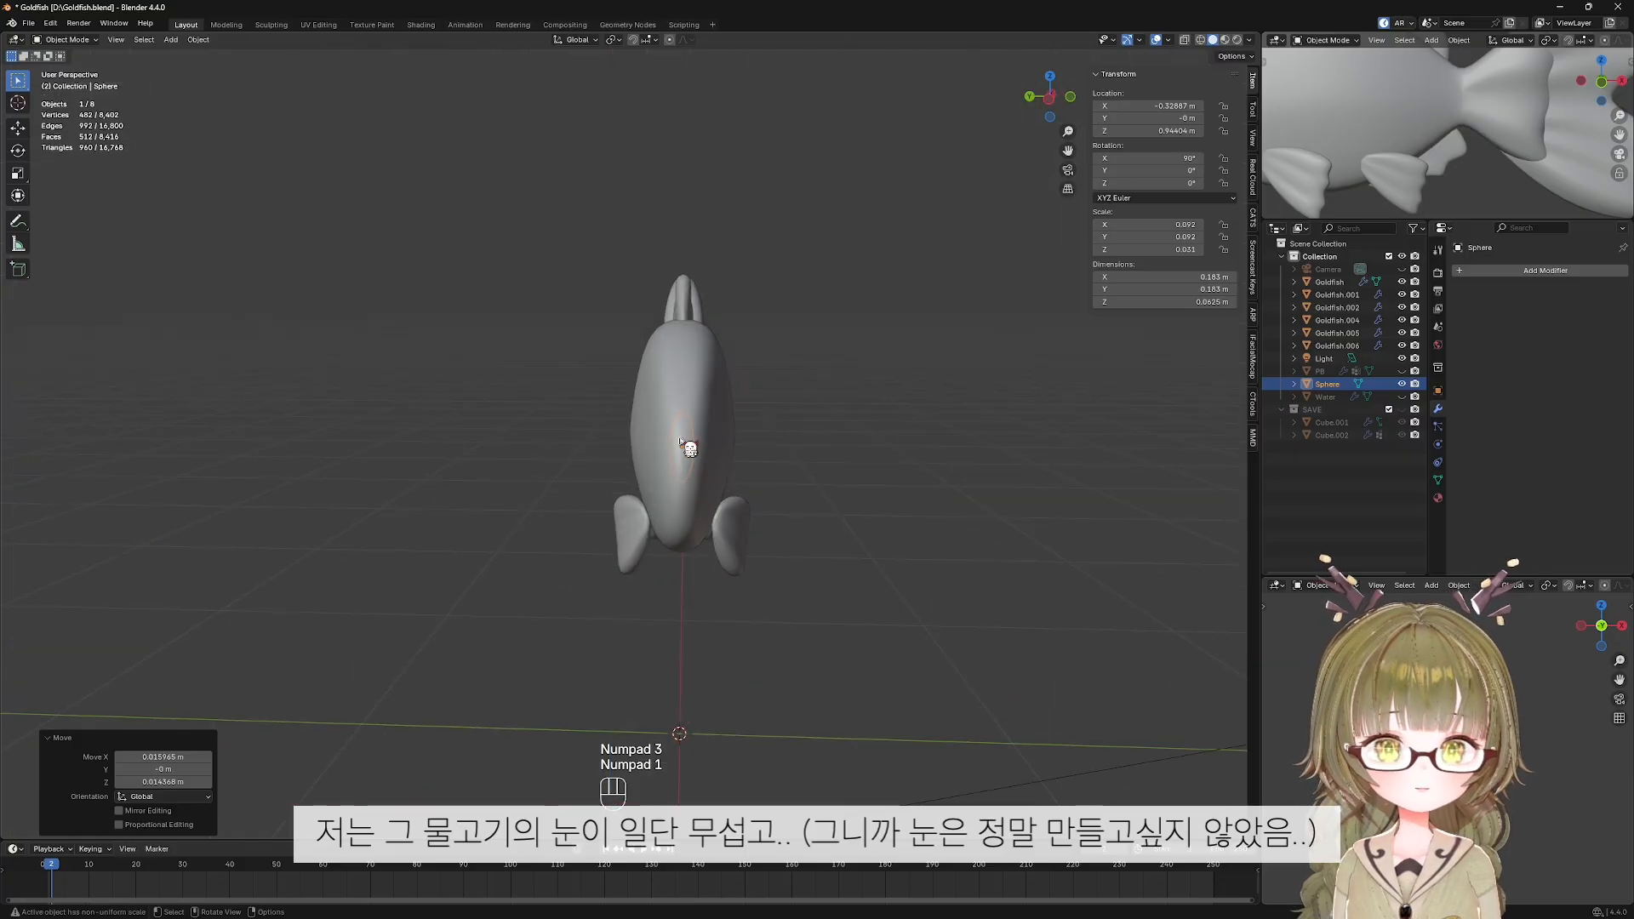
key(g)
key(y)
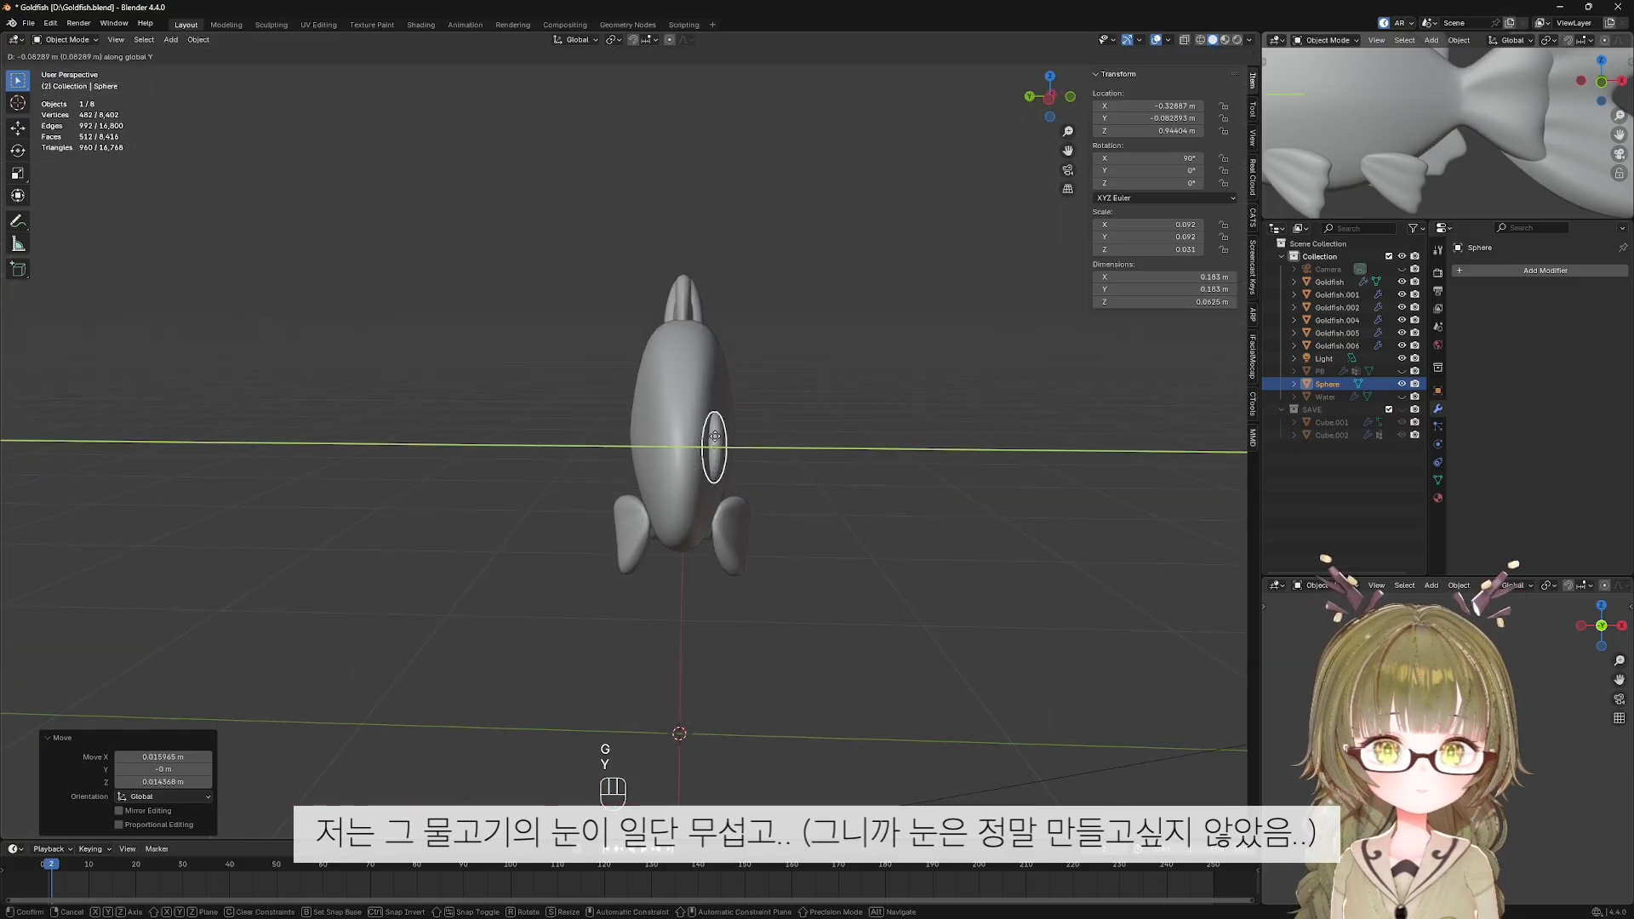
click(715, 444)
right_click(721, 447)
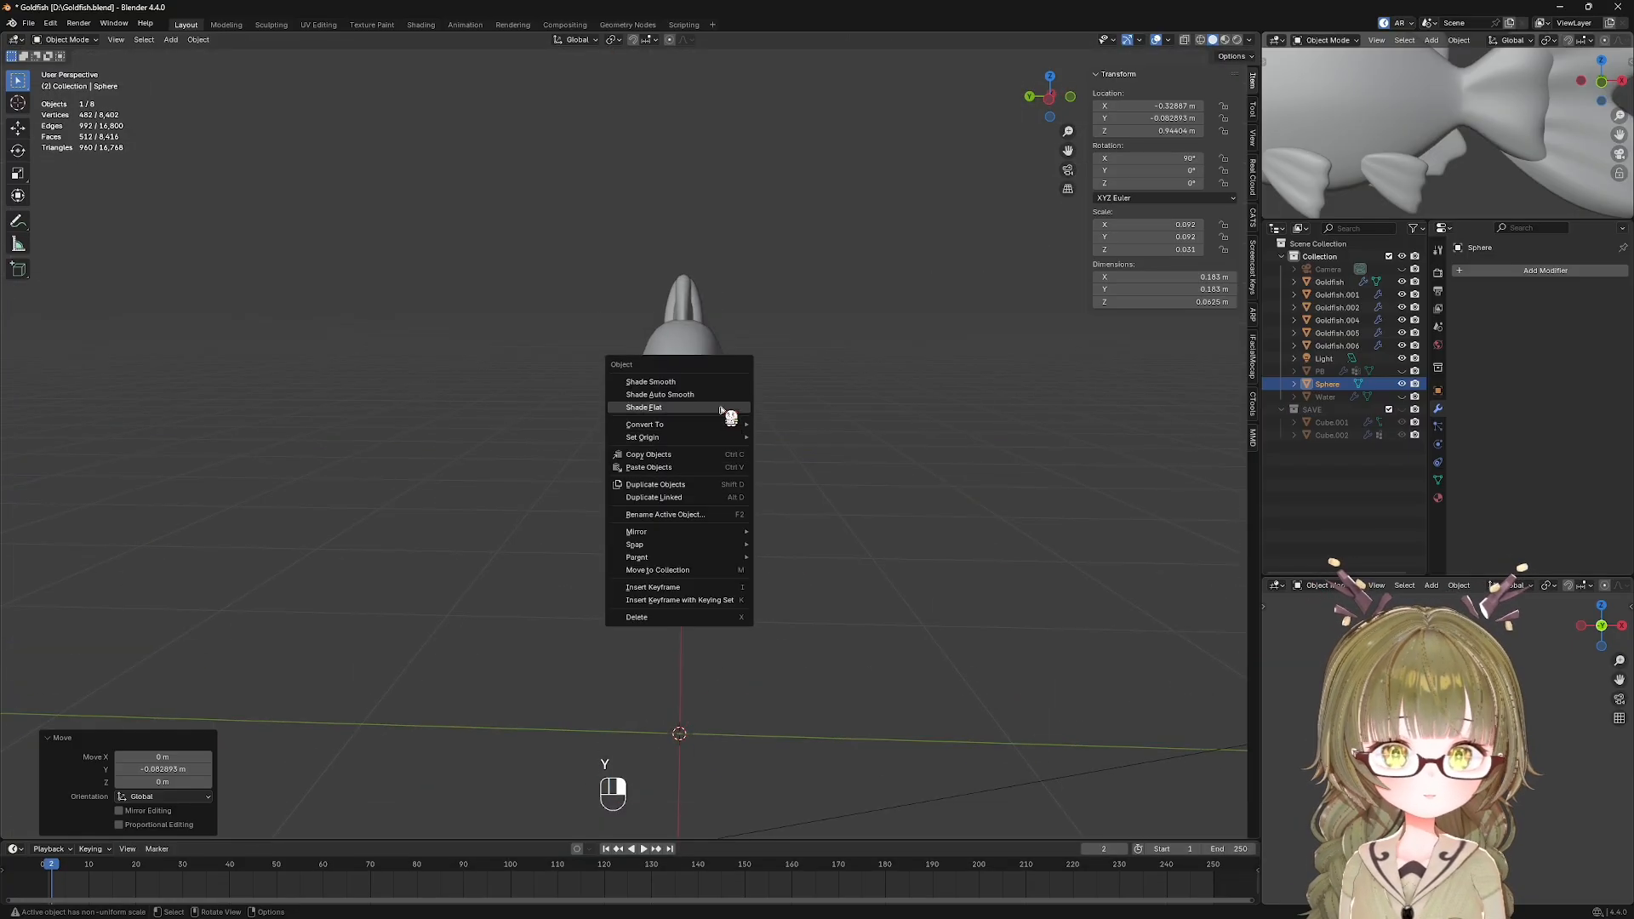
click(650, 382)
Rotate the eye to about -15.1° around Z so it follows the curve of the head, and deselect it.
key(KP_7)
key(r)
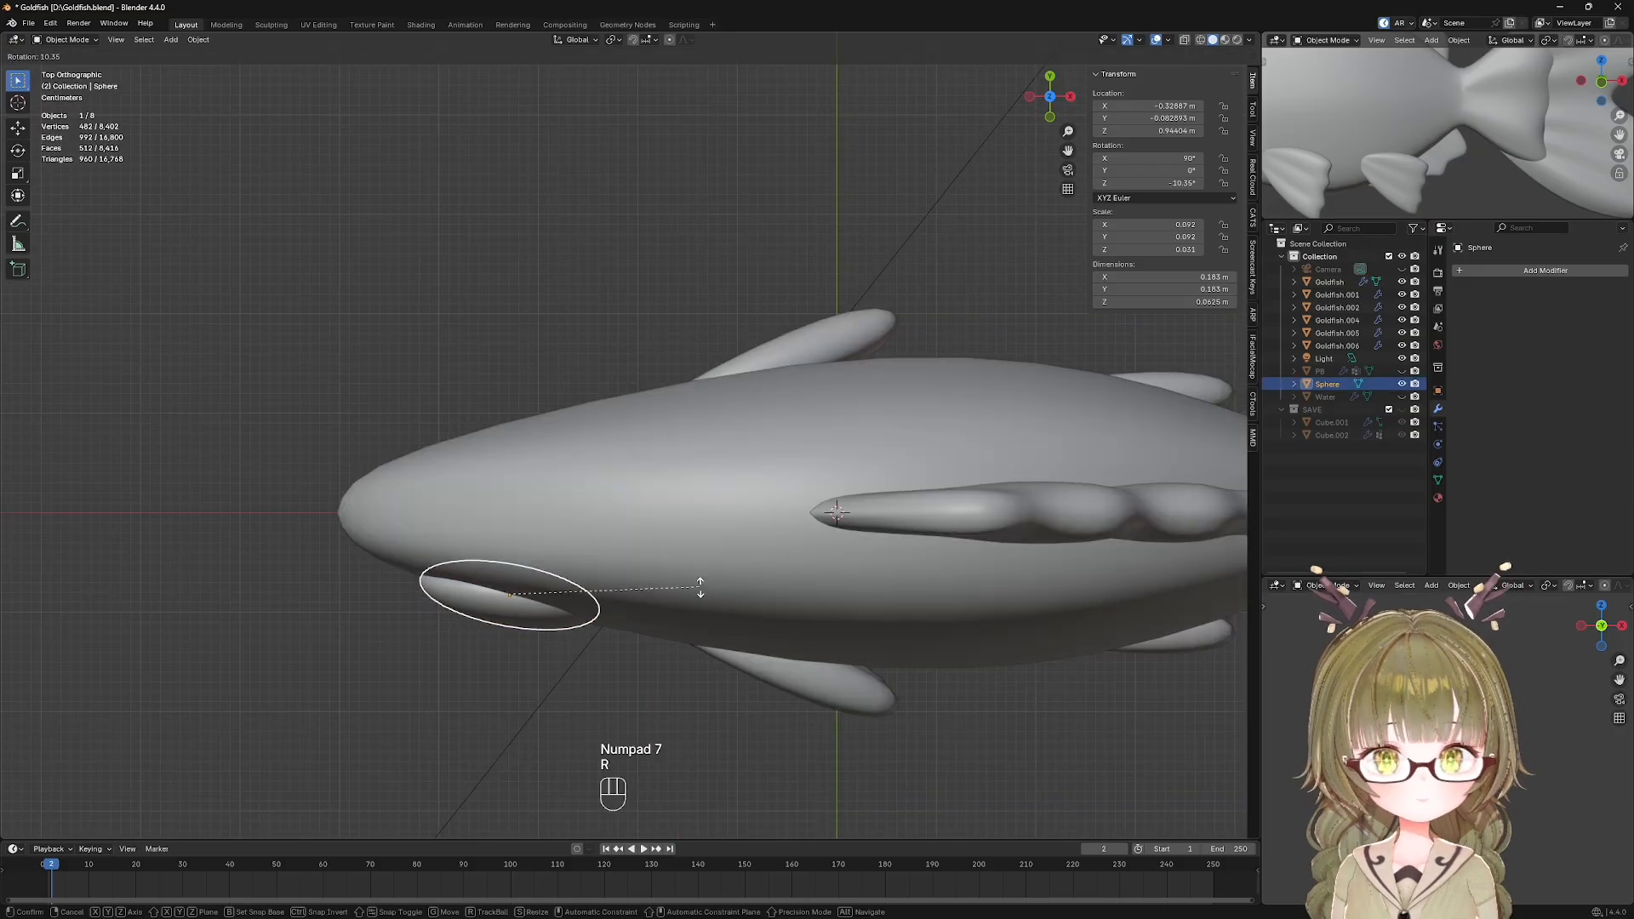
click(700, 597)
key(KP_1)
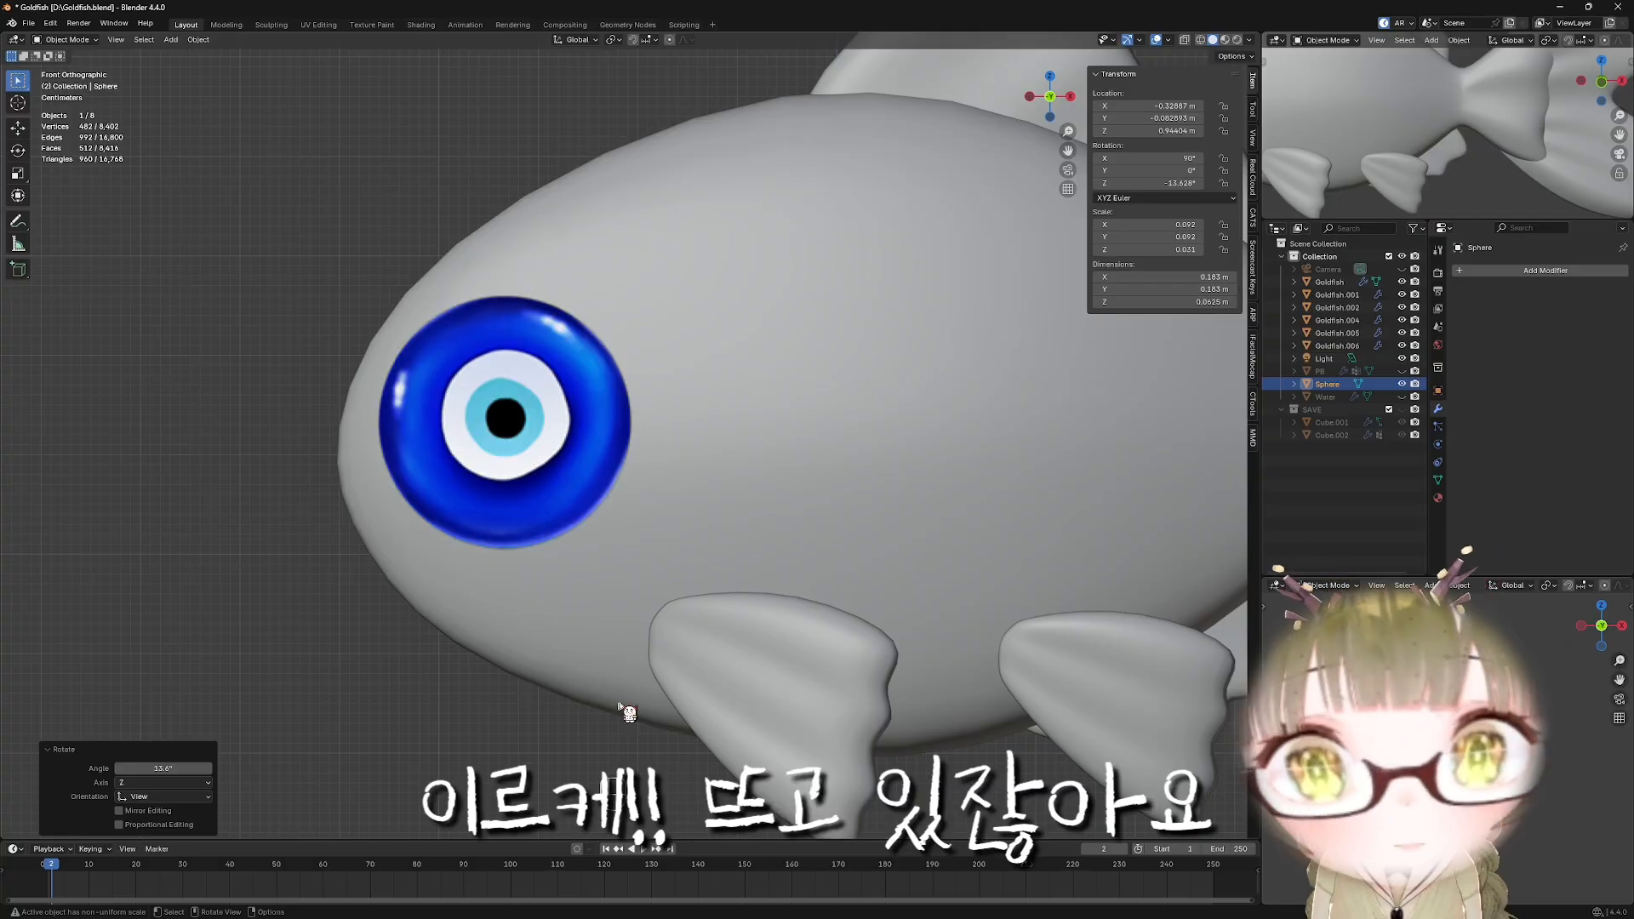
alt+drag(621, 706, 748, 656)
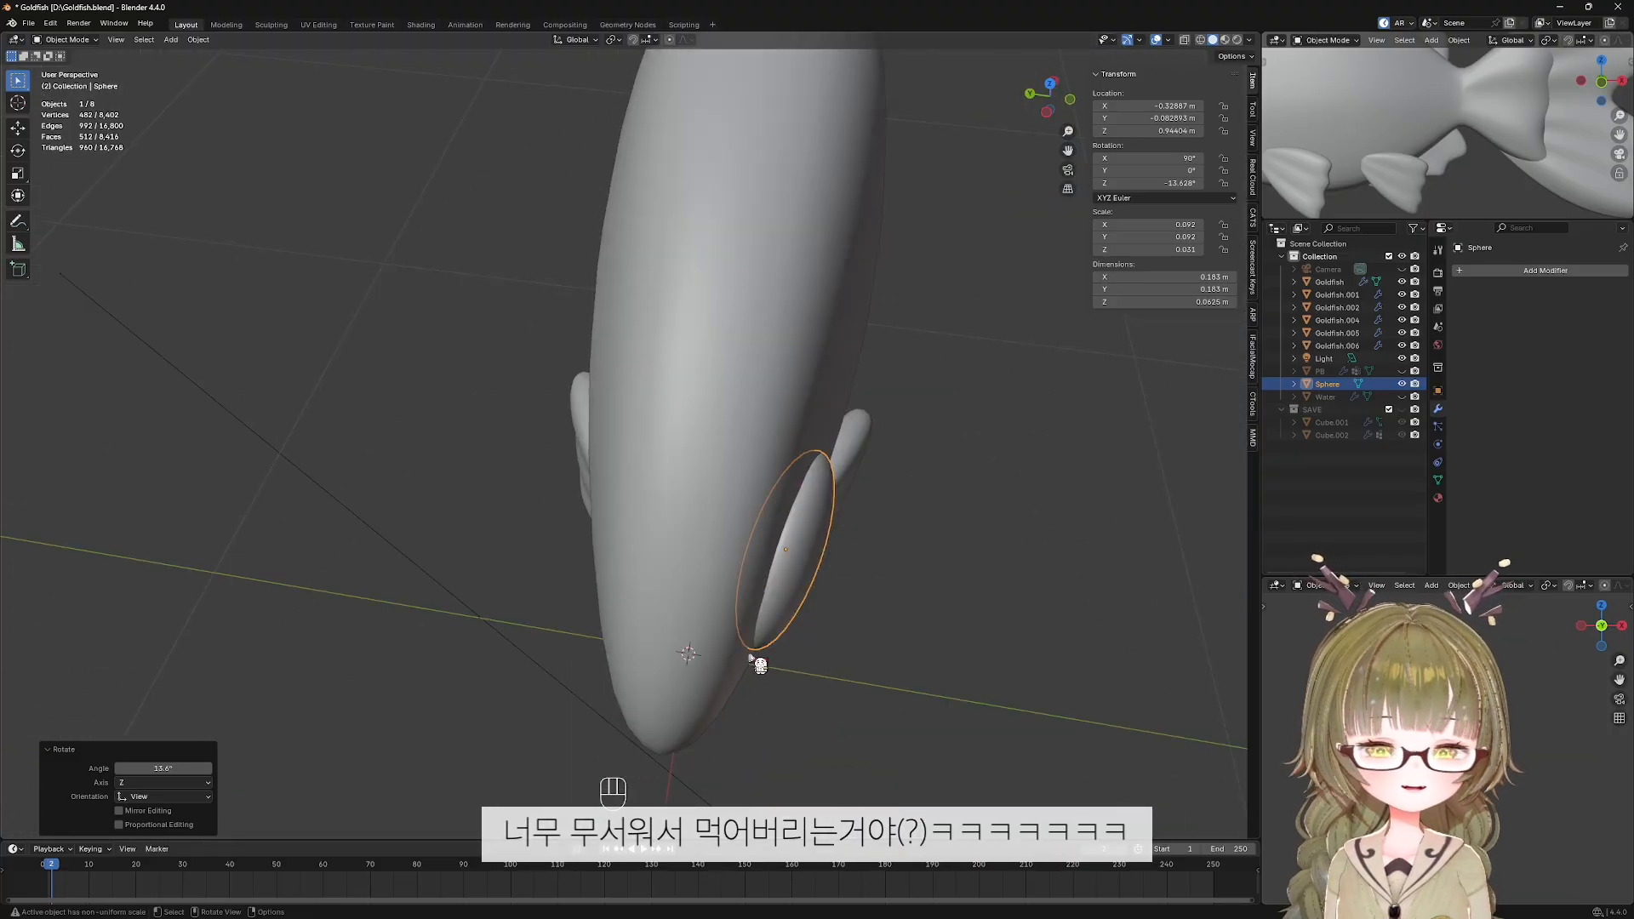
key(KP_7)
key(KP_1)
click(493, 292)
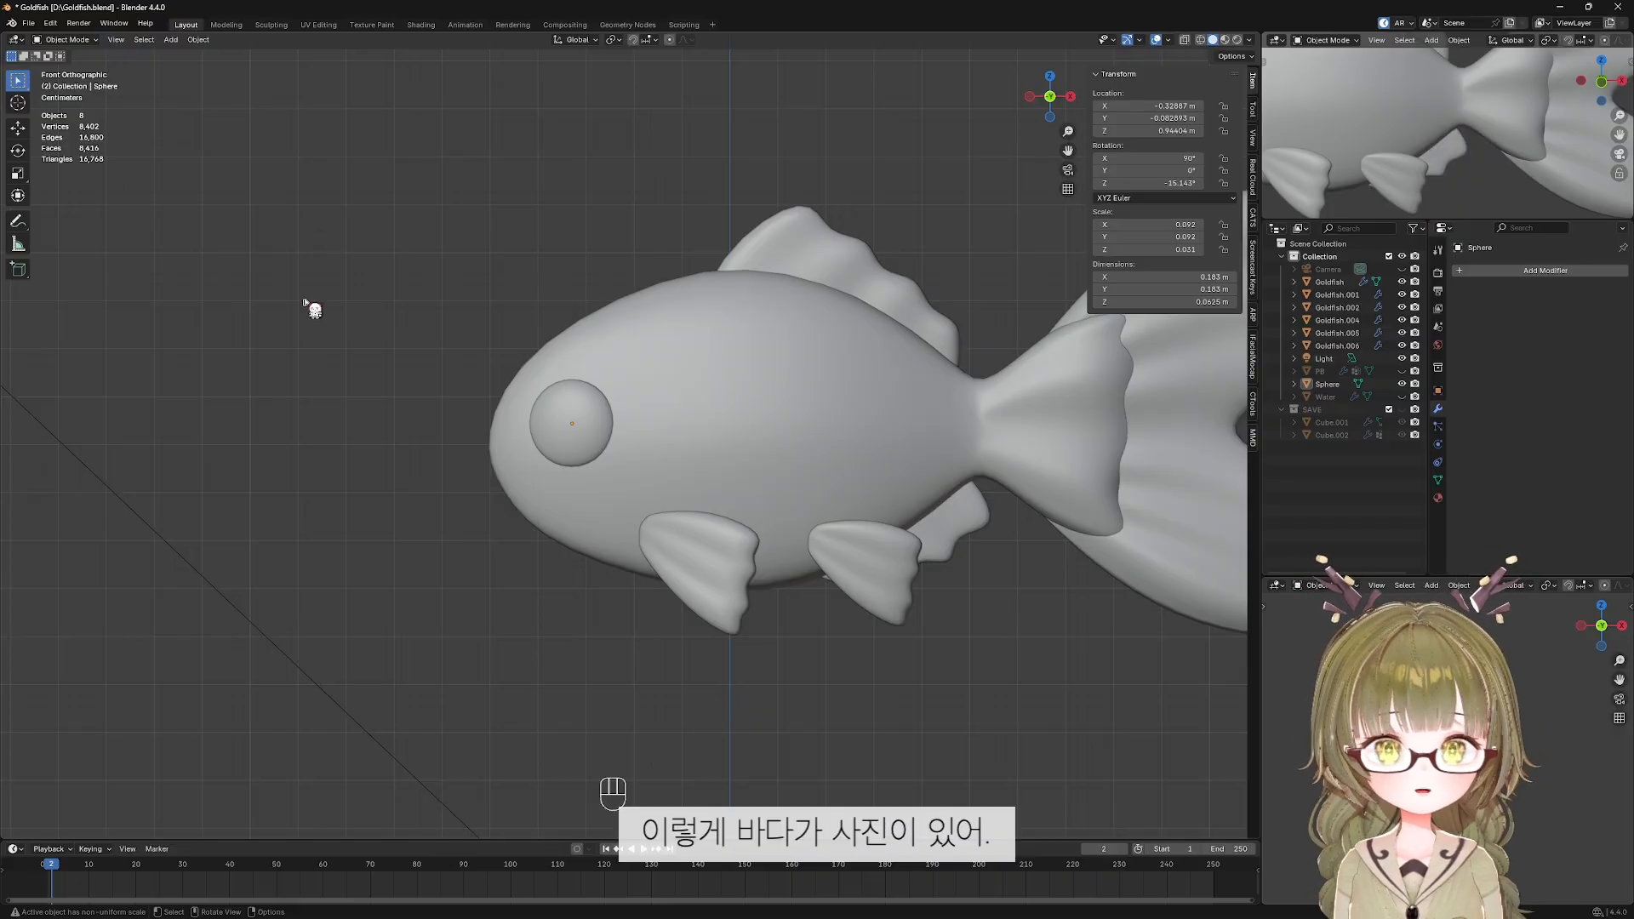
click(18, 220)
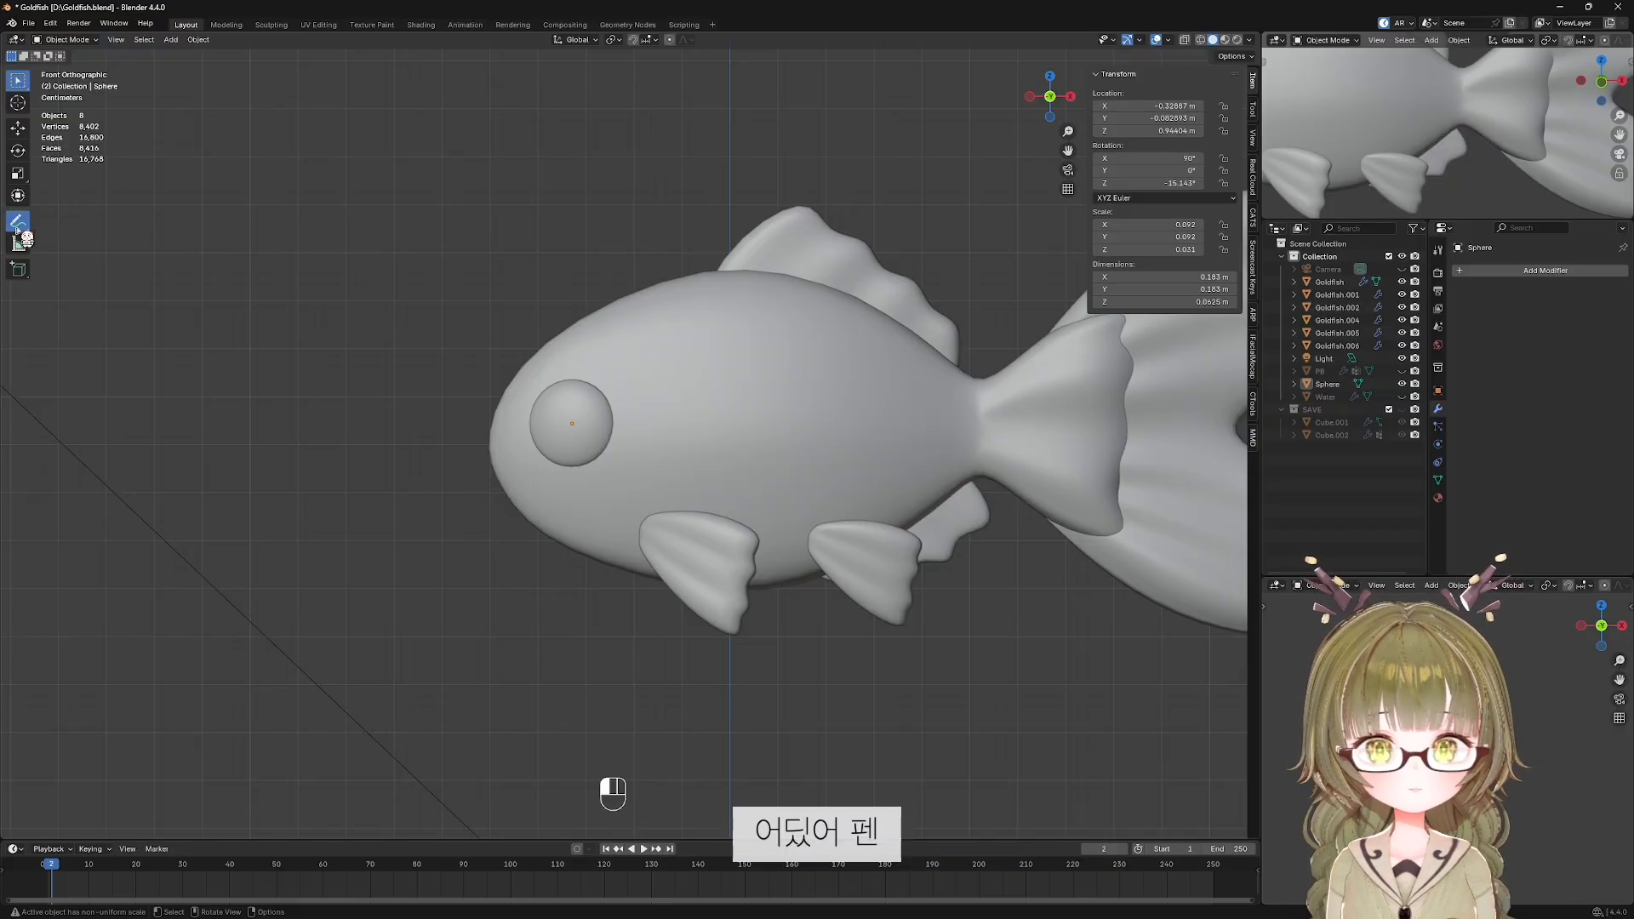
mouse_move(148, 575)
mouse_down()
mouse_move(146, 139)
mouse_move(357, 118)
mouse_move(385, 554)
mouse_up()
drag(147, 234, 365, 226)
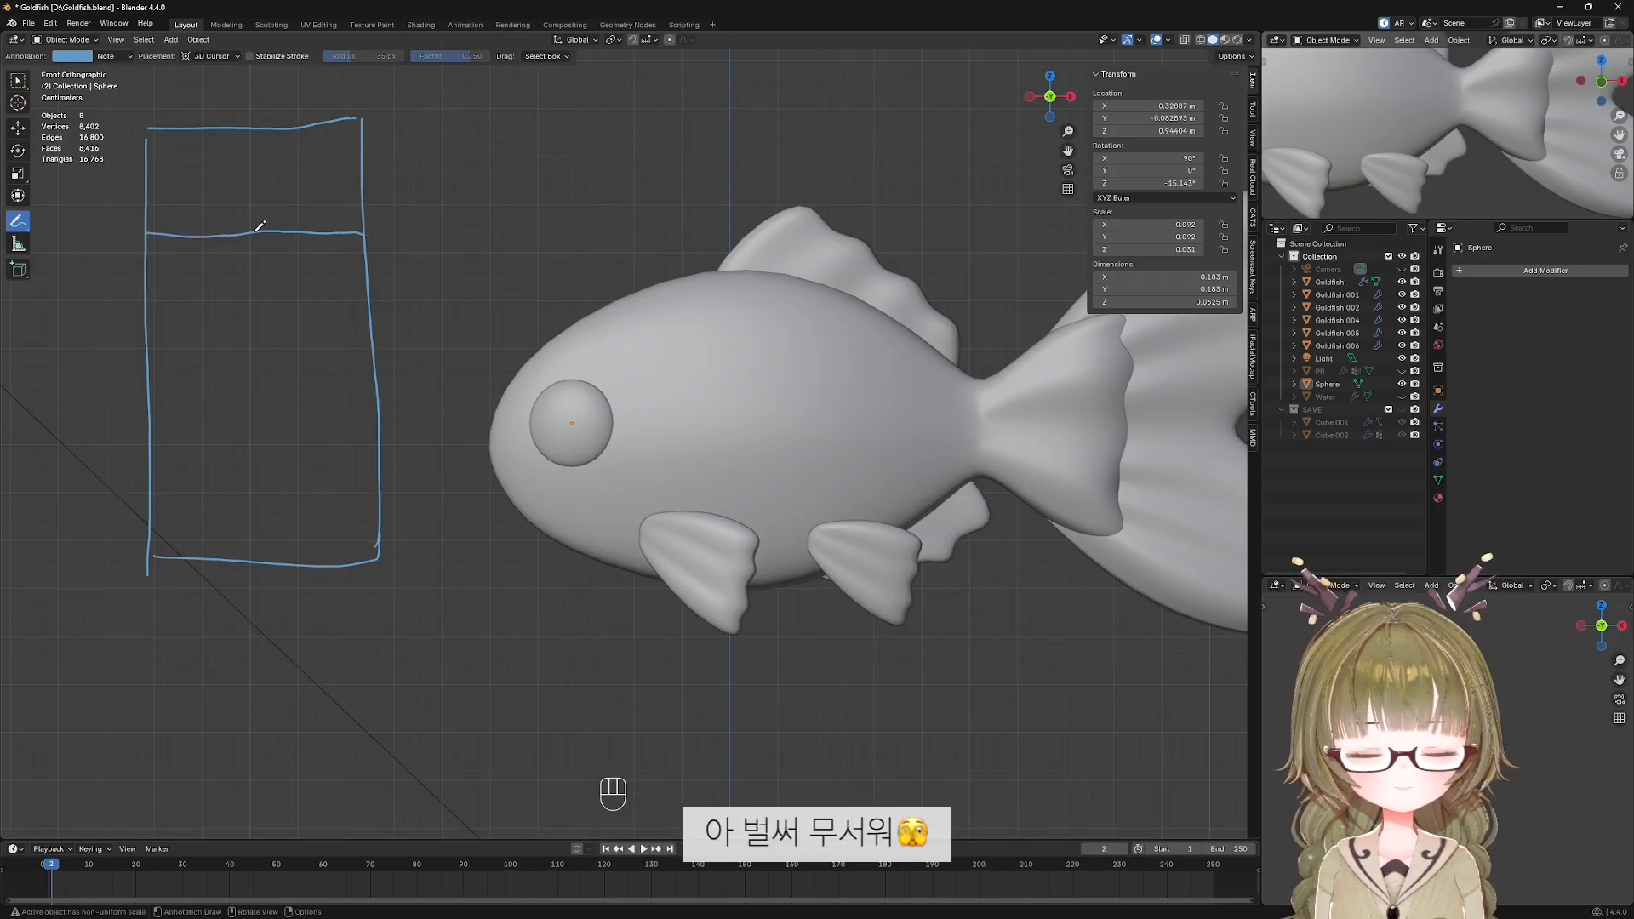
mouse_move(258, 228)
mouse_down()
mouse_move(235, 228)
mouse_move(270, 228)
mouse_move(258, 219)
mouse_move(242, 244)
mouse_move(225, 489)
mouse_move(262, 241)
mouse_up()
key(ctrl+z)
key(ctrl+z)
key(ctrl+z)
key(ctrl+z)
key(ctrl+z)
key(ctrl+z)
key(ctrl+z)
key(ctrl+z)
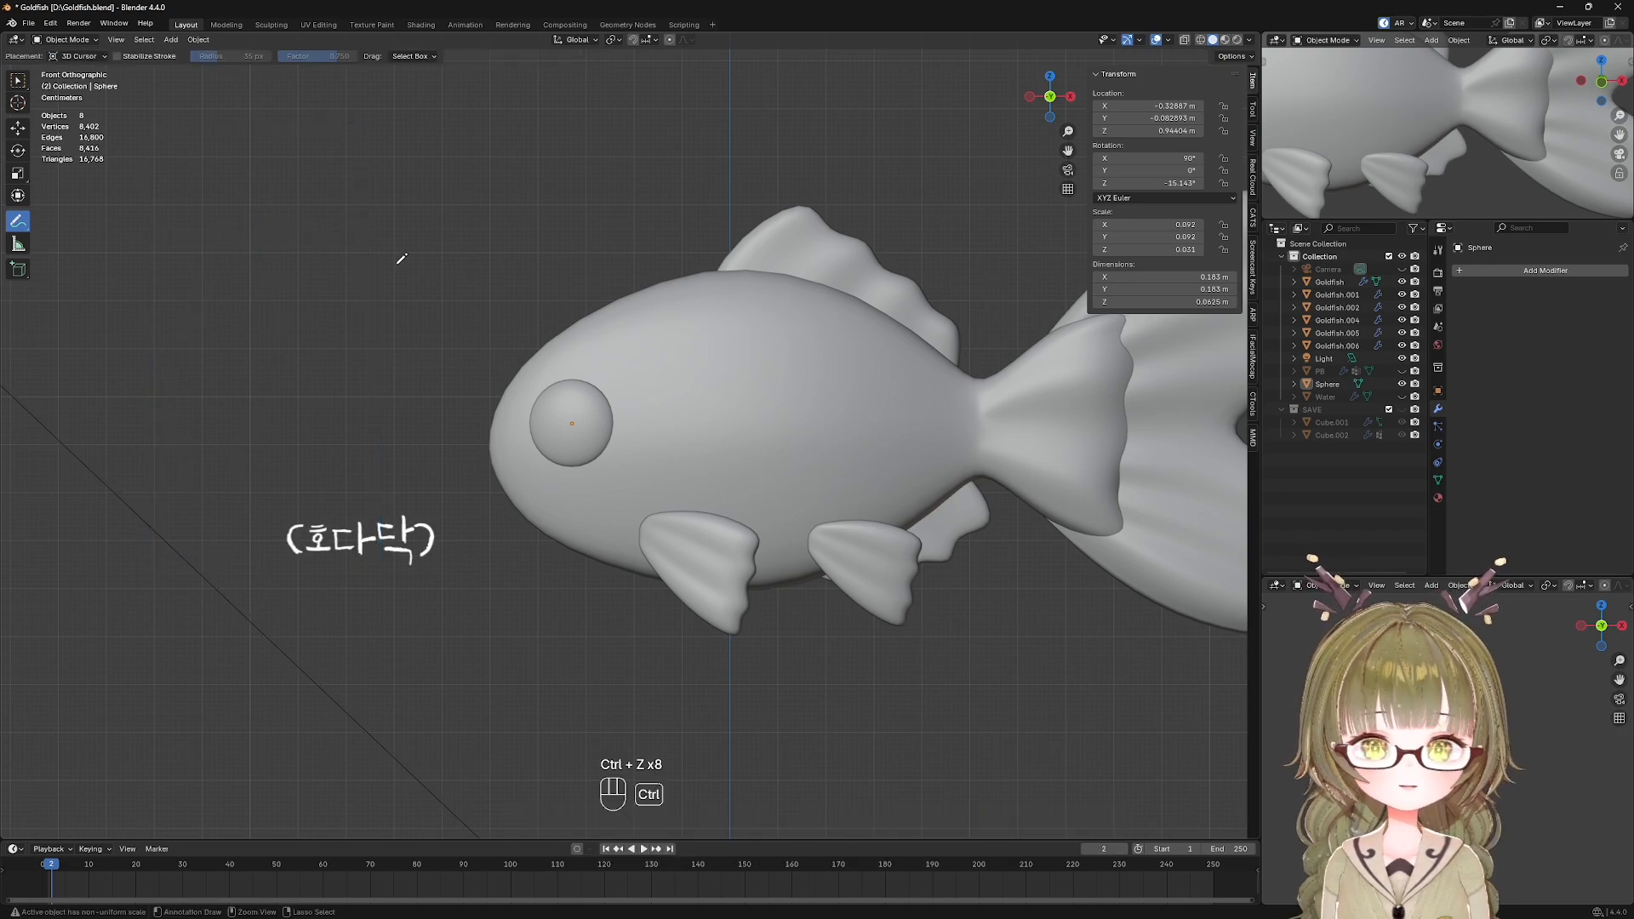
click(18, 80)
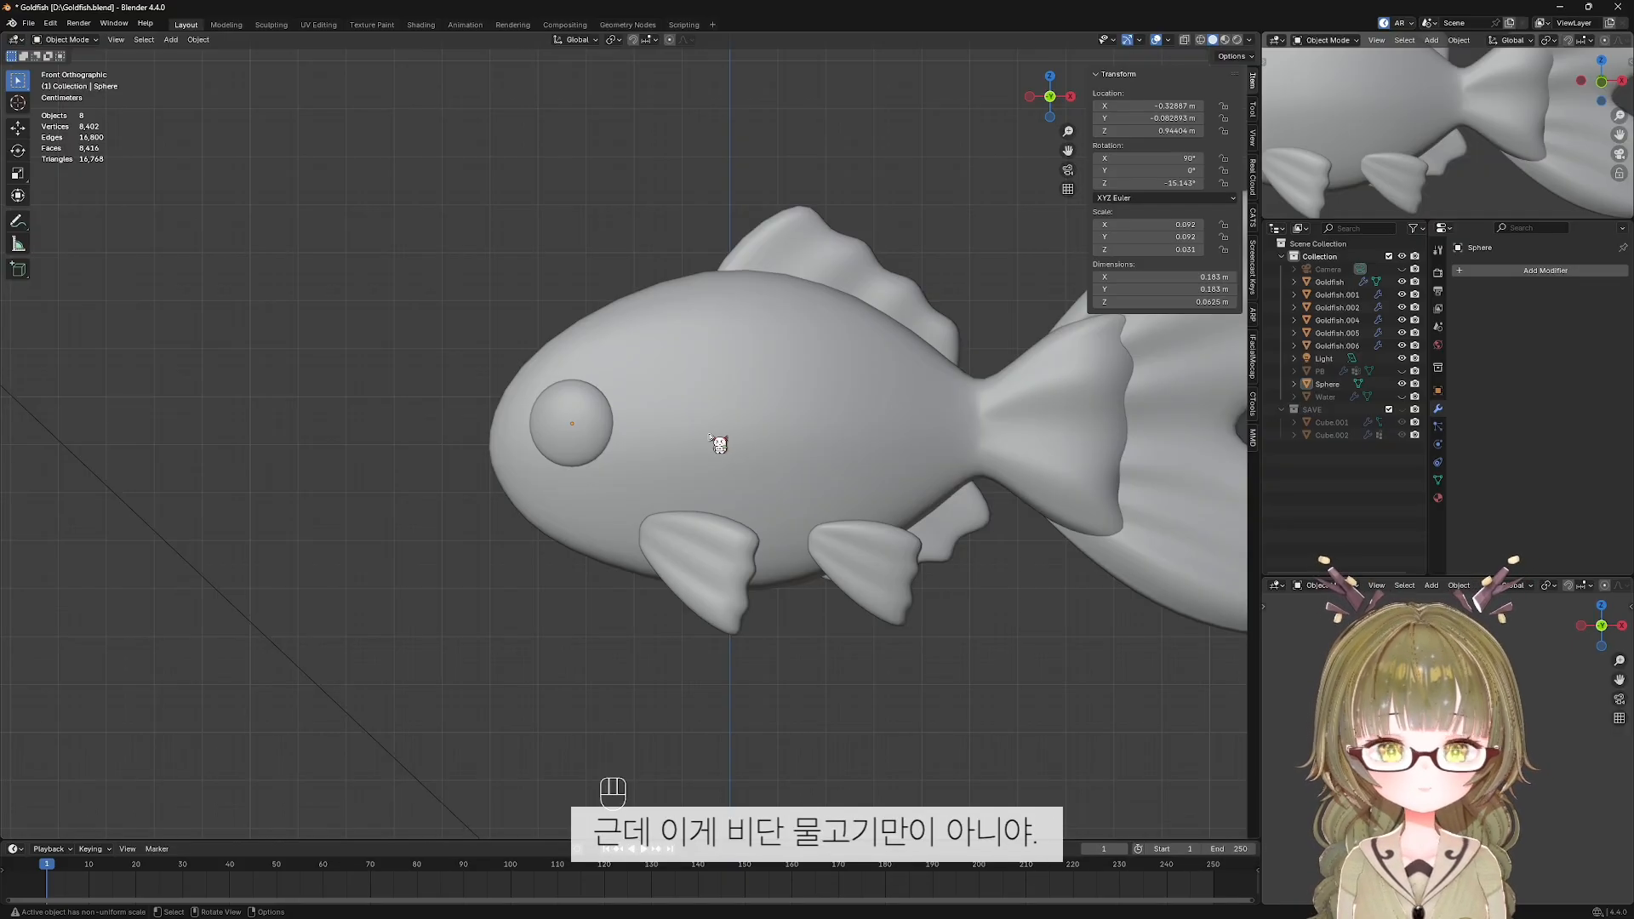
drag(304, 189, 983, 653)
scroll(976, 656, down, 1)
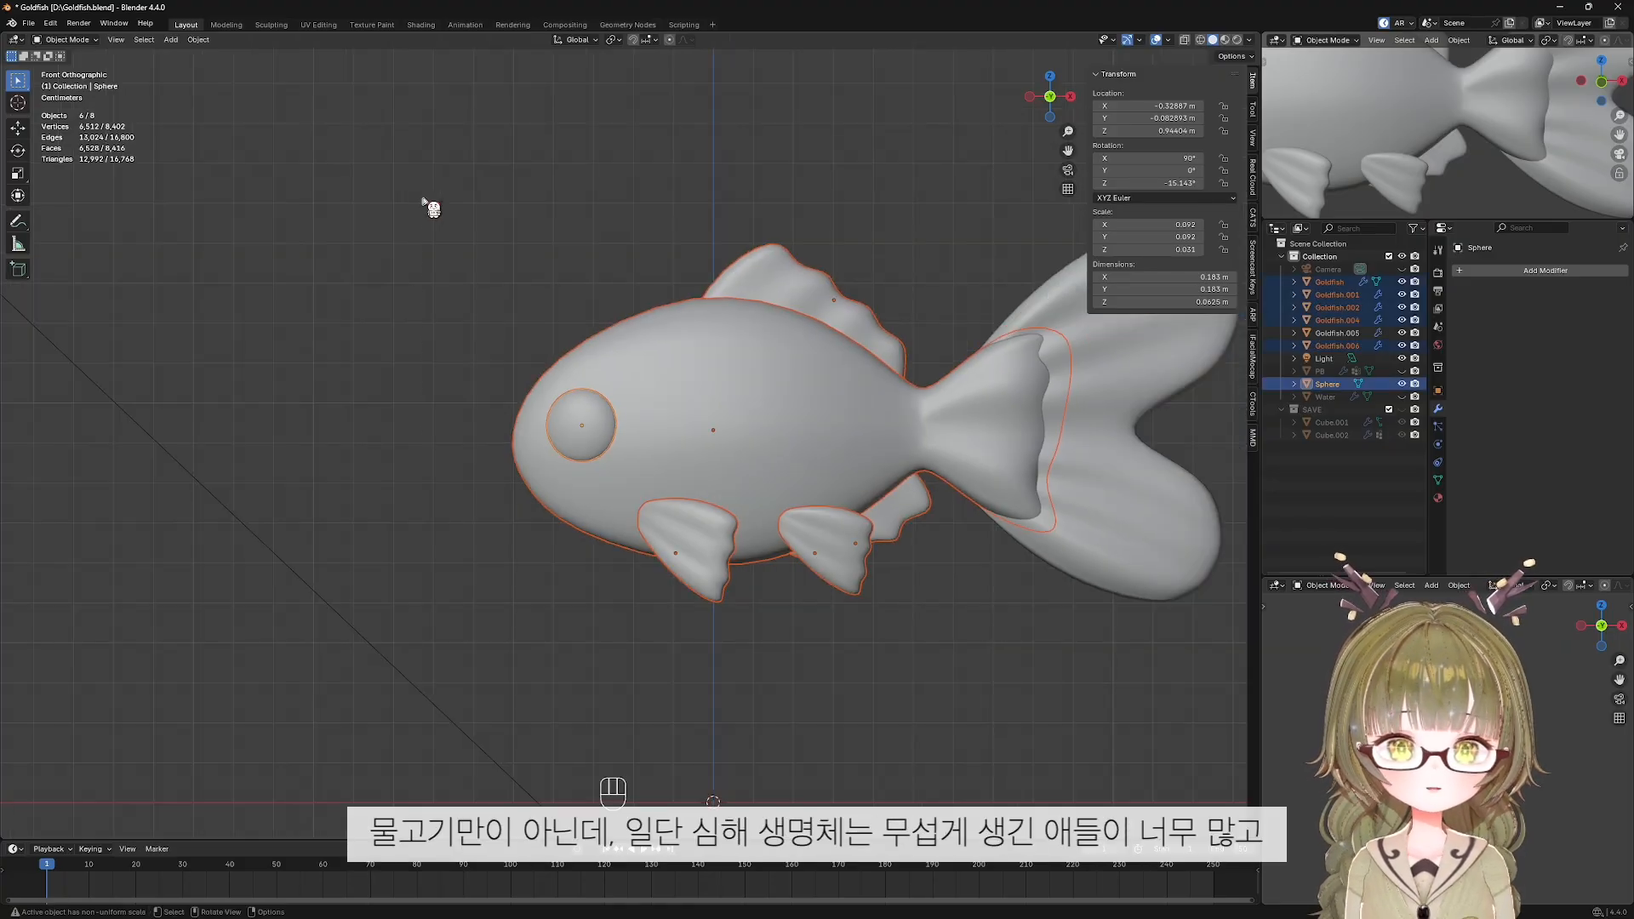
drag(431, 204, 1081, 651)
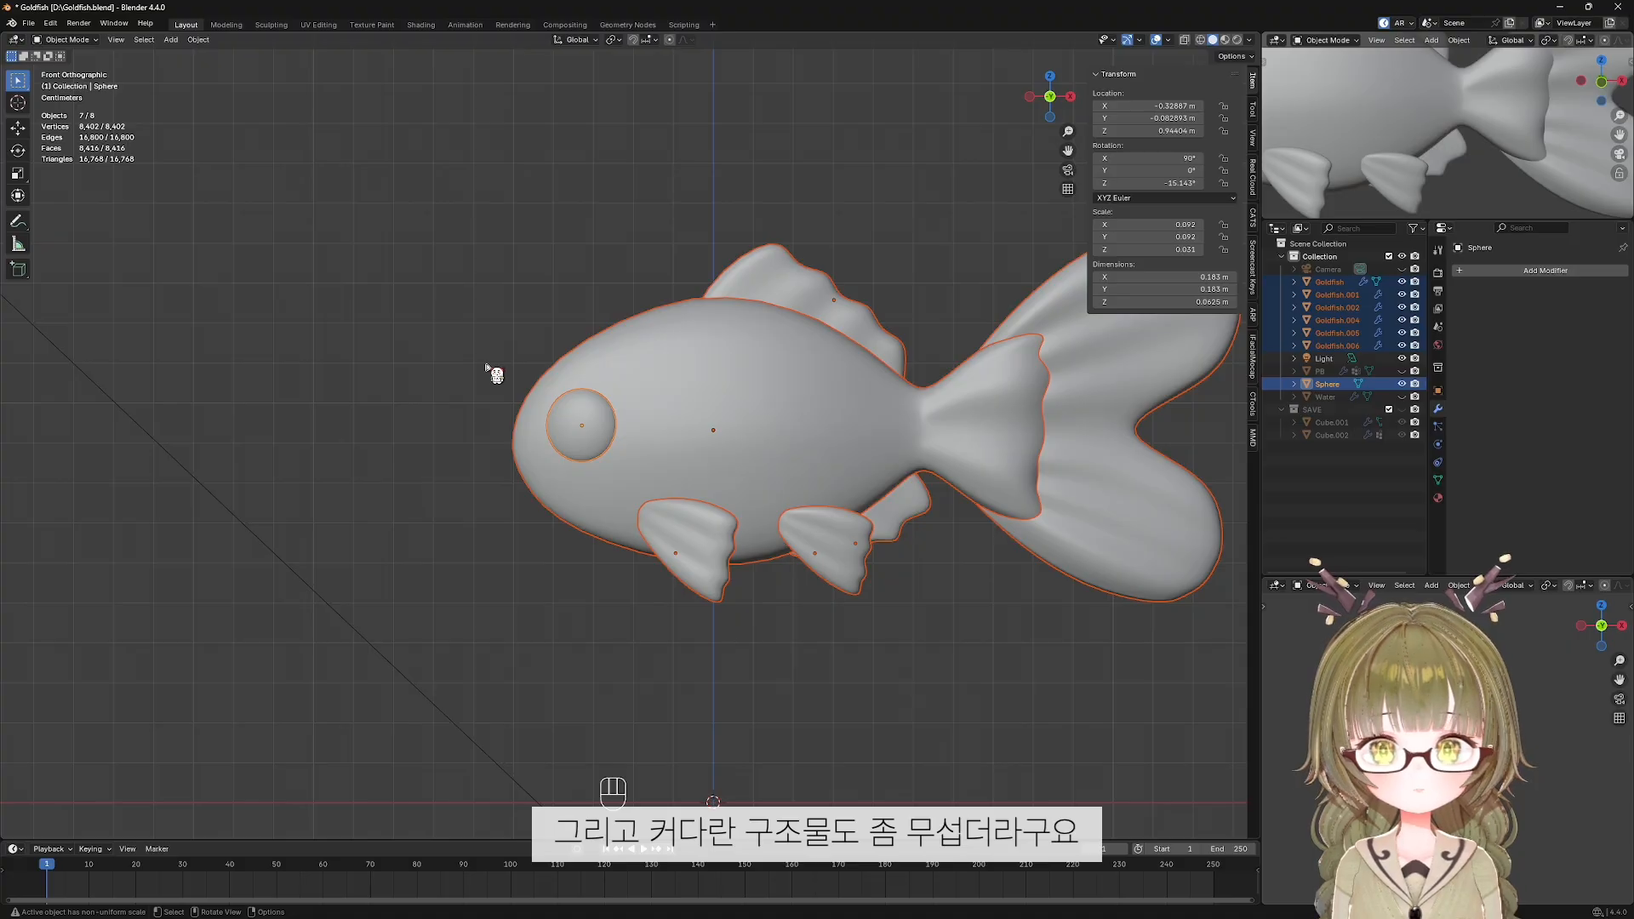
click(526, 251)
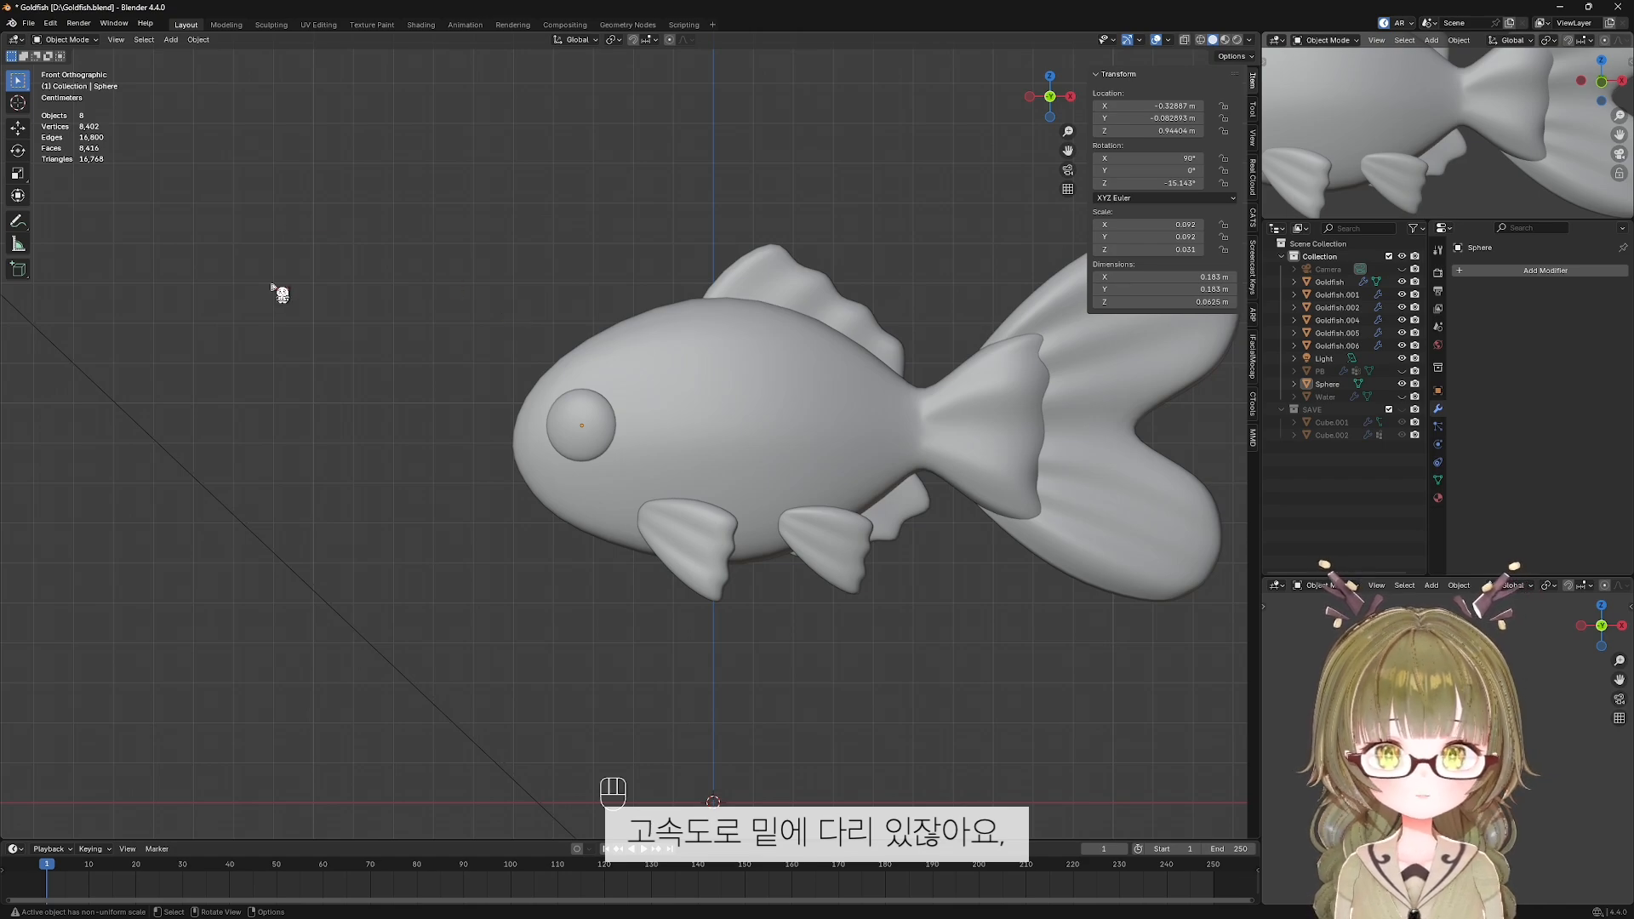
click(18, 221)
drag(157, 229, 545, 178)
mouse_move(174, 283)
mouse_down()
mouse_move(656, 214)
mouse_move(230, 303)
mouse_move(267, 408)
mouse_up()
mouse_move(332, 266)
mouse_down()
mouse_move(299, 423)
mouse_move(400, 319)
mouse_move(394, 387)
mouse_up()
drag(468, 249, 423, 402)
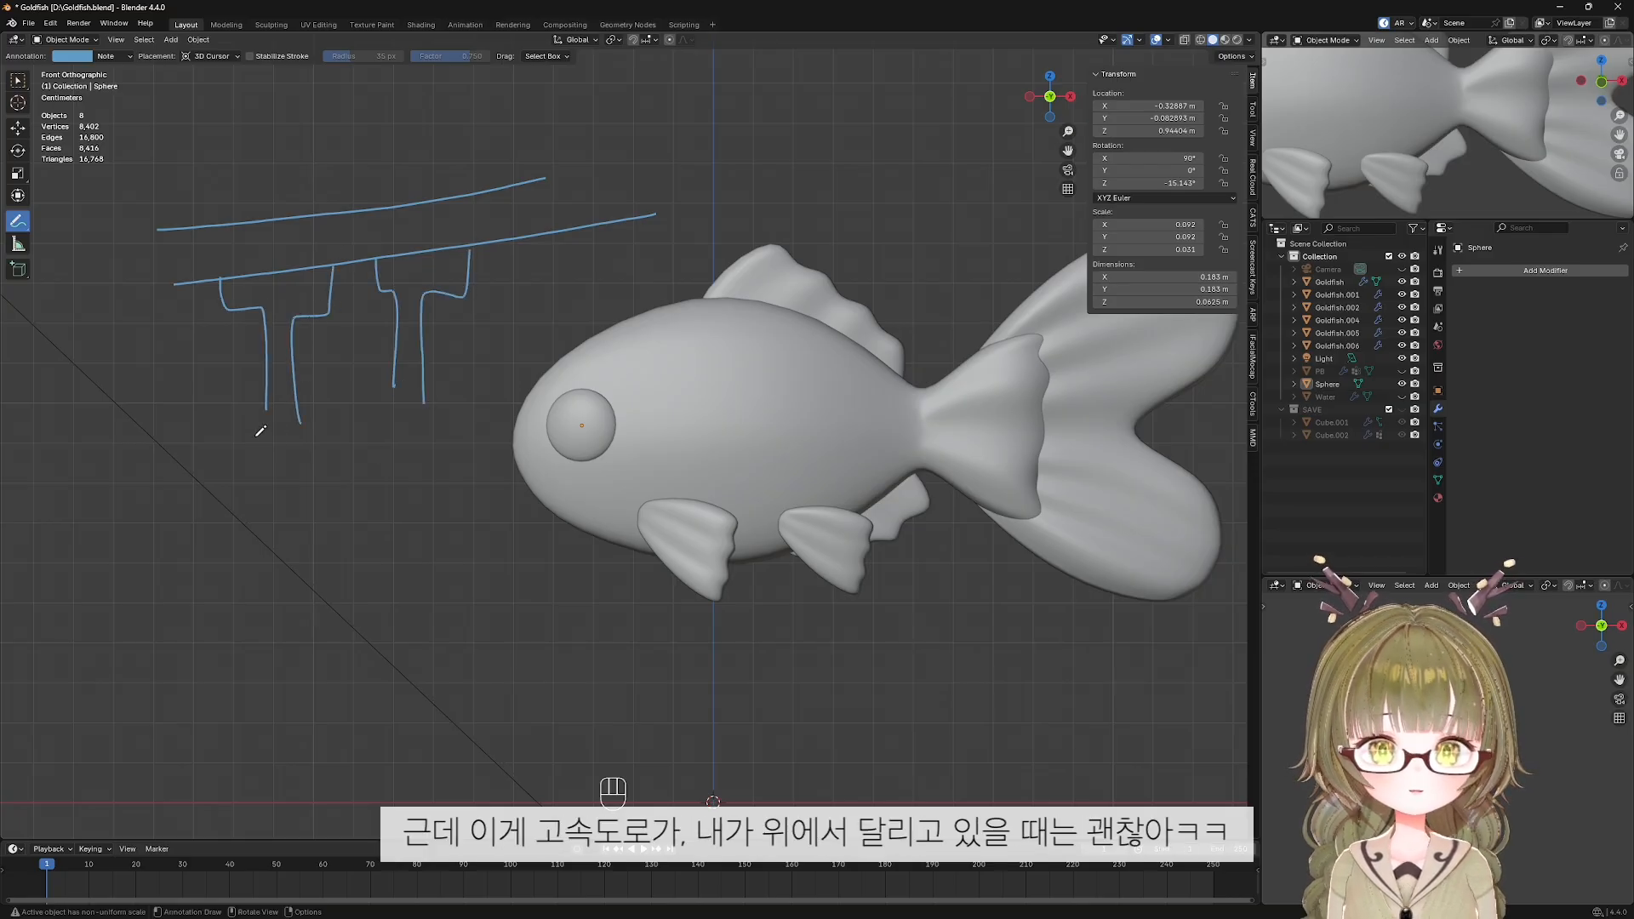
drag(312, 425, 181, 341)
drag(473, 225, 411, 426)
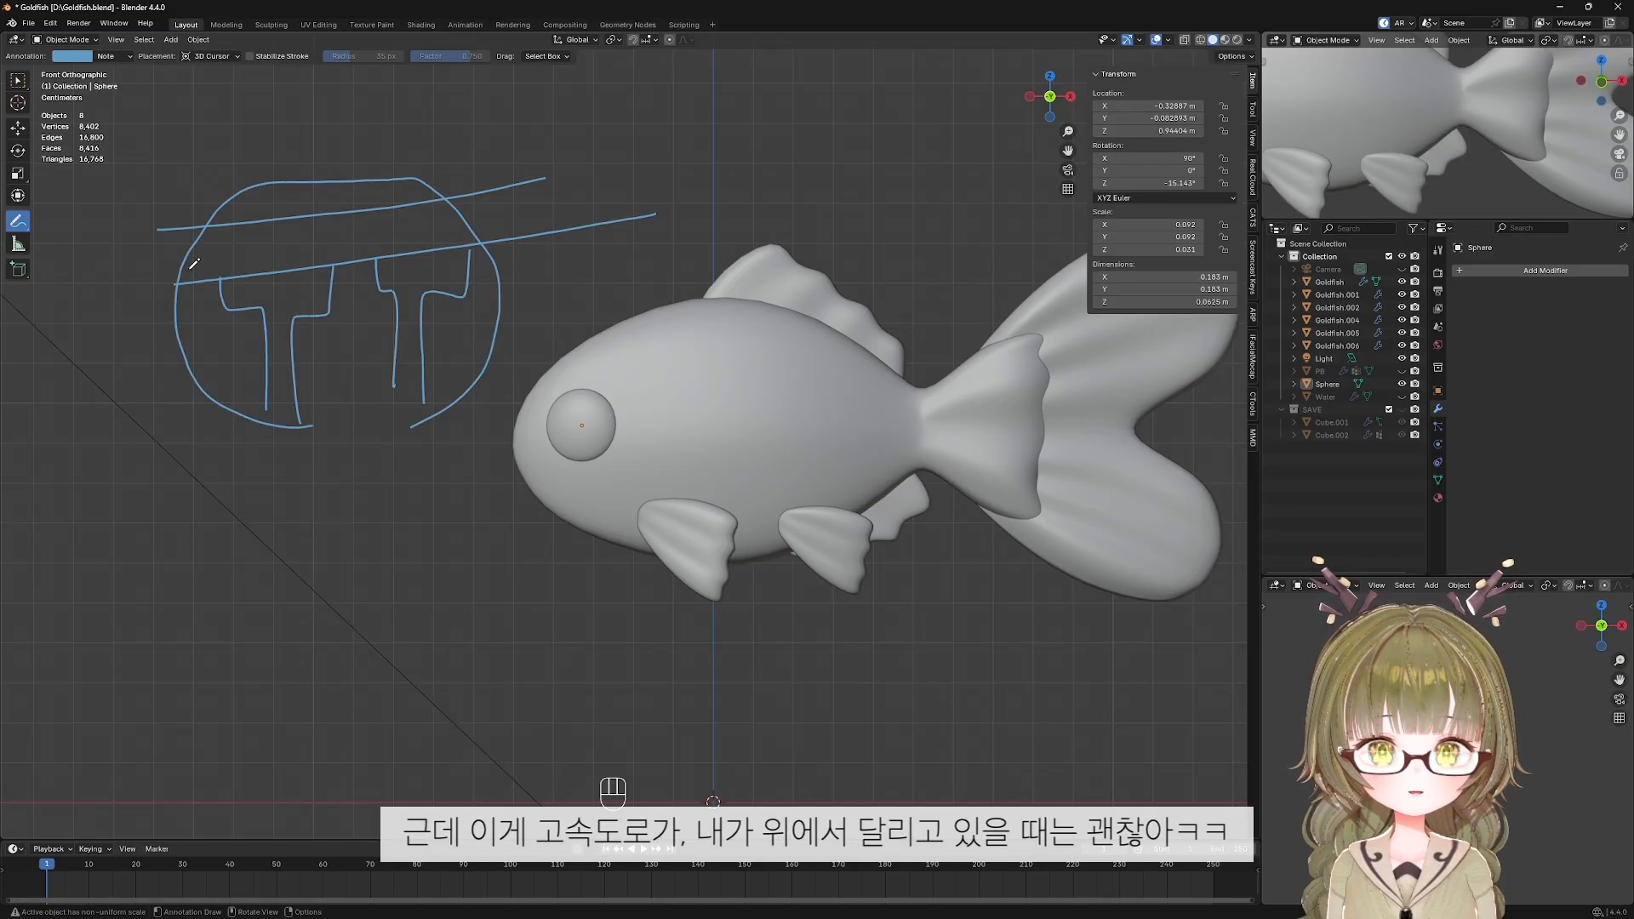
mouse_move(186, 265)
mouse_down()
mouse_move(349, 223)
mouse_move(340, 243)
mouse_up()
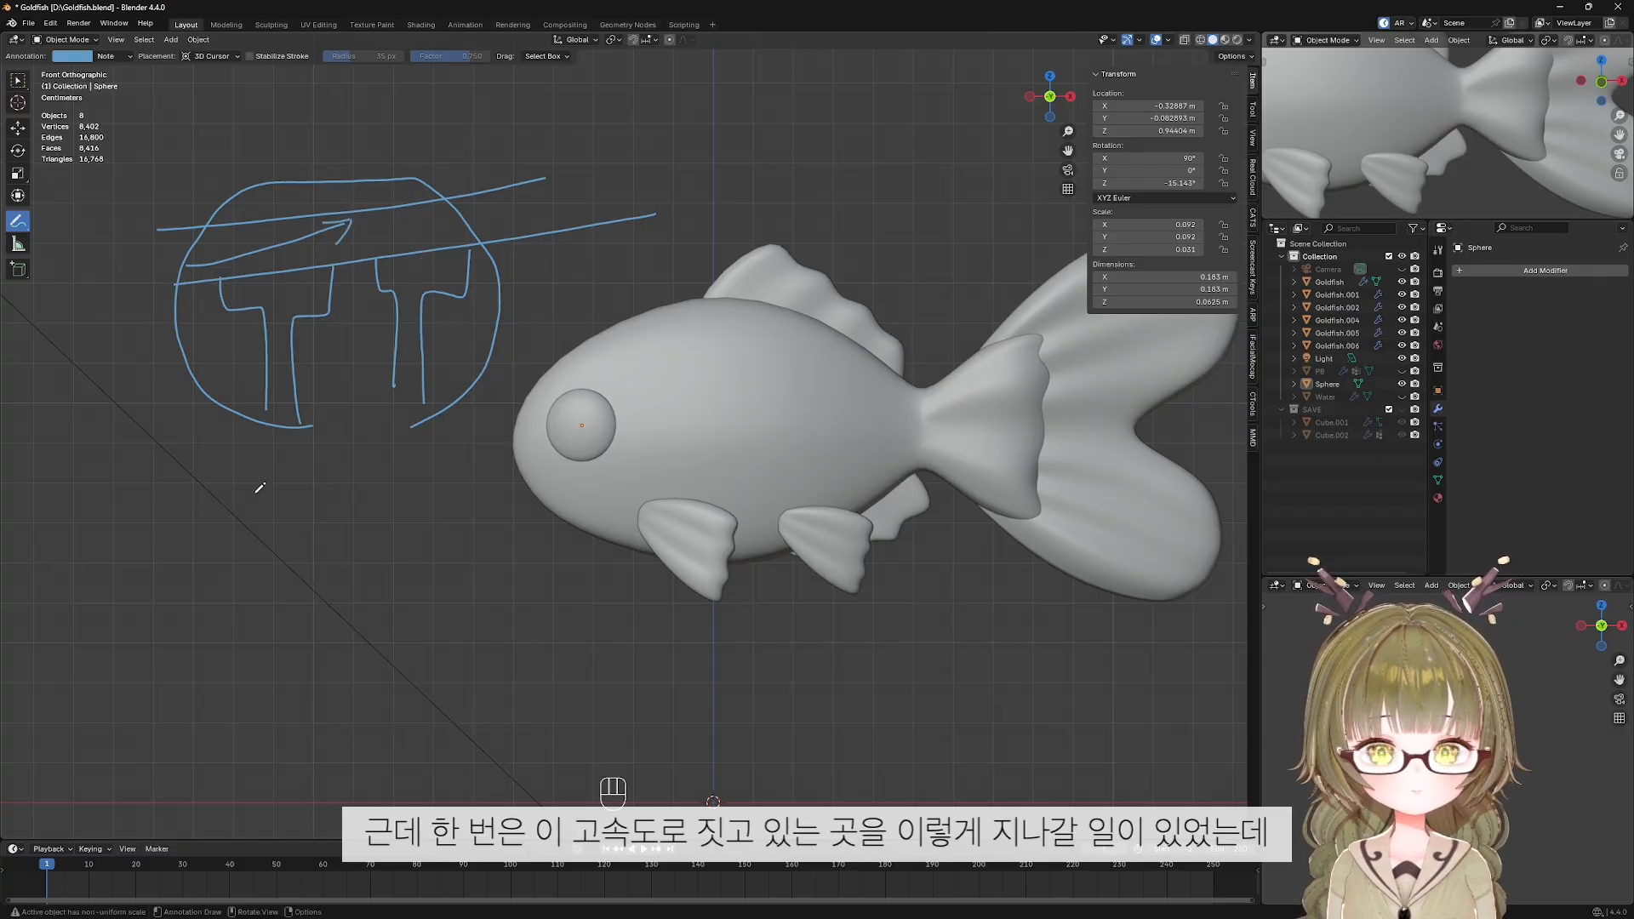
drag(262, 581, 322, 402)
drag(300, 424, 331, 430)
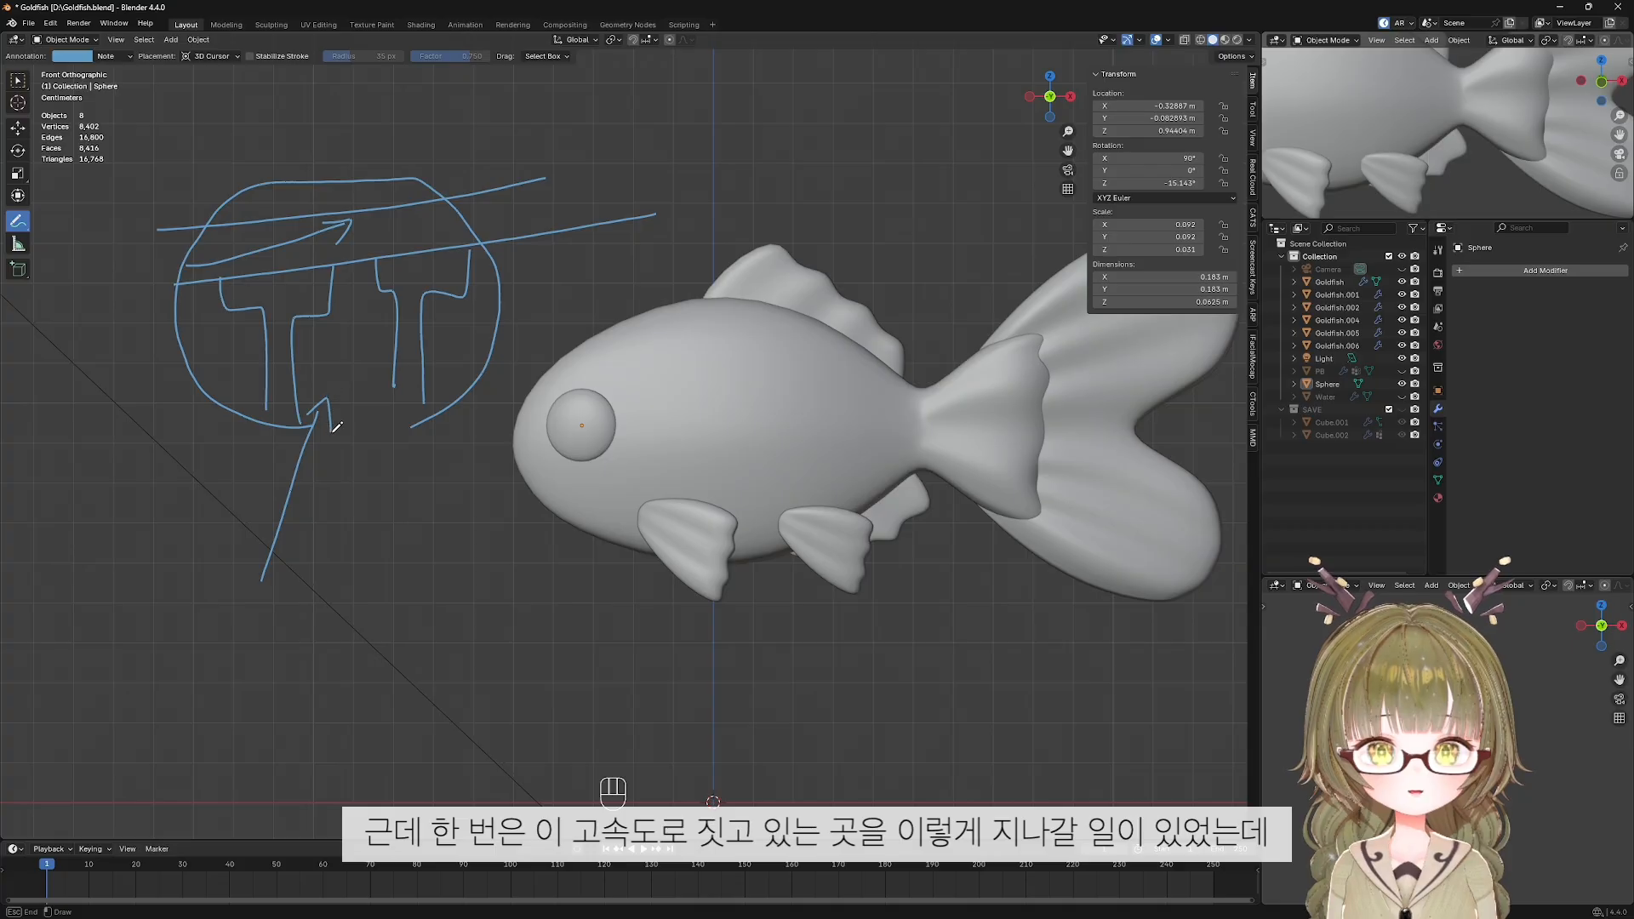
drag(119, 451, 182, 577)
drag(248, 430, 218, 562)
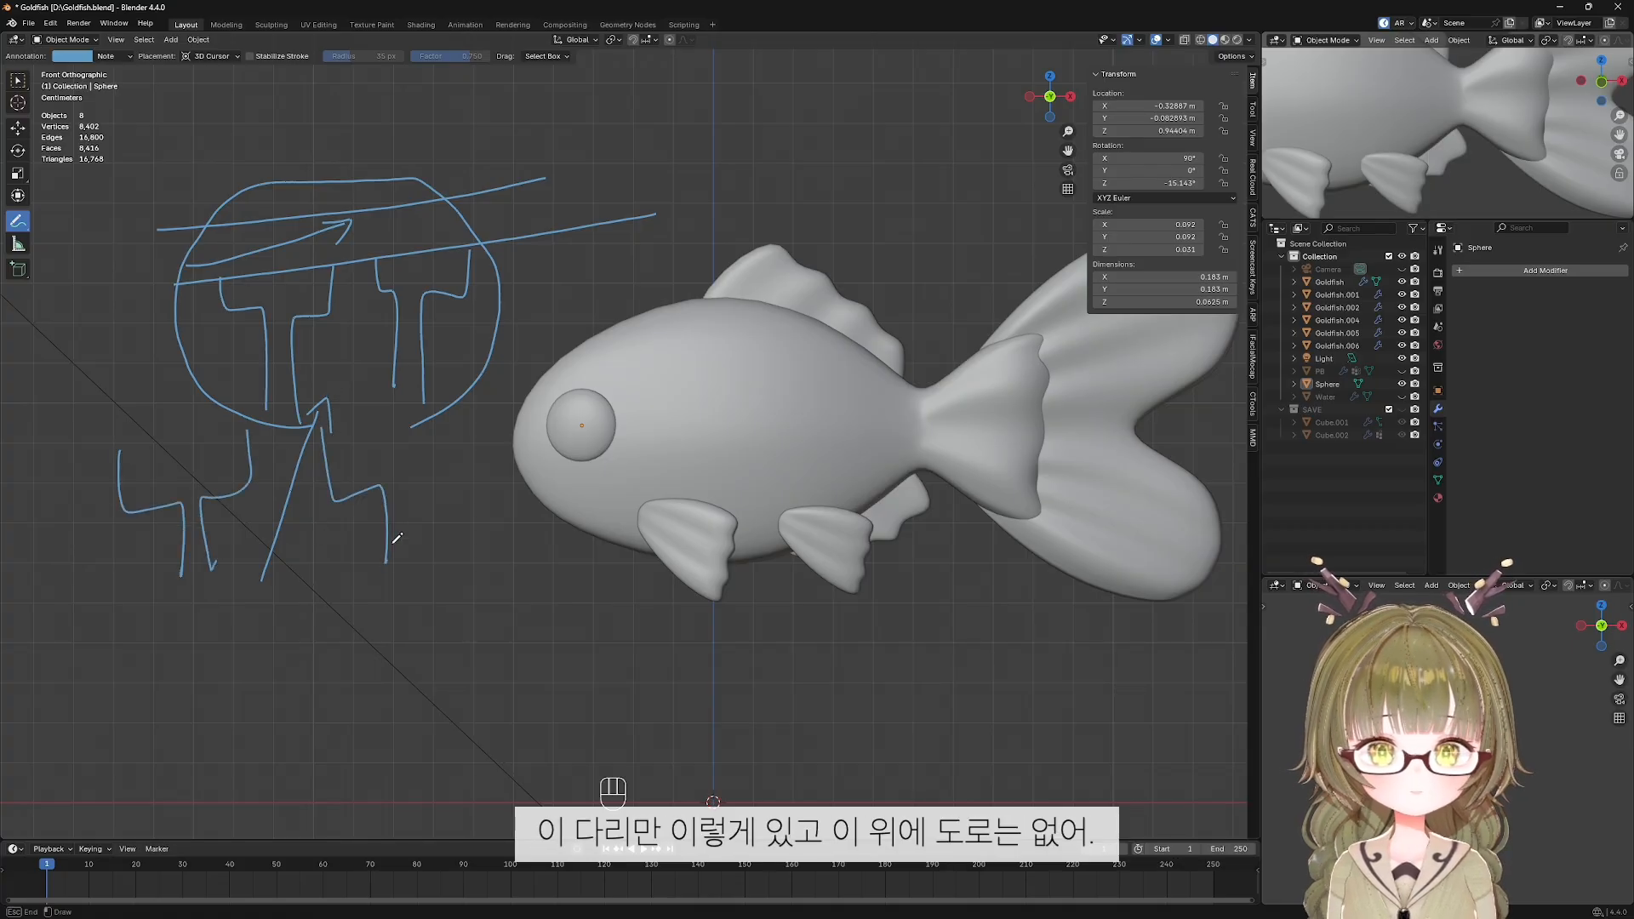
drag(460, 395, 417, 564)
mouse_move(129, 468)
mouse_down()
mouse_move(204, 411)
mouse_move(315, 638)
mouse_up()
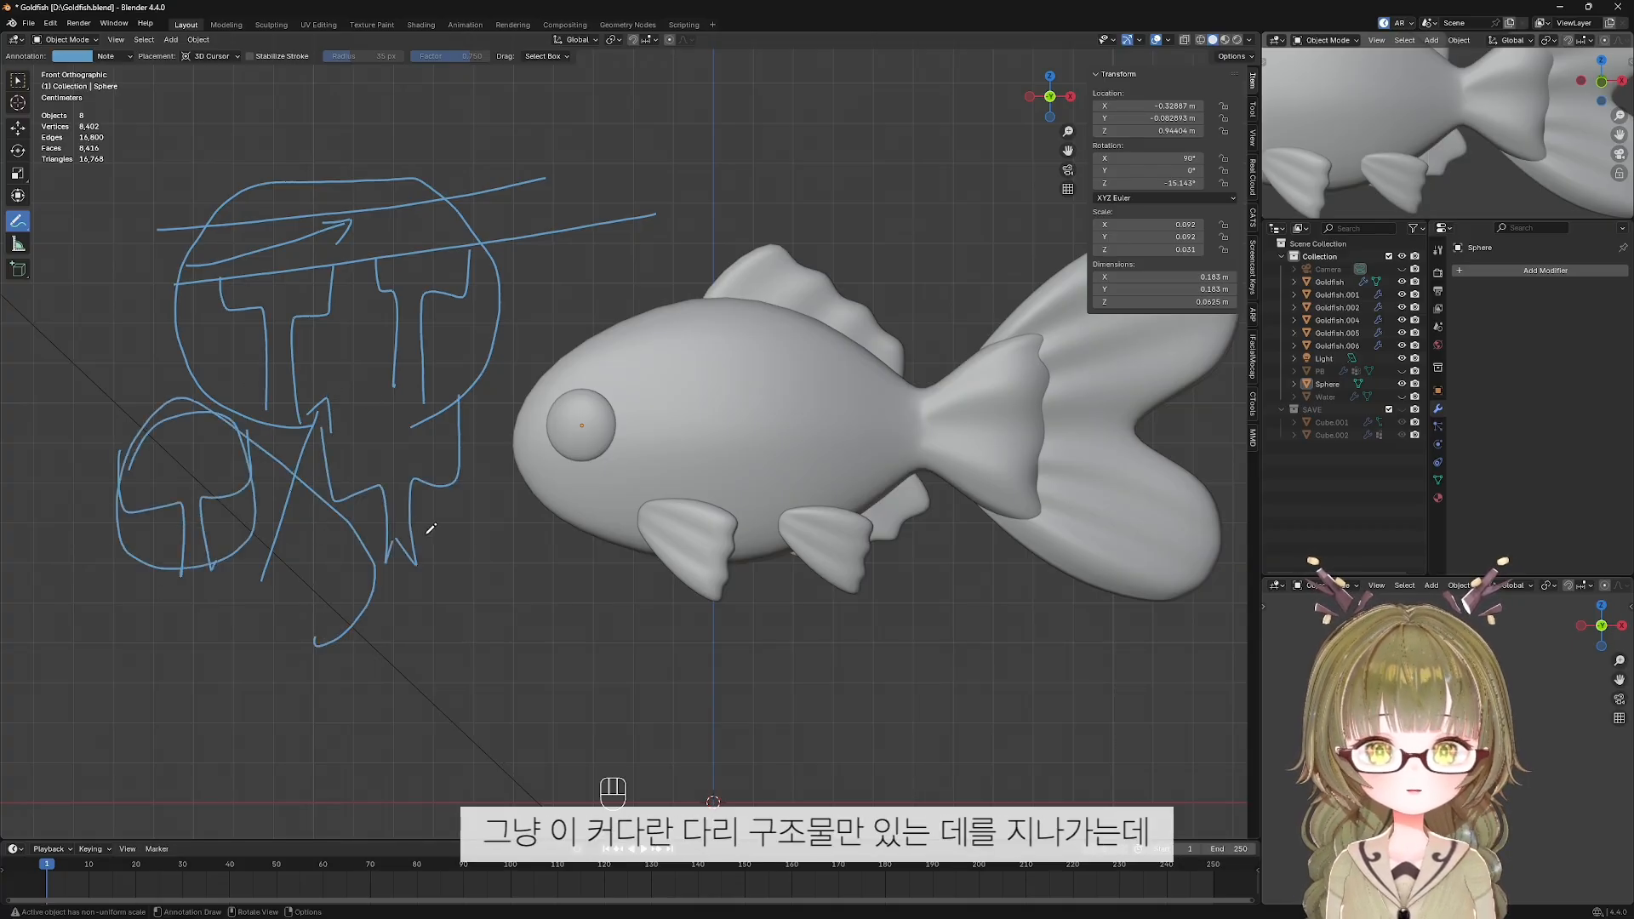
drag(473, 569, 417, 543)
key(ctrl+z)
key(ctrl+z)
key(ctrl+z)
key(ctrl+z)
key(ctrl+z)
key(ctrl+z)
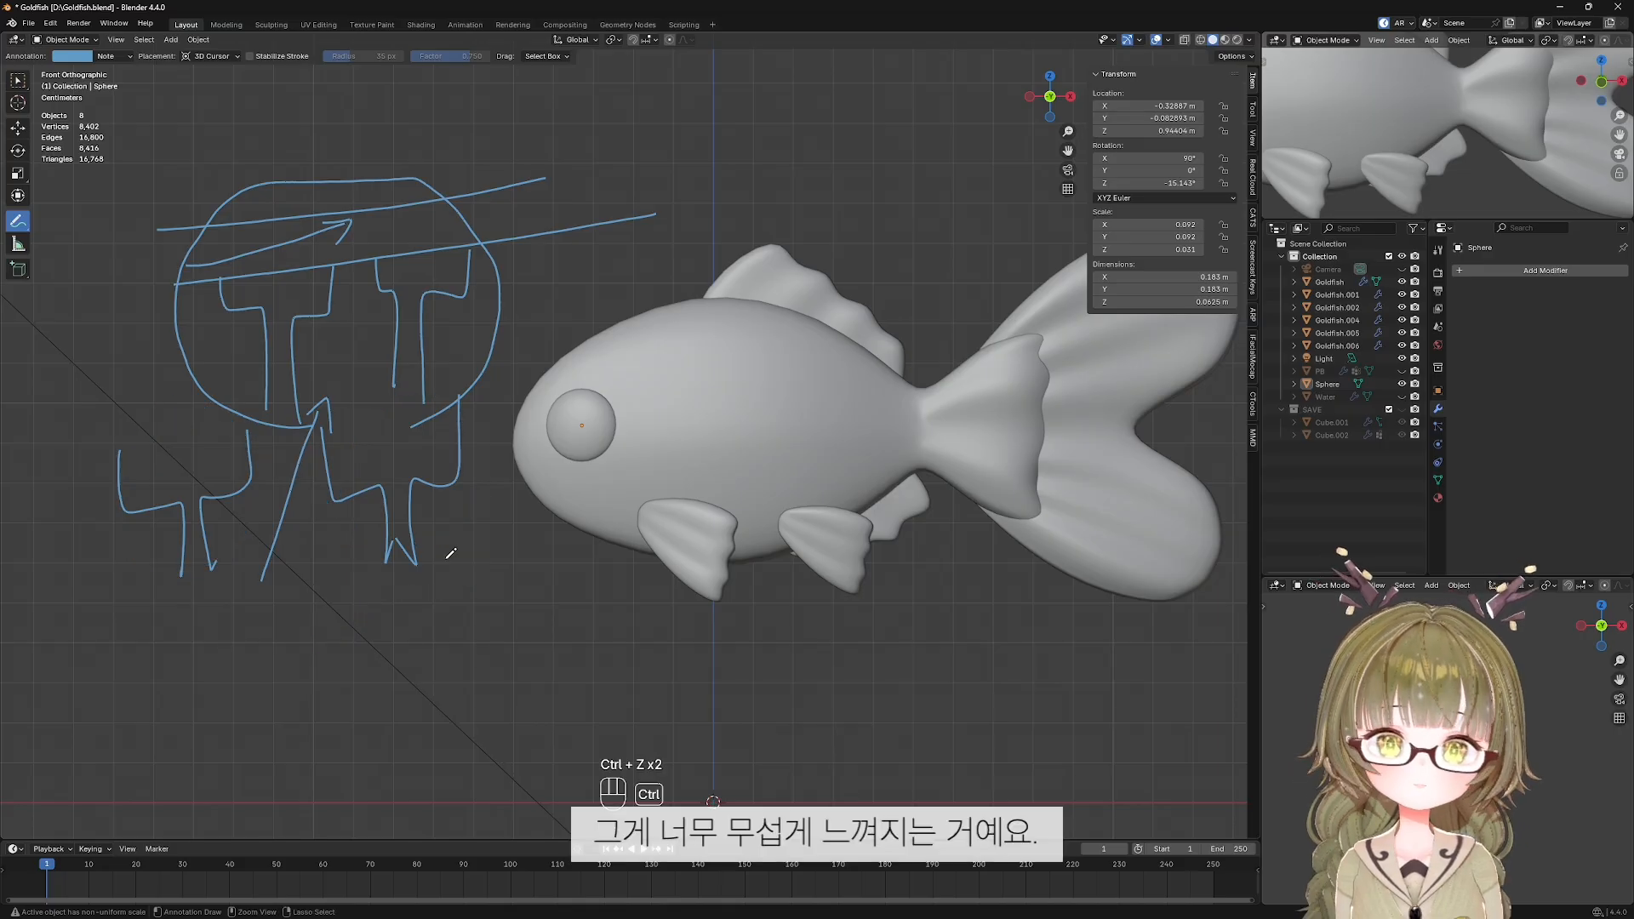
key(ctrl+z)
key(ctrl+z)
key(ctrl+z)
key(ctrl+z)
key(ctrl+z)
key(ctrl+z)
key(ctrl+z)
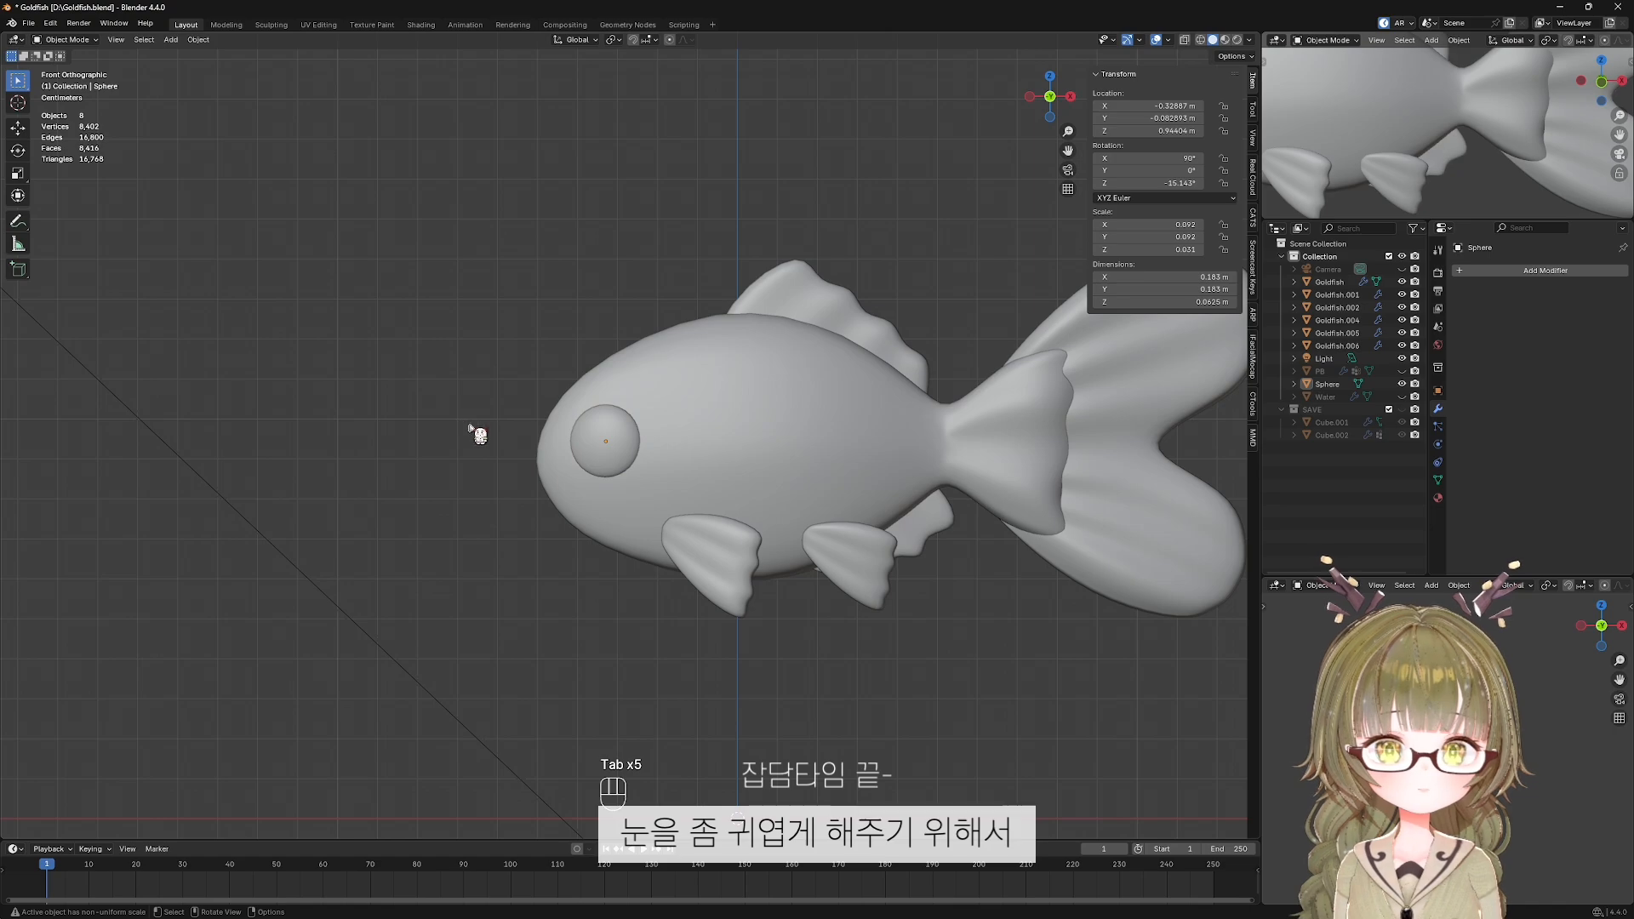
In Edit Mode, select the circular cap of faces on the eye's outer side and extrude it outward about 0.004 m.
shift+middle_drag(468, 426, 607, 435)
scroll(412, 464, up, 4)
scroll(518, 449, up, 3)
key(Tab)
click(539, 414)
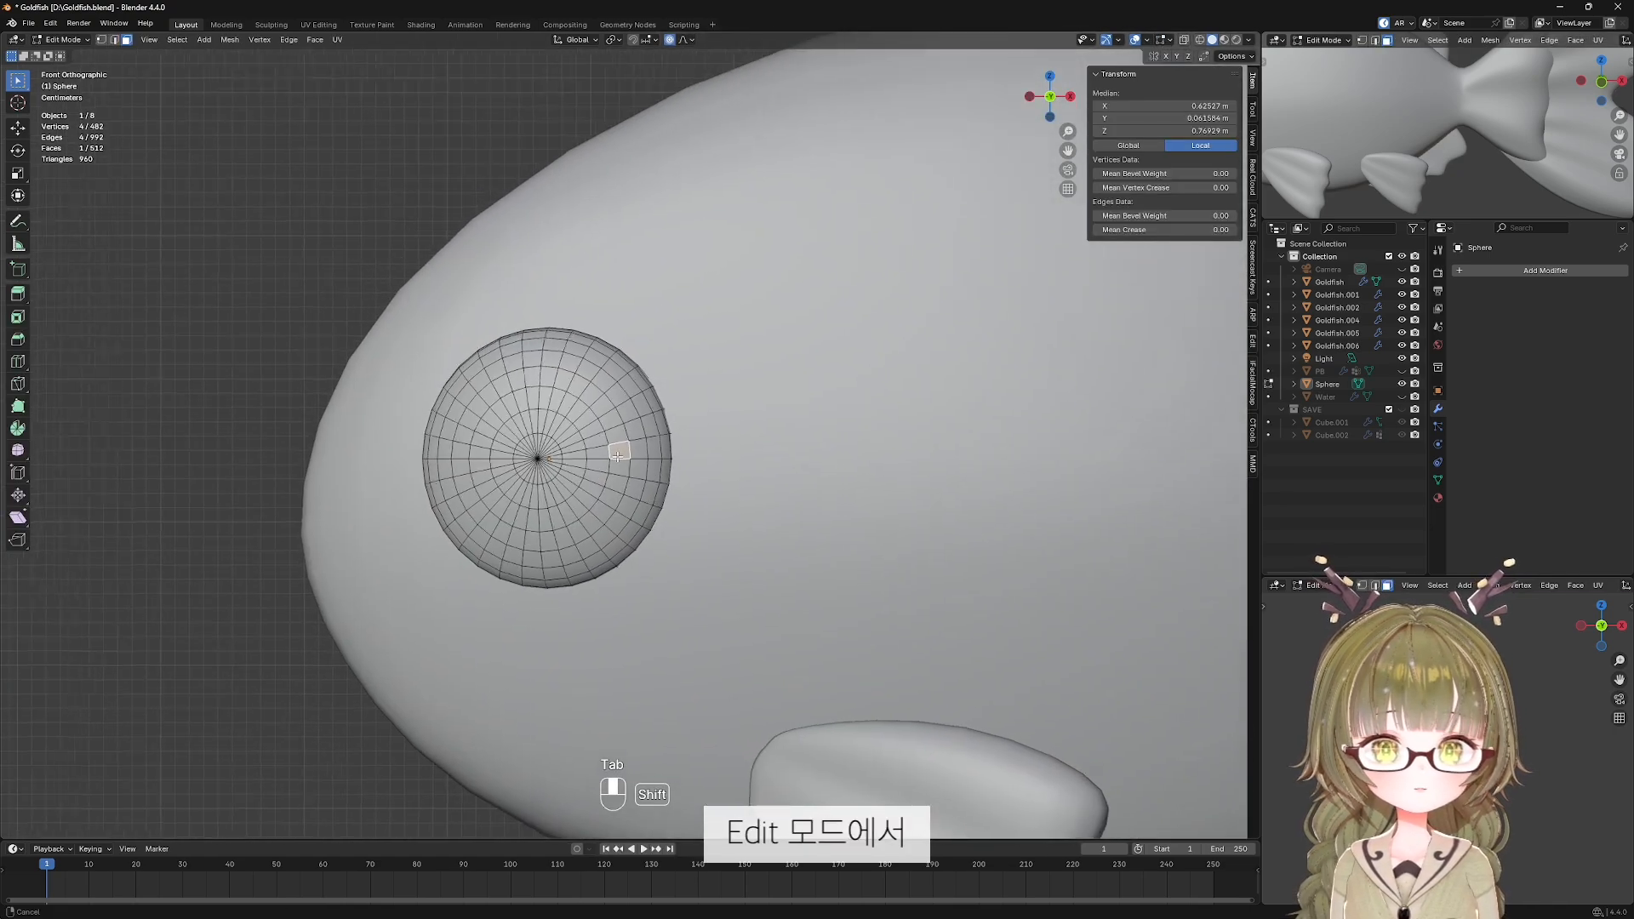
scroll(604, 434, up, 1)
alt+click(592, 390)
alt+shift+click(577, 408)
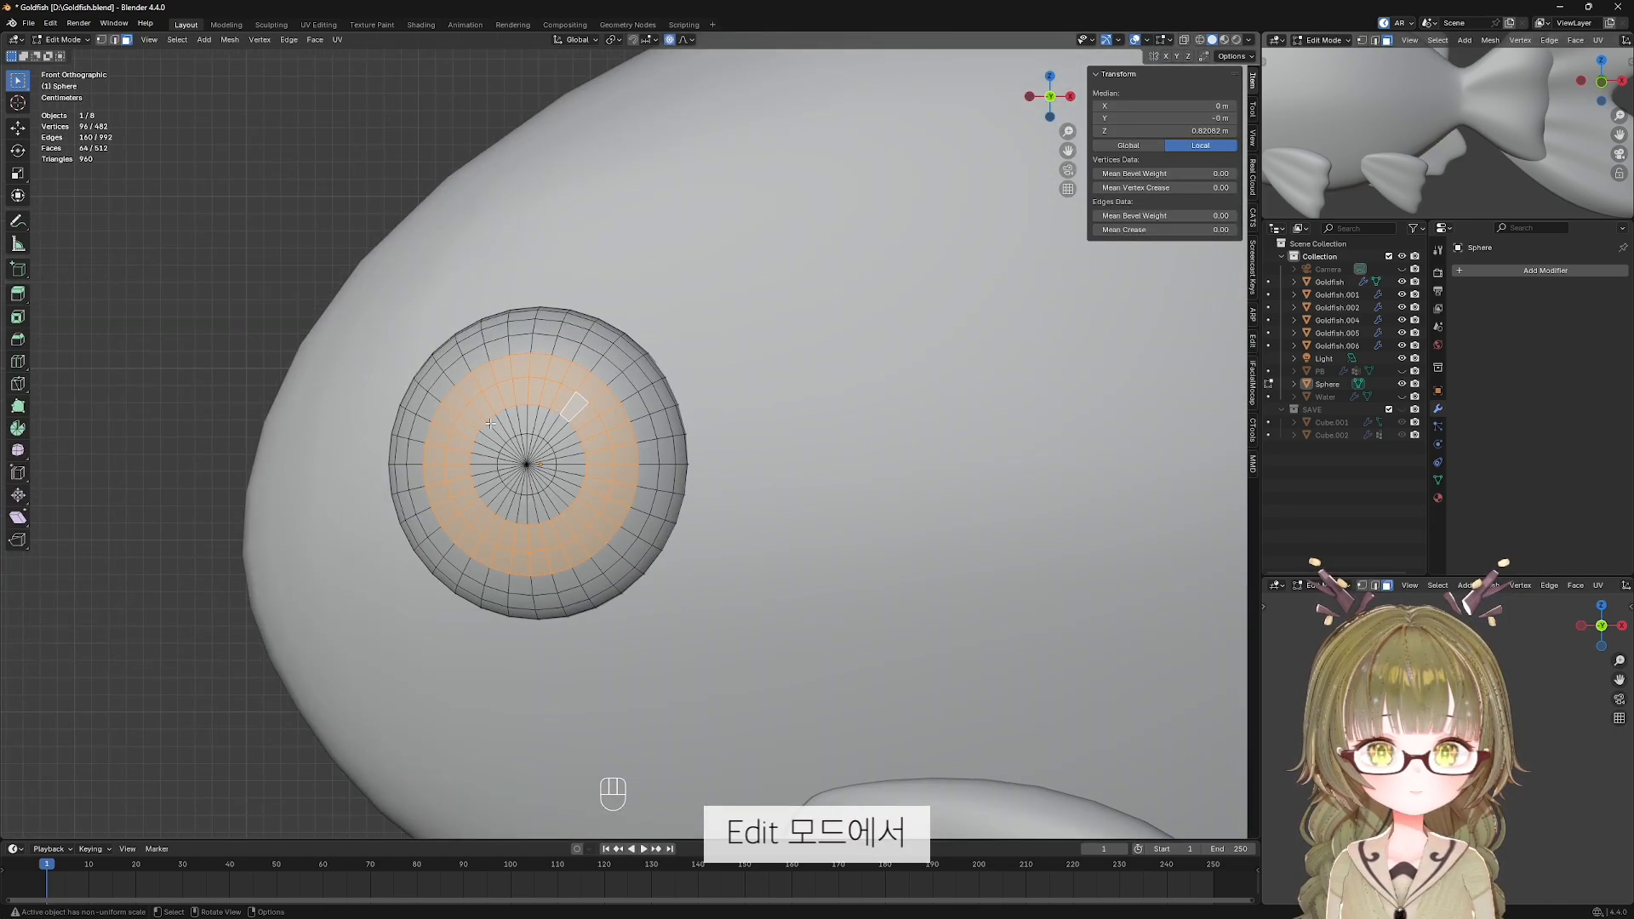
shift+drag(487, 417, 571, 513)
scroll(571, 513, down, 3)
middle_drag(614, 498, 456, 451)
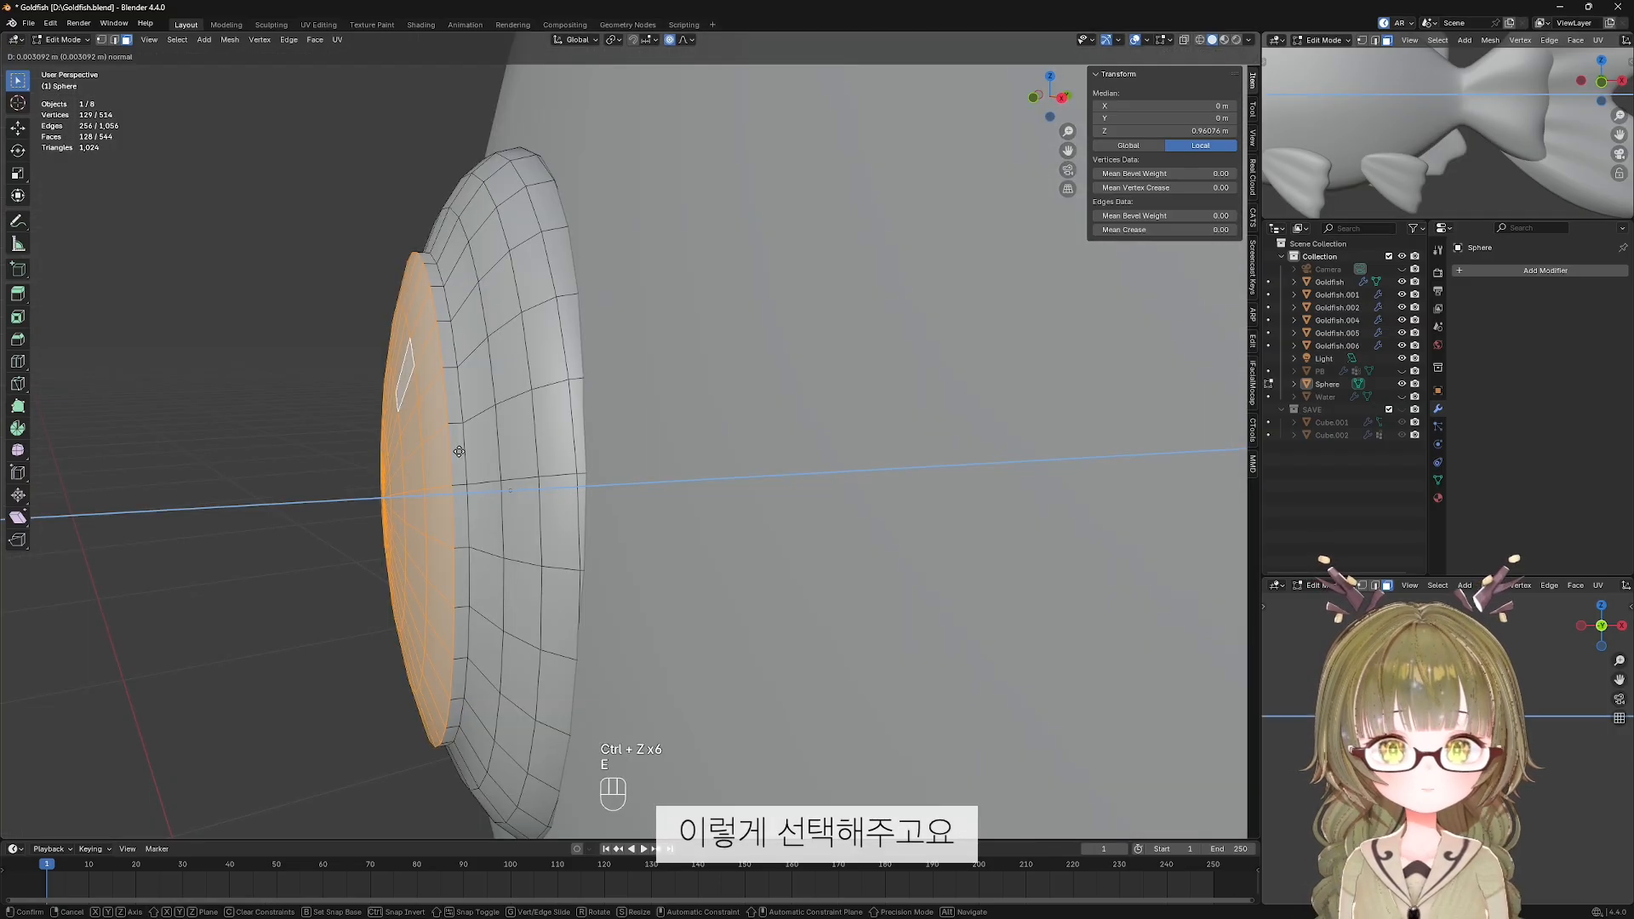
key(e)
click(455, 452)
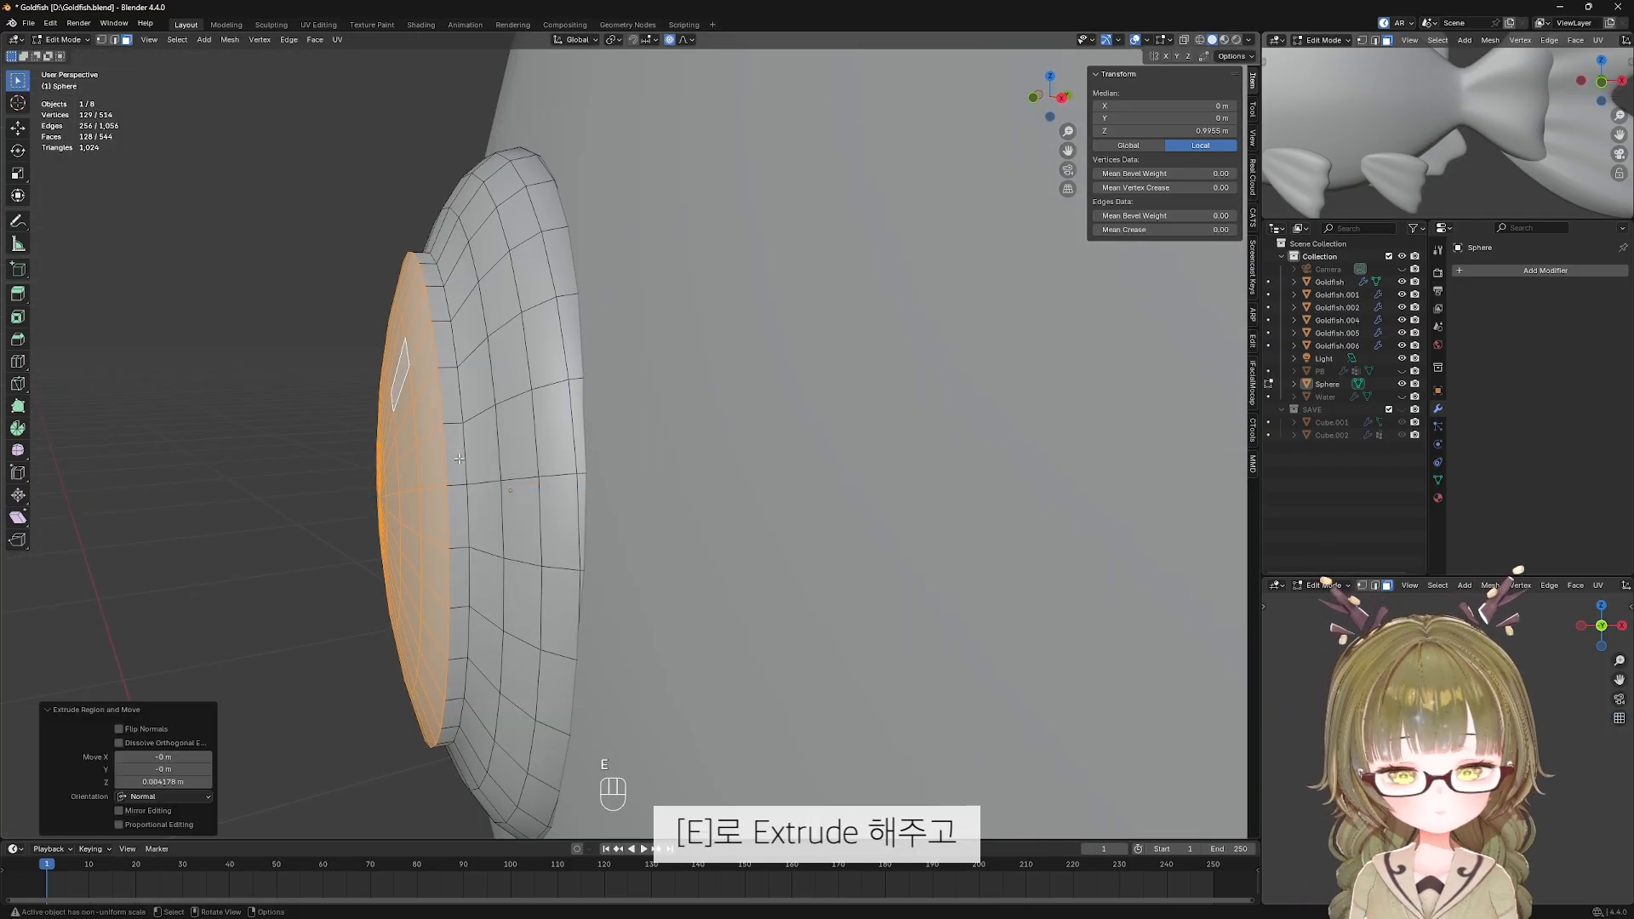
Bevel the raised cap's rim edge loop with width 0.1 m and 2 segments, and return to Object Mode.
alt+click(437, 392)
key(2)
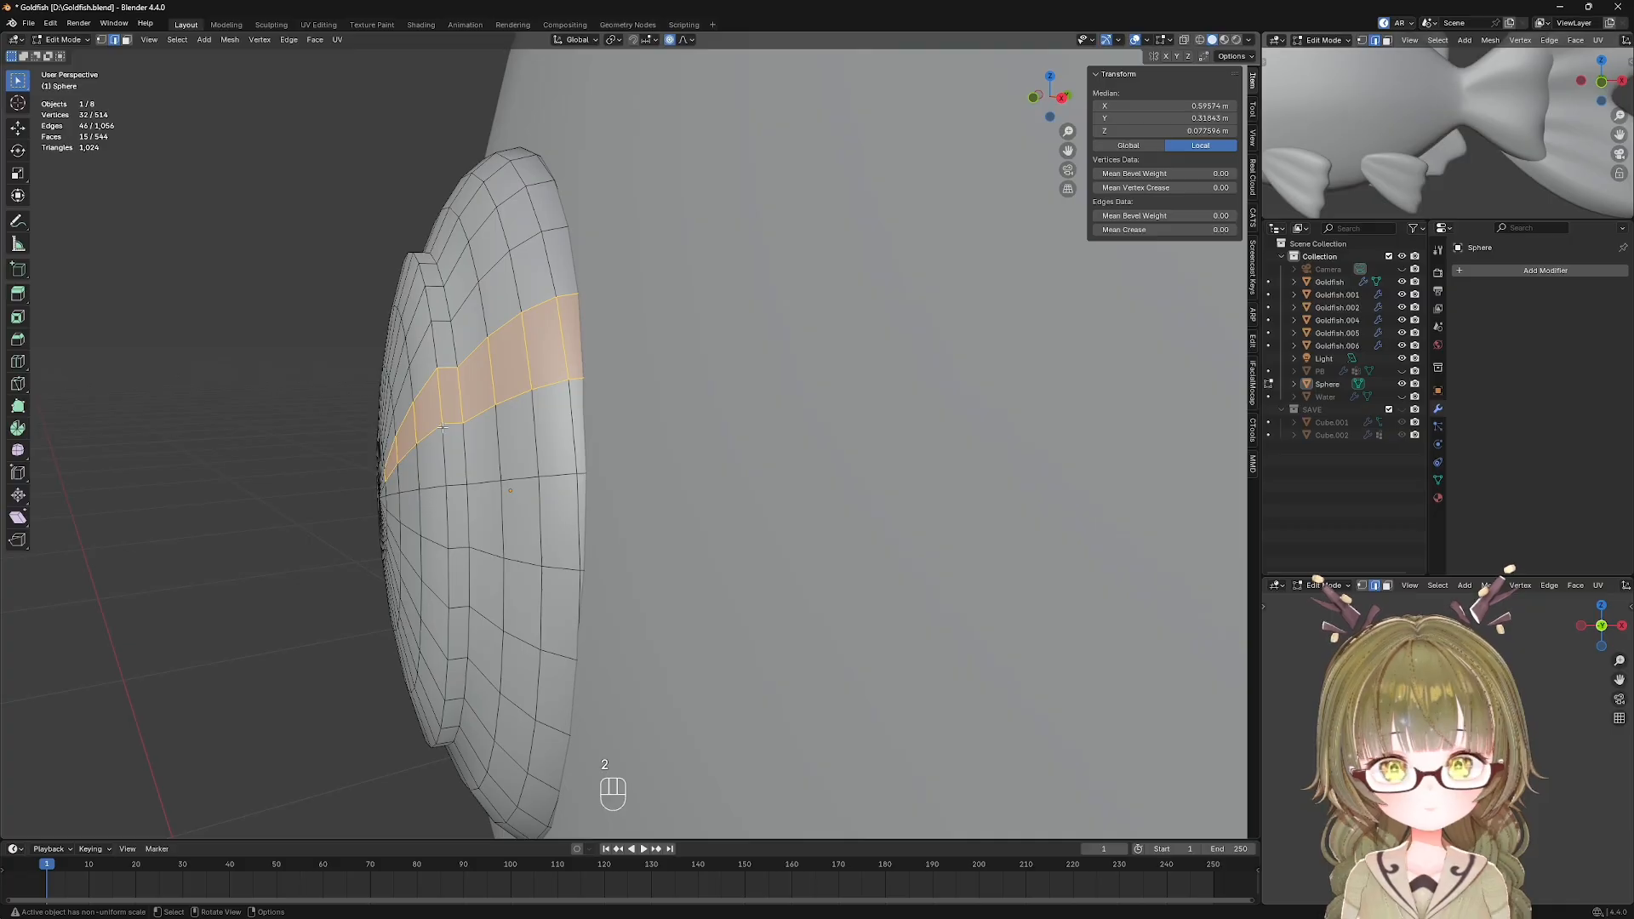
alt+click(442, 426)
key(ctrl+b)
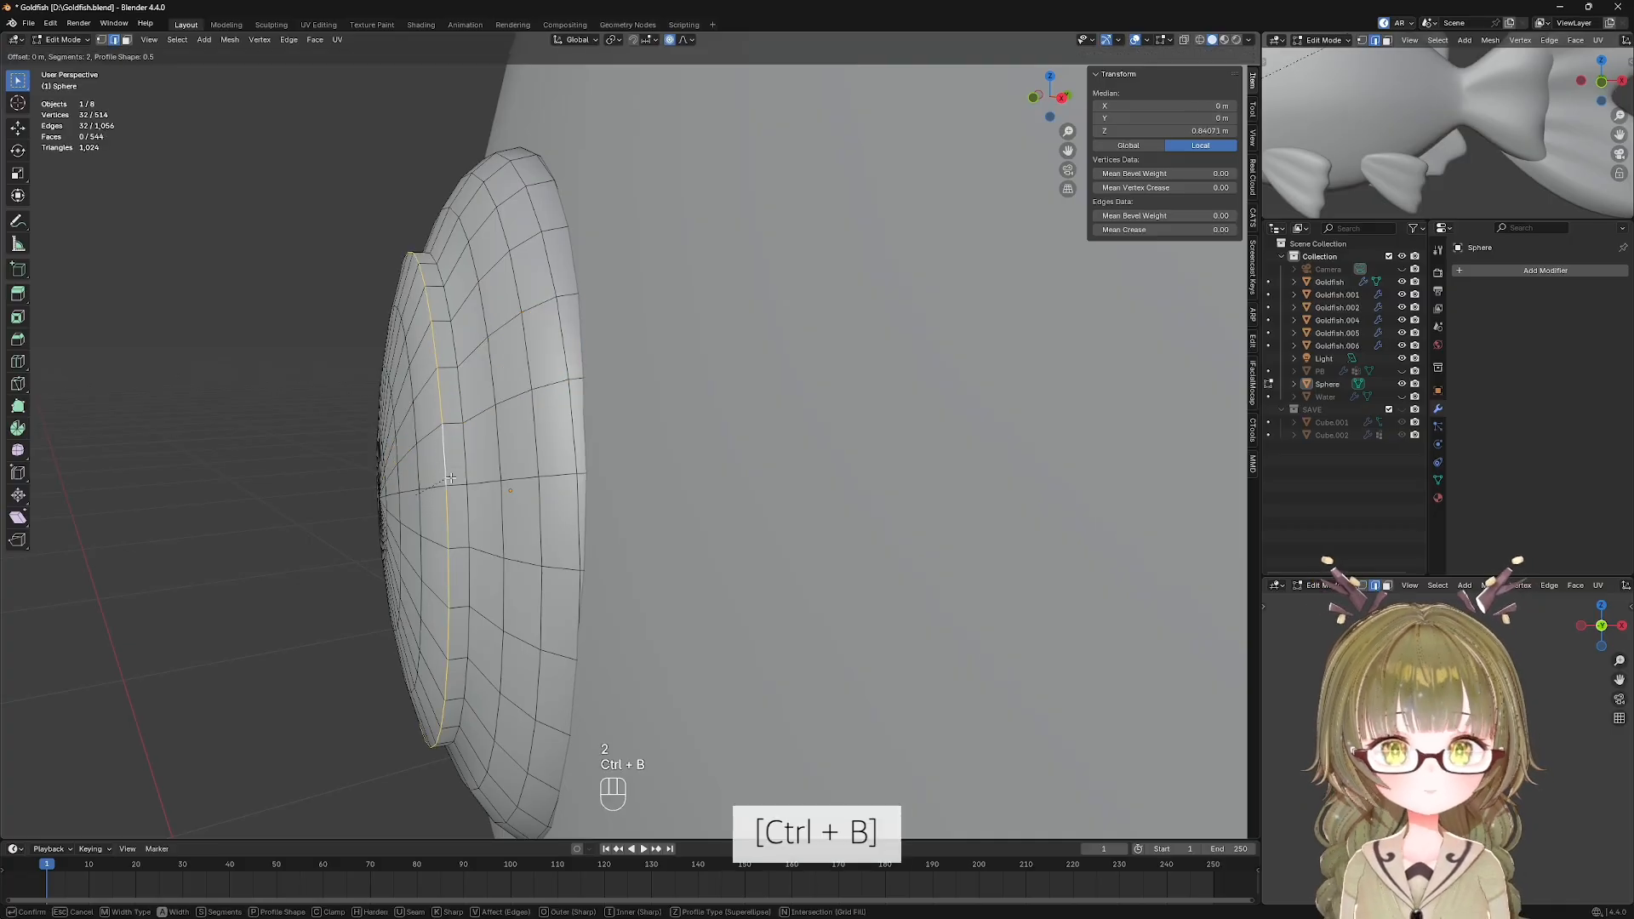
click(481, 524)
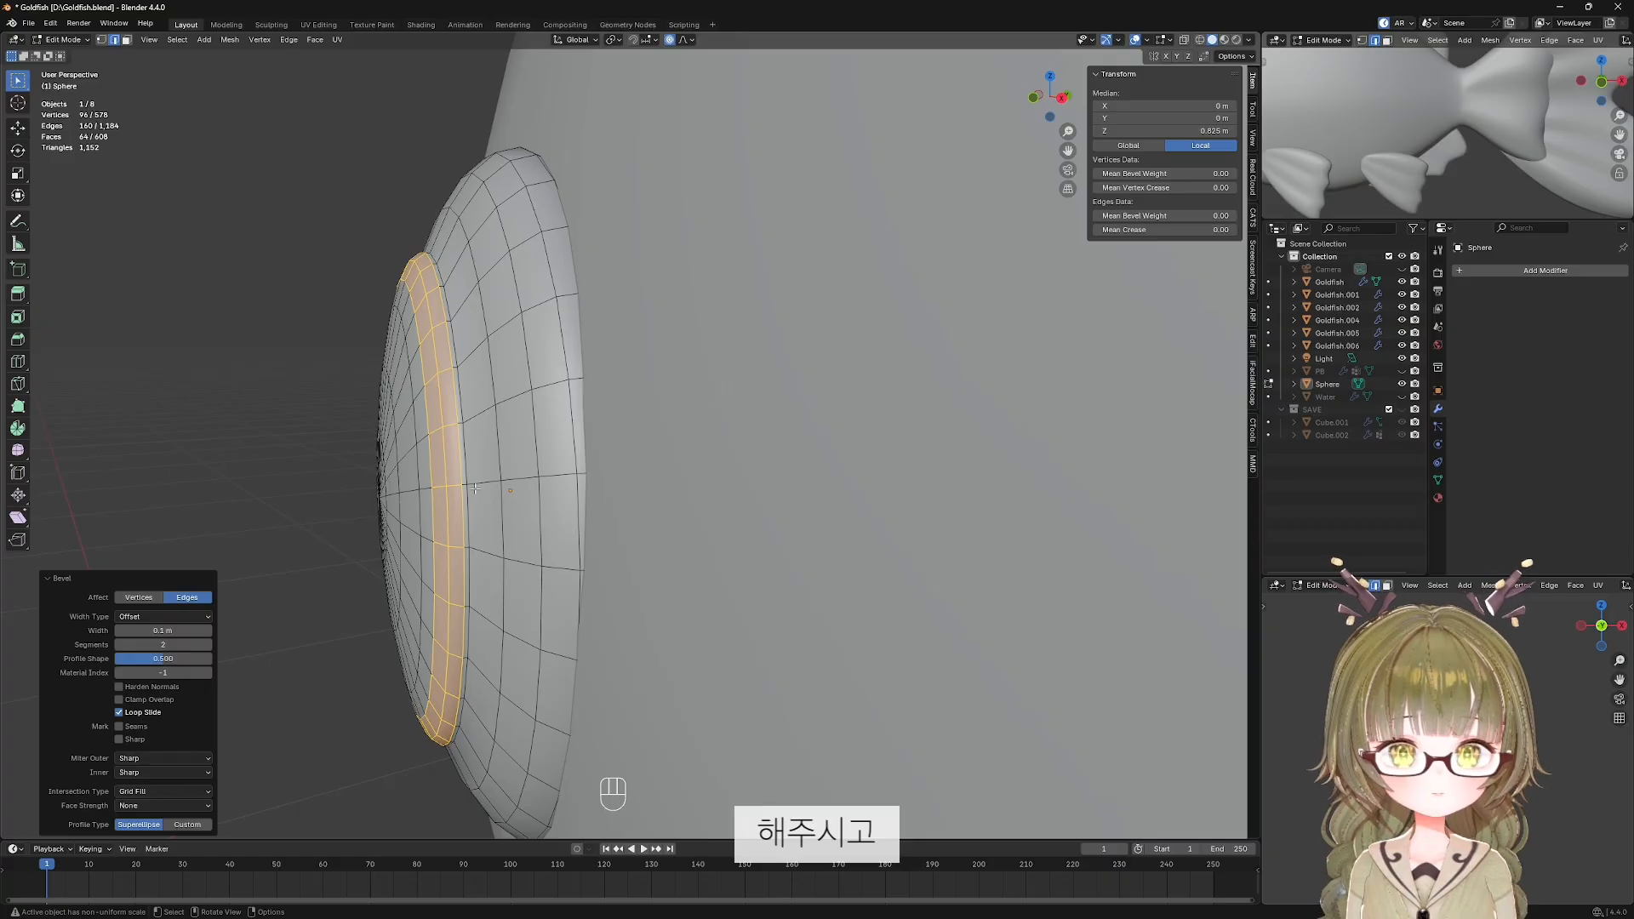
key(Tab)
key(KP_1)
scroll(561, 545, down, 4)
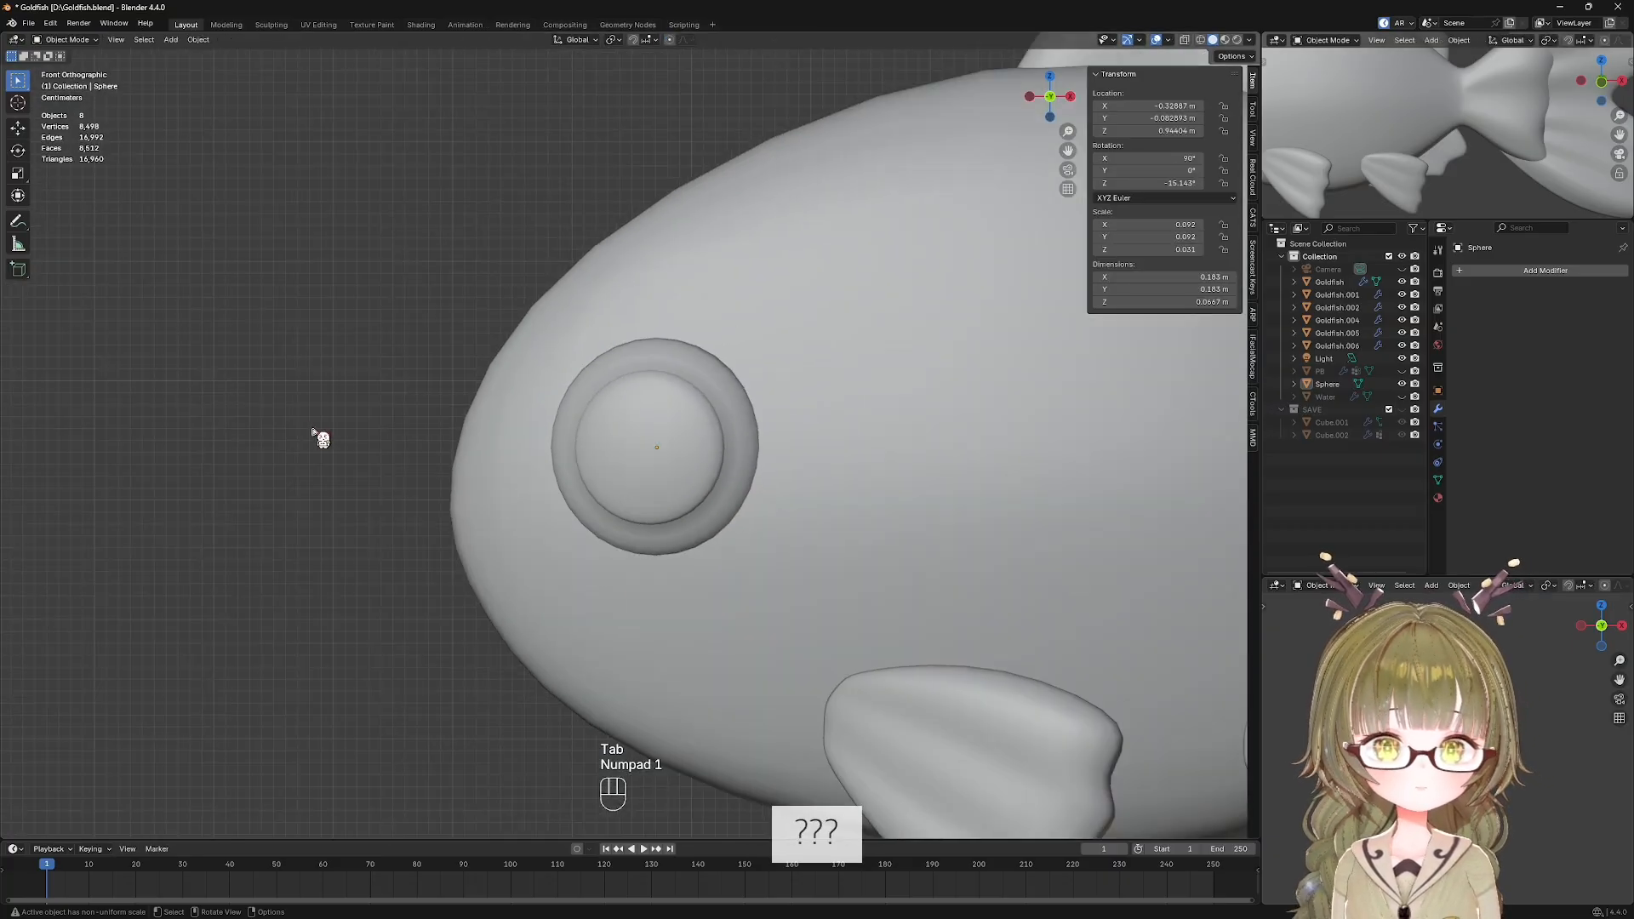
In Edit Mode on the goldfish body, select the edge at the lower front of the head and bevel it about 0.1 m with 2 segments.
scroll(320, 438, down, 3)
key(shift+alt+z)
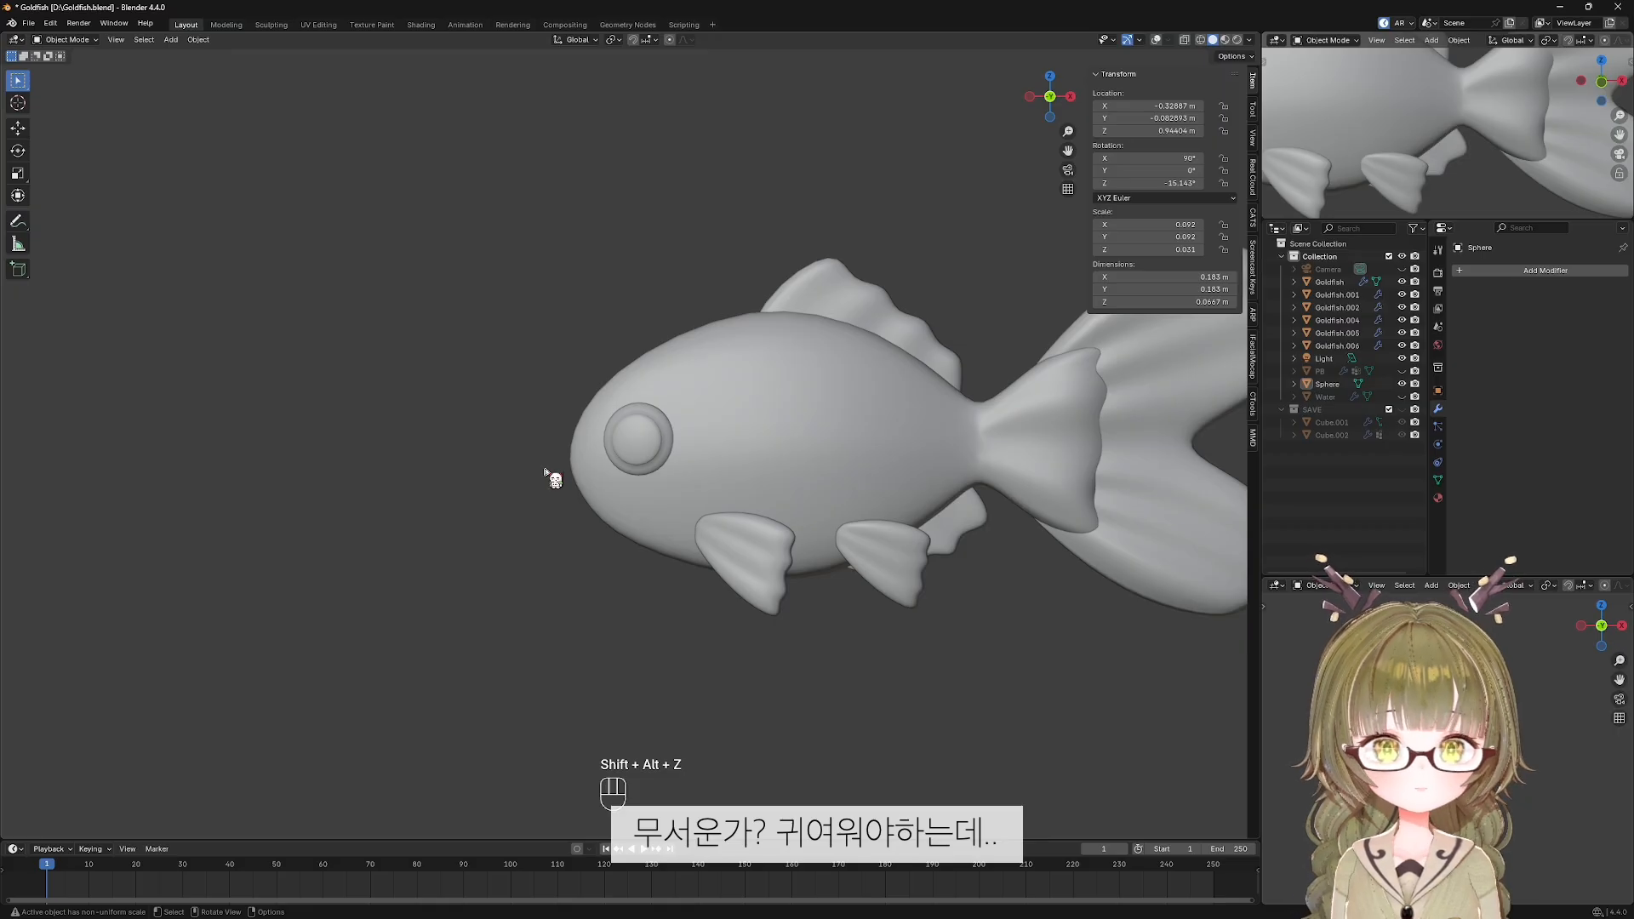
click(613, 511)
scroll(641, 573, up, 4)
key(shift+alt+z)
key(Tab)
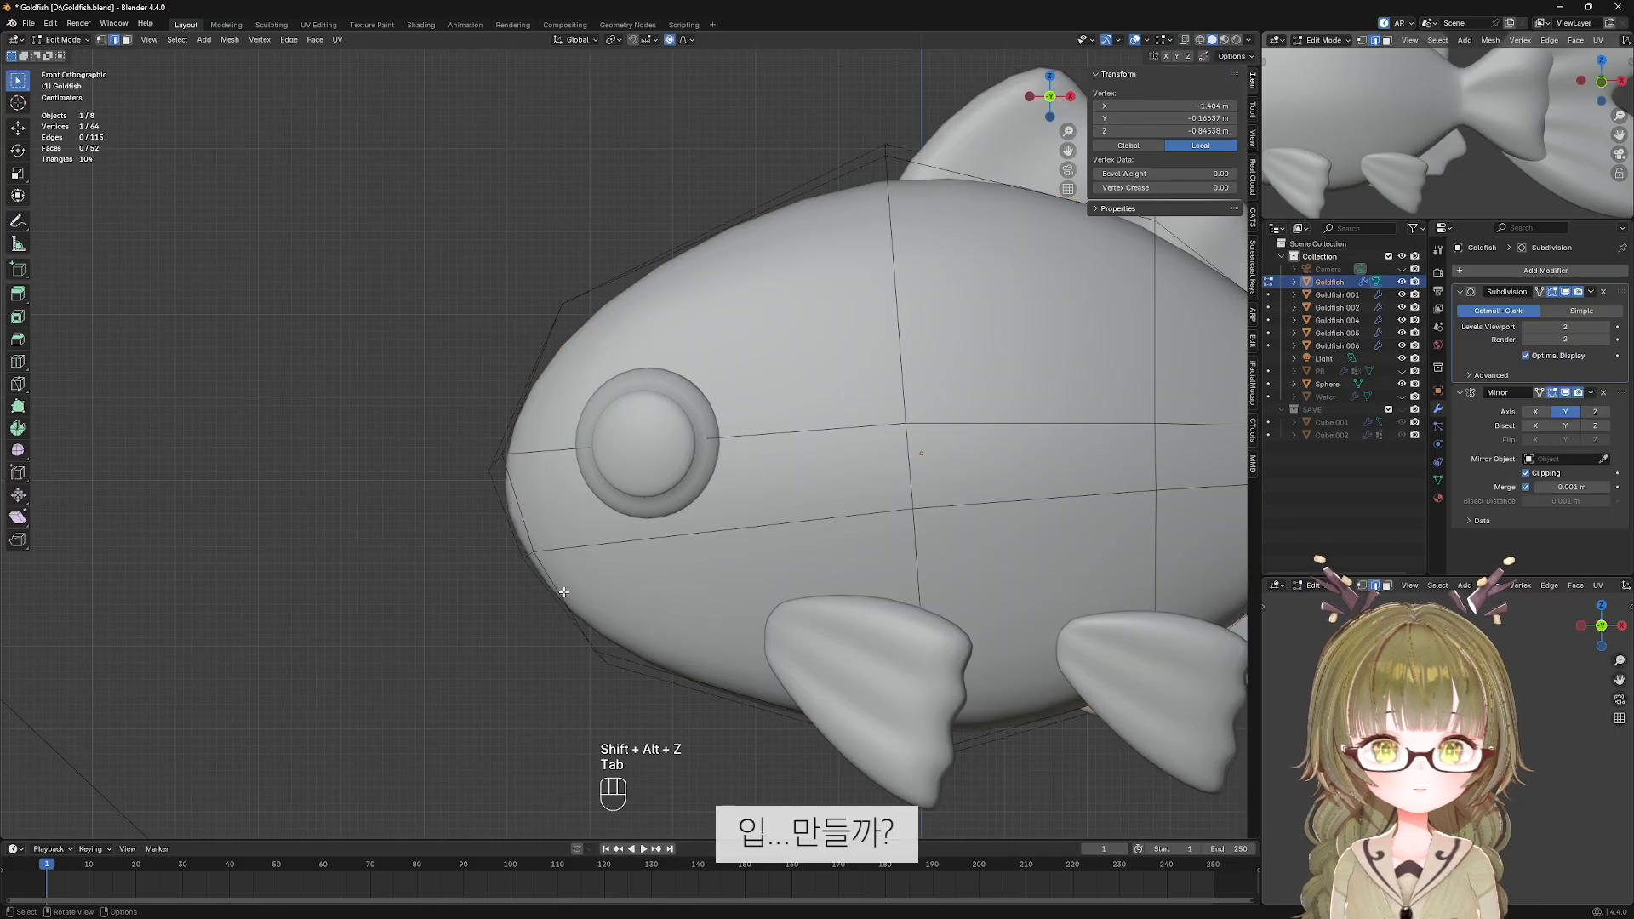
shift+click(525, 555)
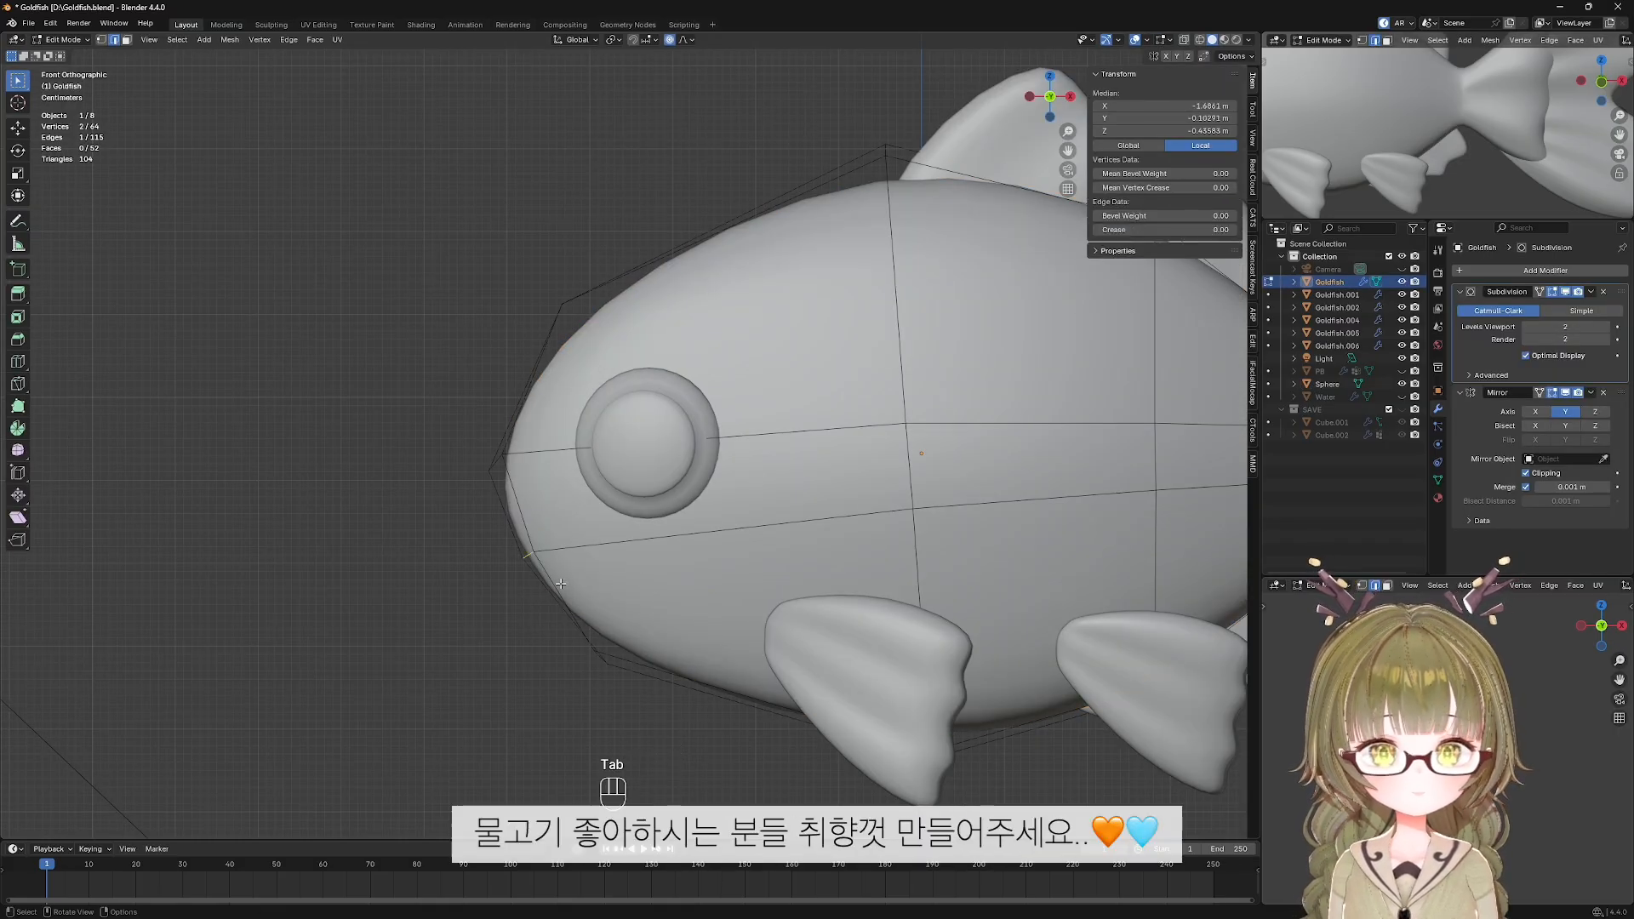
key(ctrl+b)
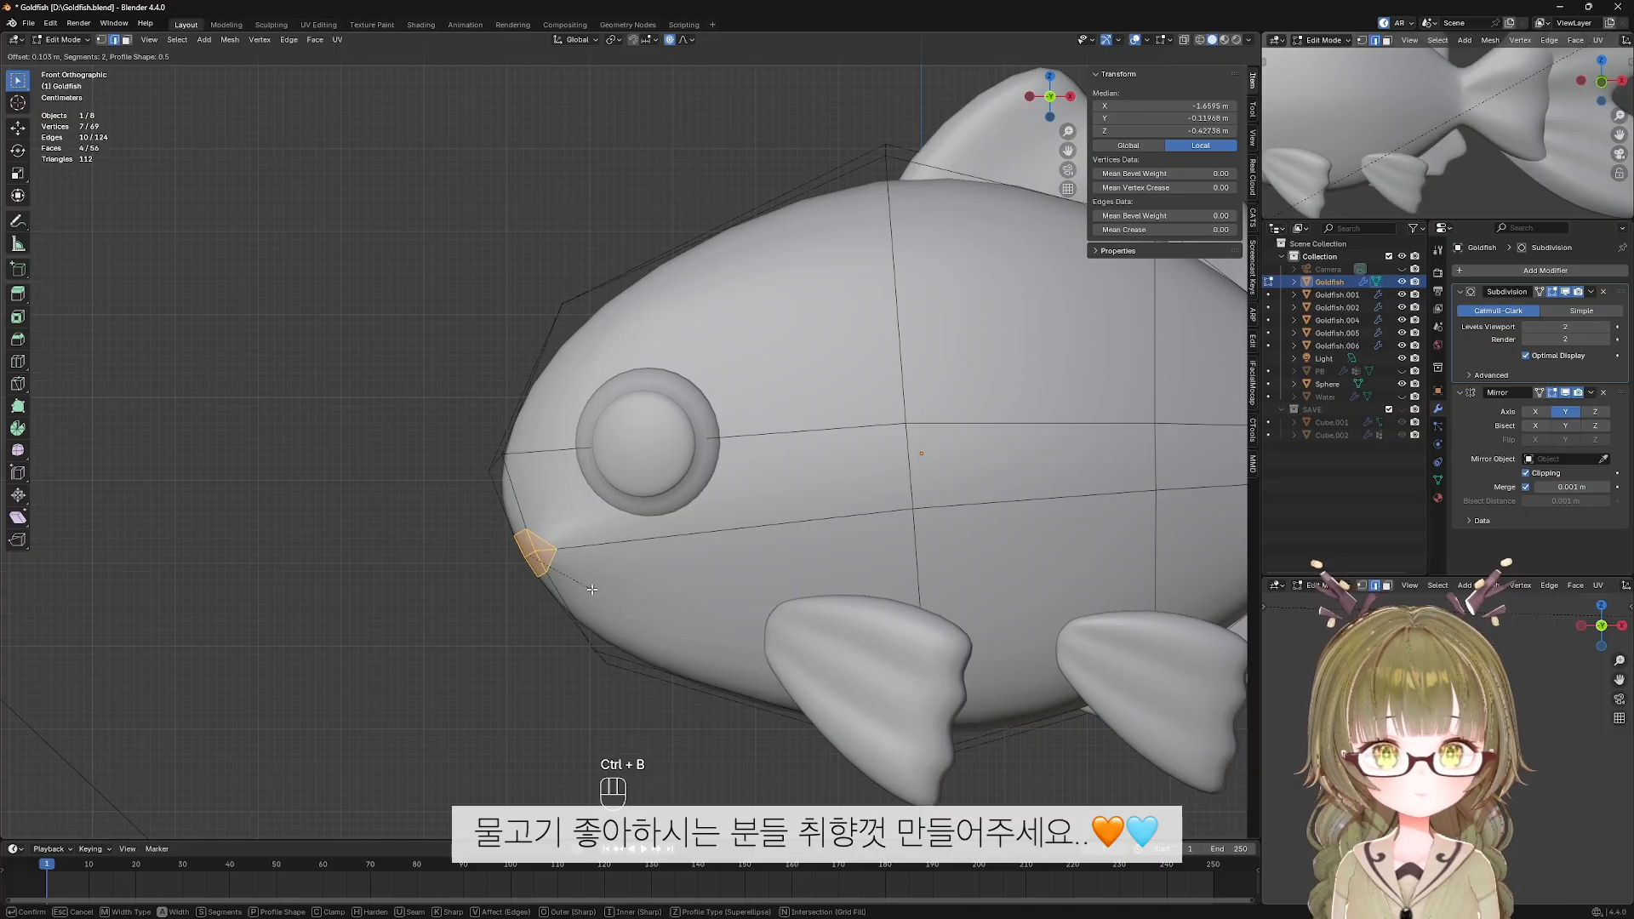
click(592, 589)
Select the middle edges of the bevelled area and push them about 0.06 m back into the head to form the mouth.
alt+click(529, 551)
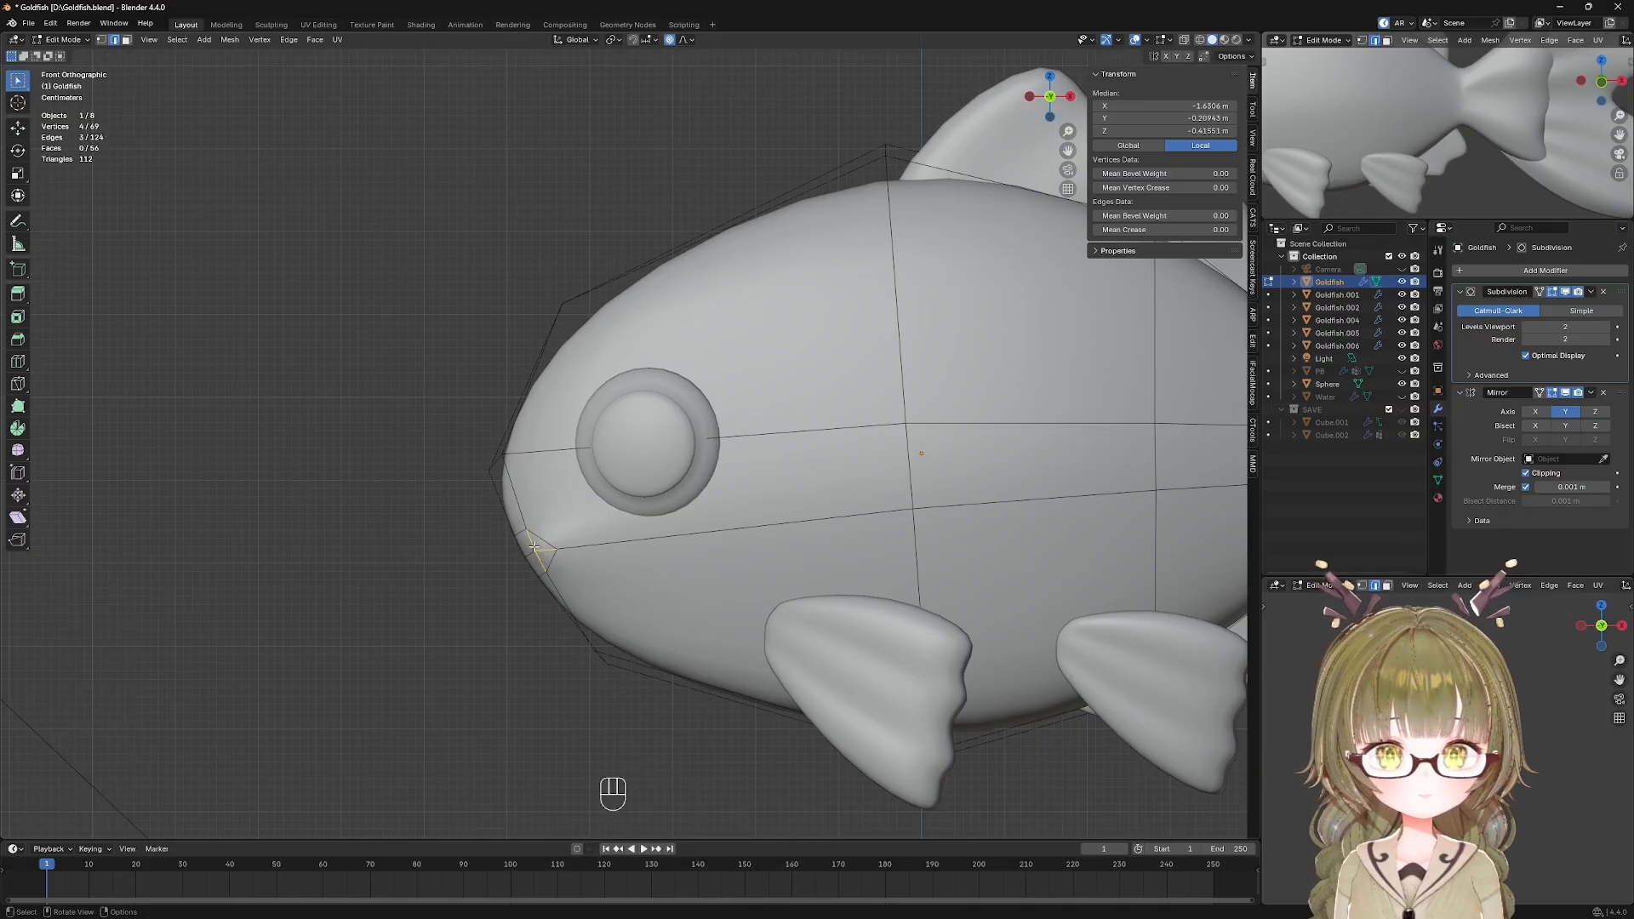
key(alt+z)
shift+click(545, 552)
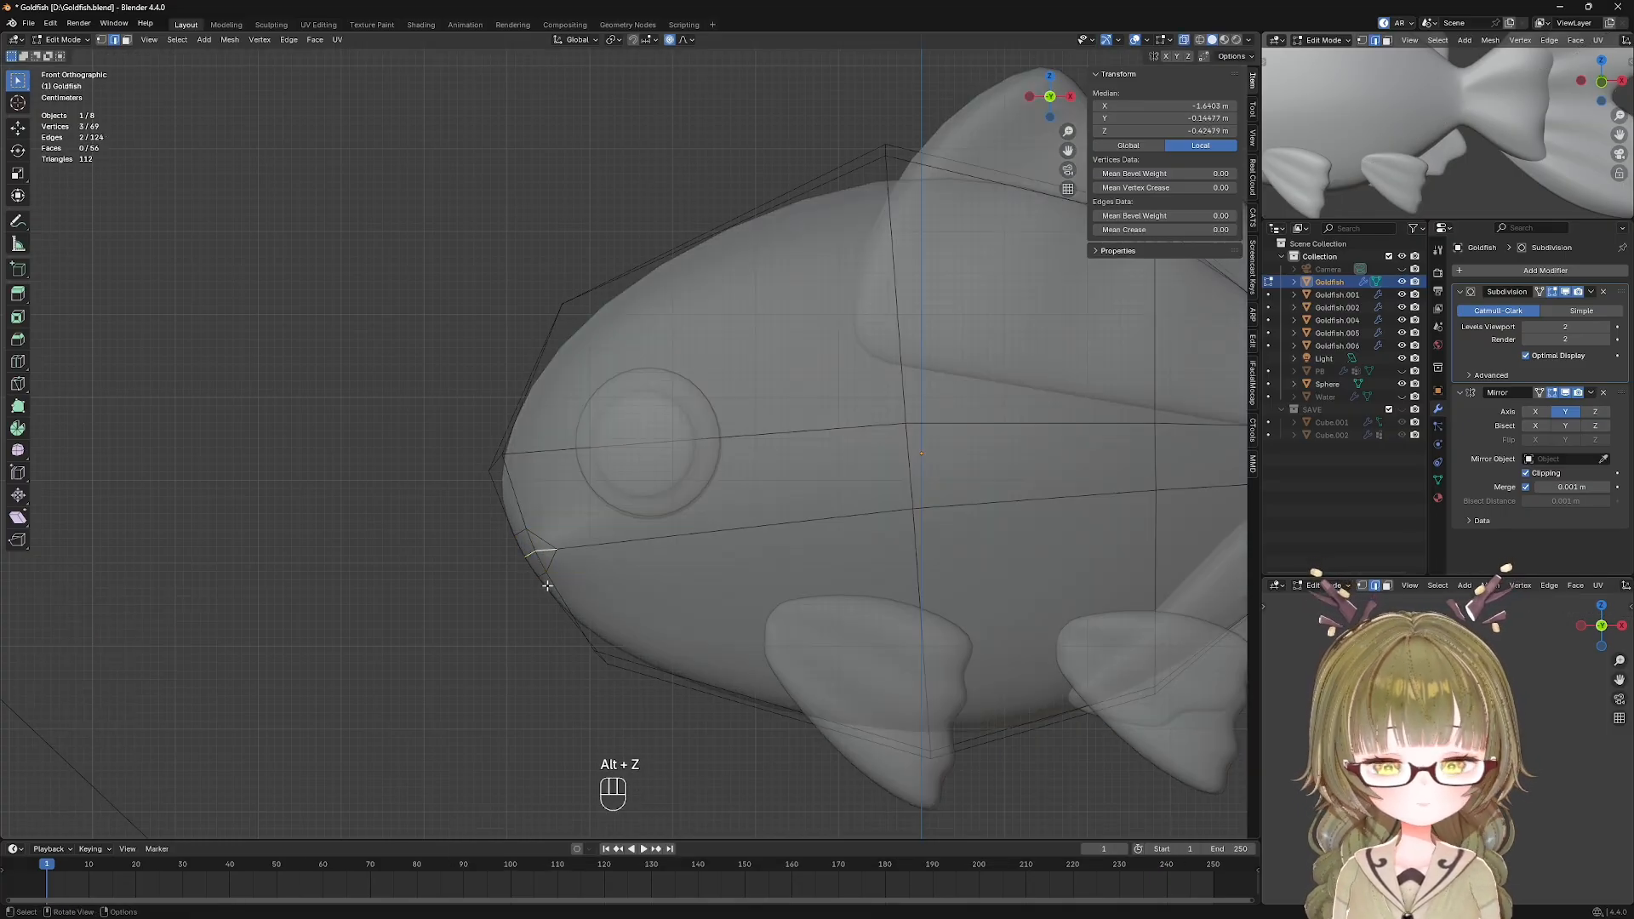
key(g)
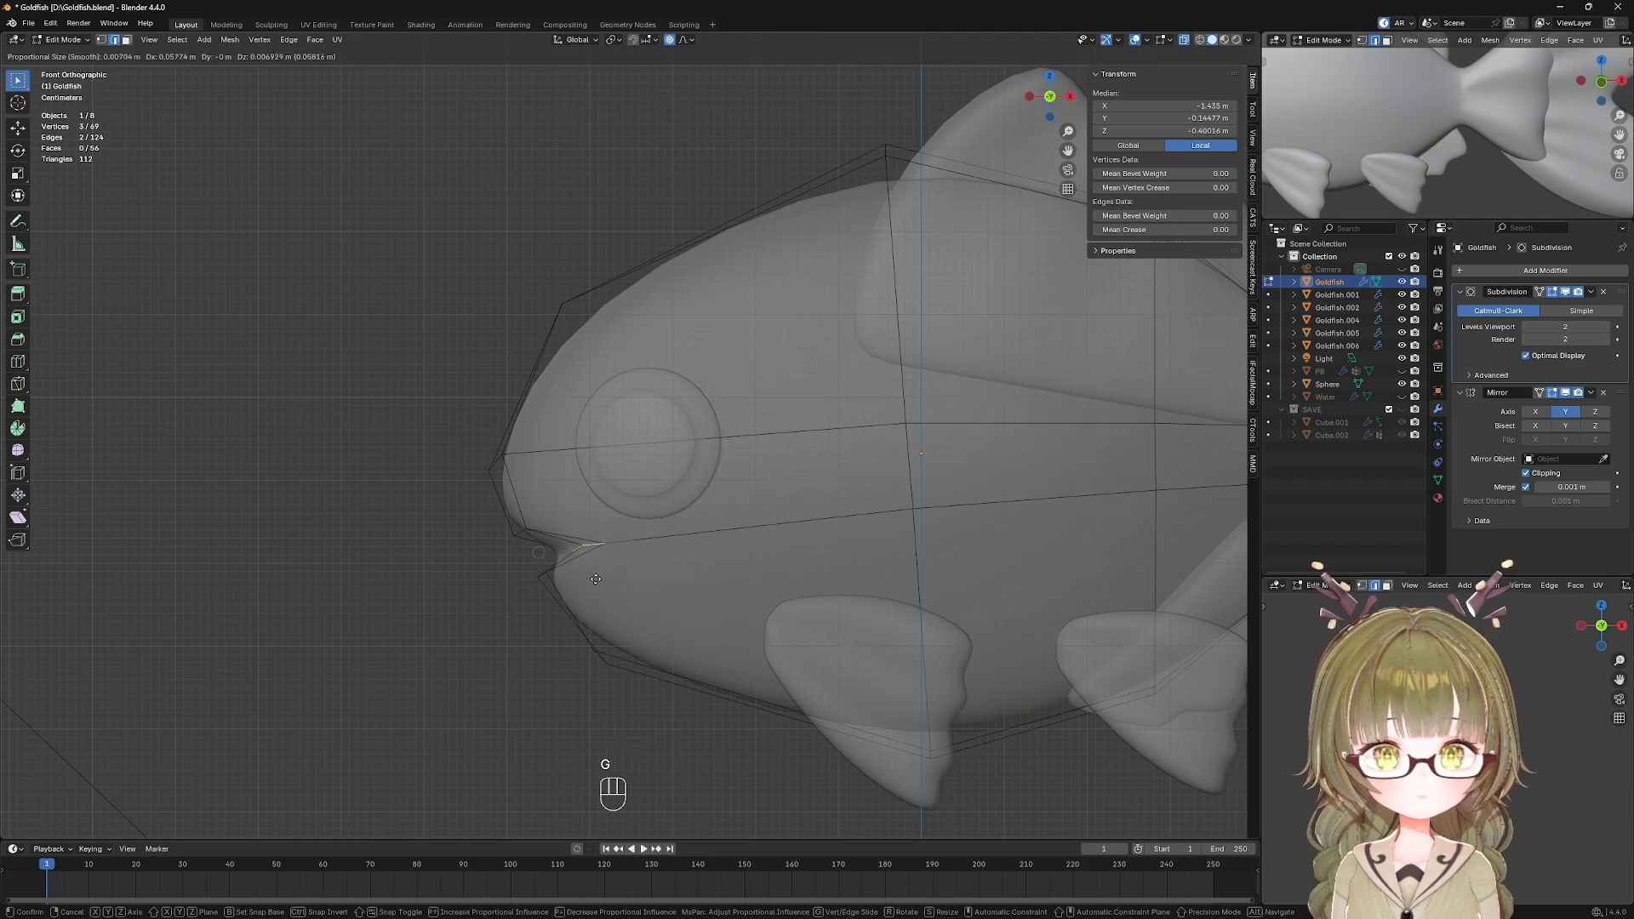
click(604, 581)
Move the lower lip edge down and back, and the upper lip edge about 0.008 m along X and -0.022 m along Z.
click(551, 588)
key(g)
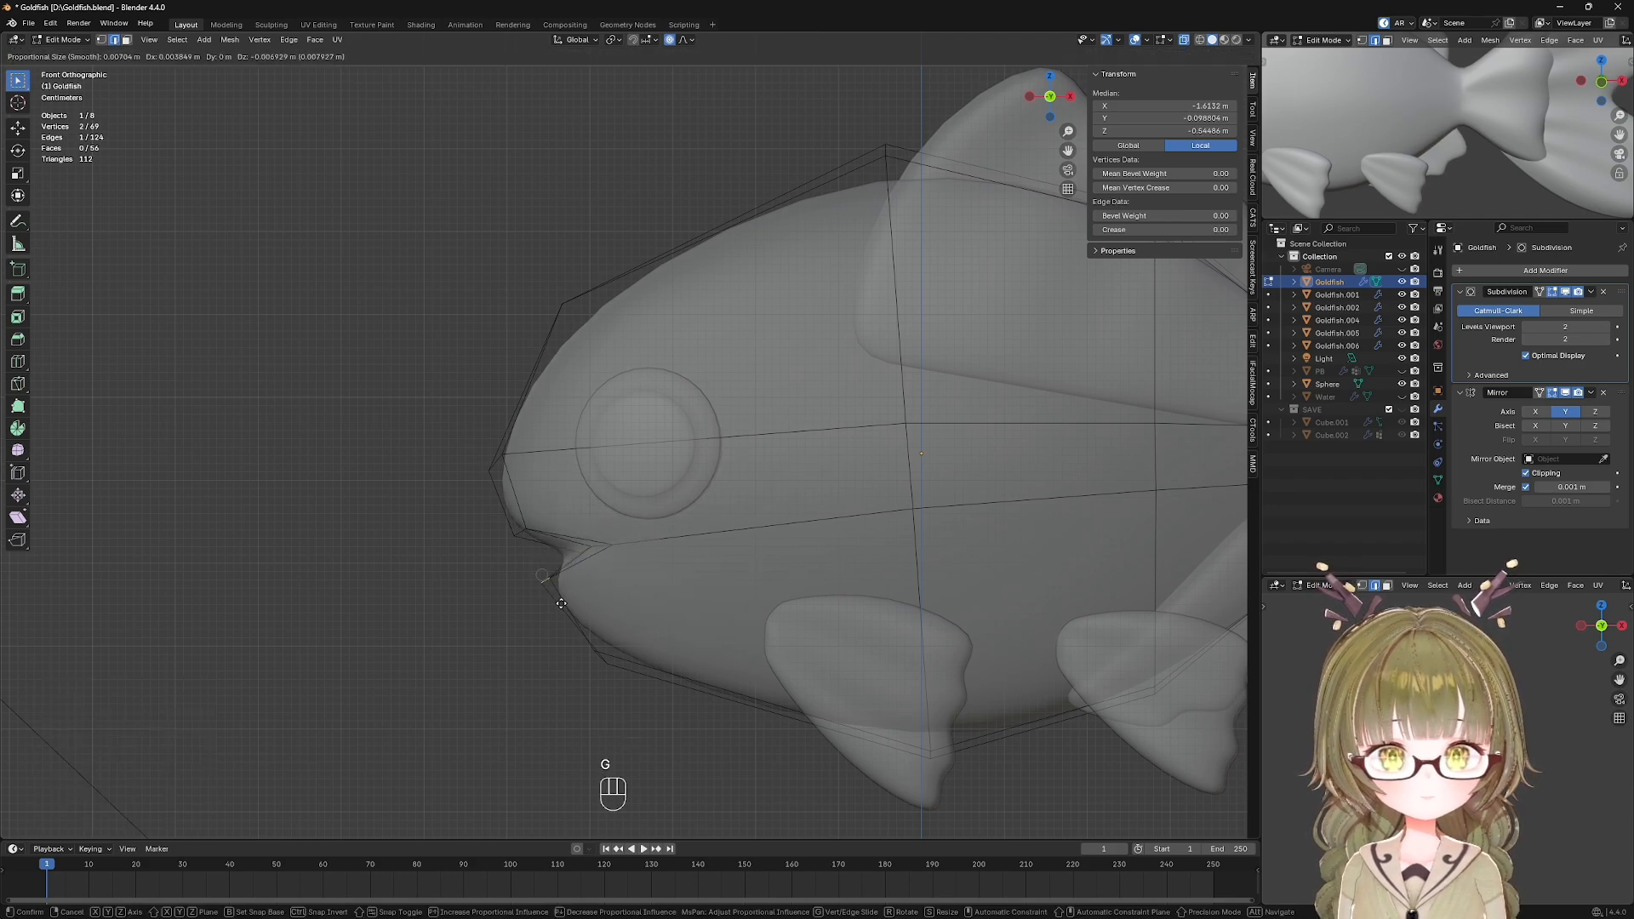
click(565, 606)
key(g)
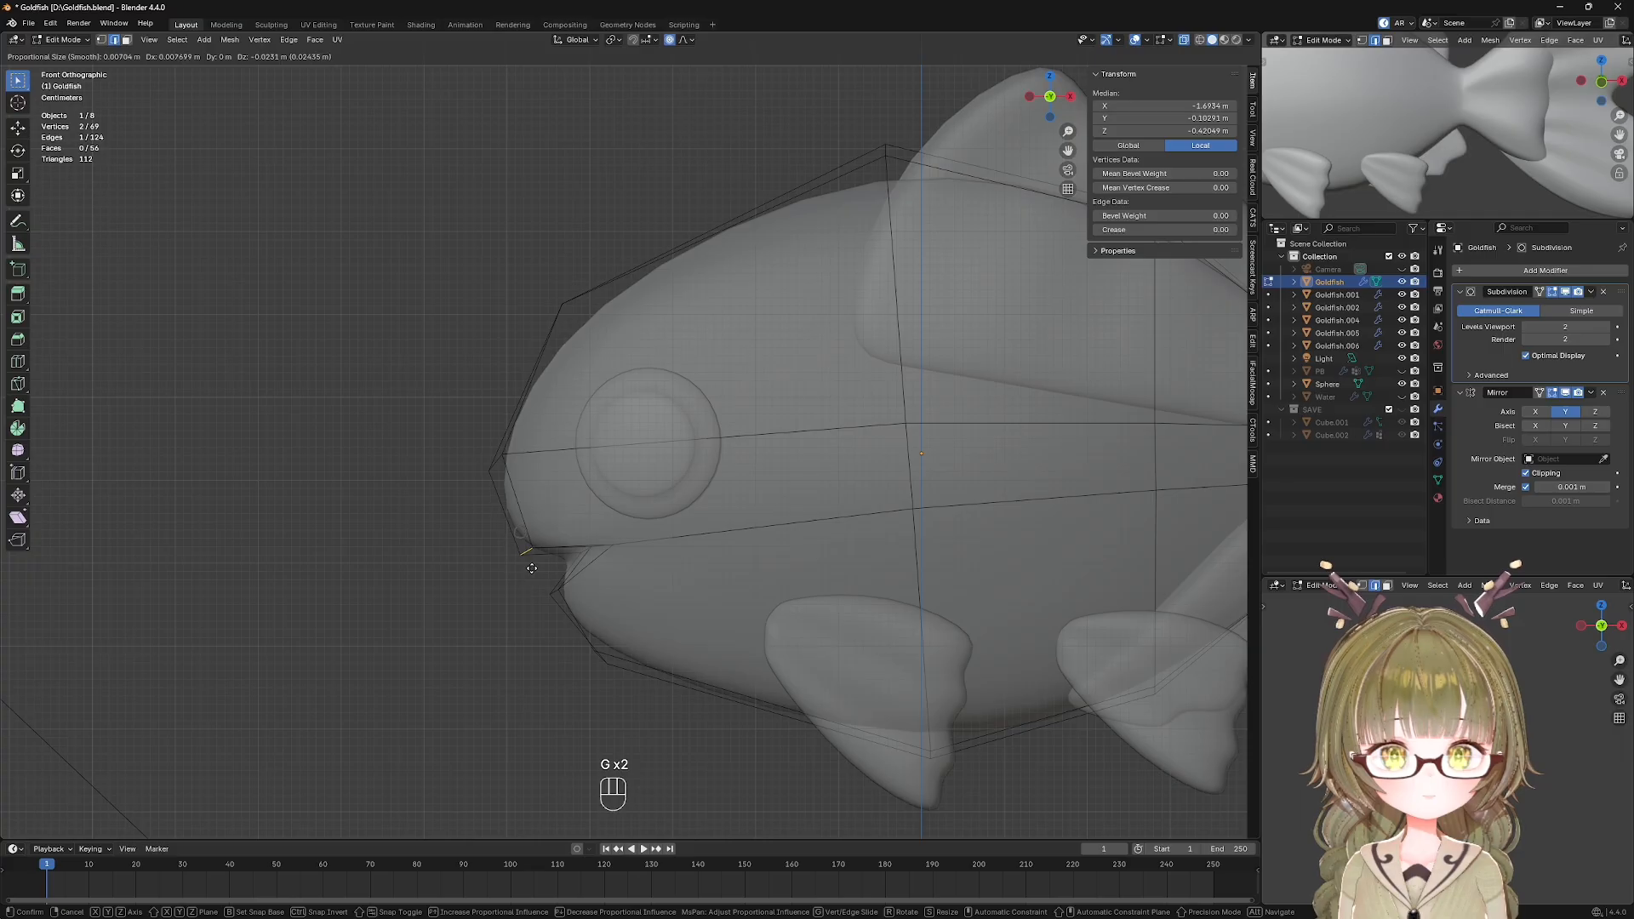
click(533, 567)
scroll(577, 595, down, 4)
key(alt+z)
key(shift+alt+z)
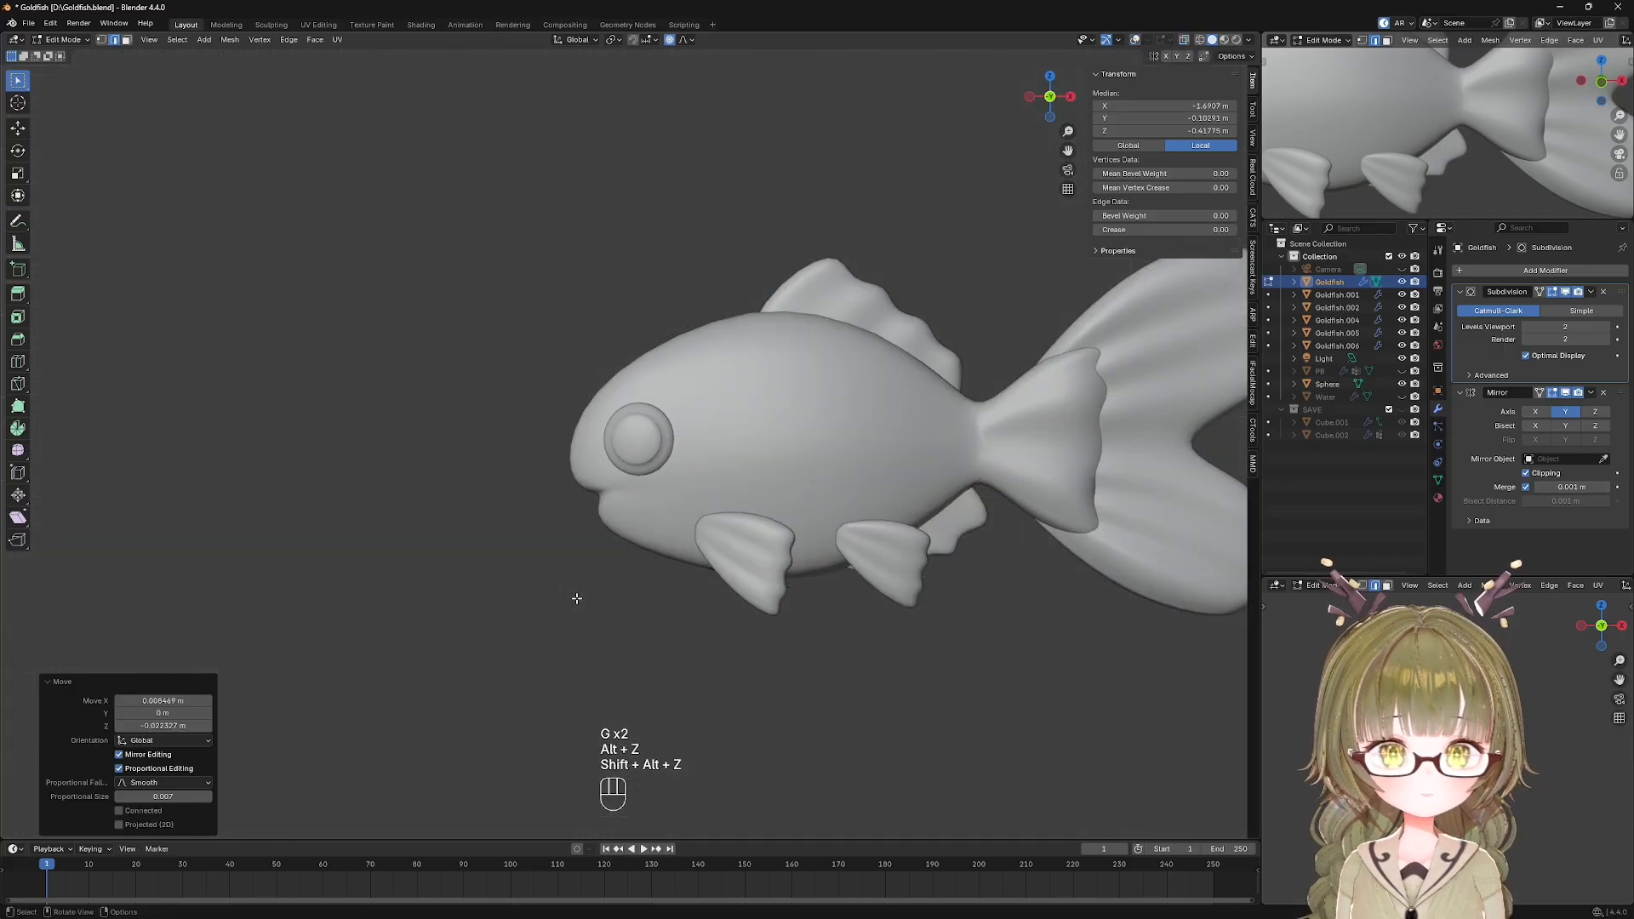
scroll(577, 598, down, 3)
scroll(577, 599, up, 12)
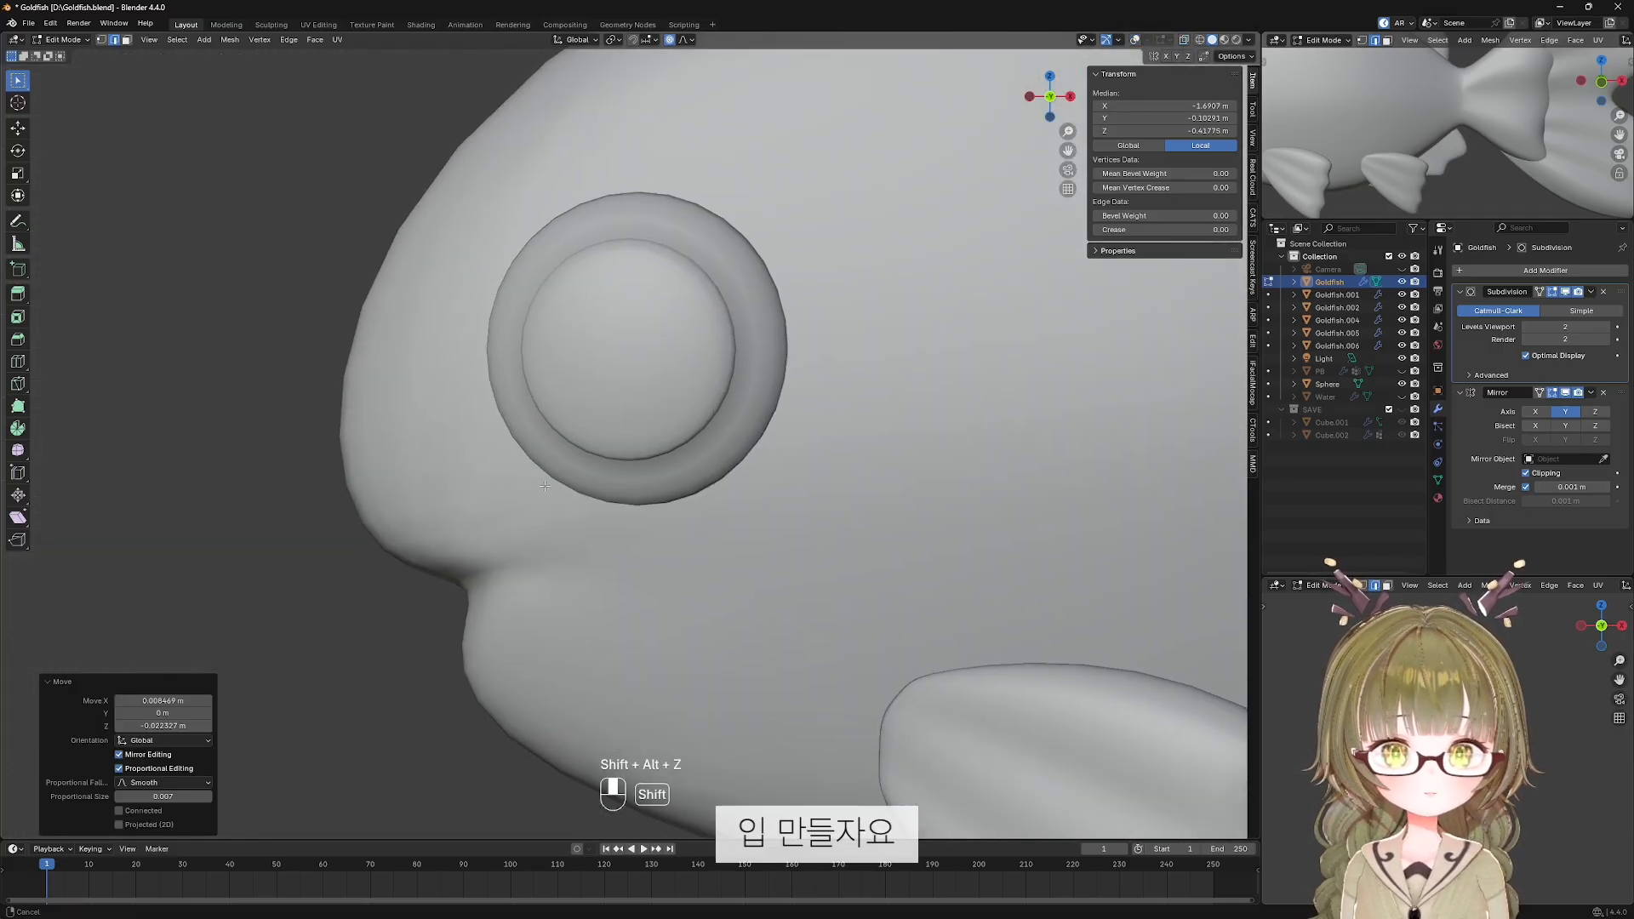
Move the edges inside the mouth further back into the head to deepen the mouth corner.
key(shift+alt+z)
key(Tab)
scroll(489, 613, down, 4)
key(Tab)
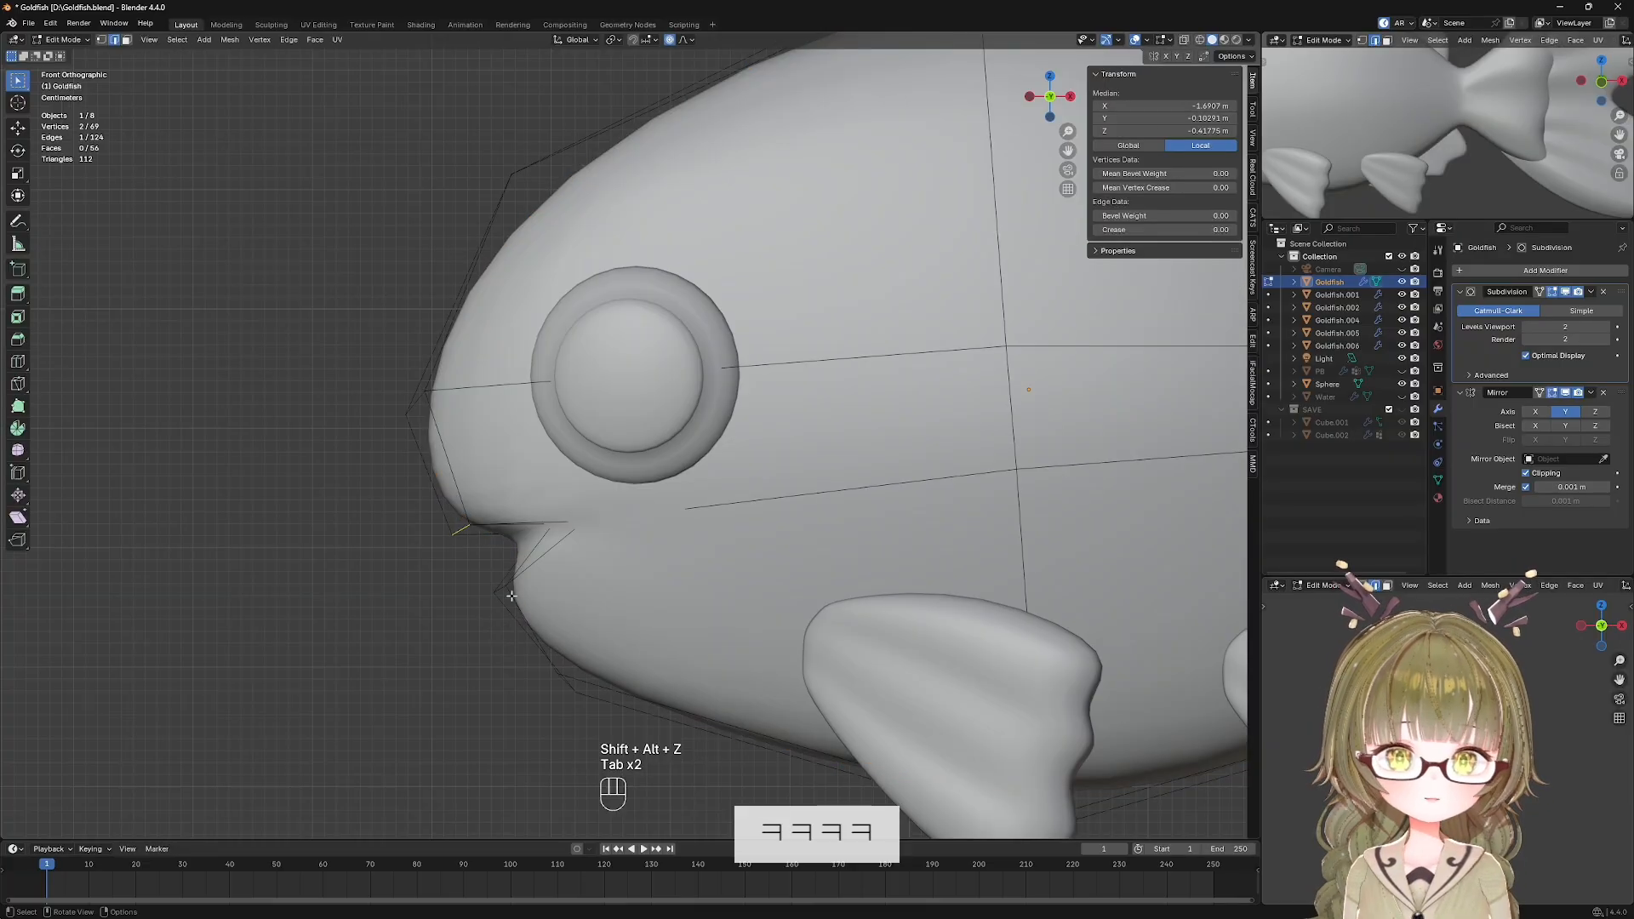
key(alt+z)
scroll(525, 562, up, 1)
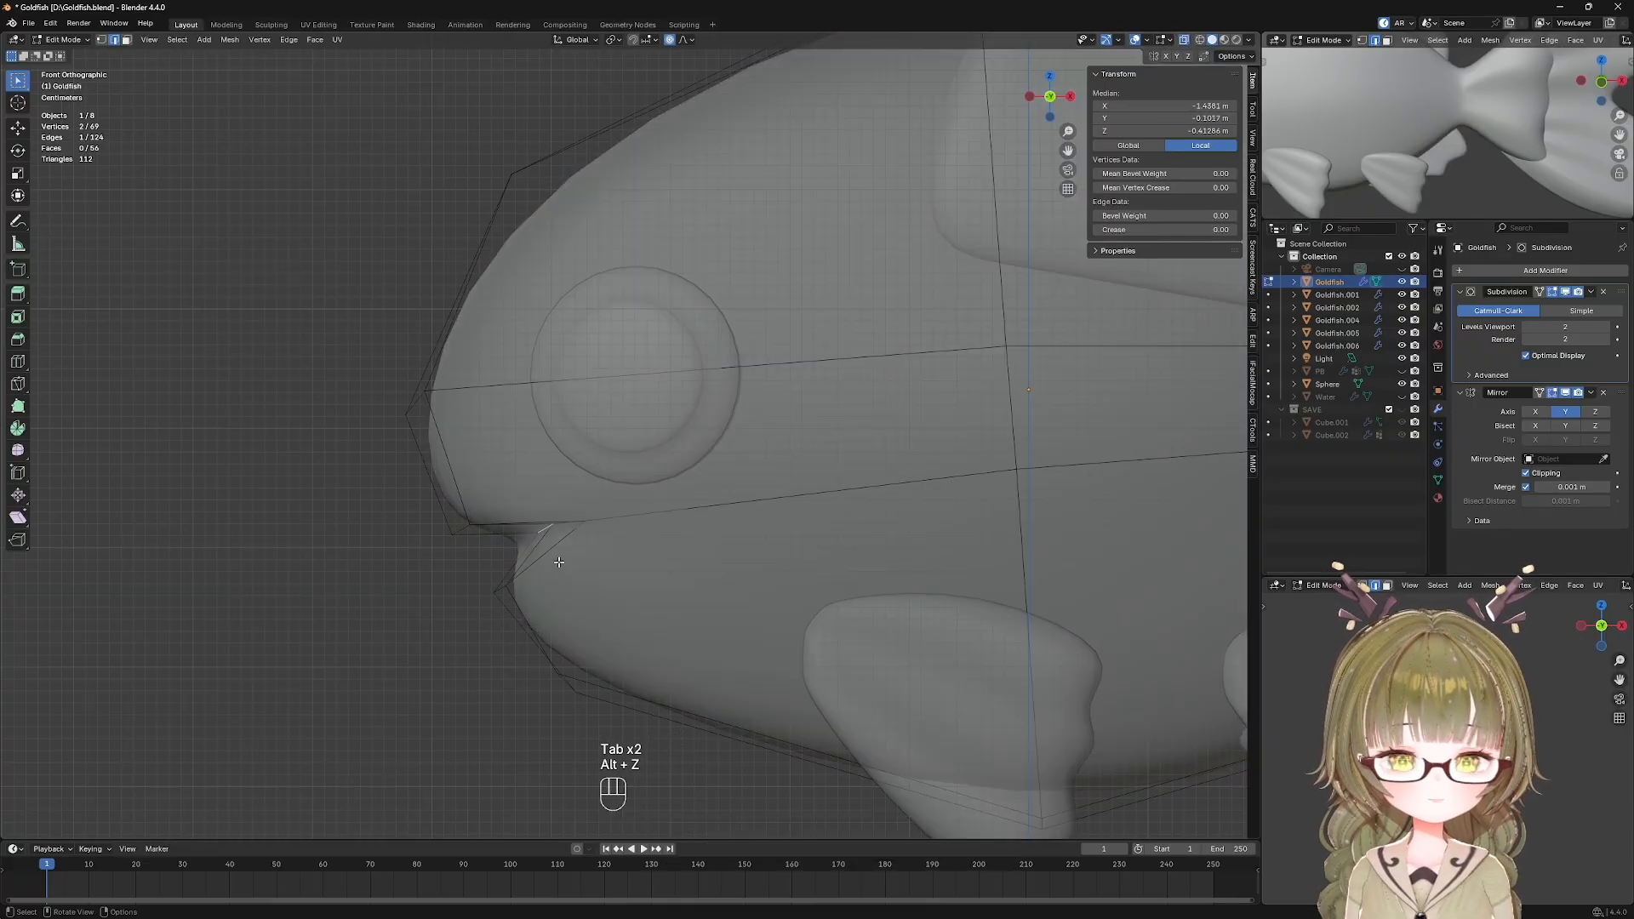
key(g)
click(563, 569)
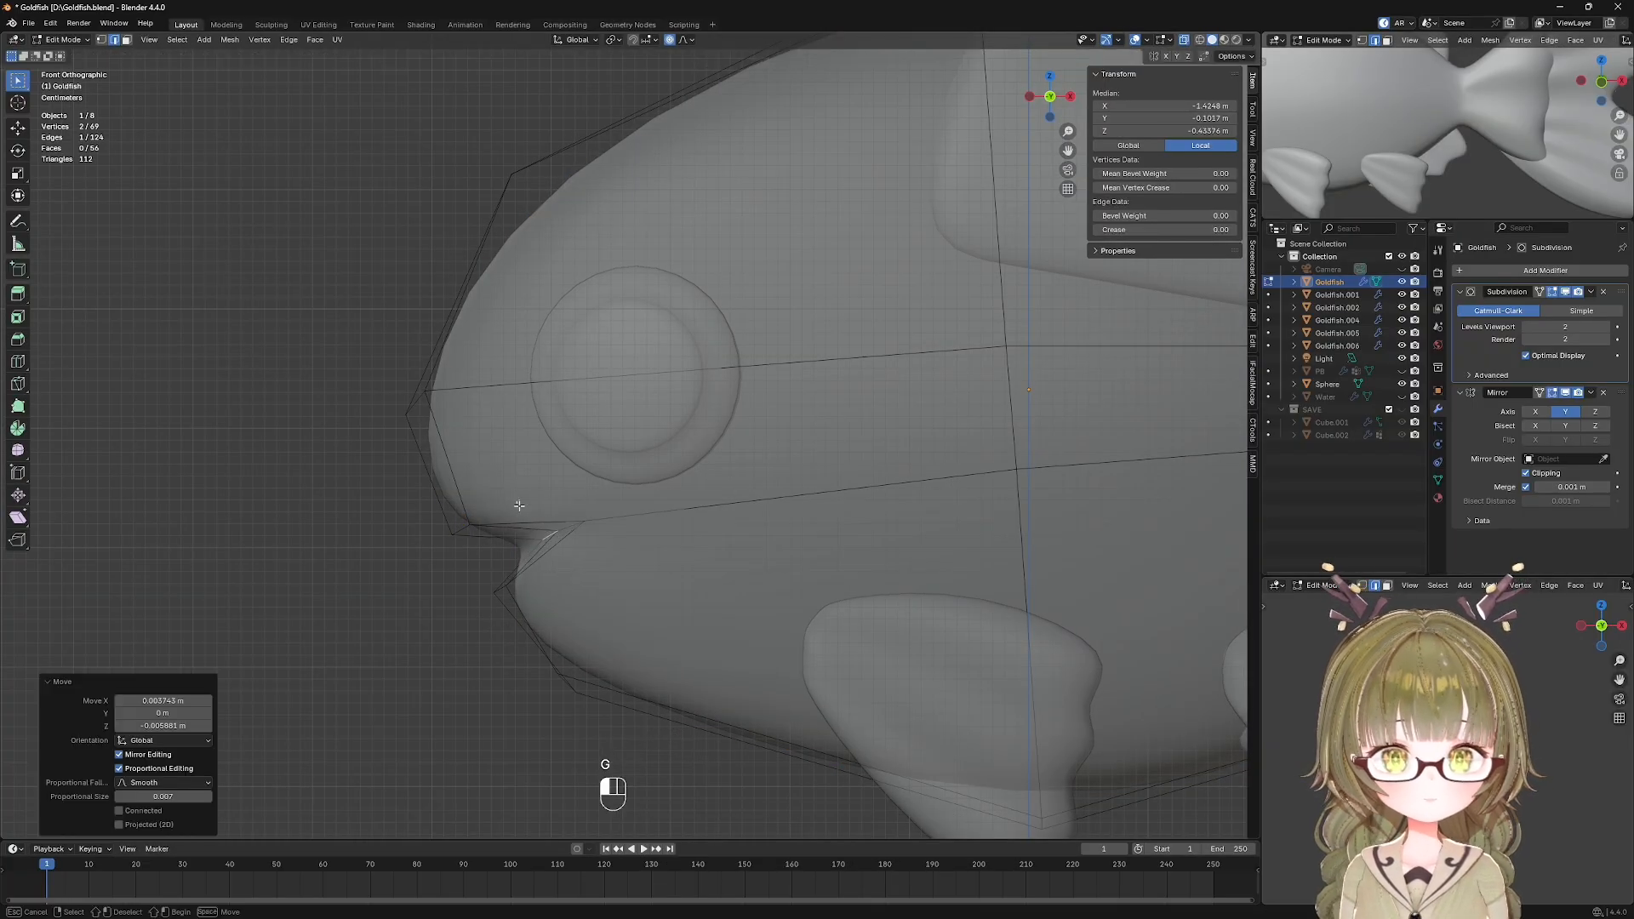
shift+click(579, 554)
key(g)
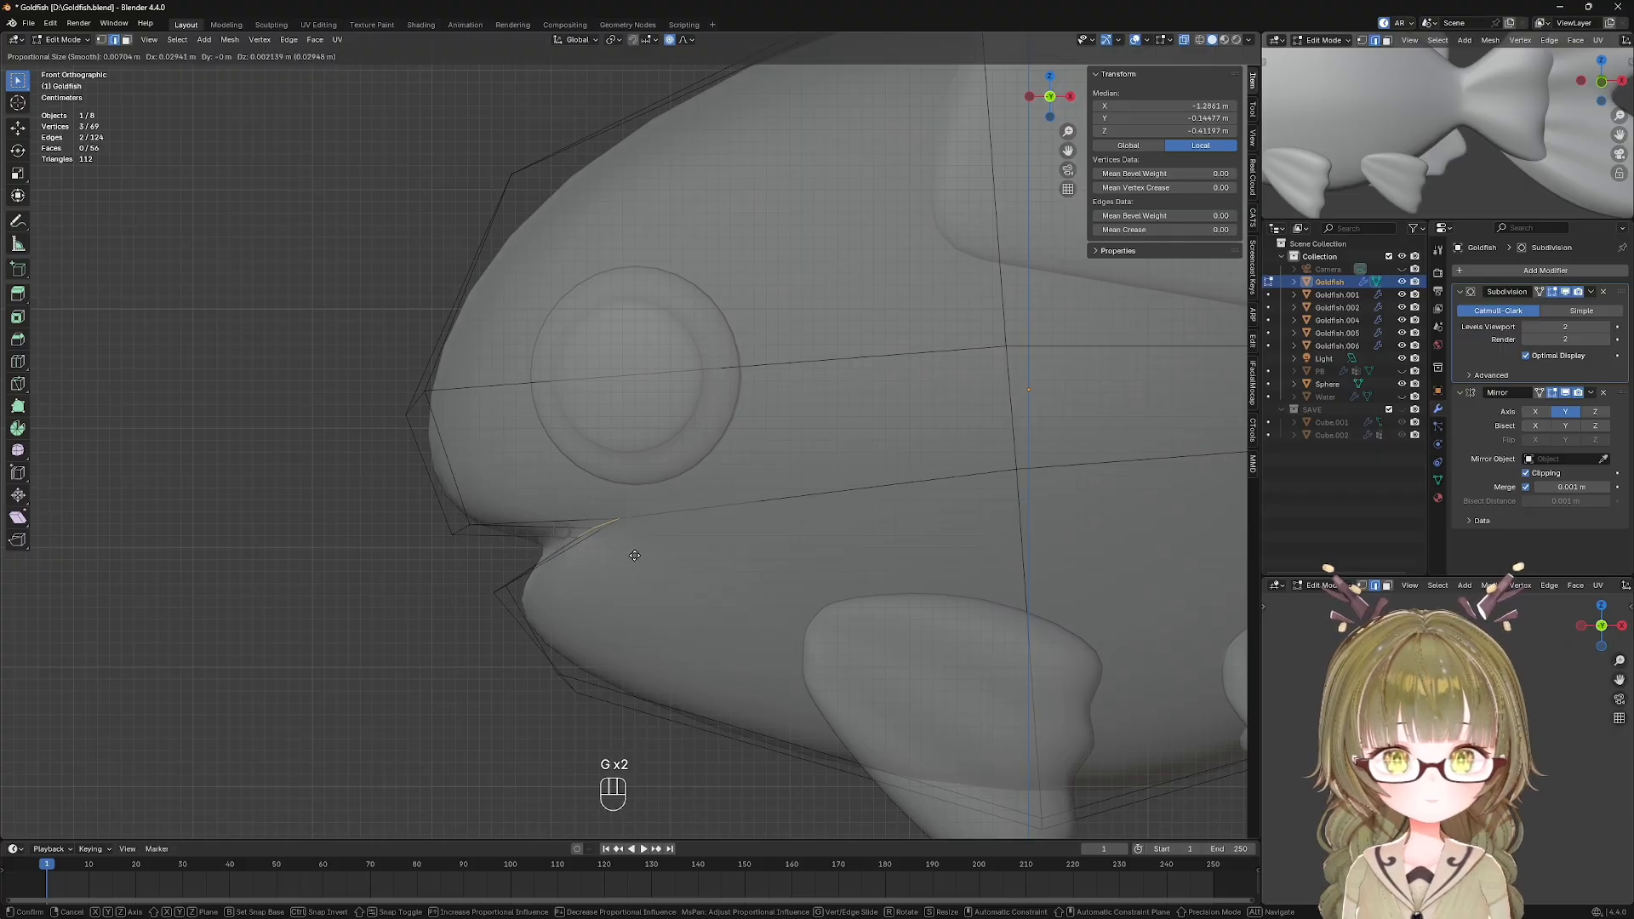
click(622, 557)
Shift the lower lip edges back and down, lower the upper lip edge to narrow the mouth, and return to Object Mode.
drag(495, 576, 525, 606)
key(g)
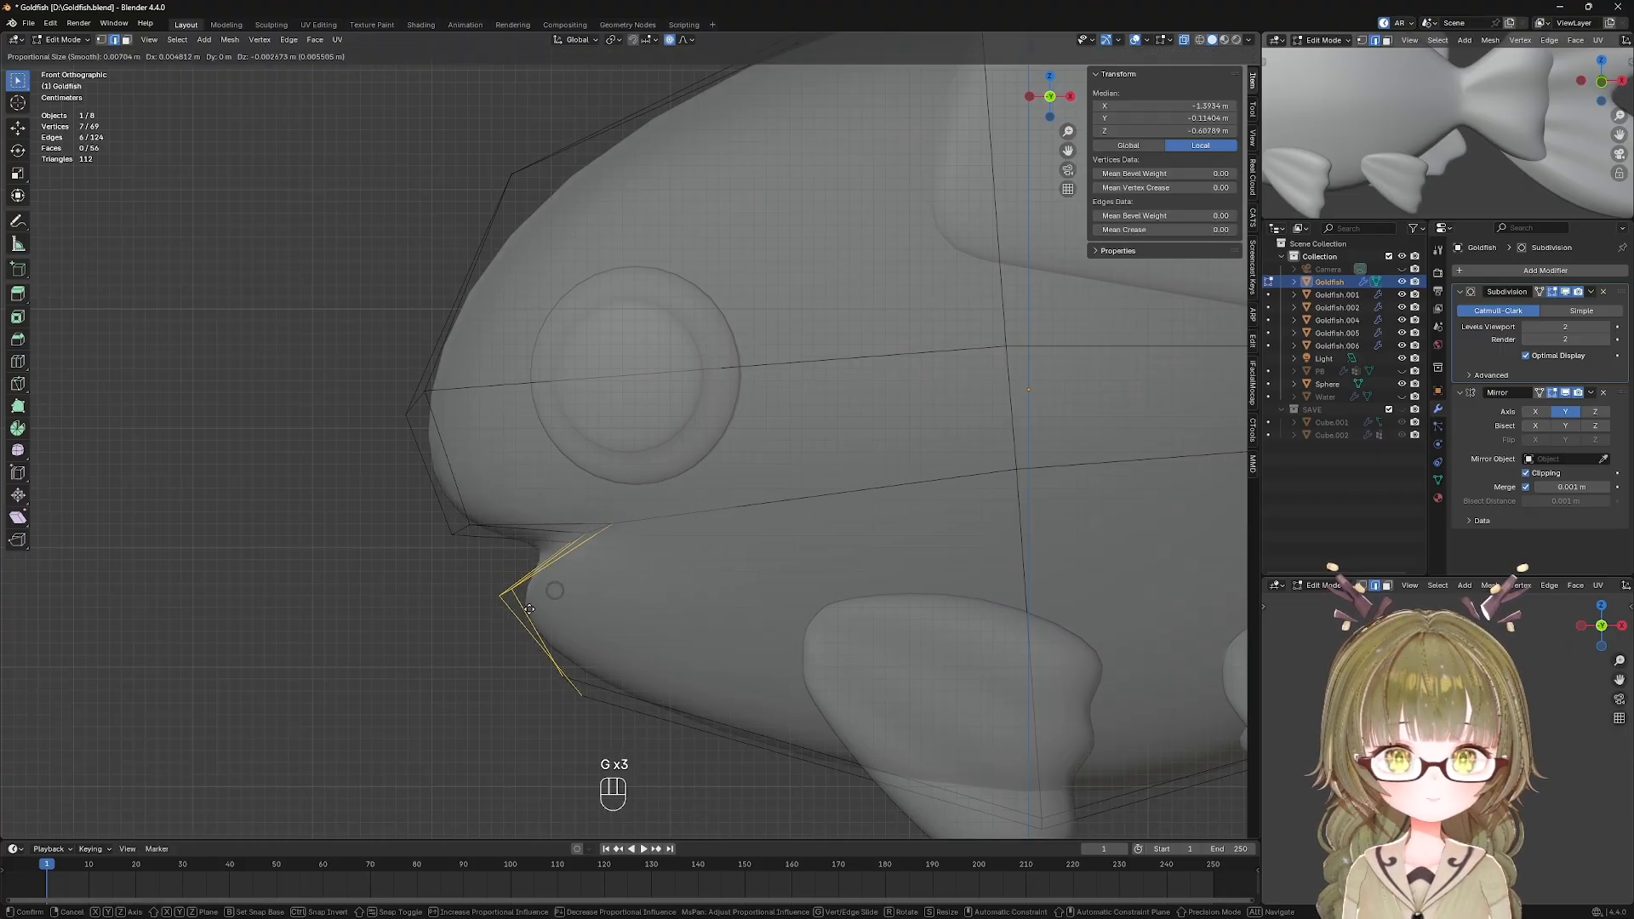
click(536, 619)
drag(403, 499, 490, 577)
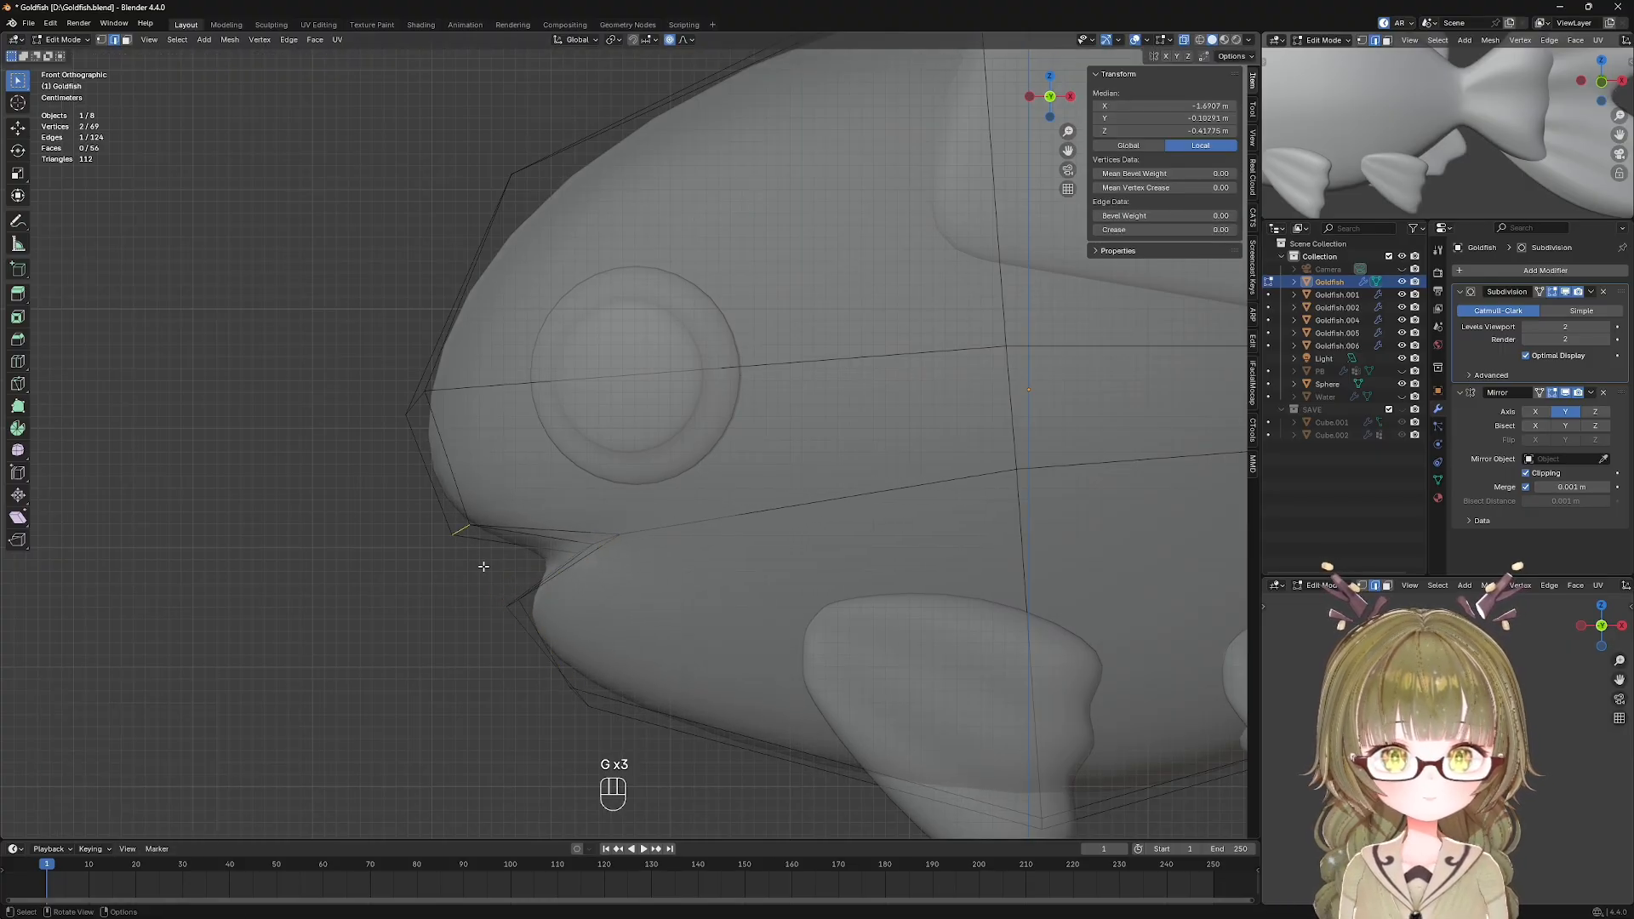
key(g)
click(509, 582)
click(509, 582)
scroll(509, 582, down, 8)
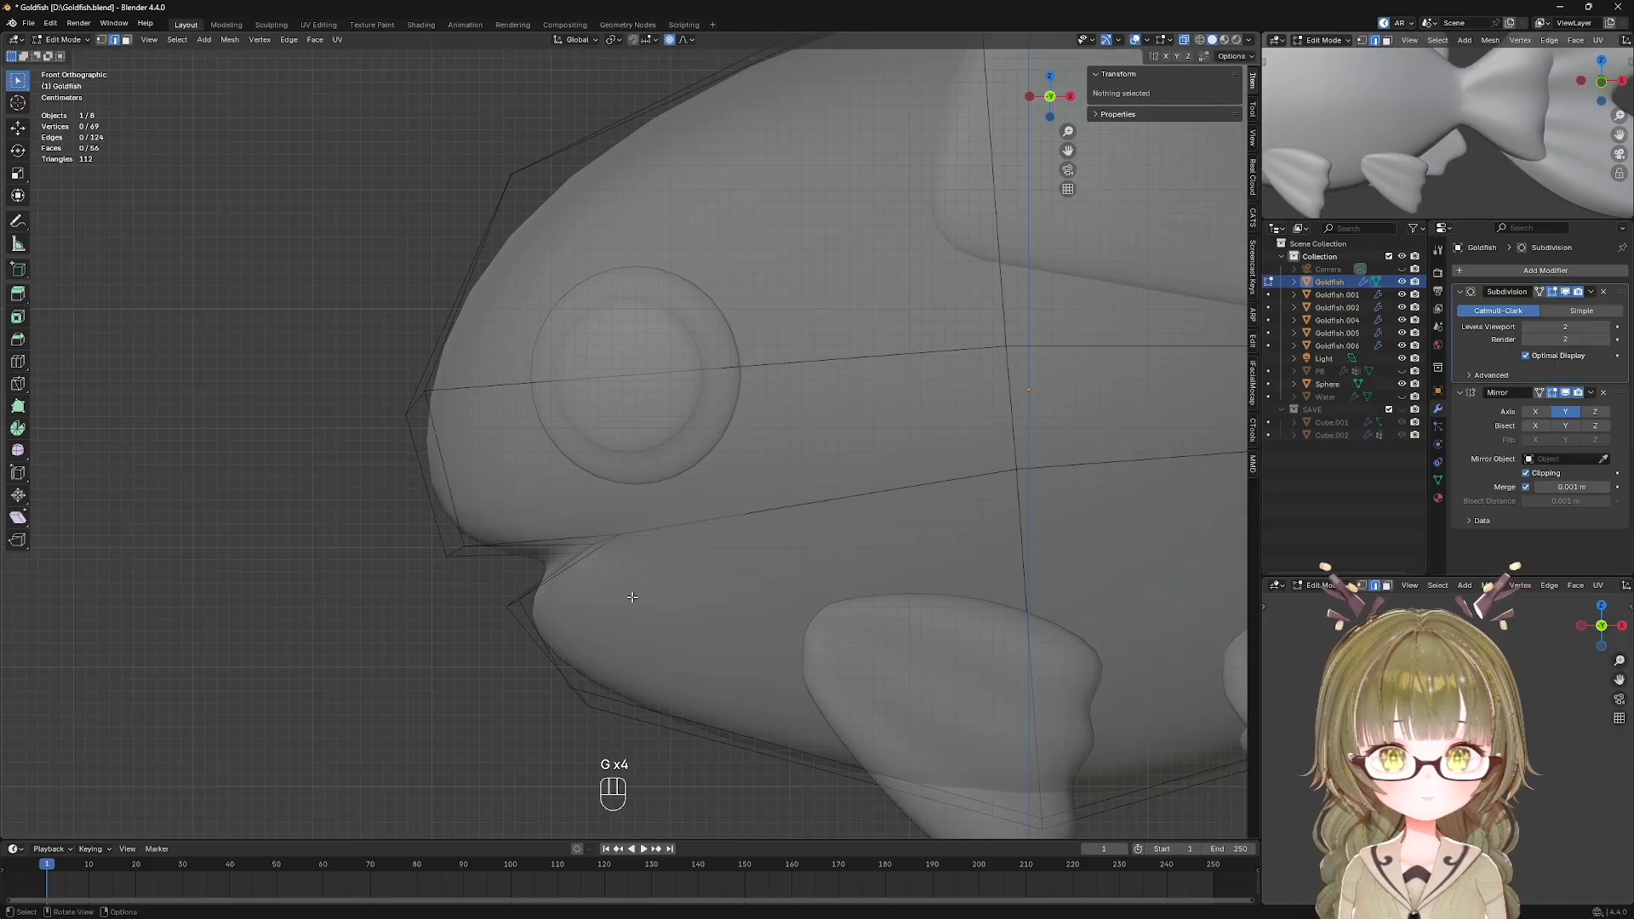
key(shift+alt+z)
key(alt+z)
scroll(545, 545, up, 6)
shift+middle_drag(635, 515, 698, 383)
scroll(706, 415, down, 2)
key(Tab)
Add a Mirror modifier to the eye on the Y axis only, with the Goldfish body as the mirror object.
click(647, 364)
click(646, 363)
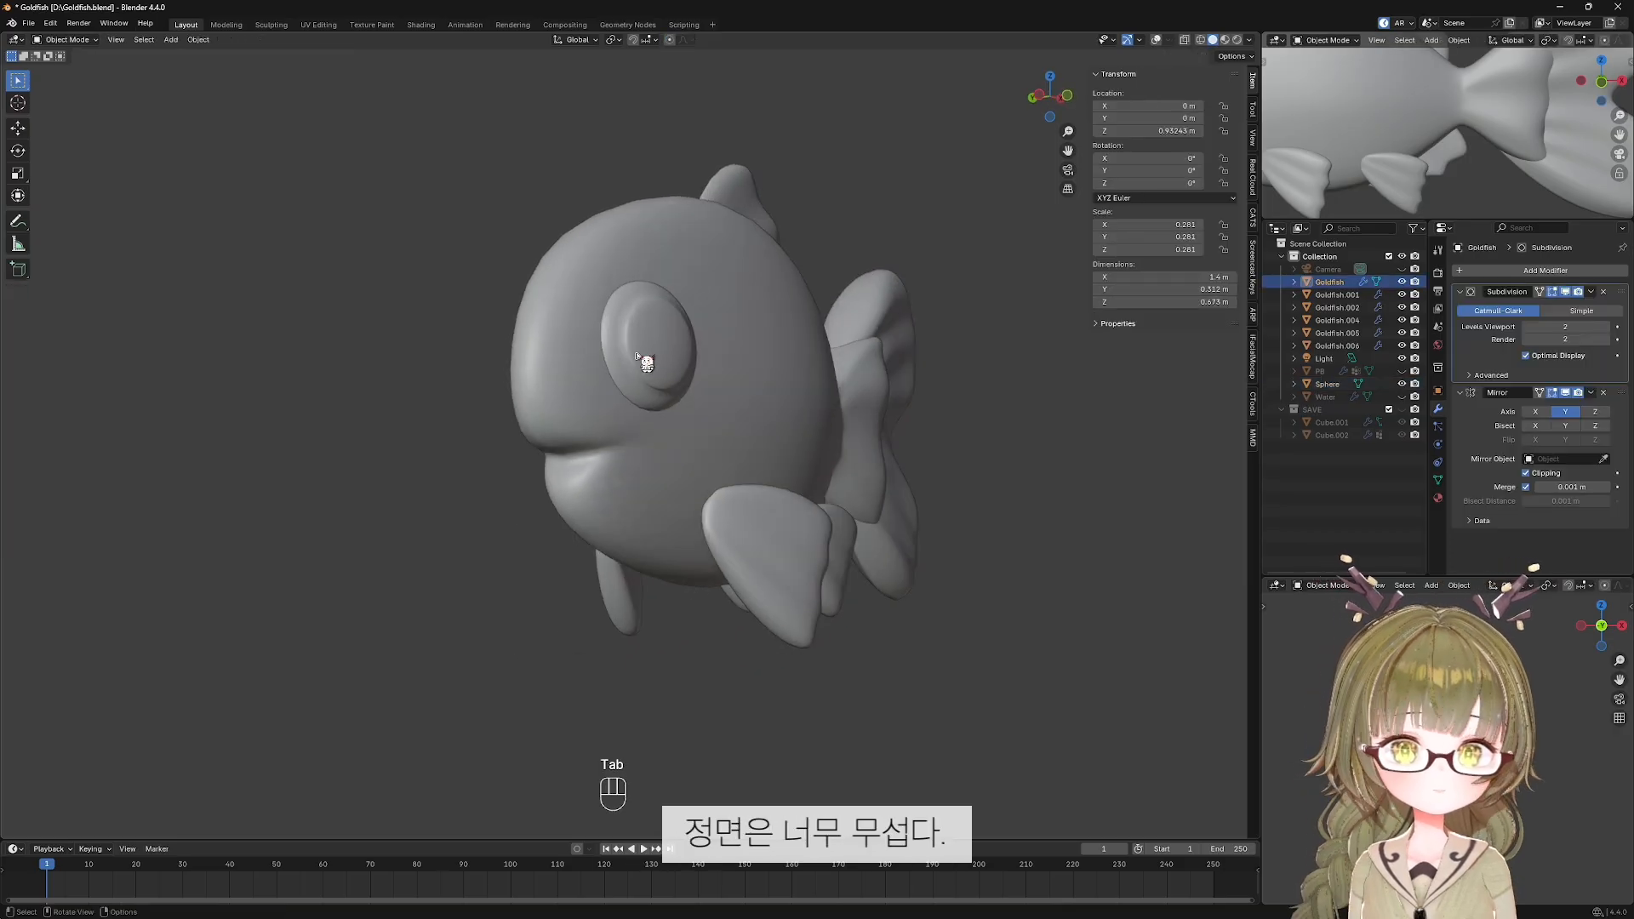
key(shift+alt+z)
click(647, 363)
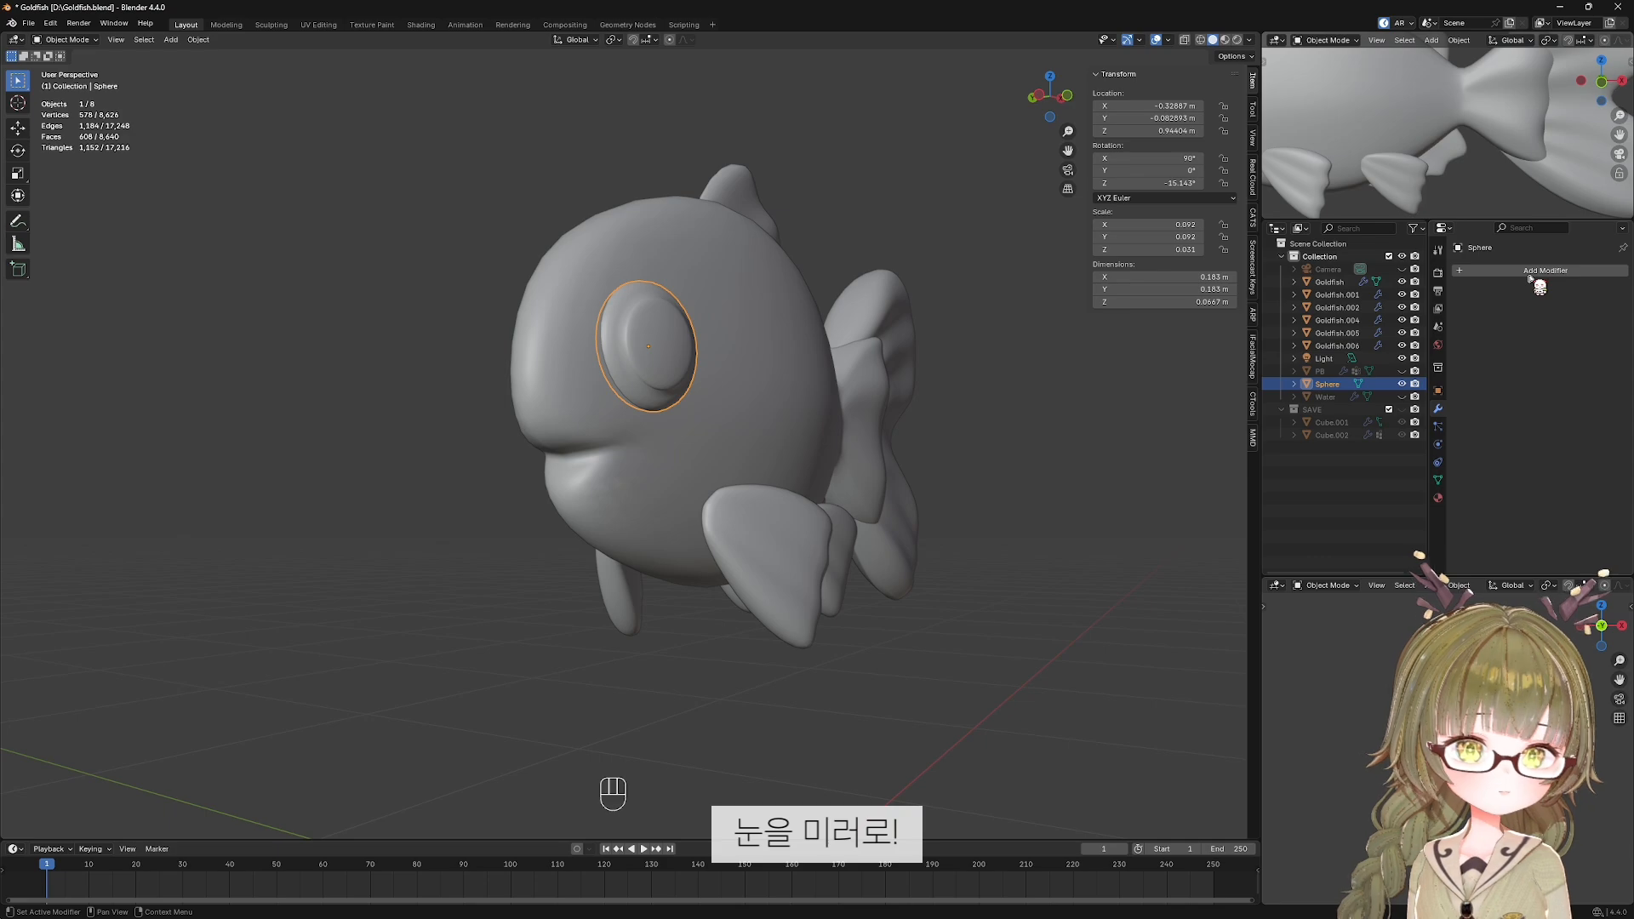
click(1501, 271)
mouse_move(1494, 273)
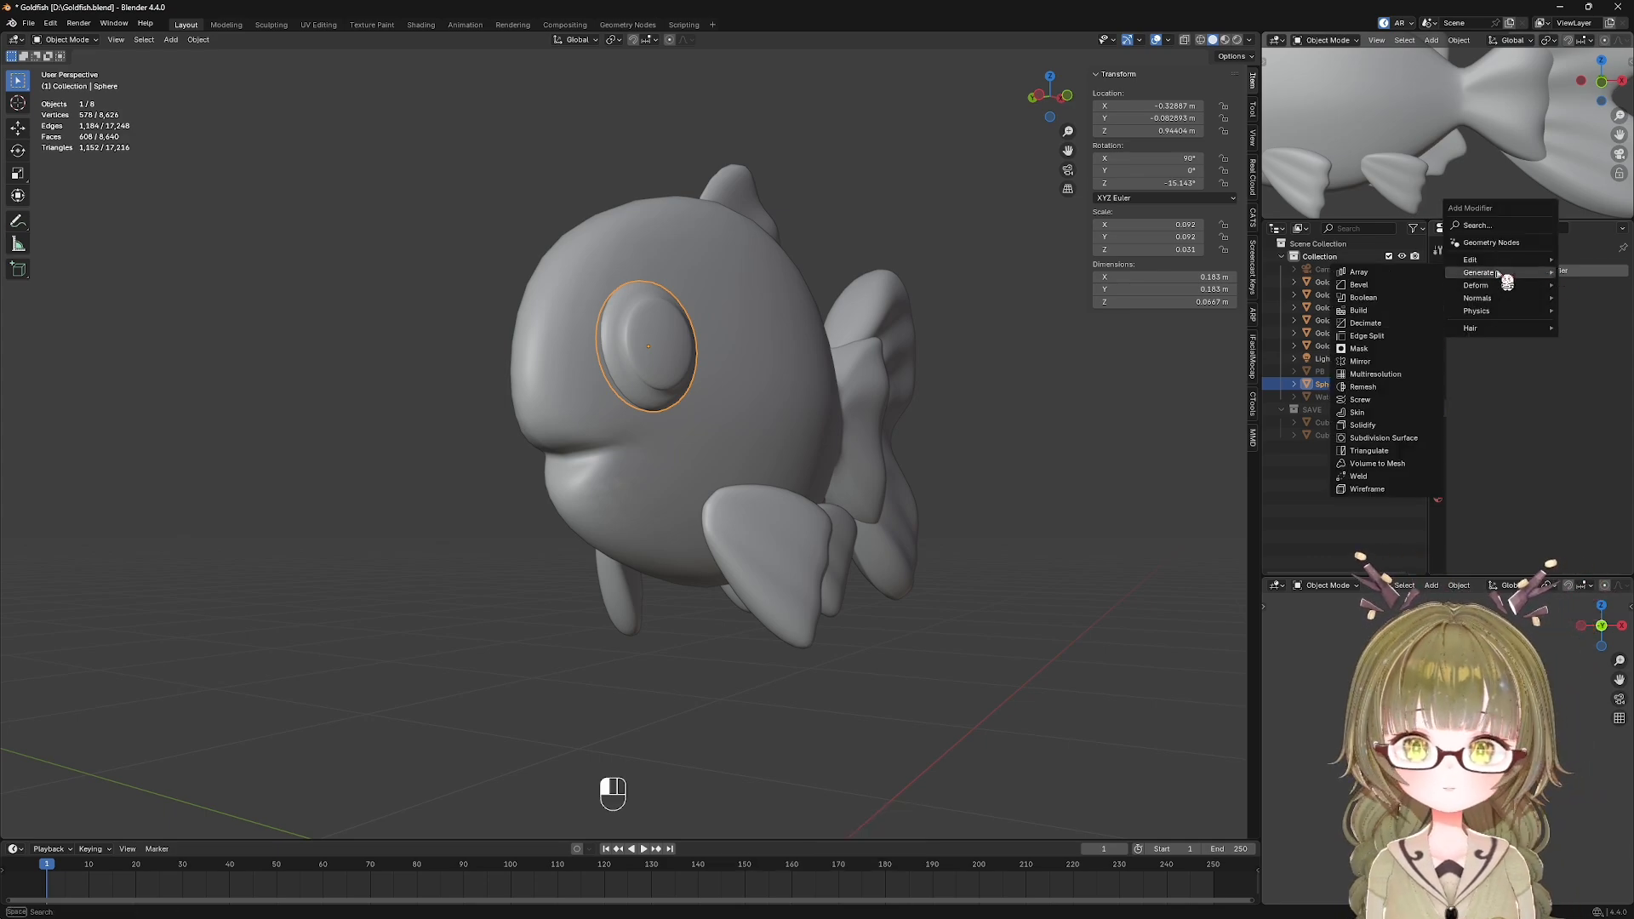
click(1413, 361)
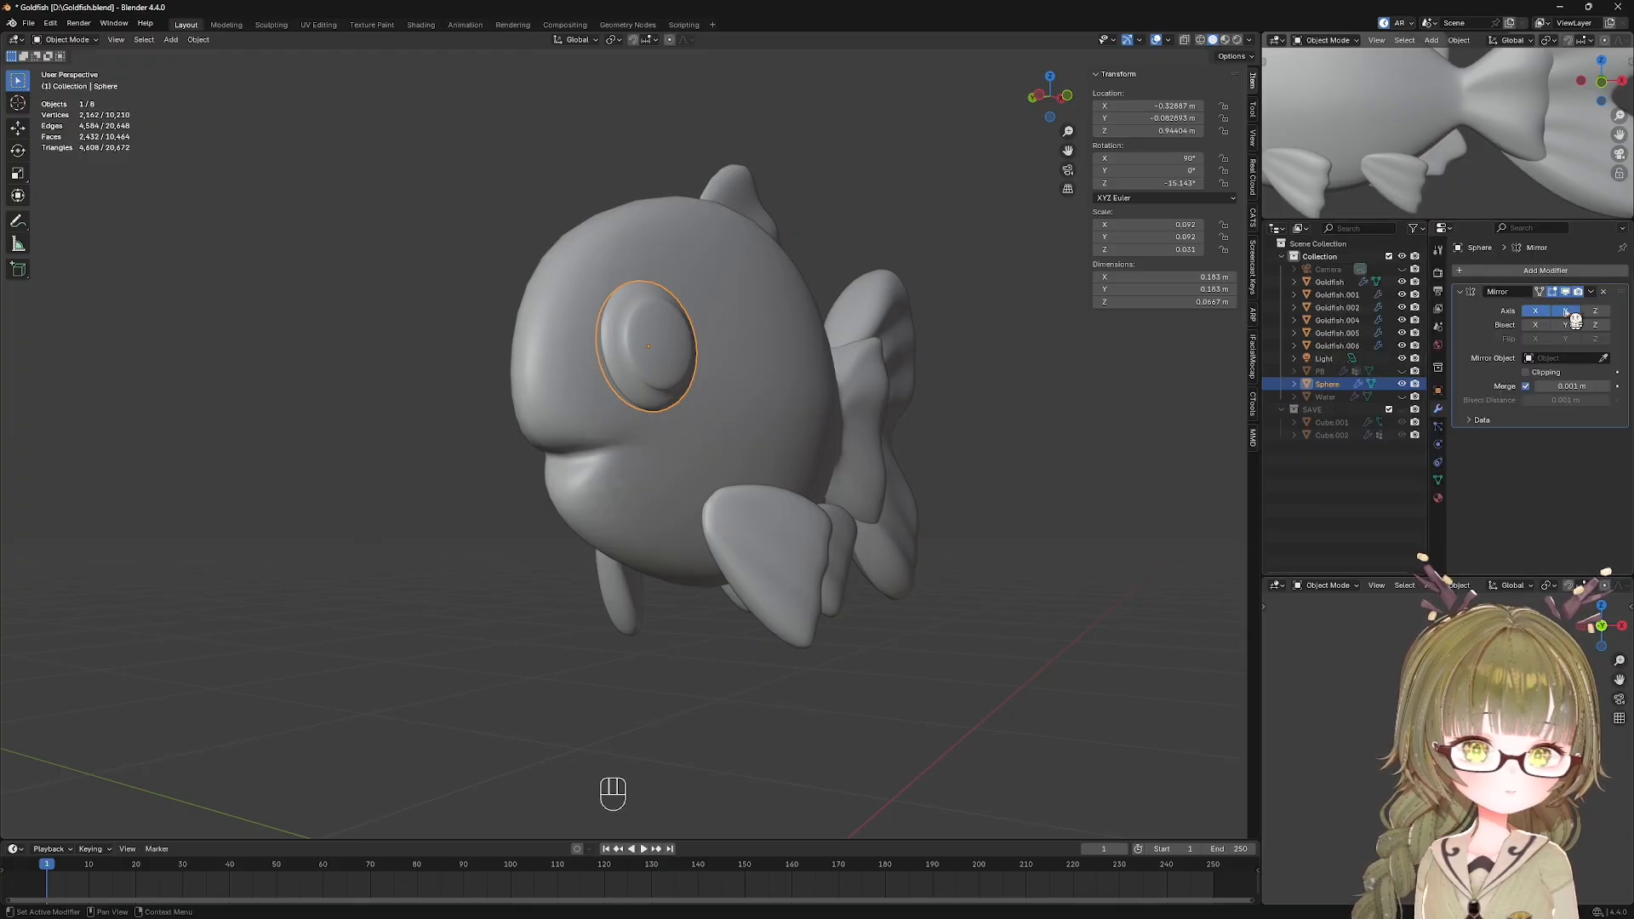
click(1603, 359)
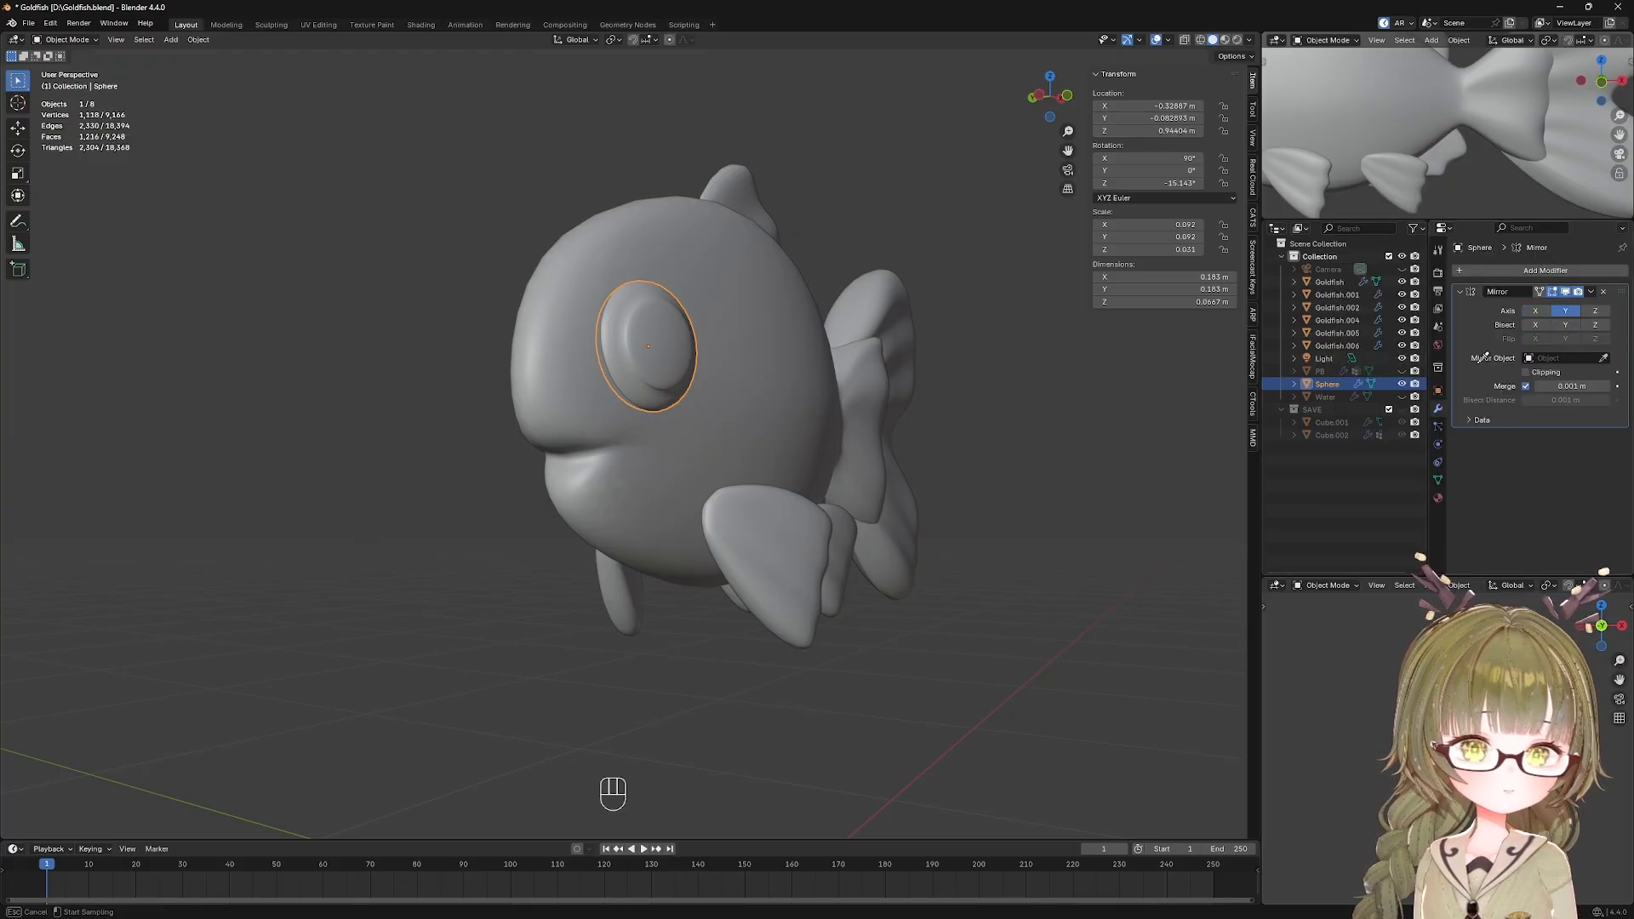
click(738, 303)
In Edit Mode on the goldfish body, lower the centreline vertex of the upper lip by about 0.02 m.
key(Tab)
key(Tab)
click(883, 260)
middle_drag(882, 262, 851, 289)
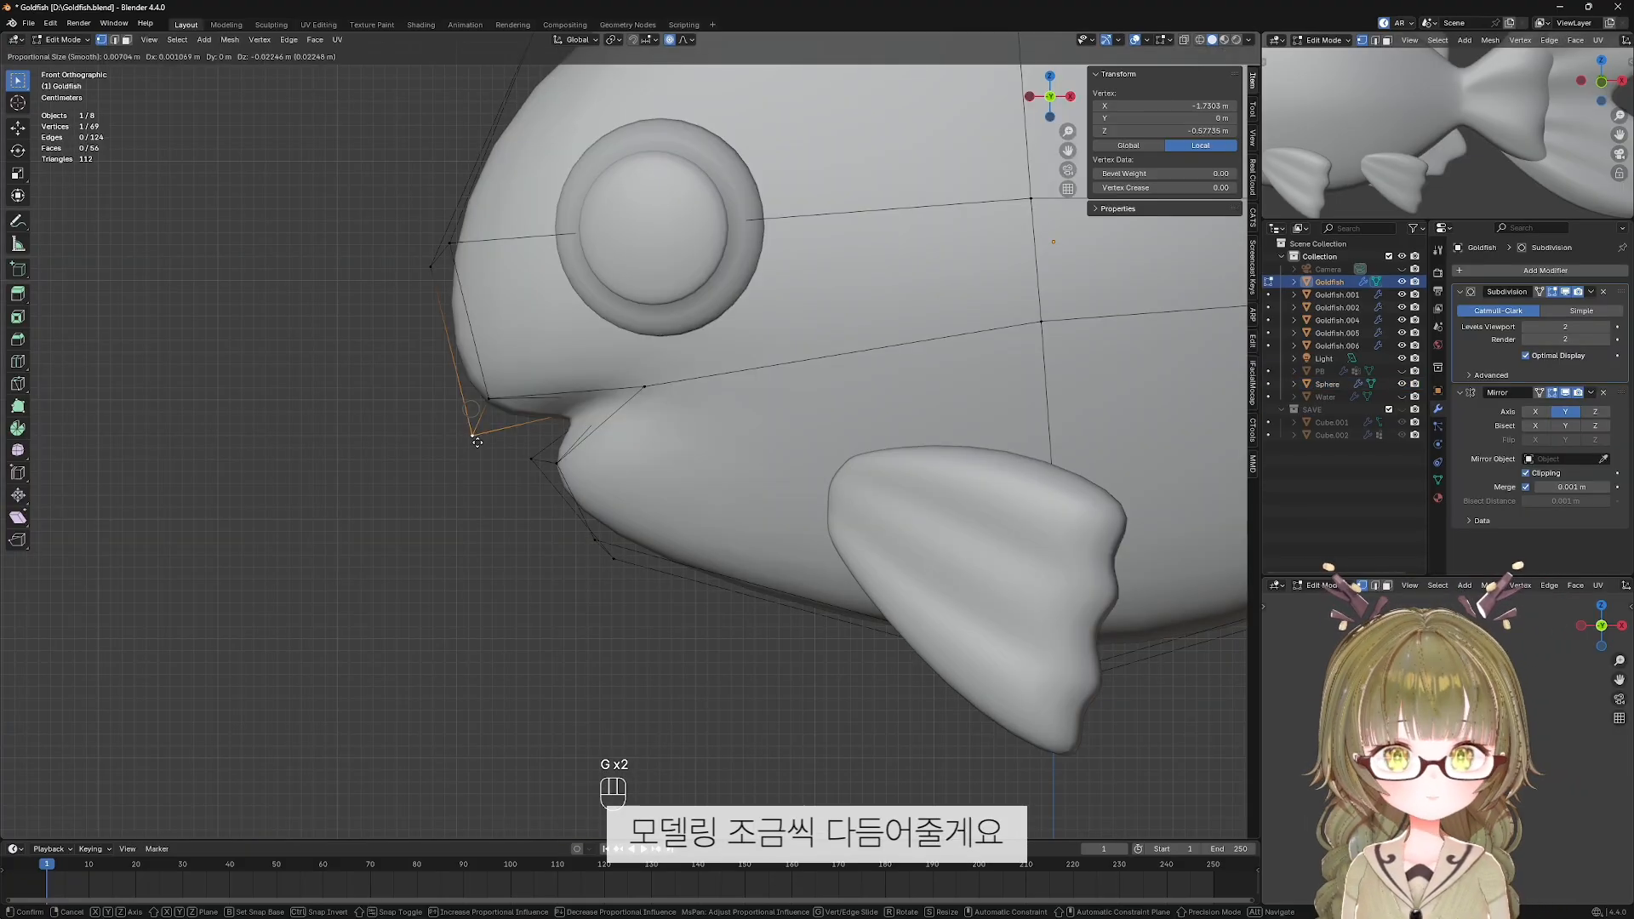
click(463, 459)
key(shift+alt+z)
scroll(601, 474, down, 6)
scroll(601, 474, up, 6)
key(shift+alt+z)
shift+middle_drag(581, 413, 519, 475)
Reposition the centreline vertex inside the mouth and its neighbouring vertex slightly further back.
click(451, 472)
key(alt+z)
scroll(519, 475, up, 2)
key(g)
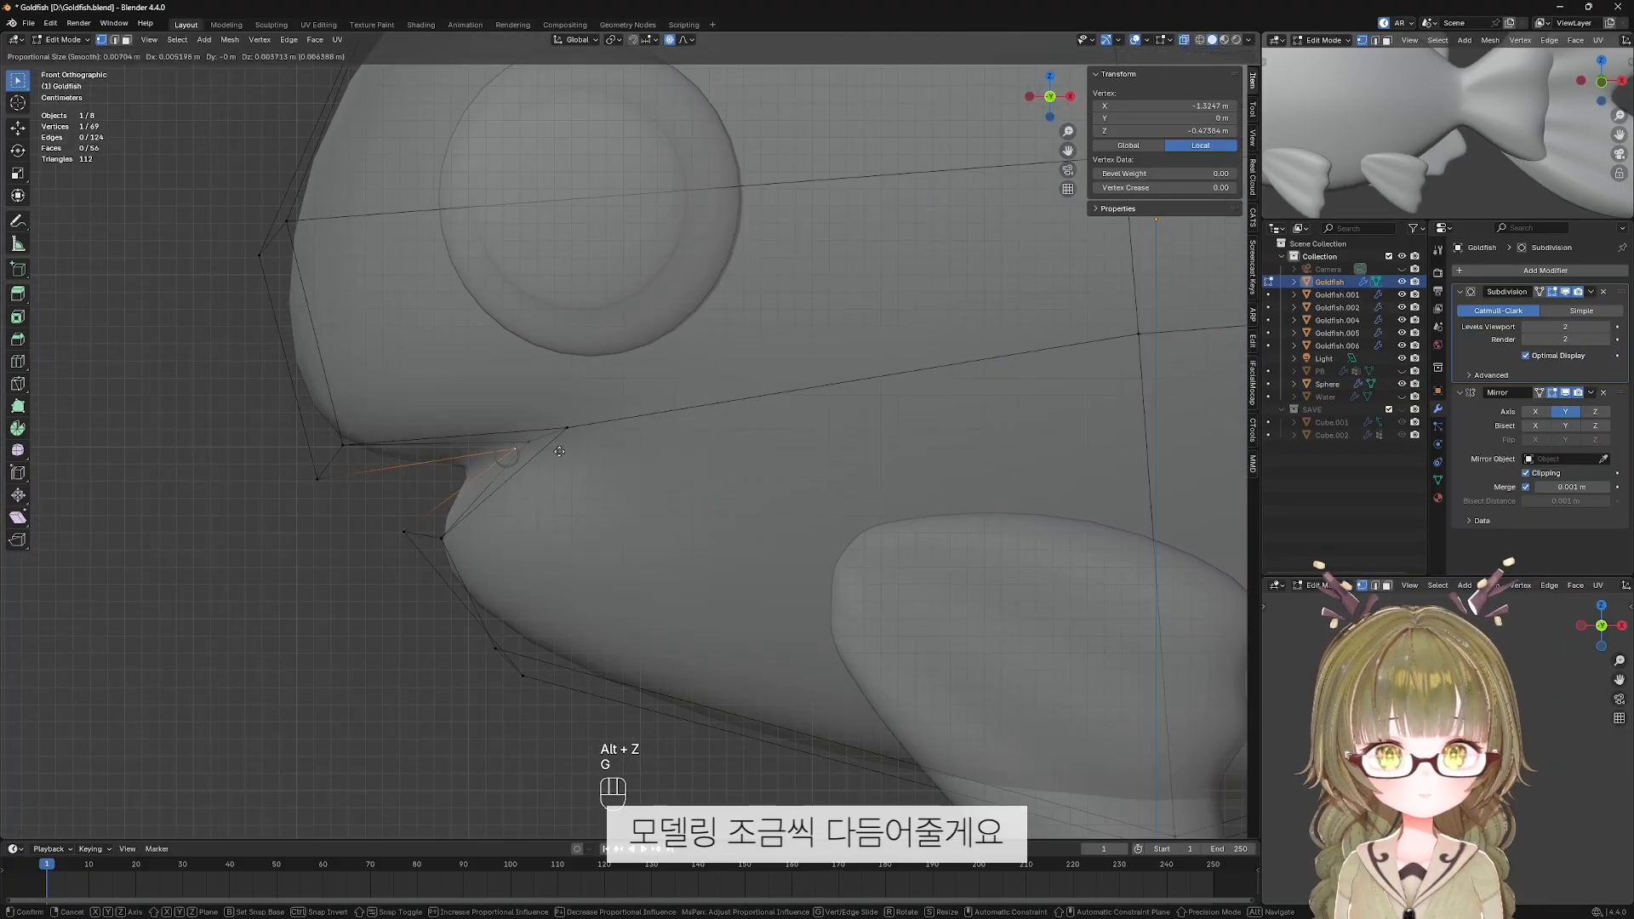
click(558, 466)
key(g)
key(g)
click(594, 454)
key(g)
click(553, 464)
key(alt+z)
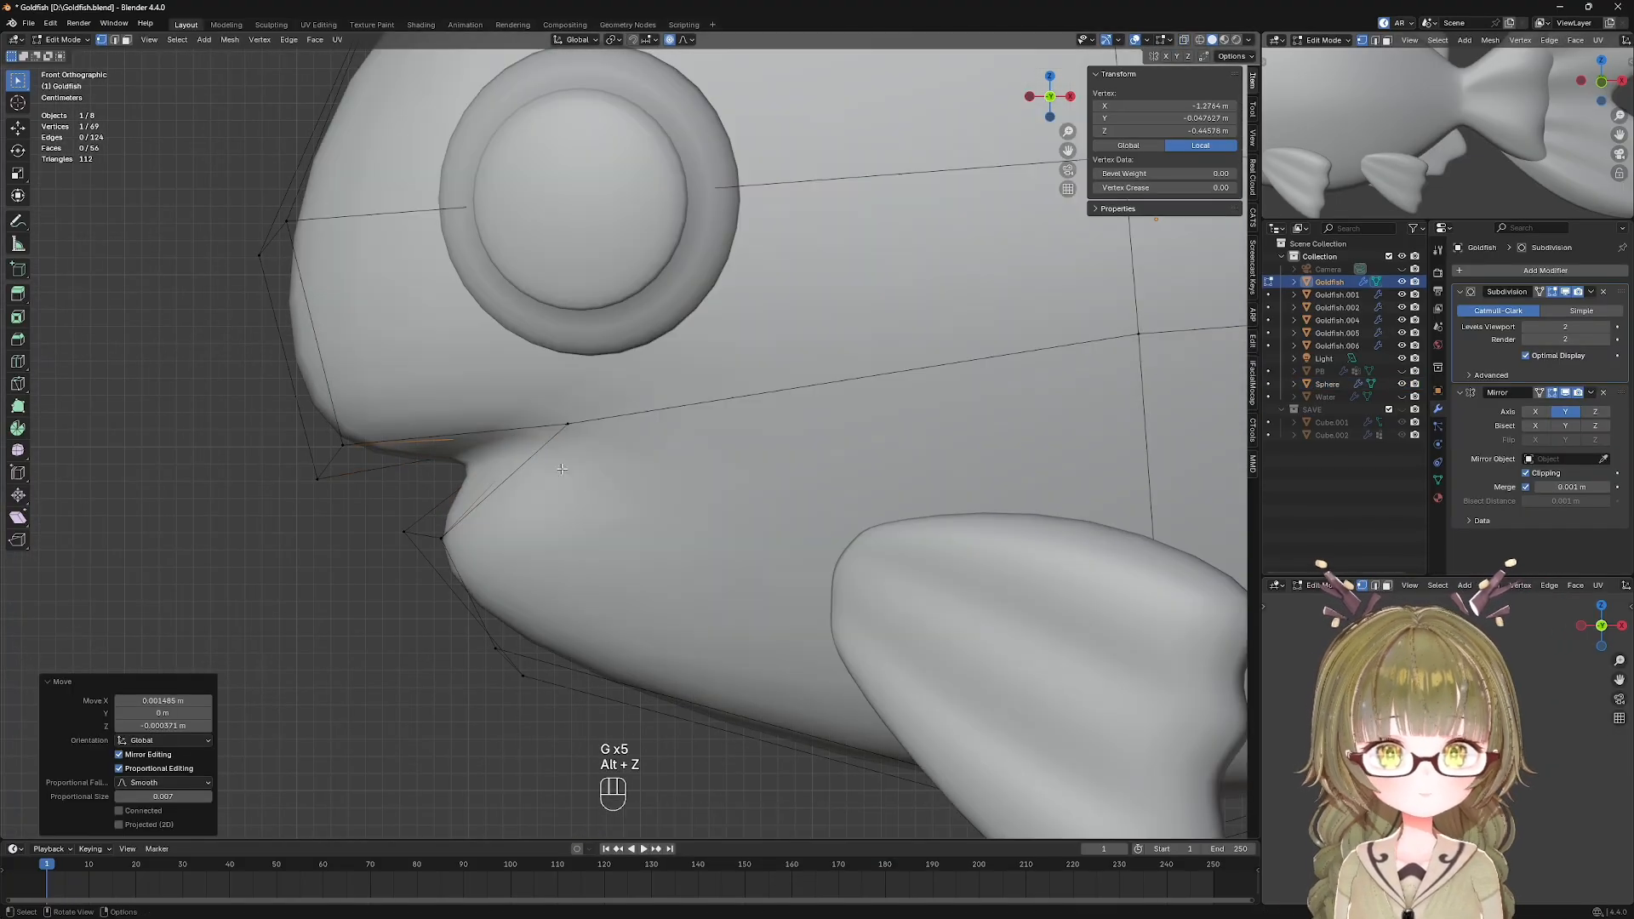
click(514, 569)
key(shift+alt+z)
scroll(514, 570, down, 10)
Select the group of vertices at the inner mouth and move them slightly back and down.
drag(550, 423, 669, 460)
key(r)
key(Escape)
key(g)
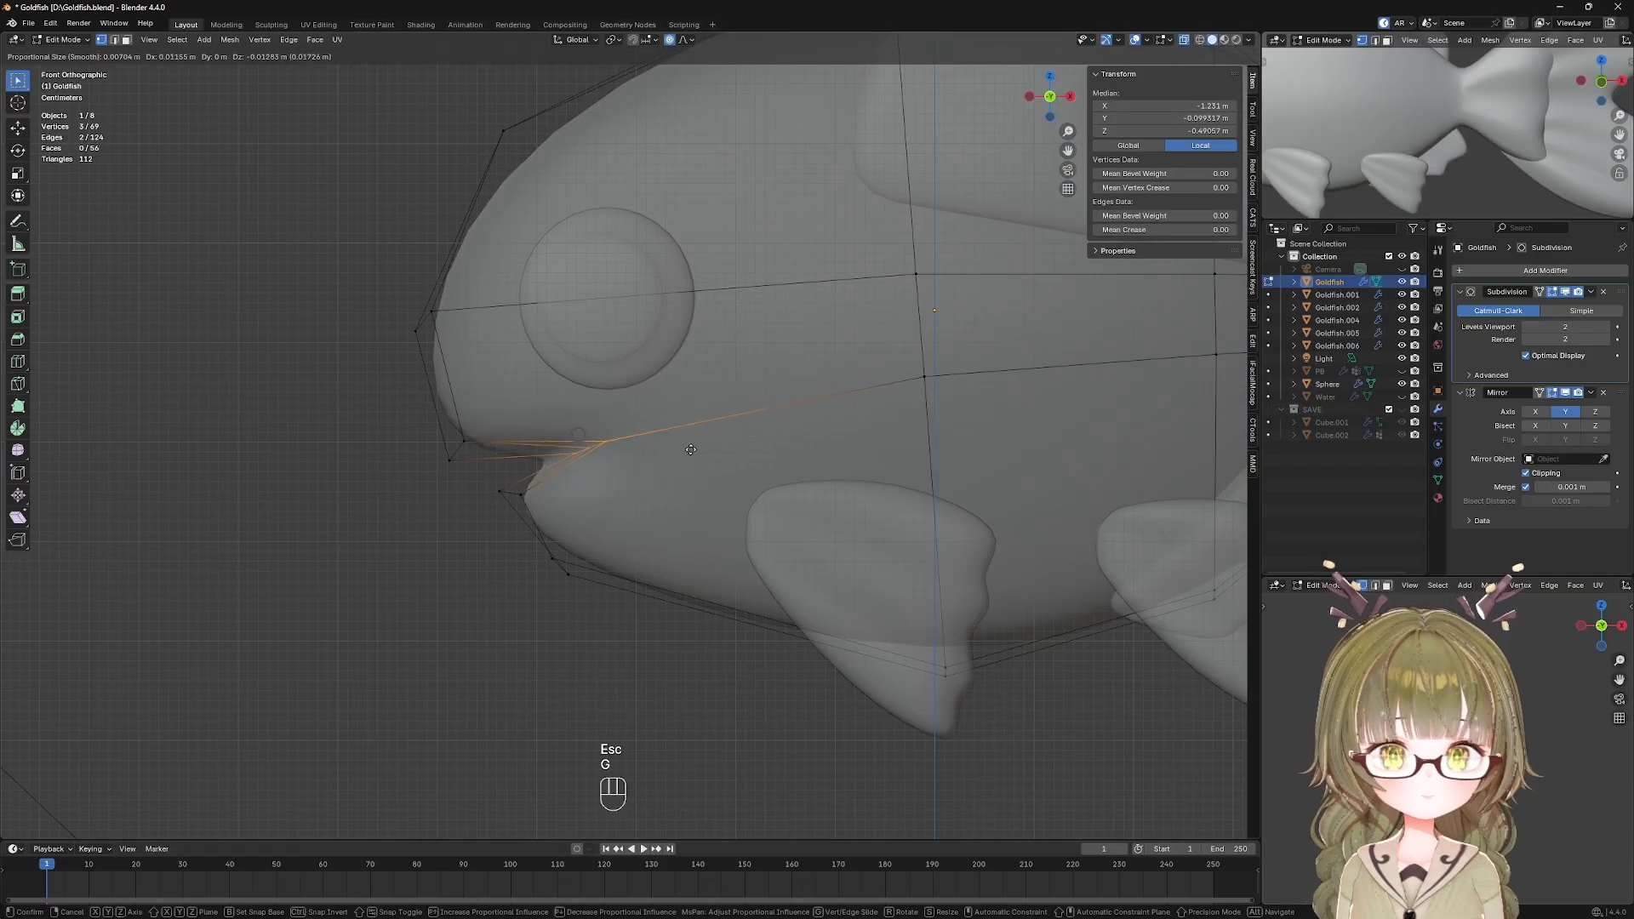
click(686, 442)
click(524, 562)
key(shift+alt+z)
scroll(523, 562, down, 5)
key(alt+z)
key(shift+alt+z)
scroll(523, 563, up, 5)
key(KP_1)
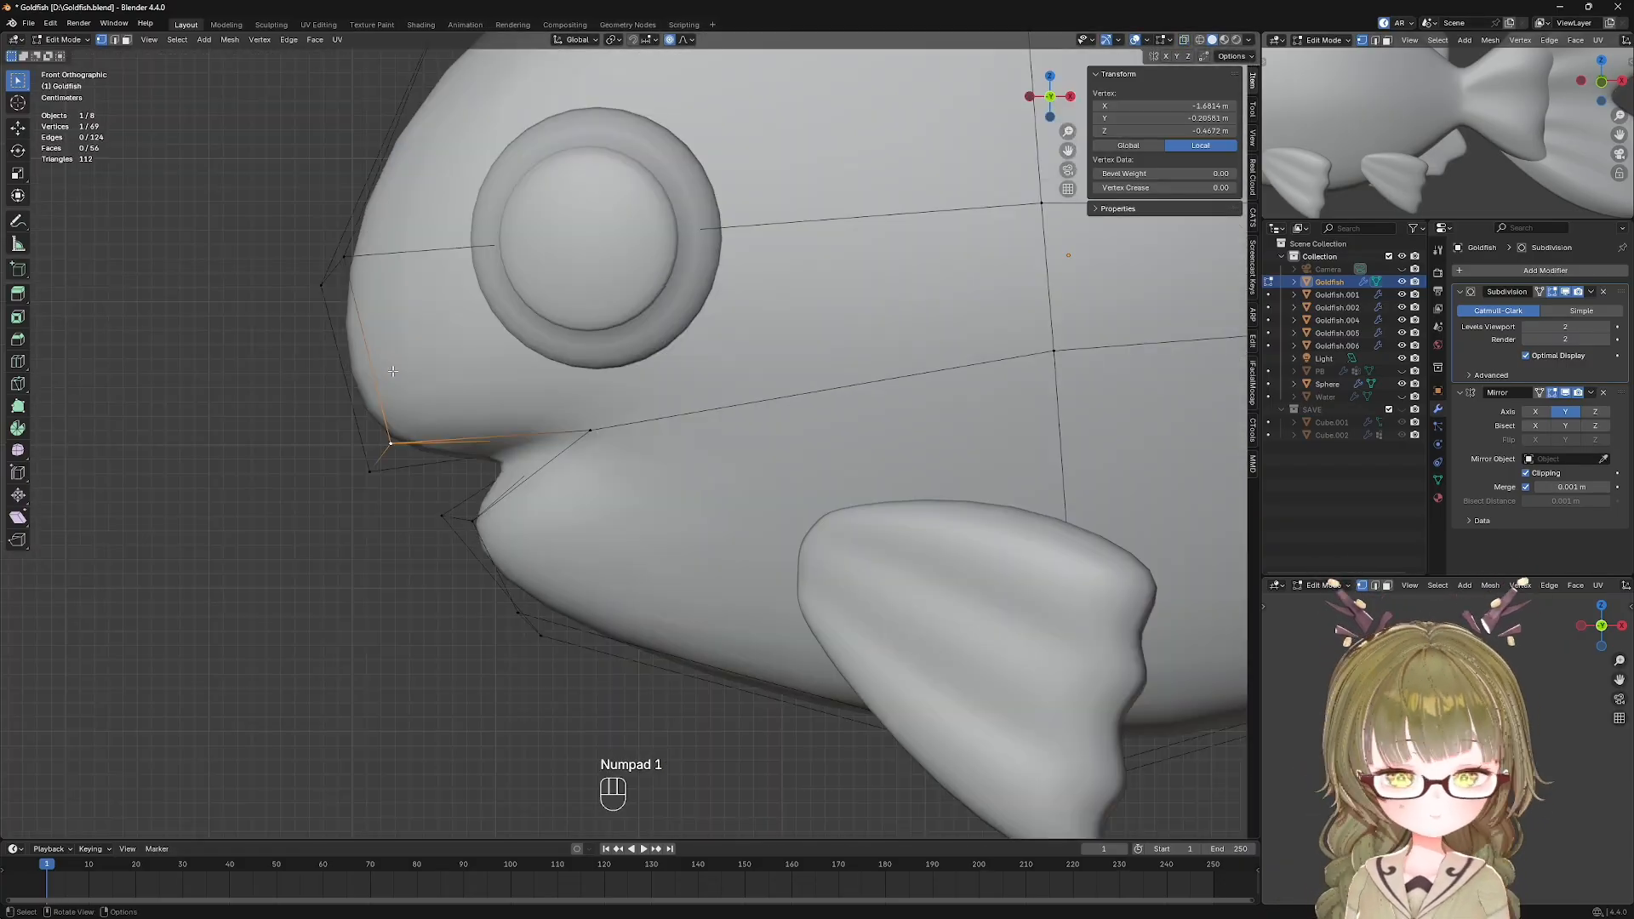
click(474, 523)
key(g)
key(z)
key(Escape)
key(alt+z)
key(alt+z)
click(252, 554)
scroll(583, 576, down, 8)
key(shift+alt+z)
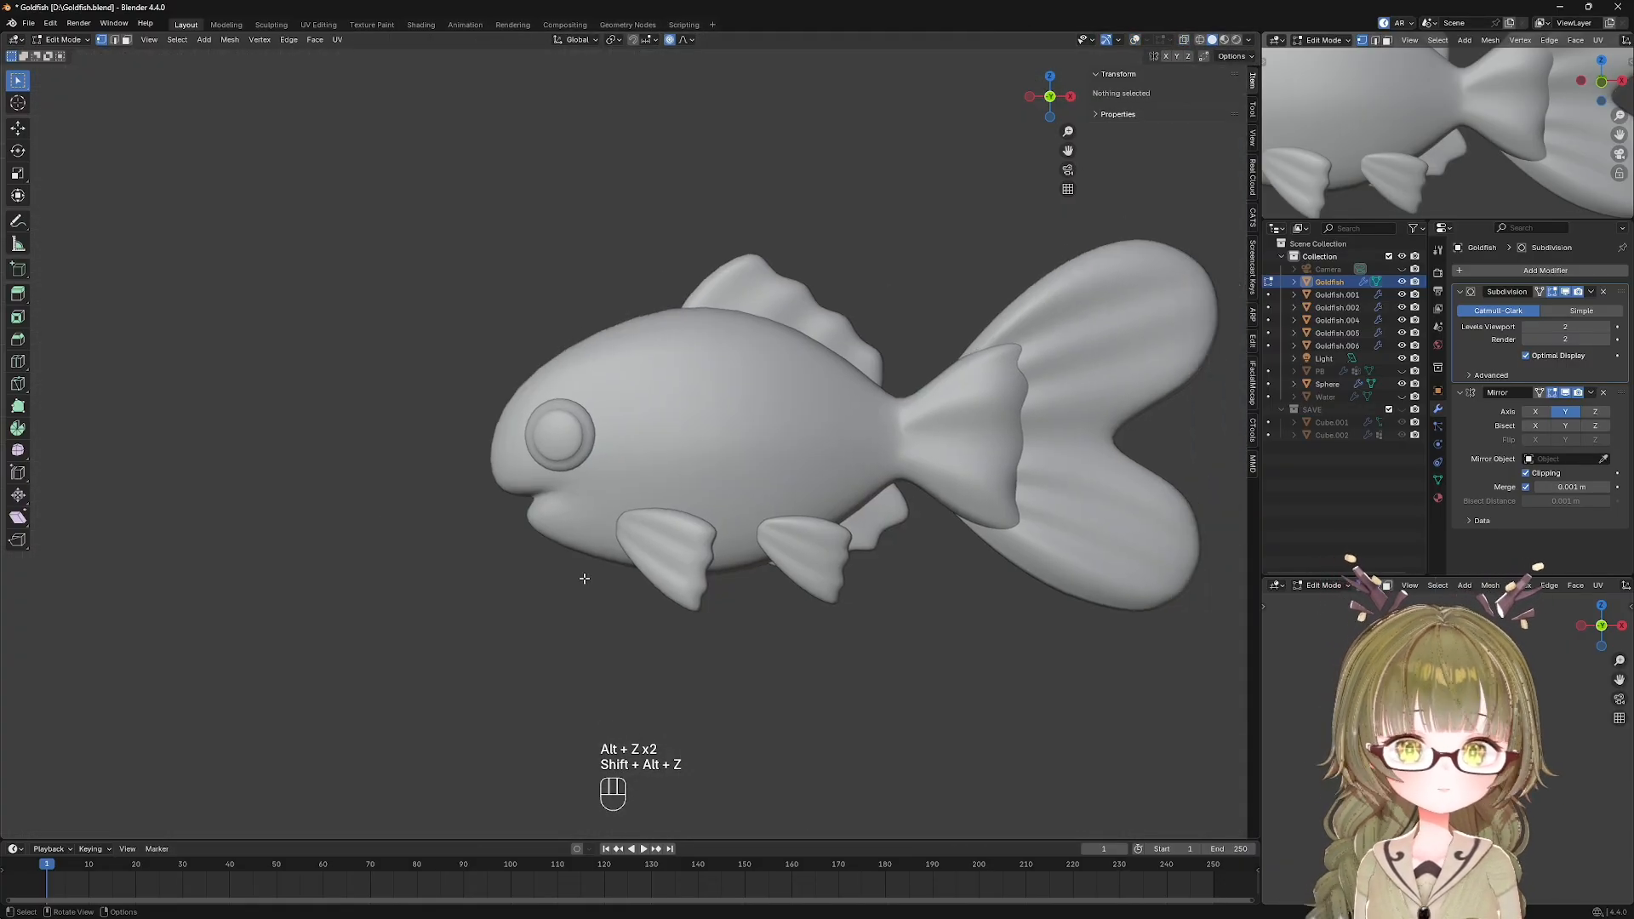
Select the inner mouth vertex next to the centreline and move it outward along Y to widen the mouth.
key(alt+Left)
scroll(489, 584, up, 3)
key(shift+alt+z)
key(alt+z)
click(488, 583)
middle_drag(489, 584, 559, 602)
key(g)
key(x)
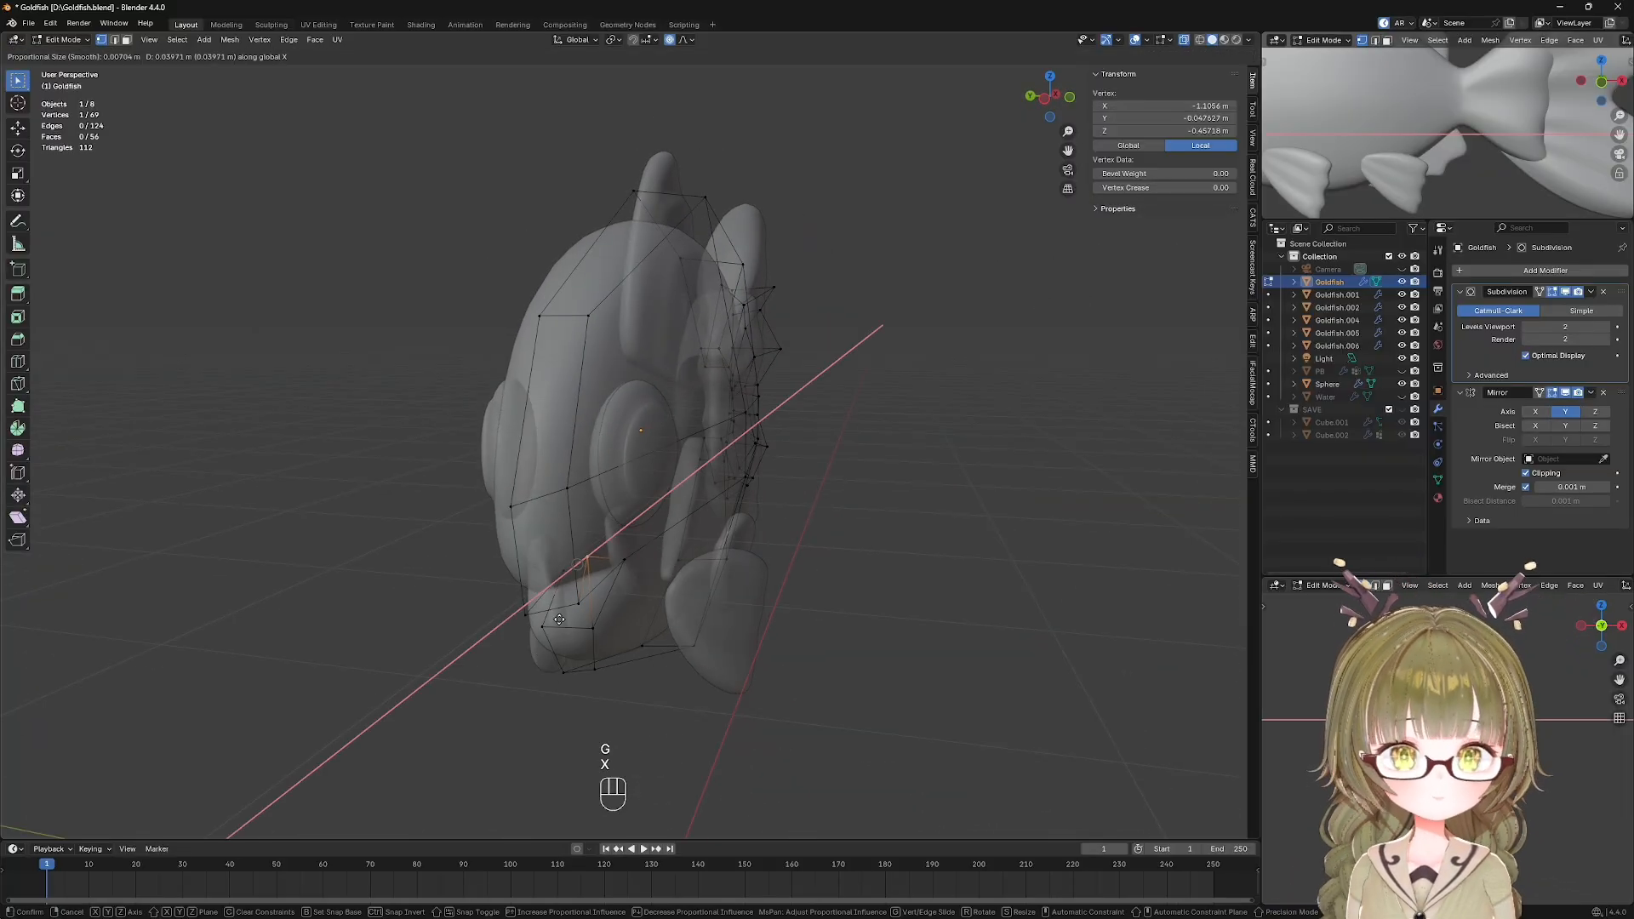
key(Escape)
key(g)
key(y)
click(565, 619)
Move the inner mouth vertex forward by about 0.02 m along X with proportional editing.
key(g)
key(x)
click(577, 644)
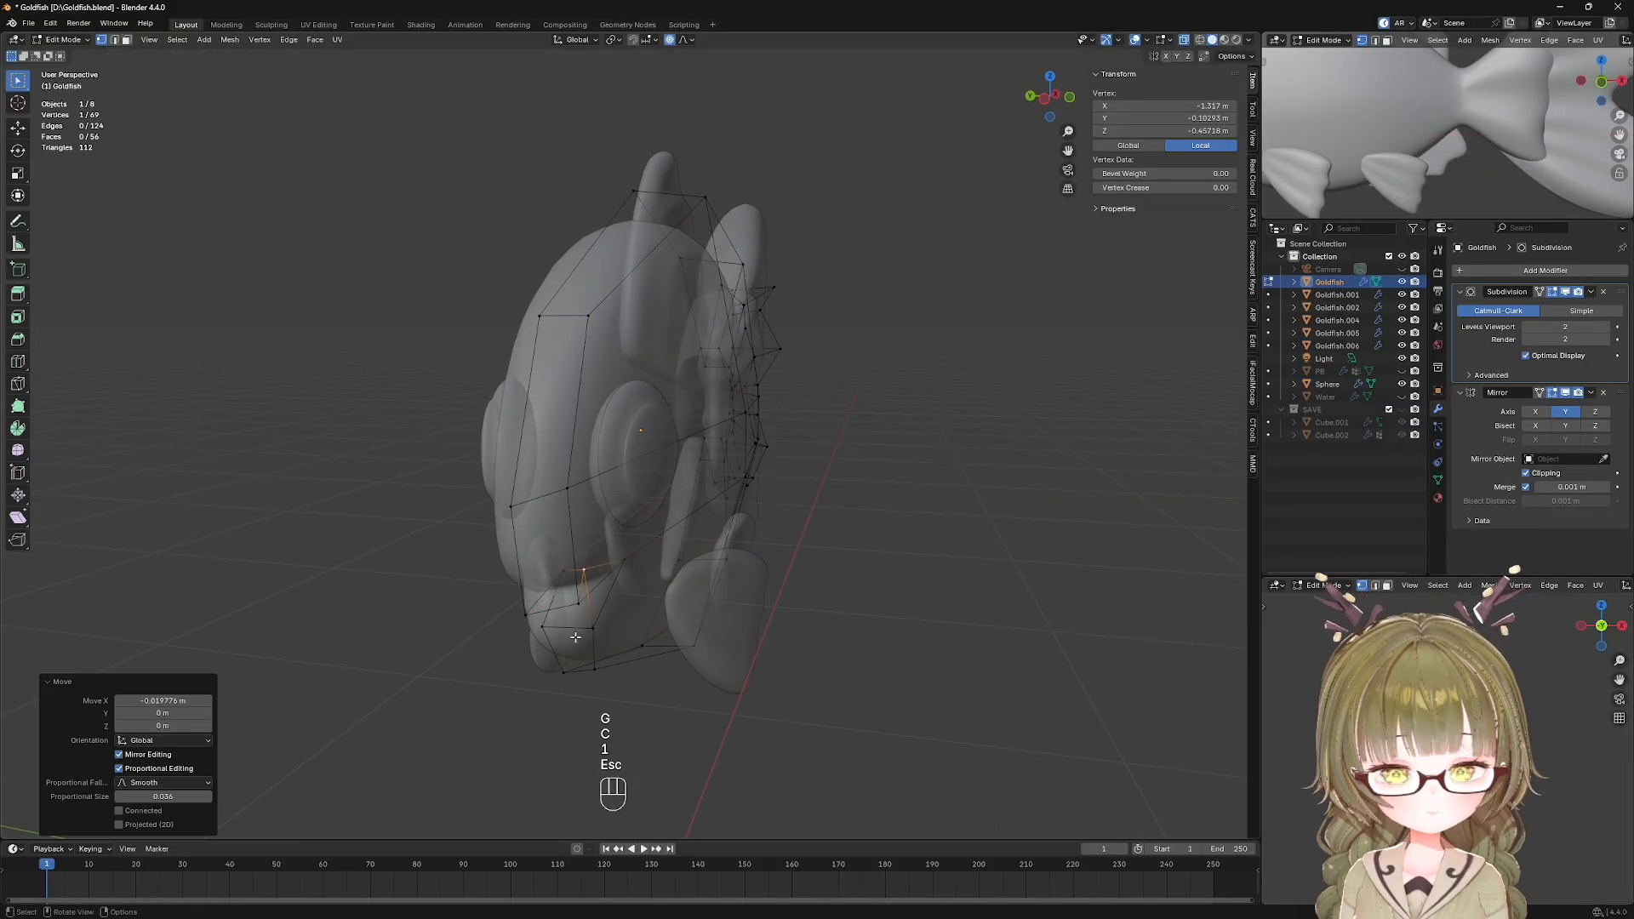
key(KP_1)
key(alt+z)
key(KP_3)
key(KP_1)
Return to Object Mode, raise the eye to a Z location of about 0.955 m and deselect it.
key(Tab)
click(475, 643)
key(shift+alt+z)
scroll(544, 616, down, 3)
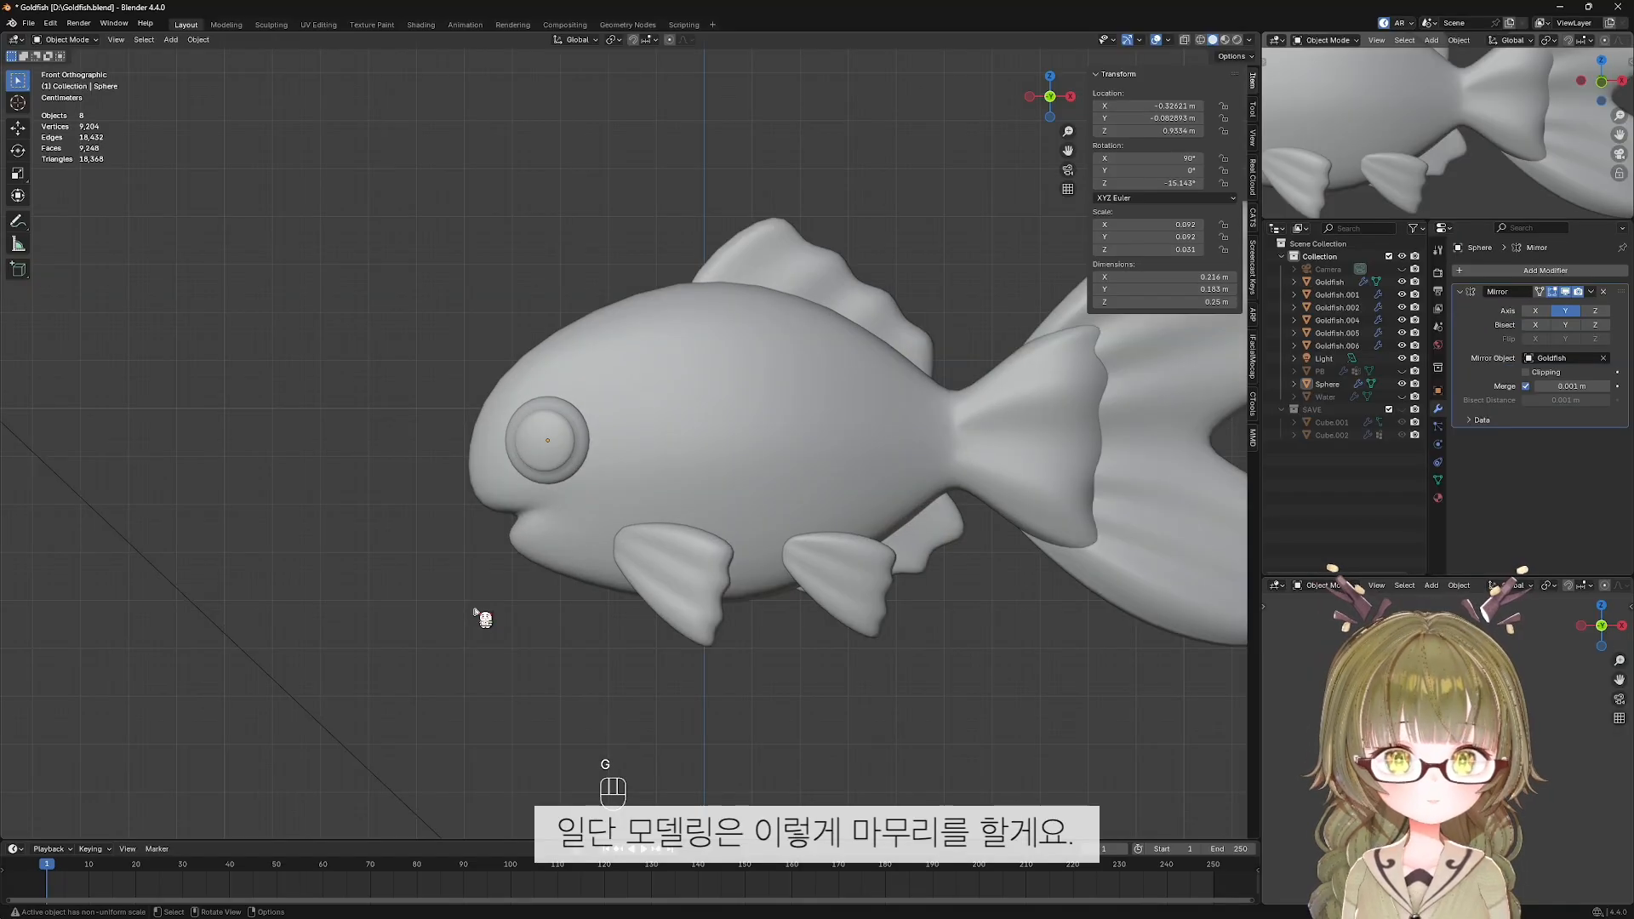
middle_drag(474, 610, 716, 576)
key(KP_1)
key(Tab)
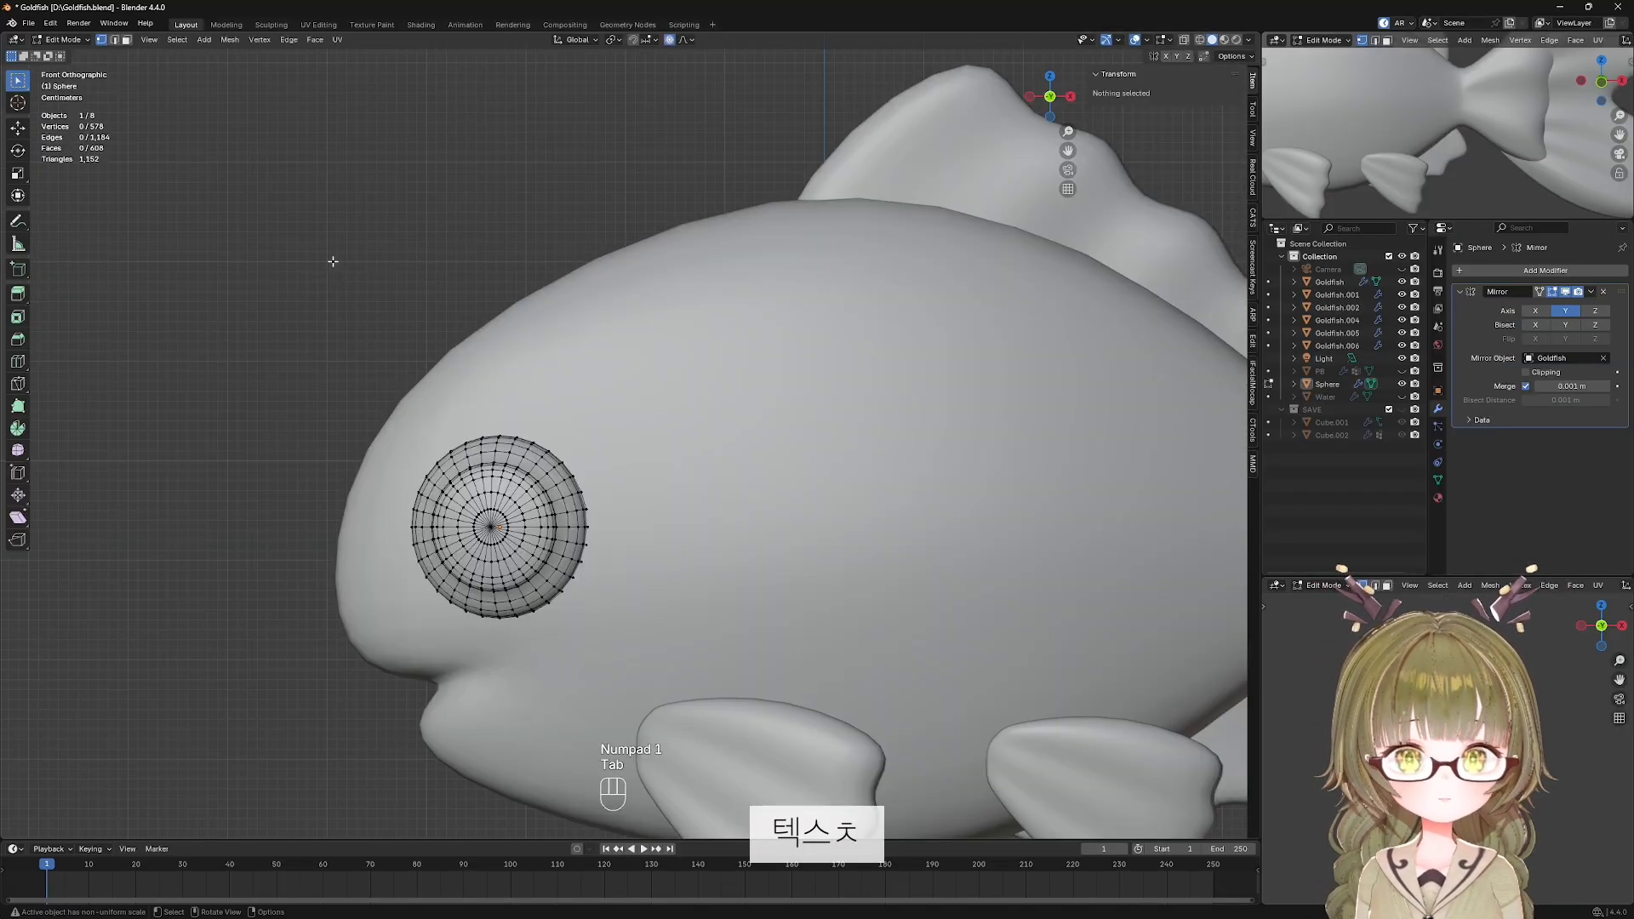
scroll(400, 306, down, 2)
key(Tab)
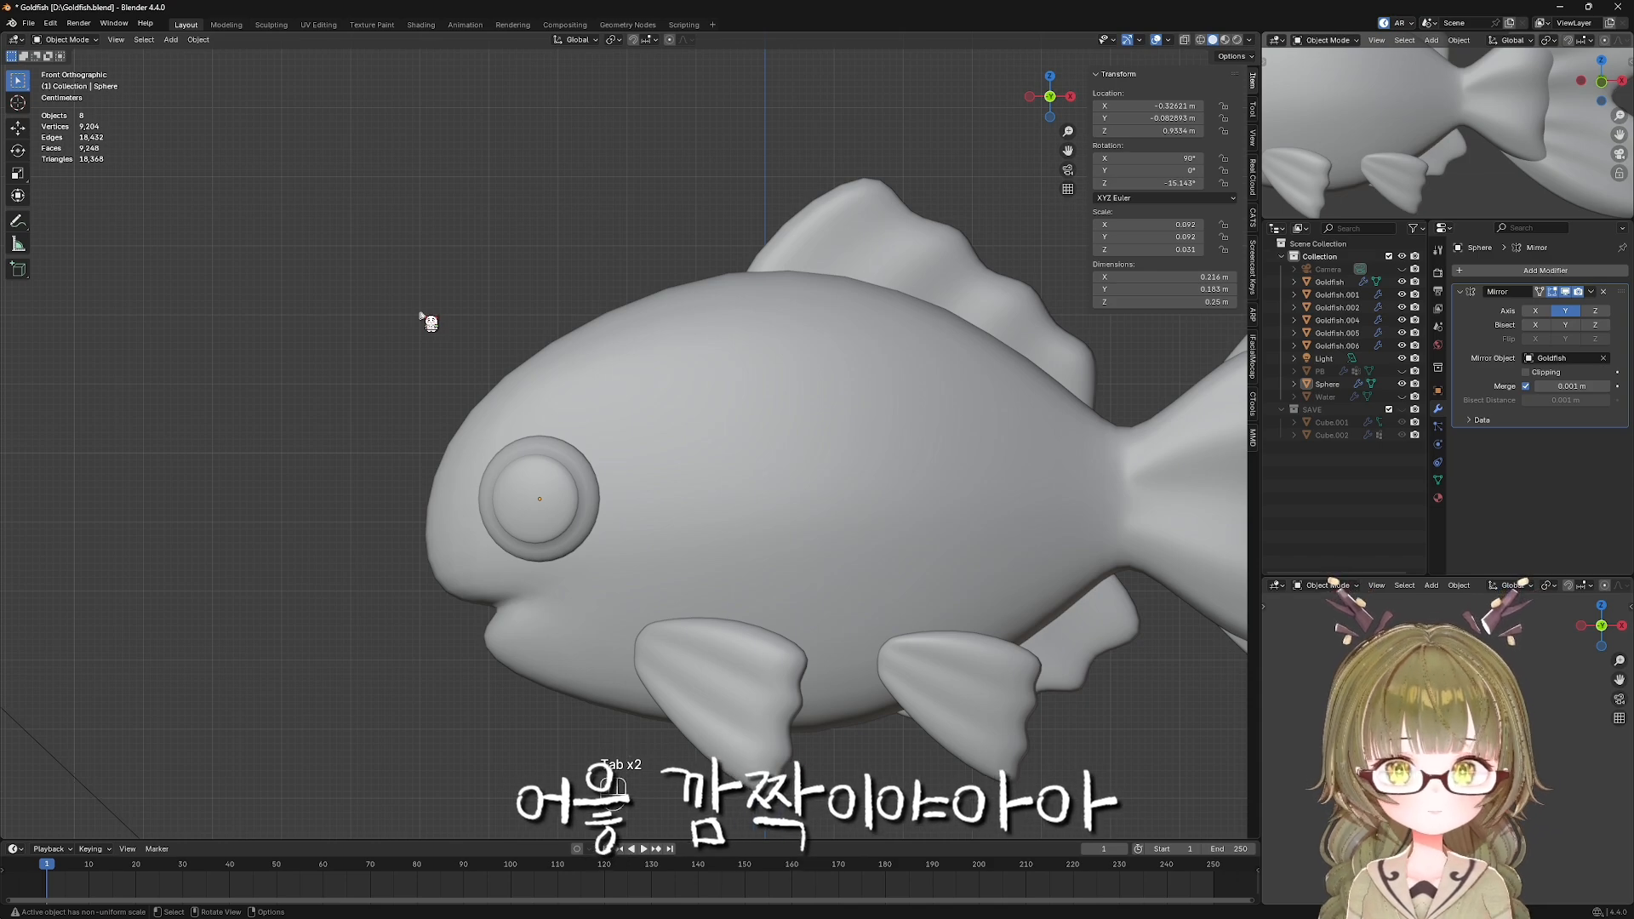
scroll(732, 443, down, 3)
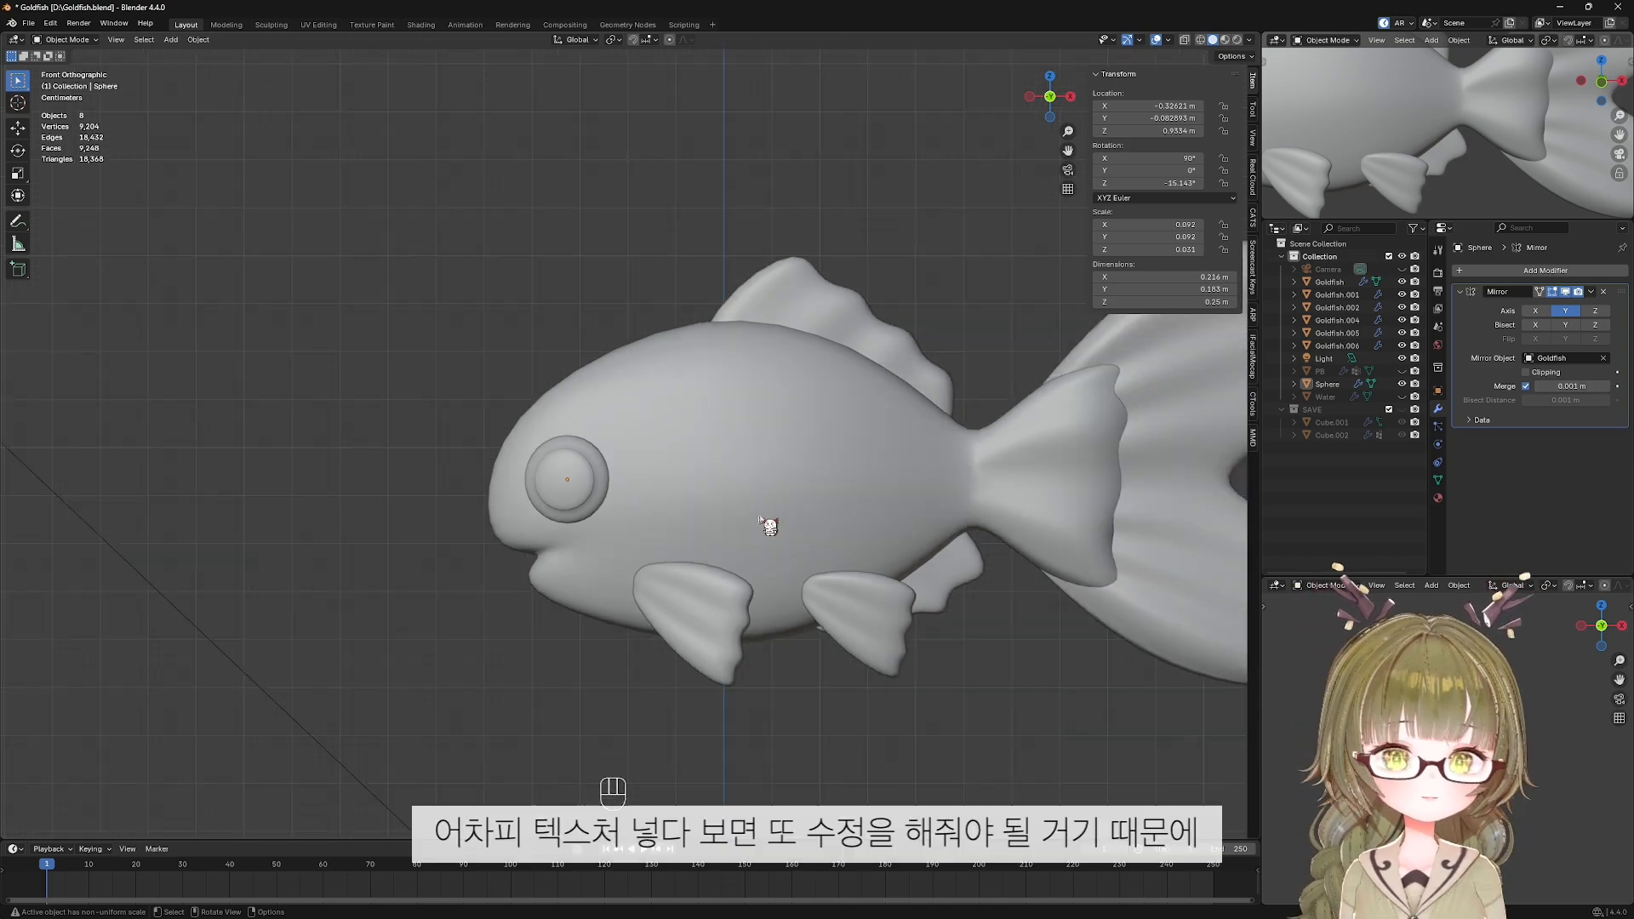
Unhide the PB bag and Water objects and turn on X-ray to see the goldfish inside the bag.
scroll(688, 521, down, 3)
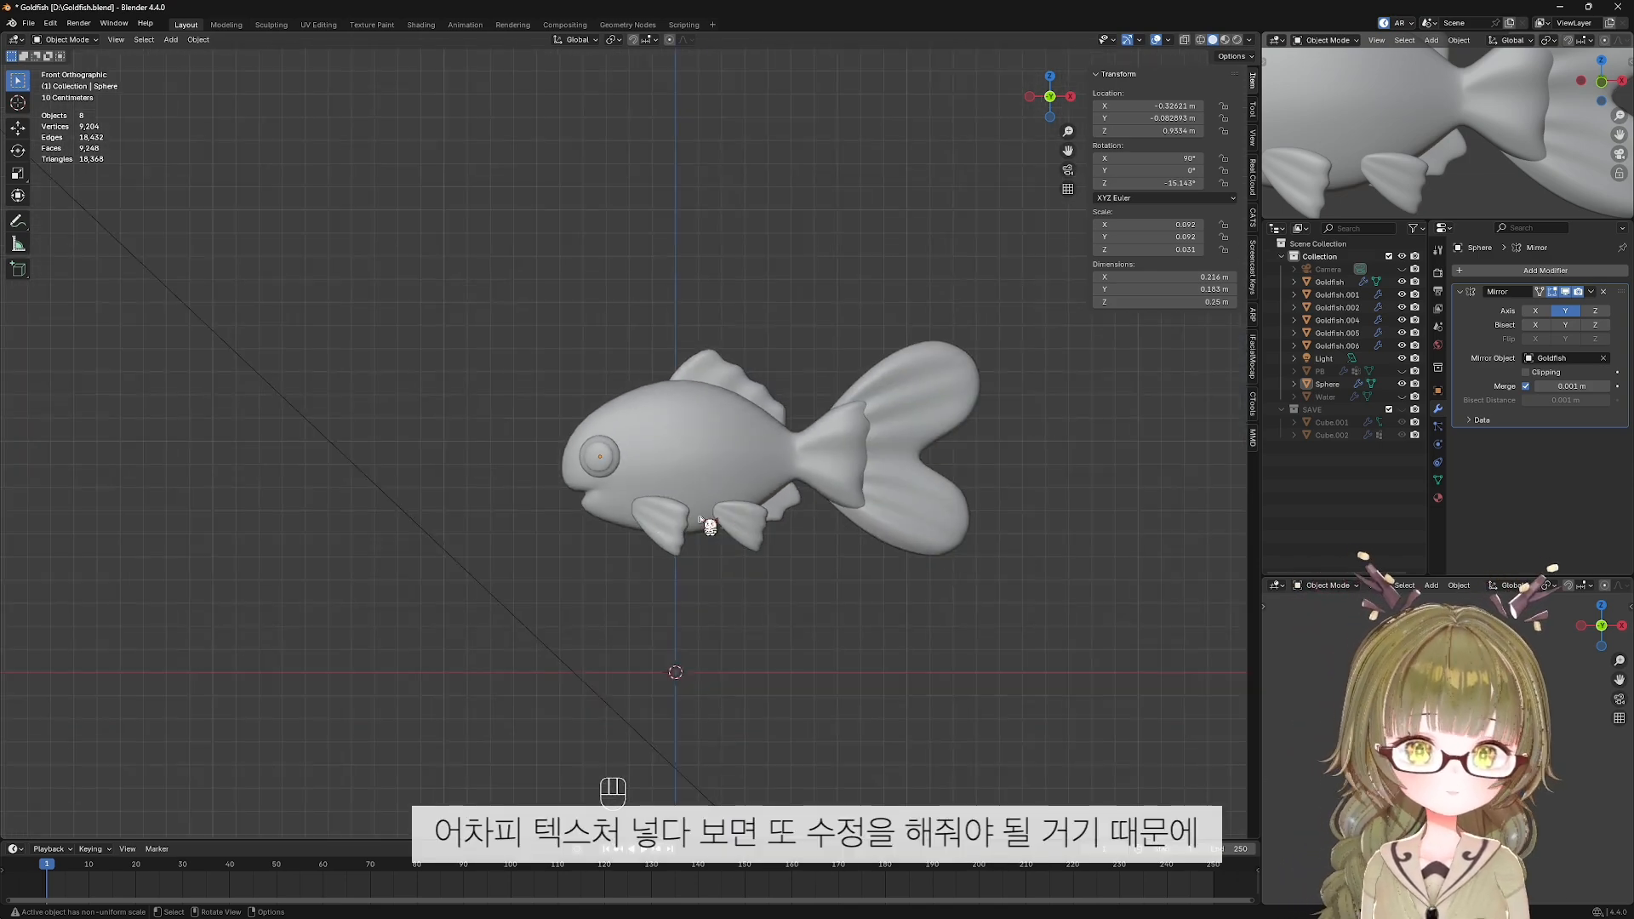
shift+middle_drag(860, 595, 777, 627)
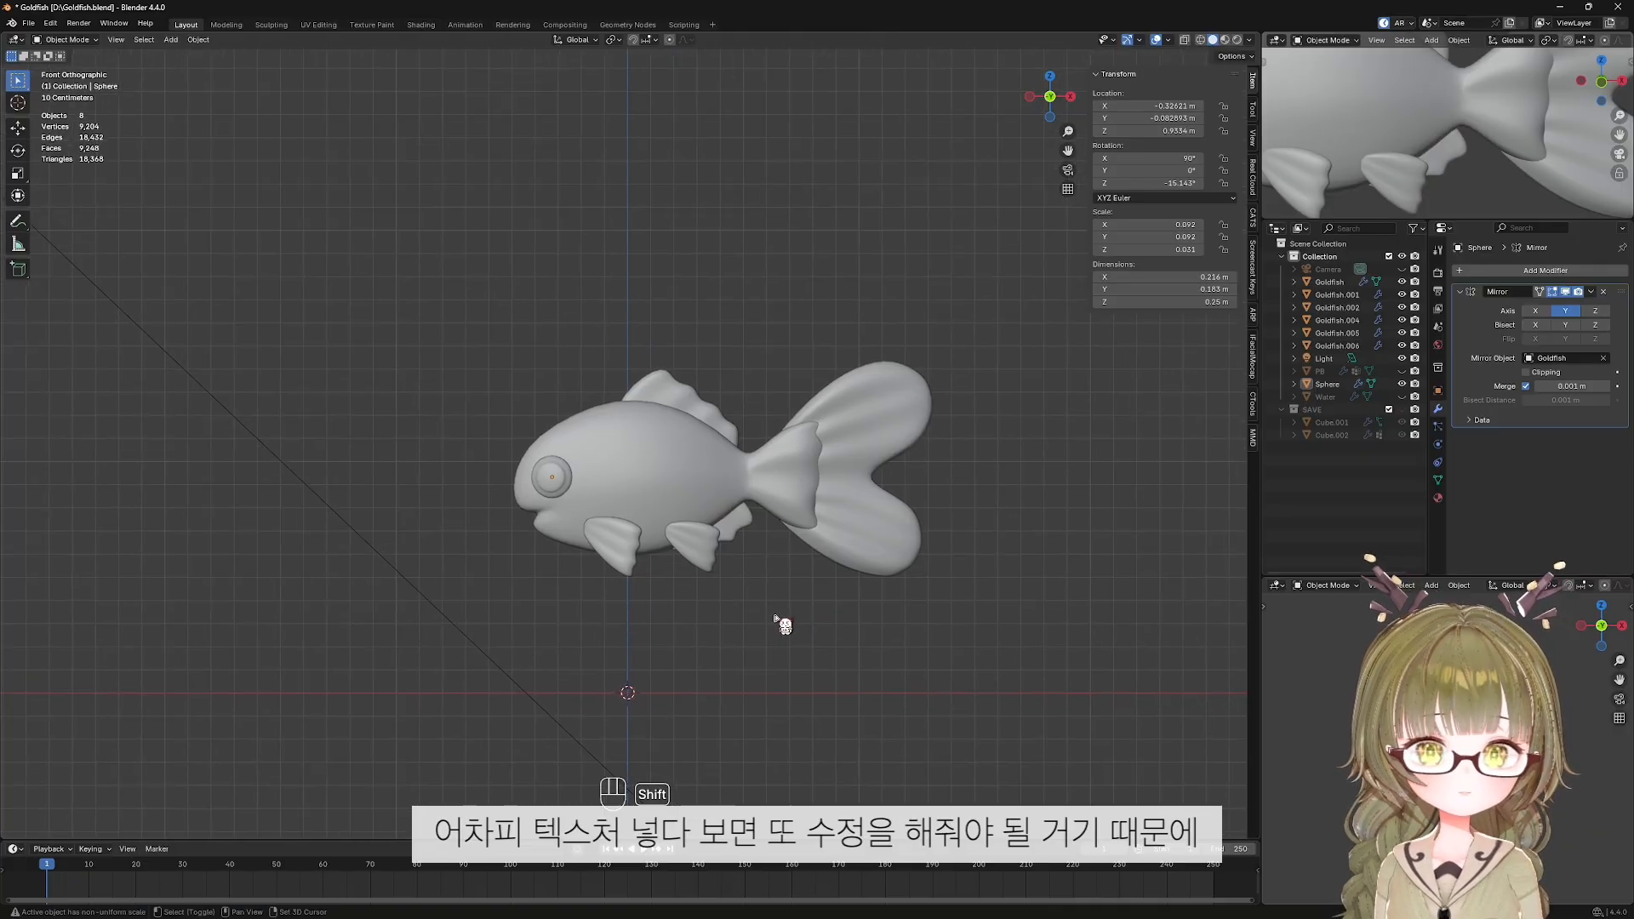
click(1401, 397)
click(1403, 372)
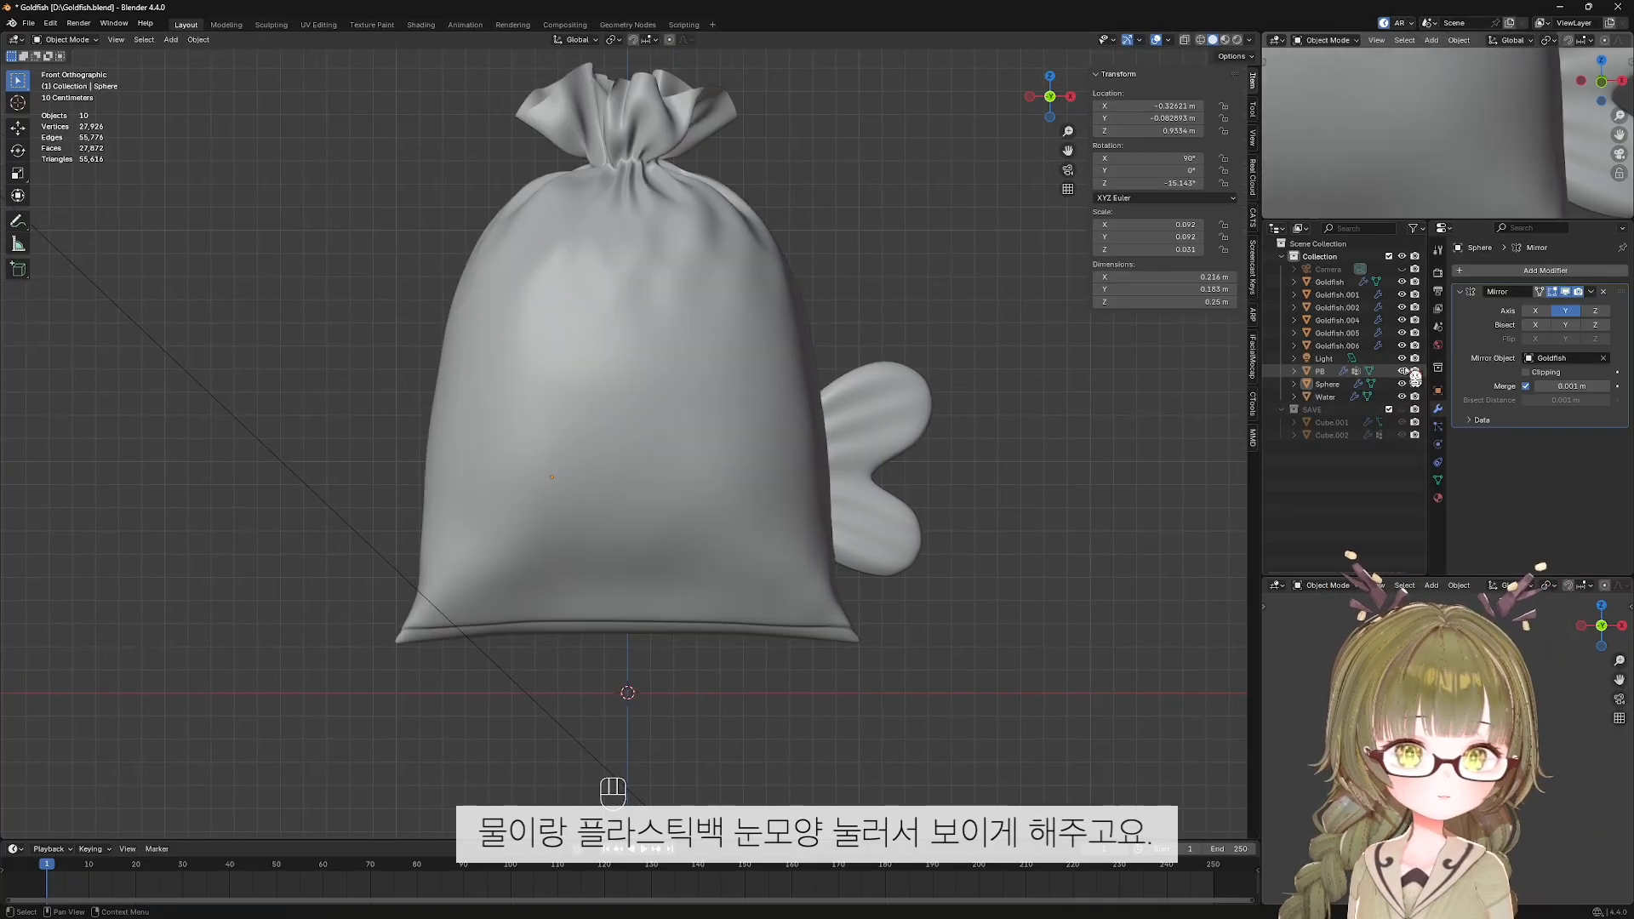
key(alt+z)
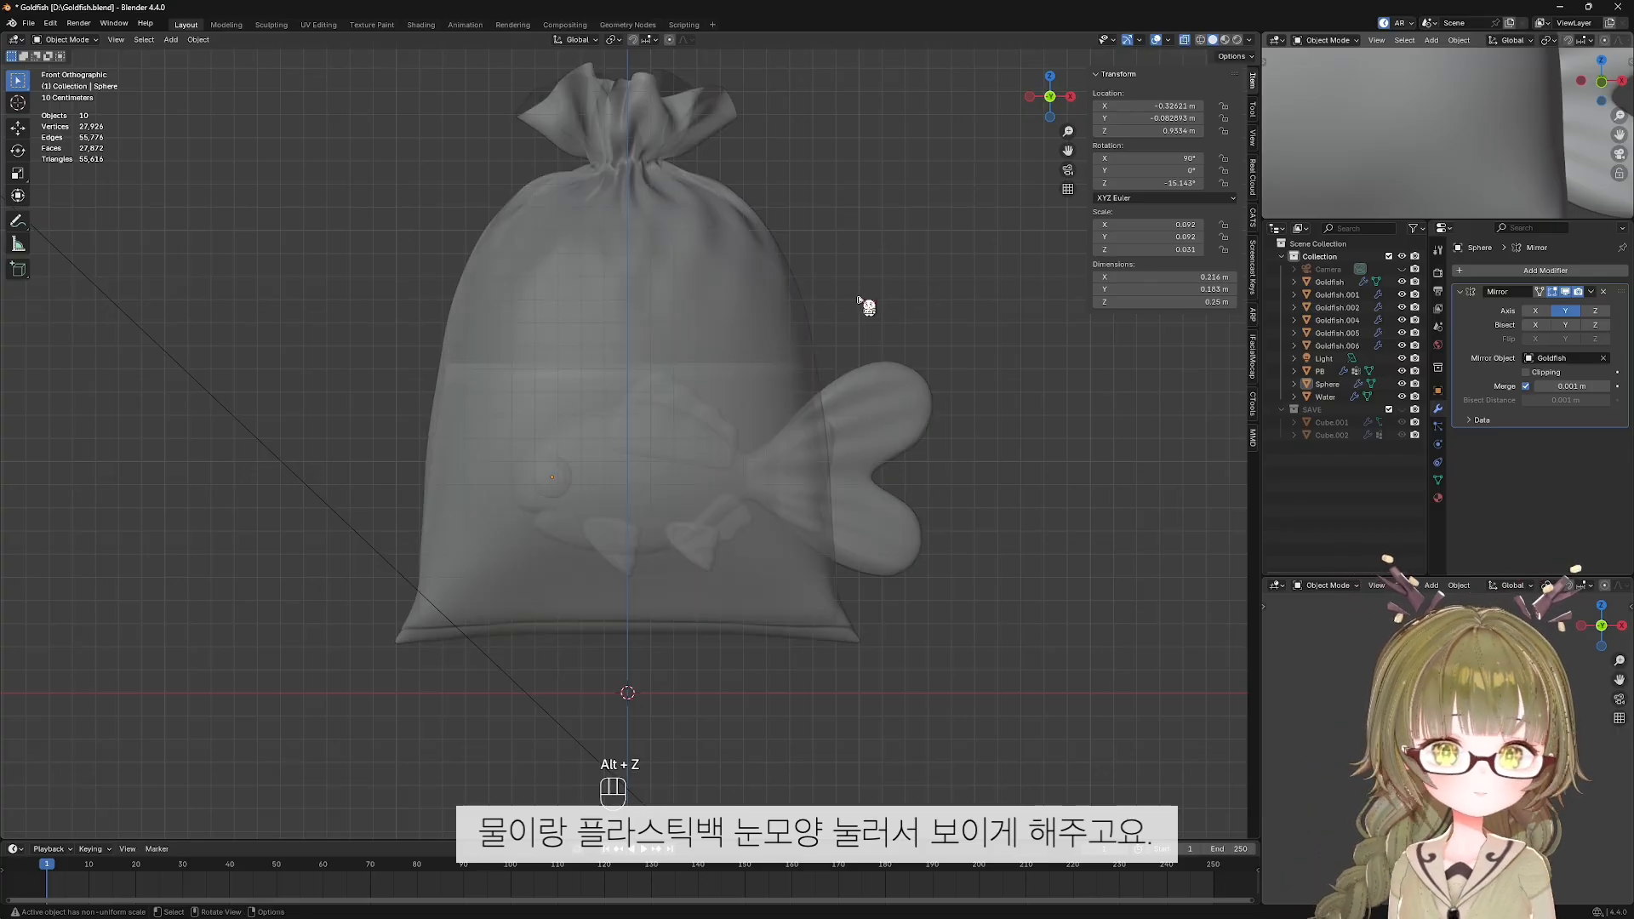
Try to join the six goldfish parts with the eye sphere while their modifiers are still unapplied.
click(1340, 281)
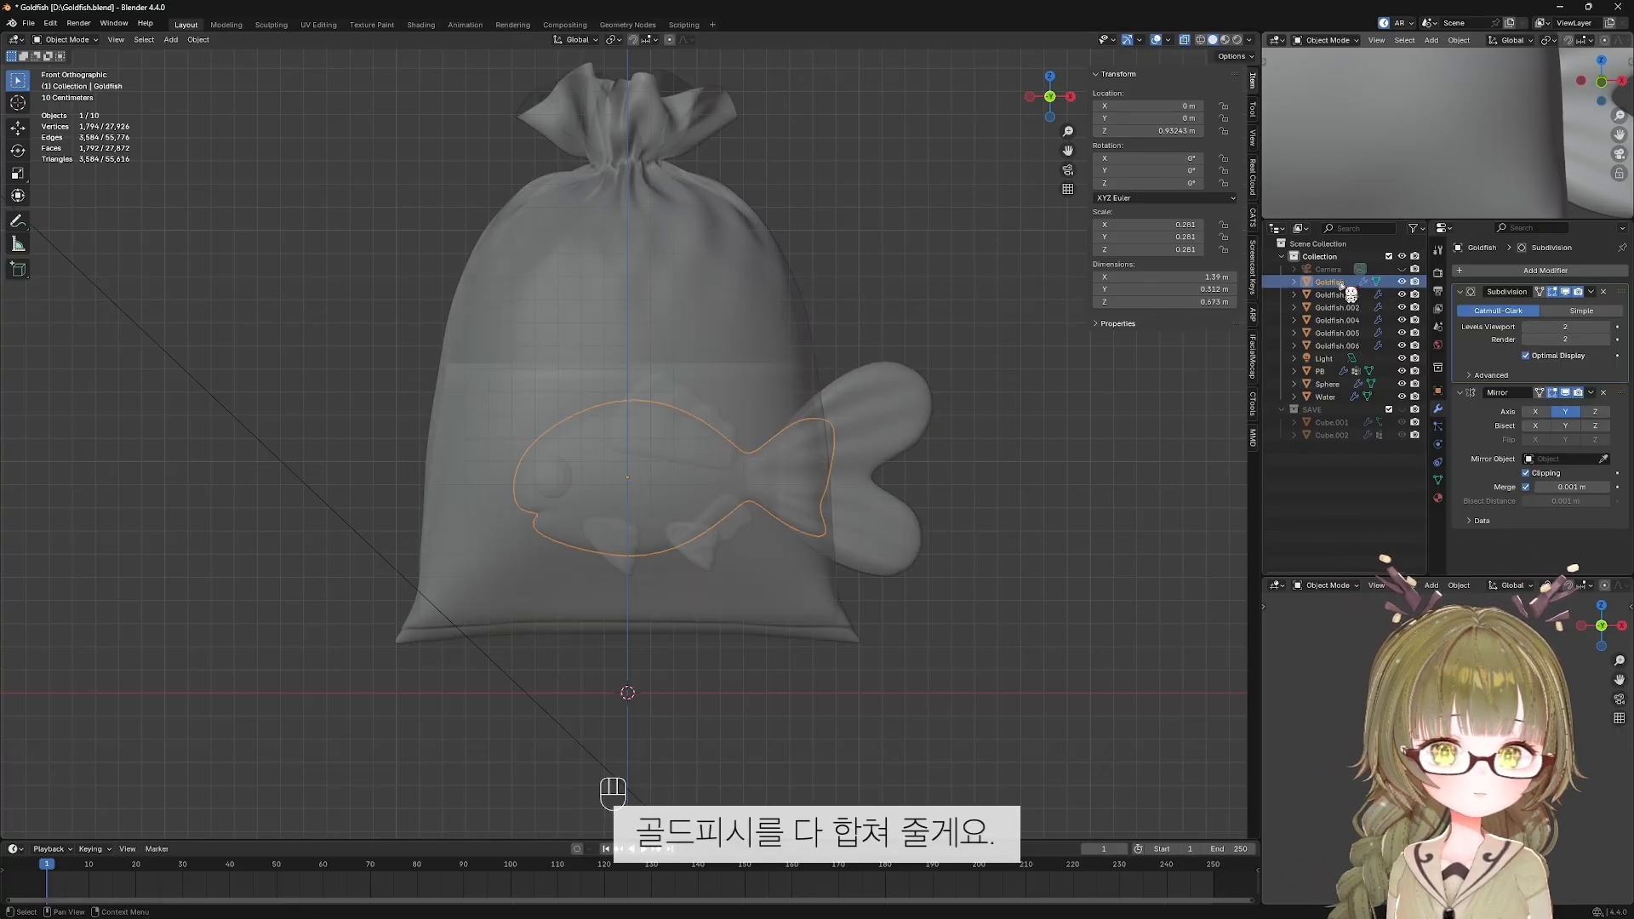
click(953, 538)
shift+middle_drag(953, 537, 933, 576)
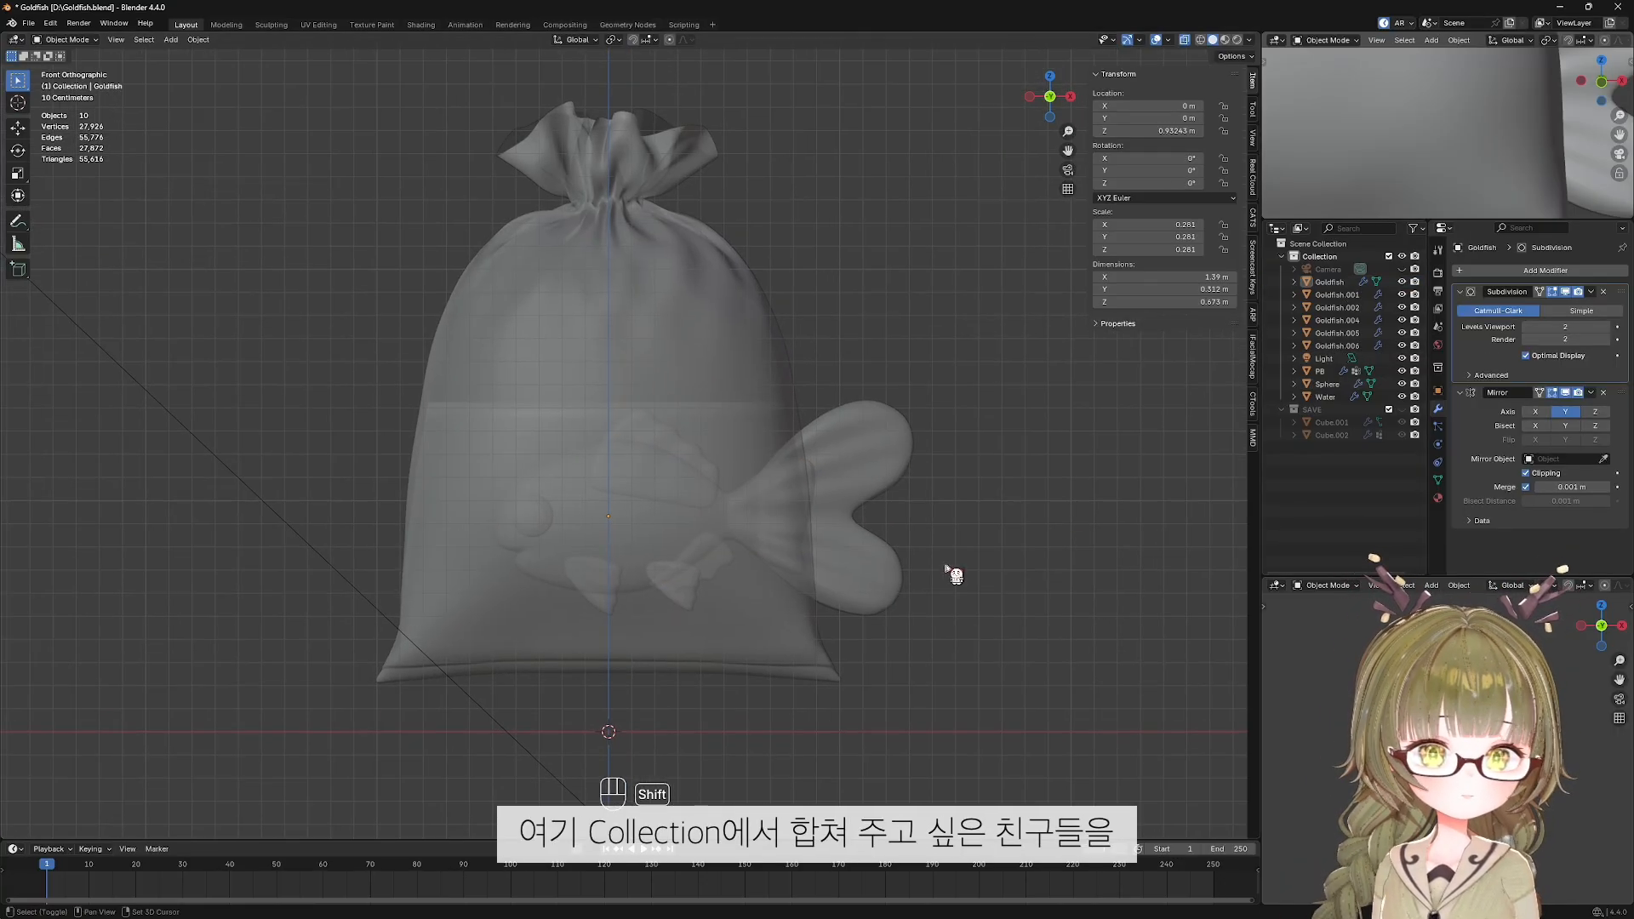
click(1333, 282)
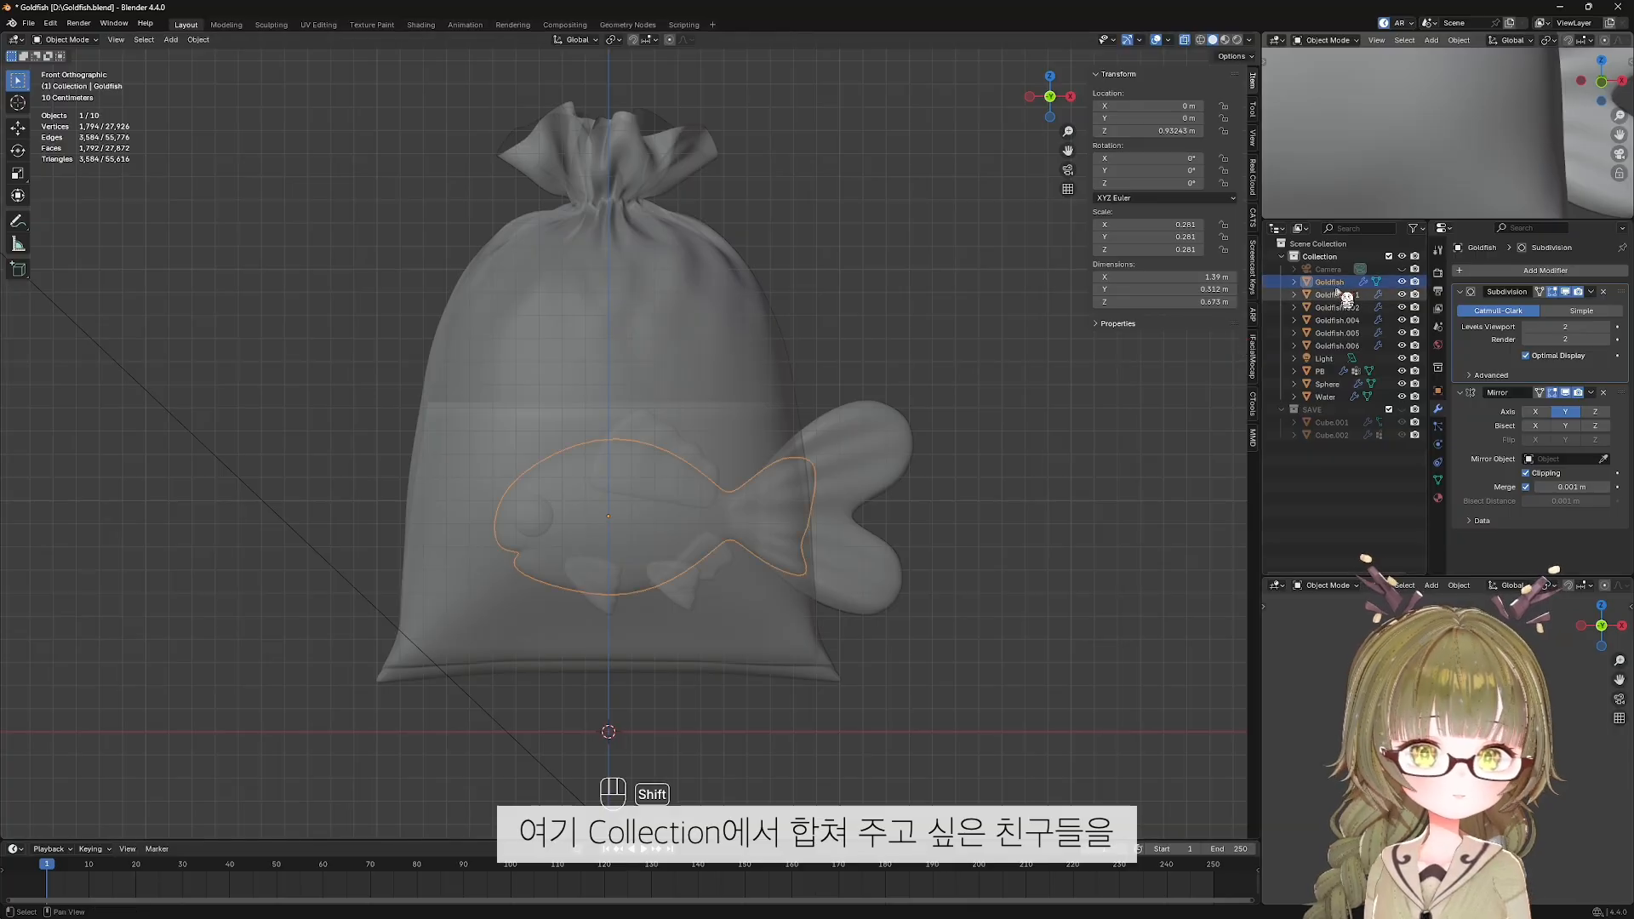
shift+click(1340, 346)
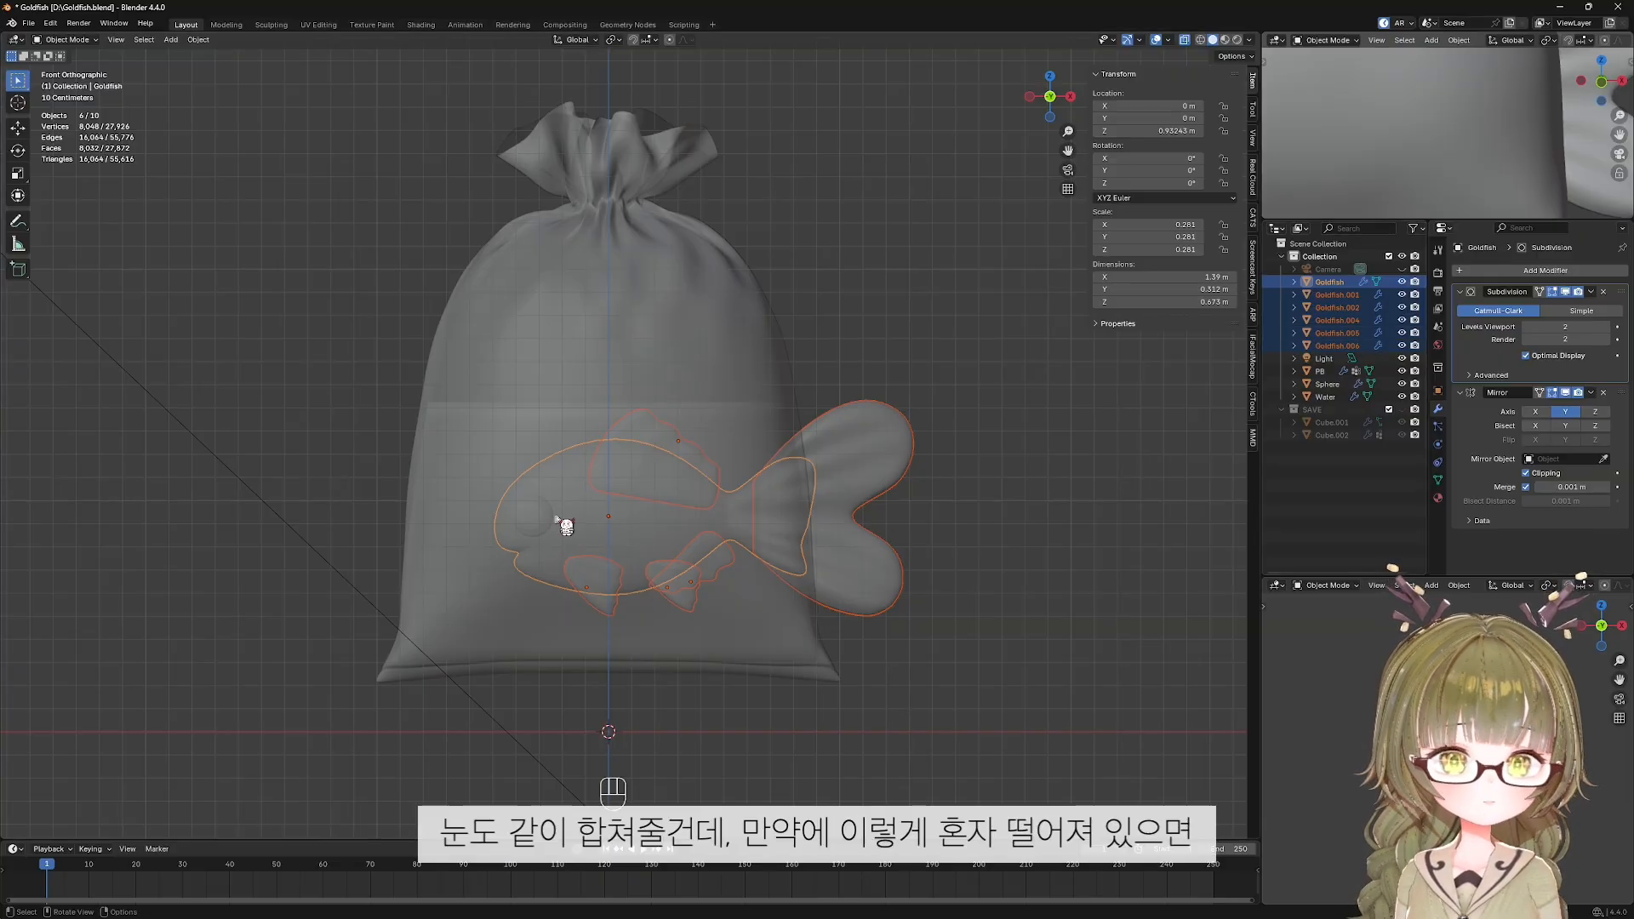
ctrl+click(1328, 383)
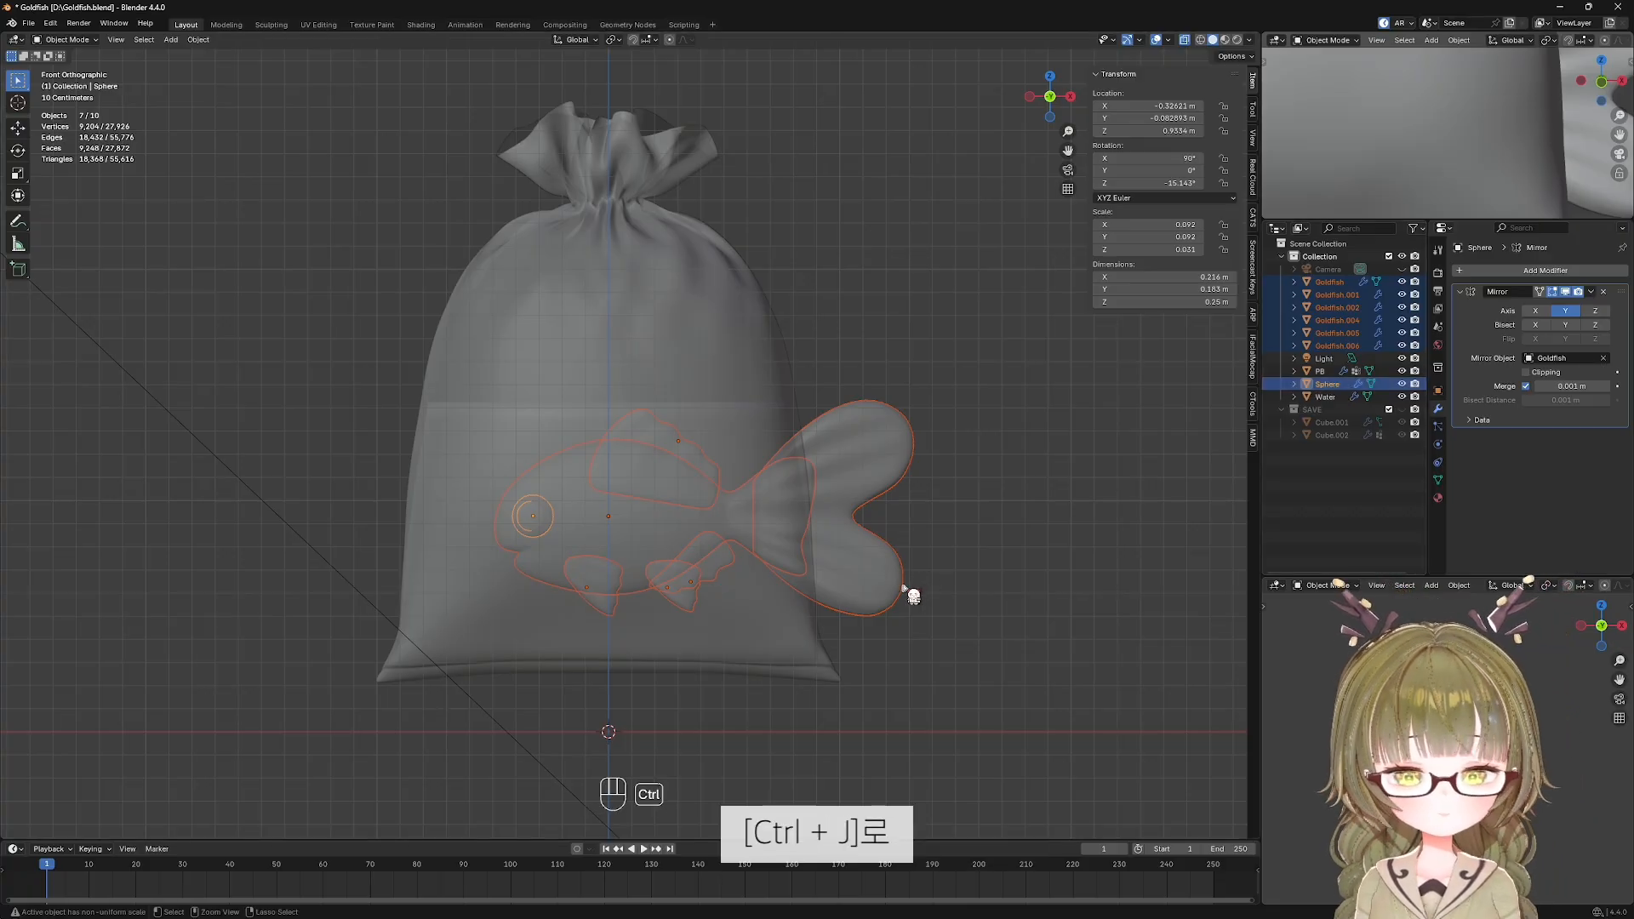
key(ctrl+j)
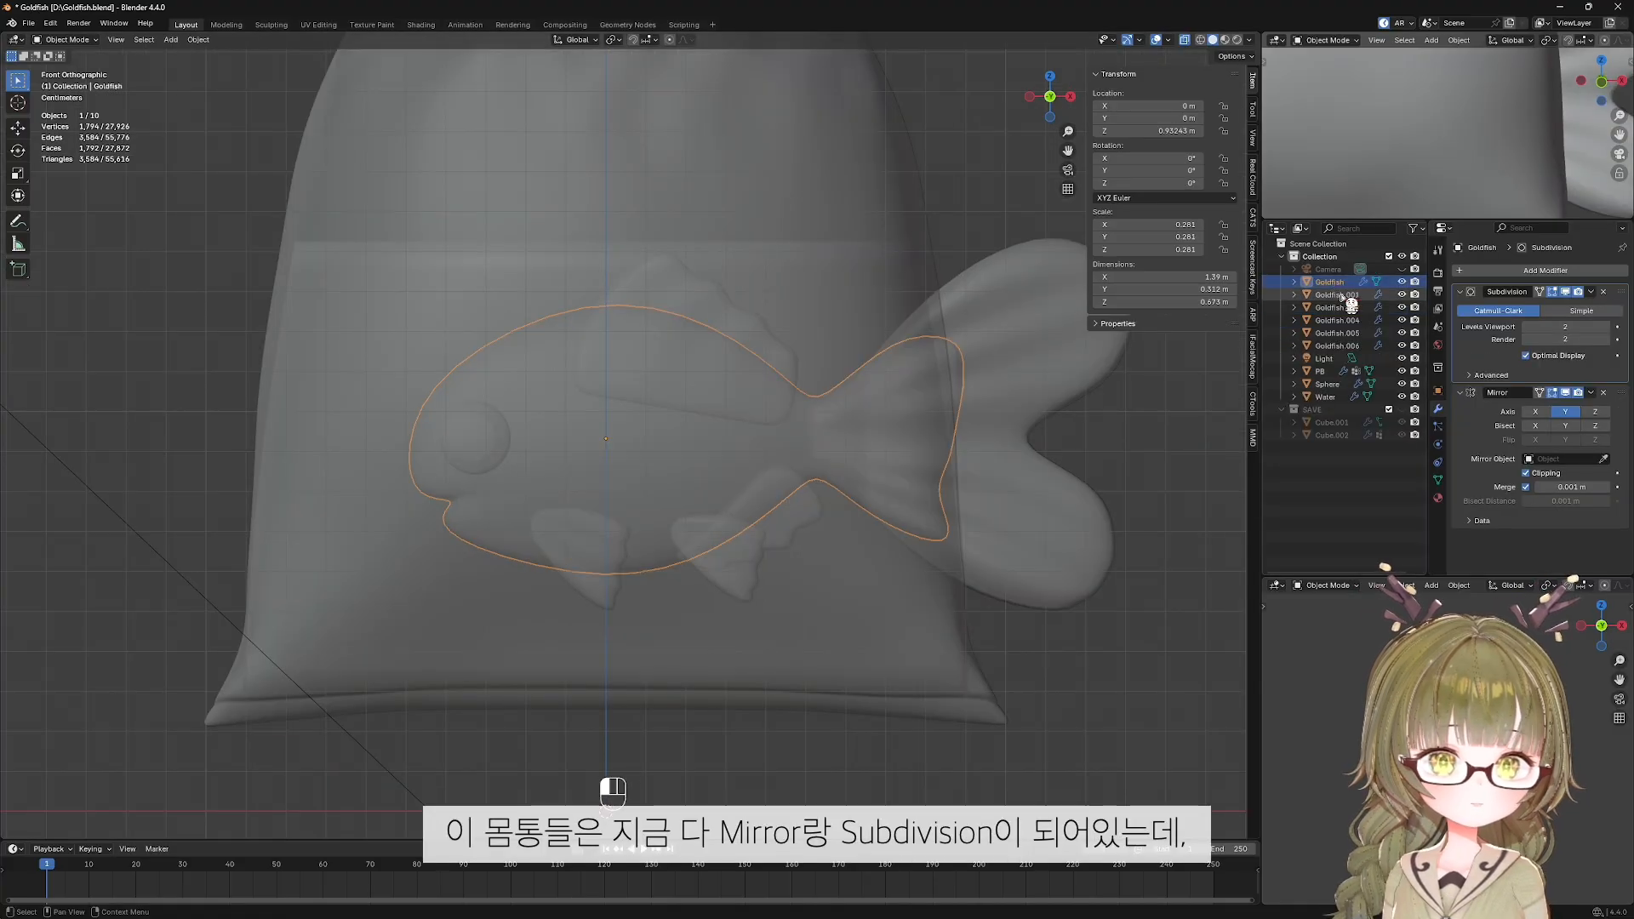
Compare the modifier stacks of the individual goldfish parts and the eye sphere.
click(1338, 295)
click(1338, 307)
click(1339, 320)
click(1341, 332)
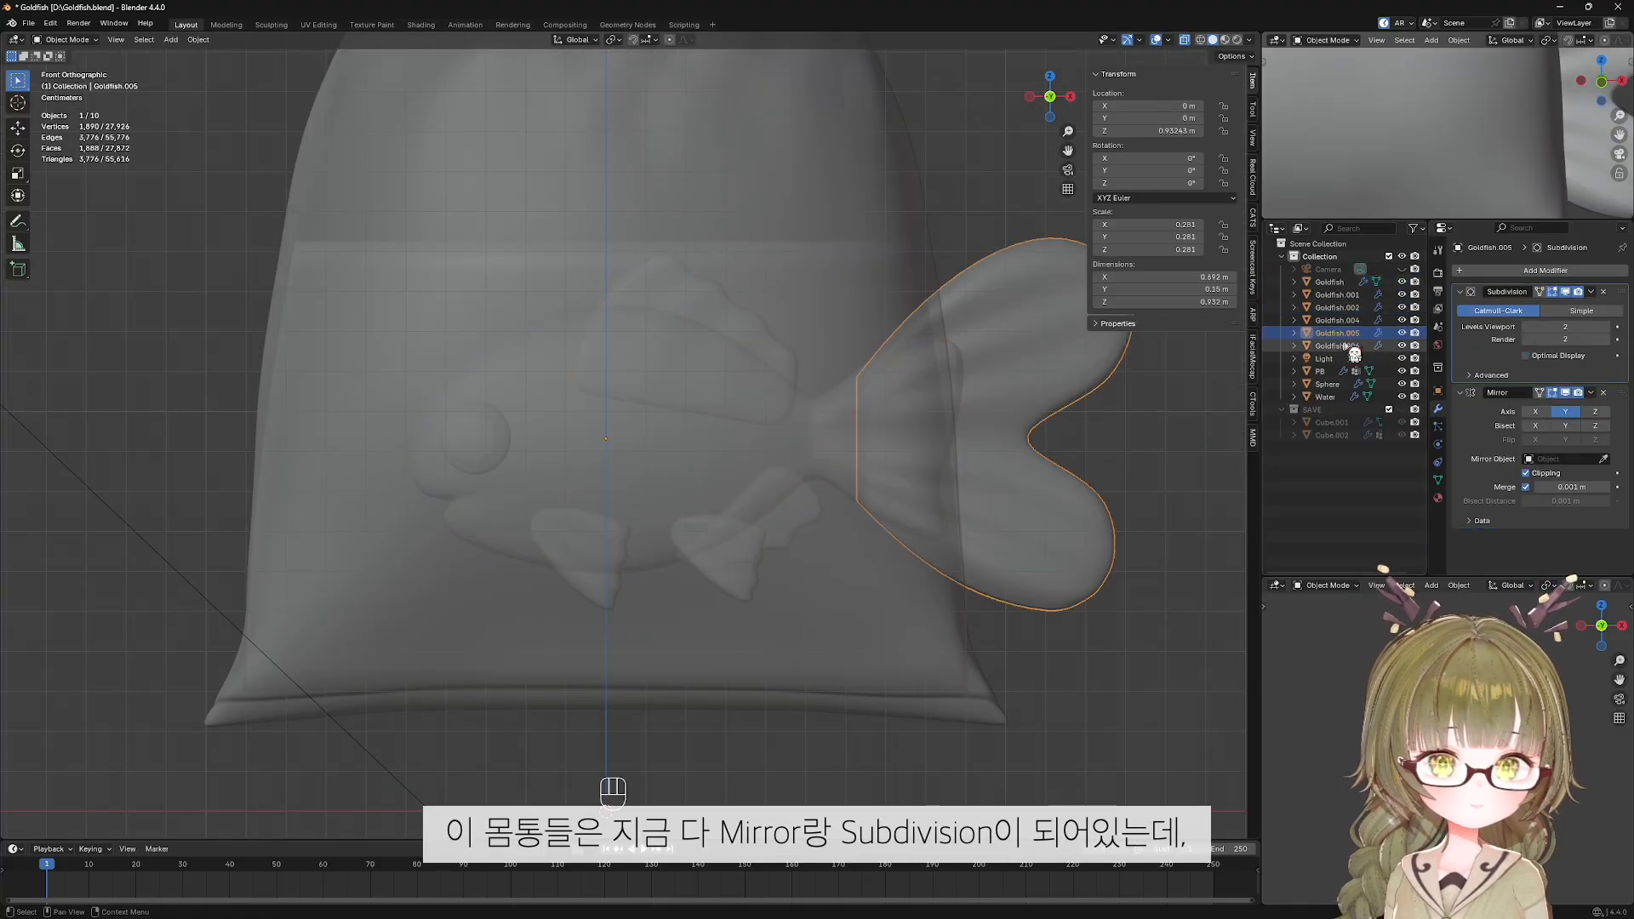
click(1345, 347)
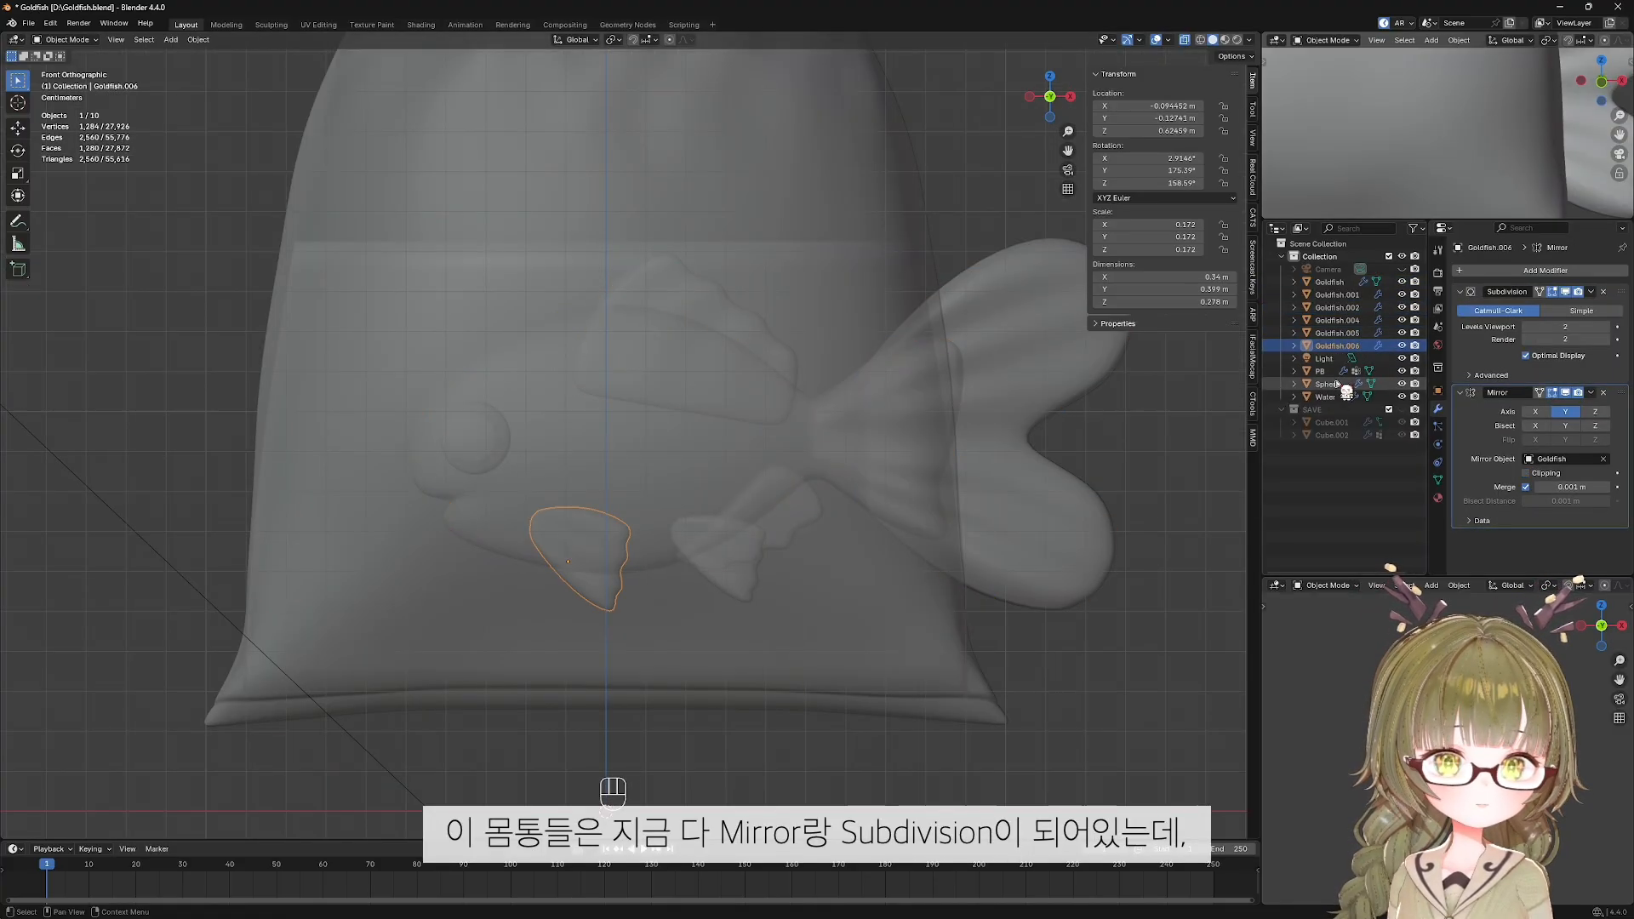
click(1337, 384)
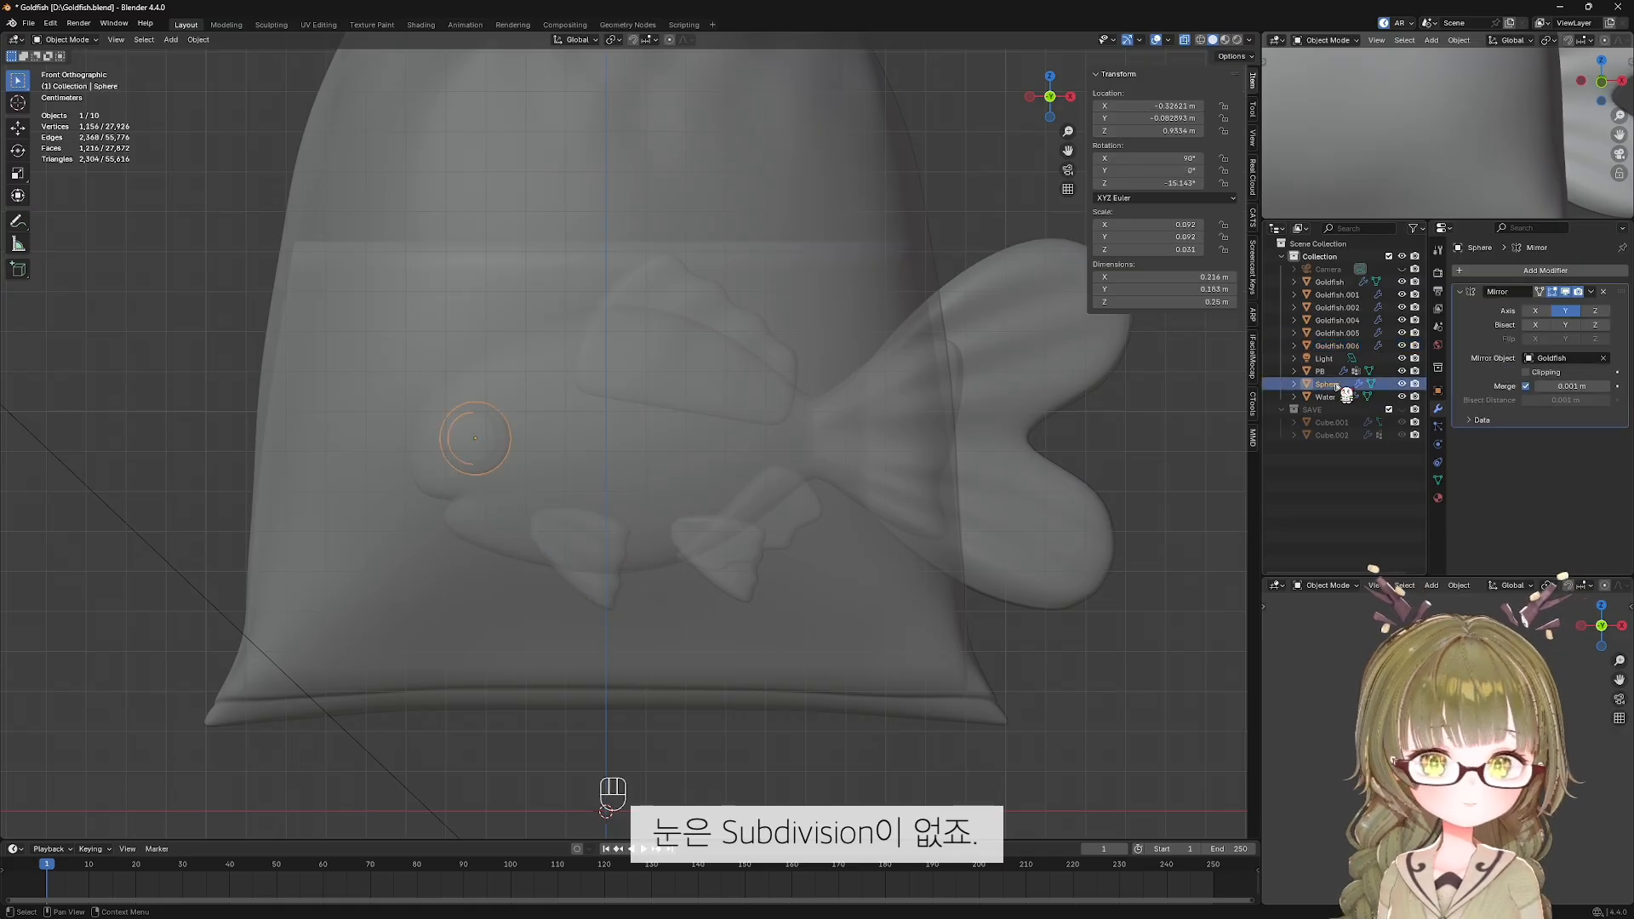
Duplicate all goldfish parts and the eye in place and move the copies into the SAVE collection as a backup.
click(1341, 284)
shift+click(1339, 347)
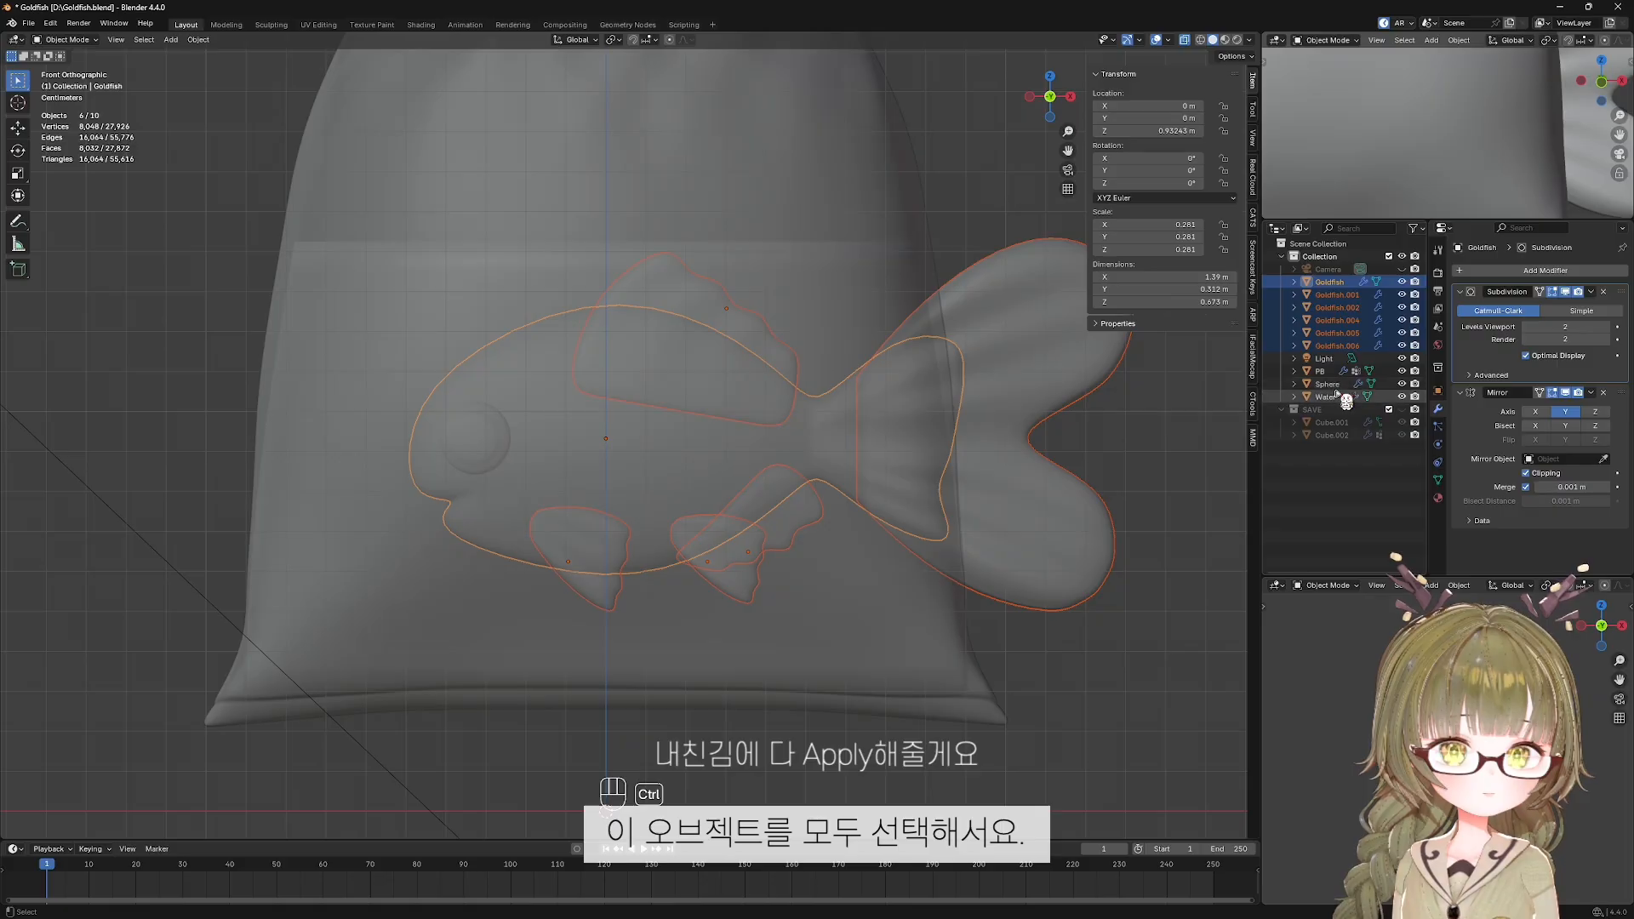
ctrl+click(1338, 384)
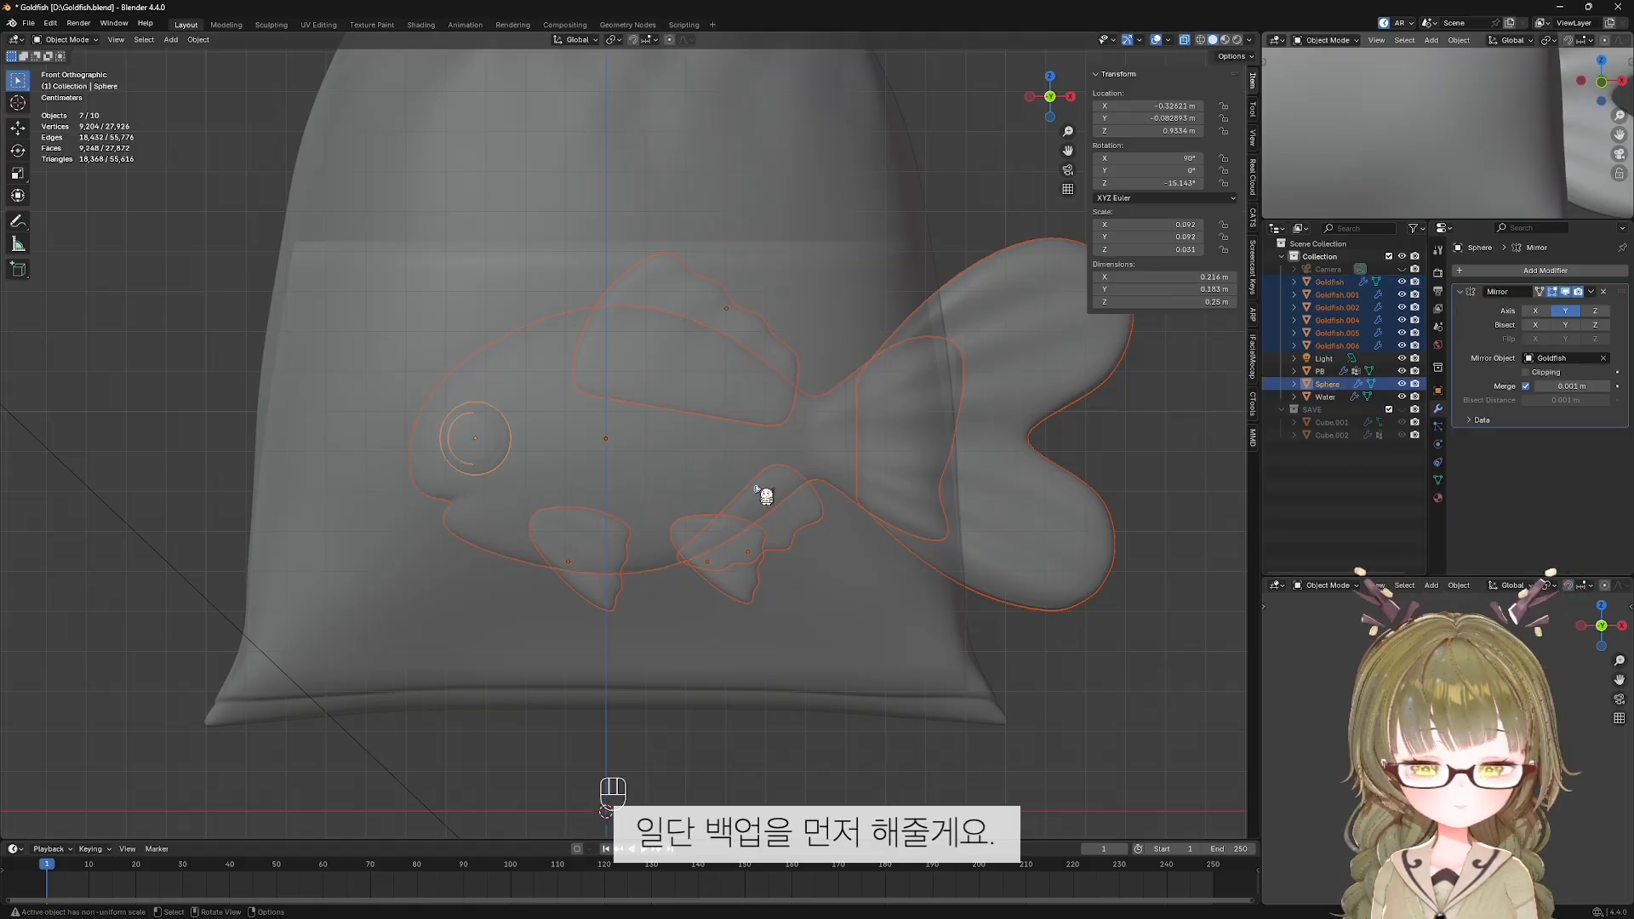
key(shift+d)
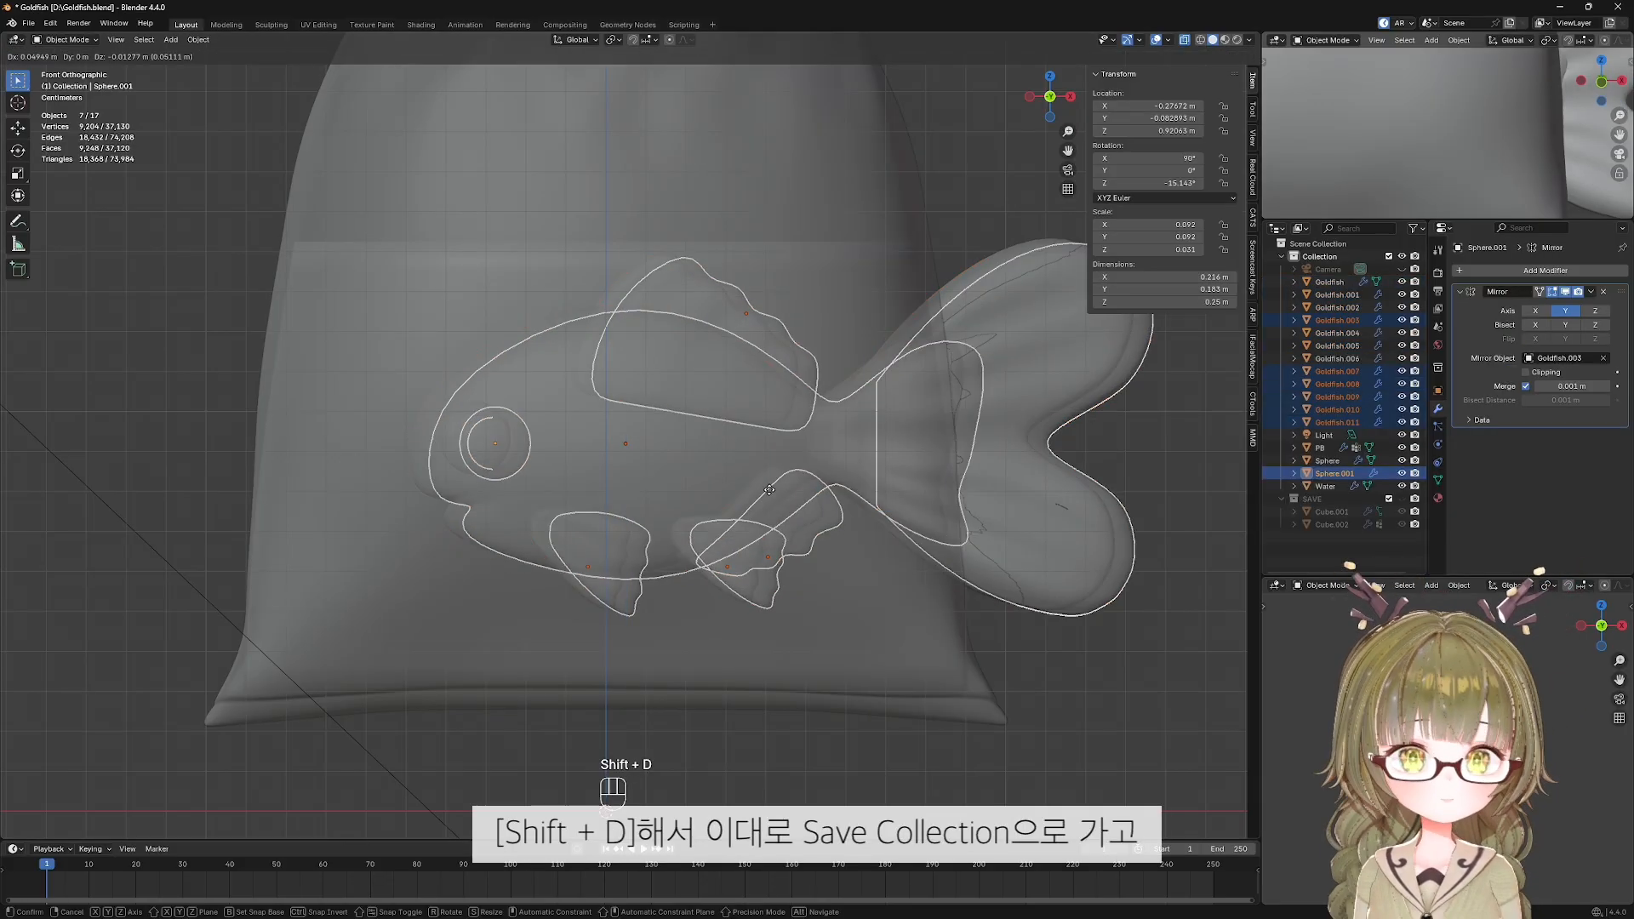
key(Escape)
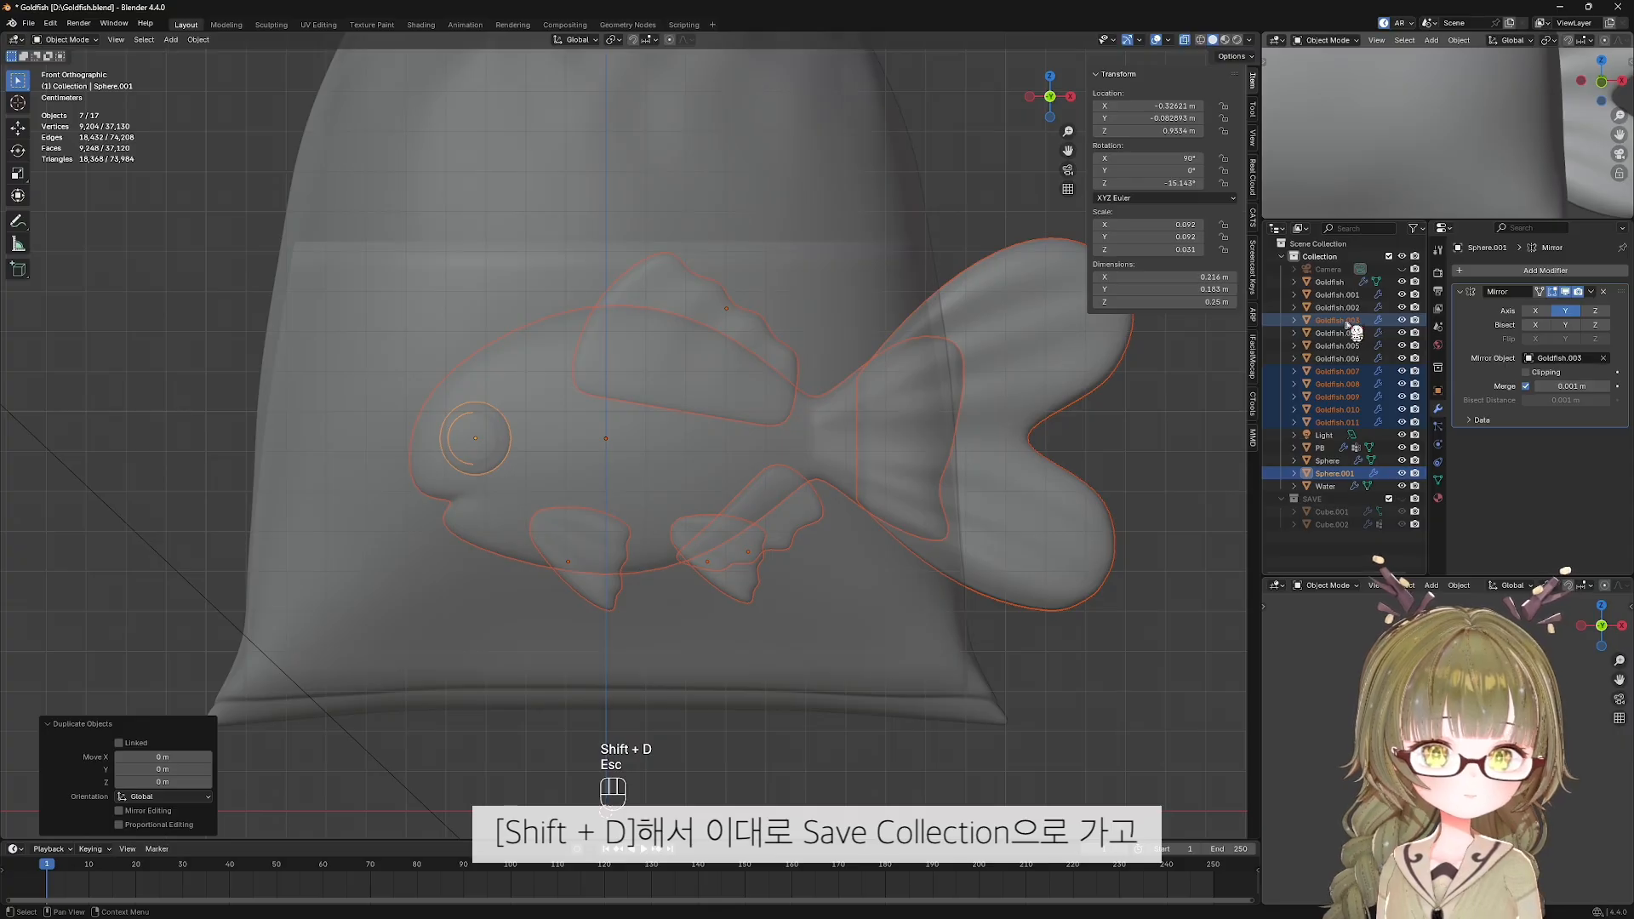
drag(1354, 332, 1311, 498)
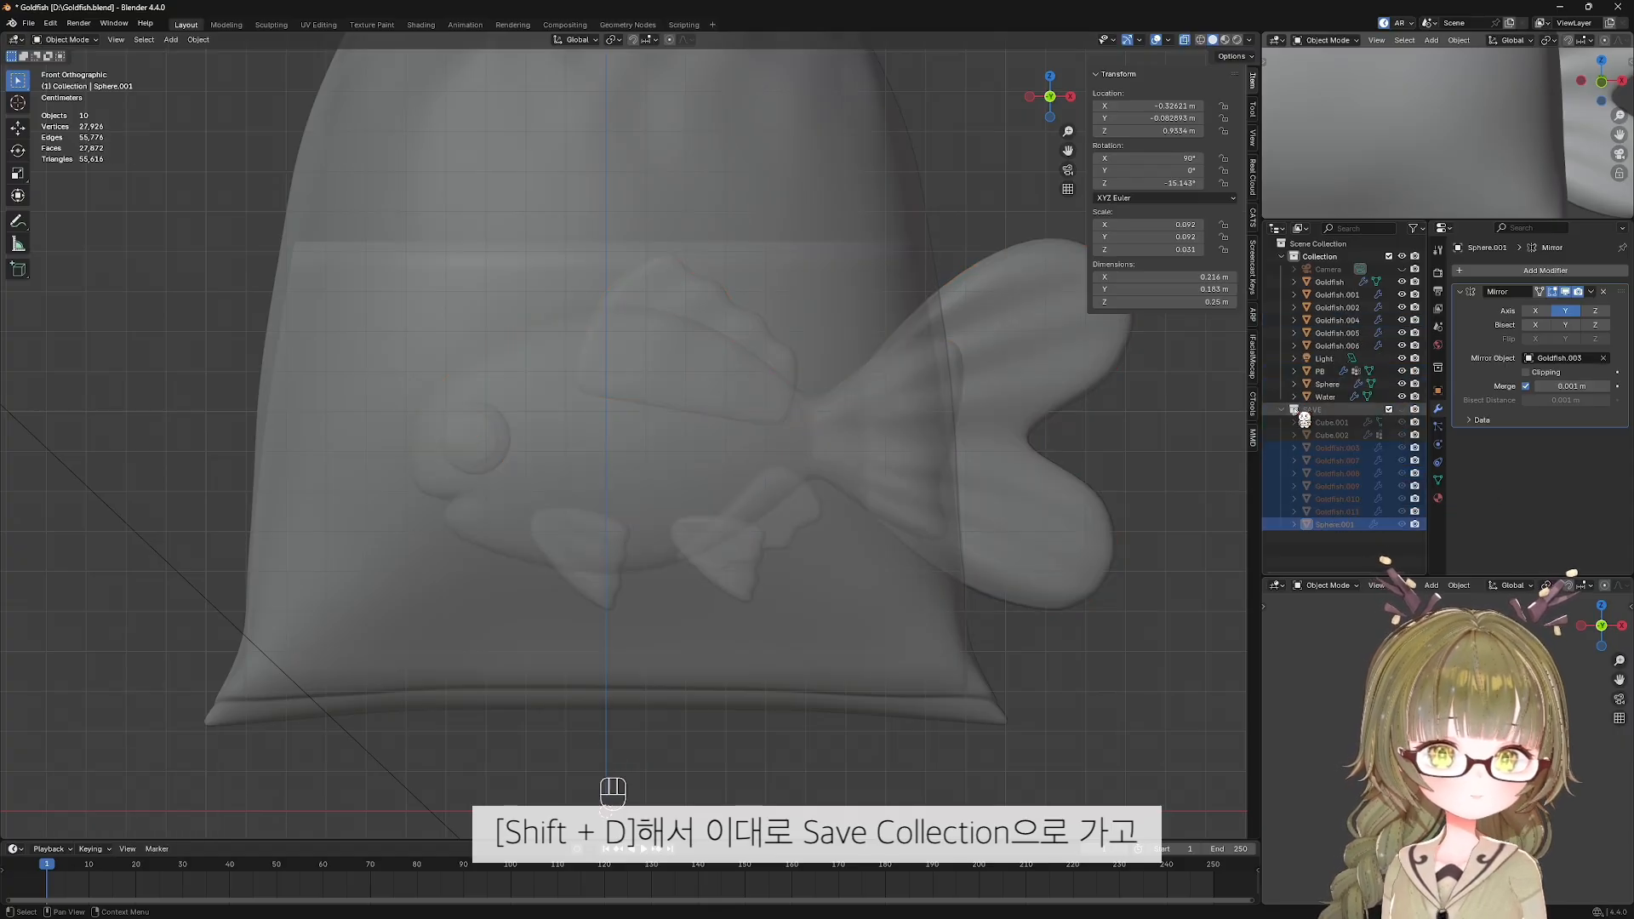
click(1284, 410)
Apply the Subdivision modifier and then the Mirror modifier on the body and on the dorsal fin Goldfish.001.
click(1323, 282)
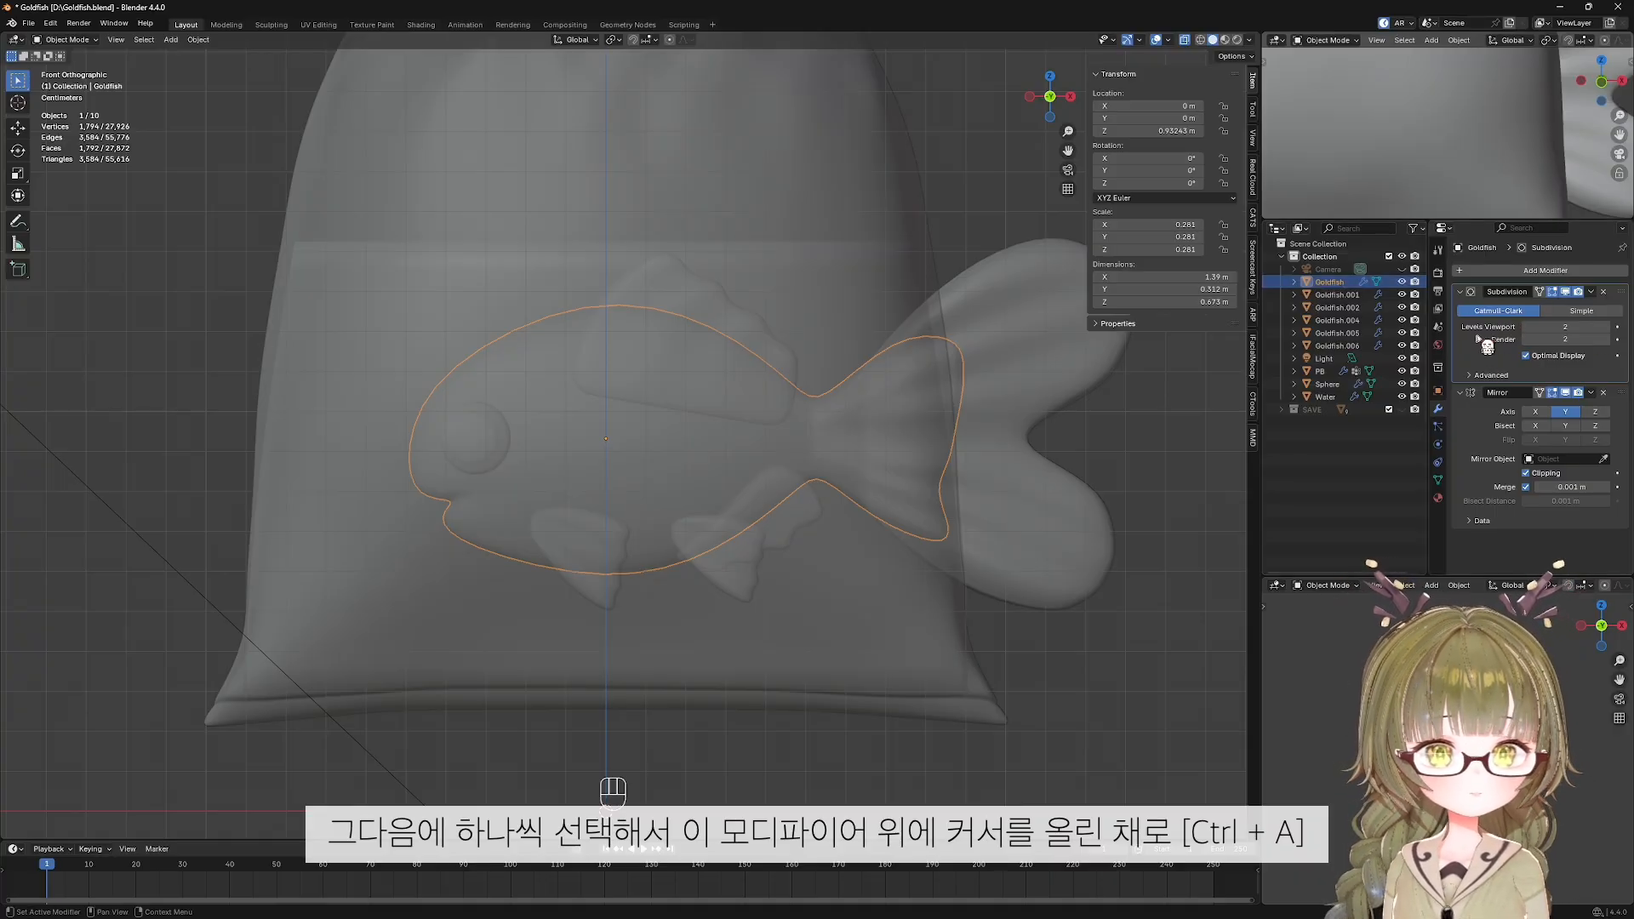
key(ctrl+a)
key(ctrl+a)
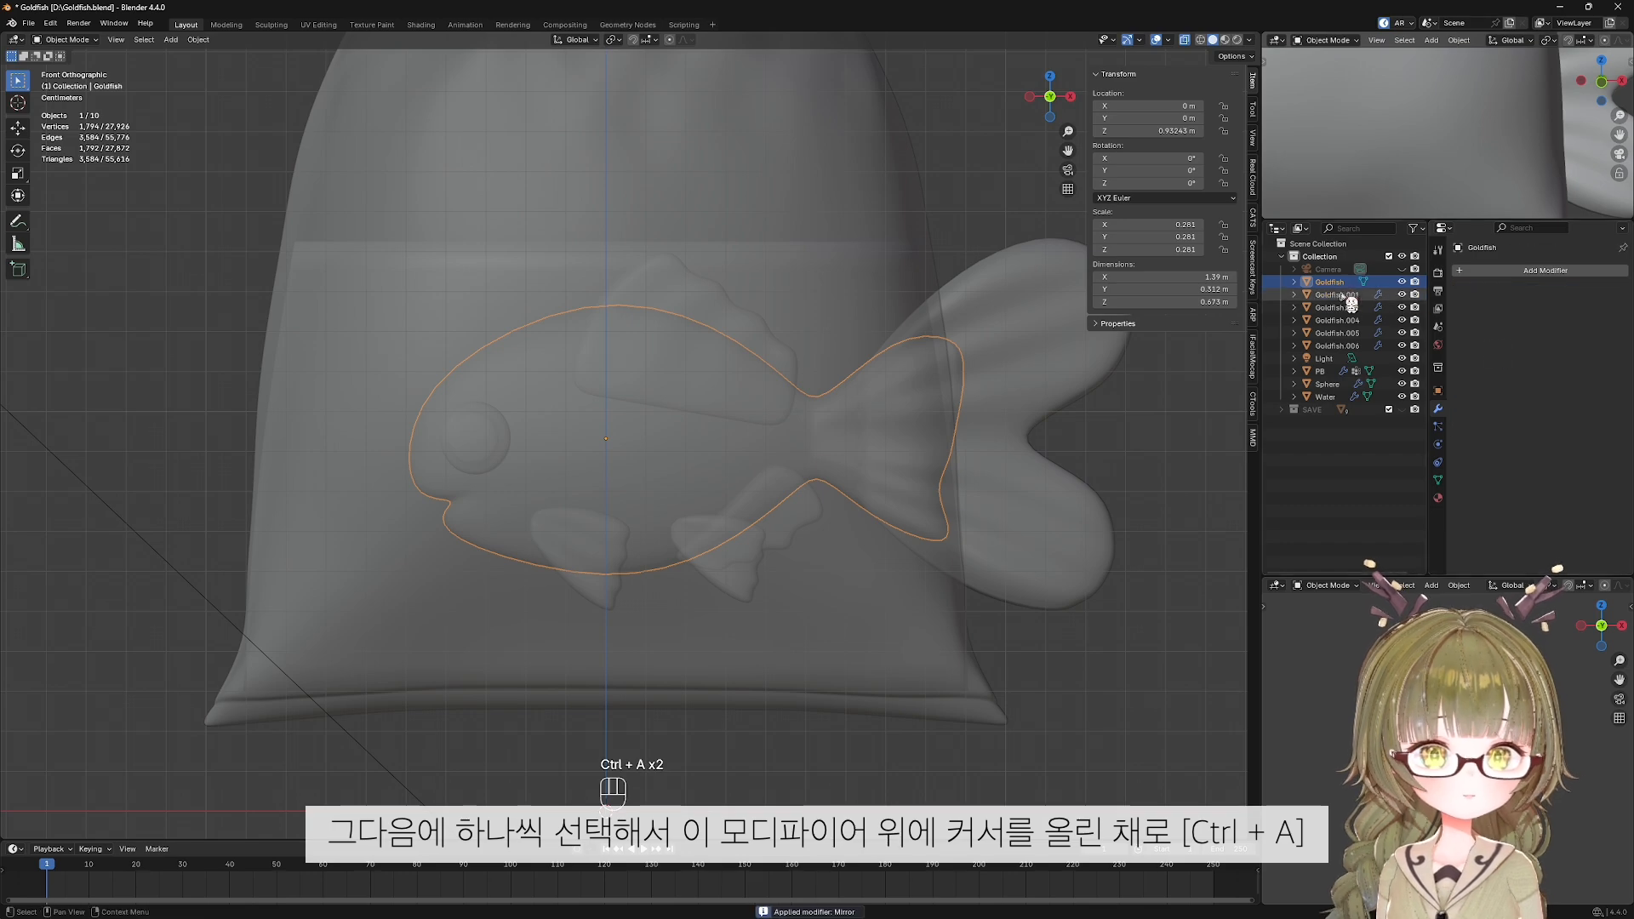
click(1336, 294)
key(ctrl+a)
key(ctrl+z)
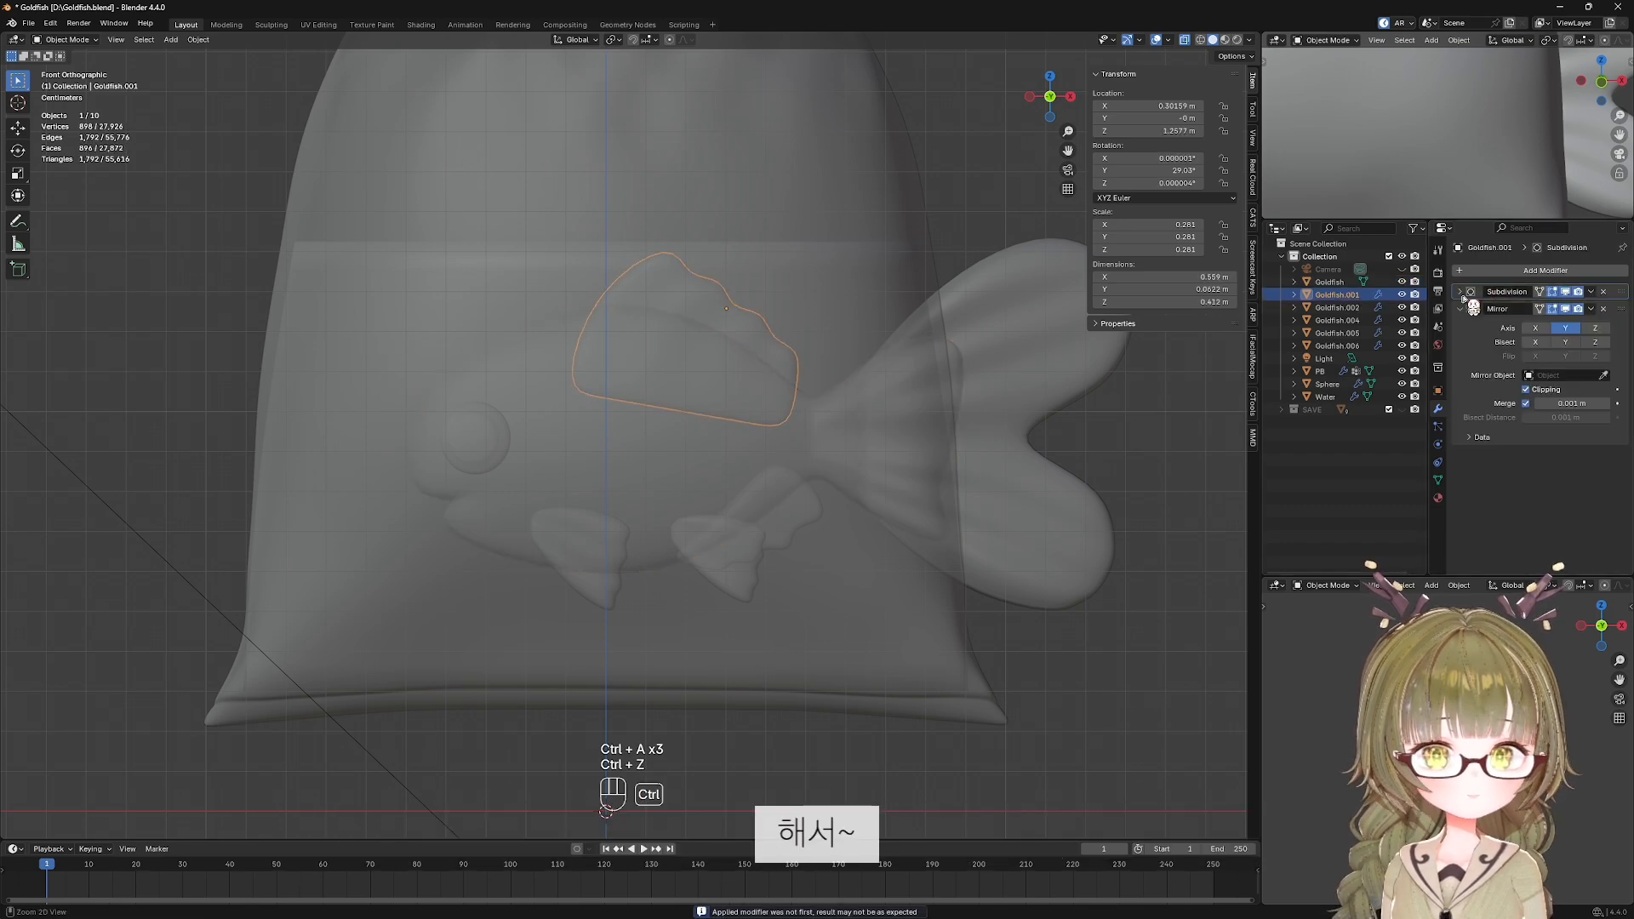
key(ctrl+a)
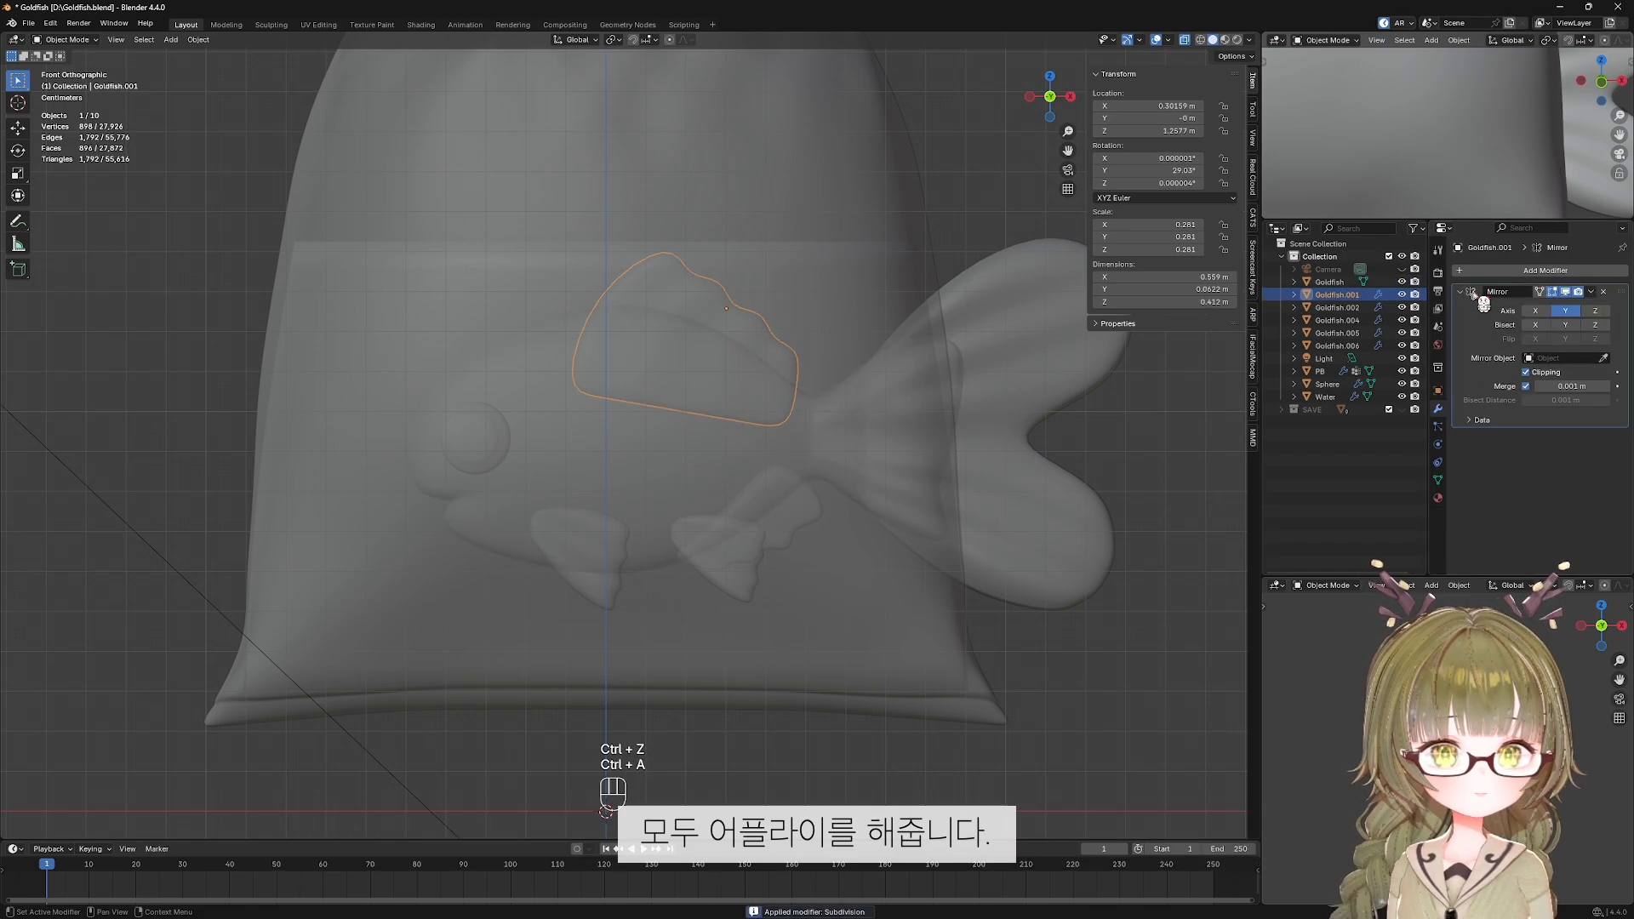
key(ctrl+a)
Apply Subdivision first and Mirror second on the lower rear fins, Goldfish.002 and Goldfish.004.
click(1353, 308)
key(ctrl+a)
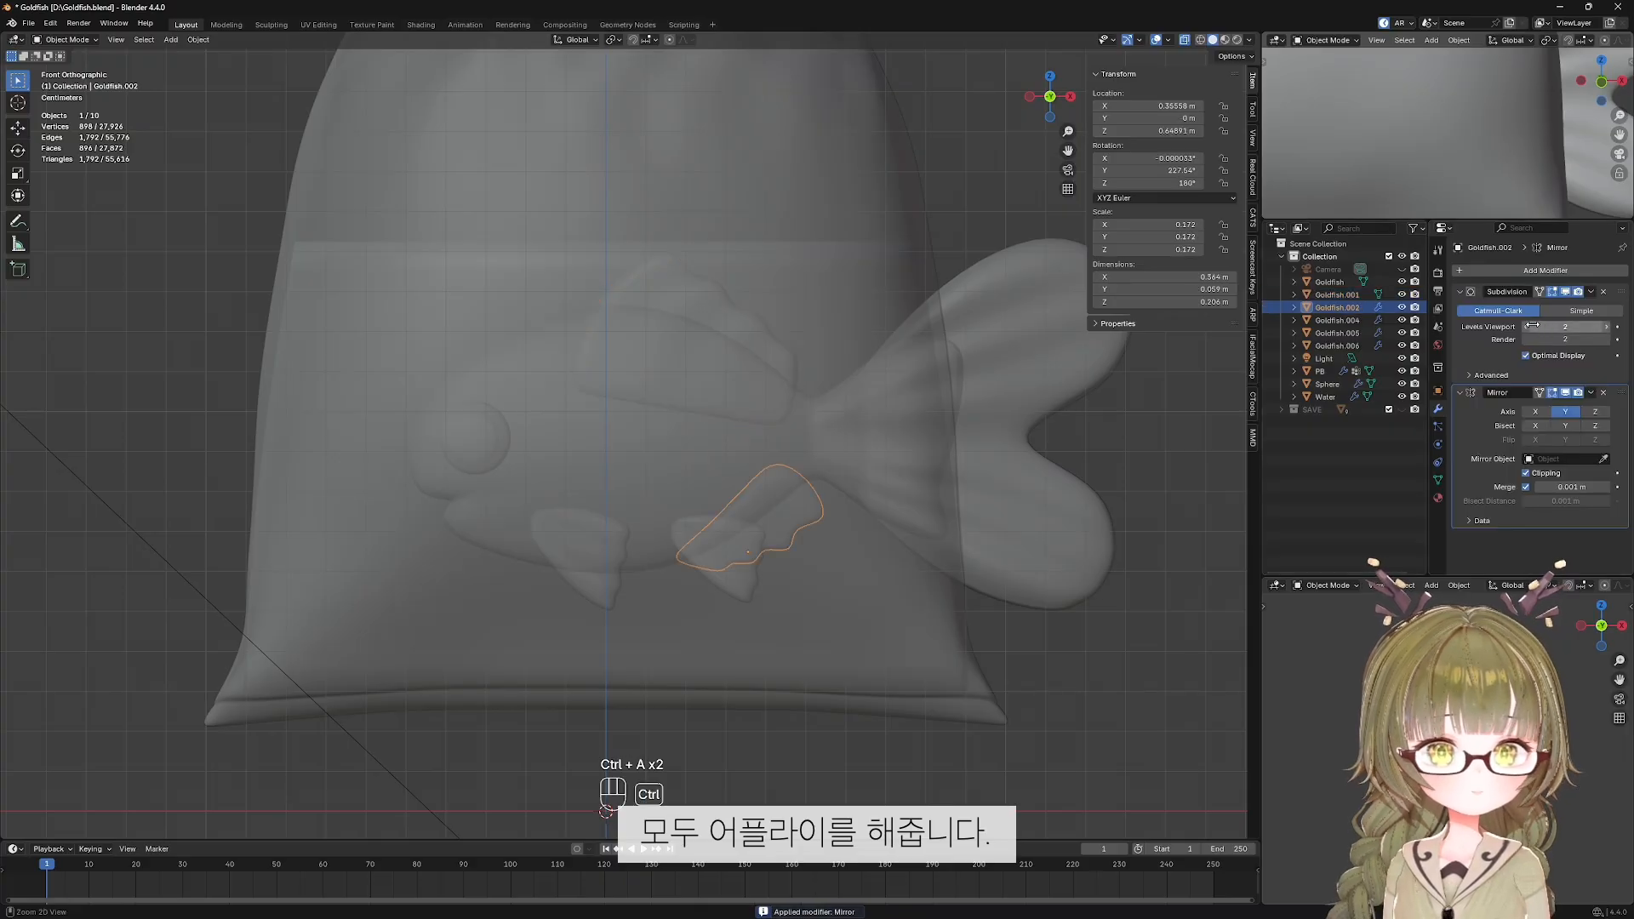
key(ctrl+a)
click(1357, 321)
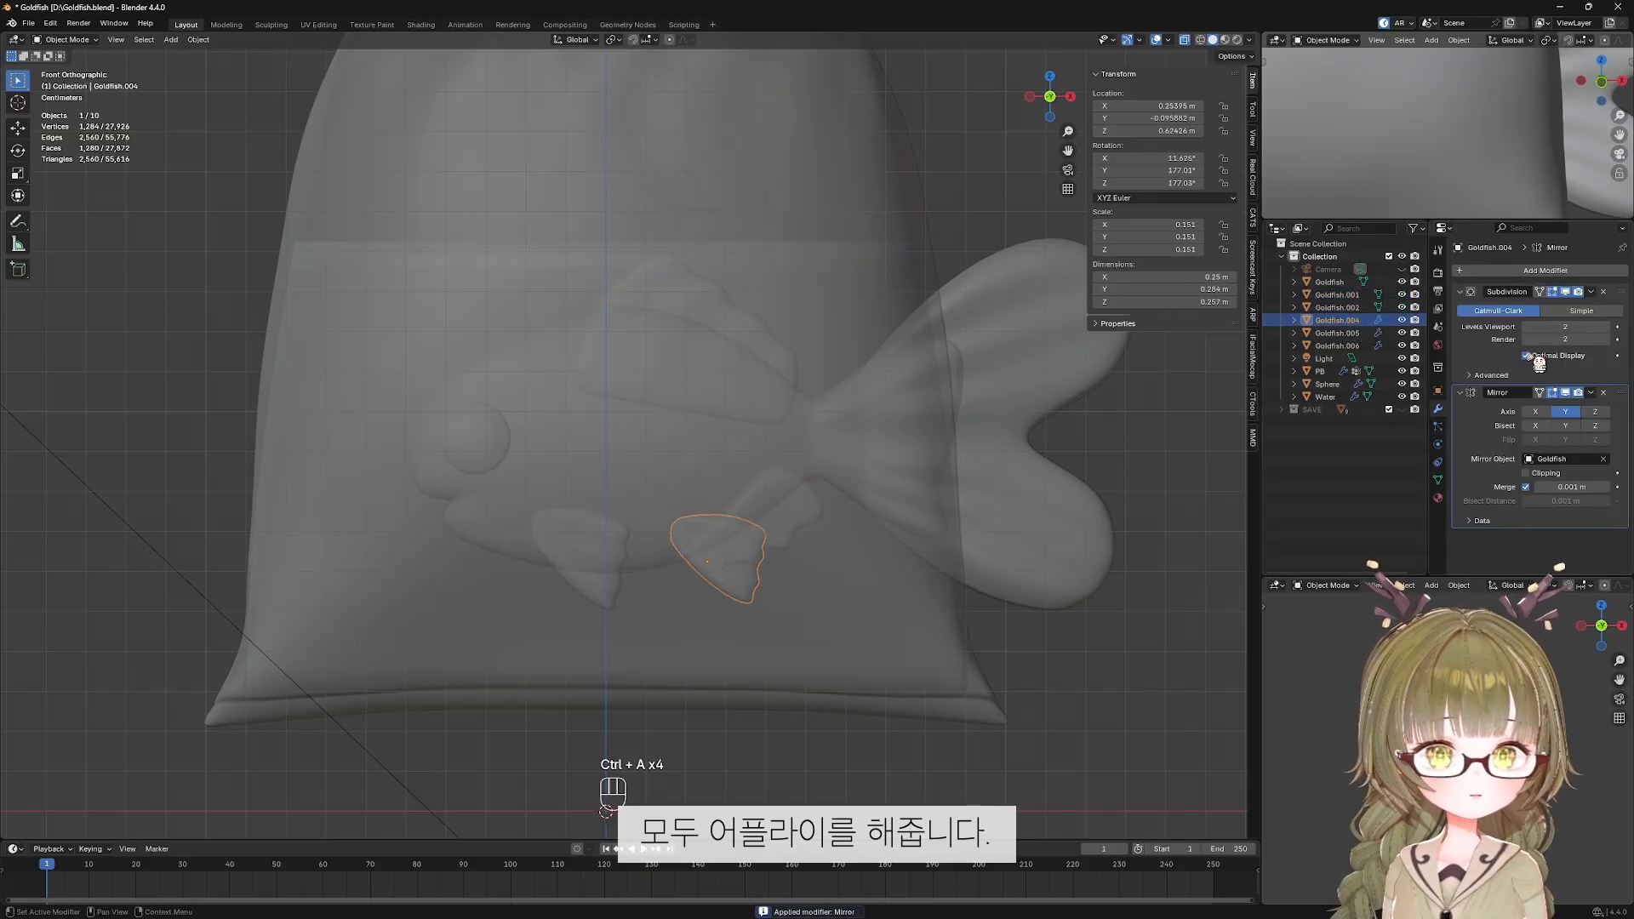
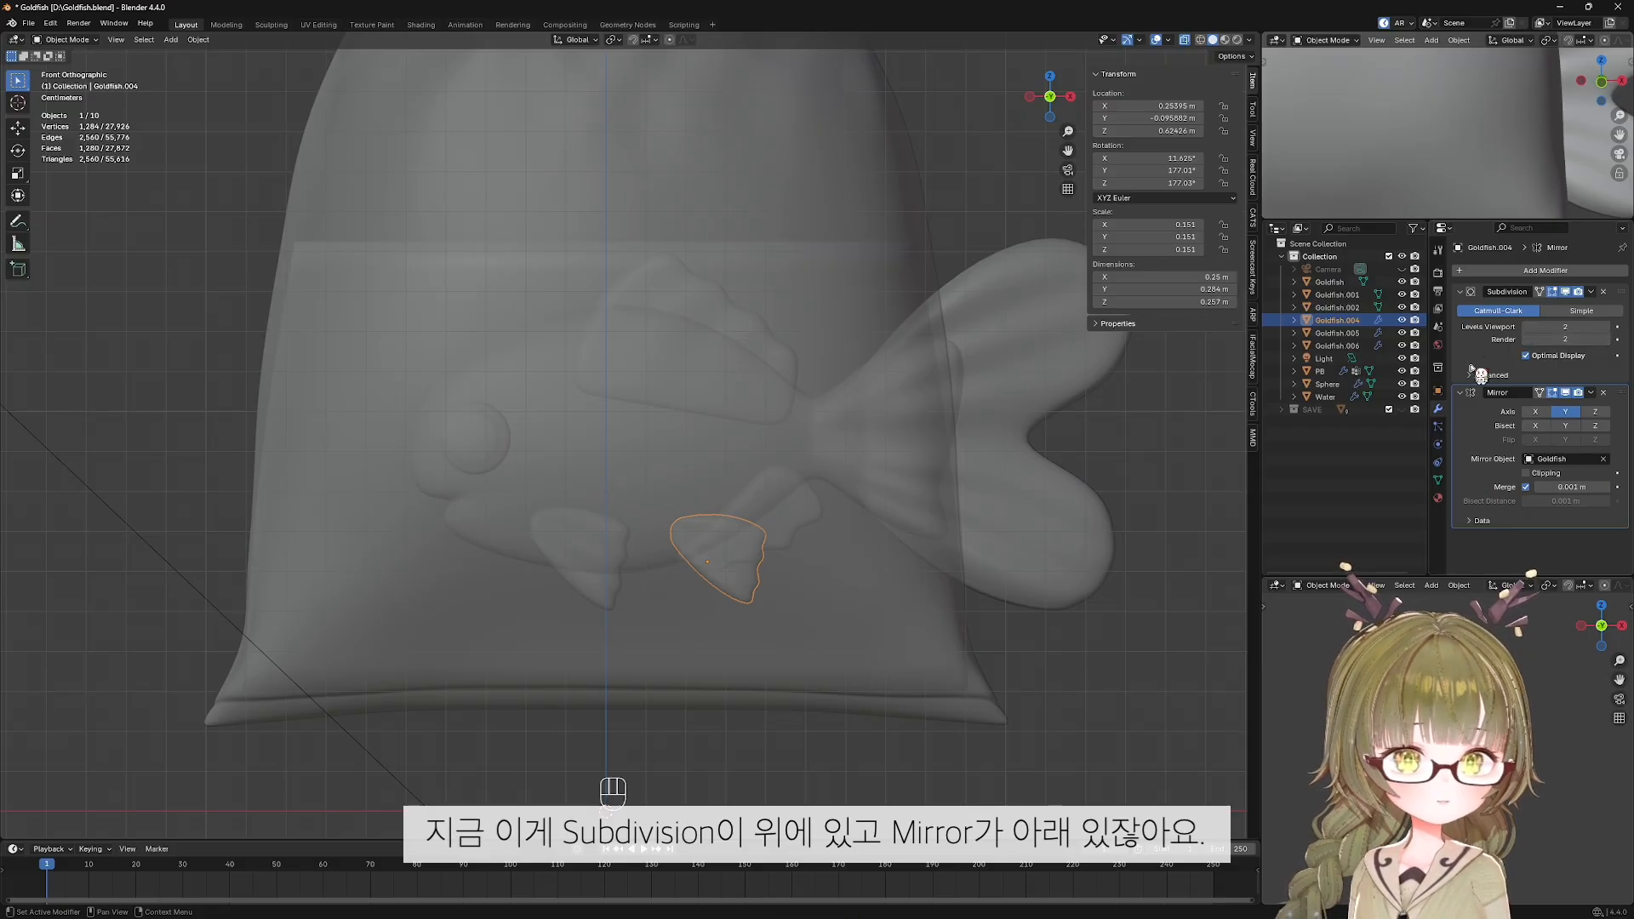
key(ctrl+a)
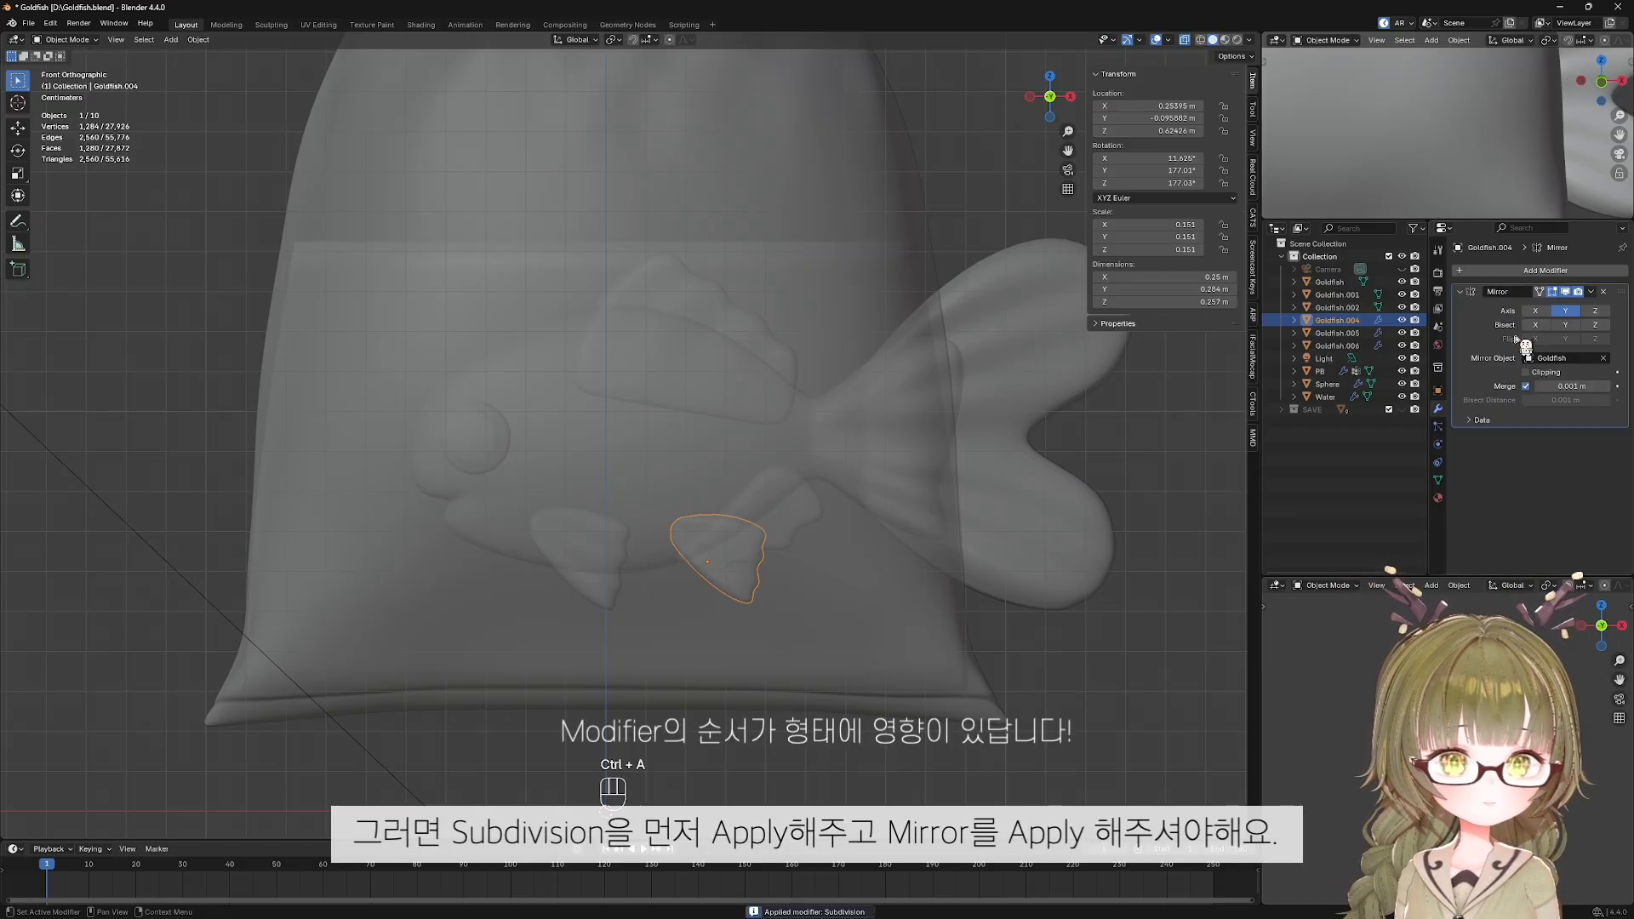
key(ctrl+a)
Apply Subdivision followed by Mirror on the tail fin Goldfish.005 and the front side fin Goldfish.006.
click(1356, 333)
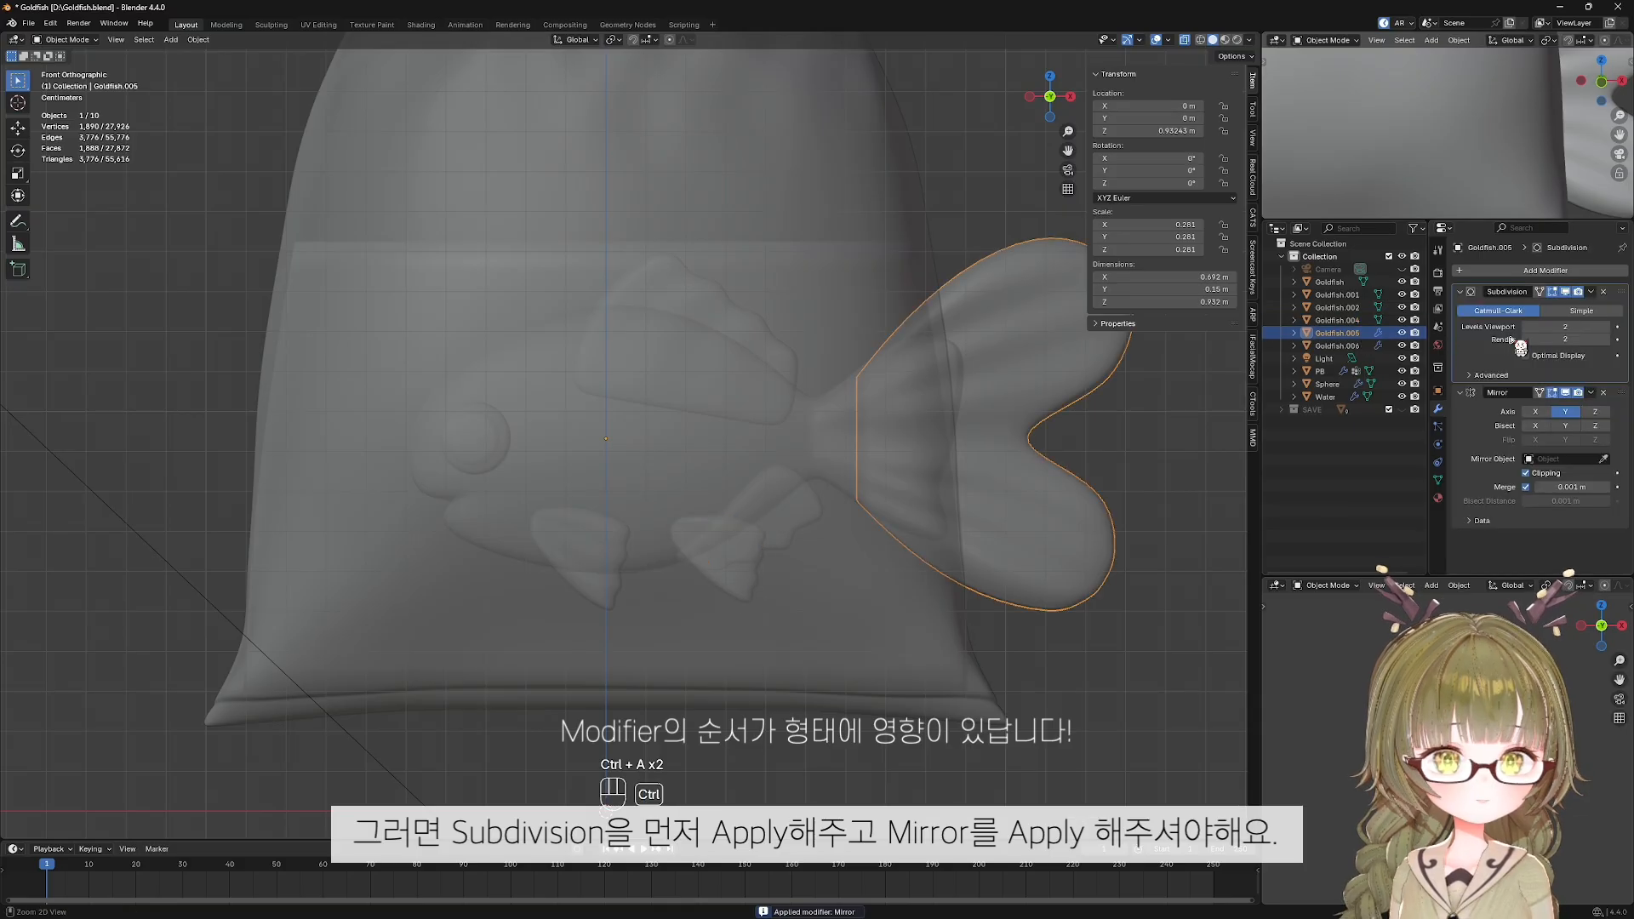
key(ctrl+a)
key(ctrl+a)
click(1337, 345)
key(ctrl+a)
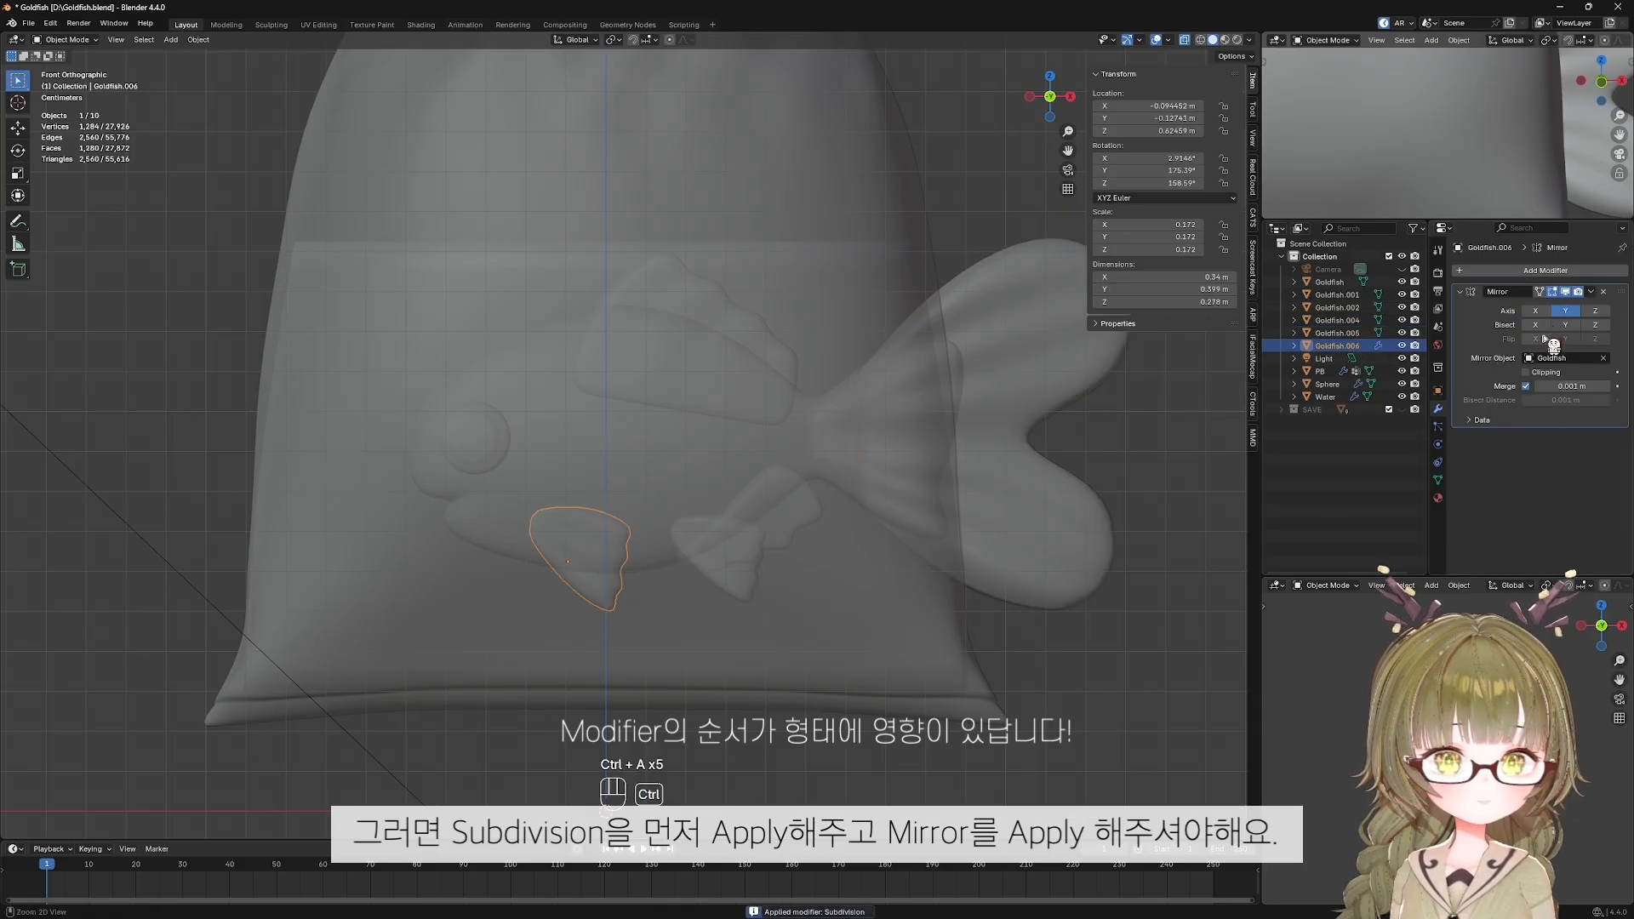
key(ctrl+a)
Apply the eye sphere's Mirror modifier and join all goldfish parts with the sphere into one object.
click(1329, 383)
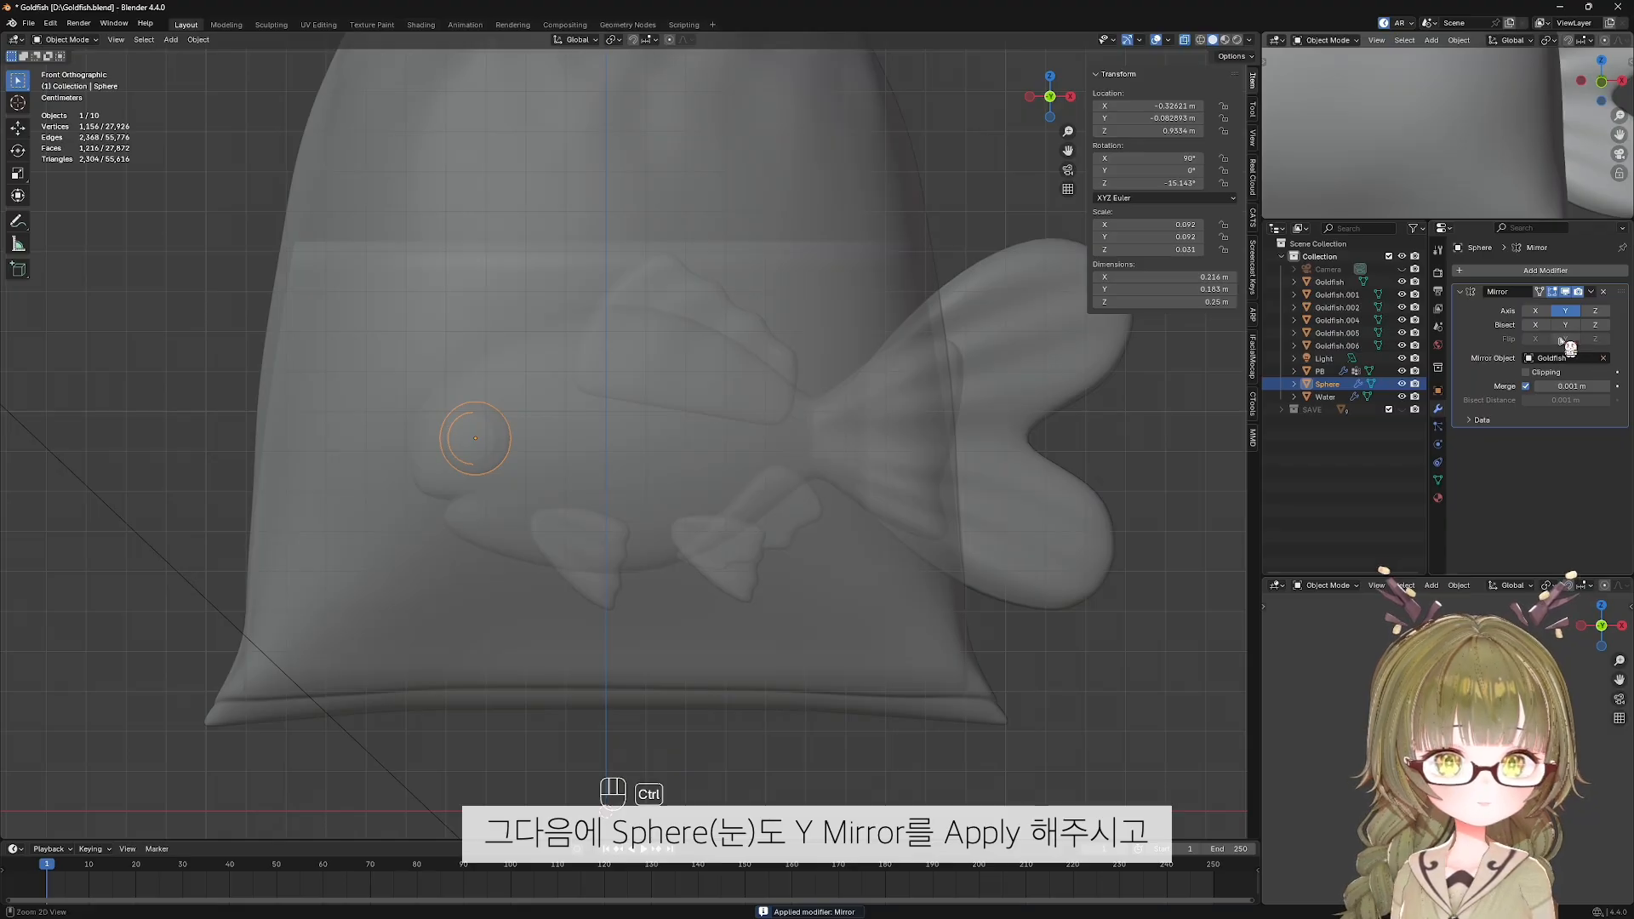
key(ctrl+a)
click(1329, 282)
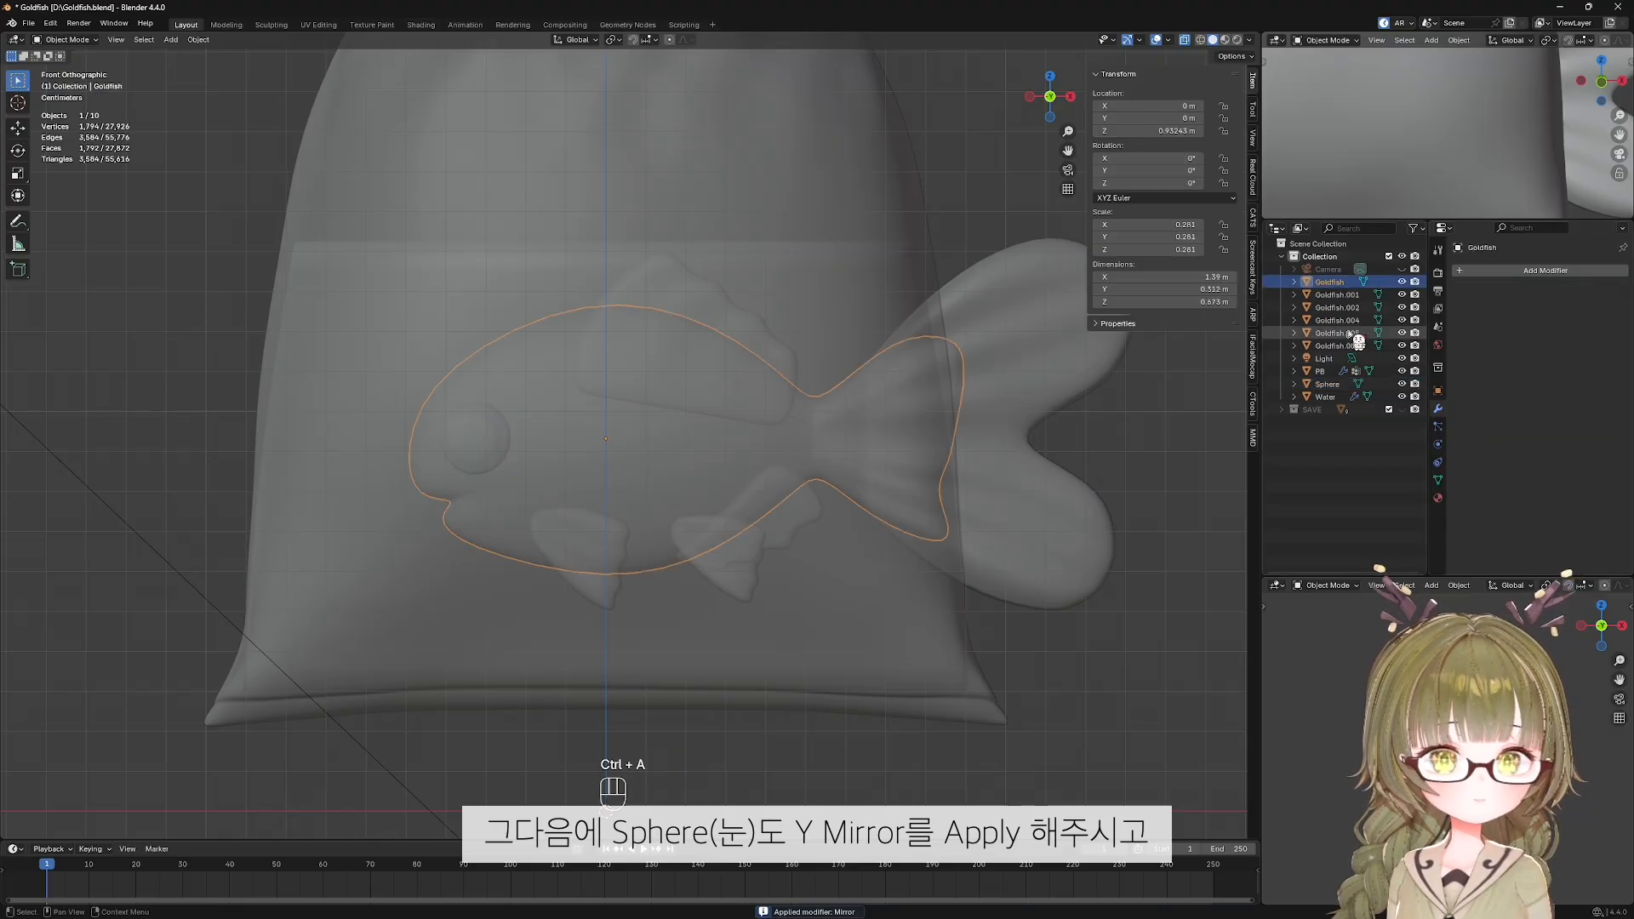
shift+click(1336, 345)
ctrl+click(1329, 384)
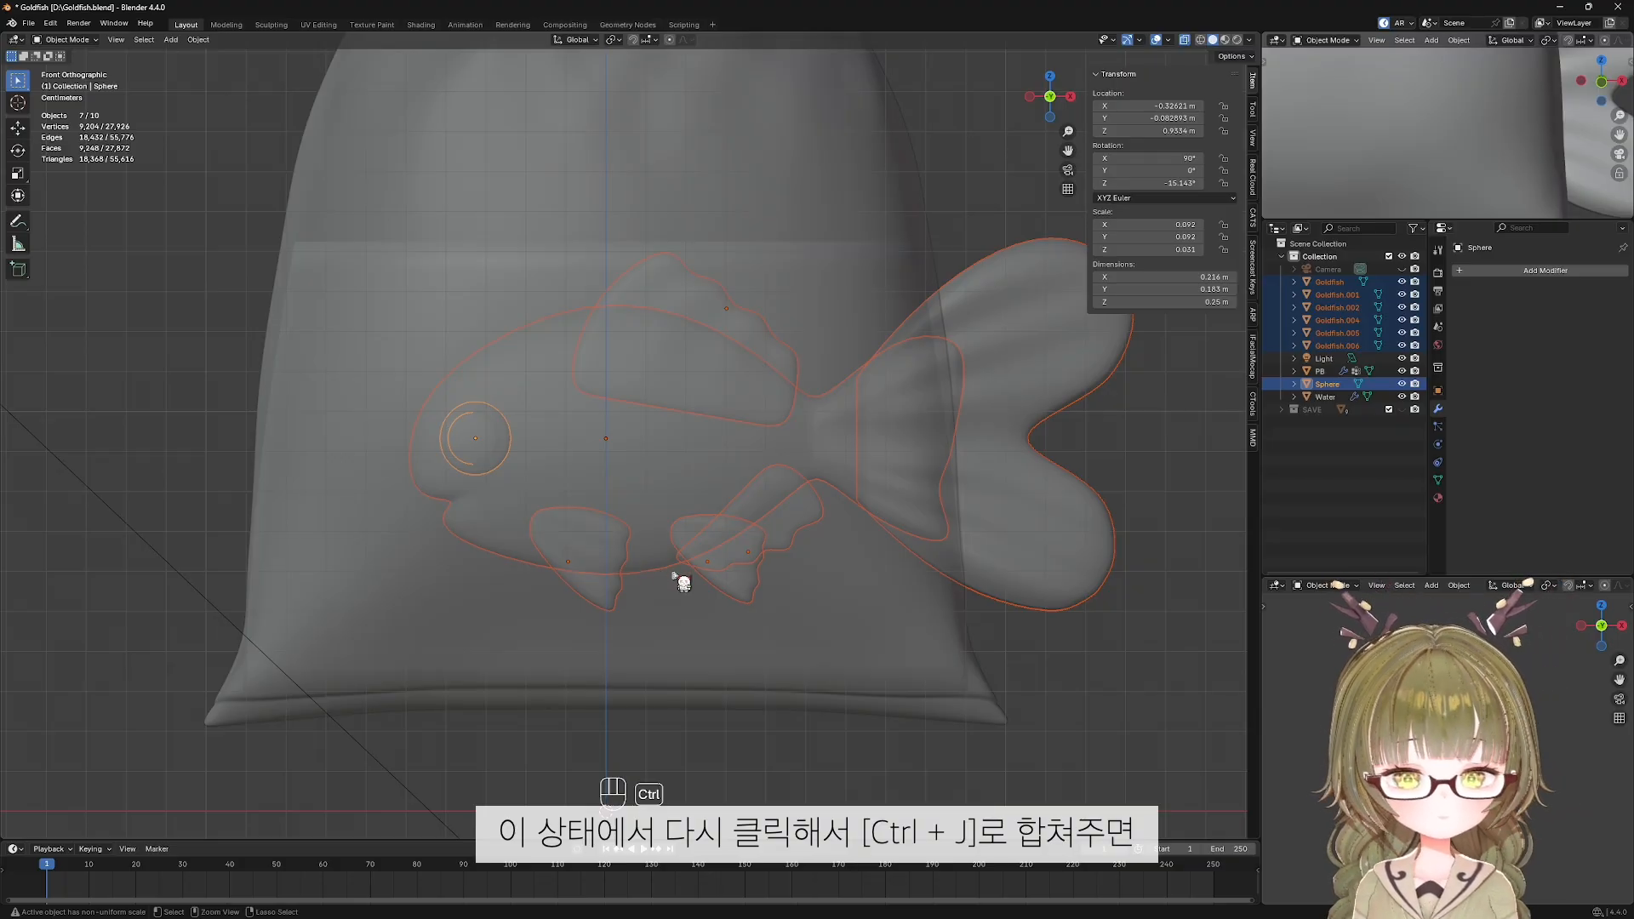
key(ctrl+j)
click(1111, 705)
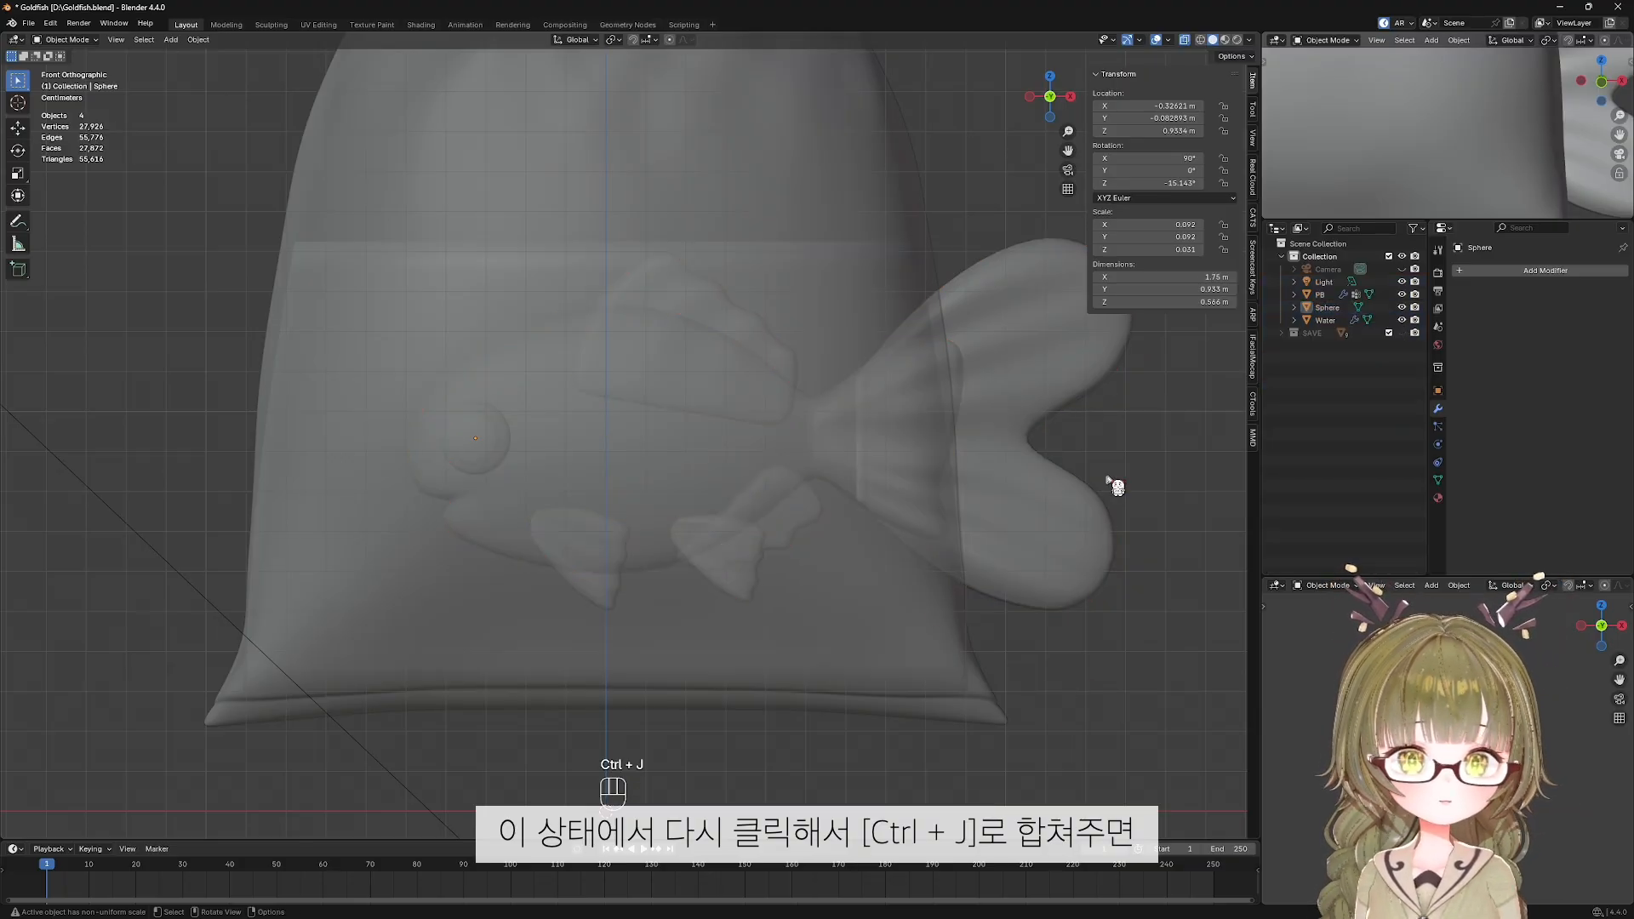
Scale the joined goldfish down to about 0.439 of its size so it fits inside the water bag.
scroll(979, 571, down, 3)
middle_drag(941, 572, 894, 572)
key(alt+z)
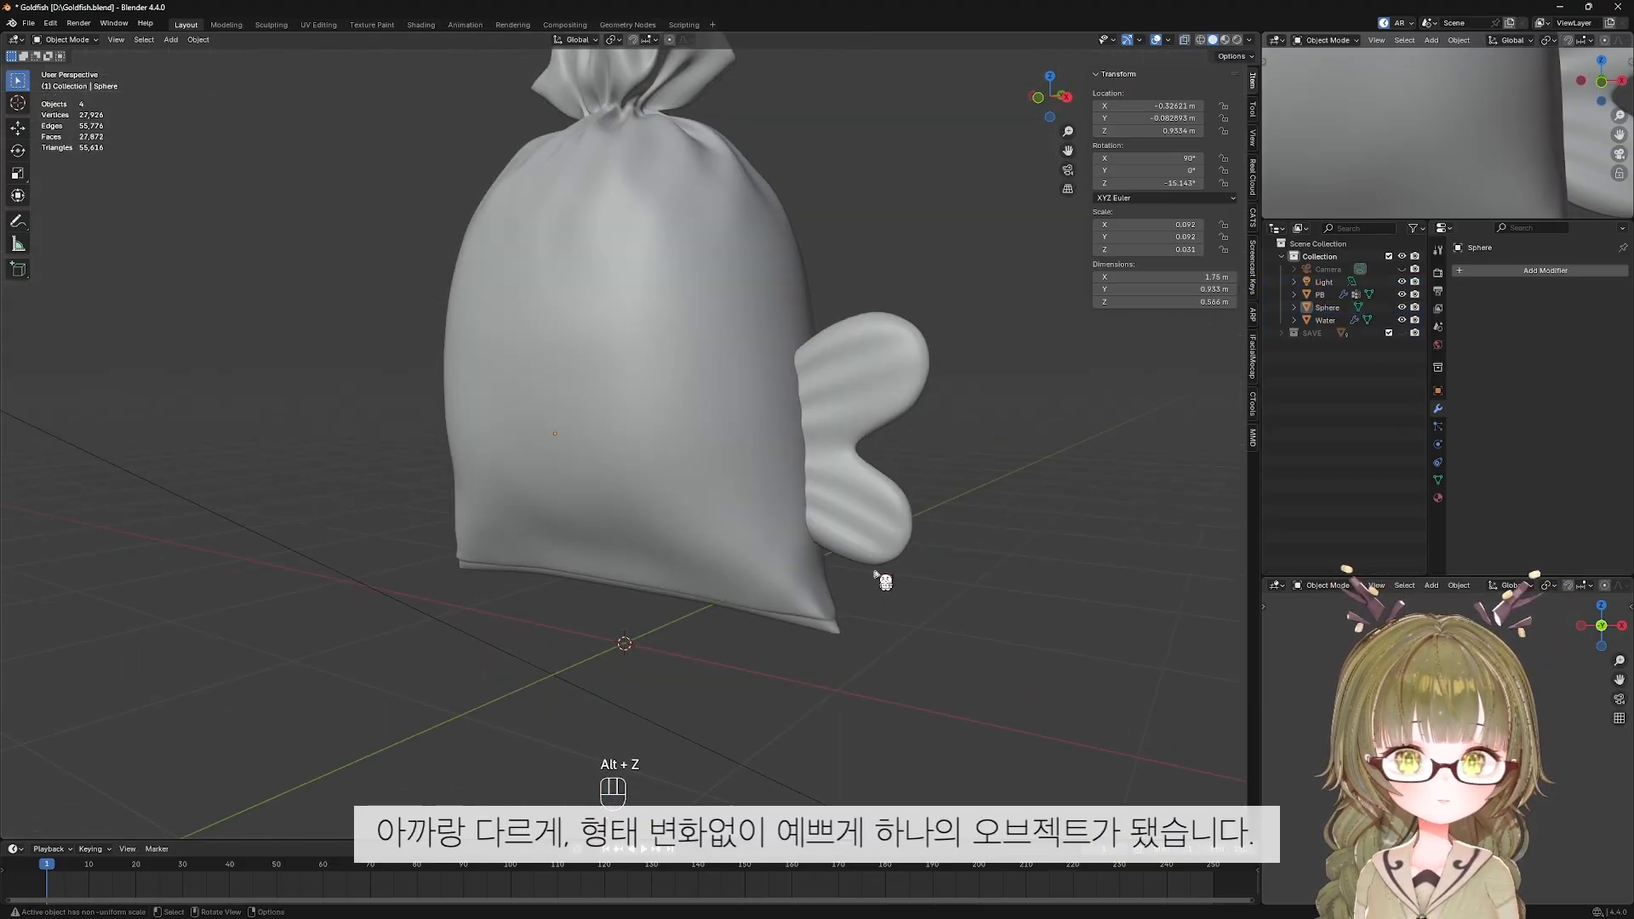
scroll(884, 581, down, 2)
click(813, 536)
key(KP_1)
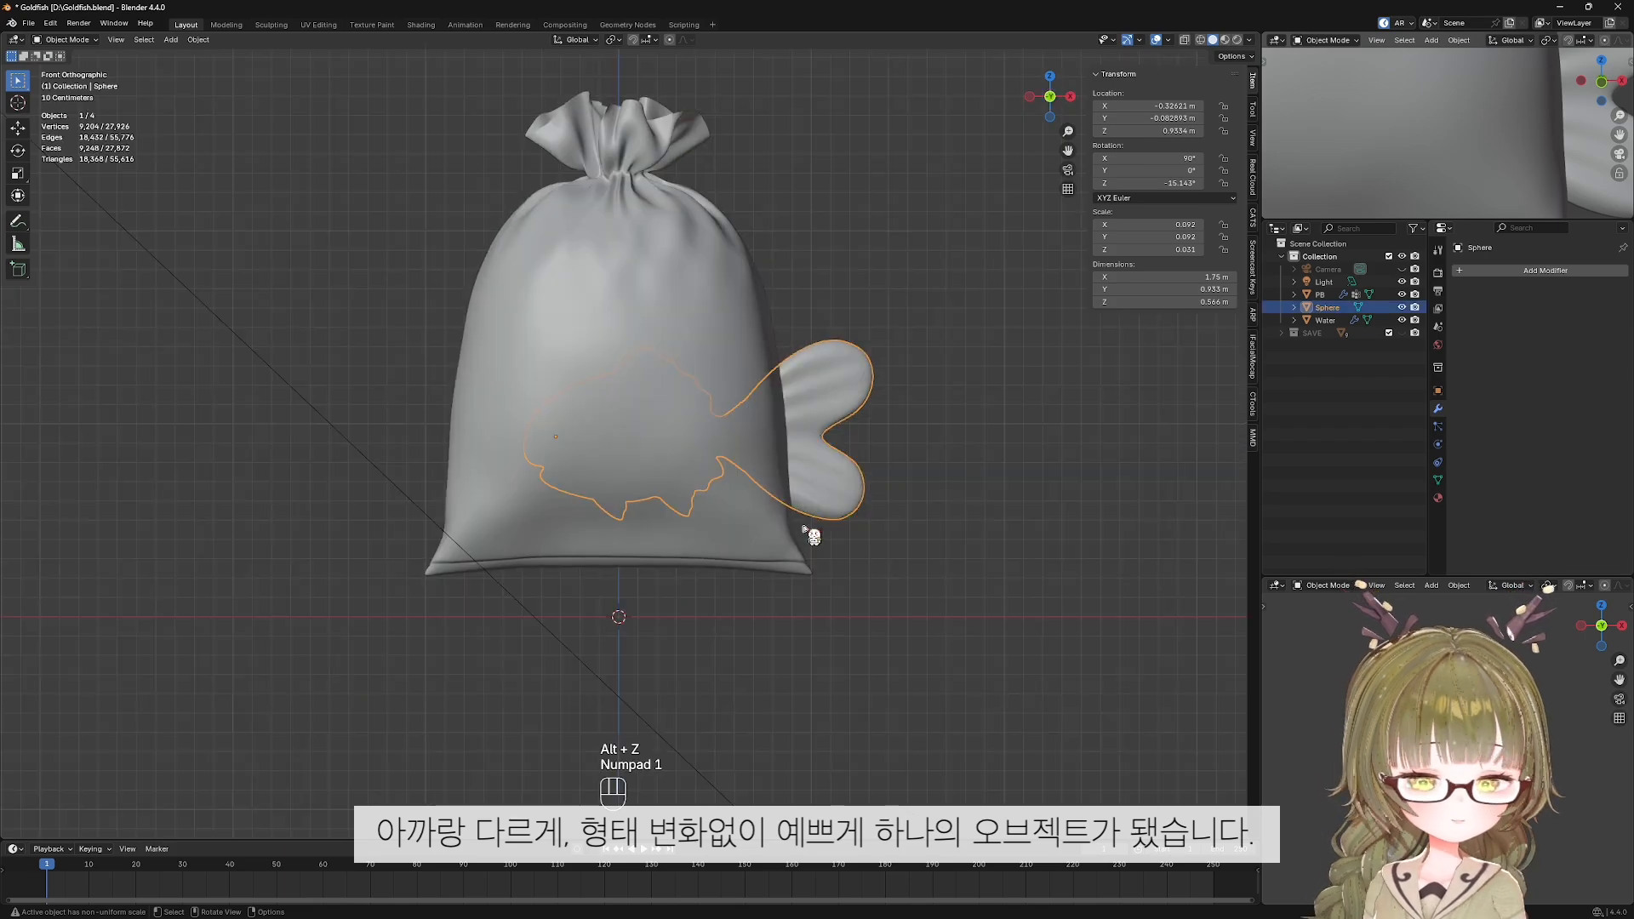
key(g)
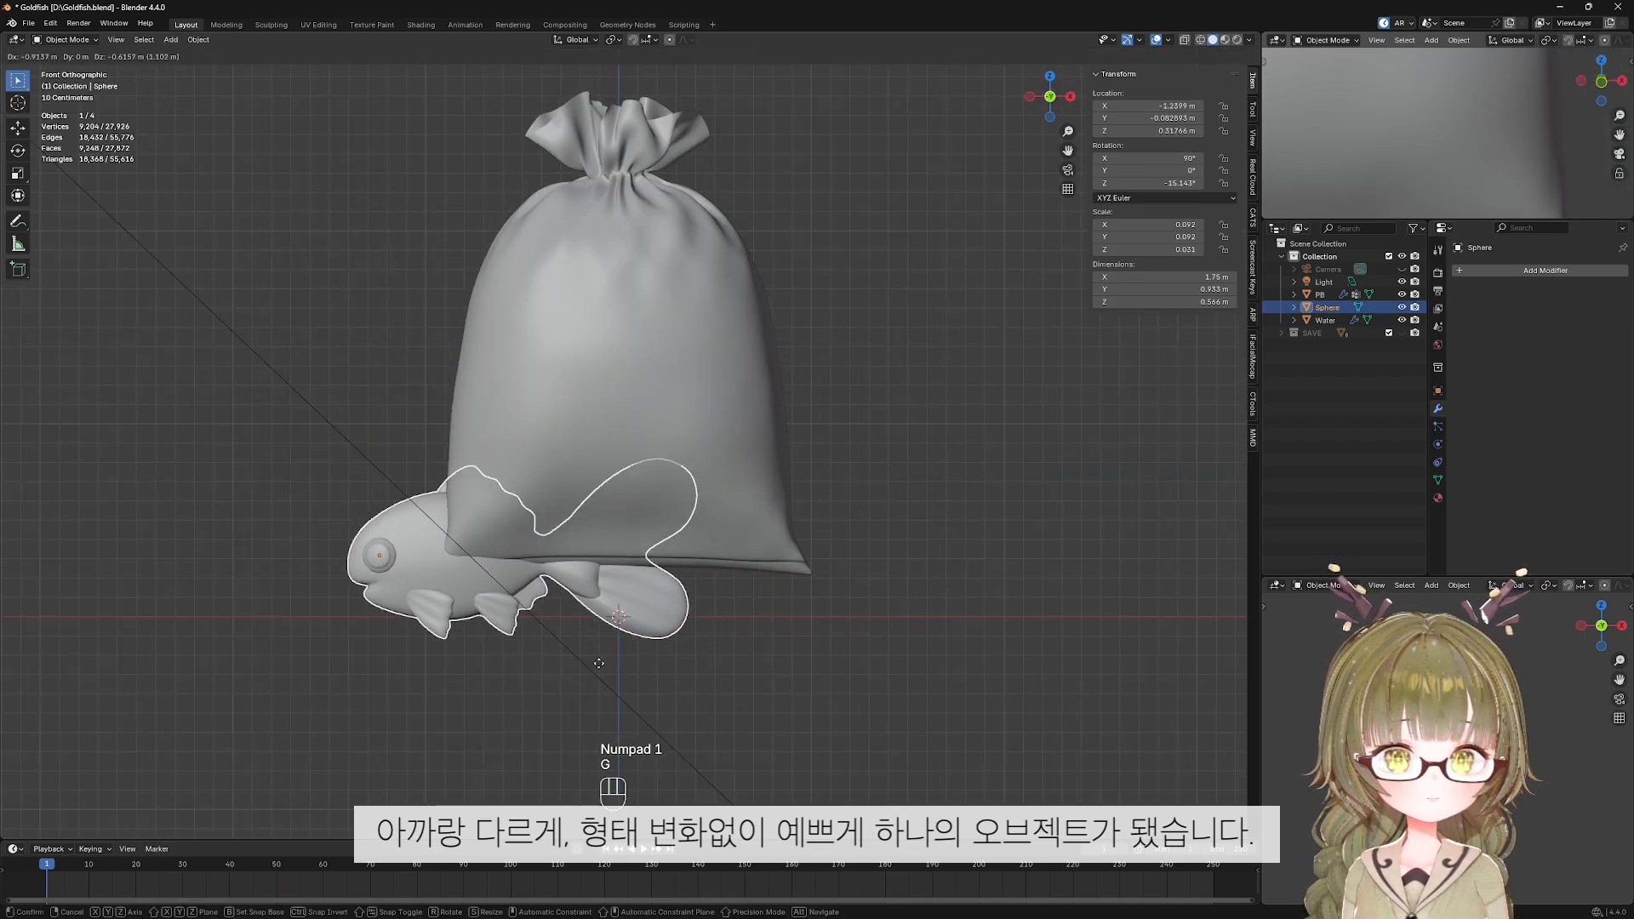
key(Escape)
key(s)
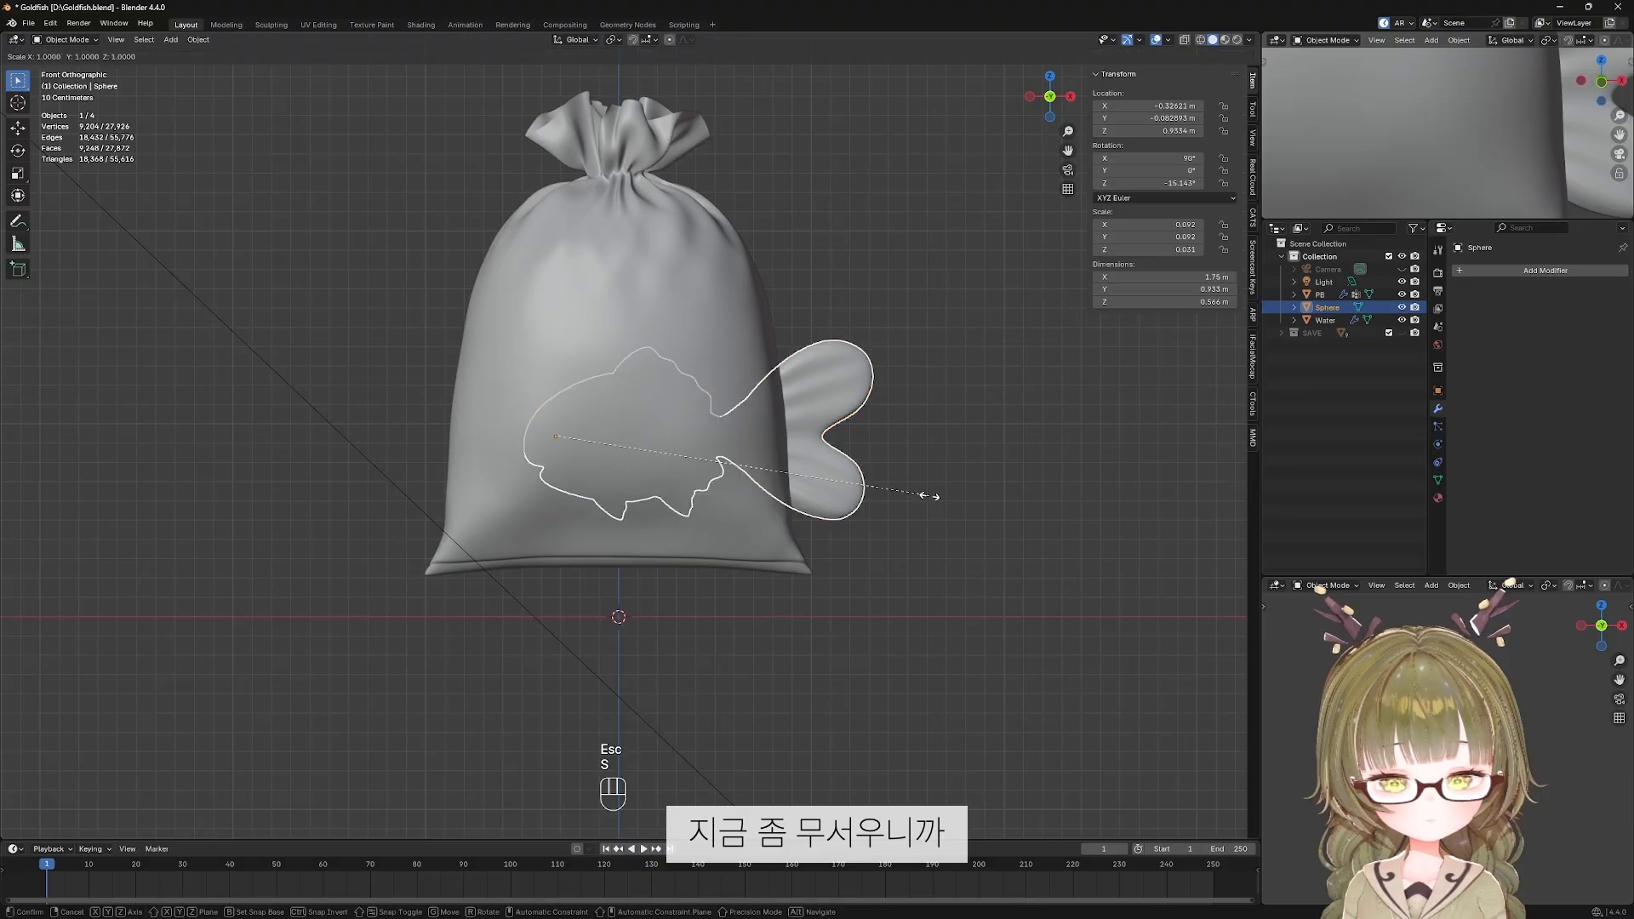
click(728, 476)
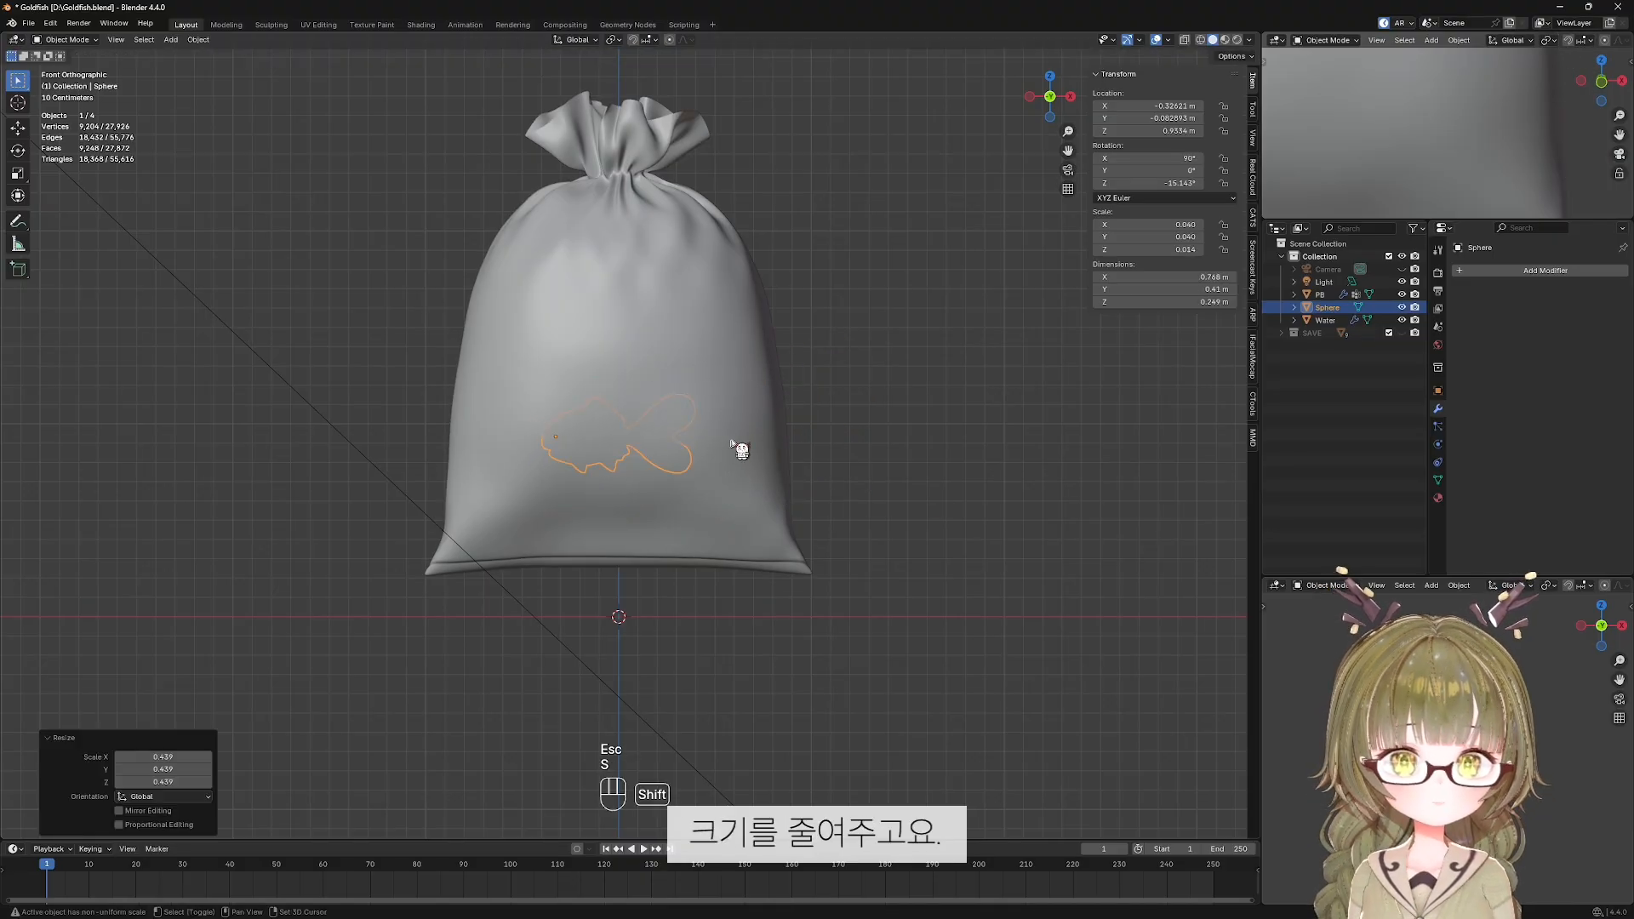
Move the goldfish down about 0.12 m inside the bag, working in X-ray front view.
key(alt+z)
scroll(731, 553, up, 2)
shift+middle_drag(727, 567, 742, 515)
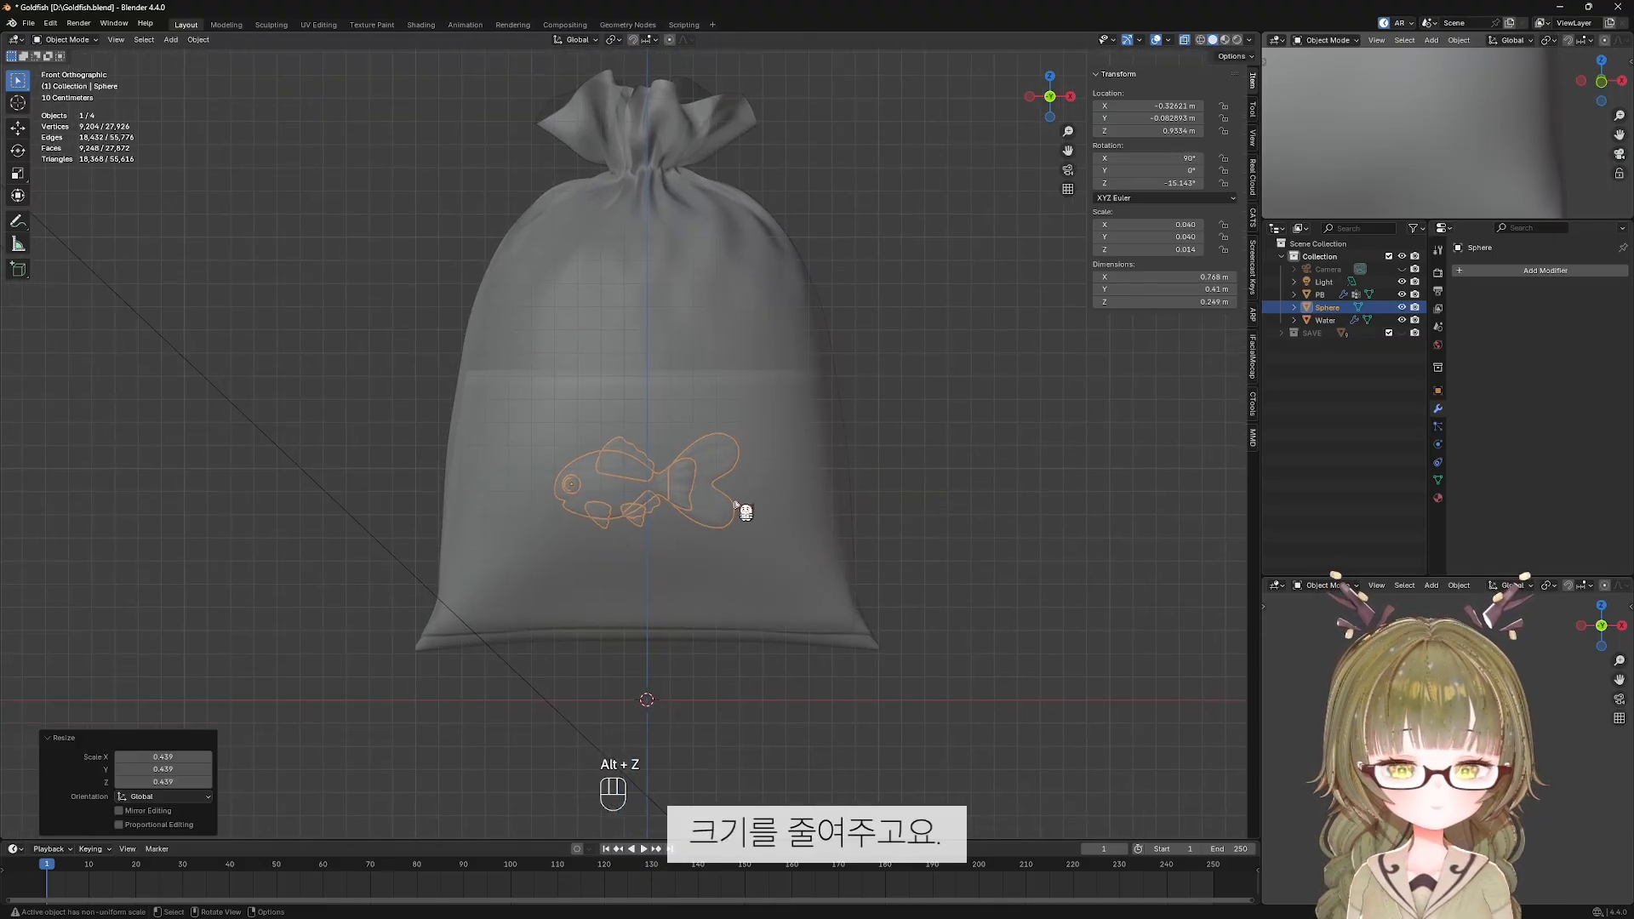
key(g)
click(737, 536)
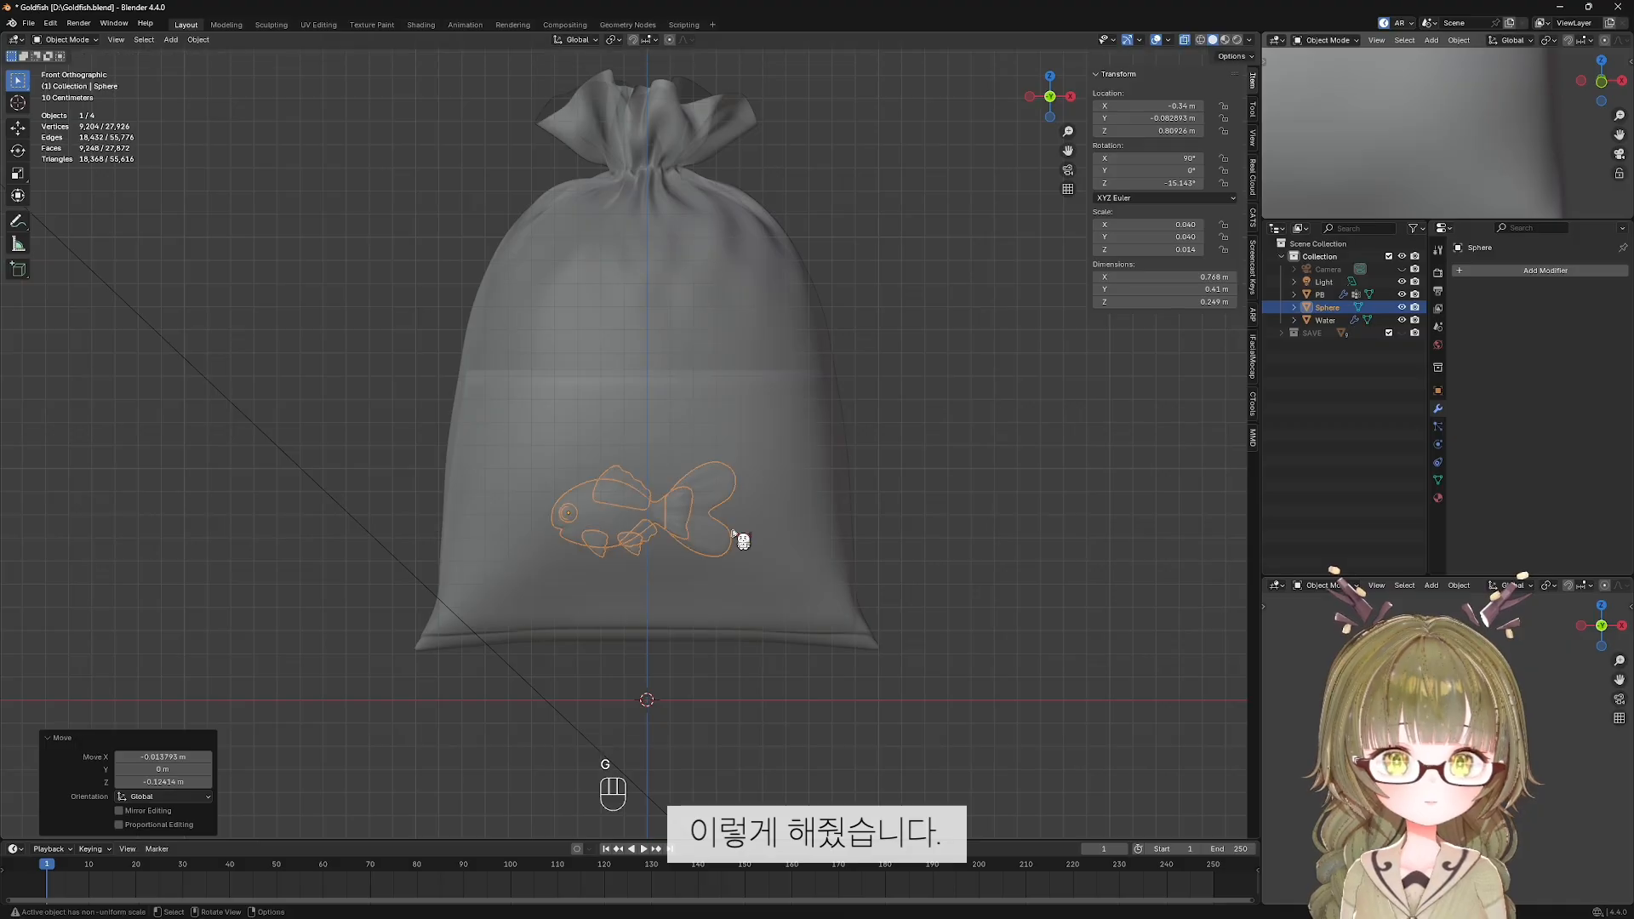
click(1029, 497)
Duplicate the goldfish in place as a backup and hide the duplicate.
scroll(1036, 502, up, 3)
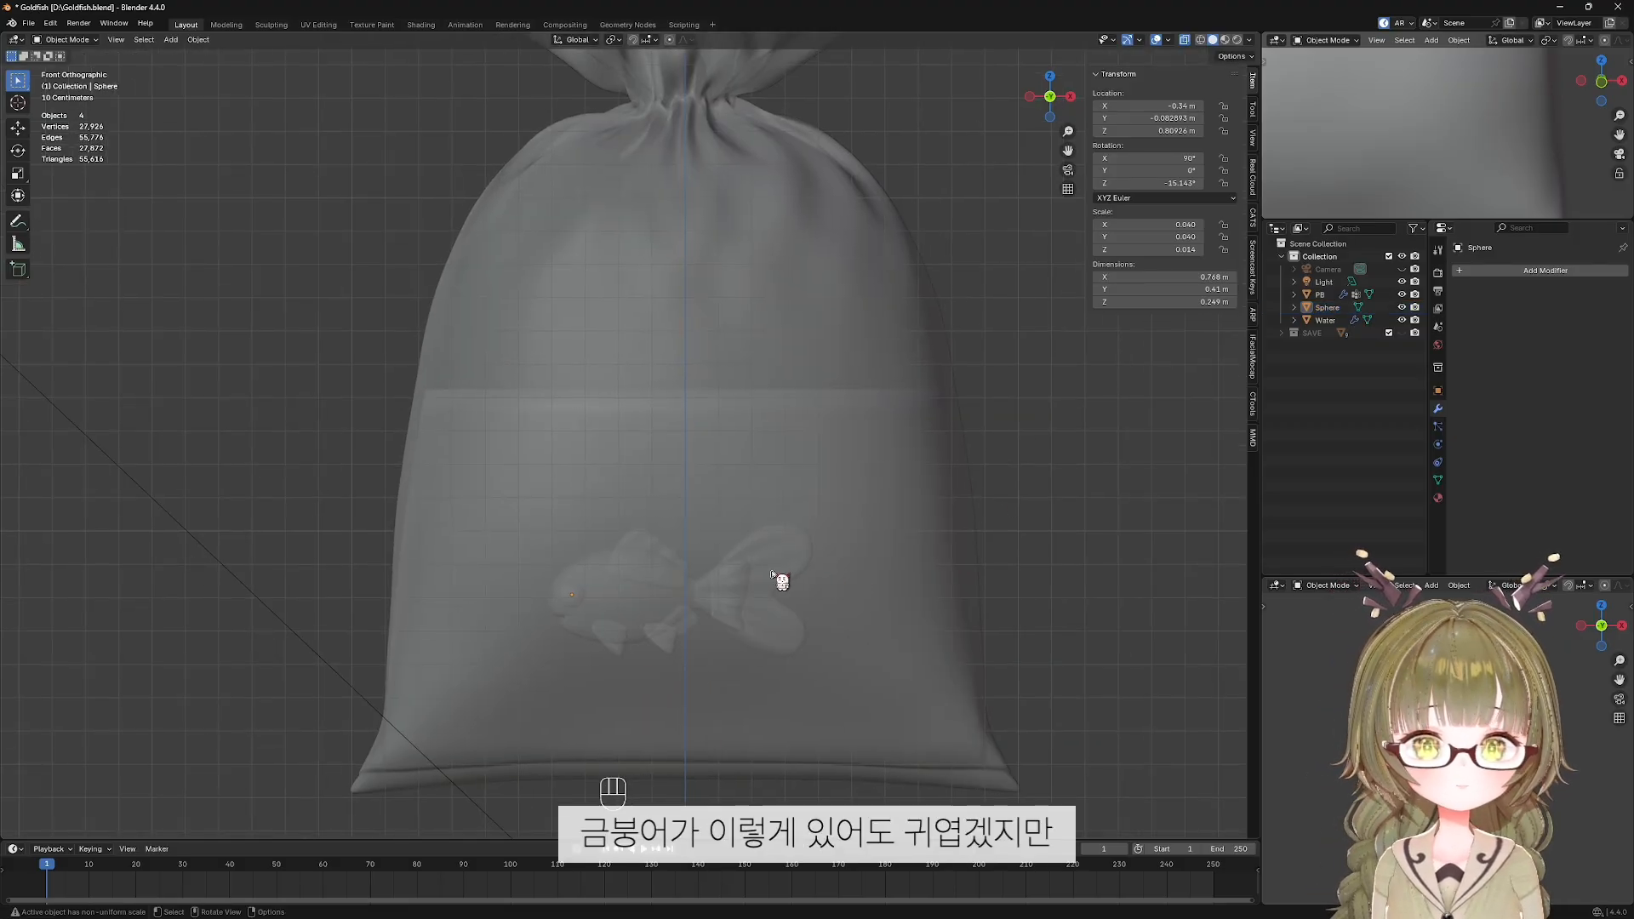
click(773, 576)
click(774, 574)
click(773, 572)
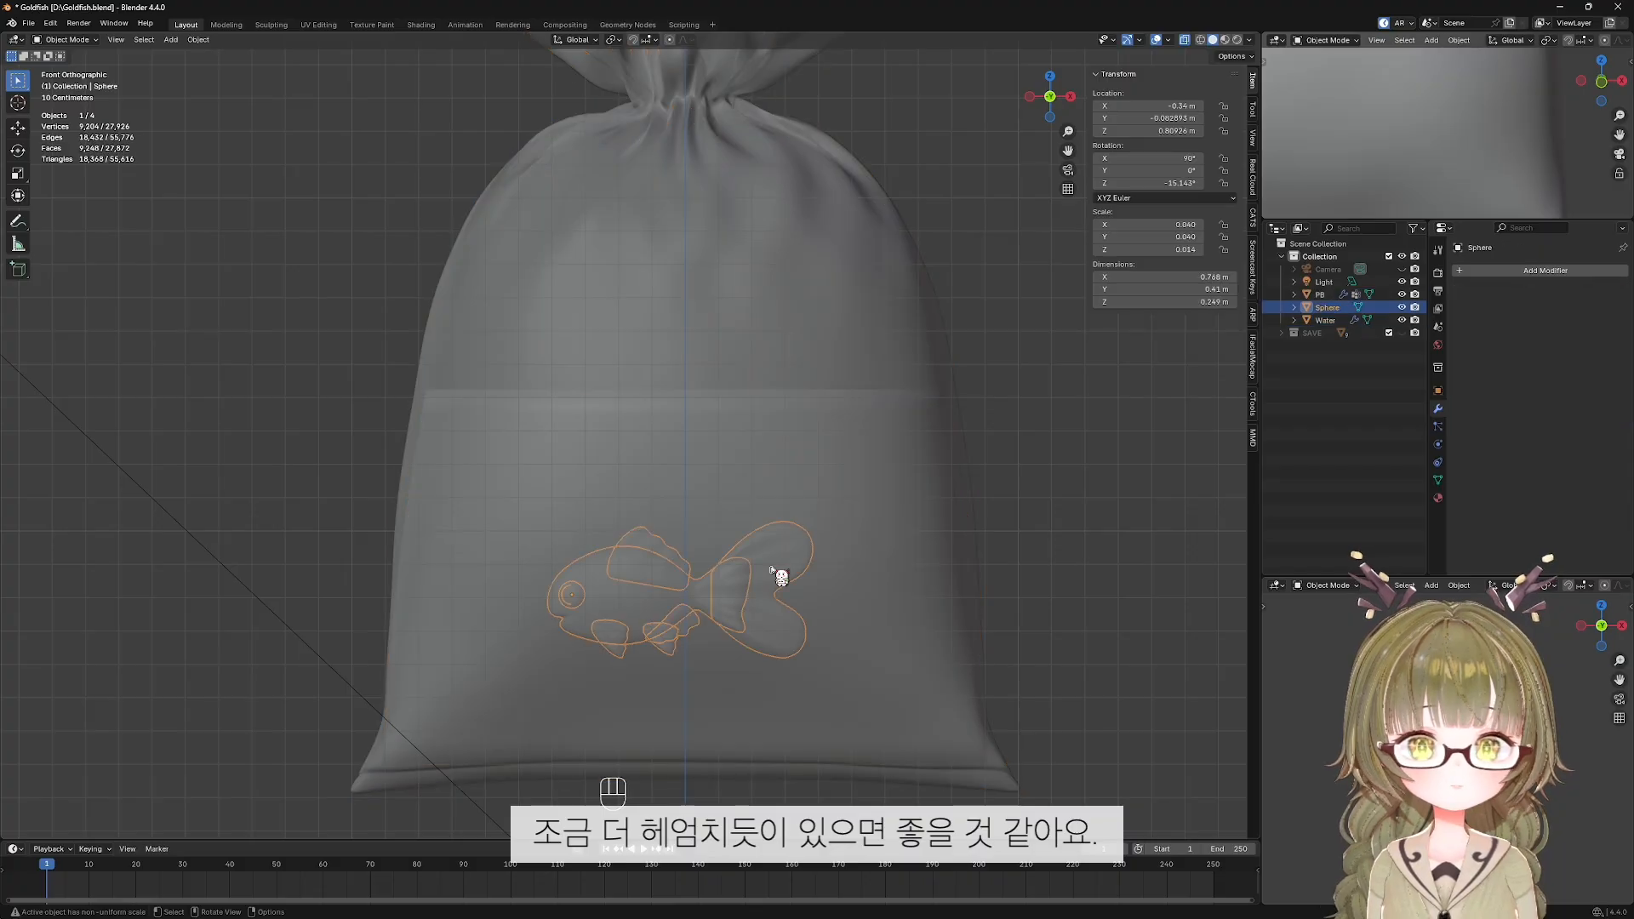
key(shift+d)
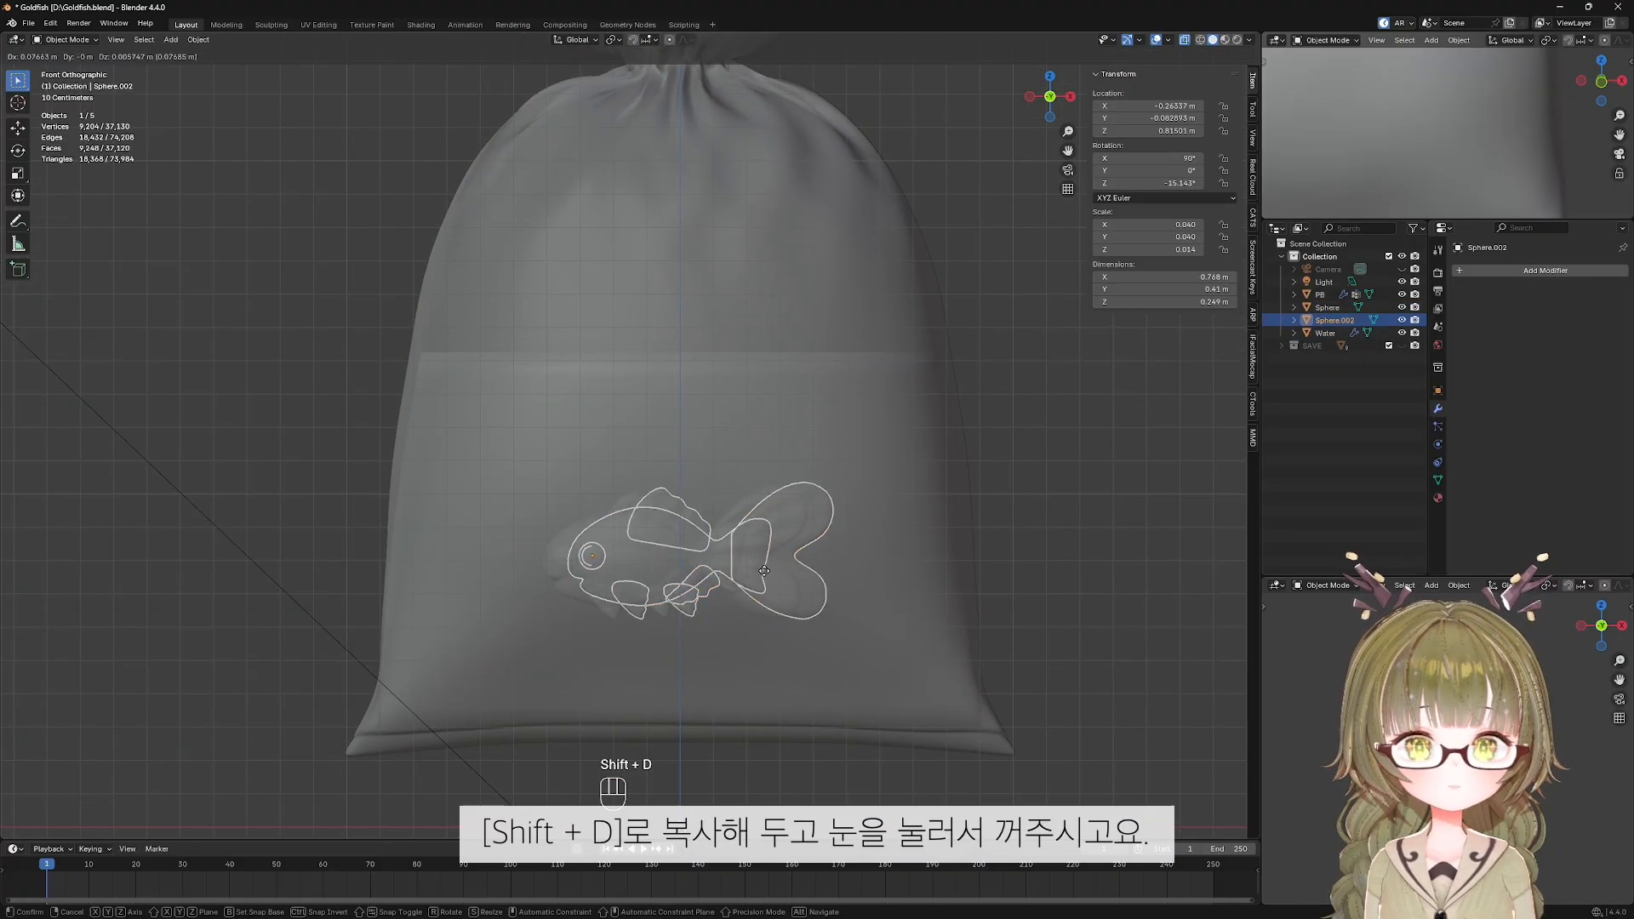
key(Escape)
click(1402, 320)
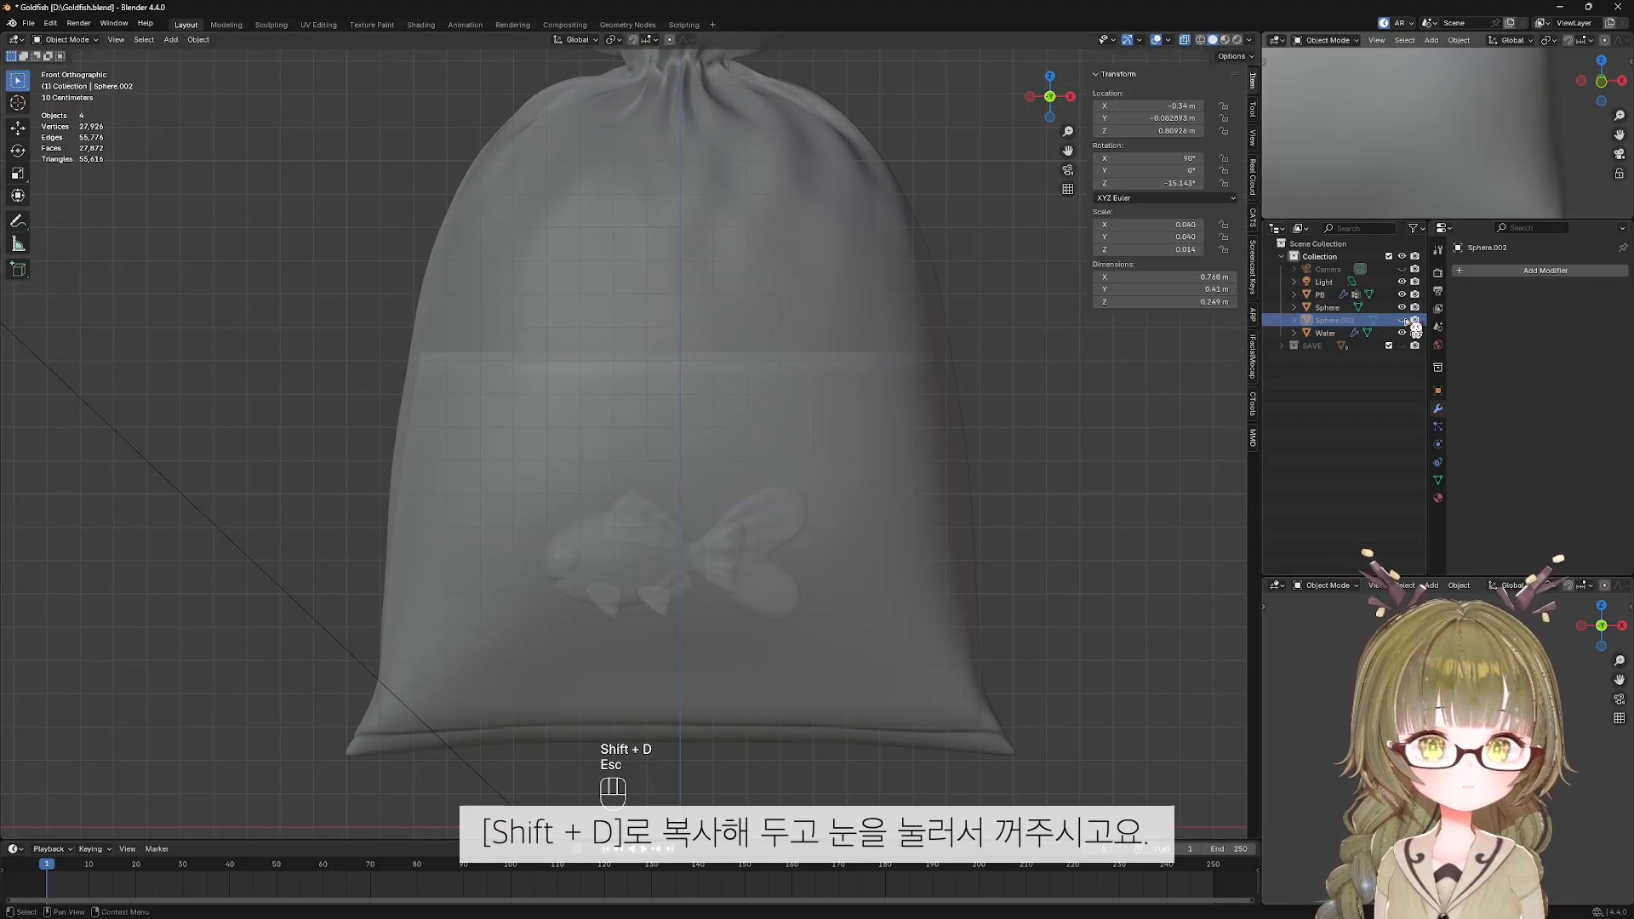
Hide the Water object and the plastic bag so only the goldfish remains in view.
click(766, 530)
click(767, 529)
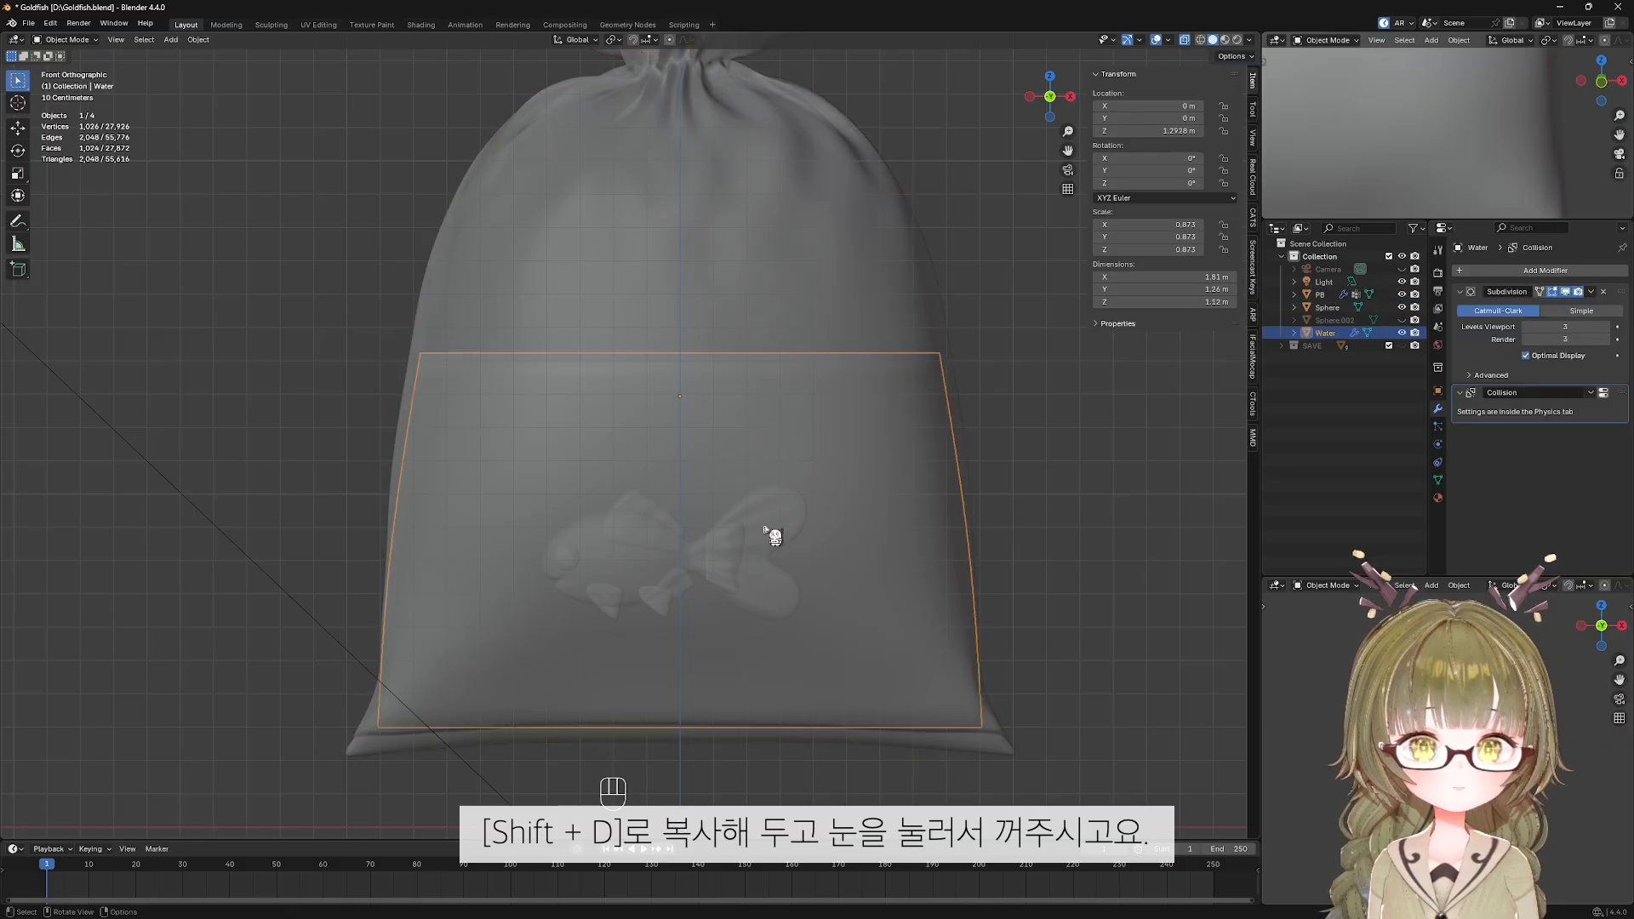
click(767, 529)
click(1403, 334)
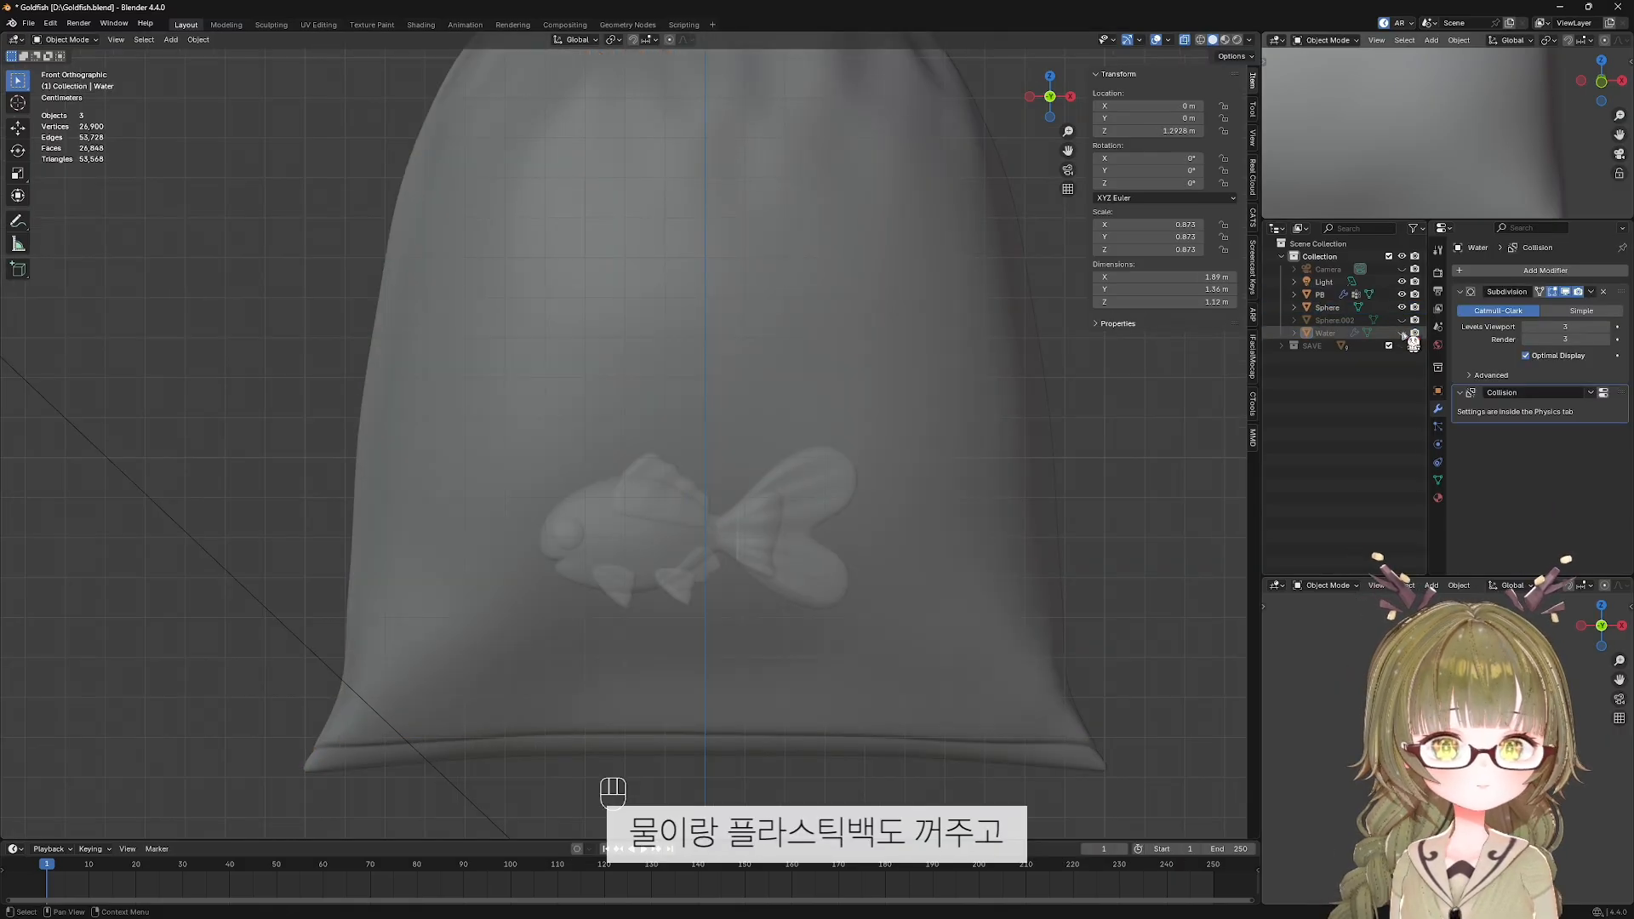
click(1402, 294)
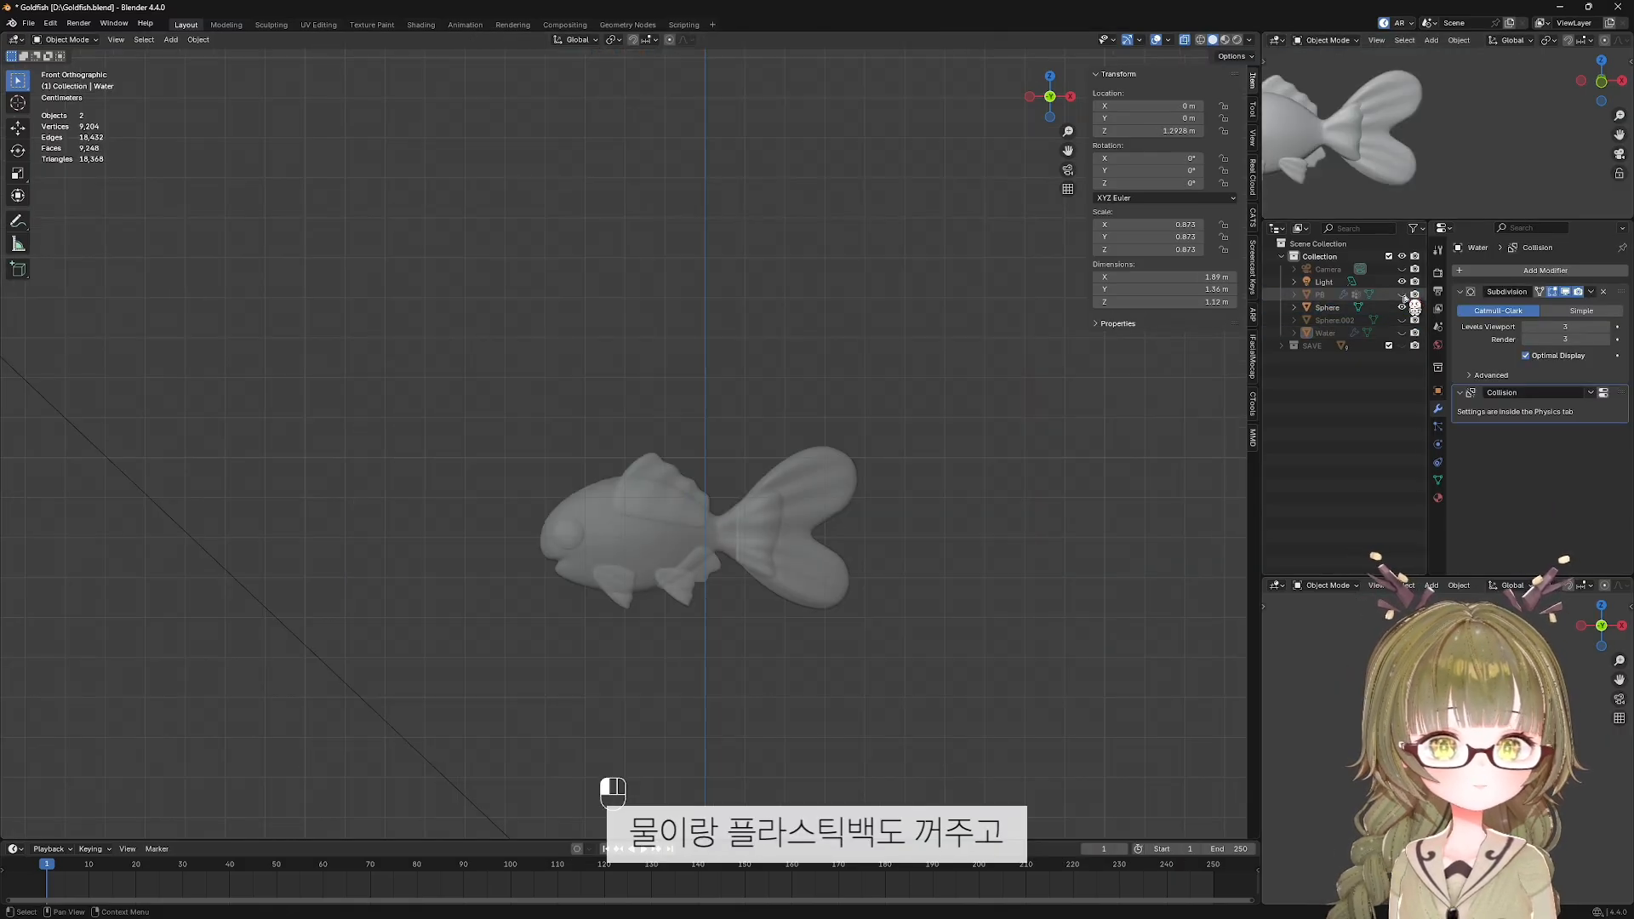
Add a Single Bone armature to the scene with the goldfish and scale it down to about 0.341.
click(746, 541)
shift+middle_drag(775, 548, 765, 536)
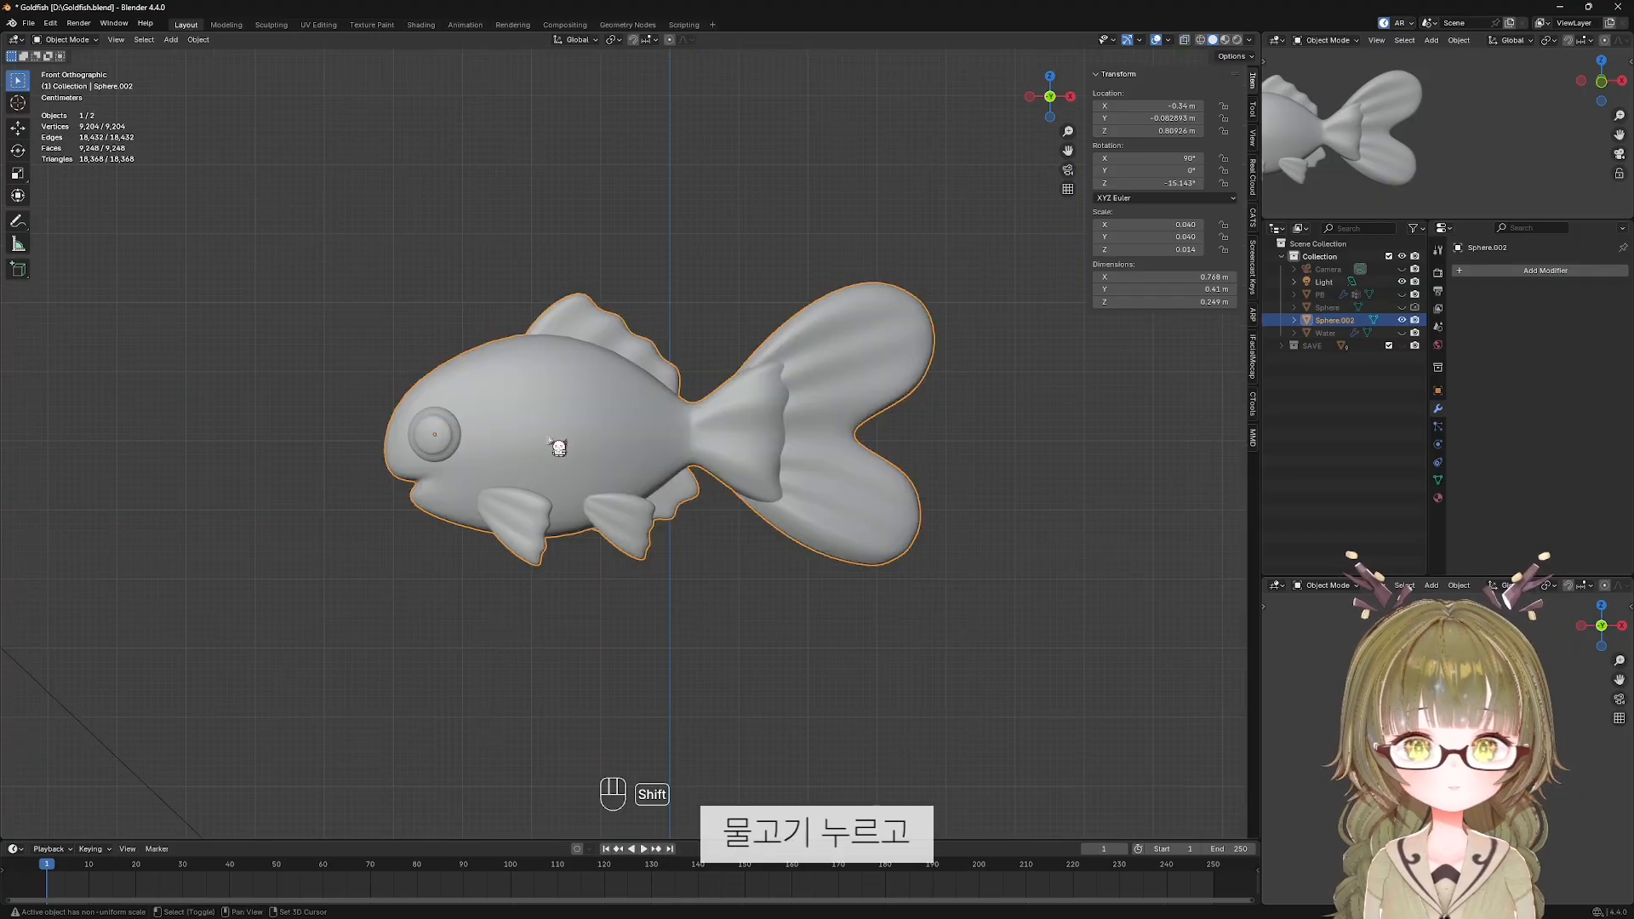
key(shift+a)
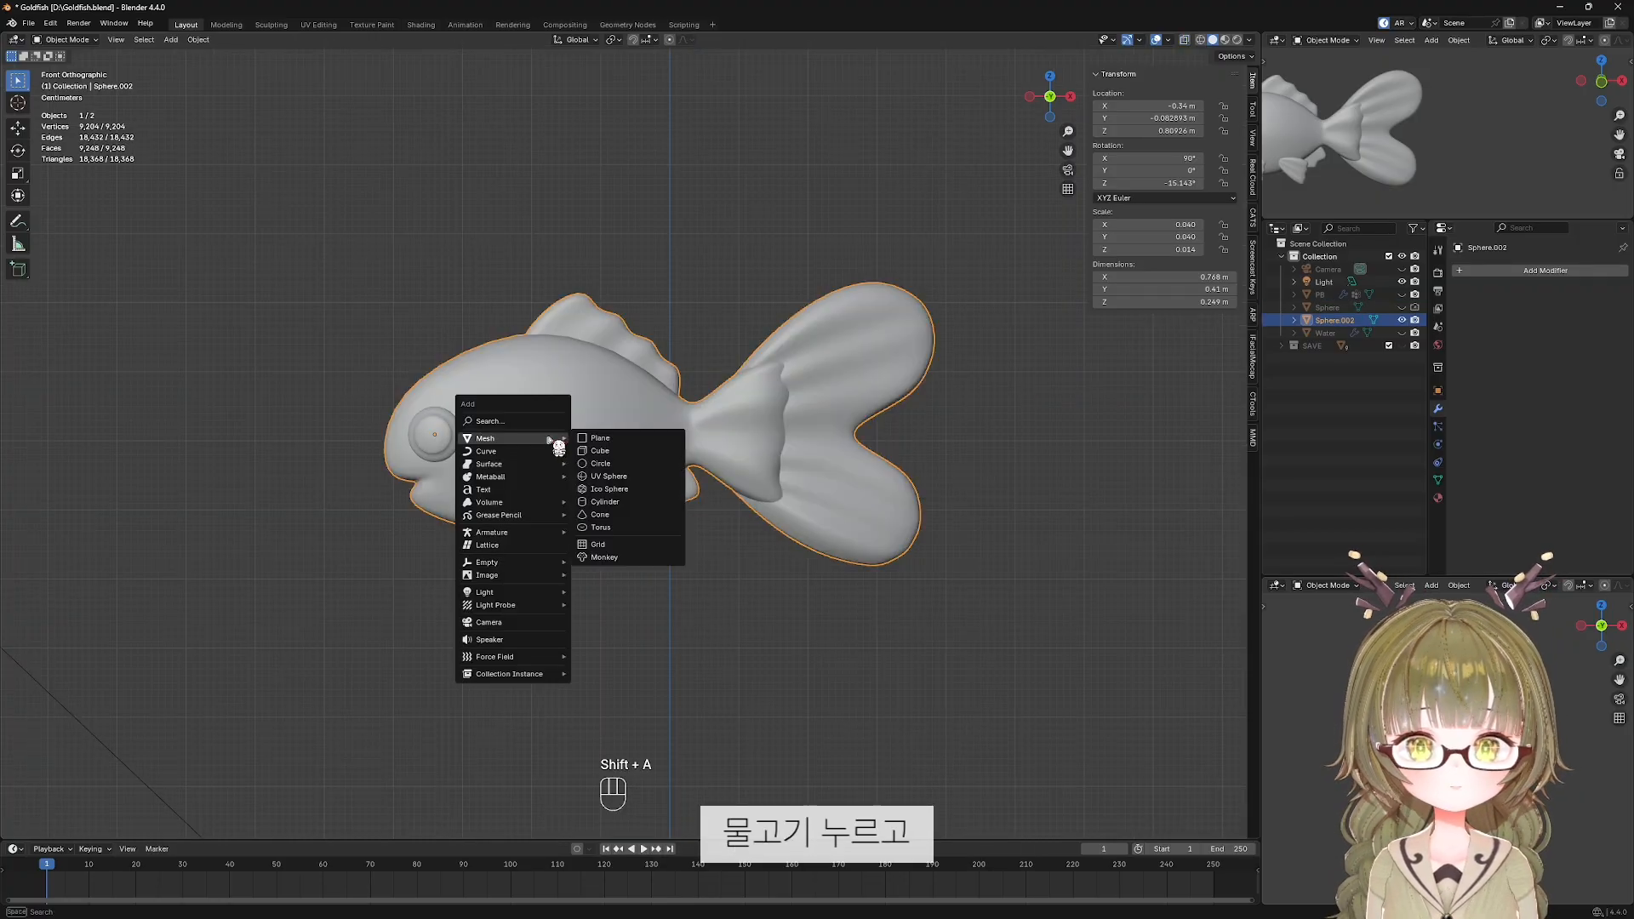
mouse_move(550, 532)
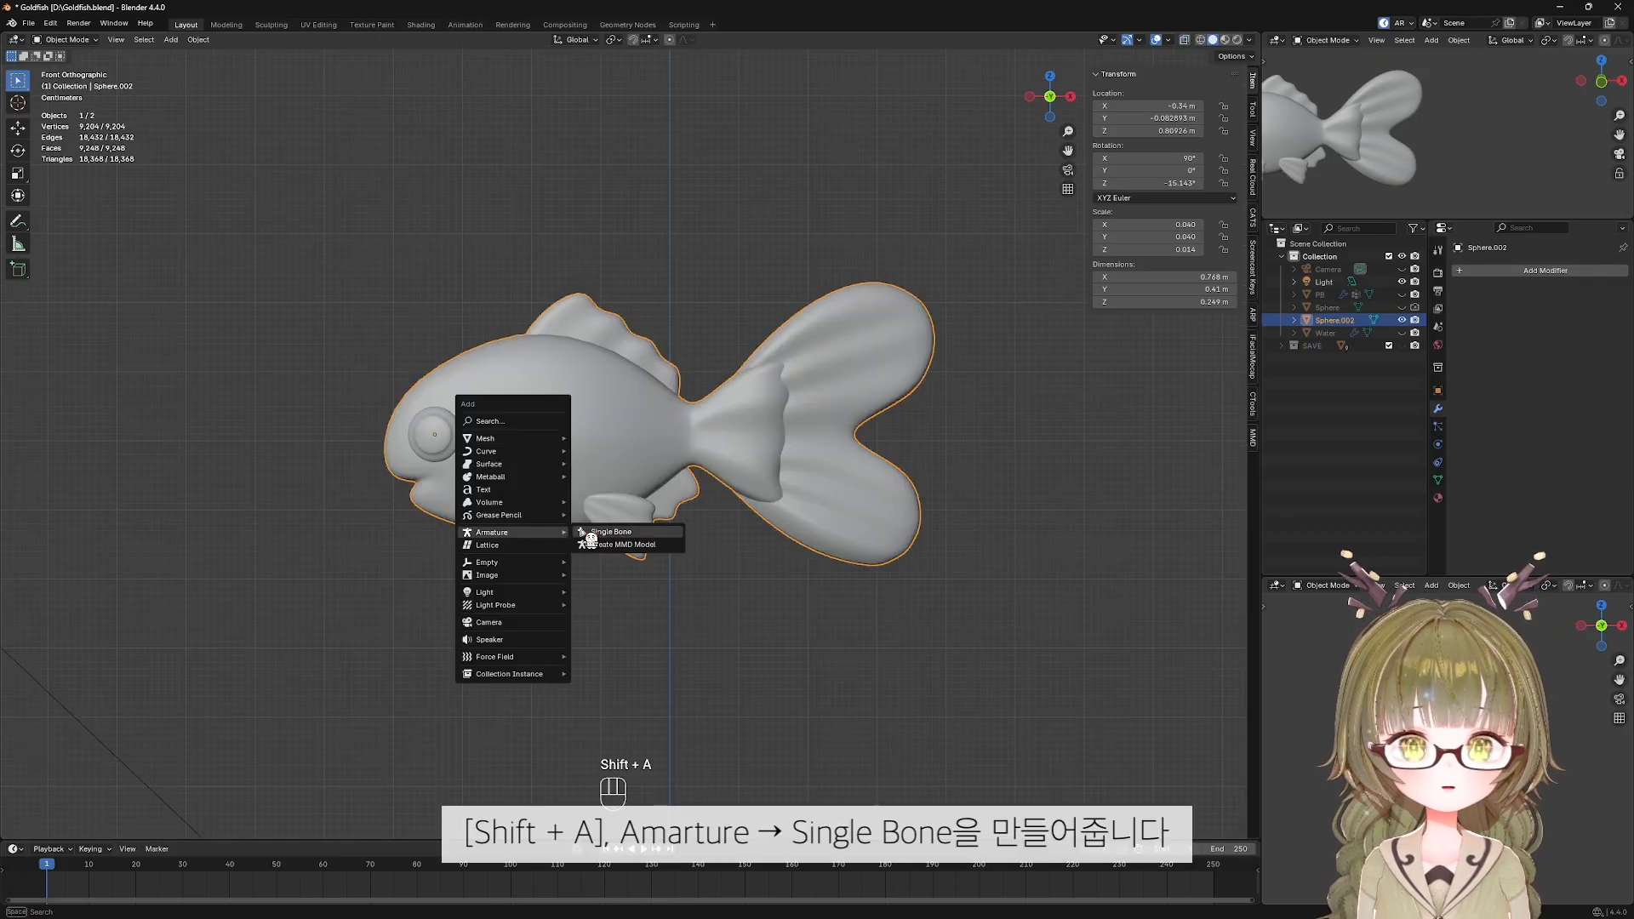
click(639, 533)
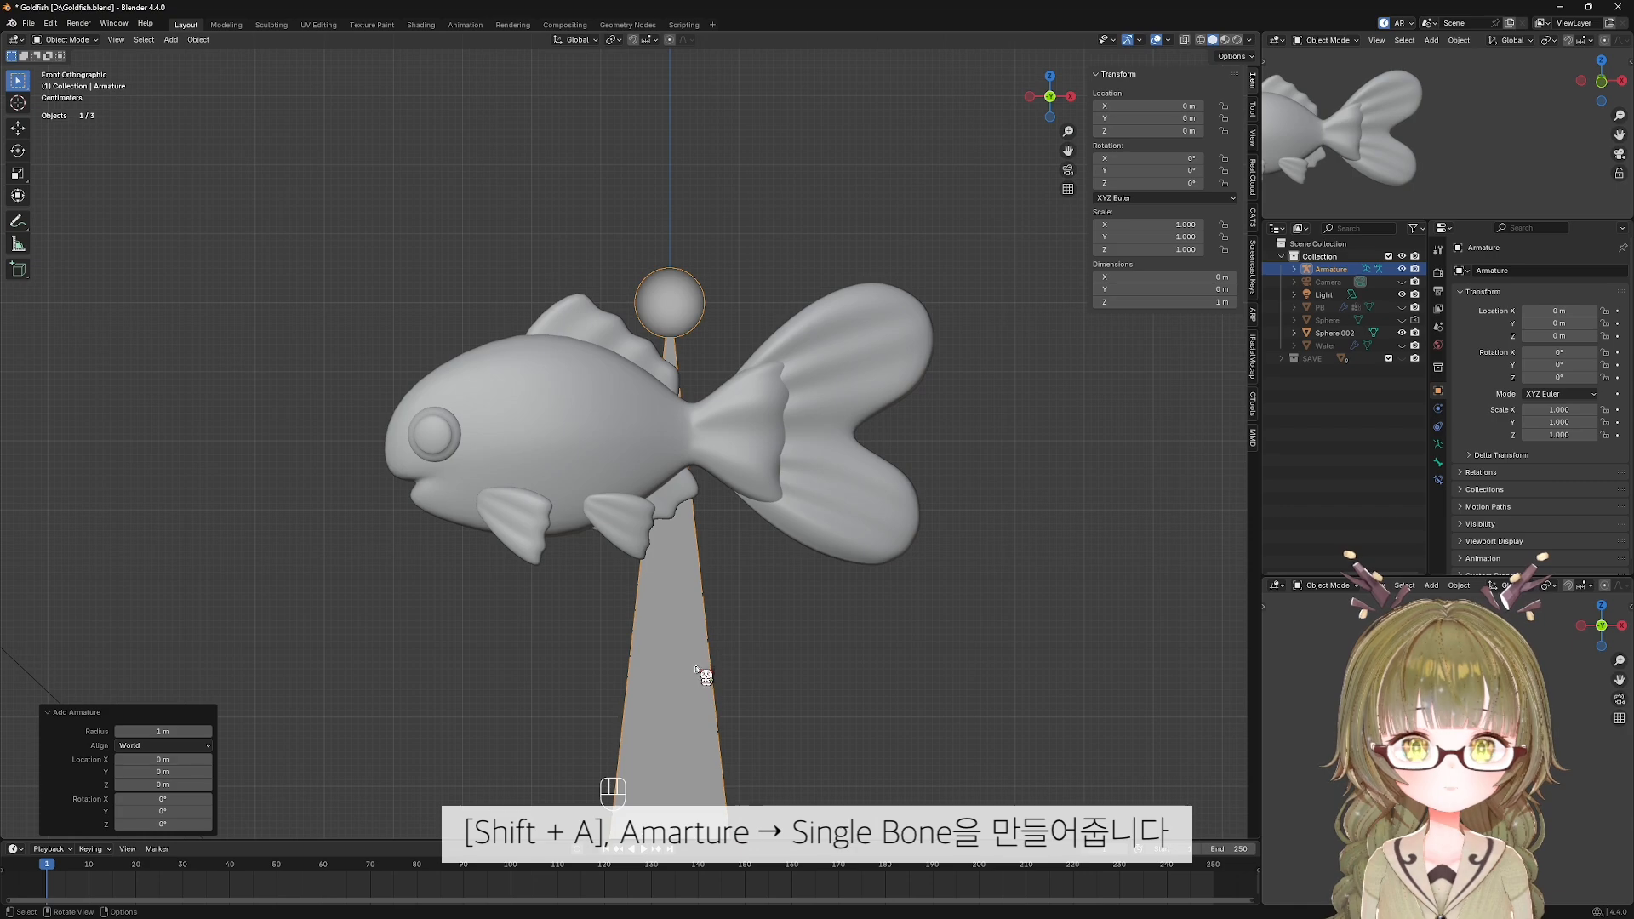
key(s)
click(745, 766)
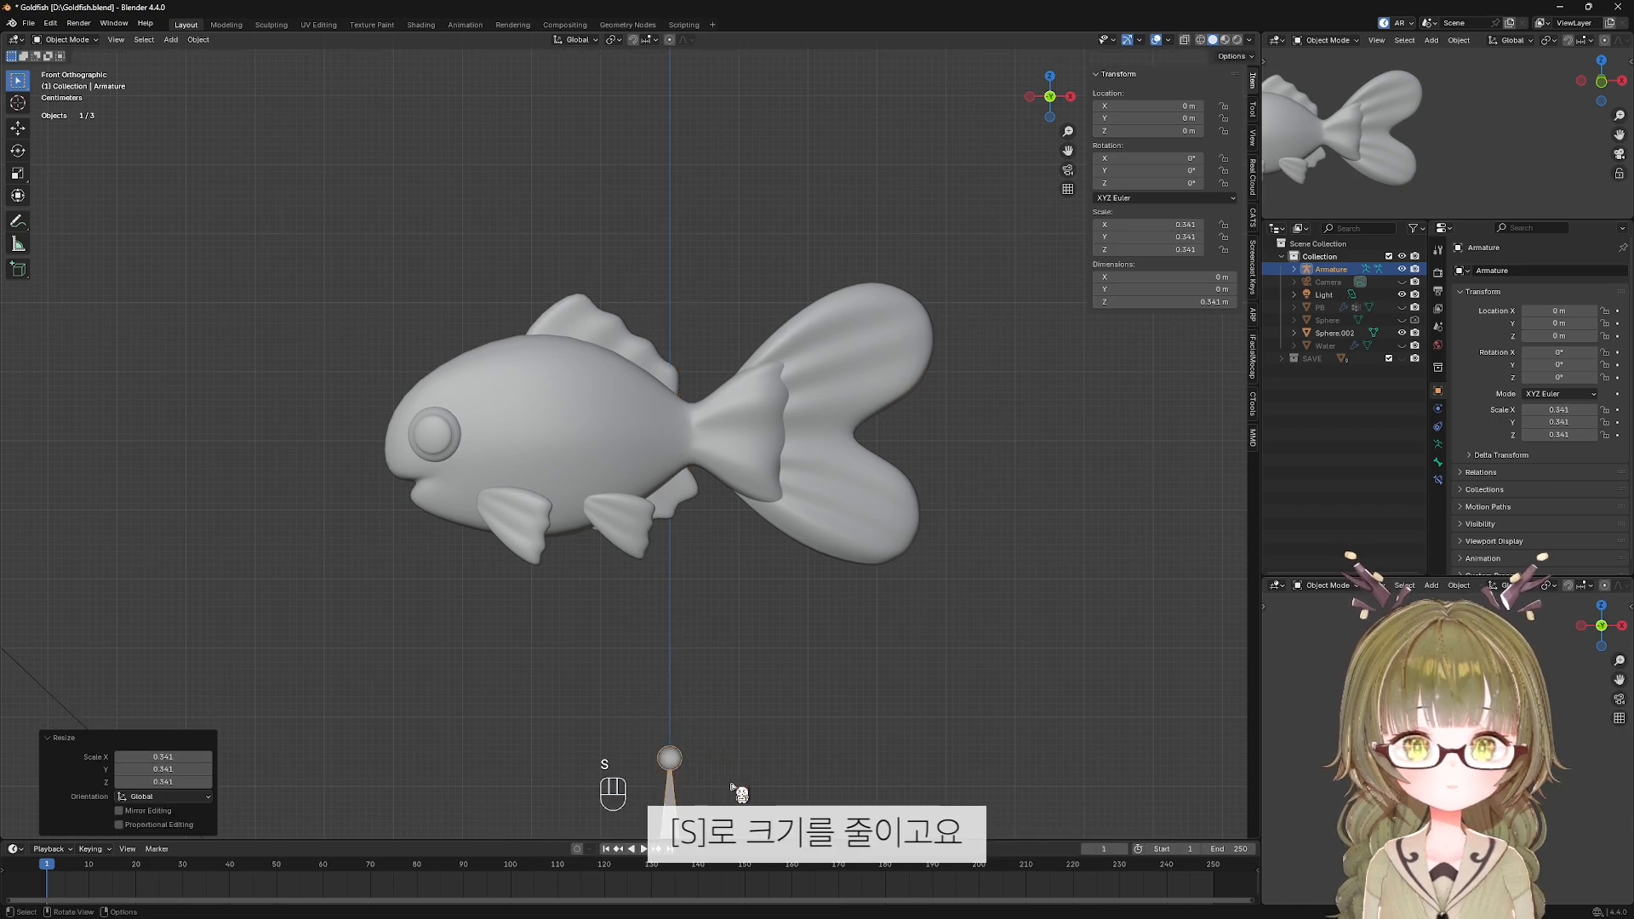
Raise the armature about 0.64 m, rotate it about 92.7° in front view and place it along the goldfish's body.
key(g)
key(z)
click(758, 300)
key(r)
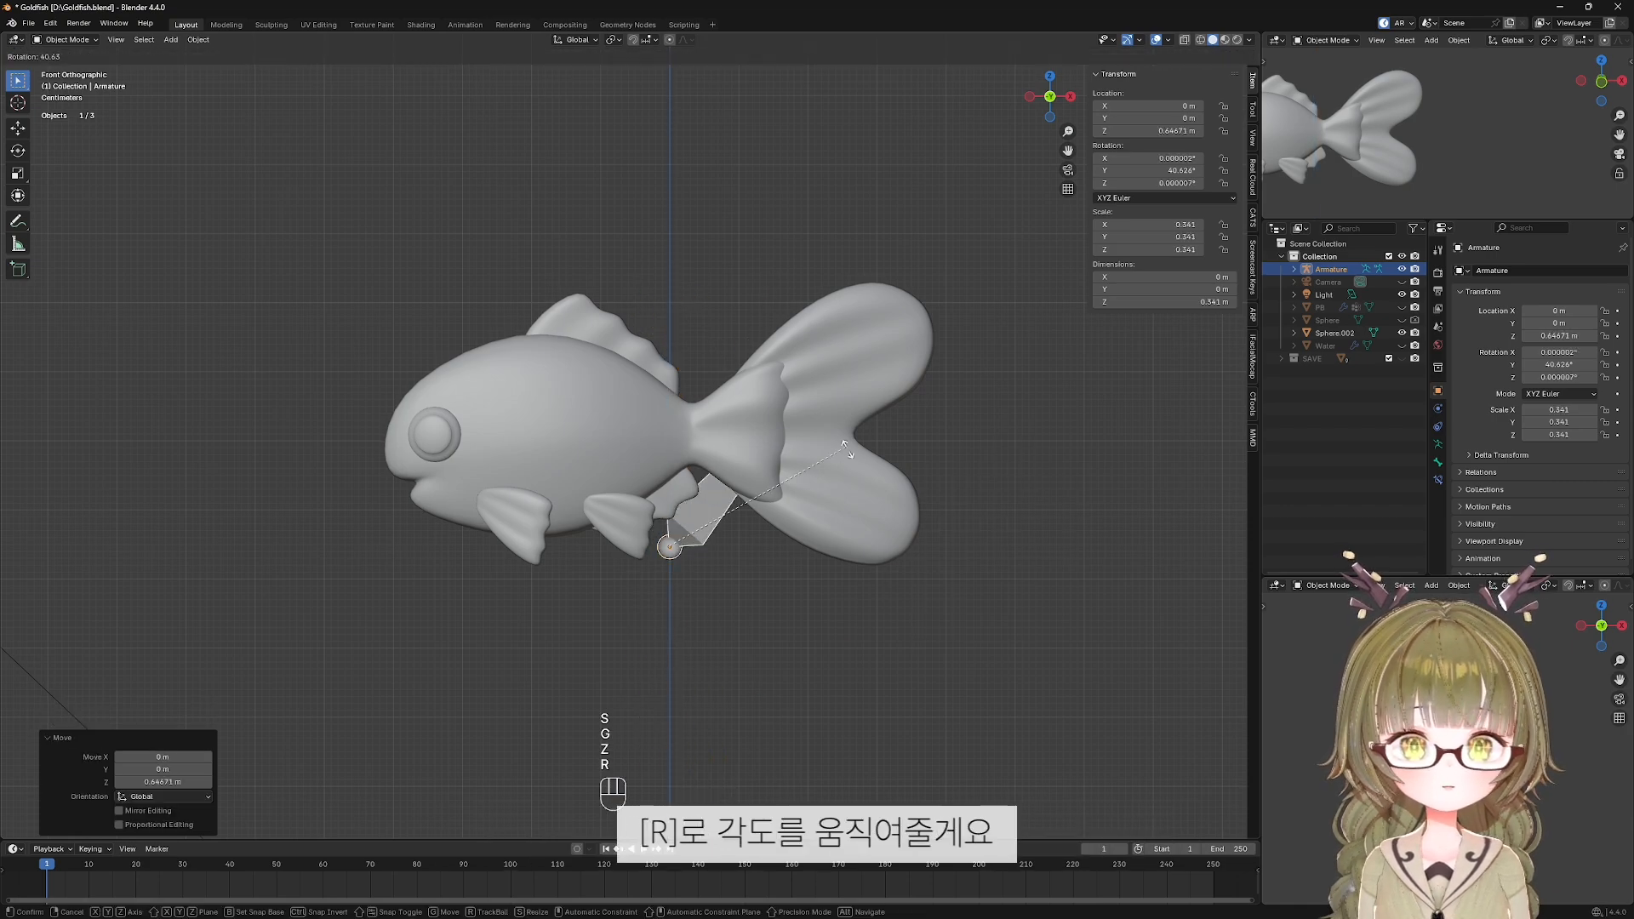
click(868, 631)
key(g)
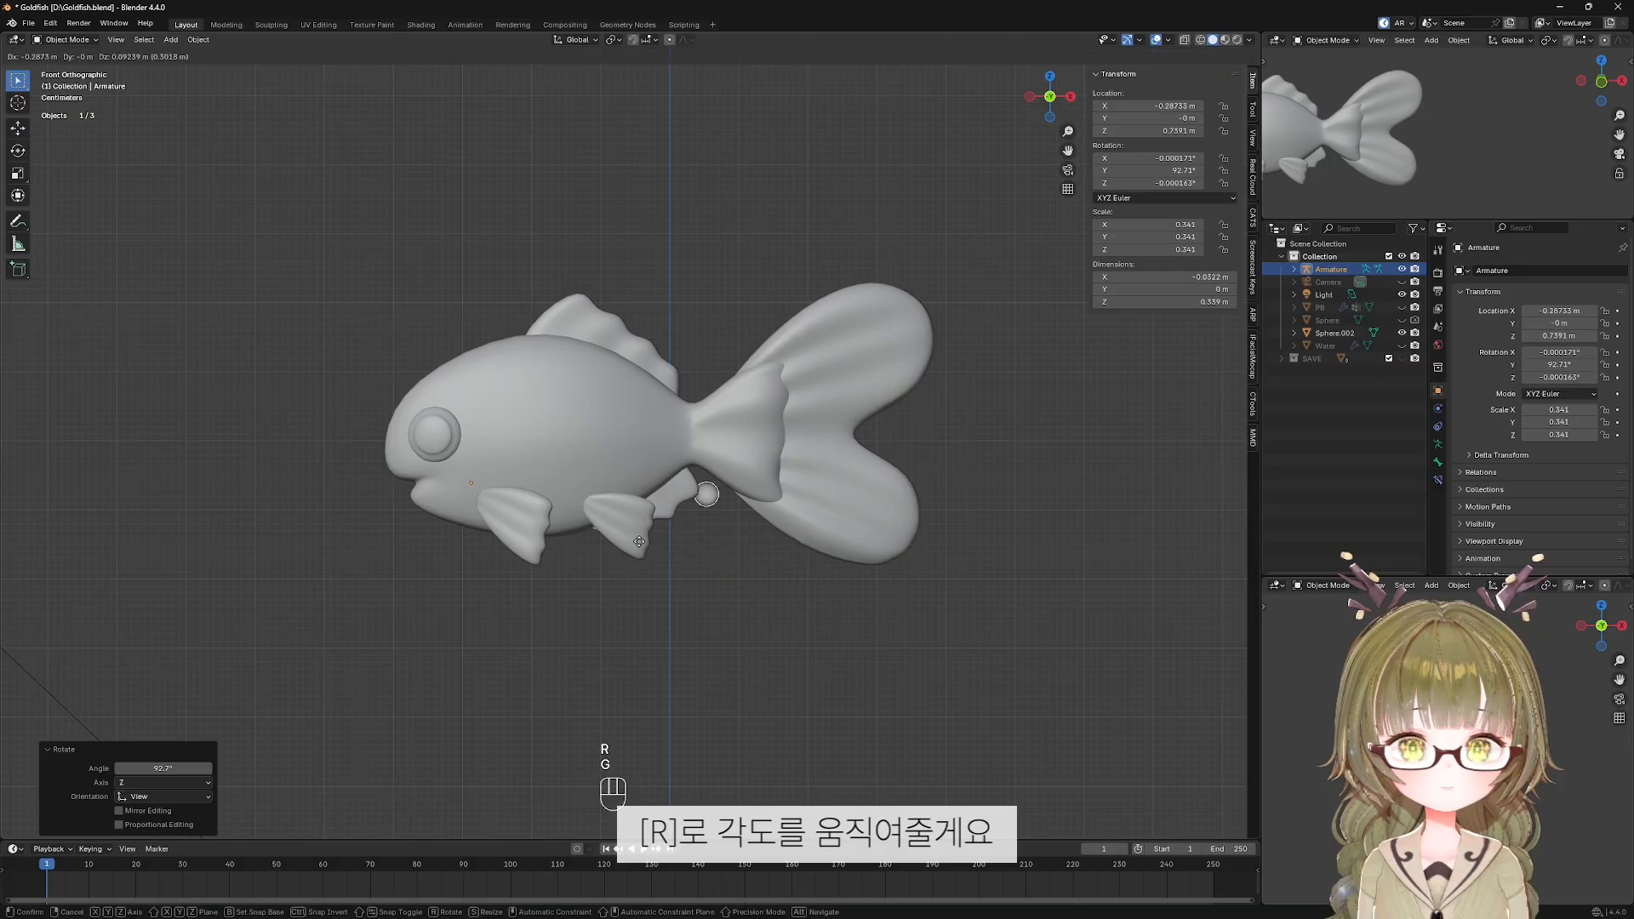
click(622, 531)
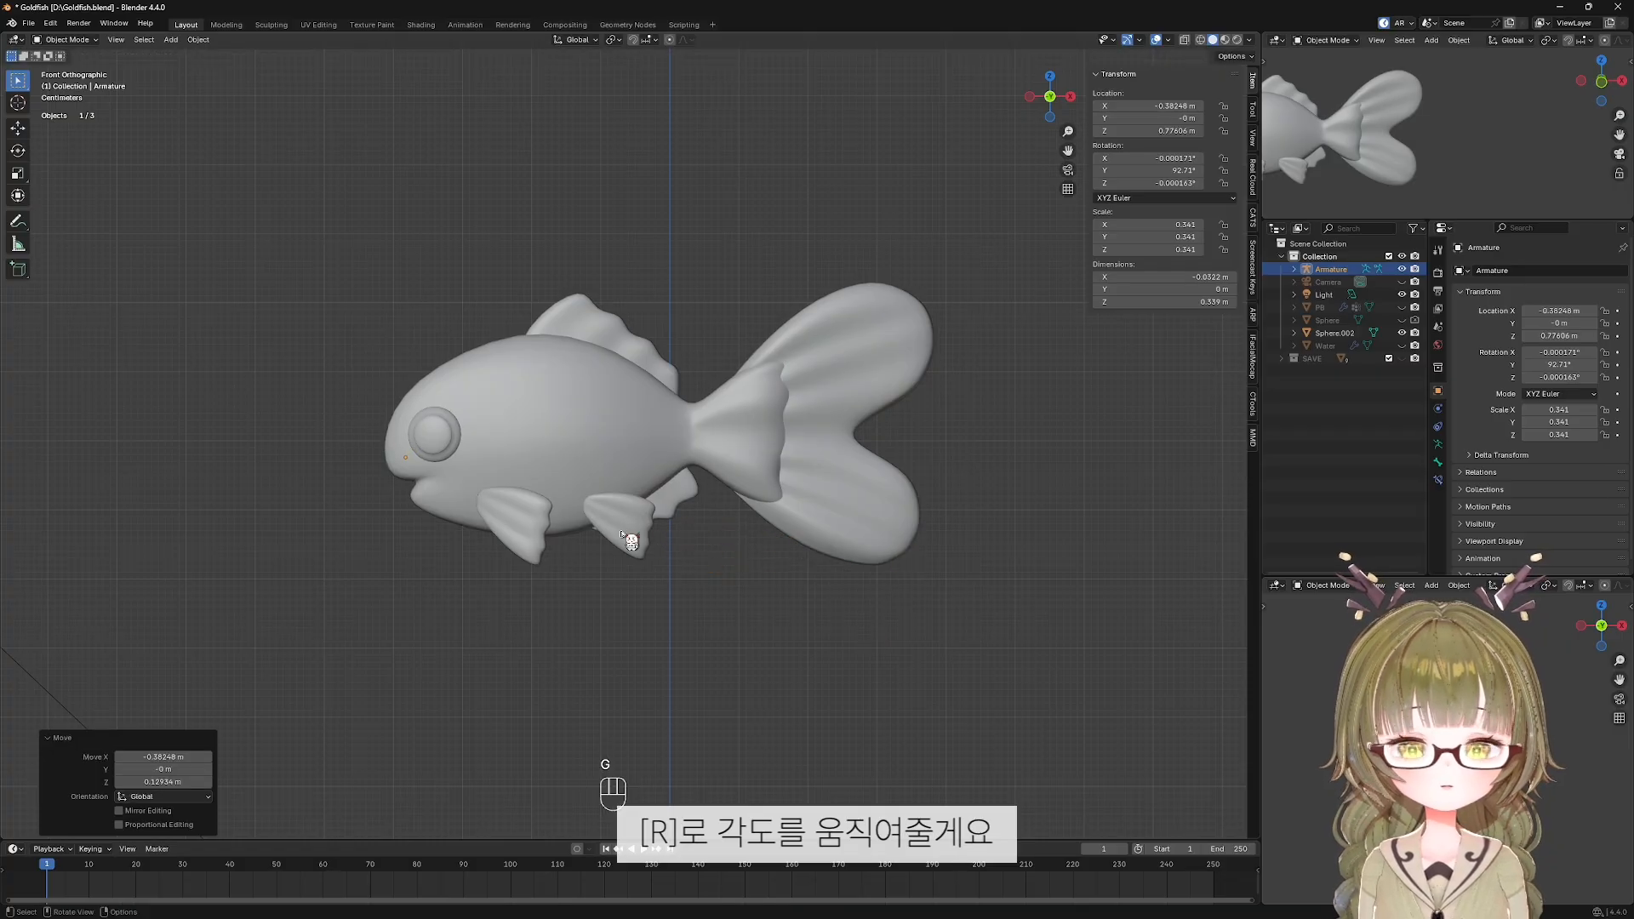
Try to centre the goldfish by setting its Y location to 0 m, and undo that change.
middle_drag(622, 532, 667, 584)
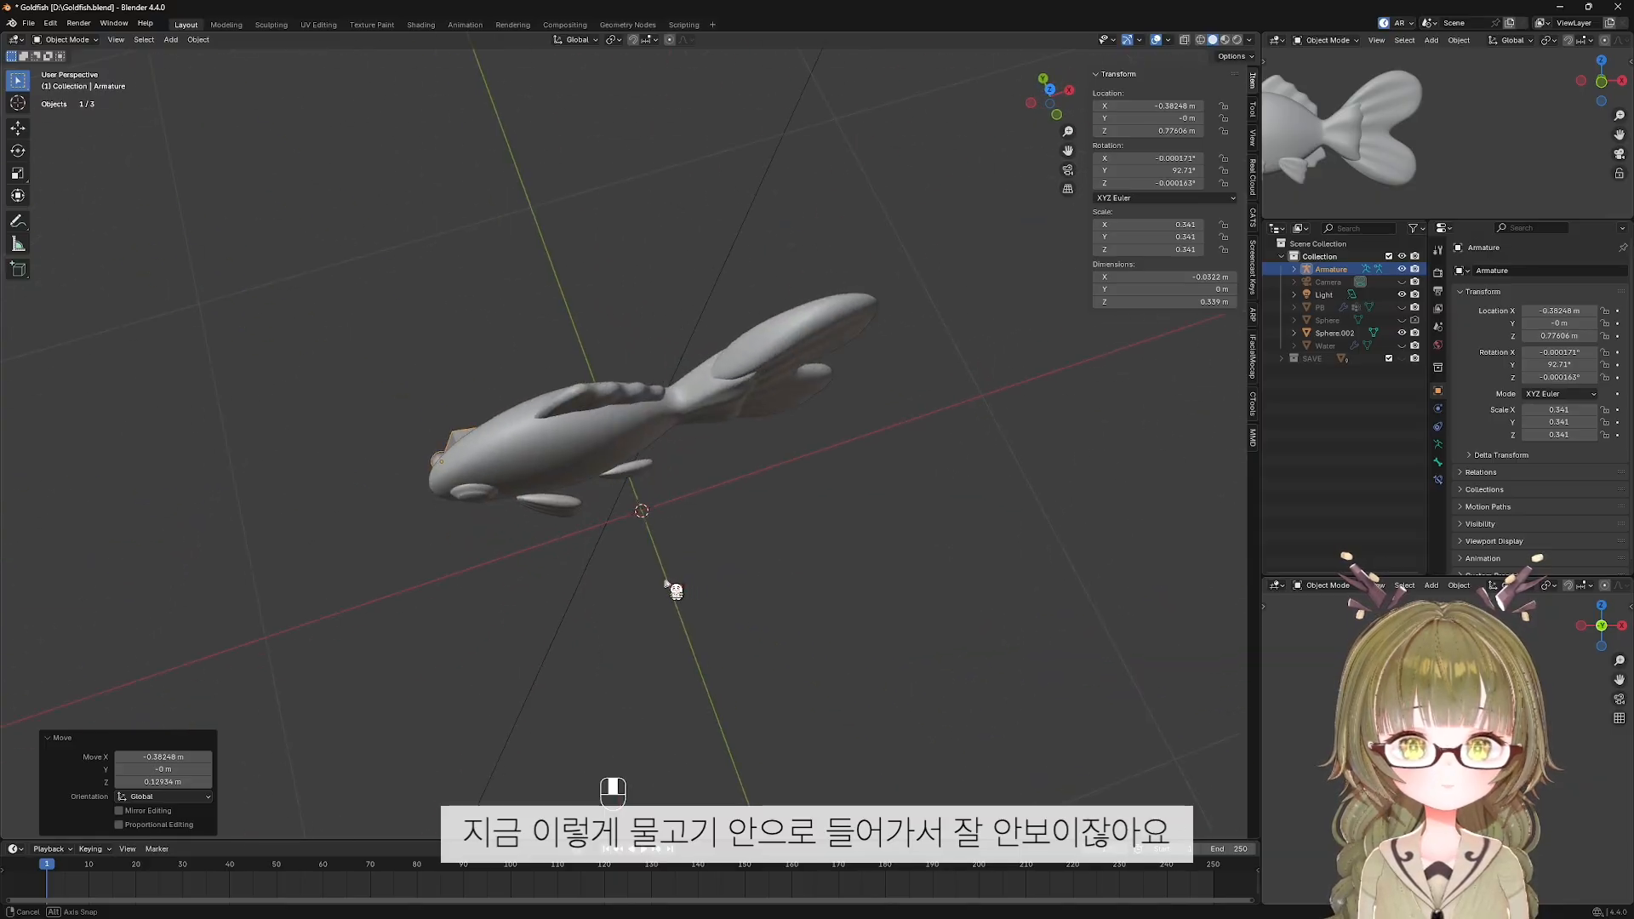
key(KP_7)
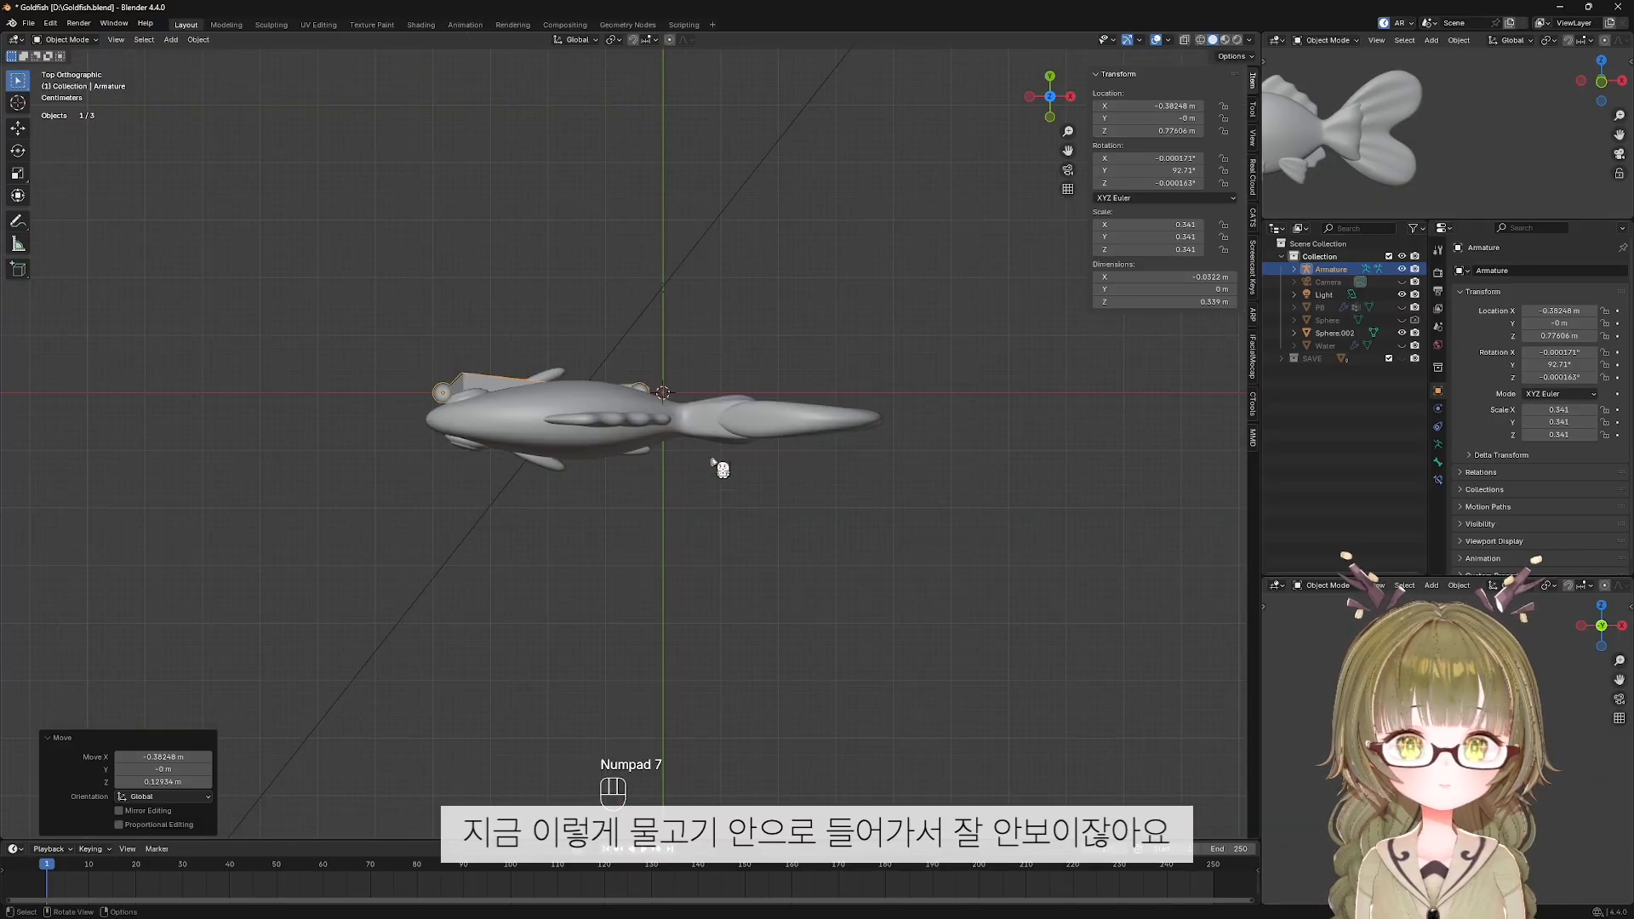
scroll(713, 463, up, 2)
click(593, 468)
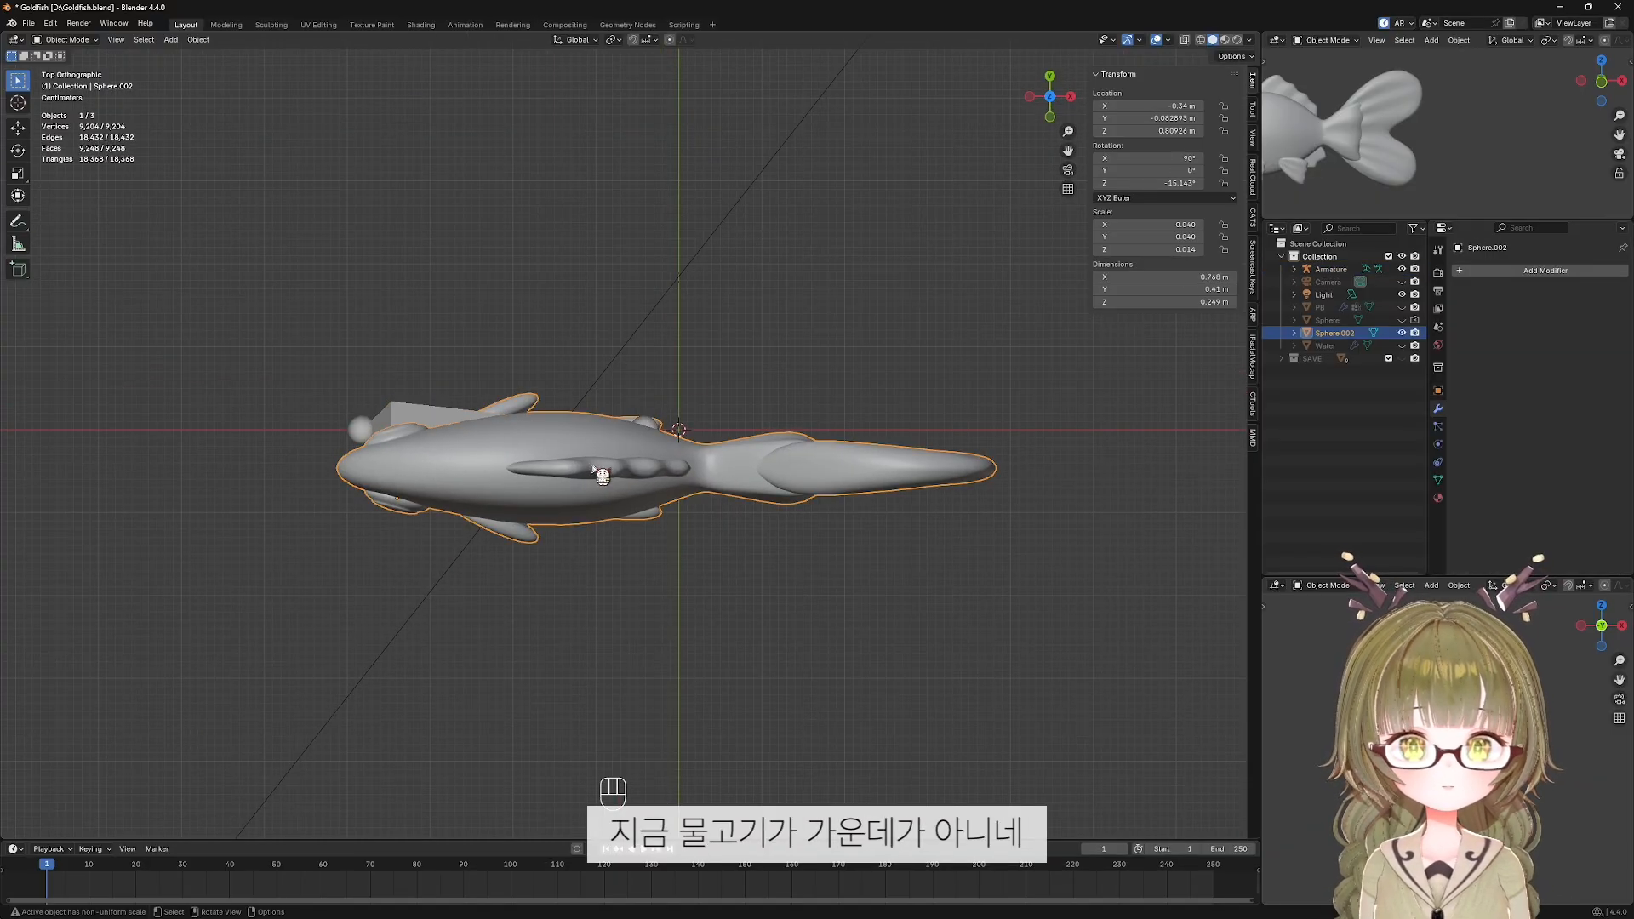
click(1171, 118)
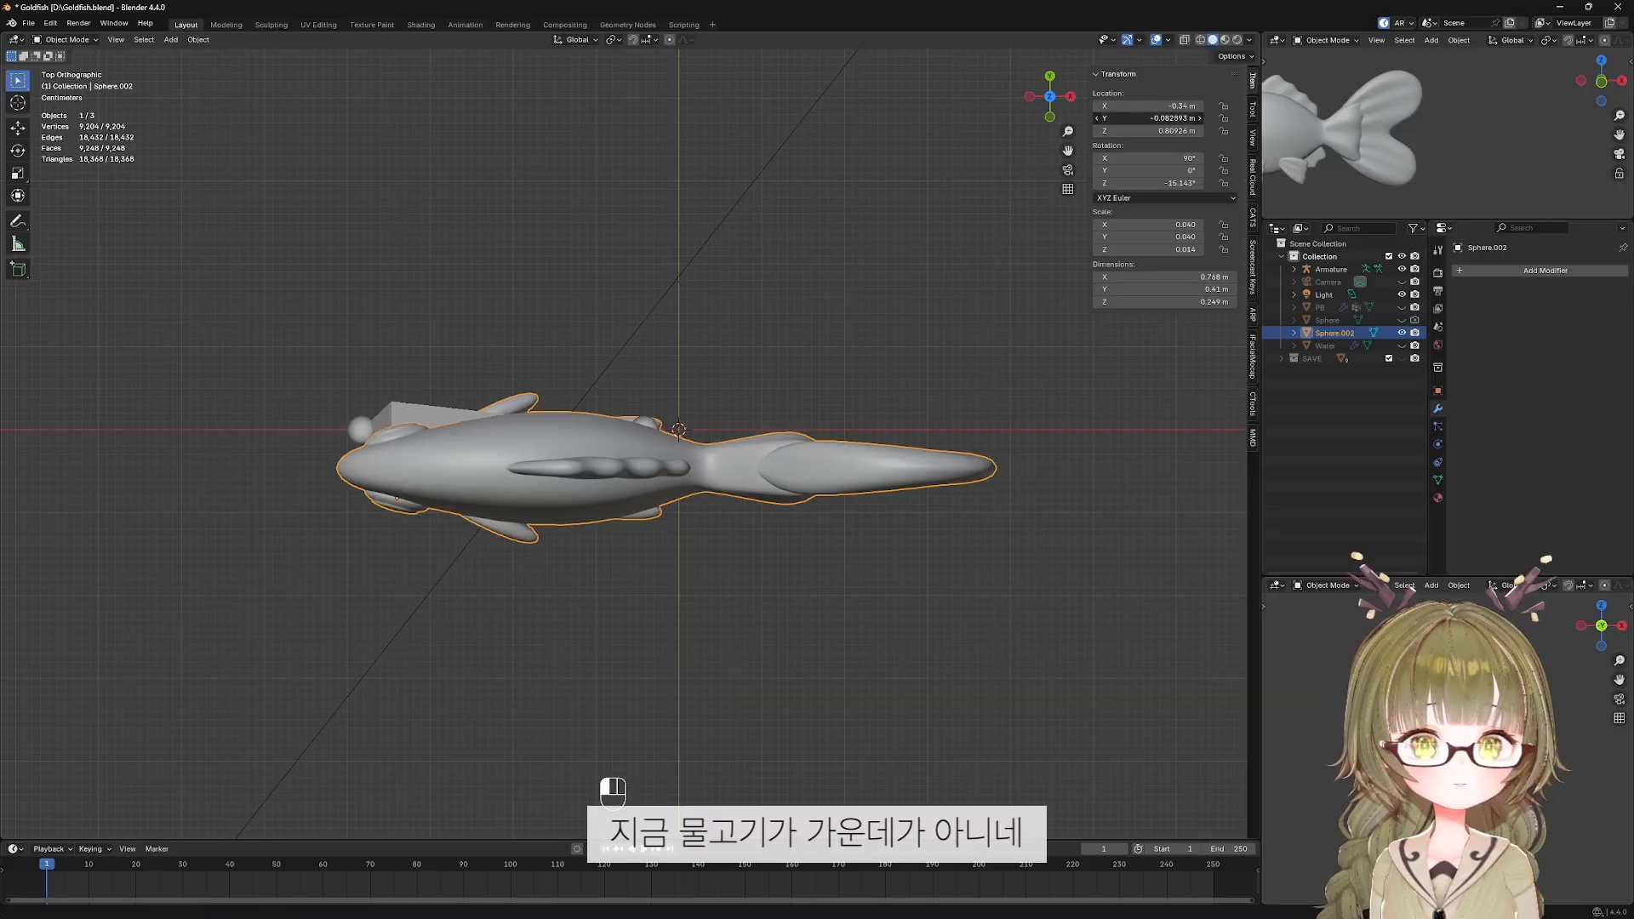
text(0)
key(Return)
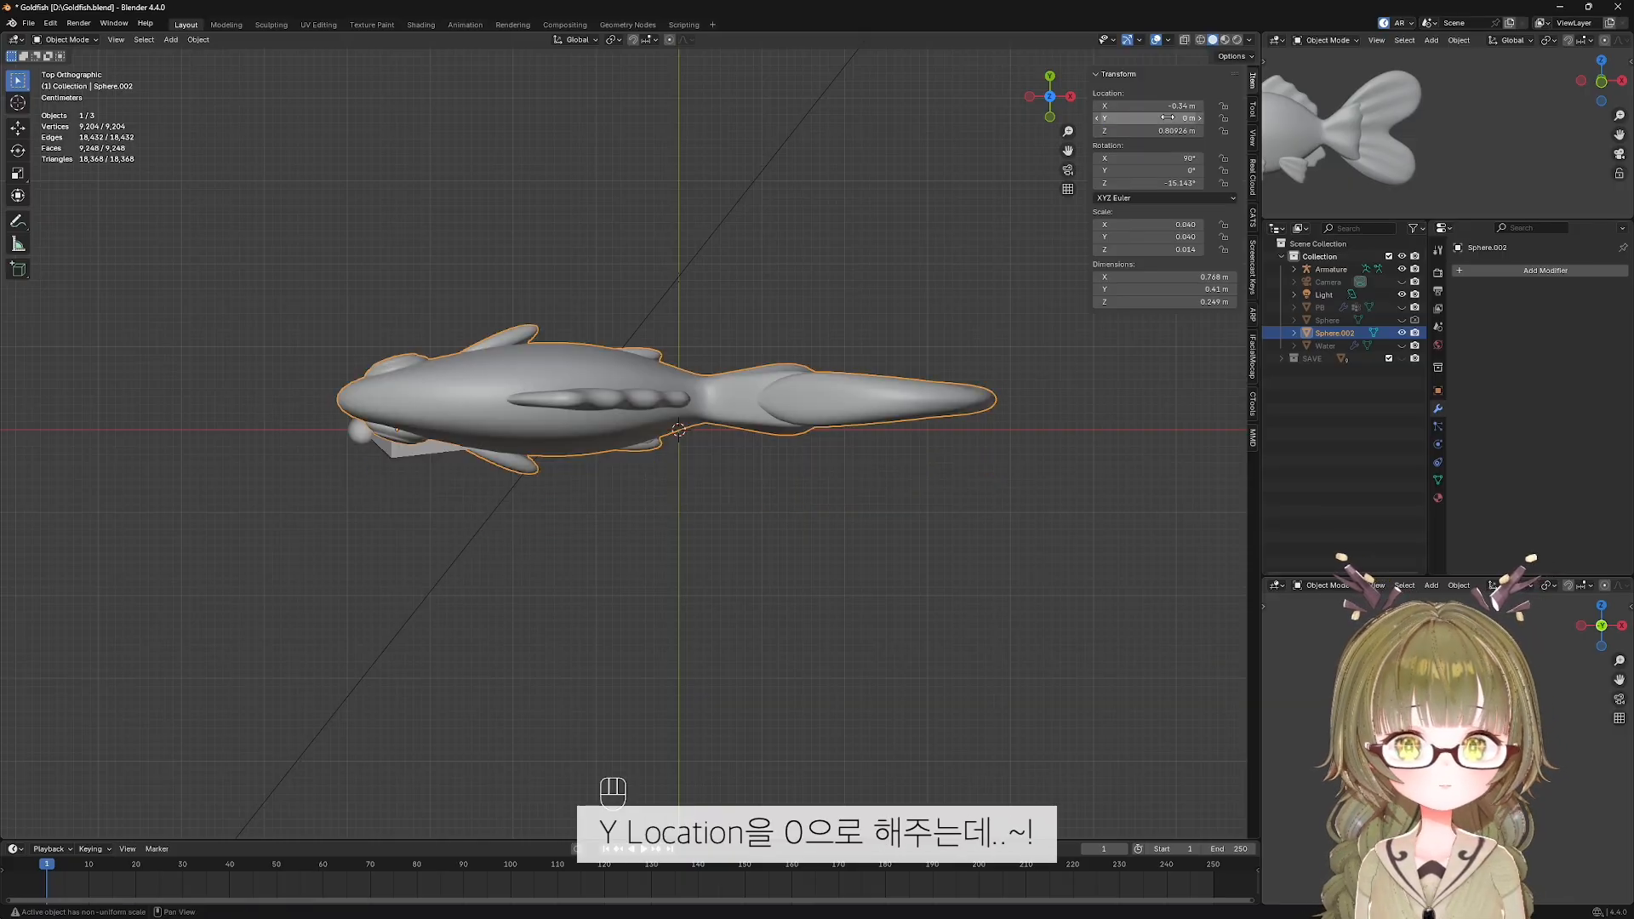
key(ctrl+z)
Set the goldfish's origin with Origin to Geometry.
shift+middle_drag(652, 436, 713, 352)
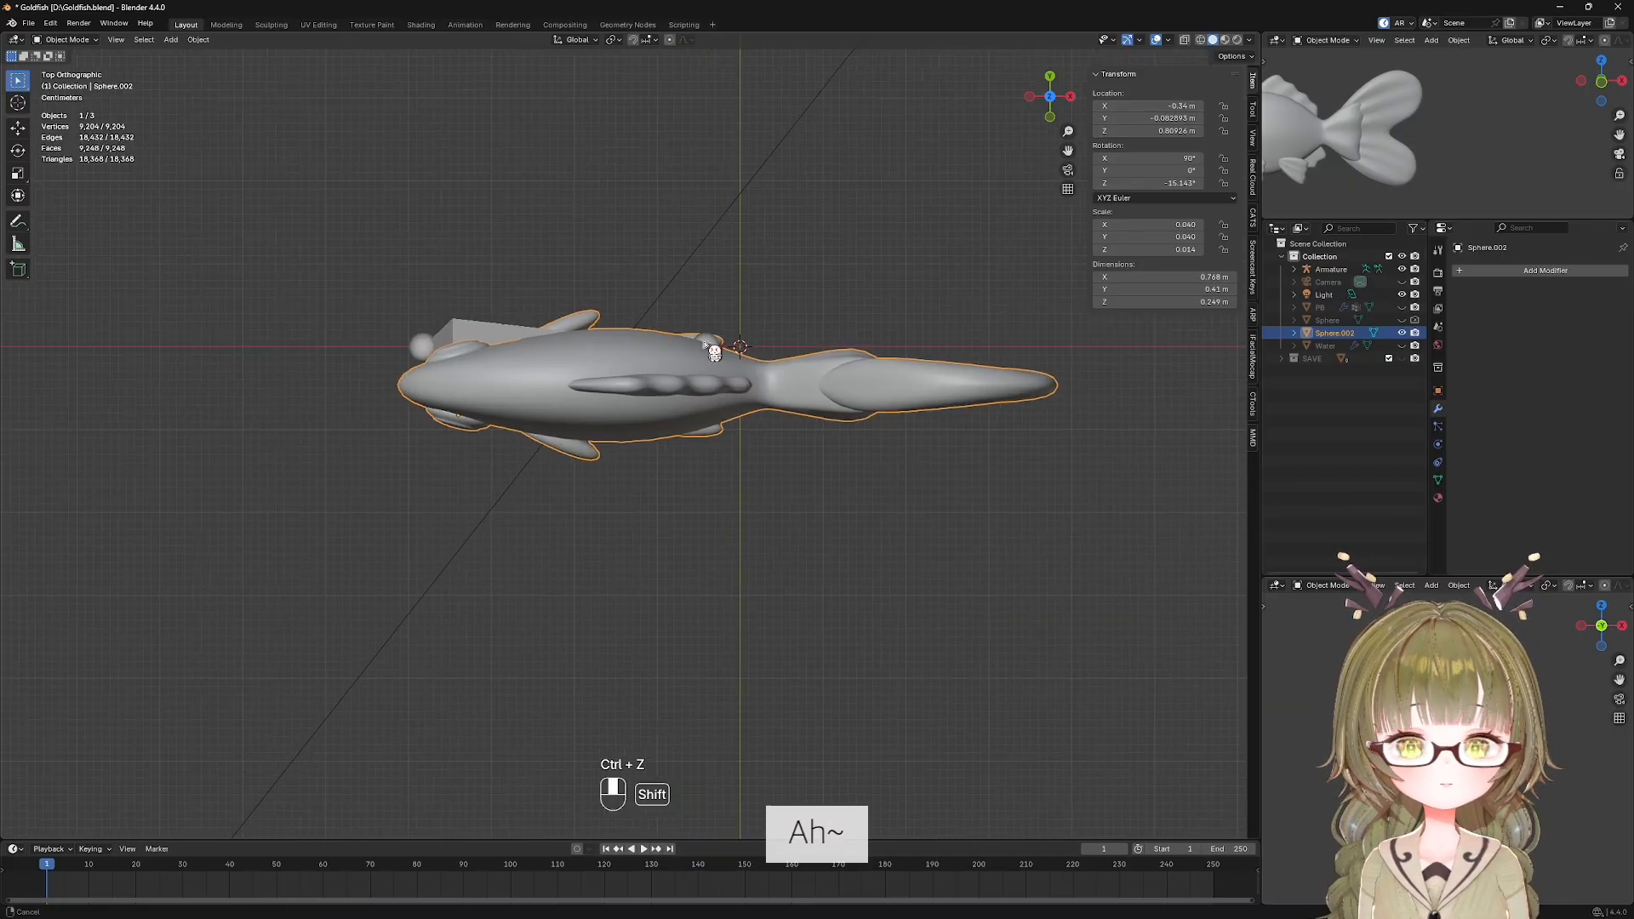
scroll(714, 352, up, 2)
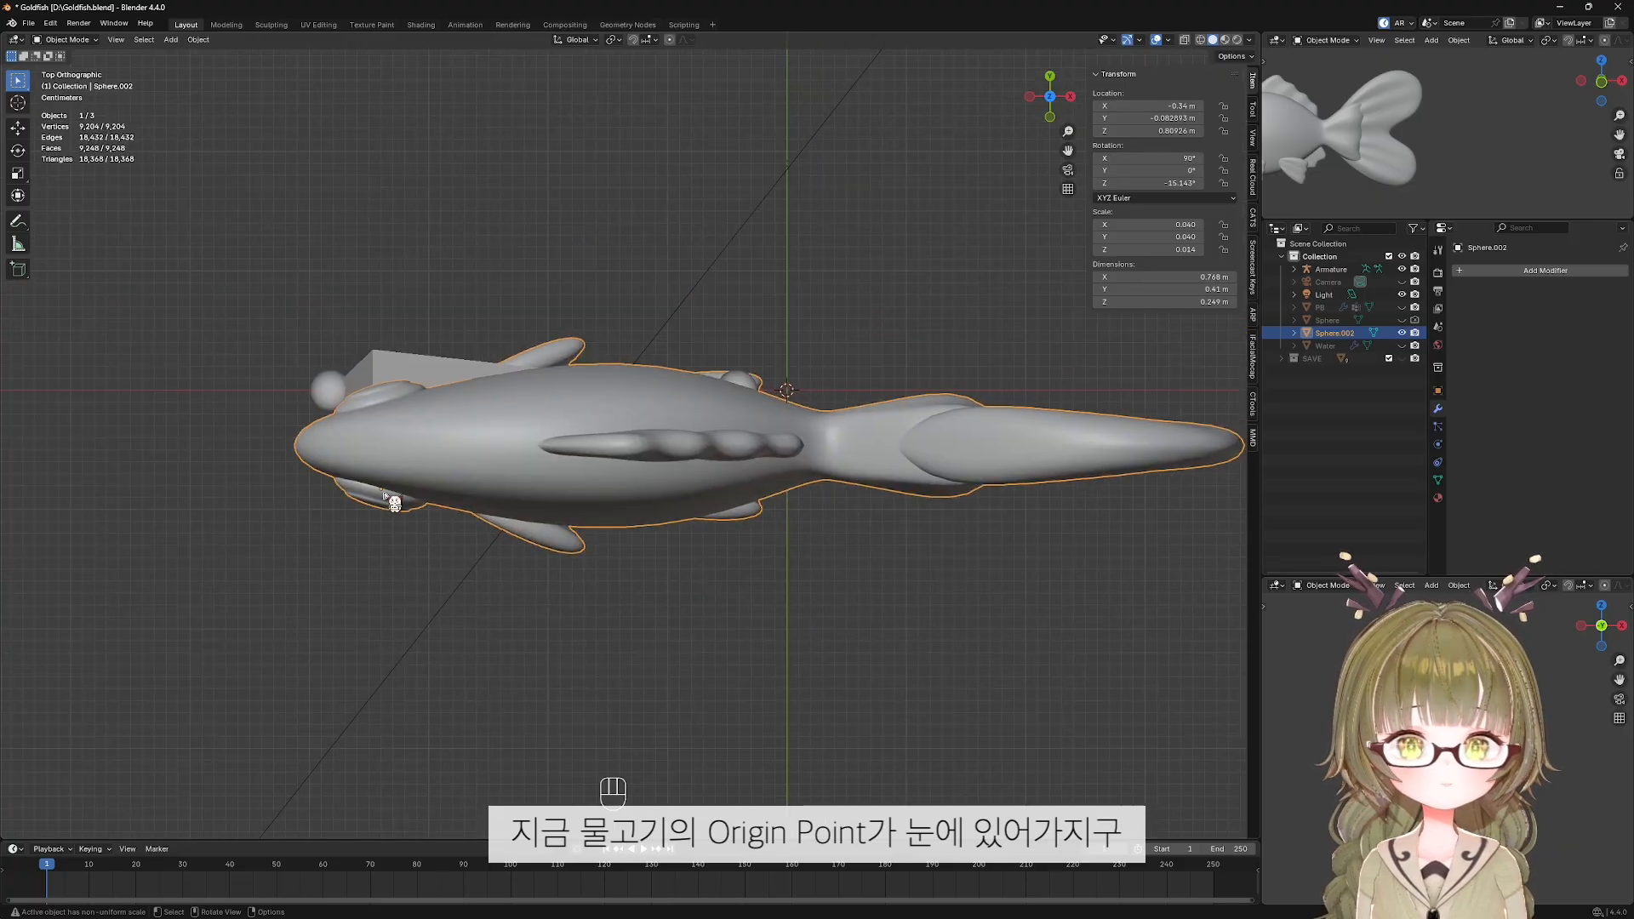
shift+middle_drag(548, 502, 509, 516)
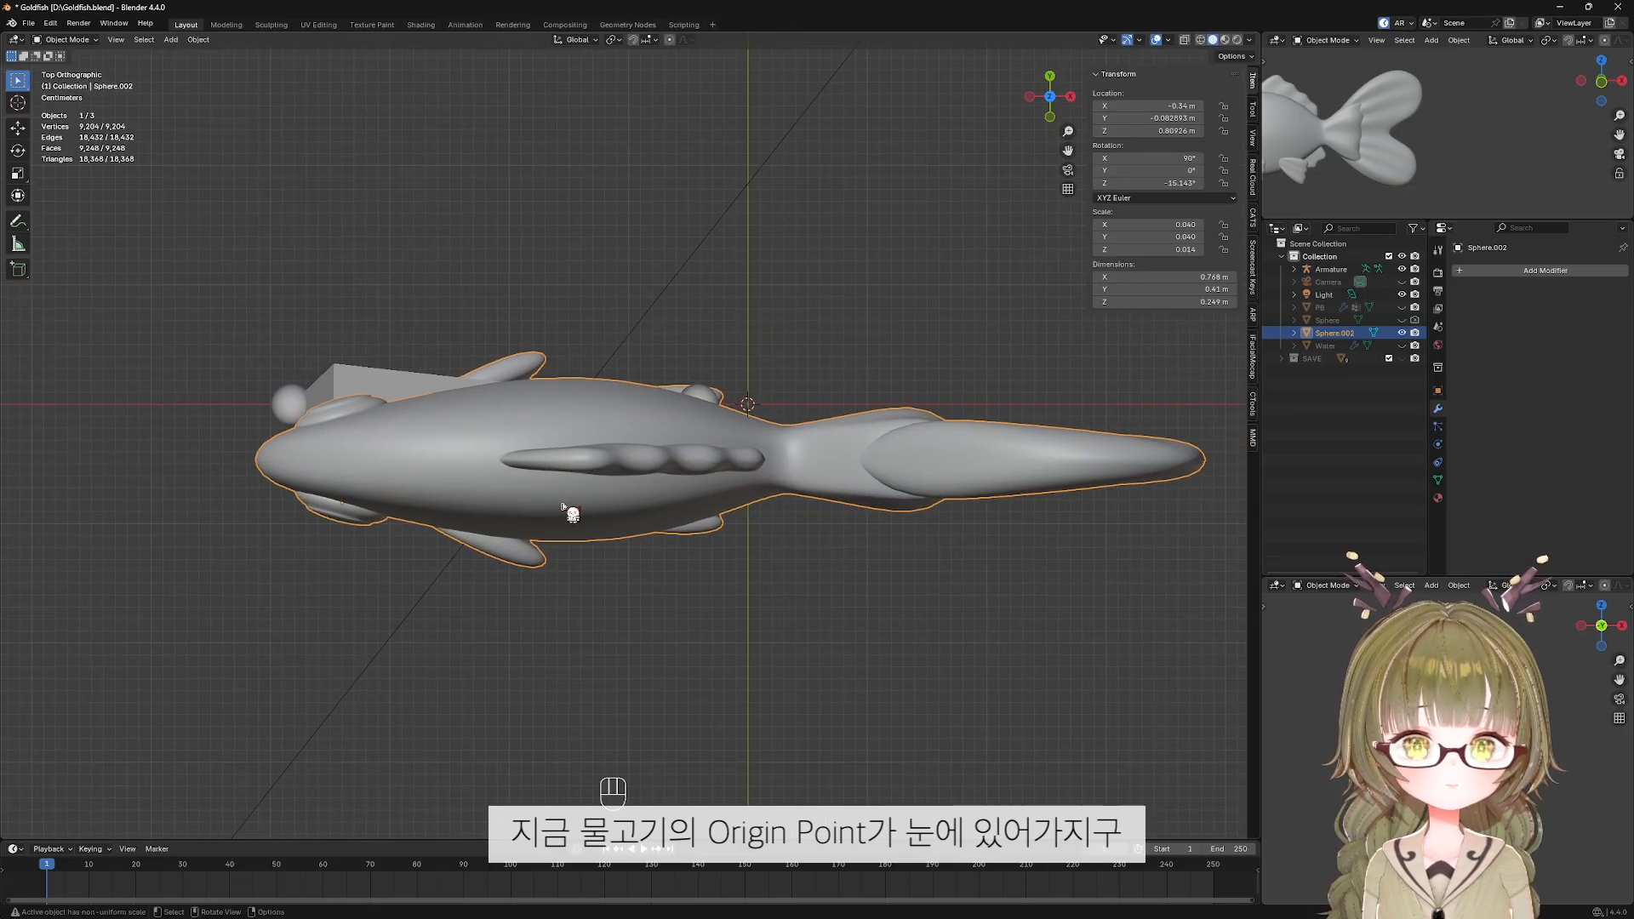
right_click(638, 483)
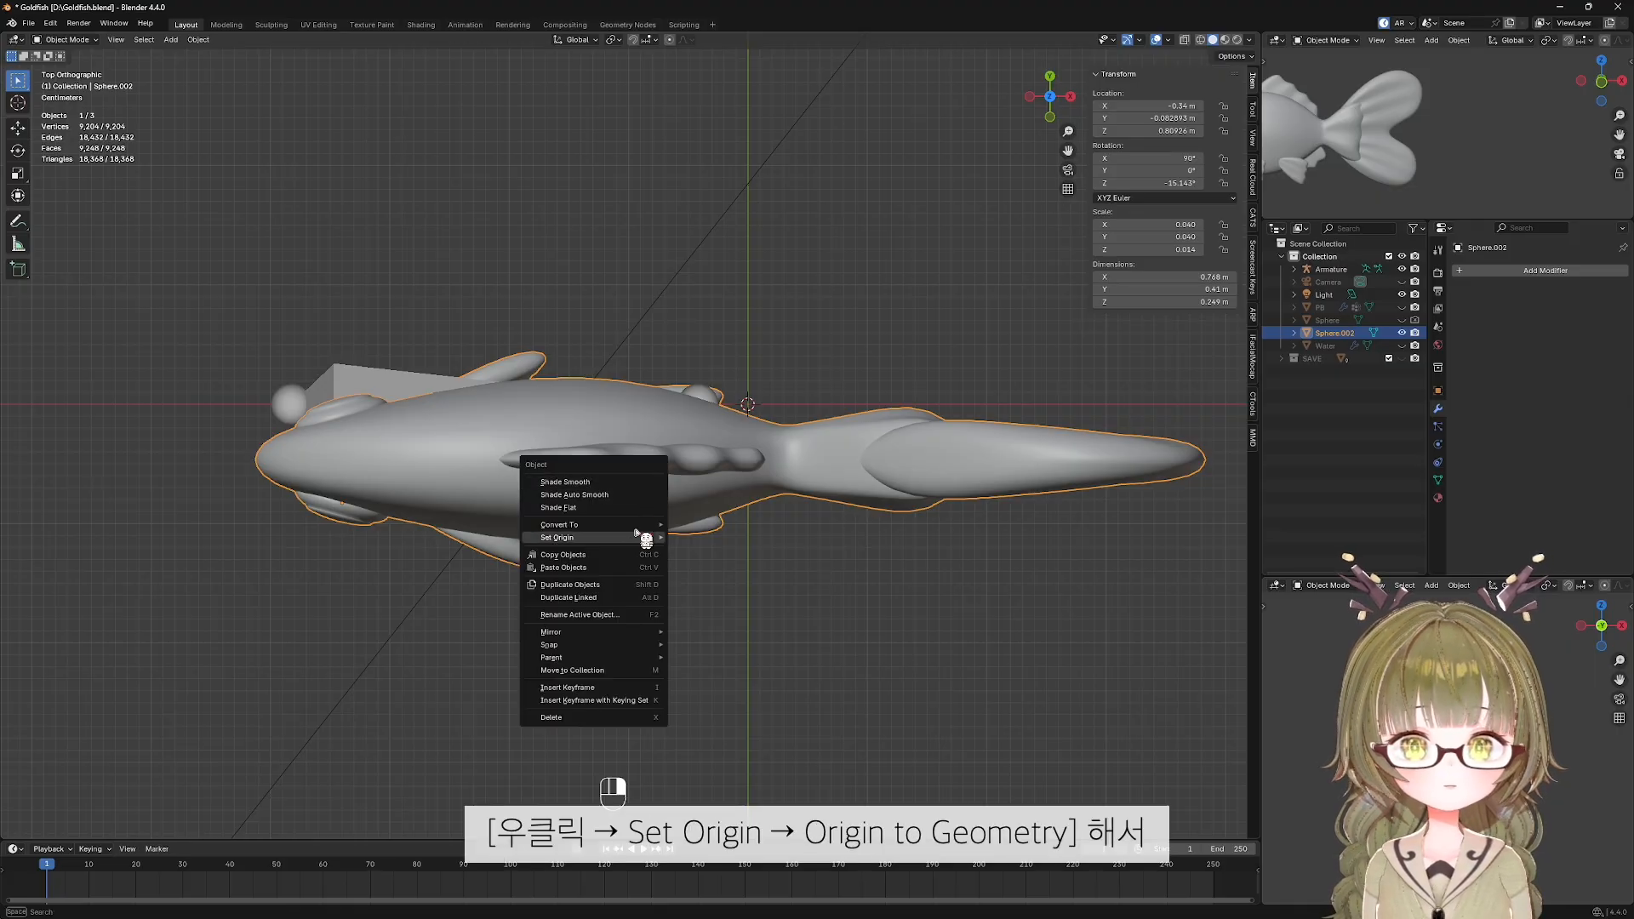
mouse_move(635, 535)
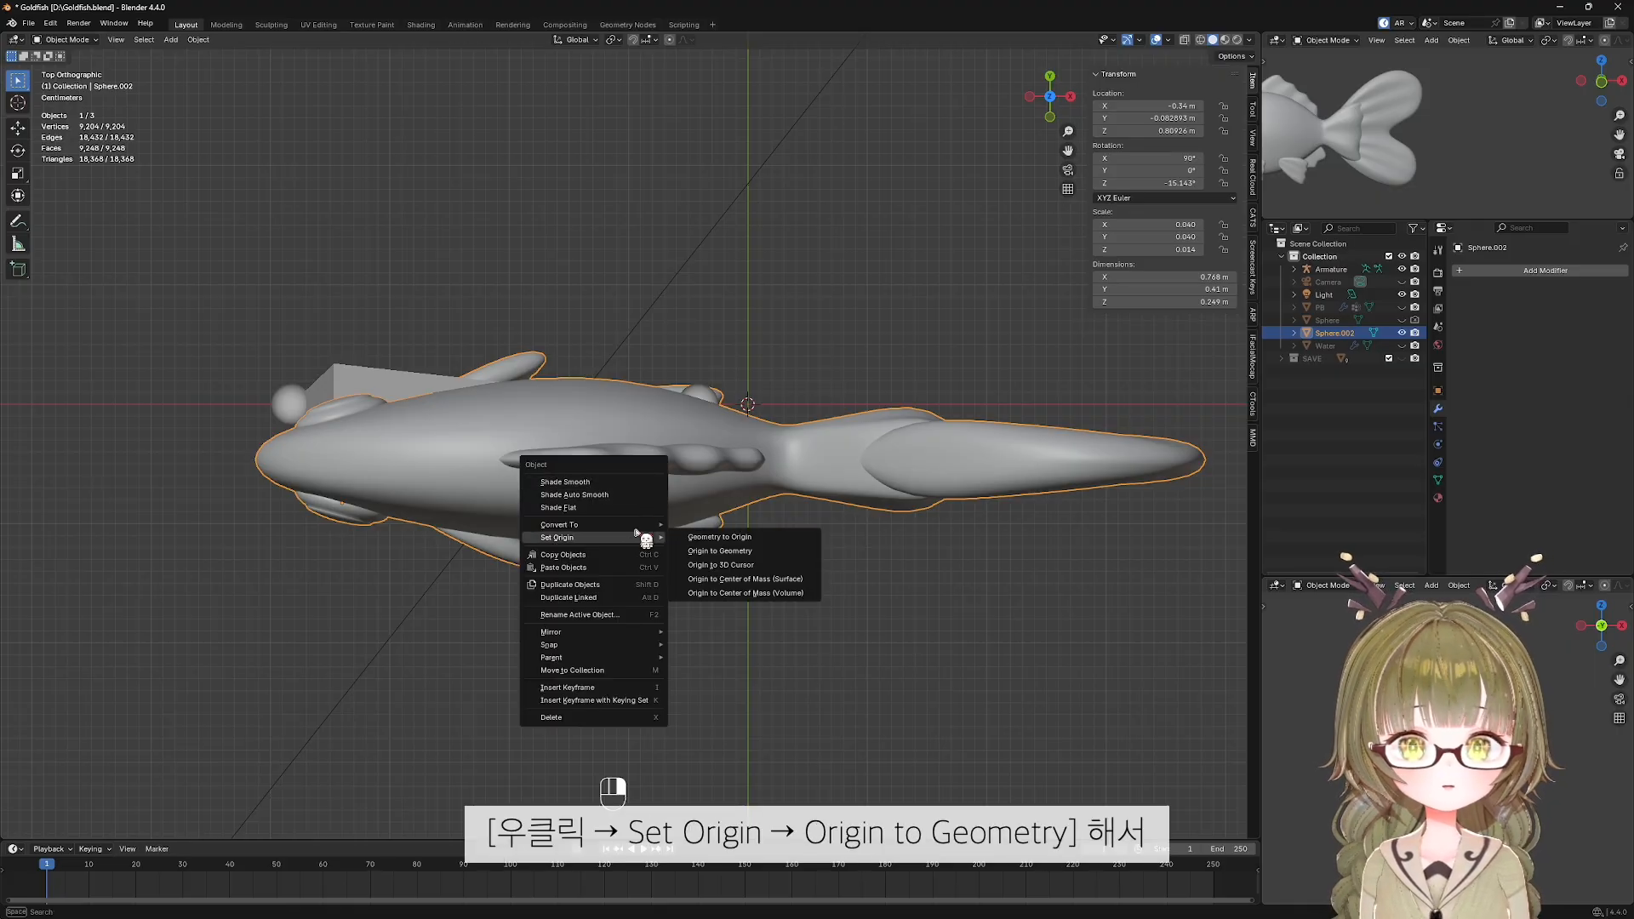
click(703, 552)
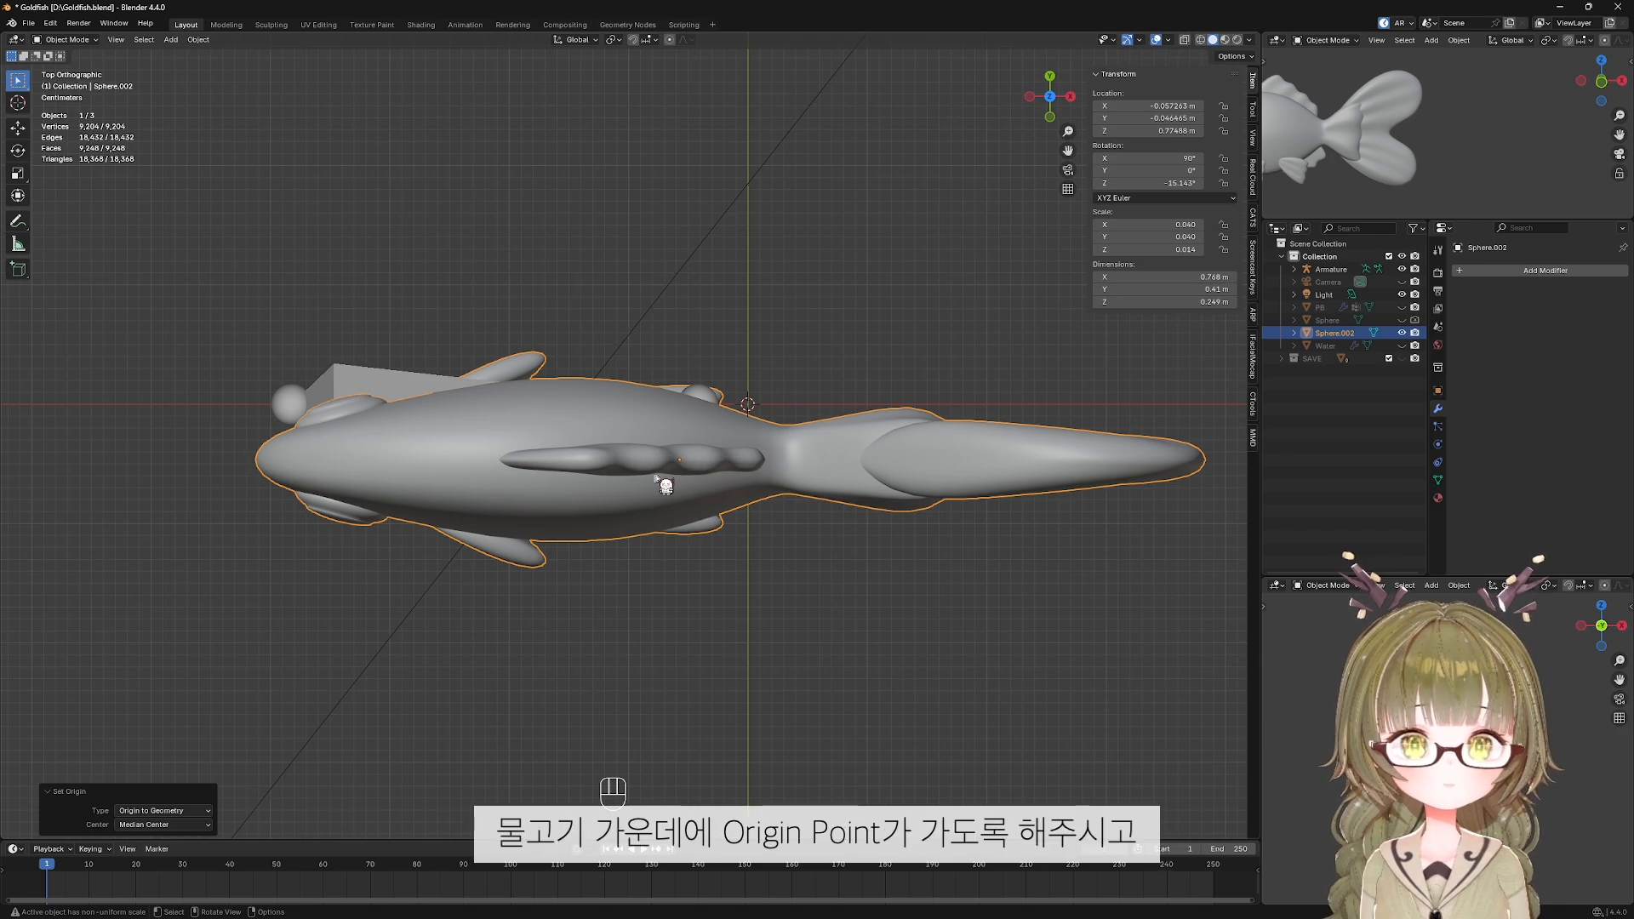
Set the goldfish's Y location to 0 m.
click(1164, 119)
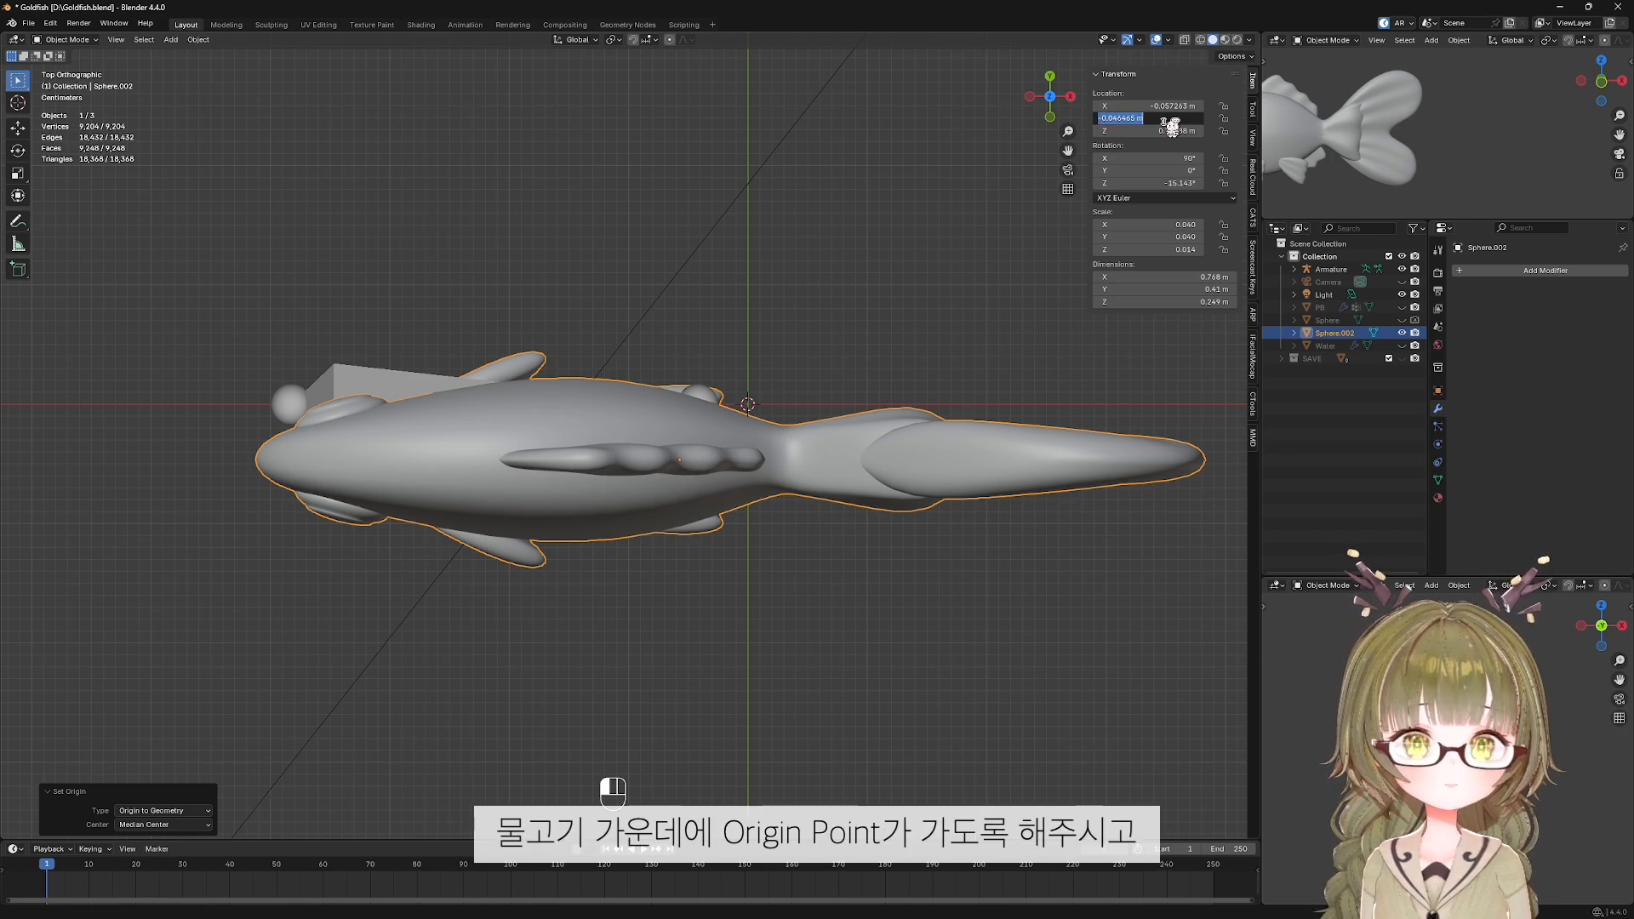
text(0)
key(Return)
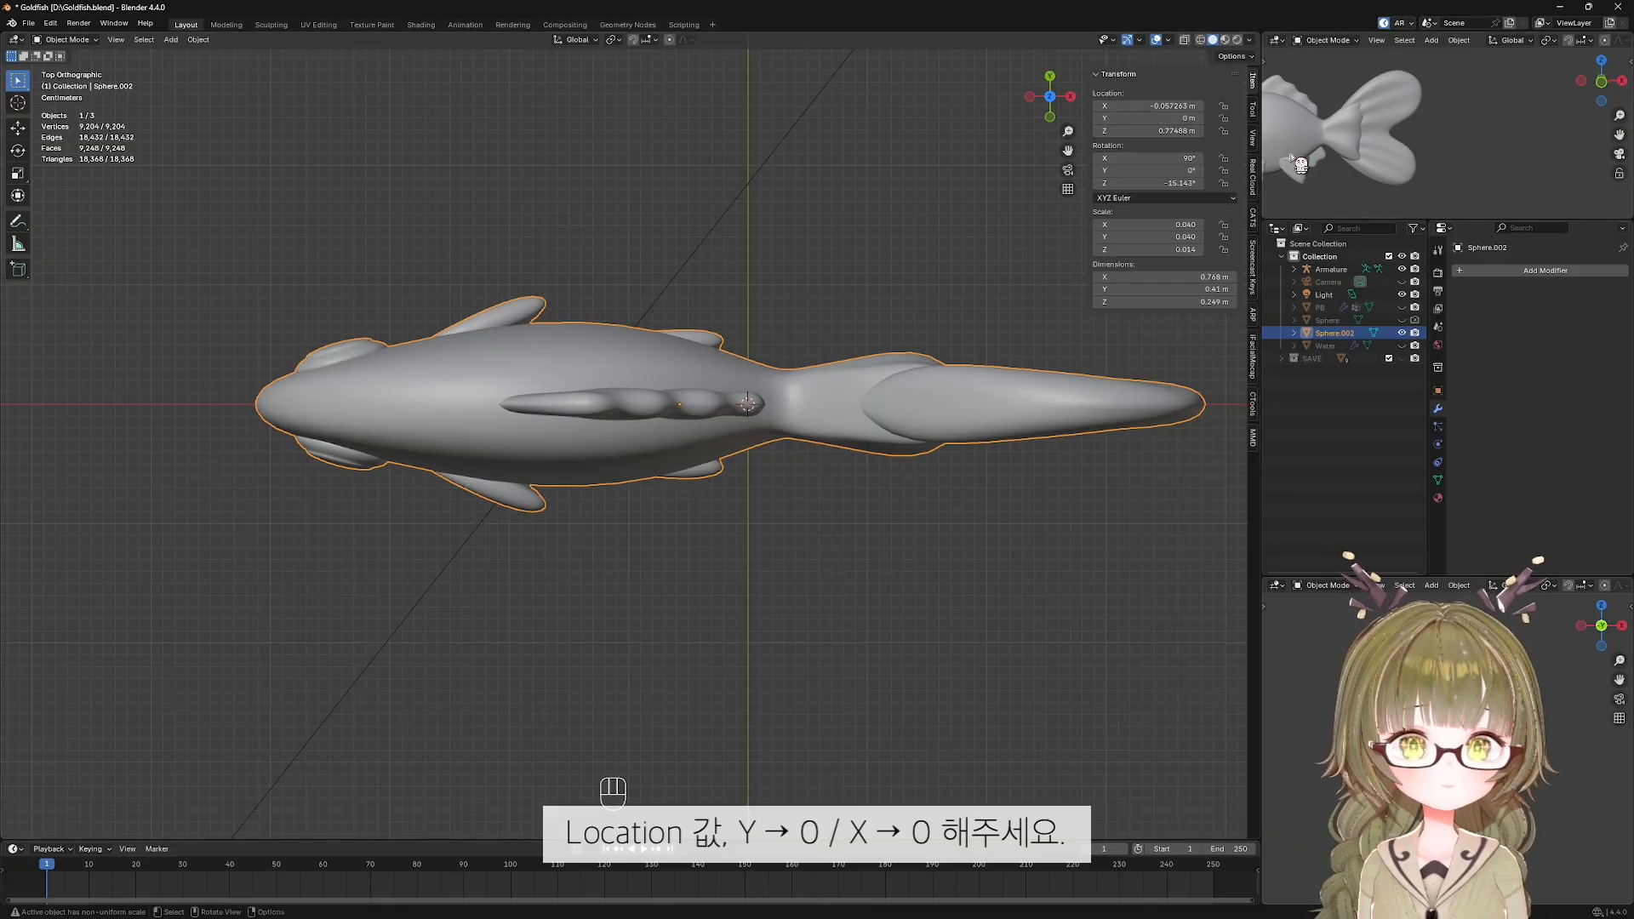
Set the goldfish's X location to 0 m.
click(1164, 105)
text(0)
key(Return)
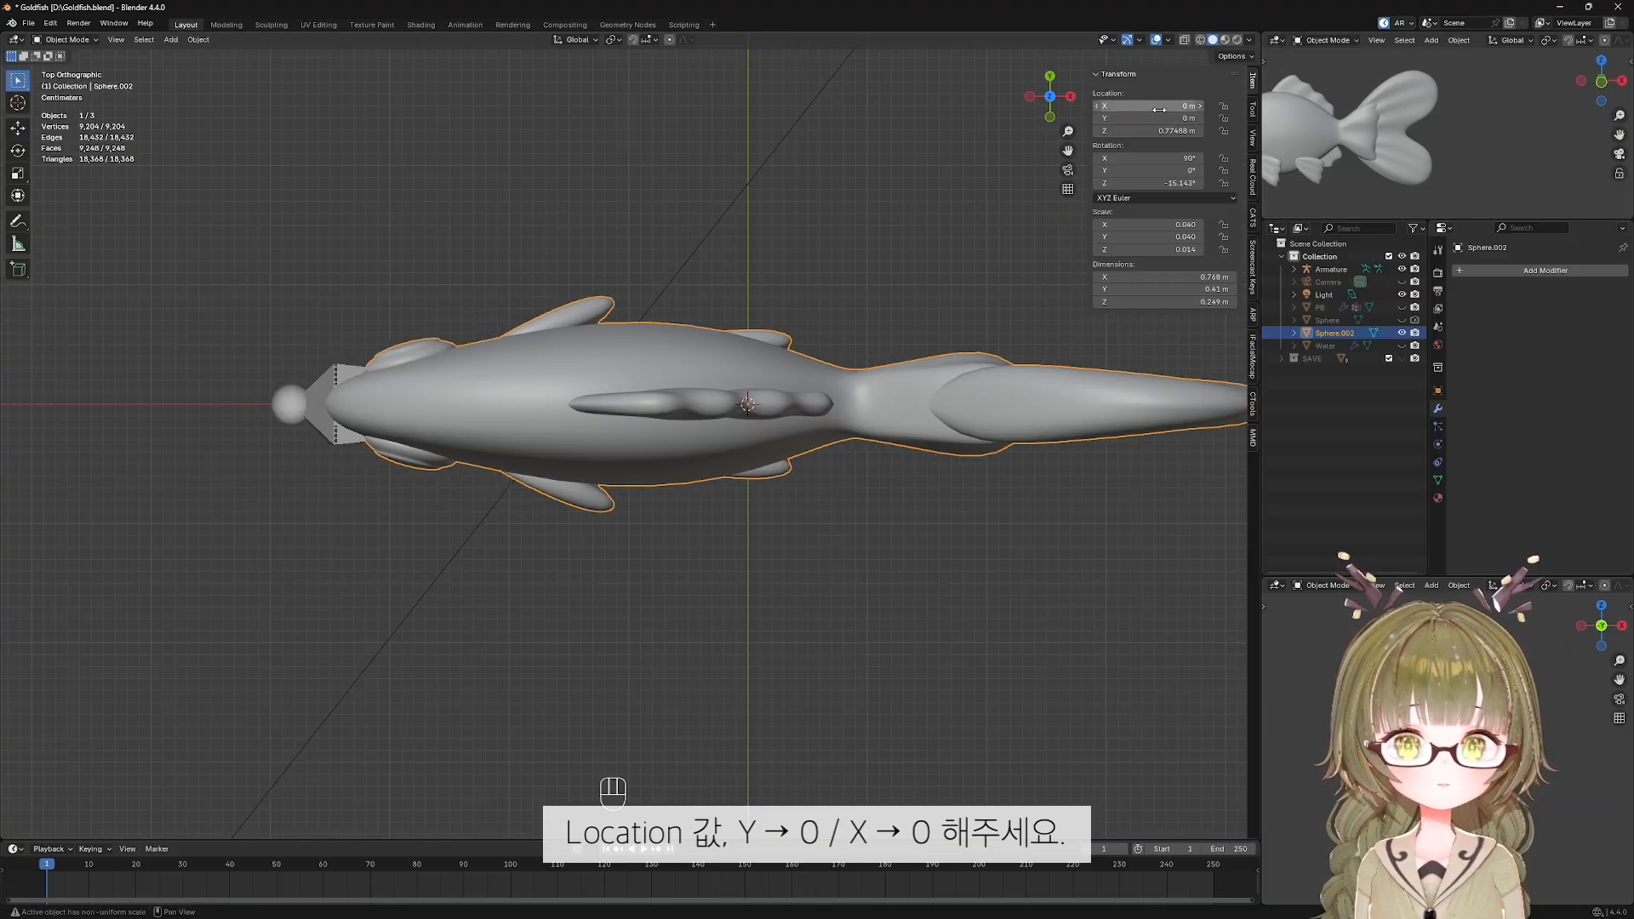
click(885, 271)
Move the armature about 0.065 m along the X axis so that its bone starts at the goldfish's mouth.
shift+middle_drag(689, 471, 676, 500)
click(322, 423)
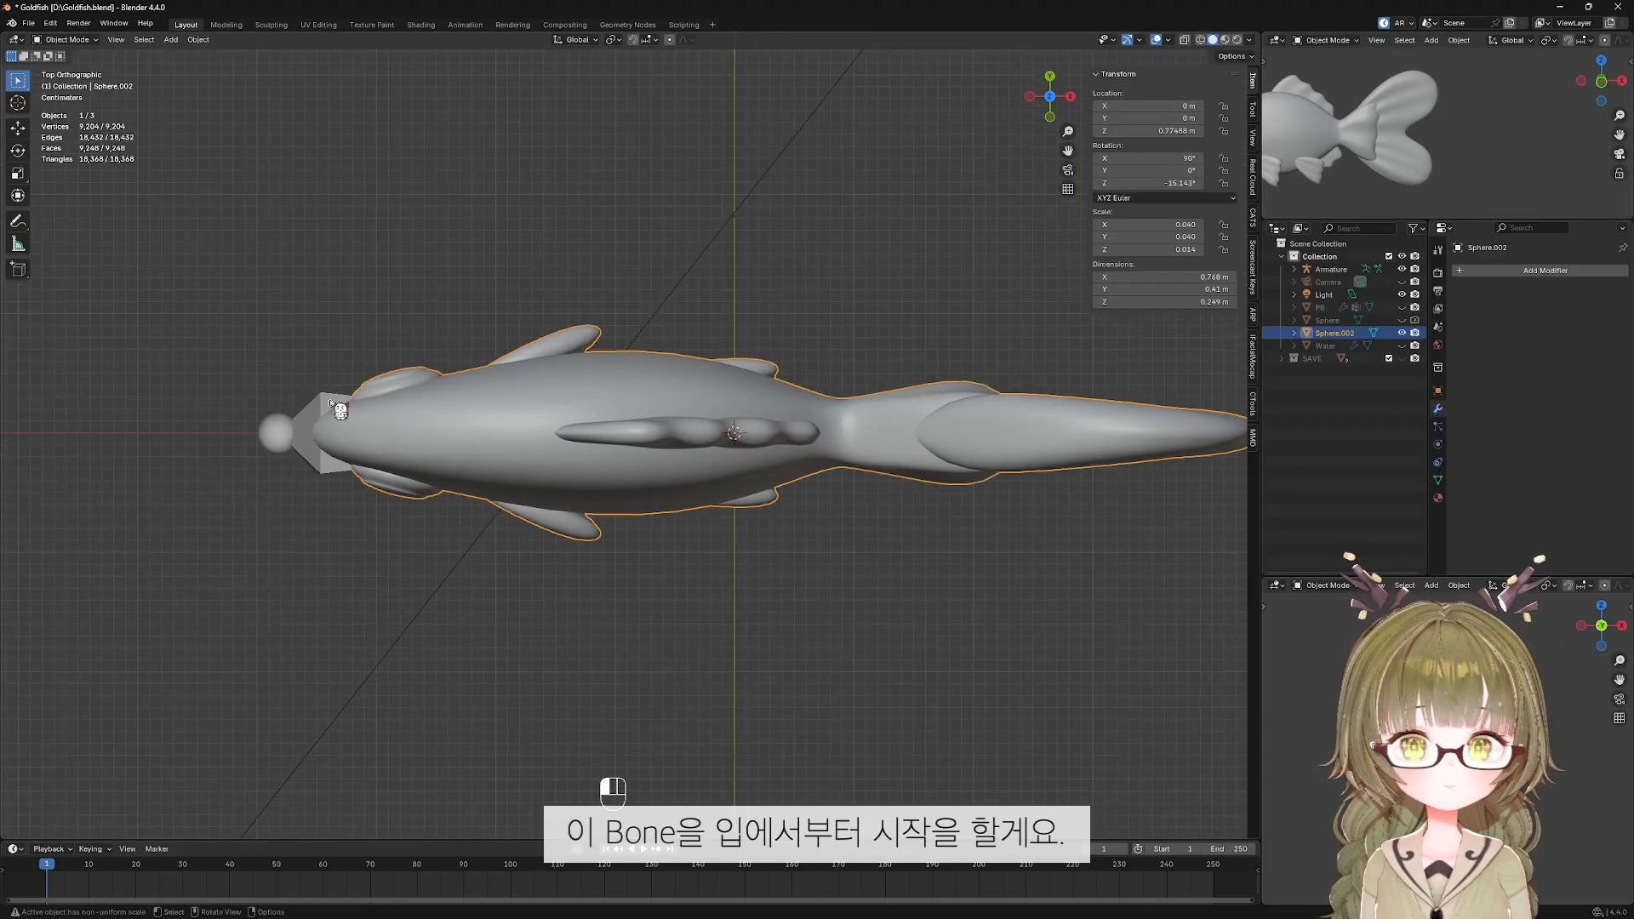
key(g)
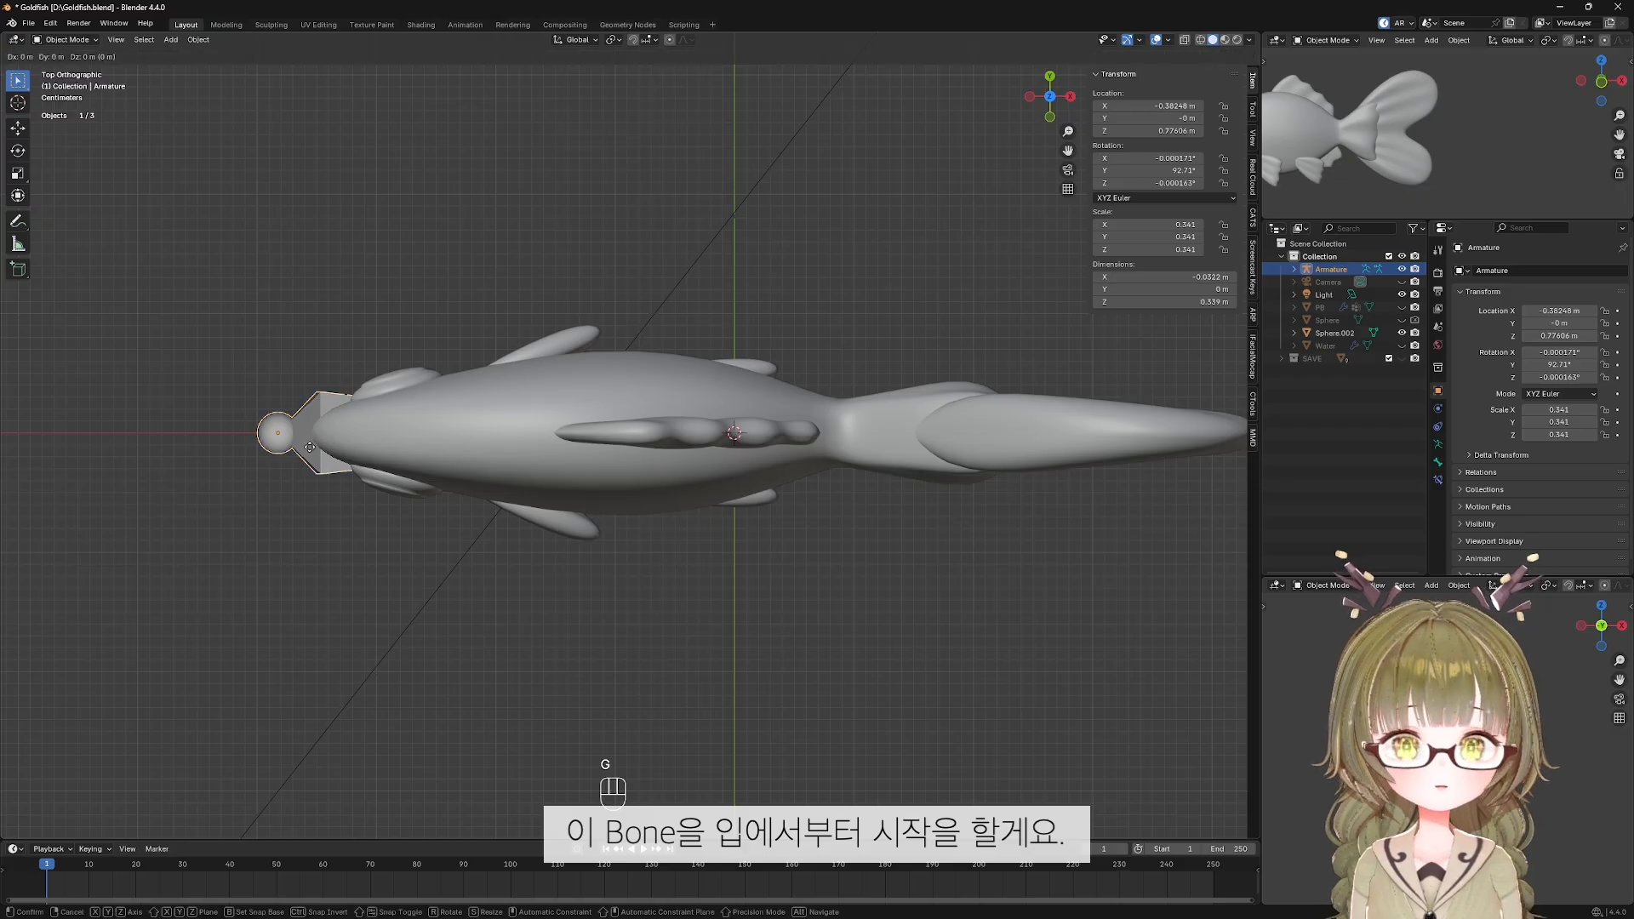
key(x)
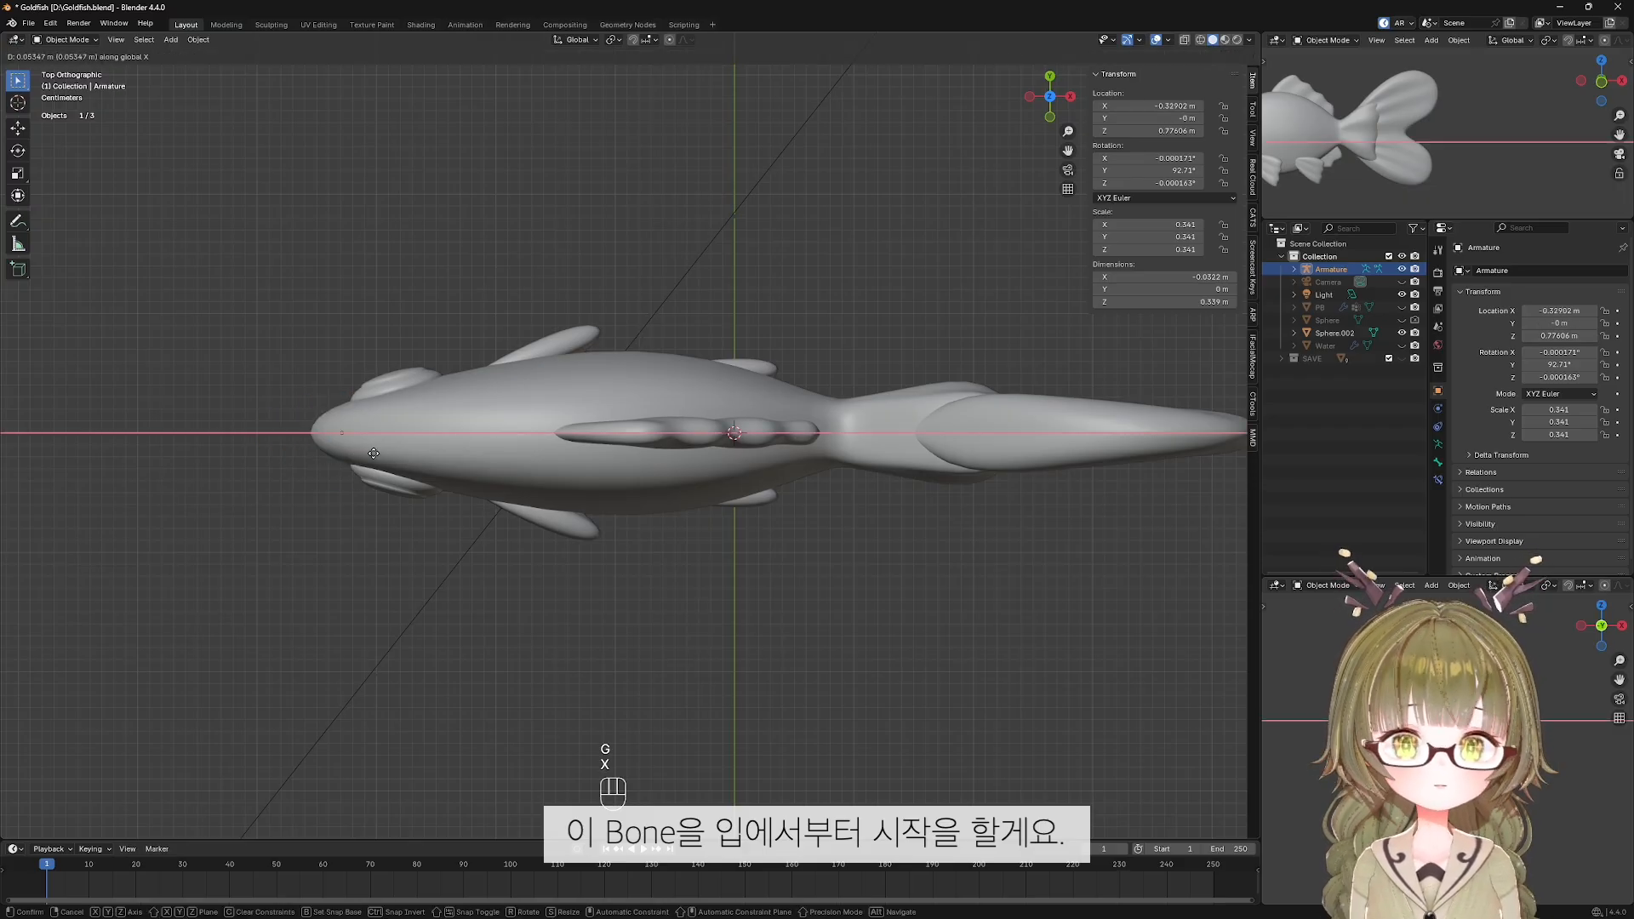
click(383, 455)
Turn on X-ray in front view to inspect the armature's position inside the goldfish.
key(KP_1)
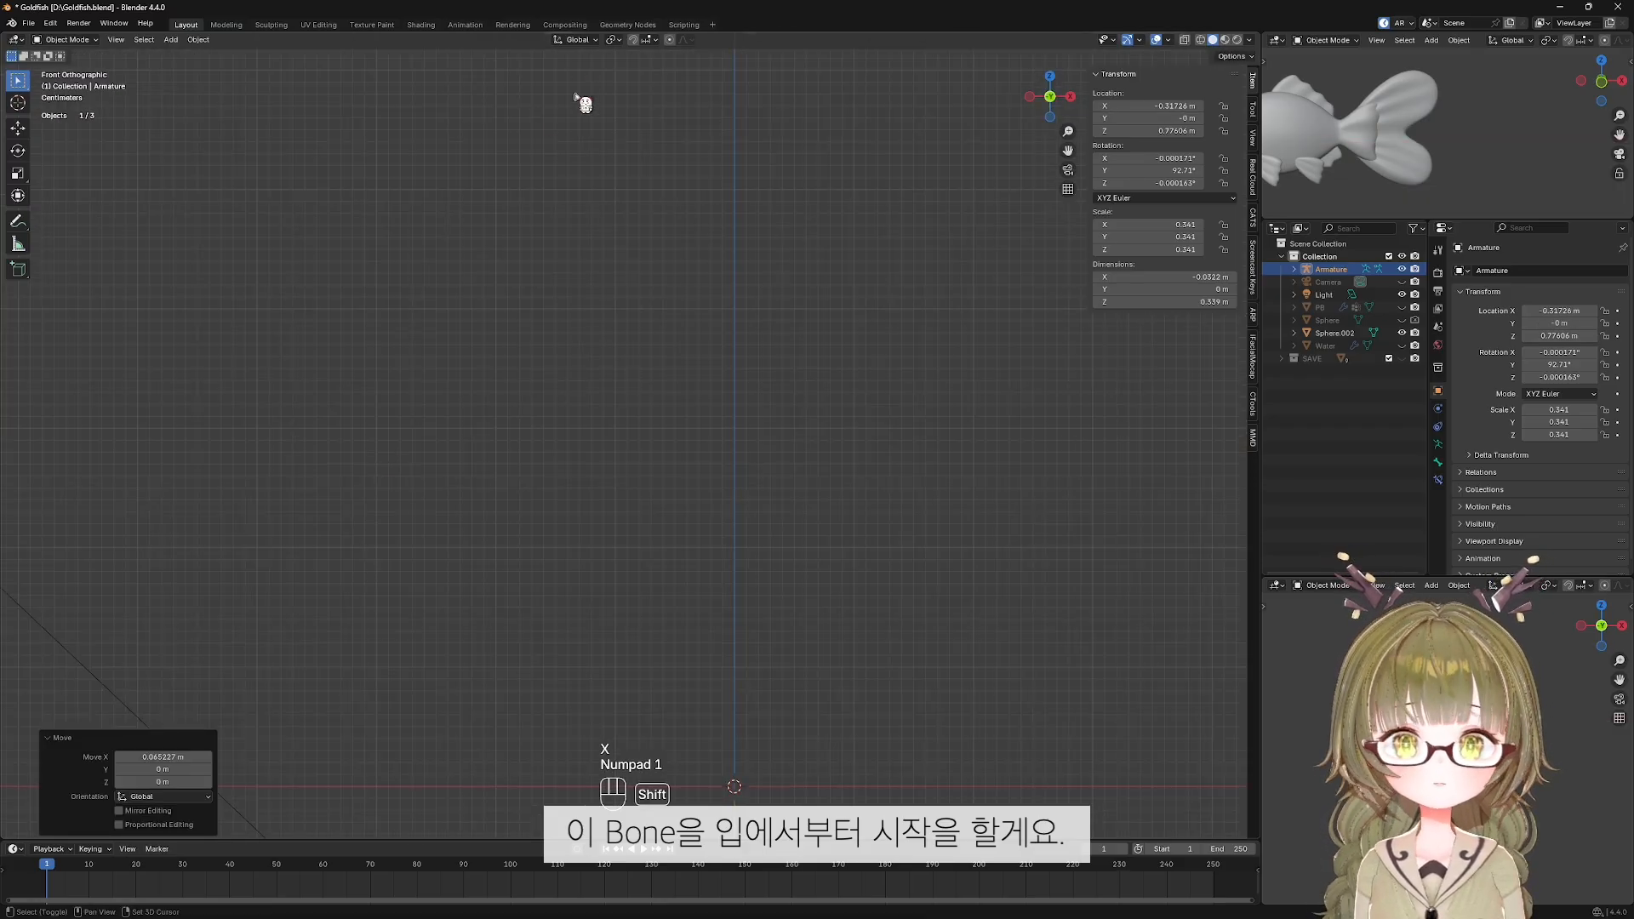
scroll(536, 545, up, 2)
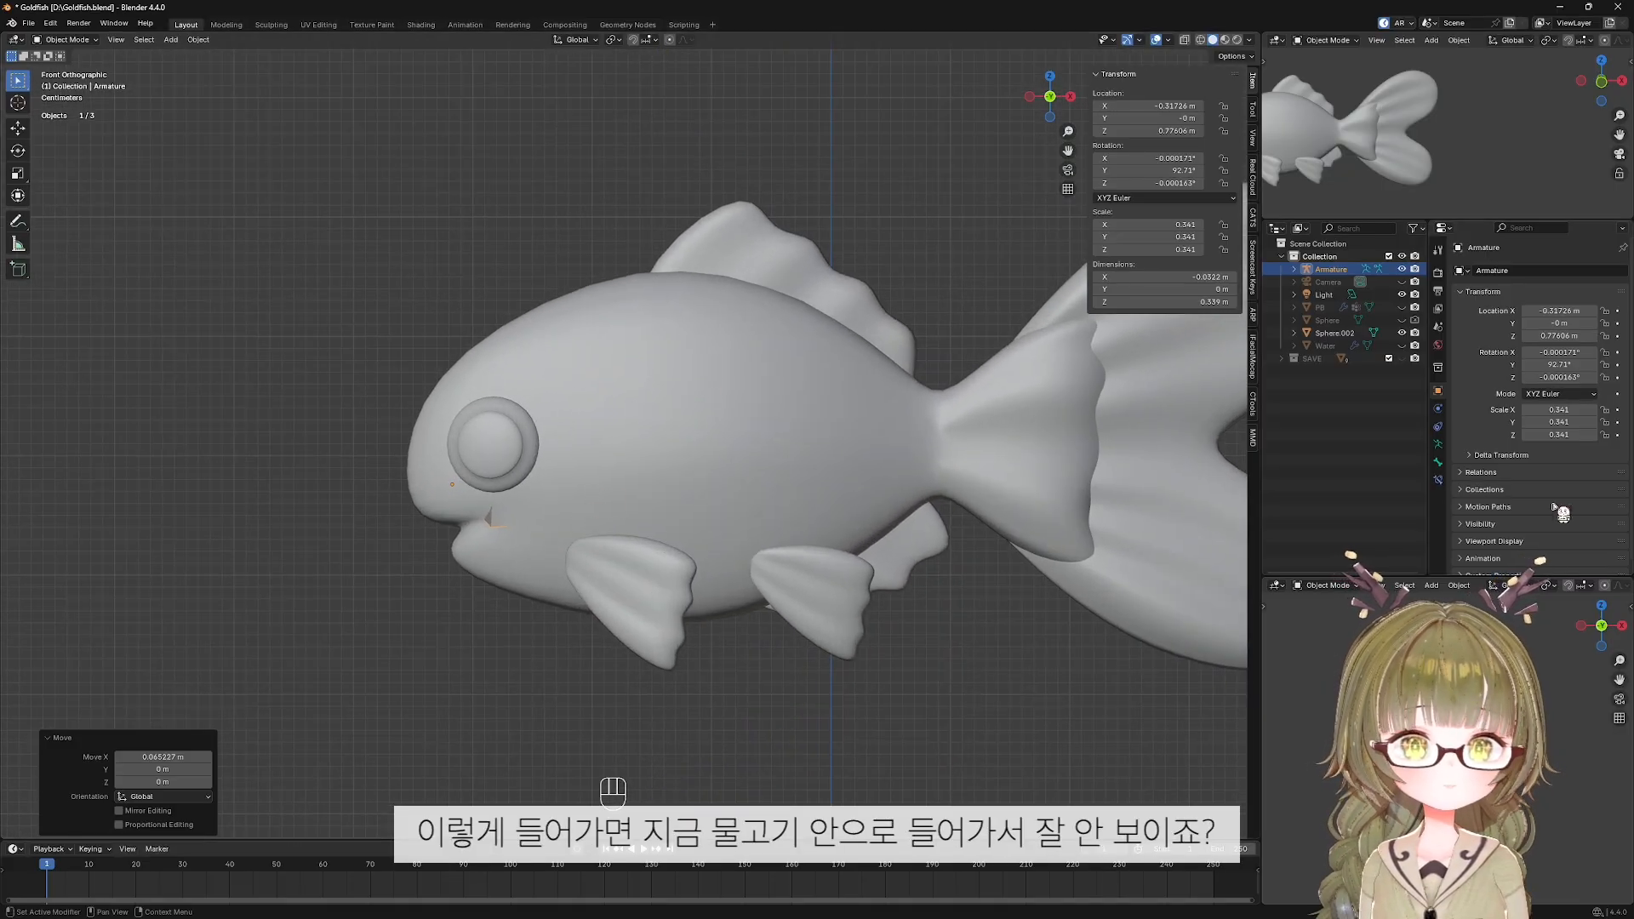
scroll(682, 554, down, 1)
key(alt+z)
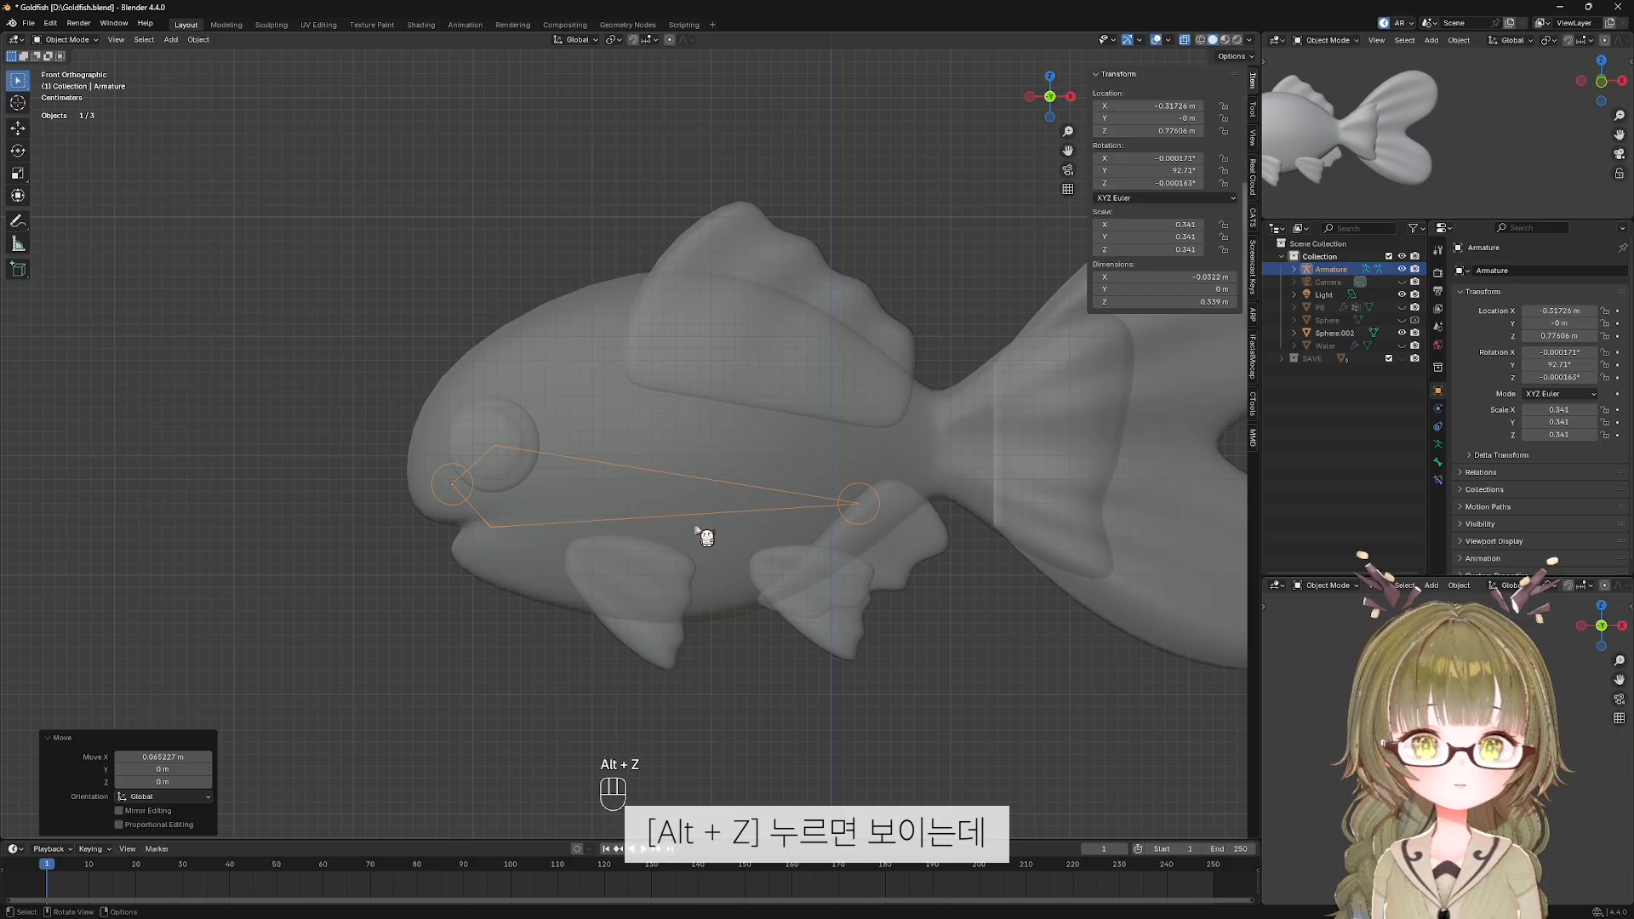
scroll(741, 566, down, 2)
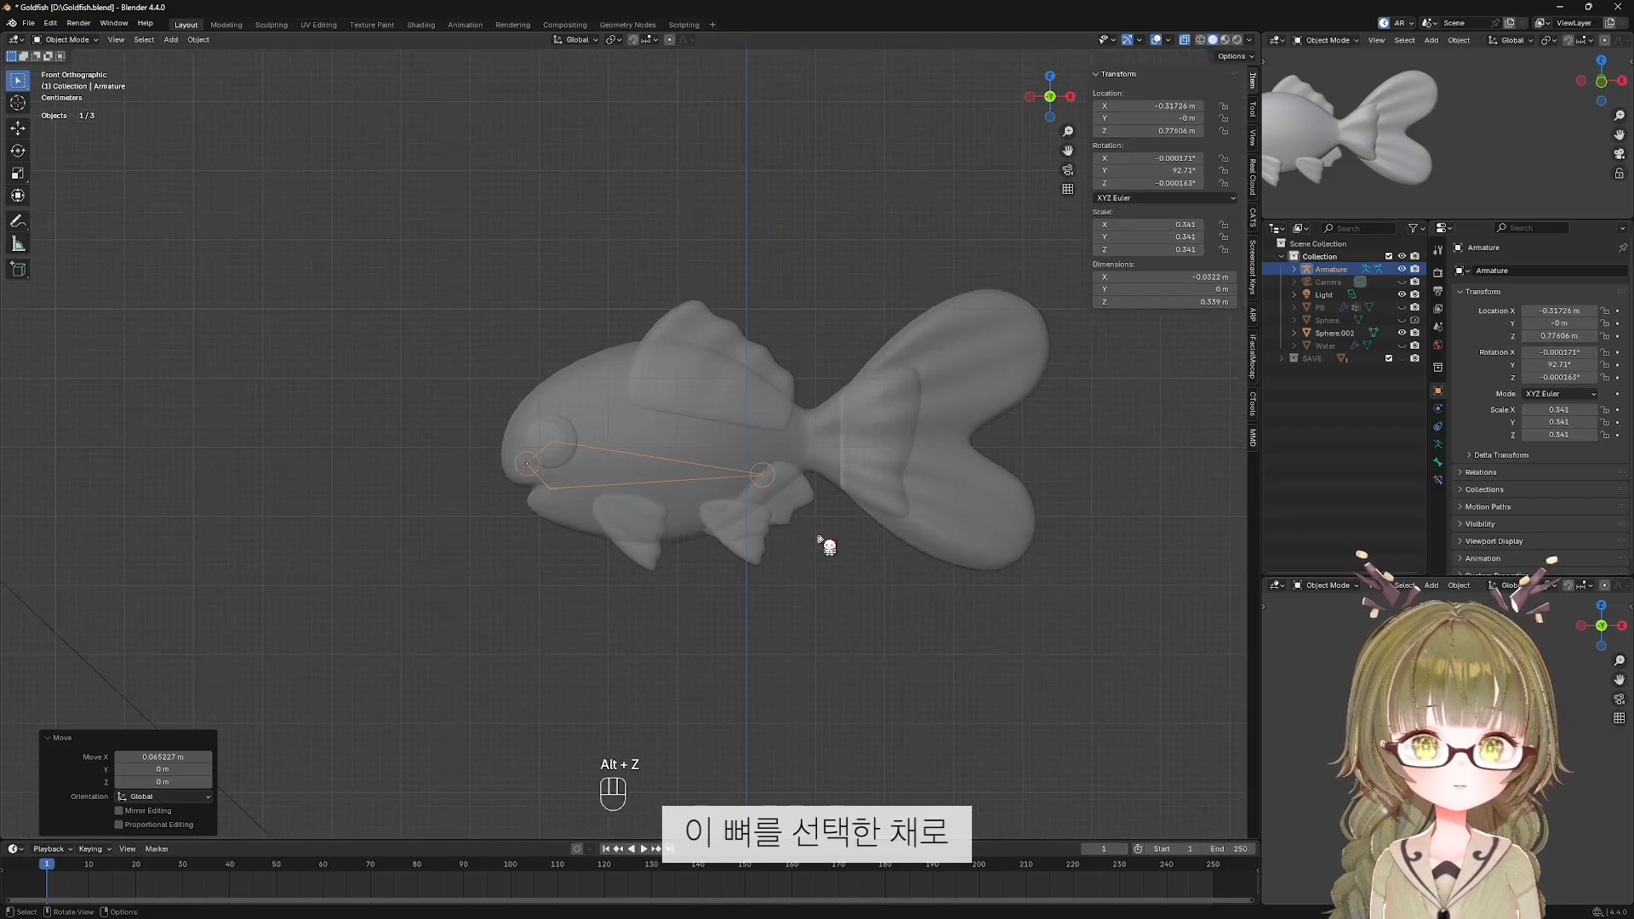
scroll(1565, 475, down, 1)
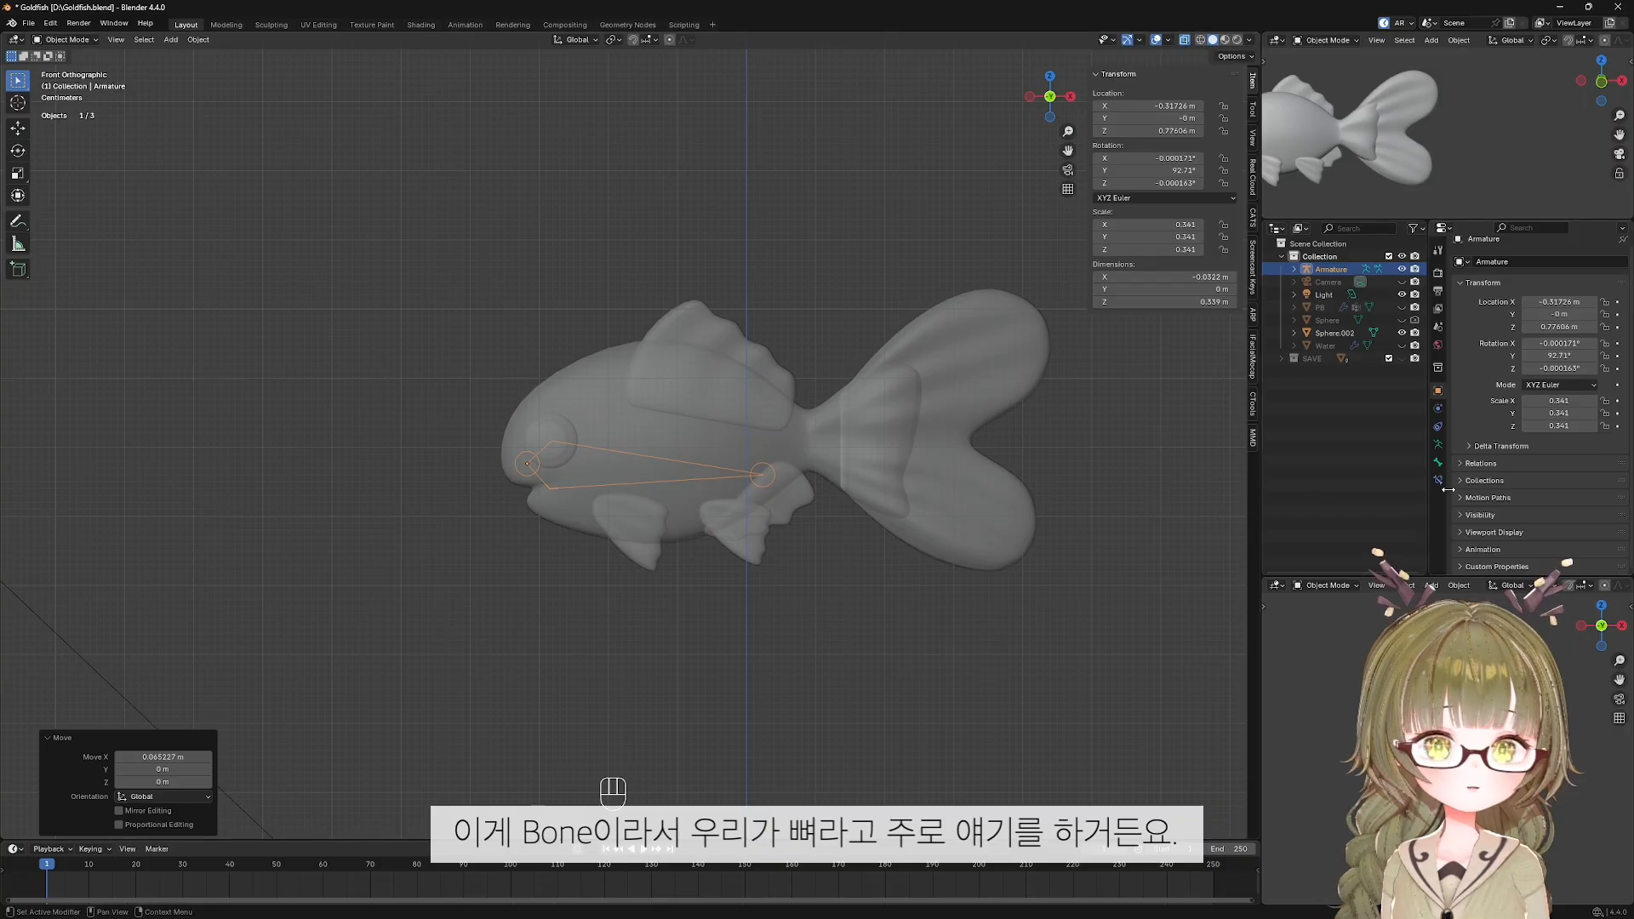
Enable In Front in the armature's viewport display settings and turn X-ray off.
click(1439, 444)
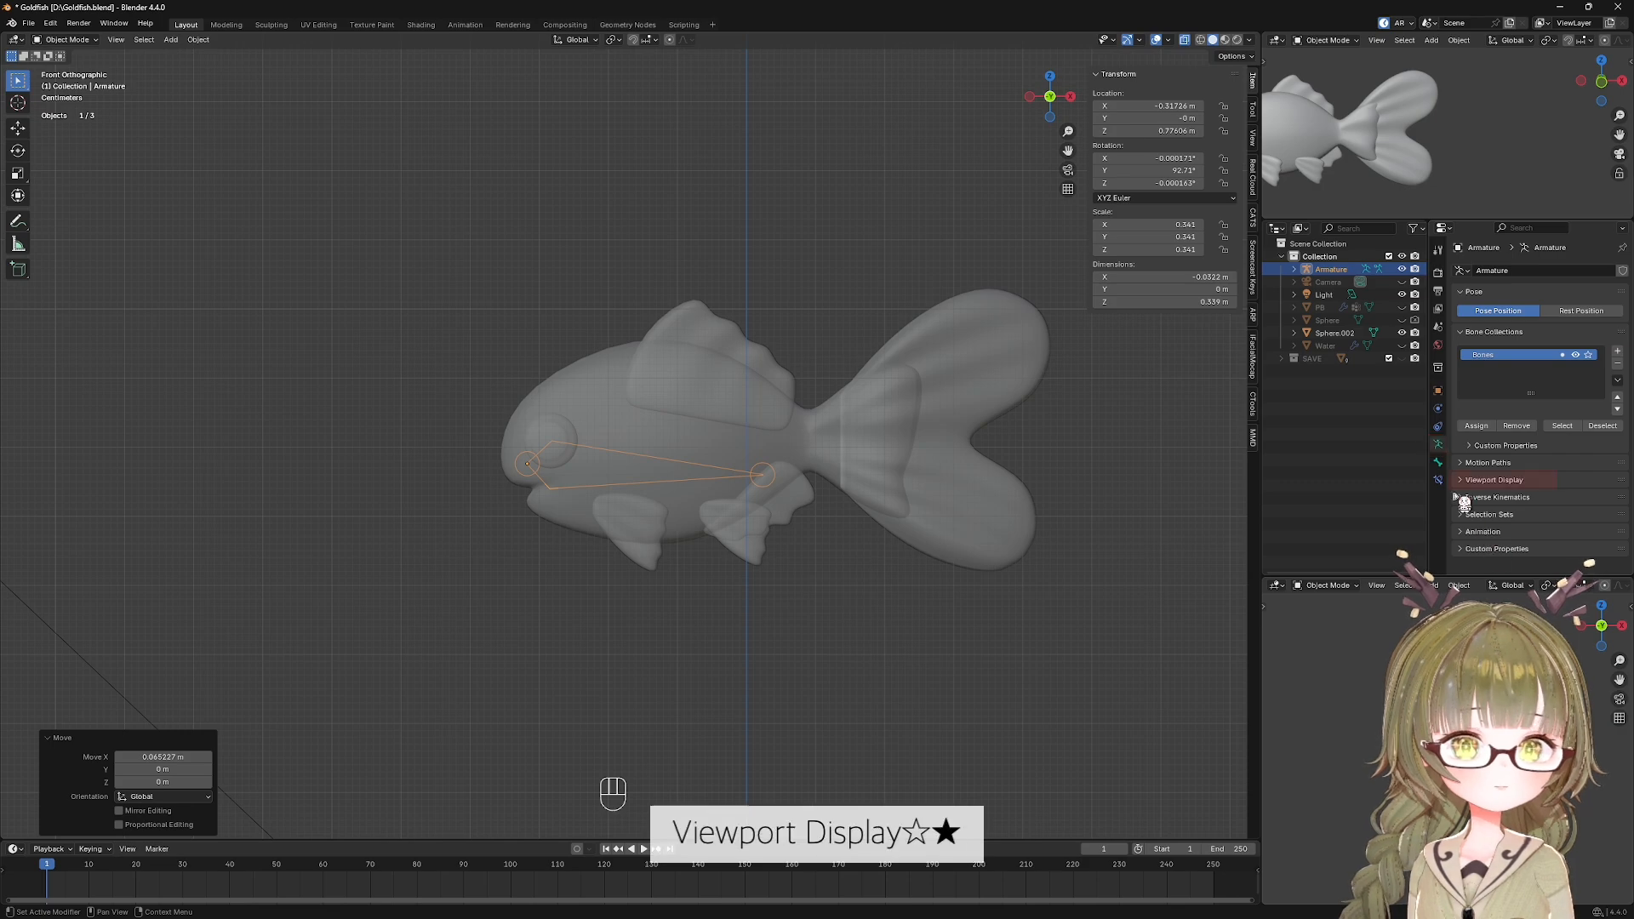
scroll(1564, 521, down, 2)
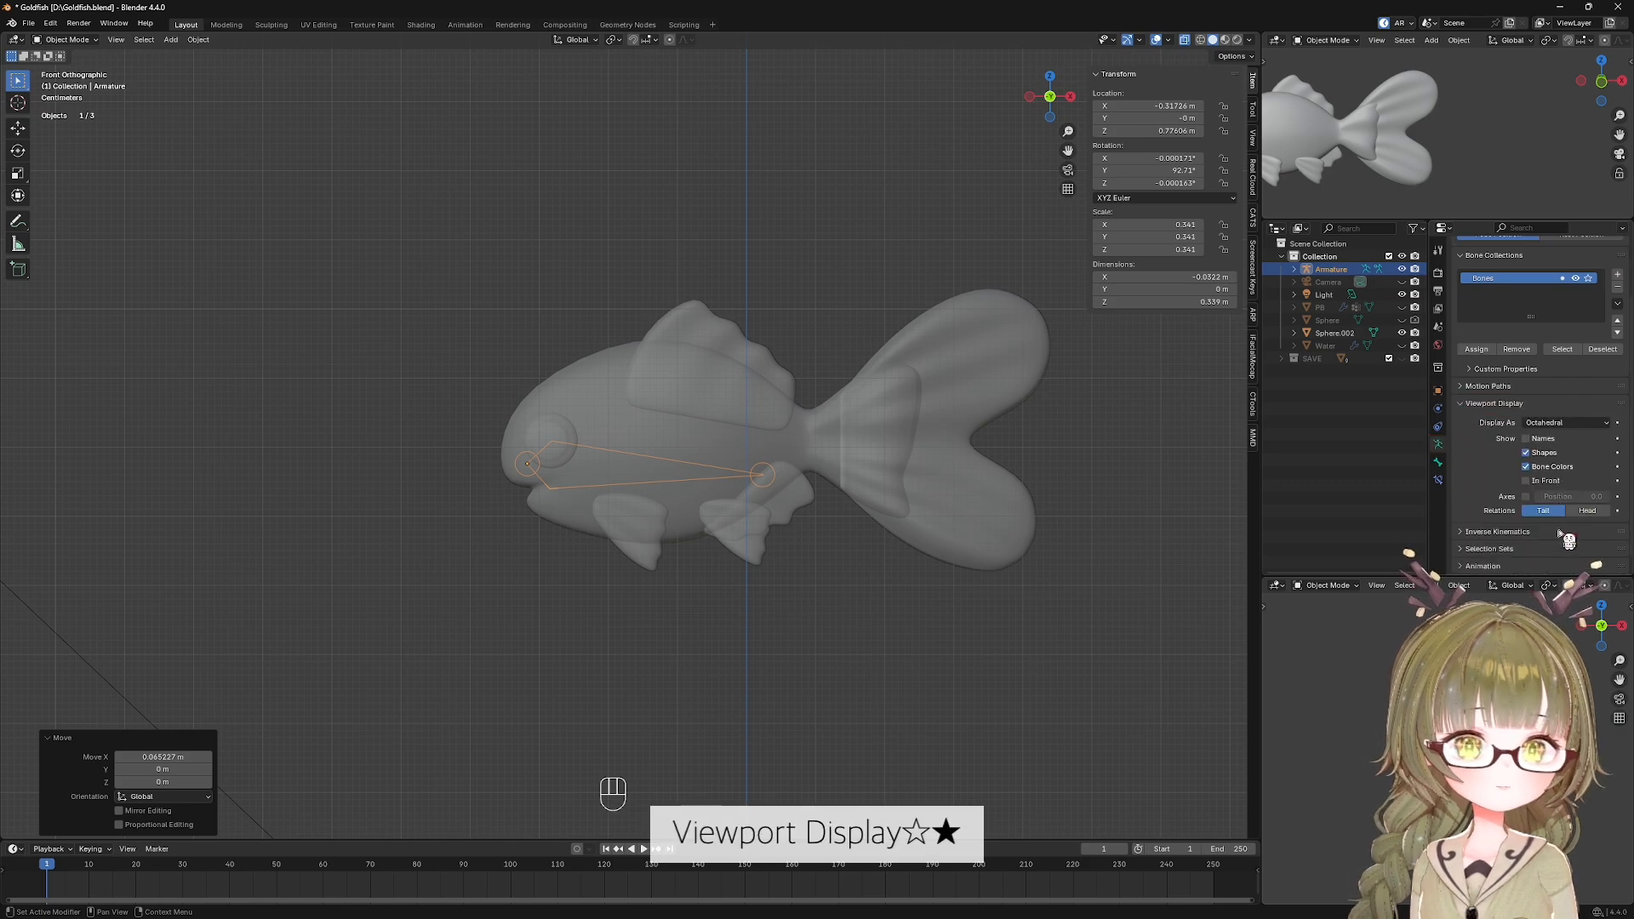
click(1526, 480)
key(alt+z)
middle_drag(789, 591, 1036, 602)
middle_drag(815, 457, 681, 506)
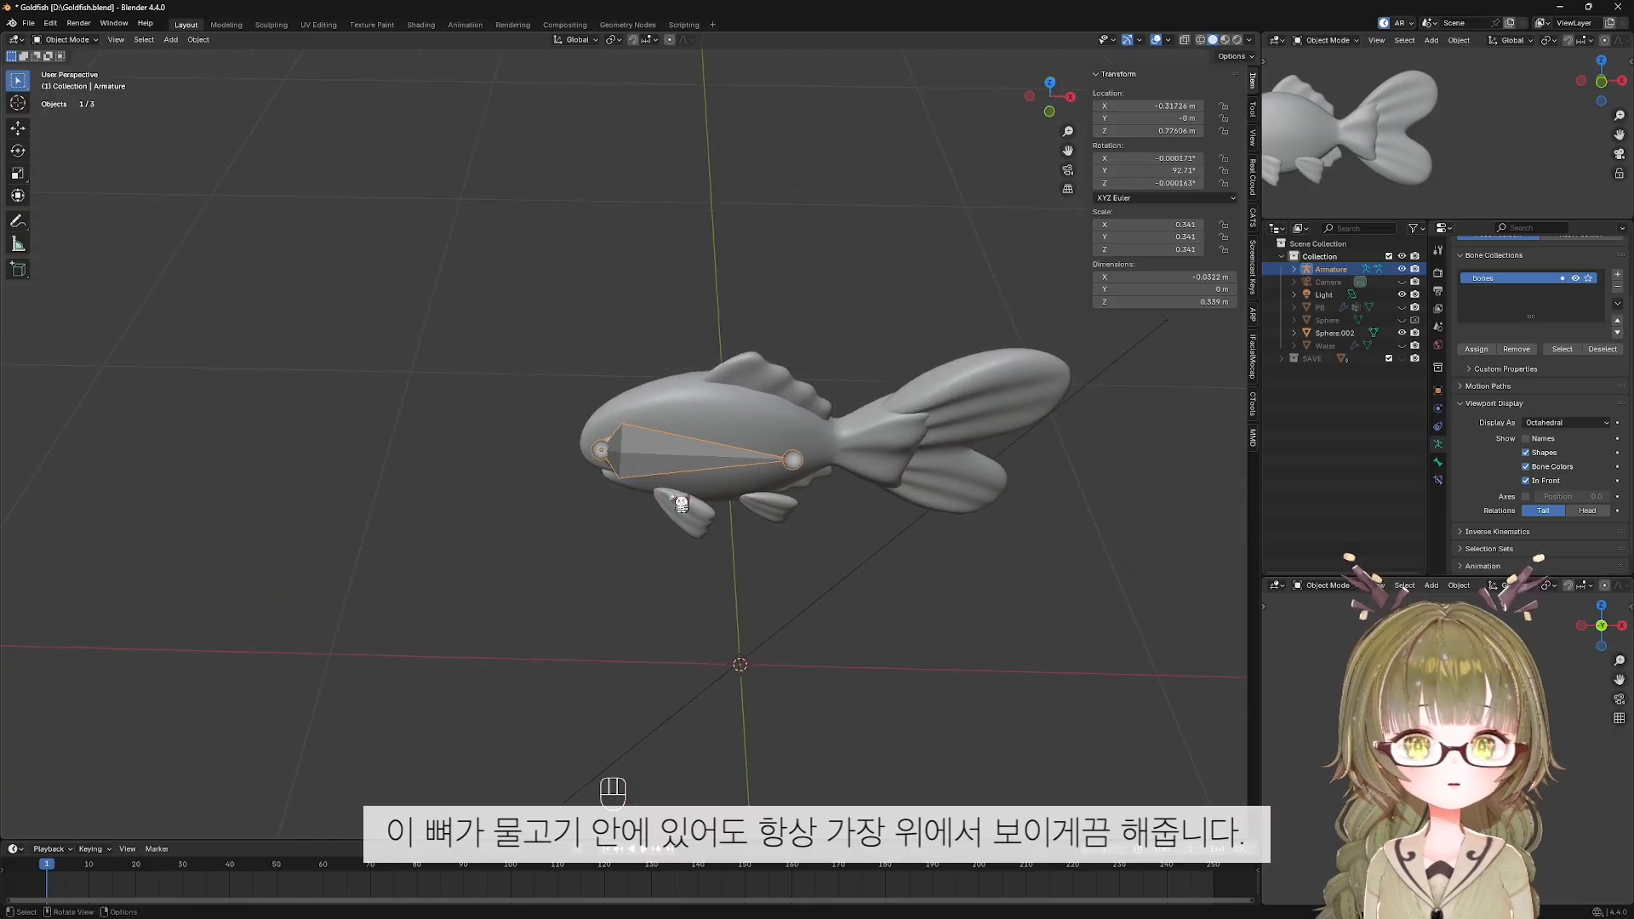
Scale the armature down by a factor of about 0.525 in front view.
key(KP_1)
scroll(707, 538, up, 3)
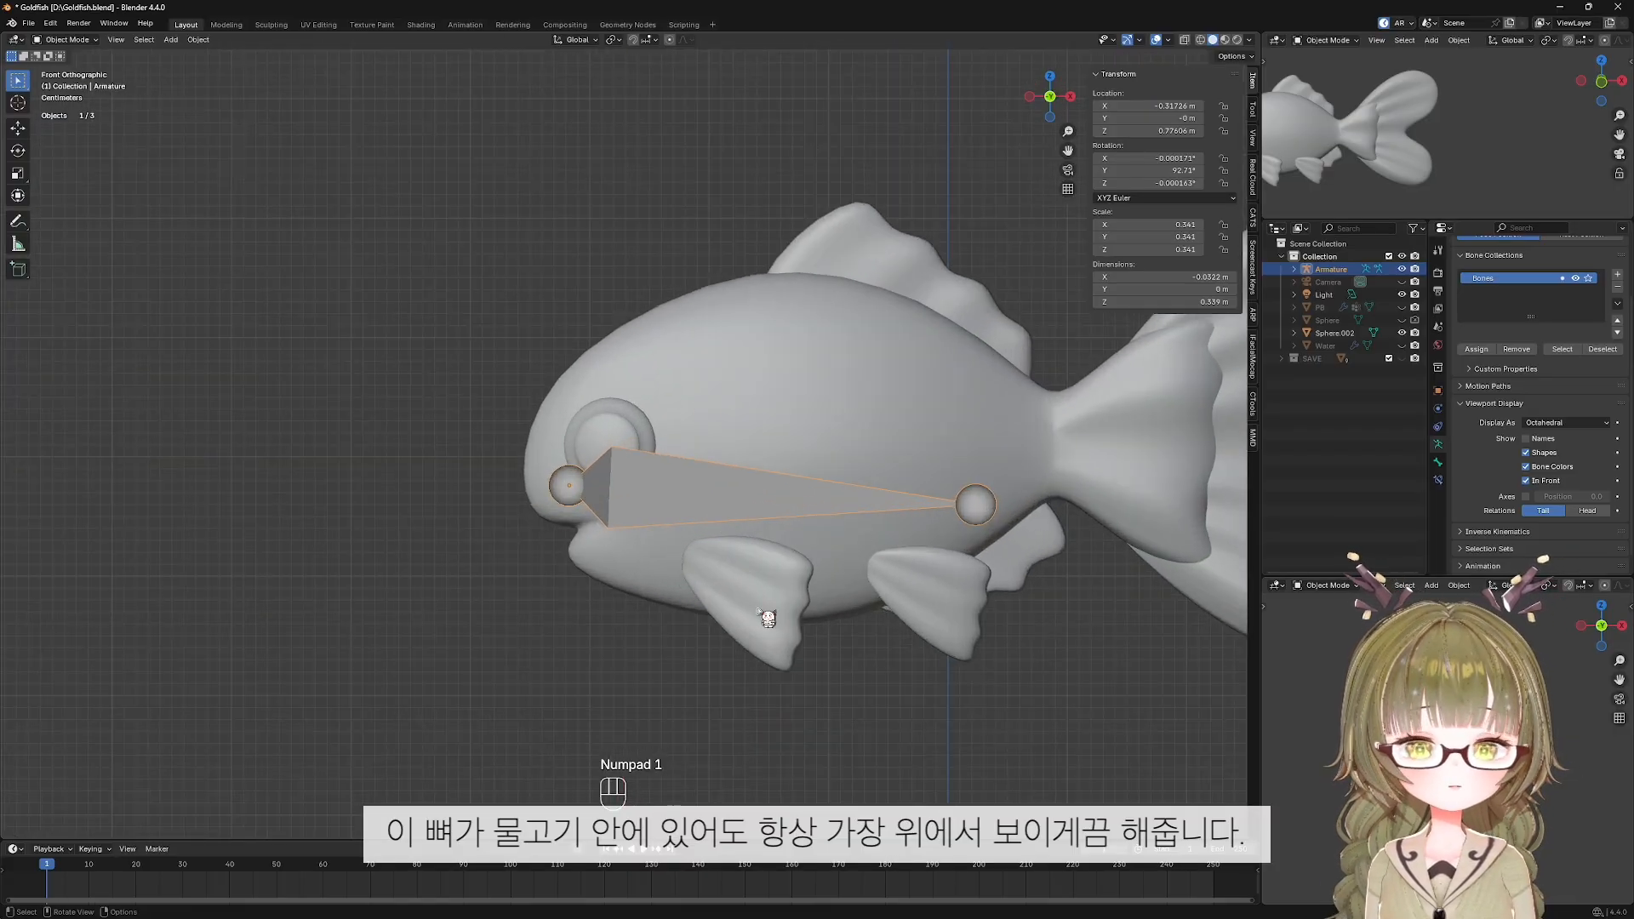
shift+middle_drag(666, 504, 594, 487)
key(s)
click(658, 488)
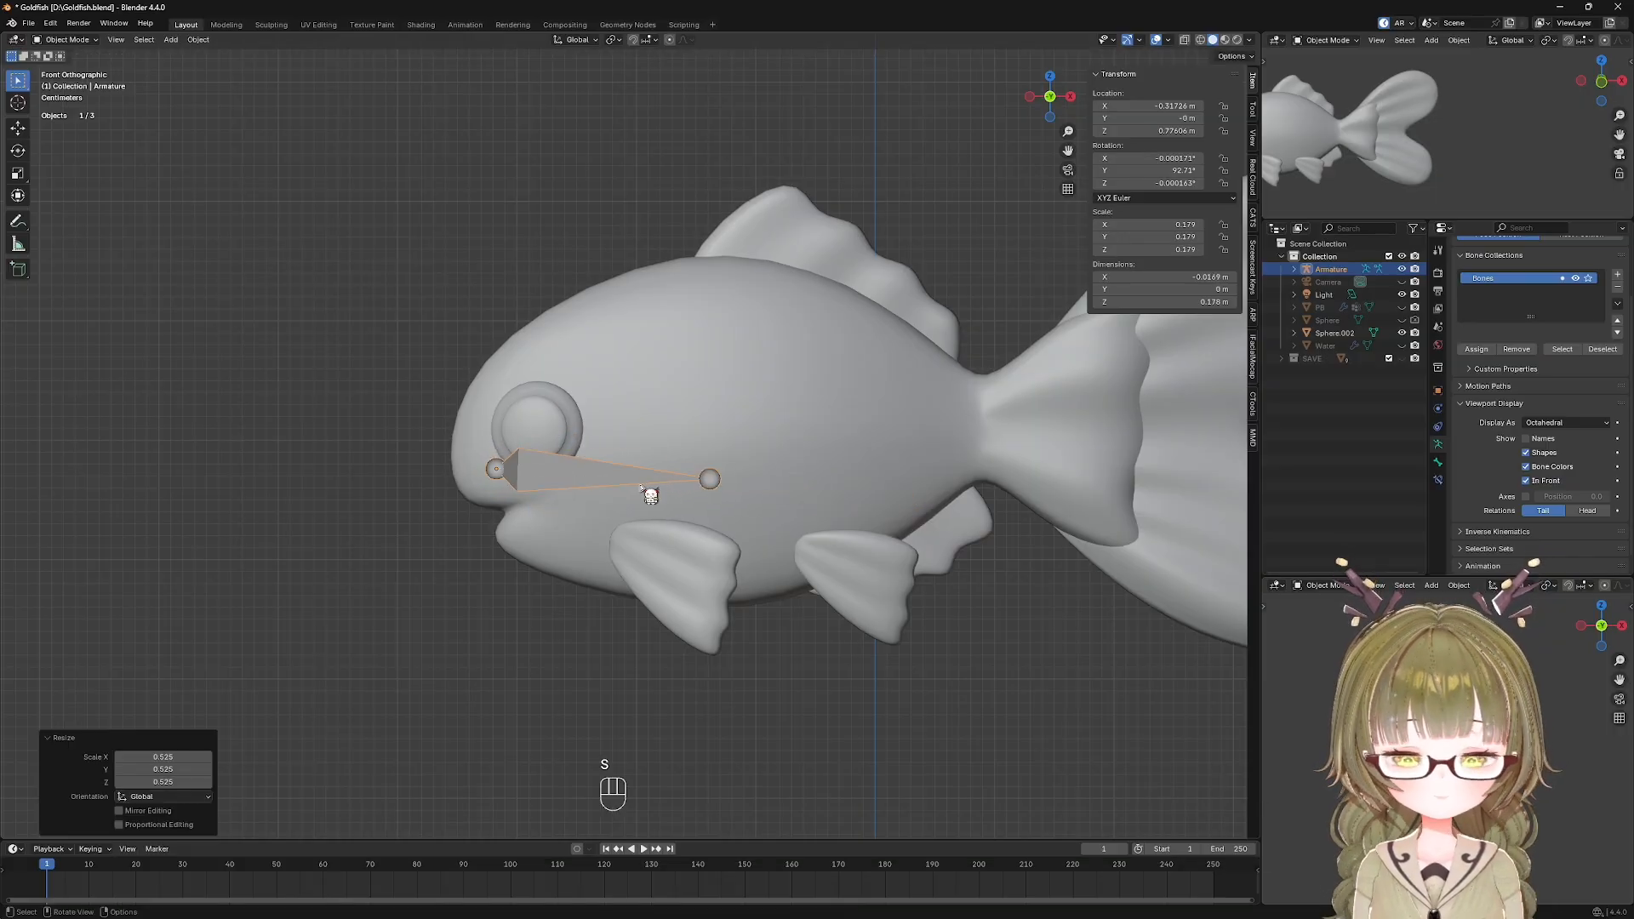
Rotate the armature about -5.2° in front view and position its head end at the tip of the goldfish's mouth.
key(g)
click(694, 505)
key(r)
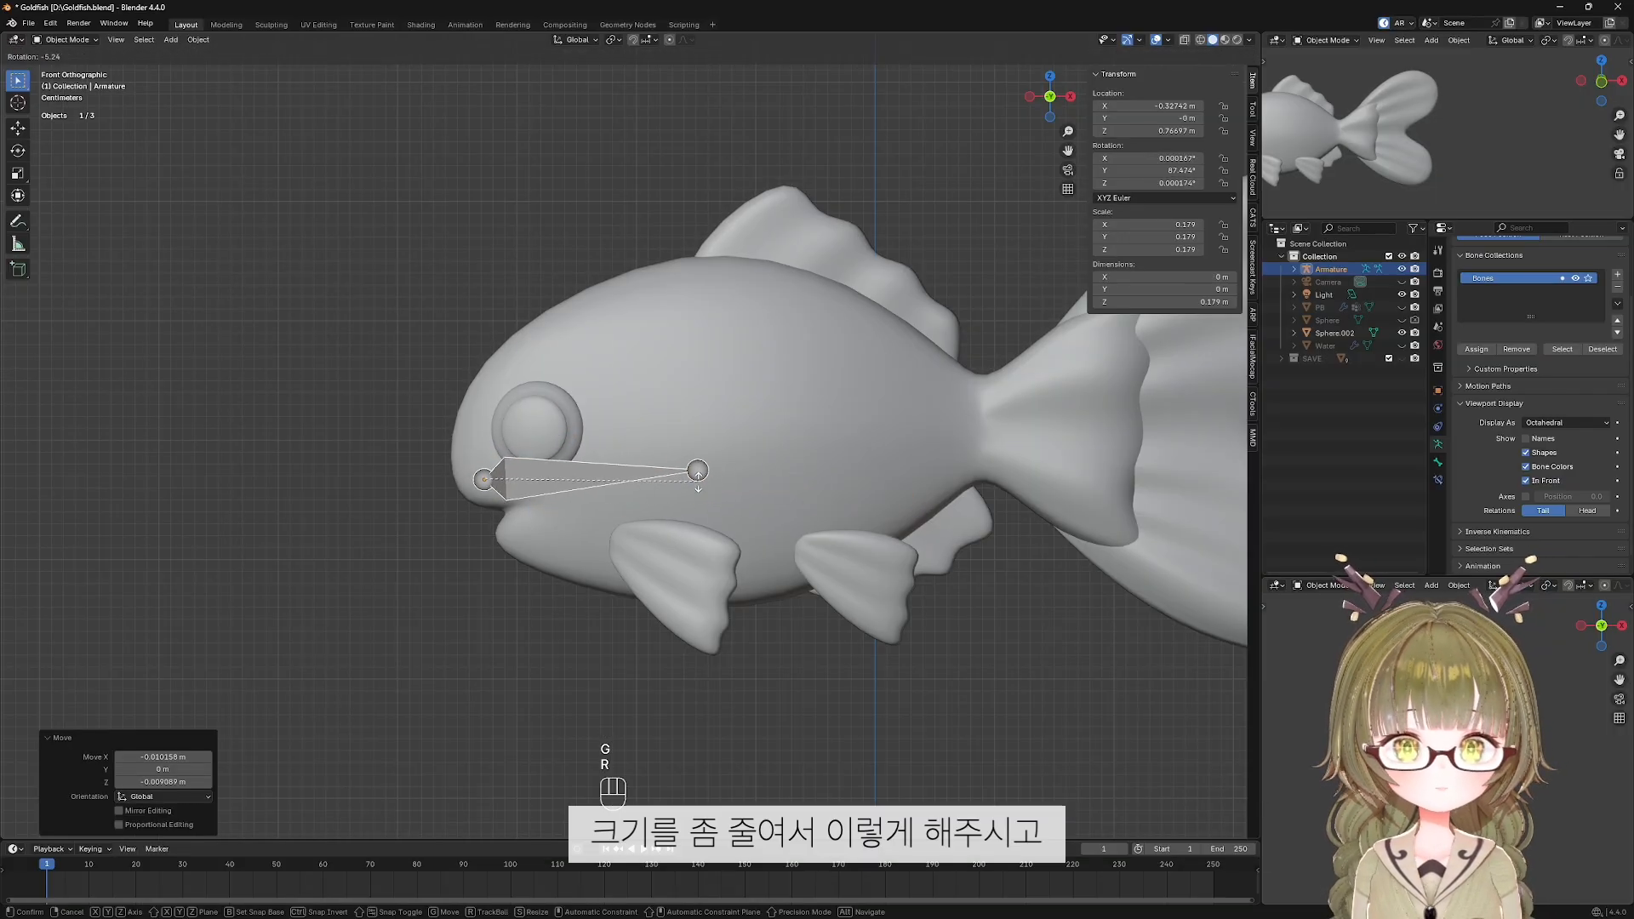
click(697, 487)
key(g)
click(688, 480)
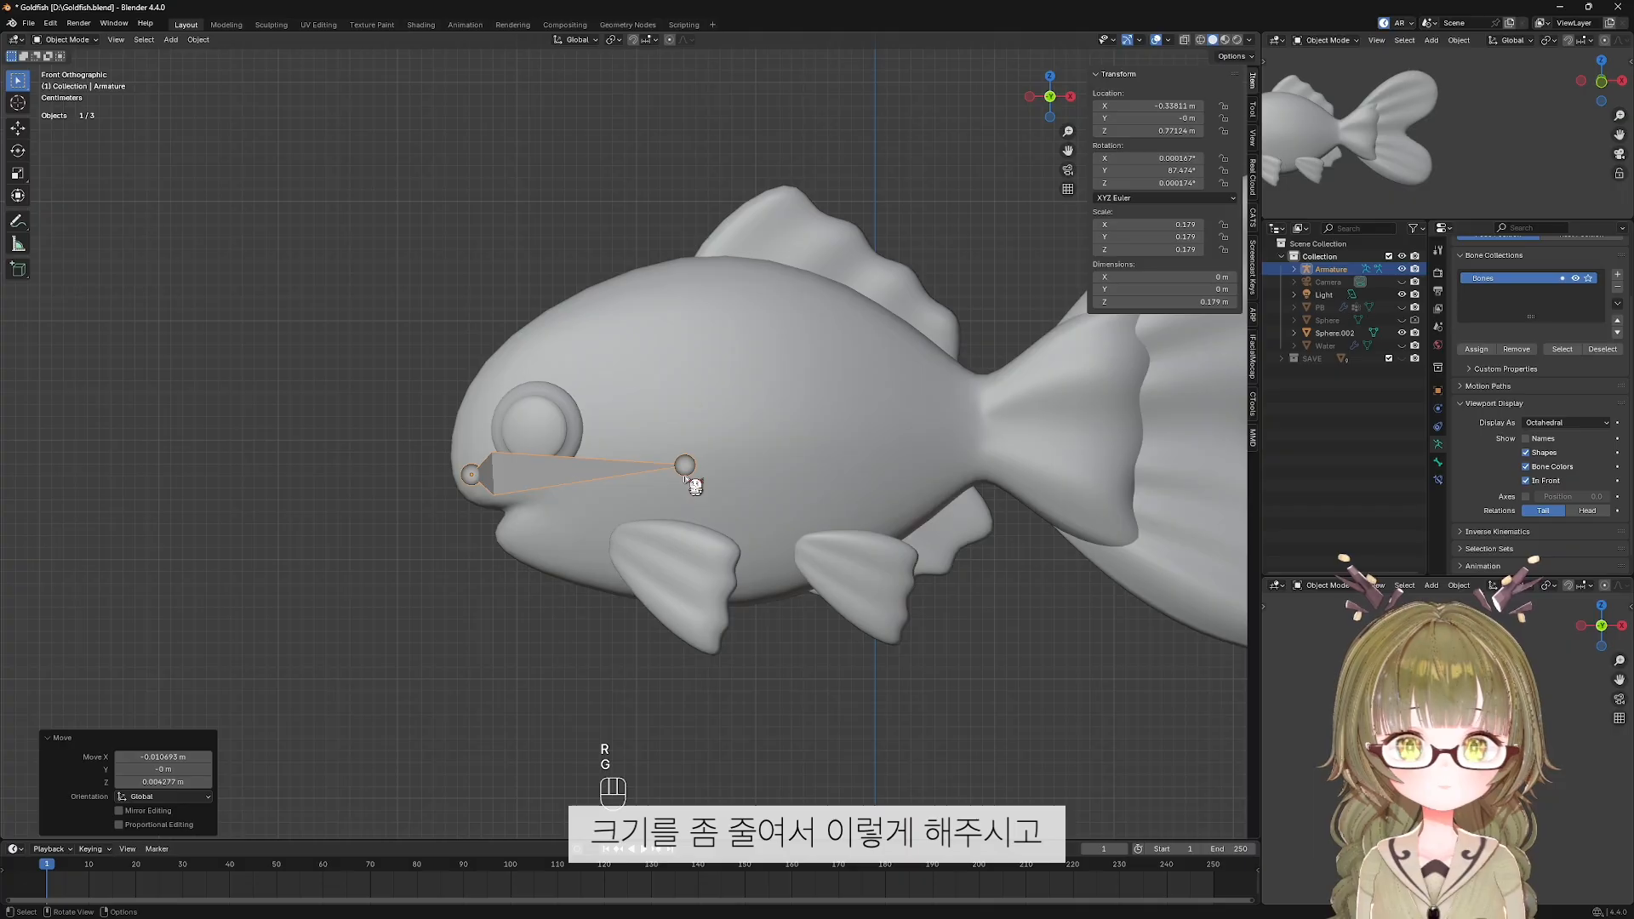
Enter Edit Mode on the armature.
shift+middle_drag(723, 492, 622, 460)
key(Tab)
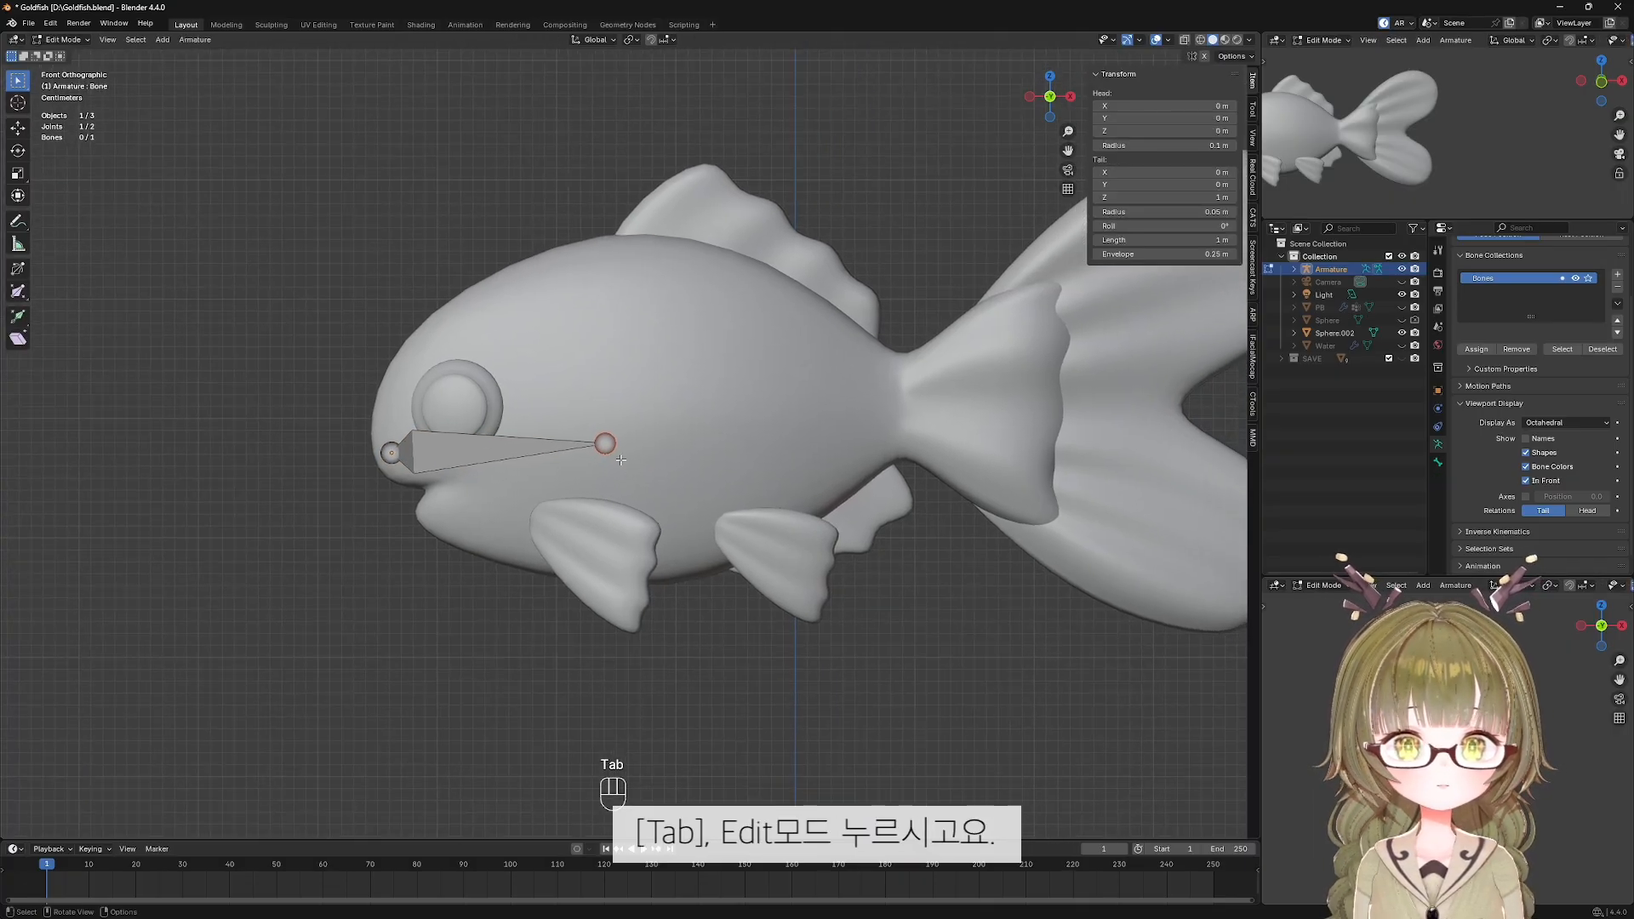
Extrude a second bone from the head bone's tail joint, backward through the body to just before the tail base.
click(452, 445)
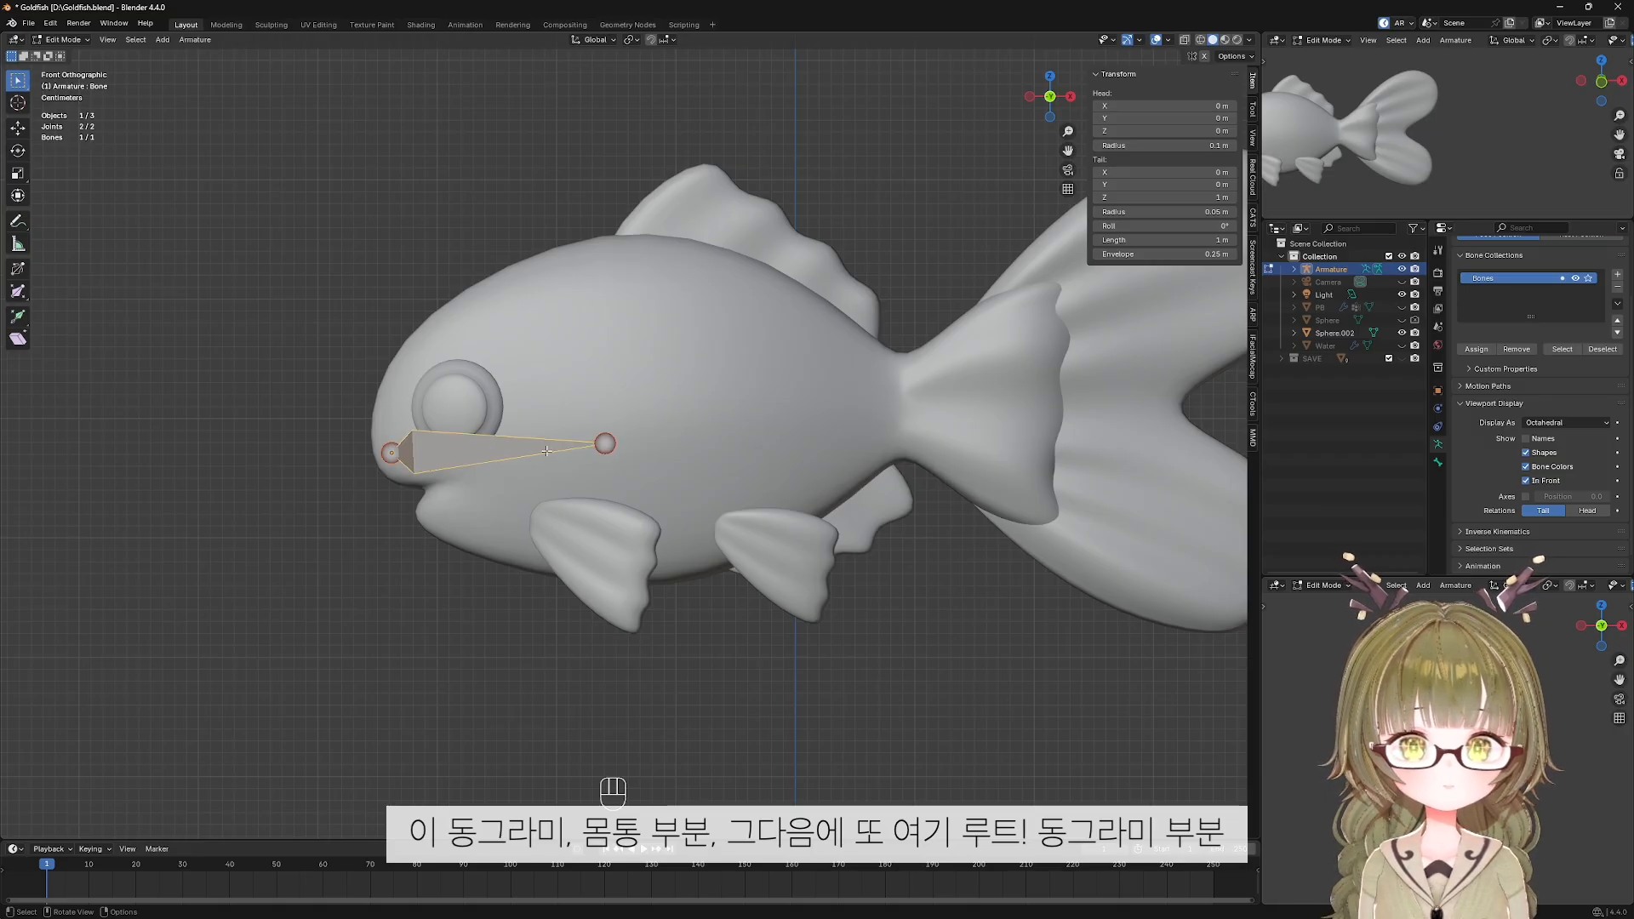
click(605, 444)
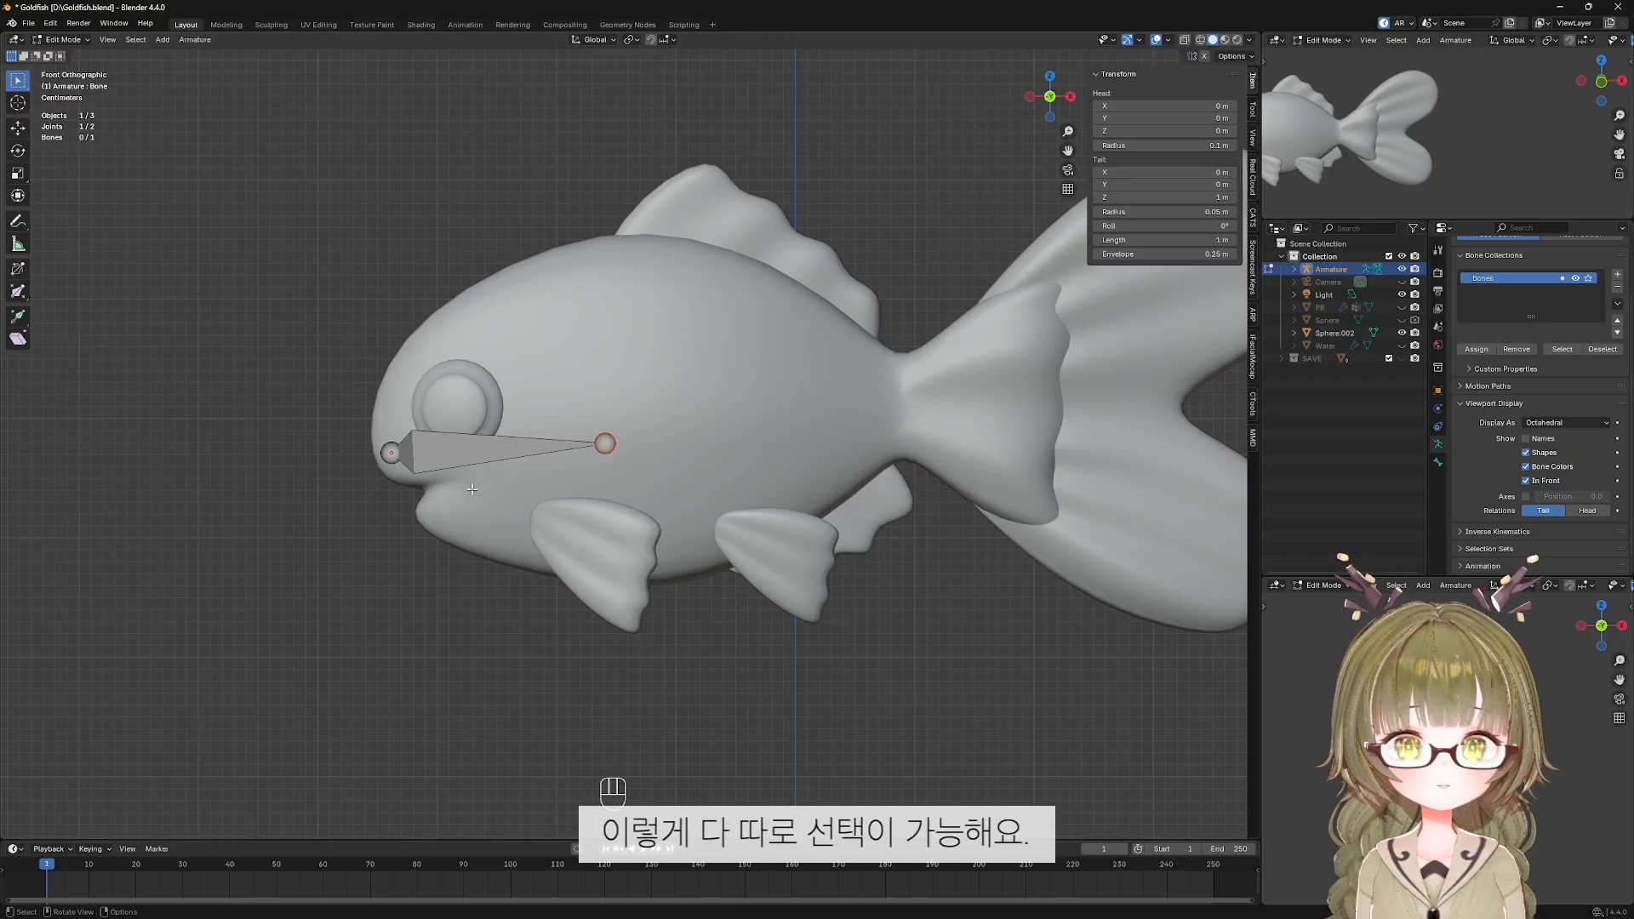
shift+middle_drag(611, 446, 587, 442)
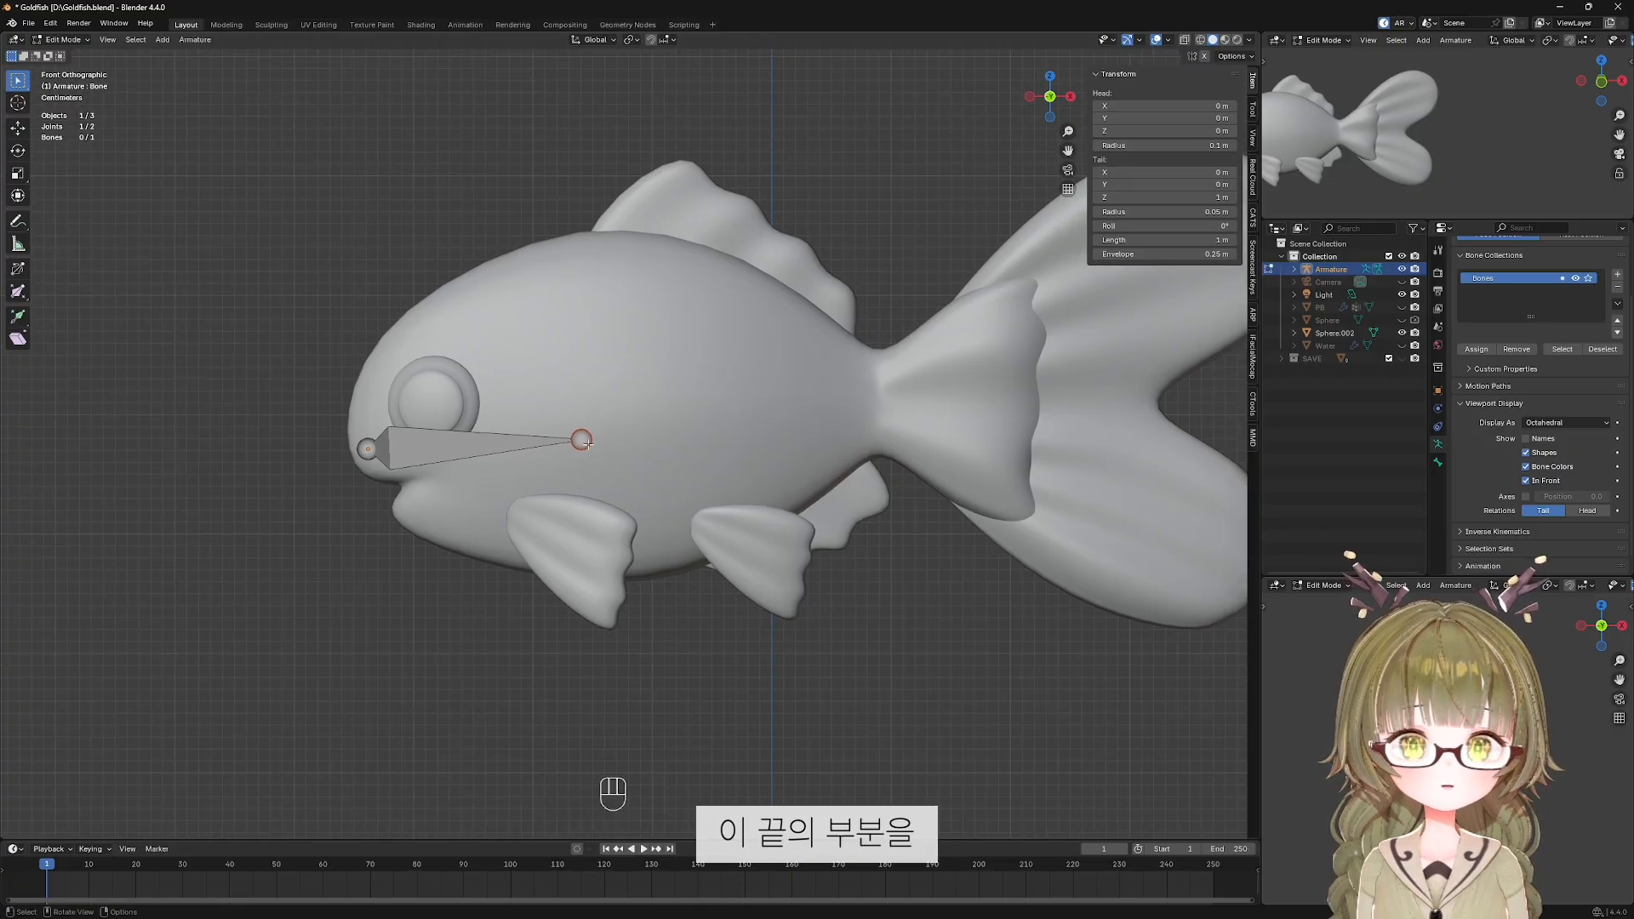
key(e)
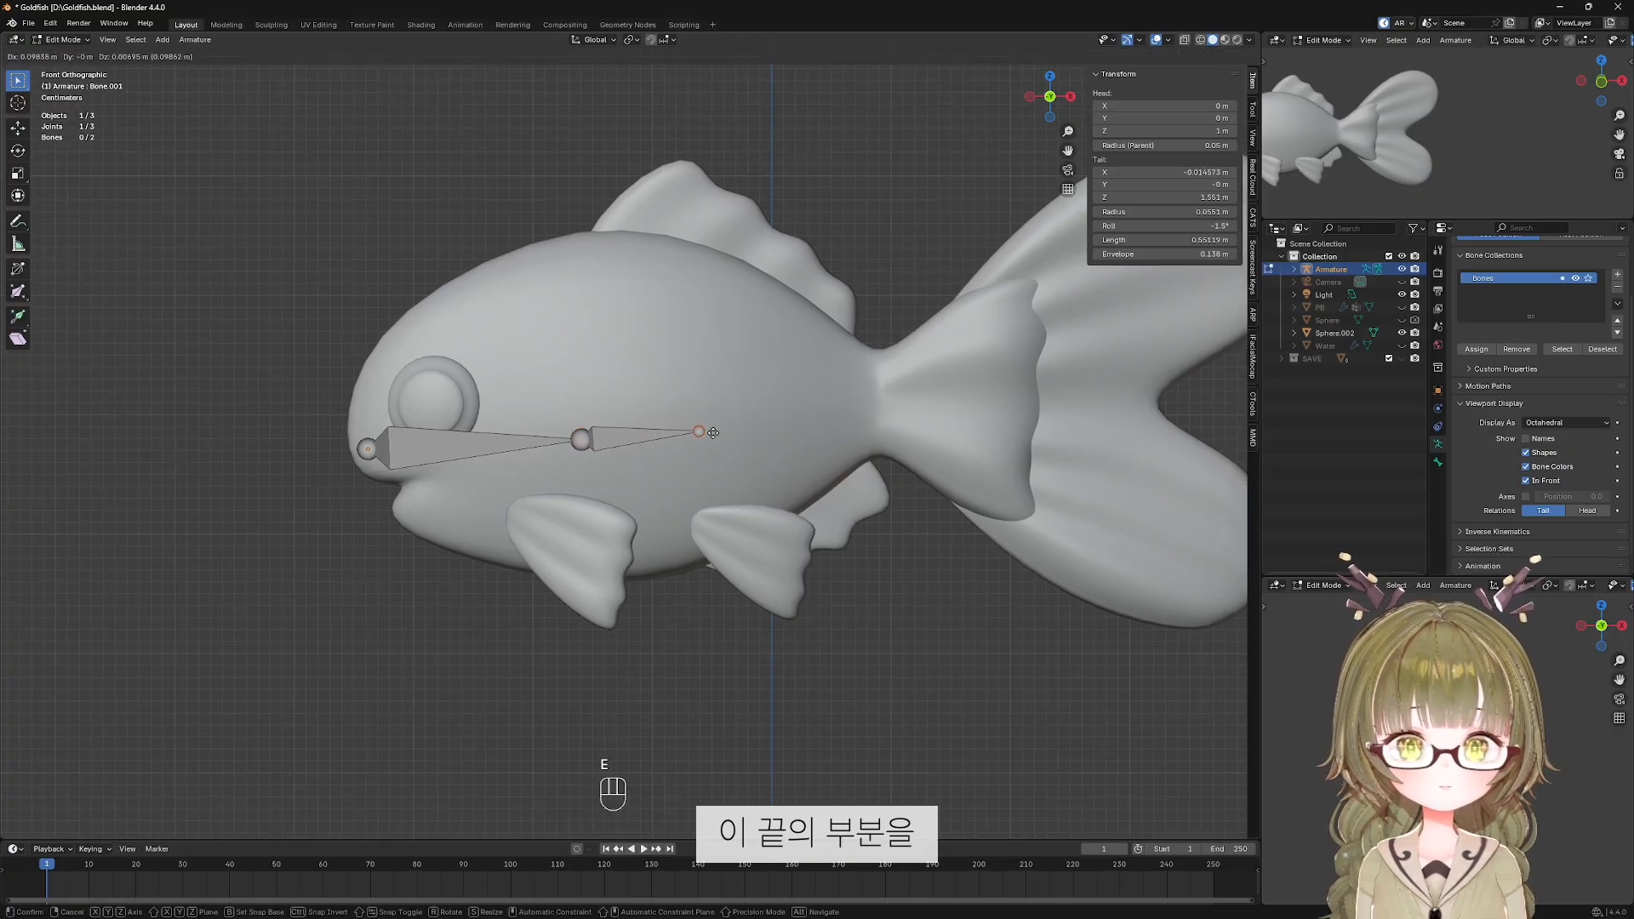
click(828, 428)
scroll(828, 428, up, 1)
shift+middle_drag(828, 428, 716, 419)
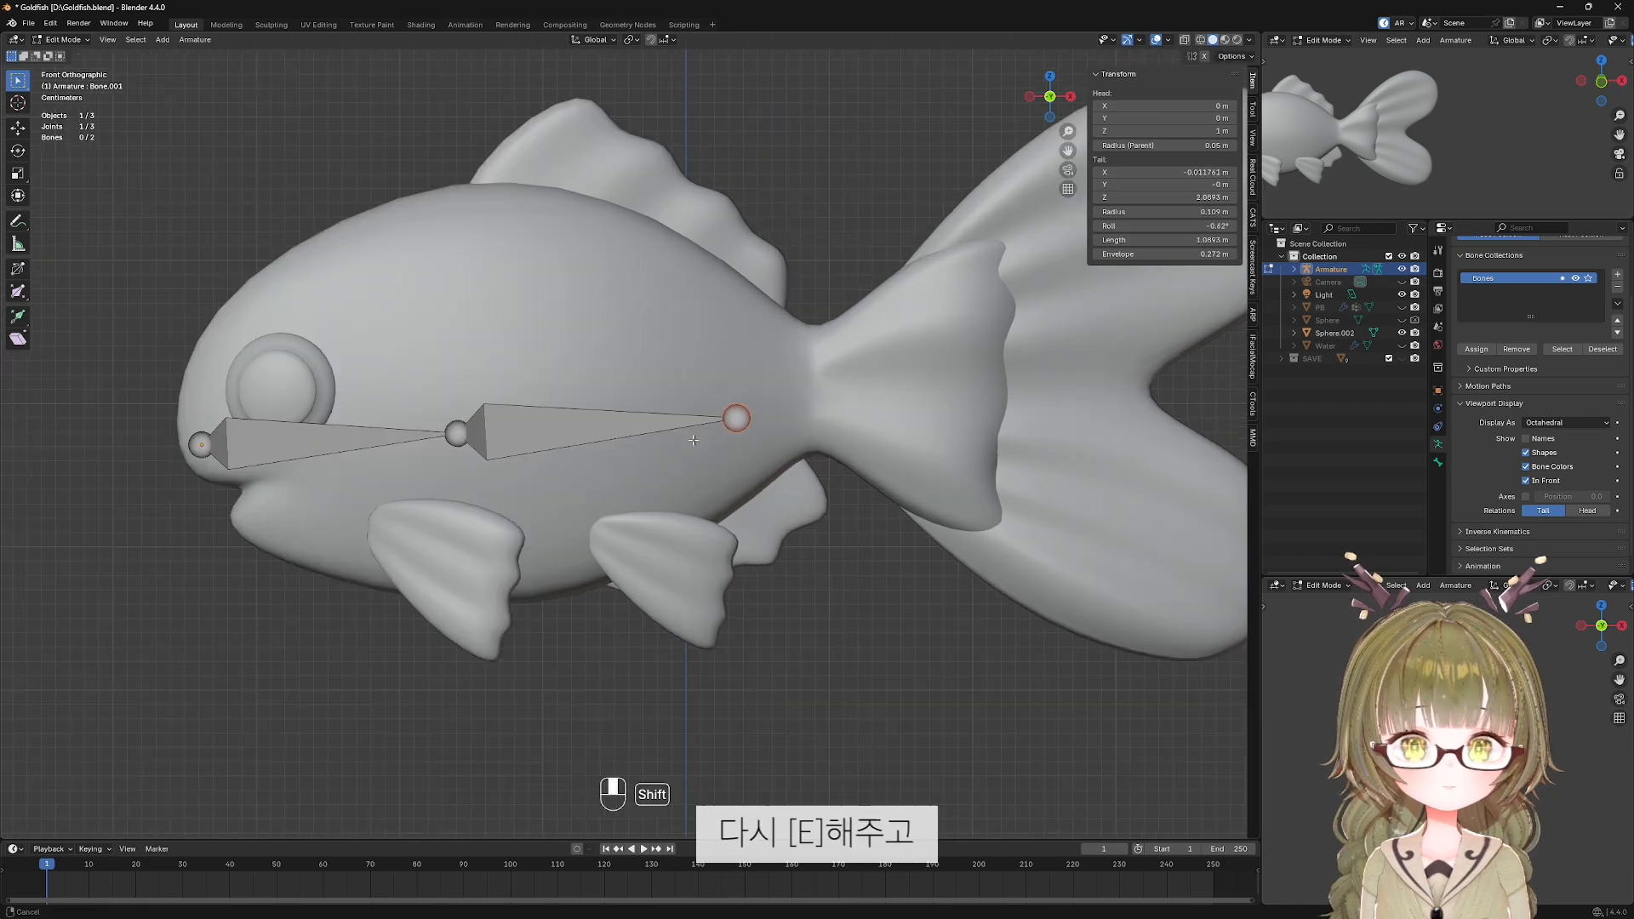
Extrude a third bone from the body bone's end, ending at the rear edge of the small tail fin.
scroll(706, 418, down, 2)
key(e)
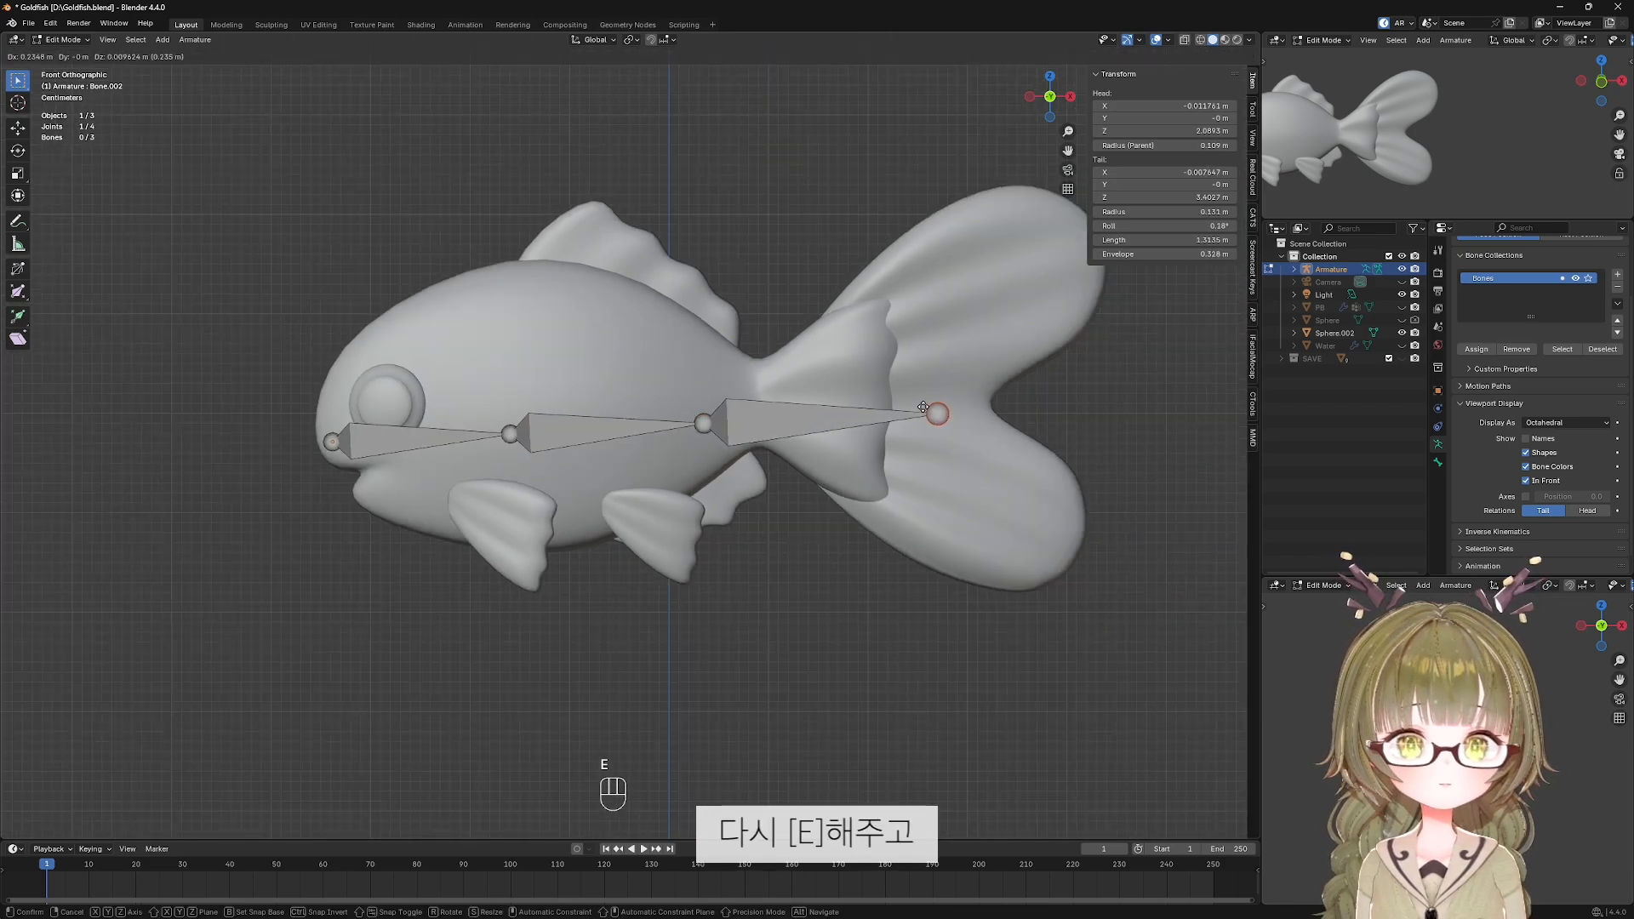
click(869, 411)
scroll(737, 417, up, 2)
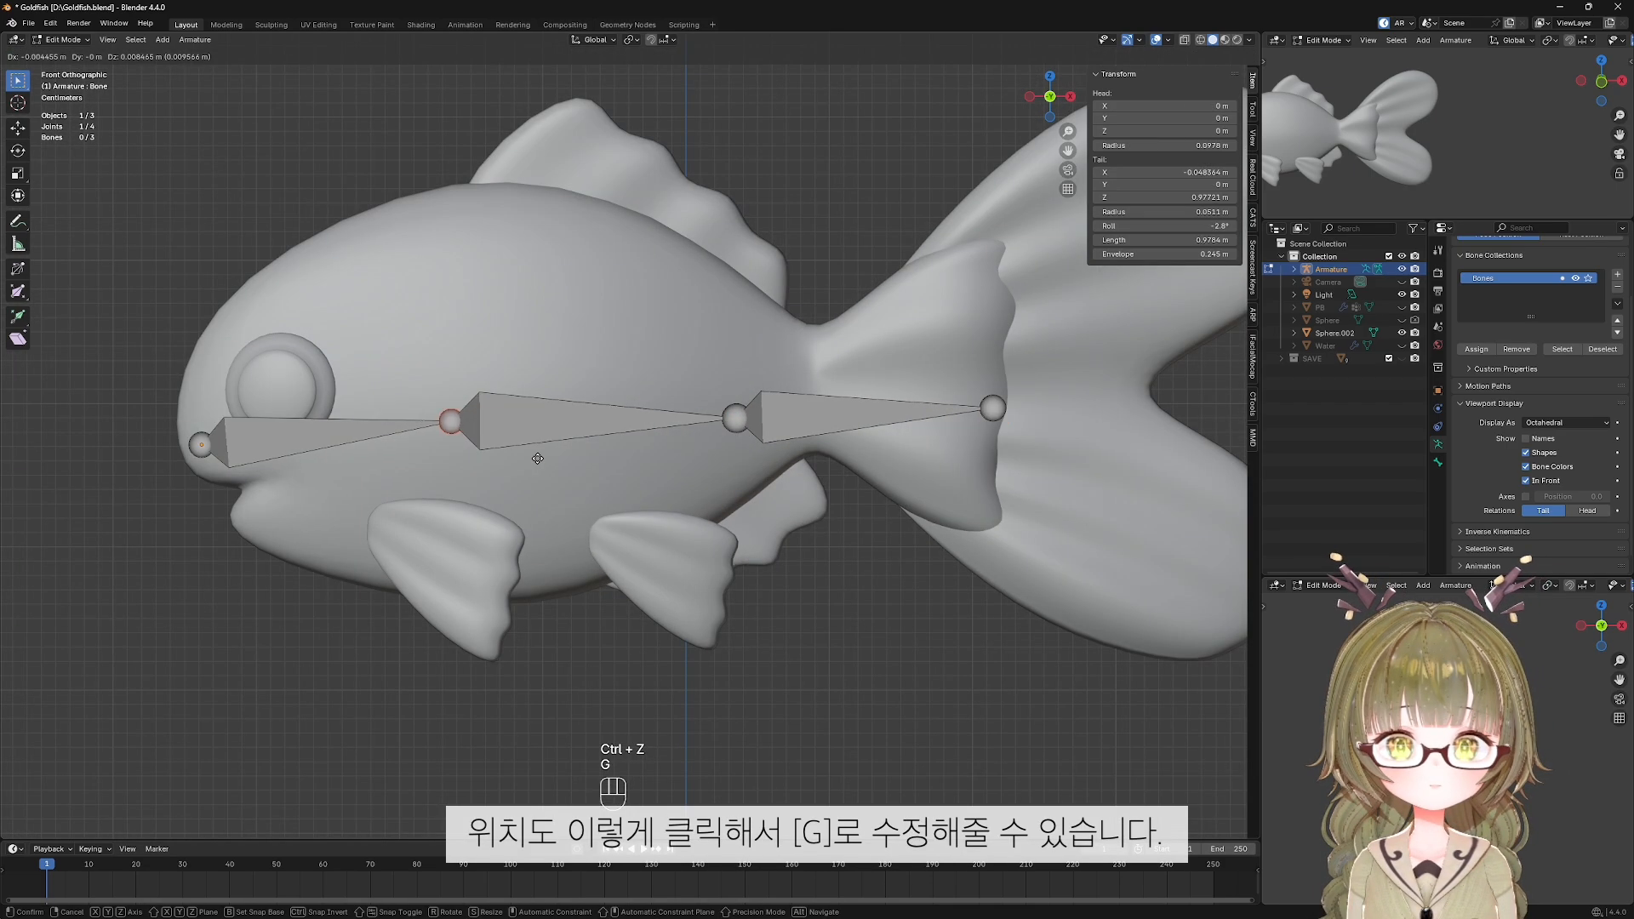
Move the rear body joint back to the narrow tail base and shift the mid-body joint slightly up and backward.
click(737, 415)
key(g)
key(g)
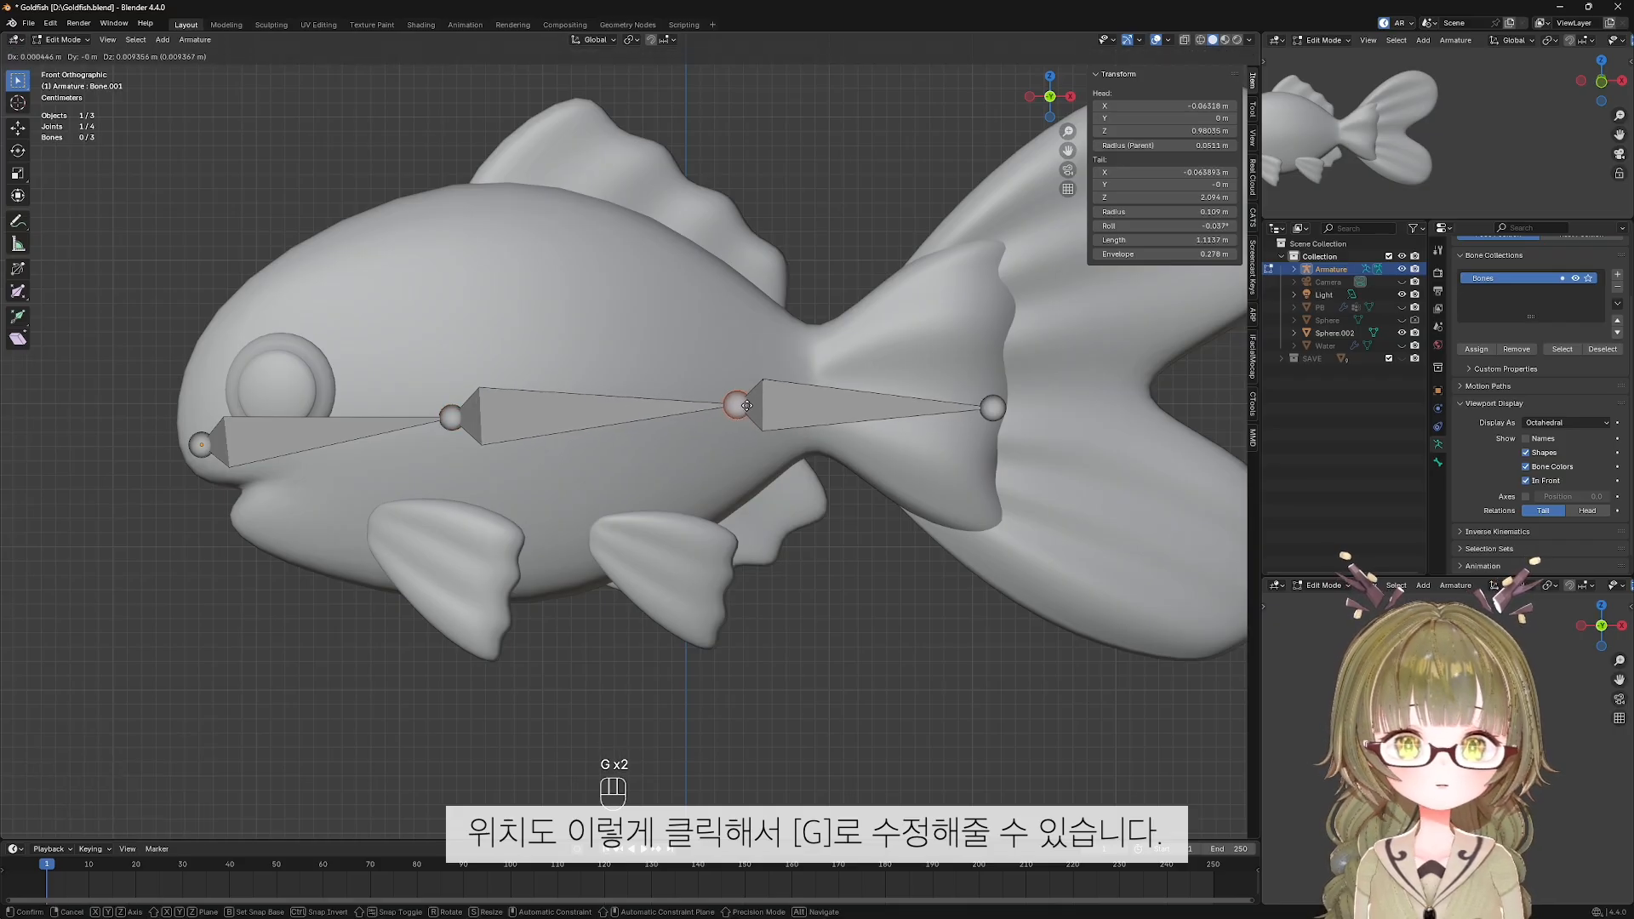
click(808, 393)
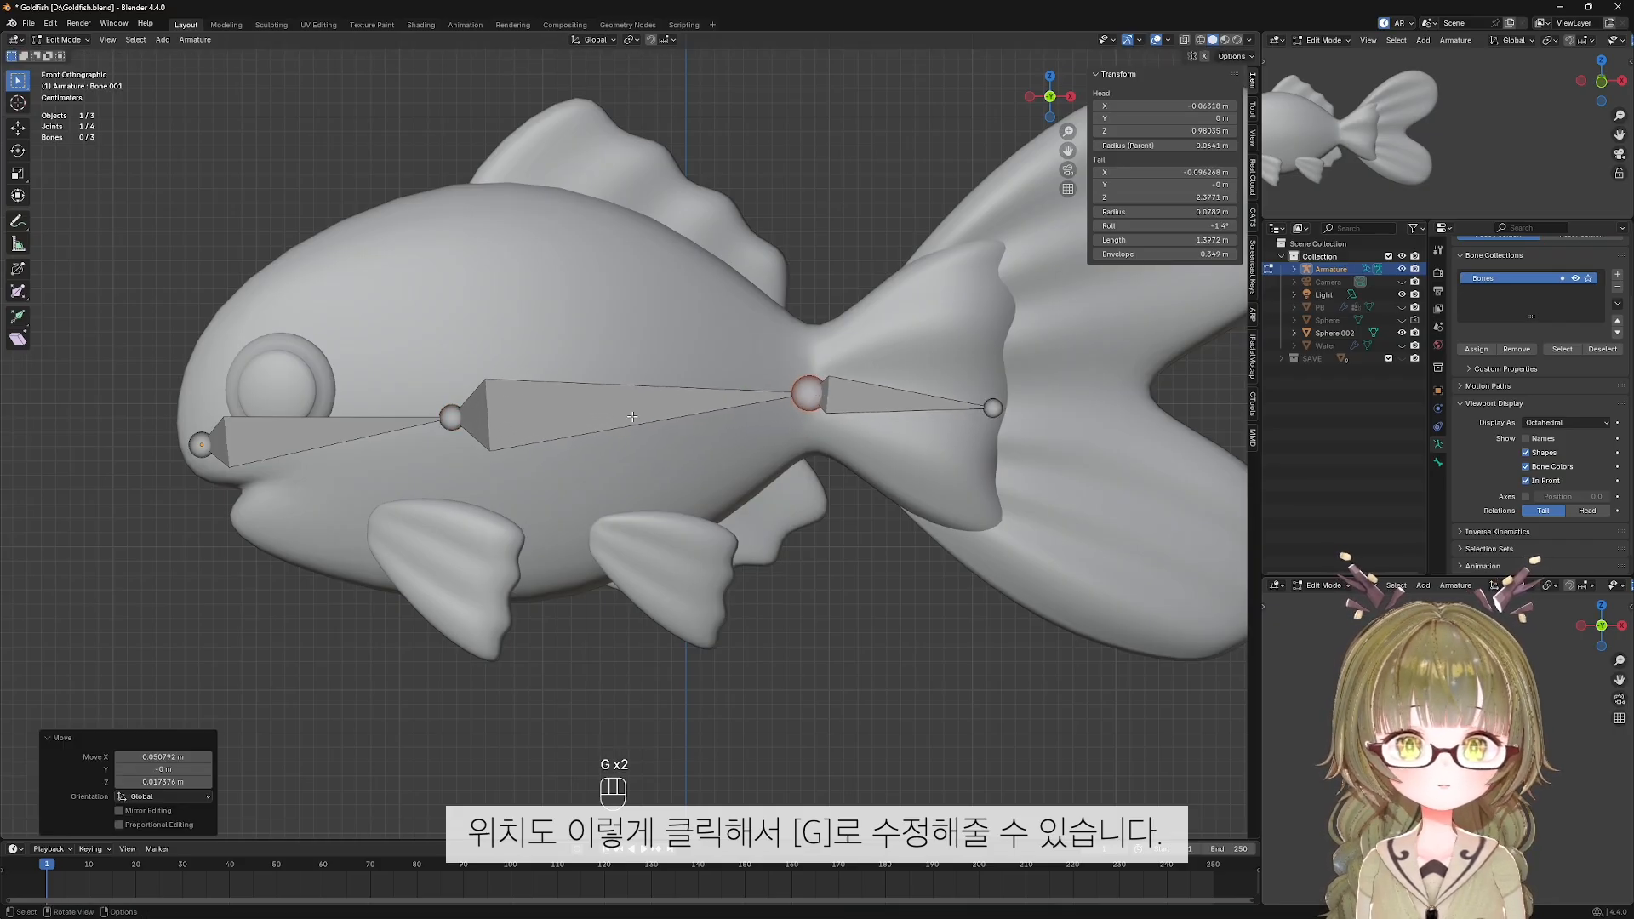
click(448, 417)
key(g)
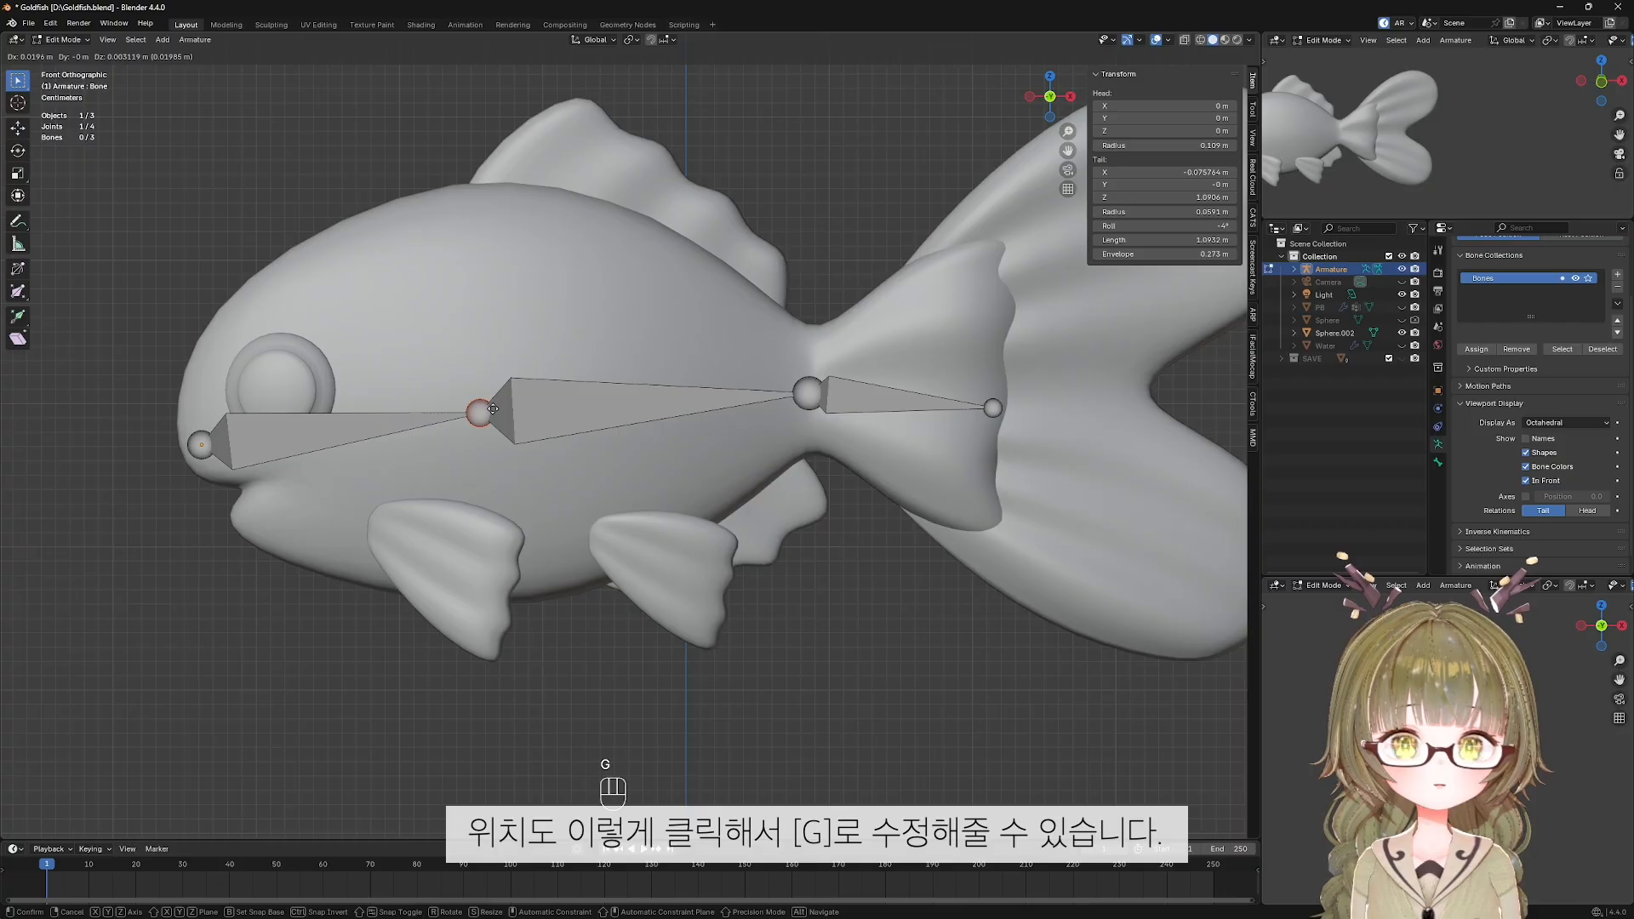
click(477, 414)
Shorten the tail bone by moving its end joint forward, keeping it inside the small tail fin.
shift+middle_drag(577, 441, 463, 450)
click(879, 417)
key(g)
click(830, 392)
scroll(814, 403, down, 3)
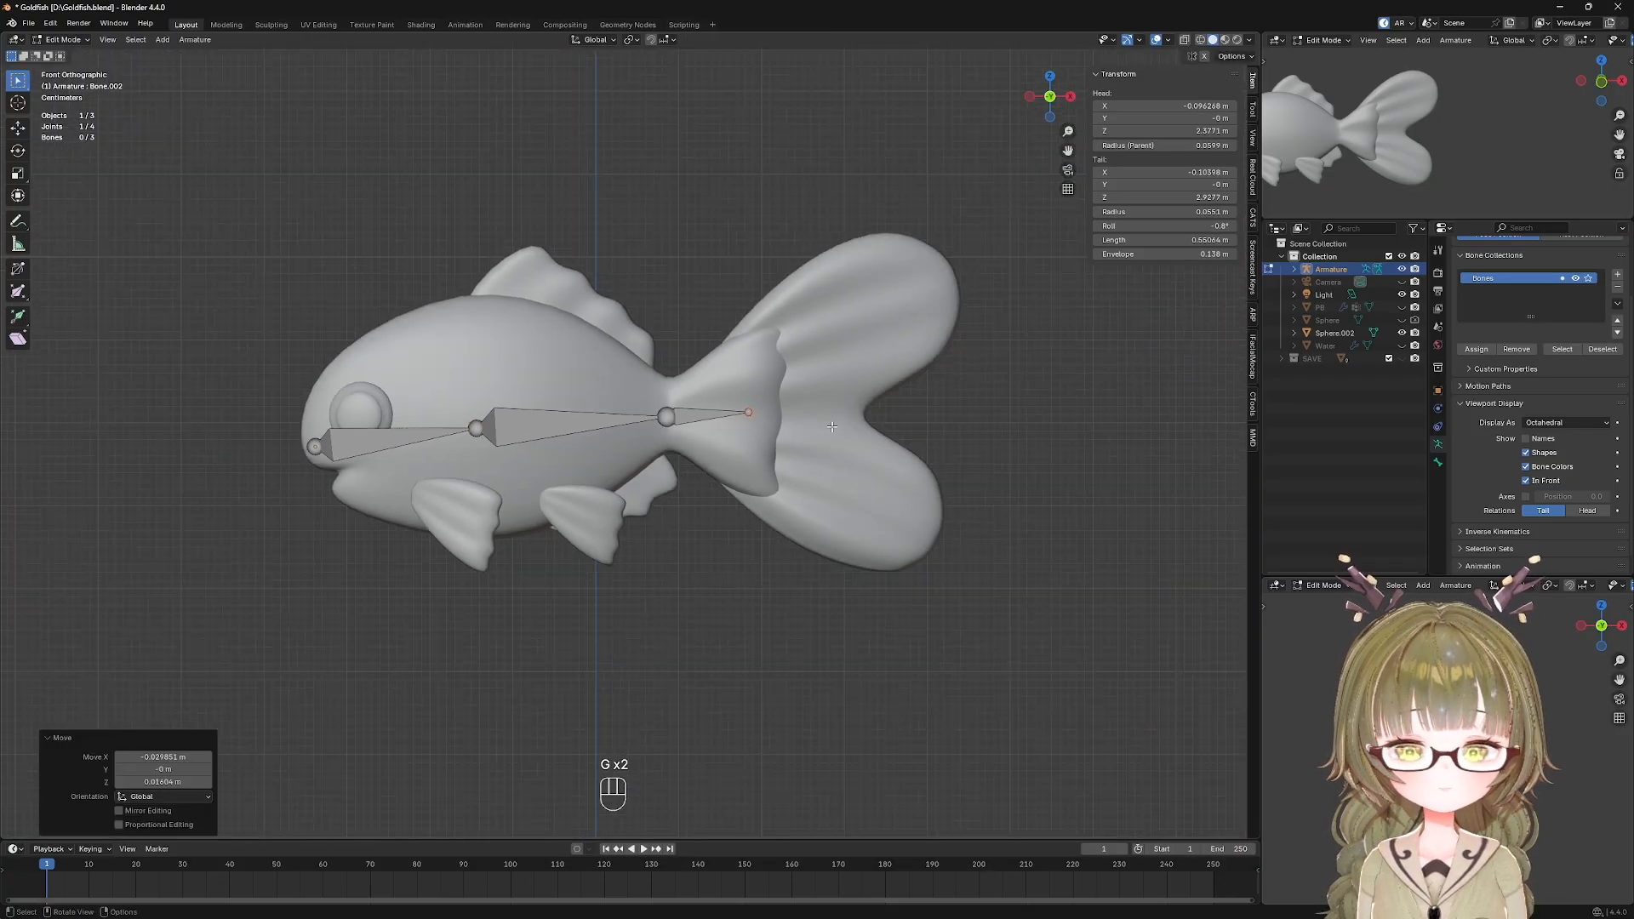
Extrude a chain of two bones from the tail bone's end joint into the upper lobe of the large tail fin.
scroll(813, 403, up, 2)
shift+middle_drag(814, 403, 655, 442)
key(e)
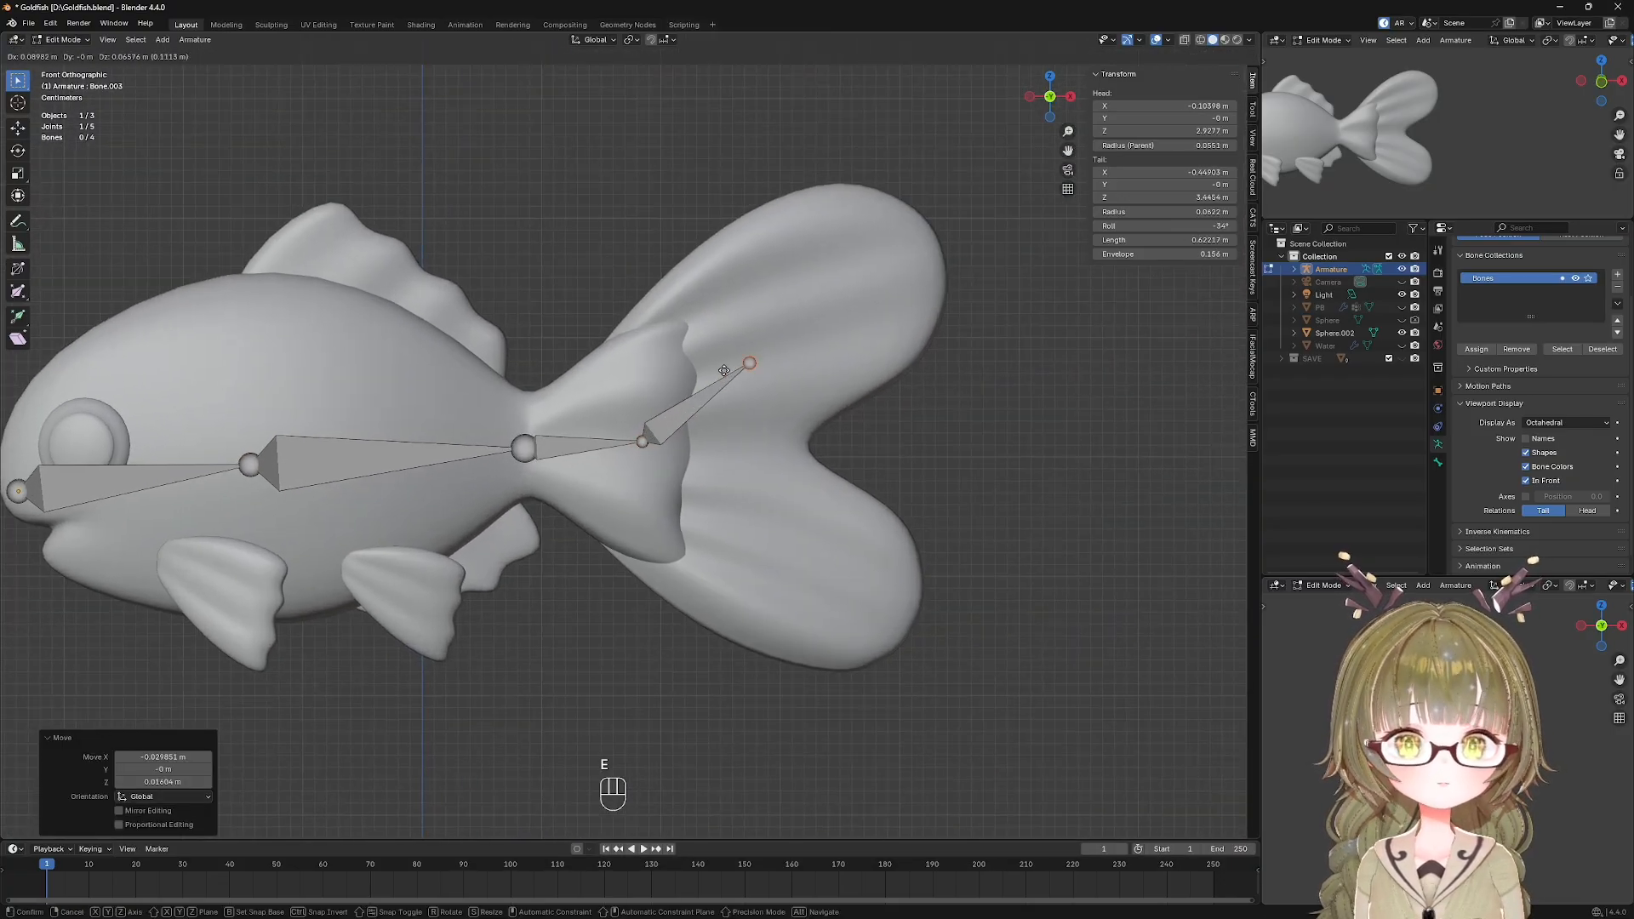
click(725, 358)
key(e)
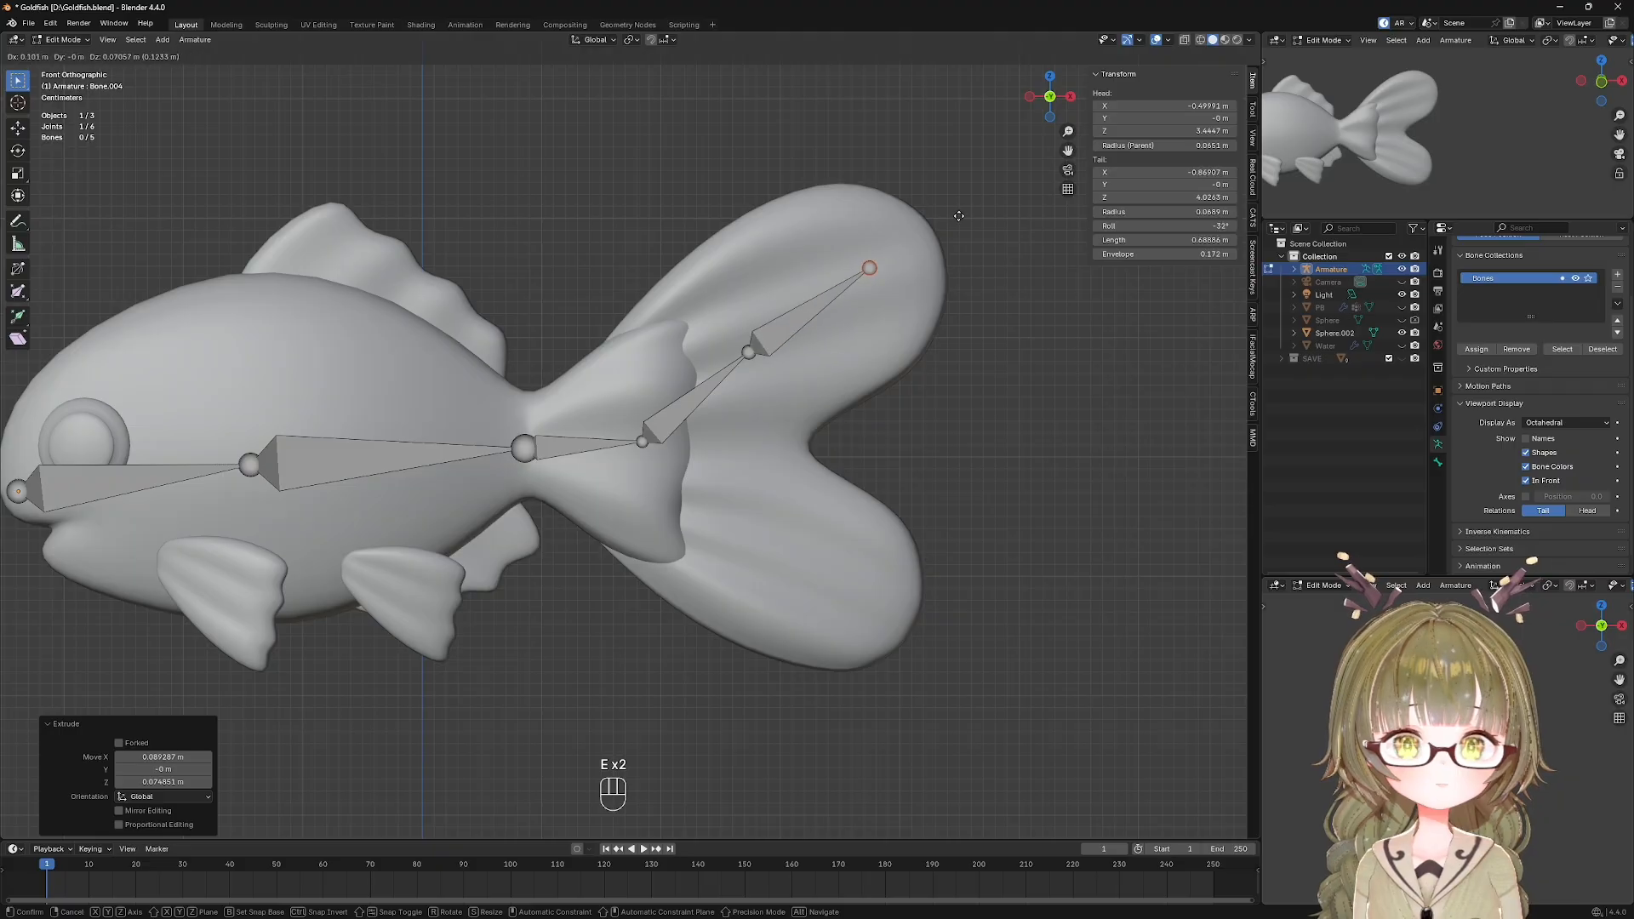
click(995, 201)
Extrude a second chain of two bones from the same tail joint into the lower lobe of the large tail fin.
click(647, 436)
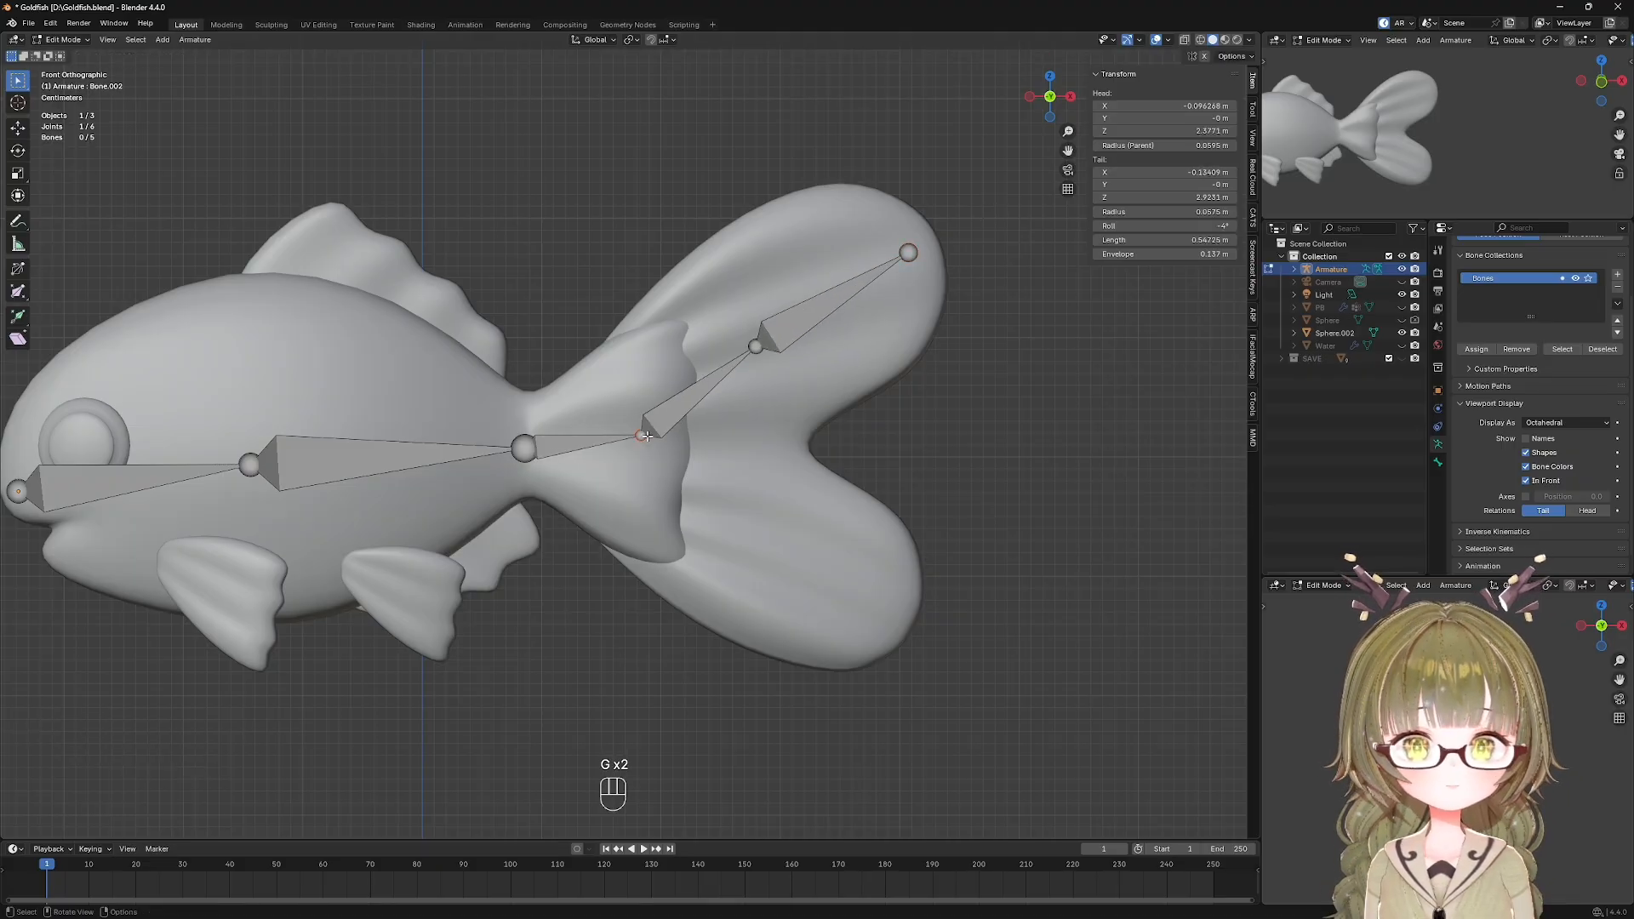
key(e)
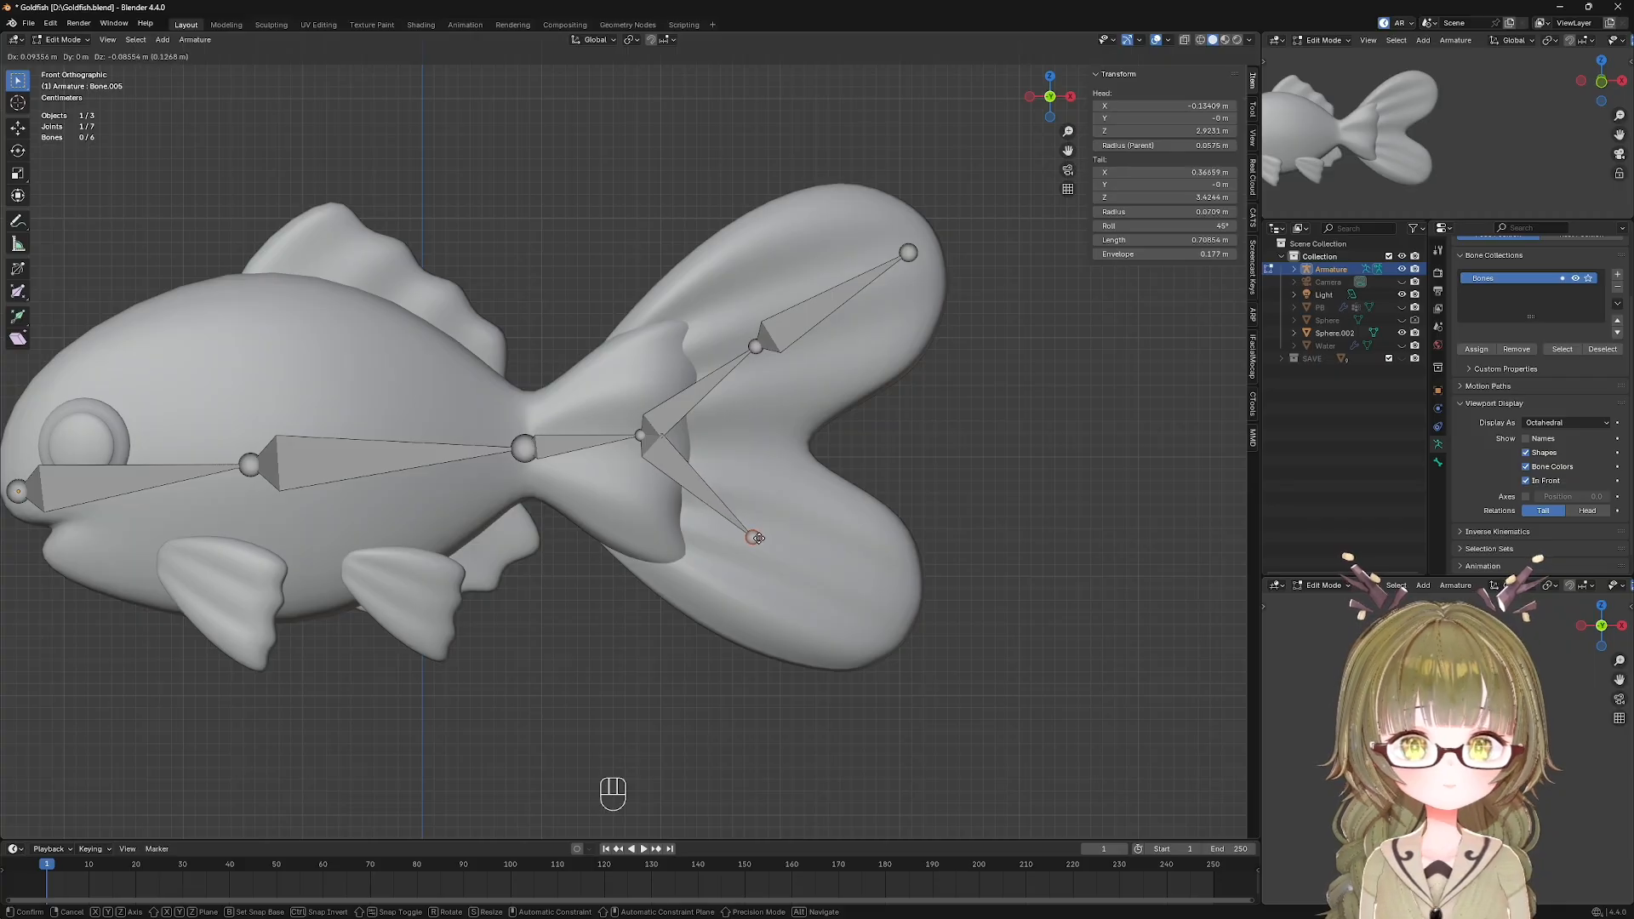
click(758, 538)
key(e)
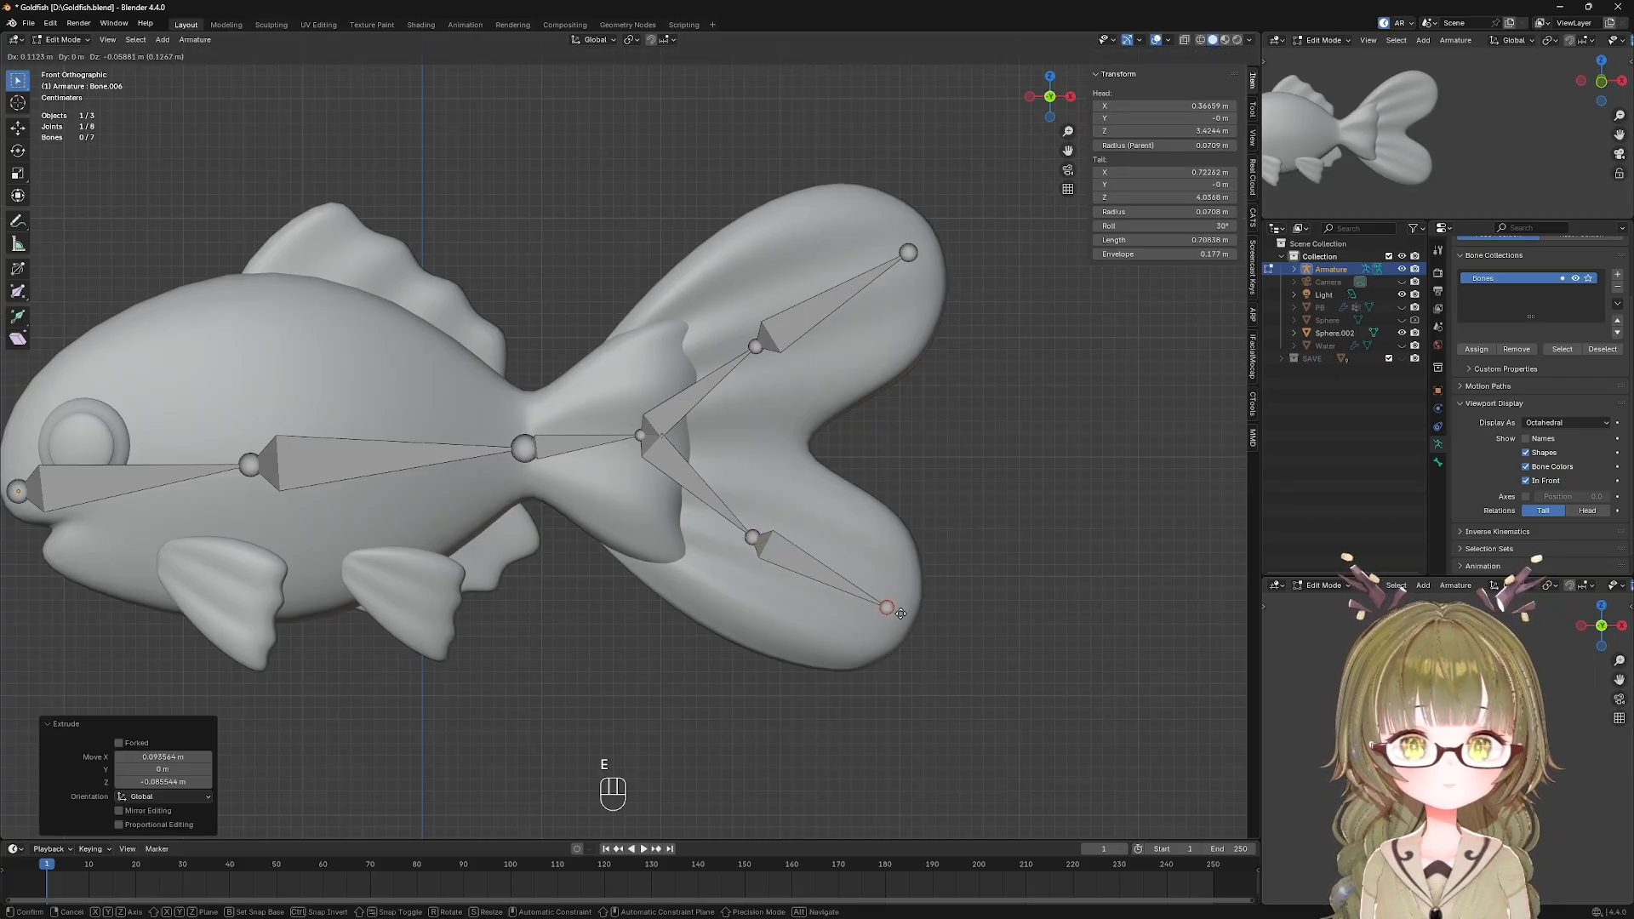
click(901, 614)
click(978, 476)
Return to Object Mode and parent the fish mesh to the armature with Automatic Weights.
shift+middle_drag(887, 478, 922, 478)
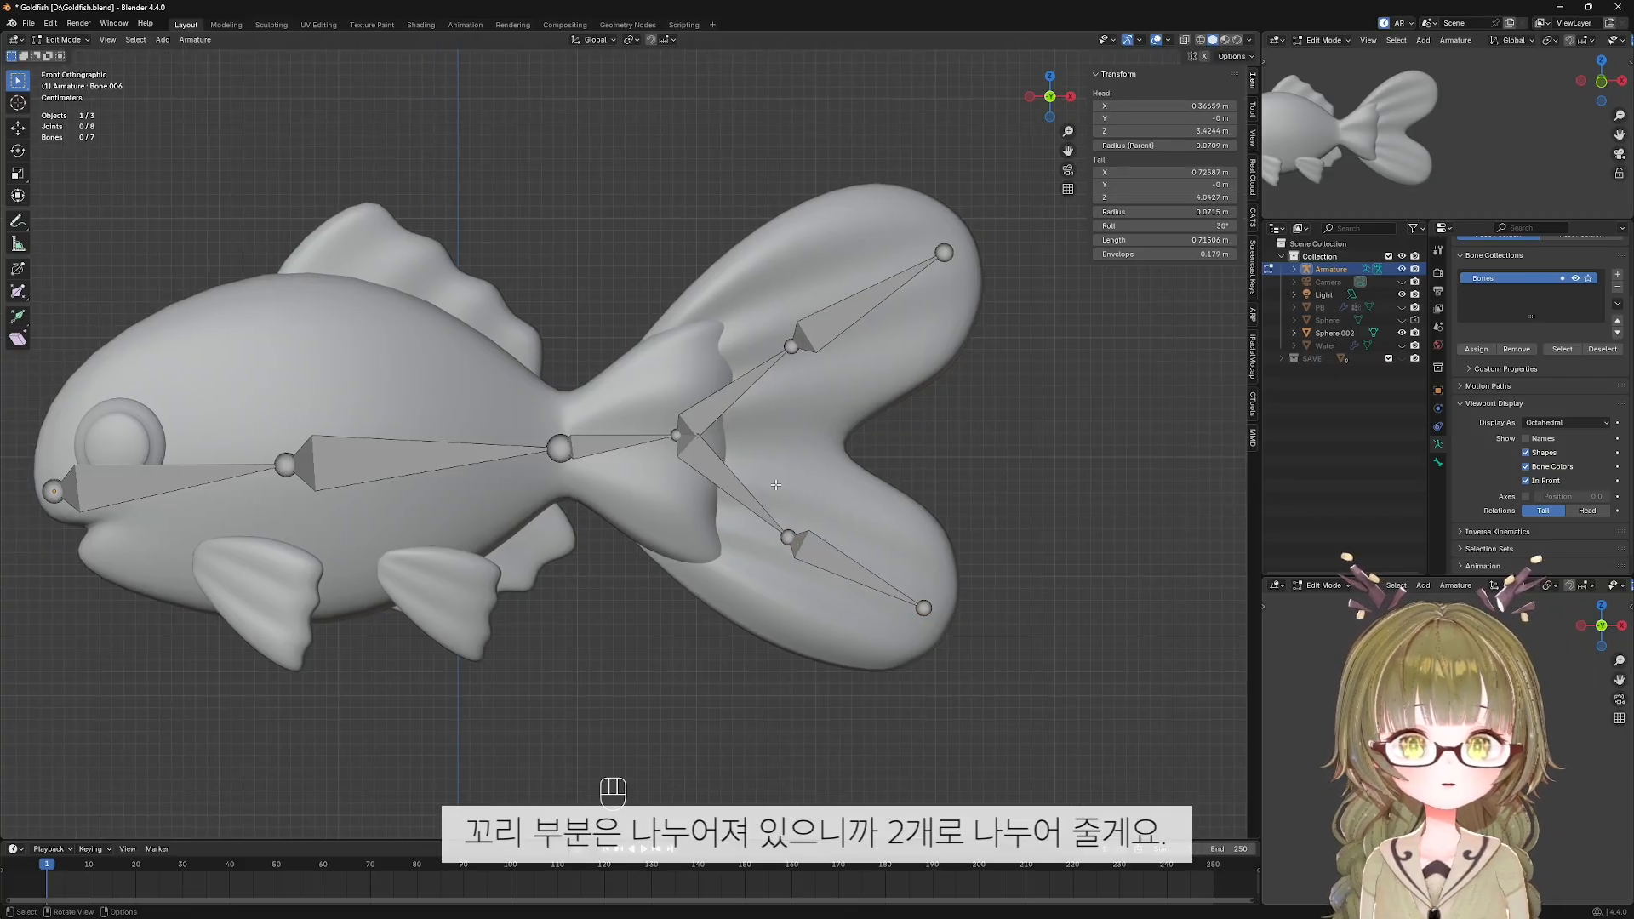
shift+middle_drag(851, 432, 858, 428)
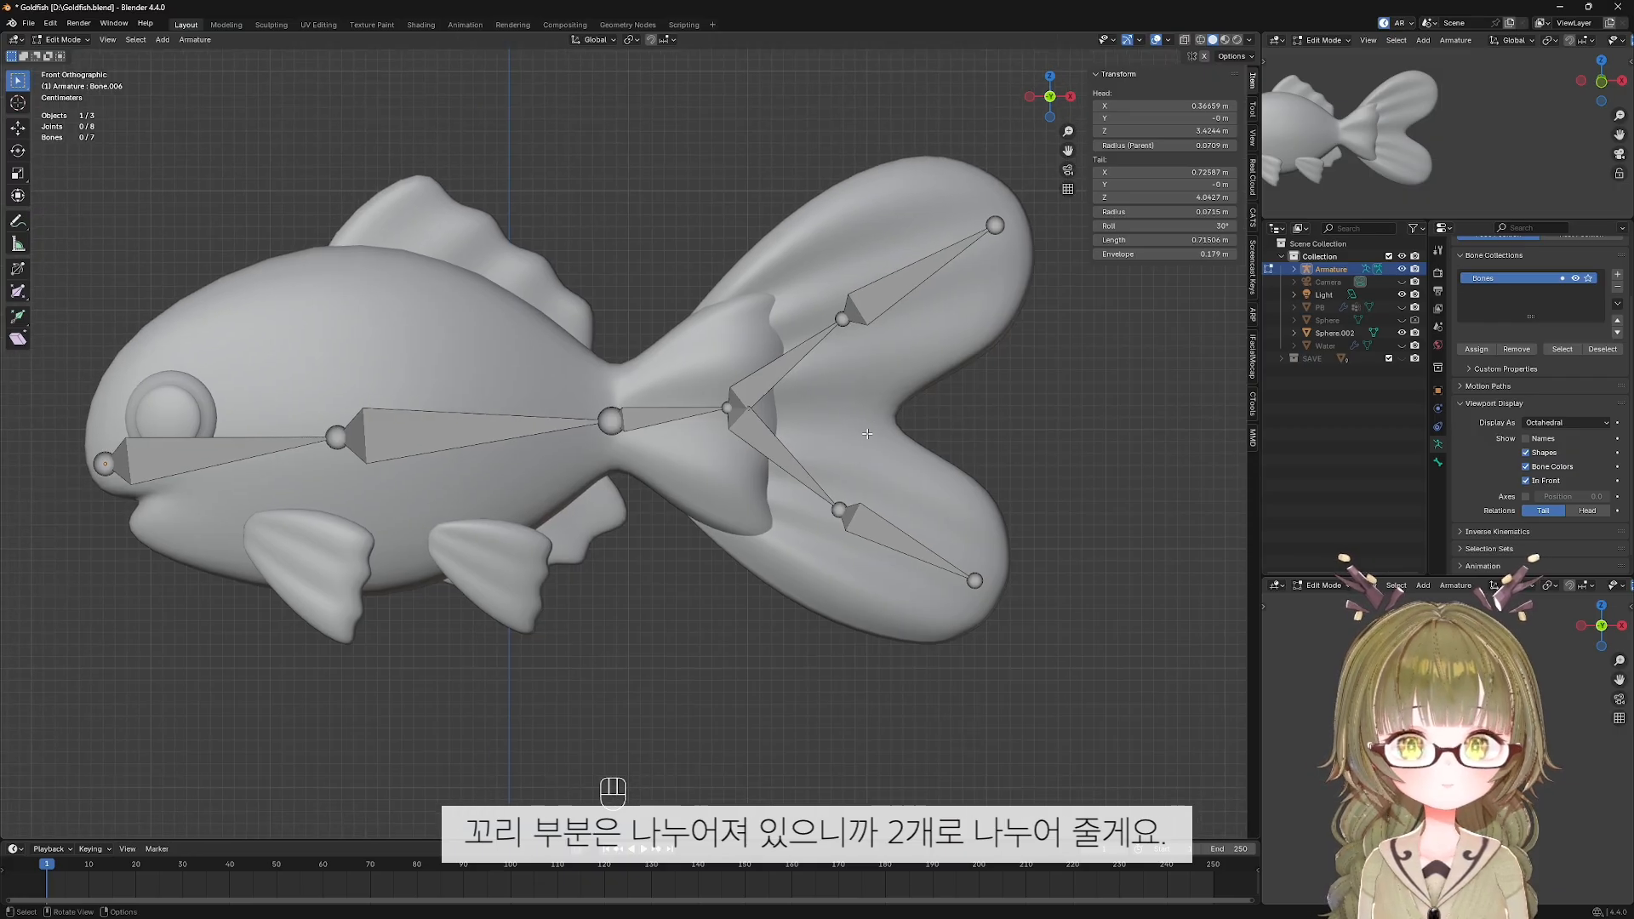
scroll(868, 422, down, 1)
key(Tab)
shift+middle_drag(709, 426, 757, 432)
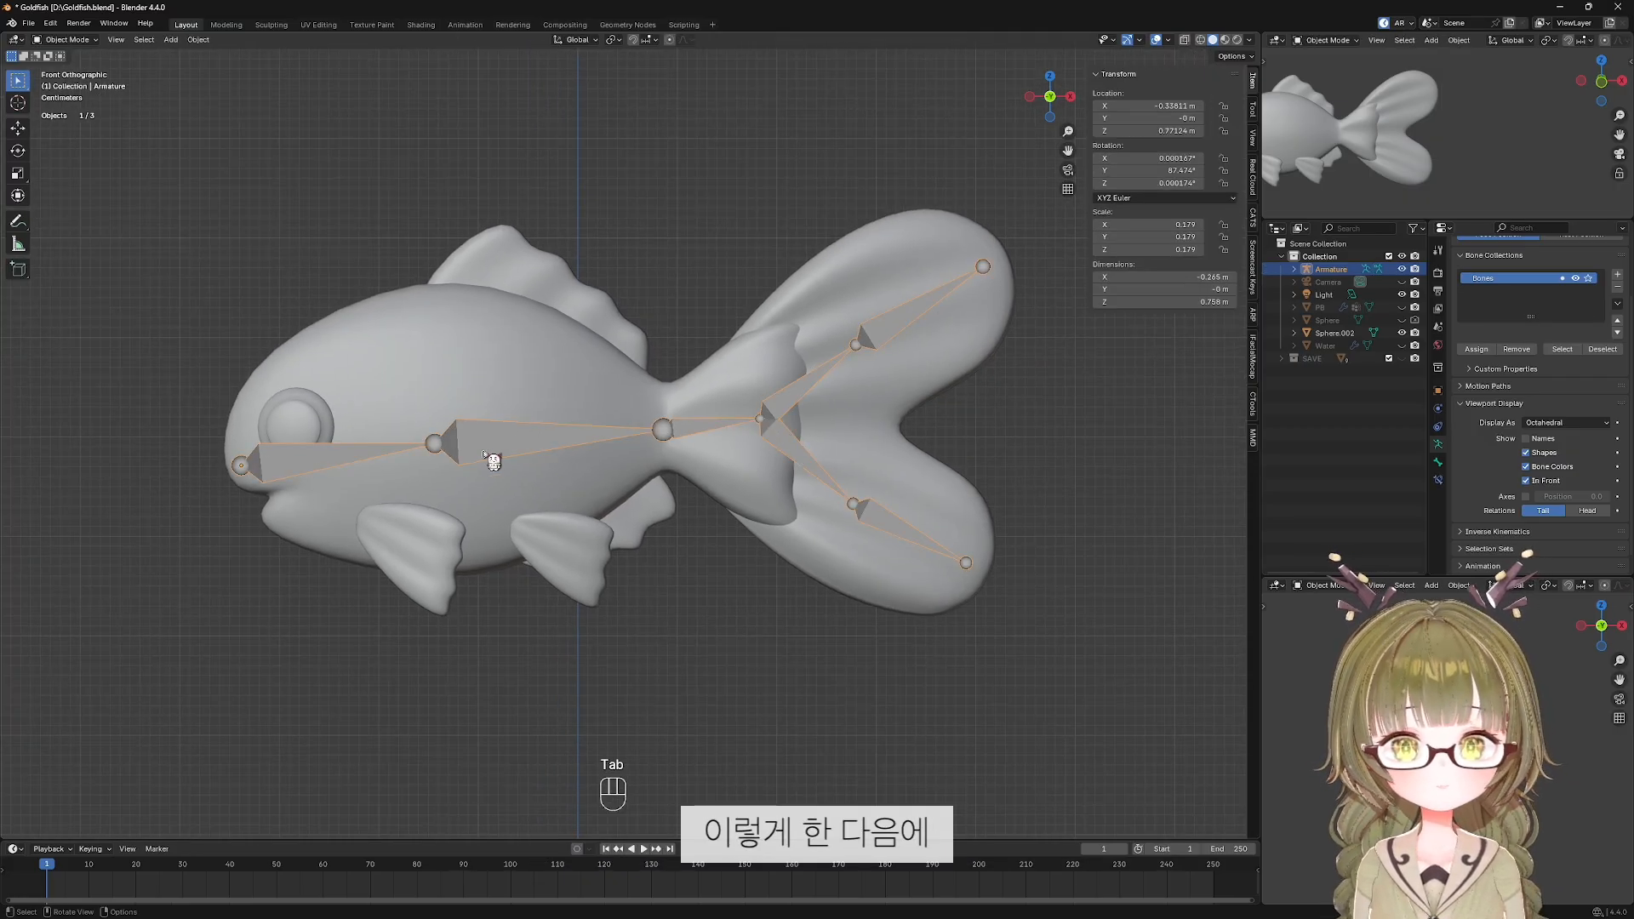
click(570, 380)
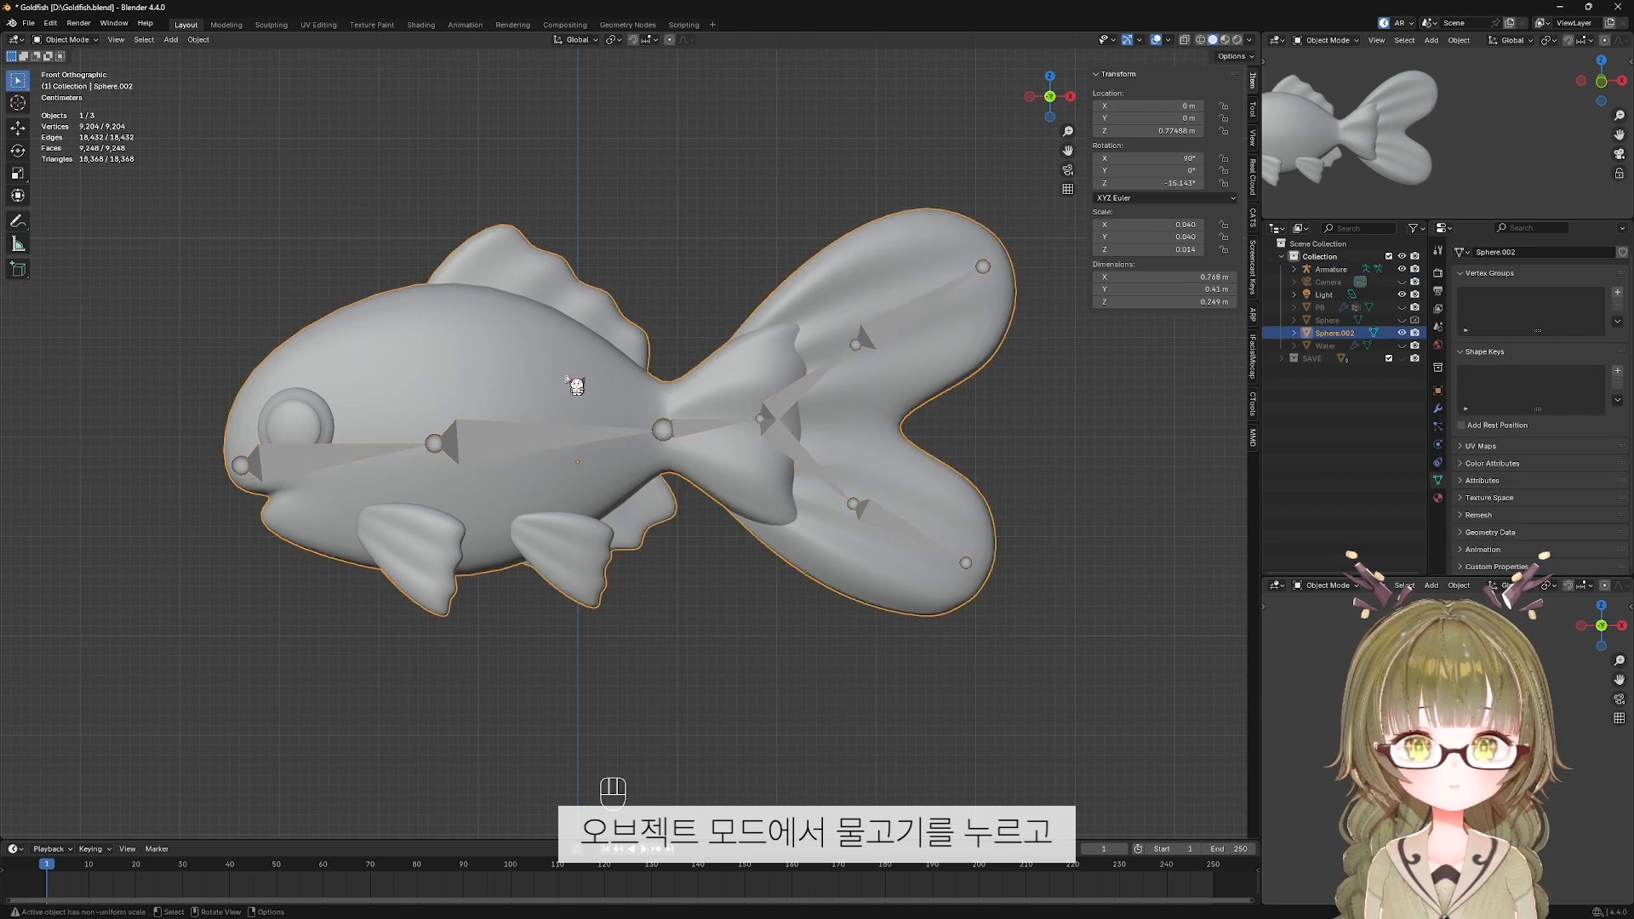
key(shift)
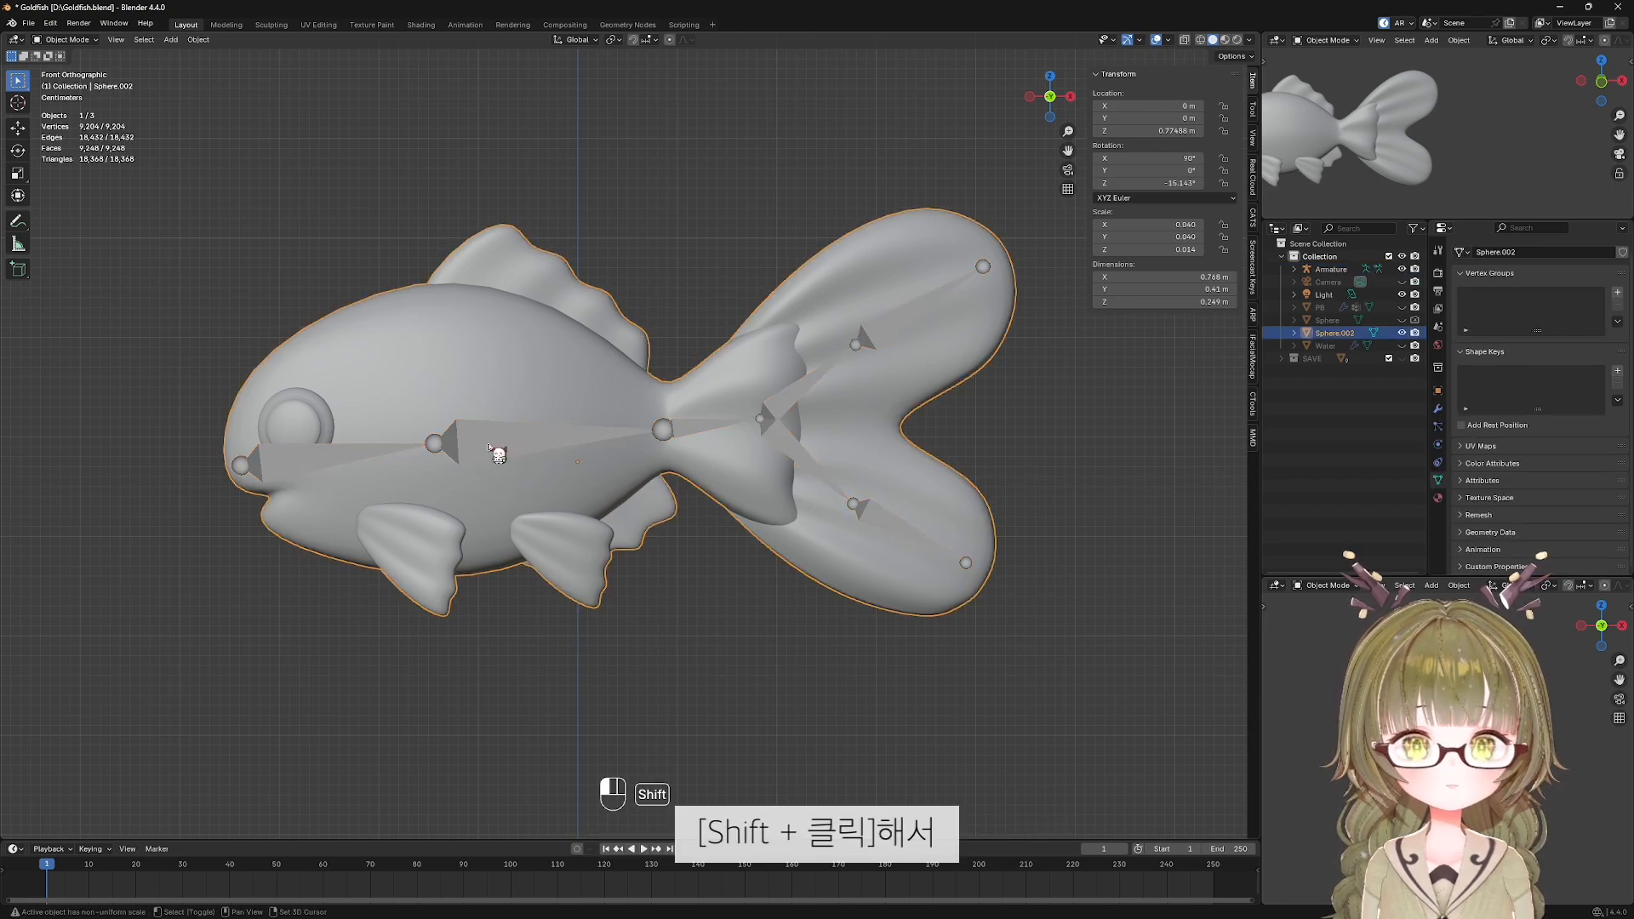
shift+click(492, 448)
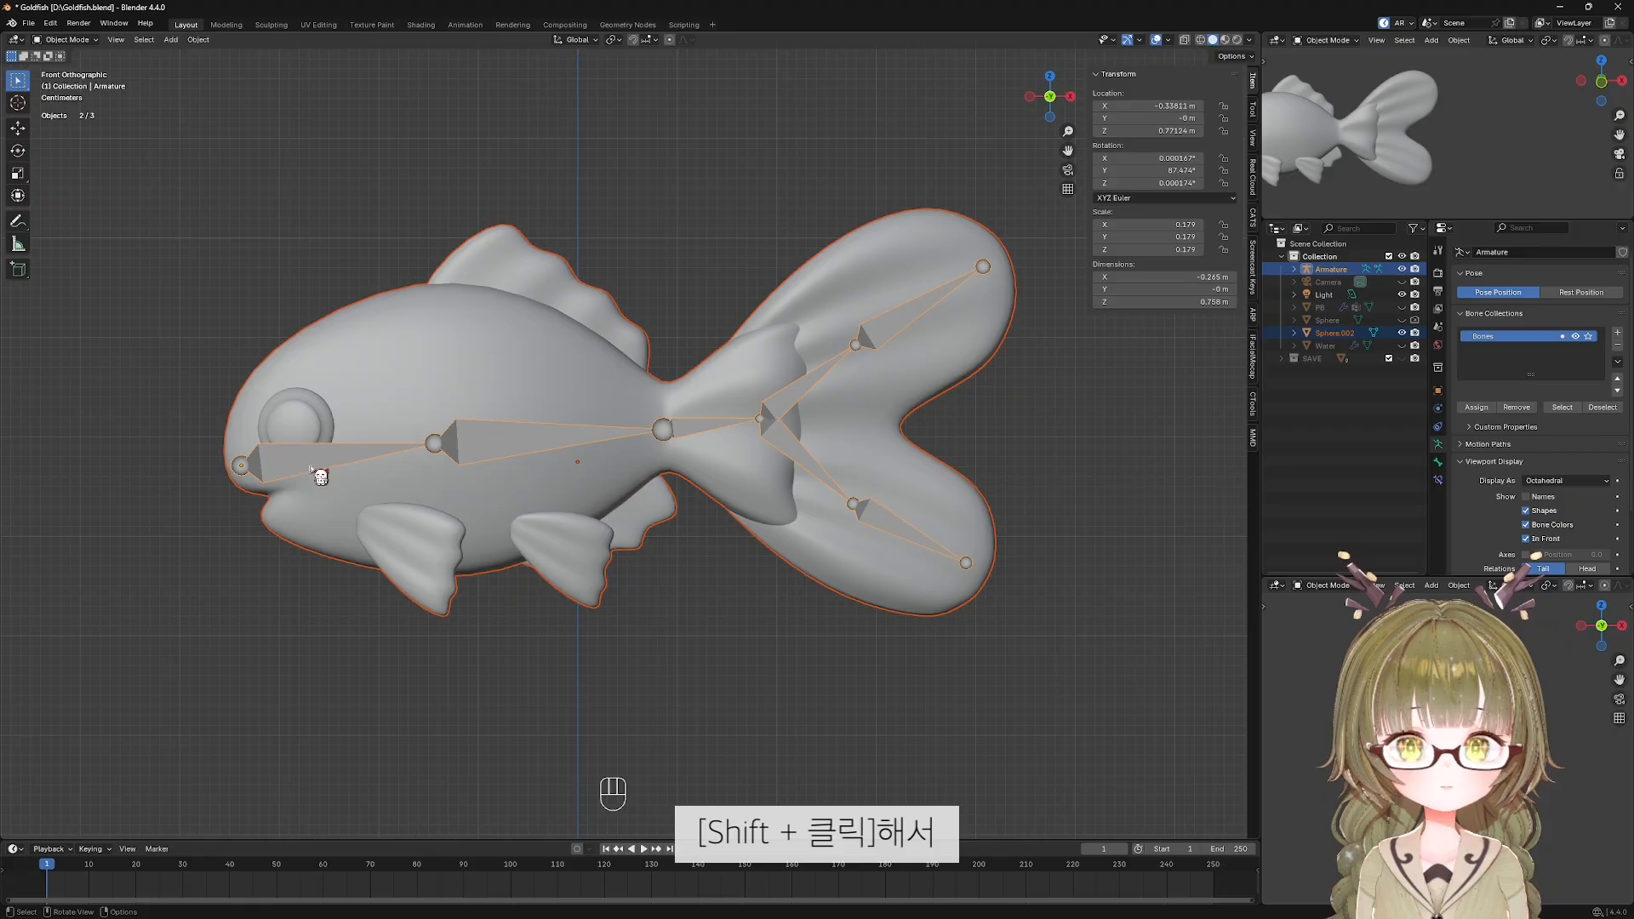
key(ctrl+p)
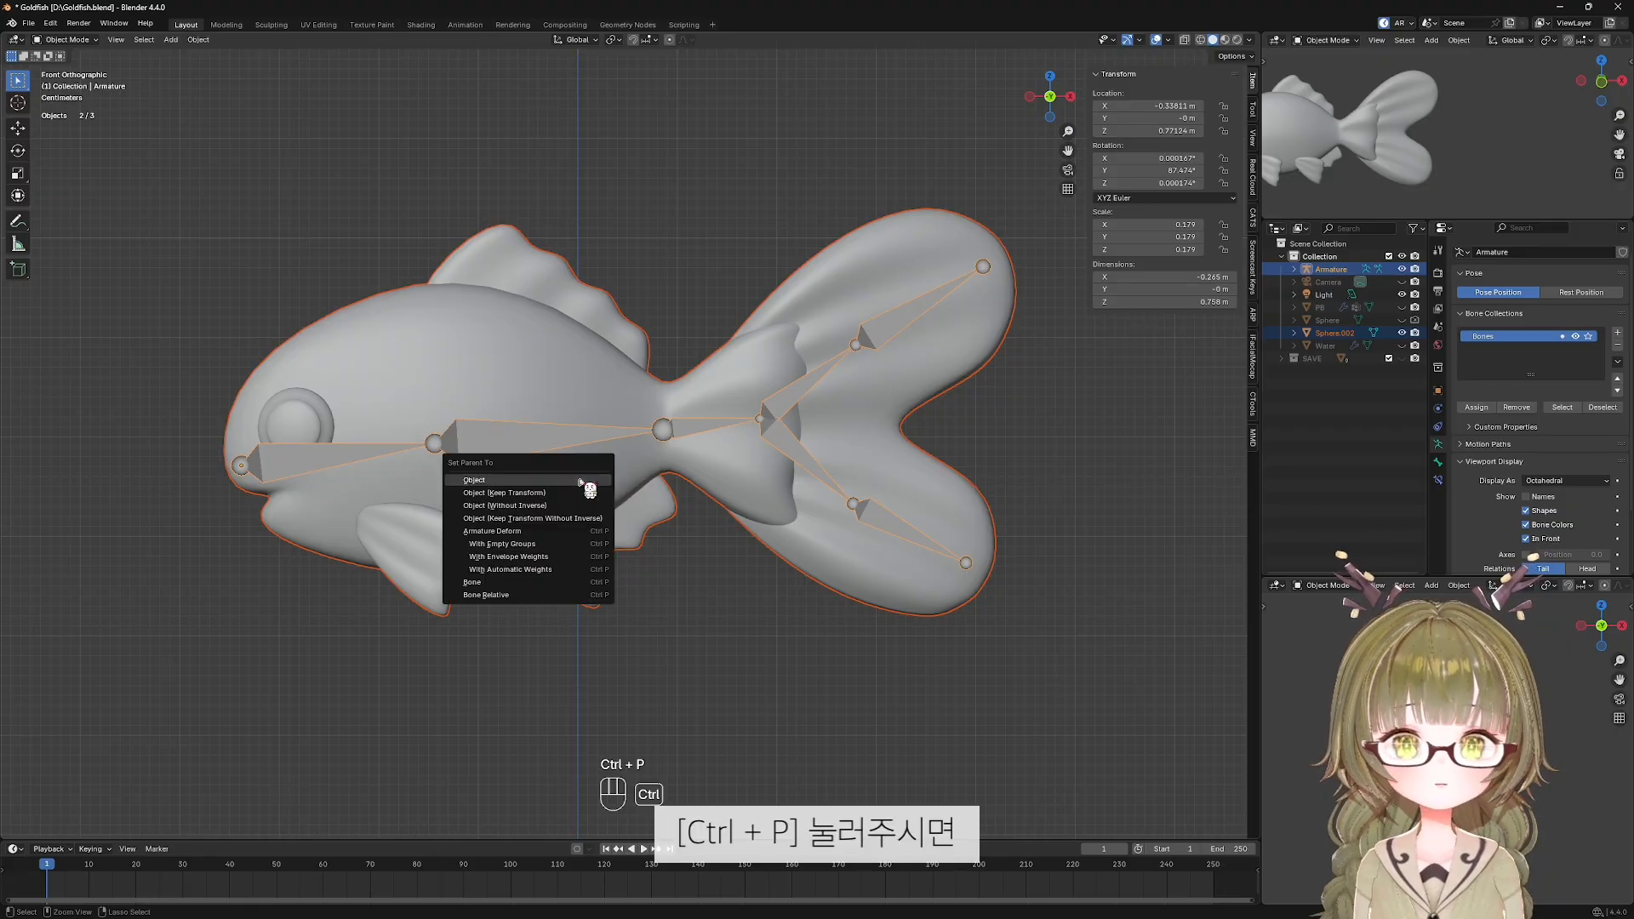
click(555, 569)
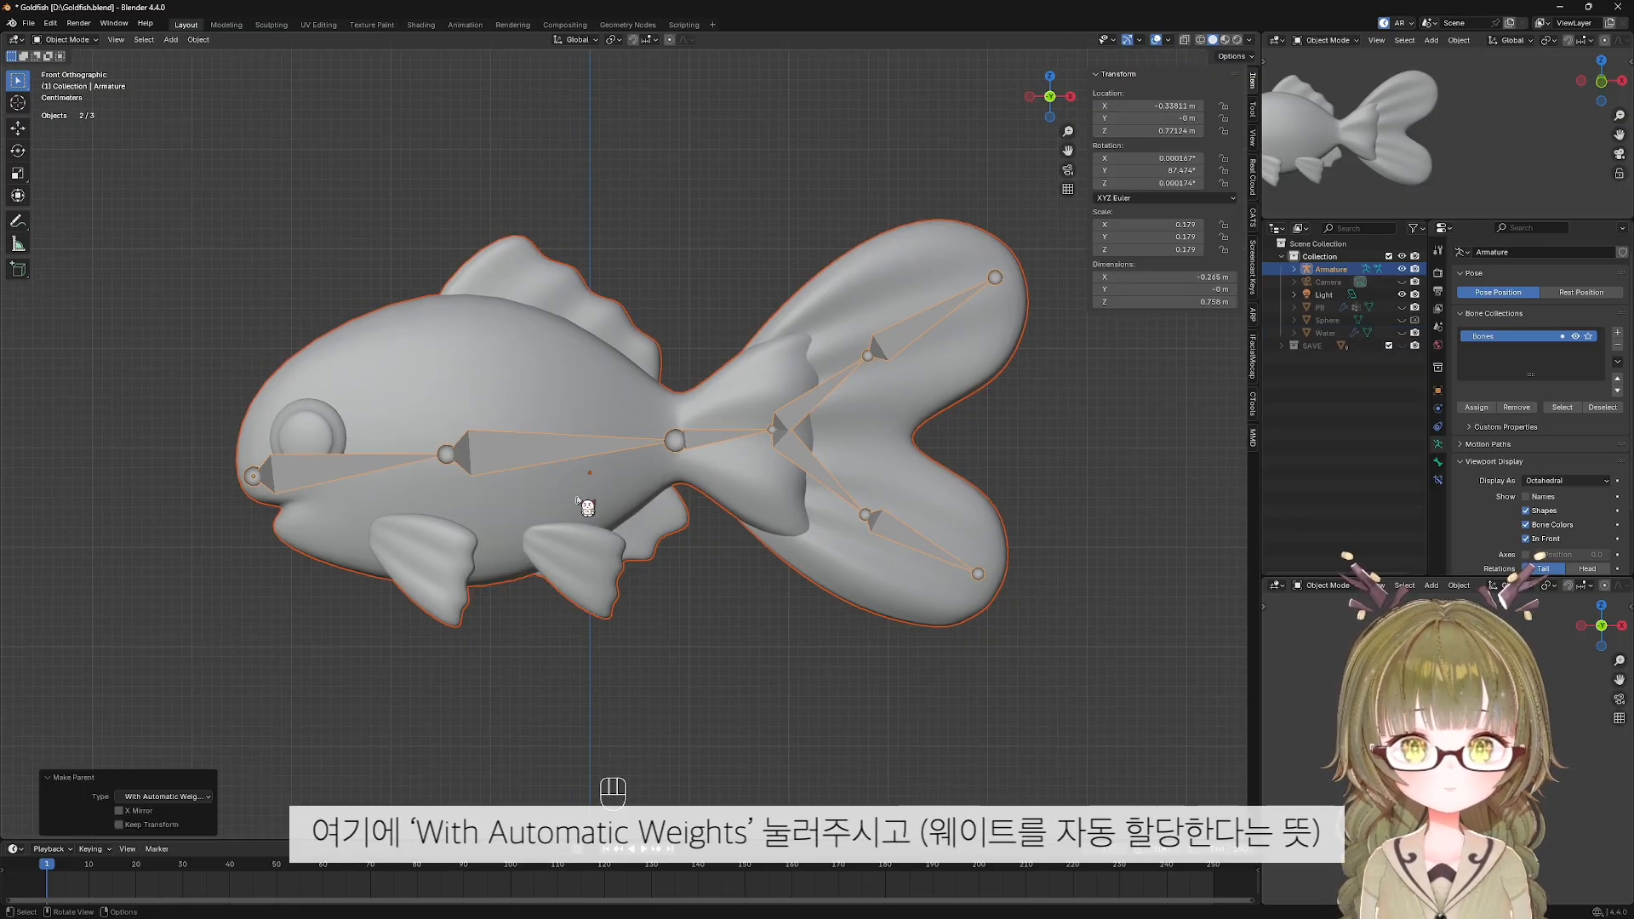
Select the armature and add the fish mesh as the active object, switching the mesh to Weight Paint mode.
click(516, 461)
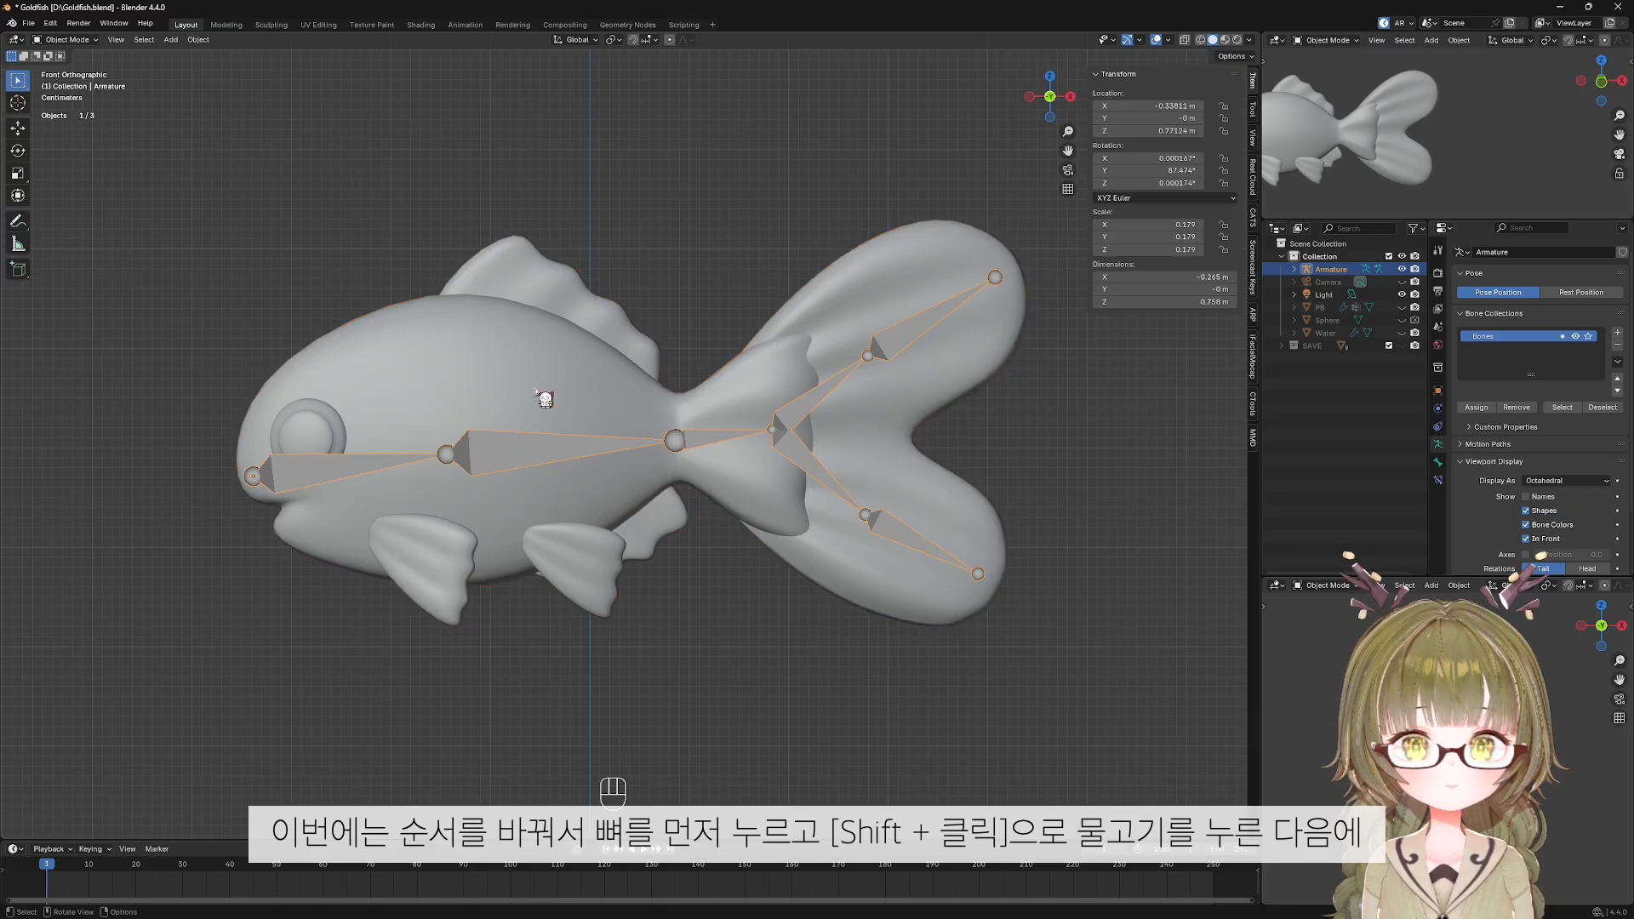
shift+click(560, 381)
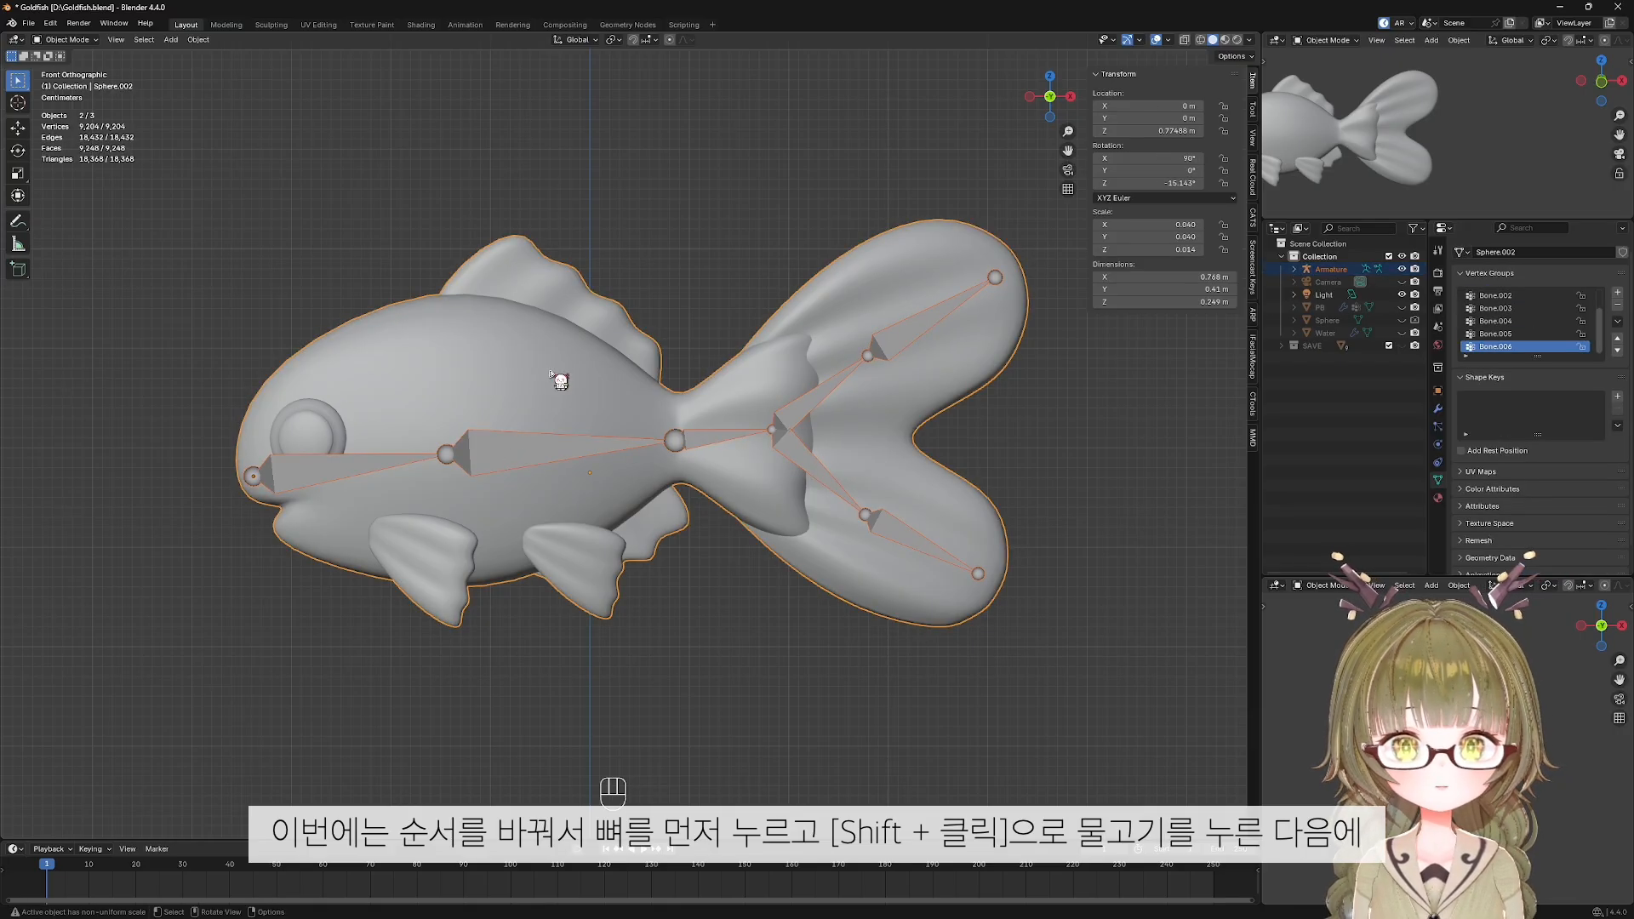
key(ctrl+Tab)
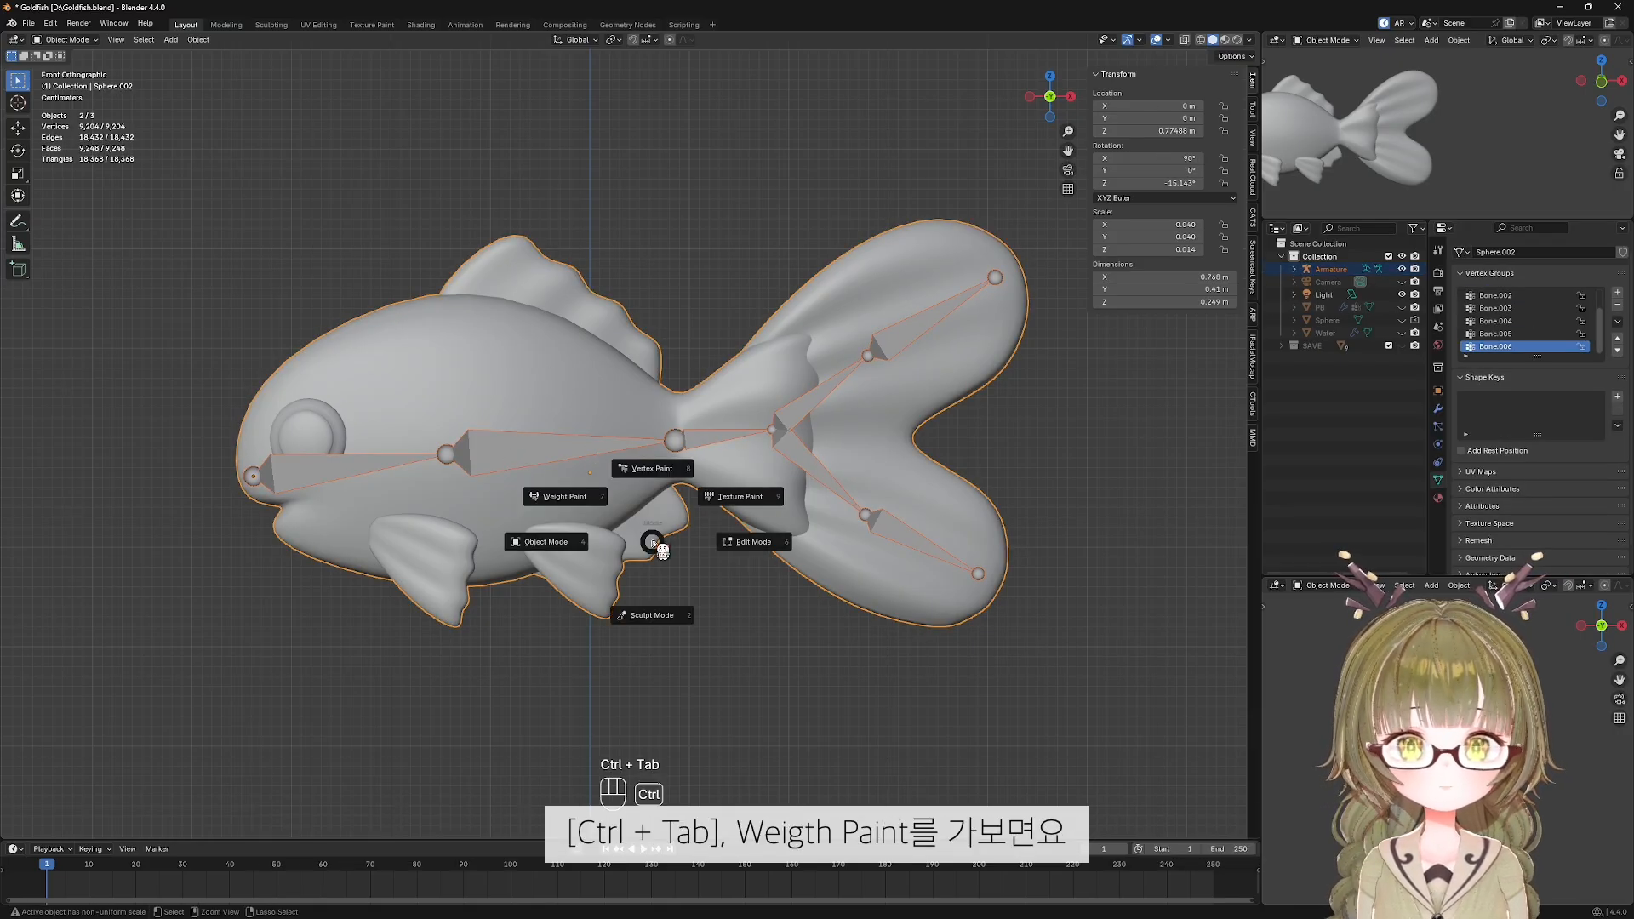
click(587, 486)
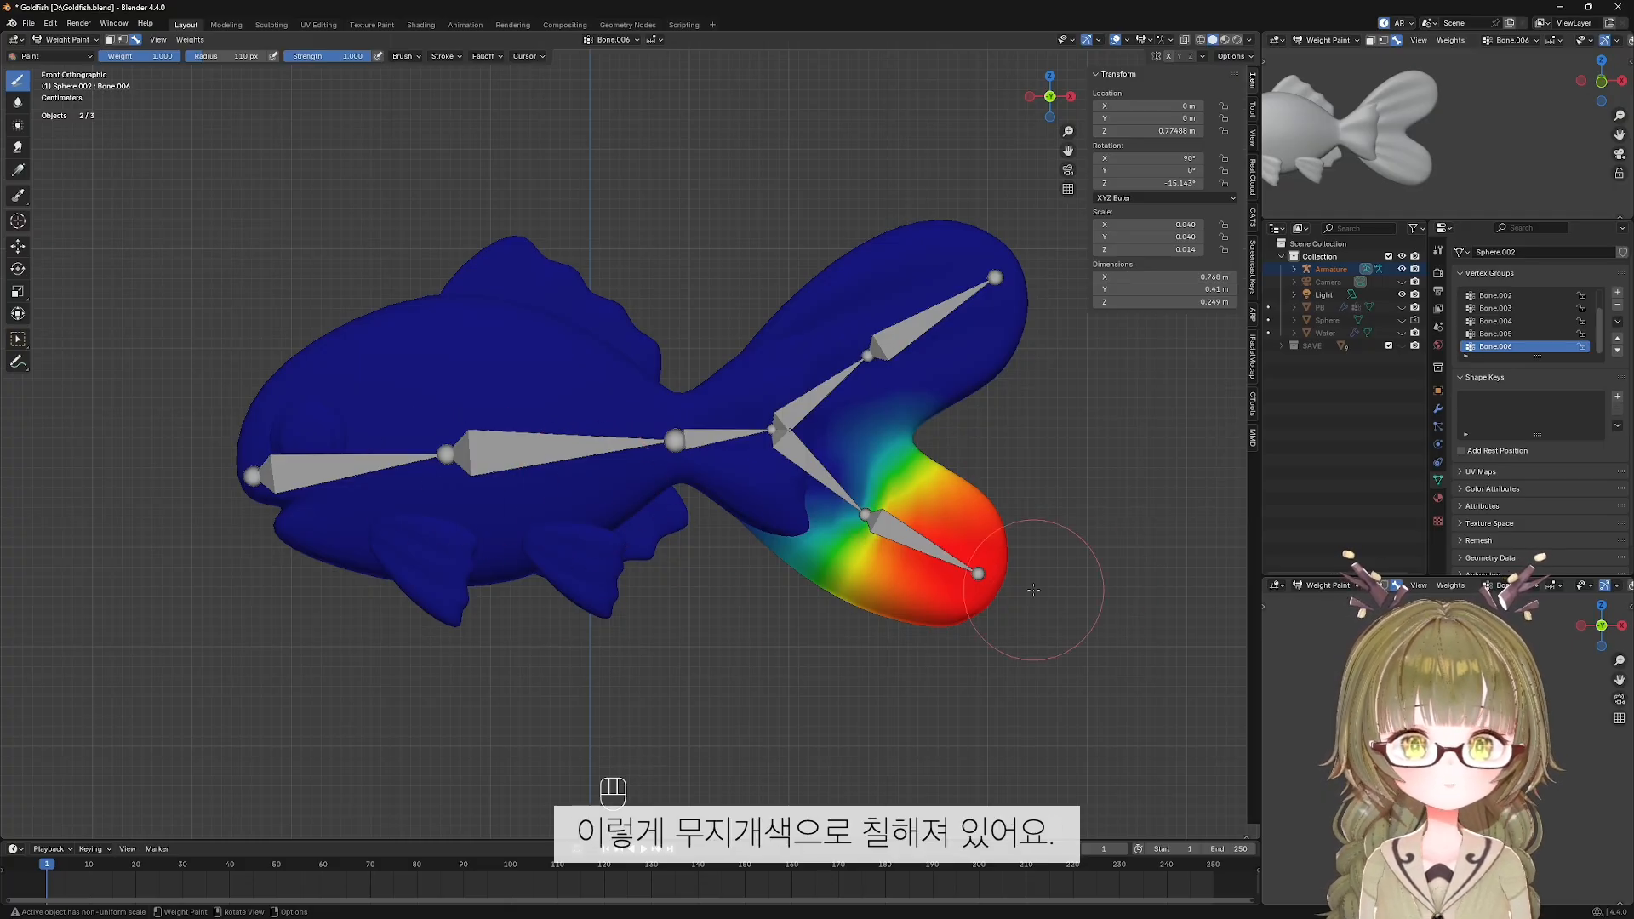
Select the tail and body bones one by one to examine the weights assigned to each on the fish mesh.
alt+click(890, 531)
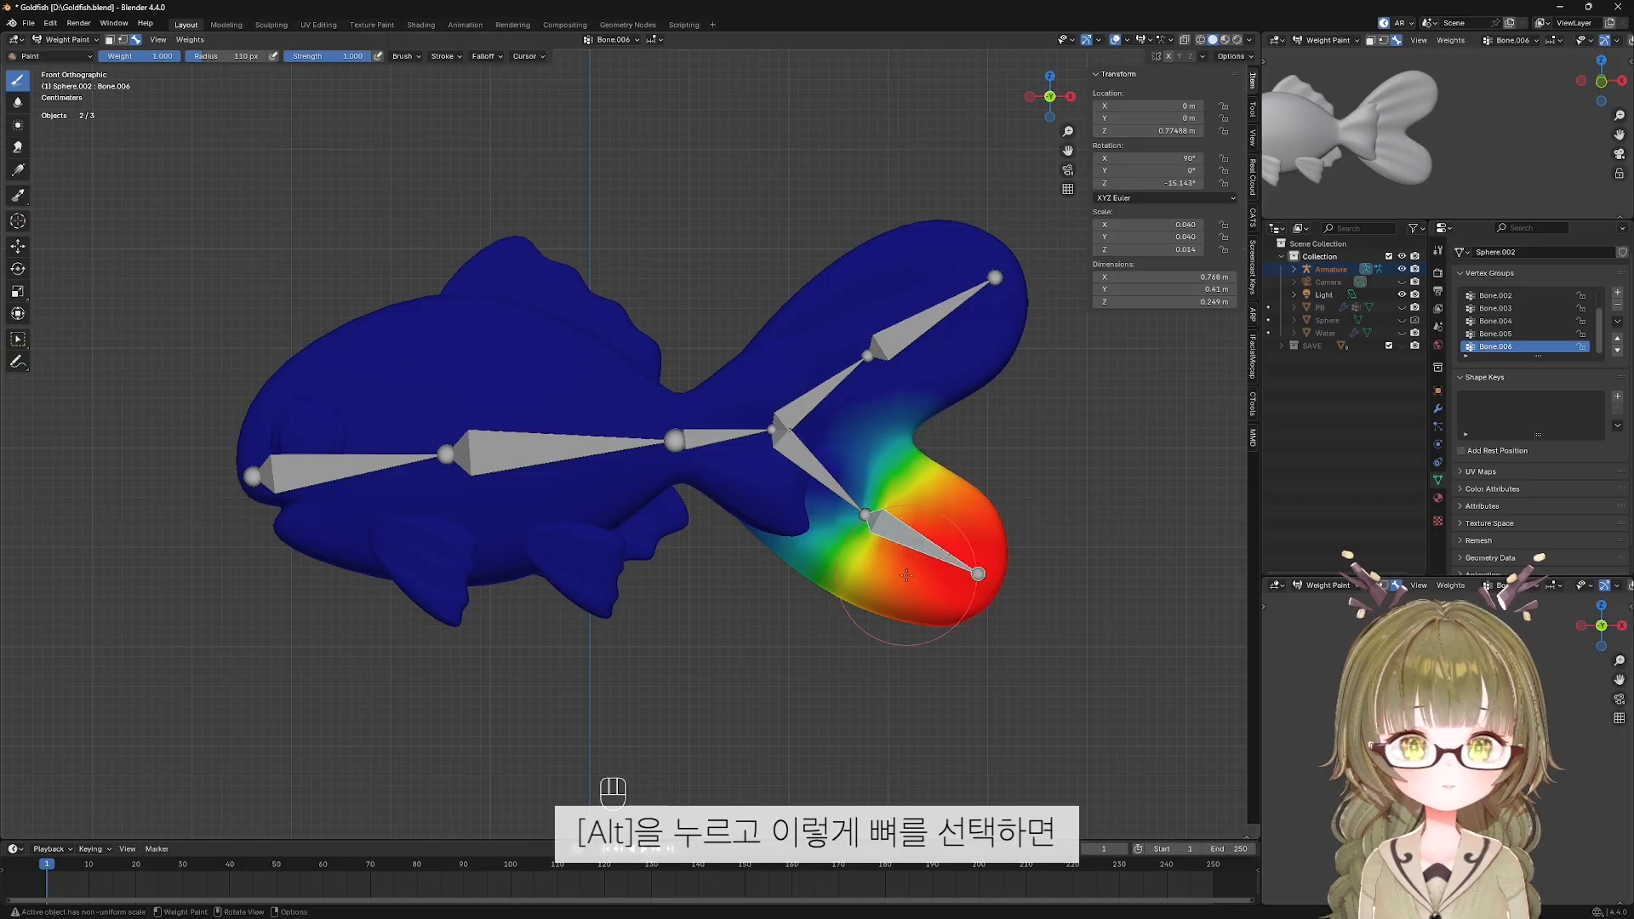
alt+click(817, 472)
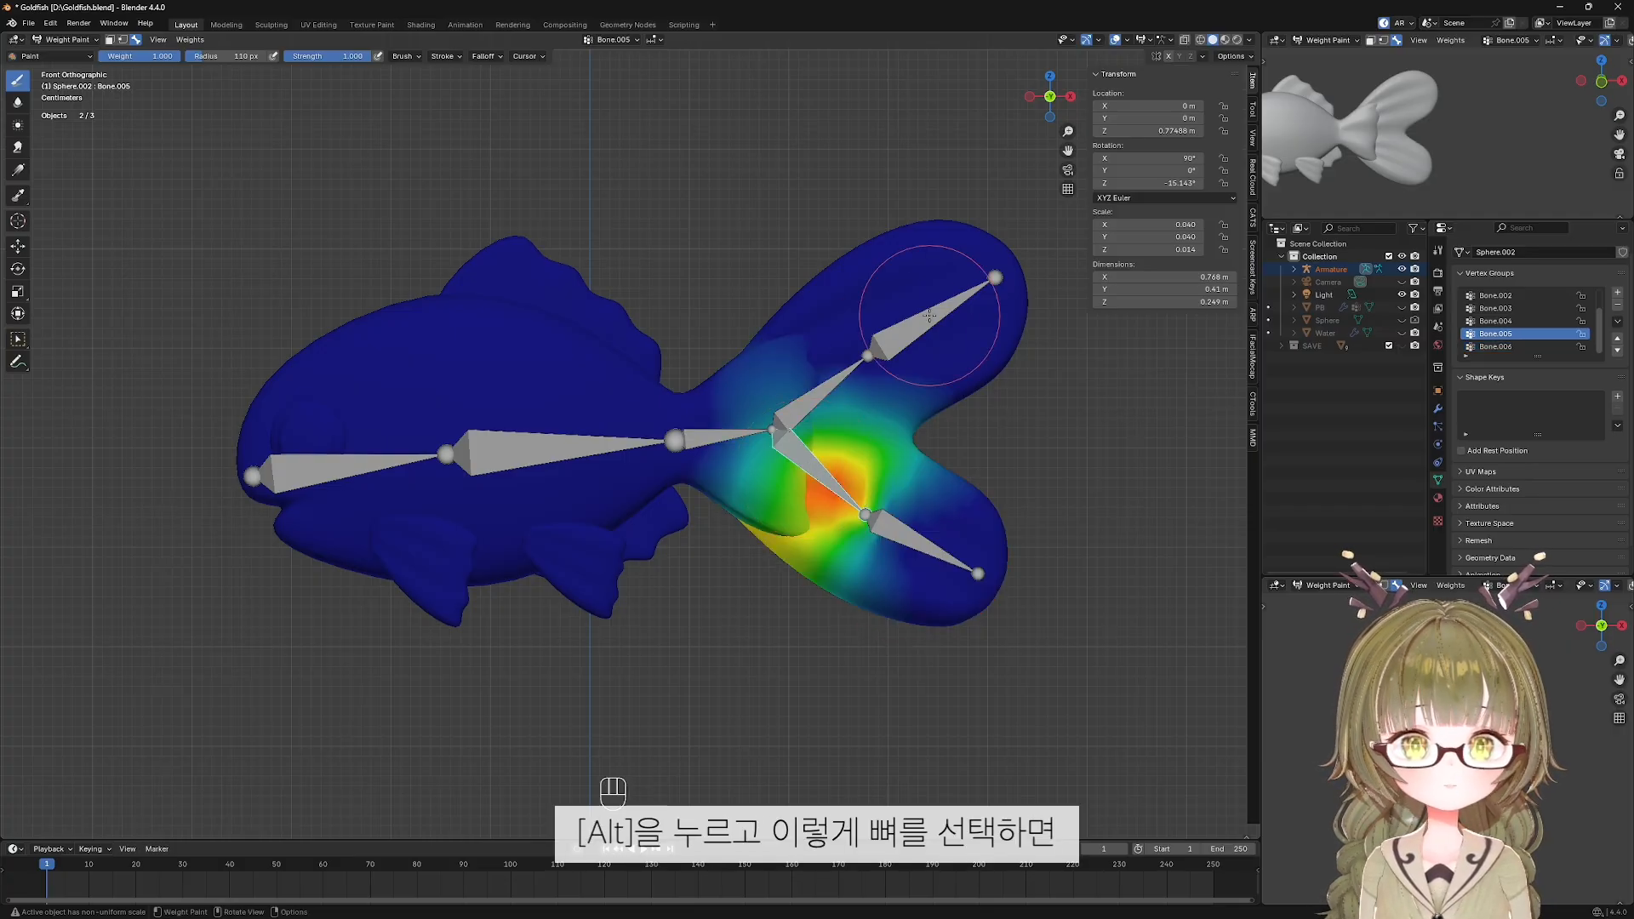
alt+click(917, 322)
alt+click(715, 432)
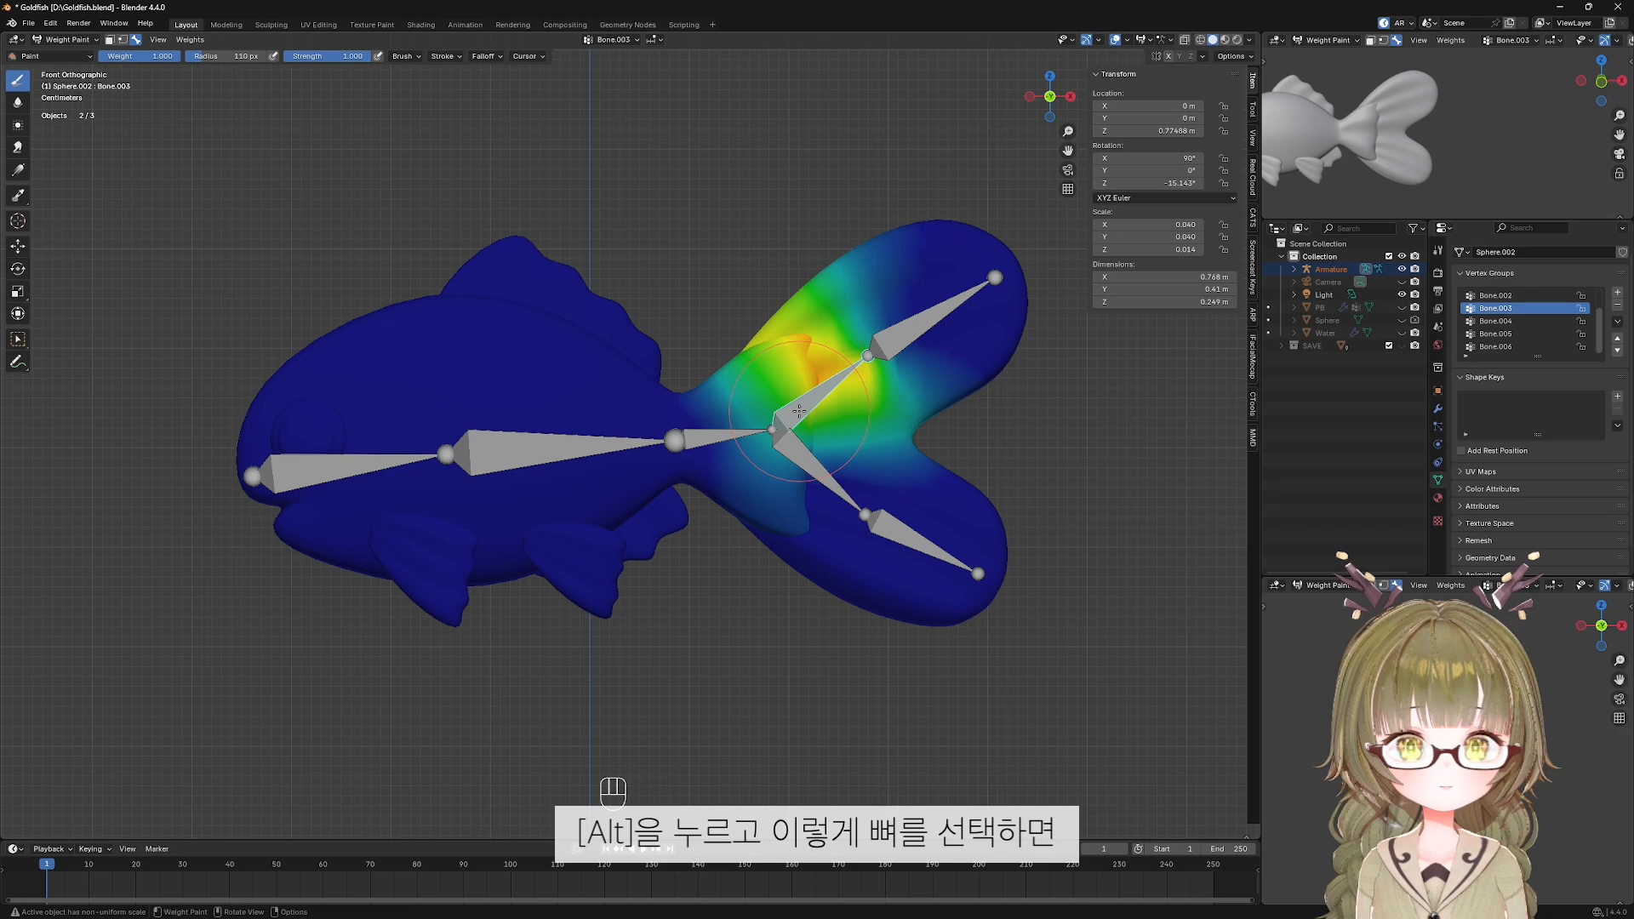
alt+click(681, 435)
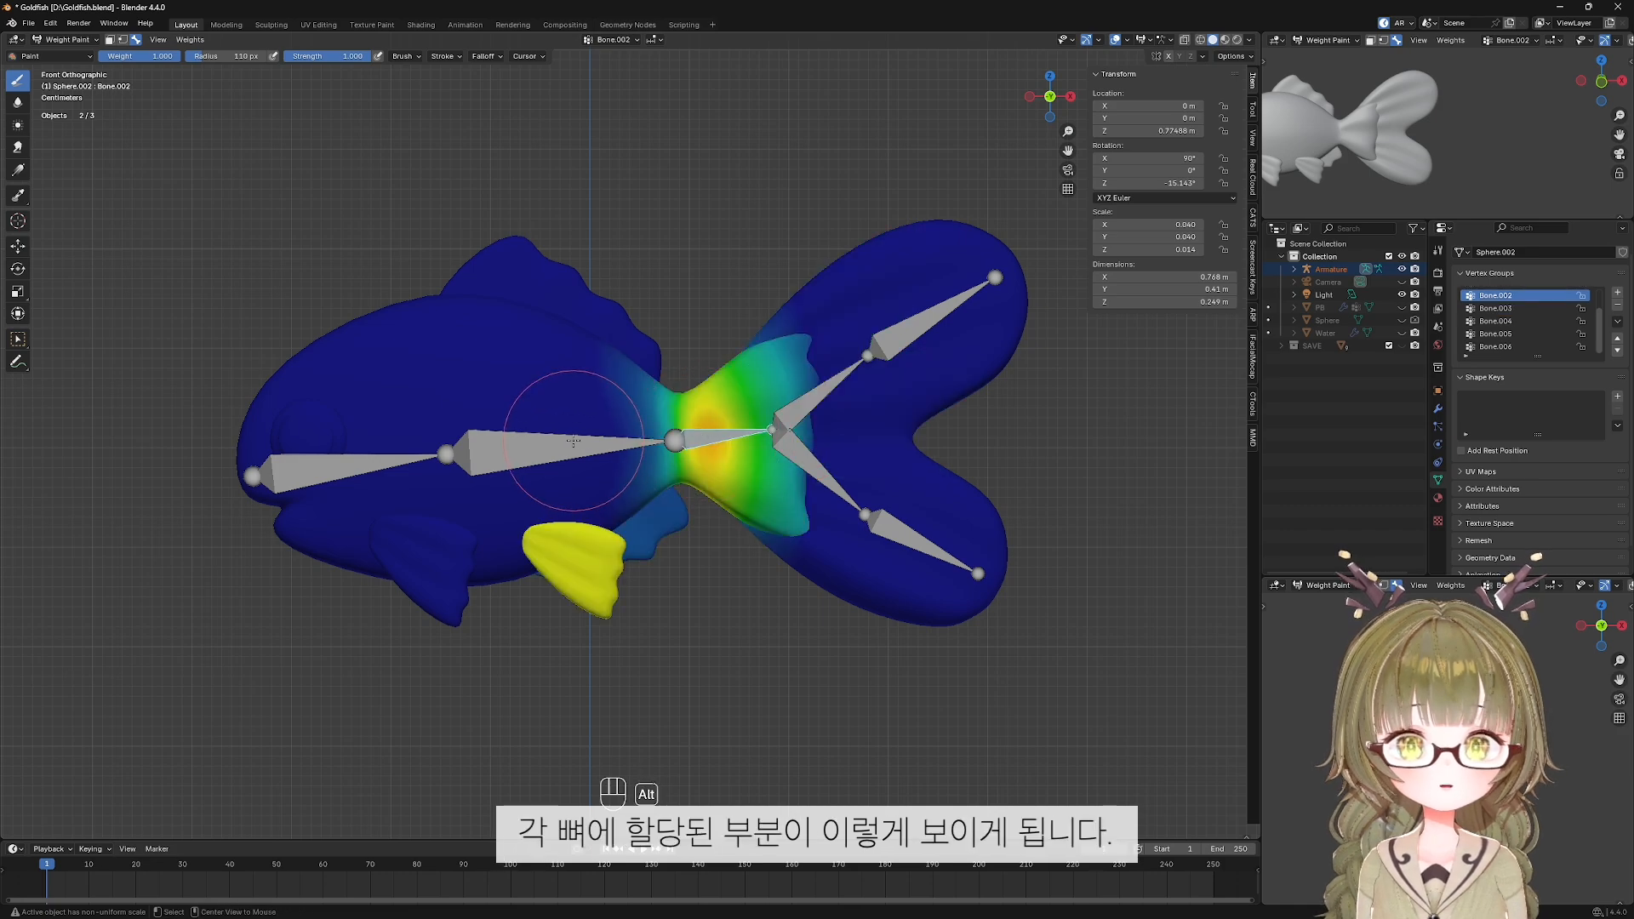
alt+click(543, 447)
alt+click(374, 465)
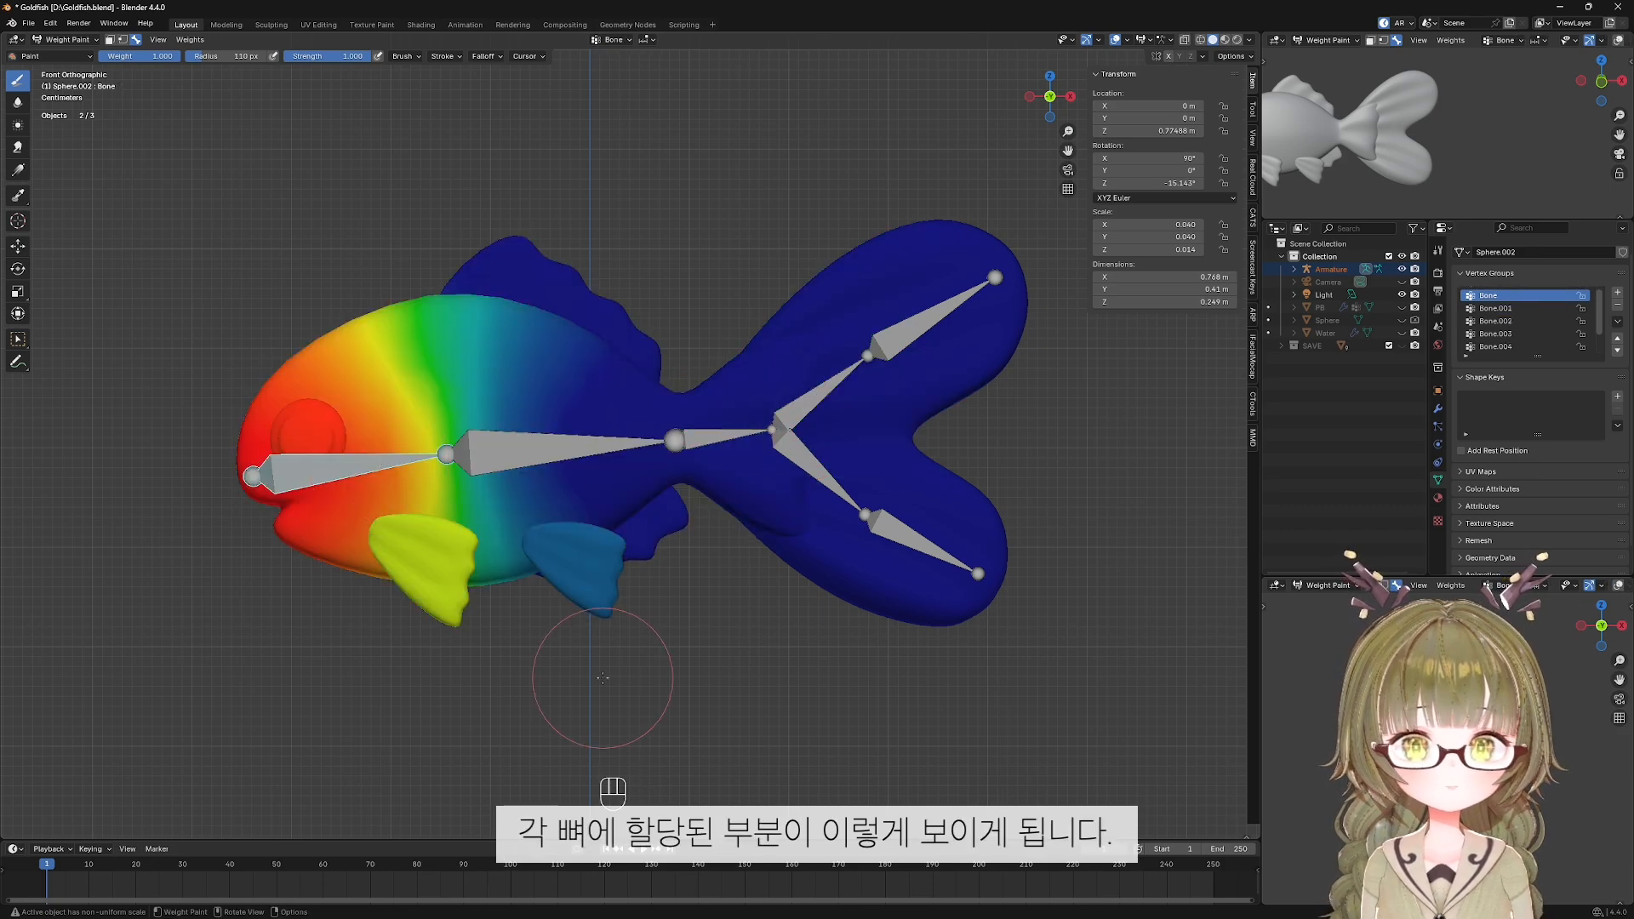
alt+click(600, 497)
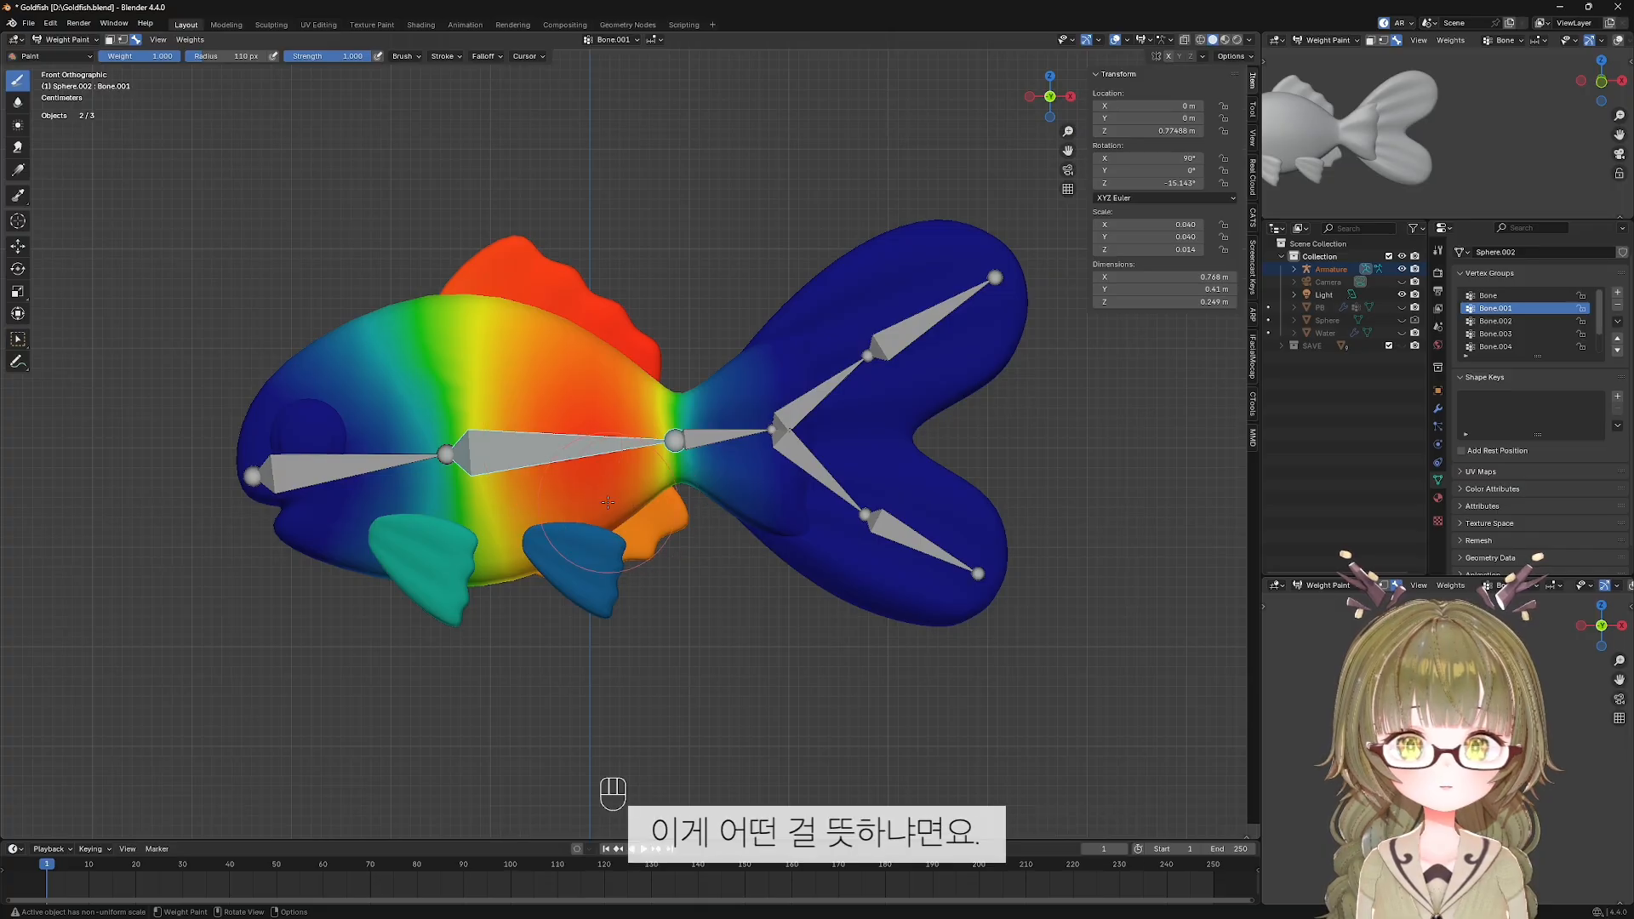
Return to Object Mode with only the armature selected.
key(ctrl+Tab)
key(ctrl+Tab)
key(ctrl+Tab)
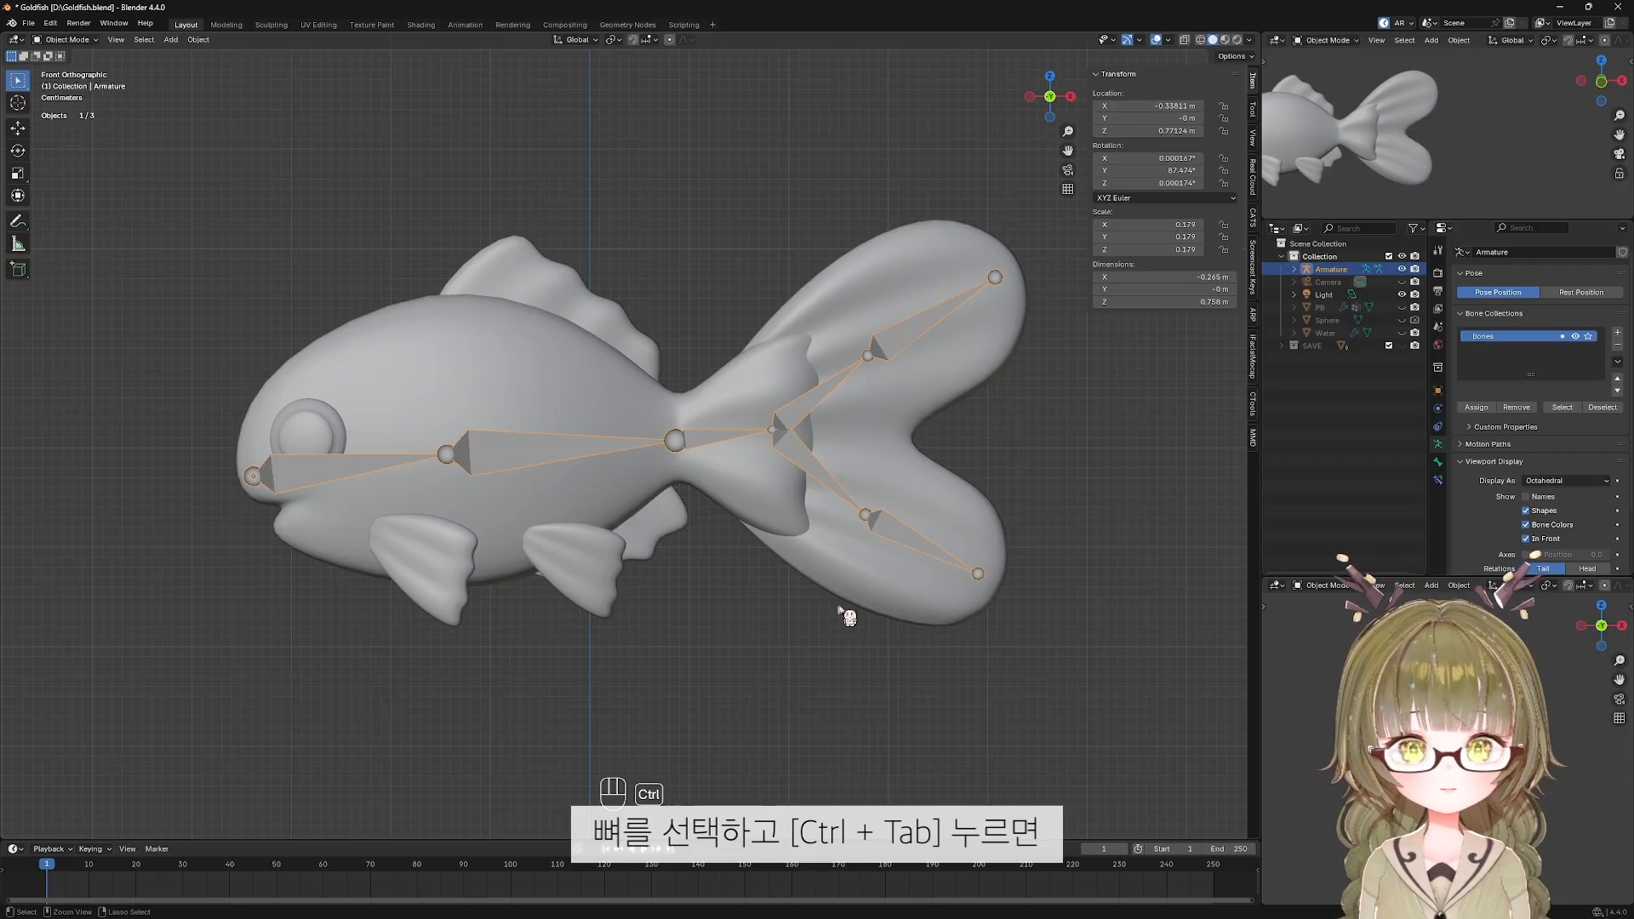
Switch the armature to Pose Mode and test-rotate the upper tail tip bone to check the mesh deformation, discarding the rotation.
key(ctrl+Tab)
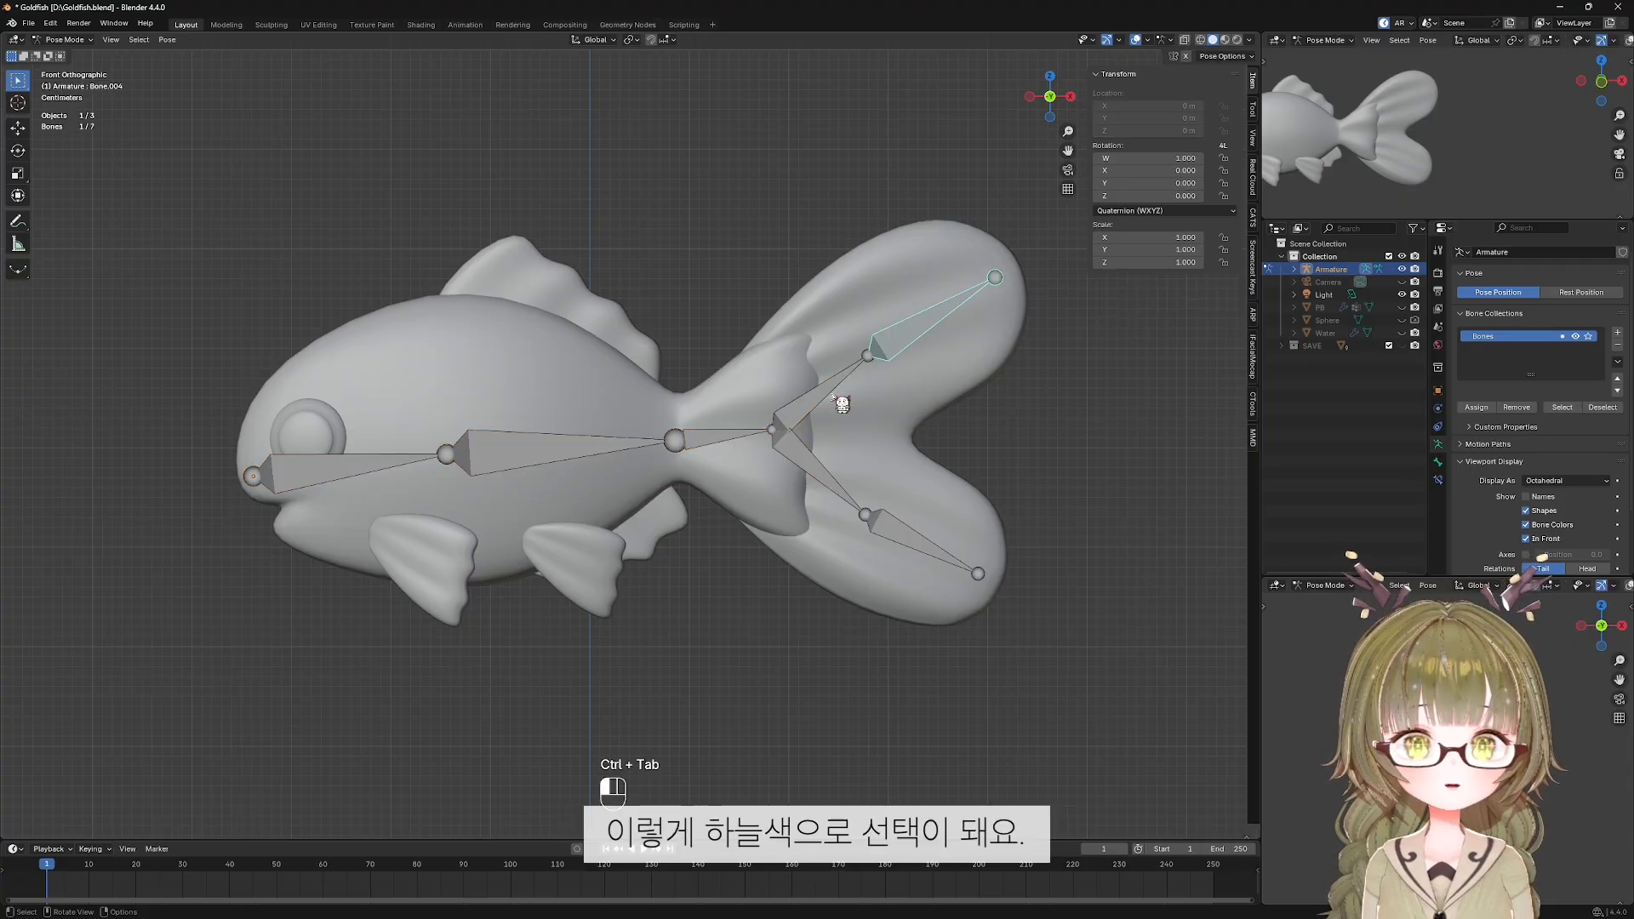
click(809, 464)
click(720, 438)
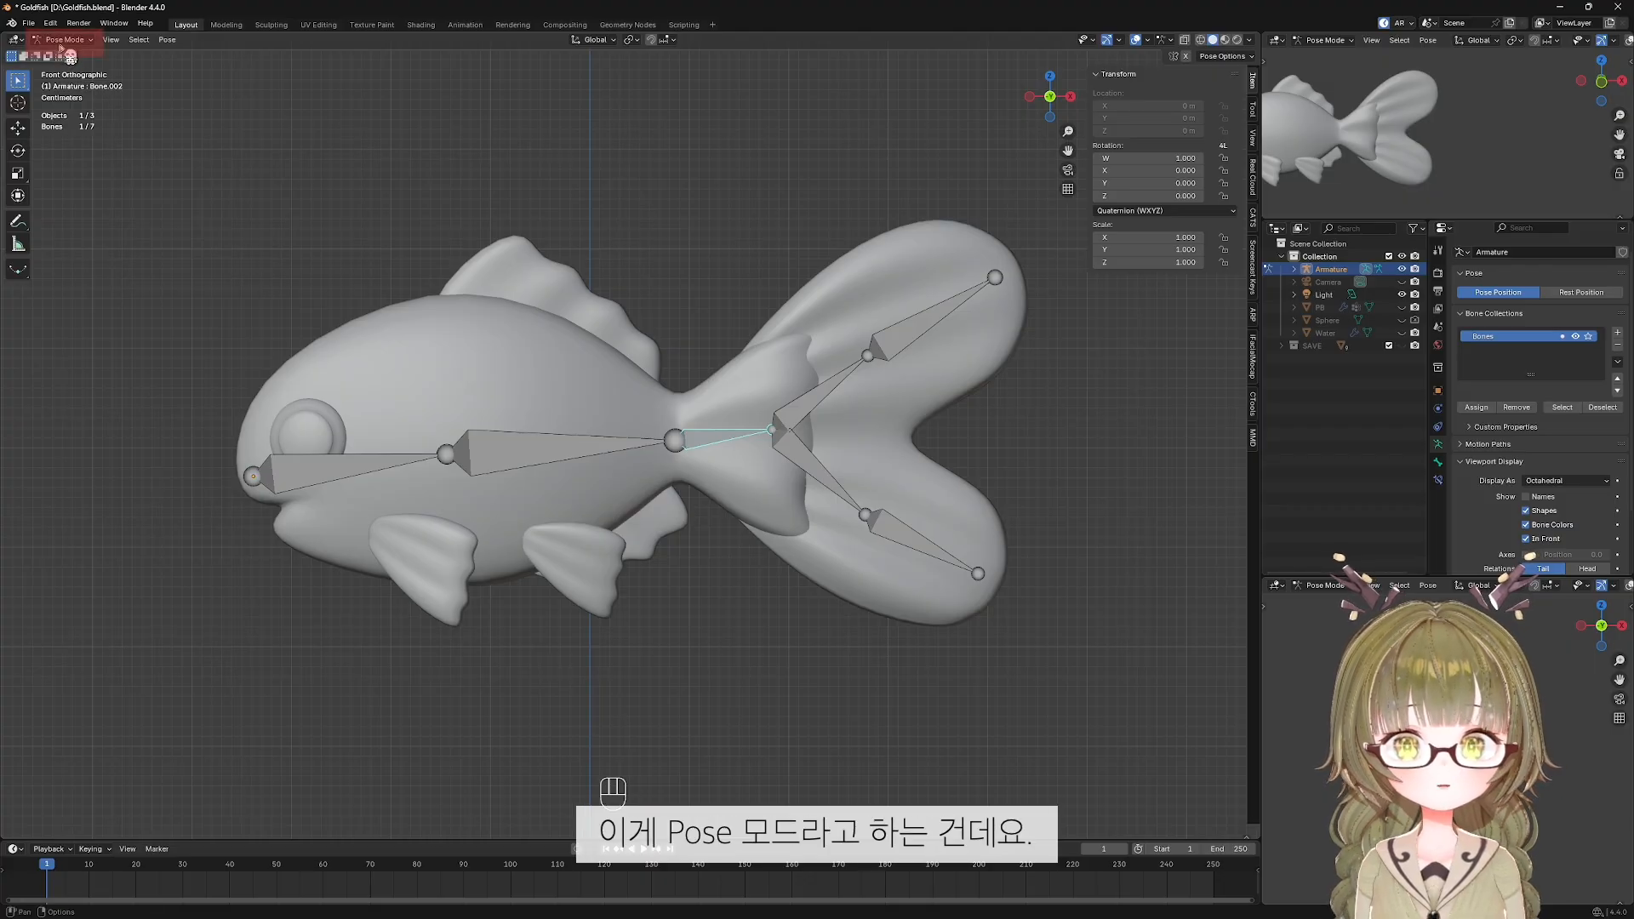
click(889, 341)
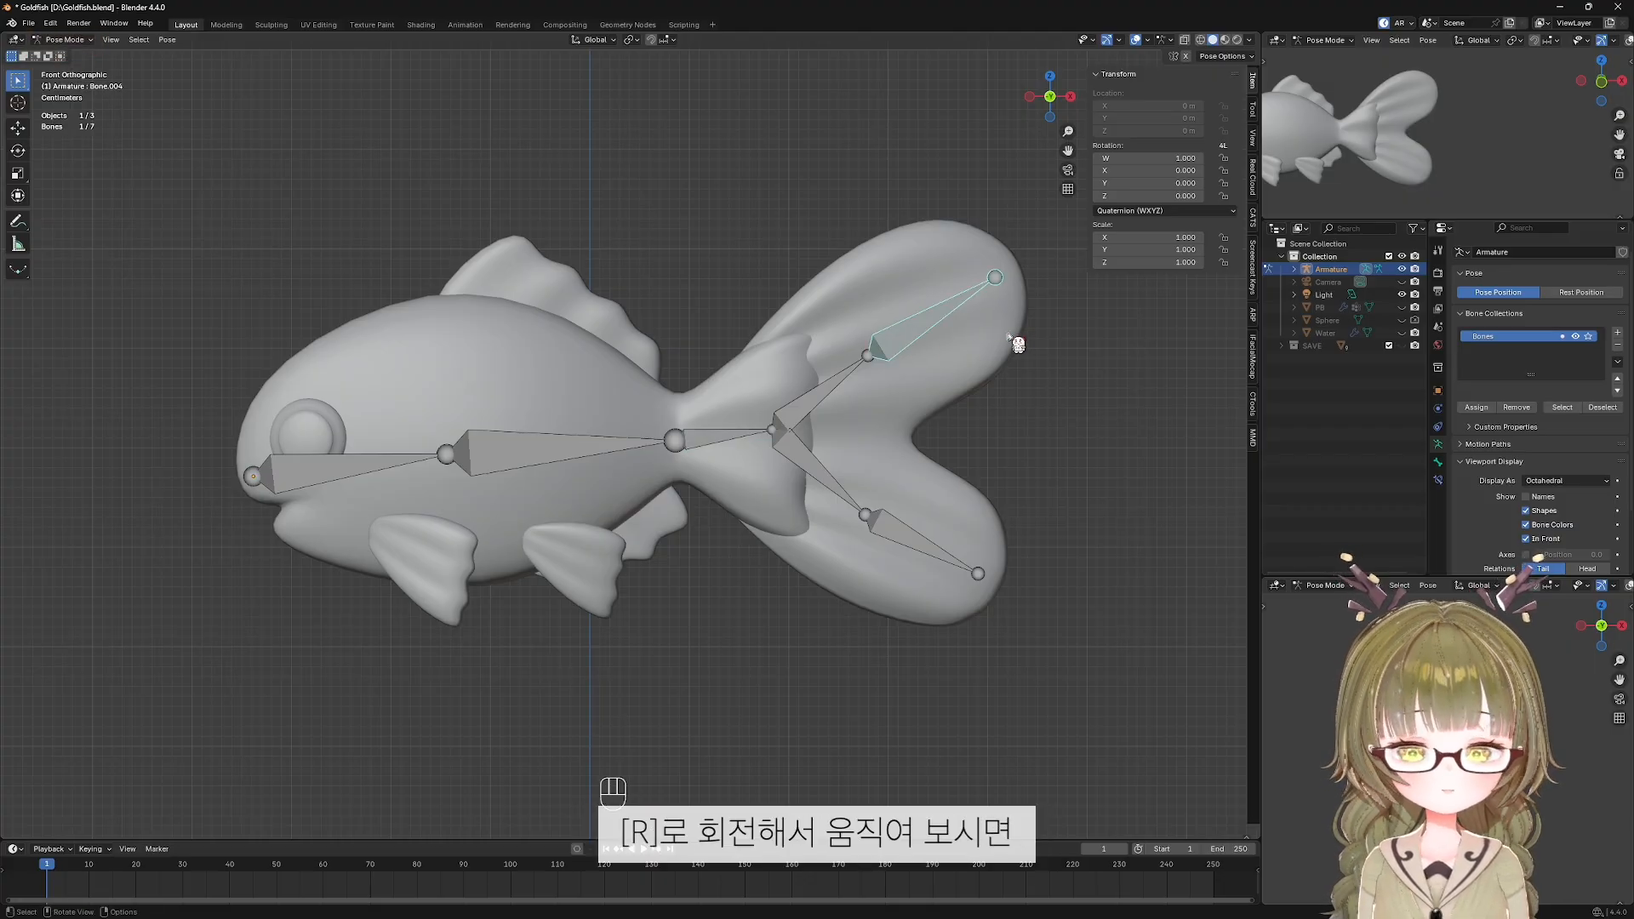
key(r)
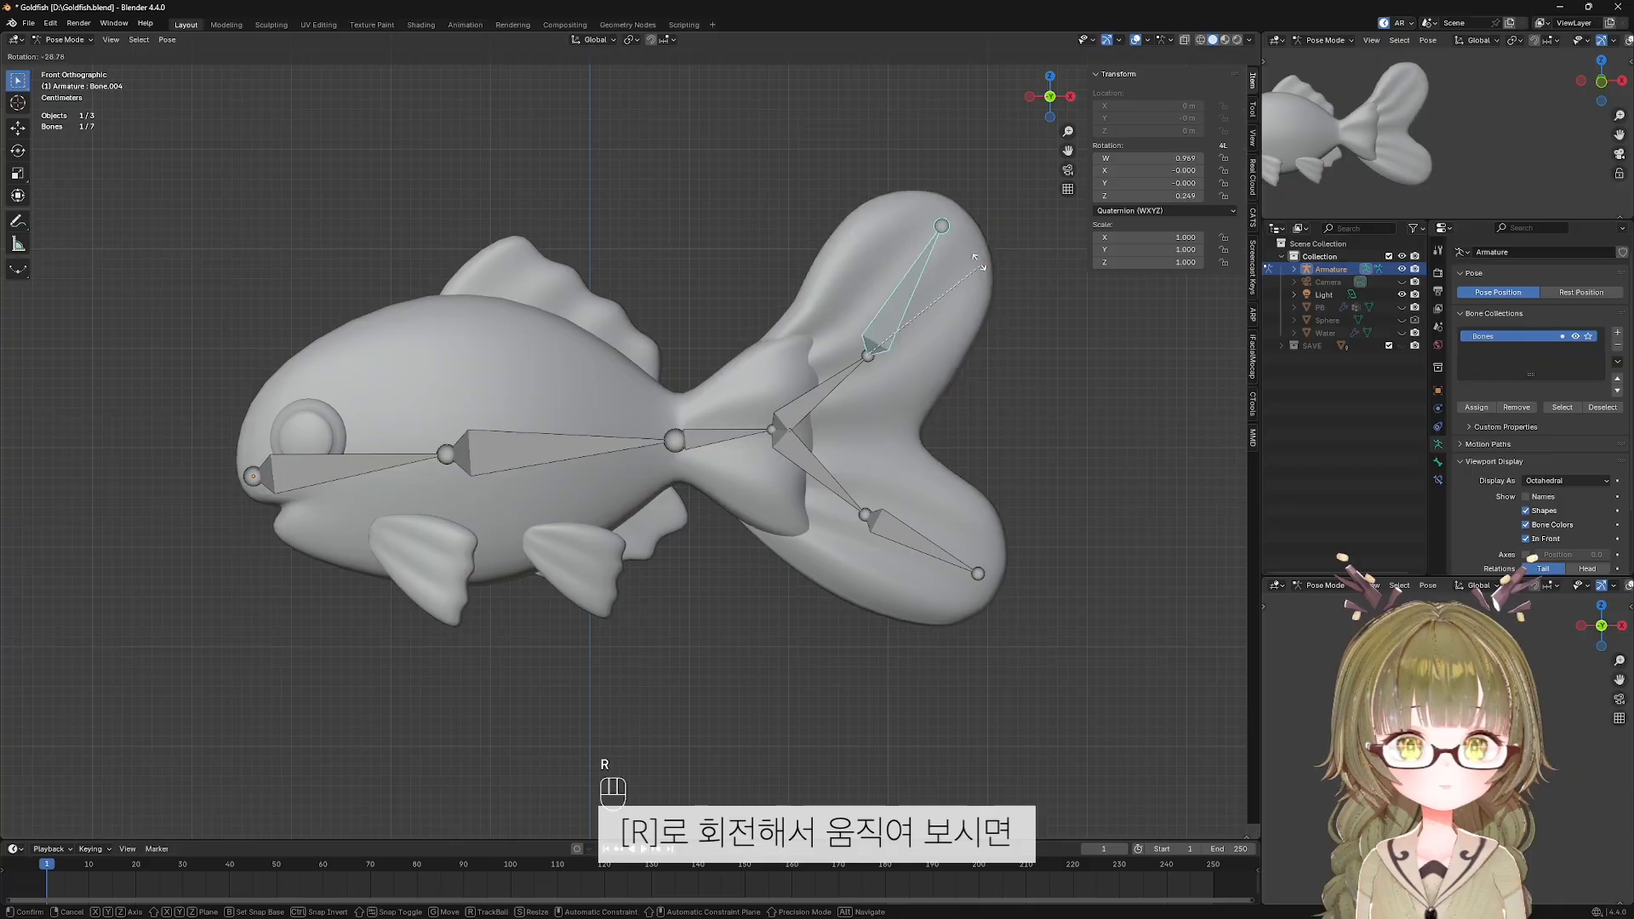
key(Escape)
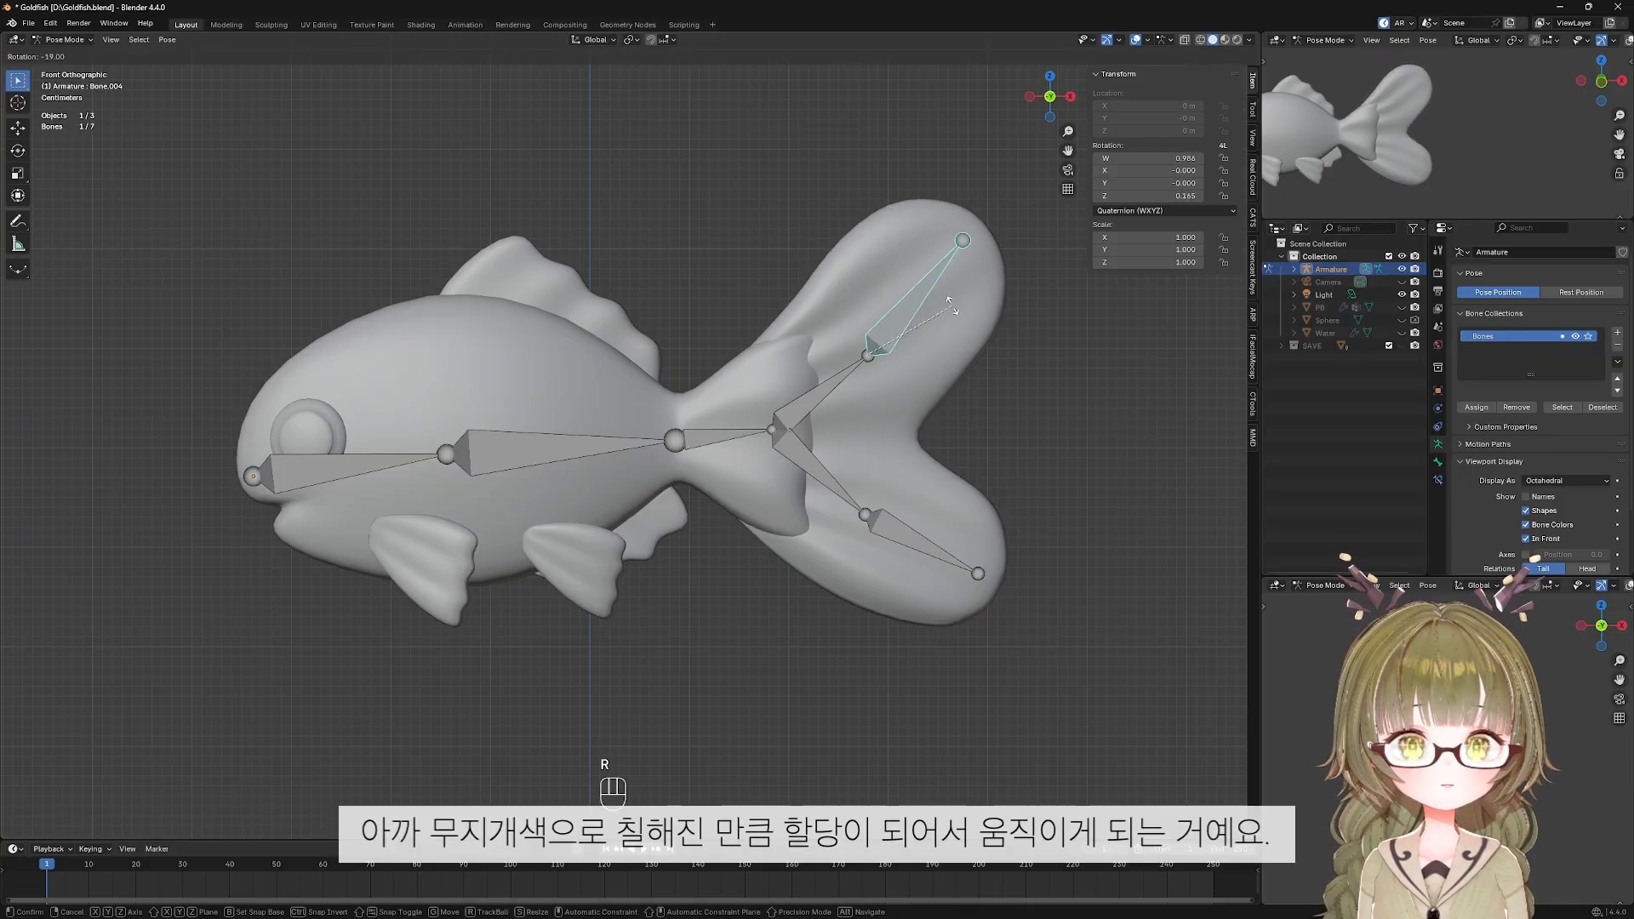
key(Escape)
Test-rotate the upper inner, lower tip and lower inner tail bones in turn to check how the tail deforms, discarding each rotation.
click(822, 398)
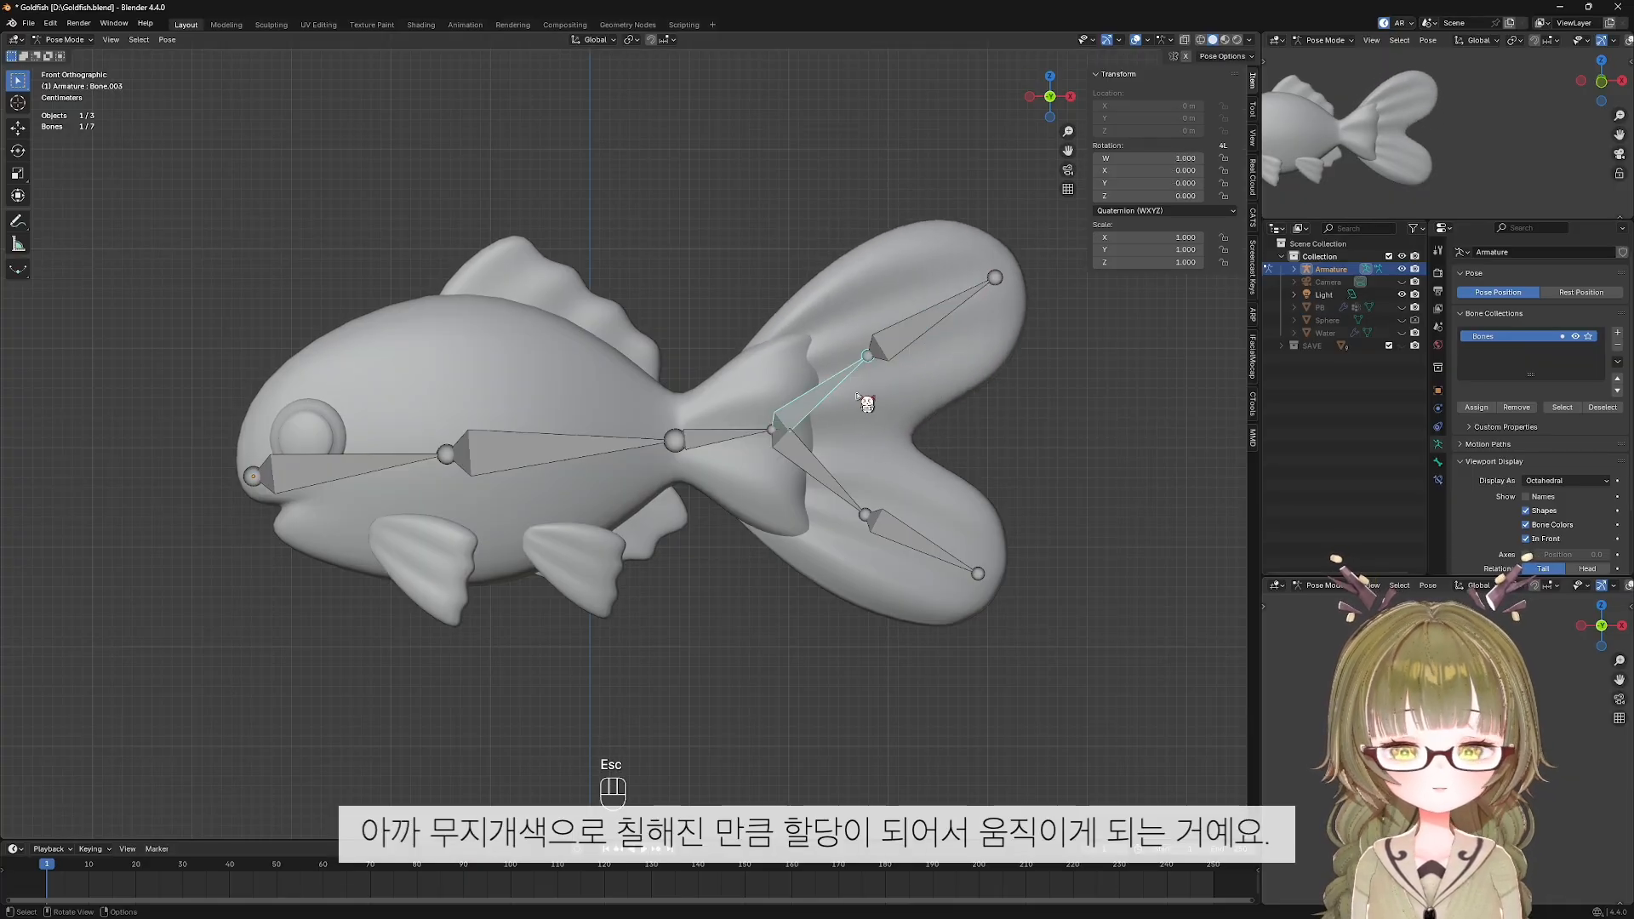
key(r)
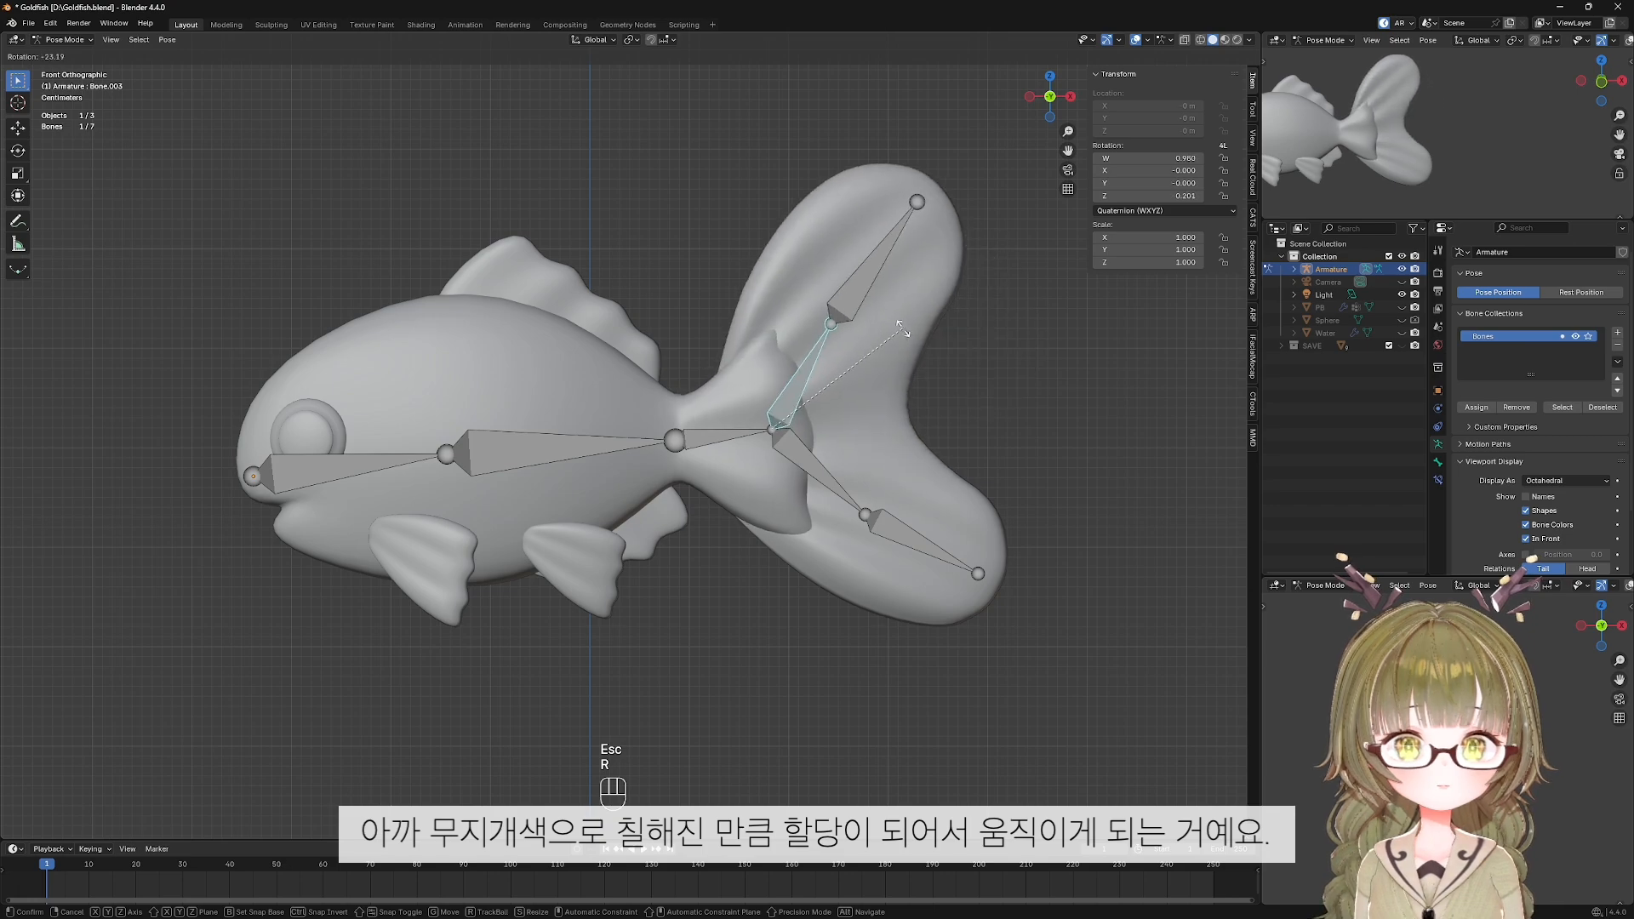
click(929, 368)
click(953, 553)
key(r)
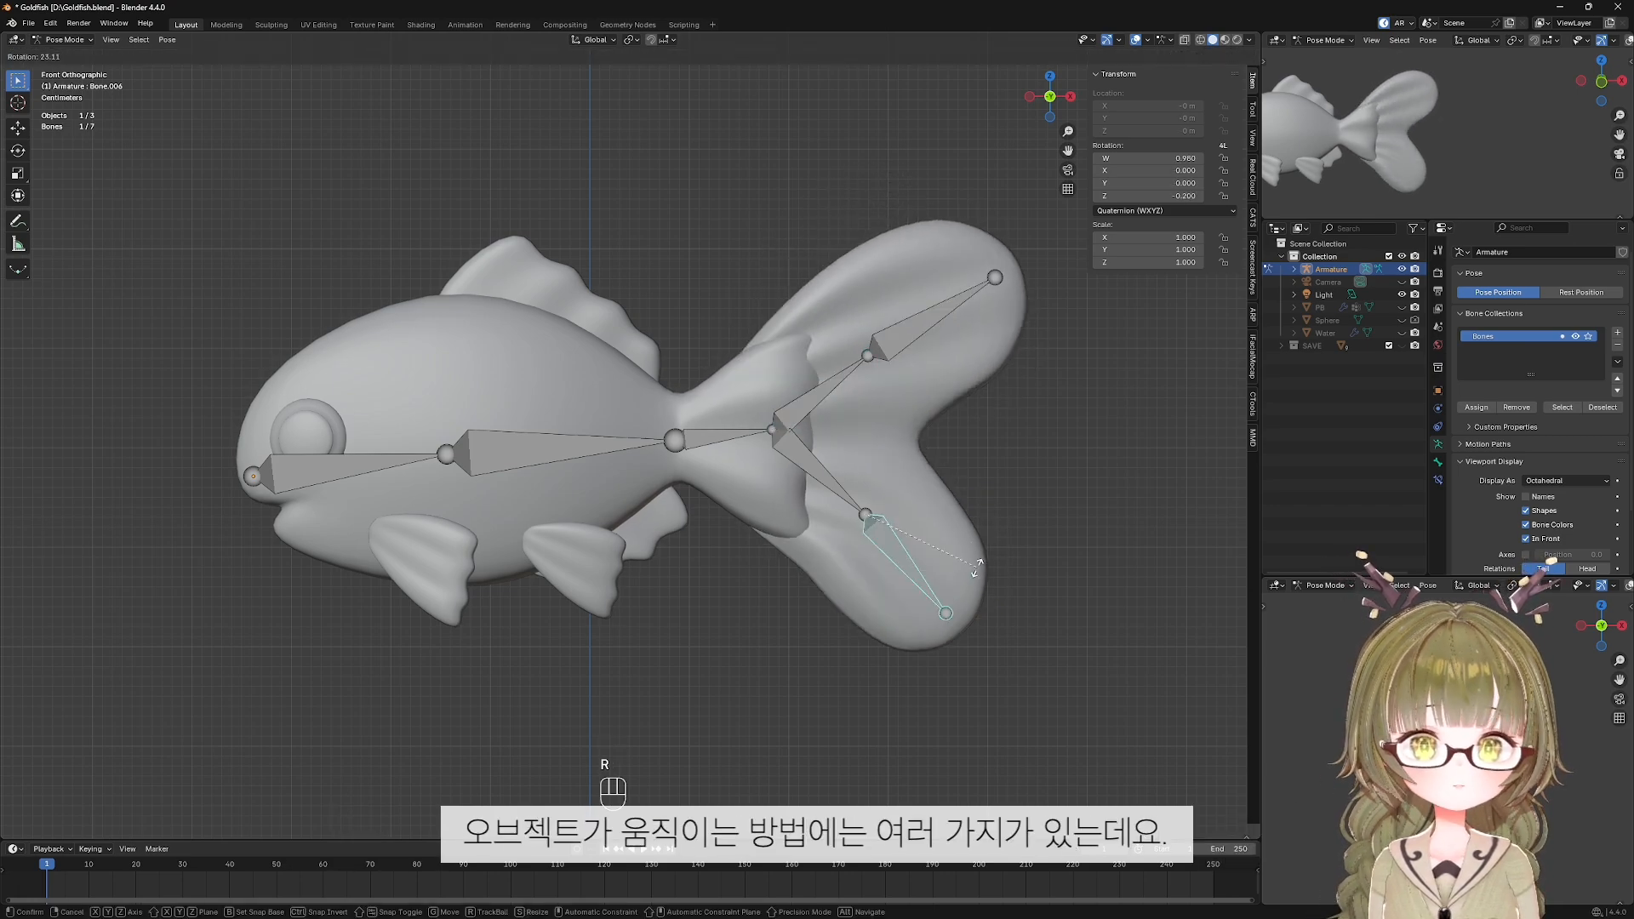
key(Escape)
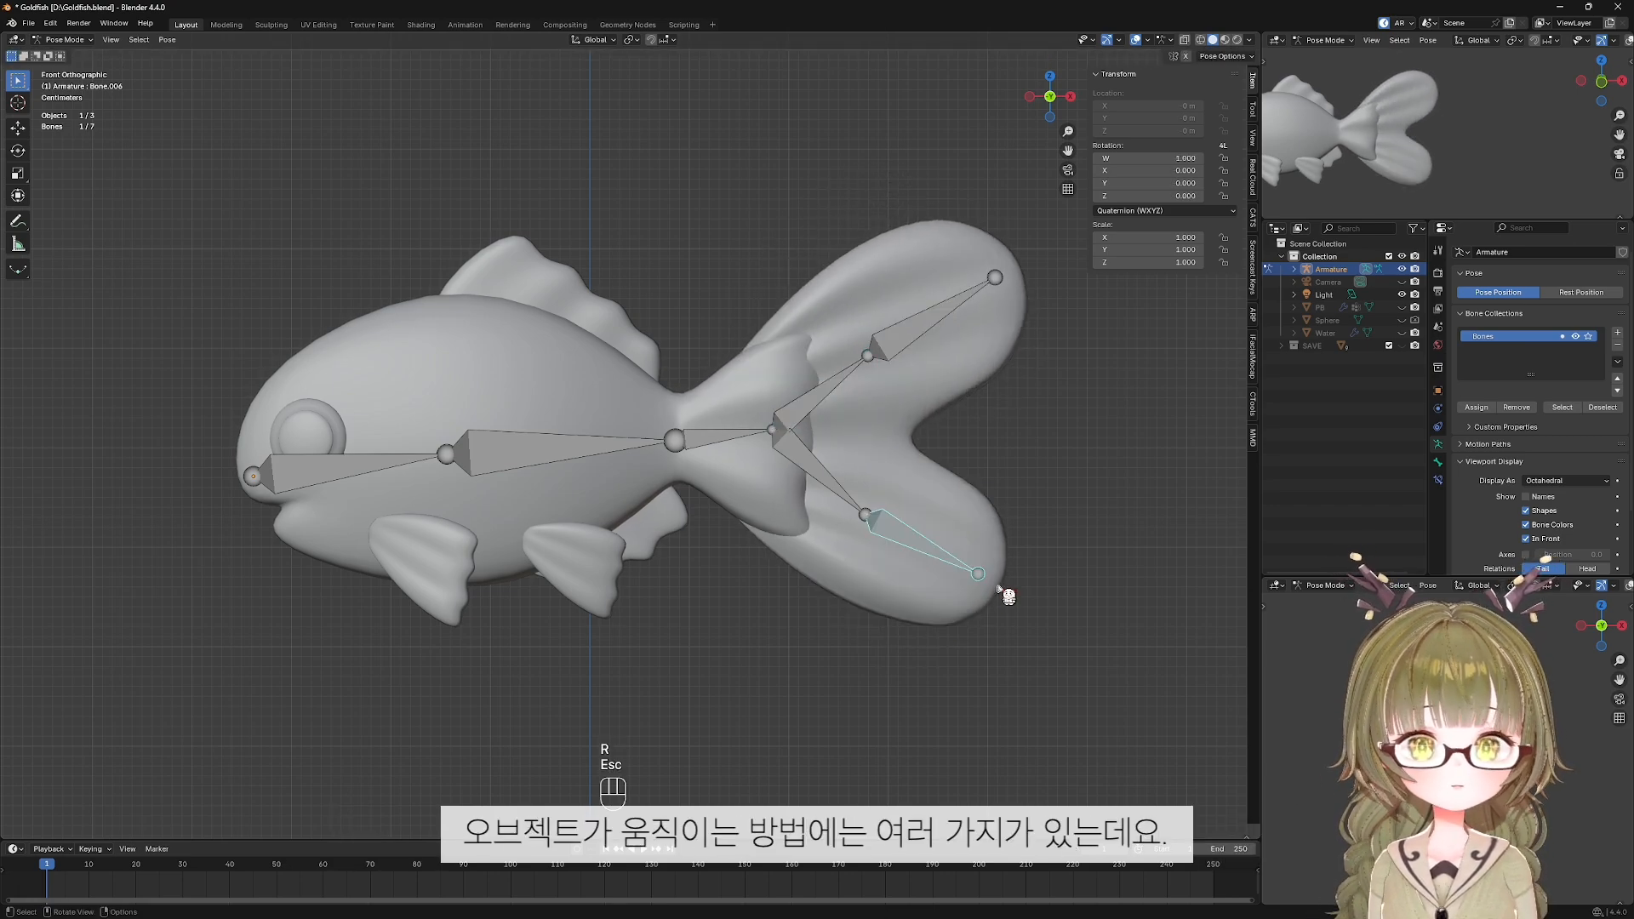
click(796, 455)
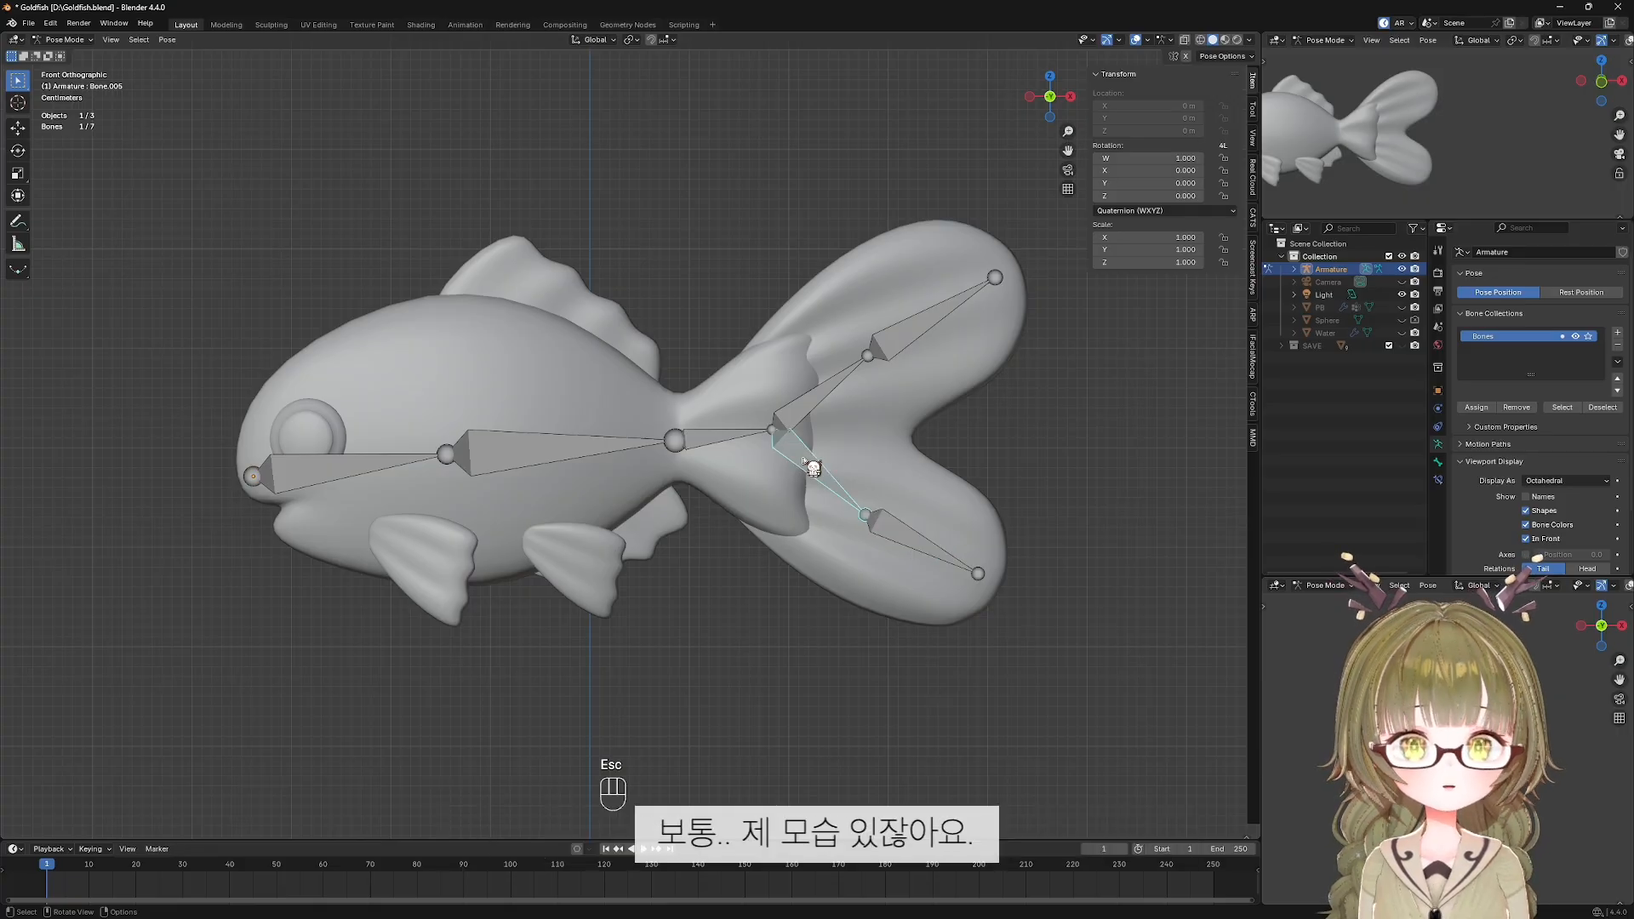
key(r)
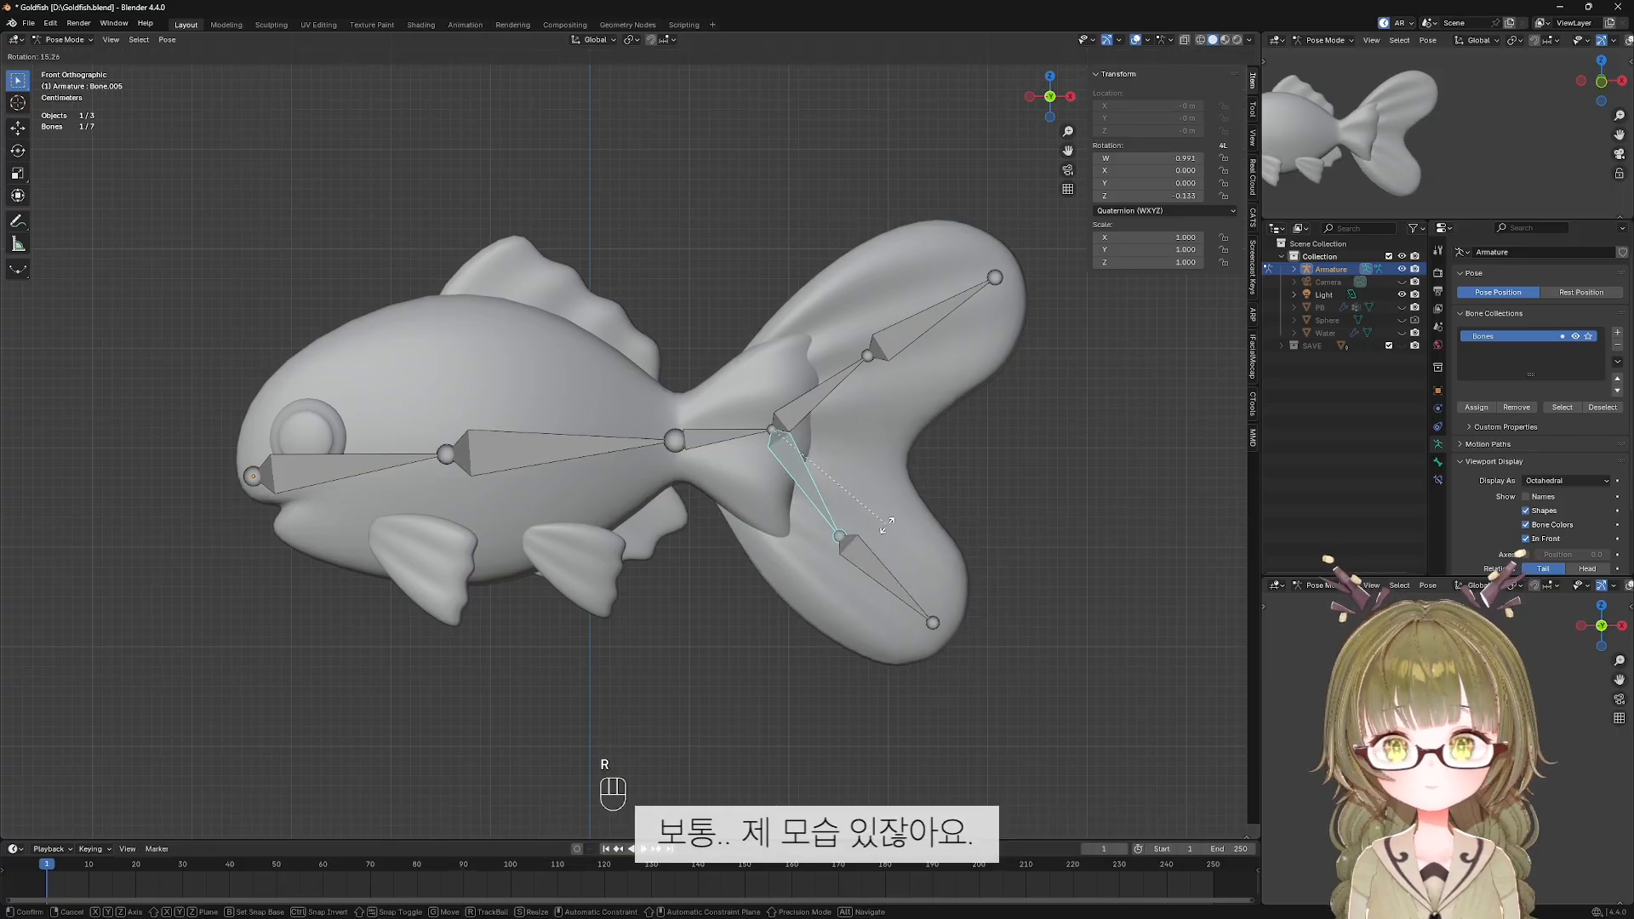
key(Escape)
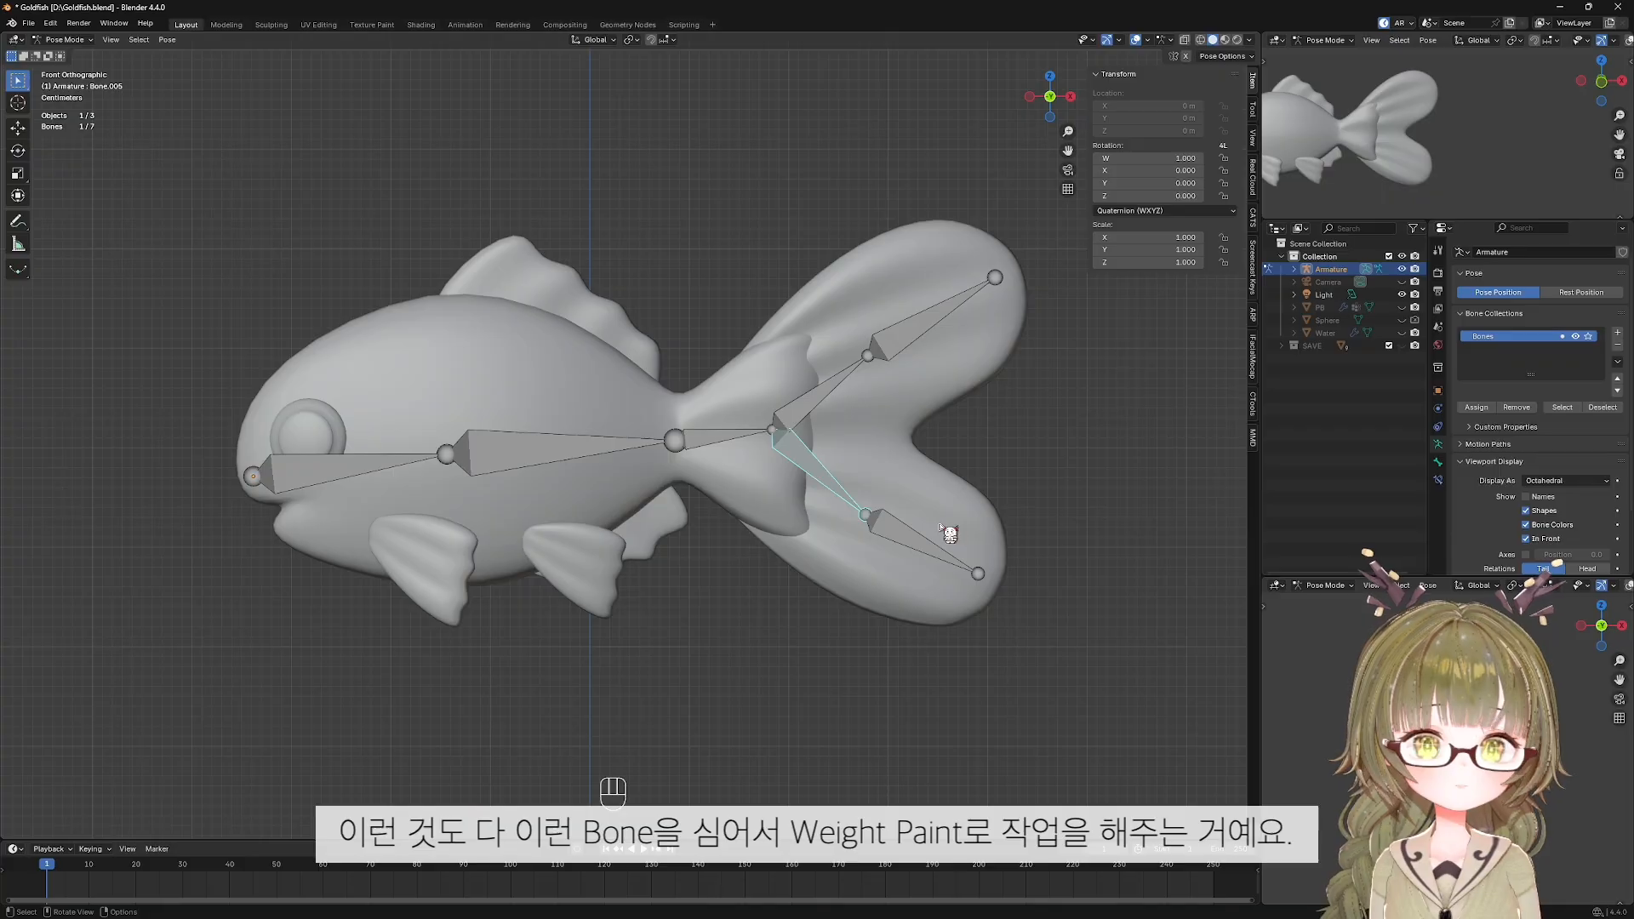
Return to Object Mode, select the armature with the fish mesh as active object, and switch to Weight Paint mode.
shift+middle_drag(908, 534, 892, 539)
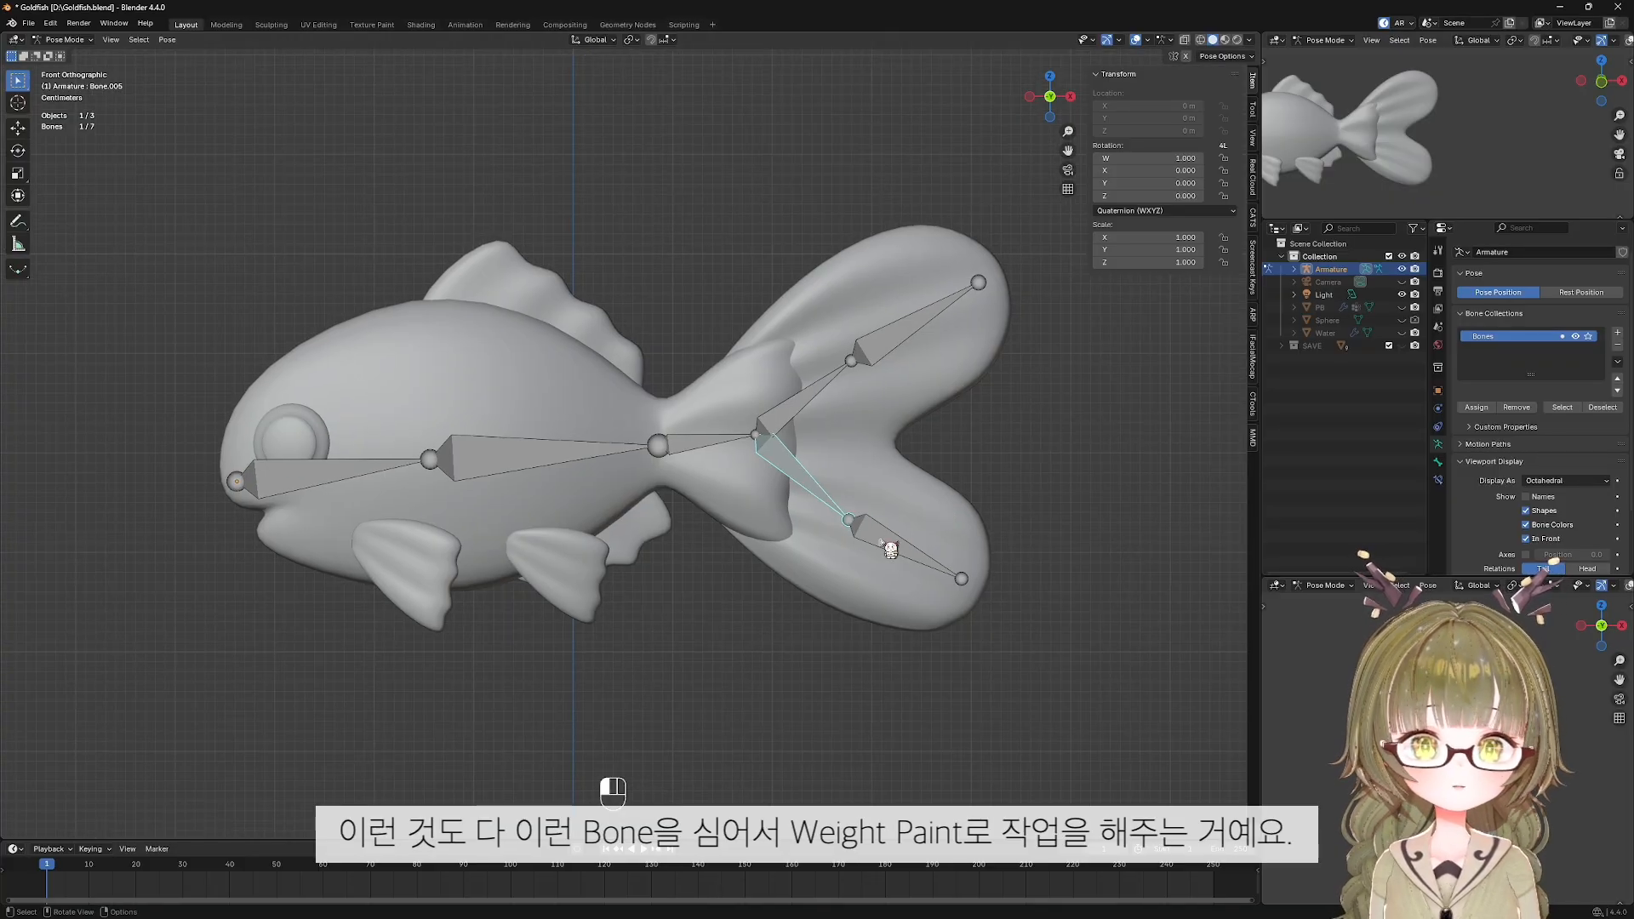
key(ctrl+Tab)
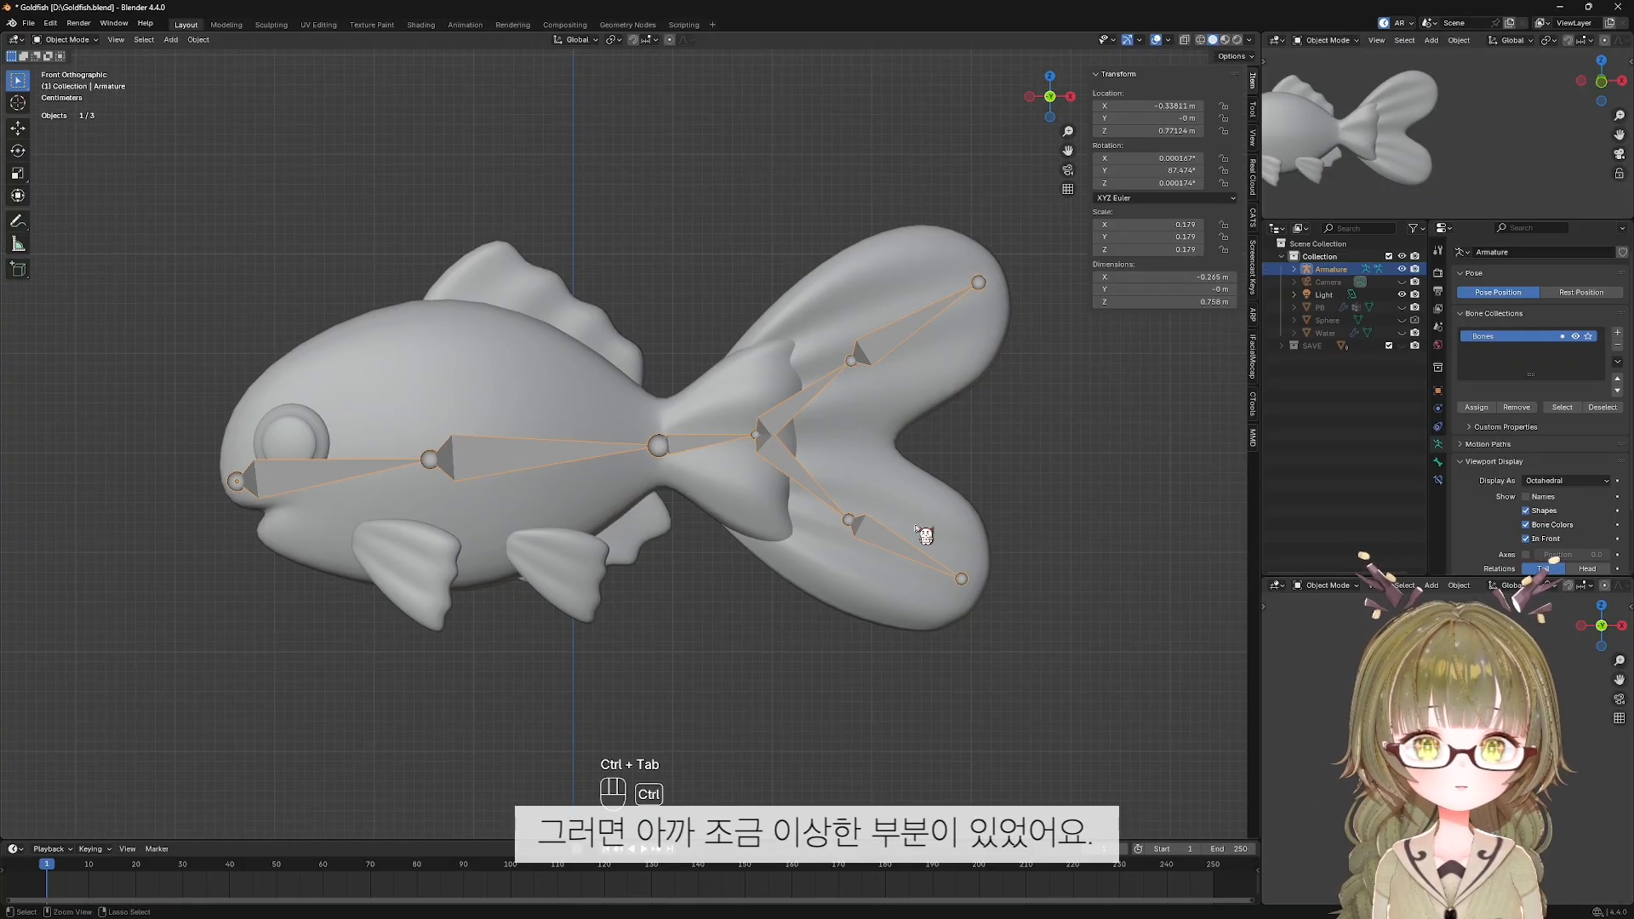
click(859, 450)
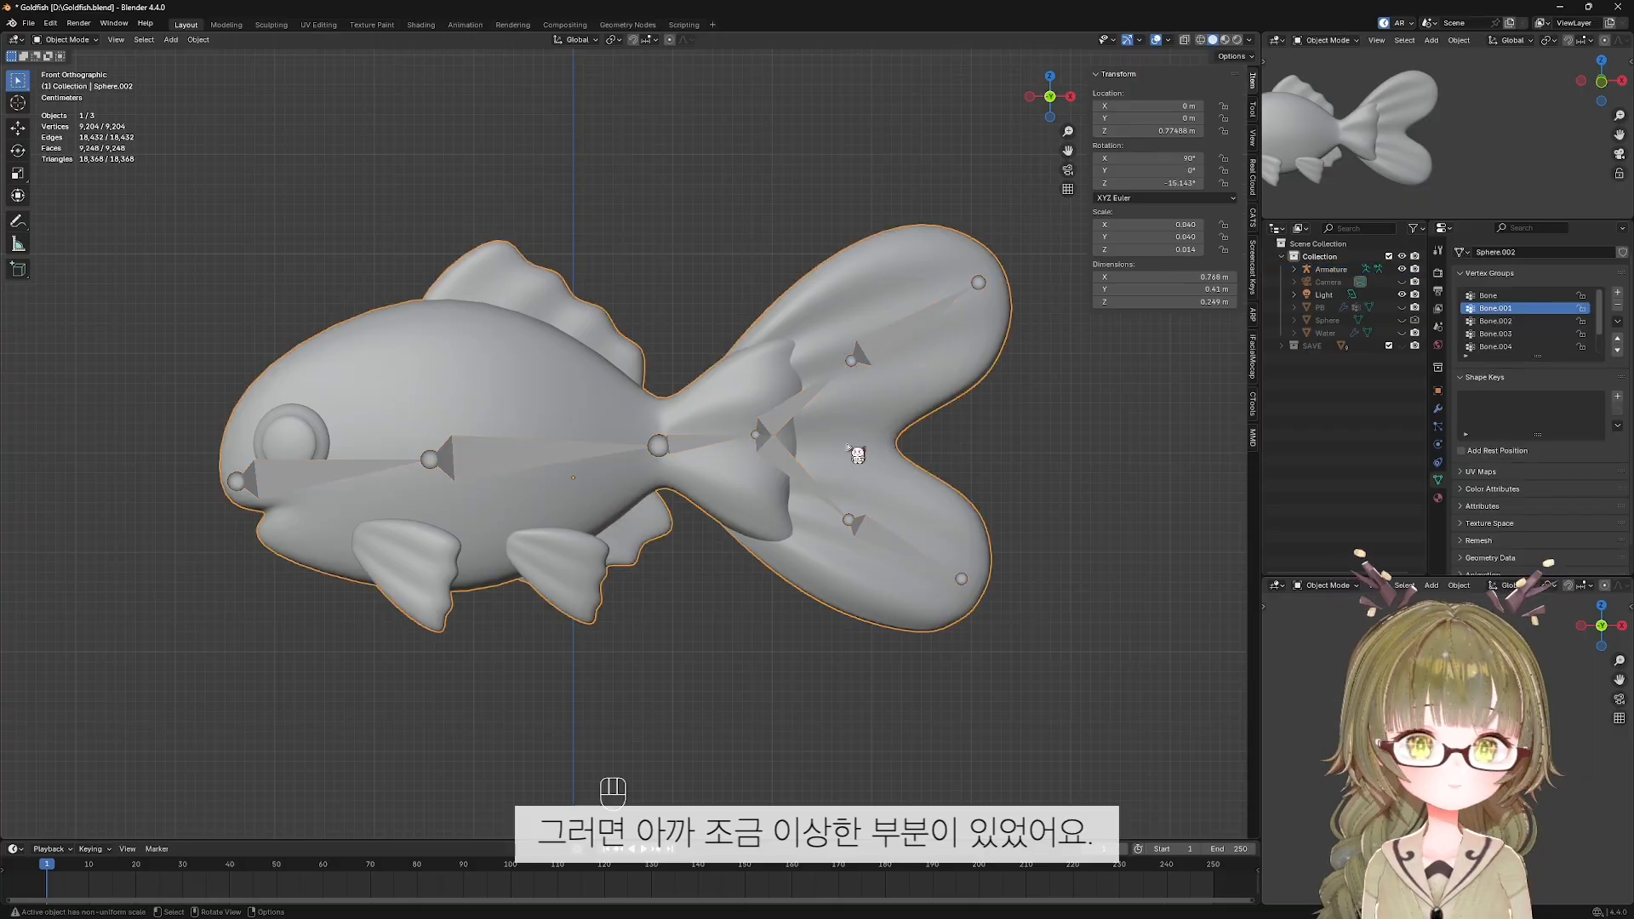
shift+click(795, 463)
shift+click(876, 474)
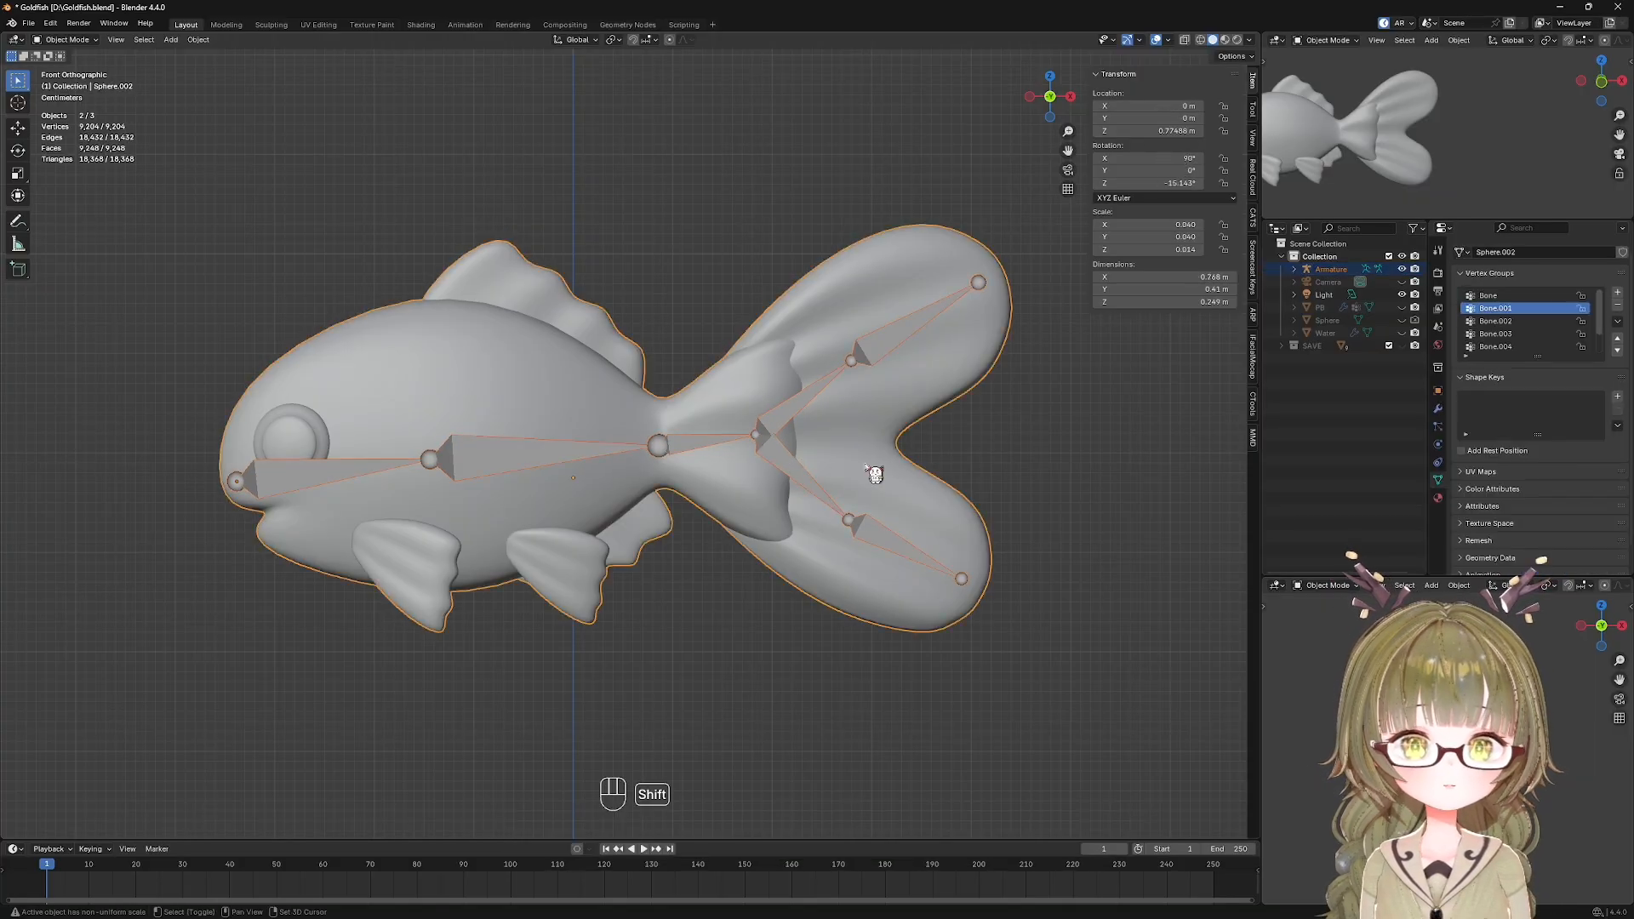
key(ctrl+Tab)
shift+middle_drag(691, 549, 711, 521)
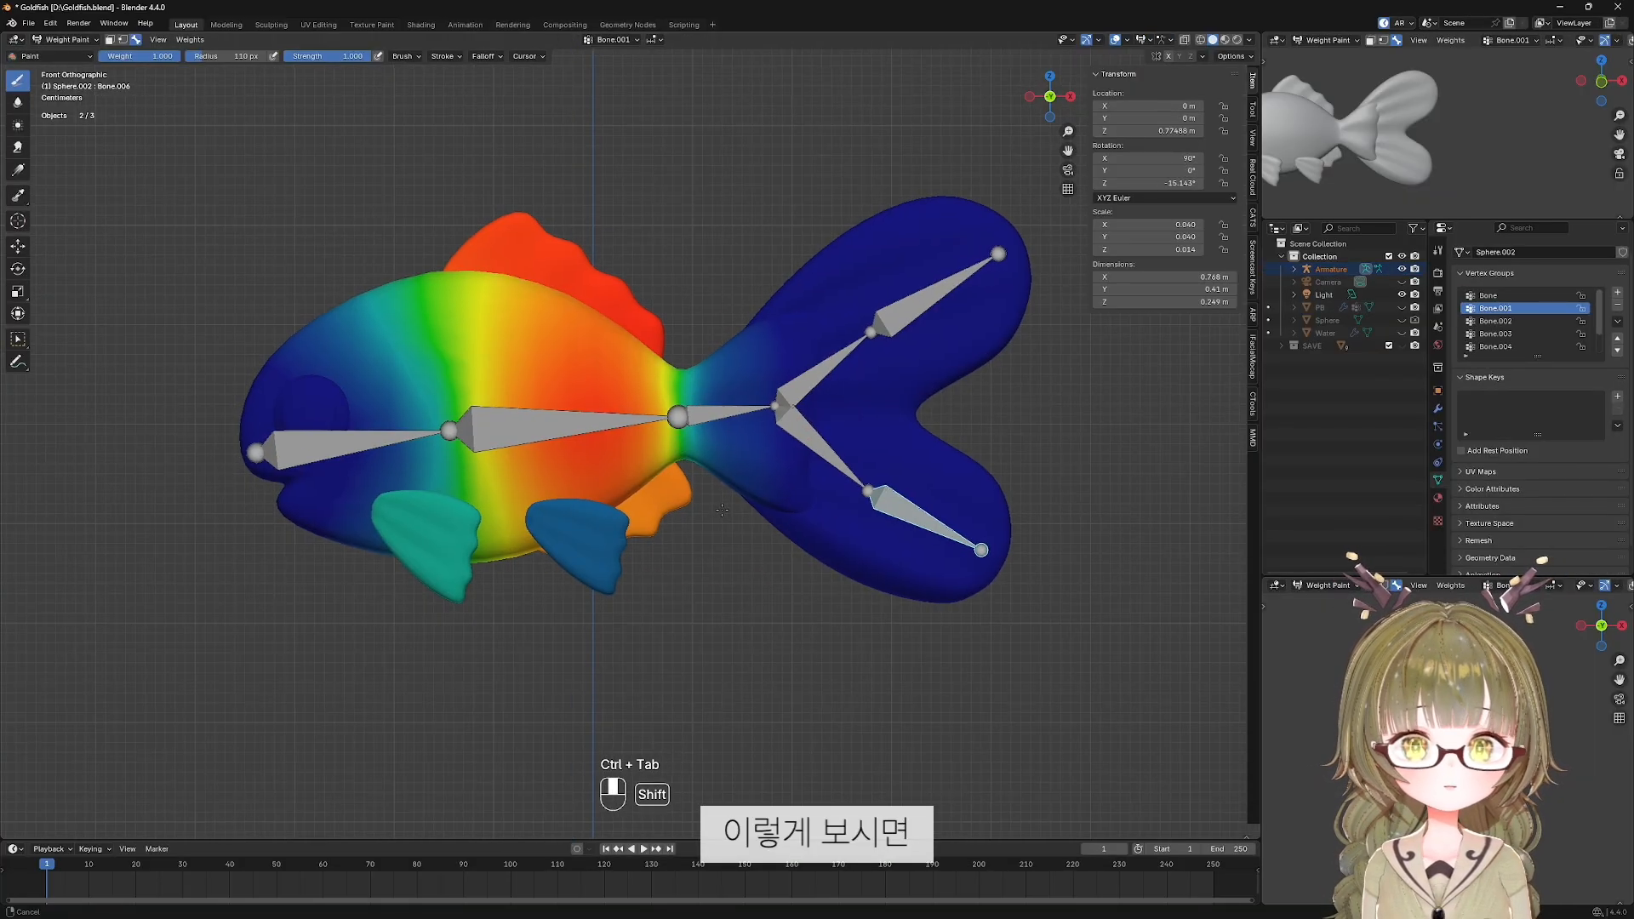
Select the short bone at the tail base and examine its weights on the lower fins from both sides.
alt+click(714, 413)
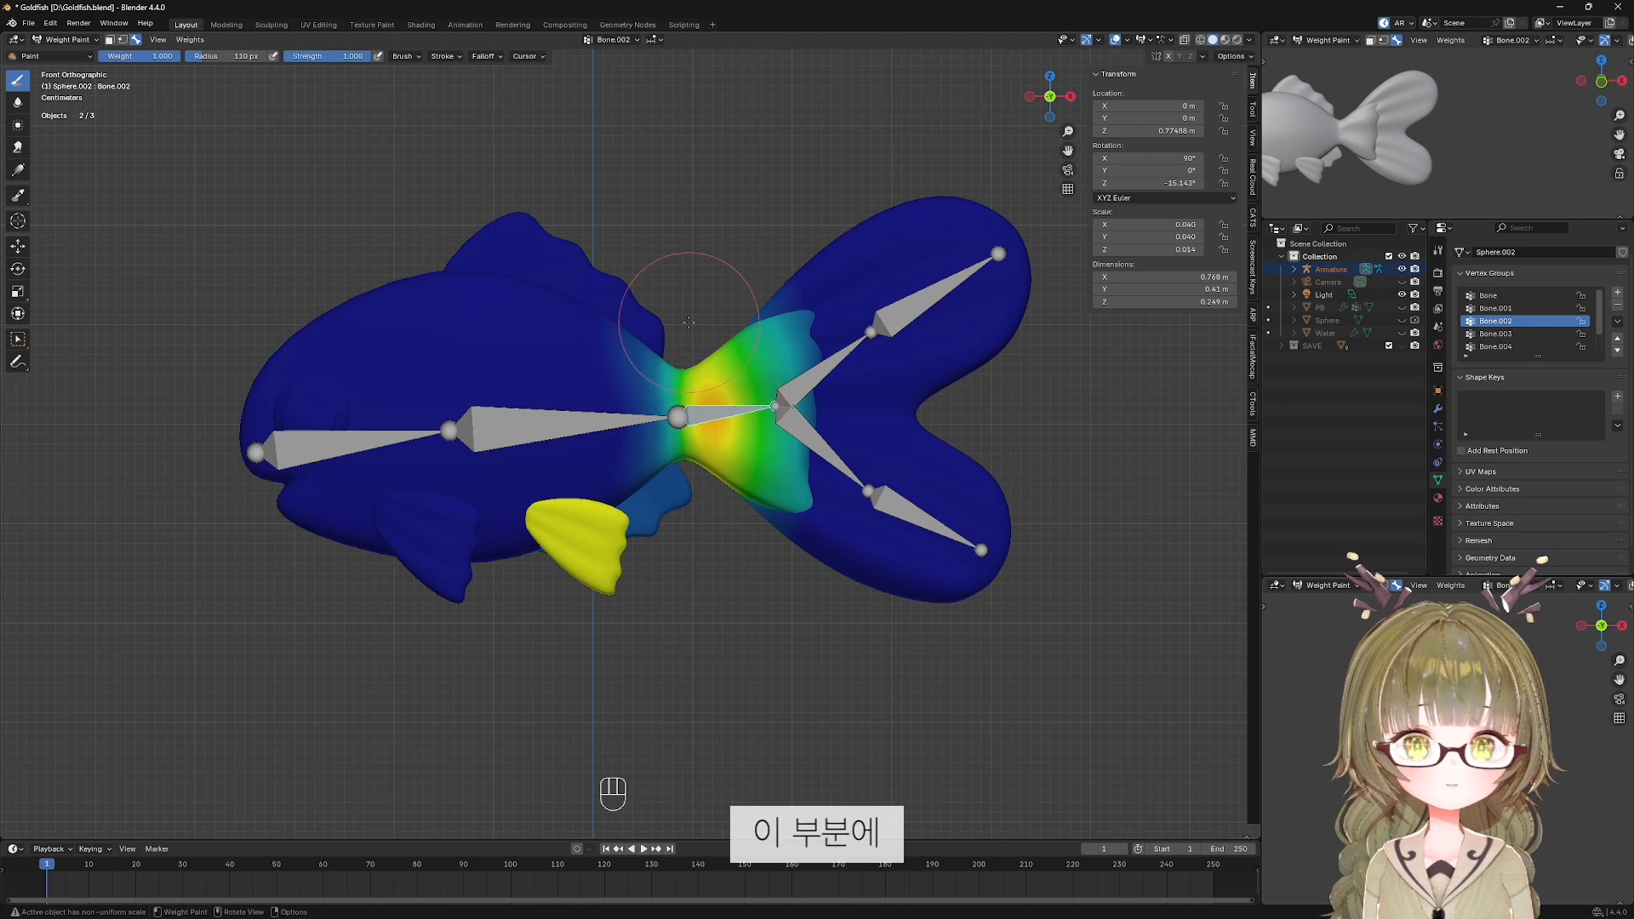
middle_drag(737, 462, 621, 587)
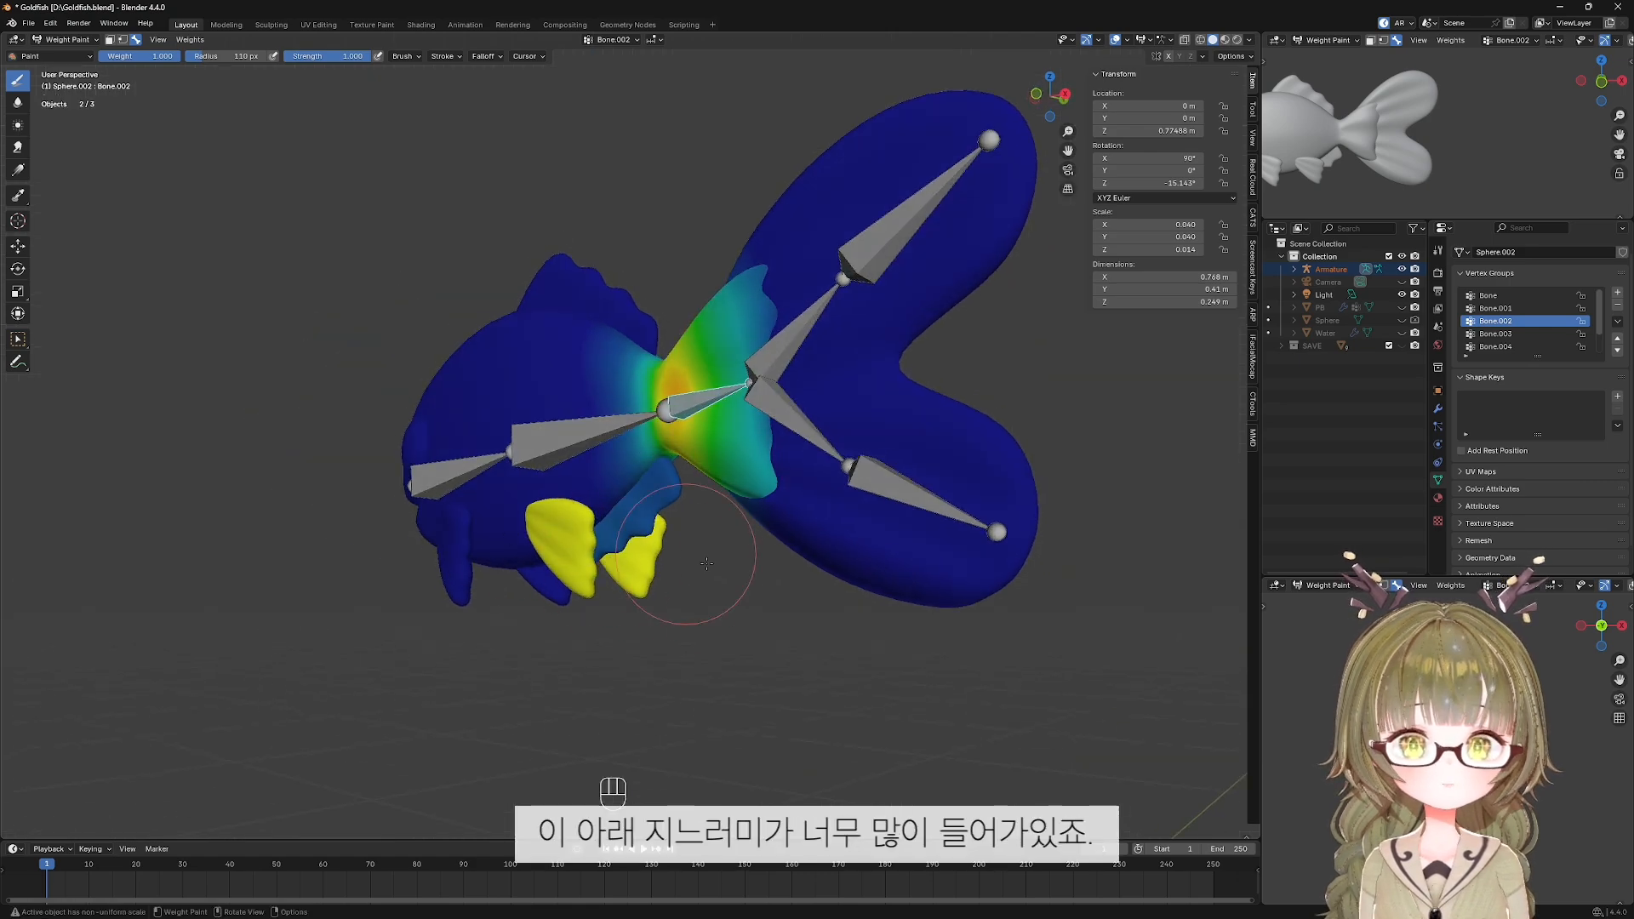
key(KP_1)
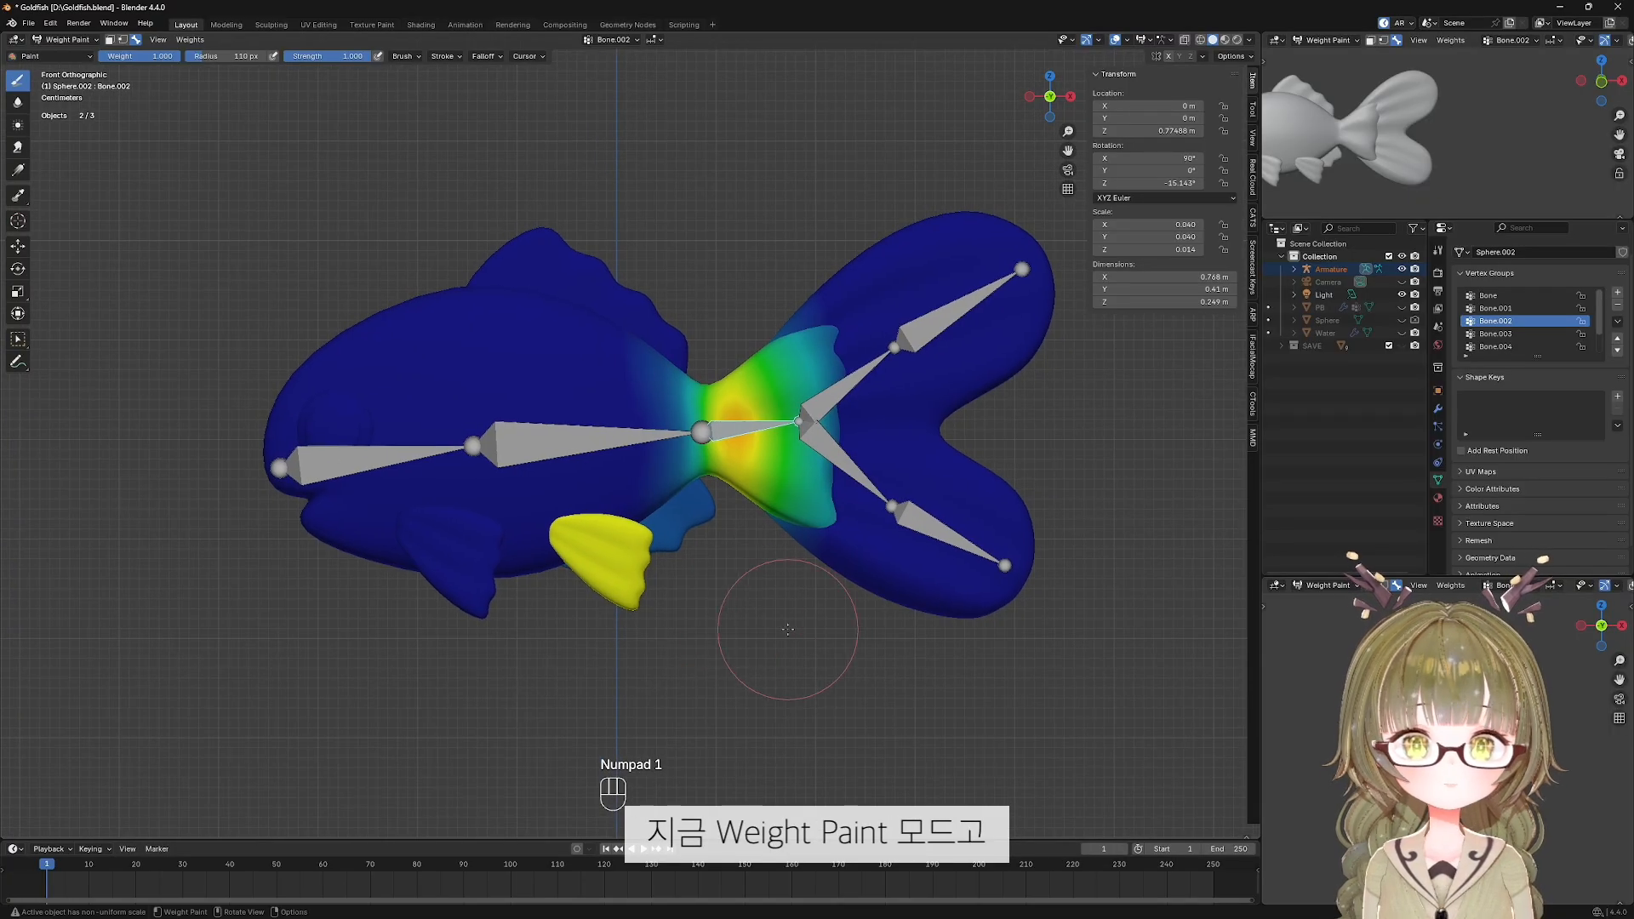
Set the weight brush's blend mode to Add and expand the brush options containing Auto Normalize.
click(1254, 115)
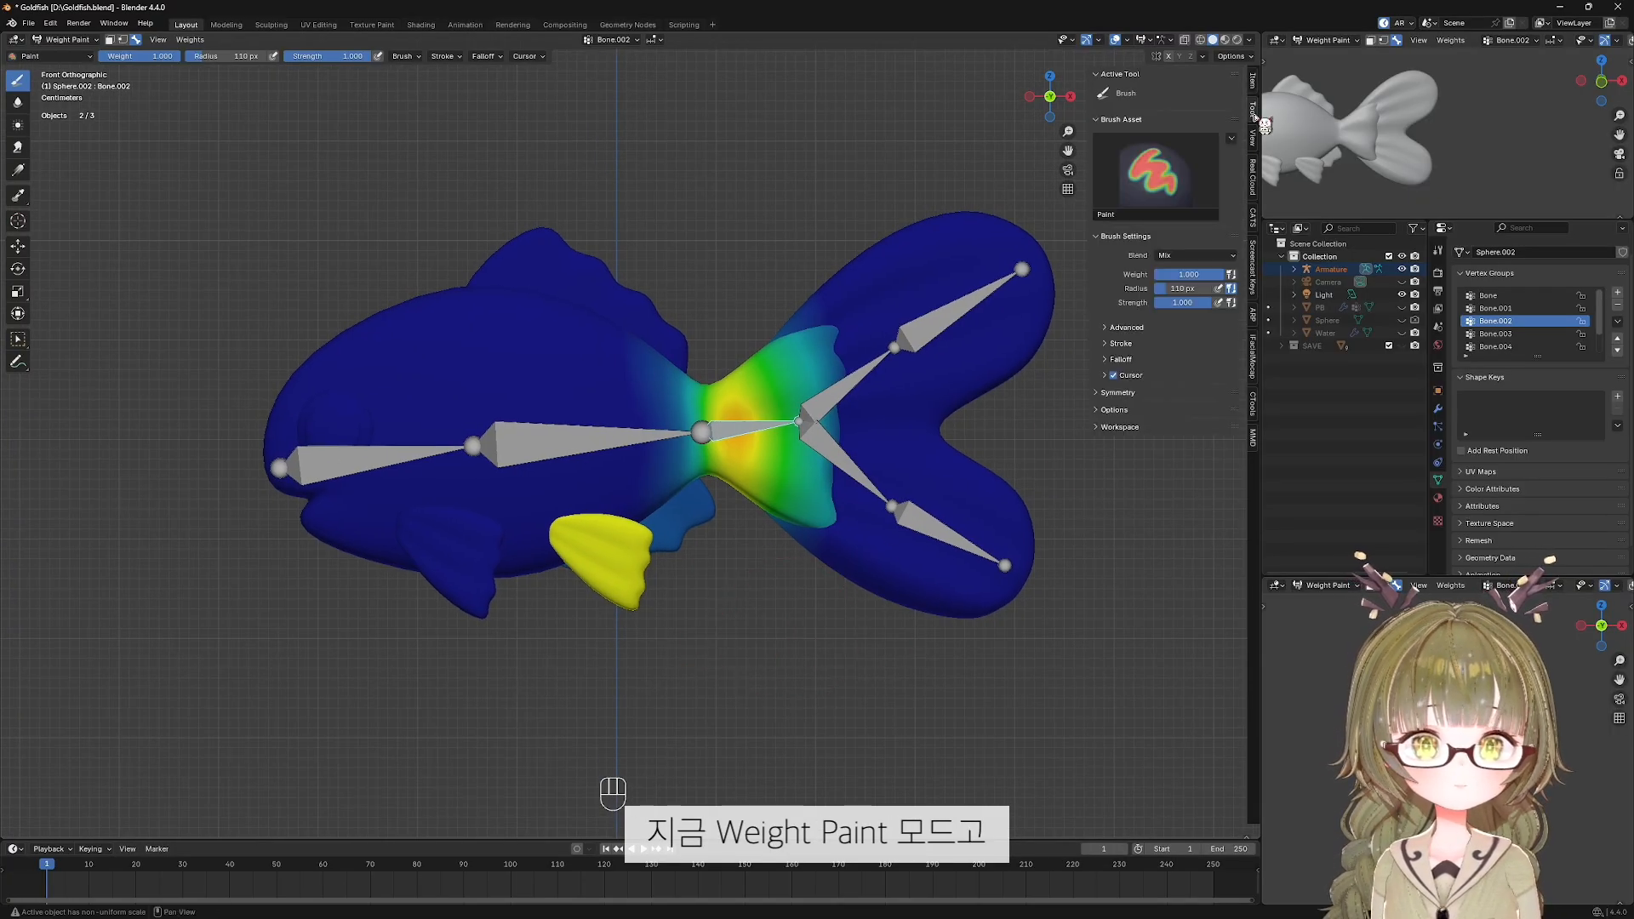
click(1234, 257)
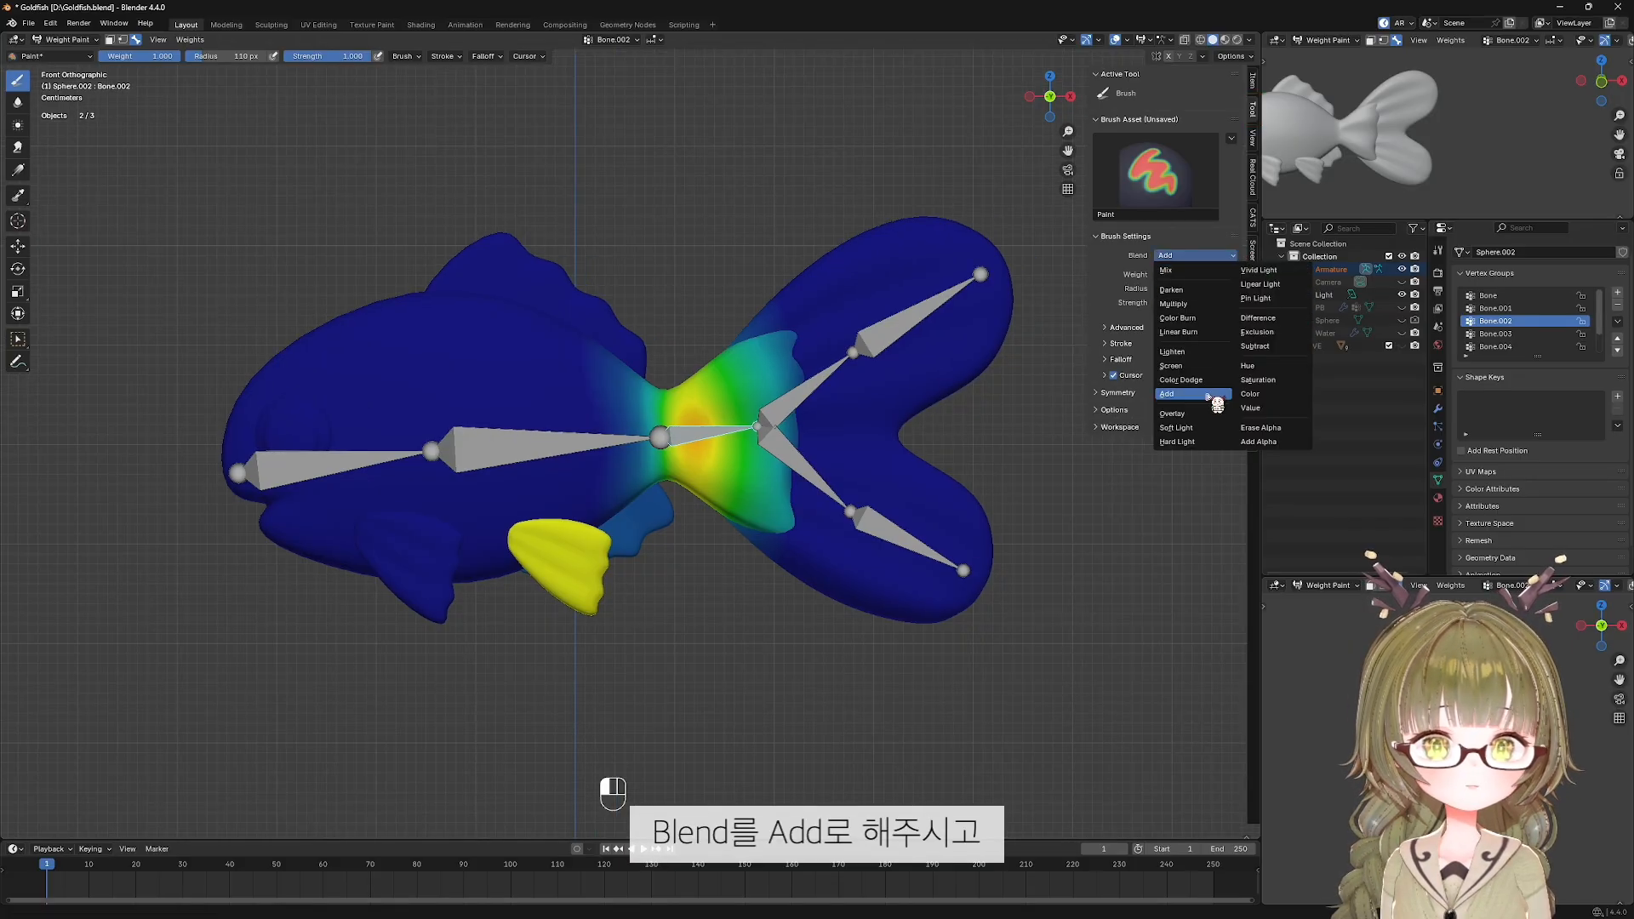
click(1207, 394)
click(1149, 409)
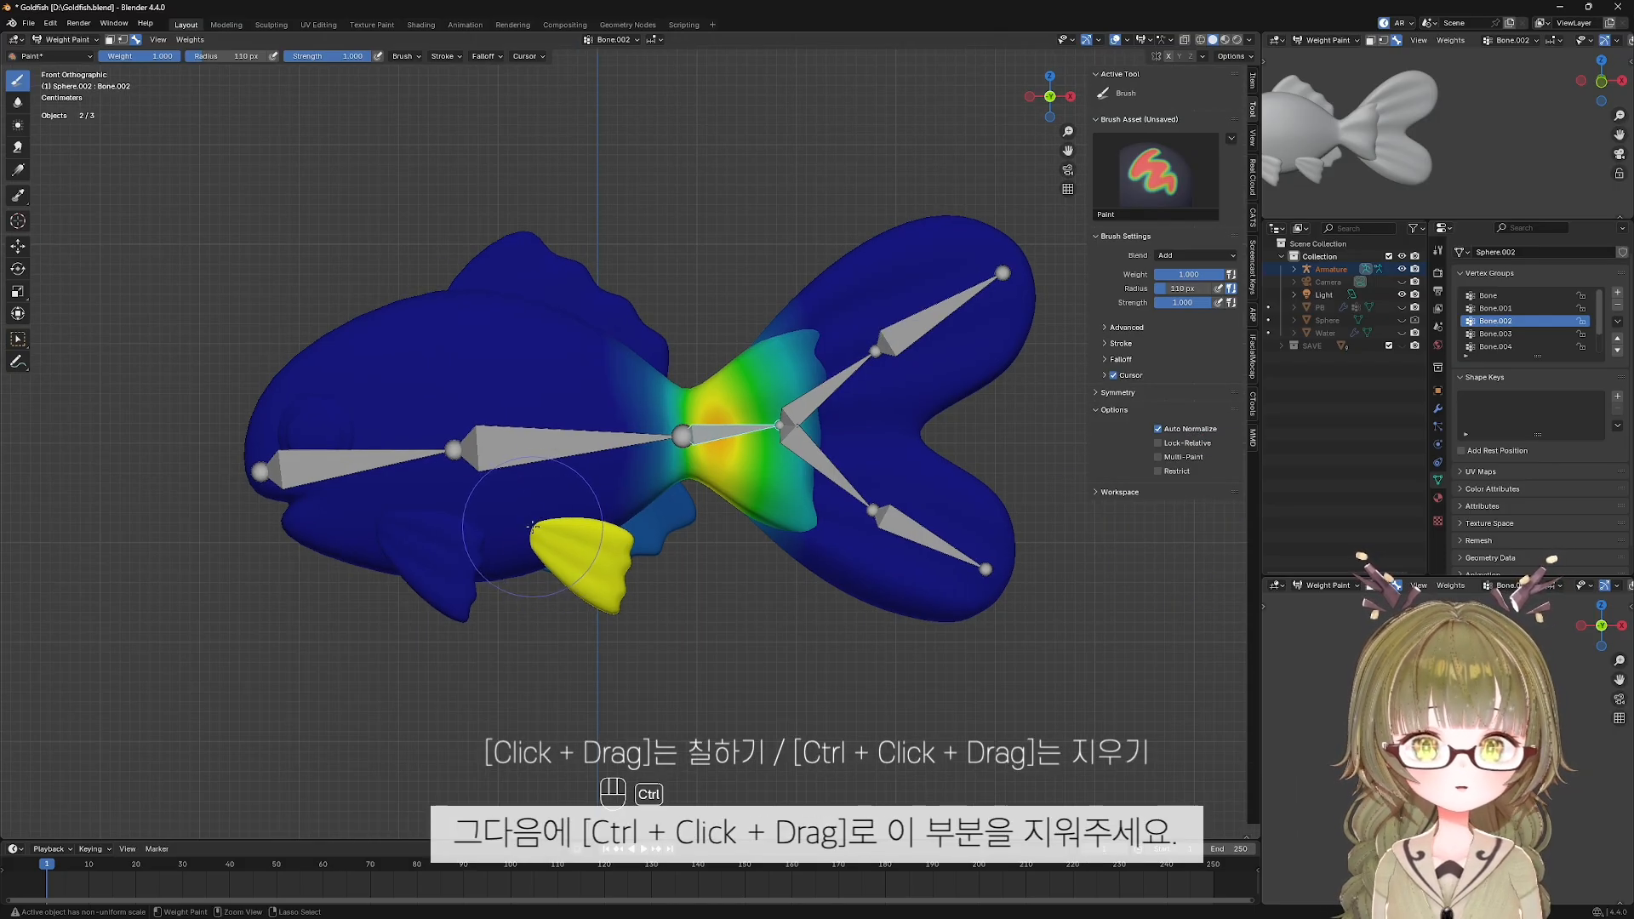
Erase the tail-base bone's weights from the rear belly fins on both sides and from the small fin behind them.
mouse_move(588, 566)
ctrl+mouse_down()
mouse_move(596, 544)
mouse_move(574, 515)
ctrl+mouse_up()
middle_drag(574, 516, 622, 587)
ctrl+drag(622, 587, 601, 544)
middle_drag(744, 554, 659, 572)
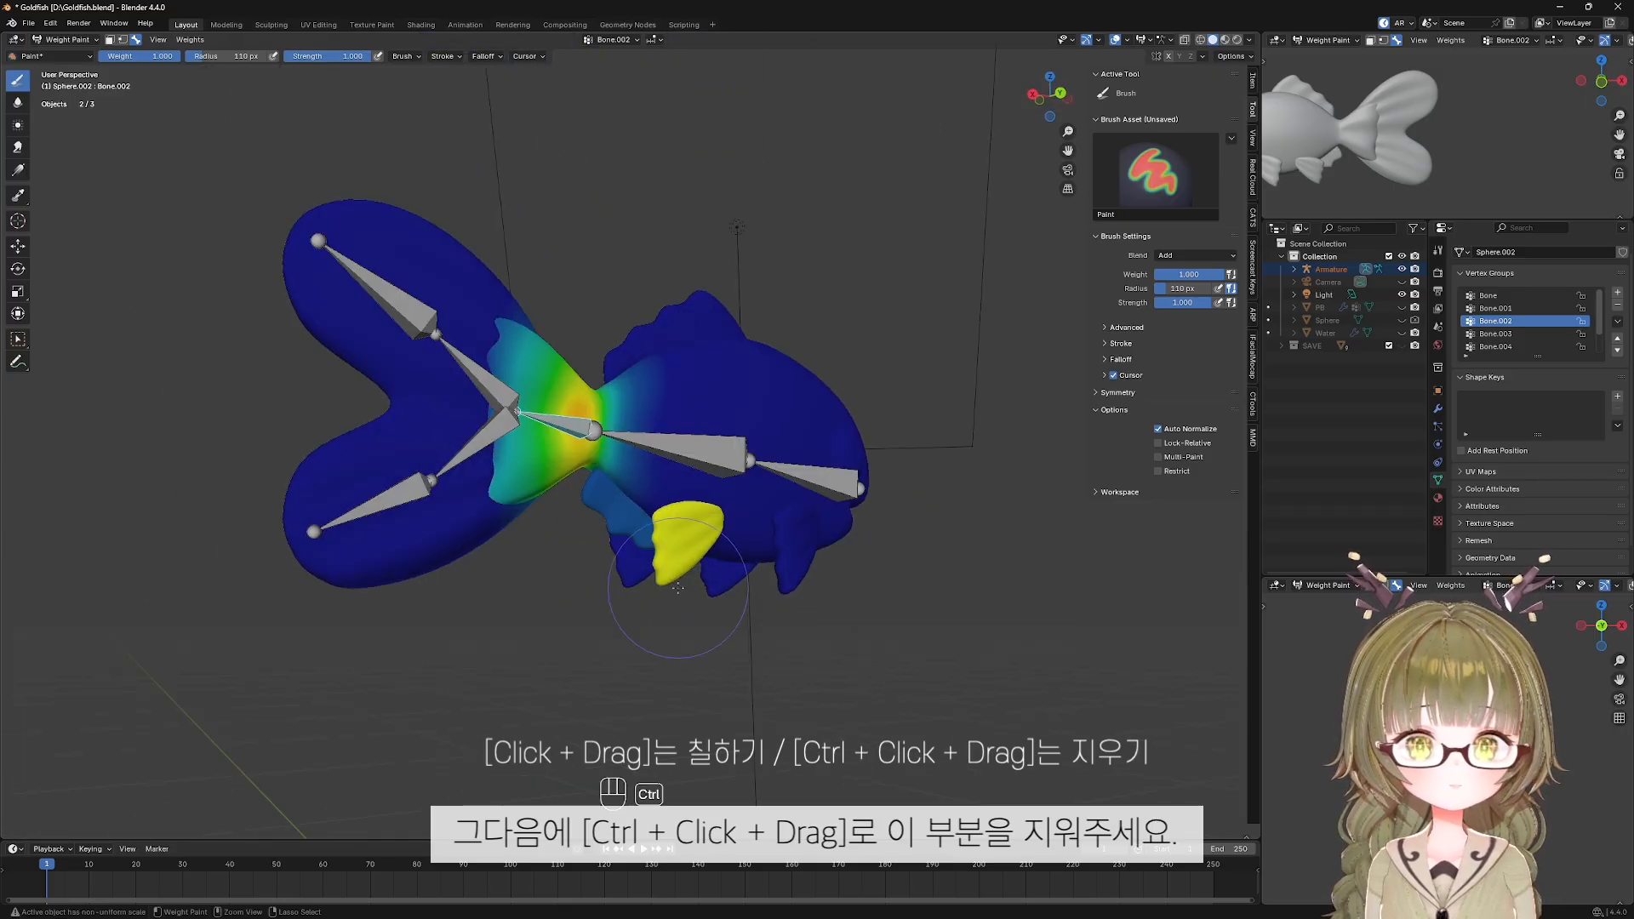
ctrl+drag(735, 539, 651, 549)
middle_drag(714, 564, 870, 568)
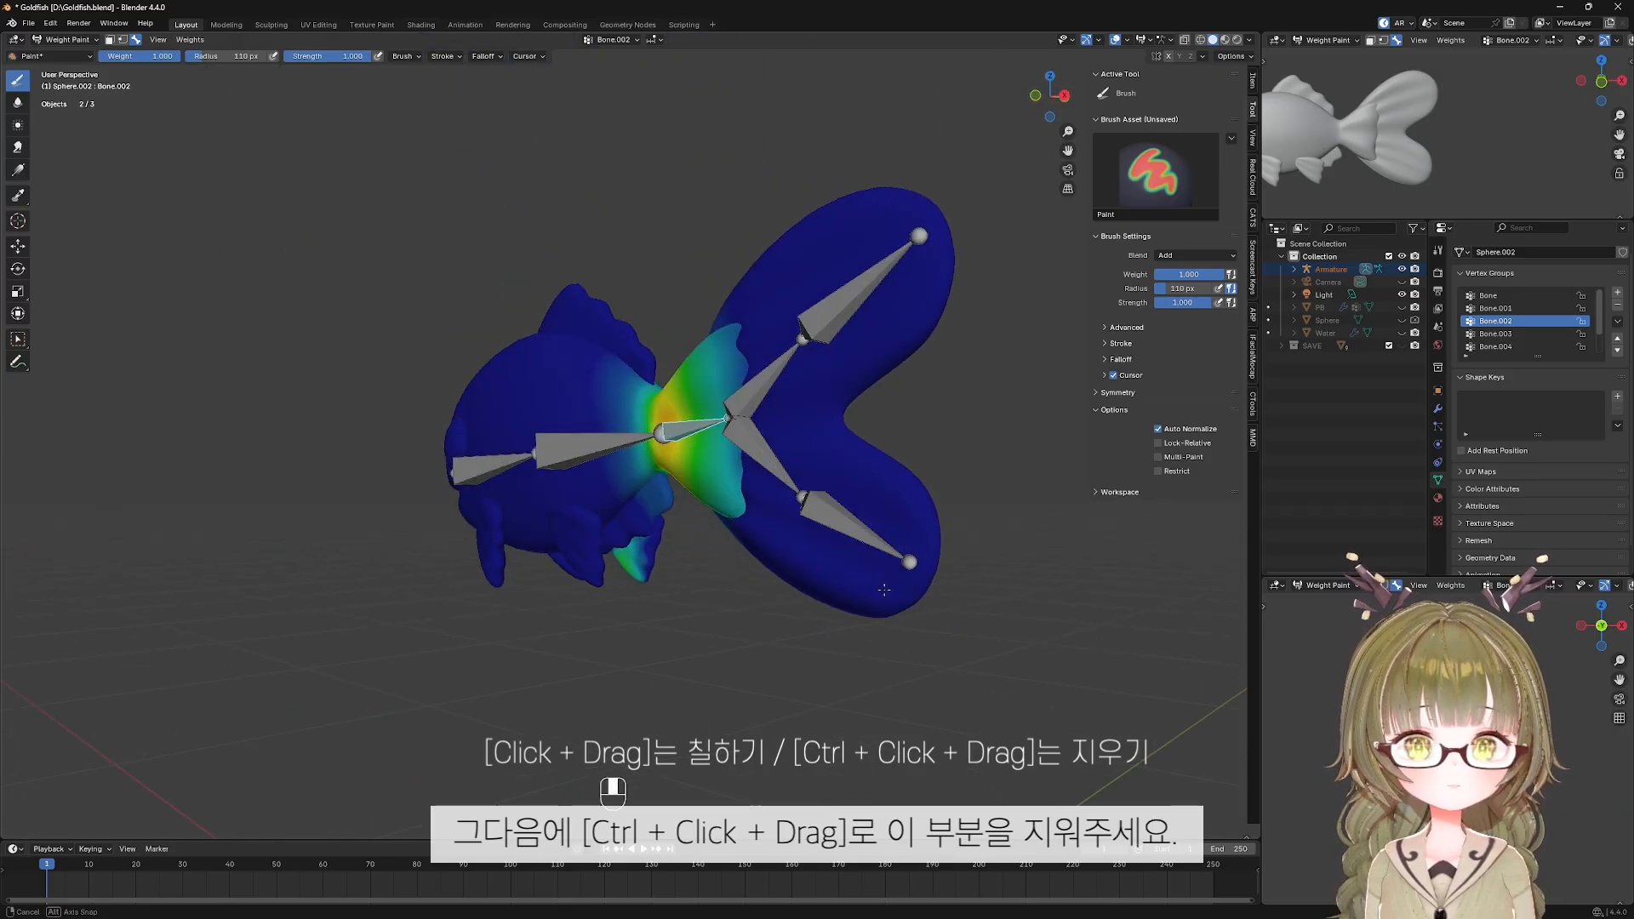
middle_drag(634, 570, 613, 596)
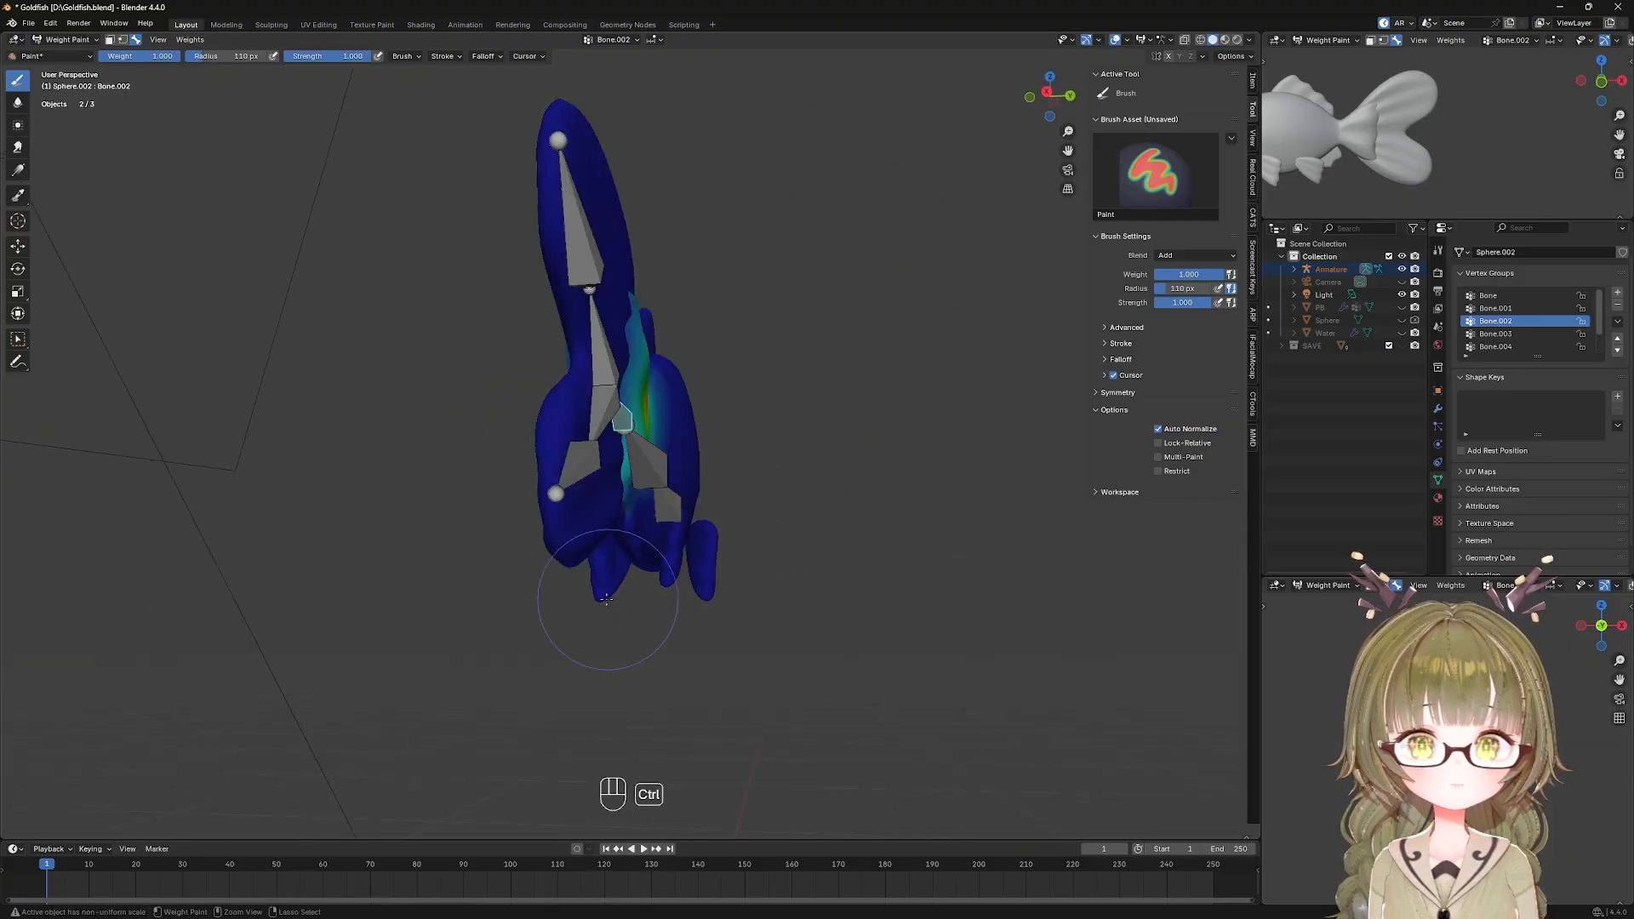
key(KP_1)
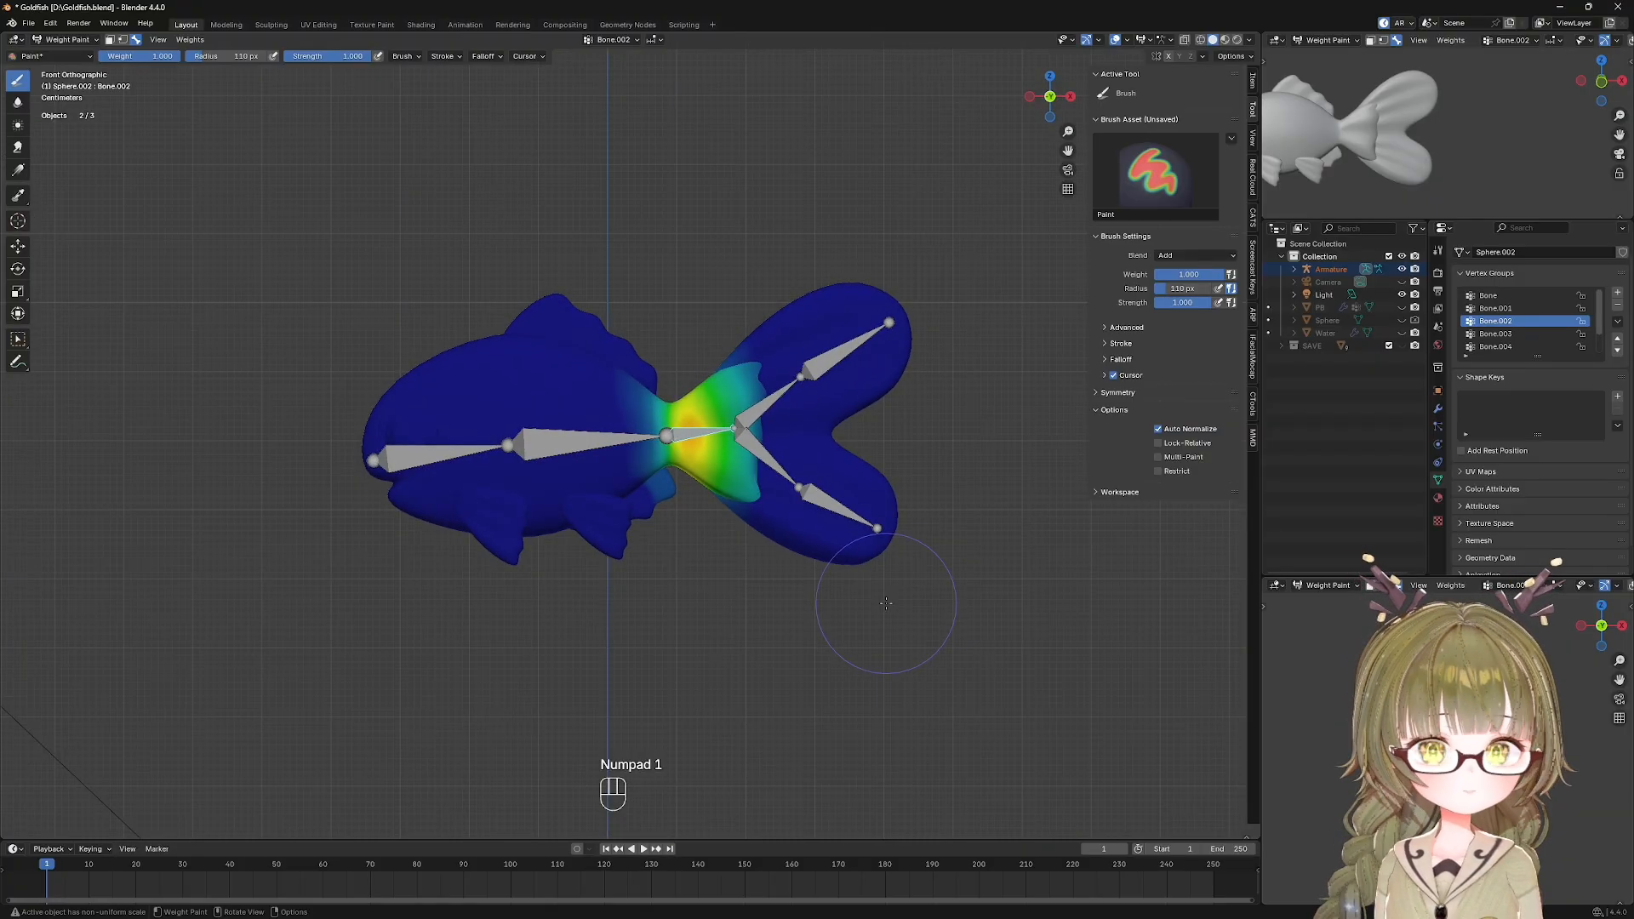
scroll(868, 605, up, 4)
scroll(681, 630, up, 2)
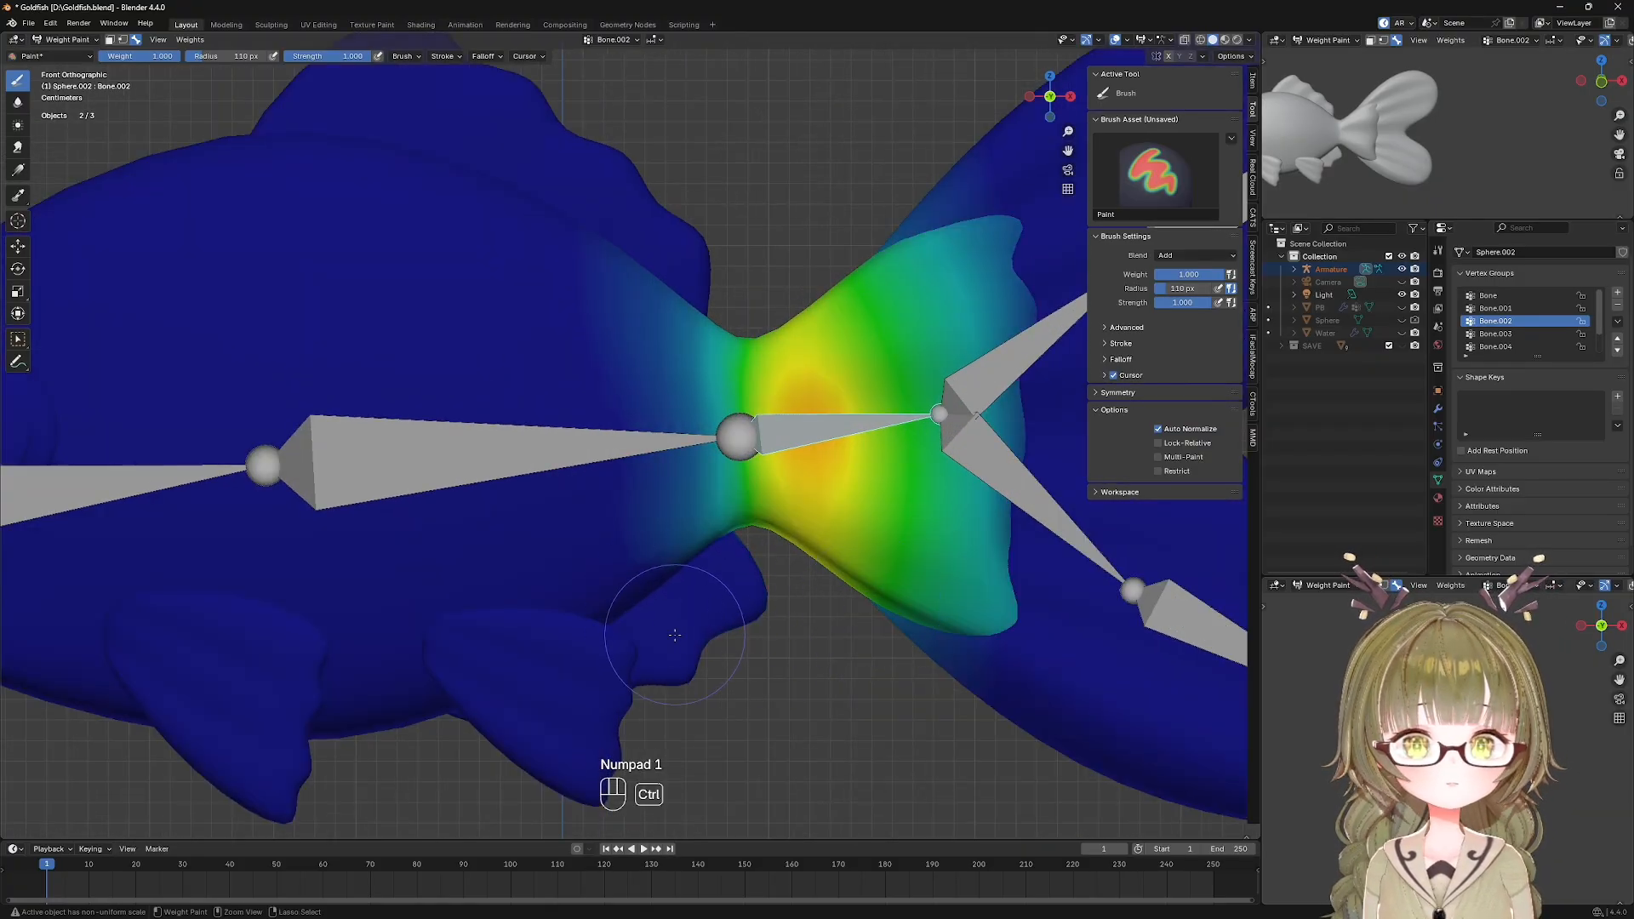
scroll(725, 681, down, 5)
Select the body bone and the upper and lower tail bones in turn to examine their weight distribution on the fish mesh.
alt+click(441, 446)
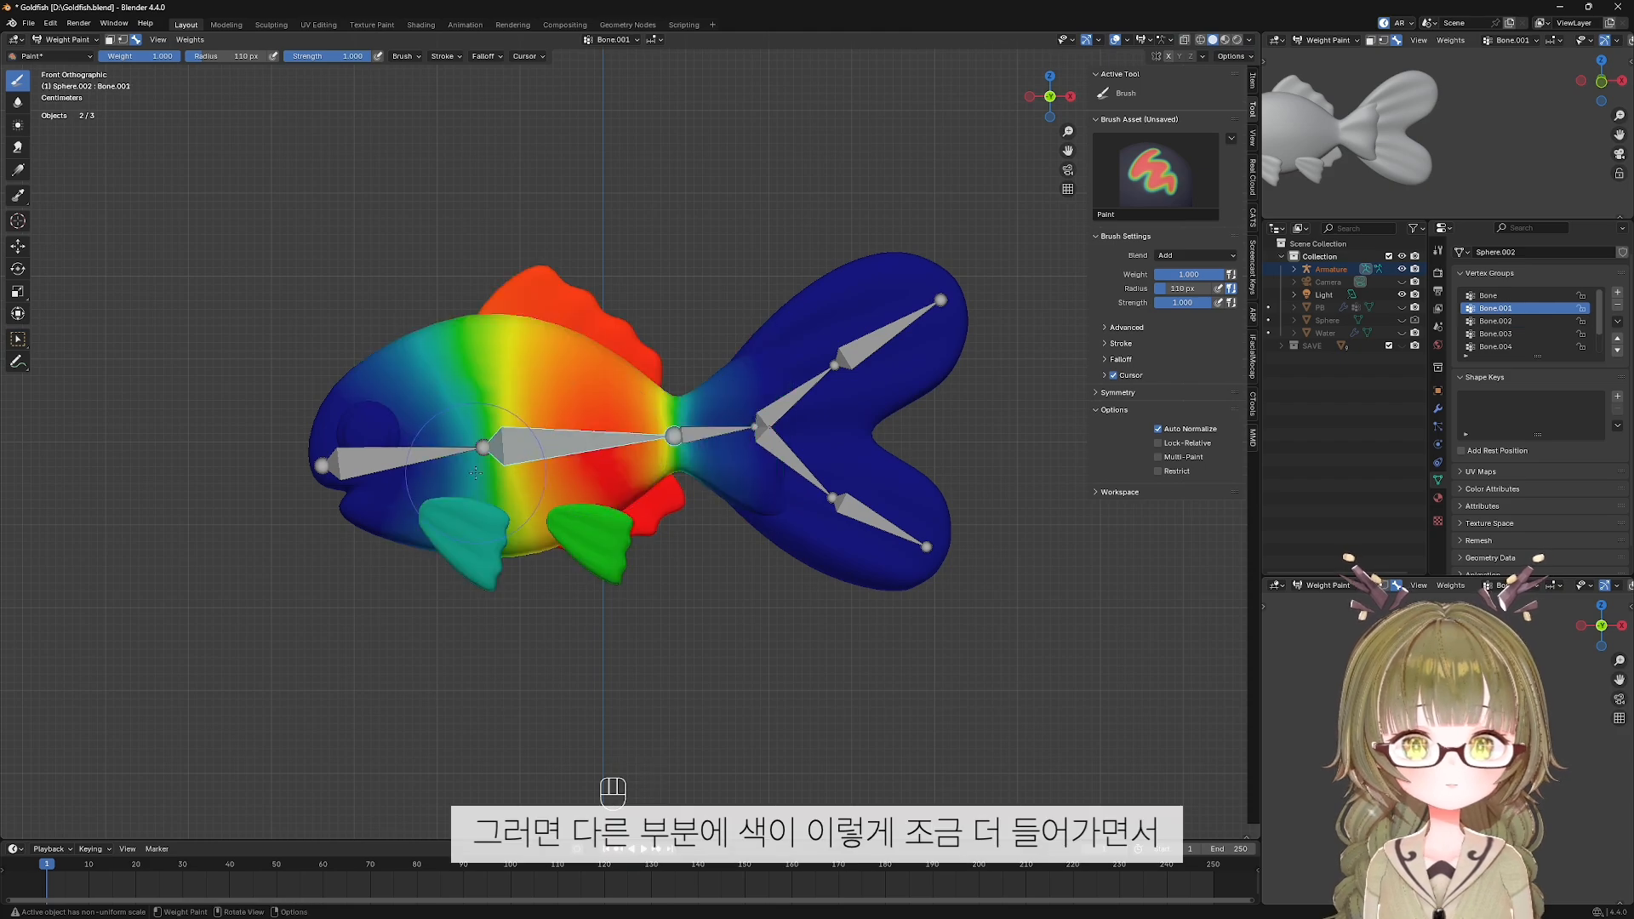
alt+click(537, 451)
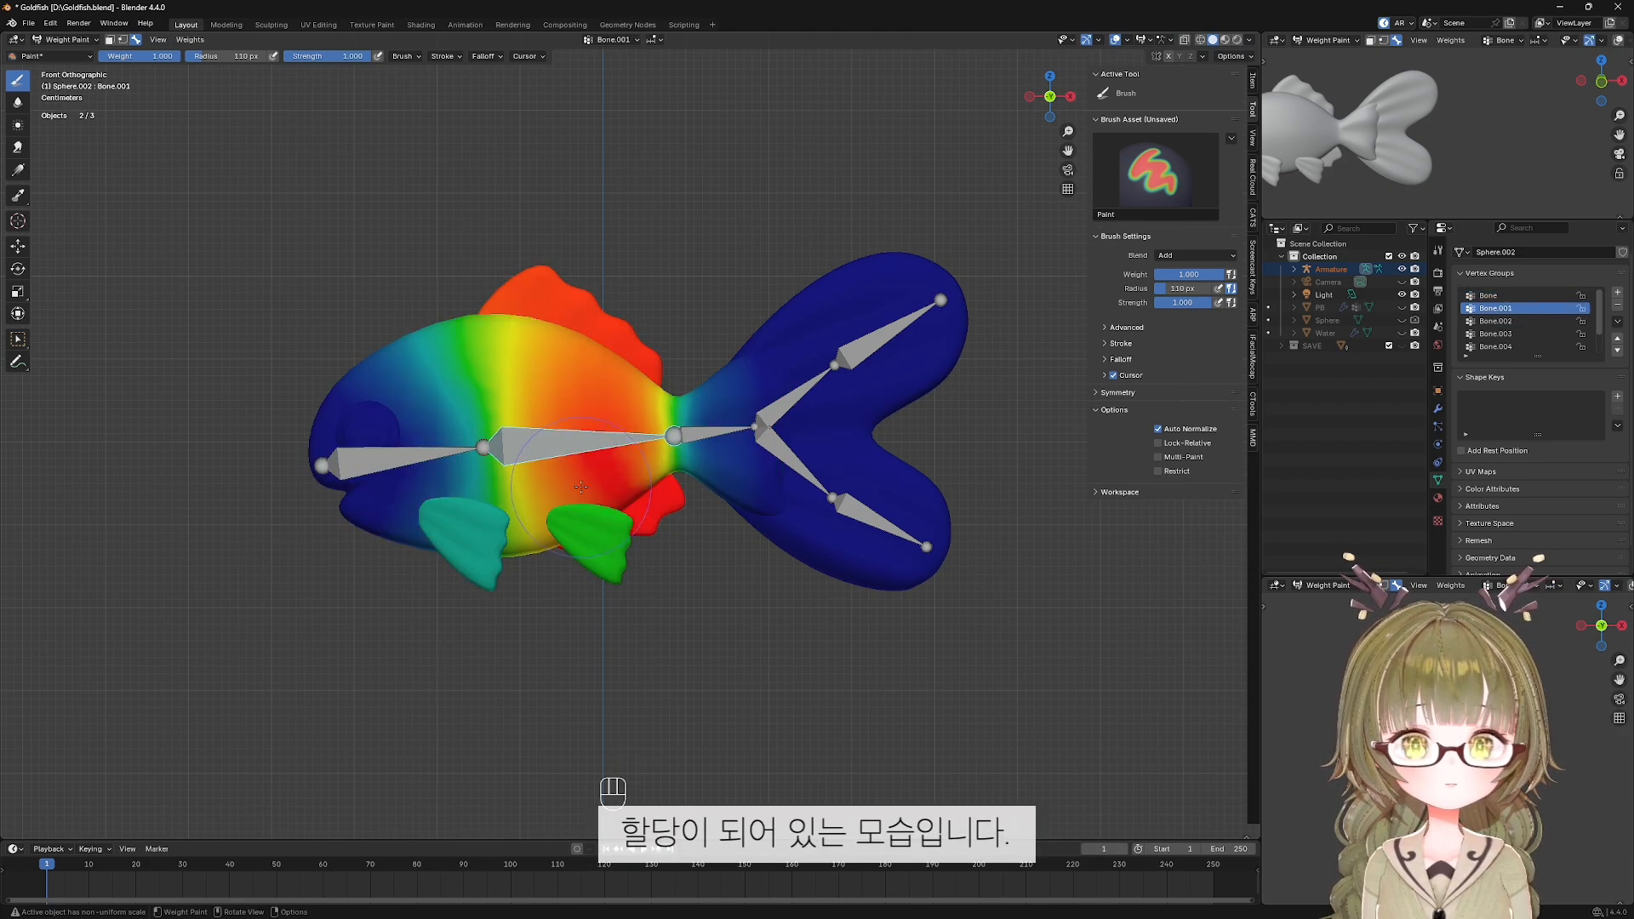
scroll(626, 550, up, 1)
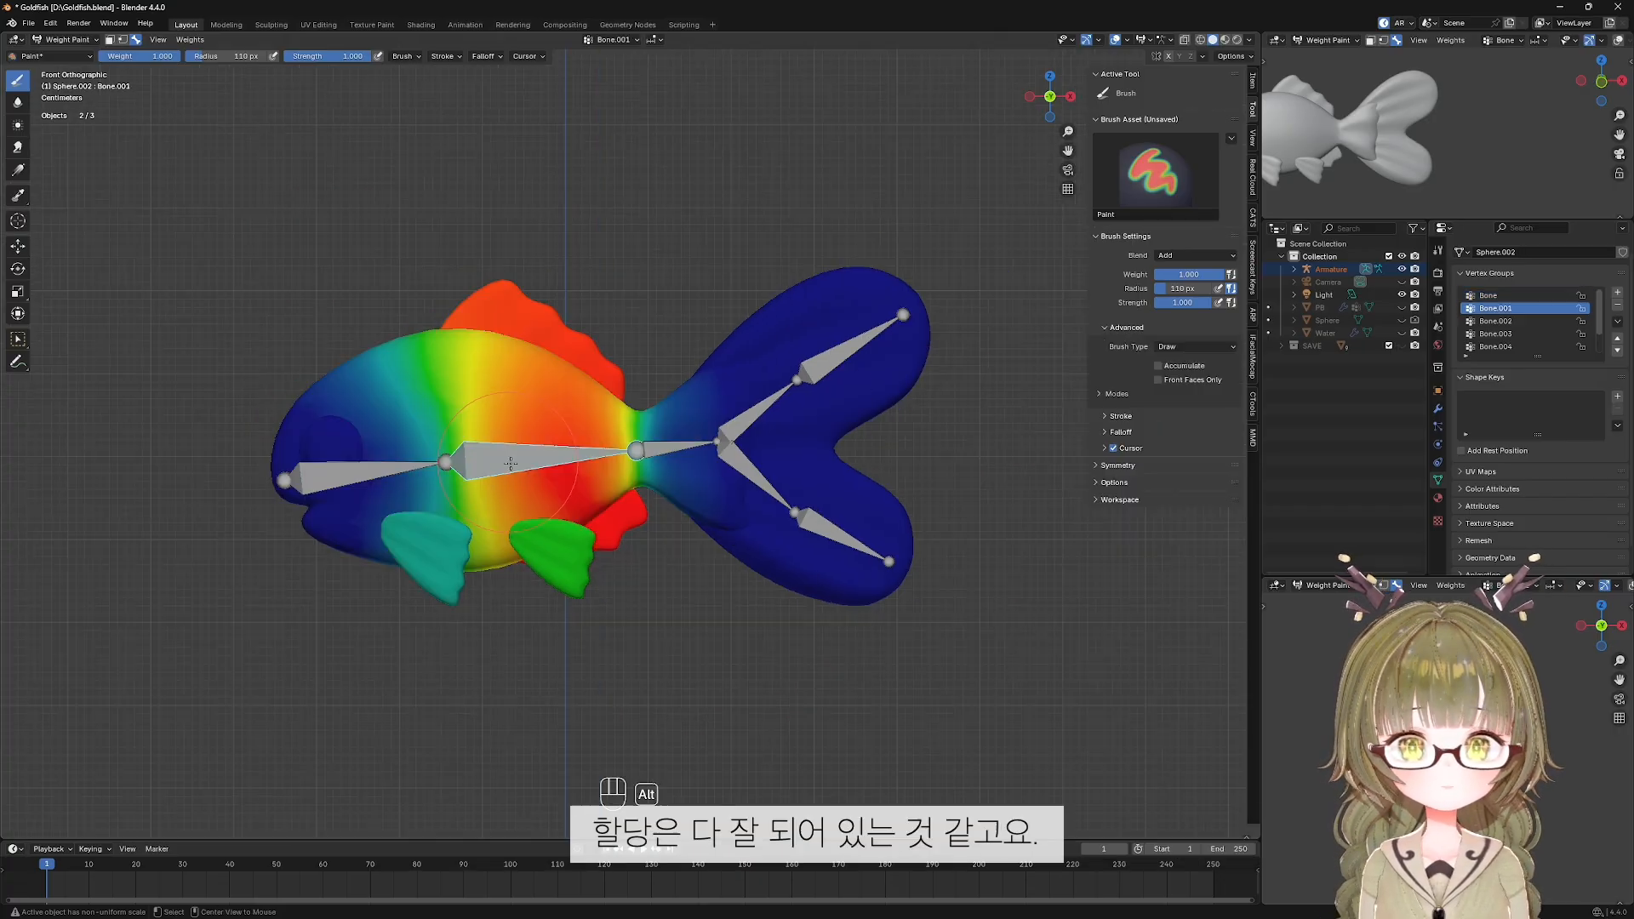
alt+click(747, 473)
alt+click(756, 482)
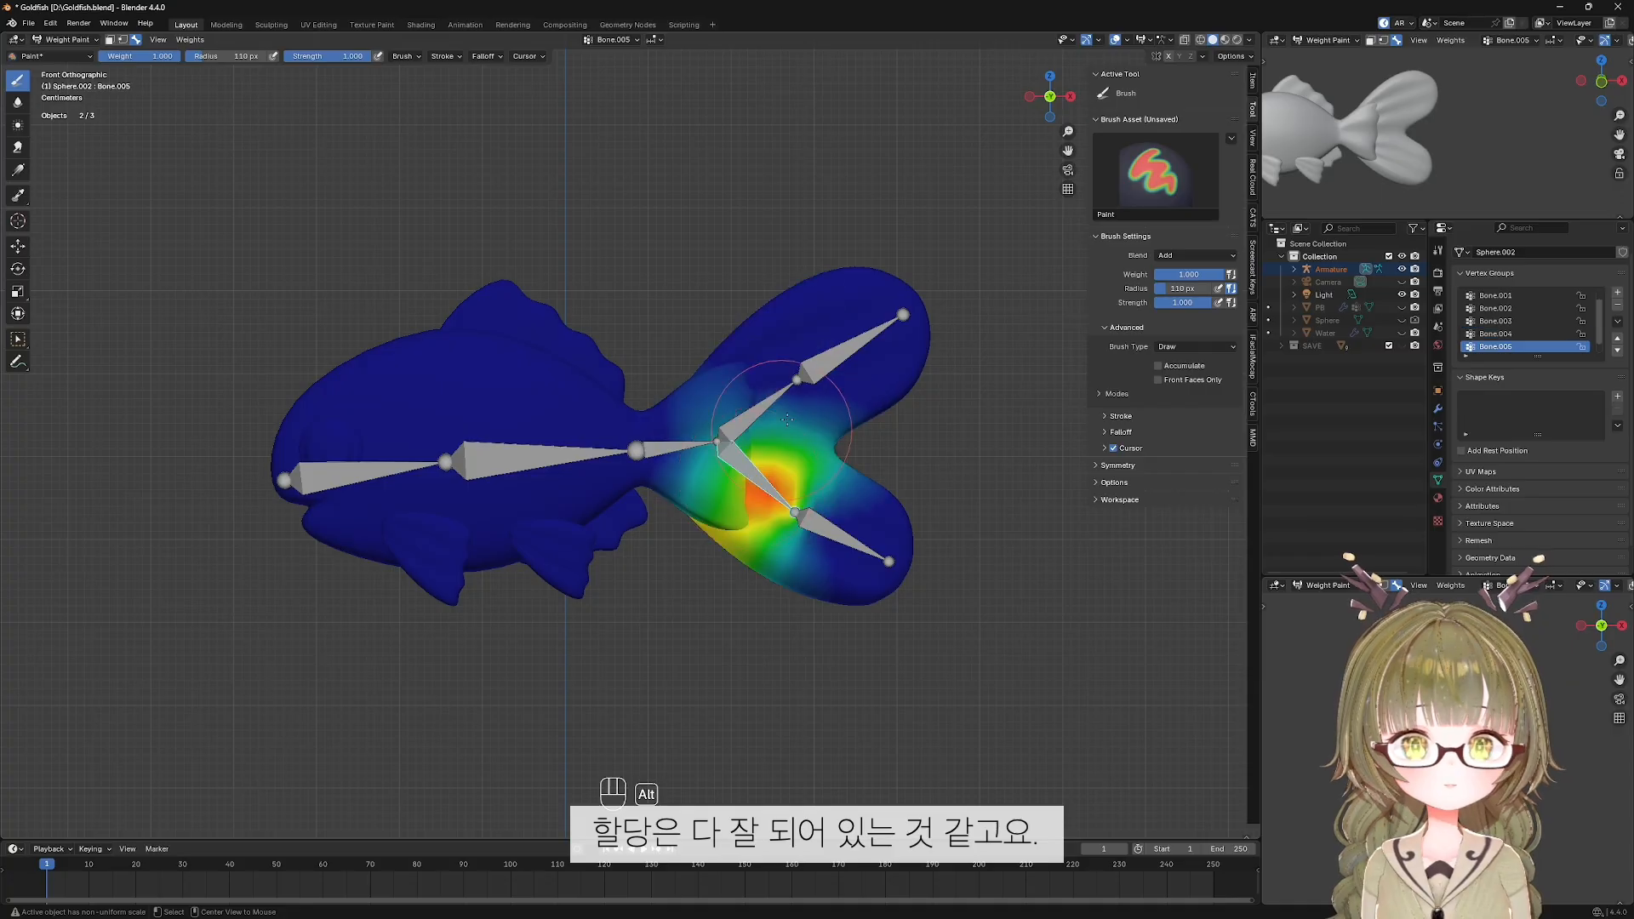
alt+click(824, 359)
alt+click(831, 531)
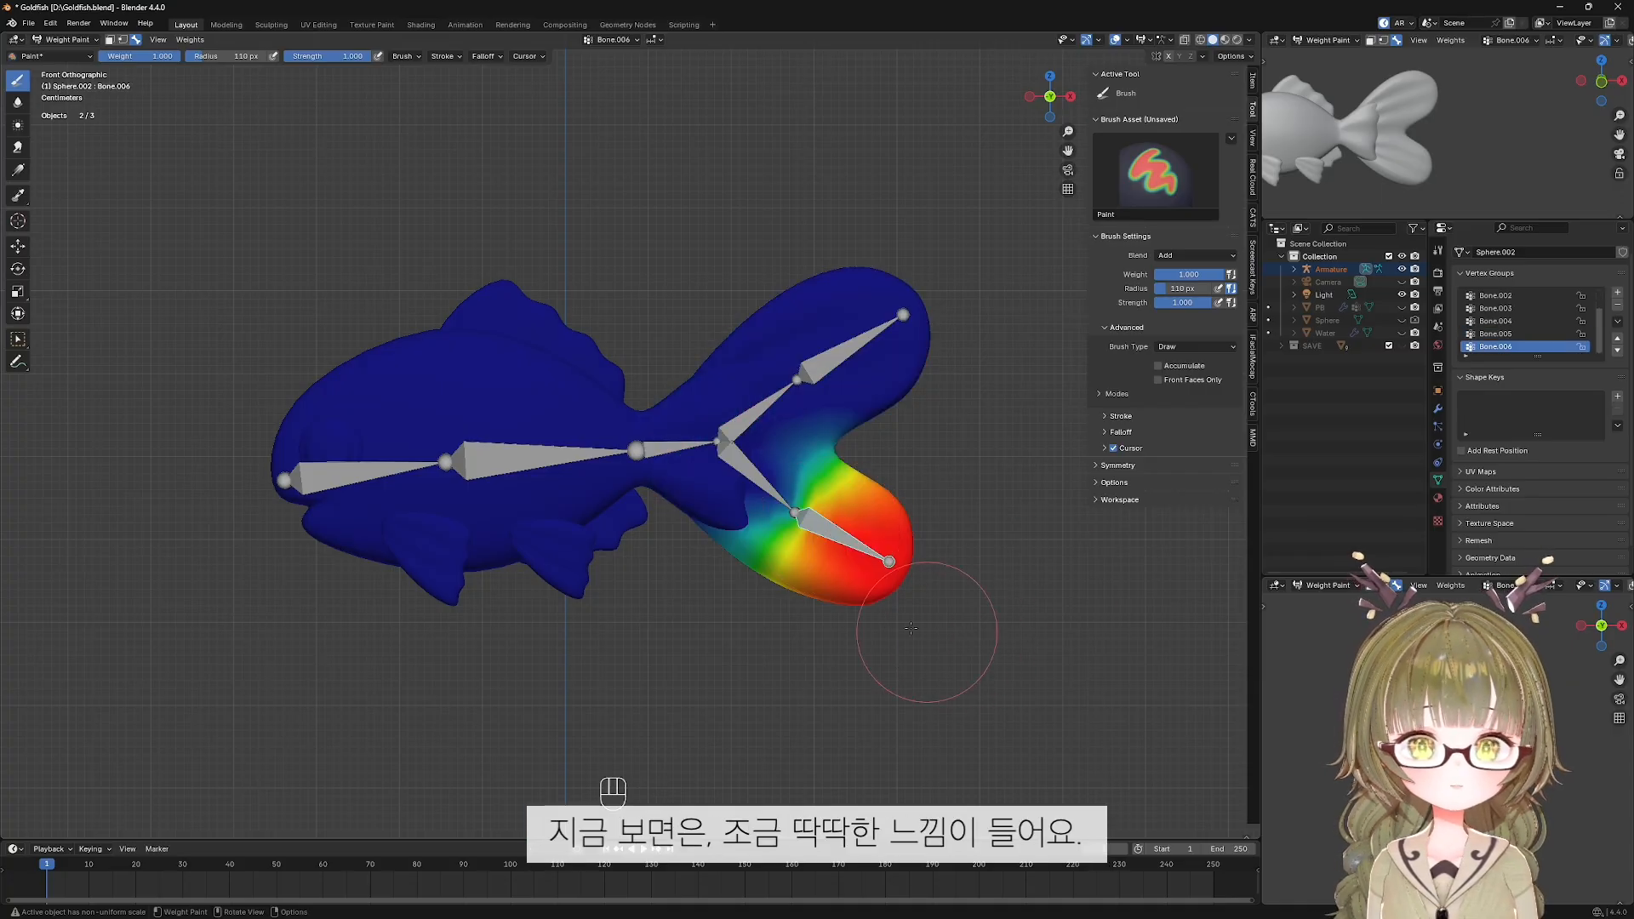
scroll(882, 562, up, 1)
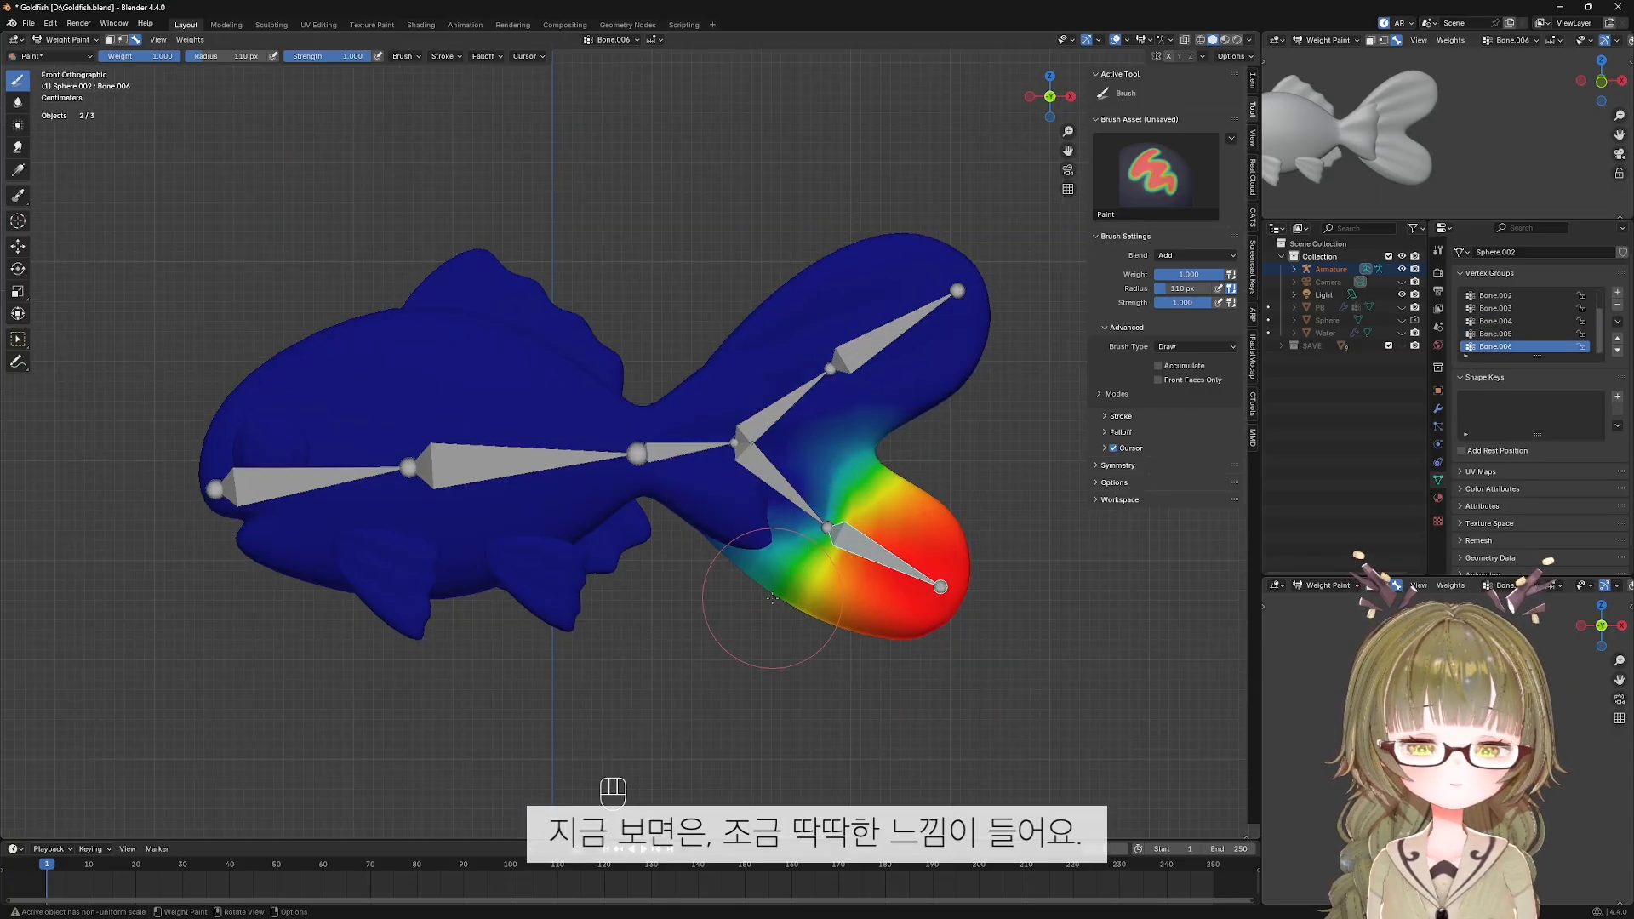
alt+click(861, 349)
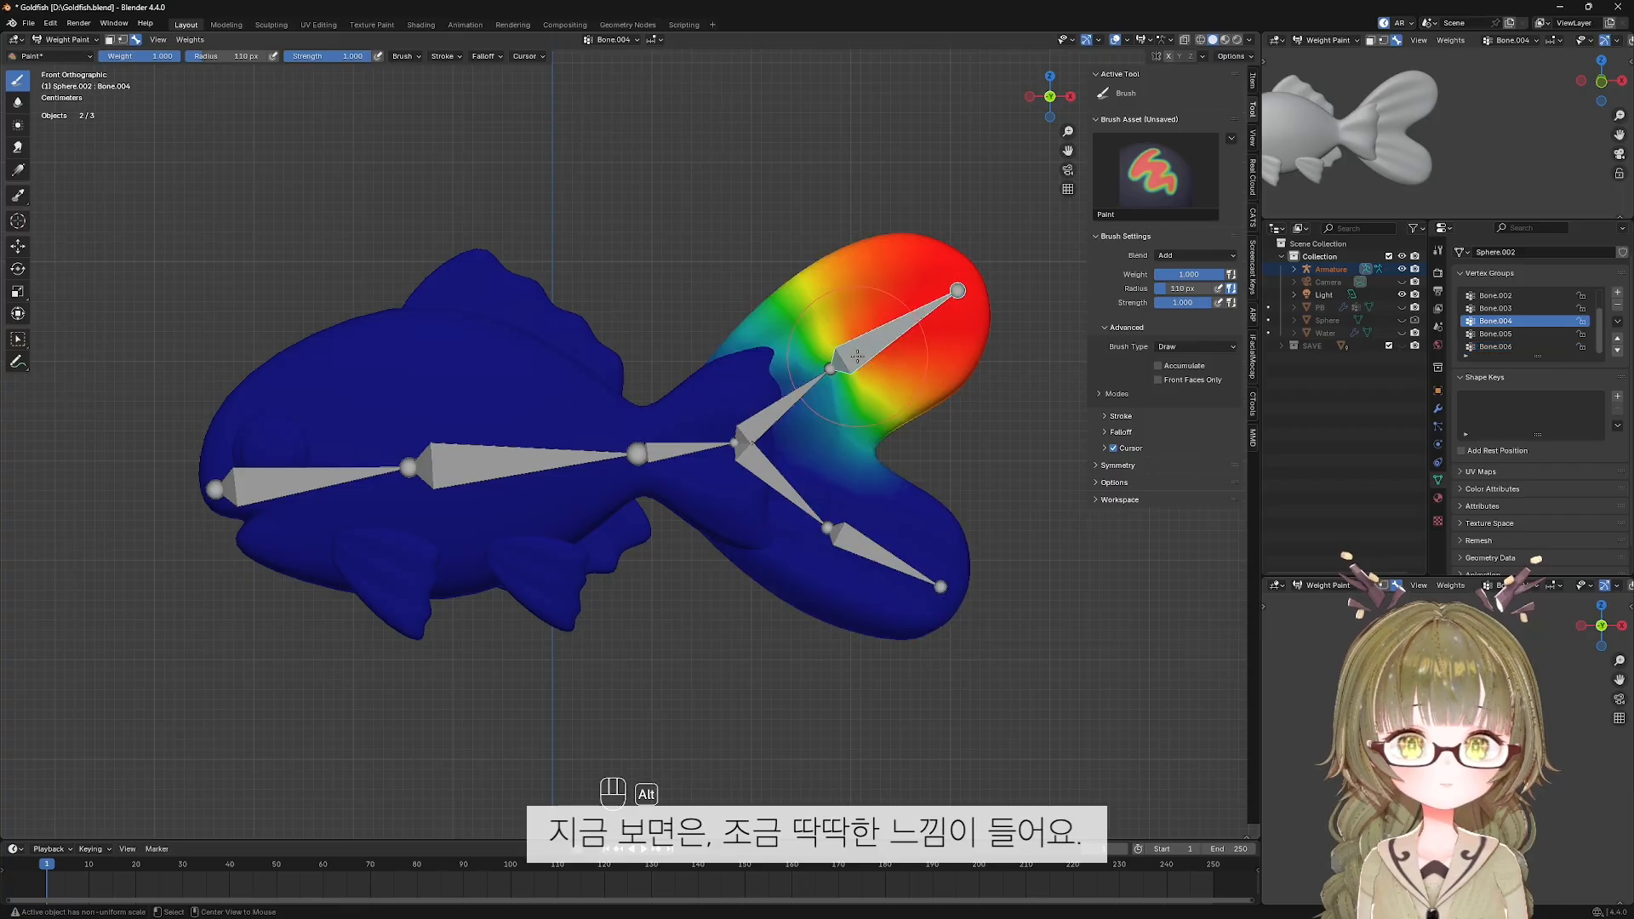
Test the upper tail-tip bone's deformation by rotating it twice, undoing each rotation to restore the rest pose.
key(r)
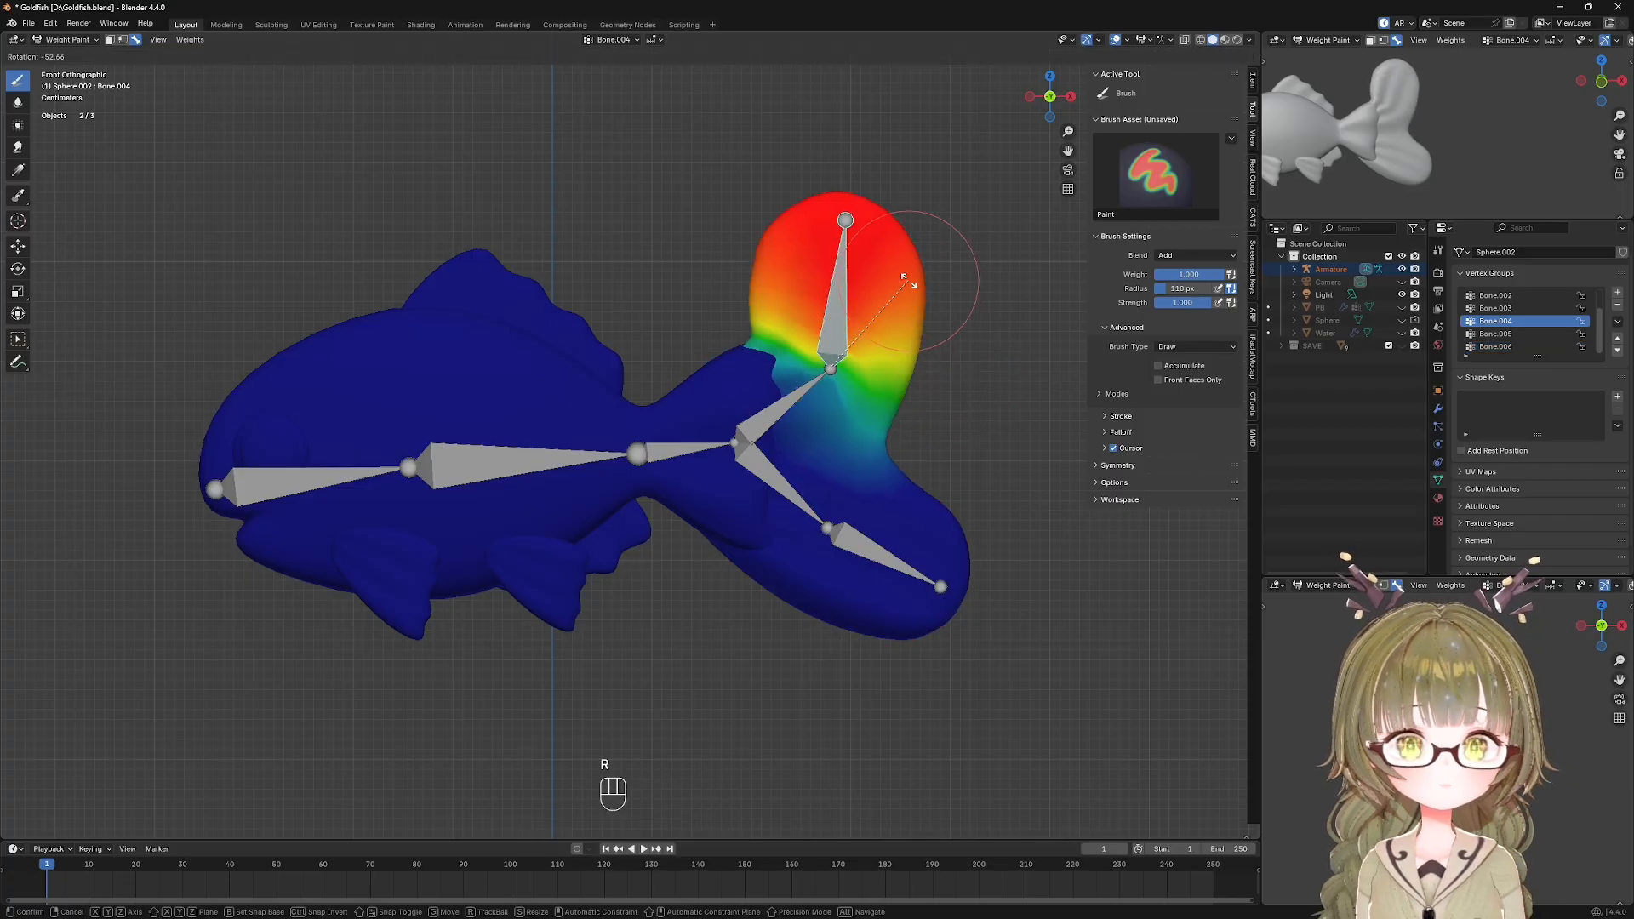
click(932, 309)
key(ctrl+z)
key(r)
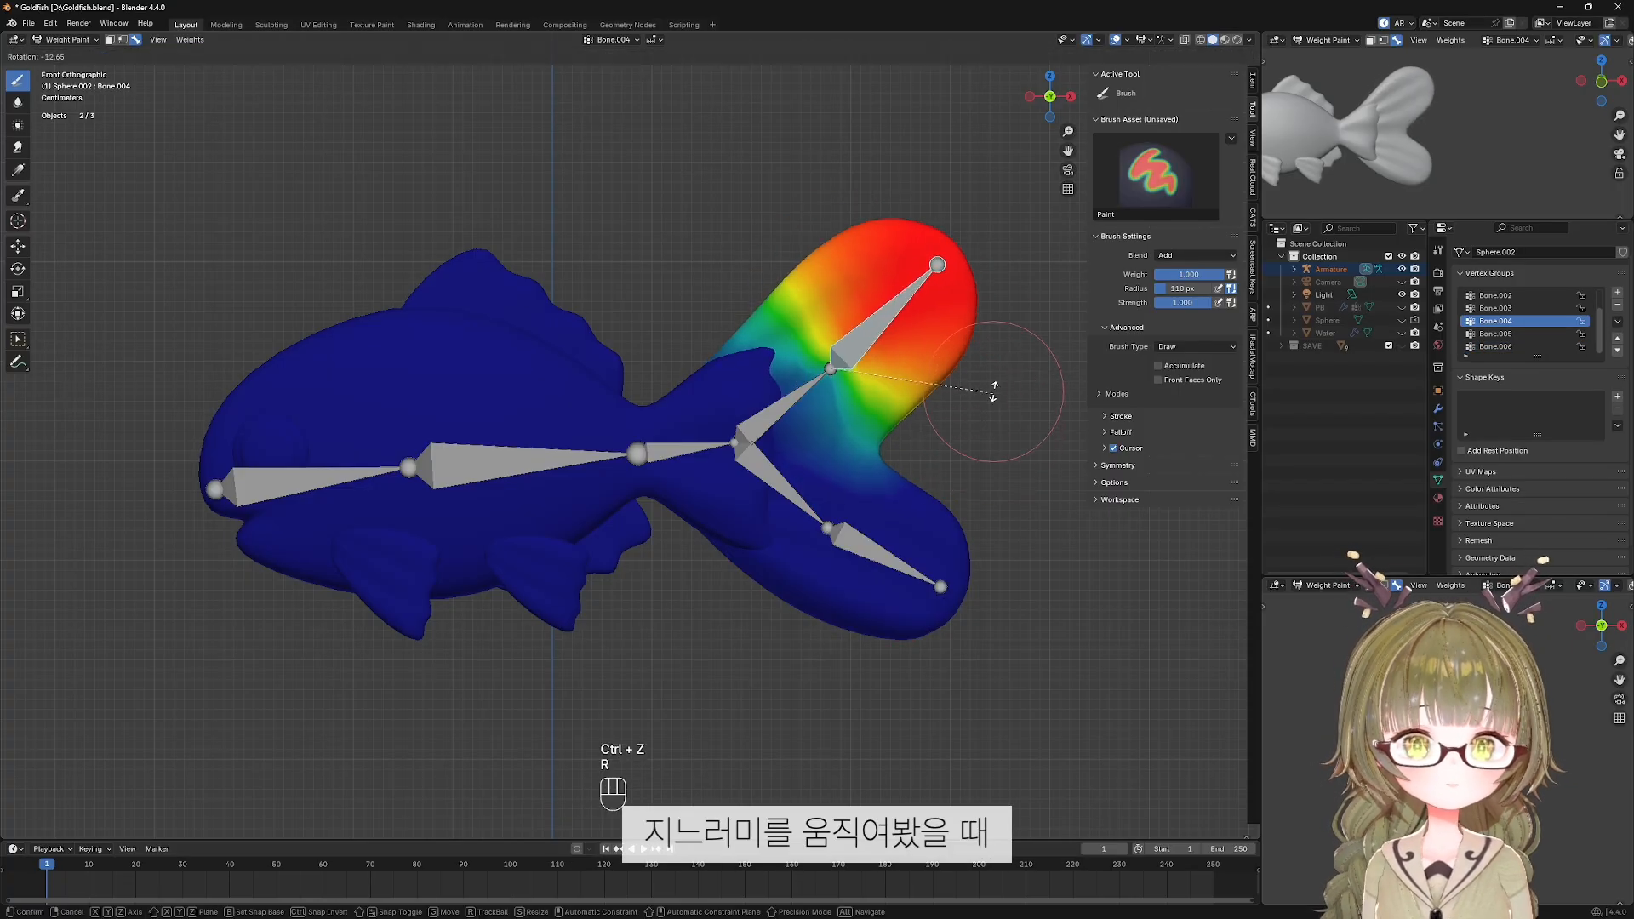
click(985, 313)
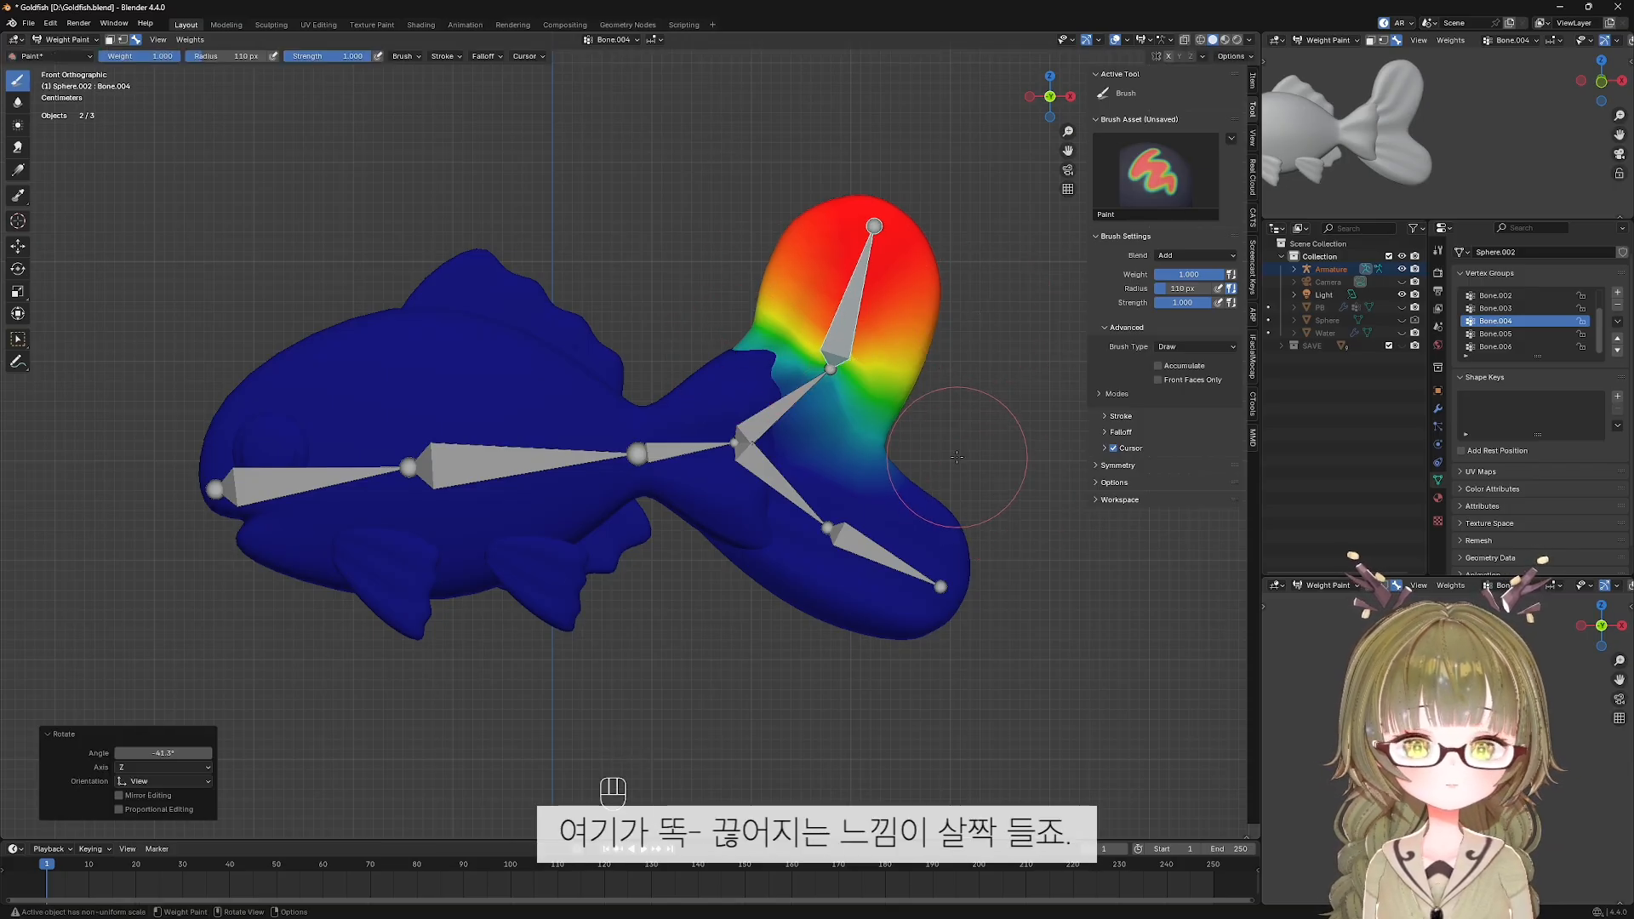
key(ctrl+z)
Blur the weights of the upper tail-tip bone and of the lower tail-tip bone across their transitions on the tail fin.
mouse_move(772, 300)
shift+mouse_down()
mouse_move(766, 312)
mouse_move(900, 426)
shift+mouse_up()
mouse_move(828, 273)
shift+mouse_down()
mouse_move(955, 427)
mouse_move(822, 492)
mouse_move(770, 553)
shift+mouse_up()
alt+click(876, 546)
shift+drag(902, 485, 753, 620)
shift+drag(902, 510, 765, 664)
shift+drag(732, 582, 779, 534)
Blur the weights of the lower and upper tail-fin base bones around the fork of the tail.
alt+click(776, 489)
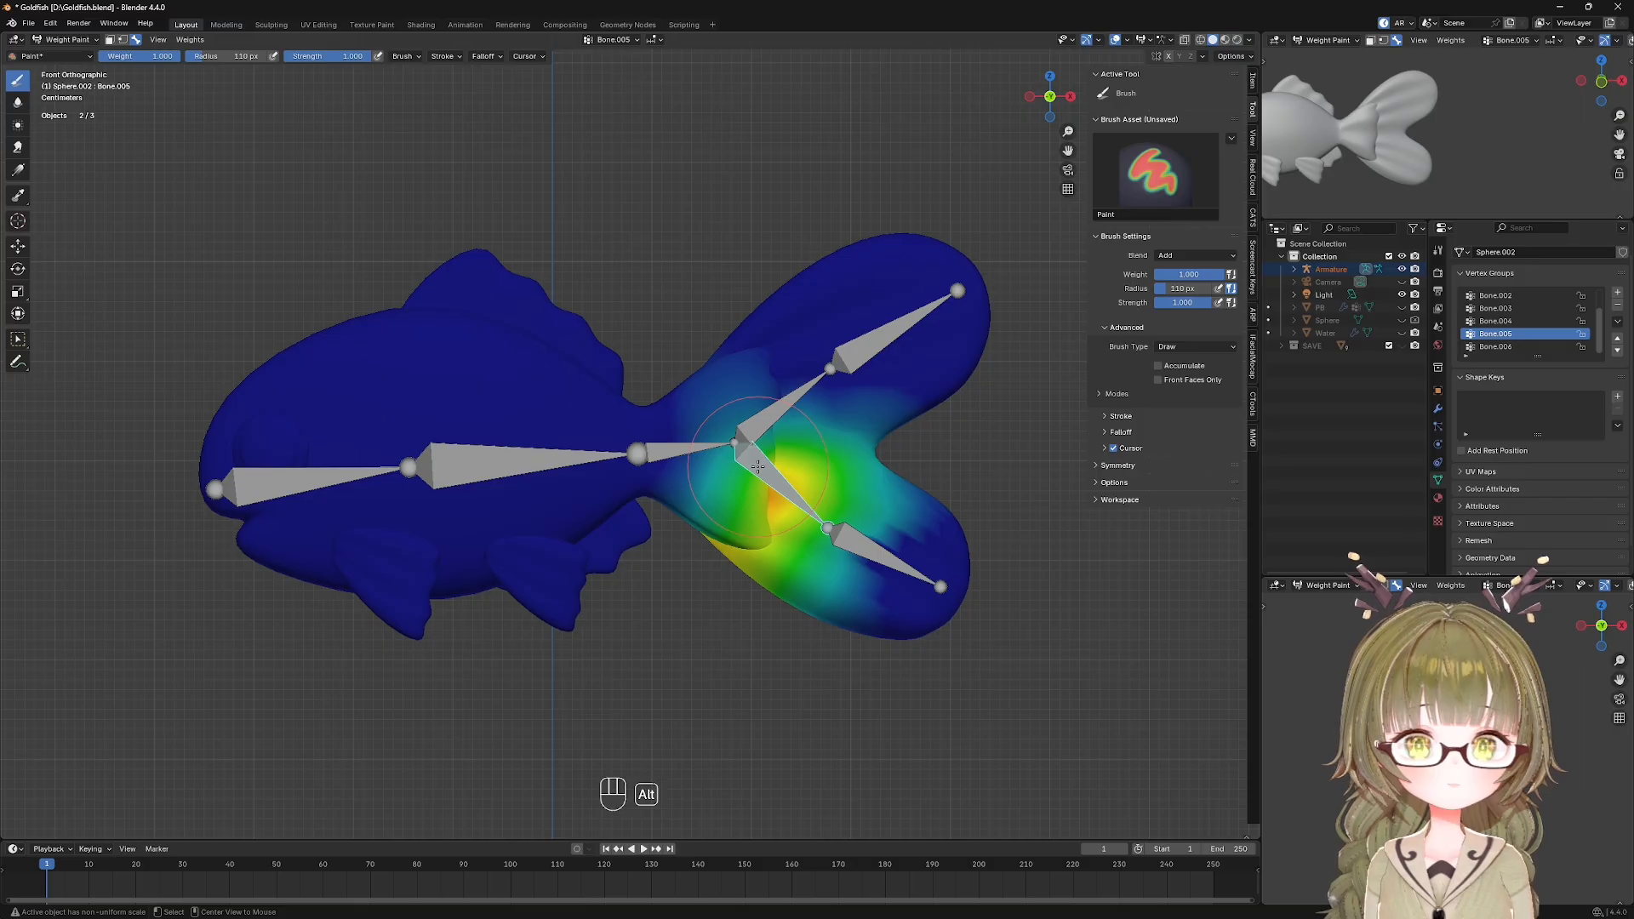
shift+drag(749, 410, 698, 477)
mouse_move(830, 400)
shift+mouse_down()
mouse_move(882, 449)
mouse_move(898, 529)
mouse_move(779, 383)
mouse_move(782, 400)
shift+mouse_up()
alt+click(785, 415)
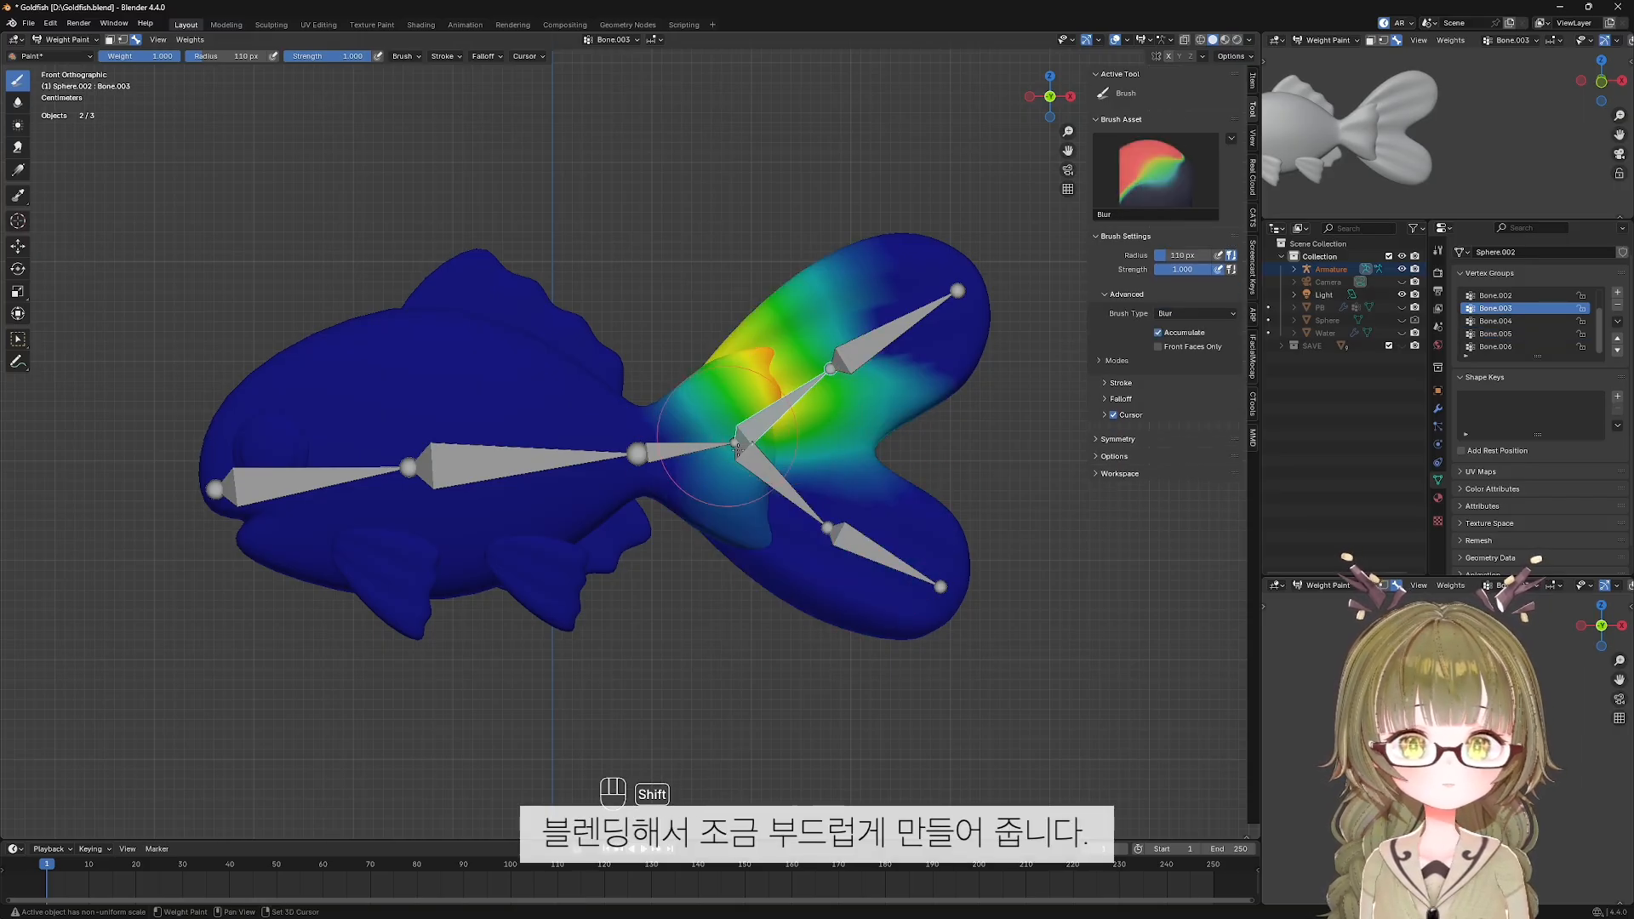
mouse_move(843, 272)
shift+mouse_down()
mouse_move(902, 298)
mouse_move(880, 303)
shift+mouse_up()
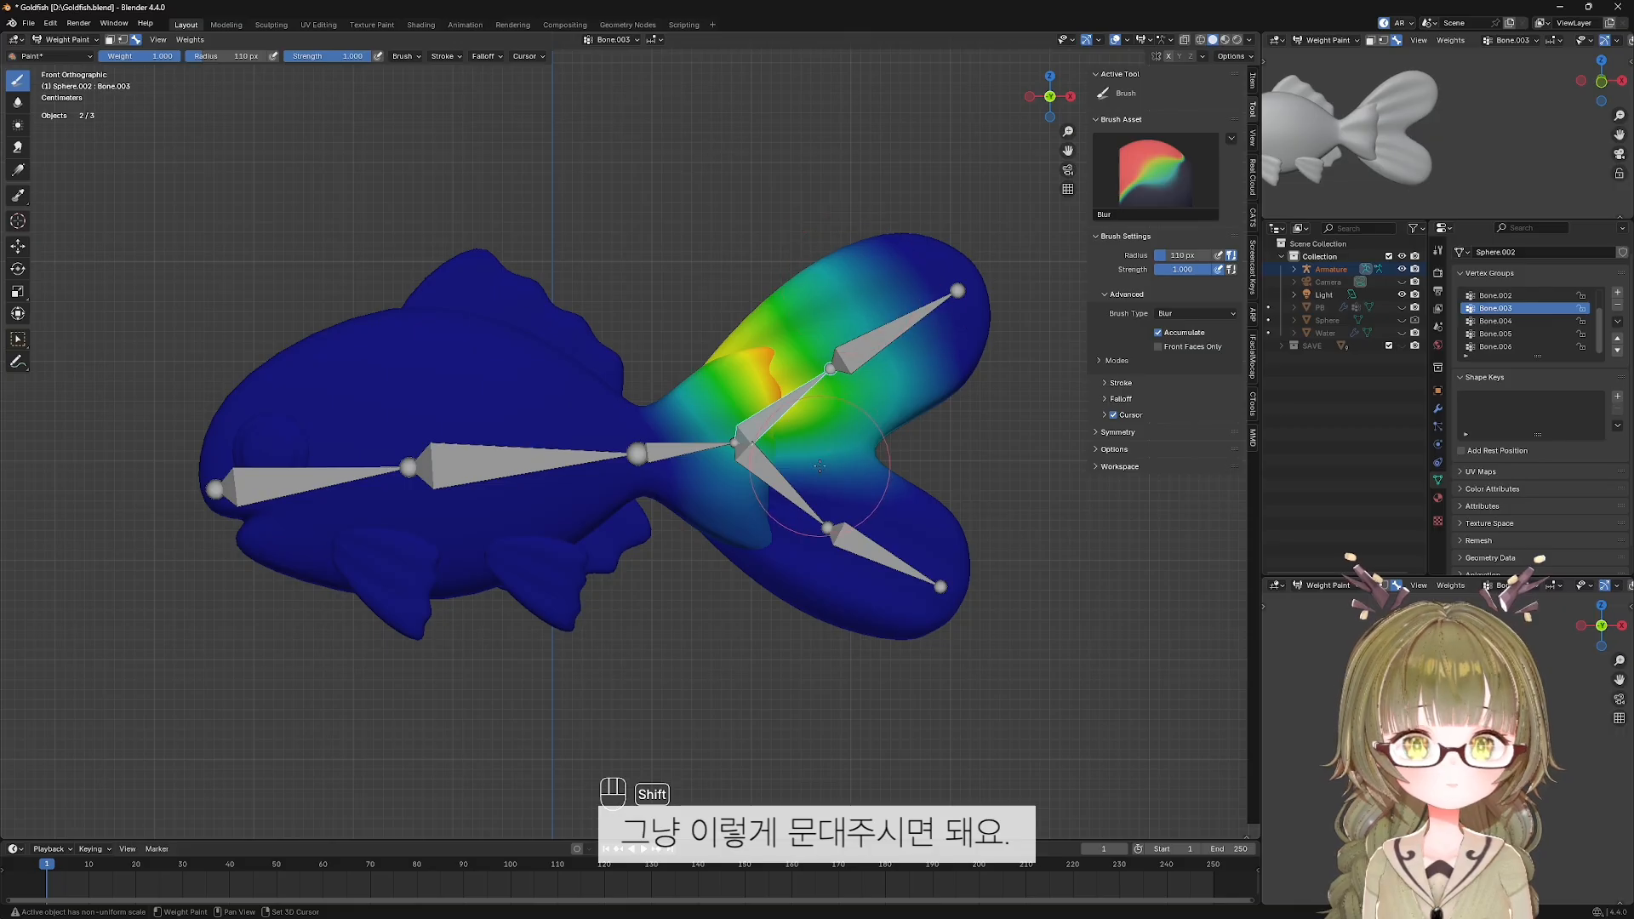
Blur the weights of the short tail-base bone and the body bone at both ends, and select the head bone.
alt+click(685, 448)
shift+drag(790, 394, 784, 544)
mouse_move(602, 403)
shift+mouse_down()
mouse_move(603, 372)
mouse_move(608, 526)
shift+mouse_up()
alt+click(539, 470)
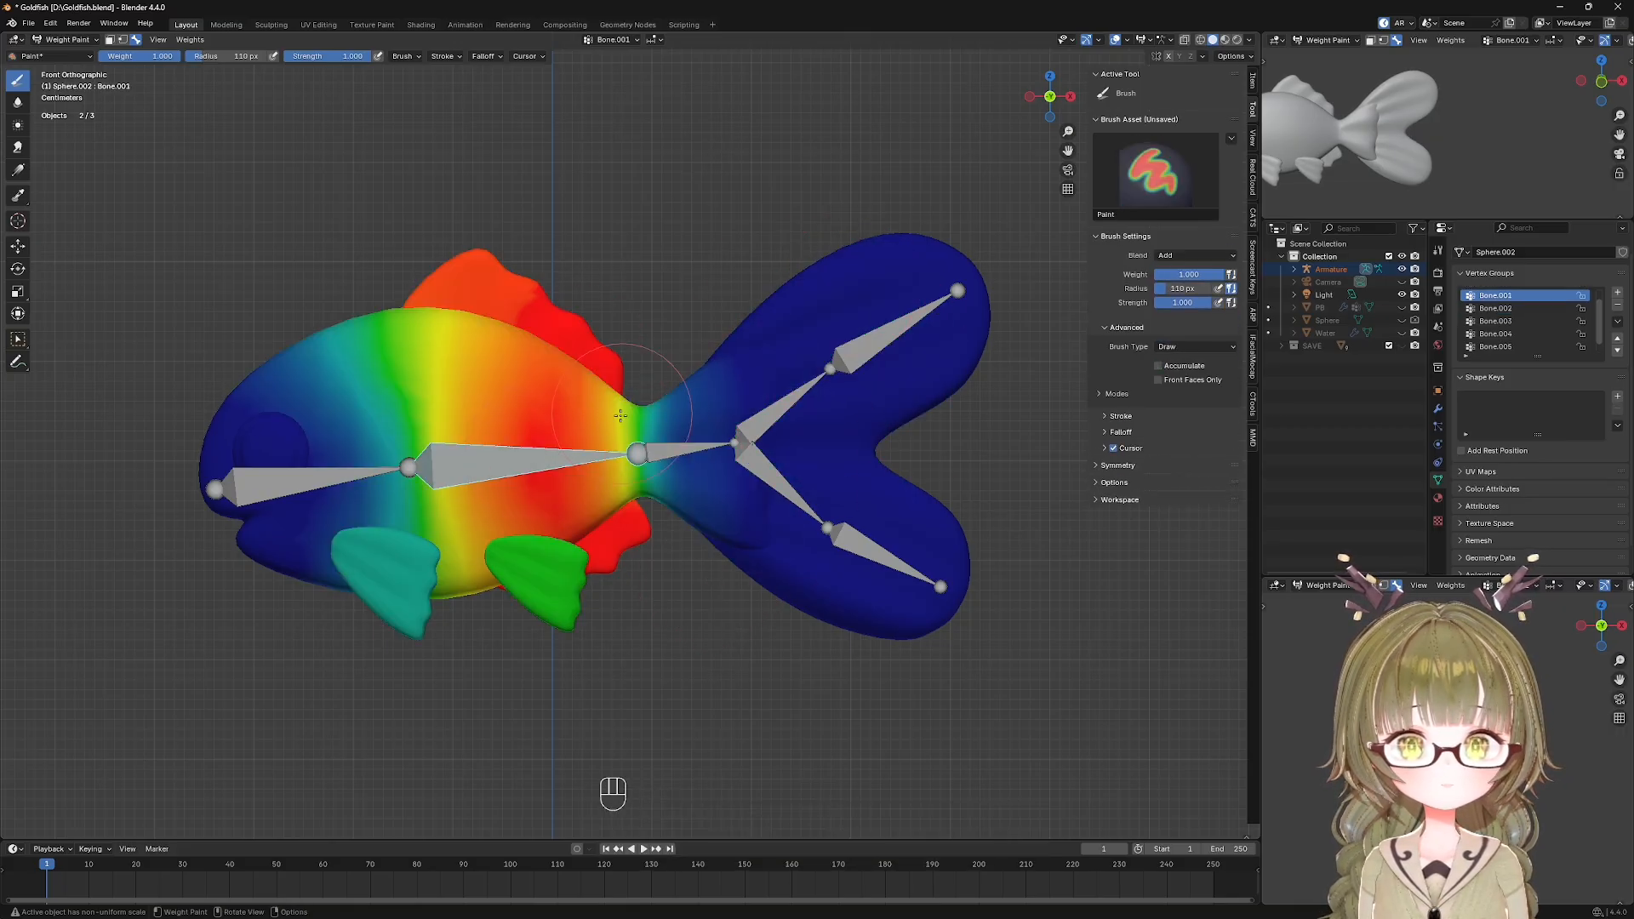
mouse_move(383, 322)
shift+mouse_down()
mouse_move(346, 340)
mouse_move(327, 532)
shift+mouse_up()
alt+click(285, 480)
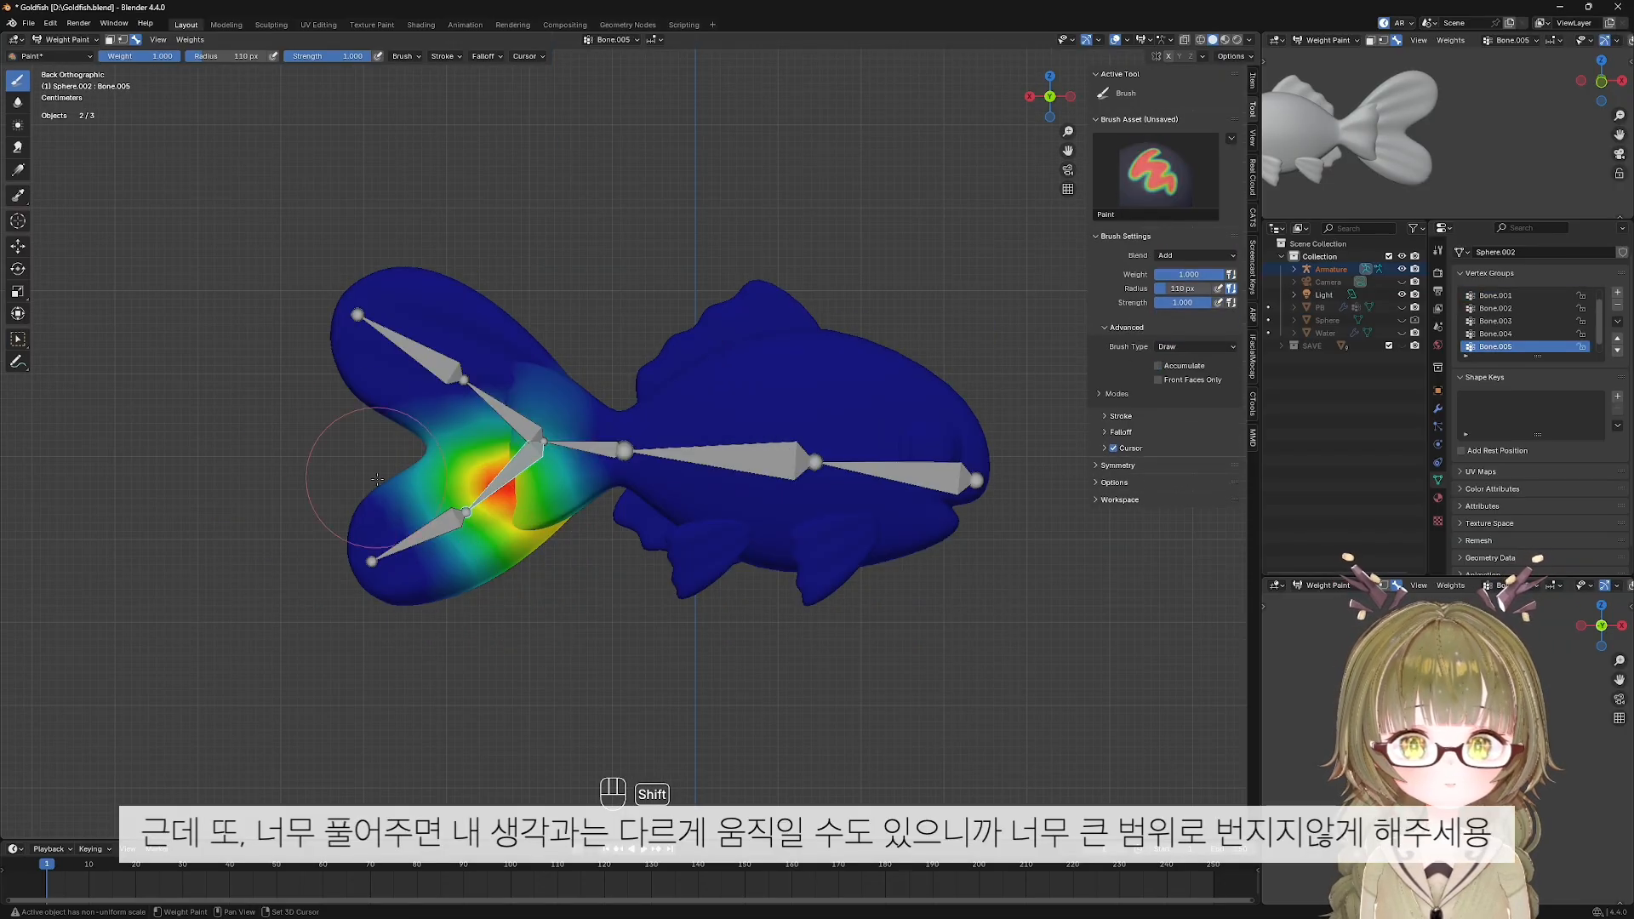
Blur the upper tail-tip bone's weights from the fish's back side and select the lower tail-tip bone.
alt+click(413, 345)
mouse_move(534, 349)
shift+mouse_down()
mouse_move(440, 434)
mouse_move(435, 464)
mouse_move(404, 405)
shift+mouse_up()
alt+click(432, 529)
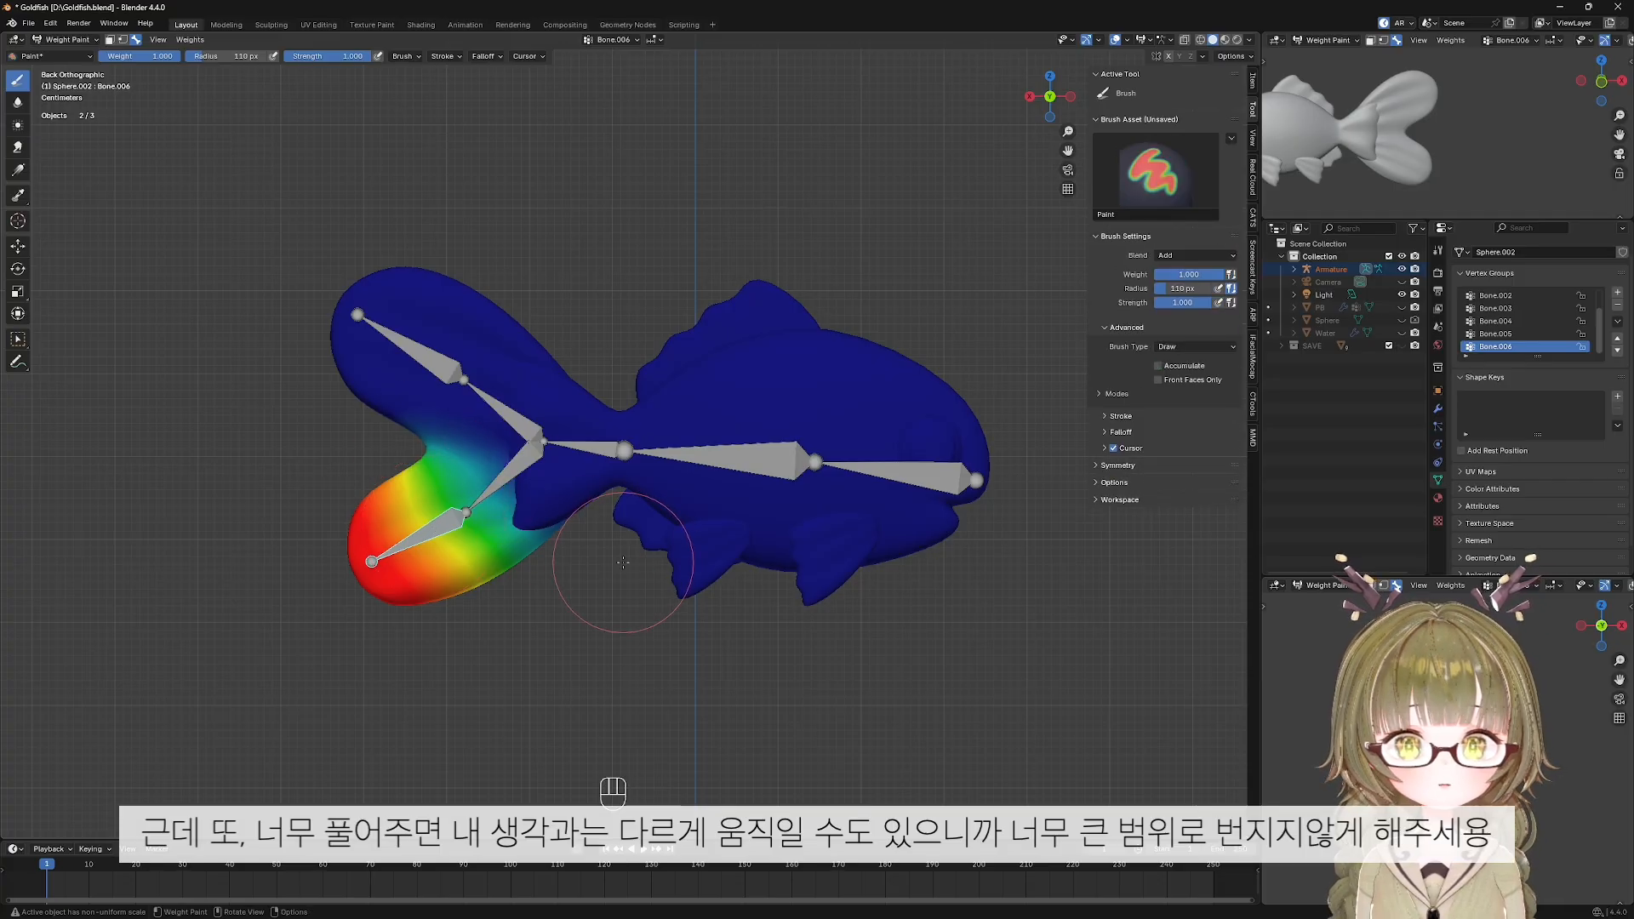
key(KP_1)
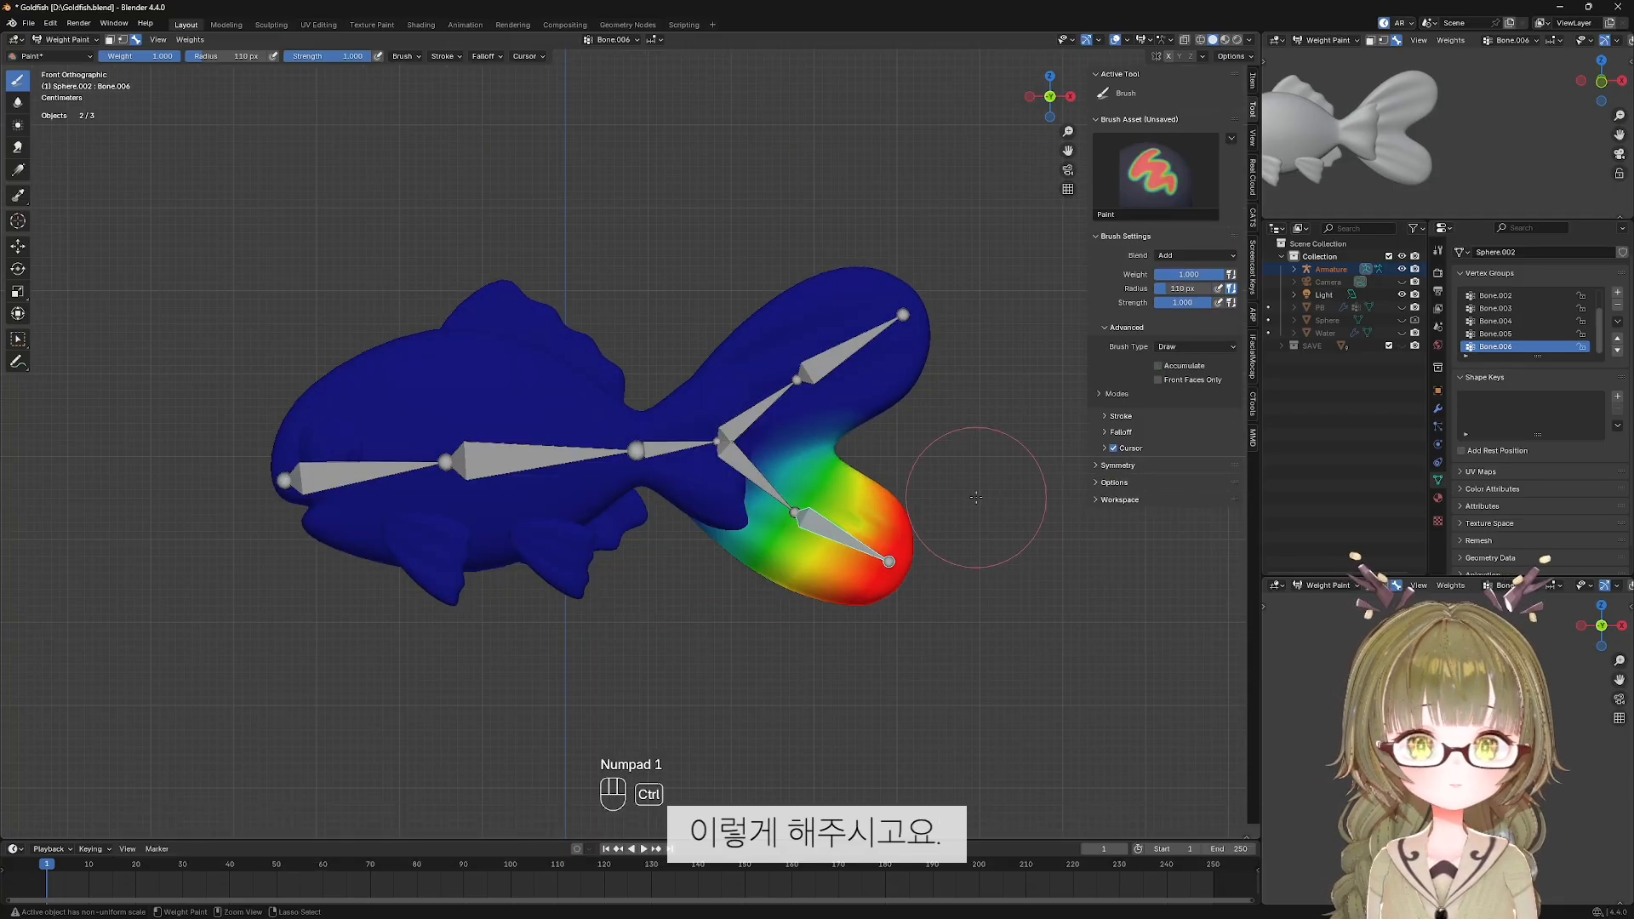
Leave Weight Paint mode and put the armature into Pose mode.
key(ctrl+Tab)
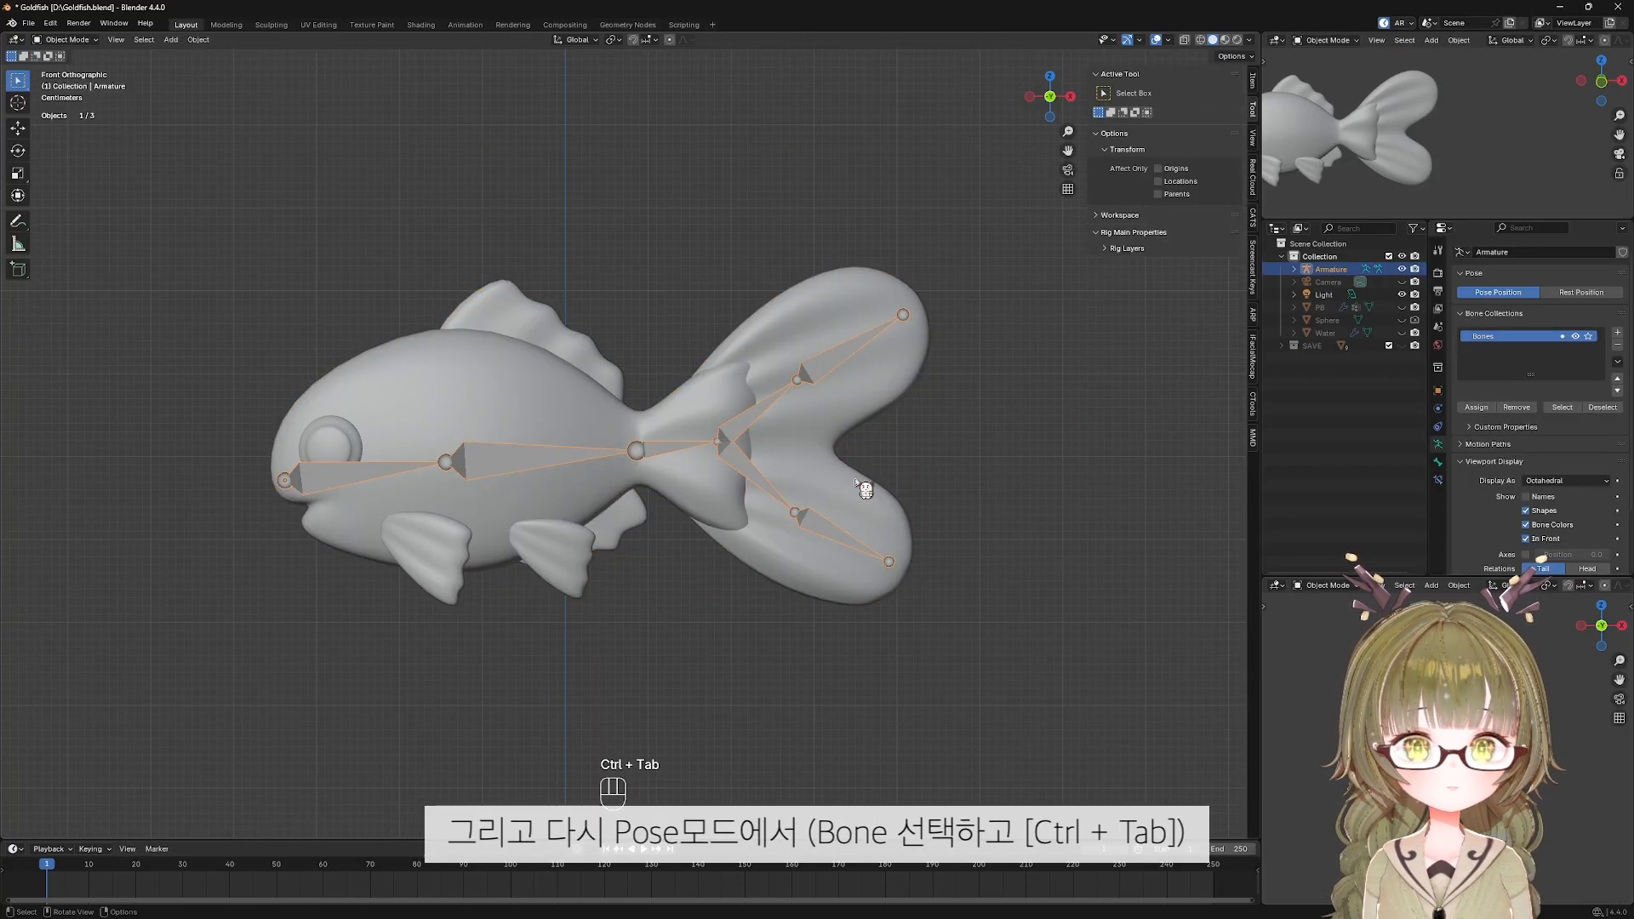
shift+middle_drag(906, 478, 950, 467)
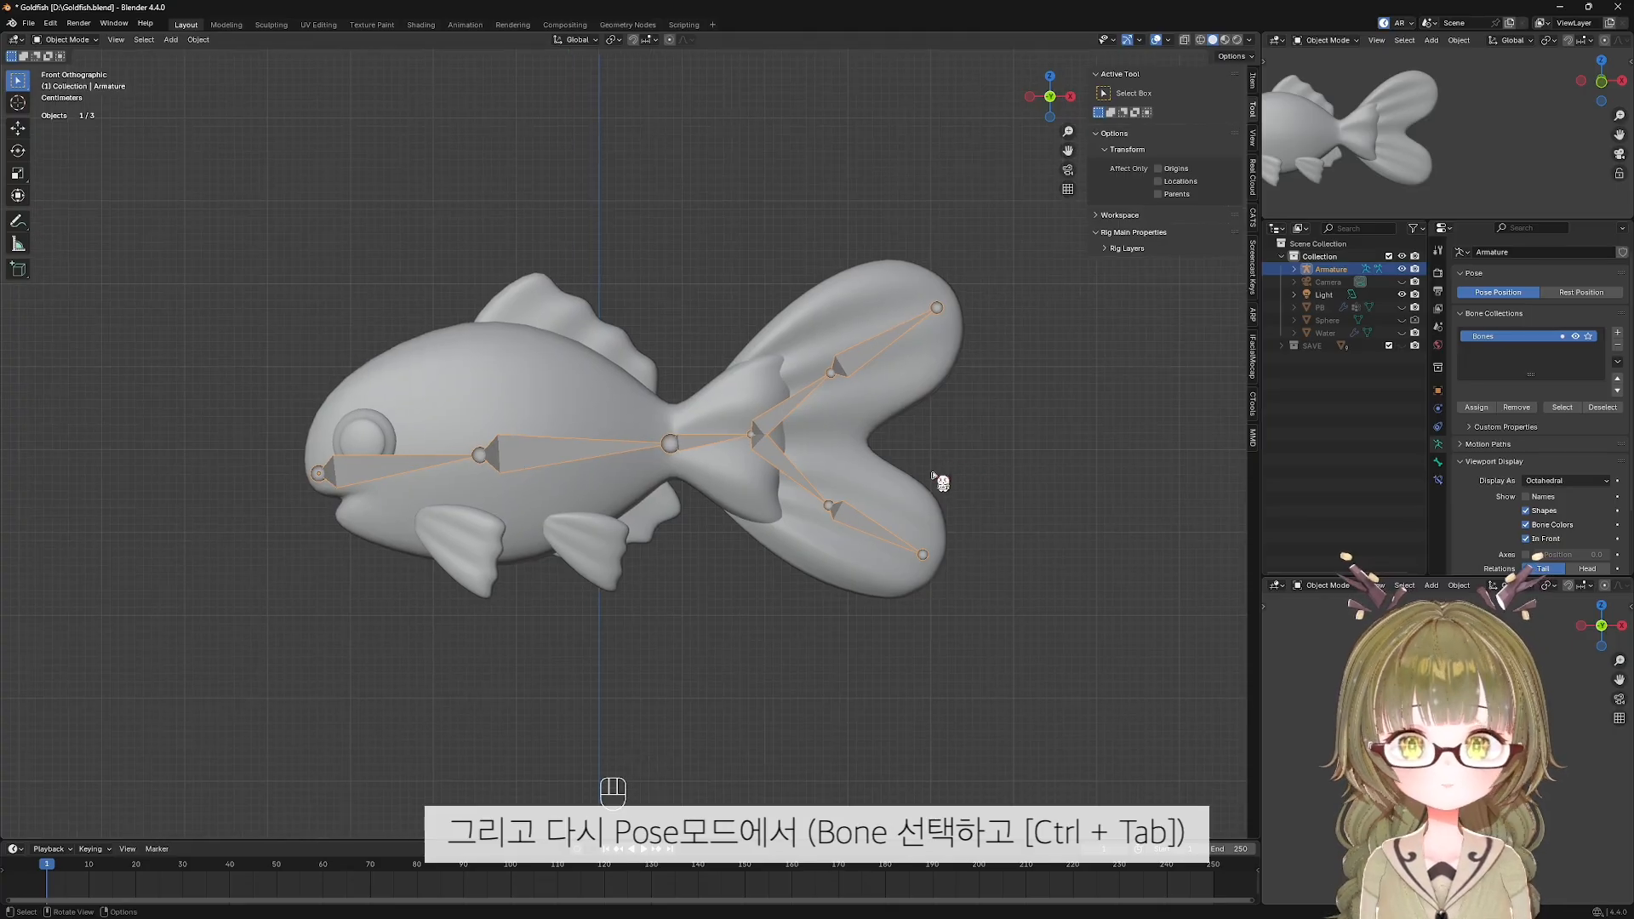
key(ctrl+Tab)
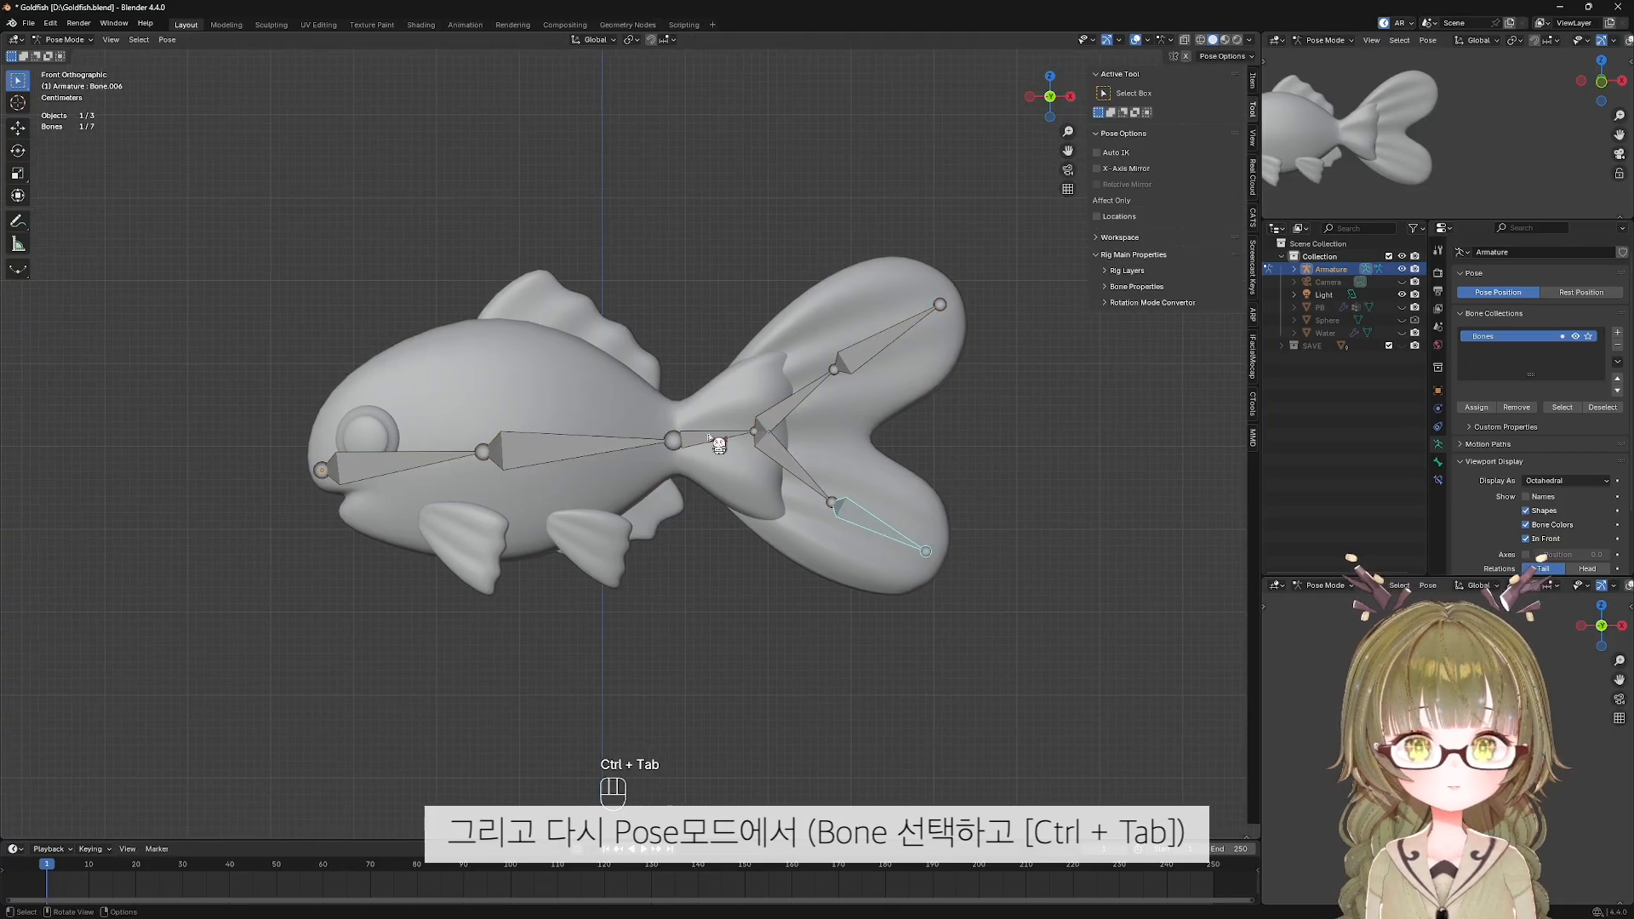
Test-rotate the upper and lower tail-tip bones in front view to check the tail's bending, cancelling each rotation.
click(875, 352)
key(r)
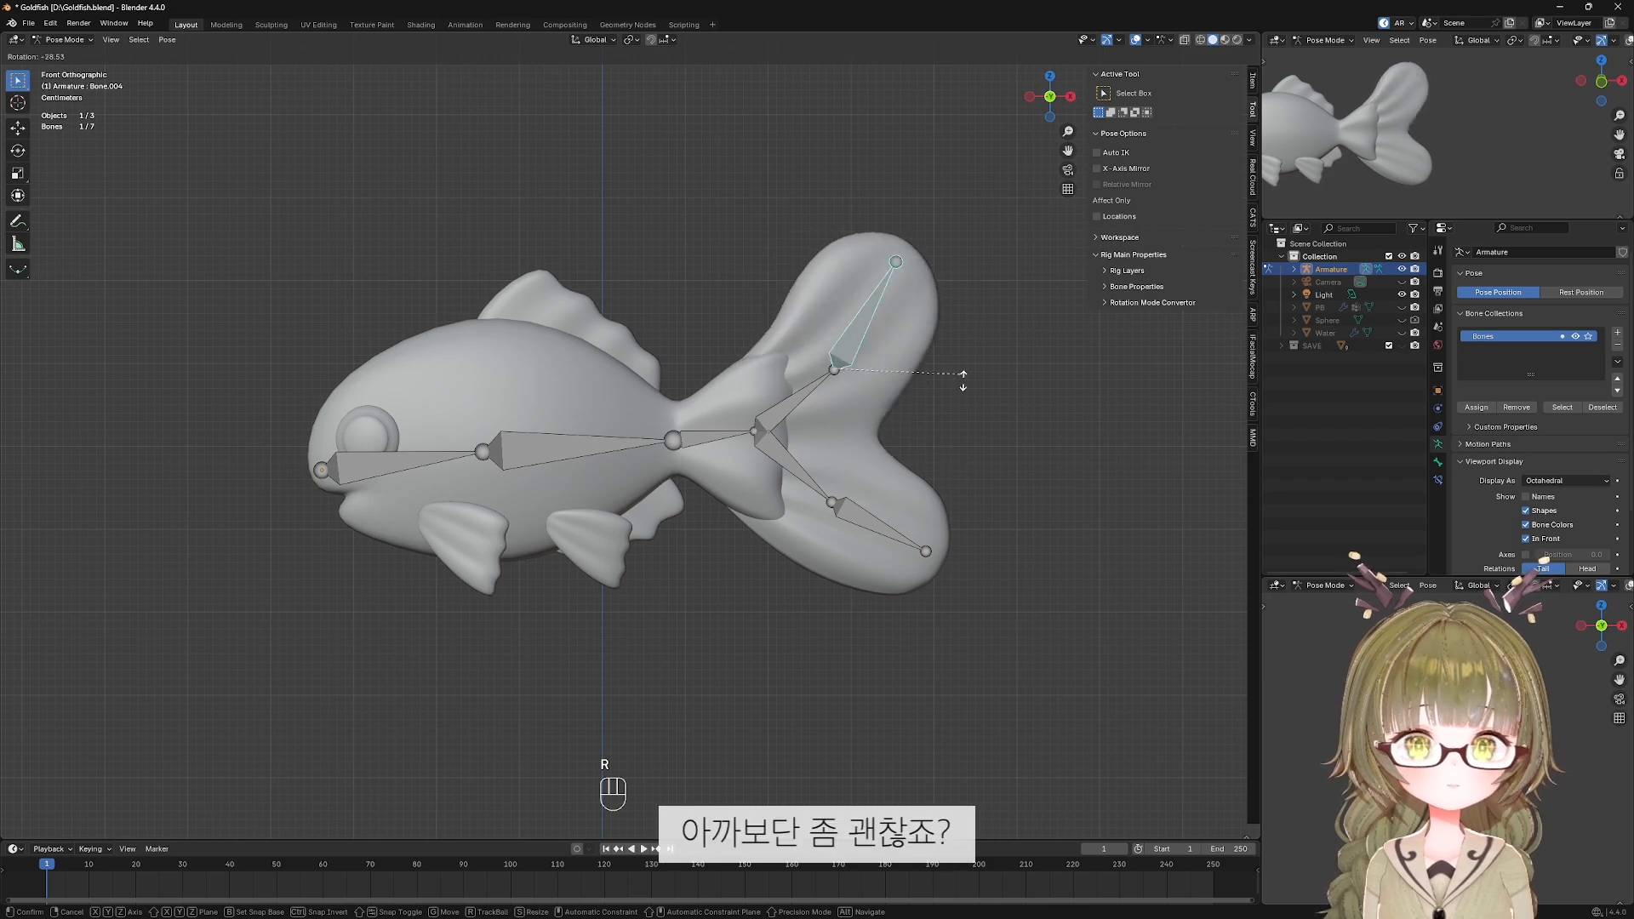
key(Escape)
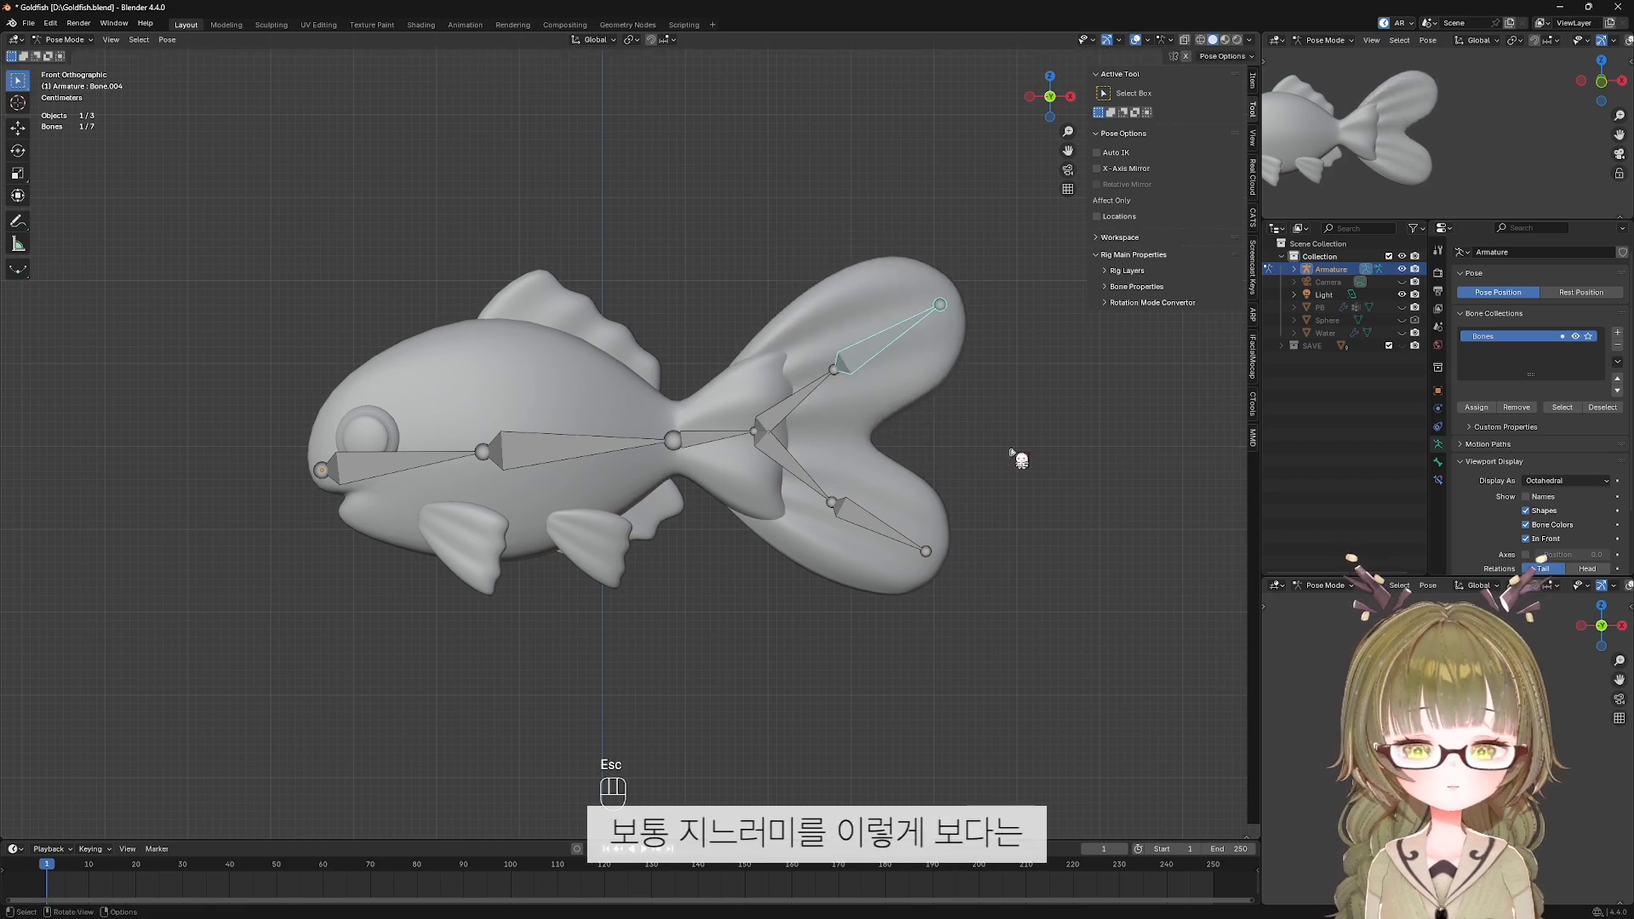
key(r)
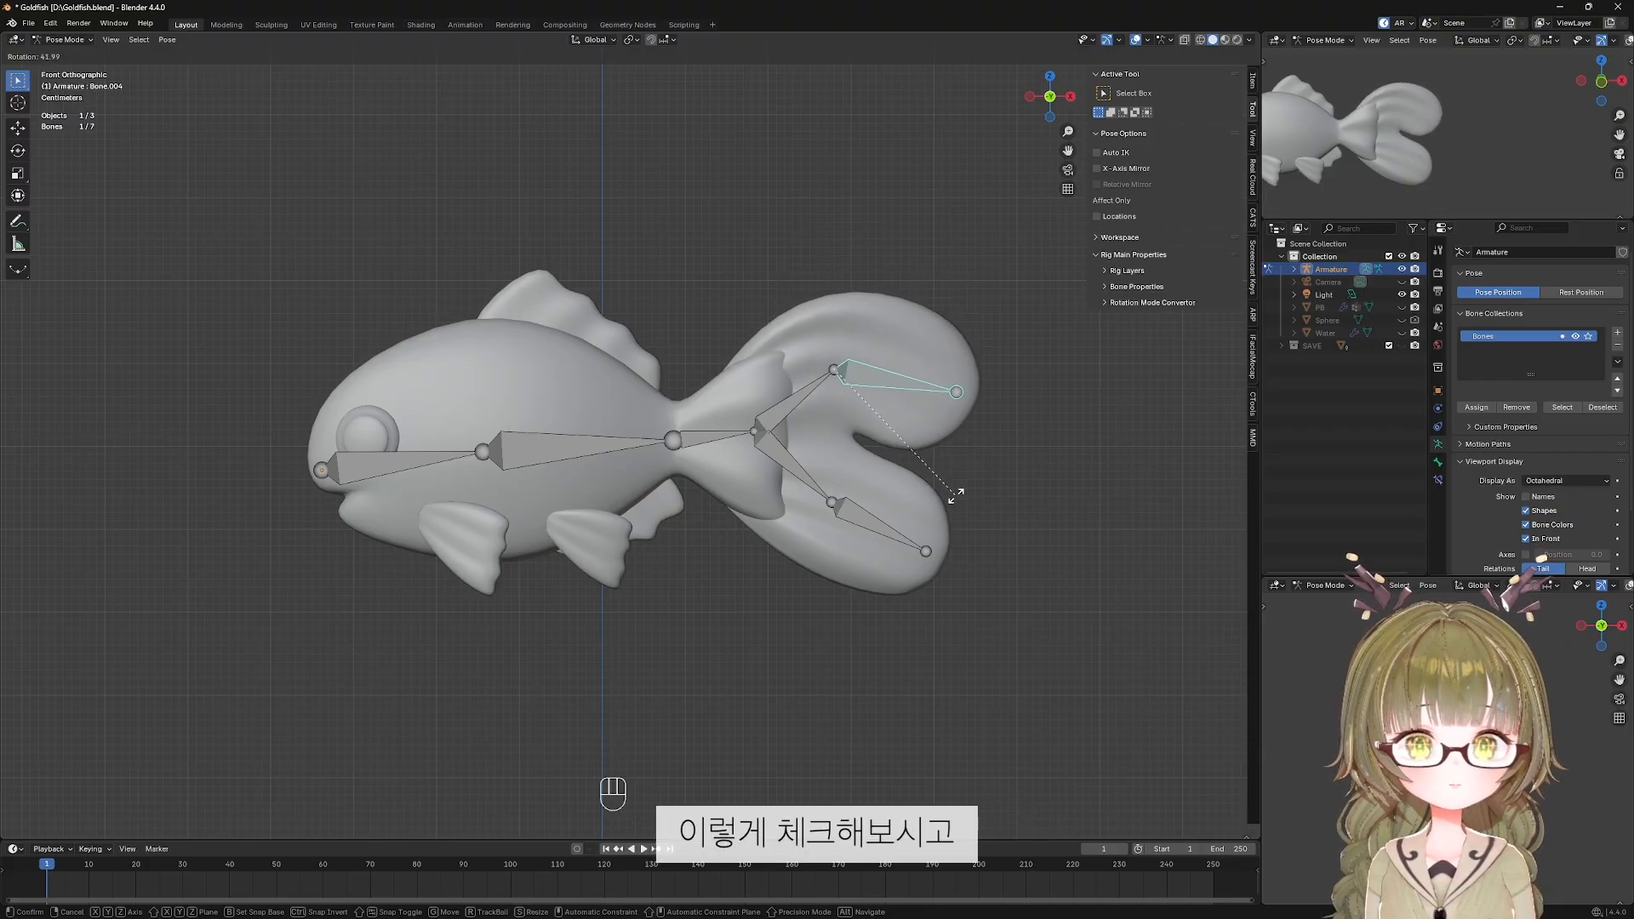
key(Escape)
click(900, 526)
key(r)
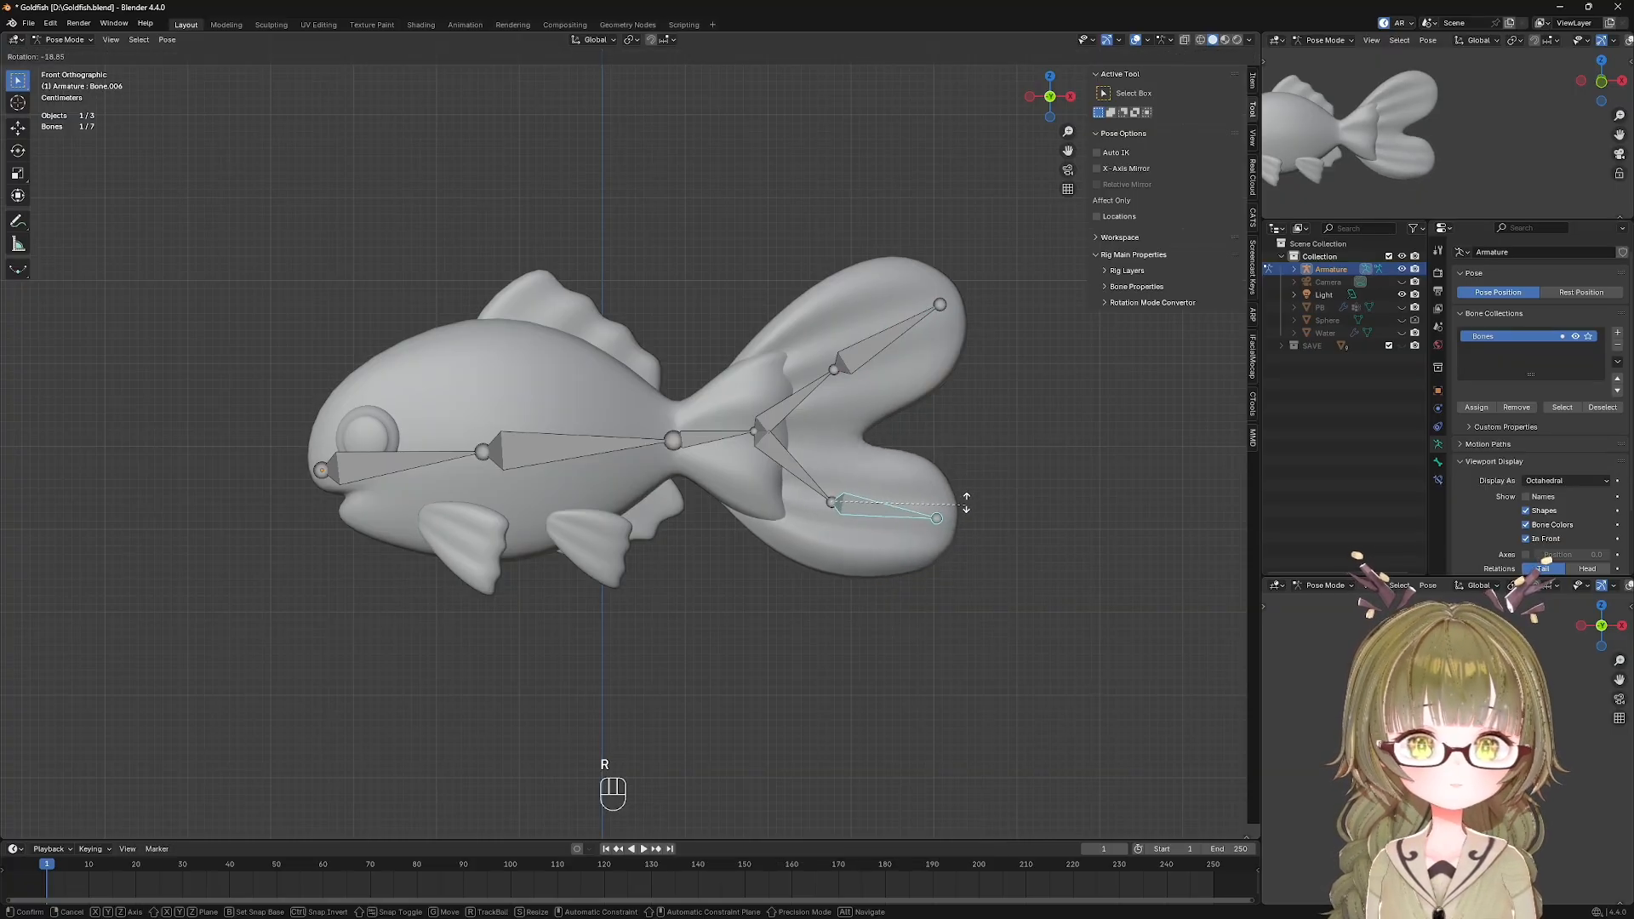
key(Escape)
Test the sideways bending of the upper tail-tip and upper tail-fin base bones from the top view, cancelling each rotation.
key(KP_7)
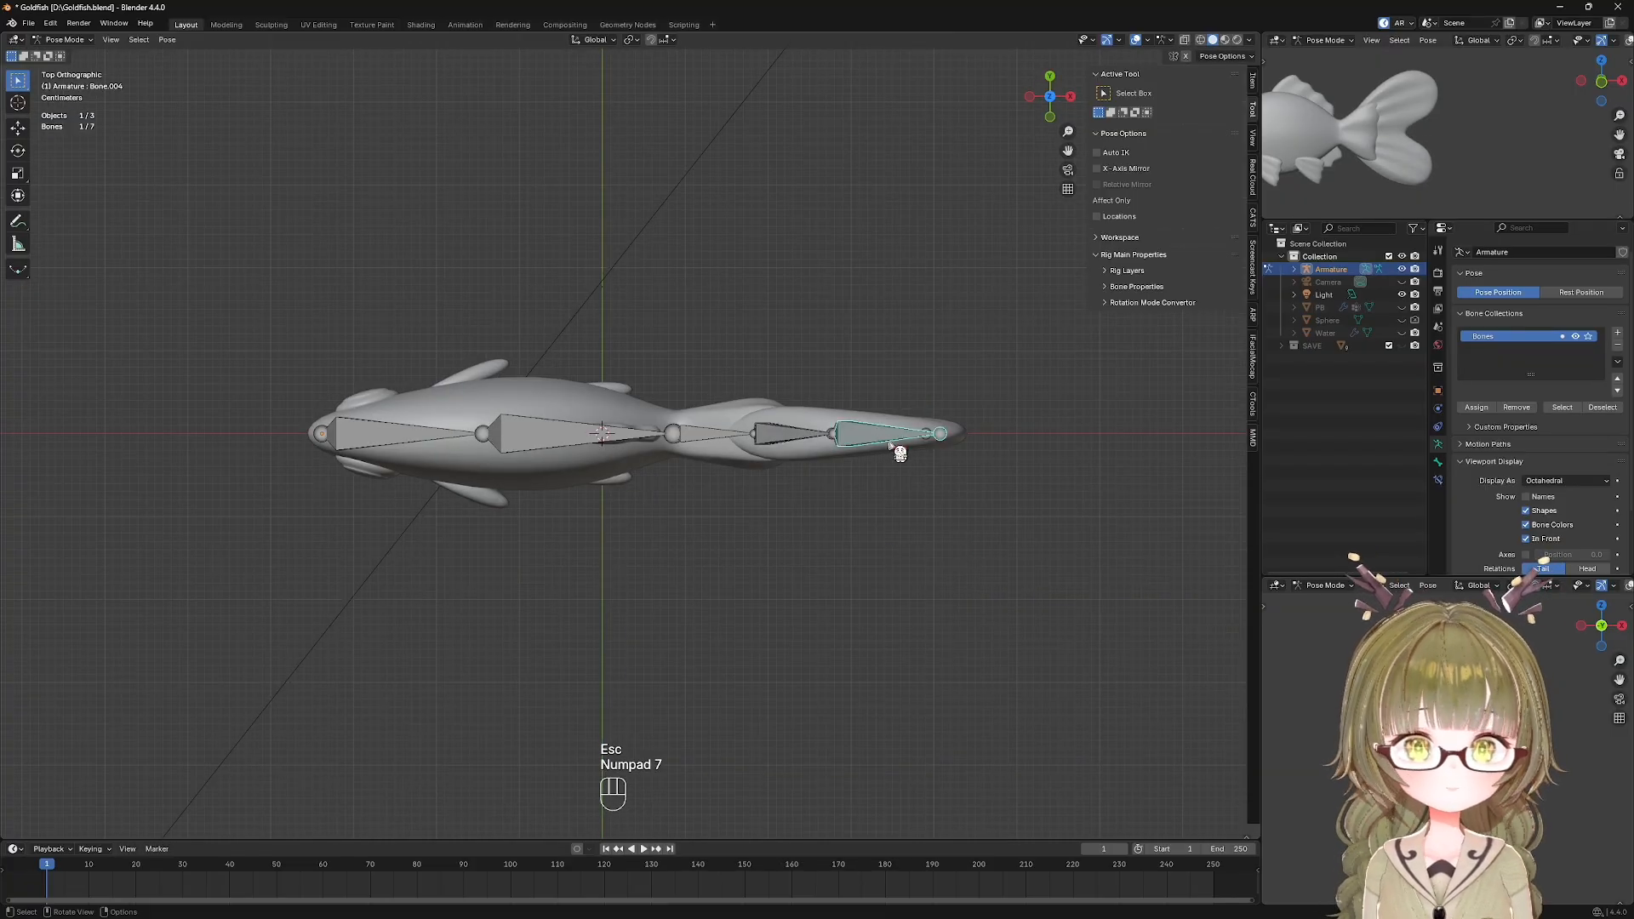
key(r)
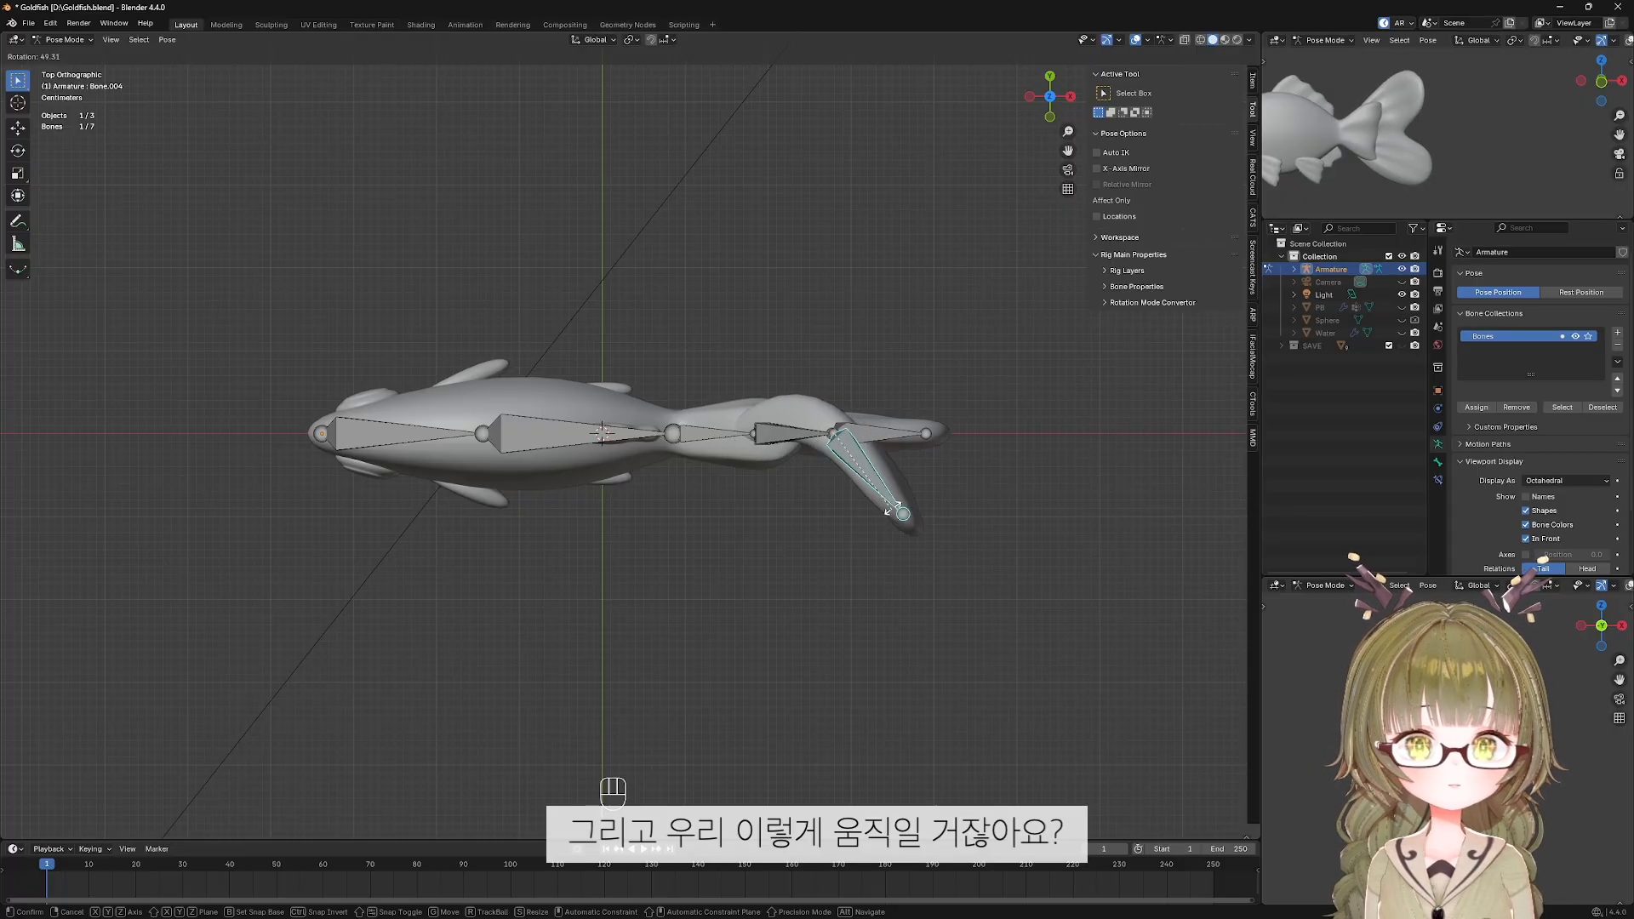
key(Escape)
key(r)
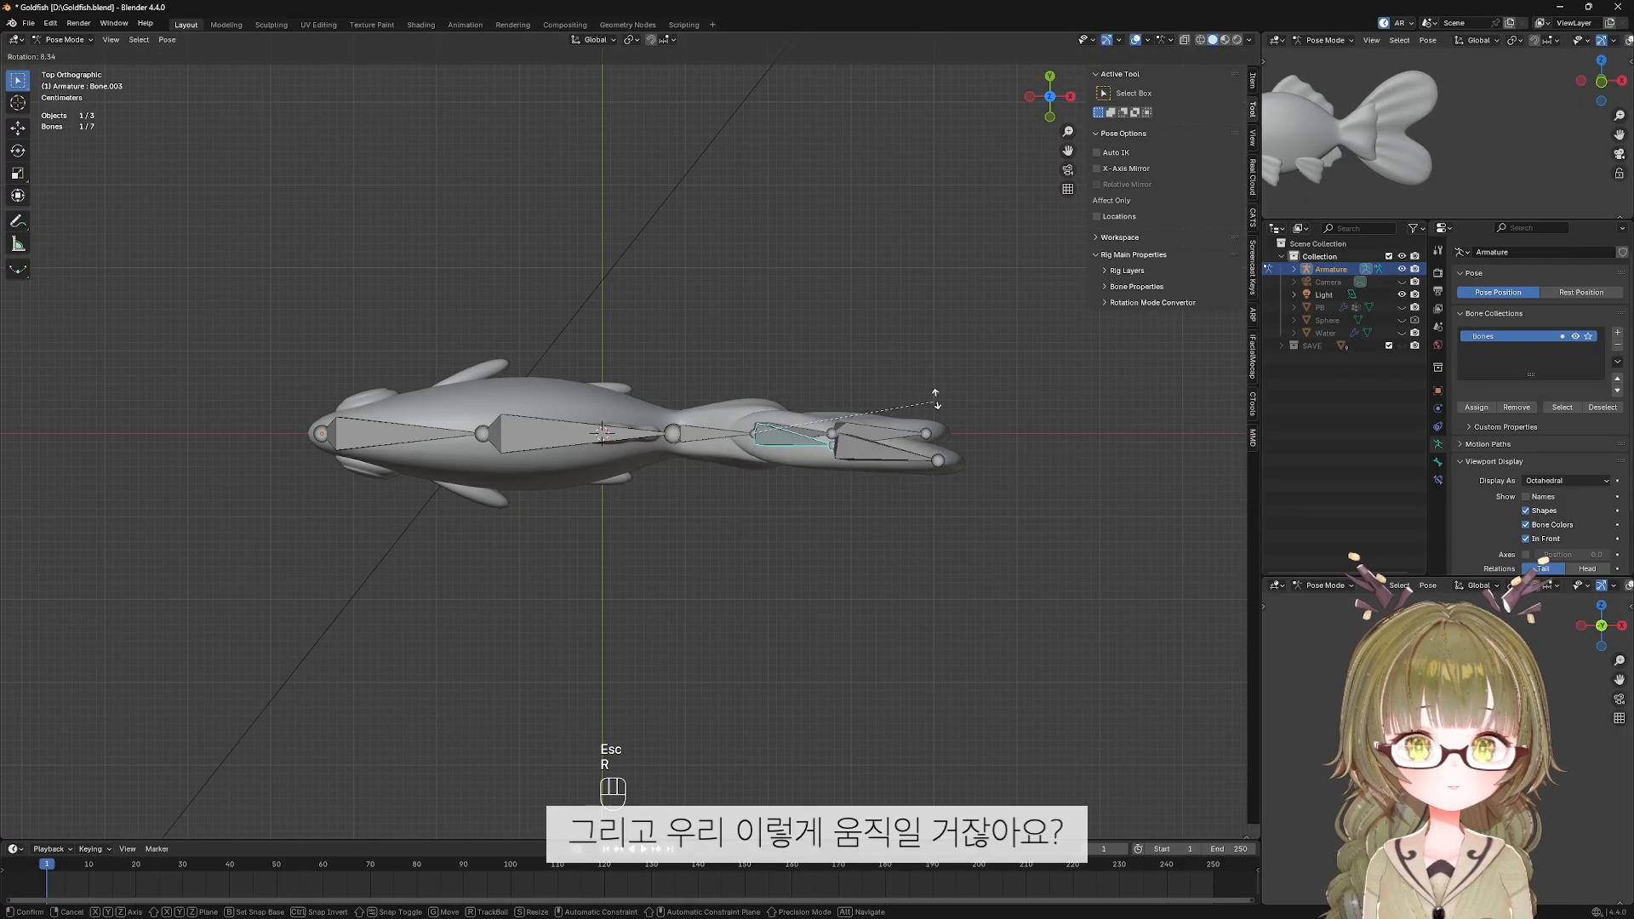
key(Escape)
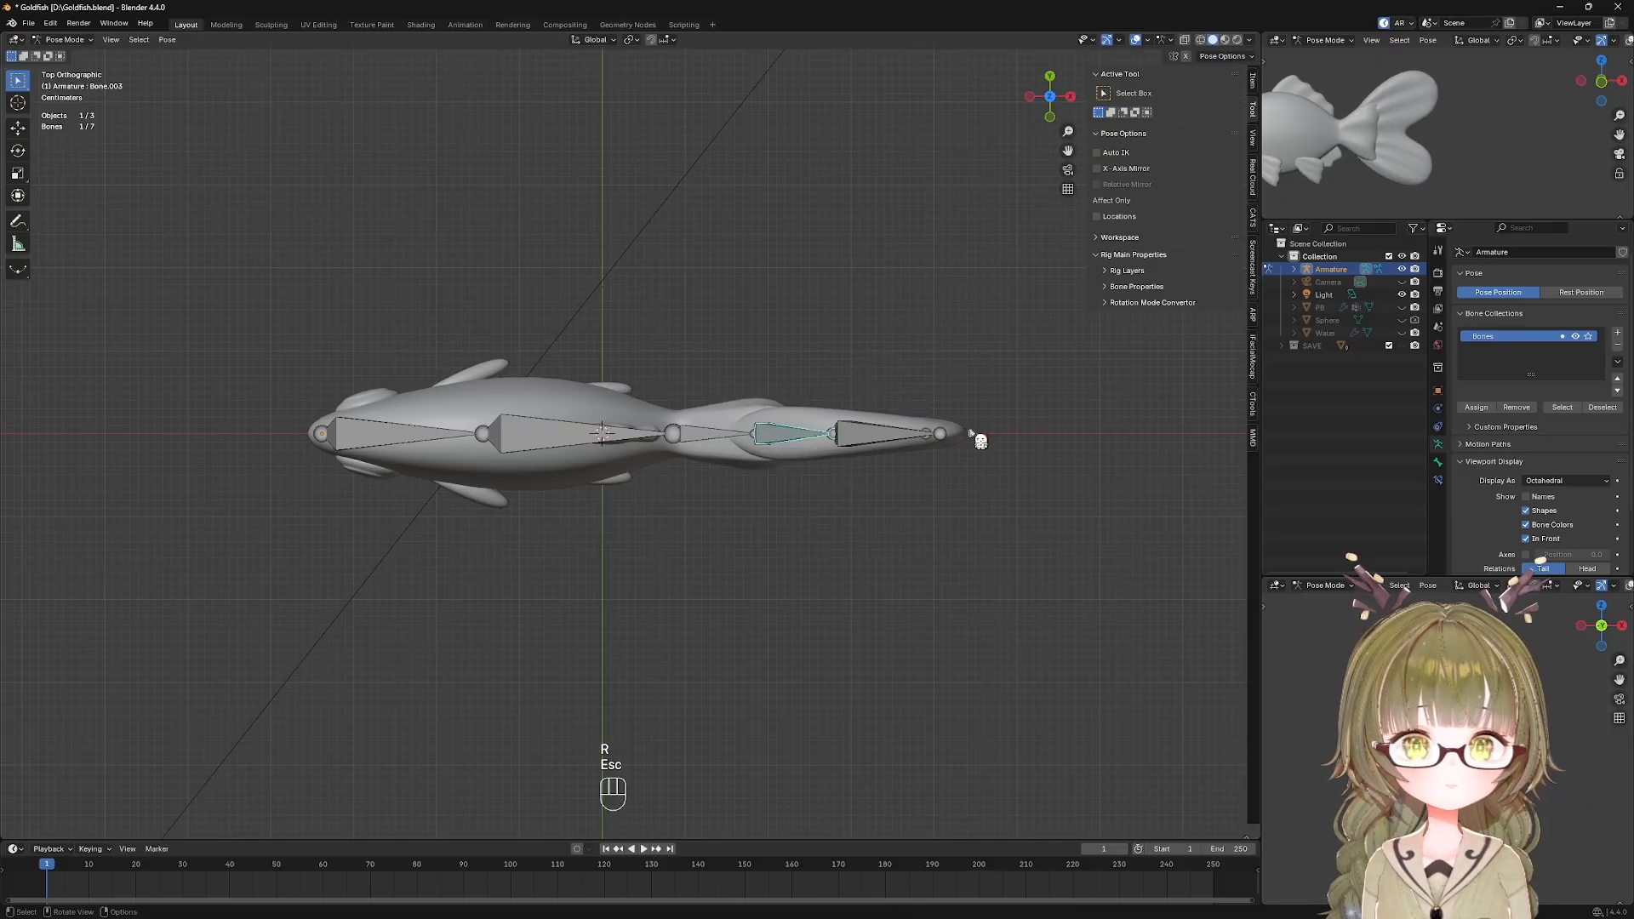
Test-rotate the head, body and short tail-base bones in front view to check how the chain follows, cancelling each rotation.
key(KP_1)
key(ctrl+Tab)
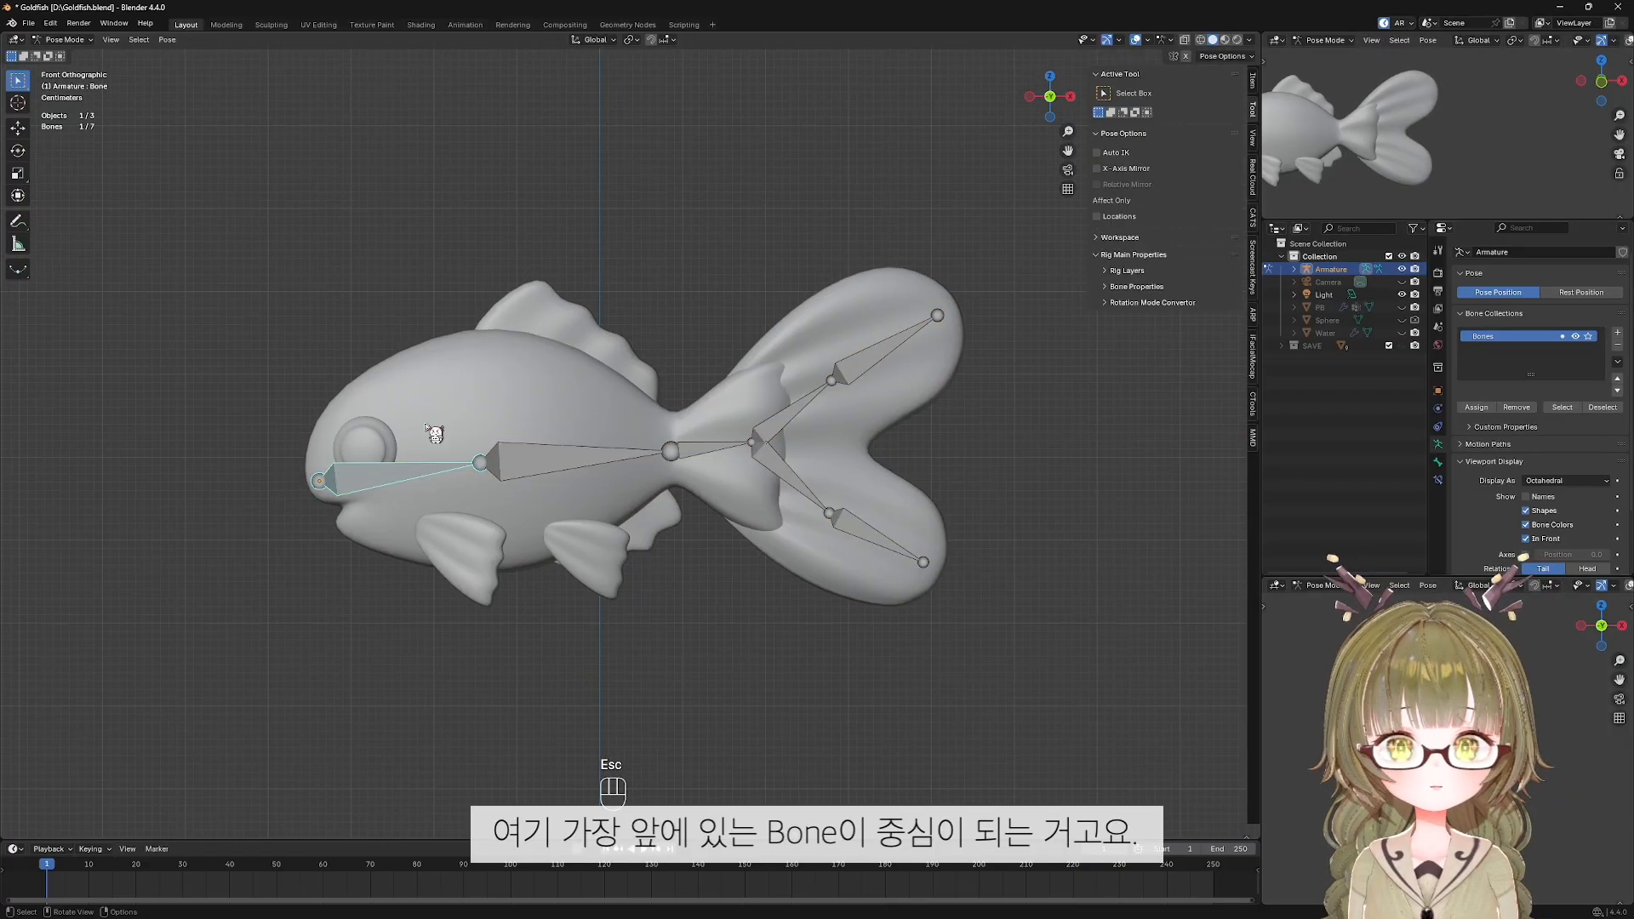
key(r)
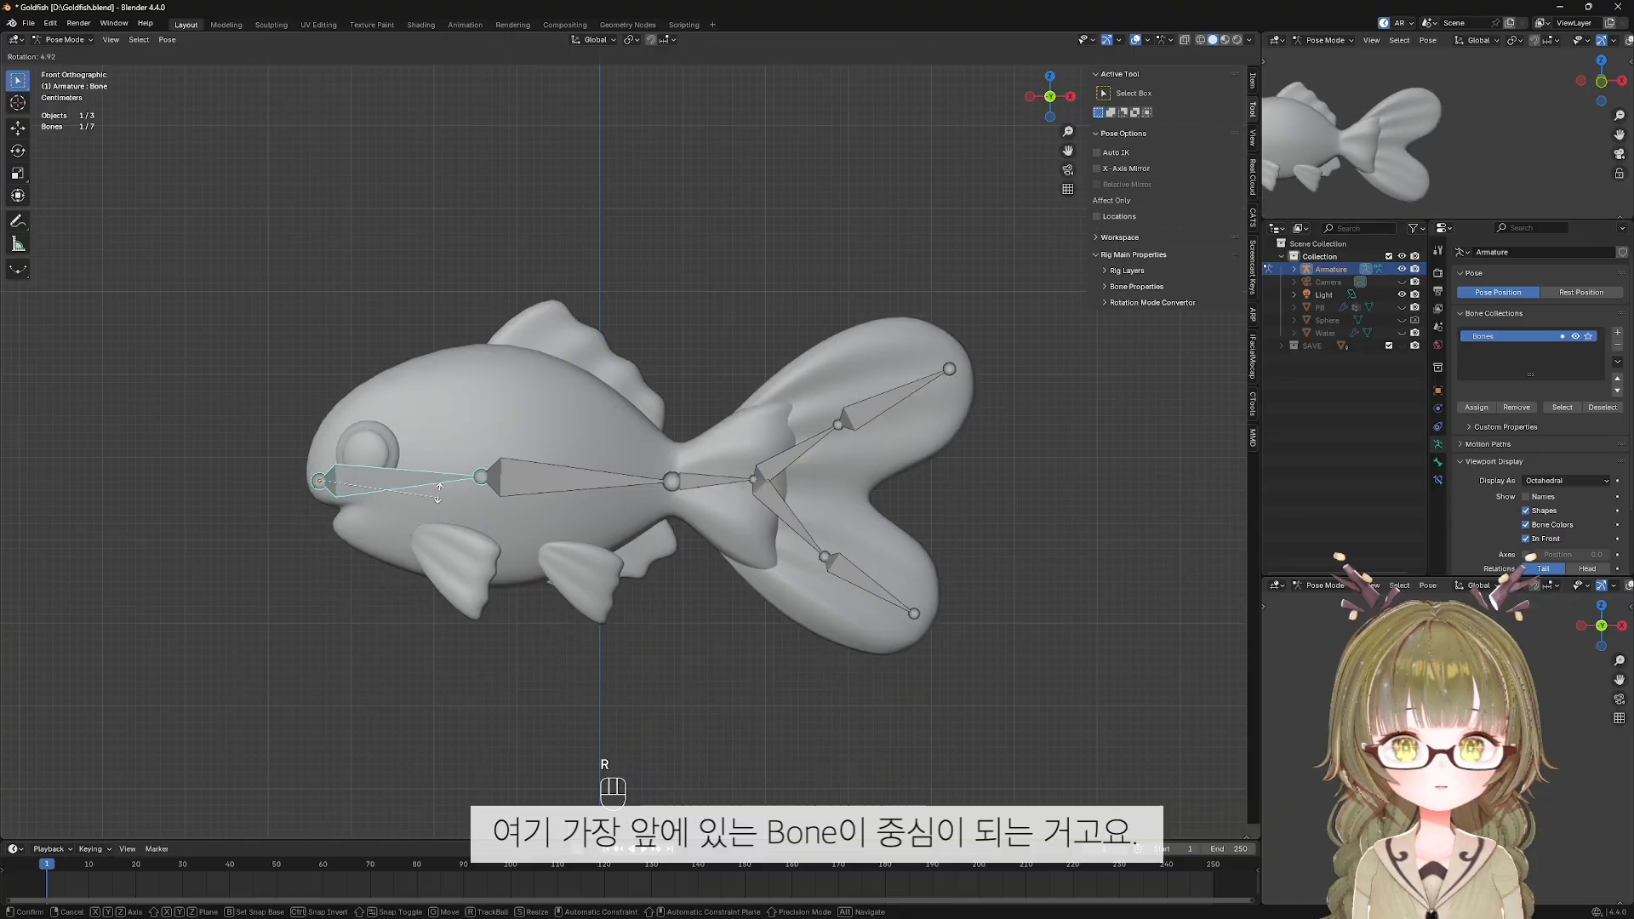
key(Escape)
click(635, 455)
key(r)
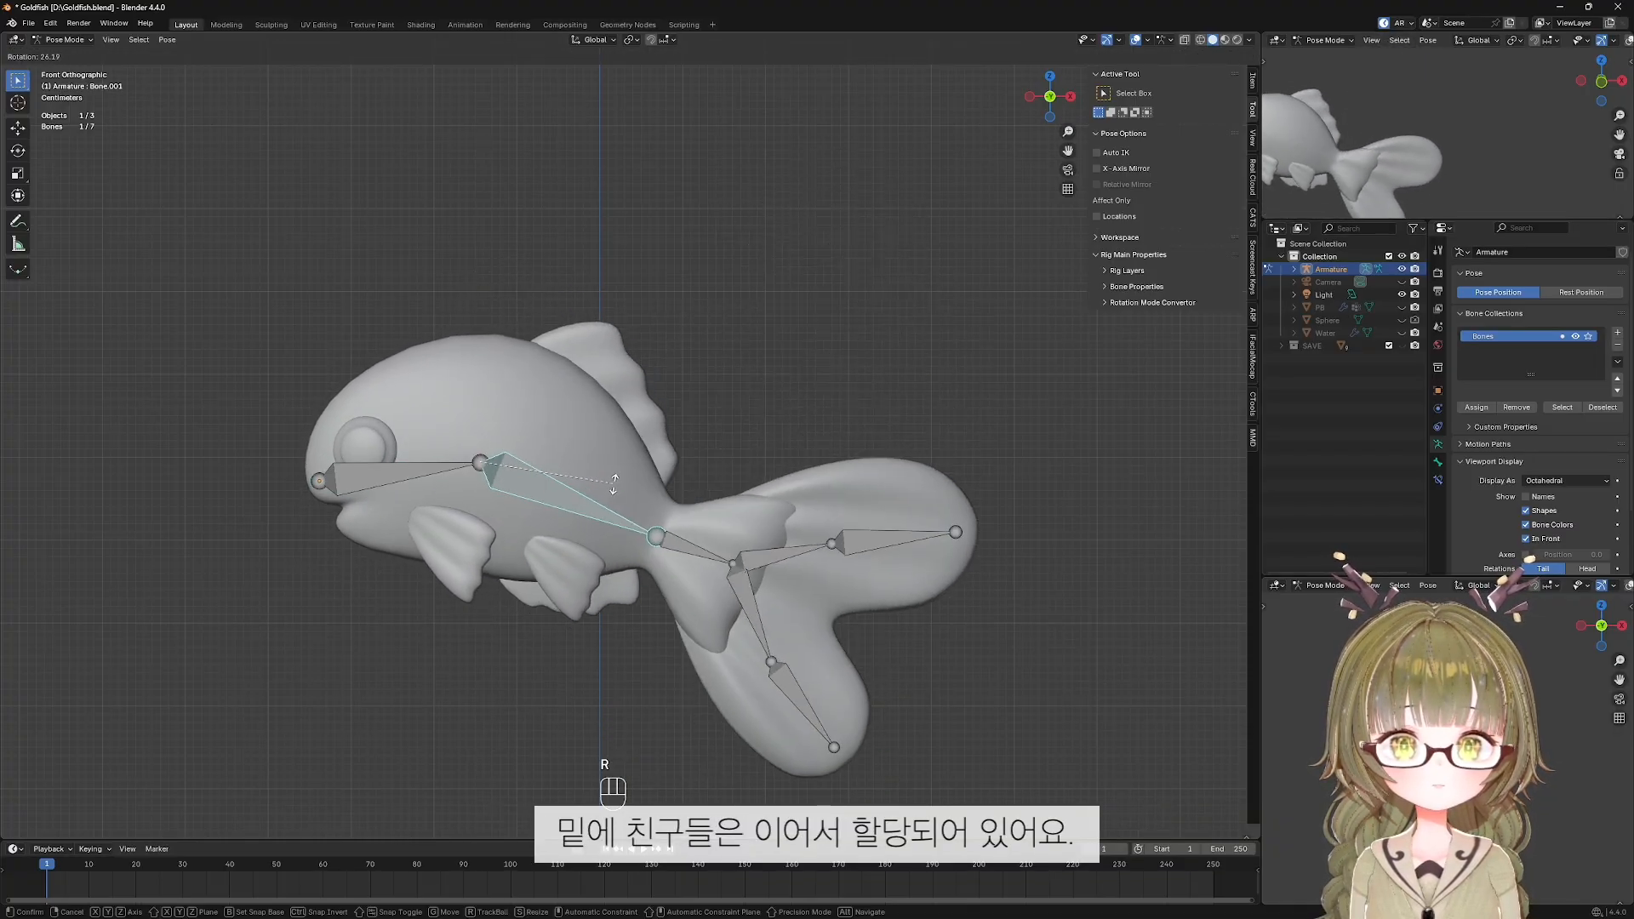
key(Escape)
key(r)
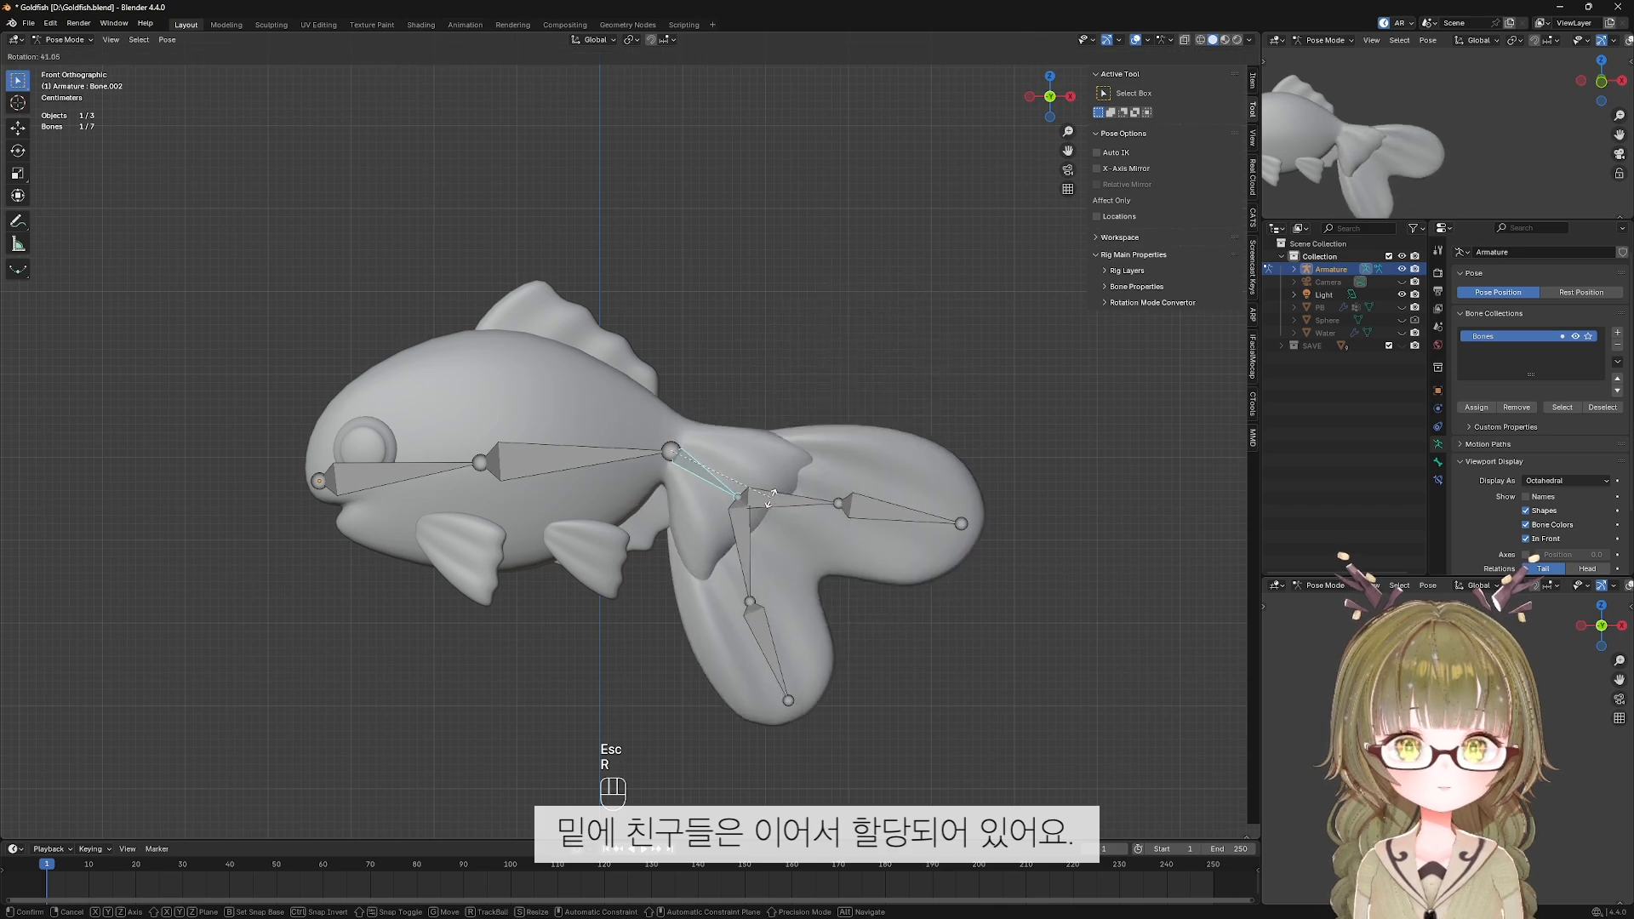
key(Escape)
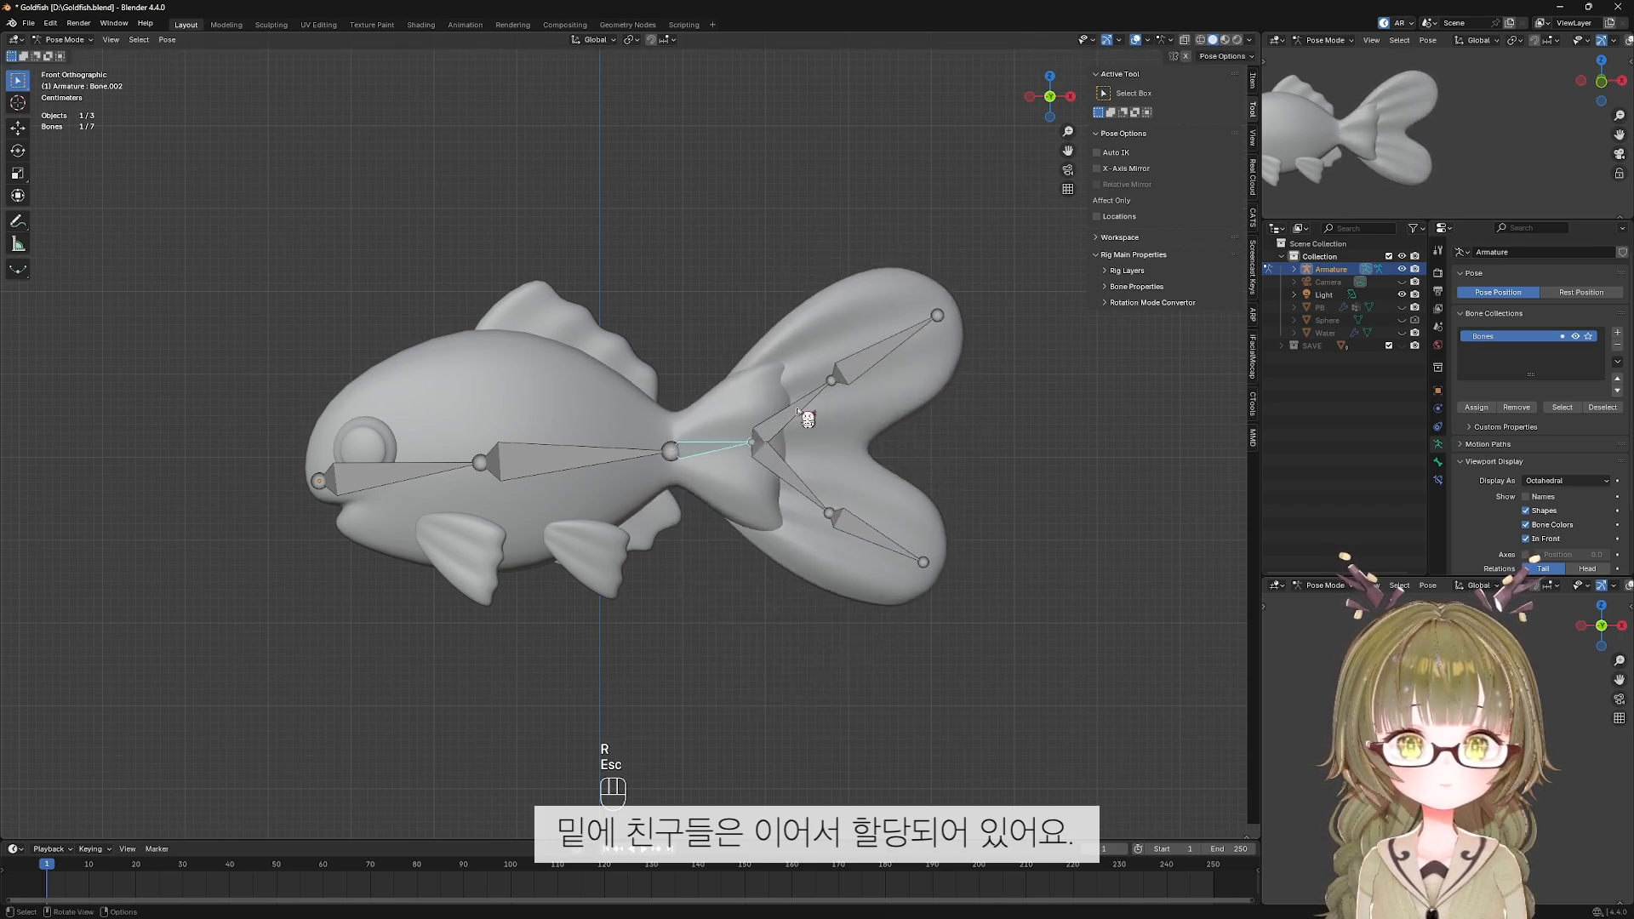
Test-rotate the upper tail fin and both lower tail-fin bones one after another, cancelling each rotation.
click(830, 415)
key(r)
key(Escape)
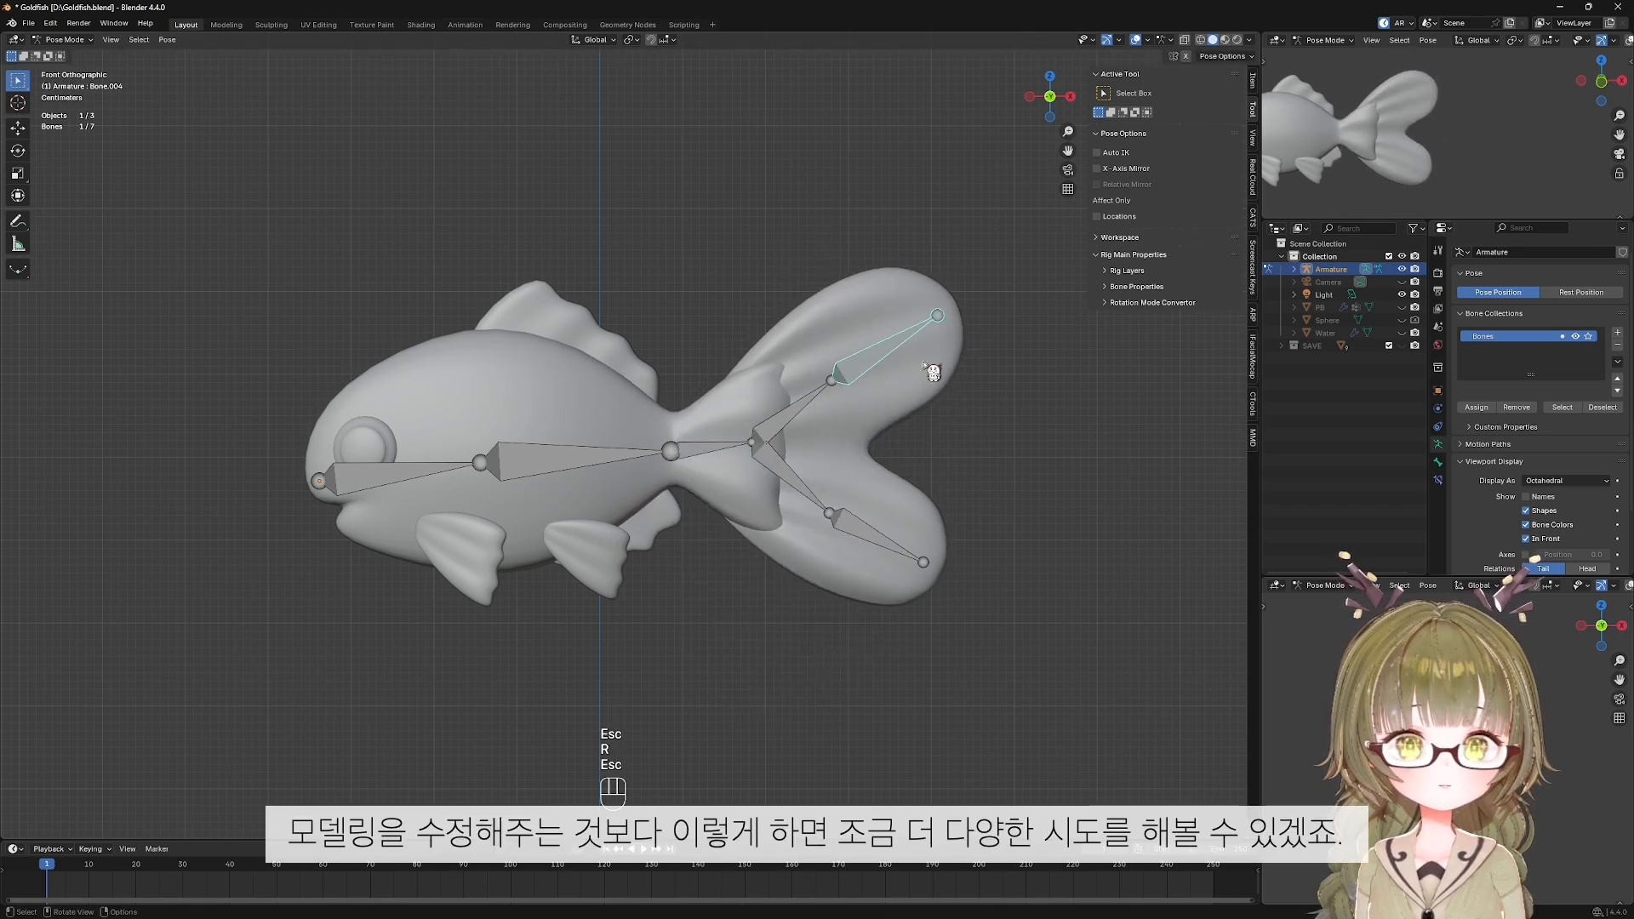
click(791, 476)
key(r)
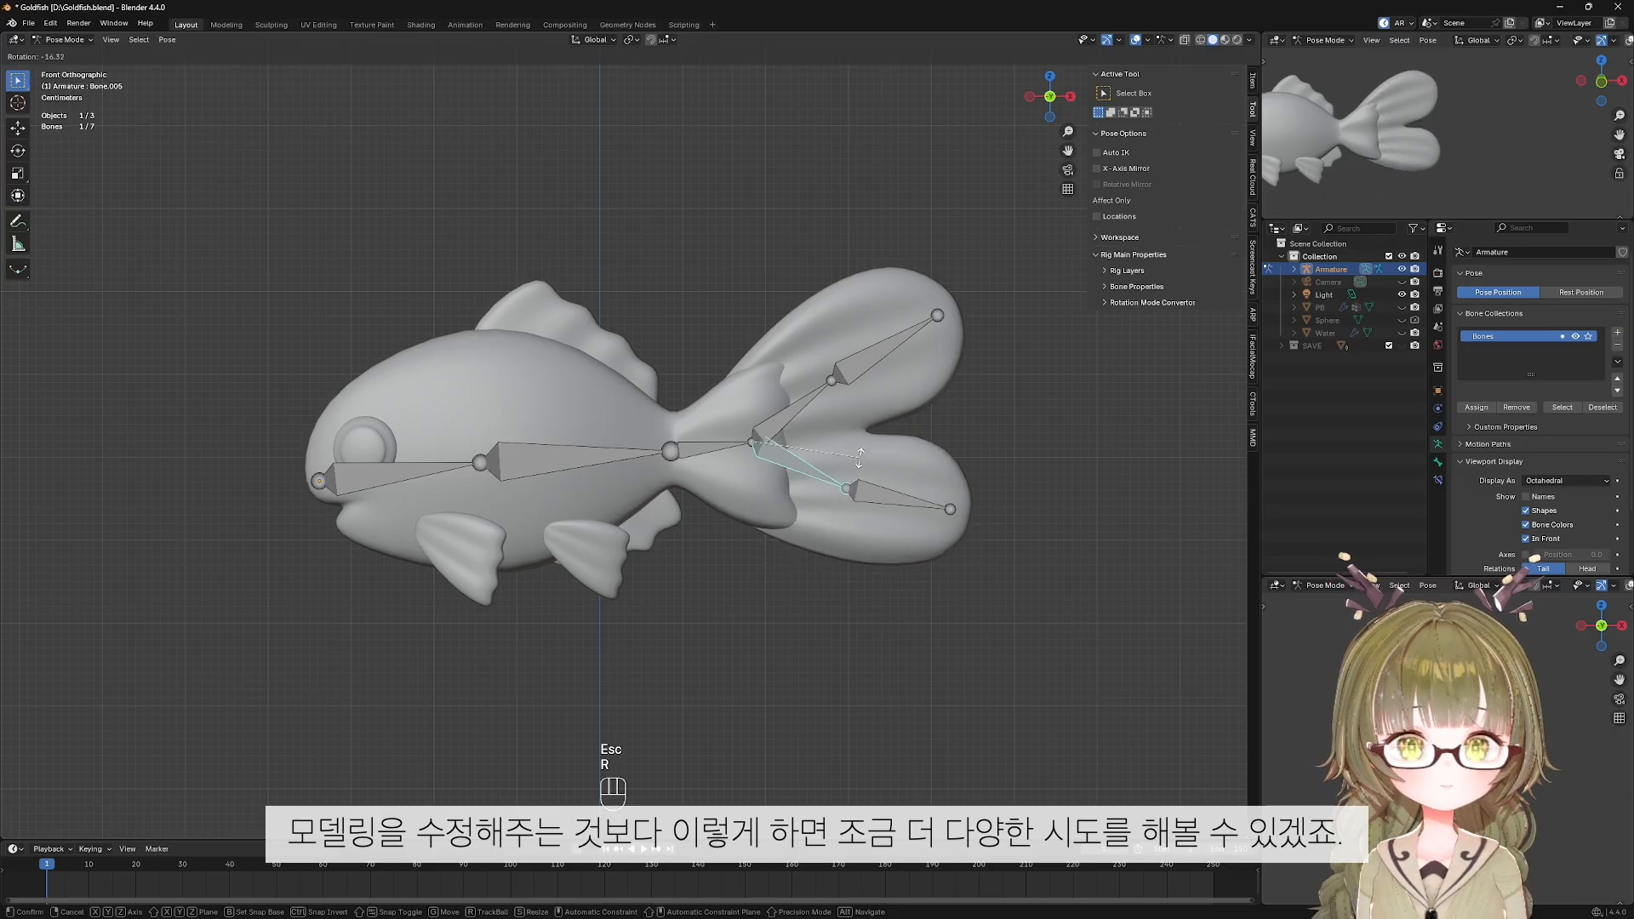
key(Escape)
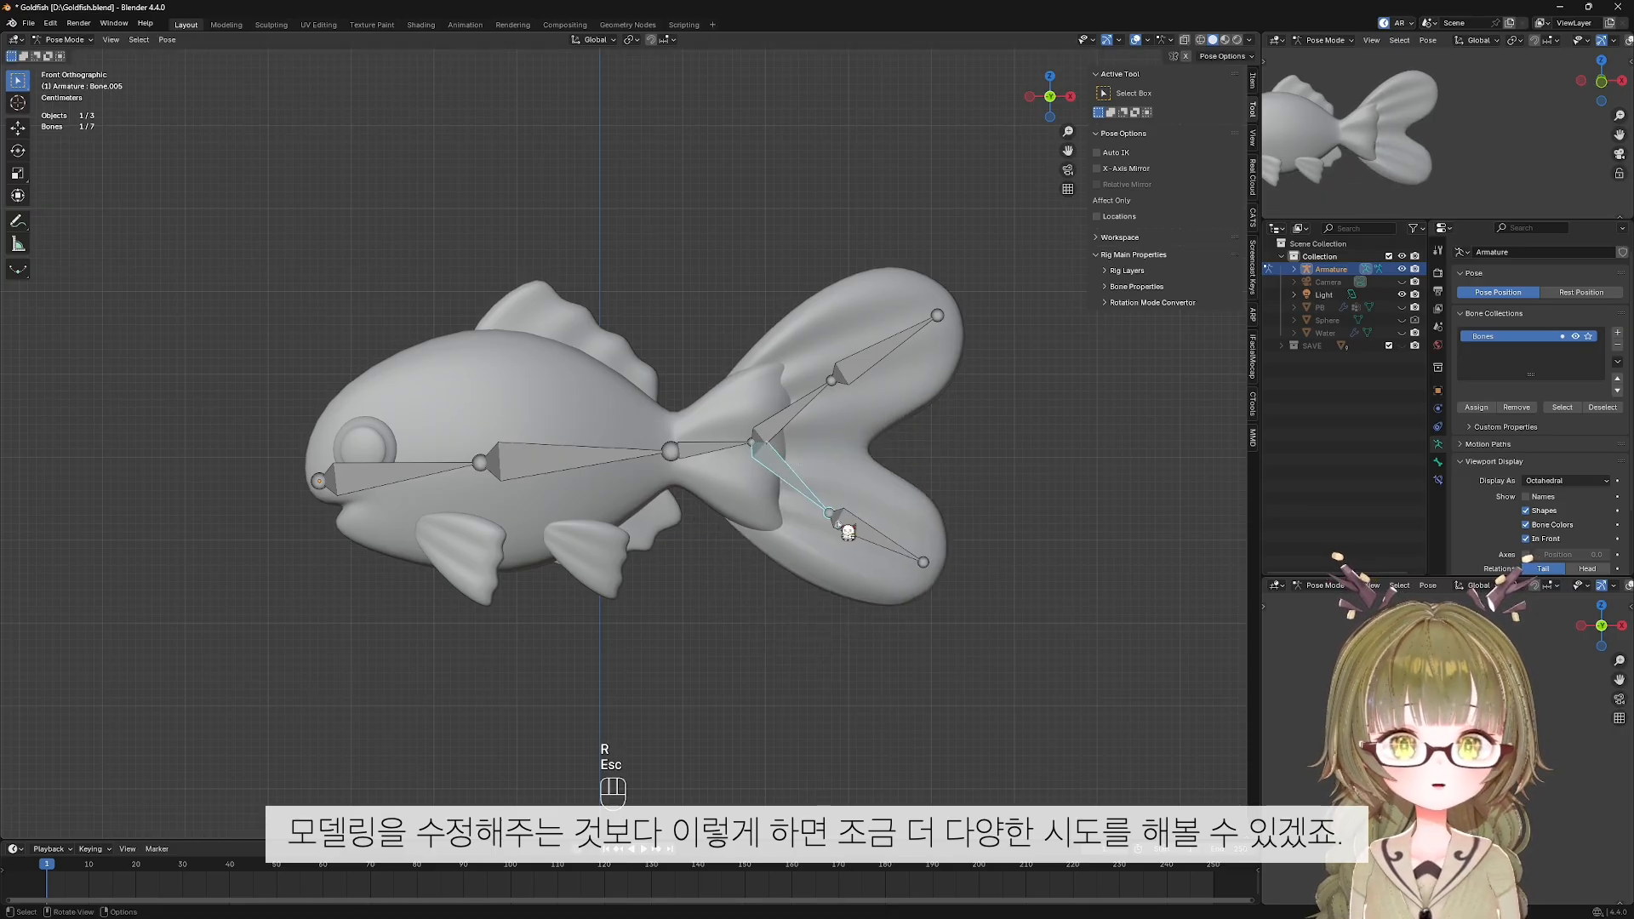
click(851, 534)
key(r)
key(Escape)
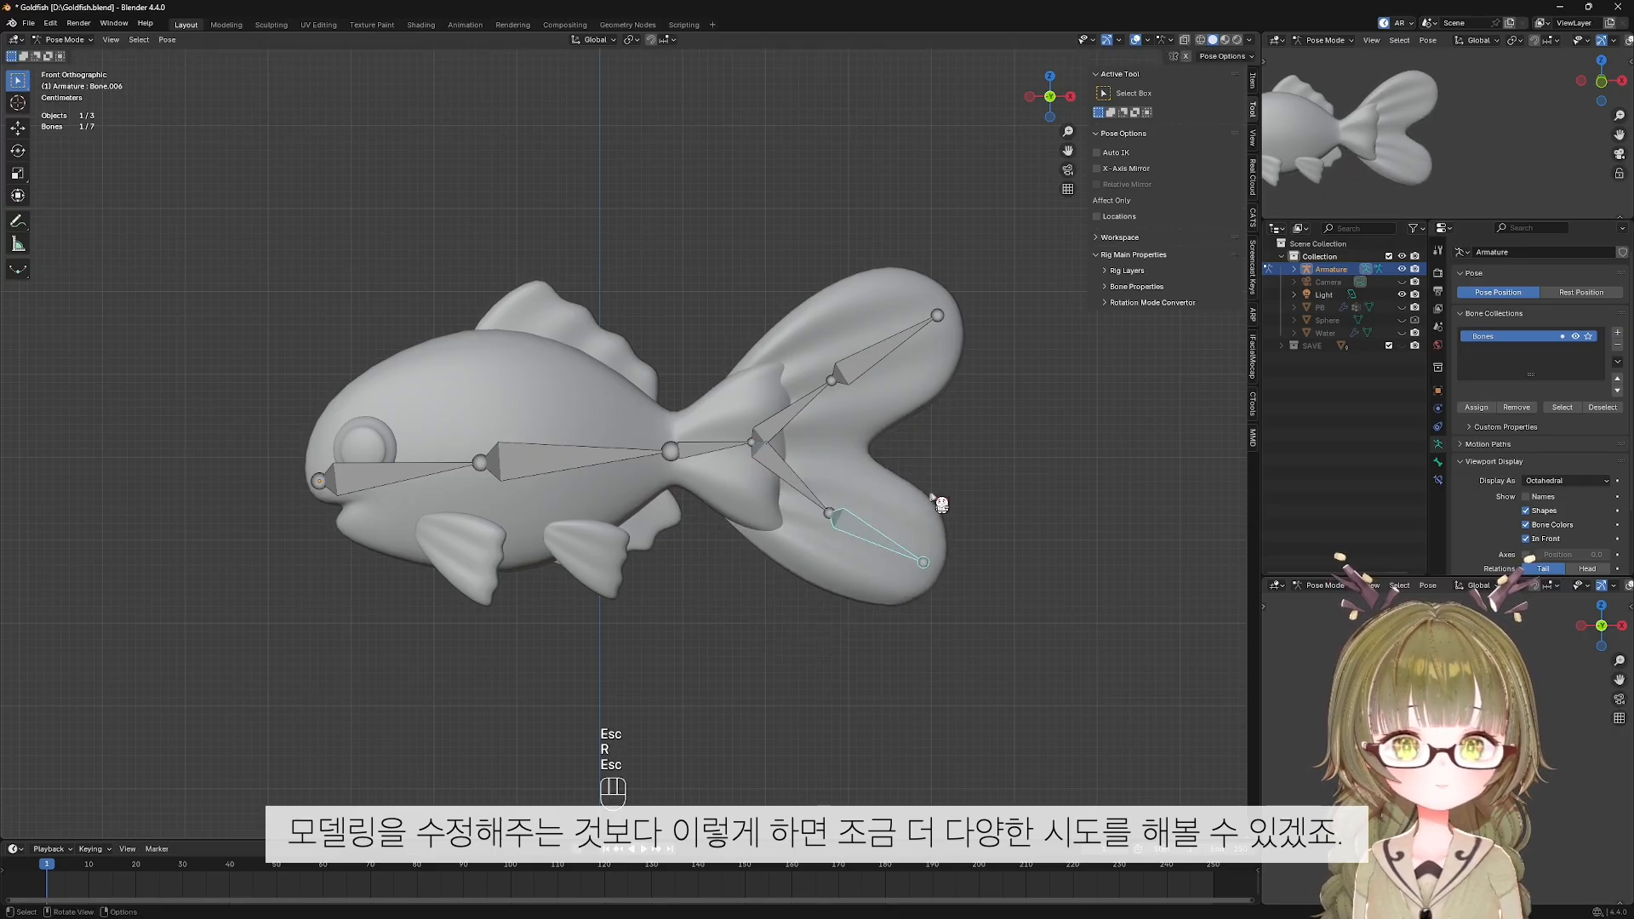
Re-enter Pose mode on the armature and test-rotate the head bone from the top view, cancelling the rotation.
key(ctrl+Tab)
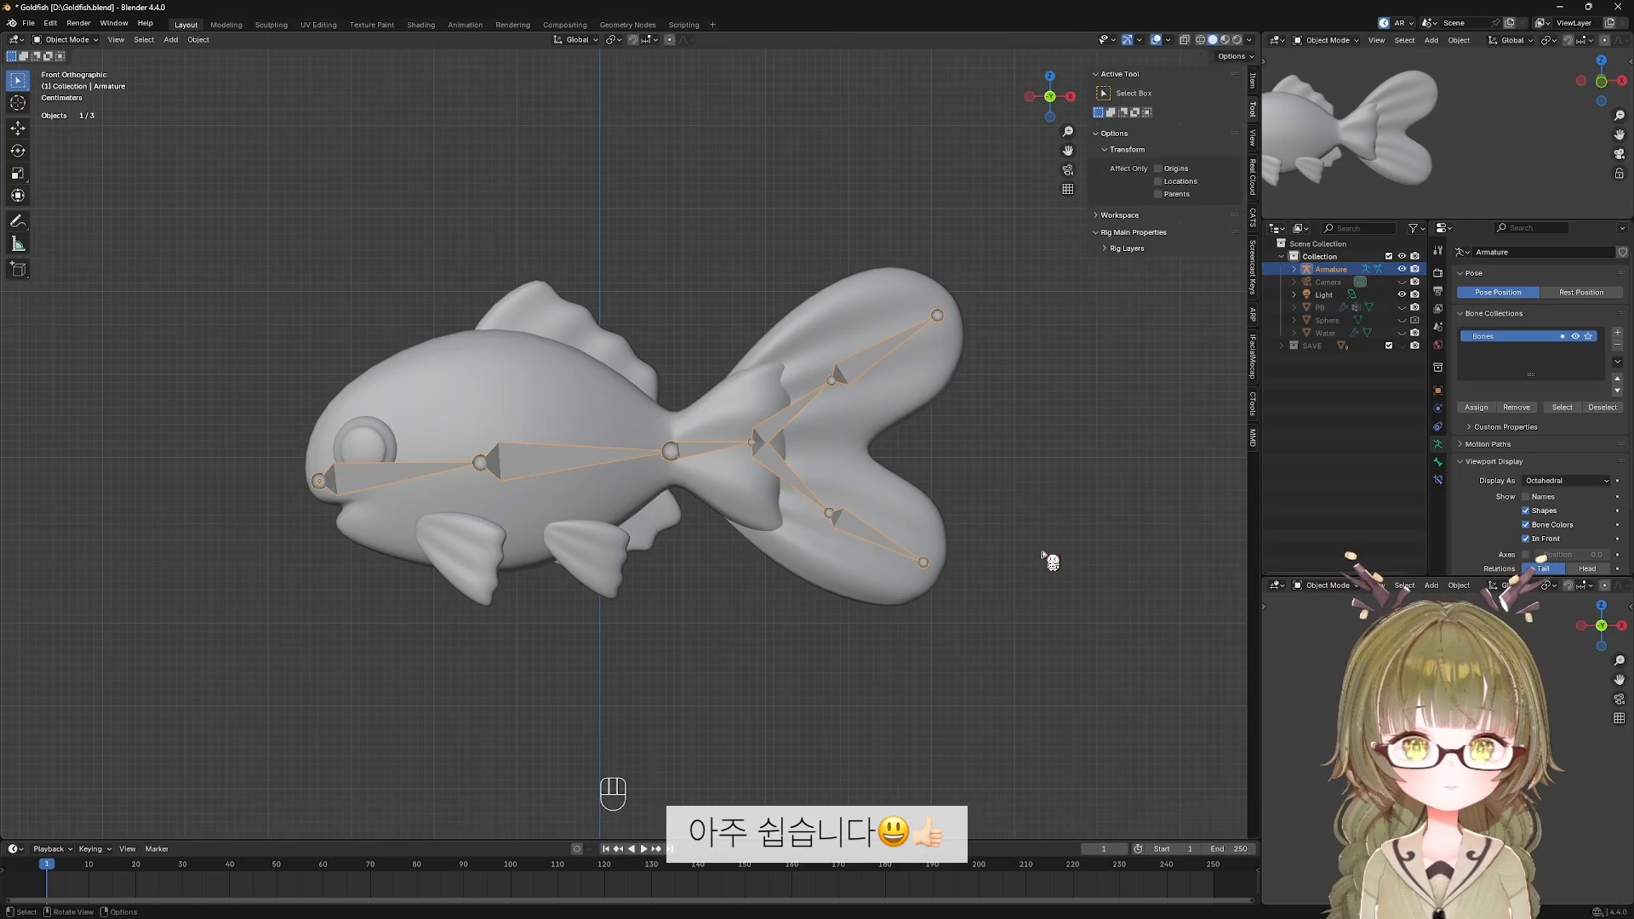
shift+middle_drag(705, 473, 737, 474)
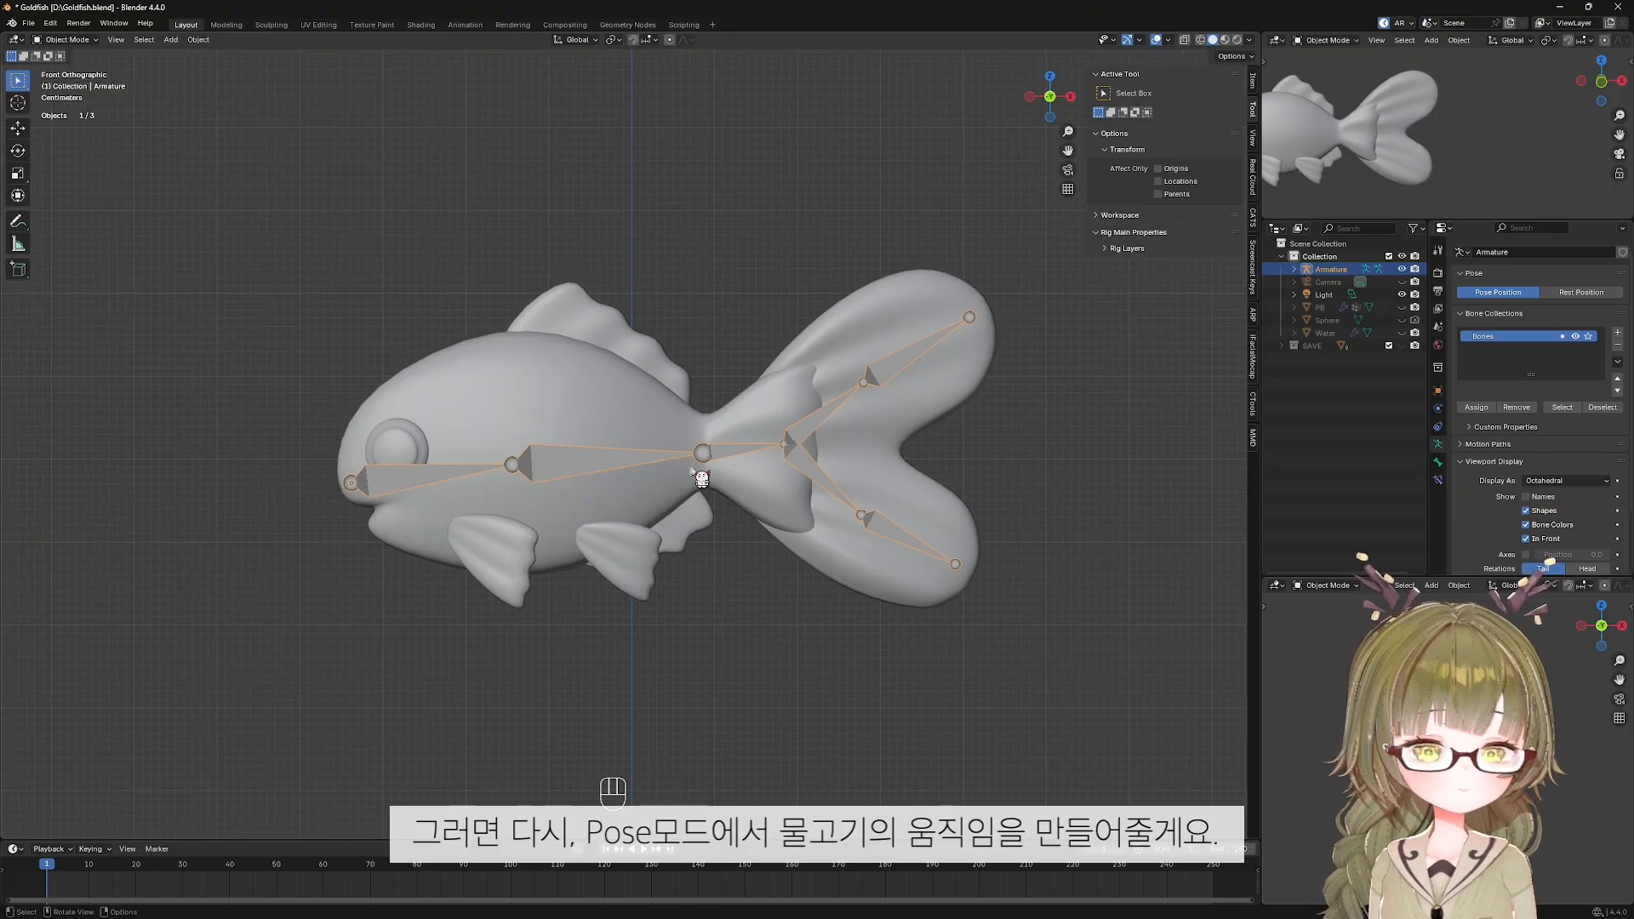
key(KP_7)
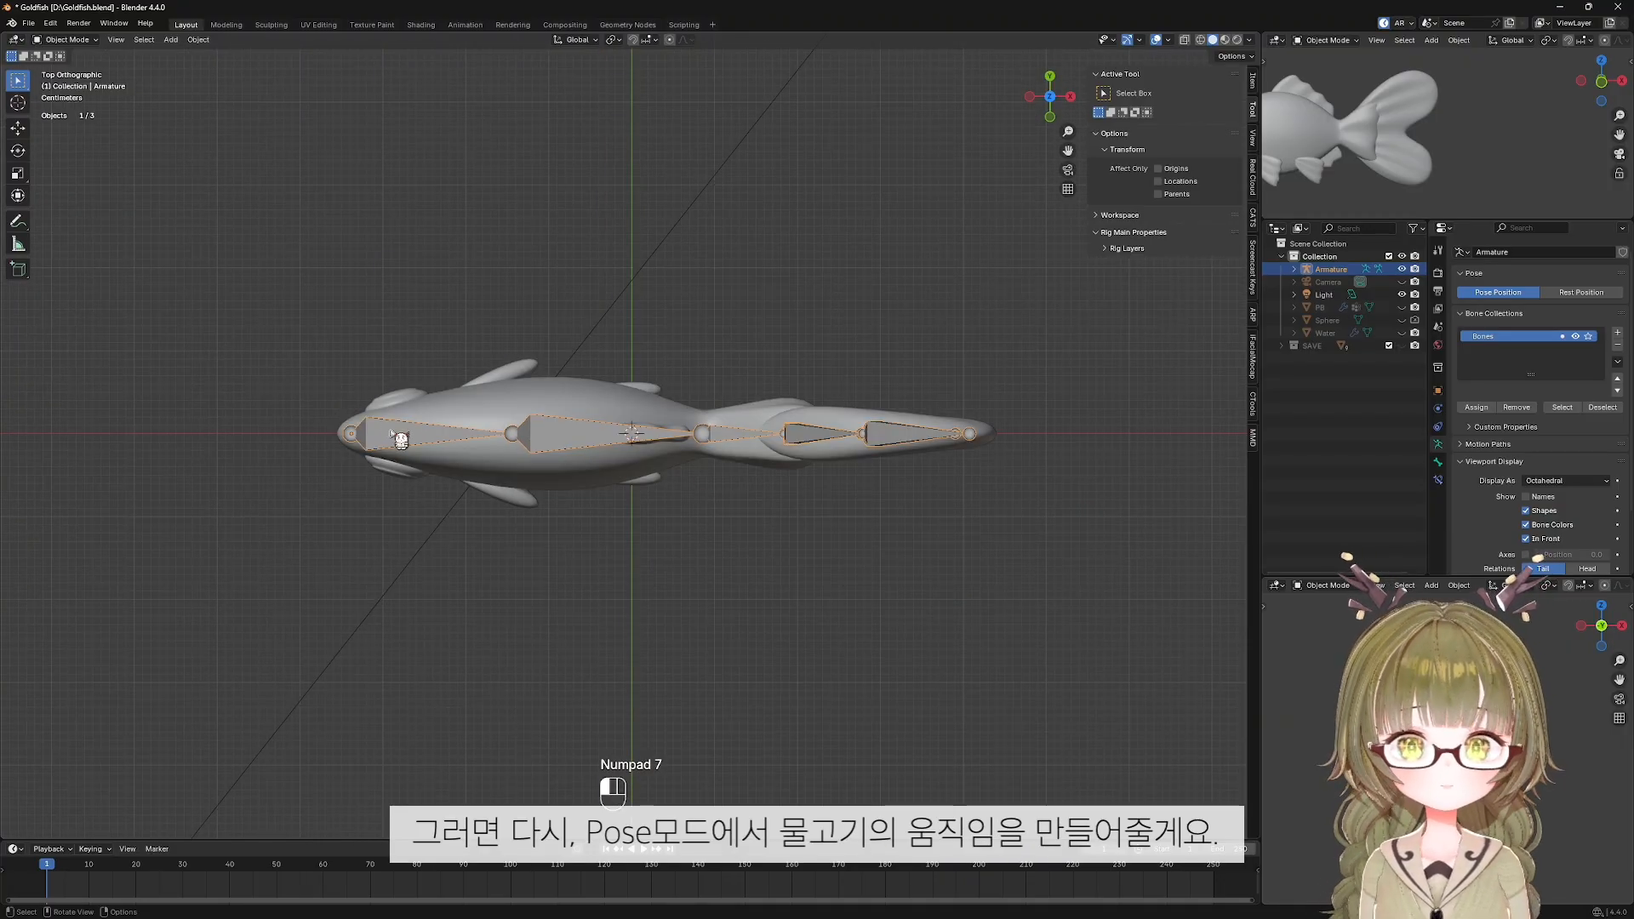
key(ctrl+Tab)
click(400, 439)
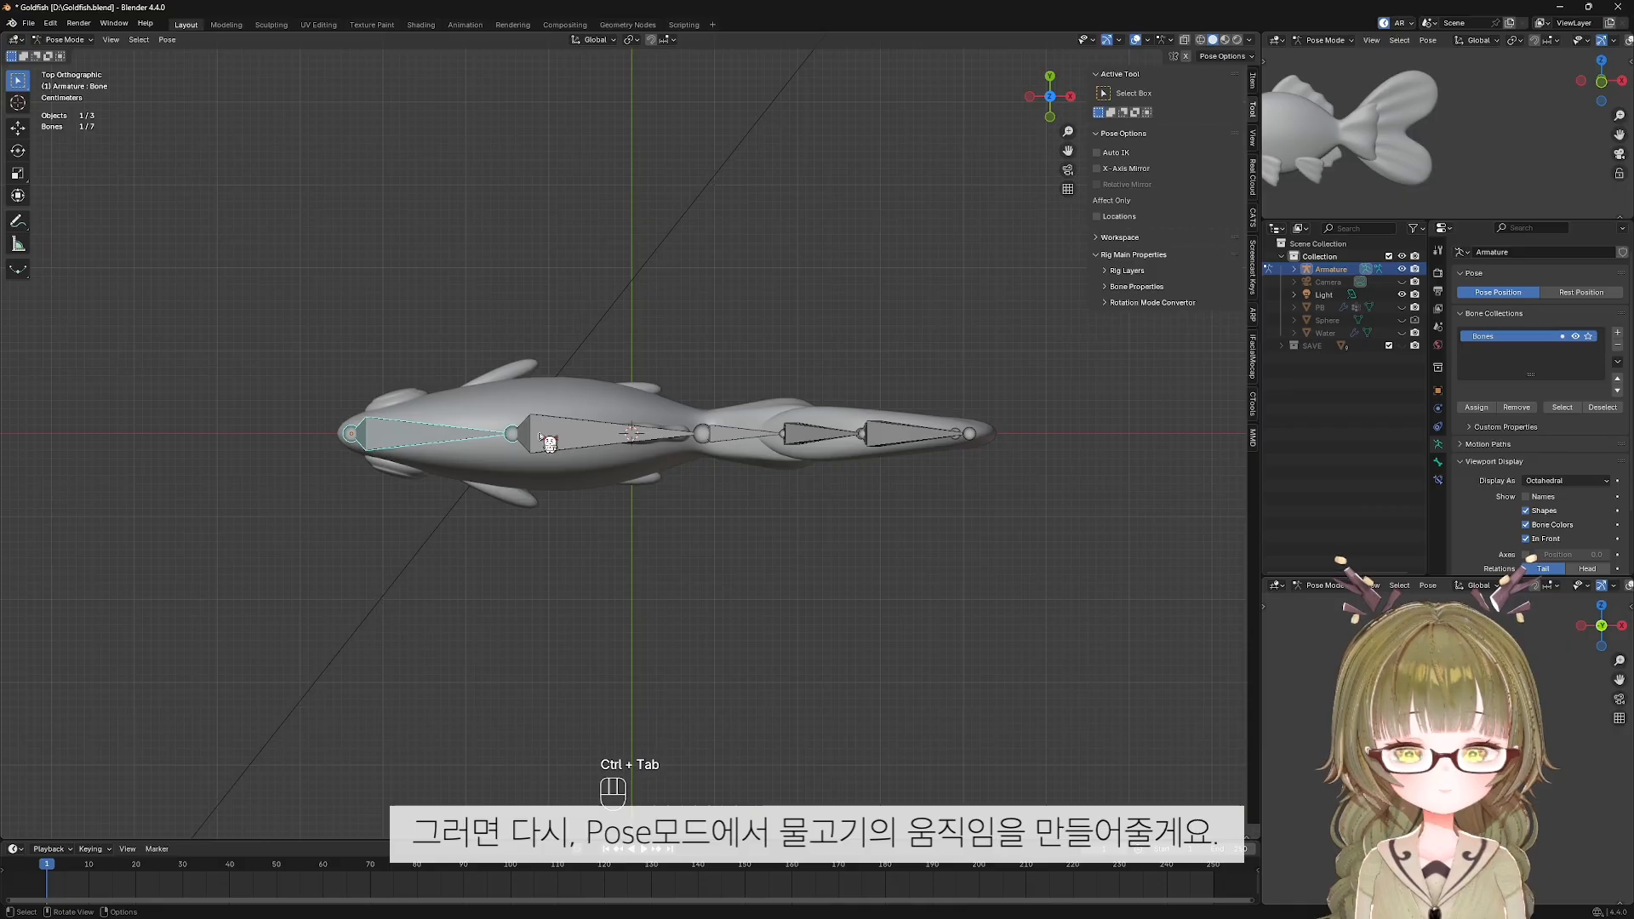
key(r)
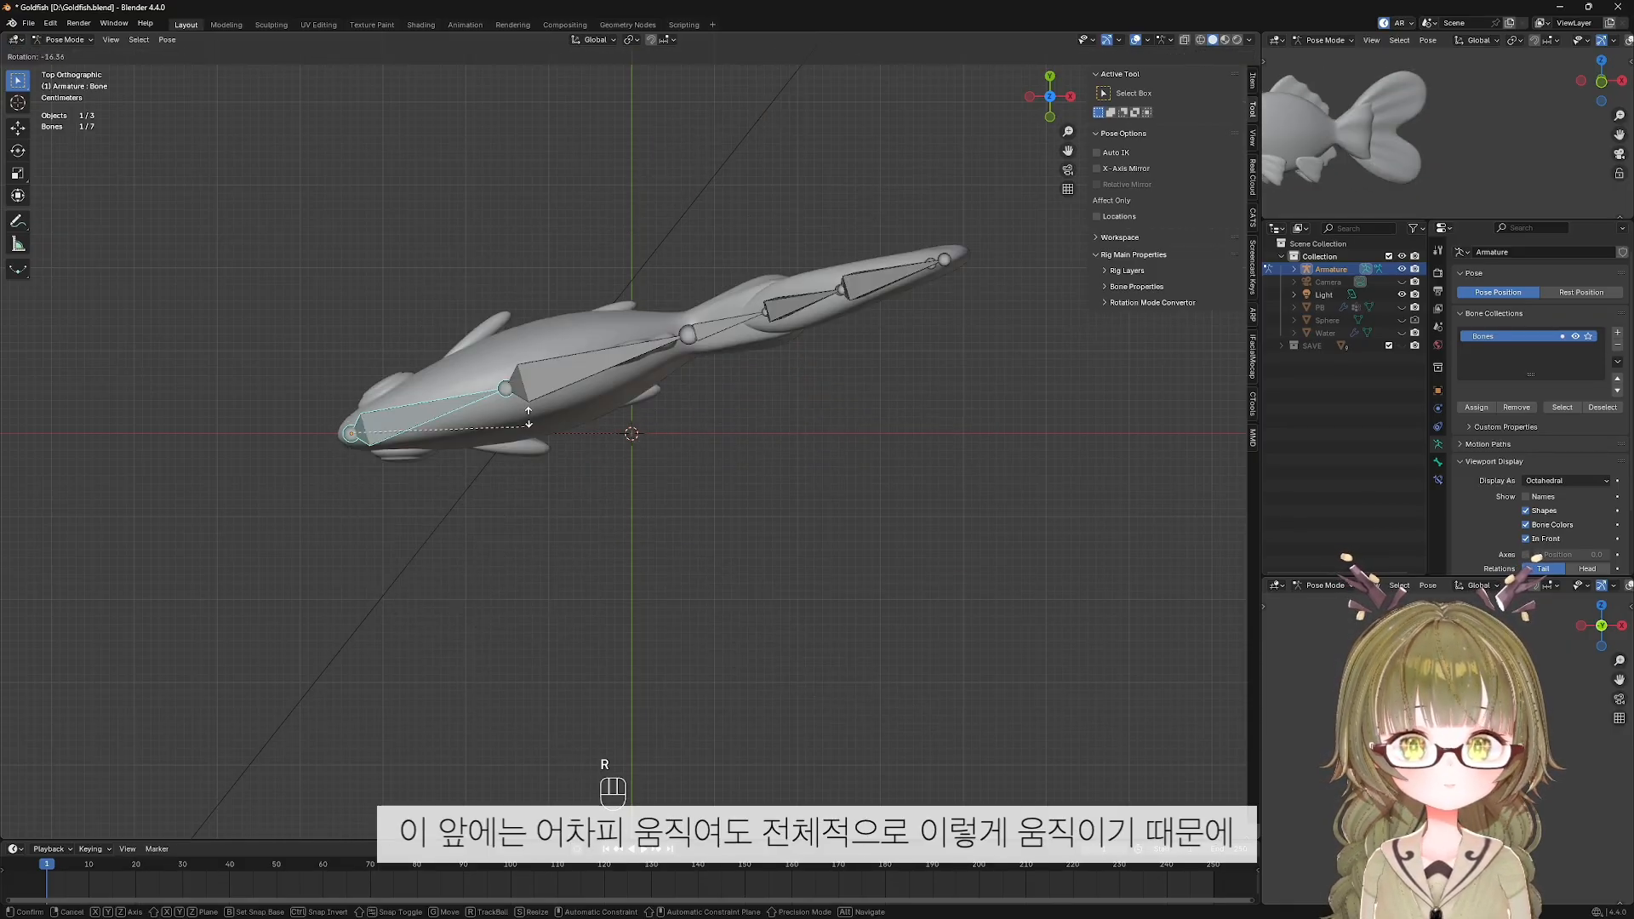
key(Escape)
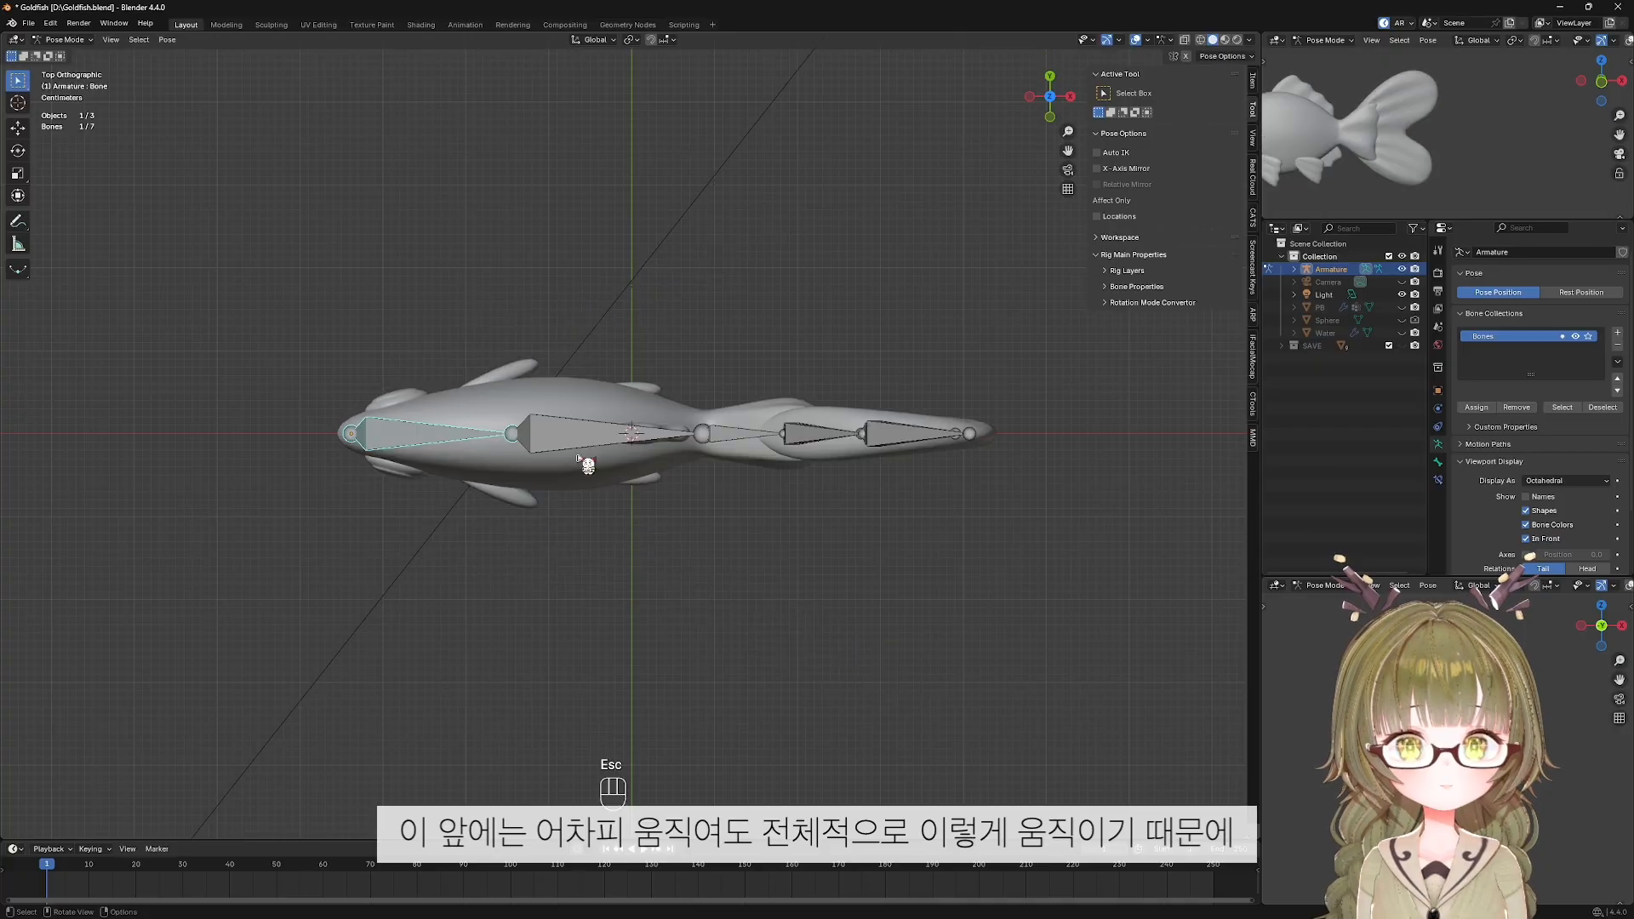
In top view, rotate the body bone about 17° and the head bone about 15° in the opposite direction.
click(618, 456)
key(r)
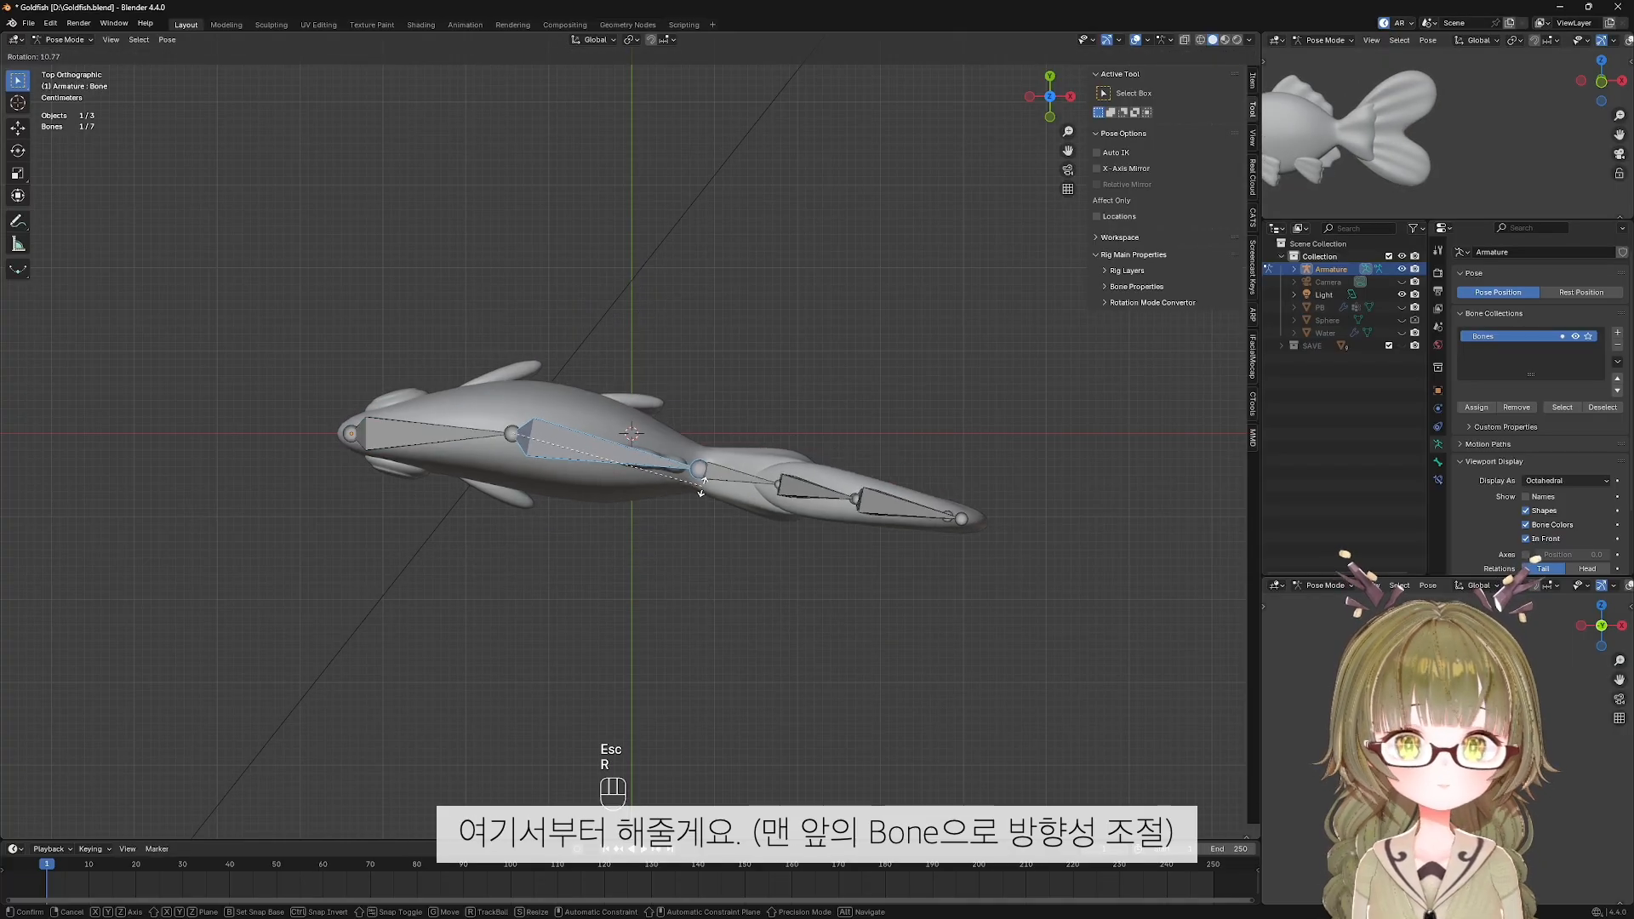
click(691, 507)
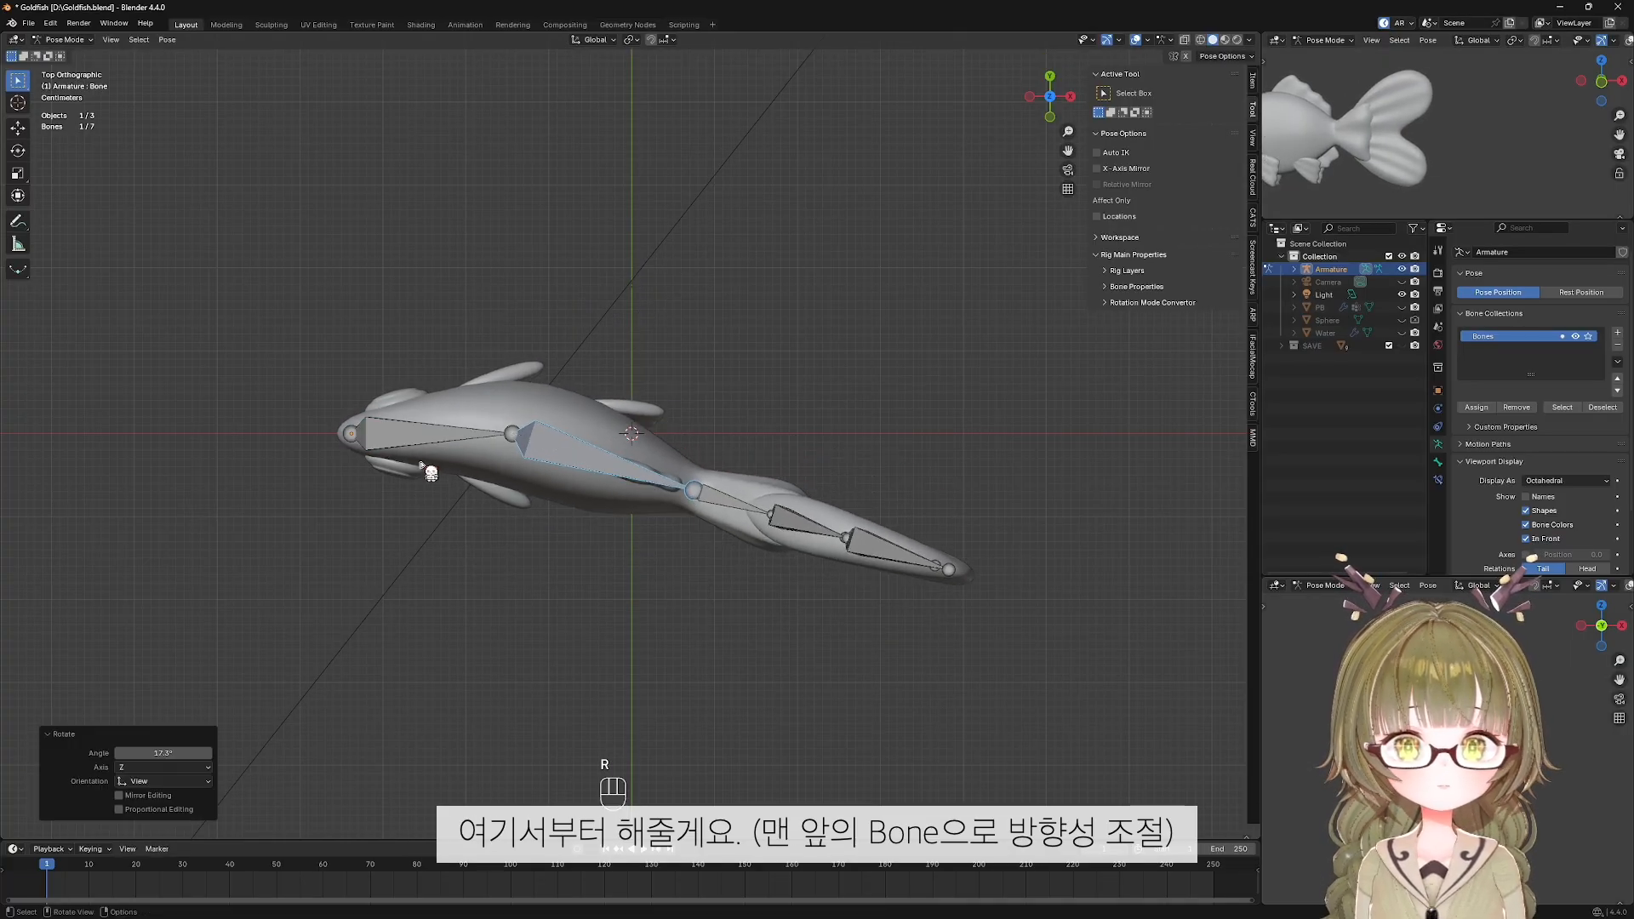
click(433, 443)
key(r)
click(811, 349)
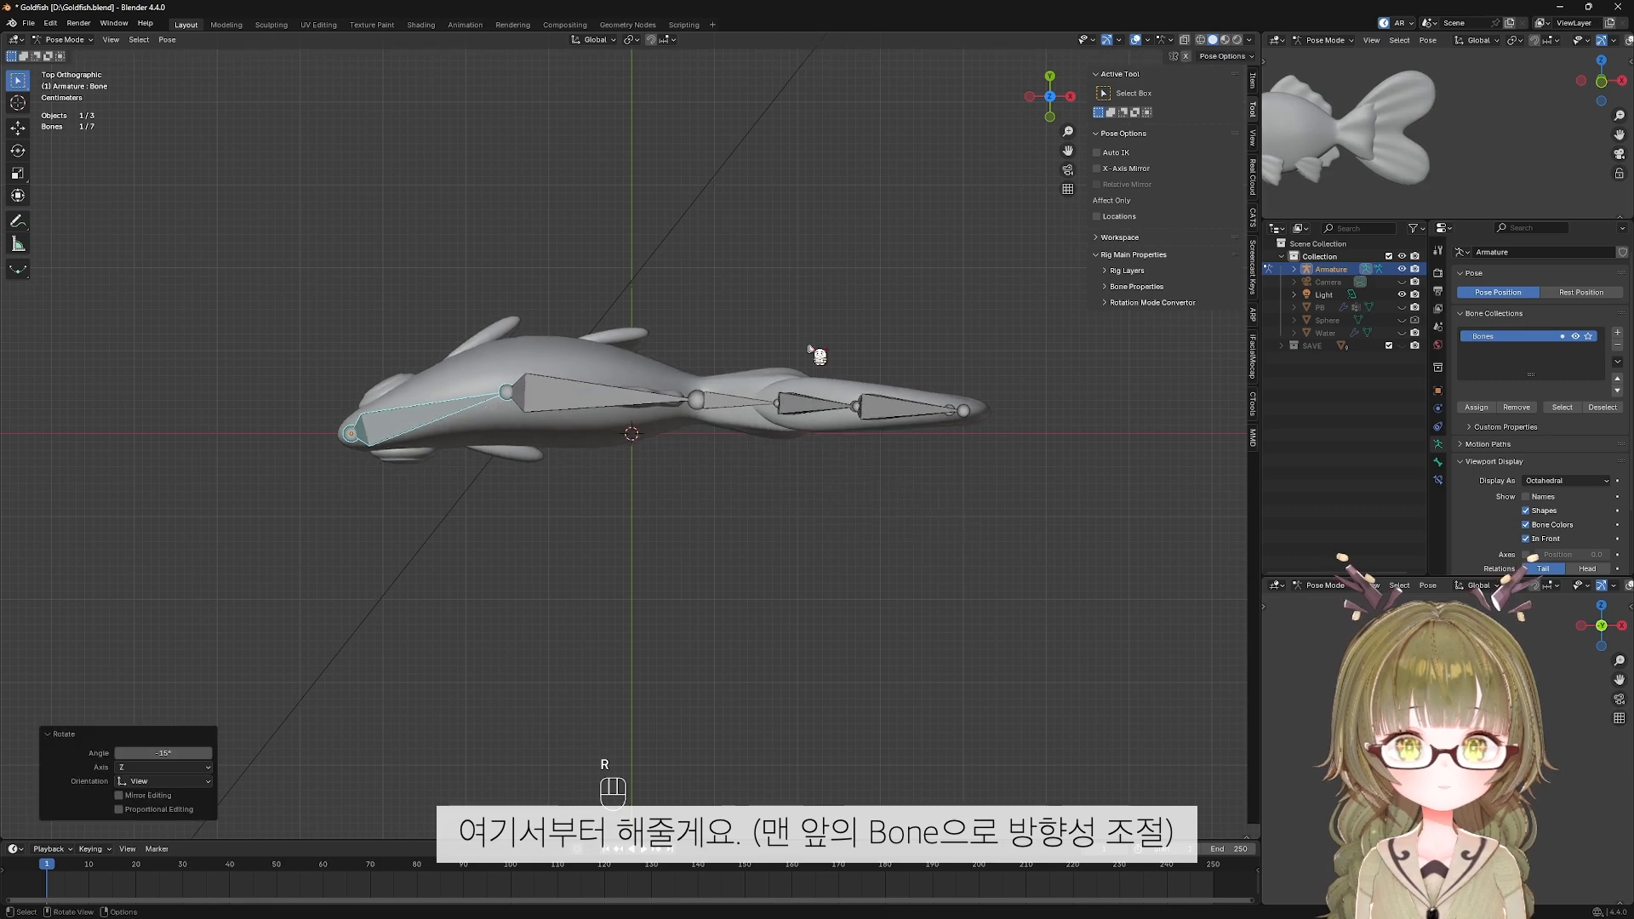
Rotate the body bone further in the same direction, and bend the short tail-base bone about 20.5° the opposite way.
click(588, 406)
key(r)
click(719, 435)
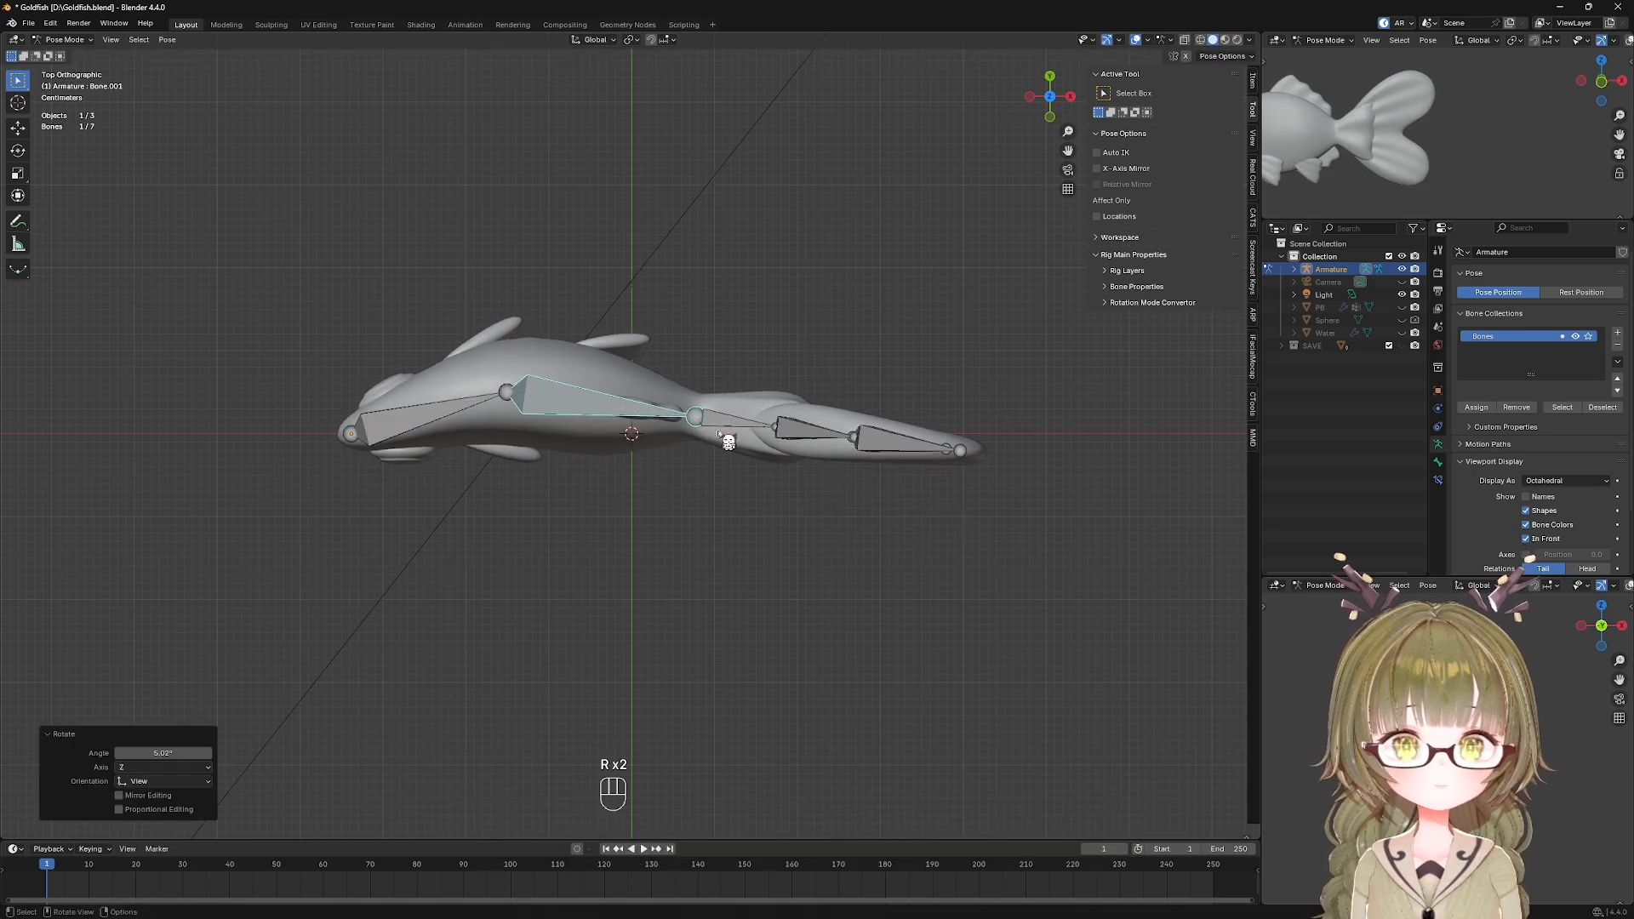
key(r)
click(669, 450)
click(750, 452)
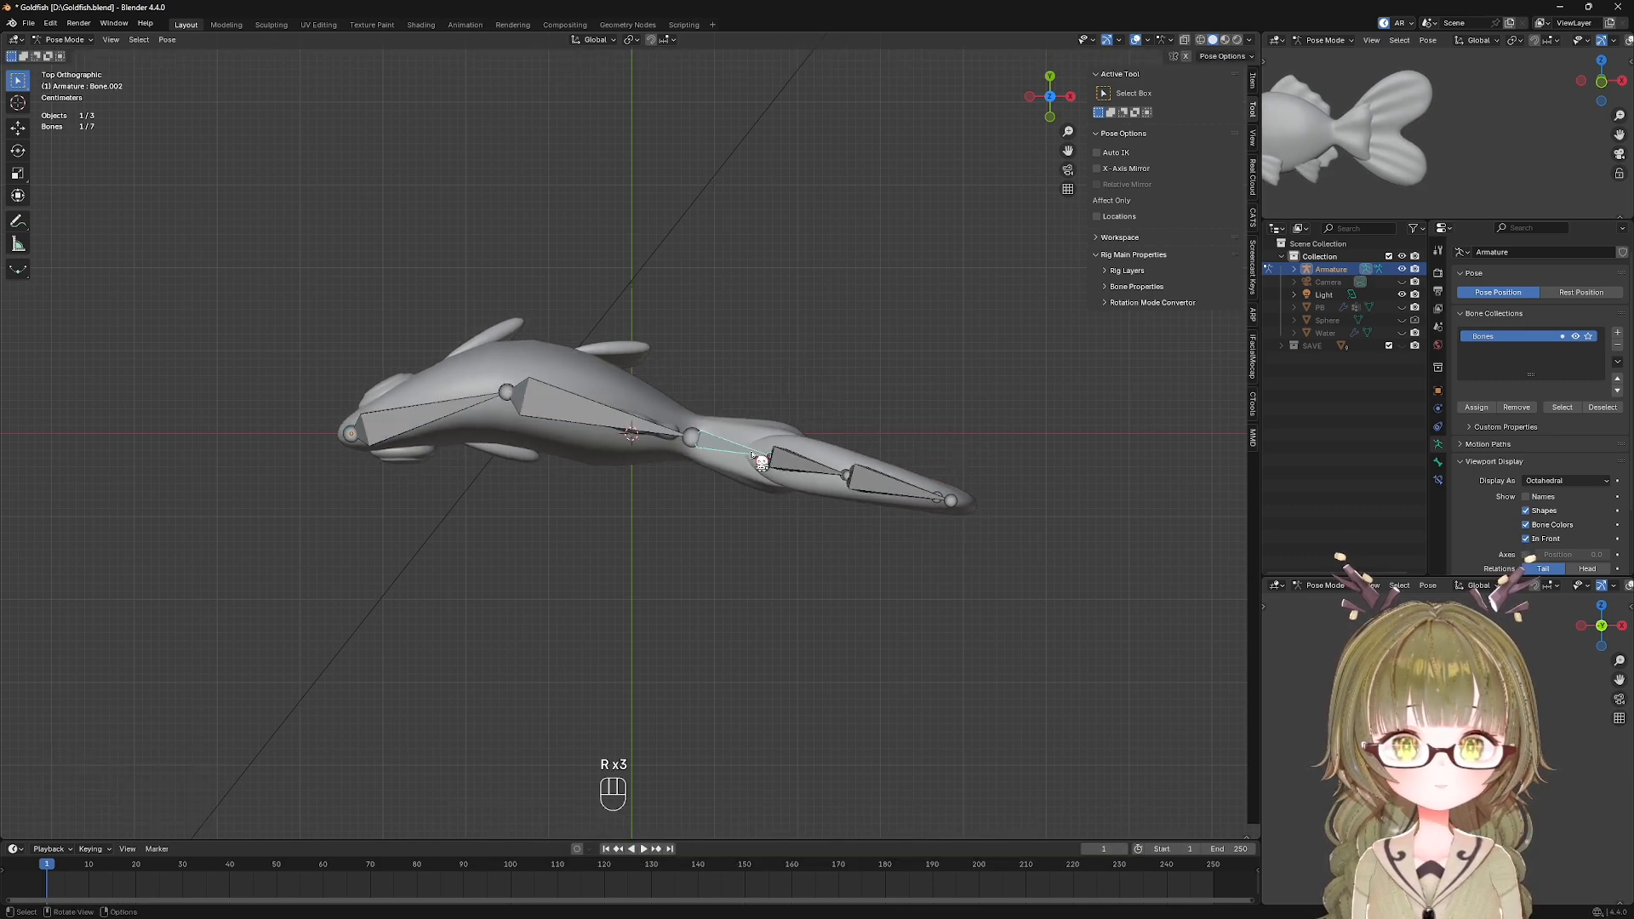
key(r)
click(839, 413)
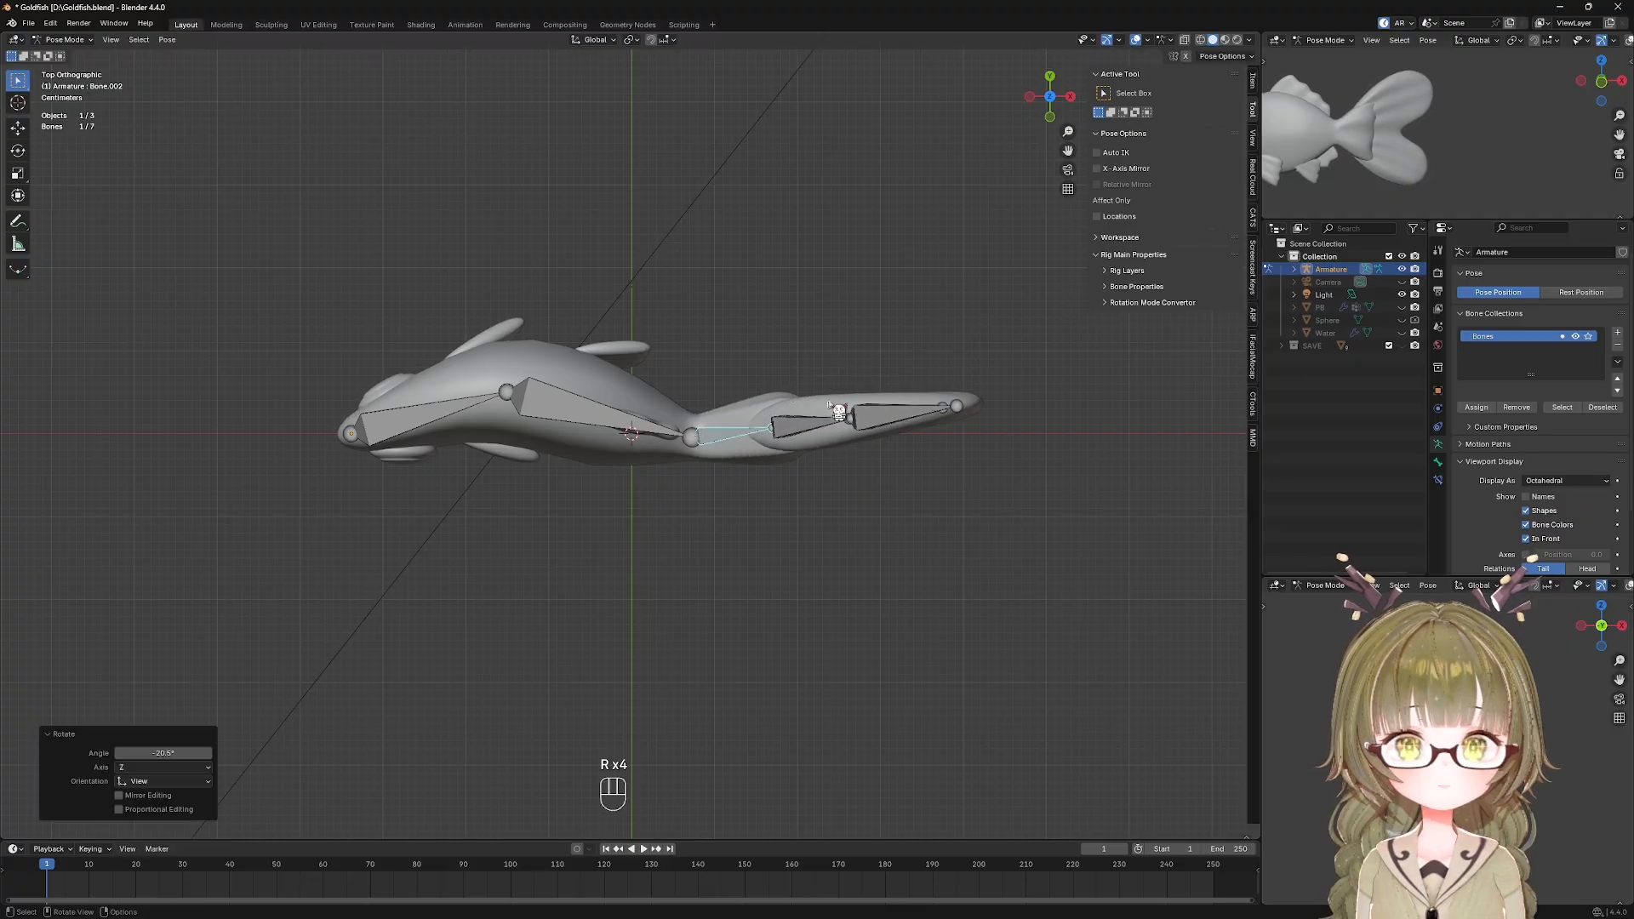
Fine-tune the body bone's rotation and turn the head bone slightly back toward the centre line.
click(572, 415)
key(r)
click(672, 454)
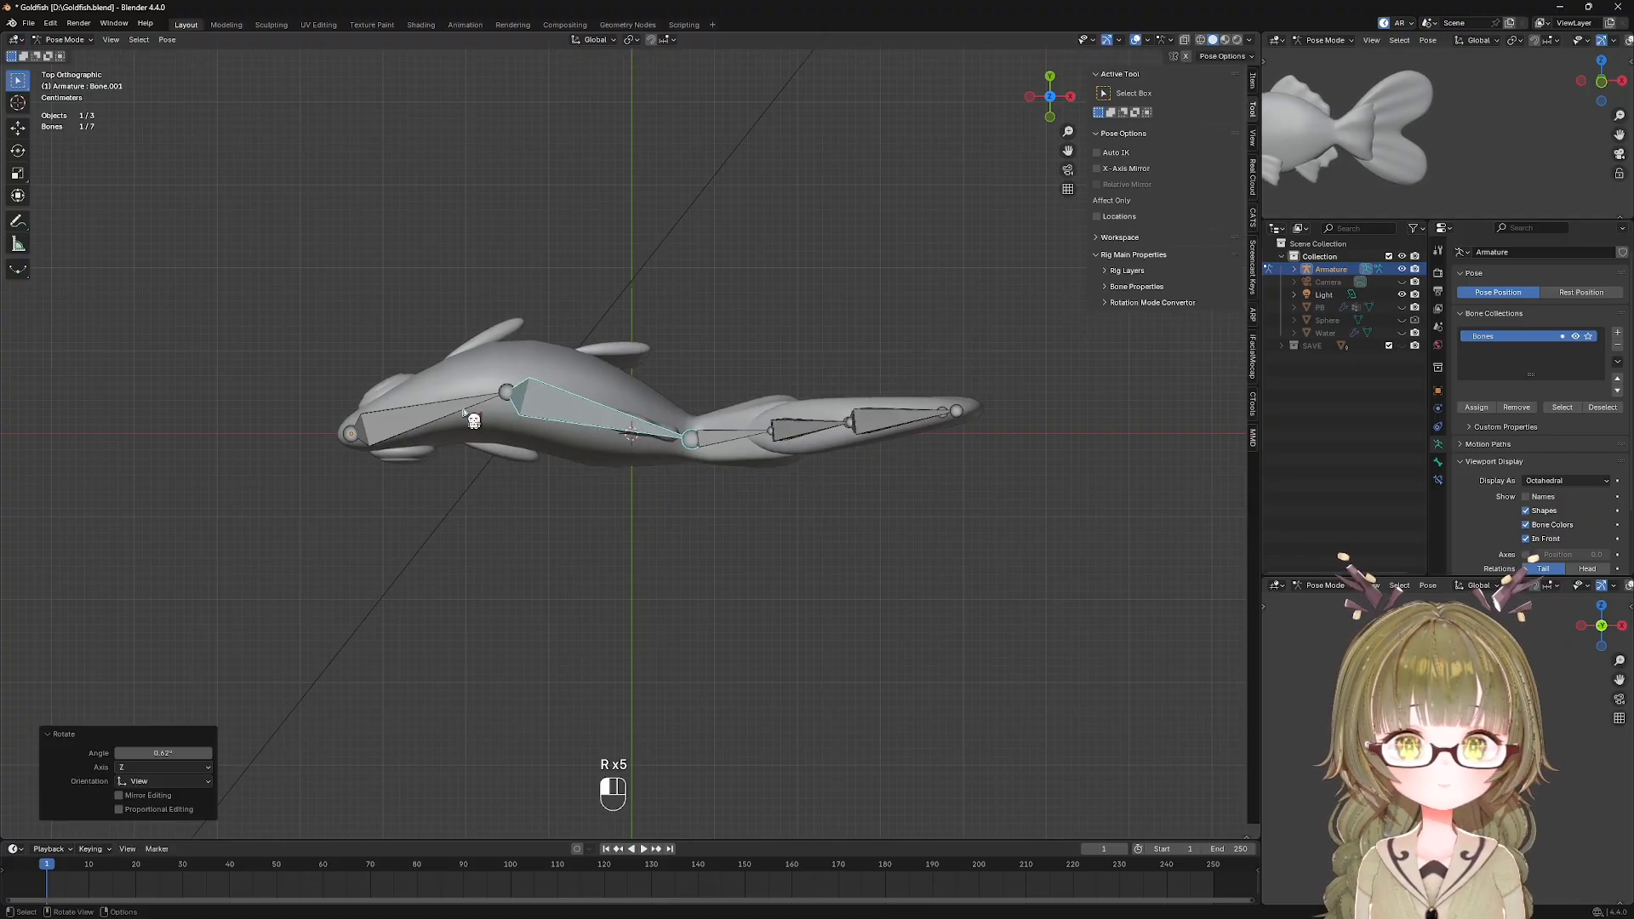
click(462, 413)
key(r)
click(691, 409)
Bend the tail-base bone further against the body's curve, and rotate the body bone back by about 8°.
click(726, 461)
key(r)
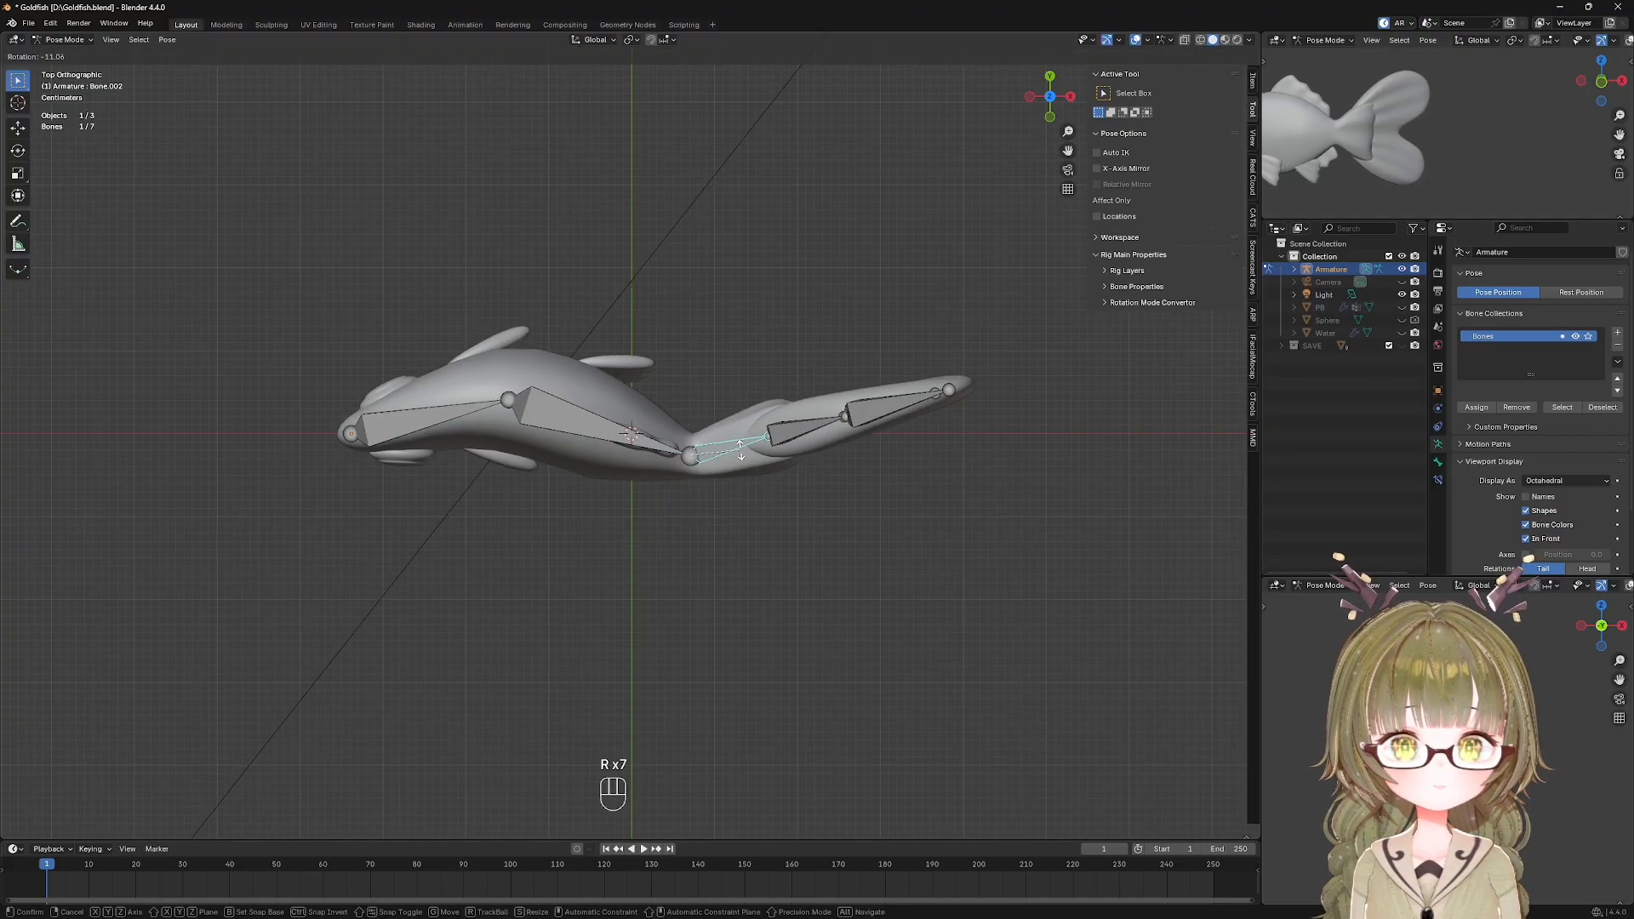
click(741, 460)
click(624, 442)
key(r)
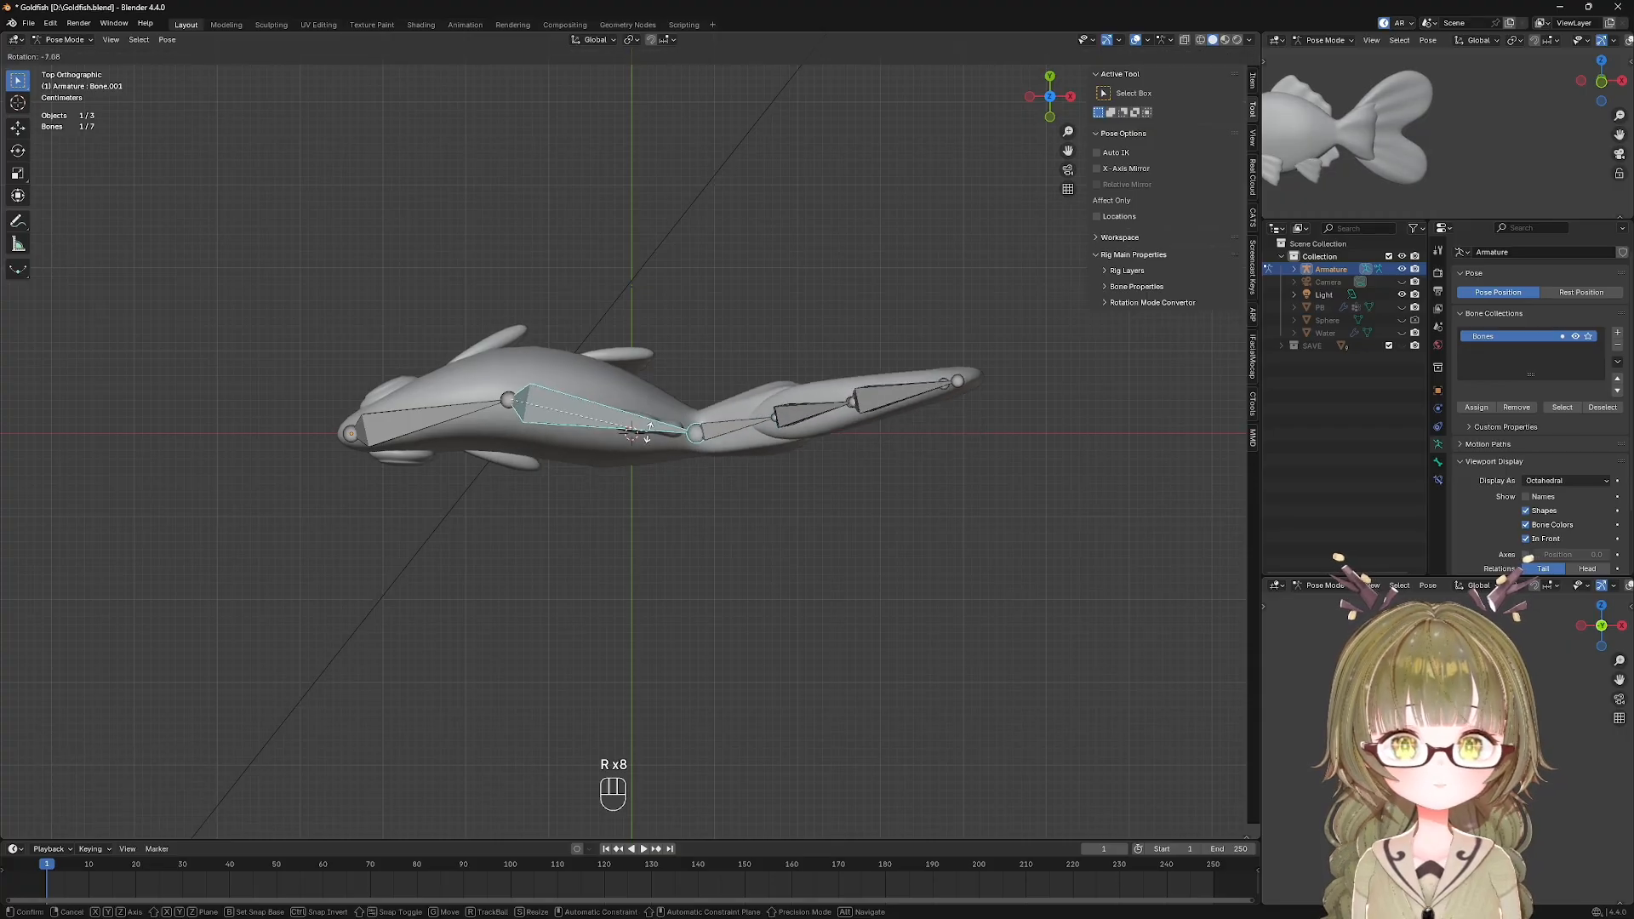
click(706, 435)
click(713, 439)
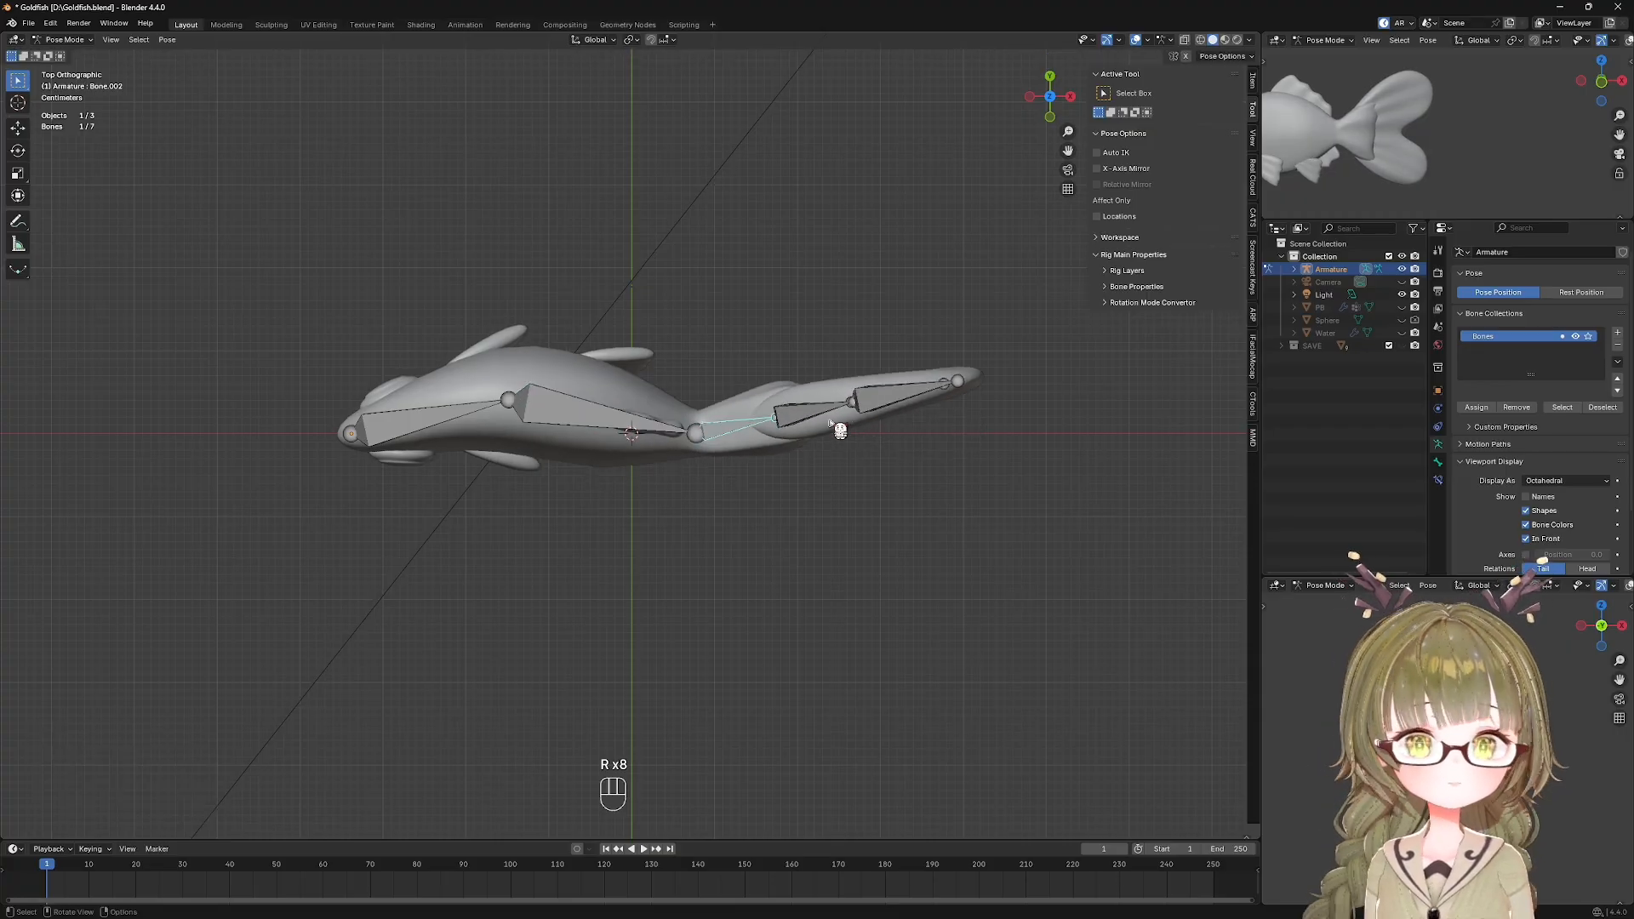
Rotate the upper tail-fin base bone about 16° in top view and counter-rotate the upper tail-tip bone about 15.5°.
click(860, 406)
key(r)
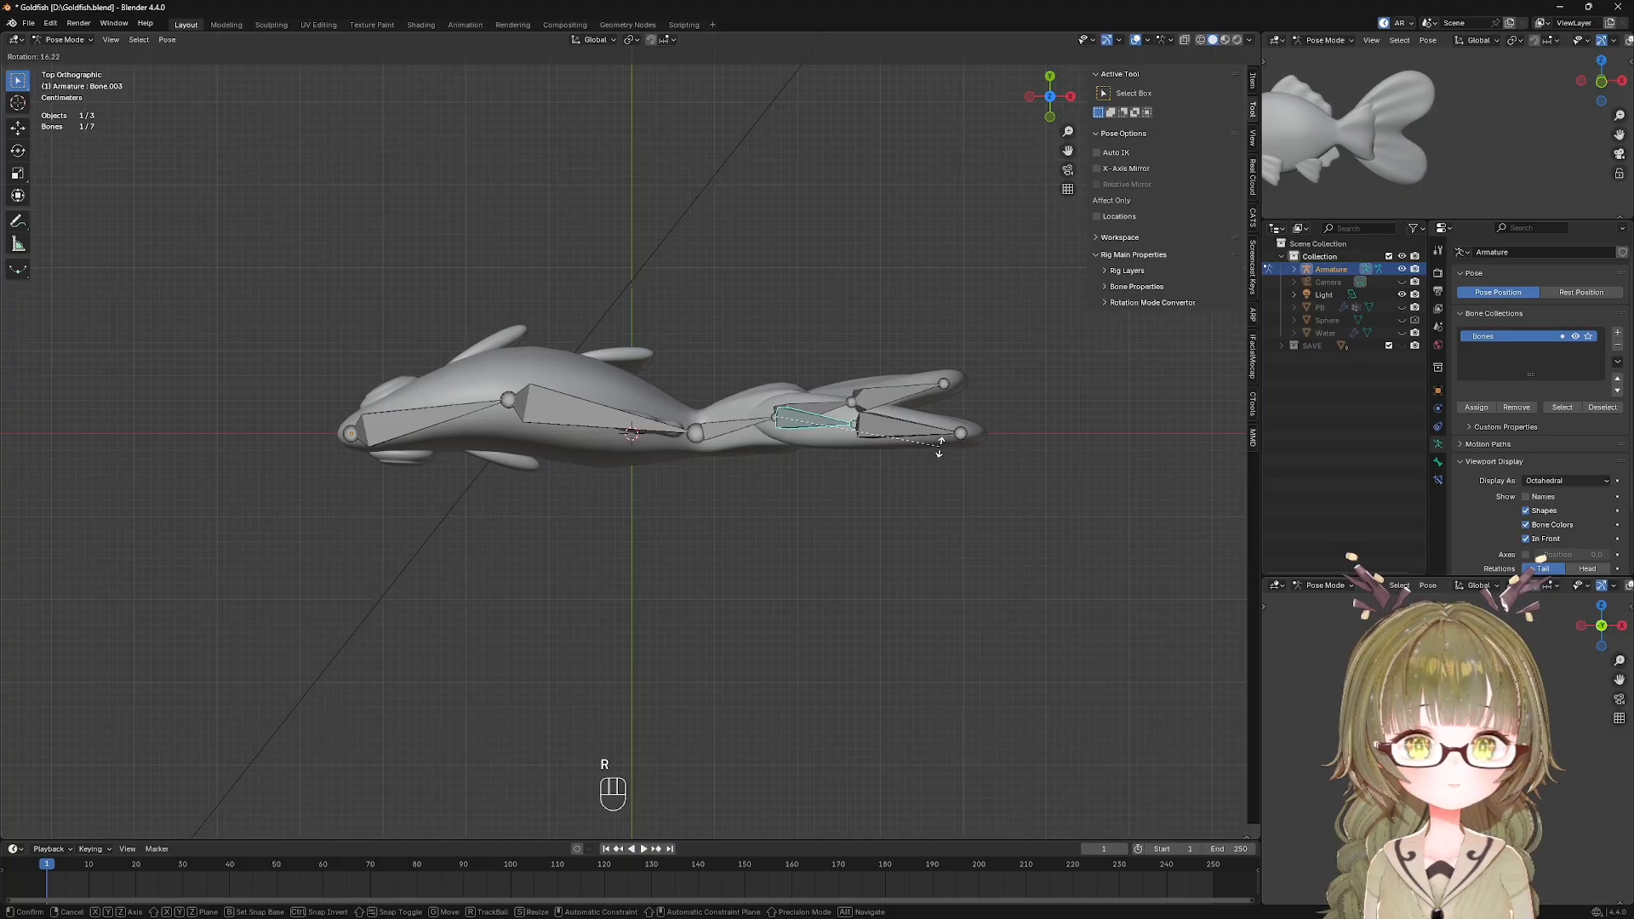
click(941, 443)
click(930, 437)
key(r)
click(977, 410)
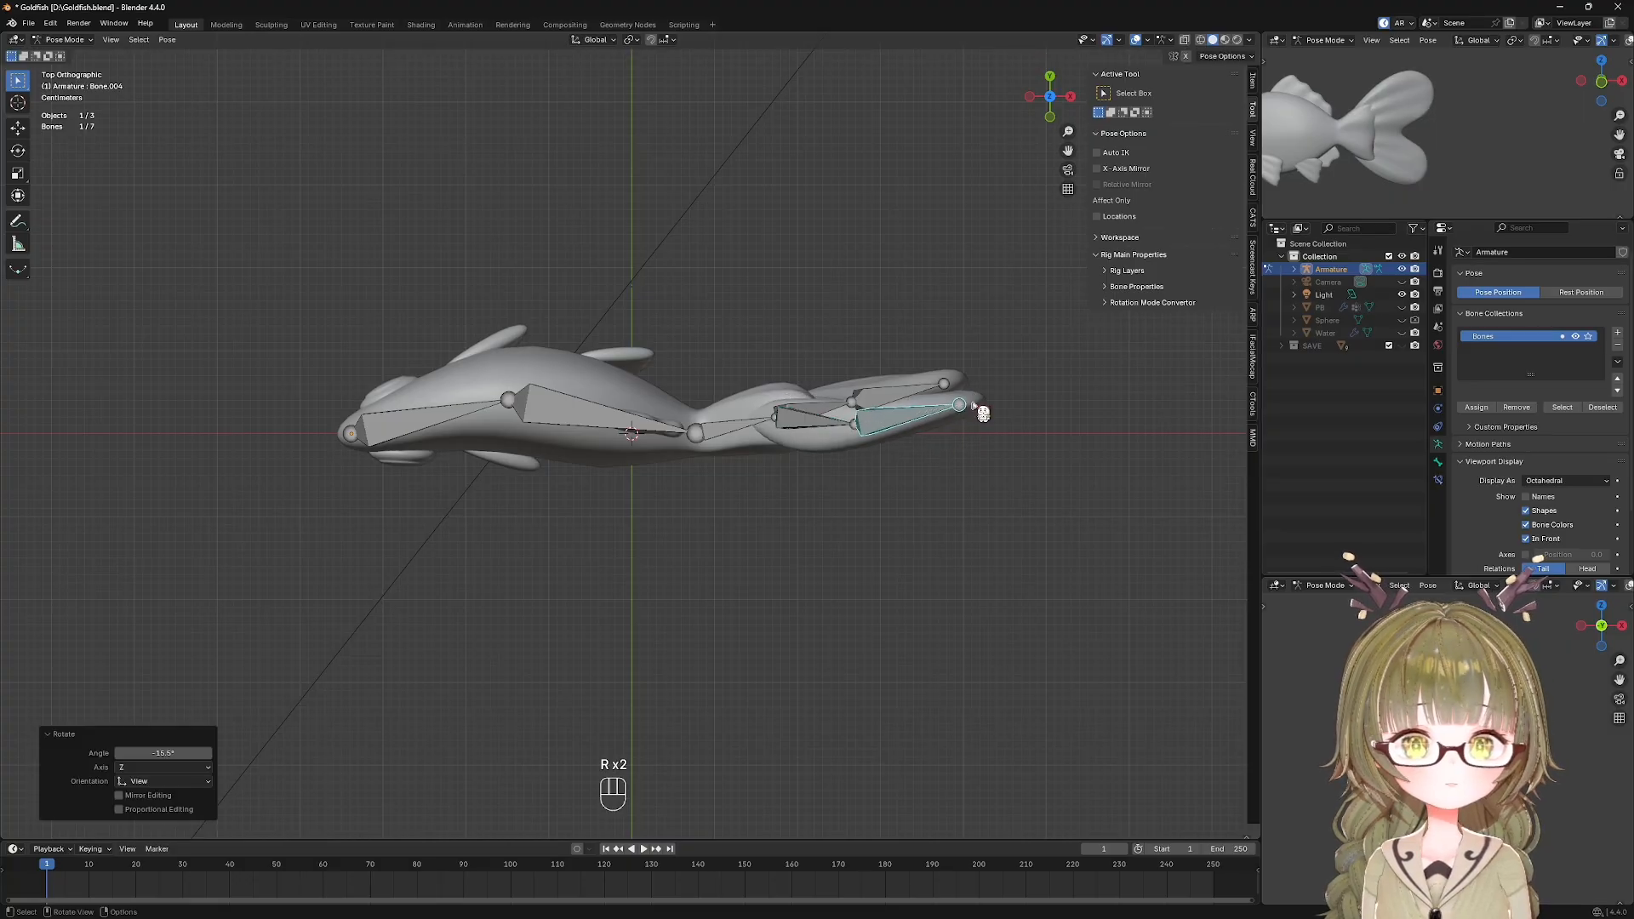
From the top, swing the lower tail-fin base bone about 13° away from the upper fin and turn its tip bone back.
key(KP_1)
click(809, 483)
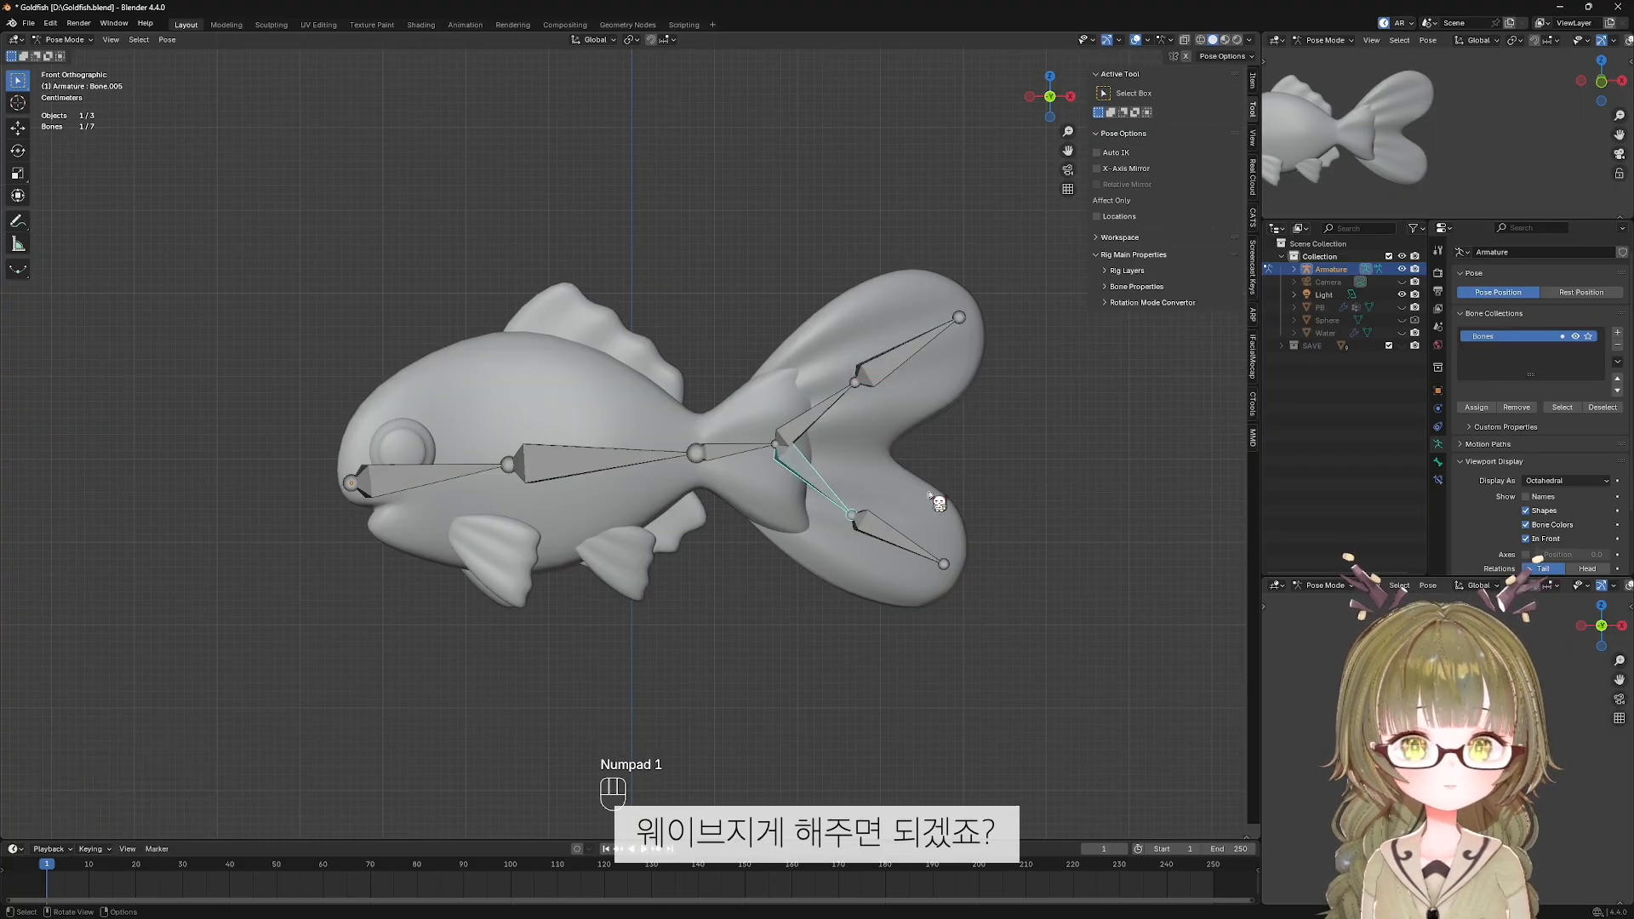
key(KP_7)
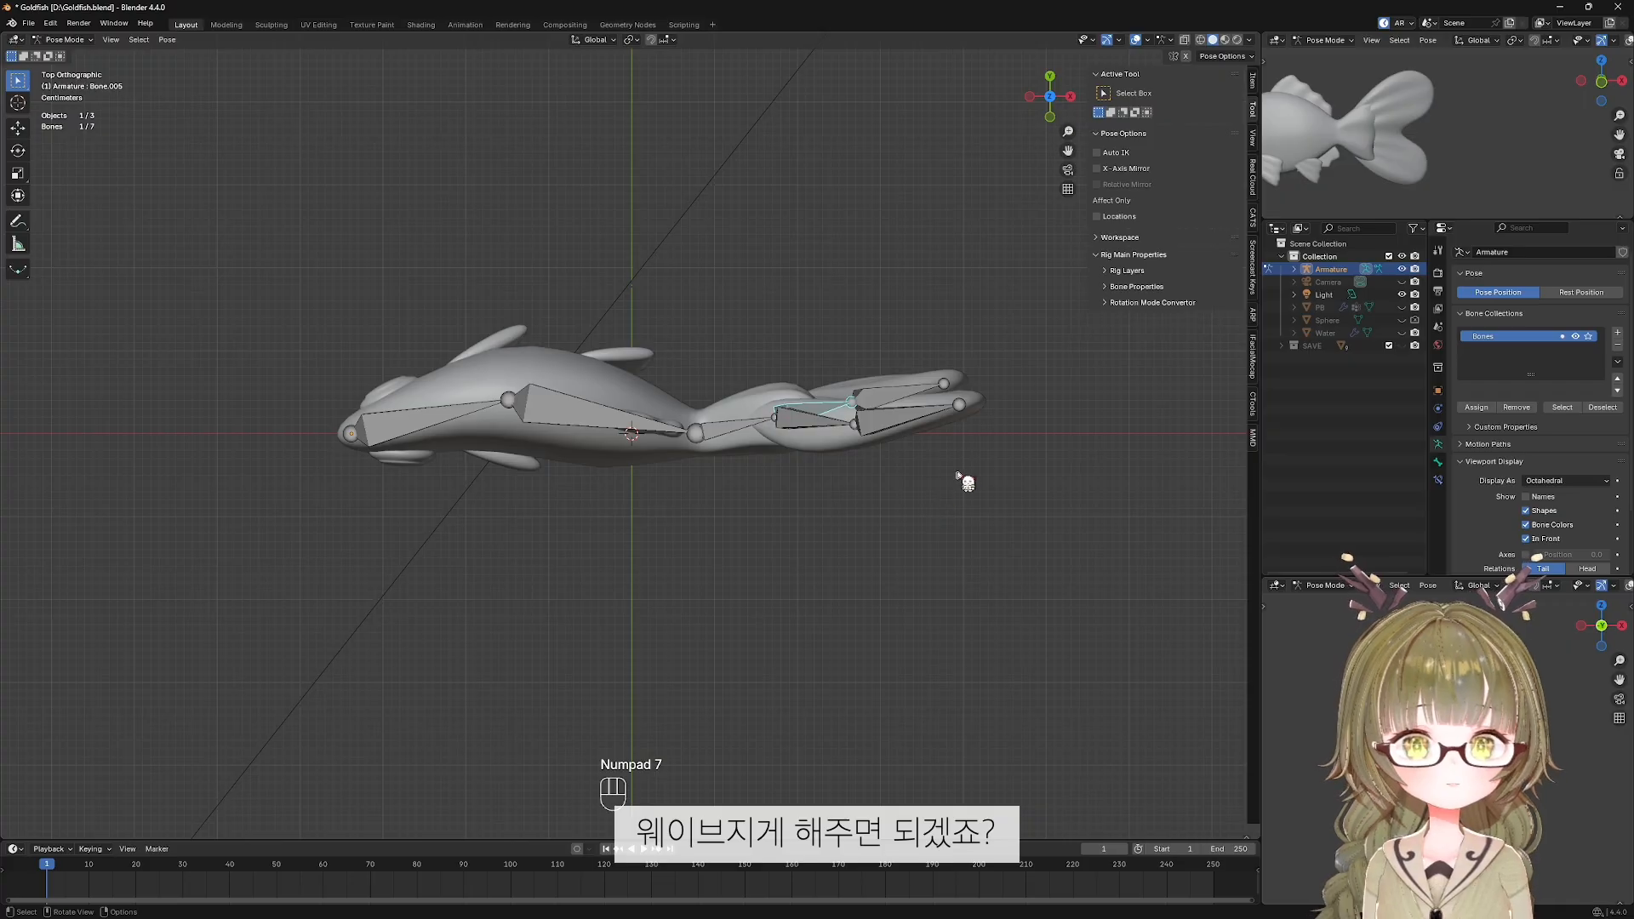
key(r)
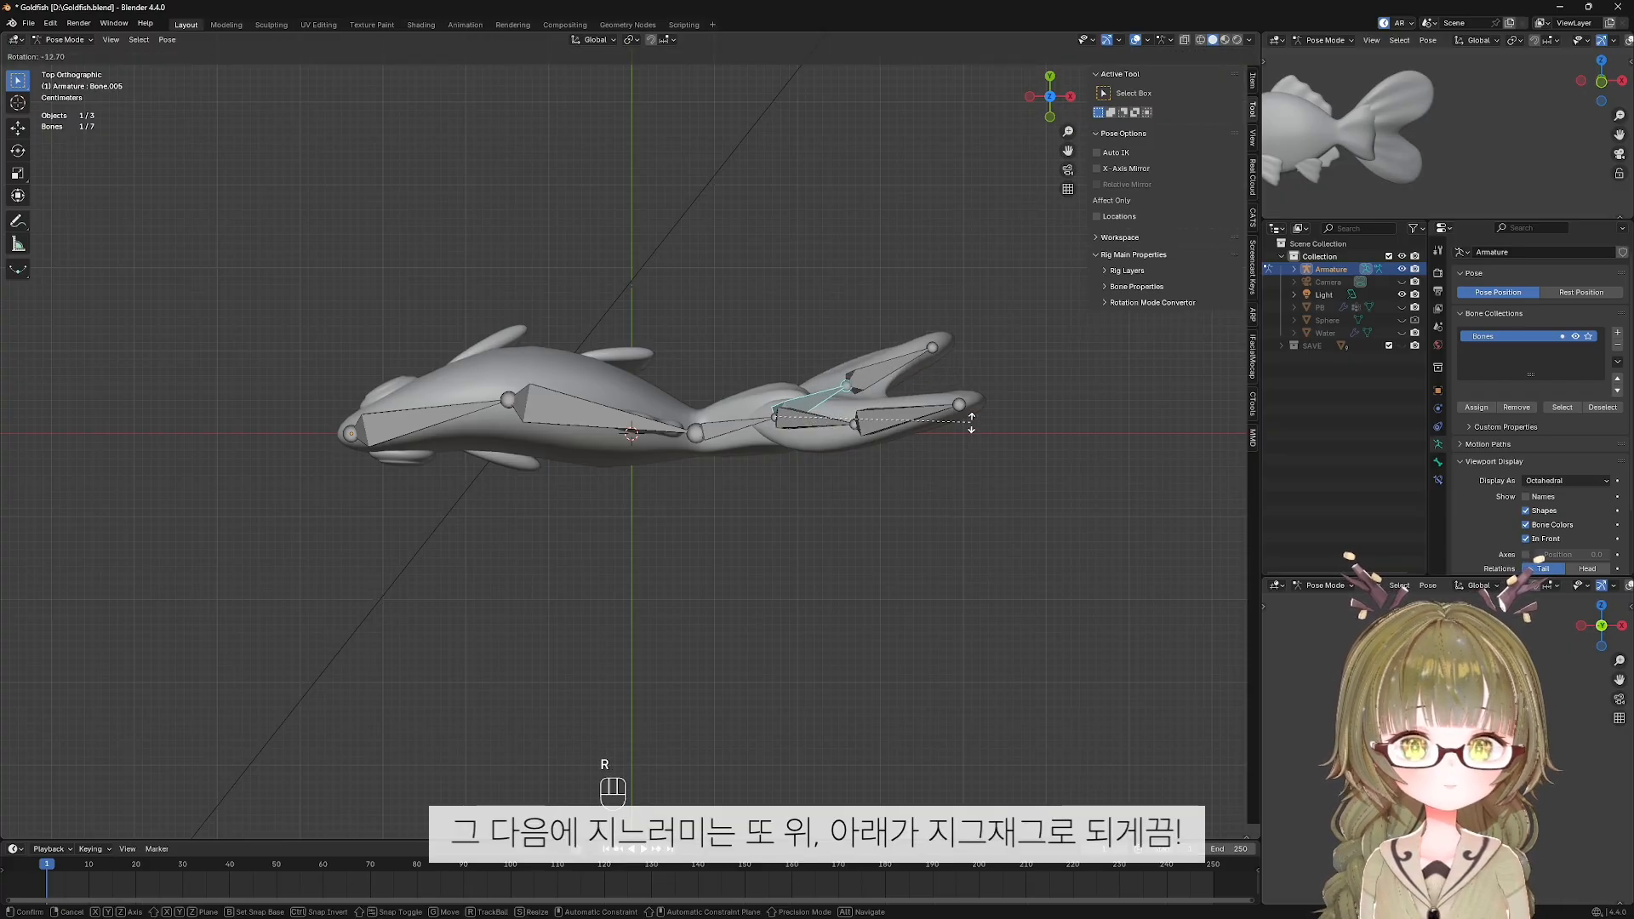
click(971, 423)
click(904, 375)
key(r)
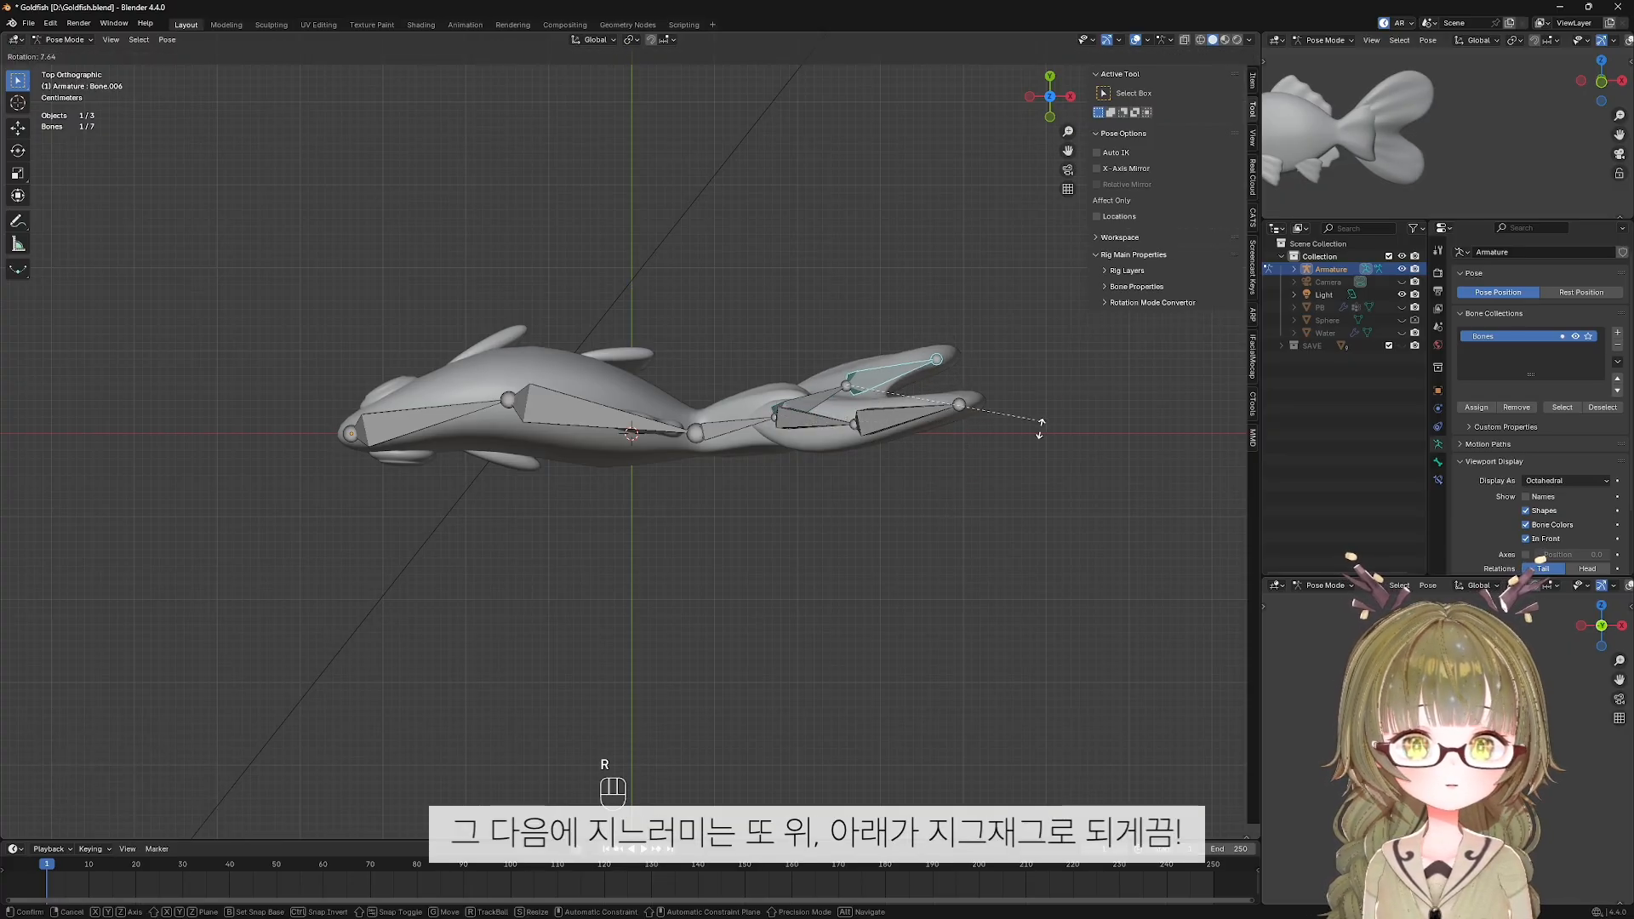
click(1029, 483)
Rotate the lower tail-fin base bone back toward the upper fin and adjust its tip so both fins zigzag.
click(821, 415)
key(r)
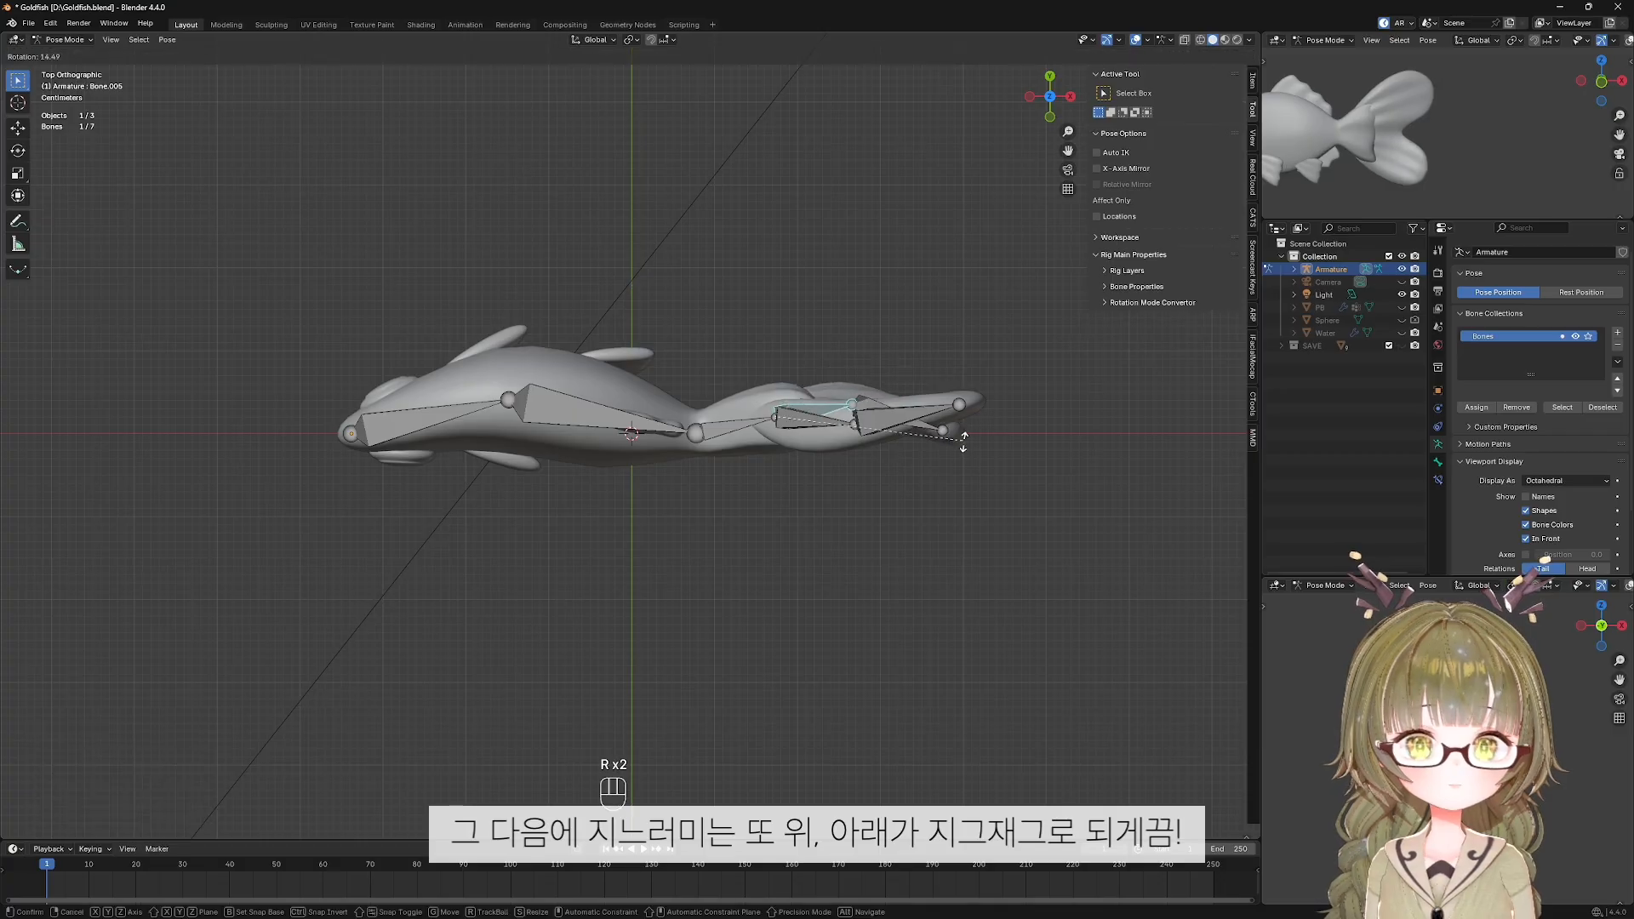
click(970, 458)
click(936, 441)
key(r)
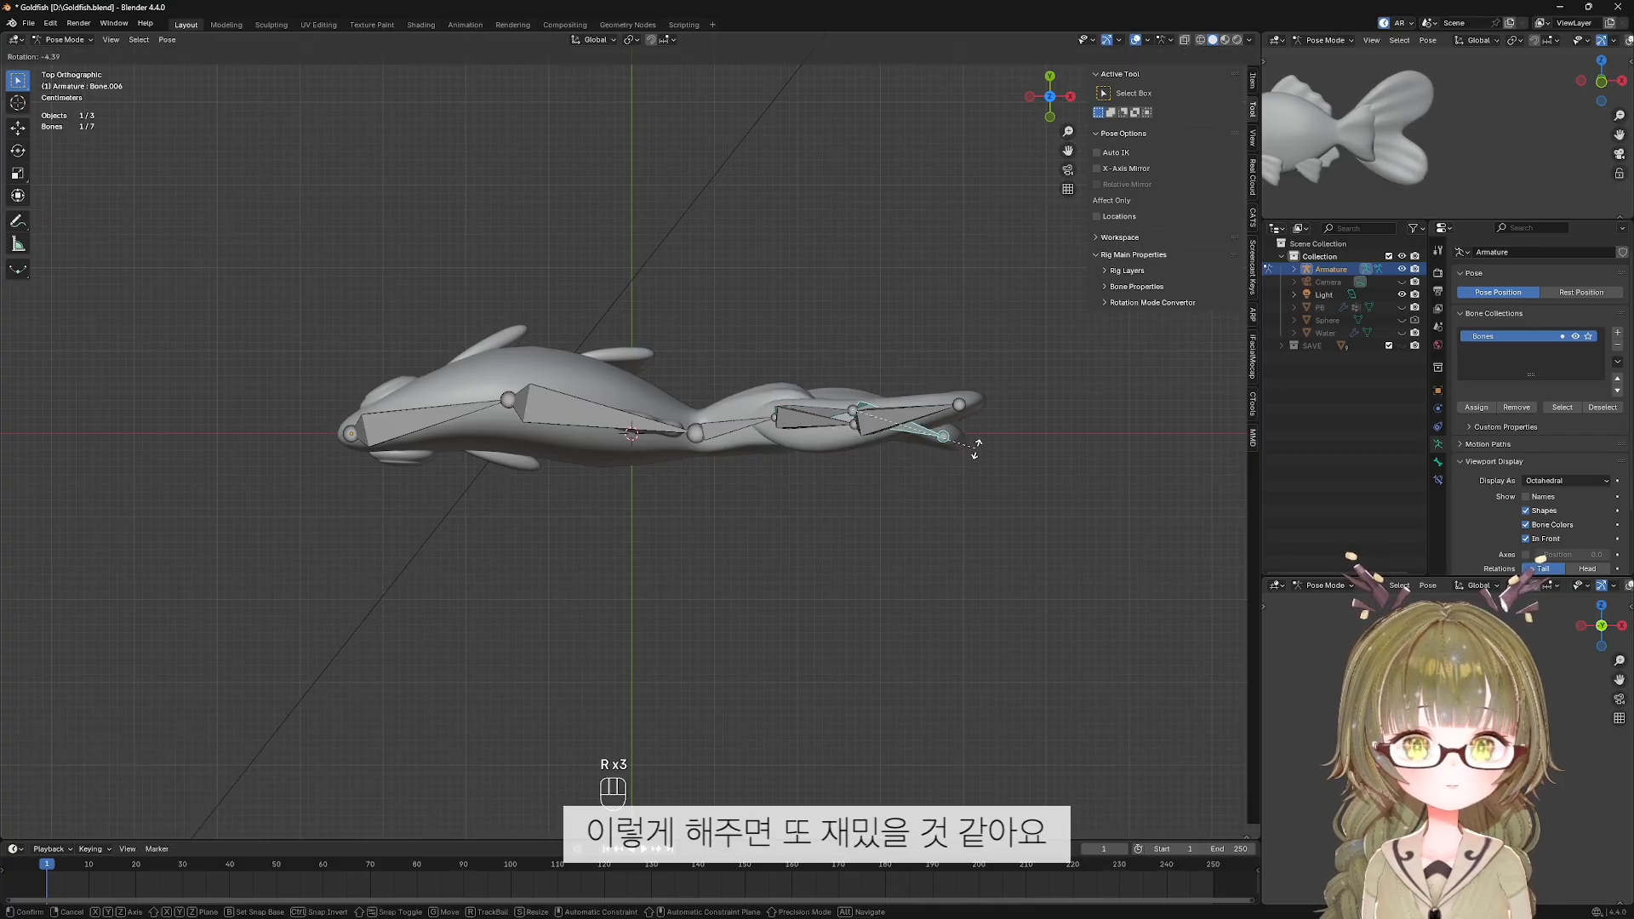
click(983, 454)
Inspect the tail pose from the front and from behind, and test-rotate the lower tail-tip bone, cancelling the rotation.
key(KP_1)
click(980, 450)
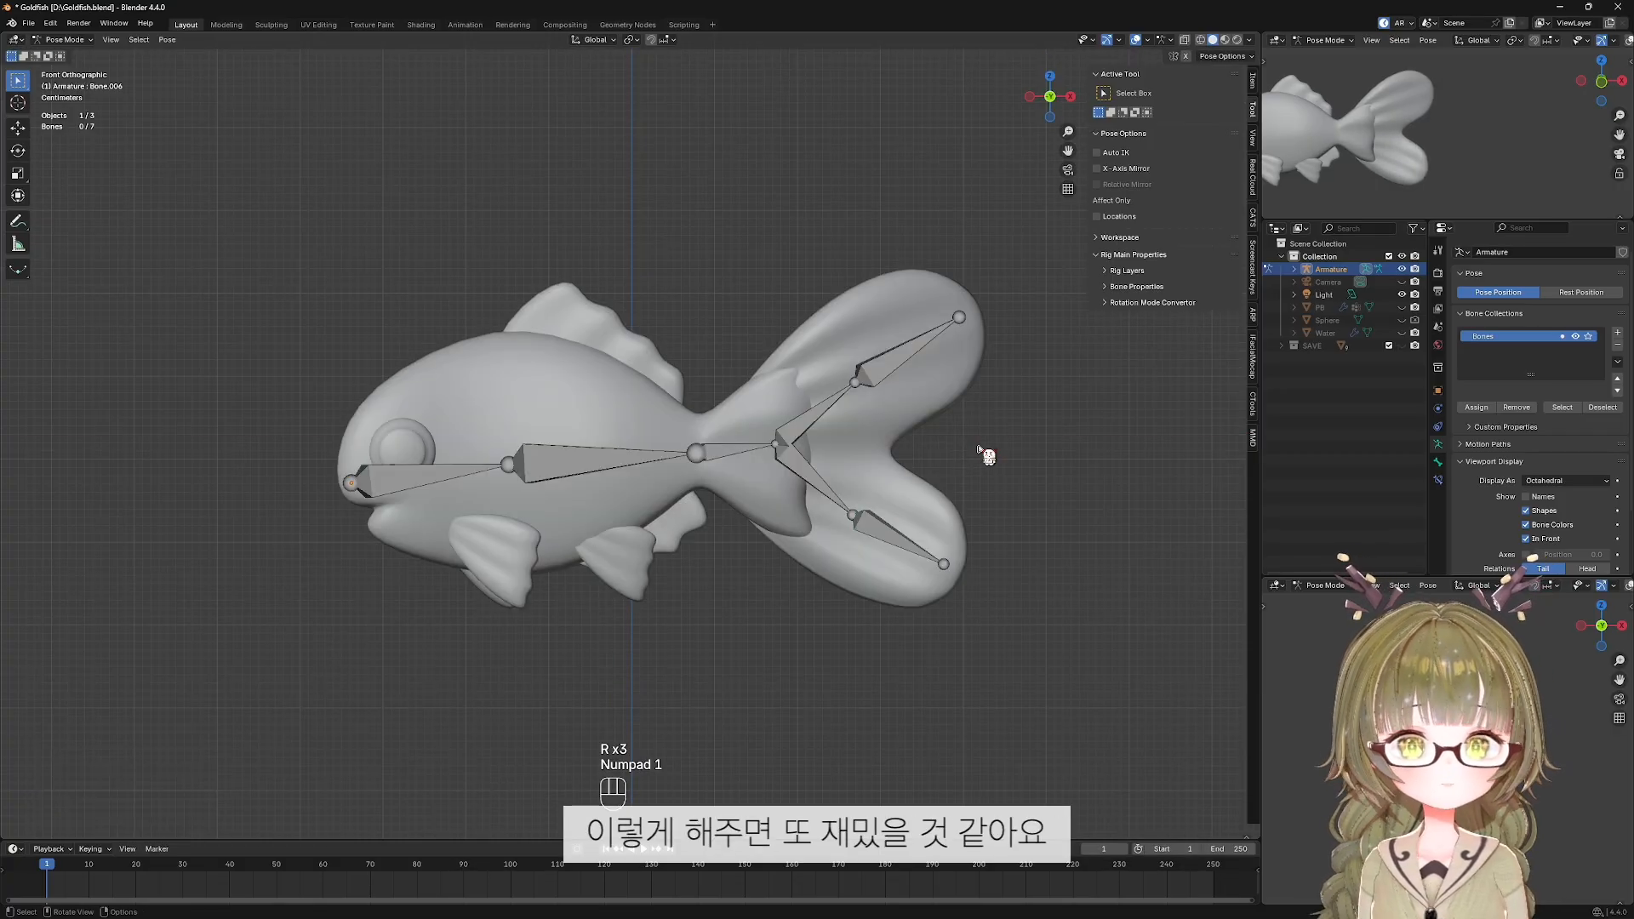
key(KP_3)
middle_drag(854, 470, 788, 508)
key(r)
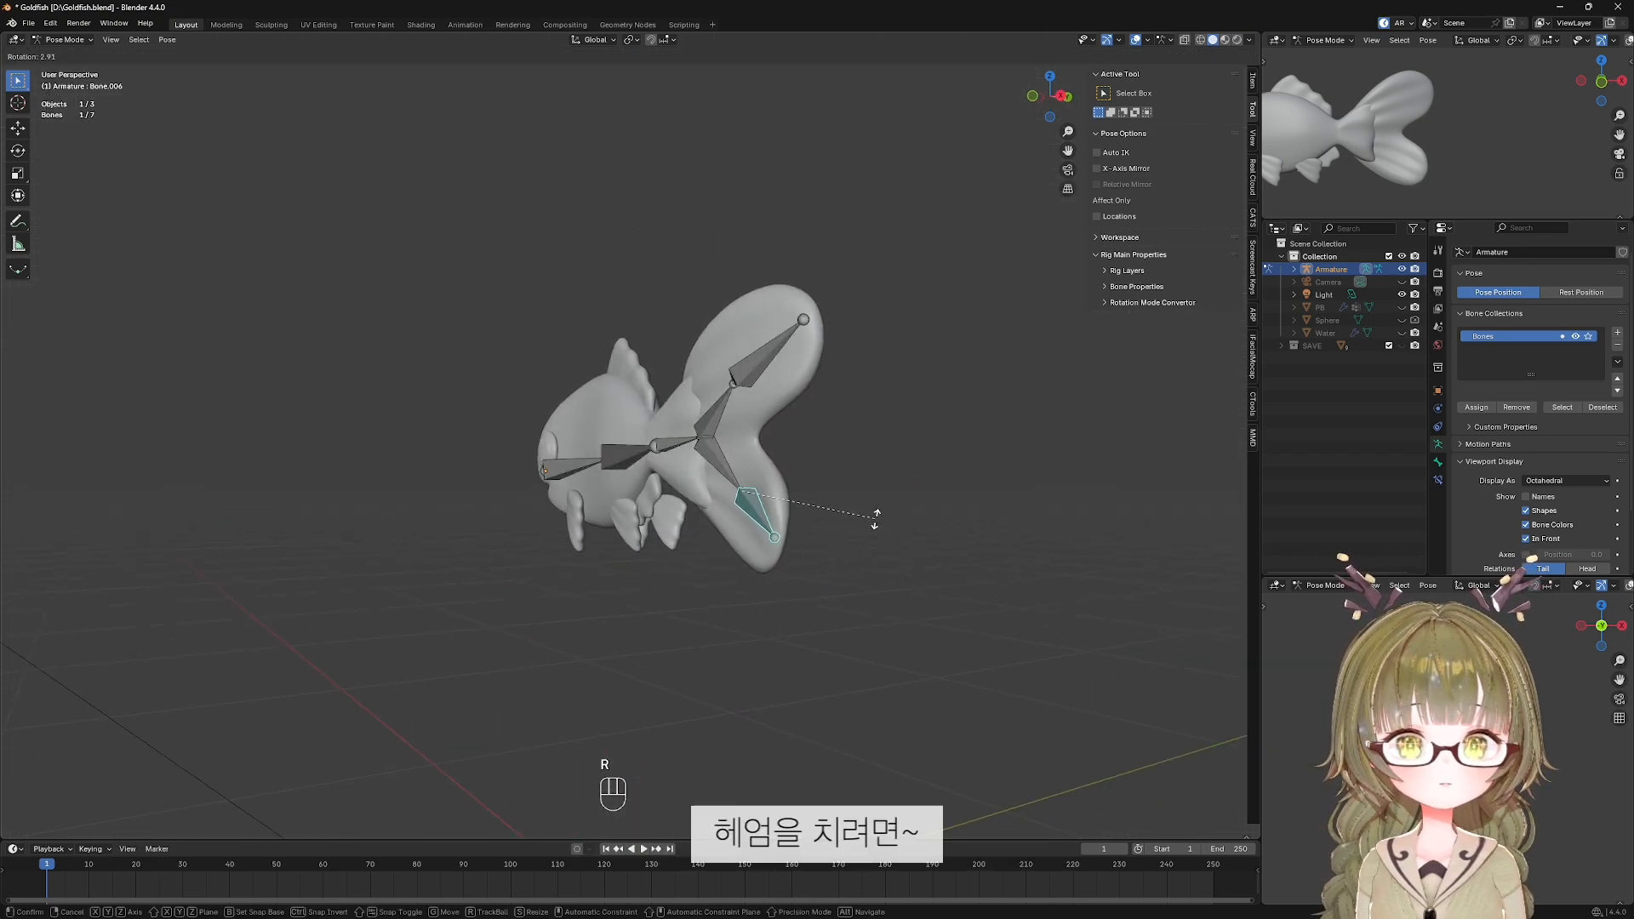
key(Escape)
Rotate the lower tail-tip bone slightly in top view and check the tail's curve in perspective.
key(KP_7)
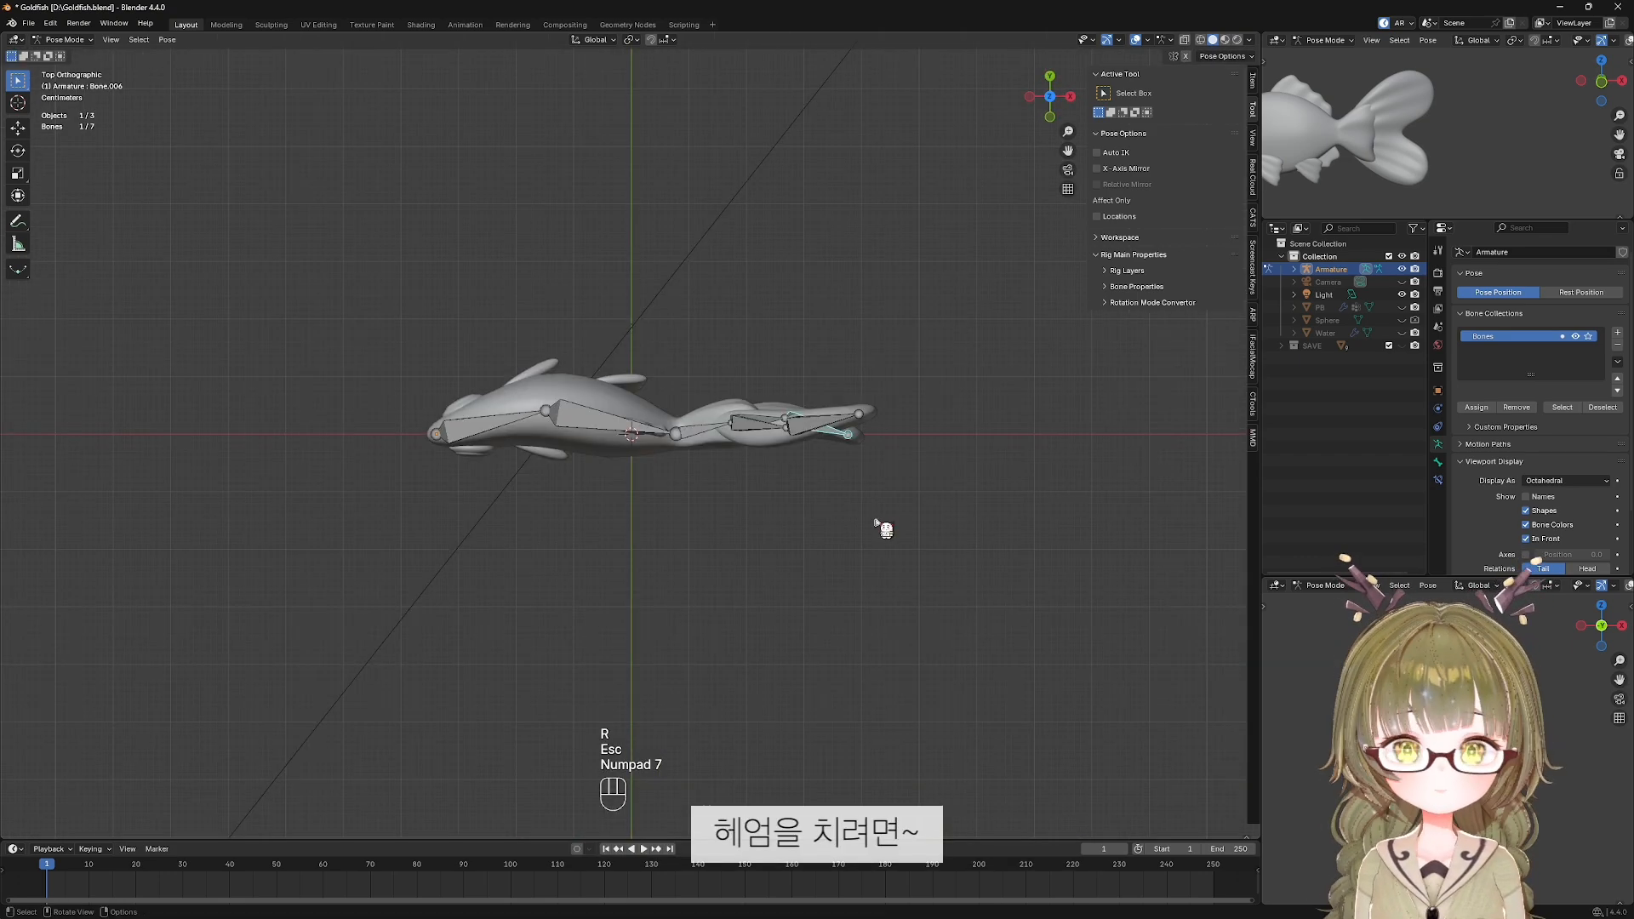
key(r)
click(876, 521)
middle_drag(886, 522, 841, 400)
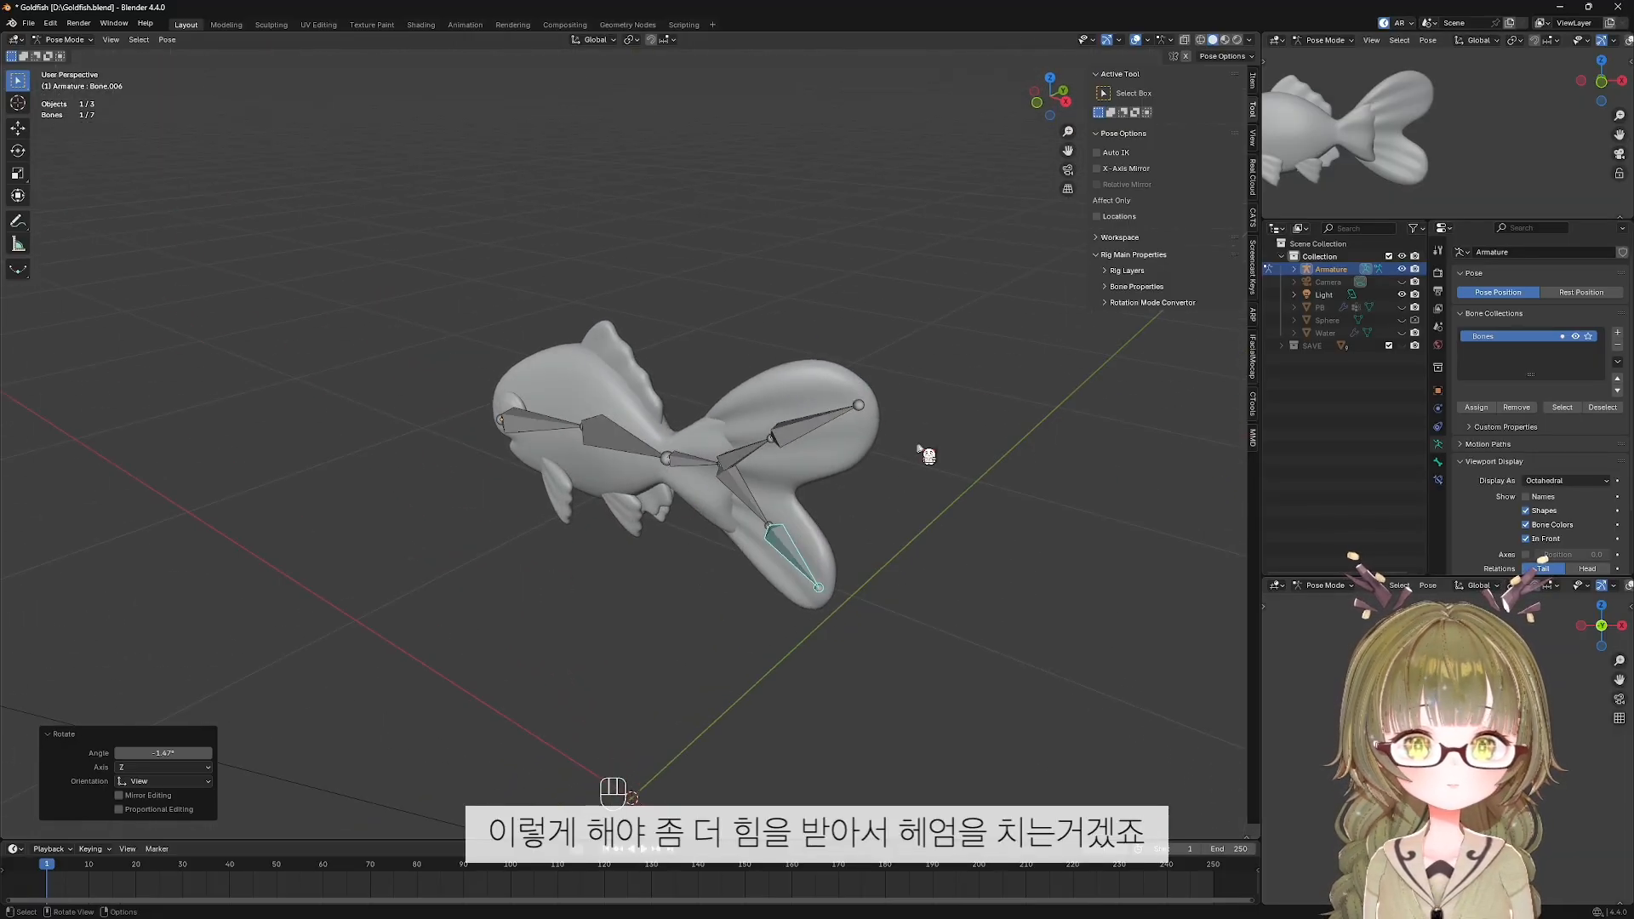
middle_drag(924, 566, 777, 537)
Rotate the upper tail-tip bone slightly downward in front view.
key(KP_1)
key(KP_7)
scroll(930, 565, up, 3)
click(804, 449)
key(KP_1)
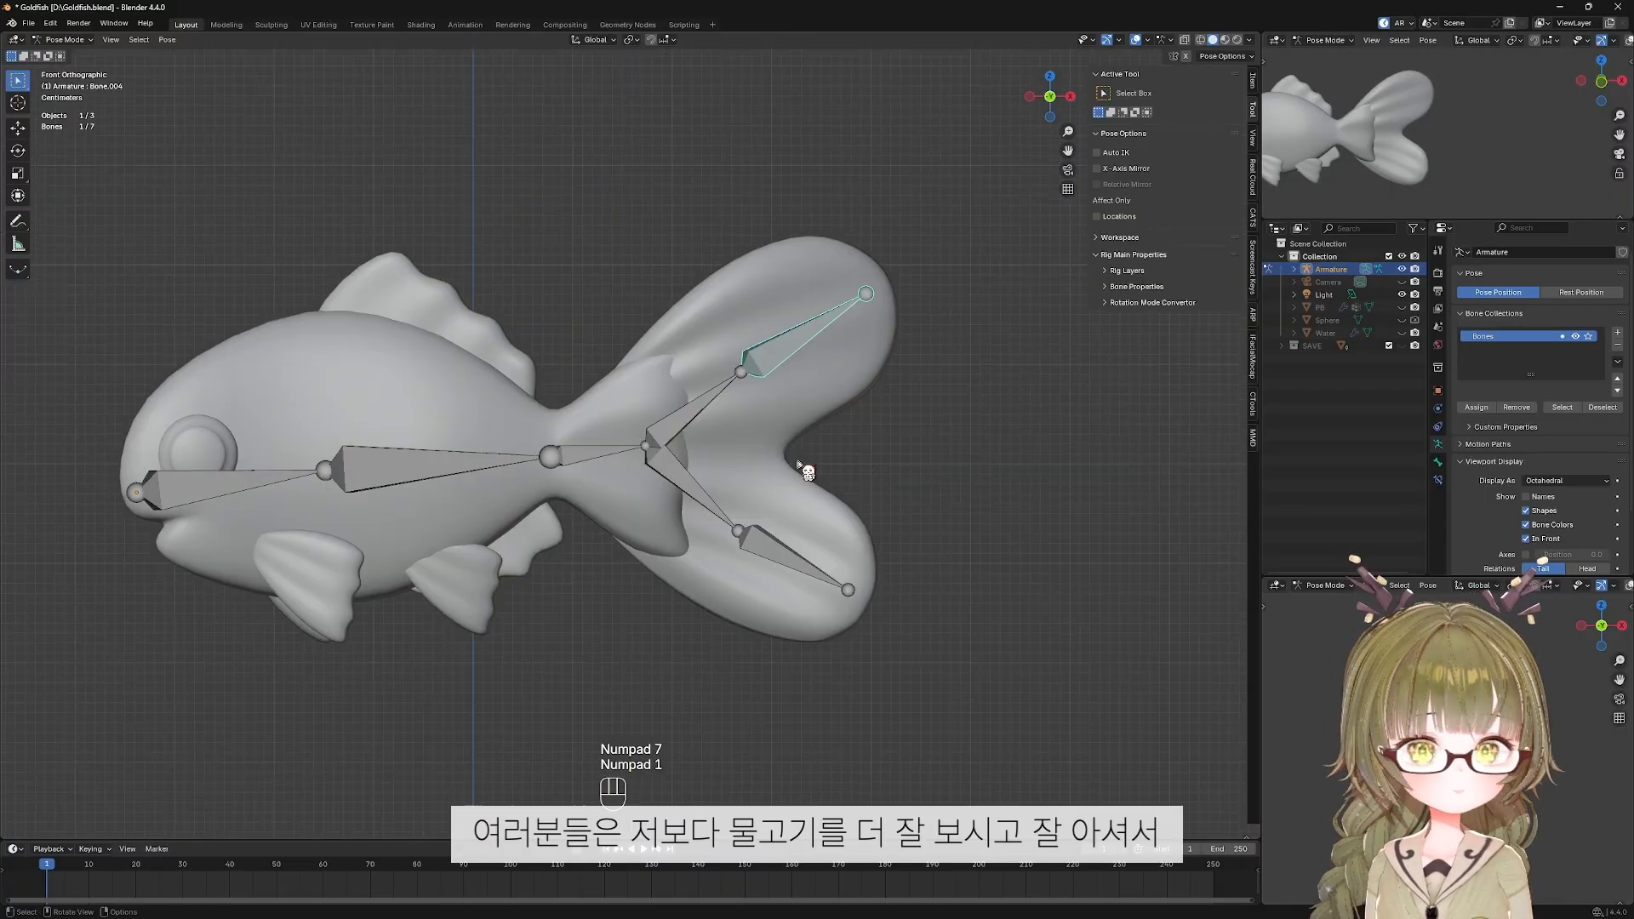
key(r)
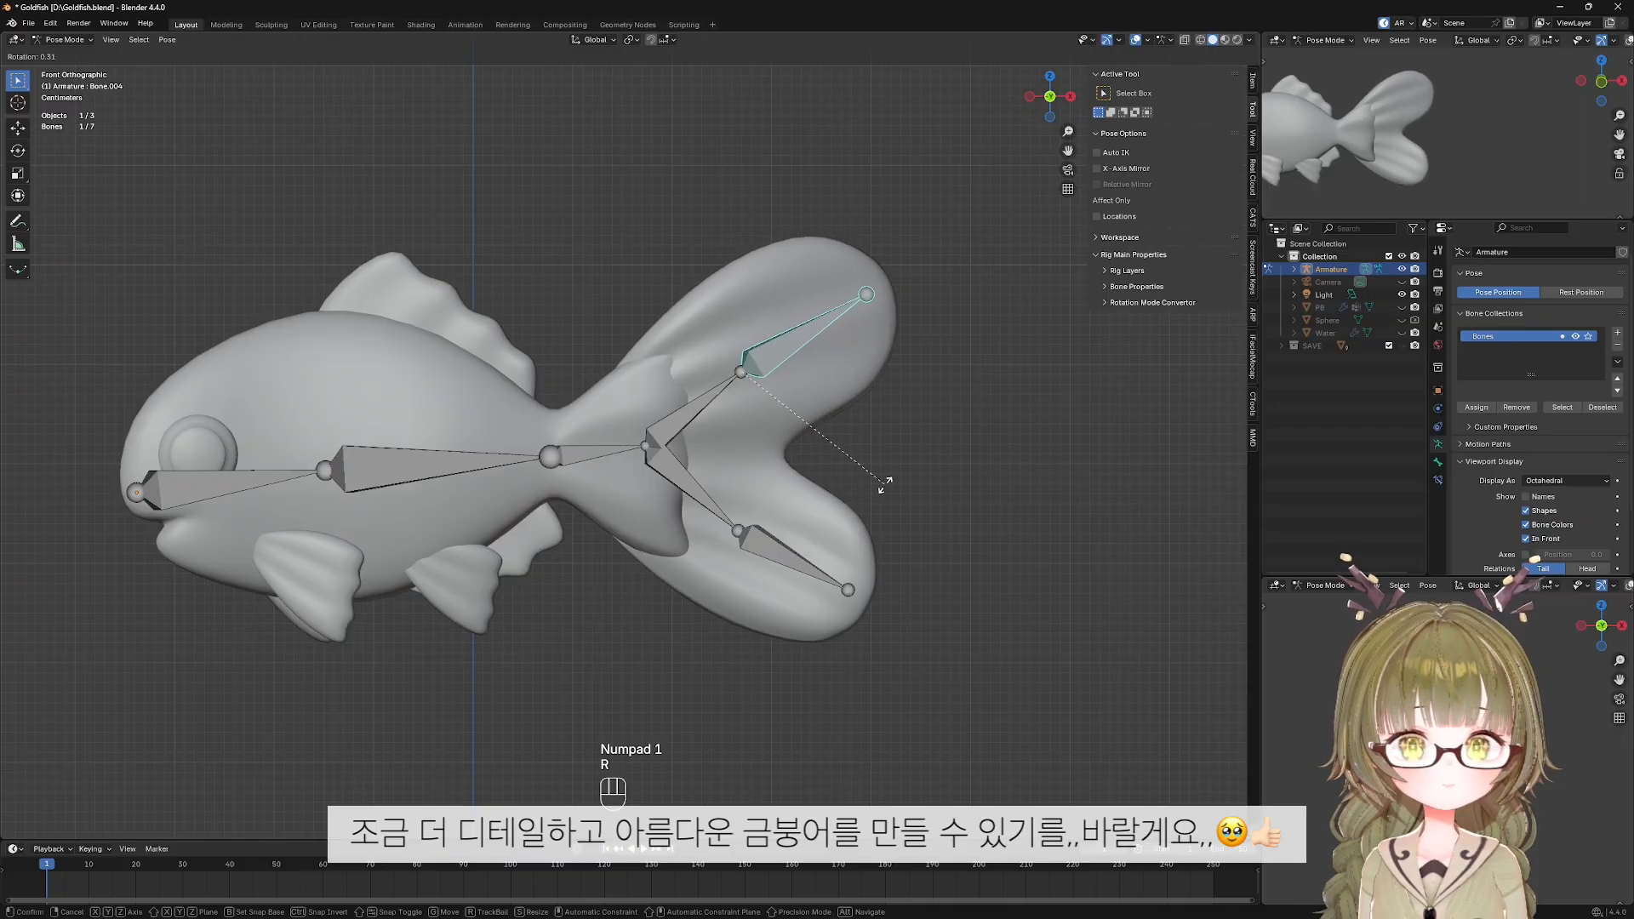
click(892, 510)
Rotate the lower tail-tip bone slightly upward and the lower tail-fin base bone slightly downward in front view.
click(796, 572)
key(r)
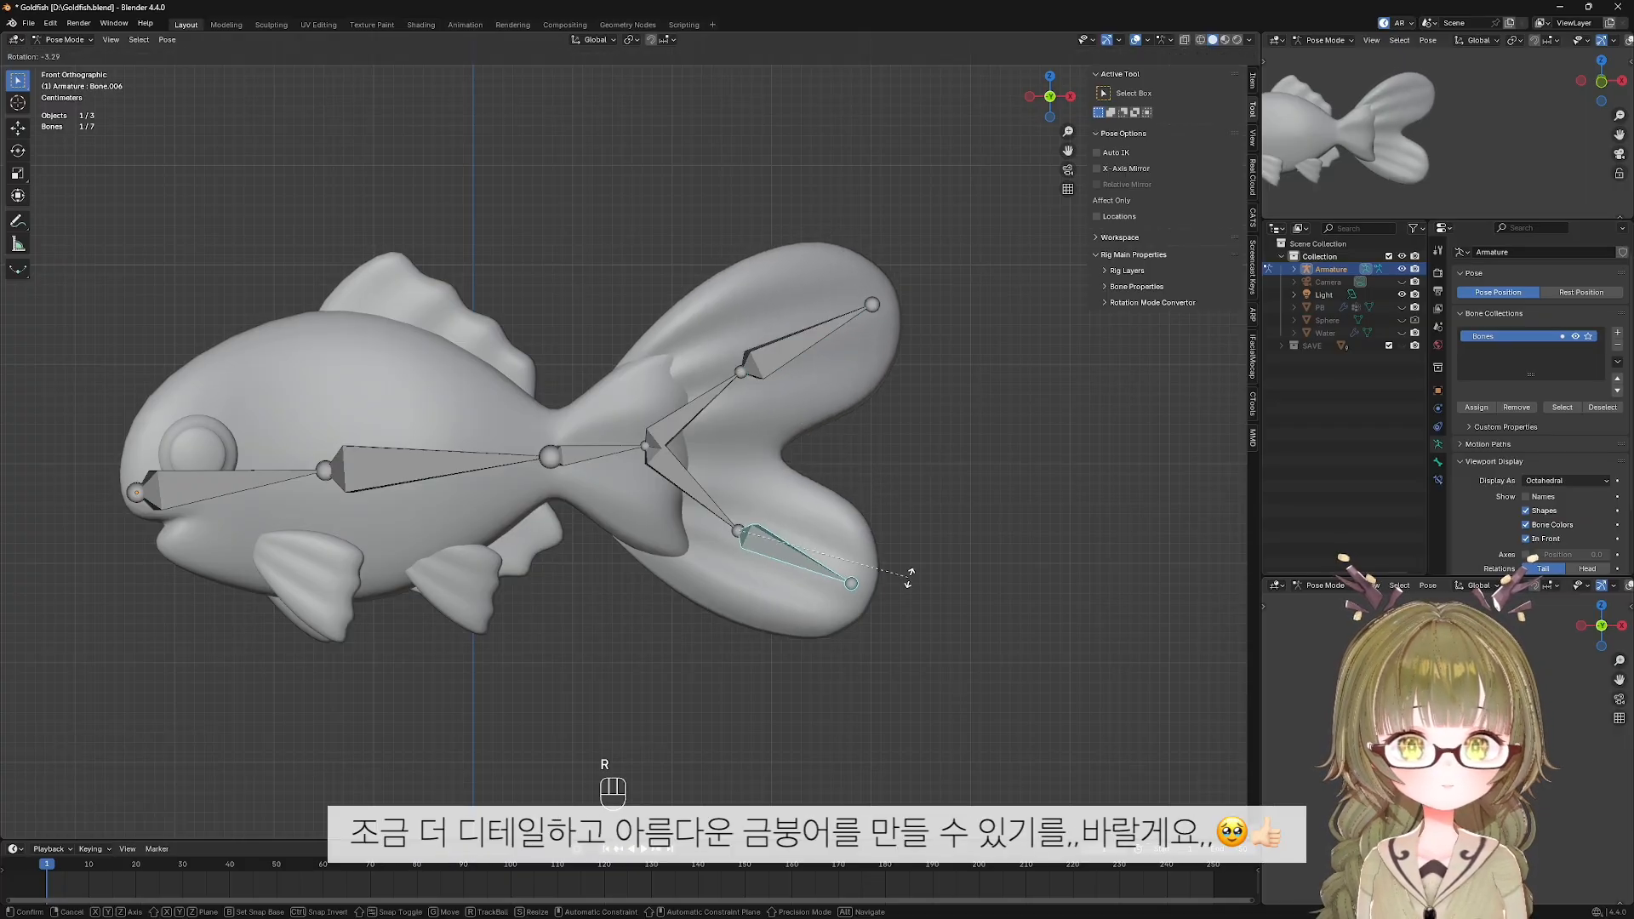
click(916, 564)
click(696, 490)
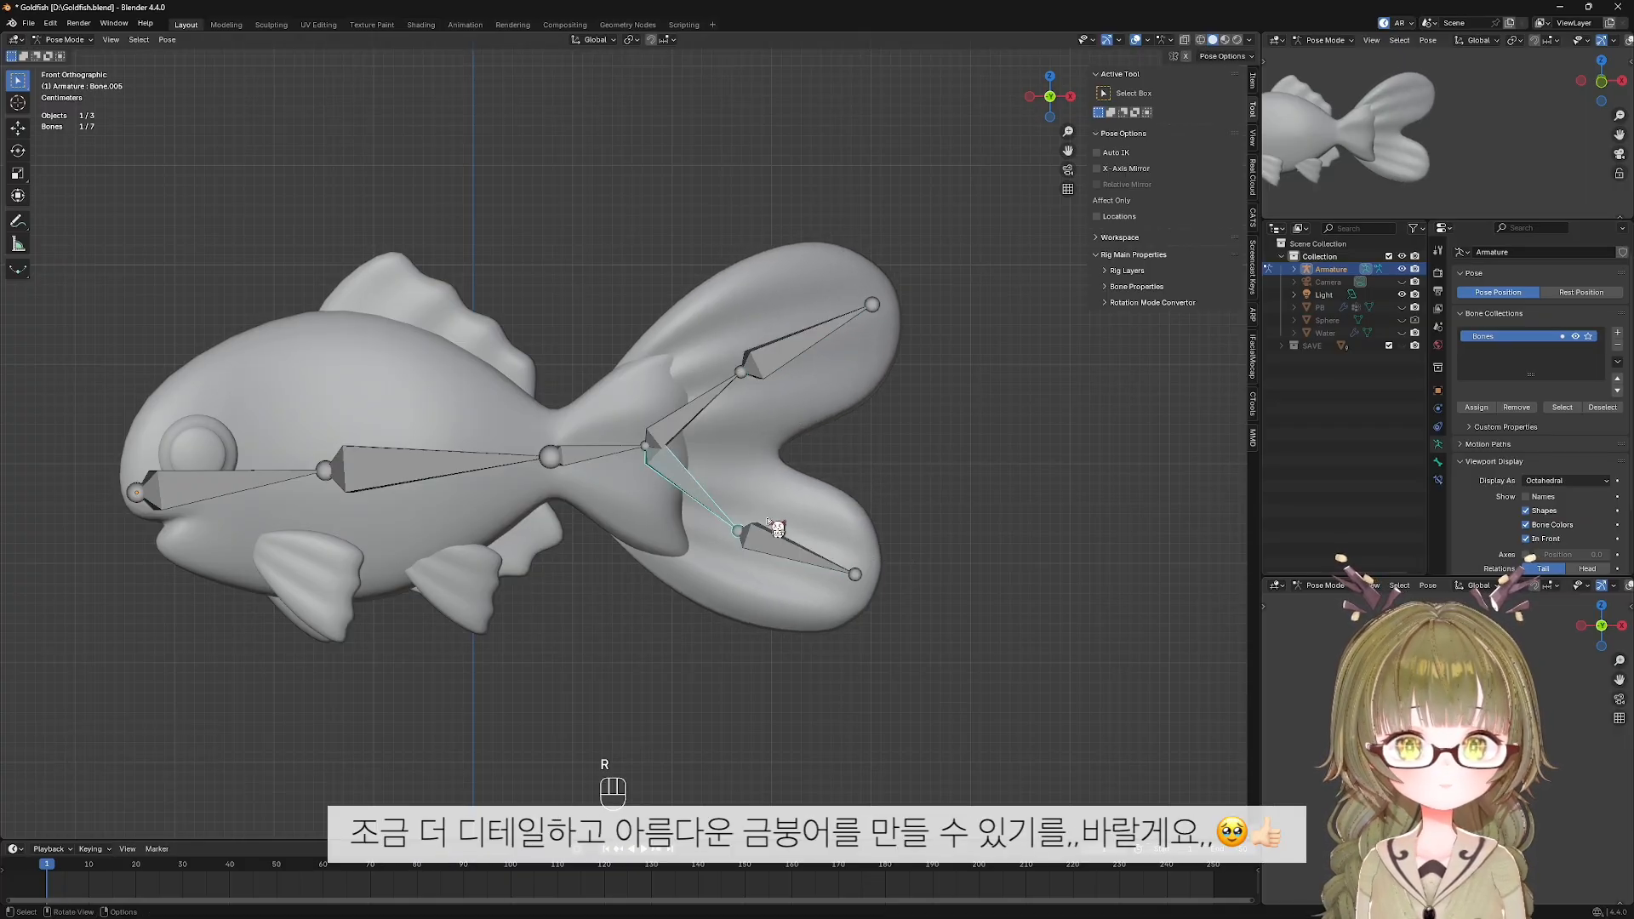
key(r)
click(766, 521)
Raise the upper tail-fin base bone slightly in front view and rotate the upper tail-tip bone about 4.7° downward.
click(700, 428)
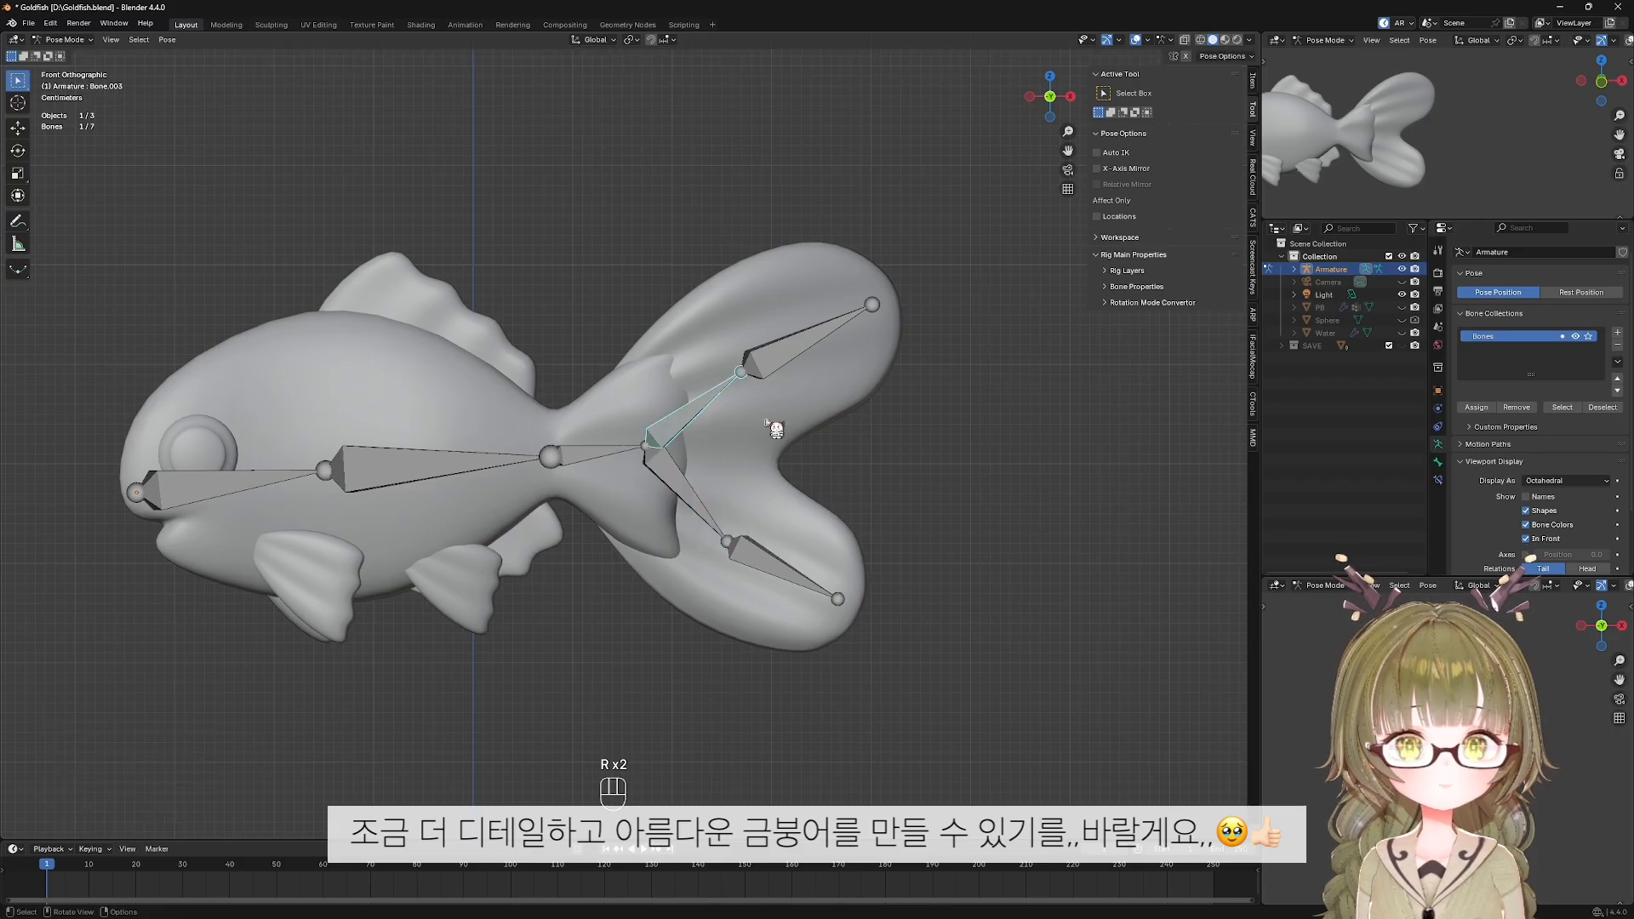
key(r)
click(830, 408)
click(805, 334)
key(r)
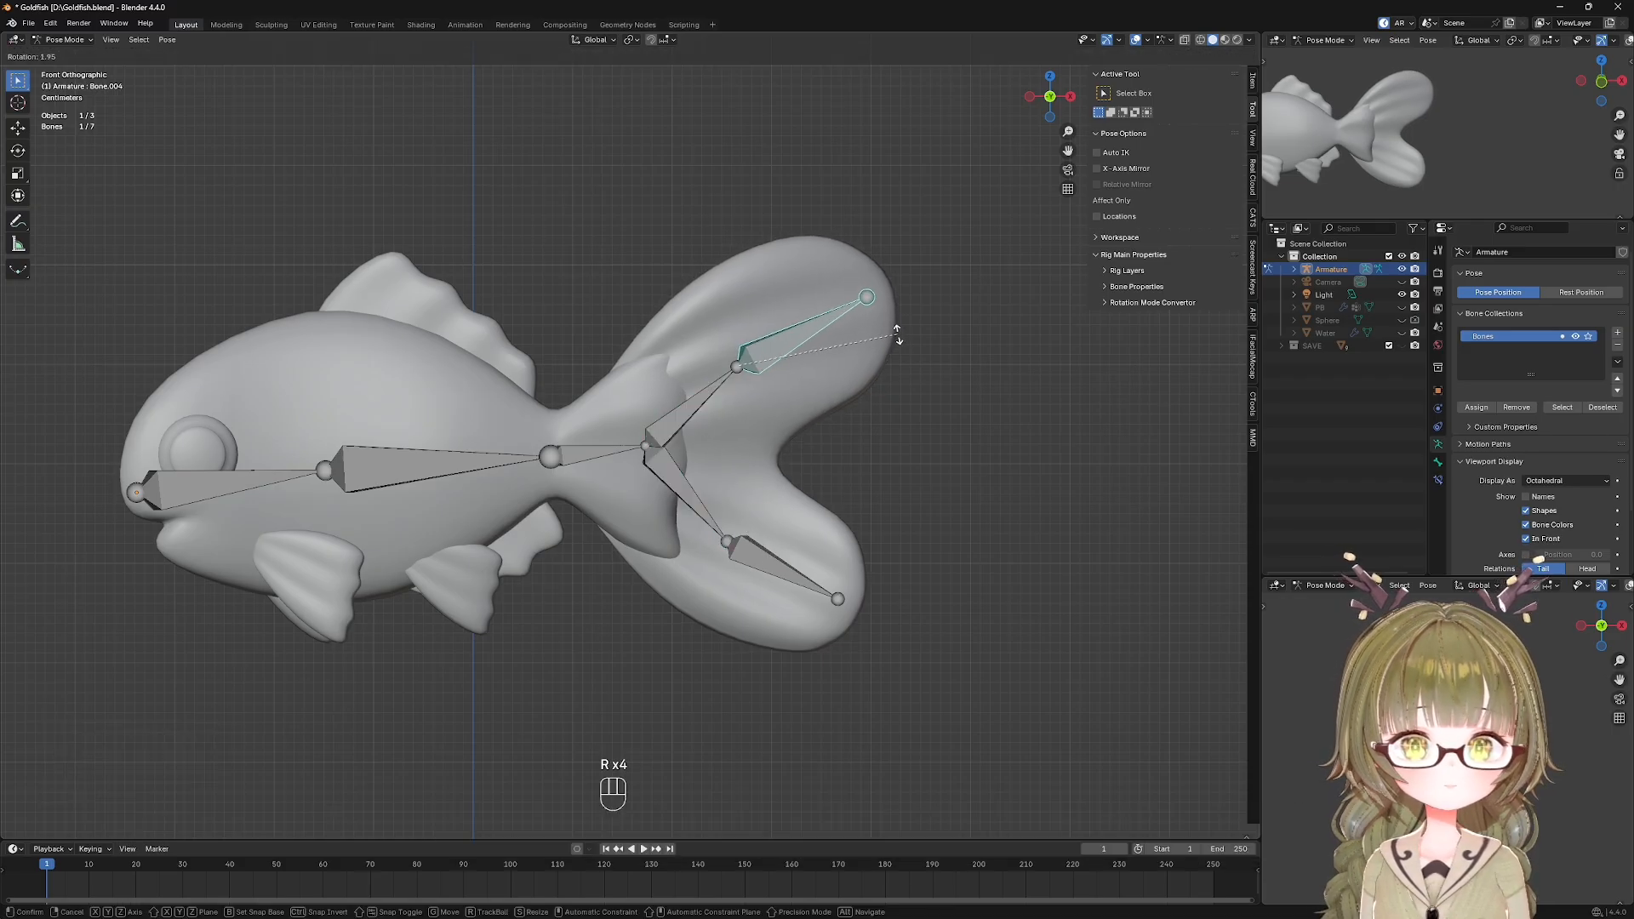
click(904, 345)
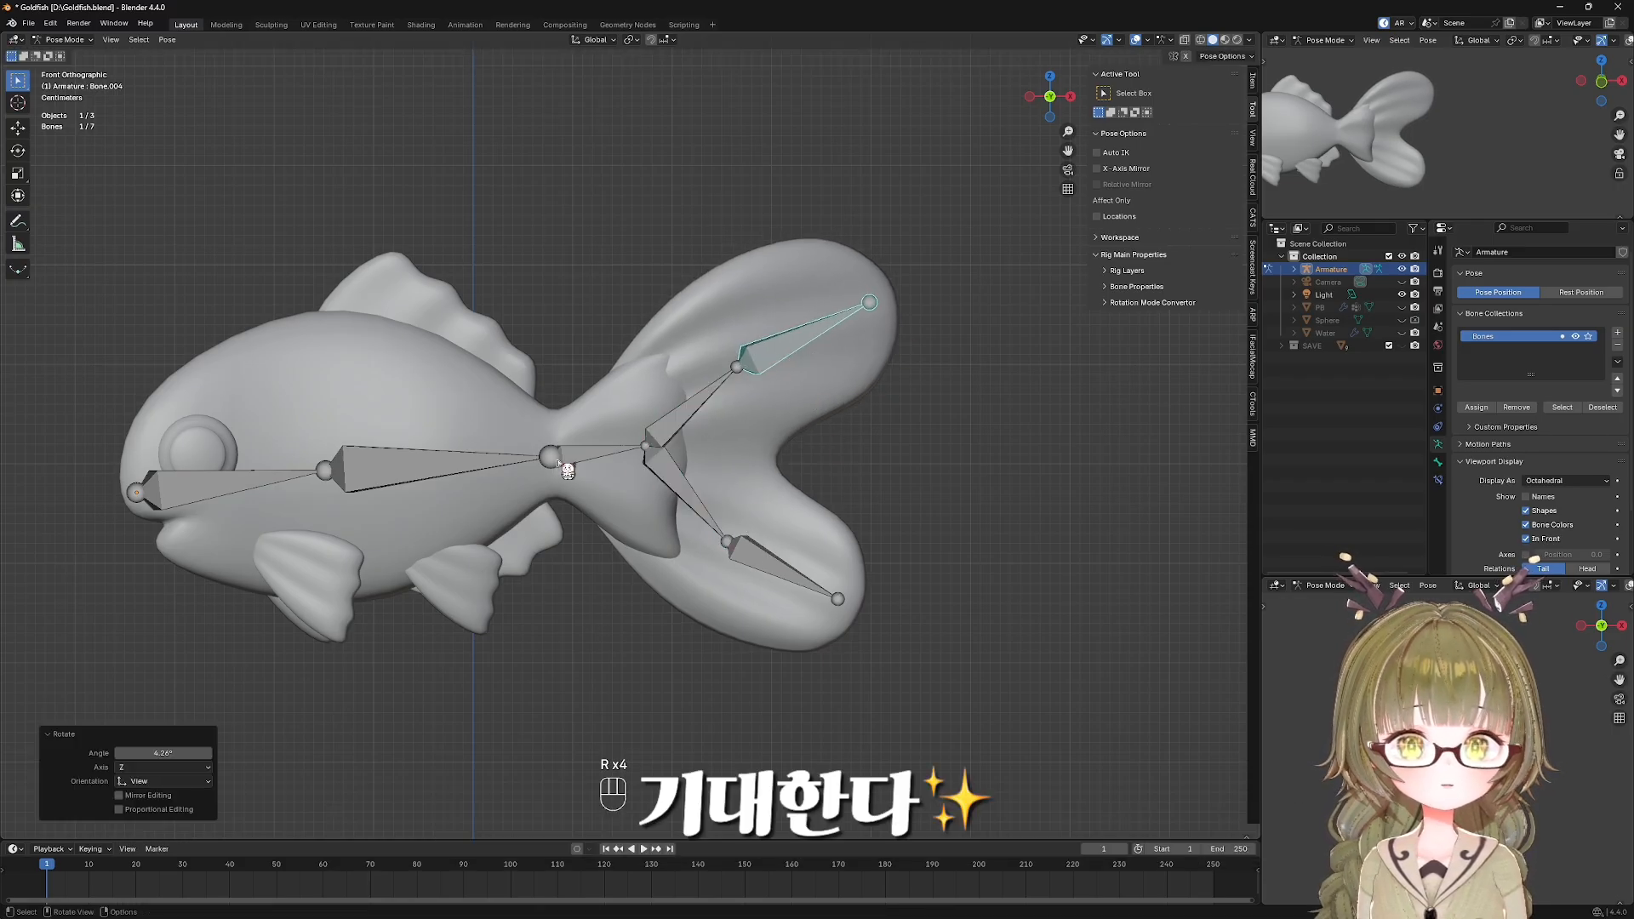
Rotate the bone linking the body to the tail fins about 4.7° upward in front view.
shift+middle_drag(565, 463, 620, 457)
click(620, 454)
key(r)
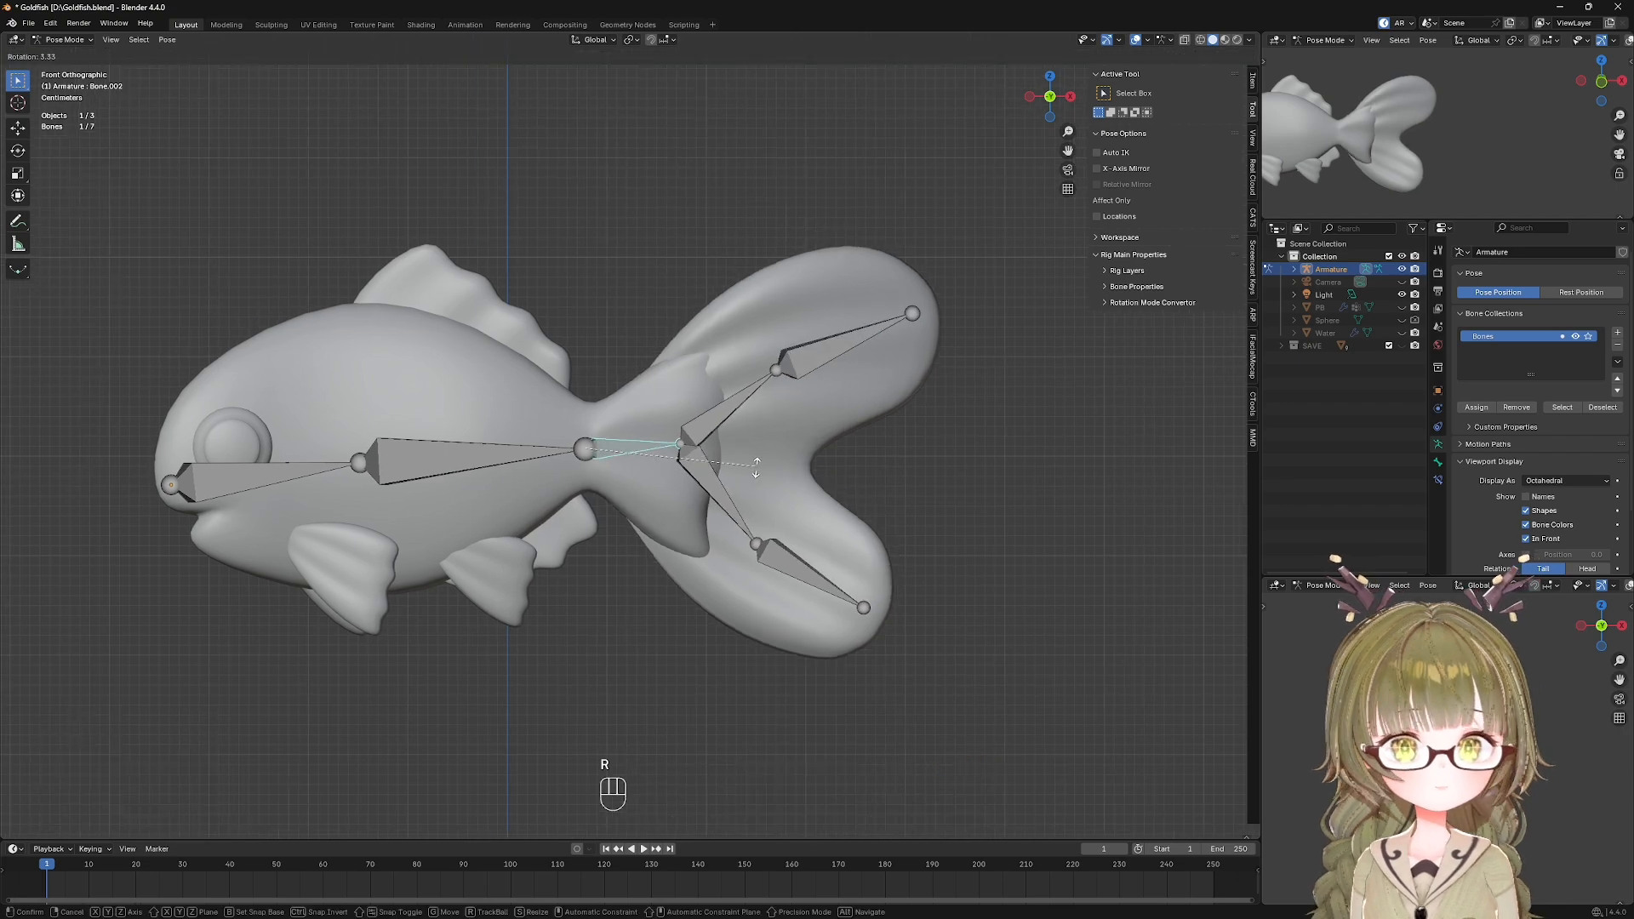
click(781, 443)
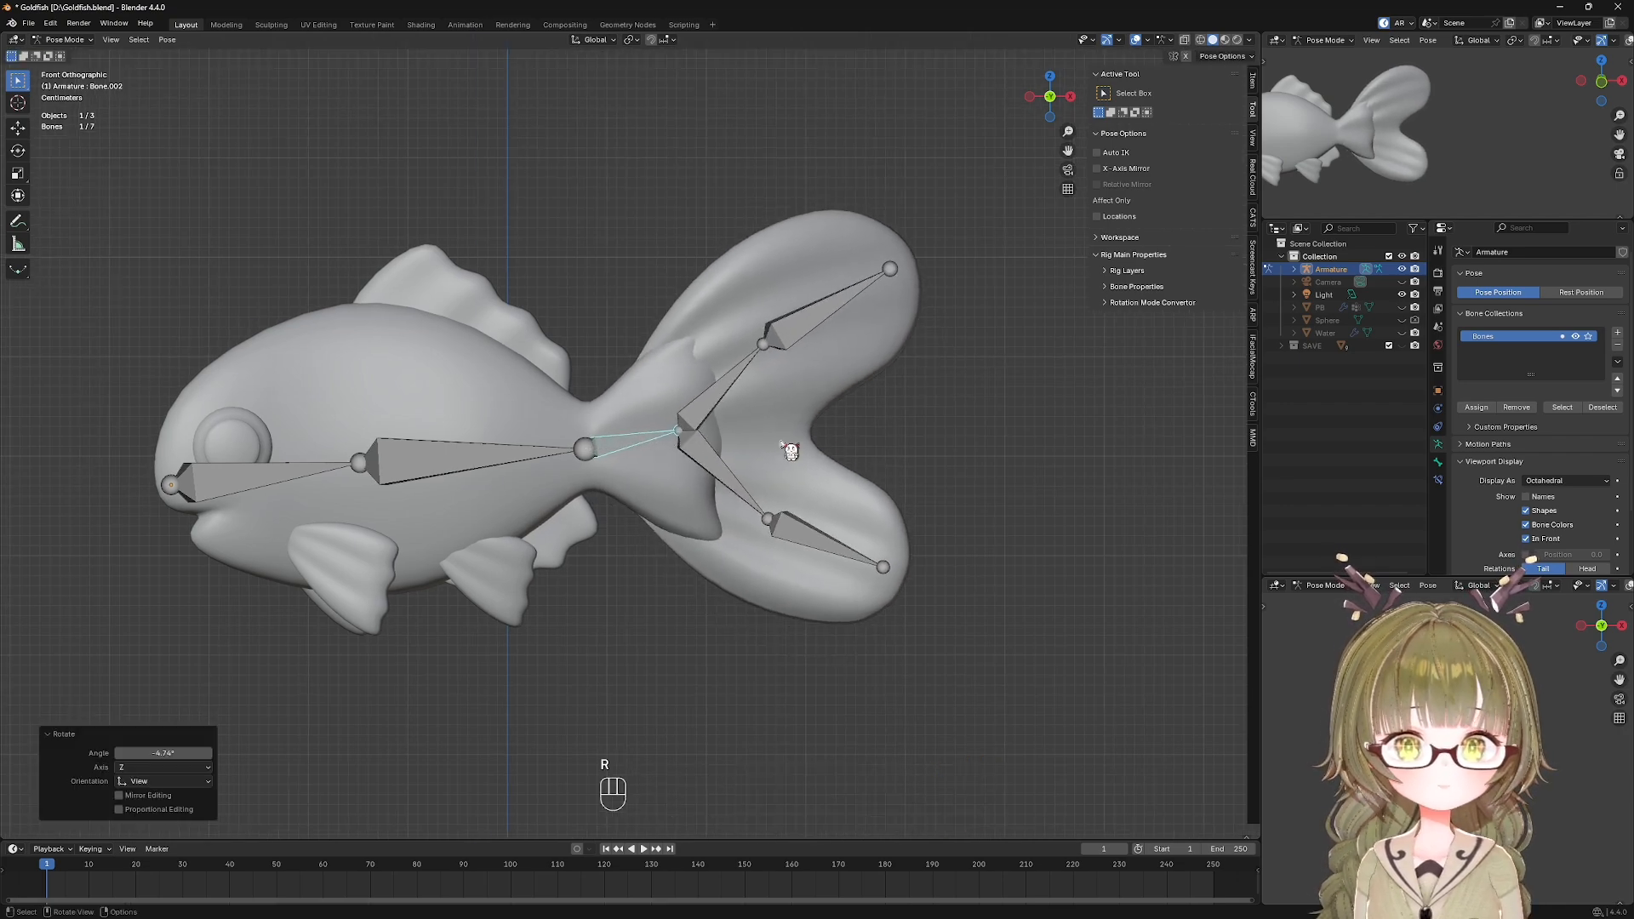
scroll(519, 530, down, 1)
shift+middle_drag(521, 537, 597, 538)
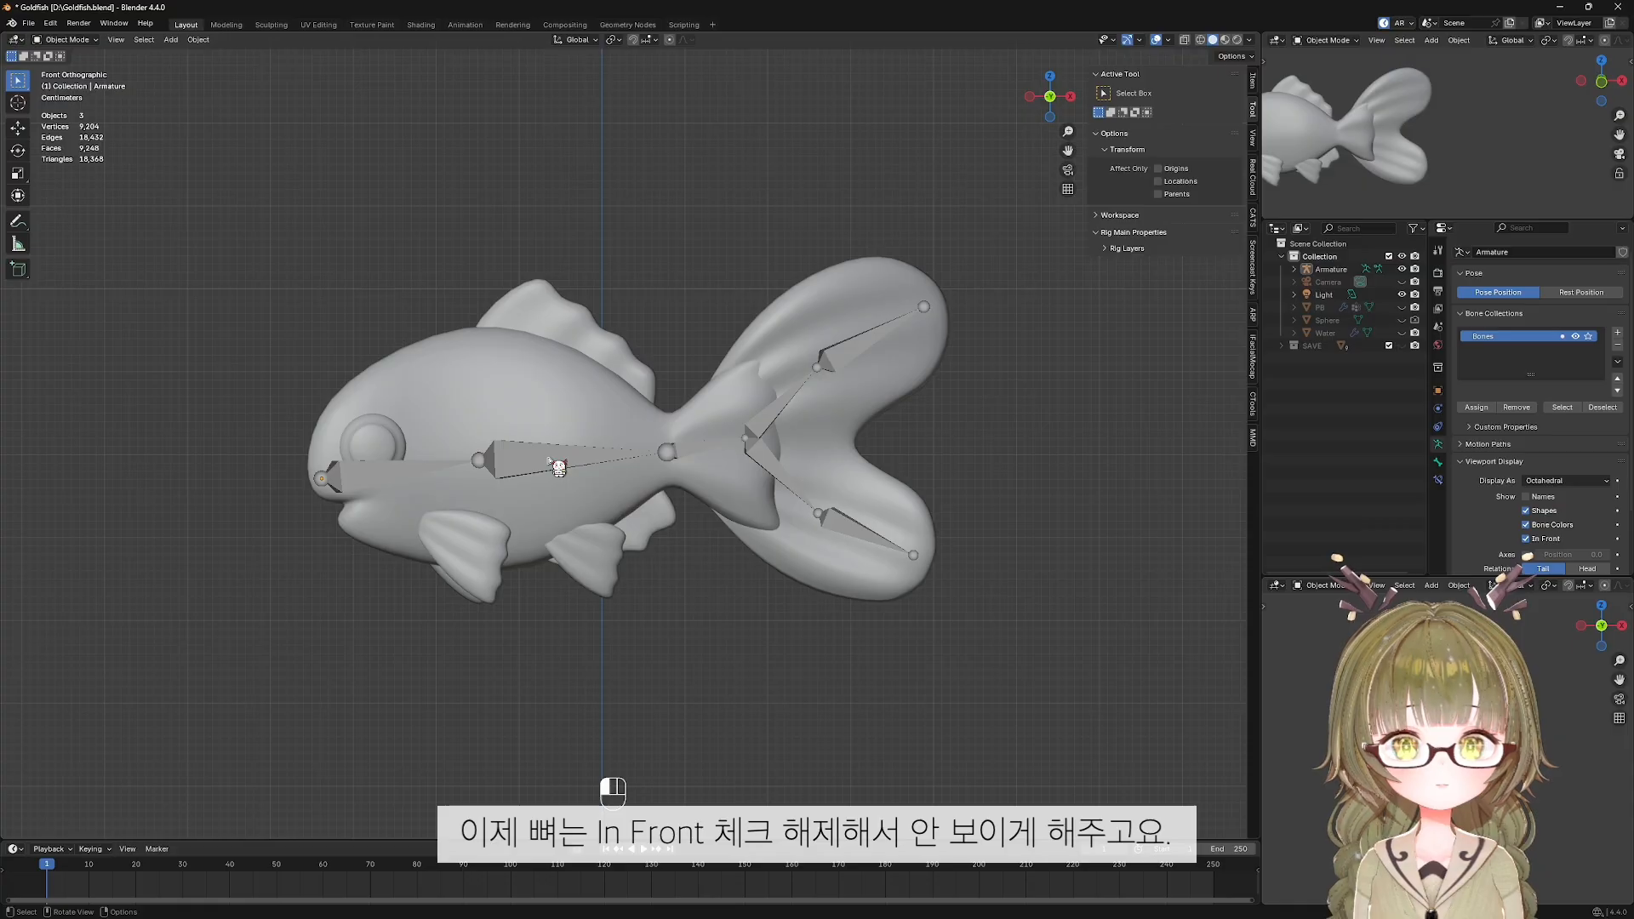
Turn off In Front display for the armature so its bones are hidden inside the goldfish.
click(551, 461)
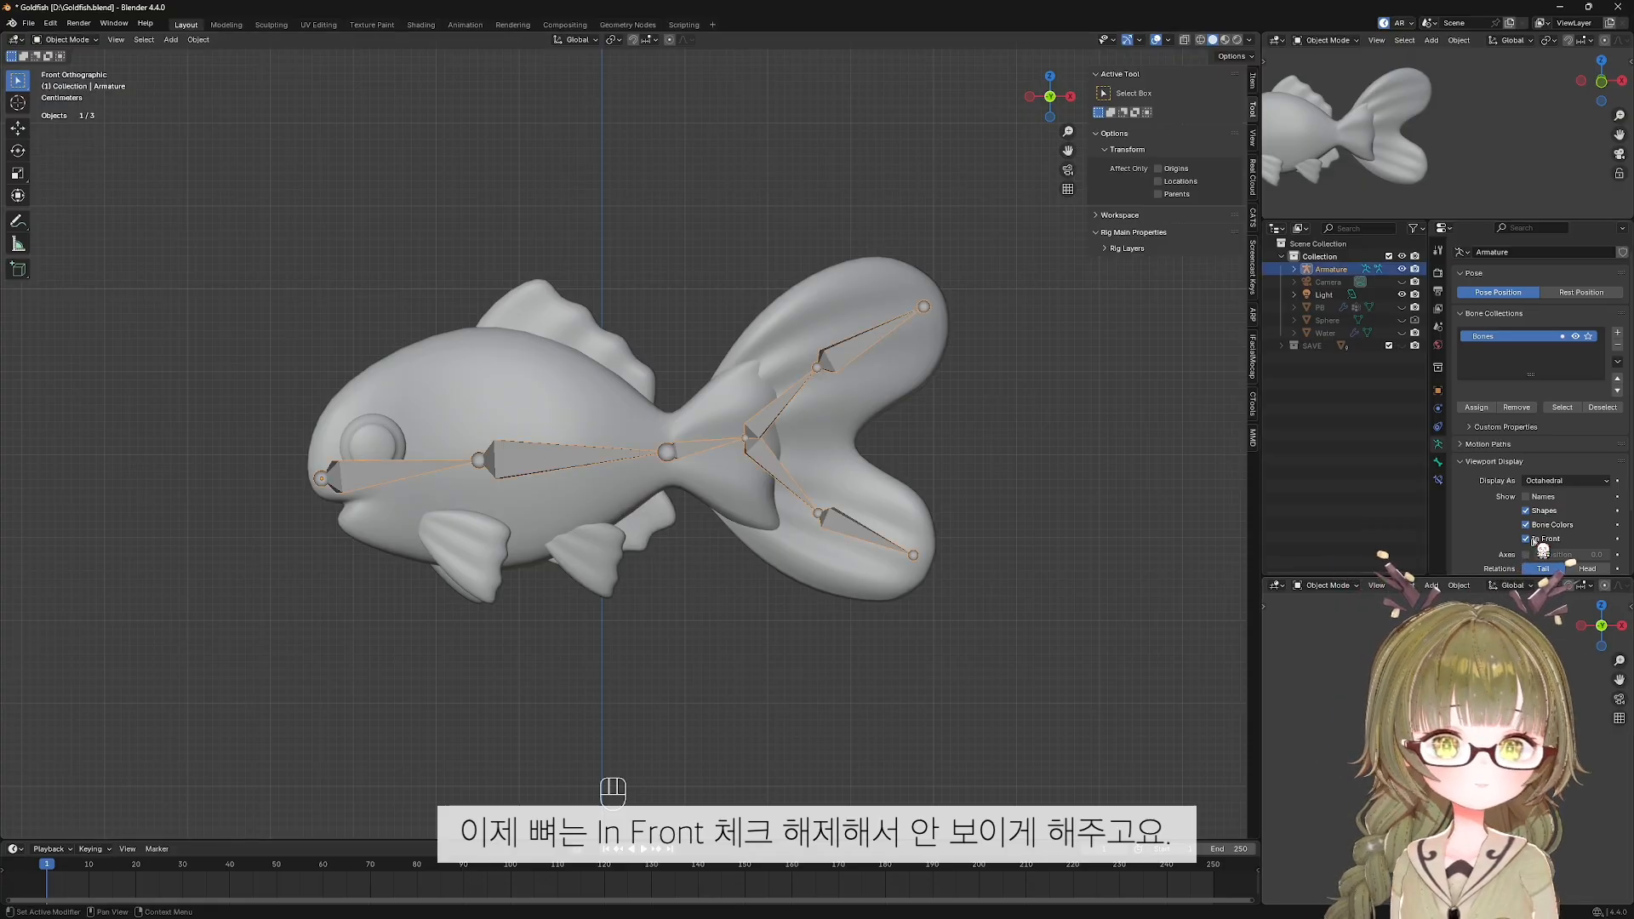
click(1532, 540)
click(981, 511)
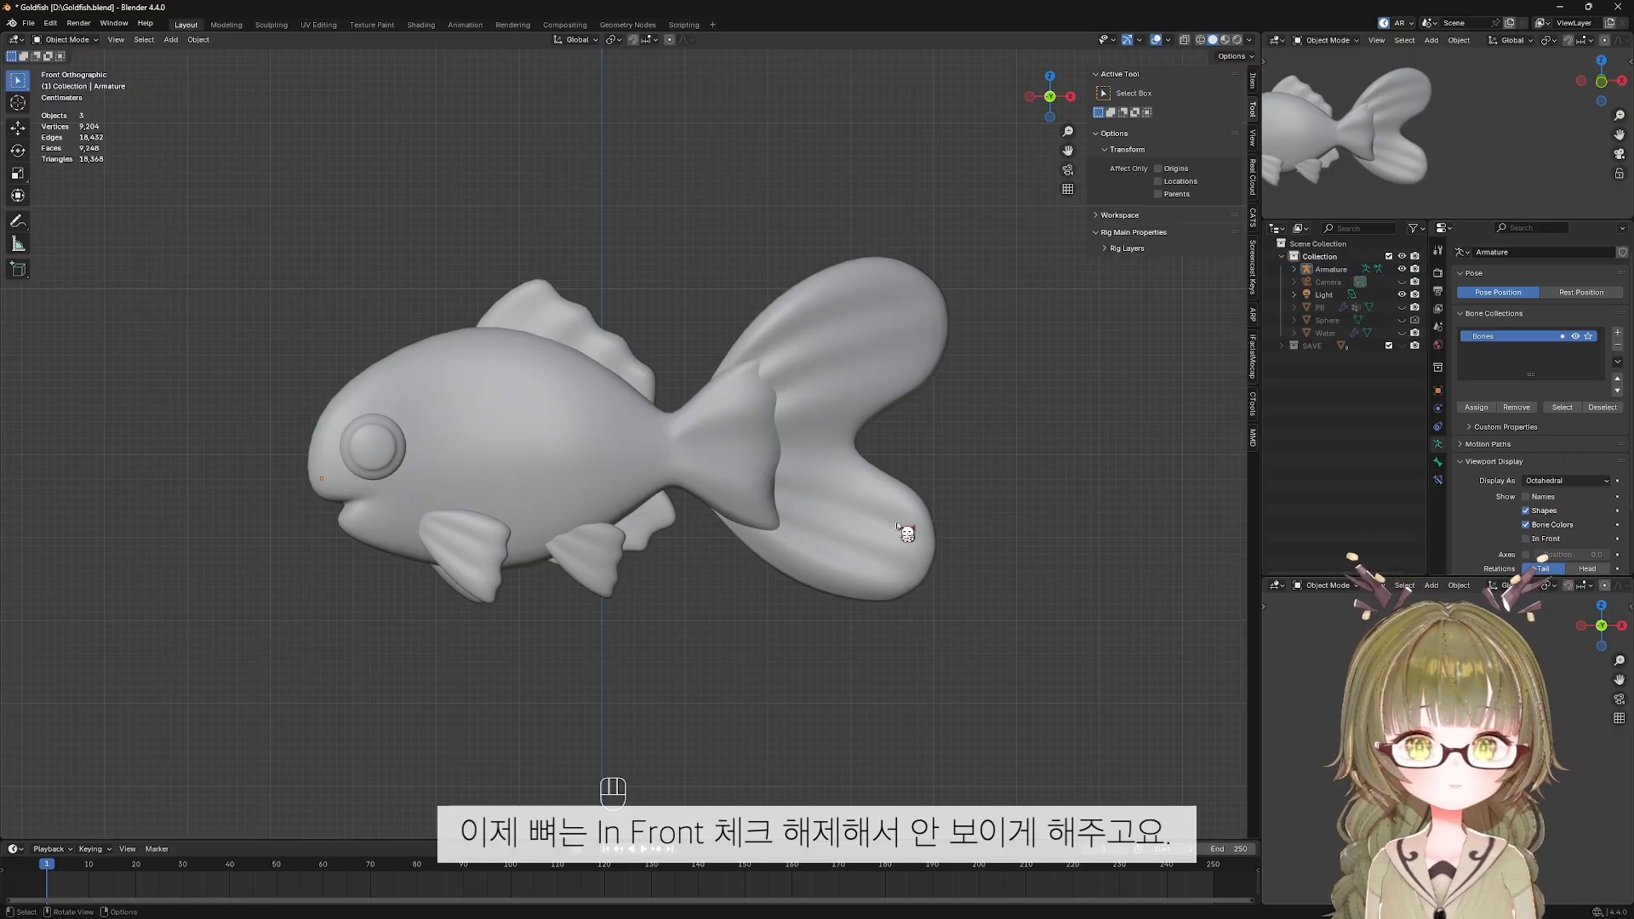
scroll(899, 527, down, 1)
Unhide the Water and PB objects and check the goldfish's size inside the bag in X-ray front view.
click(1402, 333)
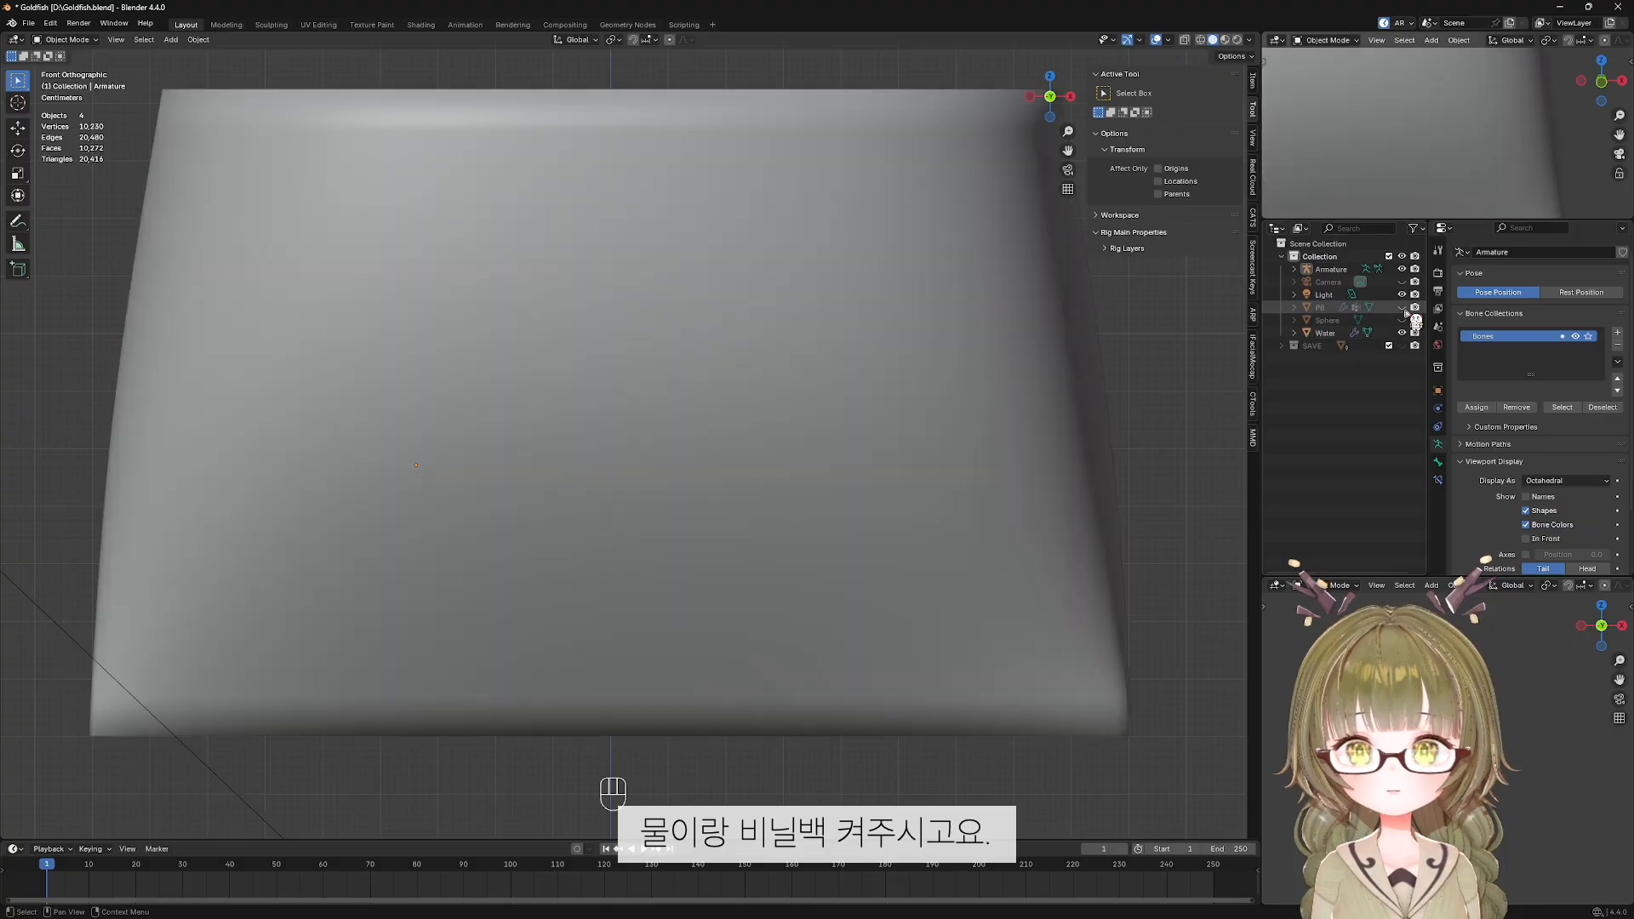
click(1401, 308)
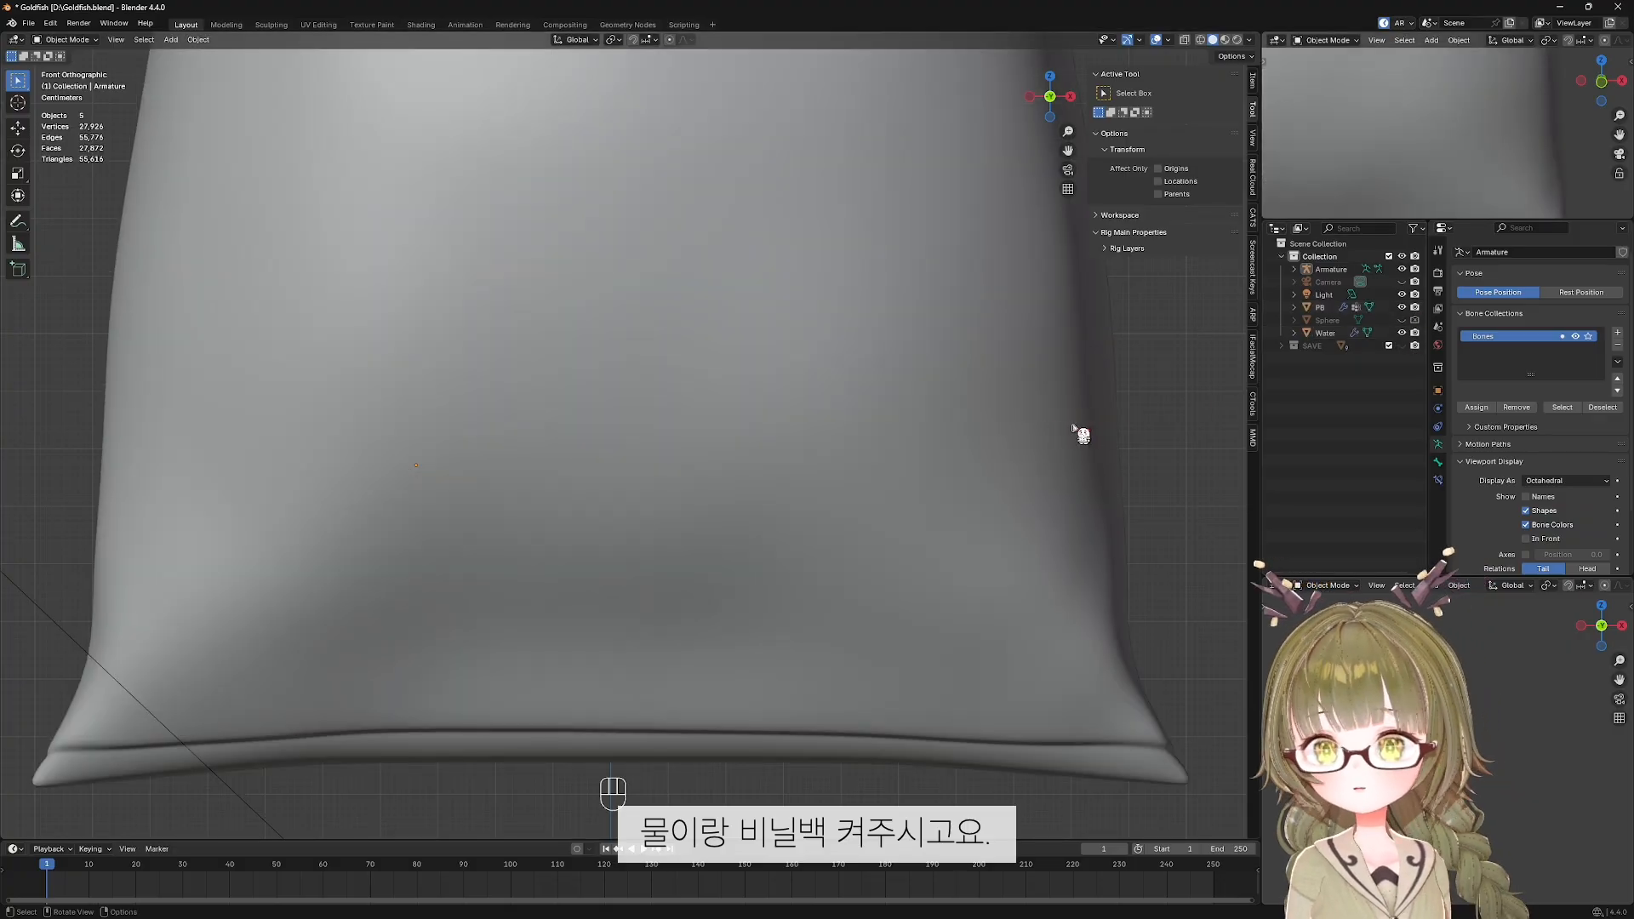
shift+middle_drag(1082, 428, 1063, 456)
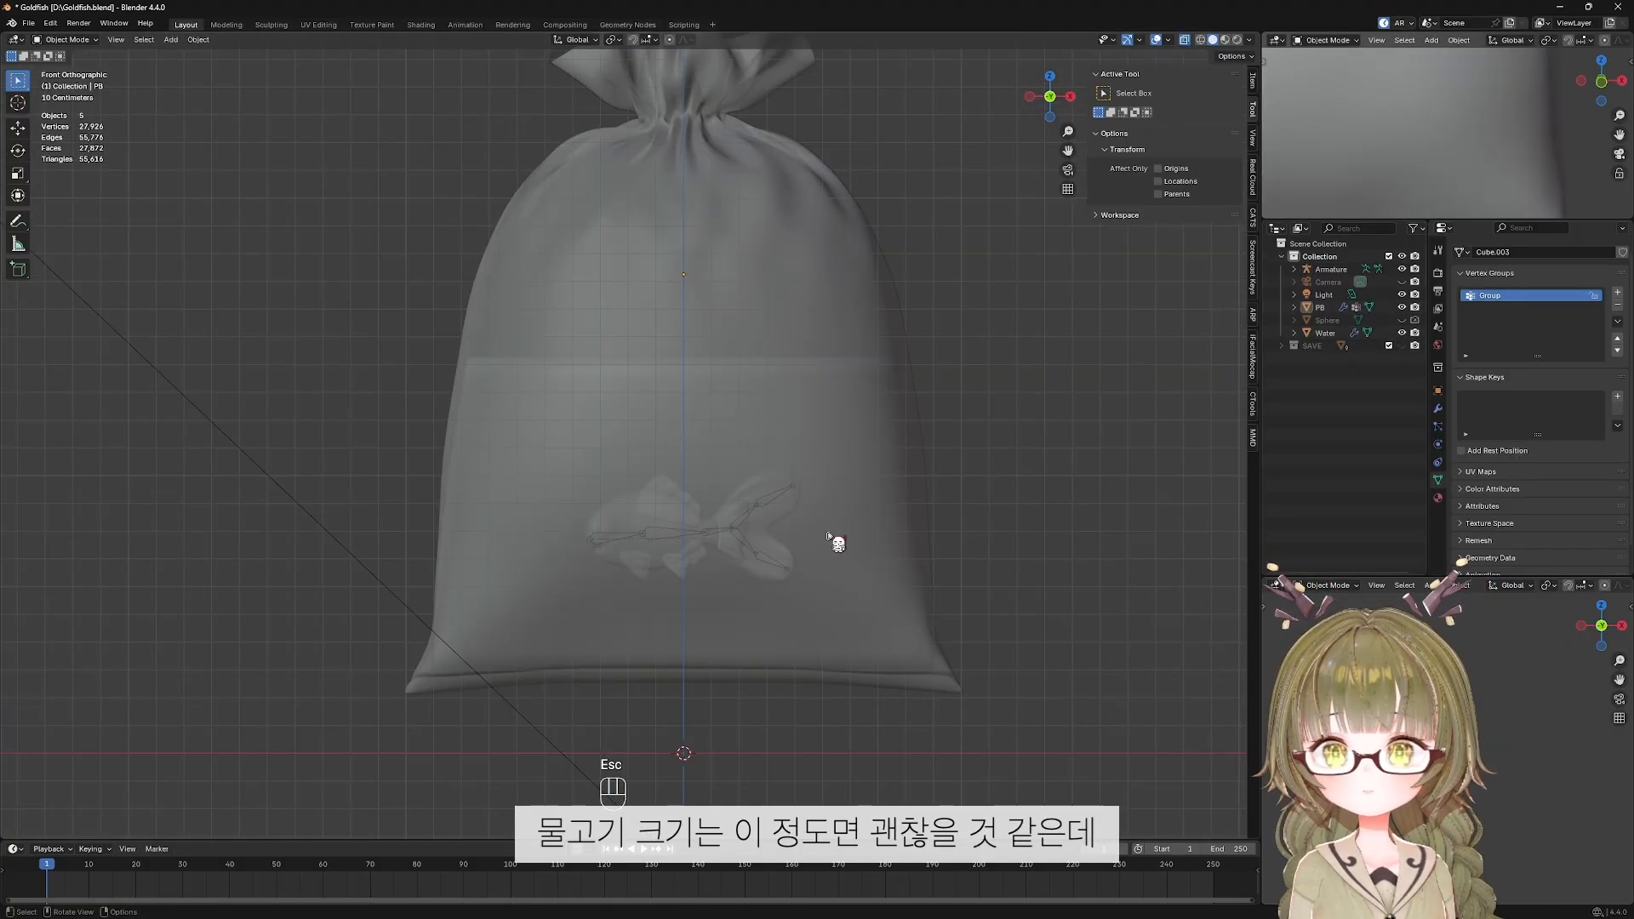
scroll(830, 536, down, 2)
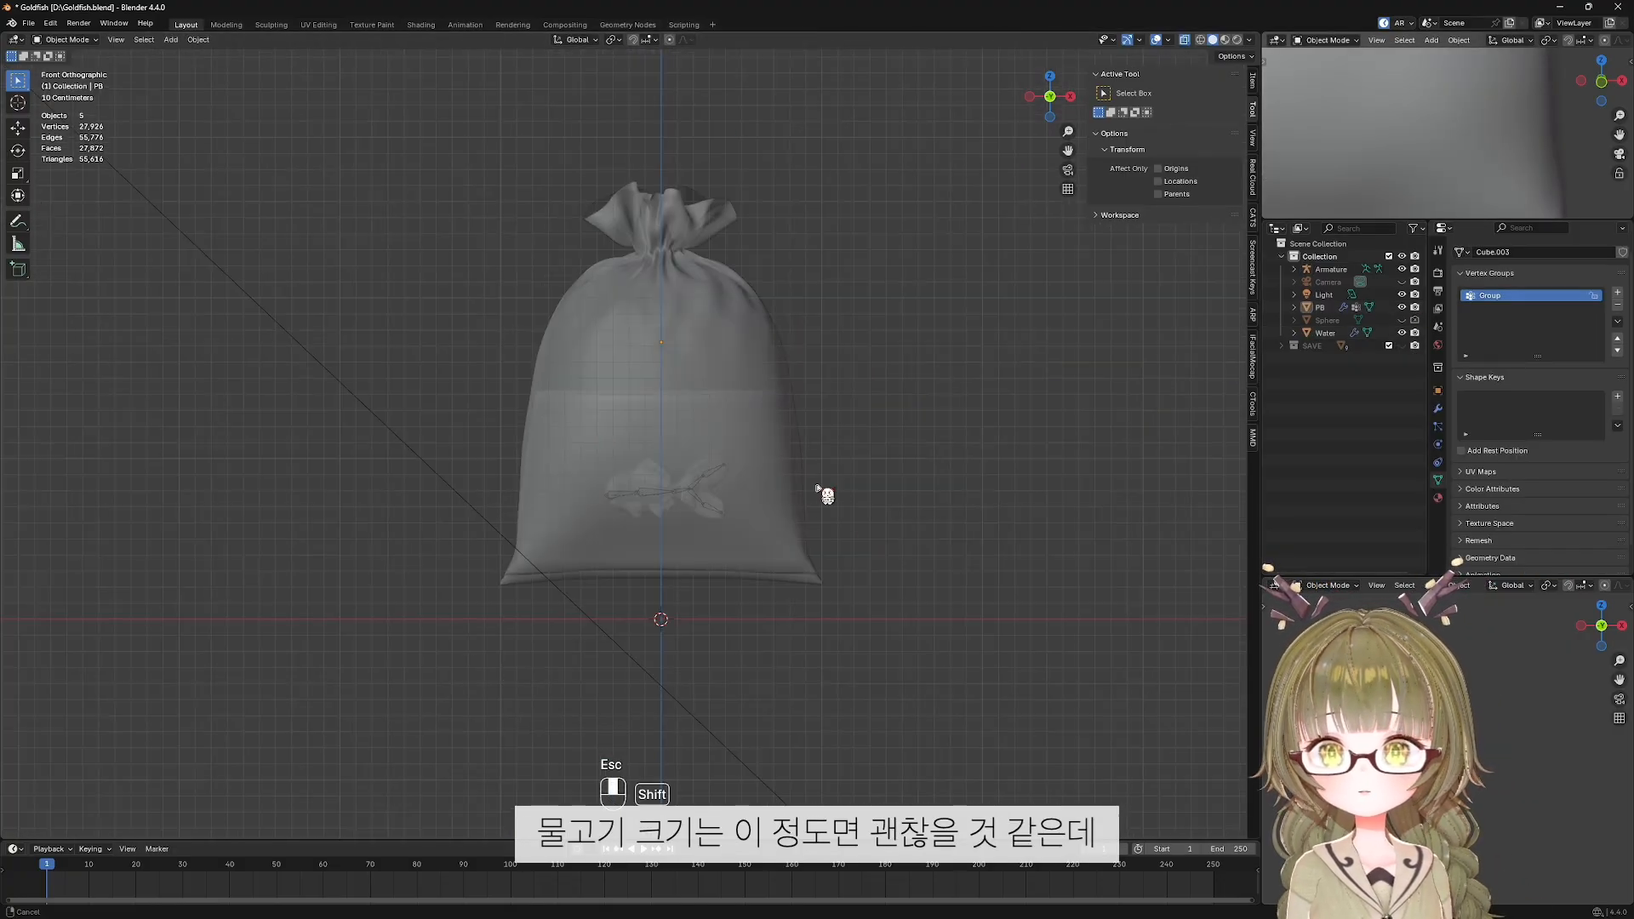
shift+middle_drag(821, 485, 842, 537)
scroll(800, 578, up, 3)
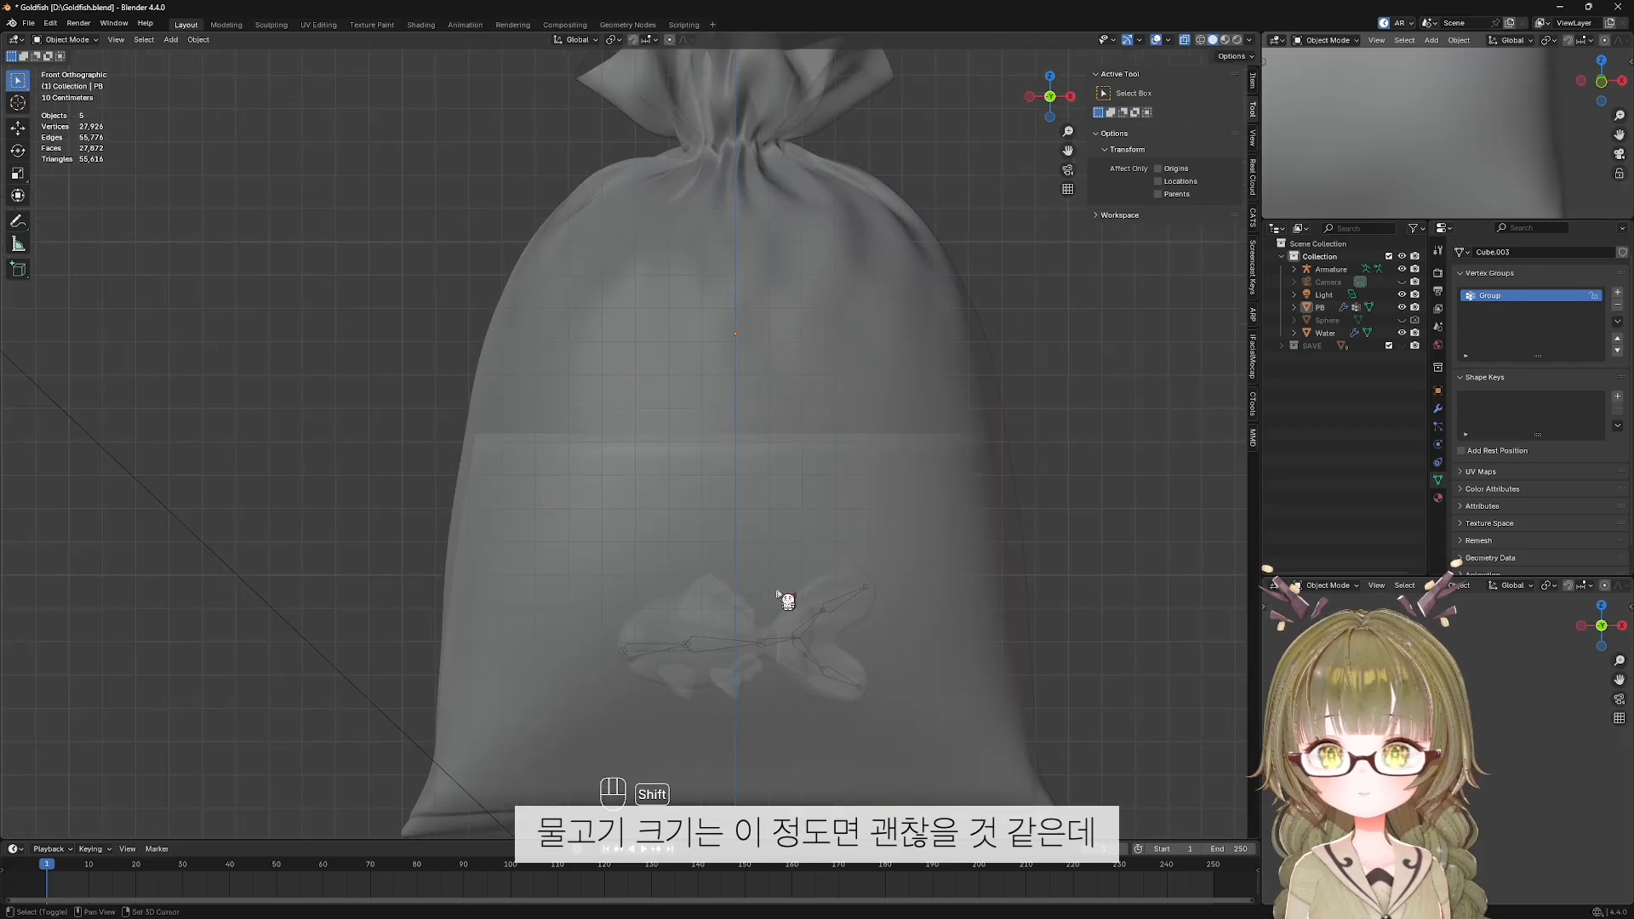
shift+middle_drag(780, 595, 595, 510)
scroll(687, 563, up, 3)
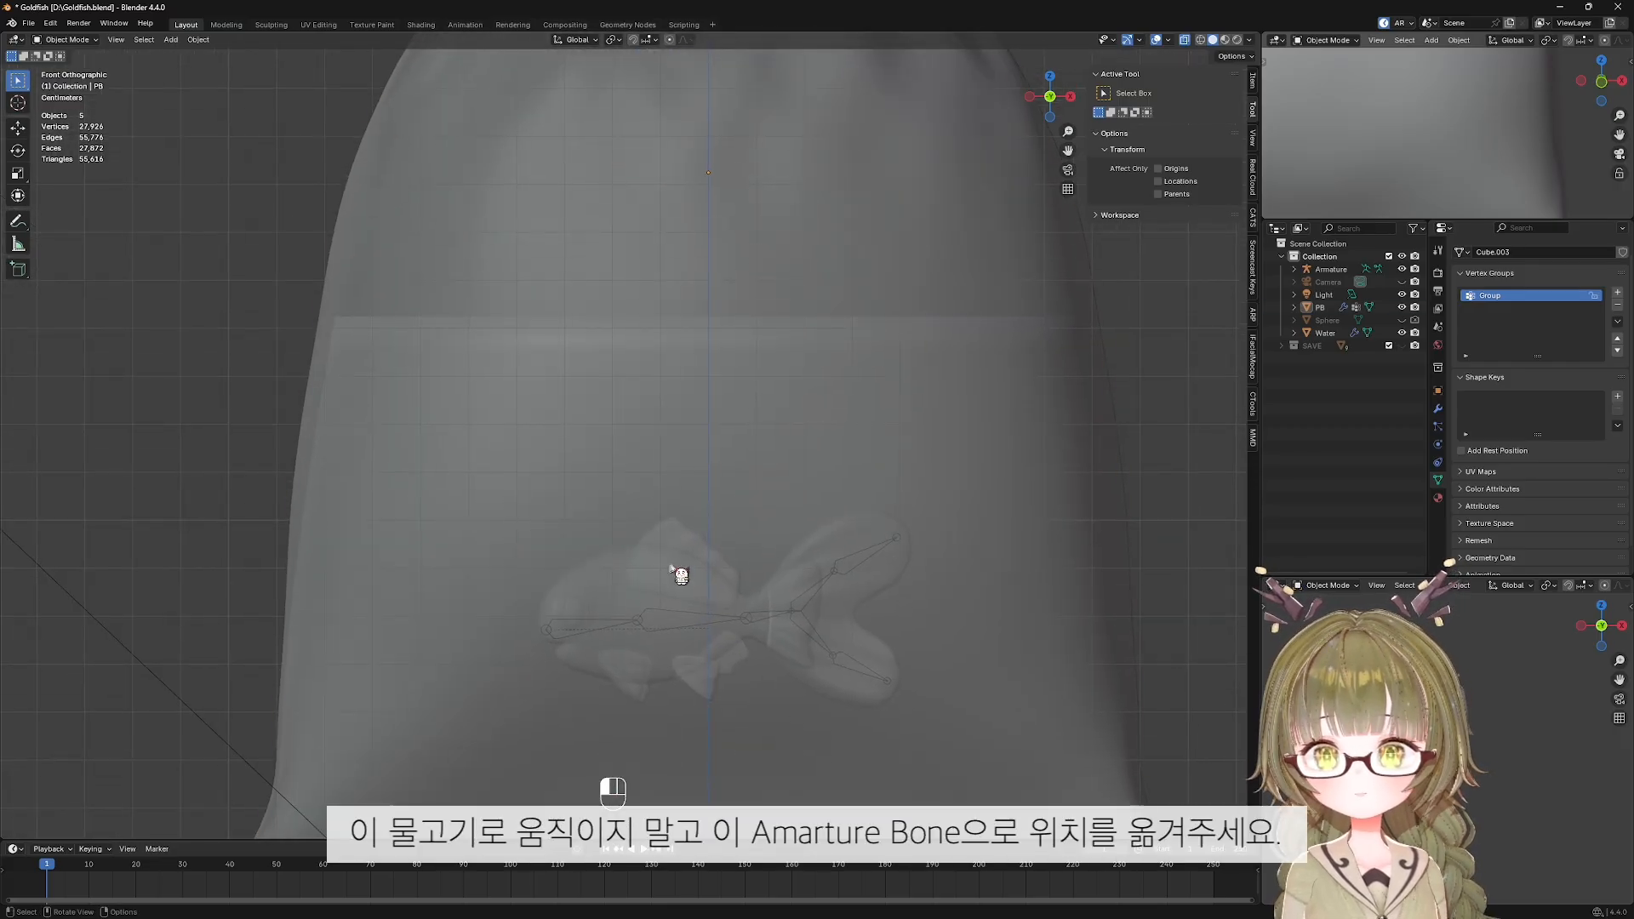
Move the armature about 0.039 m along negative X and 0.013 m up along Z inside the bag.
click(677, 563)
click(1327, 269)
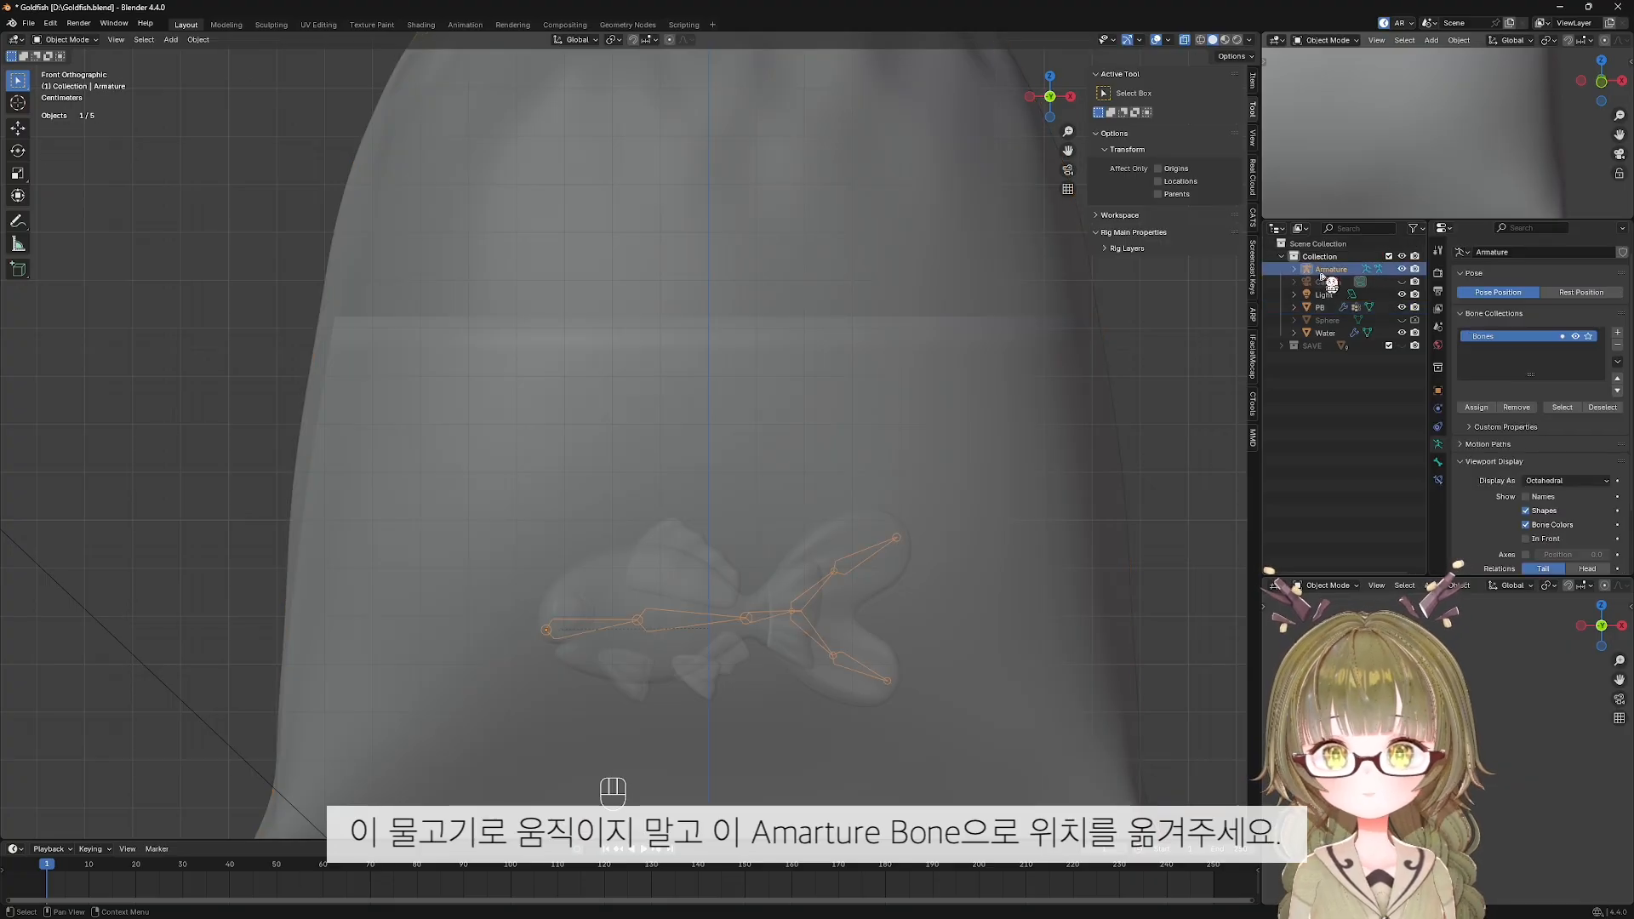
shift+middle_drag(734, 651, 728, 602)
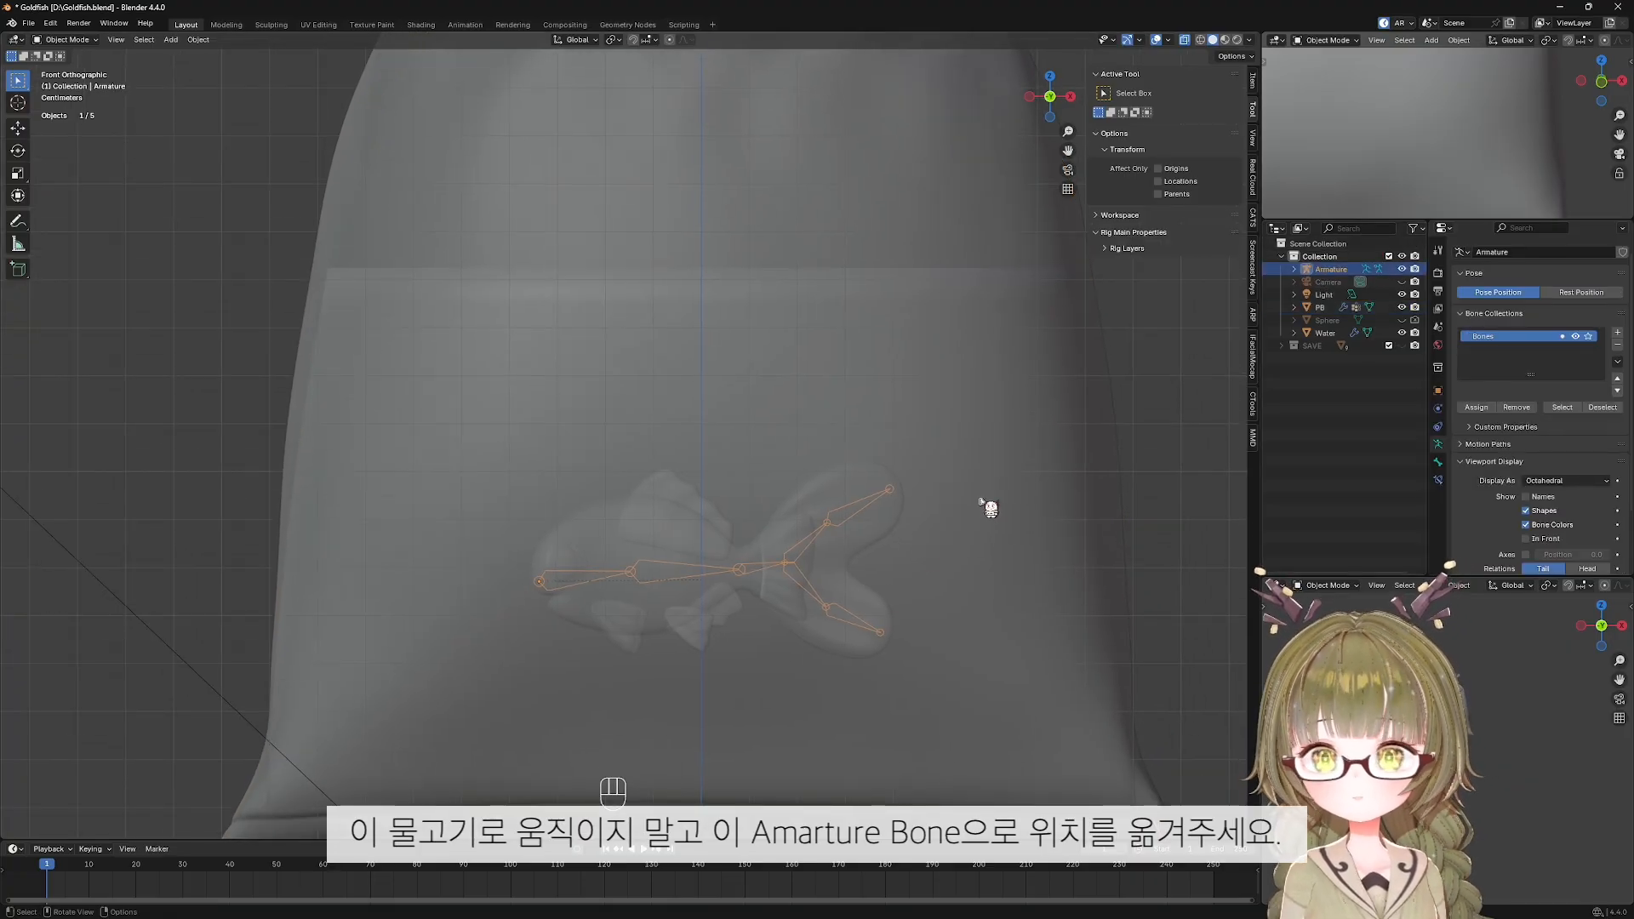
key(g)
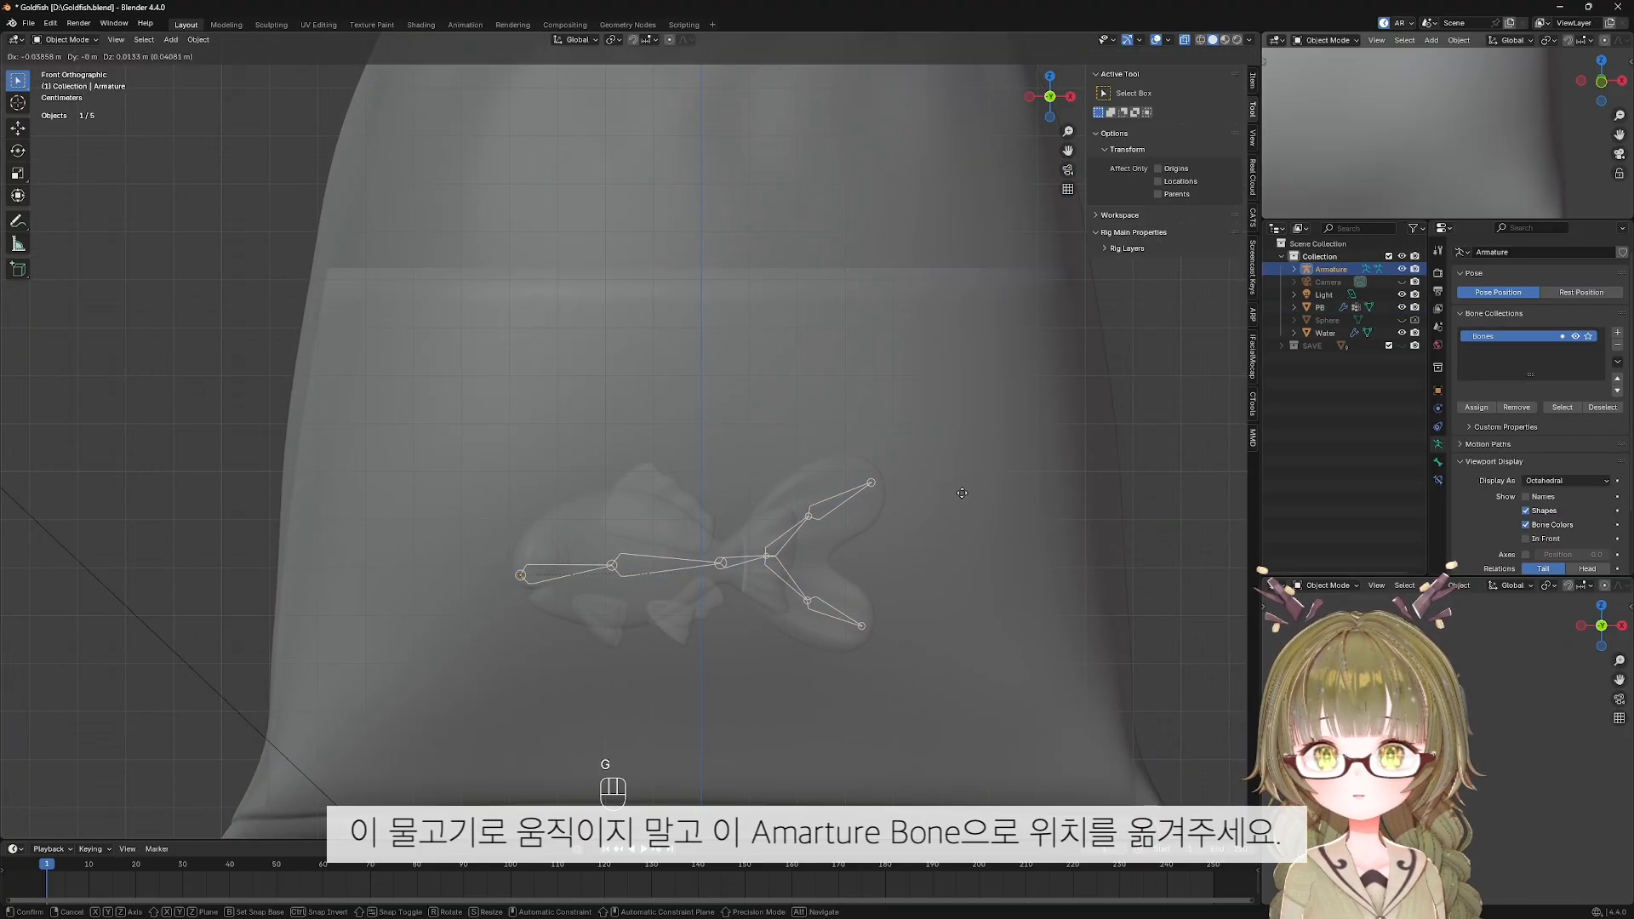
click(961, 493)
scroll(962, 493, down, 6)
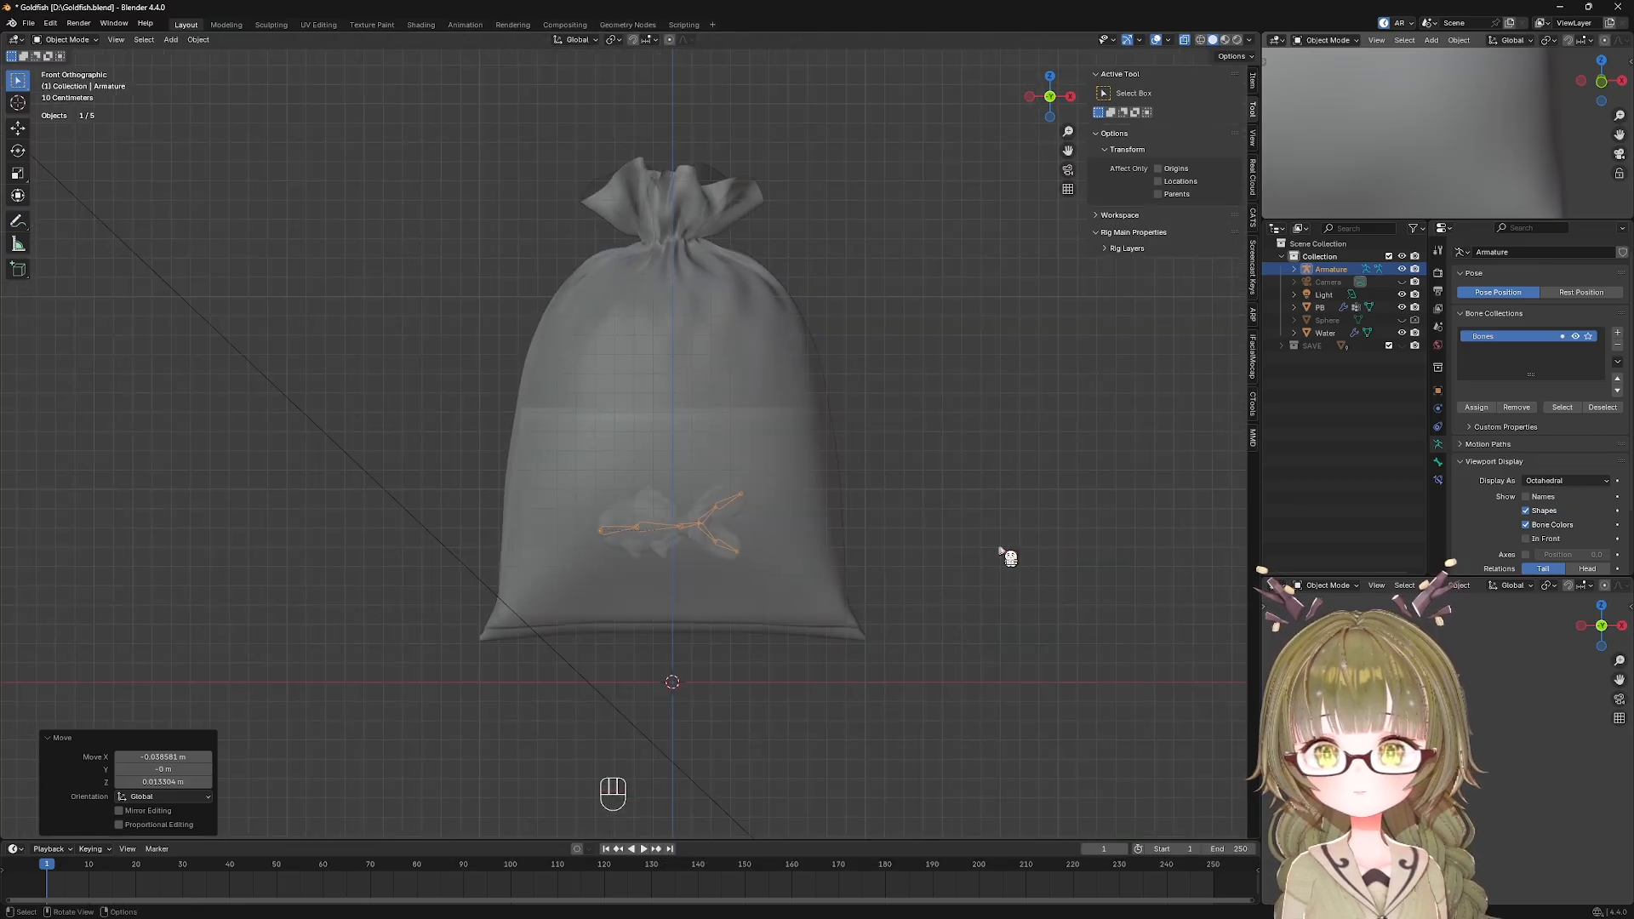
Change the timeline area to an enlarged Shader Editor and set the main viewport to Rendered shading.
click(15, 716)
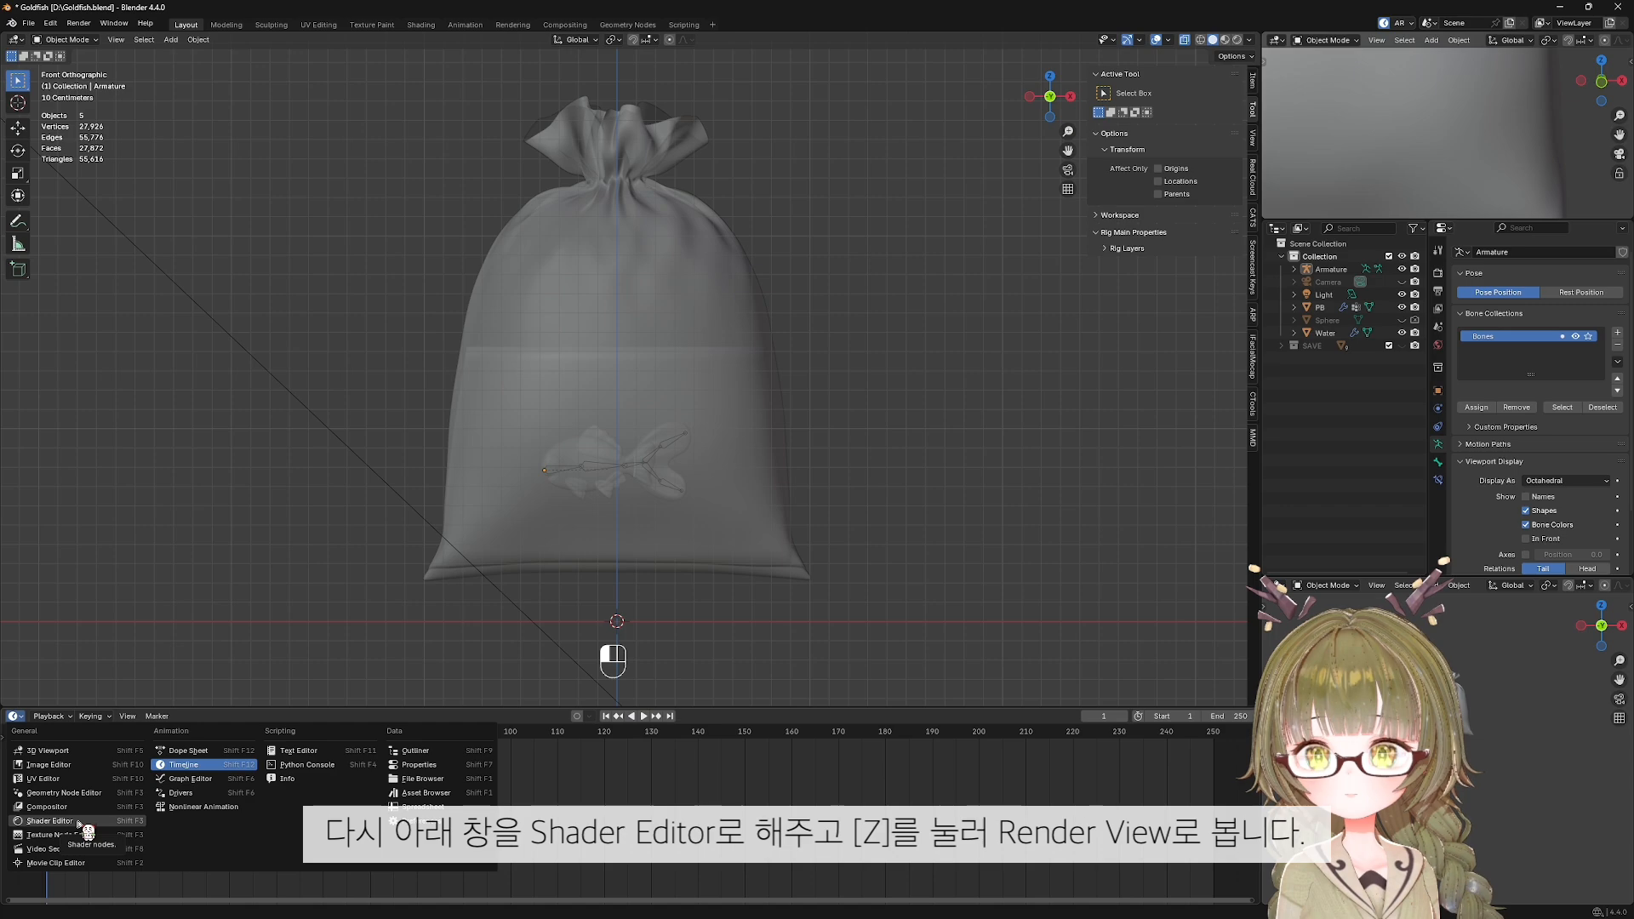
click(49, 821)
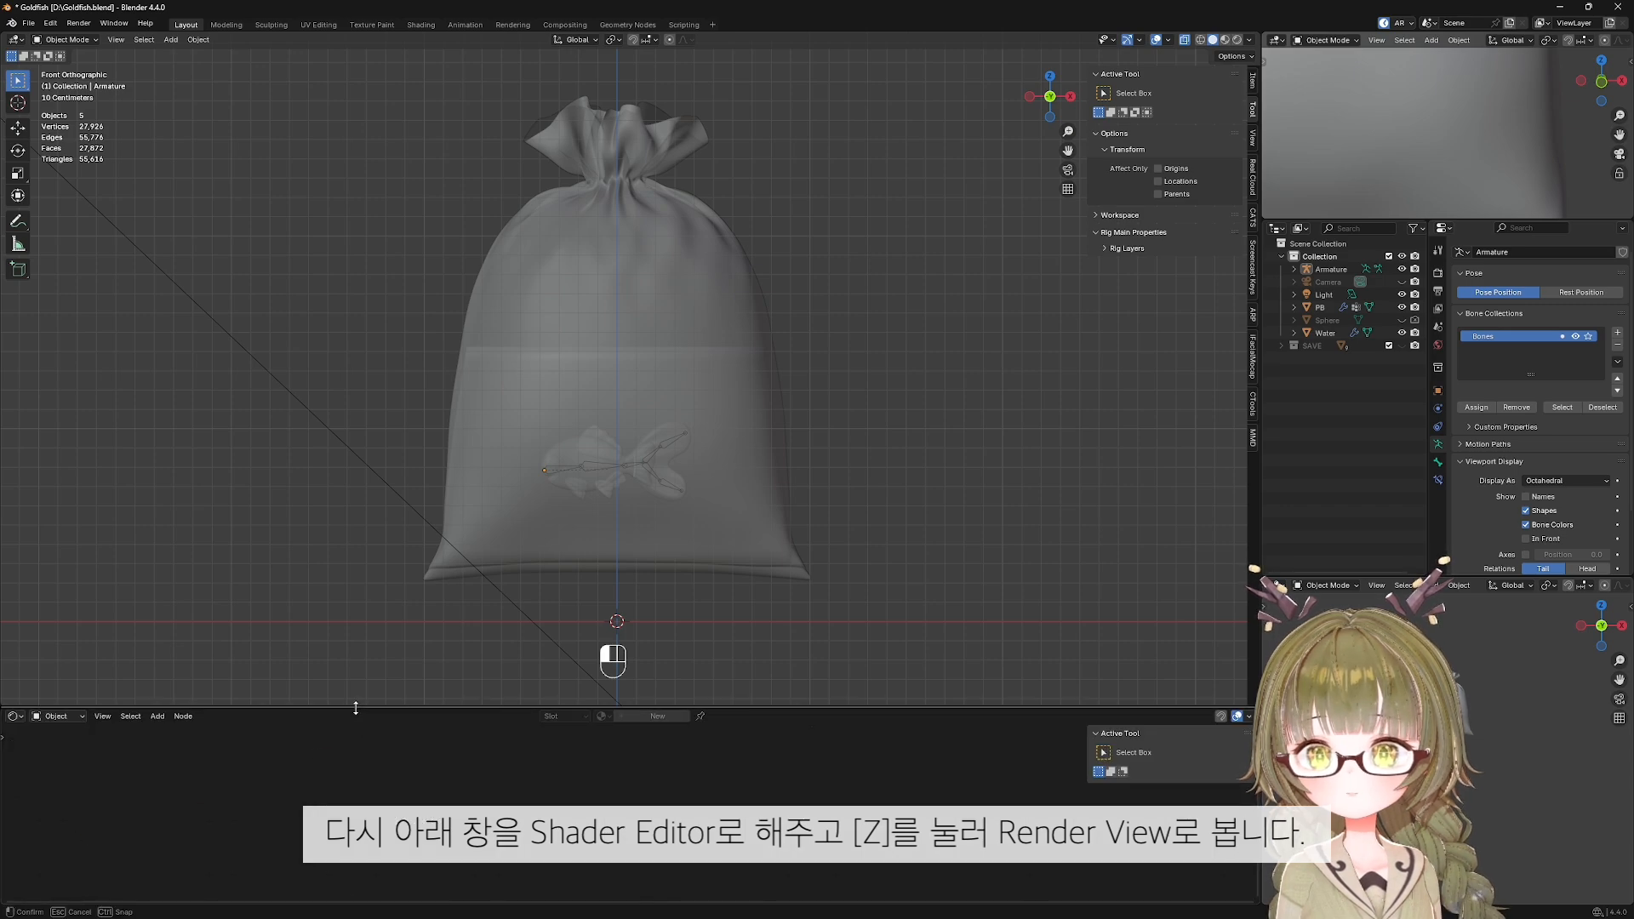
drag(356, 708, 358, 653)
key(z)
click(830, 411)
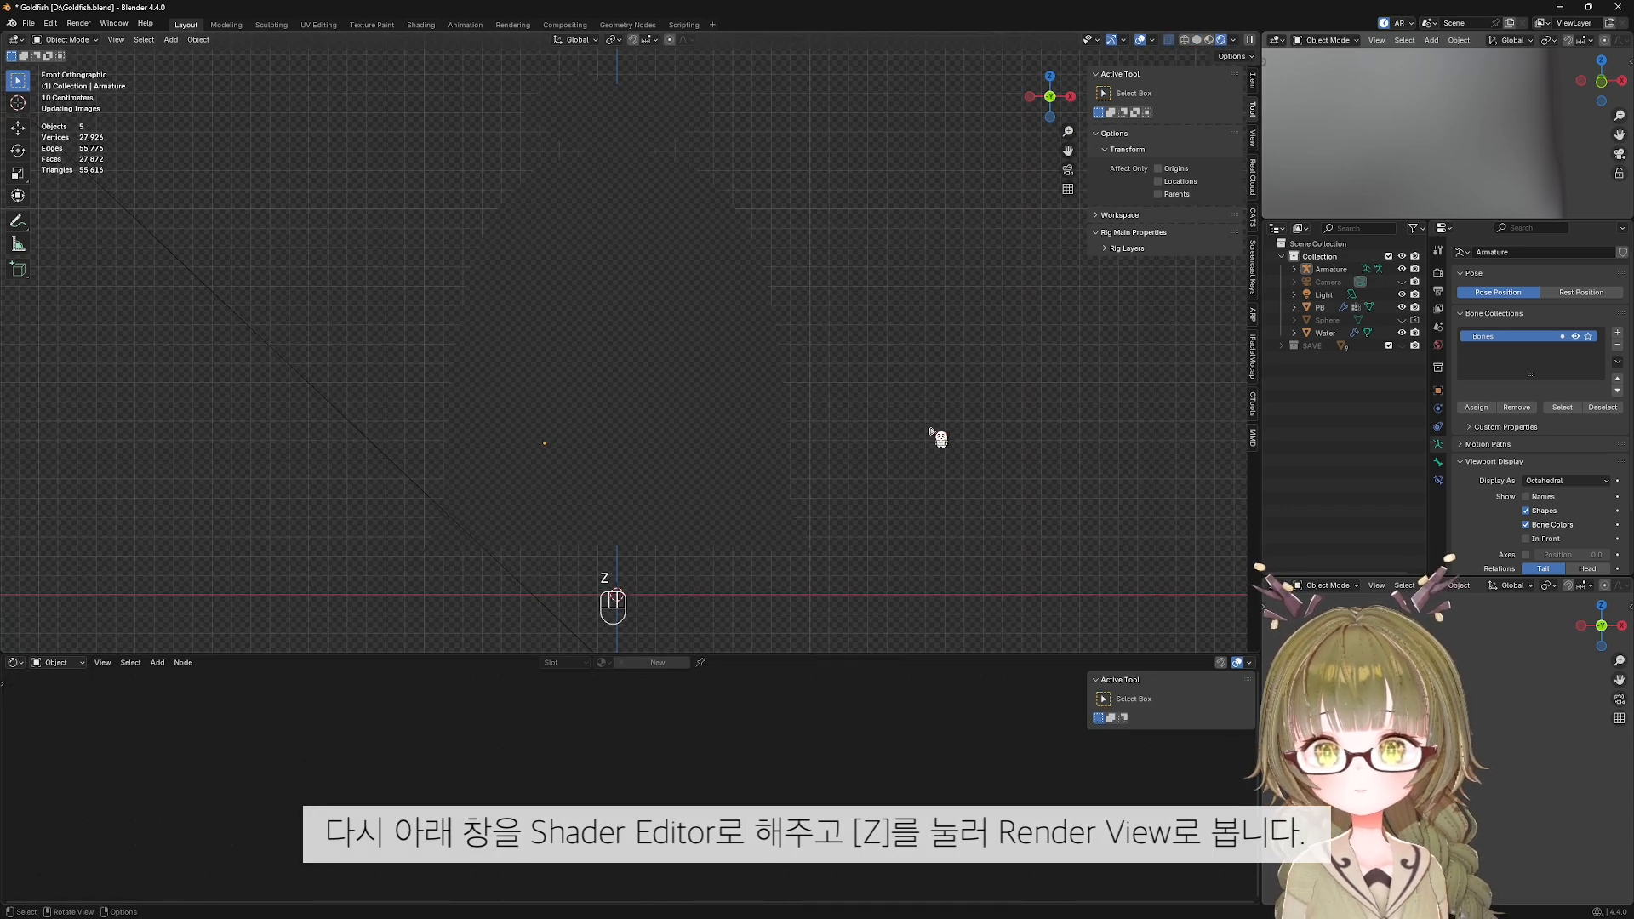
Create a new material on the plastic bag and name it PB.
click(758, 518)
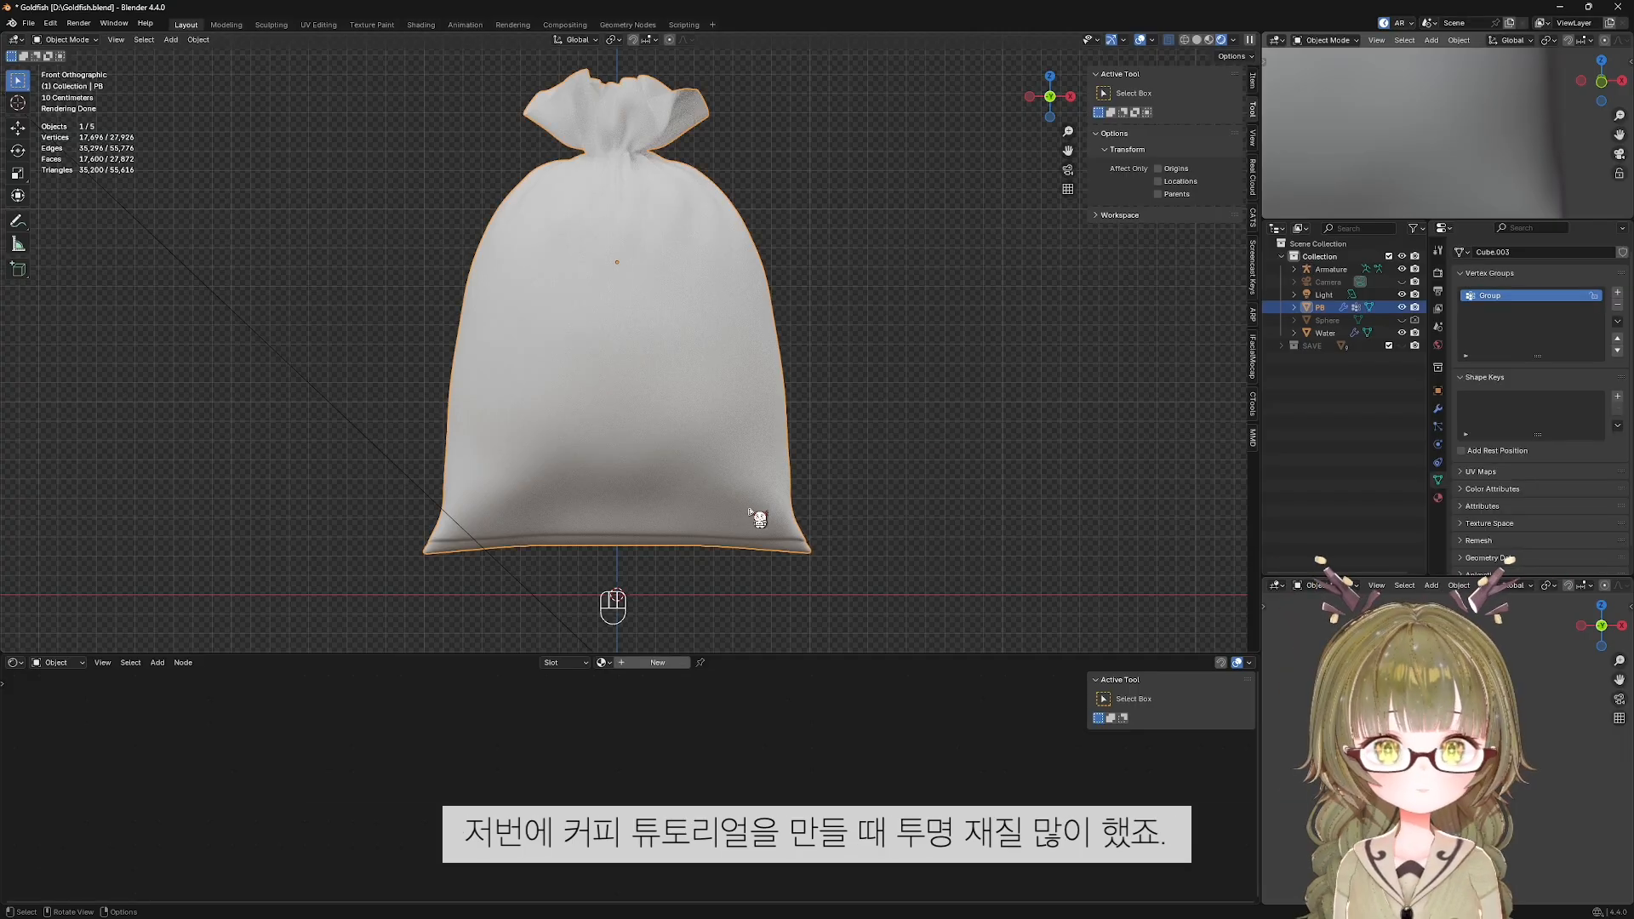
click(670, 662)
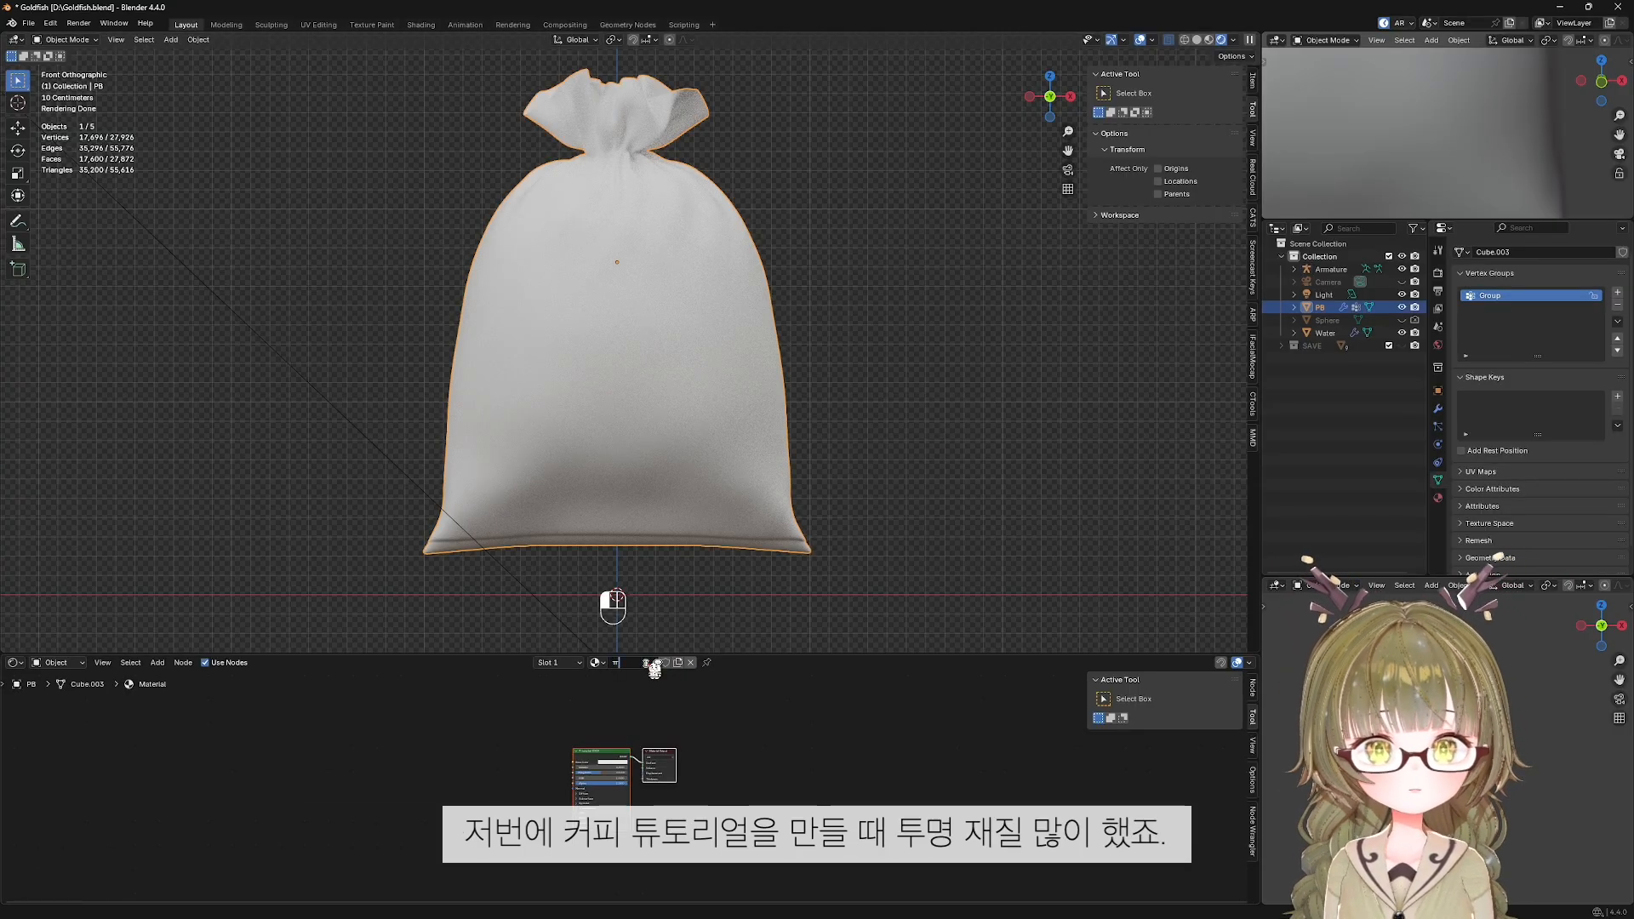
key(BackSpace)
key(BackSpace)
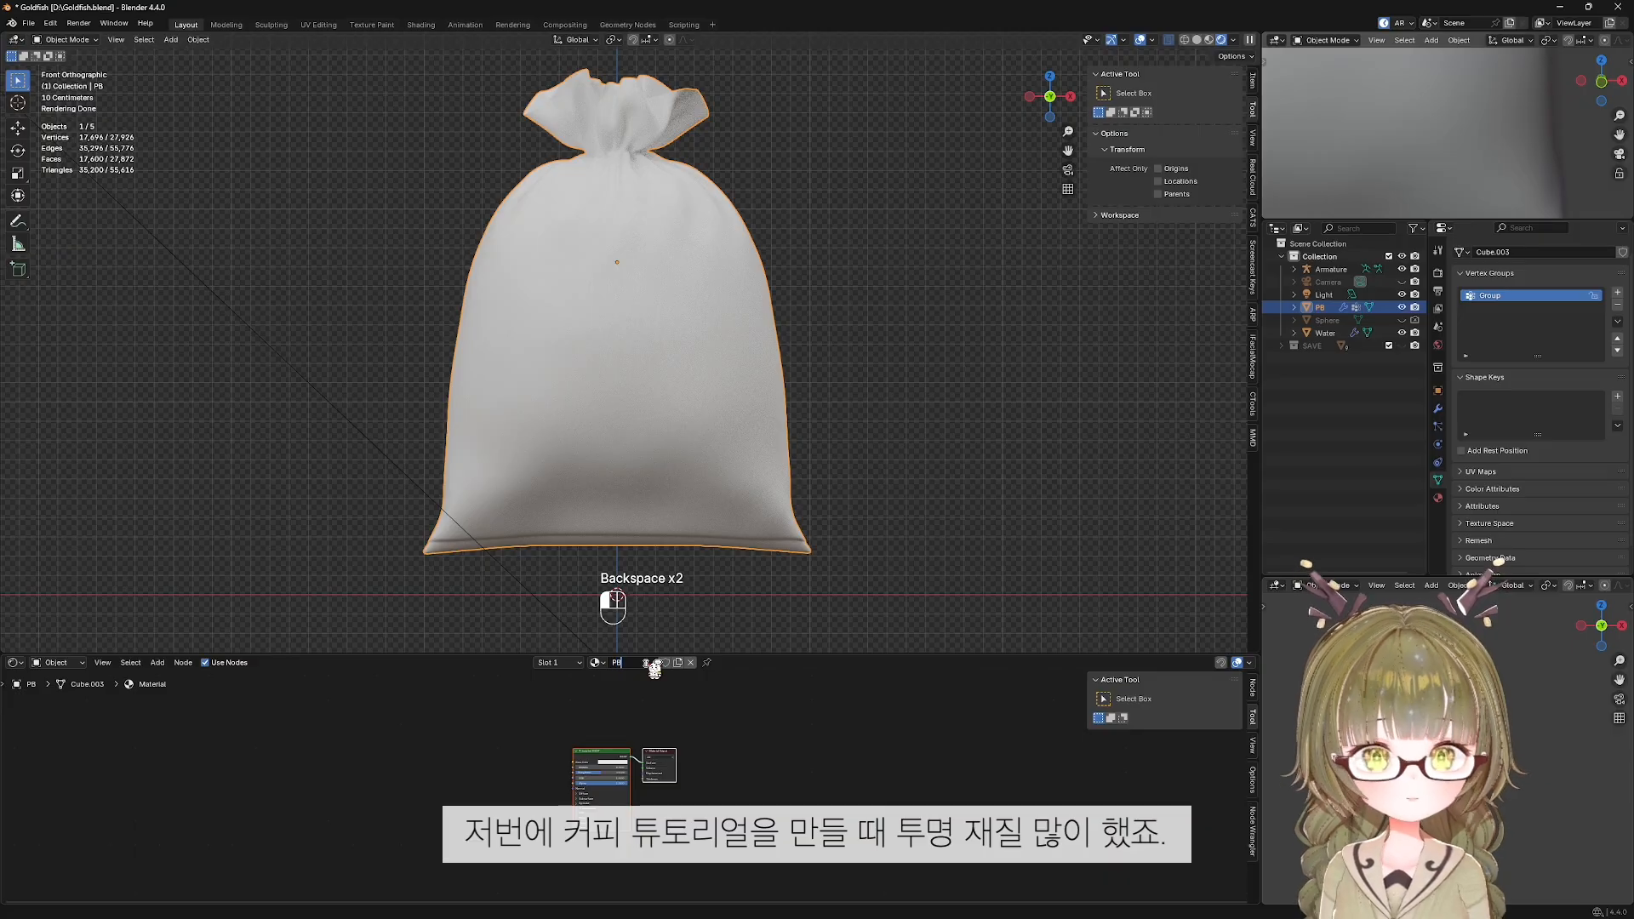
key(Return)
Replace the PB material's Principled BSDF with a Glass BSDF connected to the Material Output's Surface.
click(609, 759)
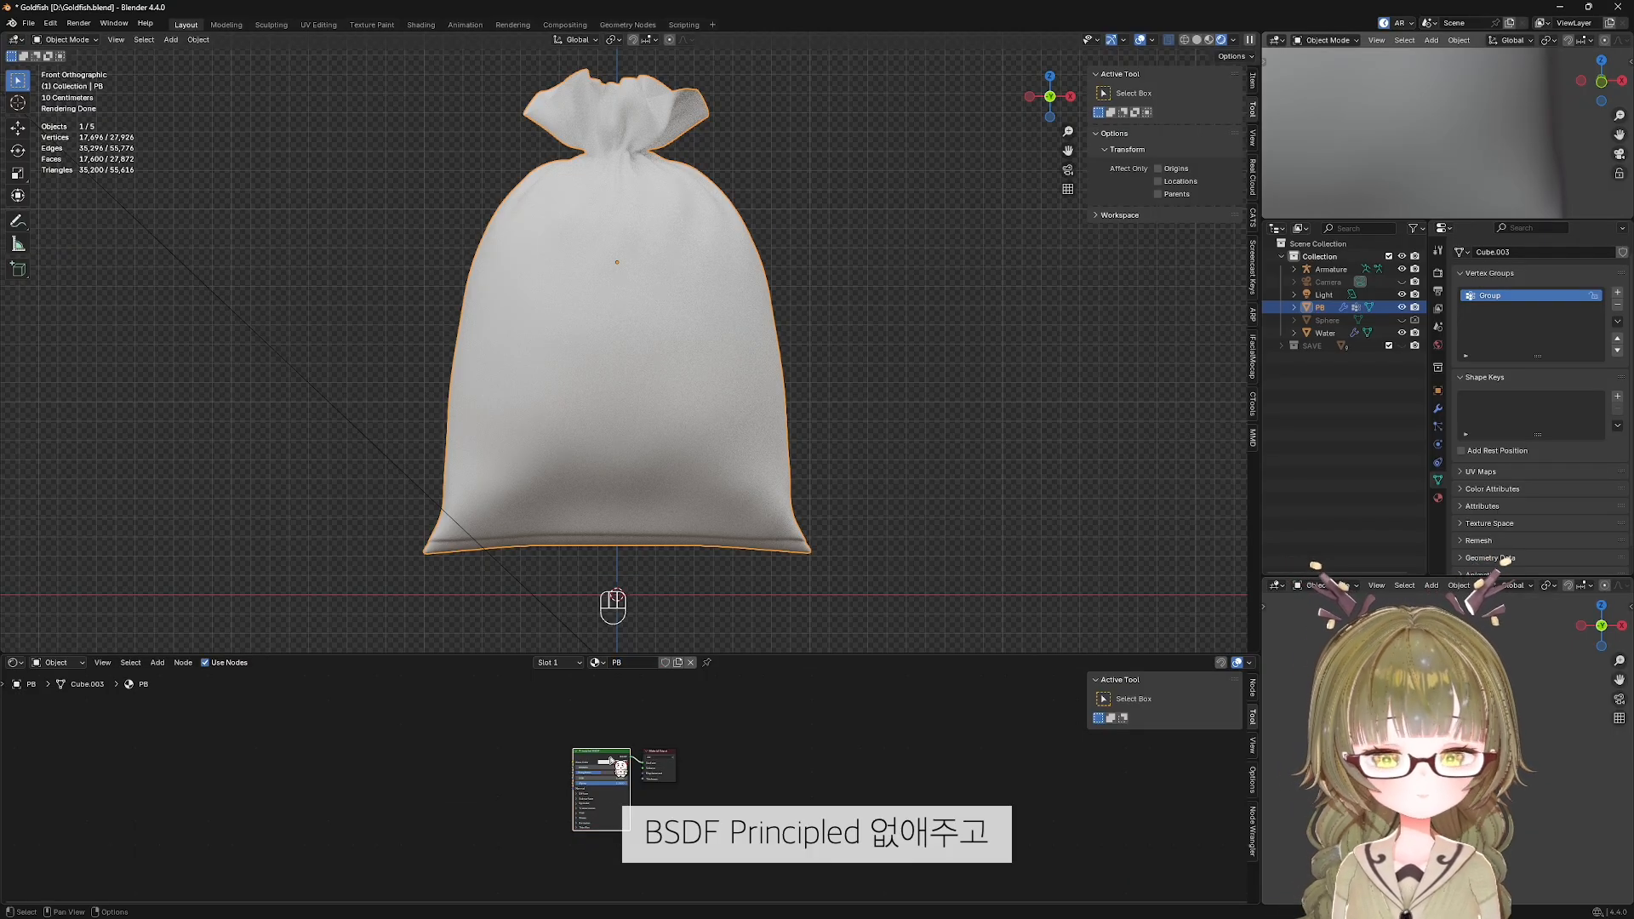
key(x)
scroll(612, 758, up, 2)
shift+middle_drag(614, 756, 636, 811)
scroll(643, 750, up, 5)
key(shift+a)
click(507, 740)
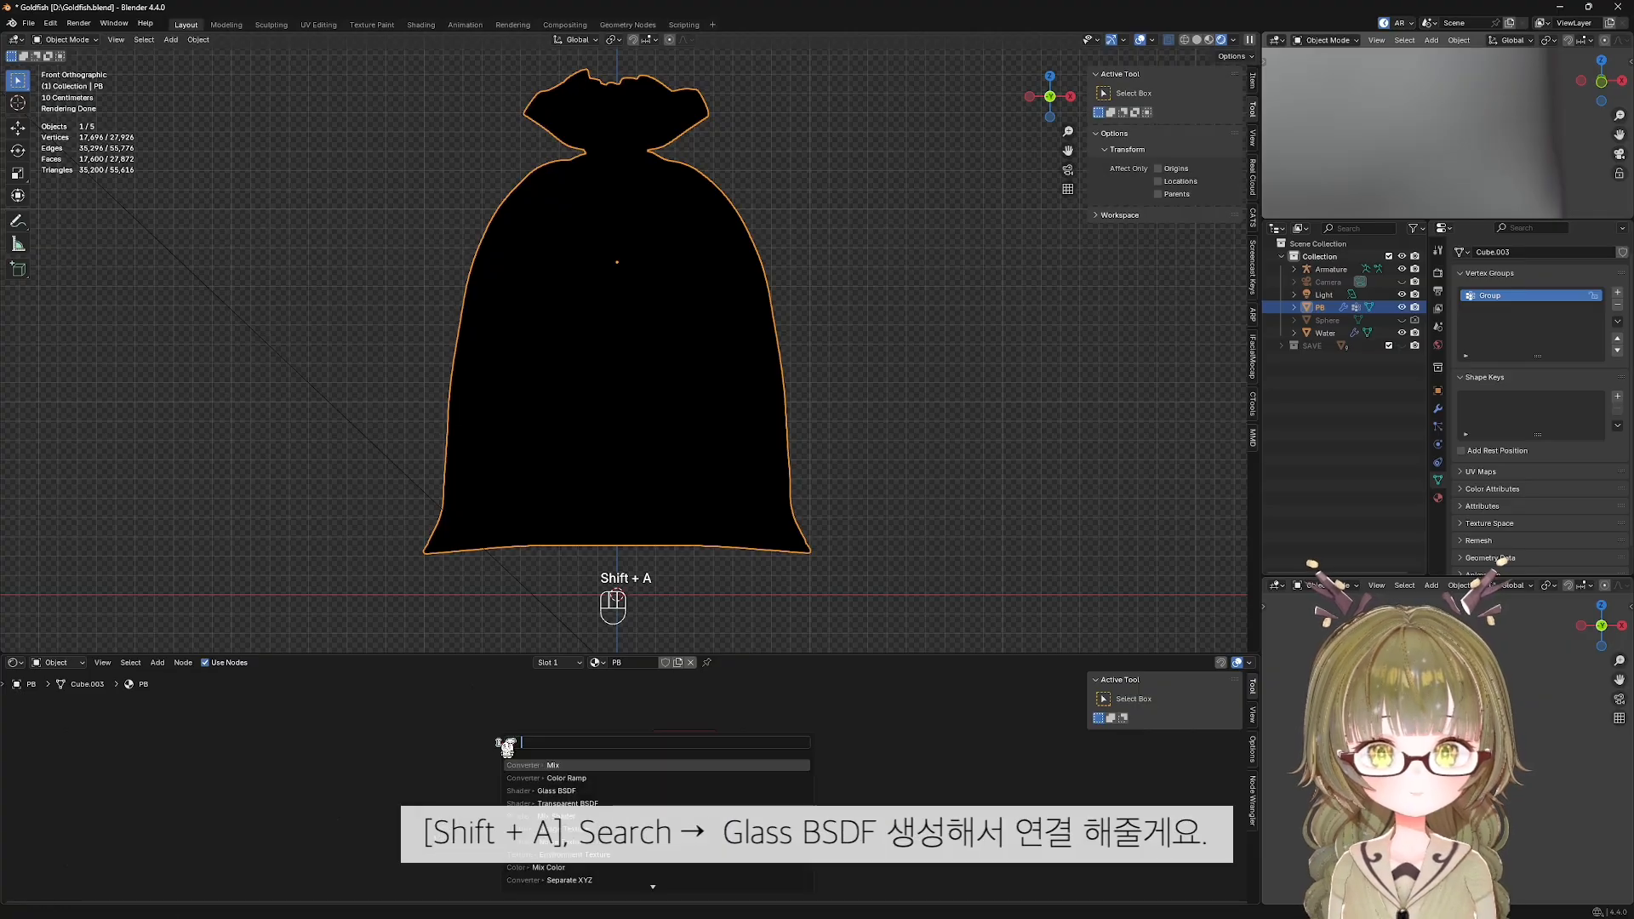
click(593, 791)
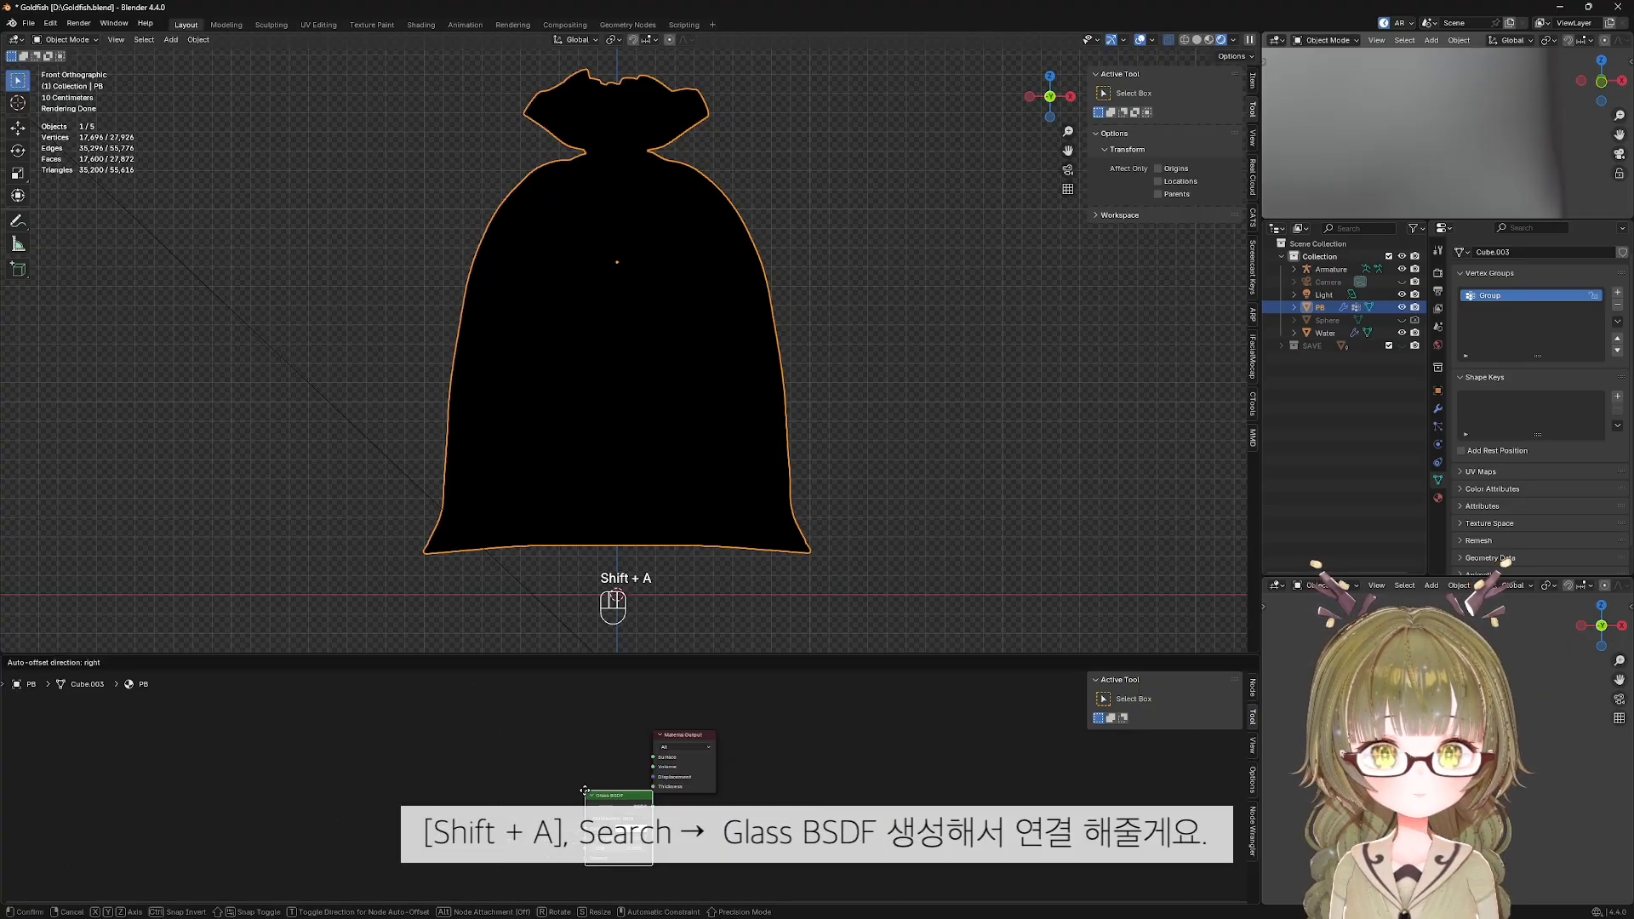
click(571, 754)
drag(621, 754, 653, 757)
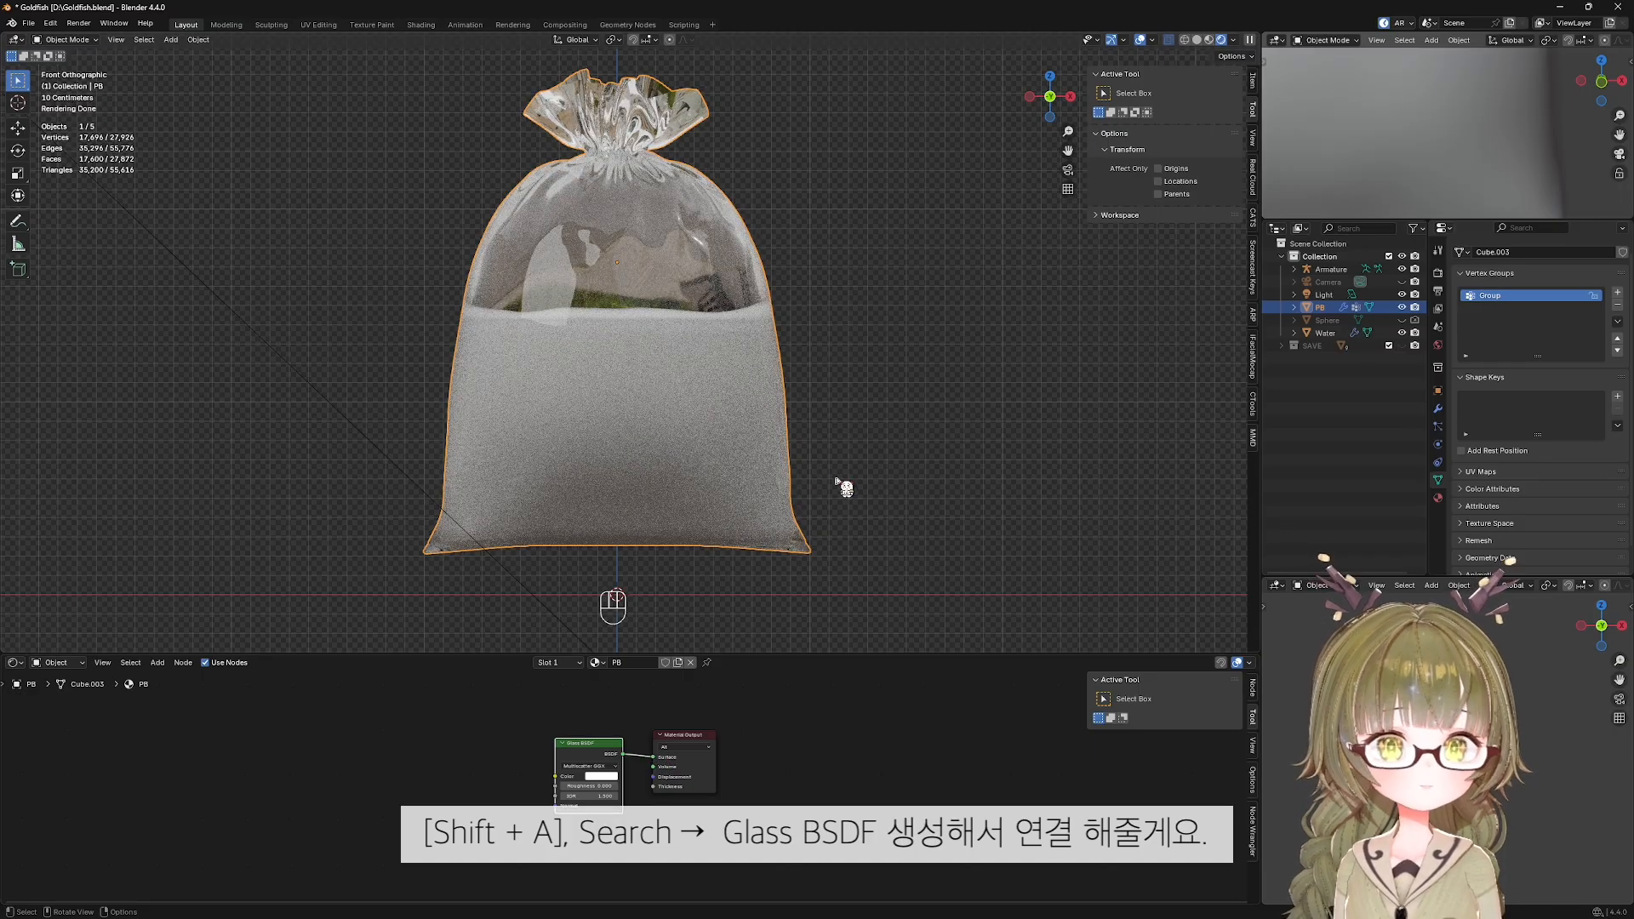
Disable the SAVE collection in renders and assign the existing PB material to the Water object.
click(1416, 346)
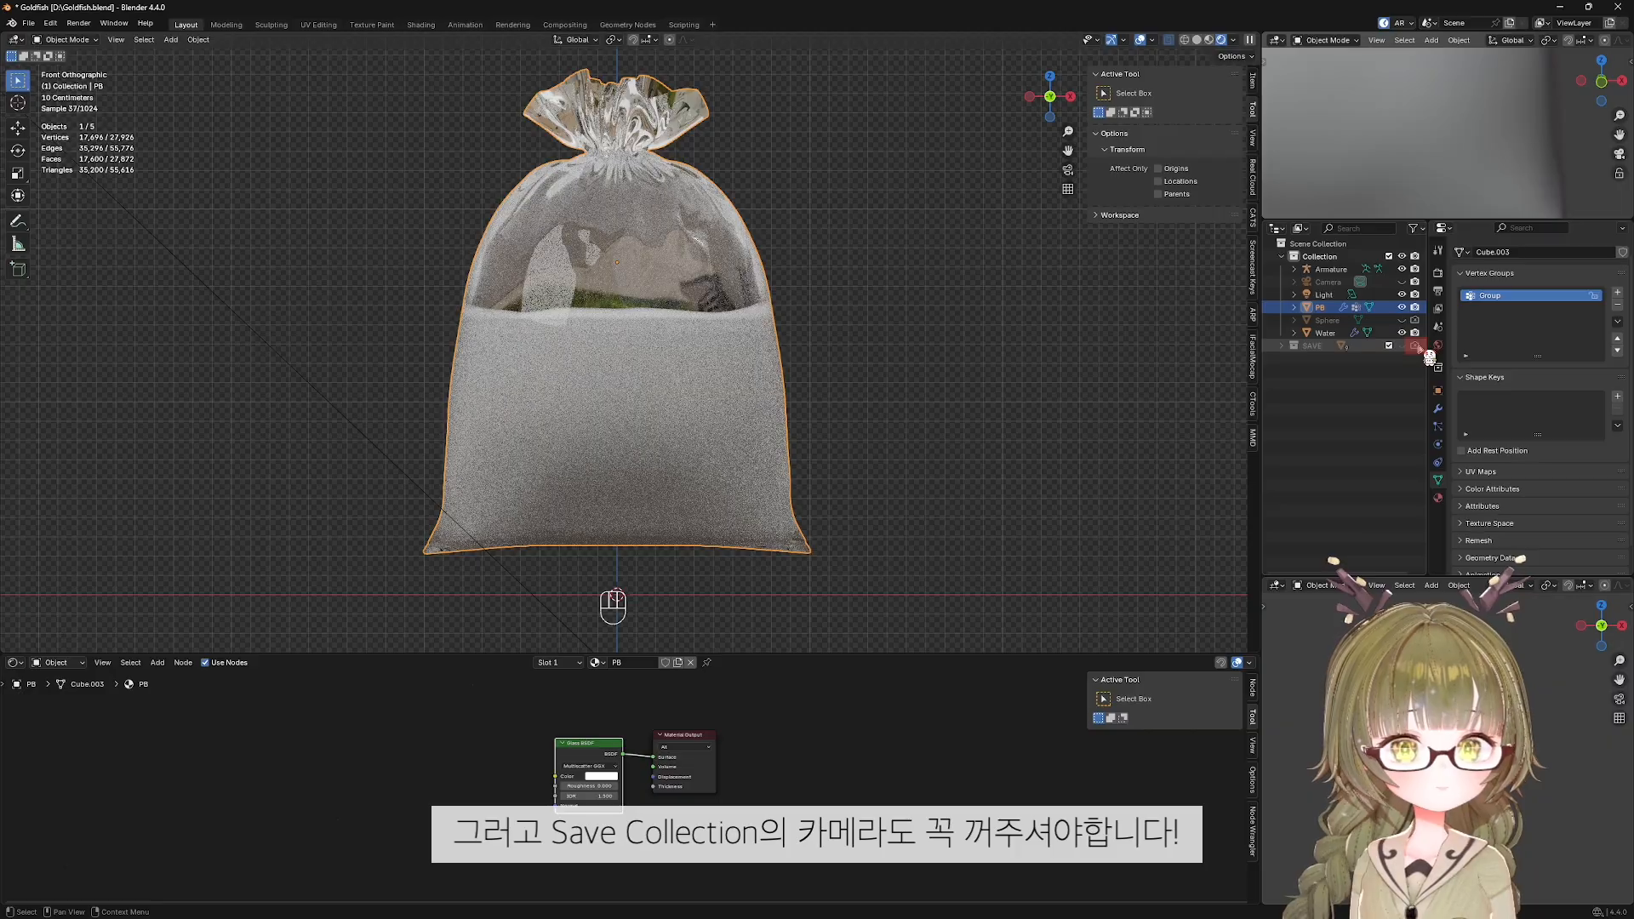
click(1327, 333)
click(591, 662)
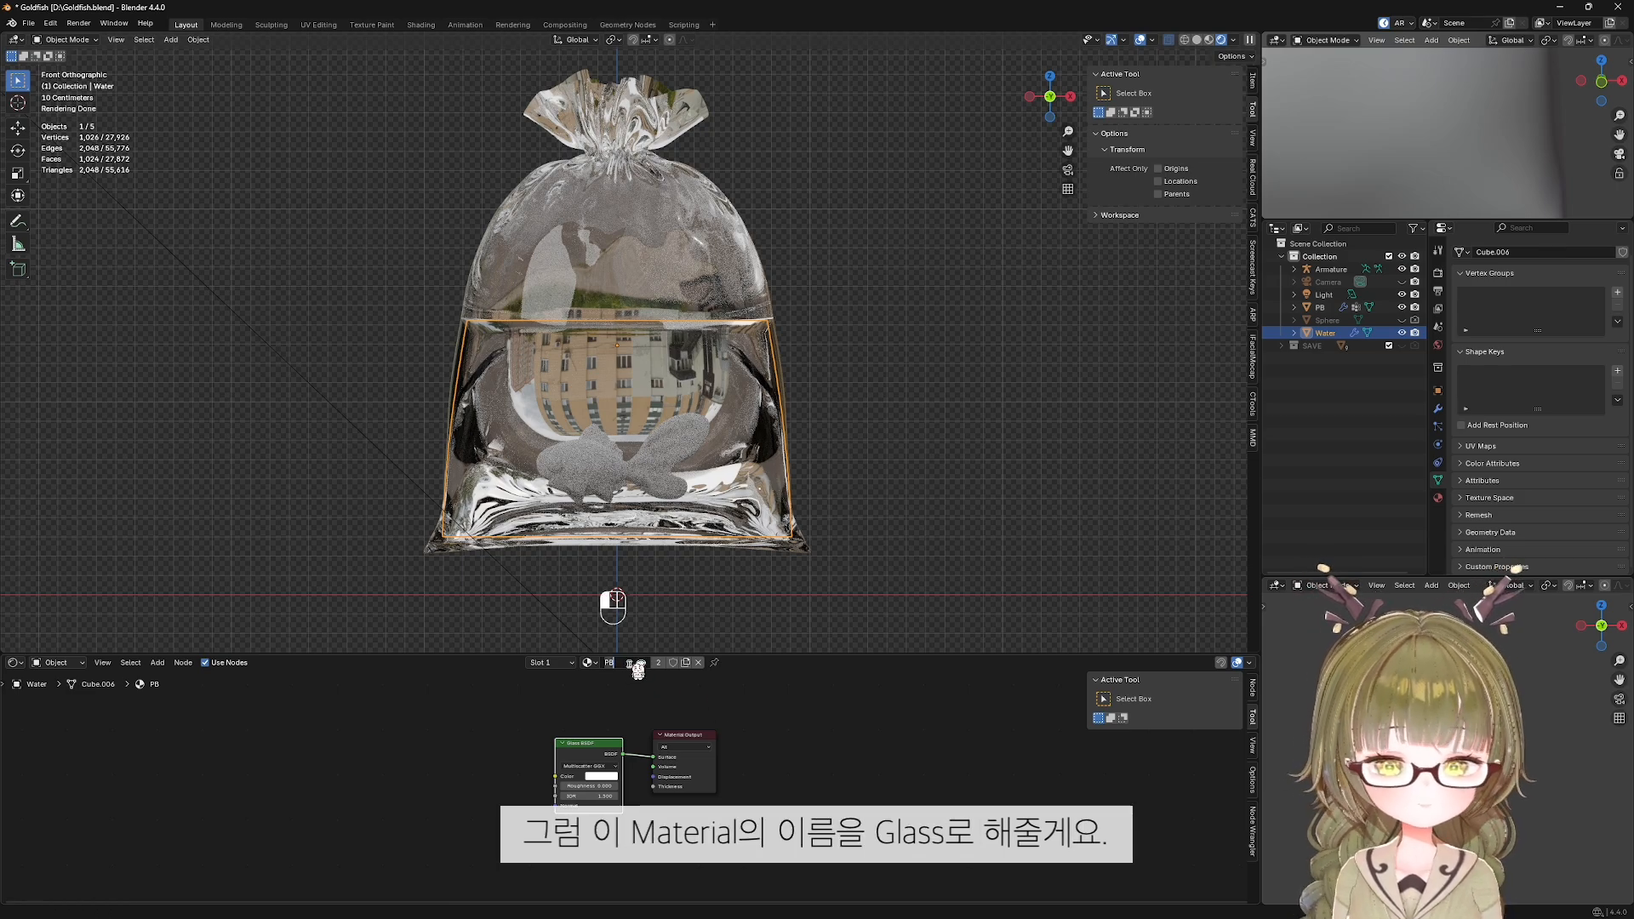
Rename the material shared by the bag and the water as Glass.
text(G)
text(LAS)
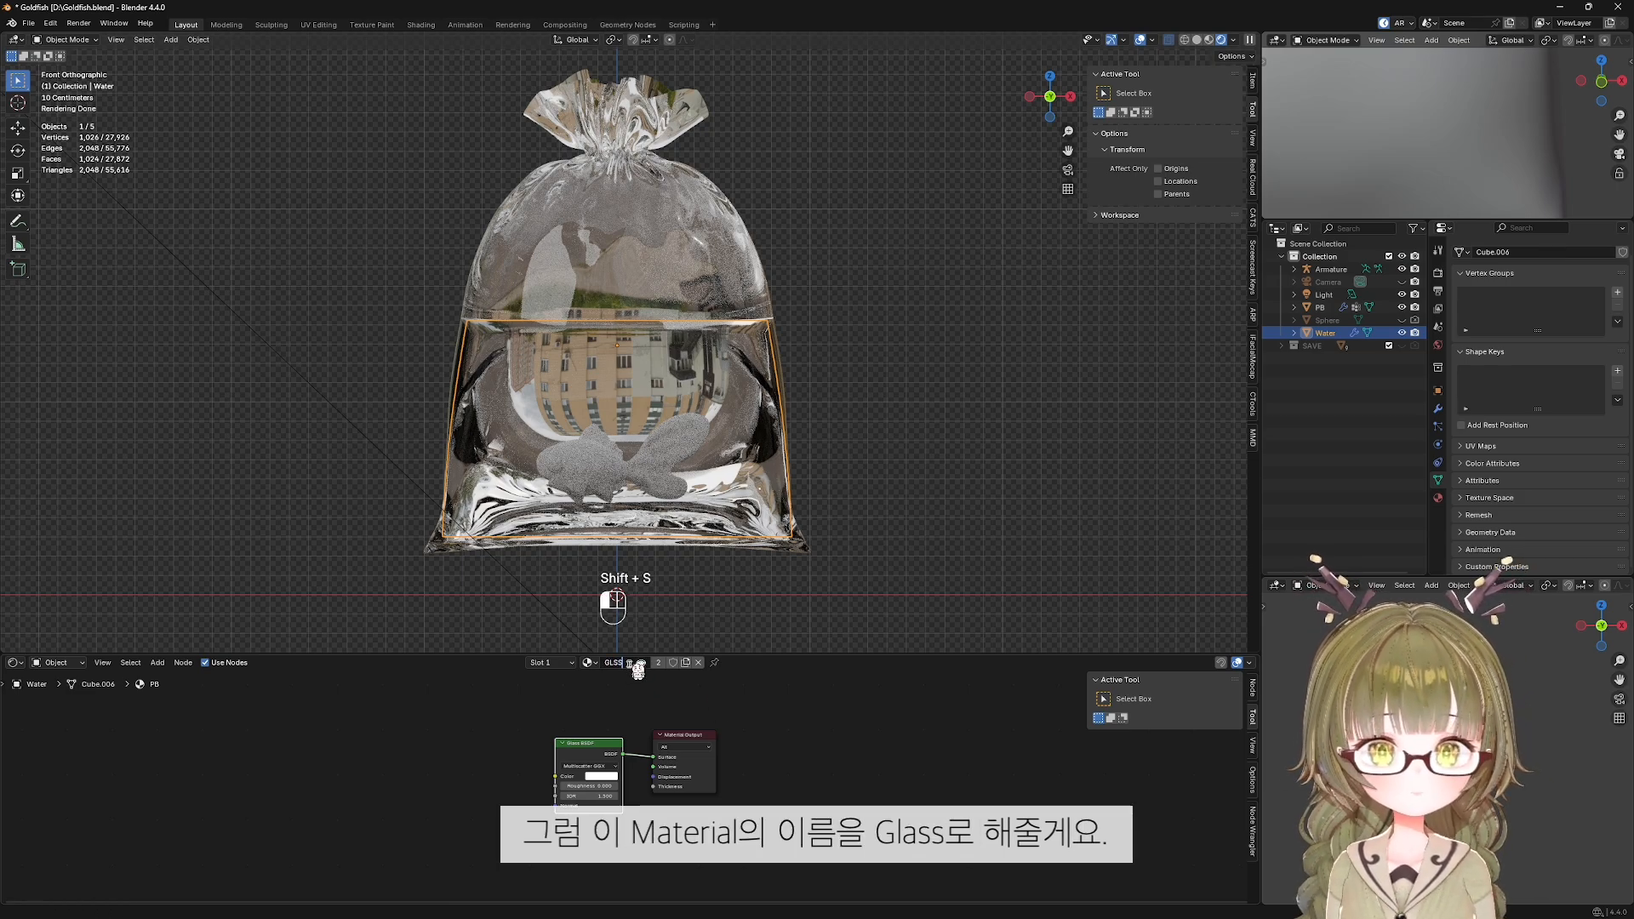
key(BackSpace)
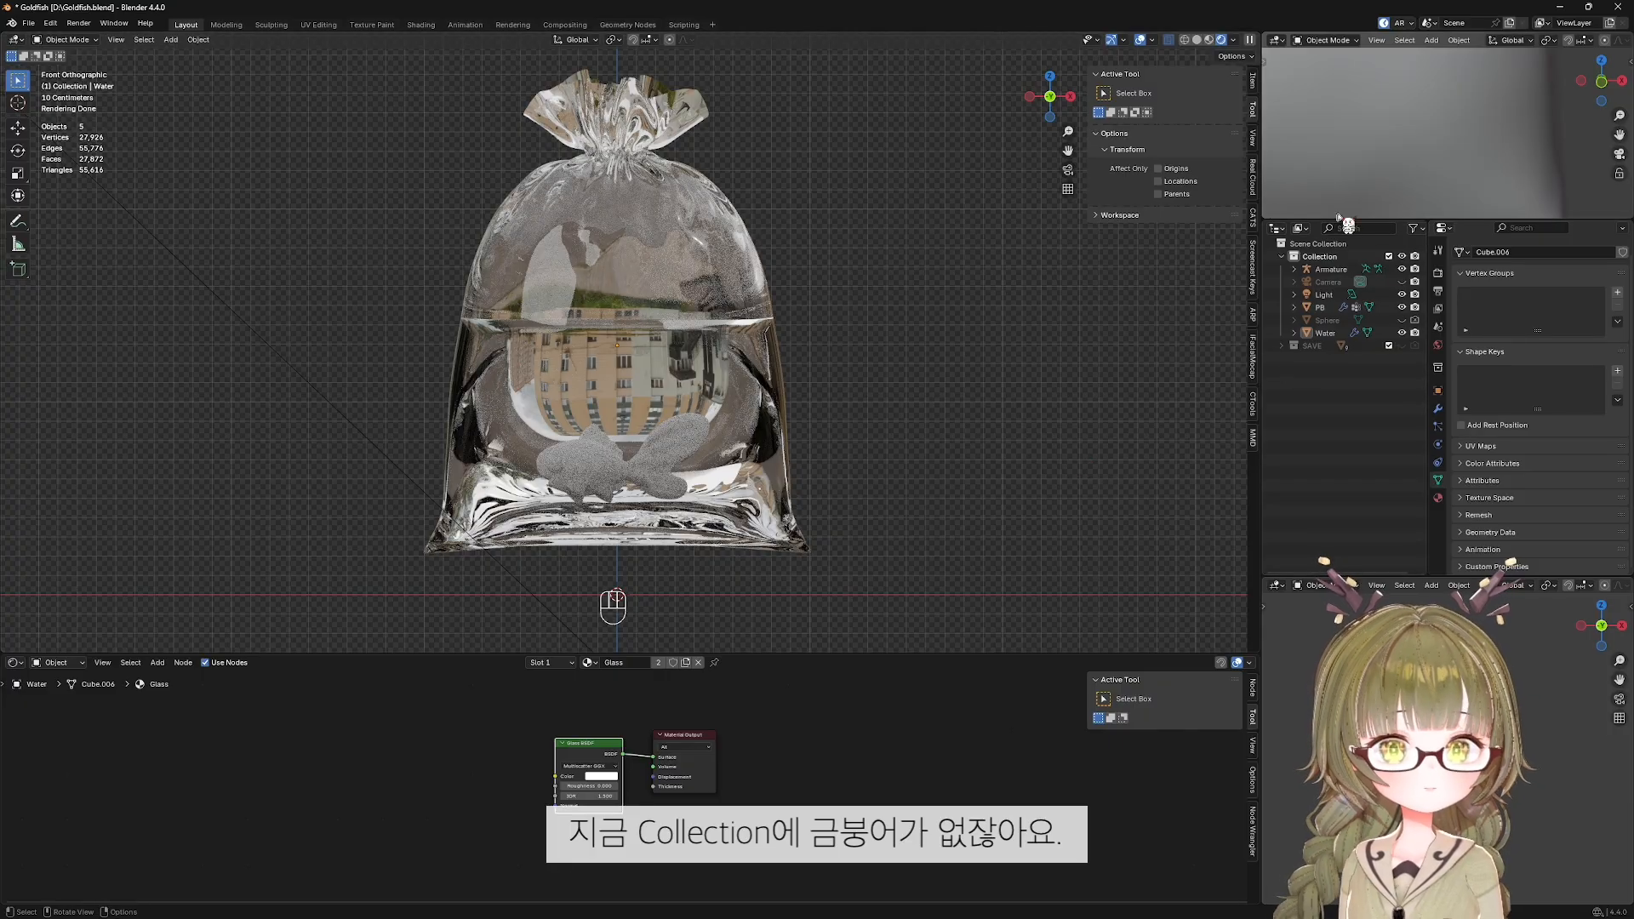
Rename the Sphere.002 mesh under the armature as Goldfish.
click(1296, 269)
click(1348, 308)
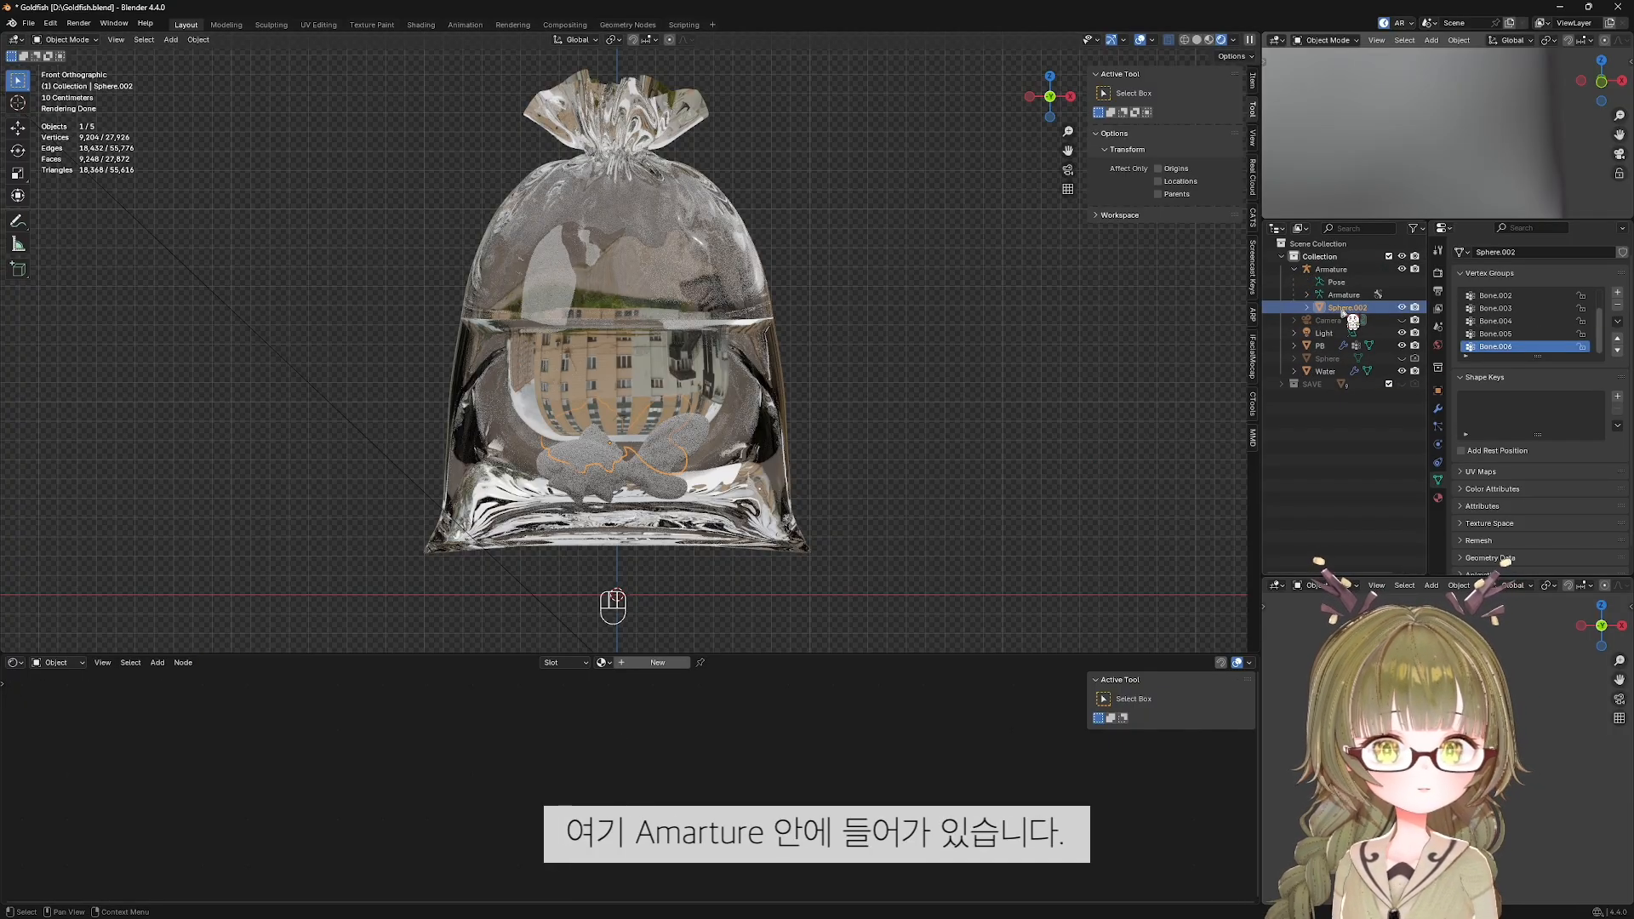
double_click(1348, 308)
text(G)
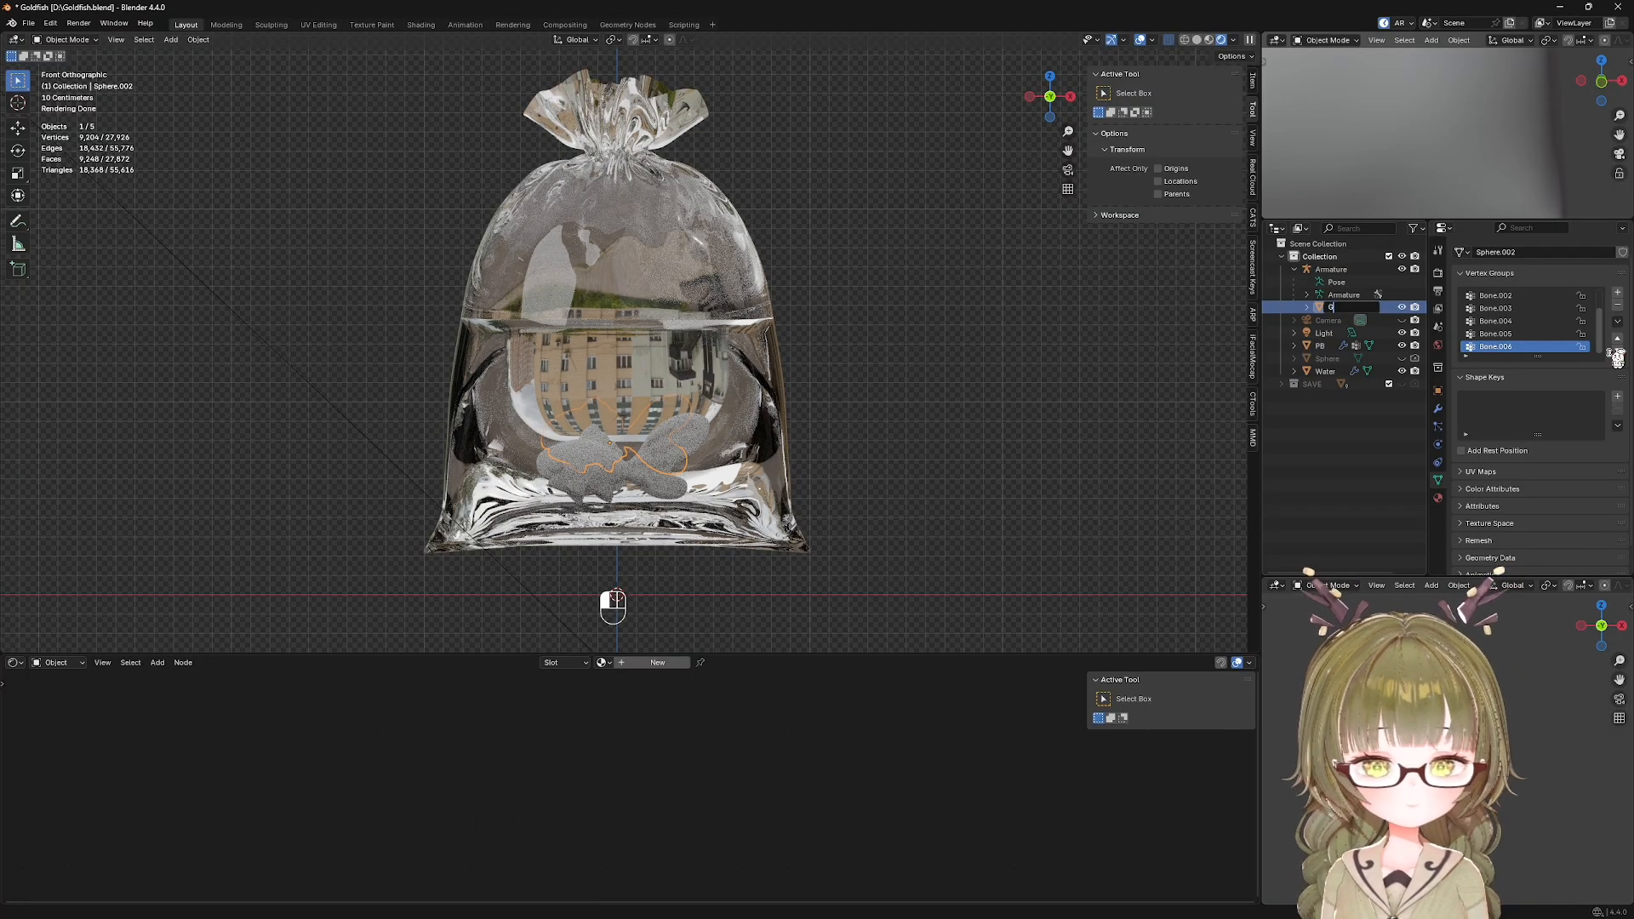
text(old)
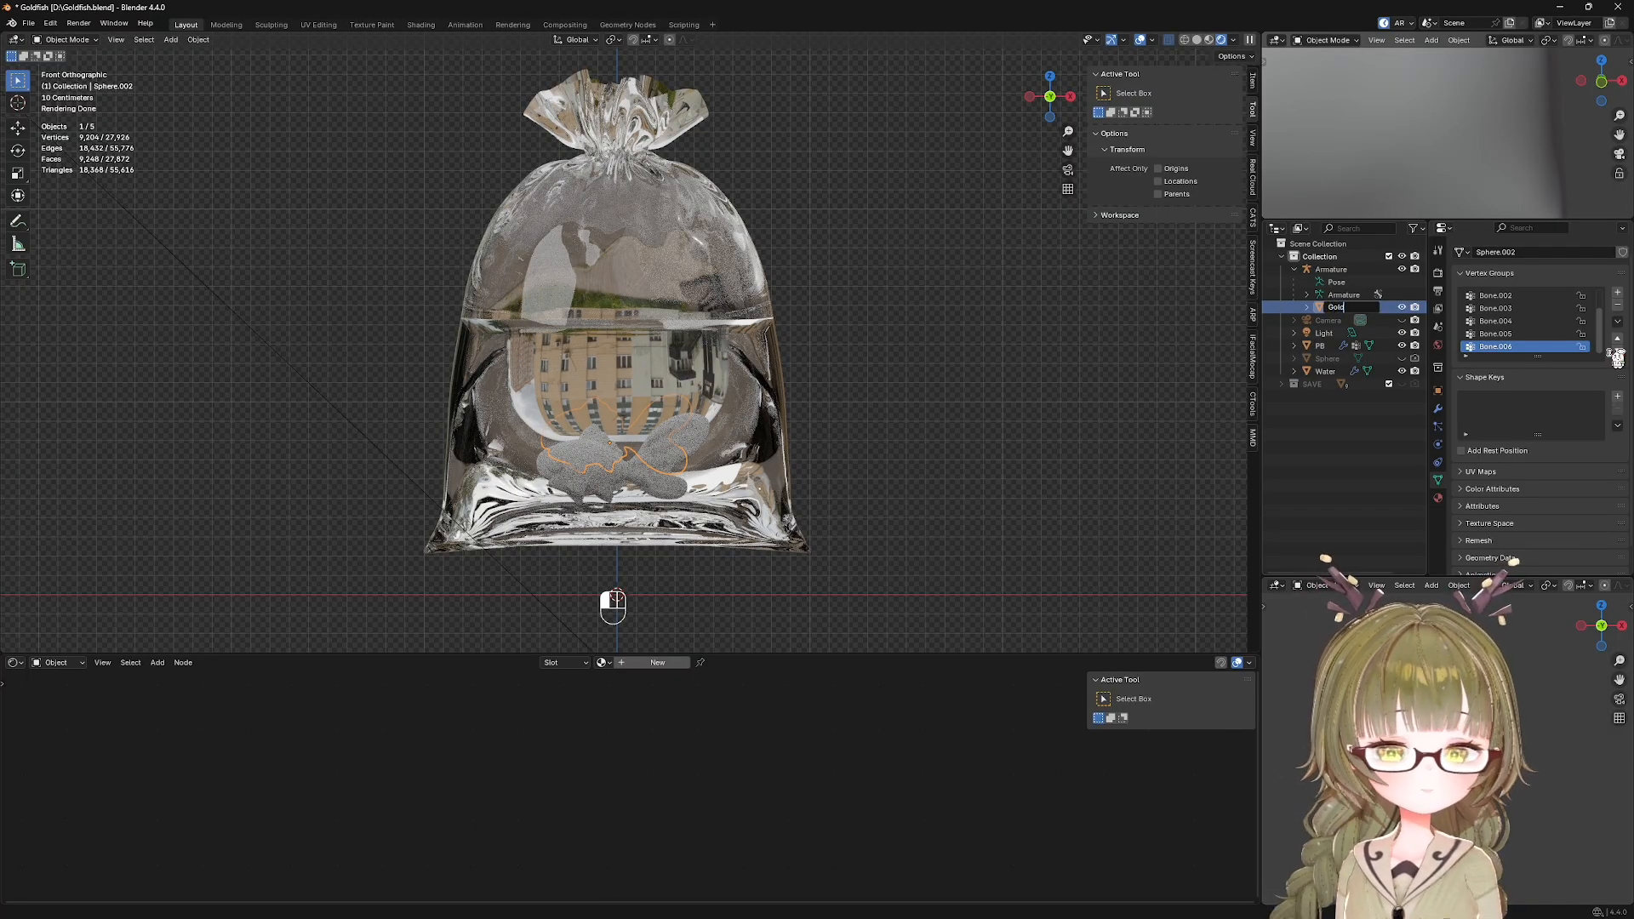
text(fish)
key(Return)
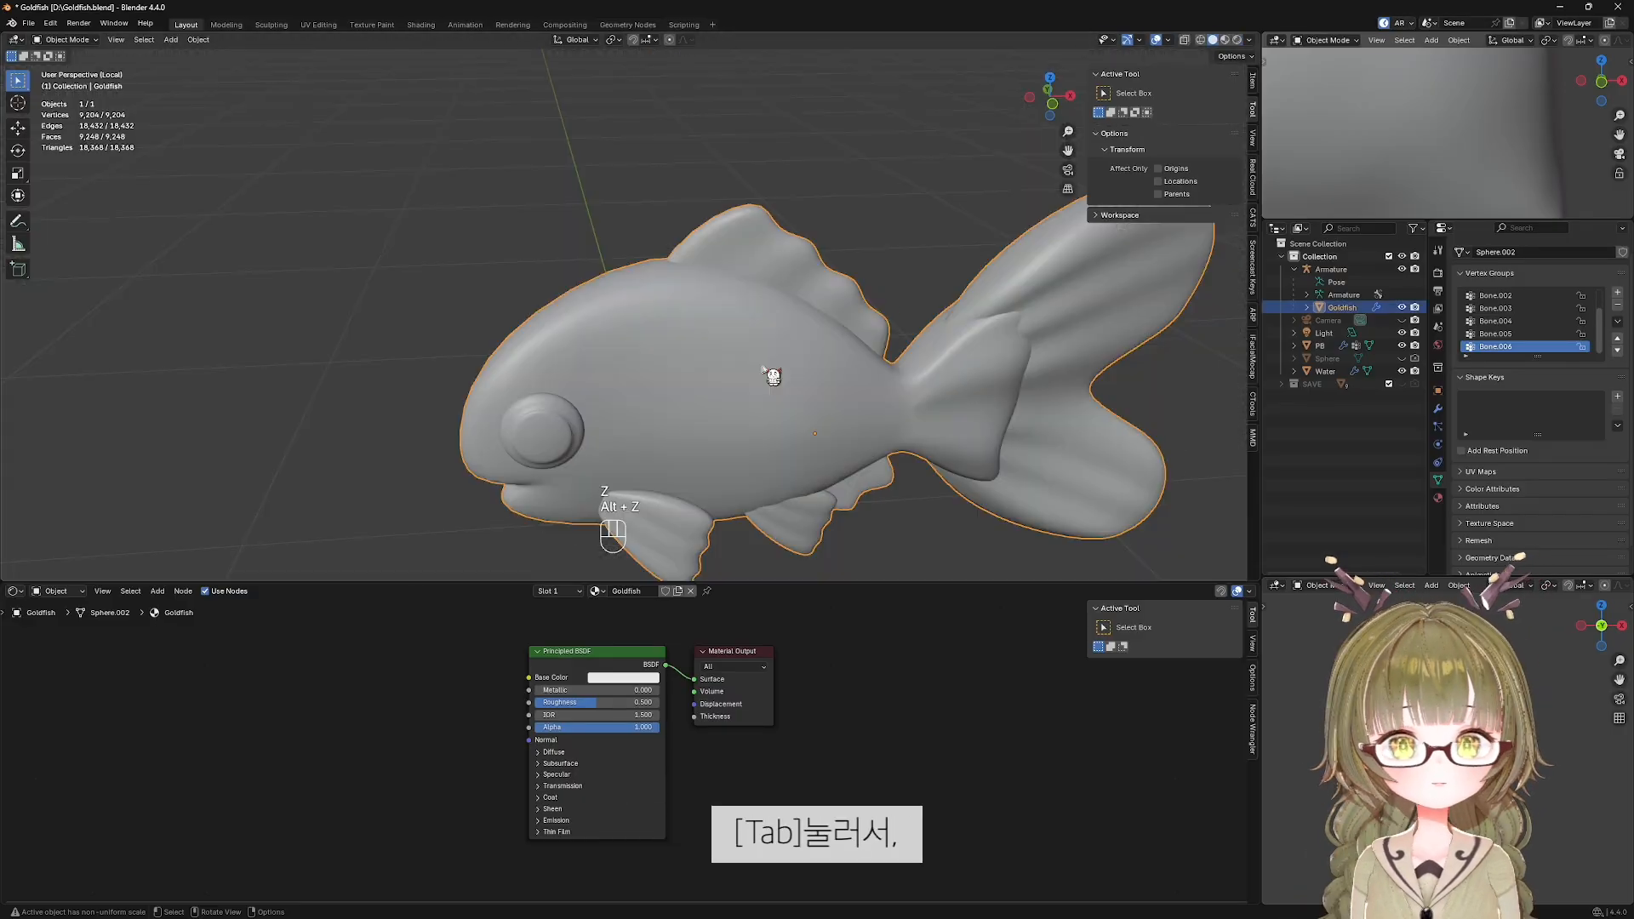
Enter Edit Mode on the goldfish and select only the linked geometry of both eyes.
key(Tab)
mouse_move(766, 366)
middle_down()
mouse_move(826, 375)
mouse_move(831, 360)
mouse_move(806, 353)
middle_up()
click(669, 428)
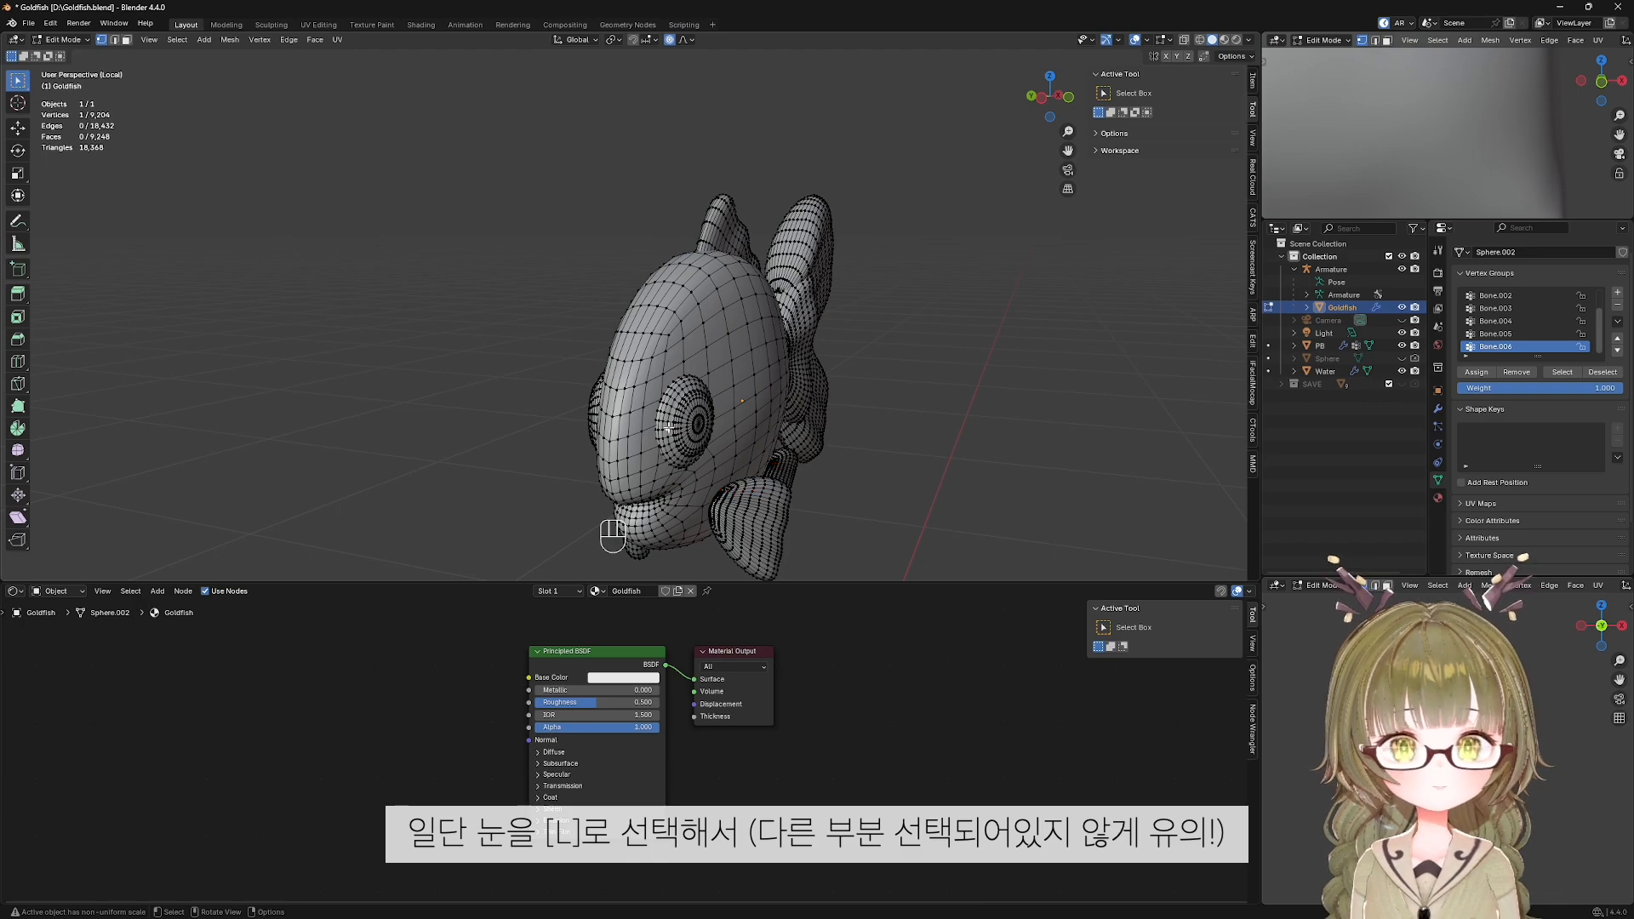
key(l)
key(l)
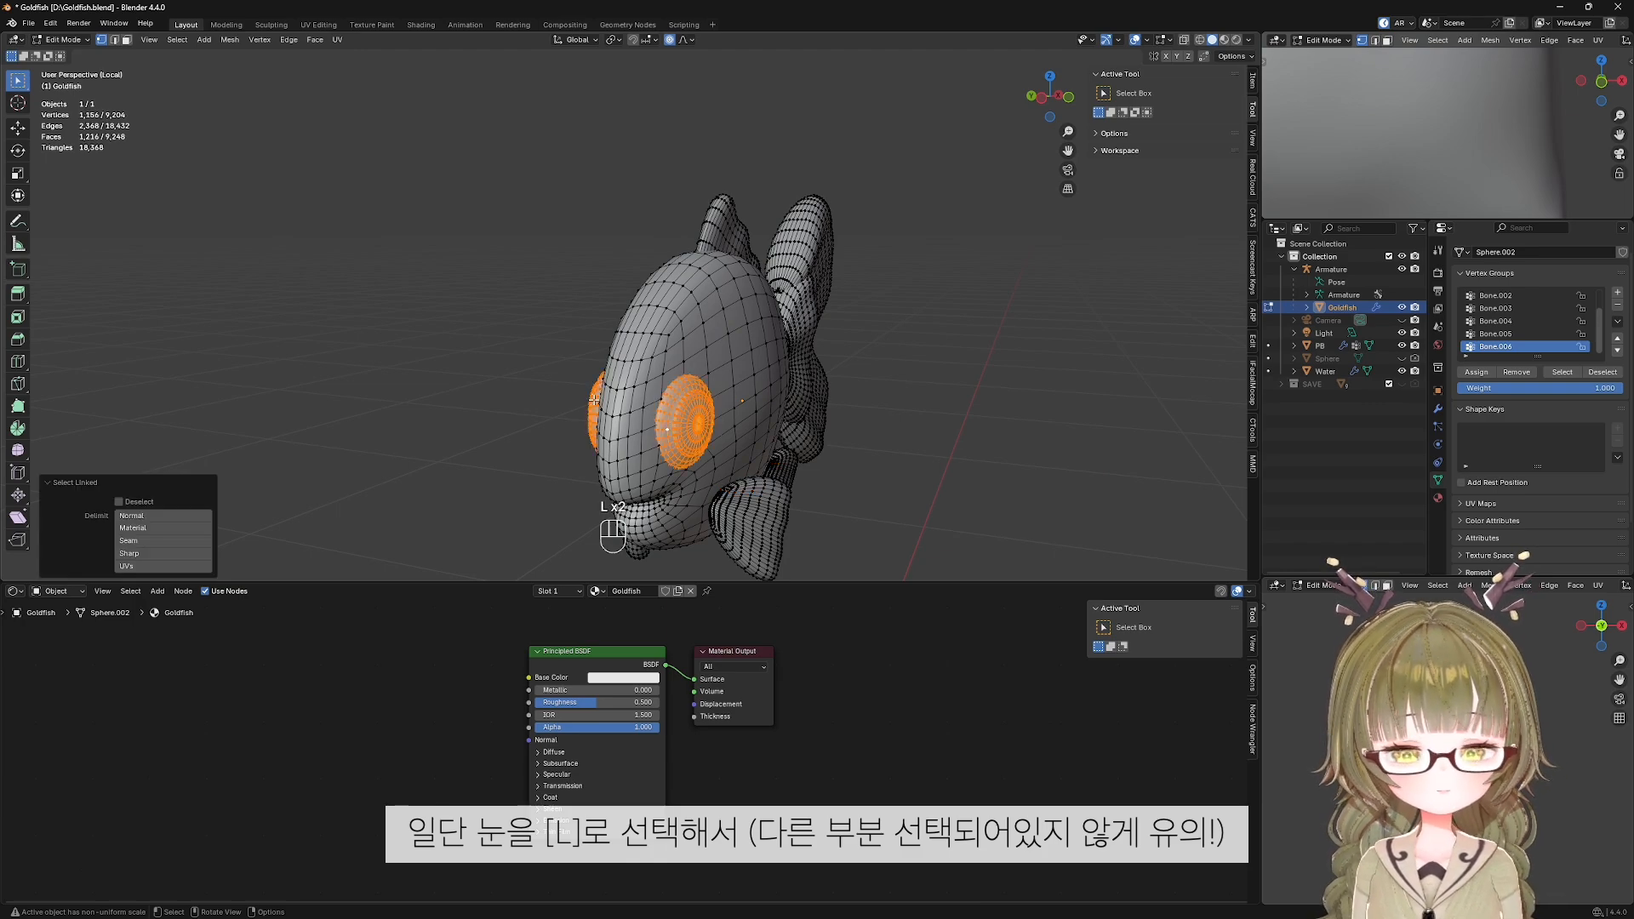
Hide all goldfish geometry except the two selected eyes.
key(shift+h)
scroll(641, 394, up, 3)
shift+middle_drag(642, 394, 699, 317)
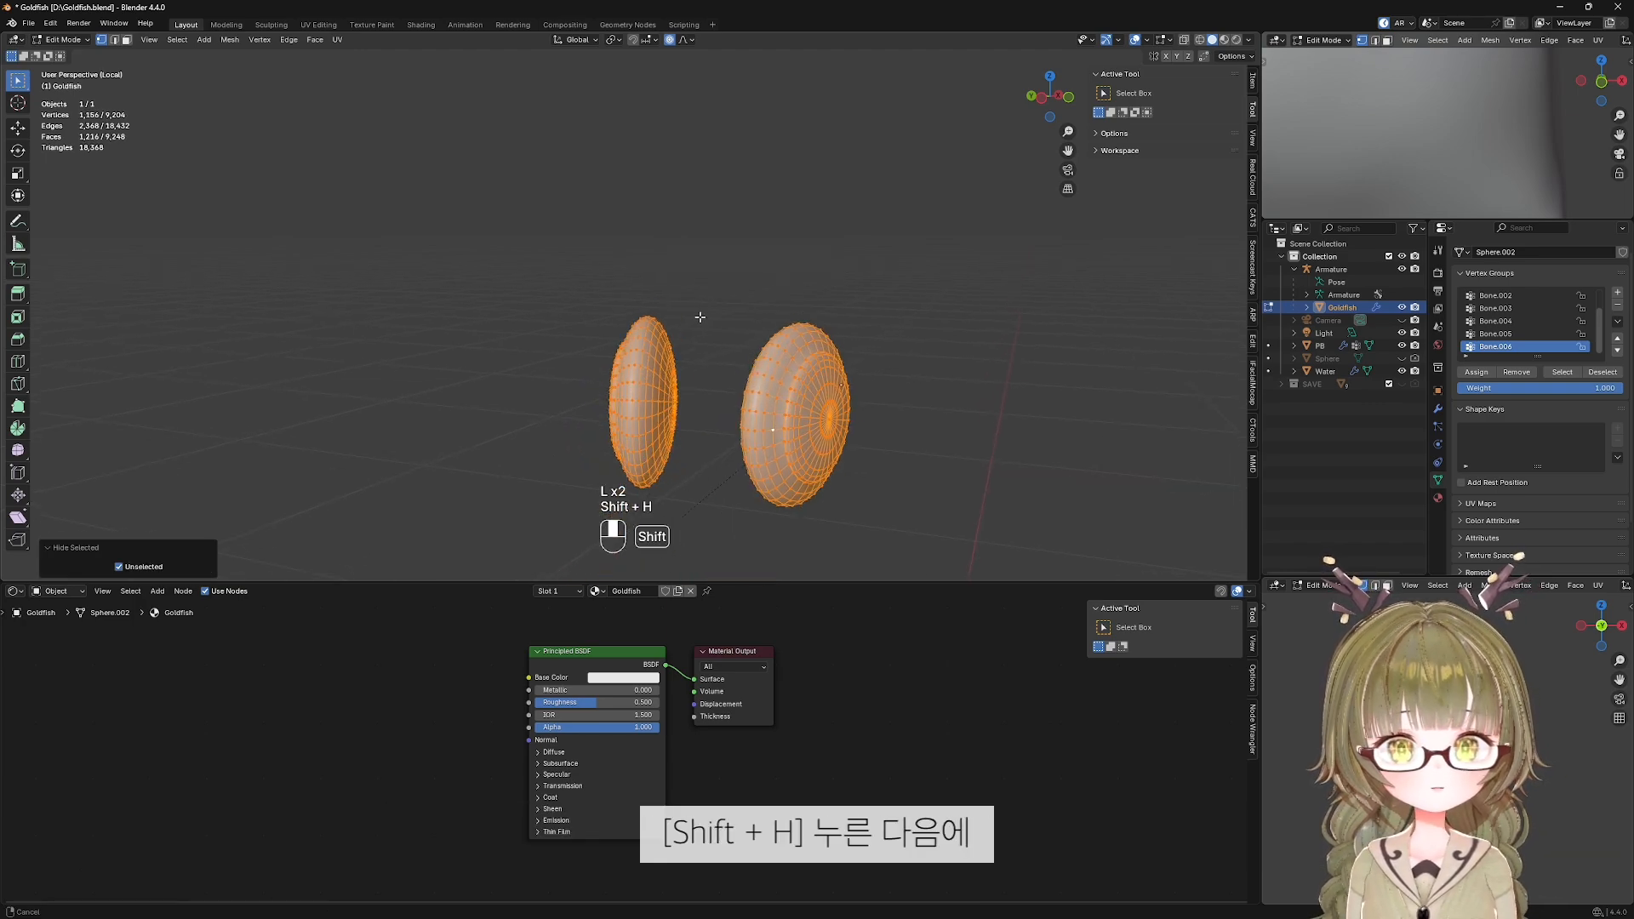
scroll(699, 316, up, 4)
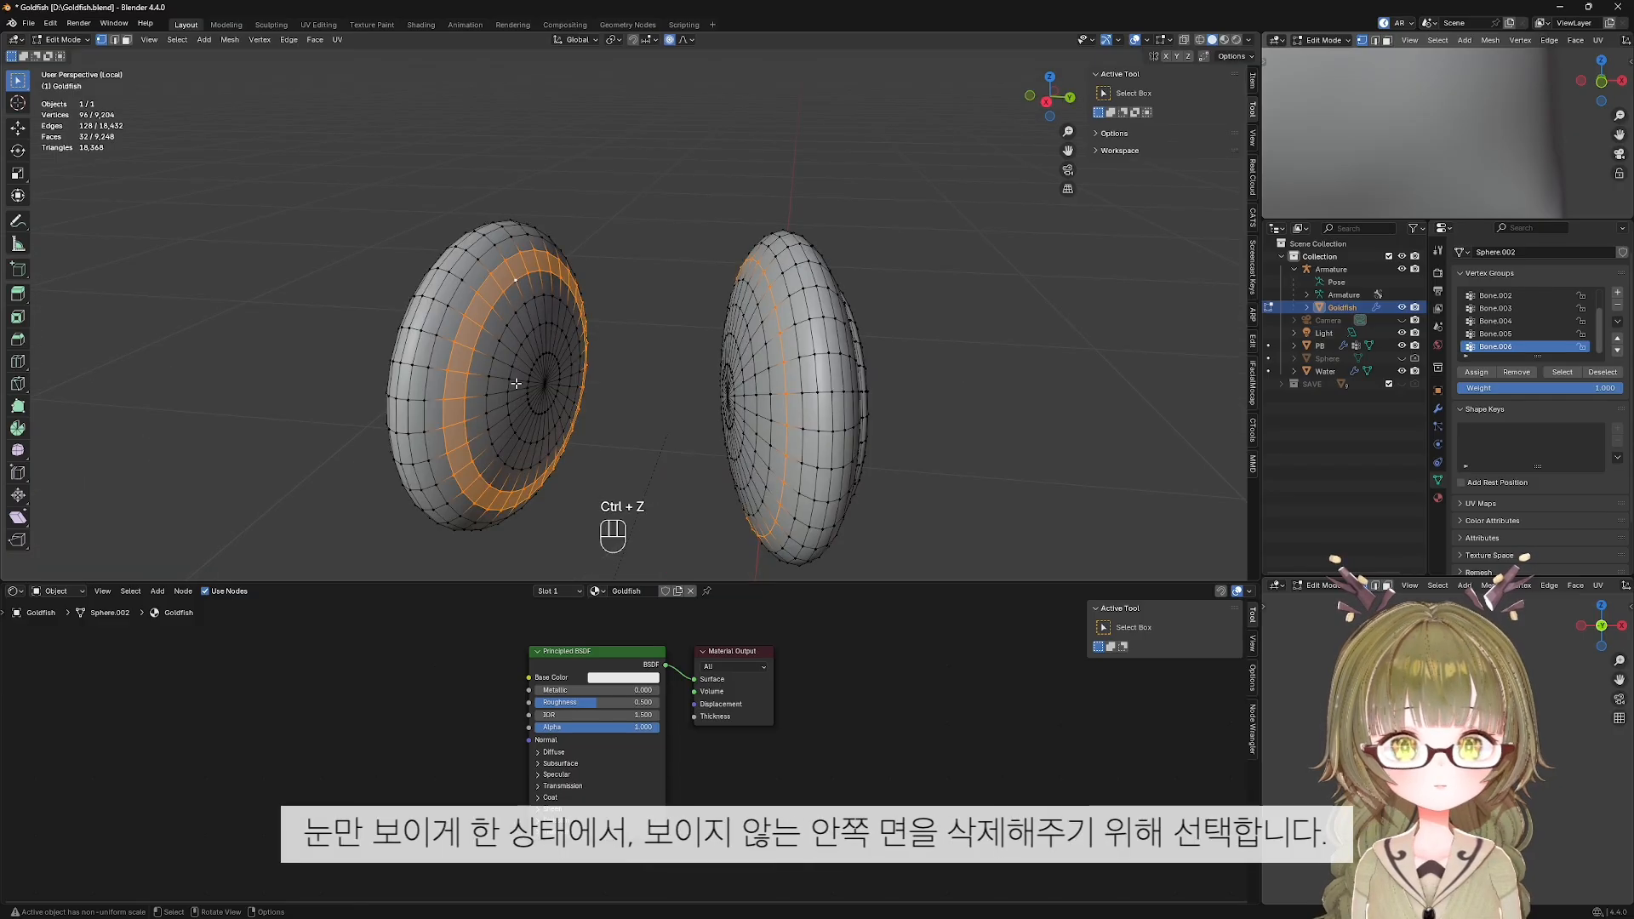
Select the unseen inner-side faces of both eyes and delete them.
alt+shift+click(495, 364)
alt+shift+click(512, 370)
shift+drag(518, 342, 581, 417)
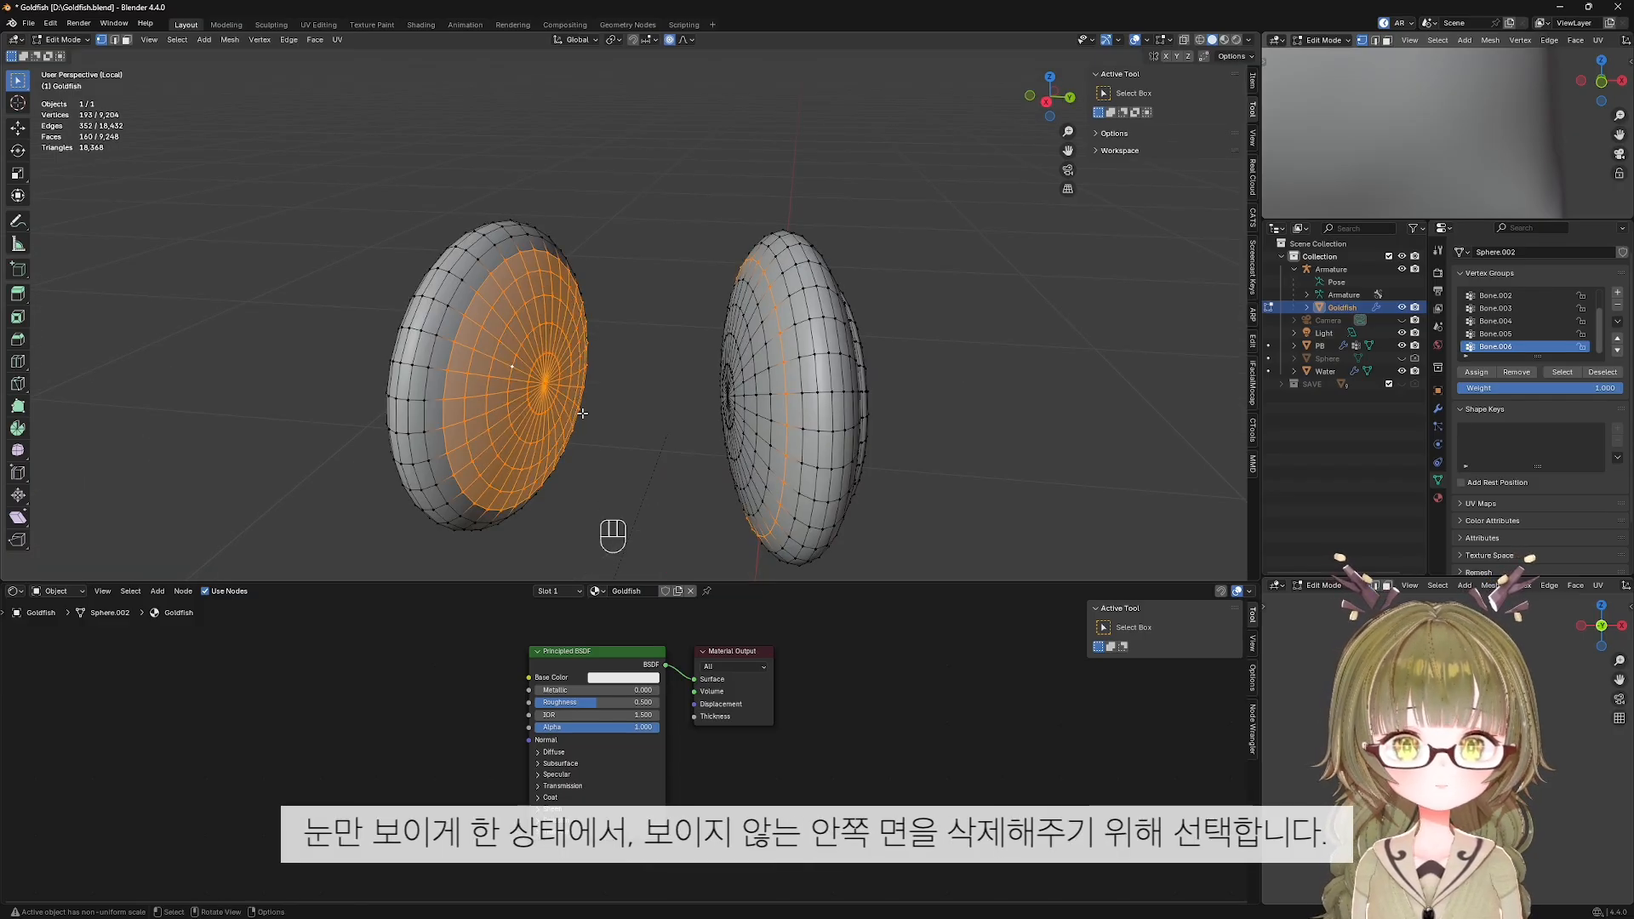
middle_drag(583, 415, 668, 412)
alt+shift+click(782, 336)
alt+shift+click(742, 352)
key(ctrl+z)
key(ctrl+z)
key(ctrl+z)
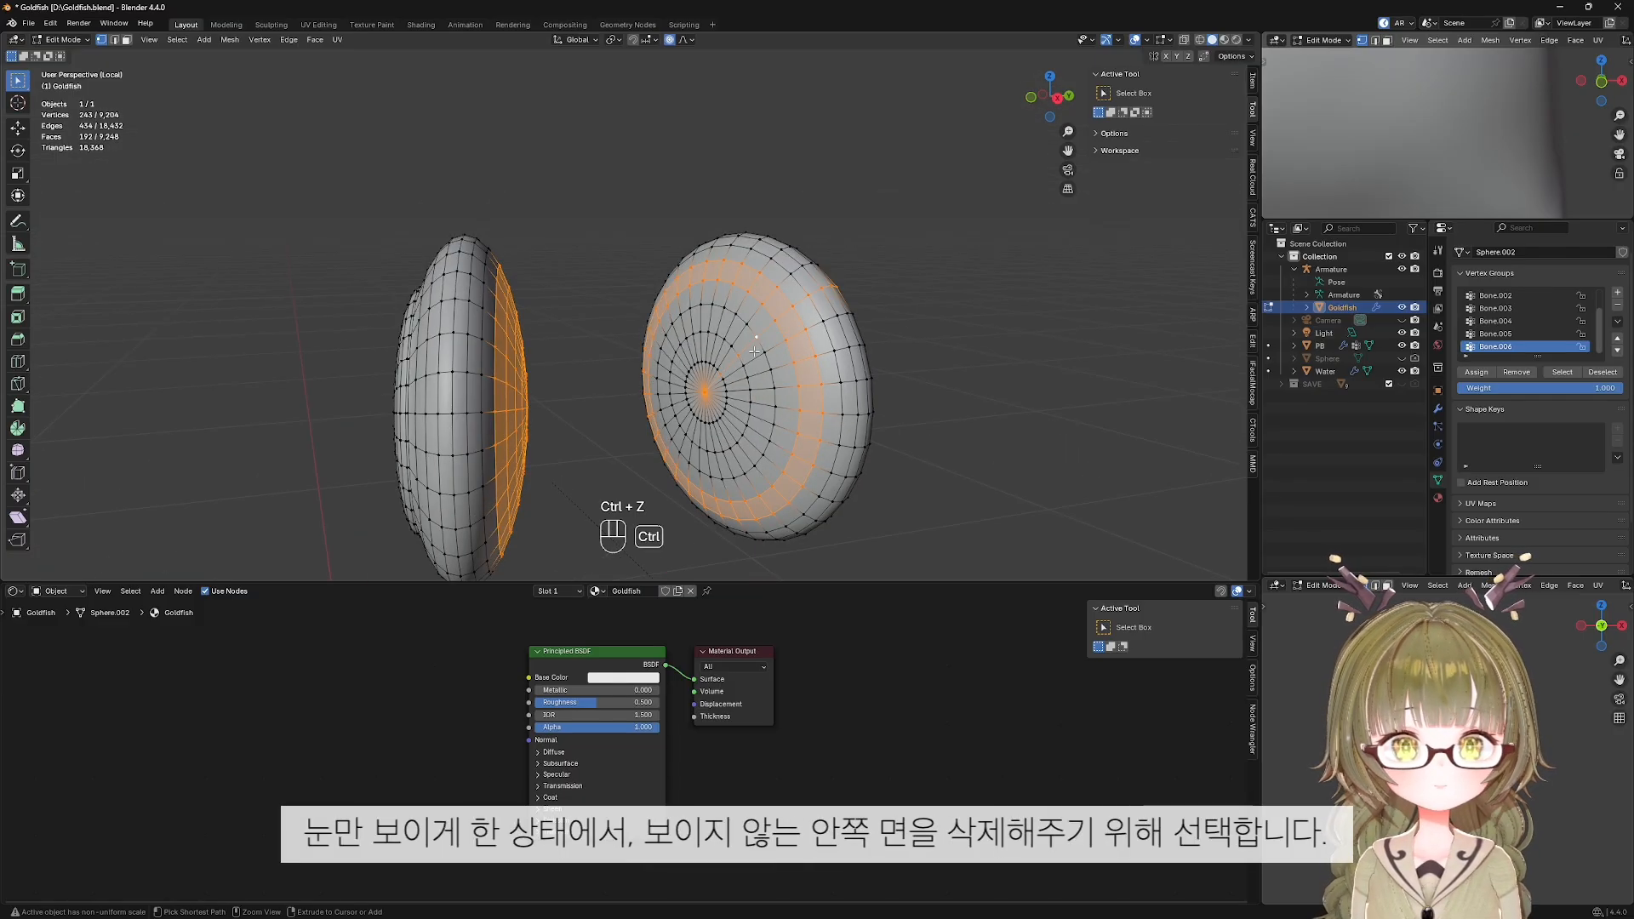
alt+shift+click(764, 366)
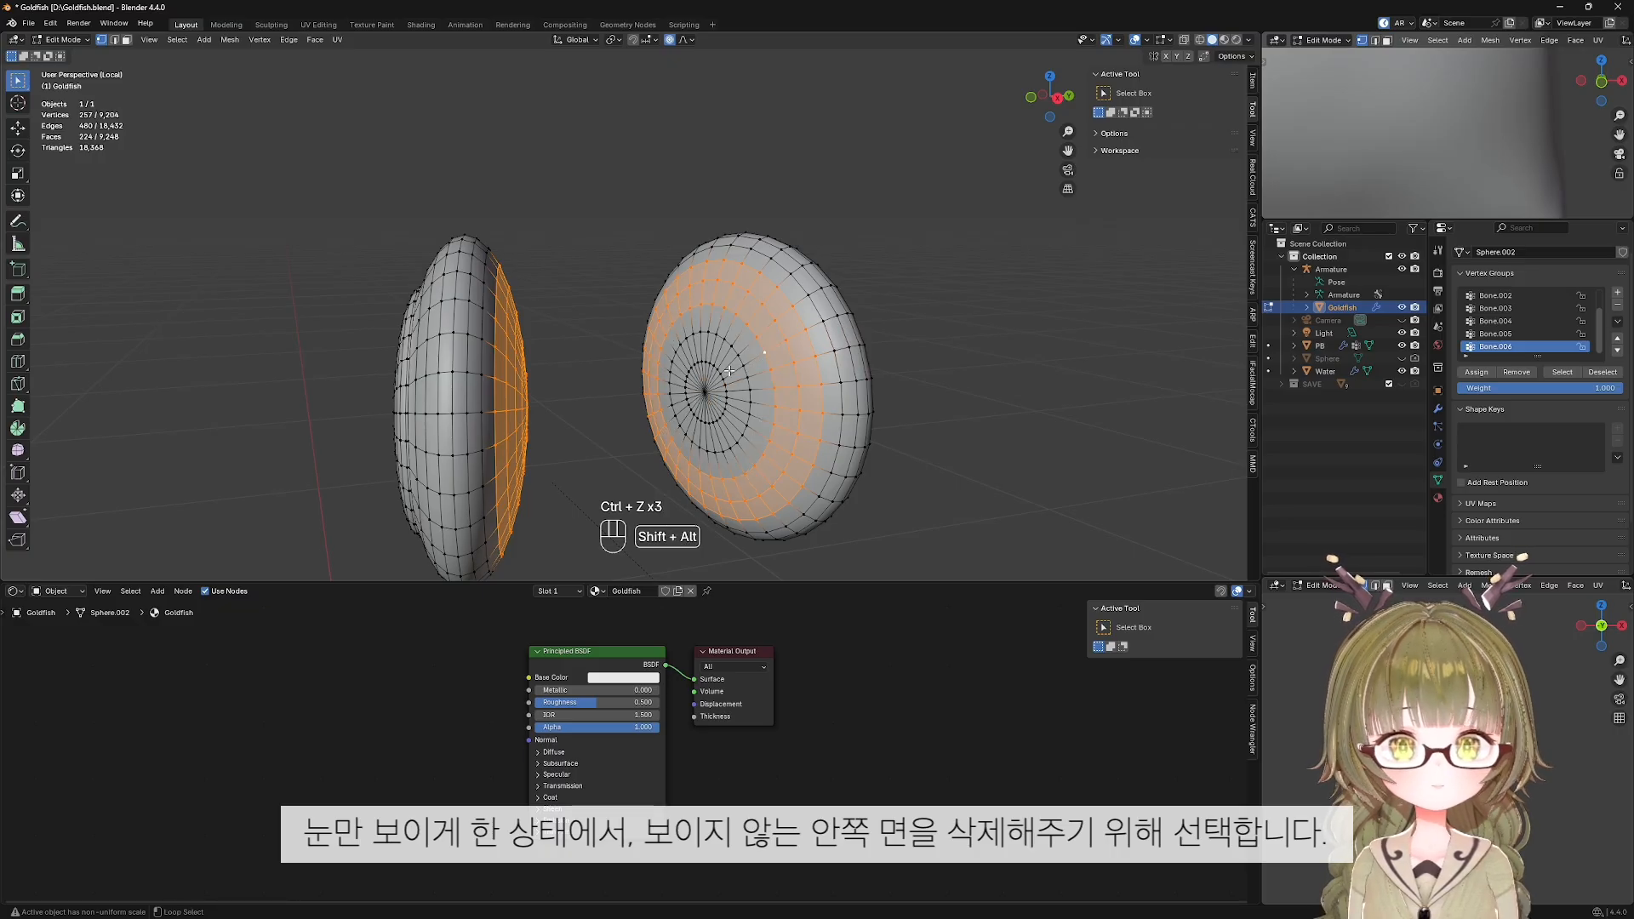
alt+shift+click(742, 367)
shift+drag(675, 350, 739, 432)
middle_drag(740, 429, 910, 416)
key(x)
click(671, 416)
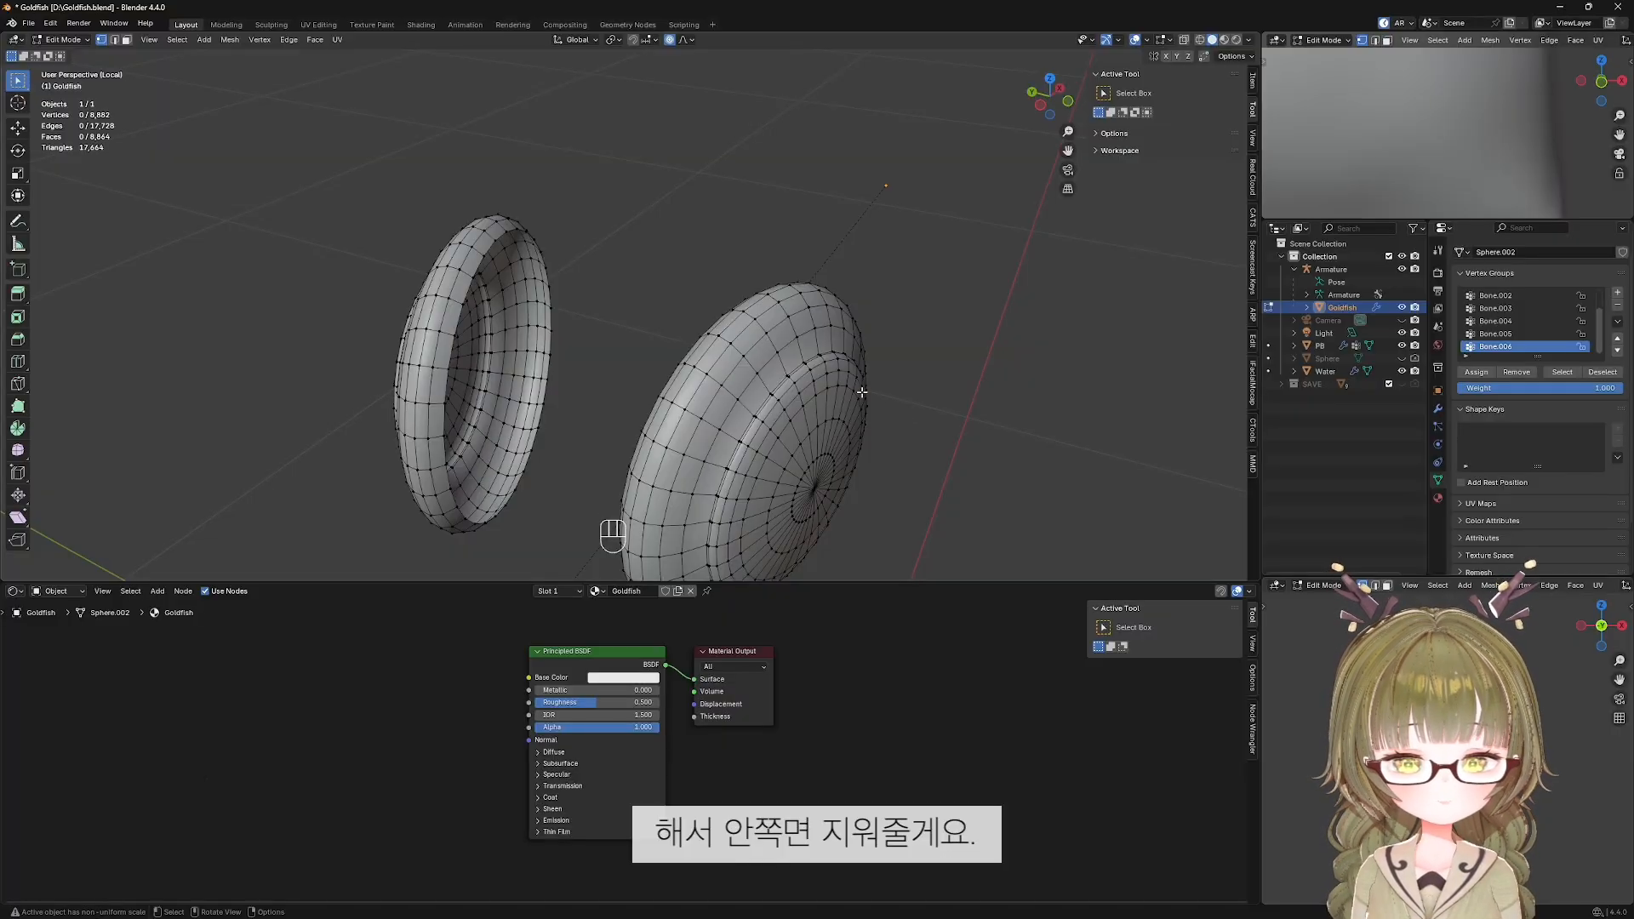
Reveal the hidden goldfish geometry and clear the selection.
key(alt+h)
click(995, 374)
scroll(979, 373, down, 2)
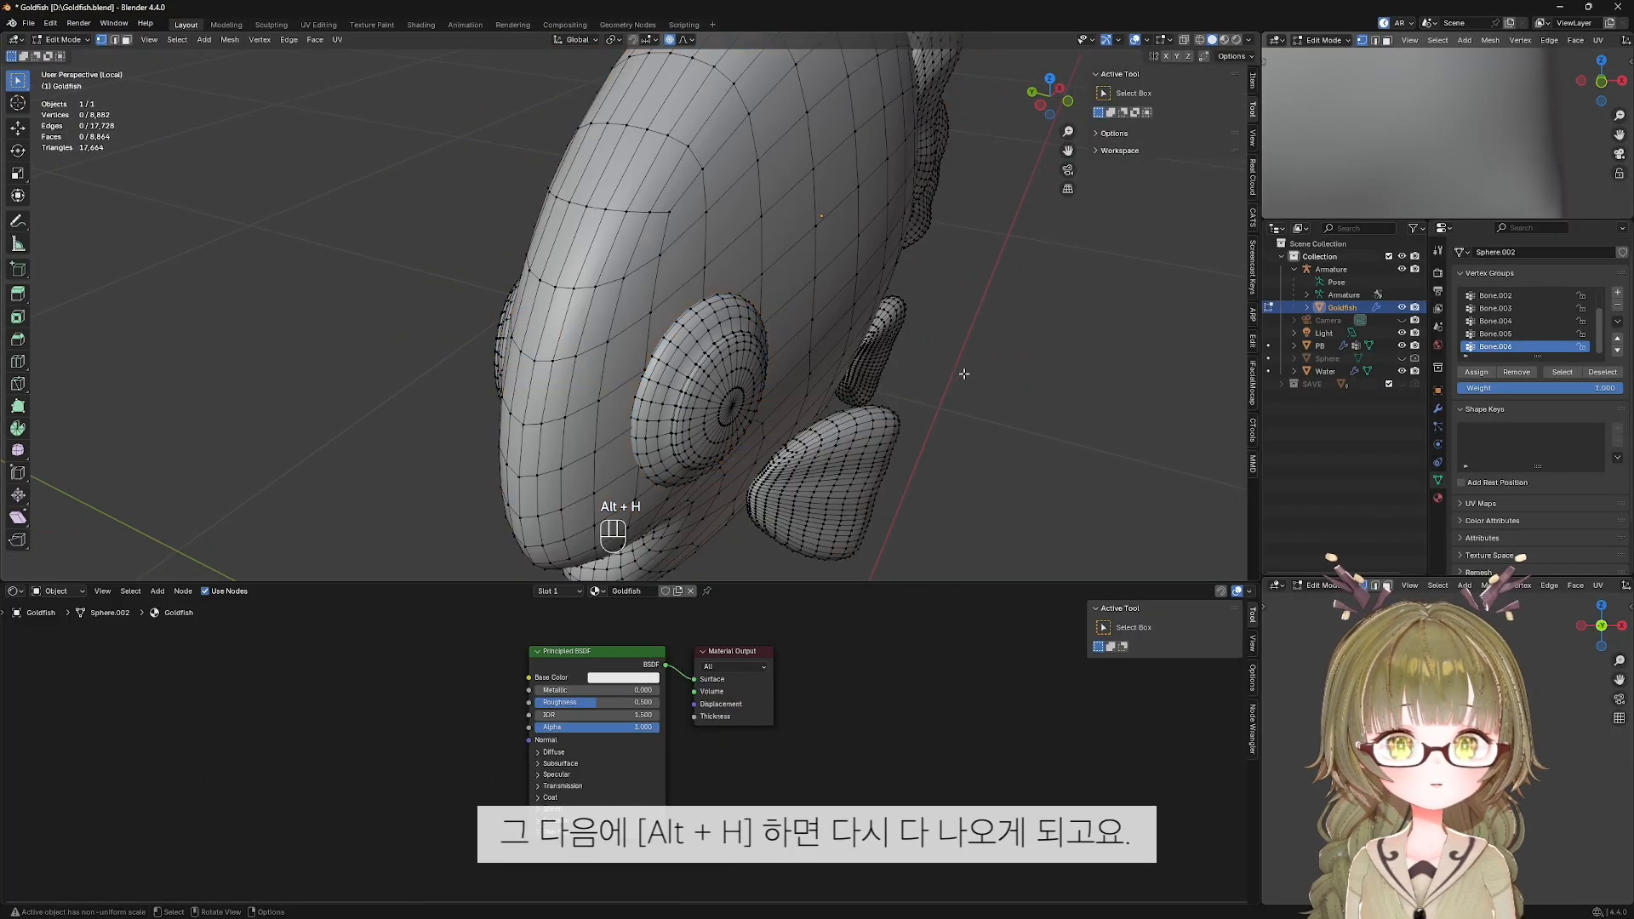
Mark the centre edge loops running along the goldfish's body, dorsal fin and tail fin as seams.
middle_drag(962, 372, 729, 431)
scroll(821, 374, down, 5)
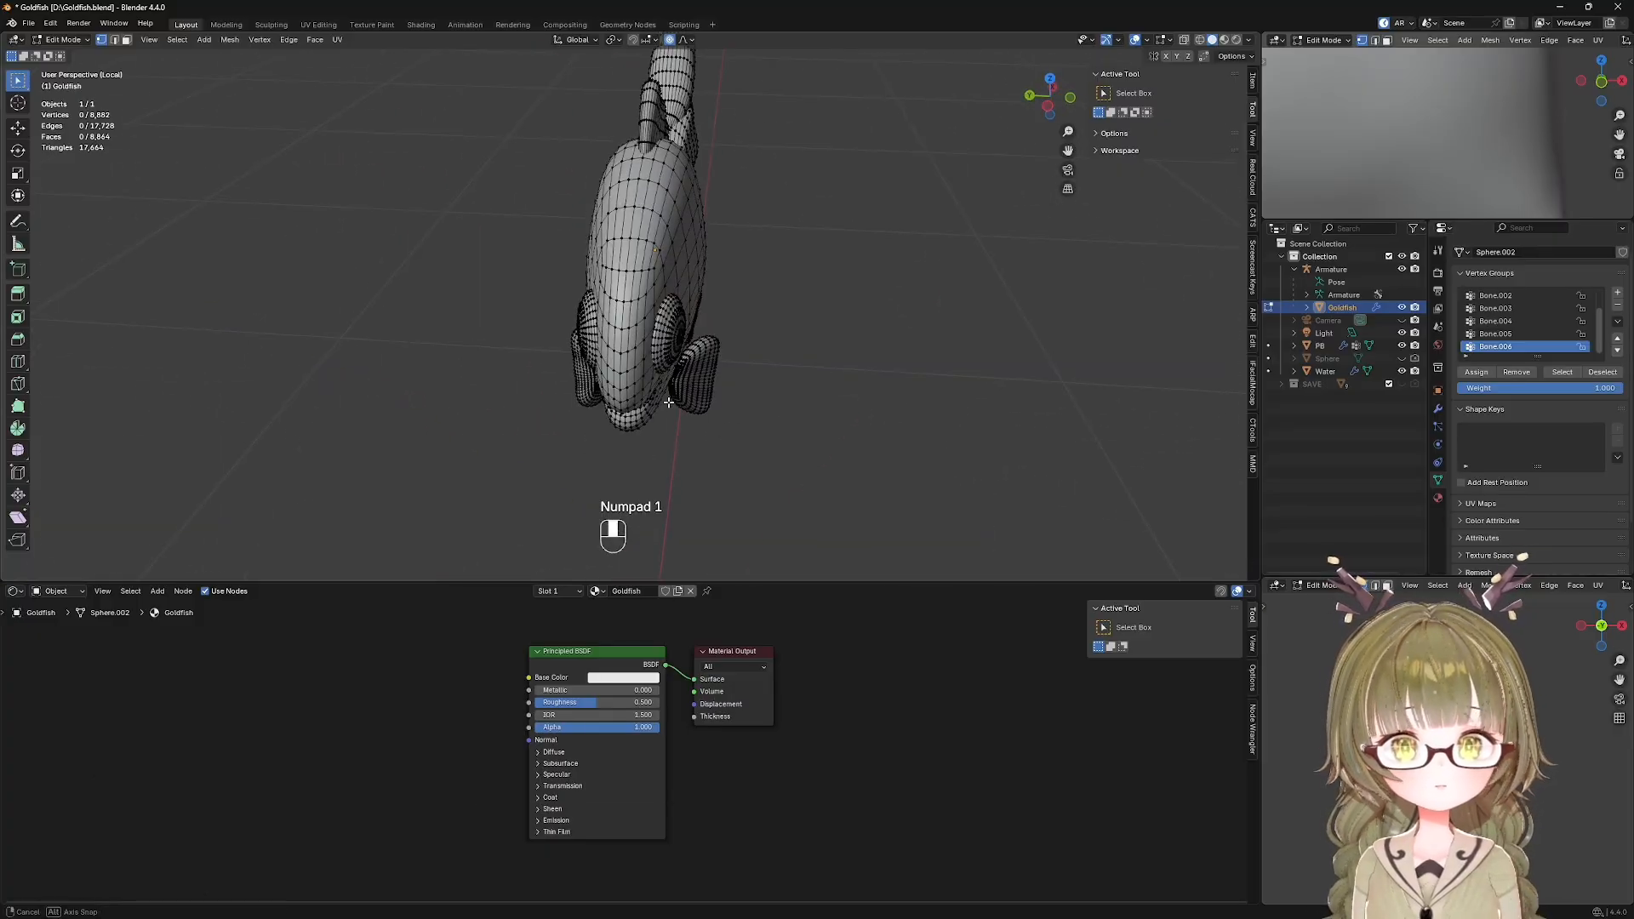
scroll(669, 402, up, 2)
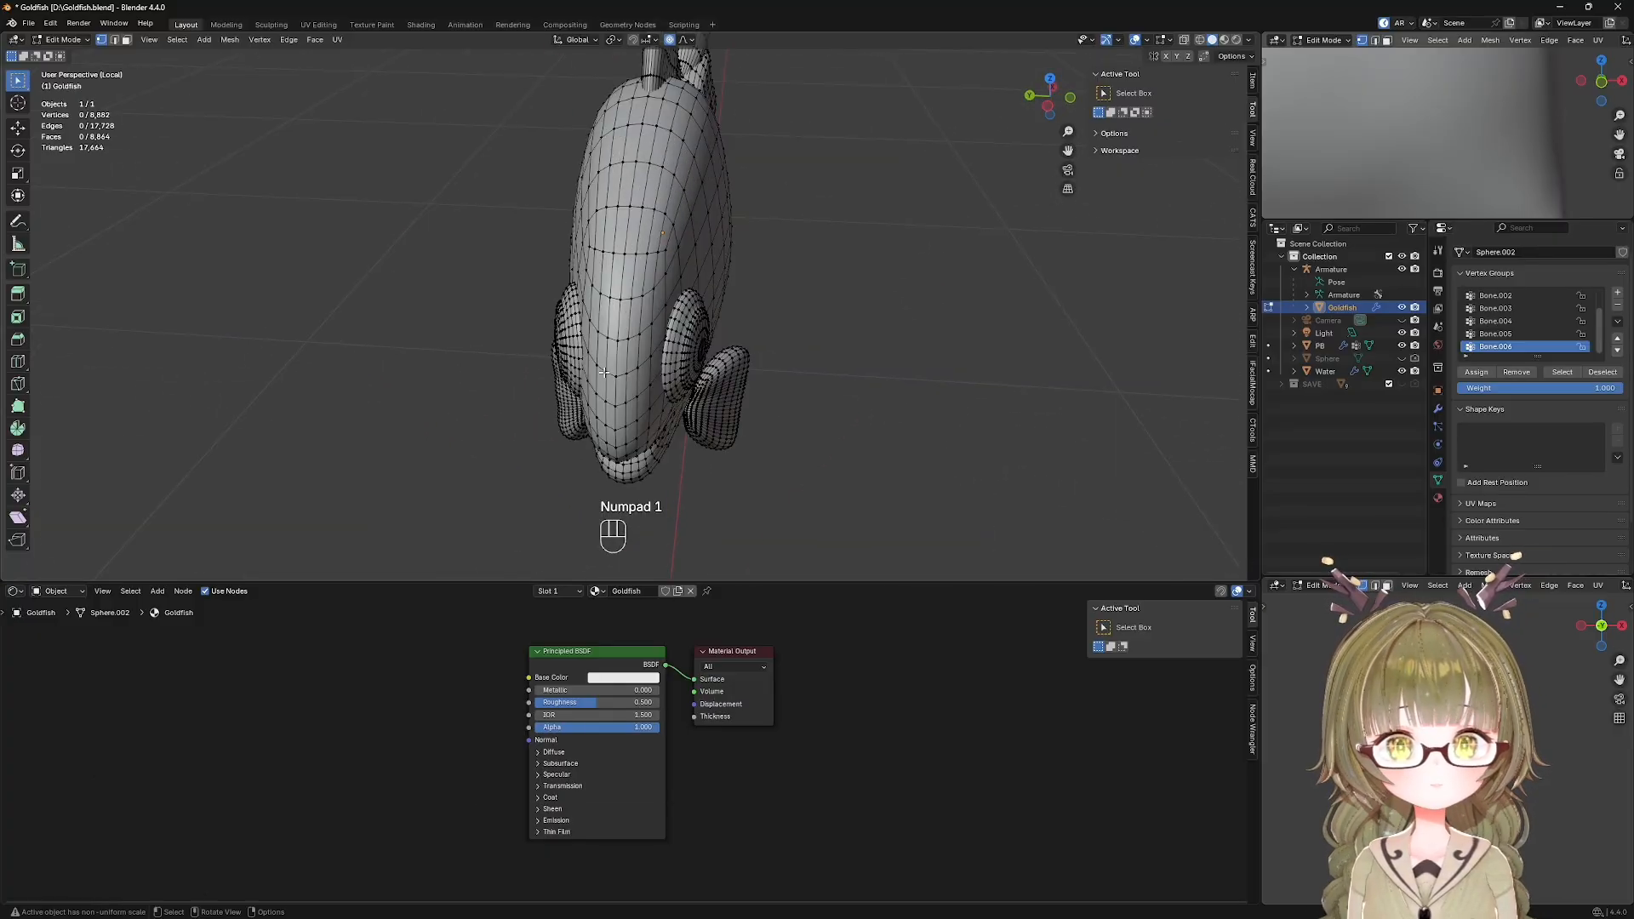
alt+click(611, 357)
middle_drag(611, 358, 654, 400)
scroll(493, 388, up, 3)
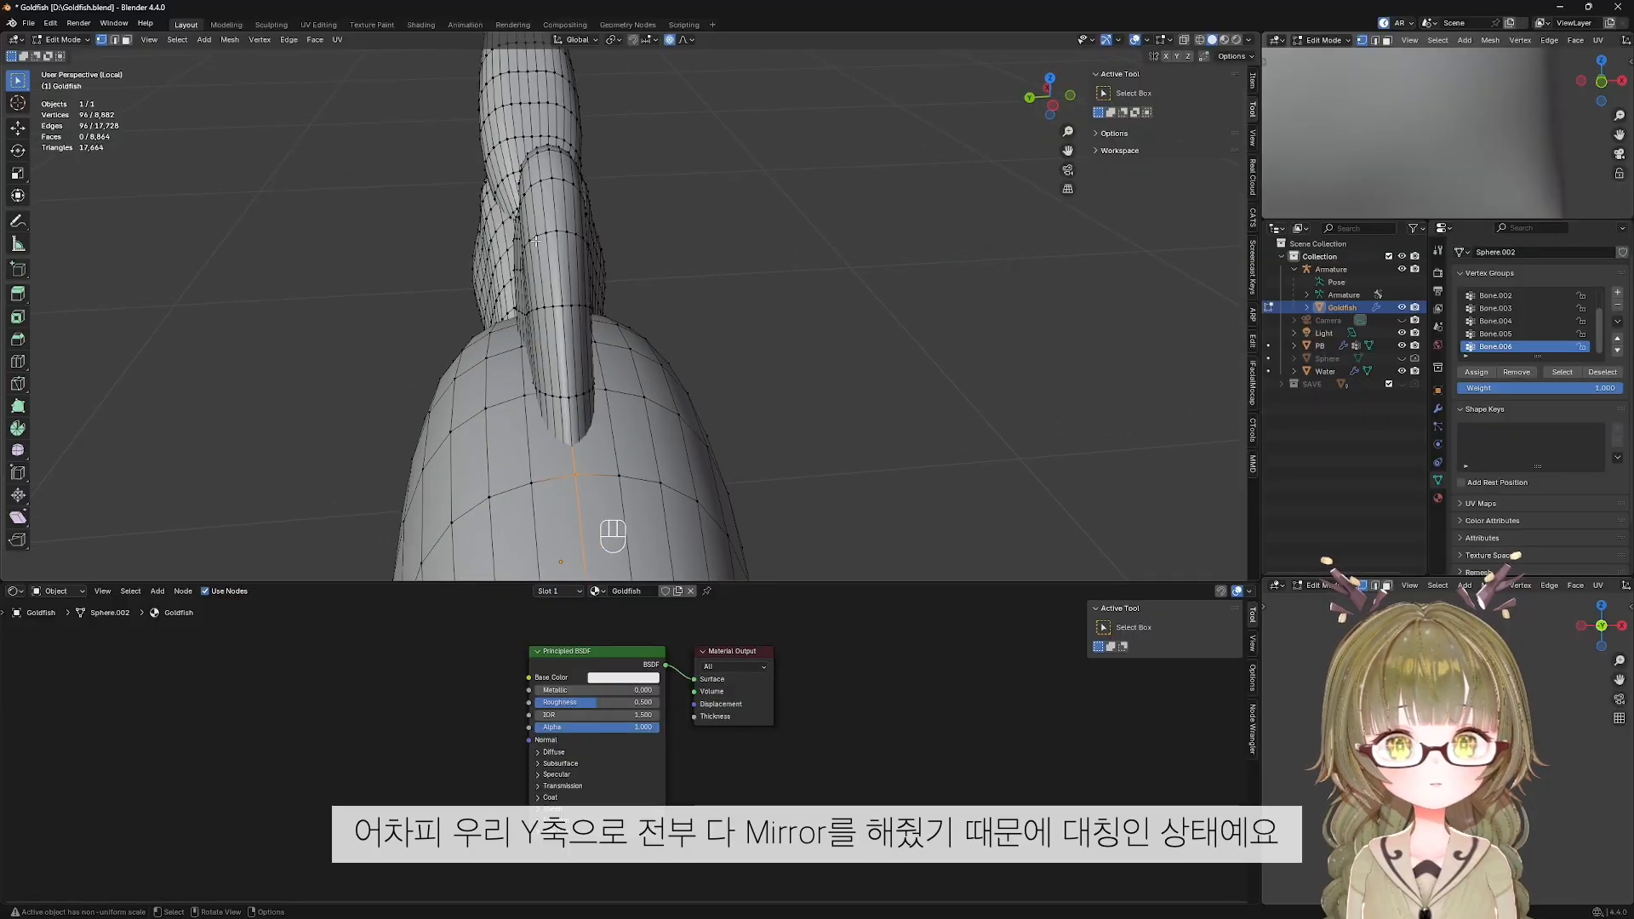
alt+shift+click(566, 318)
shift+middle_drag(609, 216, 608, 422)
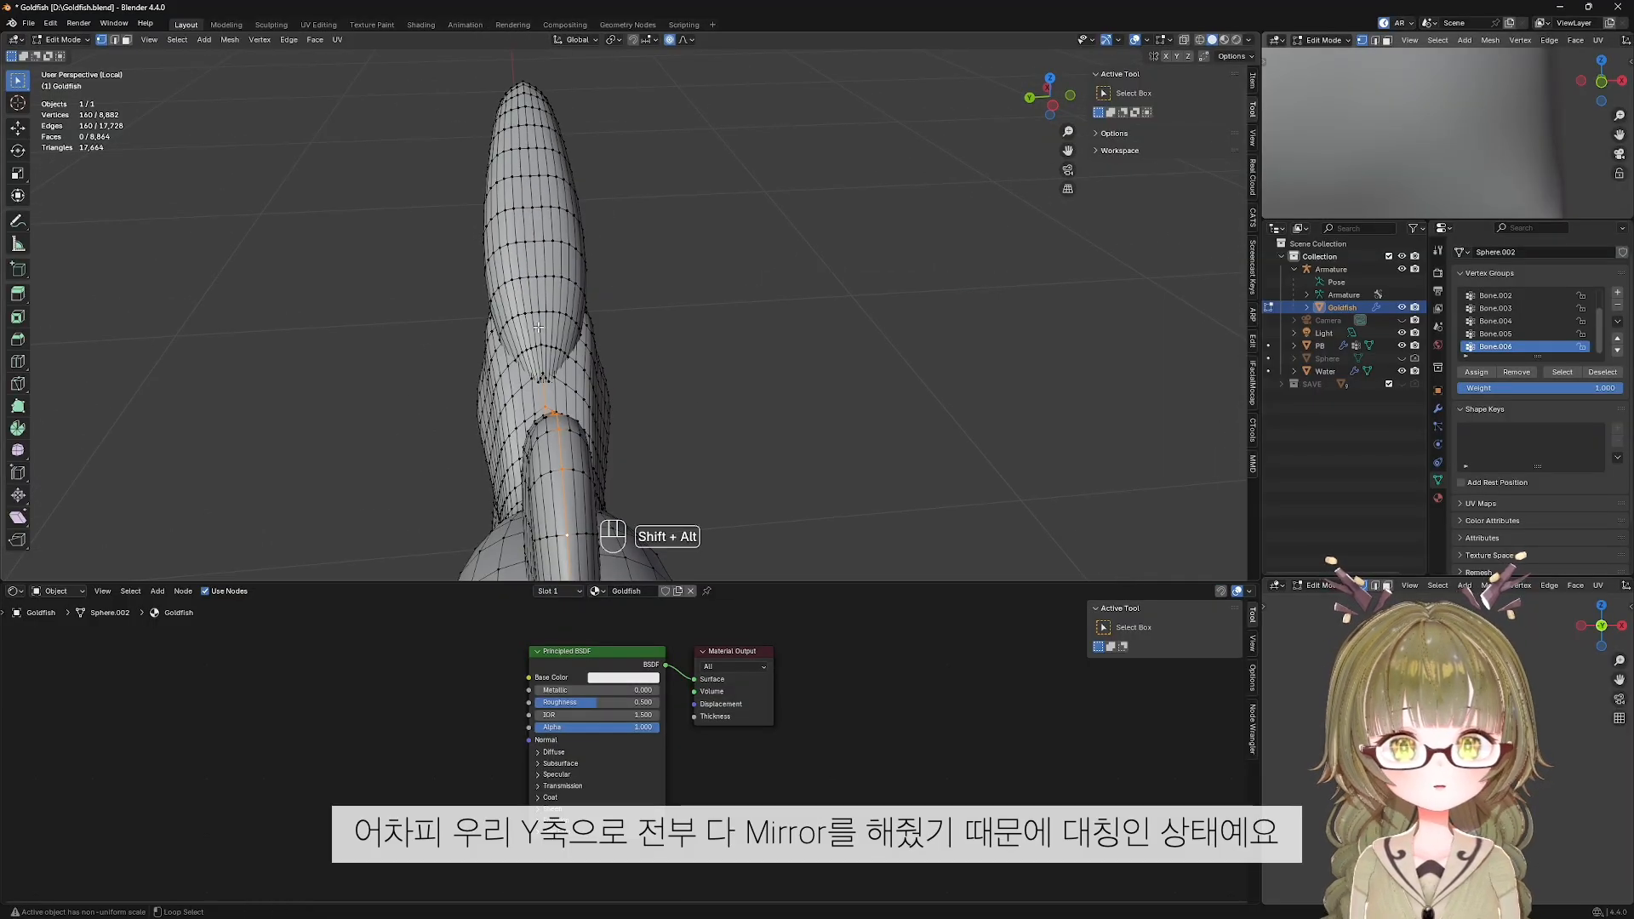
alt+shift+click(540, 329)
middle_drag(642, 269, 648, 575)
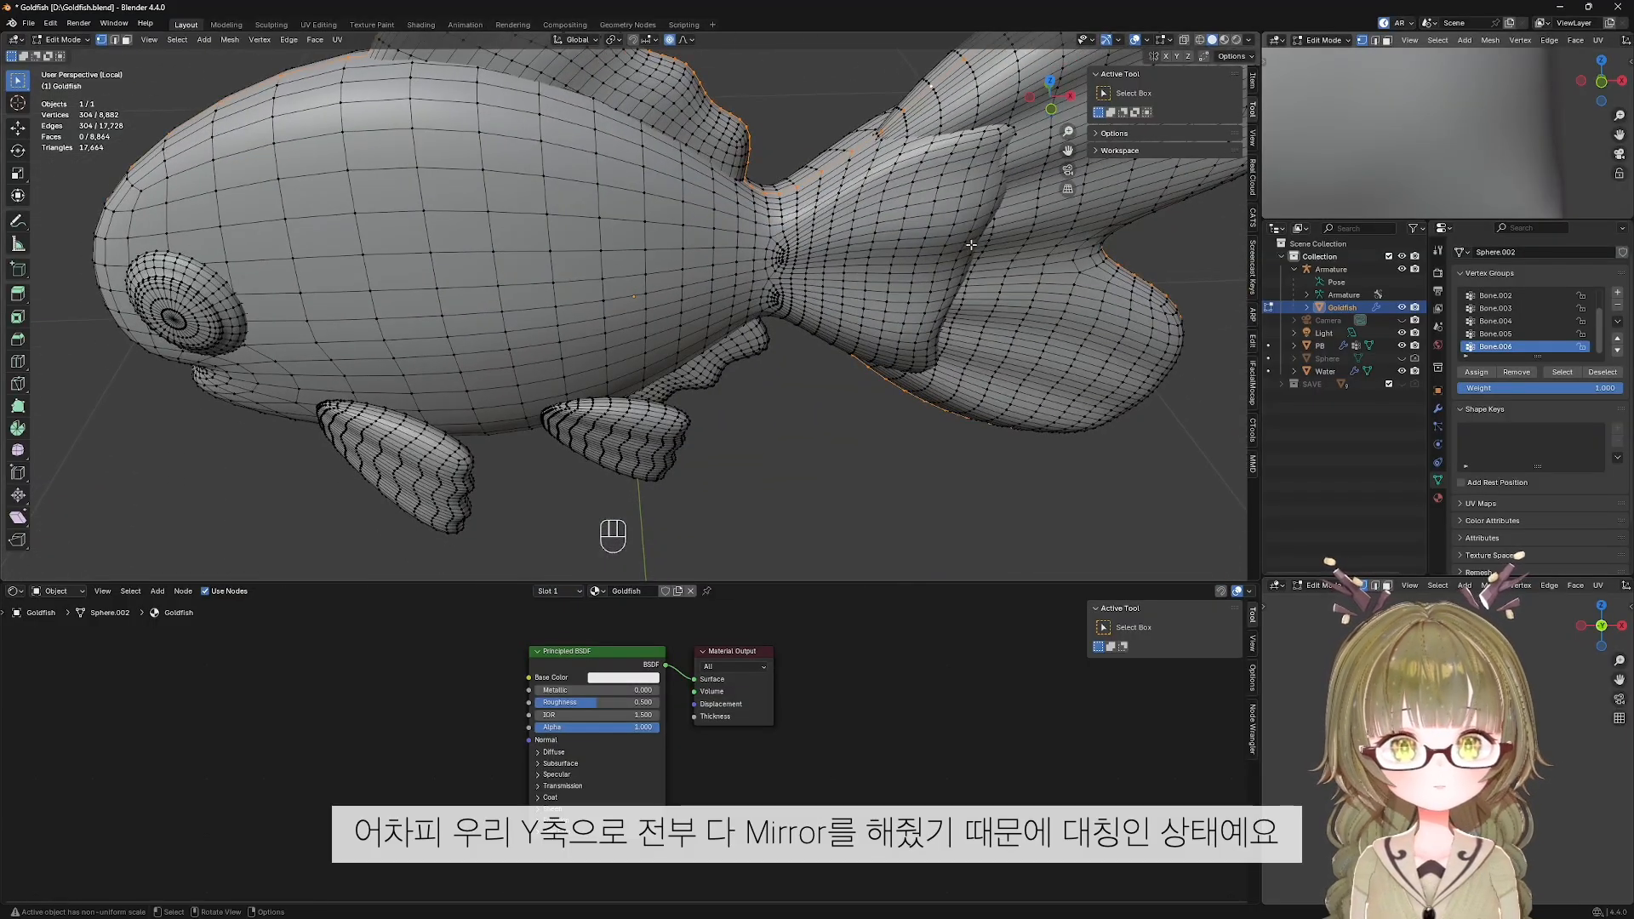
shift+middle_drag(902, 314, 541, 473)
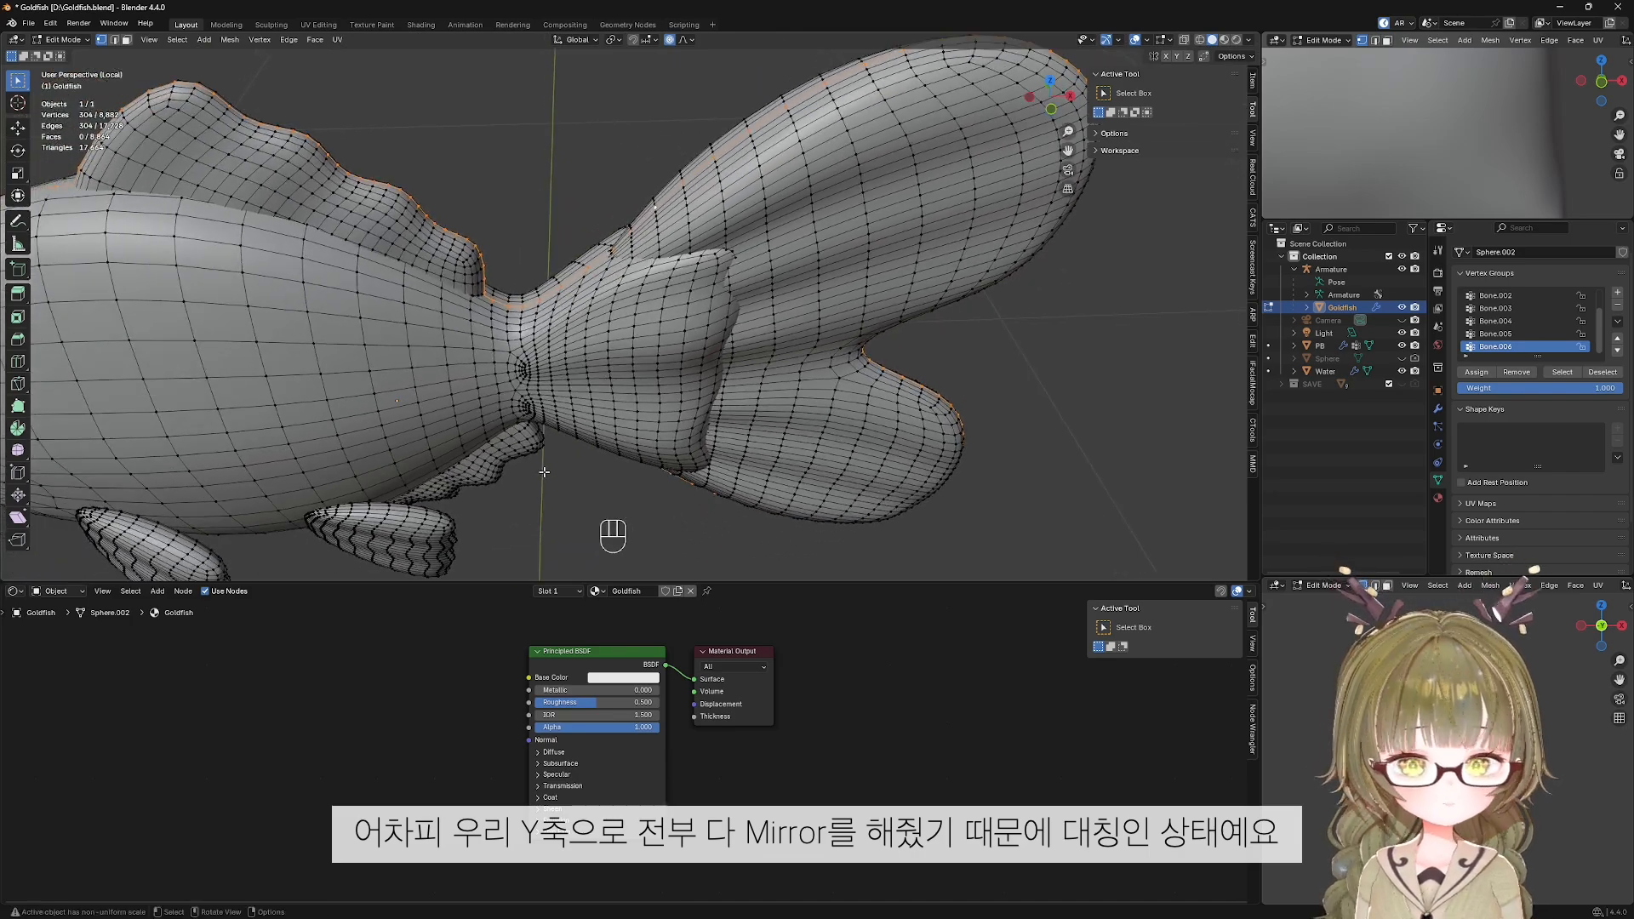
key(u)
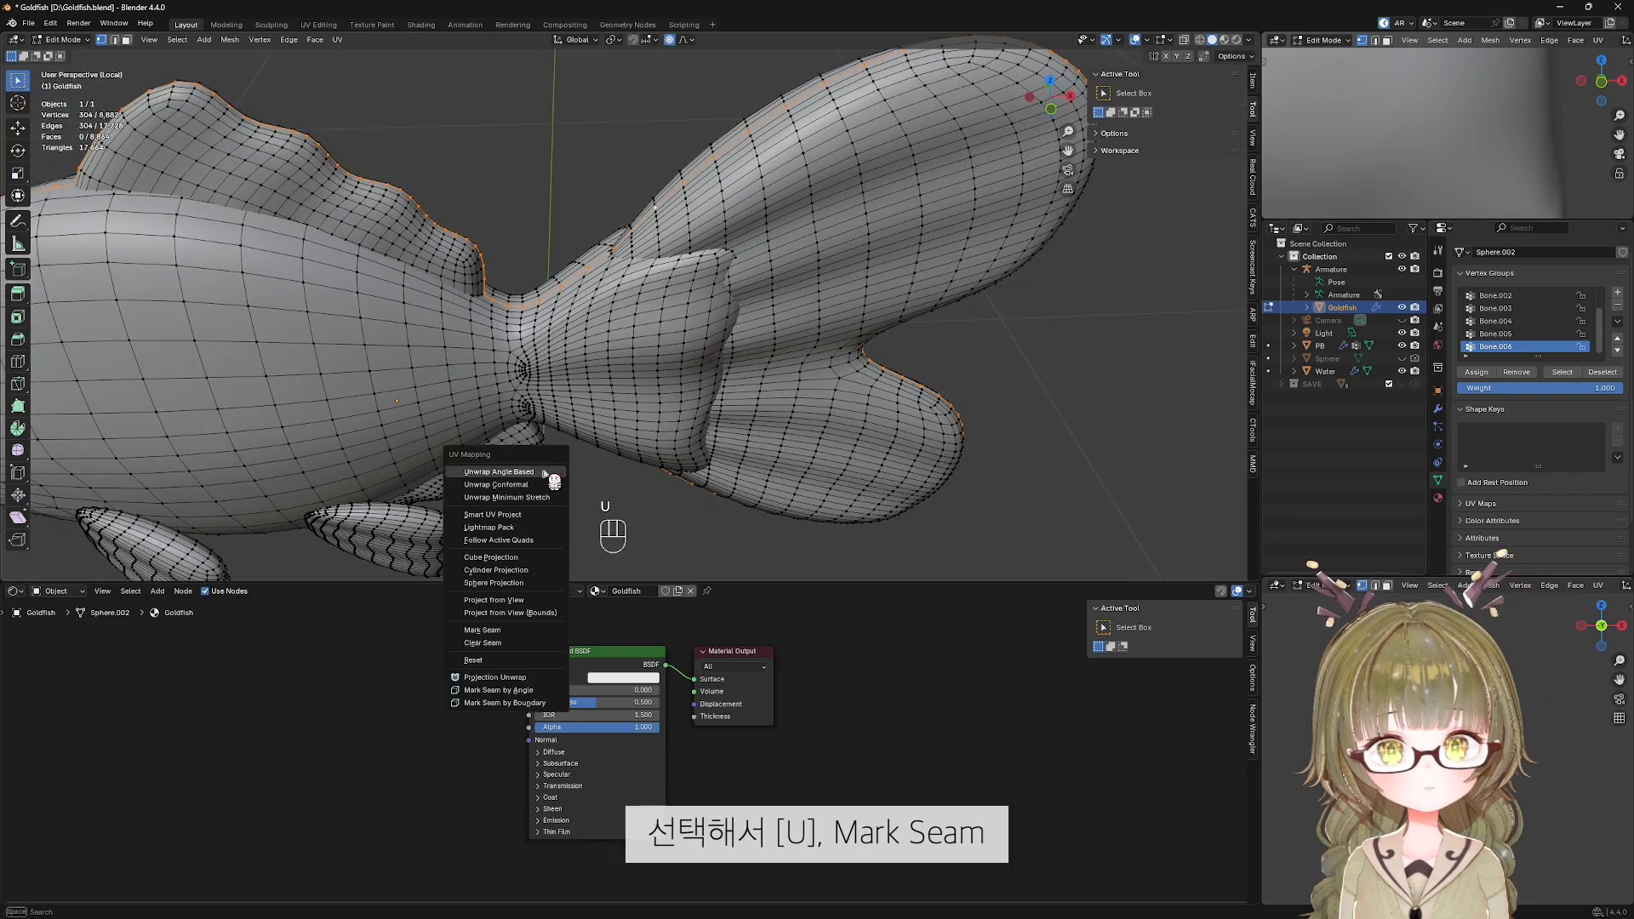
click(536, 628)
Mark the edge loop around the rim of the single rear belly fin as a seam.
shift+middle_drag(511, 383, 859, 316)
middle_drag(859, 316, 783, 247)
middle_drag(783, 246, 681, 153)
shift+middle_drag(681, 153, 783, 241)
alt+click(1057, 326)
key(u)
click(1074, 337)
Select the rim edge loops of all four paired lower fins and mark them as seams.
alt+click(763, 285)
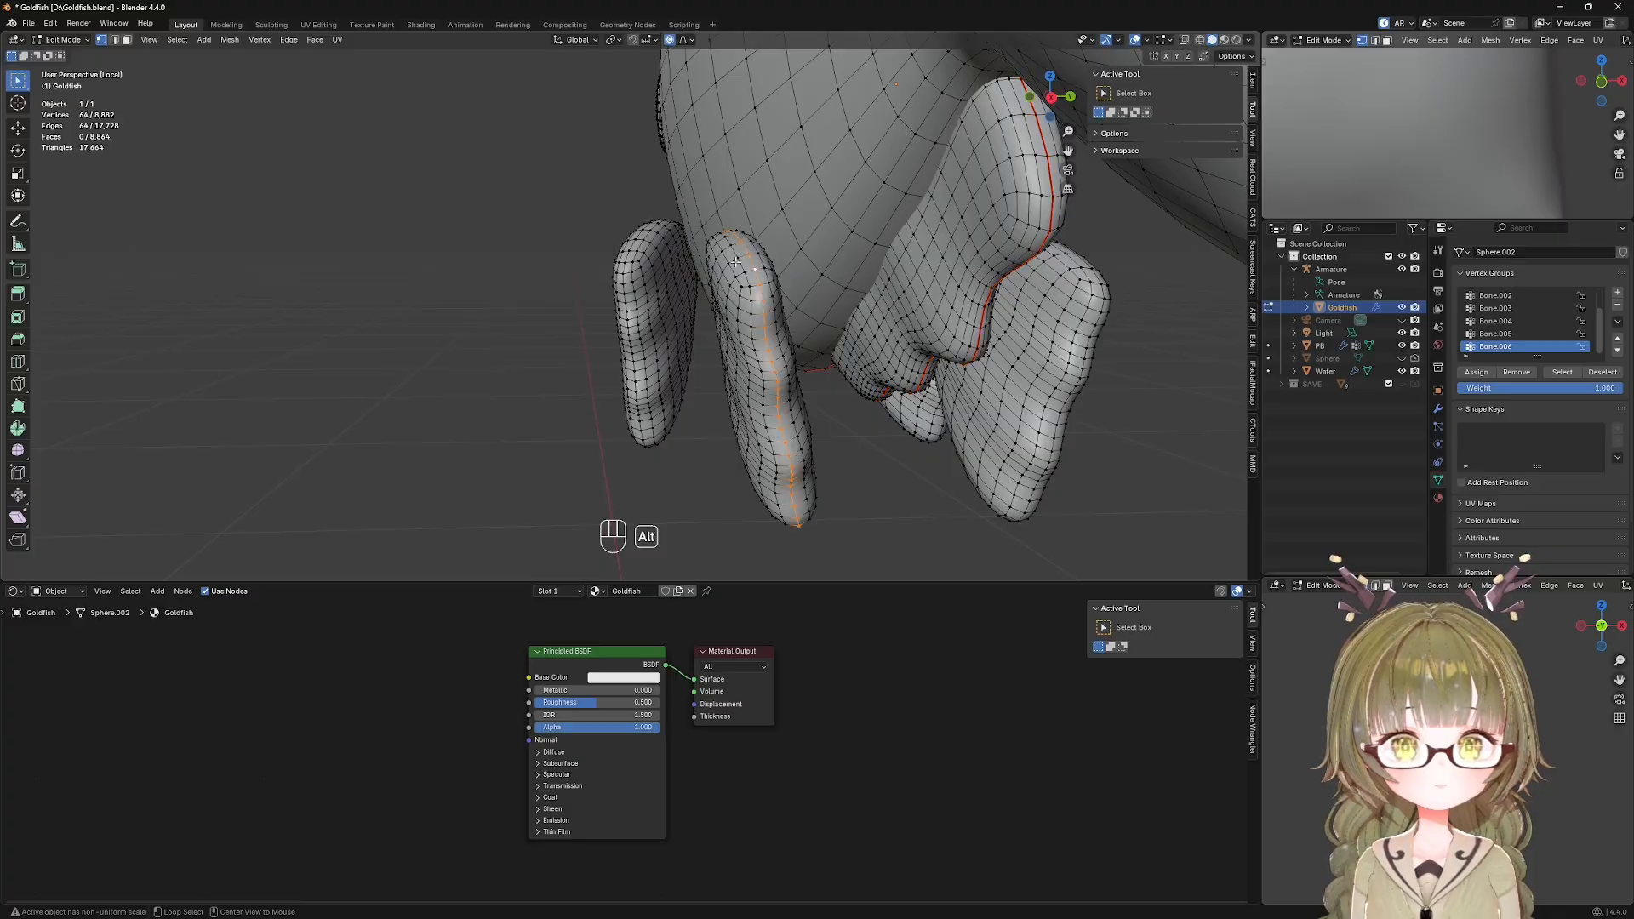
alt+shift+click(648, 262)
middle_drag(648, 262, 630, 213)
middle_drag(629, 213, 893, 243)
shift+middle_drag(894, 242, 767, 281)
alt+shift+click(743, 281)
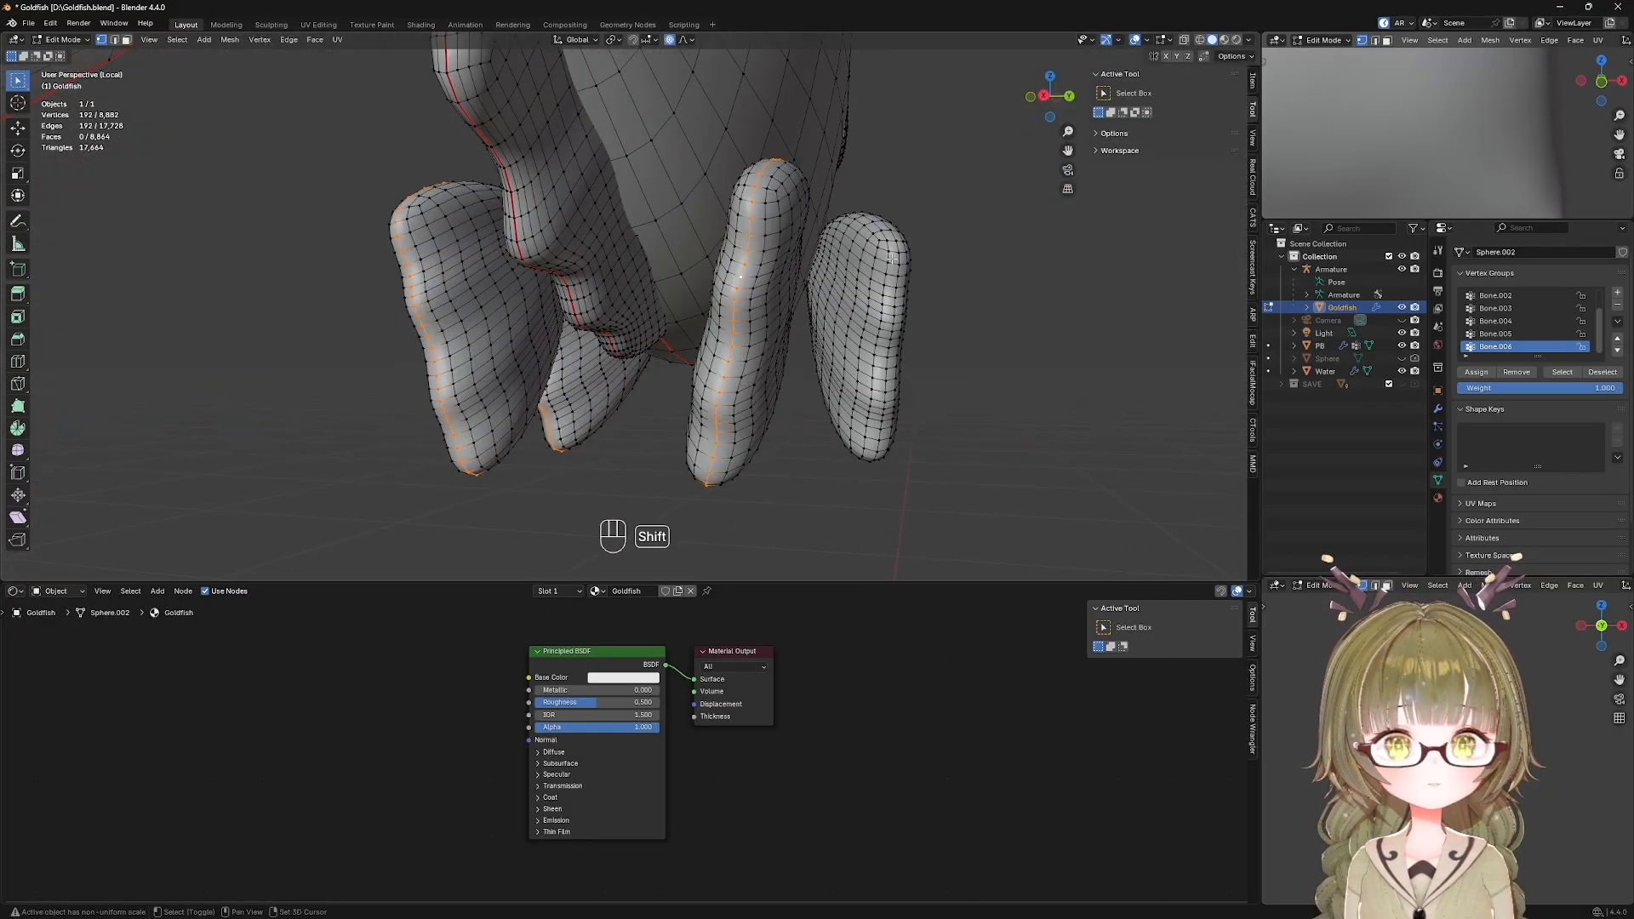
alt+shift+click(899, 246)
key(ctrl+z)
alt+shift+click(896, 245)
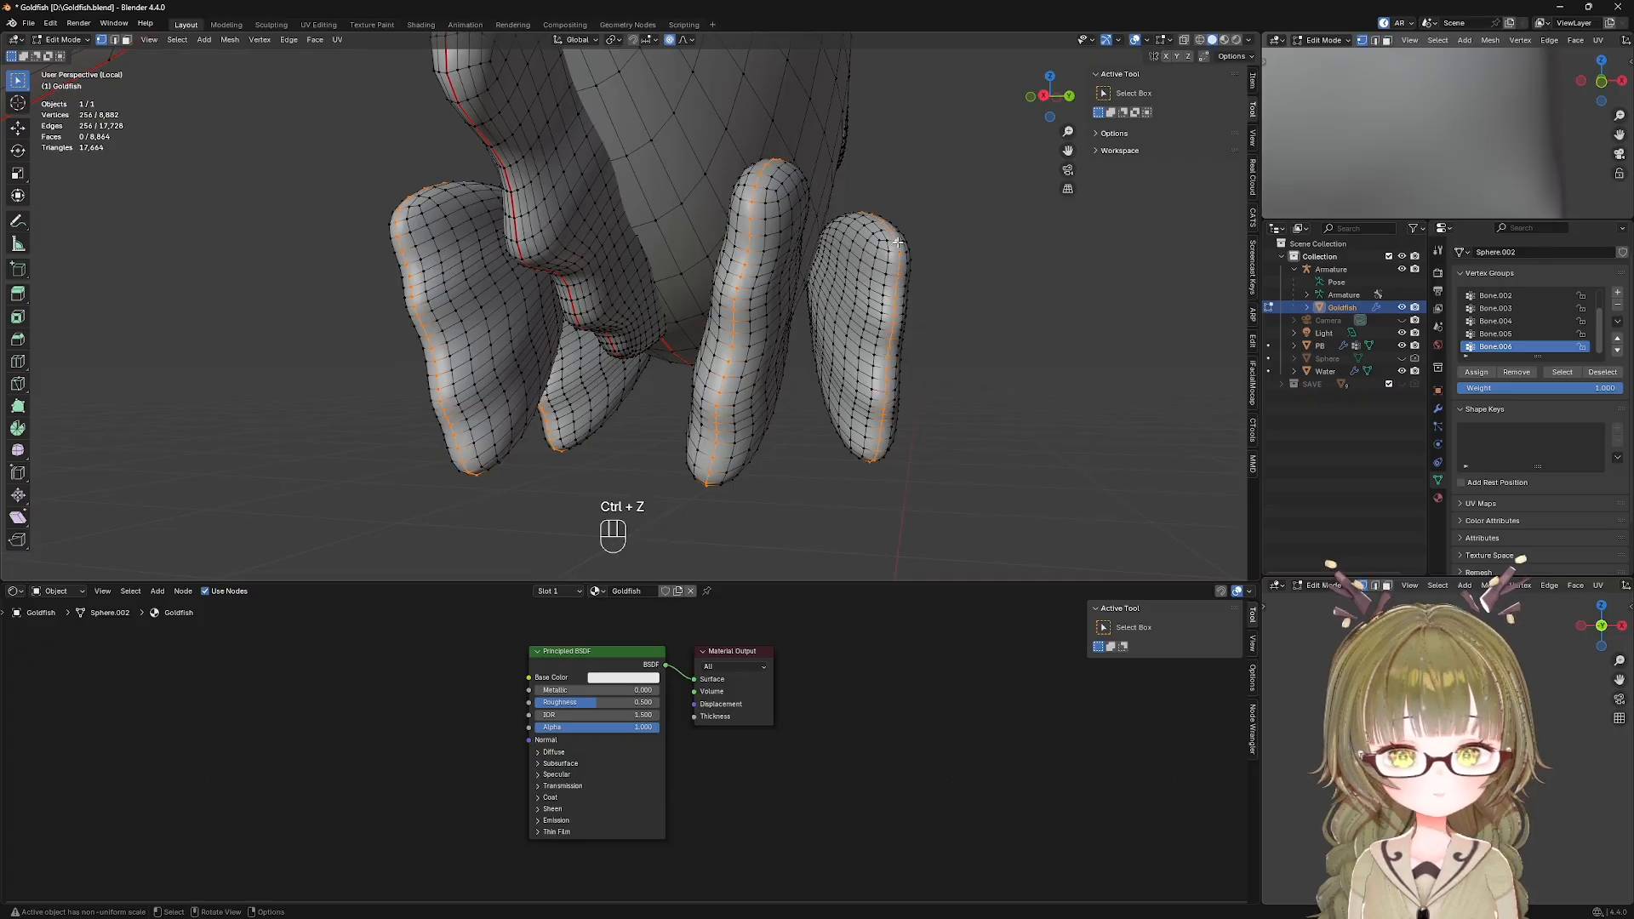
key(u)
click(904, 244)
Select the entire goldfish mesh and unwrap it with the Angle Based method.
scroll(929, 305, down, 2)
click(930, 307)
scroll(595, 392, up, 7)
middle_drag(545, 400, 800, 490)
scroll(591, 412, down, 6)
key(KP_1)
scroll(591, 411, down, 3)
key(a)
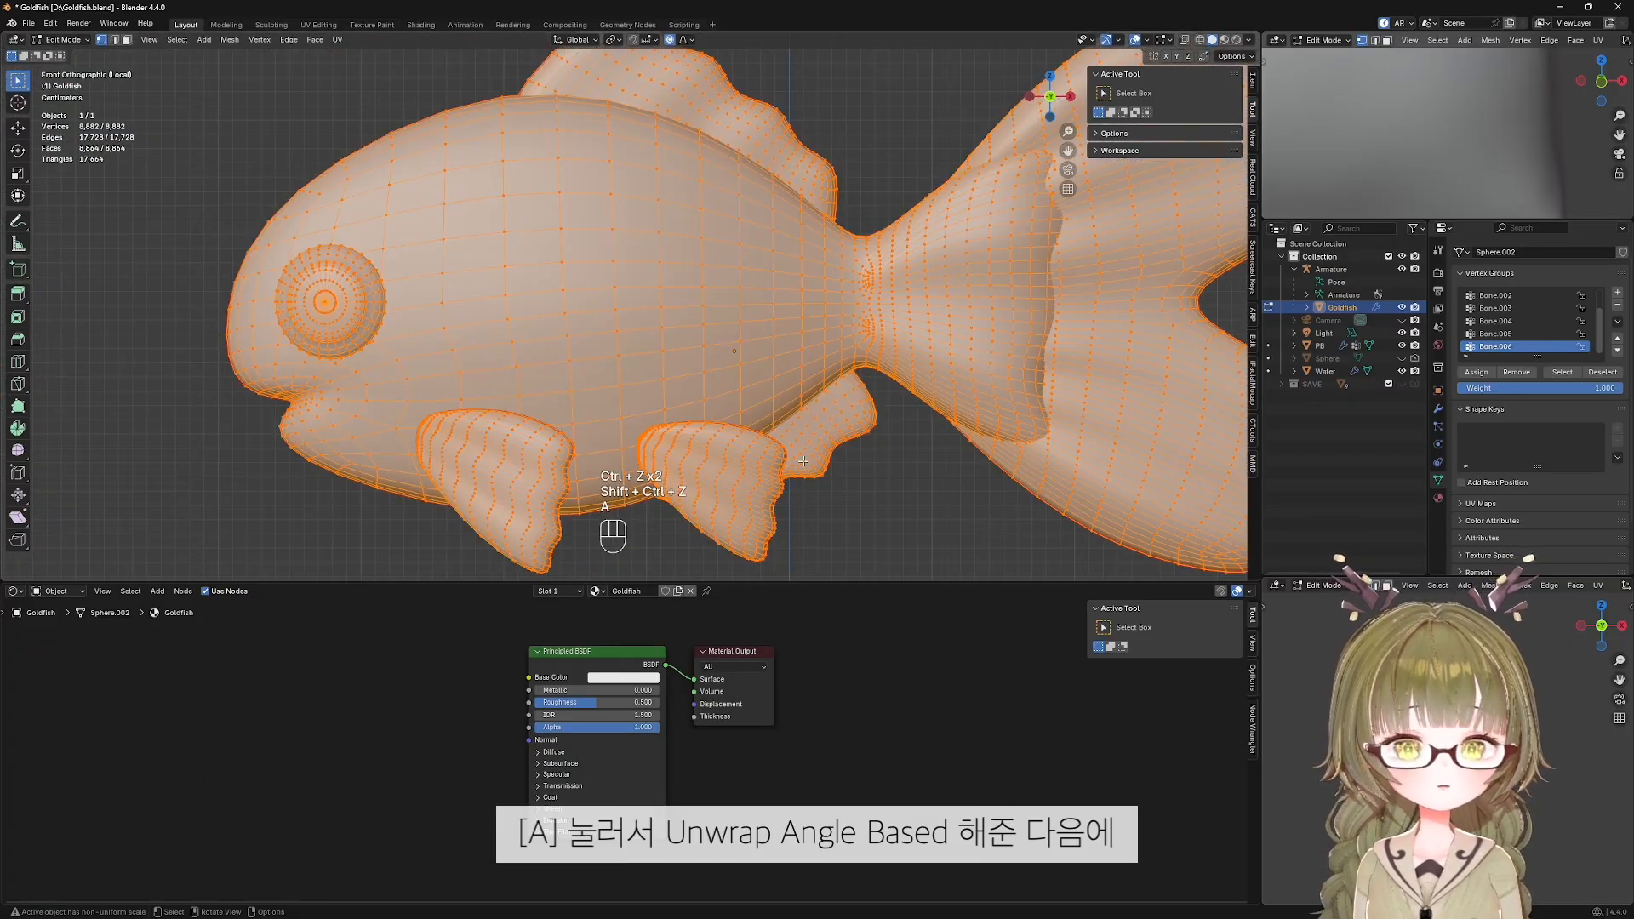
key(u)
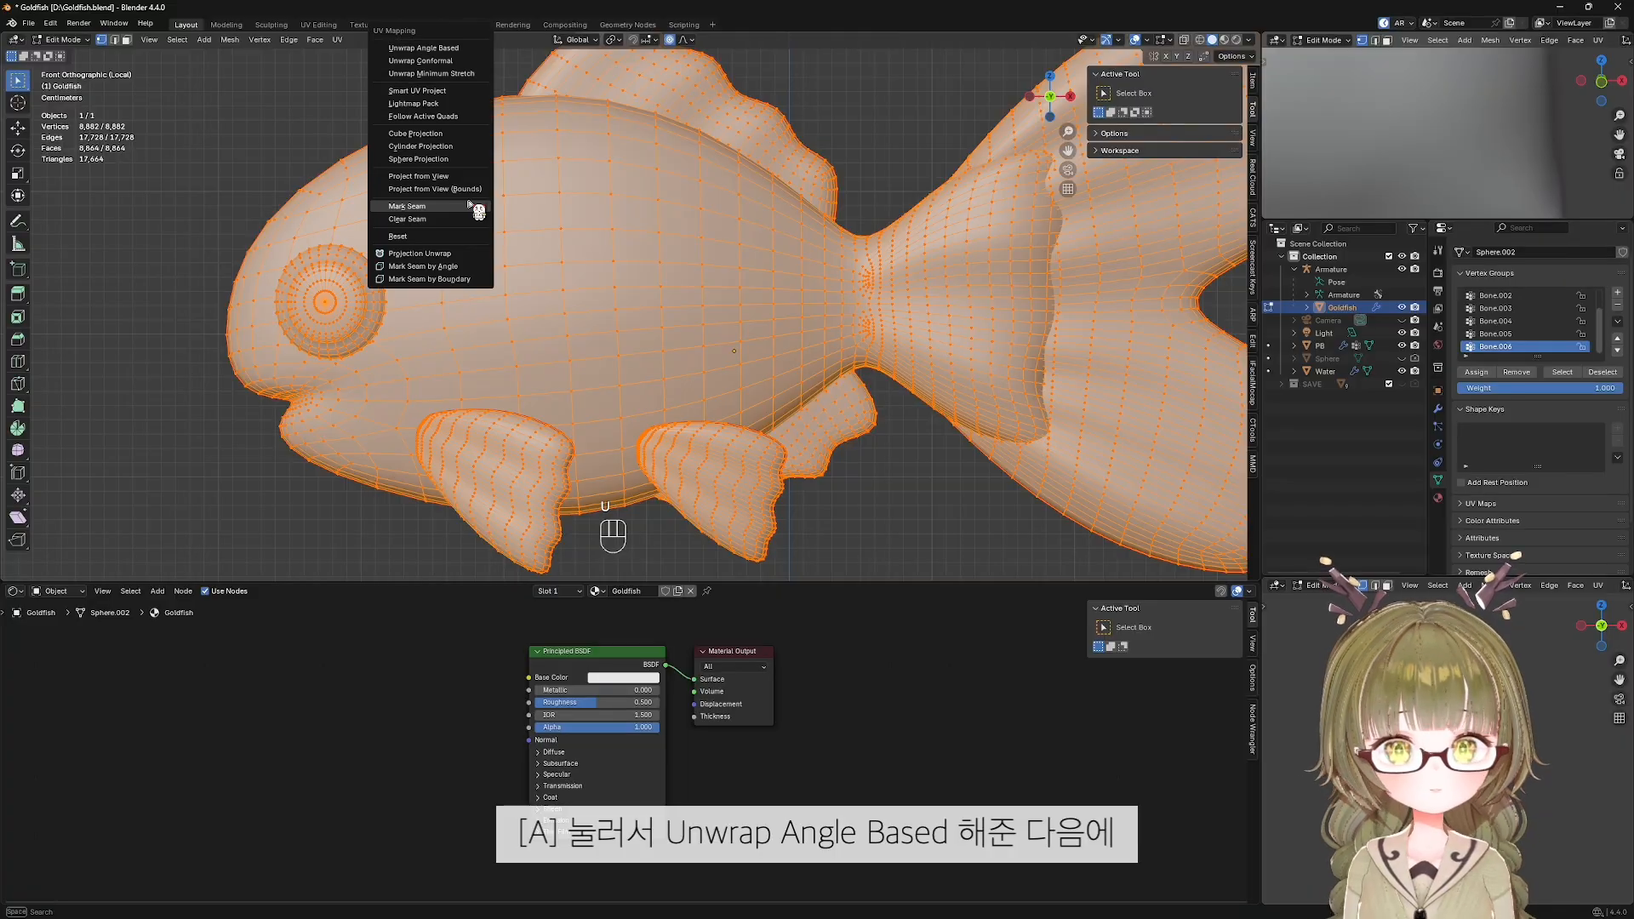
click(453, 48)
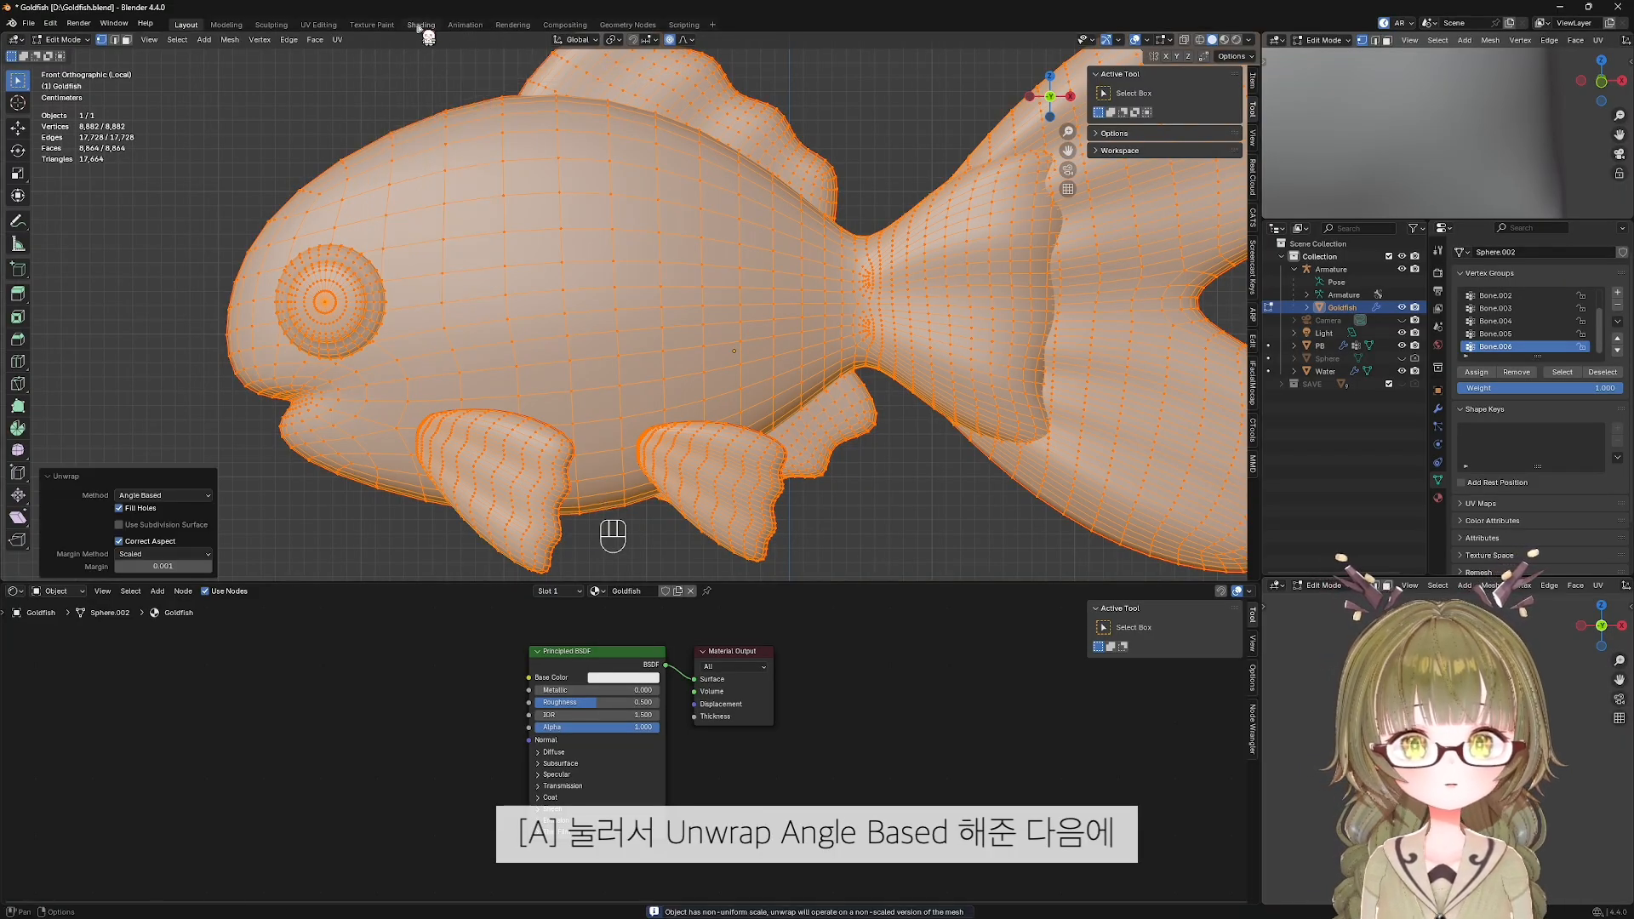
In the UV Editing workspace, select all of the goldfish's UV islands and display the Mio3 UV tools.
click(316, 25)
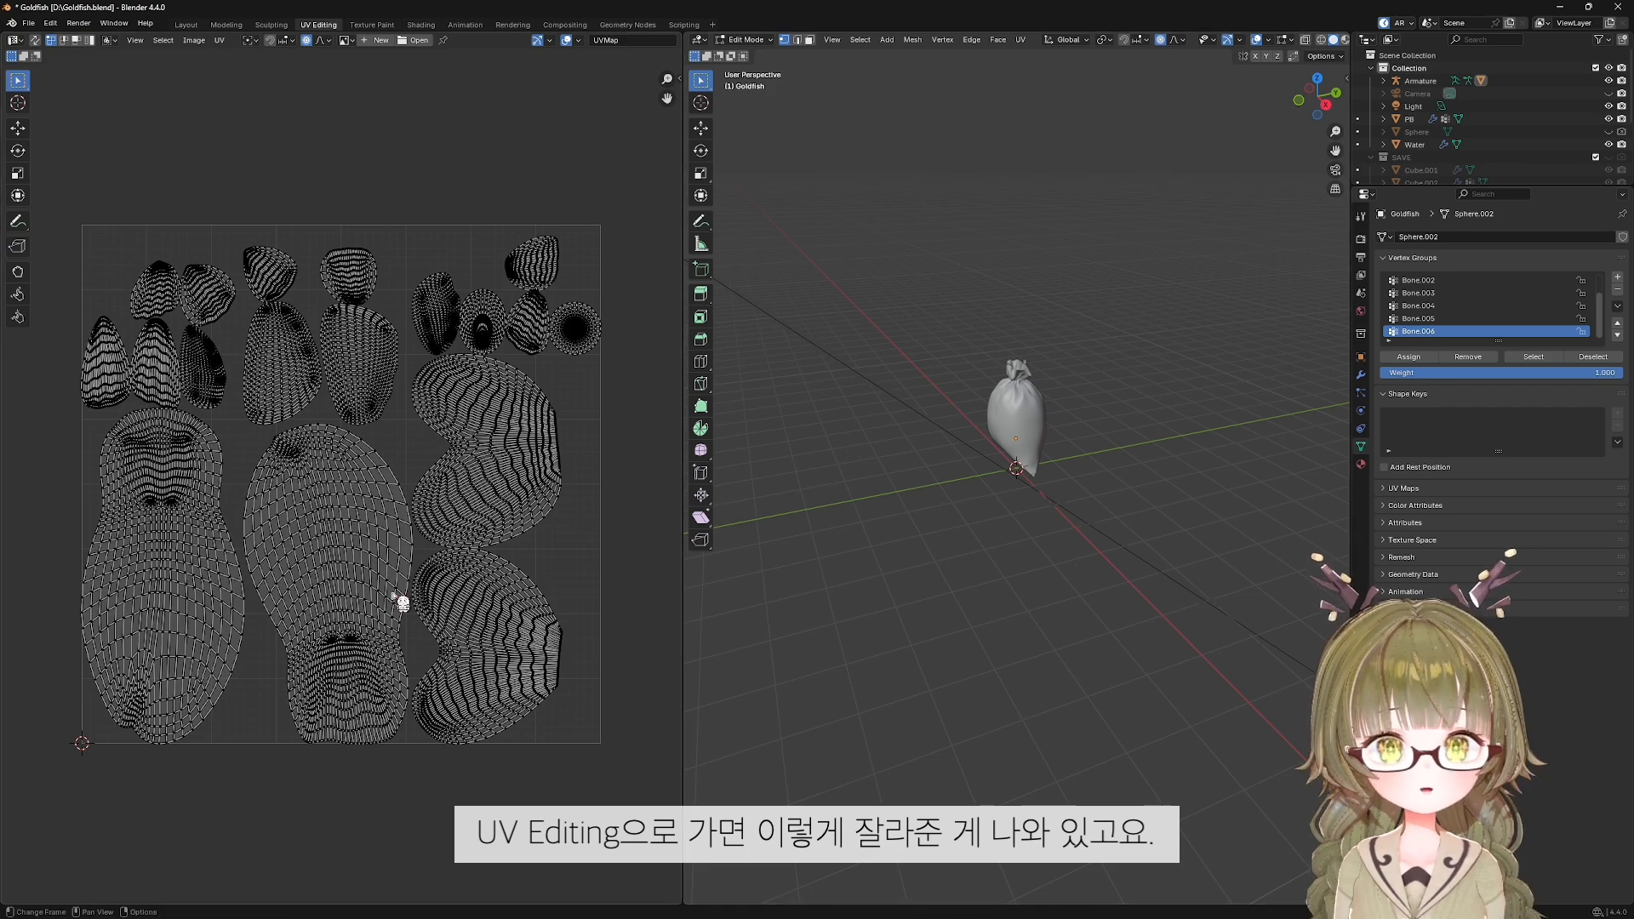
key(a)
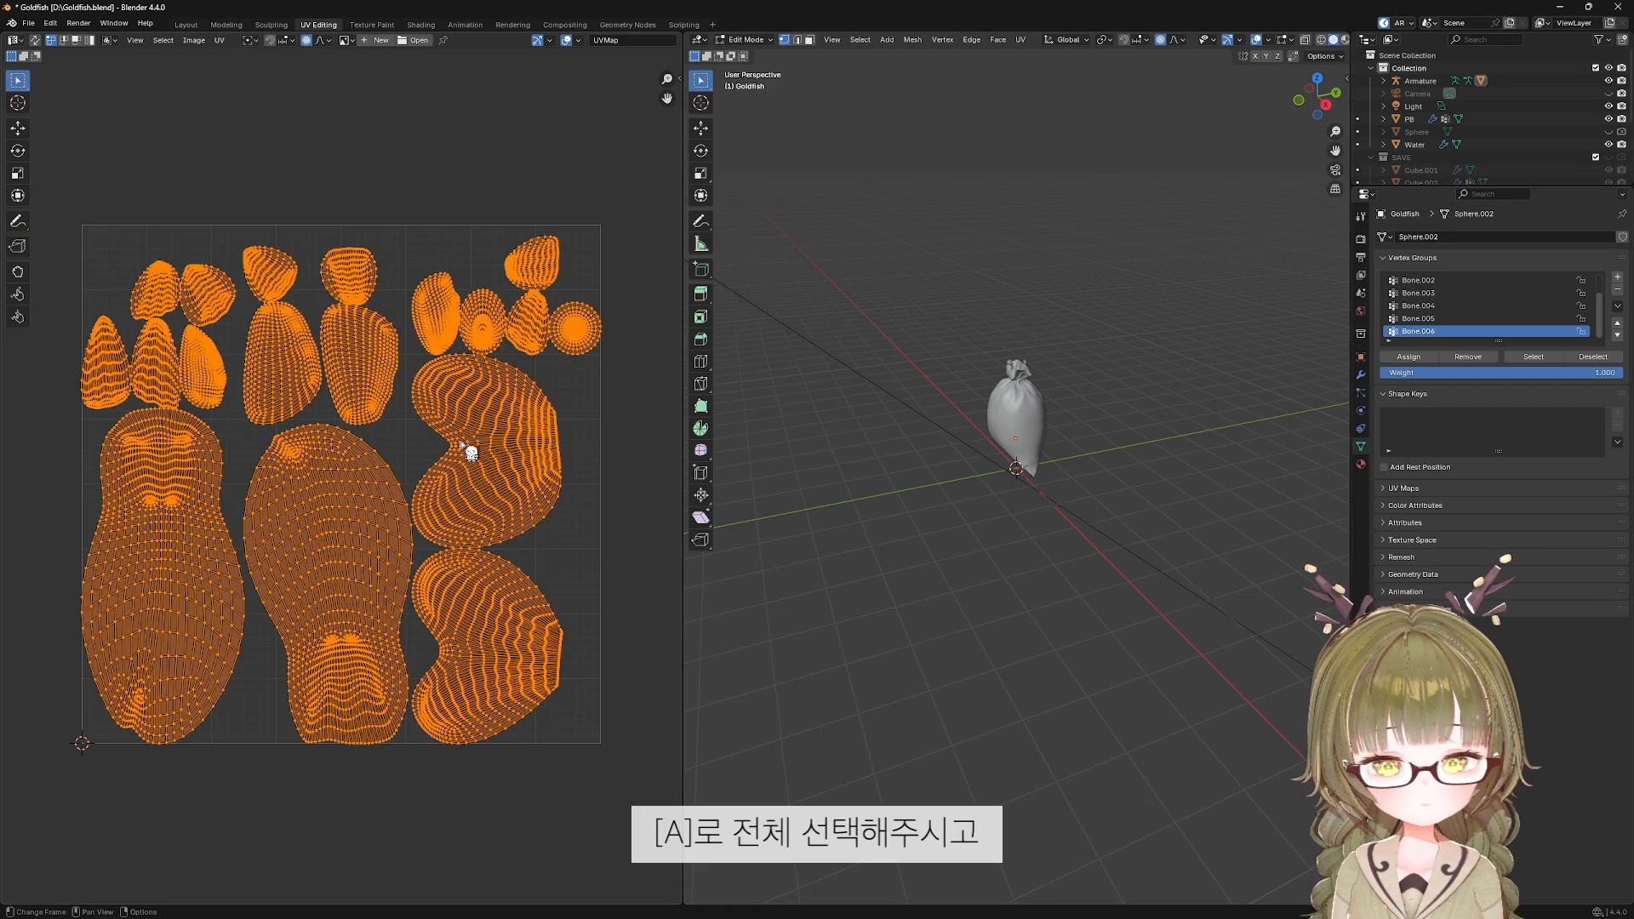
click(678, 78)
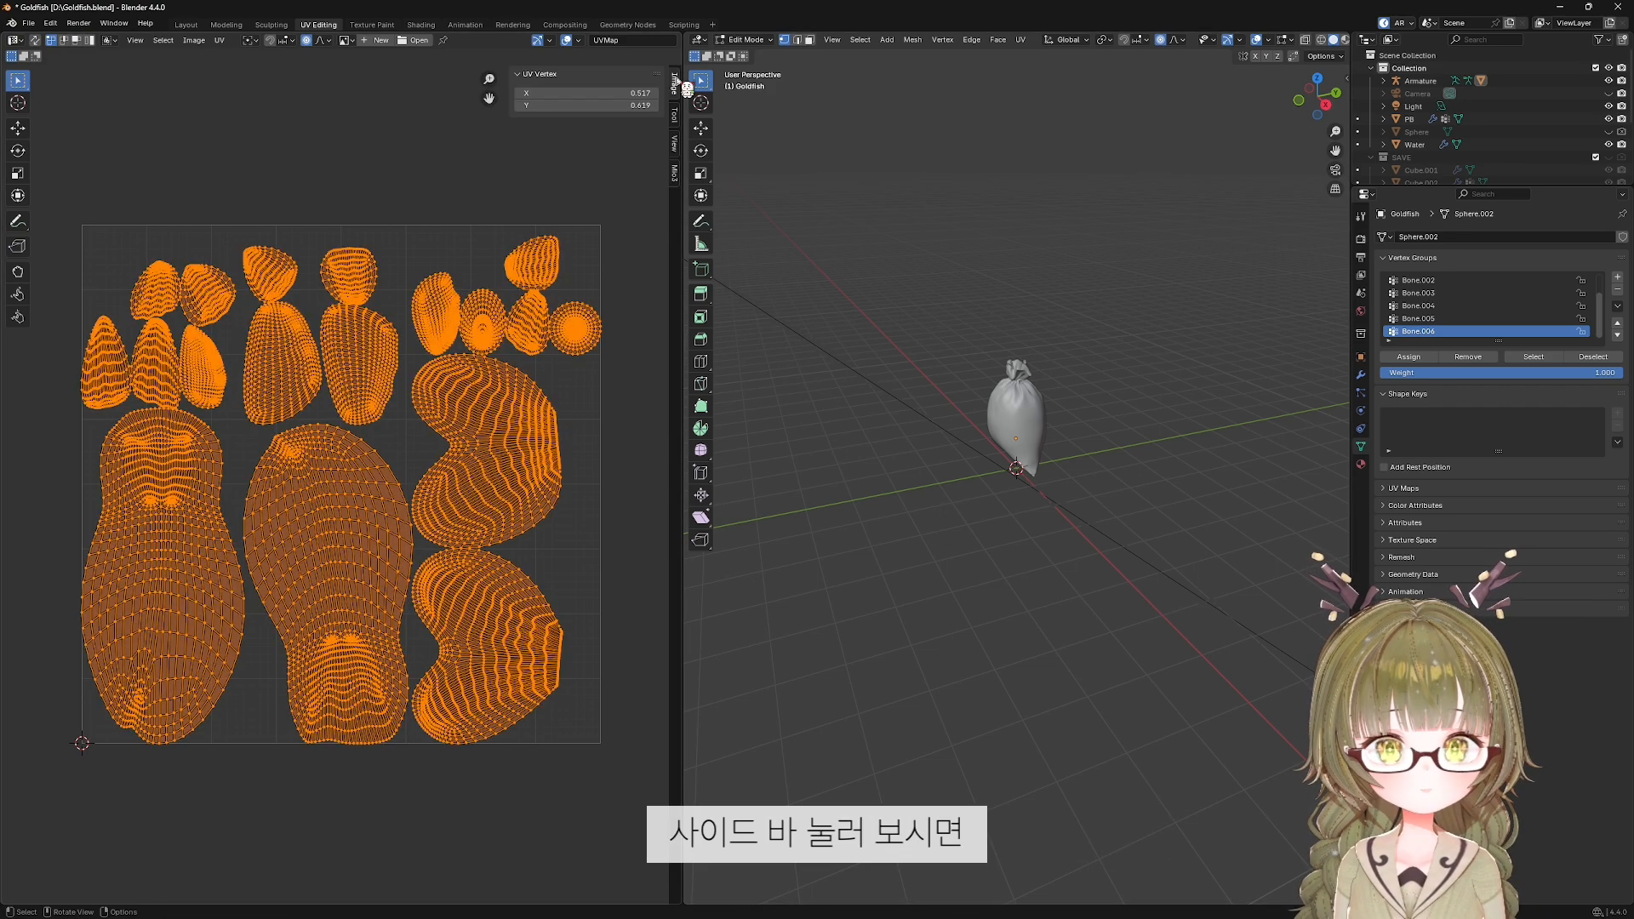
click(676, 179)
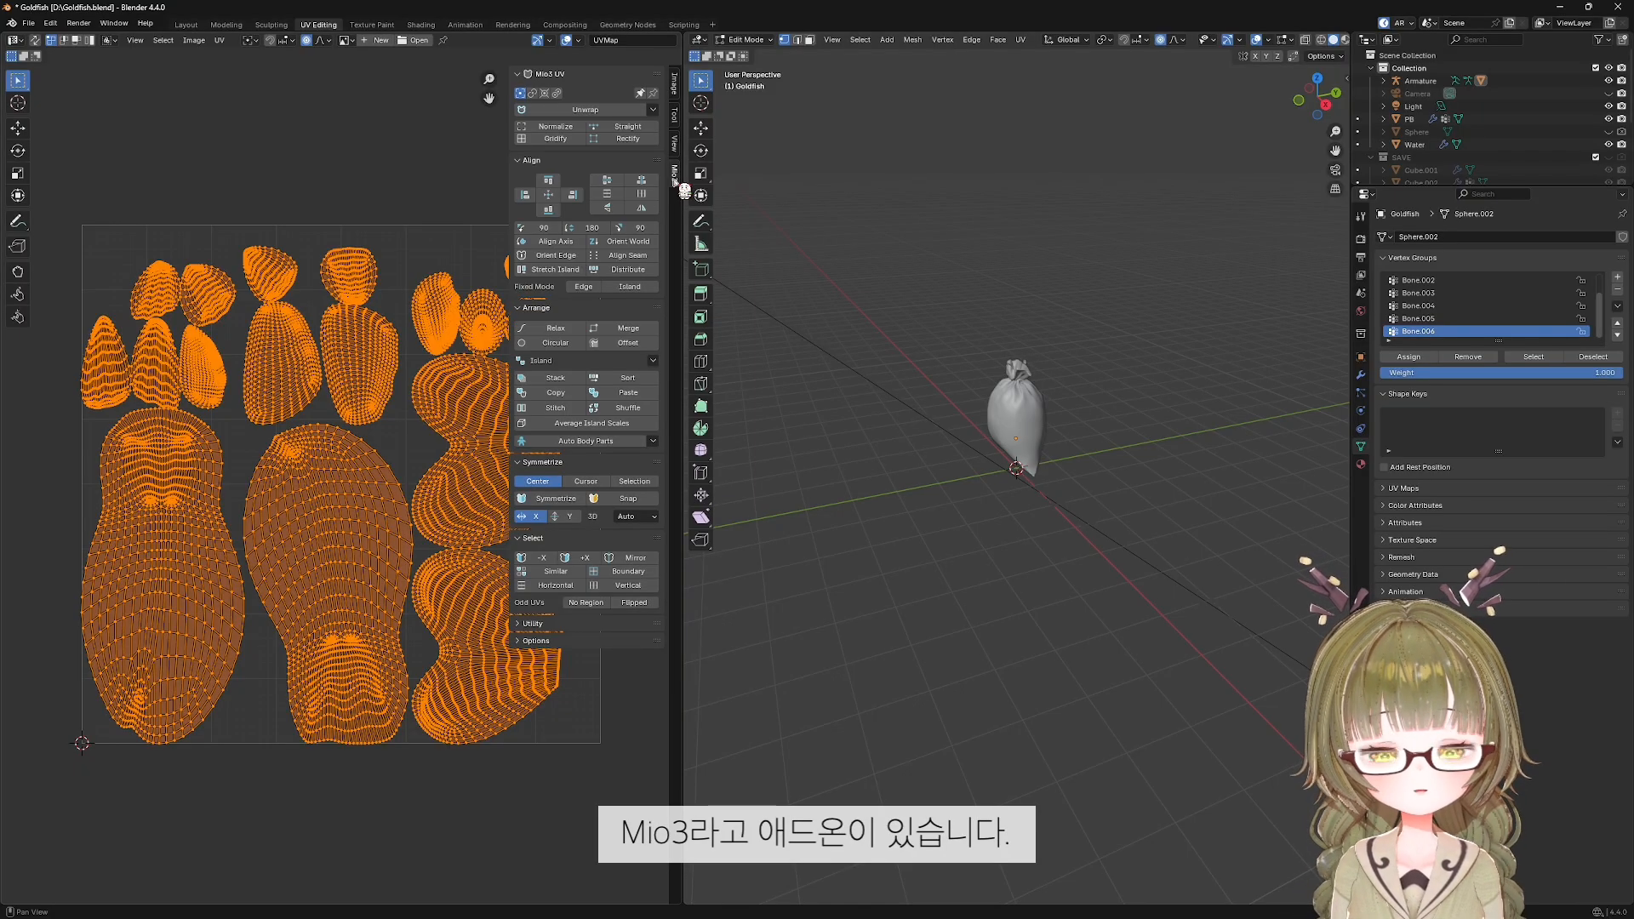
Search the add-ons in the preferences for "mio" and close the preferences.
click(51, 23)
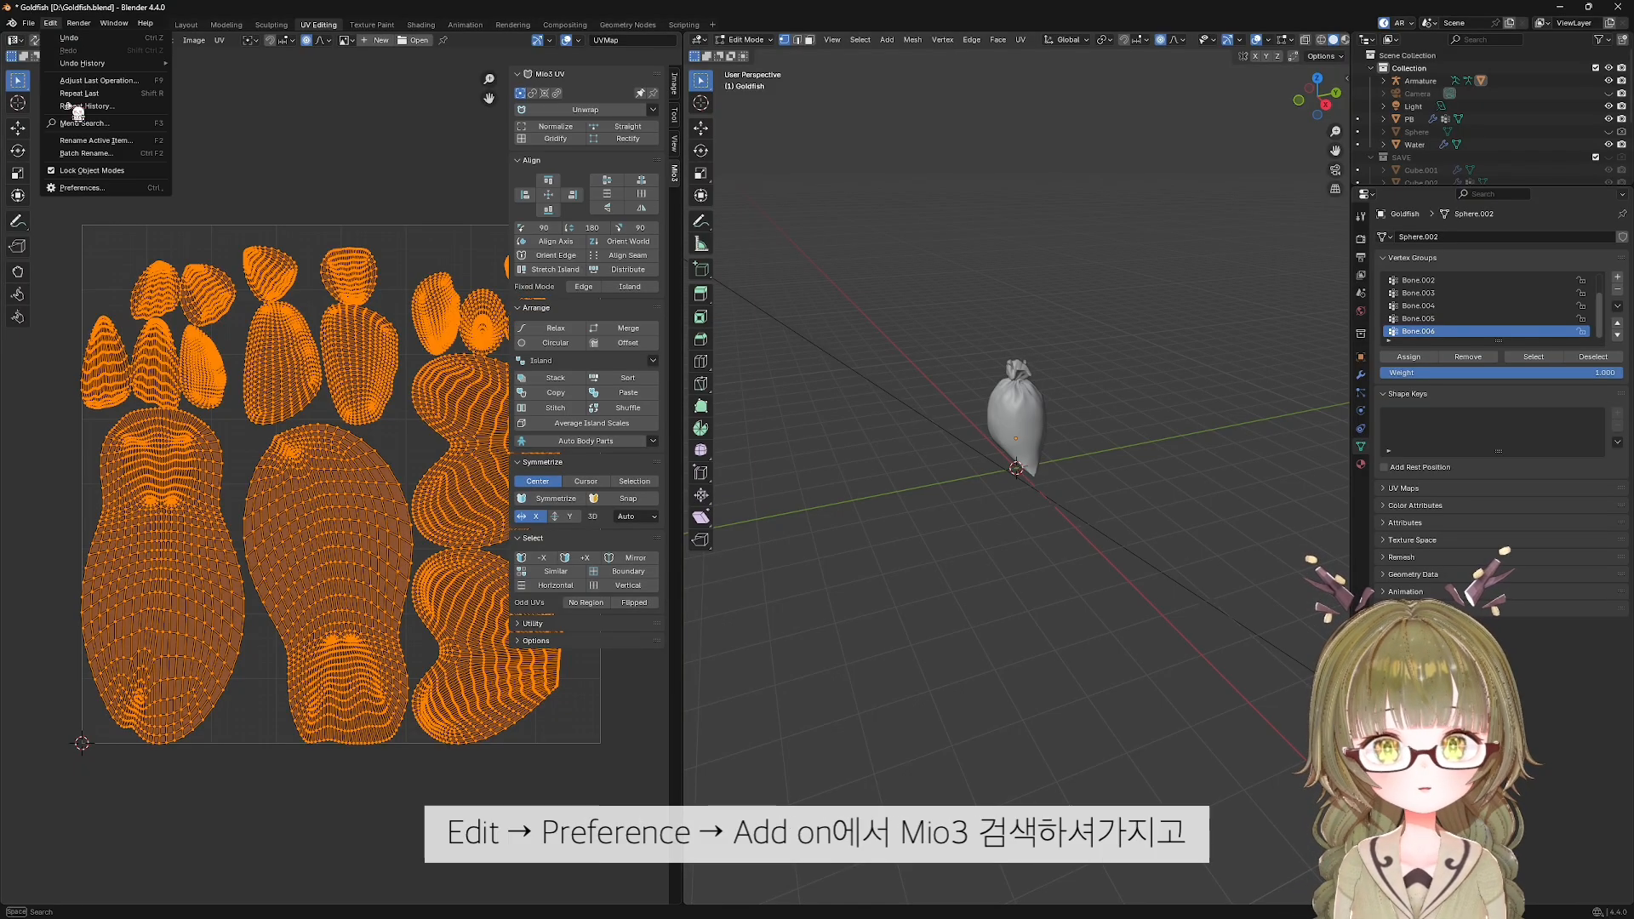
click(102, 190)
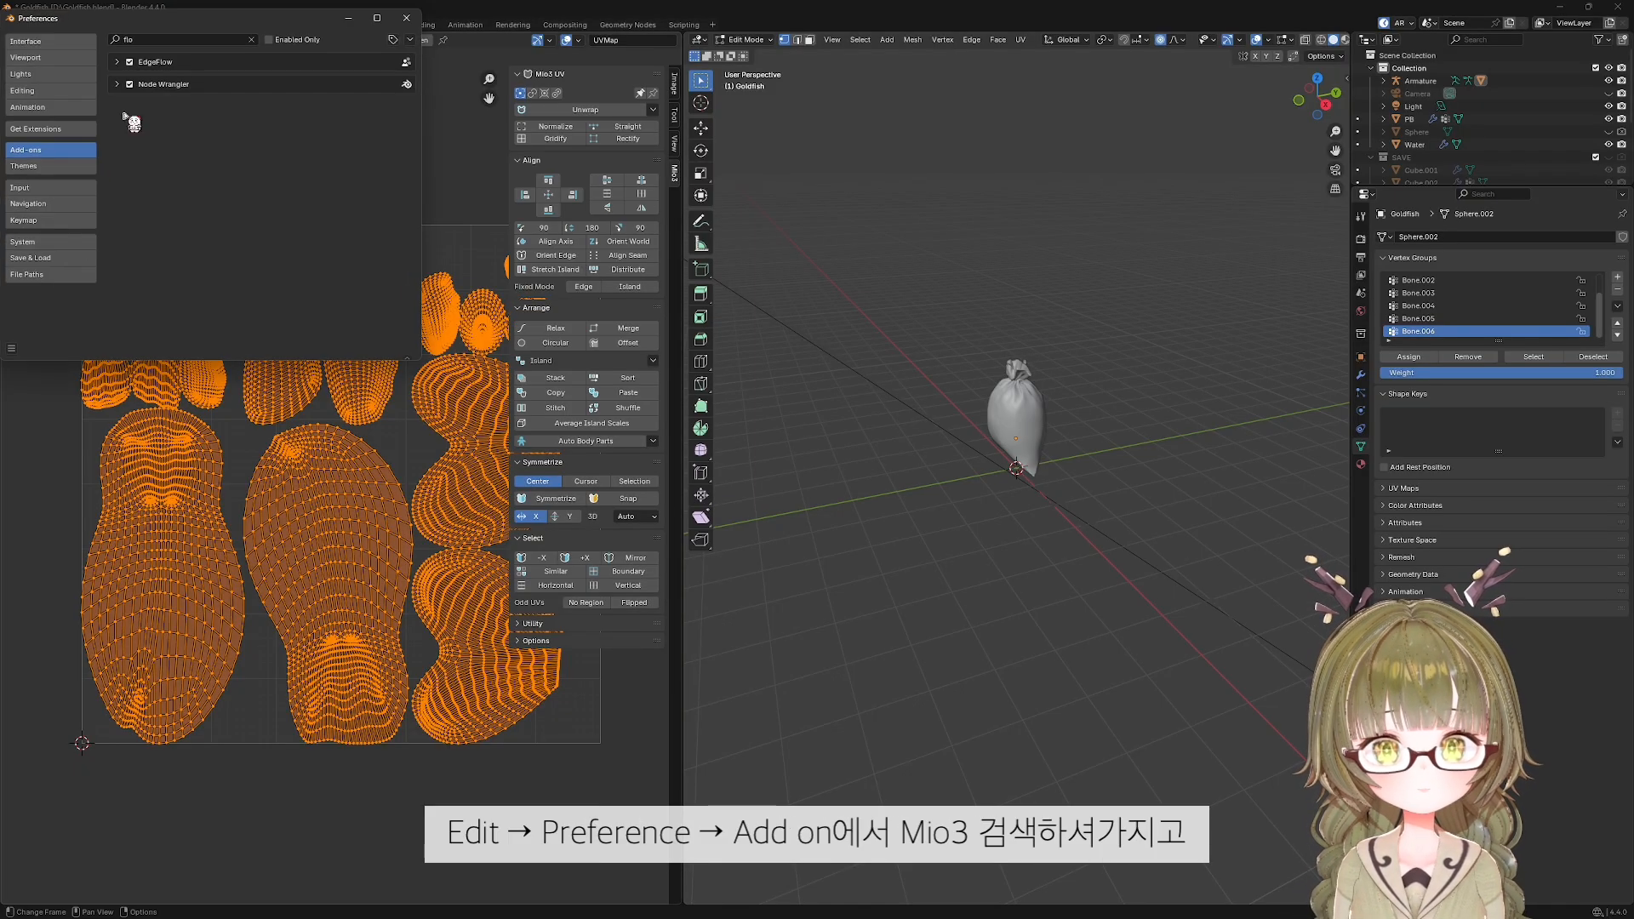
click(251, 40)
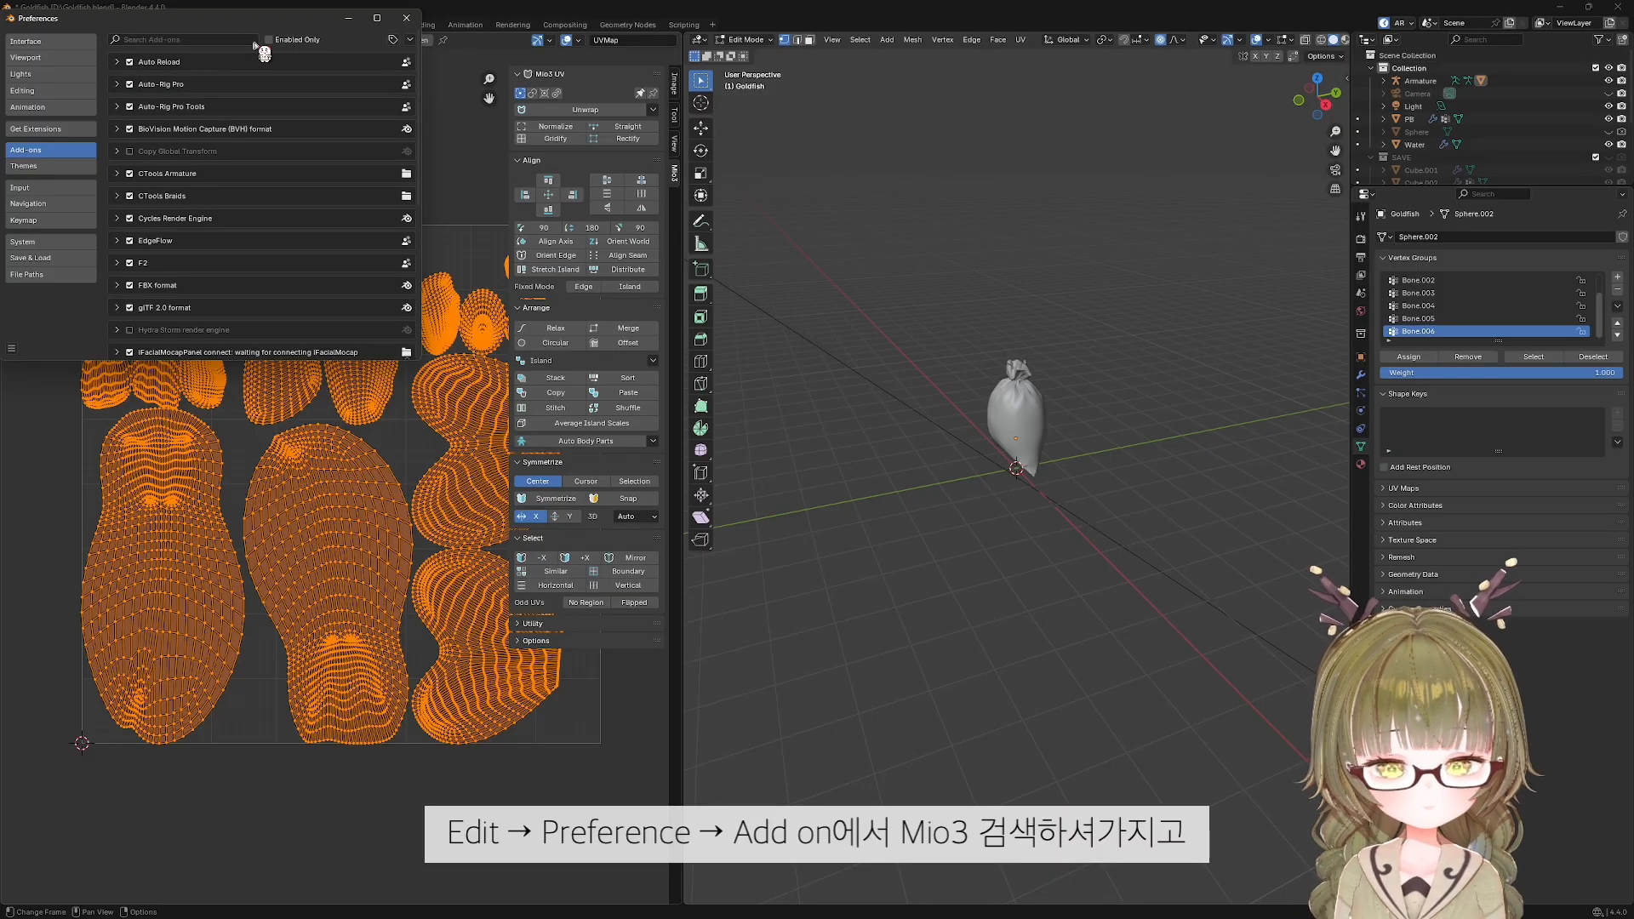
key(i)
click(248, 41)
text(mio)
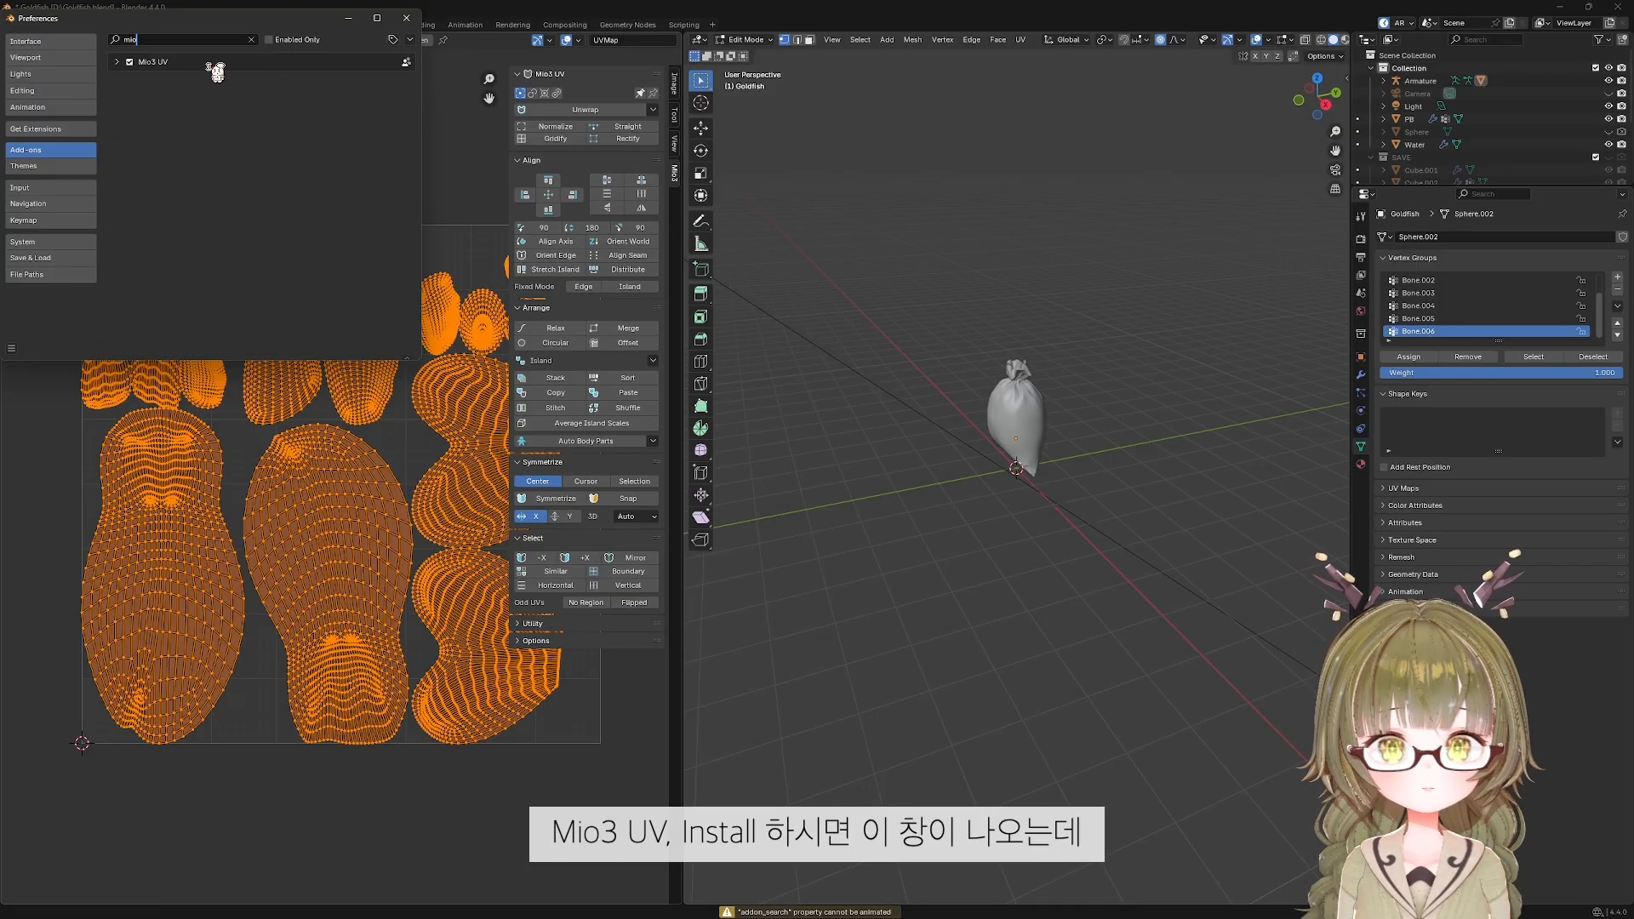
click(406, 17)
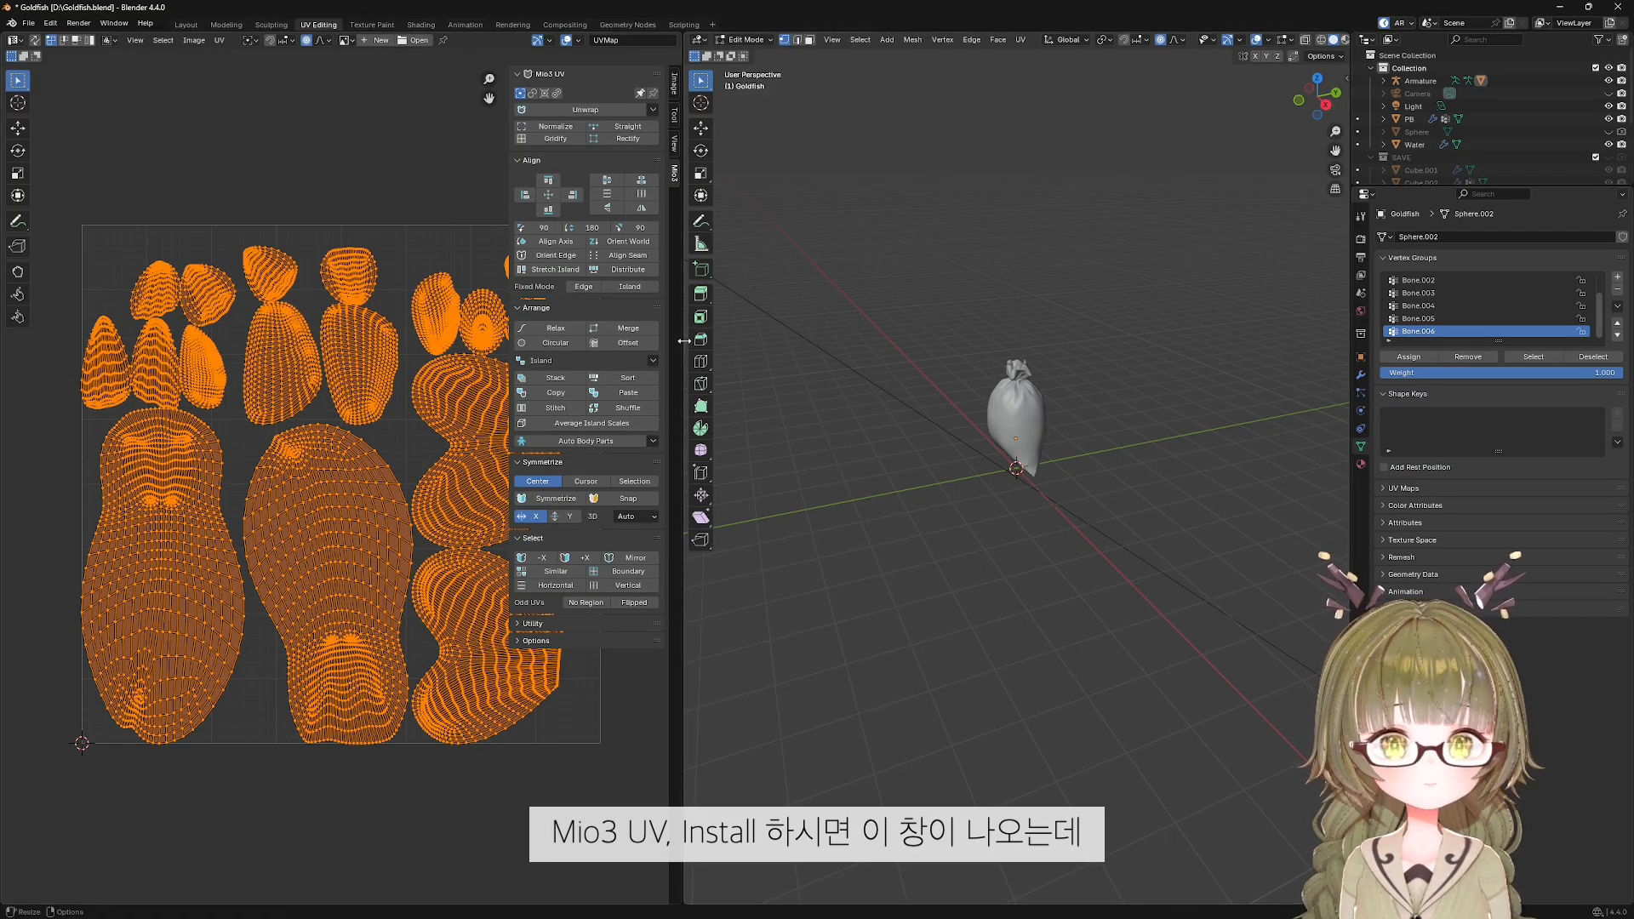
Widen the UV editor and straighten all selected UV islands with Mio3 UV's Orient World.
drag(681, 342, 856, 343)
middle_drag(636, 399, 582, 393)
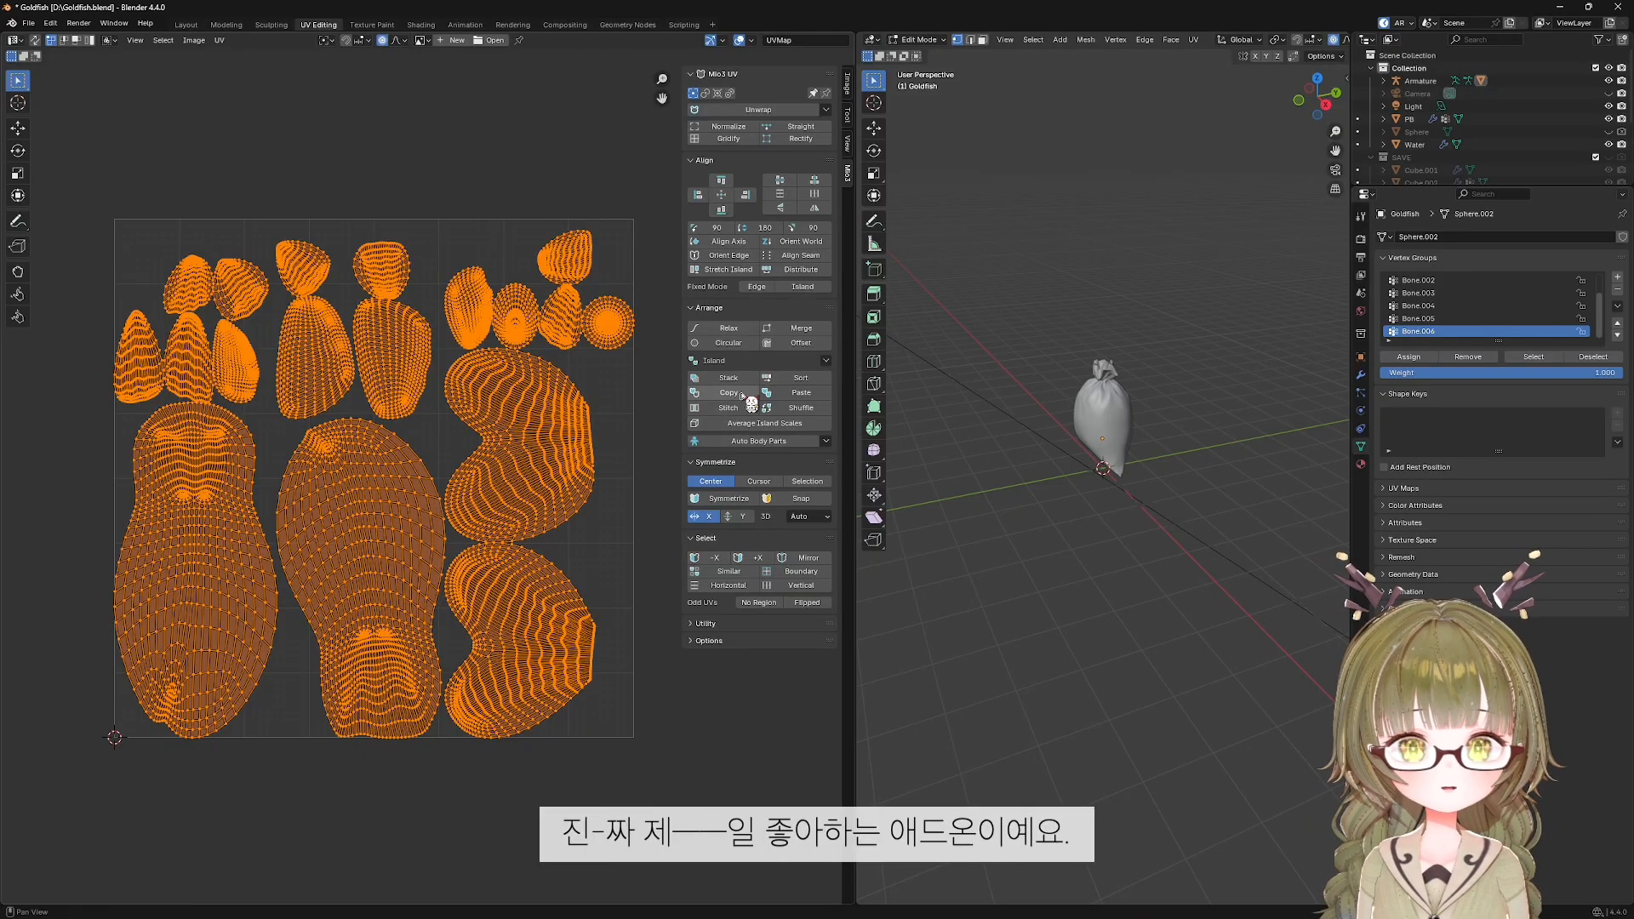
click(803, 242)
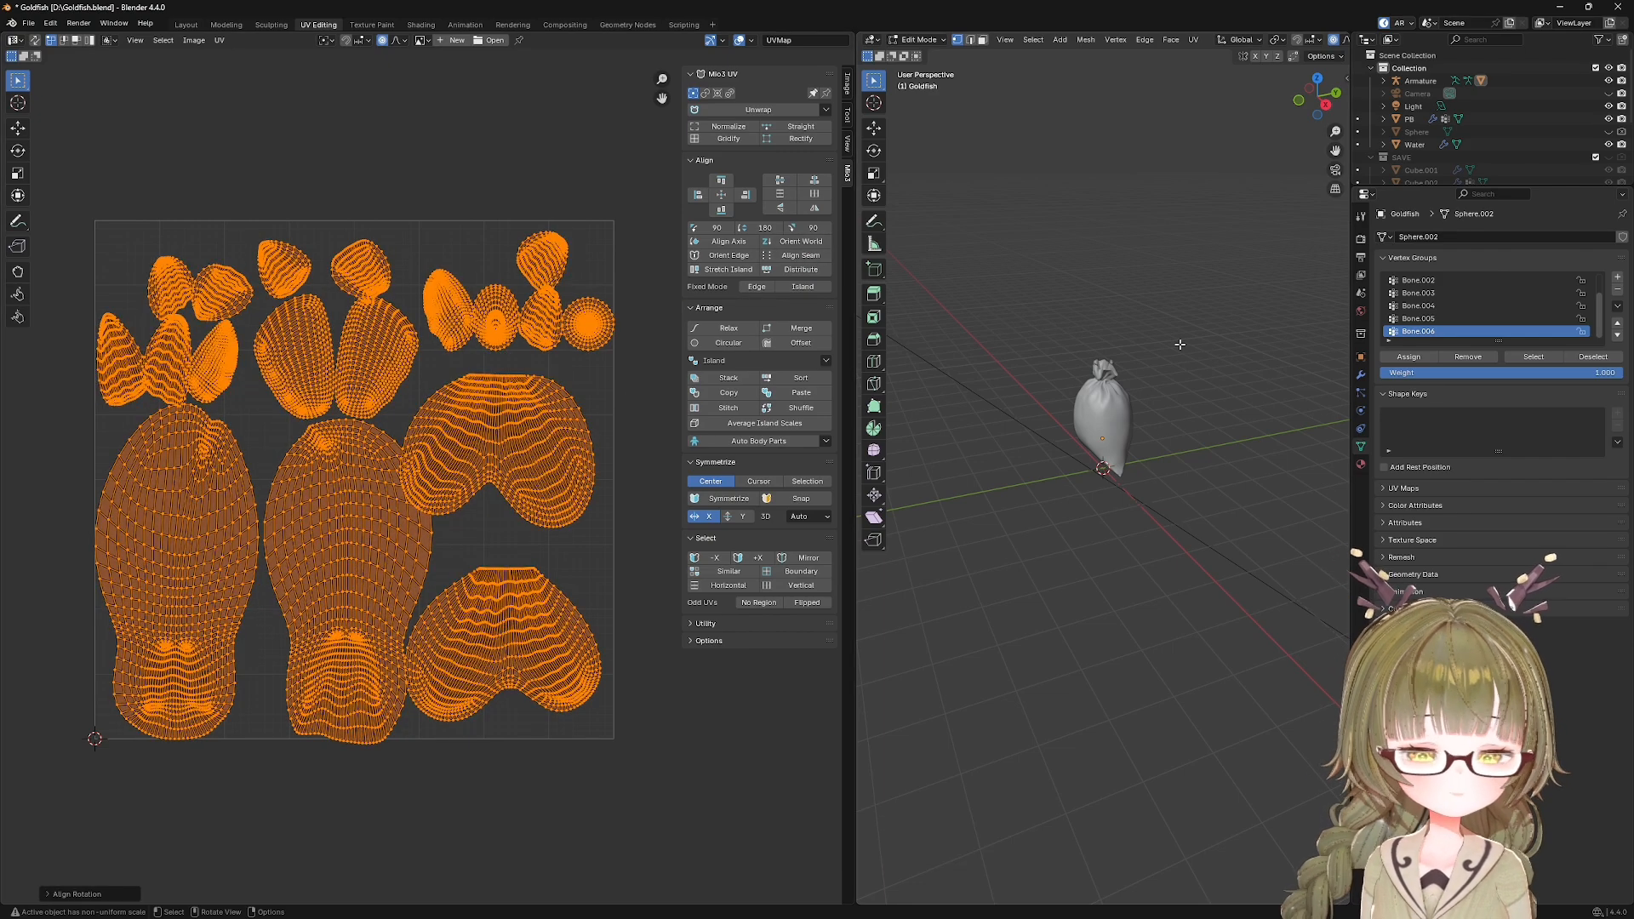
Return to the Layout workspace and apply all transforms to the Goldfish object.
key(KP_1)
scroll(1165, 378, up, 4)
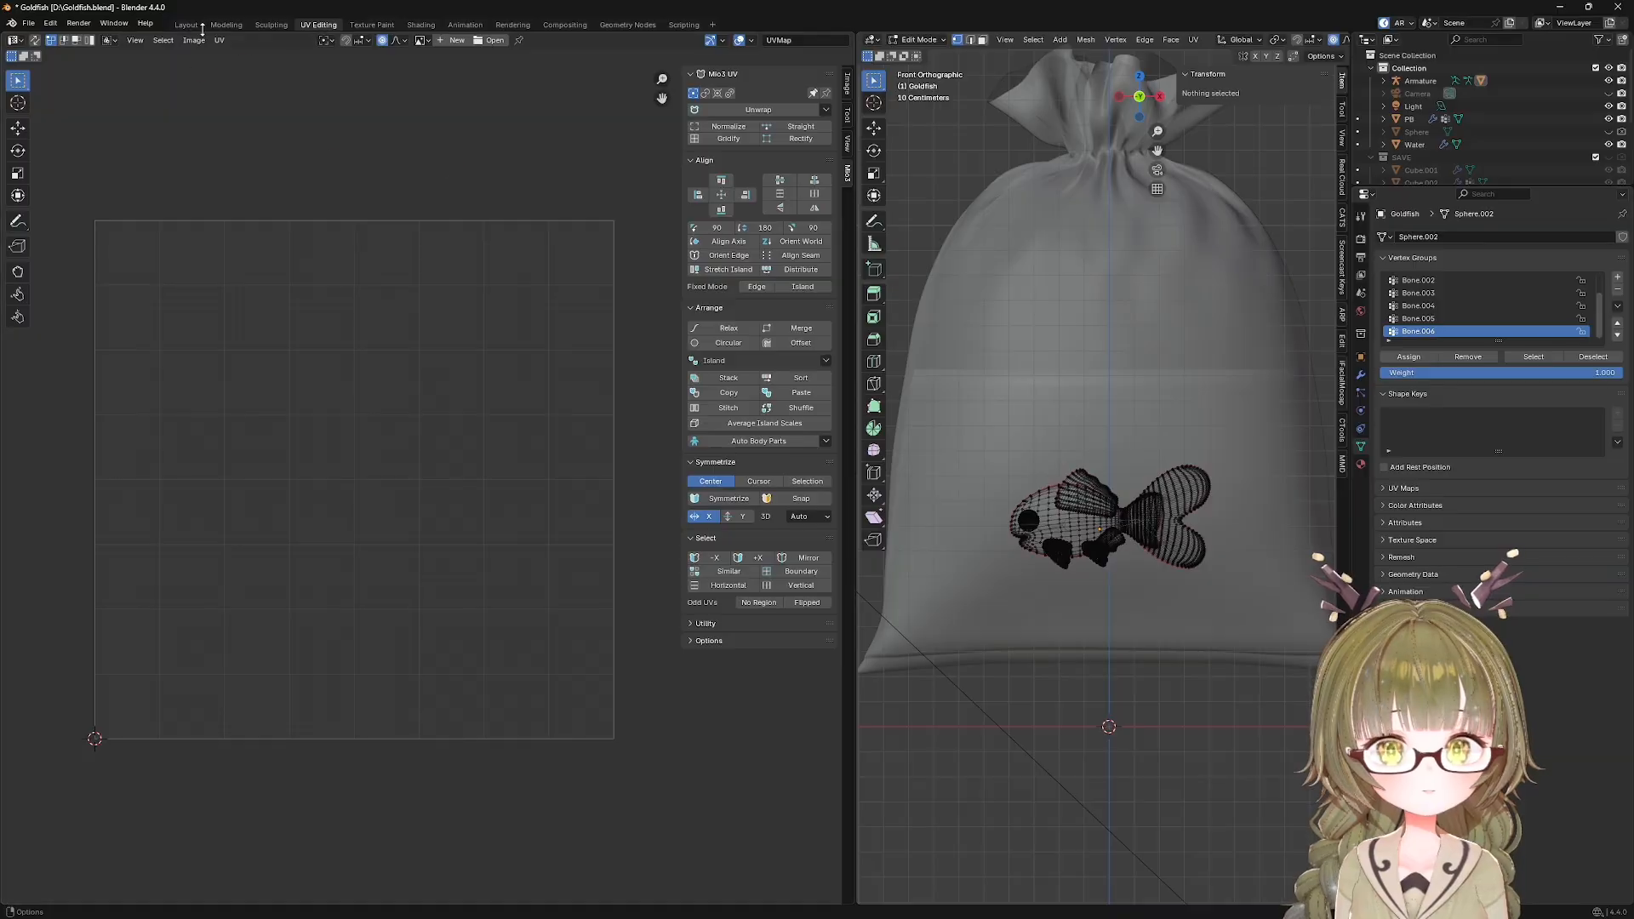
click(199, 26)
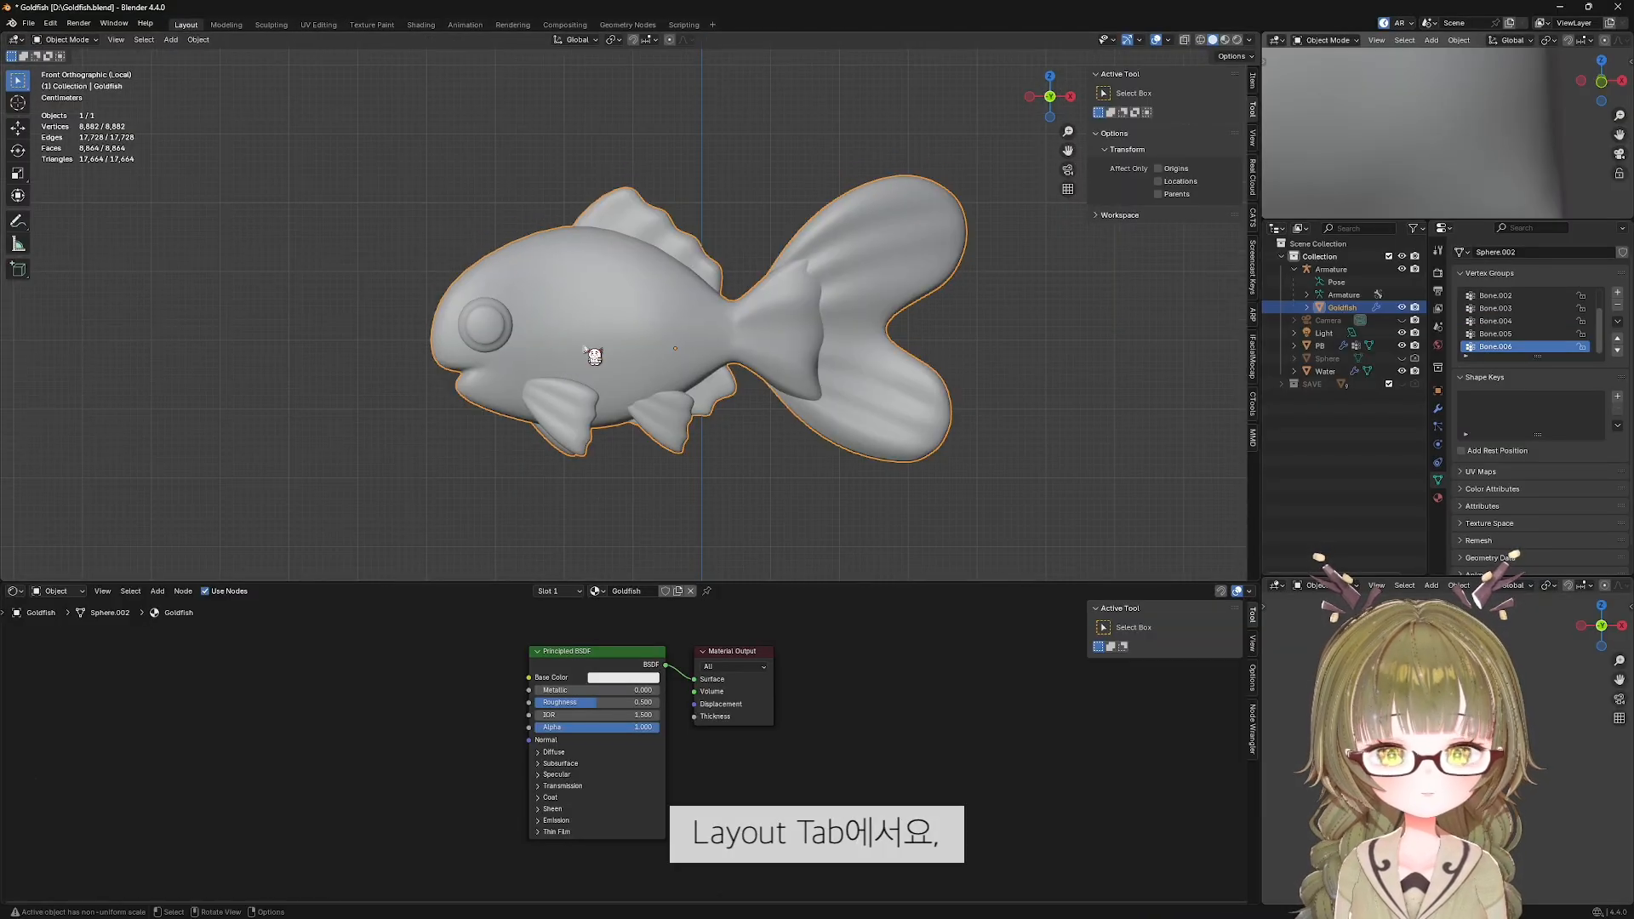
key(ctrl+a)
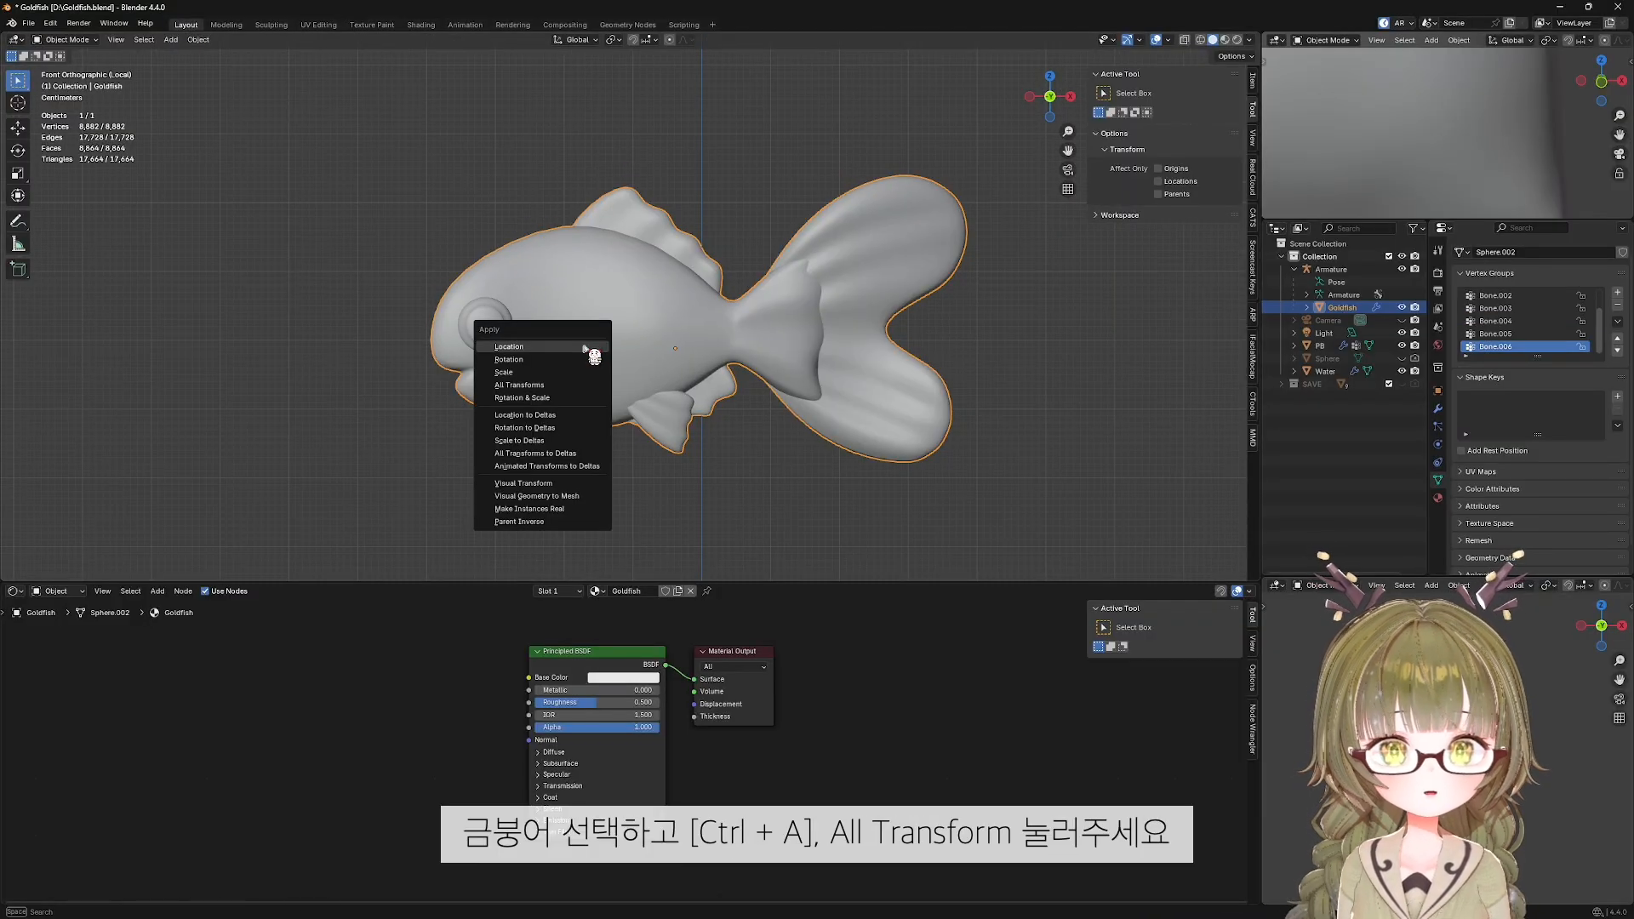
click(550, 387)
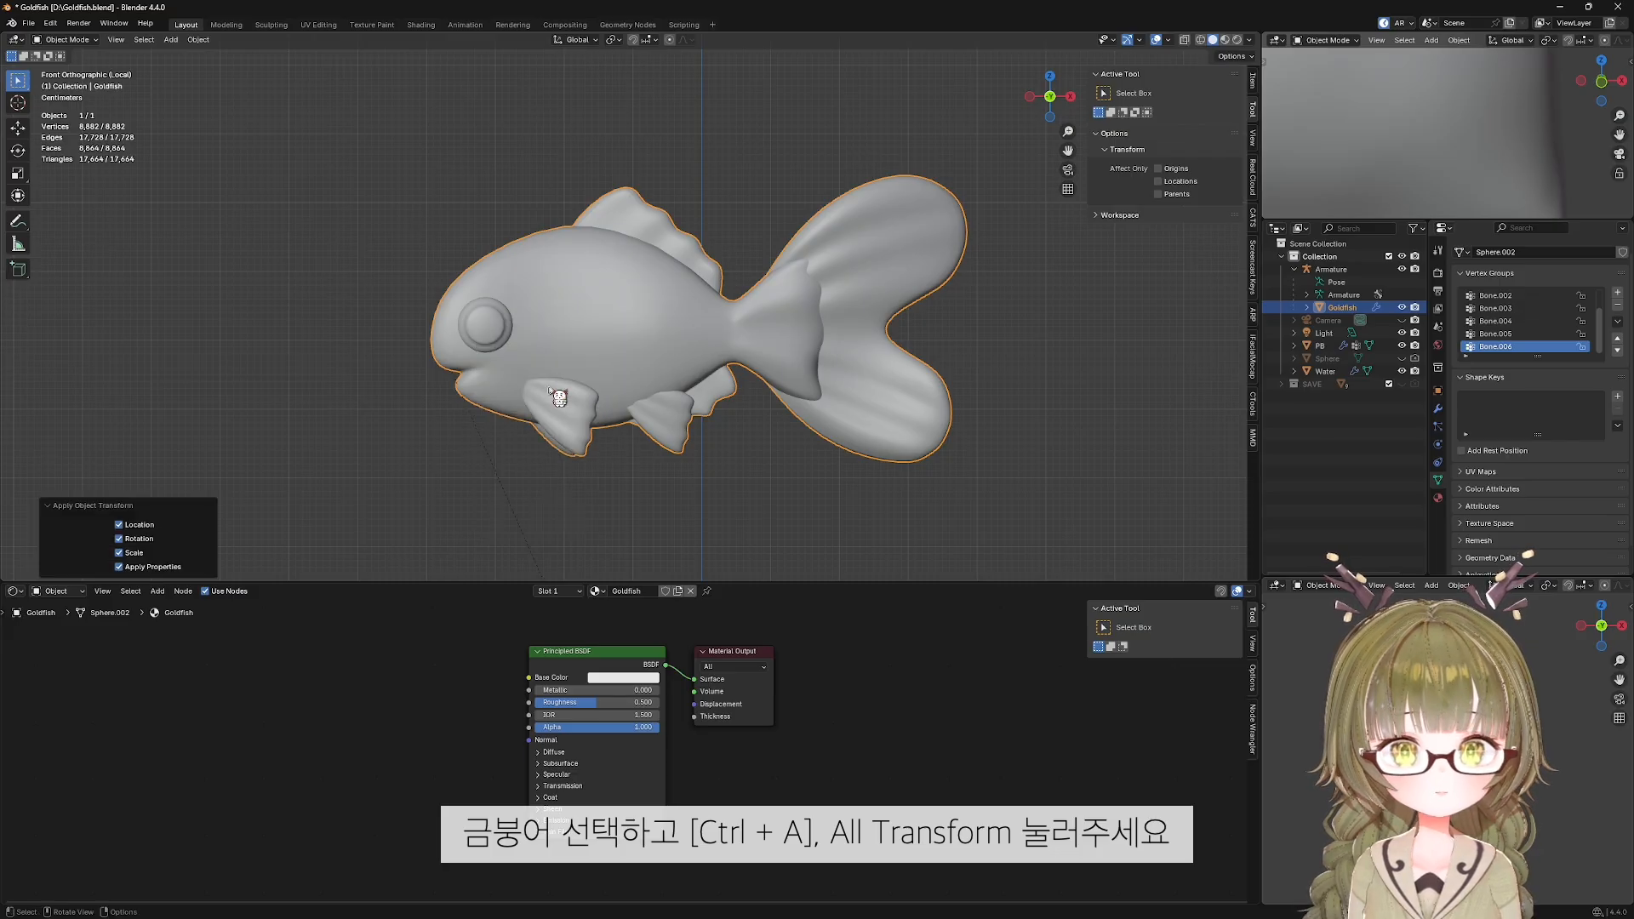
In the UV Editing workspace, select all of the goldfish's UVs and realign the islands with Mio3 UV's Orient World.
click(319, 25)
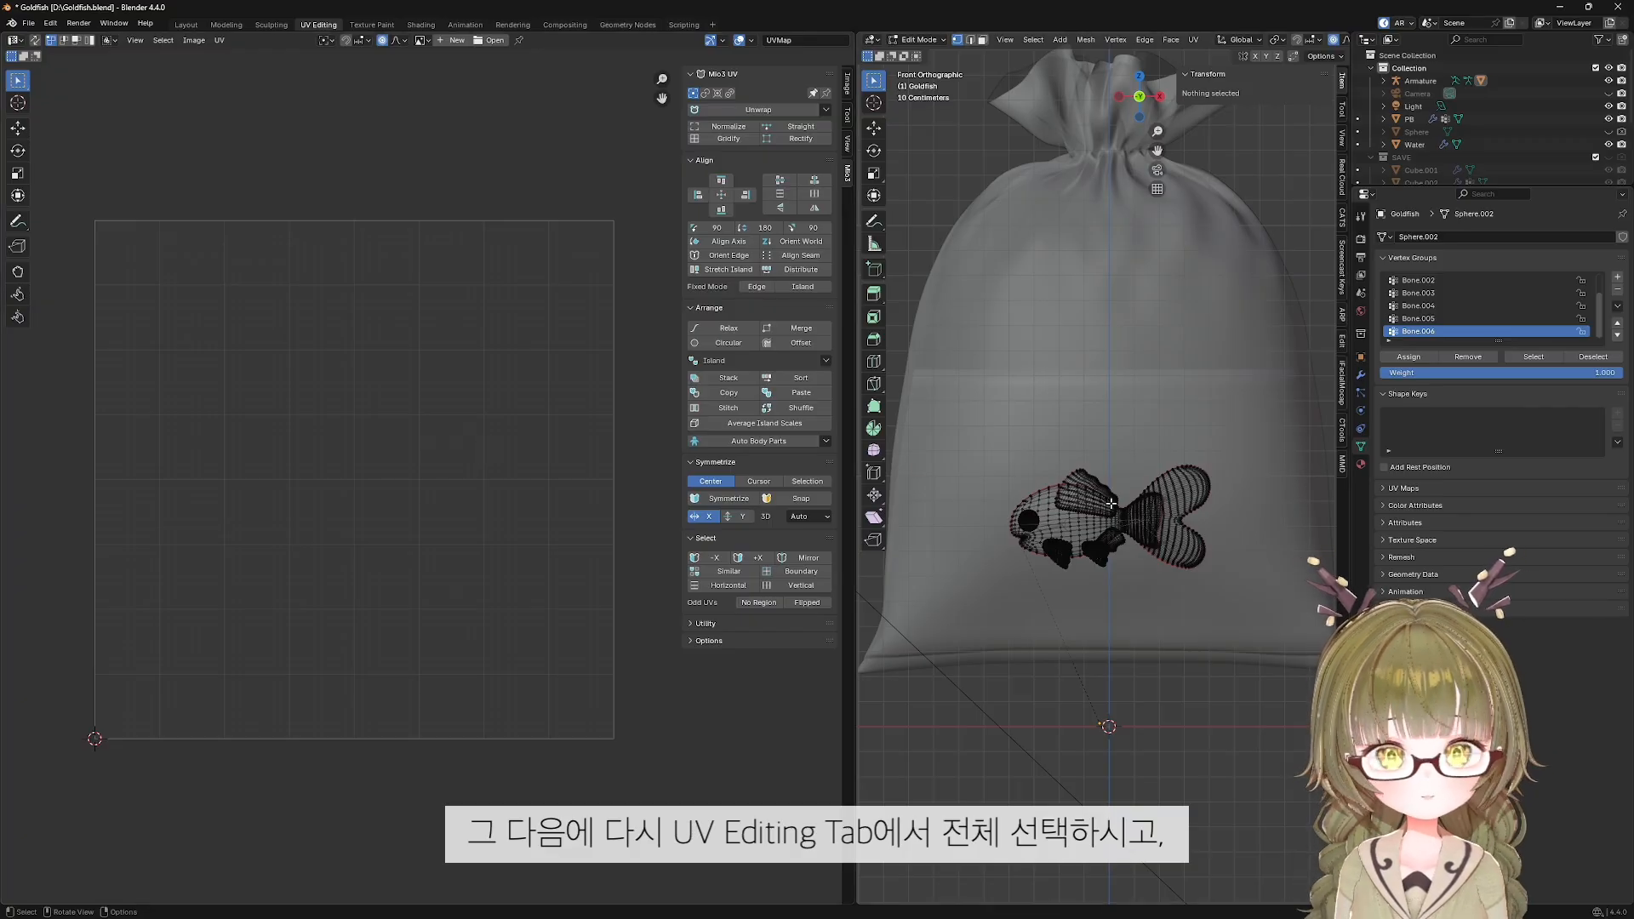
key(a)
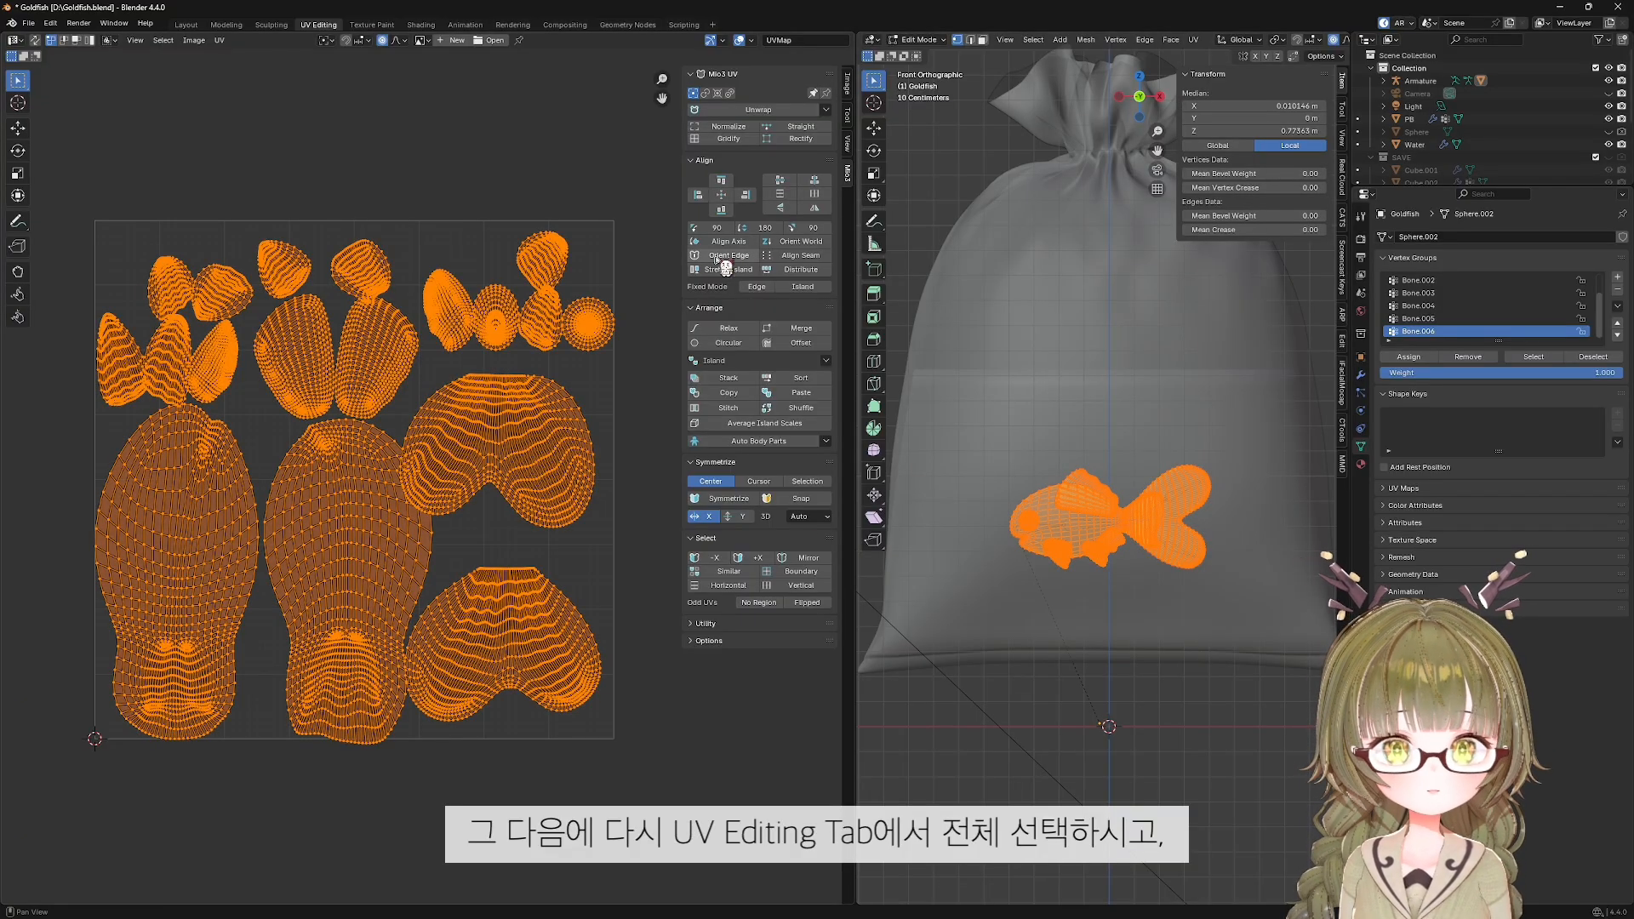
click(793, 243)
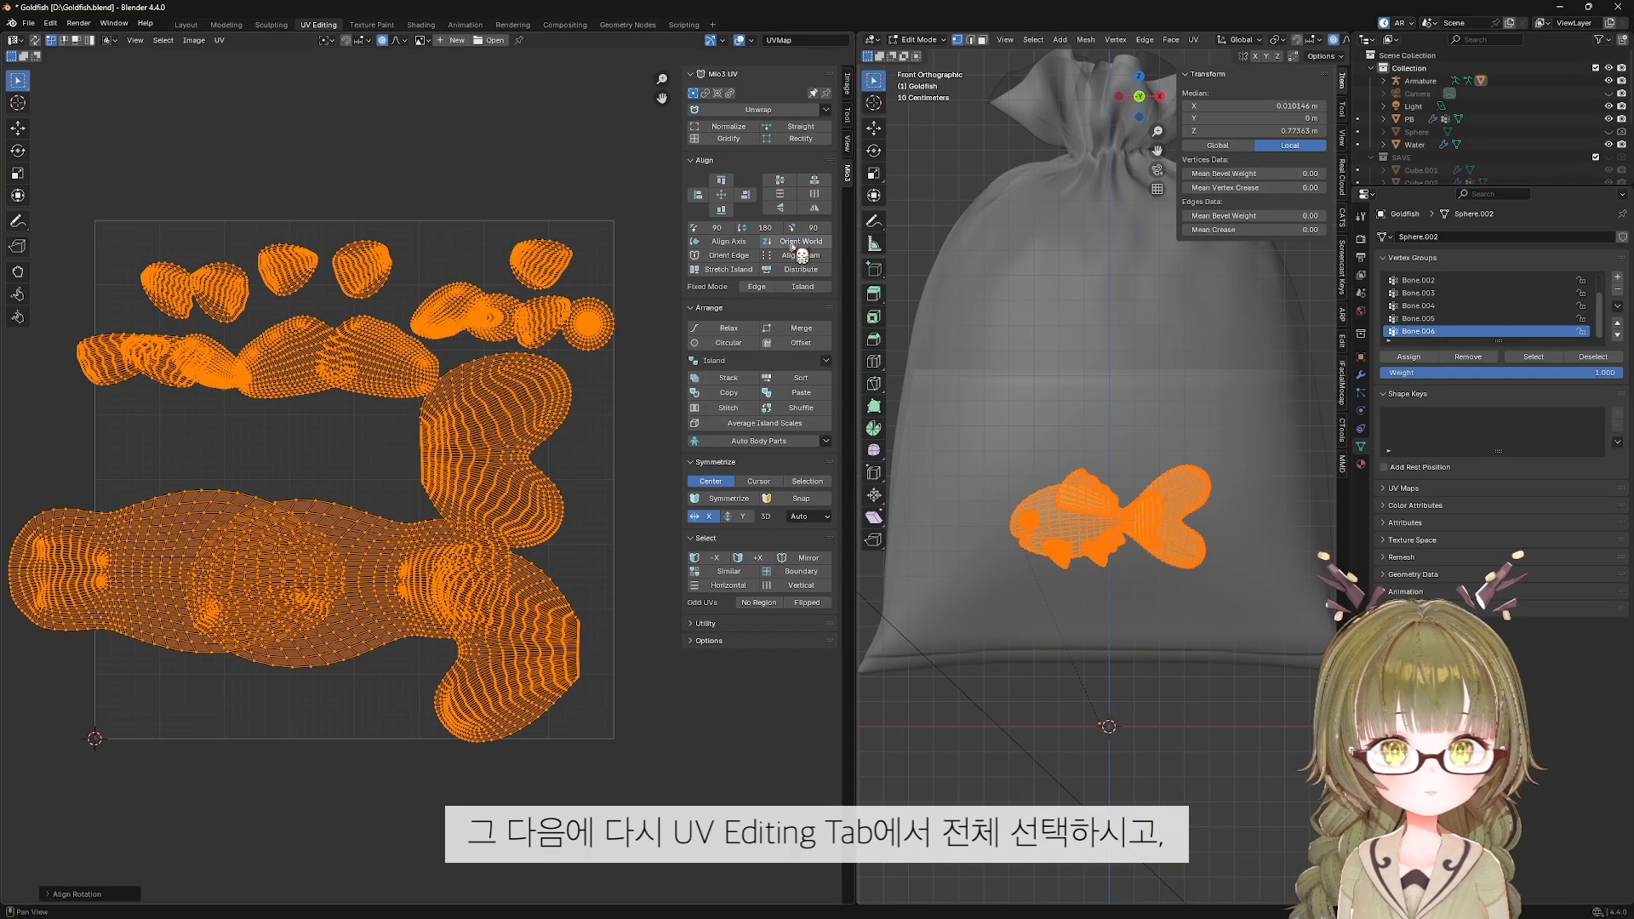
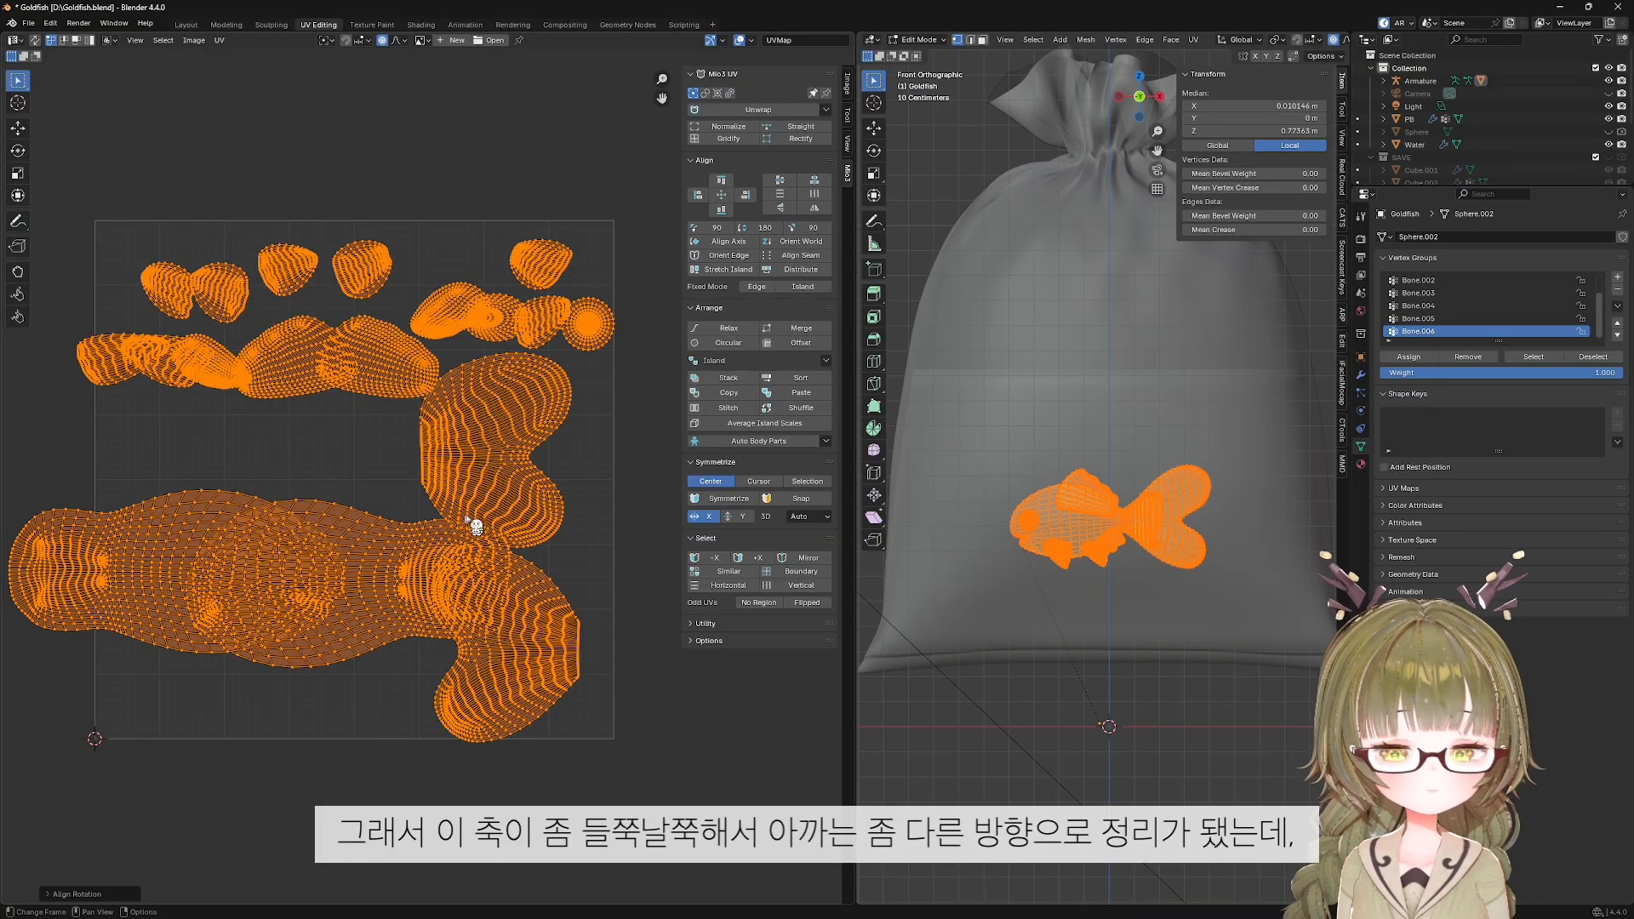
Move all of the goldfish's UV islands above the UV tile, keeping the whole fish selected.
scroll(455, 562, down, 2)
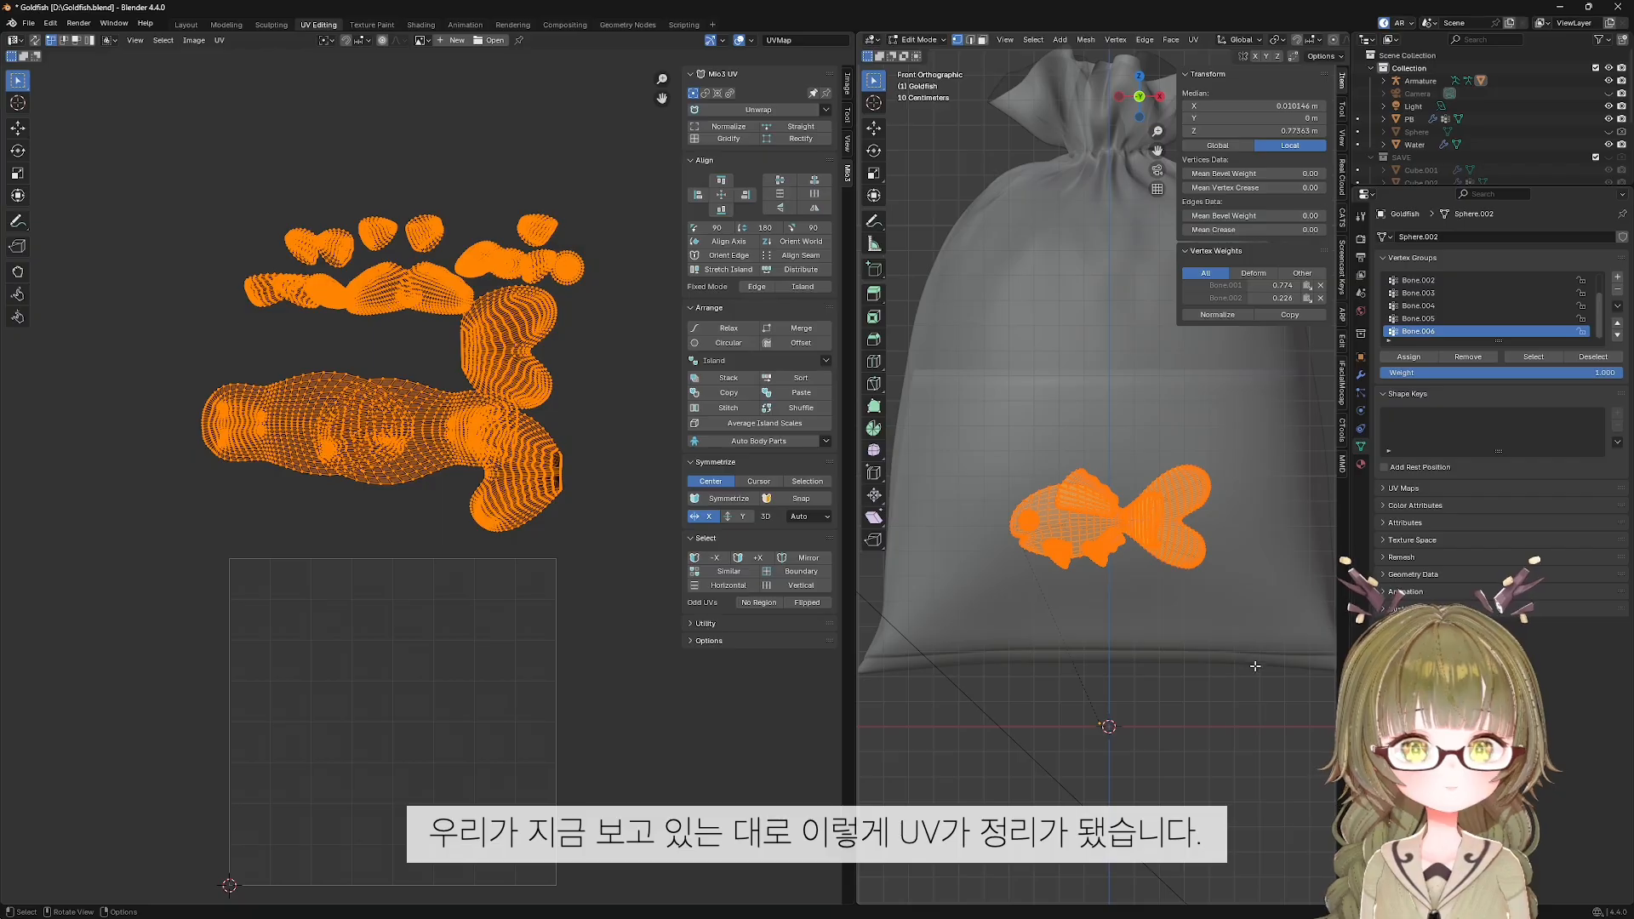
drag(1271, 705, 983, 438)
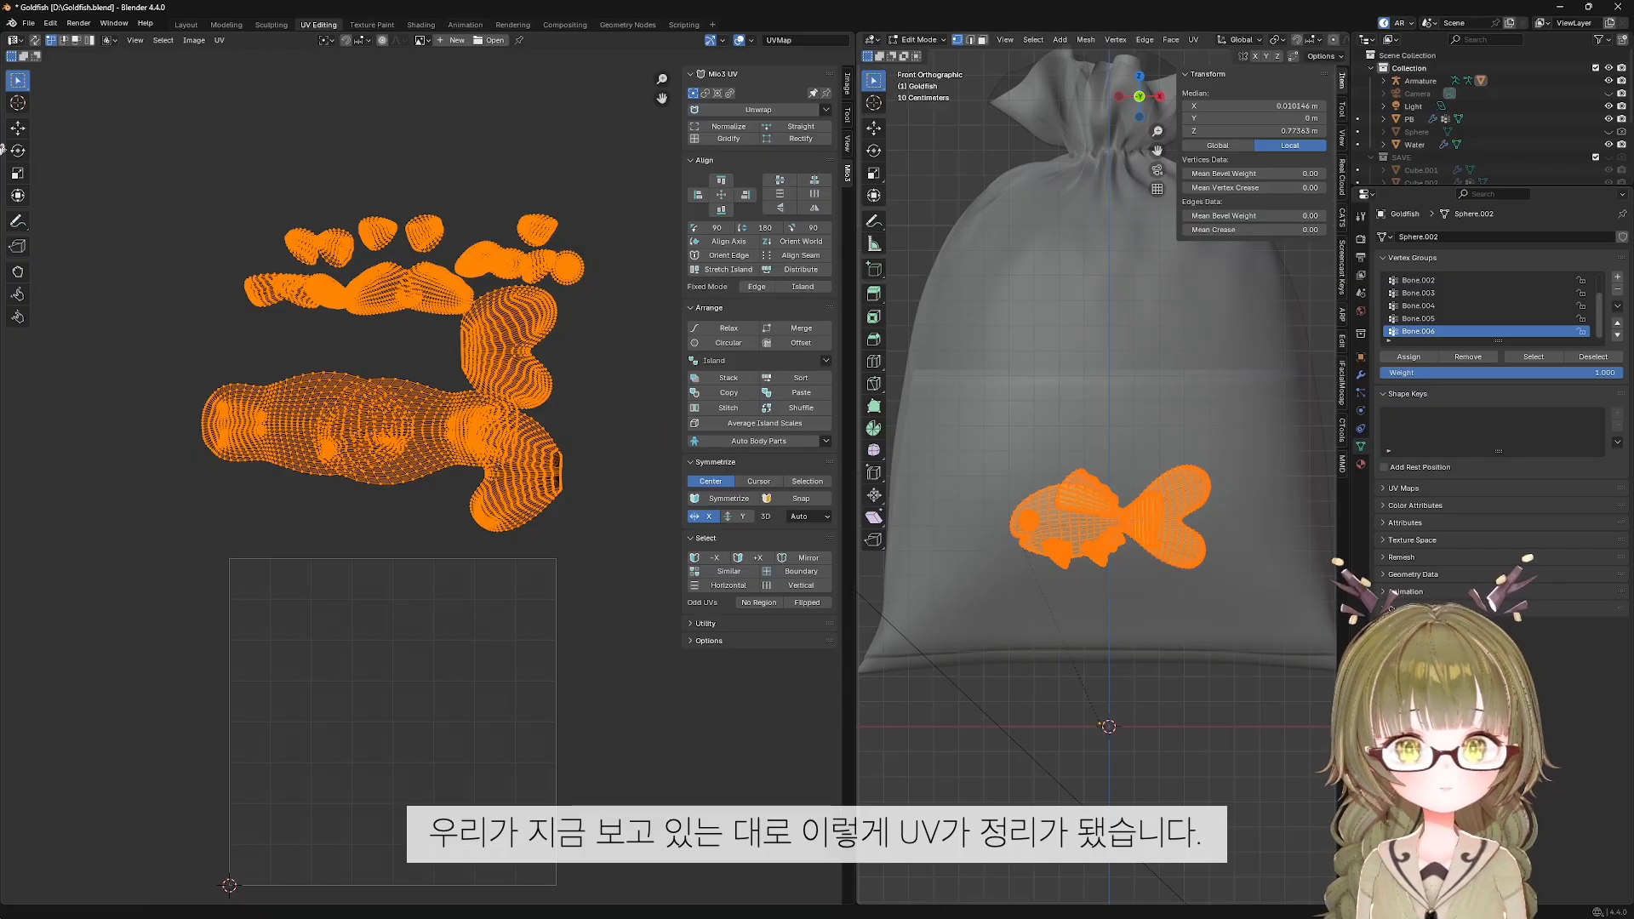
drag(117, 111, 650, 634)
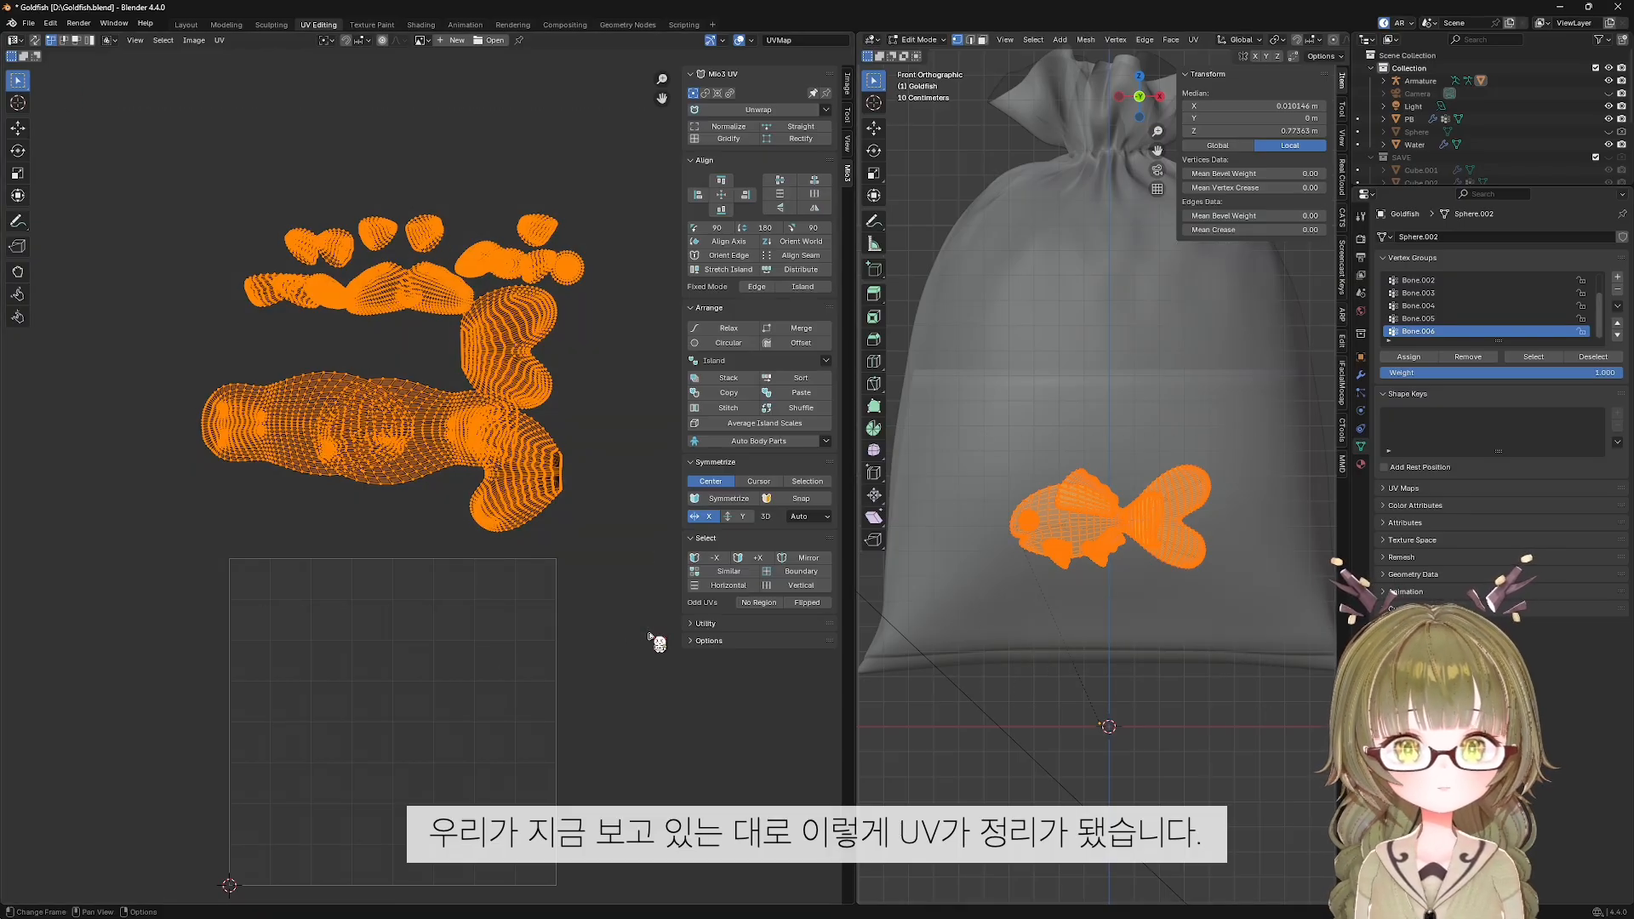
Compare the UV display with UV Sync Selection on and off, leave it enabled, and deselect the fish.
click(39, 42)
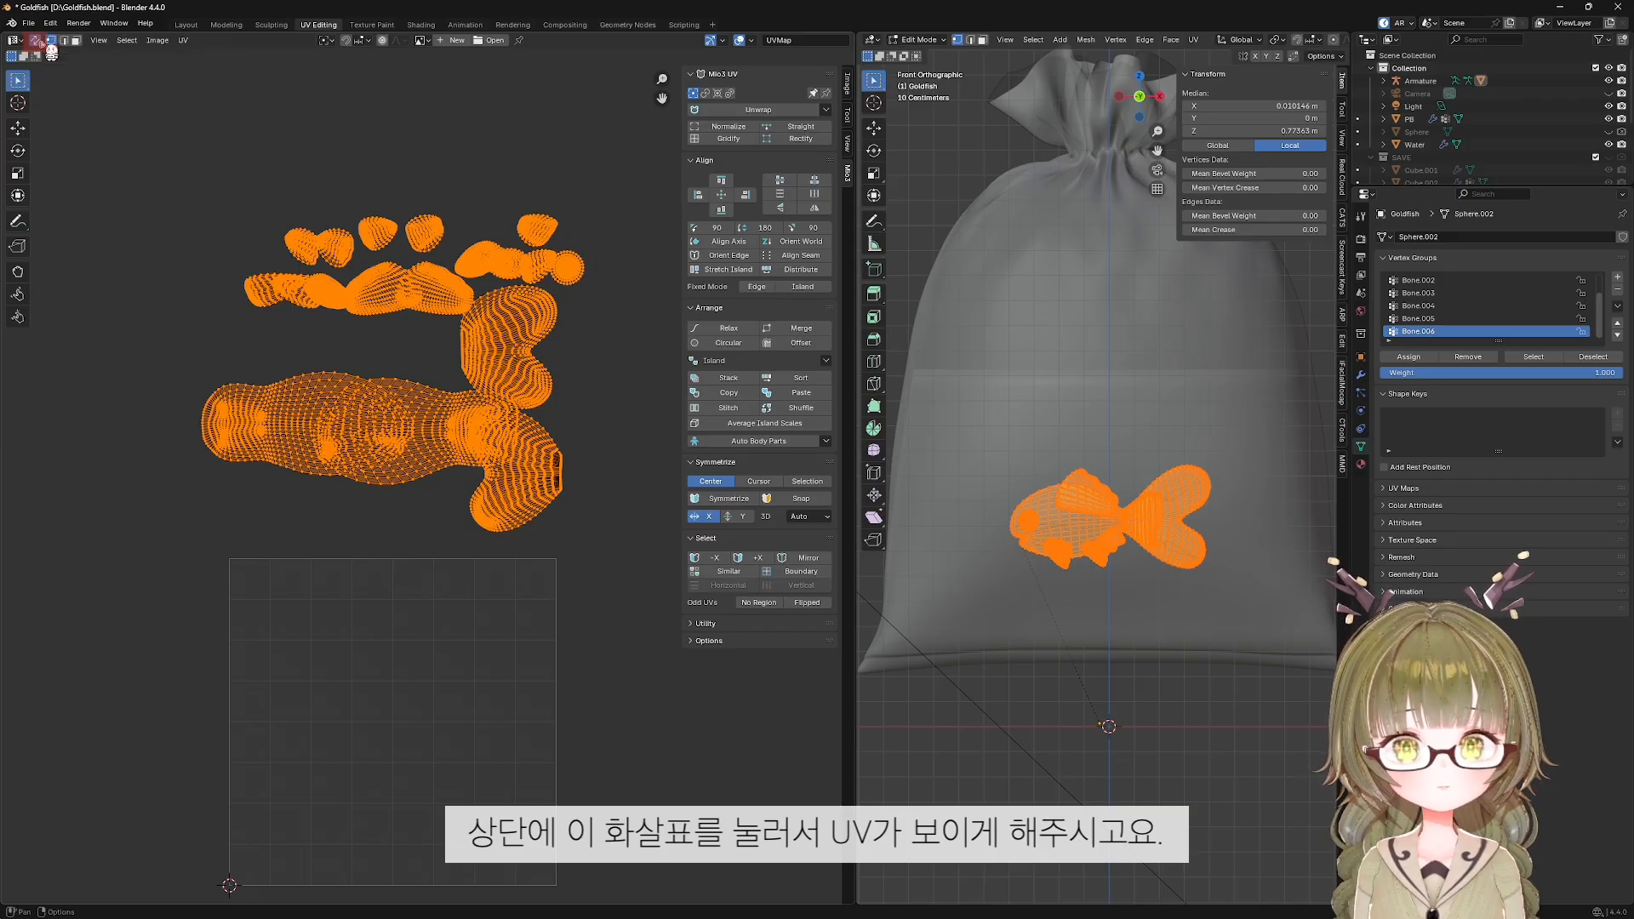
click(614, 426)
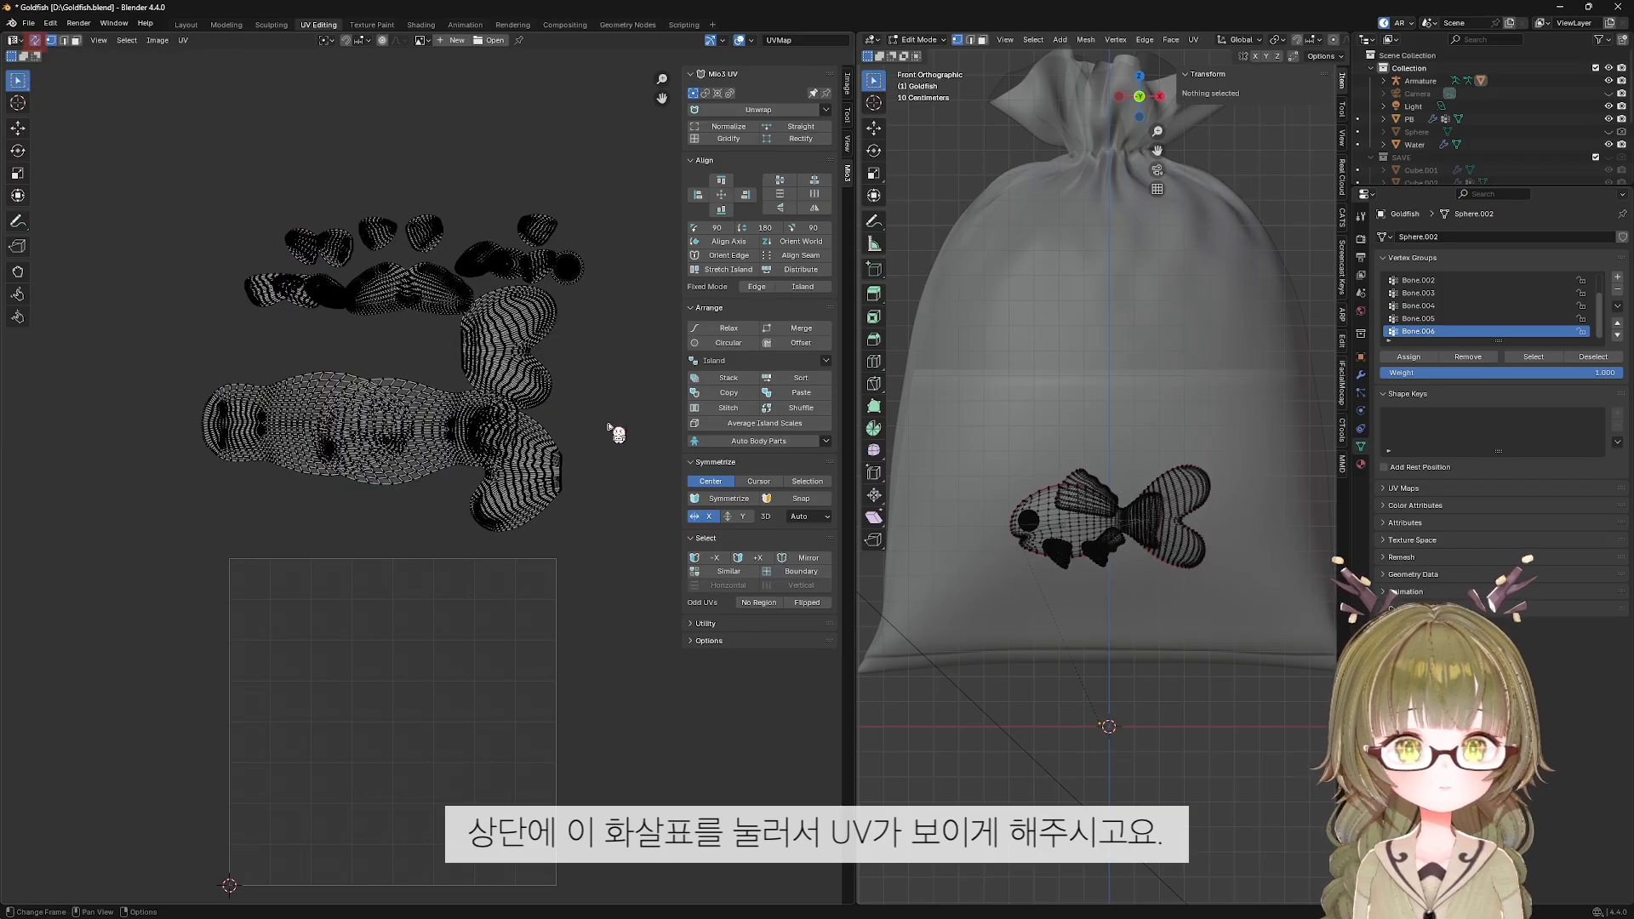
click(34, 40)
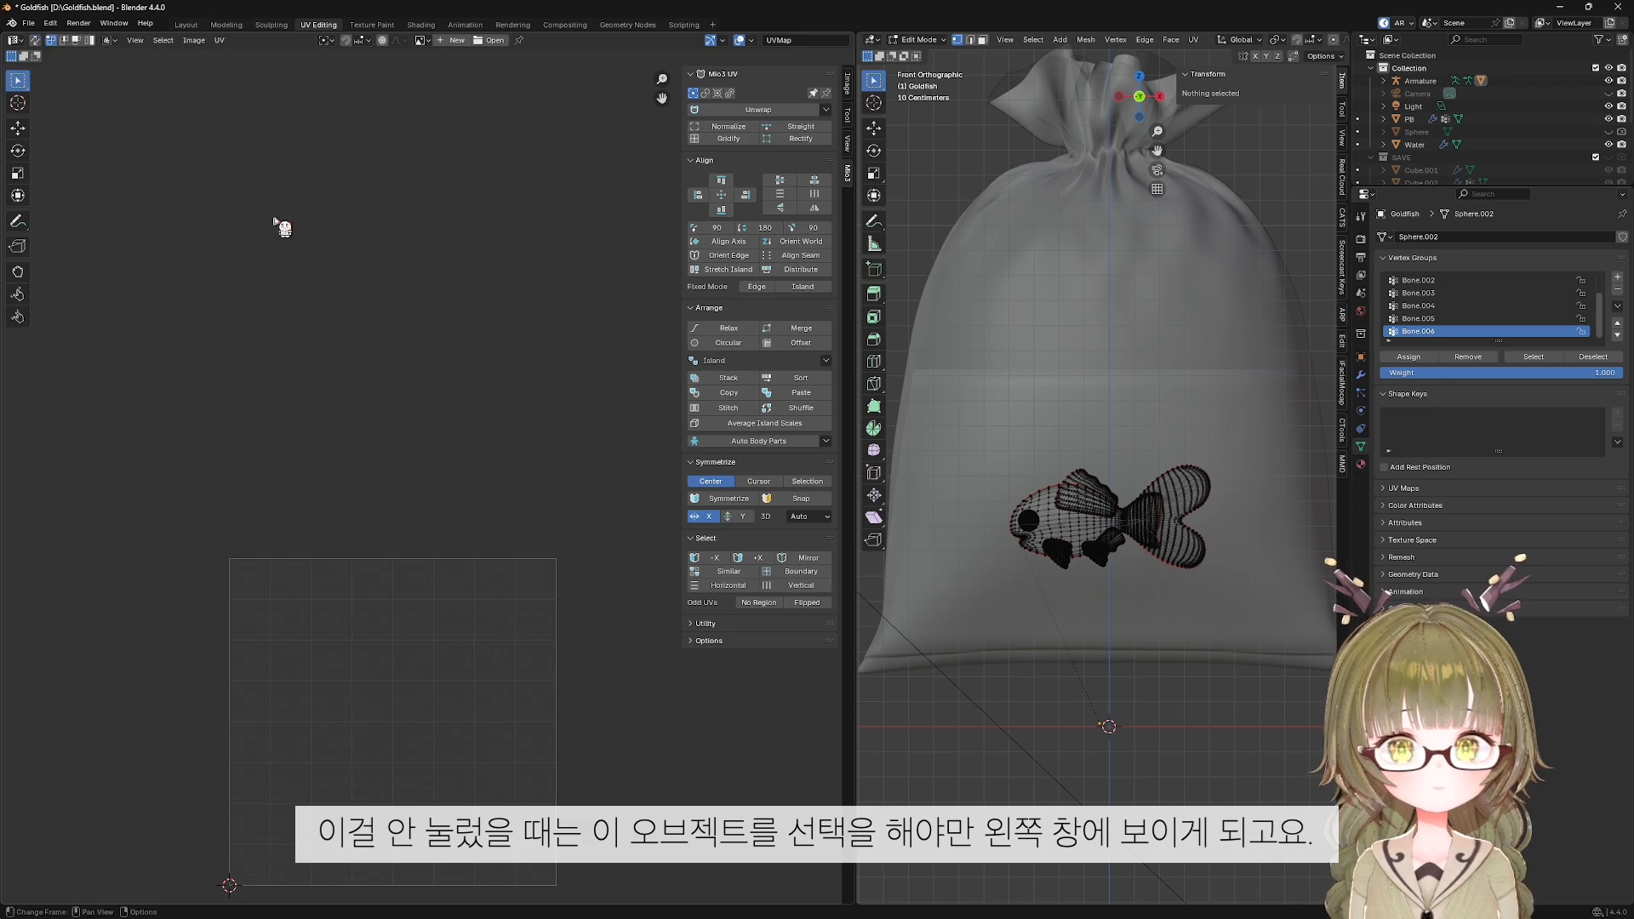
drag(1308, 739, 957, 481)
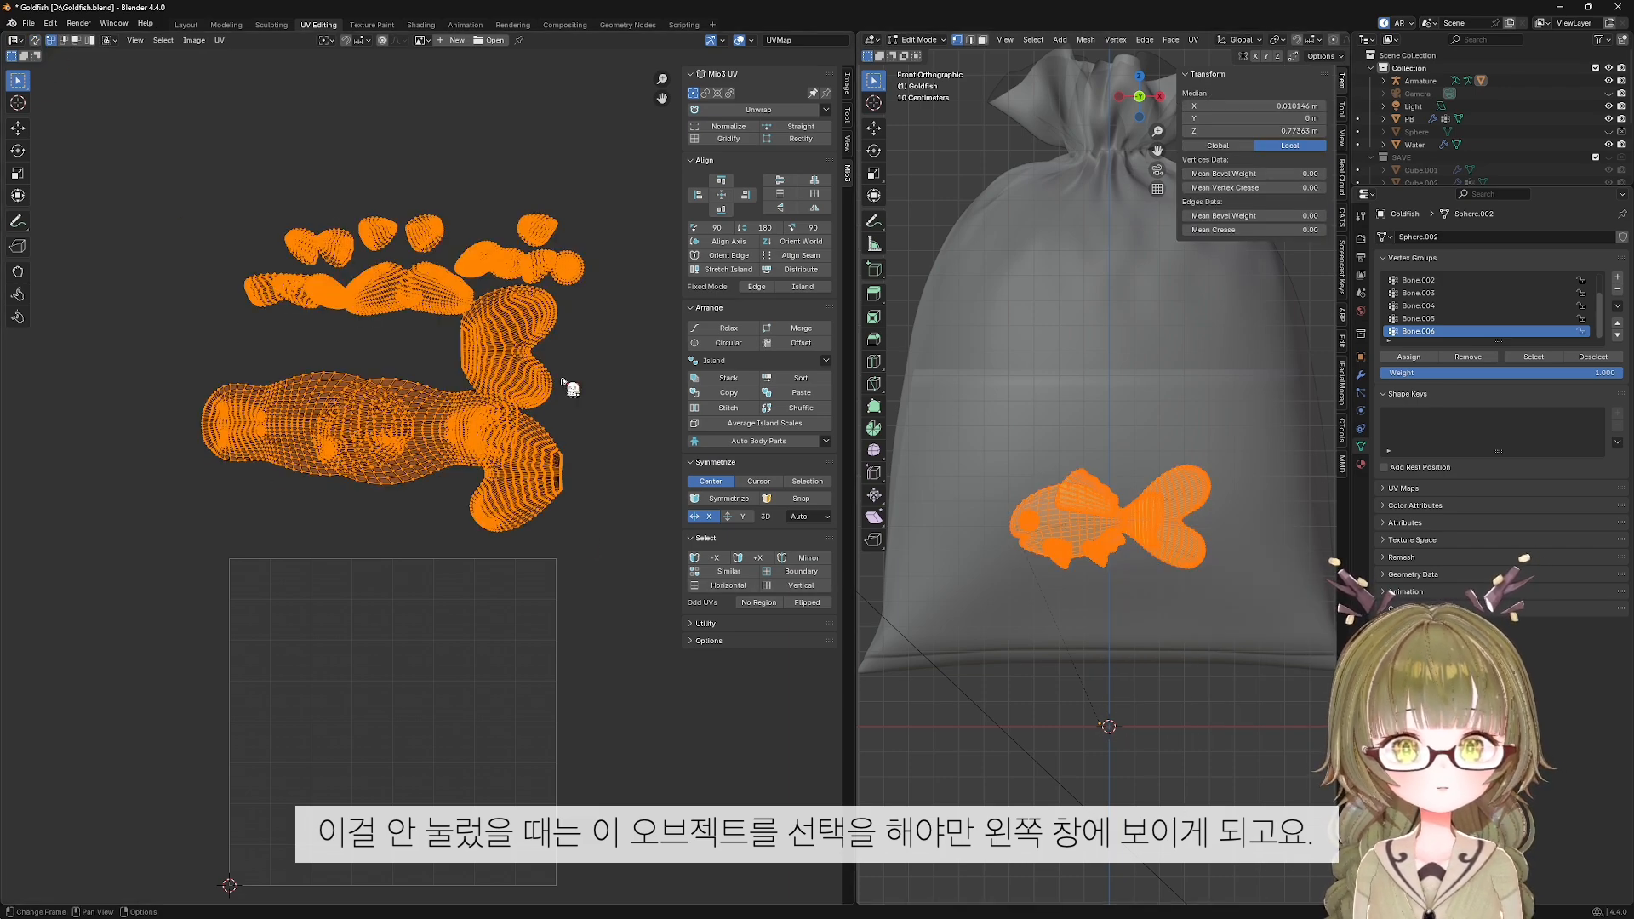
click(35, 40)
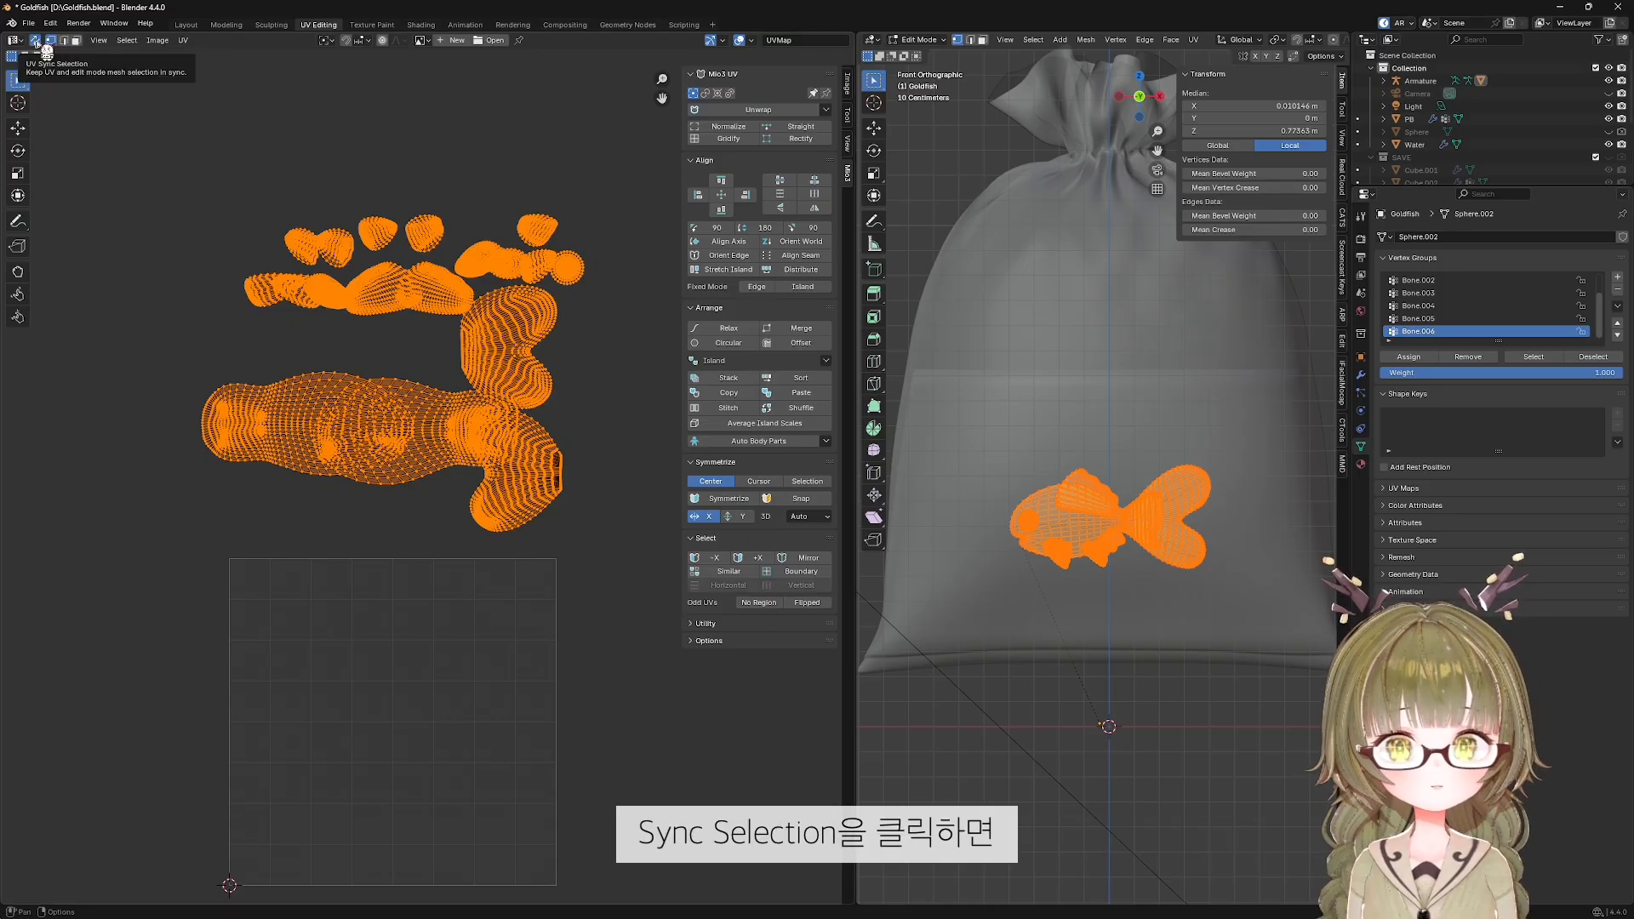
click(637, 457)
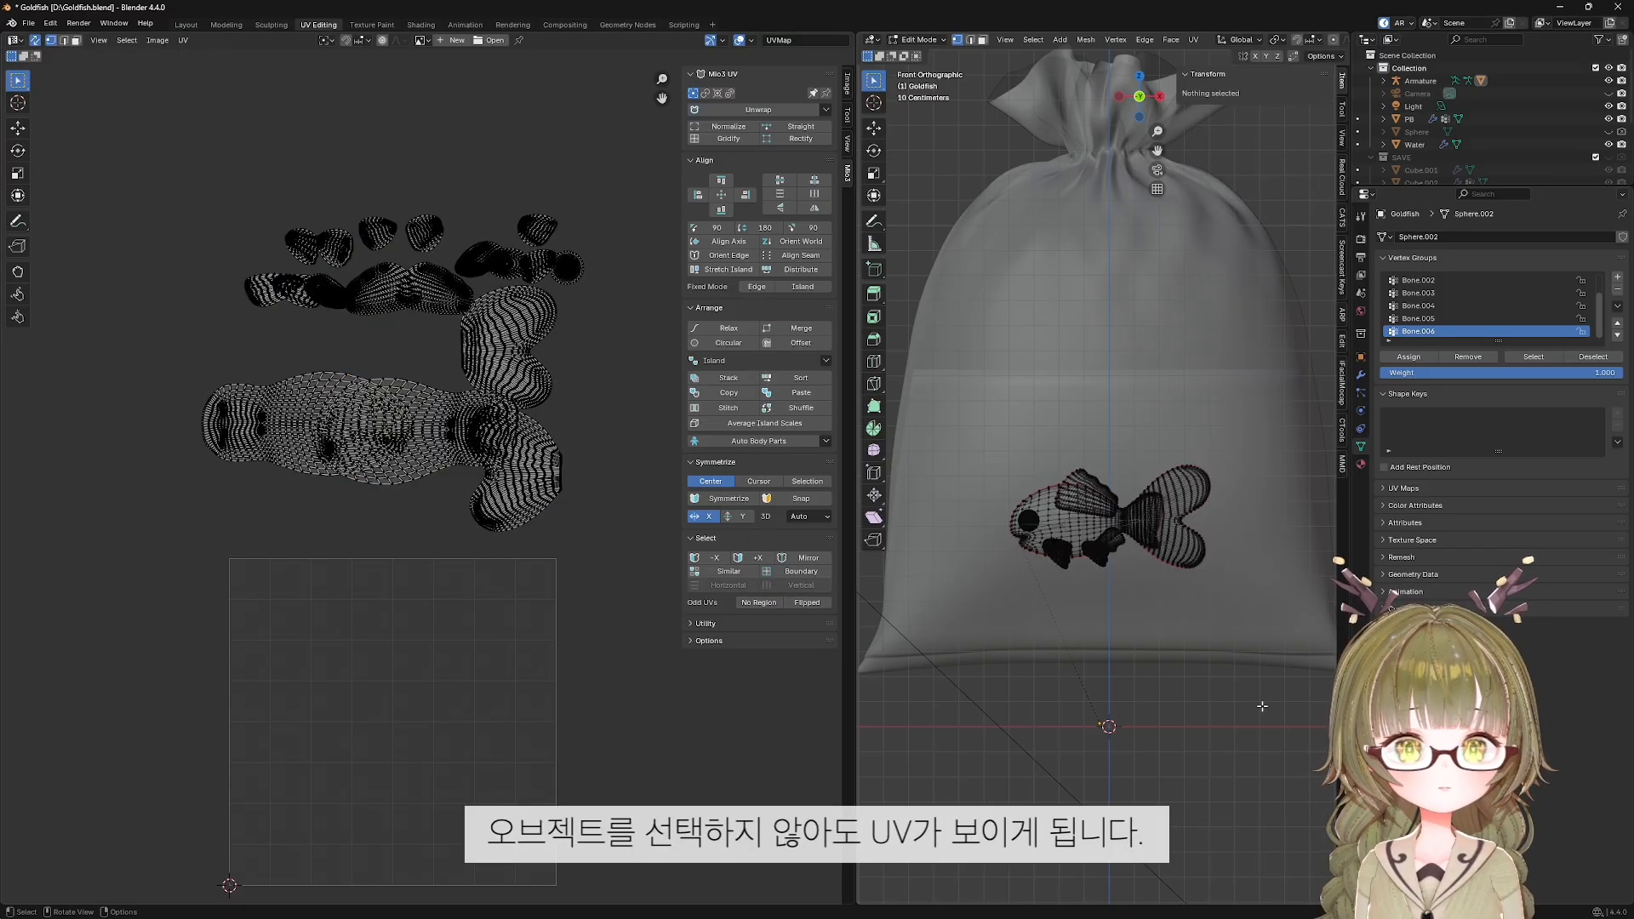
Check how selected UV islands highlight on the goldfish mesh, and clear the selection.
key(a)
drag(291, 254, 414, 550)
click(645, 670)
middle_drag(529, 444, 544, 422)
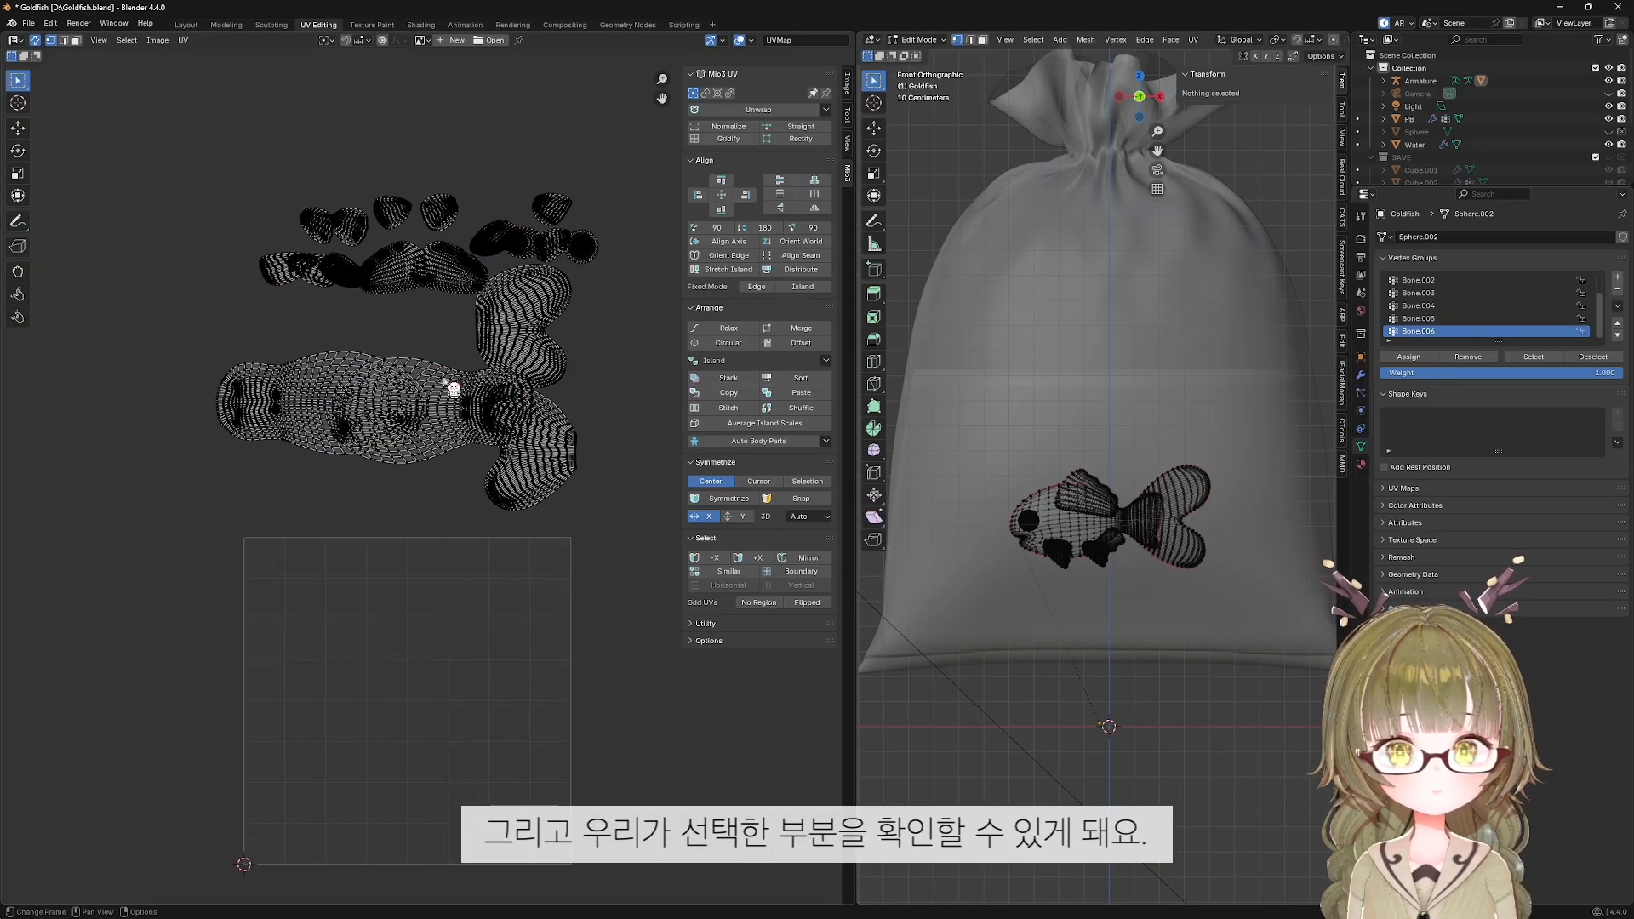
Select one half of the goldfish's body as a linked UV island and turn off X-Ray in the 3D viewport.
key(l)
middle_drag(1009, 483, 1153, 568)
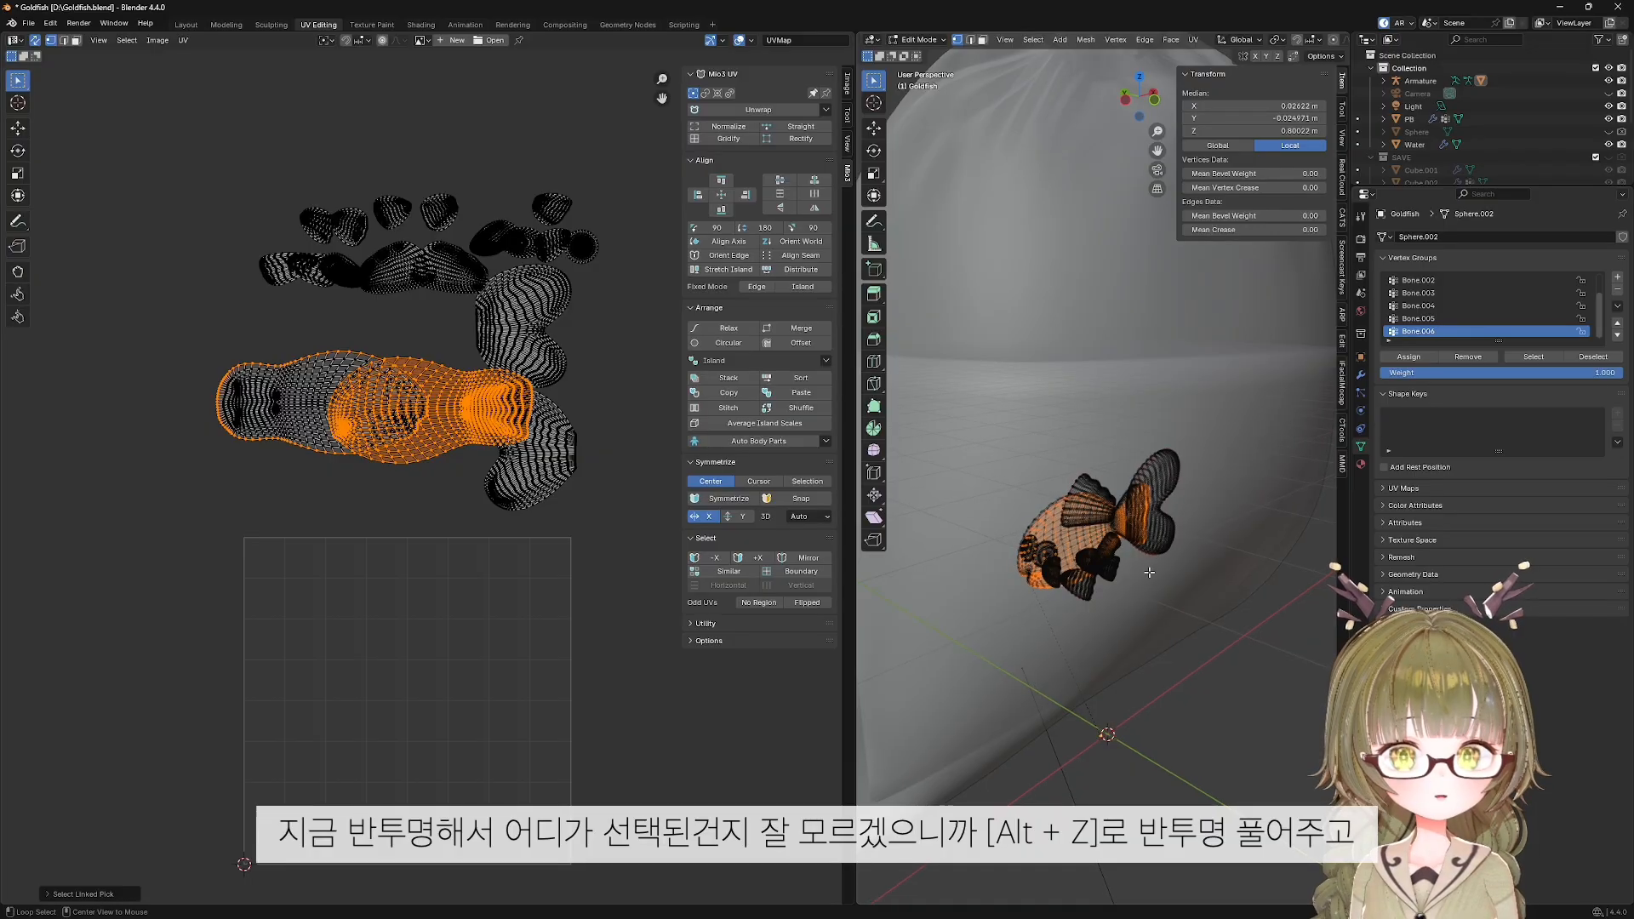
key(alt+z)
scroll(1133, 569, down, 4)
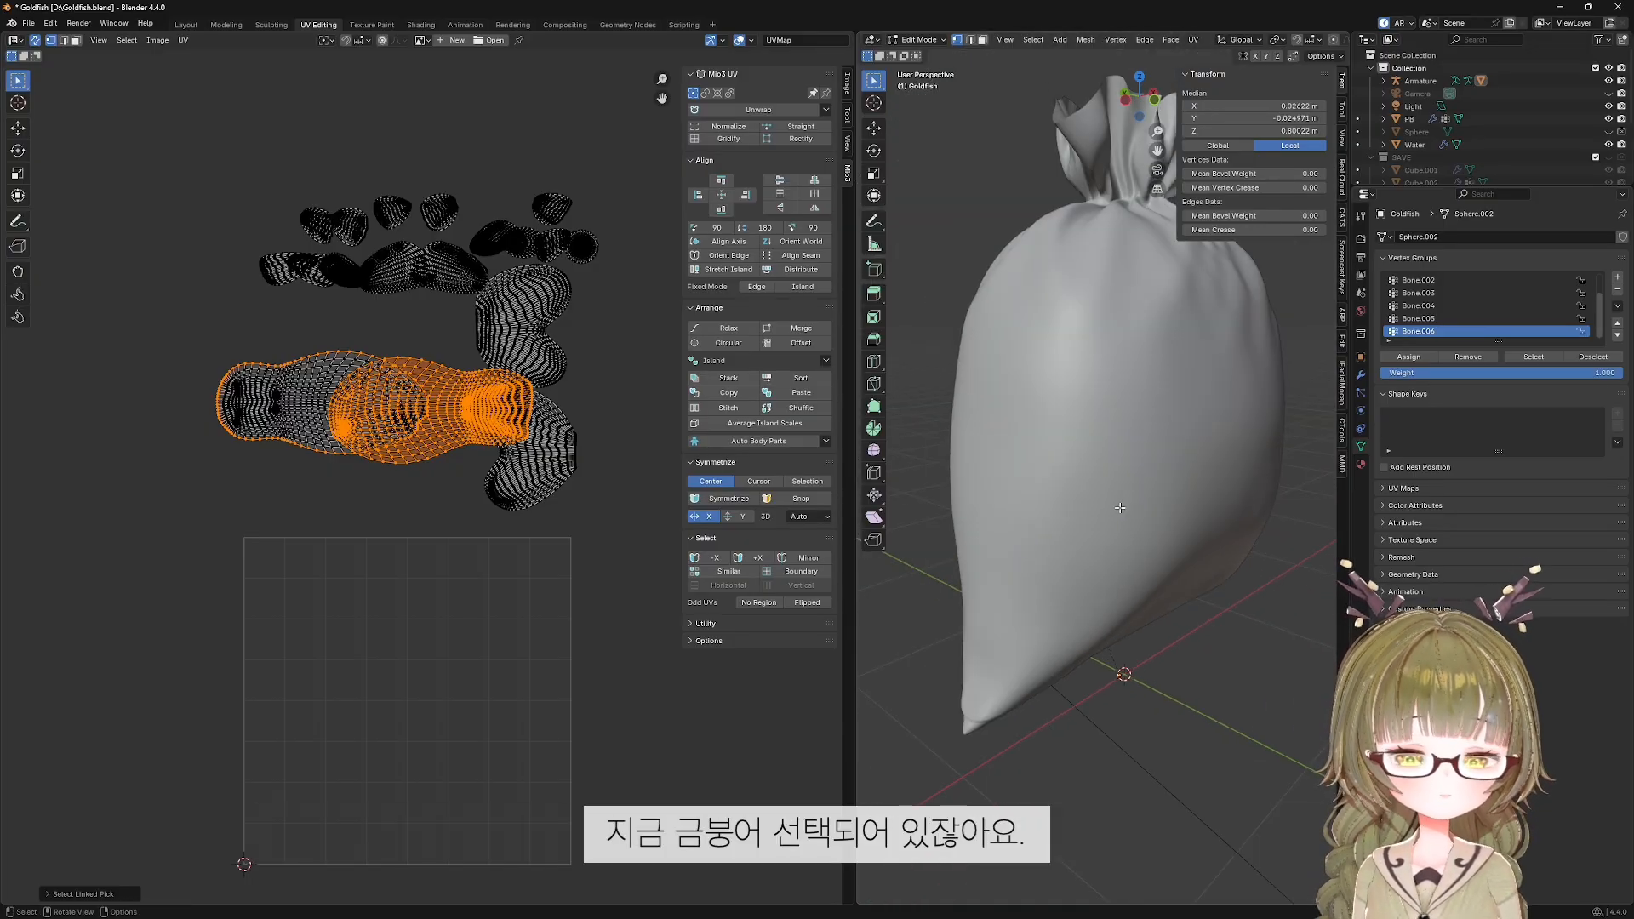
Isolate the goldfish in local view and inspect the selected body half from the front and from behind.
key(KP_Divide)
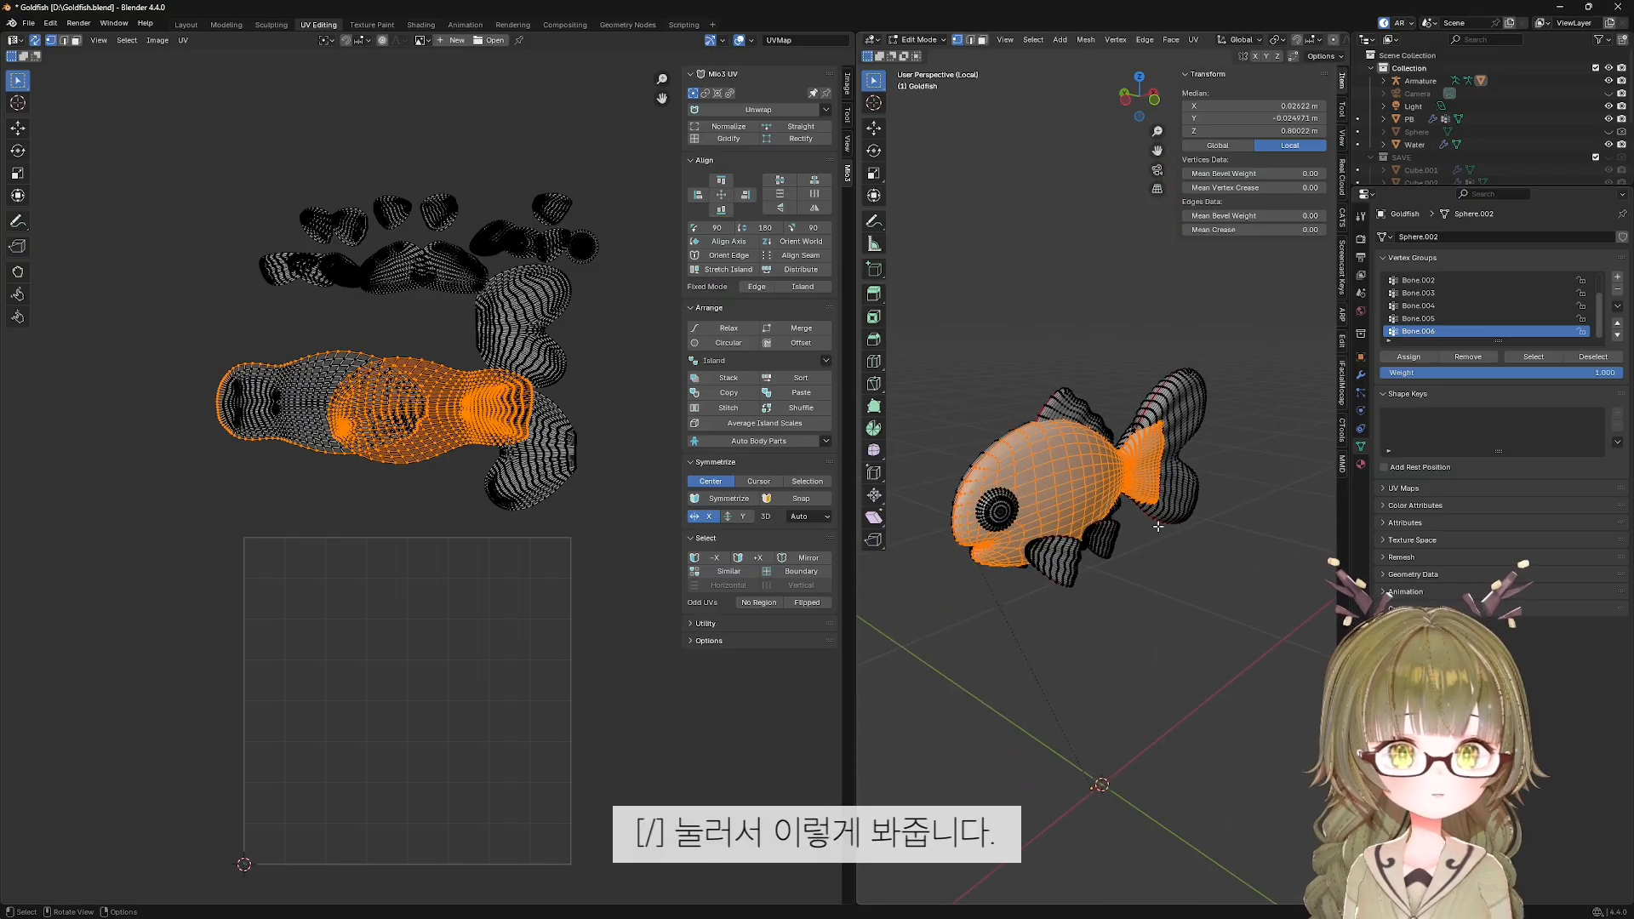
key(KP_1)
scroll(1113, 550, down, 1)
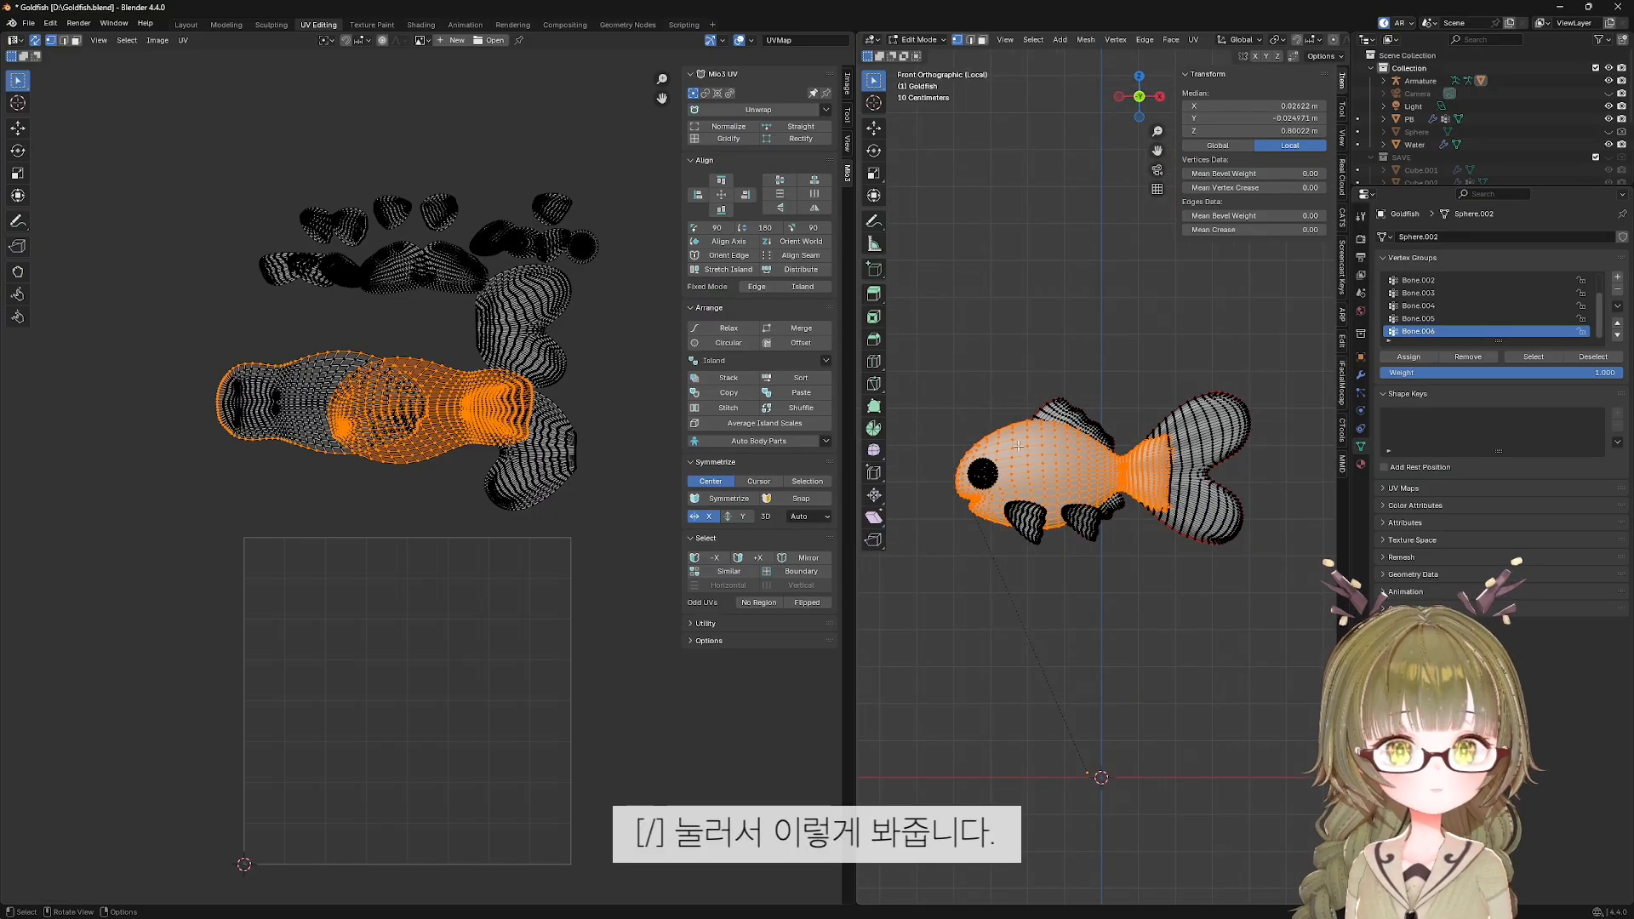
middle_drag(1113, 514, 1061, 564)
scroll(1061, 563, up, 4)
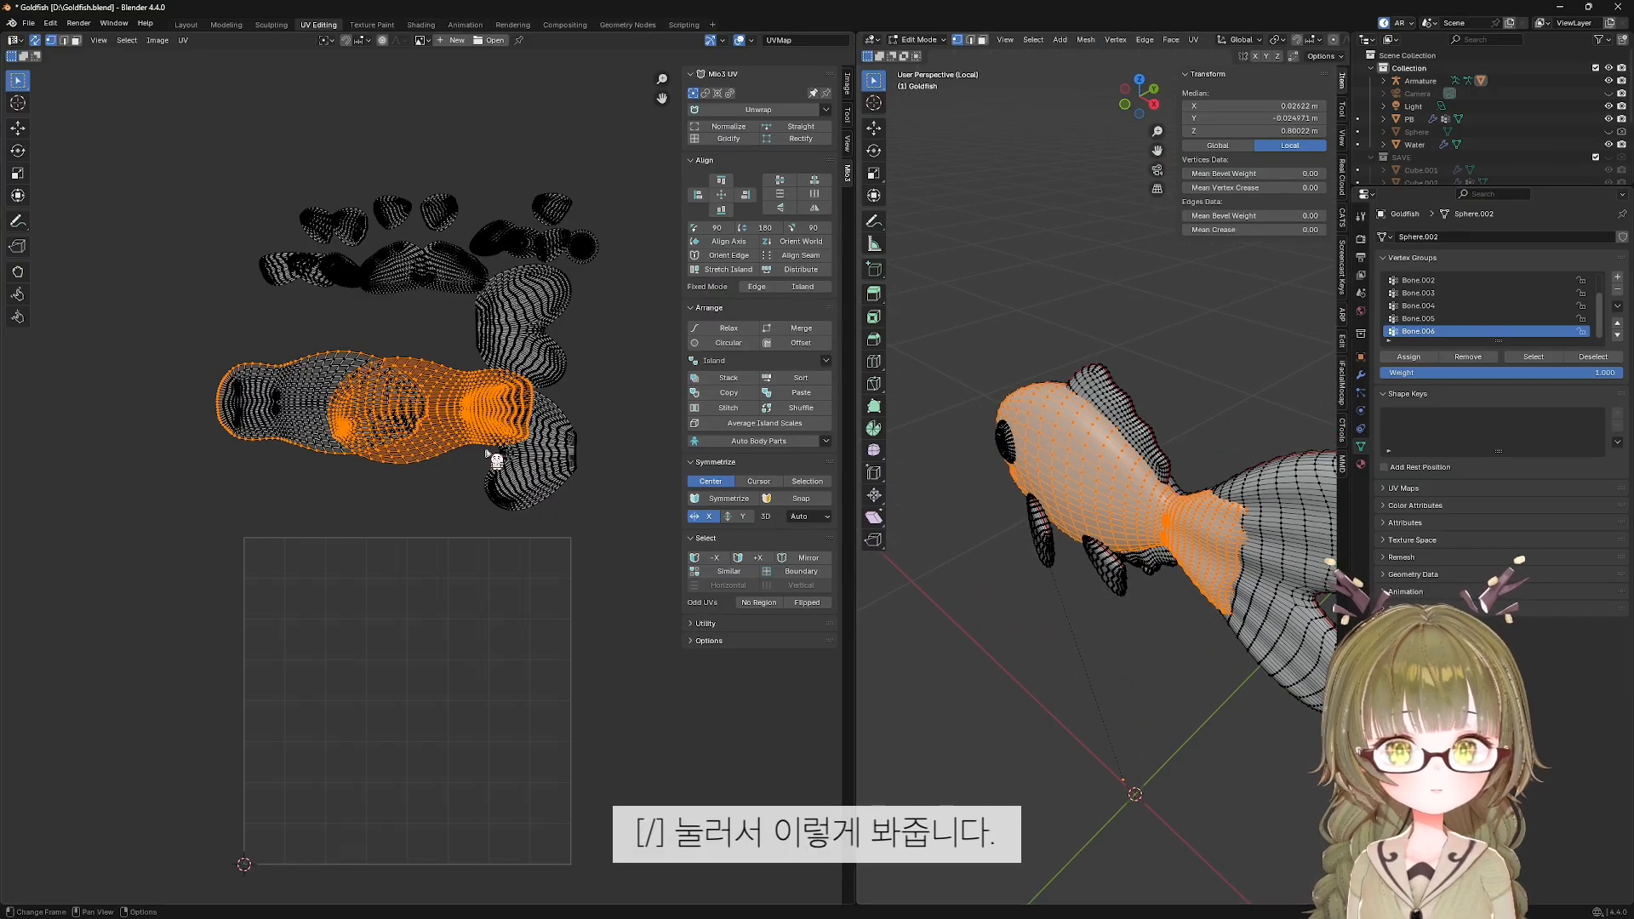
Select the body's center seam loop and patches on both sides of it to examine how the two halves connect.
scroll(430, 452, up, 6)
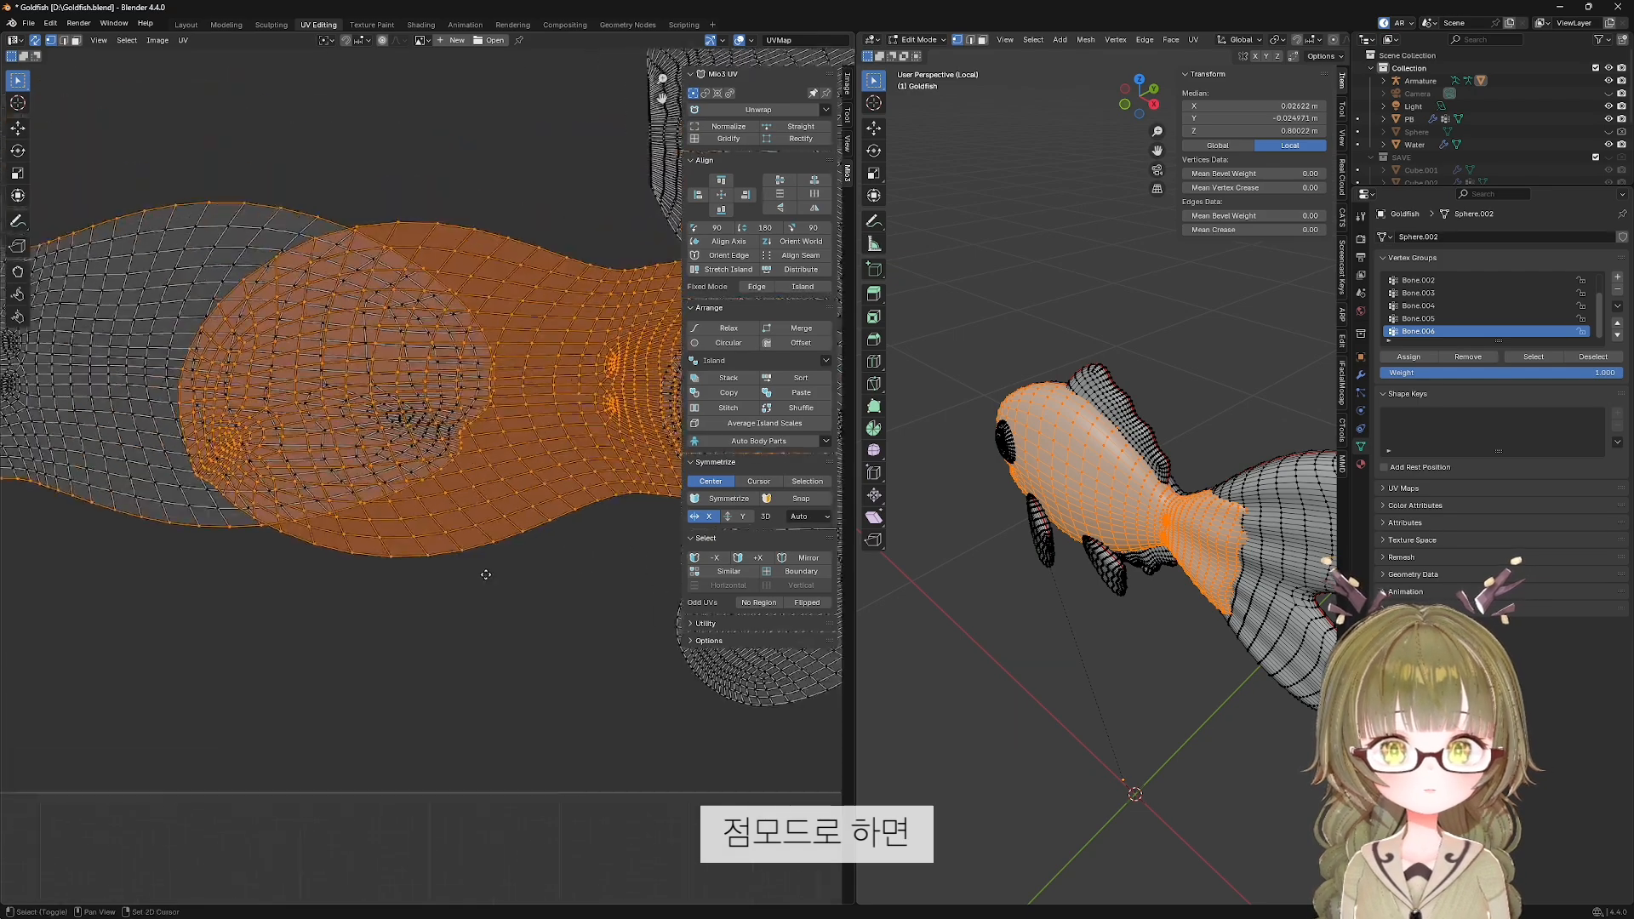
alt+click(452, 271)
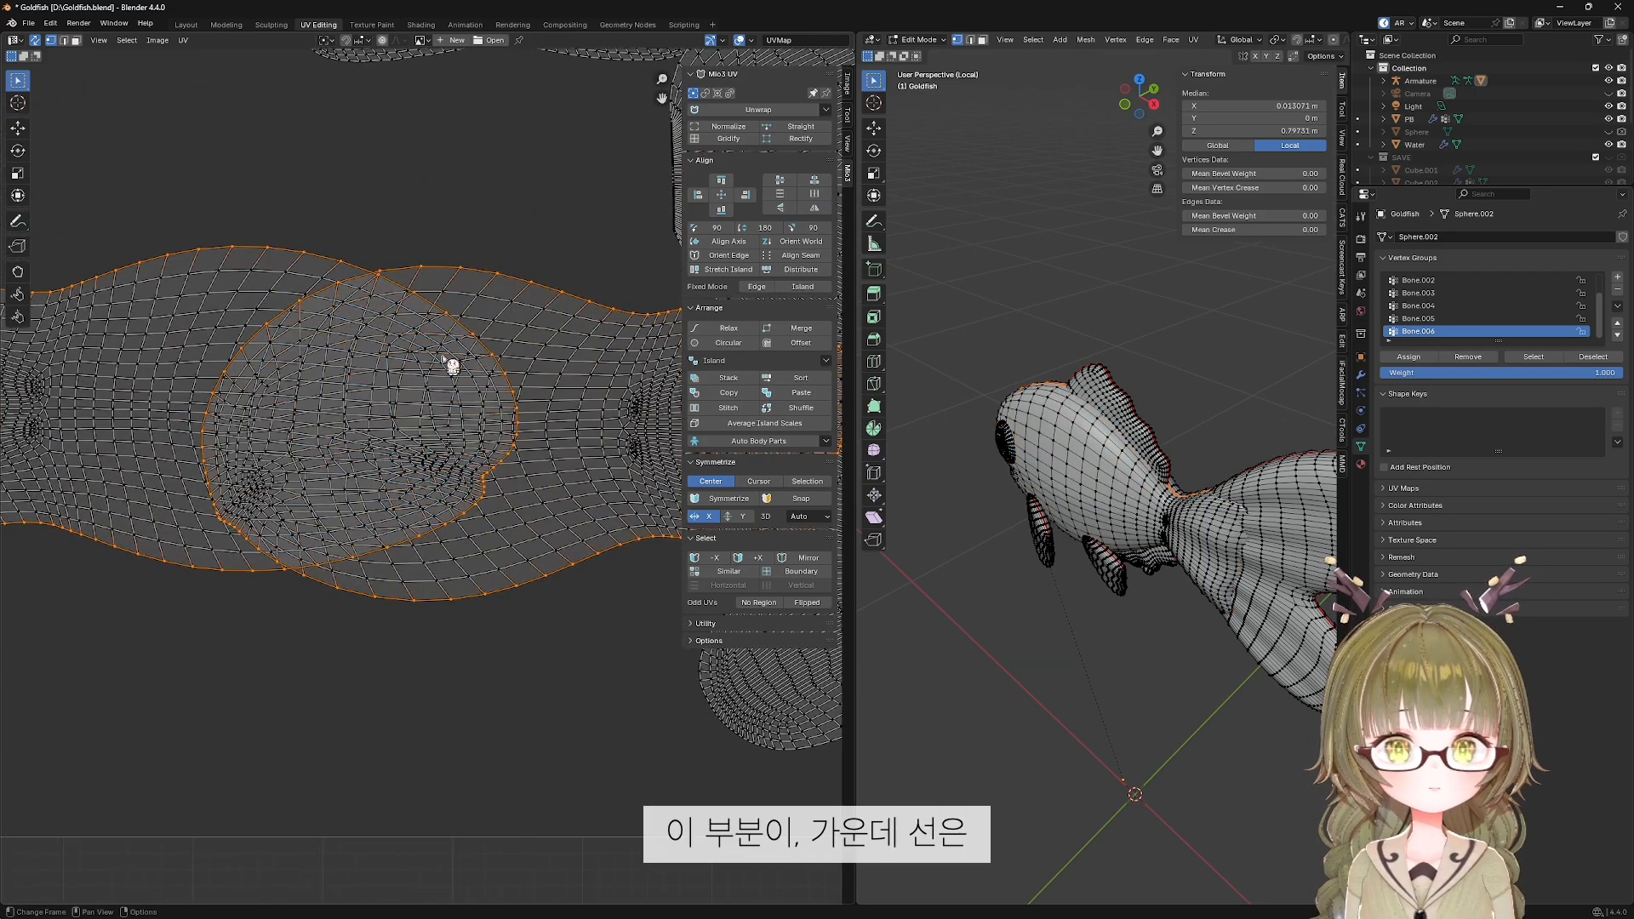
middle_drag(975, 438, 1245, 444)
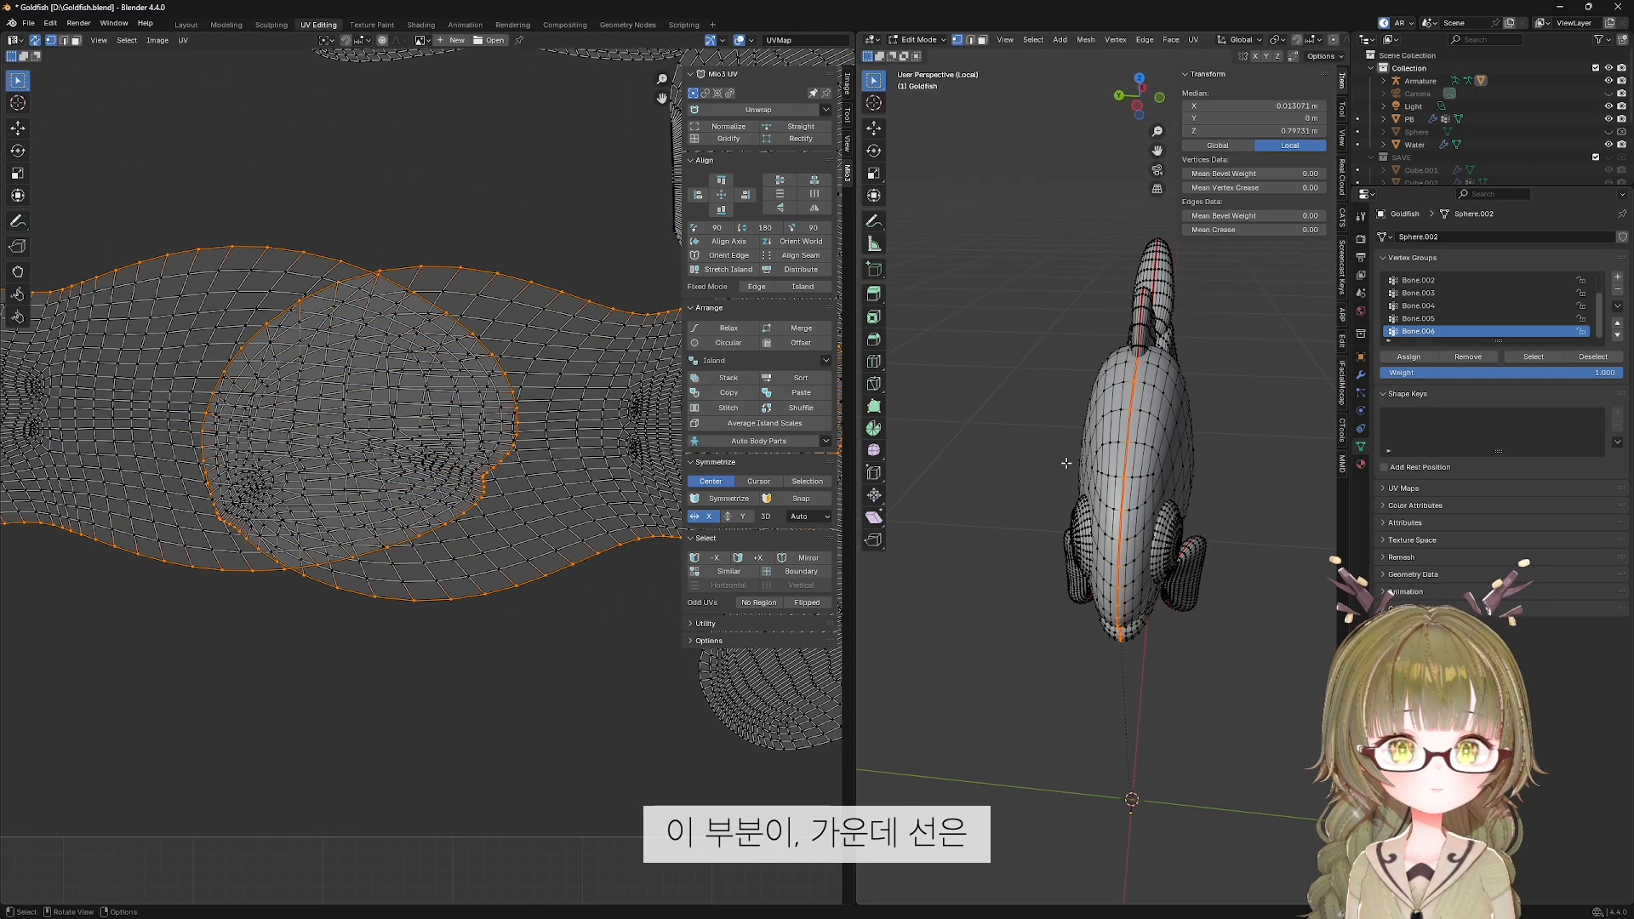
drag(1069, 341, 1099, 470)
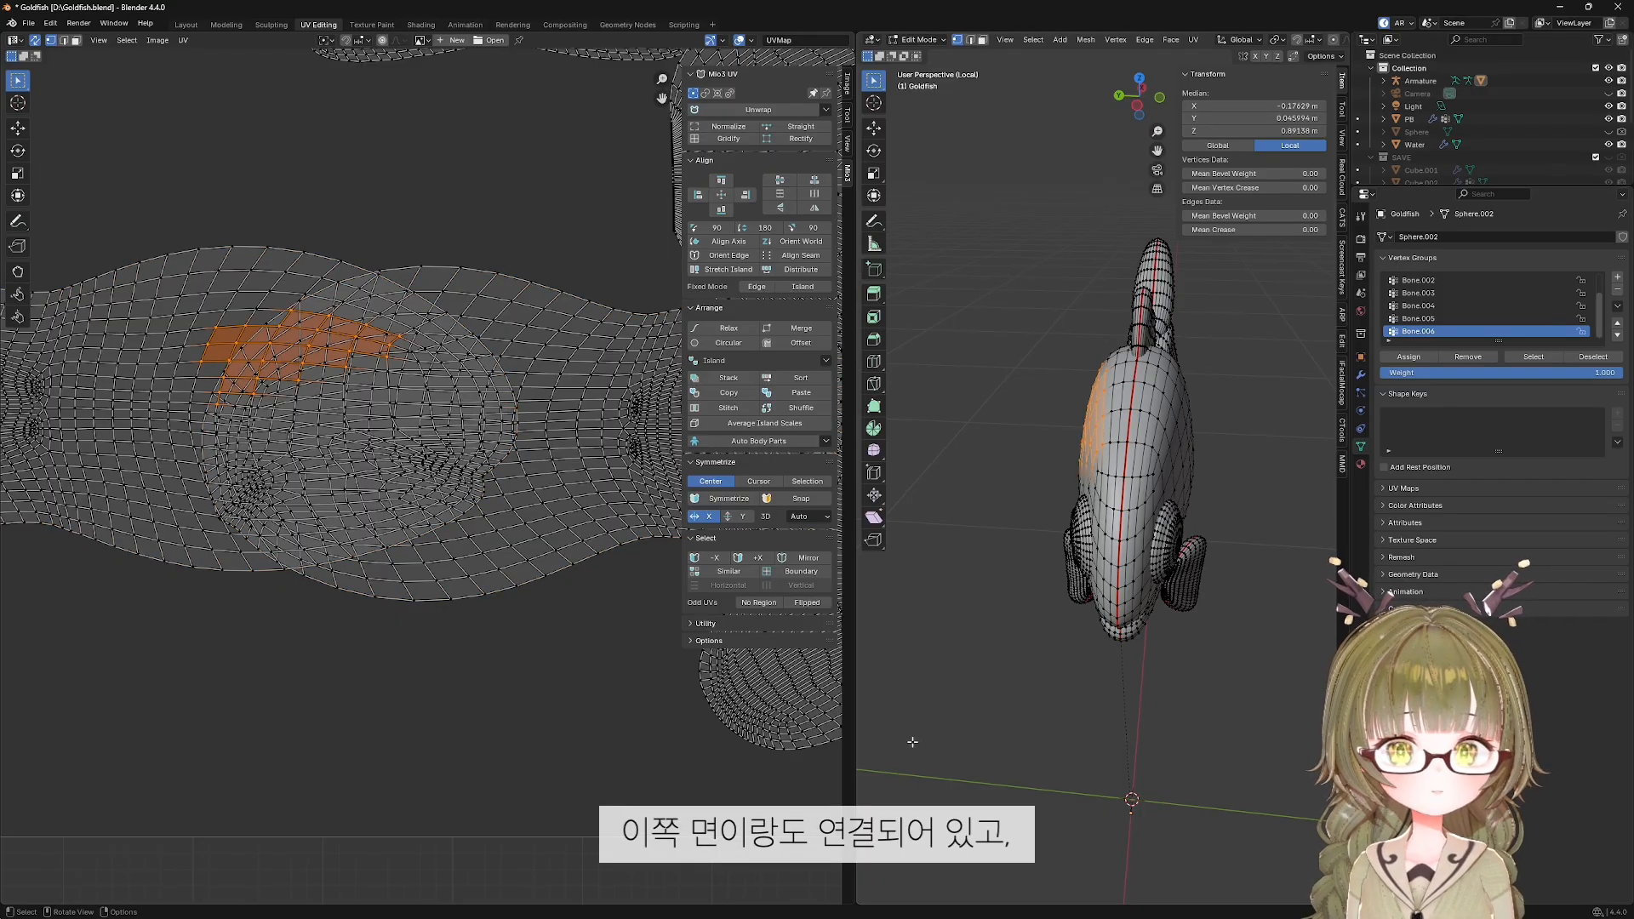
drag(1160, 397, 1247, 496)
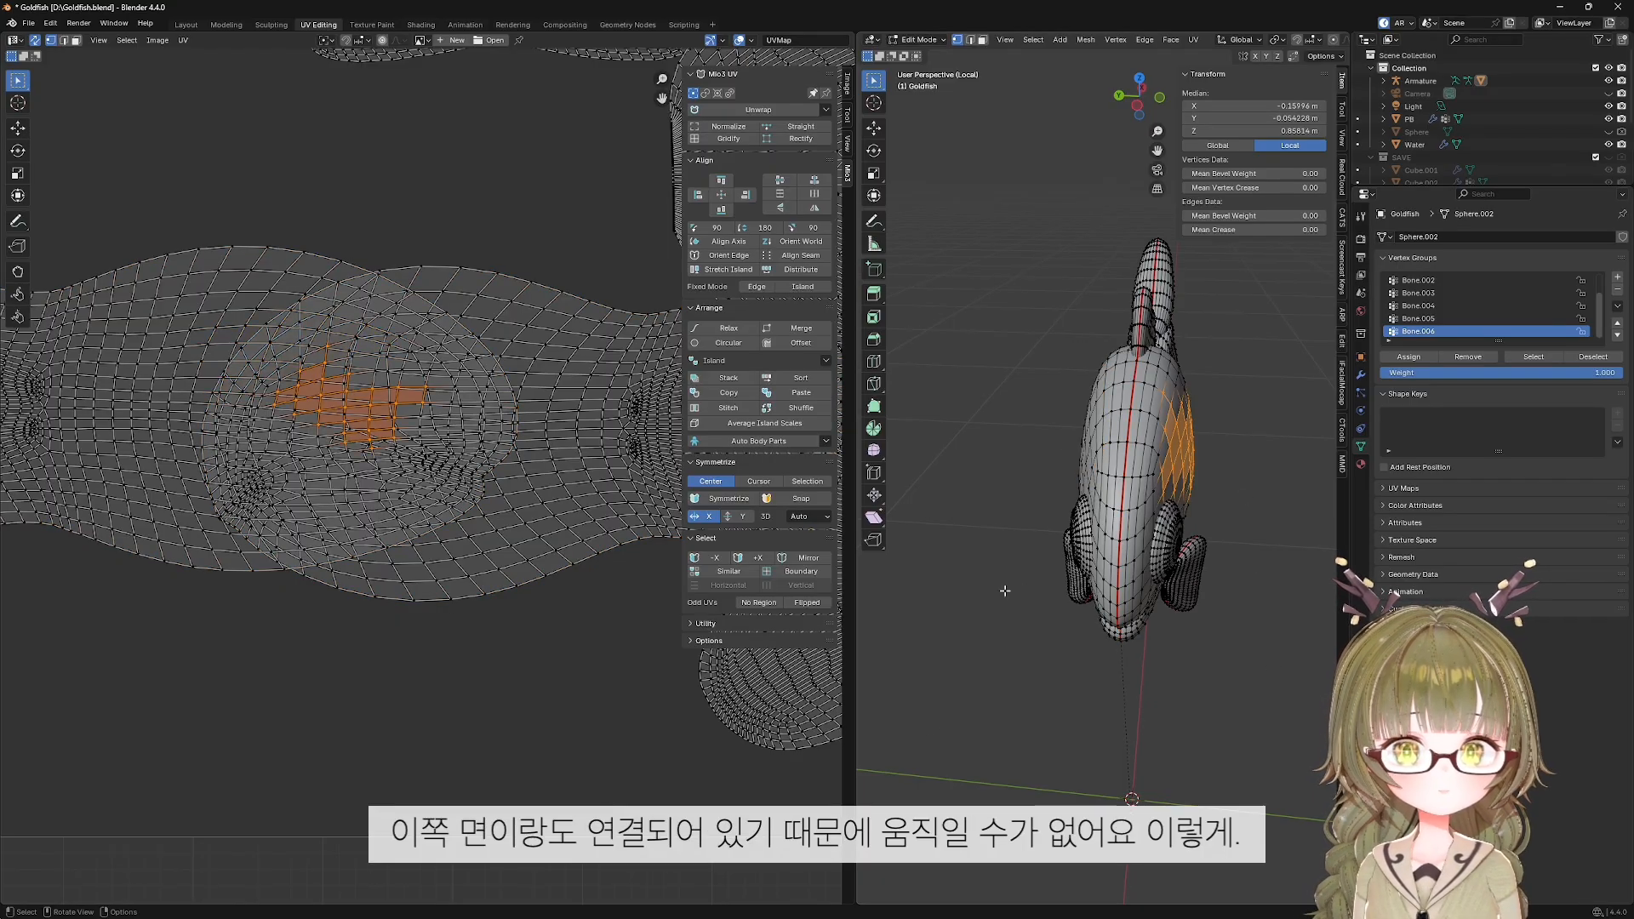
Try to move the body's boundary loop in the UV editor in vertex mode.
alt+click(517, 281)
scroll(437, 522, down, 3)
key(g)
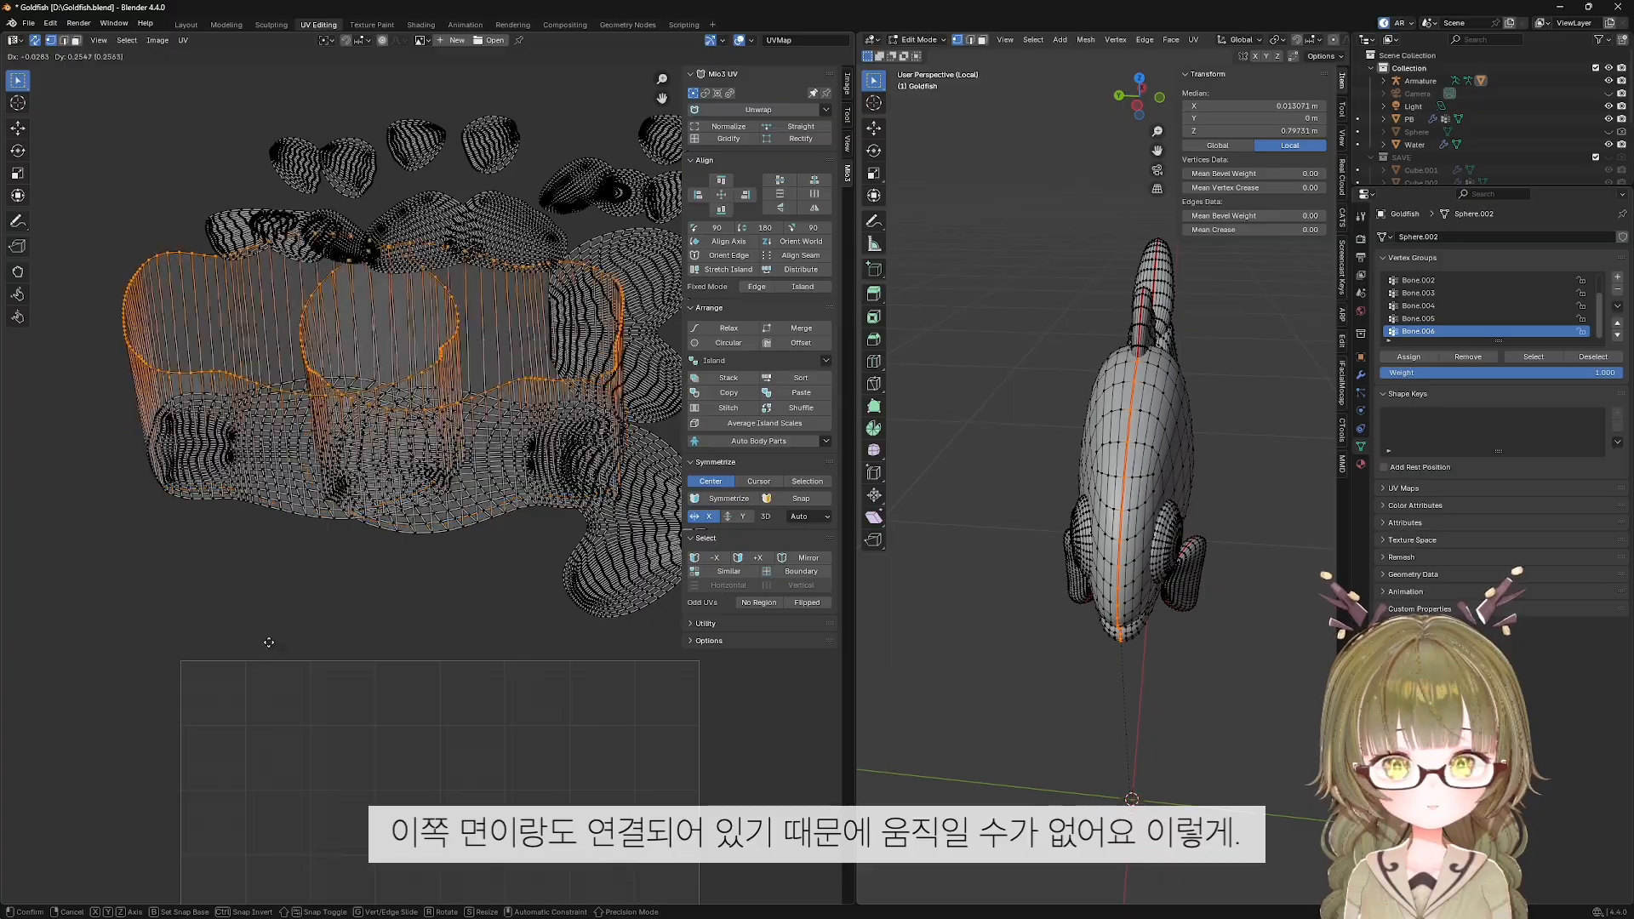
key(Escape)
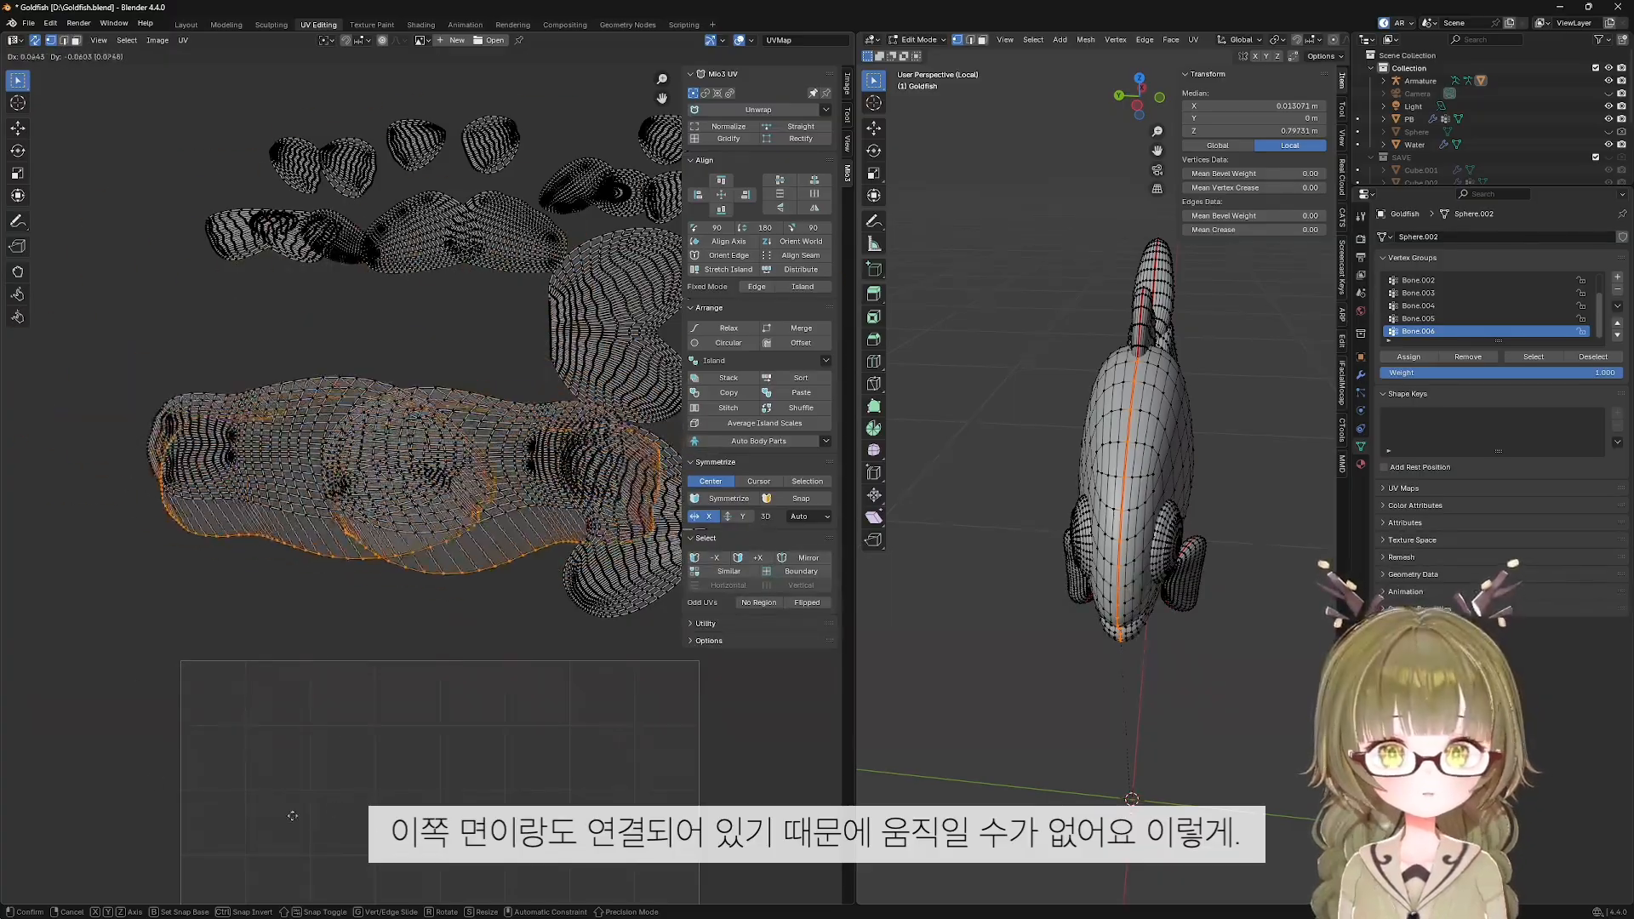
Select one linked half of the body in the UV editor and try to move it in vertex mode.
key(l)
key(g)
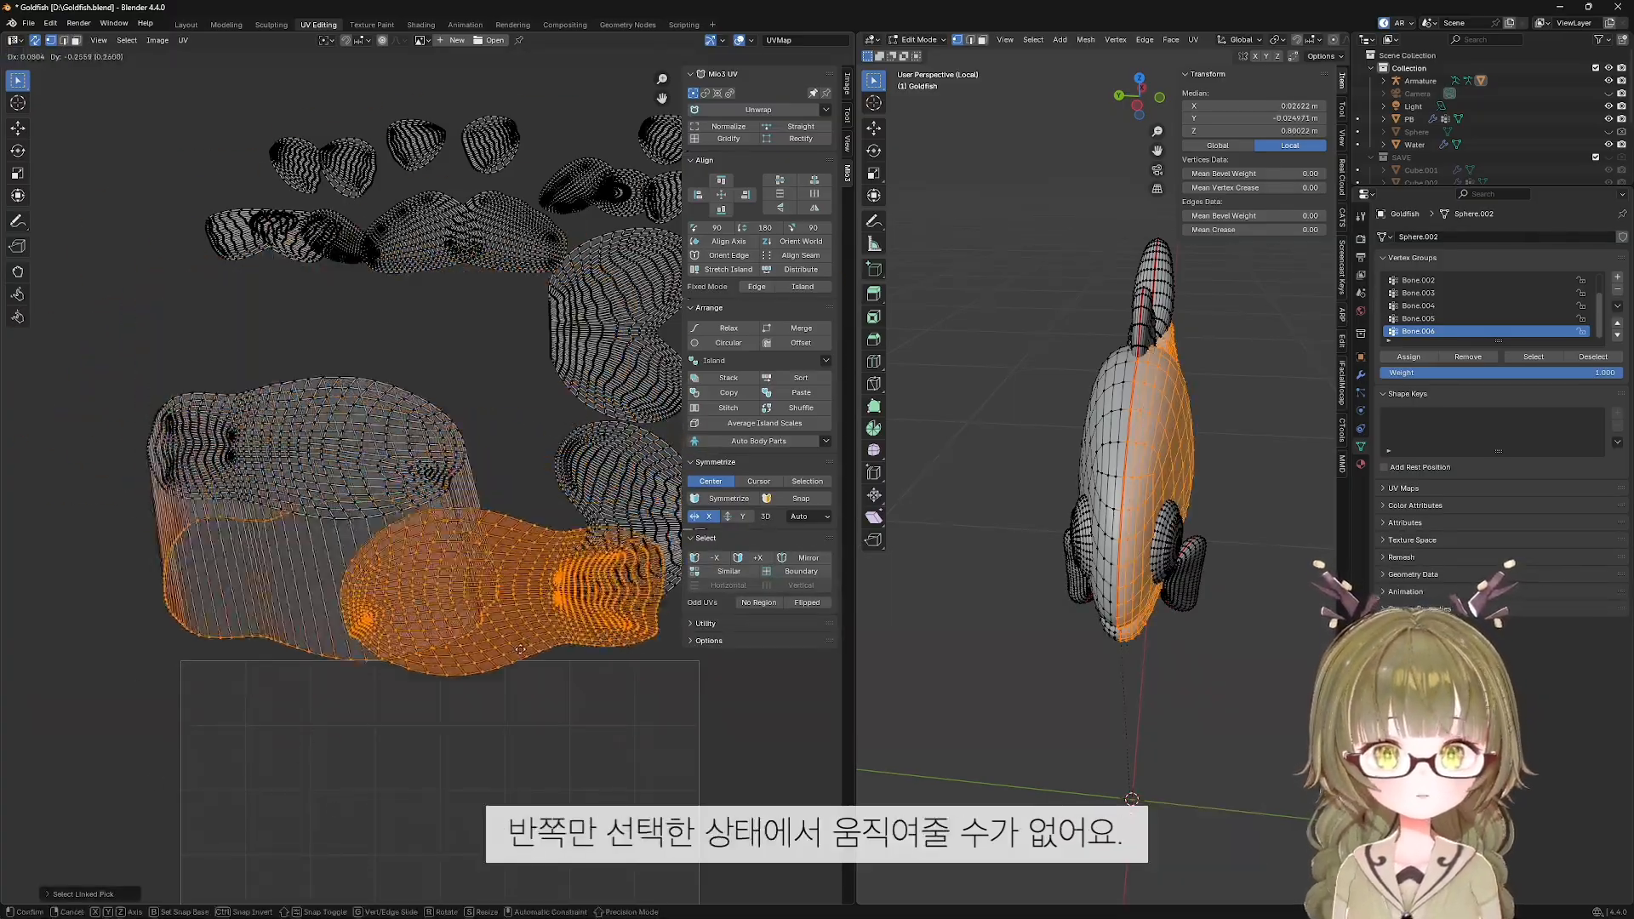
key(Escape)
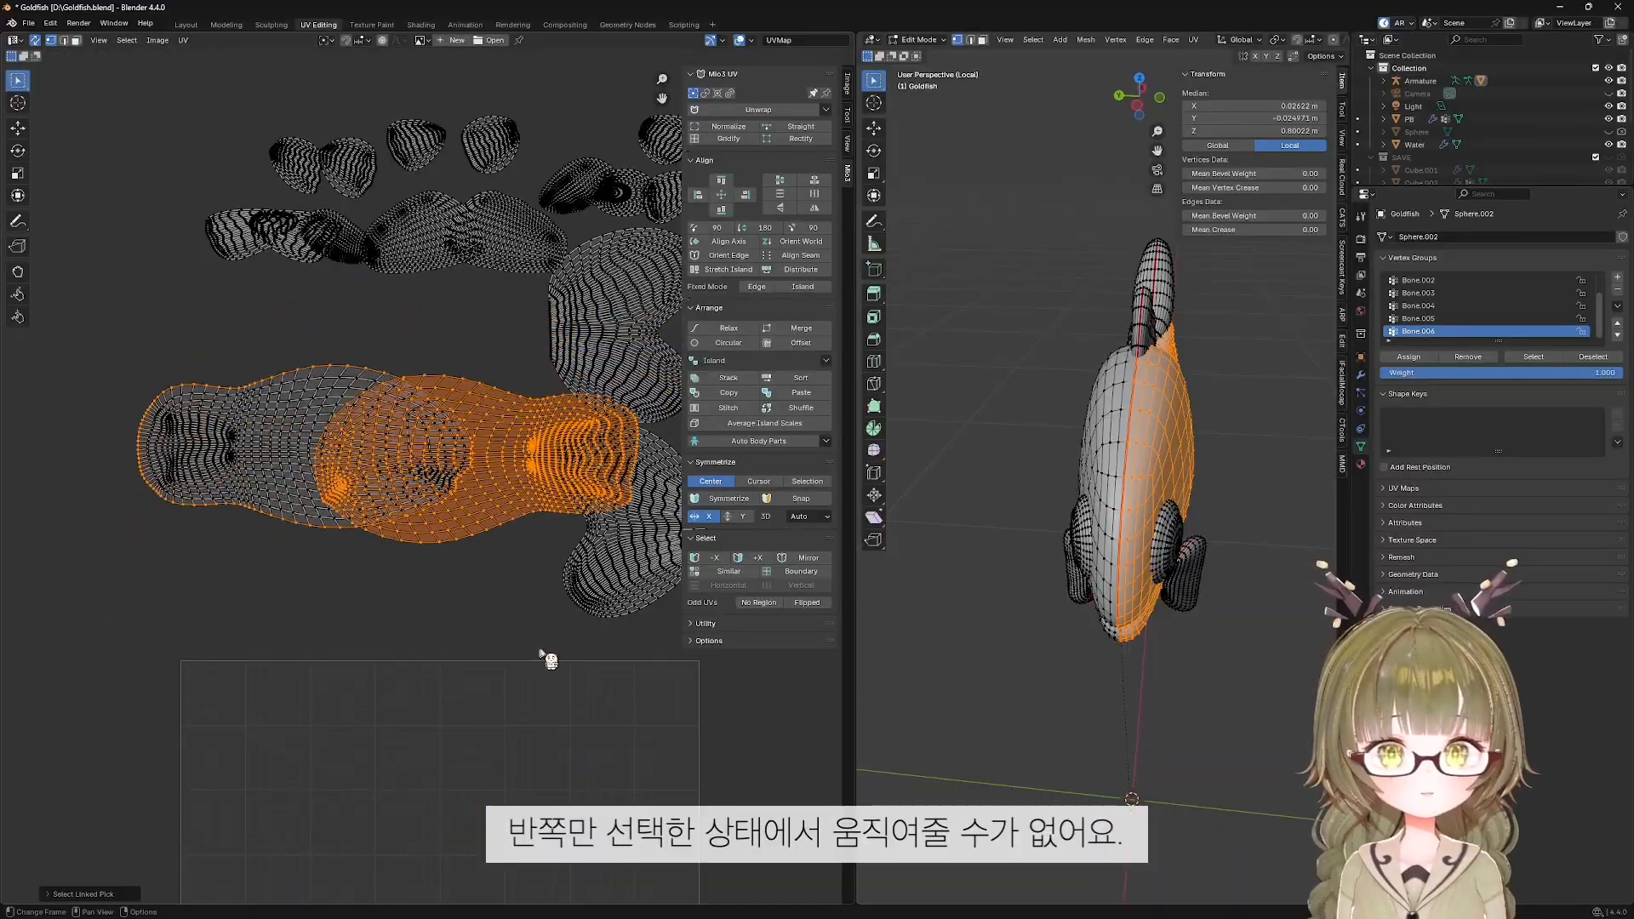
Switch to face selection and move the selected body-half island down into the upper part of the UV tile.
click(77, 40)
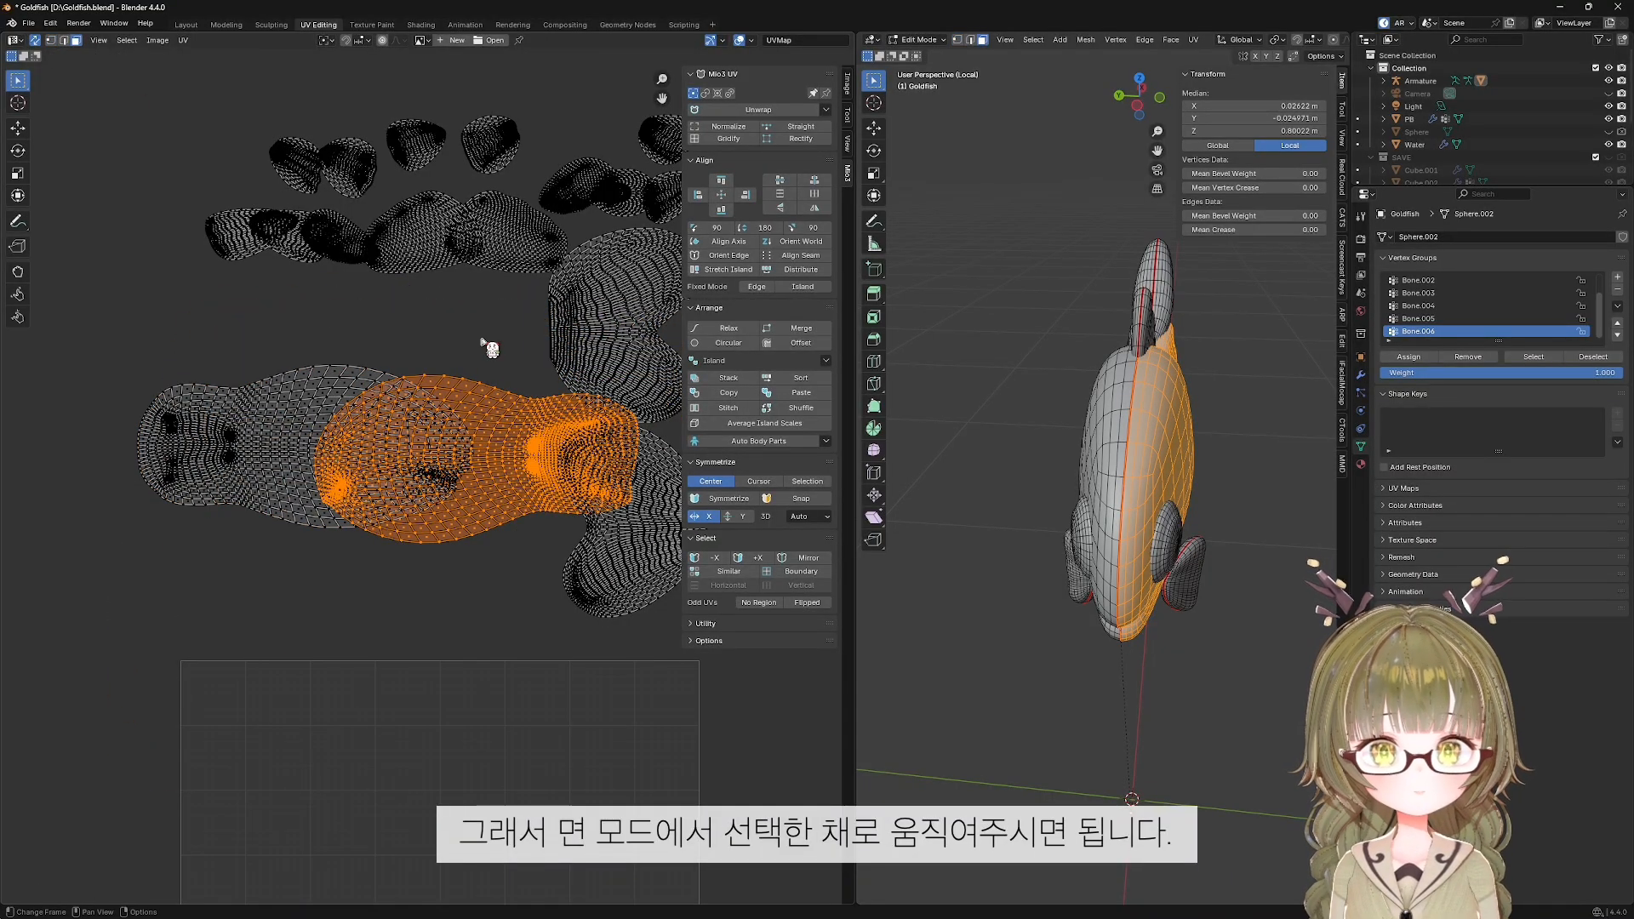
scroll(500, 587, down, 1)
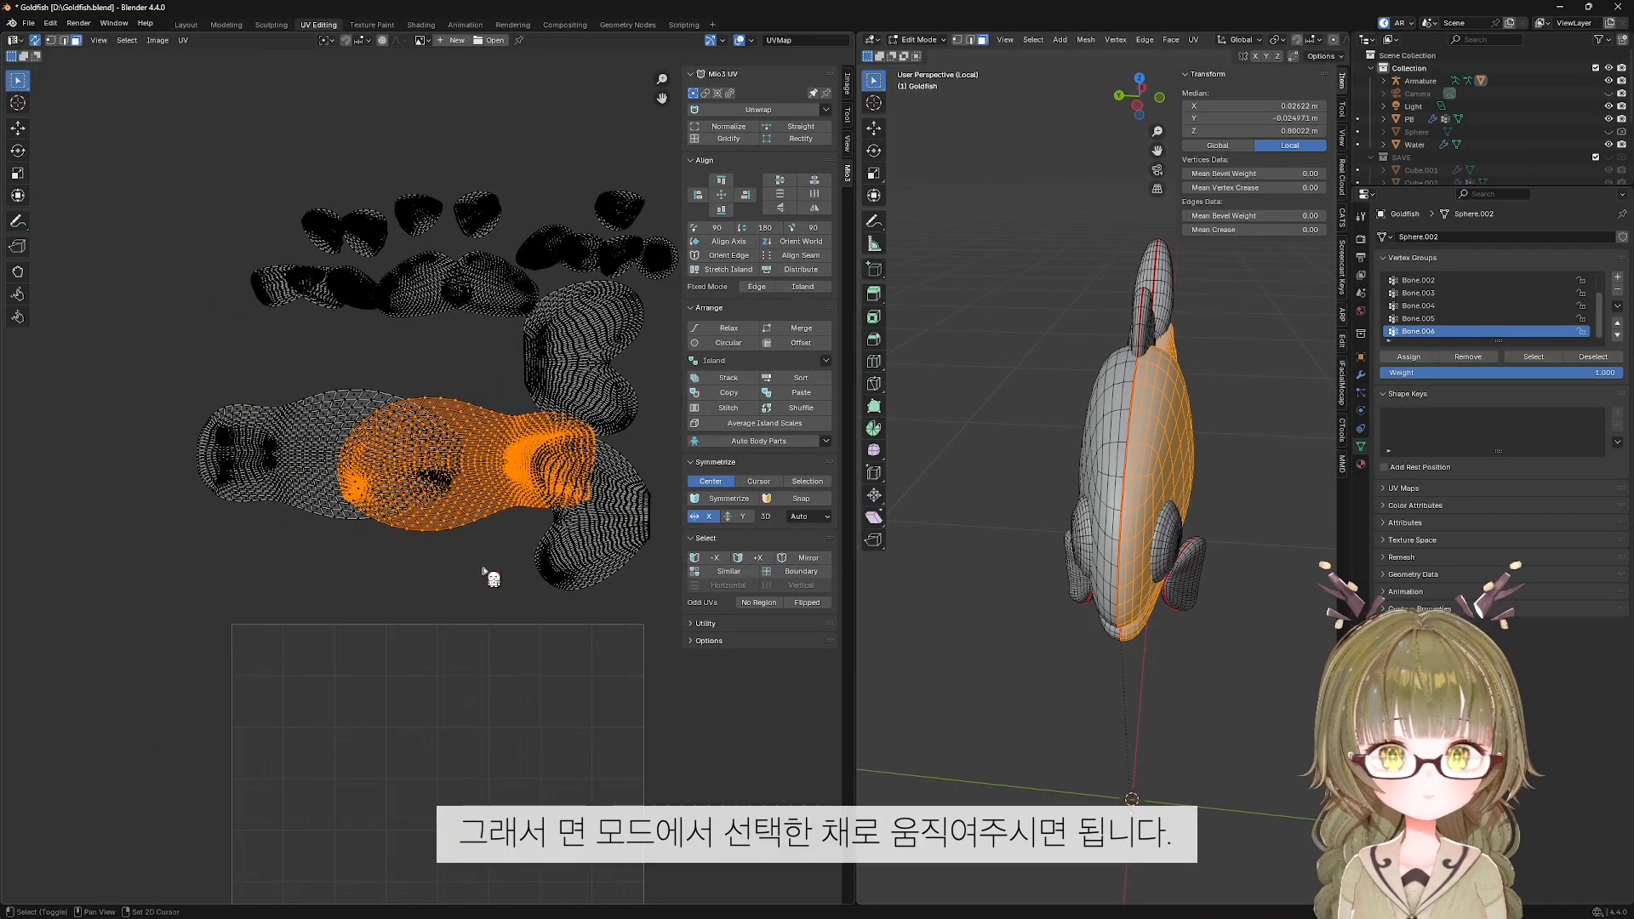
middle_drag(485, 573, 459, 434)
key(g)
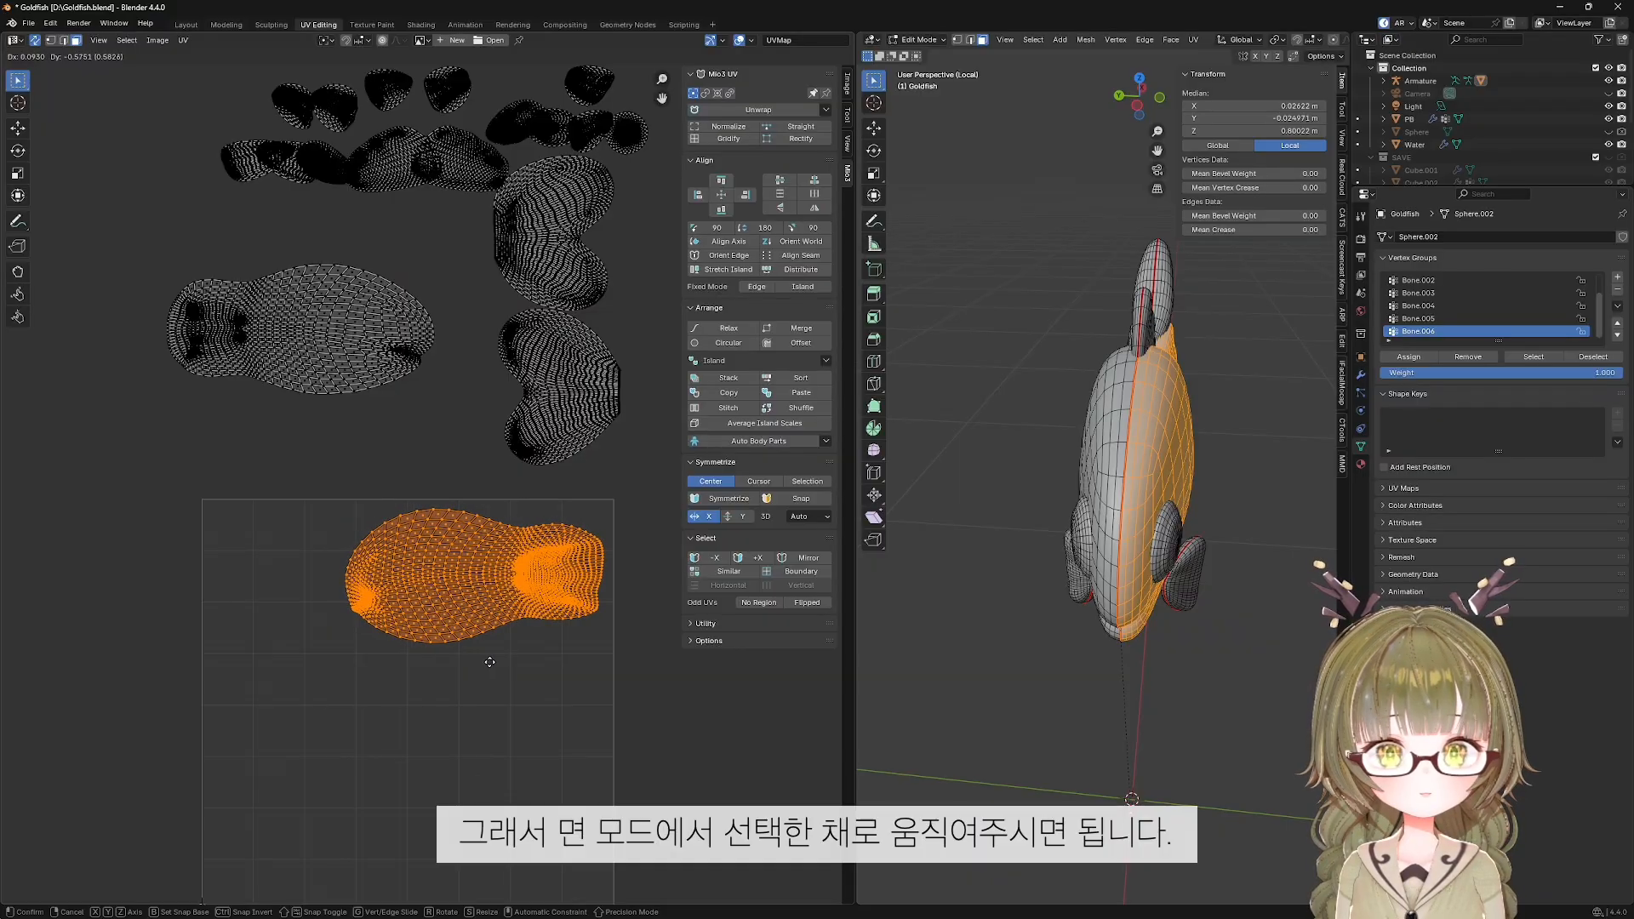
click(483, 662)
Widen the 3D viewport and view the goldfish's body along its center line with the UV tile in view.
middle_drag(380, 319, 379, 298)
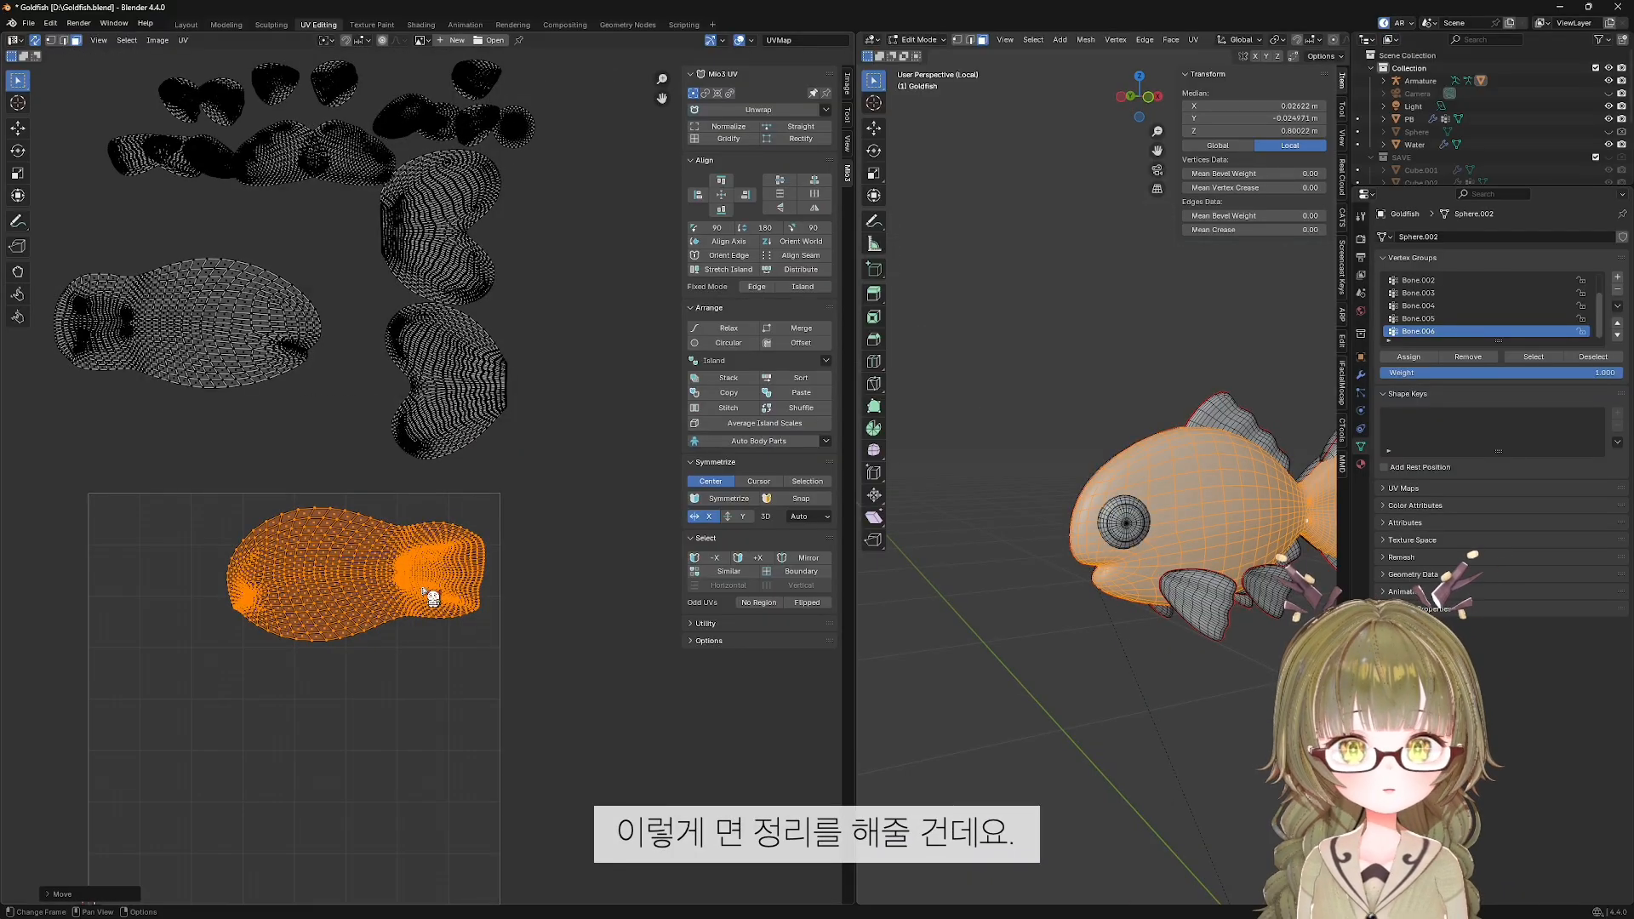
middle_drag(572, 538, 515, 567)
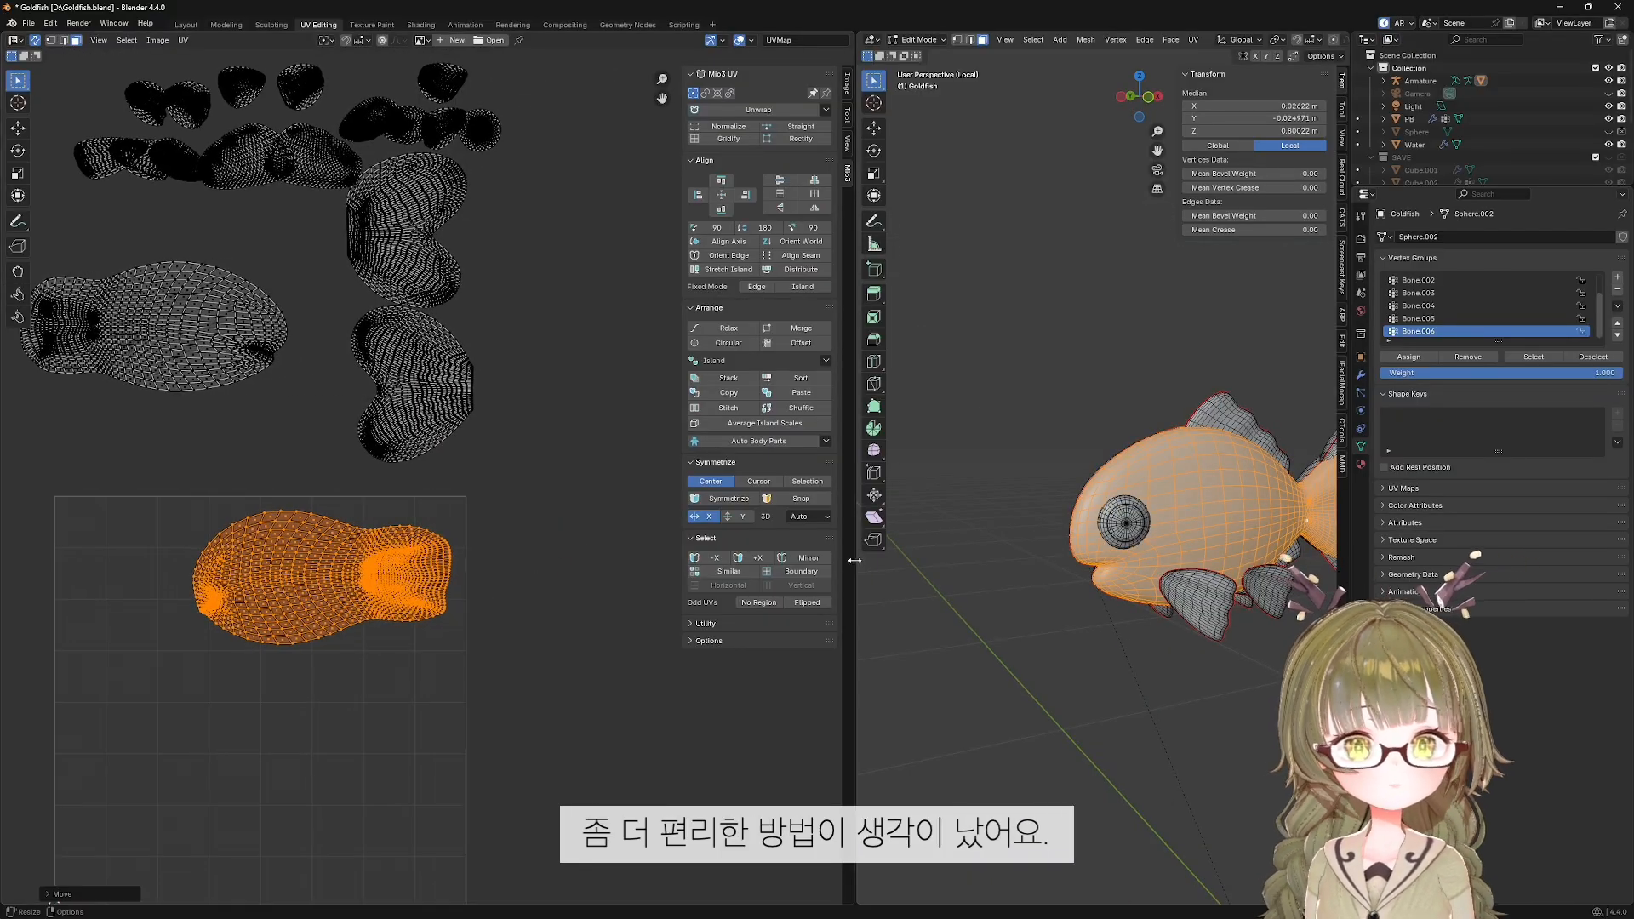
drag(854, 561, 695, 571)
middle_drag(914, 585, 1047, 577)
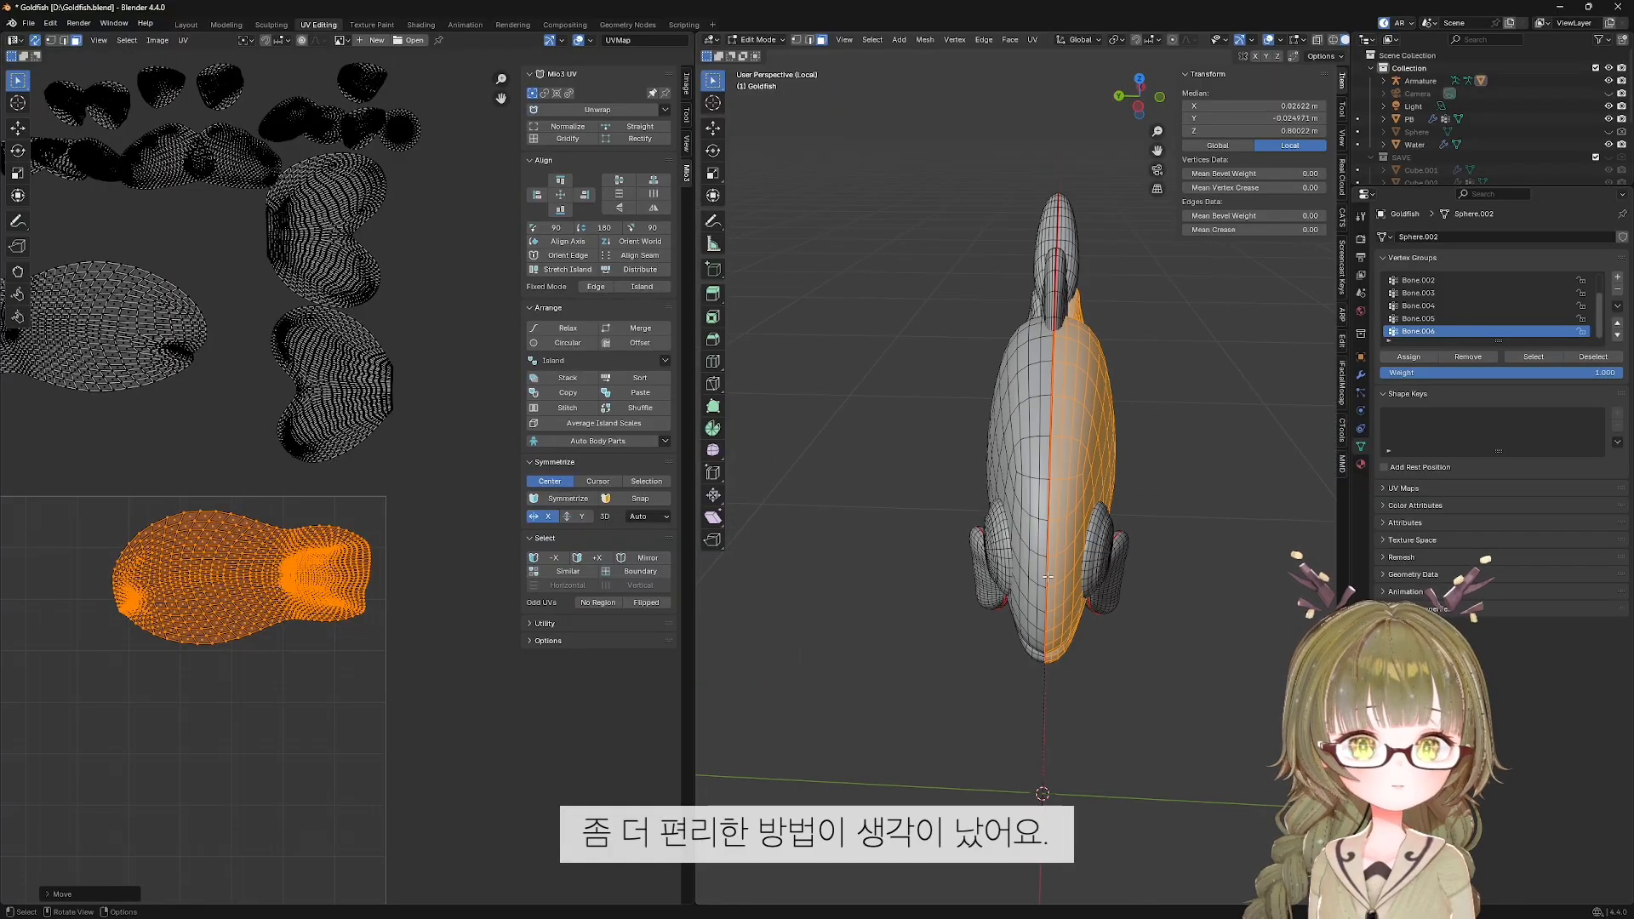
middle_drag(1179, 492, 1090, 576)
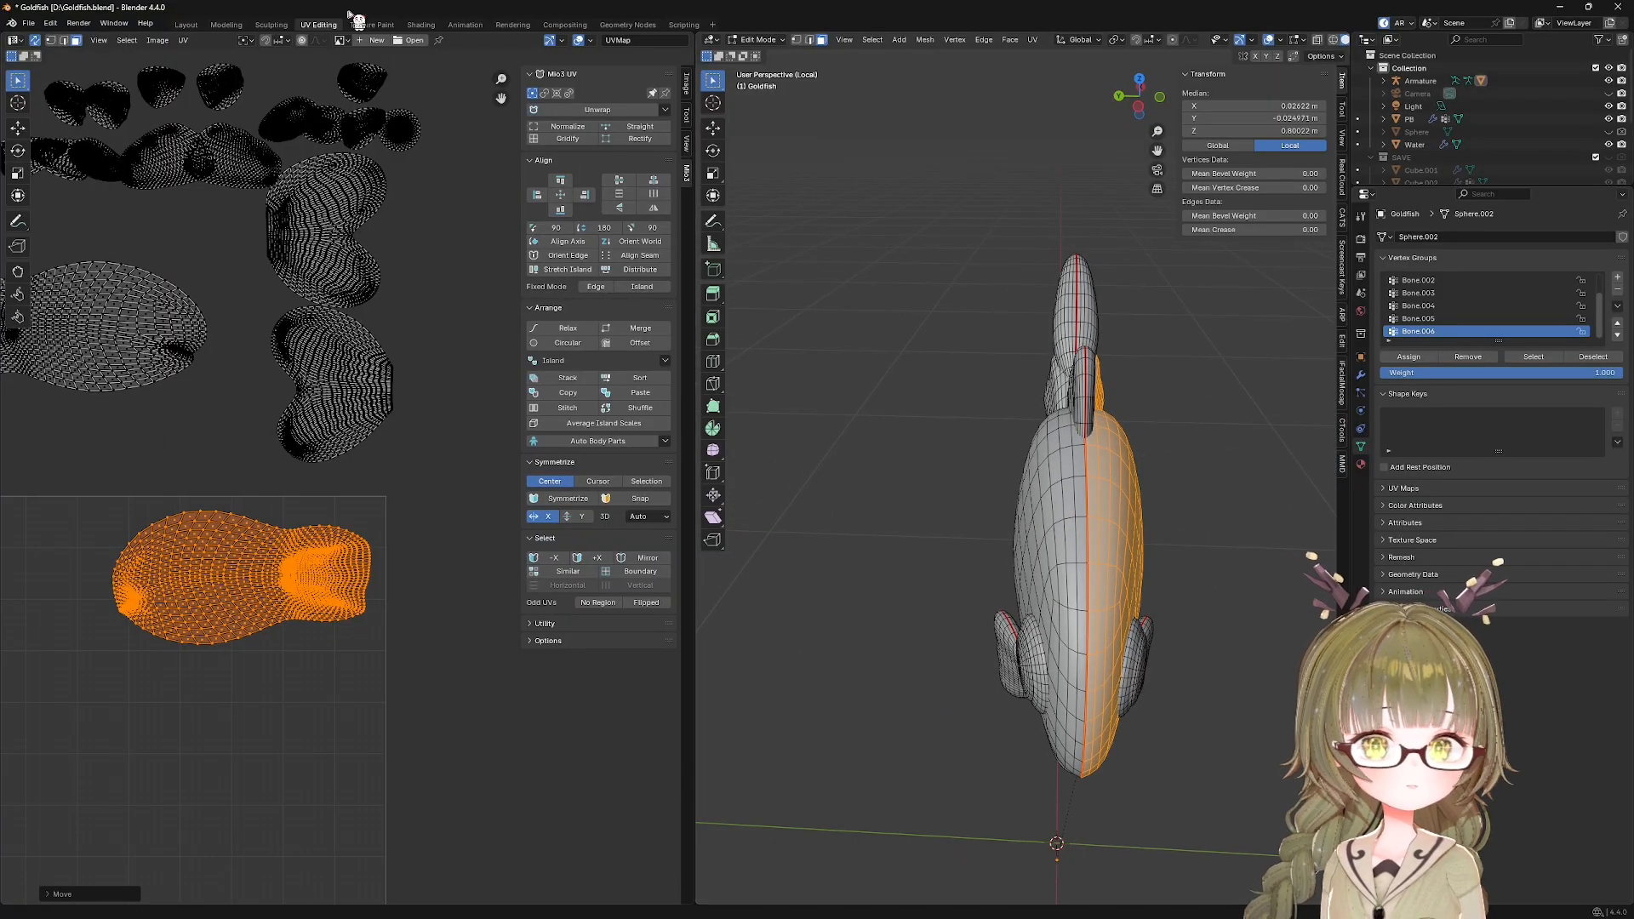
In the Layout workspace, duplicate the goldfish in place and move the copy toward the SAVE collection as a backup.
click(185, 25)
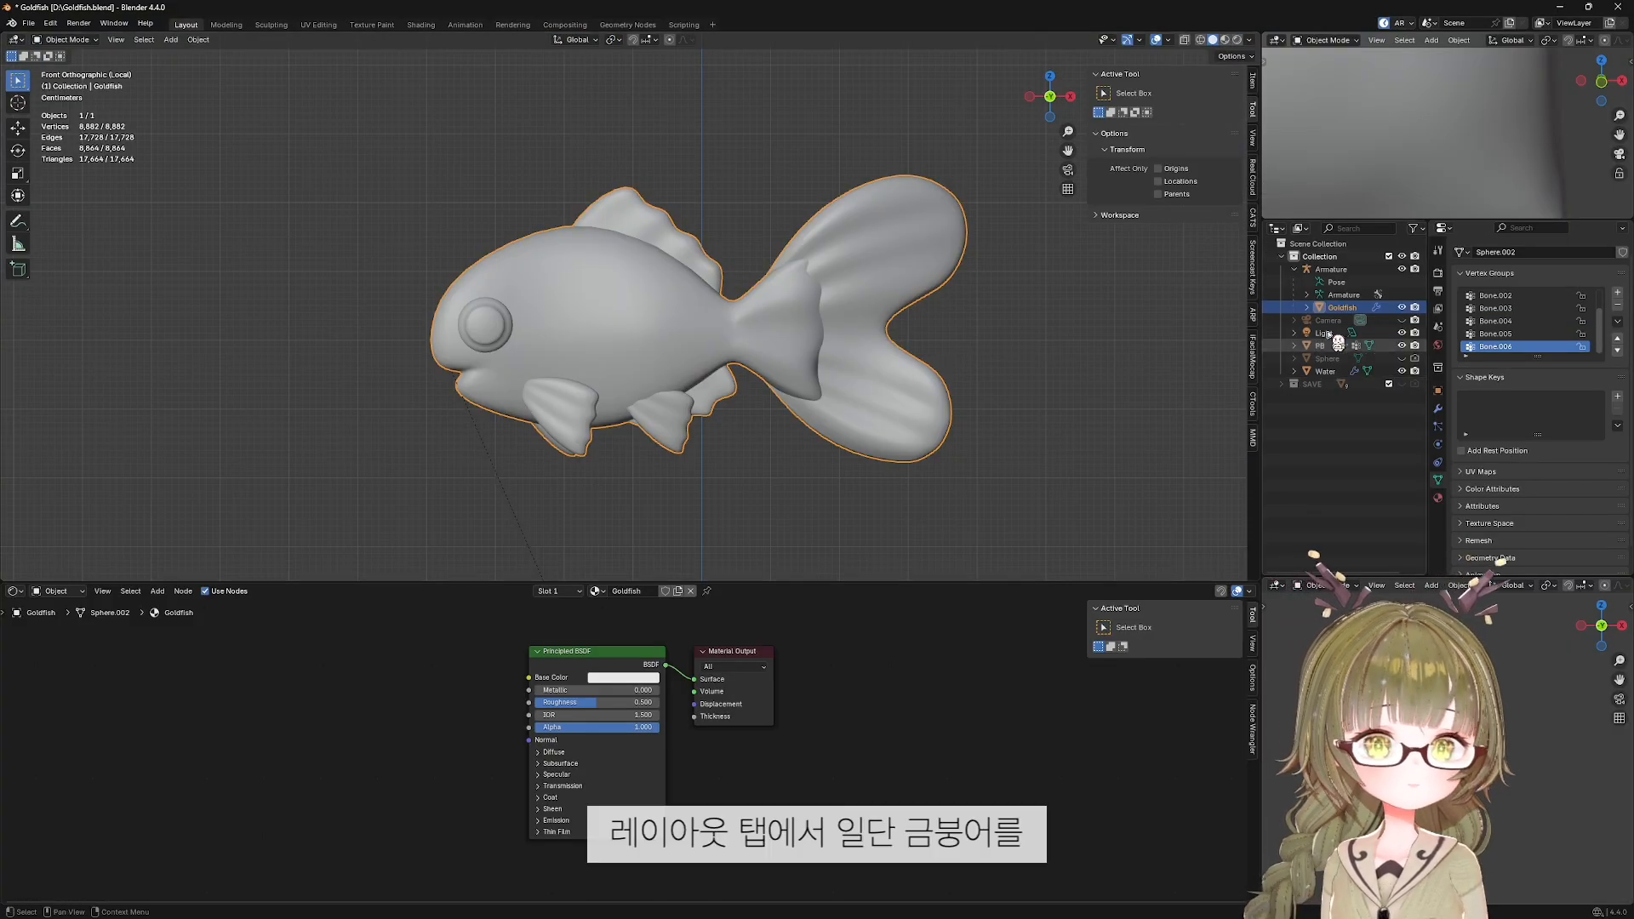
click(1336, 270)
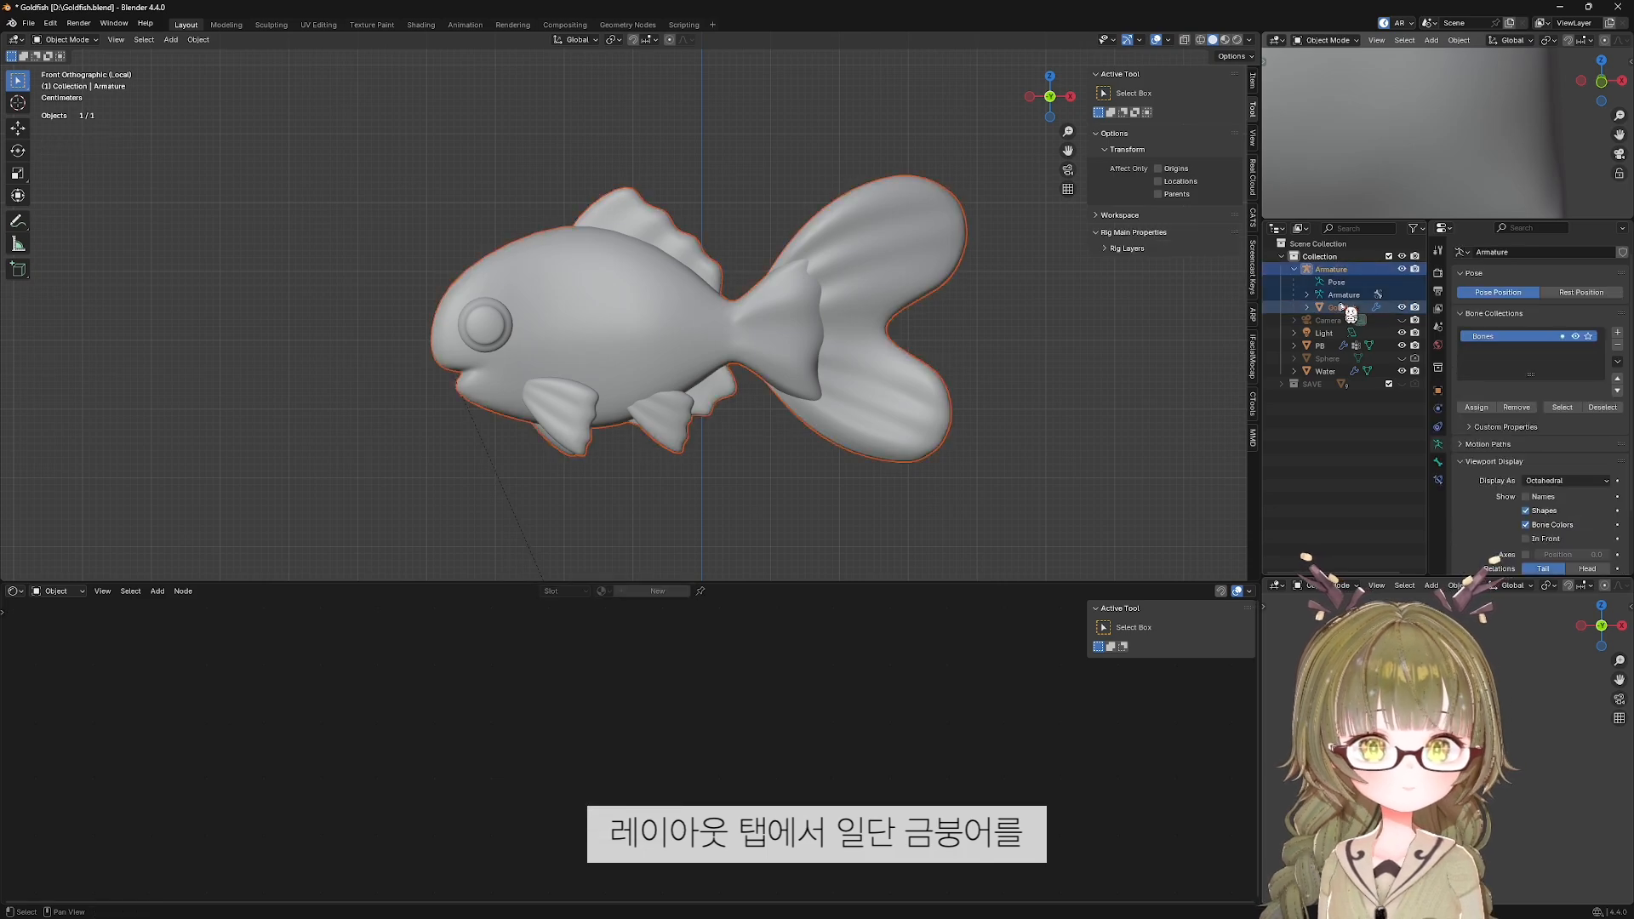
key(shift+d)
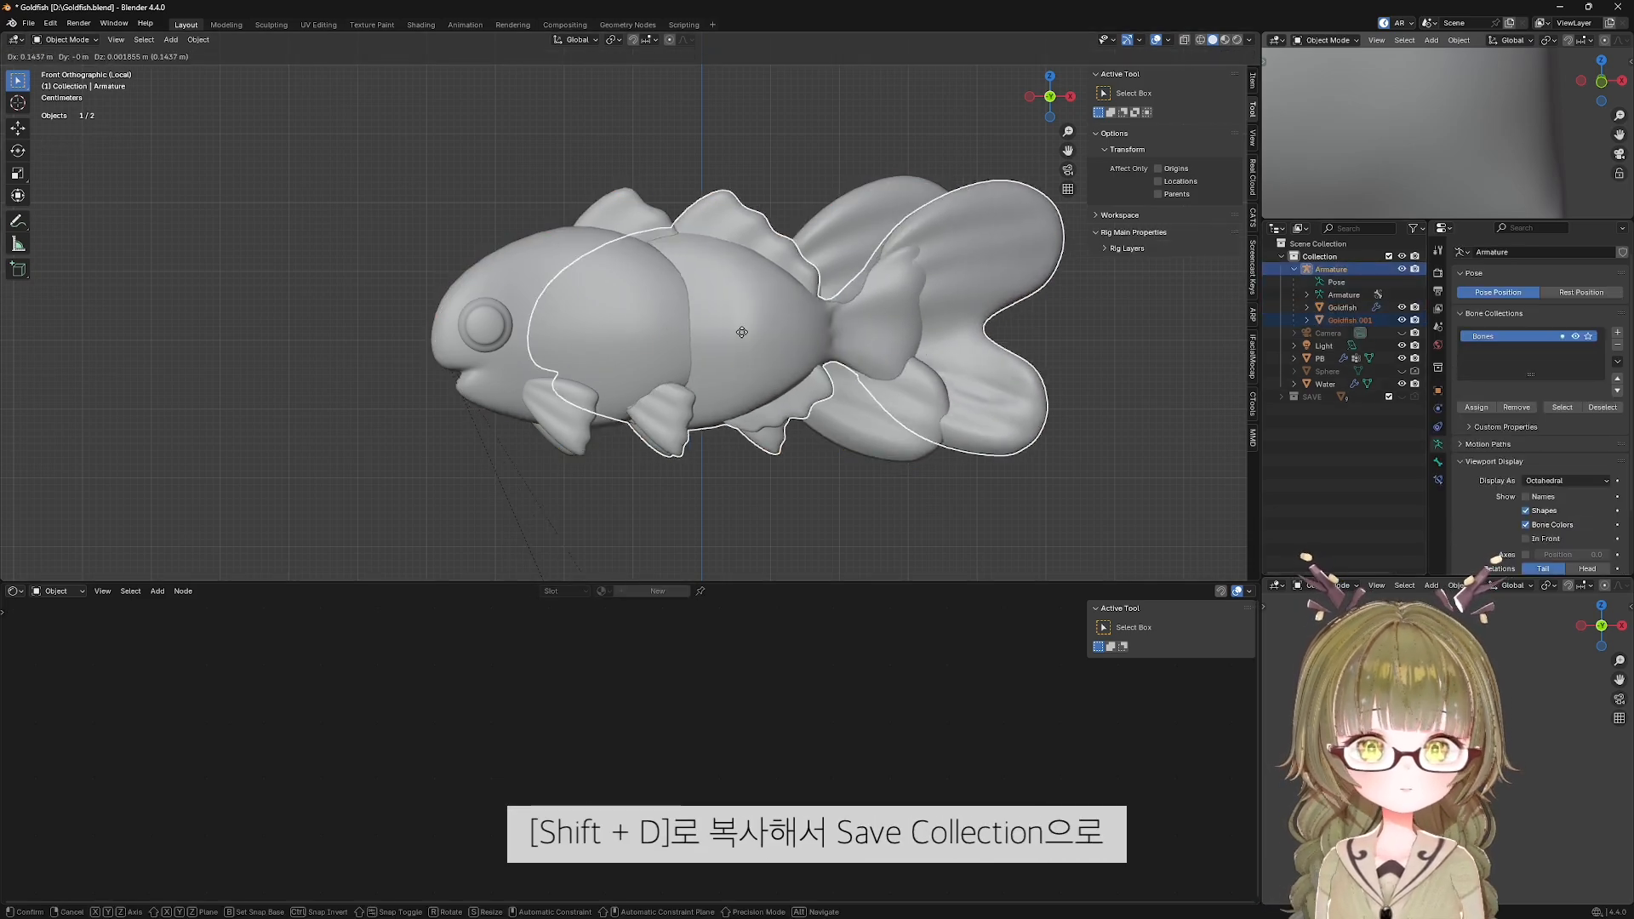
key(Escape)
drag(1346, 320, 1324, 401)
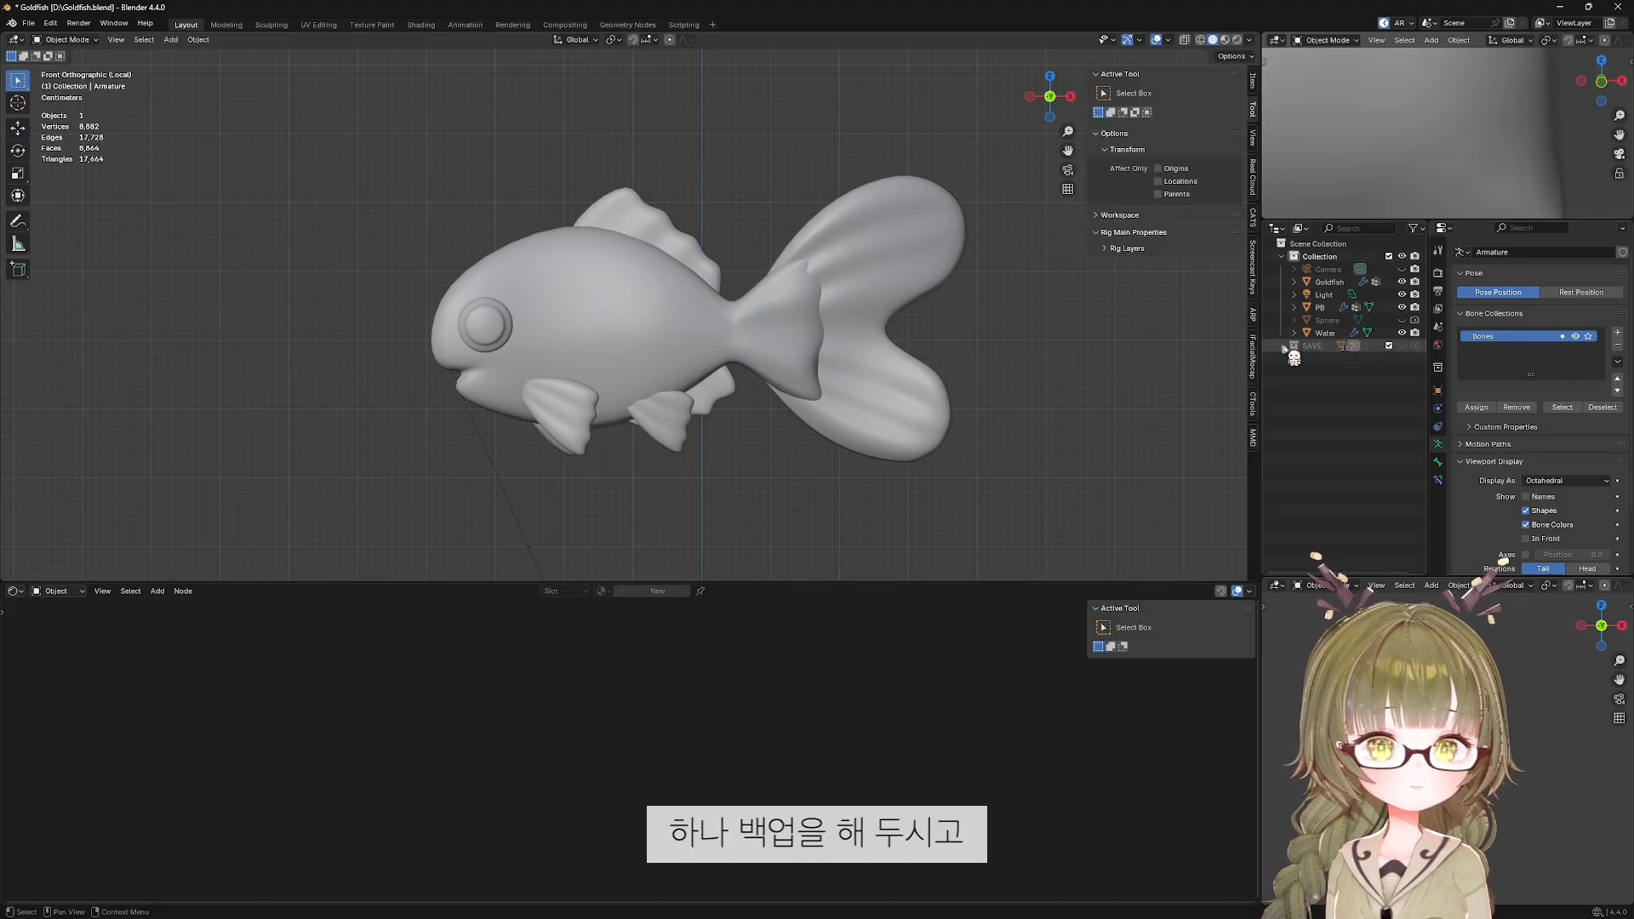
Select the linked parts on one side of the goldfish, delimited by seam, and delete that half's faces.
click(1307, 287)
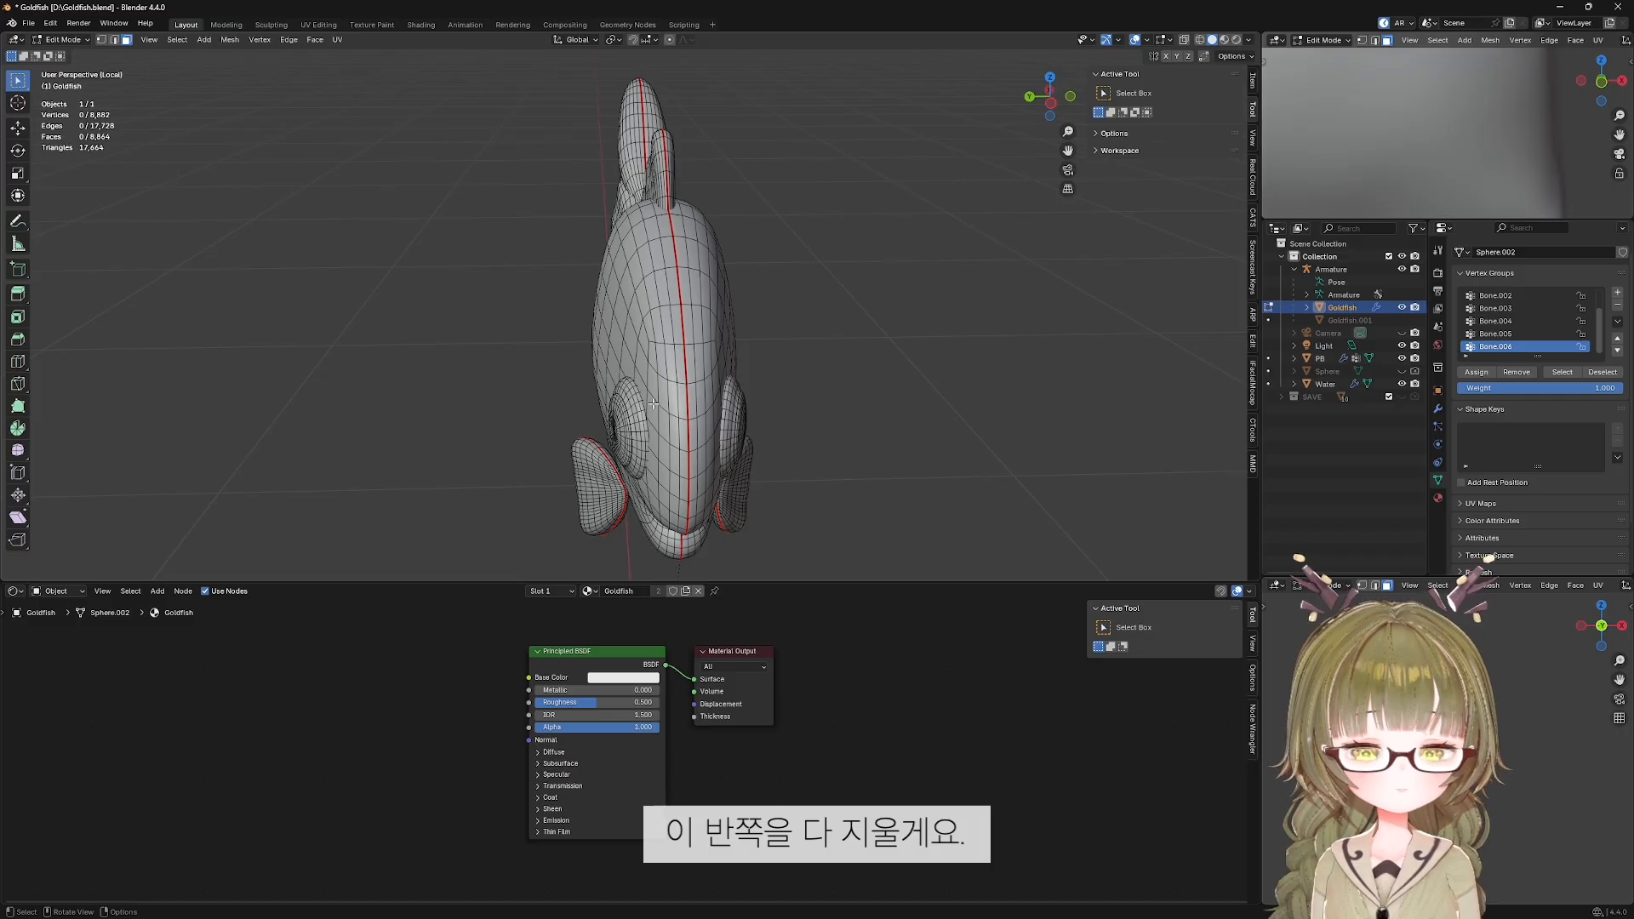
key(l)
middle_drag(646, 372, 603, 414)
key(l)
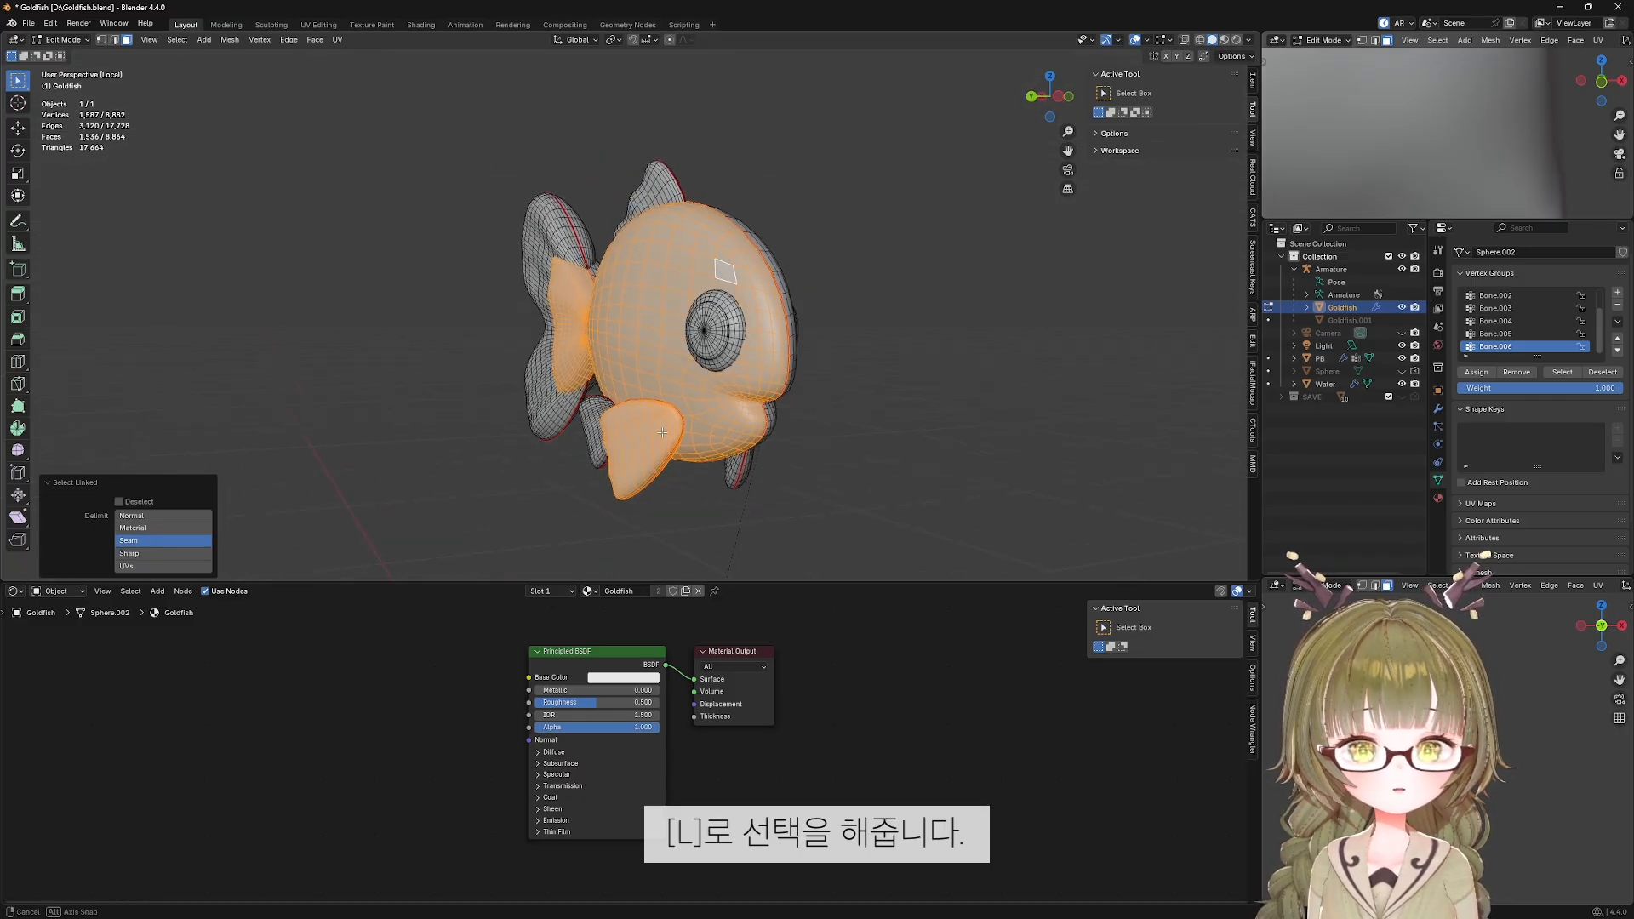
key(l)
key(l)
middle_drag(549, 235, 544, 313)
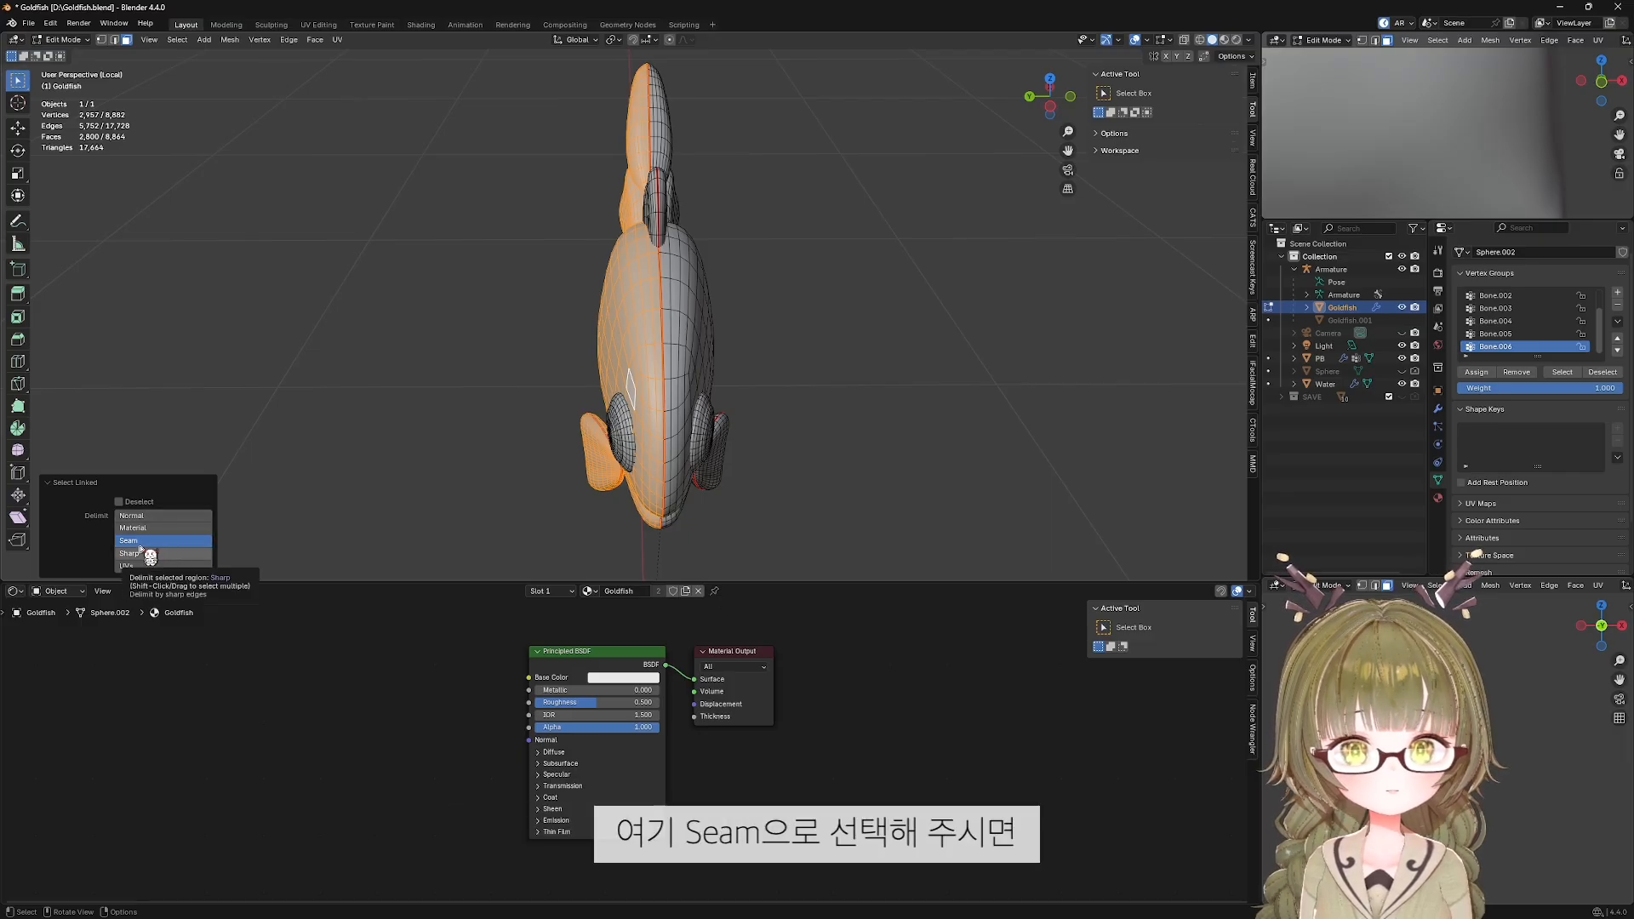
key(l)
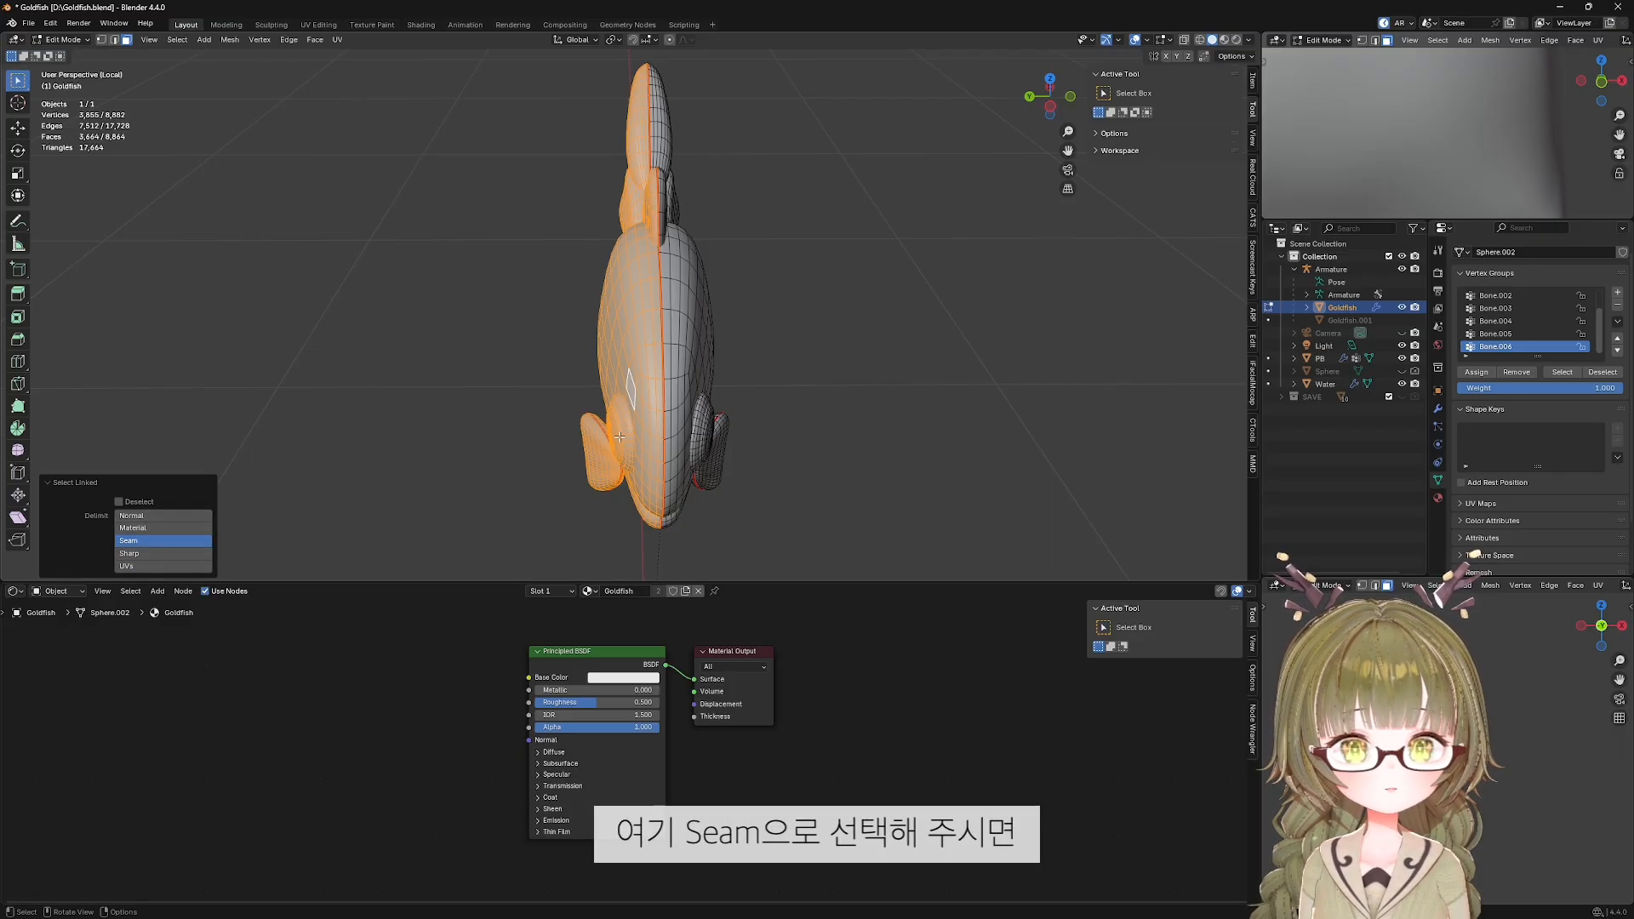
middle_drag(618, 438, 629, 335)
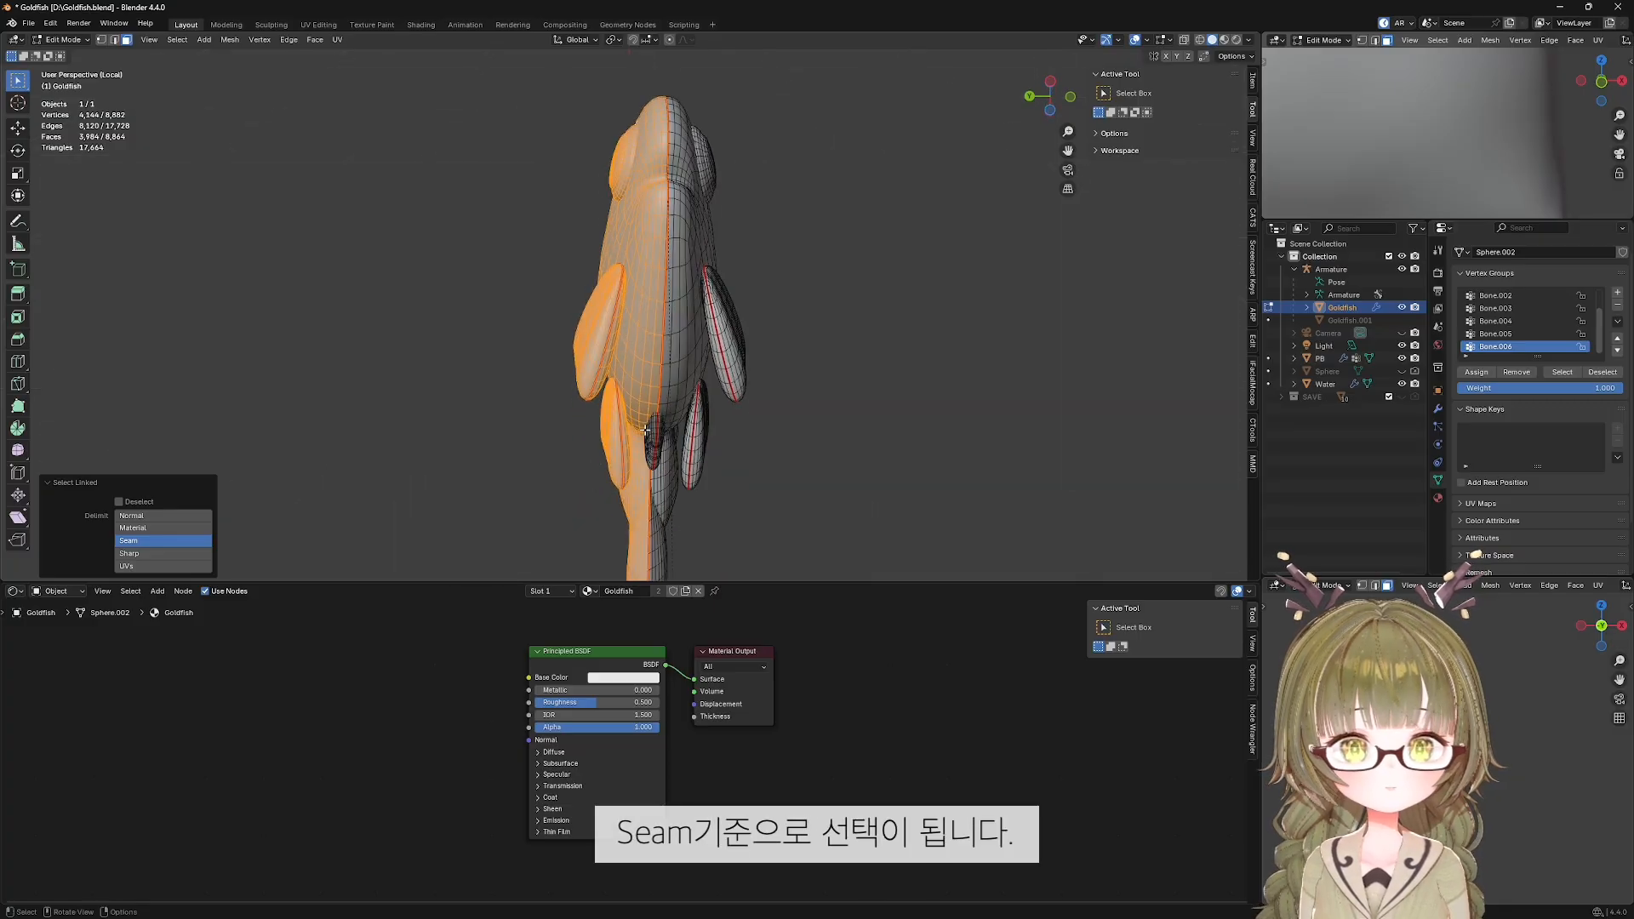
key(l)
middle_drag(645, 430, 639, 375)
key(x)
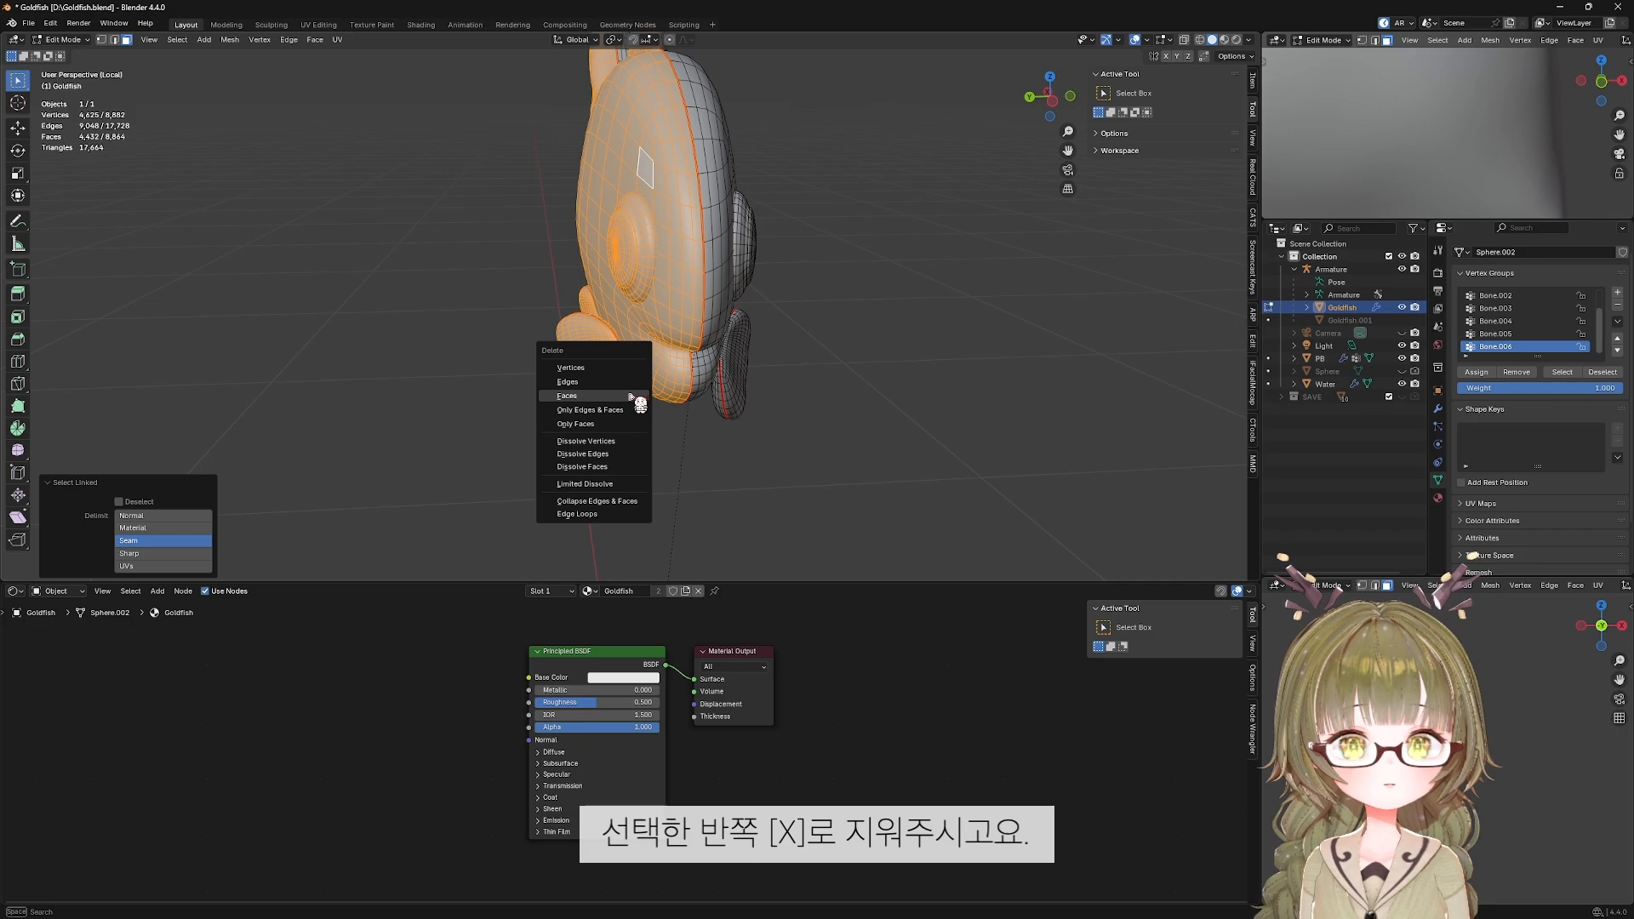
click(634, 396)
middle_drag(789, 356, 834, 368)
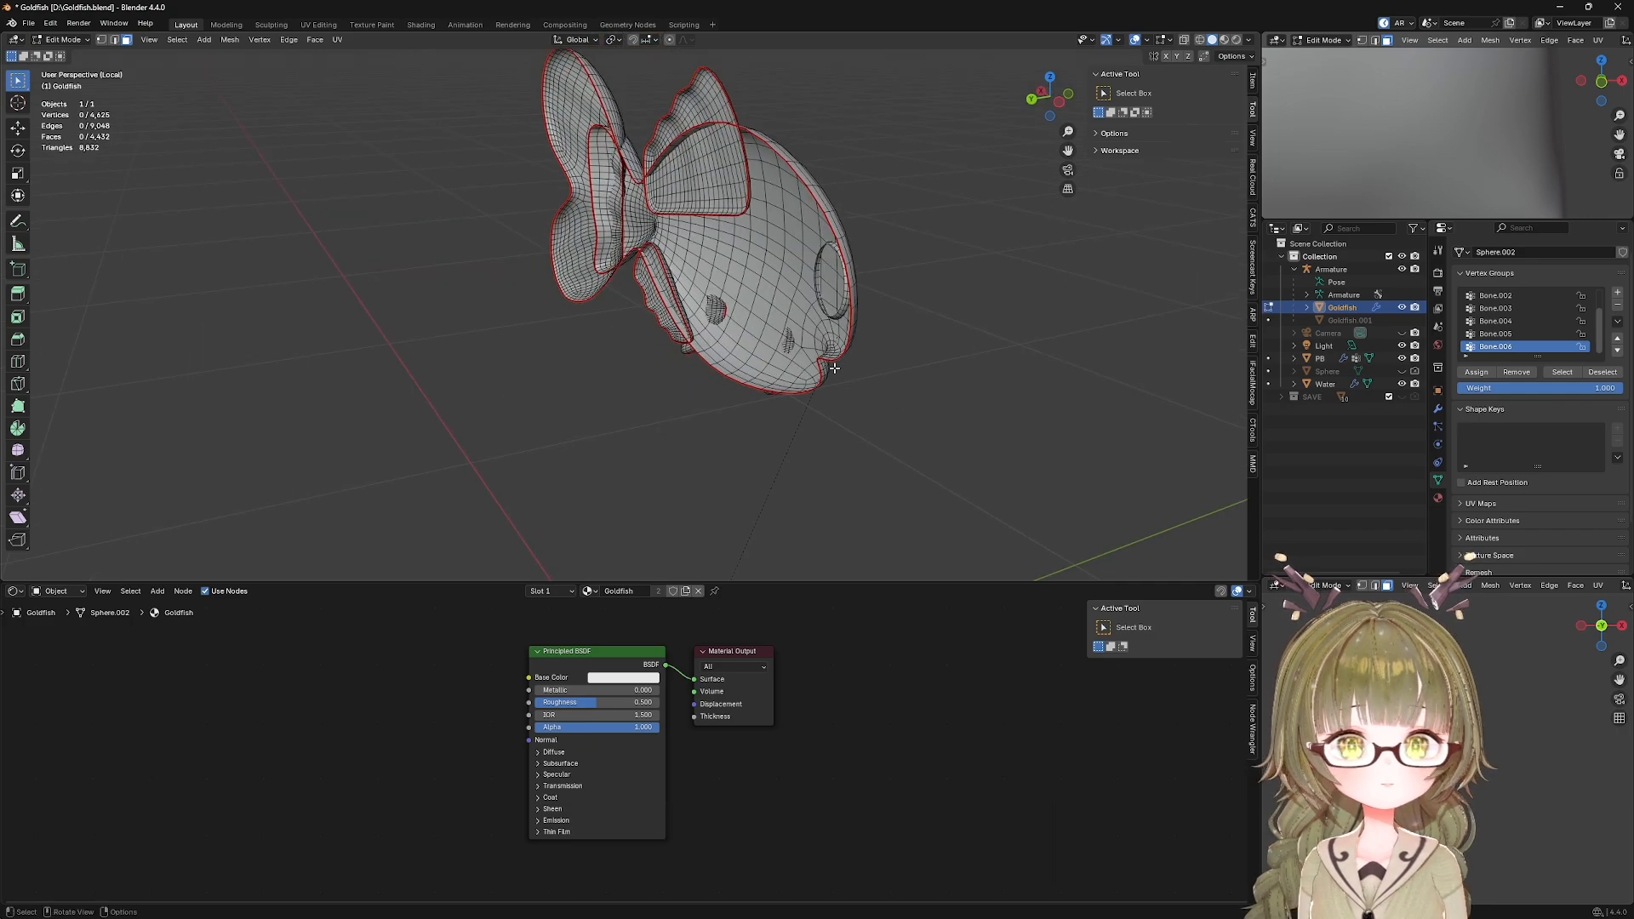
Add a Mirror modifier to the half goldfish, mirroring only on the Y axis with clipping enabled.
key(Tab)
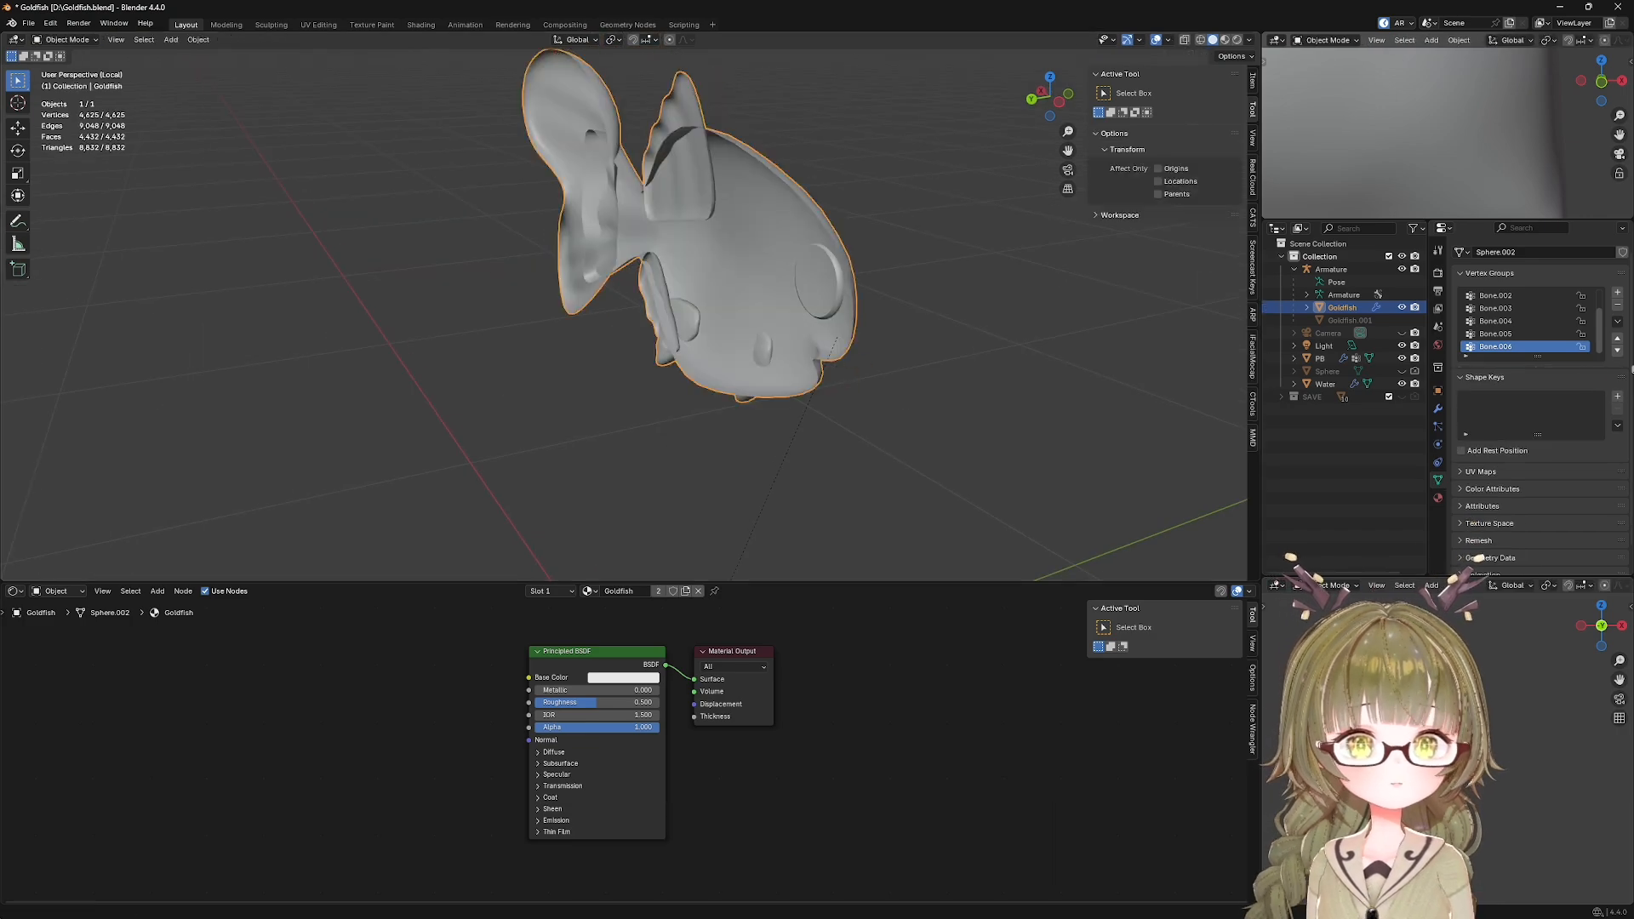
click(1438, 410)
click(1510, 271)
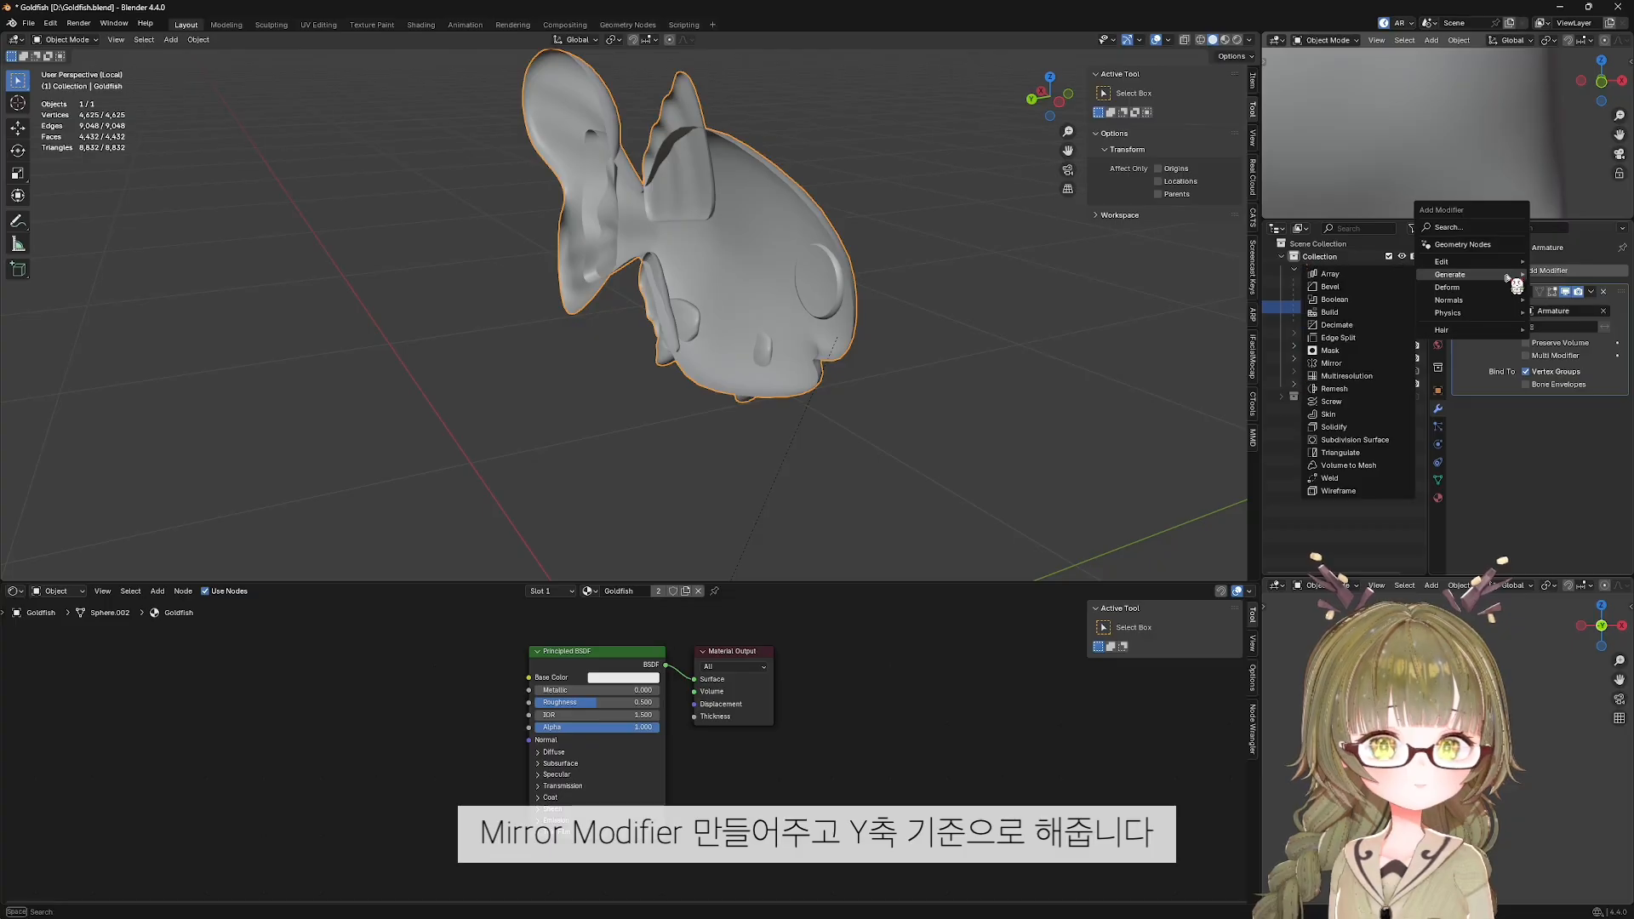
click(1356, 364)
click(1568, 425)
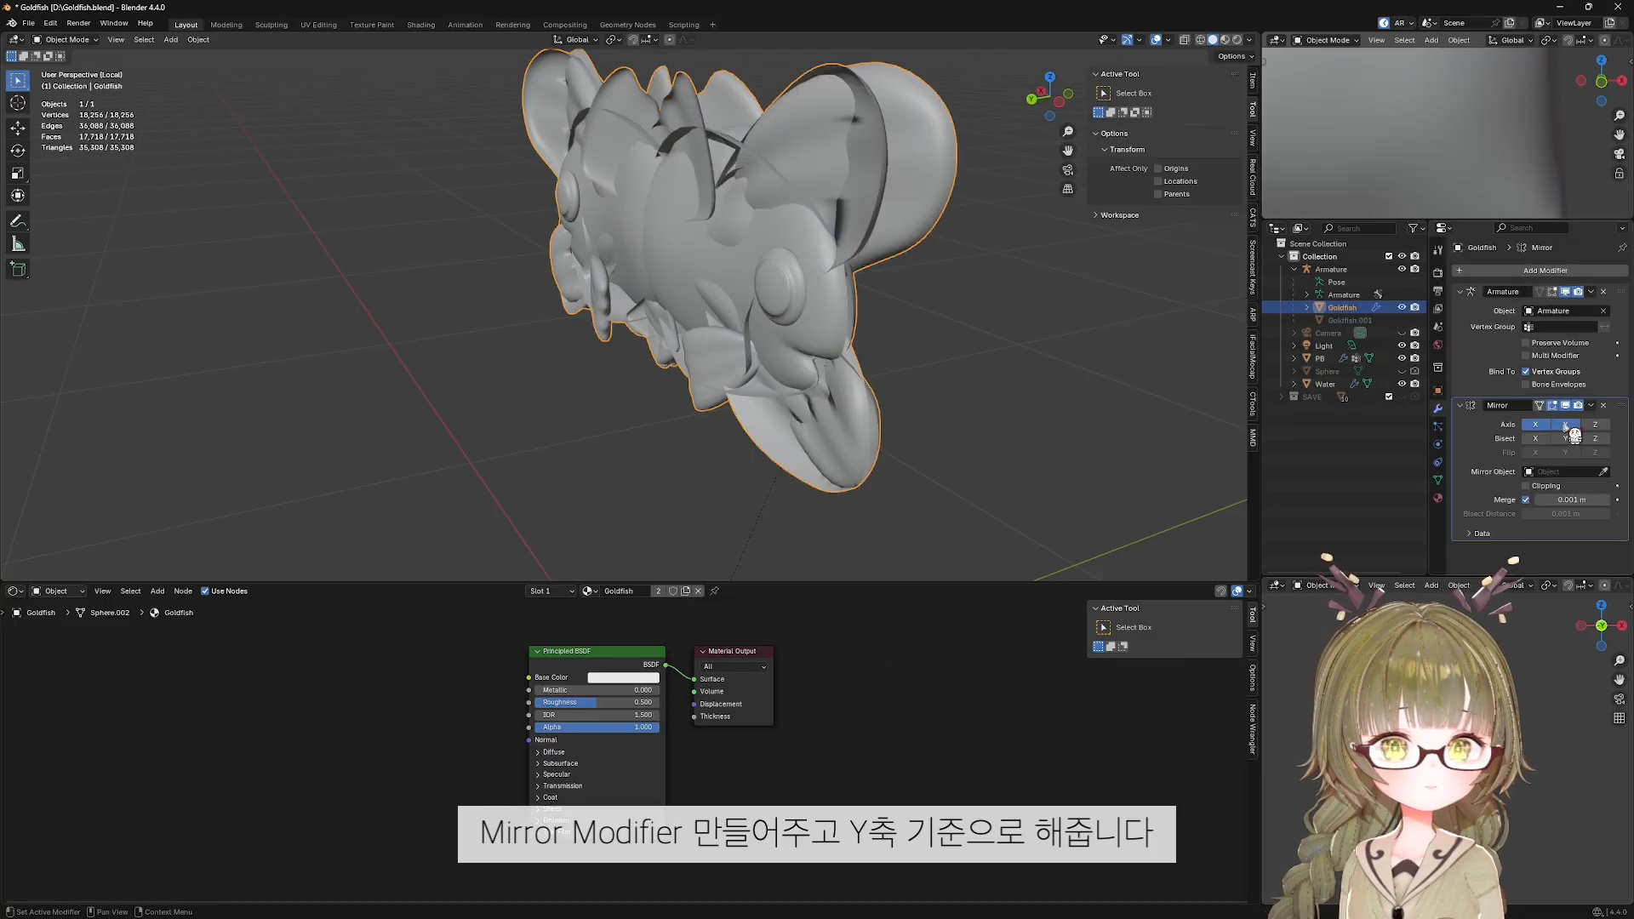
click(1536, 438)
mouse_move(810, 354)
middle_down()
mouse_move(792, 364)
mouse_move(810, 325)
middle_up()
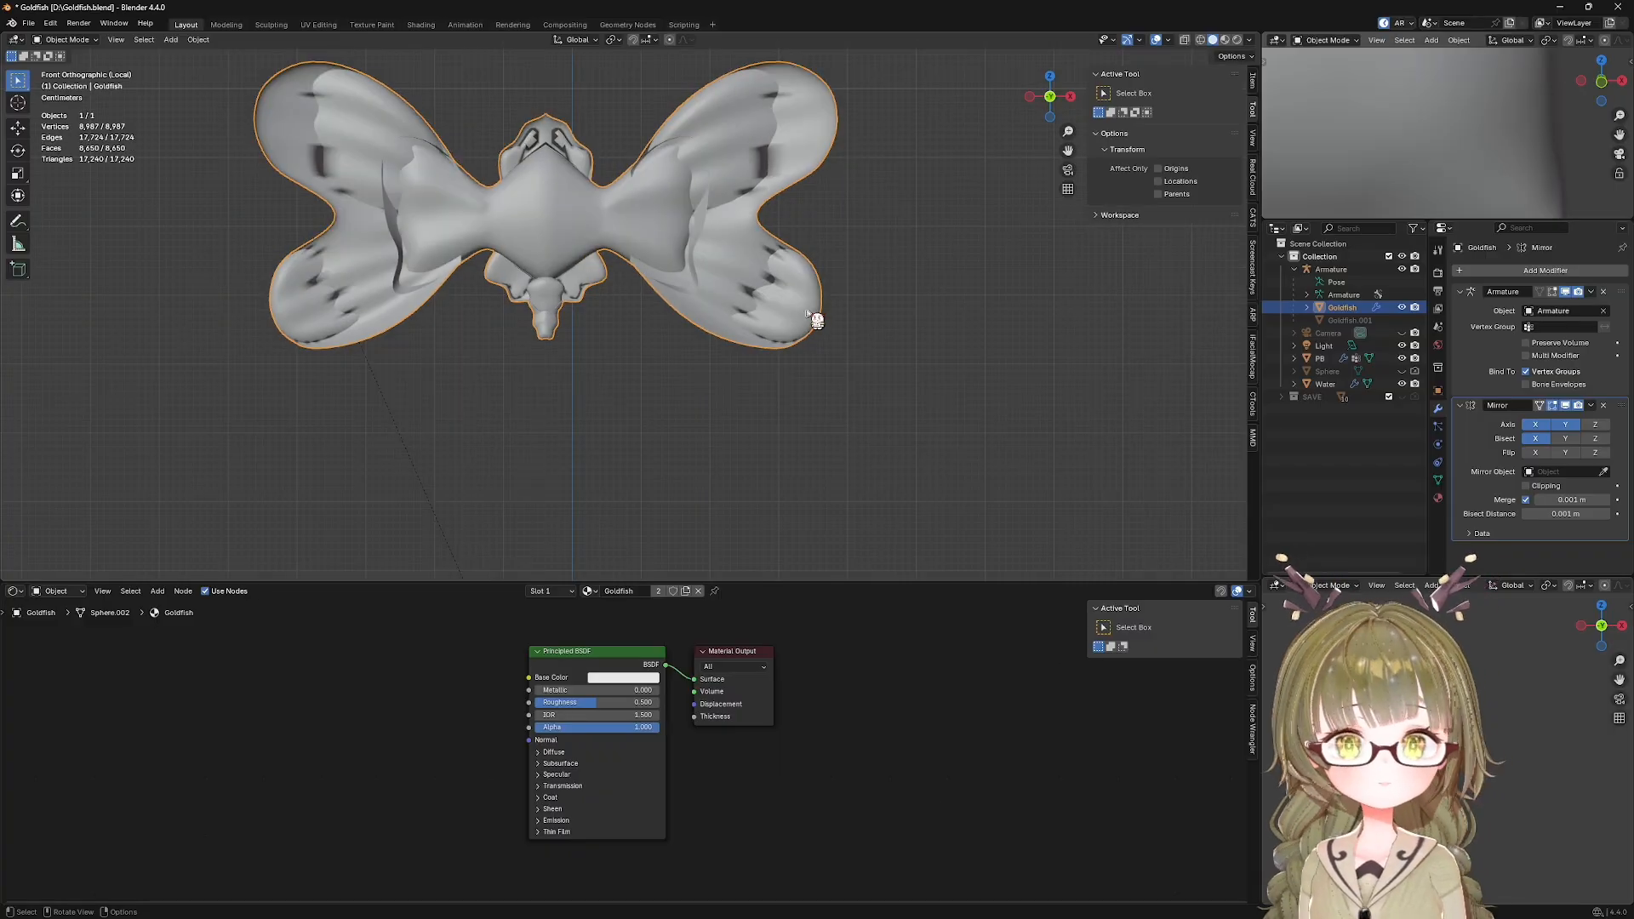
click(1569, 427)
click(1540, 437)
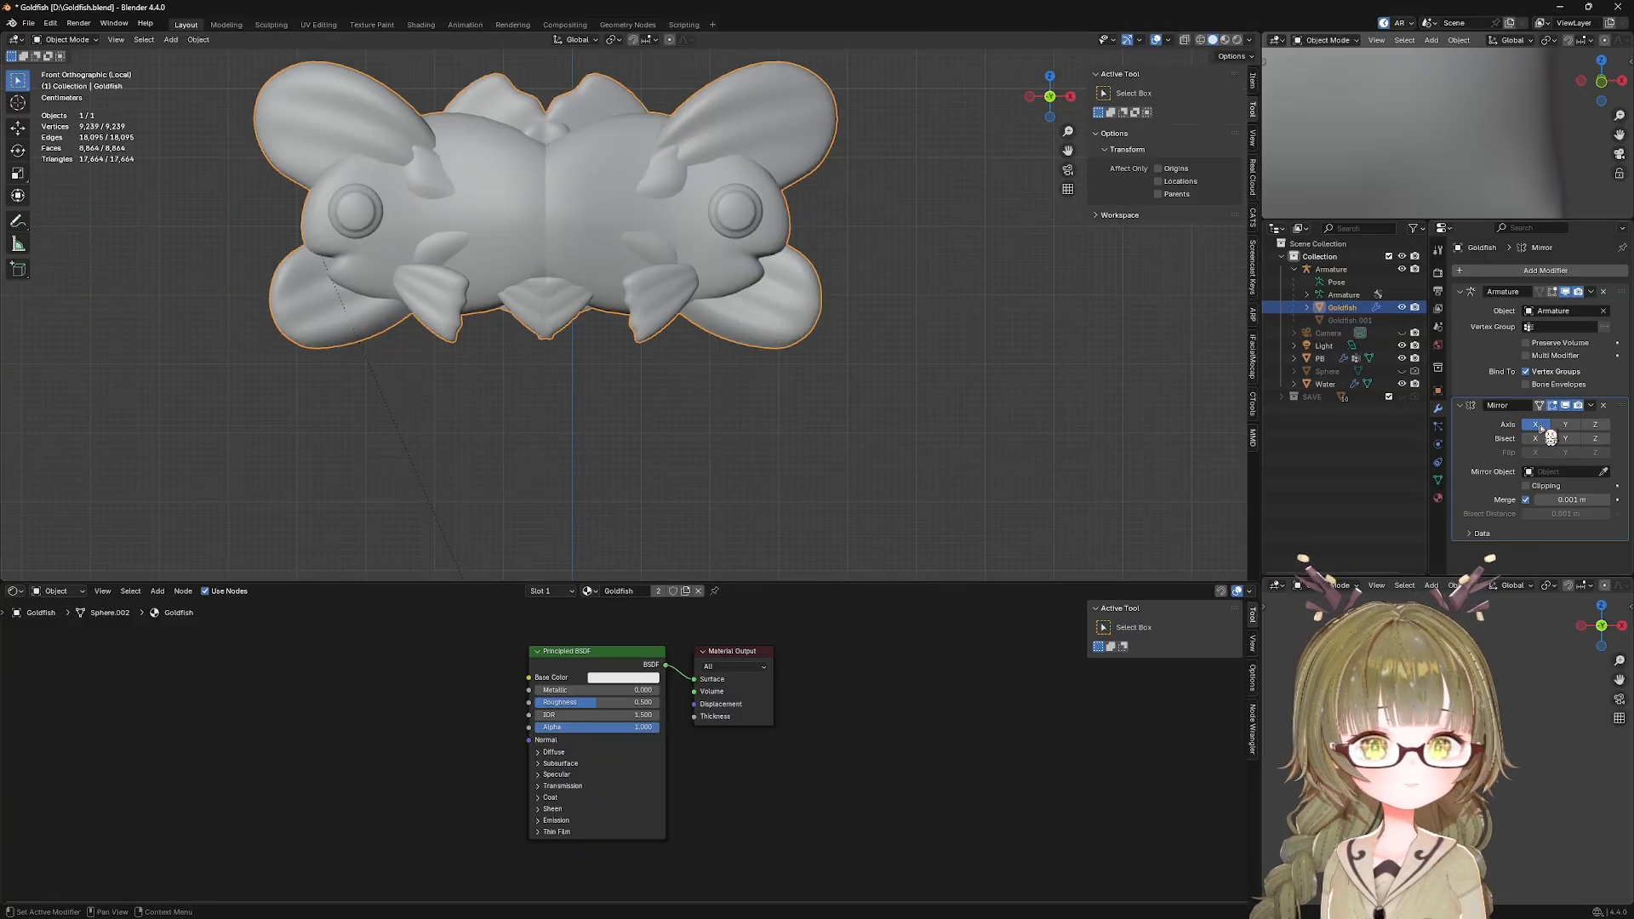
click(1576, 428)
click(1535, 424)
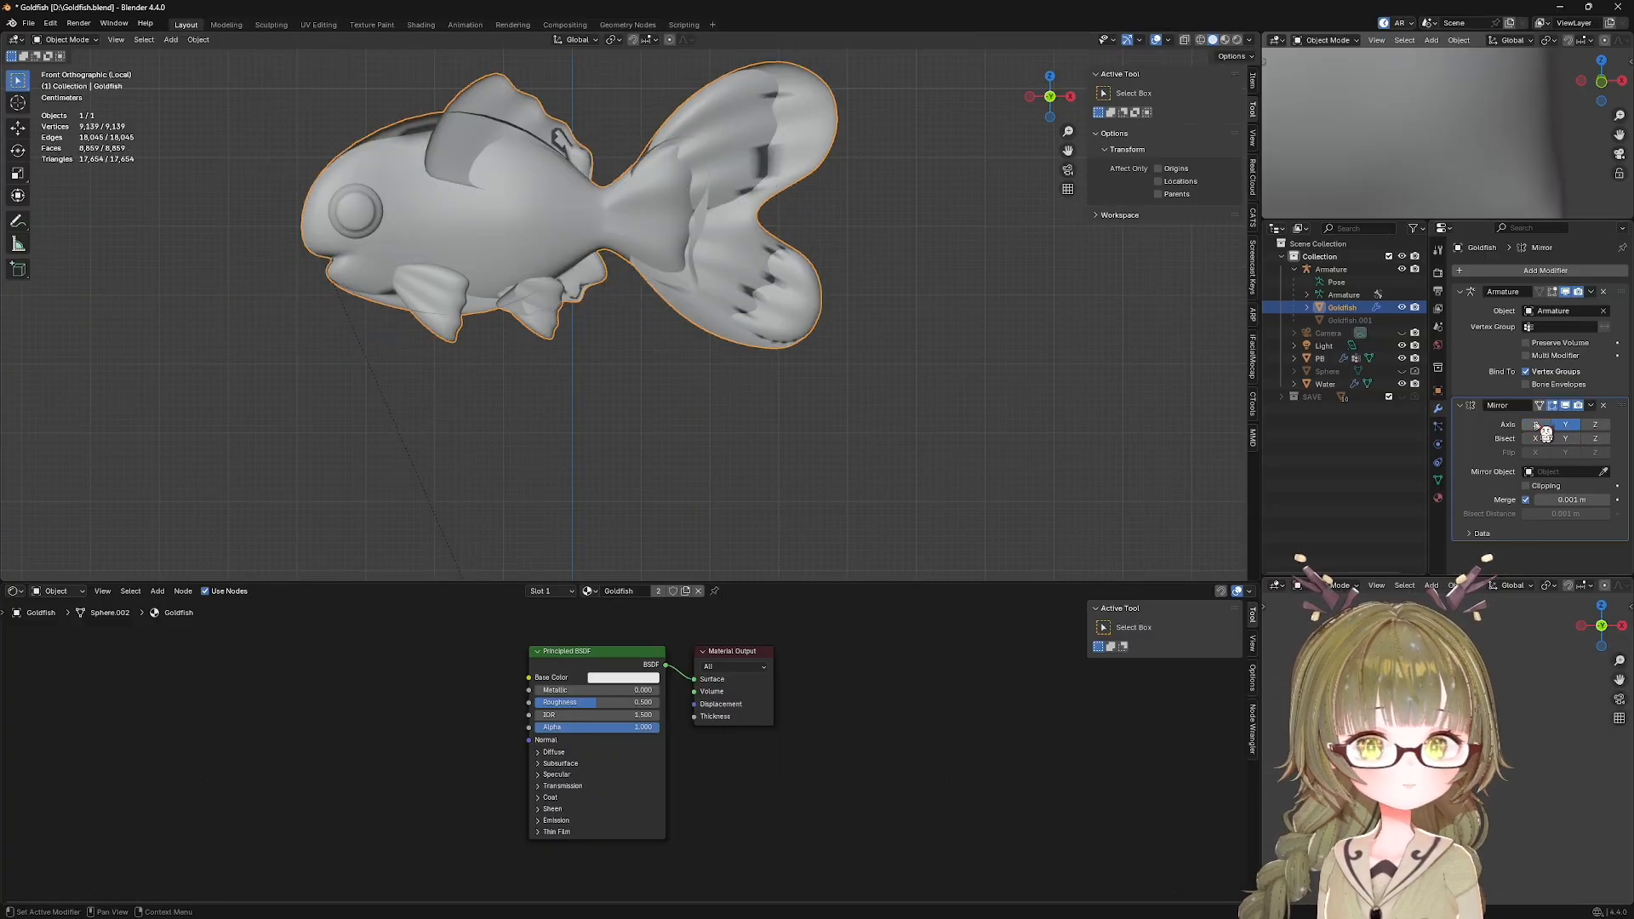
click(1525, 485)
Compare the mirrored goldfish in edit mode and object mode from several angles.
middle_drag(868, 317, 1064, 379)
key(Tab)
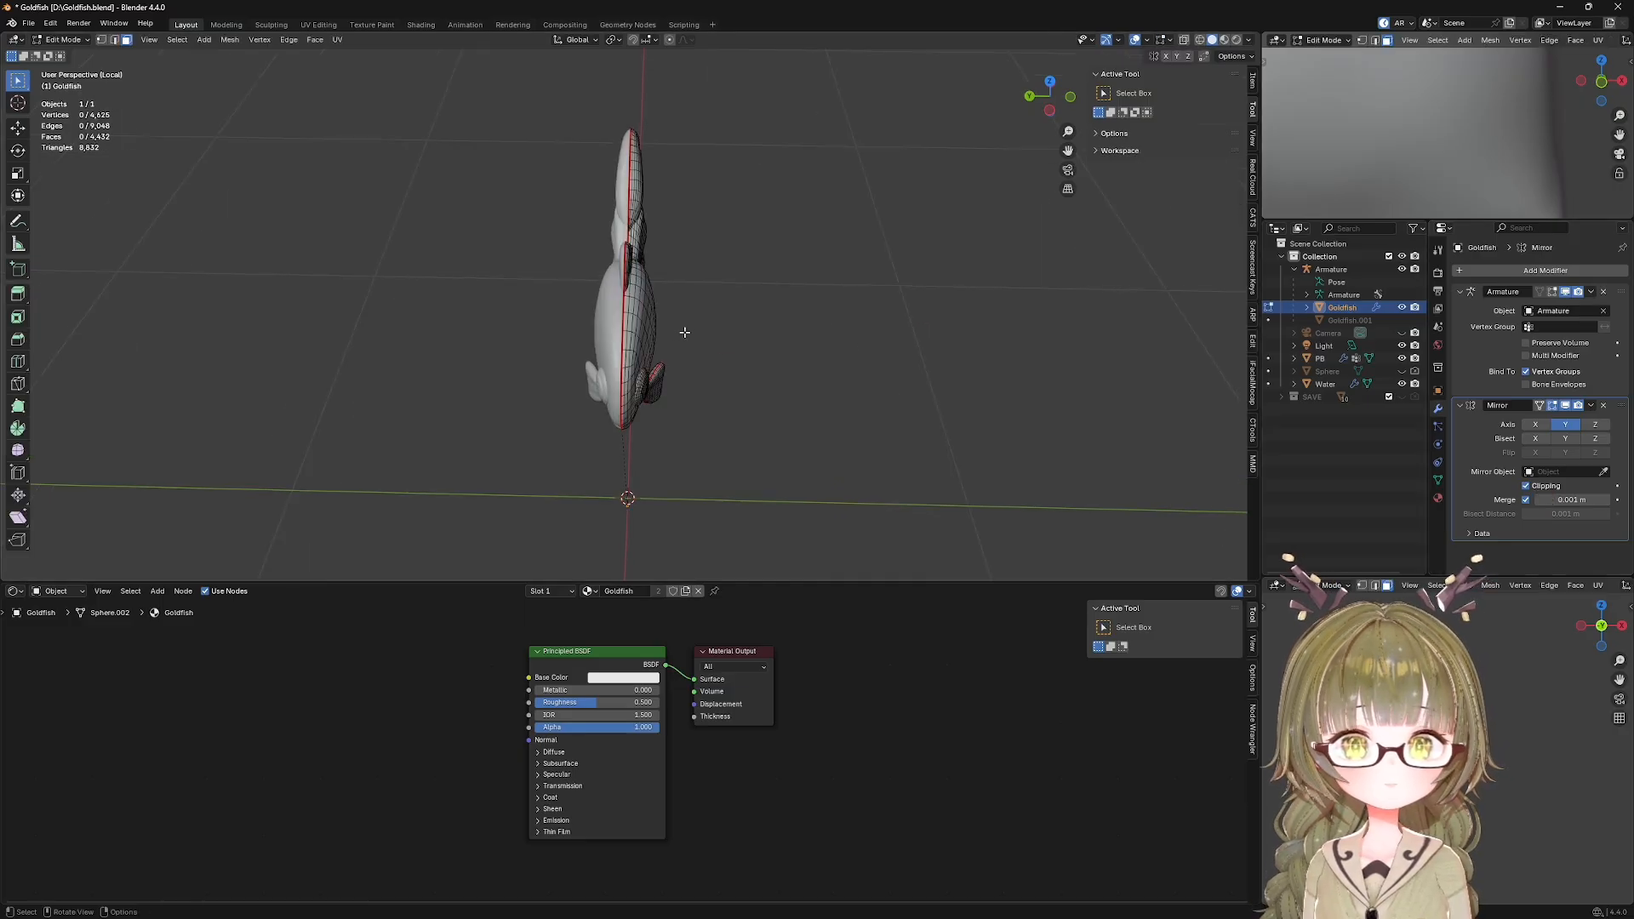
key(Tab)
key(Tab)
middle_drag(784, 326, 584, 255)
key(Tab)
key(Tab)
key(Tab)
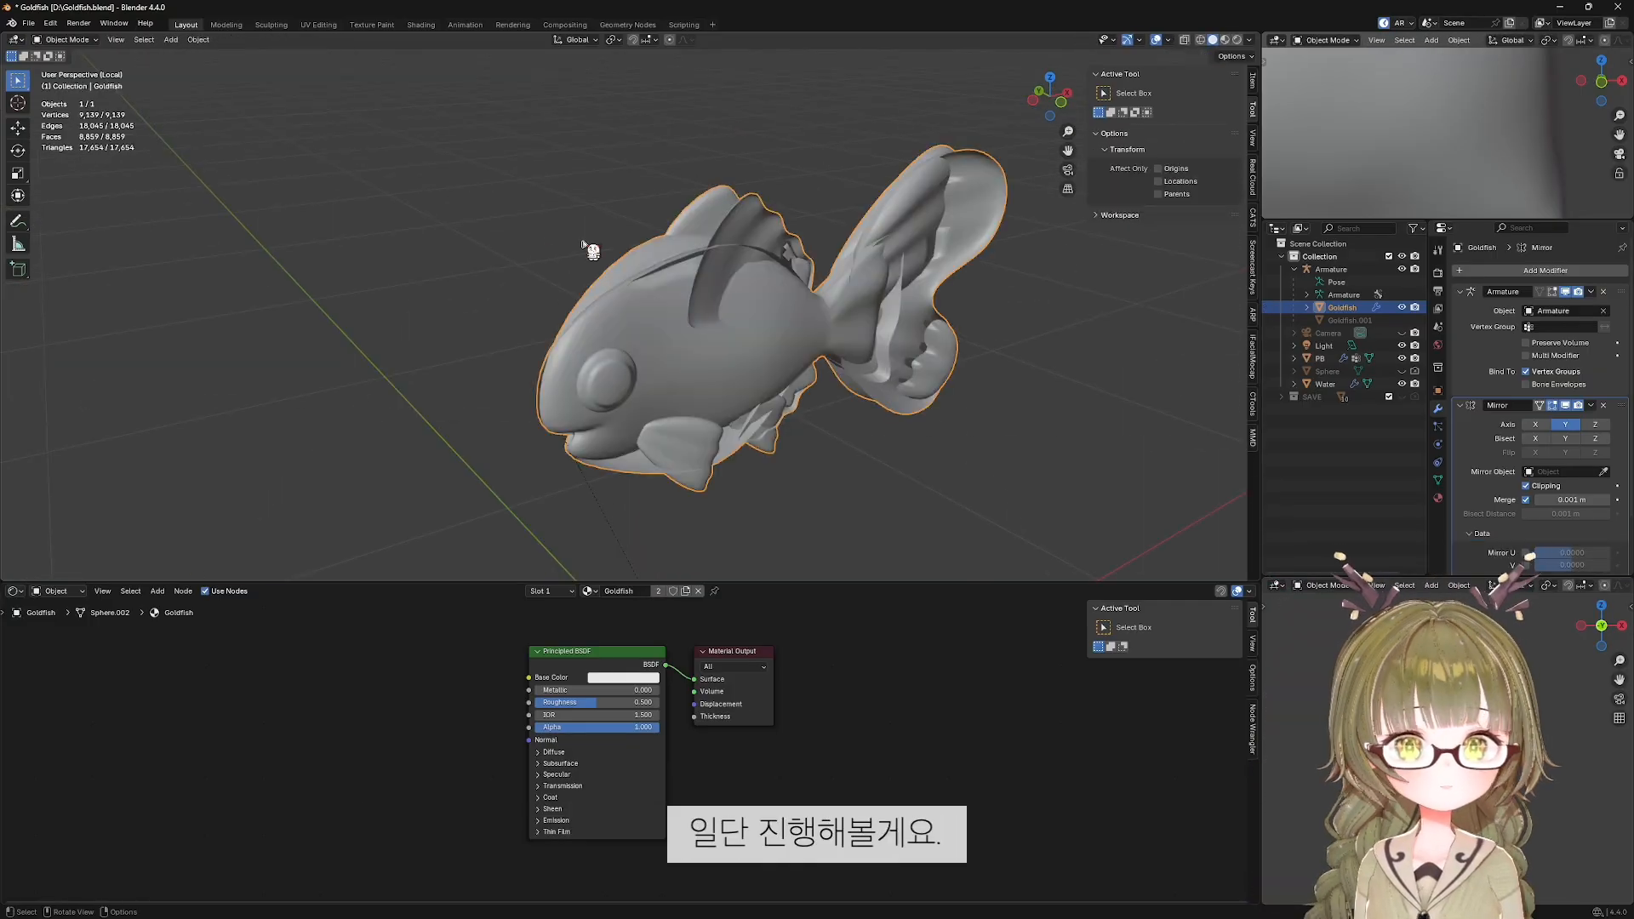
Switch to the UV Editing workspace and shift the body island toward the left side of the UV tile.
click(323, 27)
scroll(361, 467, down, 5)
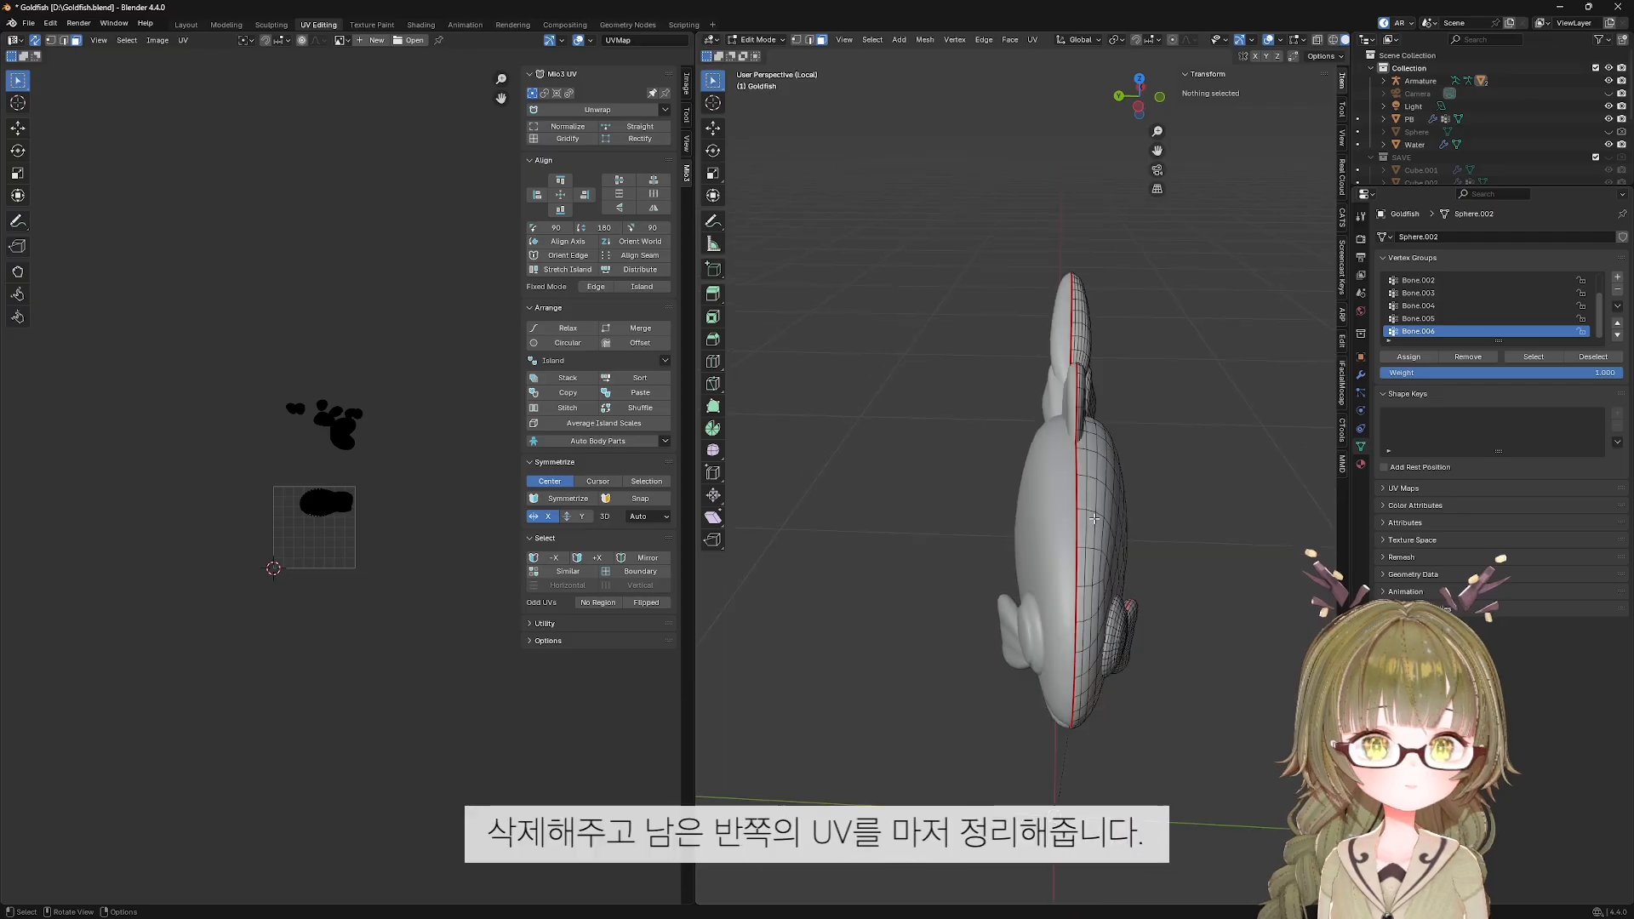
middle_drag(1094, 518, 967, 462)
scroll(966, 462, up, 1)
scroll(386, 554, up, 2)
shift+middle_drag(341, 547, 406, 488)
scroll(405, 489, up, 1)
shift+middle_drag(371, 386, 397, 485)
scroll(359, 406, up, 2)
key(l)
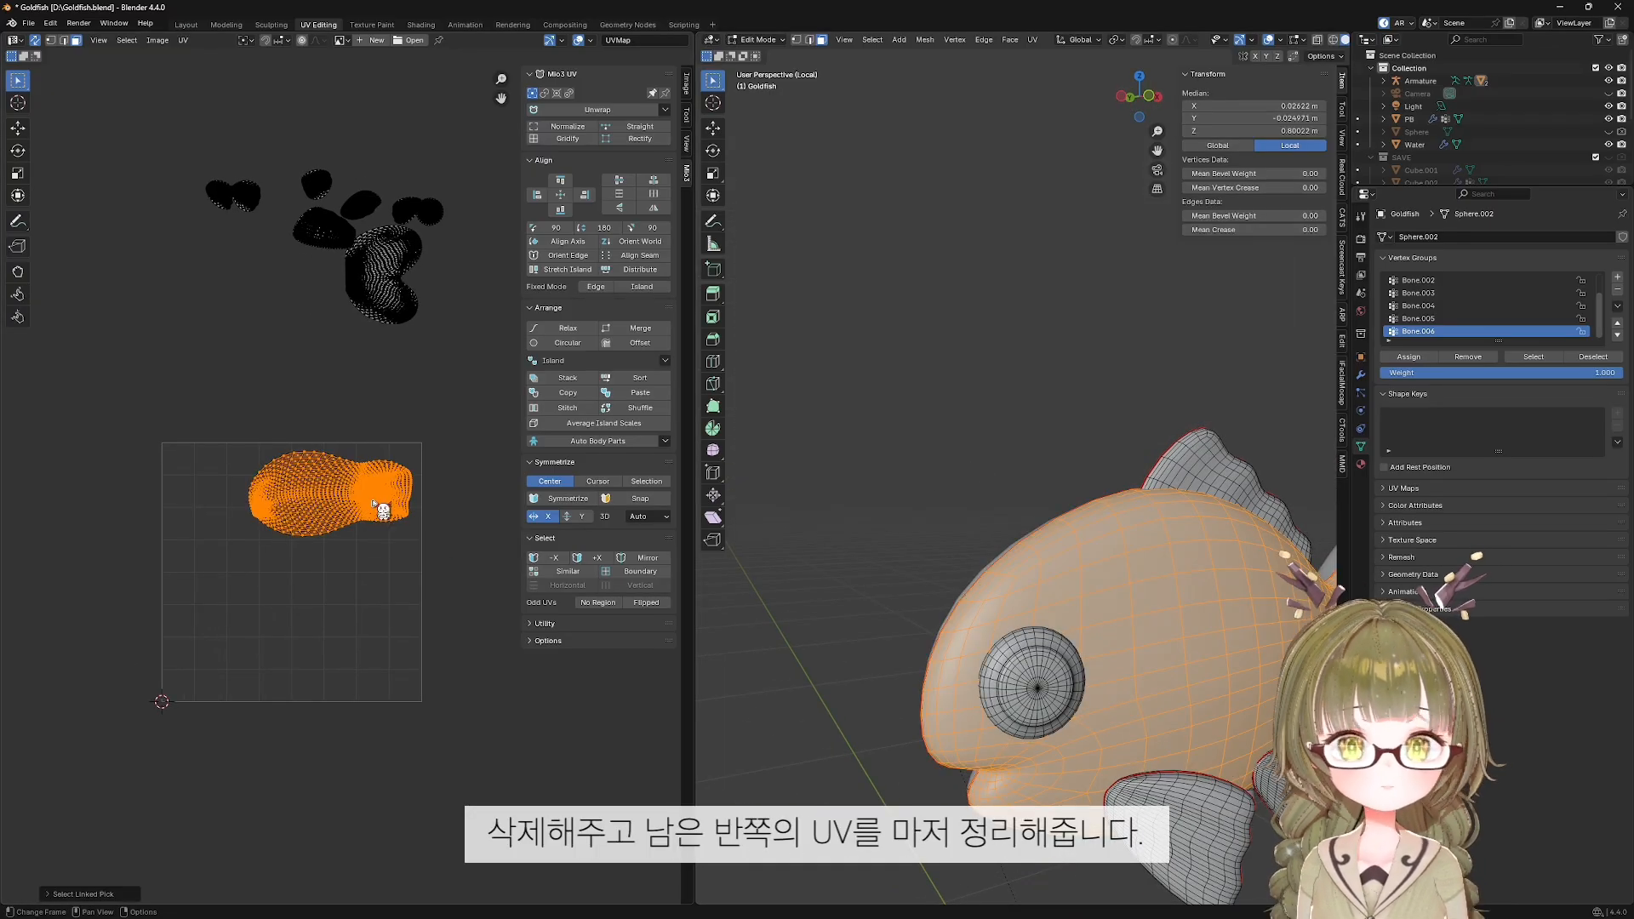
key(s)
key(g)
click(345, 513)
Bring the tail island into the UV tile and place the dorsal fin island above the body island.
key(l)
key(g)
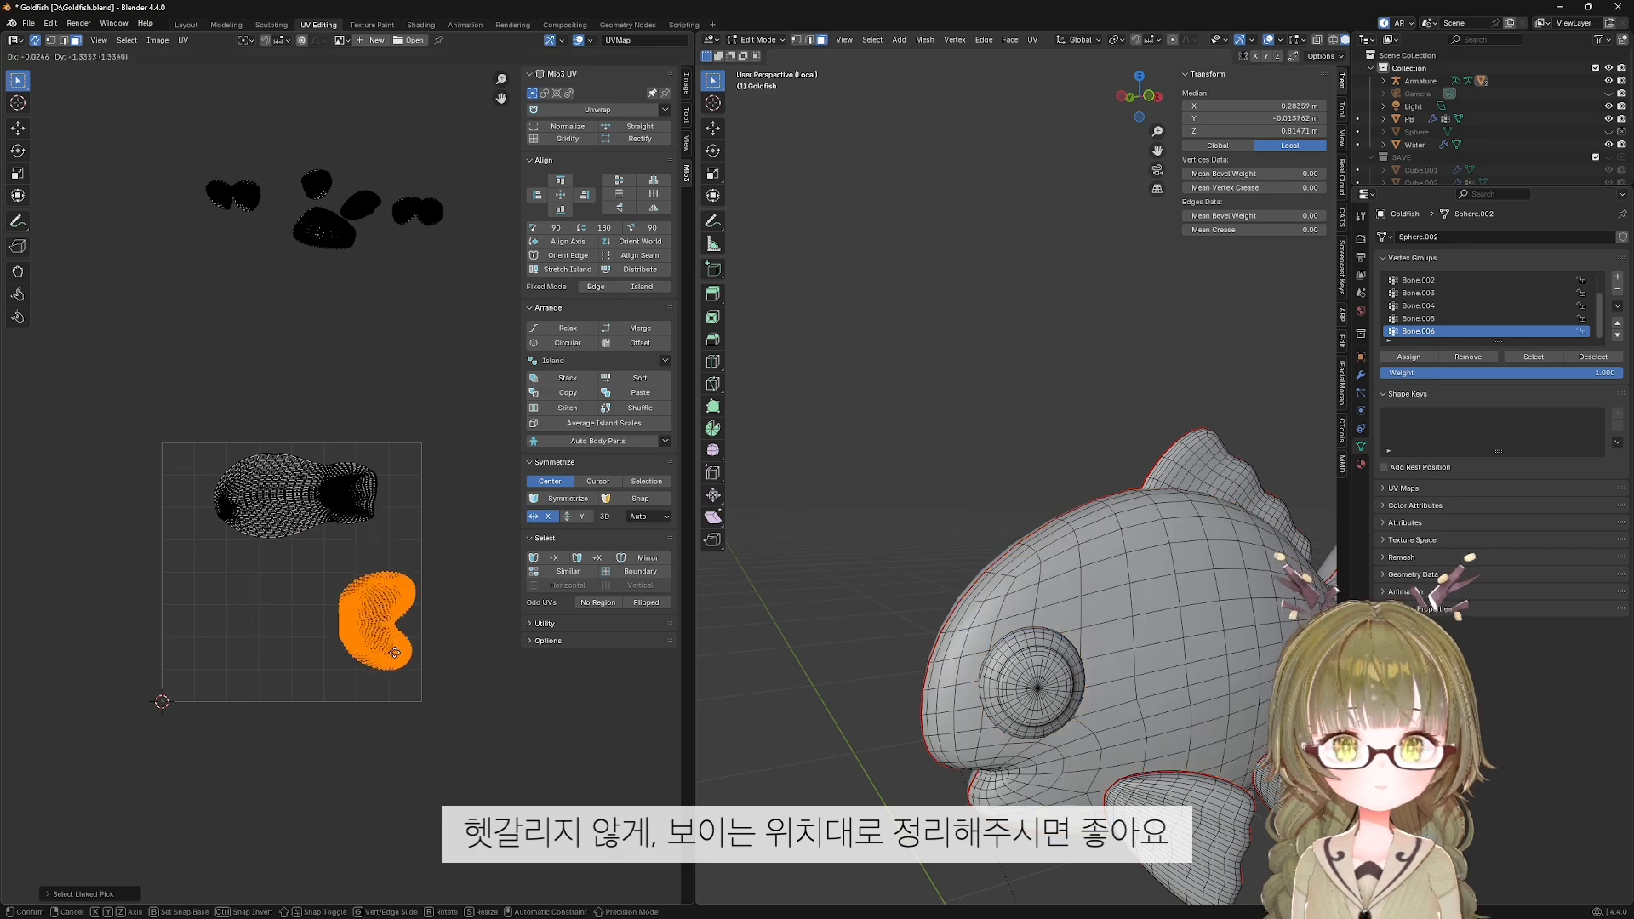
click(379, 639)
scroll(345, 482, up, 2)
middle_drag(312, 266, 343, 423)
key(alt+a)
key(l)
key(g)
click(367, 603)
Reposition the tail island beside the rear end of the body island.
key(alt+a)
key(l)
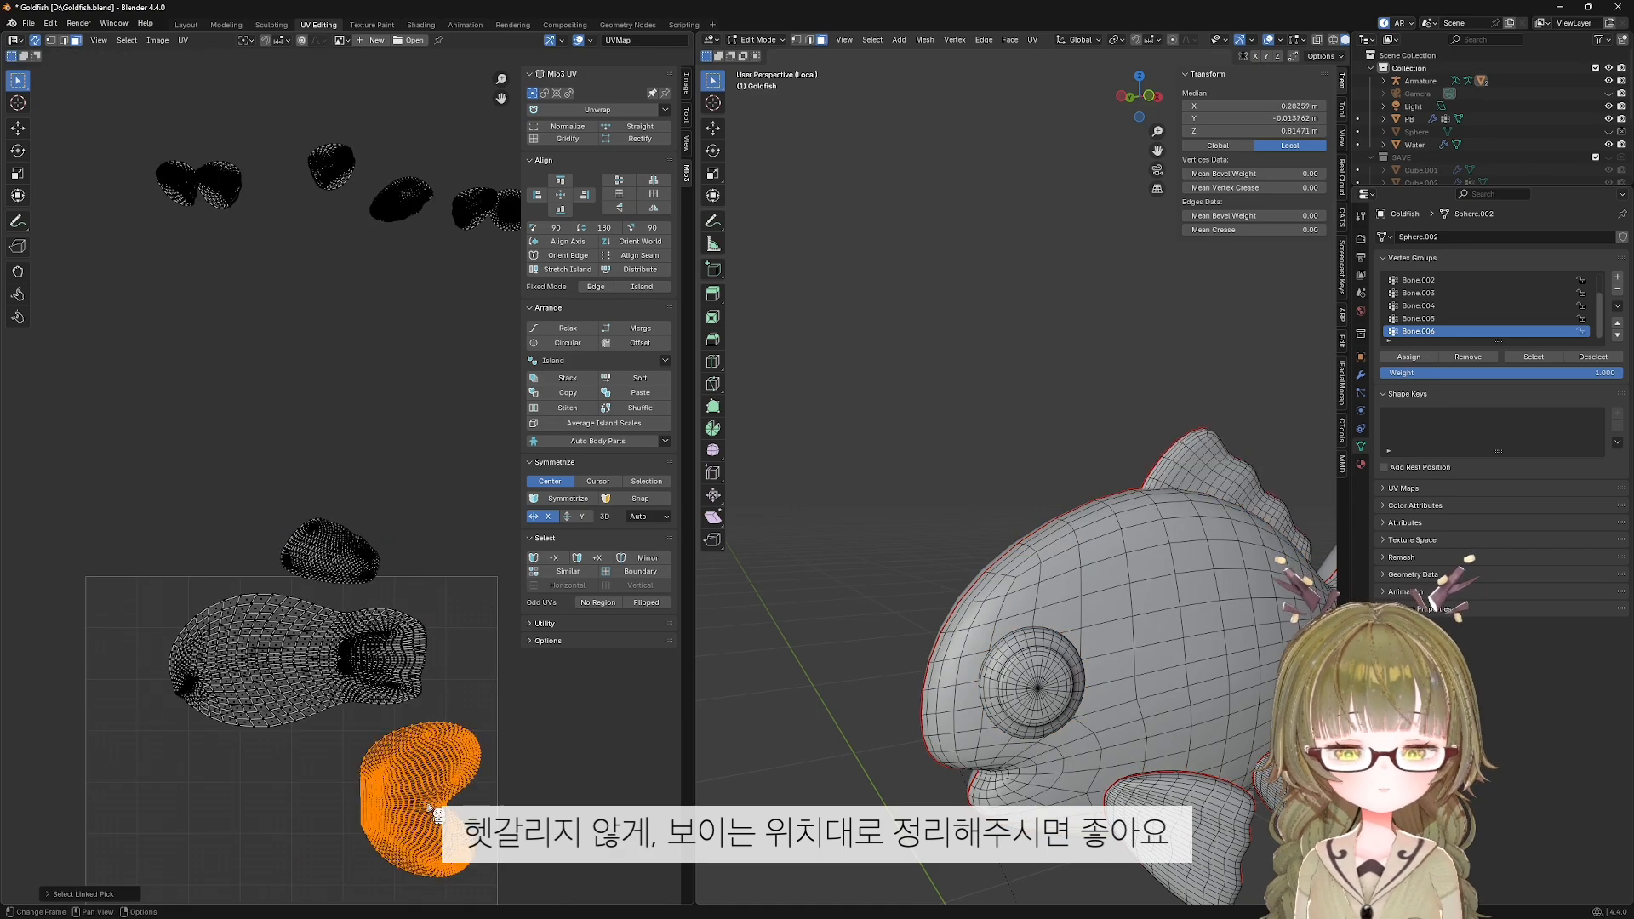
key(g)
click(486, 634)
Place the outer pectoral fin's island beneath the front of the body island.
scroll(273, 341, down, 1)
shift+middle_drag(1131, 562, 919, 447)
scroll(919, 446, down, 3)
key(alt+a)
key(l)
key(g)
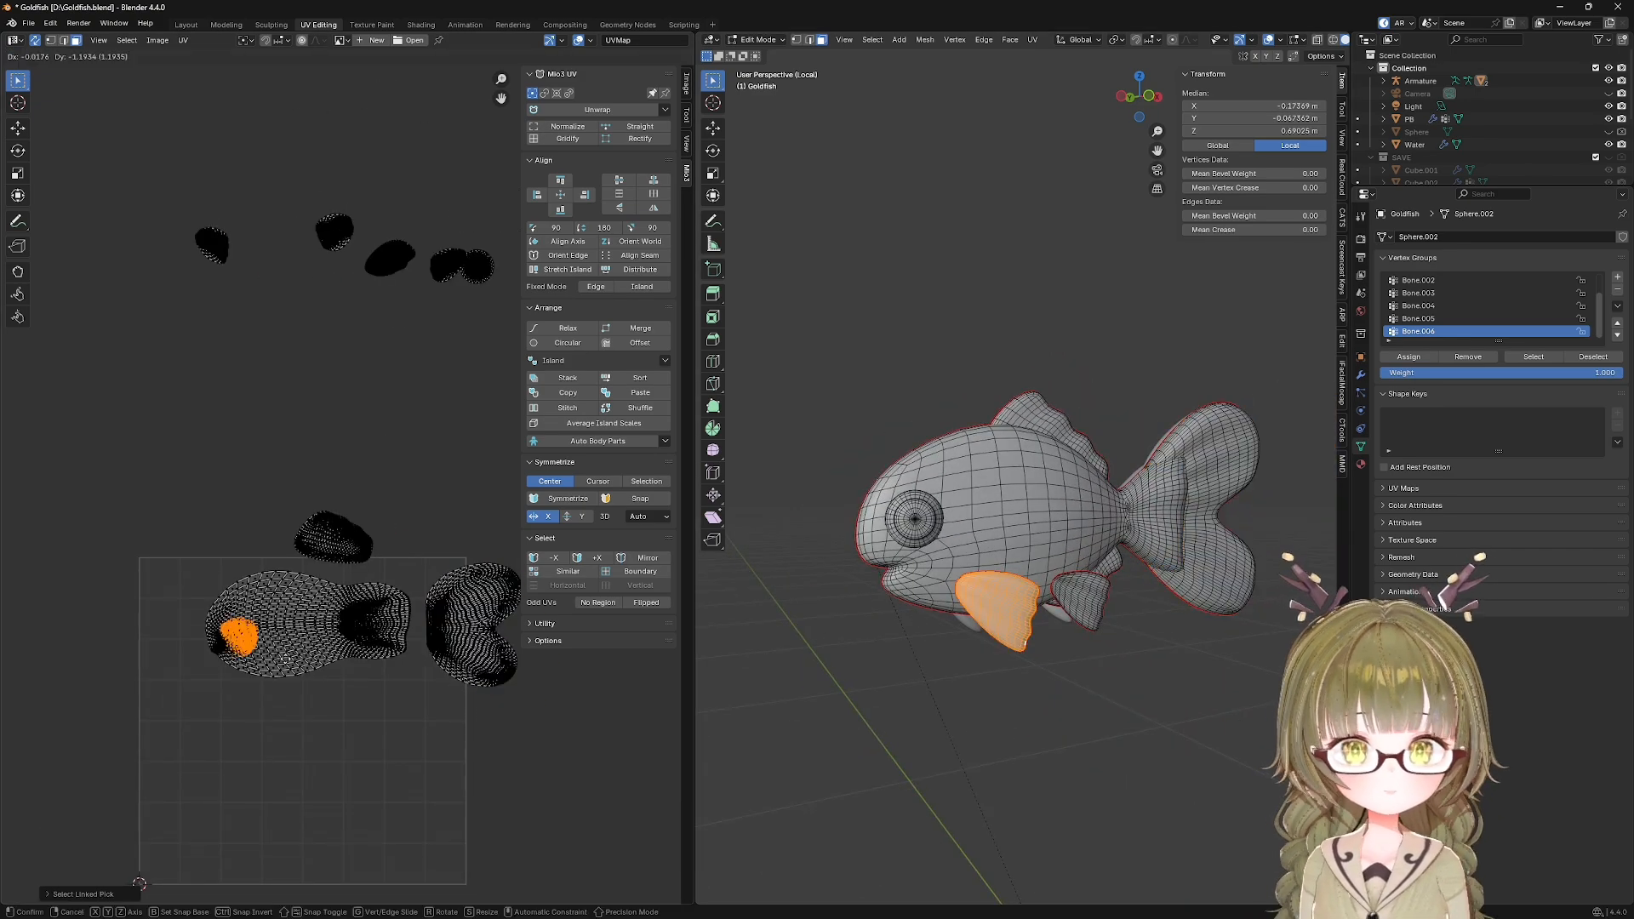
click(267, 724)
Place two more small fin islands beneath the body island, in a row with the first one.
key(alt+a)
key(l)
key(g)
click(389, 710)
key(alt+a)
key(l)
key(g)
click(321, 711)
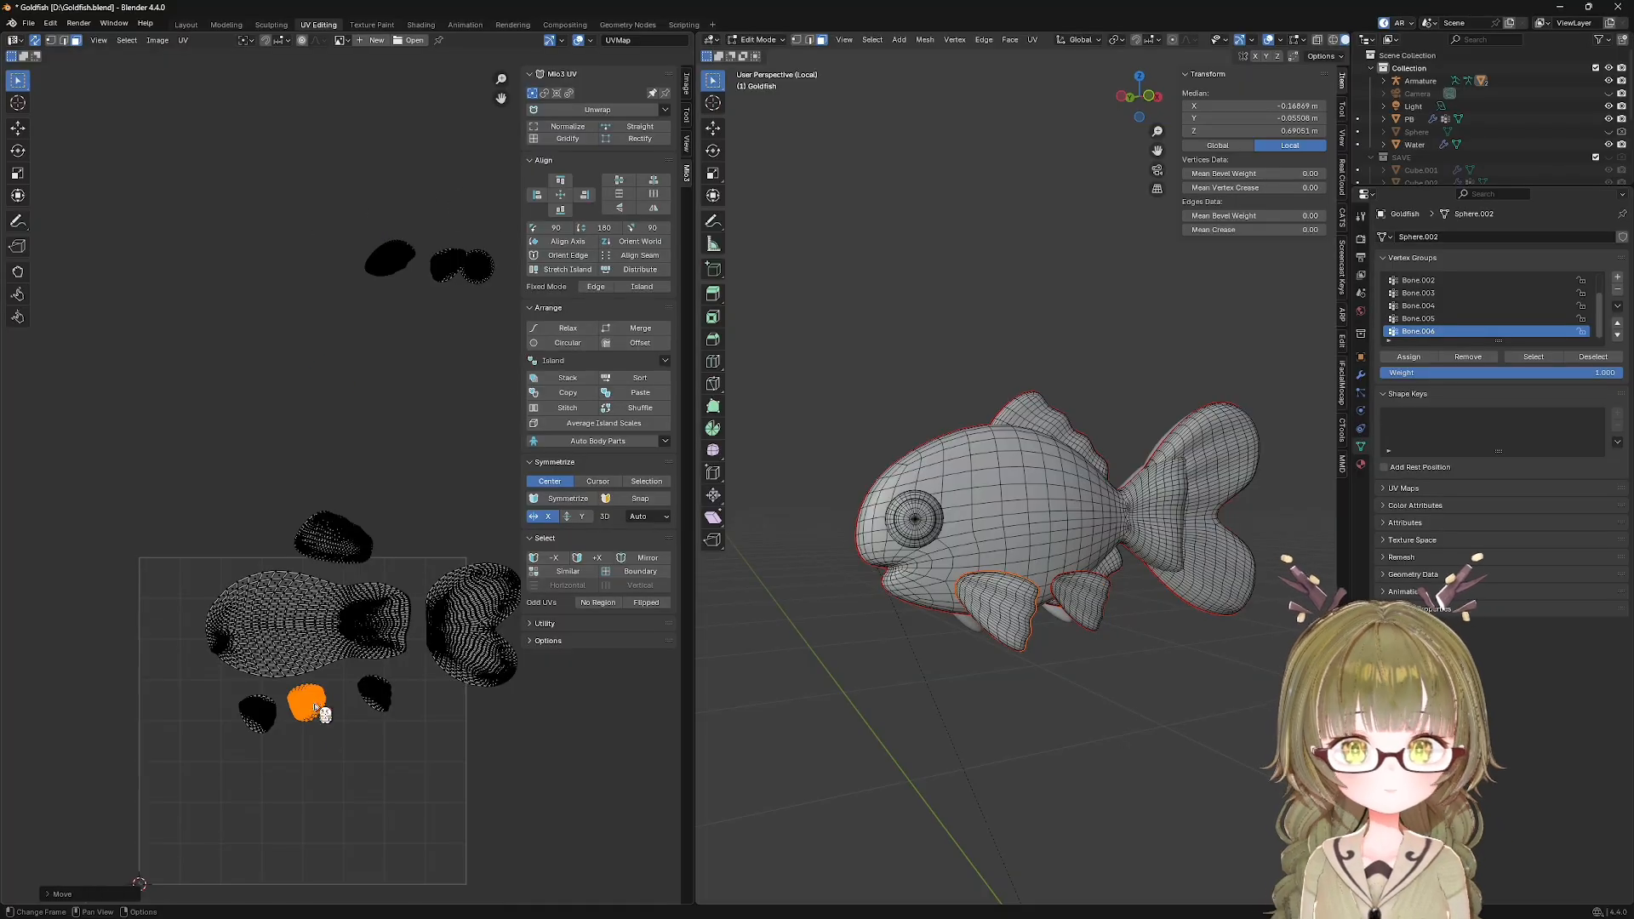
Bring the remaining eye and fin islands down around the body island in the UV layout.
key(alt+a)
key(l)
key(g)
scroll(336, 288, down, 2)
key(l)
key(g)
click(425, 579)
Move the pair of pelvic fin islands lower and place the anal fin island beneath the body island's tail base.
scroll(362, 506, up, 7)
shift+middle_drag(385, 601, 266, 332)
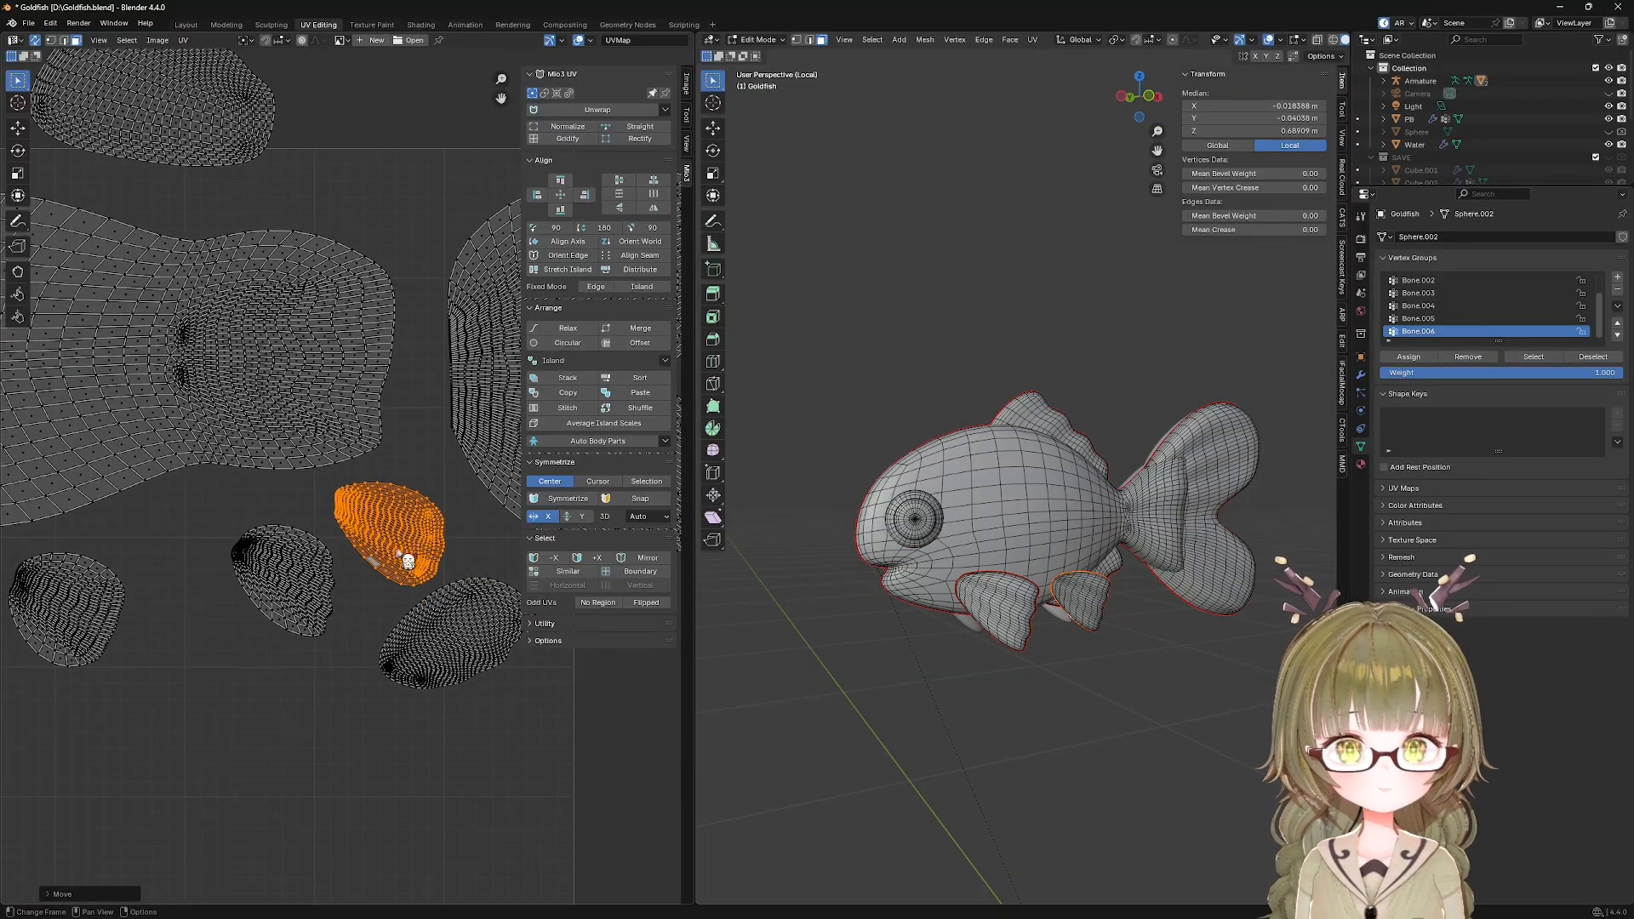
key(l)
scroll(319, 587, down, 1)
key(g)
click(230, 719)
key(alt+a)
key(l)
key(g)
click(369, 571)
scroll(372, 571, down, 4)
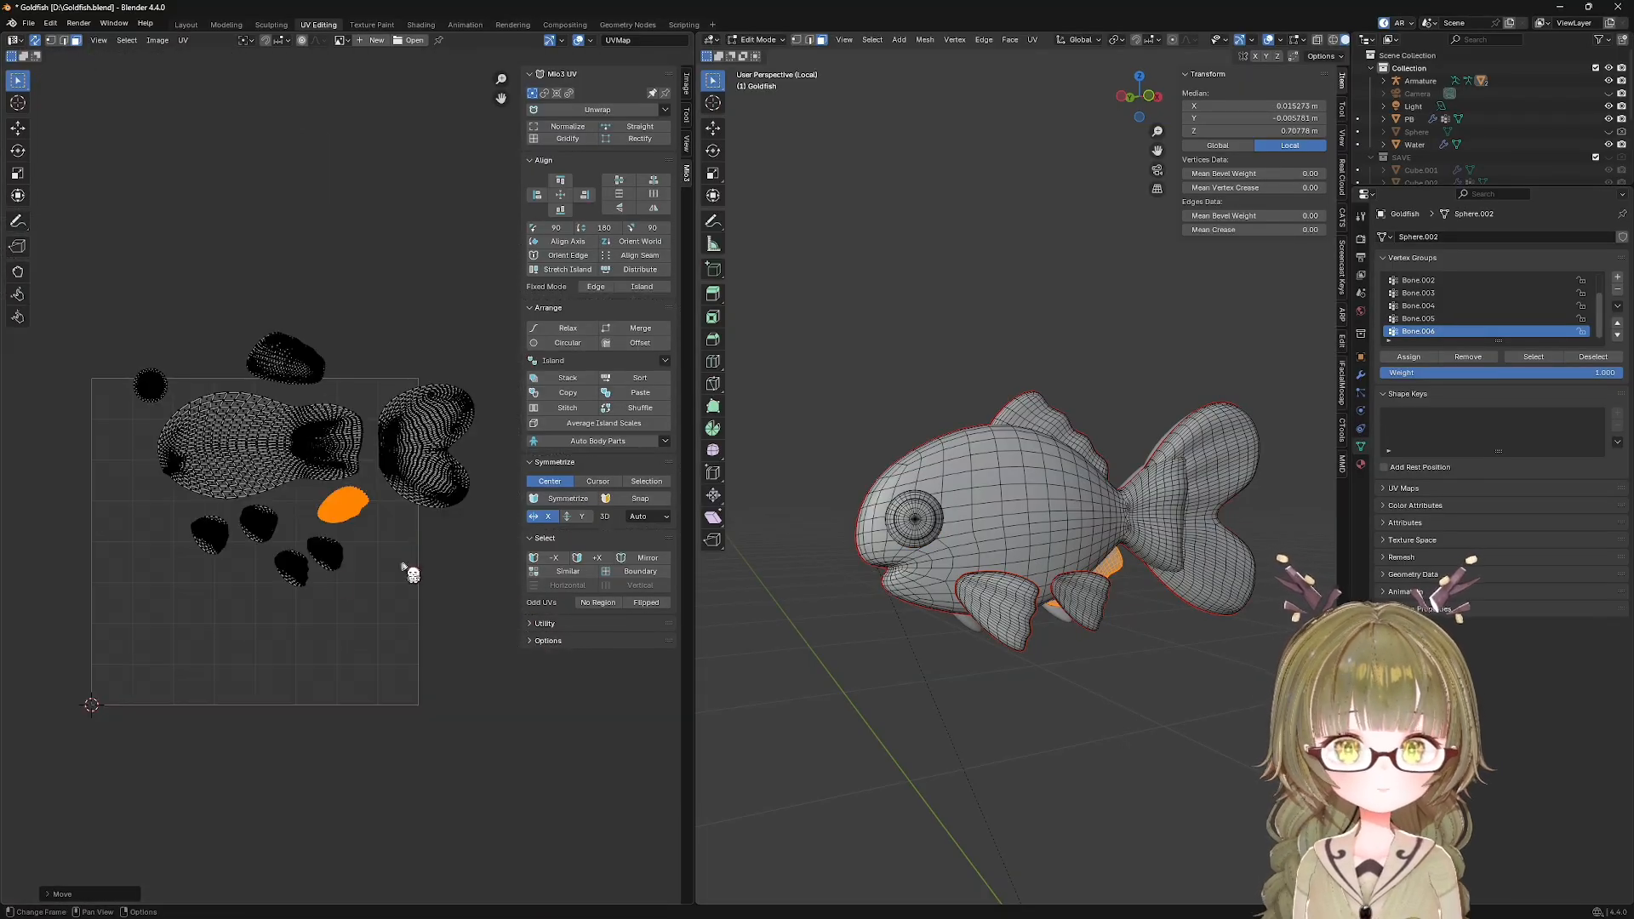
Adjust the spacing of the two pelvic fin islands and set them just below the anal fin island.
scroll(403, 568, up, 2)
key(alt+a)
key(l)
key(g)
click(335, 600)
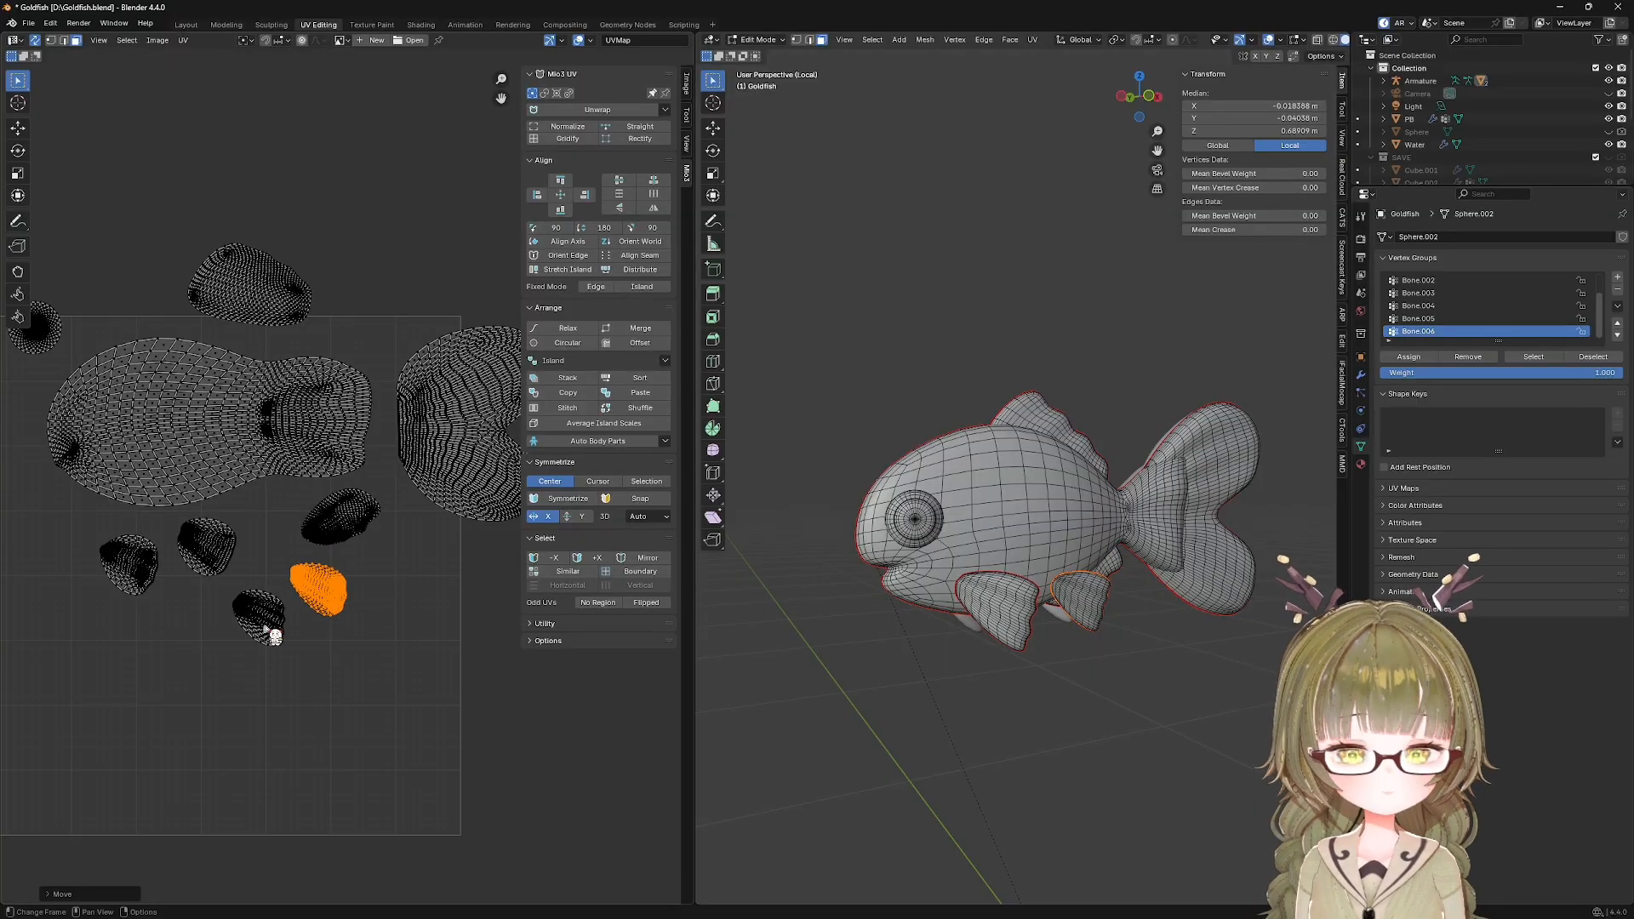
key(l)
key(g)
click(356, 599)
Select all the UV islands and move them together inside the UV tile.
scroll(425, 594, down, 3)
key(a)
key(g)
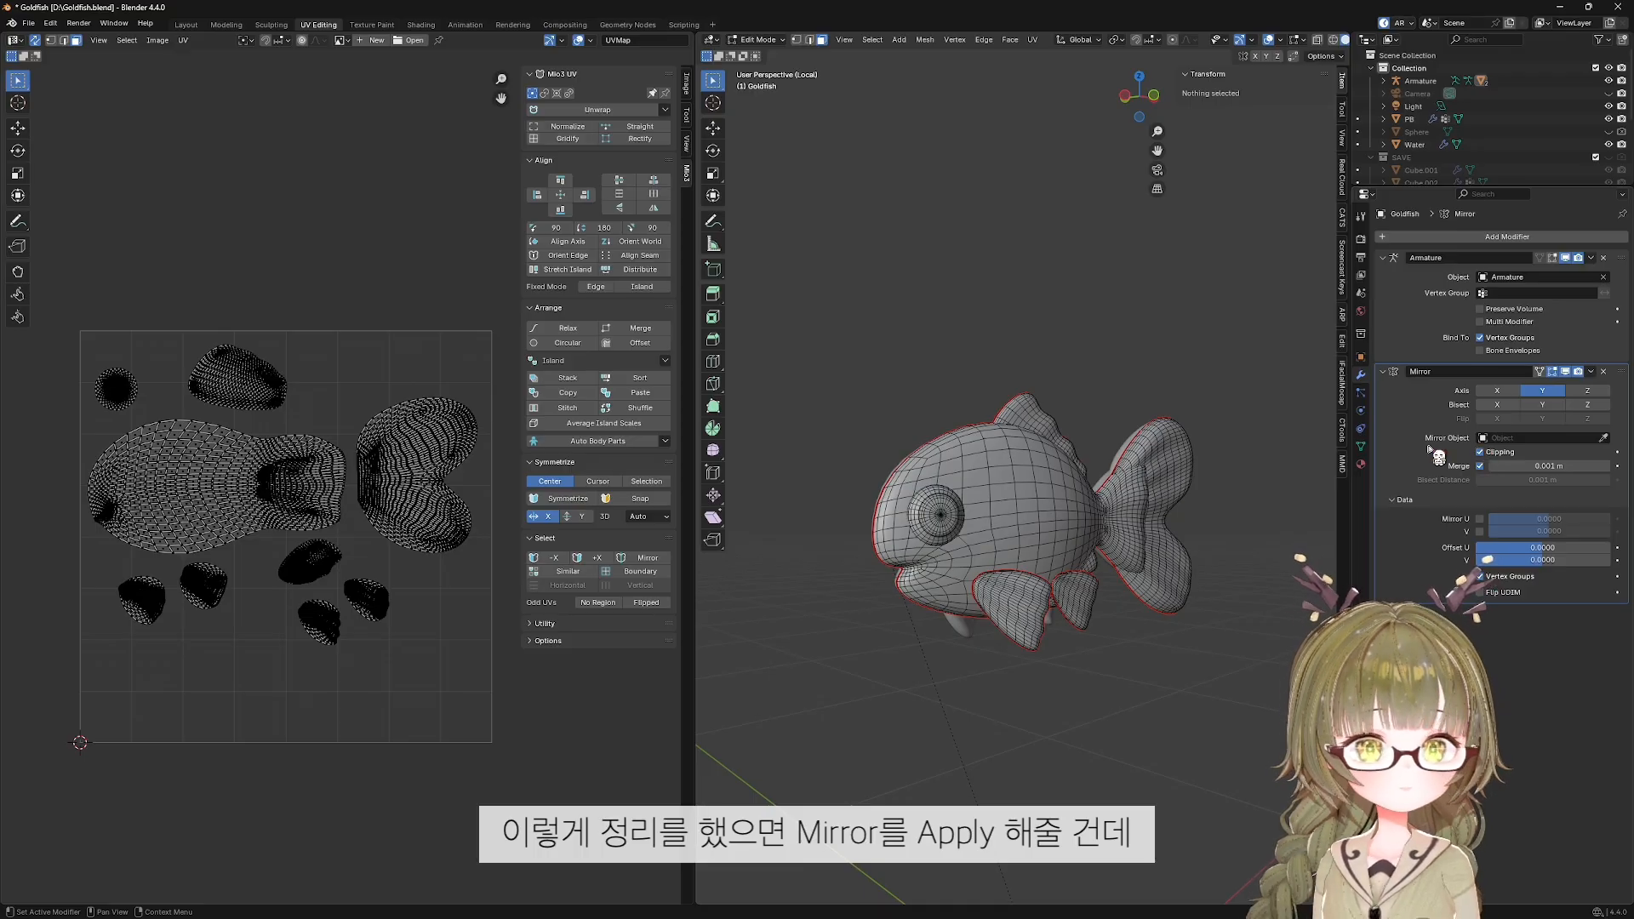
Apply the goldfish's Mirror modifier in object mode.
key(Tab)
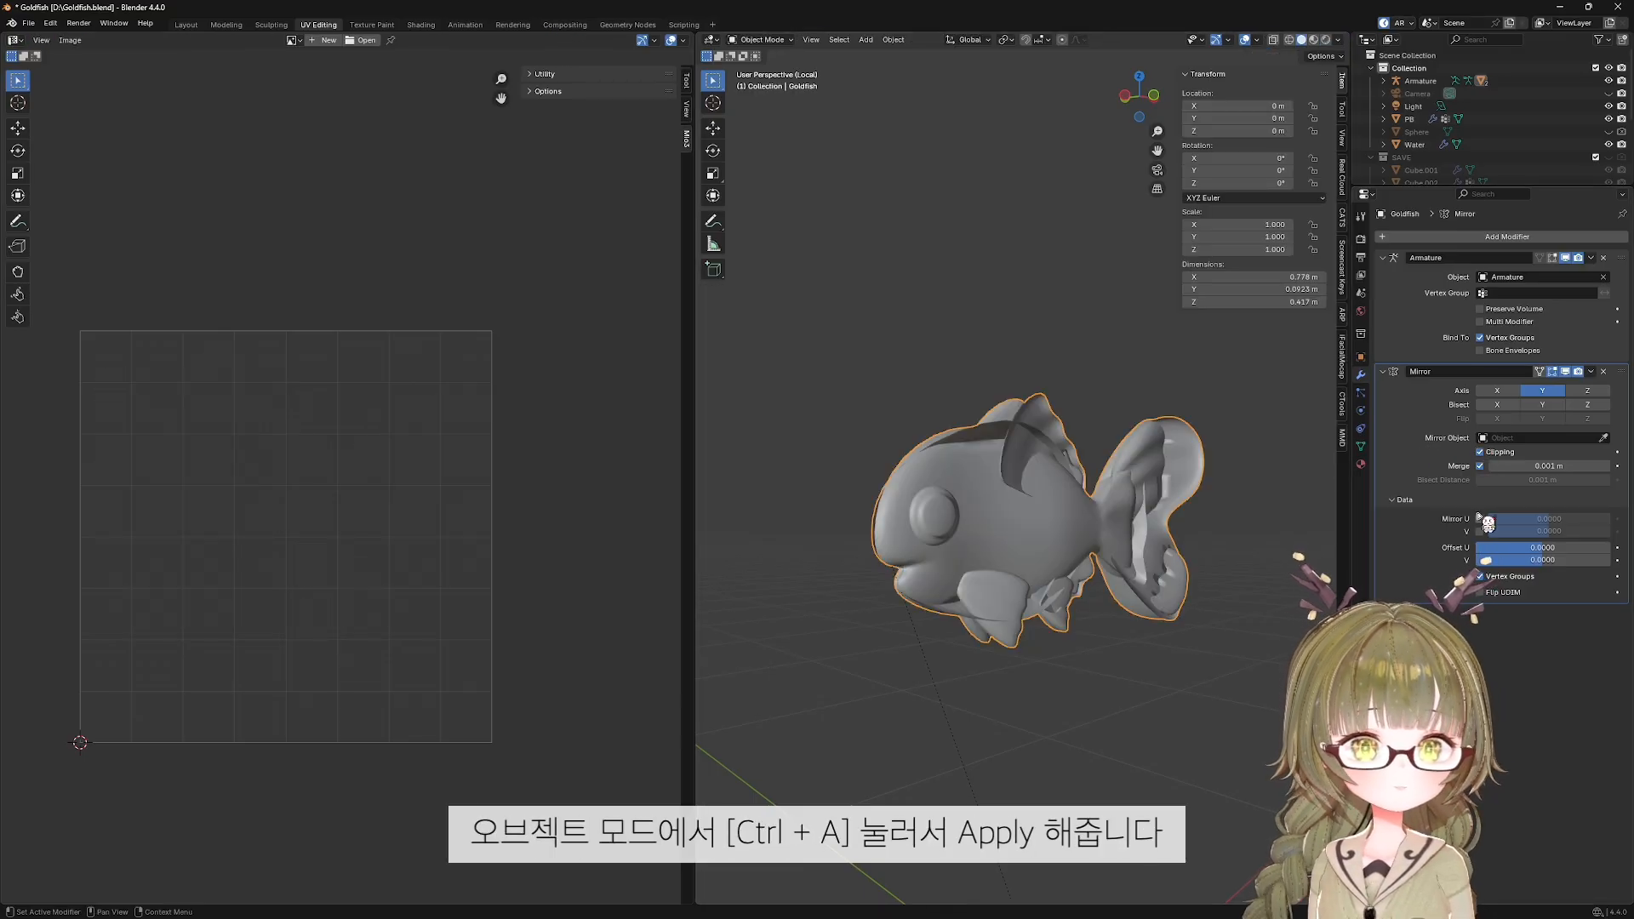
key(ctrl+a)
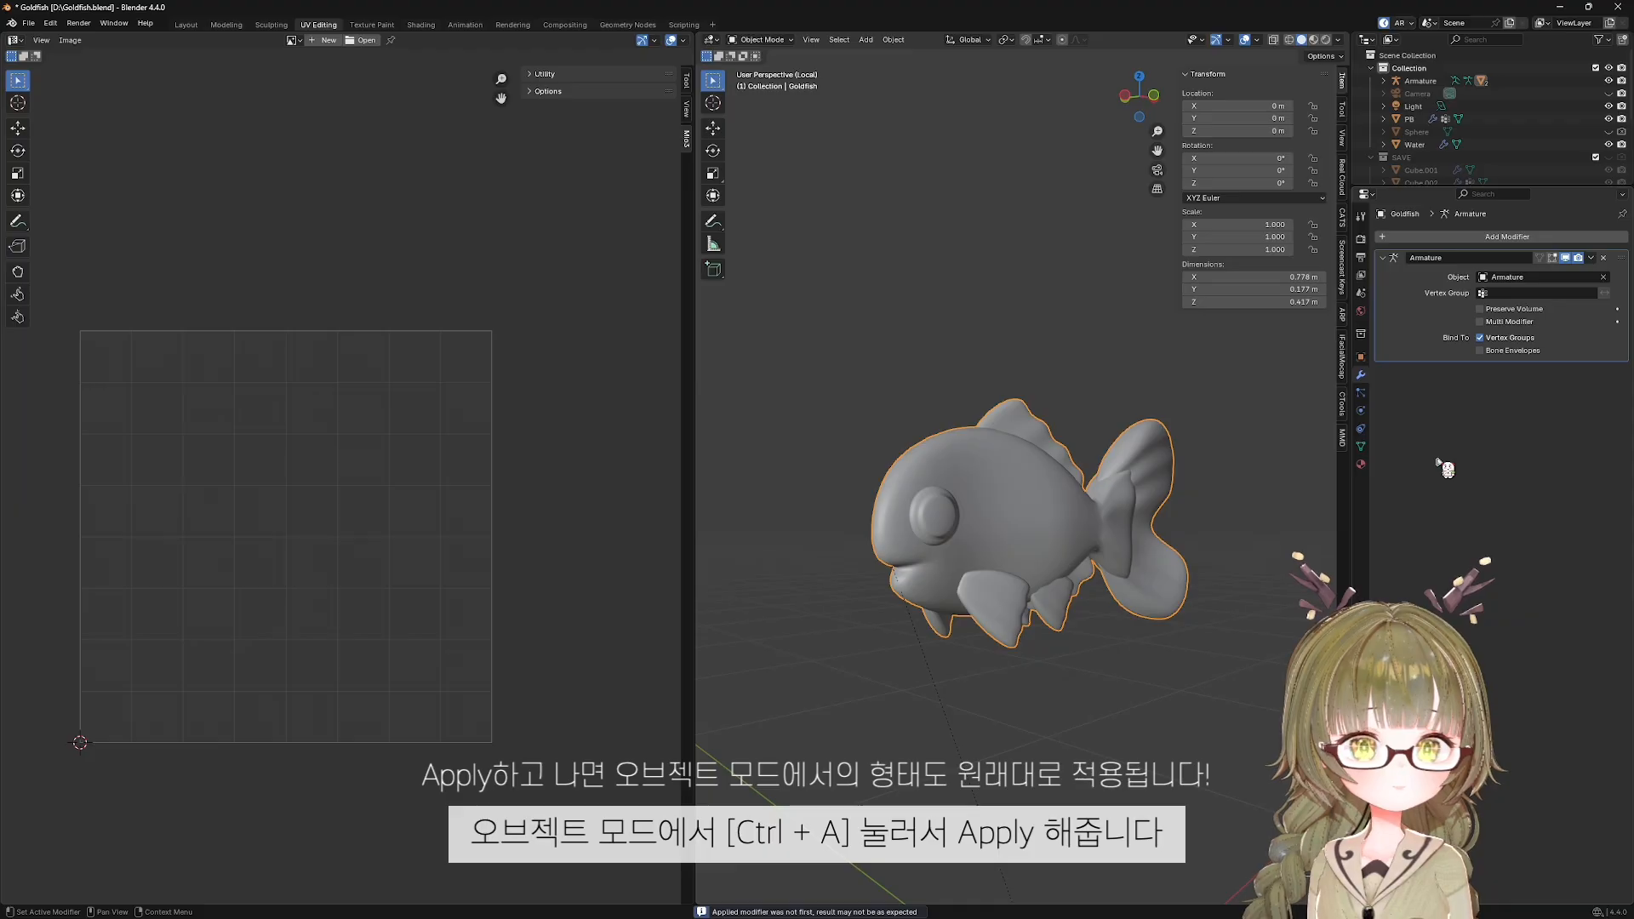
middle_drag(1092, 482, 1002, 558)
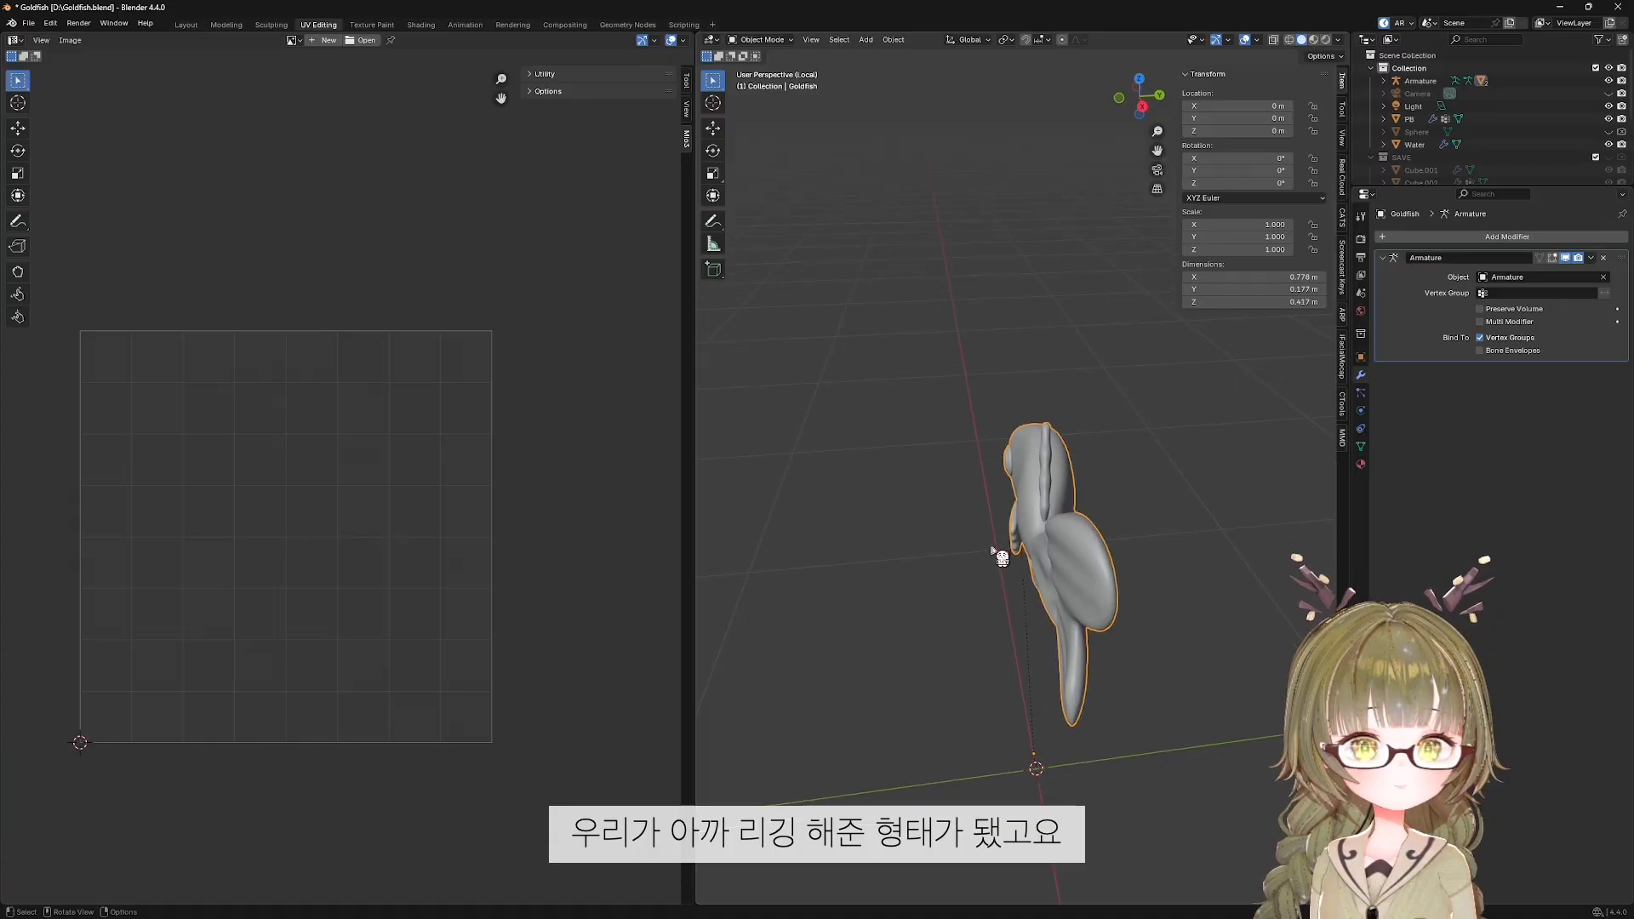
Return to edit mode and box-select the rear of the tail island to examine which faces share its UVs.
key(Tab)
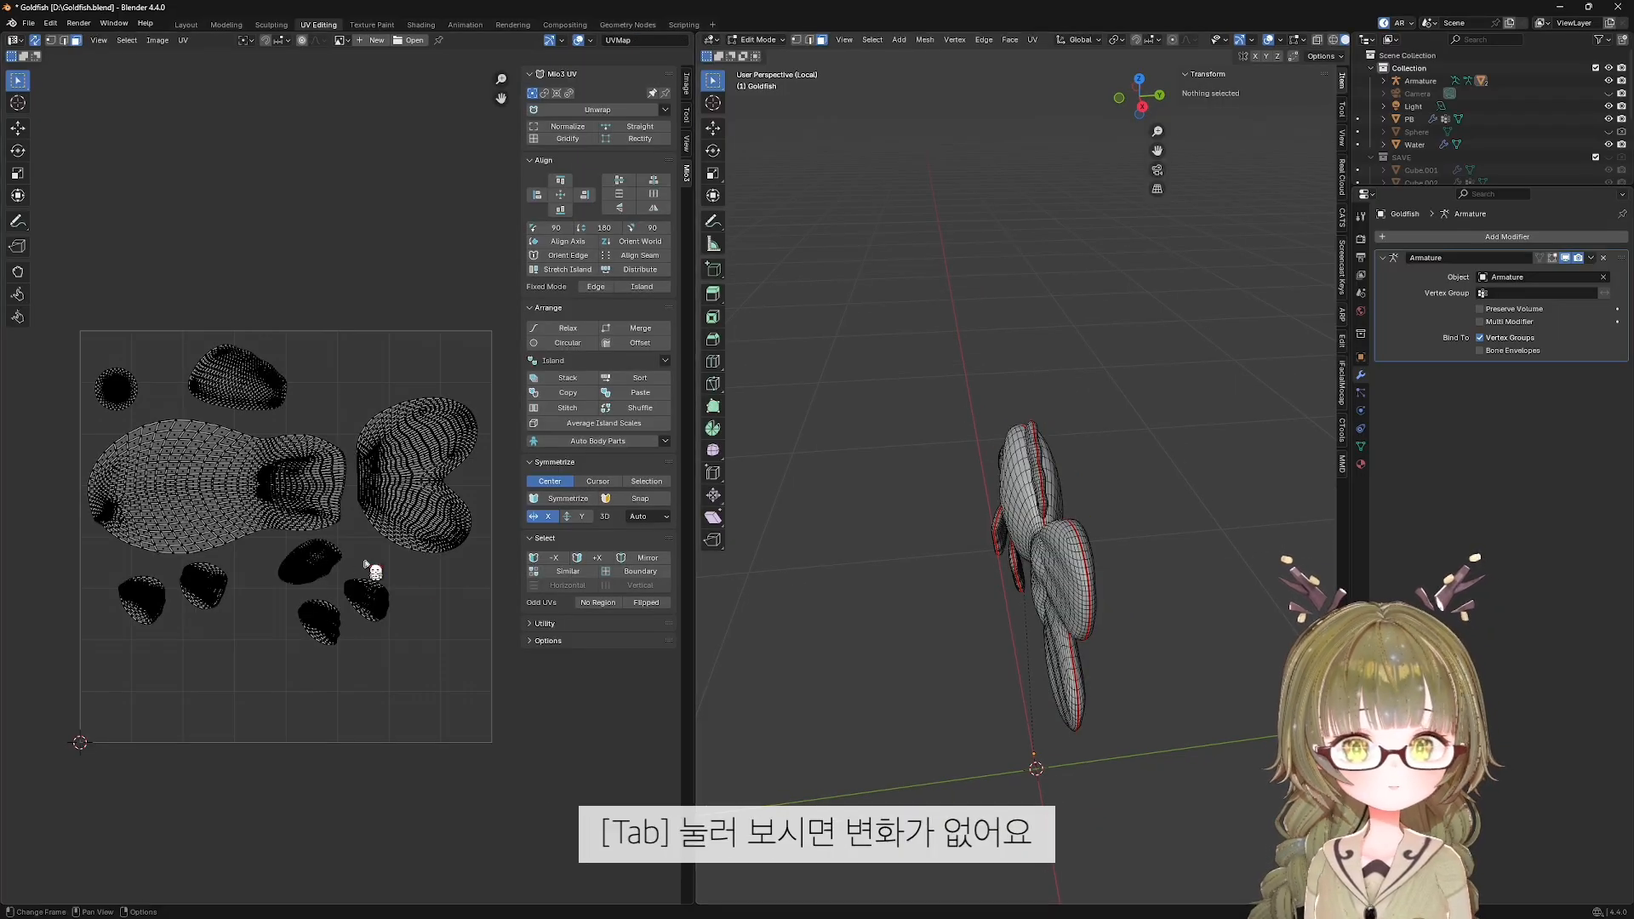
scroll(366, 564, up, 1)
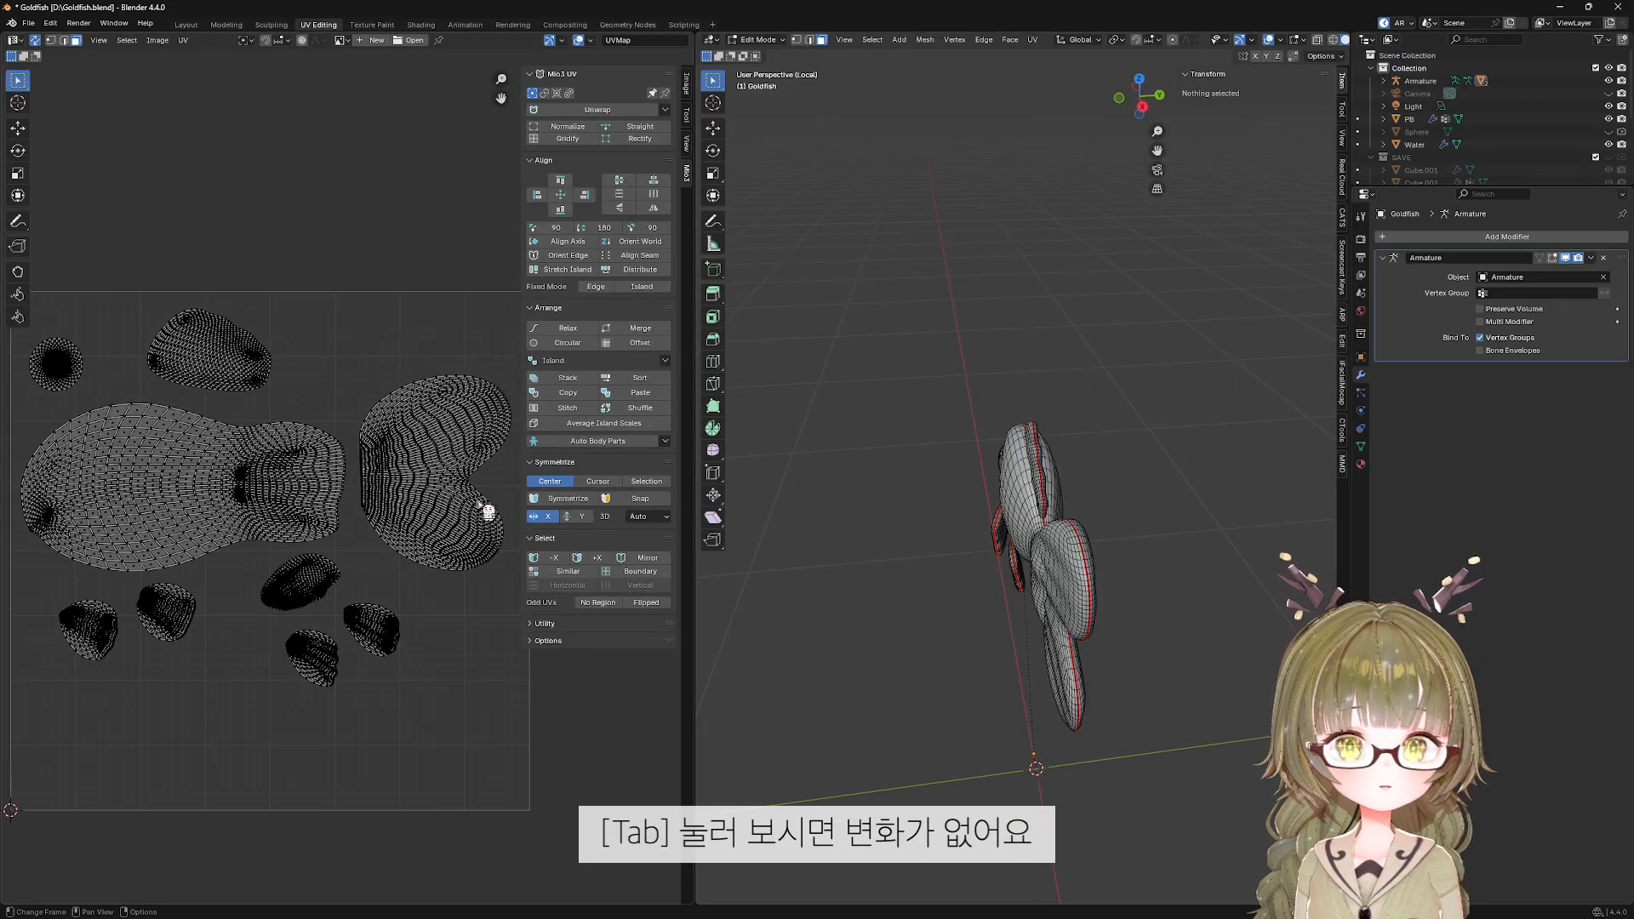
drag(445, 325, 543, 599)
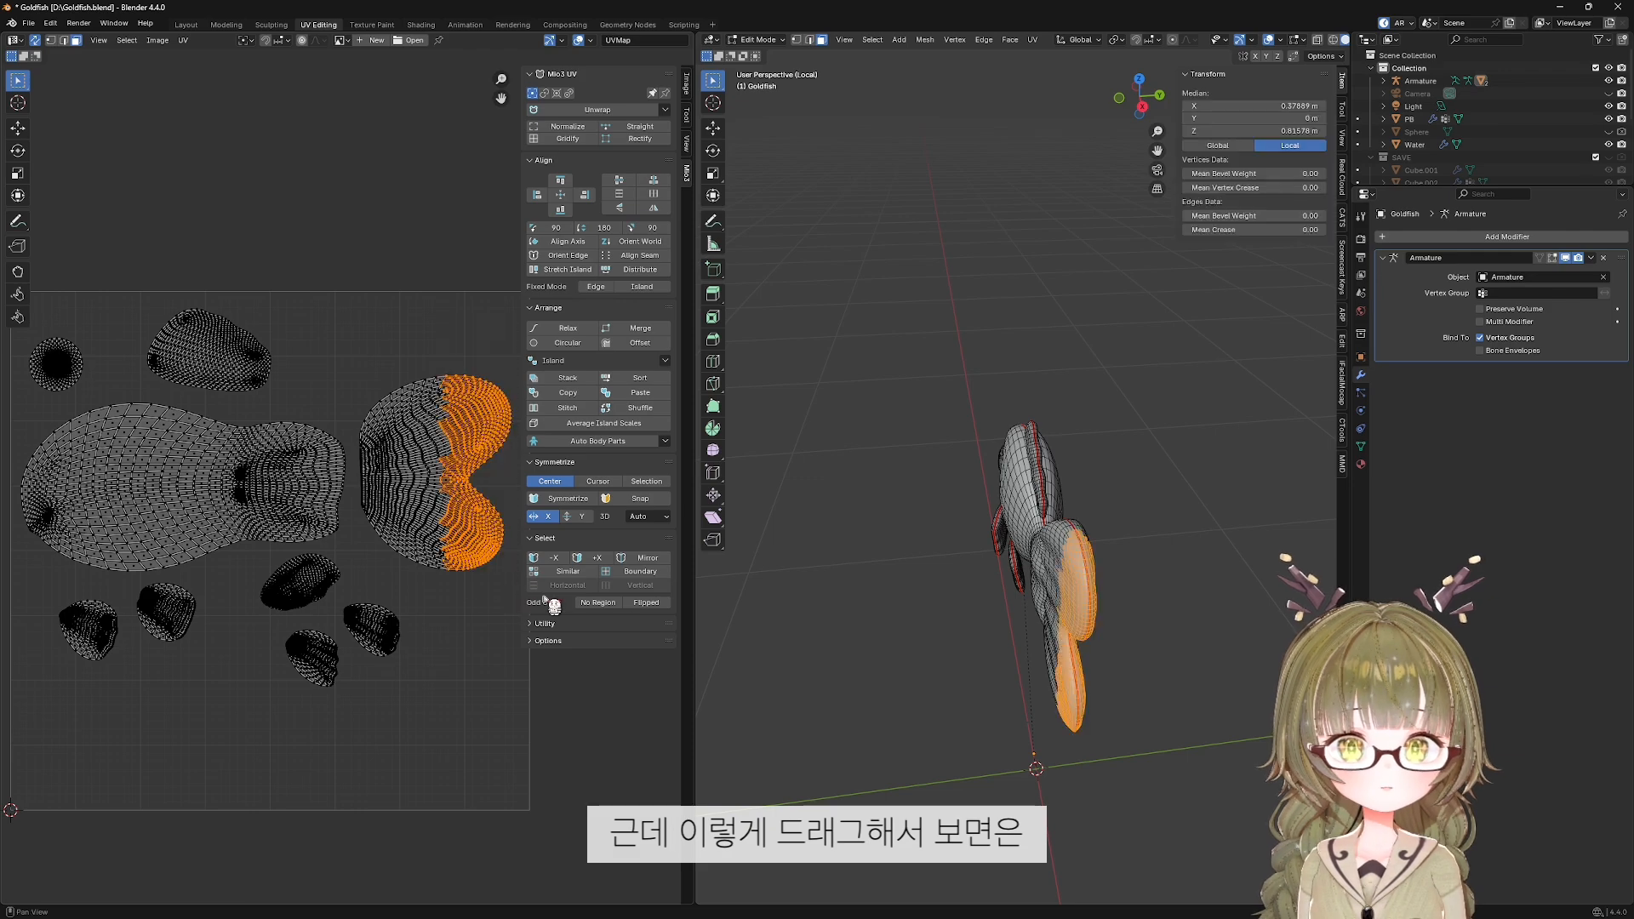
Box-select parts of the tail, body, anal fin and dorsal fin islands to examine which faces of the goldfish share their UVs.
middle_drag(1135, 687, 1167, 661)
drag(377, 330, 461, 573)
middle_drag(1052, 588, 921, 603)
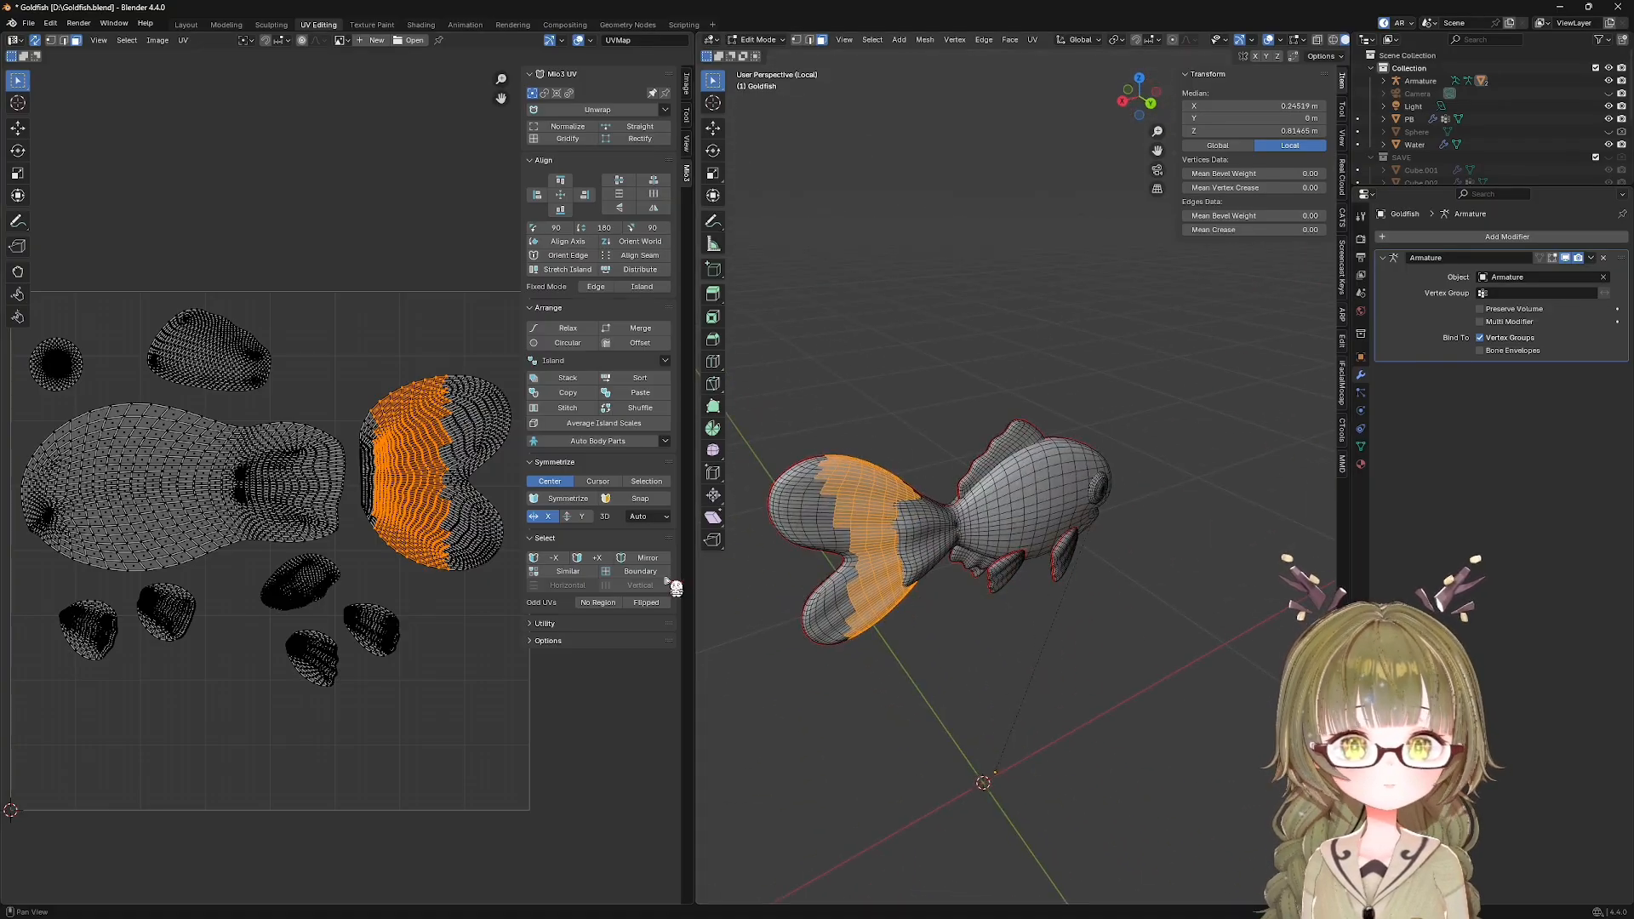
scroll(256, 487, up, 3)
drag(286, 368, 396, 685)
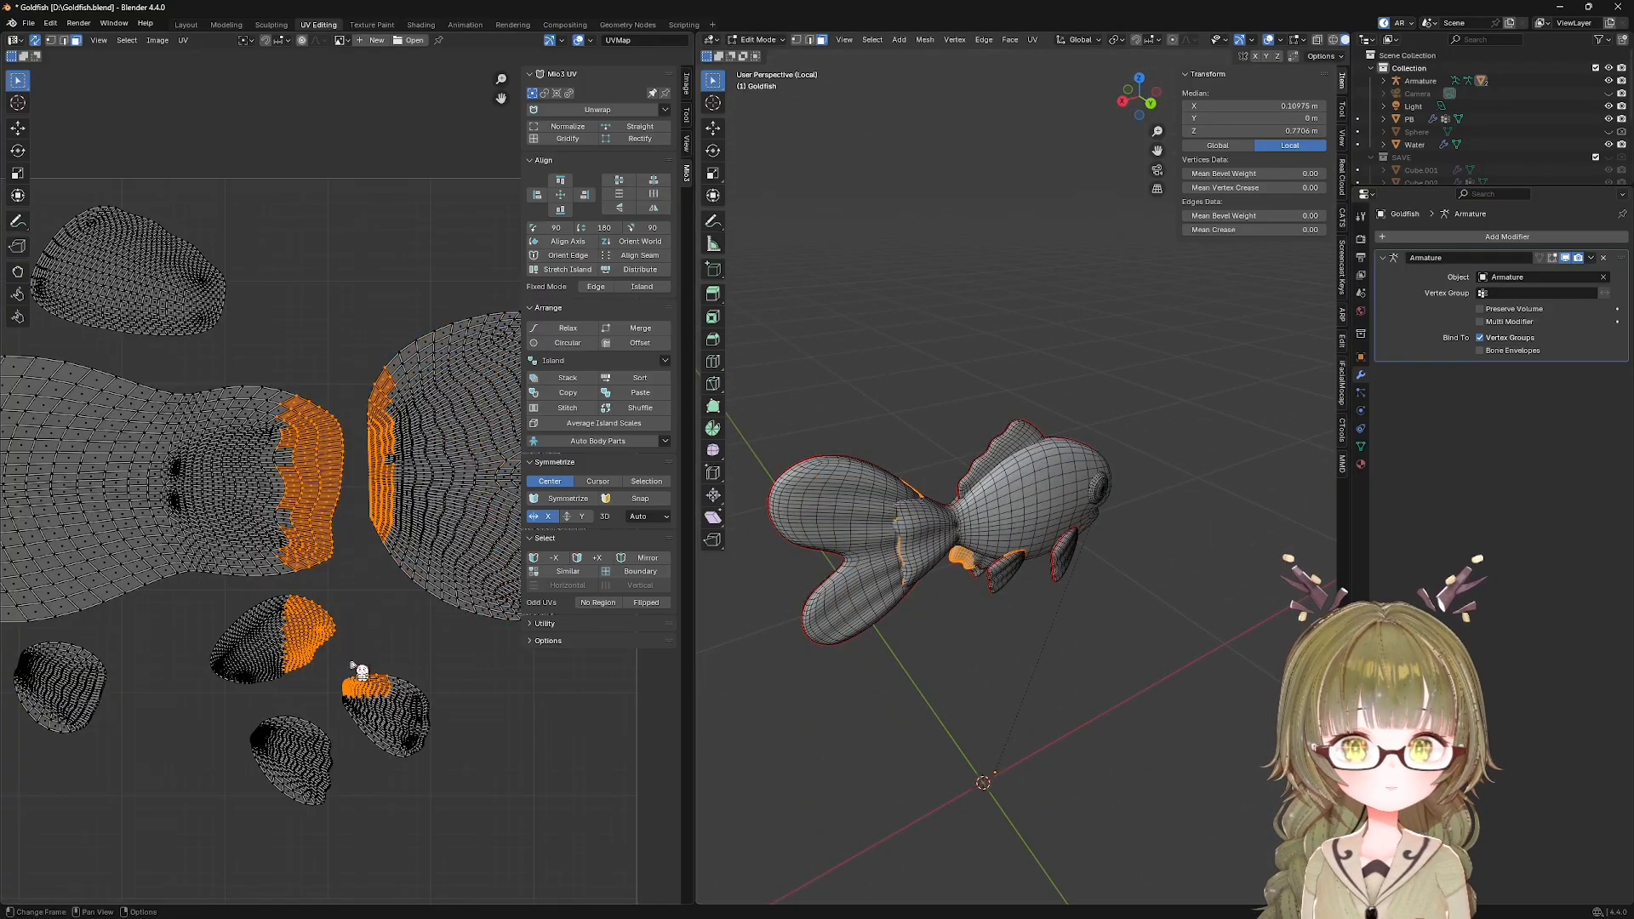
scroll(319, 606, down, 1)
middle_drag(240, 470, 374, 454)
drag(352, 364, 413, 663)
drag(287, 311, 344, 649)
scroll(302, 576, up, 3)
scroll(355, 511, down, 2)
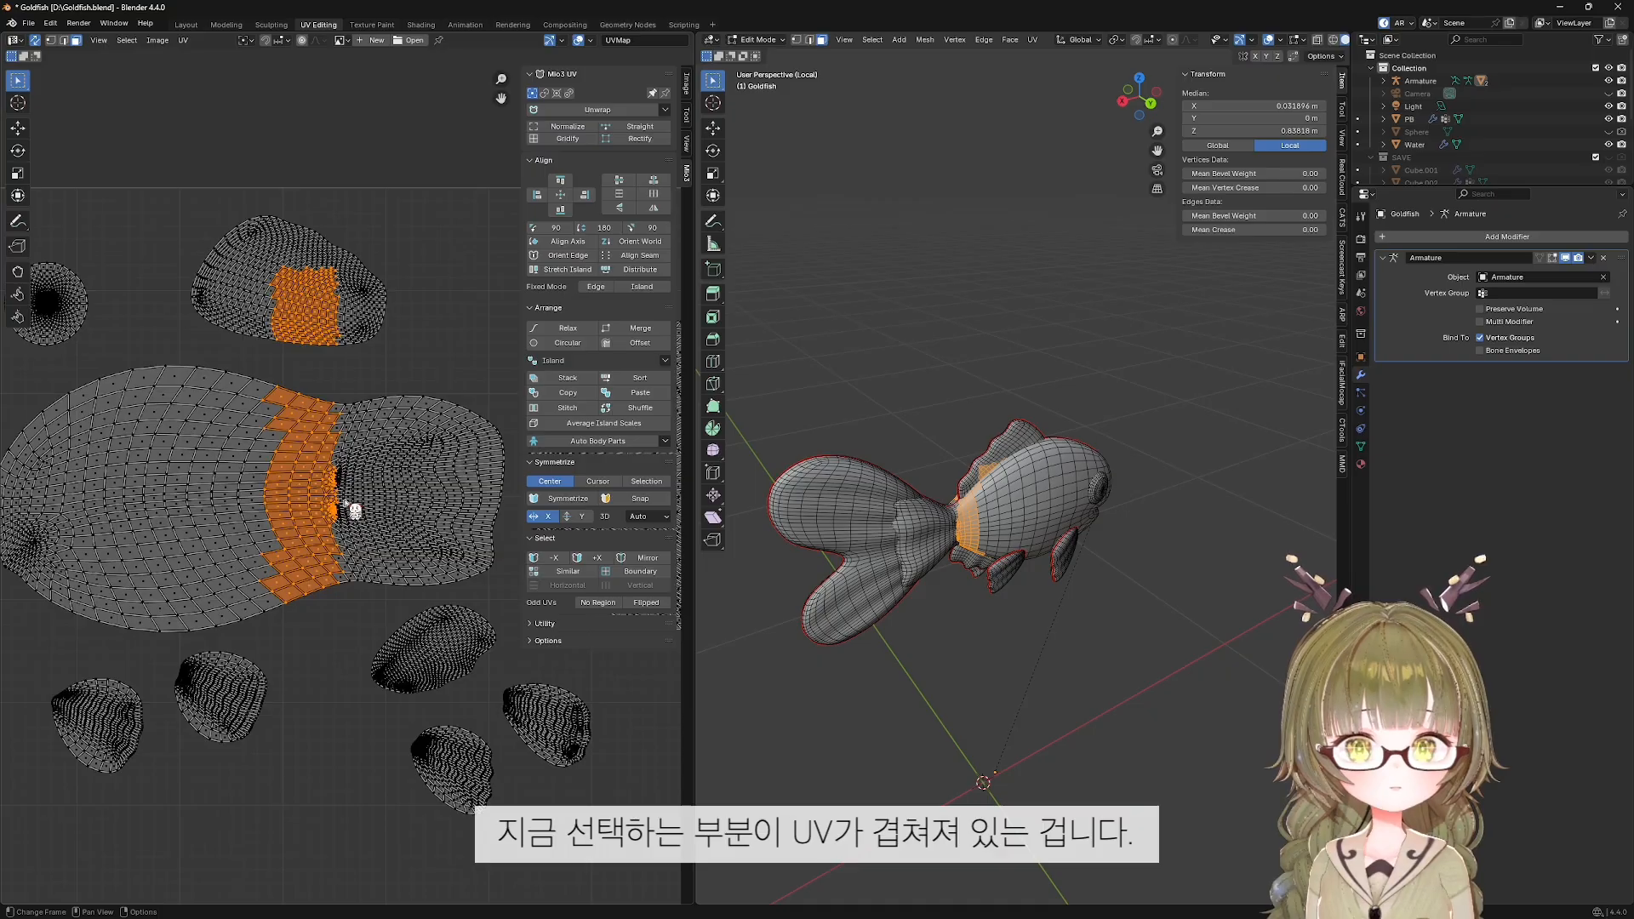
drag(309, 222, 400, 355)
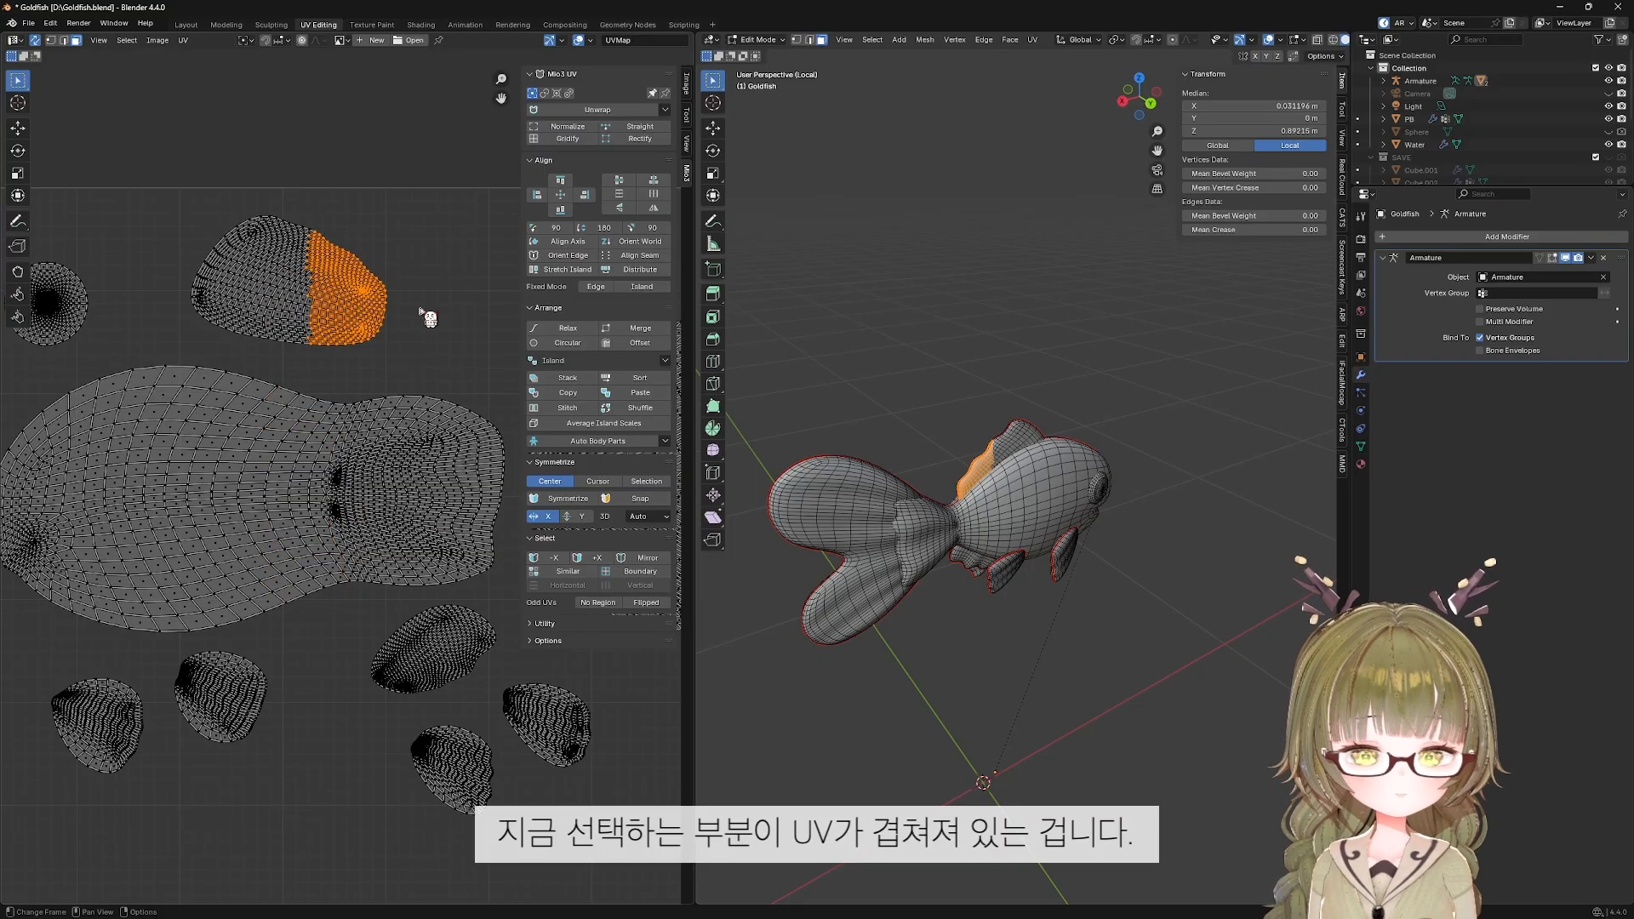
click(449, 290)
Select one linked half of the inner pectoral fin island and try moving it aside to separate the overlapping layers.
key(l)
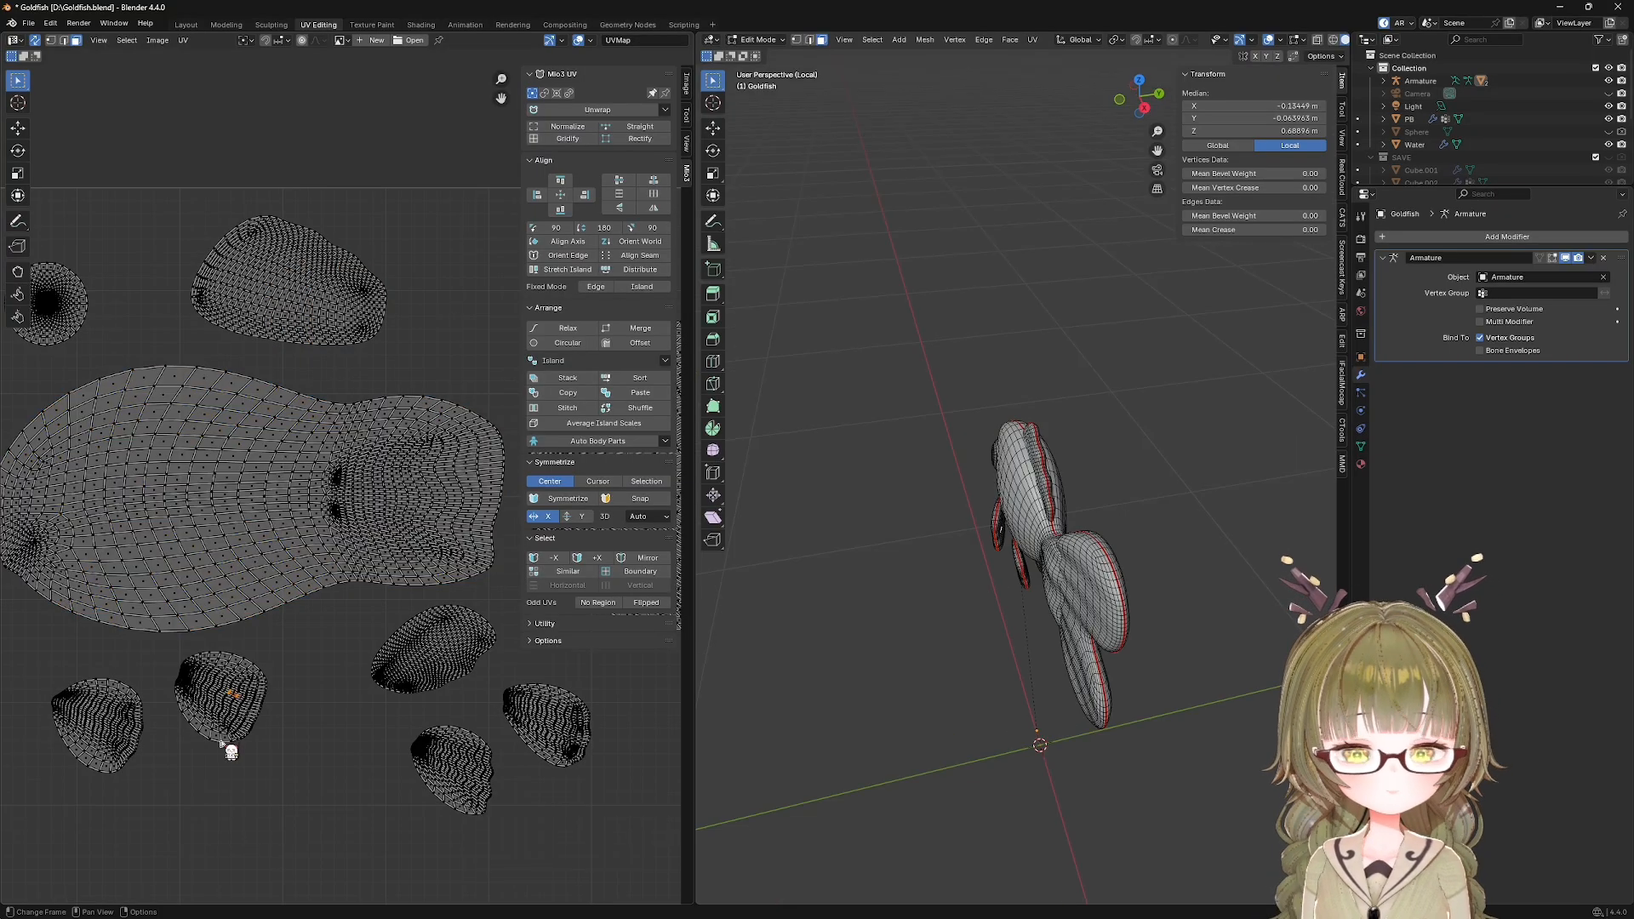
key(l)
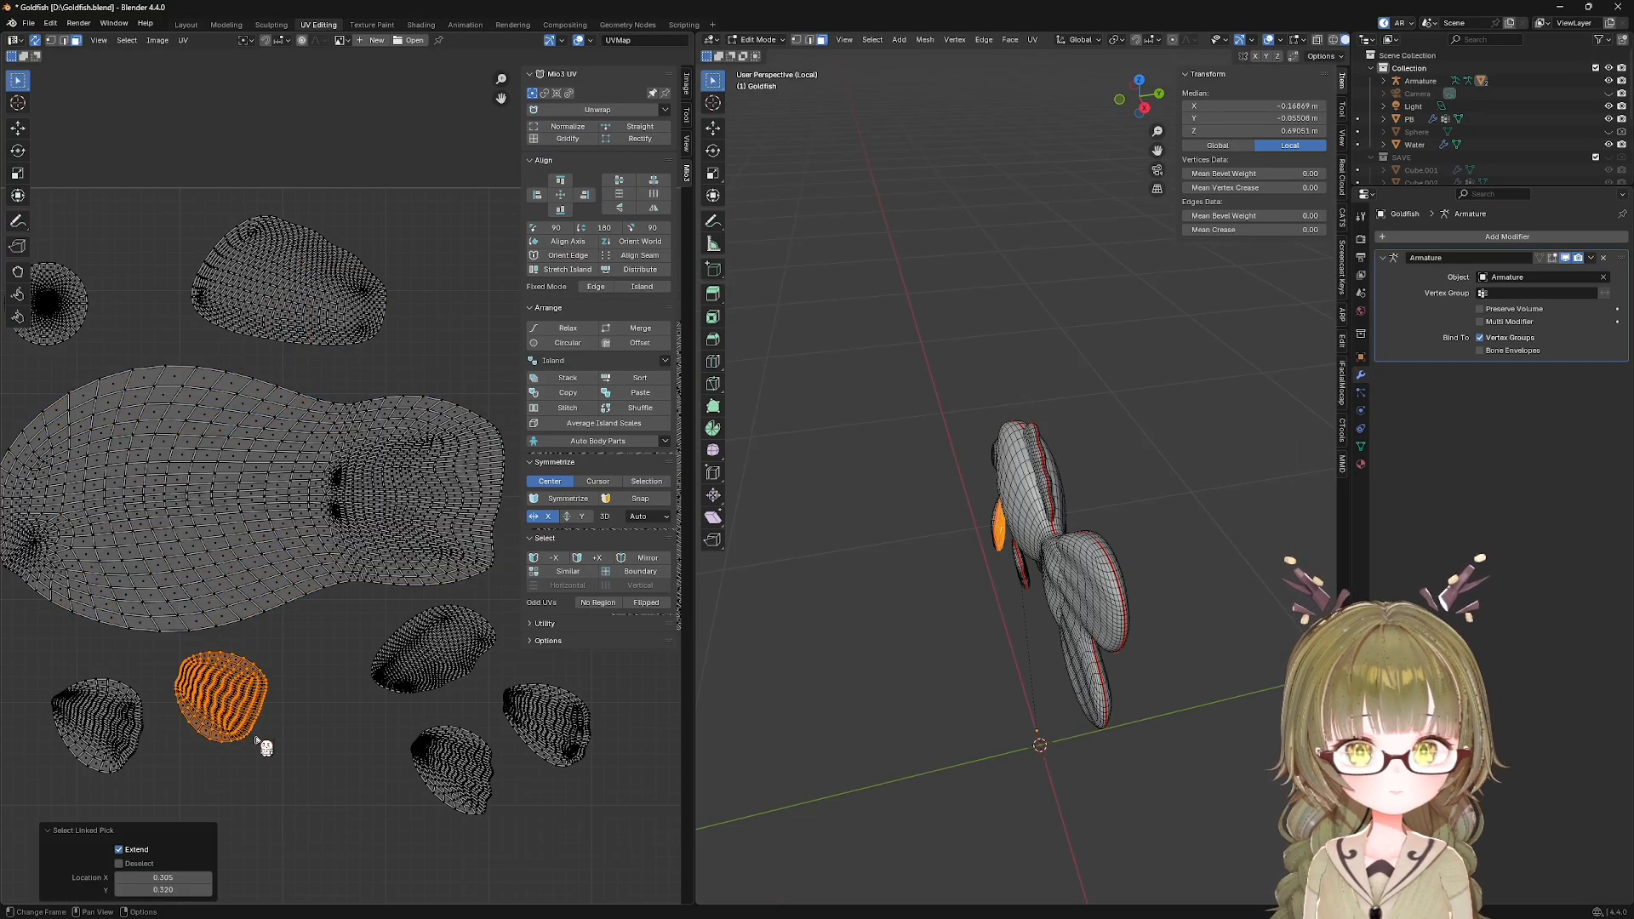
scroll(968, 646, up, 5)
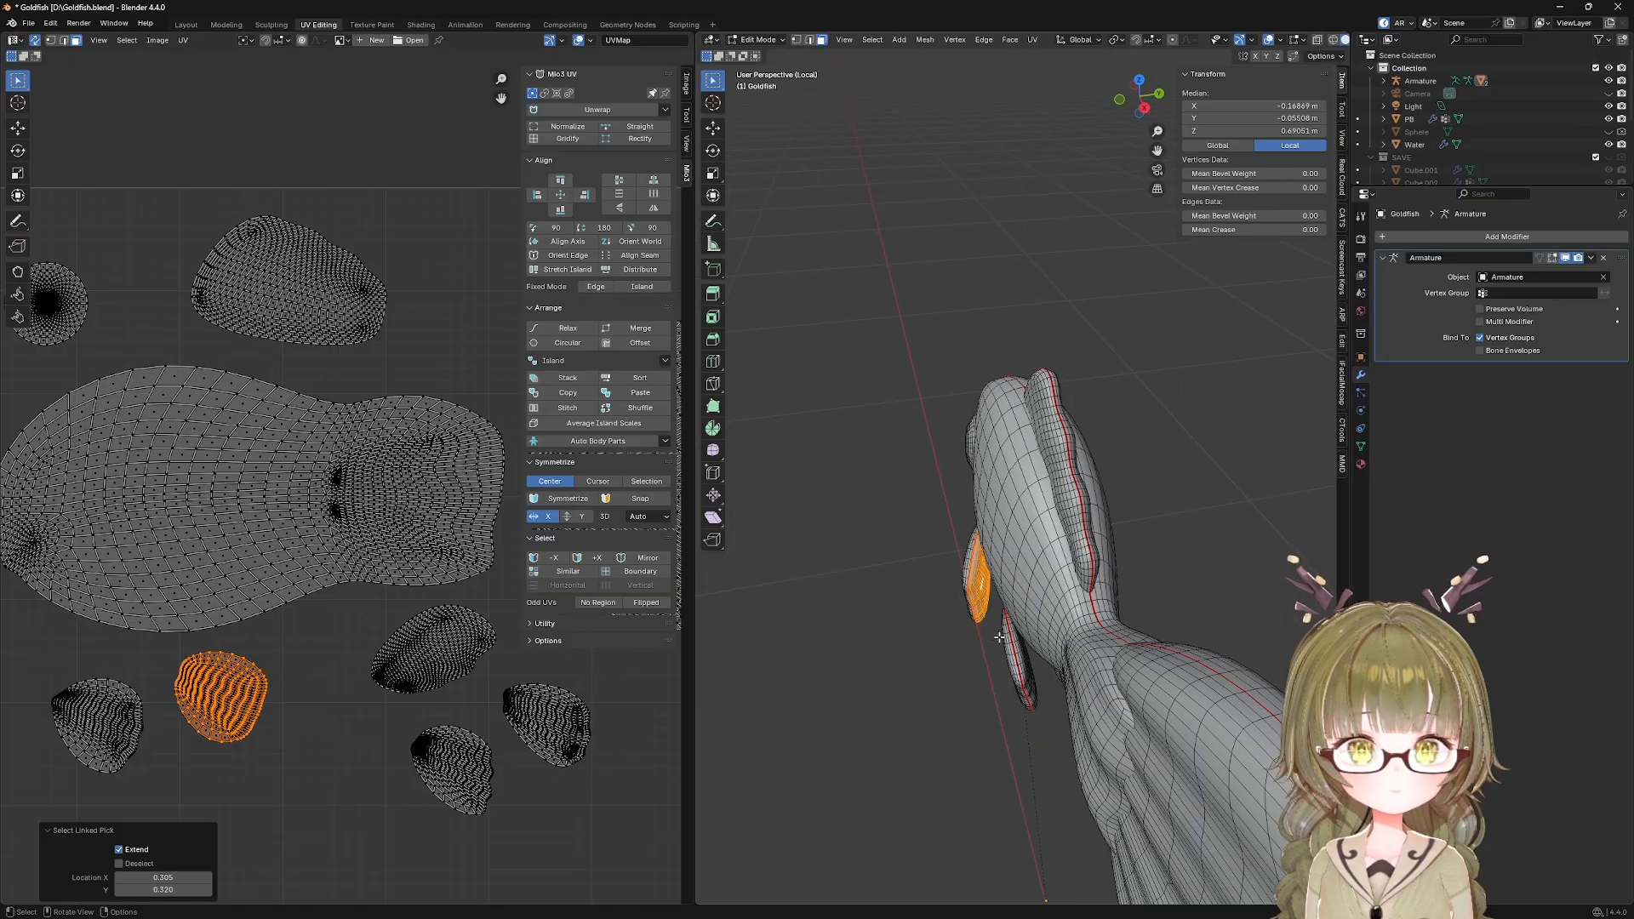
key(g)
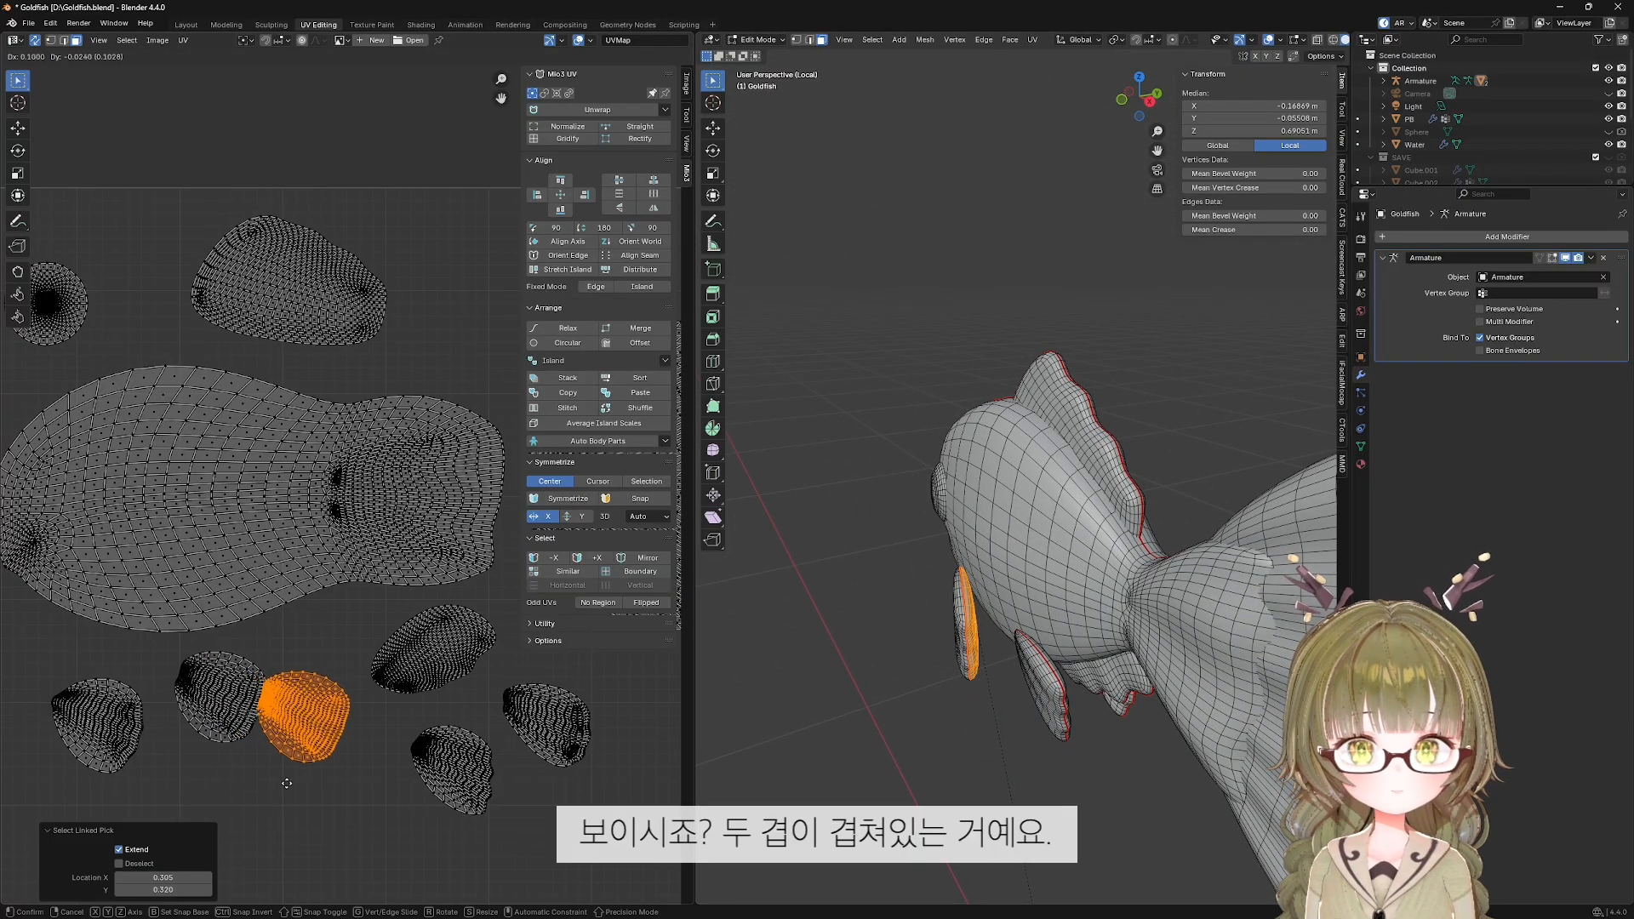
click(211, 776)
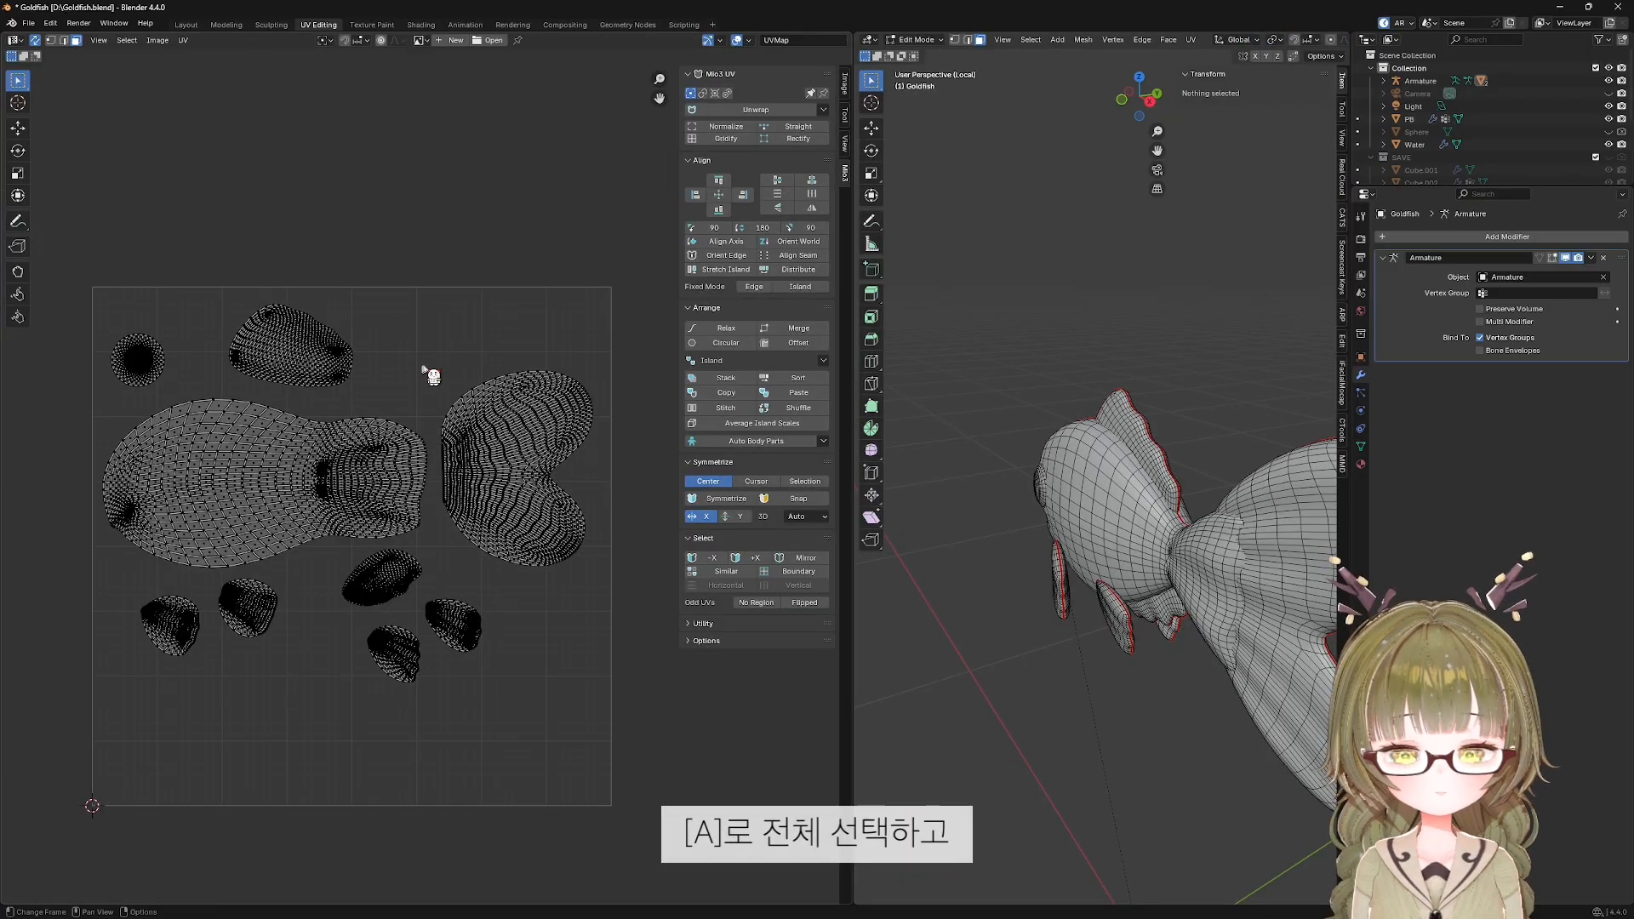
Select all the goldfish's UV islands and open the UV layout export in the chosen destination folder.
key(a)
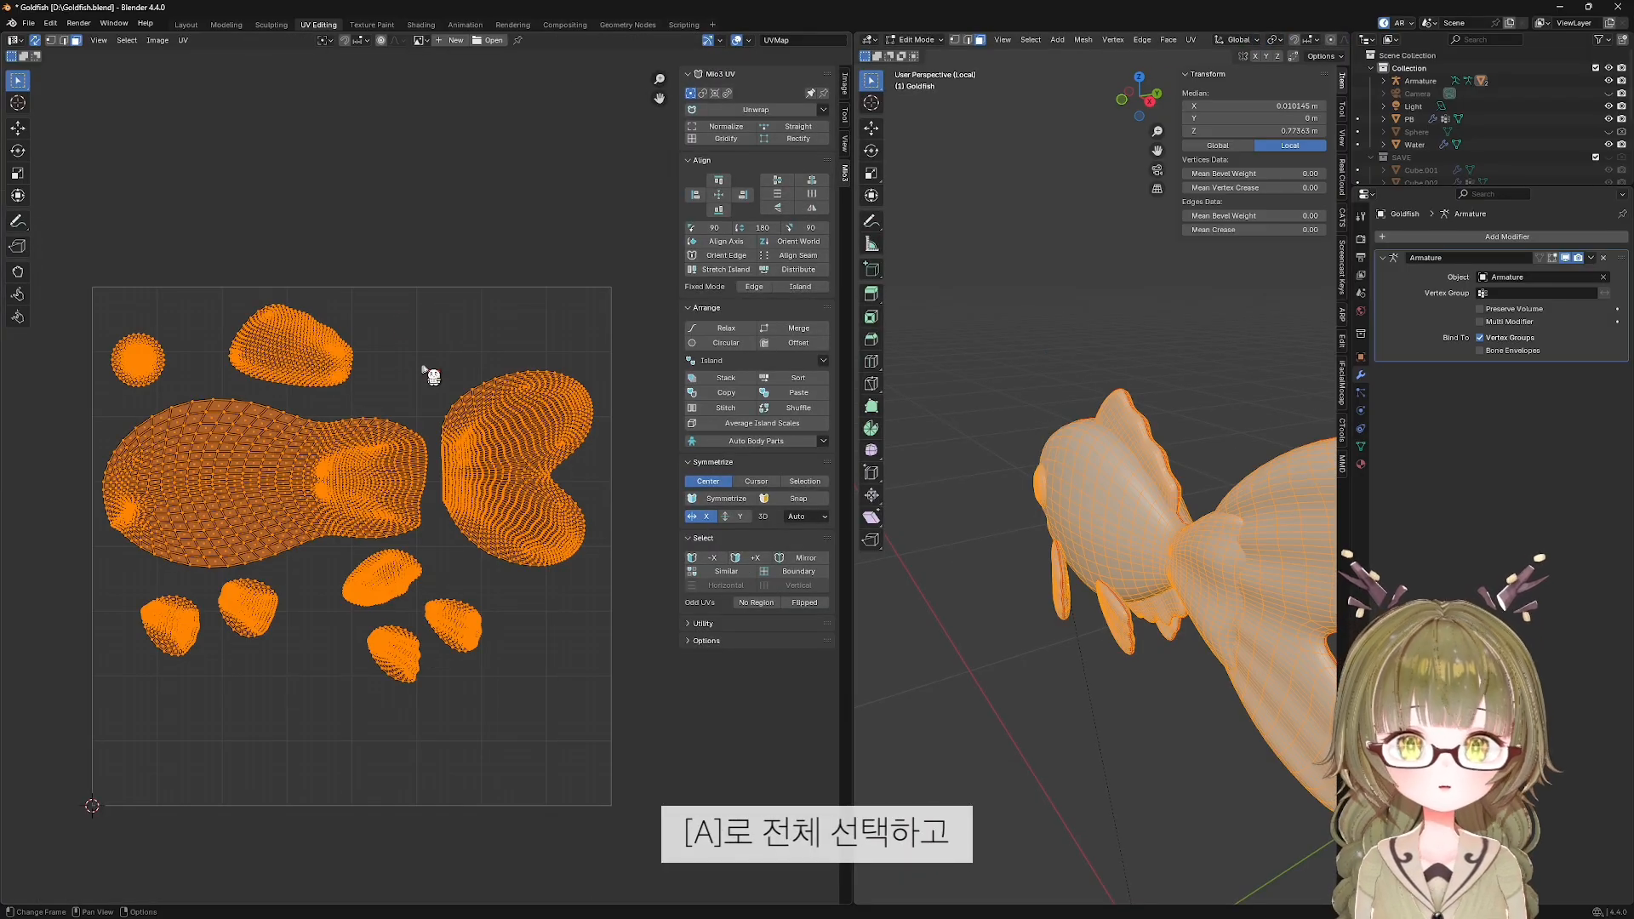
click(184, 41)
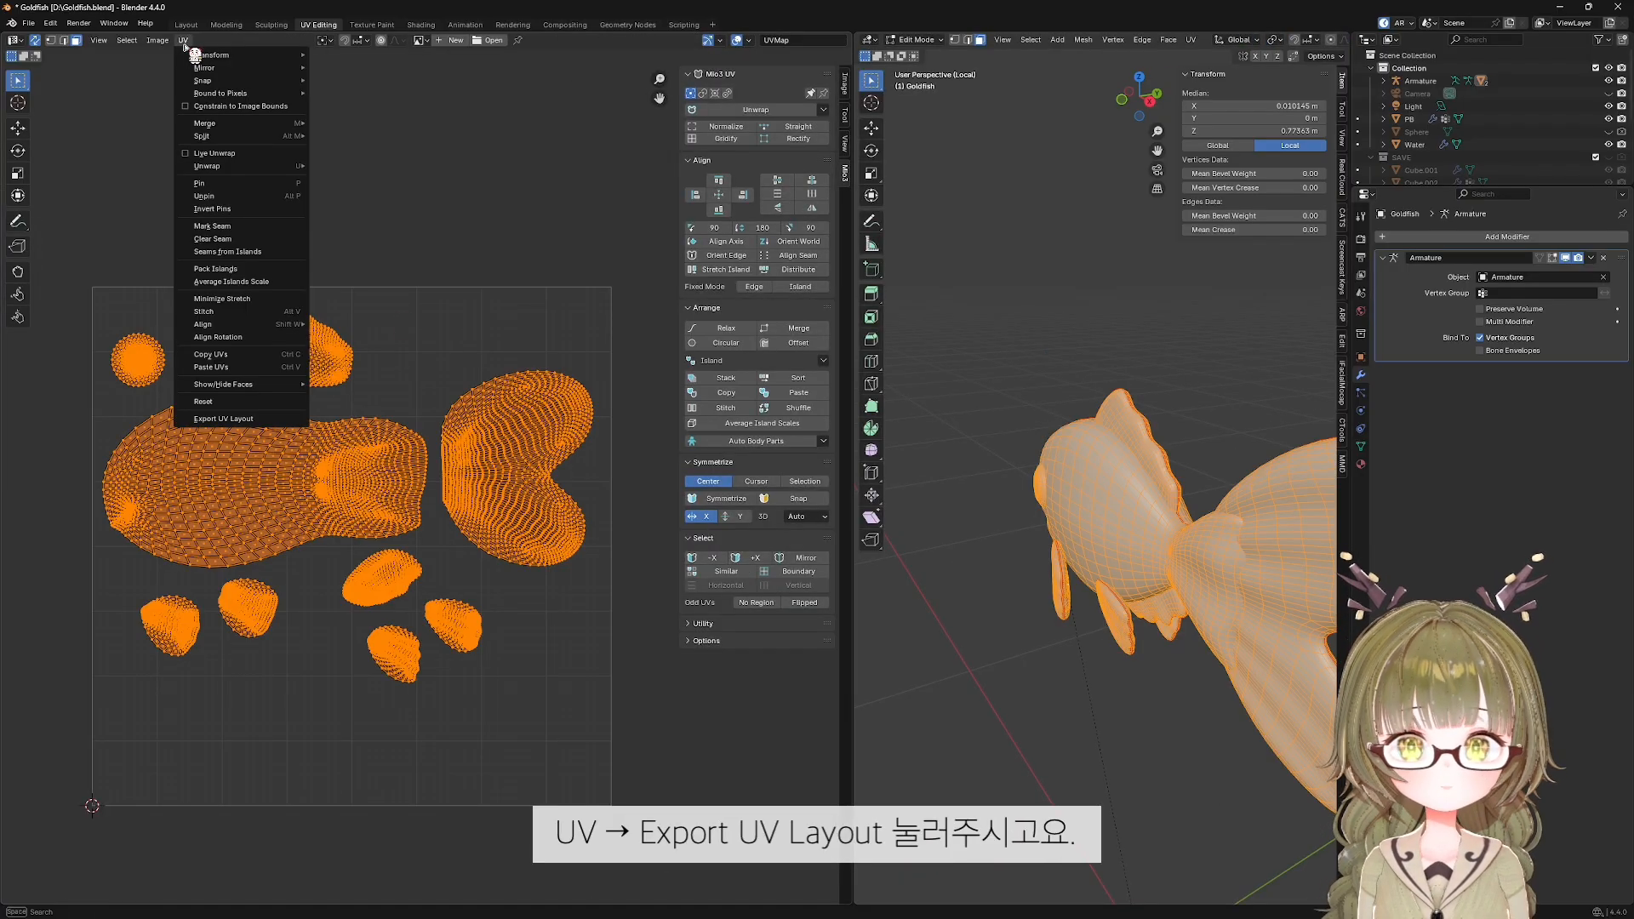
click(263, 419)
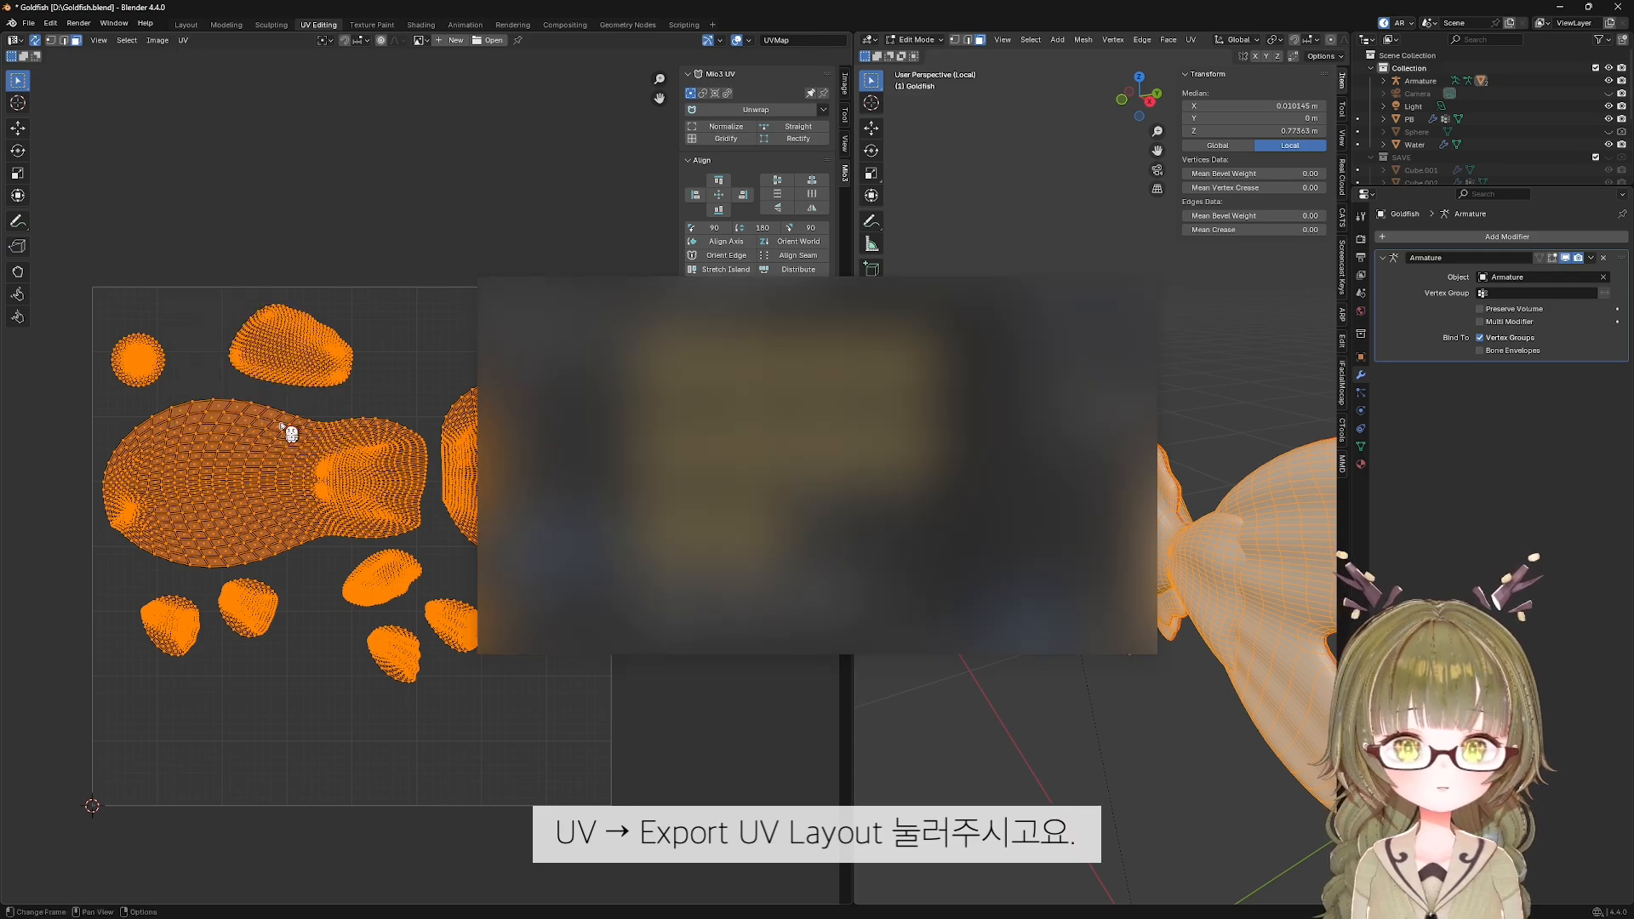
double_click(906, 473)
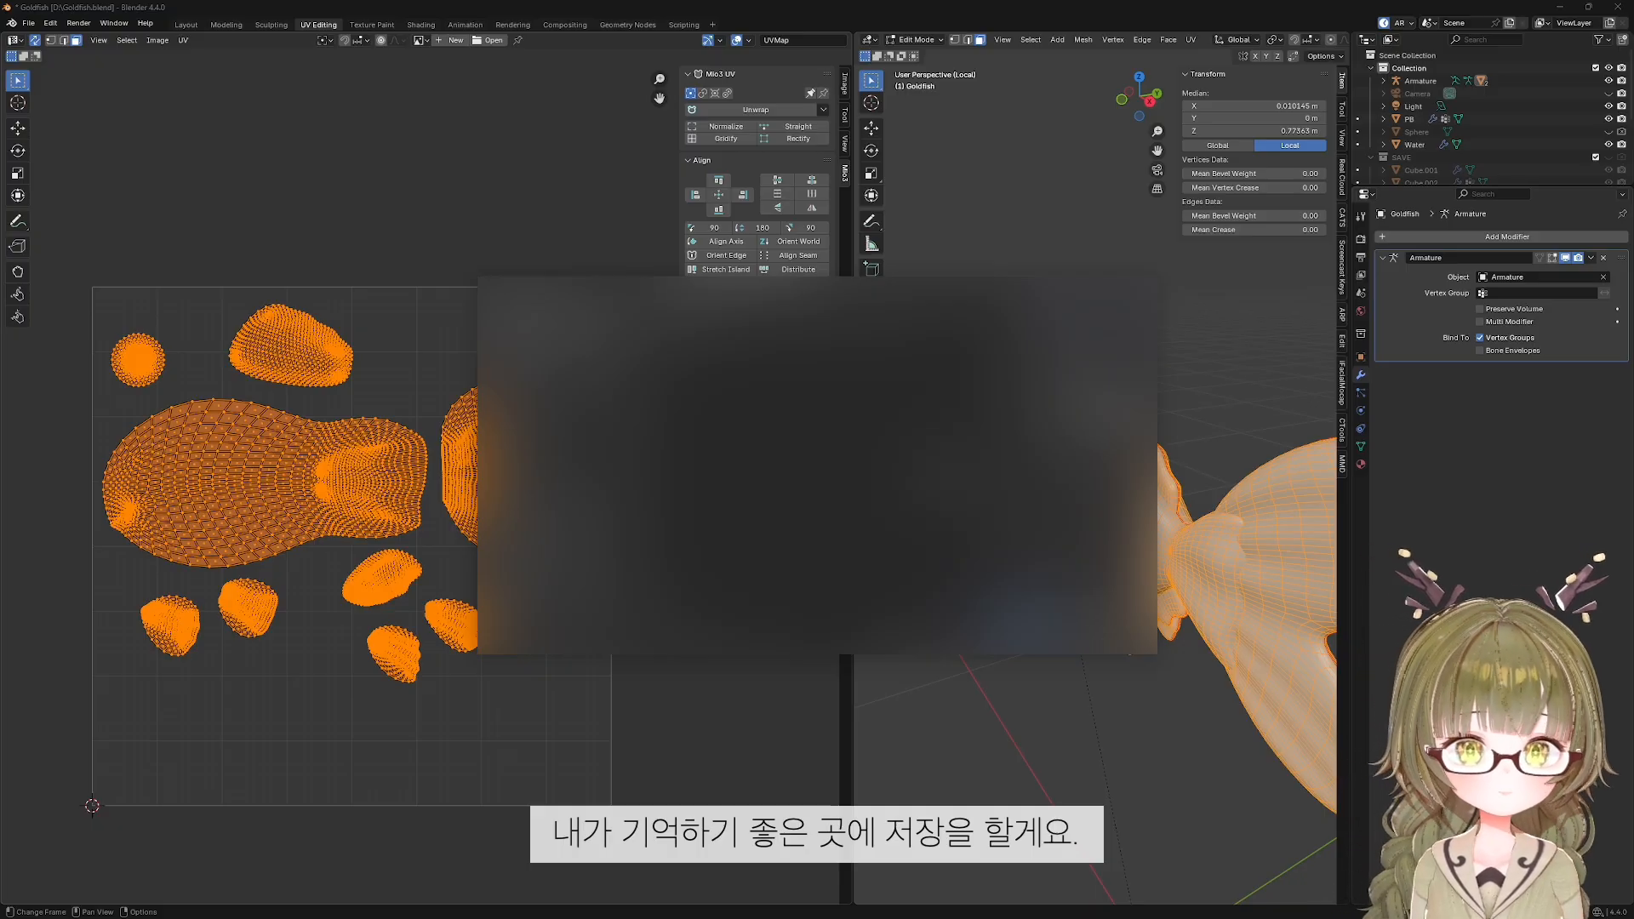
Set the export size to 2048 by 2048 and the fill opacity to 1.00, then export the UV layout as a PNG image.
click(1132, 395)
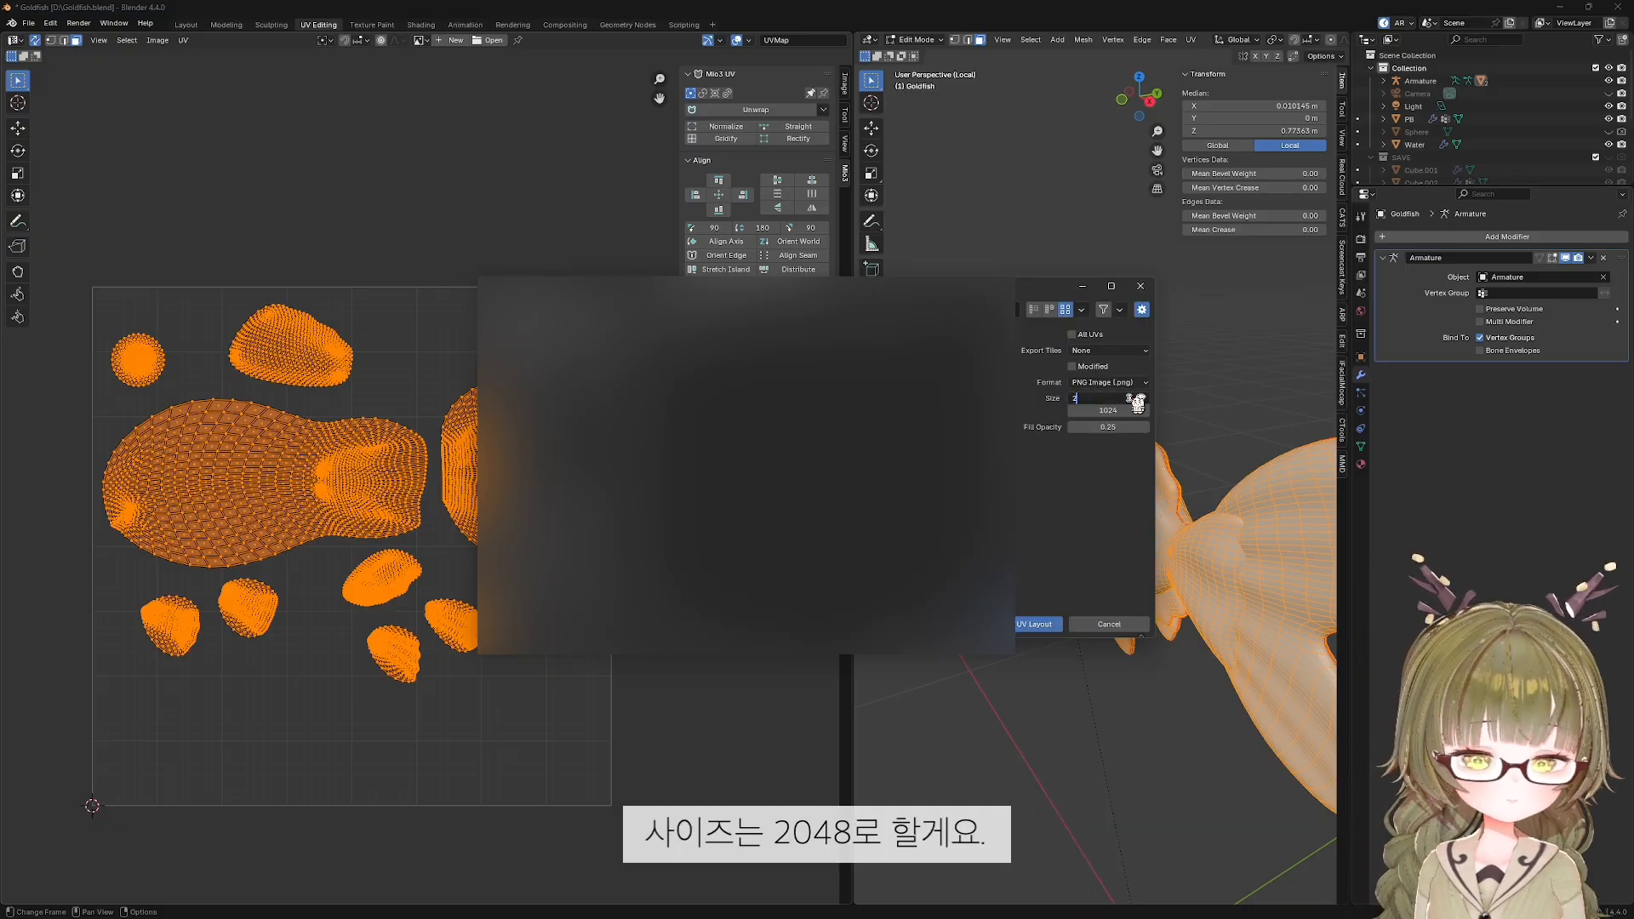
text(2048)
key(Tab)
text(20)
text(48)
key(Return)
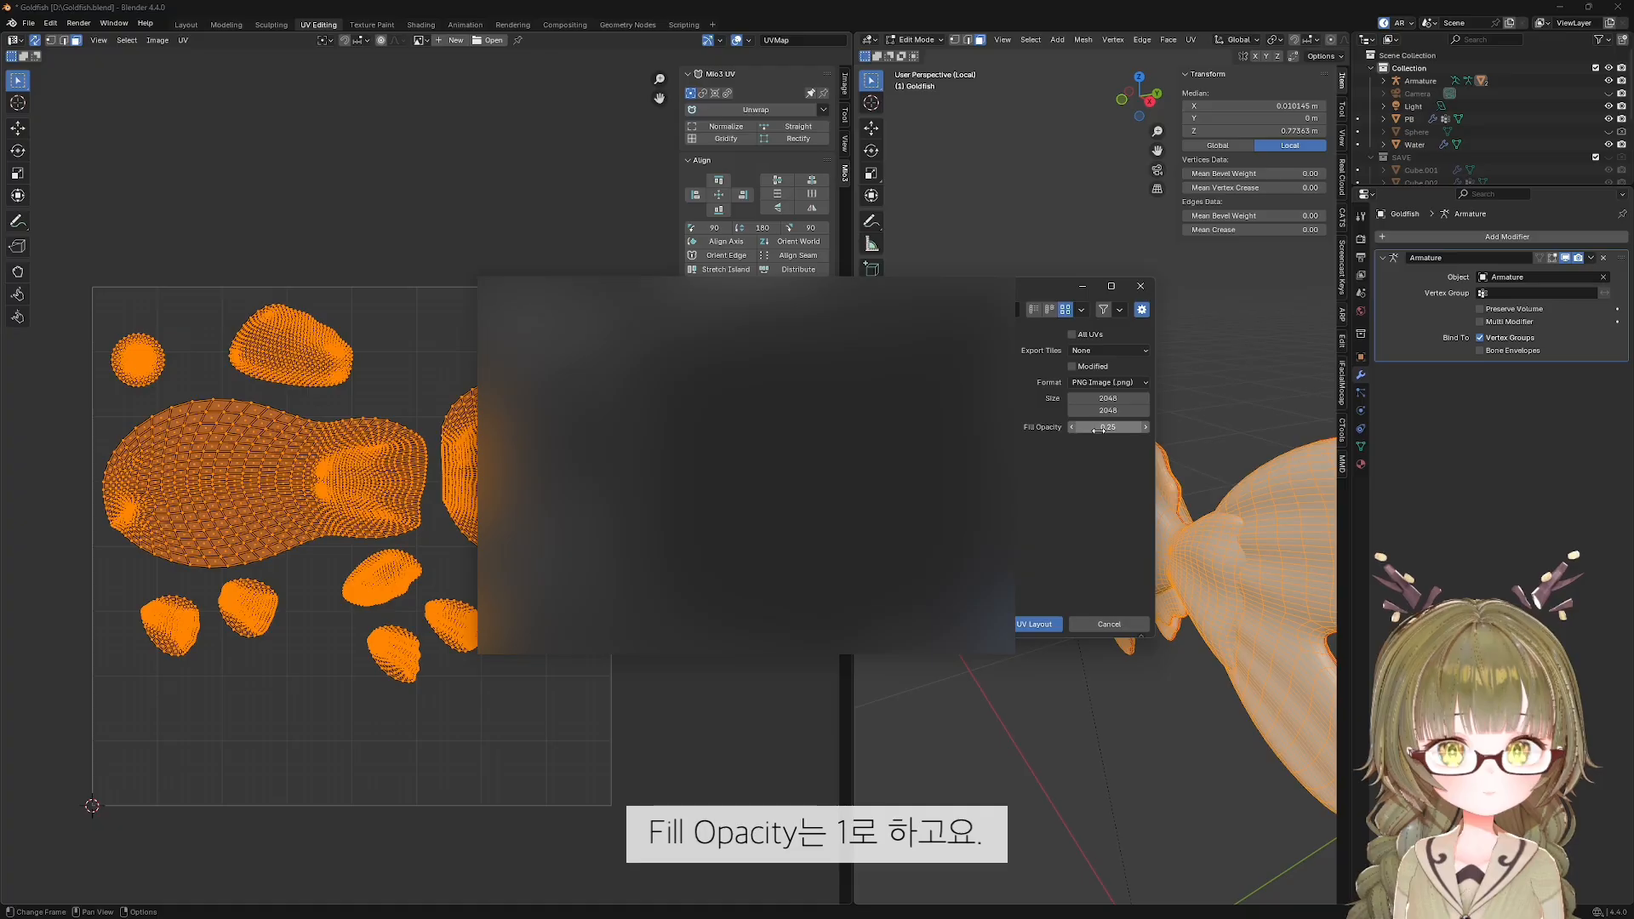
drag(1109, 427, 1146, 428)
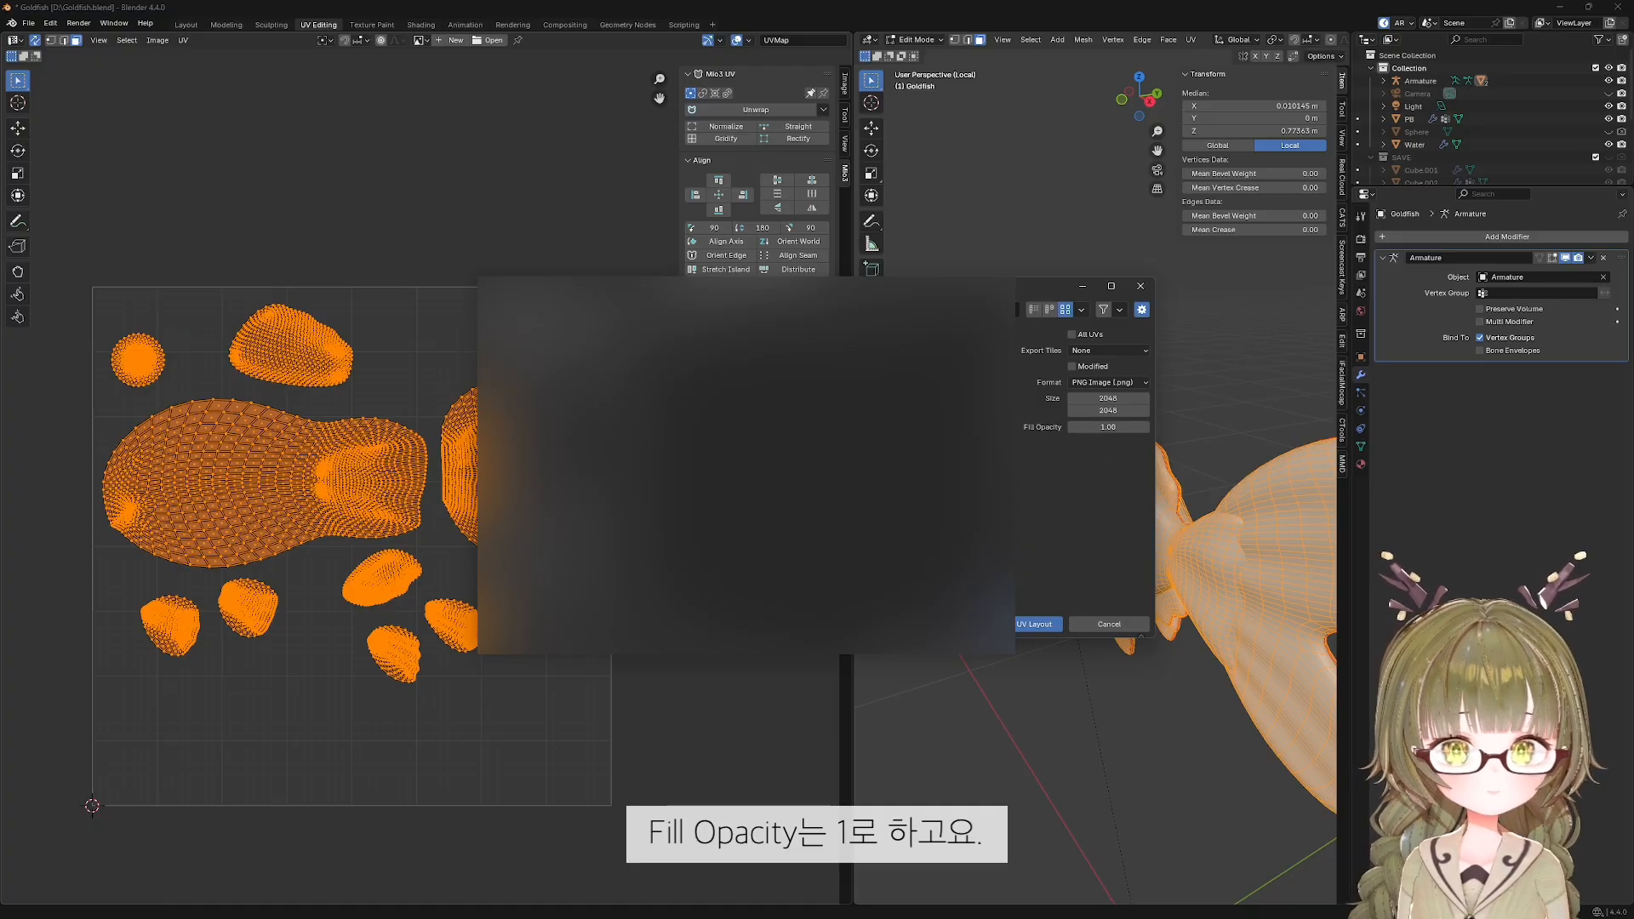
click(1036, 625)
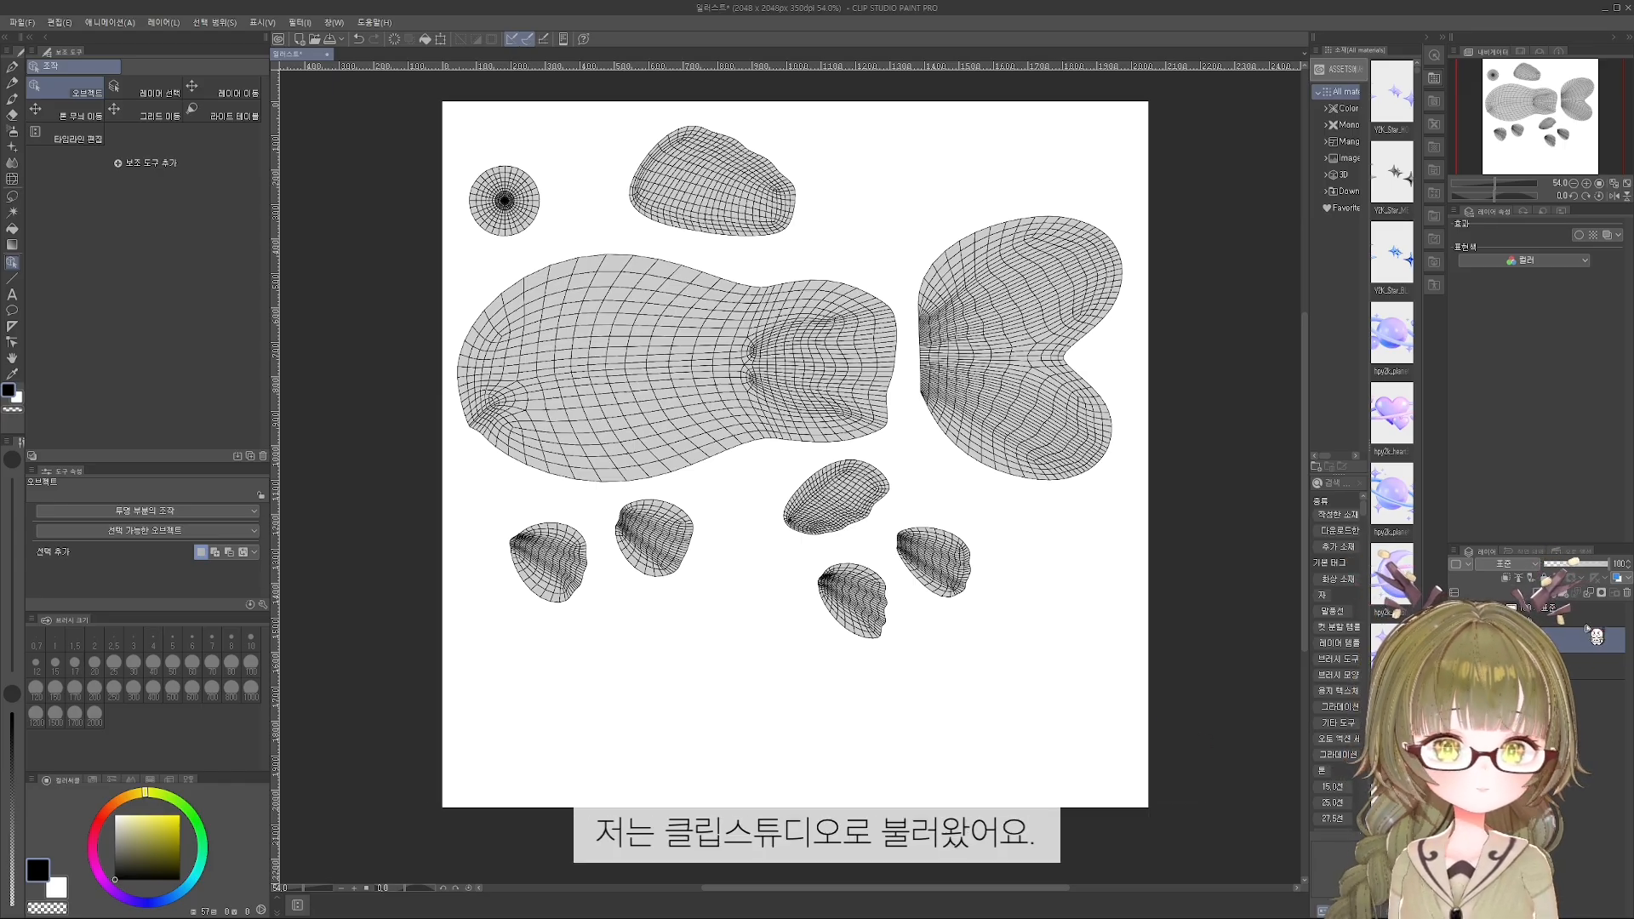
In Clip Studio Paint, lower the UV layout layer's opacity to about 31% and save the canvas as a Photoshop Document named Goldfish.
click(1588, 627)
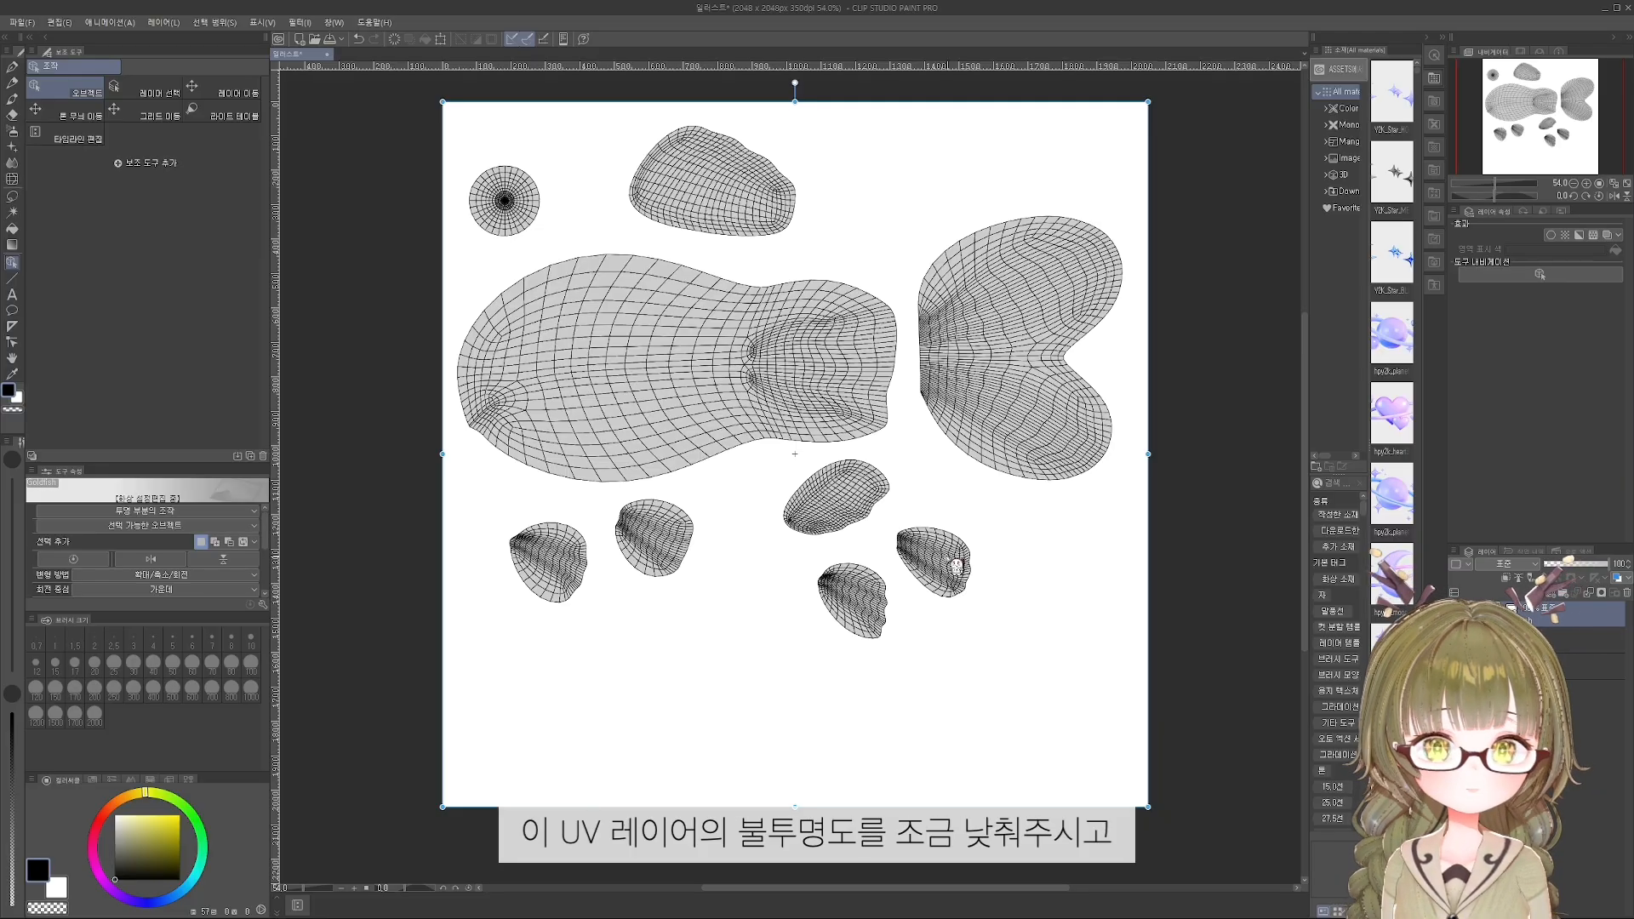
drag(1570, 565, 1567, 564)
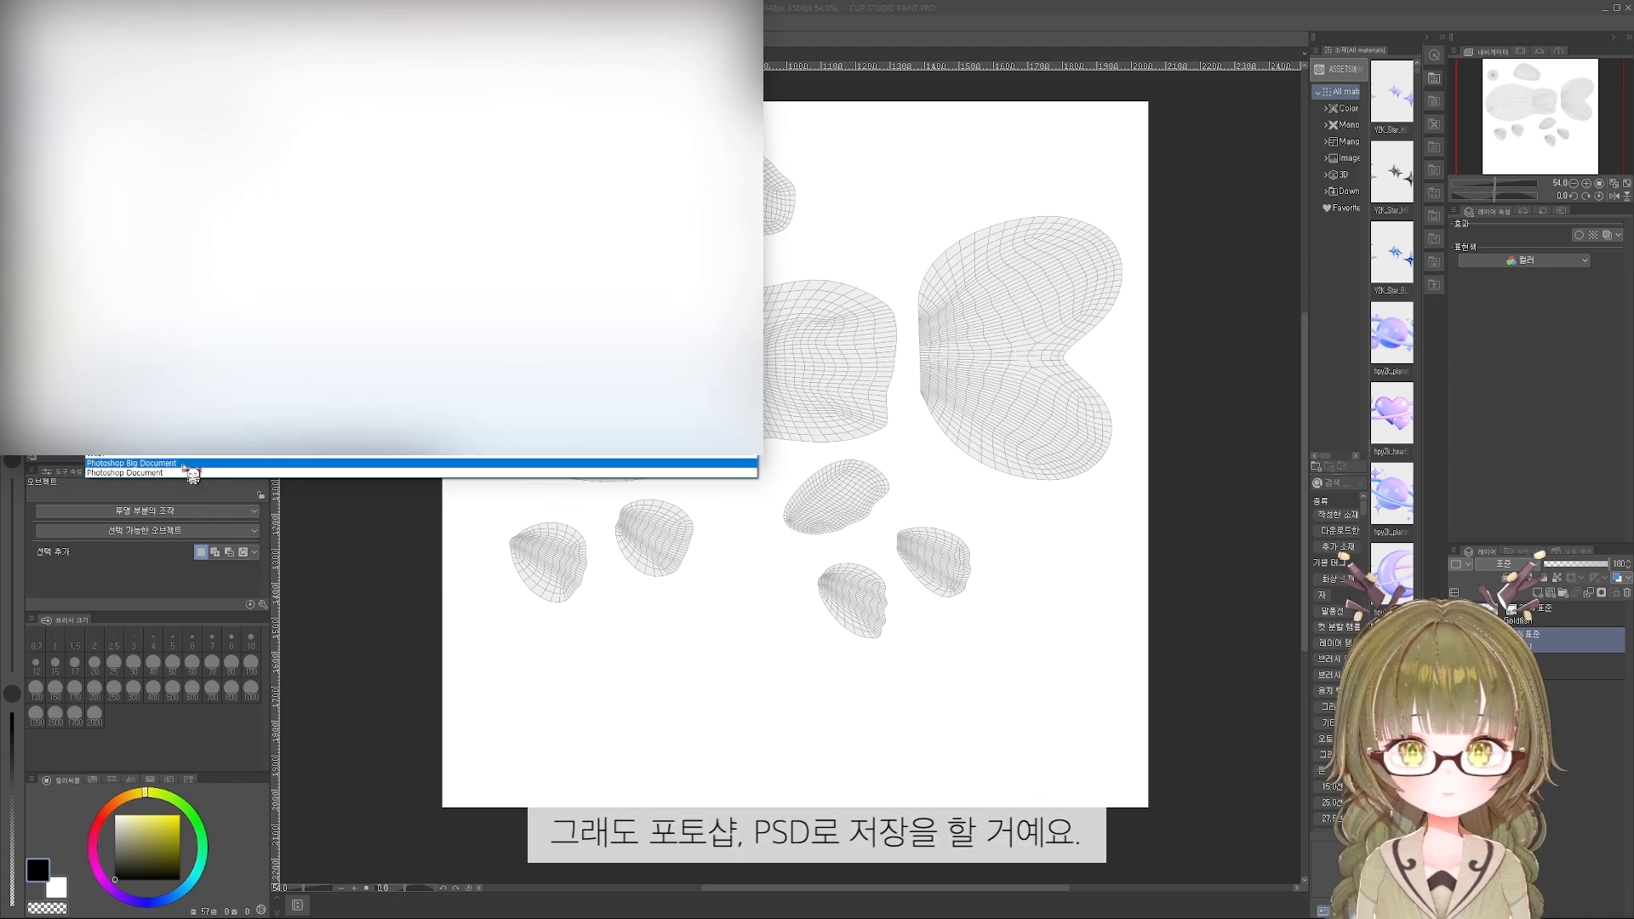
click(188, 472)
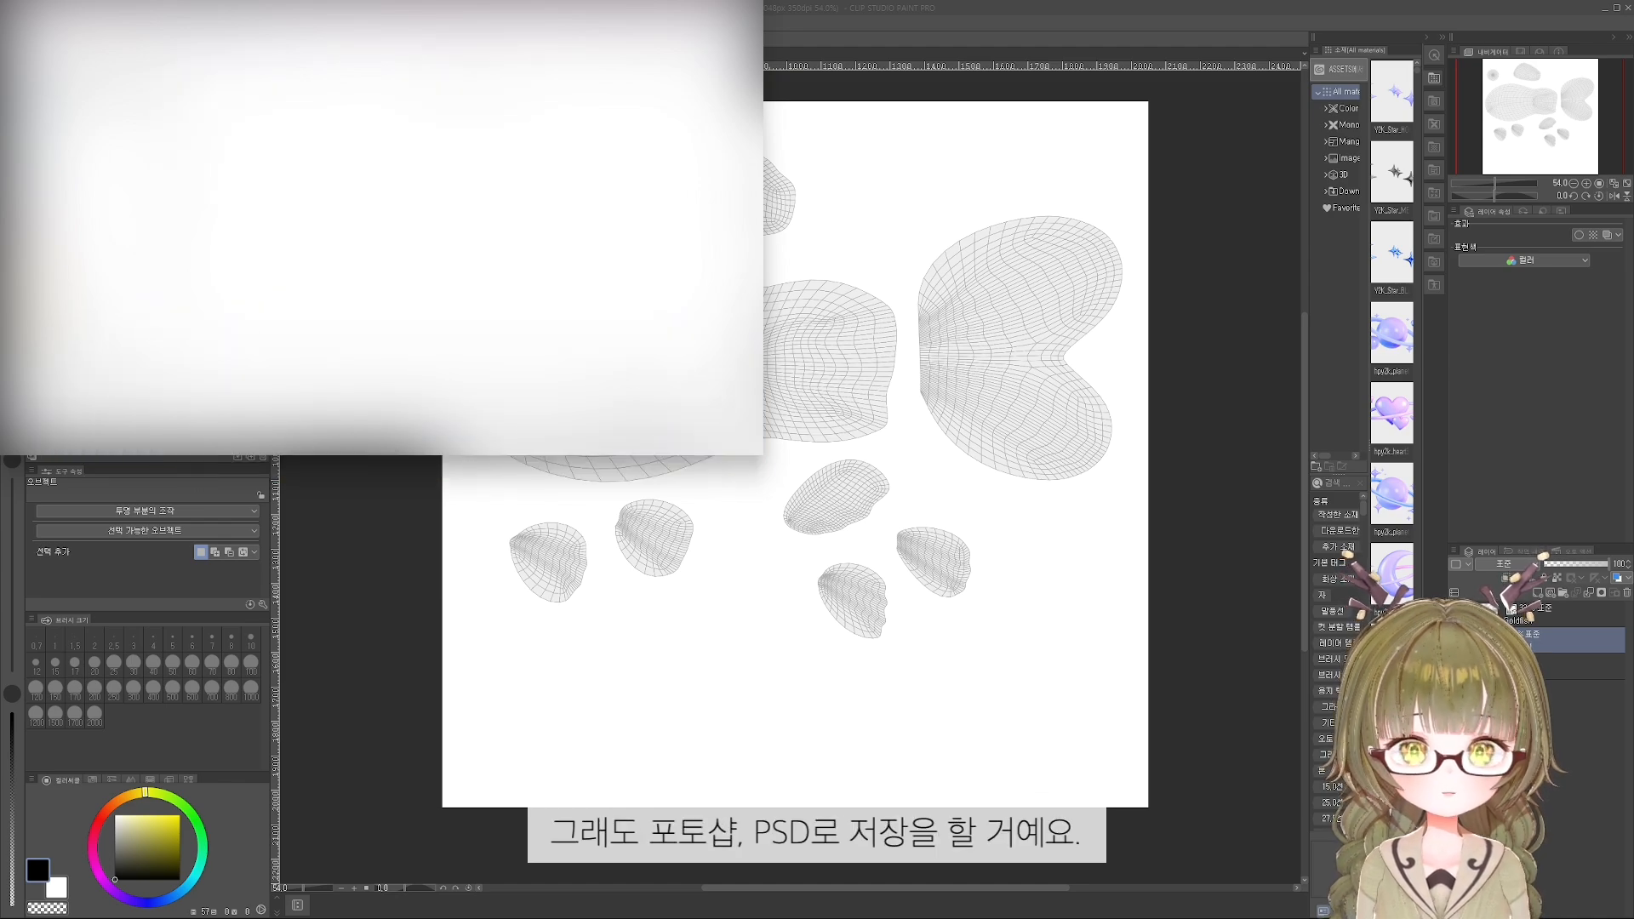
click(667, 437)
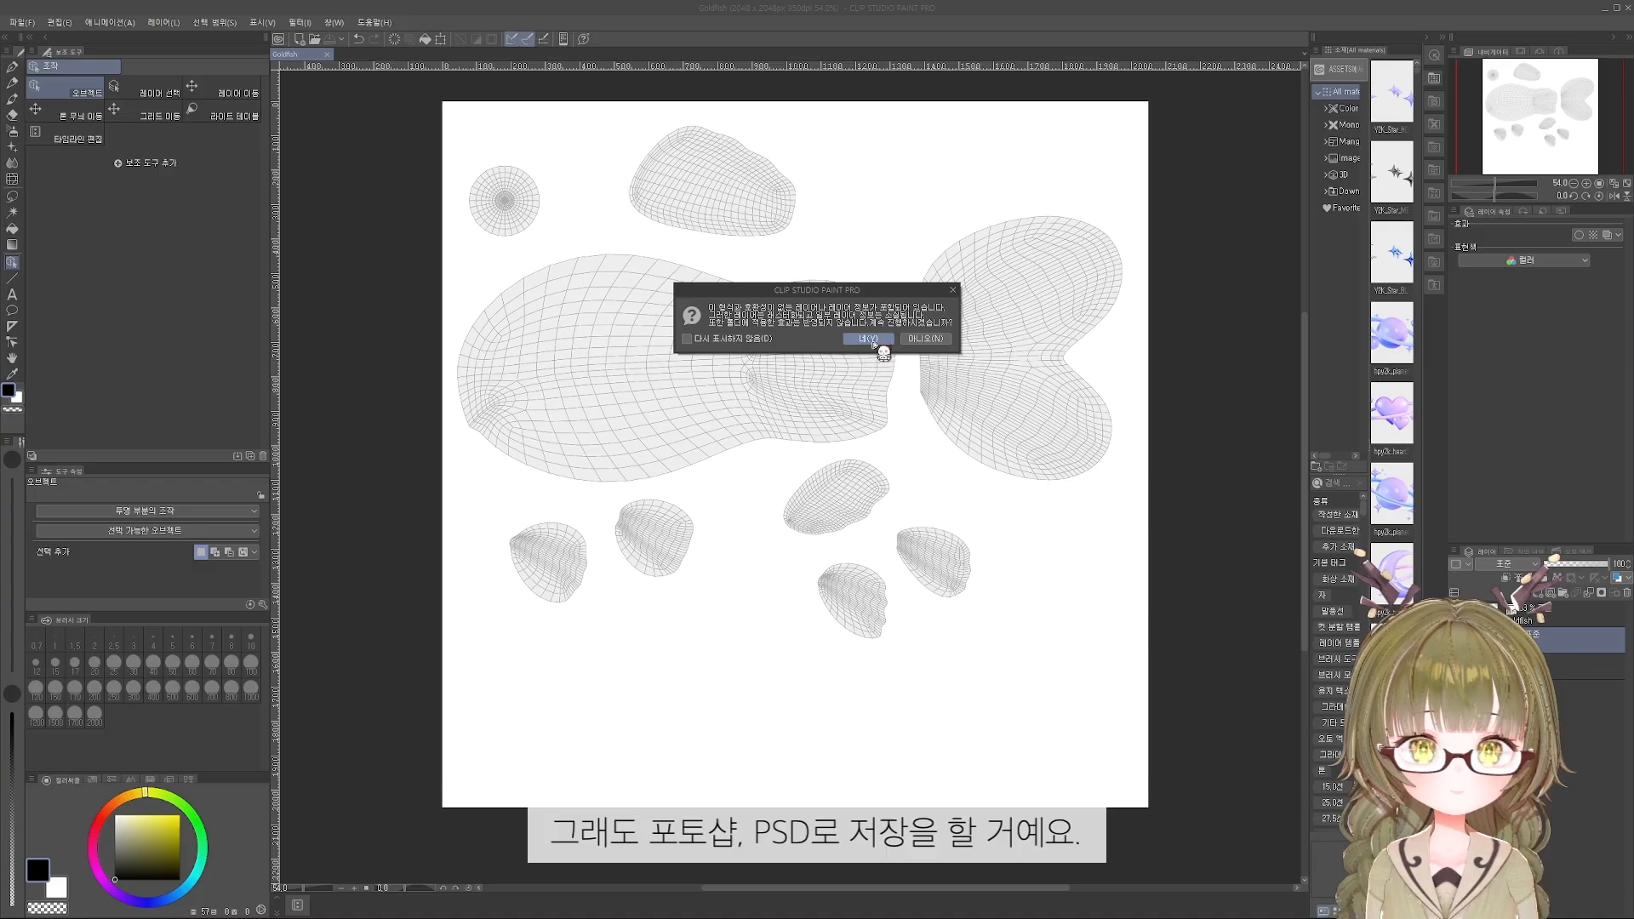
click(867, 339)
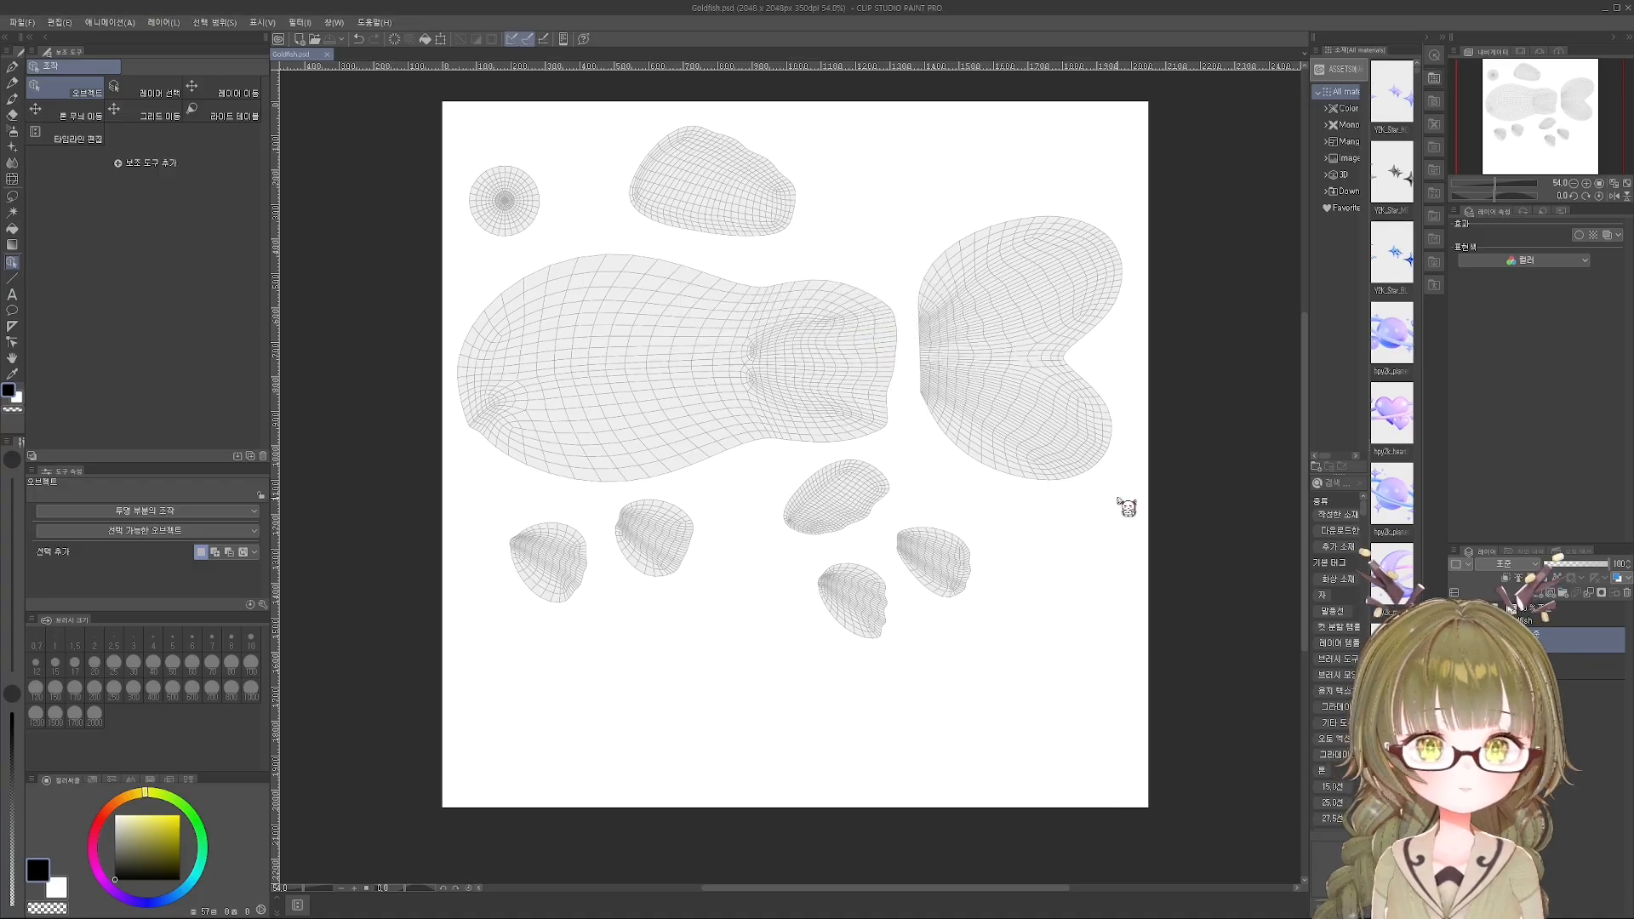
Paint light orange with a colouring brush at size 500 over the upper body, the dorsal fin and the tail's base.
key(b)
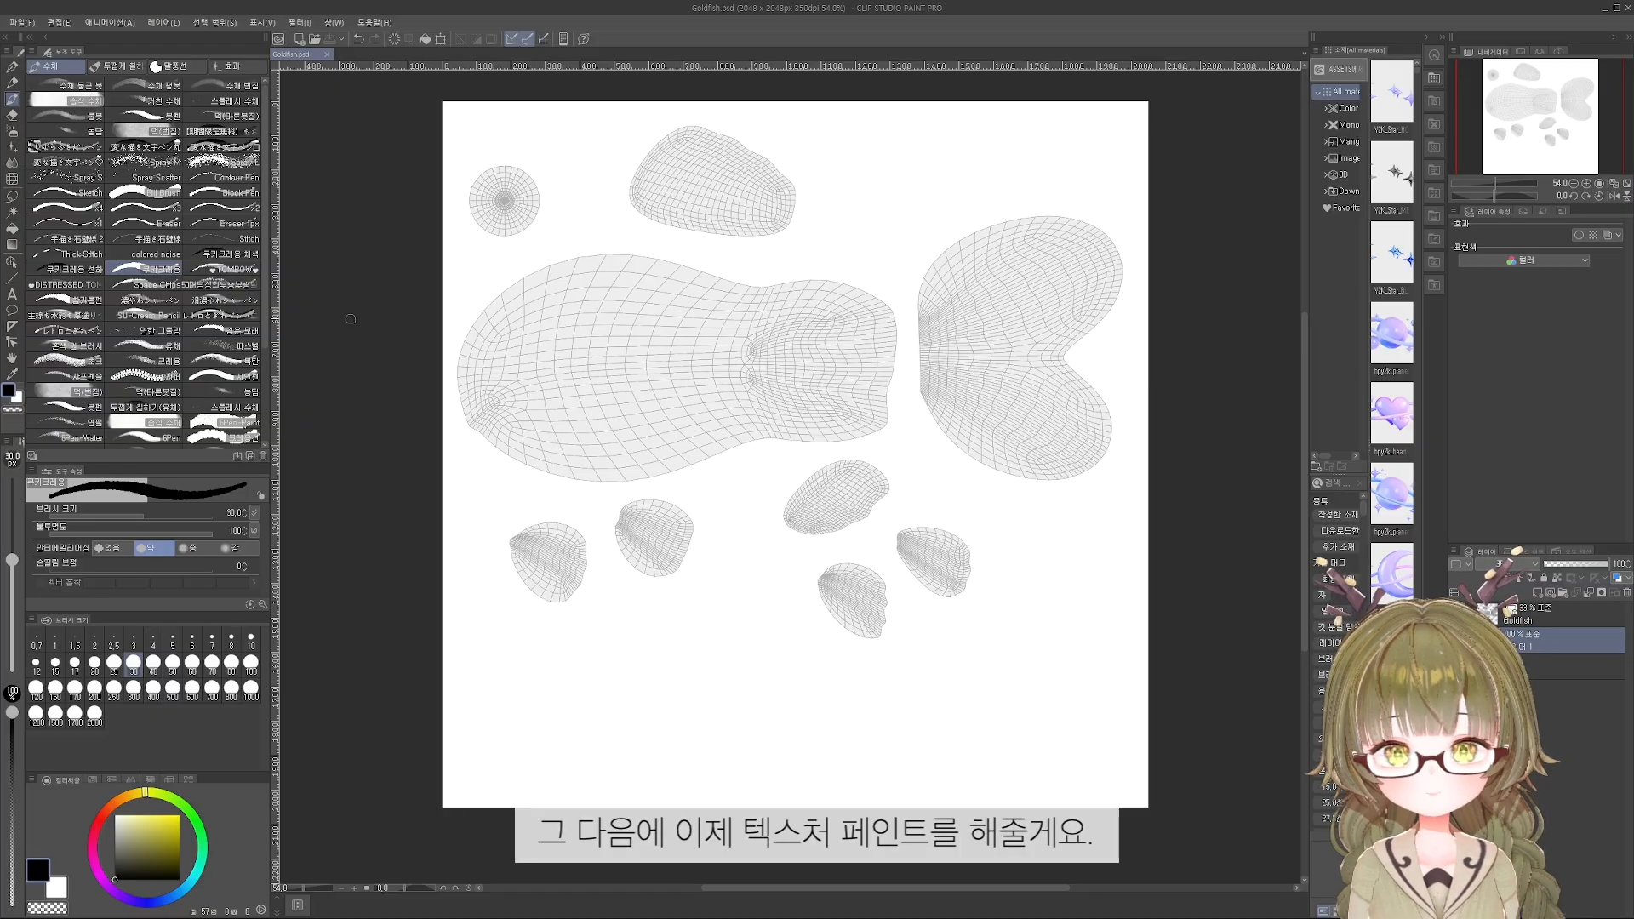
click(225, 254)
click(842, 515)
key(ctrl+z)
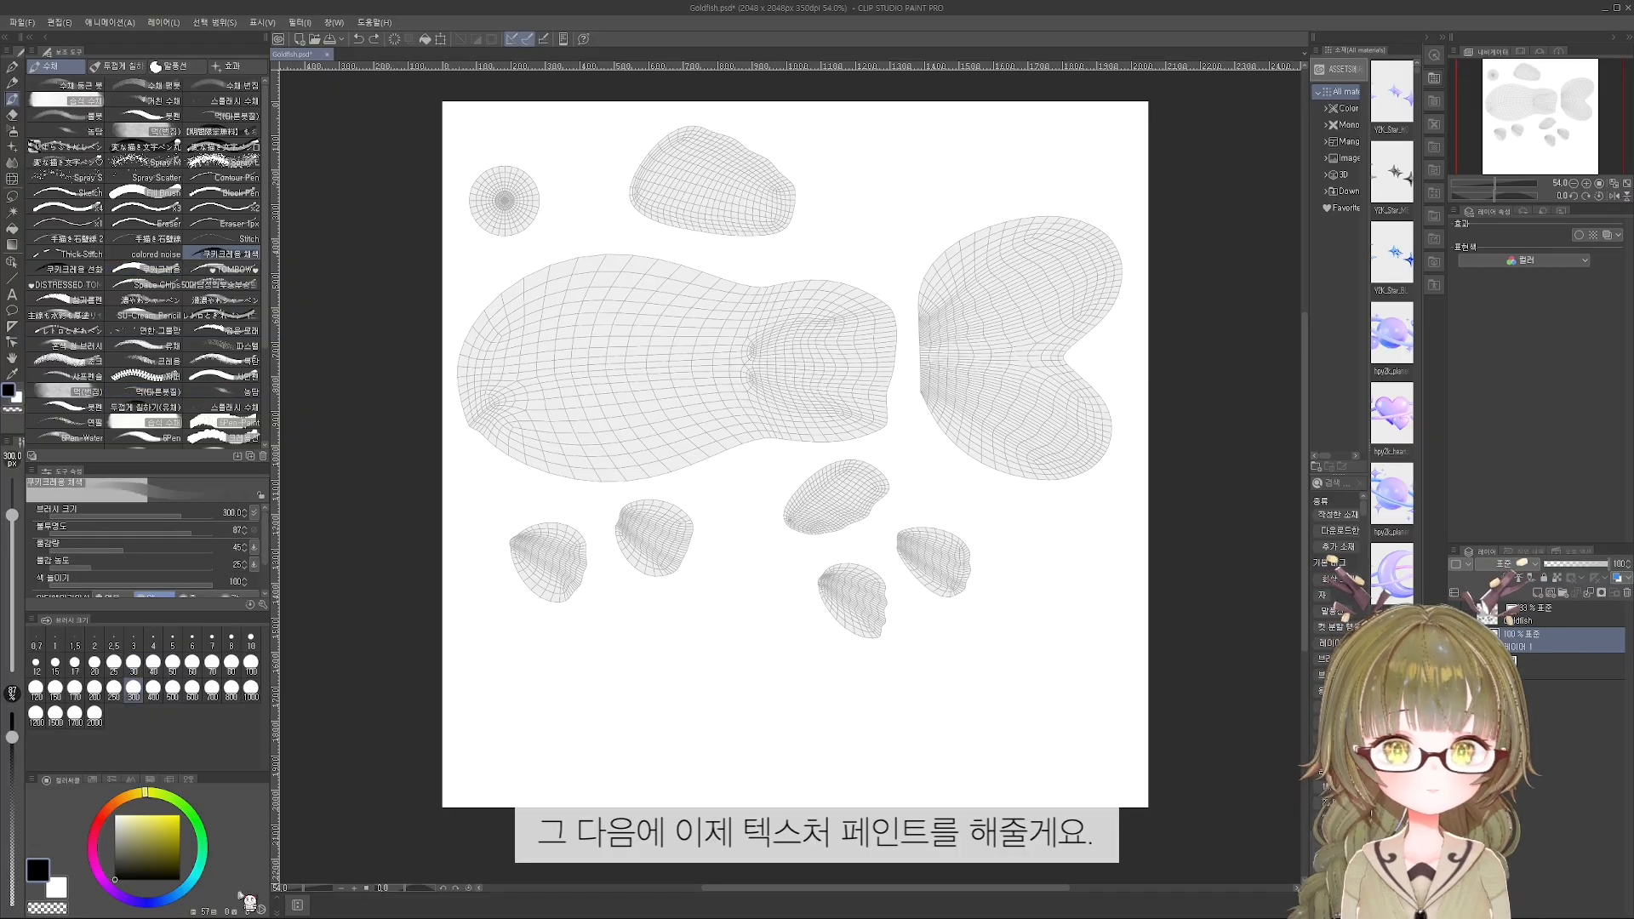
click(119, 800)
click(147, 820)
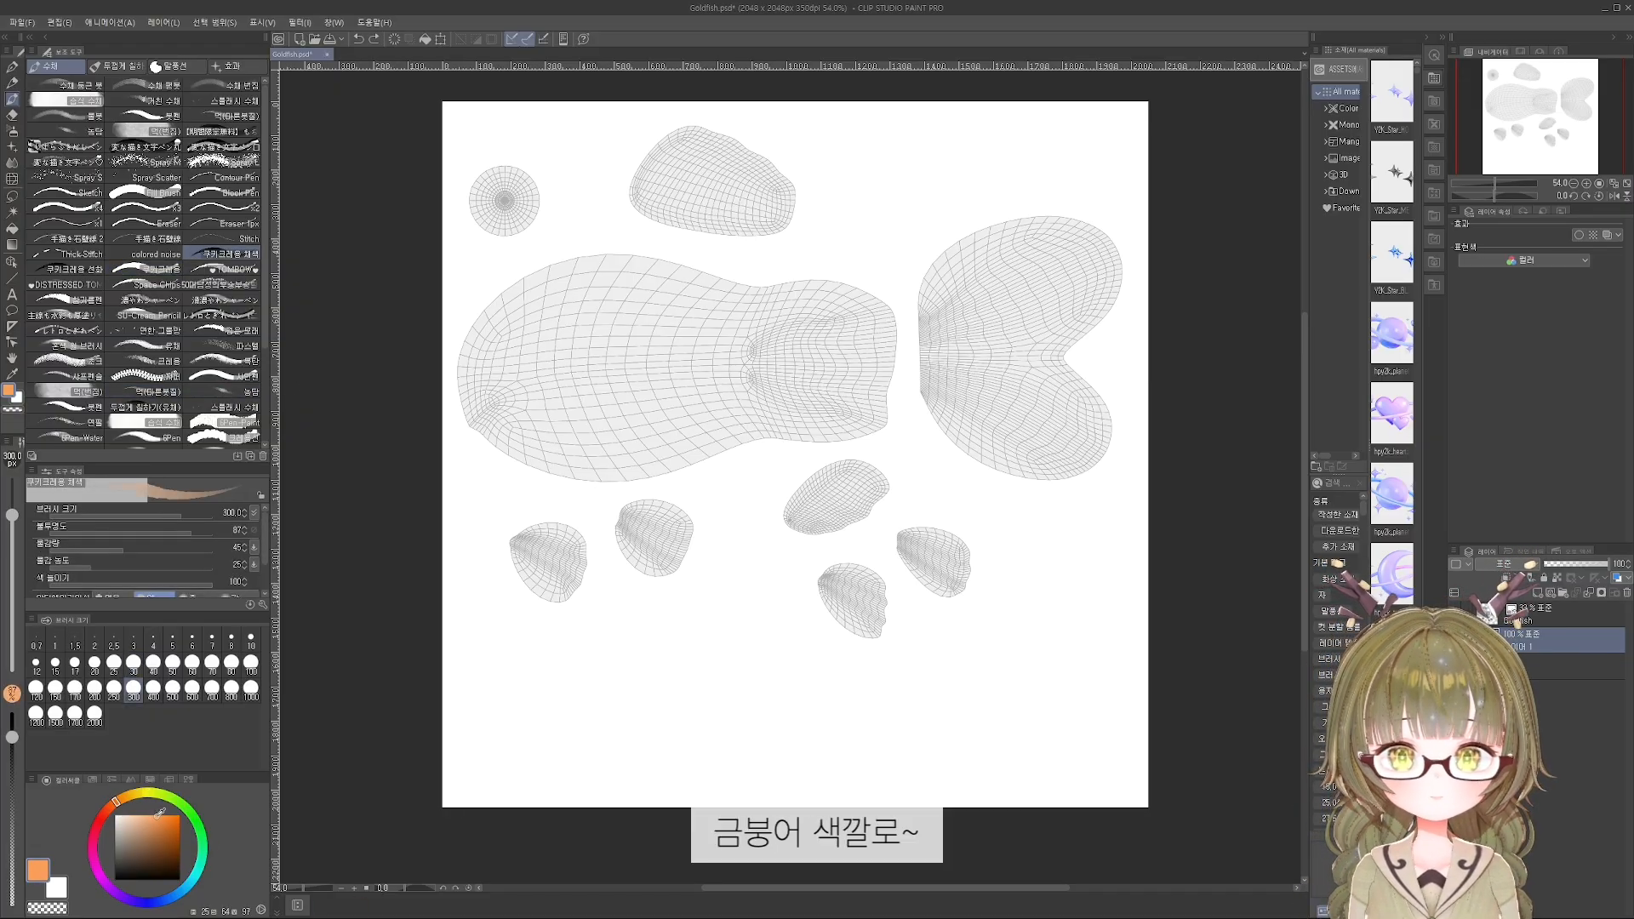
key(bracketright)
key(bracketright)
mouse_move(575, 315)
mouse_down()
mouse_move(798, 320)
mouse_move(680, 274)
mouse_move(749, 279)
mouse_move(653, 255)
mouse_move(728, 295)
mouse_move(680, 243)
mouse_move(621, 285)
mouse_move(656, 295)
mouse_move(649, 357)
mouse_move(809, 353)
mouse_move(886, 312)
mouse_move(859, 344)
mouse_move(791, 347)
mouse_up()
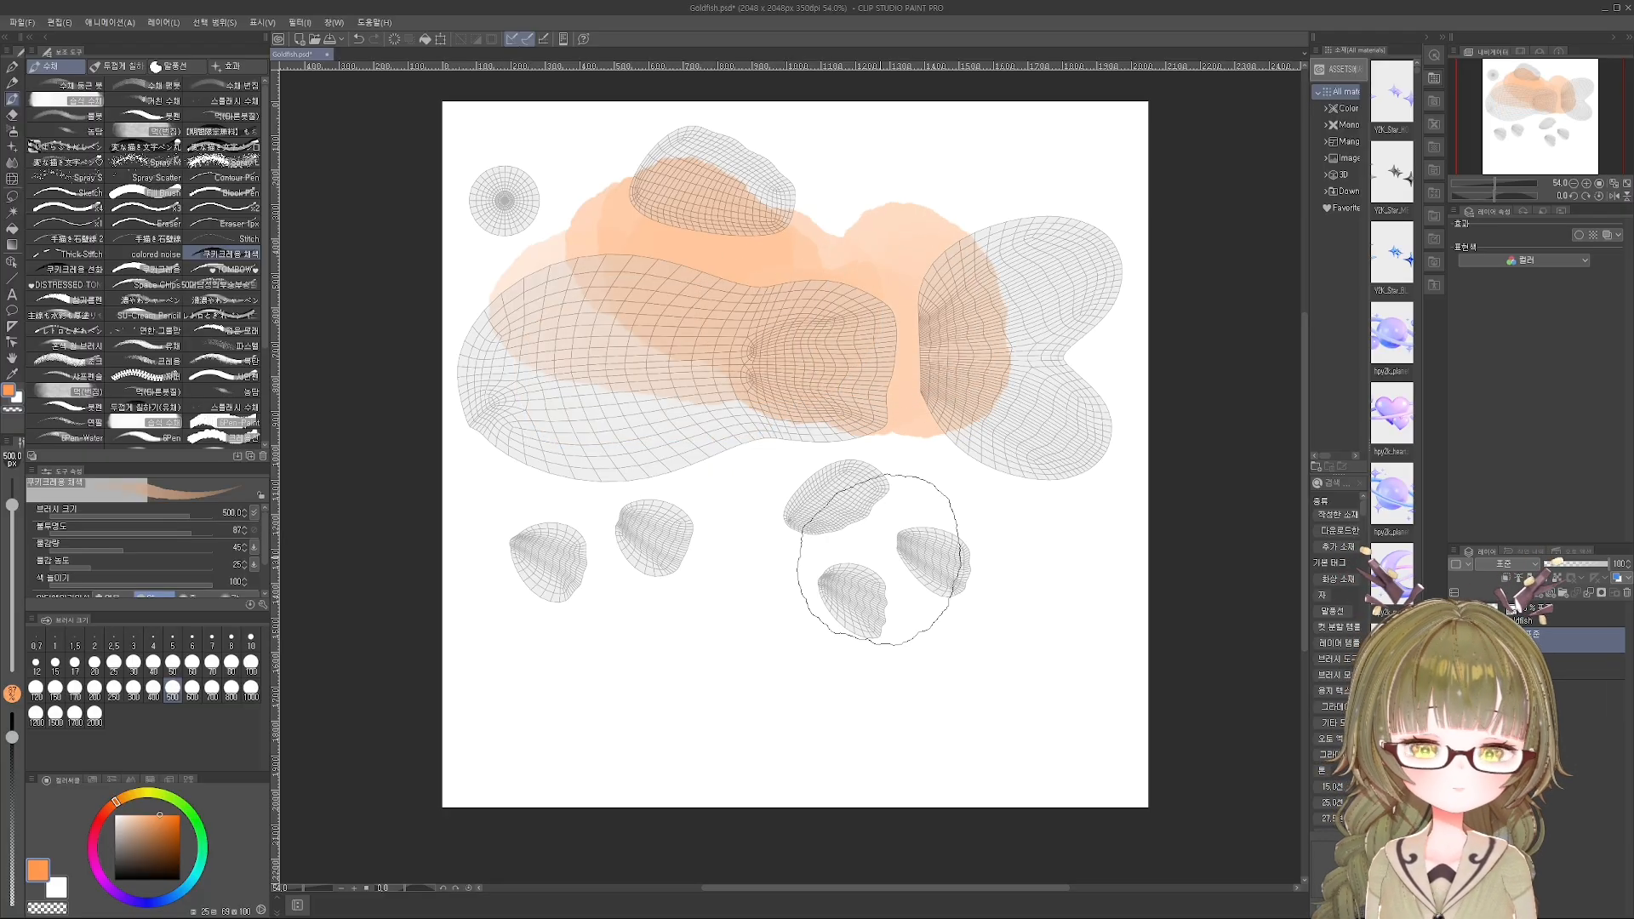
Reduce the brush size to 170 and dab light orange onto the bases of the five small fin islands.
key(bracketleft)
key(bracketleft)
key(bracketleft)
key(bracketleft)
key(bracketleft)
mouse_move(540, 545)
mouse_down()
mouse_move(543, 558)
mouse_move(521, 531)
mouse_up()
mouse_move(635, 529)
mouse_down()
mouse_move(647, 537)
mouse_move(613, 507)
mouse_move(631, 522)
mouse_up()
key(ctrl+z)
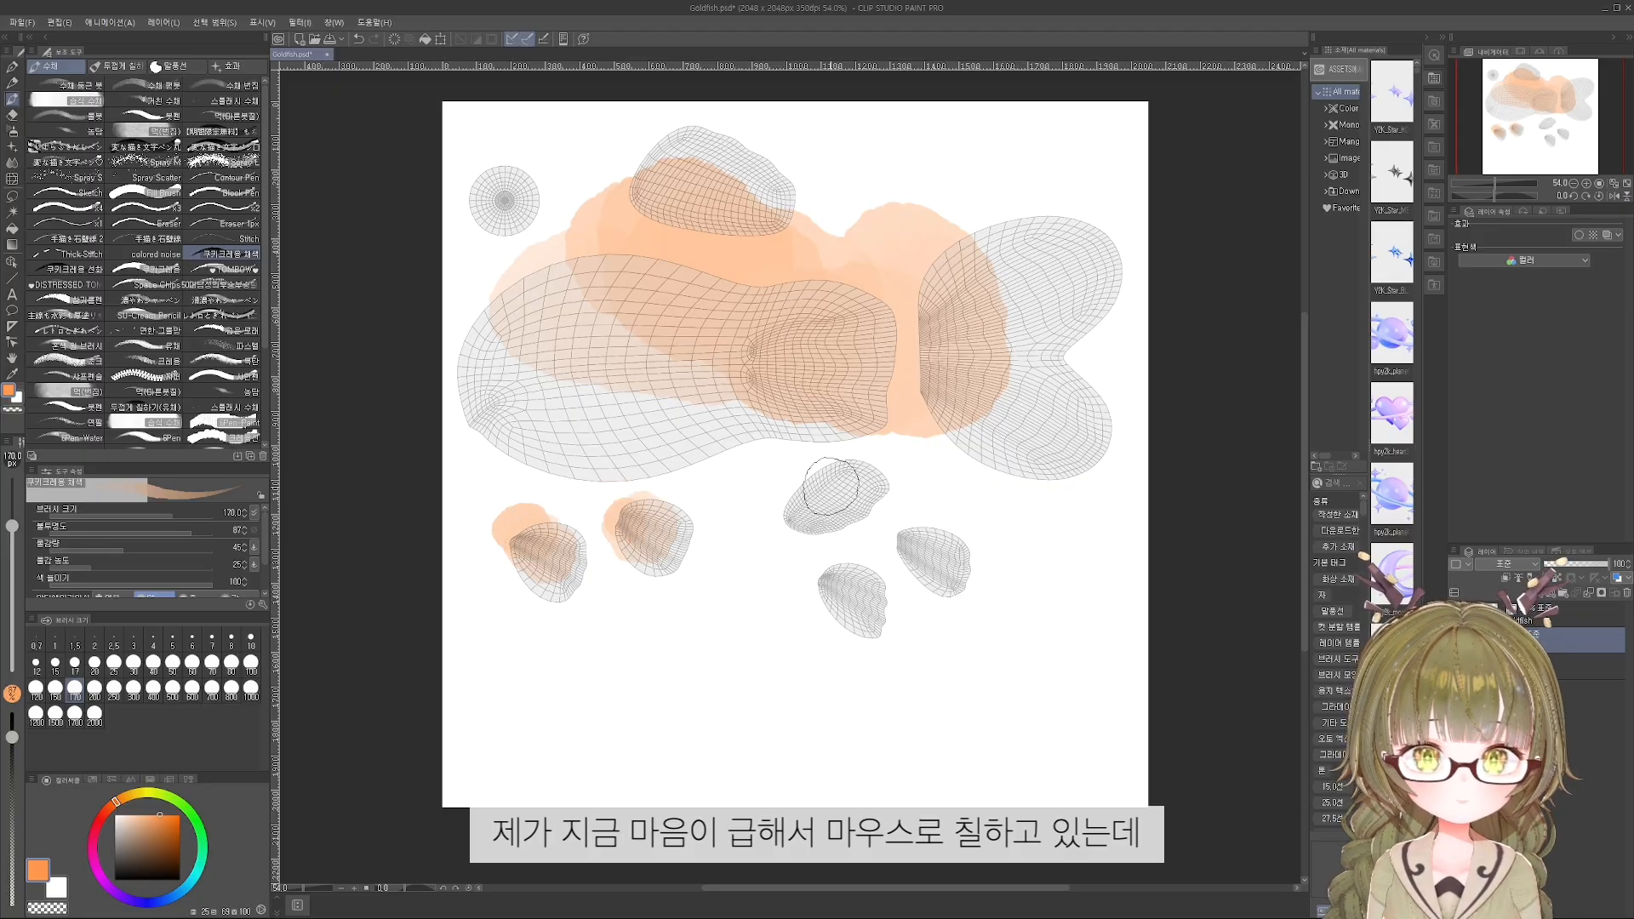
drag(798, 504, 842, 472)
drag(840, 581, 810, 571)
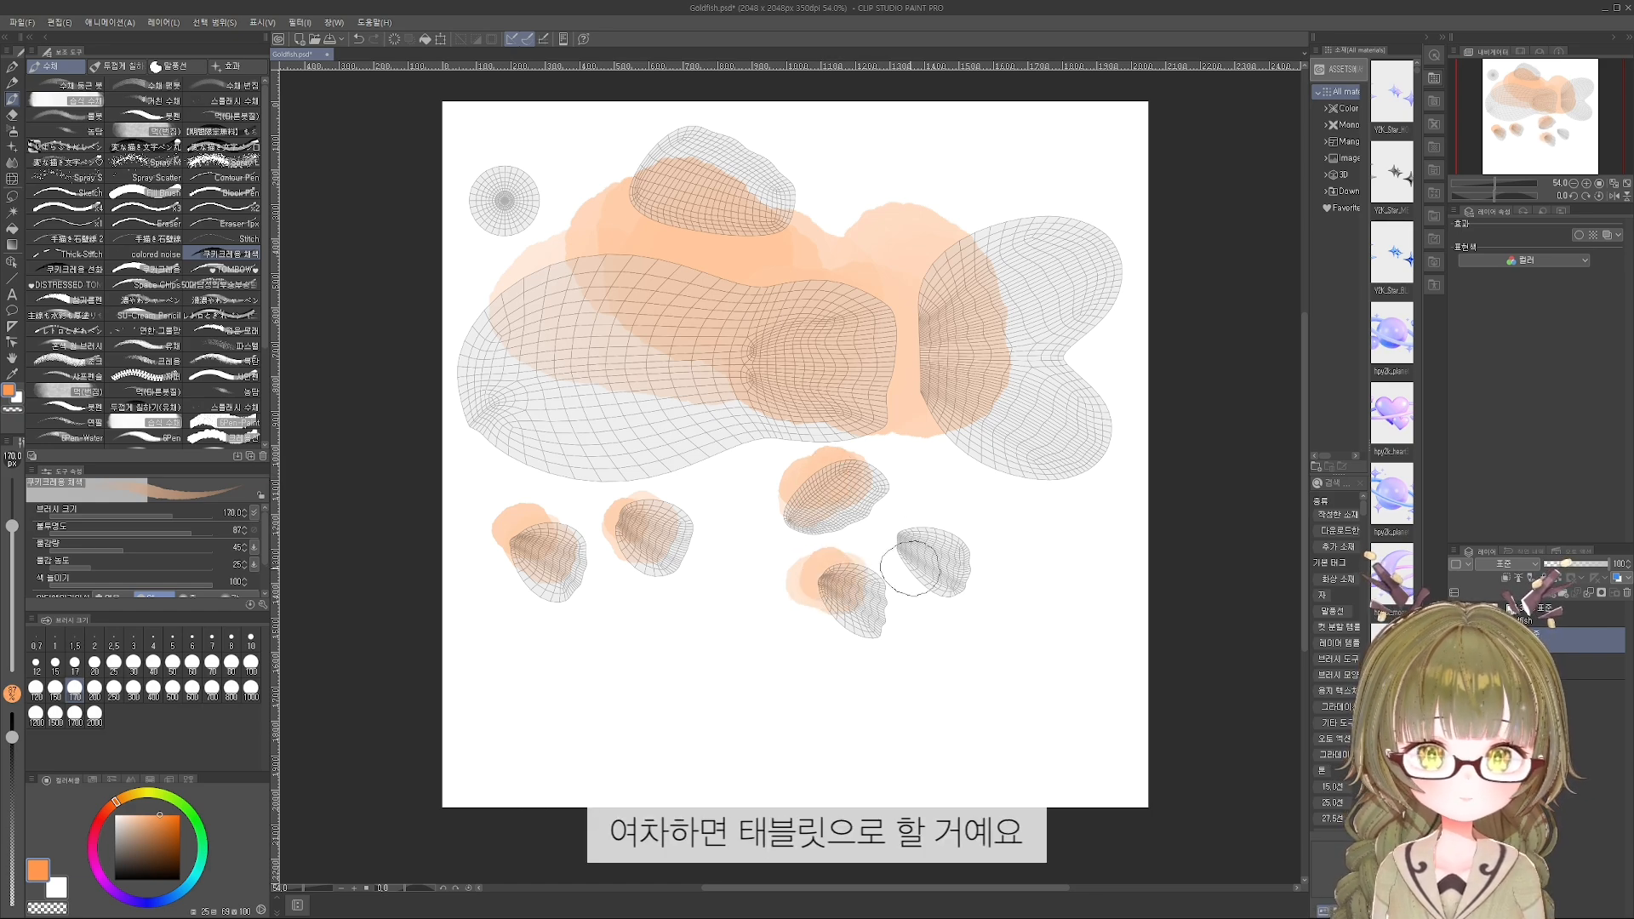
drag(918, 554, 911, 531)
key(ctrl+z)
key(ctrl+z)
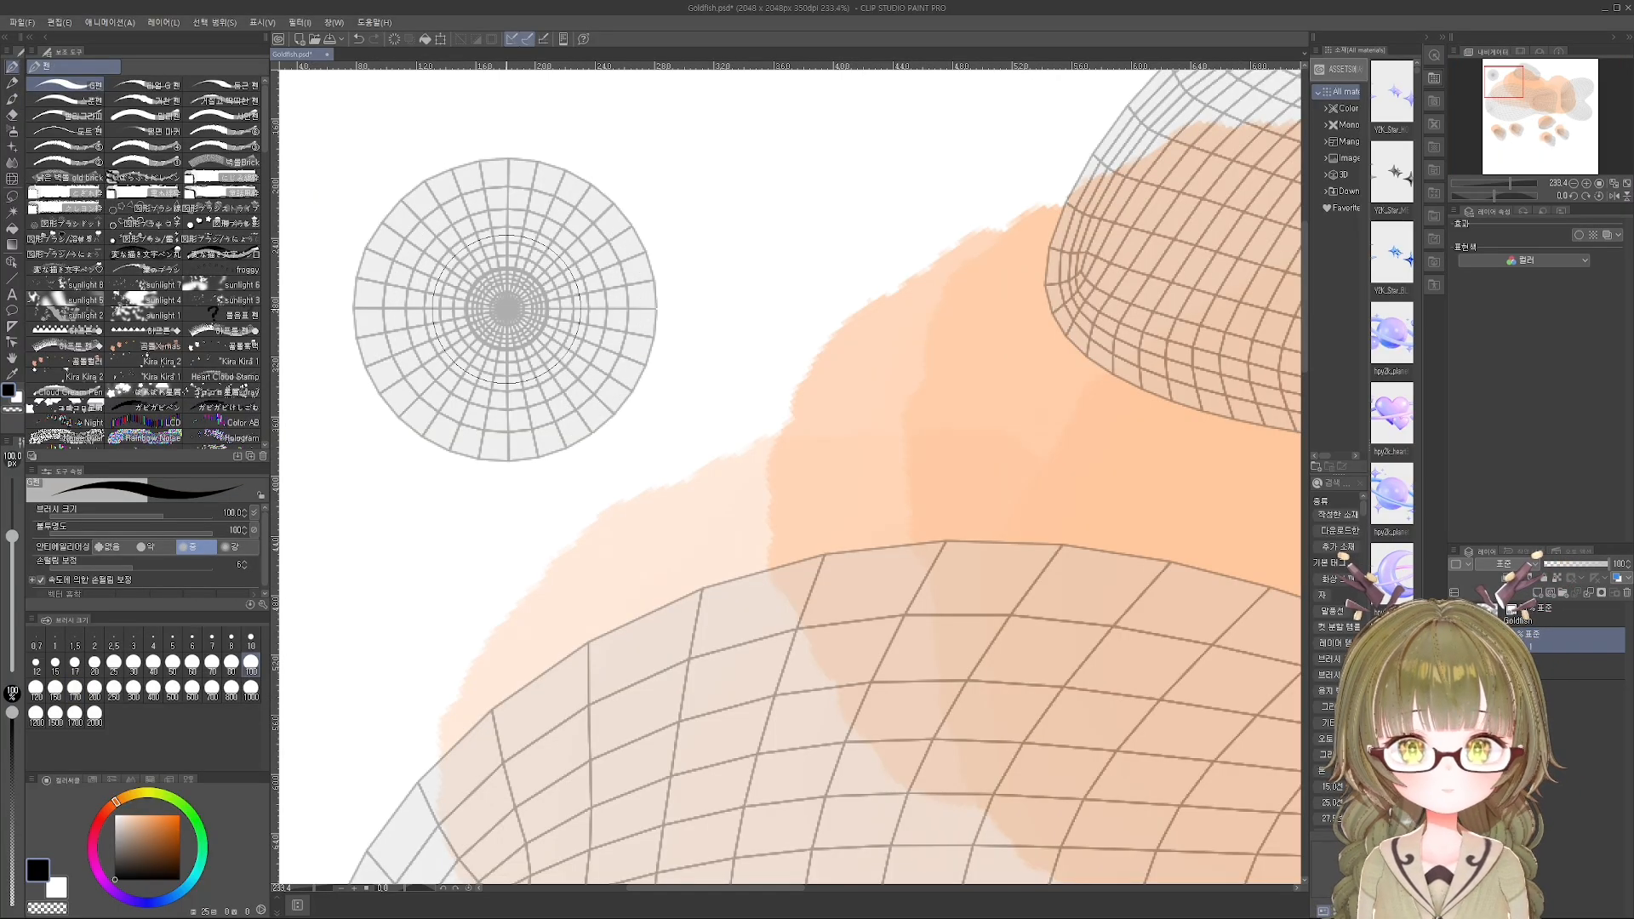
Paint a black pupil at the centre of the round eye island and add a white highlight at brush size 30.
click(116, 816)
key(bracketleft)
key(bracketleft)
key(bracketleft)
key(bracketleft)
key(bracketleft)
key(bracketleft)
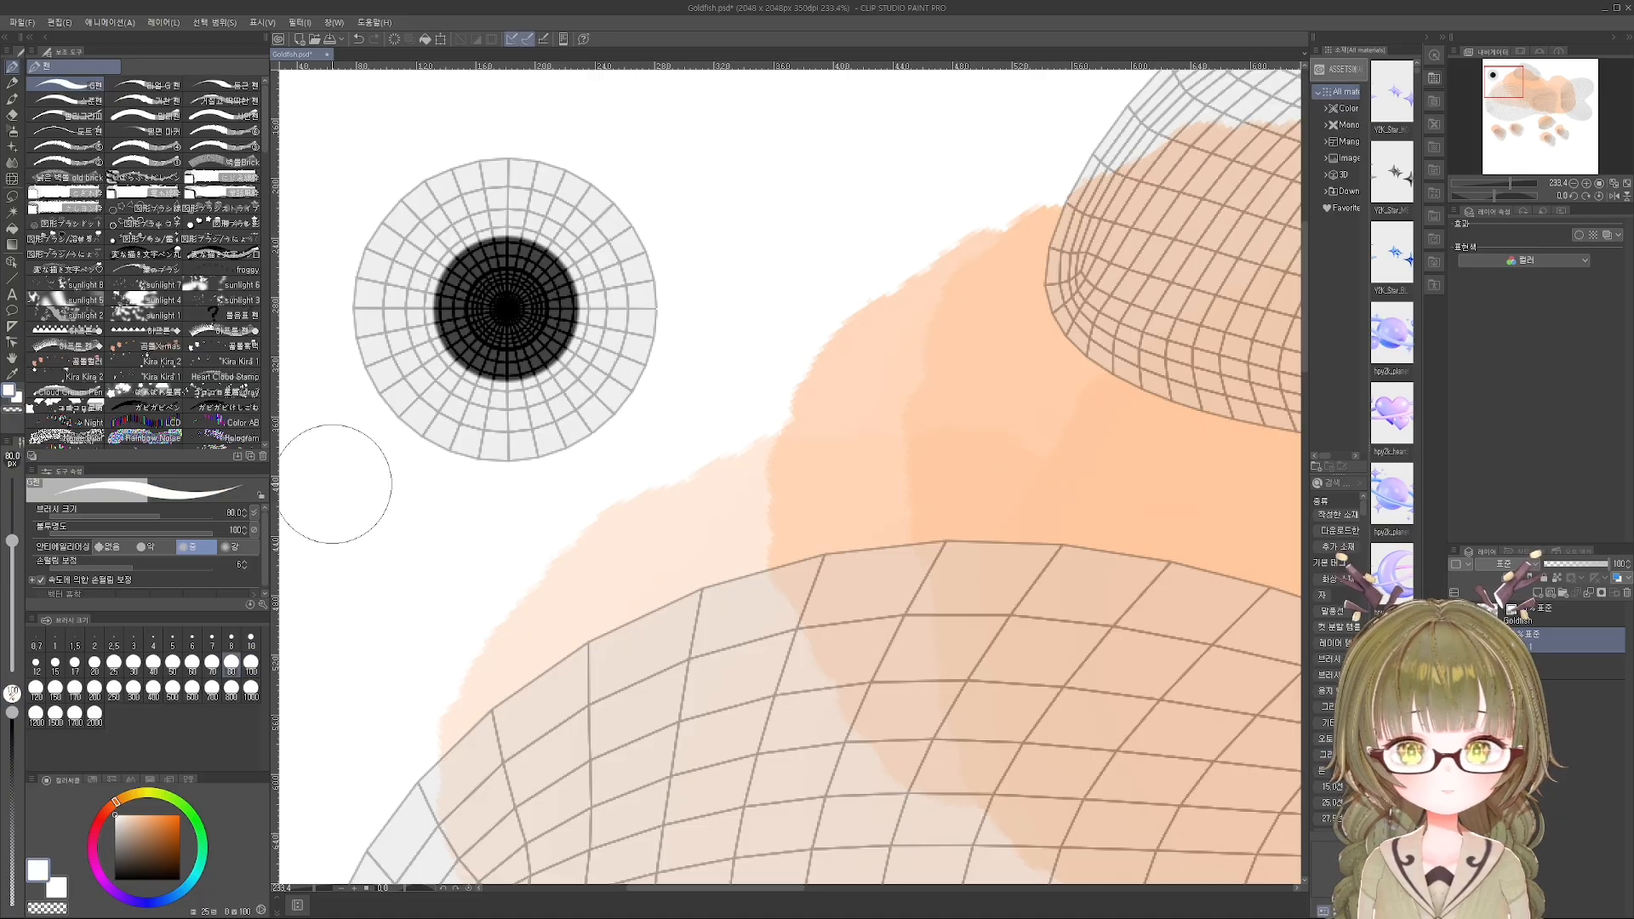
key(bracketleft)
key(bracketleft)
key(bracketright)
key(bracketright)
click(528, 282)
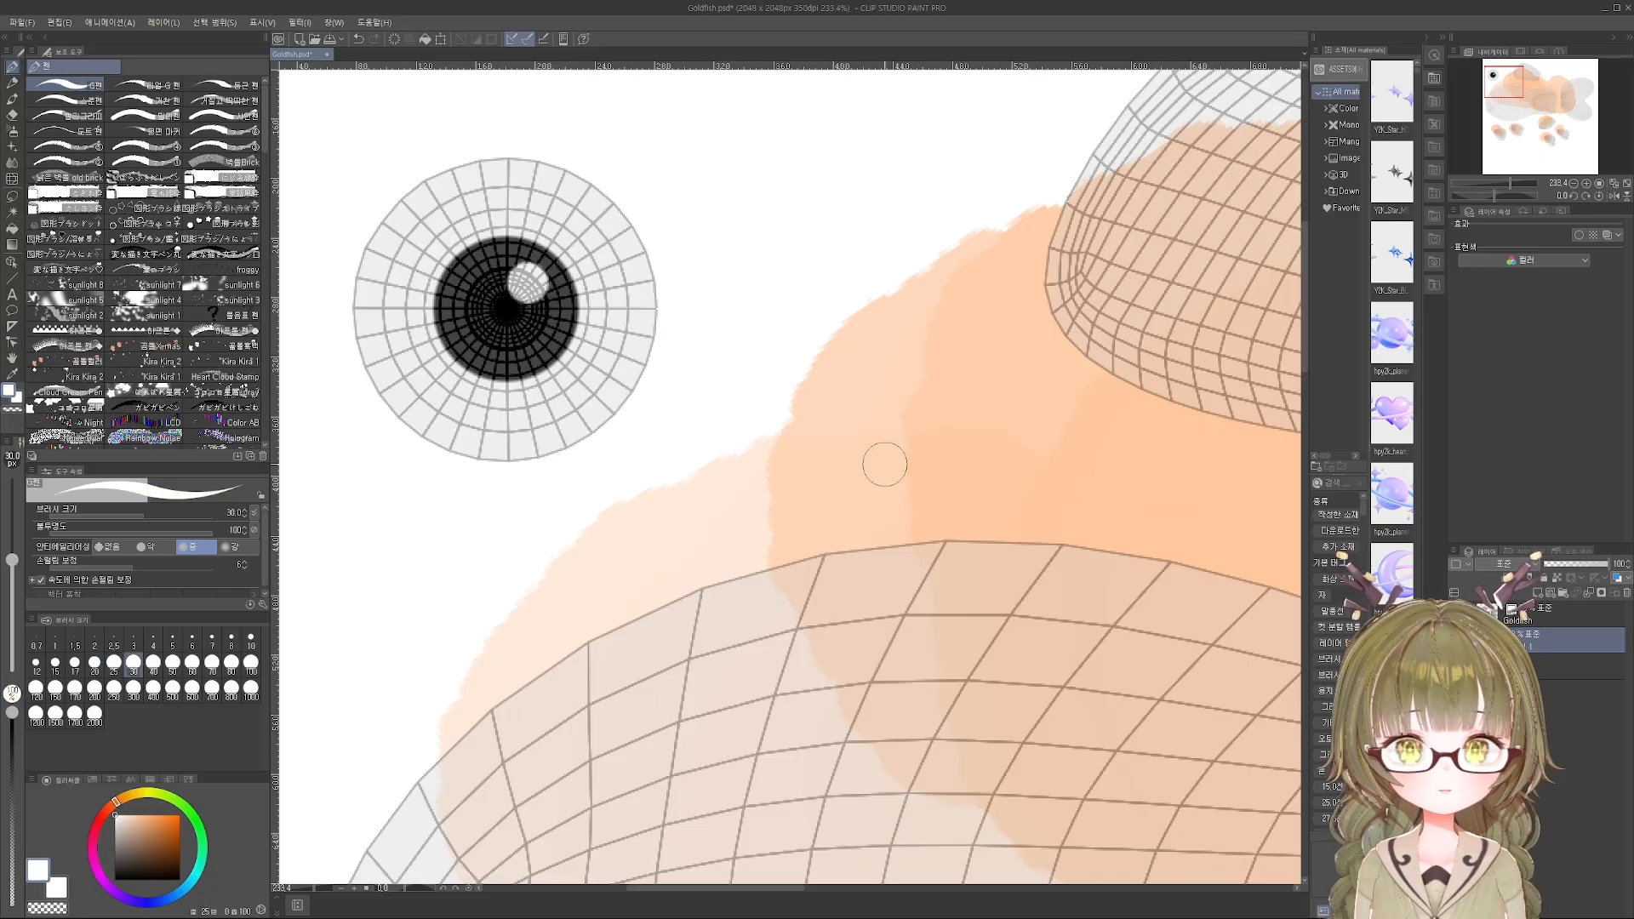
Hide the UV layout layer and save the painted colour guide to the Goldfish PSD file.
scroll(934, 497, down, 8)
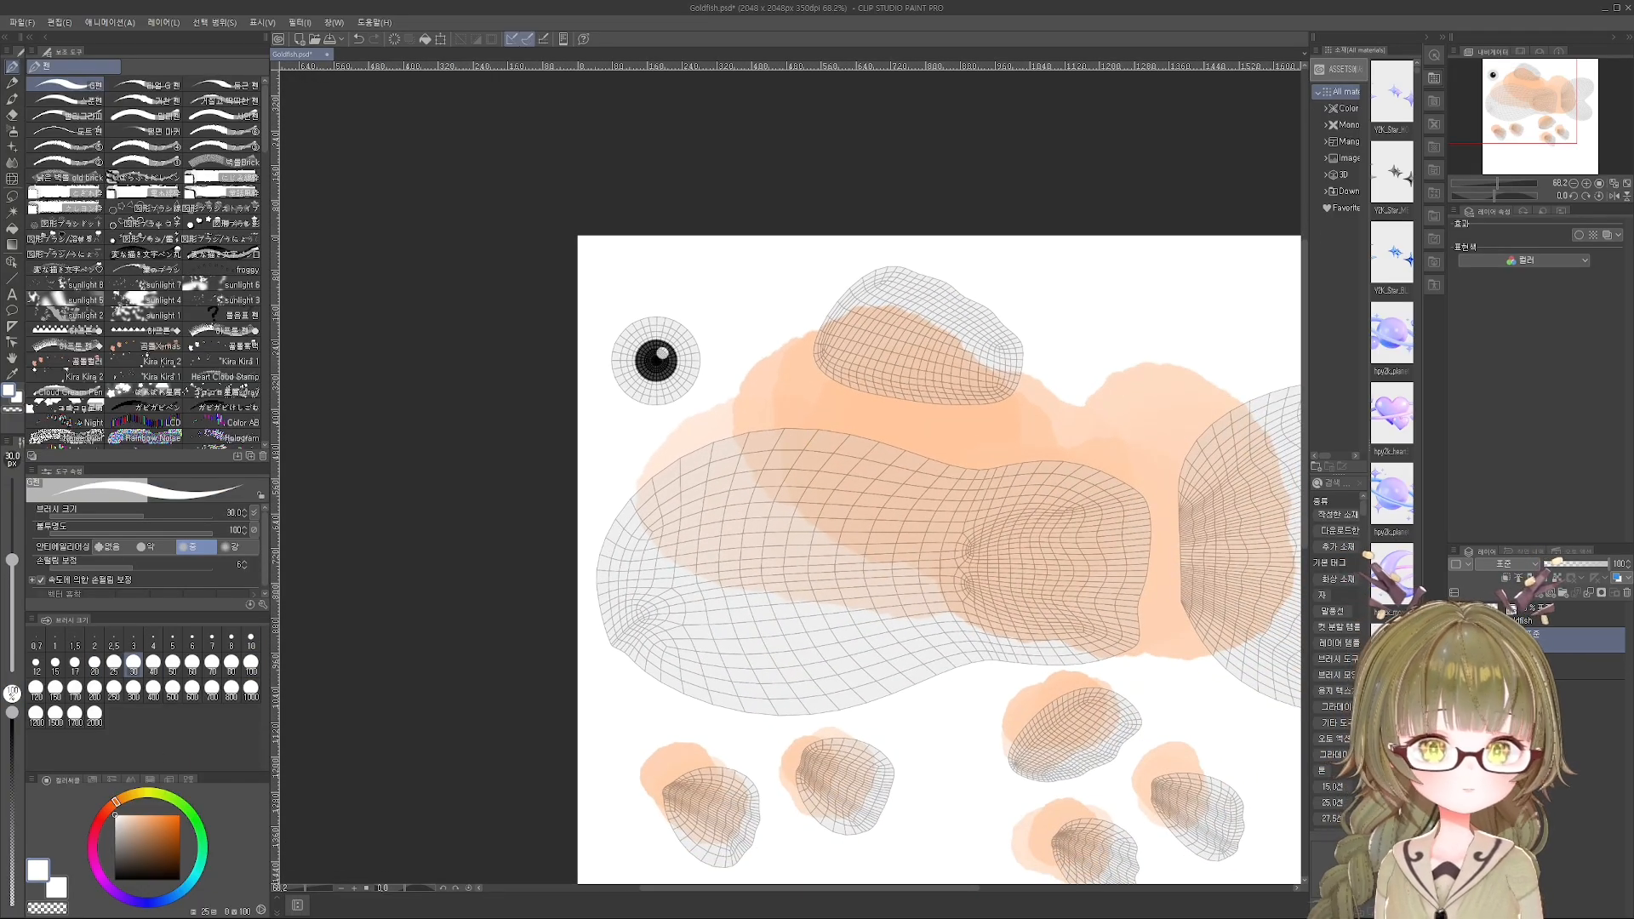
scroll(937, 500, down, 3)
drag(937, 500, 823, 491)
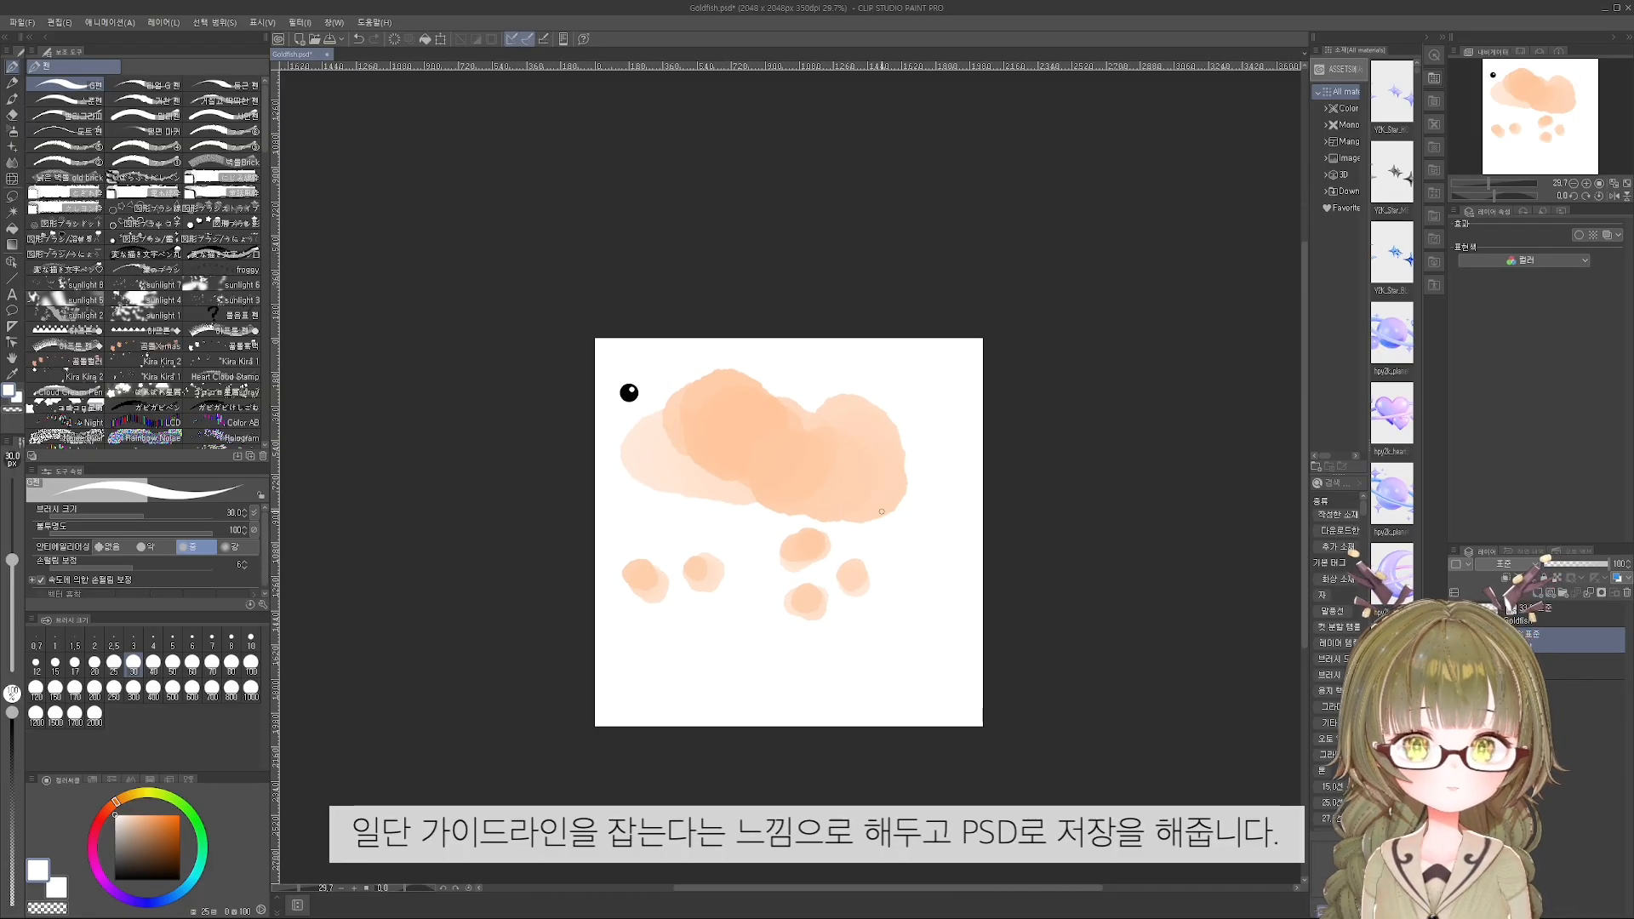
key(ctrl+s)
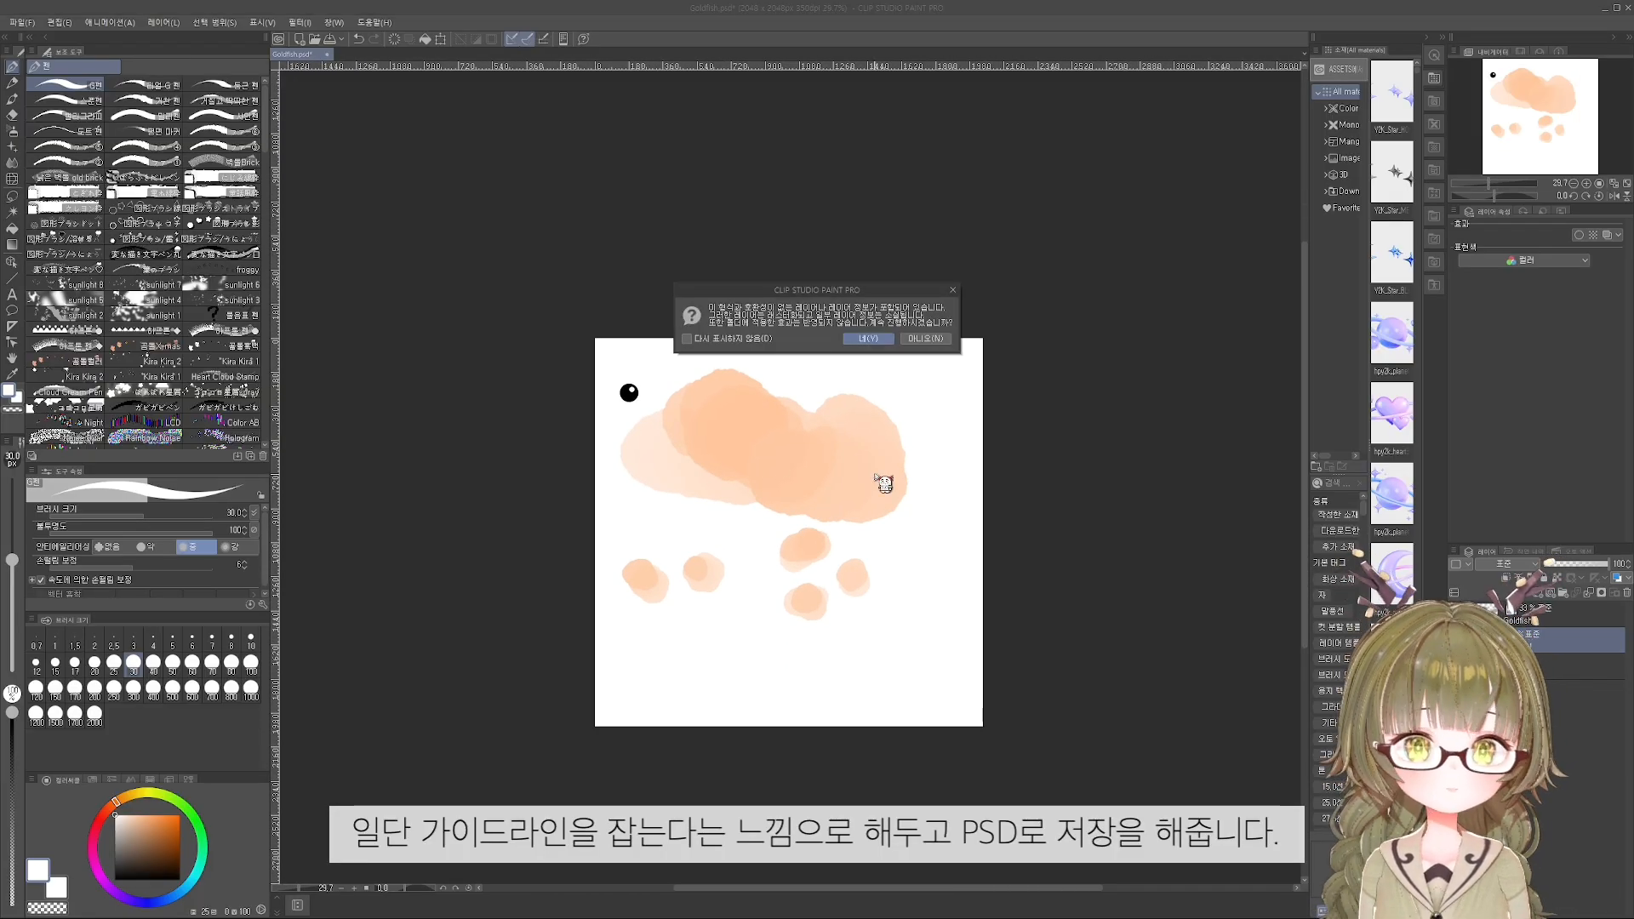
click(870, 338)
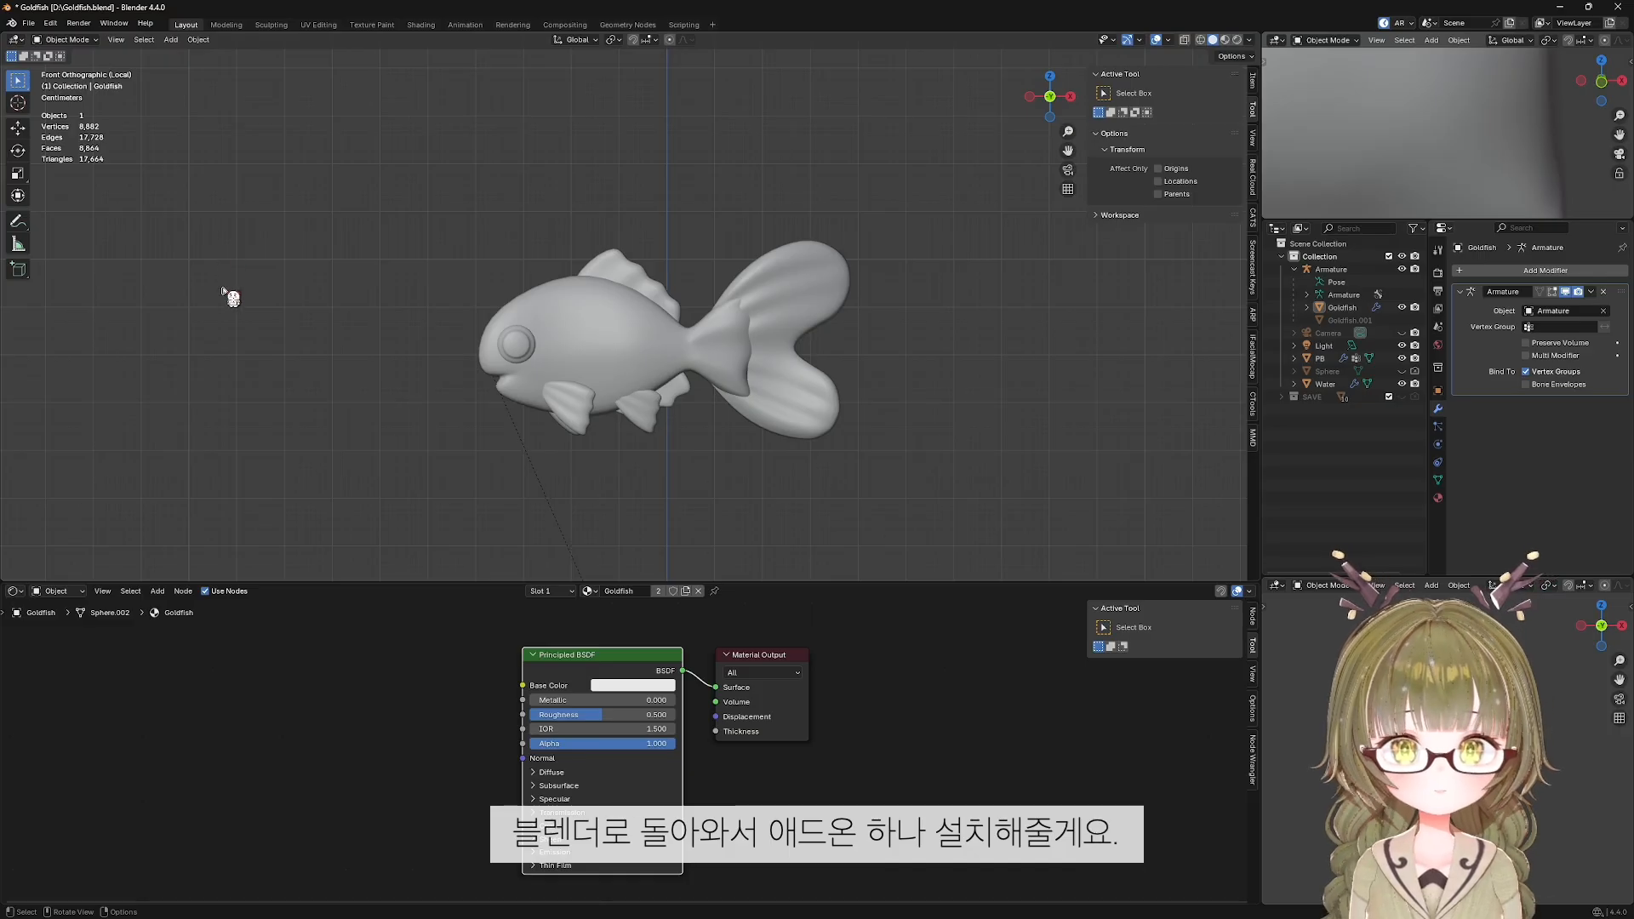
Find the Auto Reload add-on in the preferences, review its timer and startup options, and check that image reloading is active.
click(50, 23)
click(94, 188)
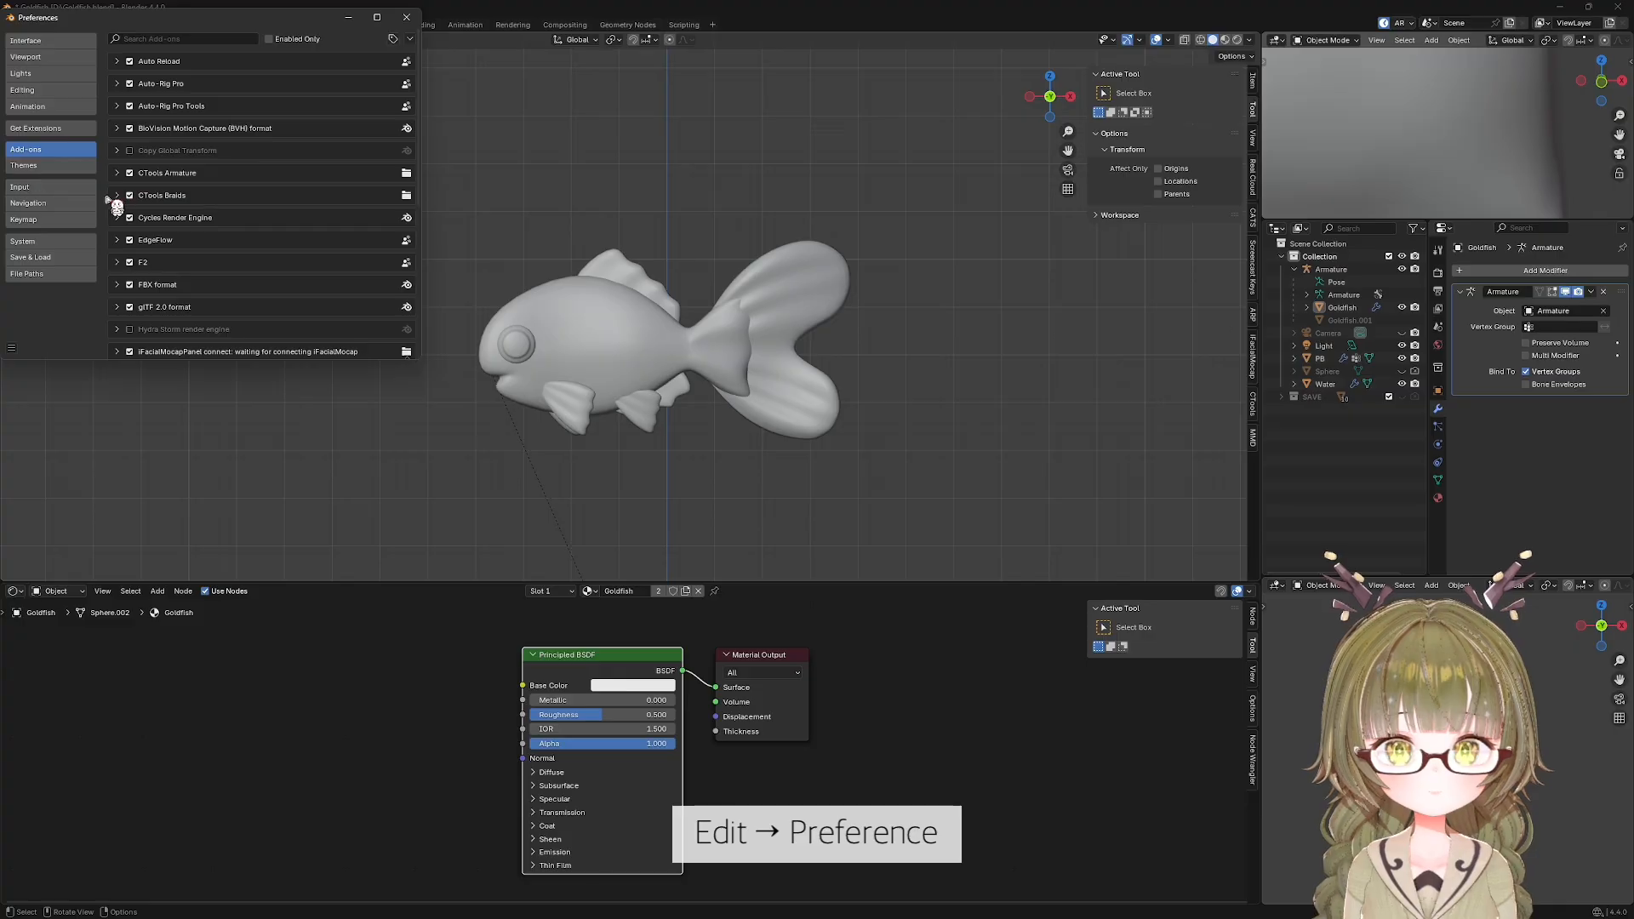
click(158, 39)
text(auto)
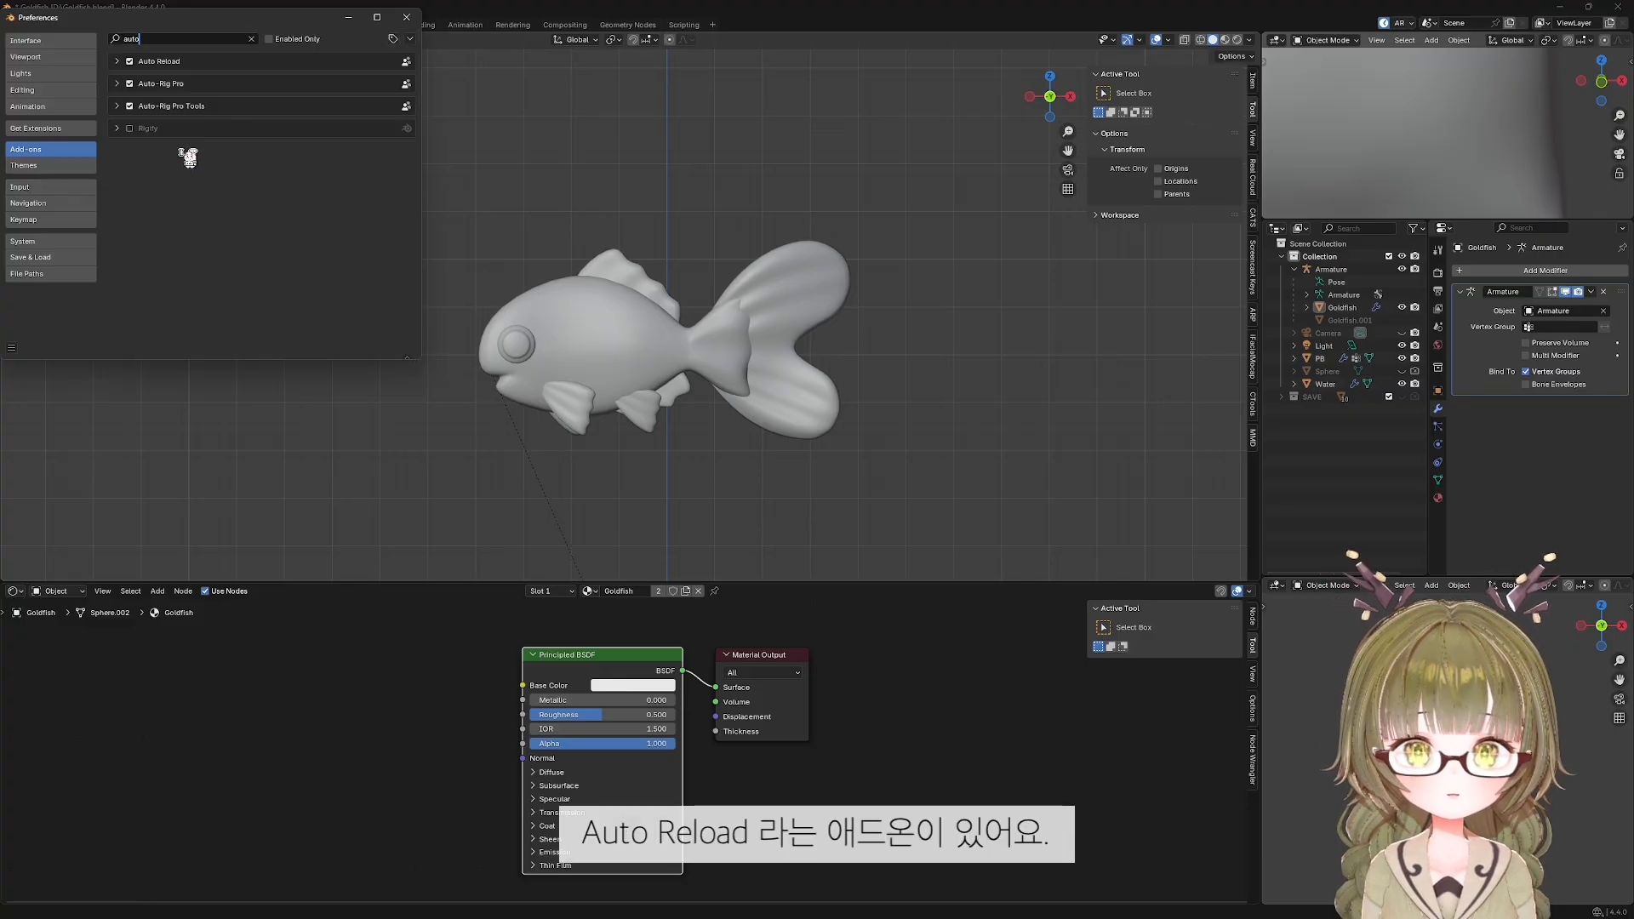
click(118, 61)
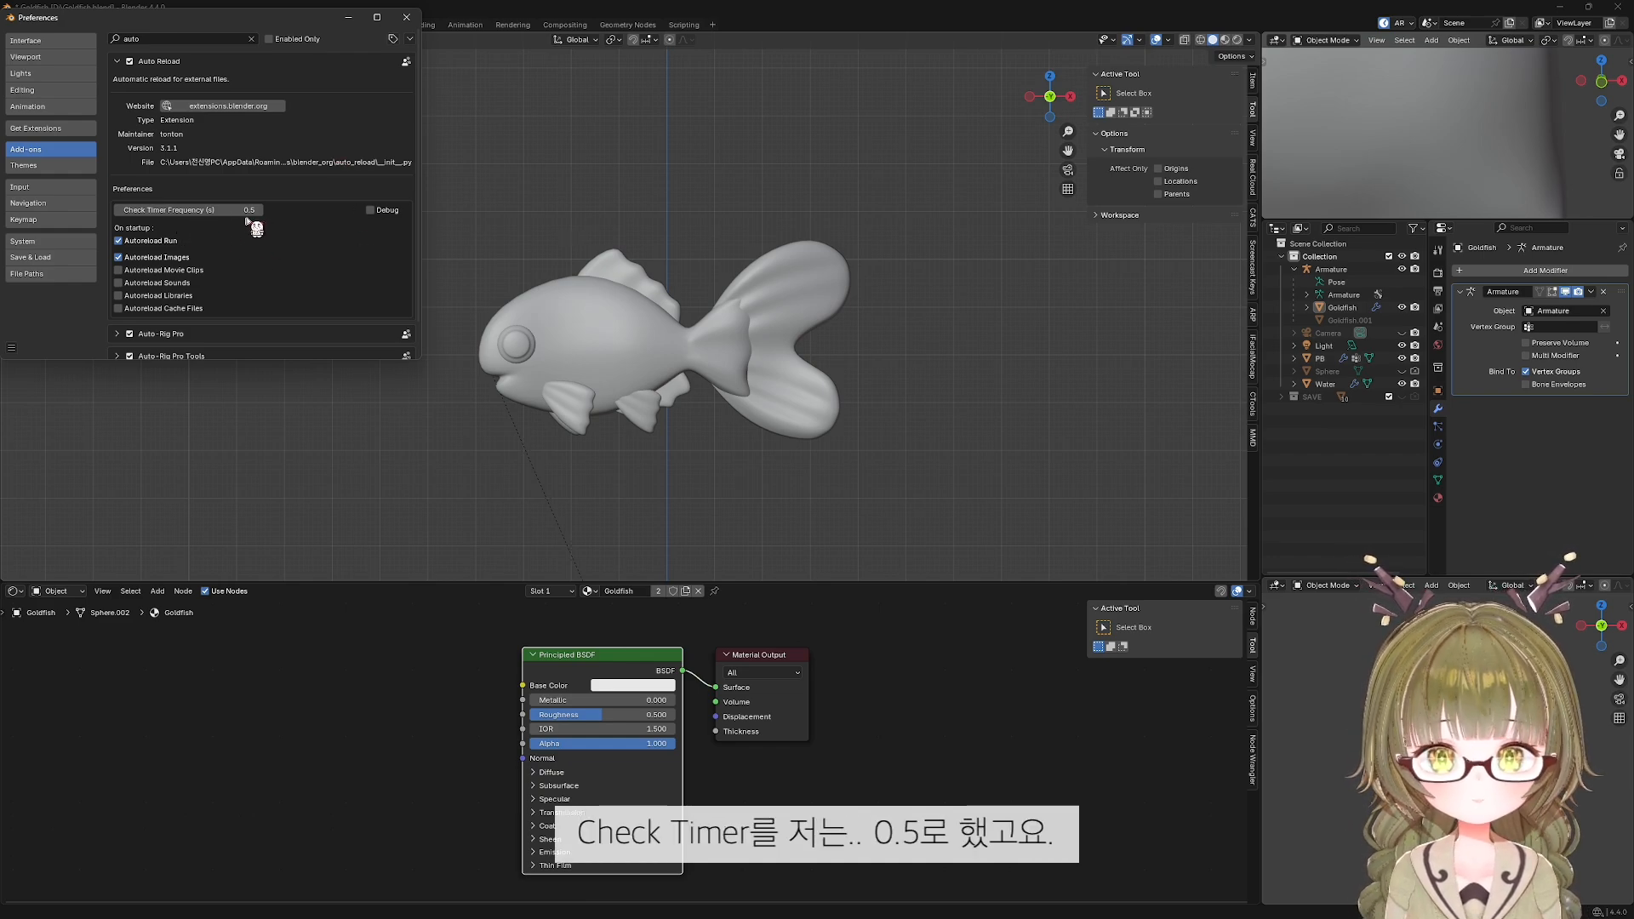
scroll(219, 252, down, 1)
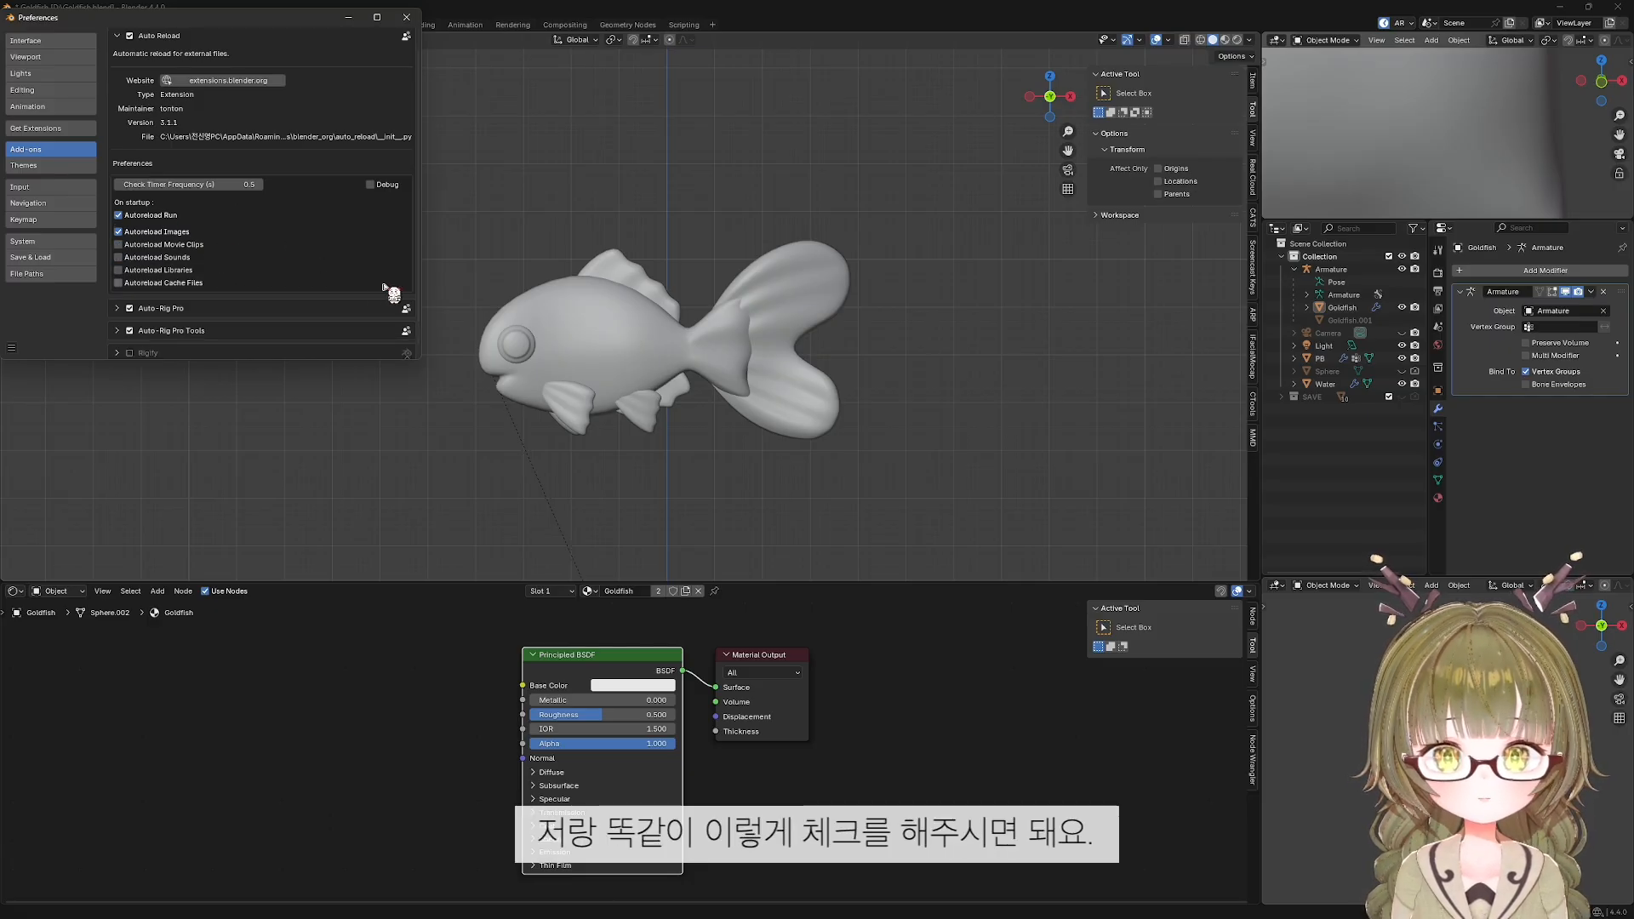
click(406, 17)
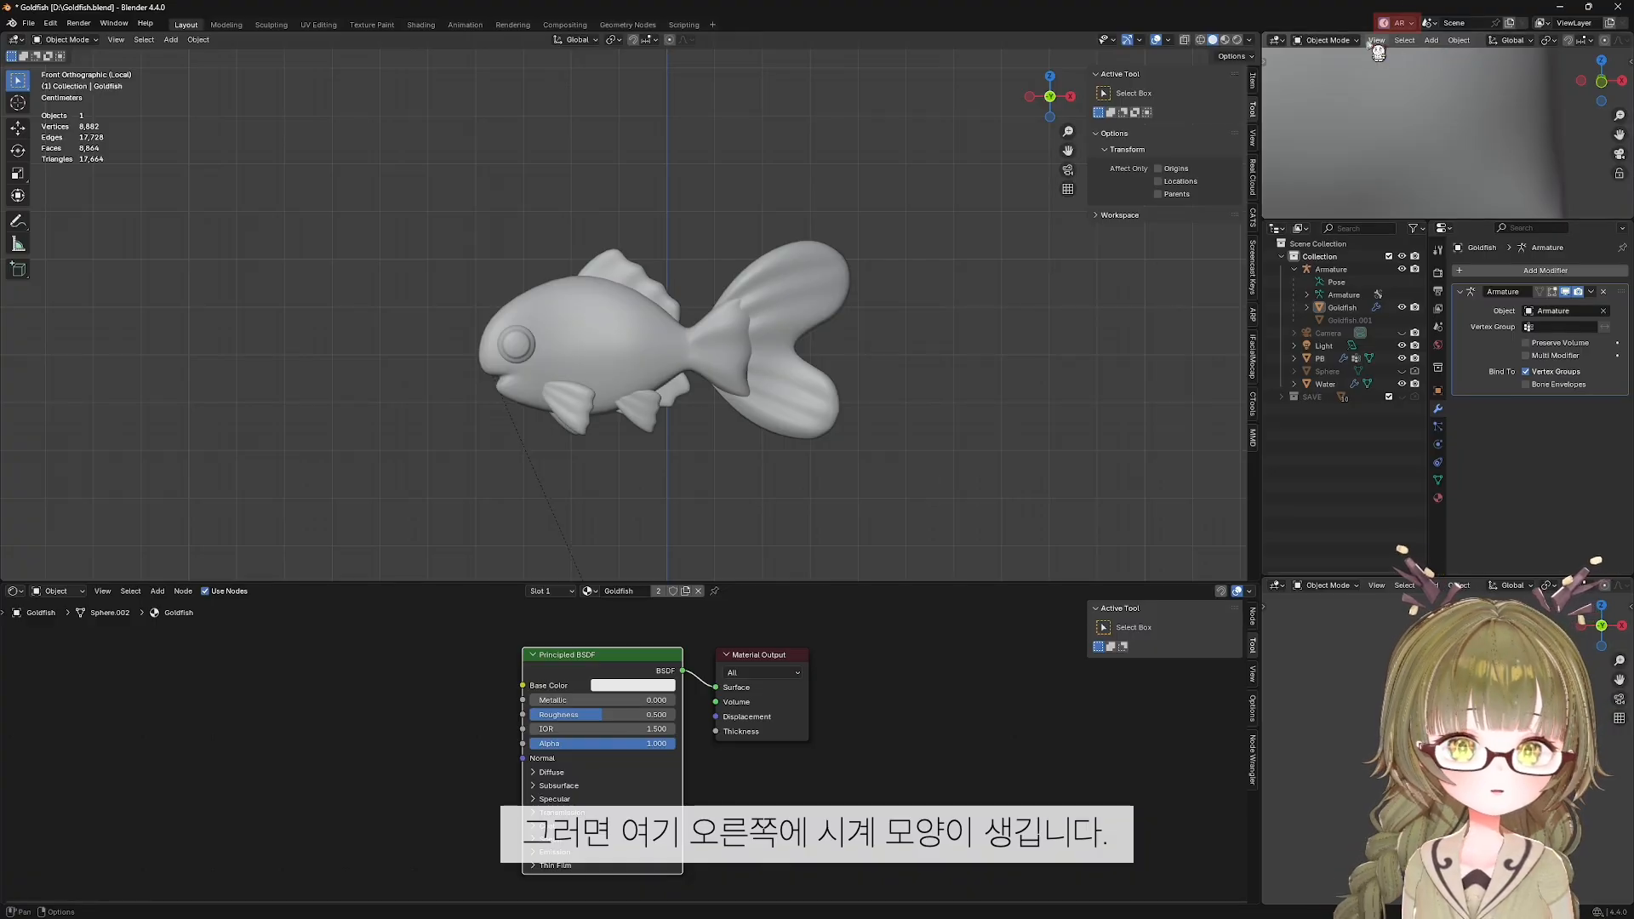
click(1414, 25)
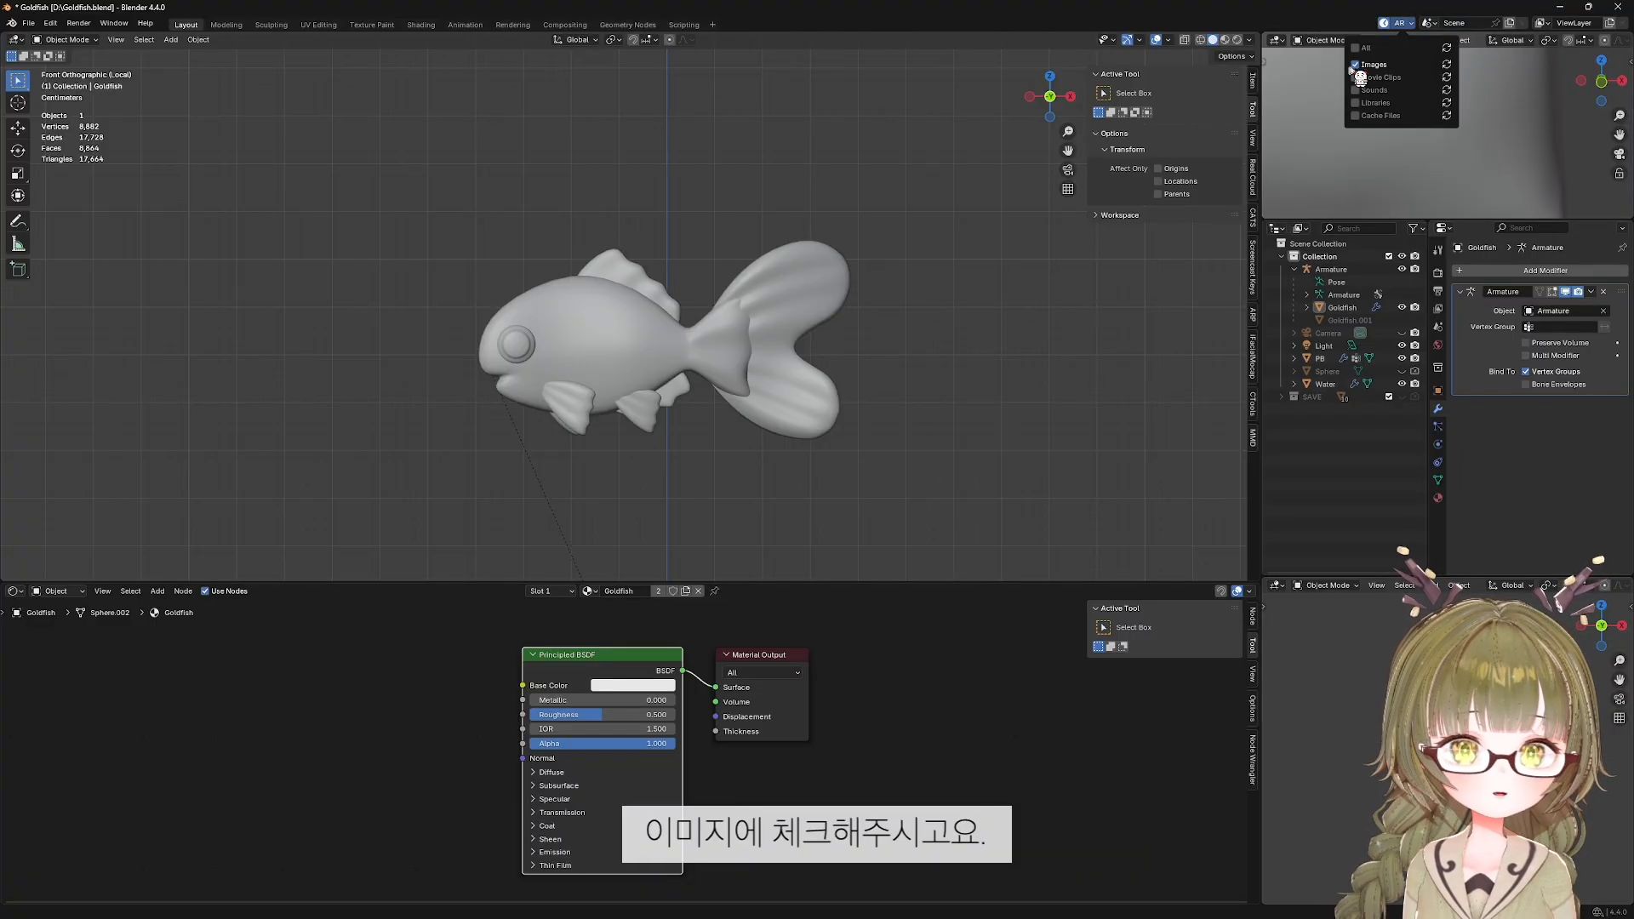
Add an Image Texture node to the goldfish material, connect its Color to Base Color, and load Goldfish.psd.
click(599, 380)
shift+middle_drag(645, 557, 651, 523)
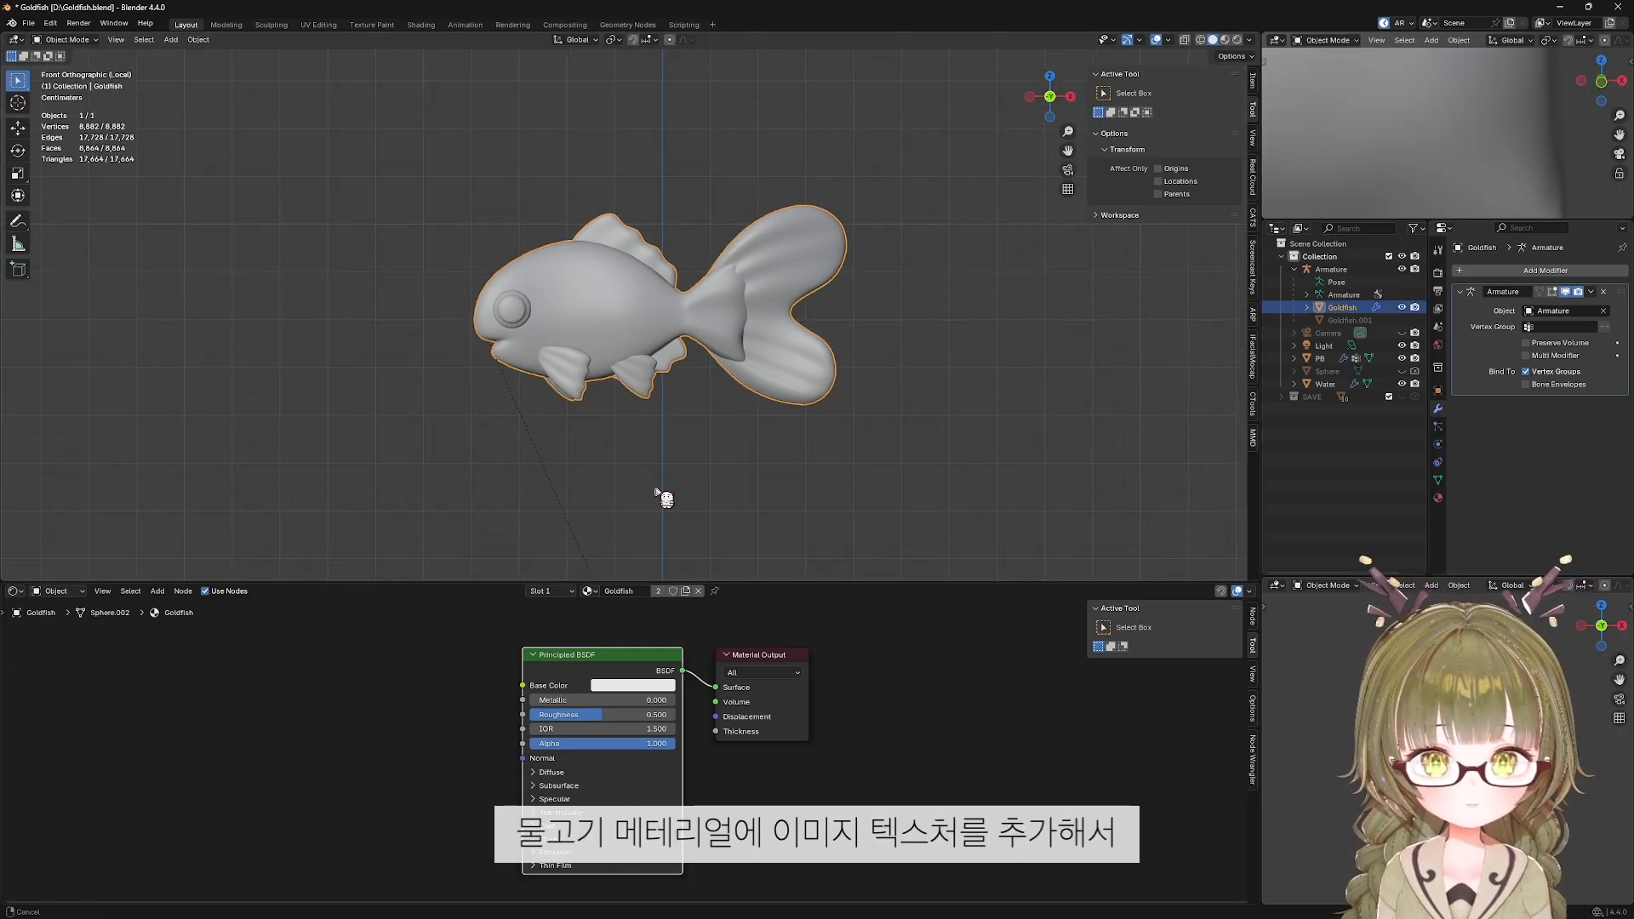
key(shift+a)
click(345, 687)
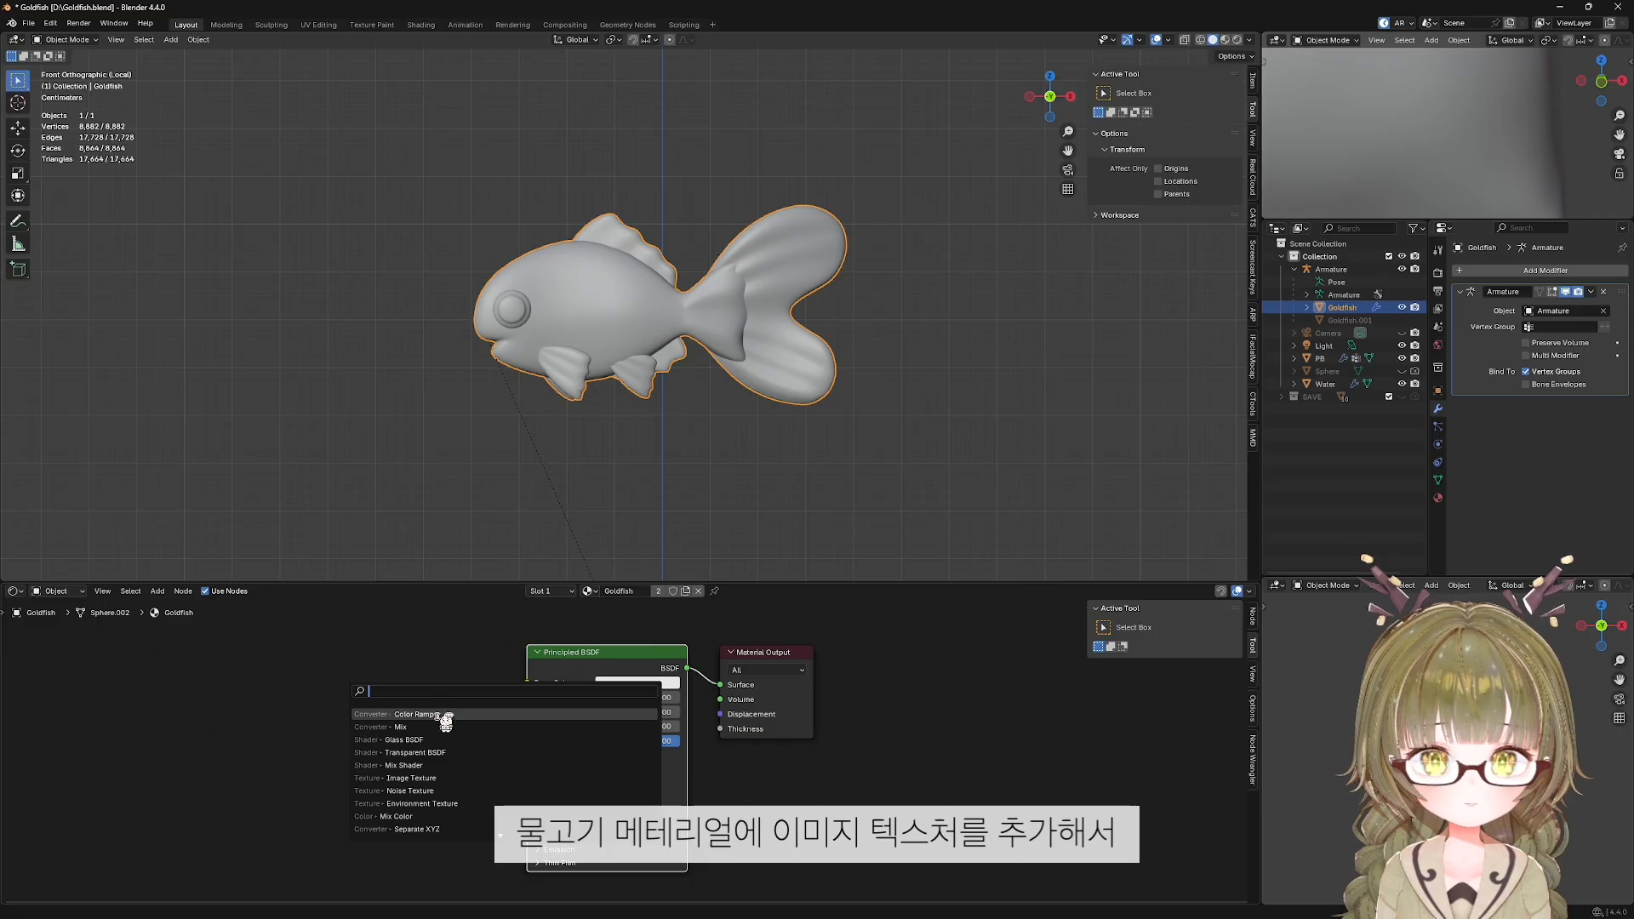
click(457, 779)
click(529, 705)
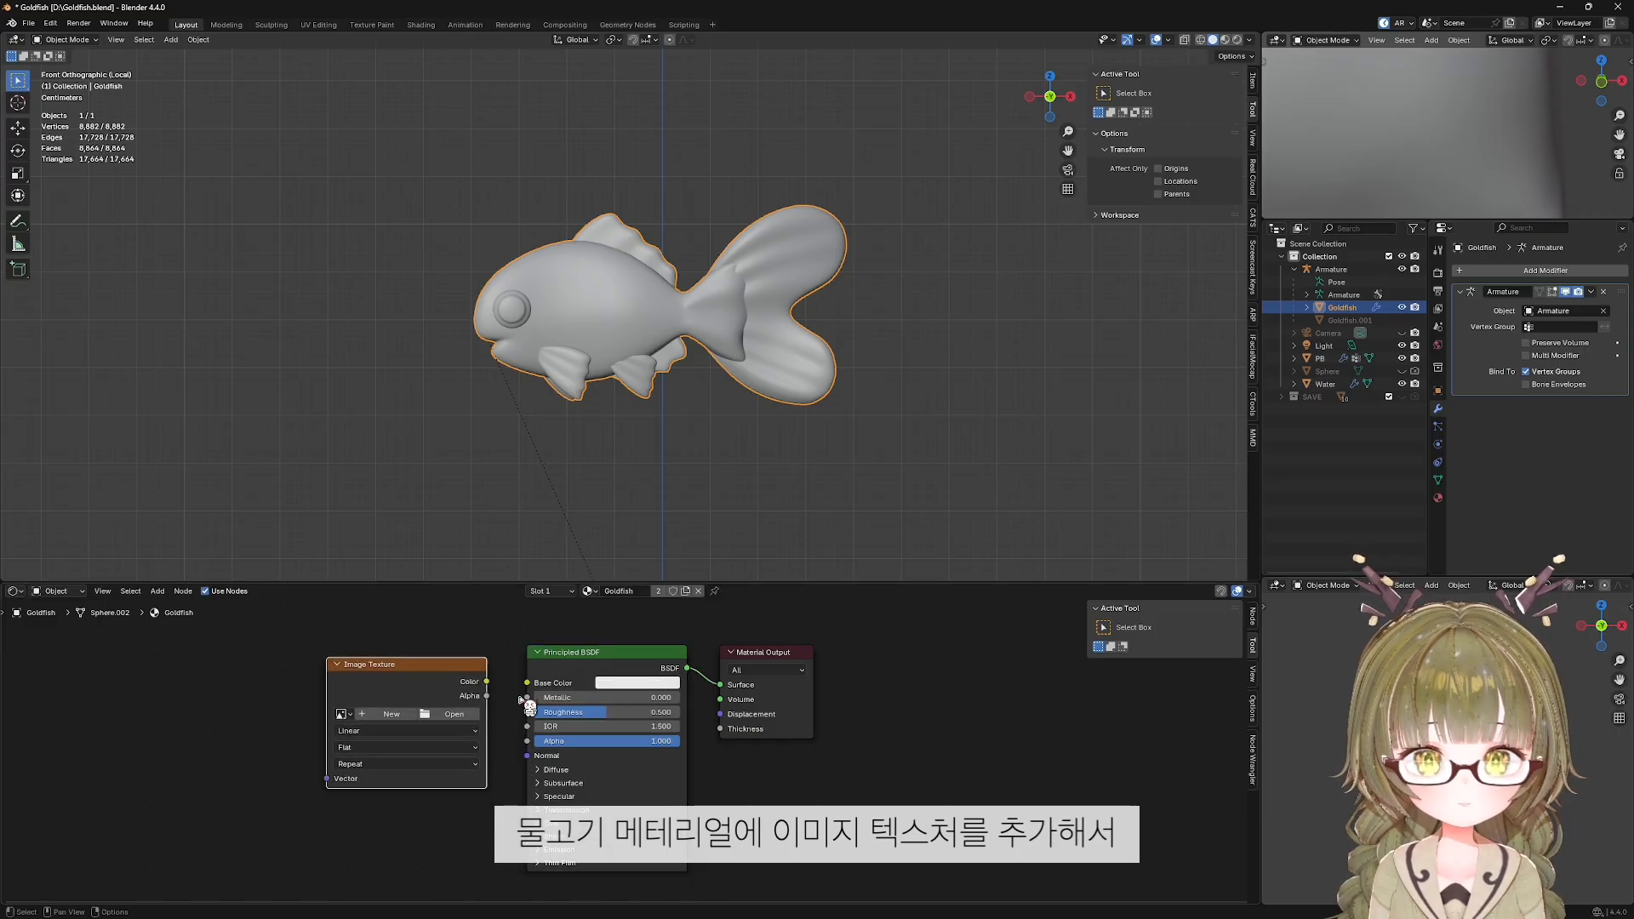
drag(493, 683, 526, 682)
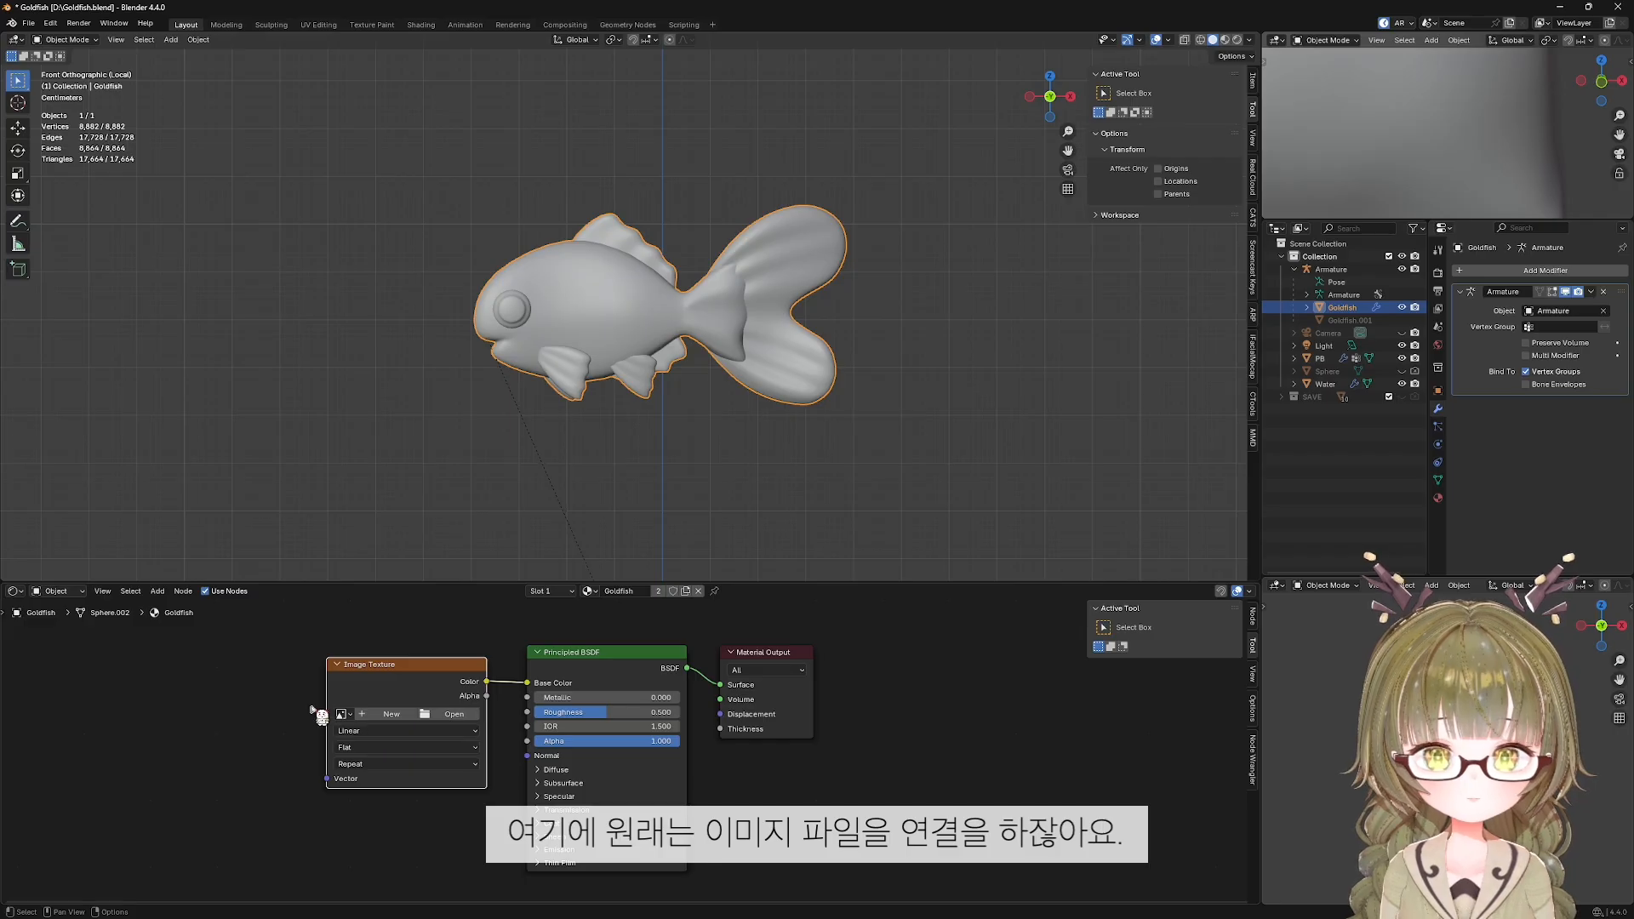
click(458, 716)
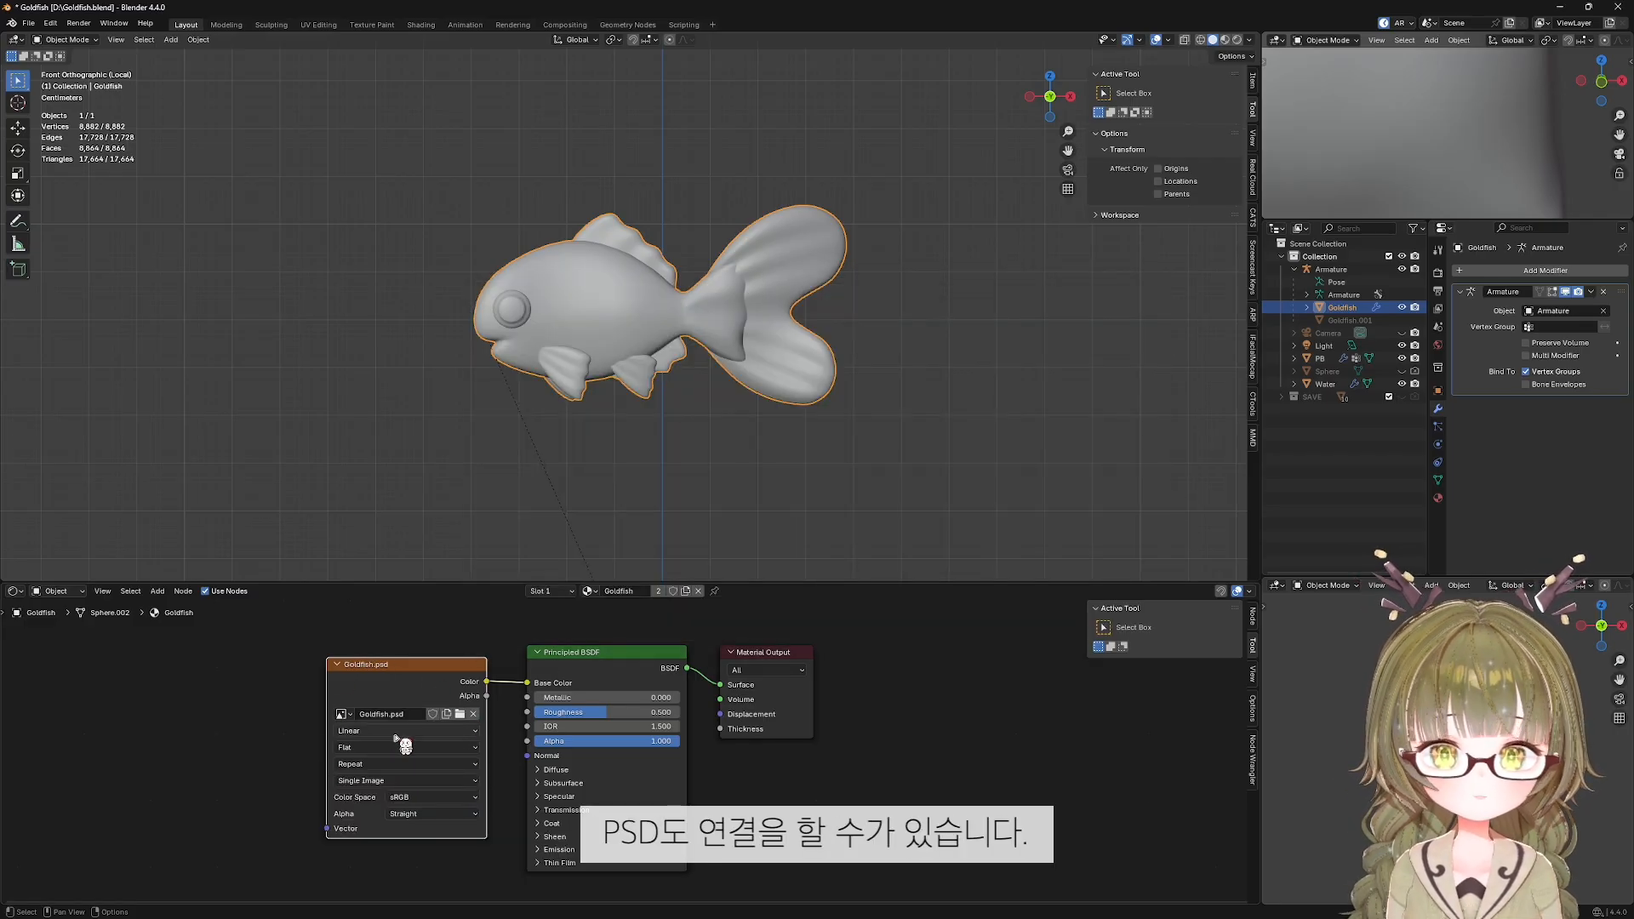
Switch the viewport to rendered shading and inspect the painted eye and body on the goldfish.
click(724, 437)
key(z)
click(802, 441)
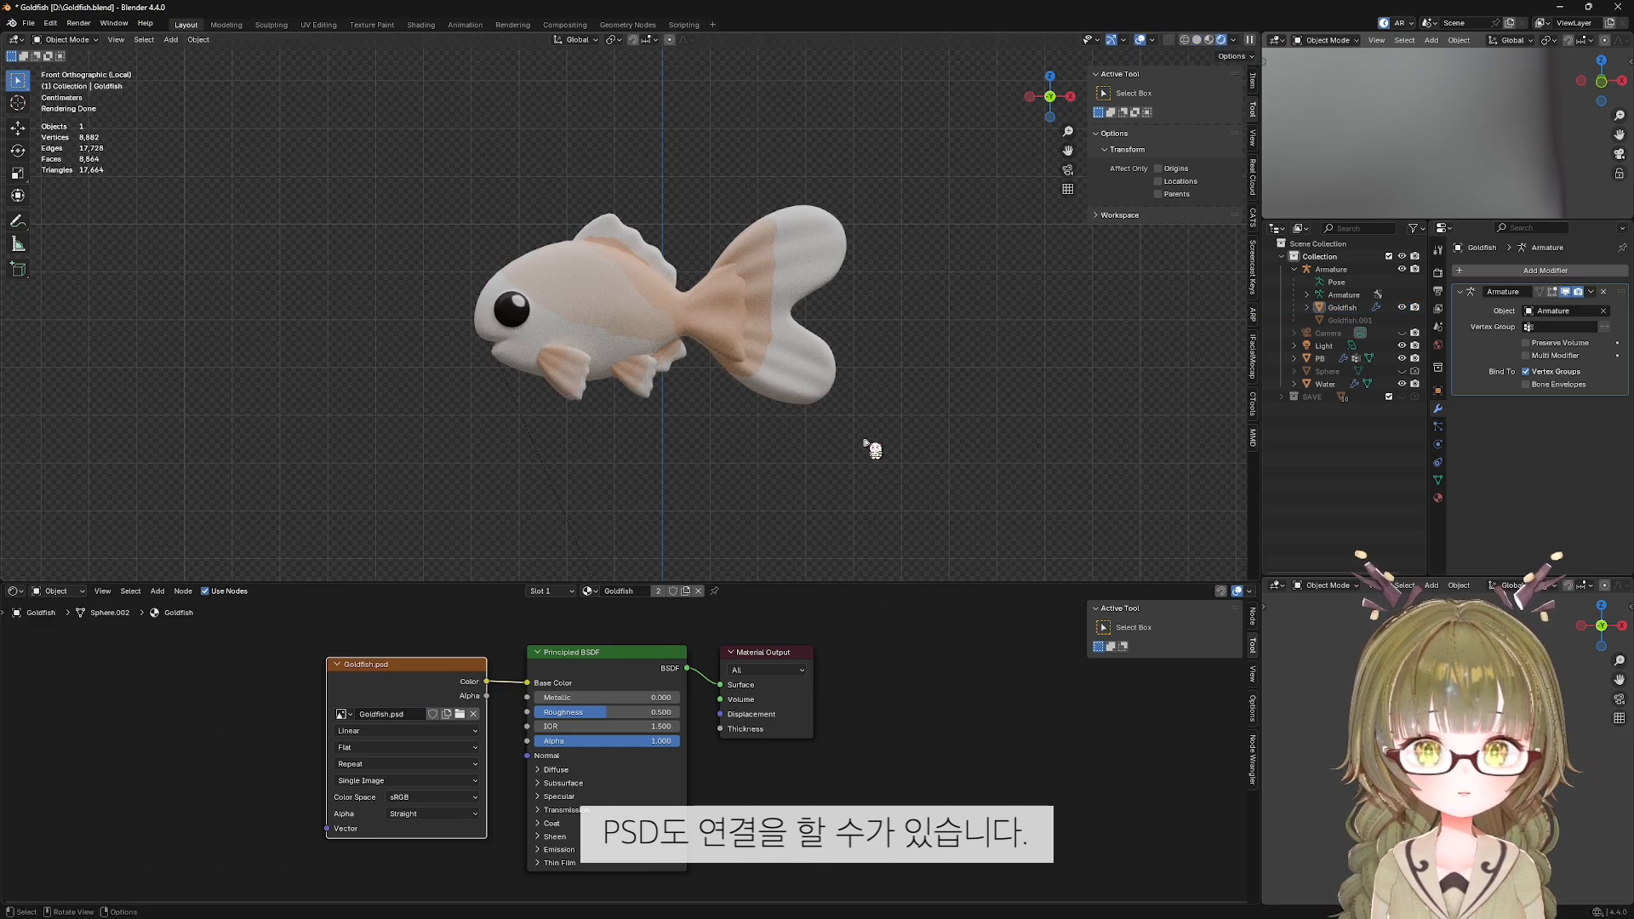
shift+middle_drag(850, 363, 853, 411)
scroll(854, 411, up, 1)
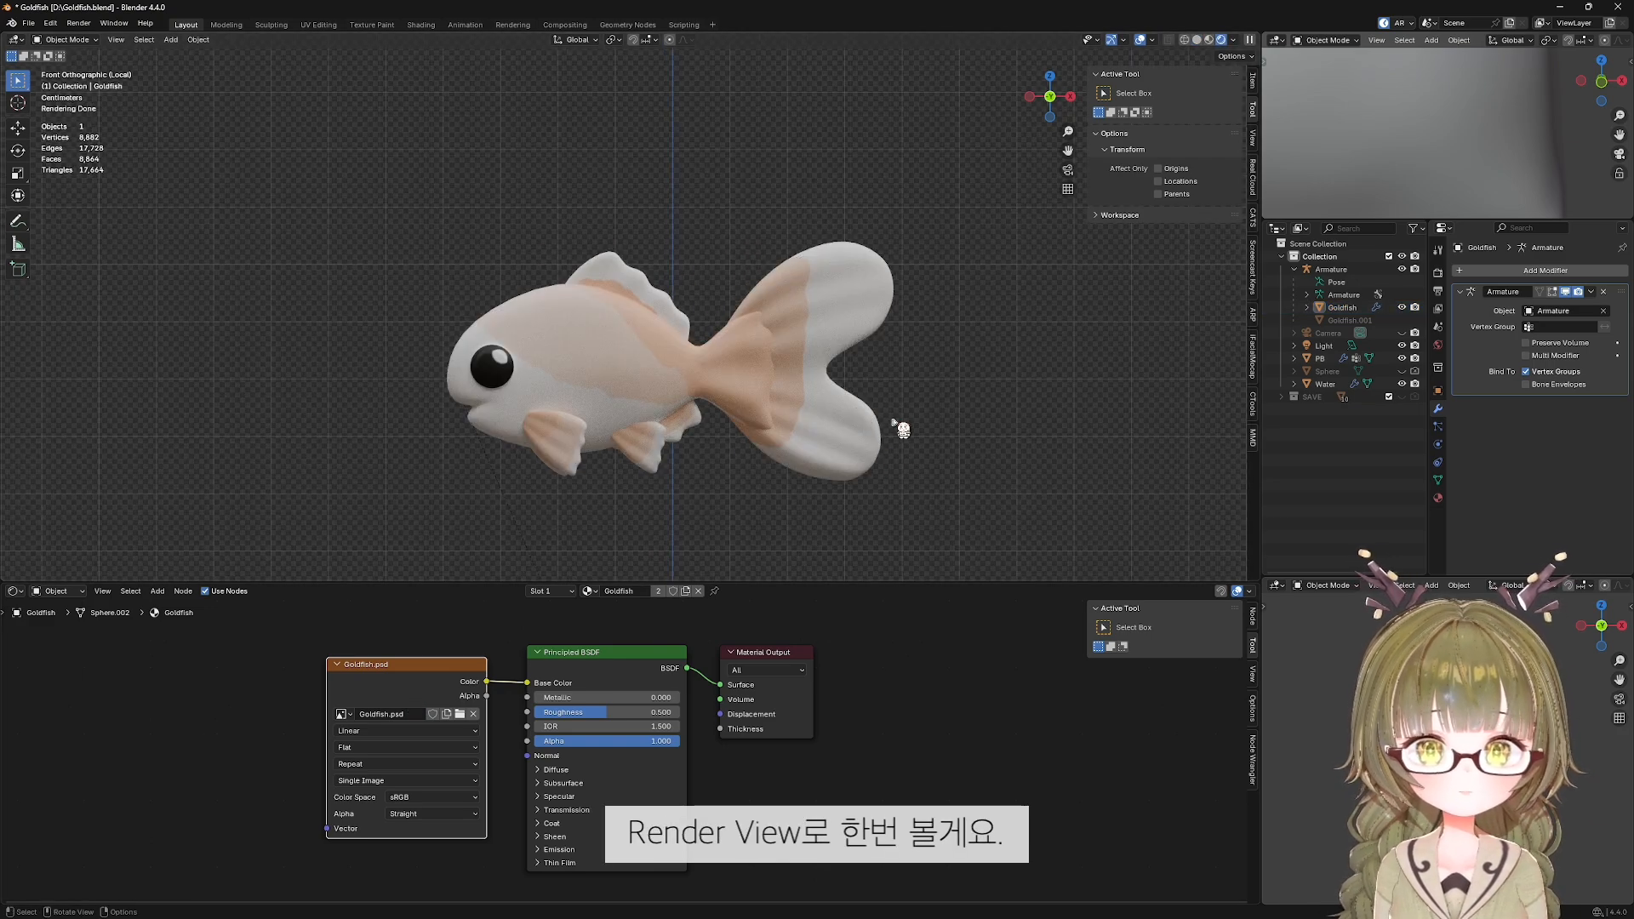
scroll(902, 421, up, 4)
shift+middle_drag(500, 482, 627, 409)
scroll(595, 409, up, 1)
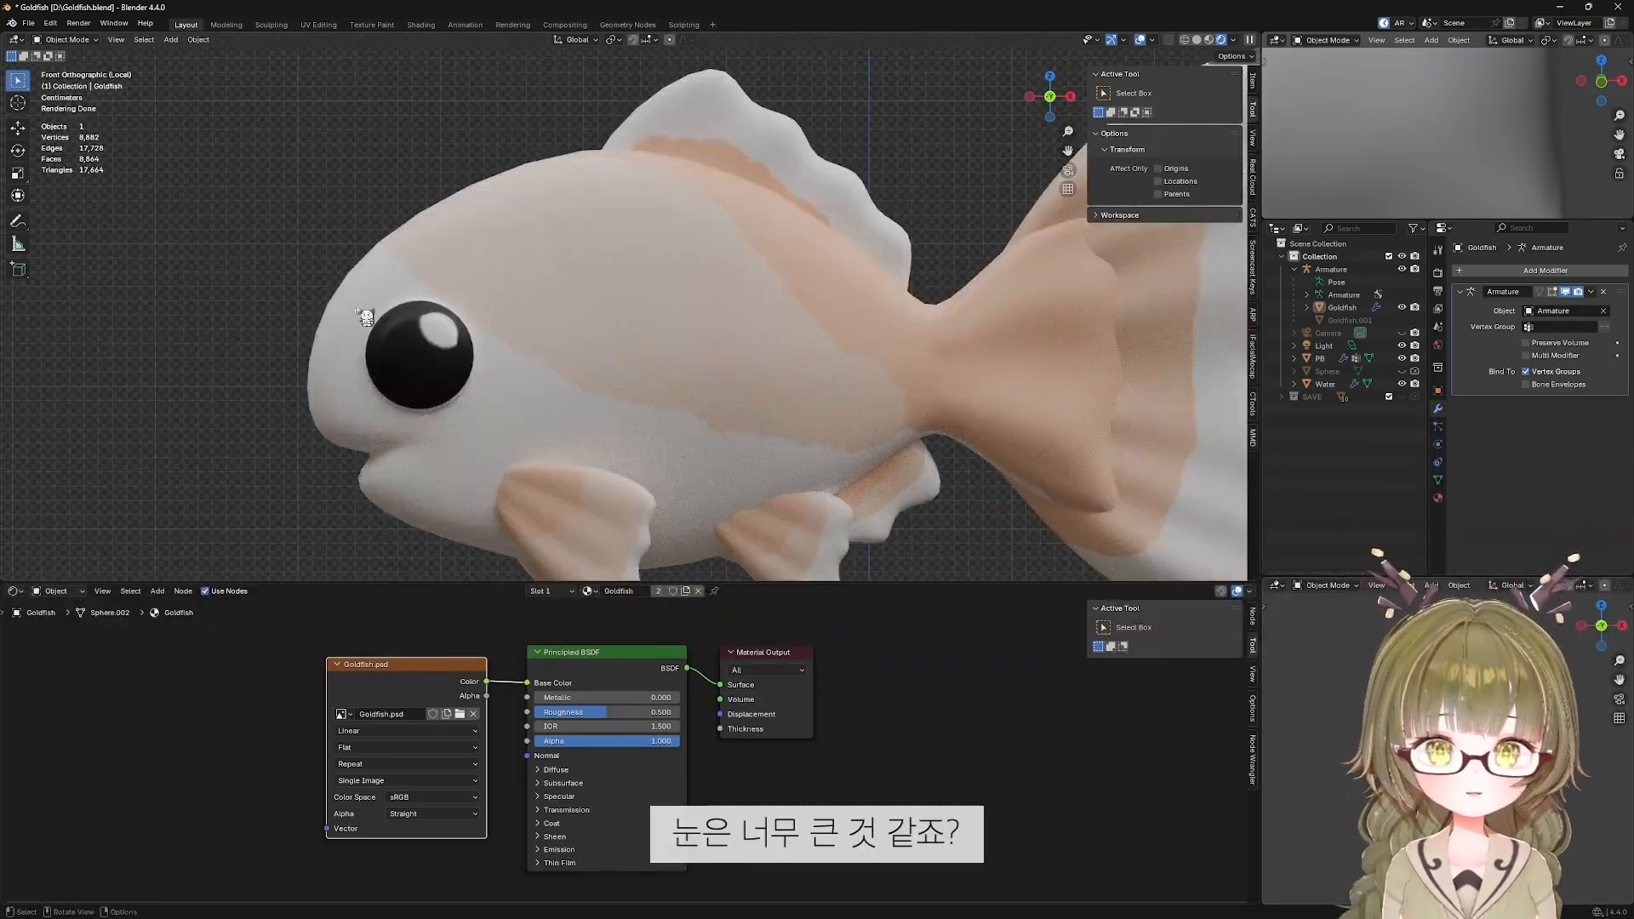
scroll(630, 391, down, 3)
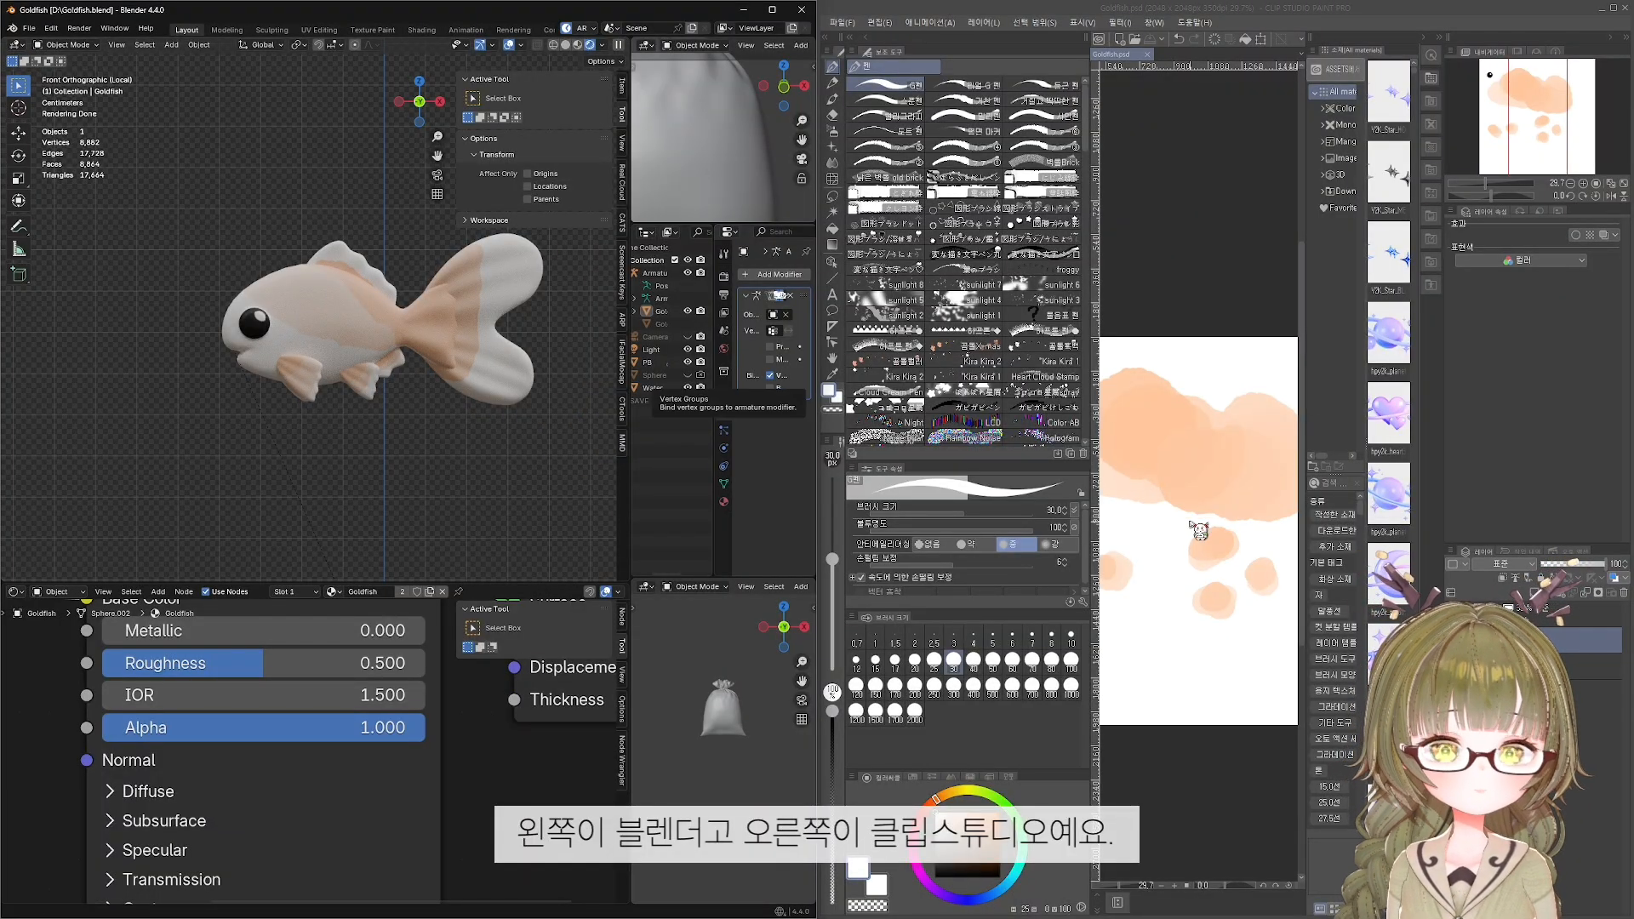
In Clip Studio Paint, widen the canvas area, then erase the painted eye at eraser size 200 and save the PSD.
click(1090, 523)
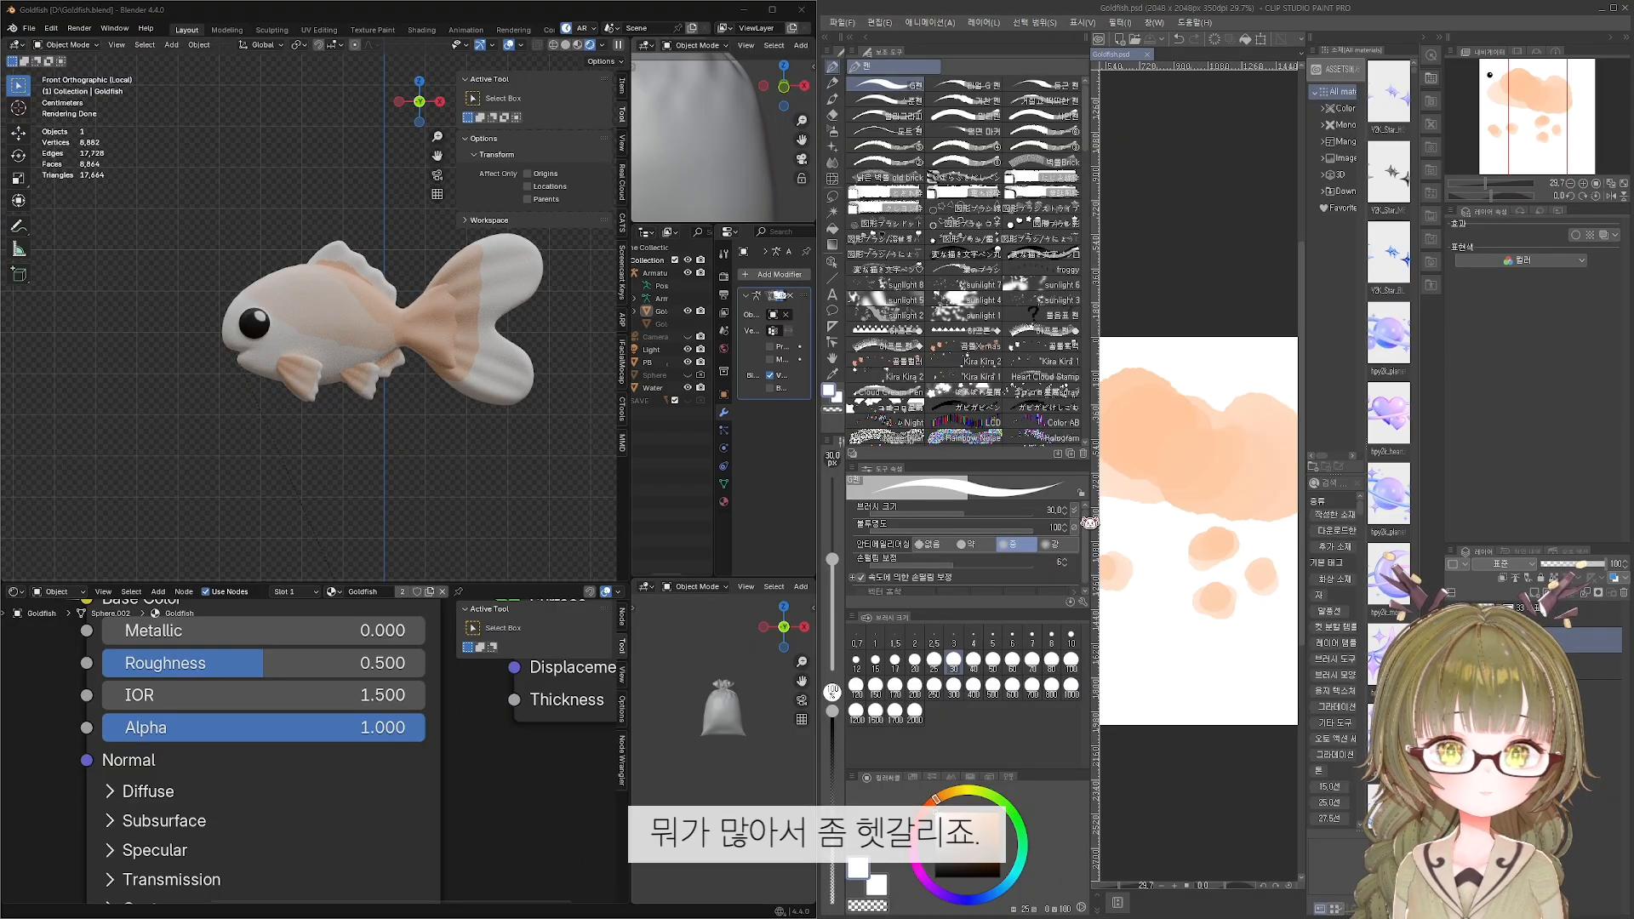
drag(1090, 523, 954, 524)
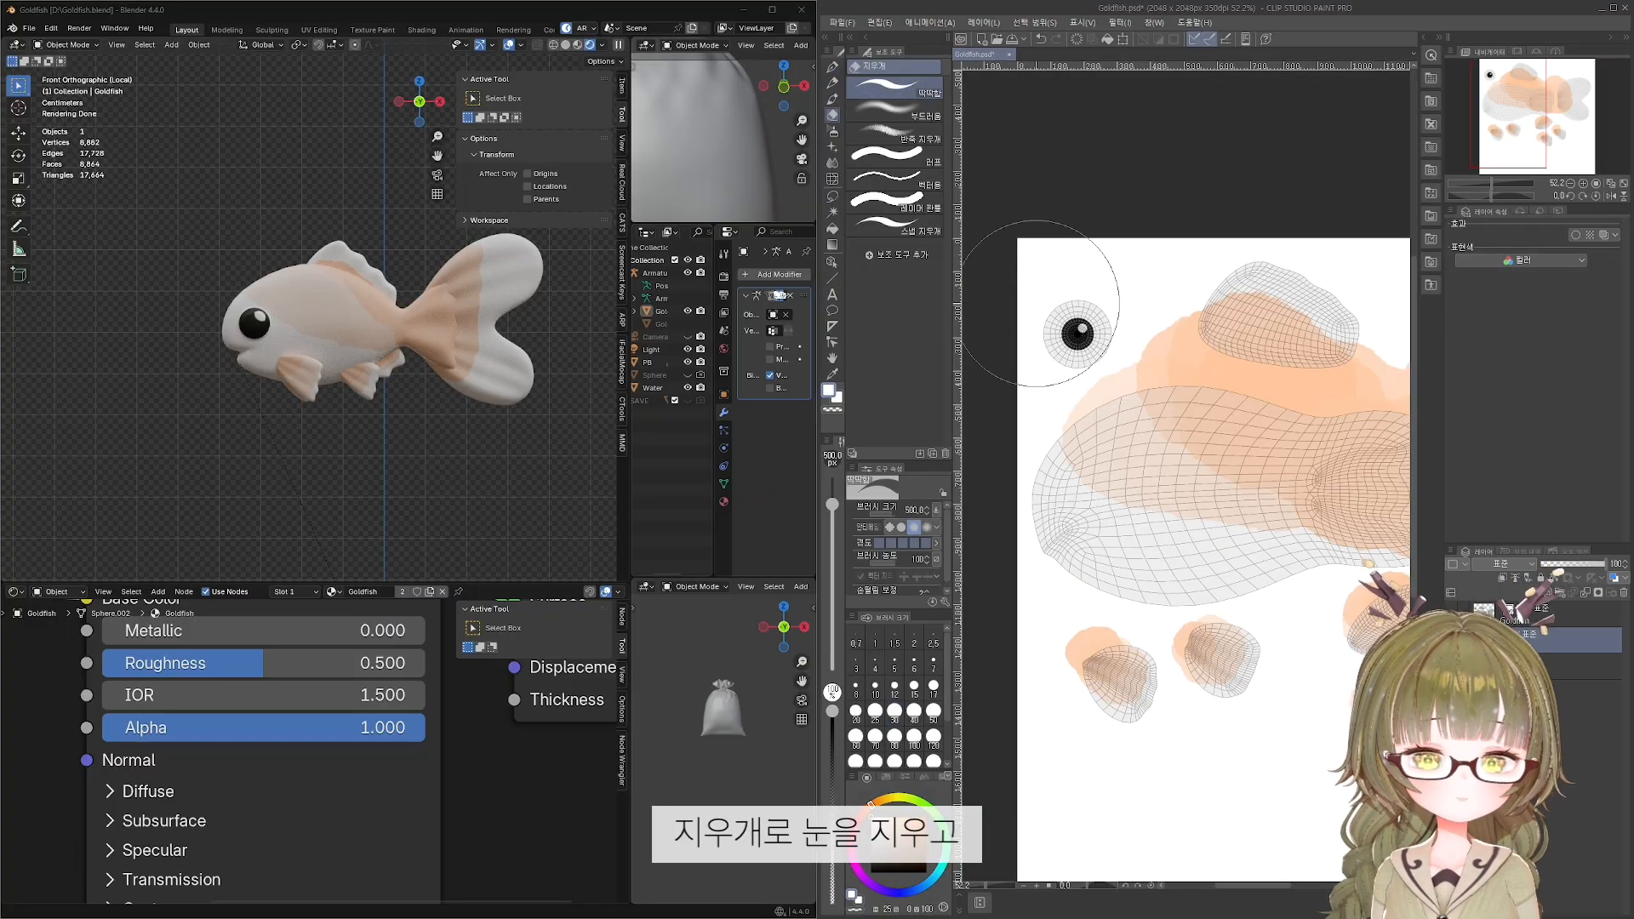
key(bracketleft)
key(bracketleft)
key(bracketleft)
key(bracketleft)
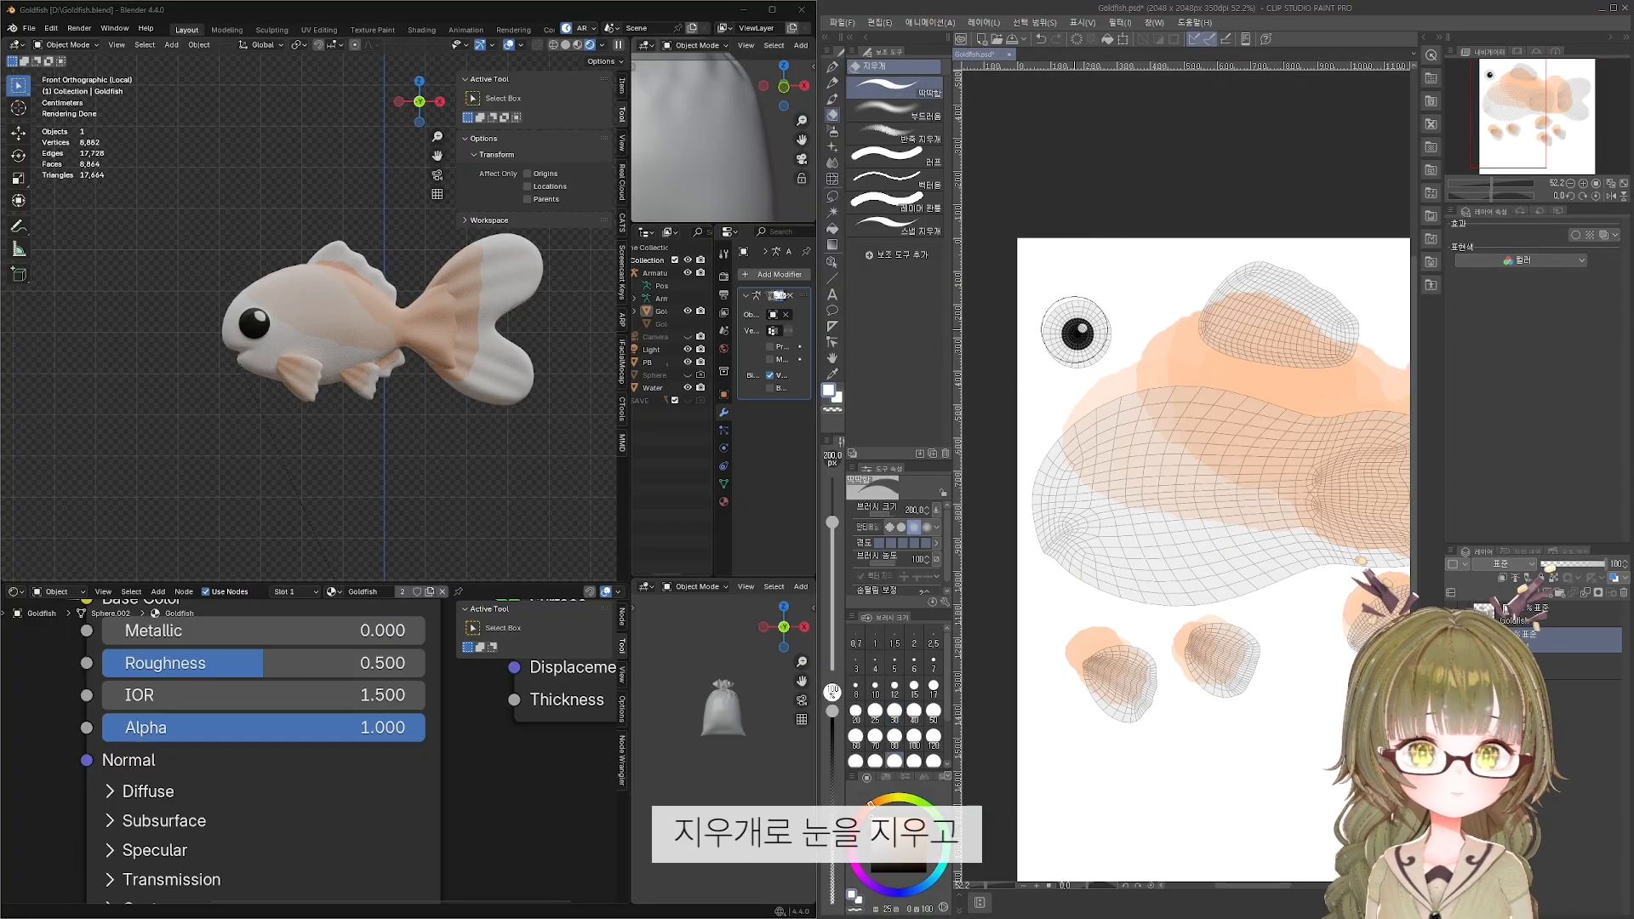
click(1073, 330)
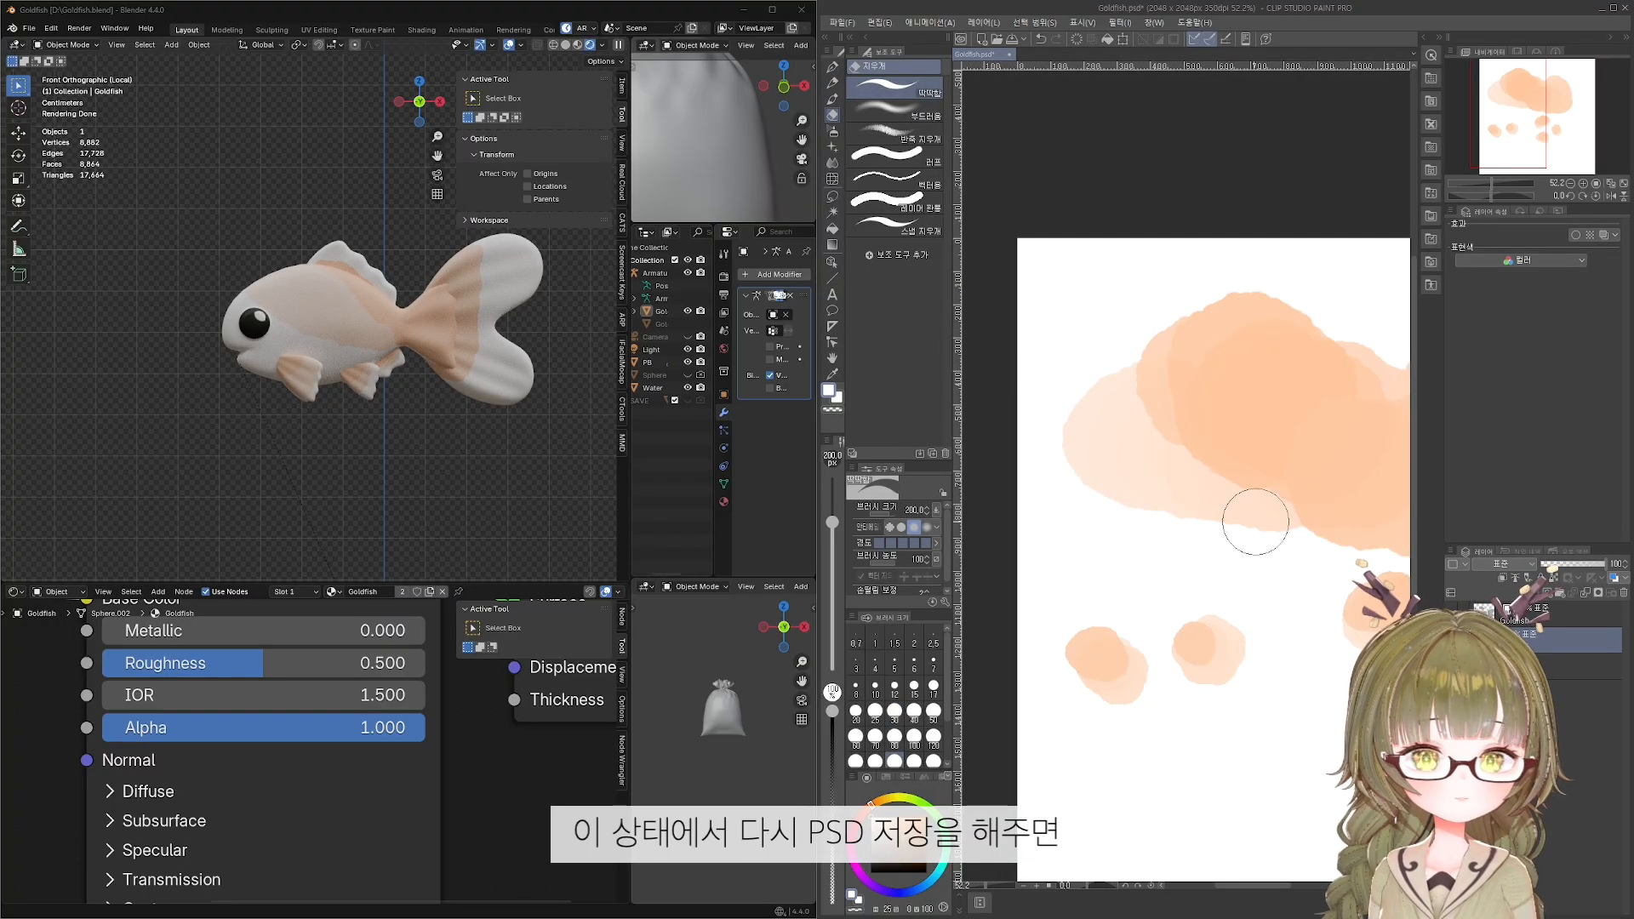
key(ctrl+s)
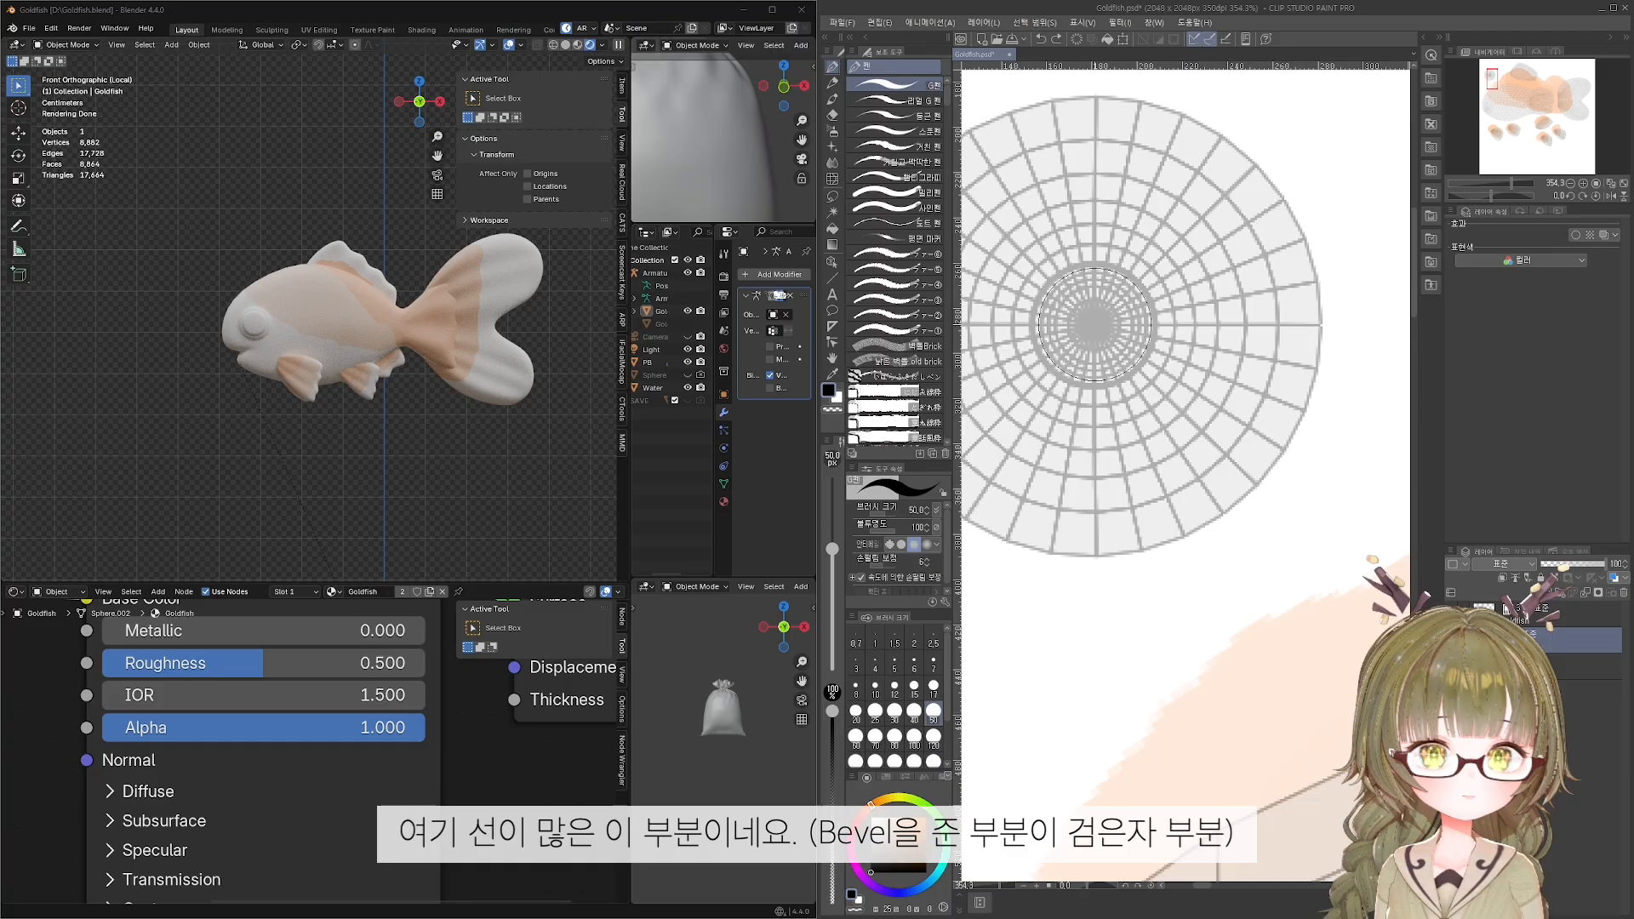
Paint a black pupil at brush size 50 over the eye island's dense centre and save the PSD with the UV layout hidden.
click(1095, 326)
click(1452, 614)
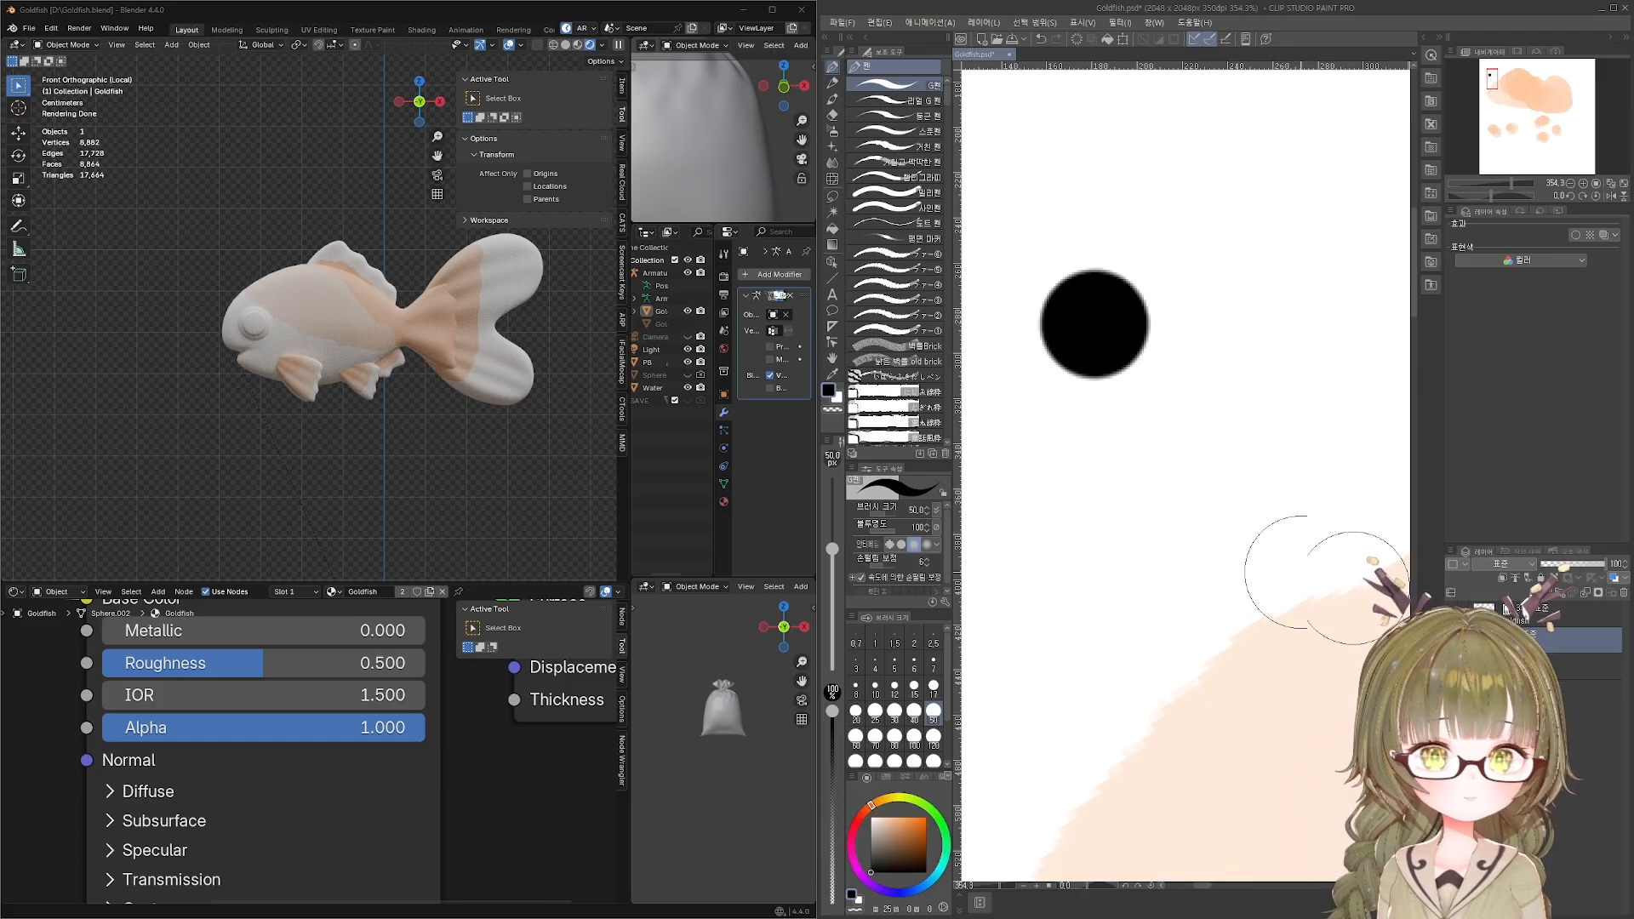
key(ctrl+s)
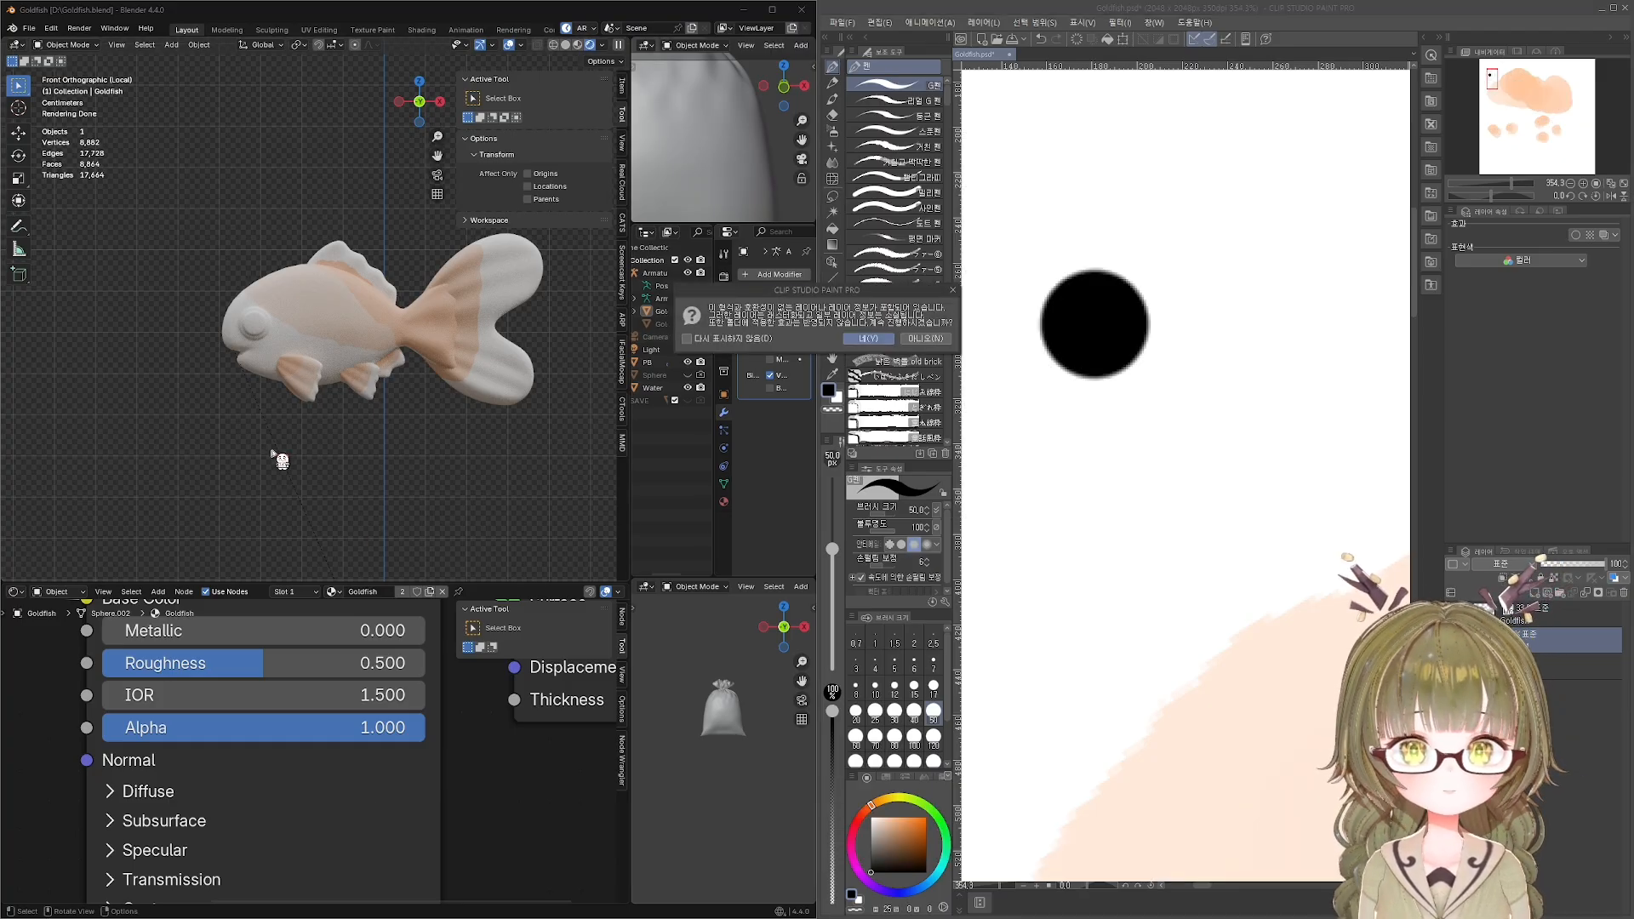
click(867, 338)
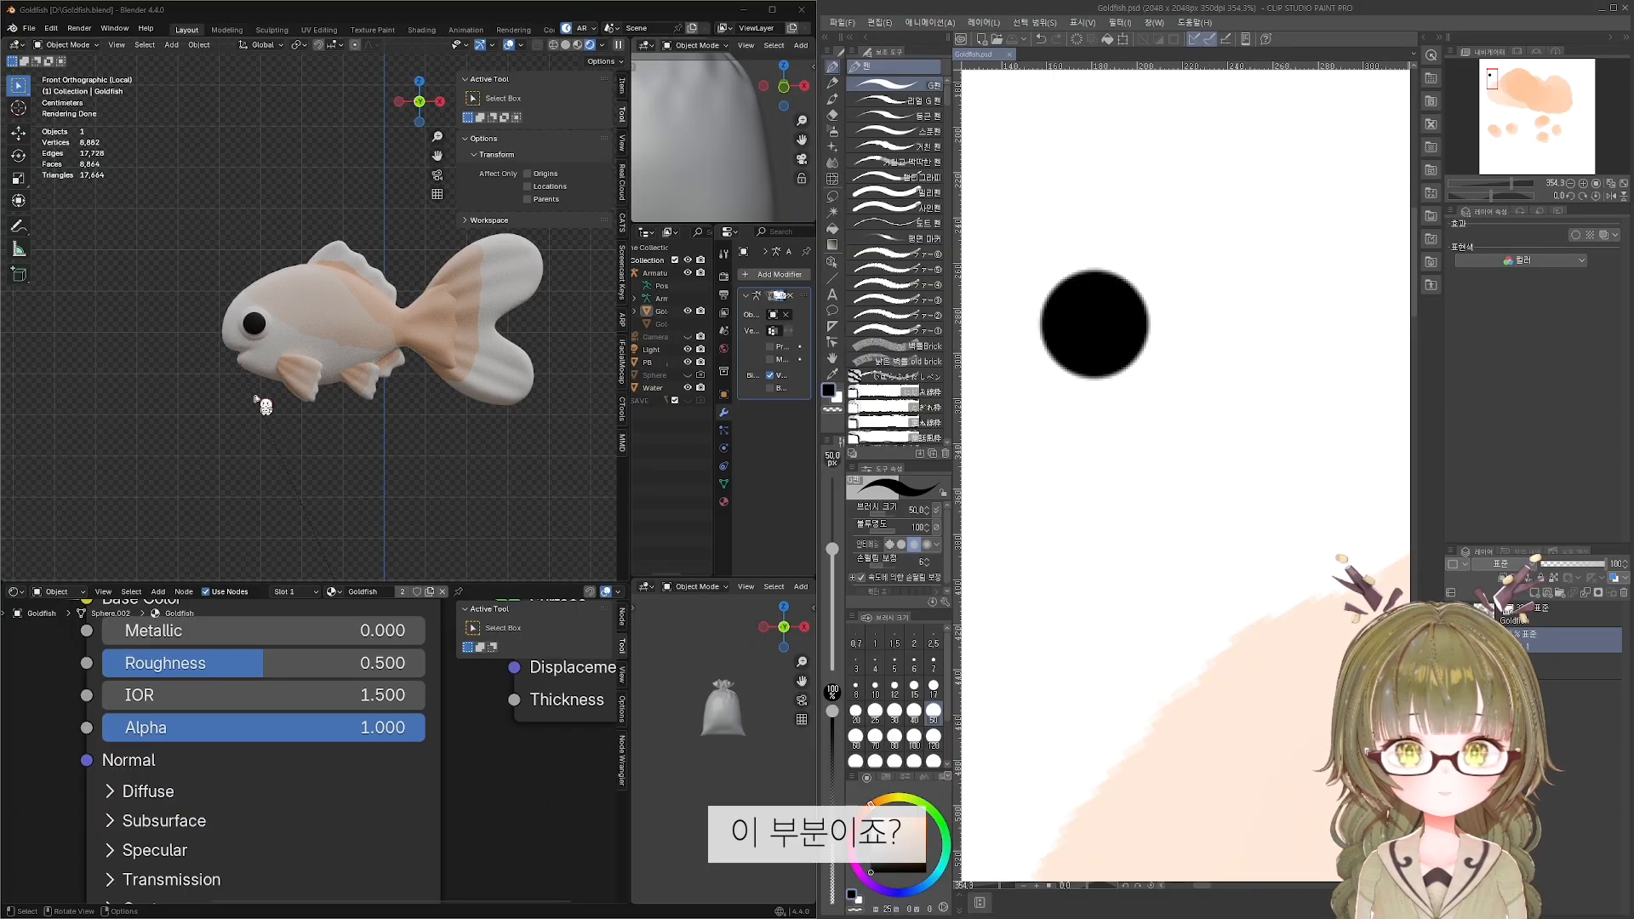
scroll(263, 394, up, 2)
scroll(436, 377, down, 2)
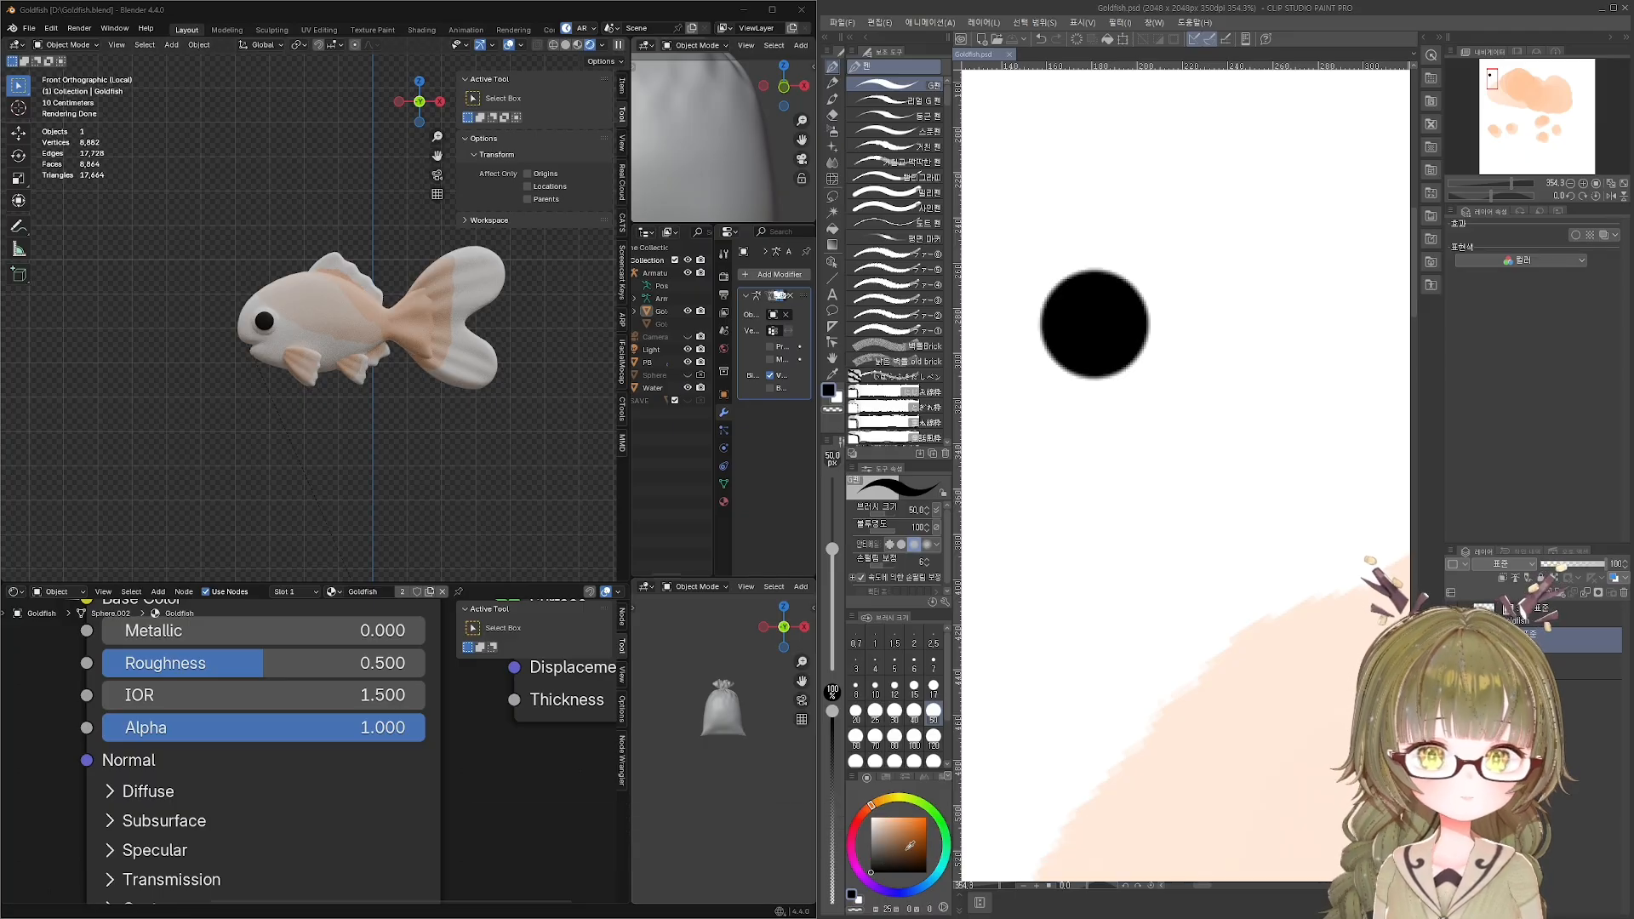
Add a white highlight at brush size 15 to the upper part of the pupil and save the PSD.
drag(884, 839, 804, 699)
key(bracketleft)
key(bracketleft)
key(bracketleft)
key(bracketleft)
key(bracketleft)
click(1108, 305)
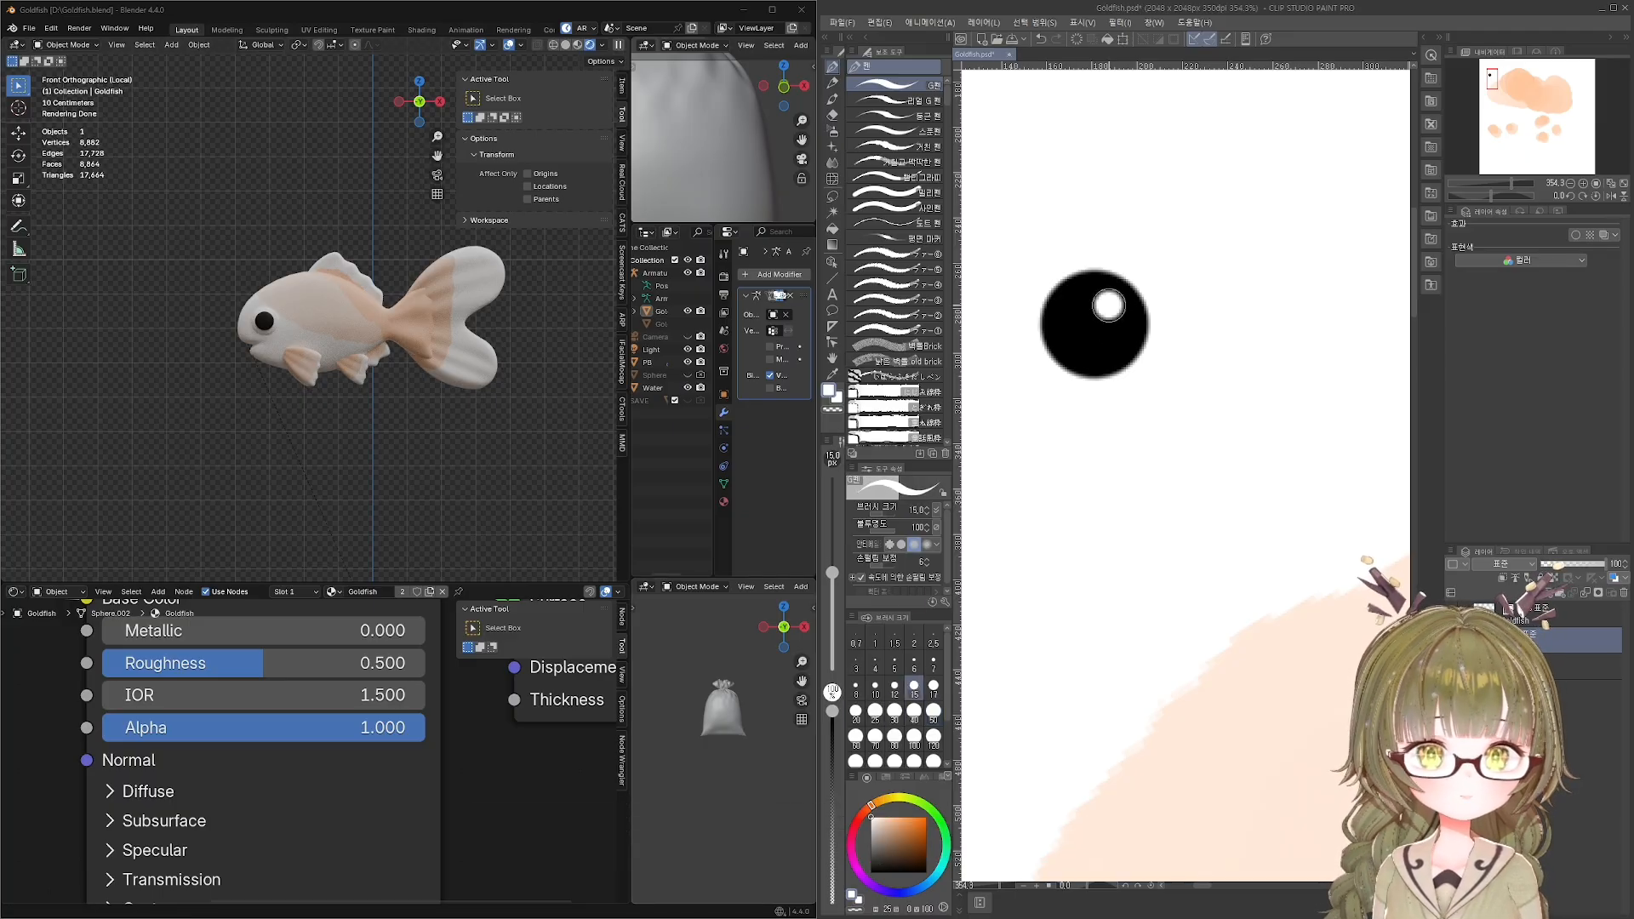
key(ctrl+s)
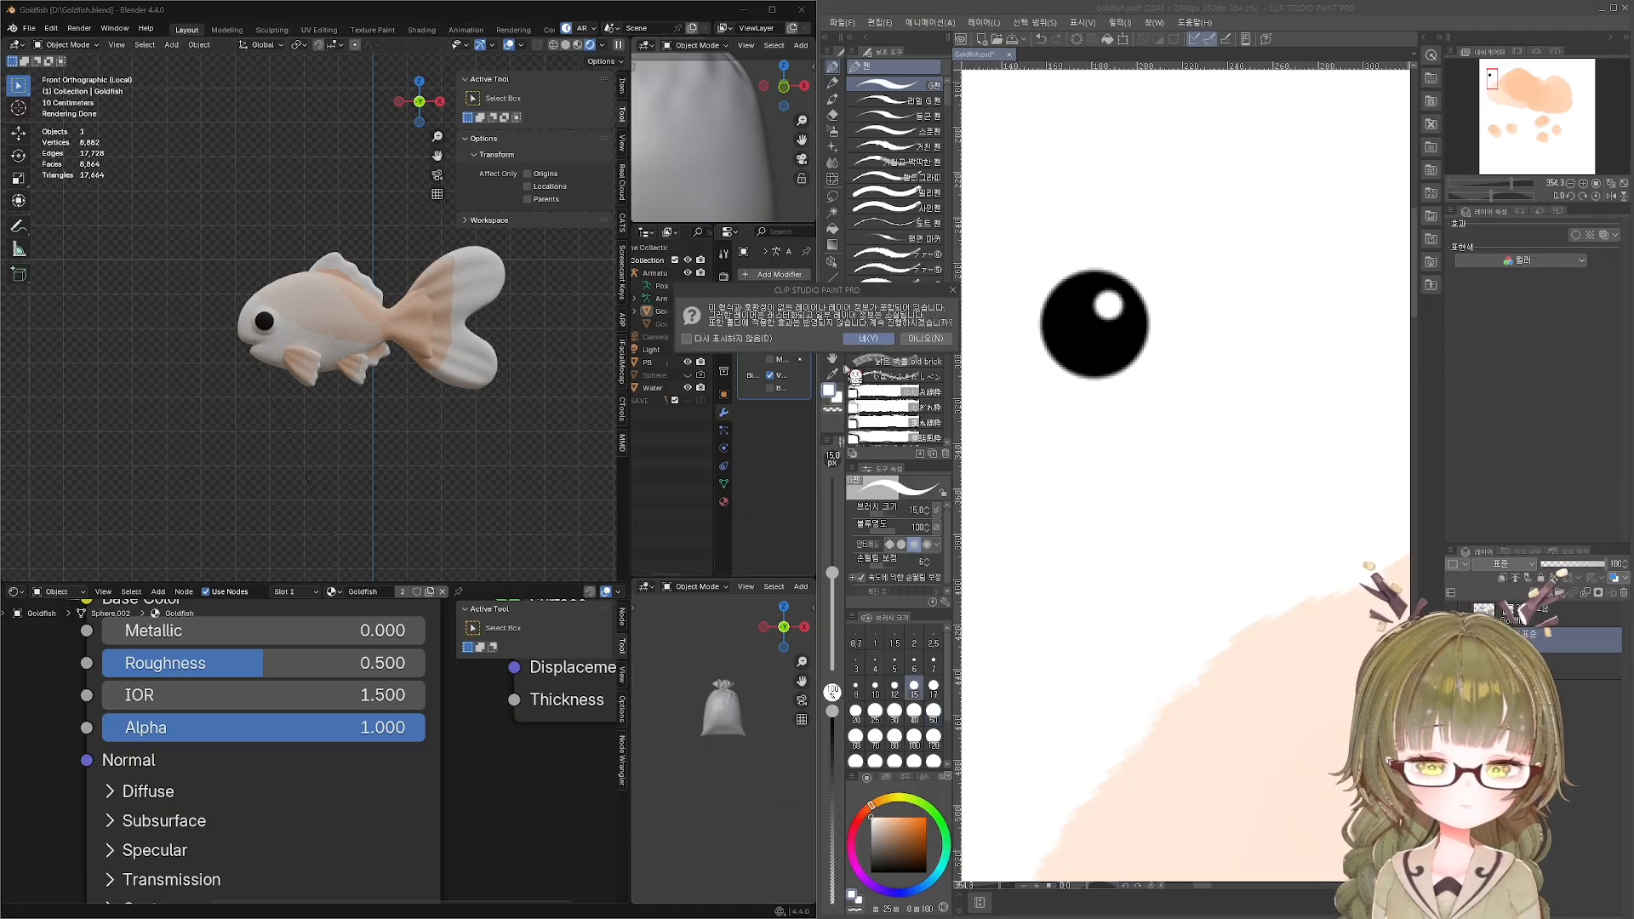
key(Return)
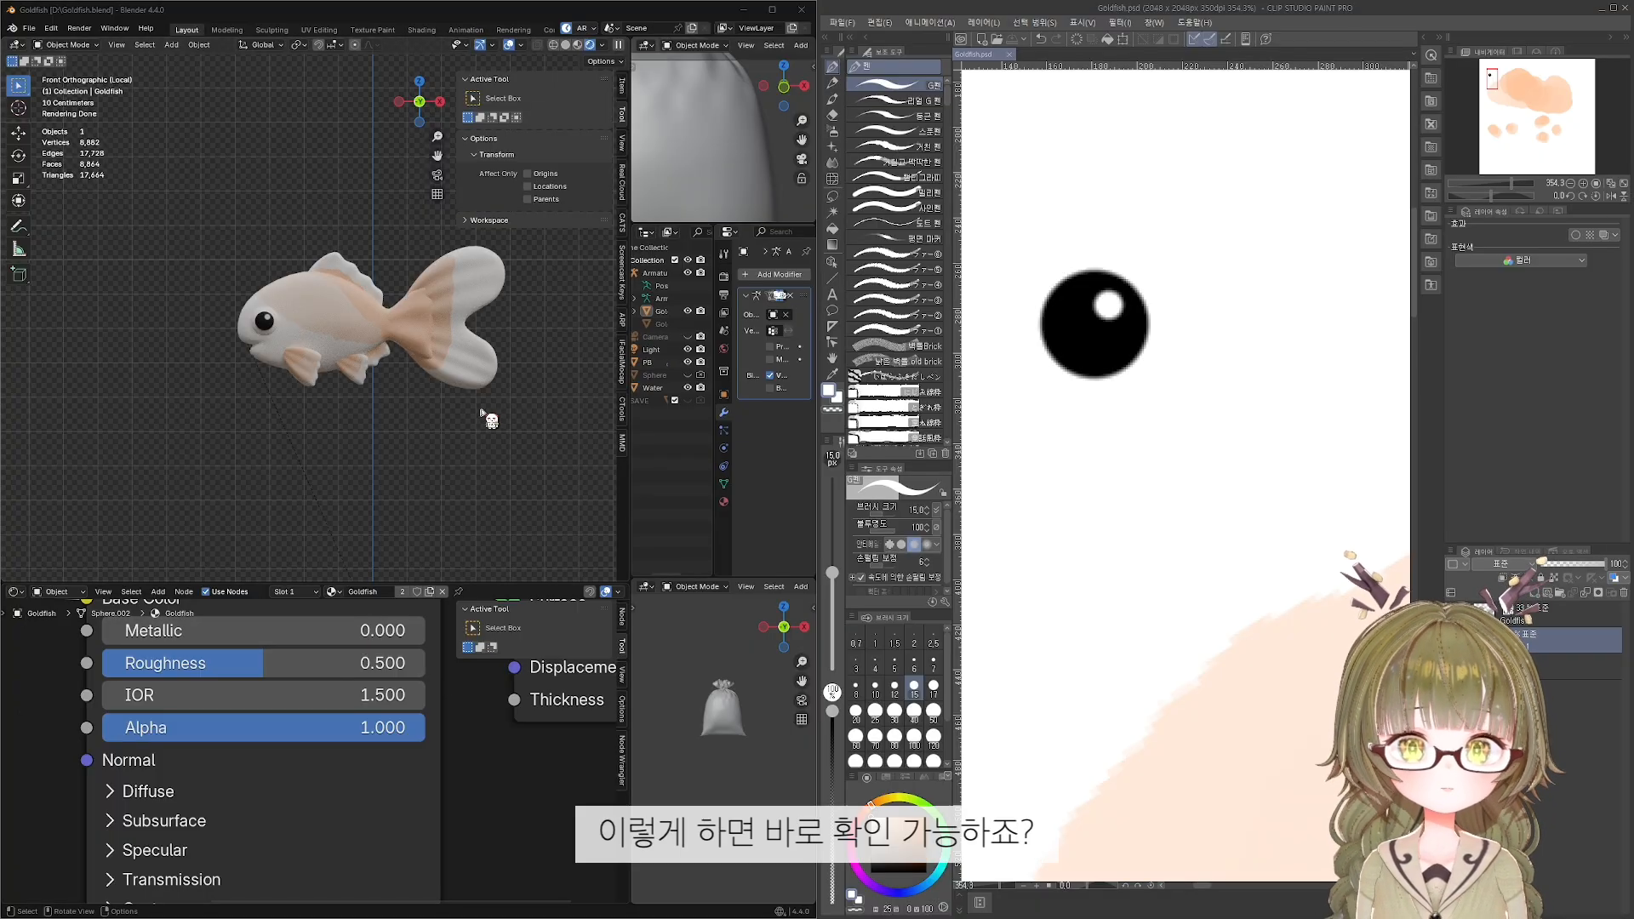
Examine the repainted eye and its highlight on the rendered goldfish in Blender.
scroll(403, 418, up, 4)
scroll(94, 342, up, 3)
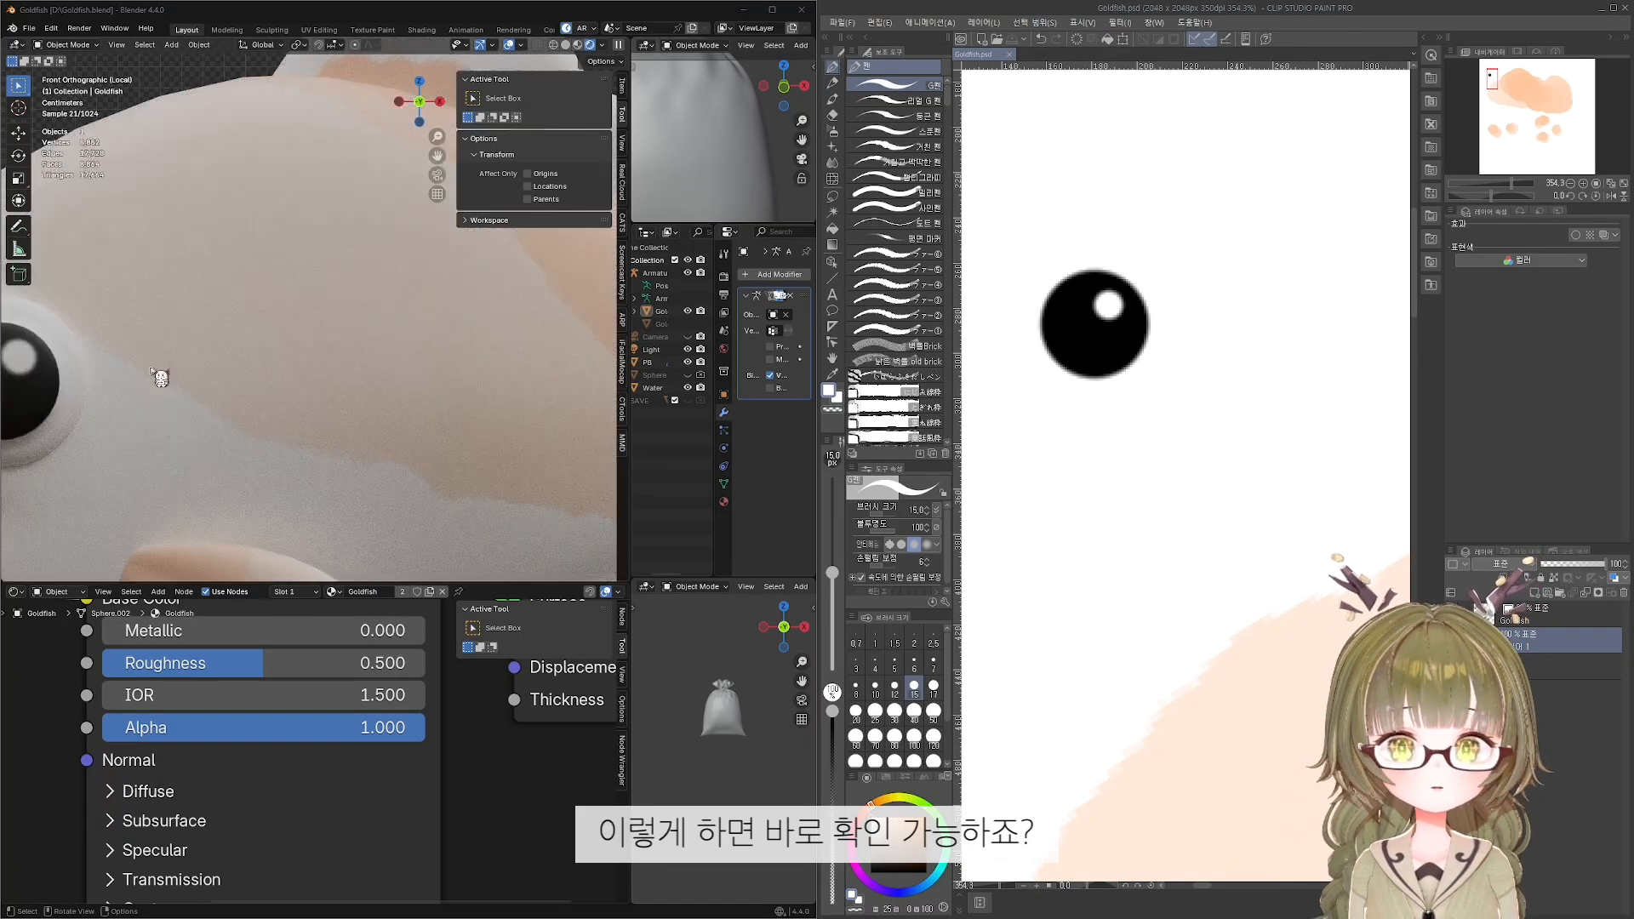
click(331, 354)
scroll(263, 385, down, 4)
key(space)
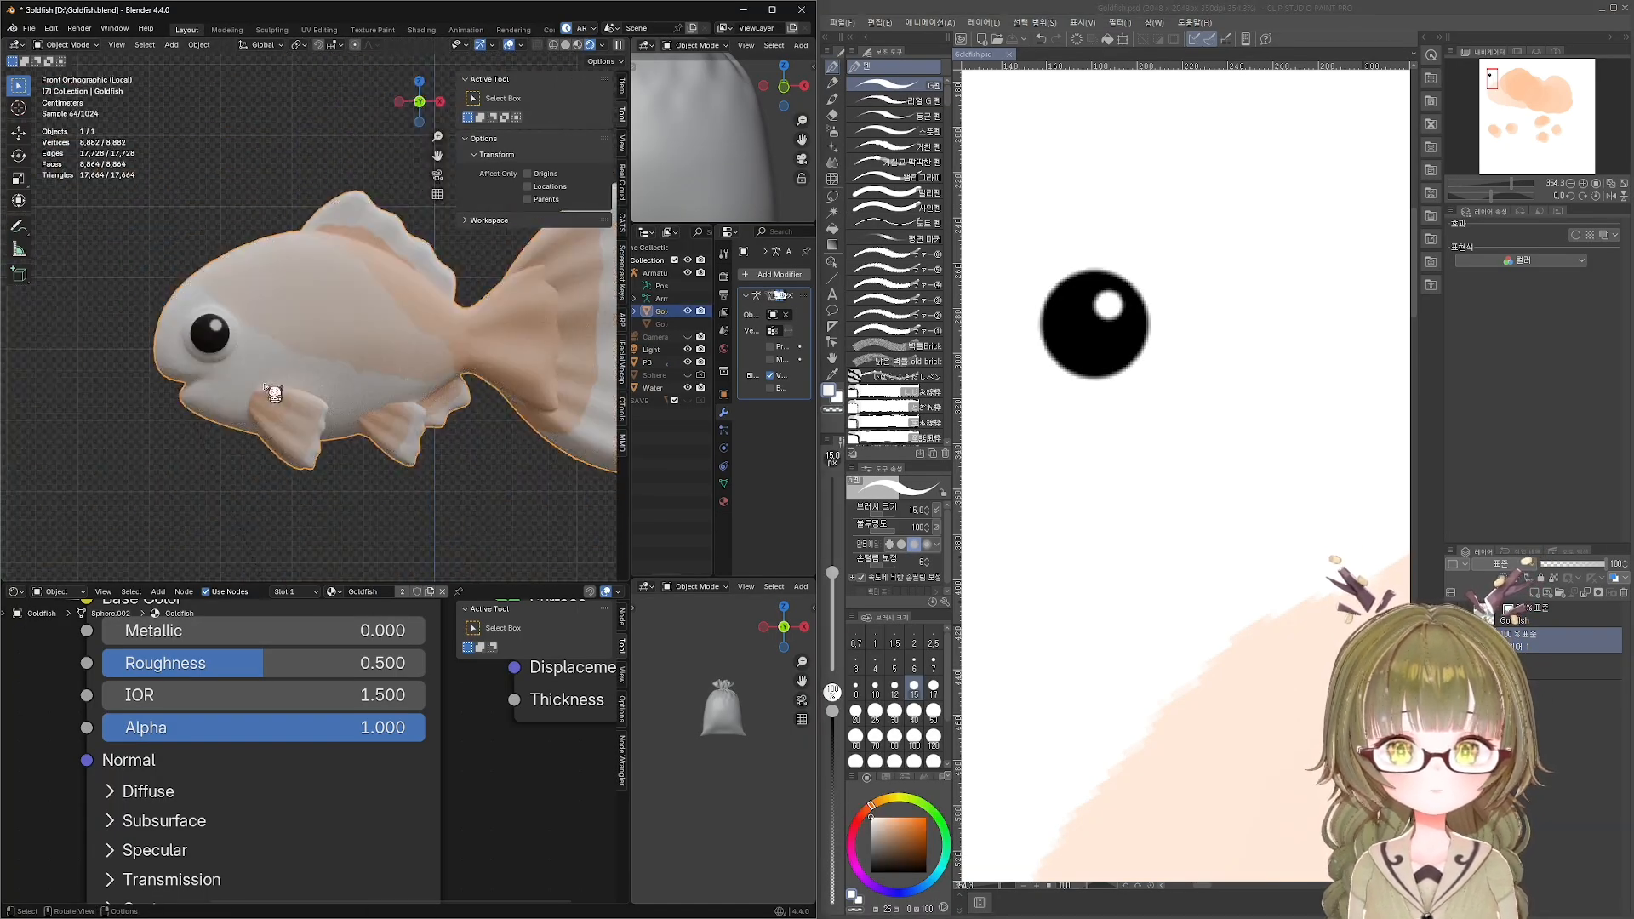
shift+middle_drag(263, 385, 378, 366)
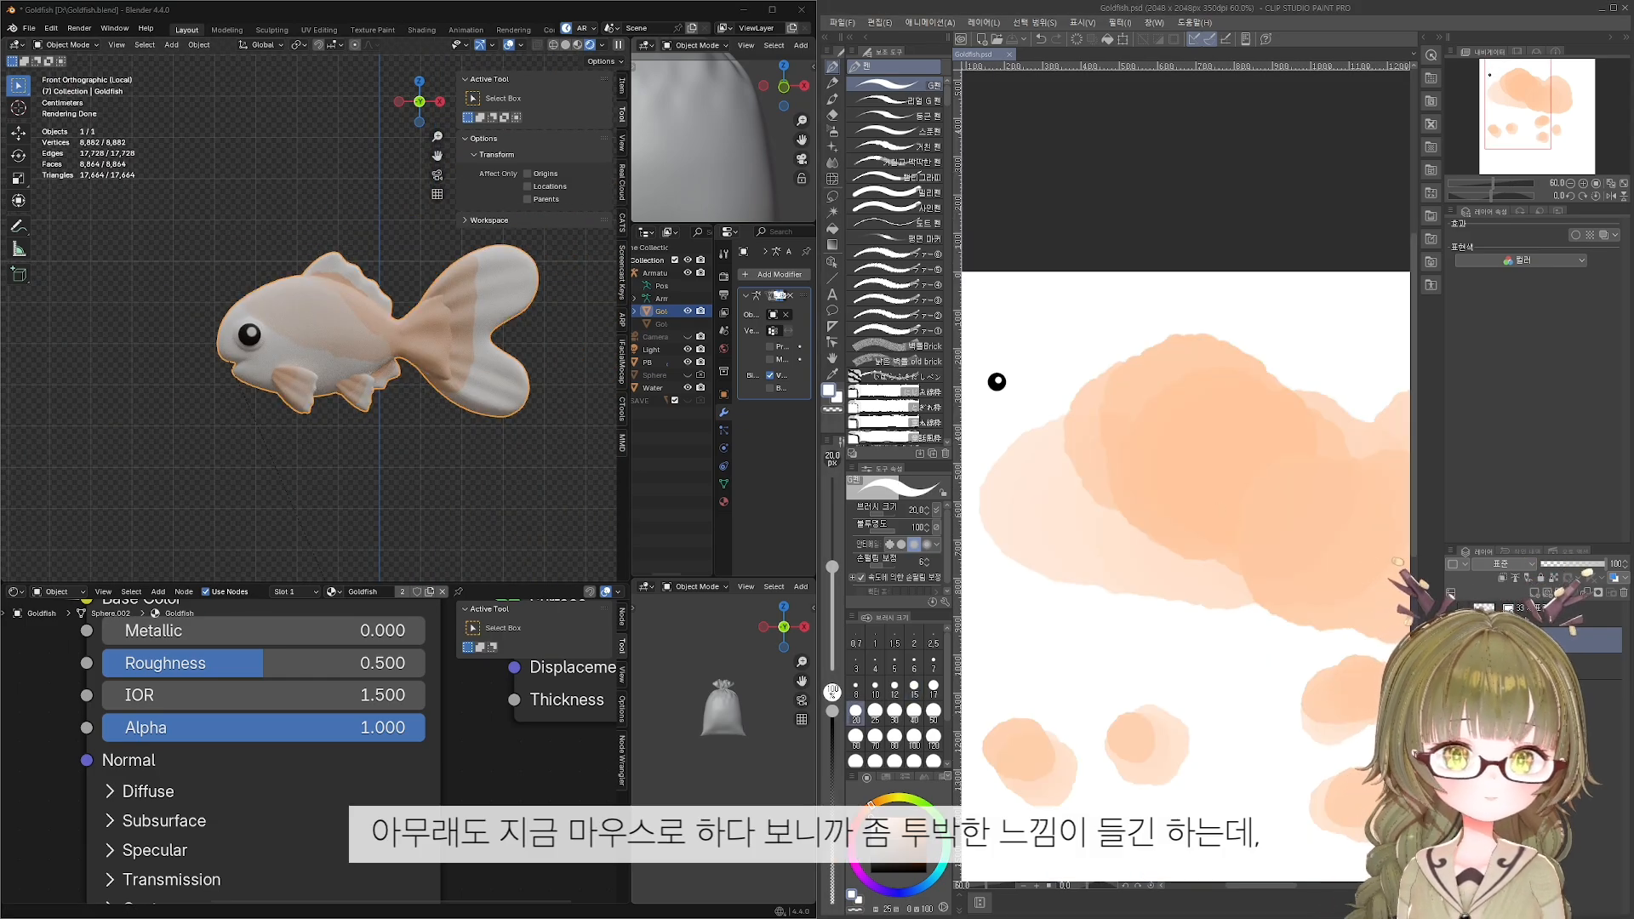
Paint light orange at brush size 400 over more of the body and tail using the UV layout, then hide it and save the PSD.
click(1452, 612)
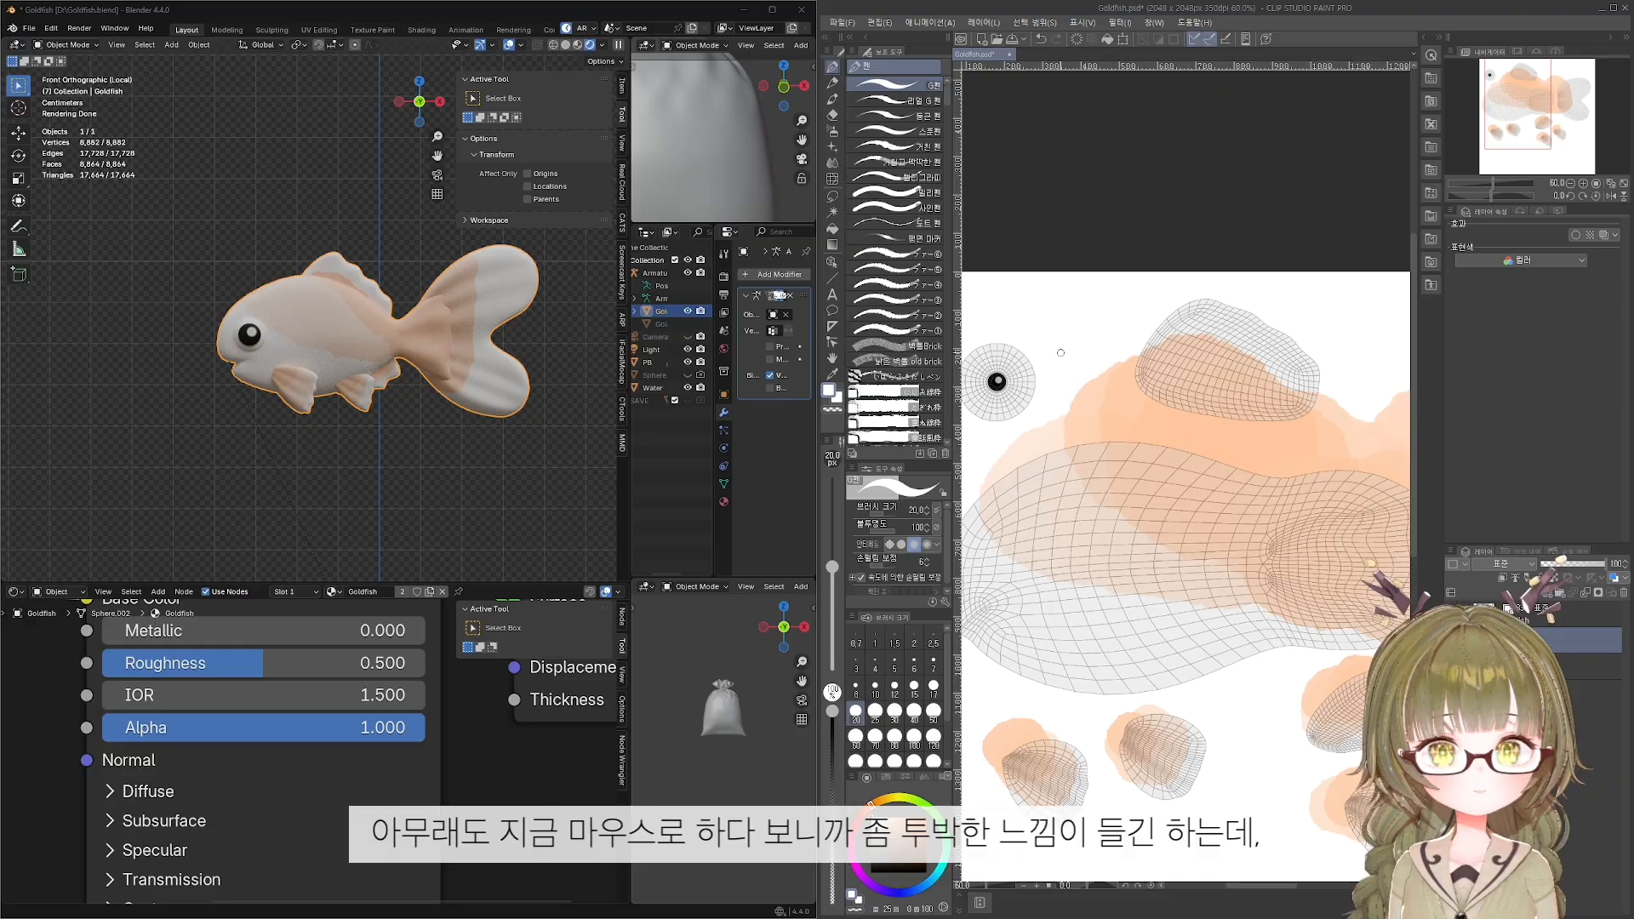
key(b)
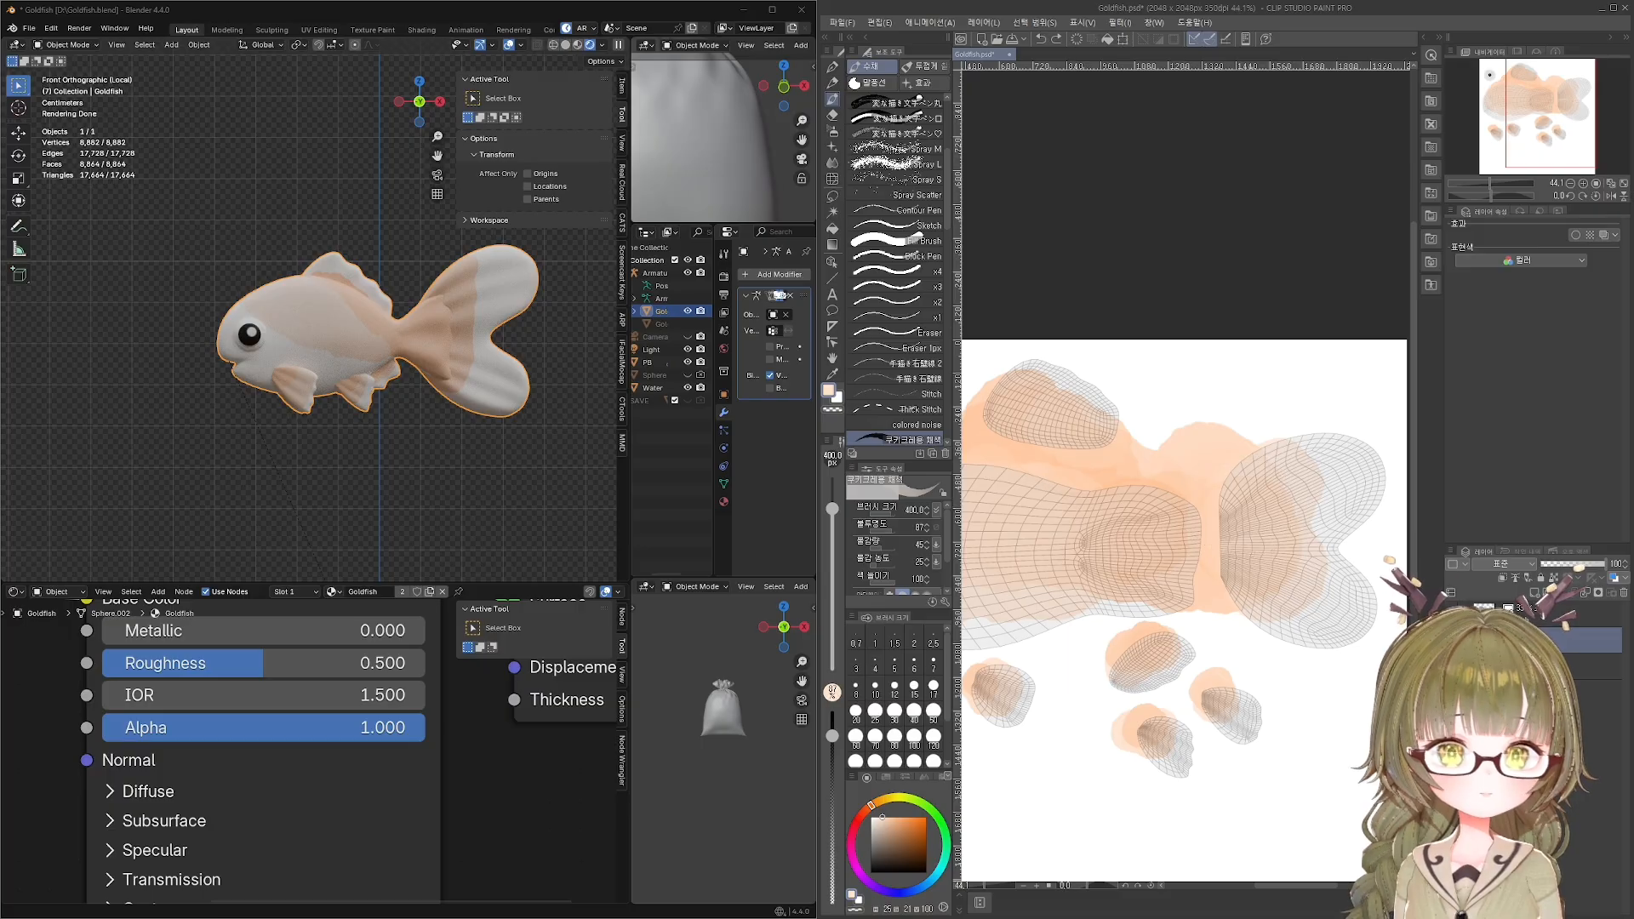
click(1452, 613)
key(ctrl+s)
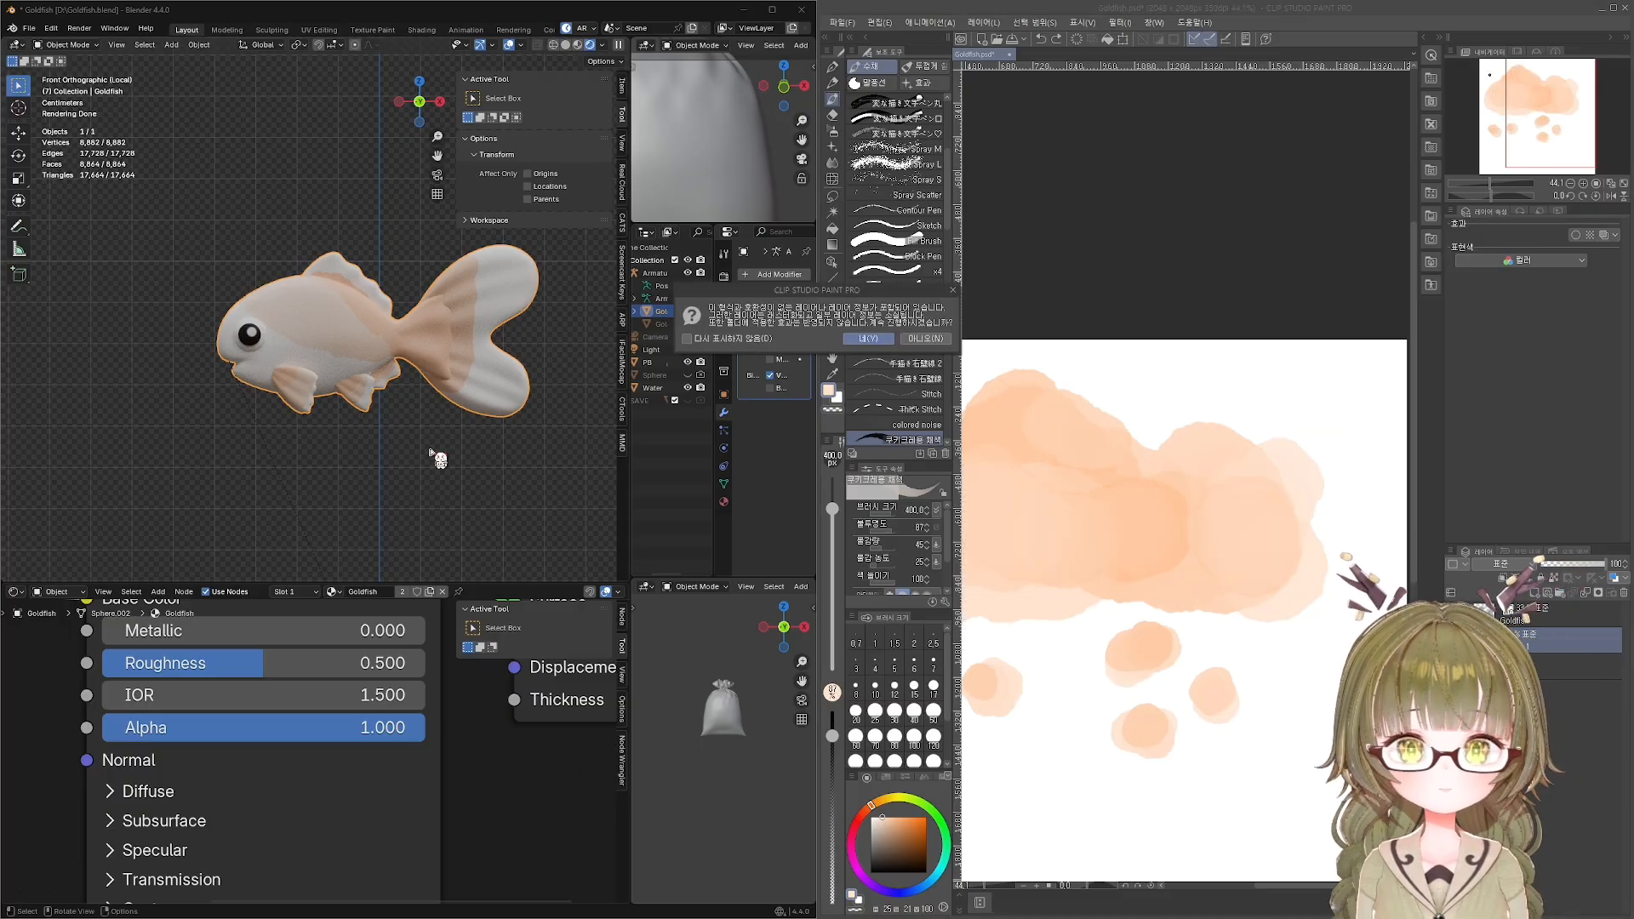
click(869, 340)
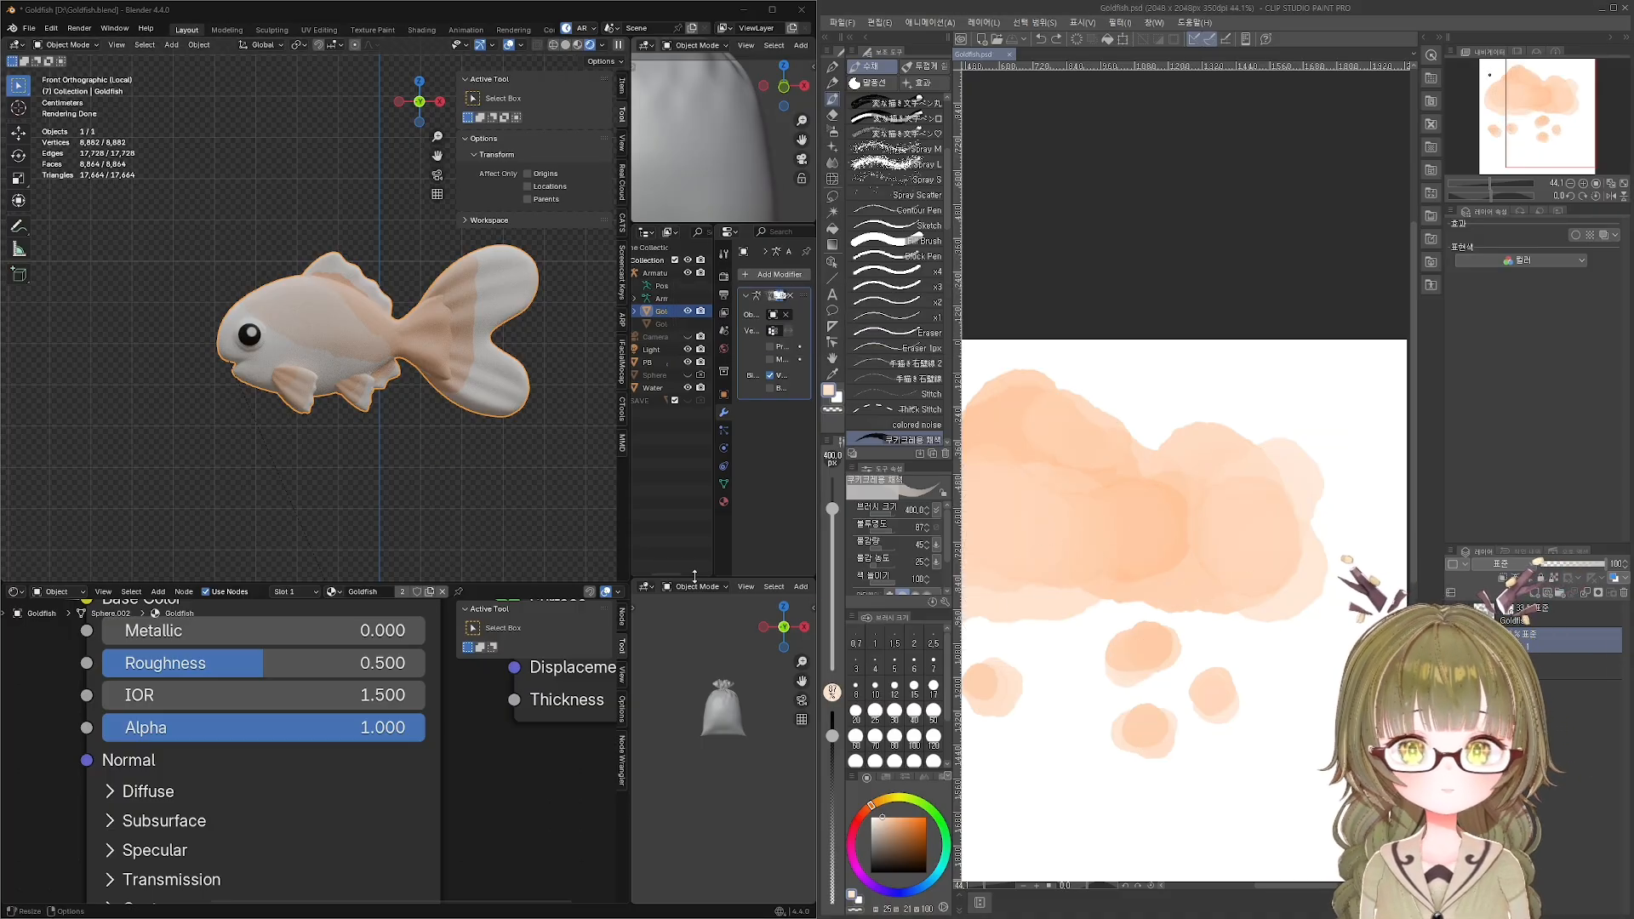
scroll(347, 485, up, 4)
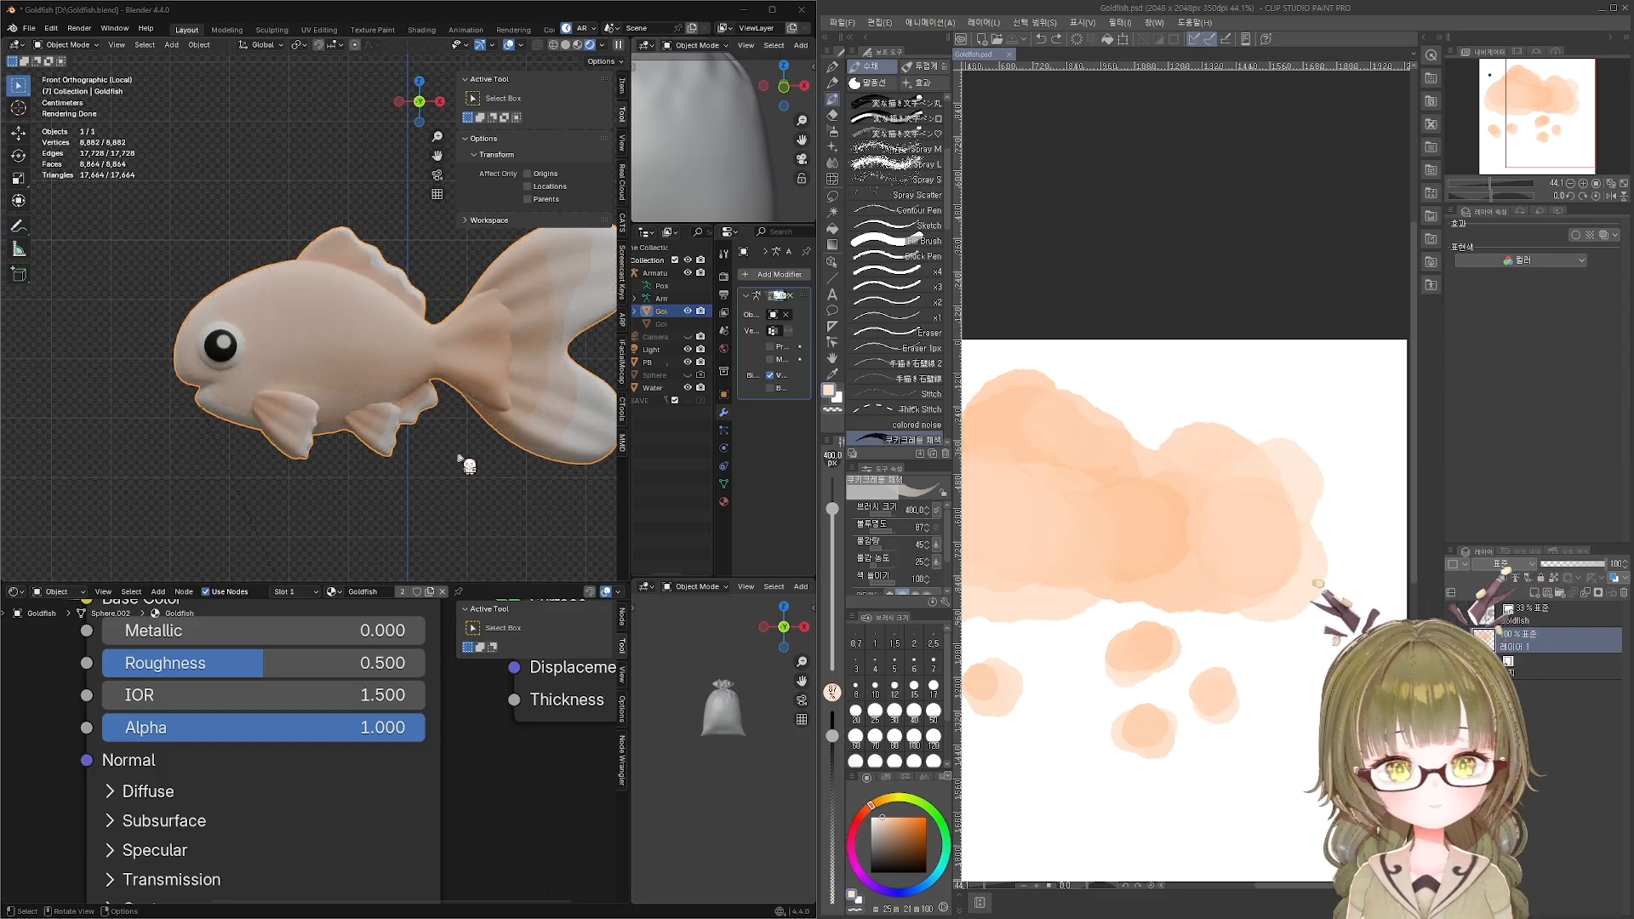
Paint white at brush size 400 over the belly edge, fins and tail using the UV layout as a guide.
scroll(1015, 472, down, 2)
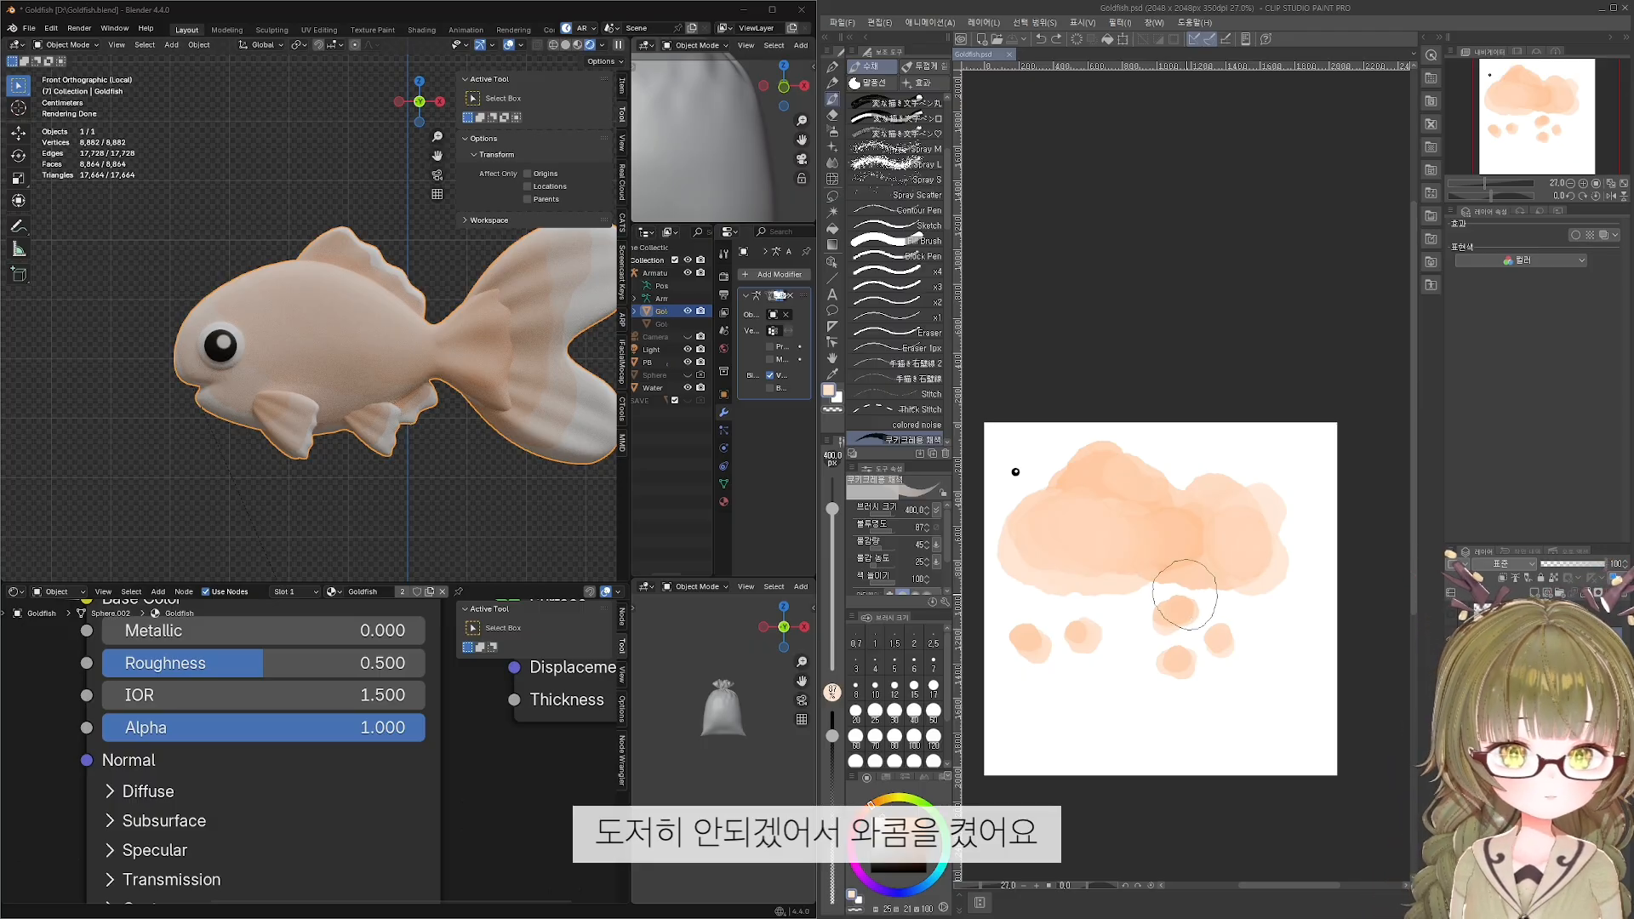
scroll(1183, 593, up, 2)
scroll(1222, 562, down, 1)
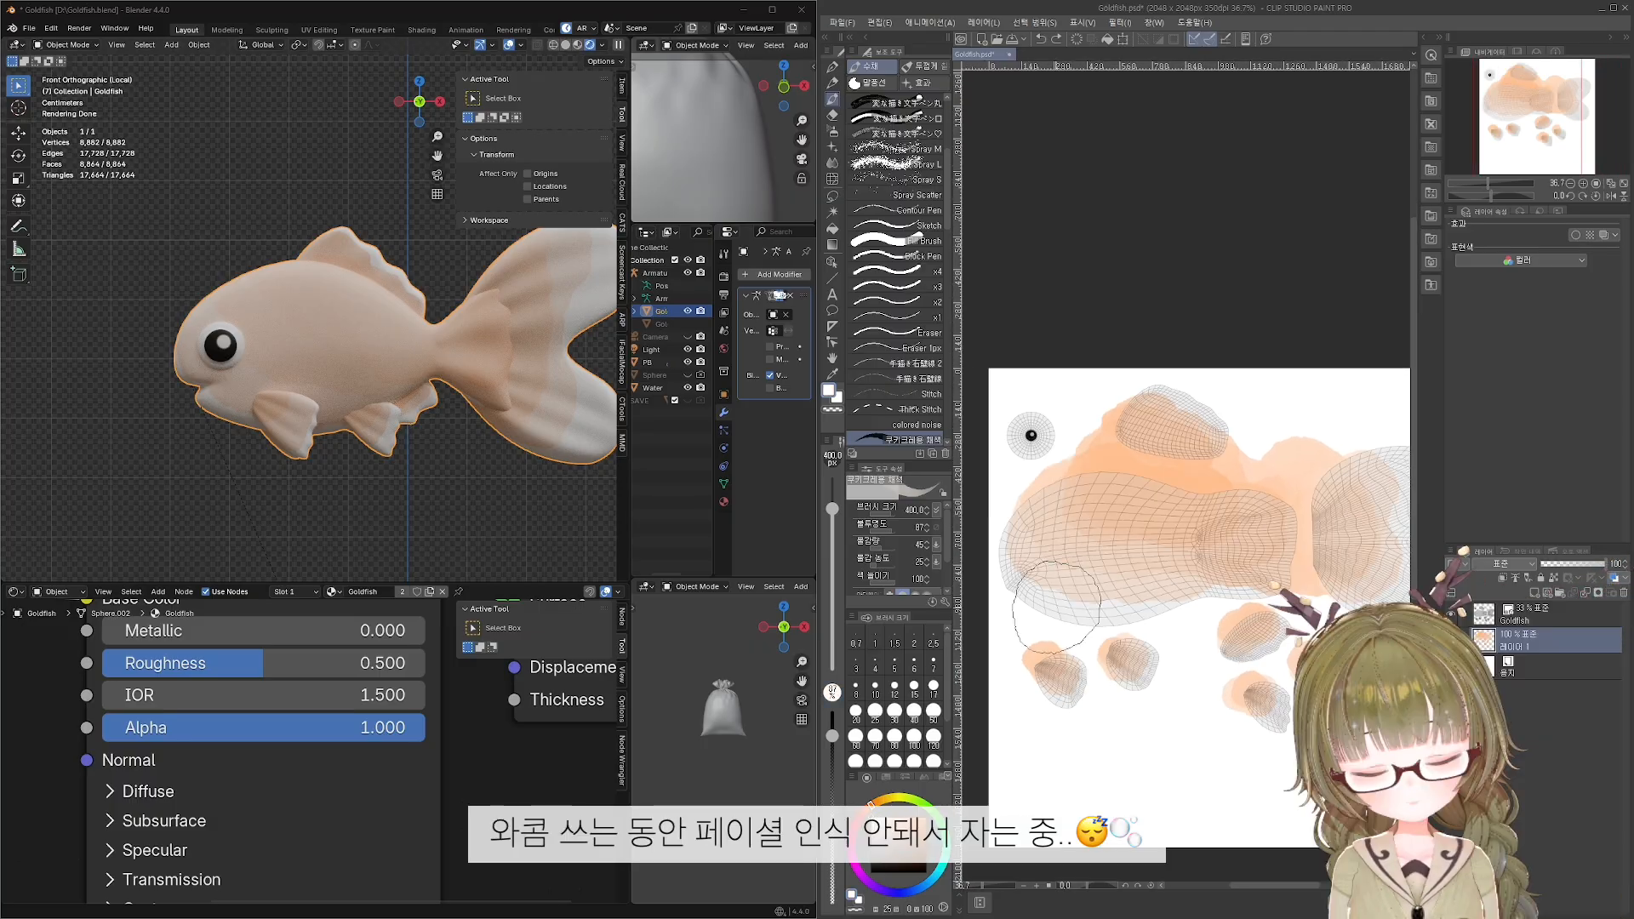
drag(1057, 608, 1173, 603)
drag(1280, 616, 1149, 617)
mouse_move(1289, 460)
mouse_down()
mouse_move(1304, 521)
mouse_move(1260, 620)
mouse_up()
mouse_move(1228, 691)
mouse_down()
mouse_move(1247, 640)
mouse_move(1190, 578)
mouse_up()
drag(1098, 638, 1136, 620)
mouse_move(1136, 620)
mouse_down()
mouse_move(1069, 647)
mouse_move(1074, 630)
mouse_up()
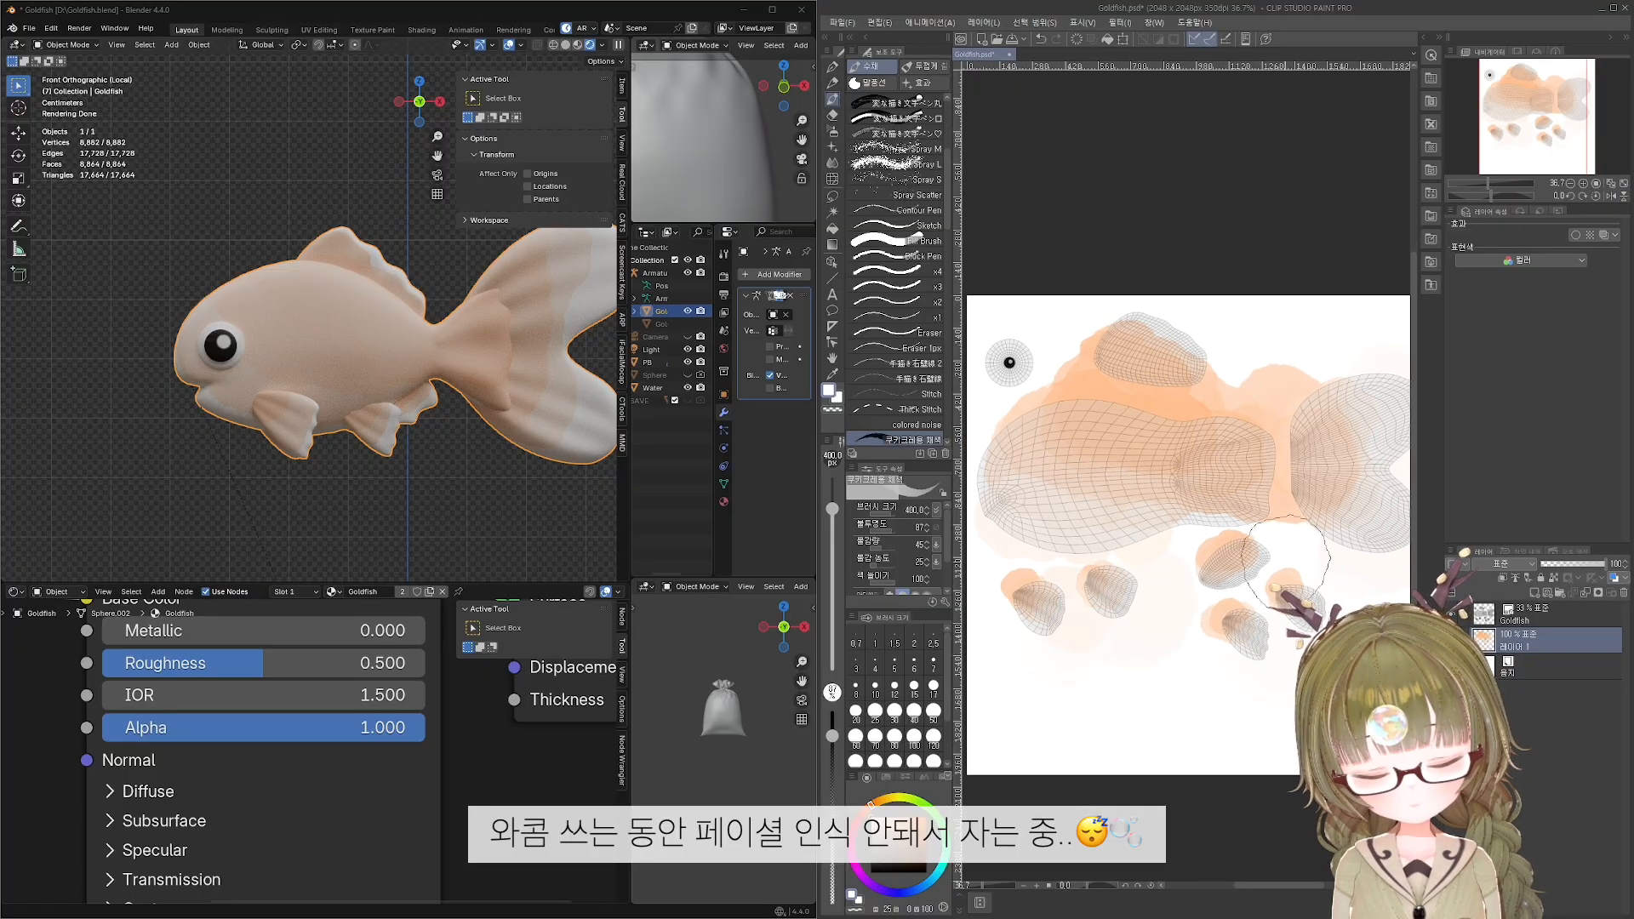
Paint sampled light orange over the upper body at brush size 400 and save the PSD with the UV layout hidden.
alt+click(1207, 400)
drag(1079, 451, 1143, 476)
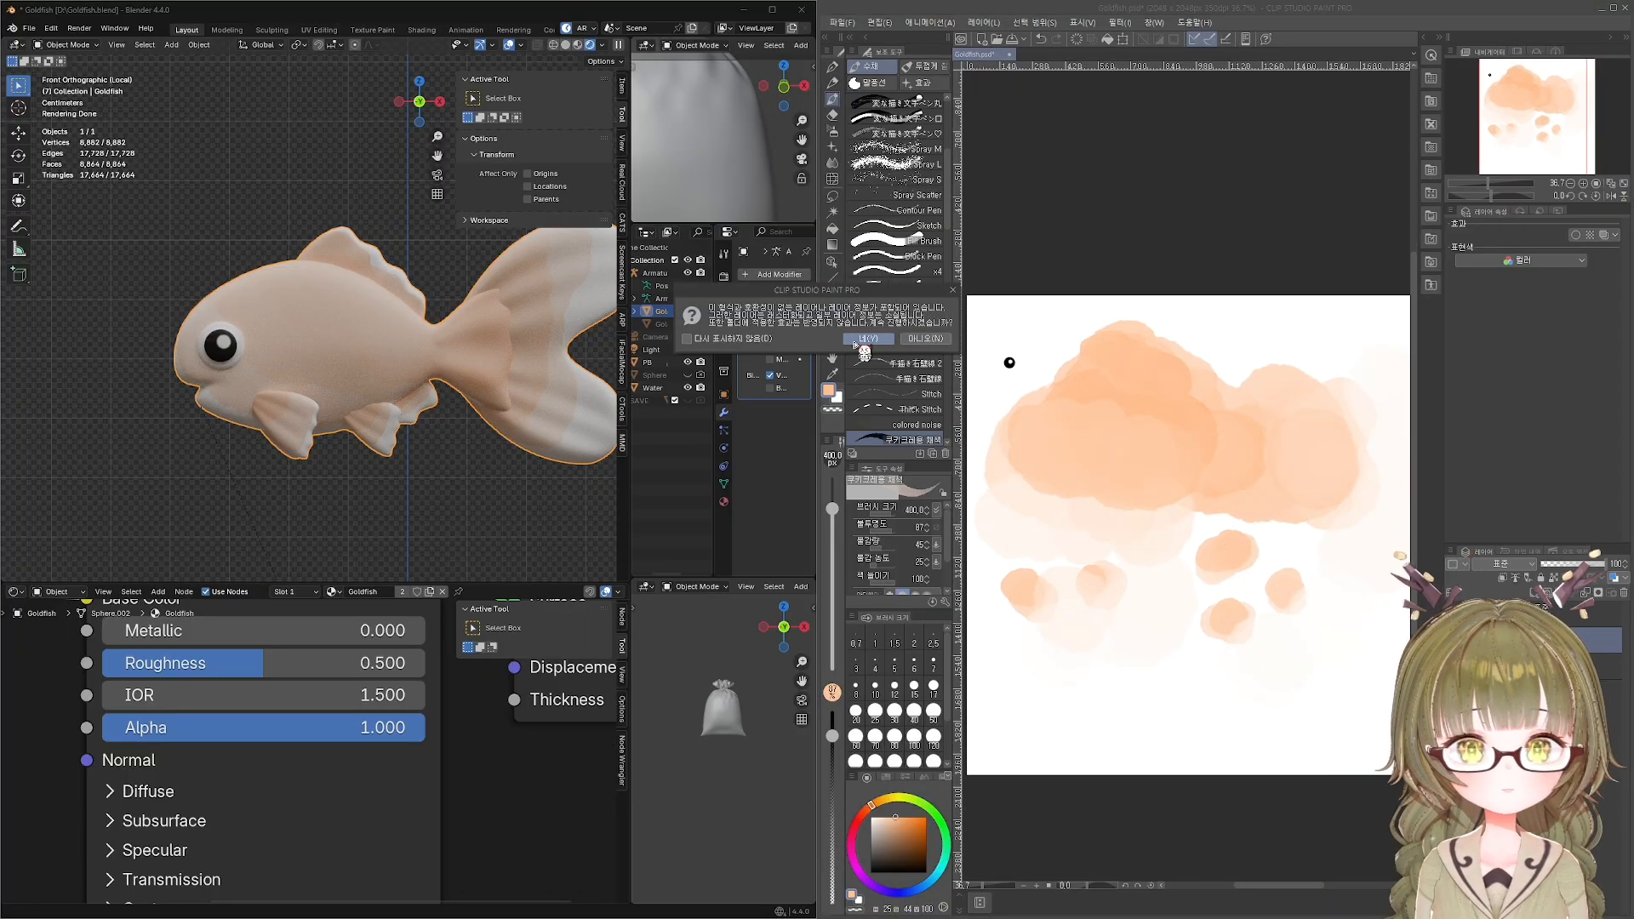
click(854, 342)
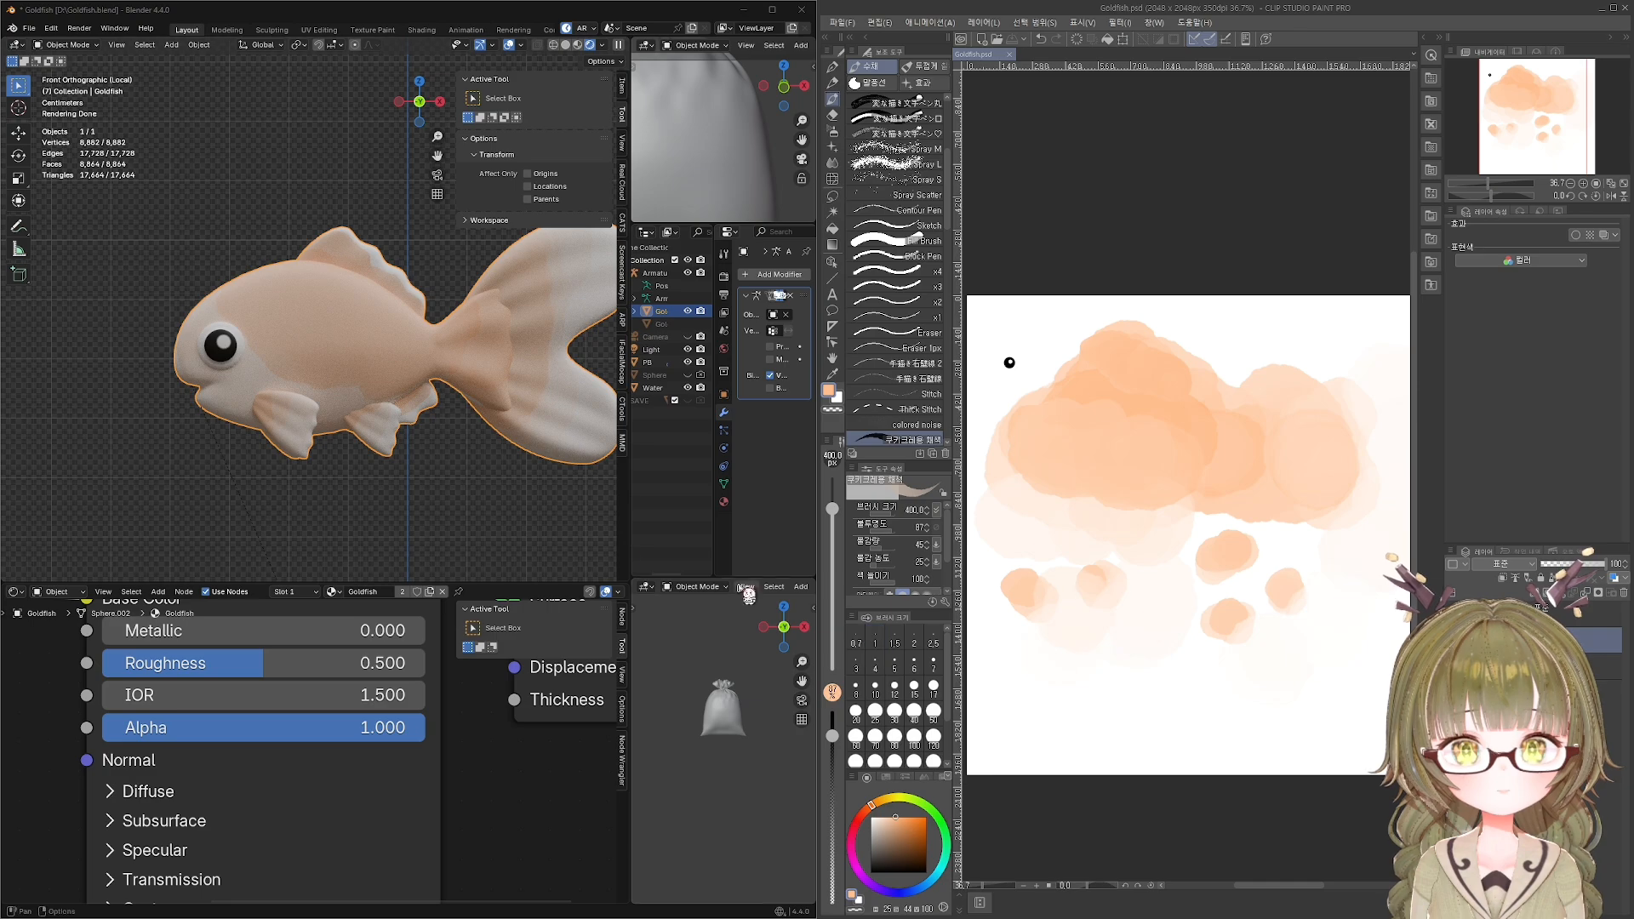
scroll(554, 538, up, 1)
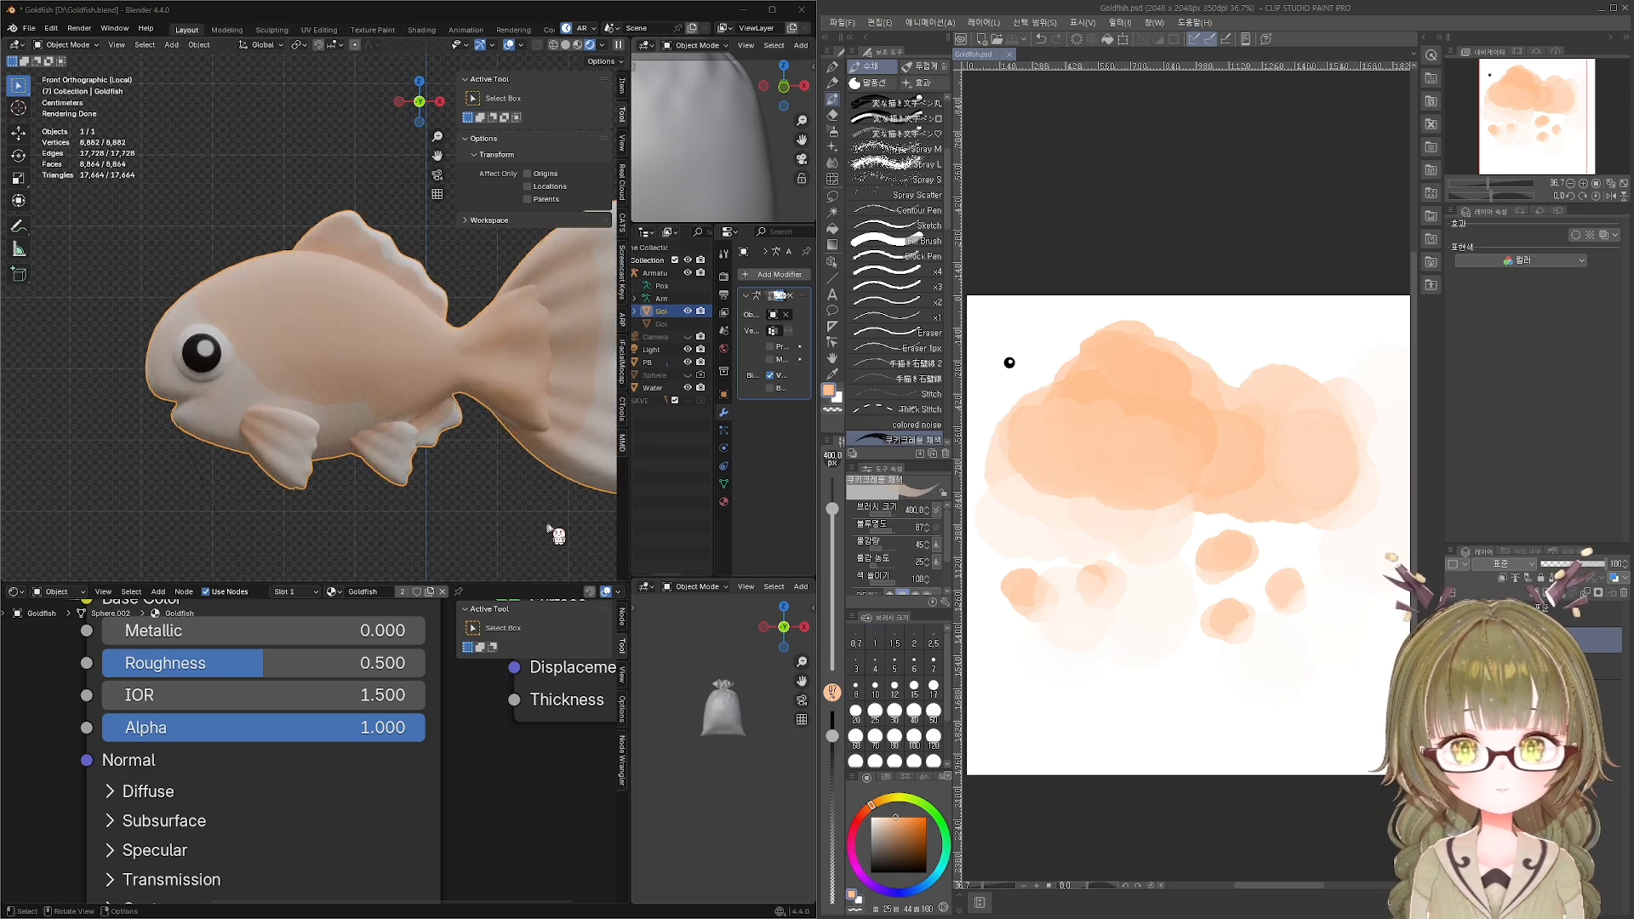
scroll(554, 539, down, 1)
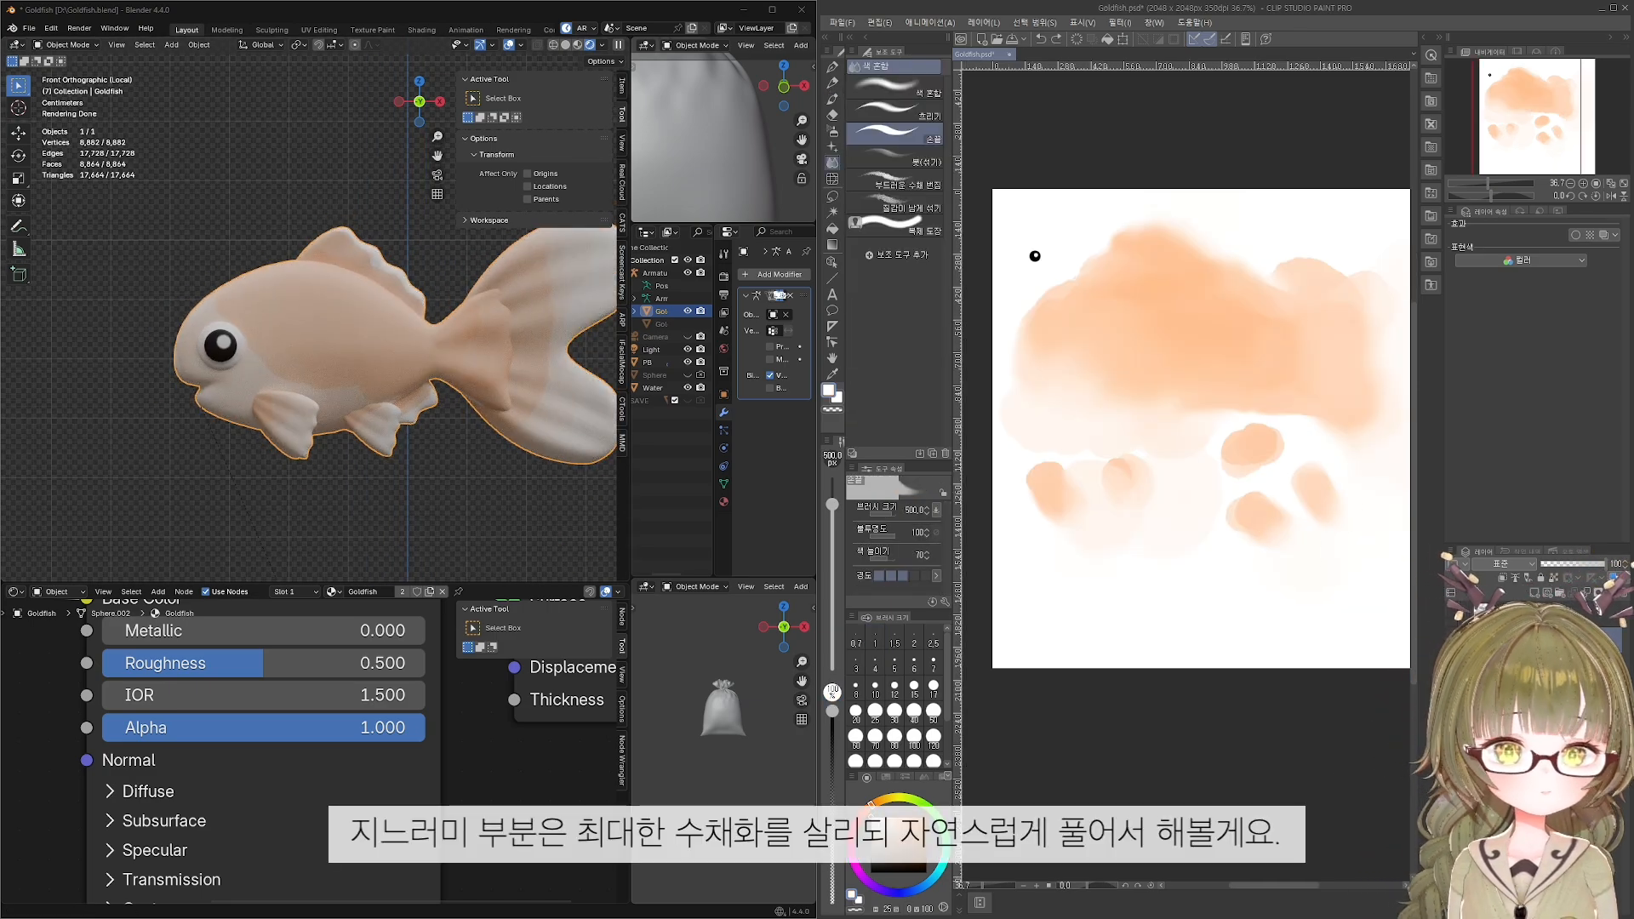
Blend the watercolour edges on the fins with the blending tool at brush size 170 and save the PSD.
click(1454, 615)
click(1453, 614)
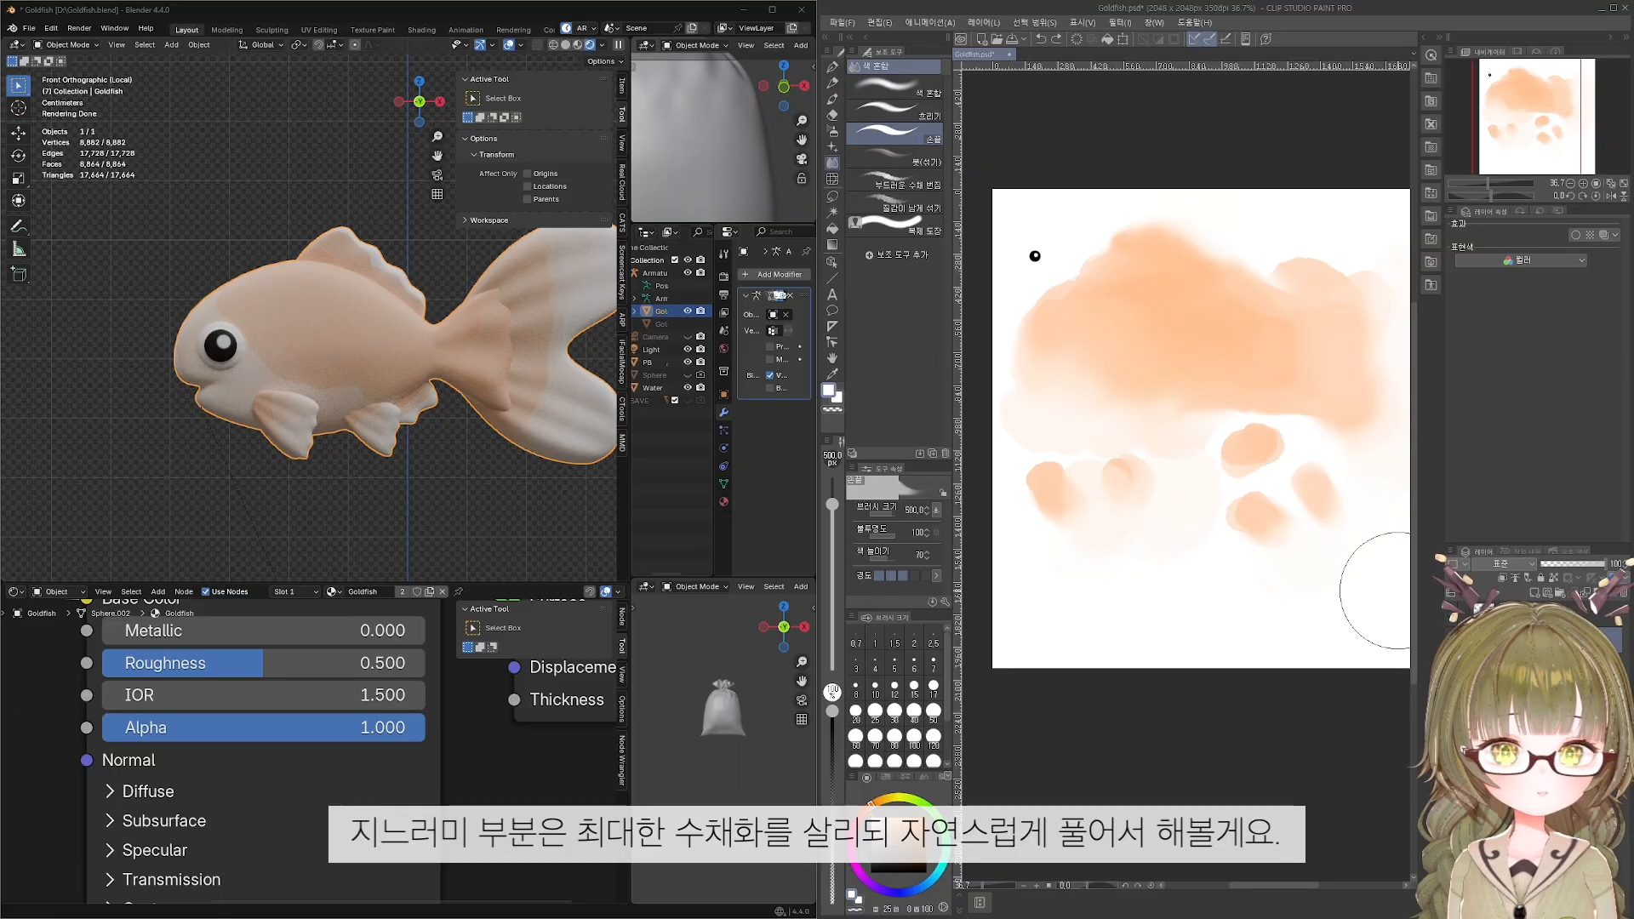
key(bracketleft)
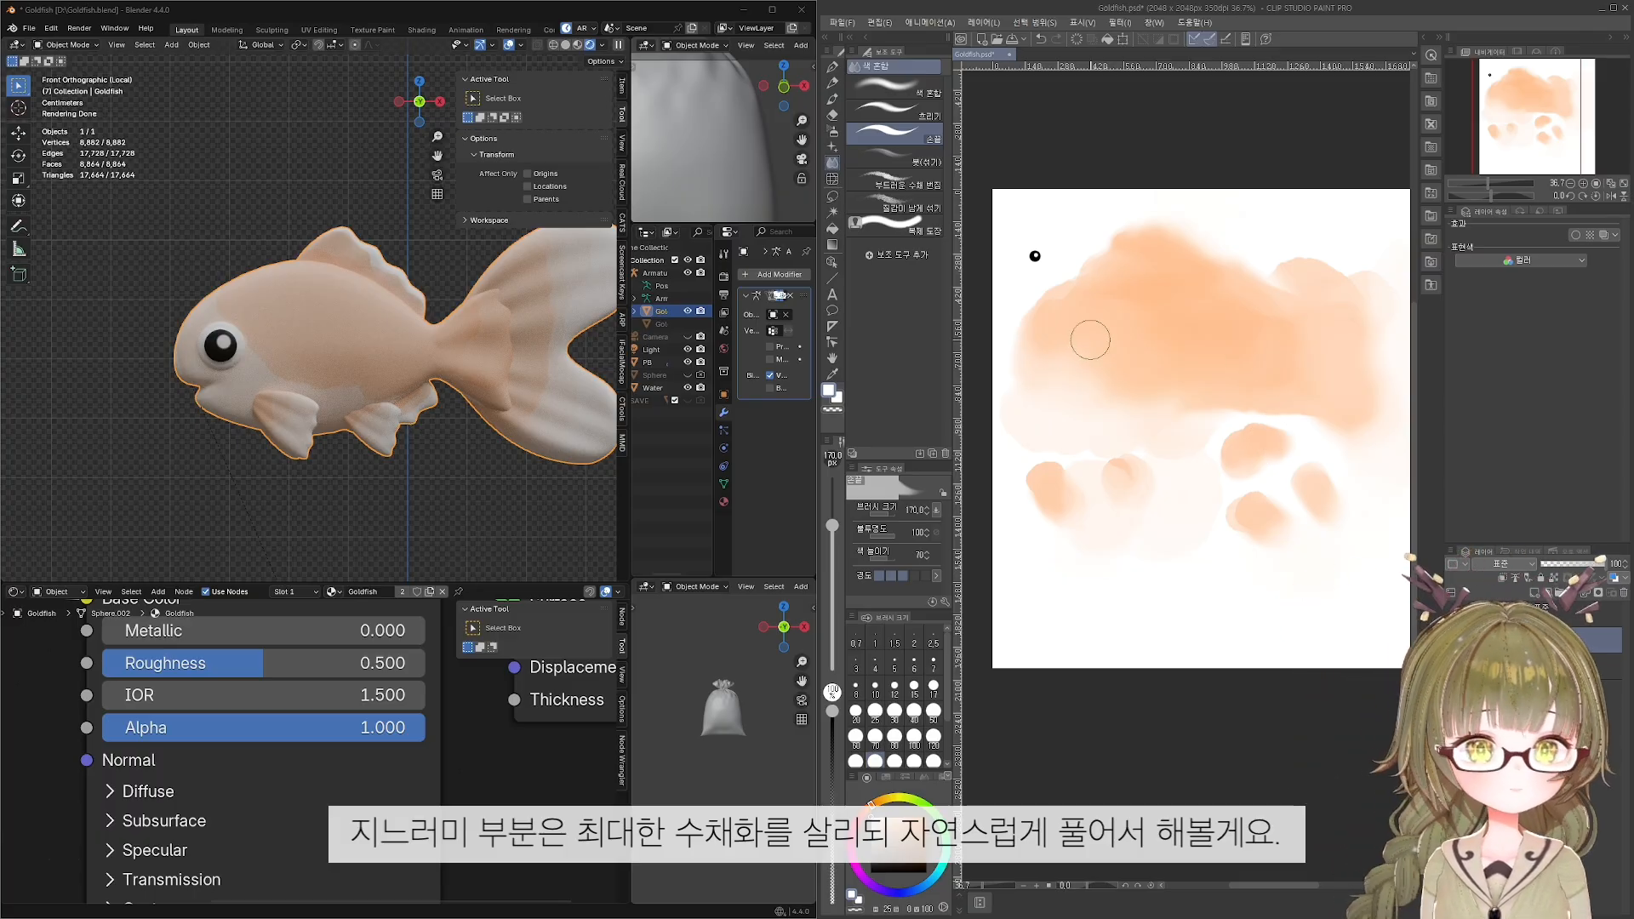
key(ctrl+s)
click(868, 339)
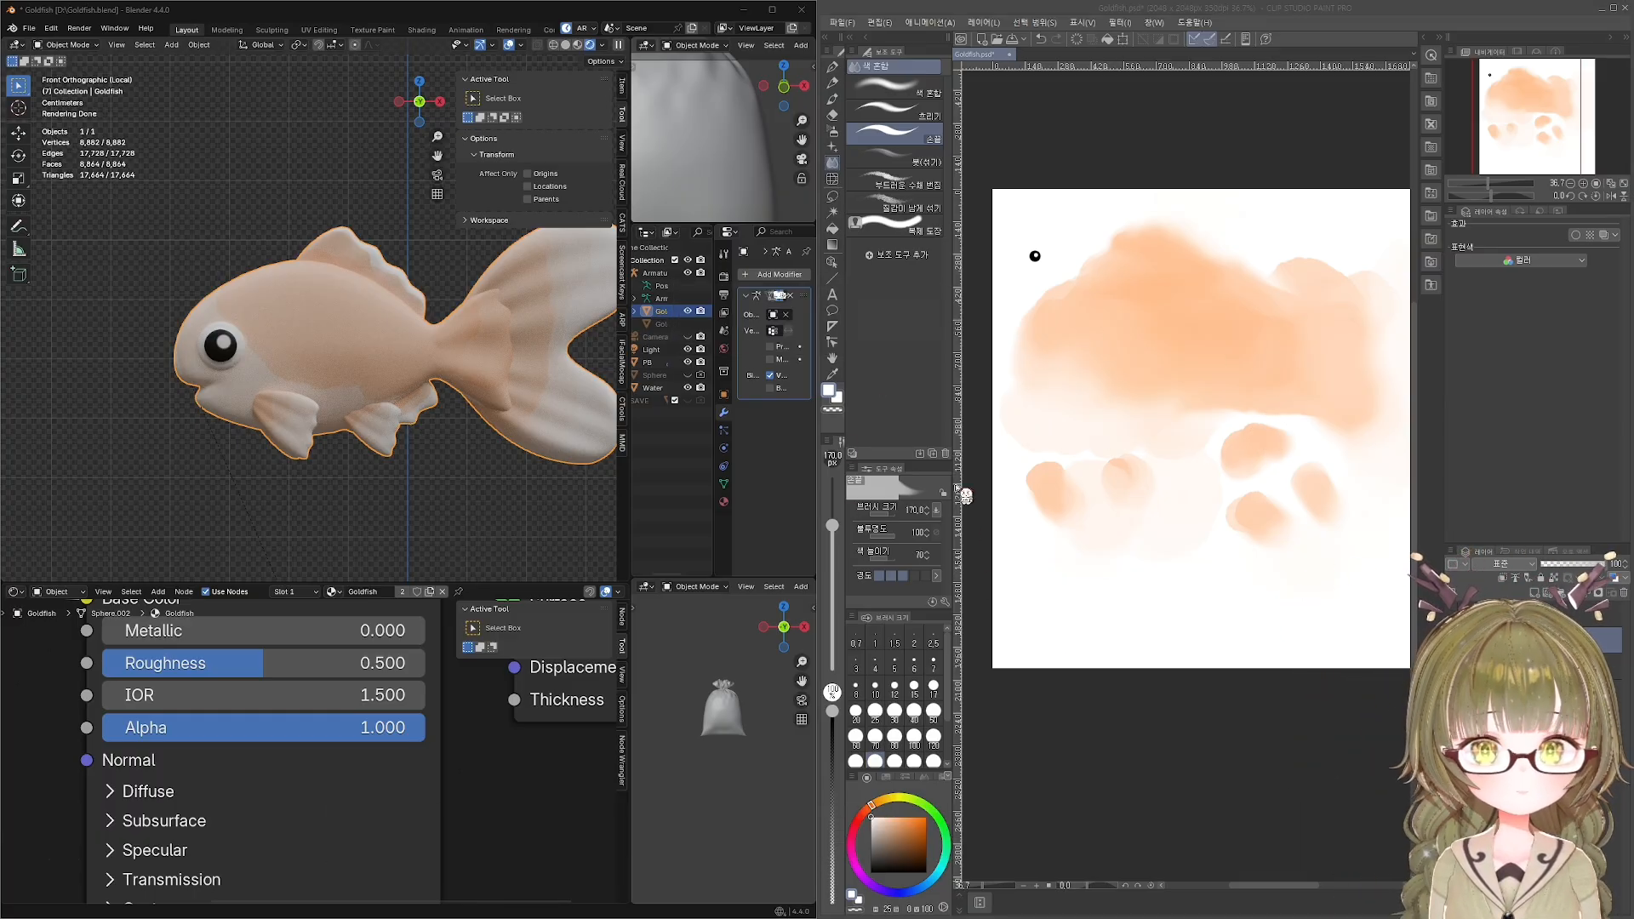
Add darker orange to the front of the body, blend it in at brush size 500 and save the PSD.
key(j)
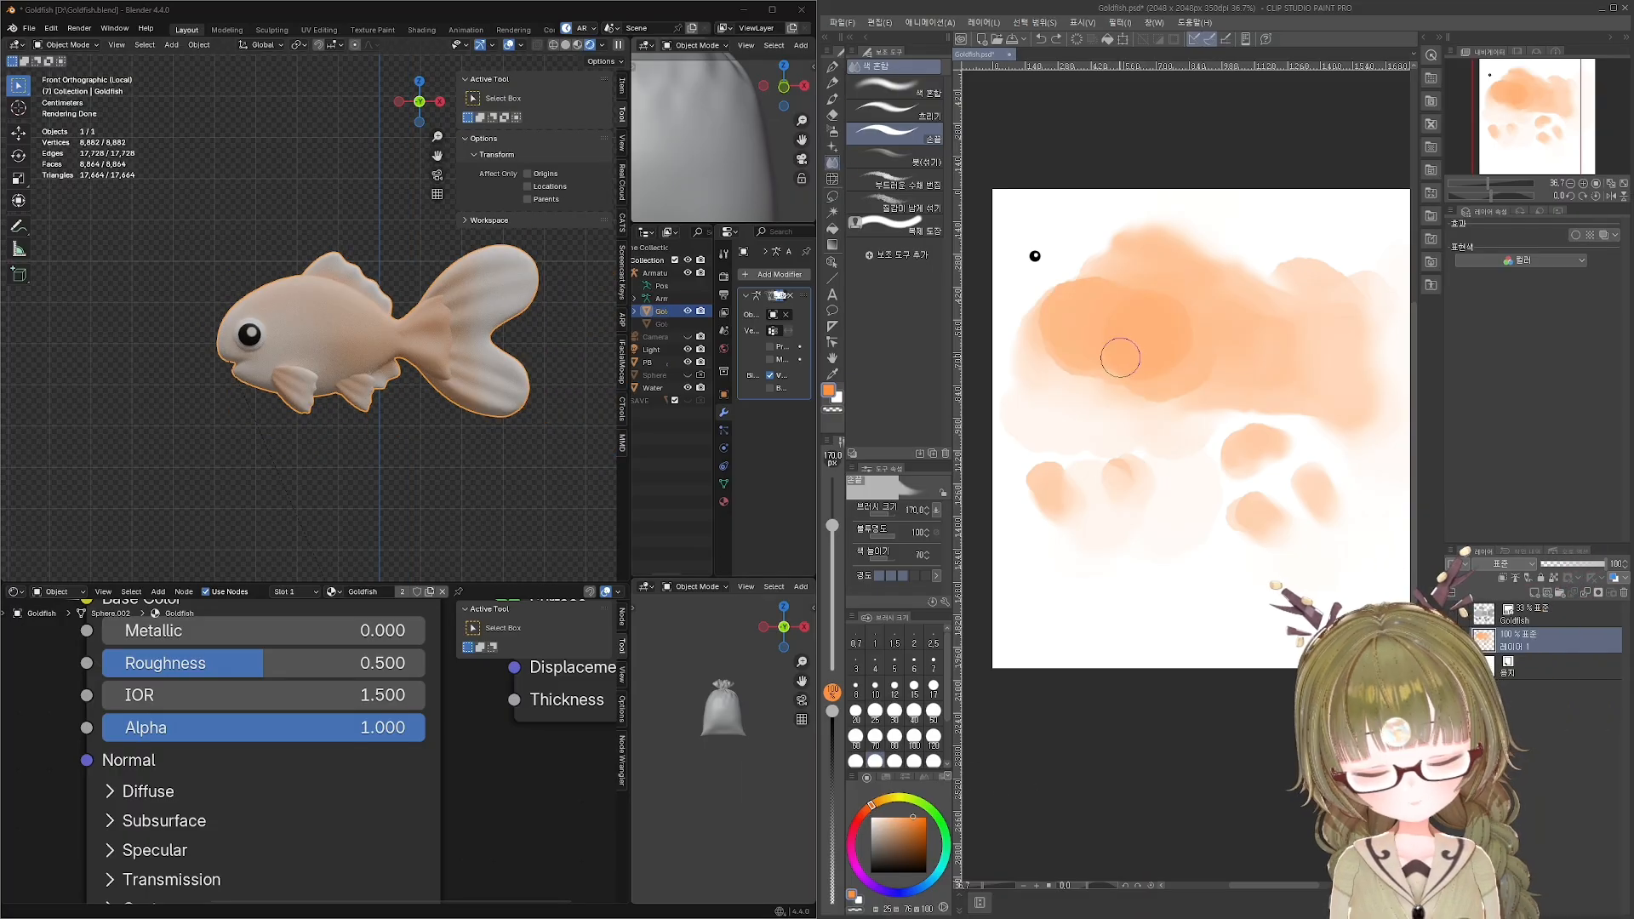
key(bracketright)
key(bracketright)
key(bracketright)
key(bracketright)
key(bracketright)
drag(1223, 263, 1182, 273)
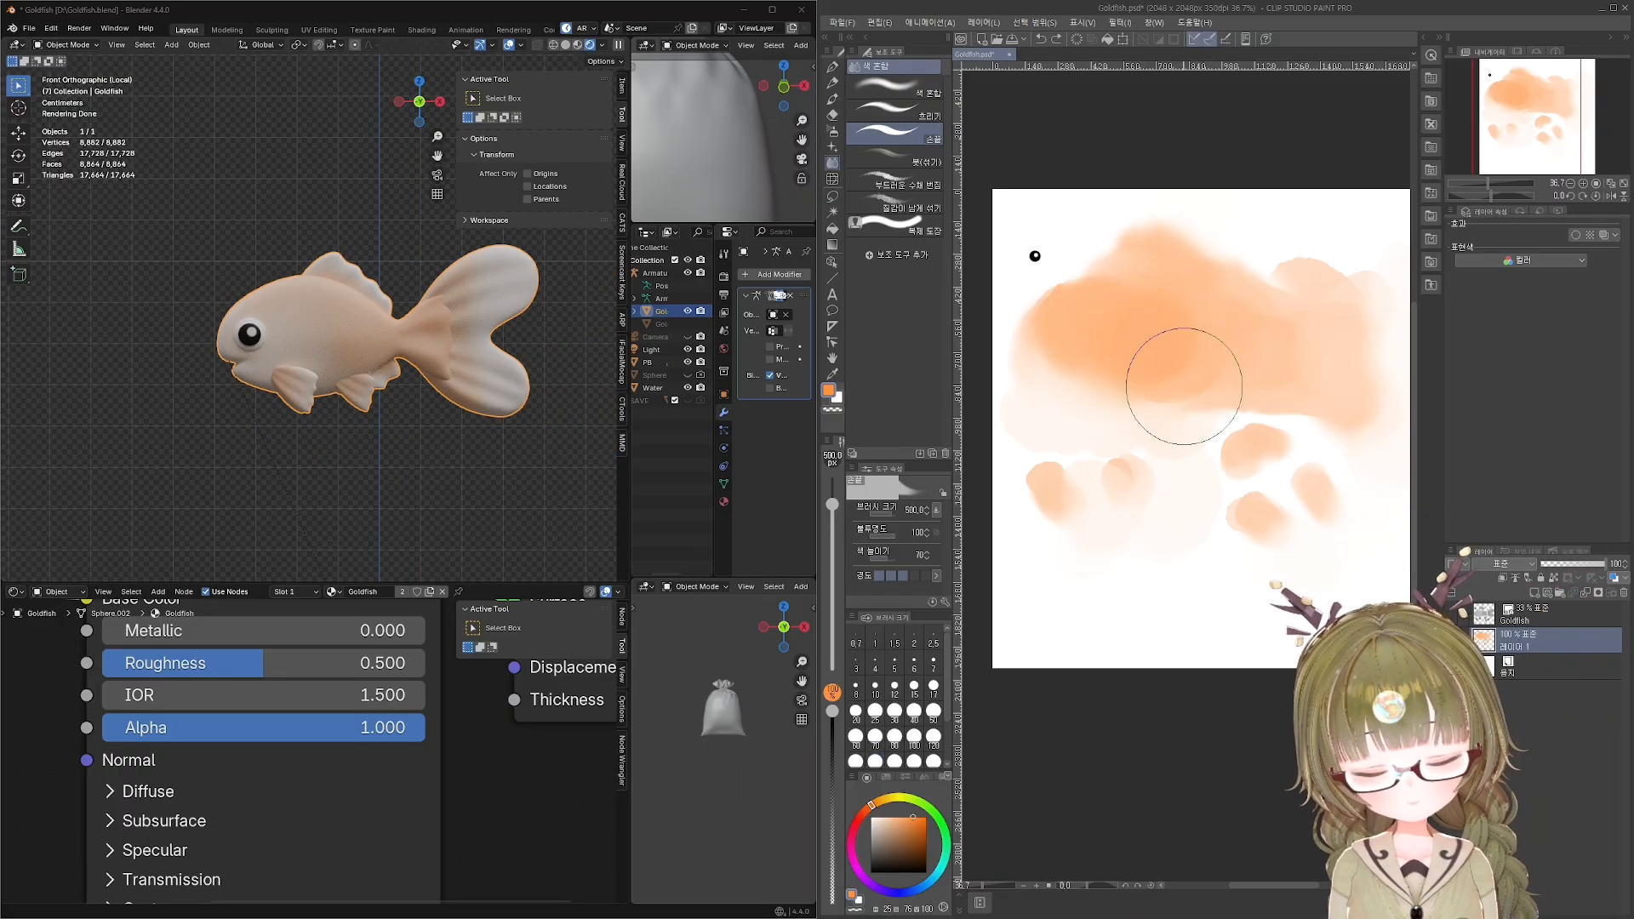
drag(1191, 361, 1226, 364)
key(ctrl+s)
click(877, 342)
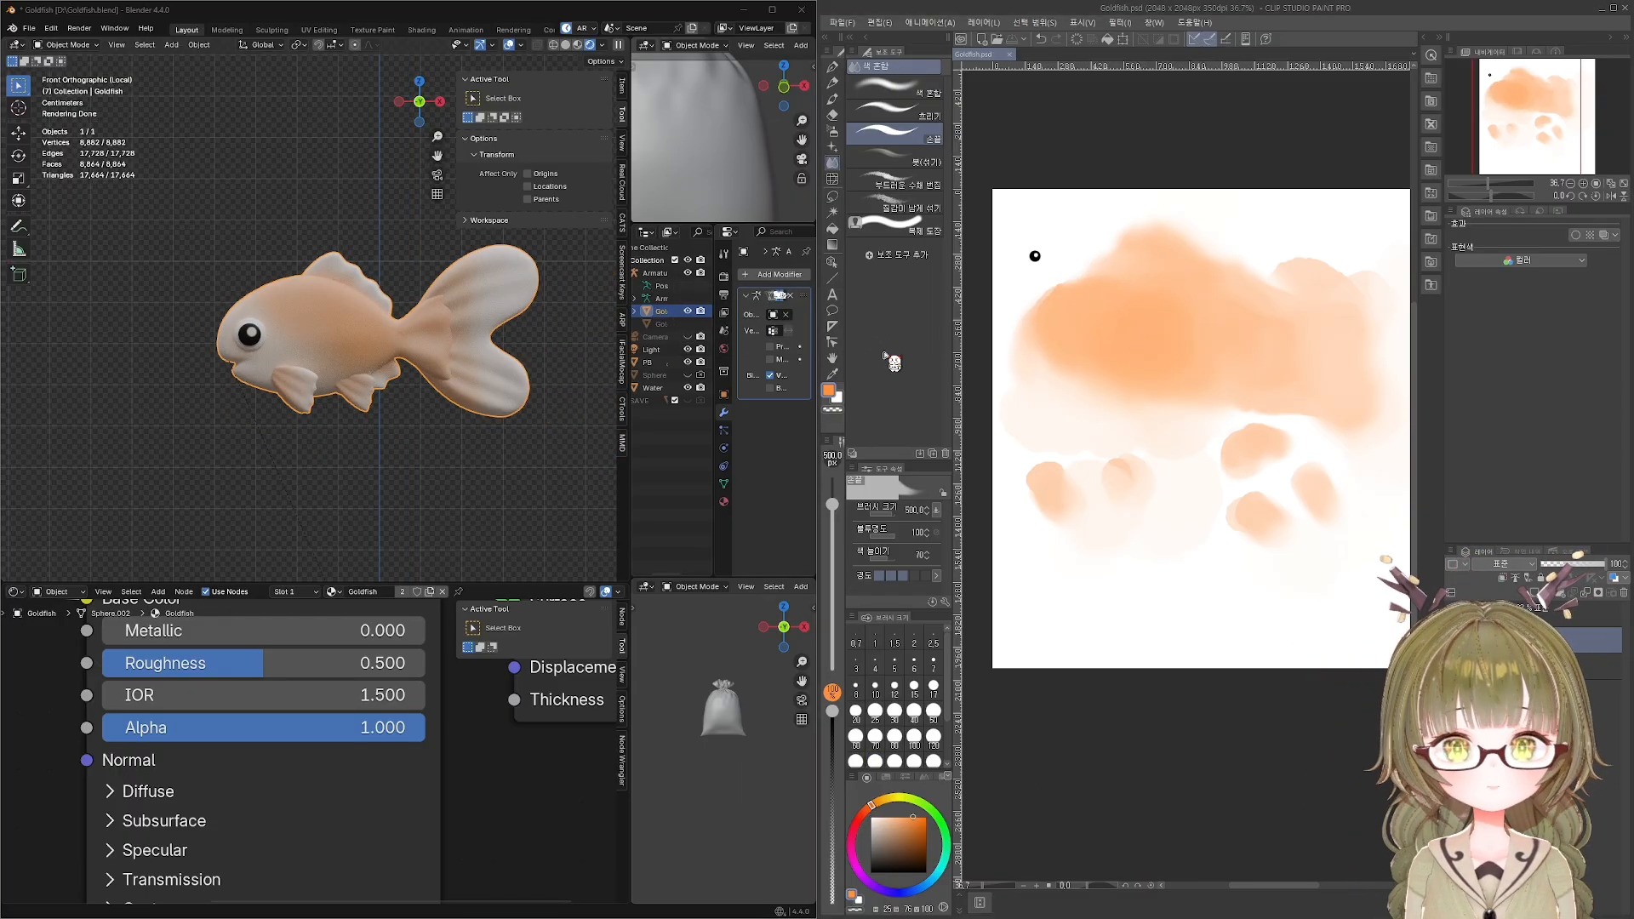
Paint orange over the dorsal fin at brush size 400 and undo the oversized stroke on the tail.
drag(1142, 242, 1229, 260)
key(b)
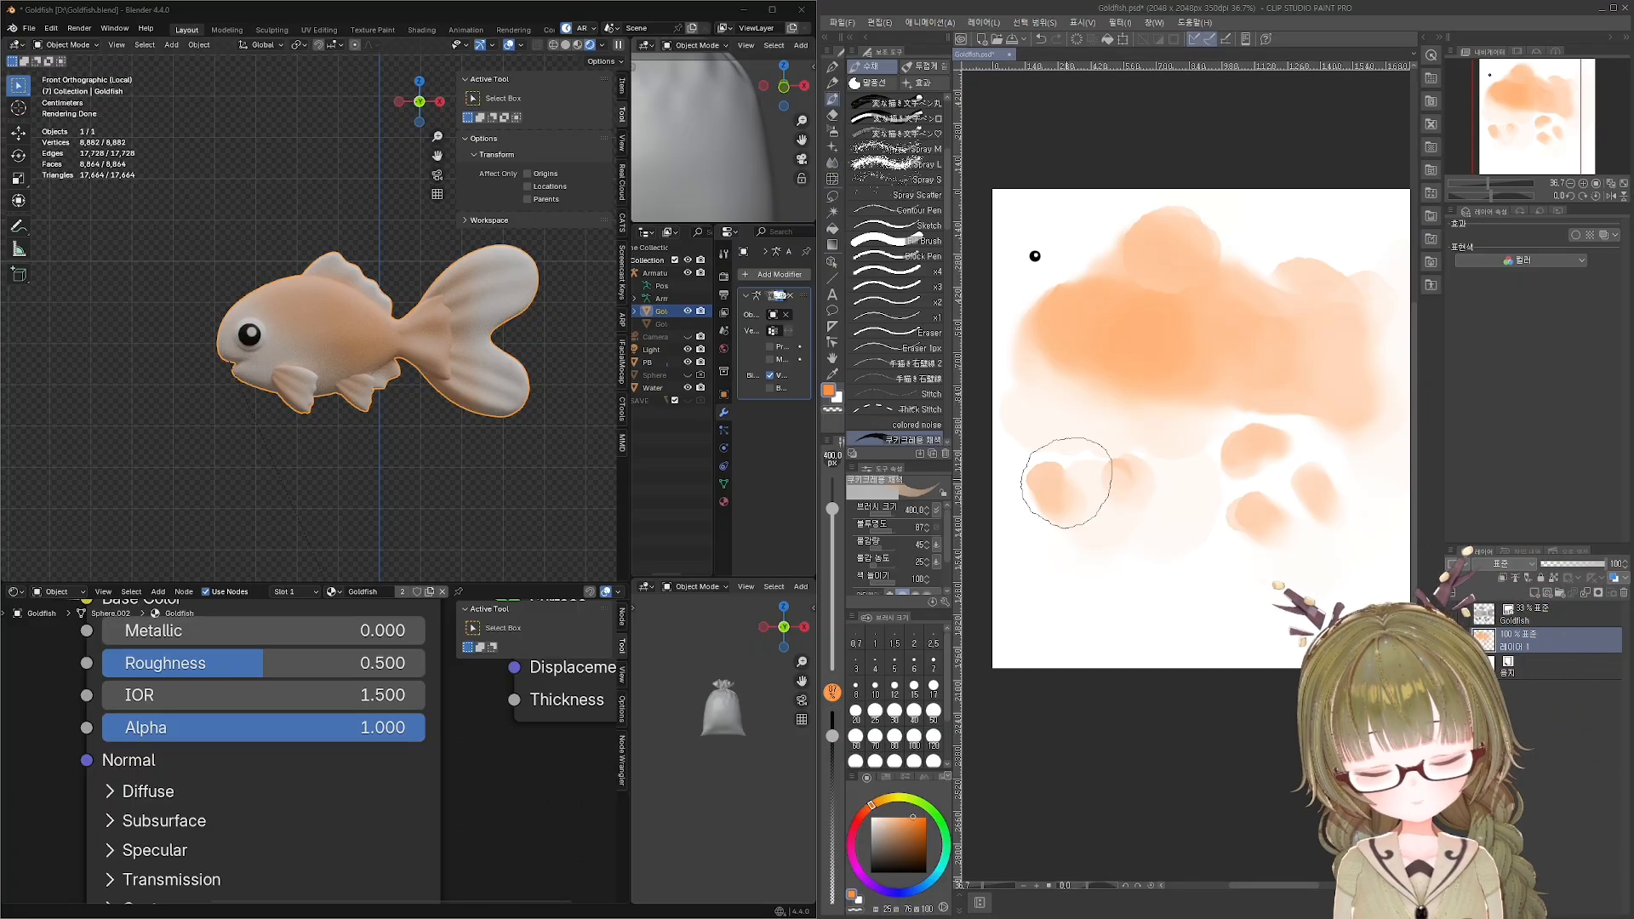
middle_drag(1267, 390, 1152, 371)
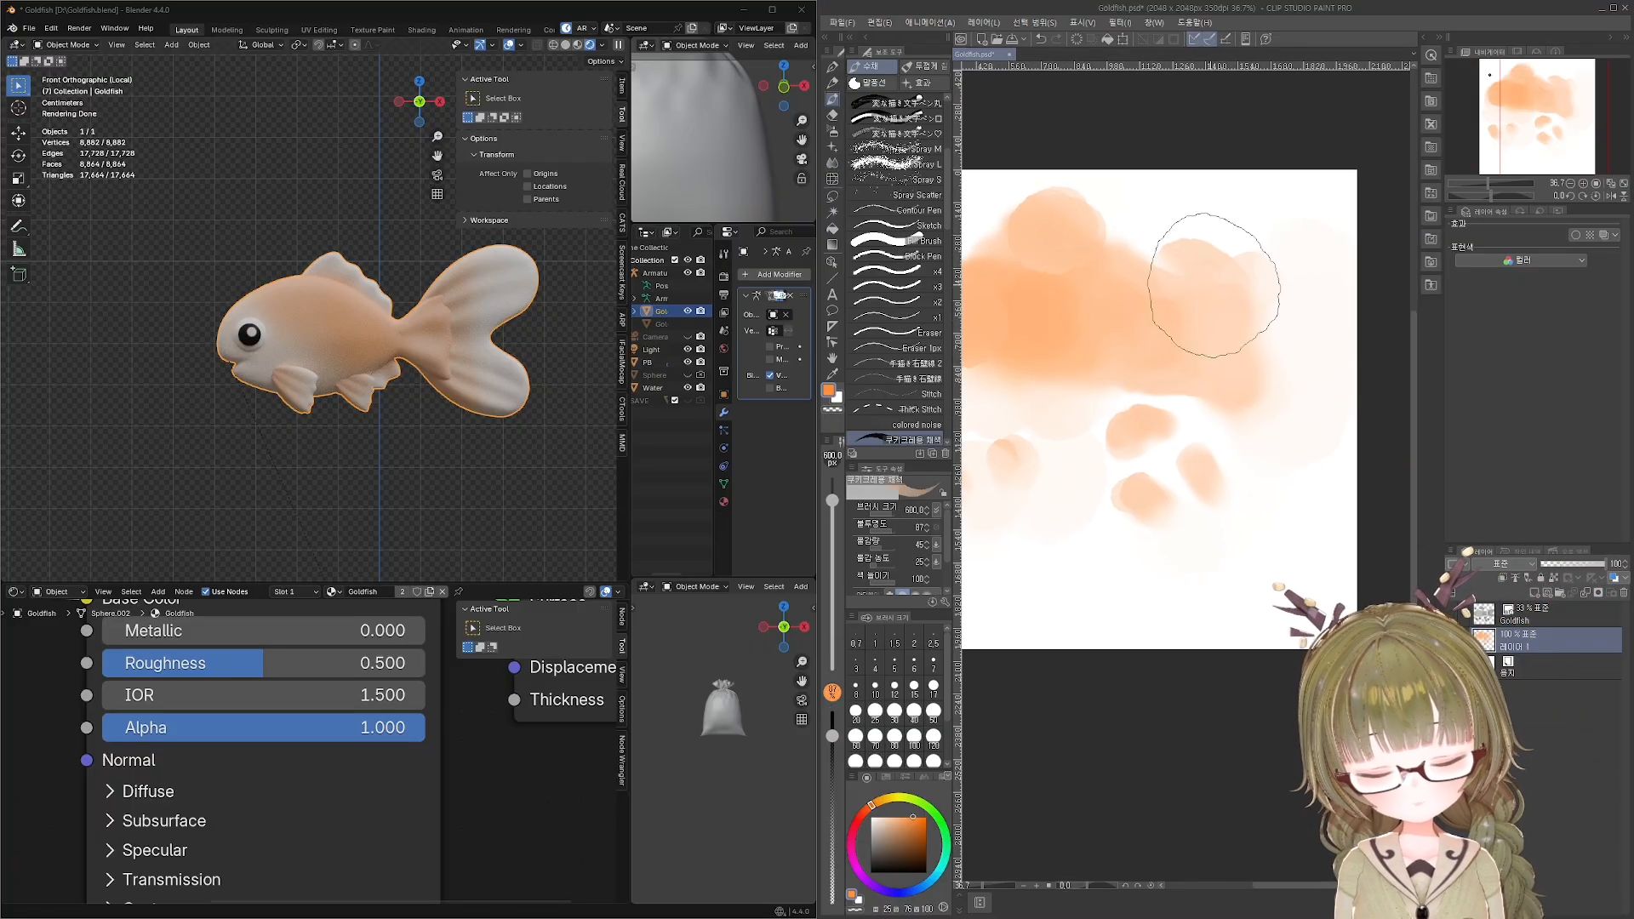
drag(1214, 291, 1254, 363)
key(ctrl+z)
Blend the orange on the tail, dorsal fin and body at size 500 using the UV layout, and save the PSD with it hidden.
click(1452, 614)
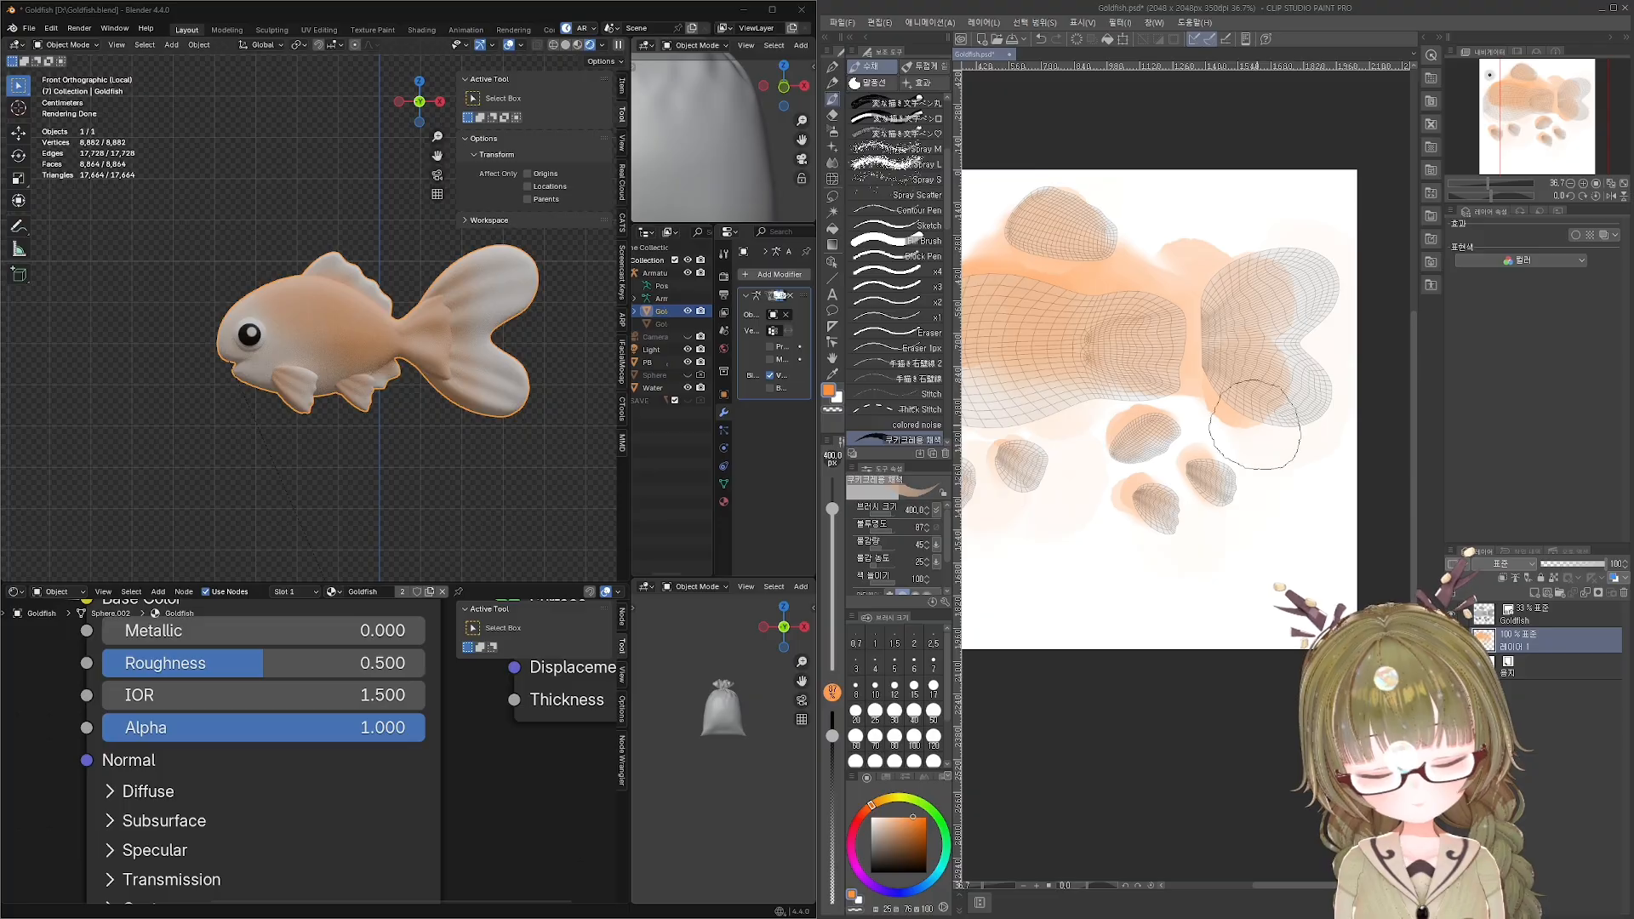
key(j)
drag(1295, 368, 1297, 329)
middle_drag(1132, 256, 1225, 287)
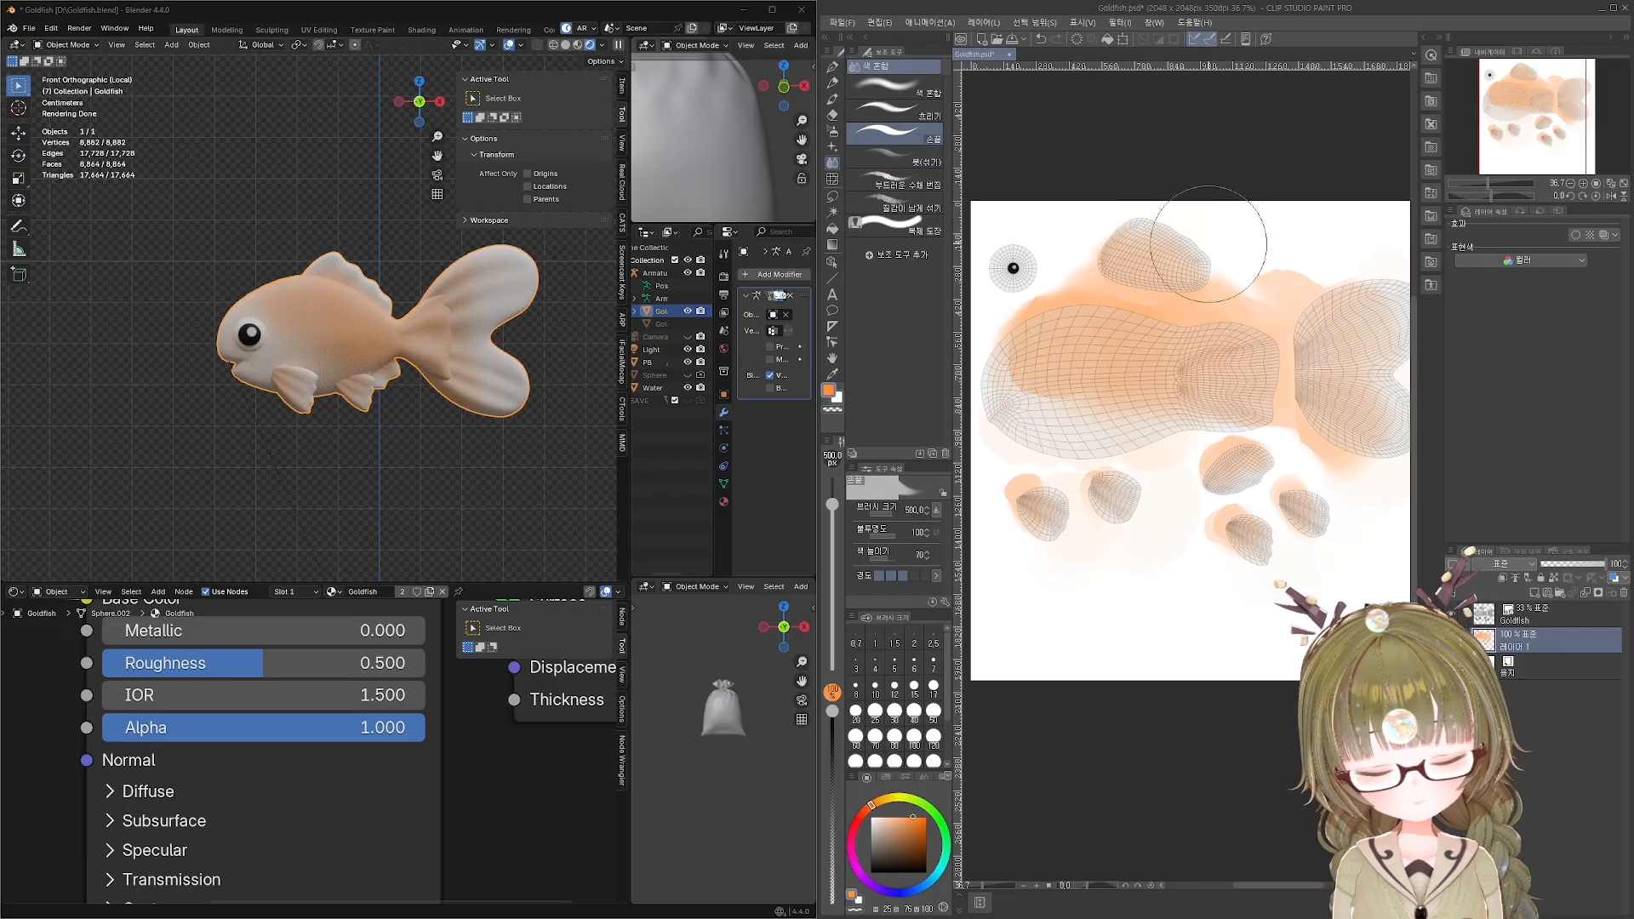
middle_drag(1084, 375, 1166, 336)
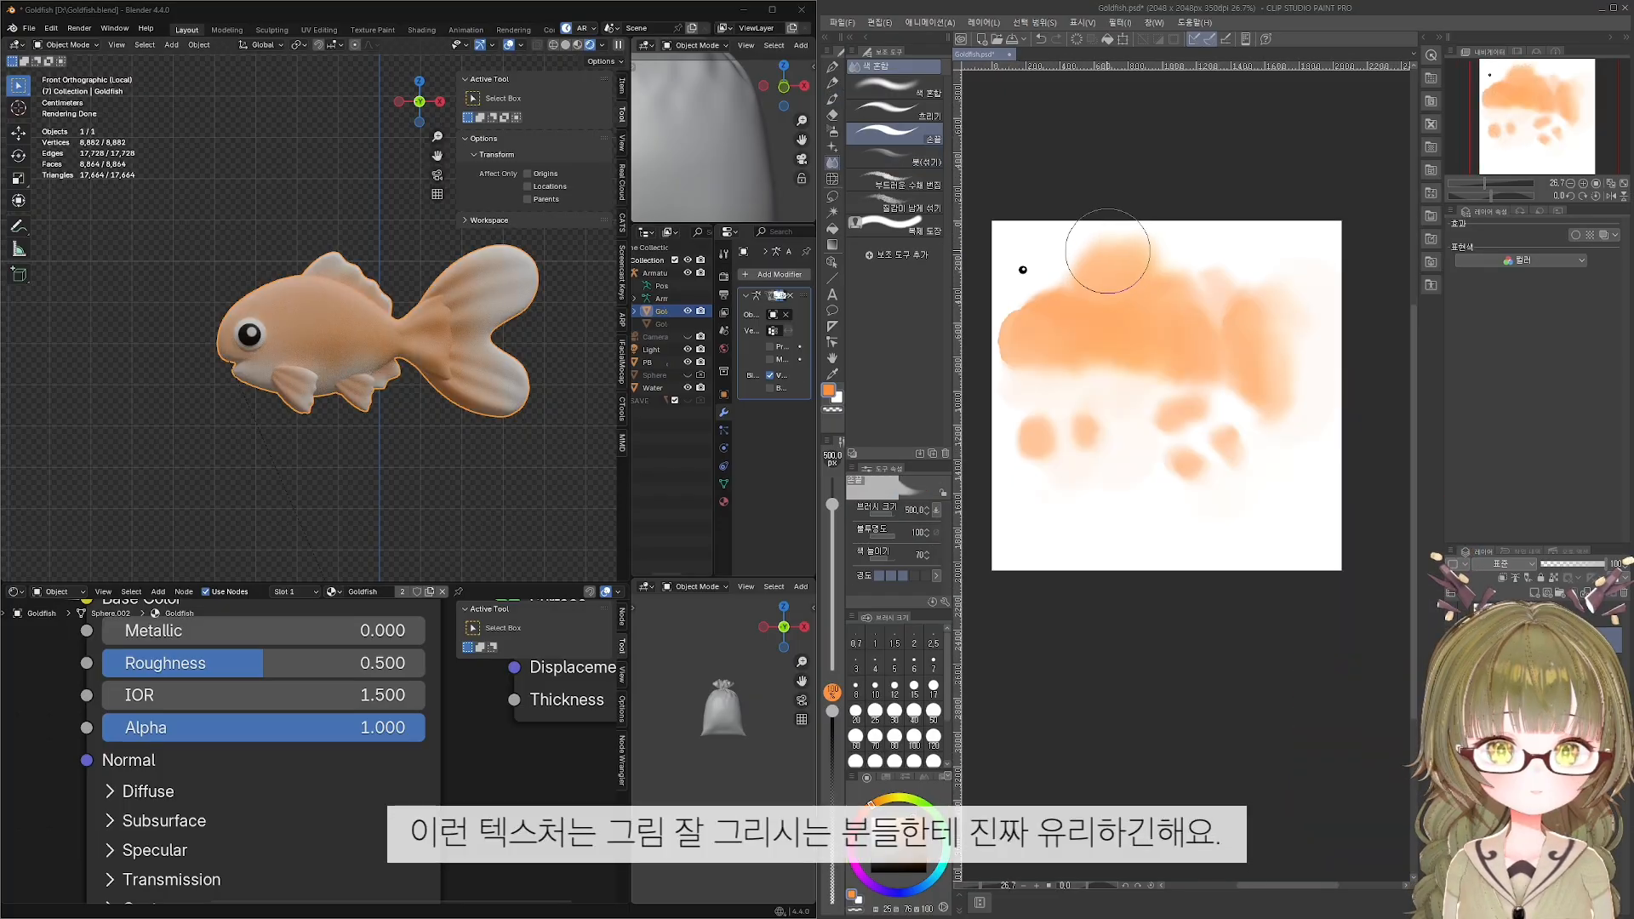
key(ctrl+s)
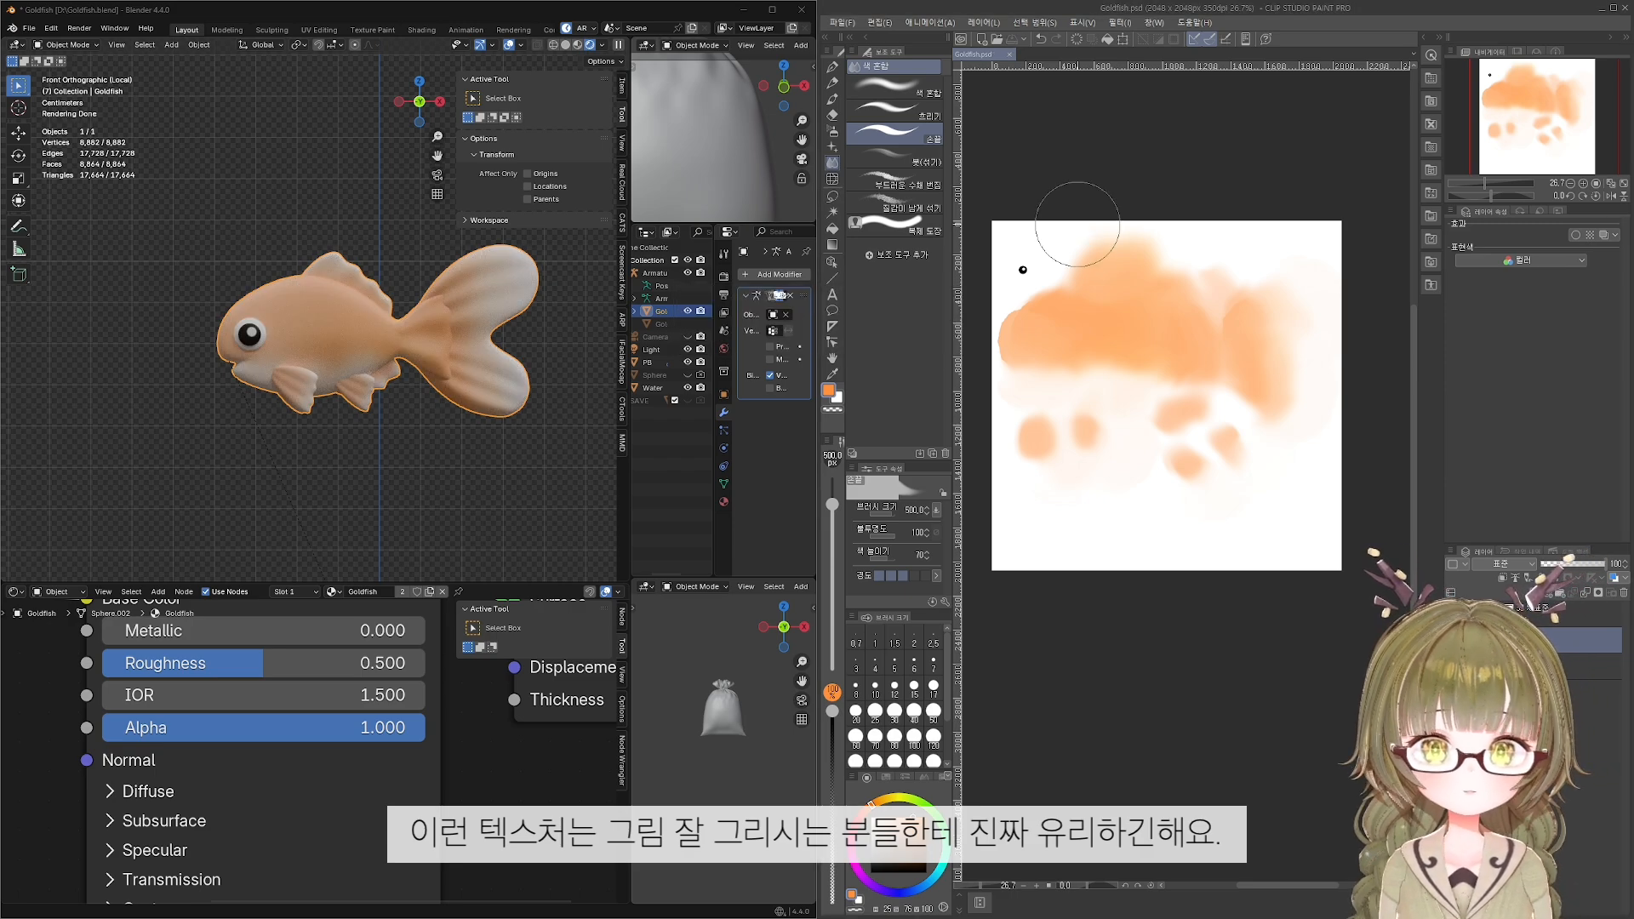
mouse_move(1075, 355)
mouse_down()
mouse_move(1079, 379)
mouse_move(1063, 355)
mouse_up()
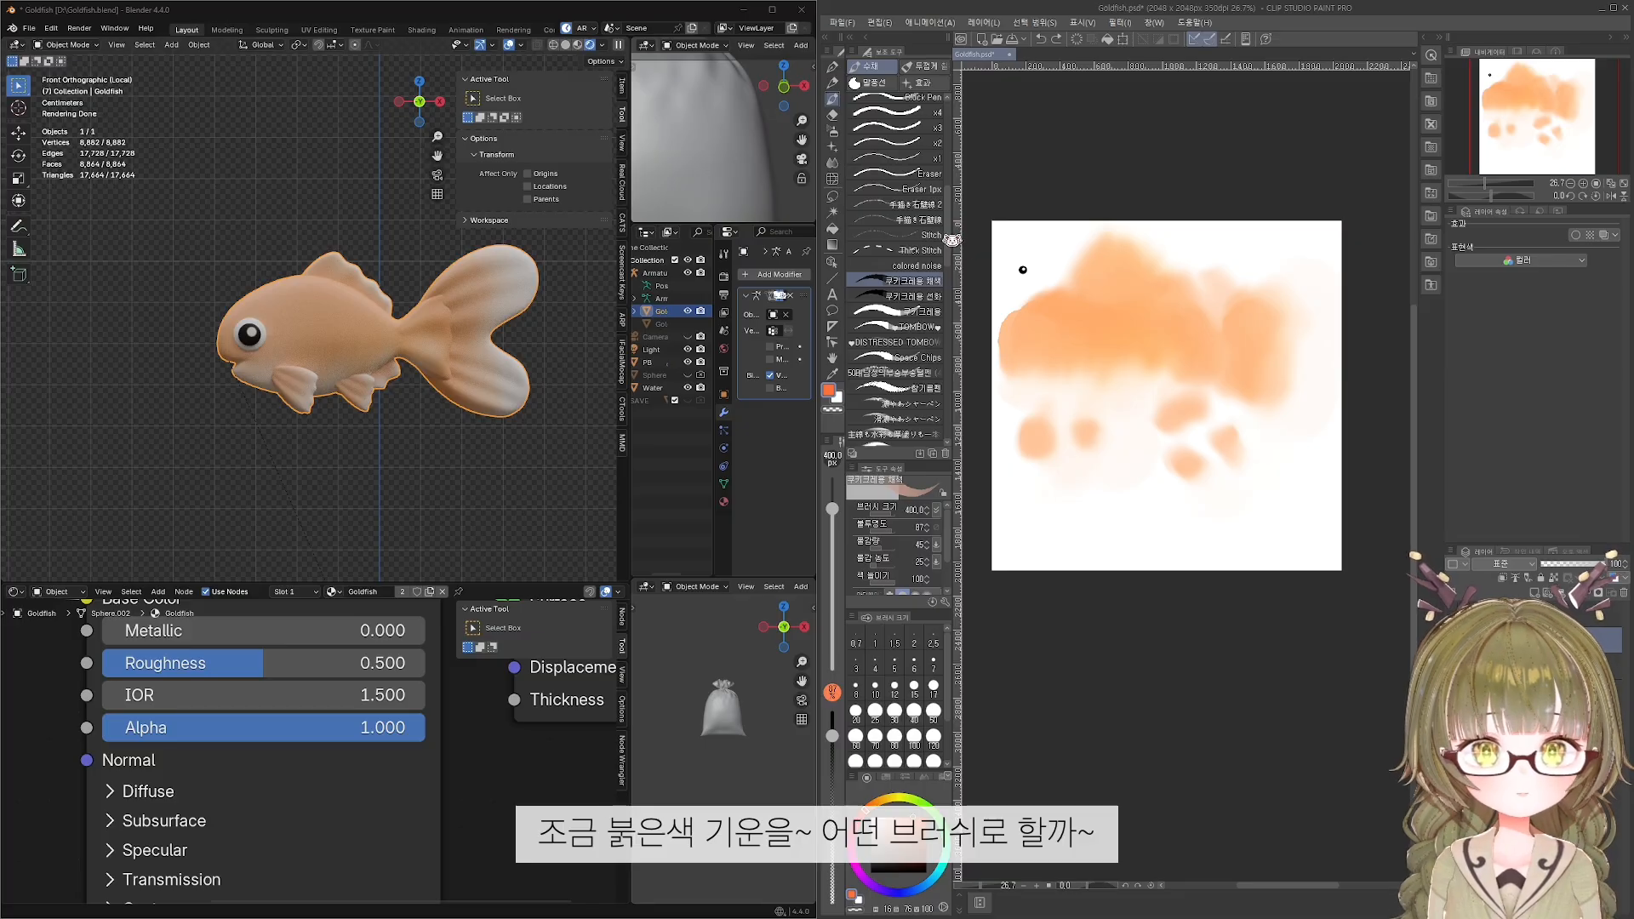
Try painting red-orange over the front of the body with a wet bleeding brush at size 400.
drag(948, 244, 942, 173)
click(902, 186)
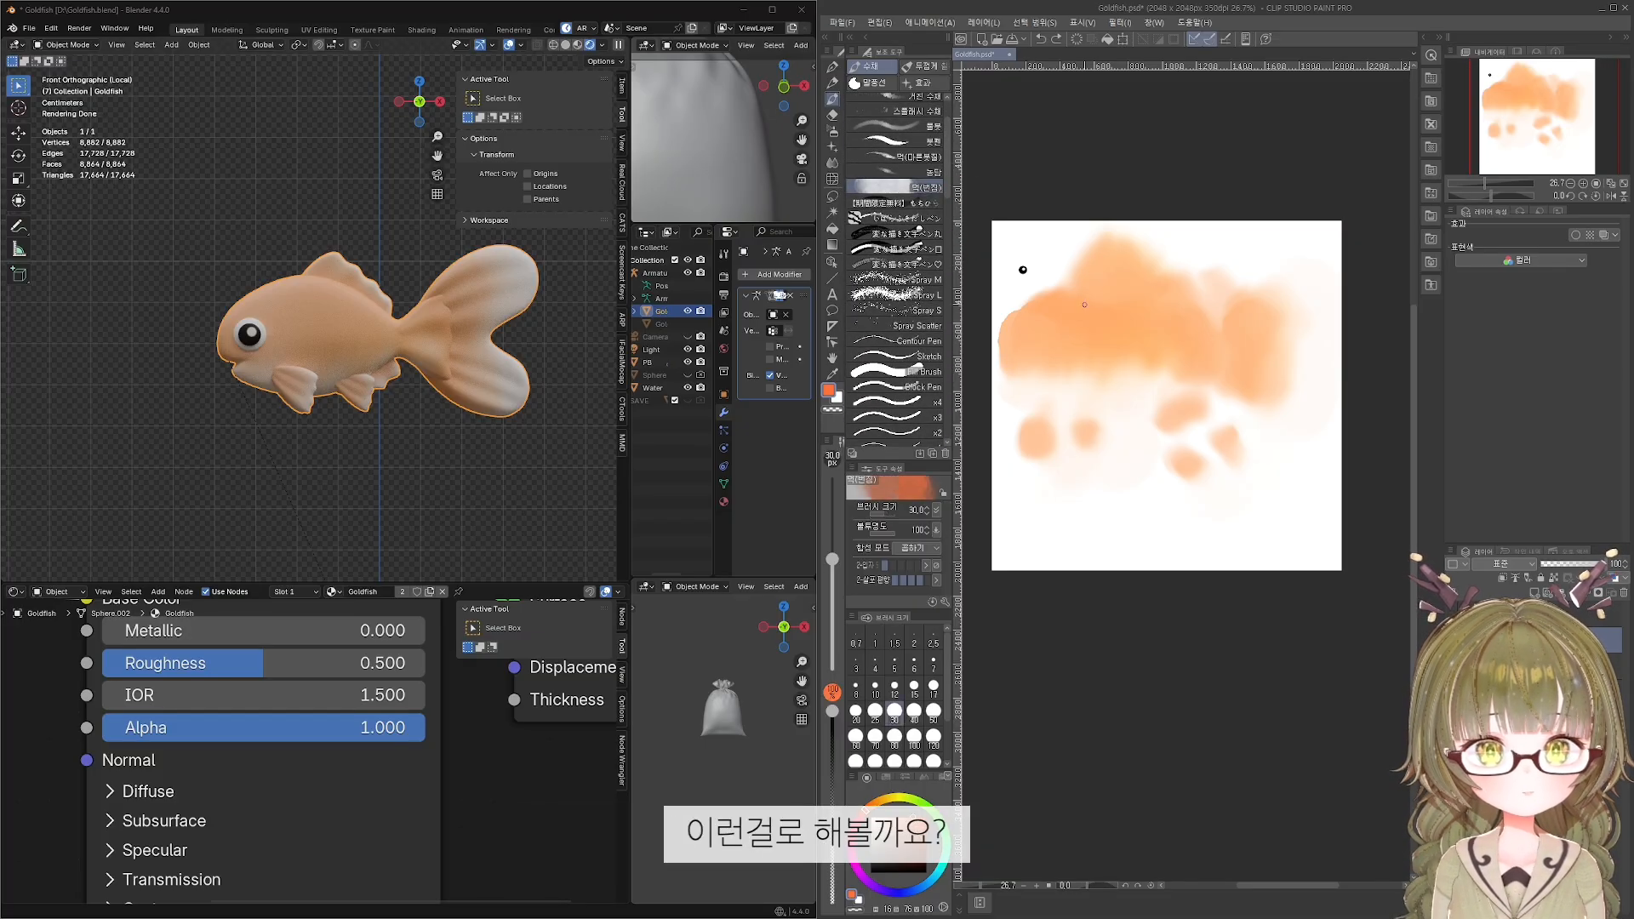
key(])
key(])
key(])
key(])
key(])
key(])
key(])
key(])
key(])
key(])
key(])
key(])
key(])
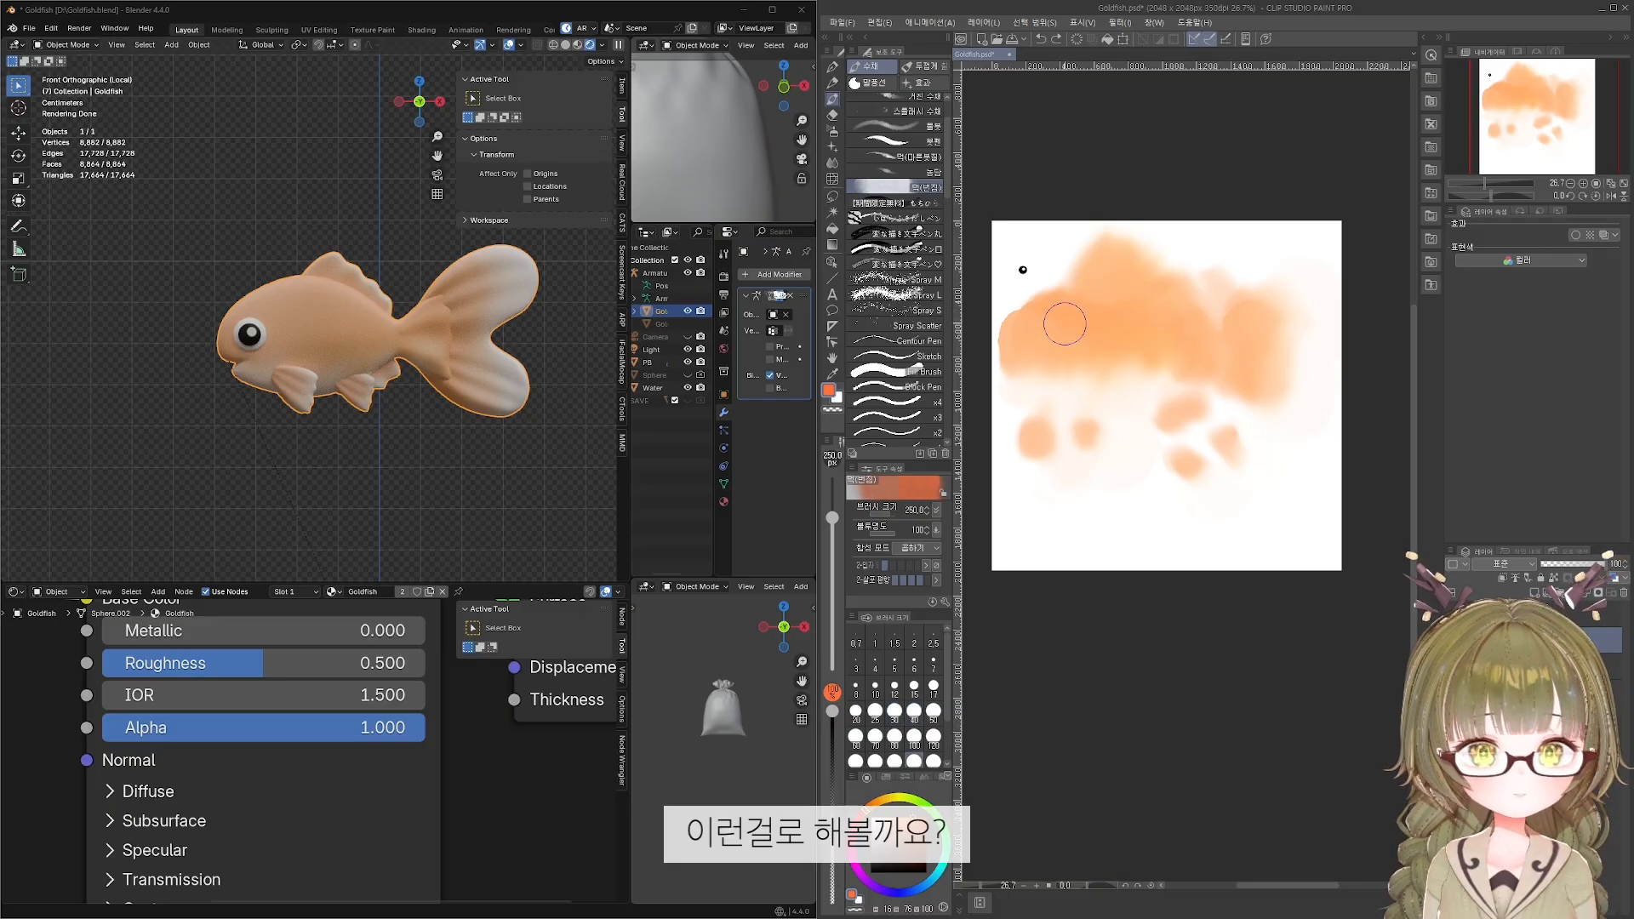
drag(1065, 322, 1068, 322)
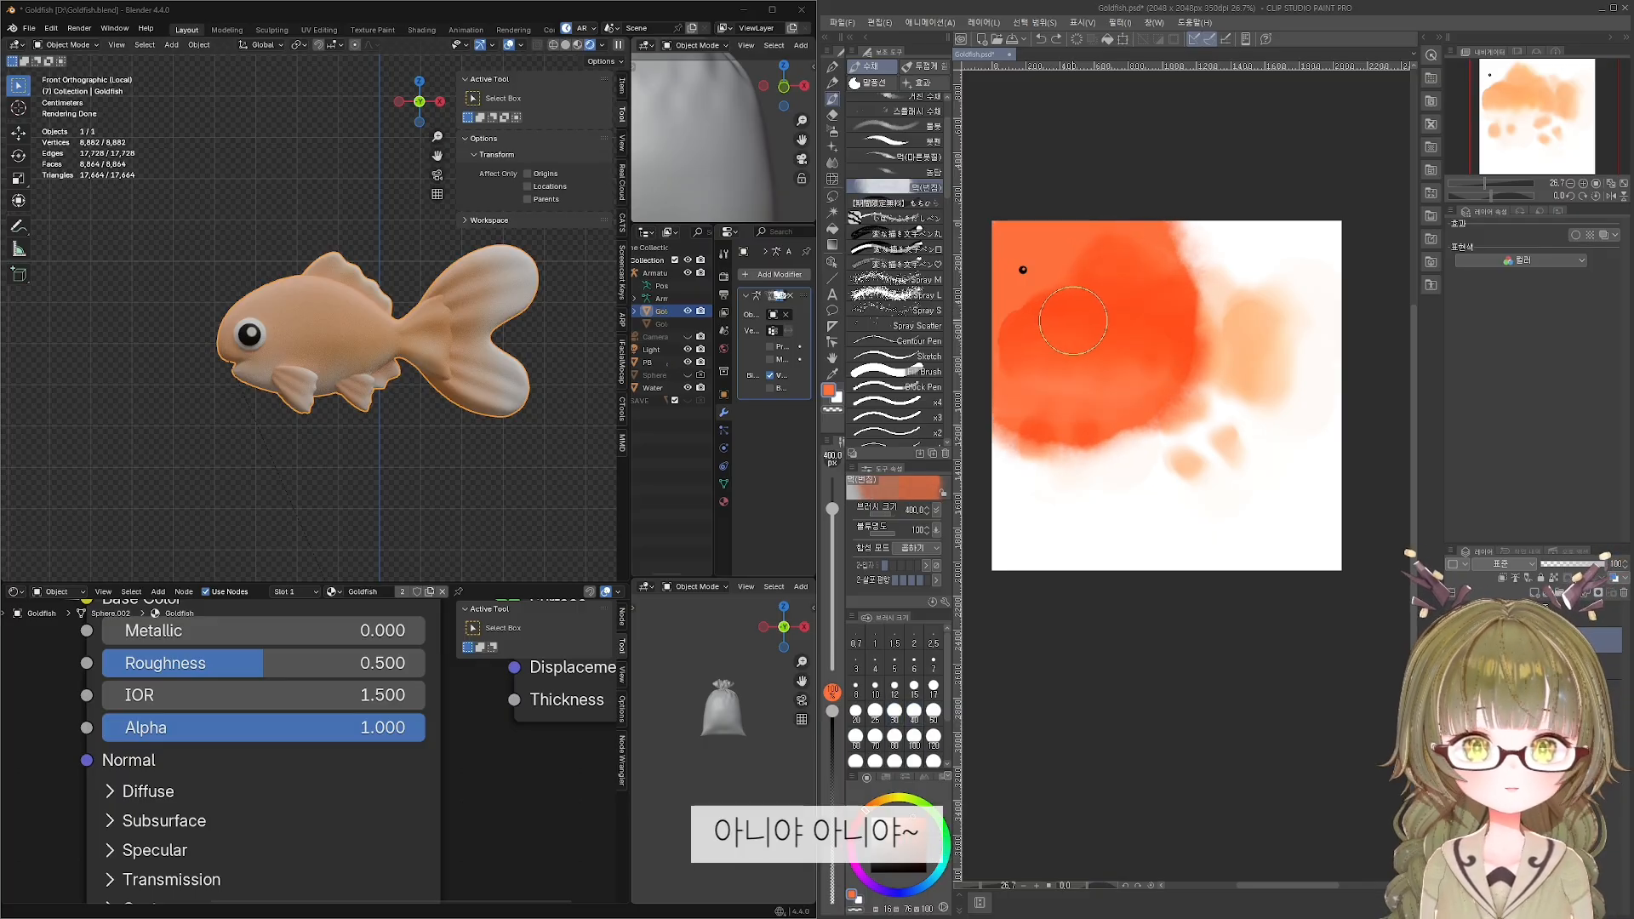
key(ctrl+z)
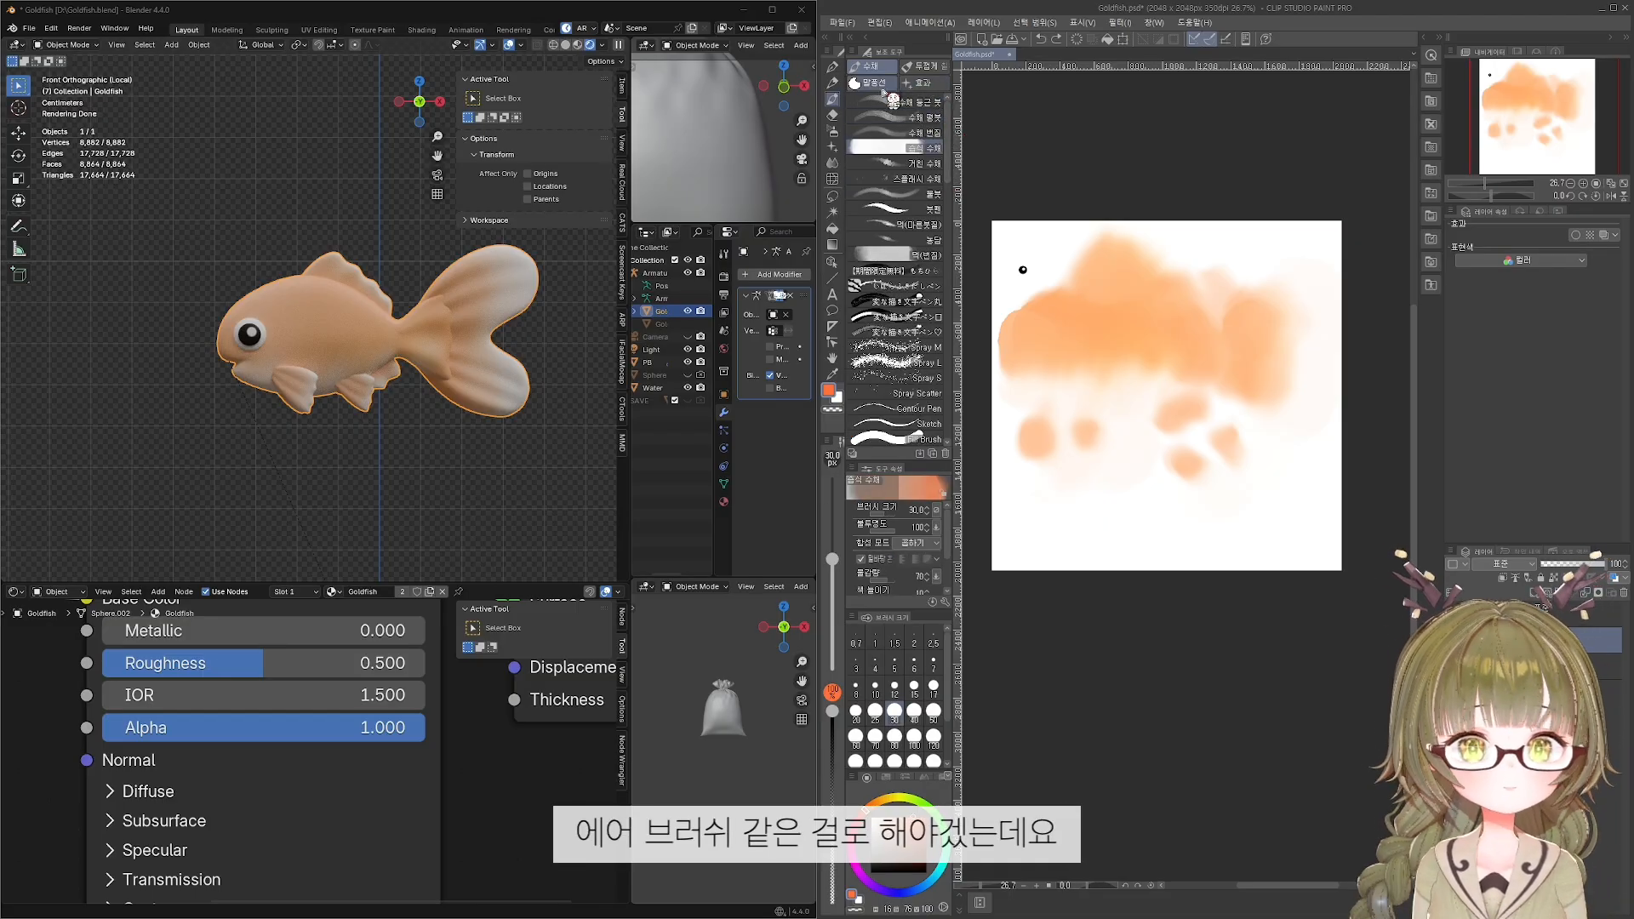
Airbrush red-orange over the upper body with the soft airbrush at size 400 and save the PSD.
click(833, 131)
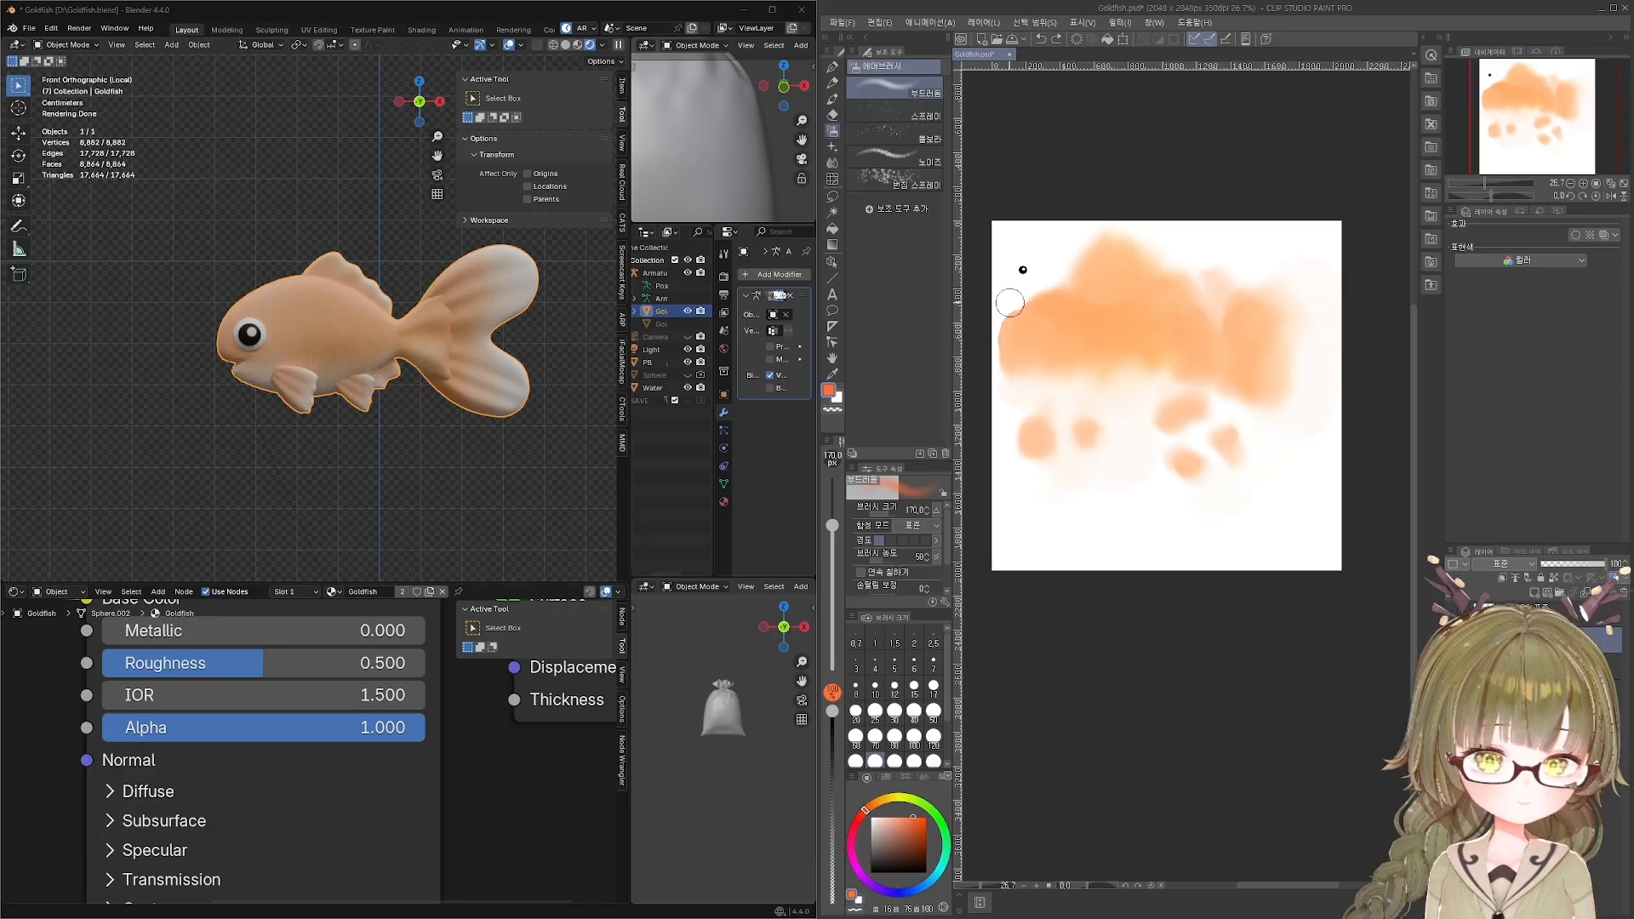
key(bracketright)
key(bracketright)
key(bracketright)
key(bracketright)
mouse_move(1061, 320)
mouse_down()
mouse_move(1149, 329)
mouse_move(1120, 277)
mouse_move(1058, 306)
mouse_move(1167, 332)
mouse_move(1057, 326)
mouse_up()
key(ctrl+z)
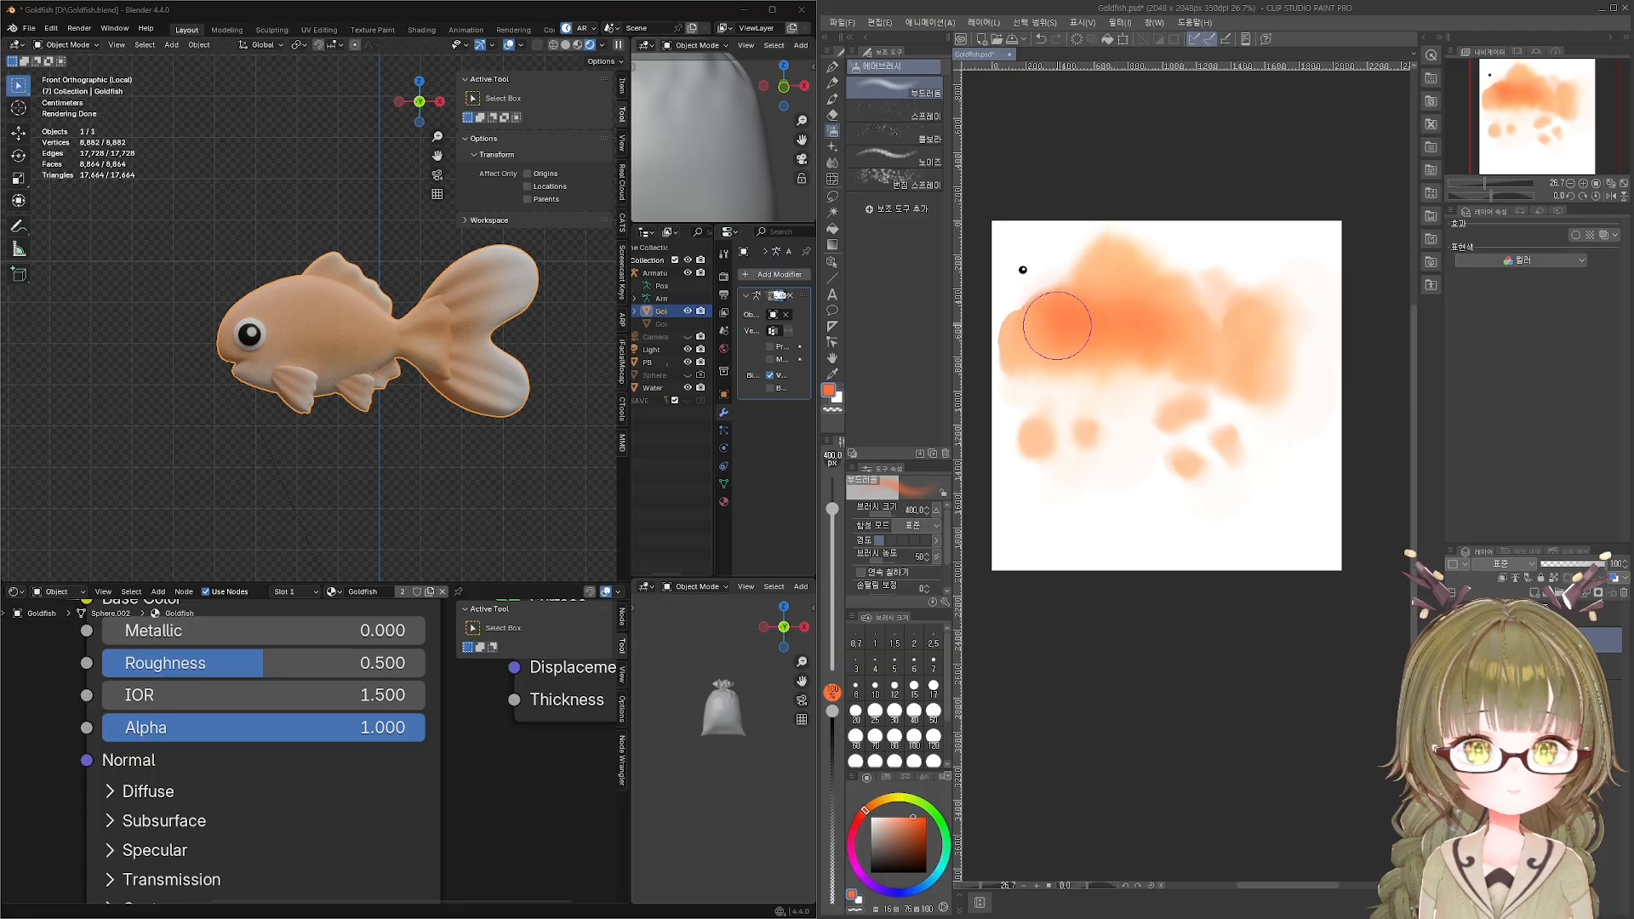
key(ctrl+s)
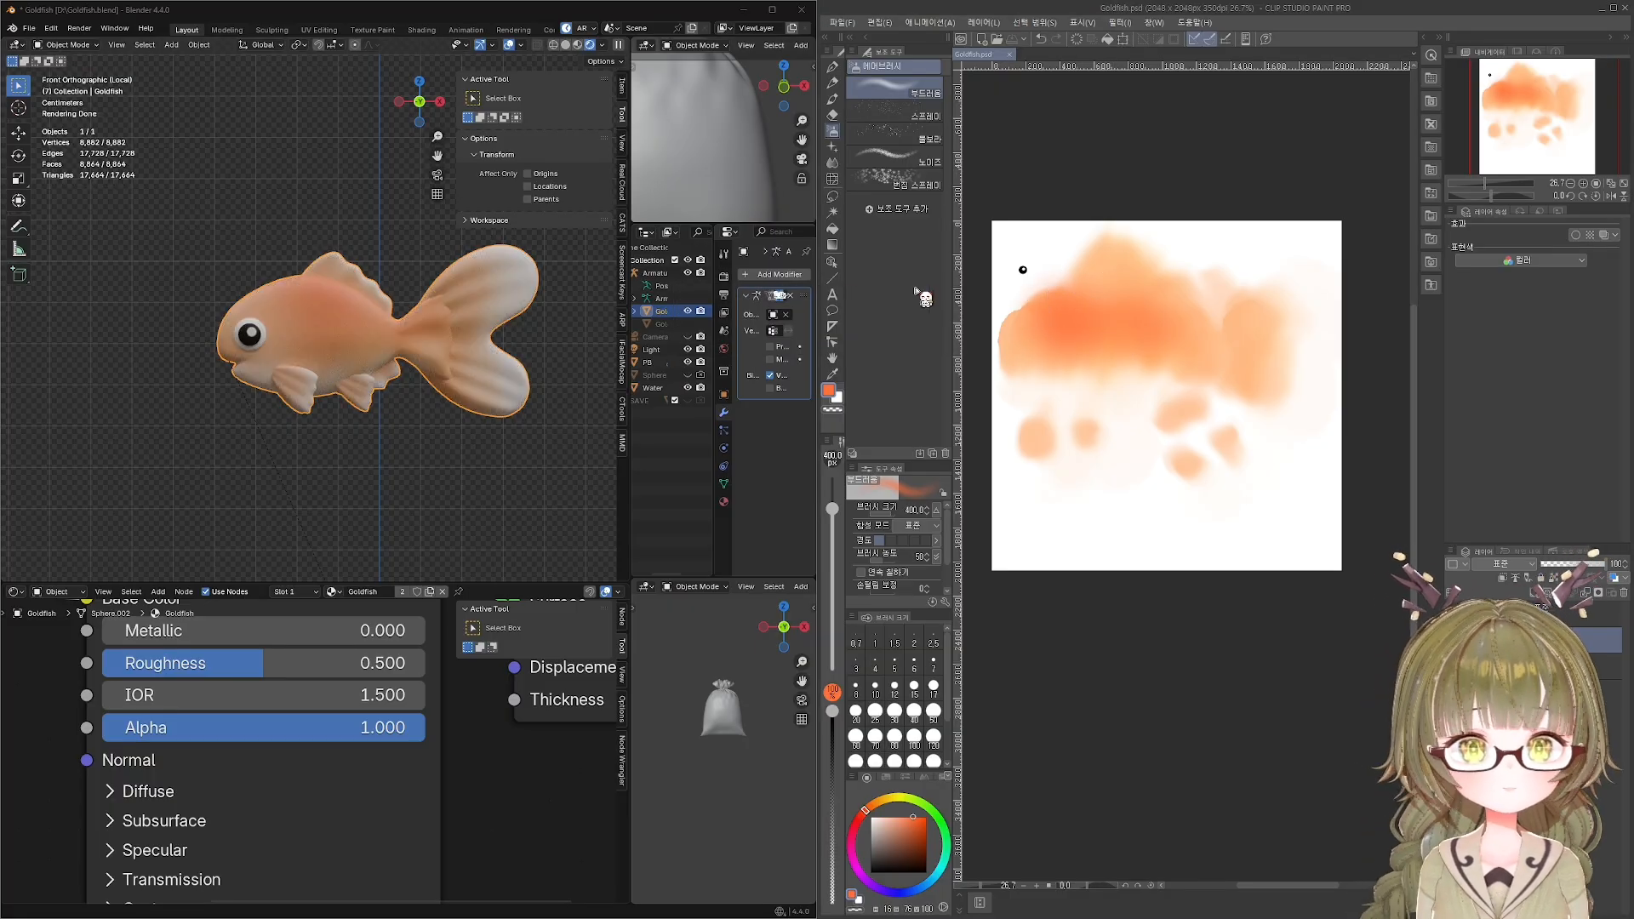
Extend the red-orange airbrushing along the body from the head, undo the strokes on the tail and save the PSD.
mouse_move(1014, 323)
mouse_down()
mouse_move(1153, 324)
mouse_move(1192, 346)
mouse_move(1251, 335)
mouse_move(1236, 322)
mouse_move(1235, 382)
mouse_move(1216, 346)
mouse_up()
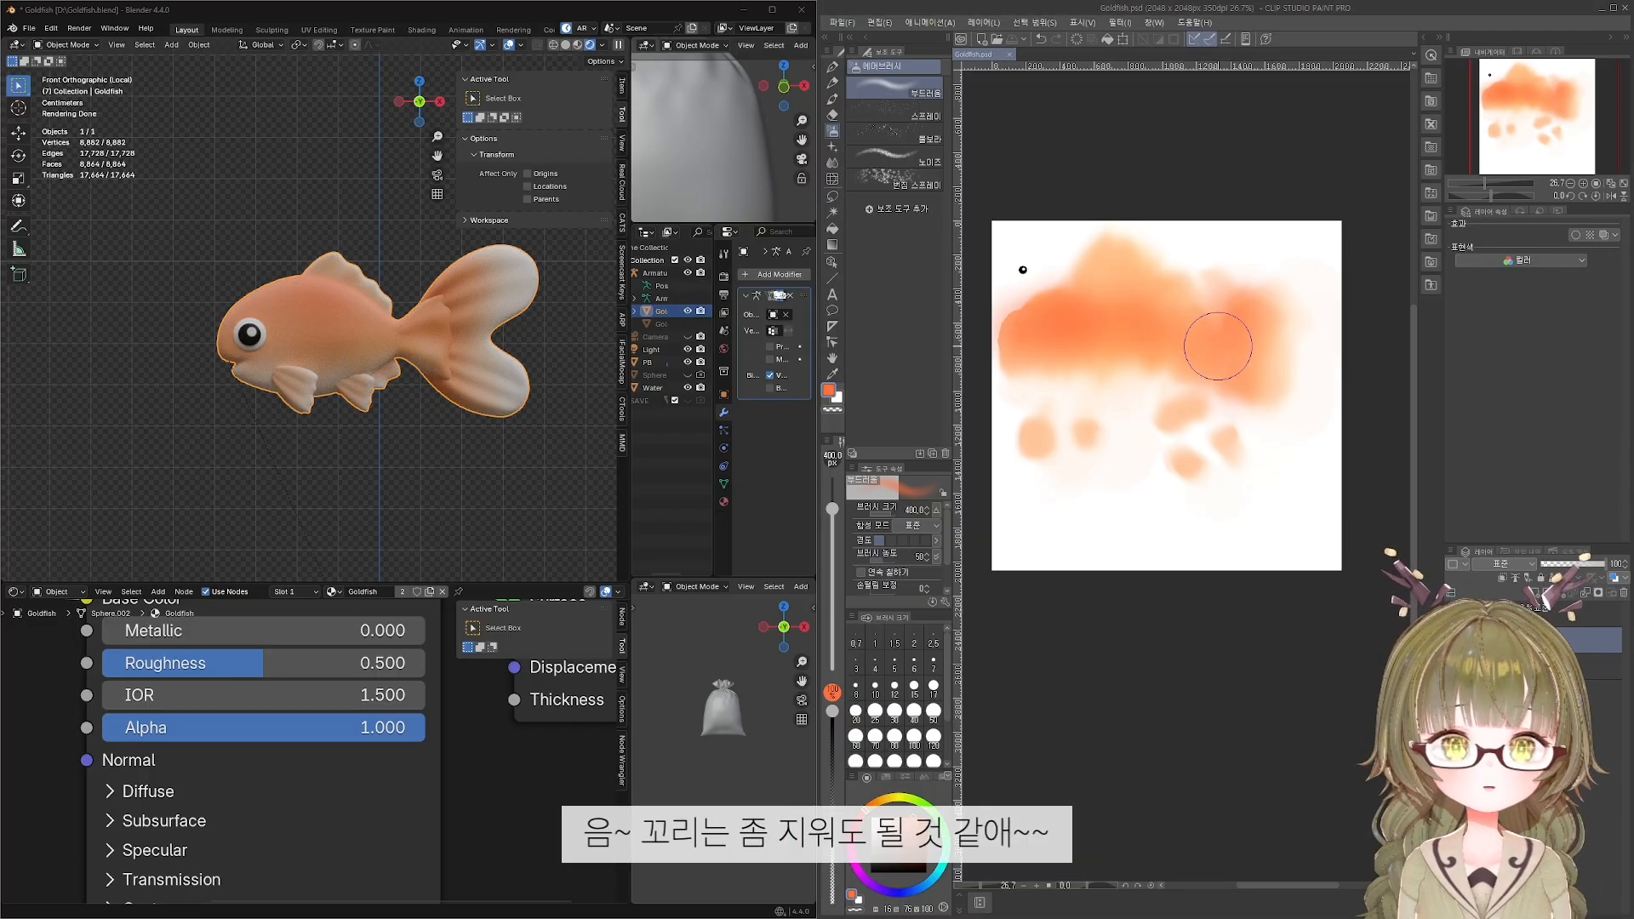
key(ctrl+z)
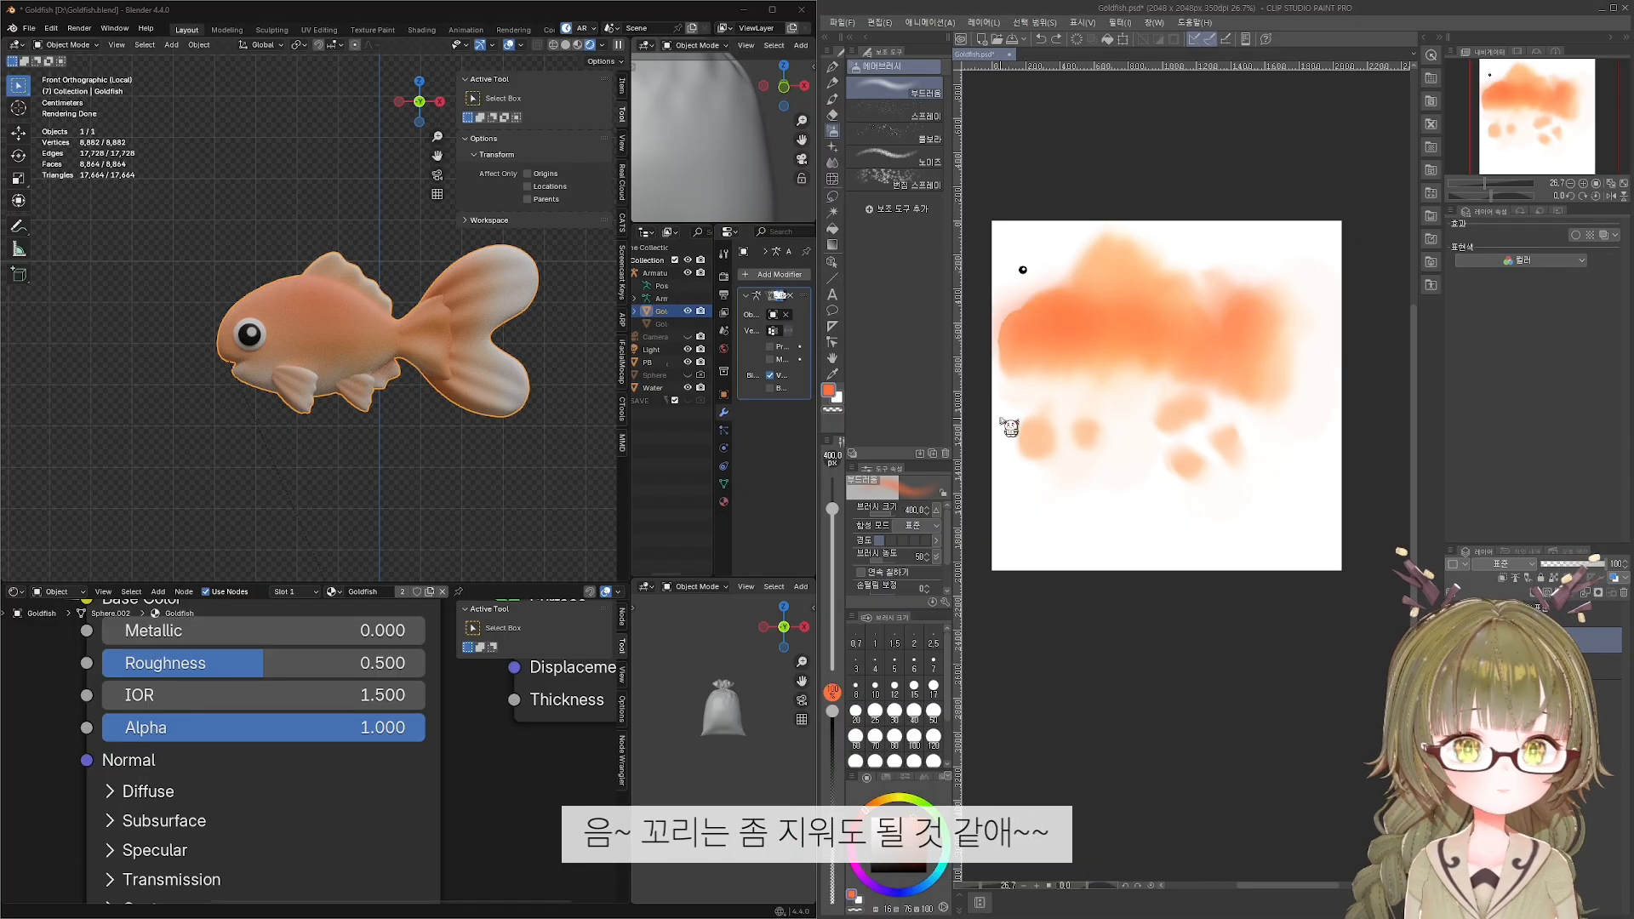
key(ctrl+z)
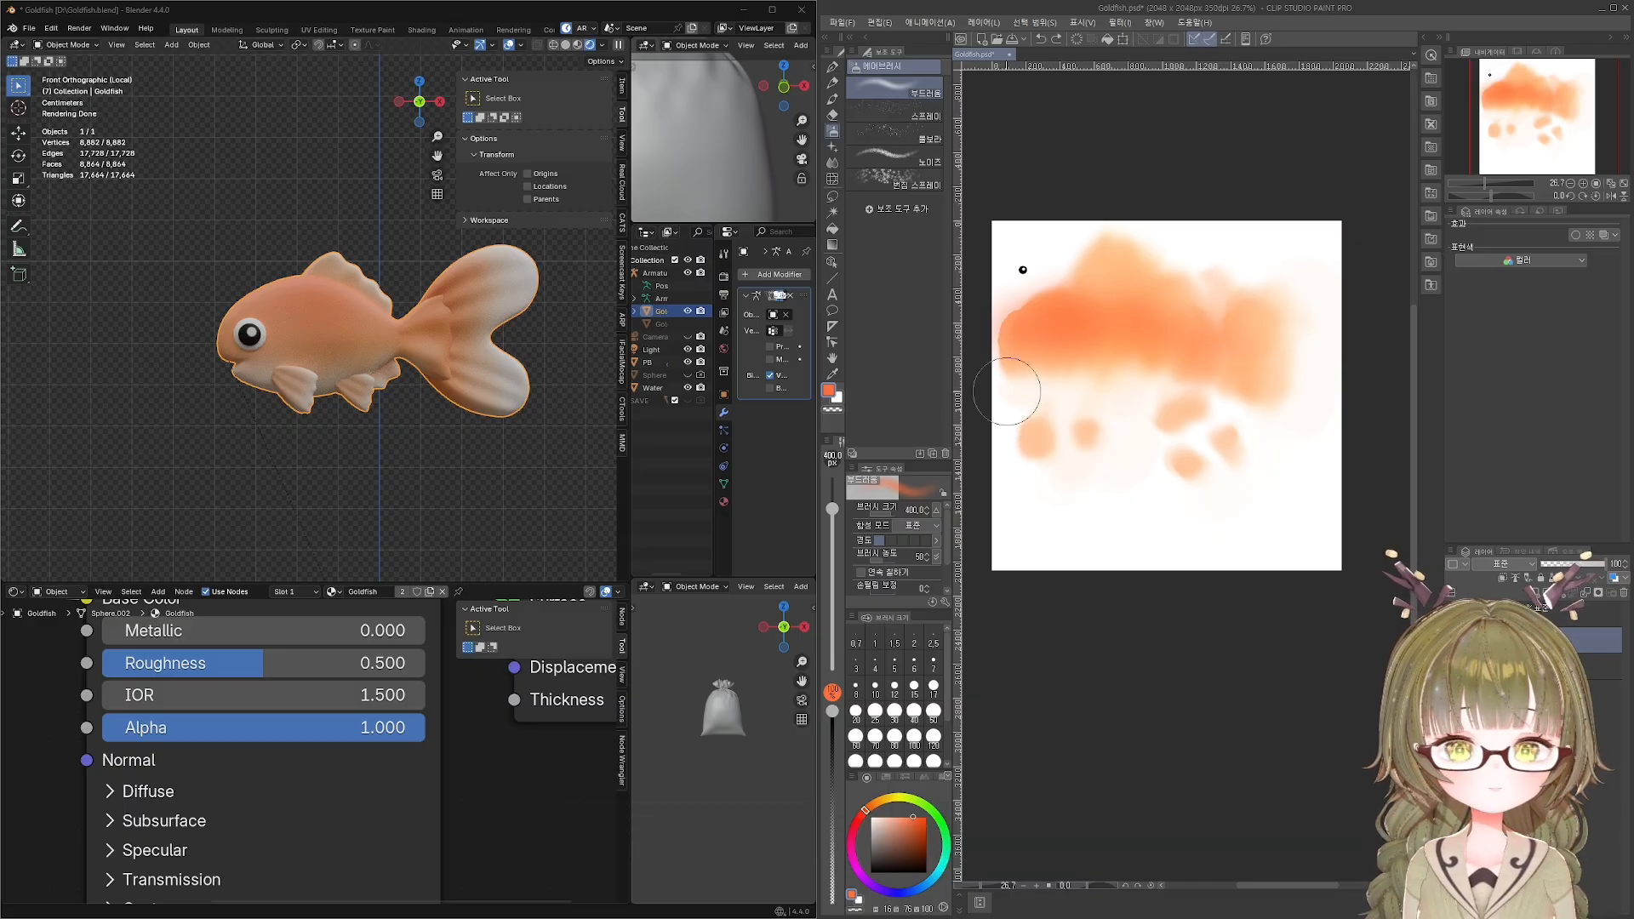
key(ctrl+s)
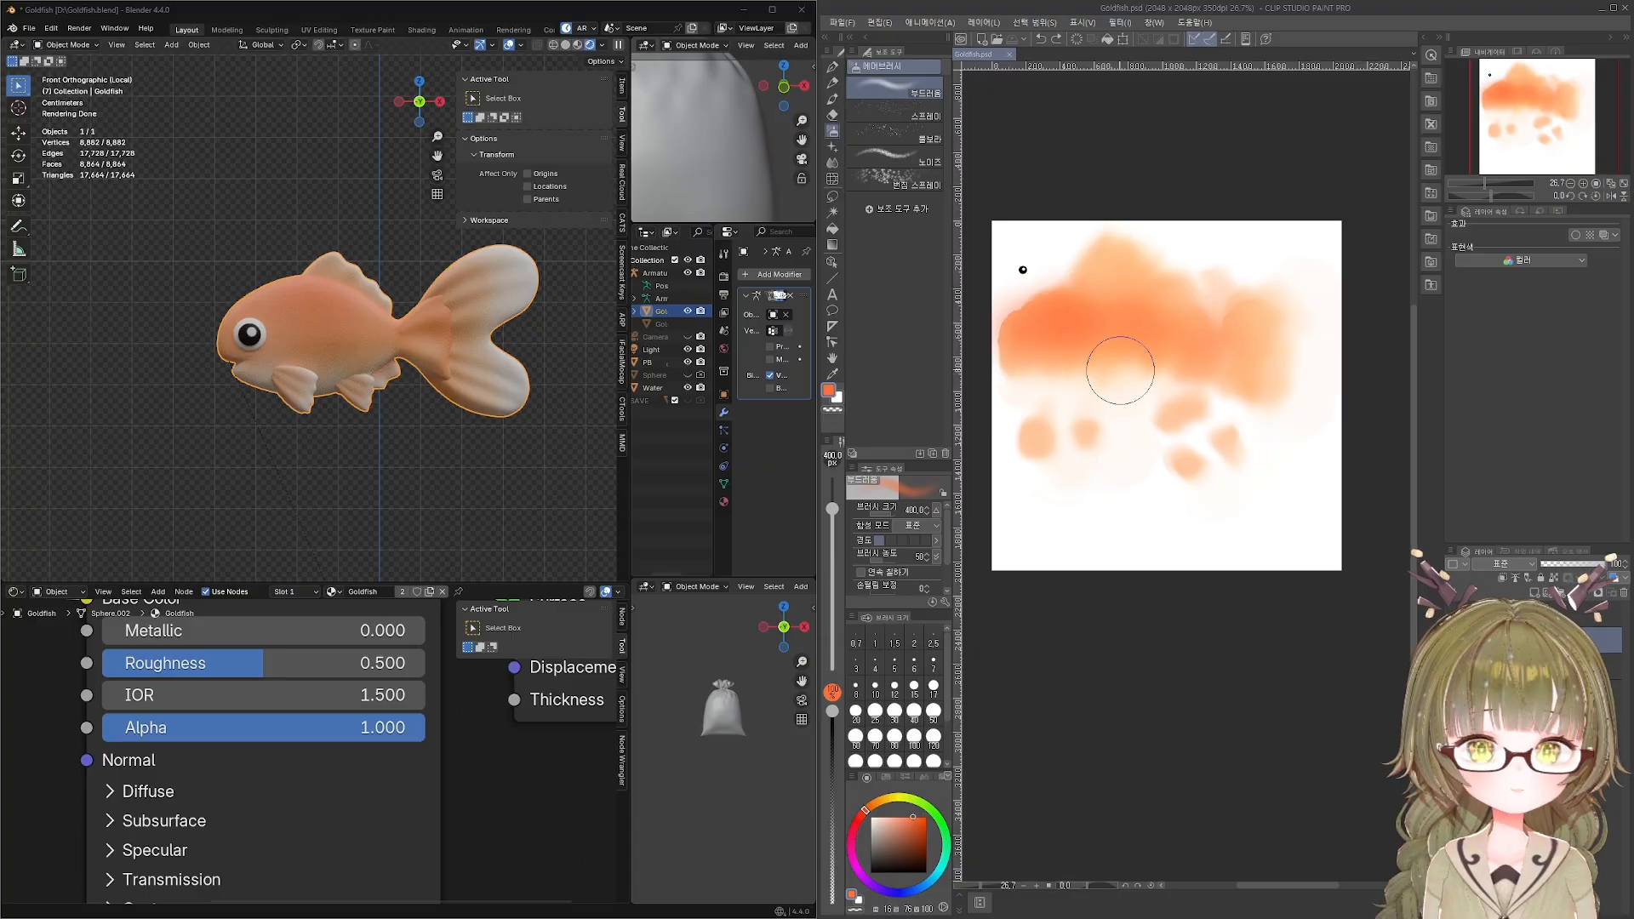
mouse_move(1201, 355)
mouse_down()
mouse_move(1200, 328)
mouse_move(1233, 349)
mouse_move(1228, 383)
mouse_up()
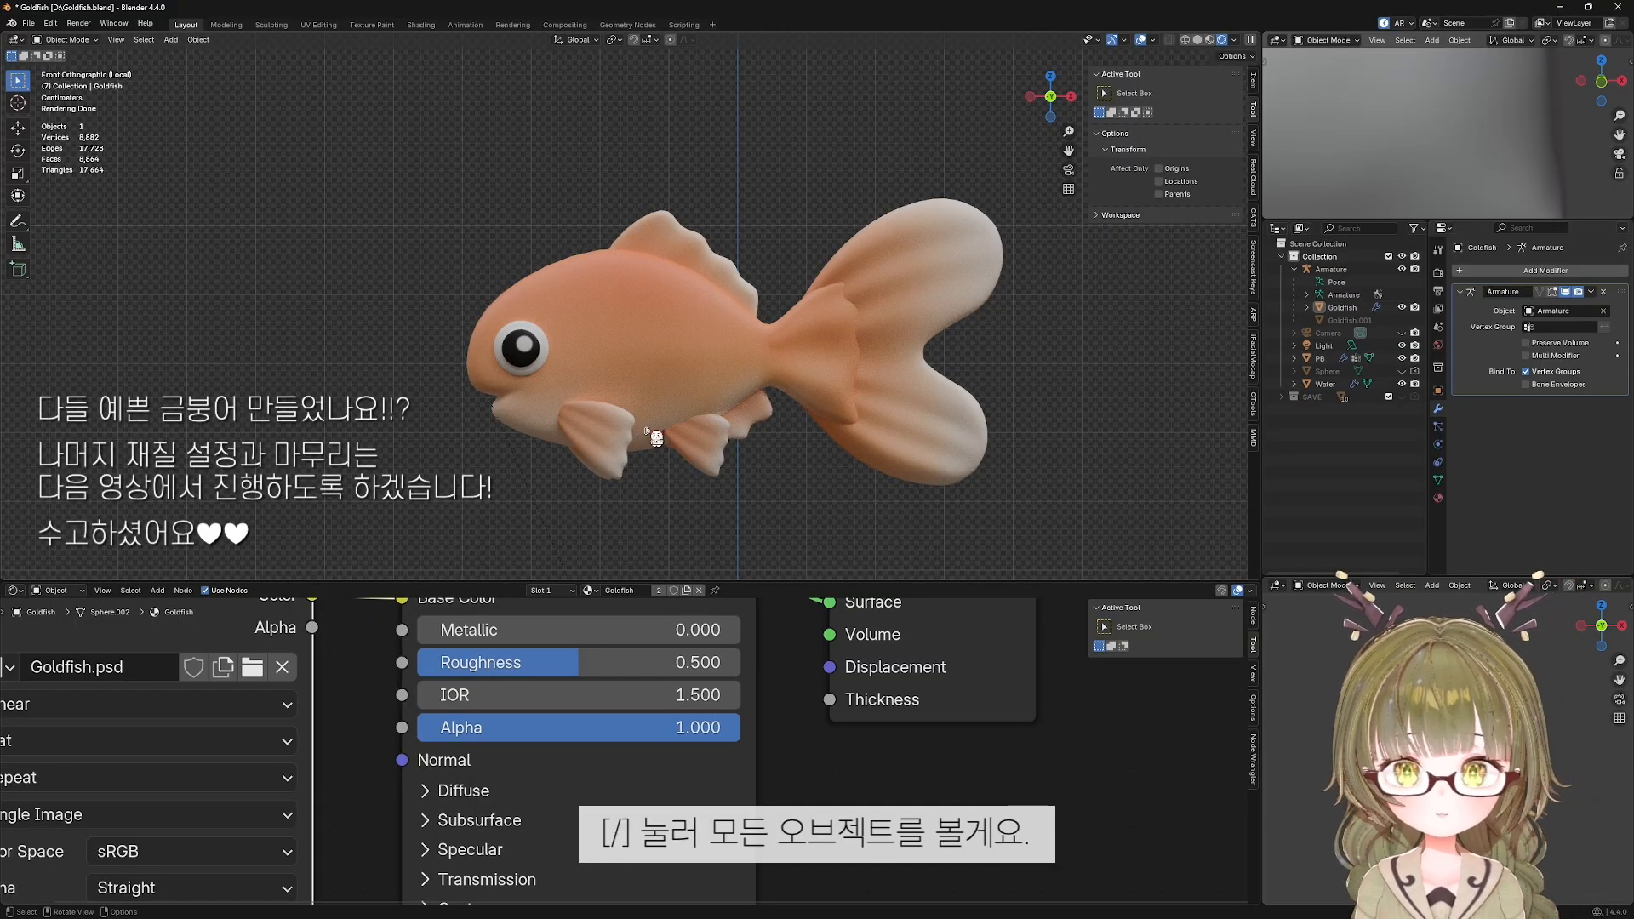
Exit the goldfish's local view in Blender to show all scene objects.
key(slash)
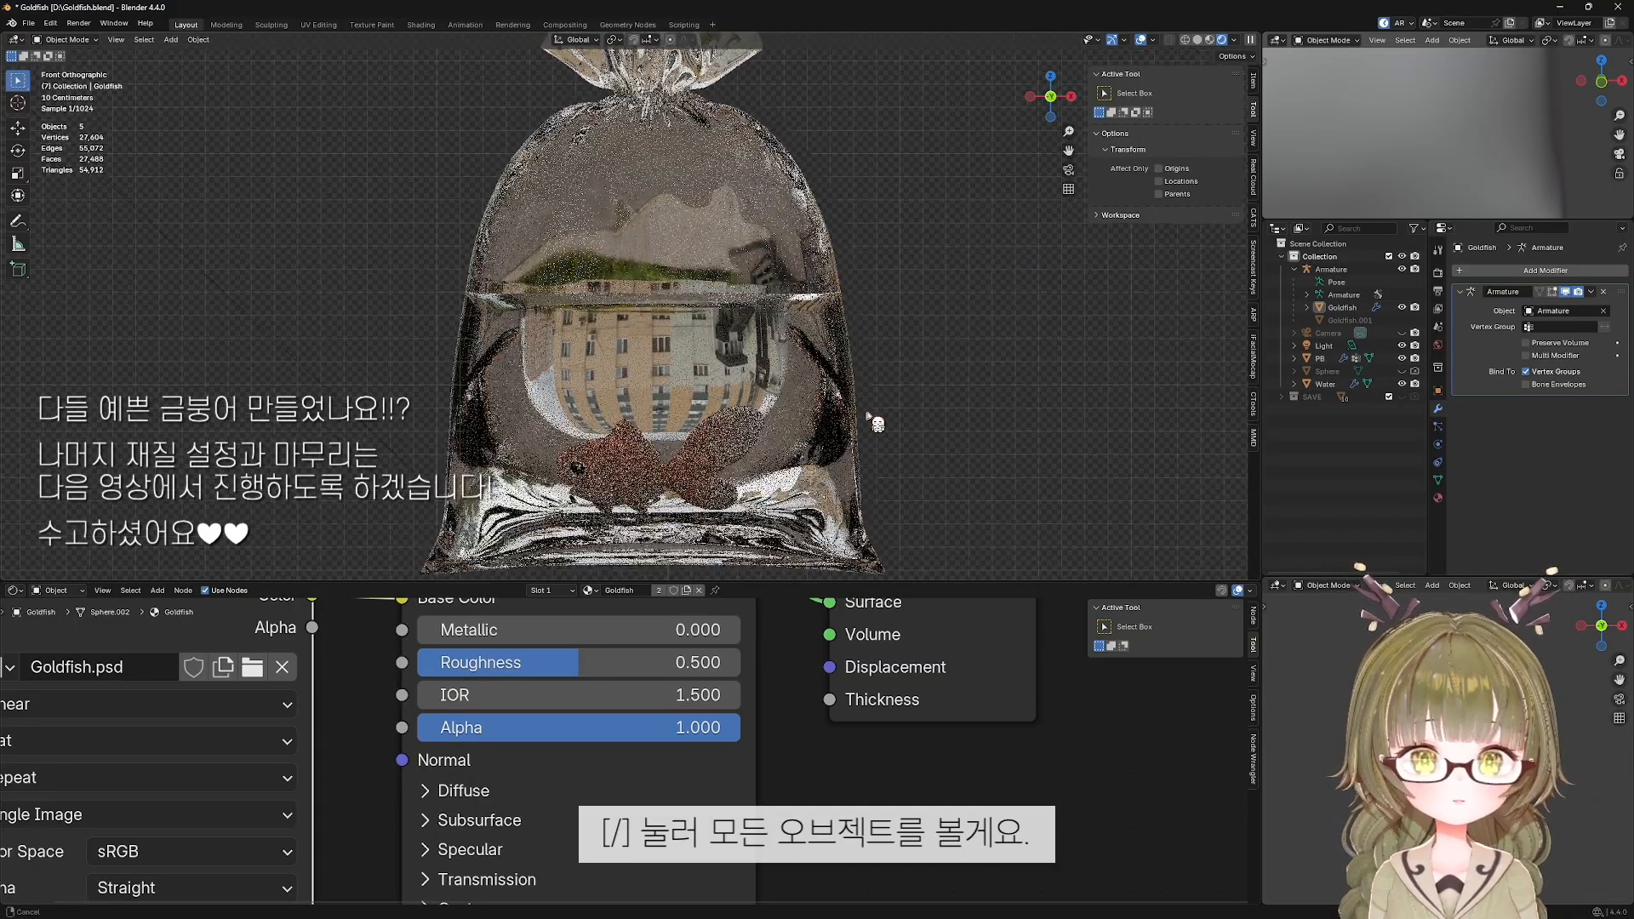